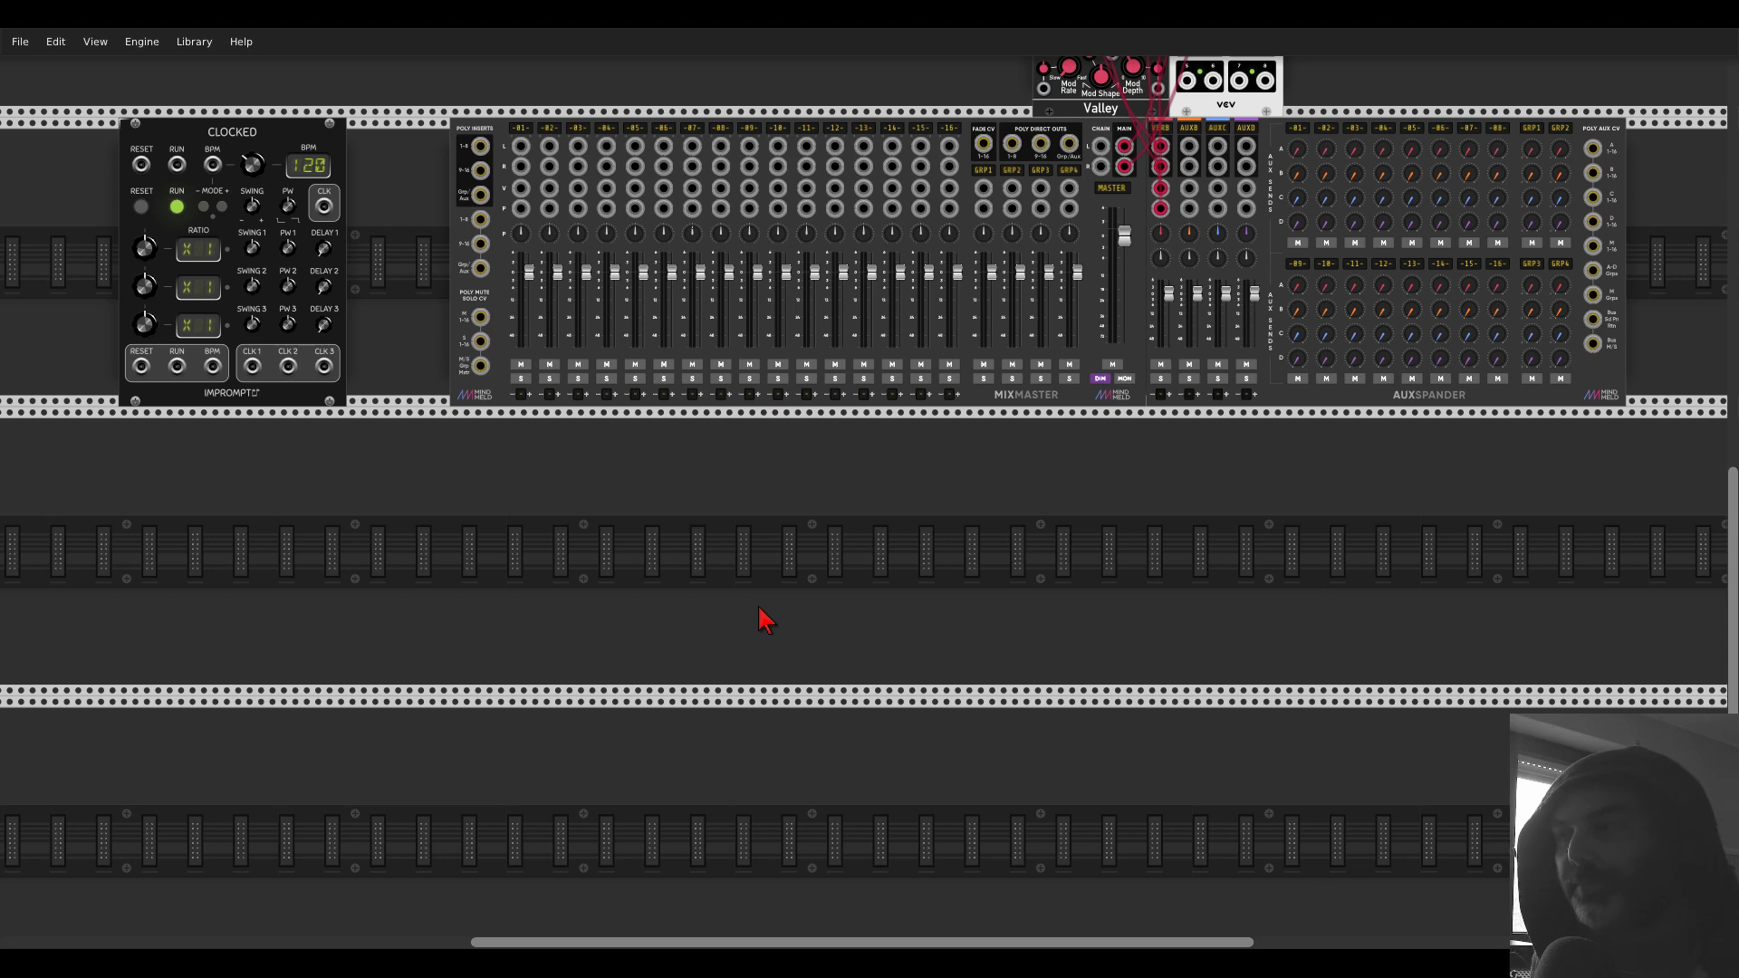
- Add the Unfiltered Audio Yoko frequency splitter to the empty rack row below the mixer
{"action": "right_click", "coordinate": [759, 621]}
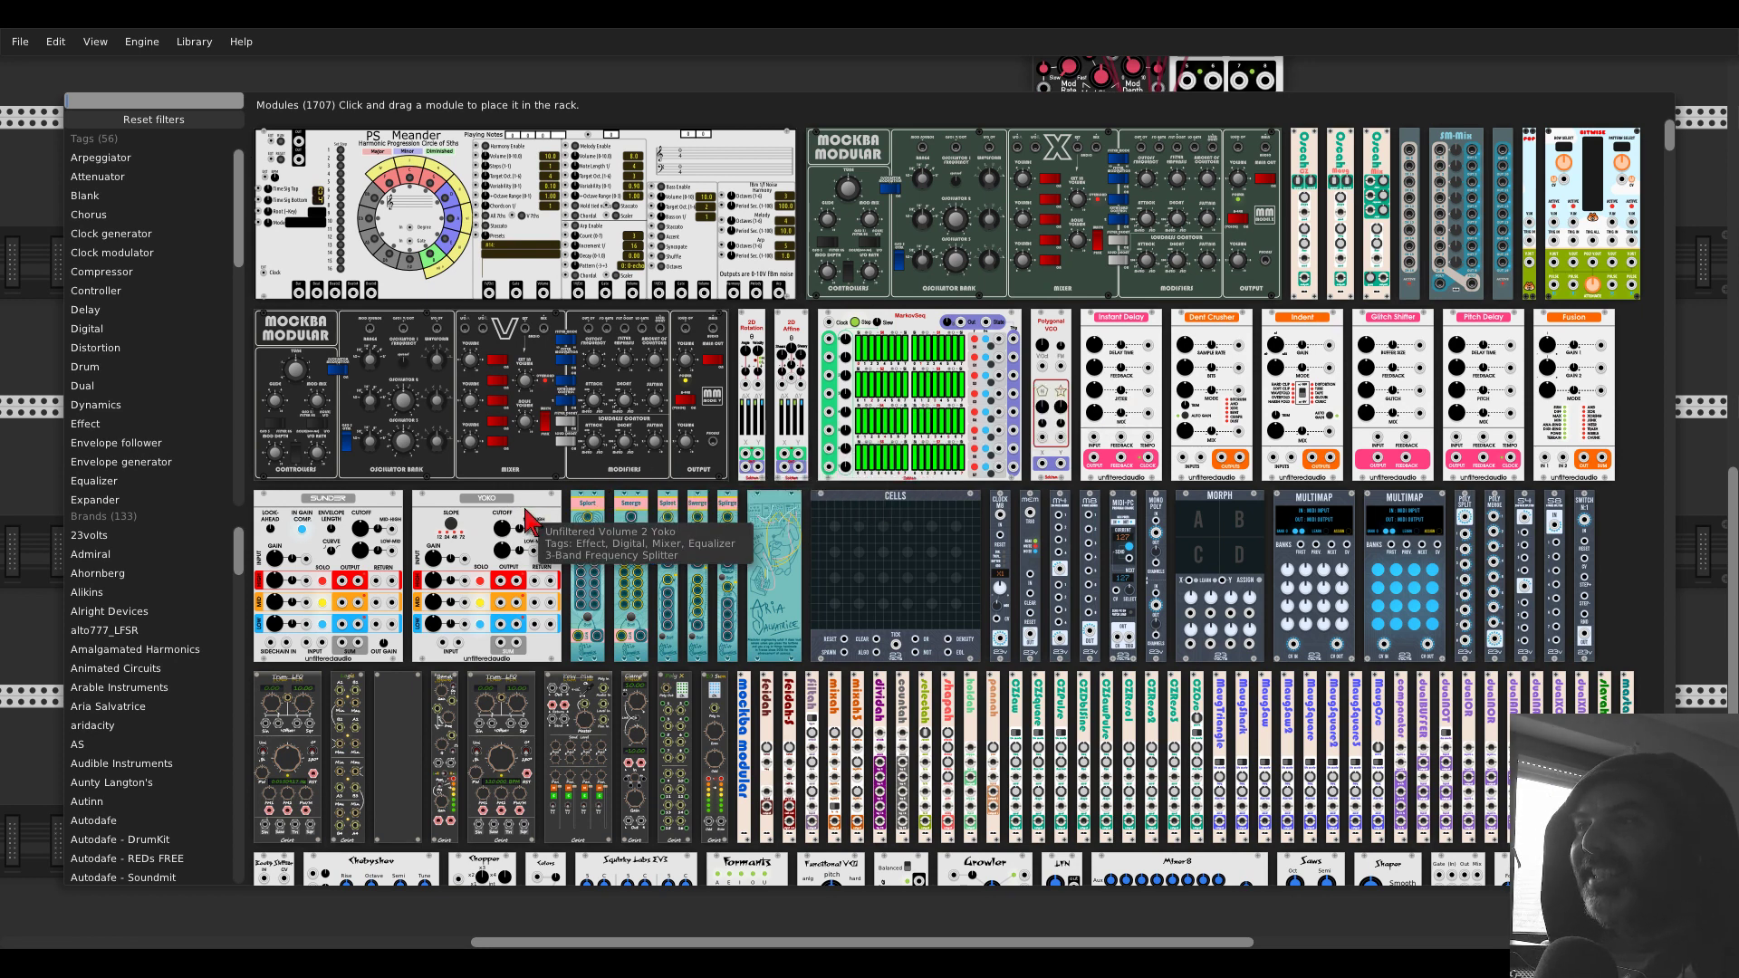
{"action": "left_click_drag", "start_coordinate": [526, 521], "coordinate": [729, 570]}
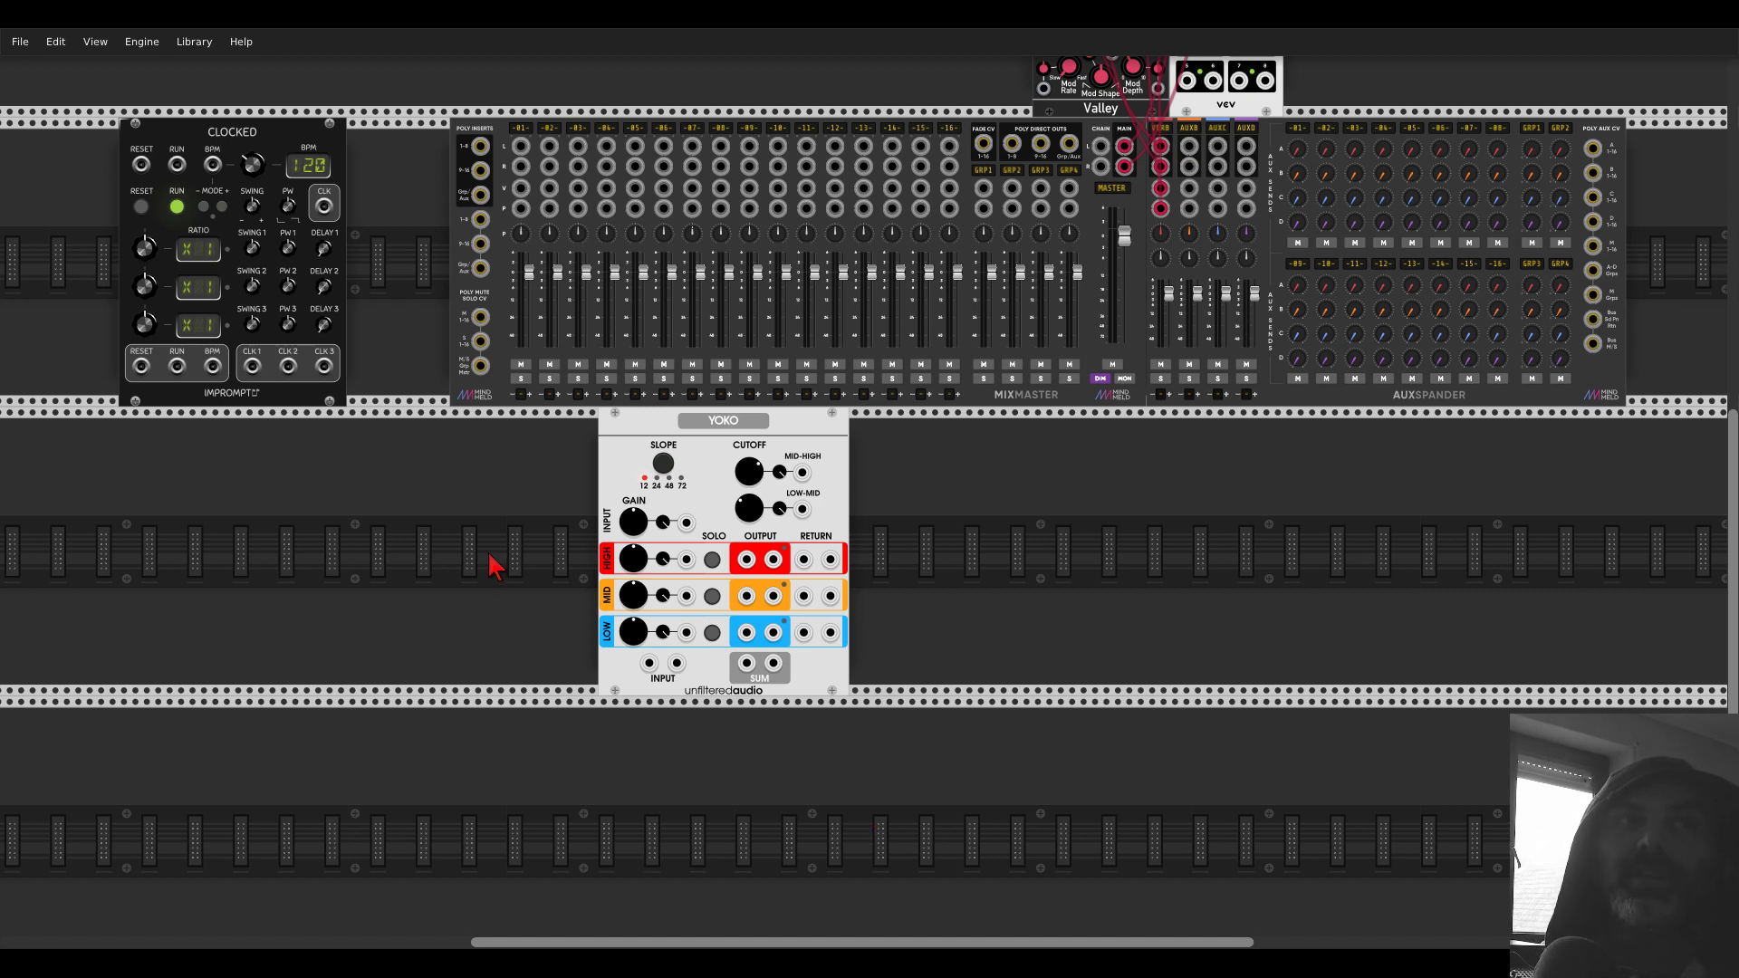
- Add the Unfiltered Audio Sunder amplitude splitter beside Yoko after clearing the "seq" search
{"action": "right_click", "coordinate": [494, 590]}
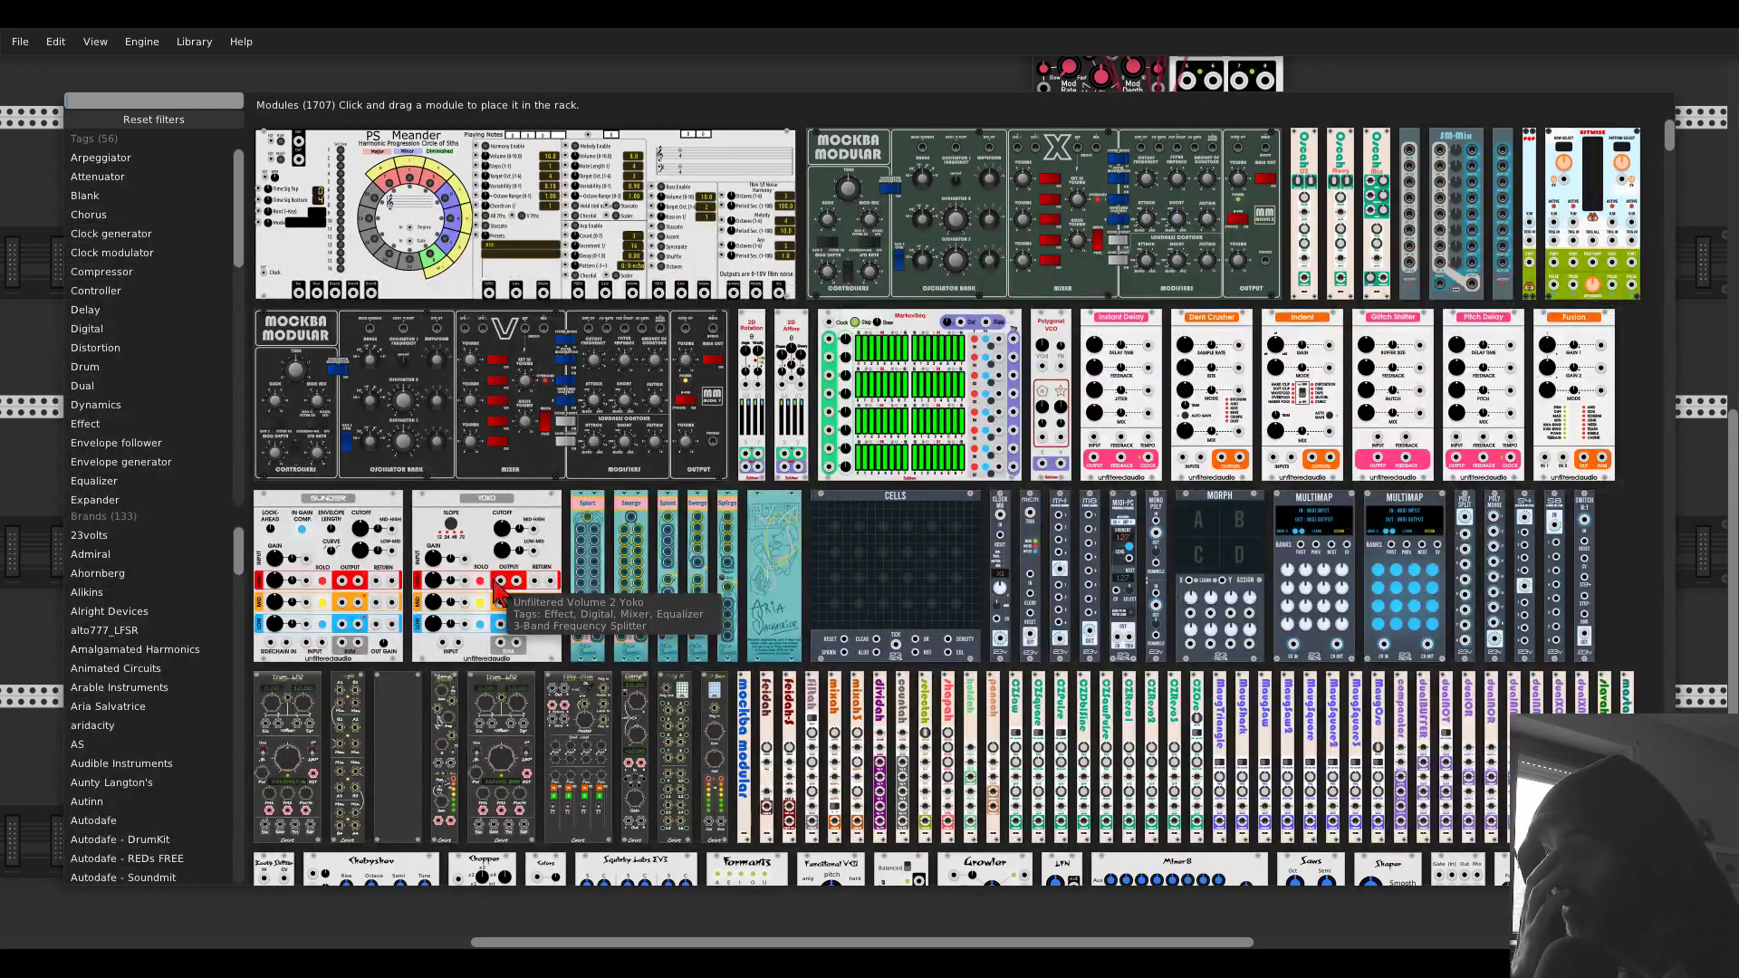
{"action": "type", "text": "seq"}
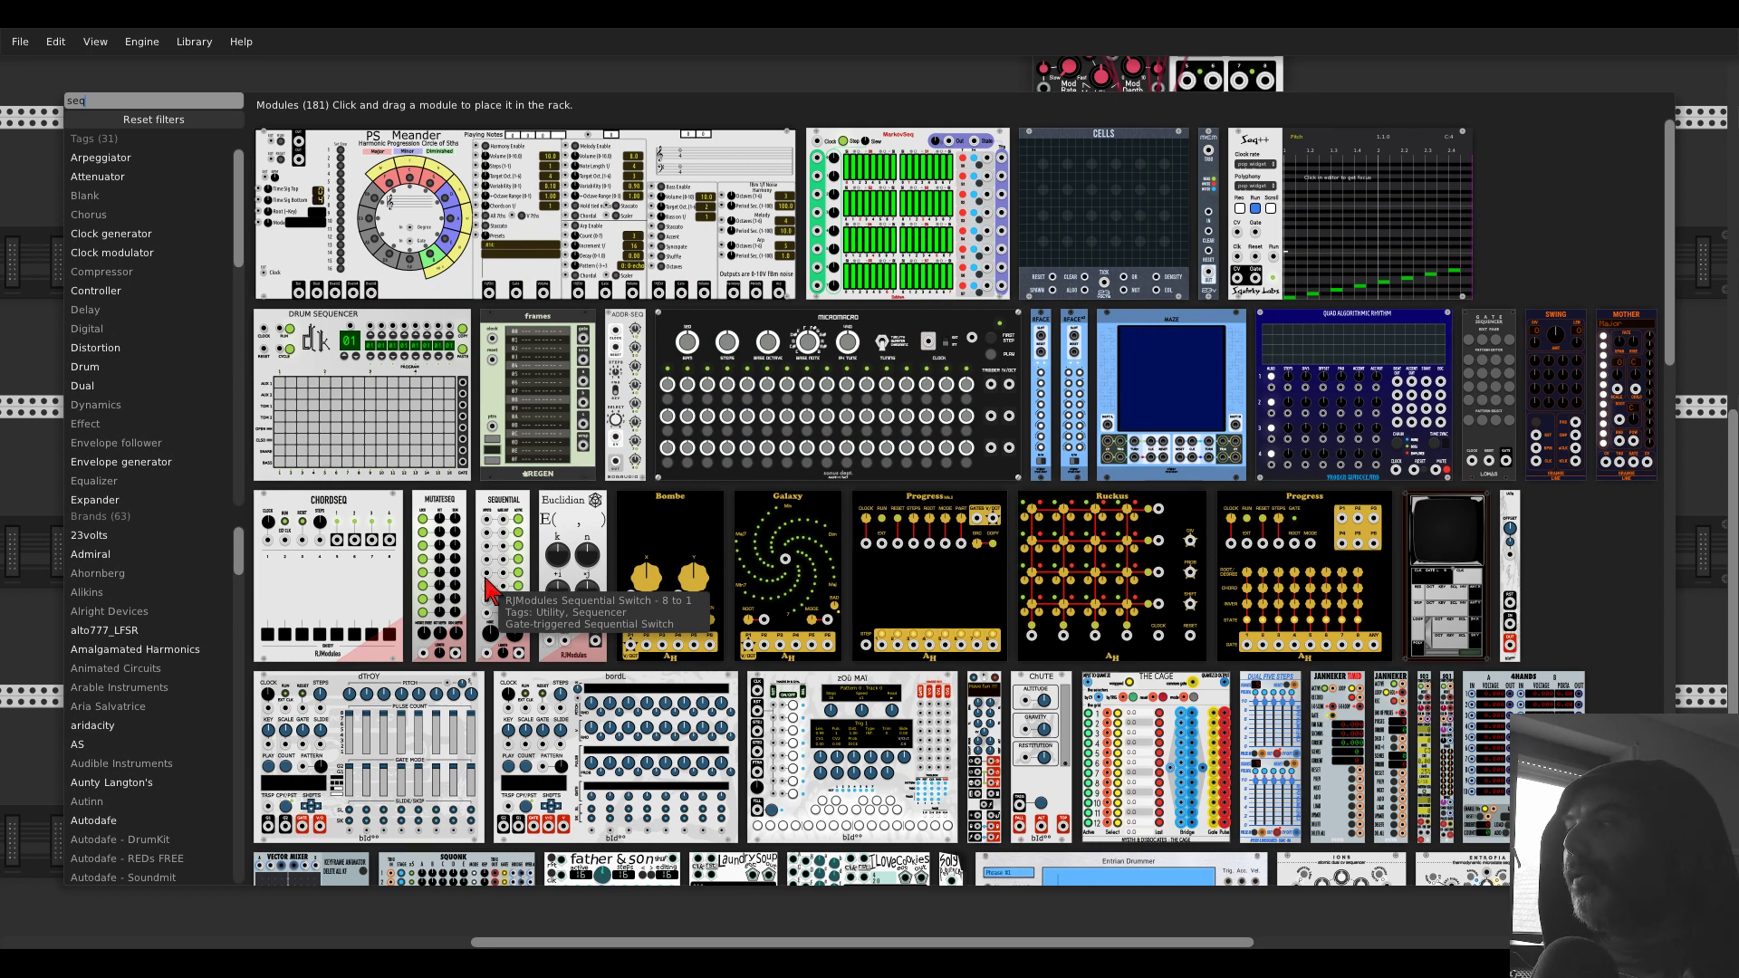
{"action": "left_click", "coordinate": [201, 127]}
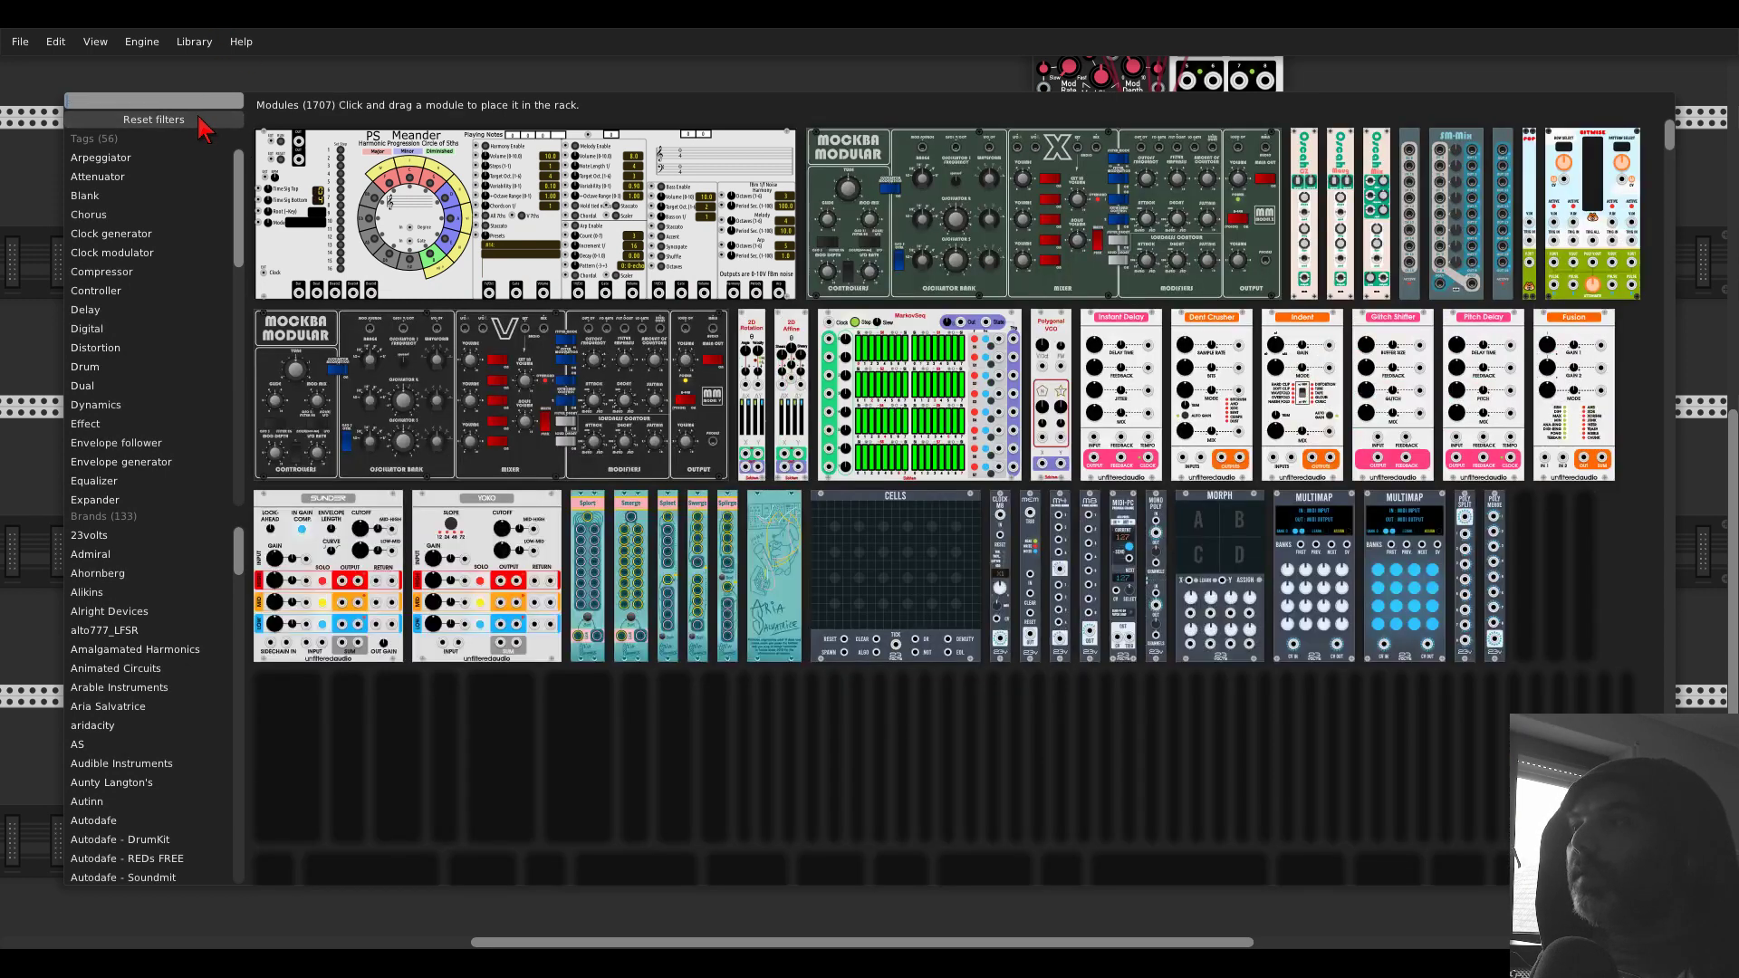
{"action": "left_click_drag", "start_coordinate": [489, 544], "coordinate": [689, 511]}
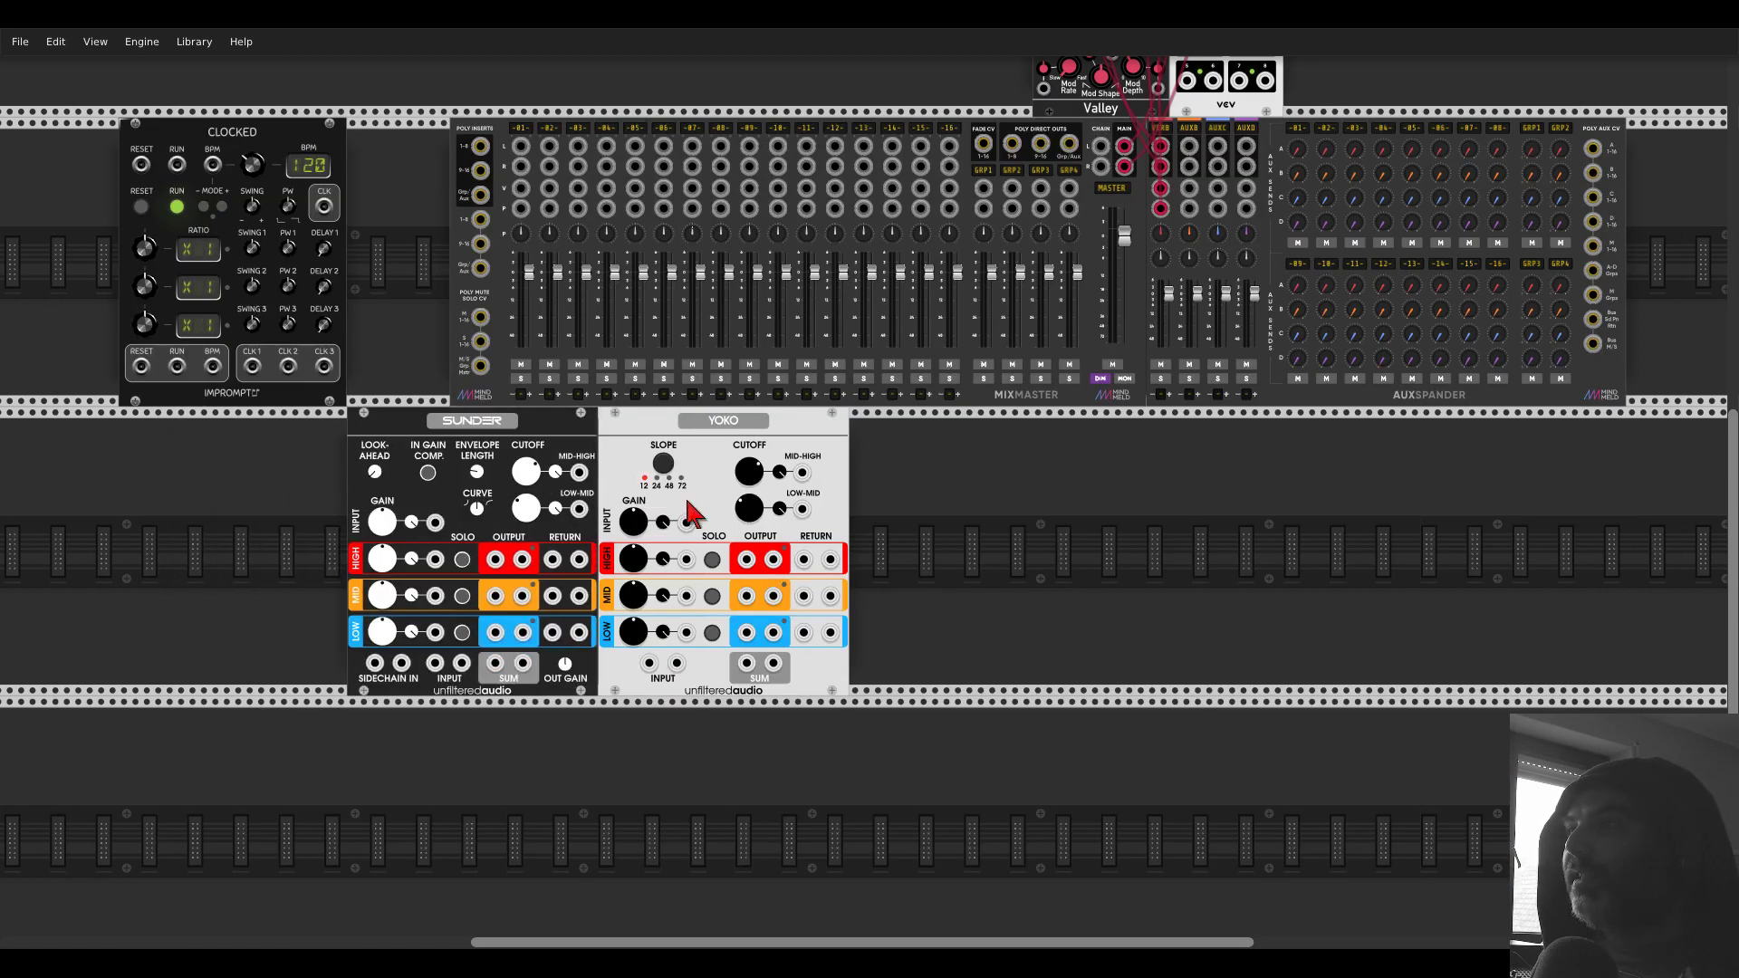
- Enable dark mode on the Yoko module and check the same option on Sunder
{"action": "right_click", "coordinate": [805, 444]}
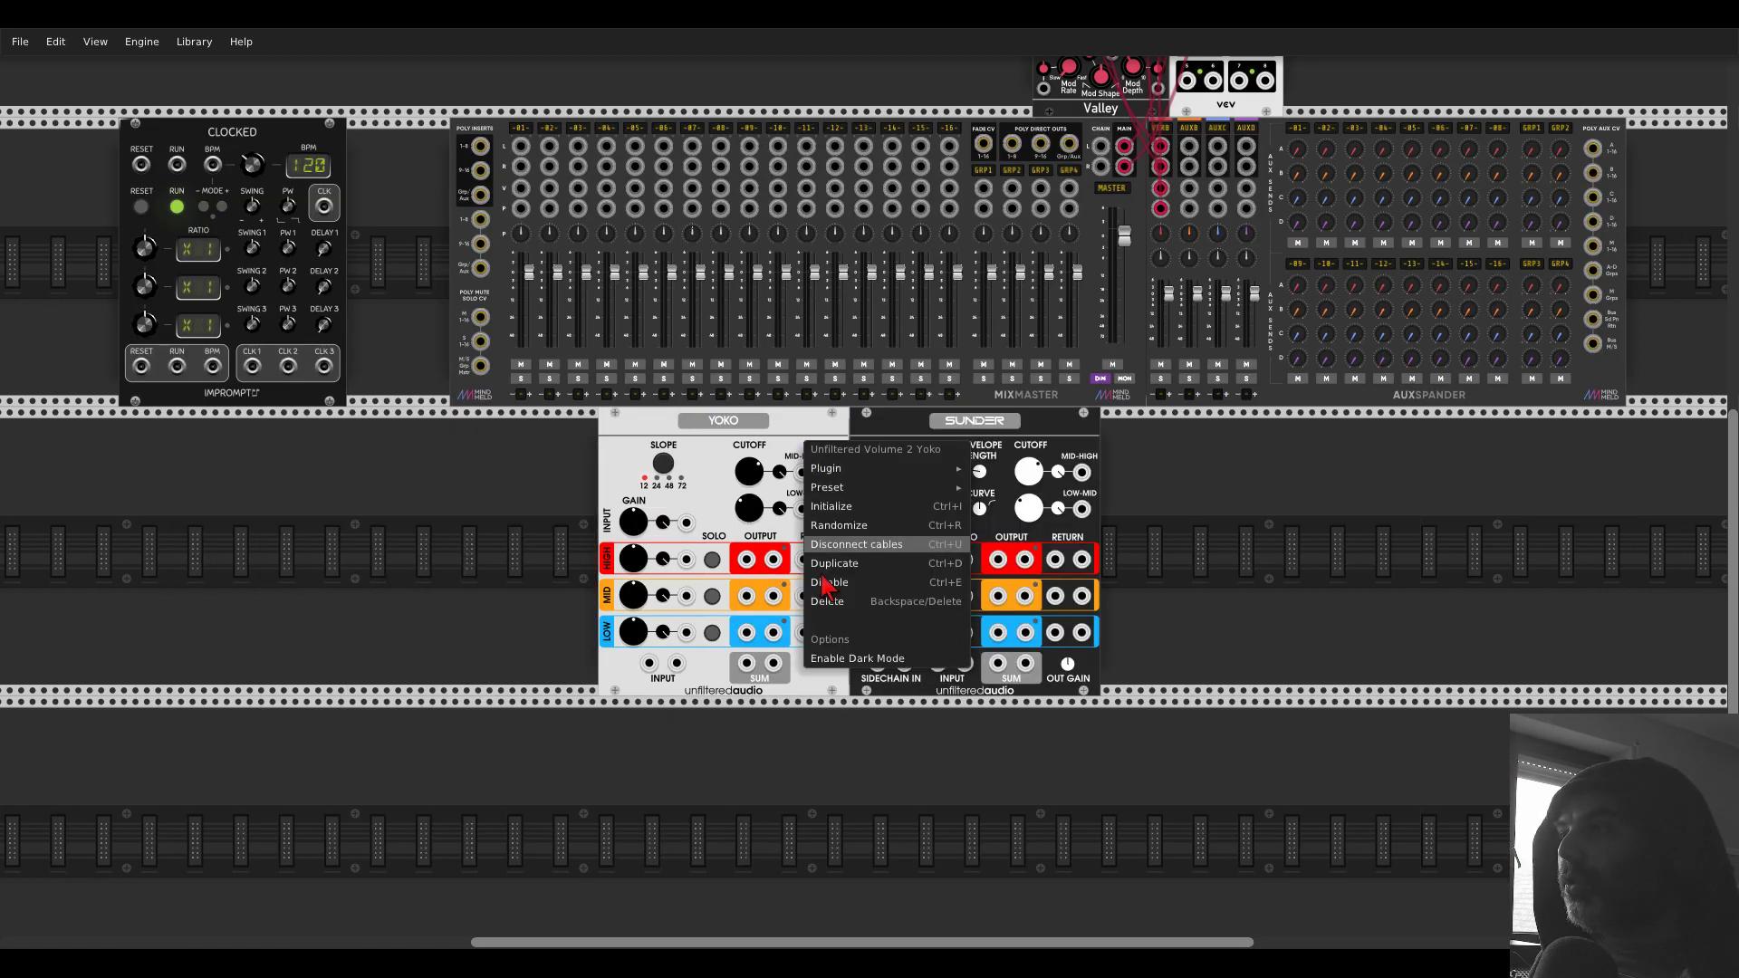
{"action": "left_click", "coordinate": [829, 658]}
{"action": "scroll", "coordinate": [858, 612], "scroll_direction": "up", "scroll_amount": 3}
{"action": "right_click", "coordinate": [947, 390]}
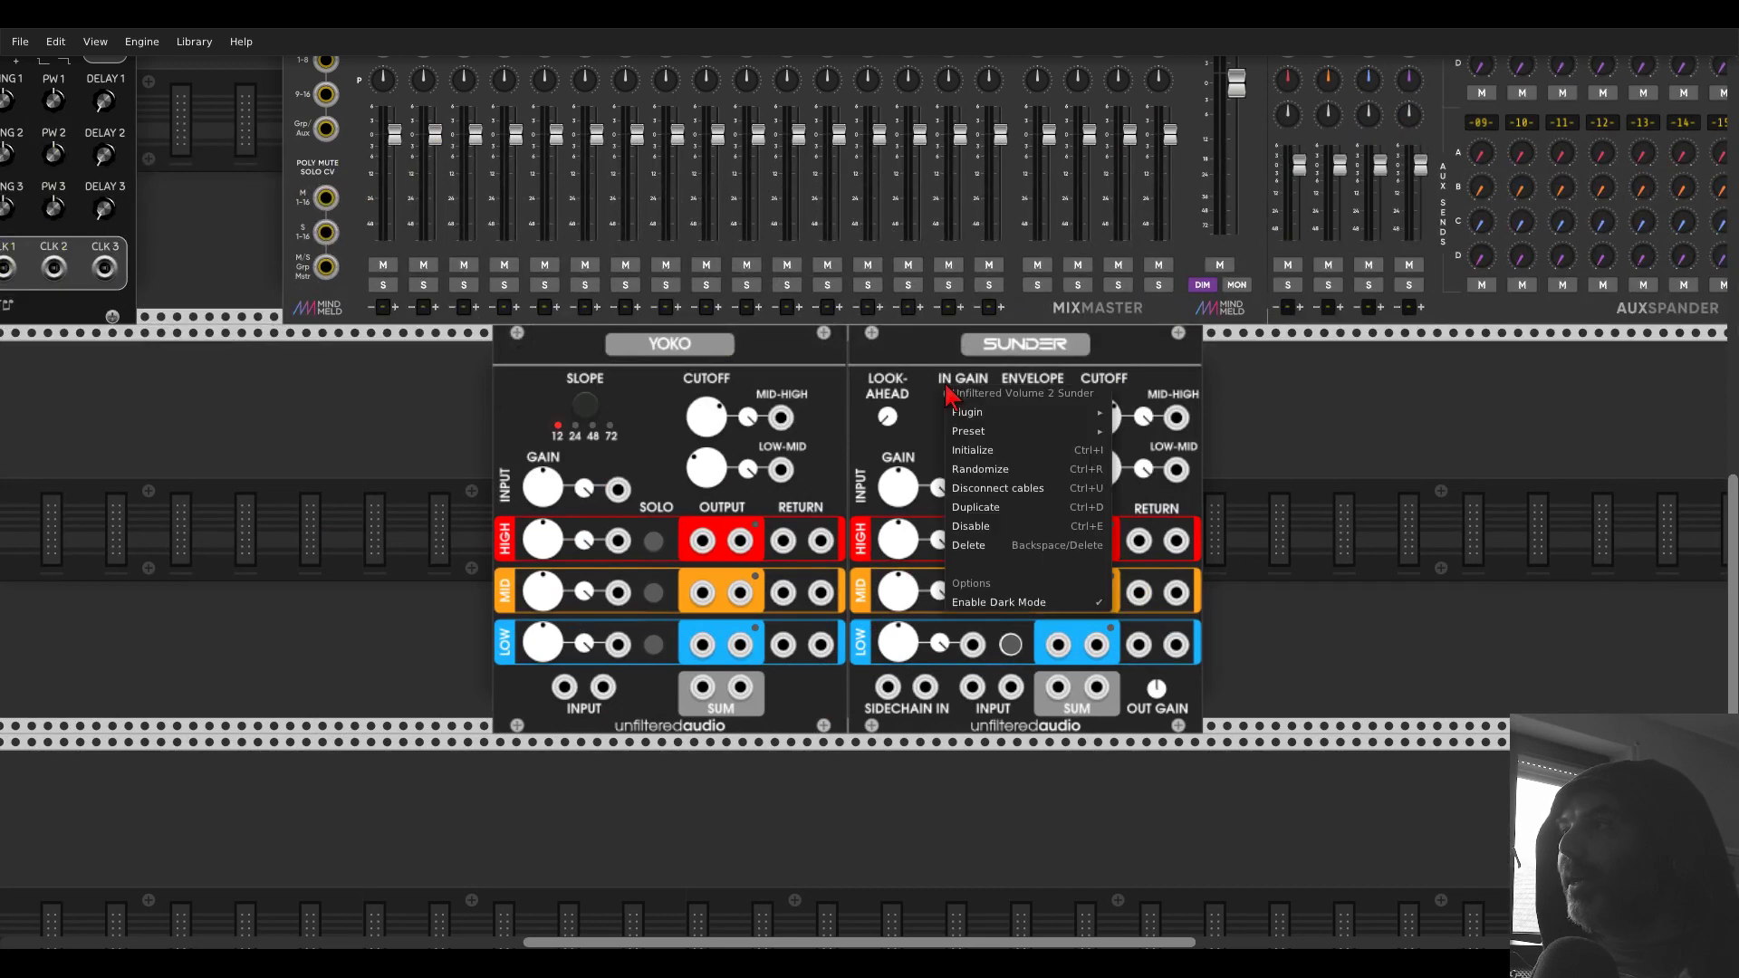
{"action": "left_click", "coordinate": [1305, 382]}
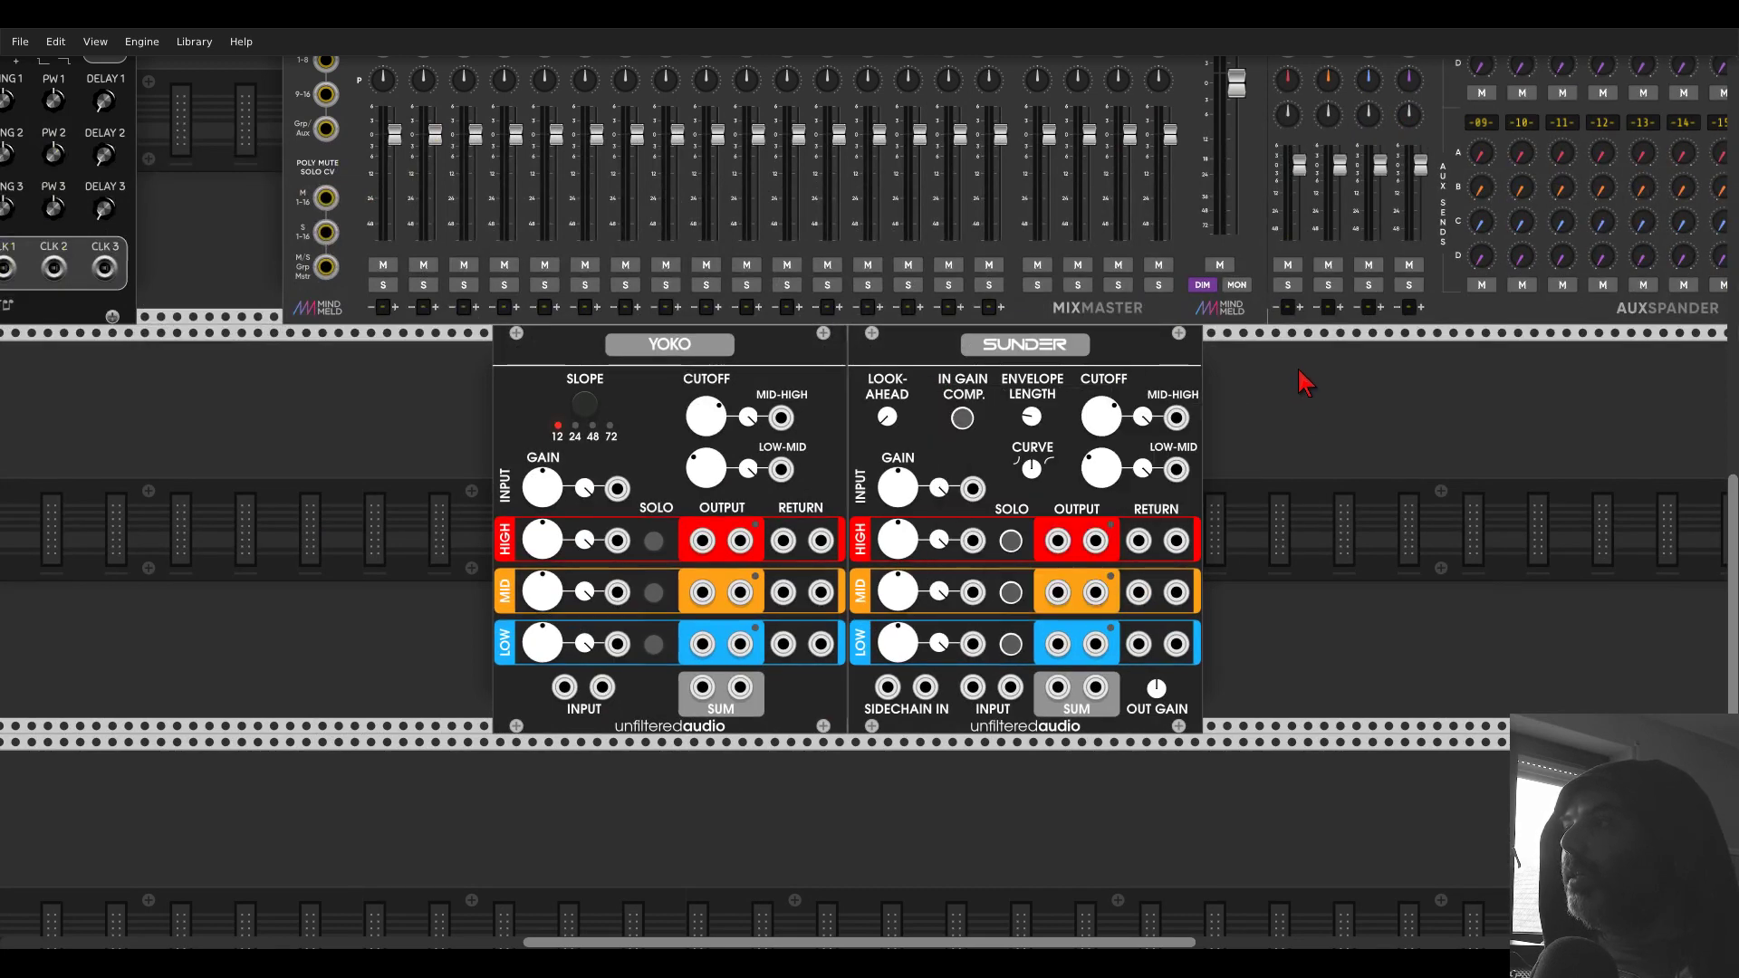
- Remove the Sunder module from the rack
{"action": "right_click", "coordinate": [1305, 383]}
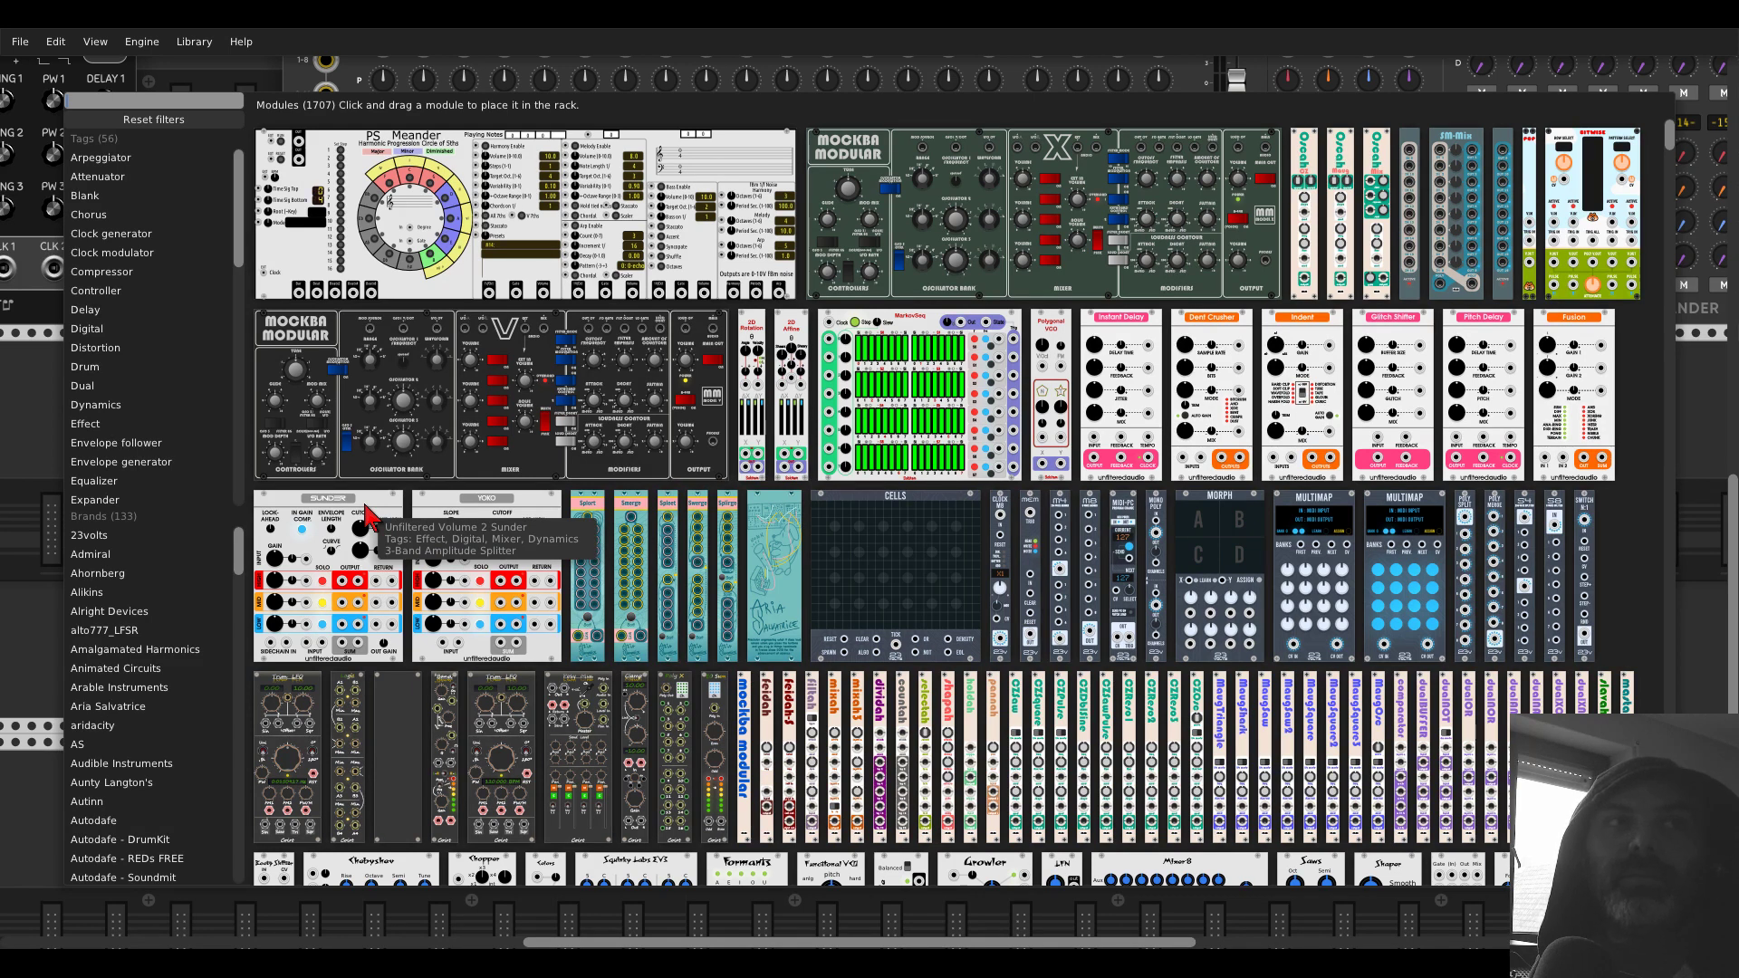
{"action": "left_click", "coordinate": [45, 369]}
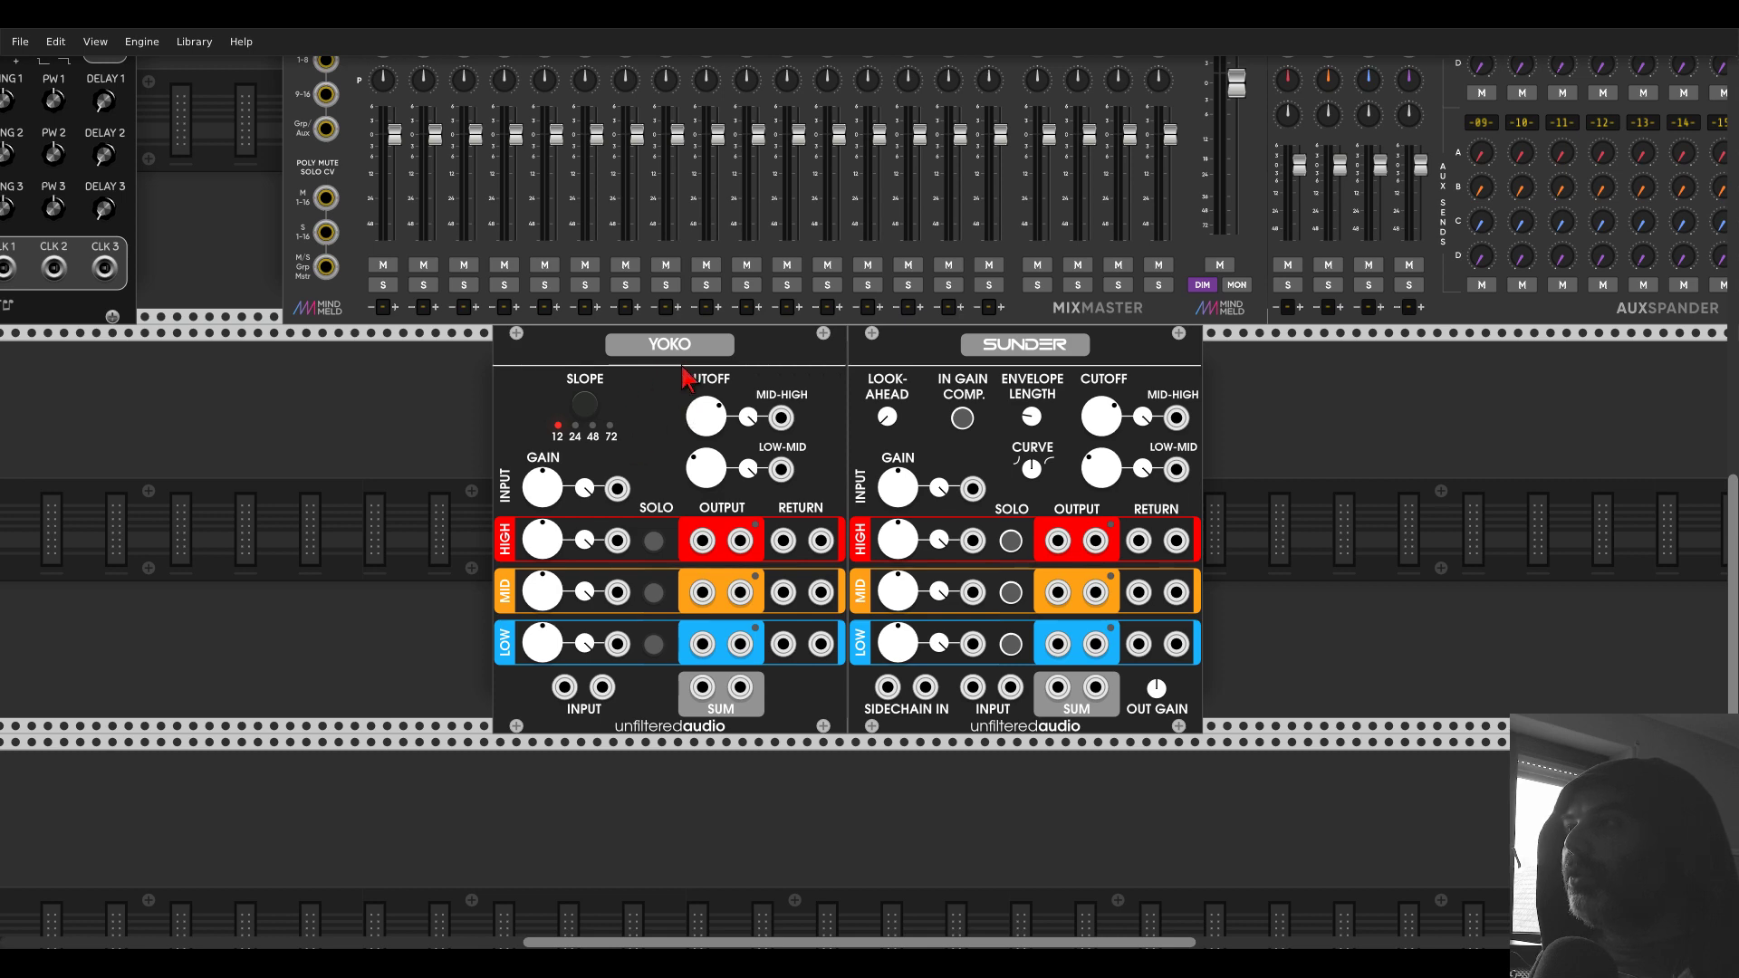
{"action": "key", "text": "Delete"}
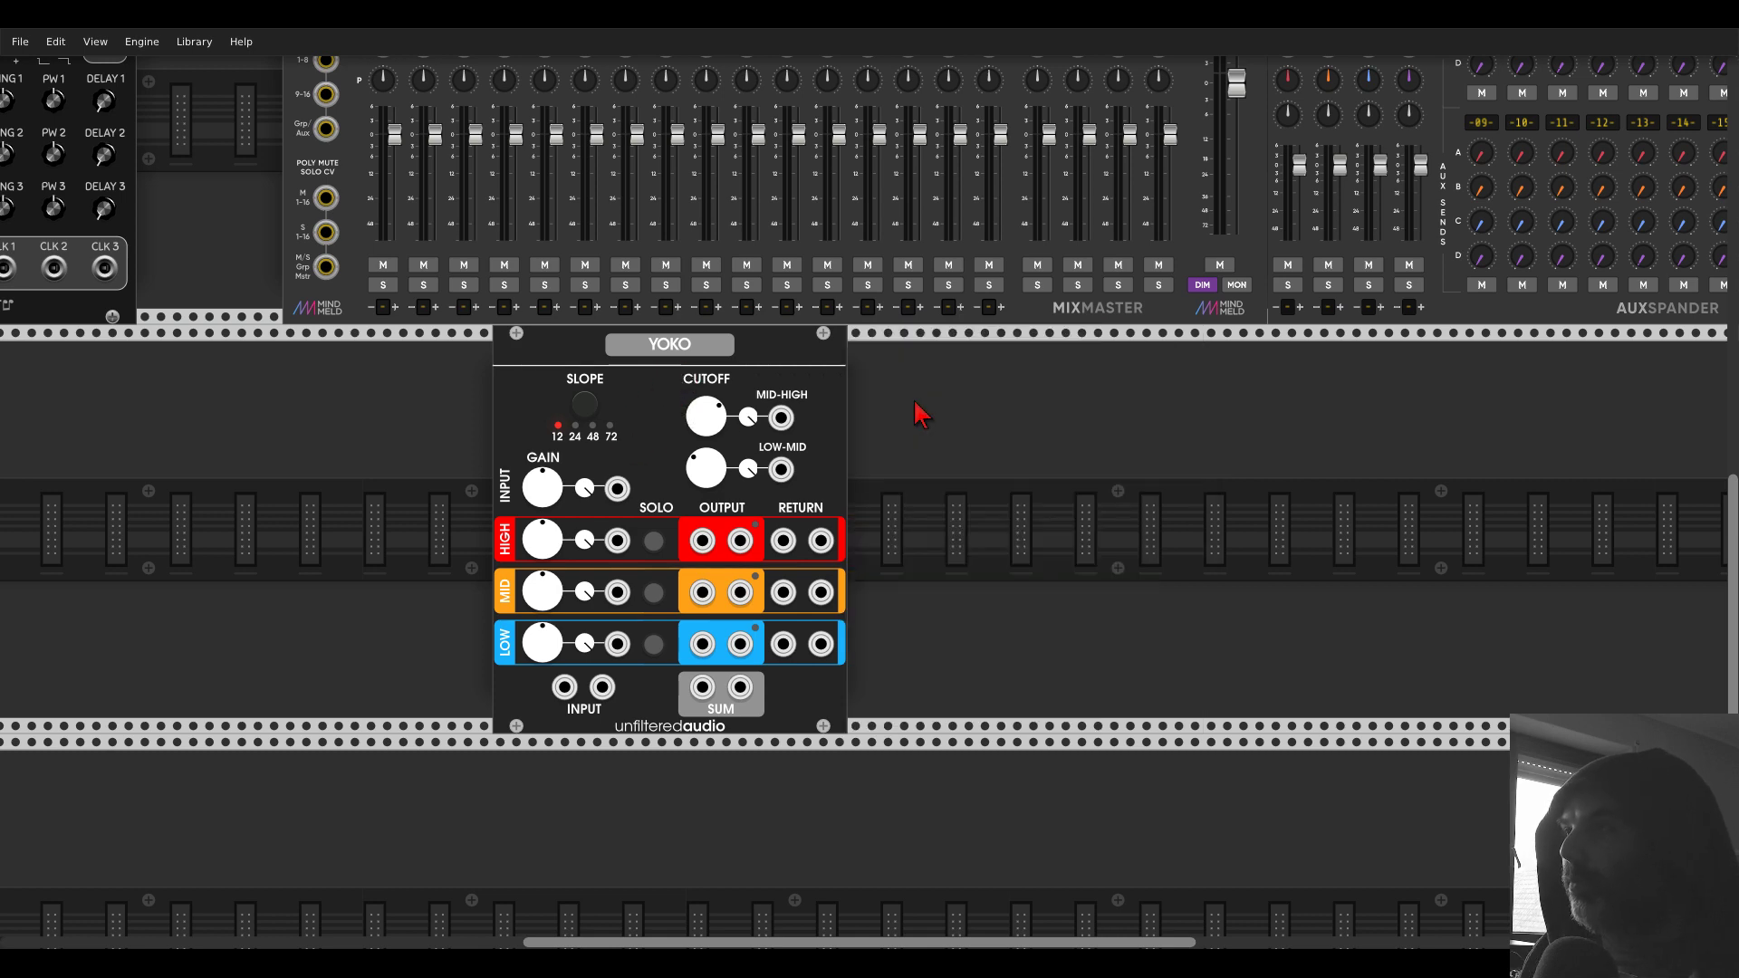
- Search the module library for "seq" and place the Orca's Heart sequencer in the row below Clocked
{"action": "left_click_drag", "start_coordinate": [392, 482], "coordinate": [666, 453]}
{"action": "right_click", "coordinate": [666, 453]}
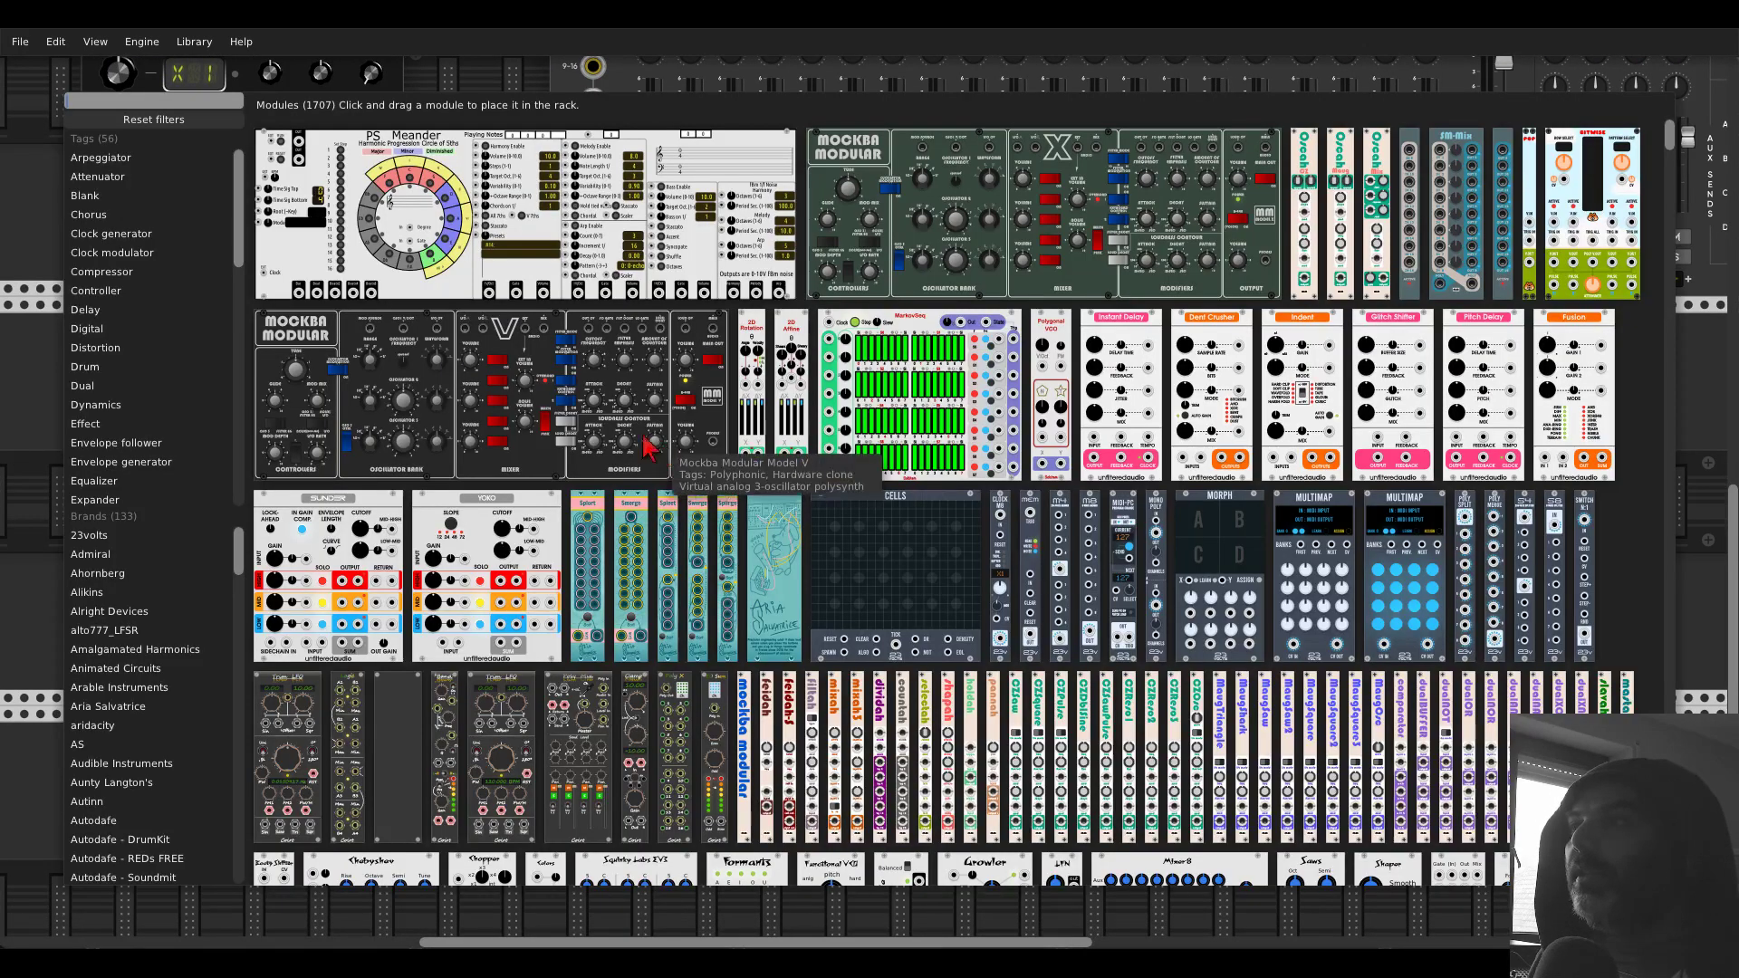
{"action": "type", "text": "seq"}
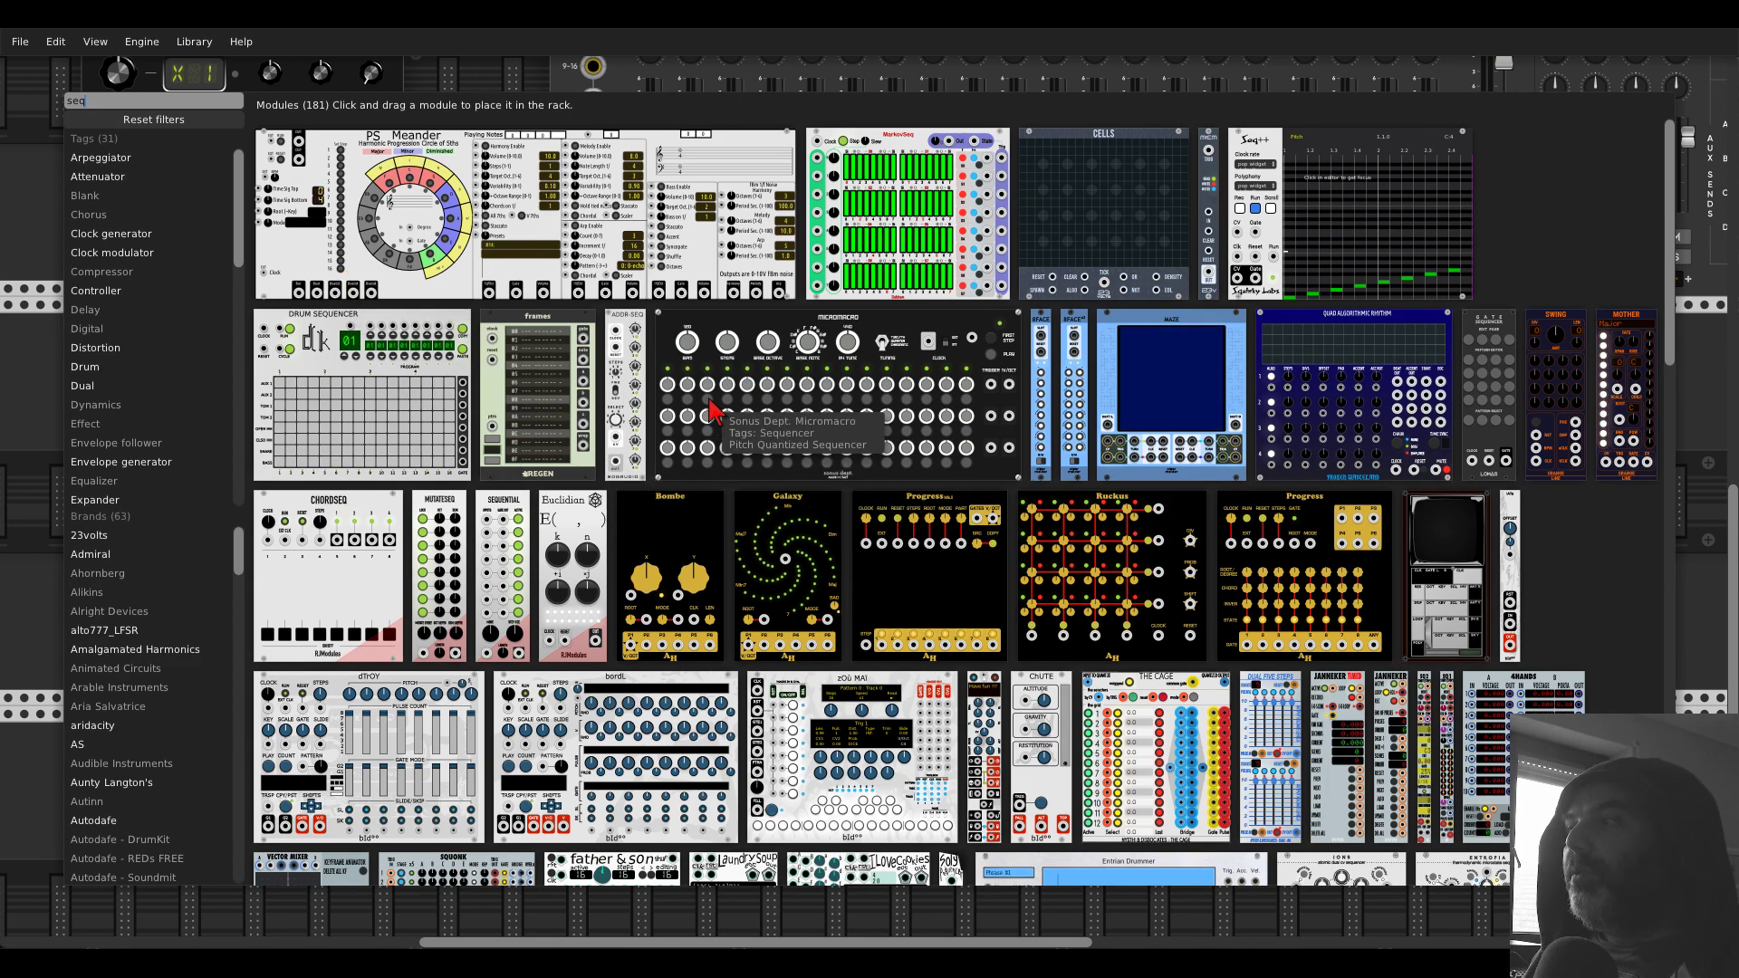
{"action": "scroll", "coordinate": [711, 413], "scroll_direction": "down", "scroll_amount": 3}
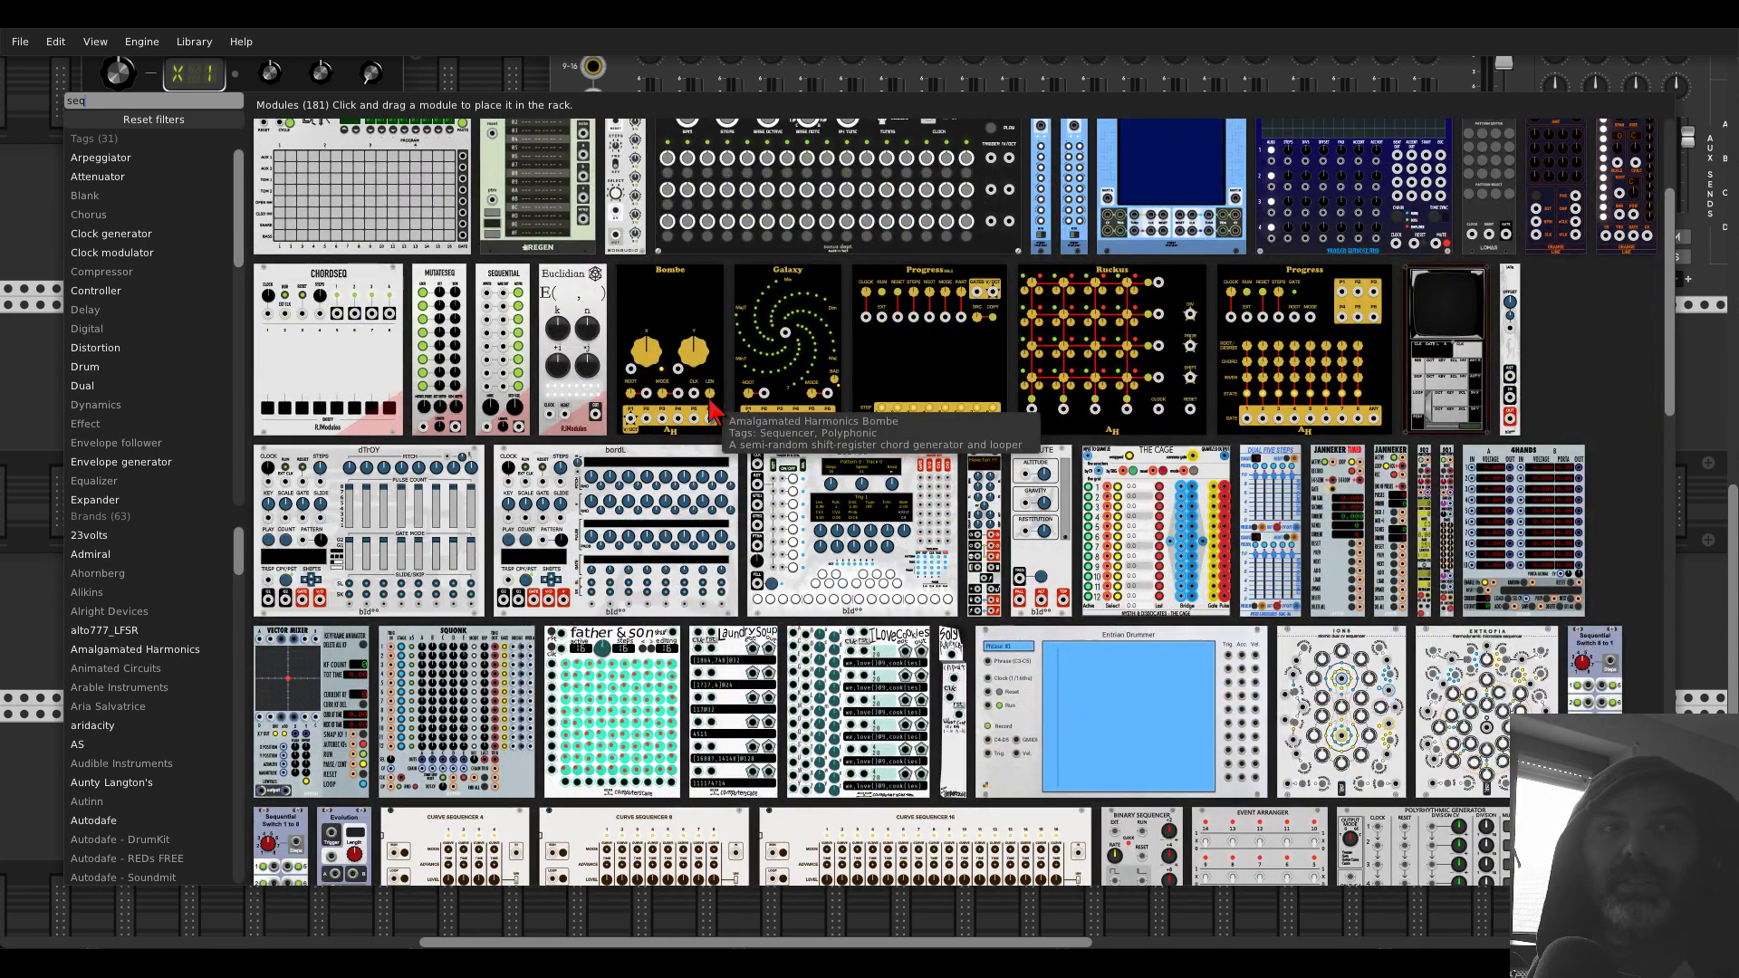
{"action": "scroll", "coordinate": [711, 412], "scroll_direction": "down", "scroll_amount": 3}
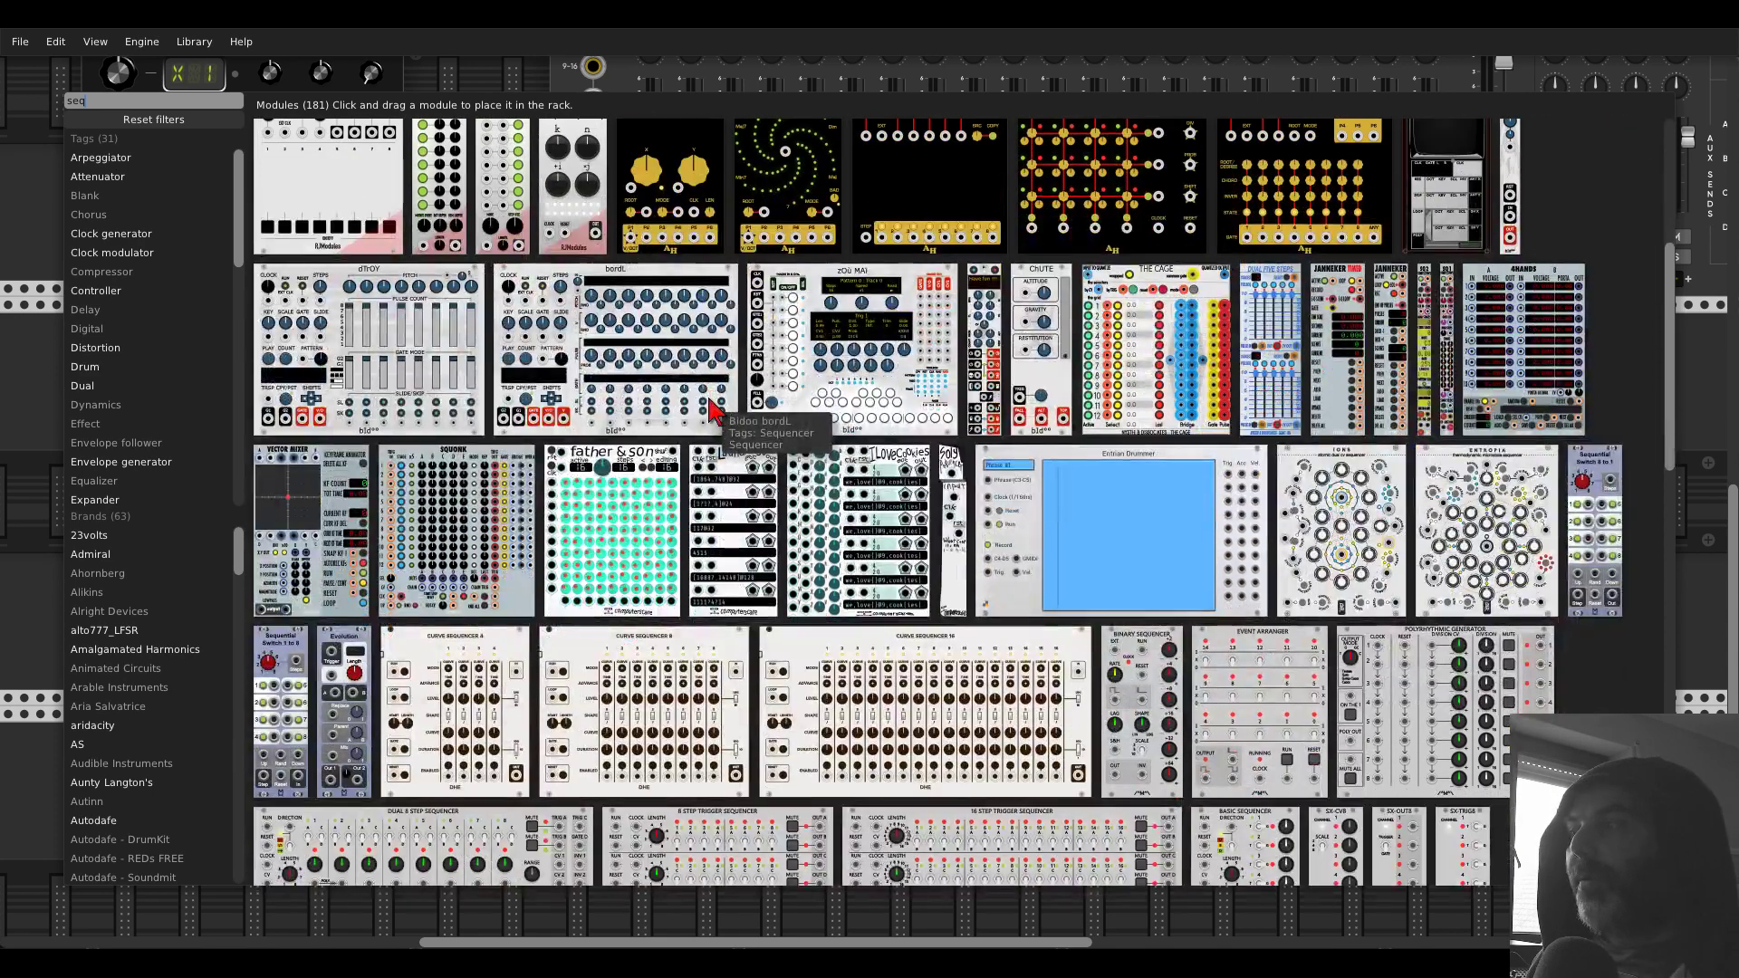
{"action": "scroll", "coordinate": [711, 412], "scroll_direction": "down", "scroll_amount": 2}
{"action": "scroll", "coordinate": [711, 413], "scroll_direction": "down", "scroll_amount": 4}
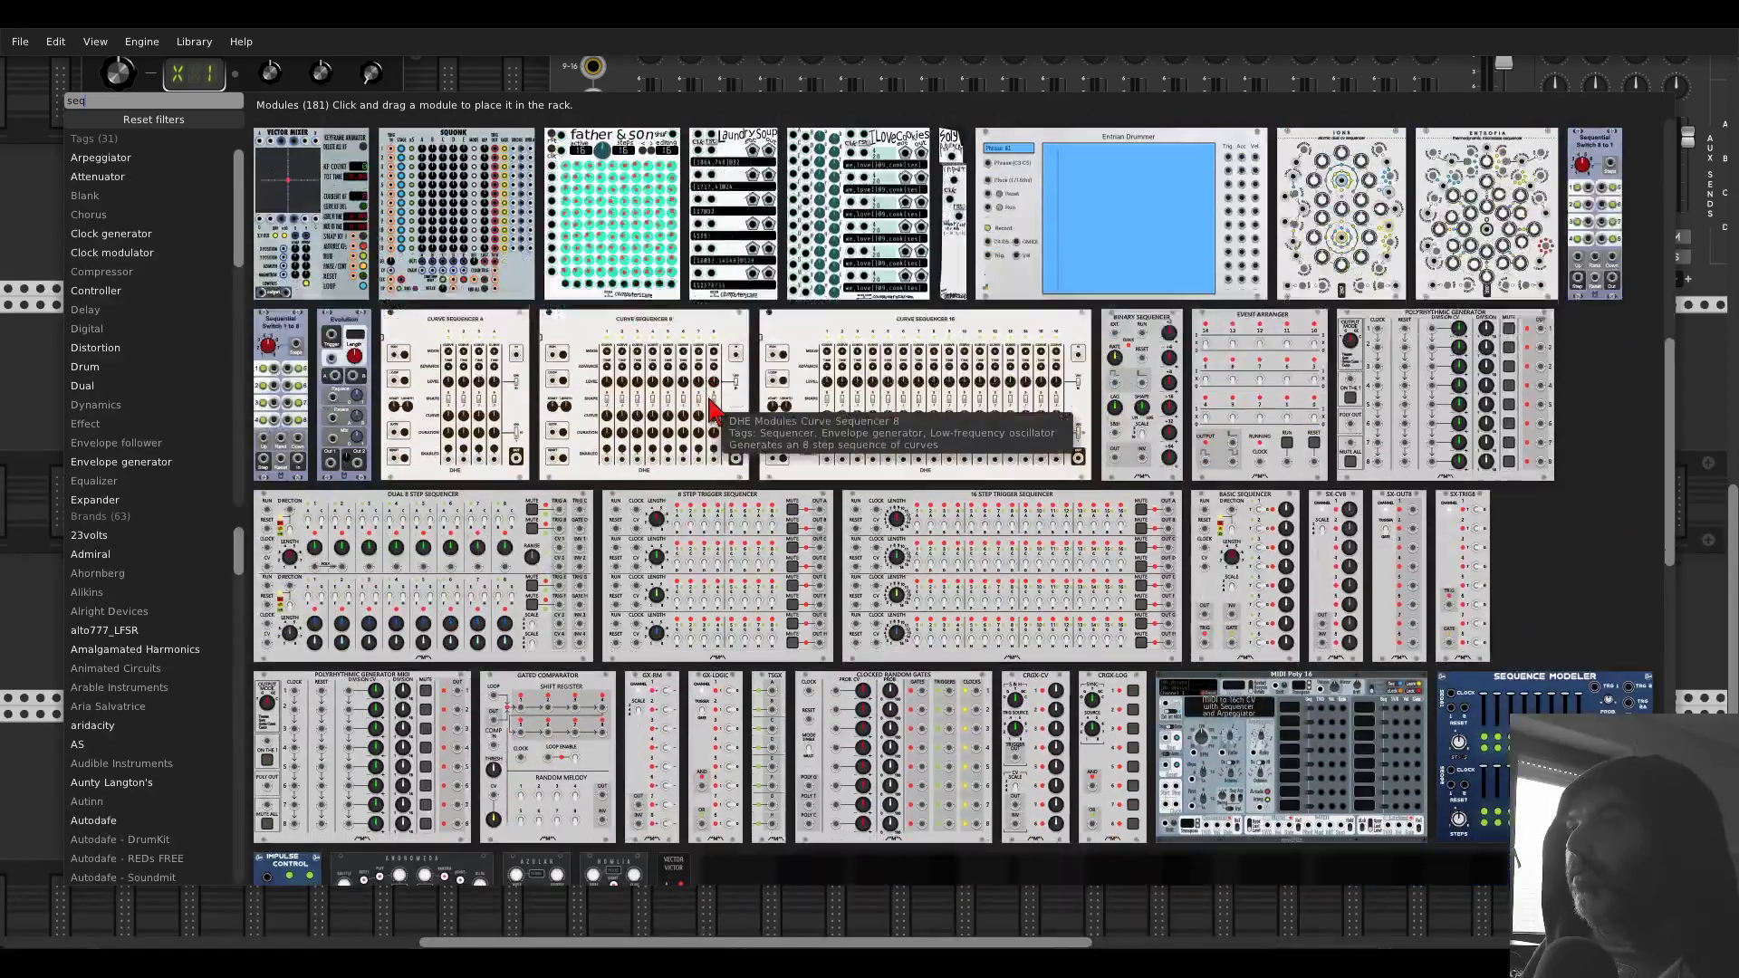
{"action": "scroll", "coordinate": [711, 412], "scroll_direction": "down", "scroll_amount": 4}
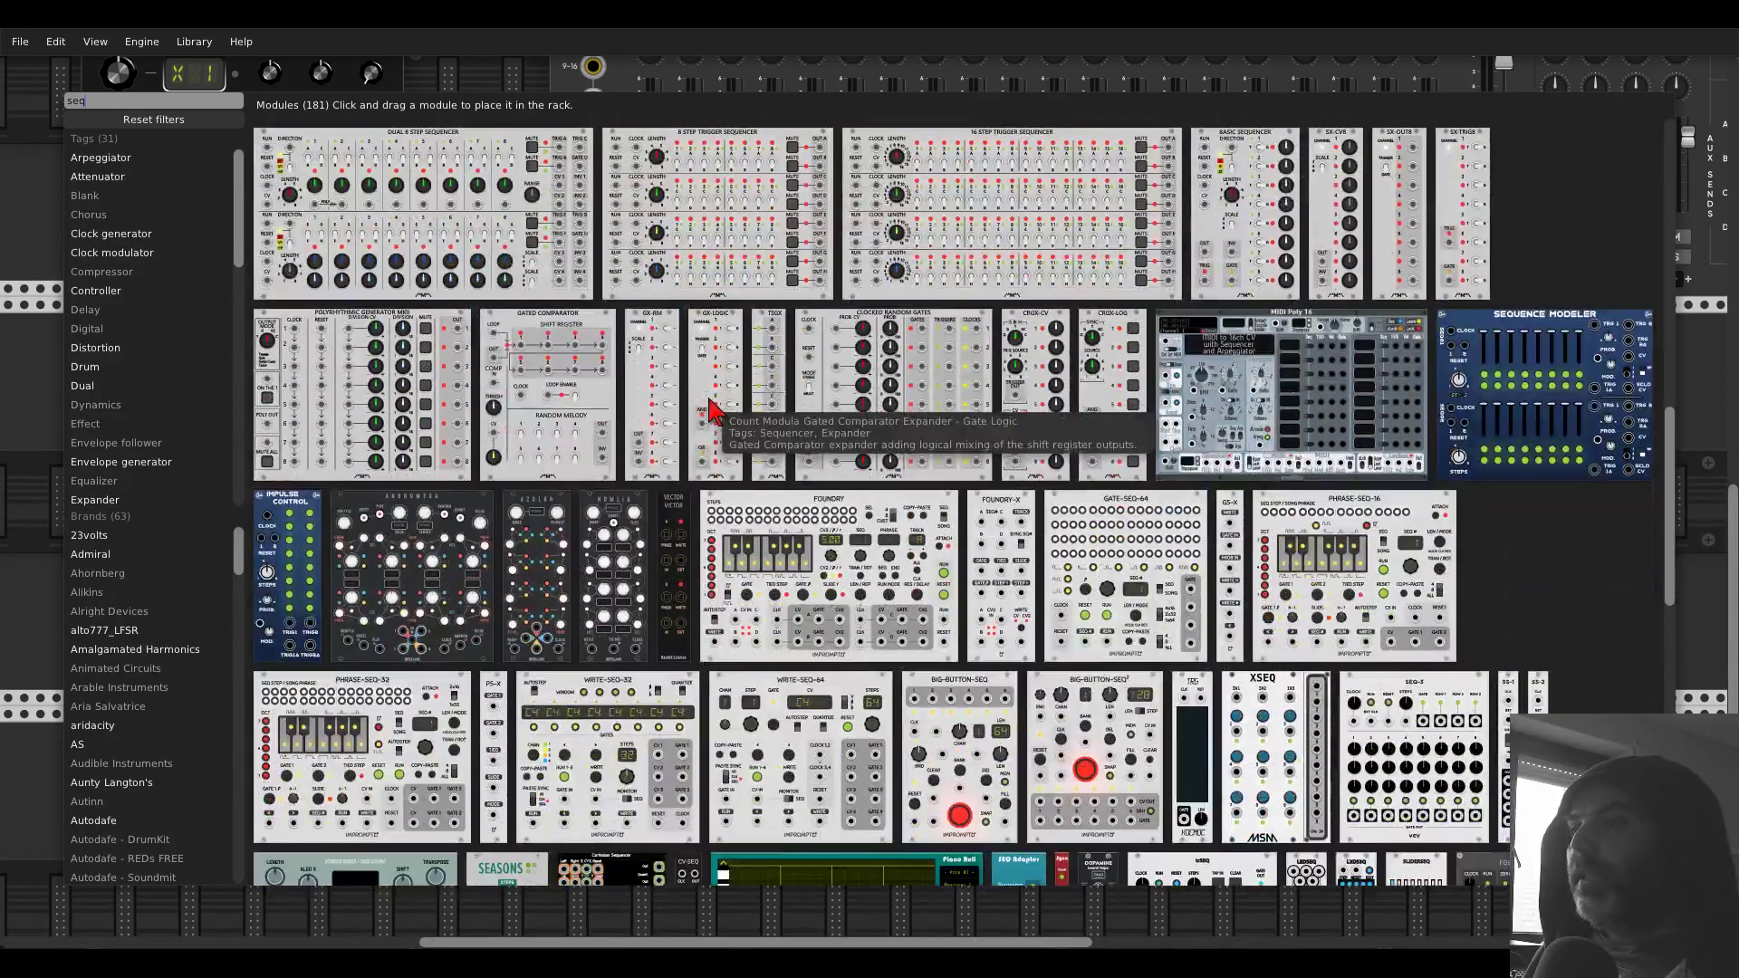
{"action": "scroll", "coordinate": [711, 412], "scroll_direction": "down", "scroll_amount": 3}
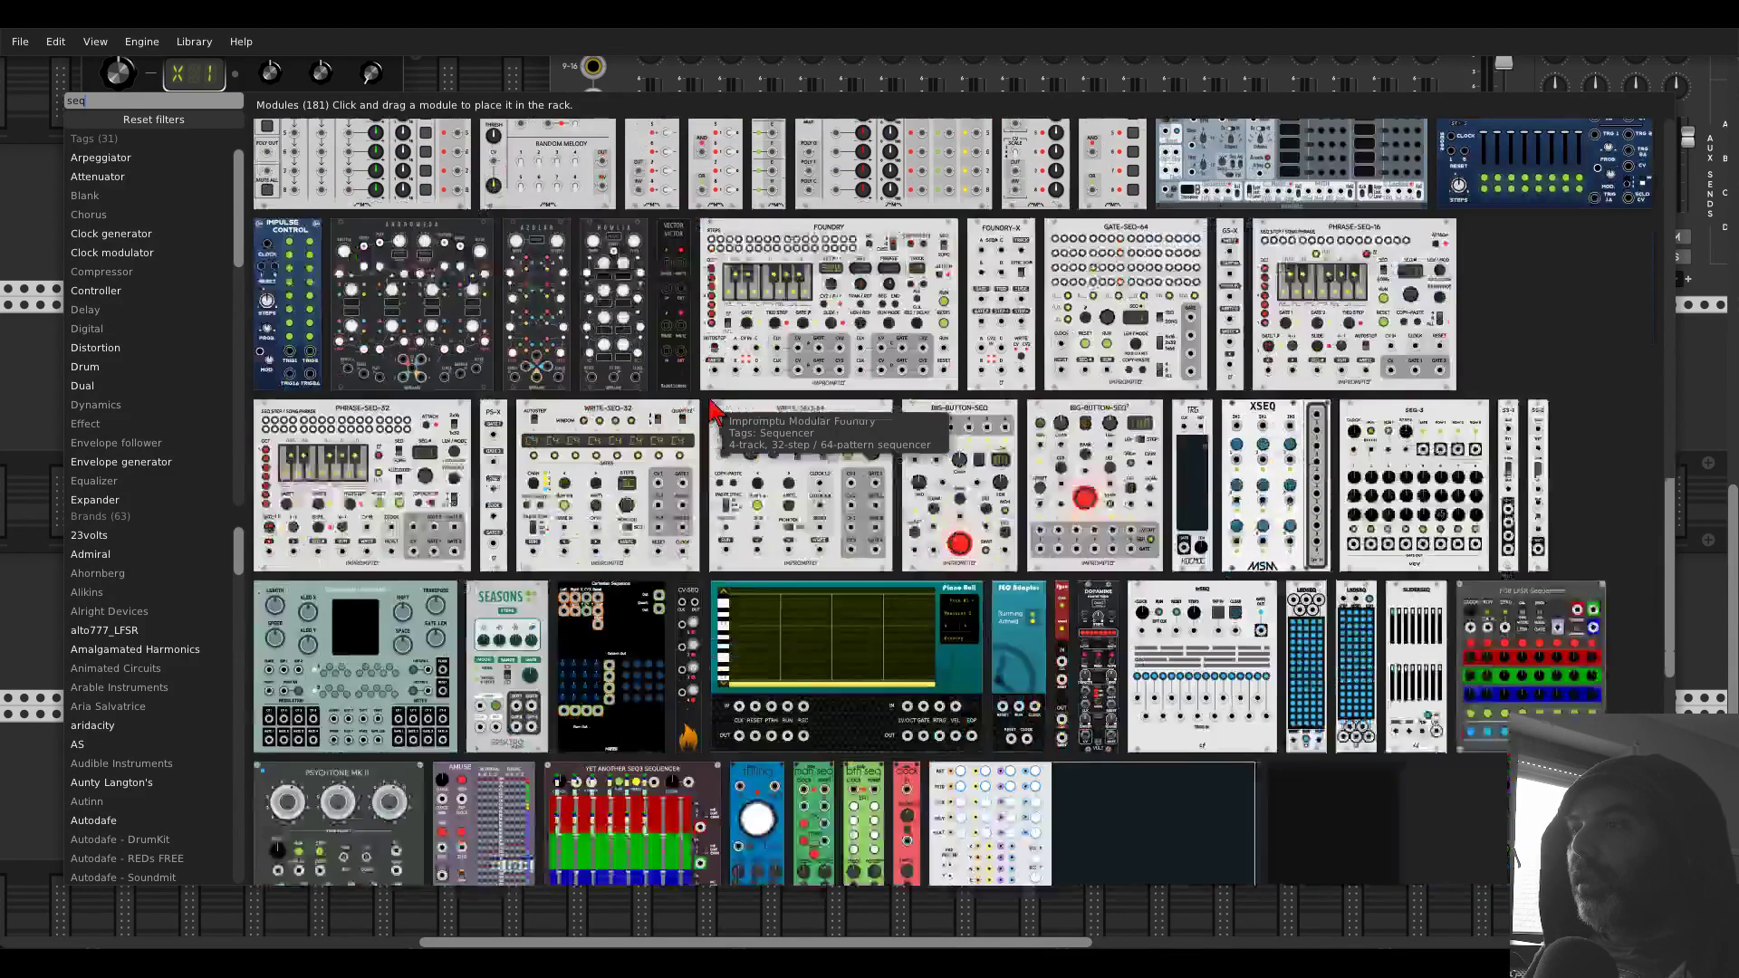
{"action": "scroll", "coordinate": [711, 412], "scroll_direction": "down", "scroll_amount": 4}
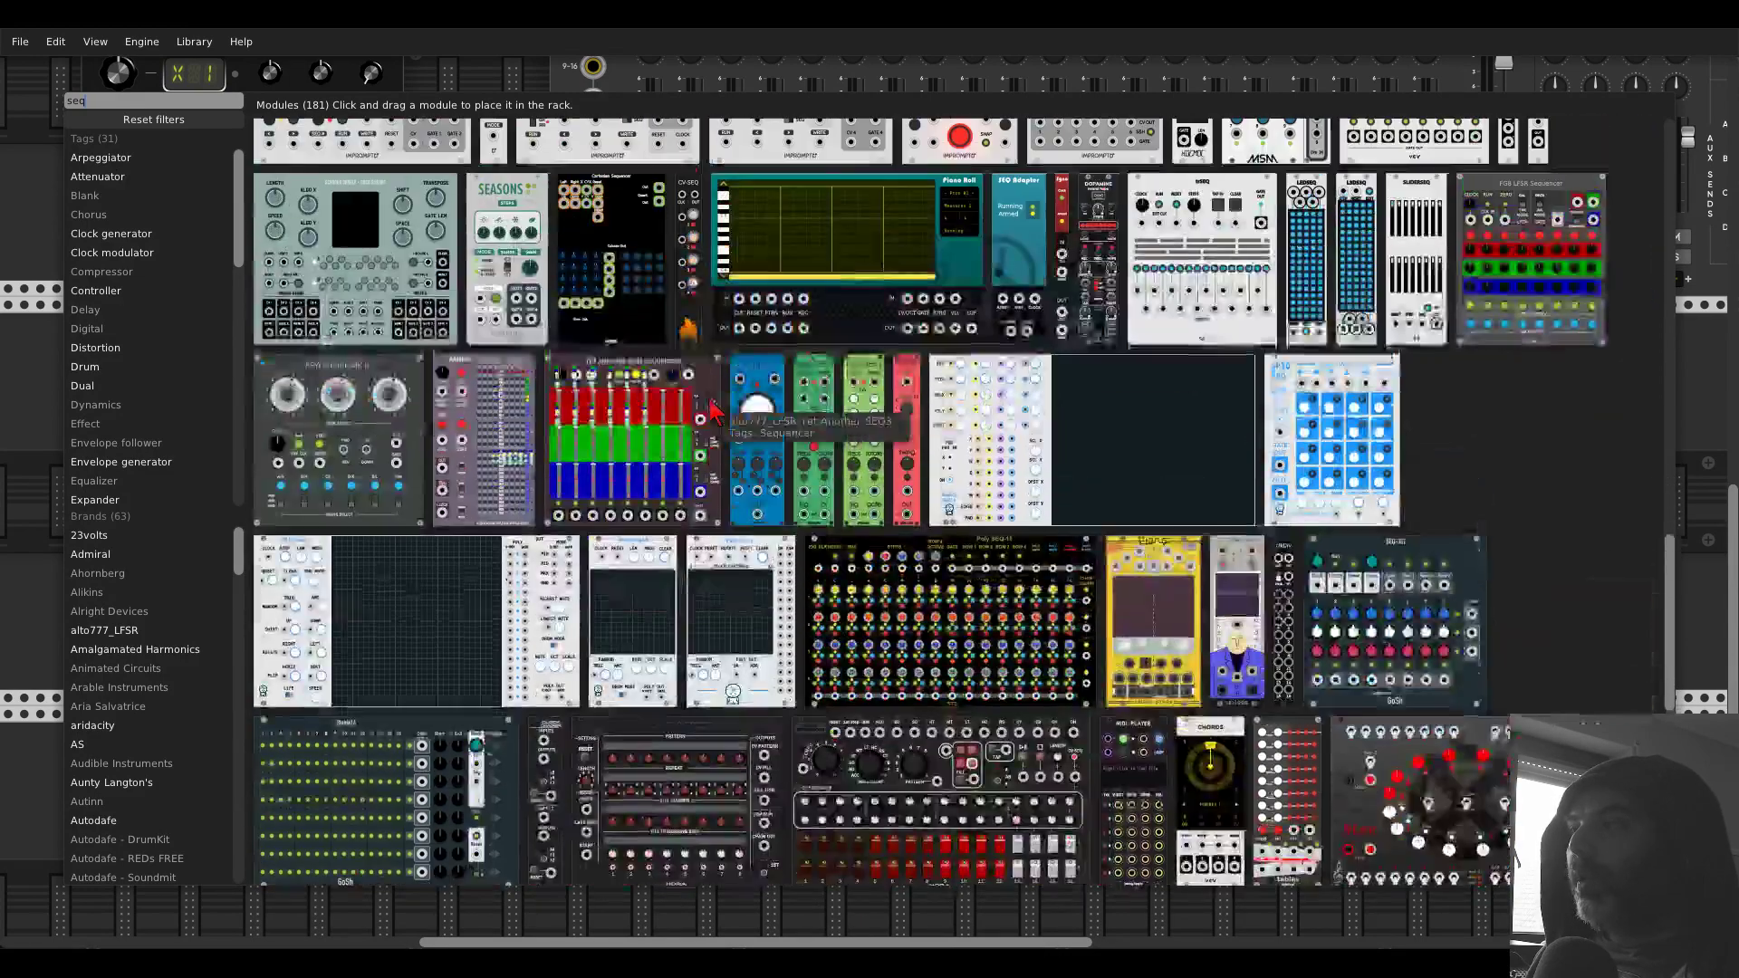
{"action": "scroll", "coordinate": [711, 412], "scroll_direction": "up", "scroll_amount": 1}
{"action": "left_click_drag", "start_coordinate": [421, 291], "coordinate": [469, 355]}
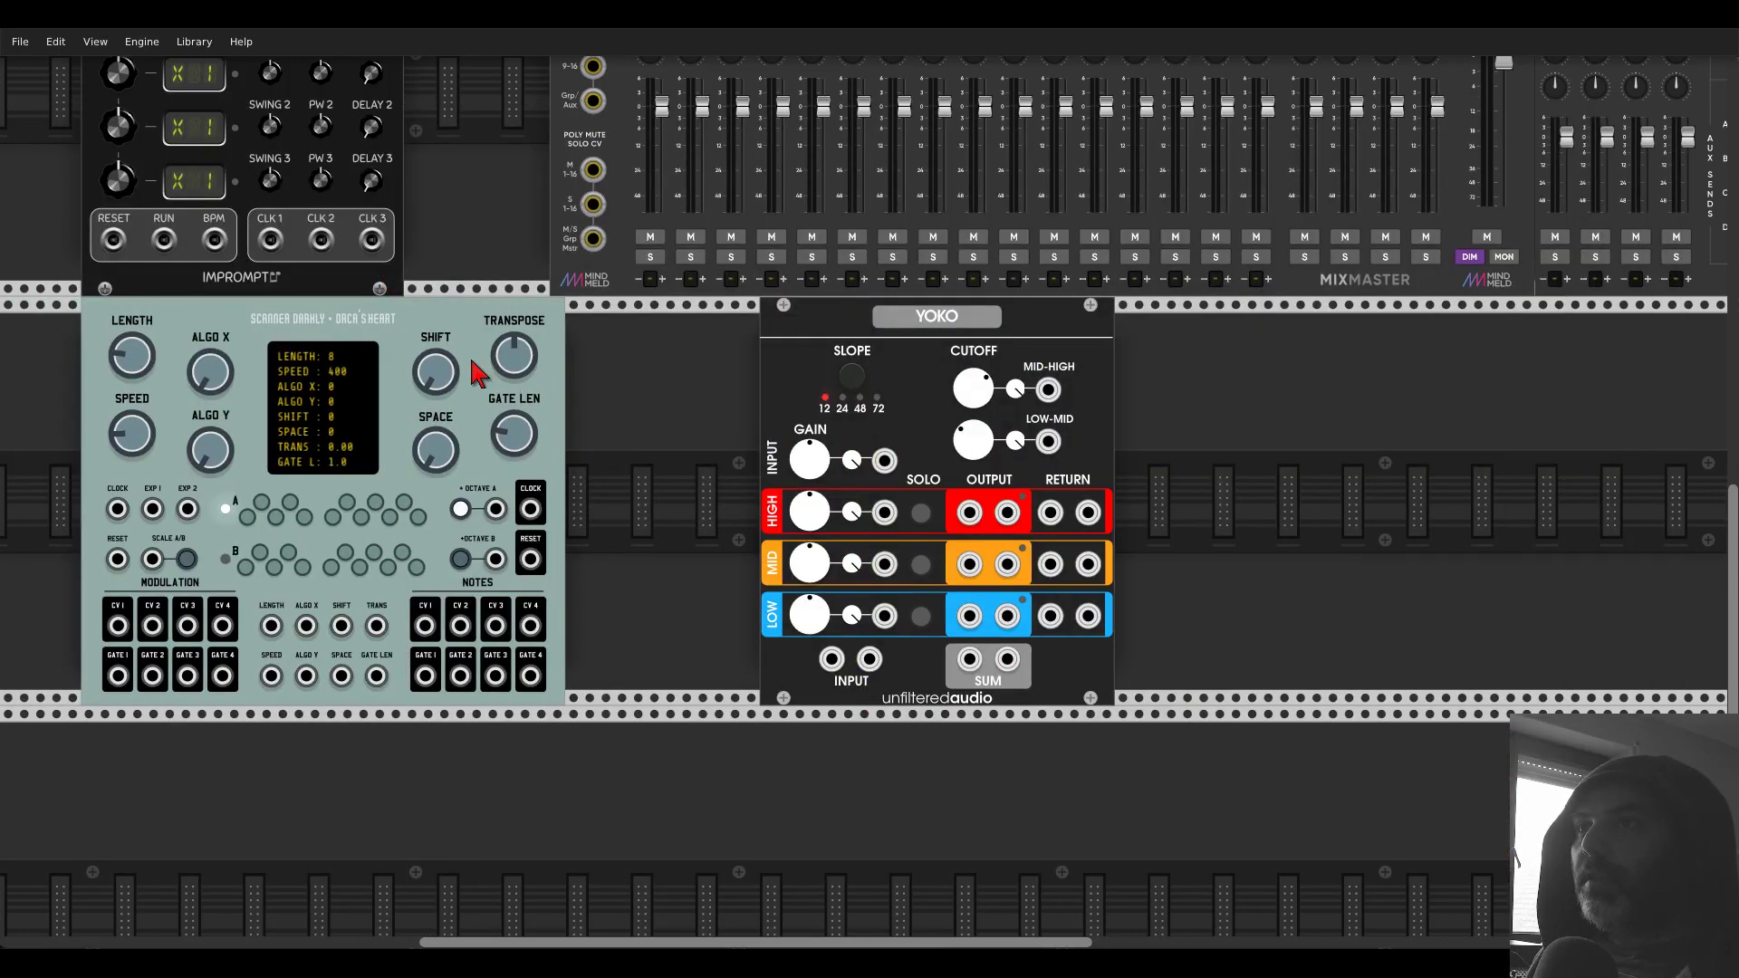
- Set the first clock ratio on Clocked to x4
{"action": "left_click_drag", "start_coordinate": [72, 292], "coordinate": [308, 429]}
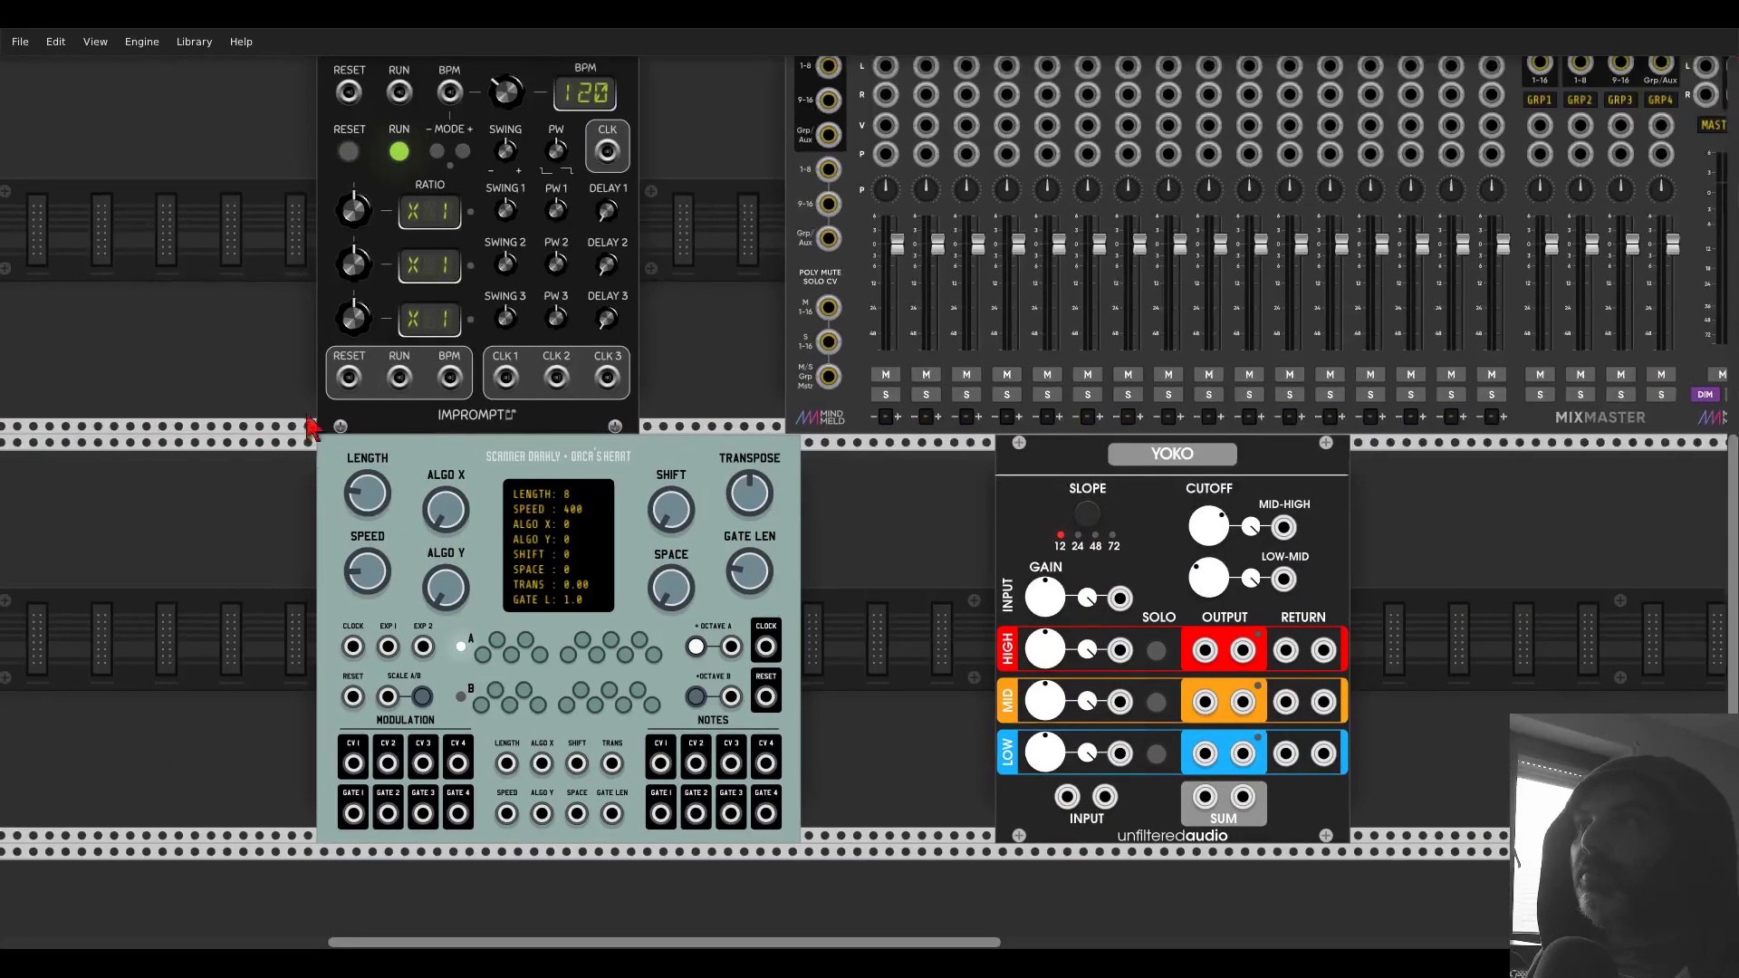
{"action": "left_click_drag", "start_coordinate": [352, 217], "coordinate": [353, 172]}
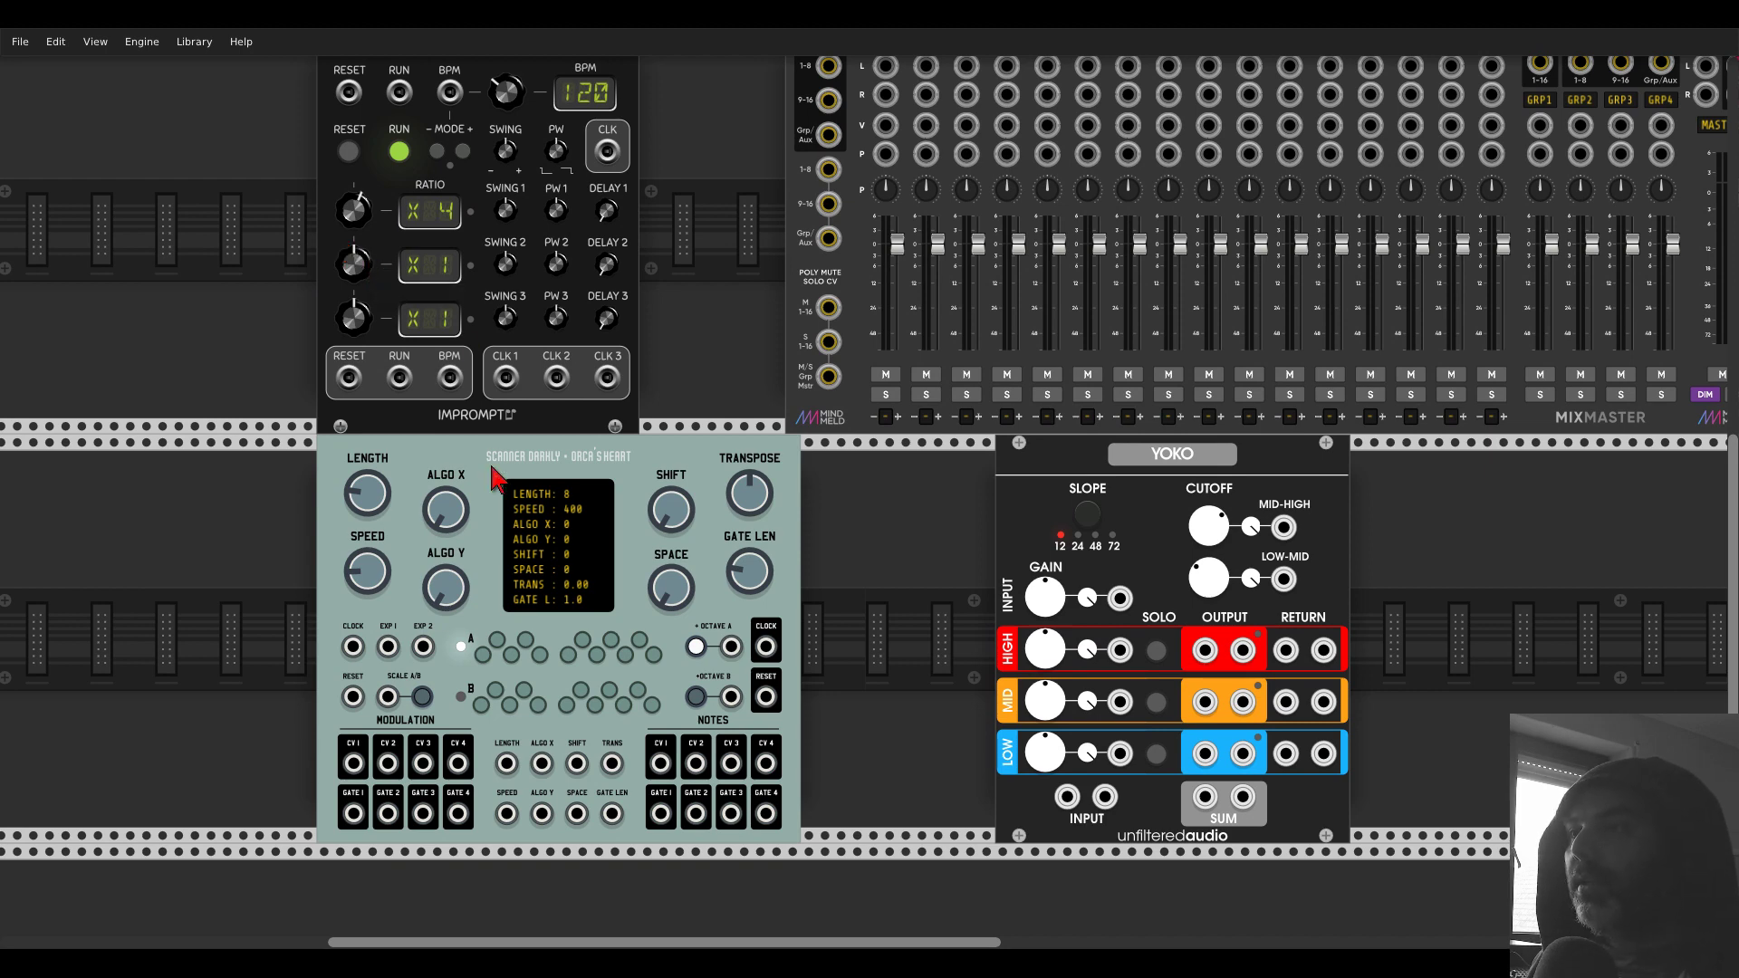
- Move Yoko away from Orca's Heart and place three Bogaudio FM-OP modules side by side in the gap
{"action": "left_click_drag", "start_coordinate": [1075, 485], "coordinate": [1349, 485]}
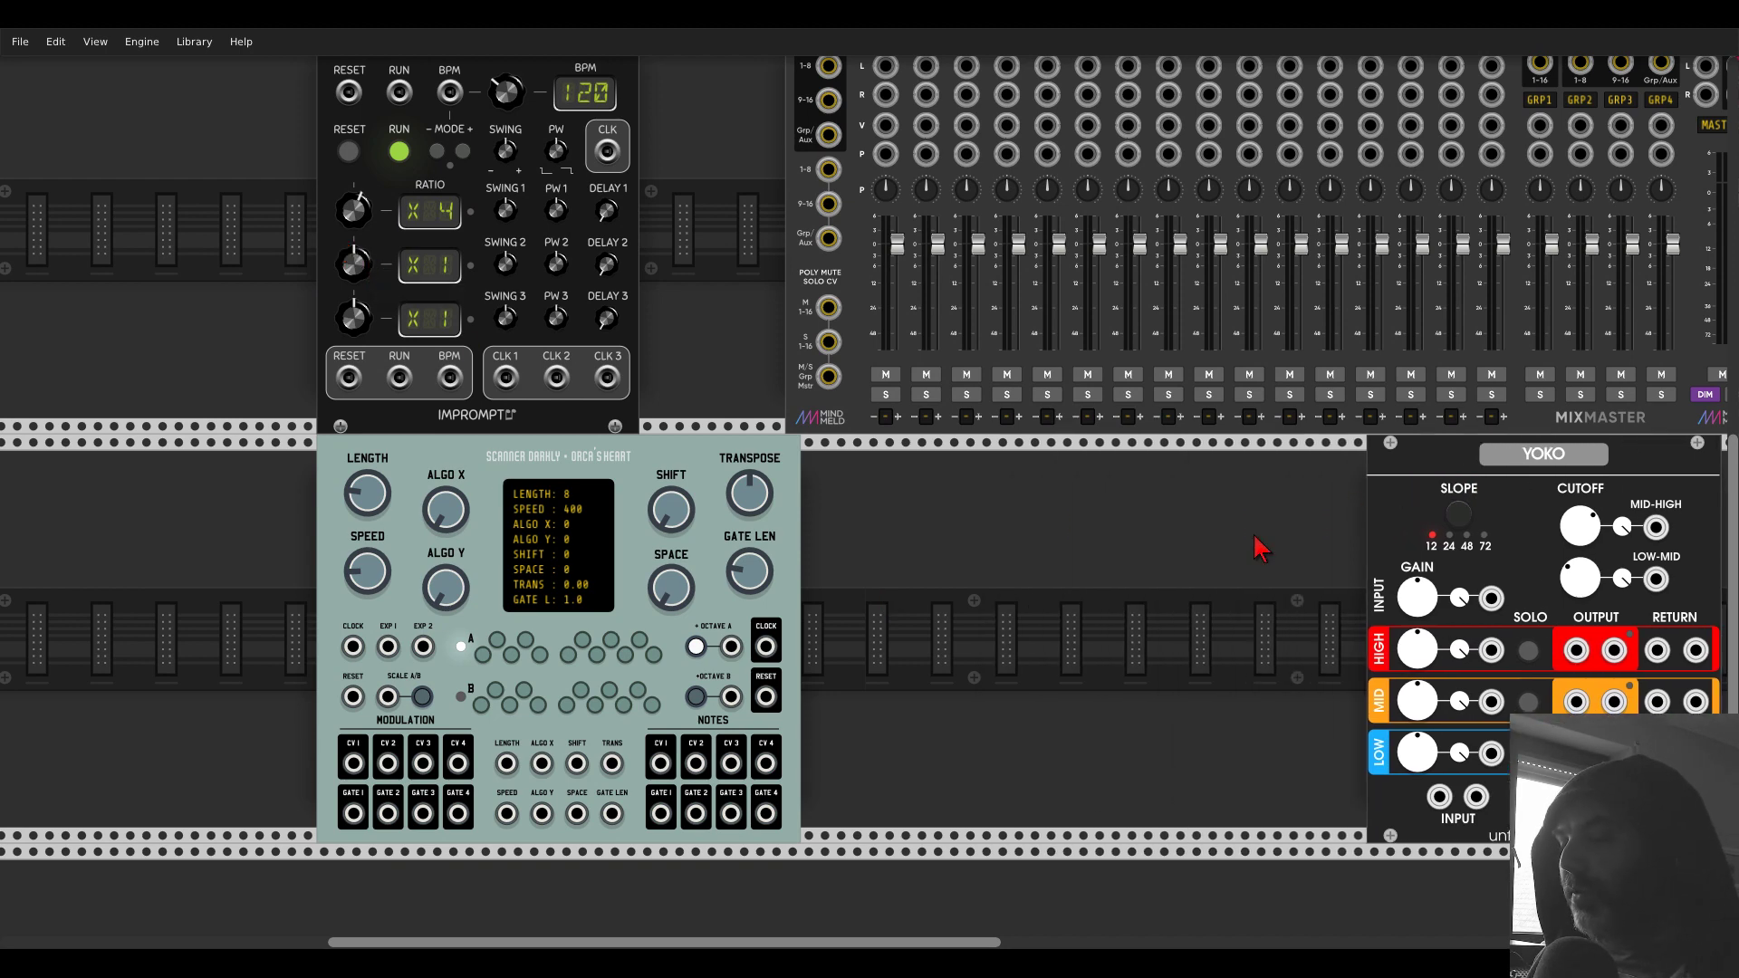
{"action": "right_click", "coordinate": [1258, 543]}
{"action": "type", "text": "fm"}
{"action": "left_click_drag", "start_coordinate": [319, 141], "coordinate": [846, 505]}
{"action": "scroll", "coordinate": [900, 497], "scroll_direction": "right", "scroll_amount": 3}
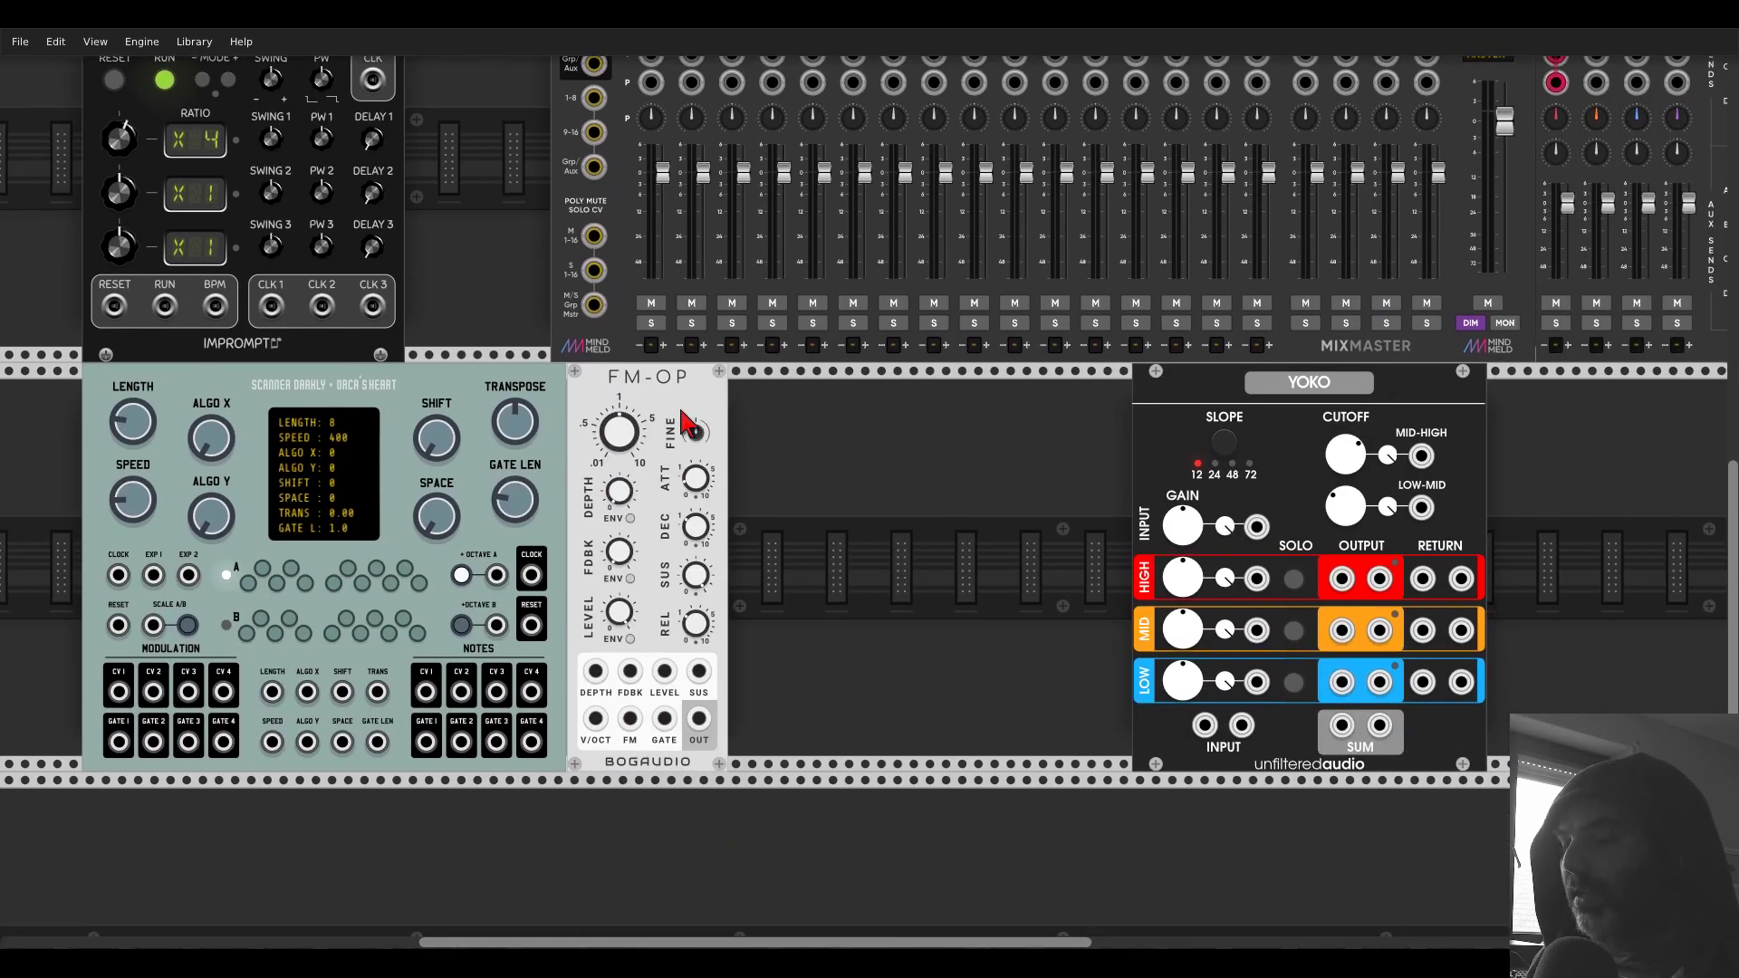
{"action": "key", "text": "ctrl+d"}
{"action": "key", "text": "ctrl+d"}
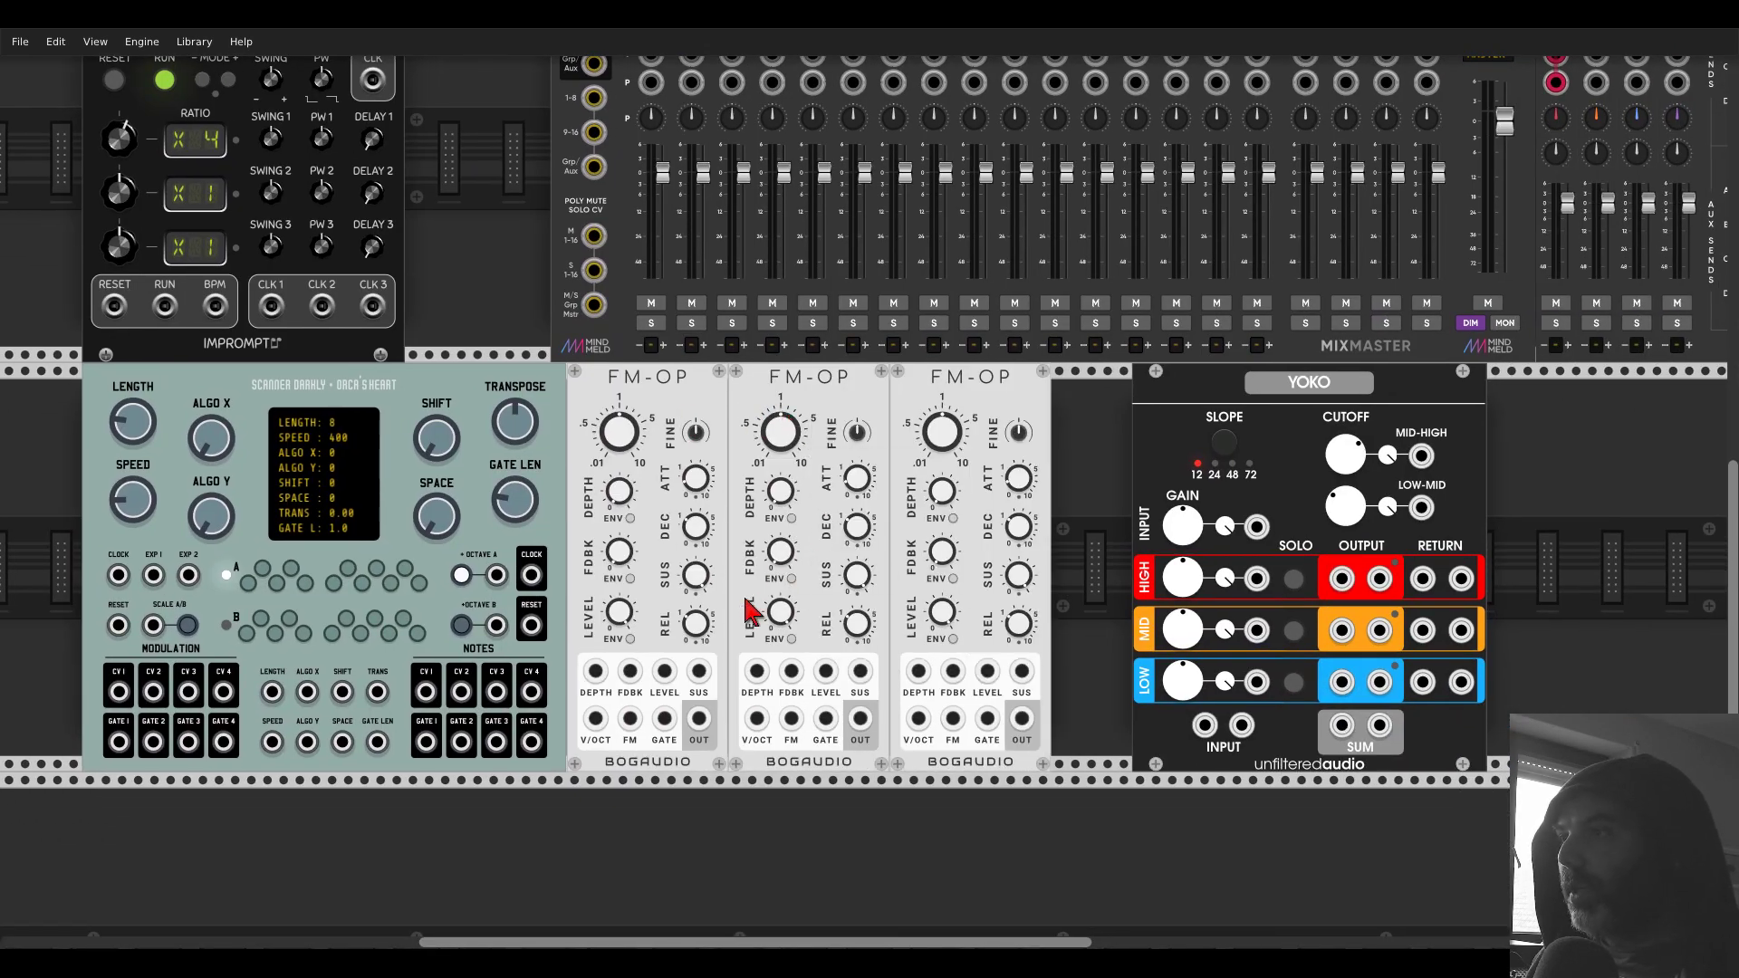
- Make the level follow the envelope on all three FM-OP modules and lower their attack times to the minimum
{"action": "left_click", "coordinate": [631, 640]}
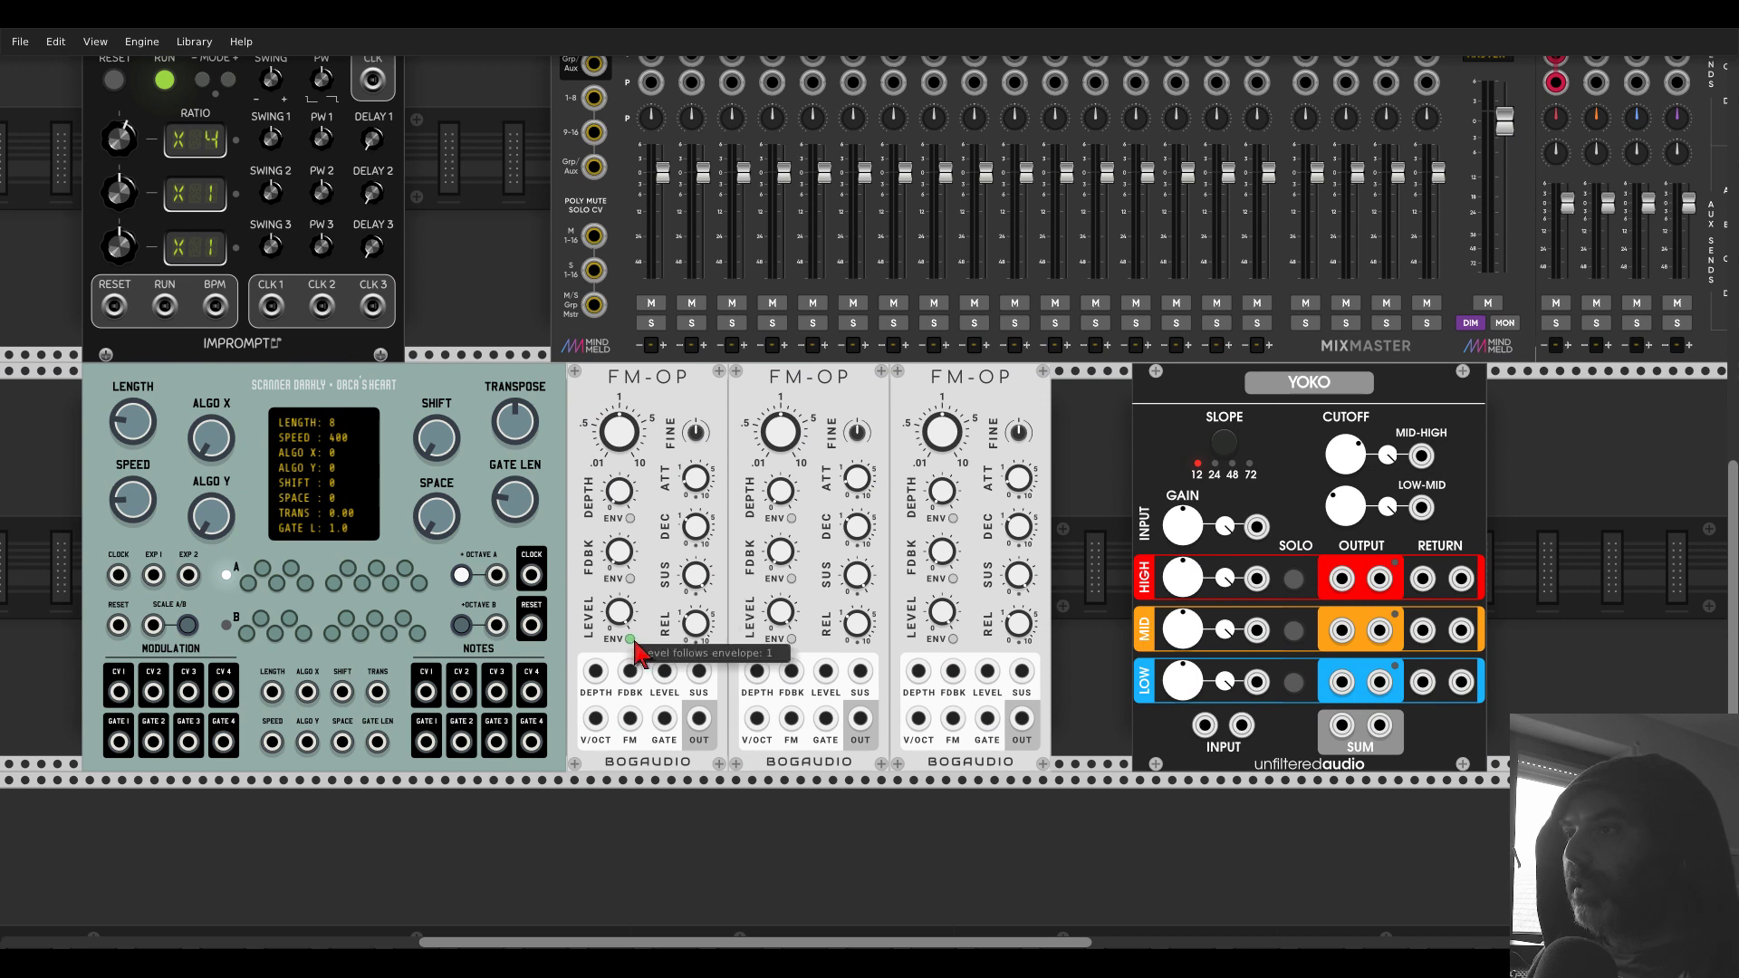
{"action": "left_click", "coordinate": [792, 639]}
{"action": "left_click", "coordinate": [954, 640]}
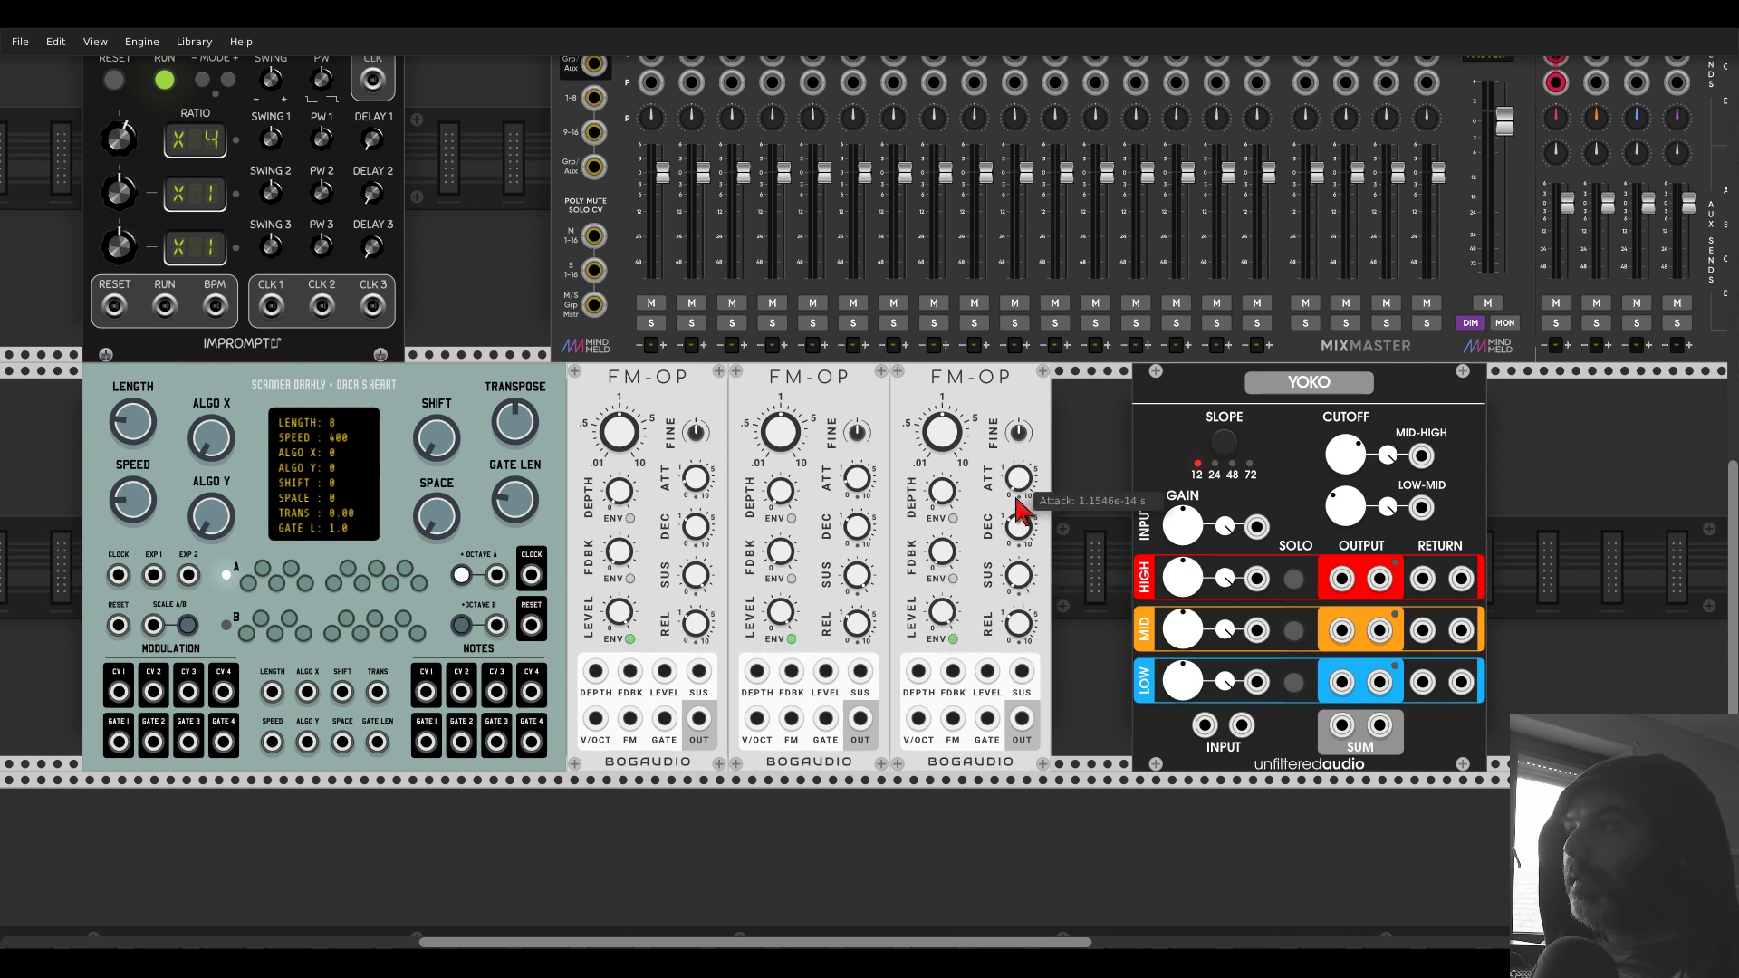
{"action": "left_click_drag", "start_coordinate": [864, 479], "coordinate": [864, 500]}
{"action": "left_click_drag", "start_coordinate": [697, 576], "coordinate": [698, 616]}
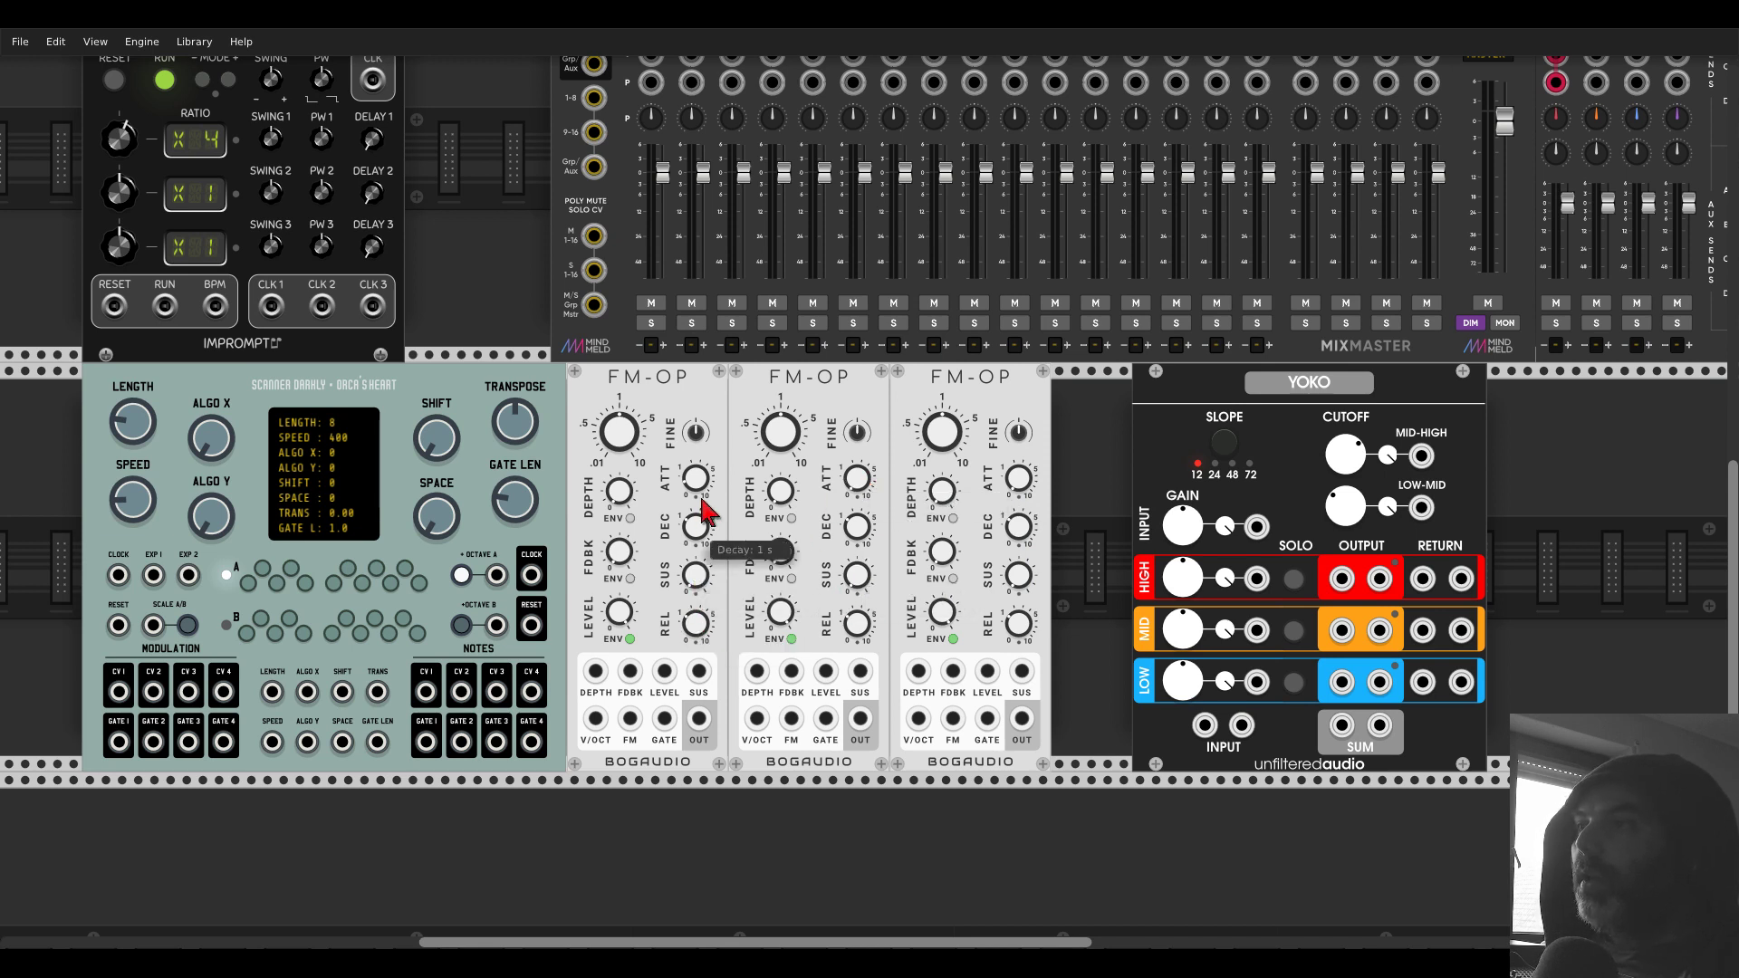
{"action": "left_click_drag", "start_coordinate": [702, 490], "coordinate": [702, 512]}
- Set the frequency ratio of the middle FM-OP module to 2
{"action": "right_click", "coordinate": [788, 432]}
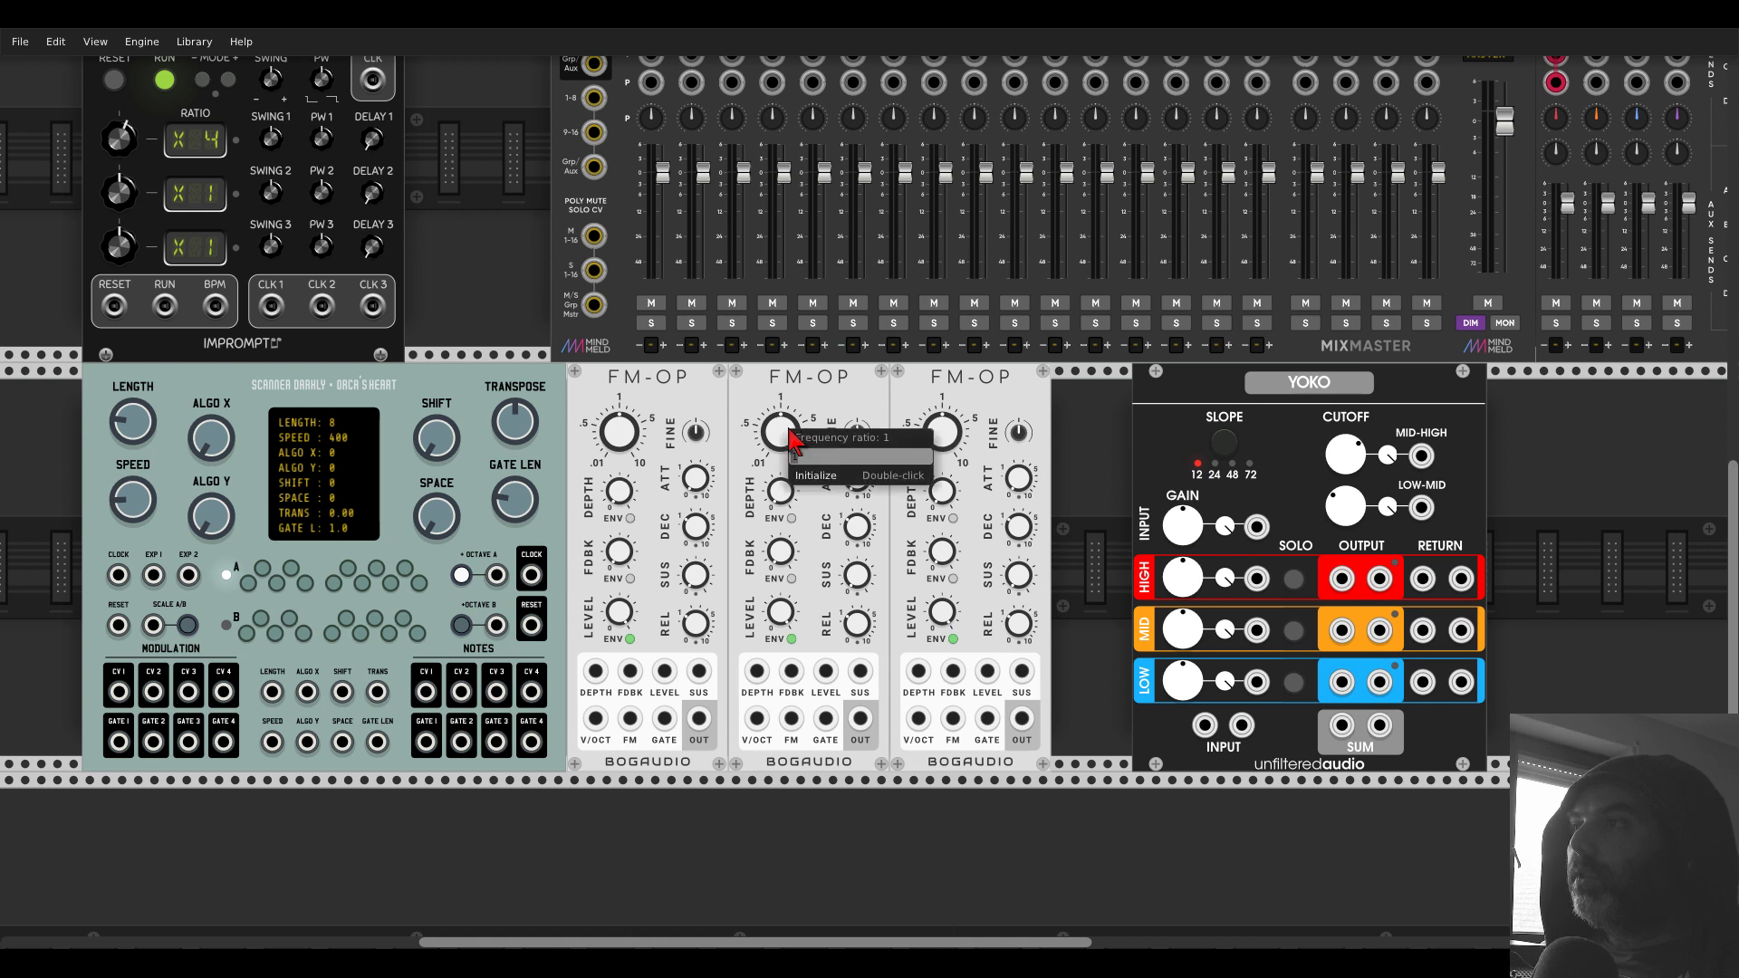
{"action": "type", "text": "2"}
{"action": "key", "text": "Return"}
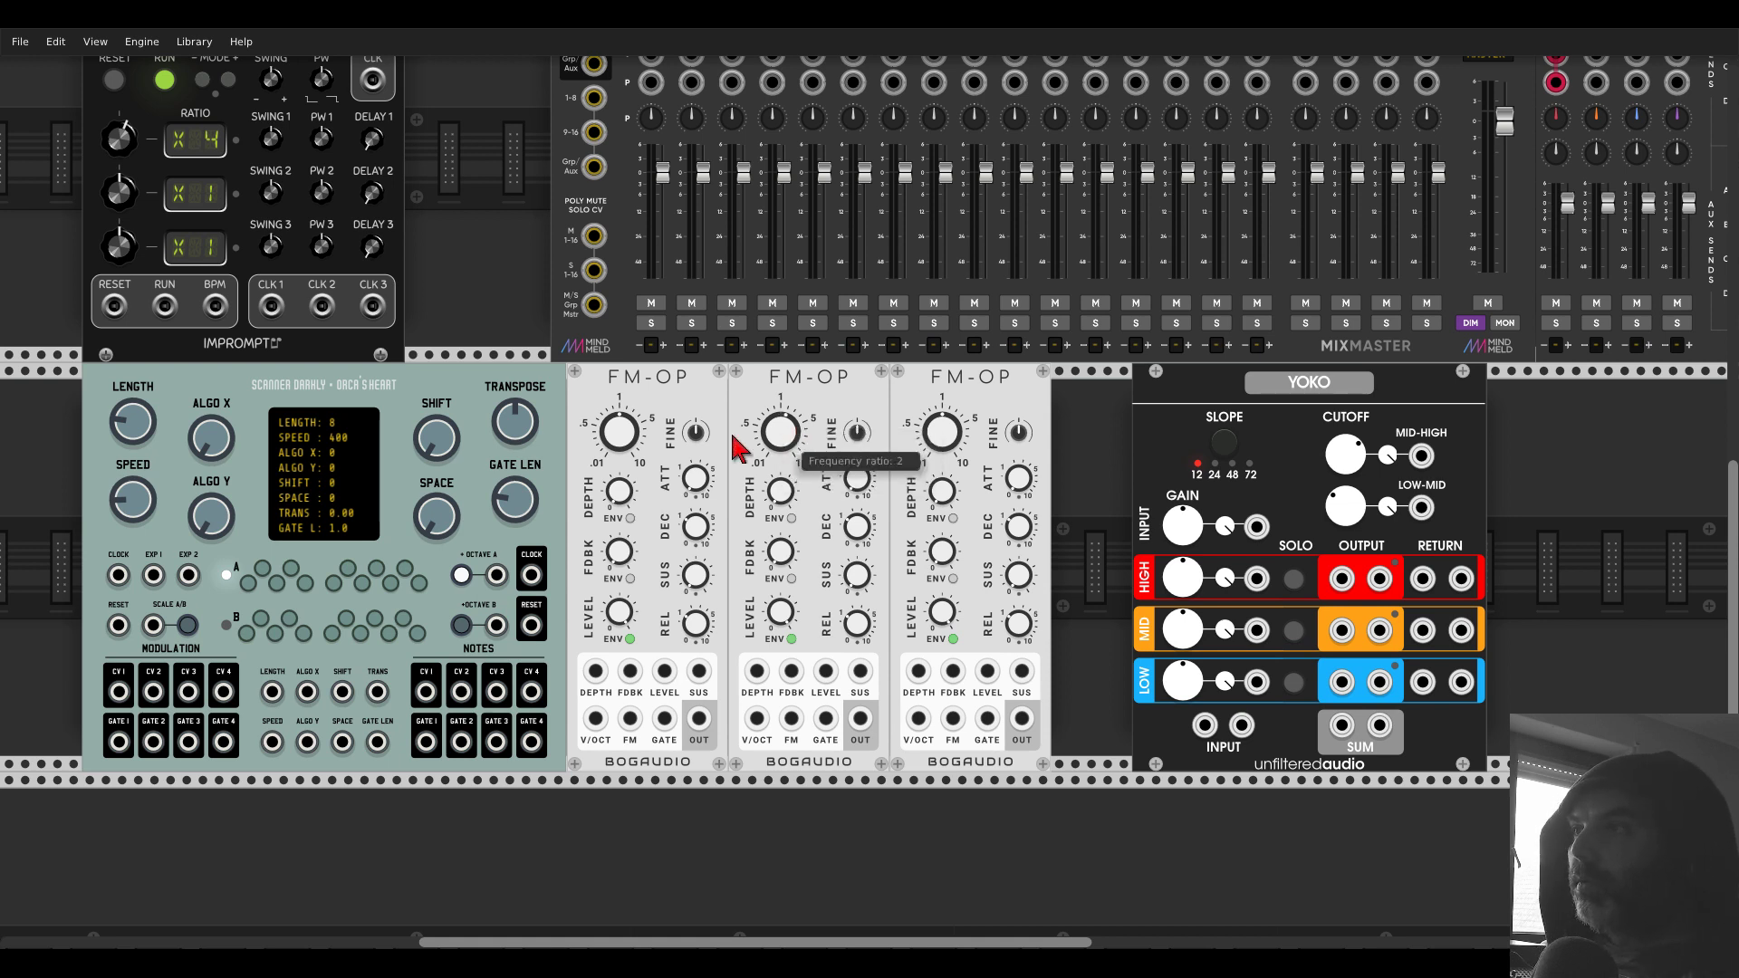
{"action": "right_click", "coordinate": [622, 435]}
{"action": "left_click", "coordinate": [638, 414]}
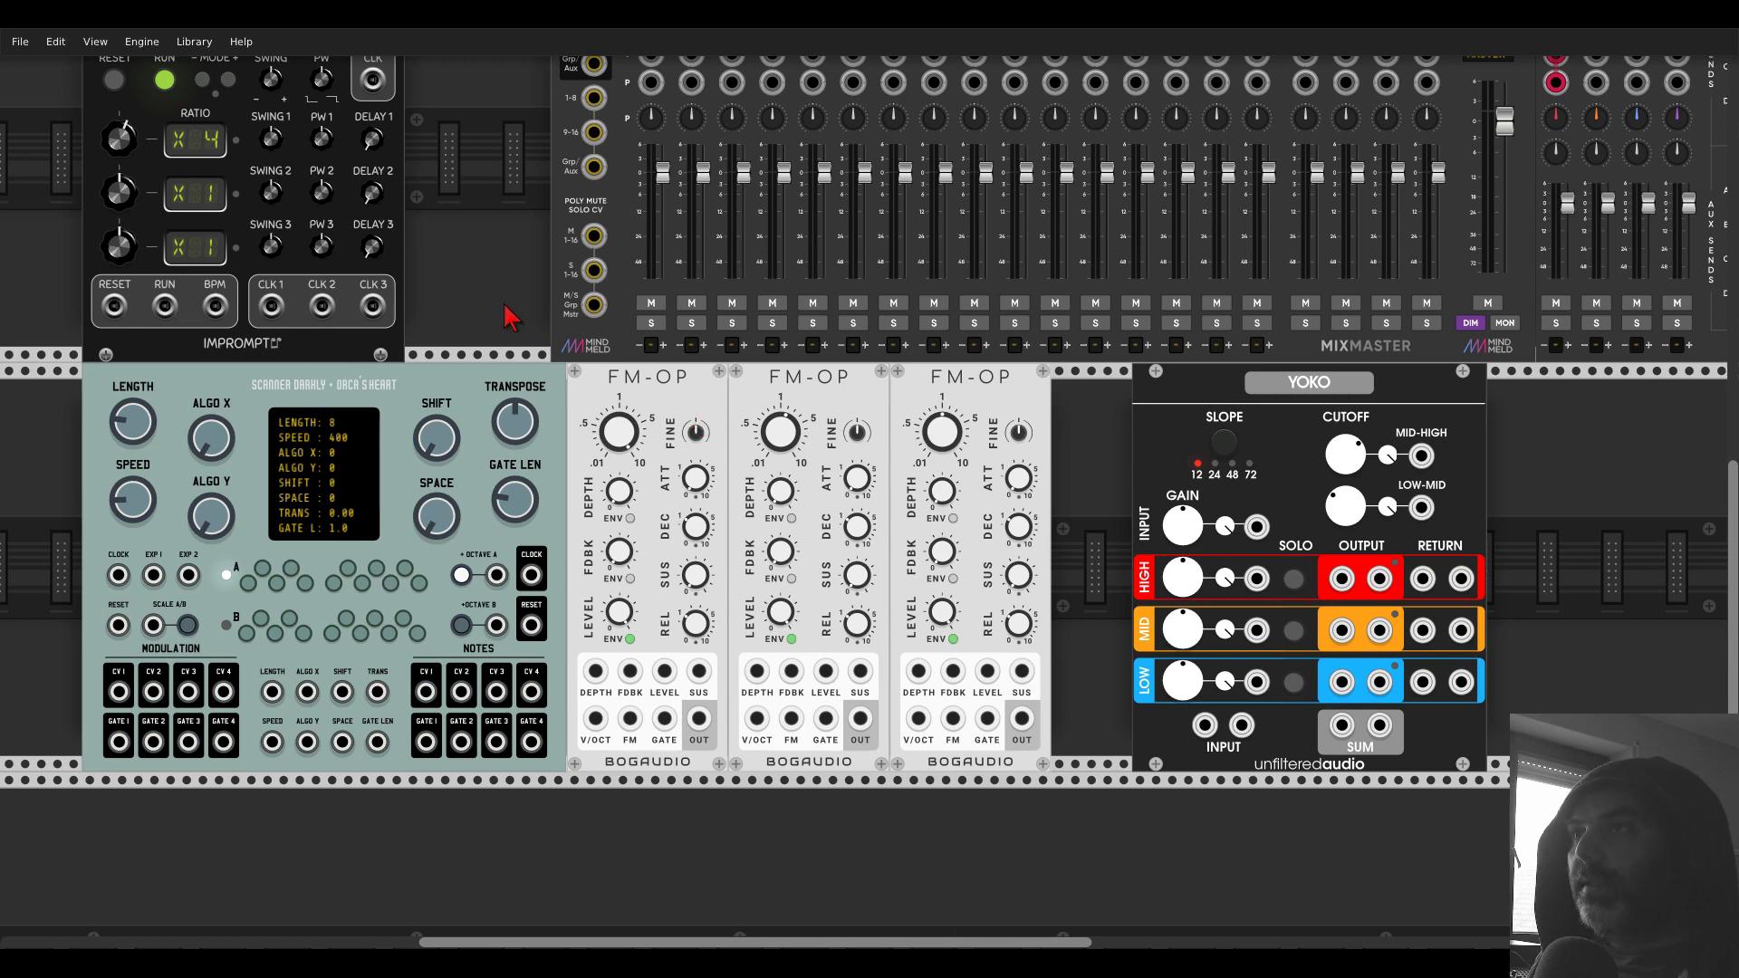
- Set the master clock on Clocked to 172 BPM
{"action": "scroll", "coordinate": [585, 288], "scroll_direction": "down", "scroll_amount": 1}
{"action": "scroll", "coordinate": [584, 288], "scroll_direction": "left", "scroll_amount": 2}
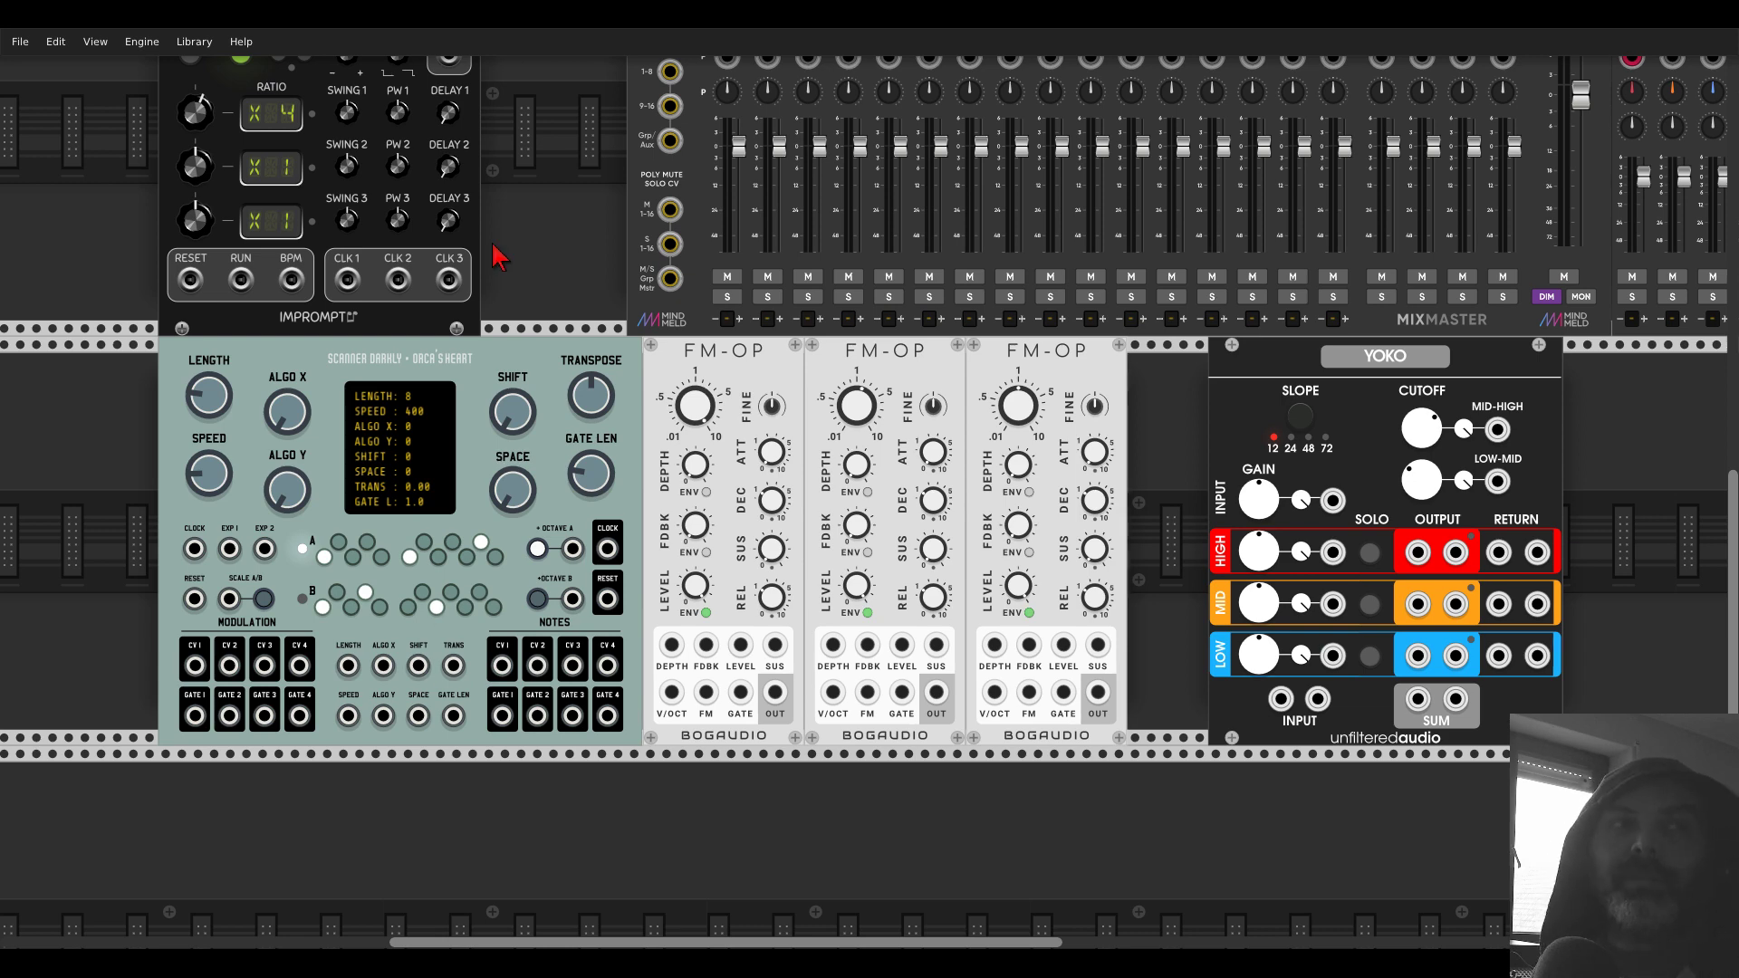
{"action": "scroll", "coordinate": [518, 270], "scroll_direction": "up", "scroll_amount": 3}
{"action": "right_click", "coordinate": [351, 129]}
{"action": "type", "text": "172"}
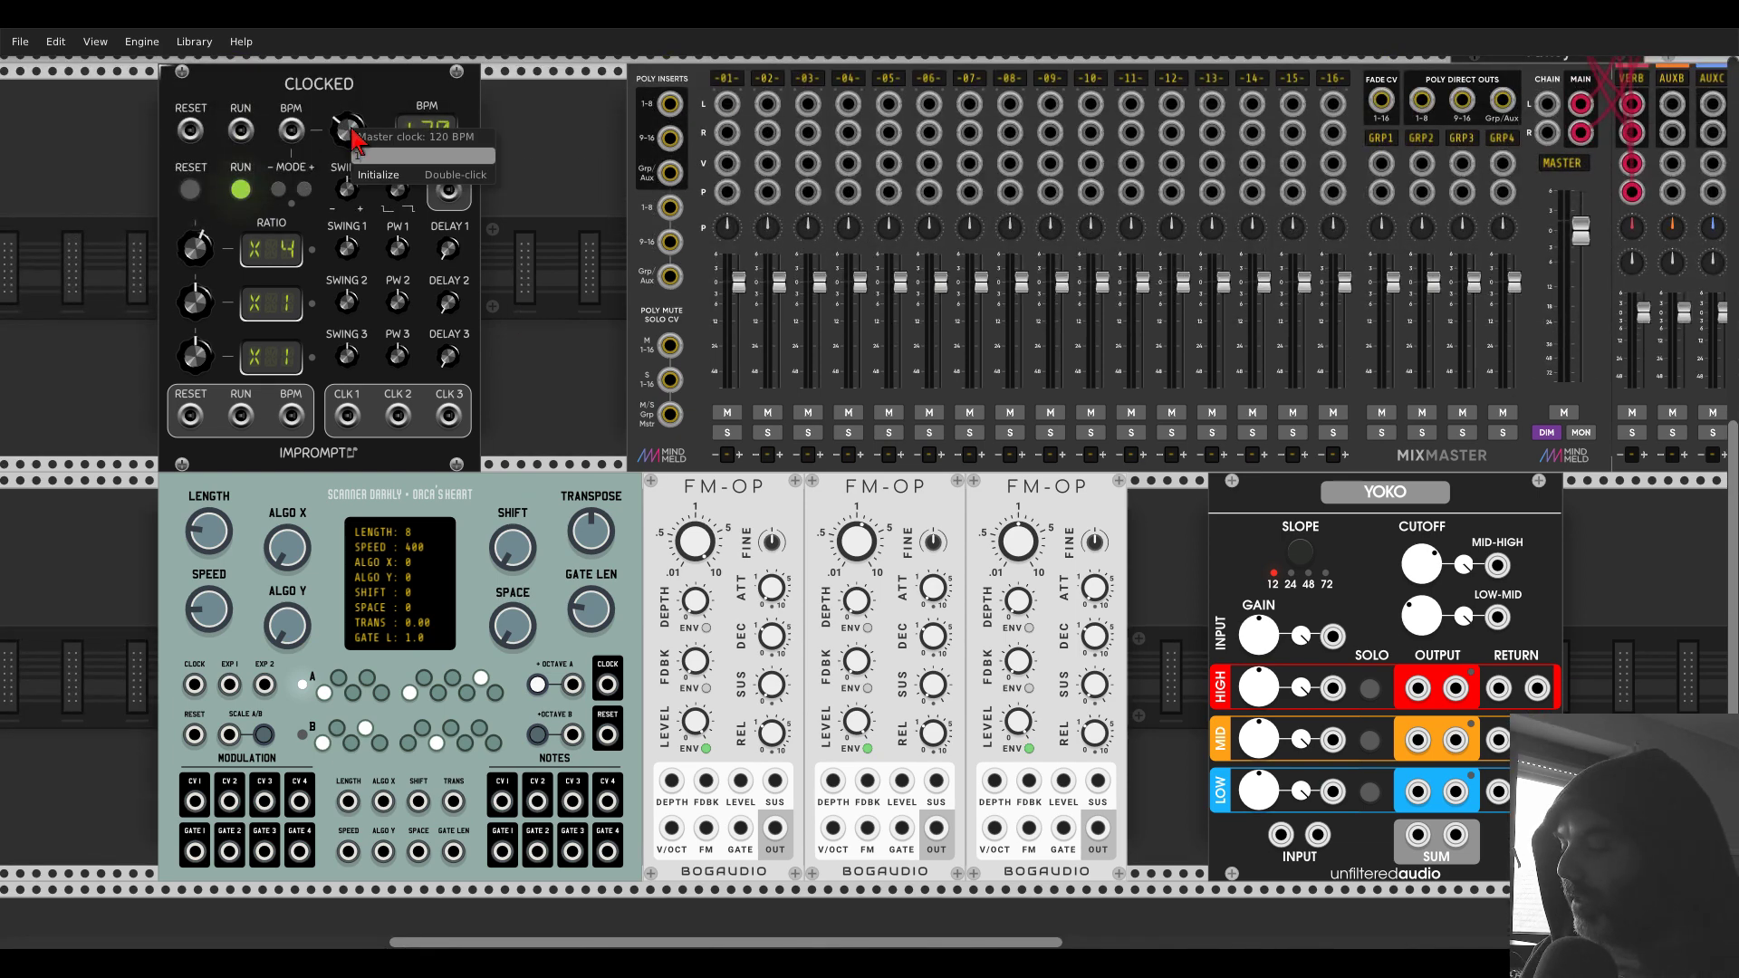
{"action": "key", "text": "Return"}
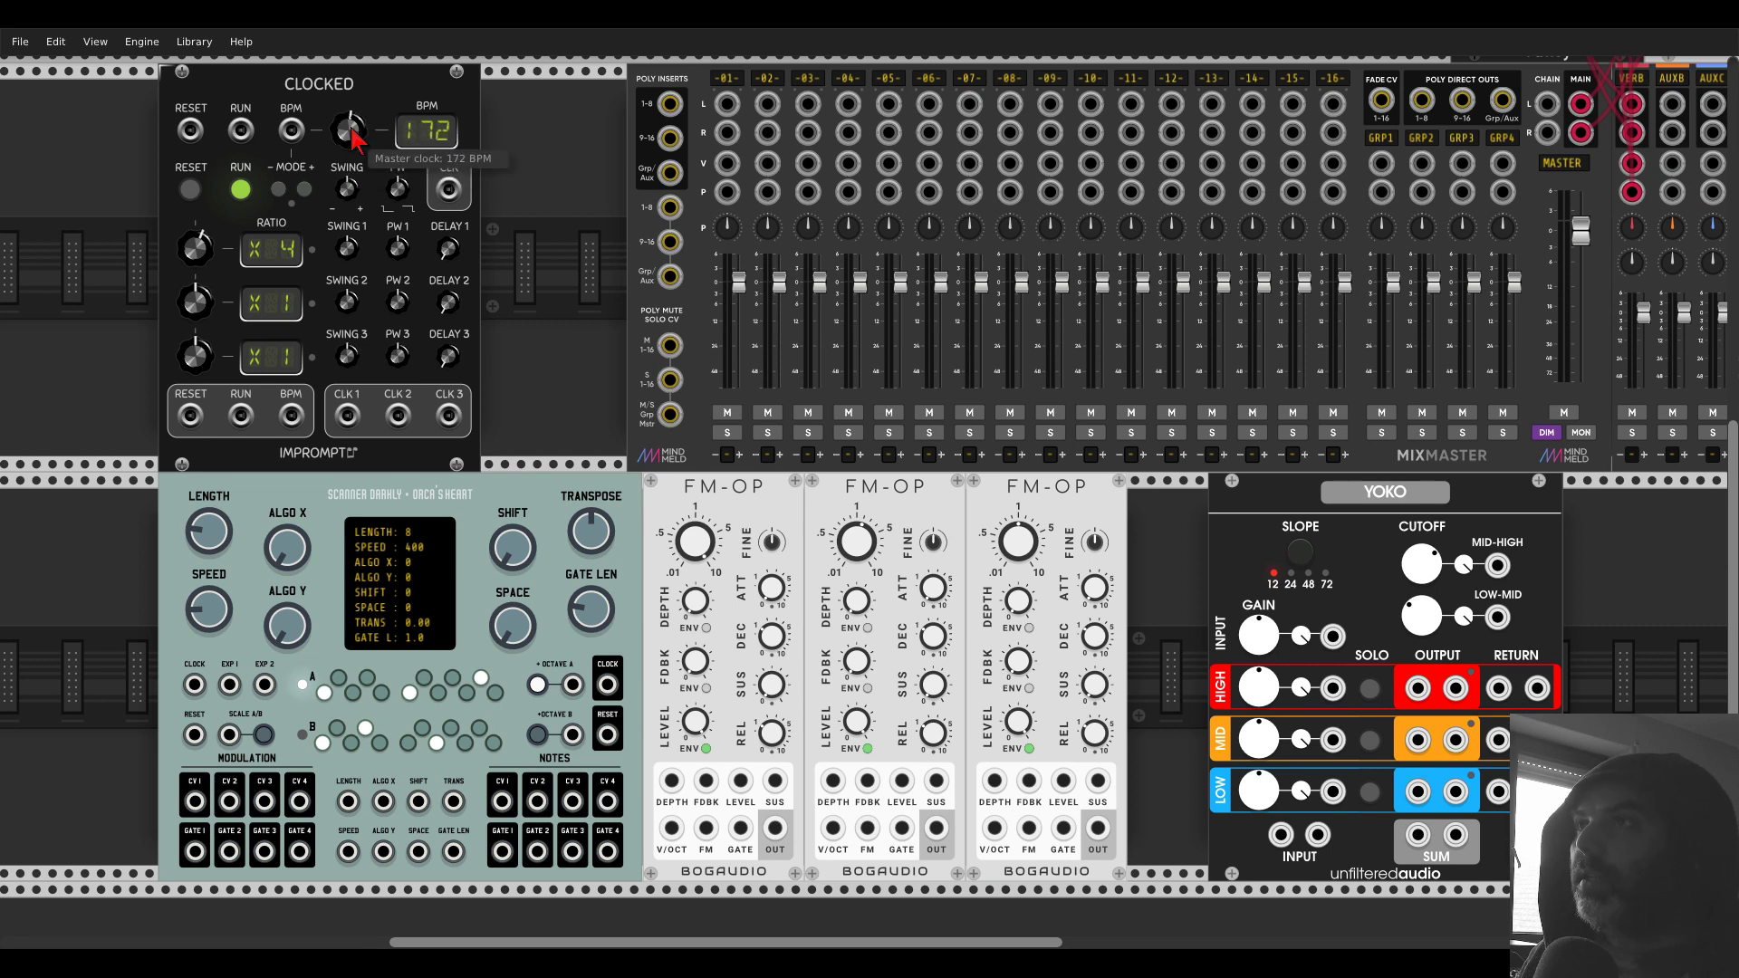
- Set Clocked's first clock ratio to x2 and patch its CLK 1 output into the clock input of Orca's Heart
{"action": "left_click_drag", "start_coordinate": [194, 249], "coordinate": [194, 258]}
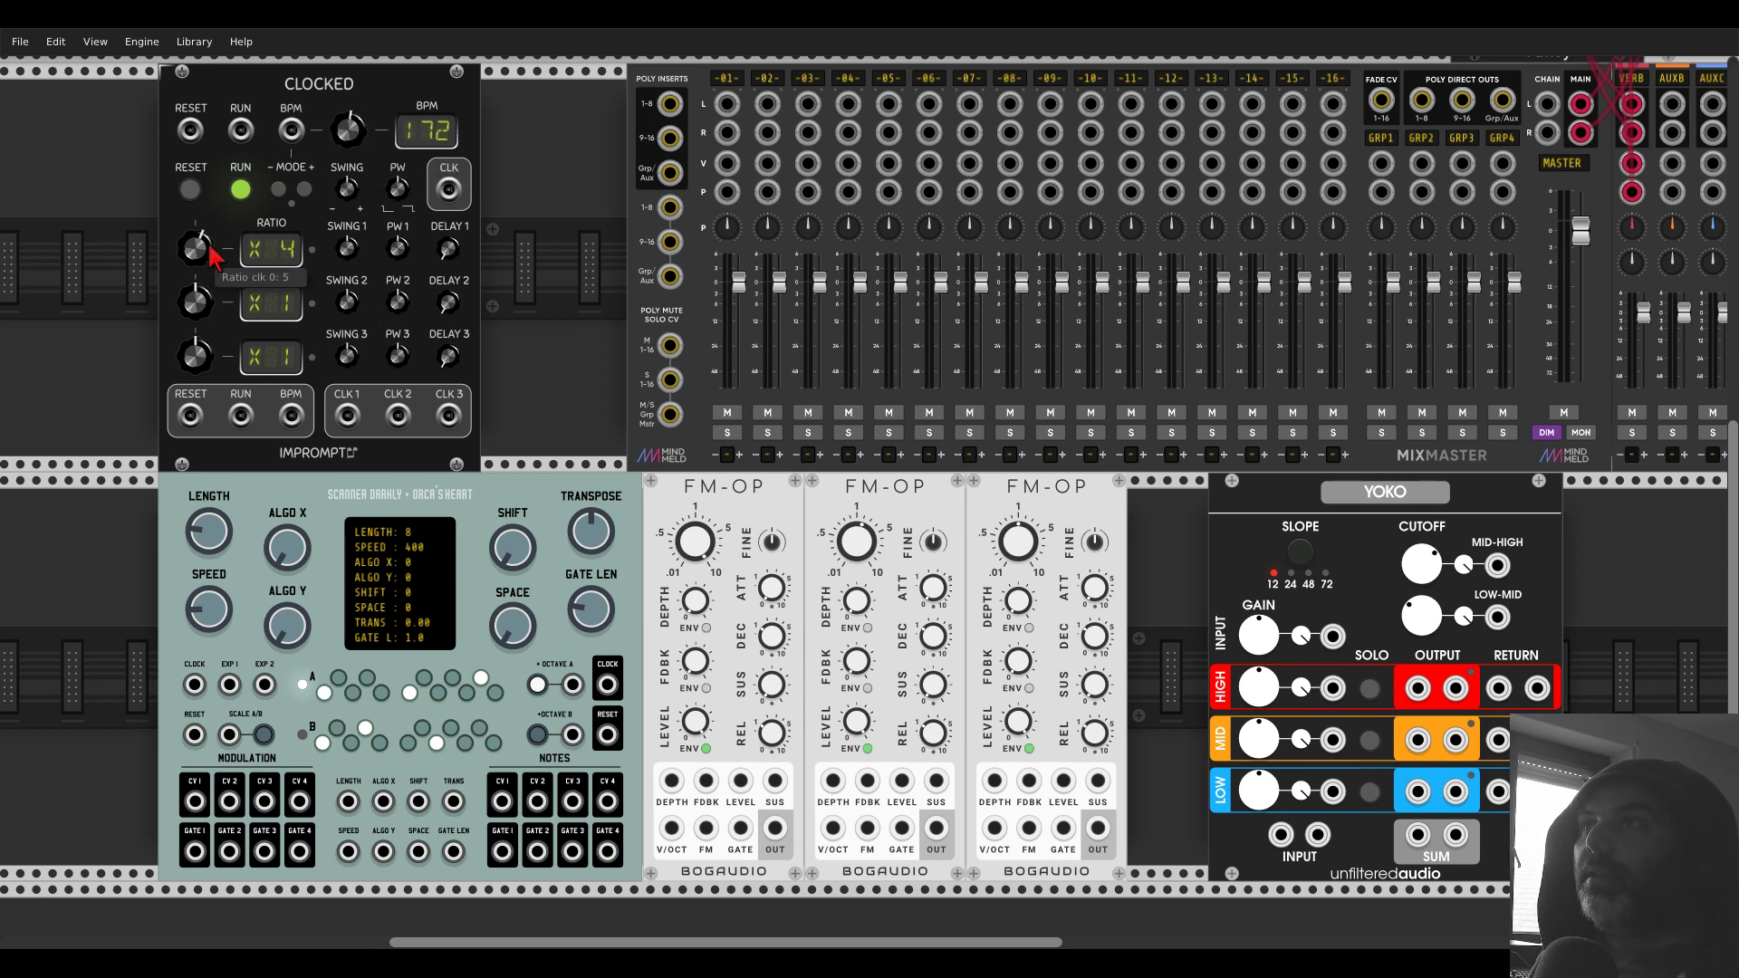
{"action": "scroll", "coordinate": [194, 253], "scroll_direction": "up", "scroll_amount": 1}
{"action": "scroll", "coordinate": [348, 336], "scroll_direction": "down", "scroll_amount": 3}
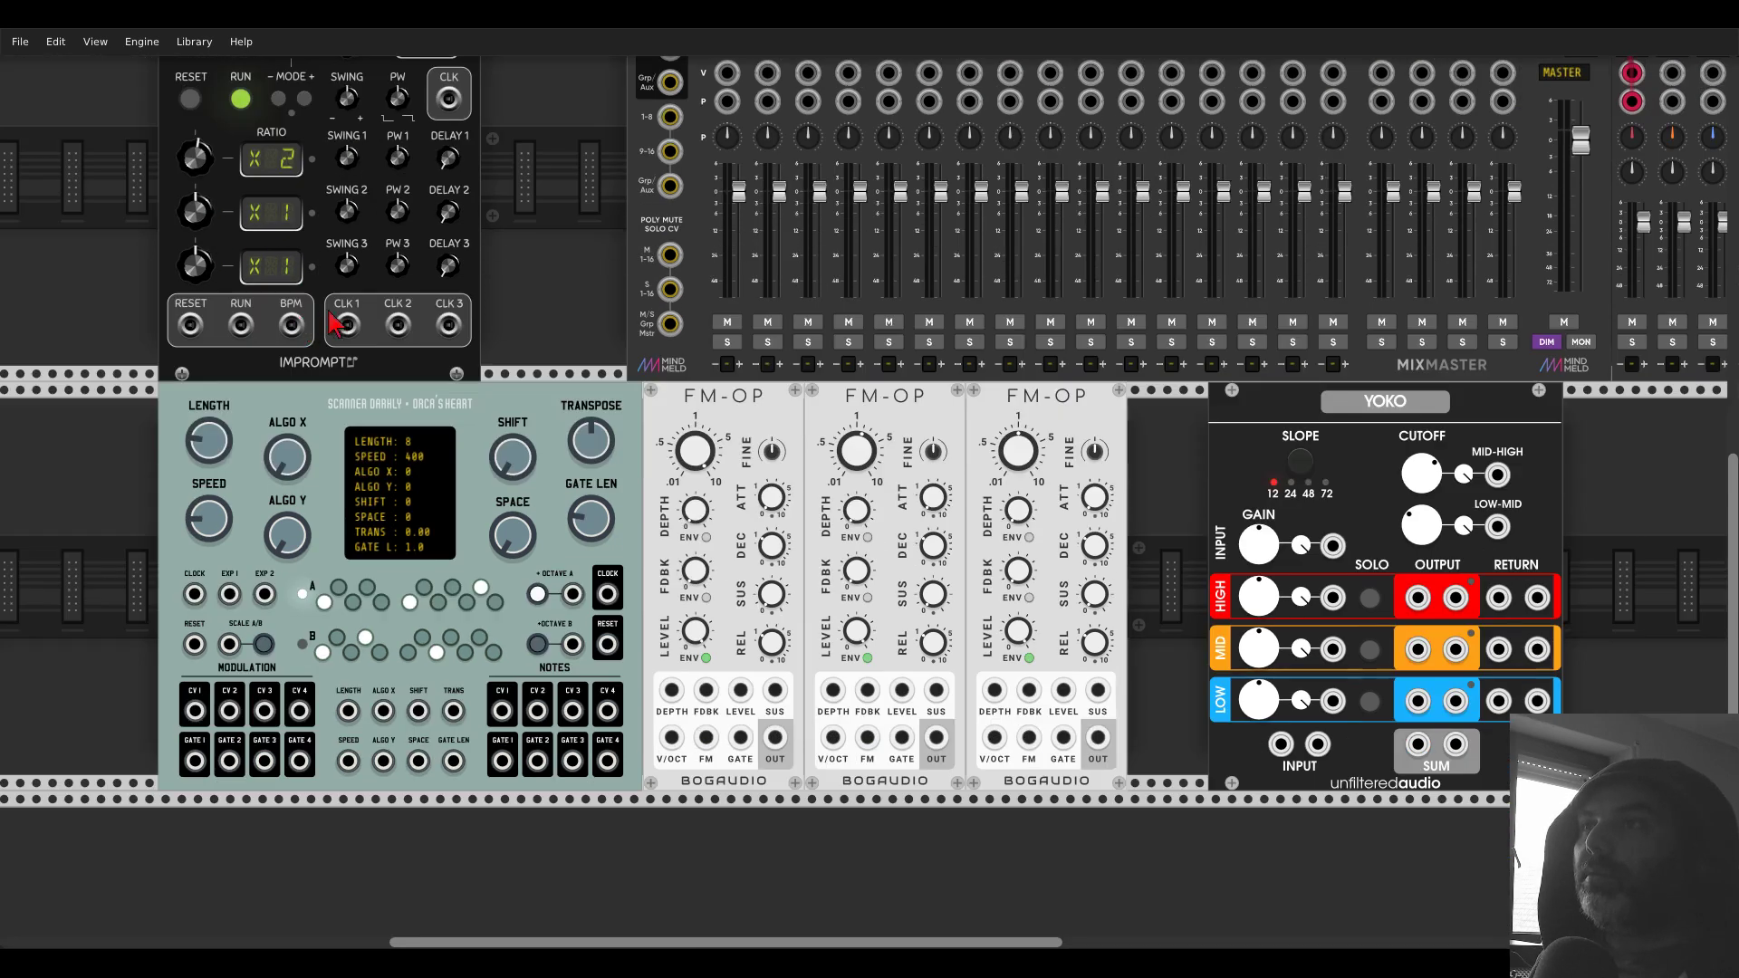
{"action": "left_click_drag", "start_coordinate": [346, 326], "coordinate": [194, 595]}
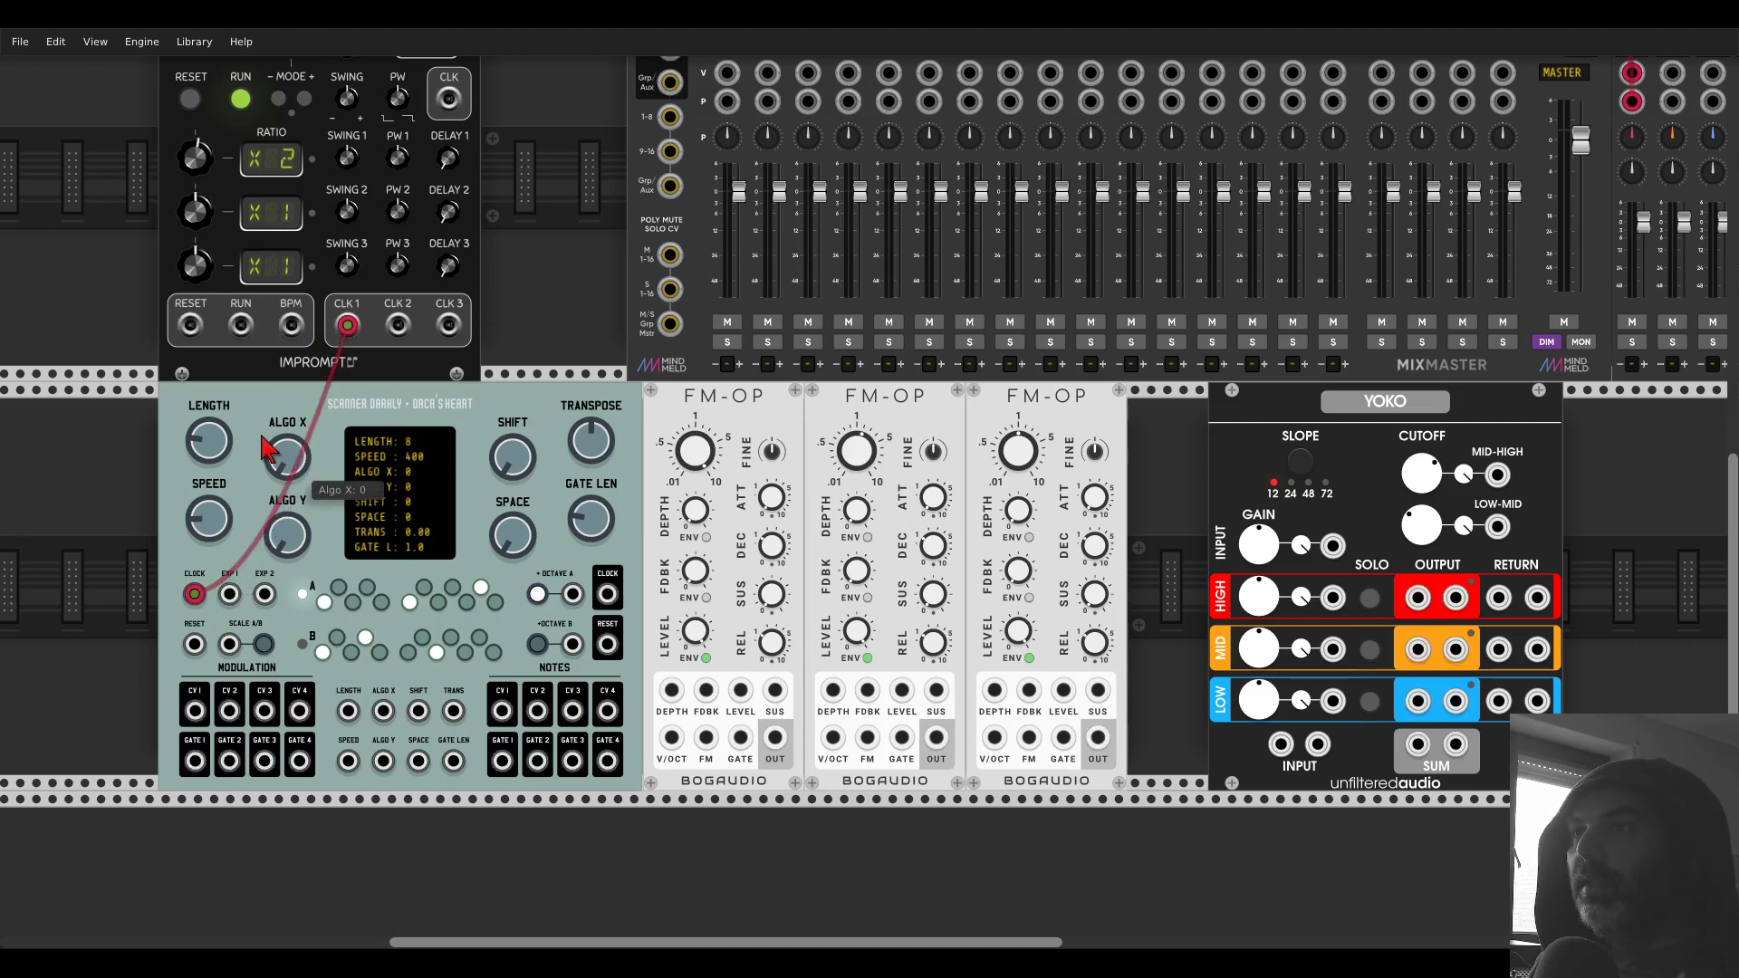
- Set the Orca's Heart length to 12 and patch its Notes CV 1 output to V/OCT on all three FM-OP modules
{"action": "left_click_drag", "start_coordinate": [219, 438], "coordinate": [220, 406]}
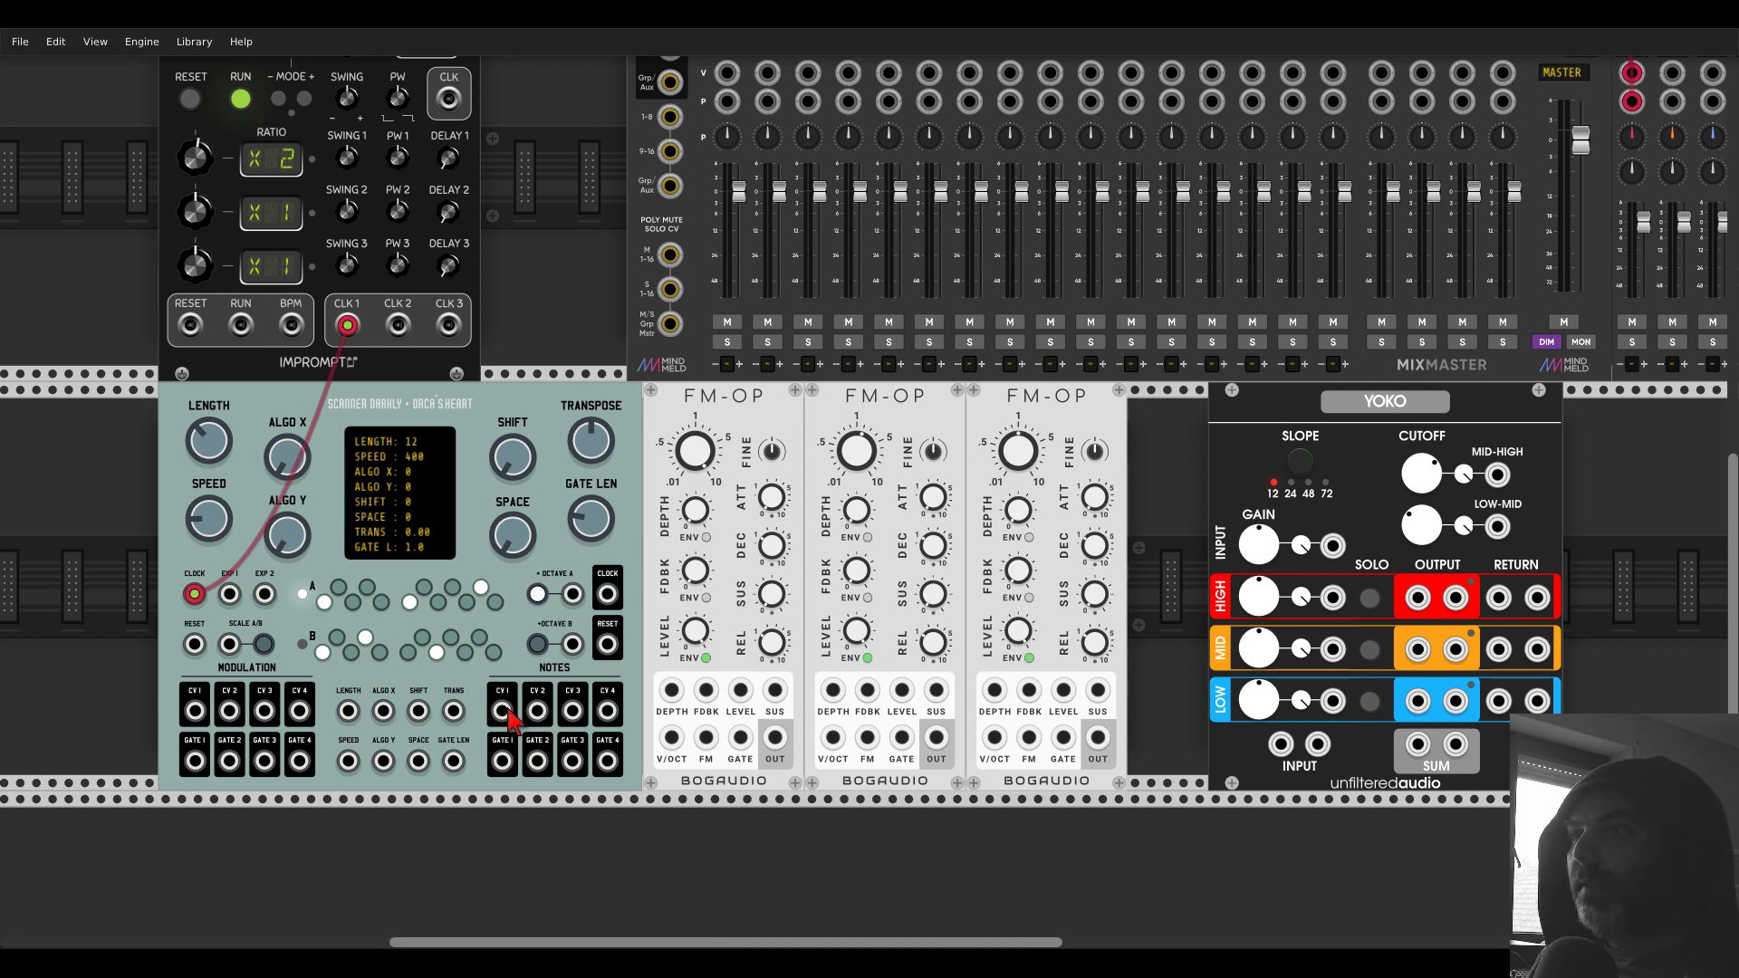
{"action": "left_click_drag", "start_coordinate": [500, 711], "coordinate": [994, 738]}
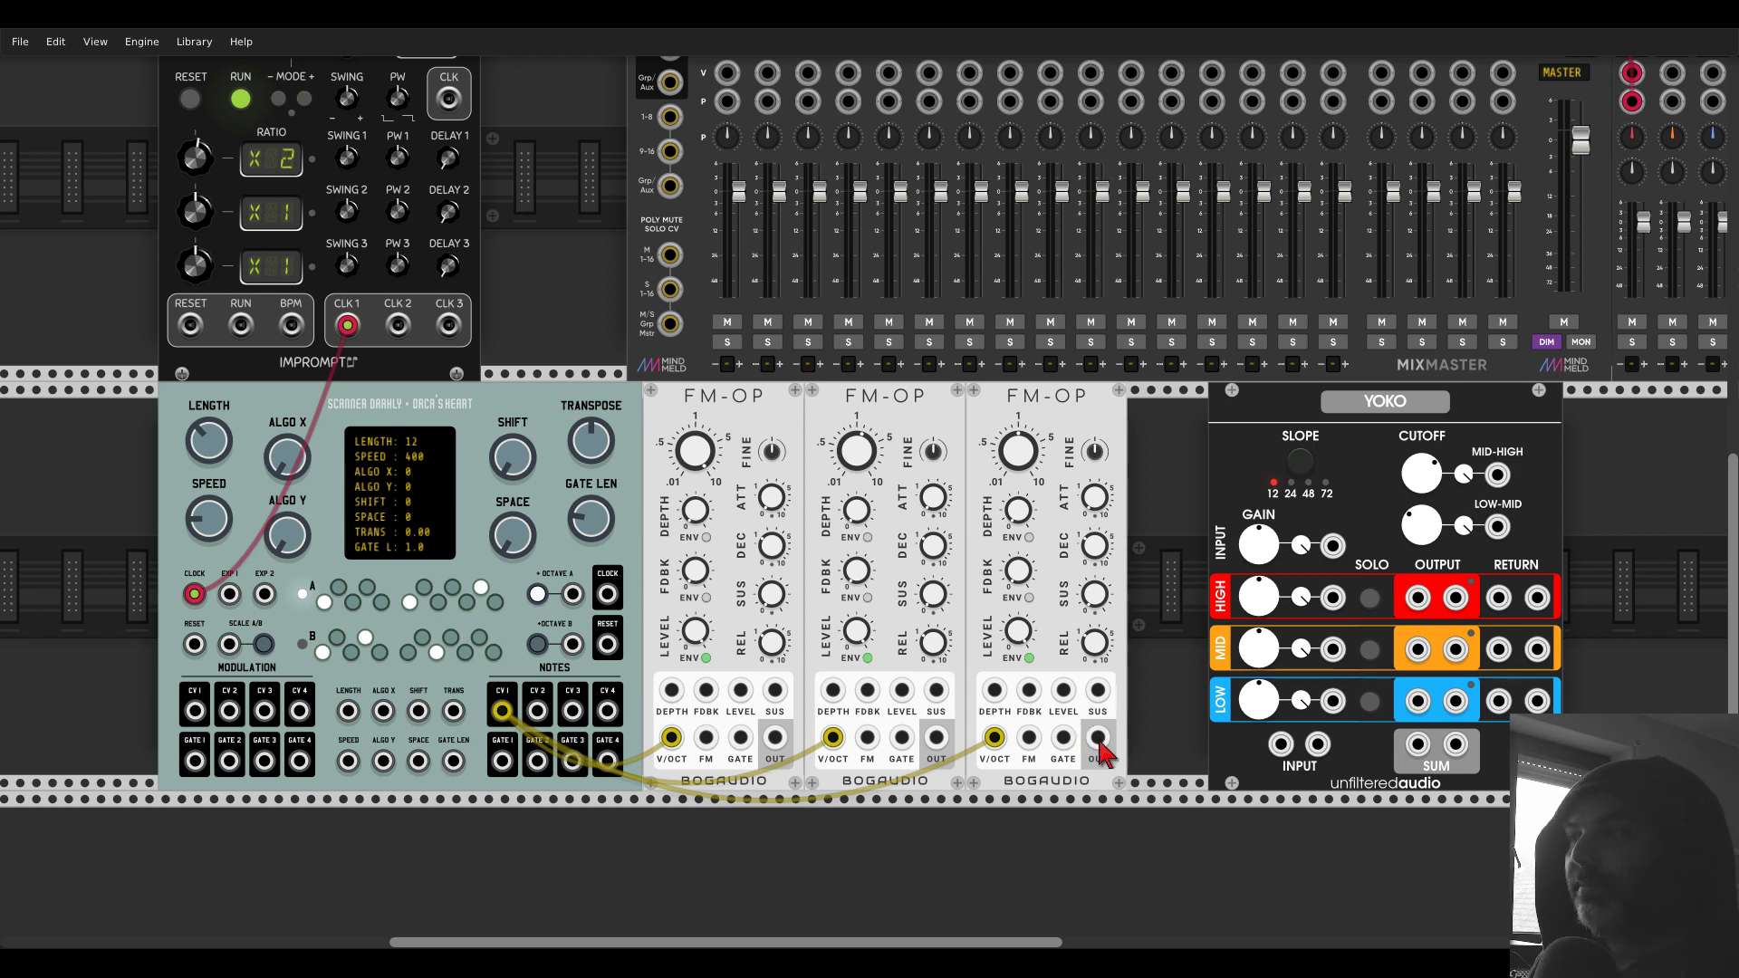
- Patch the third FM-OP's output to mixer channel 1 left and connect Notes Gate 1 to the gate inputs of all three FM-OPs
{"action": "left_click_drag", "start_coordinate": [1097, 744], "coordinate": [737, 117]}
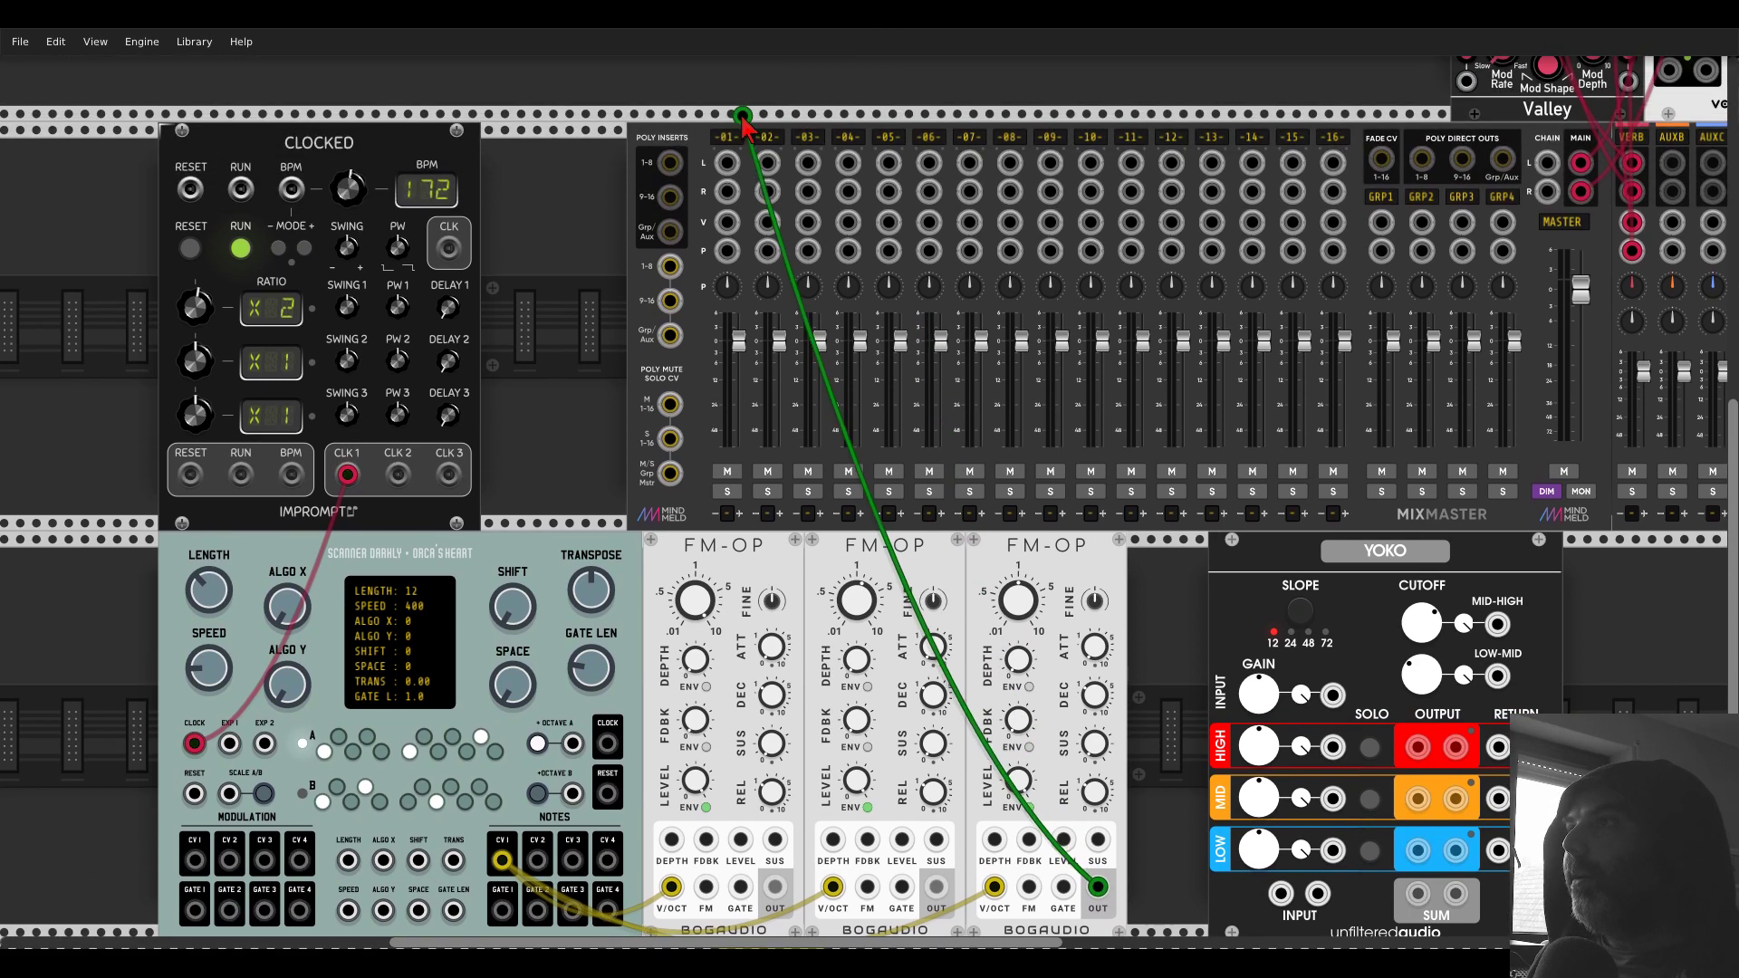
{"action": "scroll", "coordinate": [879, 385], "scroll_direction": "down", "scroll_amount": 3}
{"action": "left_click_drag", "start_coordinate": [936, 615], "coordinate": [1064, 616]}
{"action": "left_click_drag", "start_coordinate": [936, 615], "coordinate": [901, 616]}
{"action": "left_click_drag", "start_coordinate": [740, 616], "coordinate": [502, 638]}
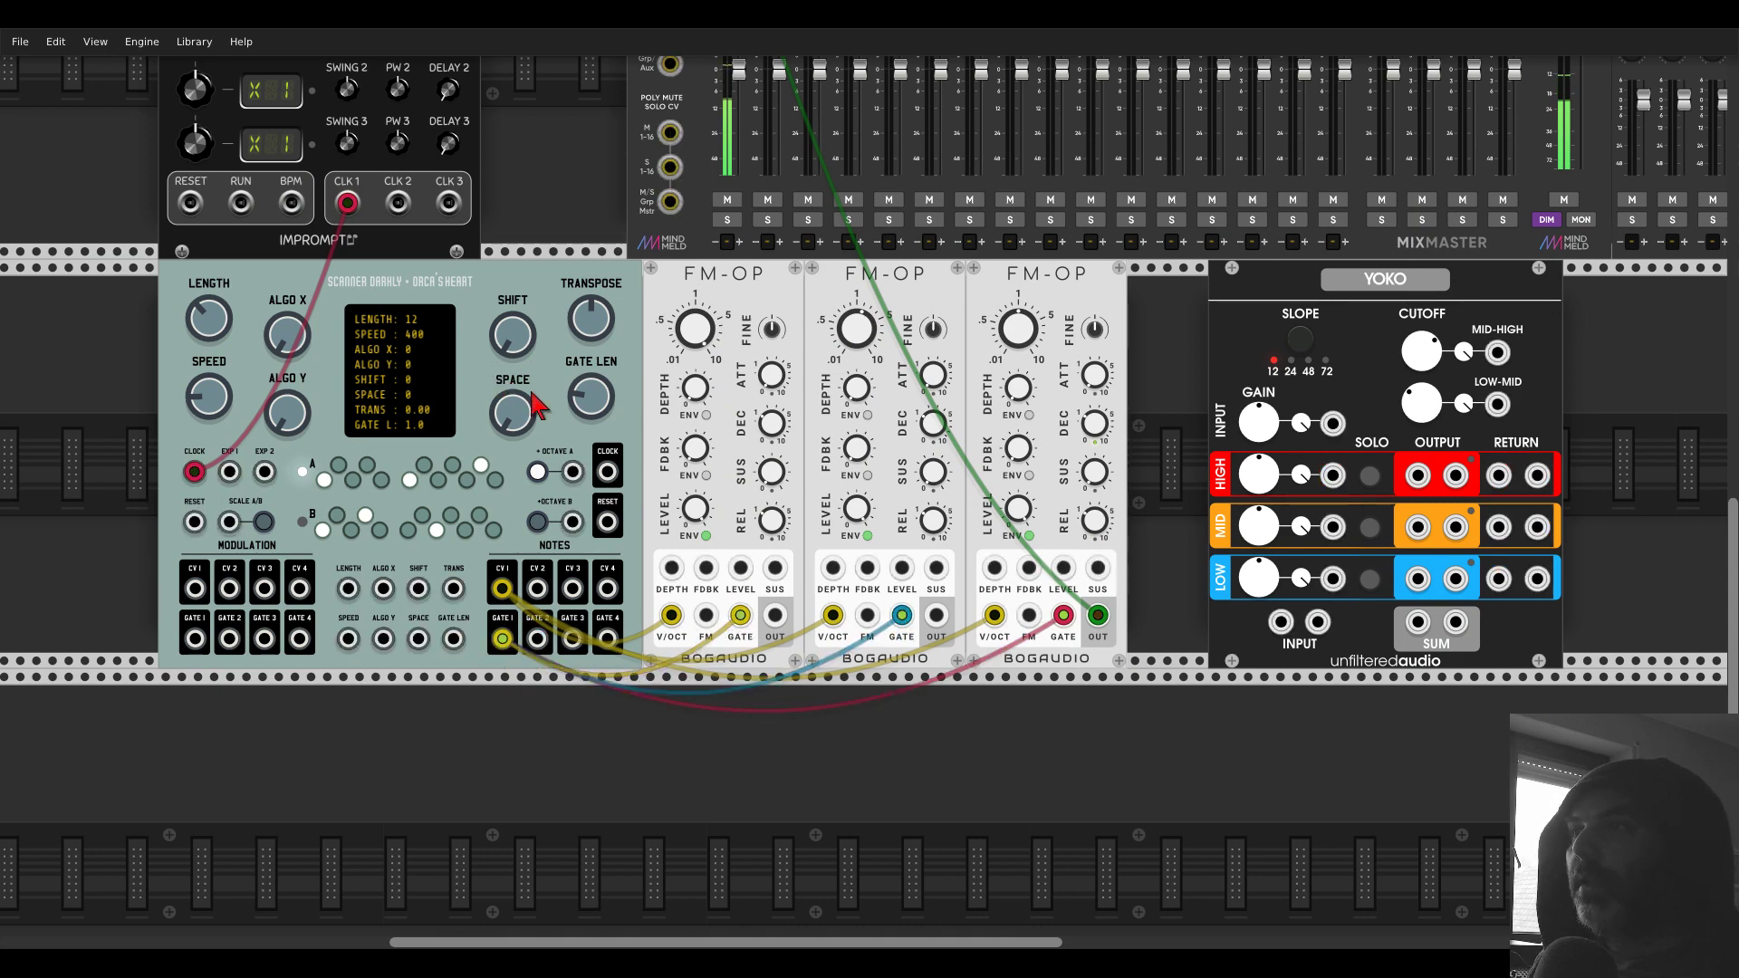
- Set Algo X to 44 and Algo Y to 71 on Orca's Heart
{"action": "left_click_drag", "start_coordinate": [286, 335], "coordinate": [286, 301]}
{"action": "left_click_drag", "start_coordinate": [287, 413], "coordinate": [286, 402]}
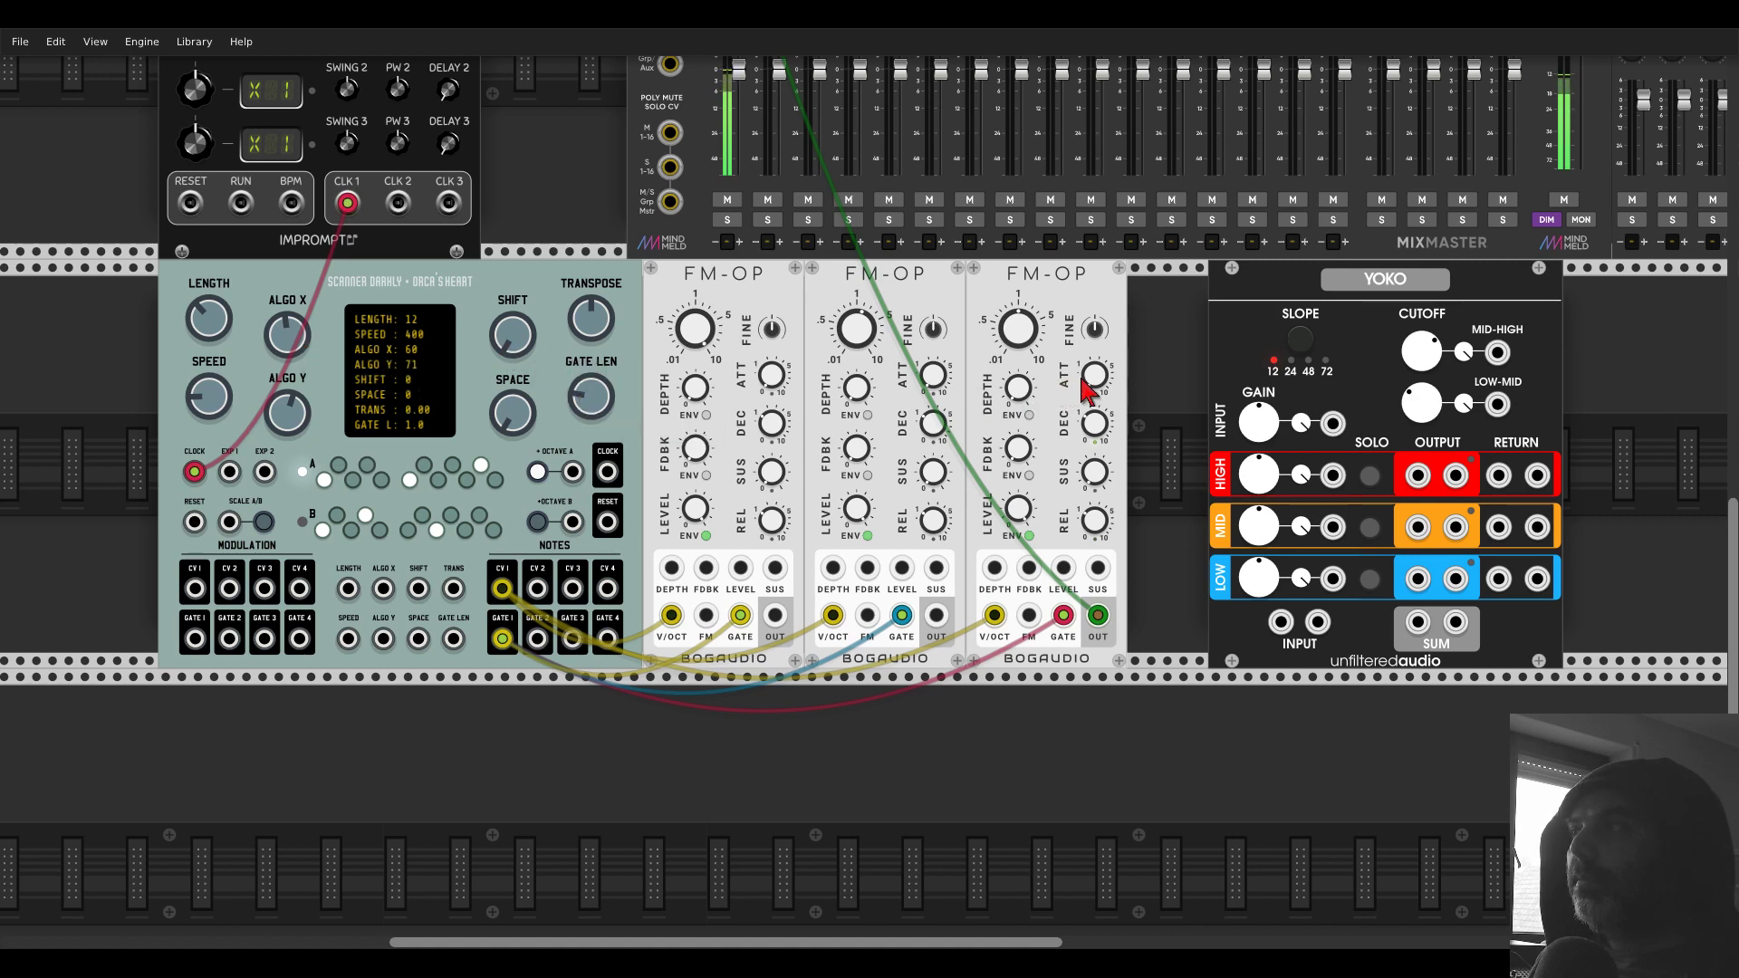
{"action": "left_click_drag", "start_coordinate": [1096, 391], "coordinate": [1096, 386]}
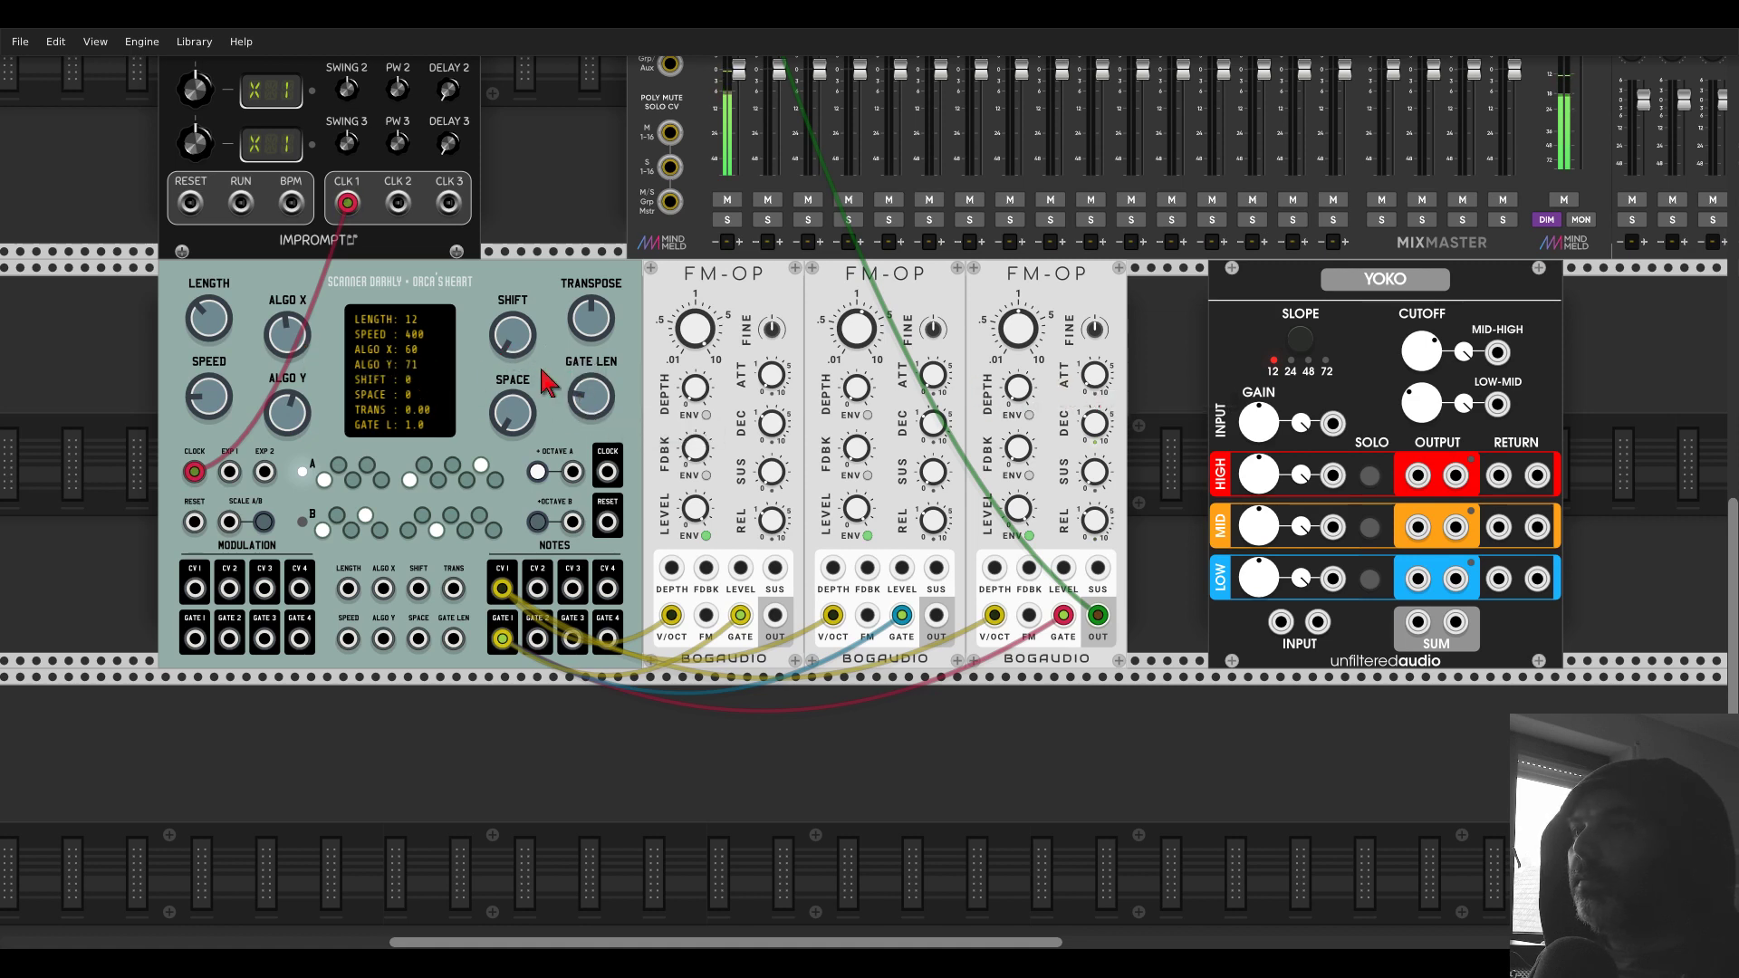
{"action": "left_click", "coordinate": [299, 360]}
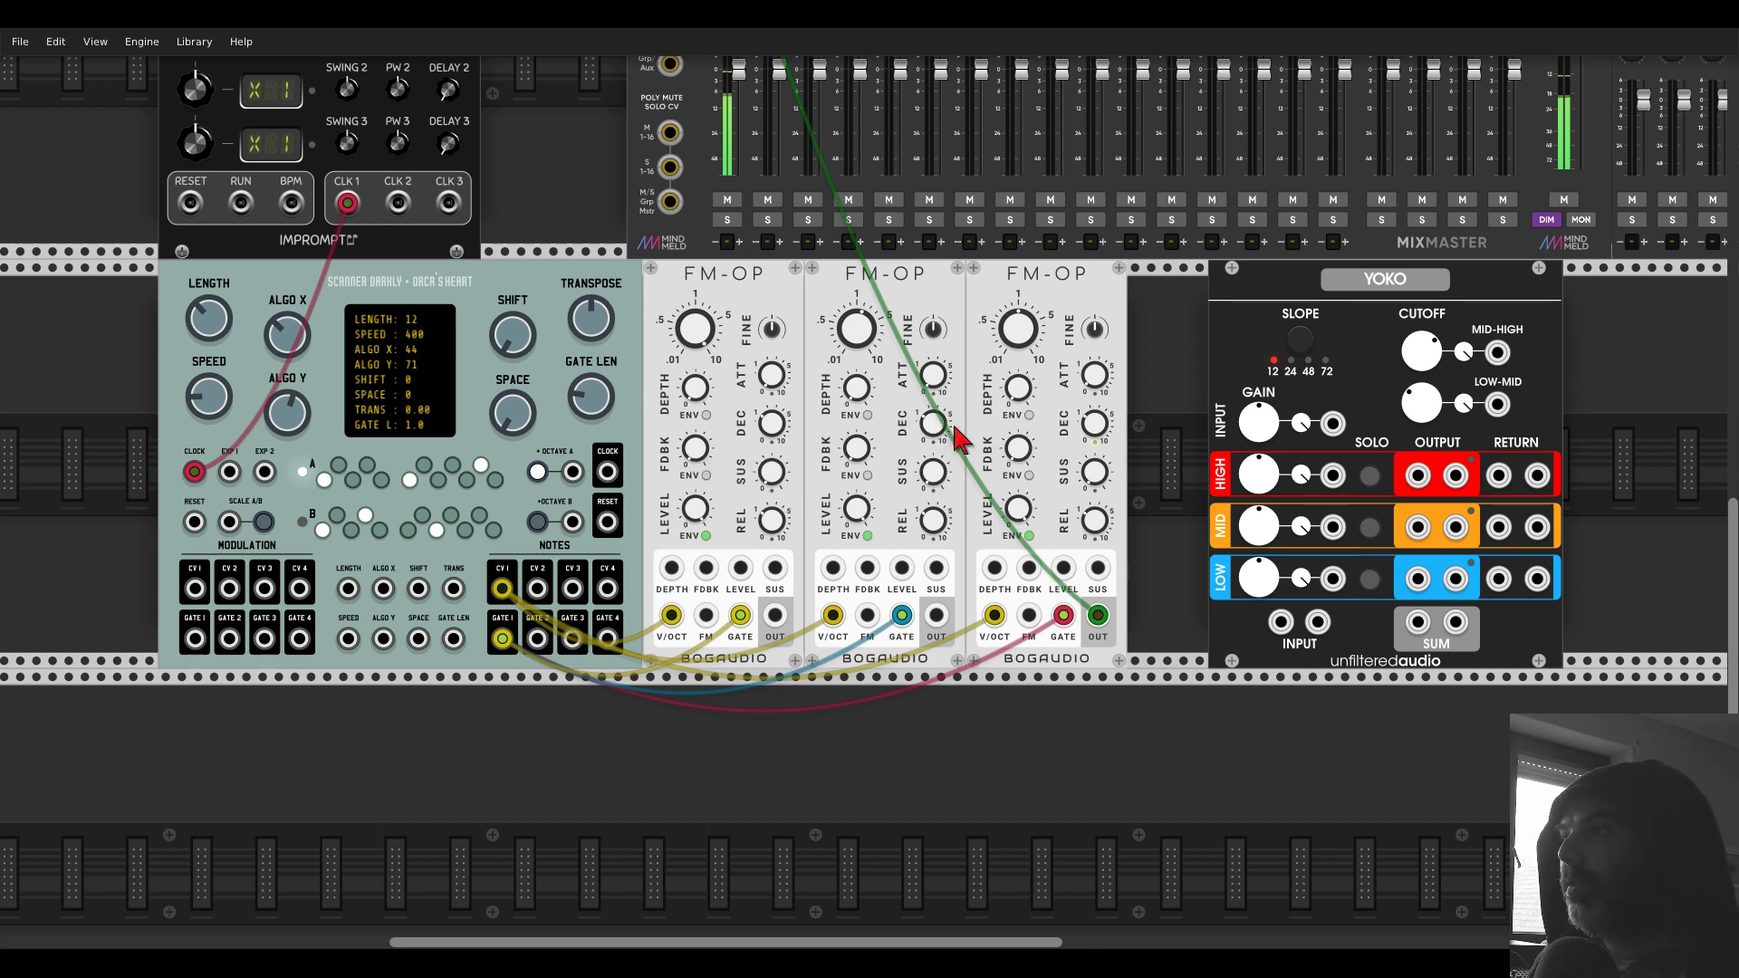
- Raise channel 1's VERB send on the AuxSpander to about -22.6 dB
{"action": "scroll", "coordinate": [1608, 297], "scroll_direction": "up", "scroll_amount": 5}
{"action": "scroll", "coordinate": [1608, 297], "scroll_direction": "right", "scroll_amount": 7}
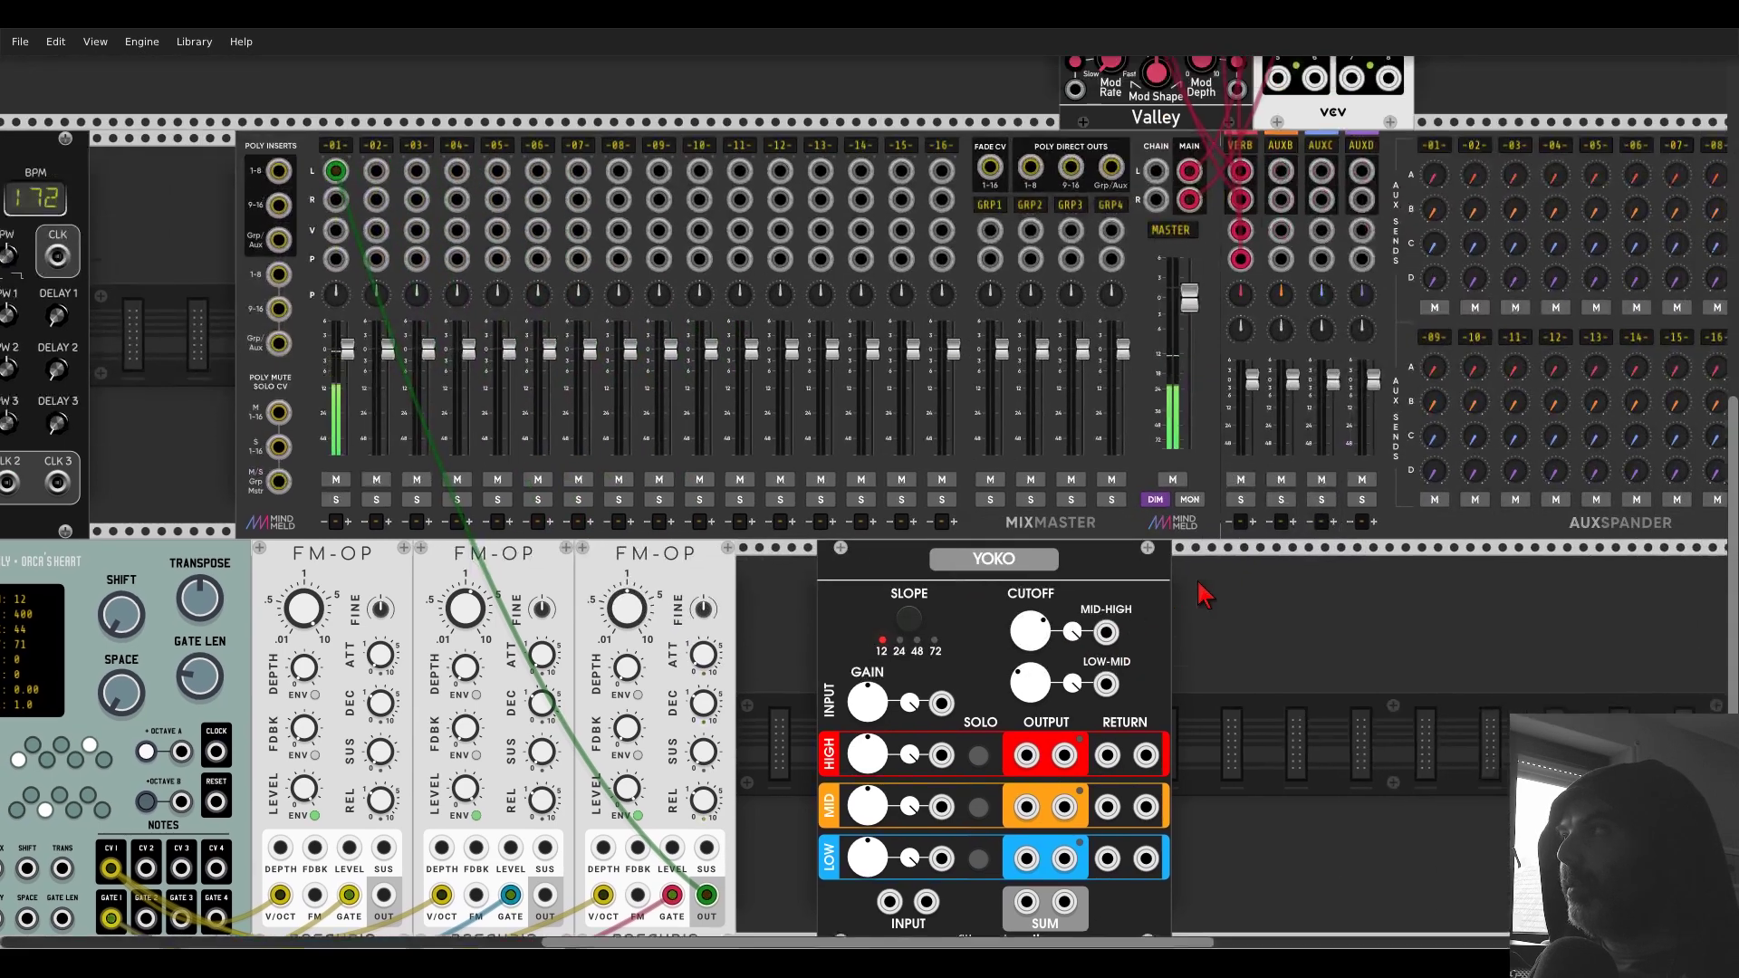
{"action": "left_click_drag", "start_coordinate": [1420, 192], "coordinate": [1420, 181]}
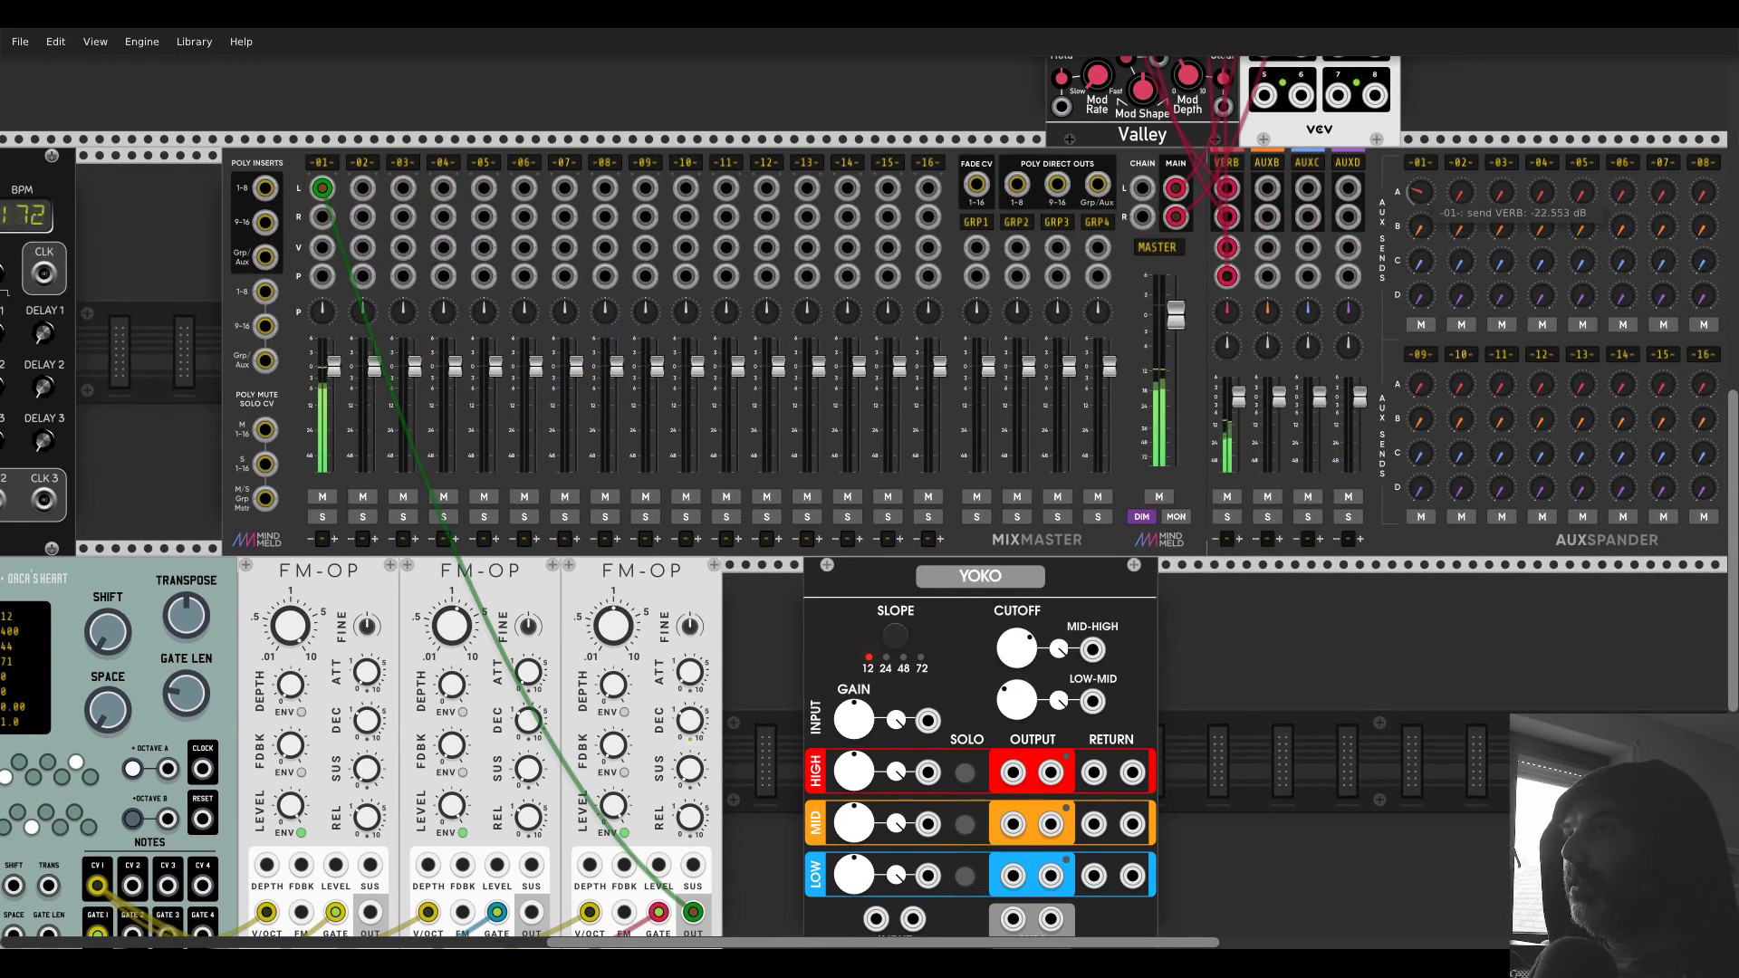
- Set the dim gain of the MixMaster's master channel to -10 dB
{"action": "right_click", "coordinate": [1163, 245]}
{"action": "left_click_drag", "start_coordinate": [1255, 306], "coordinate": [1248, 306]}
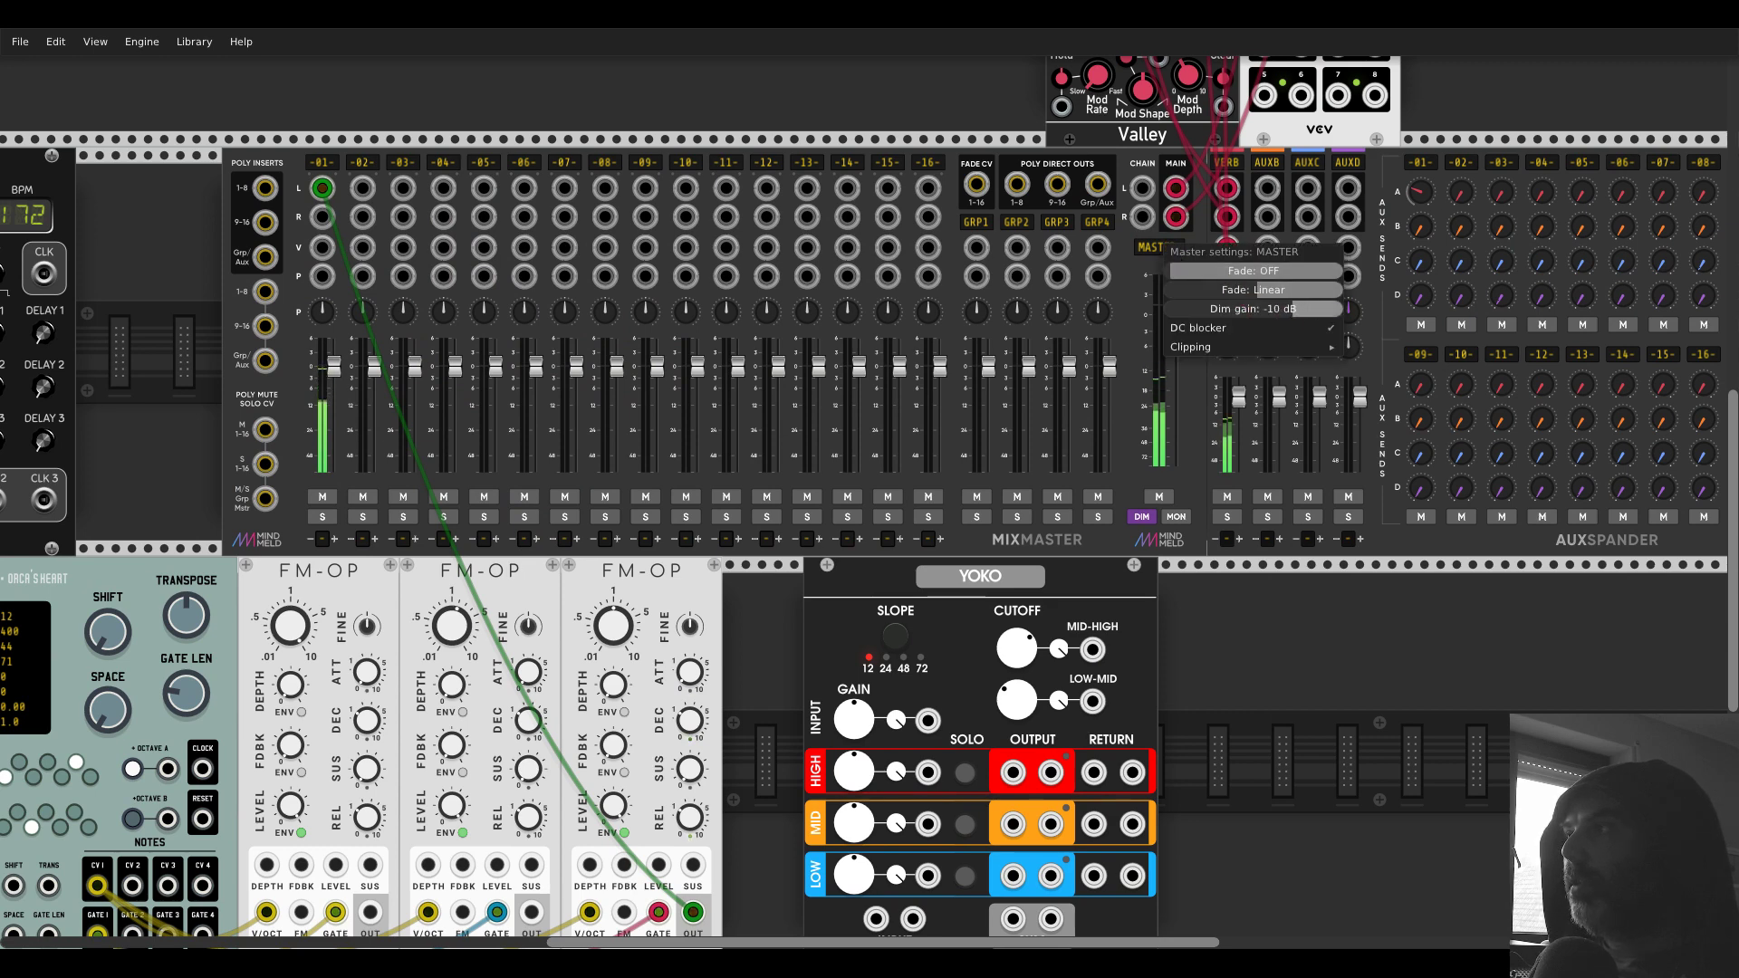
{"action": "left_click", "coordinate": [1218, 593]}
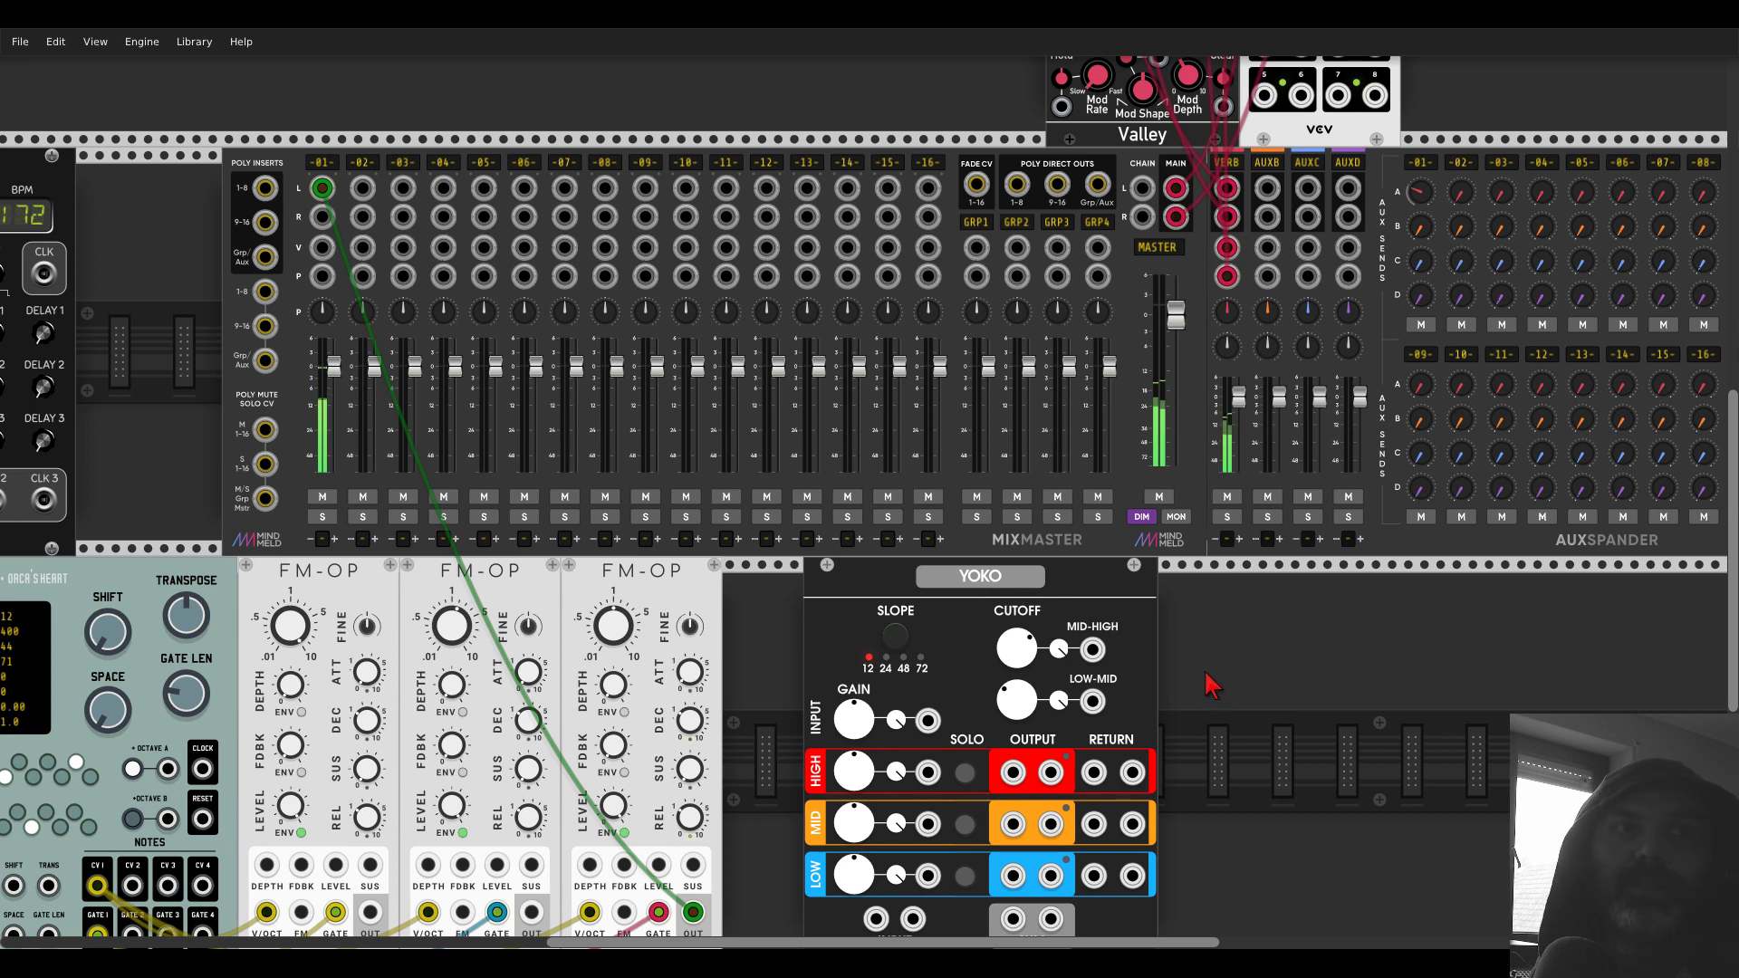
- Chain the FM-OPs by patching each output into the next one's FM input, and set the Orca's Heart transpose to -2
{"action": "left_click_drag", "start_coordinate": [1226, 679], "coordinate": [1623, 474]}
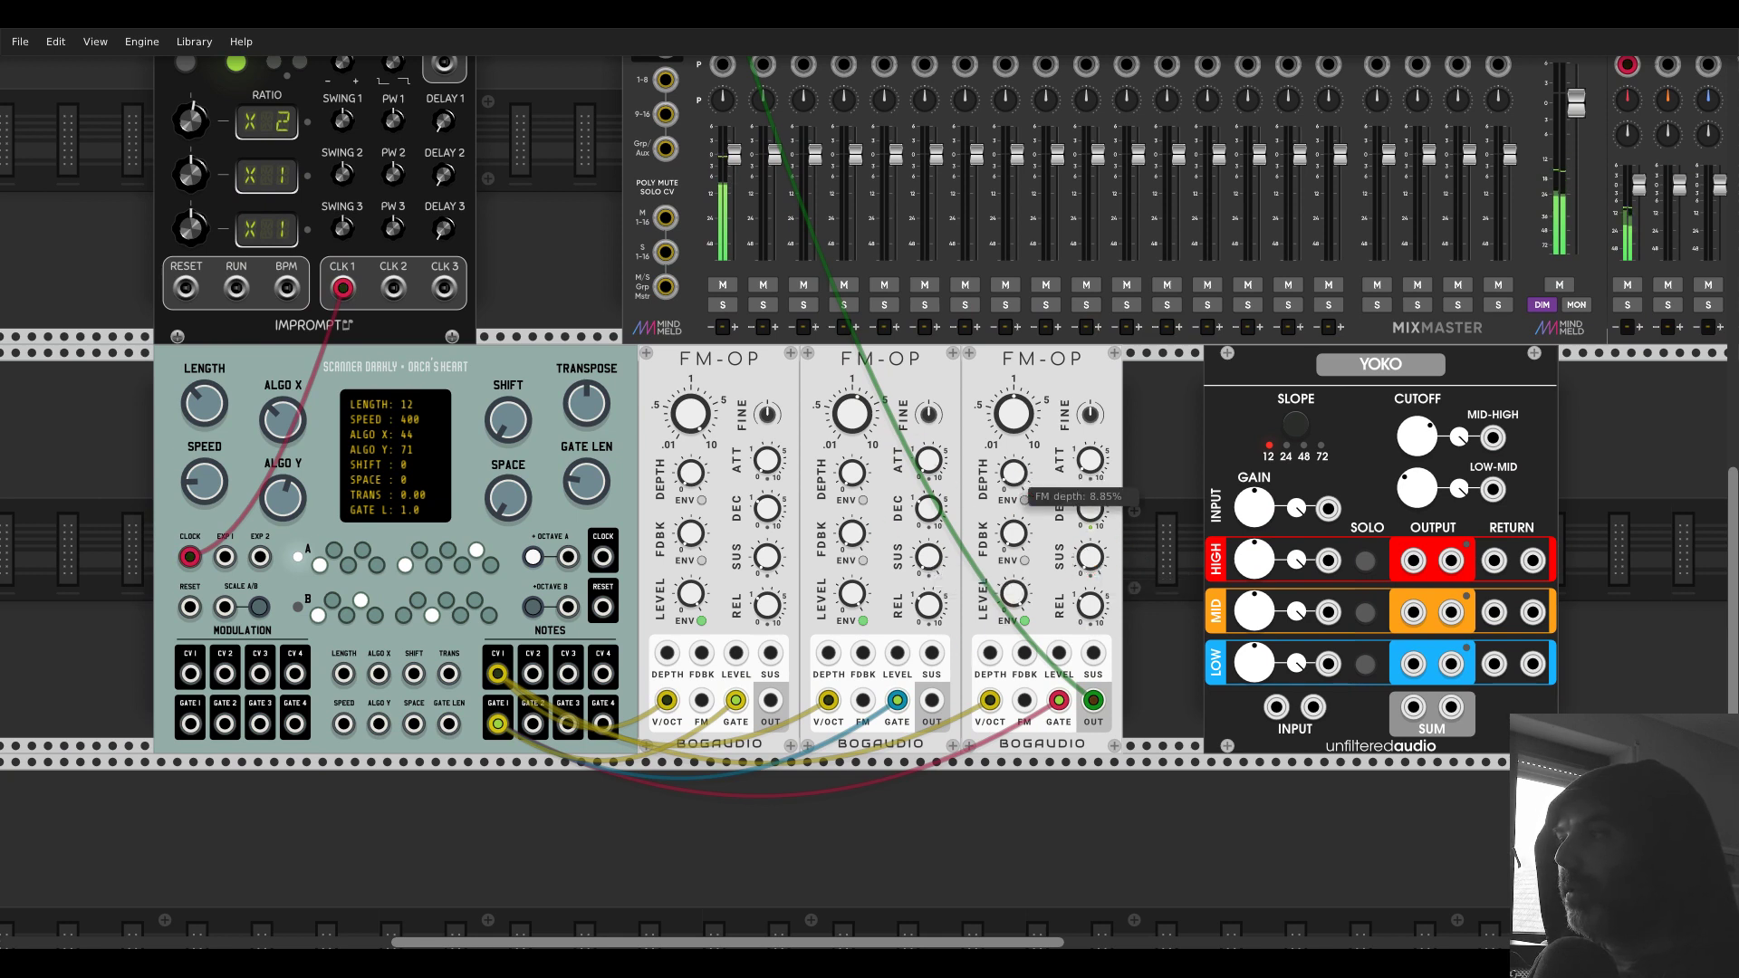
{"action": "left_click_drag", "start_coordinate": [1025, 700], "coordinate": [932, 701]}
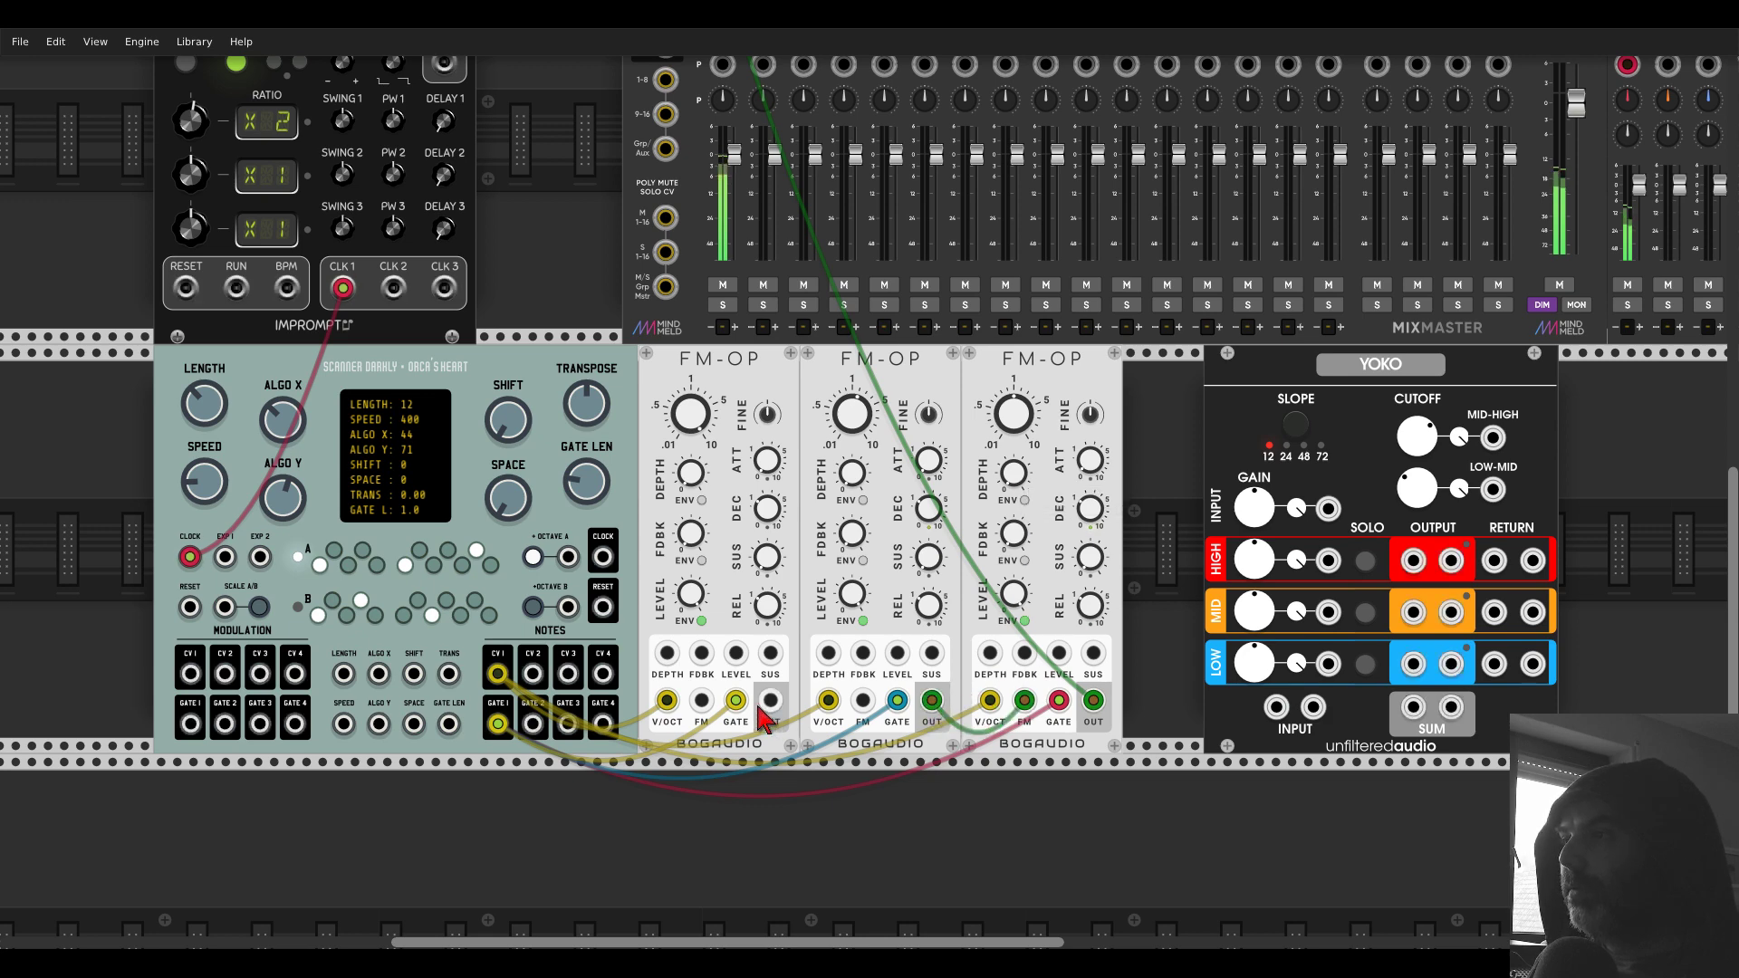
{"action": "left_click_drag", "start_coordinate": [770, 700], "coordinate": [862, 700]}
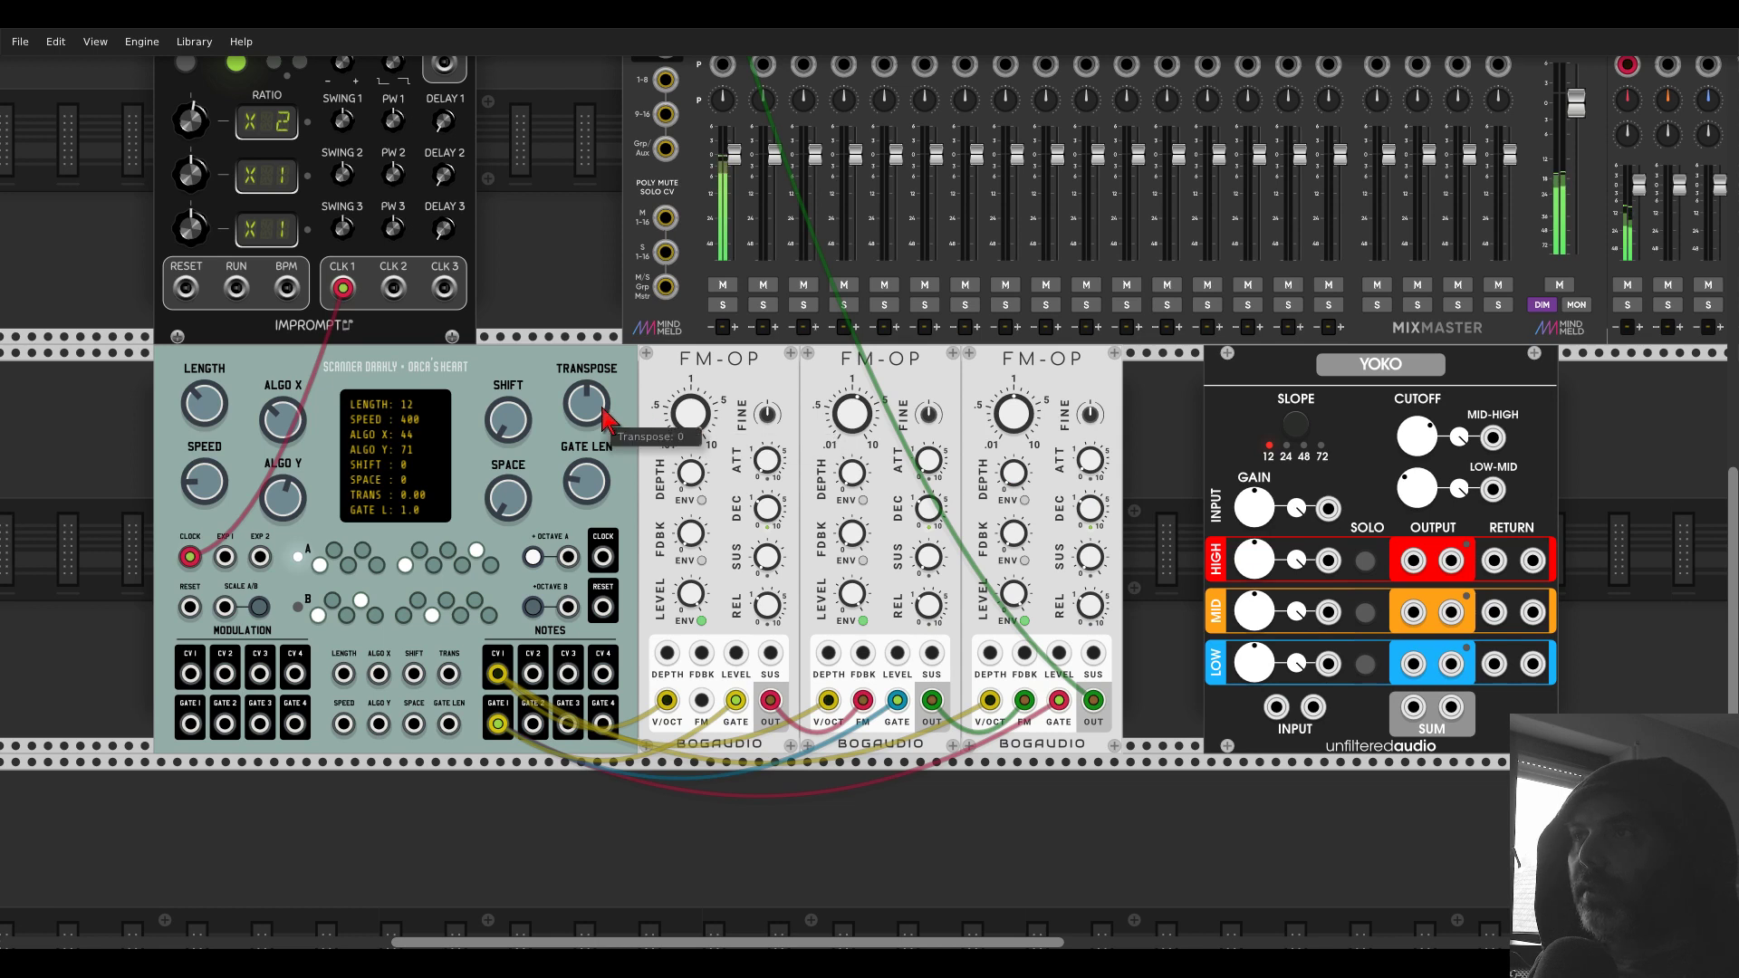
{"action": "left_click_drag", "start_coordinate": [595, 418], "coordinate": [595, 425]}
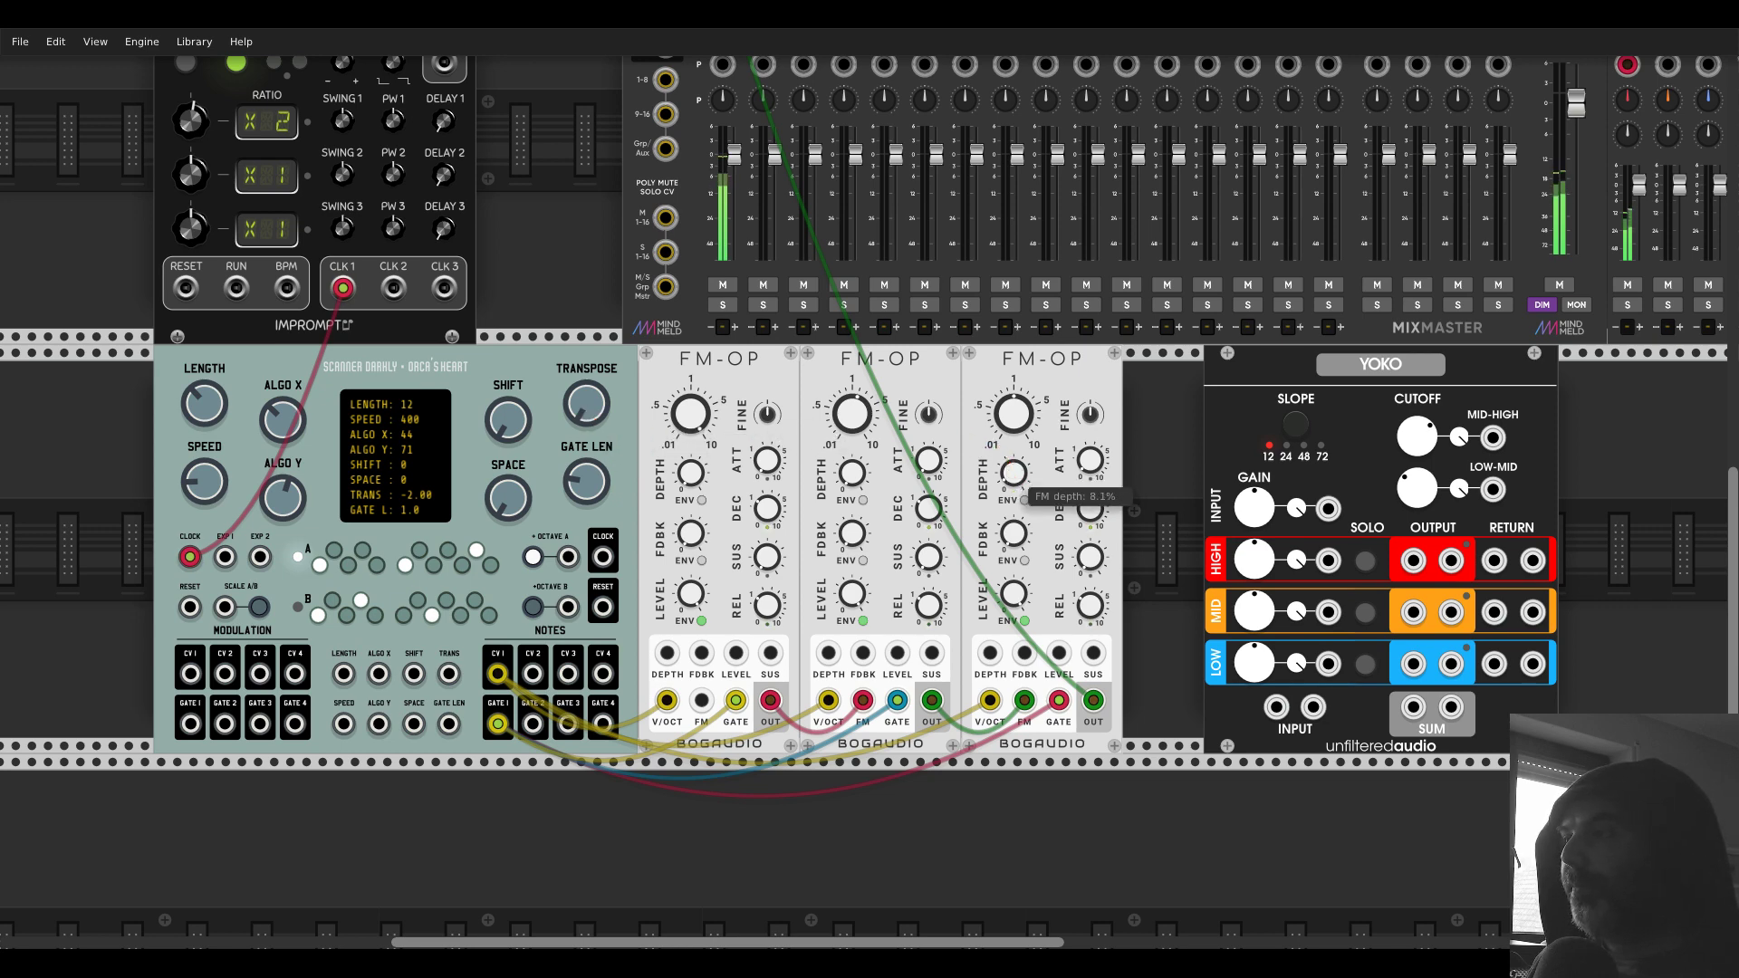
- Set the FM depth to 9.9% on the third FM-OP and 2.55% on the middle one, and adjust the first one's feedback
{"action": "left_click_drag", "start_coordinate": [1013, 486], "coordinate": [1013, 485]}
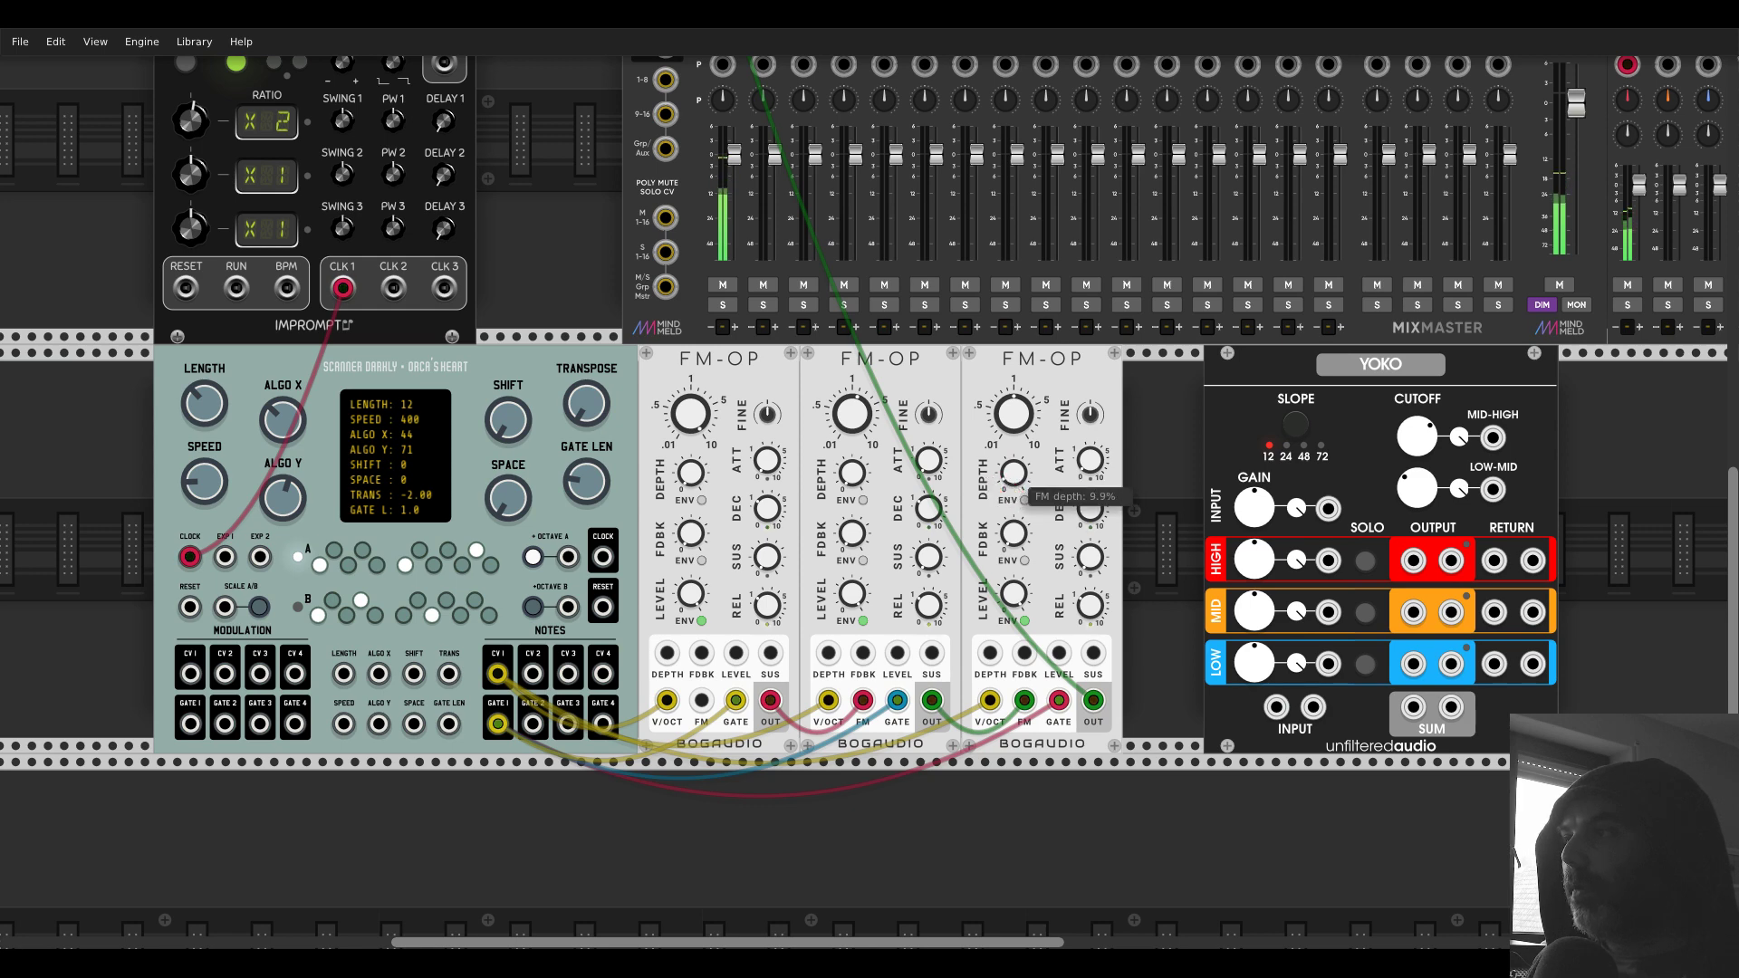
{"action": "left_click_drag", "start_coordinate": [852, 474], "coordinate": [852, 472]}
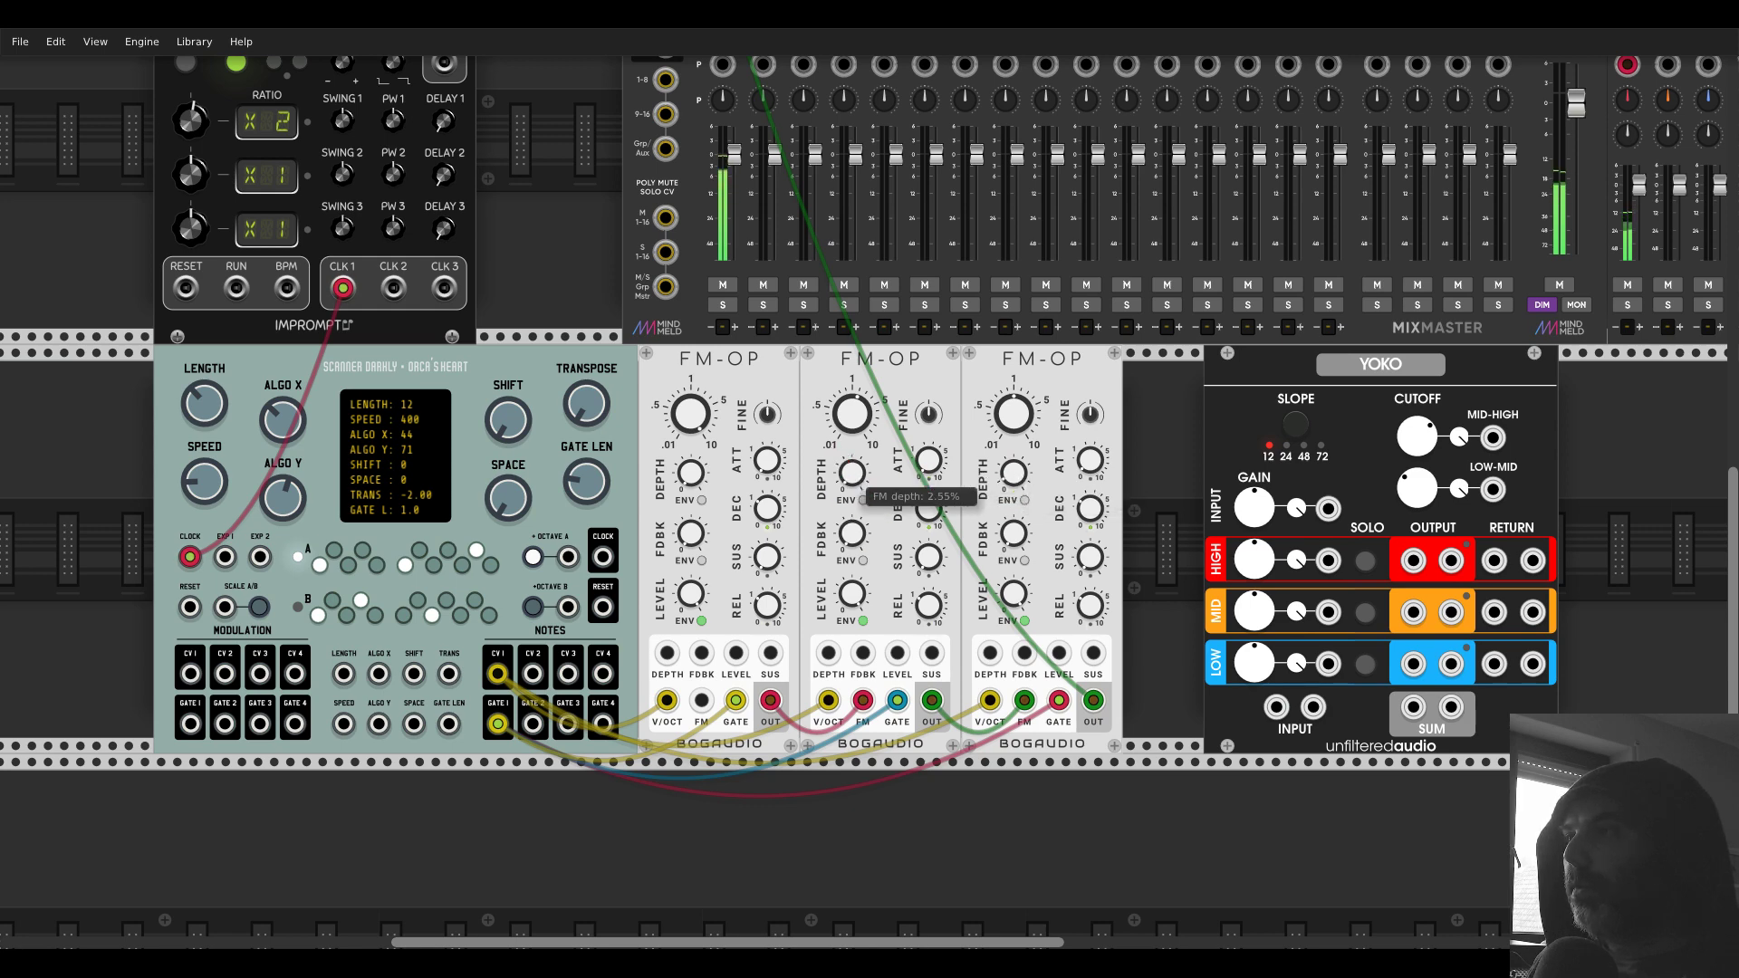
{"action": "left_click_drag", "start_coordinate": [690, 533], "coordinate": [690, 531]}
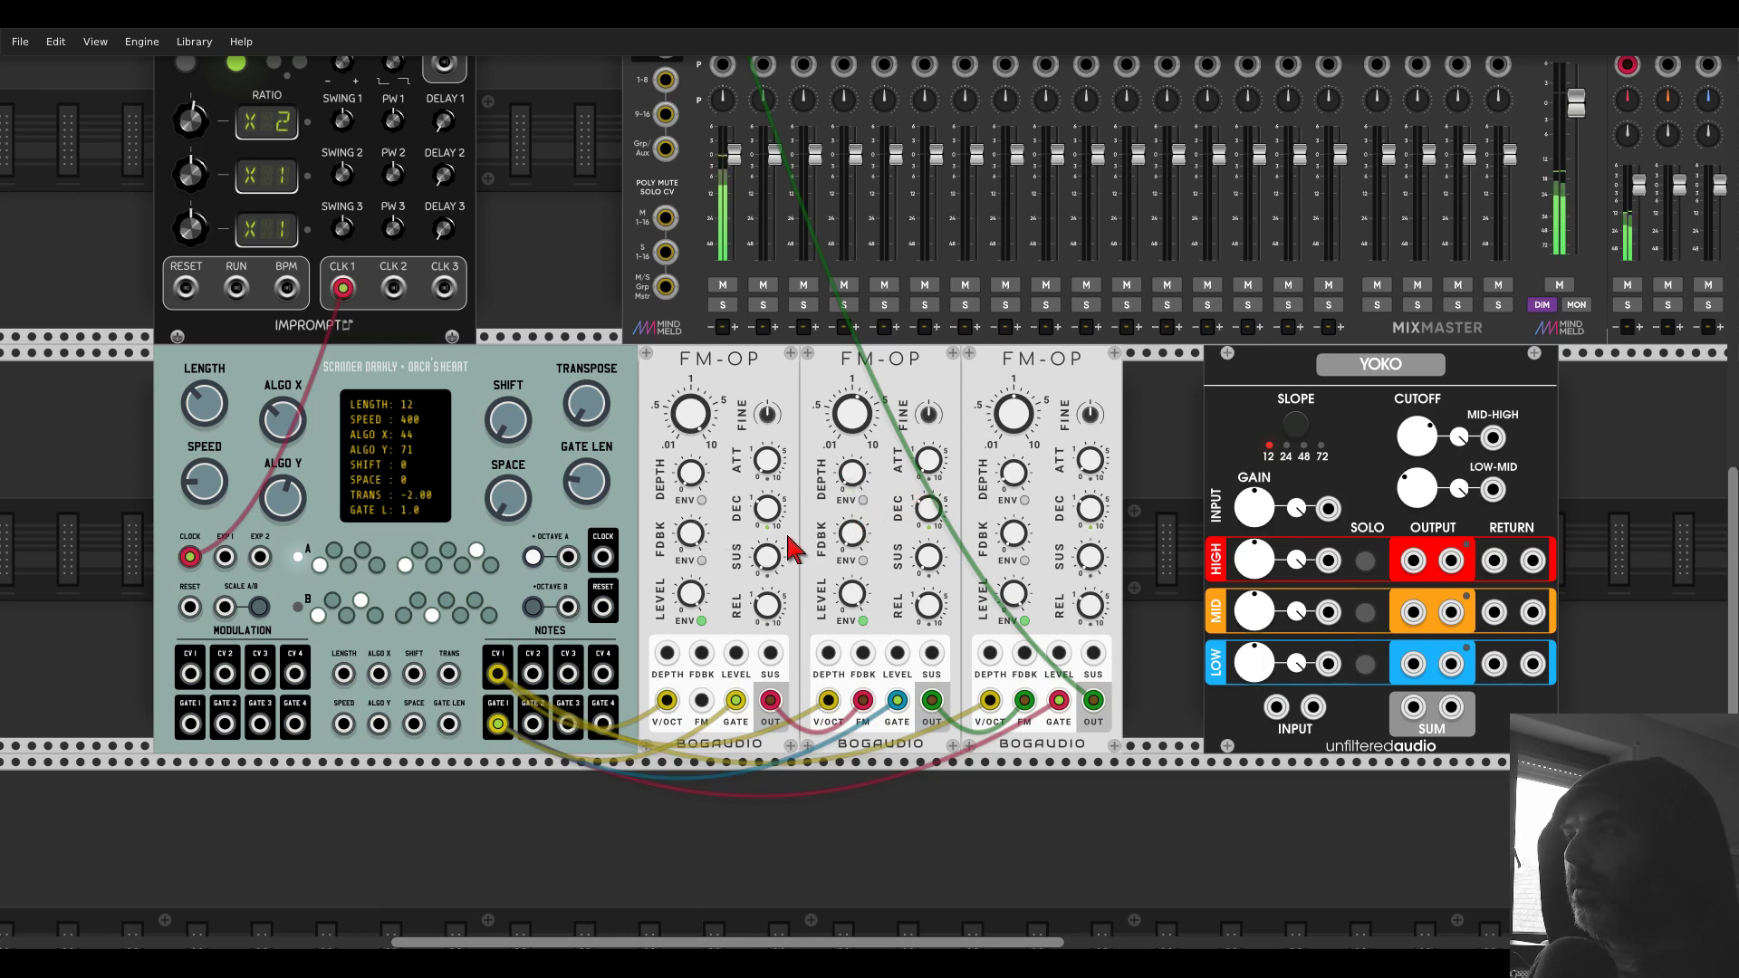
- Set the middle FM-OP's release to about 0.323 s and adjust the decay times of the first and middle FM-OPs
{"action": "left_click_drag", "start_coordinate": [928, 605], "coordinate": [929, 604]}
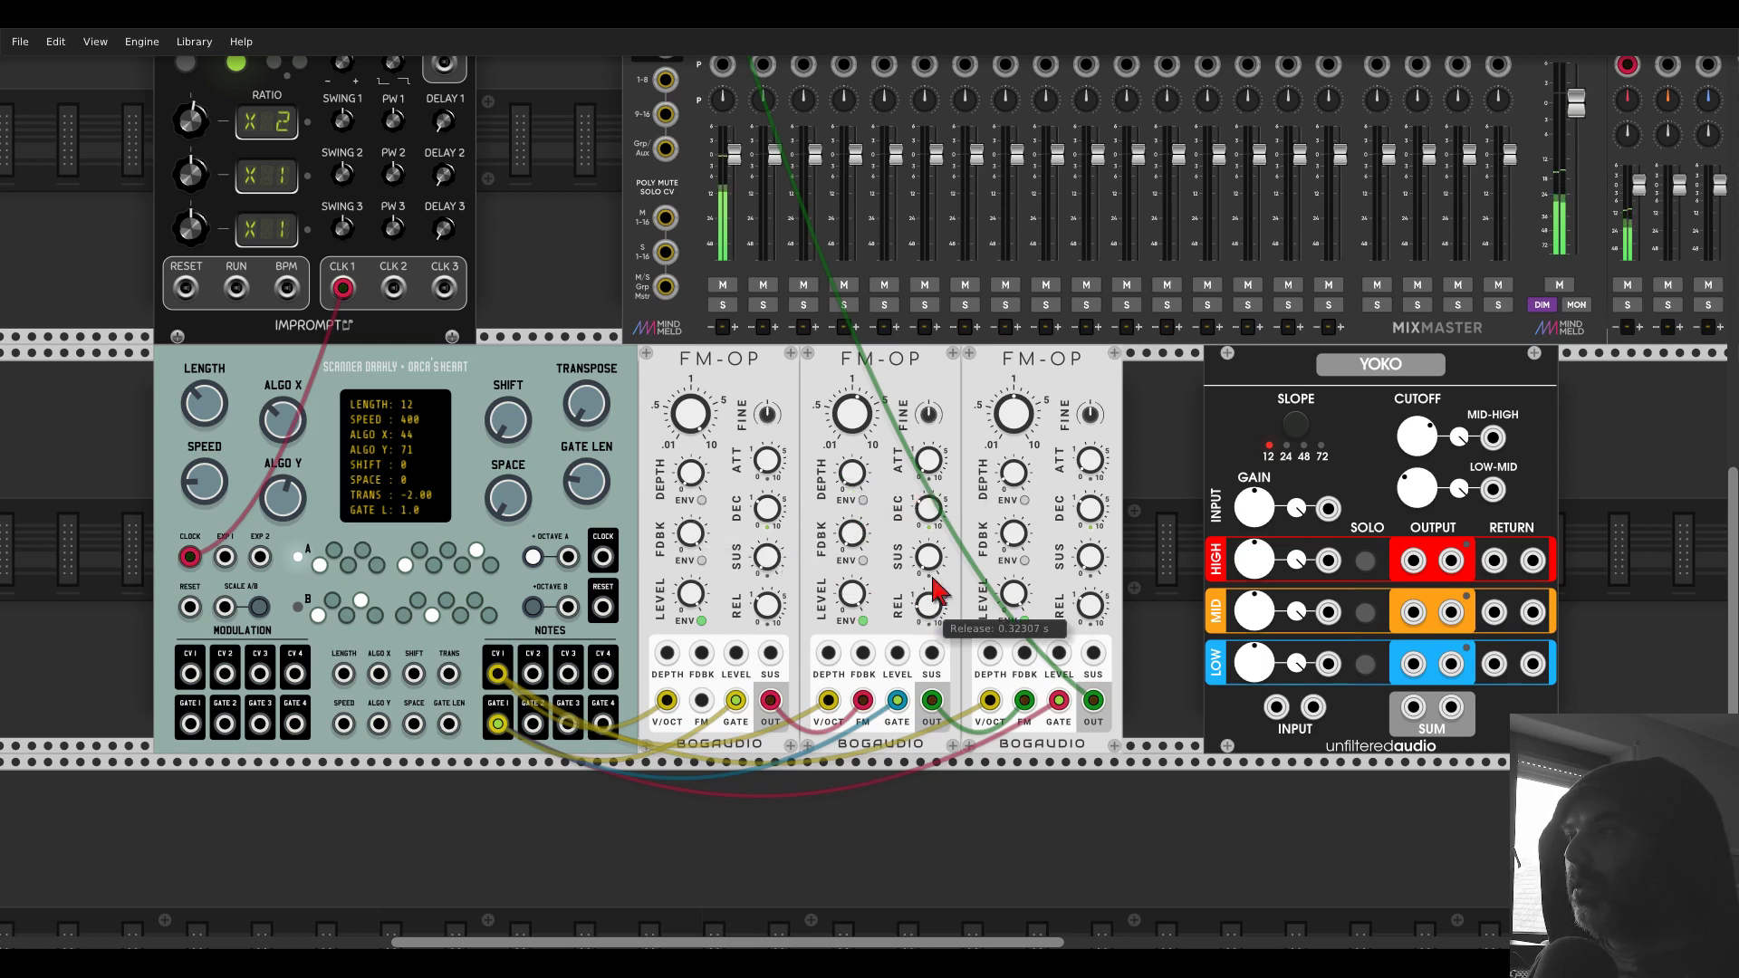
{"action": "left_click_drag", "start_coordinate": [928, 508], "coordinate": [929, 507]}
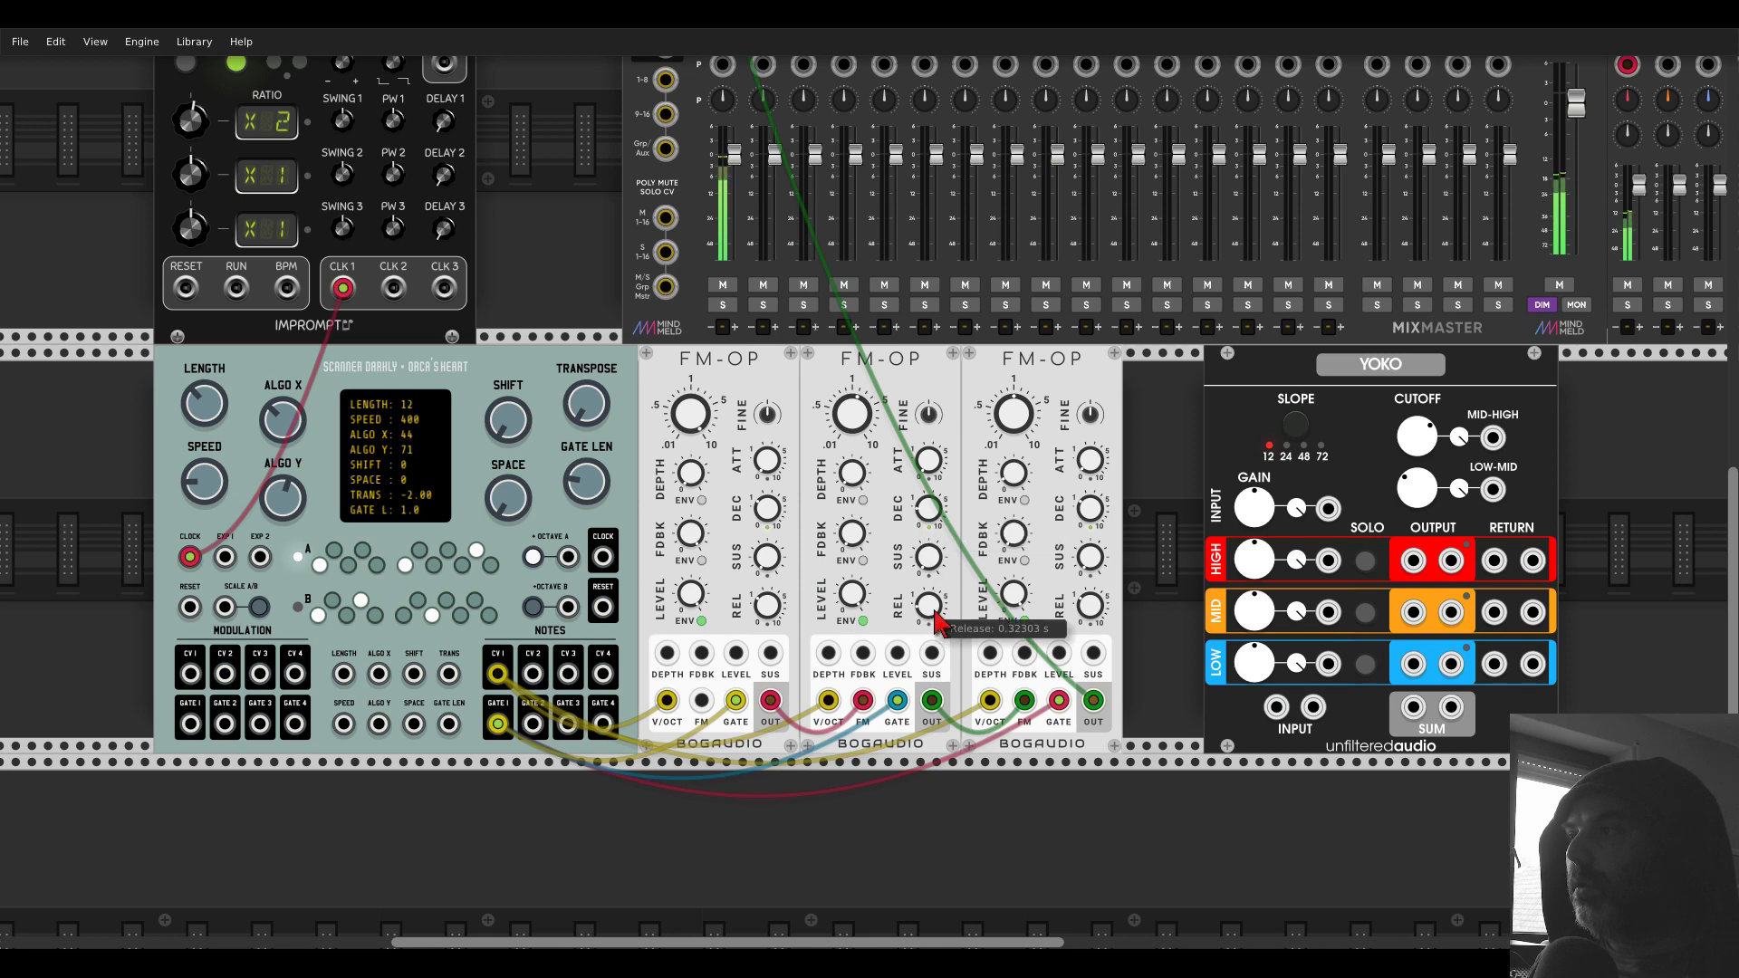
{"action": "left_click_drag", "start_coordinate": [767, 508], "coordinate": [768, 510]}
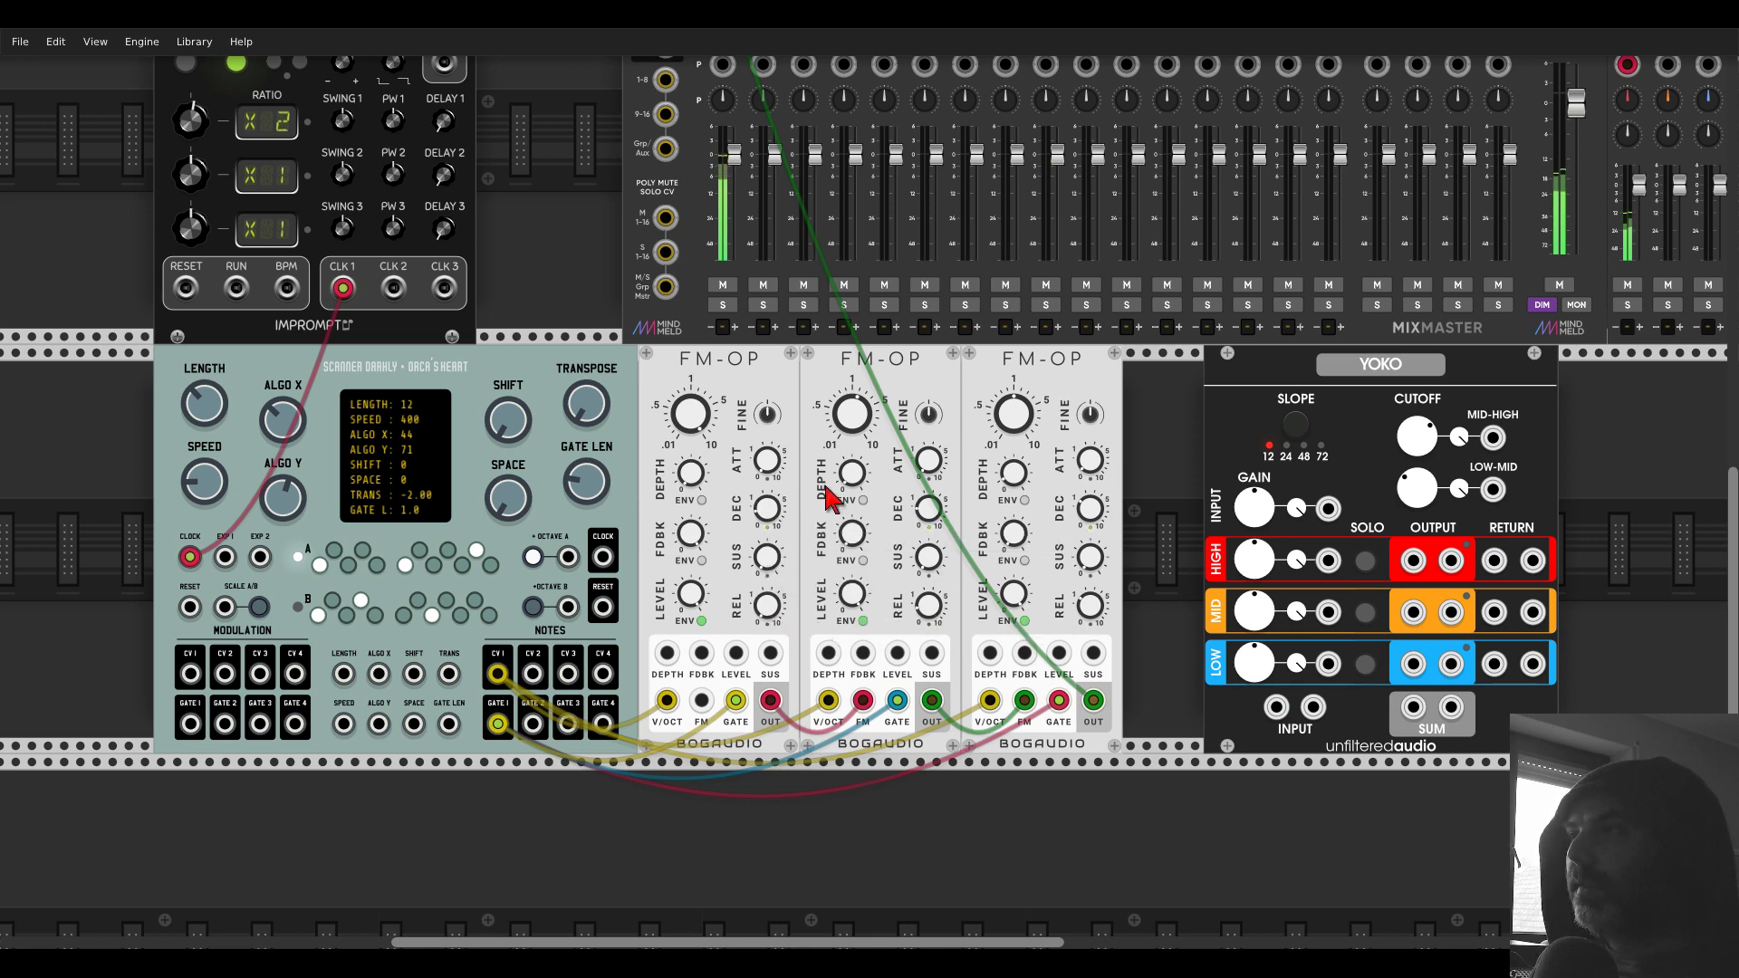
- Set the middle FM-OP's FM depth to 2.25% and raise the third FM-OP's FM depth to about 14%
{"action": "left_click_drag", "start_coordinate": [851, 472], "coordinate": [851, 477]}
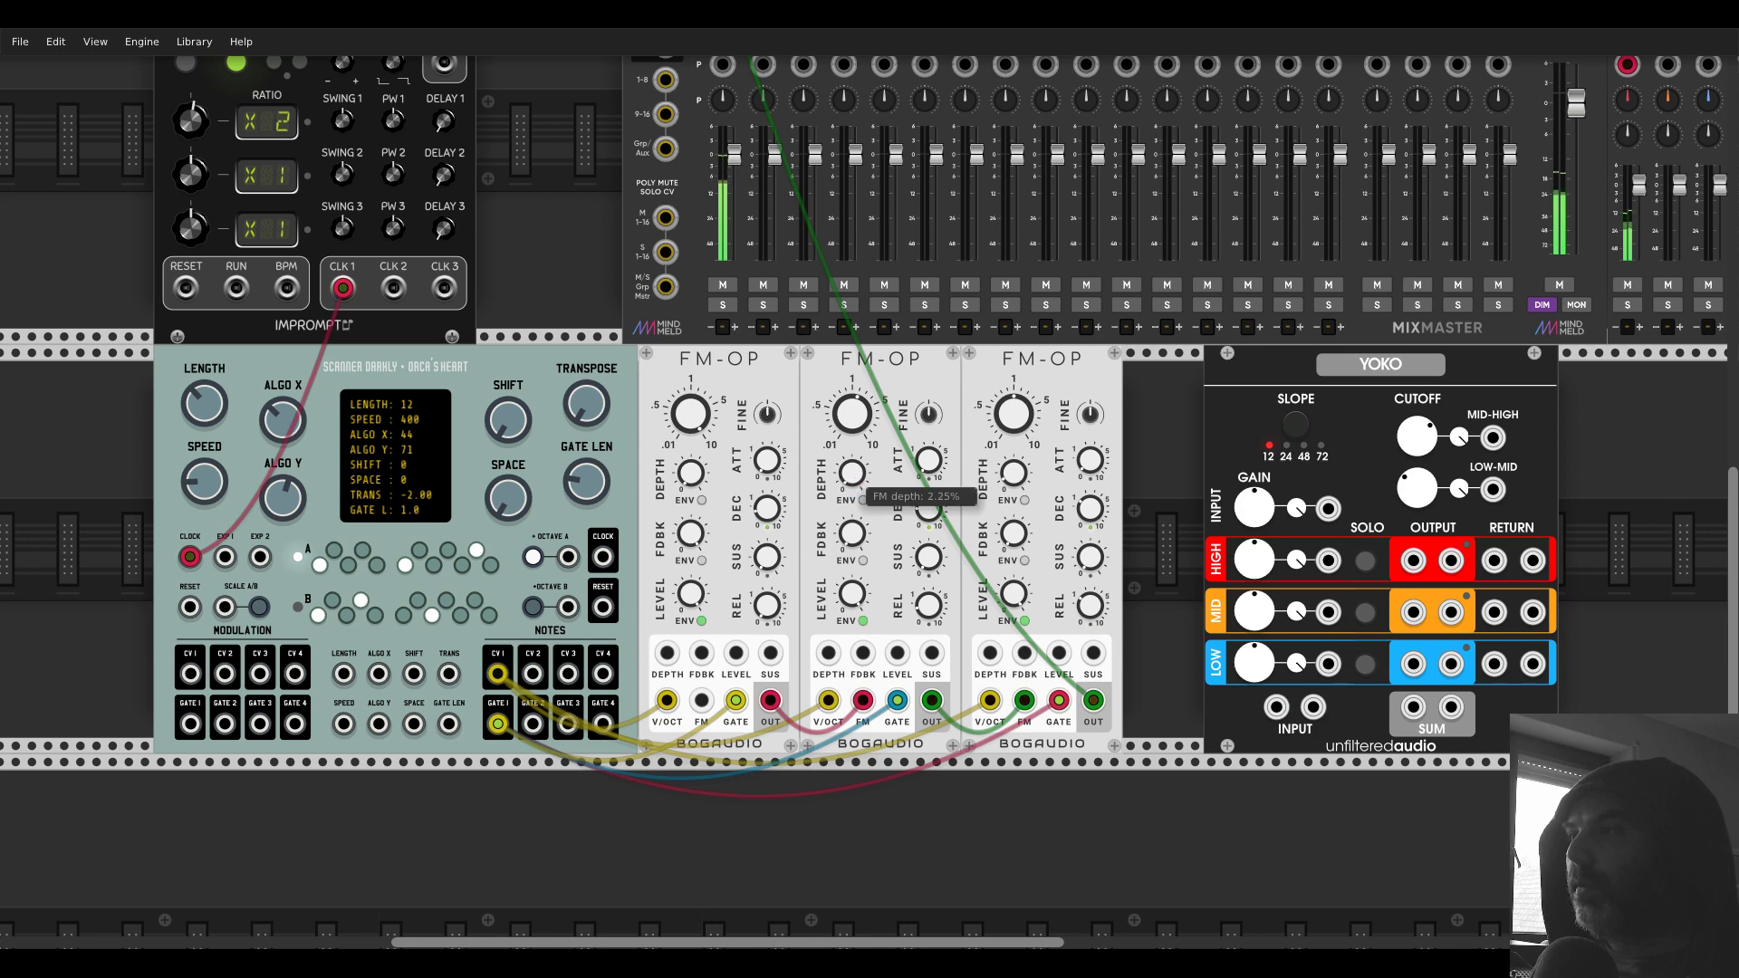
{"action": "left_click_drag", "start_coordinate": [1014, 472], "coordinate": [1013, 470]}
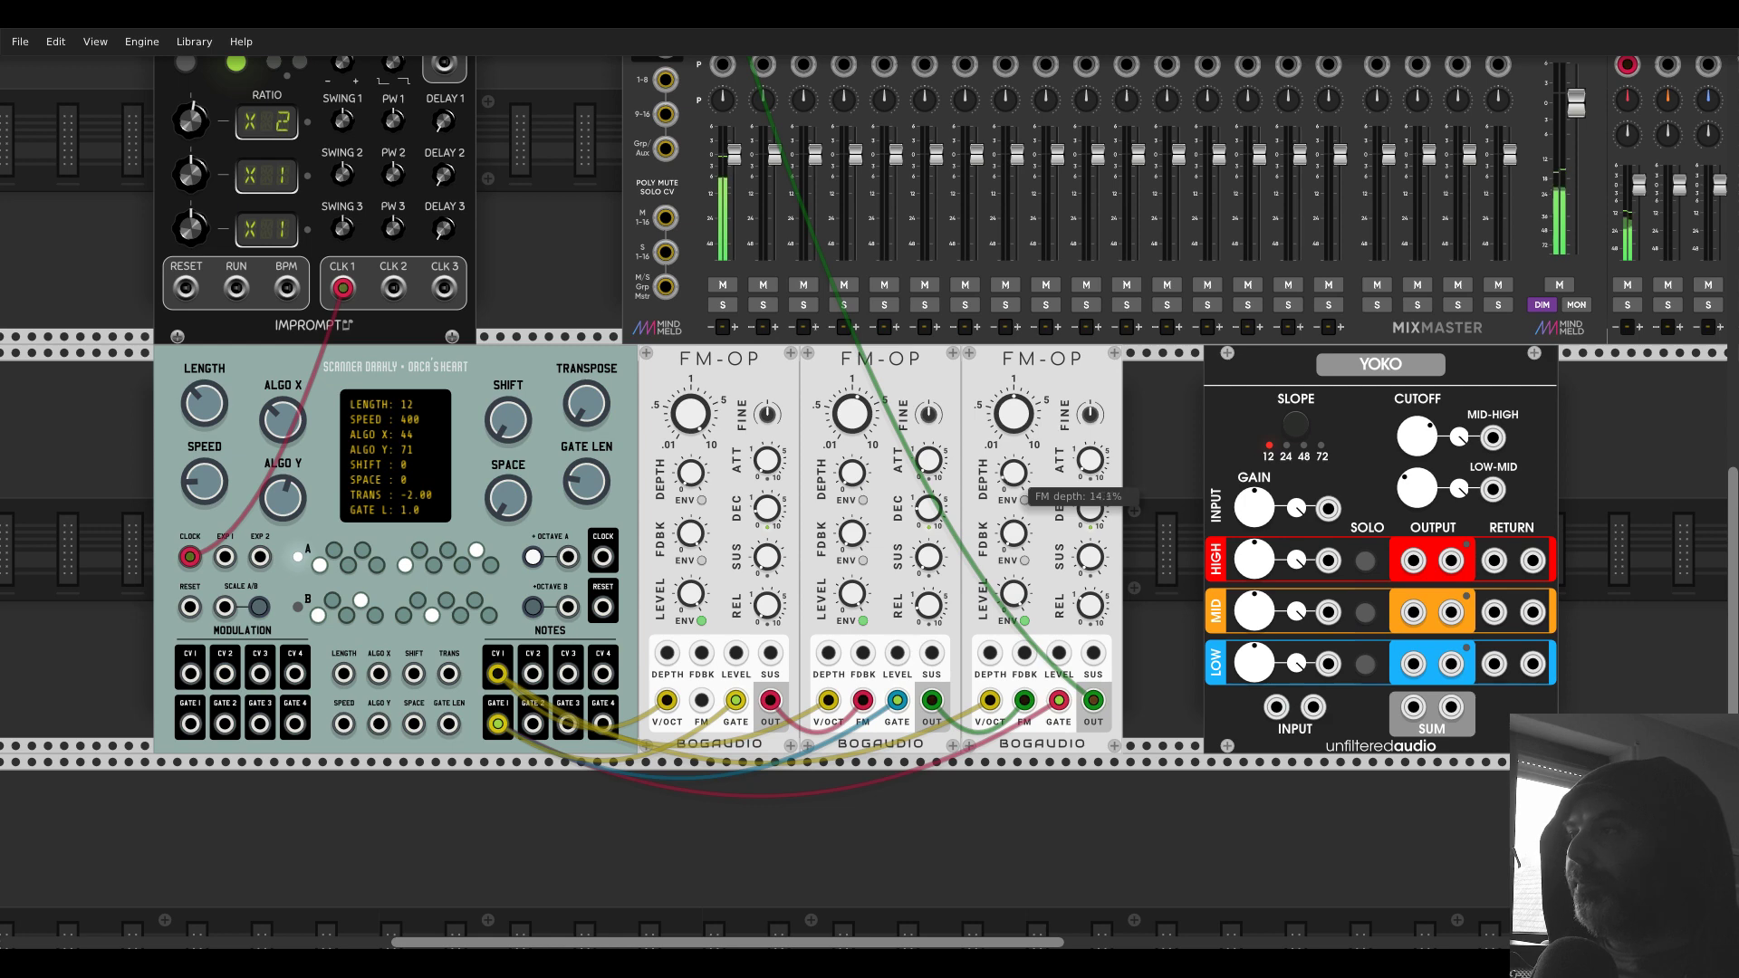
{"action": "left_click_drag", "start_coordinate": [1014, 472], "coordinate": [1014, 468]}
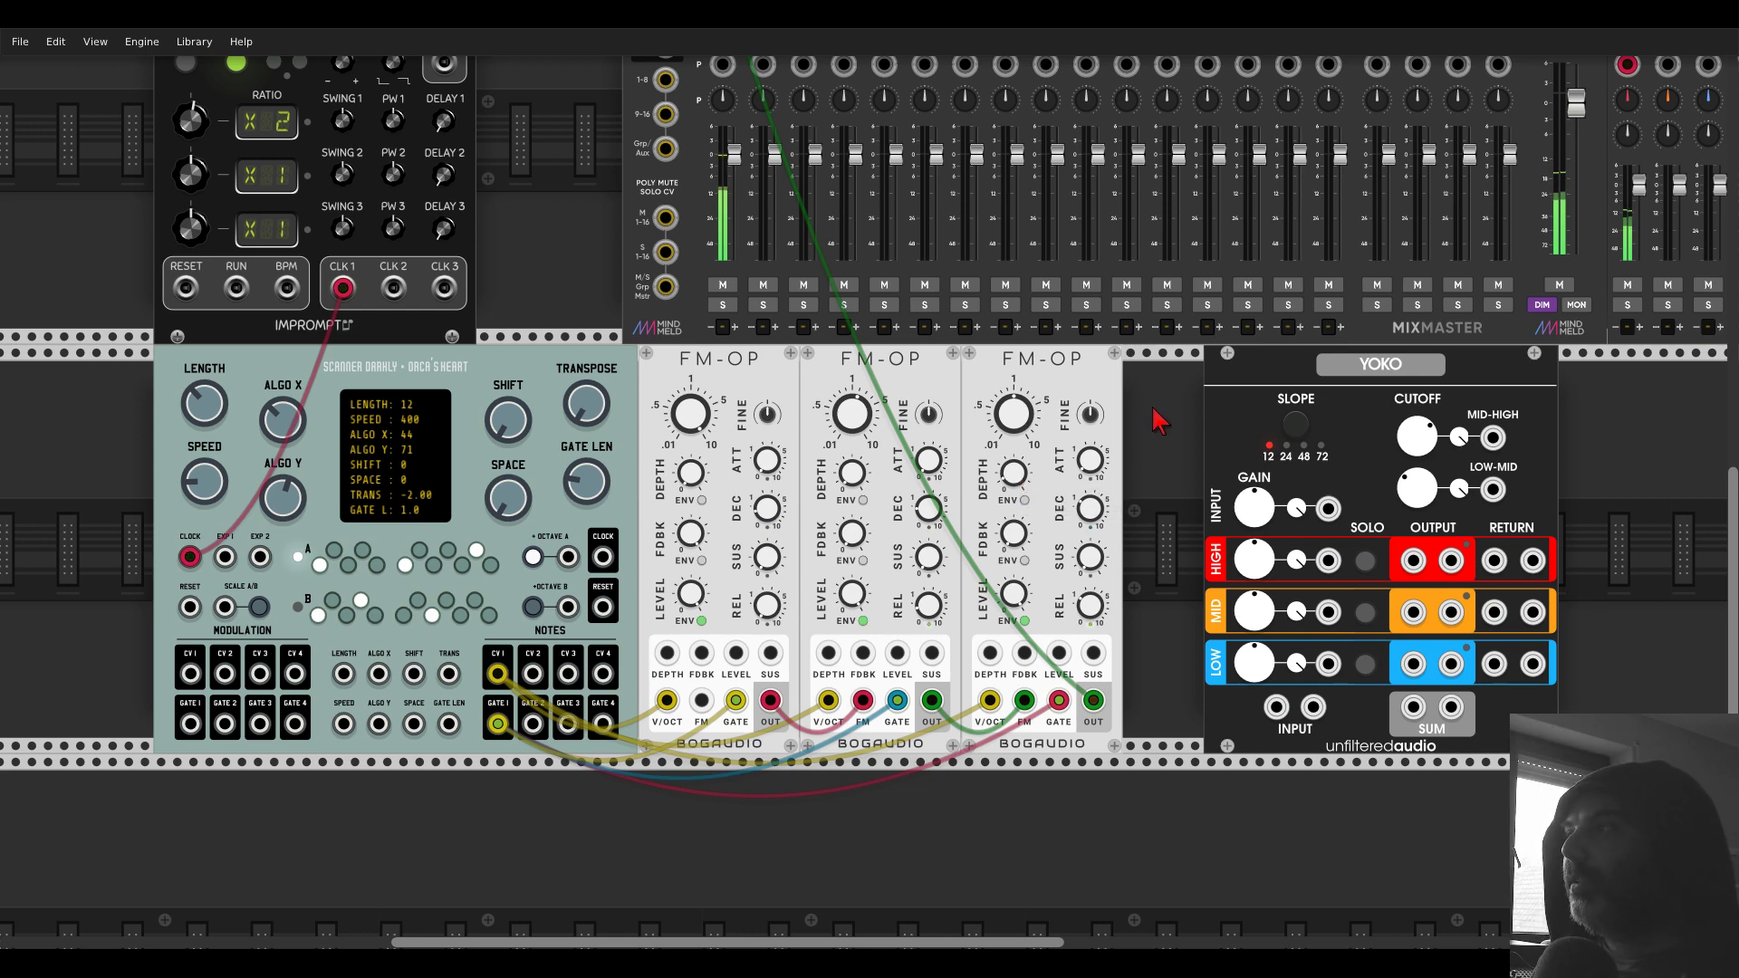
- Move Yoko away from the FM-OPs, find the Chronoblob delay by searching for "blob", and place it beside the third FM-OP
{"action": "left_click_drag", "start_coordinate": [1286, 366], "coordinate": [1592, 366]}
{"action": "right_click", "coordinate": [1406, 424]}
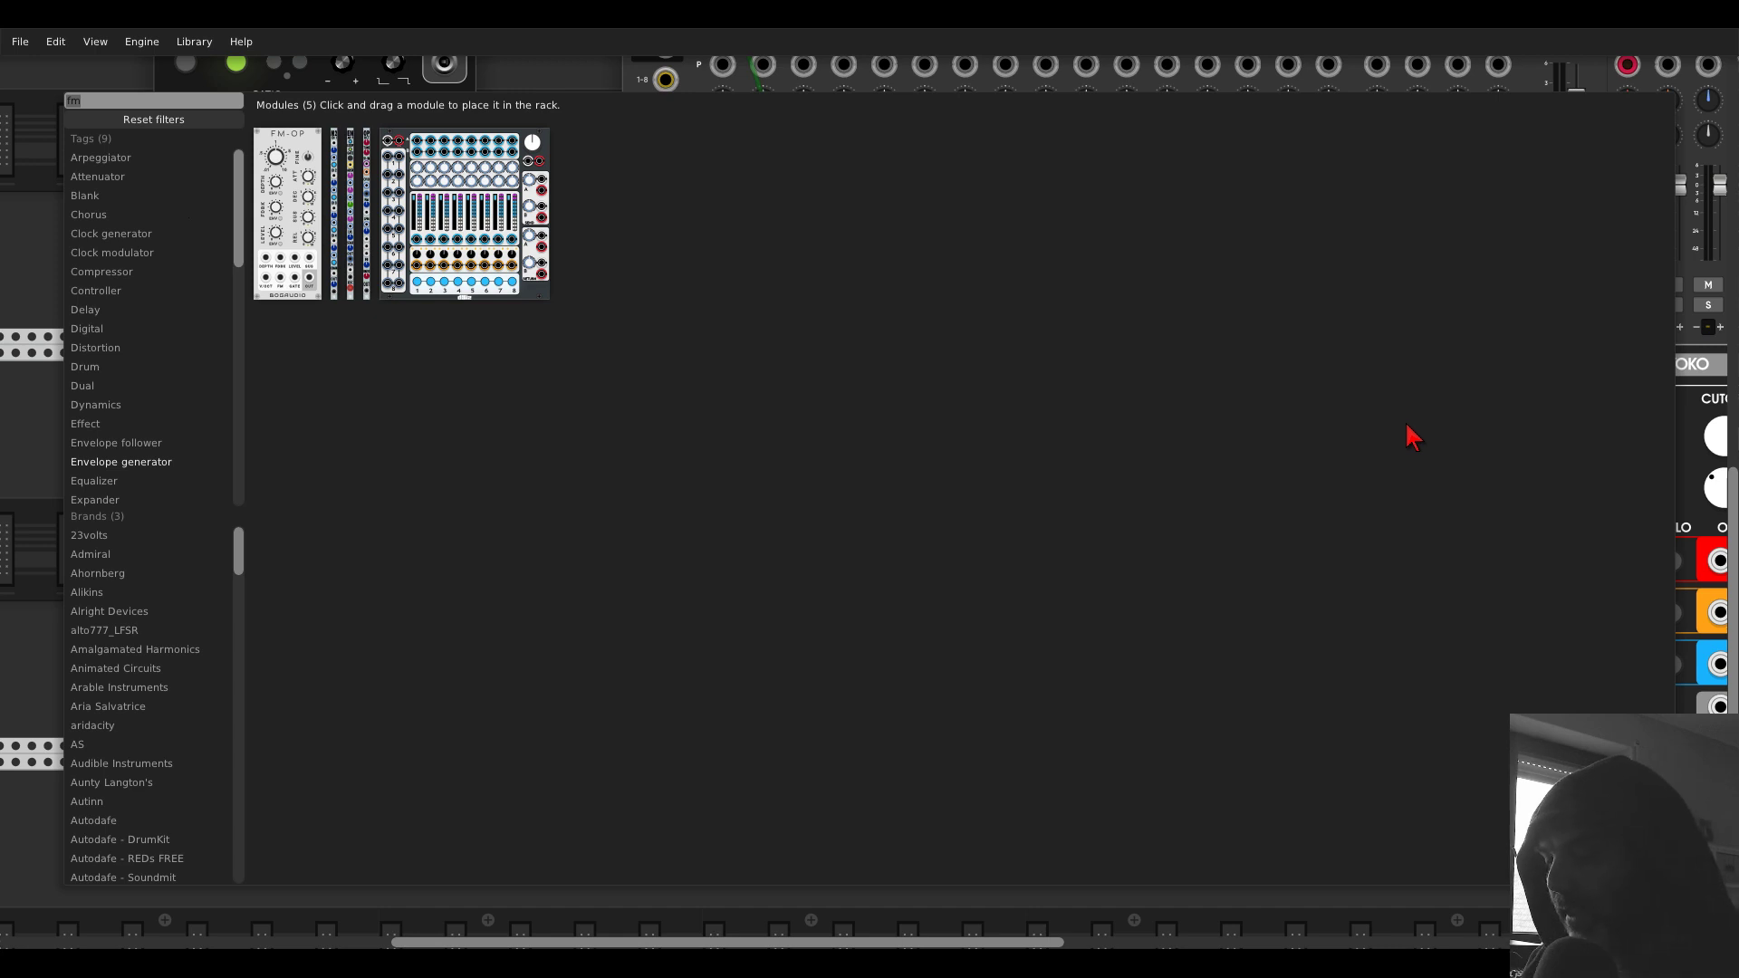
{"action": "type", "text": "blob"}
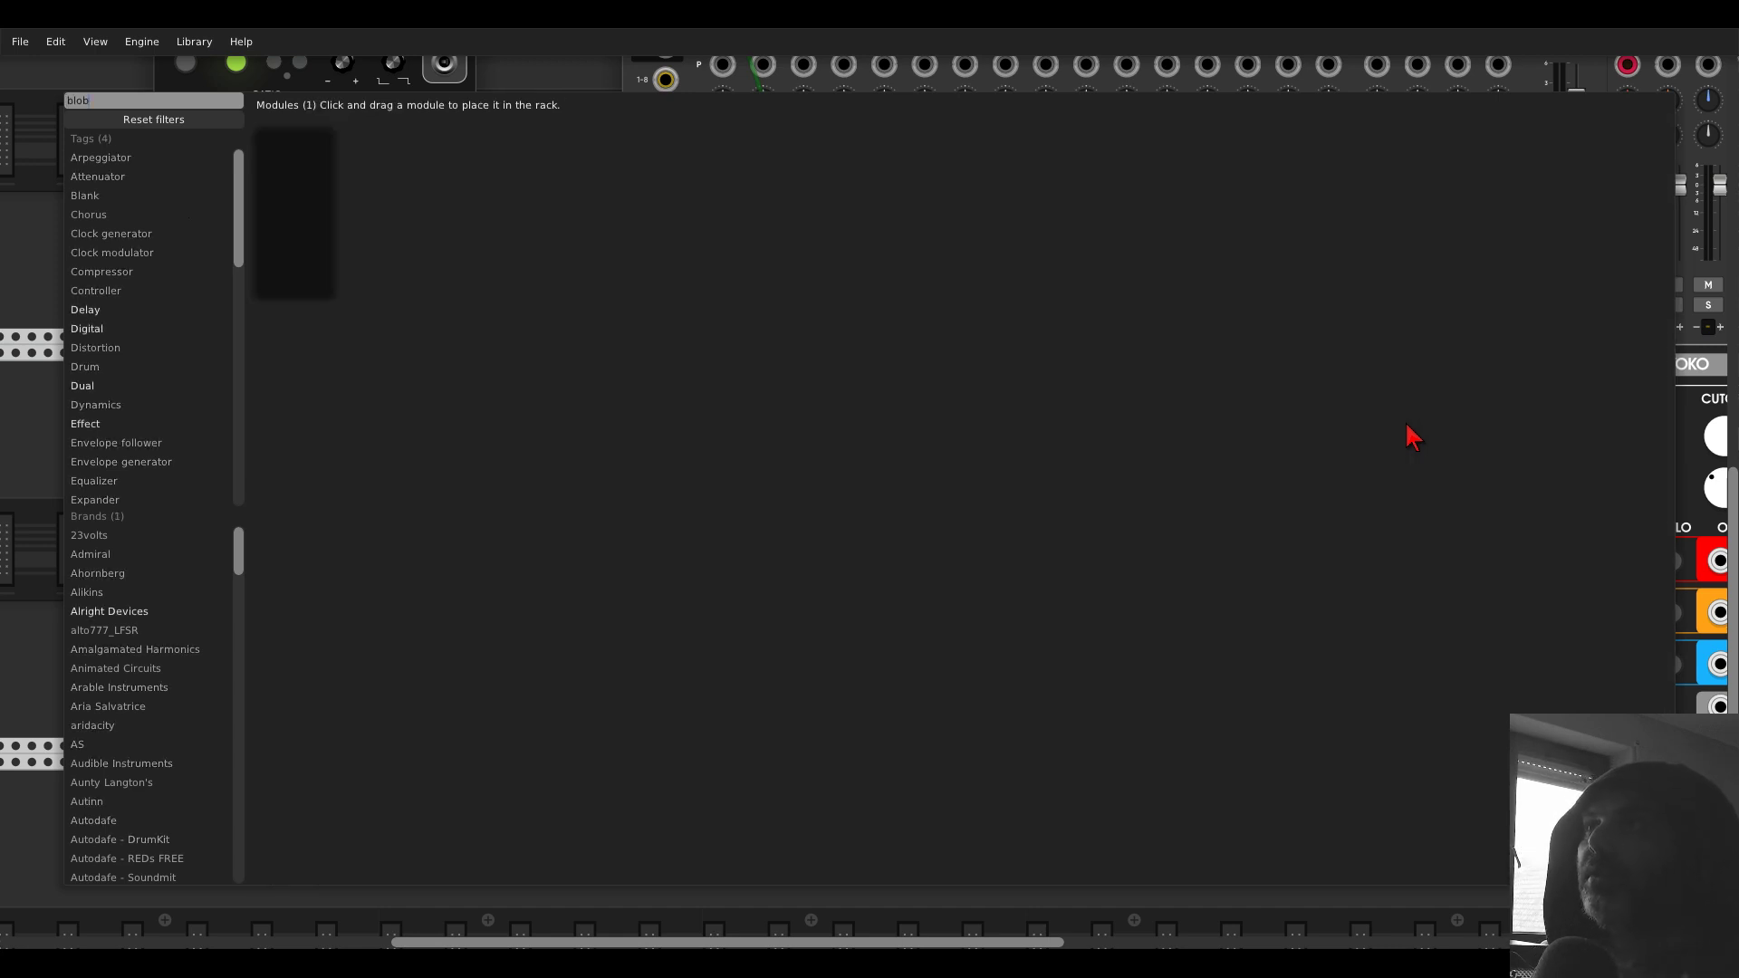
{"action": "left_click", "coordinate": [323, 145]}
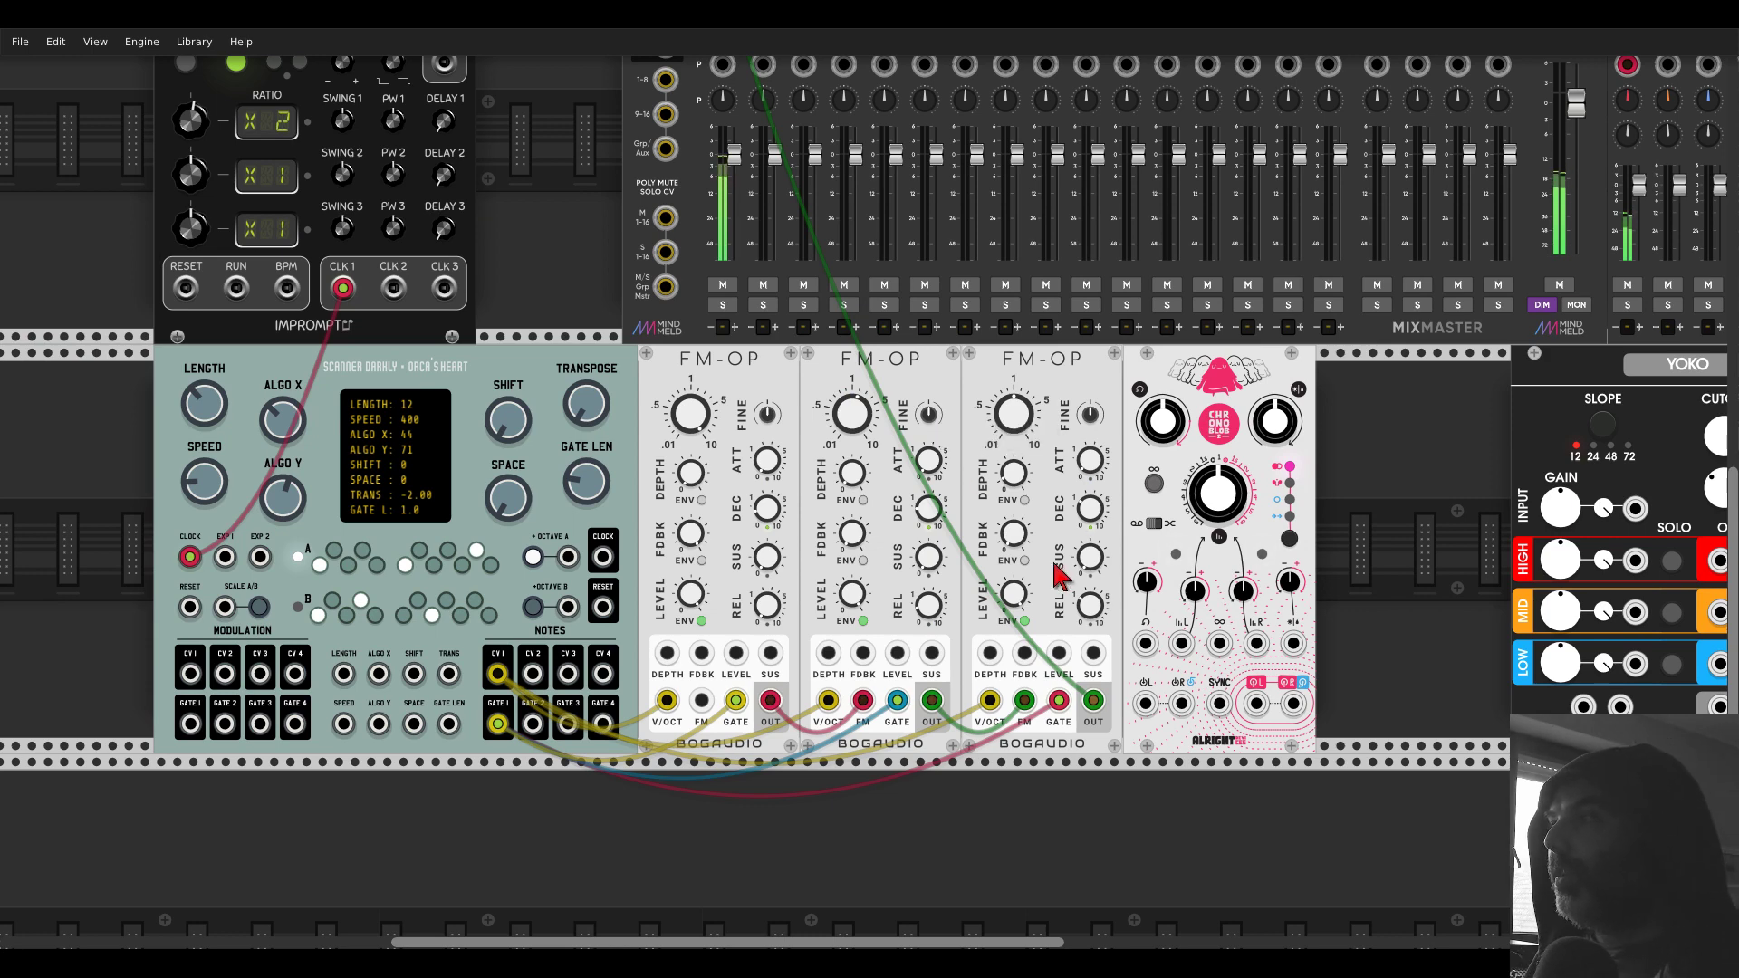
- Route the third FM-OP through Chronoblob into both inputs of mixer channel 1, with the delay synced from Clocked's master CLK output
{"action": "left_click_drag", "start_coordinate": [1093, 700], "coordinate": [444, 137]}
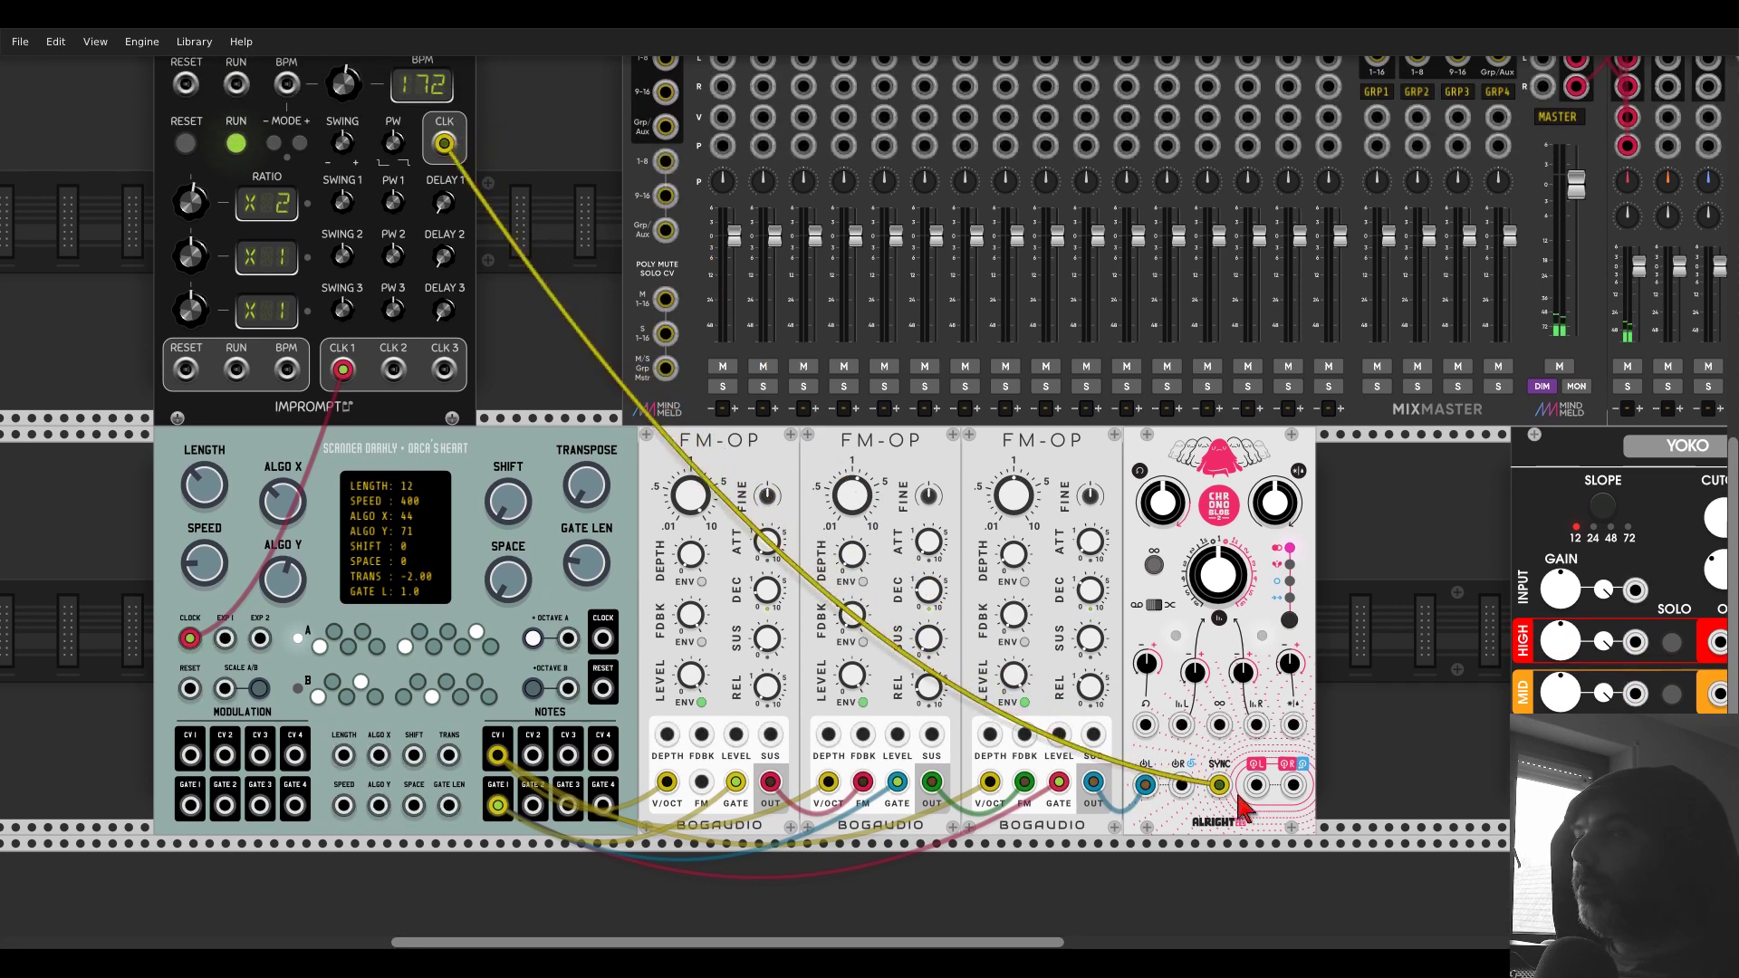
{"action": "mouse_move", "coordinate": [1257, 806]}
{"action": "left_mouse_down"}
{"action": "mouse_move", "coordinate": [965, 117]}
{"action": "mouse_move", "coordinate": [722, 126]}
{"action": "mouse_move", "coordinate": [1214, 729]}
{"action": "mouse_move", "coordinate": [1250, 802]}
{"action": "left_mouse_up"}
{"action": "left_click_drag", "start_coordinate": [1197, 924], "coordinate": [1199, 926]}
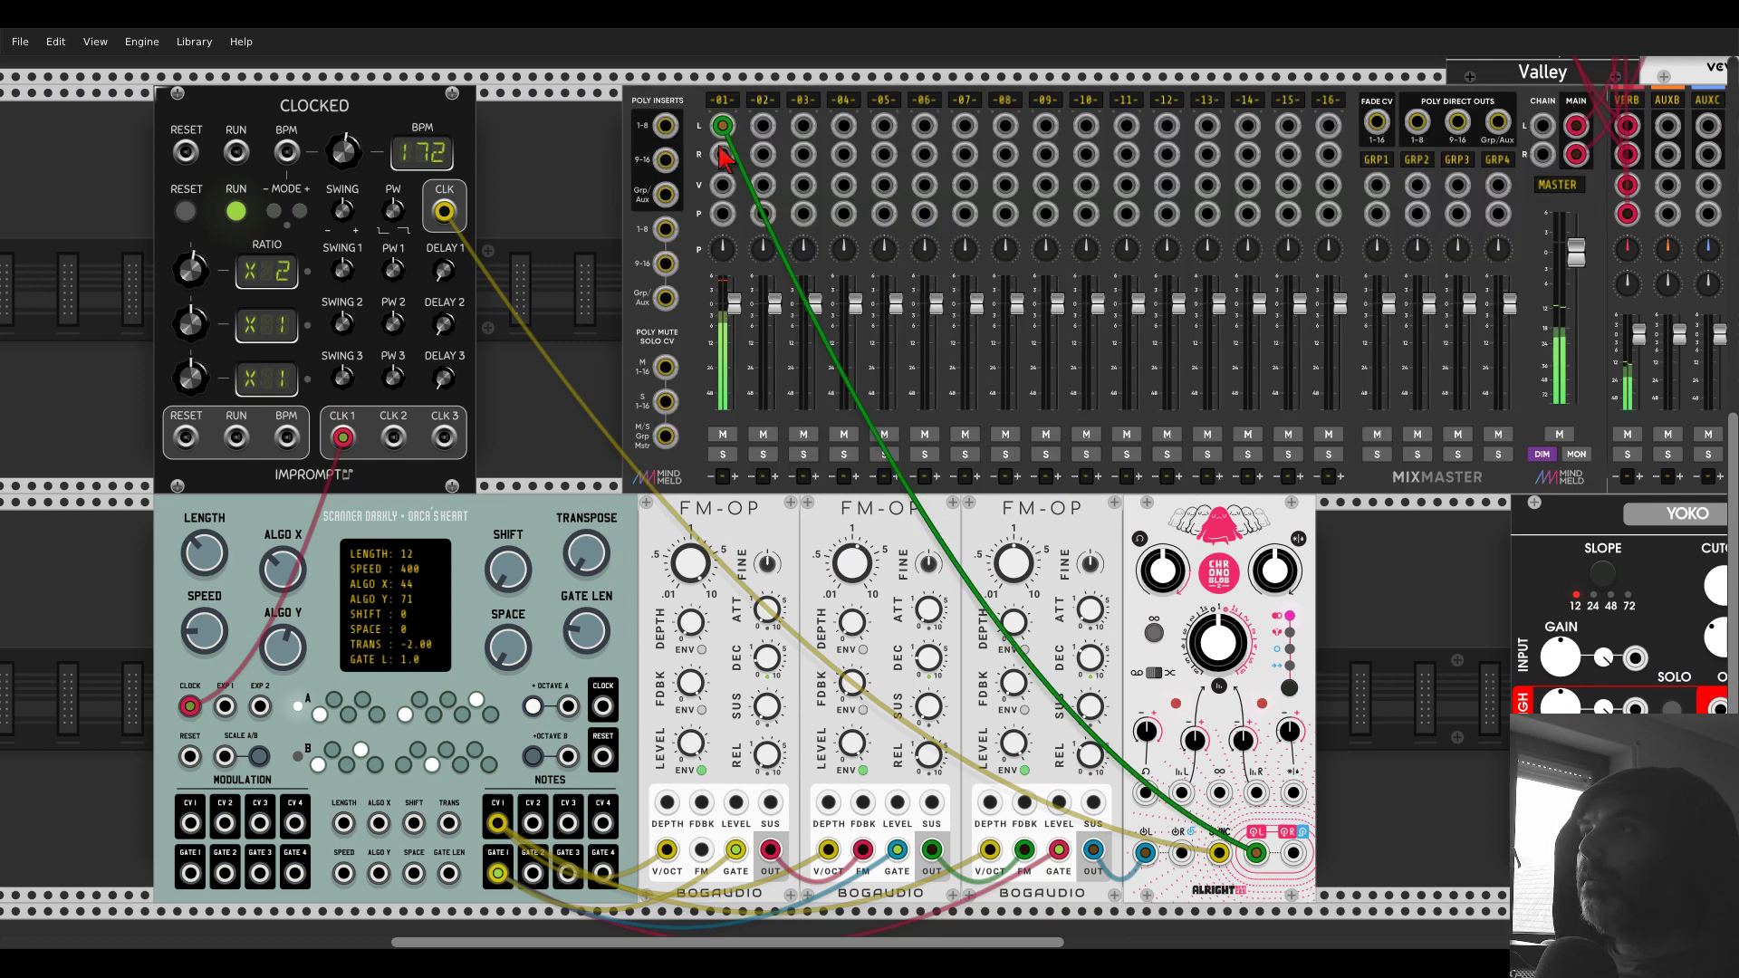
{"action": "left_click_drag", "start_coordinate": [722, 155], "coordinate": [1293, 852]}
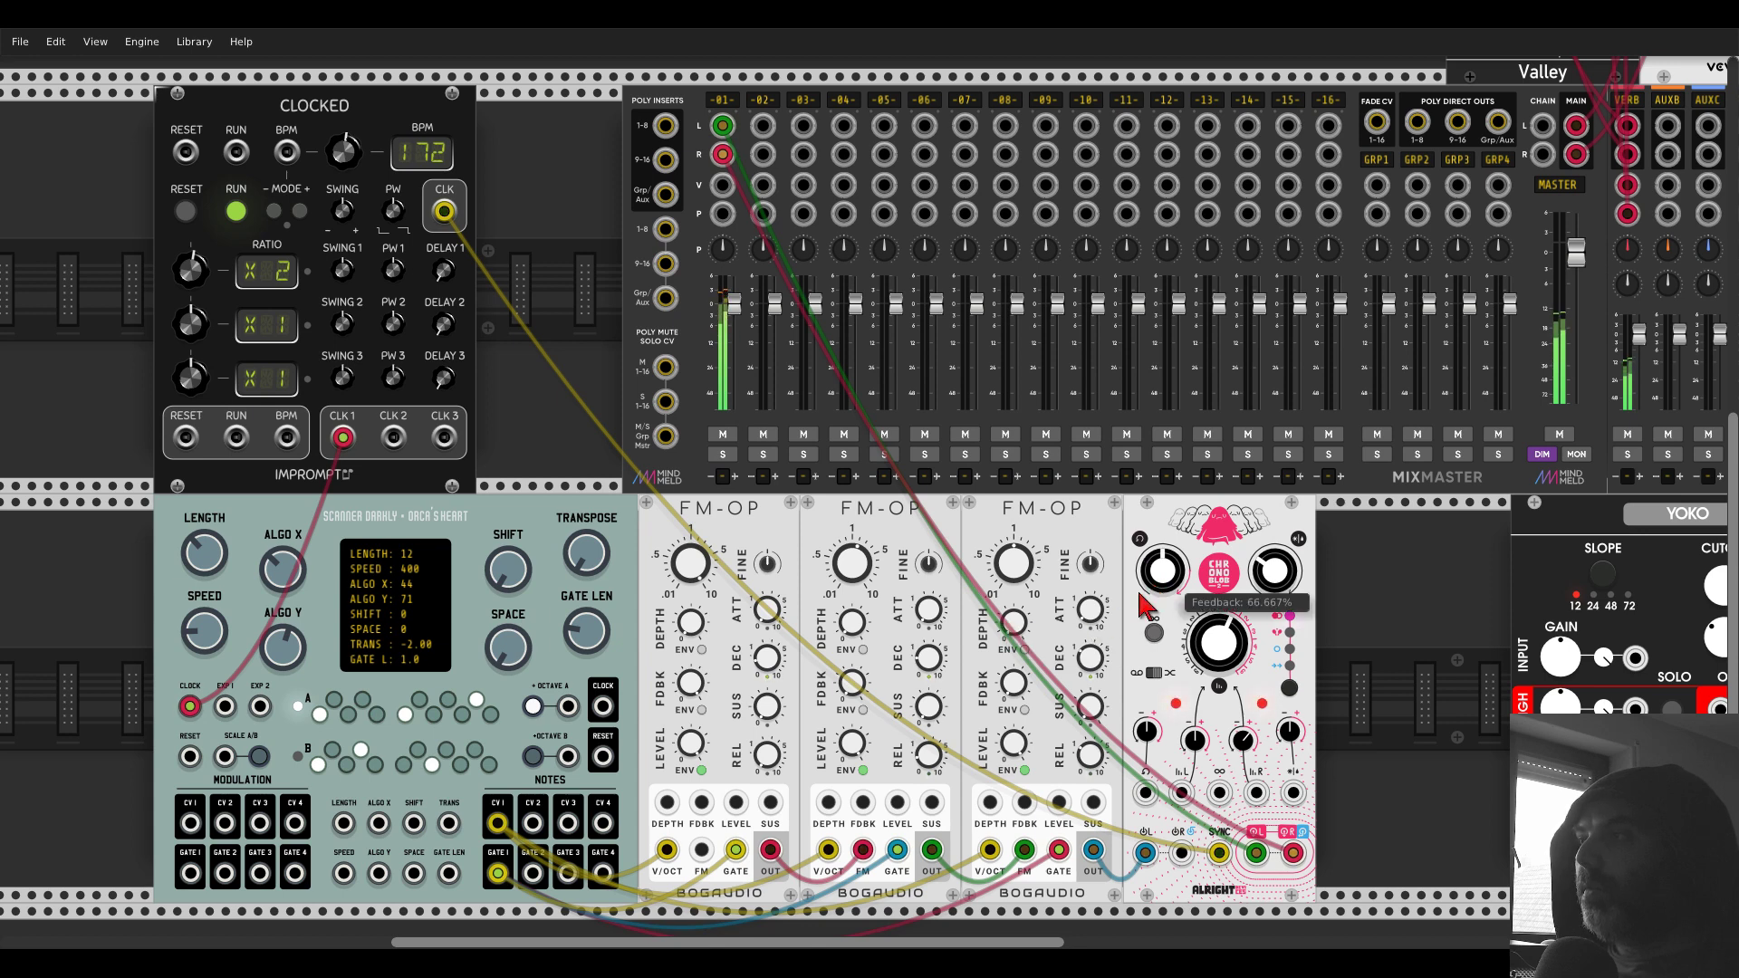
- Switch Chronoblob to the next delay mode and set the shift on Orca's Heart to 2
{"action": "left_click", "coordinate": [1289, 689]}
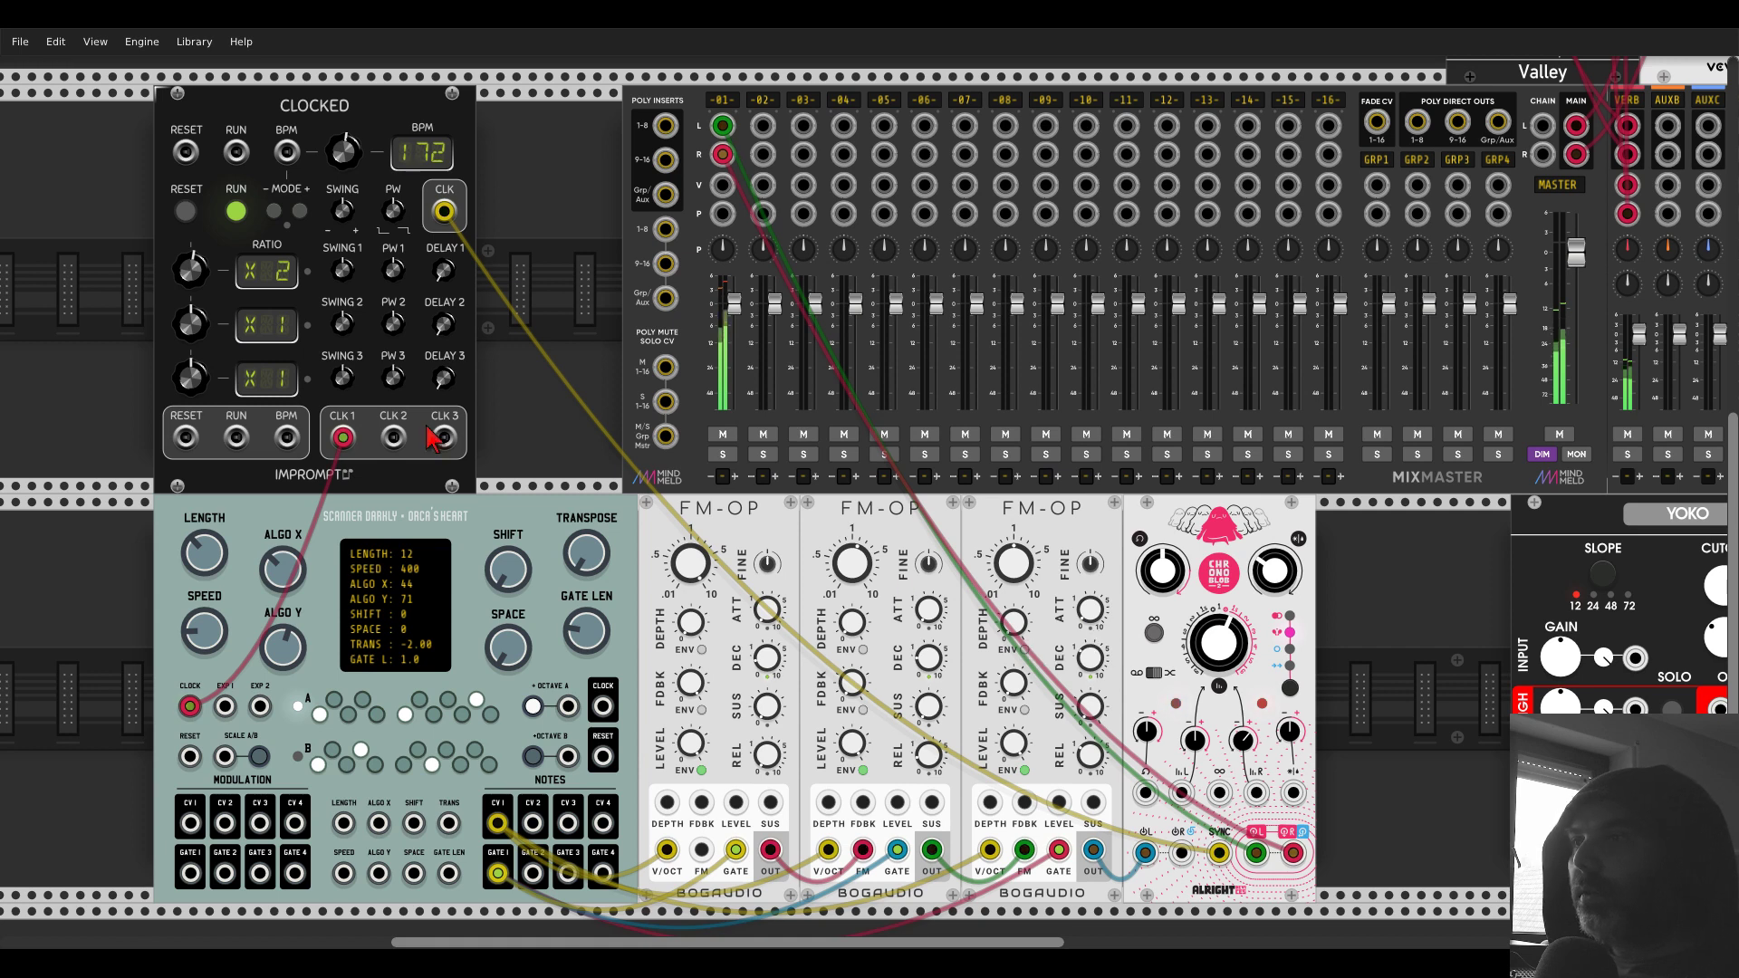
{"action": "left_click_drag", "start_coordinate": [522, 430], "coordinate": [652, 298]}
{"action": "left_click_drag", "start_coordinate": [640, 469], "coordinate": [639, 451]}
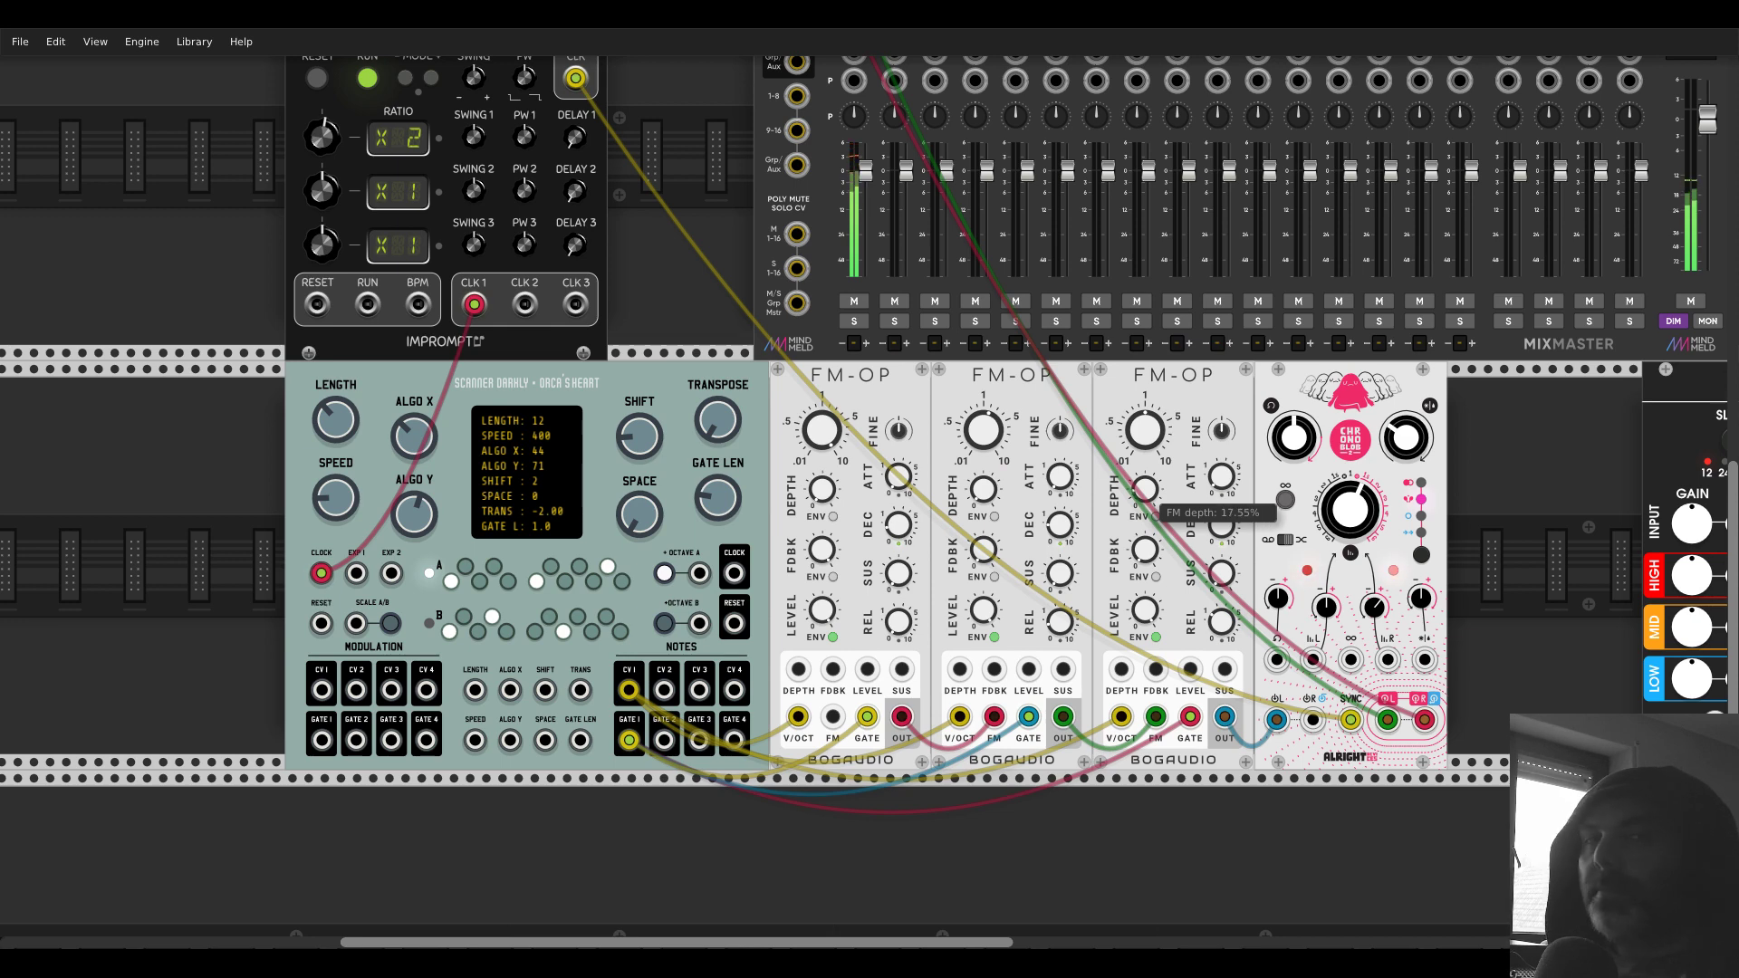
- Fine-tune the FM depth of the third FM-OP
{"action": "left_click_drag", "start_coordinate": [1145, 489], "coordinate": [1145, 494]}
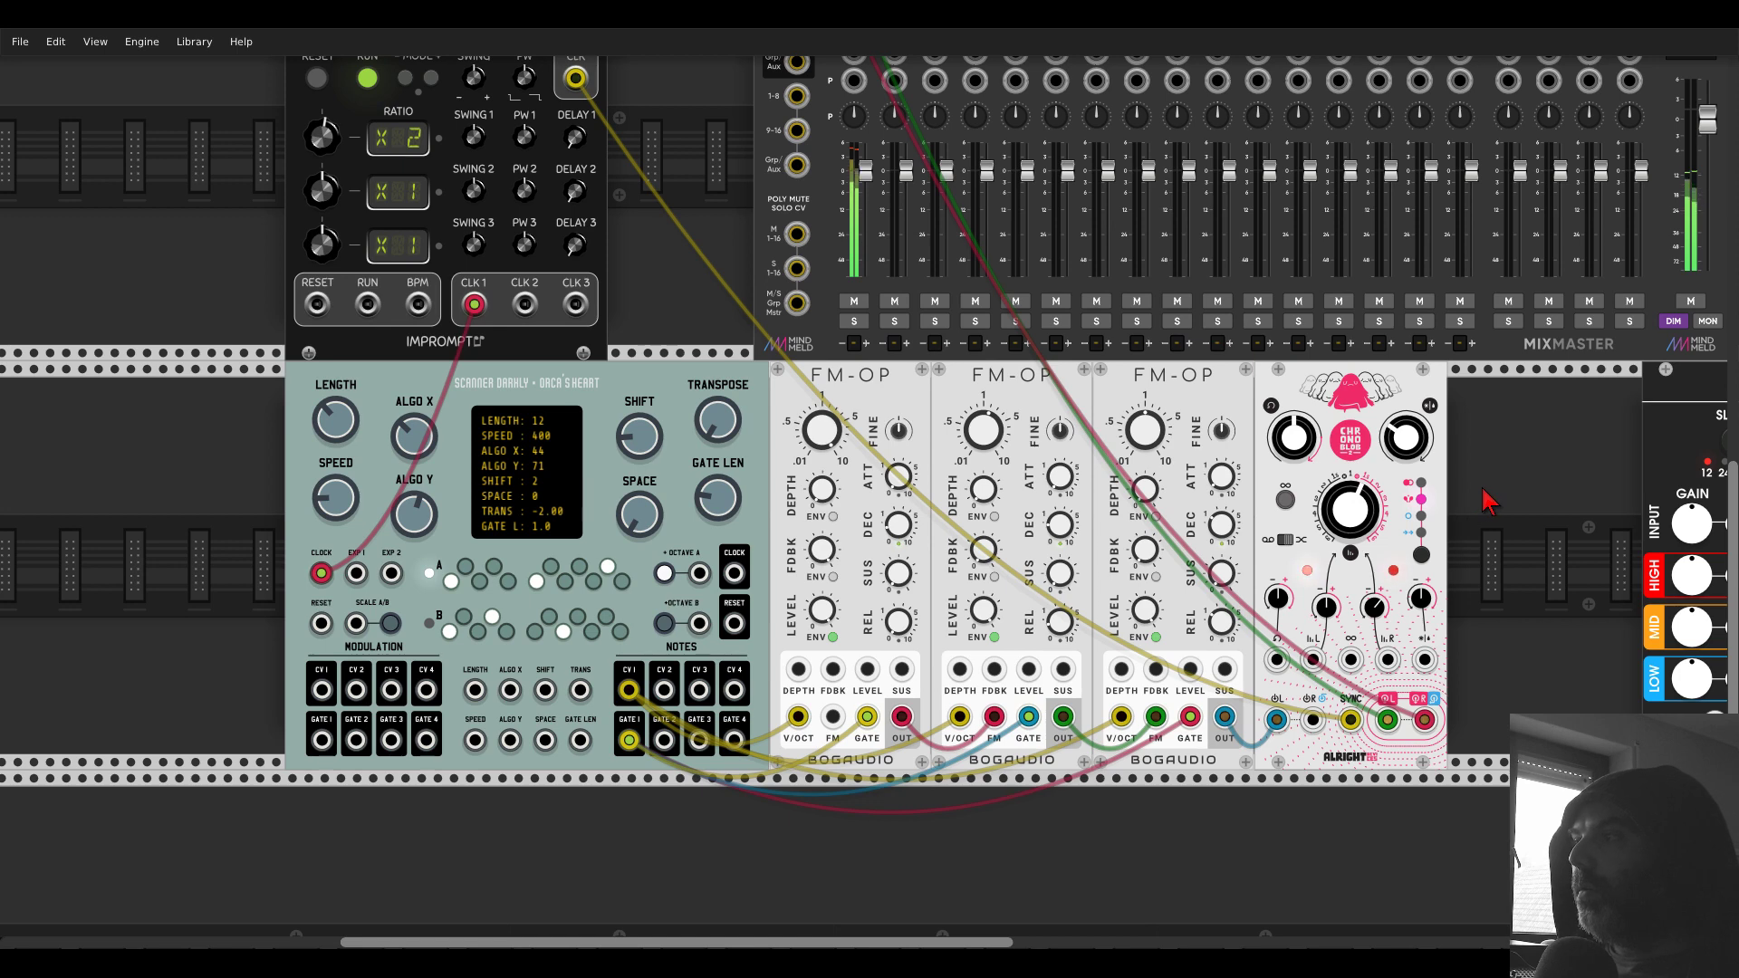
{"action": "left_click_drag", "start_coordinate": [1483, 490], "coordinate": [1280, 584]}
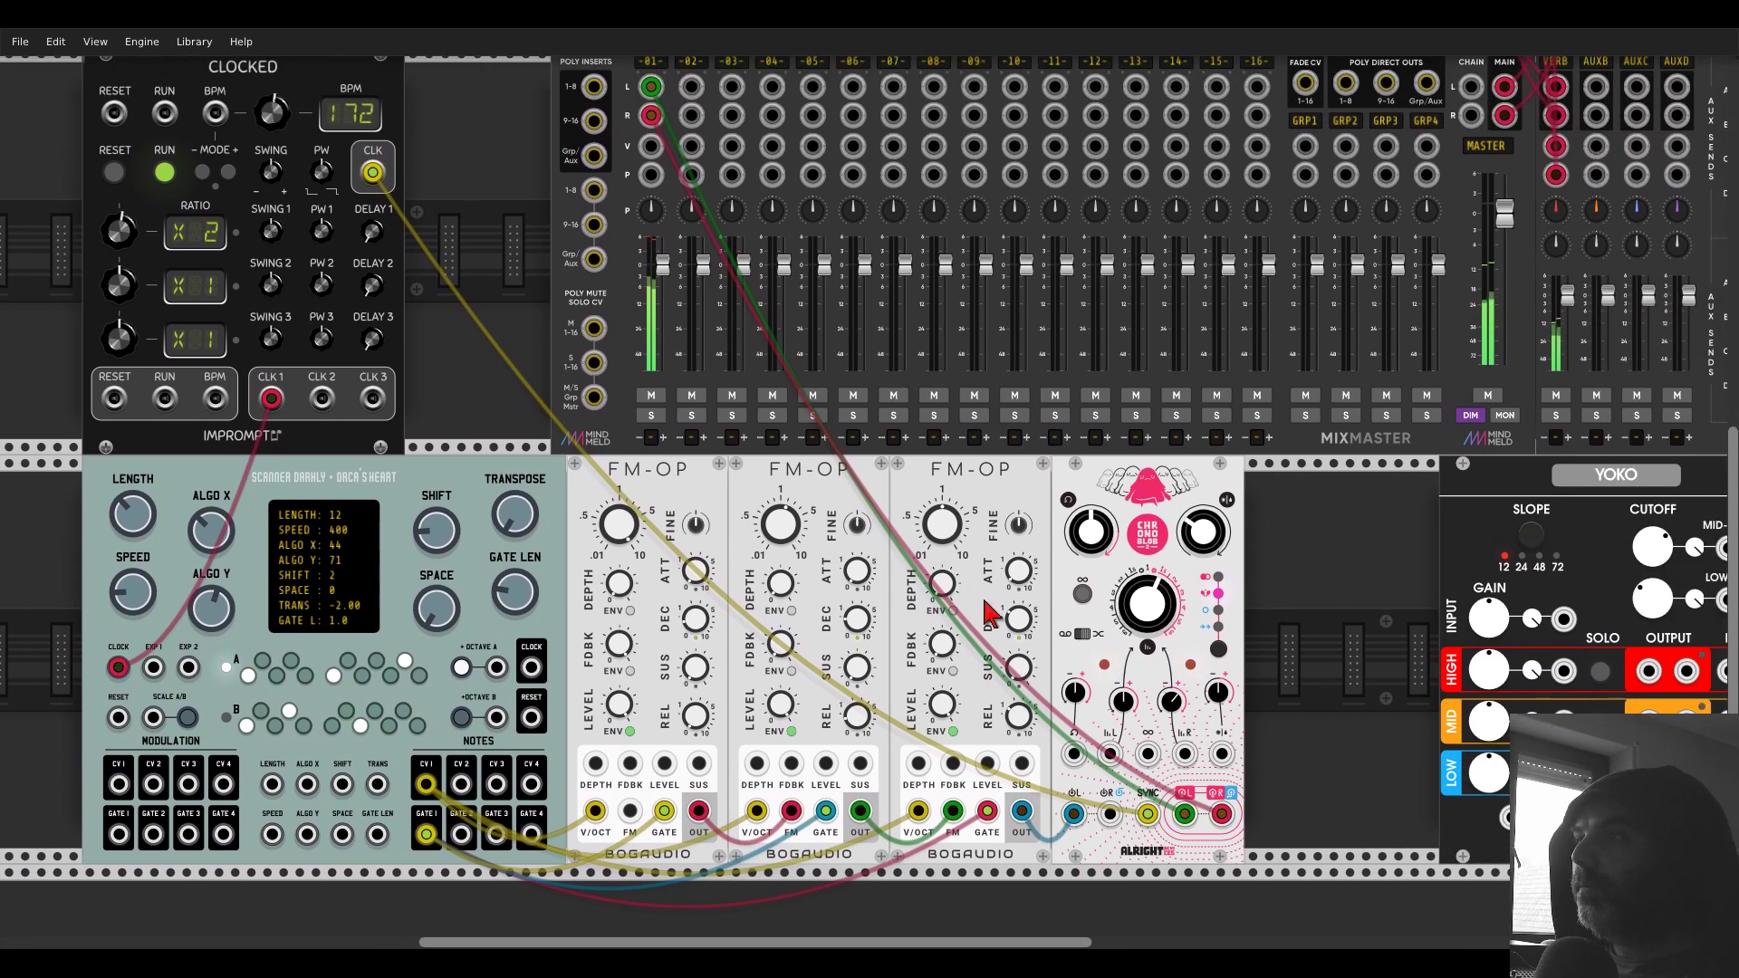
{"action": "left_click_drag", "start_coordinate": [942, 582], "coordinate": [942, 591]}
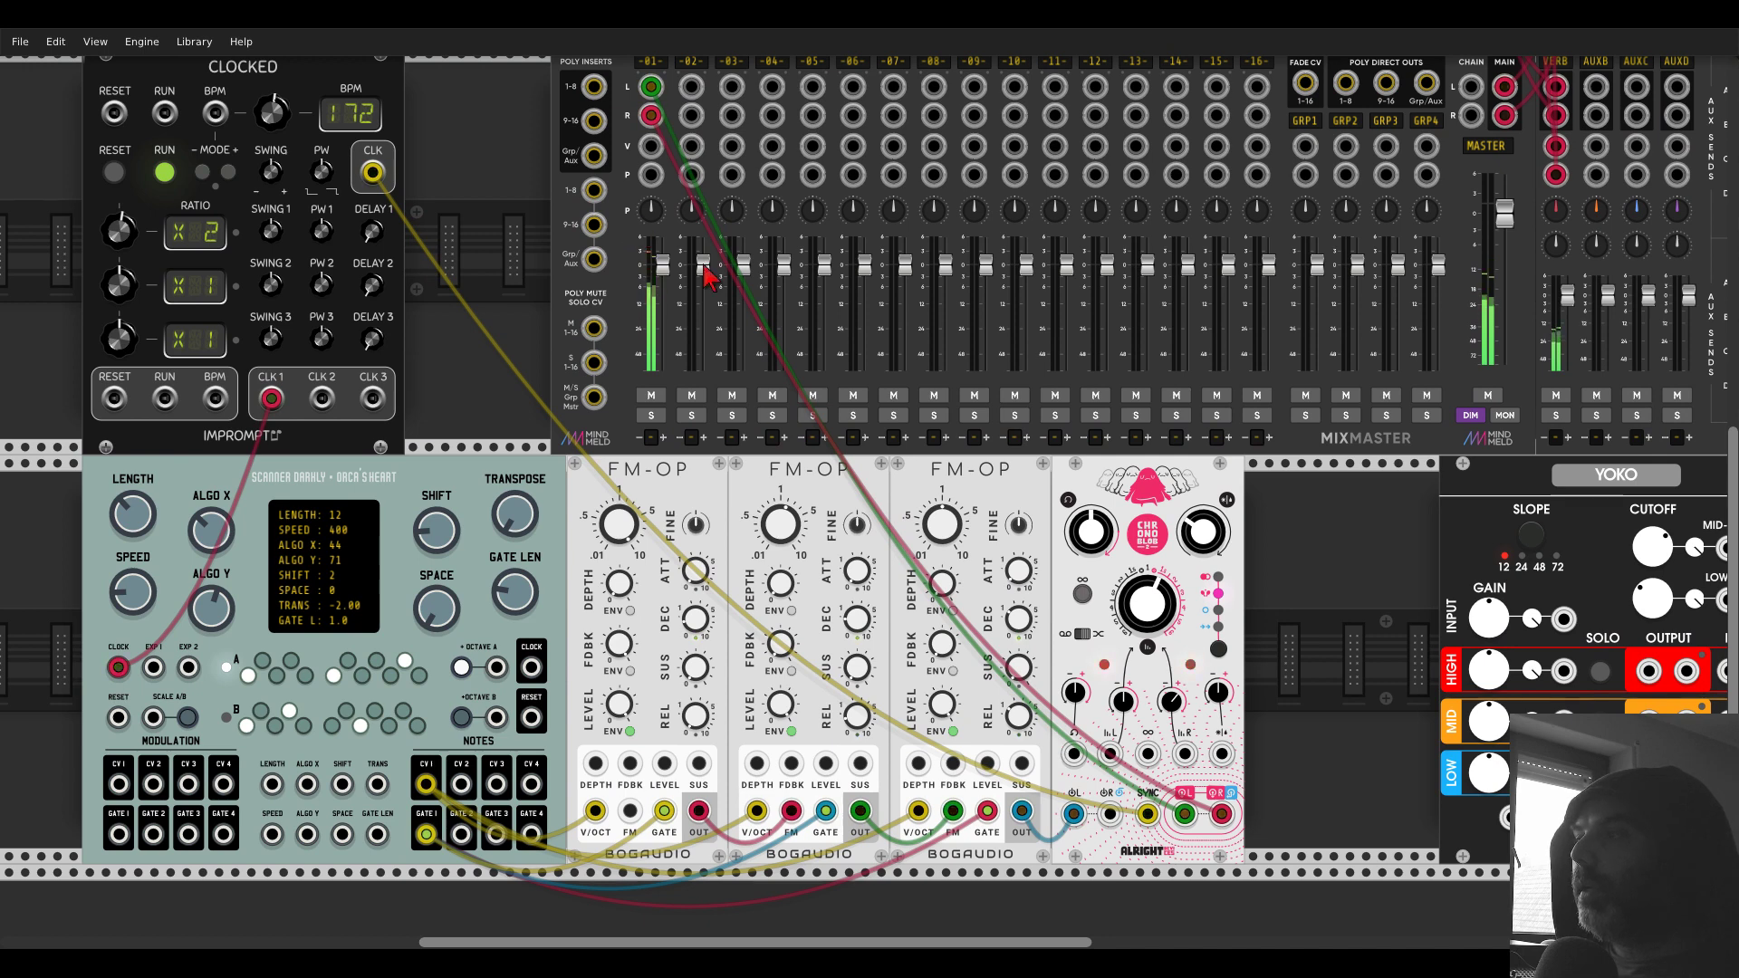
- Duplicate the three FM-OPs and line the copies up in the empty row directly beneath the originals
{"action": "scroll", "coordinate": [1175, 521], "scroll_direction": "down", "scroll_amount": 2}
{"action": "scroll", "coordinate": [1174, 520], "scroll_direction": "right", "scroll_amount": 3}
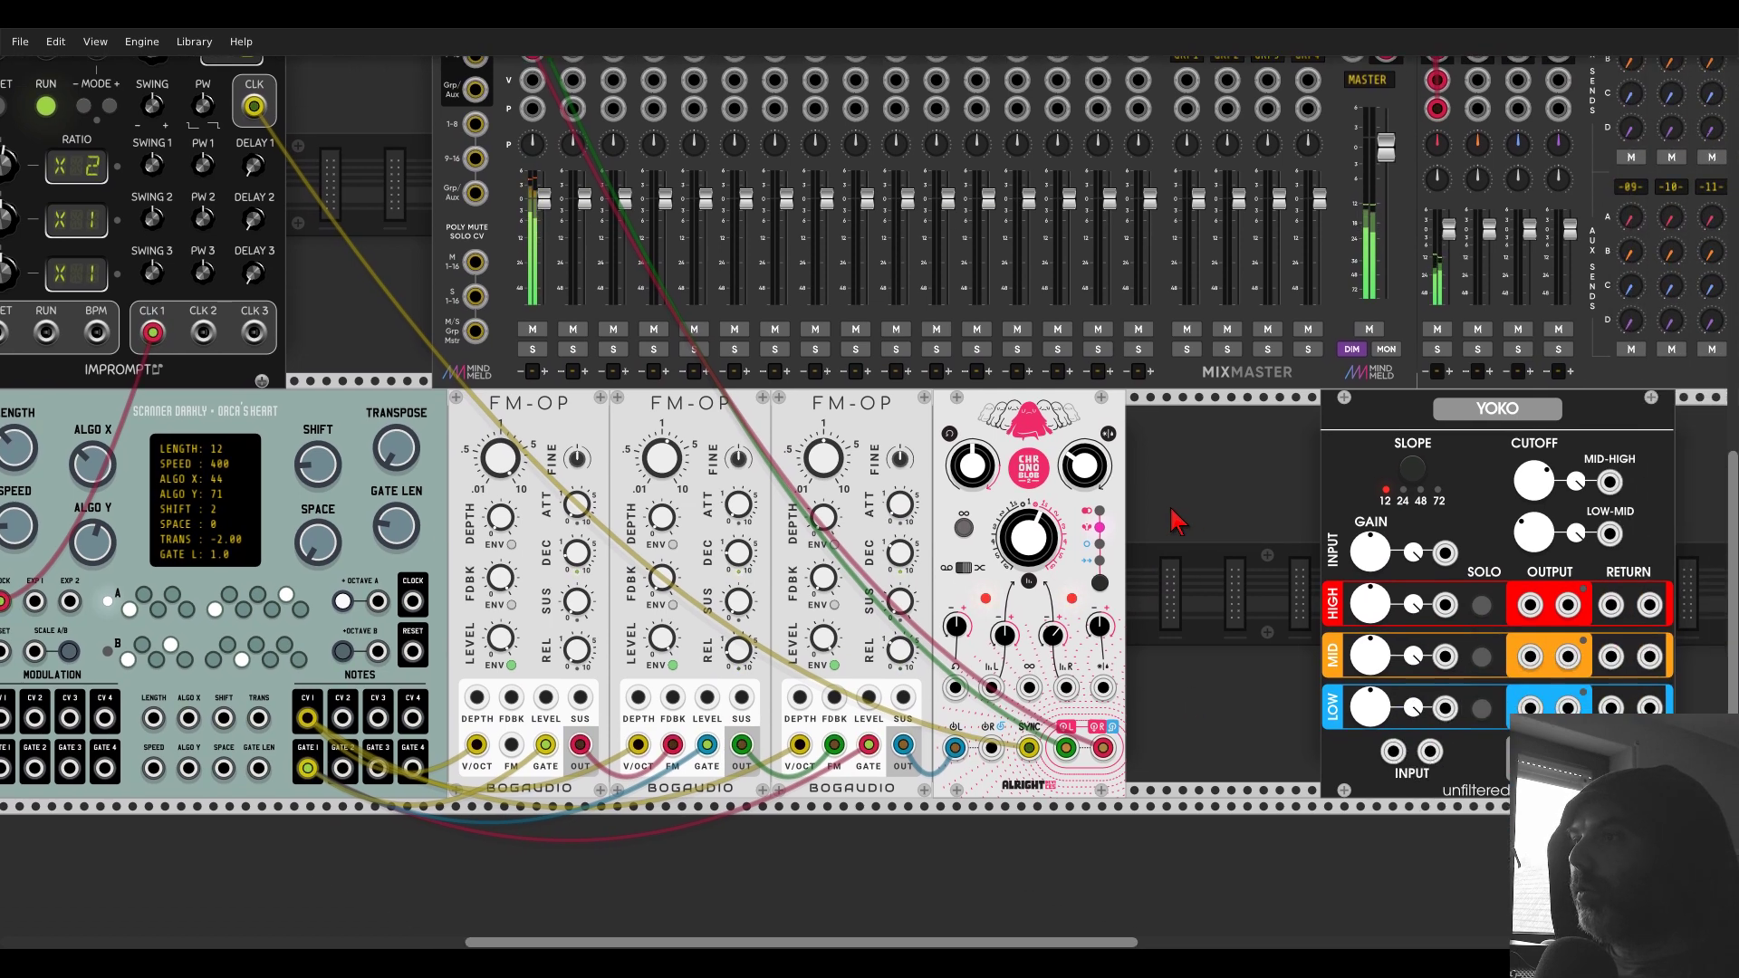
{"action": "scroll", "coordinate": [1174, 521], "scroll_direction": "down", "scroll_amount": 1}
{"action": "scroll", "coordinate": [1175, 520], "scroll_direction": "right", "scroll_amount": 2}
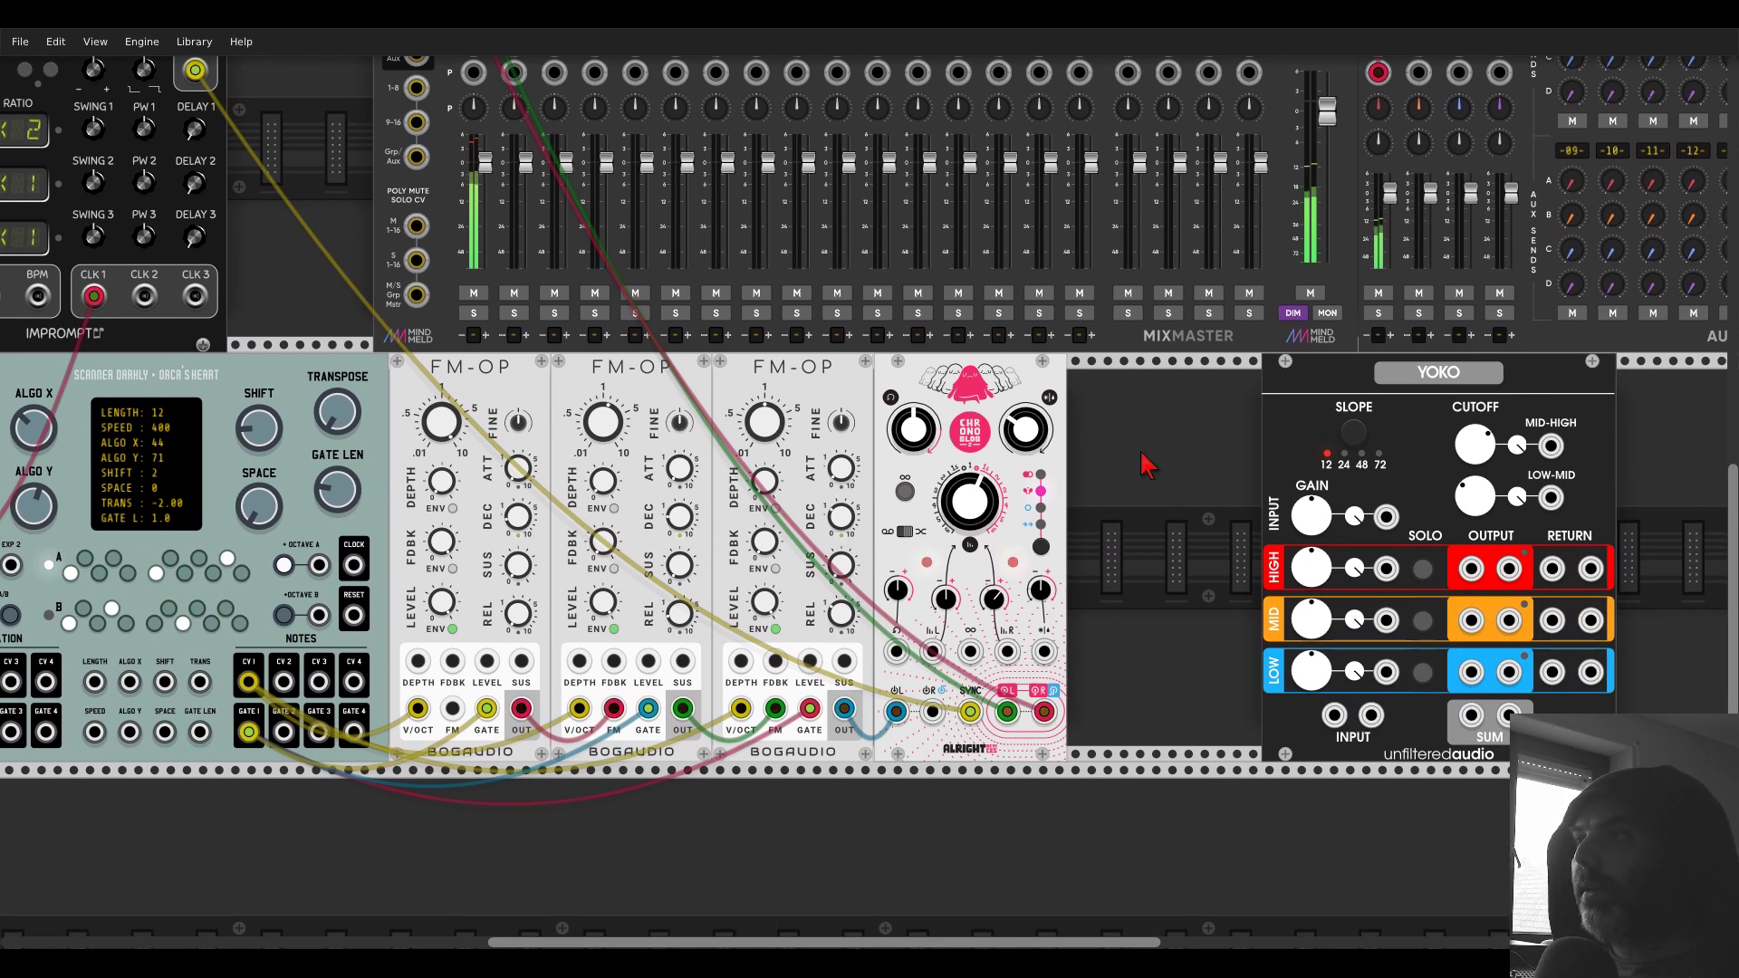
{"action": "scroll", "coordinate": [1146, 464], "scroll_direction": "down", "scroll_amount": 4}
{"action": "scroll", "coordinate": [1146, 464], "scroll_direction": "left", "scroll_amount": 8}
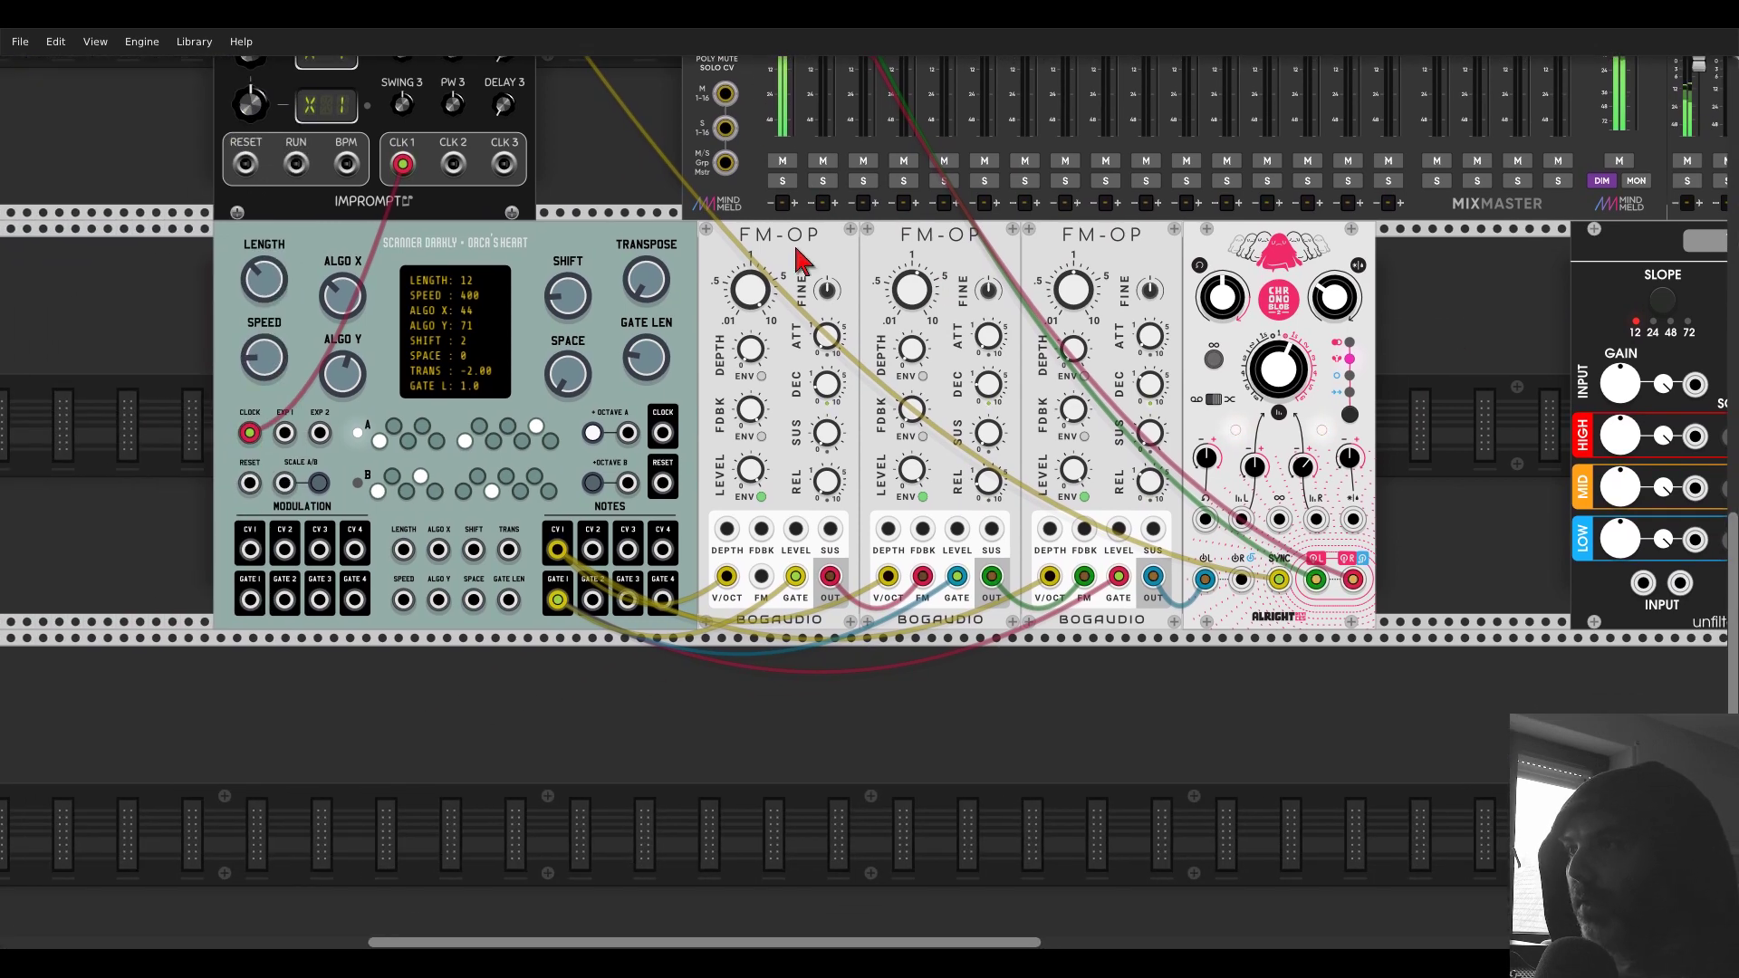
{"action": "key", "text": "ctrl+d"}
{"action": "key", "text": "ctrl+d"}
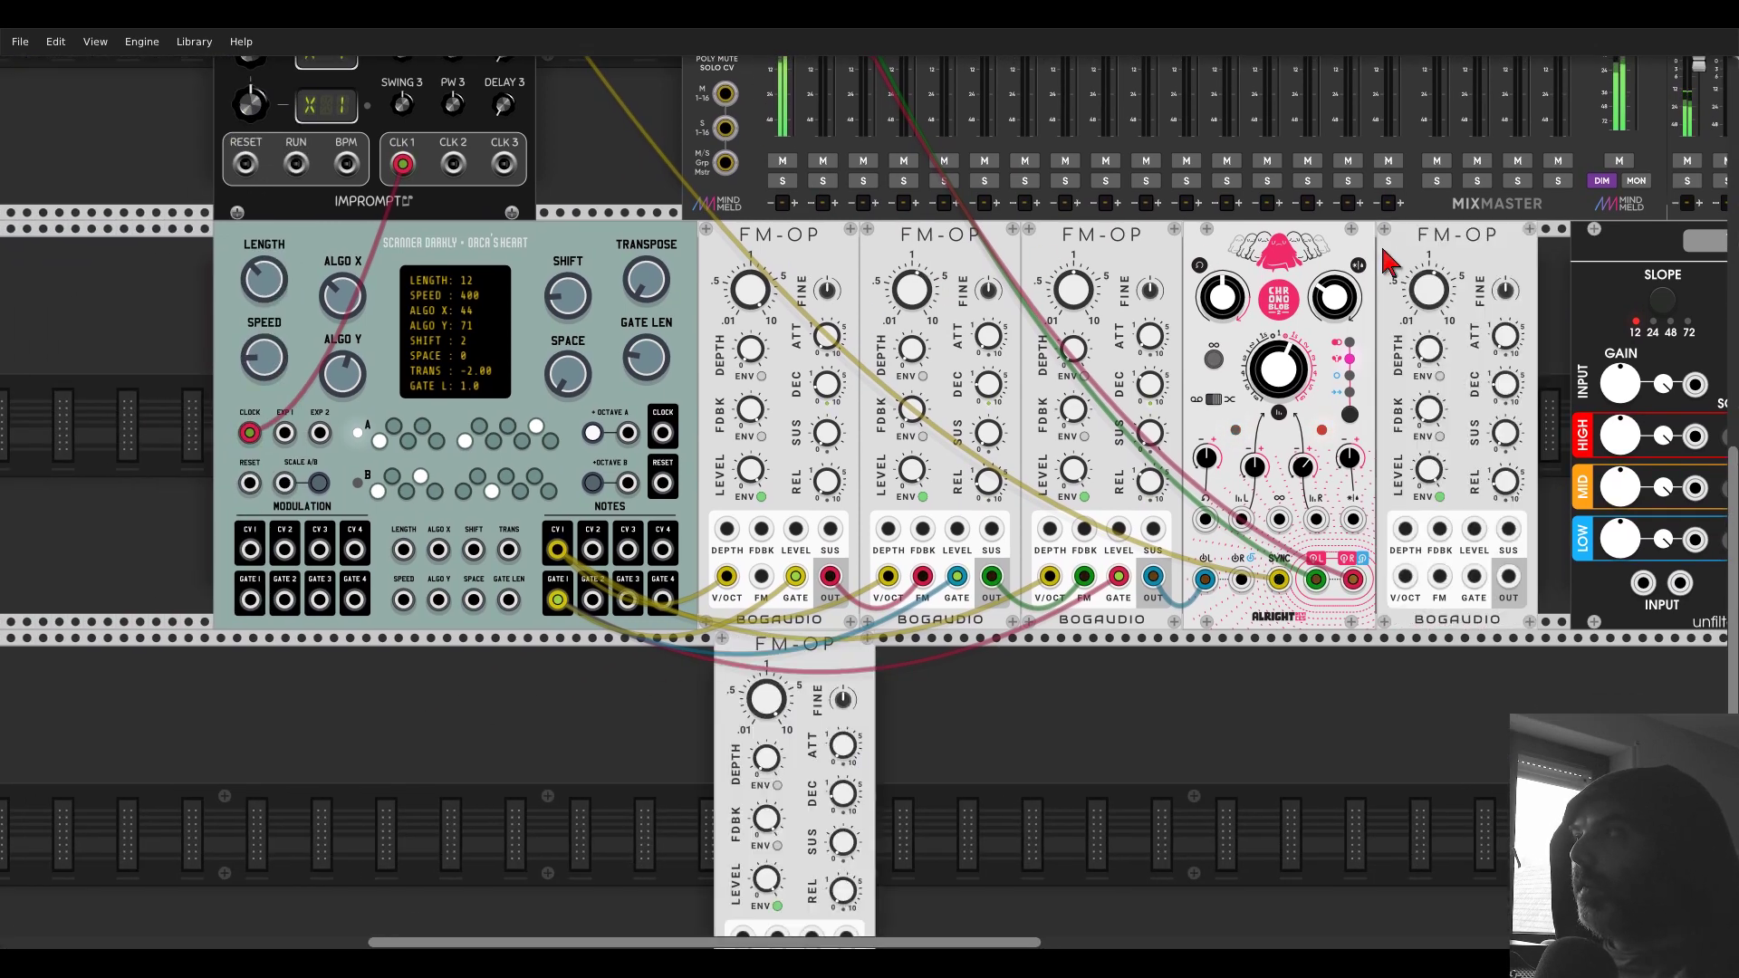
{"action": "left_click_drag", "start_coordinate": [1386, 262], "coordinate": [878, 636]}
{"action": "key", "text": "ctrl+d"}
{"action": "left_click_drag", "start_coordinate": [1436, 247], "coordinate": [1082, 666]}
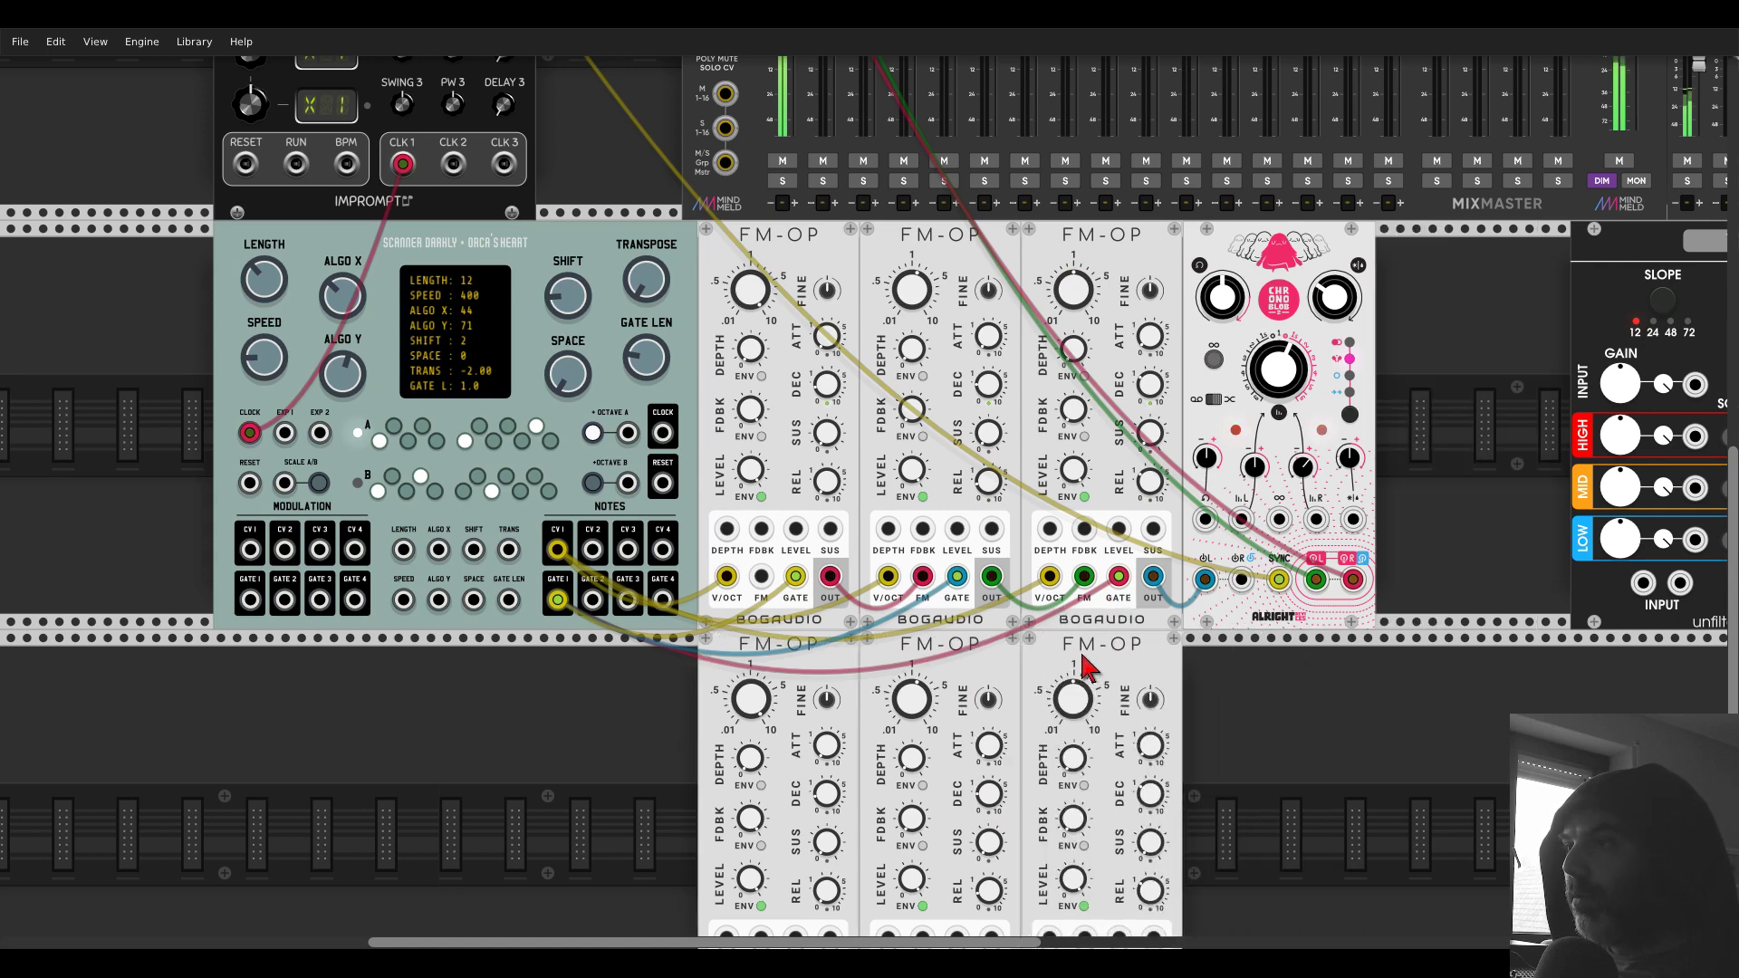
- Check the frequency ratios of the copied FM-OPs, delete the first copy, and move the remaining two beneath the first two upper FM-OPs
{"action": "right_click", "coordinate": [916, 715]}
{"action": "type", "text": "1"}
{"action": "key", "text": "Return"}
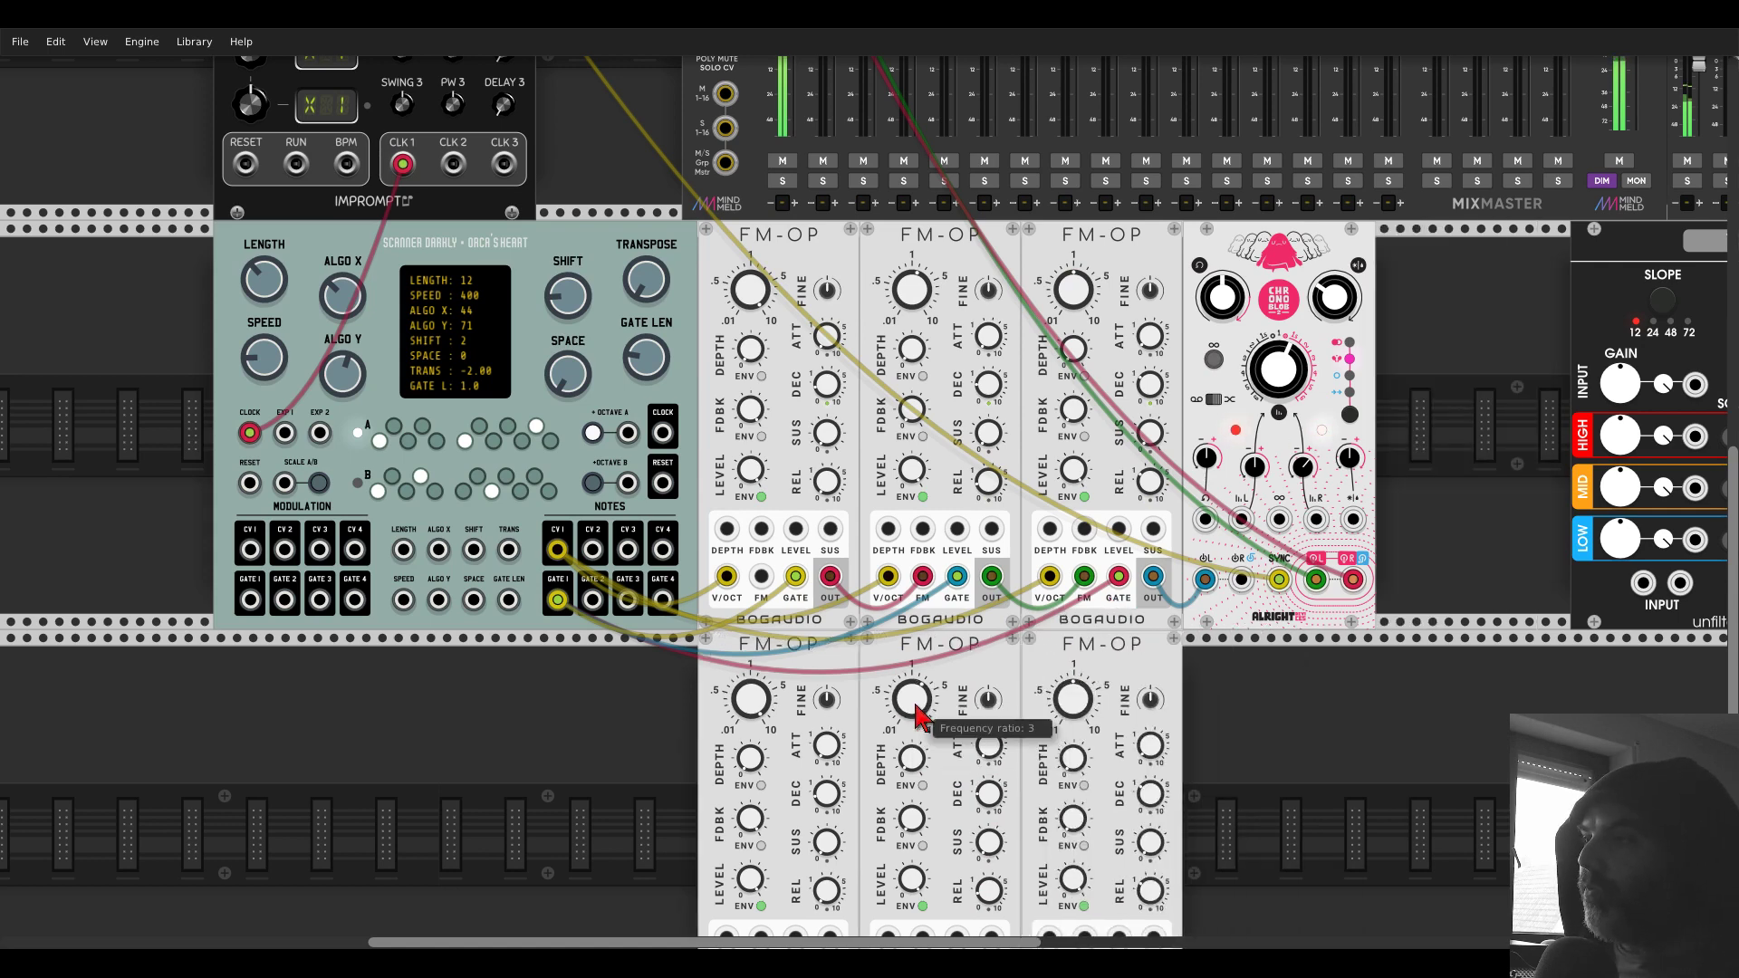
{"action": "right_click", "coordinate": [761, 709]}
{"action": "key", "text": "Return"}
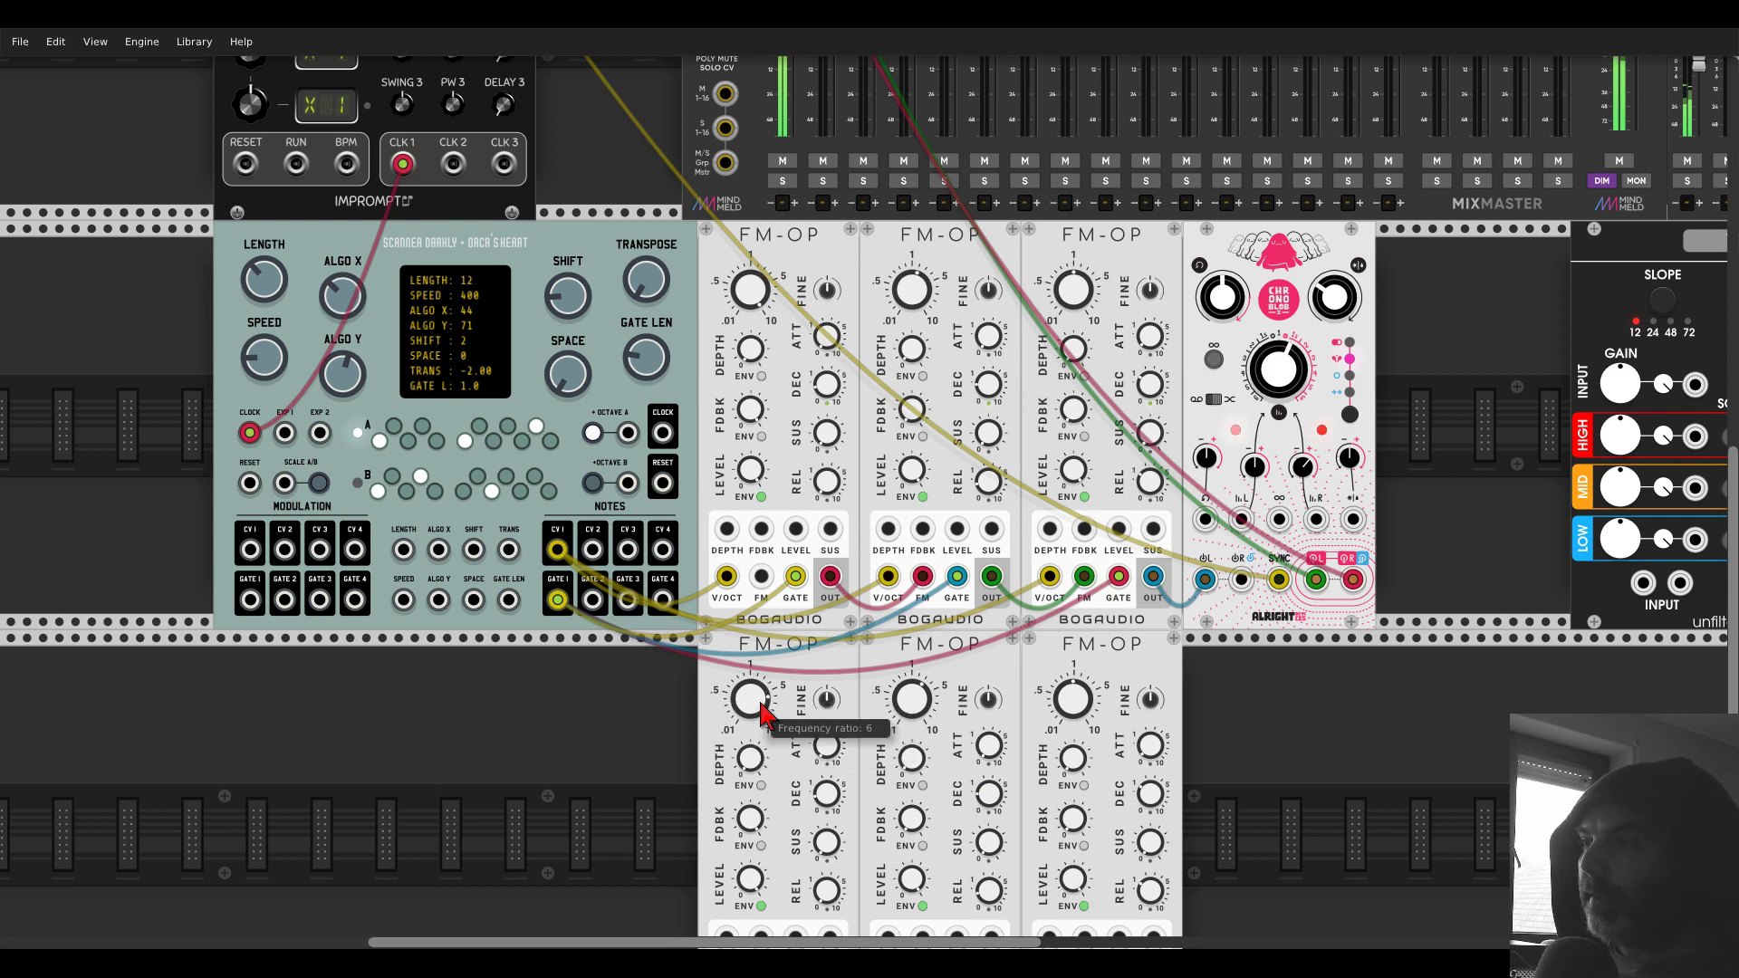
{"action": "key", "text": "Delete"}
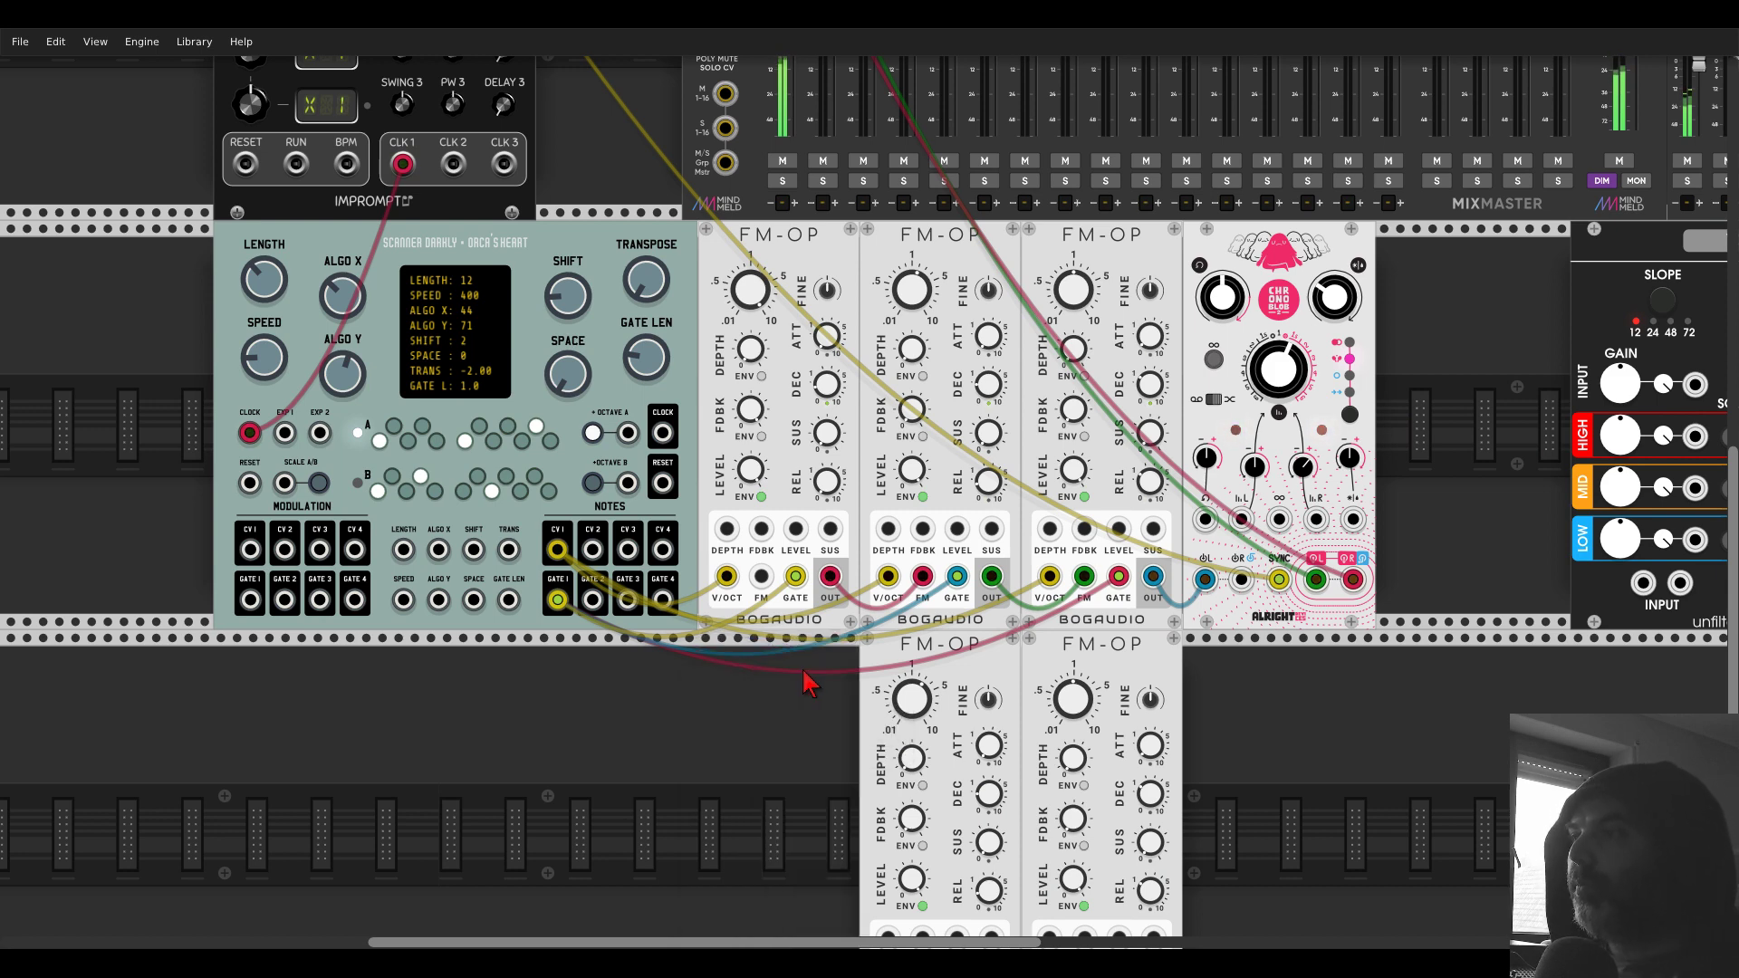
{"action": "left_click_drag", "start_coordinate": [1069, 671], "coordinate": [908, 671]}
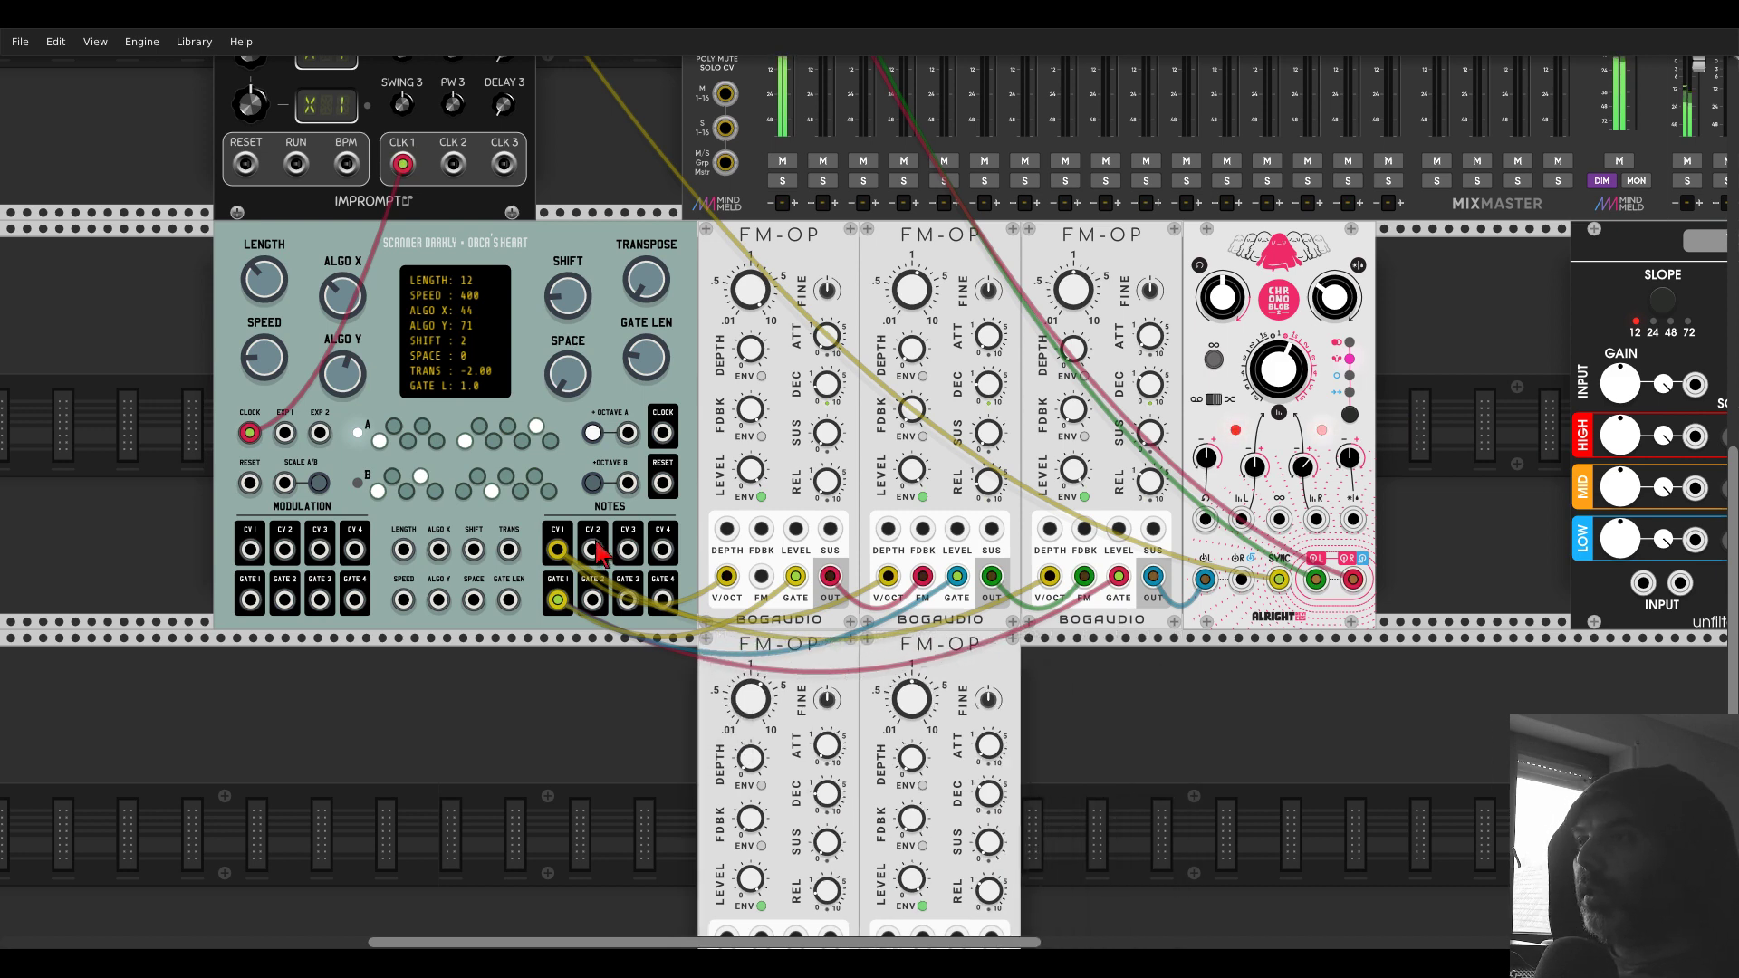
- Patch CV 2 of Orca's Heart to the V/OCT inputs and Gate 2 to the GATE inputs of both lower FM-OPs
{"action": "scroll", "coordinate": [562, 362], "scroll_direction": "down", "scroll_amount": 4}
{"action": "left_click_drag", "start_coordinate": [593, 367], "coordinate": [888, 804]}
{"action": "left_click_drag", "start_coordinate": [592, 418], "coordinate": [956, 804]}
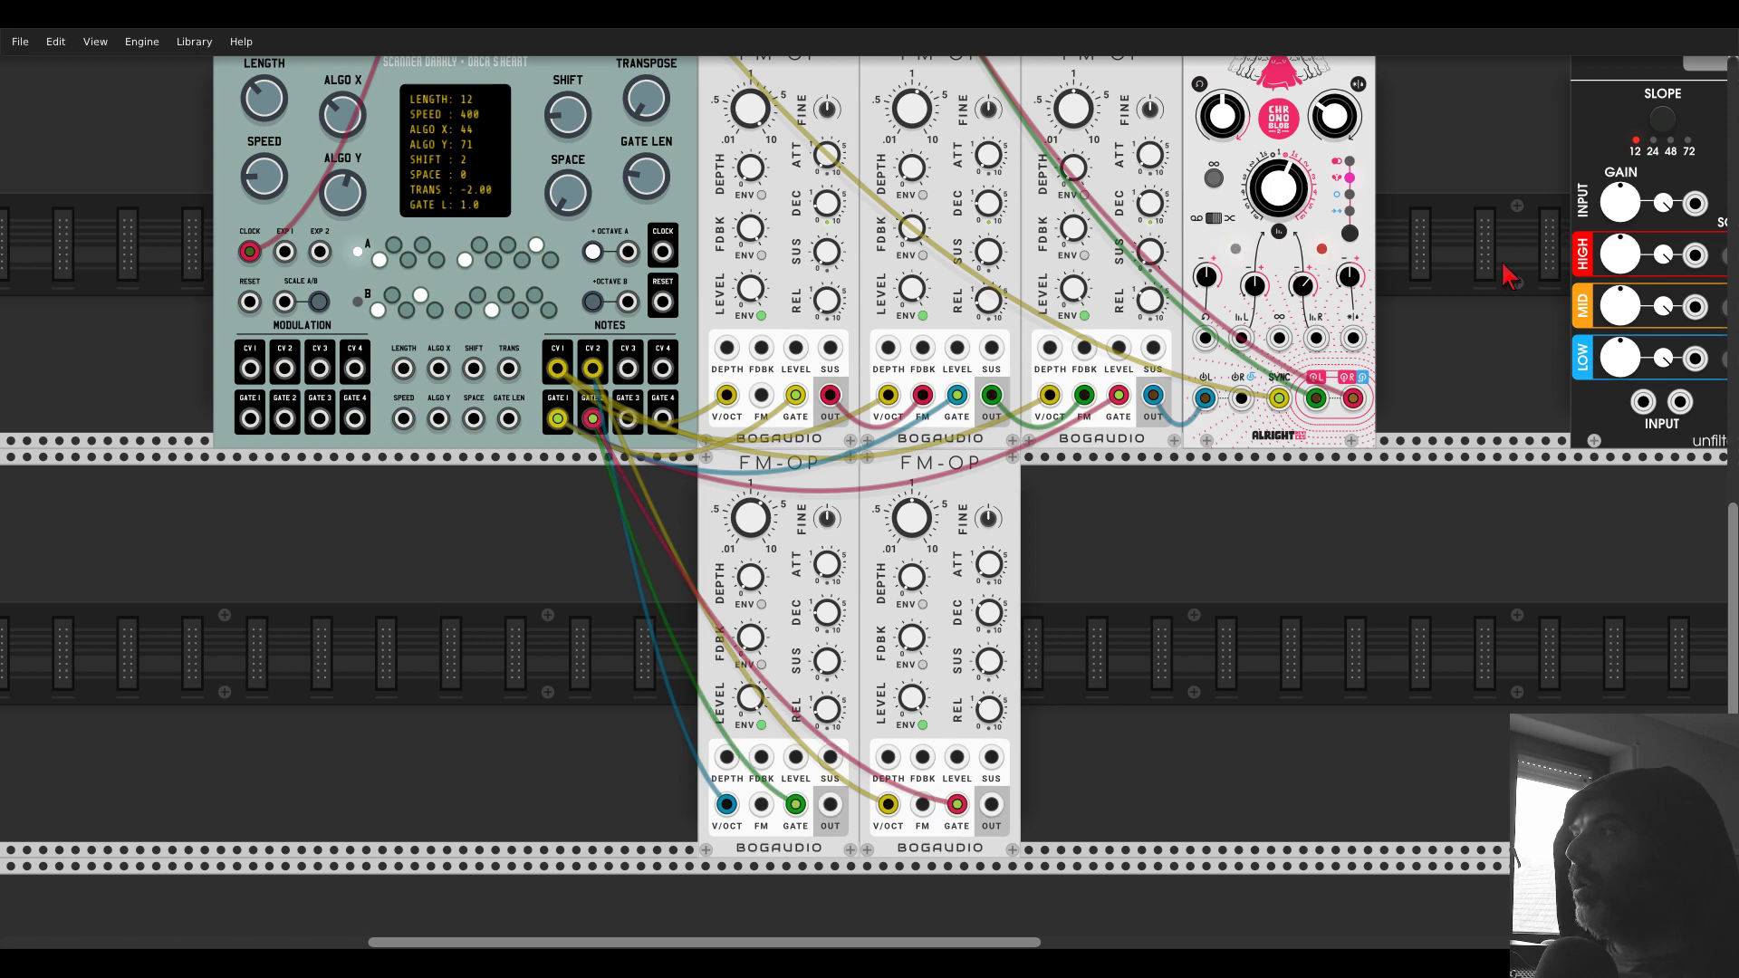
- Bypass Chronoblob by routing the third upper FM-OP into Yoko's first input and Yoko's SUM outputs into the L and R inputs of mixer channel 1
{"action": "left_click_drag", "start_coordinate": [1514, 272], "coordinate": [996, 580]}
{"action": "left_click_drag", "start_coordinate": [791, 748], "coordinate": [752, 715]}
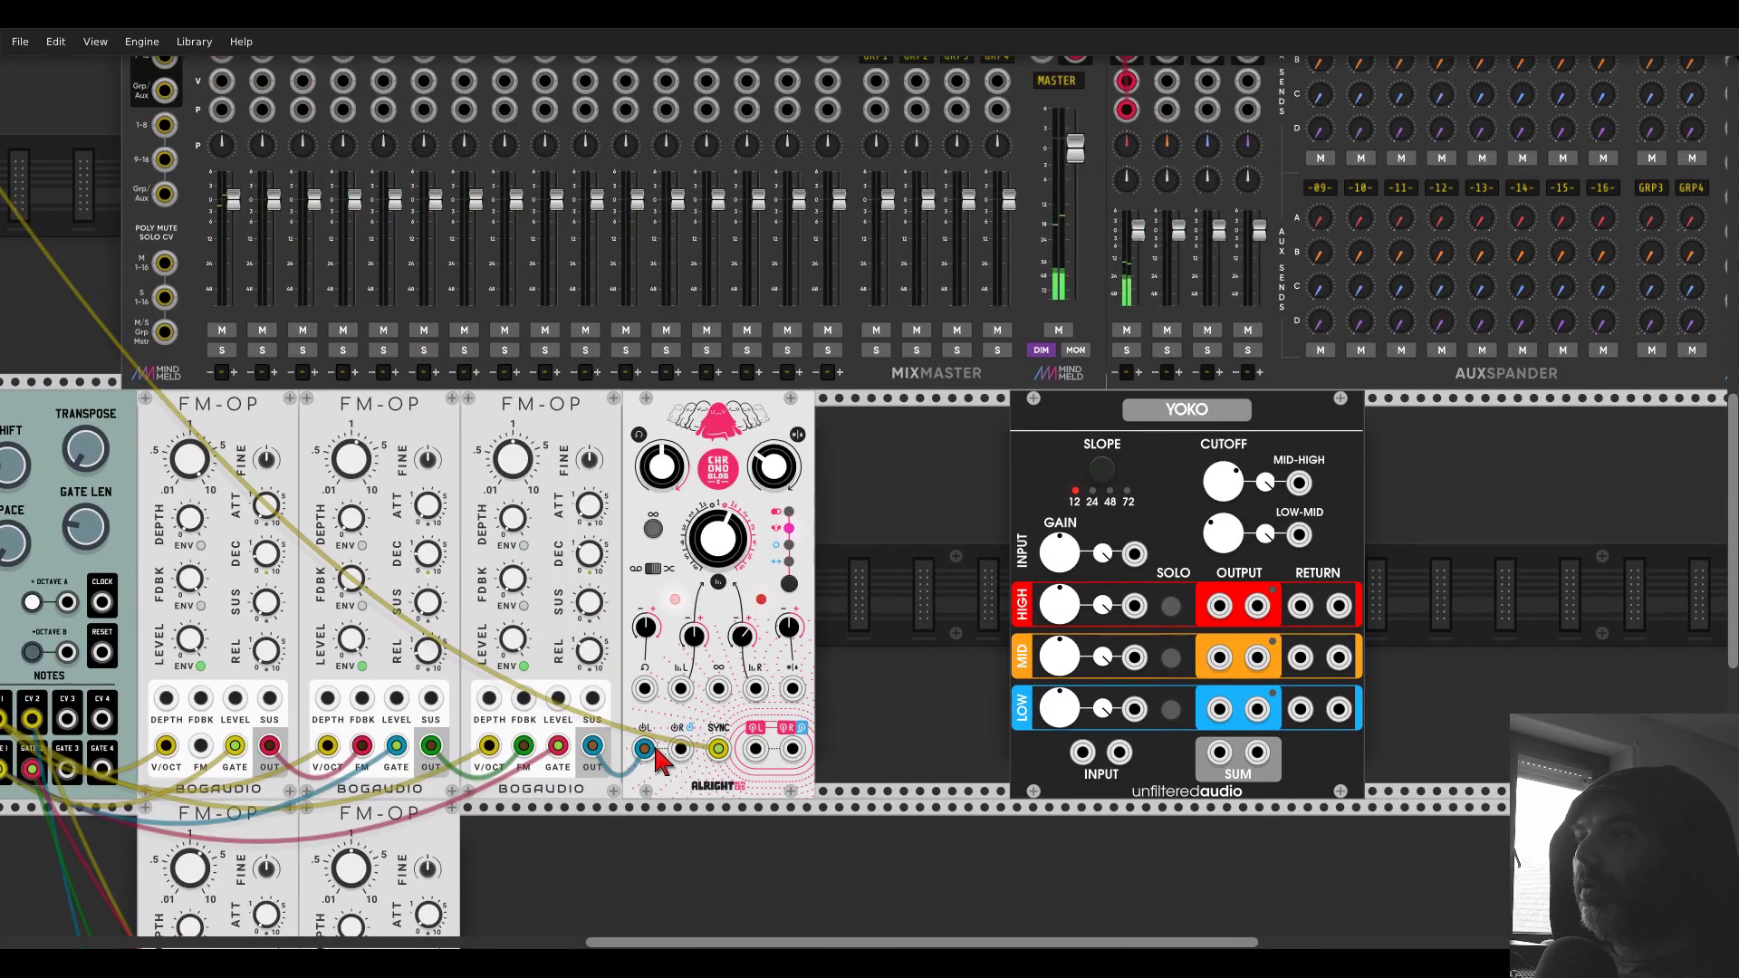
{"action": "left_click_drag", "start_coordinate": [645, 748], "coordinate": [1083, 752]}
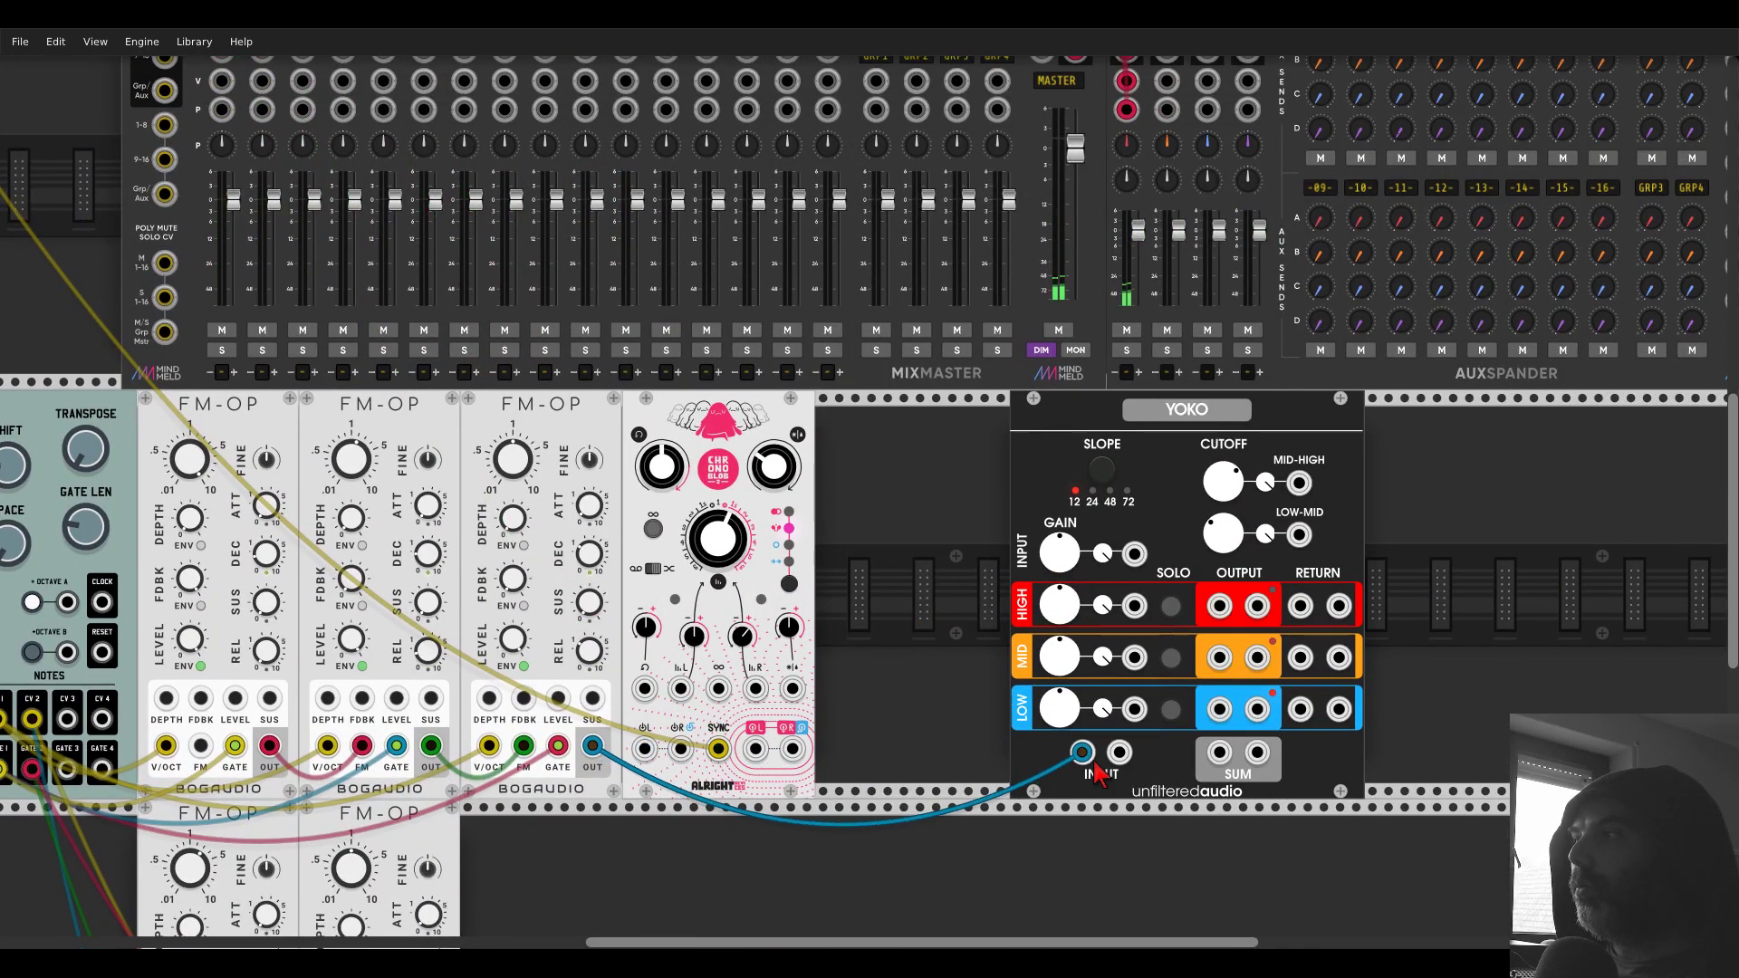
{"action": "scroll", "coordinate": [1214, 752], "scroll_direction": "up", "scroll_amount": 2}
{"action": "left_click_drag", "start_coordinate": [1221, 851], "coordinate": [221, 194]}
{"action": "scroll", "coordinate": [192, 131], "scroll_direction": "up", "scroll_amount": 1}
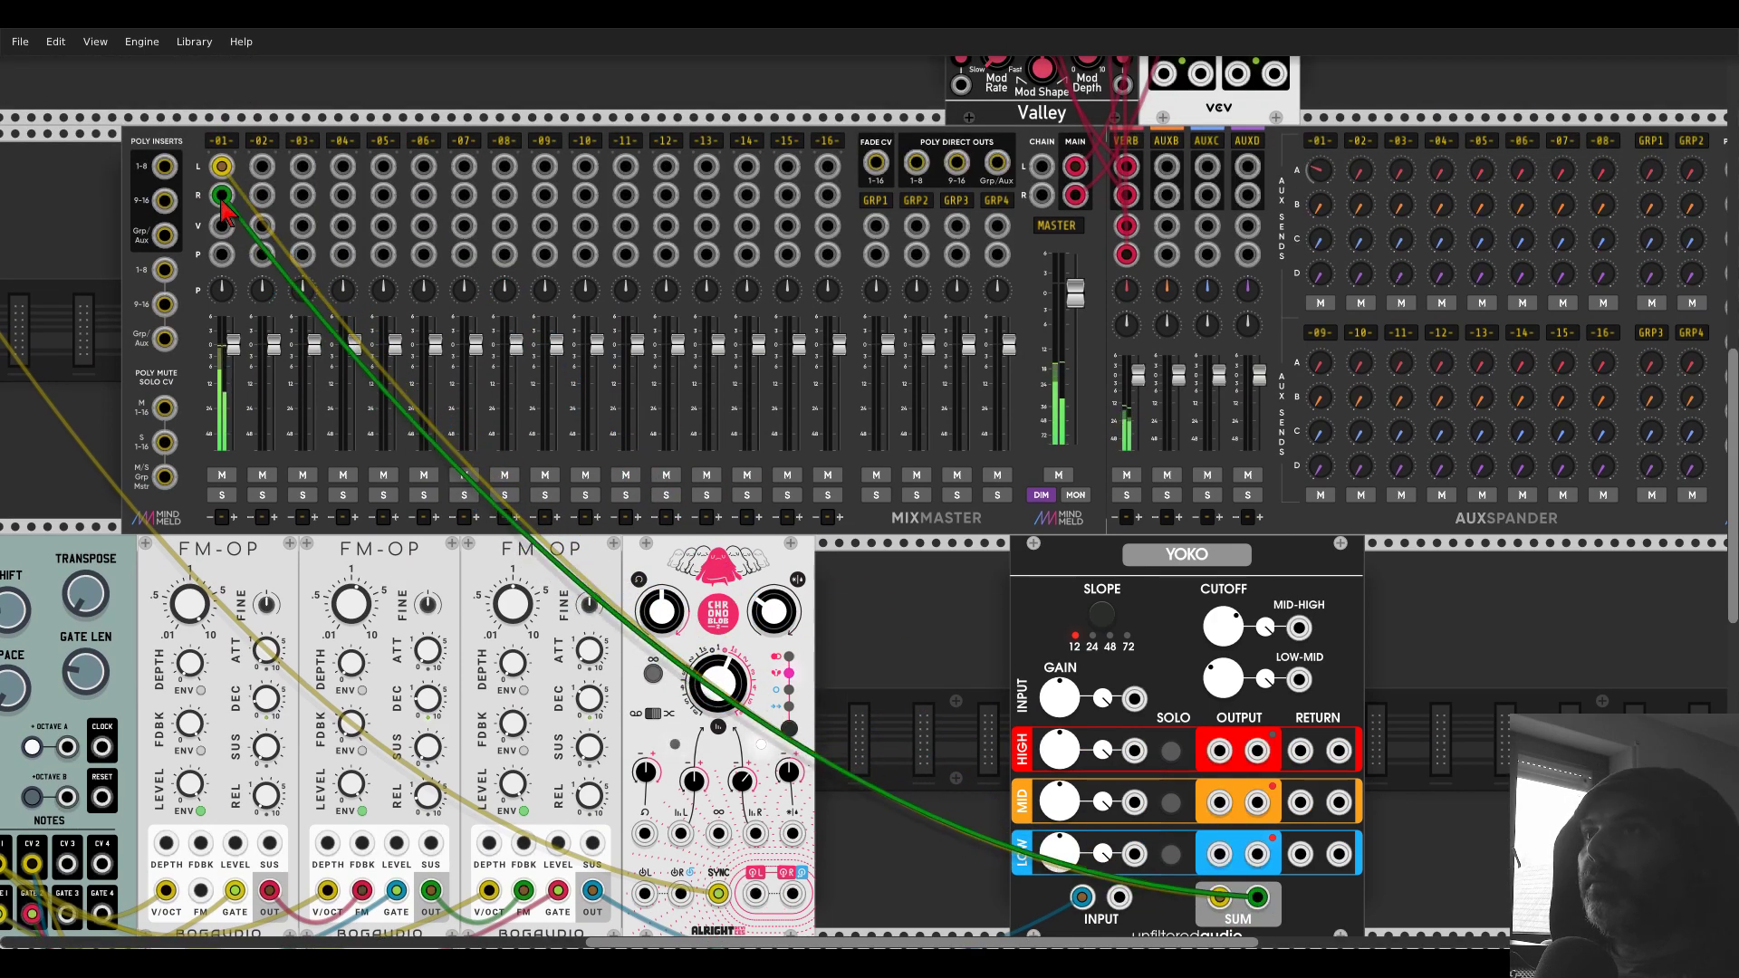
- Patch the second lower FM-OP's output to Yoko's second input and the first lower FM-OP's output to the second one's FM input
{"action": "scroll", "coordinate": [841, 560], "scroll_direction": "down", "scroll_amount": 4}
{"action": "left_click_drag", "start_coordinate": [911, 543], "coordinate": [1366, 233]}
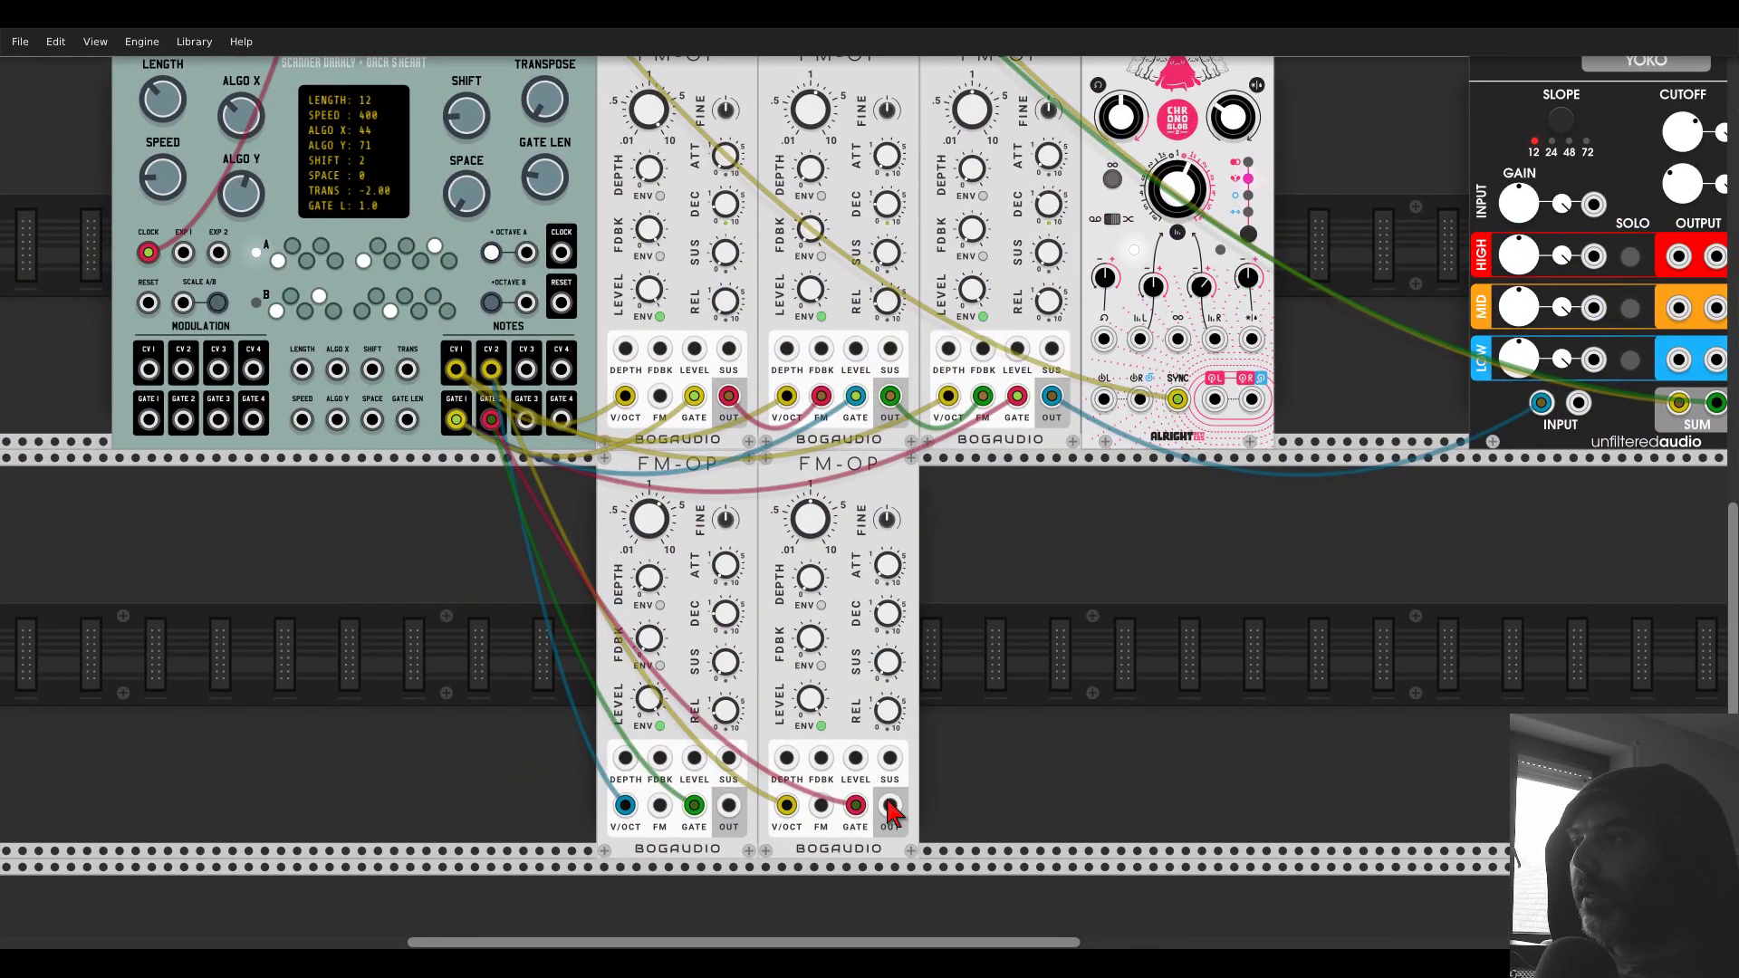
{"action": "left_click_drag", "start_coordinate": [889, 806], "coordinate": [1578, 402]}
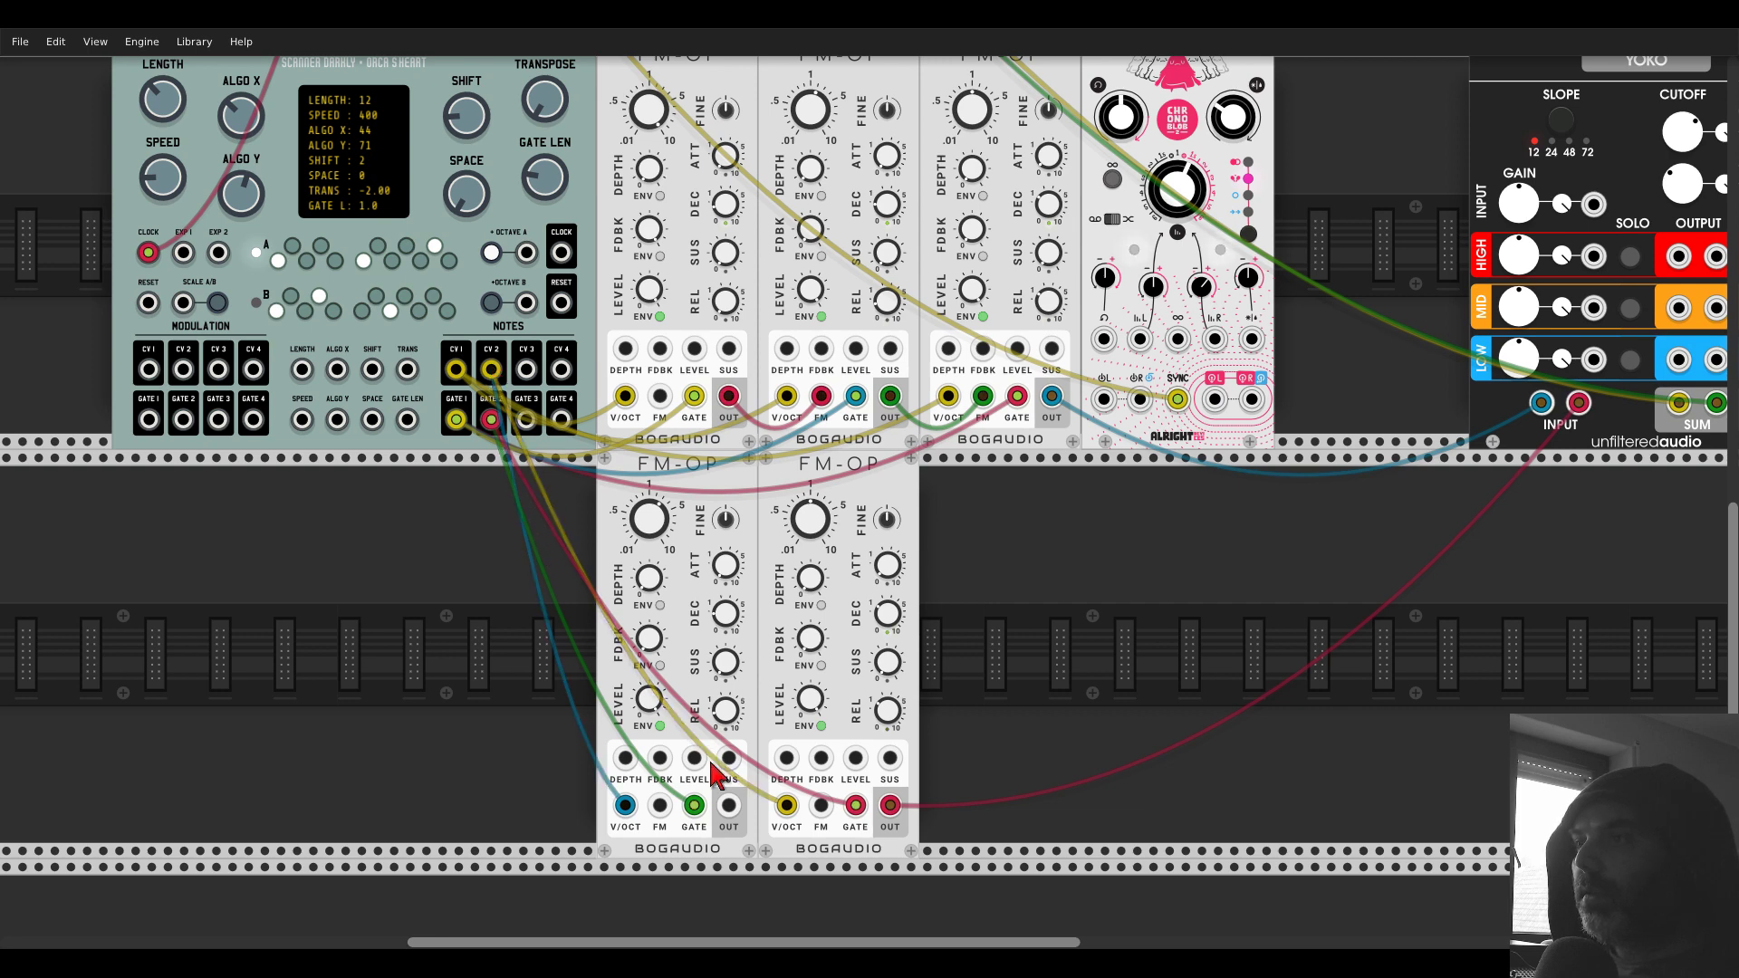
{"action": "left_click_drag", "start_coordinate": [729, 806], "coordinate": [821, 805]}
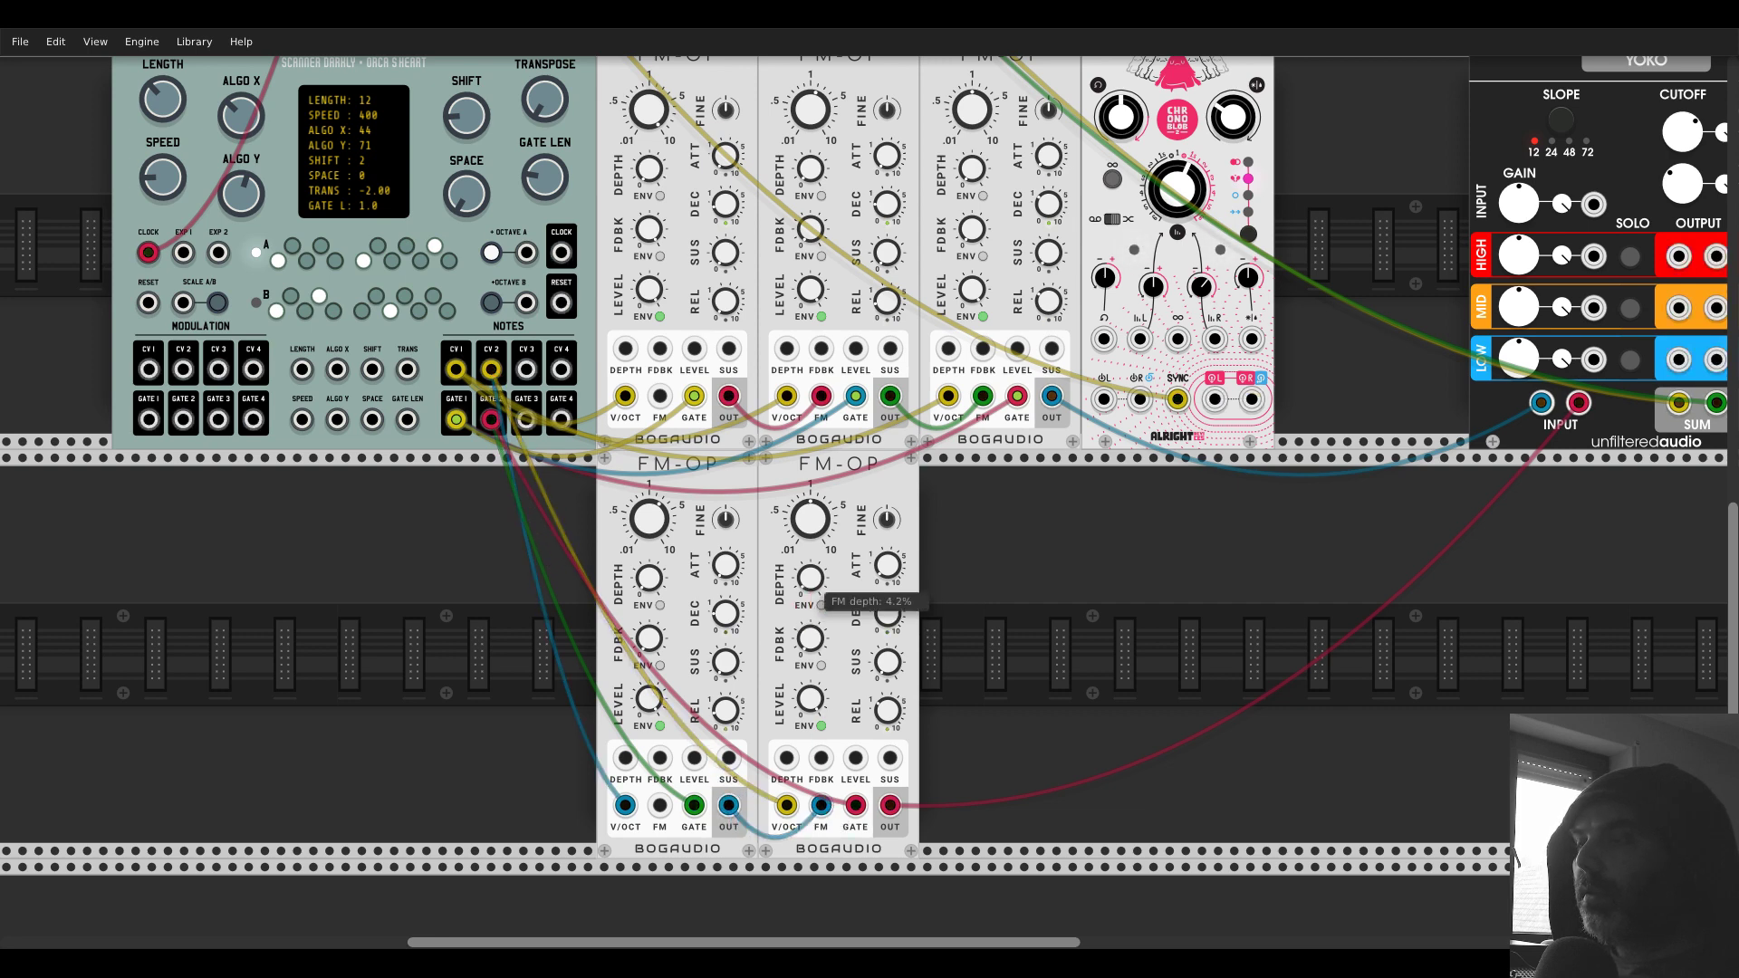
- Set Algo X to 45 and Algo Y to 83 on Orca's Heart, and adjust the second lower FM-OP's FM depth
{"action": "left_click_drag", "start_coordinate": [514, 503], "coordinate": [738, 670]}
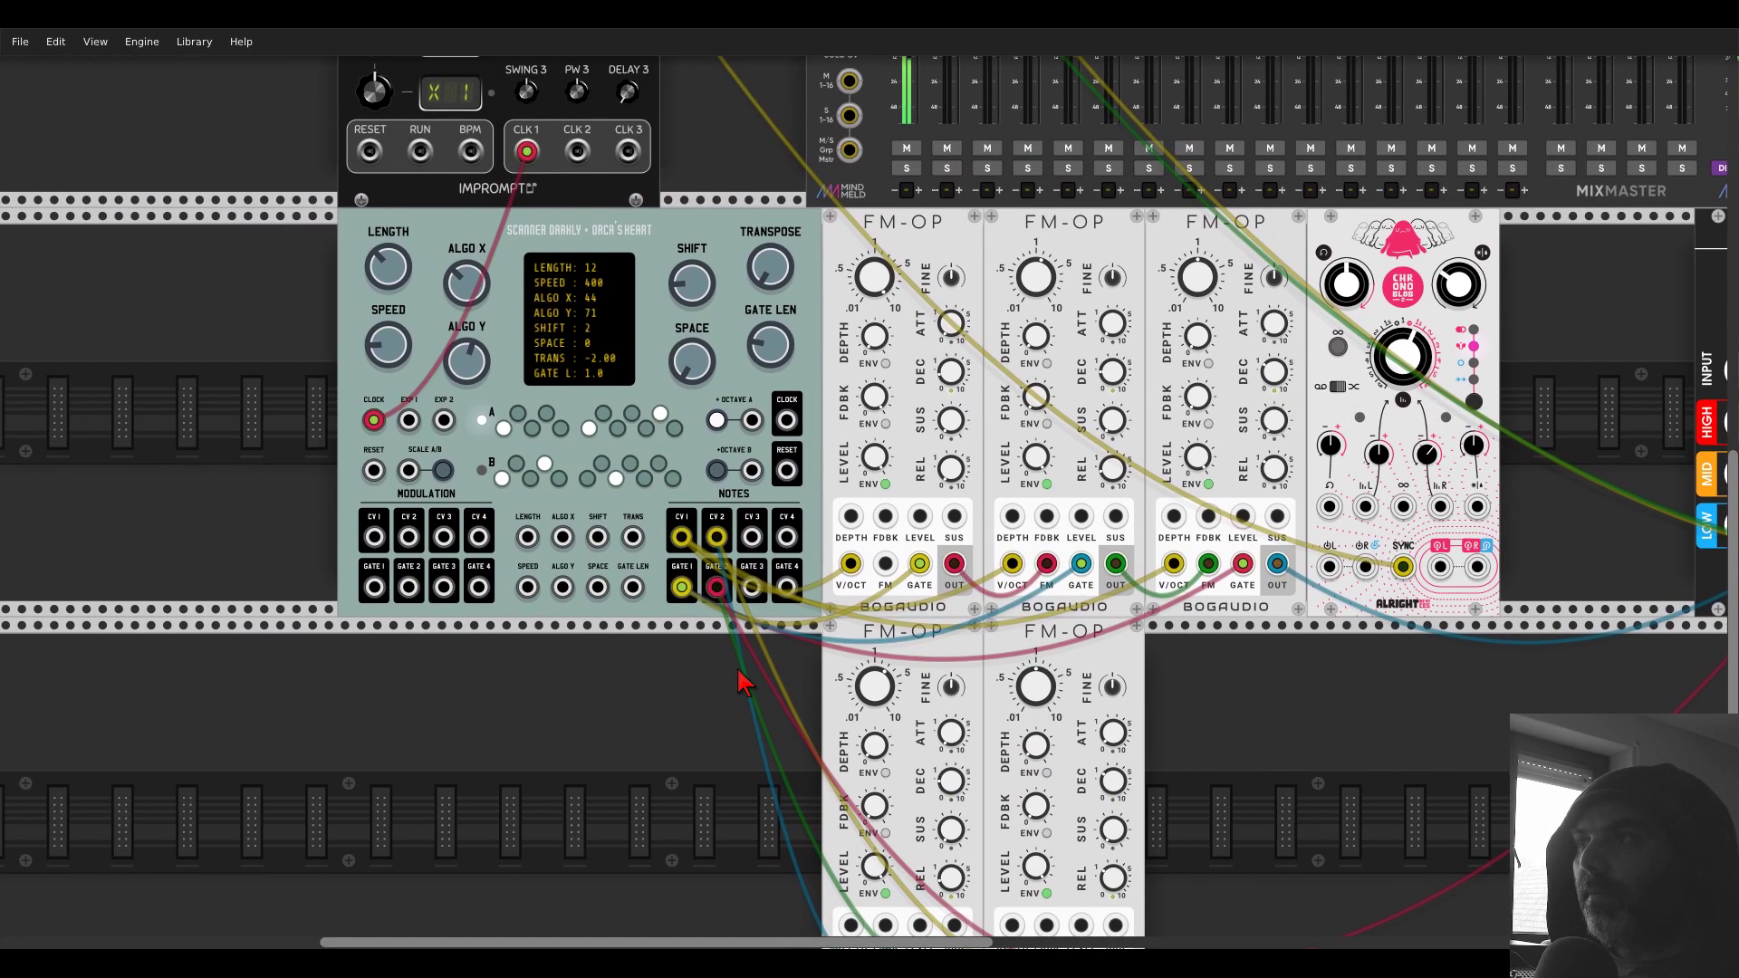
{"action": "mouse_move", "coordinate": [466, 355]}
{"action": "left_mouse_down"}
{"action": "mouse_move", "coordinate": [465, 337]}
{"action": "mouse_move", "coordinate": [486, 372]}
{"action": "left_mouse_up"}
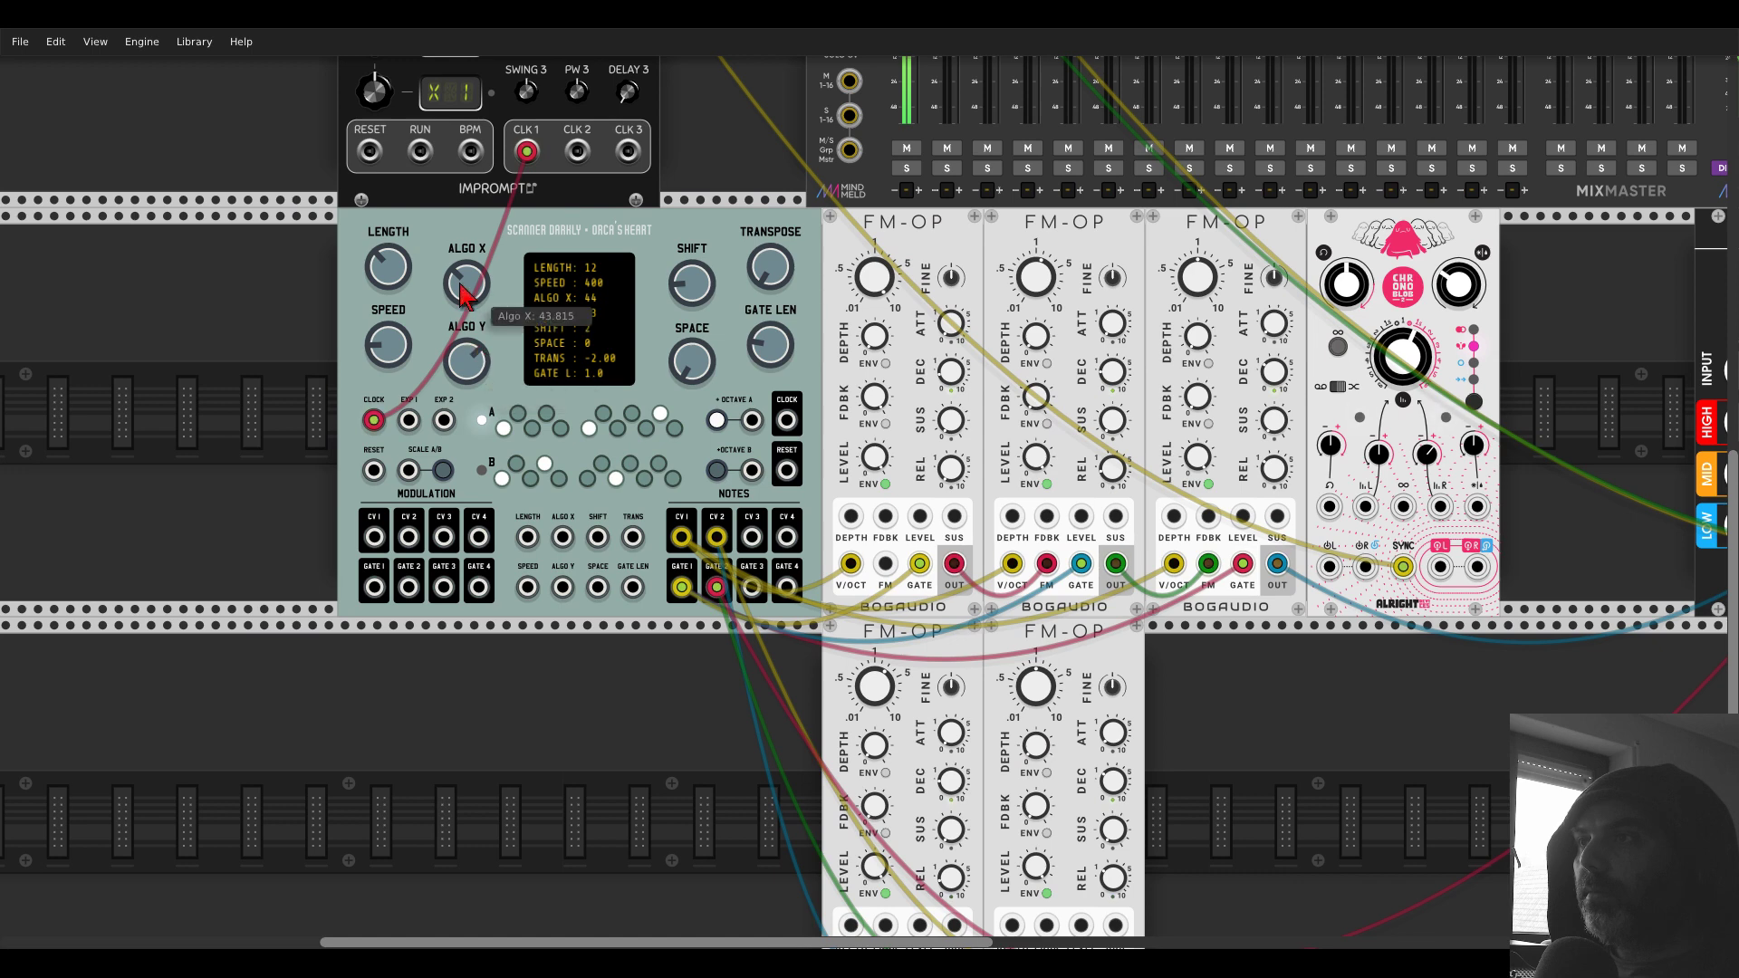
{"action": "left_click_drag", "start_coordinate": [465, 283], "coordinate": [462, 288]}
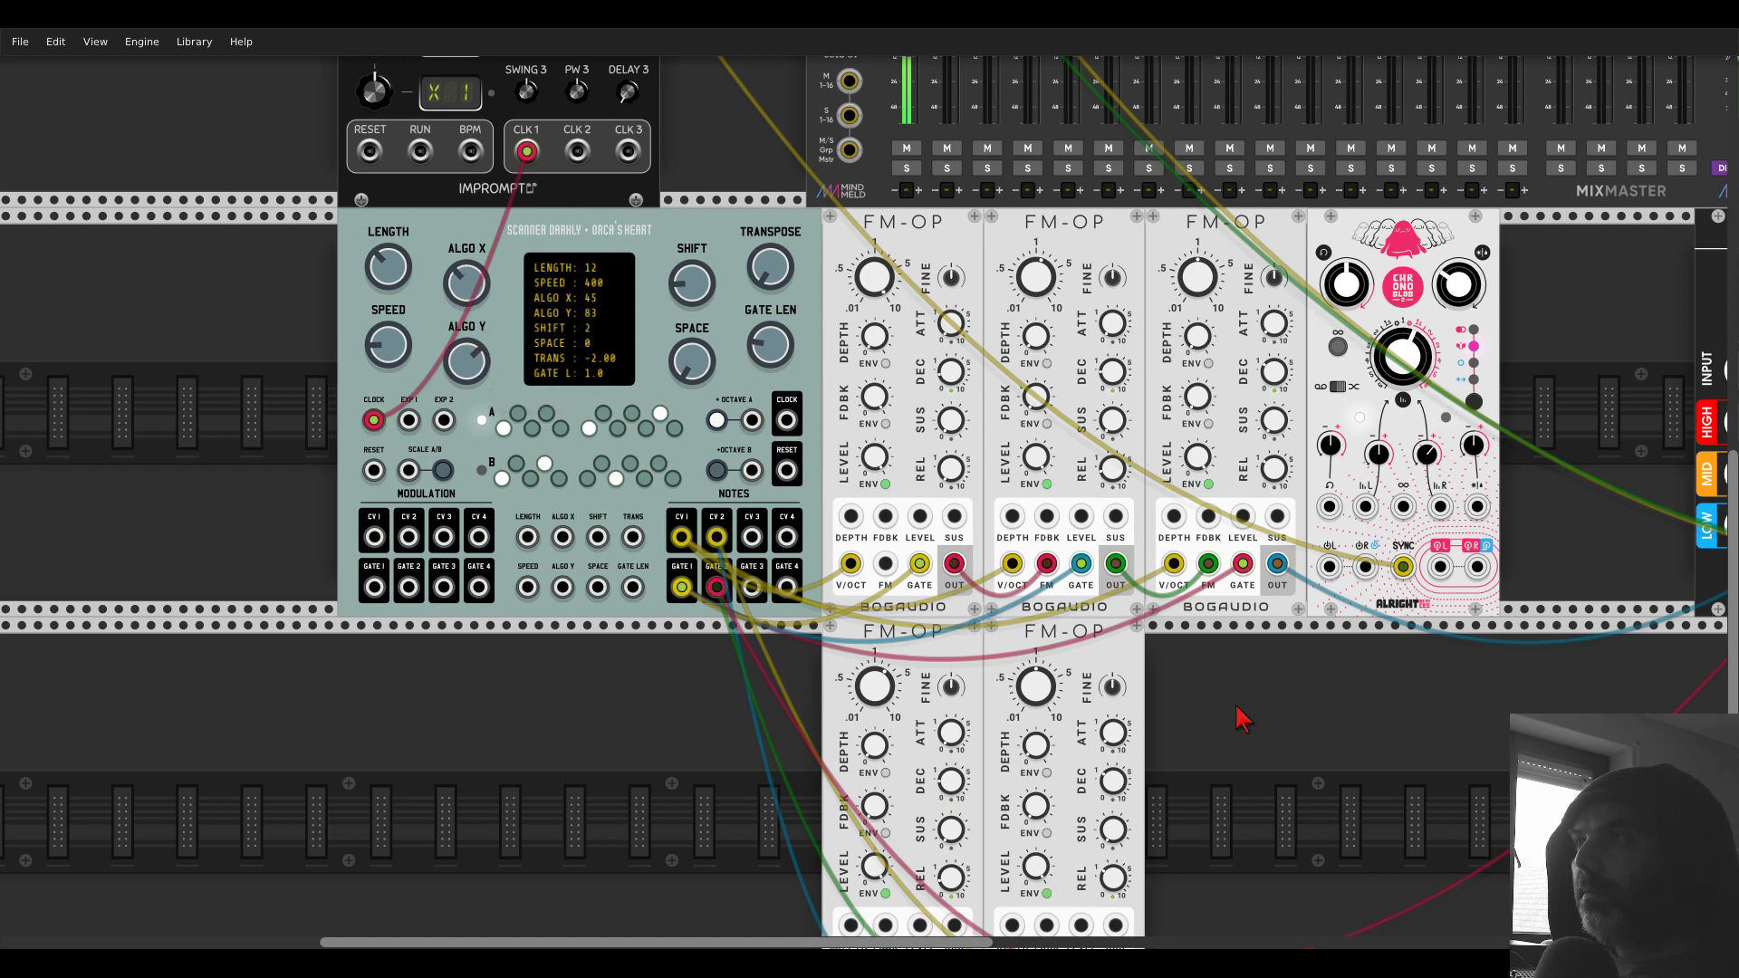
{"action": "left_click_drag", "start_coordinate": [1242, 714], "coordinate": [981, 552]}
{"action": "left_click_drag", "start_coordinate": [777, 580], "coordinate": [777, 581]}
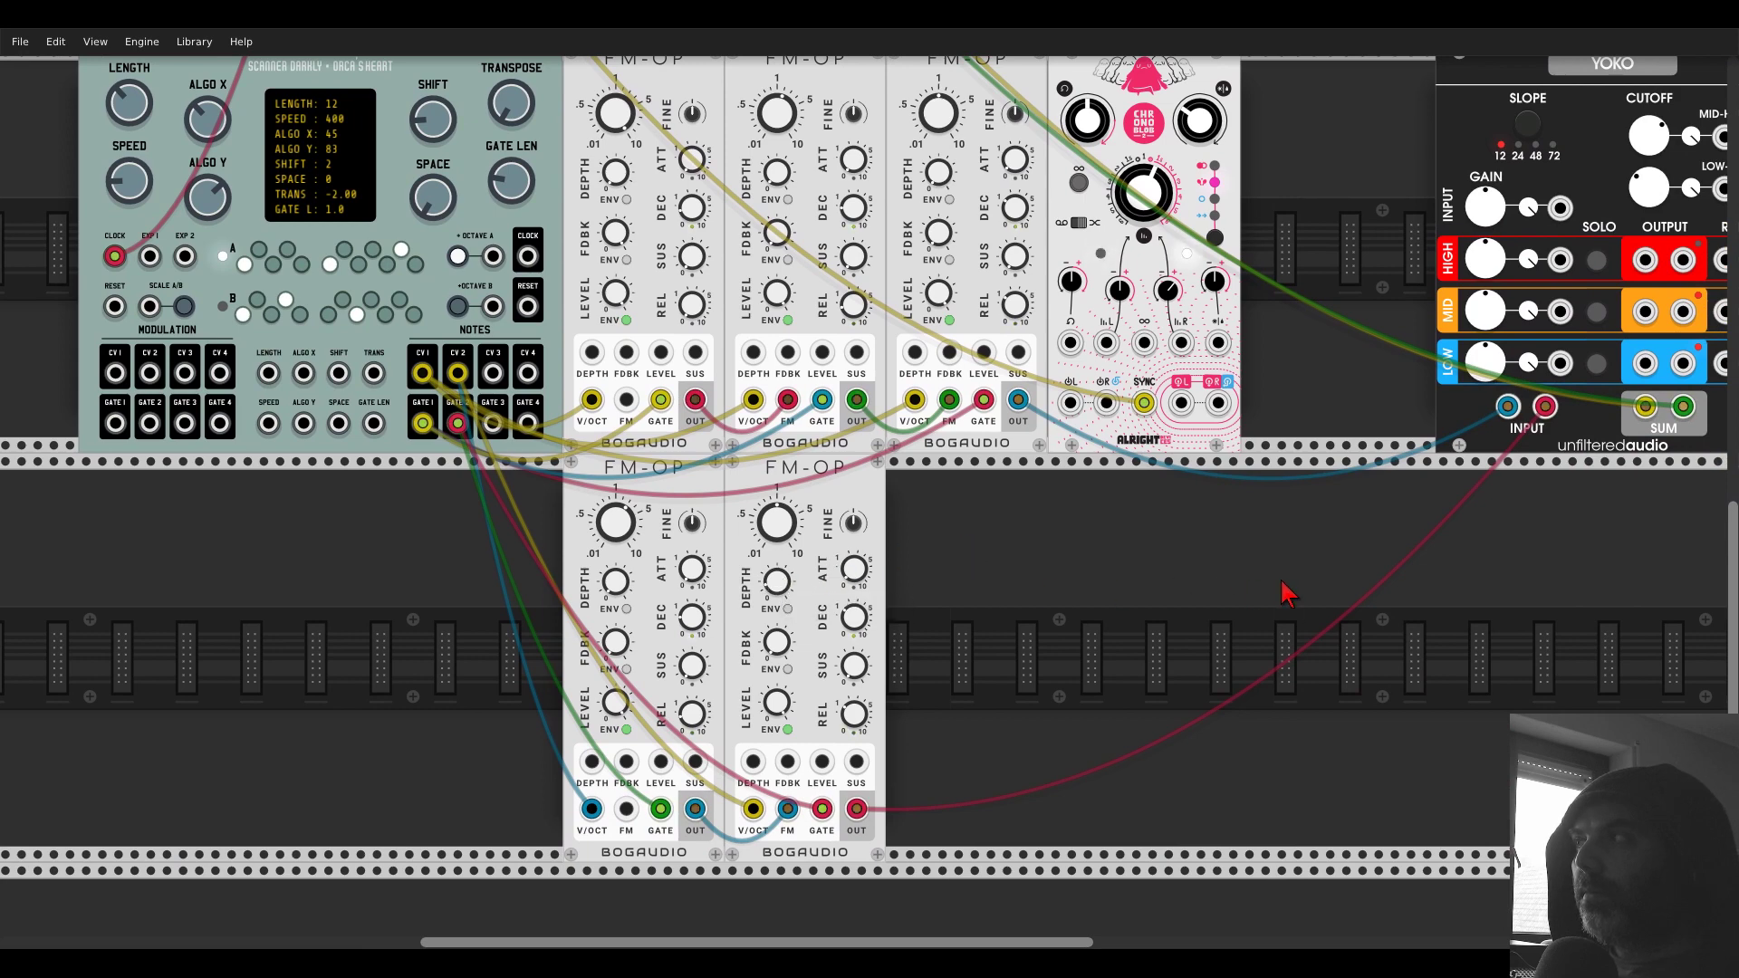
- Move Chronoblob to the far side of Yoko, freeing the space beside the third upper FM-OP
{"action": "left_click_drag", "start_coordinate": [1153, 613], "coordinate": [1137, 594]}
{"action": "scroll", "coordinate": [1029, 590], "scroll_direction": "right", "scroll_amount": 4}
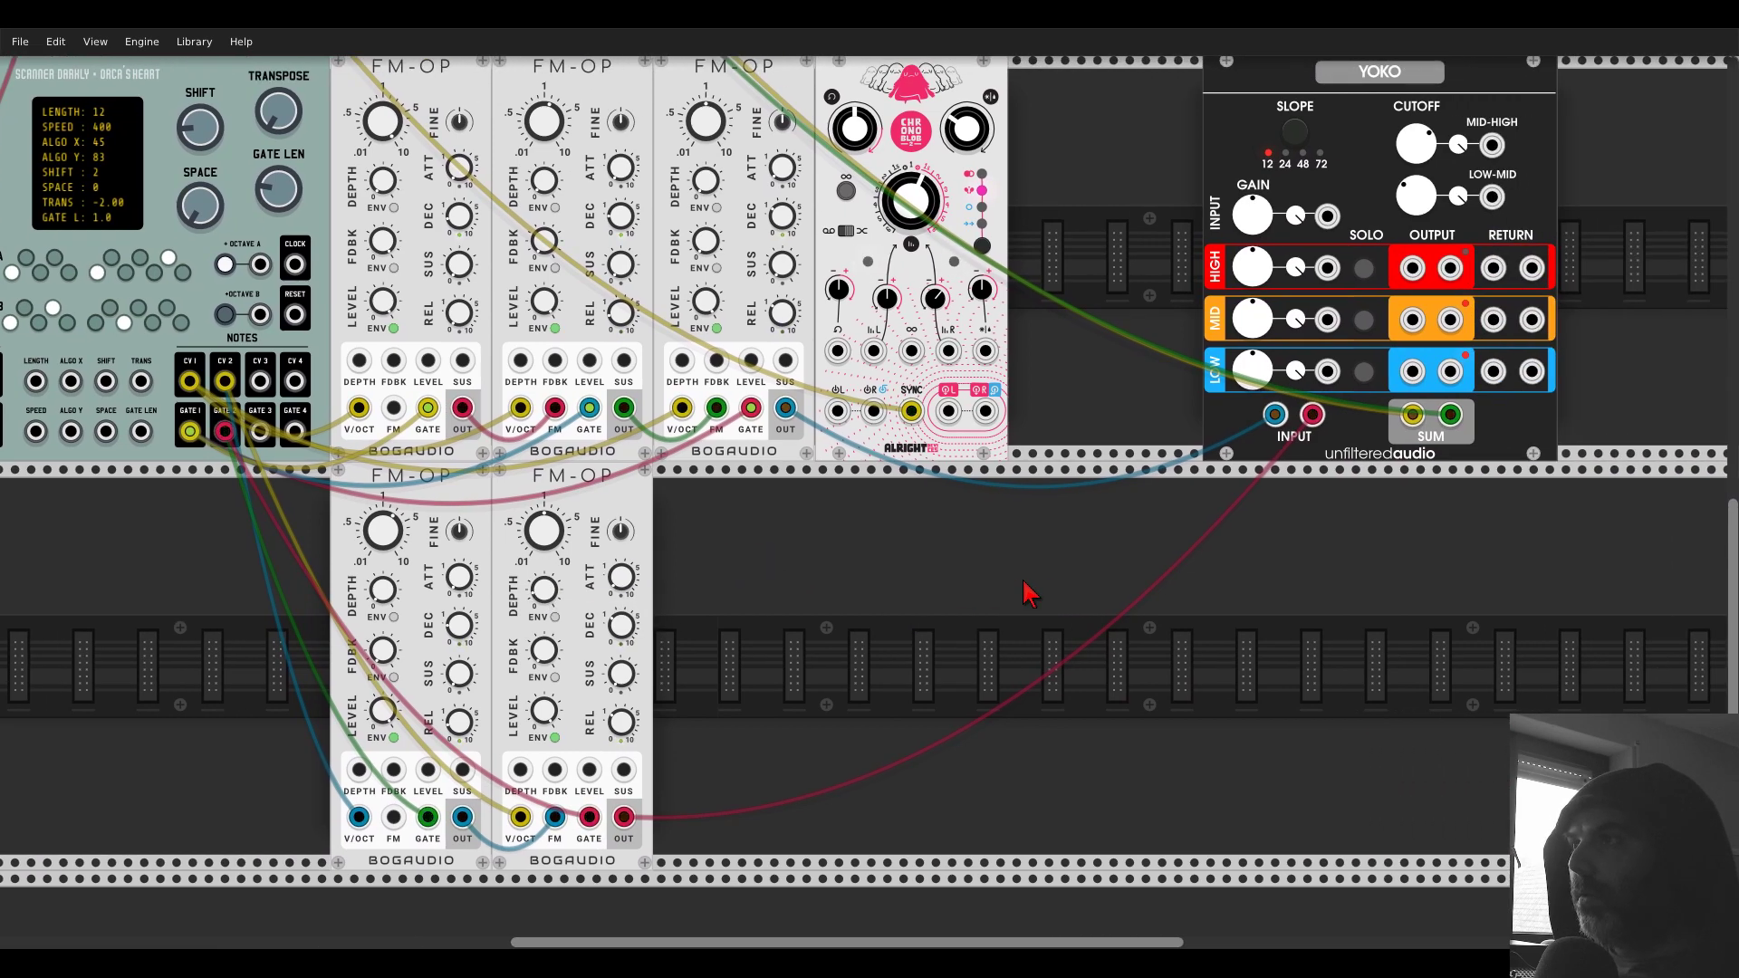
{"action": "scroll", "coordinate": [1036, 601], "scroll_direction": "up", "scroll_amount": 4}
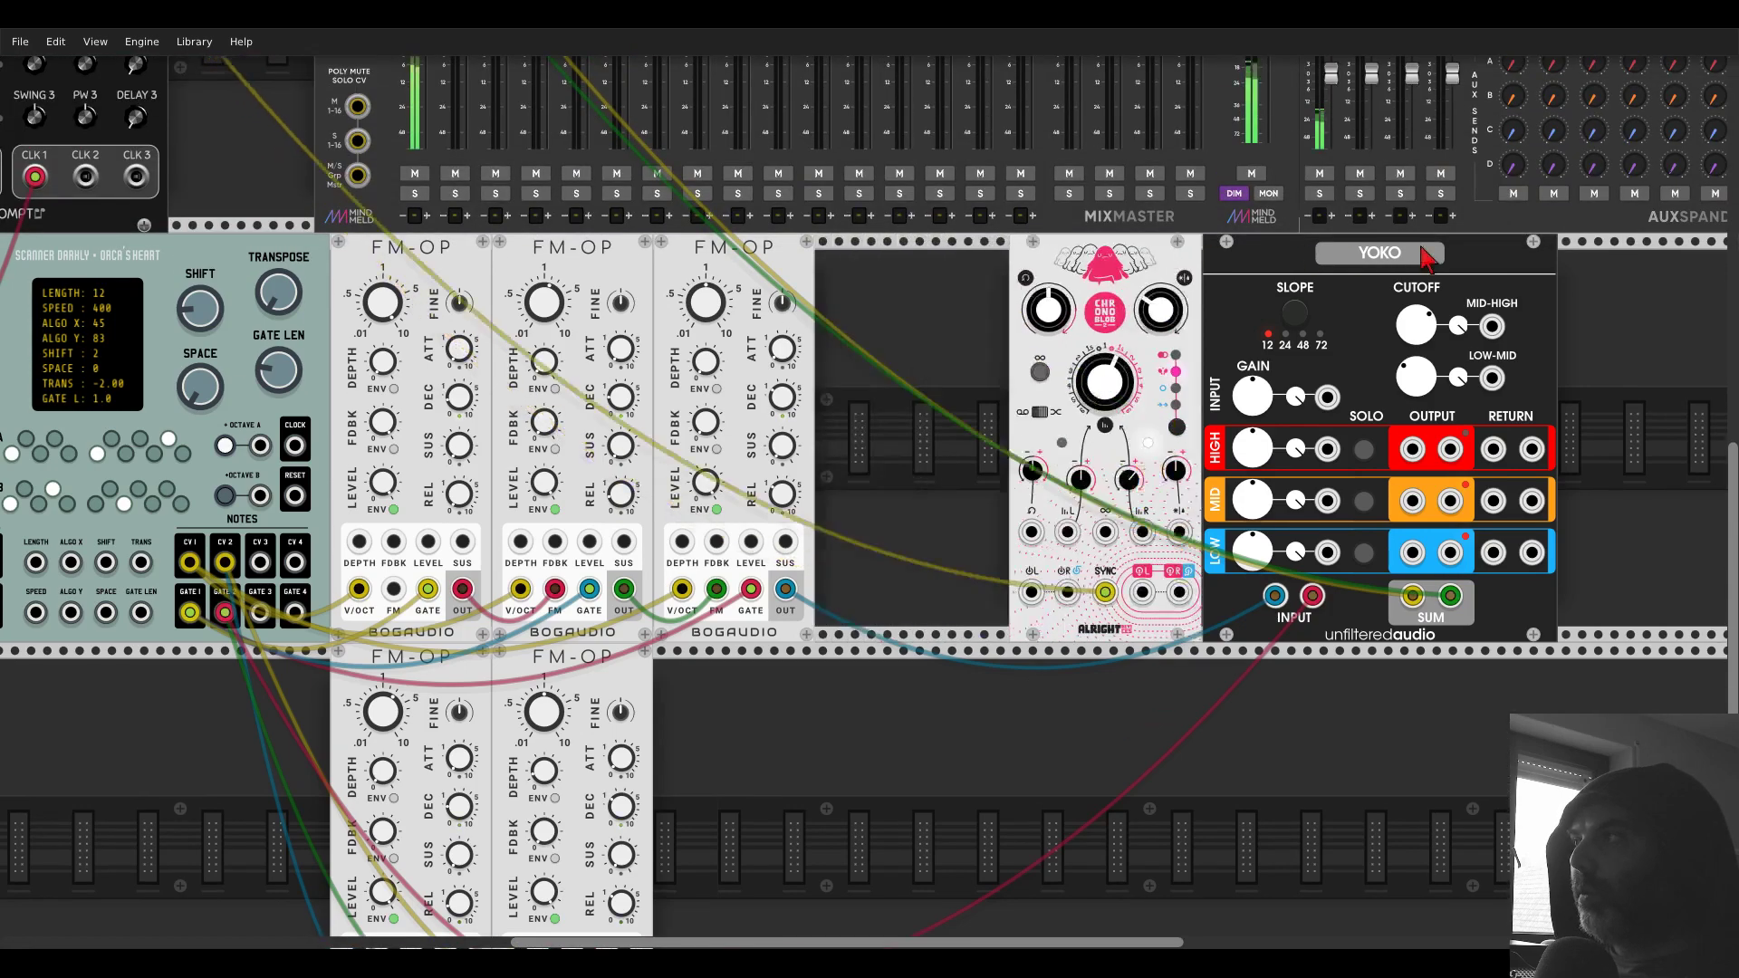
{"action": "left_click_drag", "start_coordinate": [1425, 258], "coordinate": [1322, 258]}
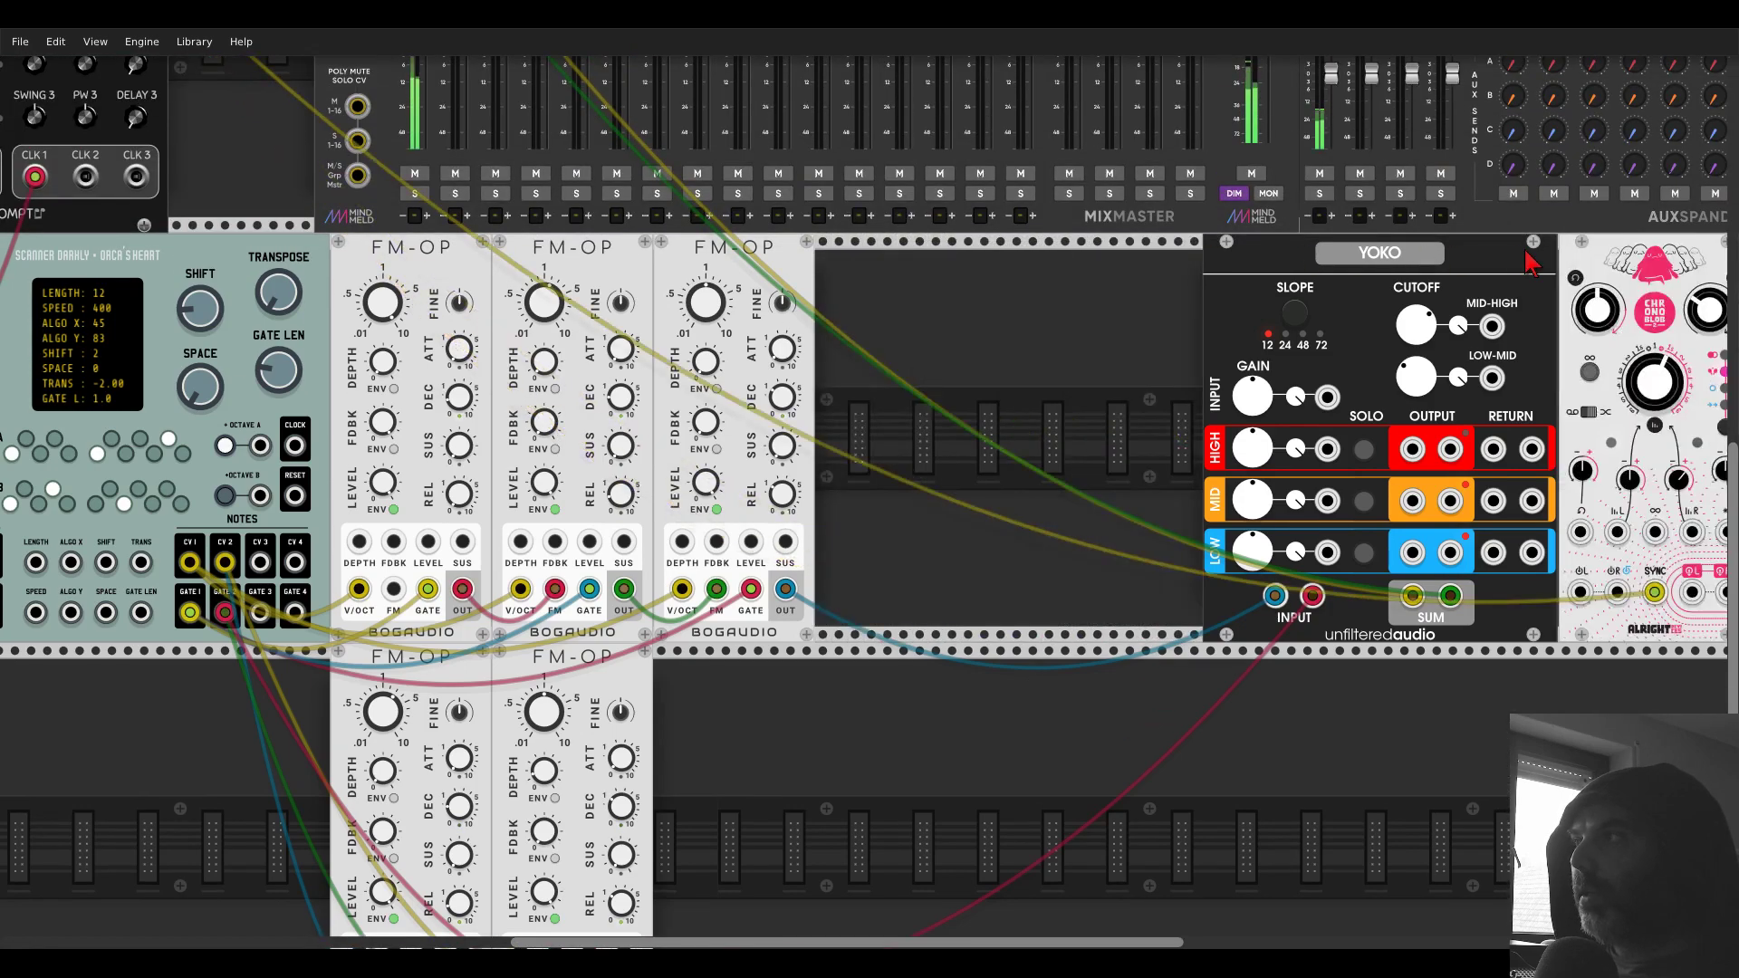
- Find the MIX4 module by searching for "mixer" and add it to the rack
{"action": "right_click", "coordinate": [1127, 446]}
{"action": "type", "text": "mixer"}
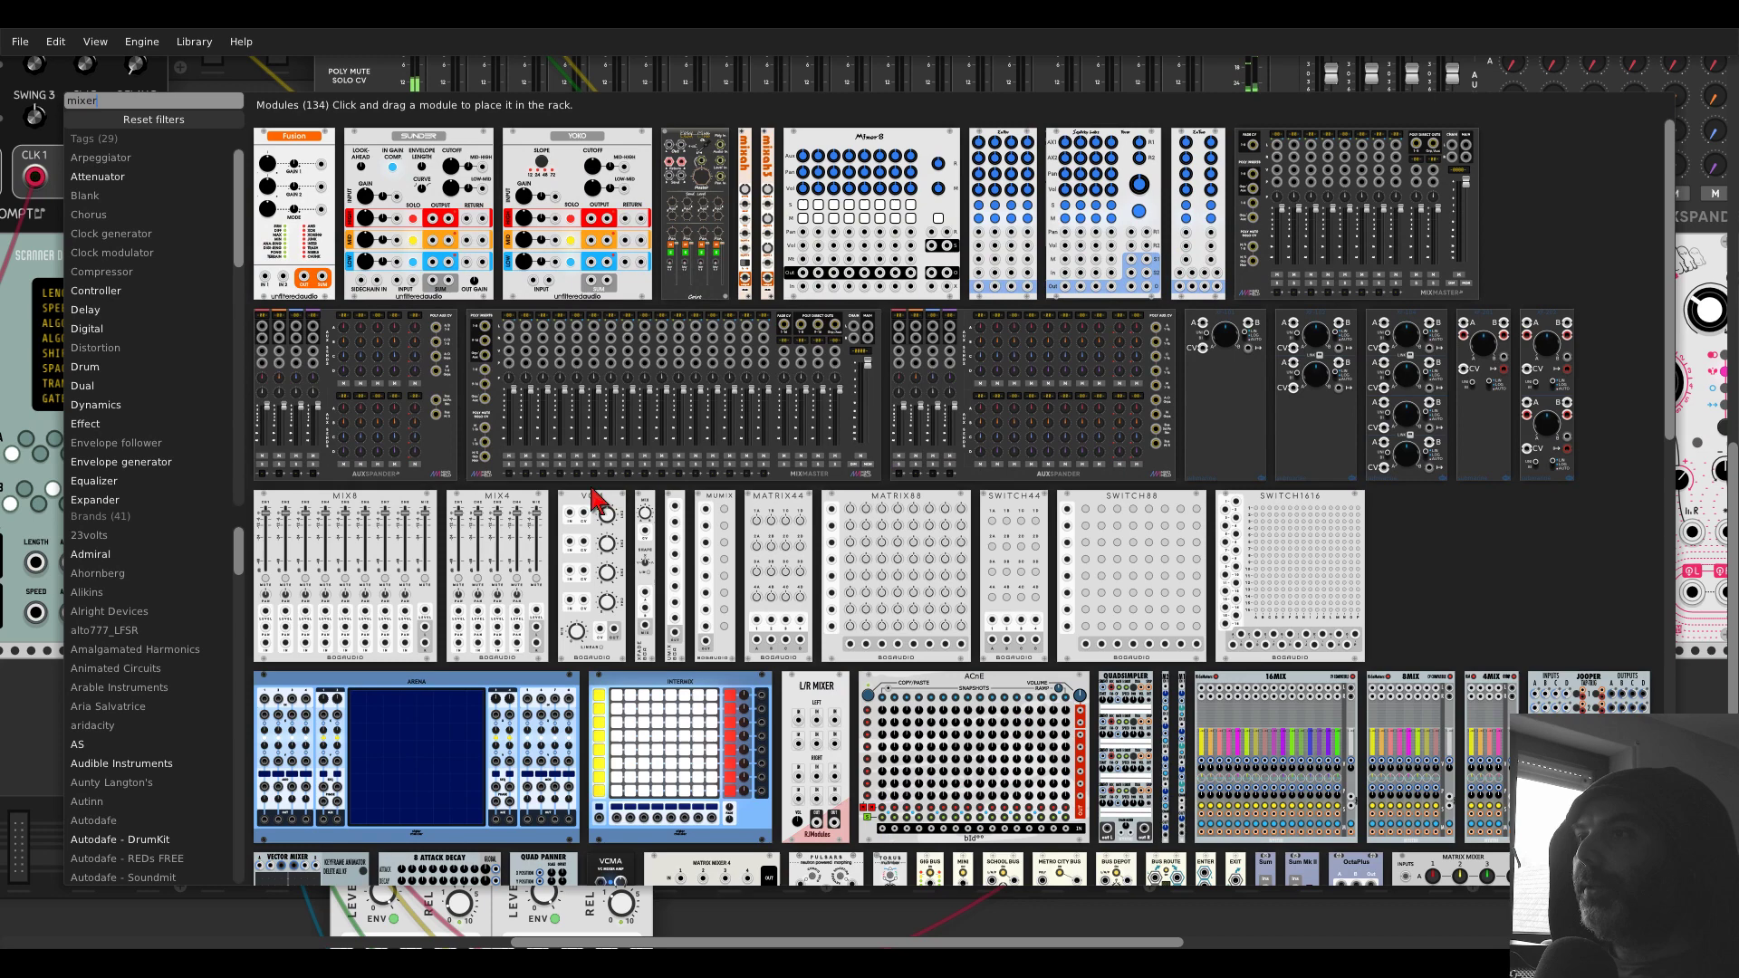
{"action": "left_click", "coordinate": [542, 507]}
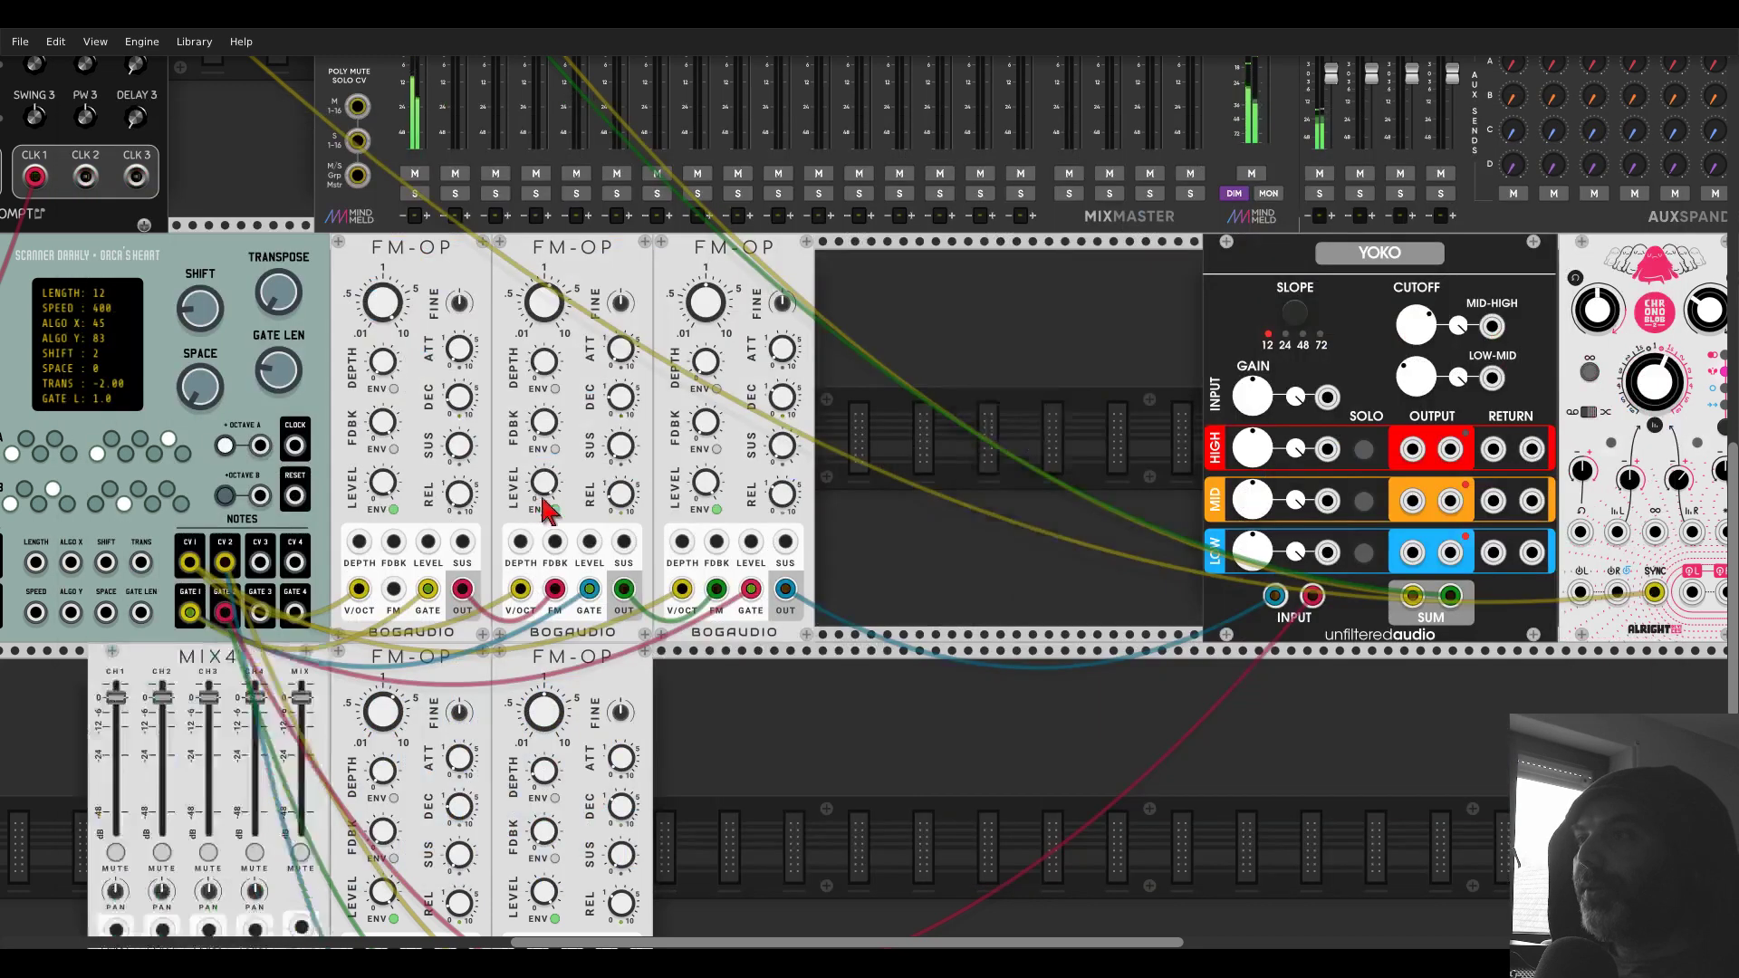
- Route the third upper and second lower FM-OPs through MIX4 channels 1 and 2 into Yoko's inputs, and adjust both channels' panning
{"action": "scroll", "coordinate": [977, 505], "scroll_direction": "down", "scroll_amount": 4}
{"action": "left_click_drag", "start_coordinate": [1274, 414], "coordinate": [888, 415]}
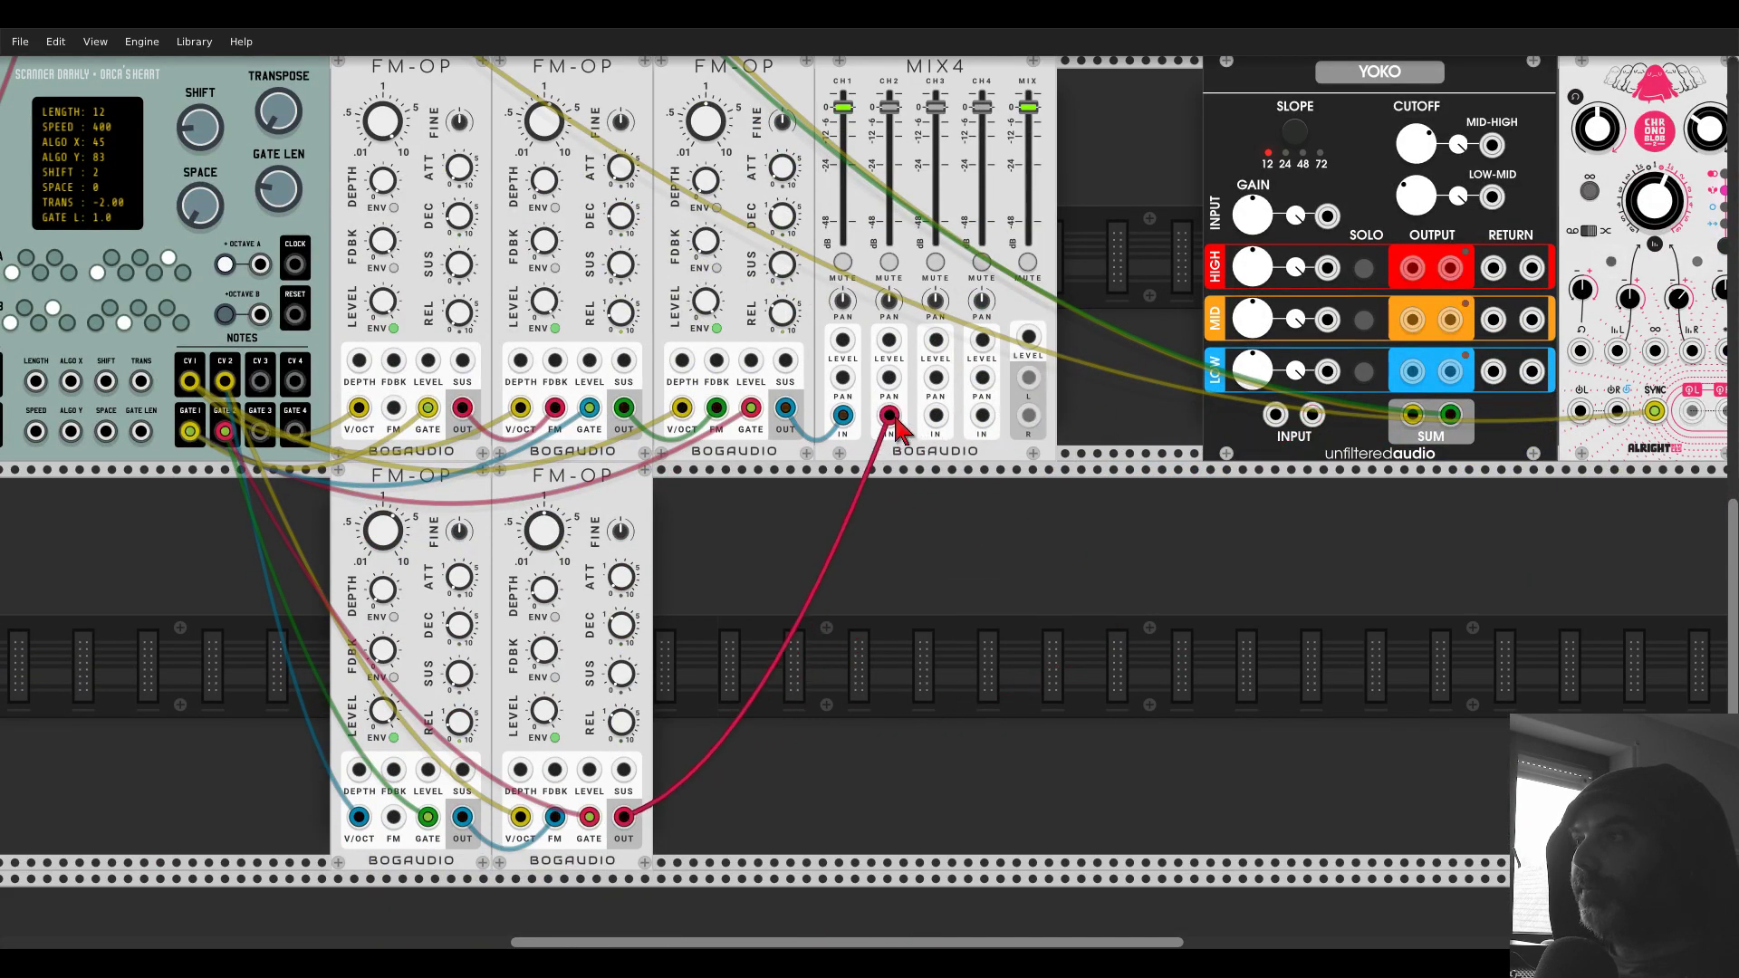
{"action": "left_click_drag", "start_coordinate": [1028, 378], "coordinate": [1028, 415]}
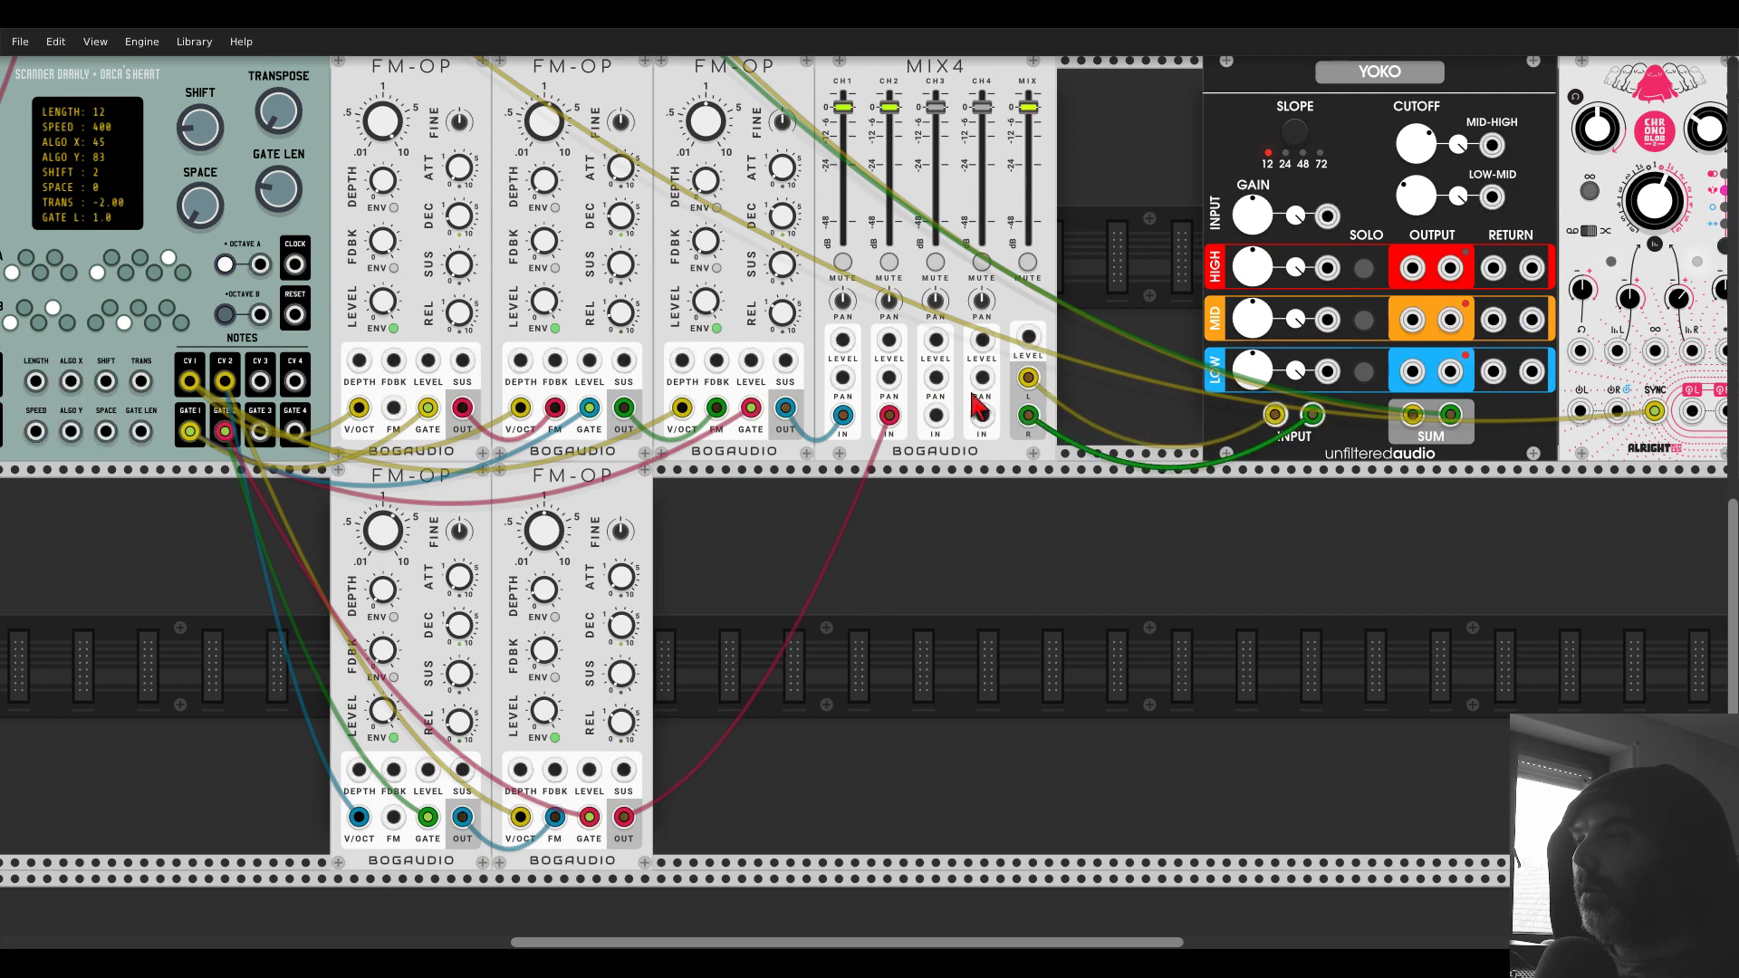
{"action": "left_click_drag", "start_coordinate": [843, 300], "coordinate": [890, 292]}
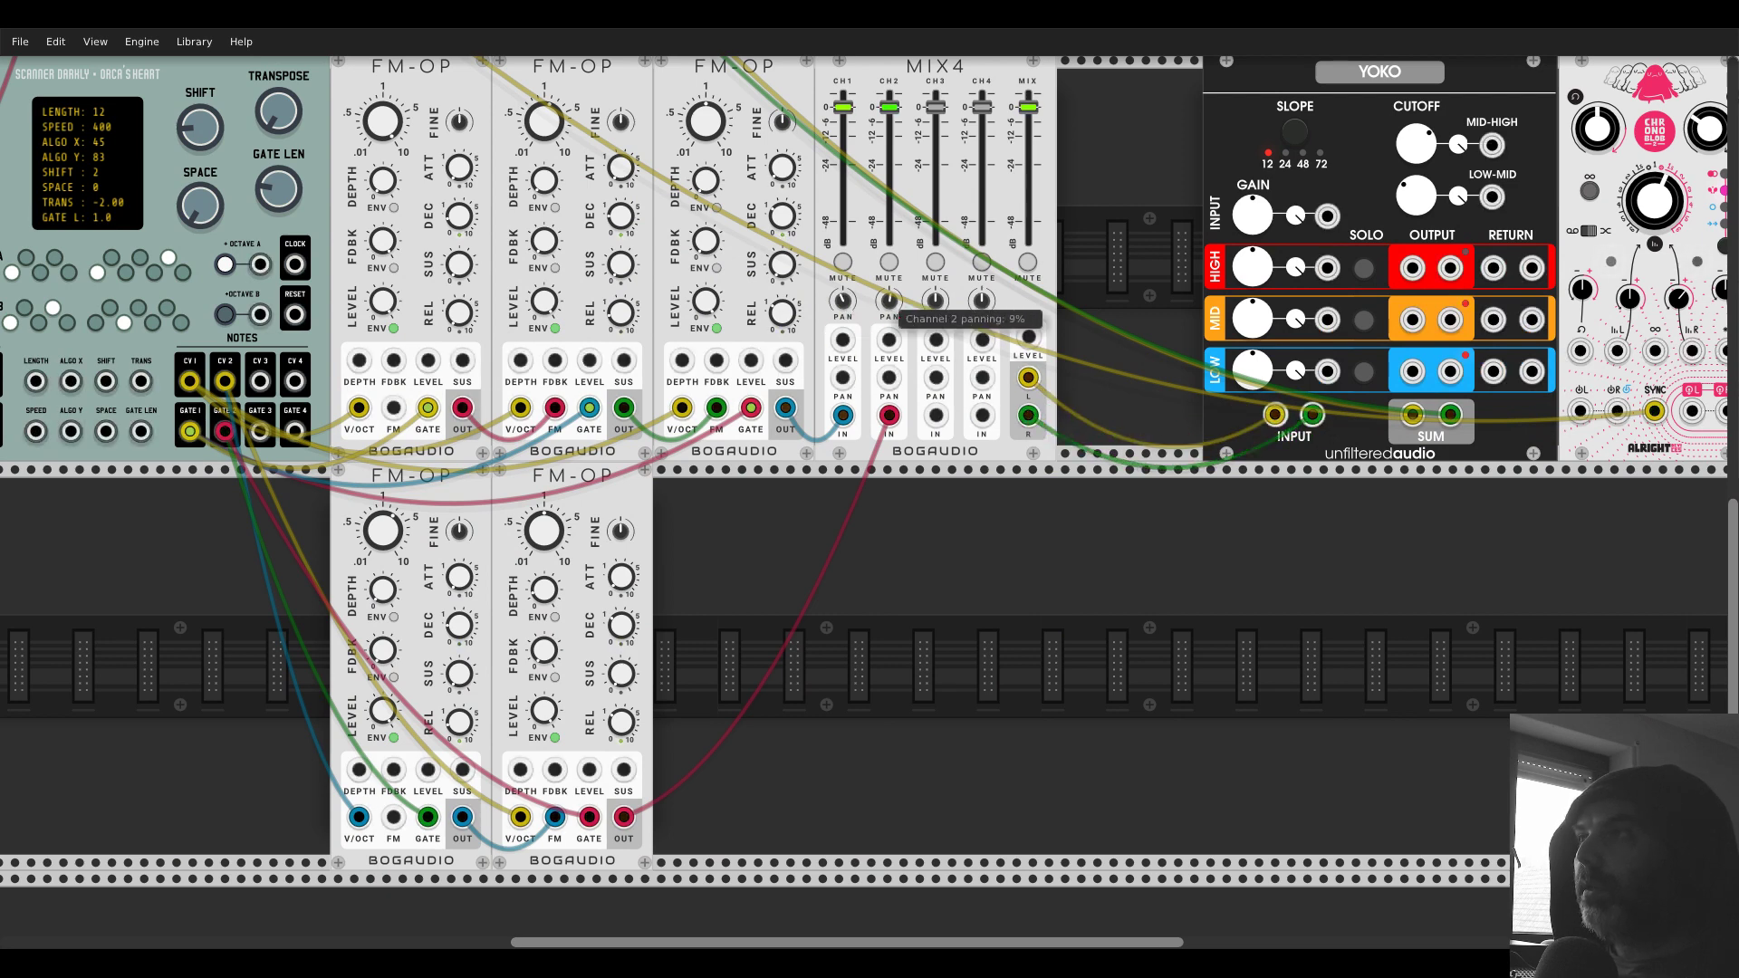
- Set the second lower FM-OP's FM depth to about 18% and the first lower FM-OP's feedback to about 7%
{"action": "scroll", "coordinate": [797, 530], "scroll_direction": "left", "scroll_amount": 1}
{"action": "left_click_drag", "start_coordinate": [797, 530], "coordinate": [1017, 497]}
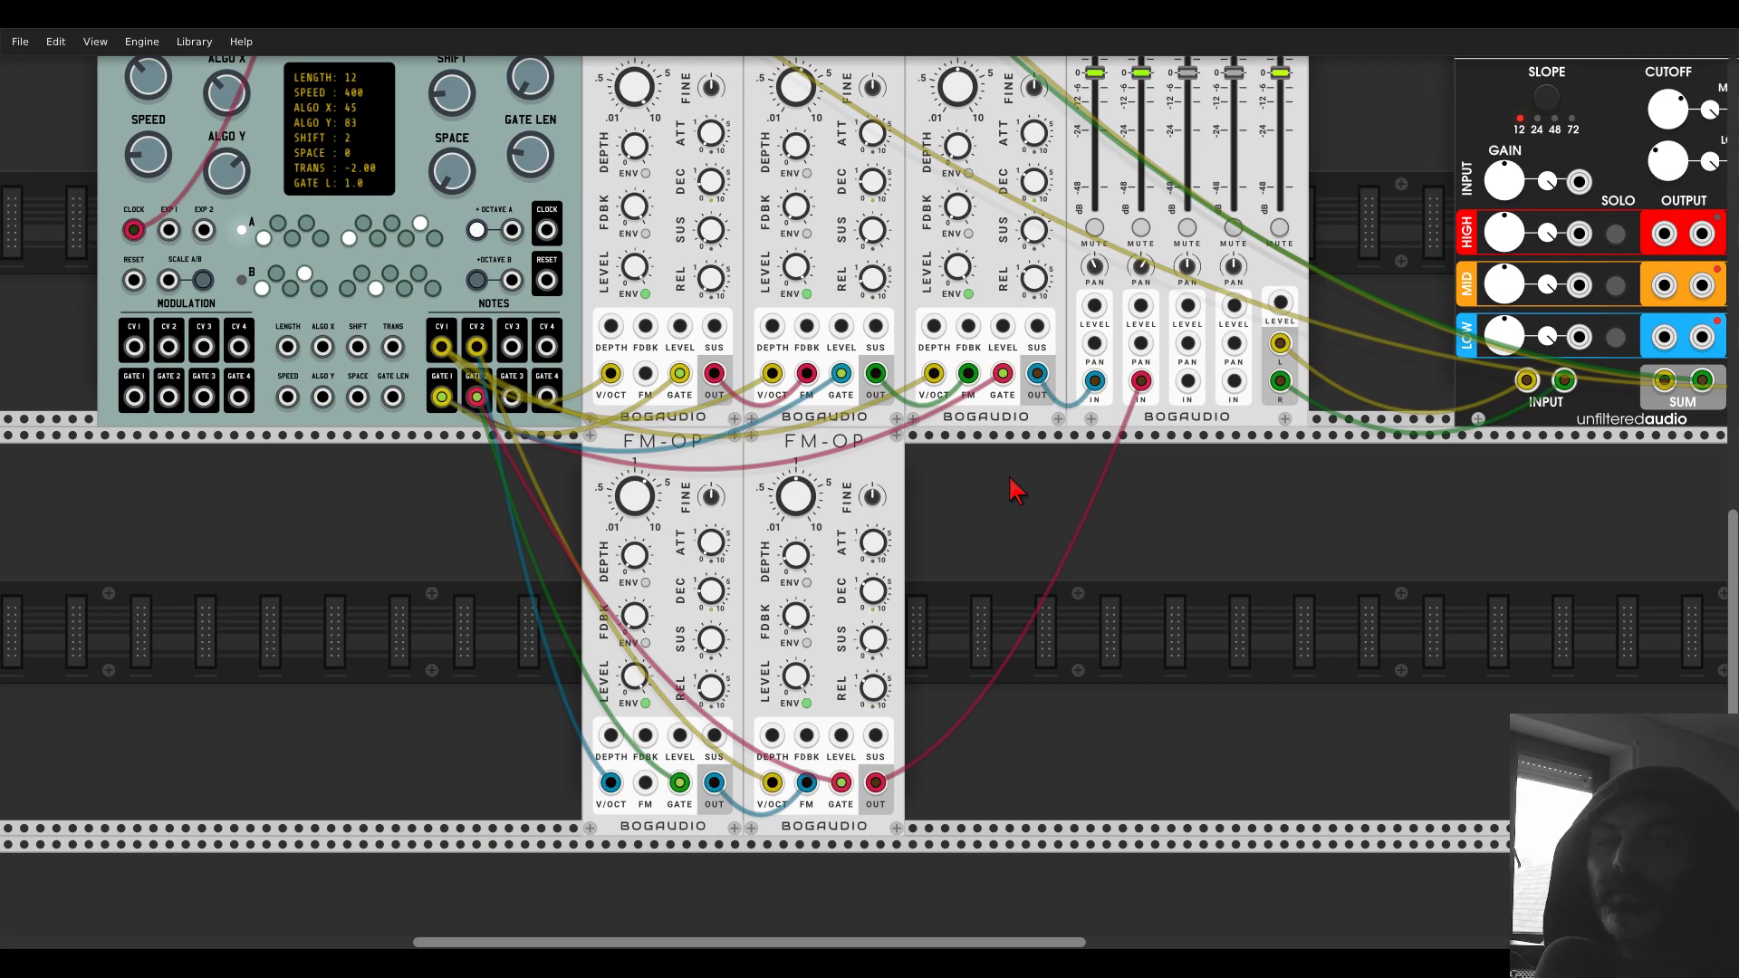
{"action": "left_click_drag", "start_coordinate": [1015, 485], "coordinate": [1048, 528]}
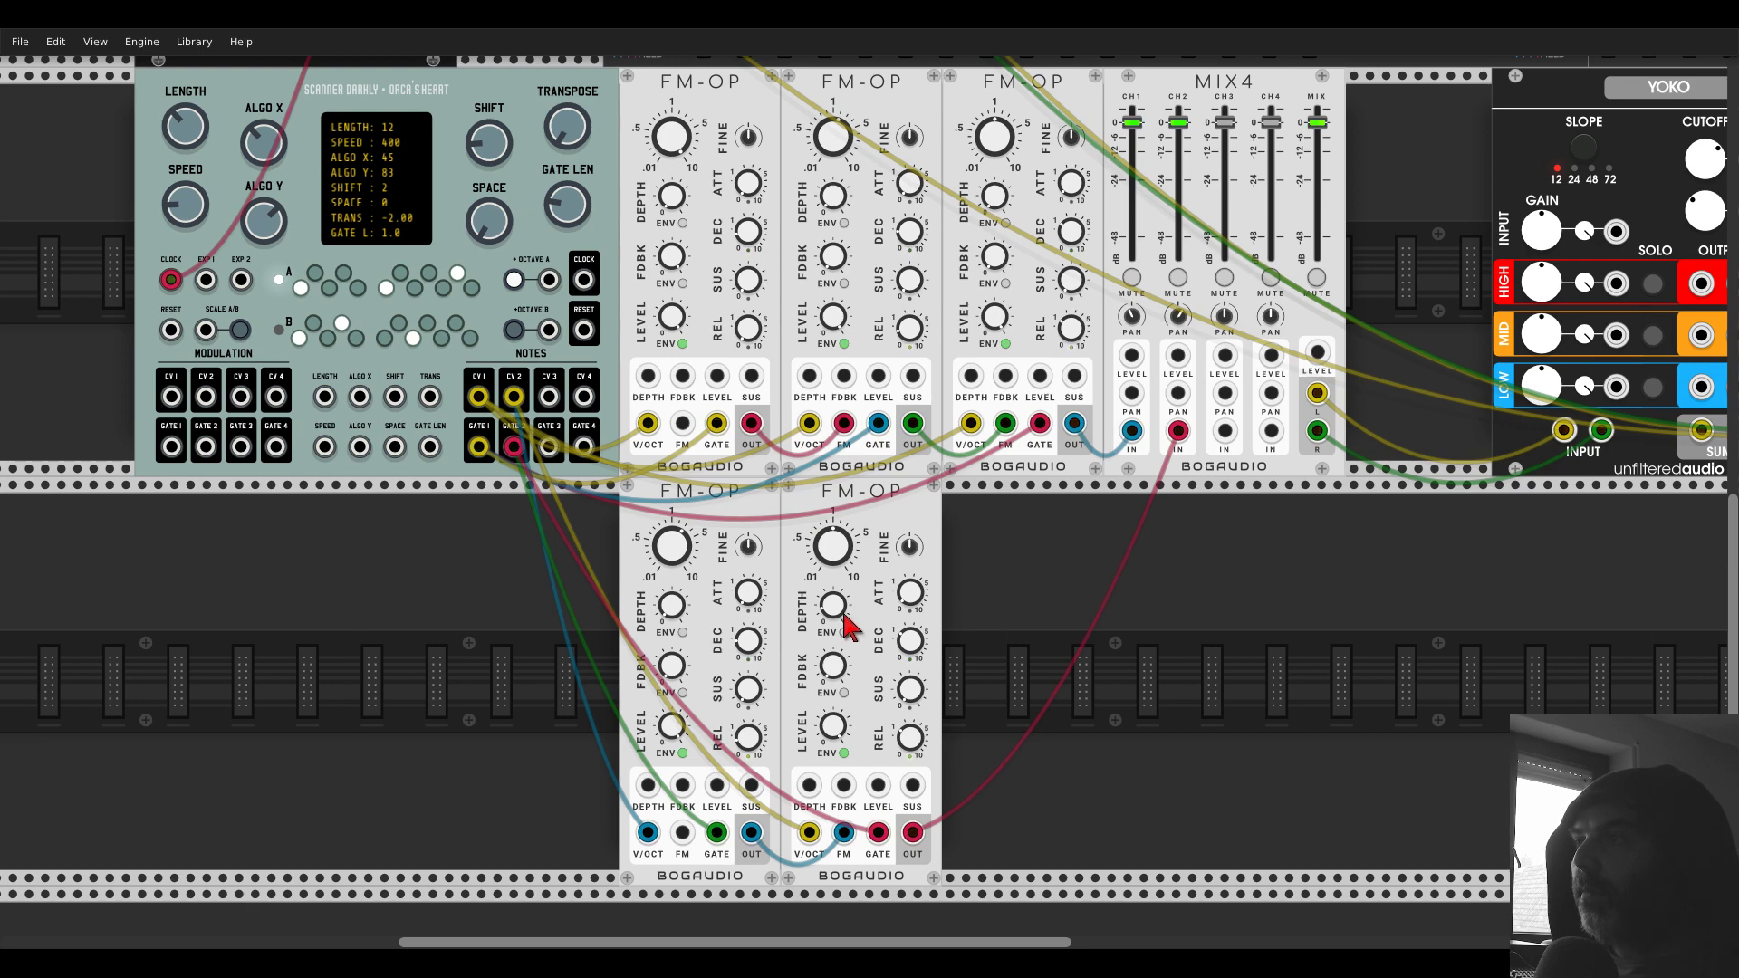
{"action": "mouse_move", "coordinate": [843, 612]}
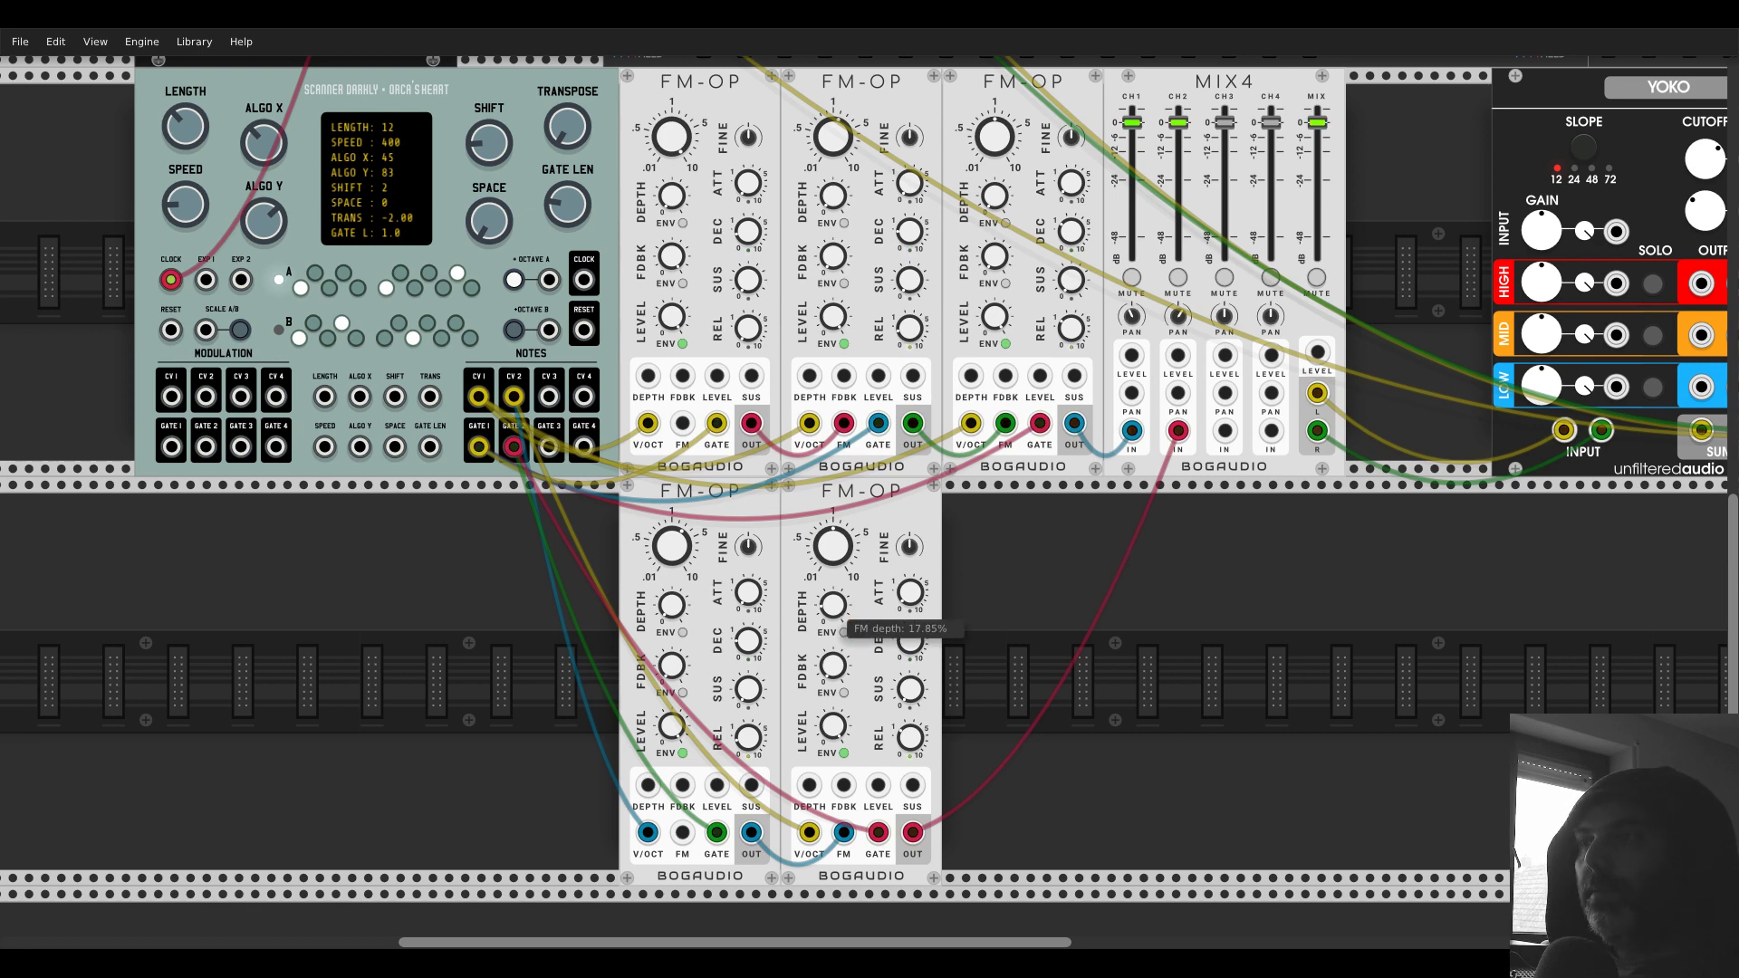
{"action": "mouse_move", "coordinate": [676, 675]}
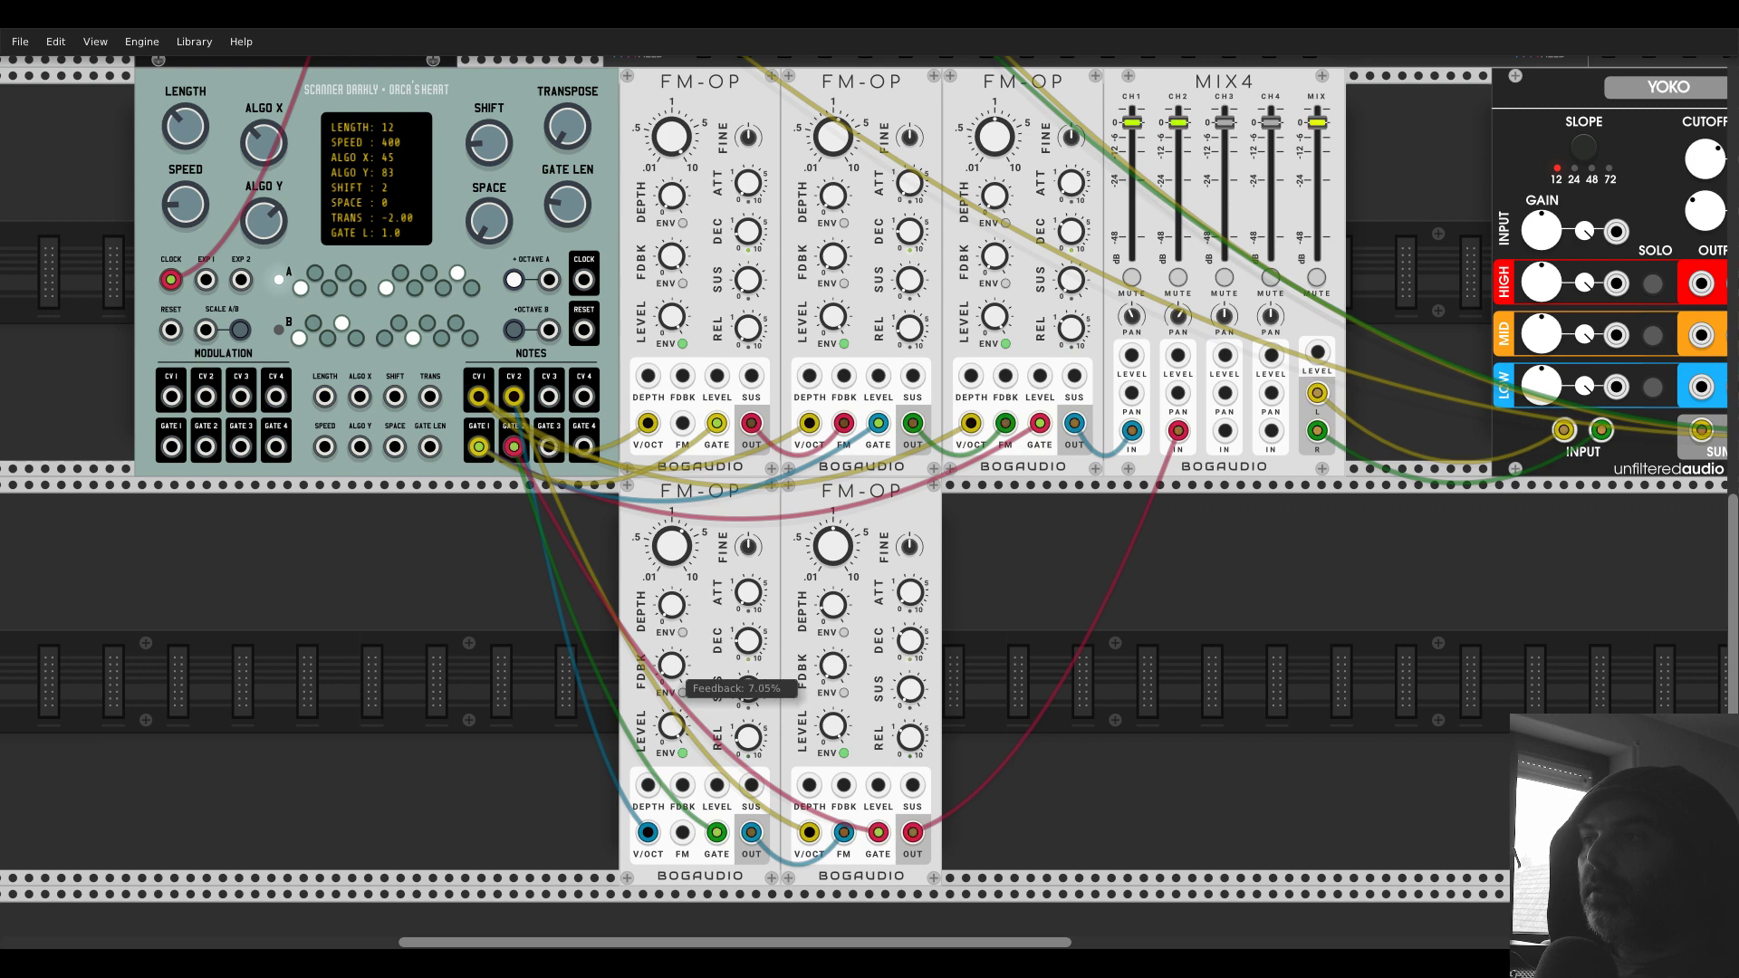
- Fine-tune the feedback of the first lower and first upper FM-OPs and the second lower FM-OP's FM depth
{"action": "left_click_drag", "start_coordinate": [675, 675], "coordinate": [675, 671]}
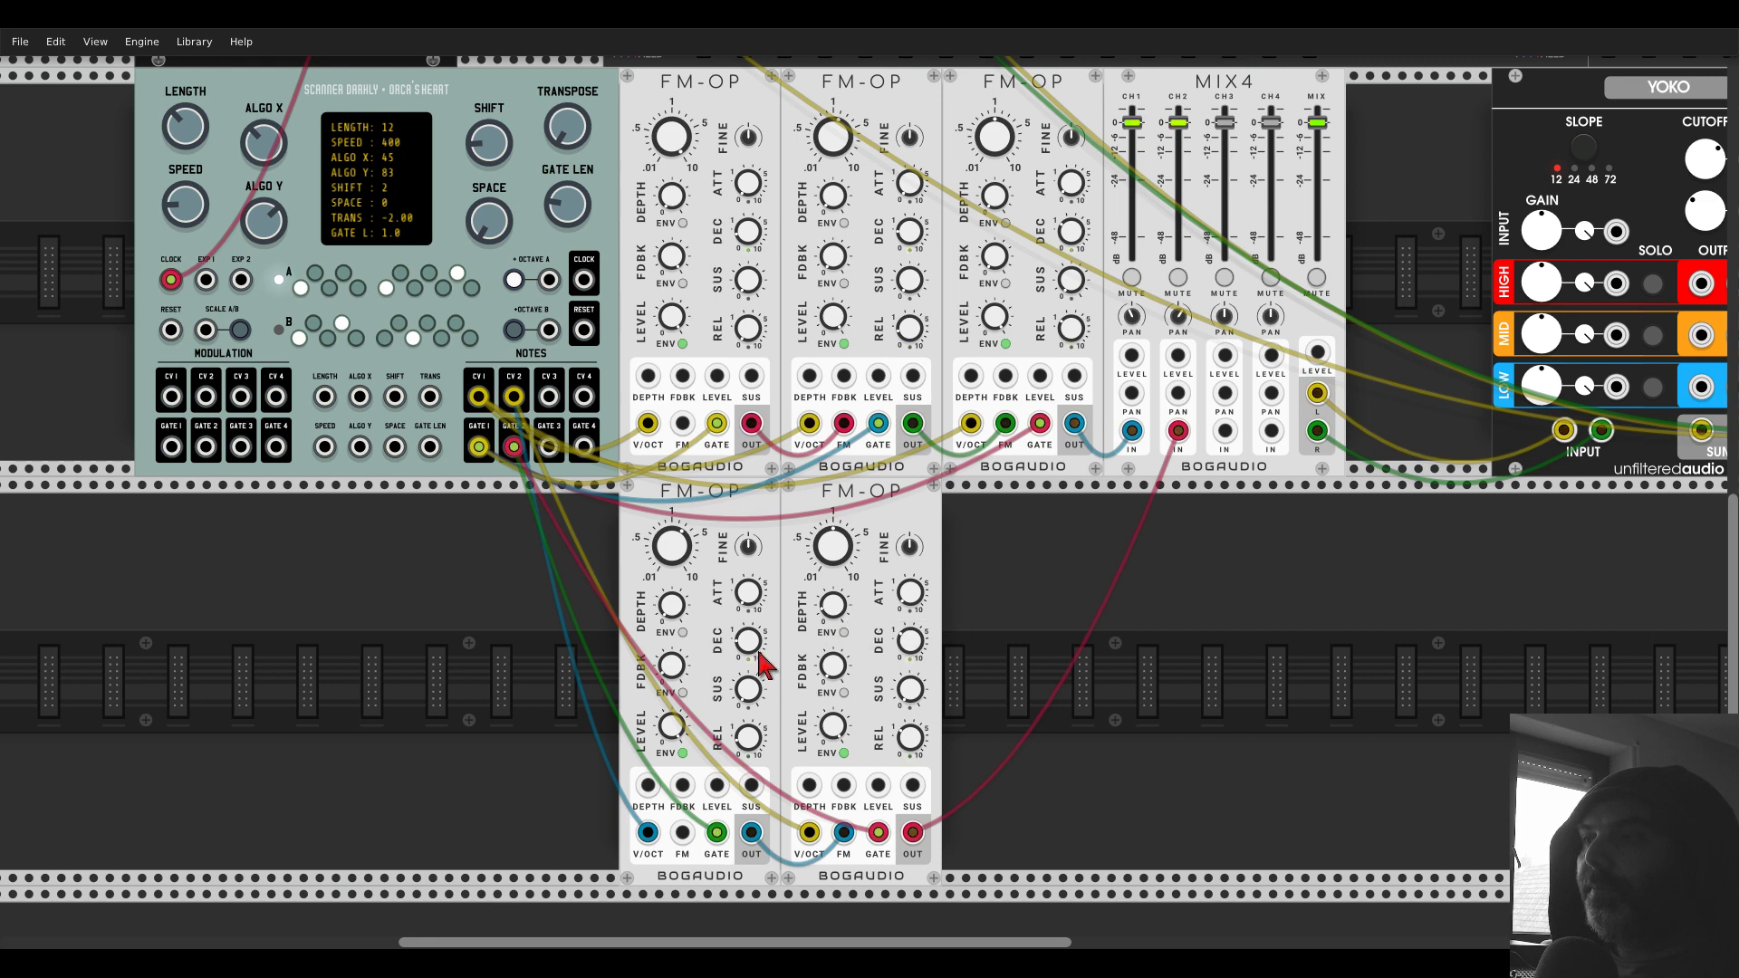
{"action": "left_click_drag", "start_coordinate": [832, 604], "coordinate": [833, 602]}
{"action": "mouse_move", "coordinate": [754, 650]}
{"action": "mouse_move", "coordinate": [993, 211]}
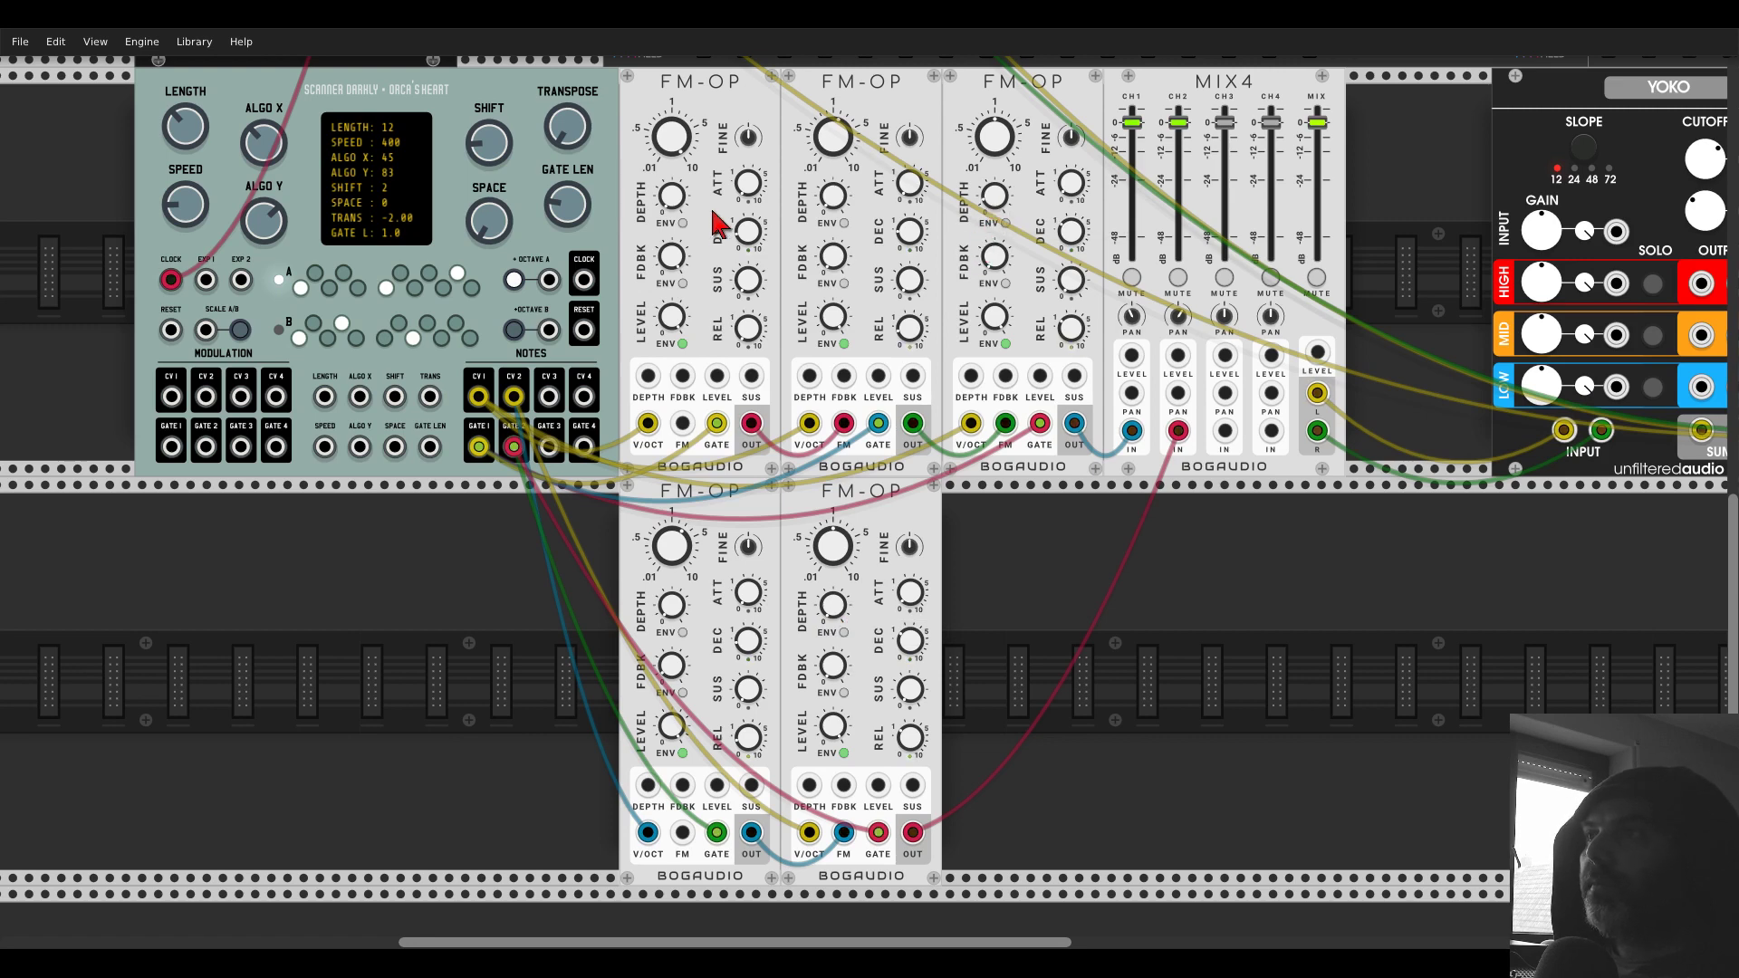
{"action": "left_click_drag", "start_coordinate": [671, 263], "coordinate": [671, 259]}
{"action": "mouse_move", "coordinate": [992, 210]}
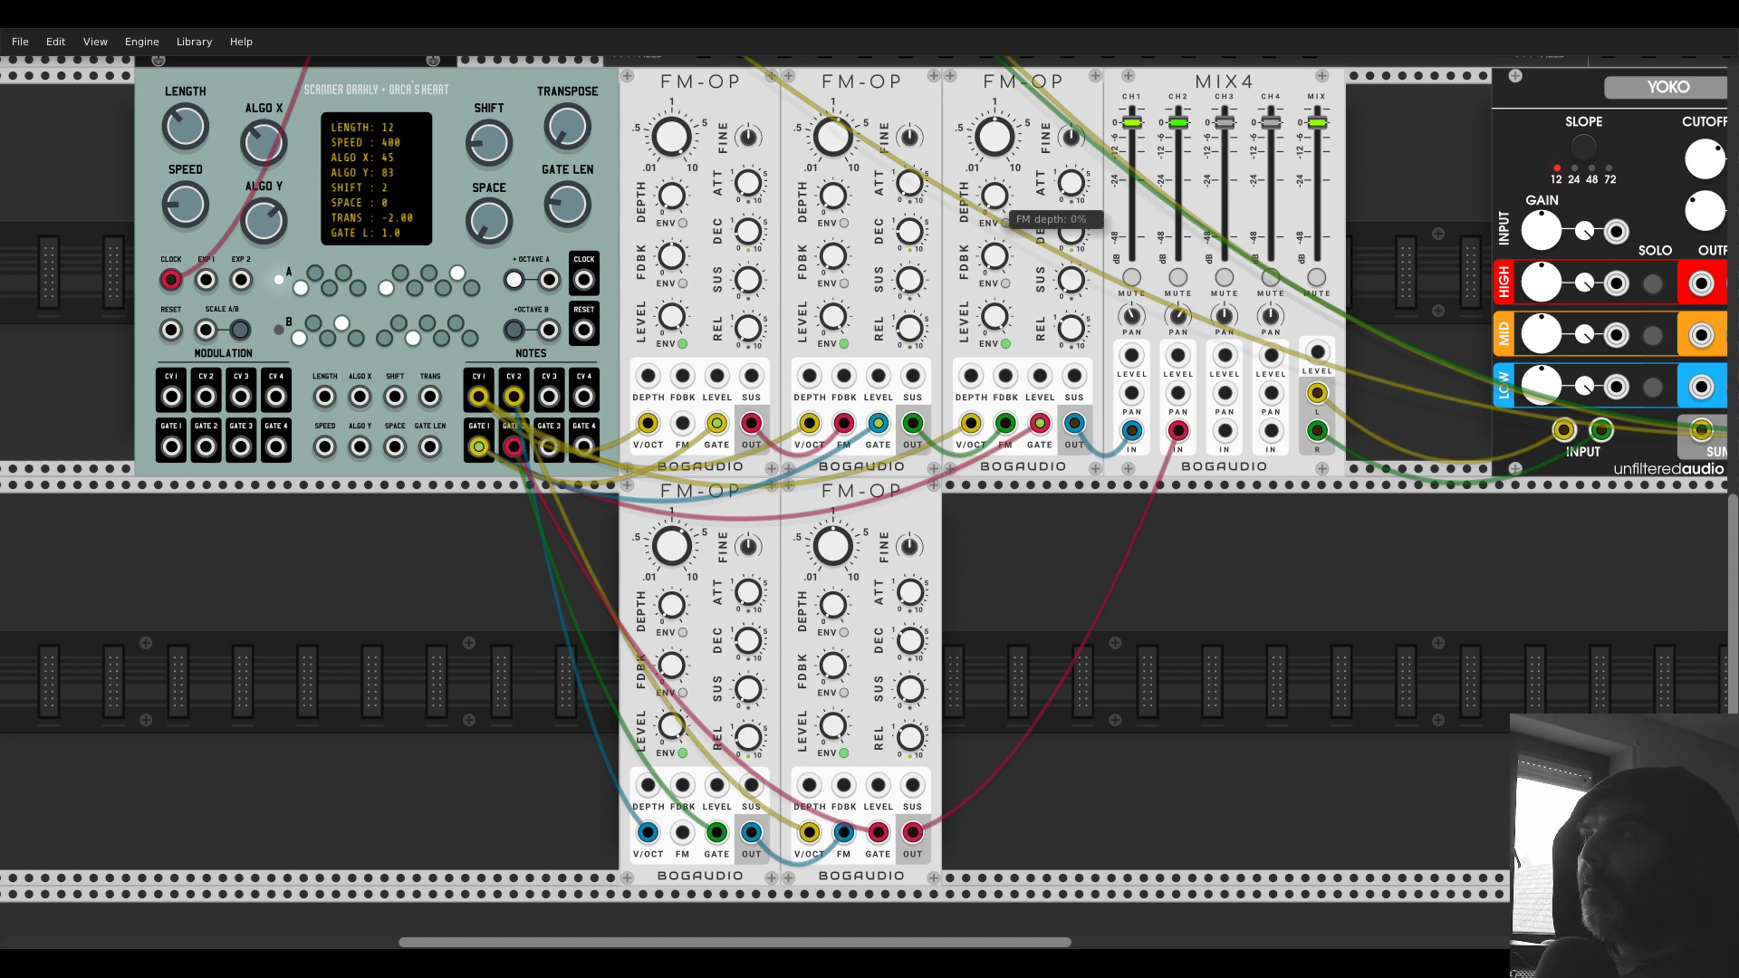
- Solo Yoko's high band and lower the Mid-High cutoff
{"action": "scroll", "coordinate": [1140, 246], "scroll_direction": "right", "scroll_amount": 5}
{"action": "scroll", "coordinate": [1140, 247], "scroll_direction": "up", "scroll_amount": 2}
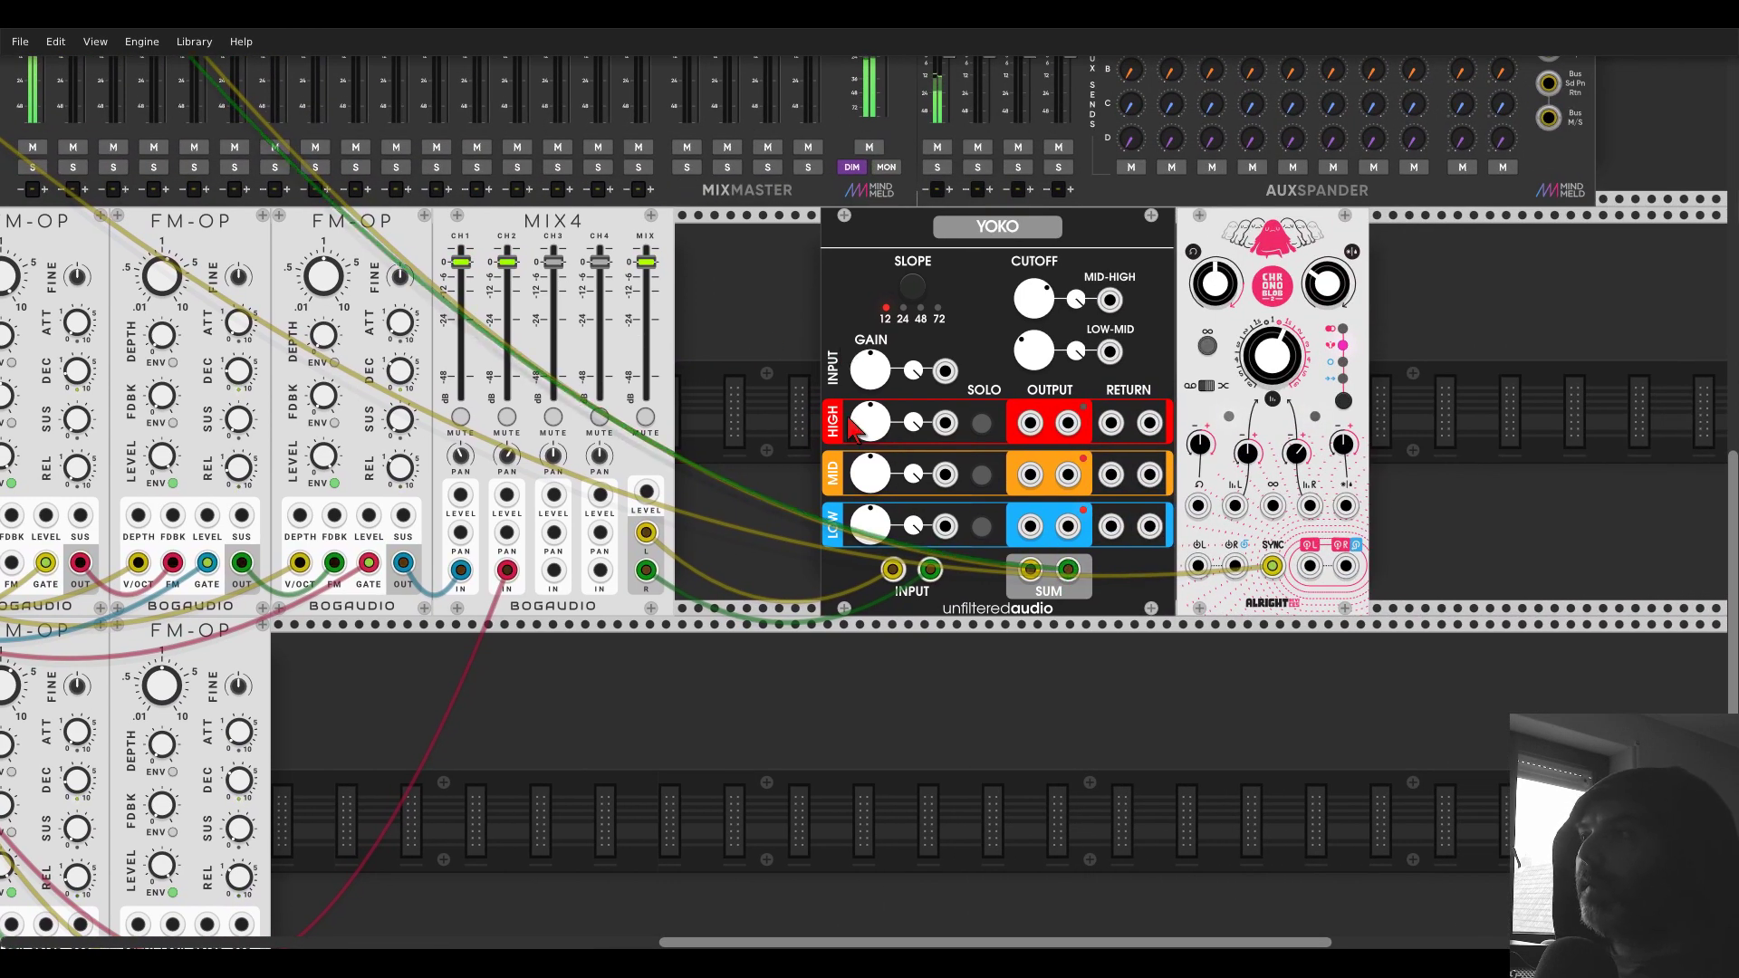
{"action": "scroll", "coordinate": [1091, 358], "scroll_direction": "up", "scroll_amount": 2}
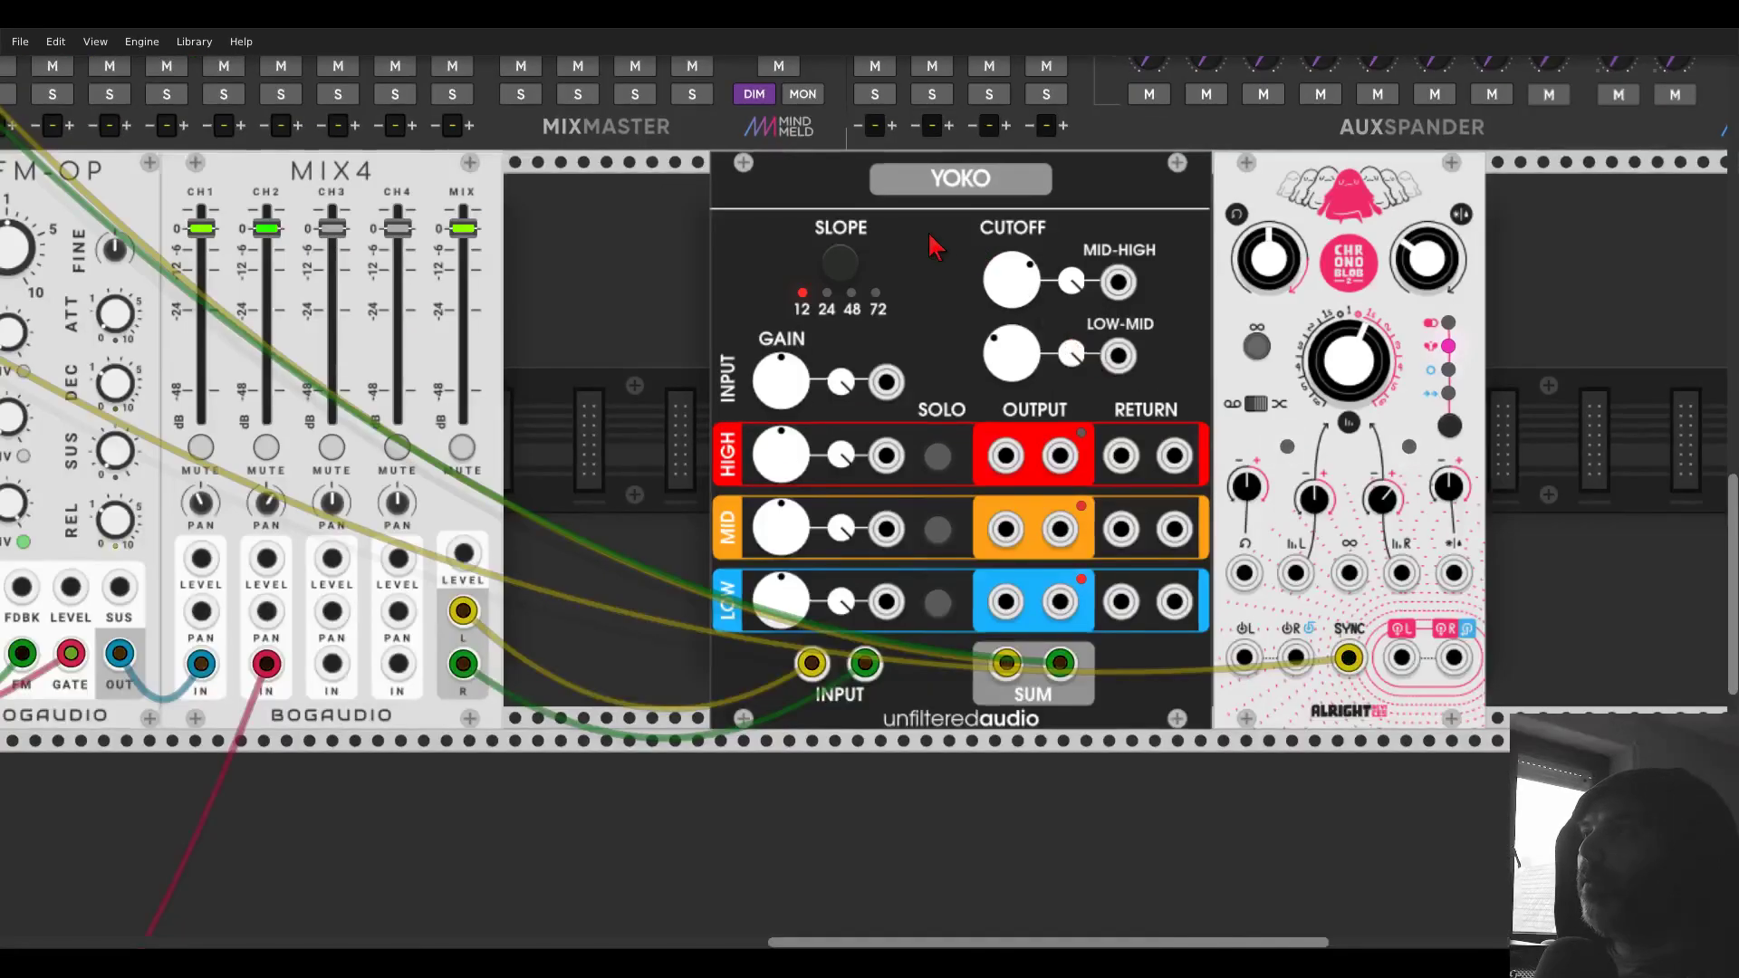
{"action": "scroll", "coordinate": [795, 283], "scroll_direction": "right", "scroll_amount": 2}
{"action": "scroll", "coordinate": [795, 283], "scroll_direction": "up", "scroll_amount": 1}
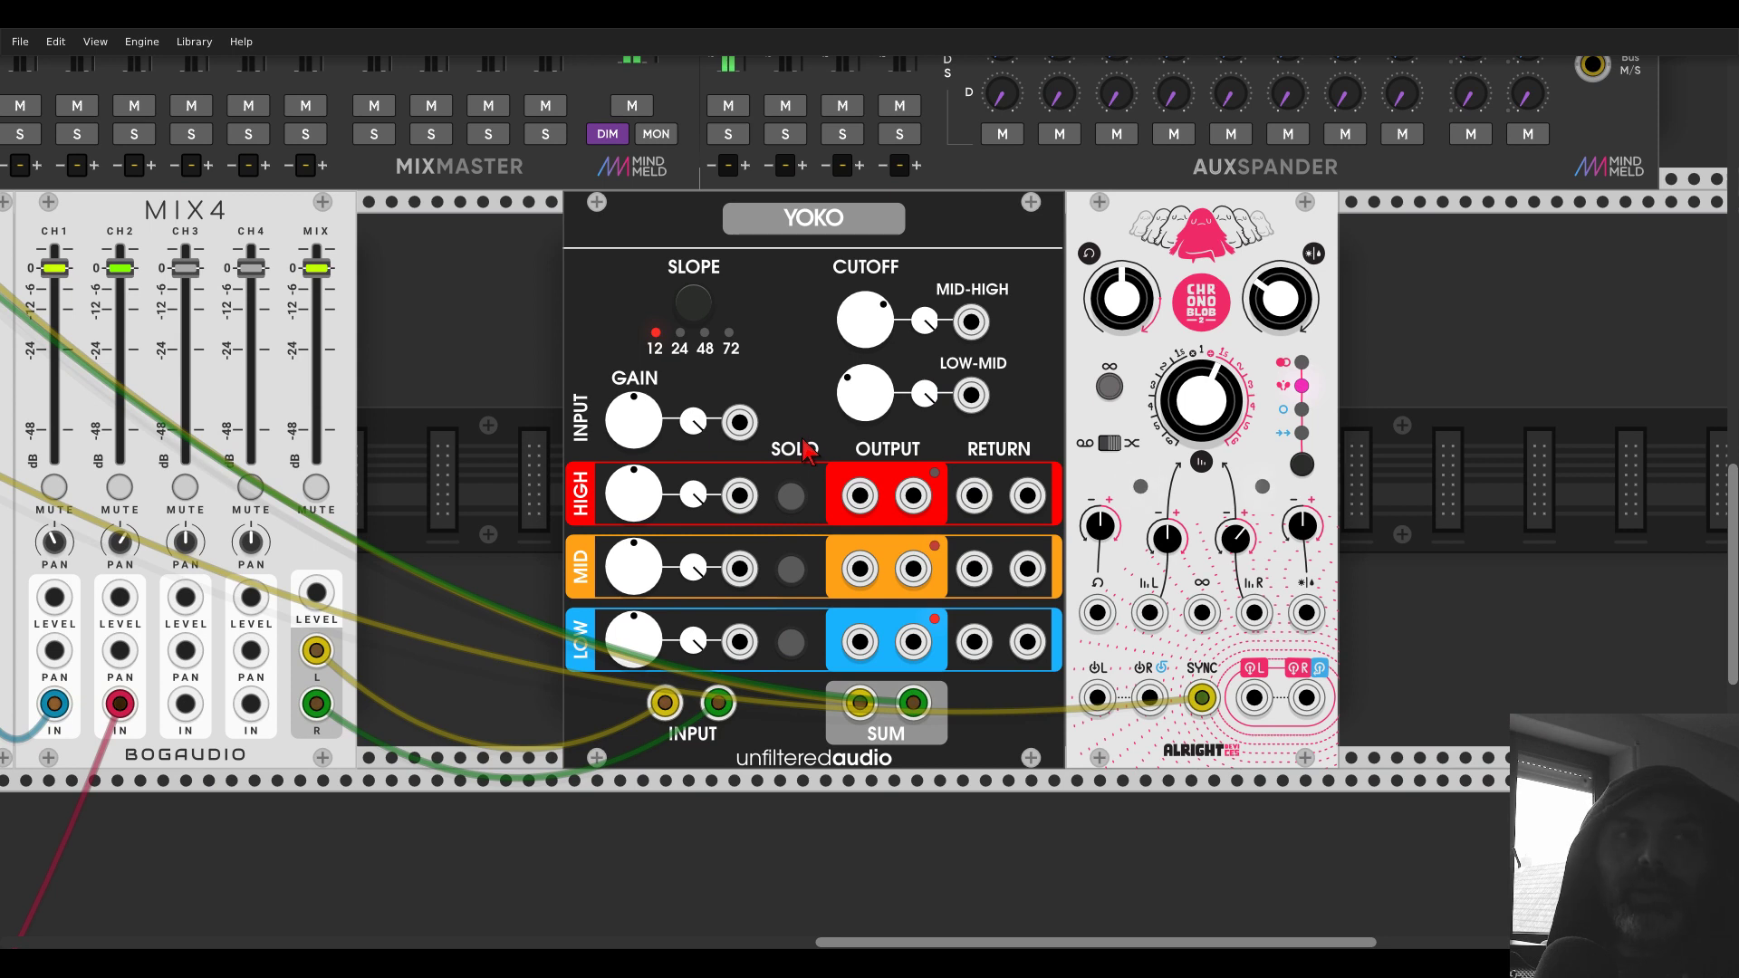
{"action": "left_click", "coordinate": [791, 495]}
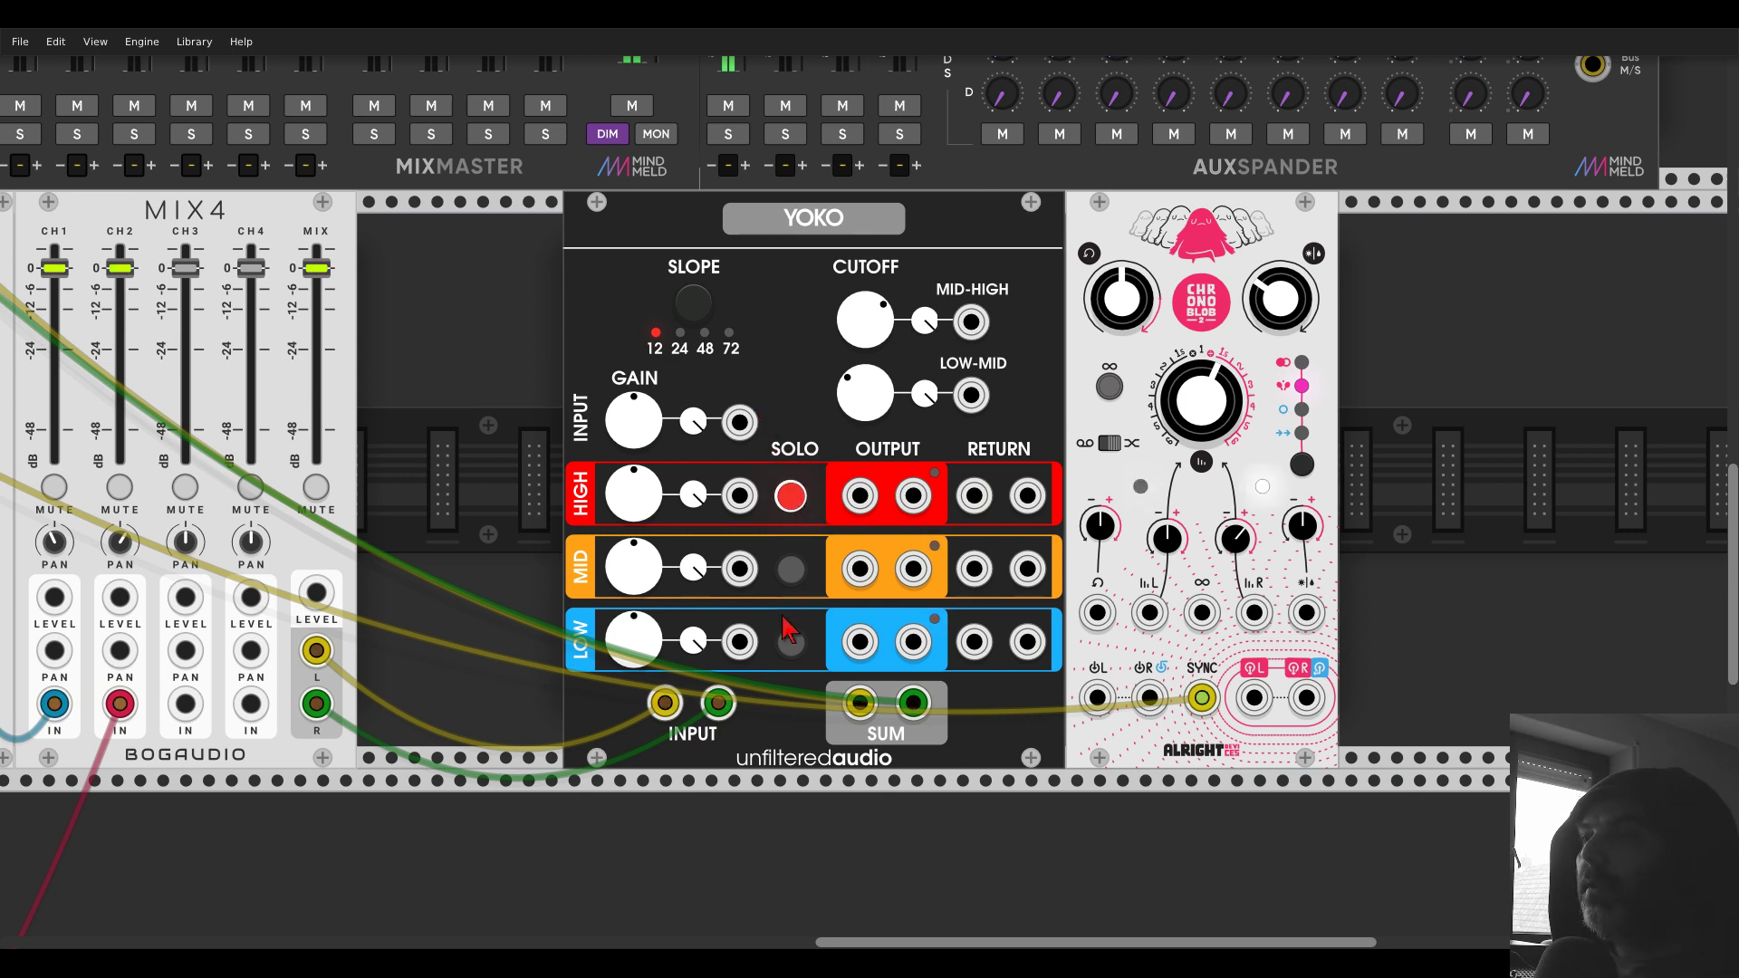
{"action": "left_click_drag", "start_coordinate": [838, 317], "coordinate": [839, 317]}
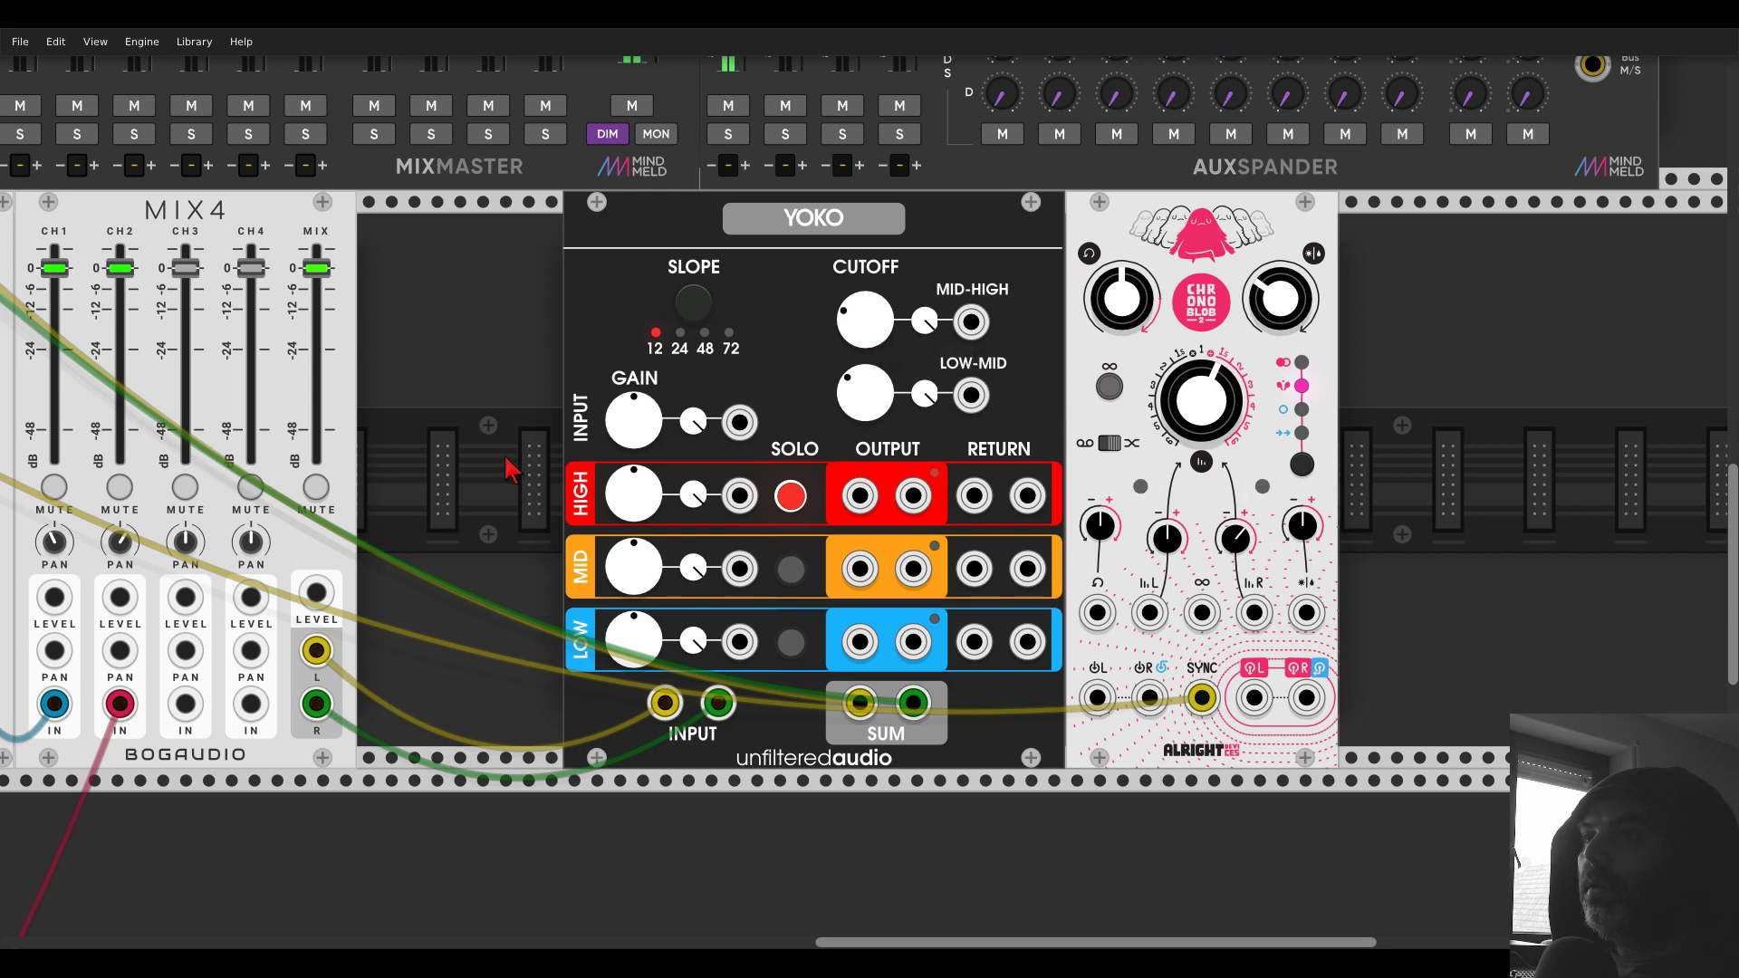
- Adjust the FM depth of the second lower and third upper FM-OPs
{"action": "left_click_drag", "start_coordinate": [505, 459], "coordinate": [1271, 119]}
{"action": "left_click_drag", "start_coordinate": [371, 610], "coordinate": [371, 610]}
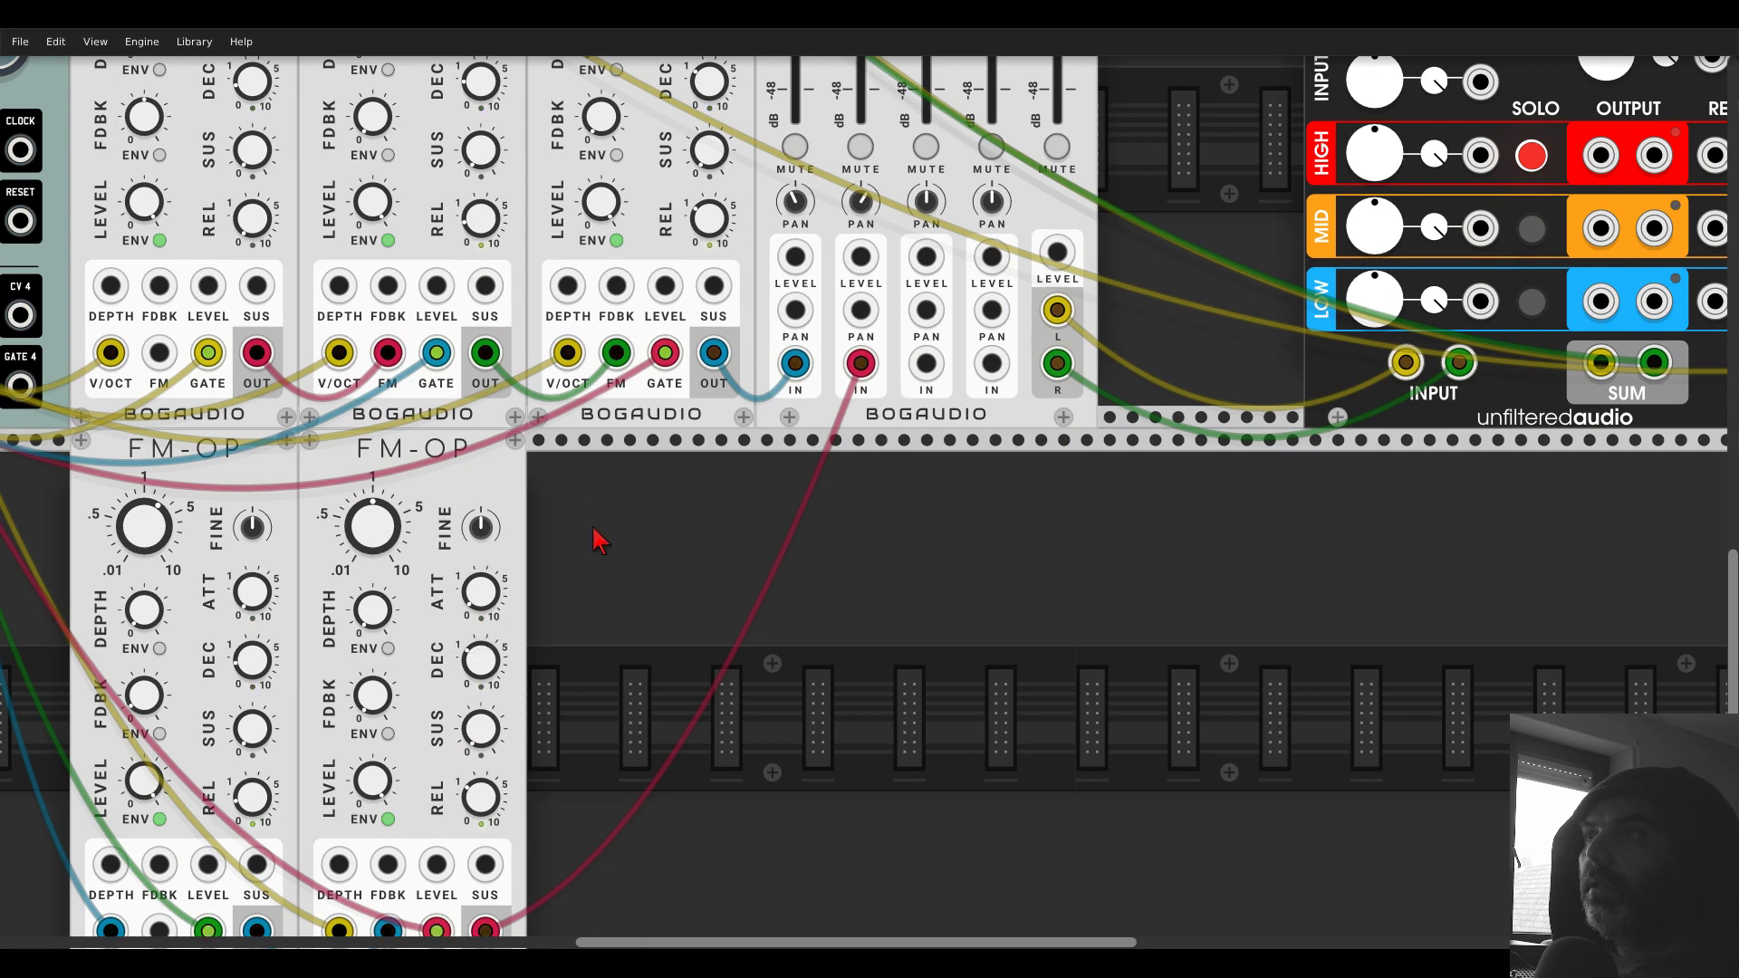
{"action": "scroll", "coordinate": [598, 480], "scroll_direction": "up", "scroll_amount": 4}
{"action": "left_click_drag", "start_coordinate": [601, 212], "coordinate": [600, 212]}
- Set Yoko's Mid-High cutoff to about -1.955 and turn off the high band's solo
{"action": "left_click_drag", "start_coordinate": [1153, 225], "coordinate": [491, 316]}
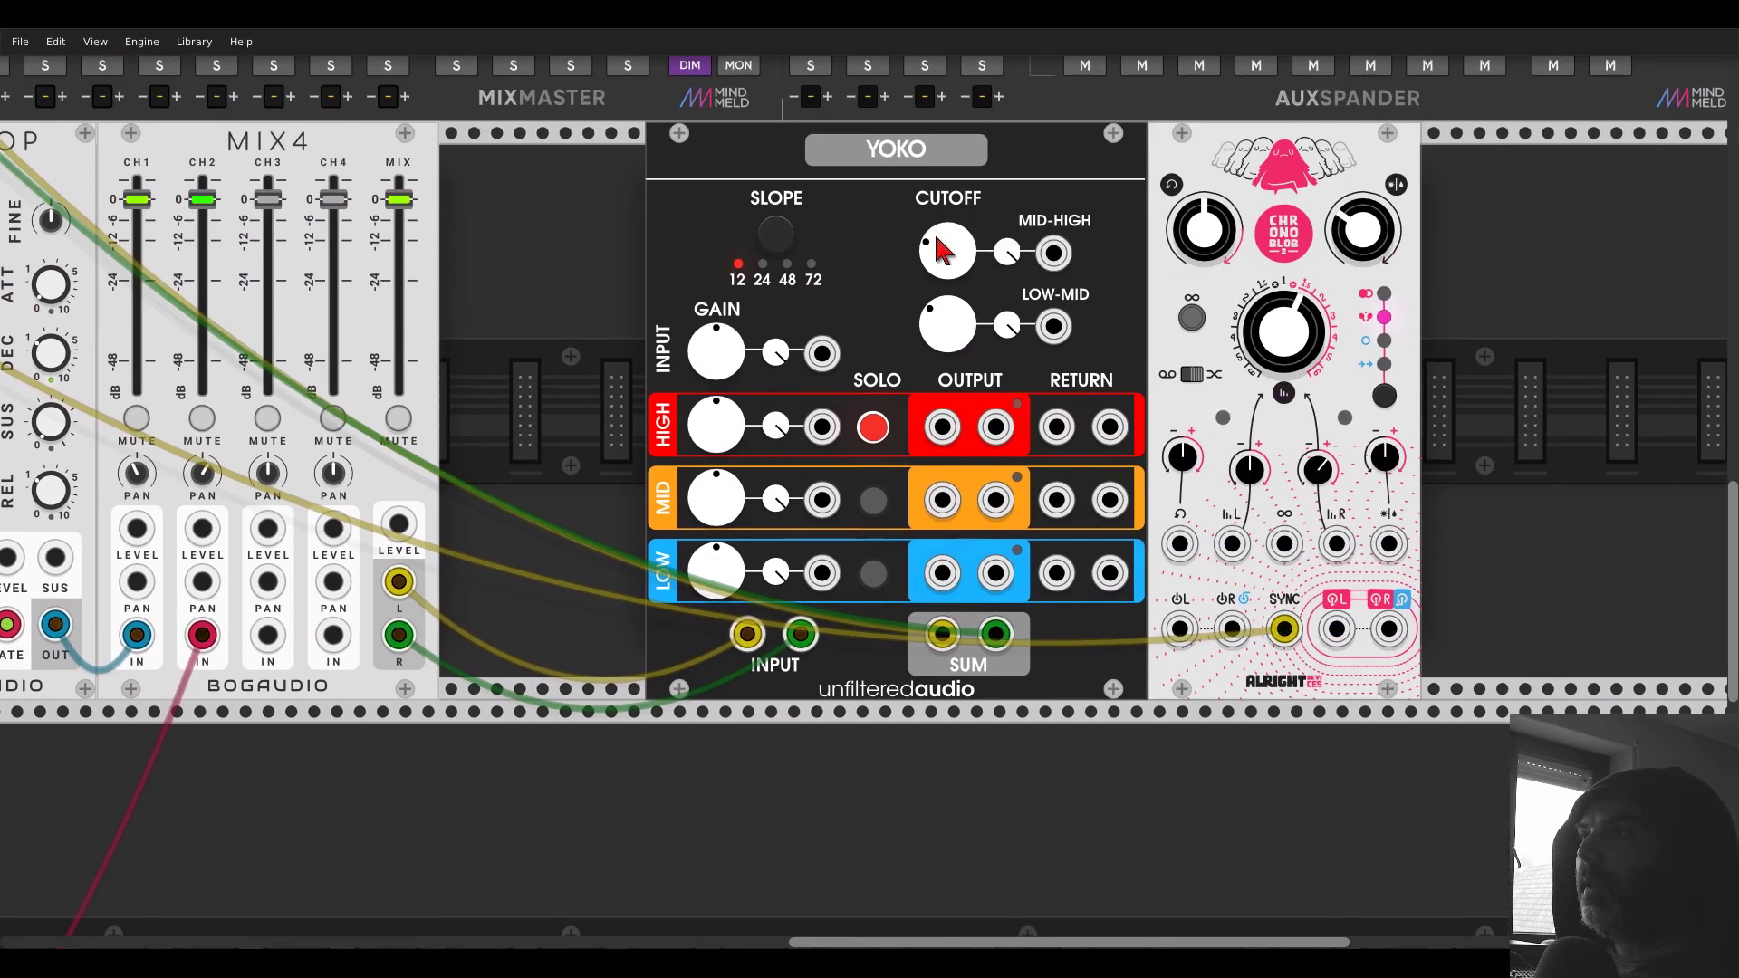
{"action": "left_click_drag", "start_coordinate": [936, 237], "coordinate": [937, 231]}
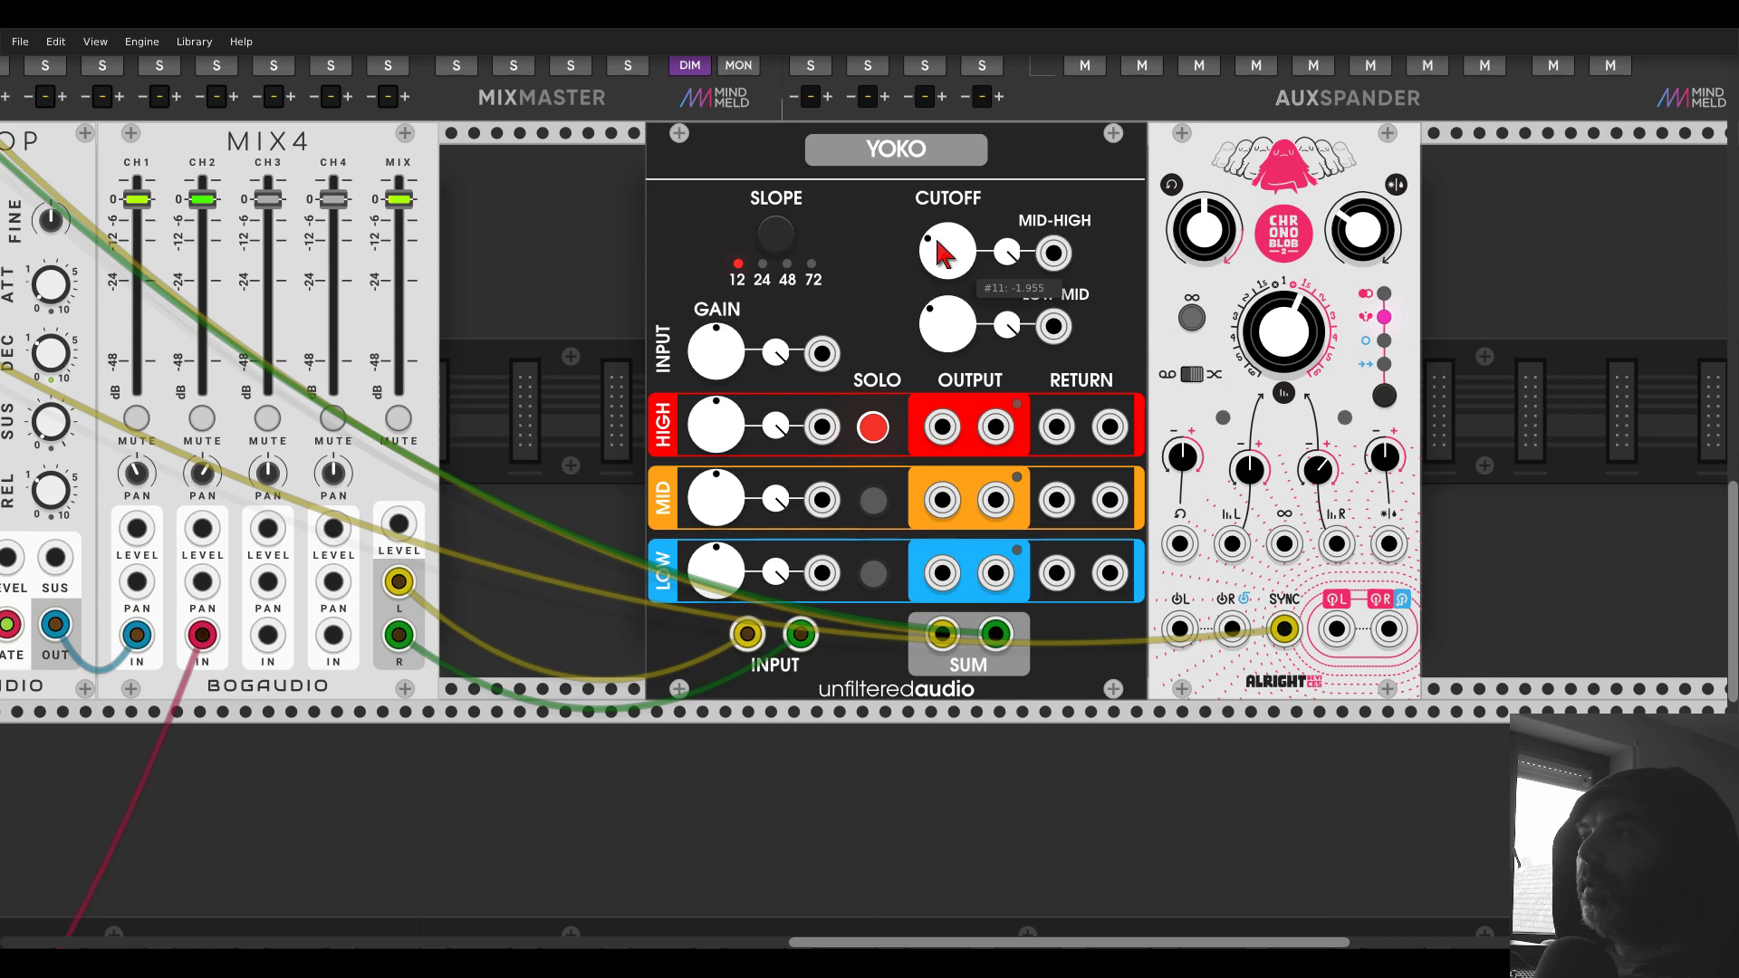
{"action": "left_click", "coordinate": [873, 426]}
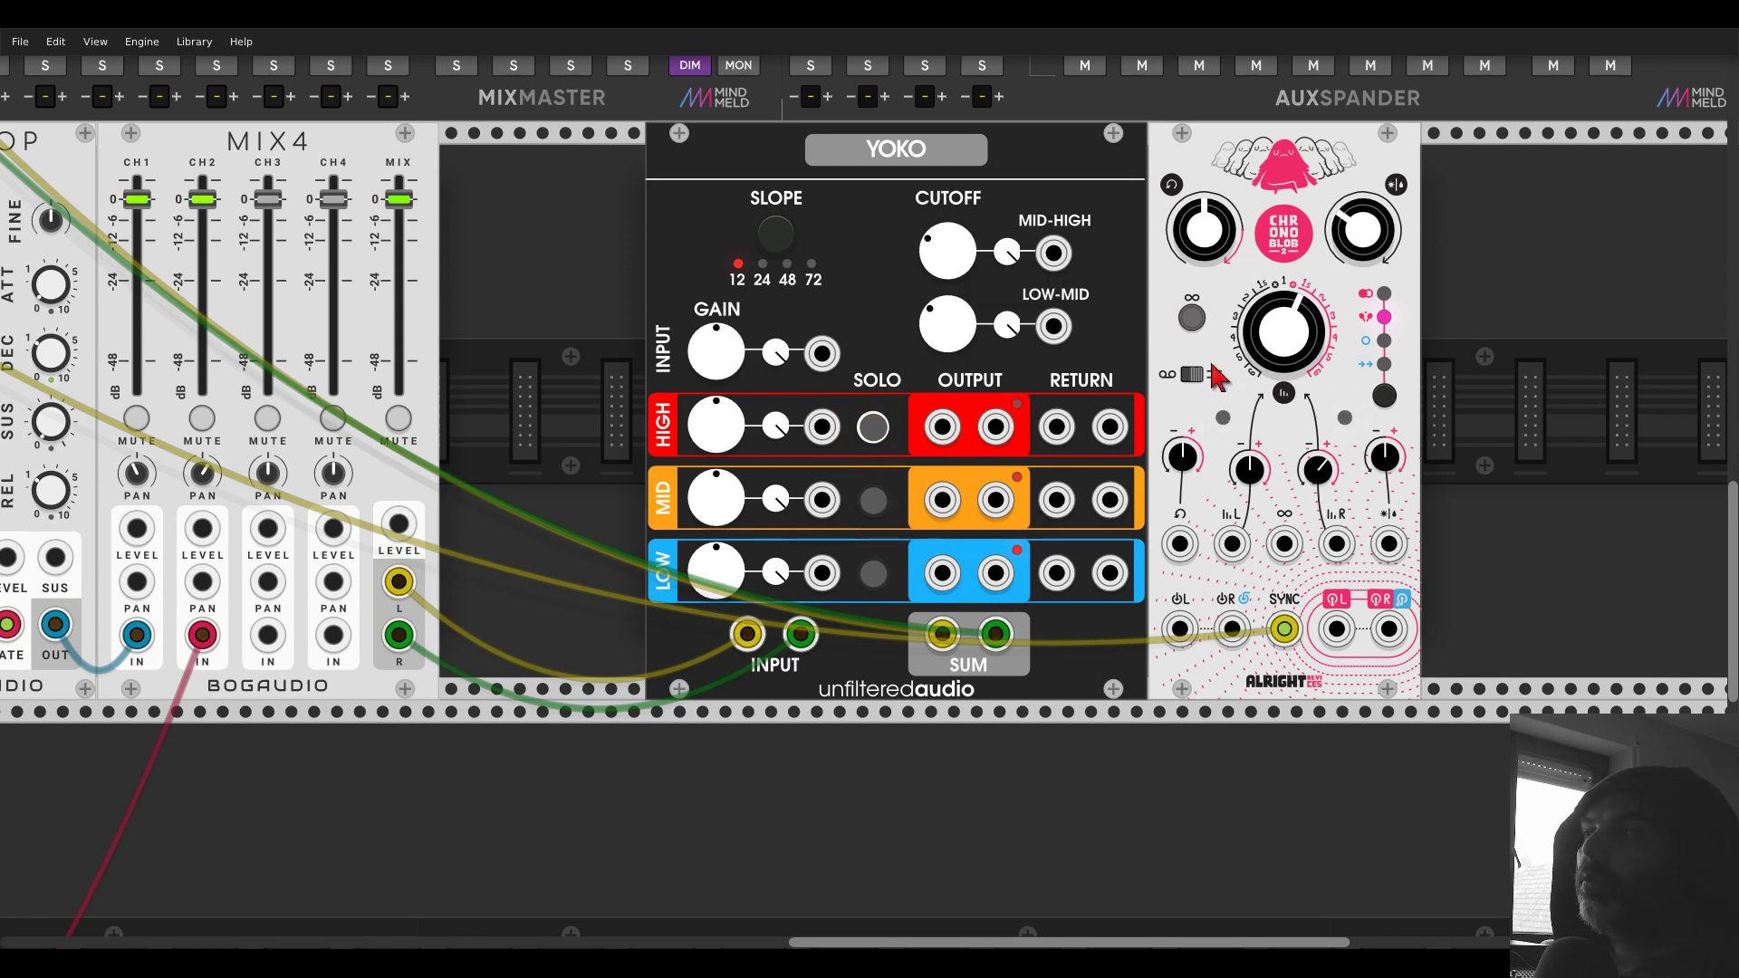
- Route Yoko's high-band stereo outputs through Chronoblob and back into the high-band returns
{"action": "mouse_move", "coordinate": [1291, 293]}
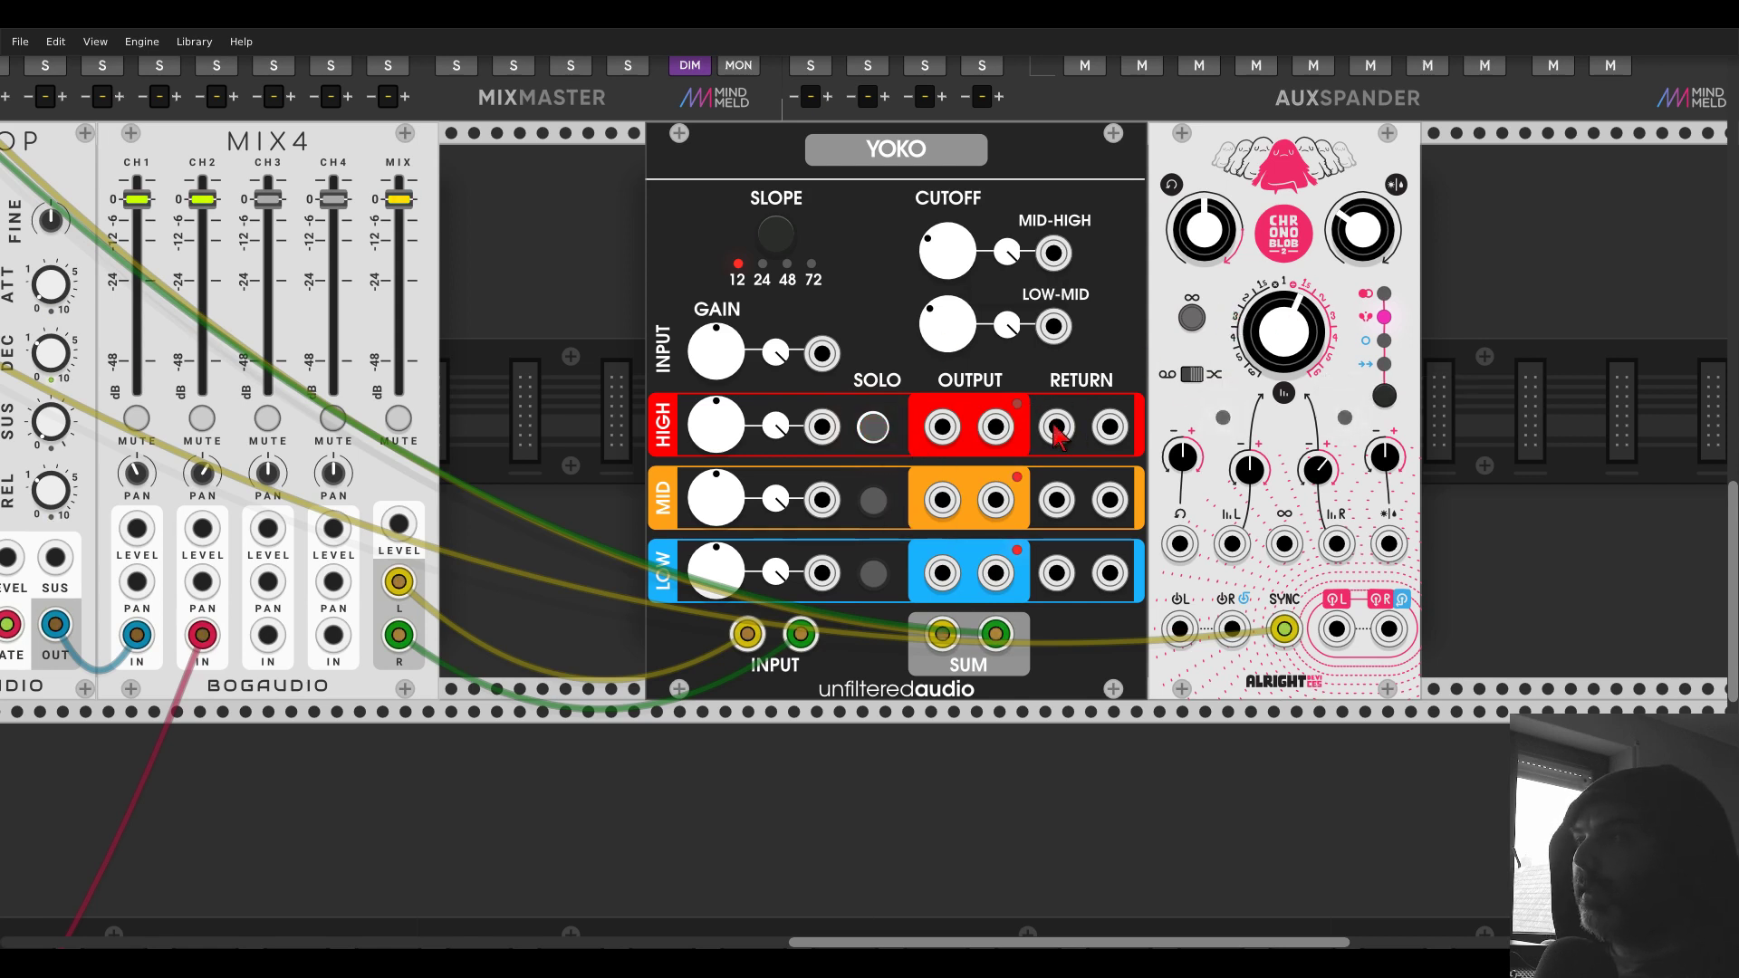
{"action": "left_click_drag", "start_coordinate": [942, 426], "coordinate": [1179, 628]}
{"action": "left_click_drag", "start_coordinate": [995, 427], "coordinate": [1232, 629]}
{"action": "left_click_drag", "start_coordinate": [1337, 628], "coordinate": [1109, 427]}
{"action": "mouse_move", "coordinate": [1384, 254]}
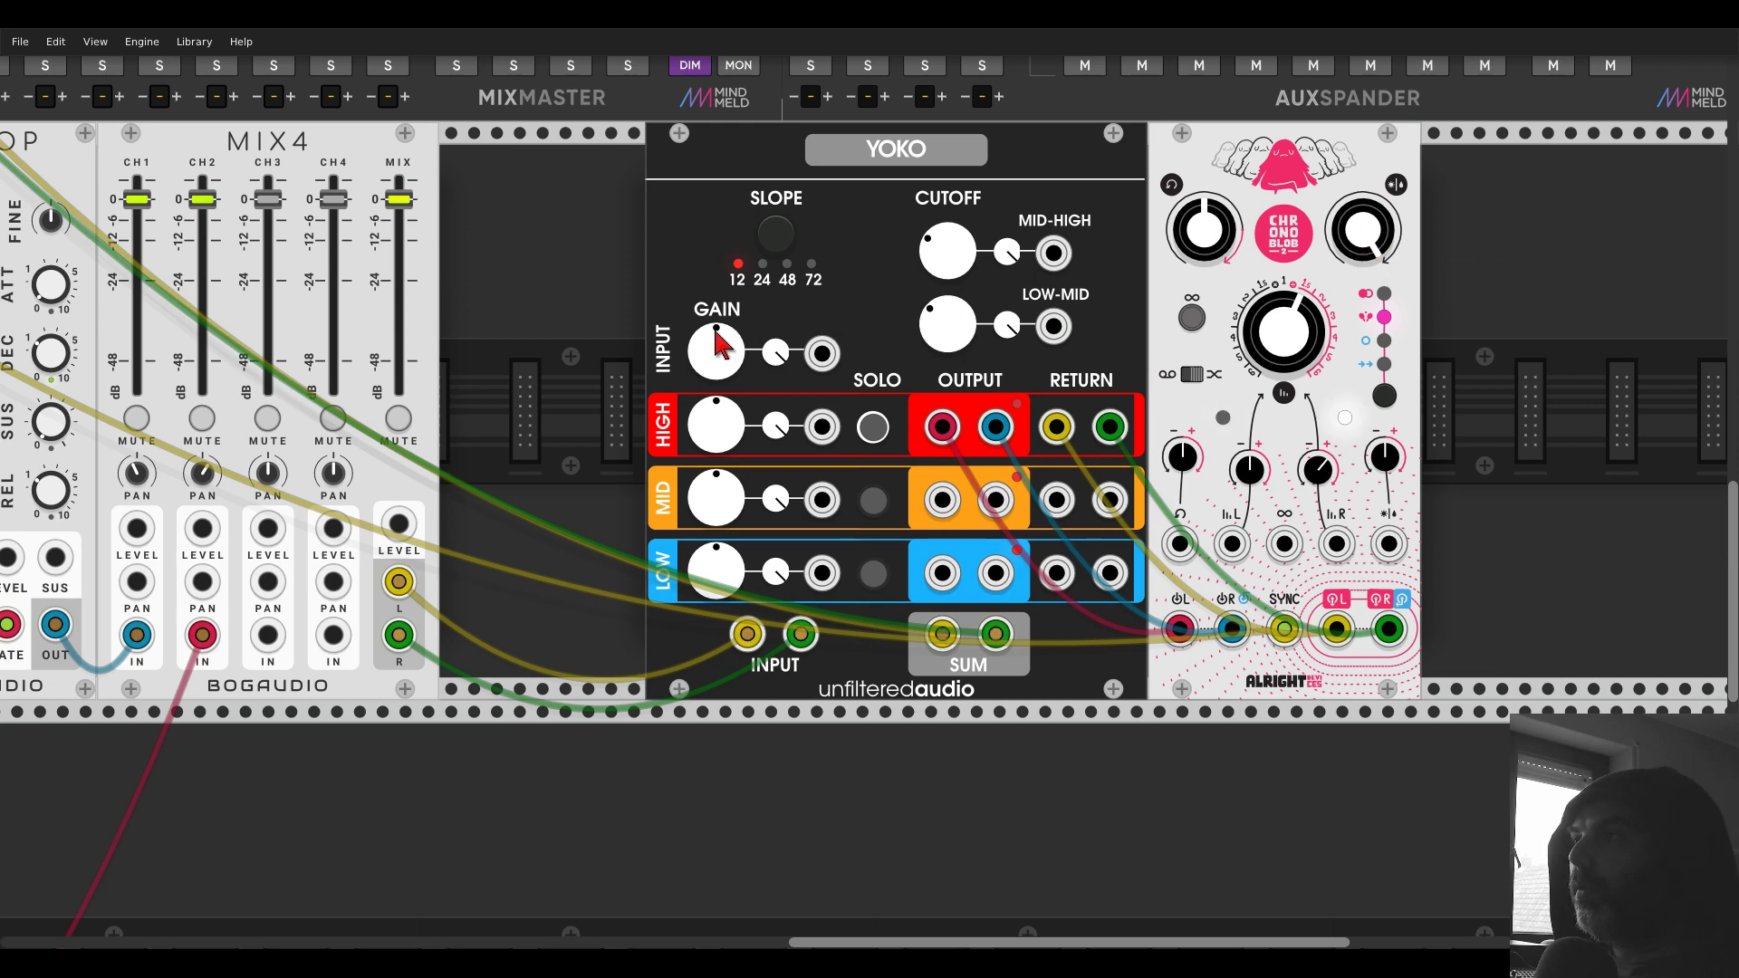
- Raise the FM depth of the second lower FM-OP slightly
{"action": "left_click_drag", "start_coordinate": [537, 444], "coordinate": [1497, 344]}
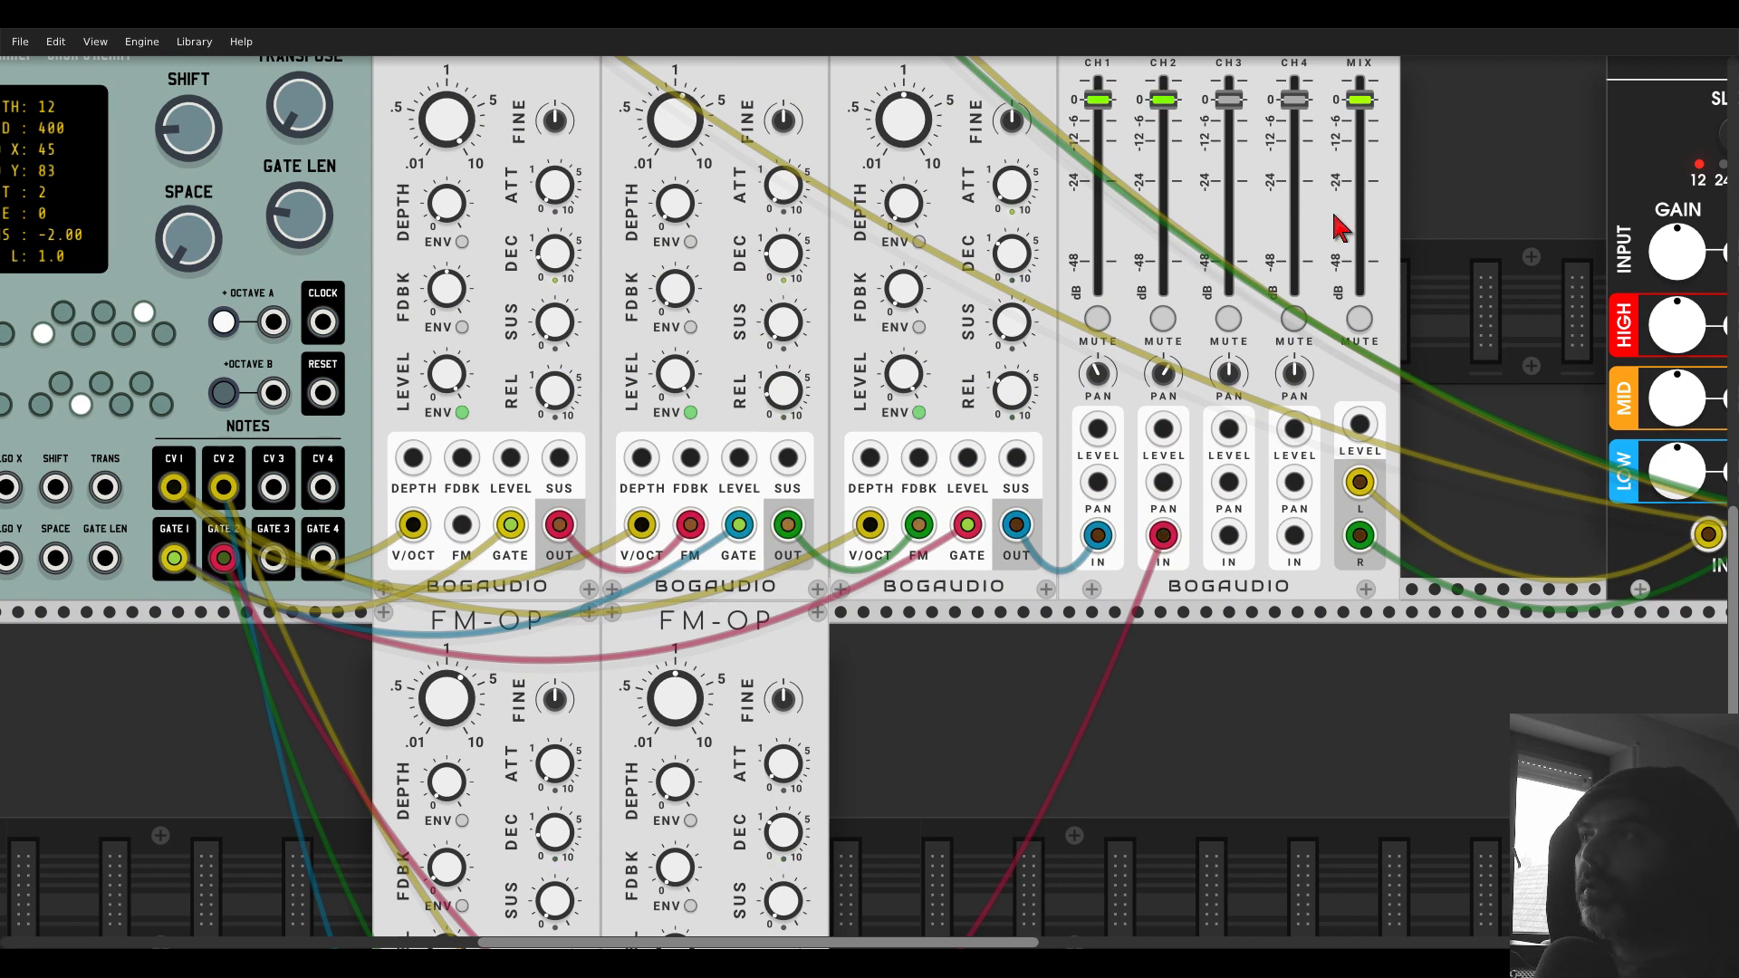
{"action": "mouse_move", "coordinate": [915, 222]}
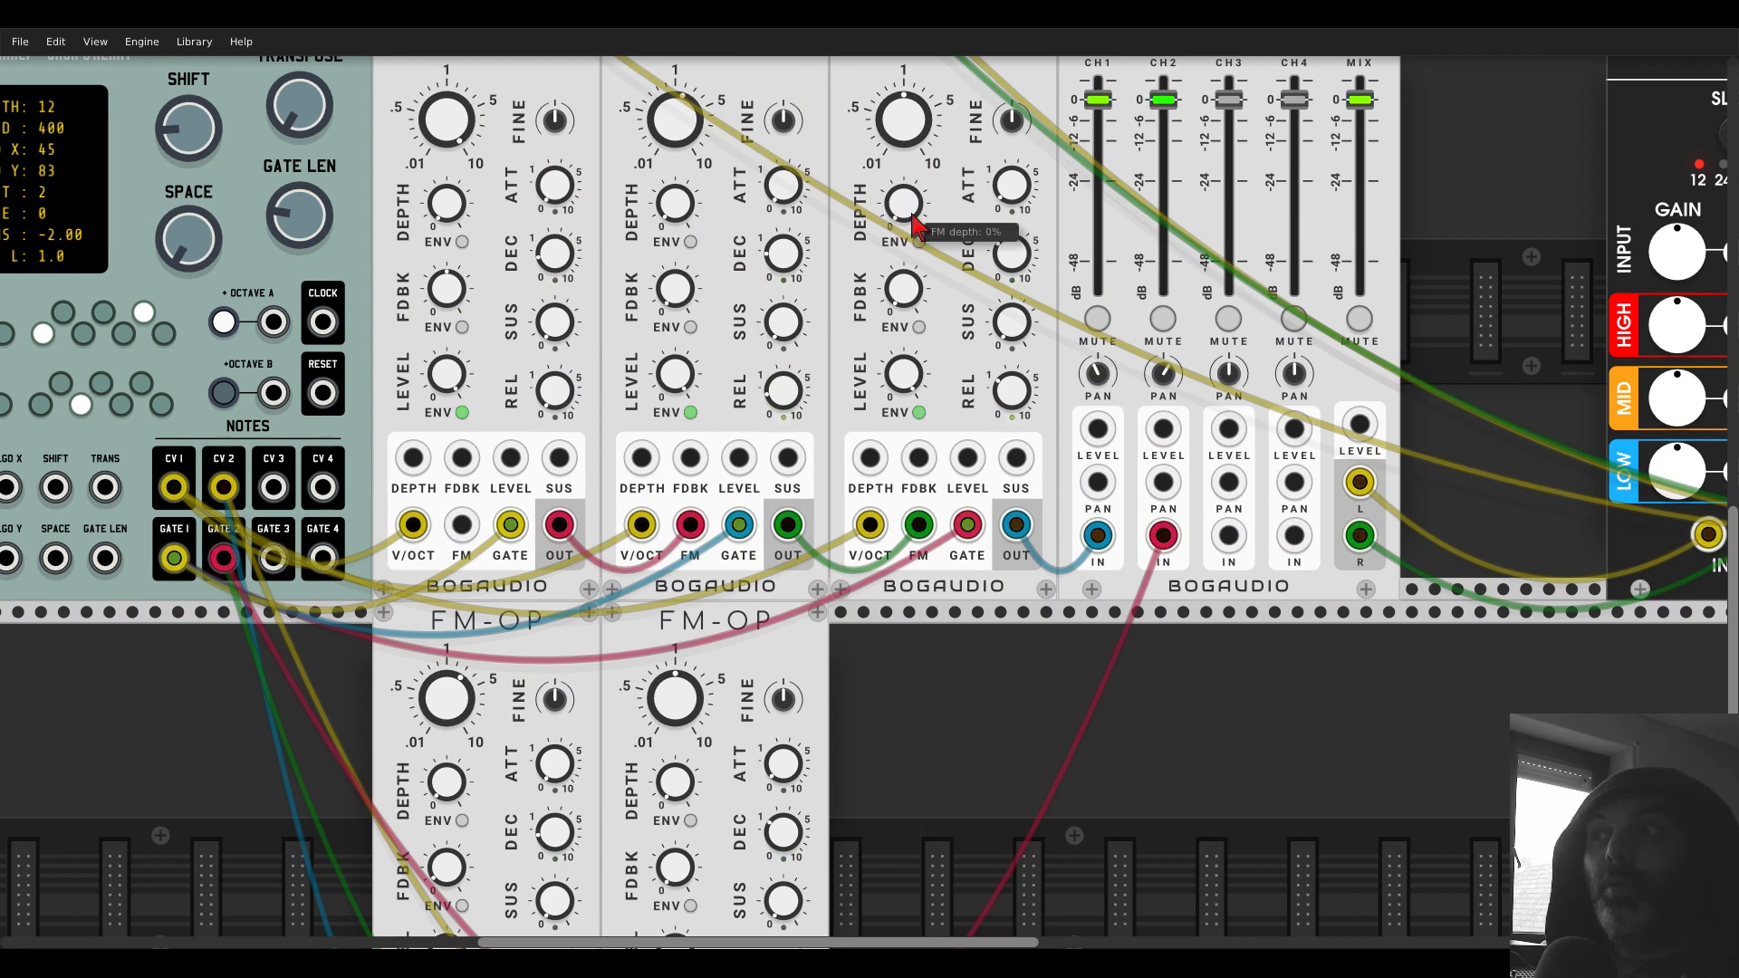
{"action": "left_click_drag", "start_coordinate": [677, 786], "coordinate": [677, 770]}
- Solo Yoko's low band, tune the Low-Mid cutoff, and turn the solo off again
{"action": "scroll", "coordinate": [1215, 661], "scroll_direction": "down", "scroll_amount": 2}
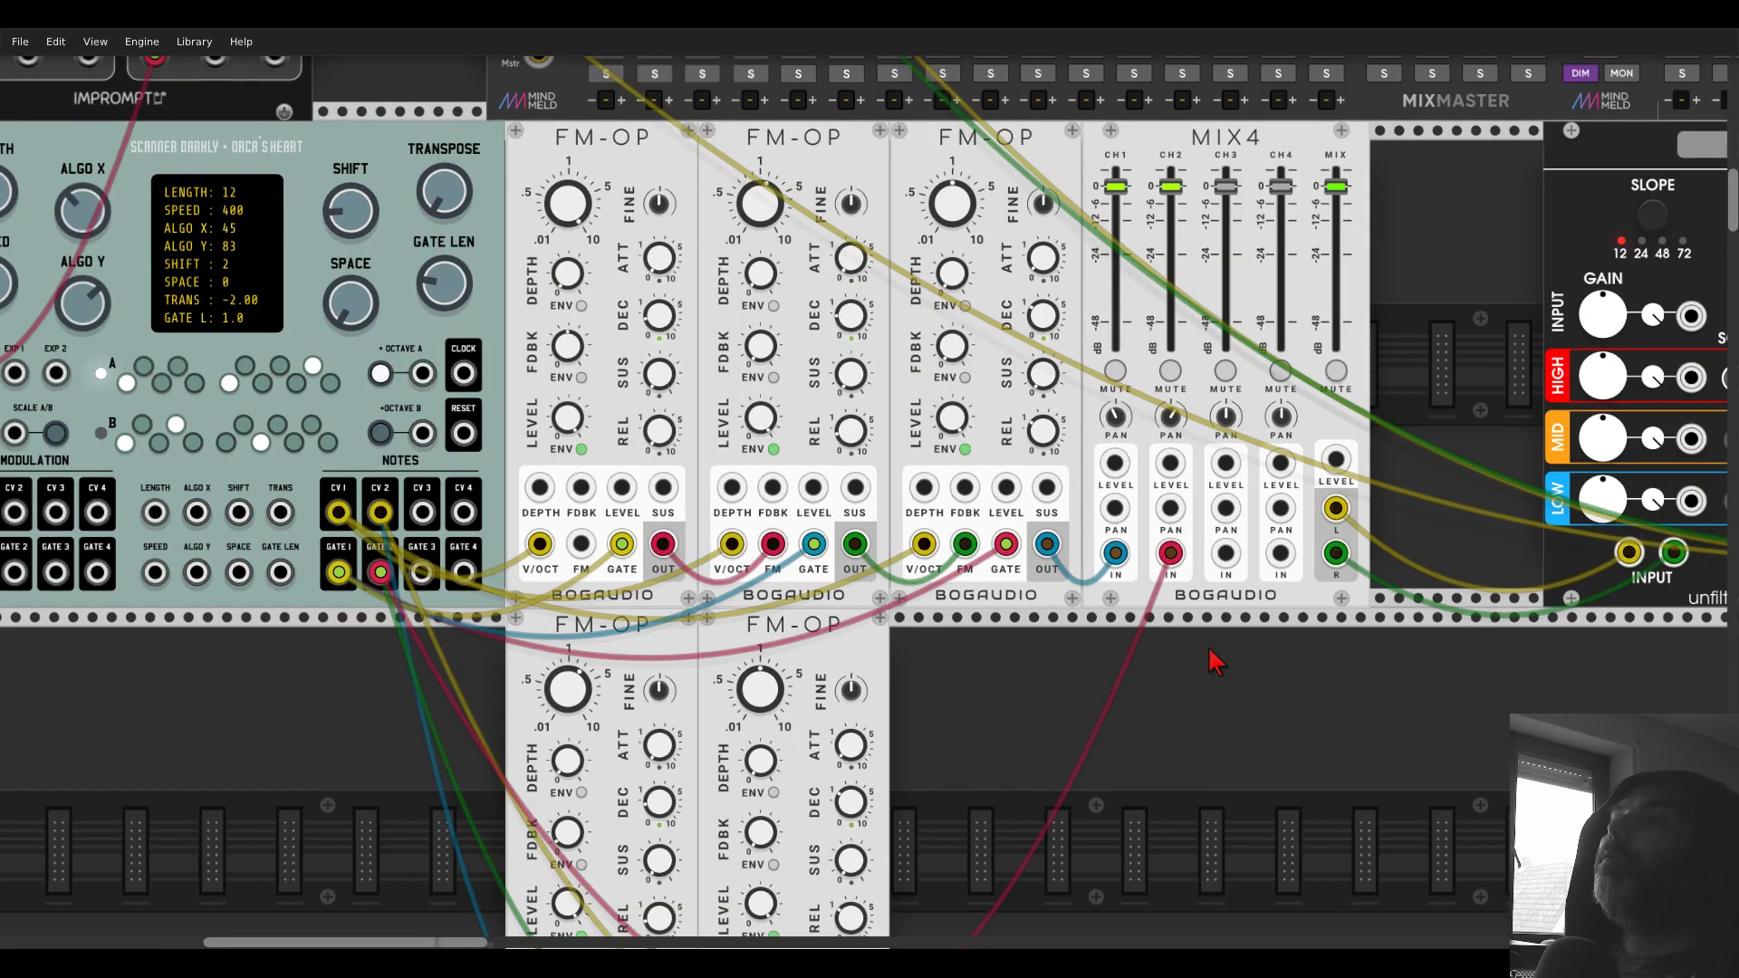
{"action": "left_click_drag", "start_coordinate": [1389, 554], "coordinate": [916, 507]}
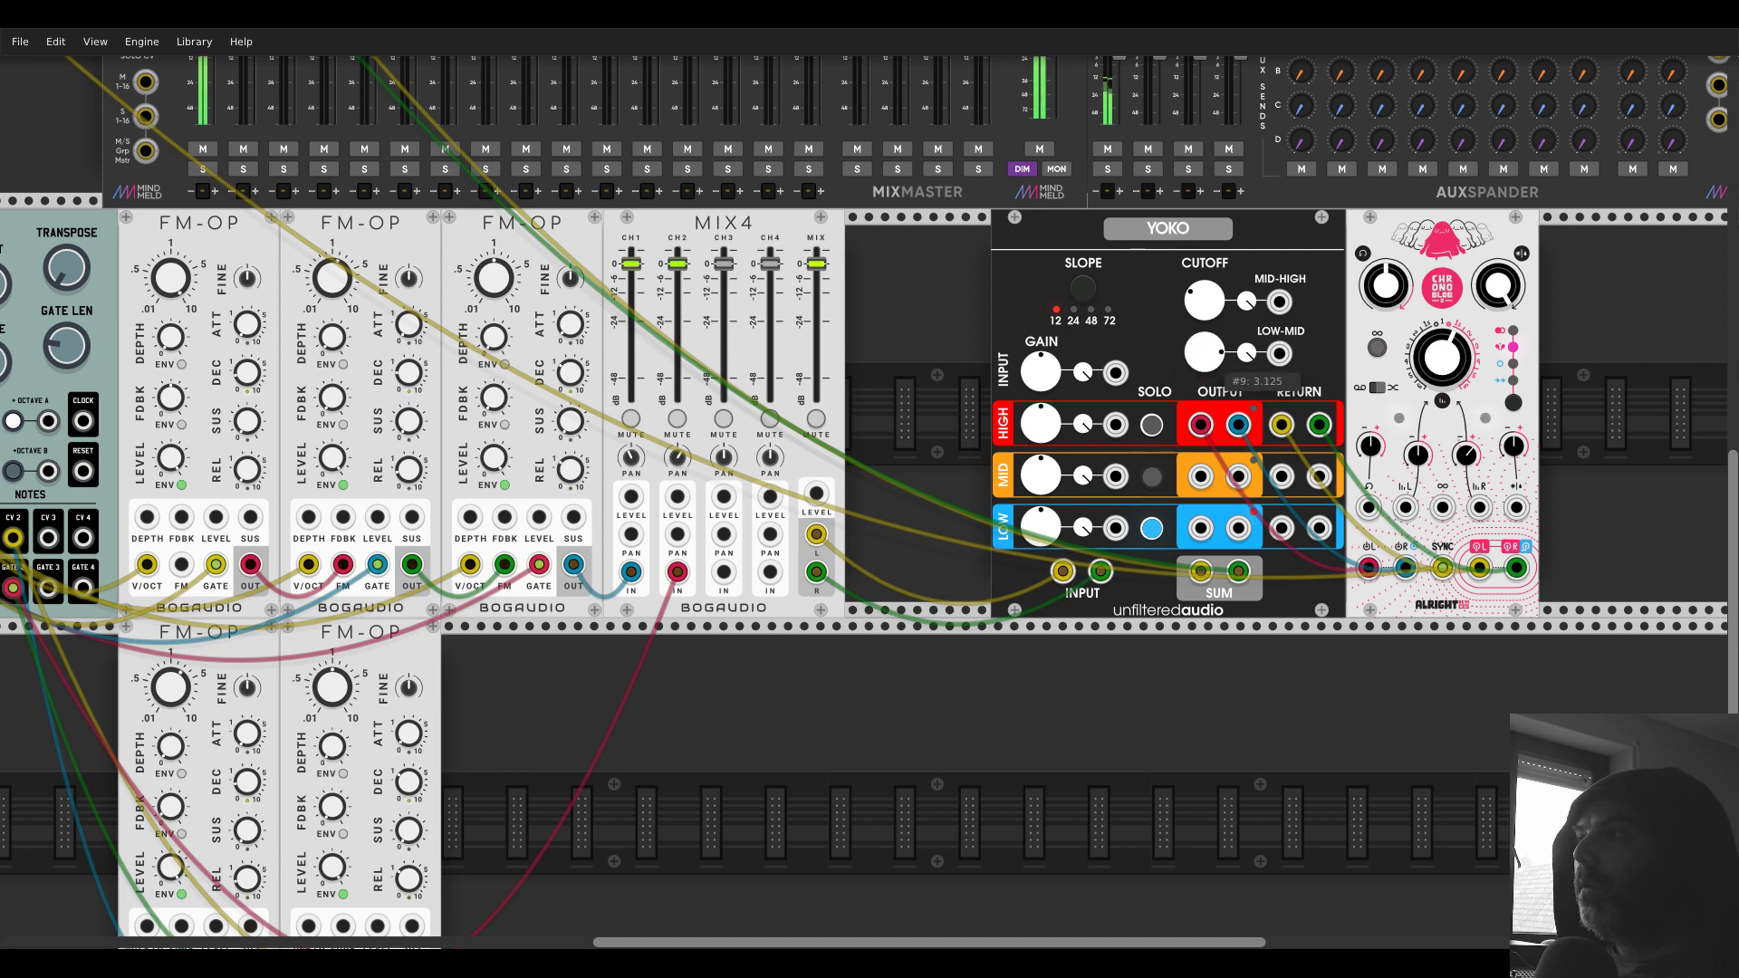
{"action": "left_click_drag", "start_coordinate": [1204, 352], "coordinate": [1204, 353]}
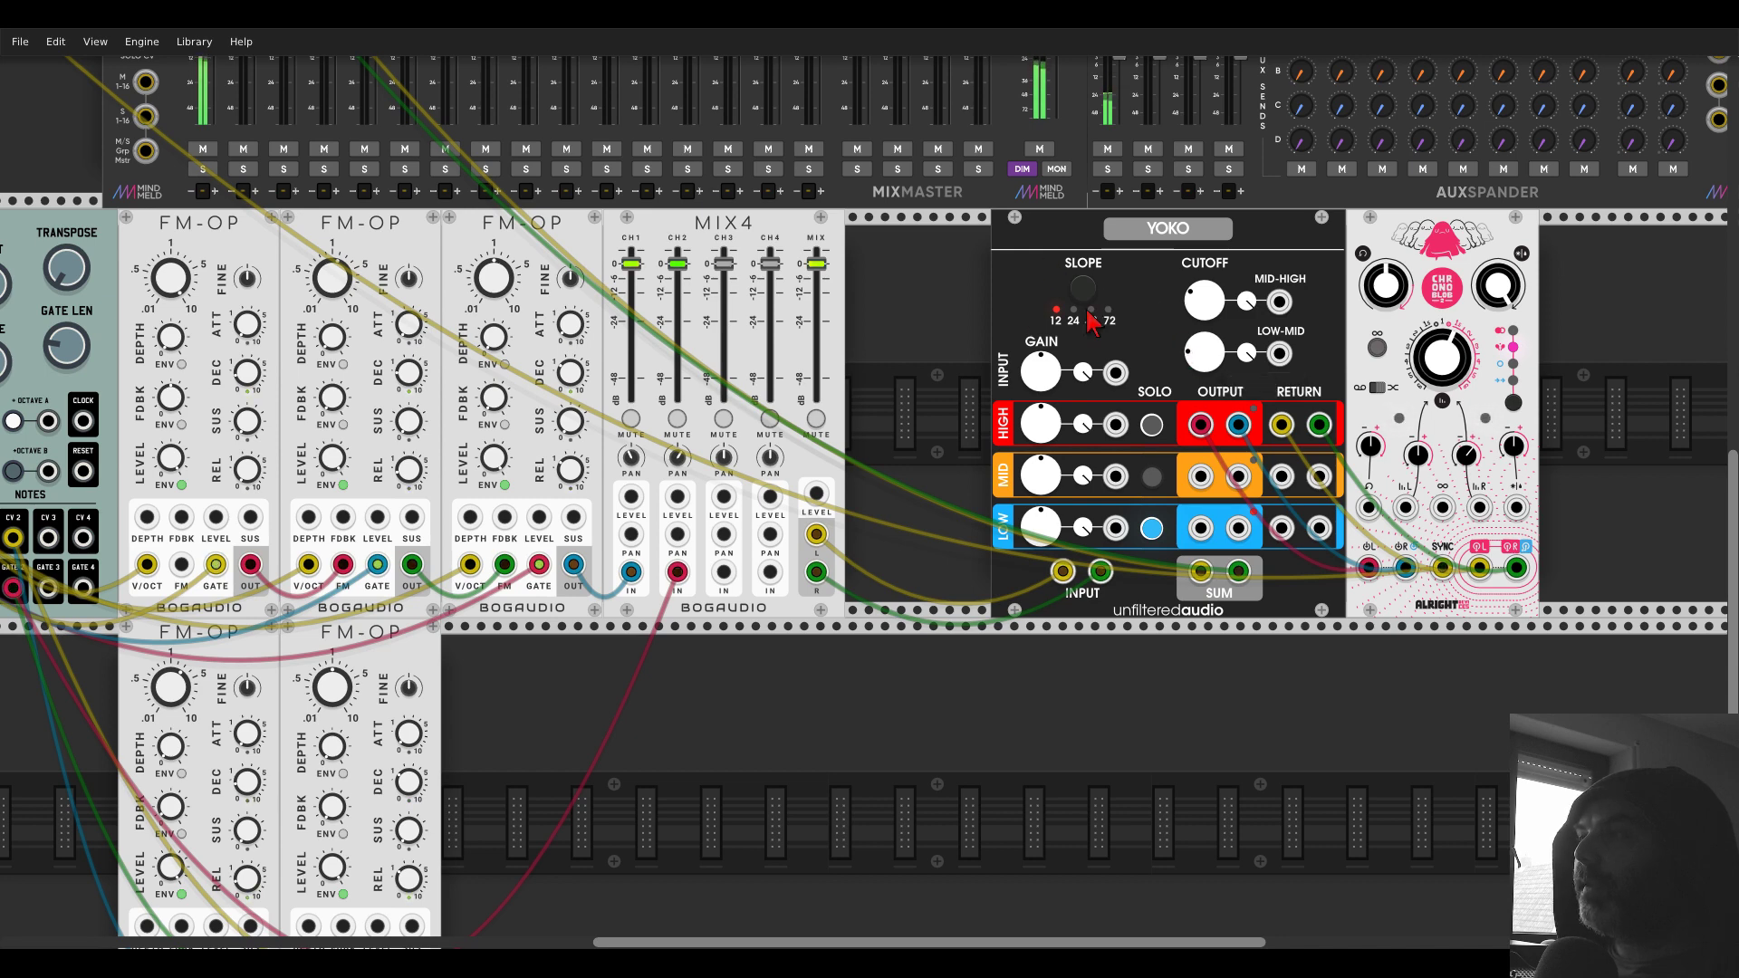
{"action": "left_click_drag", "start_coordinate": [1203, 353], "coordinate": [1204, 350]}
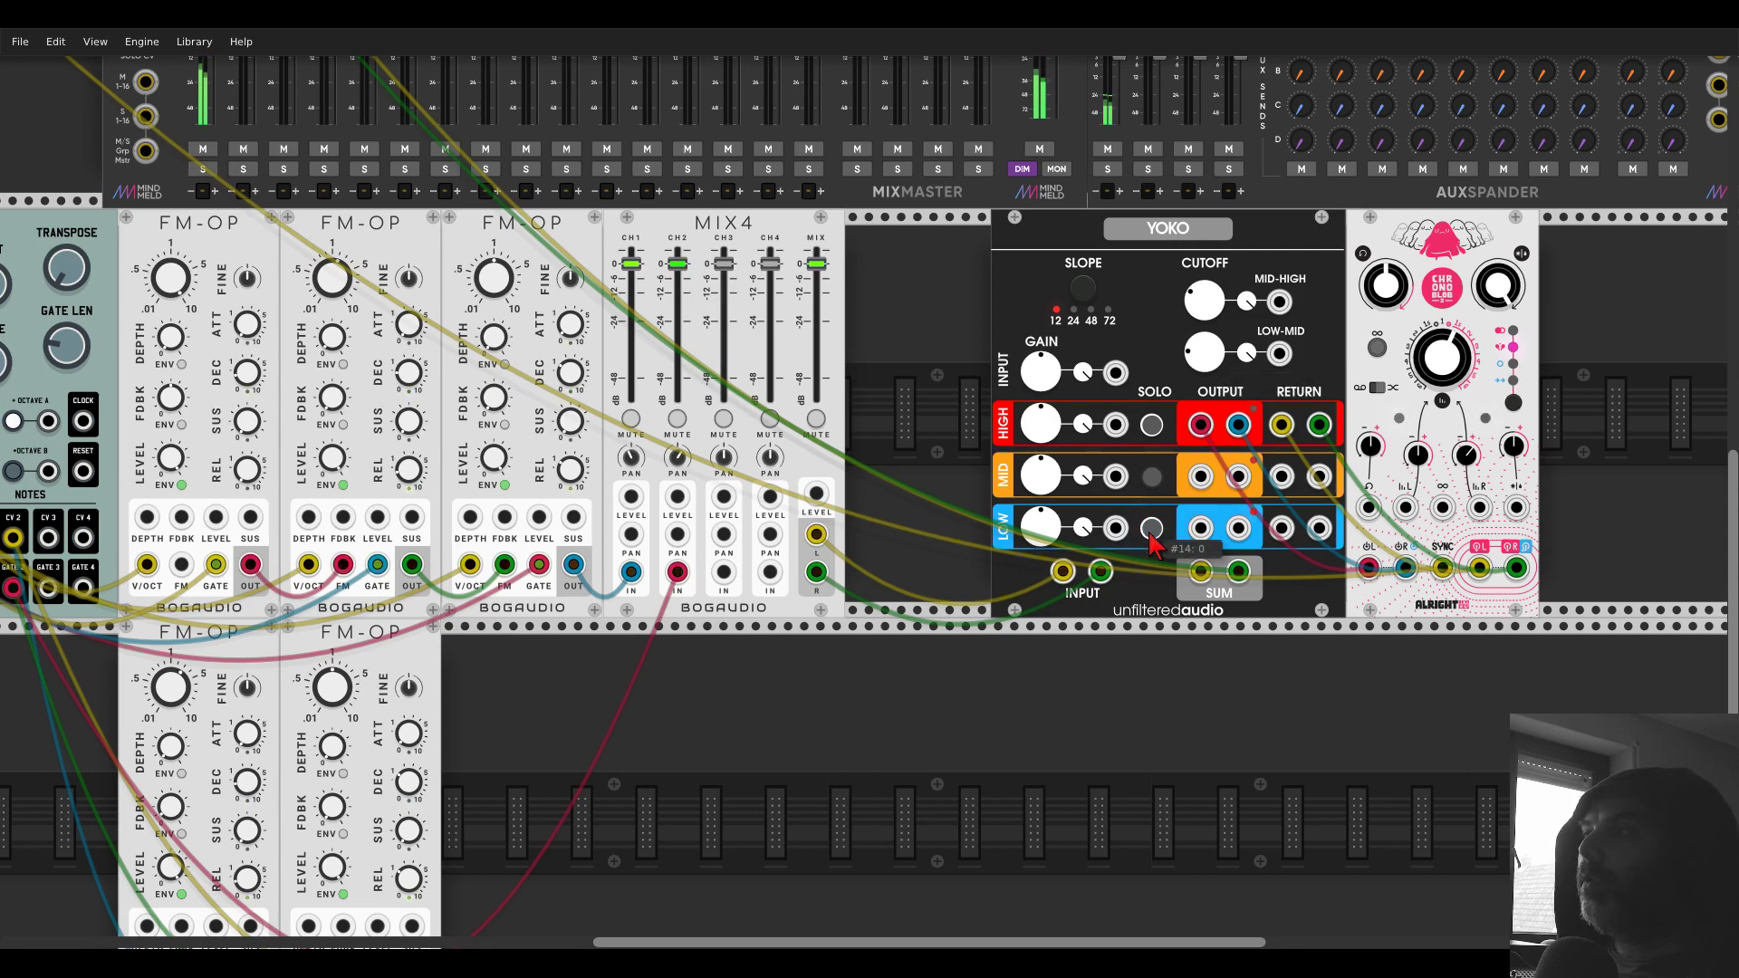
- Shift Yoko and Chronoblob closer to MIX4 and add the stereo Debriatus beside Chronoblob by searching for "debr"
{"action": "left_click_drag", "start_coordinate": [1141, 281], "coordinate": [1045, 281]}
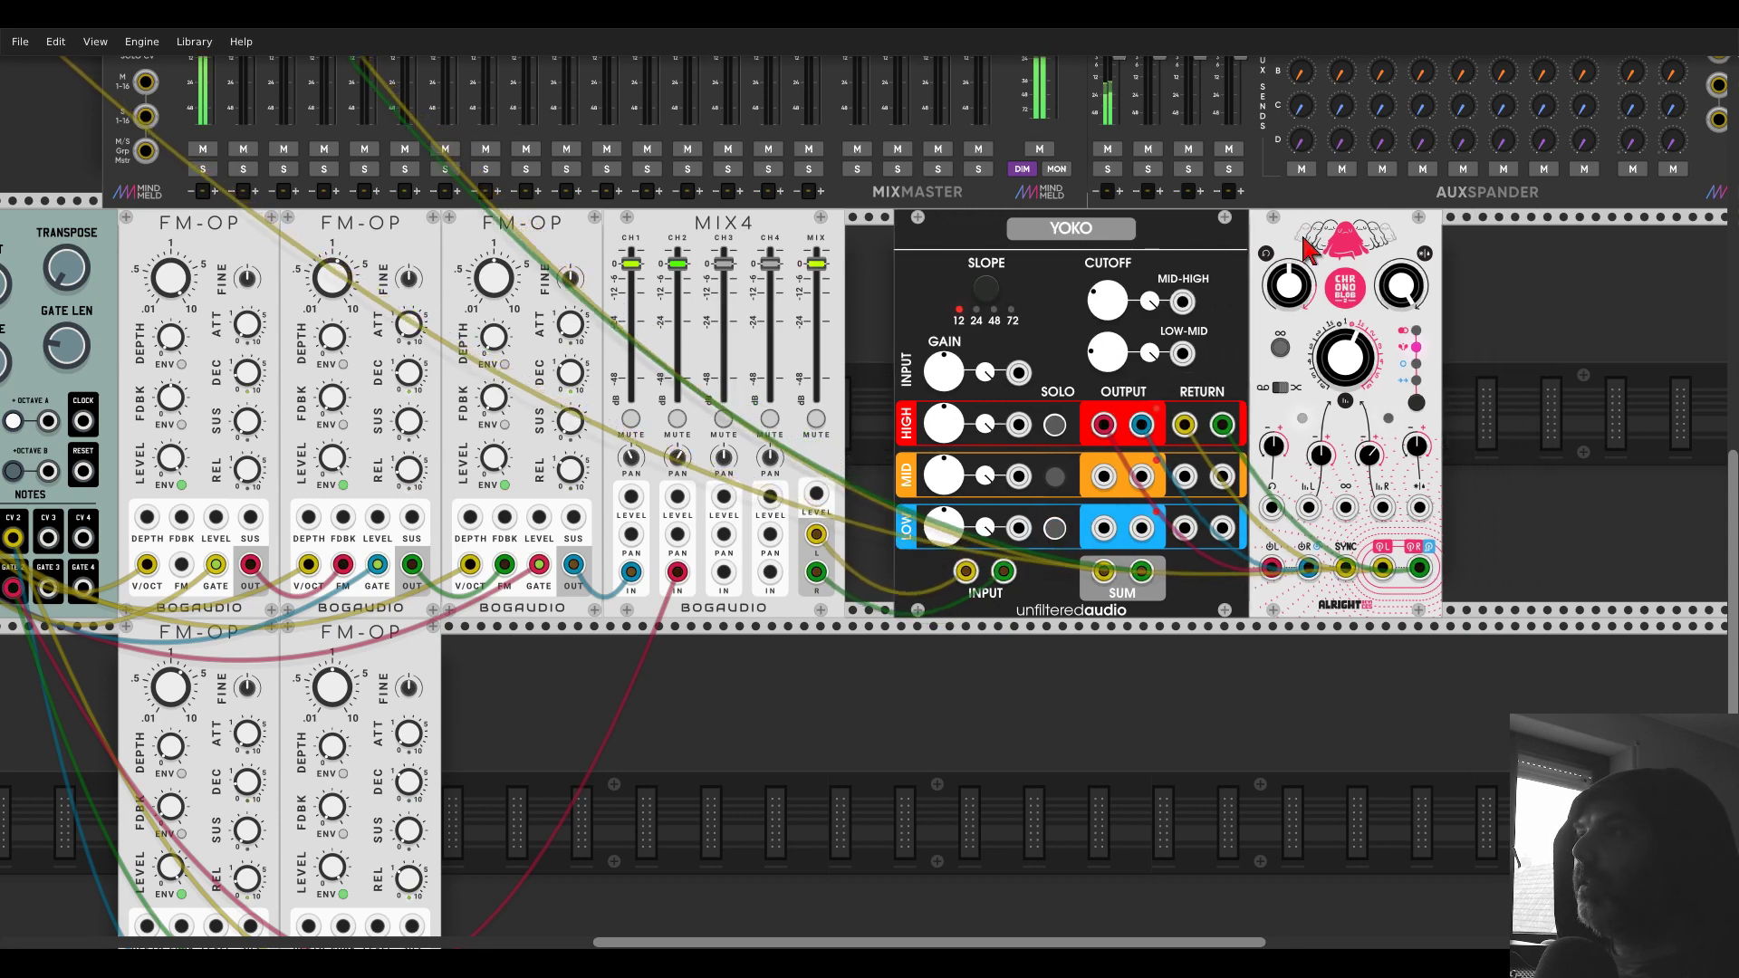
{"action": "left_click_drag", "start_coordinate": [1478, 303], "coordinate": [1192, 303]}
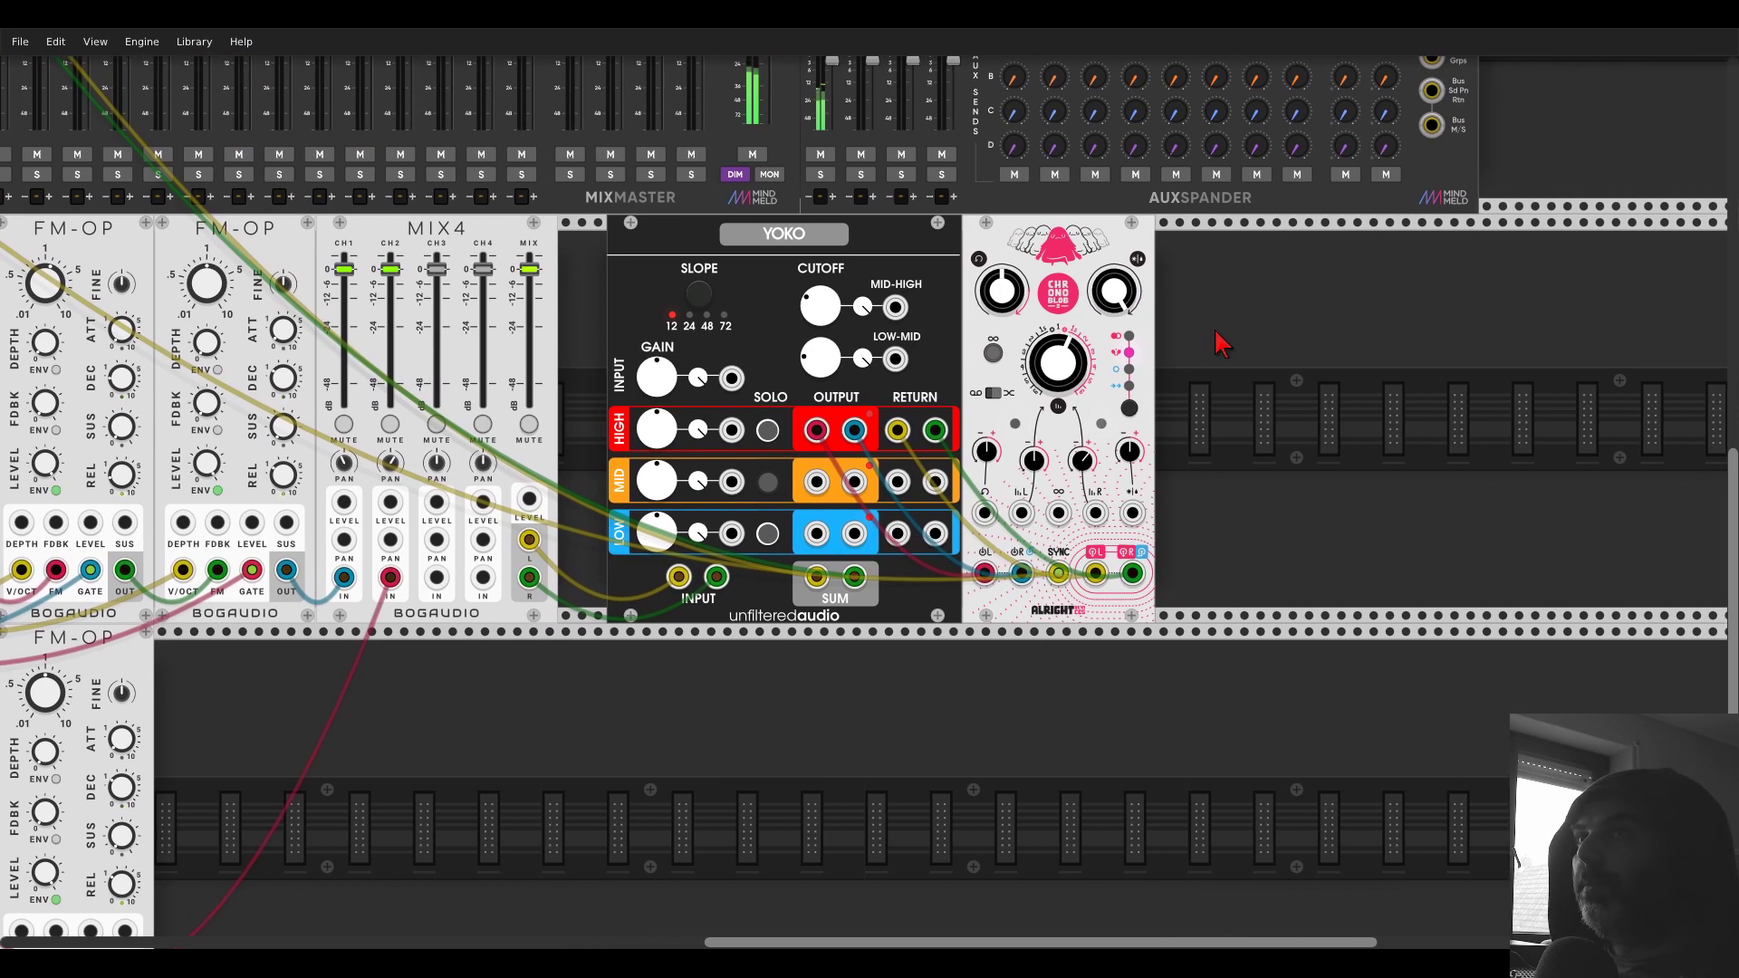
{"action": "right_click", "coordinate": [1234, 388]}
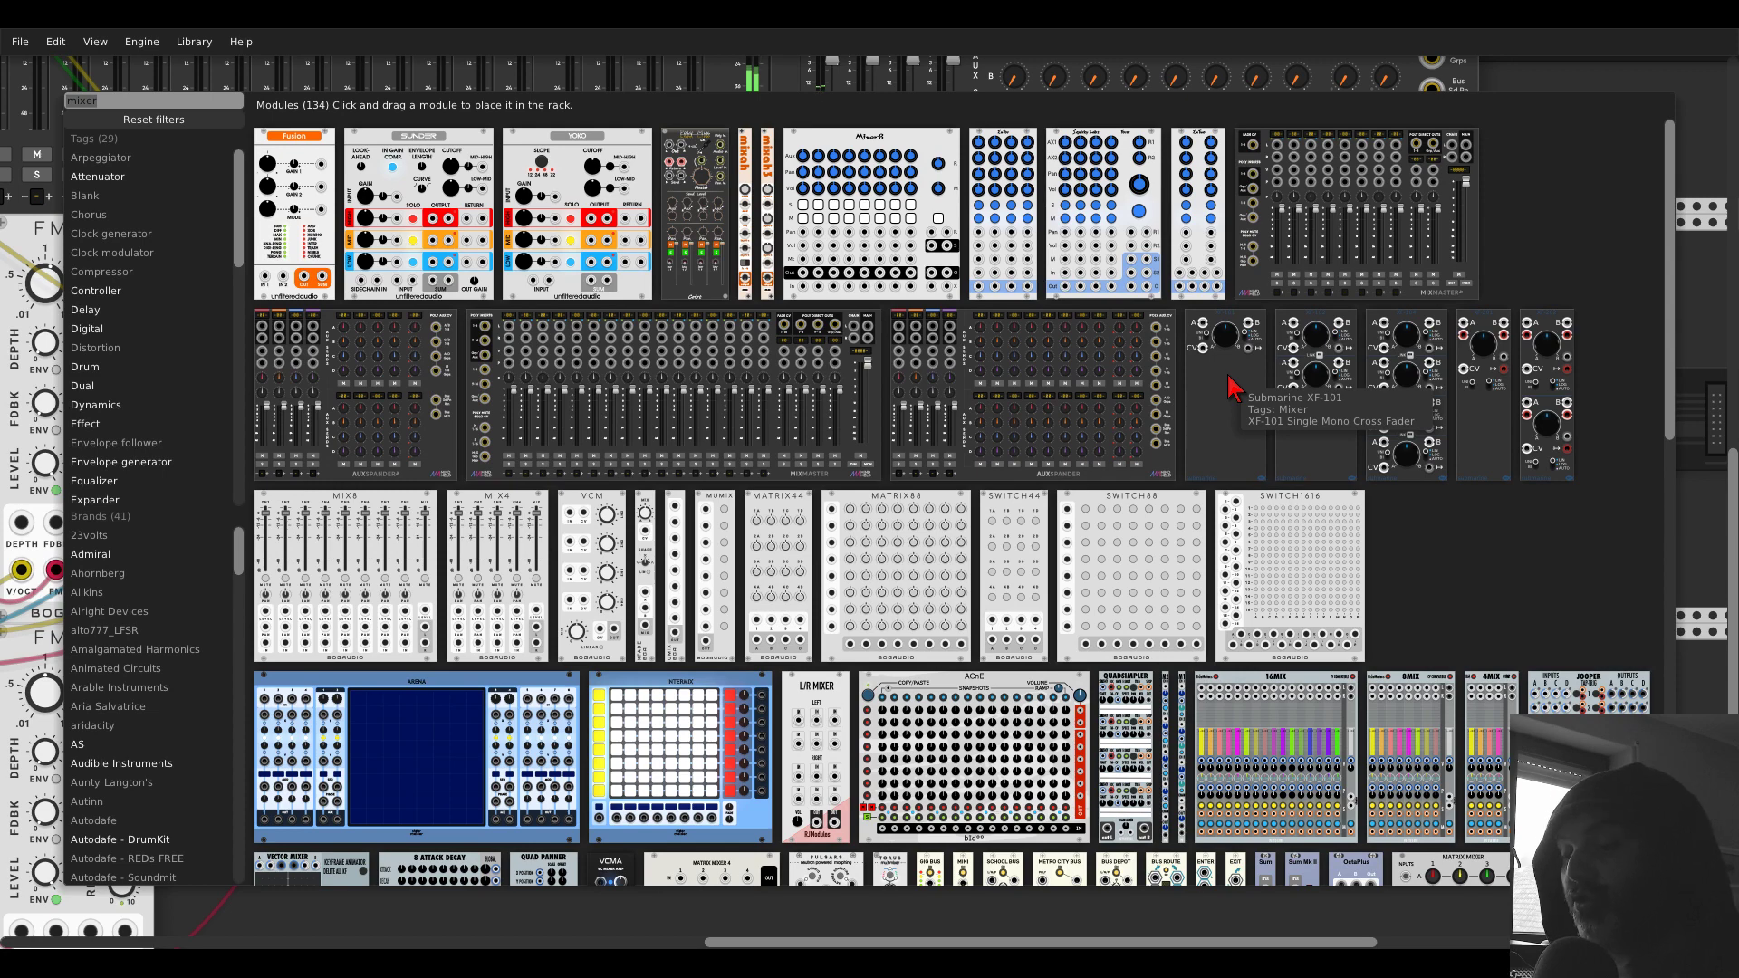
{"action": "type", "text": "debr"}
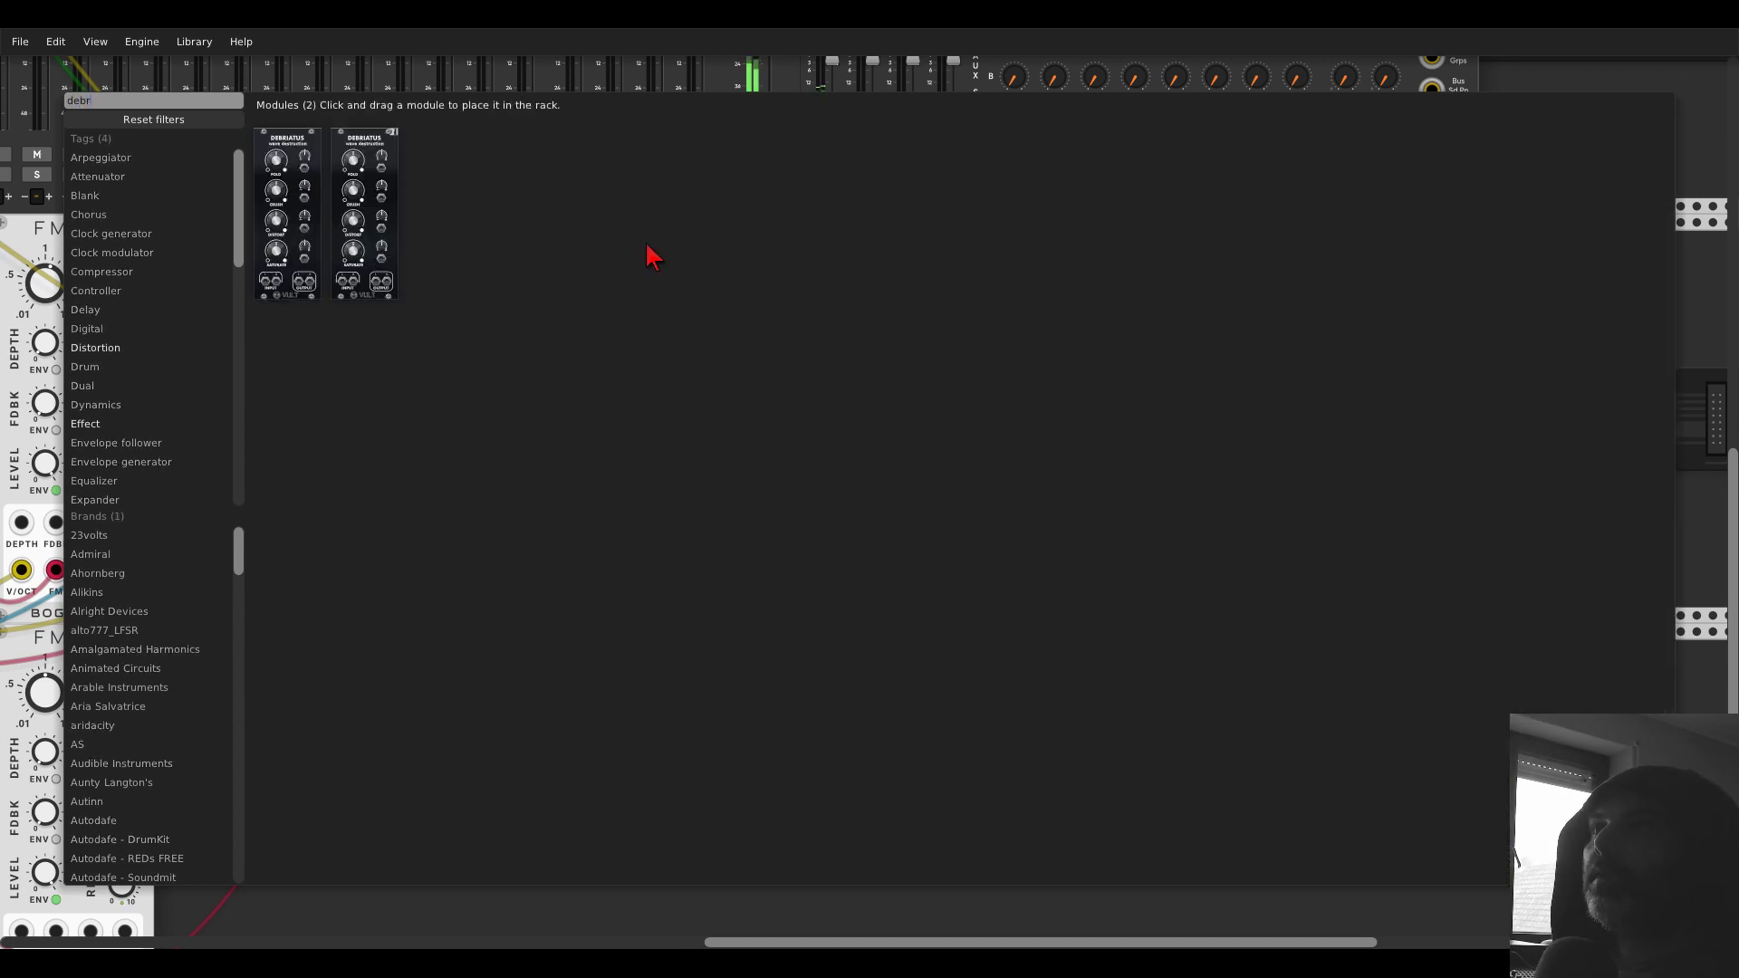
{"action": "left_click", "coordinate": [374, 148]}
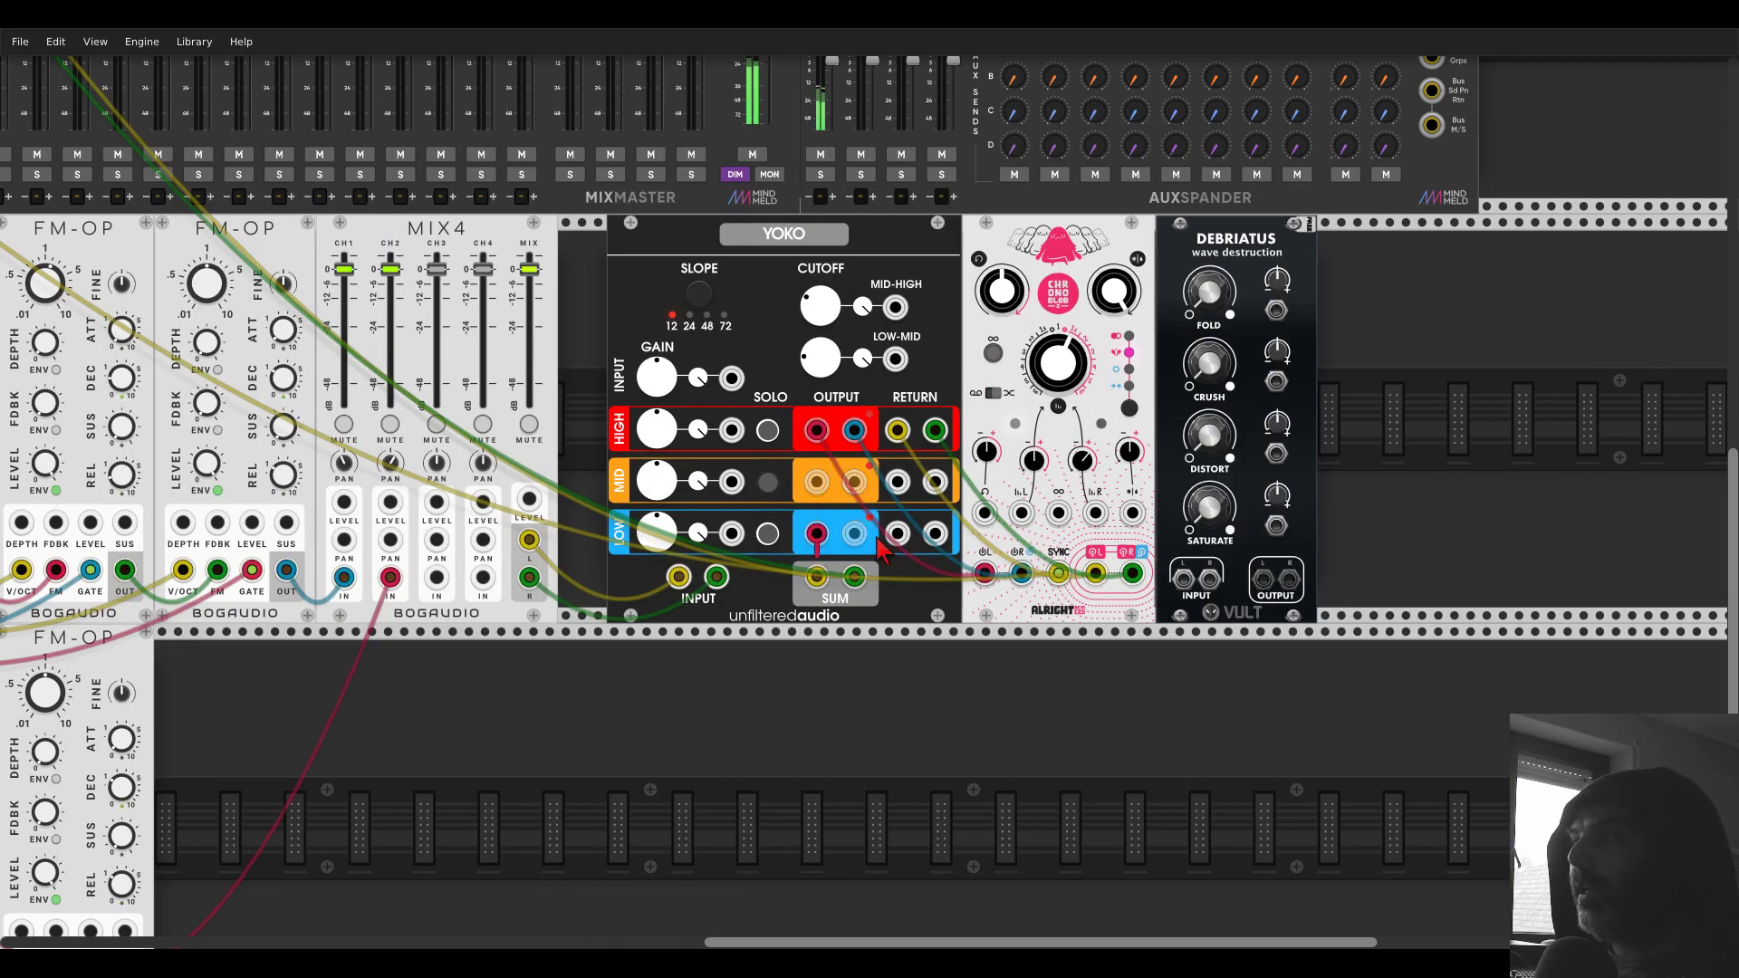
- Route Yoko's low-band stereo outputs through Debriatus and back into the low-band returns
{"action": "left_click_drag", "start_coordinate": [815, 532], "coordinate": [1187, 581]}
{"action": "left_click_drag", "start_coordinate": [896, 533], "coordinate": [1265, 579]}
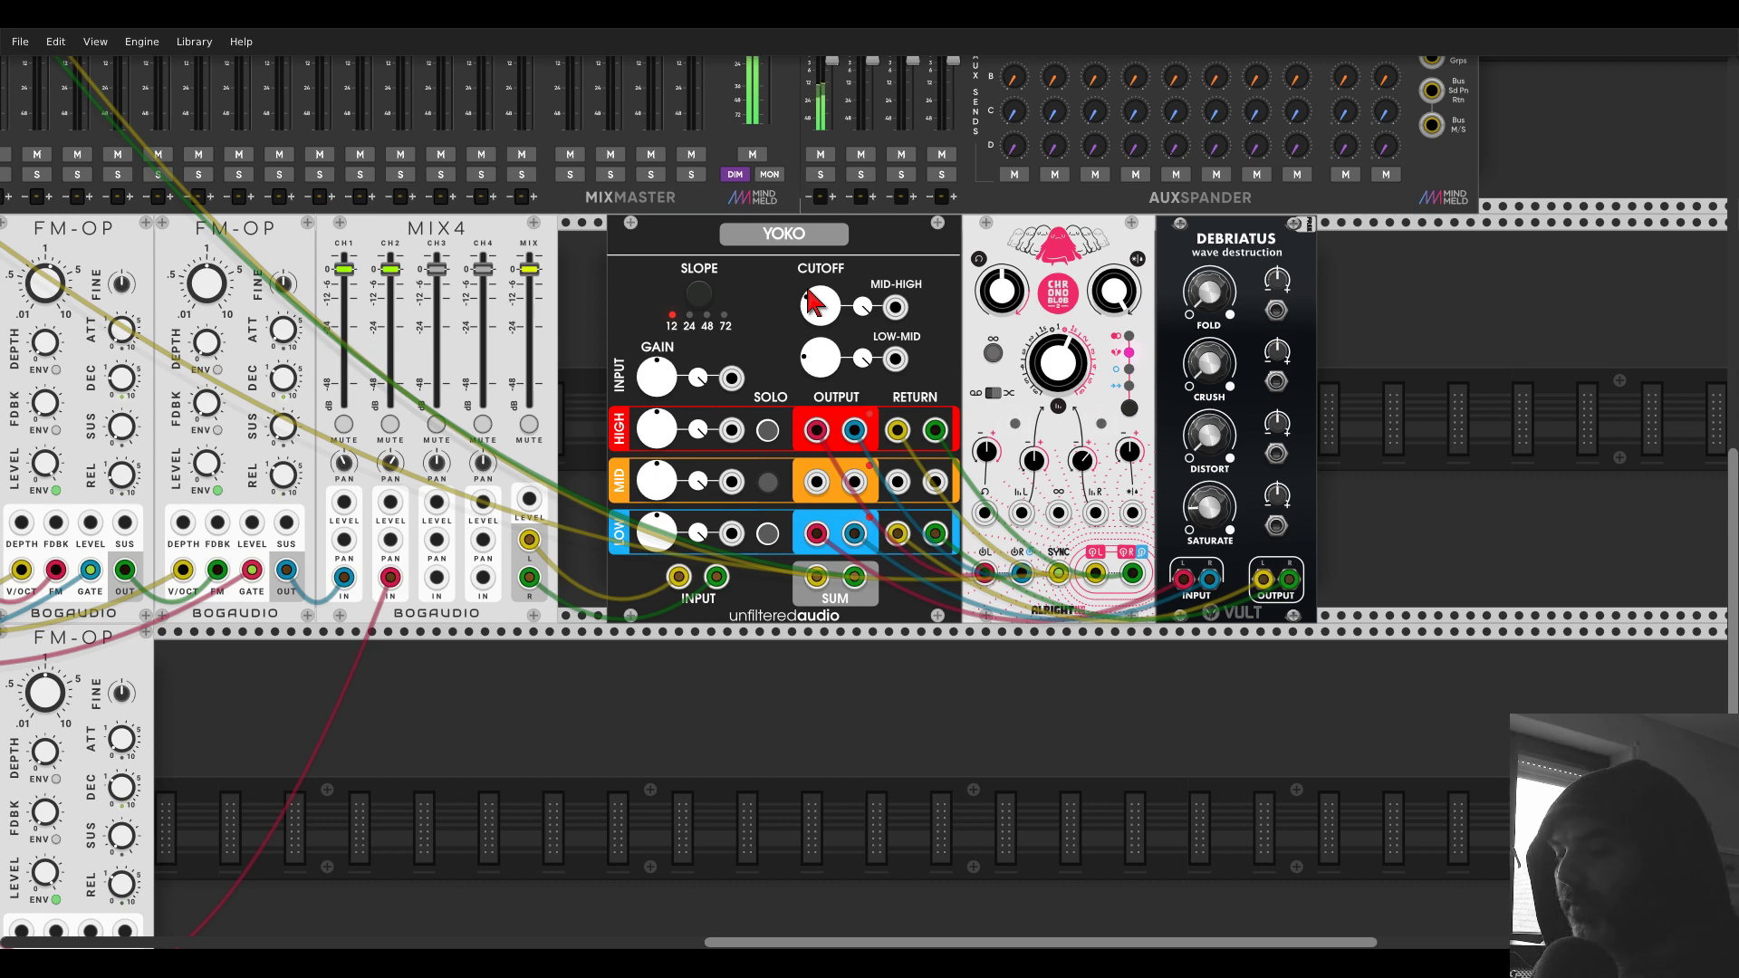
- Adjust the panning of MIX4 channel 1
{"action": "scroll", "coordinate": [812, 301], "scroll_direction": "down", "scroll_amount": 5}
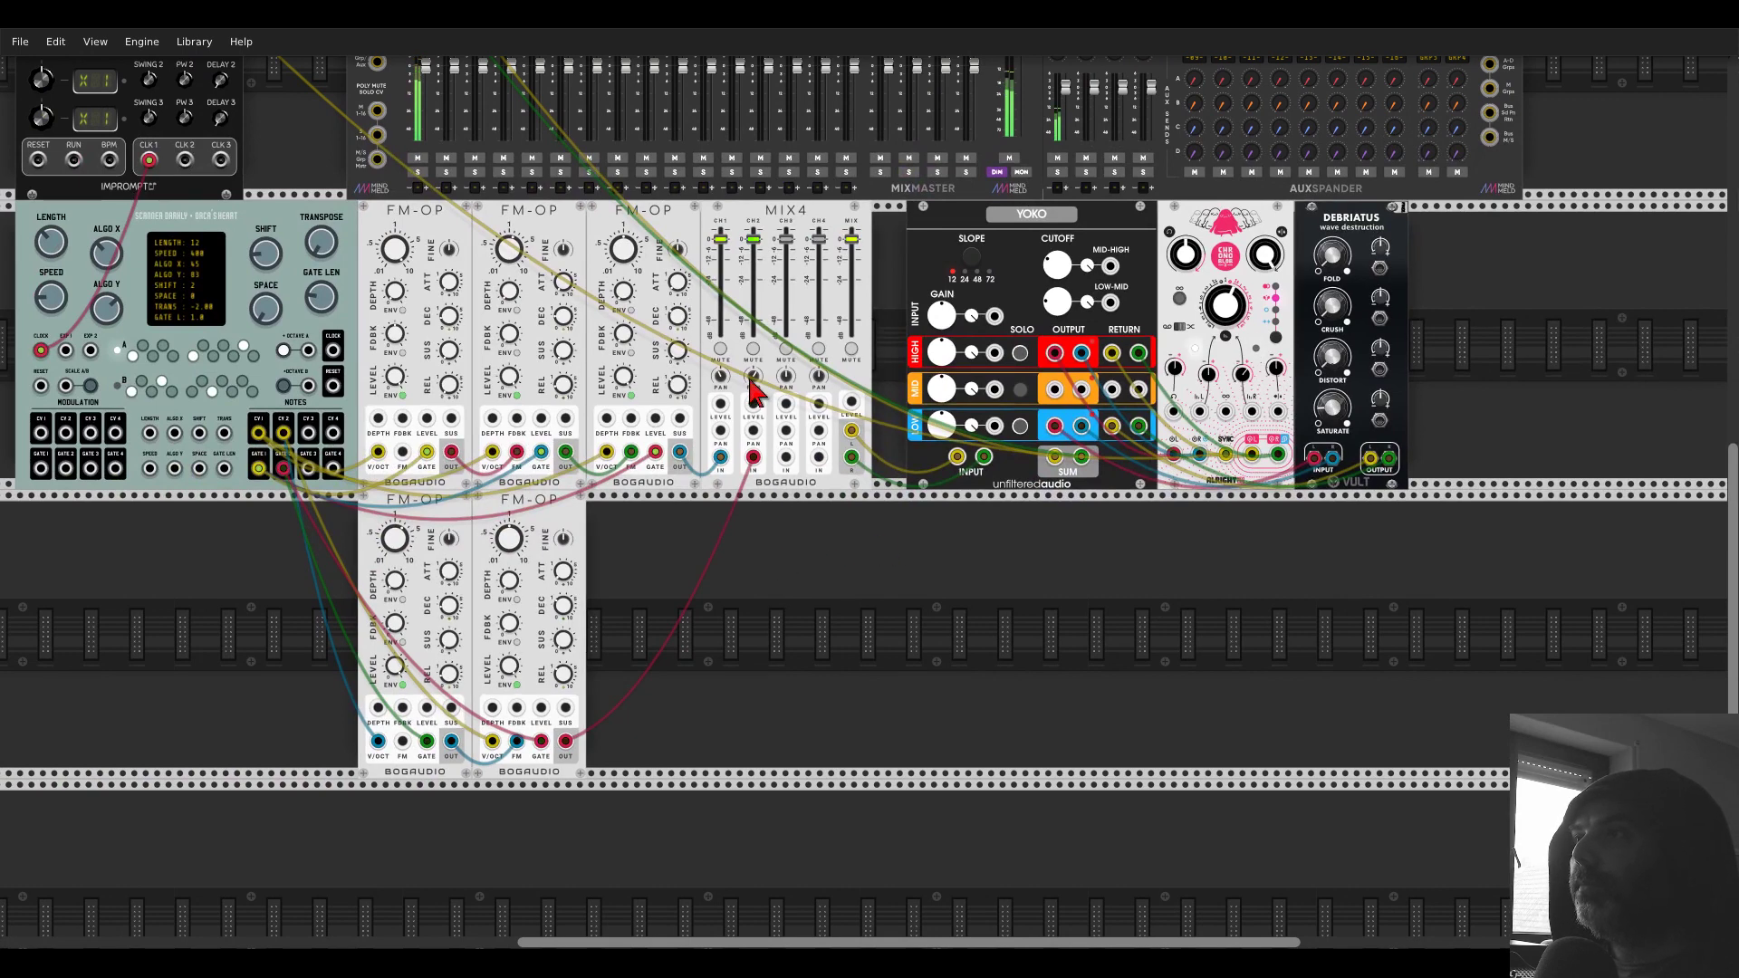
{"action": "mouse_move", "coordinate": [723, 384]}
{"action": "left_click_drag", "start_coordinate": [722, 376], "coordinate": [722, 384]}
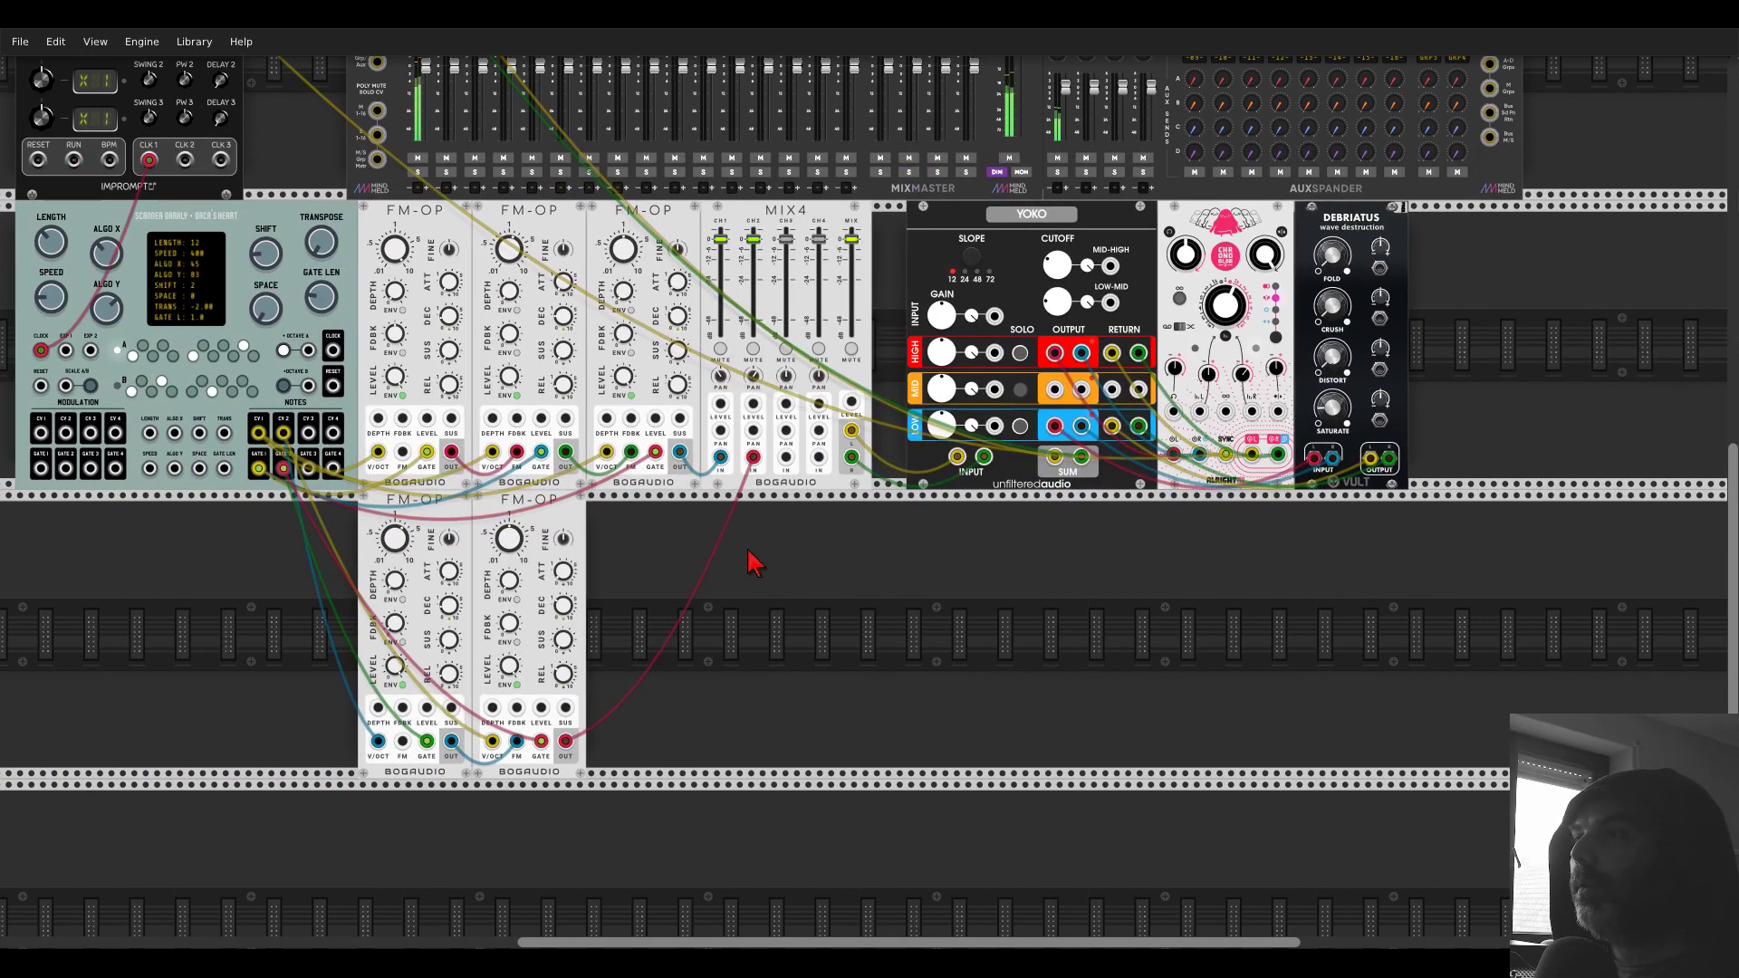
- Adjust the third upper FM-OP's FM depth and set the second lower FM-OP's FM depth to about 15.9%
{"action": "left_click_drag", "start_coordinate": [623, 291], "coordinate": [623, 297]}
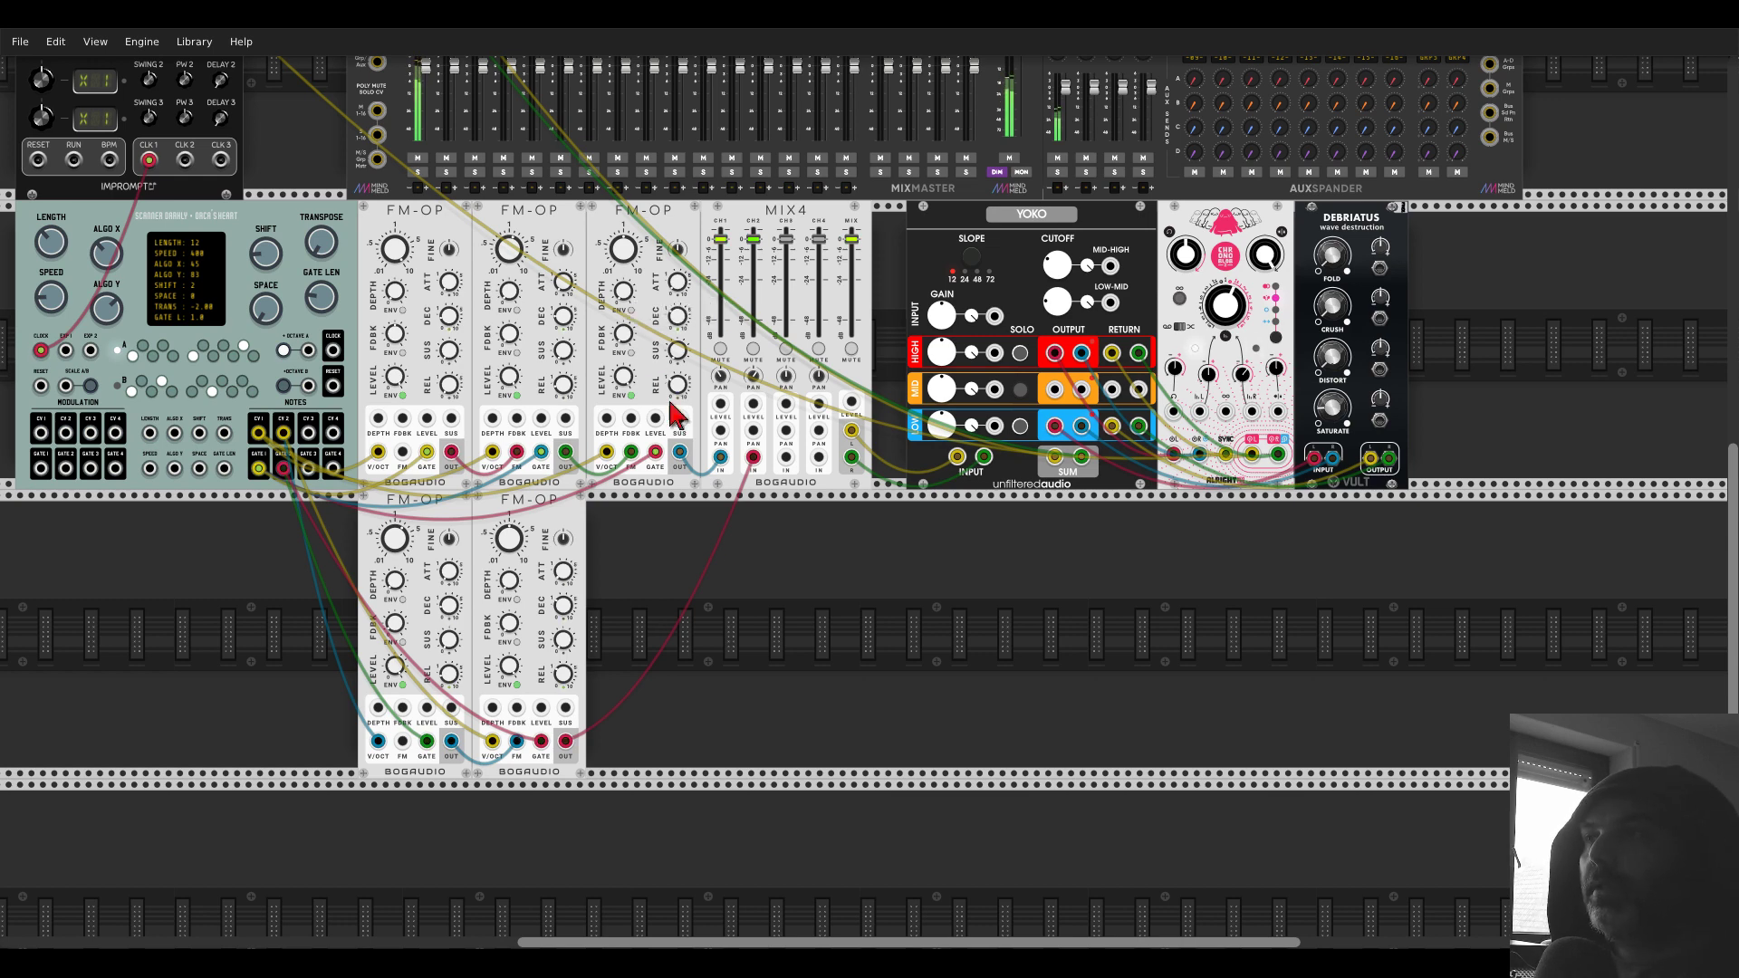
{"action": "left_click_drag", "start_coordinate": [625, 298], "coordinate": [623, 298]}
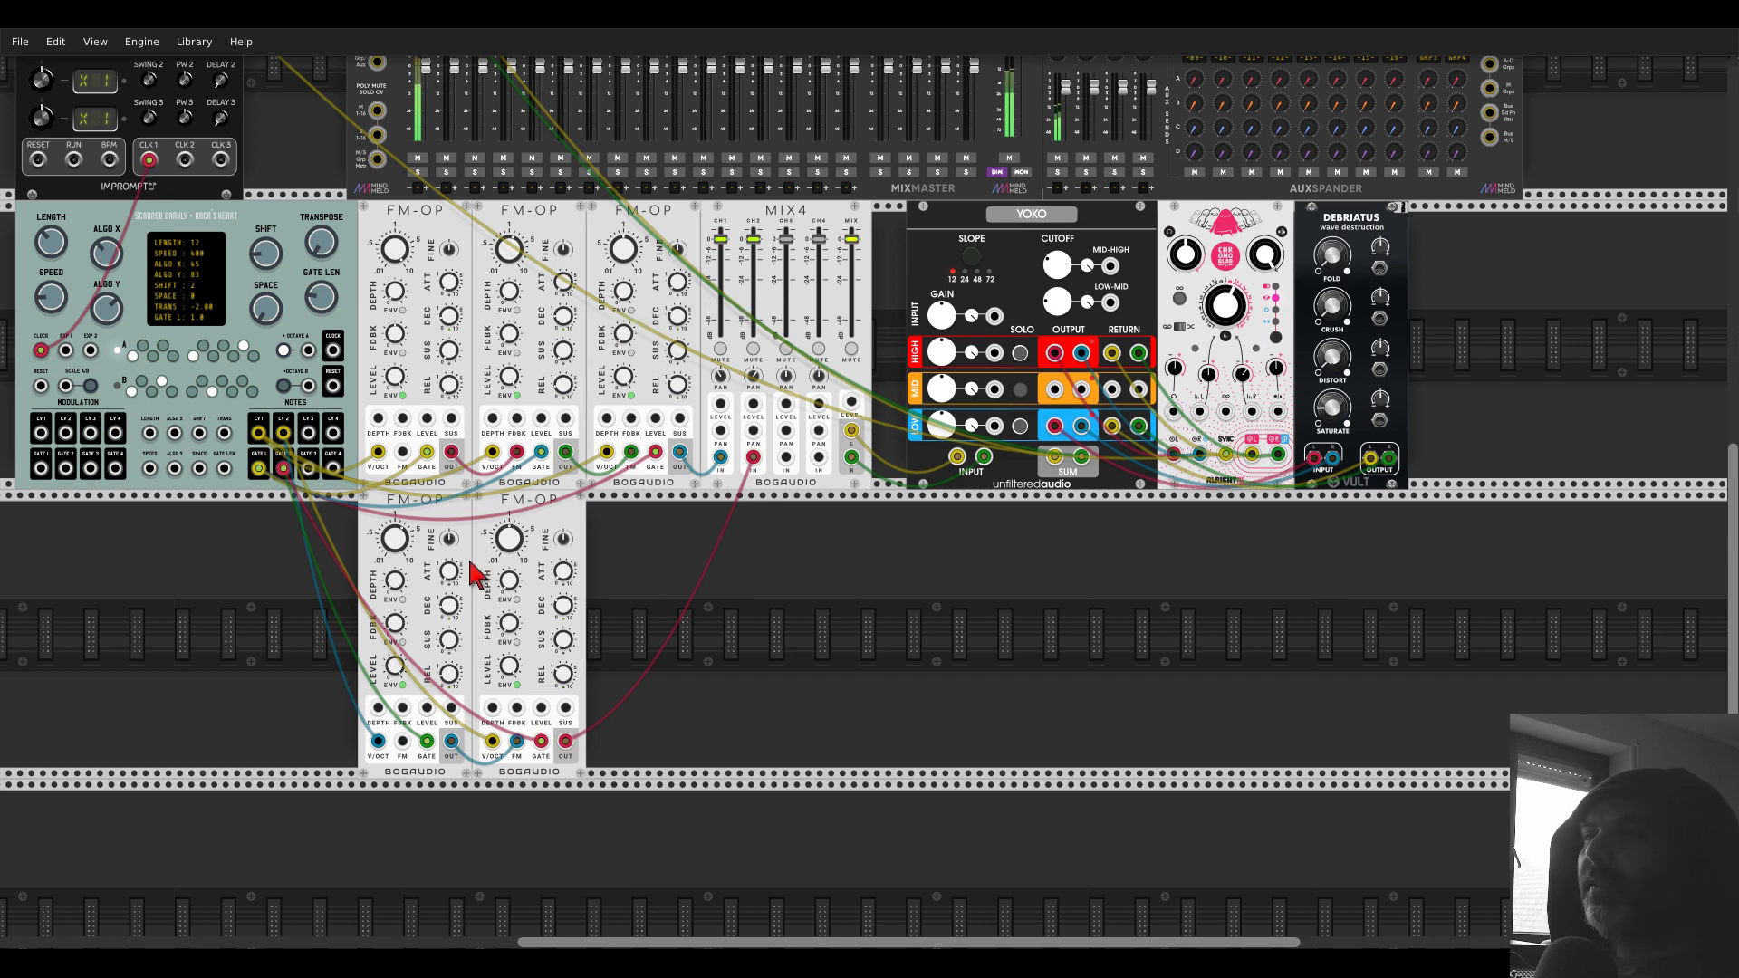
{"action": "left_click_drag", "start_coordinate": [509, 580], "coordinate": [509, 574]}
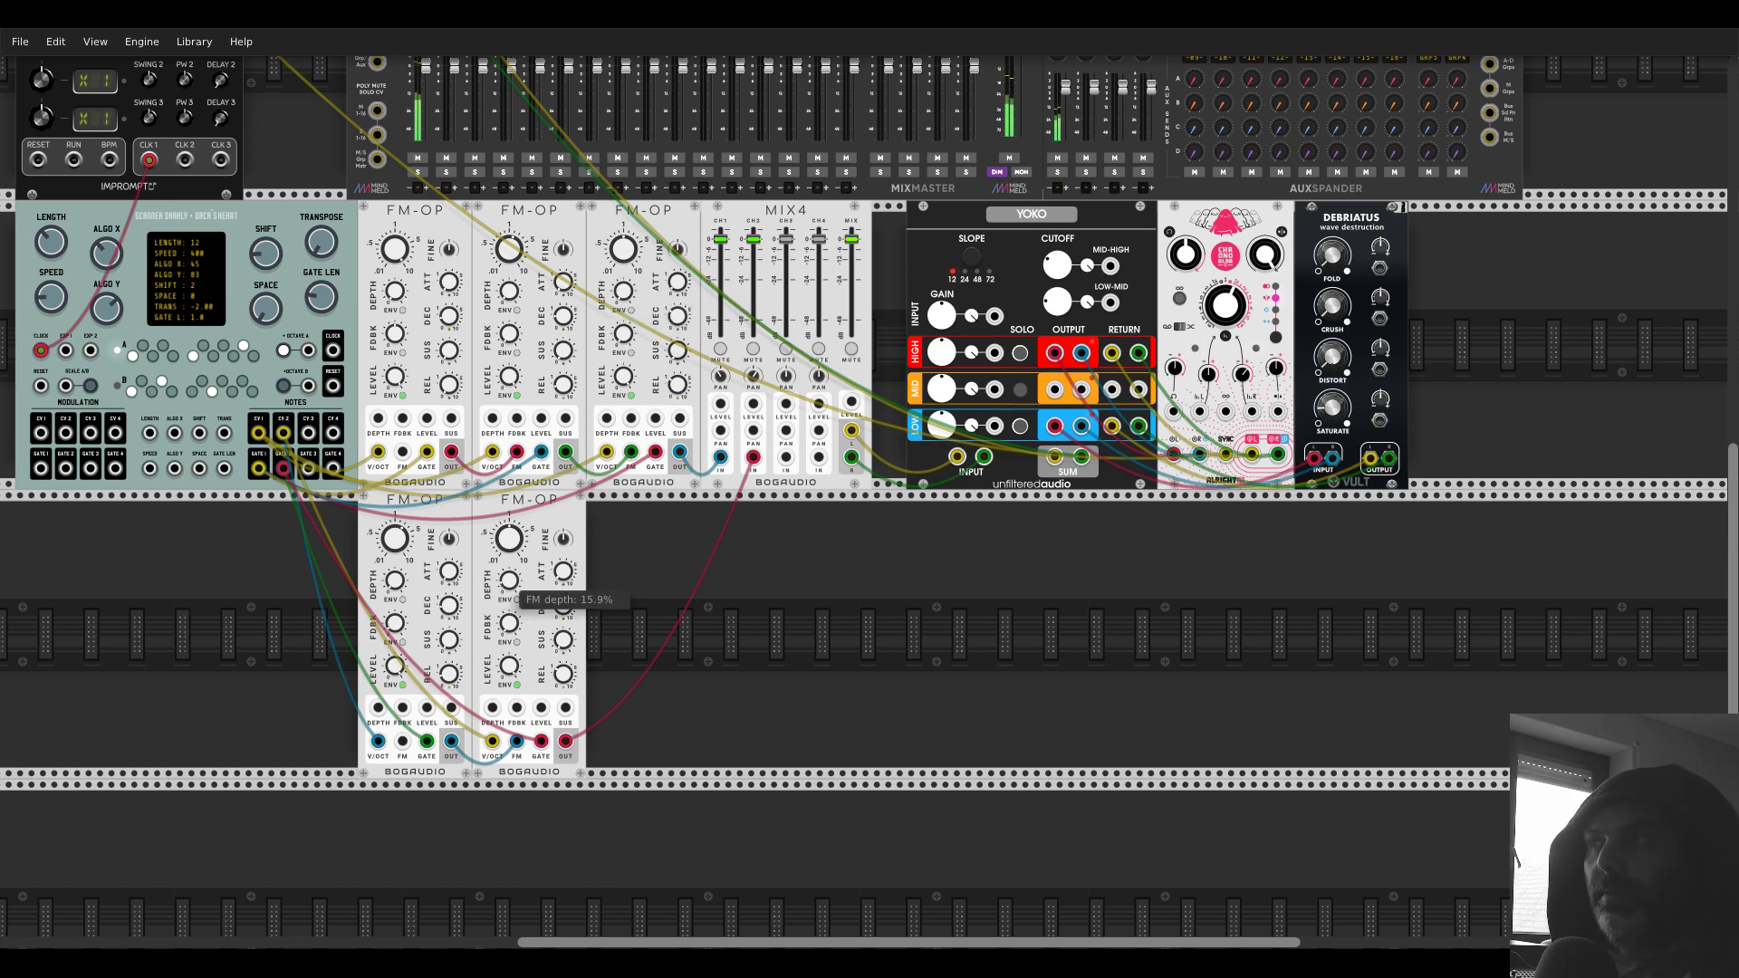
- Fine-tune Chronoblob's delay time around 1024 ms
{"action": "left_click_drag", "start_coordinate": [1224, 306], "coordinate": [1225, 306]}
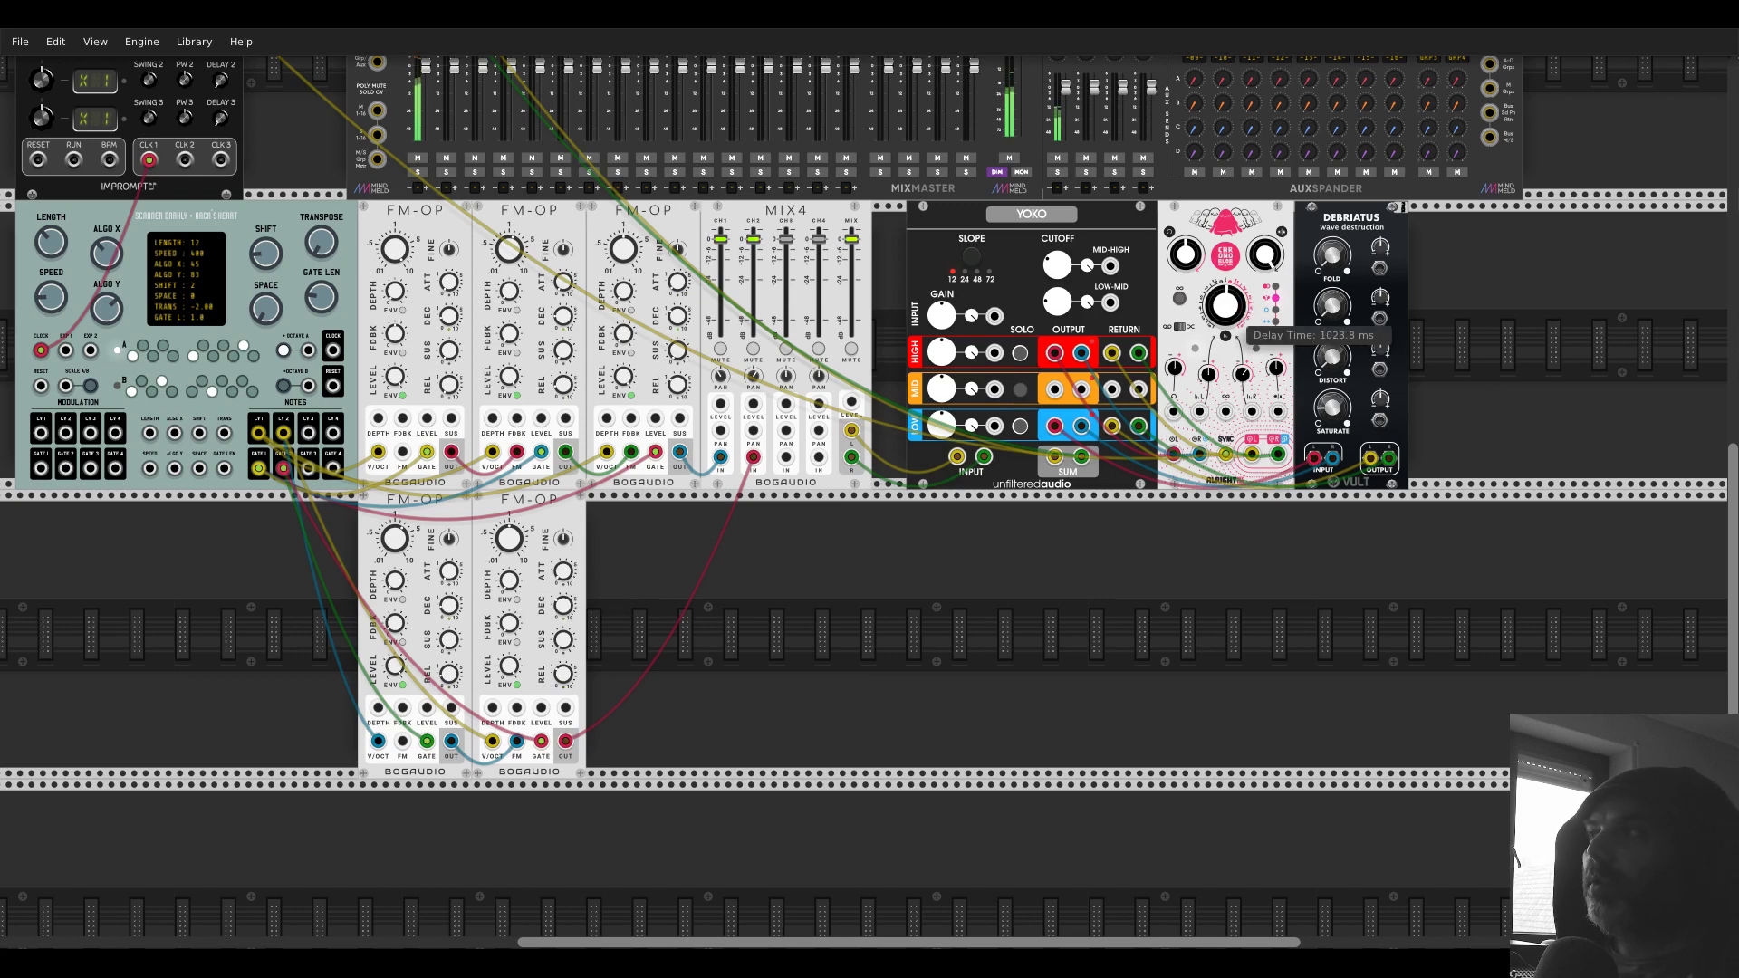
{"action": "left_click_drag", "start_coordinate": [1225, 306], "coordinate": [1225, 307]}
- Add a Fate event modifier module in the empty row below Orca's Heart
{"action": "left_click_drag", "start_coordinate": [1269, 535], "coordinate": [1124, 655]}
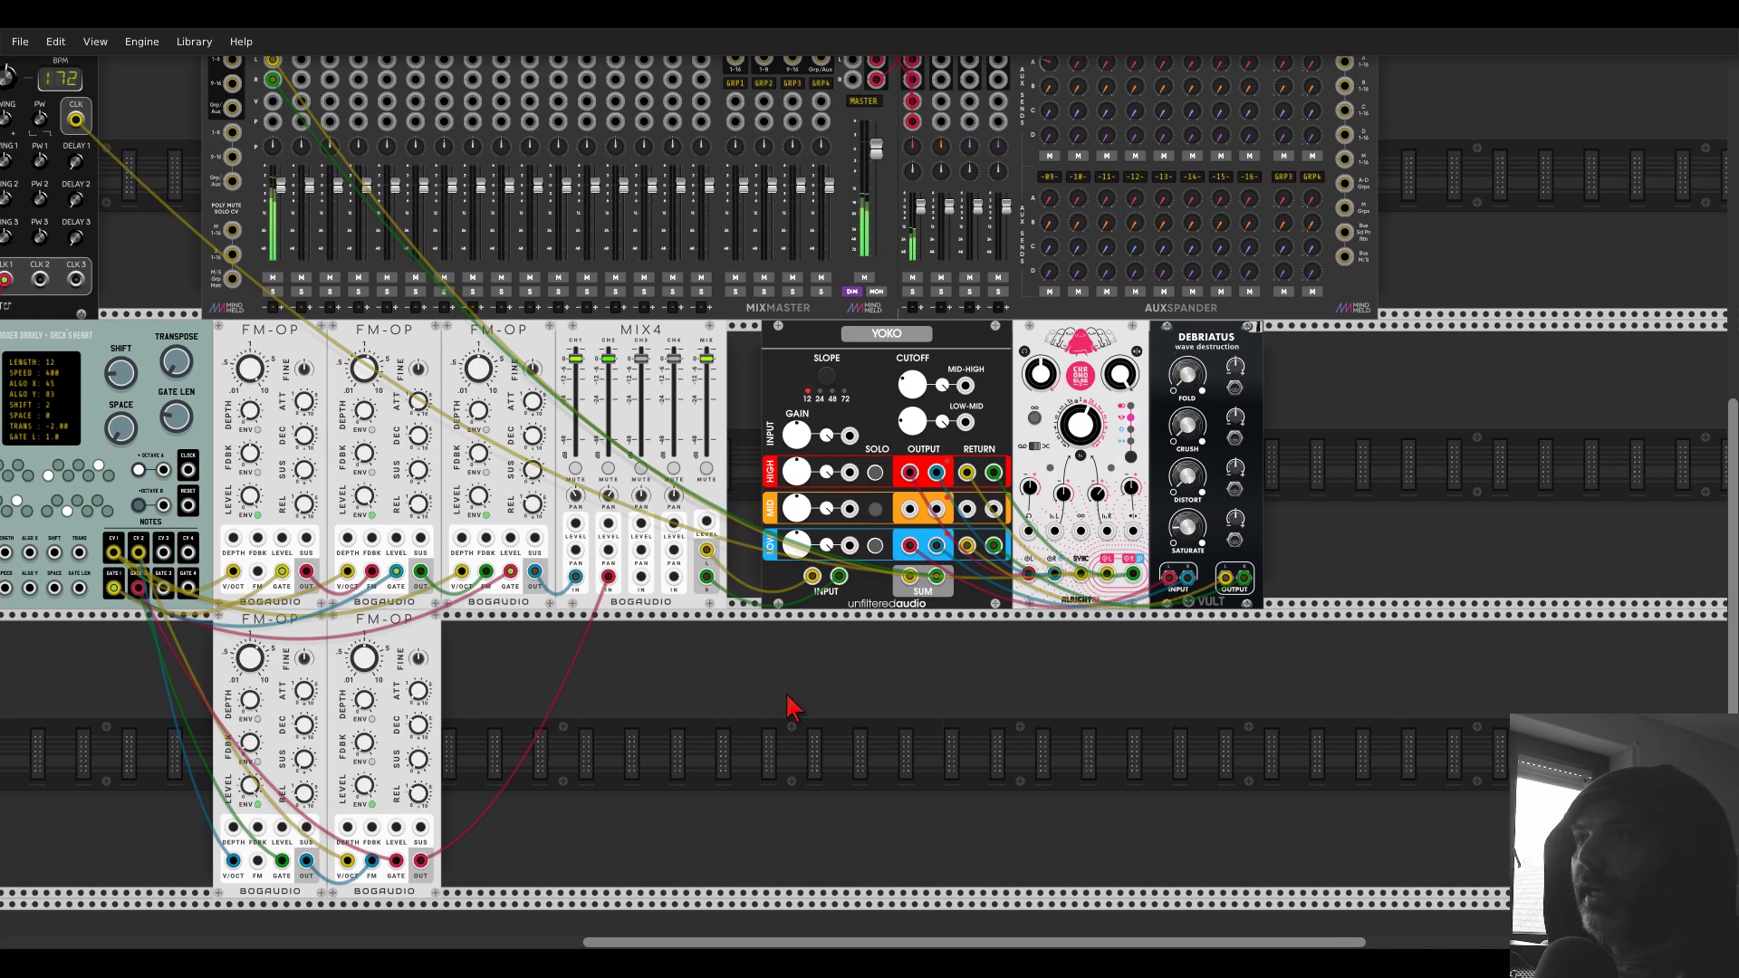
{"action": "left_click_drag", "start_coordinate": [713, 709], "coordinate": [1164, 604]}
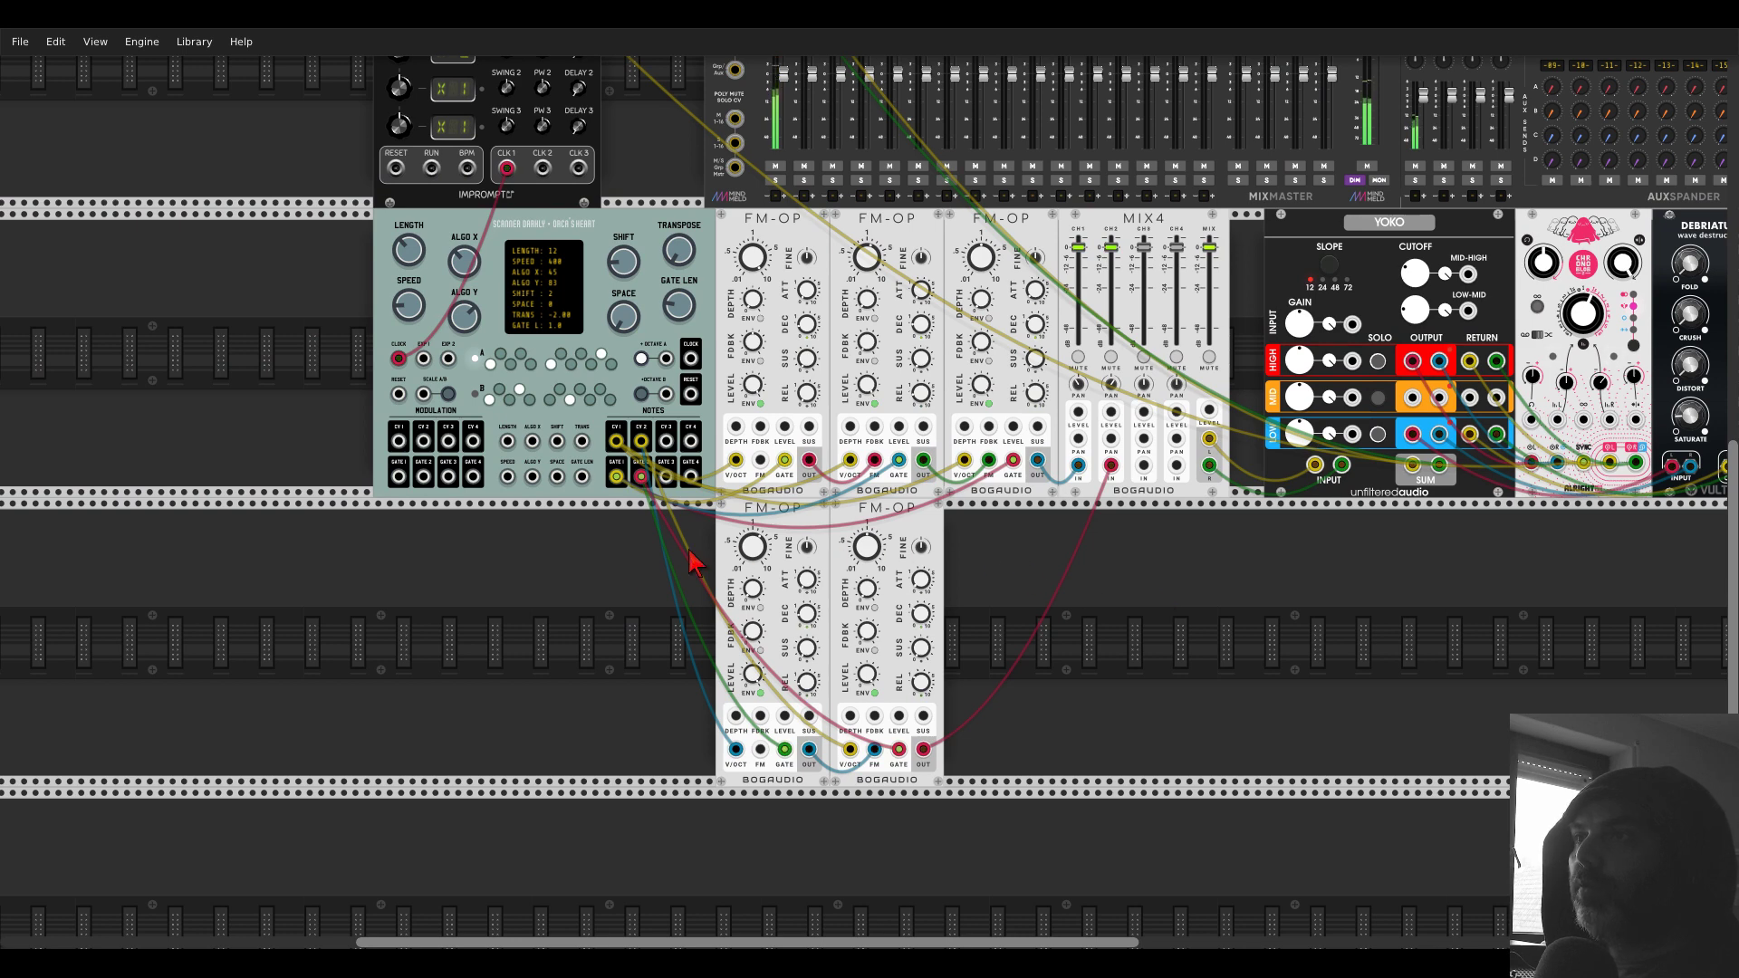
{"action": "right_click", "coordinate": [587, 598]}
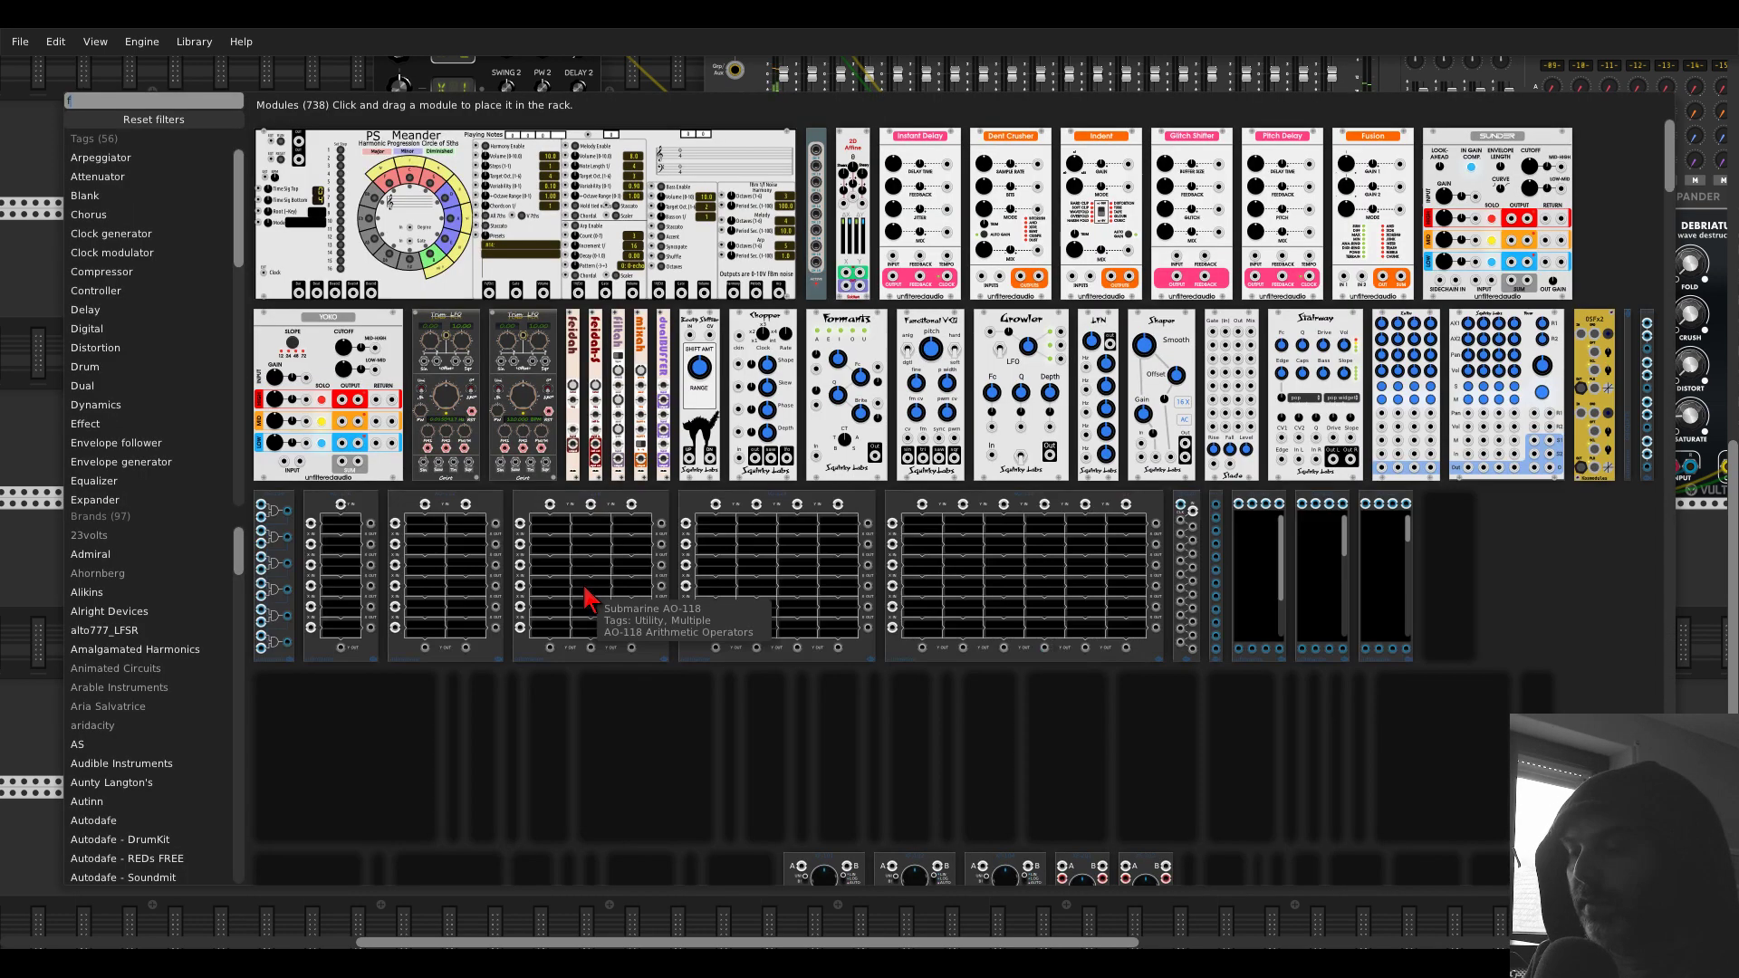
{"action": "type", "text": "fate"}
{"action": "left_click_drag", "start_coordinate": [302, 163], "coordinate": [457, 542]}
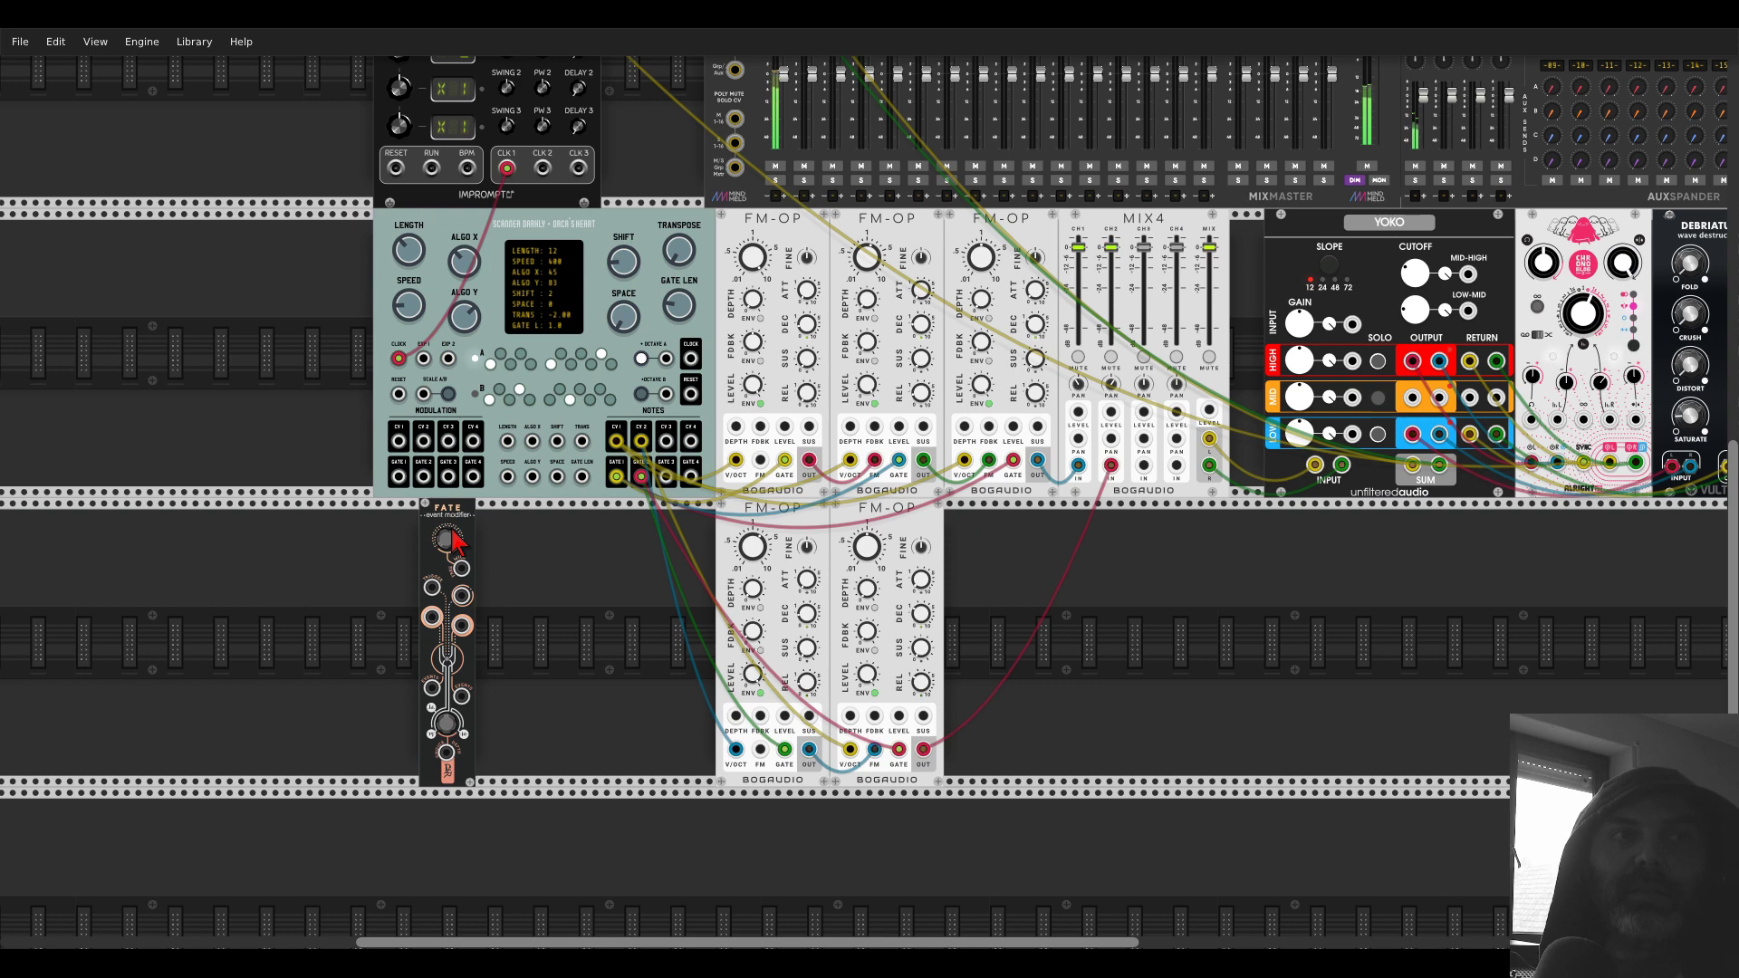
- Enable Fate's "Hold trigger out during step" option
{"action": "scroll", "coordinate": [419, 589], "scroll_direction": "up", "scroll_amount": 4}
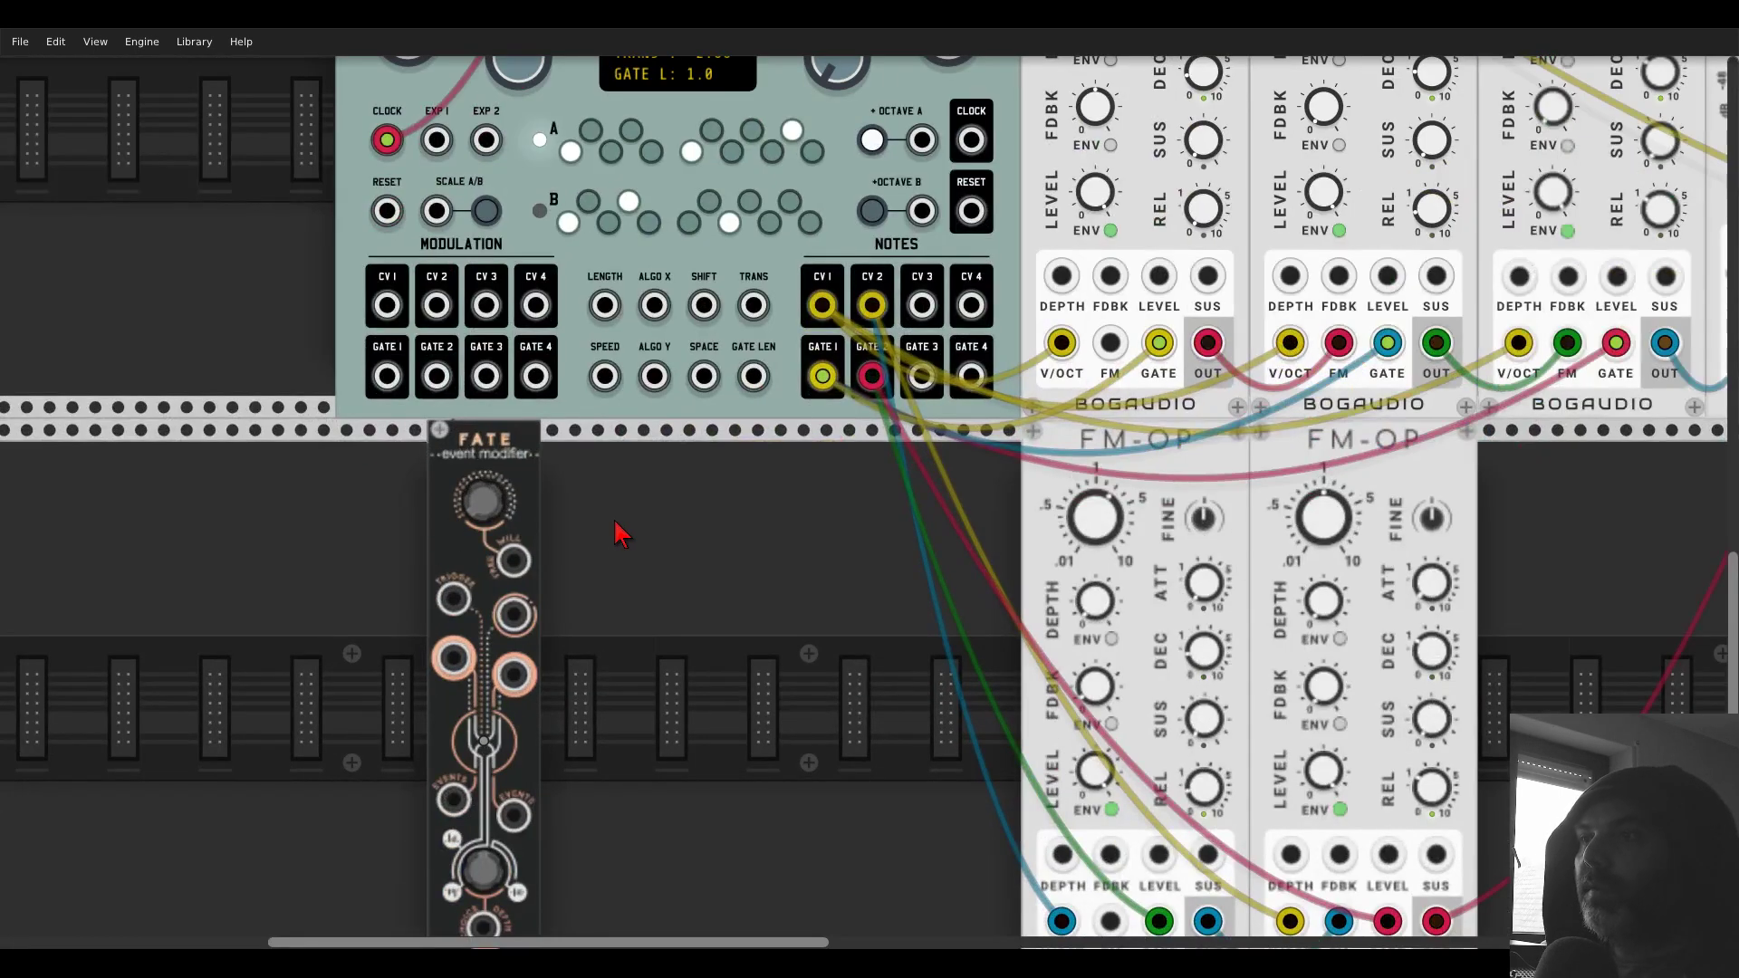
{"action": "left_click_drag", "start_coordinate": [616, 535], "coordinate": [680, 435]}
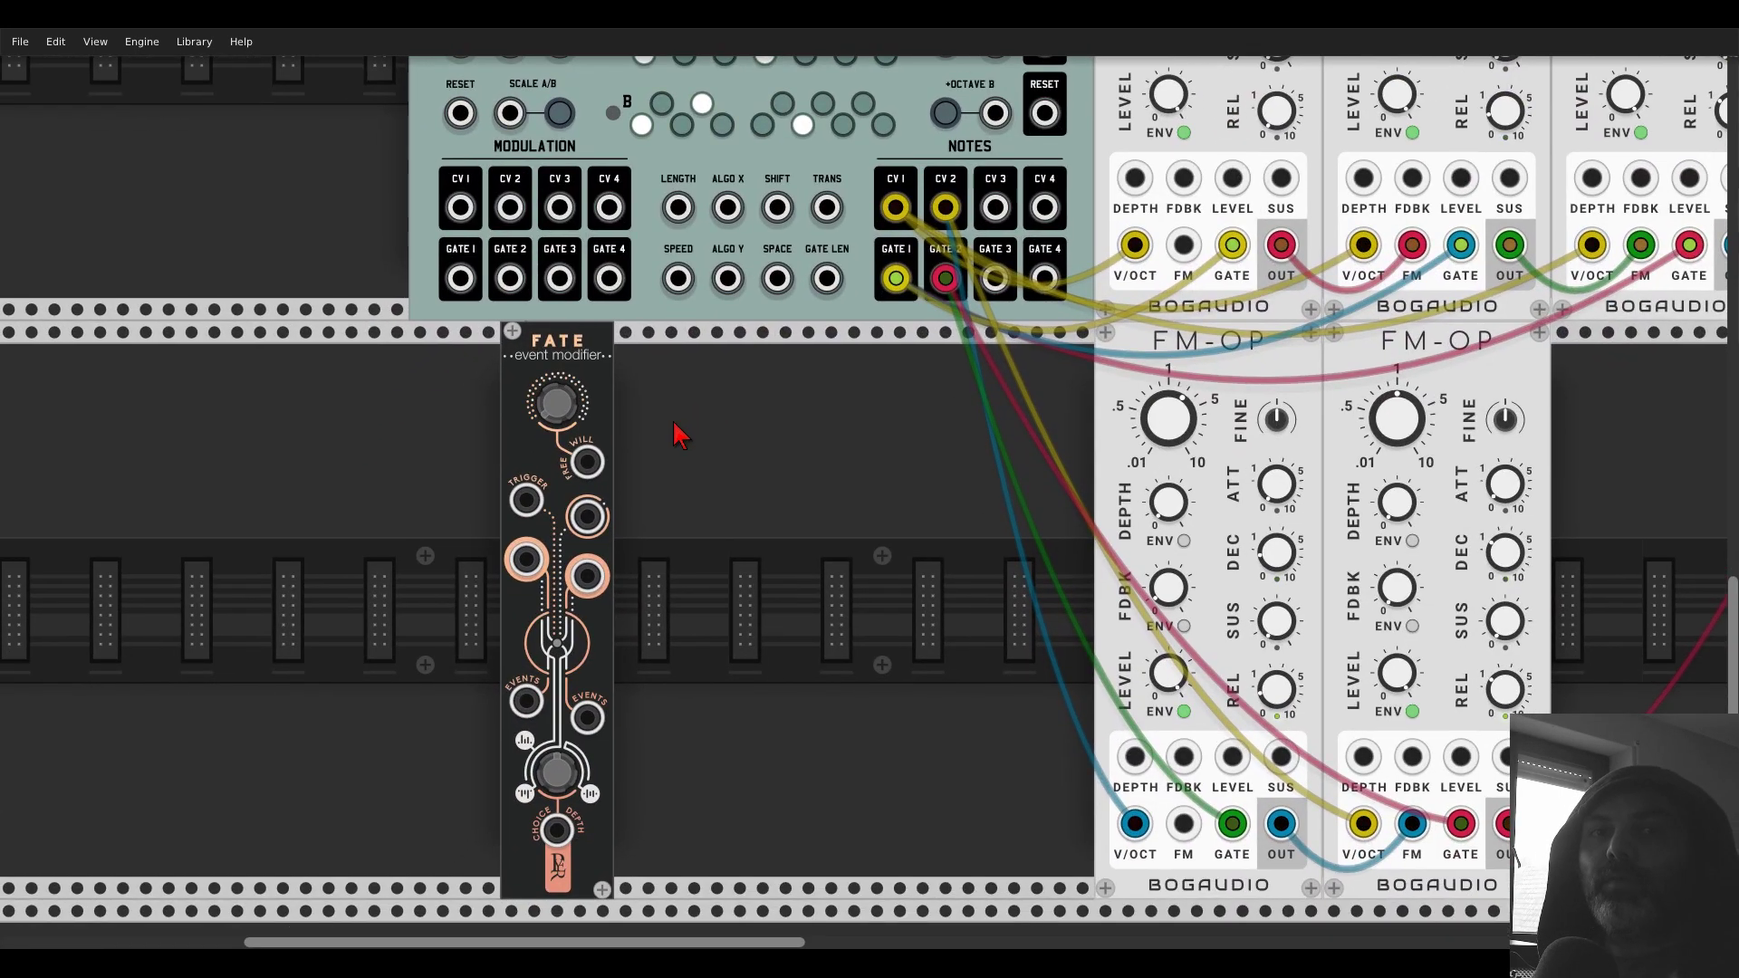
{"action": "right_click", "coordinate": [580, 353]}
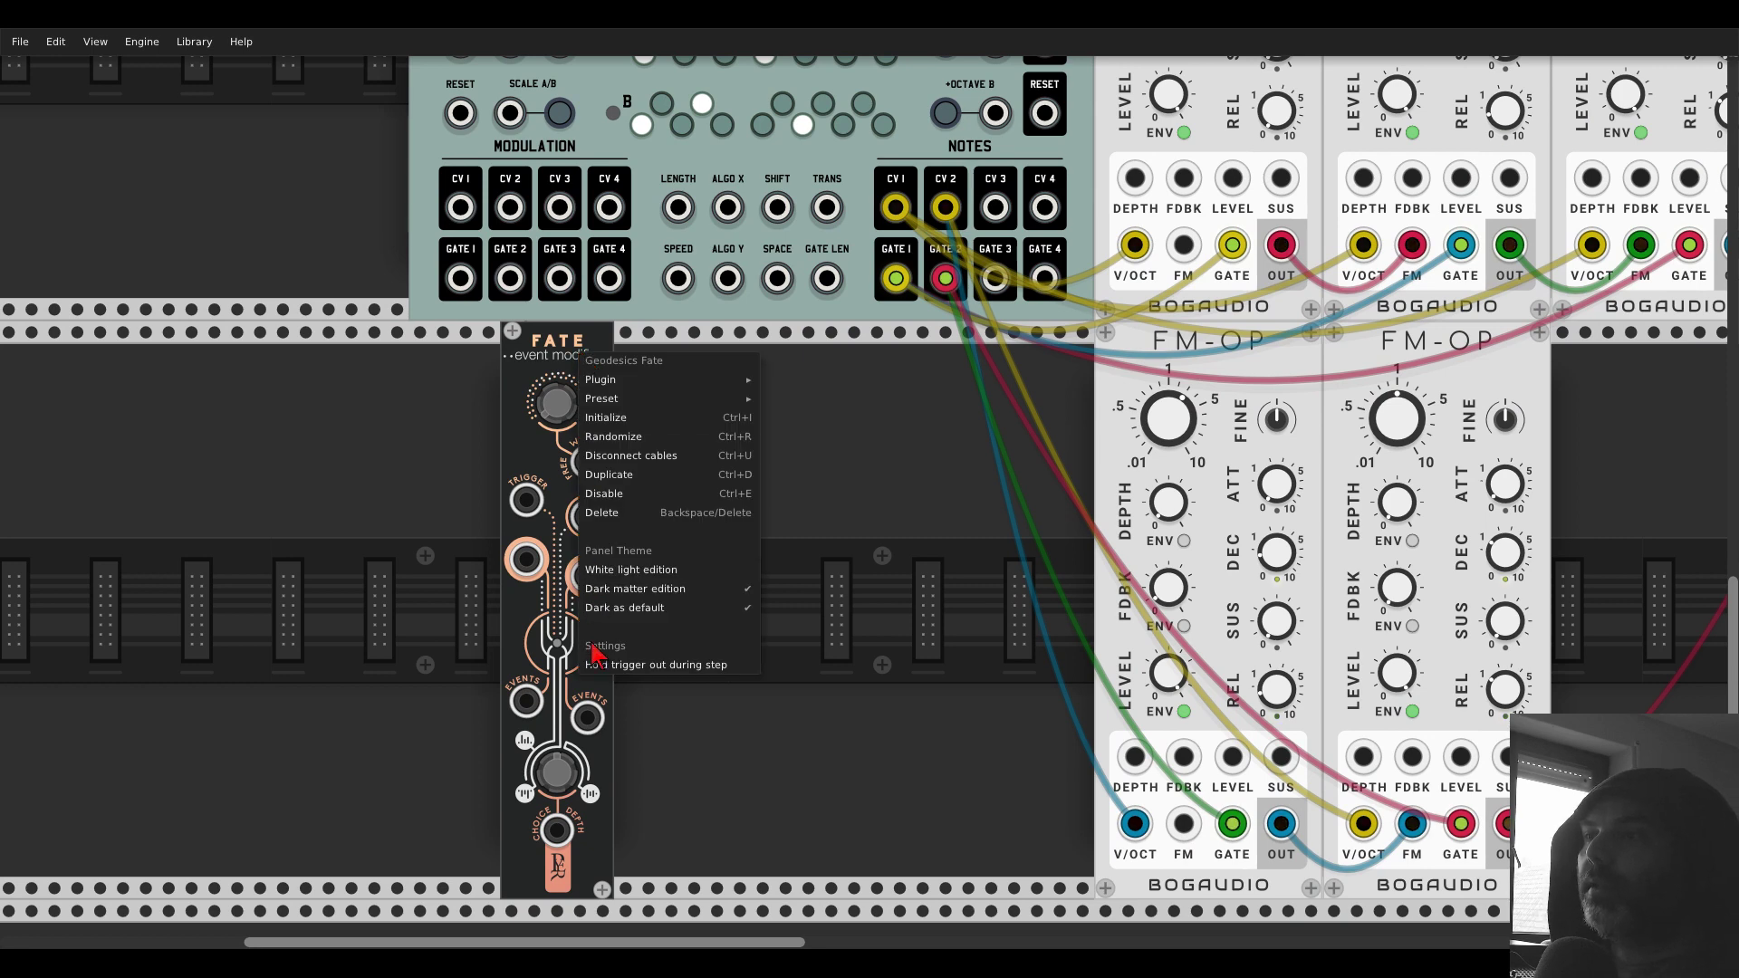
{"action": "left_click", "coordinate": [713, 667]}
- Patch Clocked's CLK 1 into Fate's trigger input, and place one VCV Scope beside Orca's Heart and another beside Fate
{"action": "scroll", "coordinate": [466, 482], "scroll_direction": "down", "scroll_amount": 2}
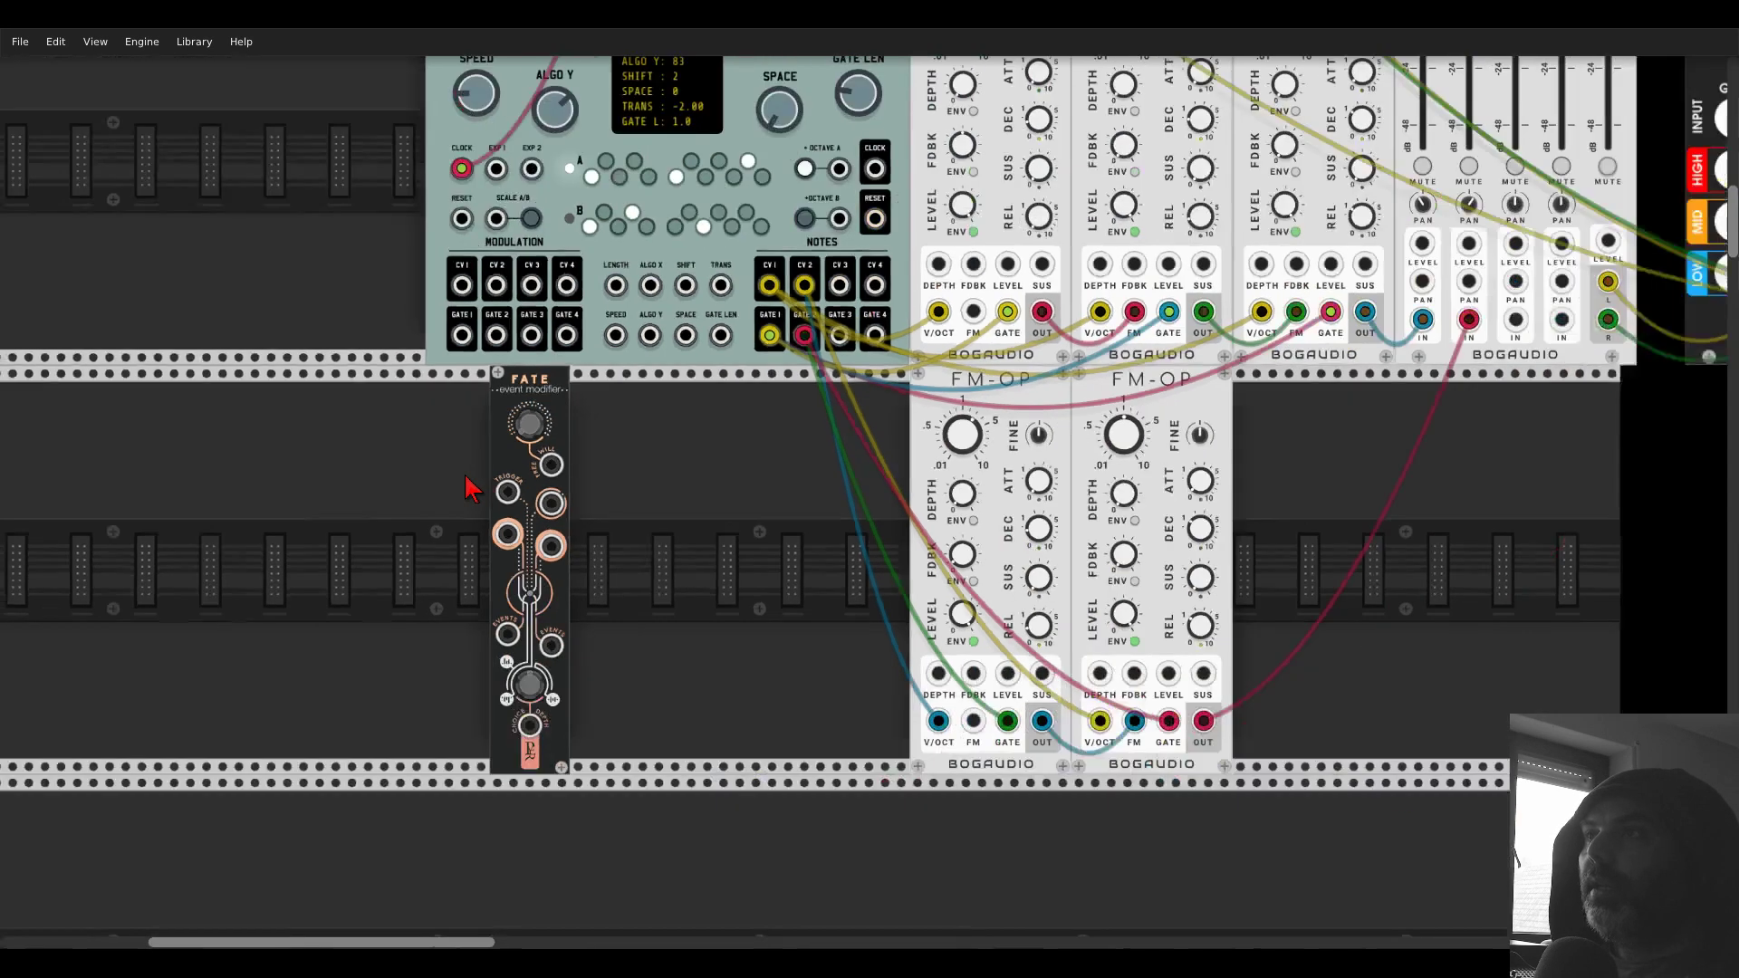
{"action": "left_click_drag", "start_coordinate": [509, 495], "coordinate": [784, 634]}
{"action": "type", "text": "scope"}
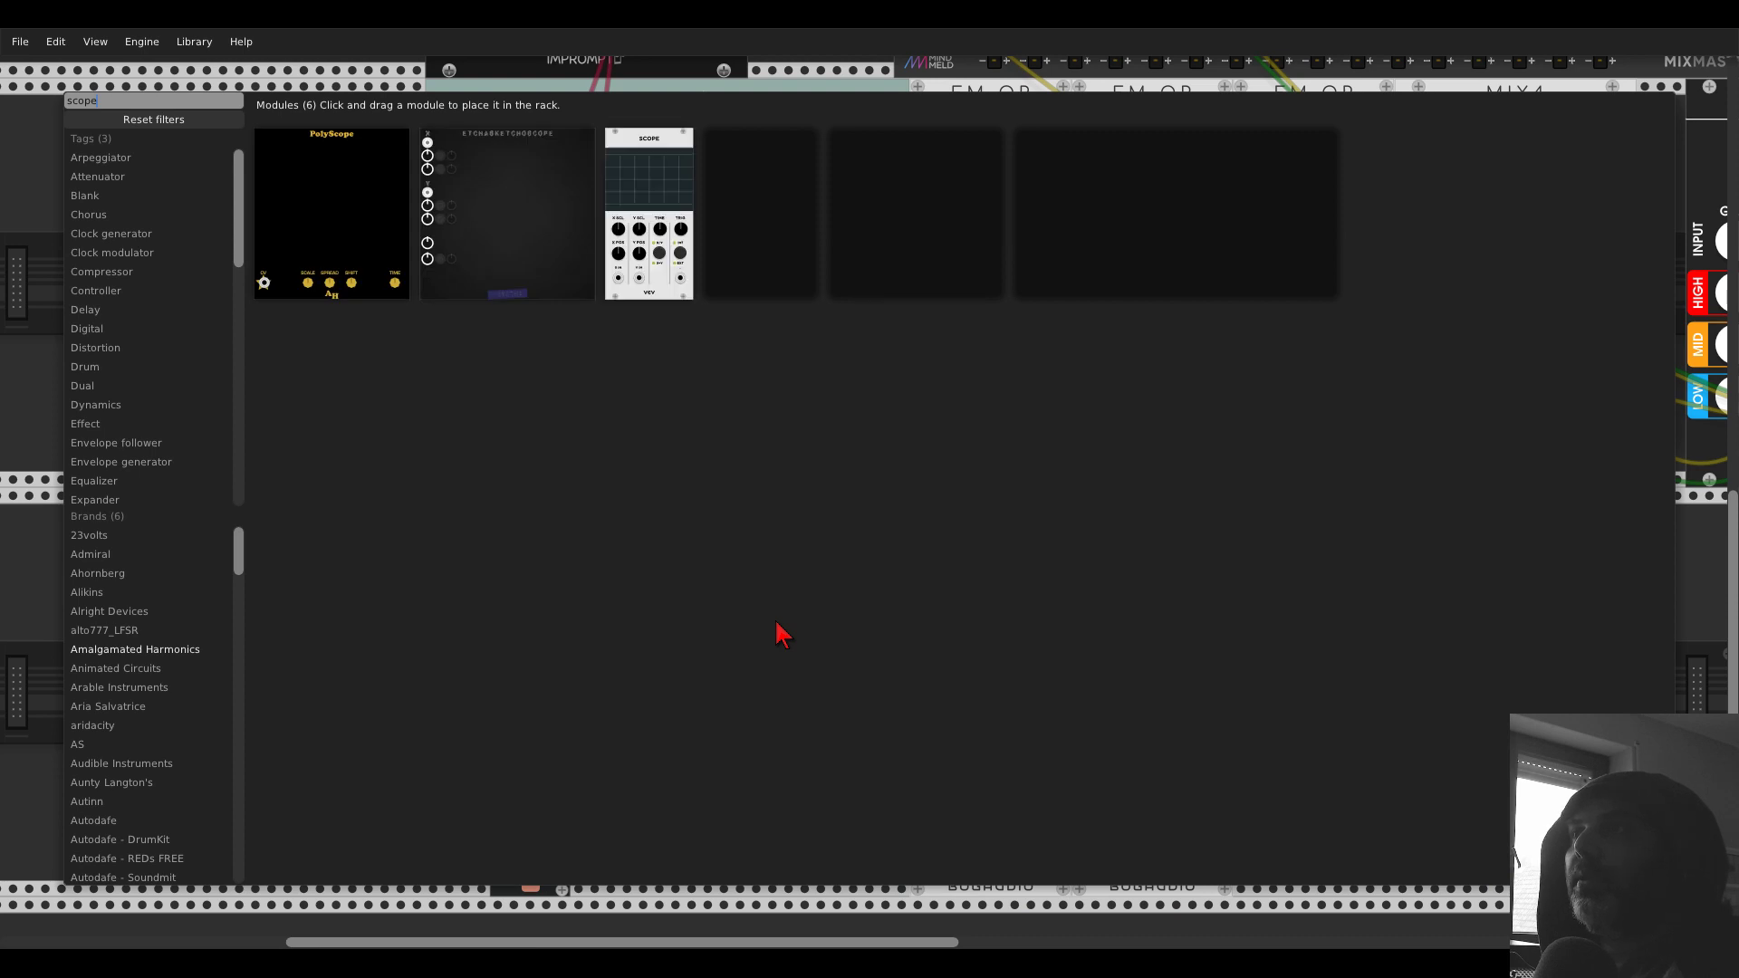
{"action": "left_click", "coordinate": [647, 176]}
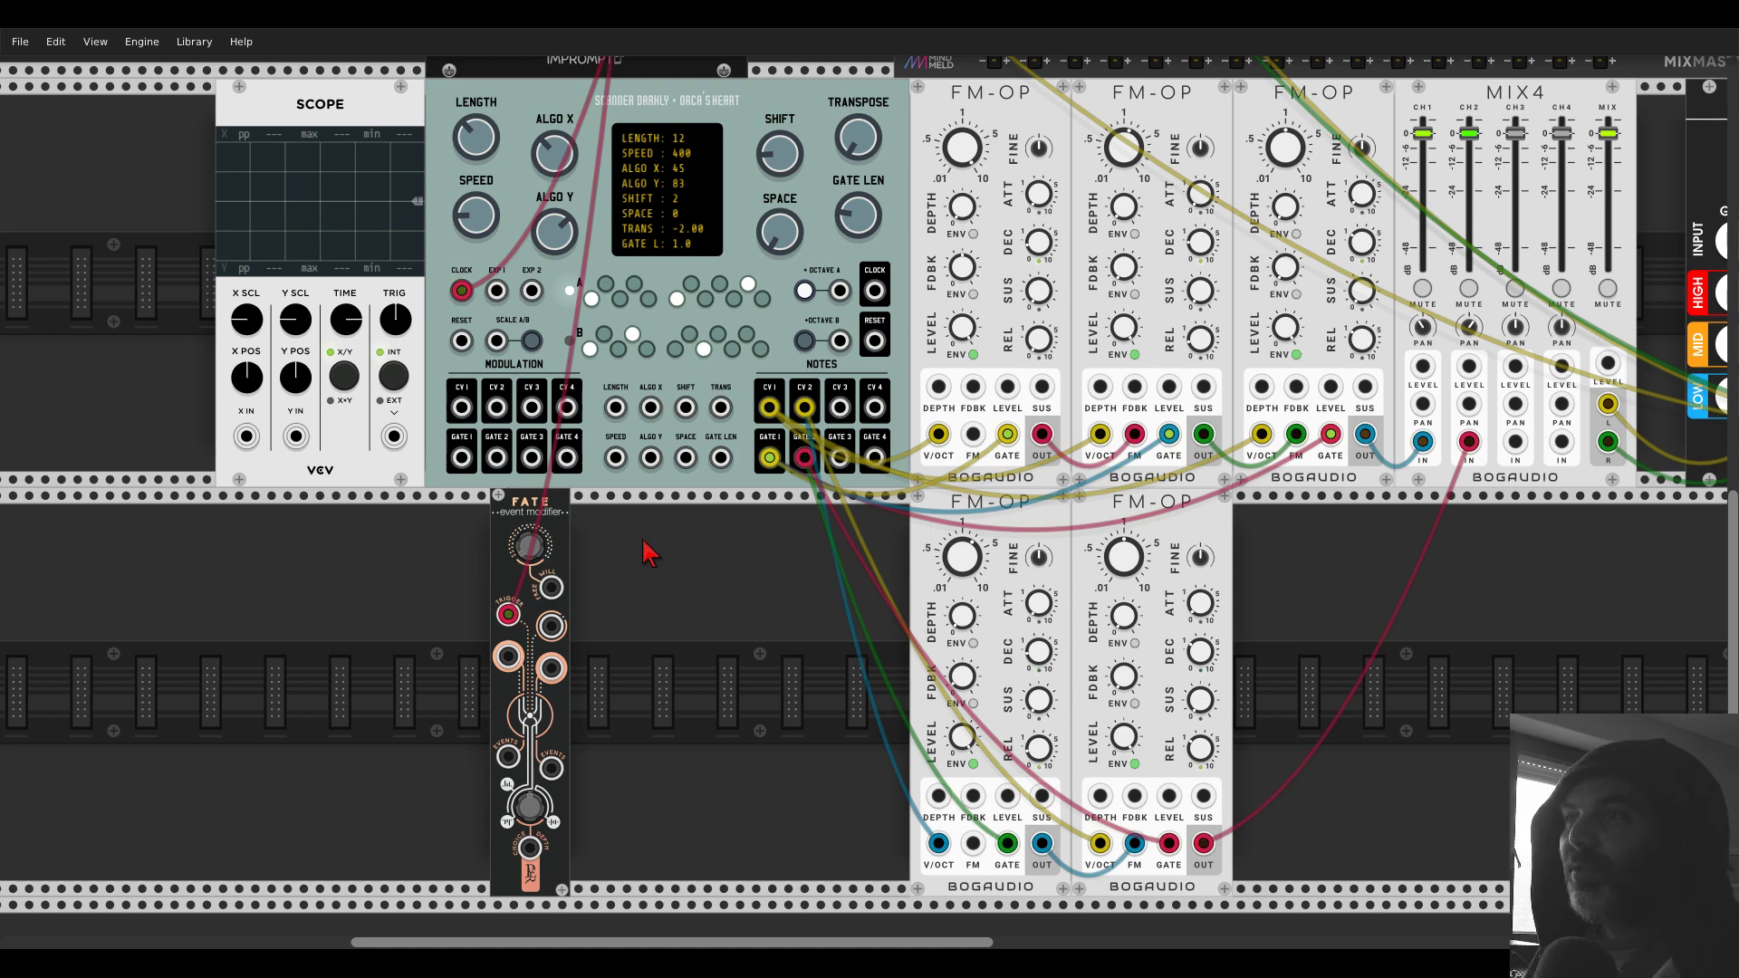
{"action": "right_click", "coordinate": [675, 621]}
{"action": "left_click", "coordinate": [632, 154]}
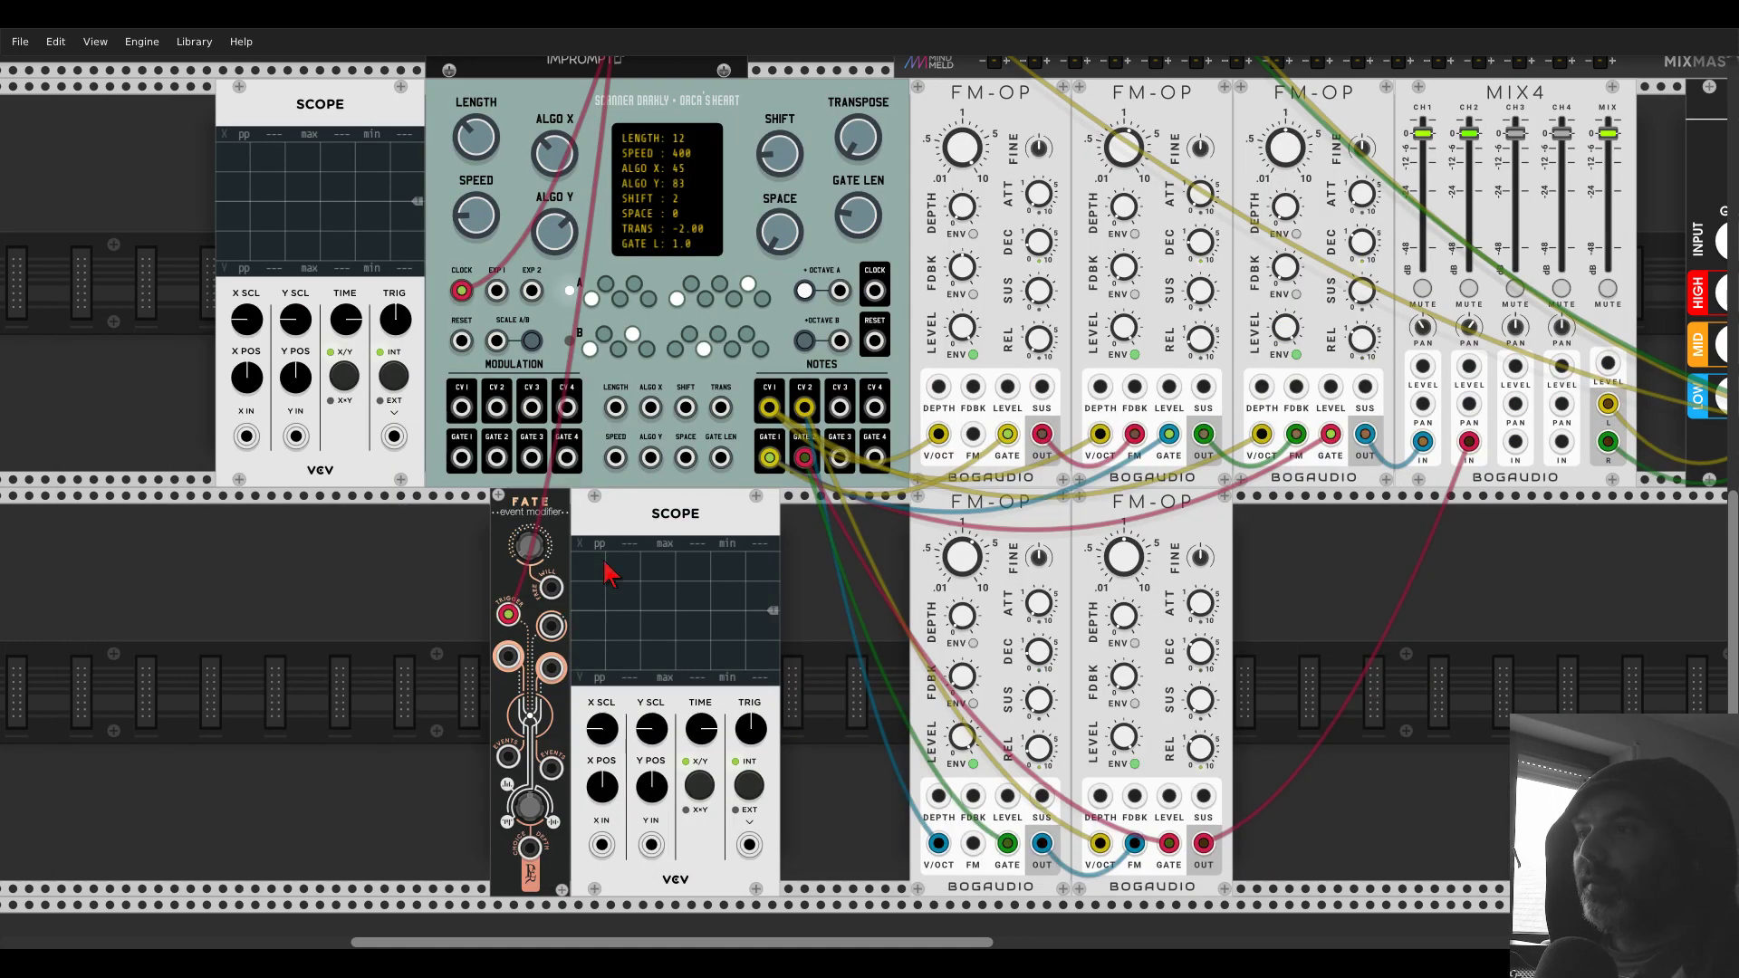
- Monitor Fate's trigger output on the adjacent Scope's X input, lengthening the time base and raising Free Will to about 0.324
{"action": "scroll", "coordinate": [555, 634], "scroll_direction": "up", "scroll_amount": 3, "text": "ctrl"}
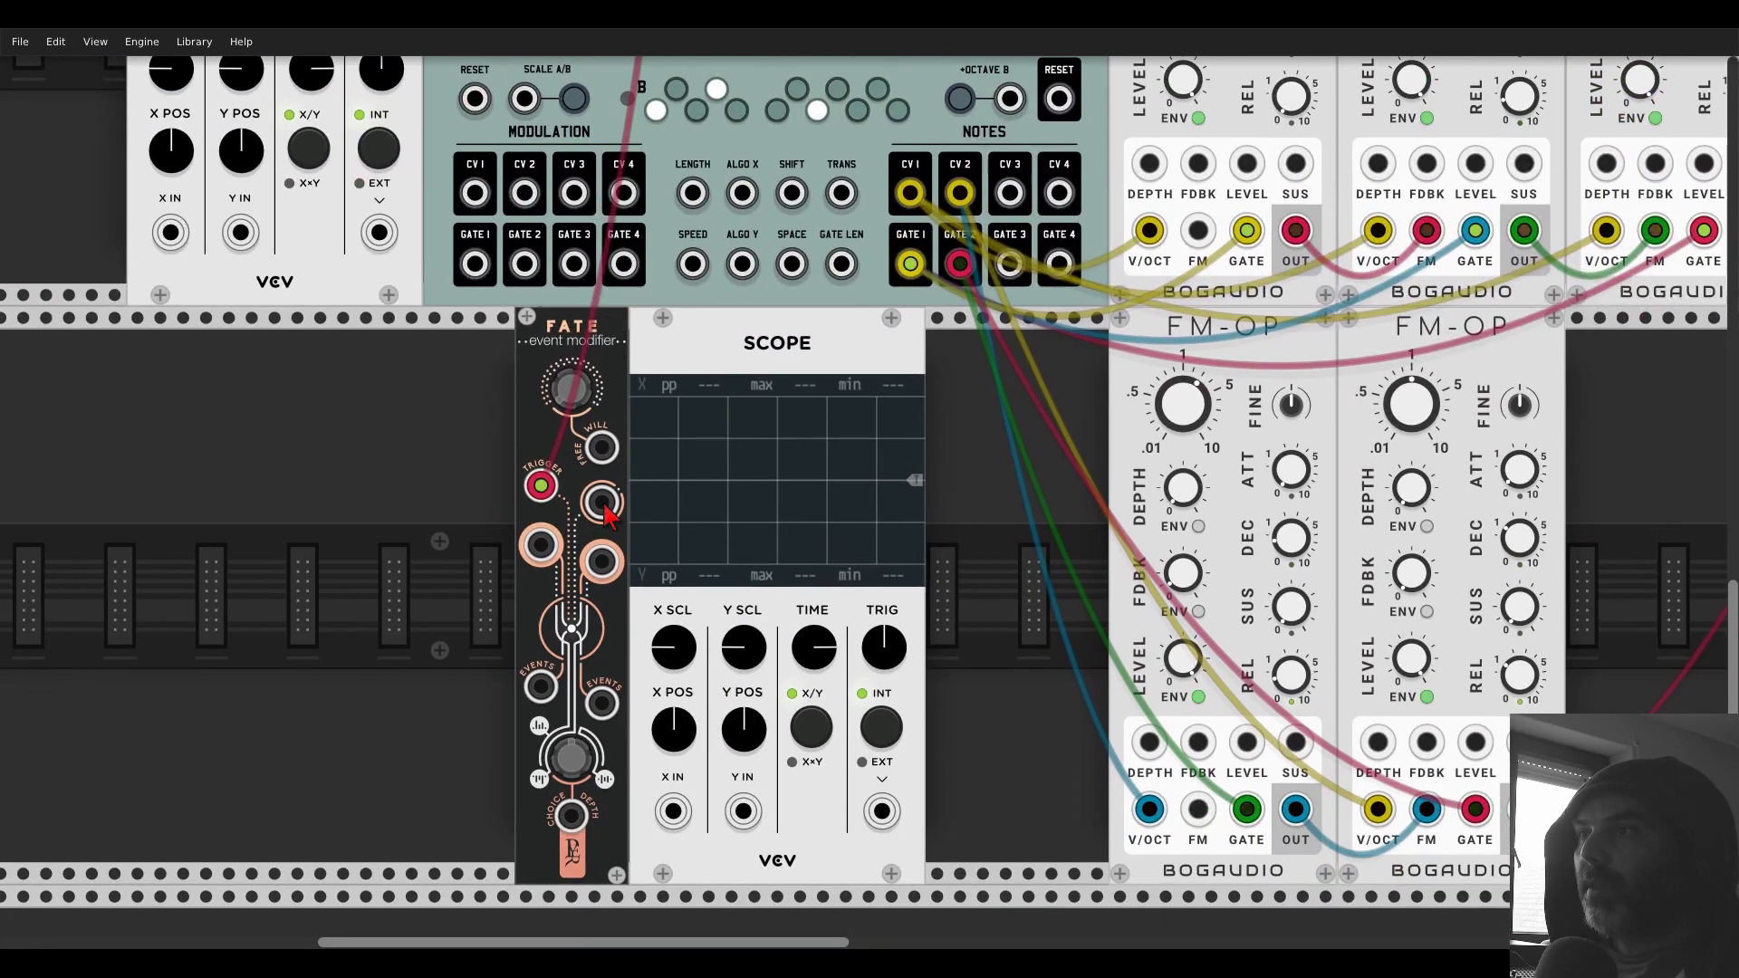
{"action": "left_click_drag", "start_coordinate": [601, 502], "coordinate": [673, 811]}
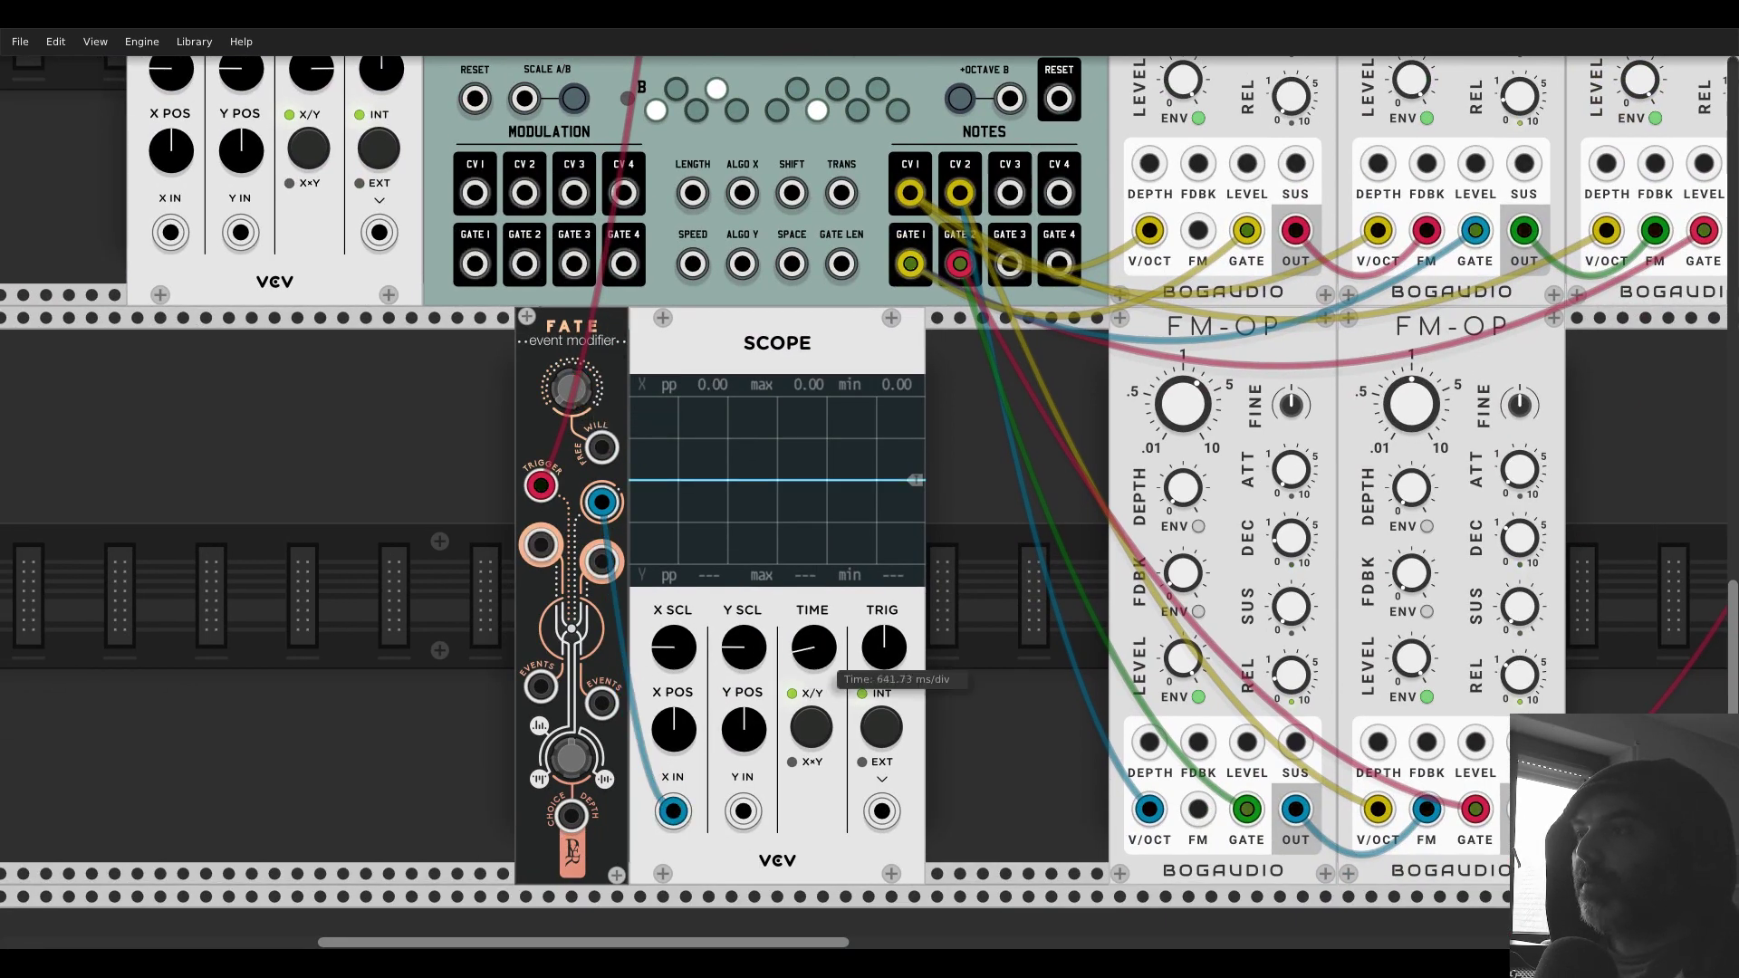
{"action": "left_click_drag", "start_coordinate": [812, 648], "coordinate": [812, 629]}
{"action": "left_click_drag", "start_coordinate": [572, 388], "coordinate": [572, 376]}
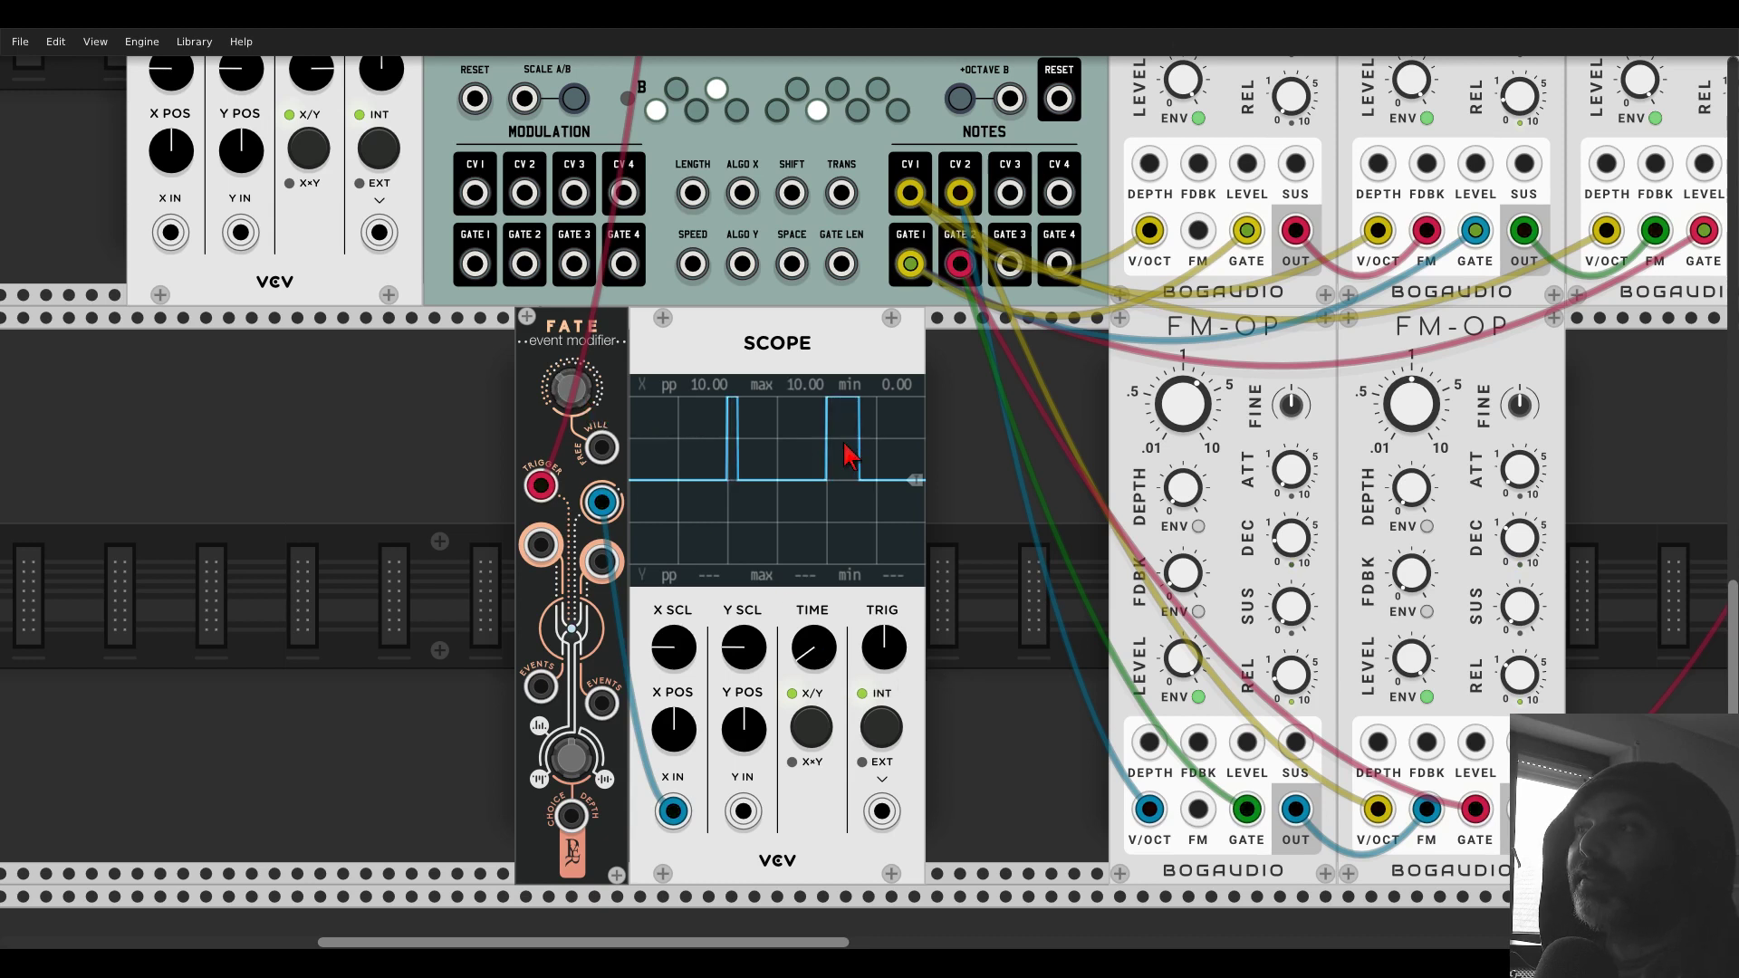
- Review Fate's trigger-hold option and try different Free Will amounts while watching the gates on the Scope
{"action": "right_click", "coordinate": [589, 339]}
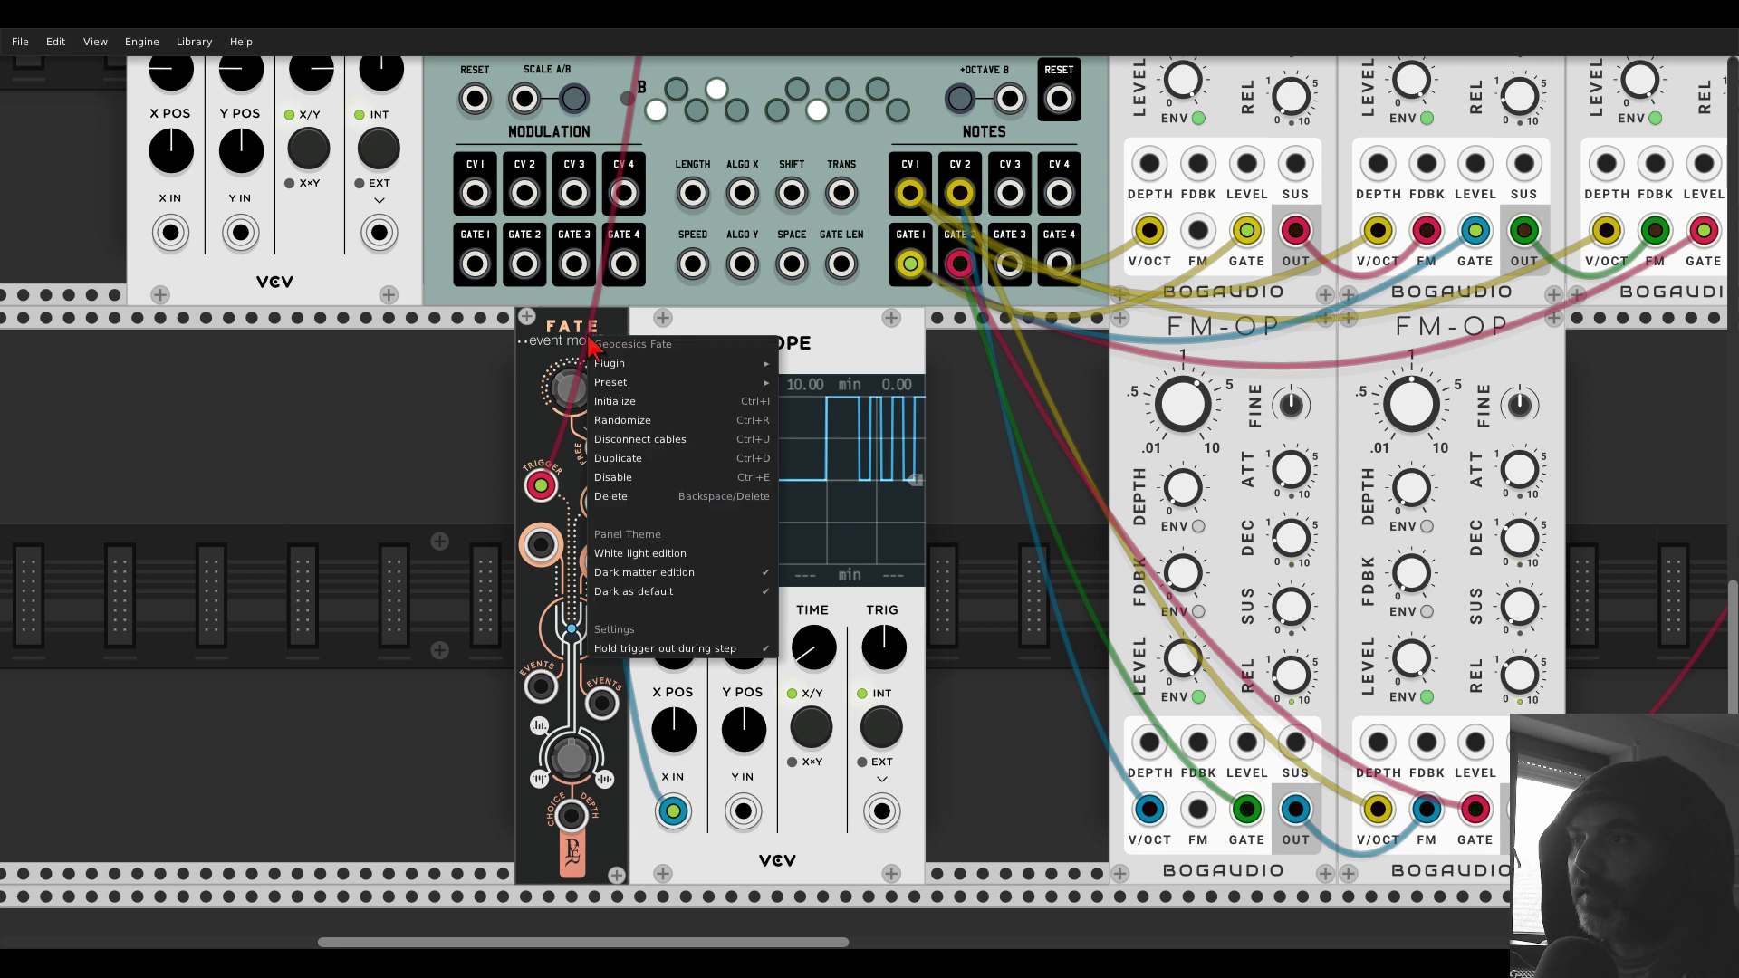
{"action": "left_click", "coordinate": [616, 648]}
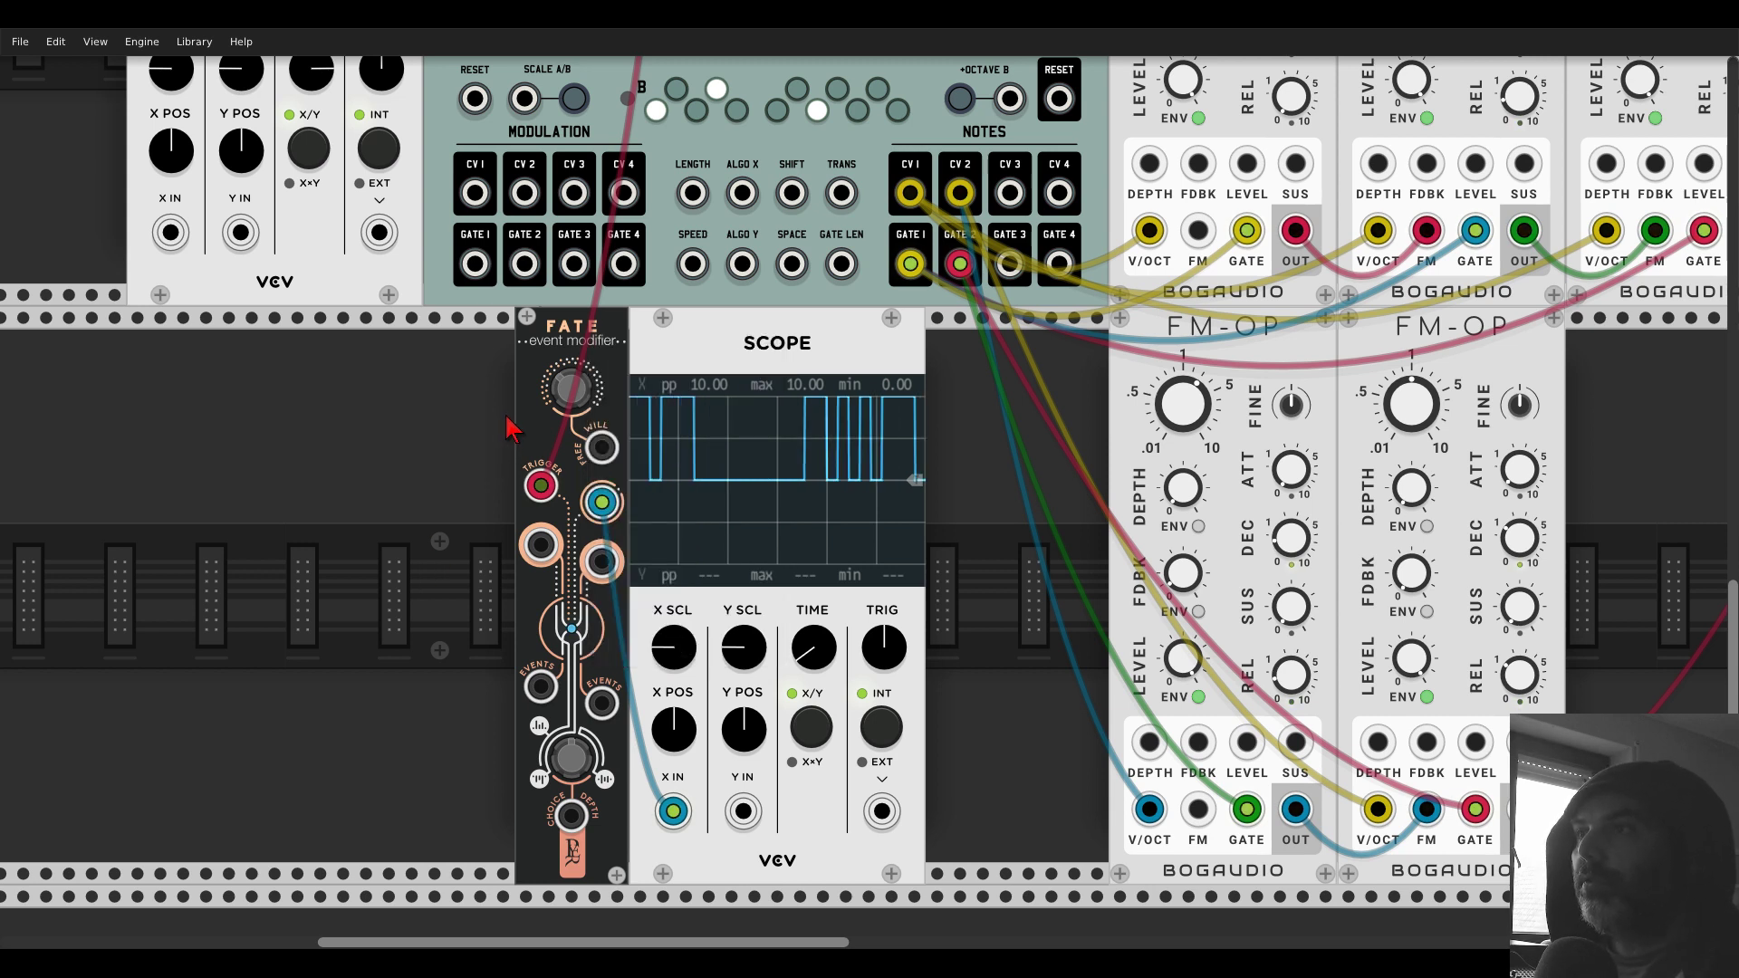
{"action": "mouse_move", "coordinate": [572, 395]}
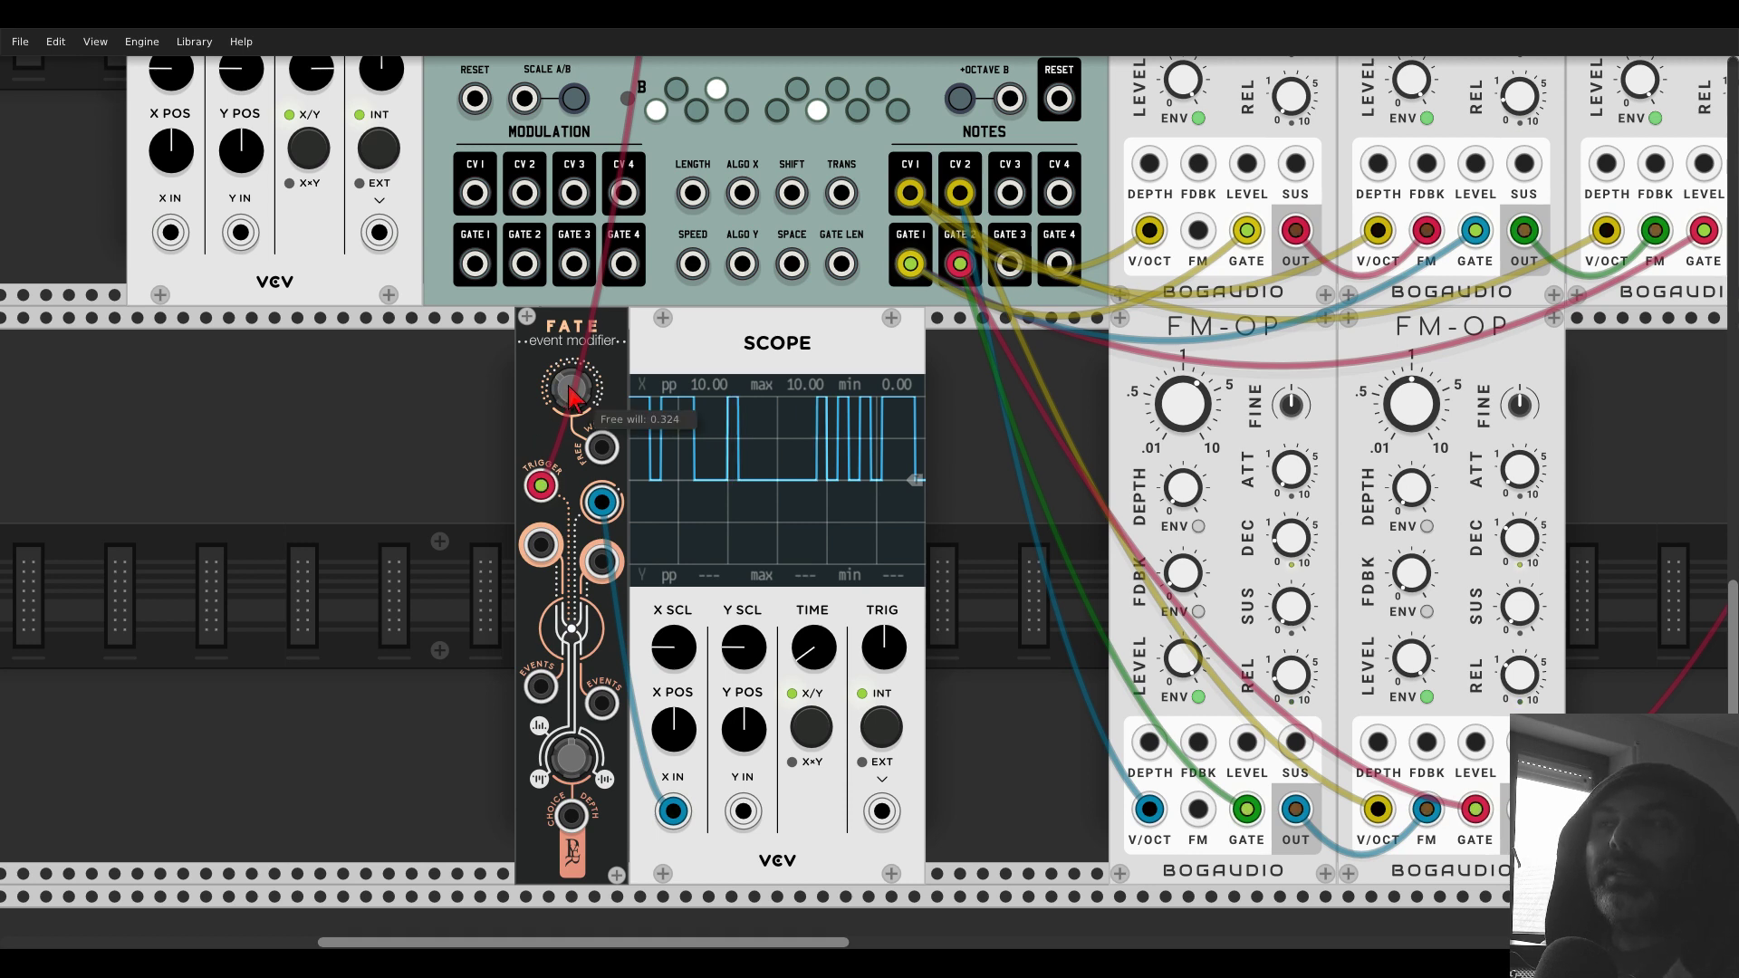
{"action": "left_click_drag", "start_coordinate": [585, 401], "coordinate": [584, 363]}
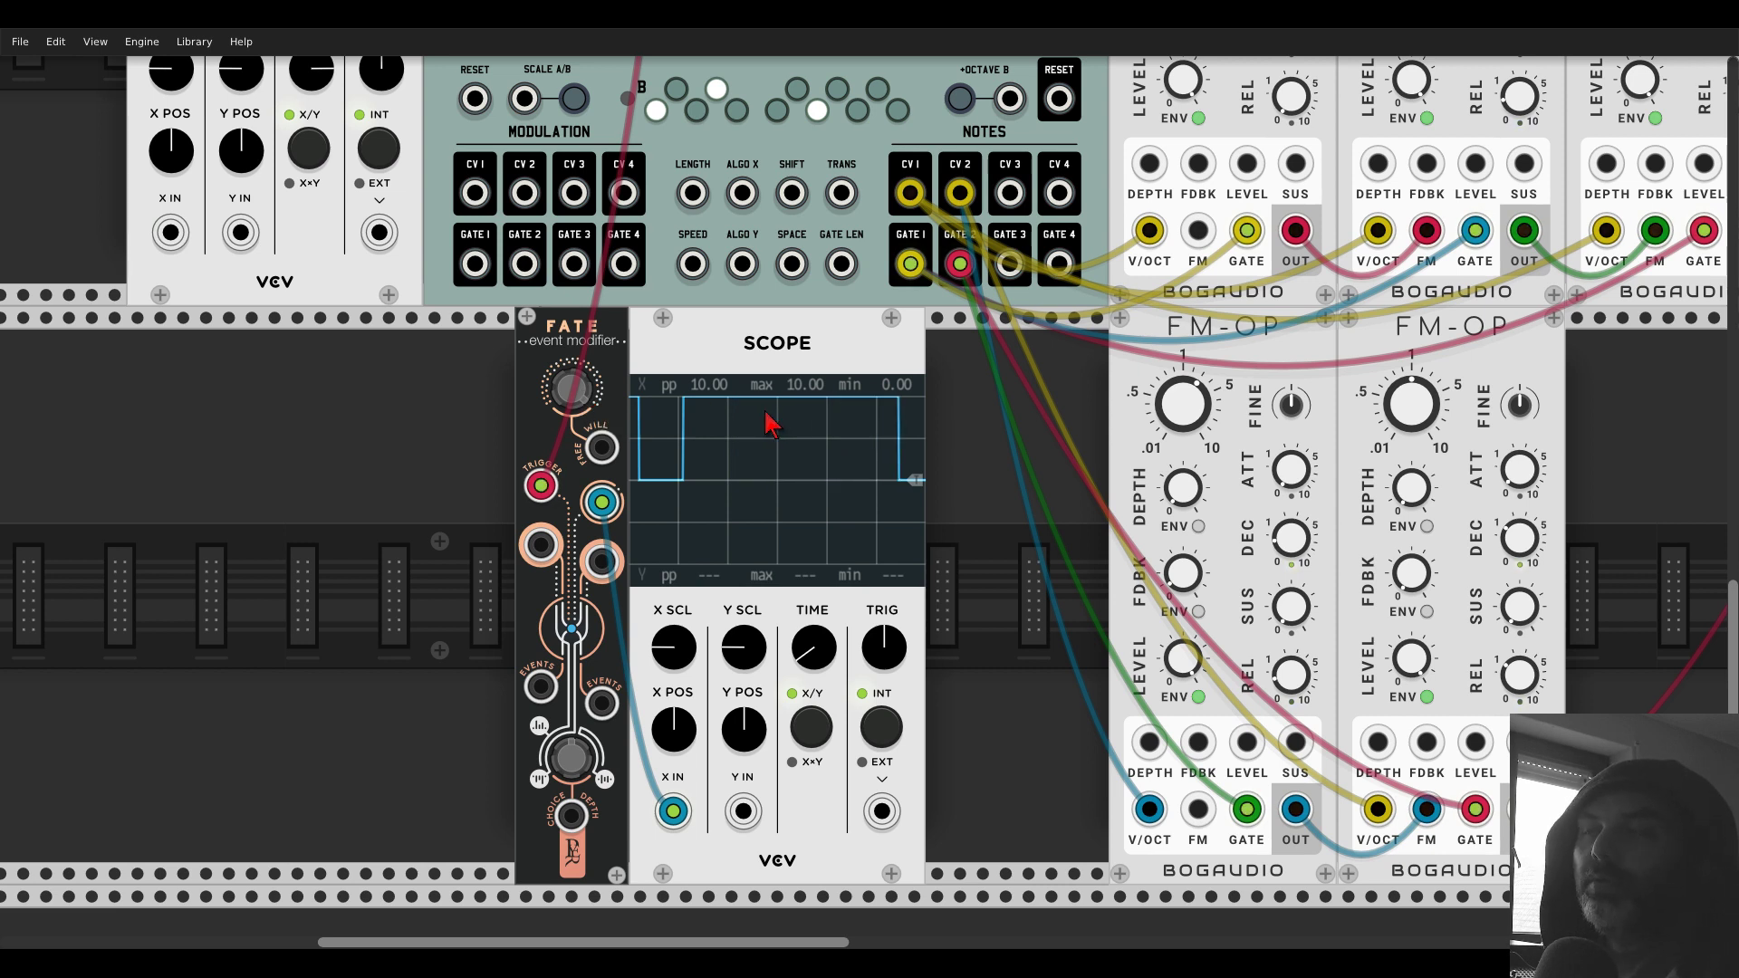
{"action": "mouse_move", "coordinate": [590, 396]}
{"action": "left_click_drag", "start_coordinate": [590, 396], "coordinate": [591, 400]}
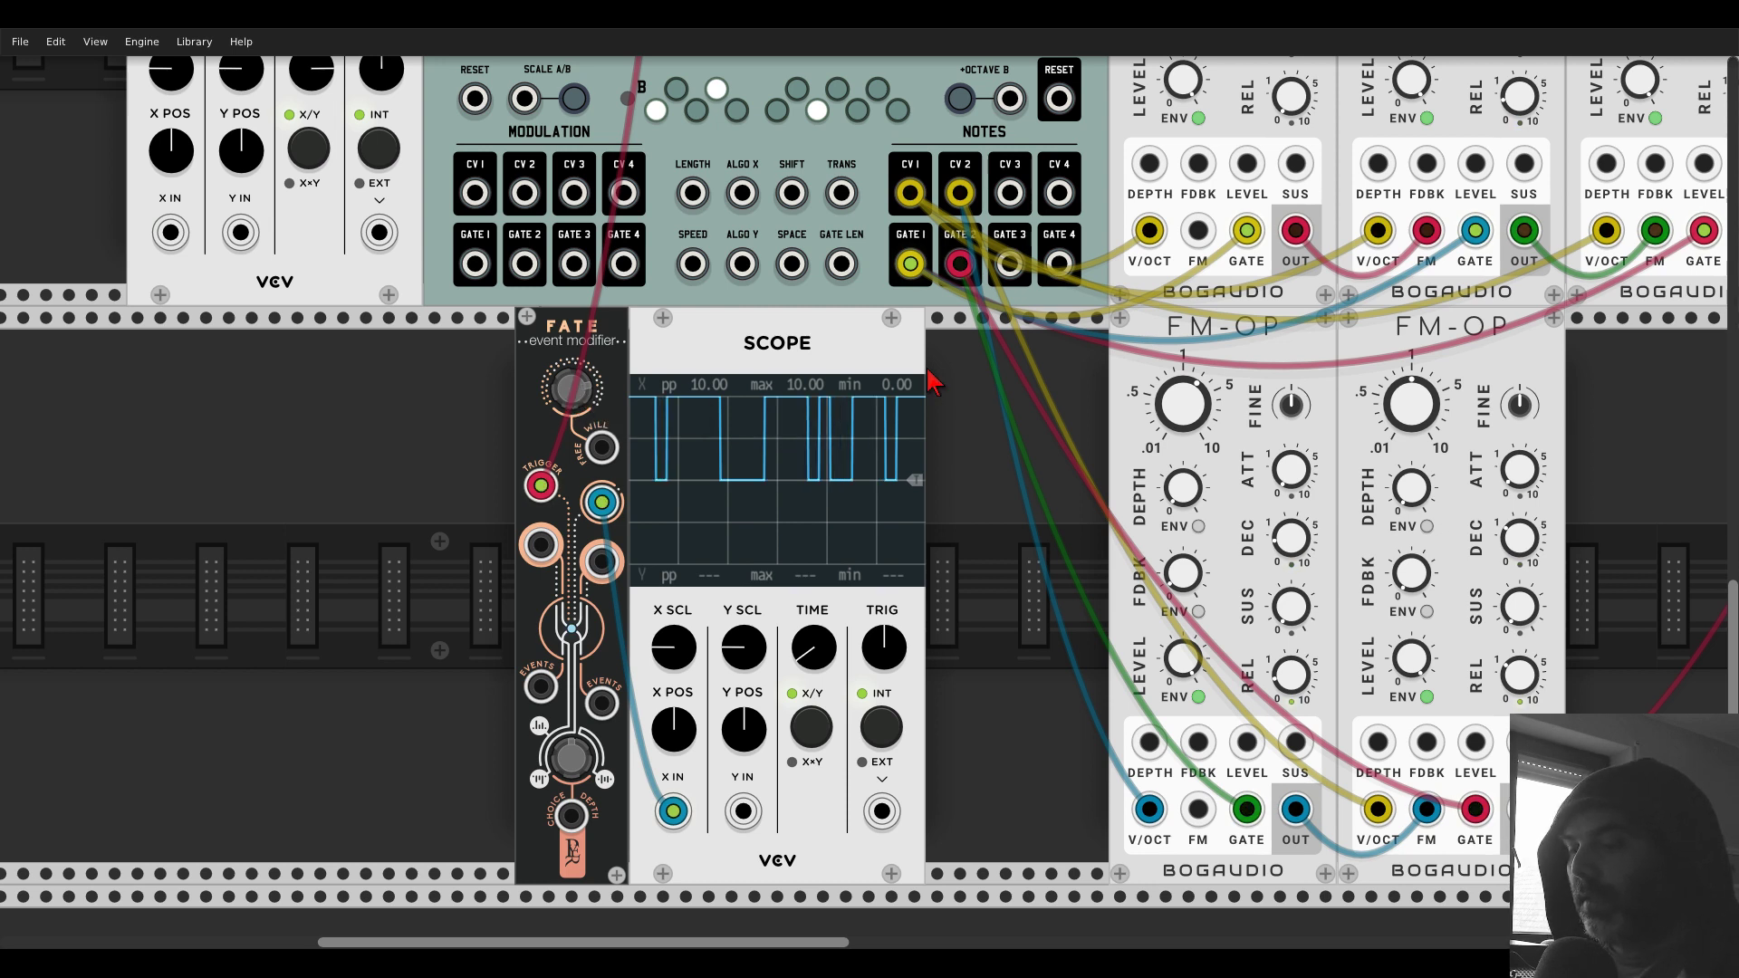
- Replace the Scope beside Fate with a Bernoulli gate module, found by searching for "branch"
{"action": "right_click", "coordinate": [888, 357]}
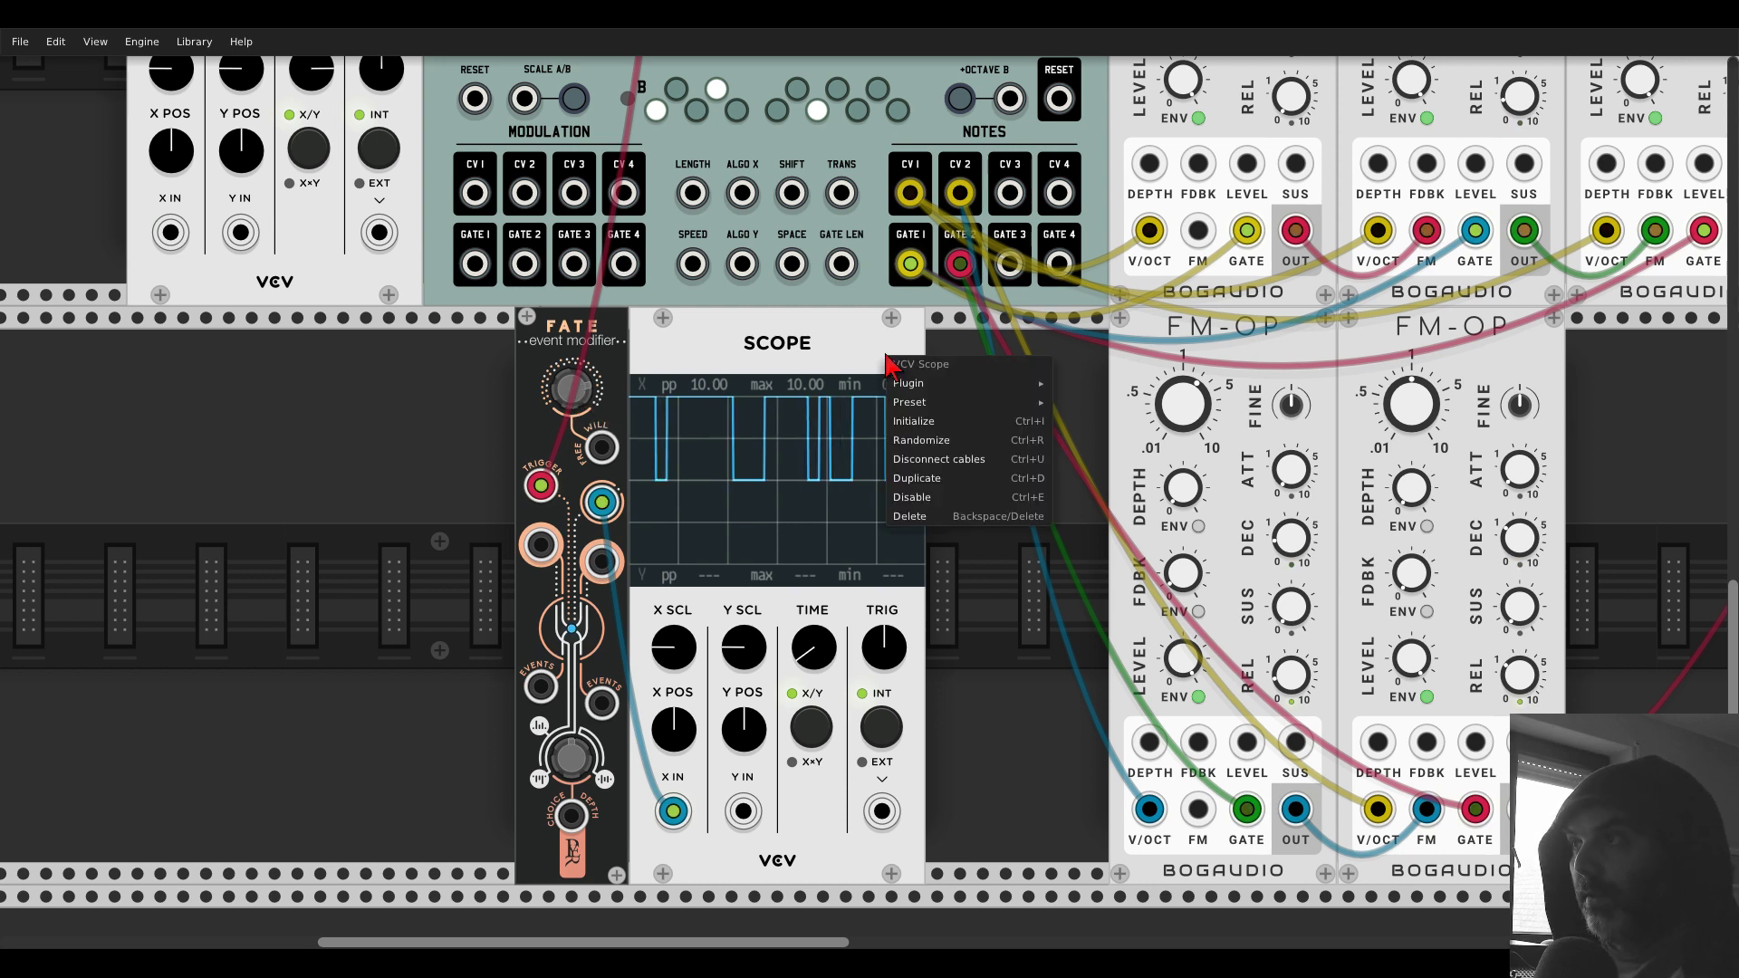
{"action": "left_click", "coordinate": [909, 516]}
{"action": "right_click", "coordinate": [838, 510]}
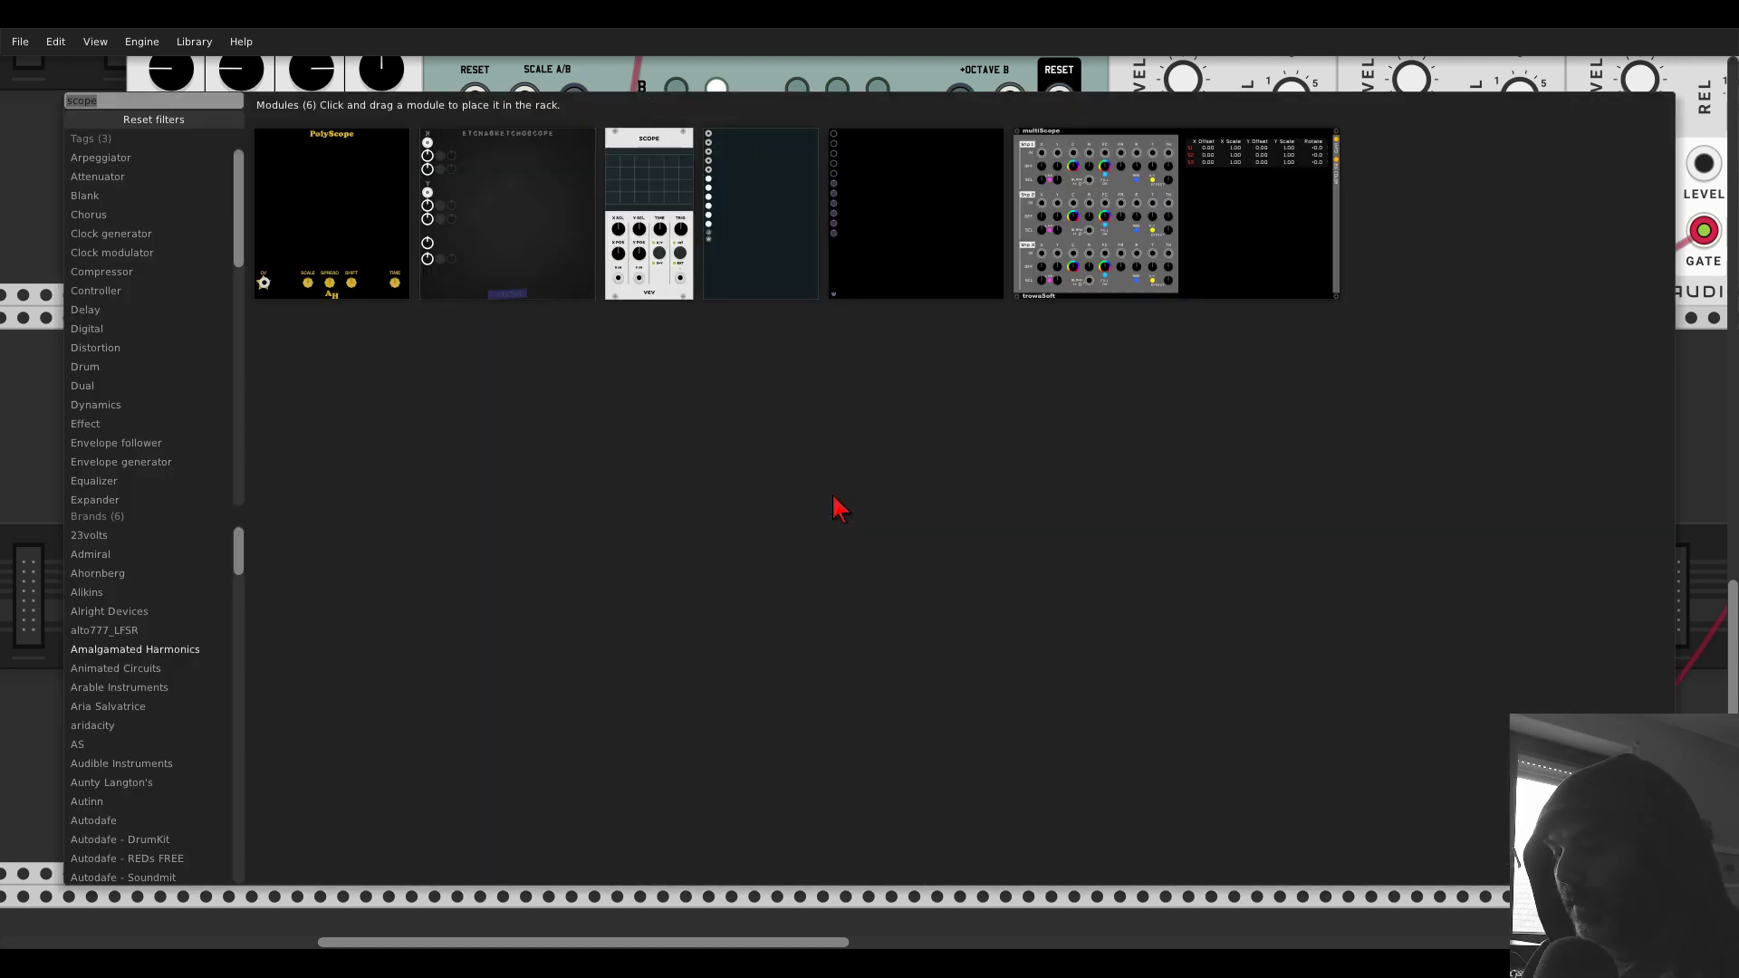
{"action": "type", "text": "branch"}
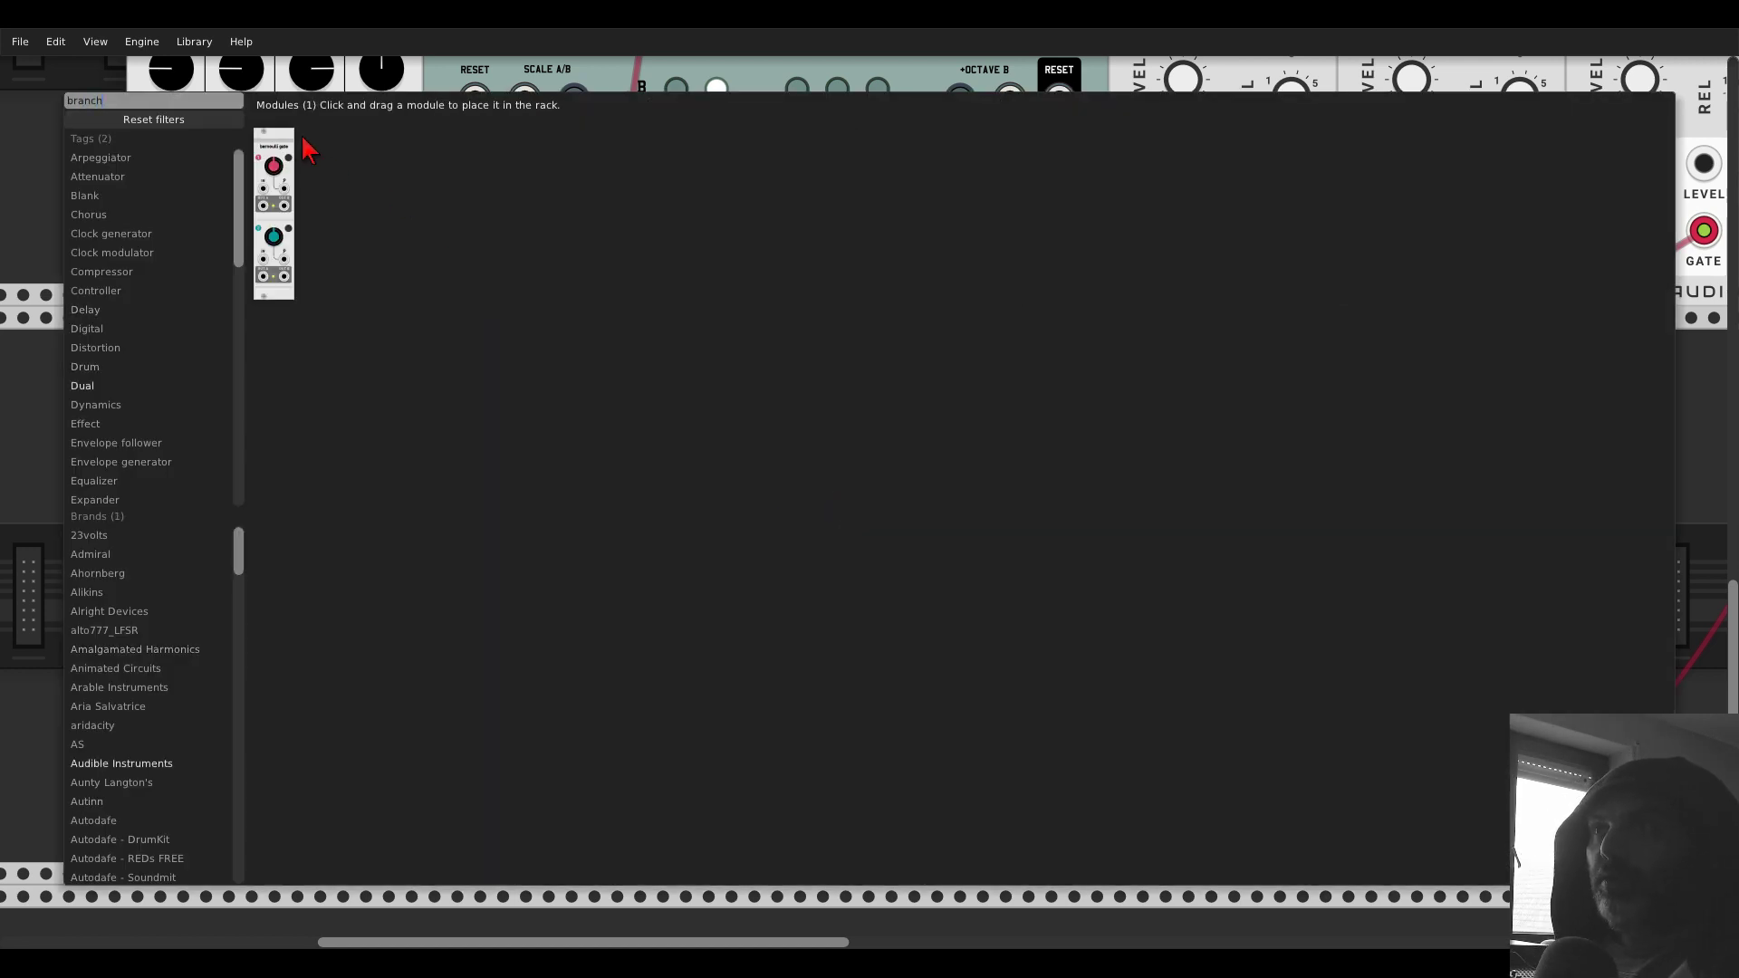
{"action": "left_click_drag", "start_coordinate": [283, 152], "coordinate": [615, 409]}
- Set Clocked's second clock ratio to /8 and patch CLK 2 into the Scale A/B input of Orca's Heart
{"action": "scroll", "coordinate": [847, 474], "scroll_direction": "up", "scroll_amount": 8}
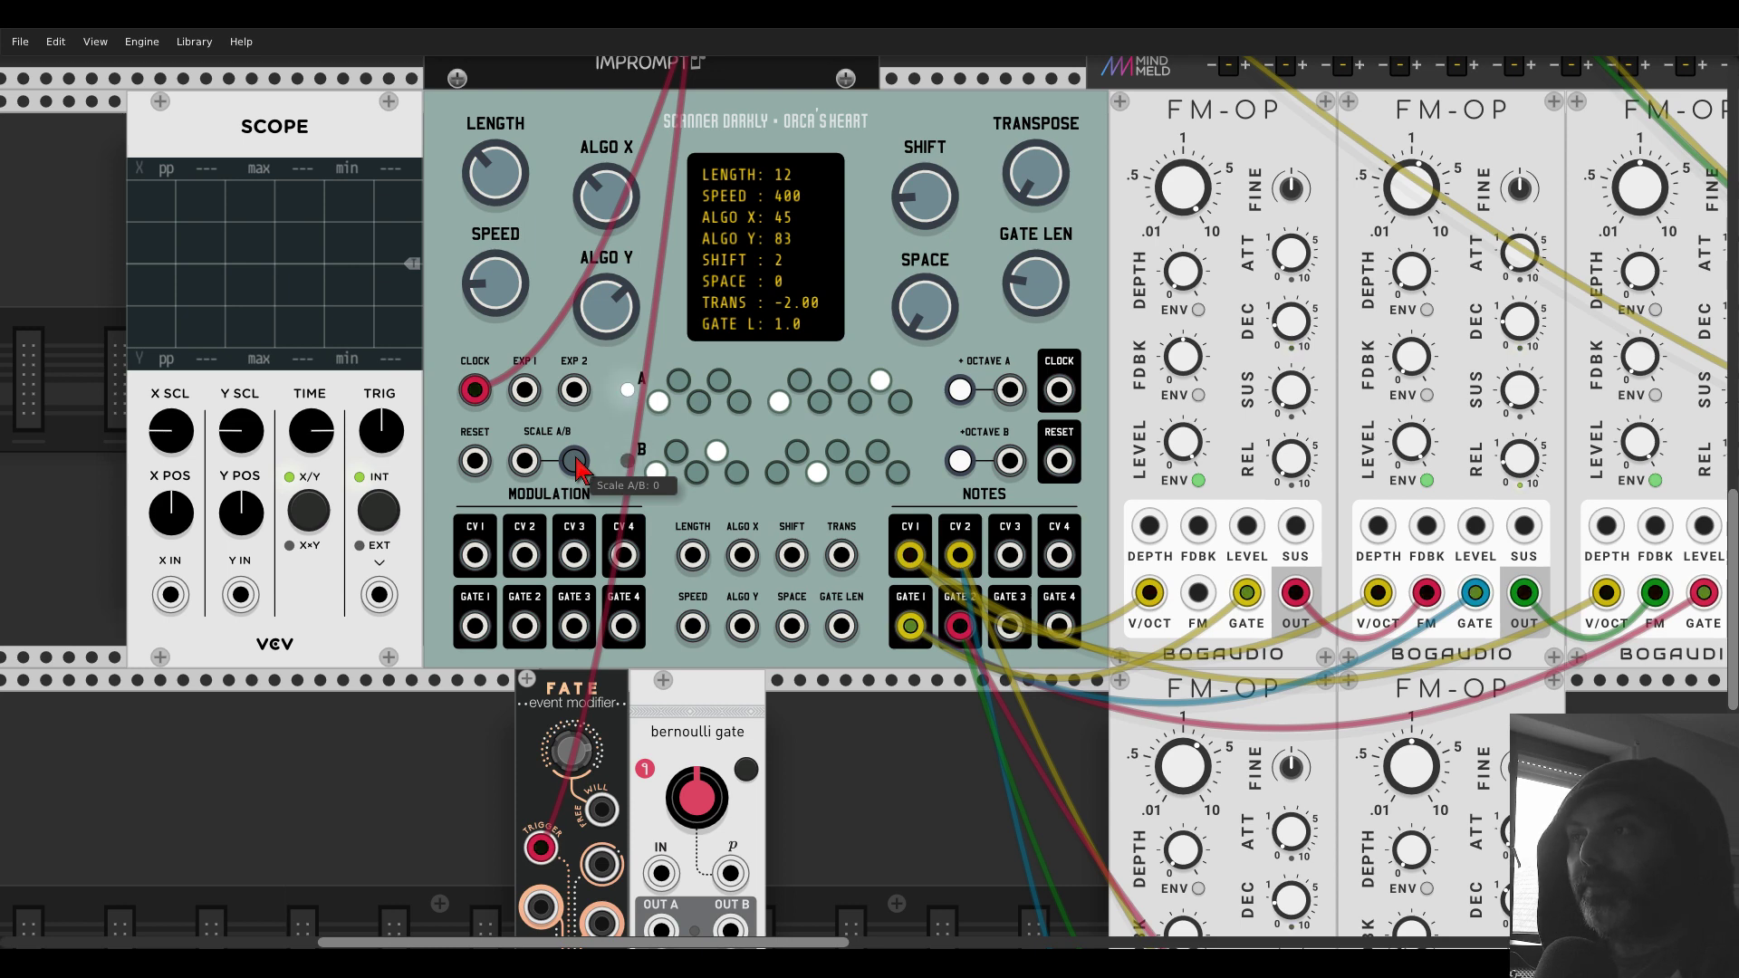
{"action": "scroll", "coordinate": [577, 462], "scroll_direction": "up", "scroll_amount": 8}
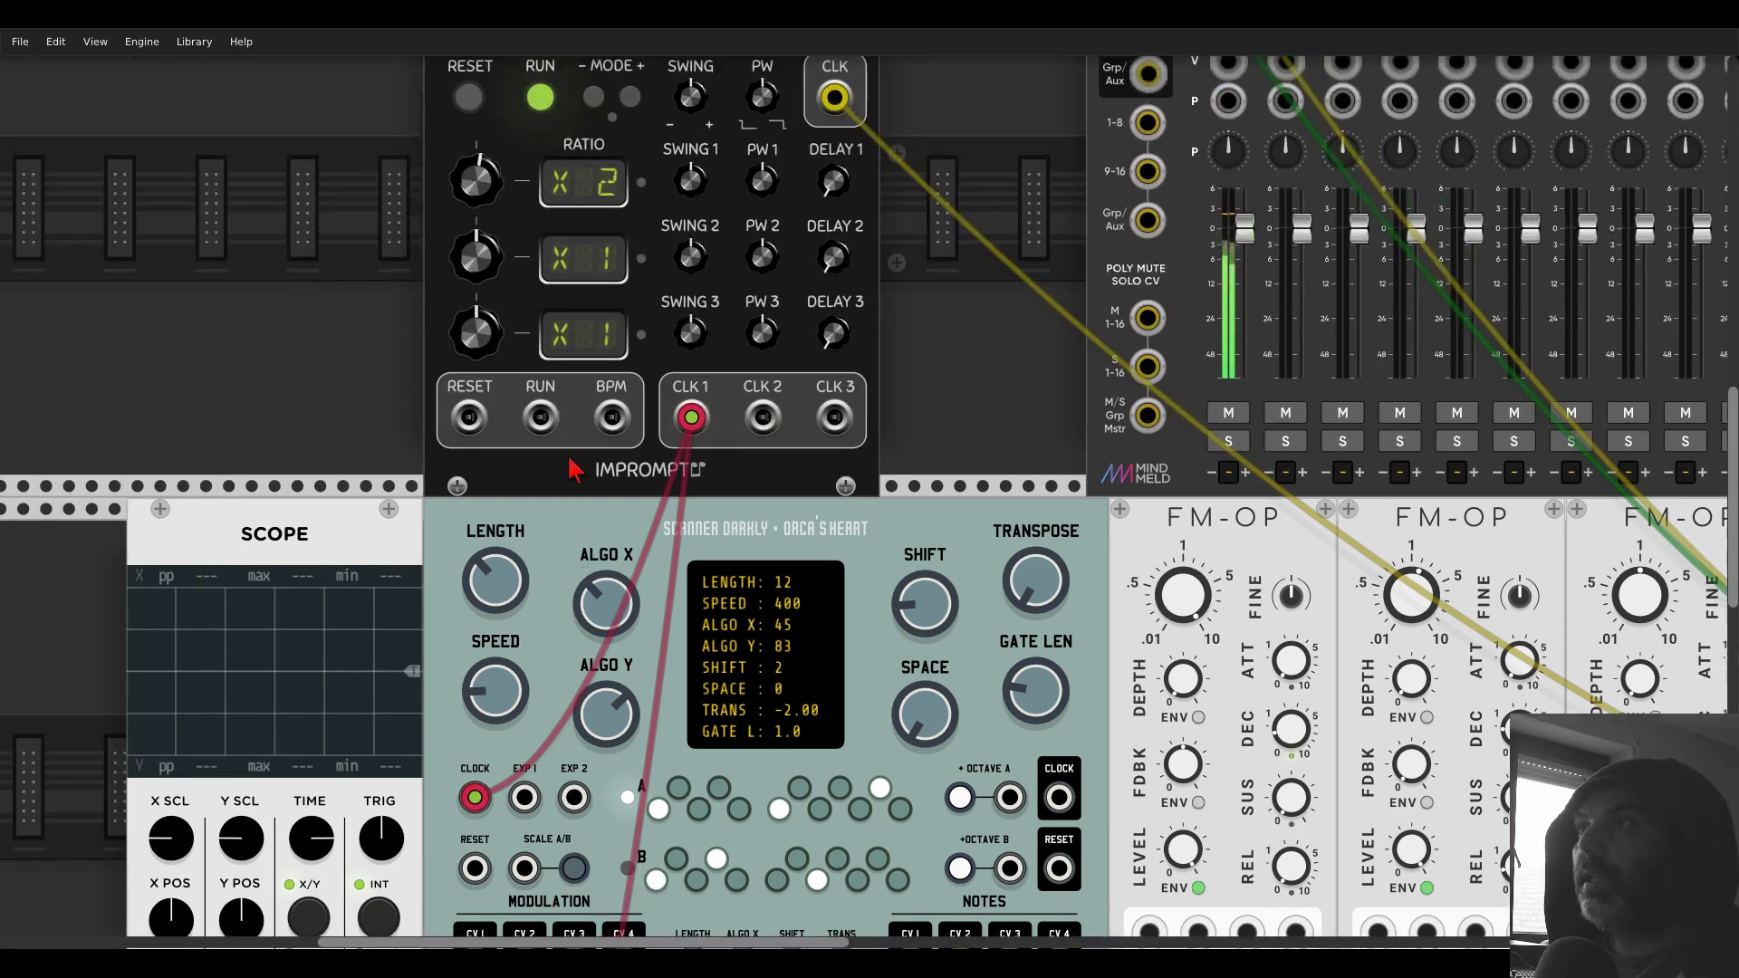
{"action": "left_click_drag", "start_coordinate": [475, 256], "coordinate": [475, 290]}
{"action": "left_click_drag", "start_coordinate": [757, 418], "coordinate": [580, 634]}
{"action": "scroll", "coordinate": [757, 433], "scroll_direction": "down", "scroll_amount": 5}
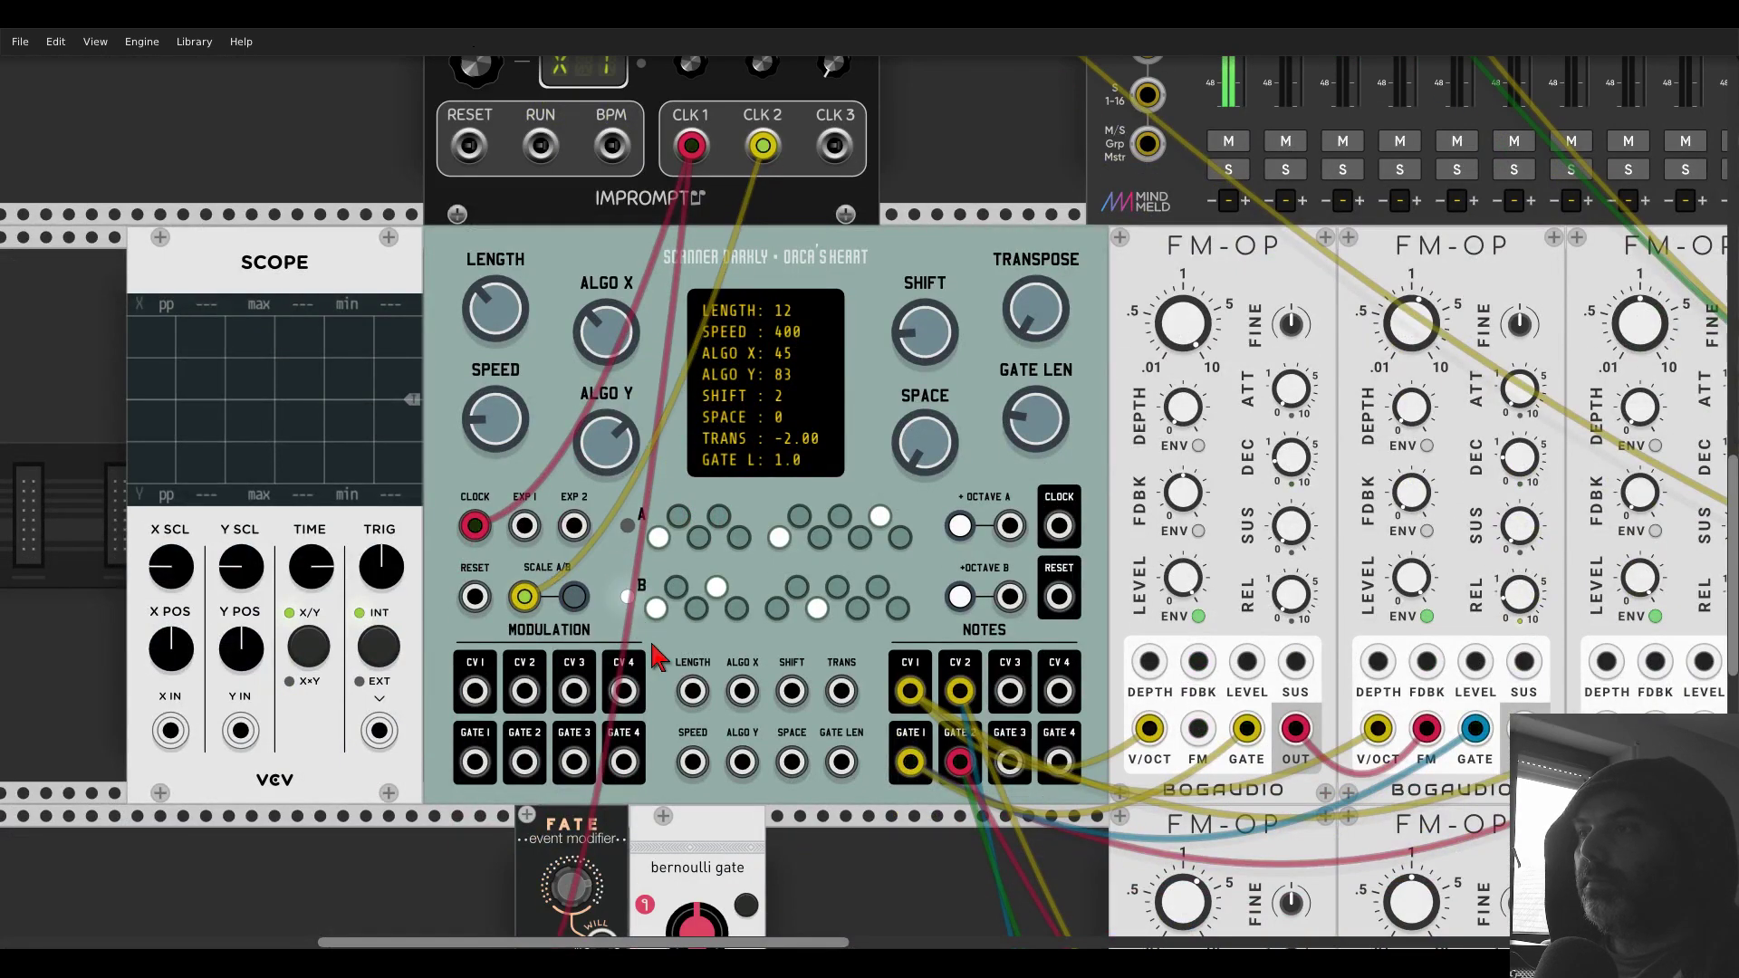
{"action": "scroll", "coordinate": [671, 651], "scroll_direction": "down", "scroll_amount": 9}
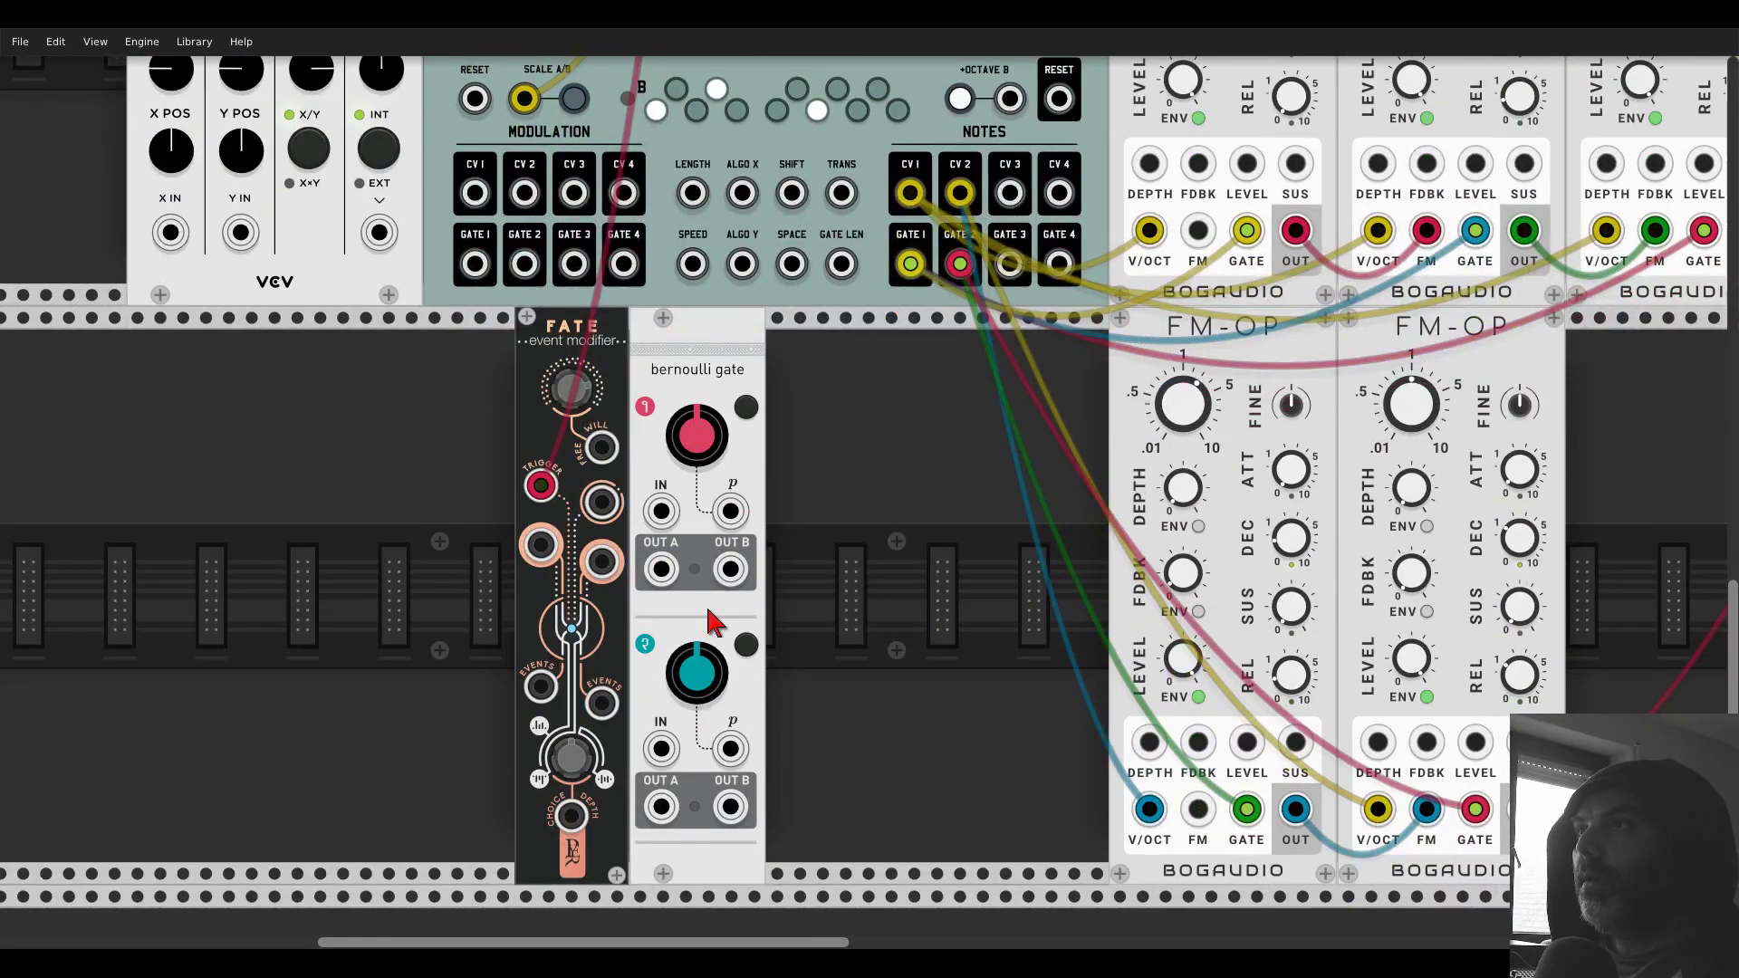
- Set Clocked's second clock ratio to /16
{"action": "scroll", "coordinate": [708, 616], "scroll_direction": "up", "scroll_amount": 5}
{"action": "scroll", "coordinate": [761, 516], "scroll_direction": "up", "scroll_amount": 7}
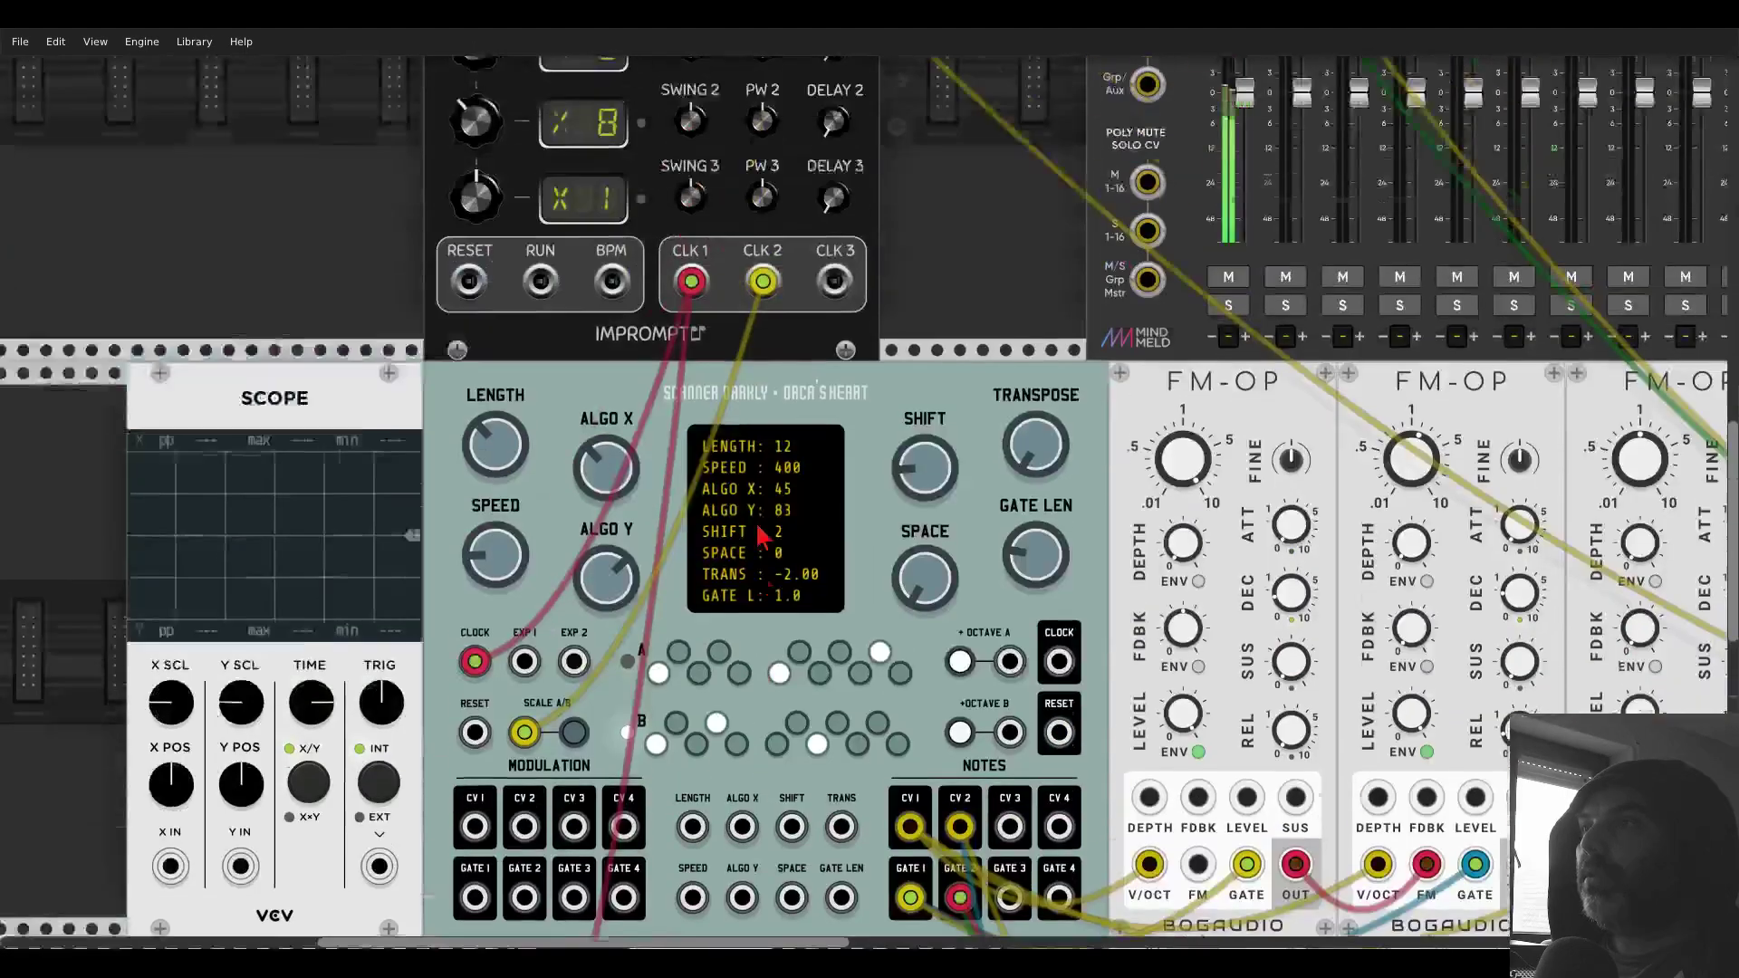
{"action": "left_click_drag", "start_coordinate": [475, 166], "coordinate": [475, 179]}
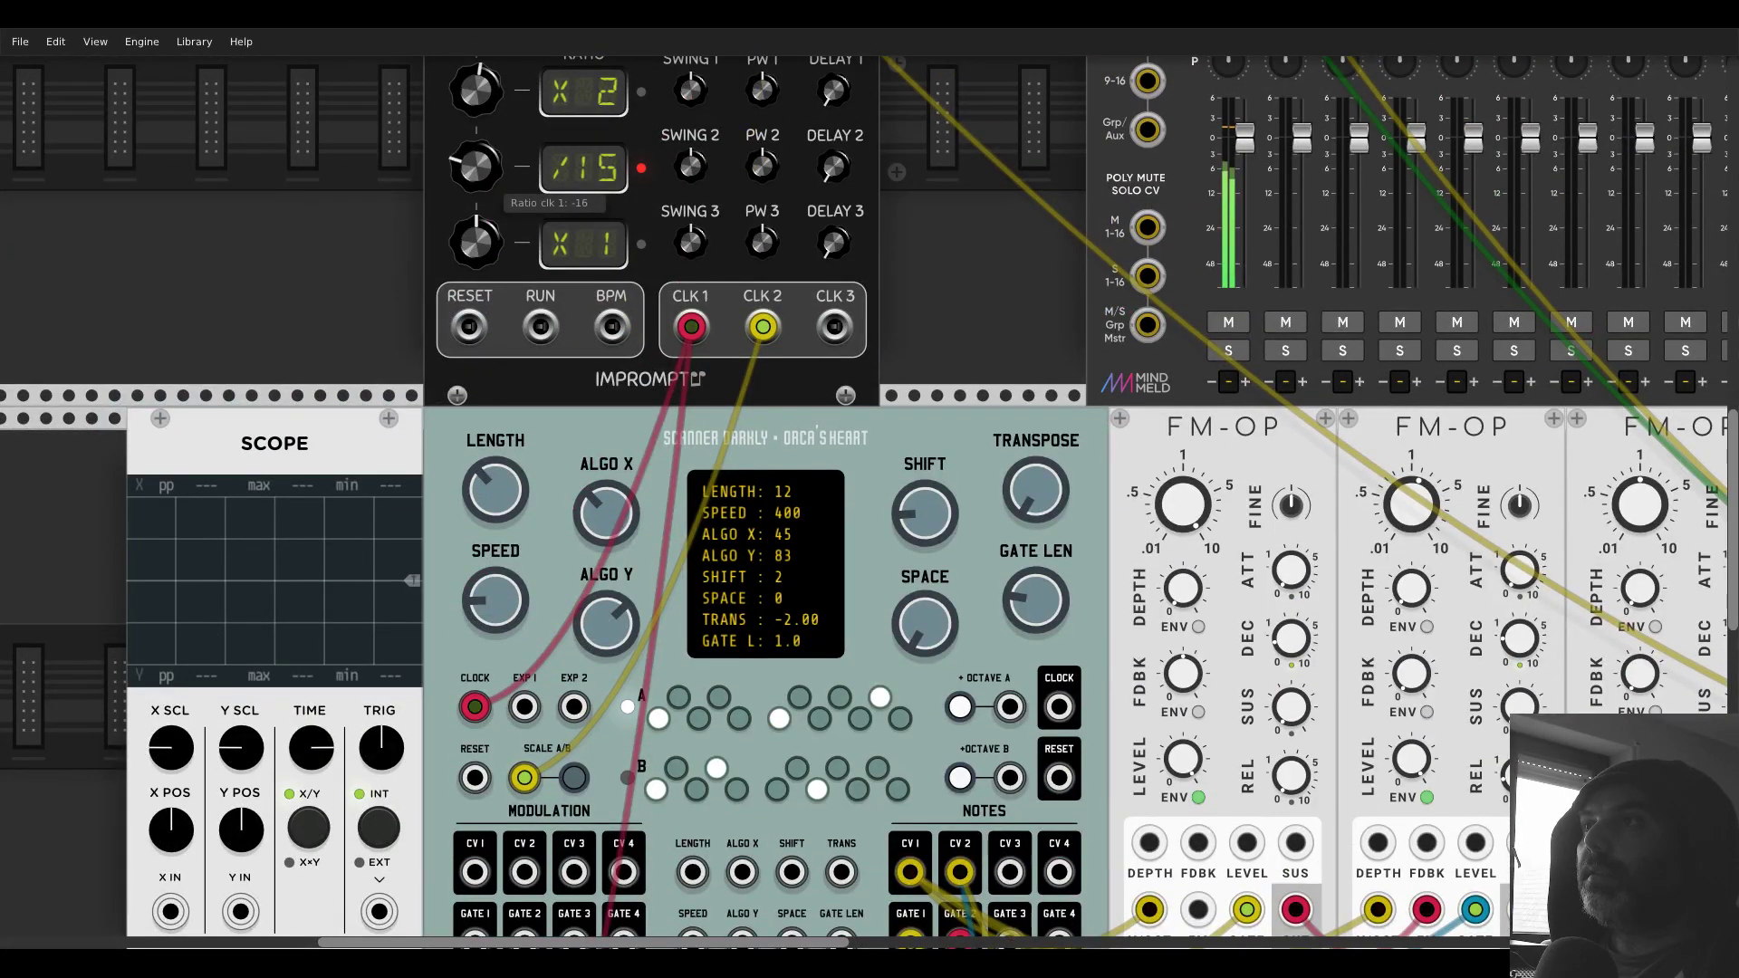
{"action": "scroll", "coordinate": [385, 246], "scroll_direction": "down", "scroll_amount": 7}
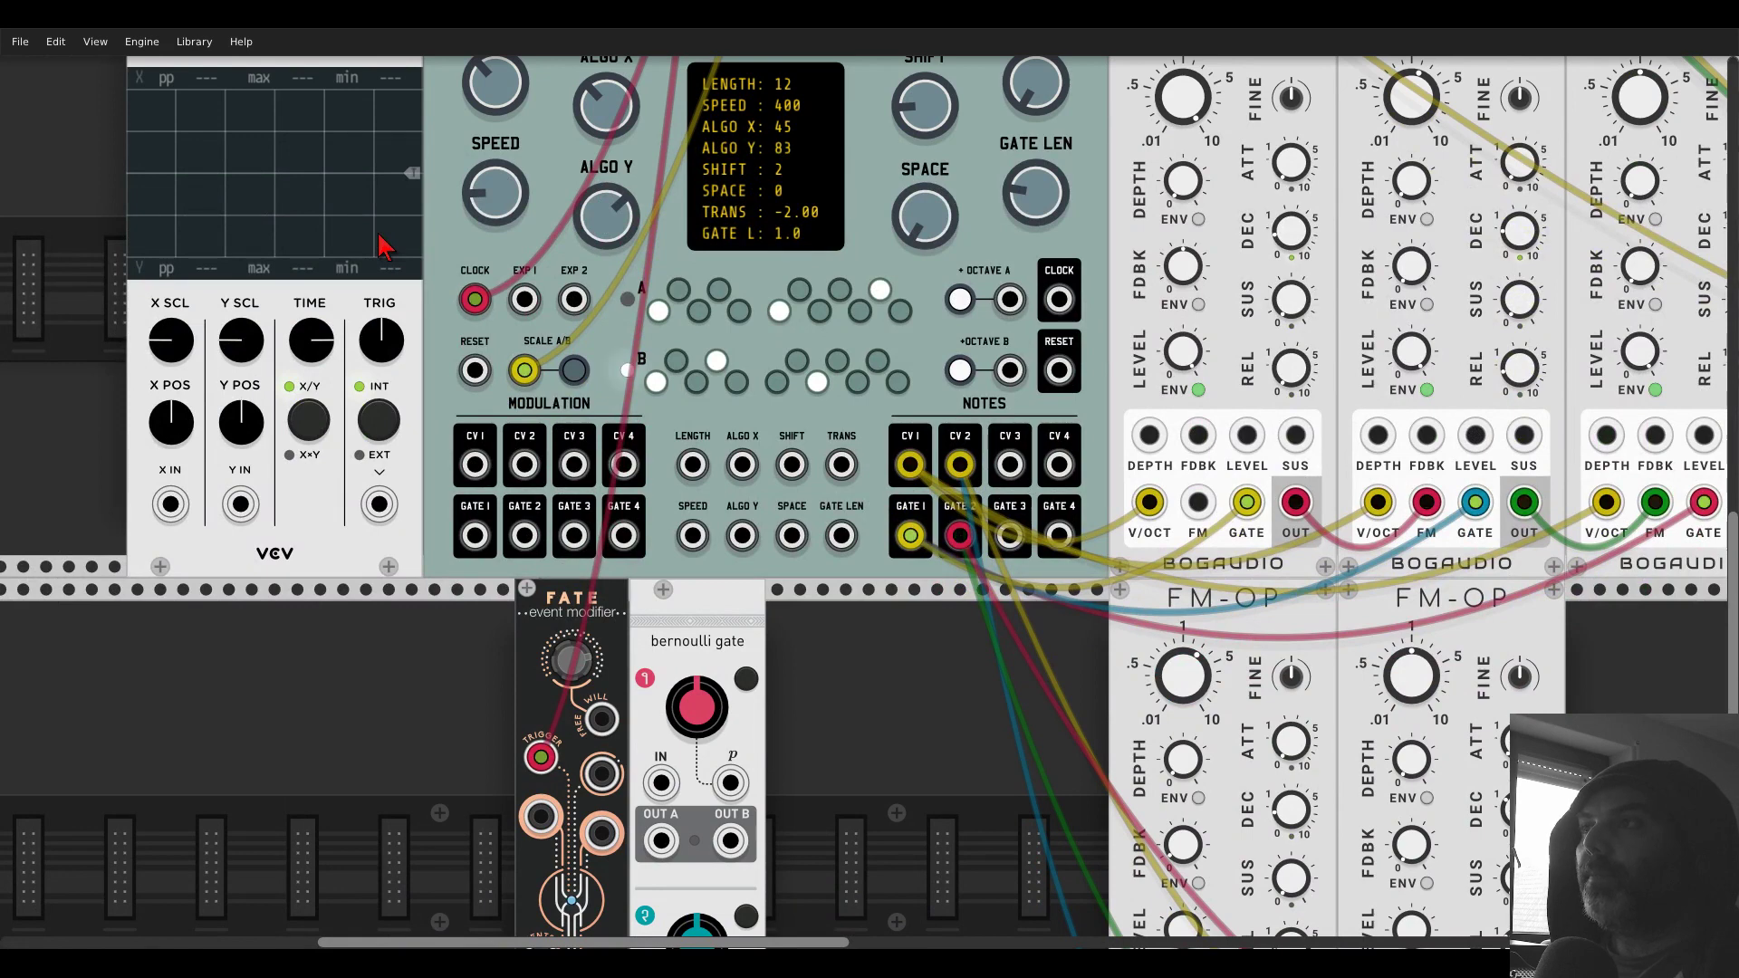
- Patch Clocked's reset output into the reset input of Orca's Heart and reset the clock
{"action": "scroll", "coordinate": [385, 246], "scroll_direction": "up", "scroll_amount": 8}
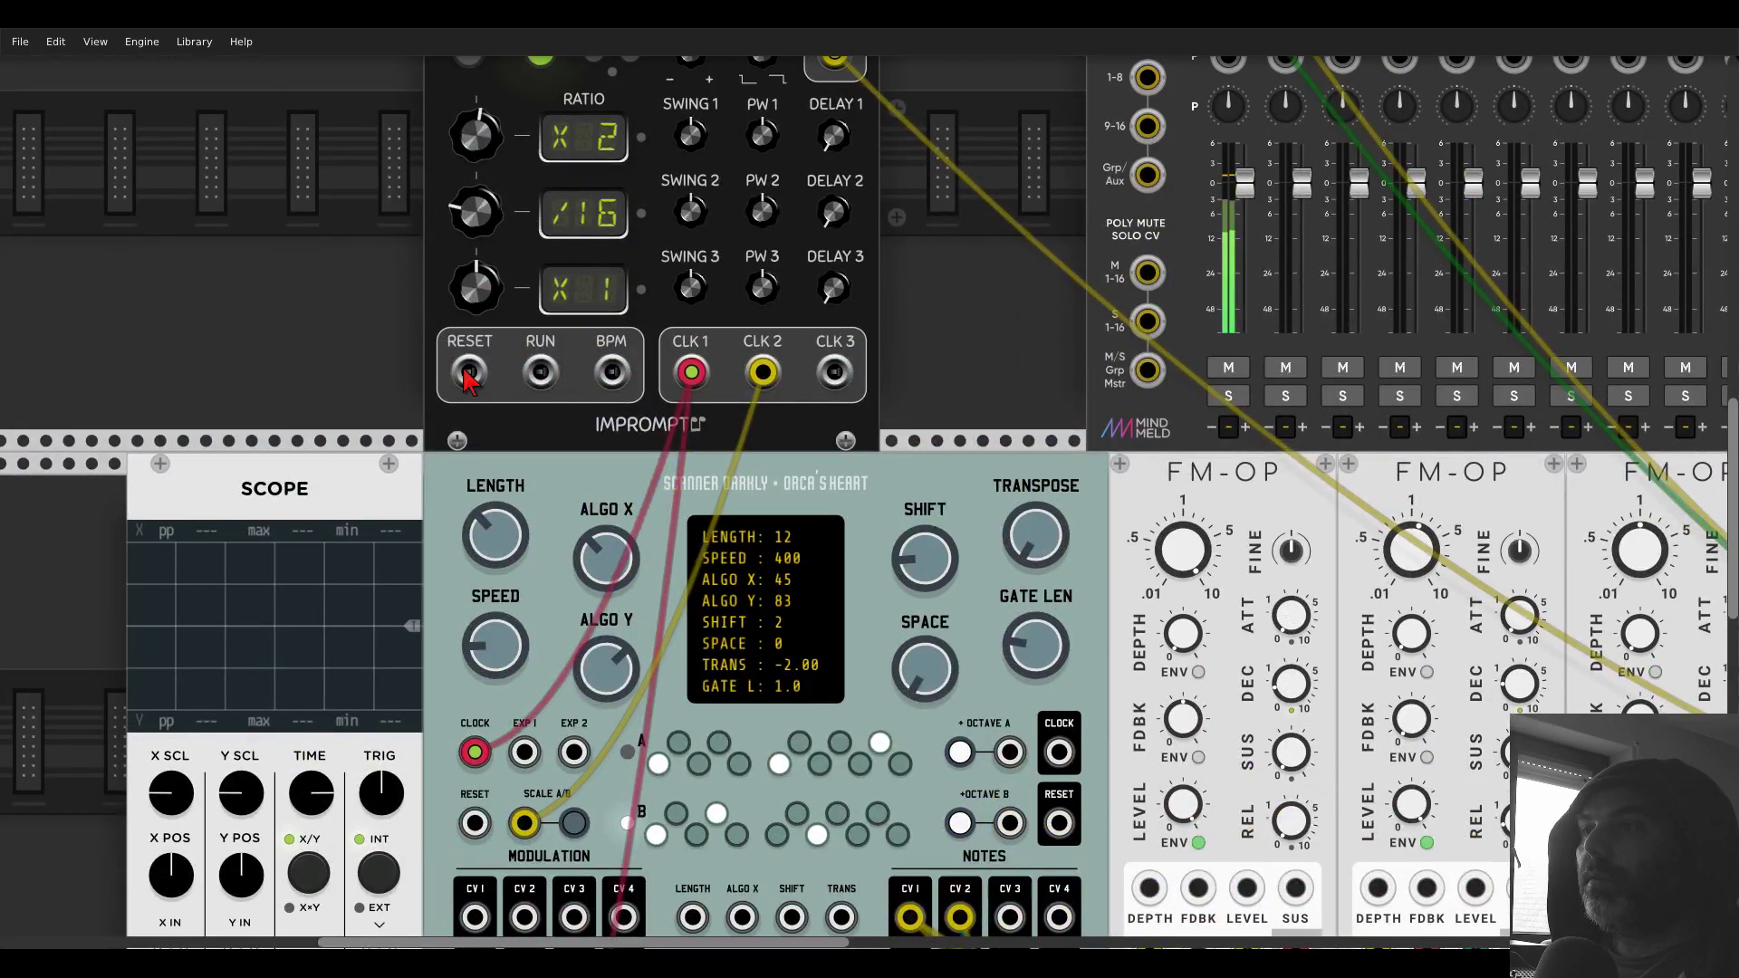
{"action": "left_click_drag", "start_coordinate": [470, 374], "coordinate": [475, 823]}
{"action": "scroll", "coordinate": [475, 797], "scroll_direction": "up", "scroll_amount": 3}
{"action": "left_click", "coordinate": [469, 236]}
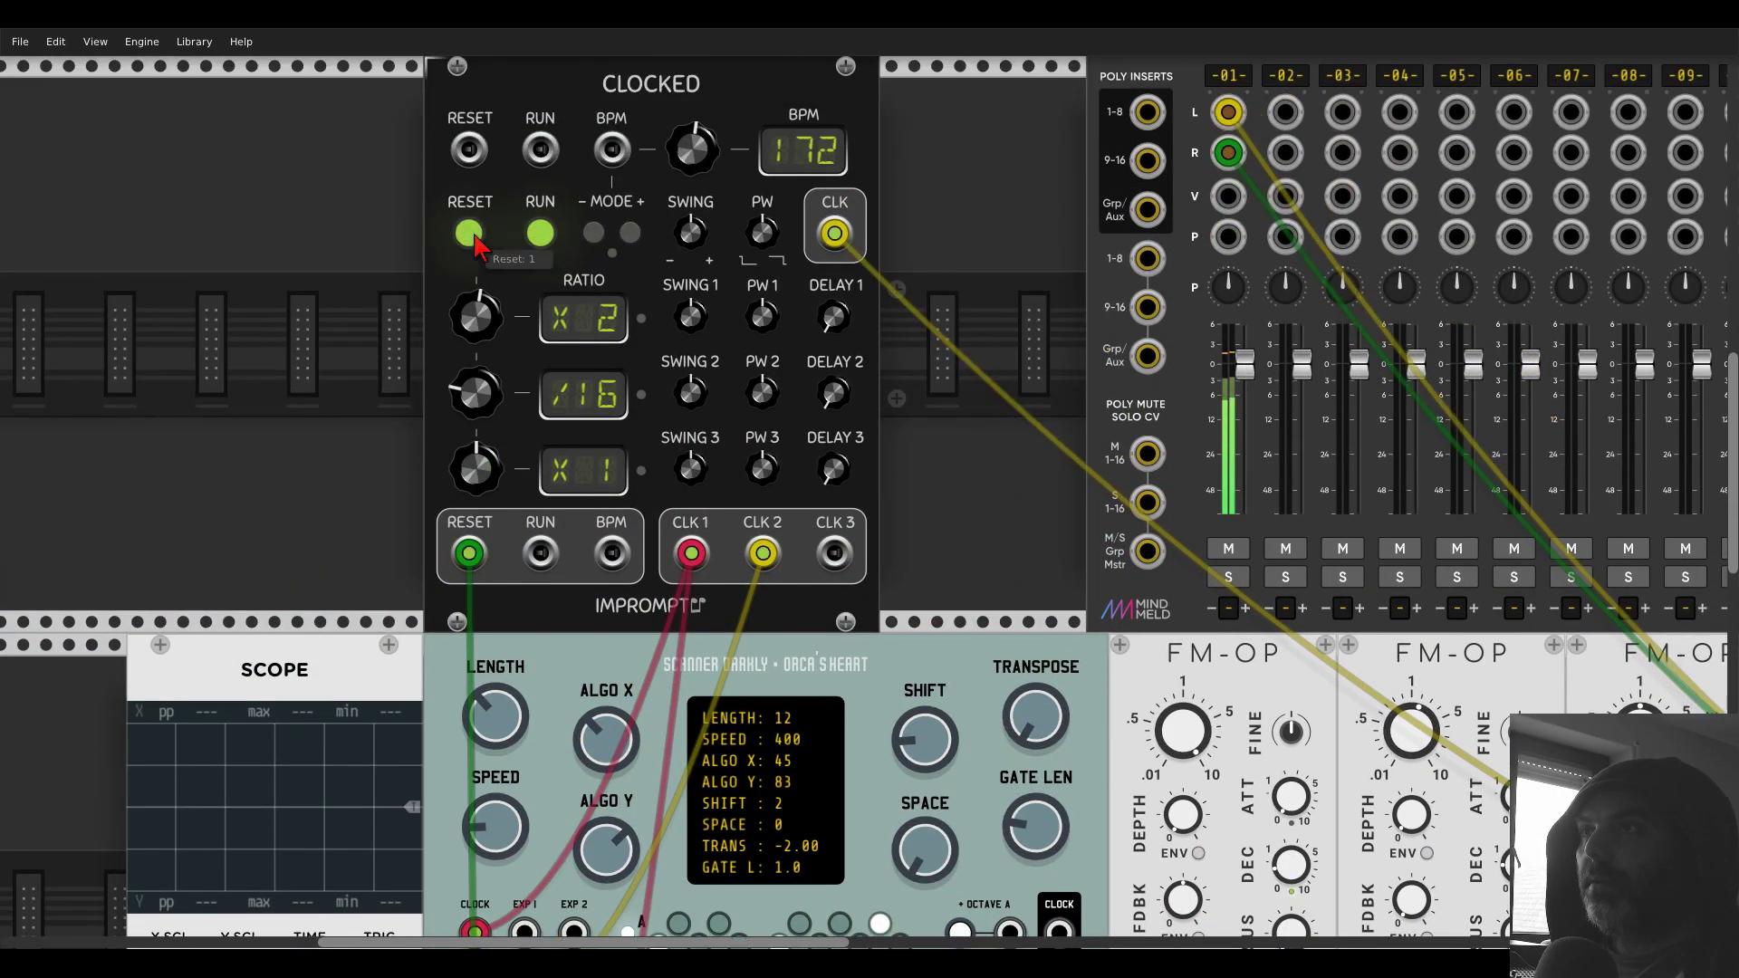
- Patch Fate's trigger output into the first input of the Bernoulli gate
{"action": "scroll", "coordinate": [361, 260], "scroll_direction": "down", "scroll_amount": 15}
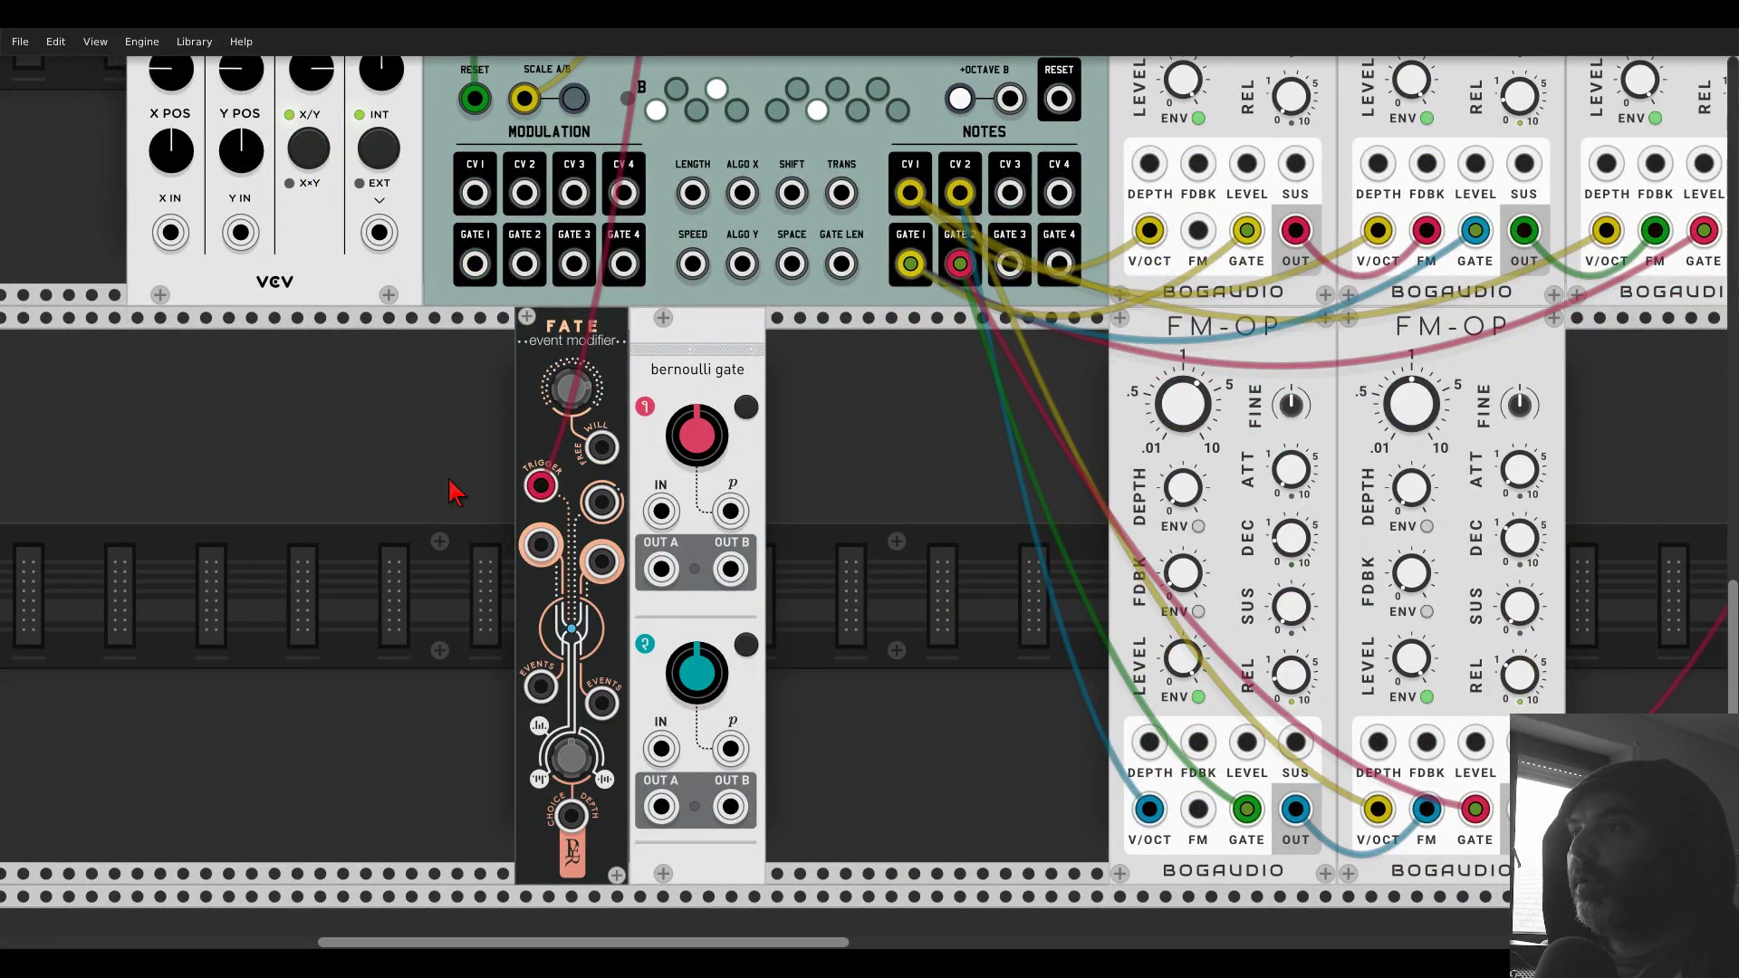
{"action": "left_click_drag", "start_coordinate": [601, 502], "coordinate": [661, 514]}
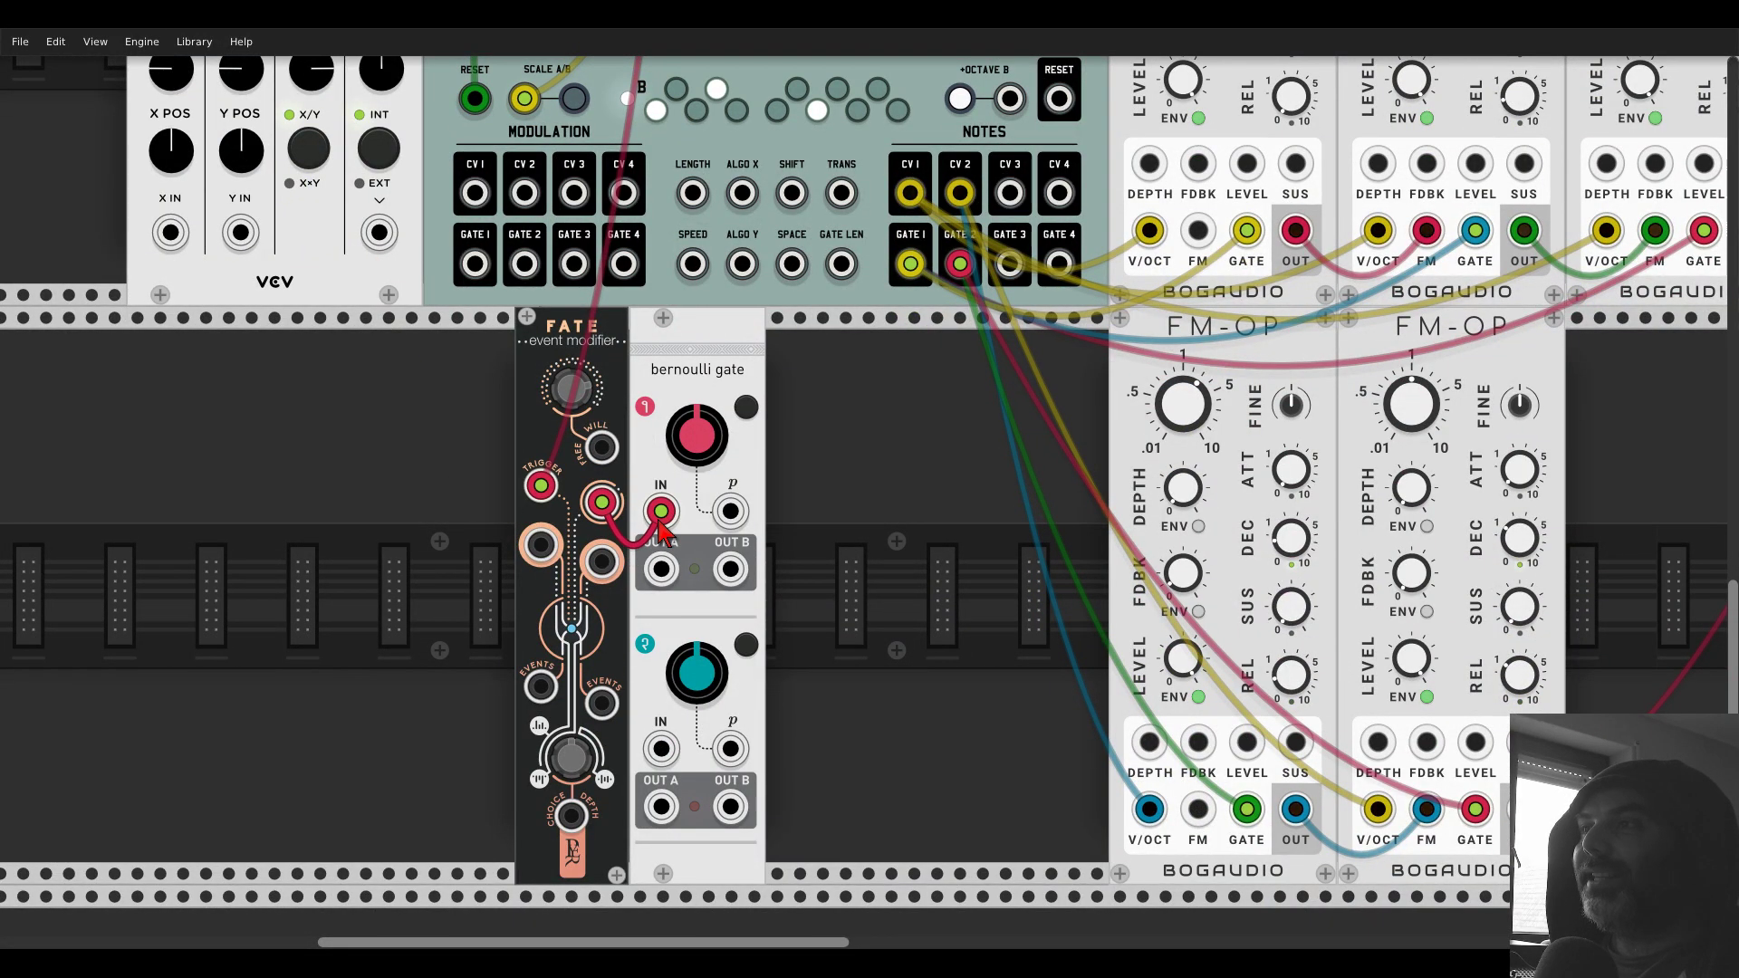
- Add a Bogaudio SLEW module to the lower row, directly to the left of the two FM-OP modules
{"action": "scroll", "coordinate": [609, 471], "scroll_direction": "right", "scroll_amount": 3}
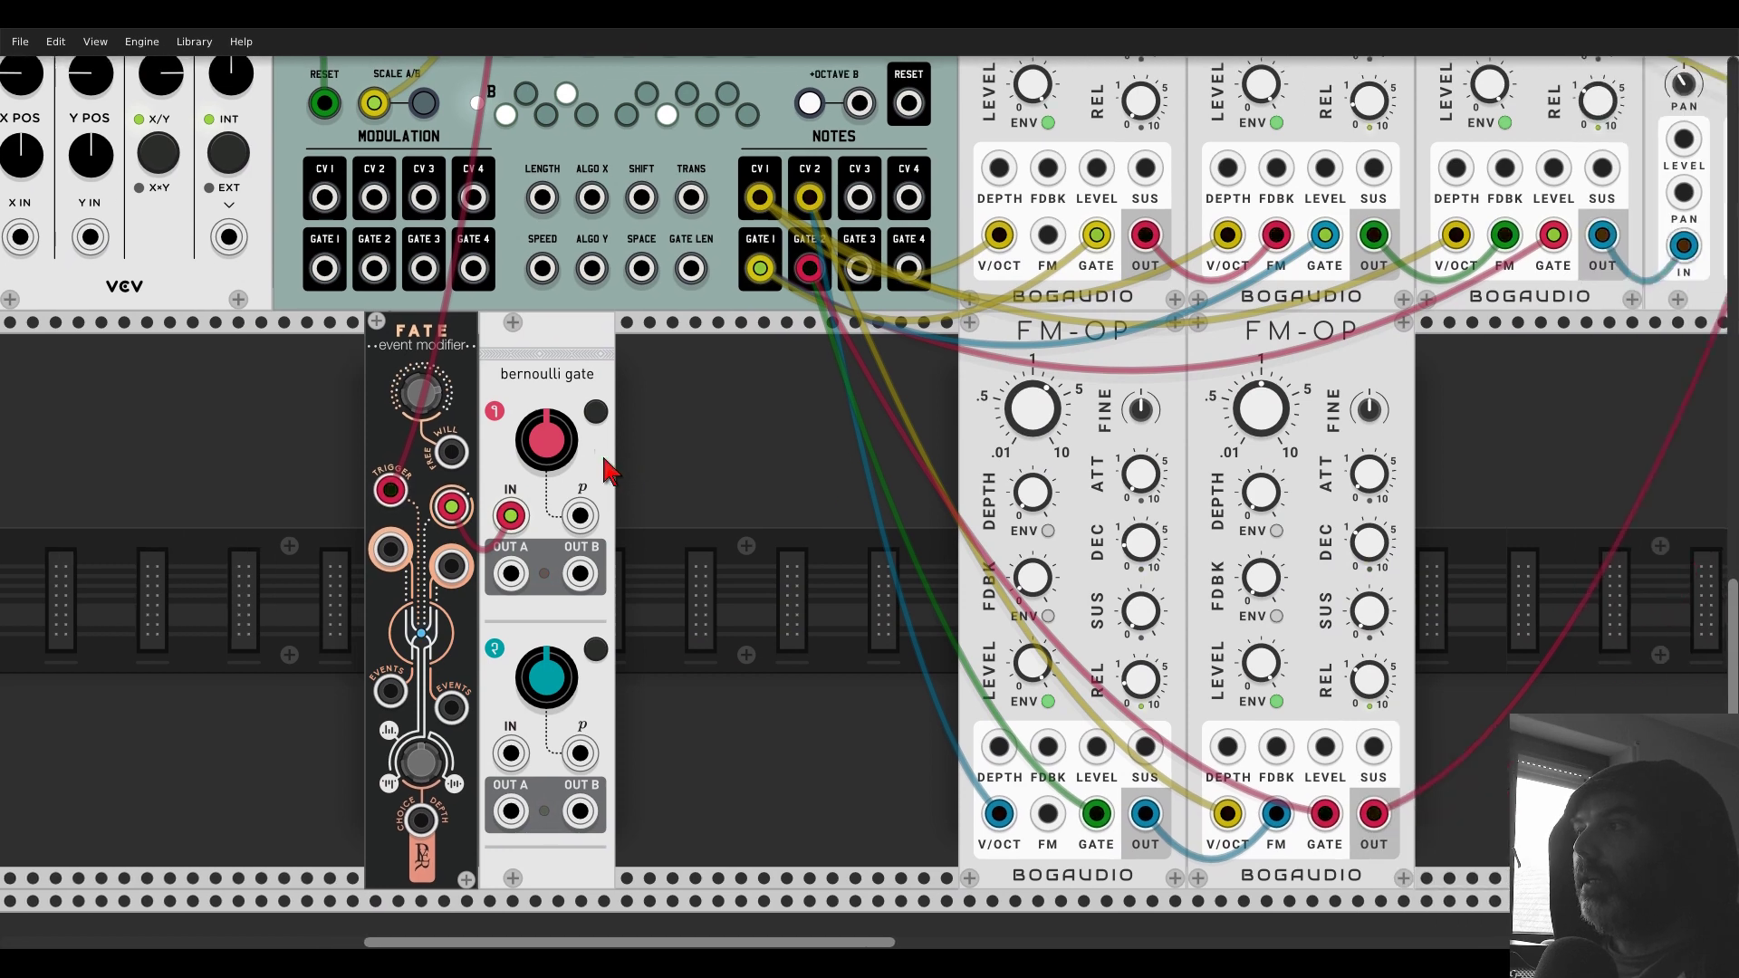
{"action": "scroll", "coordinate": [399, 477], "scroll_direction": "right", "scroll_amount": 3}
{"action": "right_click", "coordinate": [521, 521]}
{"action": "type", "text": "s"}
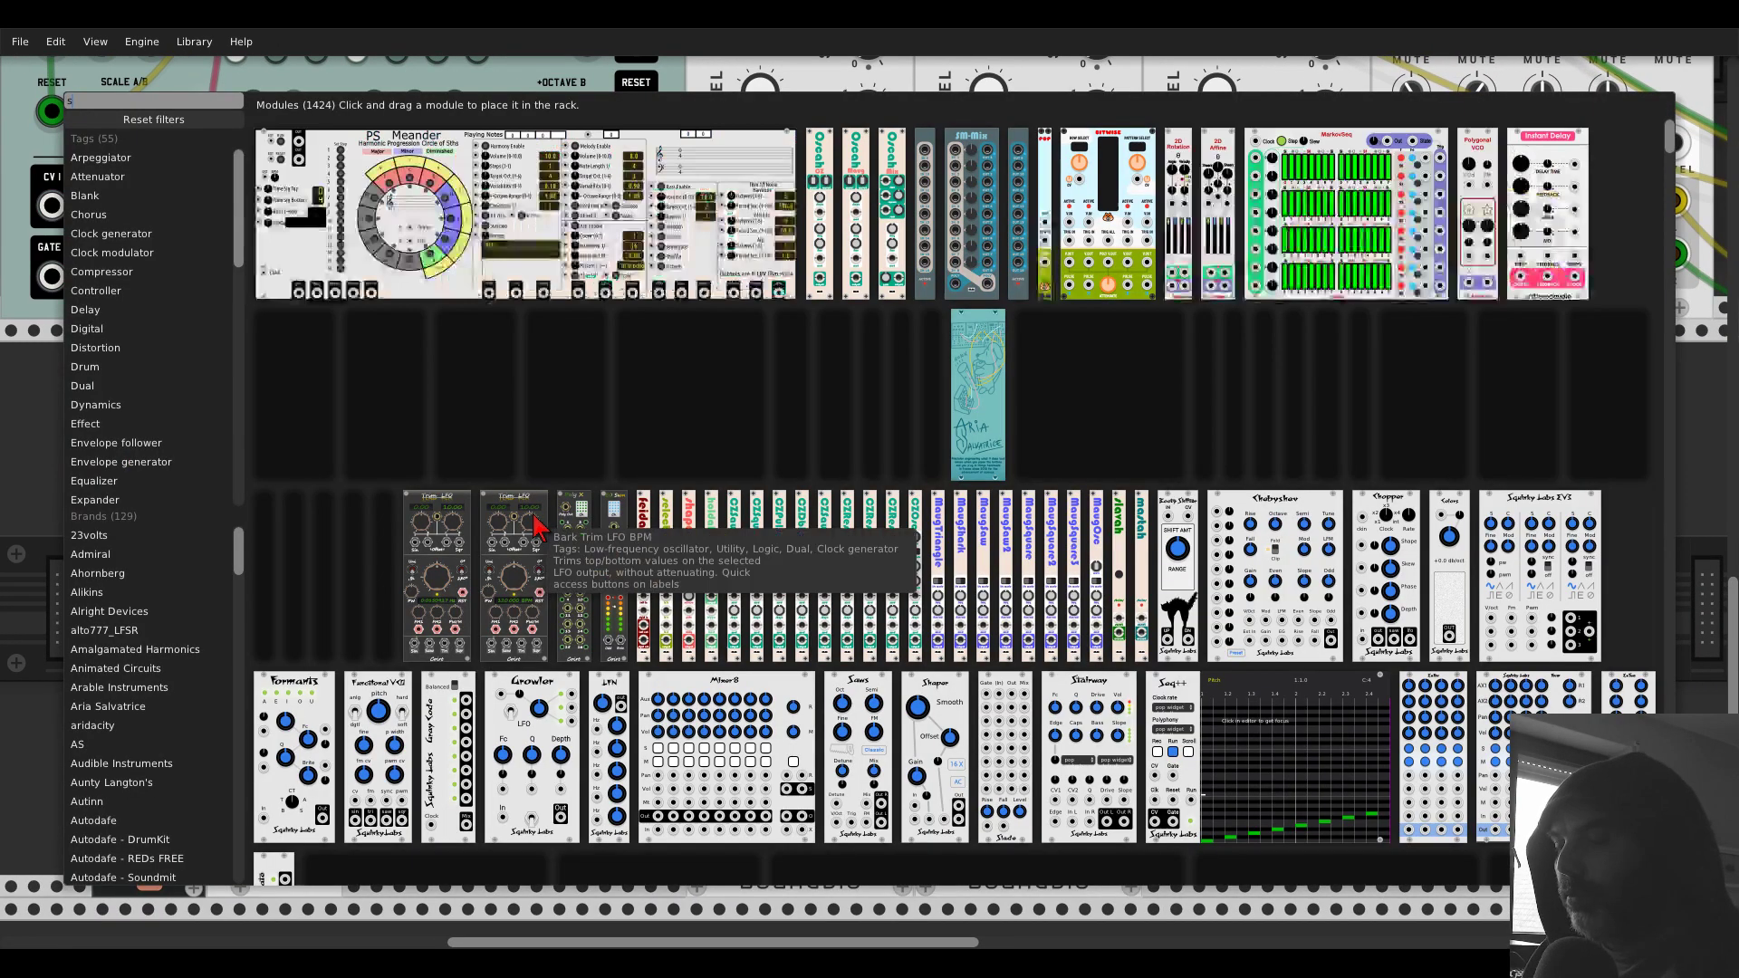
{"action": "type", "text": "lew"}
{"action": "left_click_drag", "start_coordinate": [279, 213], "coordinate": [650, 458]}
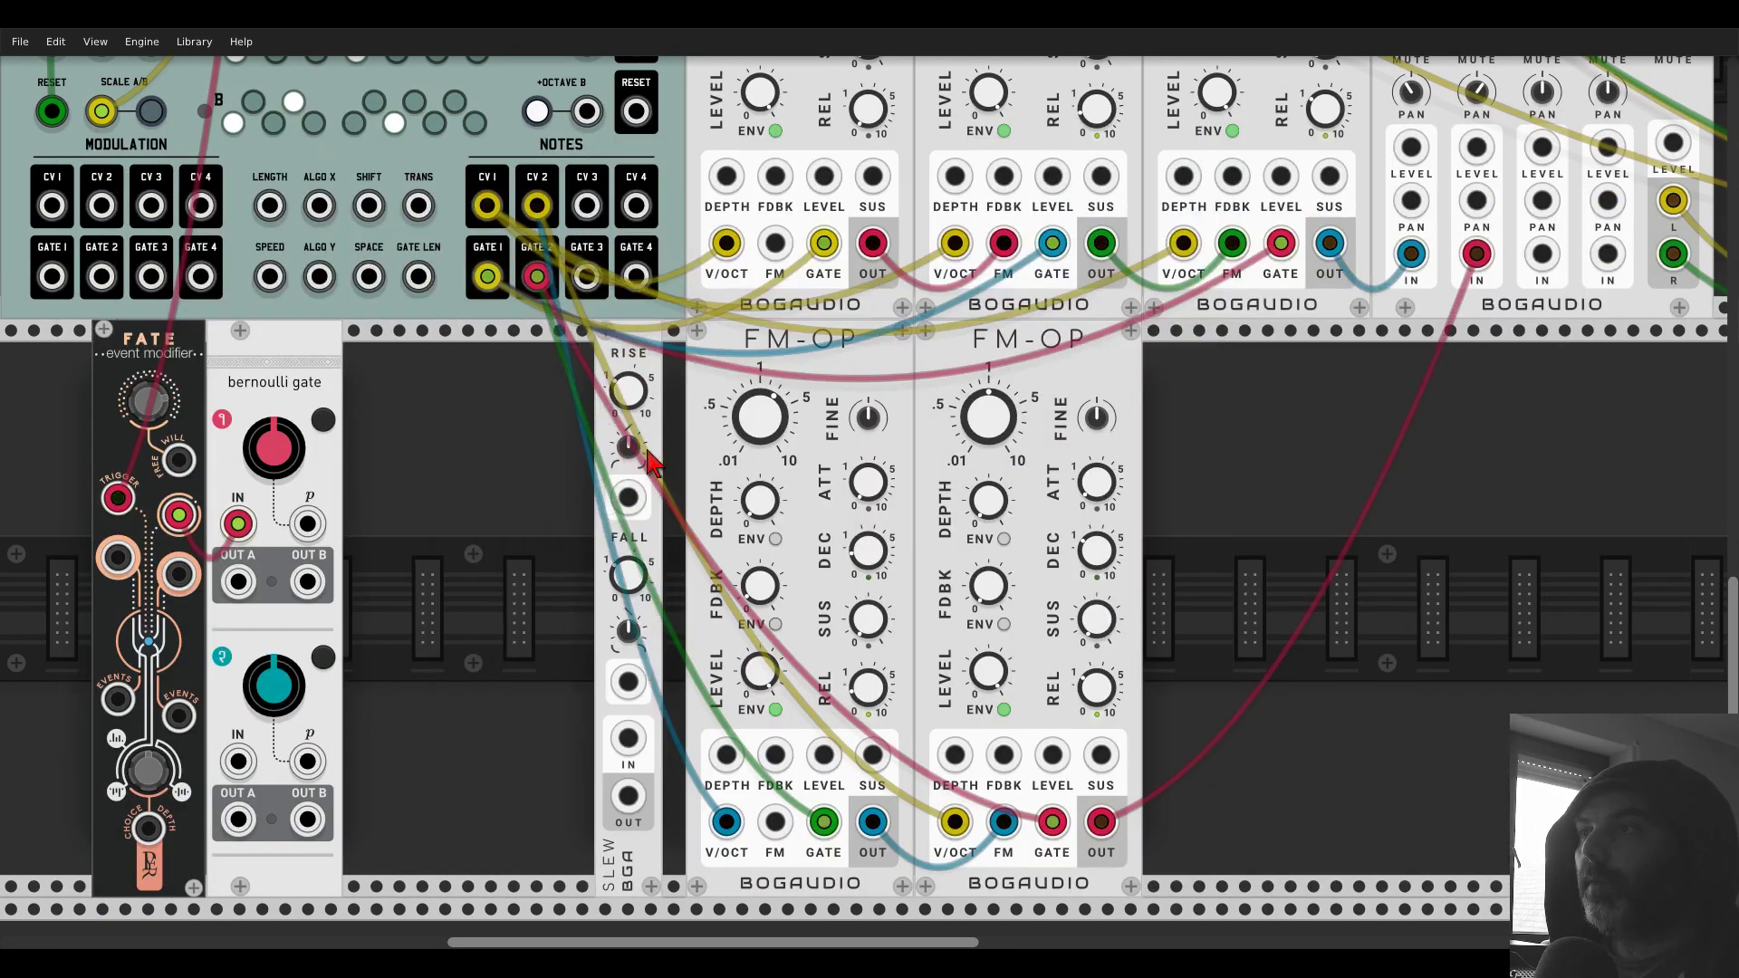
{"action": "left_click_drag", "start_coordinate": [609, 353], "coordinate": [718, 349]}
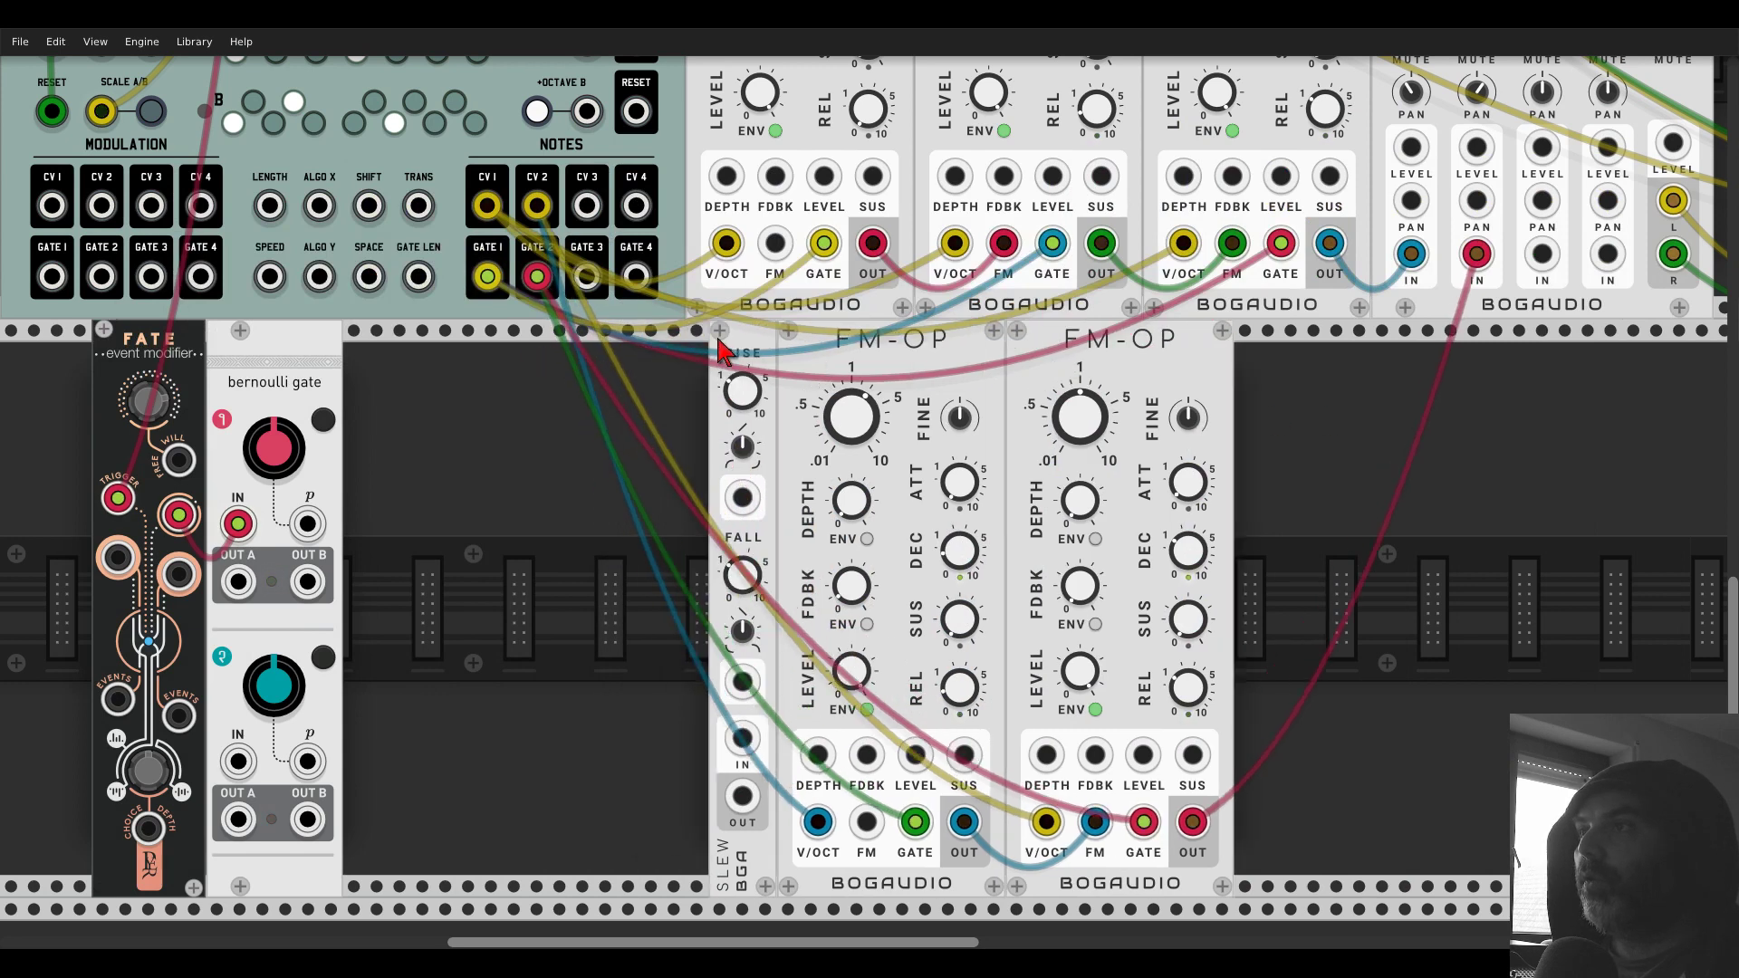
{"action": "left_click_drag", "start_coordinate": [1078, 349], "coordinate": [1051, 348]}
- Shift the upper FM-OP row right to open a gap, and place a duplicate of the SLEW module before its first FM-OP
{"action": "scroll", "coordinate": [1250, 453], "scroll_direction": "up", "scroll_amount": 2}
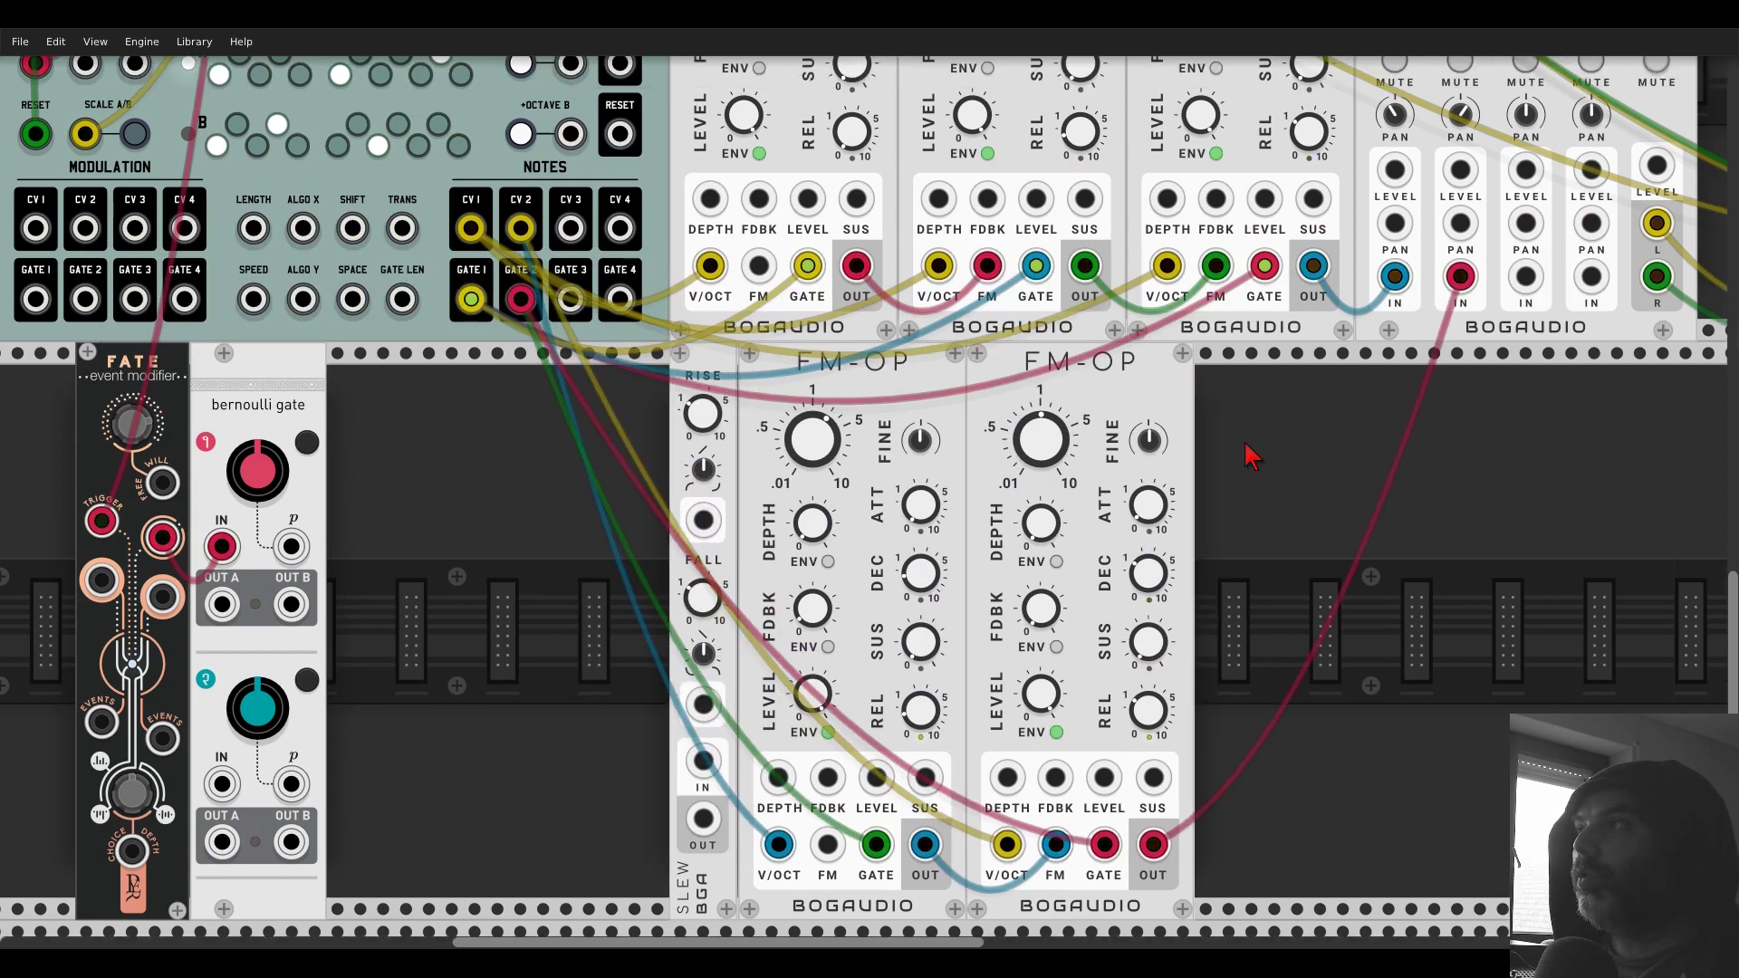
{"action": "scroll", "coordinate": [1250, 453], "scroll_direction": "up", "scroll_amount": 5}
{"action": "scroll", "coordinate": [1250, 453], "scroll_direction": "right", "scroll_amount": 2}
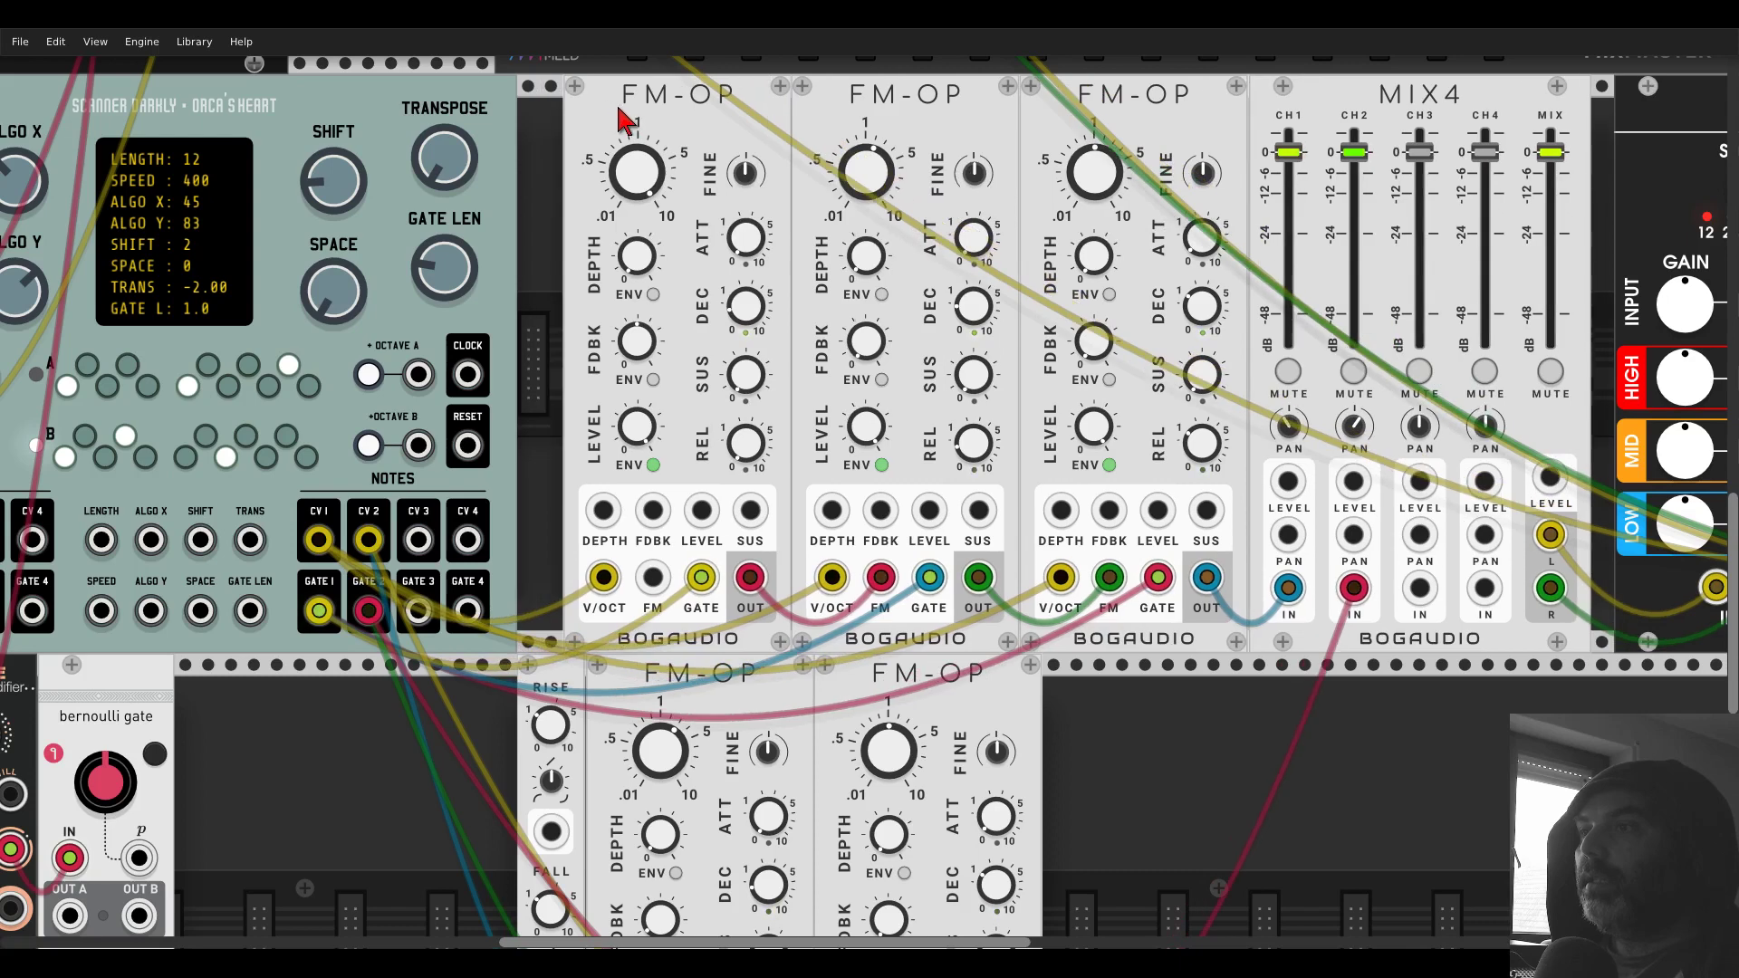
{"action": "left_click_drag", "start_coordinate": [622, 118], "coordinate": [645, 118]}
{"action": "key", "text": "ctrl+d"}
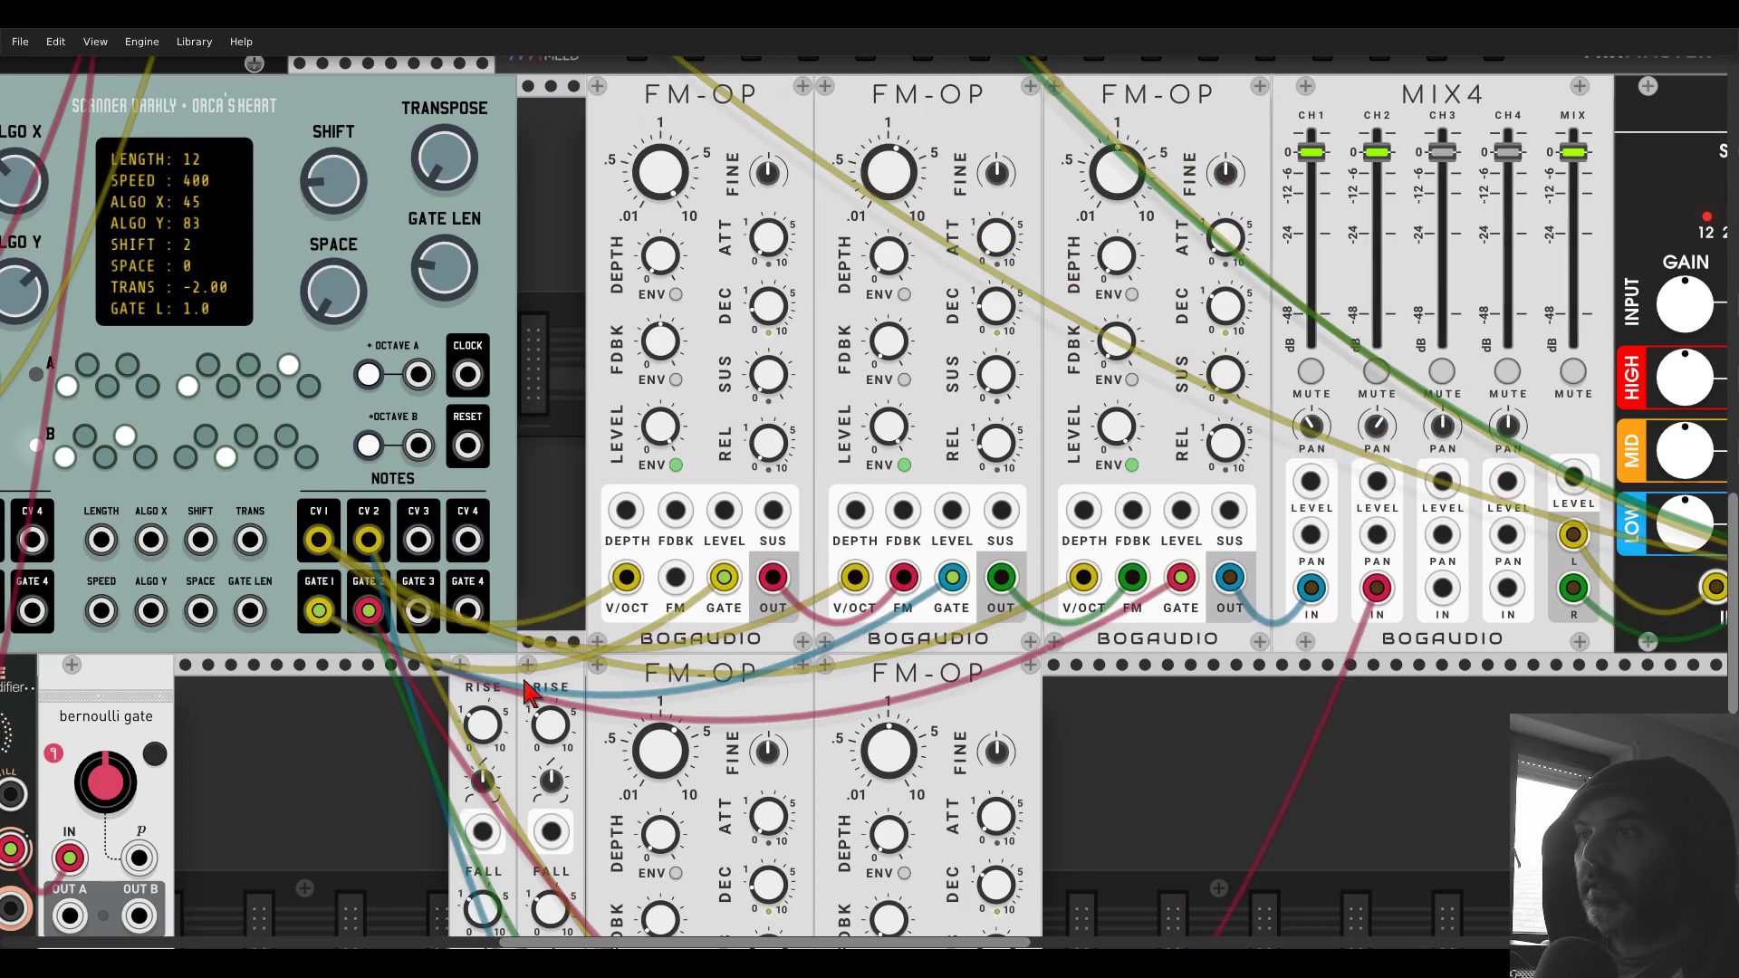
{"action": "left_click_drag", "start_coordinate": [508, 689], "coordinate": [575, 109]}
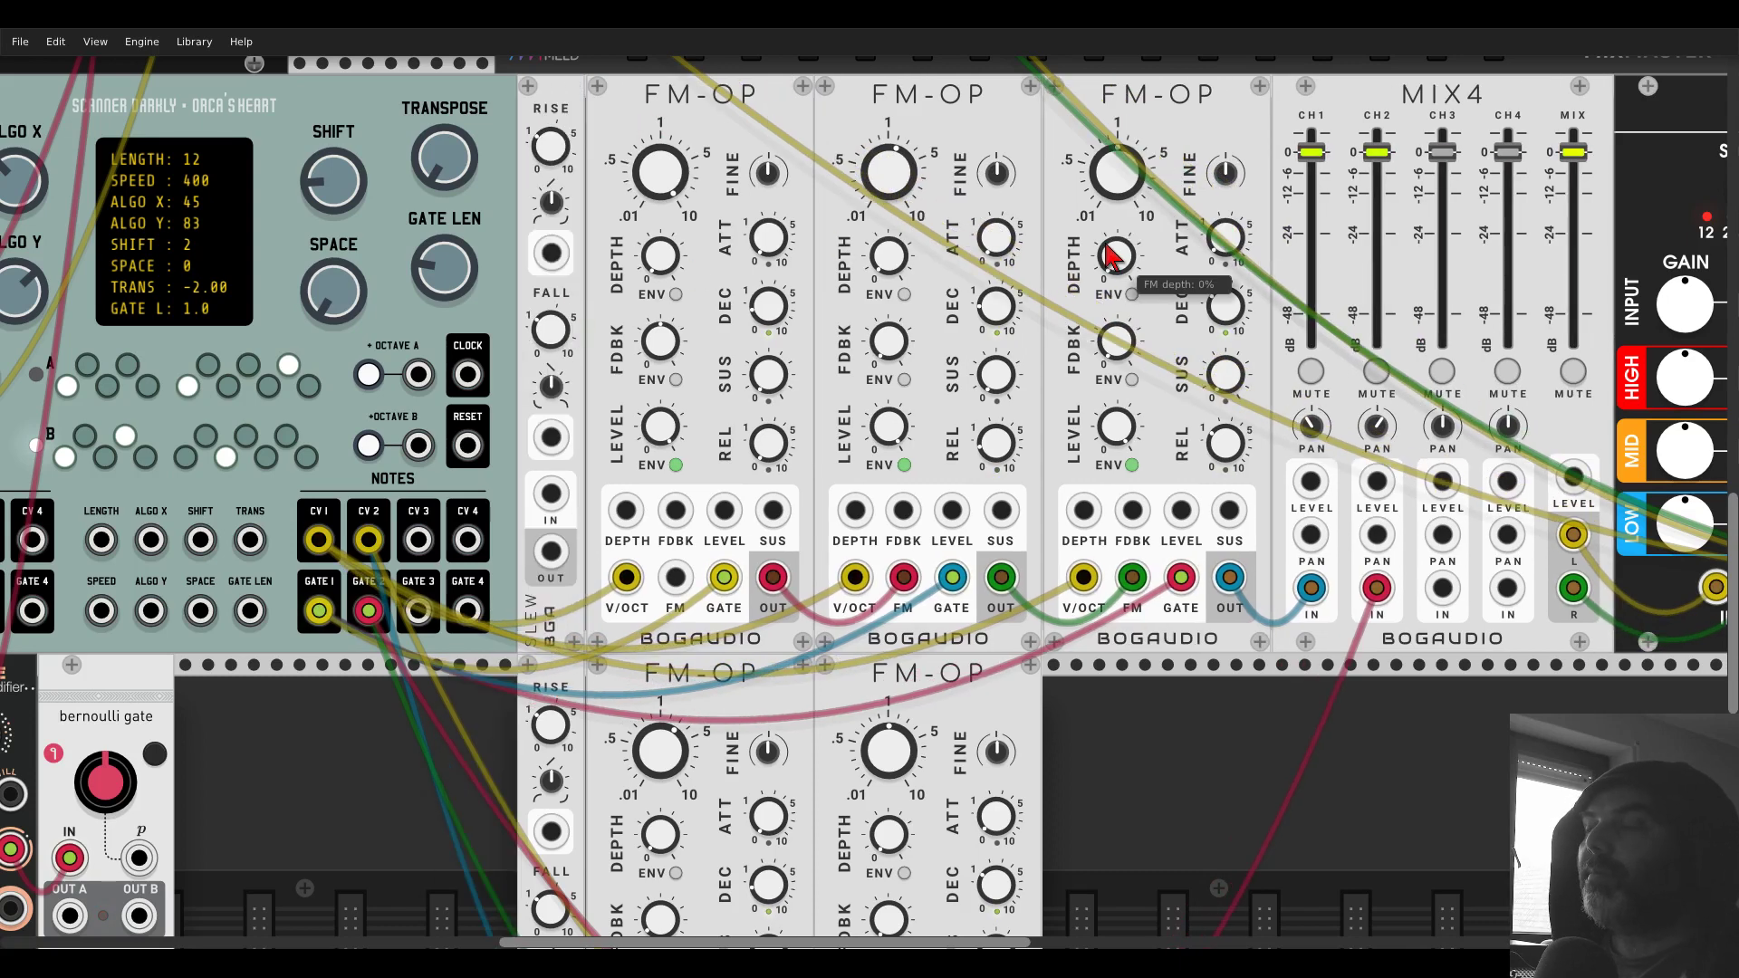
- Patch the first Bernoulli gate's Out A into the upper SLEW input and its Out B into the lower SLEW input
{"action": "mouse_move", "coordinate": [1106, 244]}
{"action": "left_mouse_down"}
{"action": "mouse_move", "coordinate": [1106, 230]}
{"action": "mouse_move", "coordinate": [1106, 247]}
{"action": "left_mouse_up"}
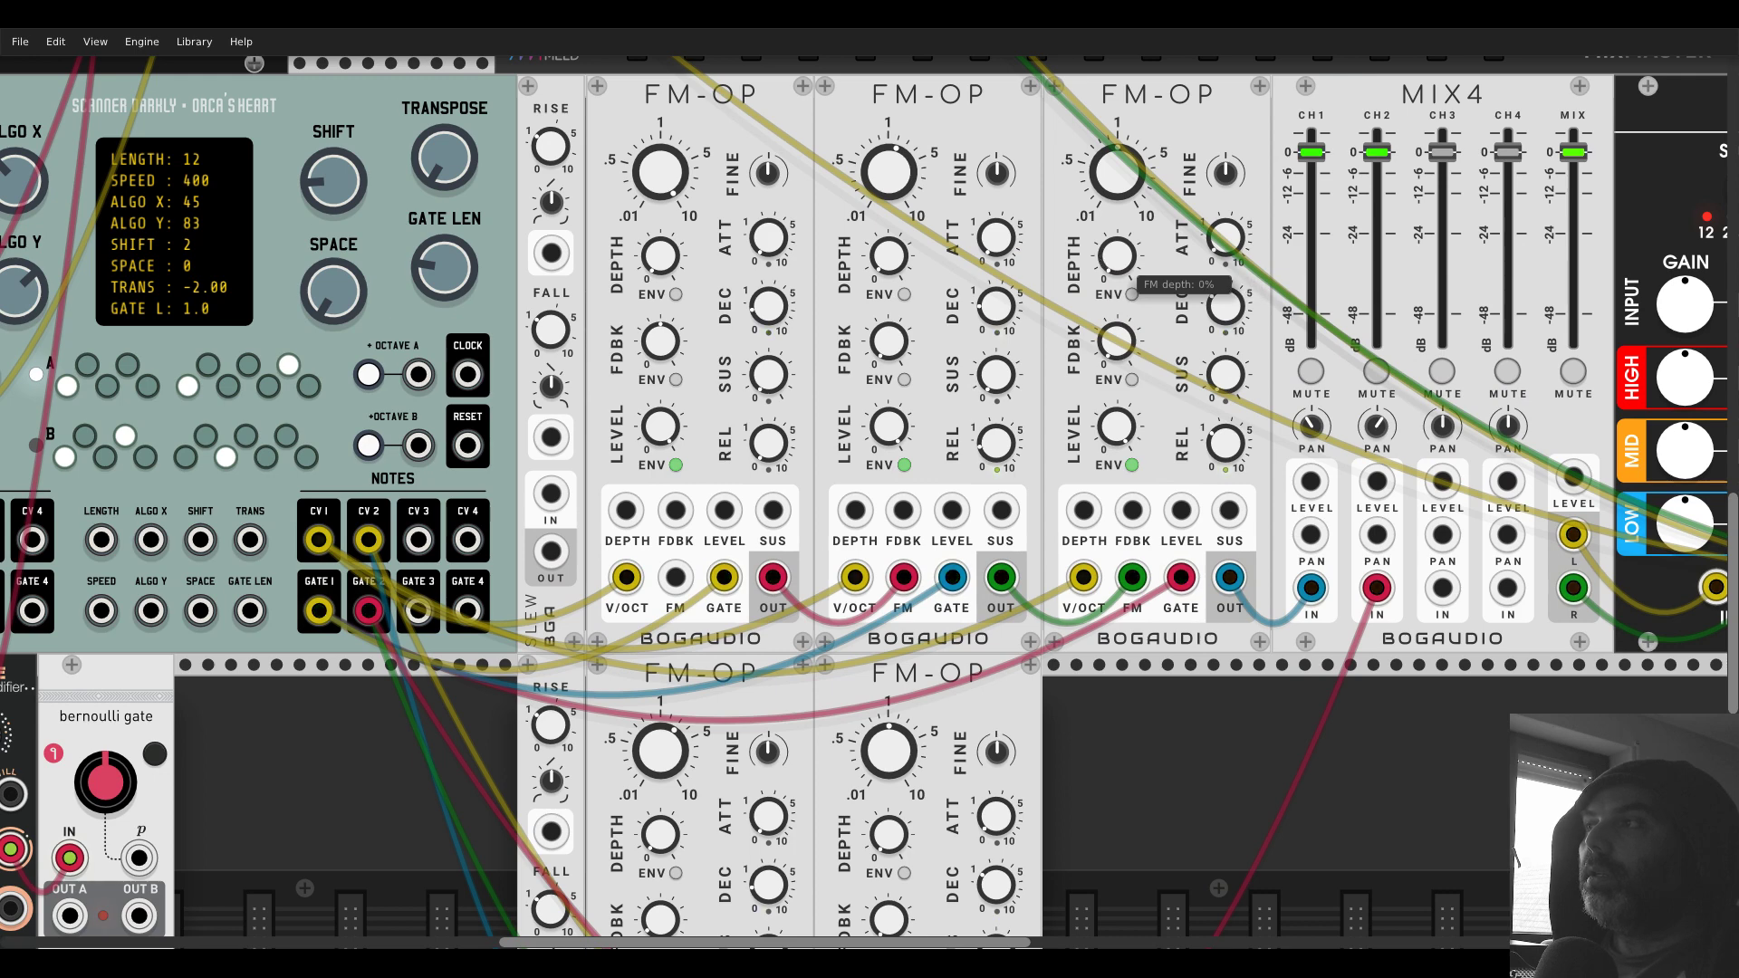
{"action": "scroll", "coordinate": [889, 471], "scroll_direction": "down", "scroll_amount": 5}
{"action": "left_click_drag", "start_coordinate": [889, 472], "coordinate": [916, 513]}
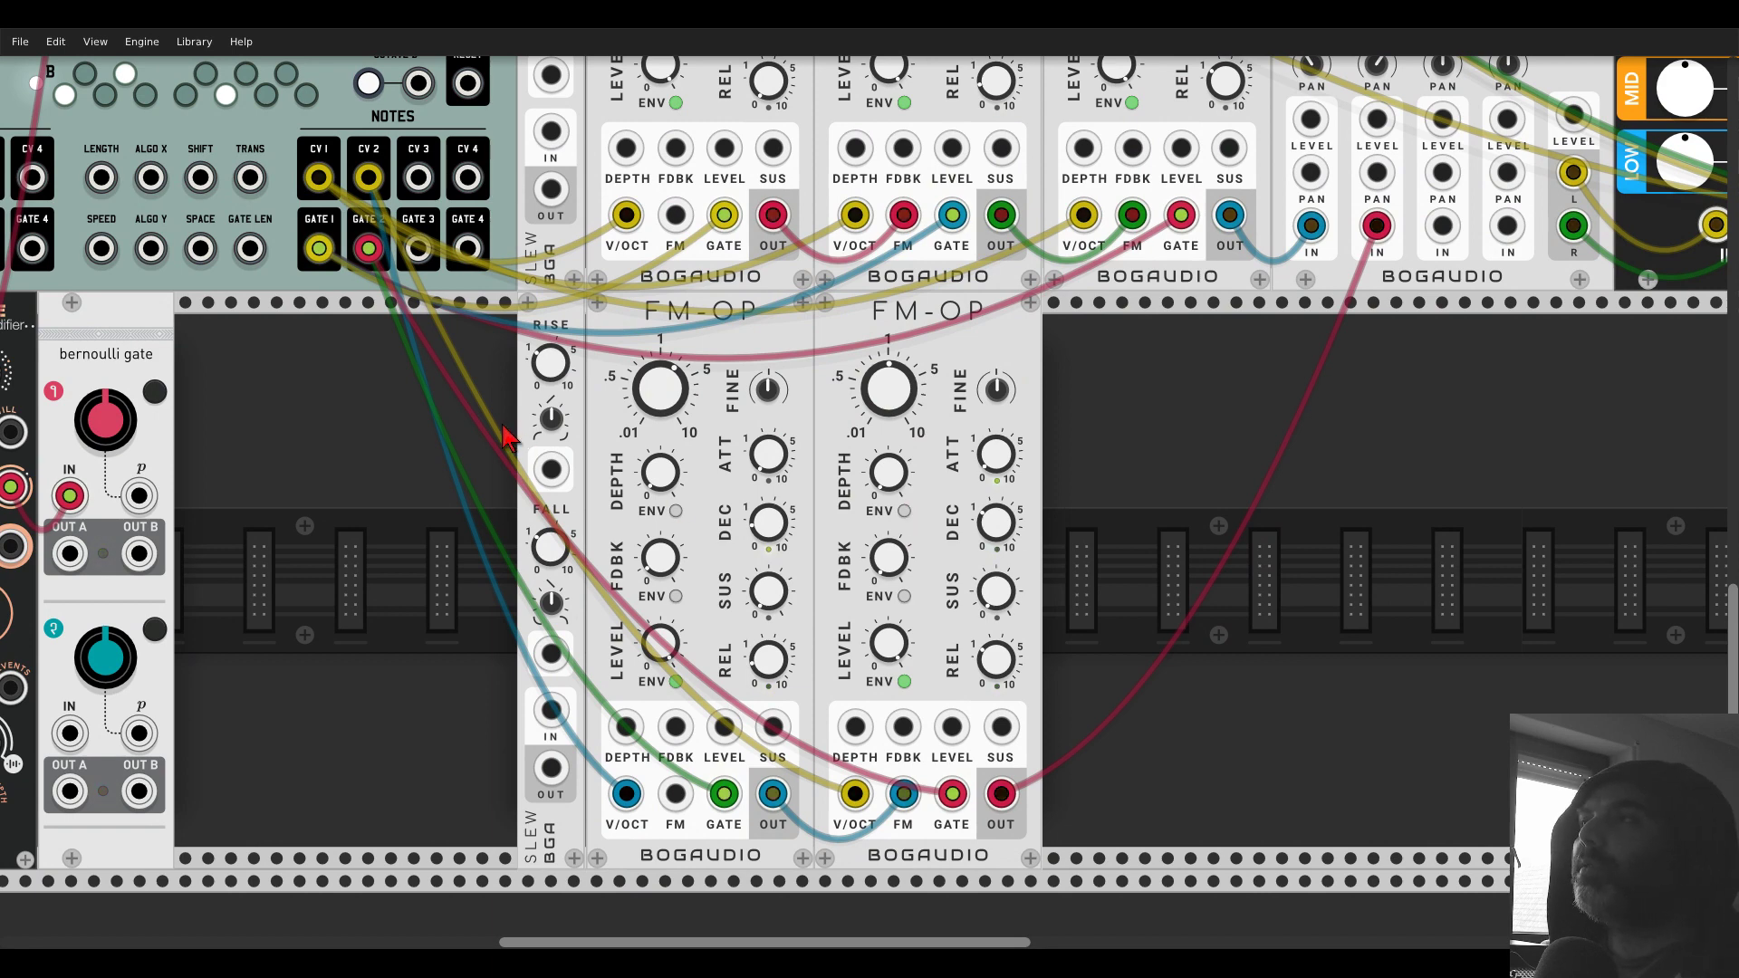
{"action": "left_click_drag", "start_coordinate": [465, 464], "coordinate": [758, 433]}
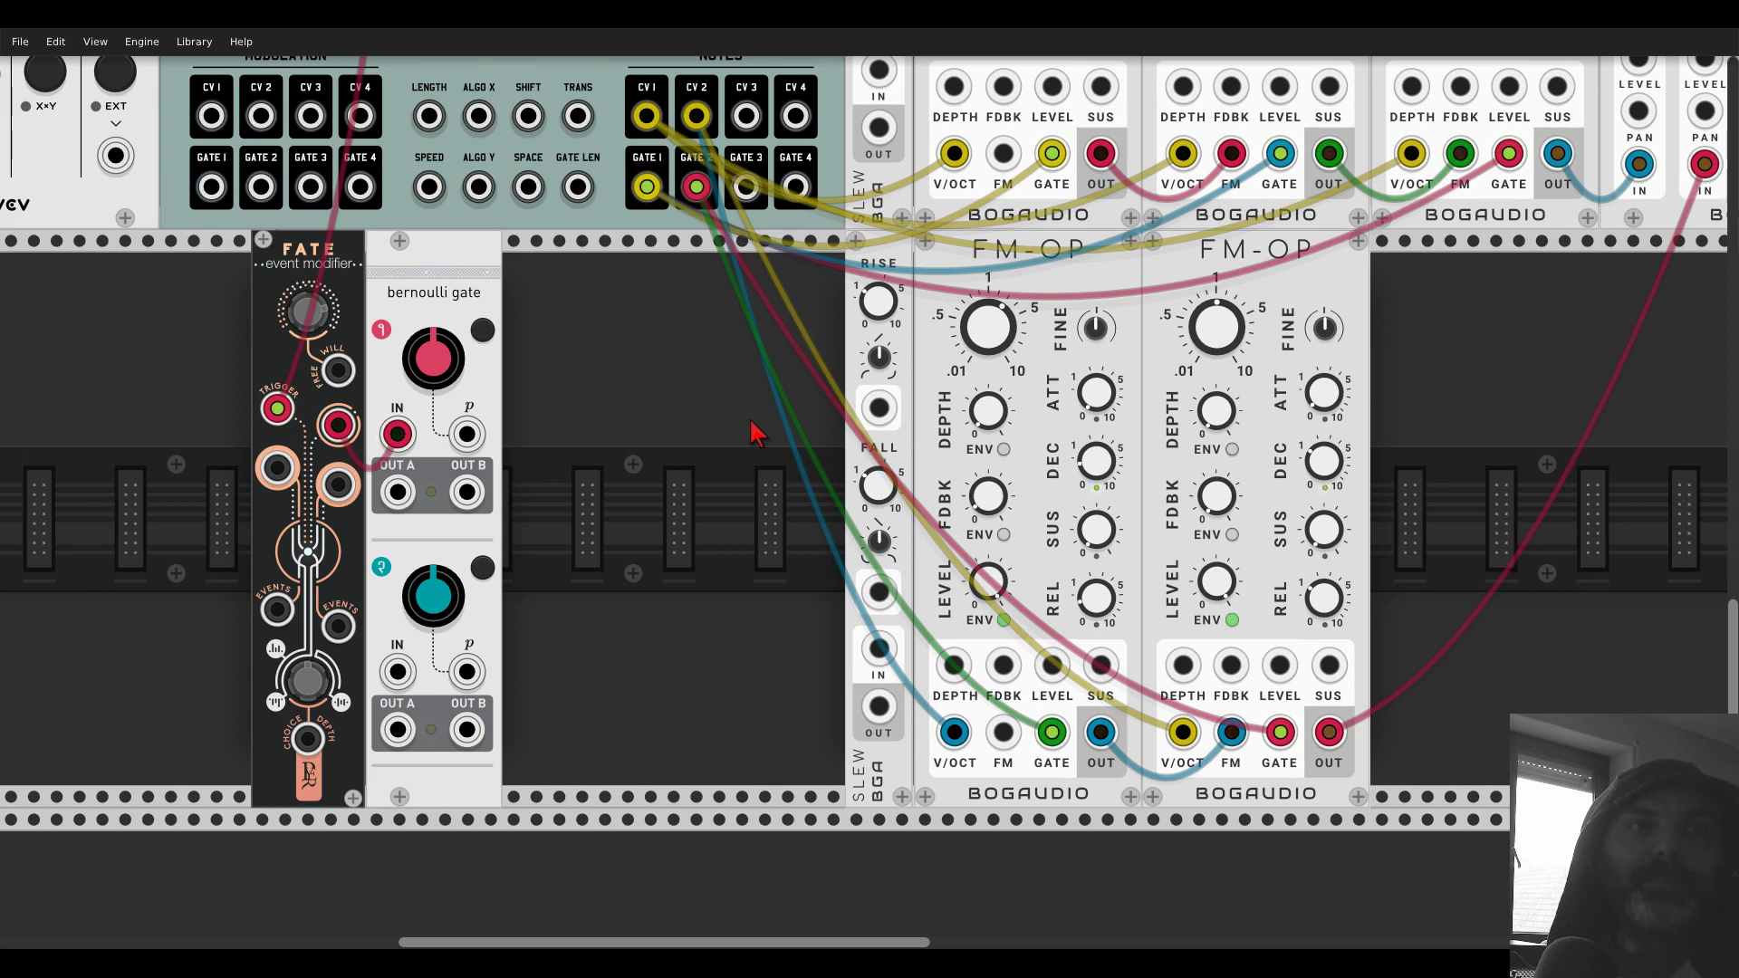
{"action": "scroll", "coordinate": [757, 433], "scroll_direction": "up", "scroll_amount": 5}
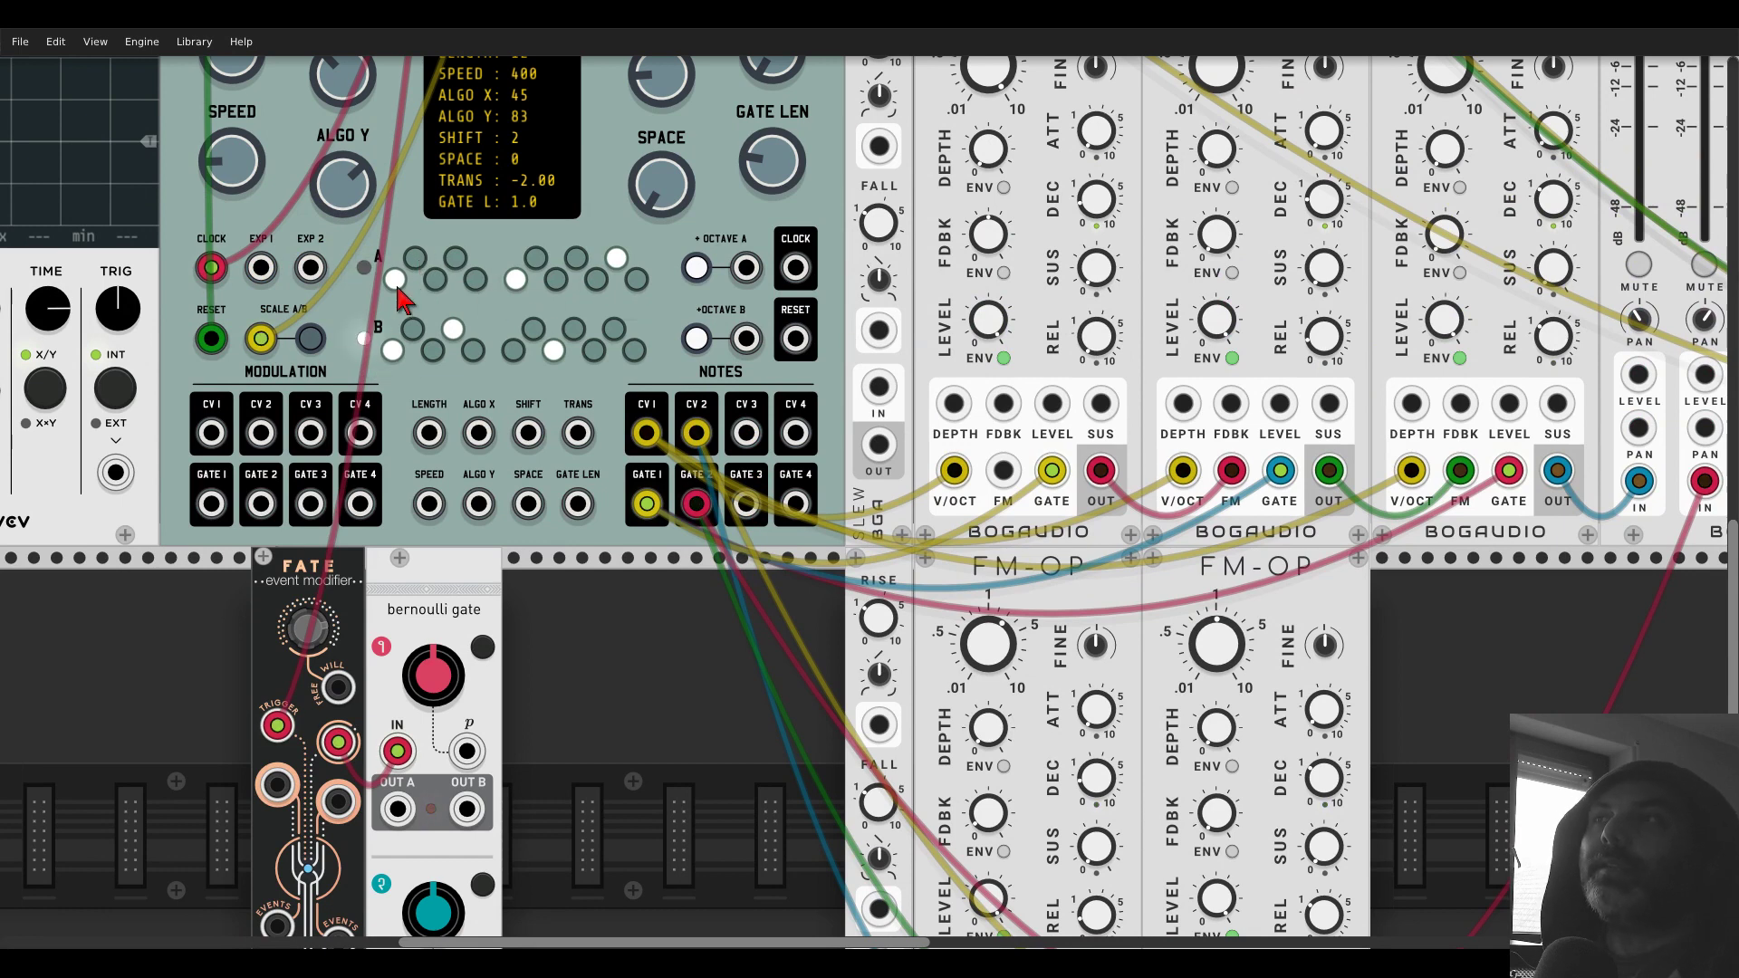
{"action": "scroll", "coordinate": [399, 297], "scroll_direction": "up", "scroll_amount": 3}
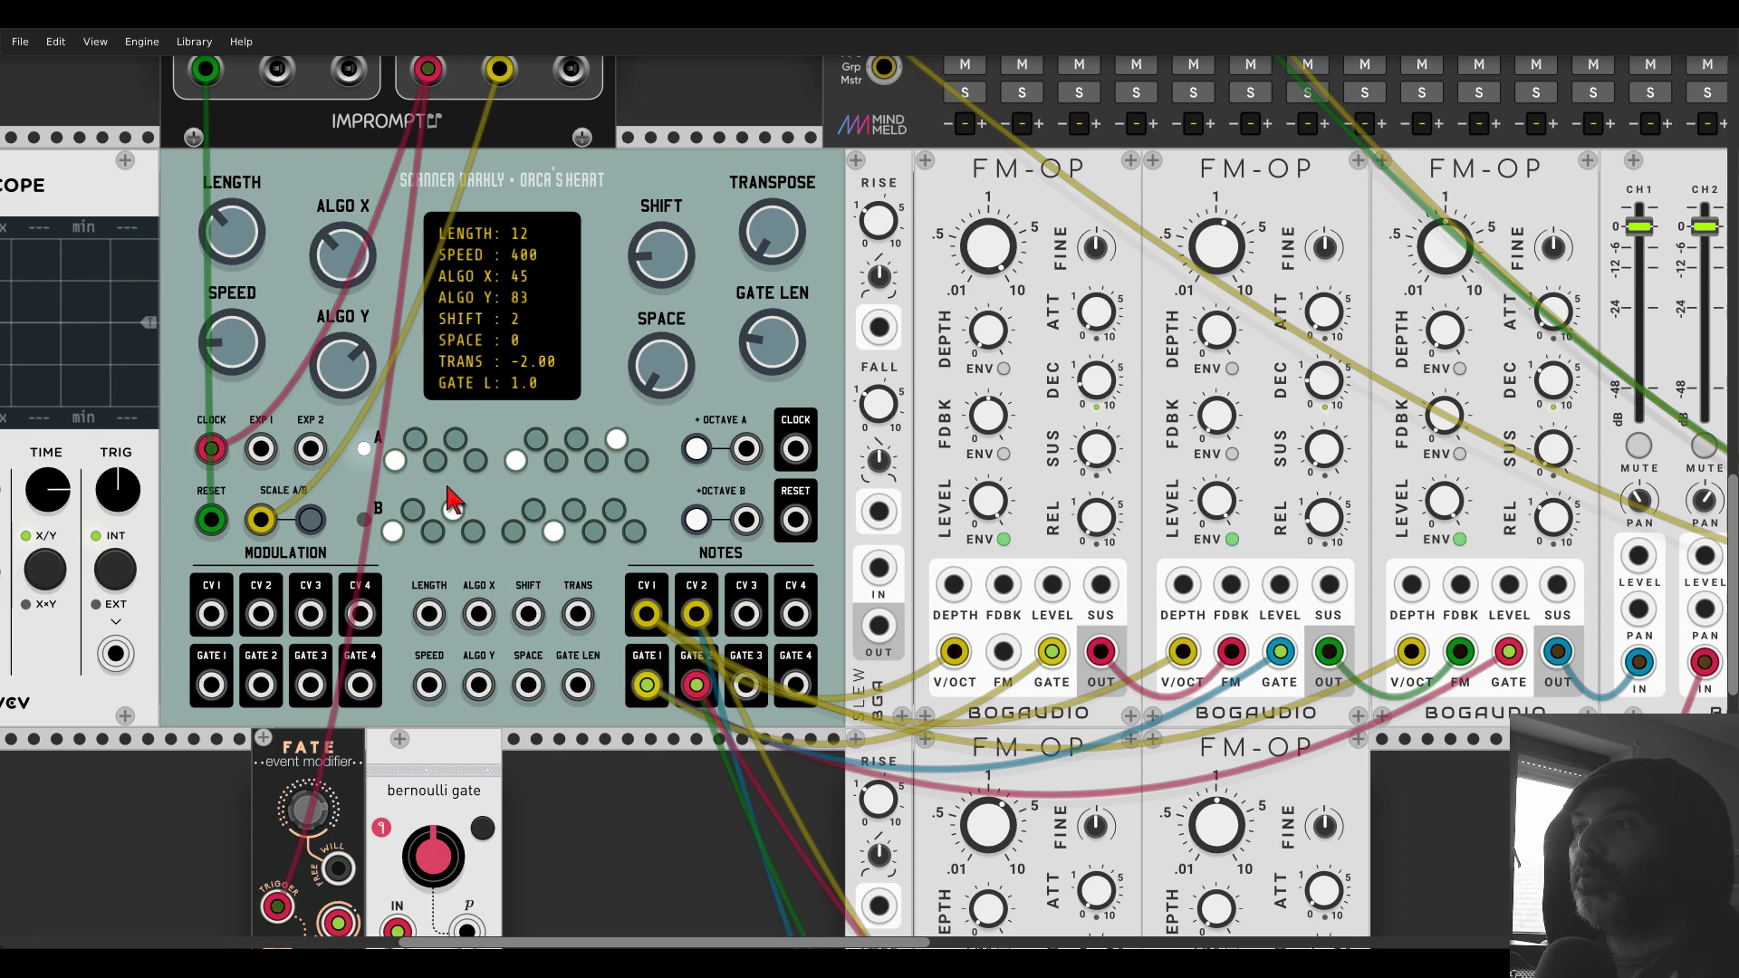
{"action": "scroll", "coordinate": [560, 472], "scroll_direction": "down", "scroll_amount": 5}
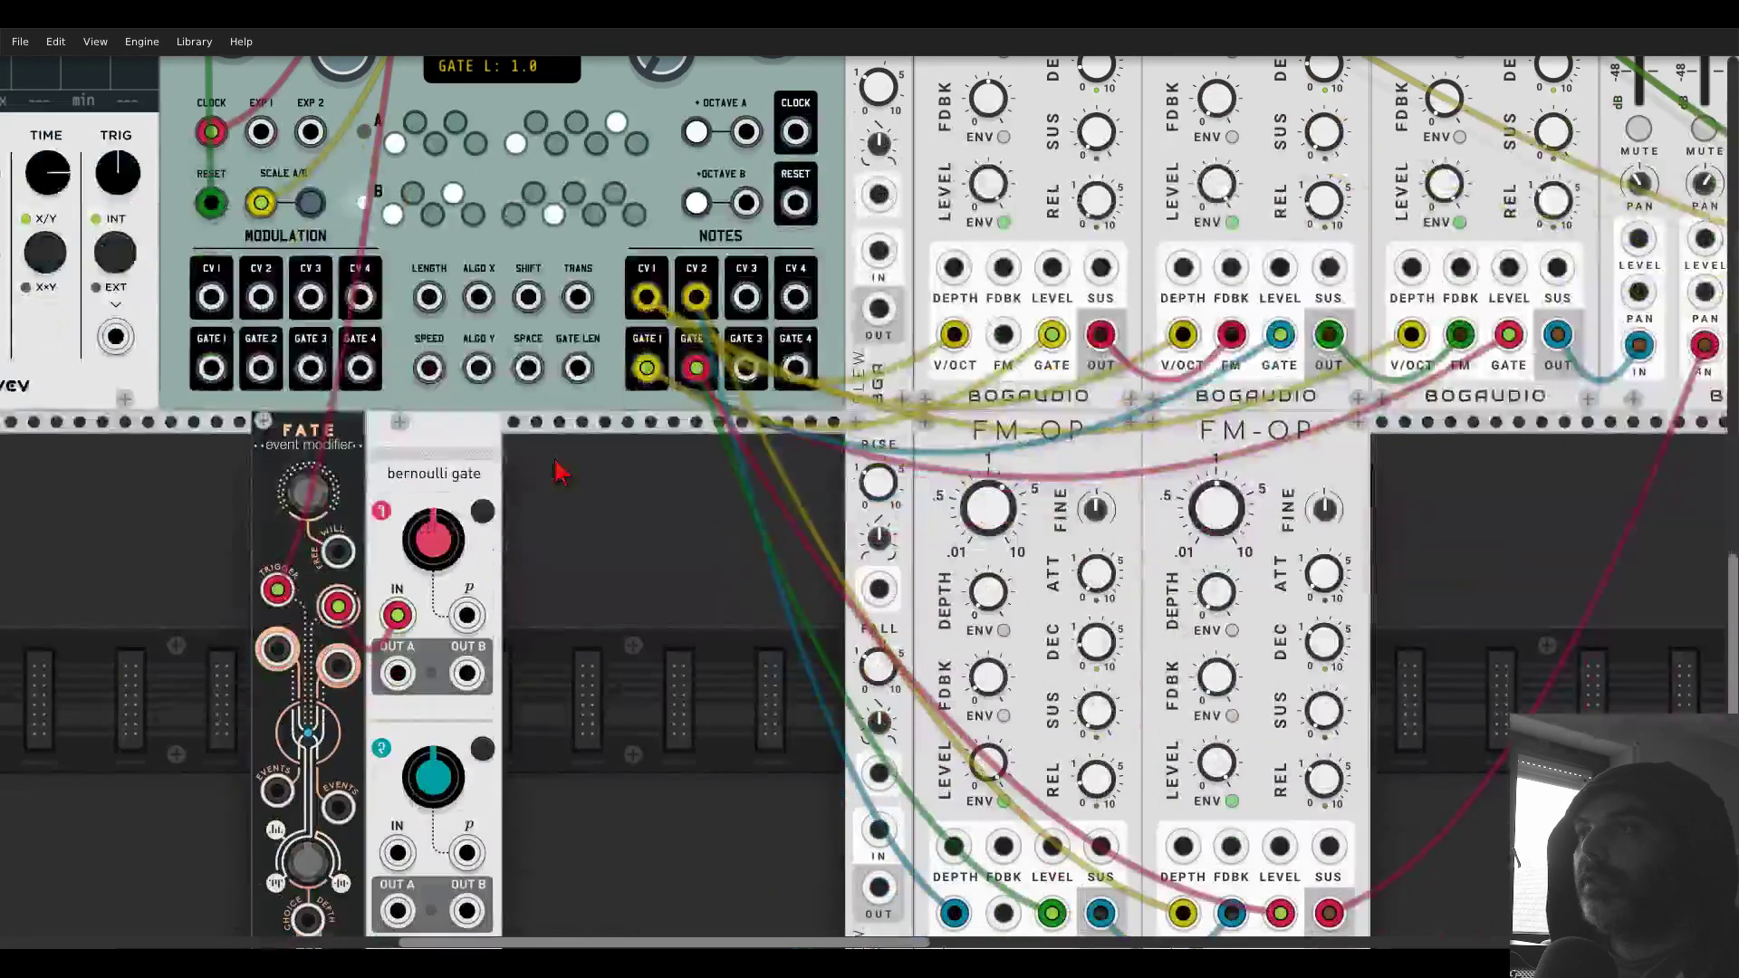
{"action": "left_click_drag", "start_coordinate": [719, 594], "coordinate": [597, 480]}
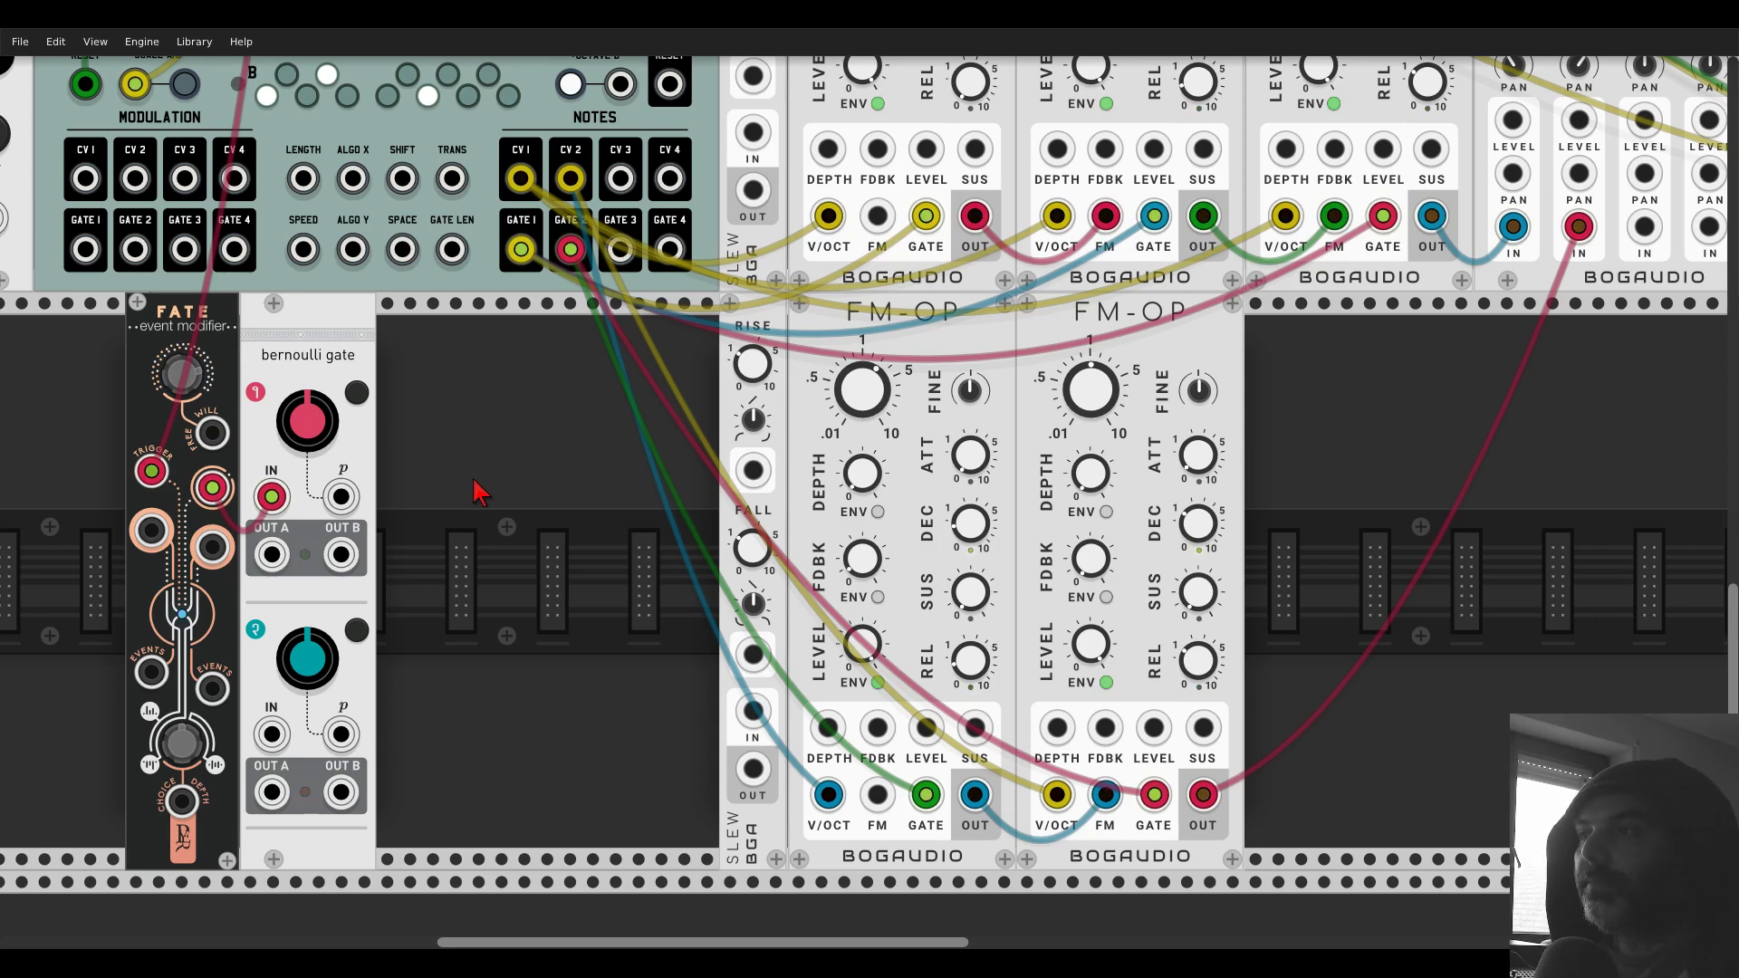
{"action": "left_click_drag", "start_coordinate": [272, 555], "coordinate": [752, 134]}
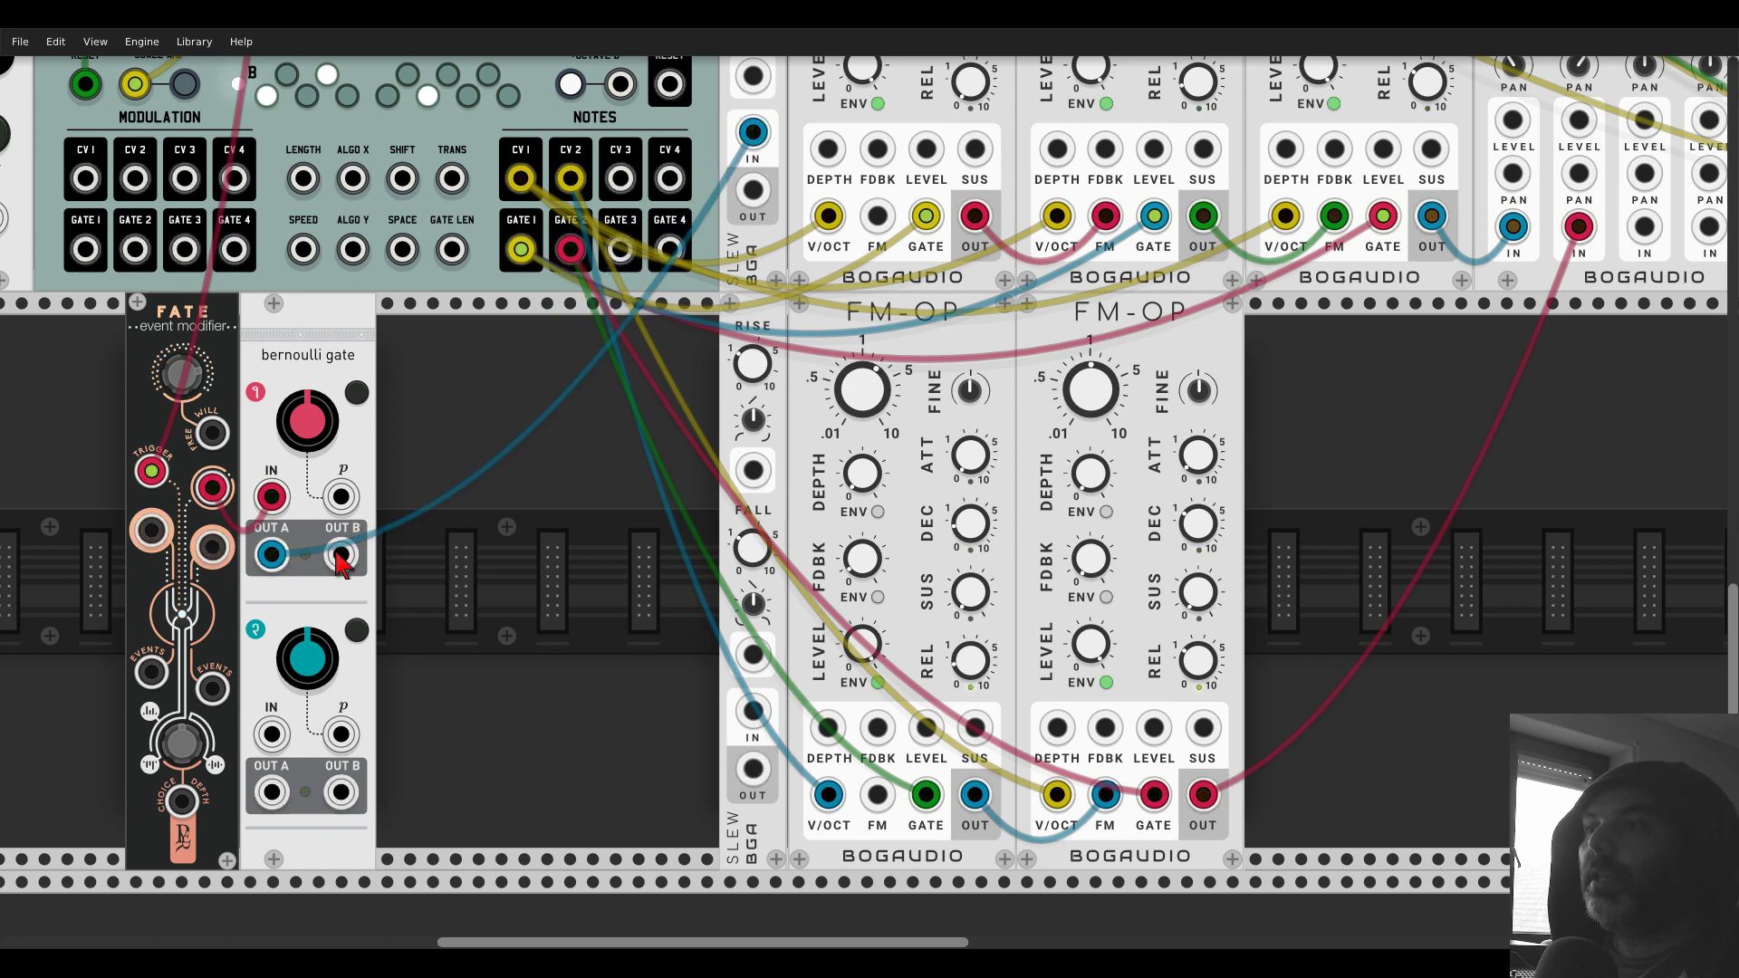
{"action": "left_click_drag", "start_coordinate": [340, 555], "coordinate": [752, 711]}
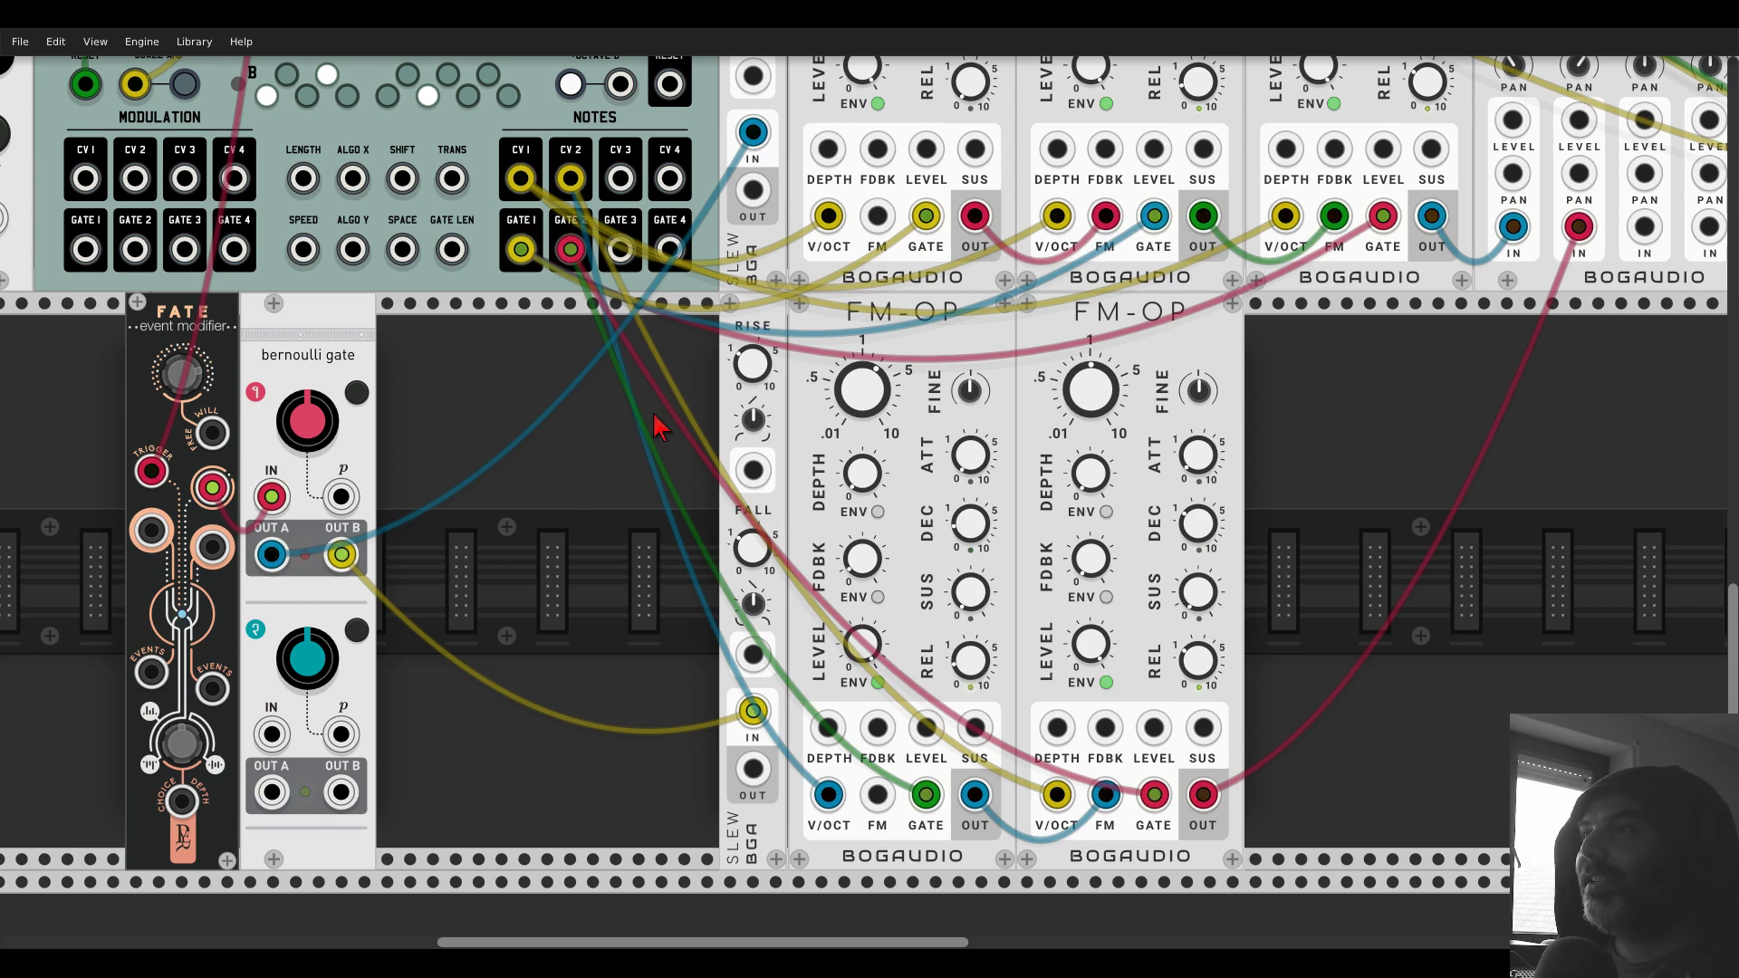
- Add a VCV Scope module directly to the right of the Bernoulli gate
{"action": "scroll", "coordinate": [543, 480], "scroll_direction": "up", "scroll_amount": 1}
{"action": "scroll", "coordinate": [544, 480], "scroll_direction": "right", "scroll_amount": 2}
{"action": "scroll", "coordinate": [530, 476], "scroll_direction": "down", "scroll_amount": 3}
{"action": "scroll", "coordinate": [1055, 336], "scroll_direction": "up", "scroll_amount": 3}
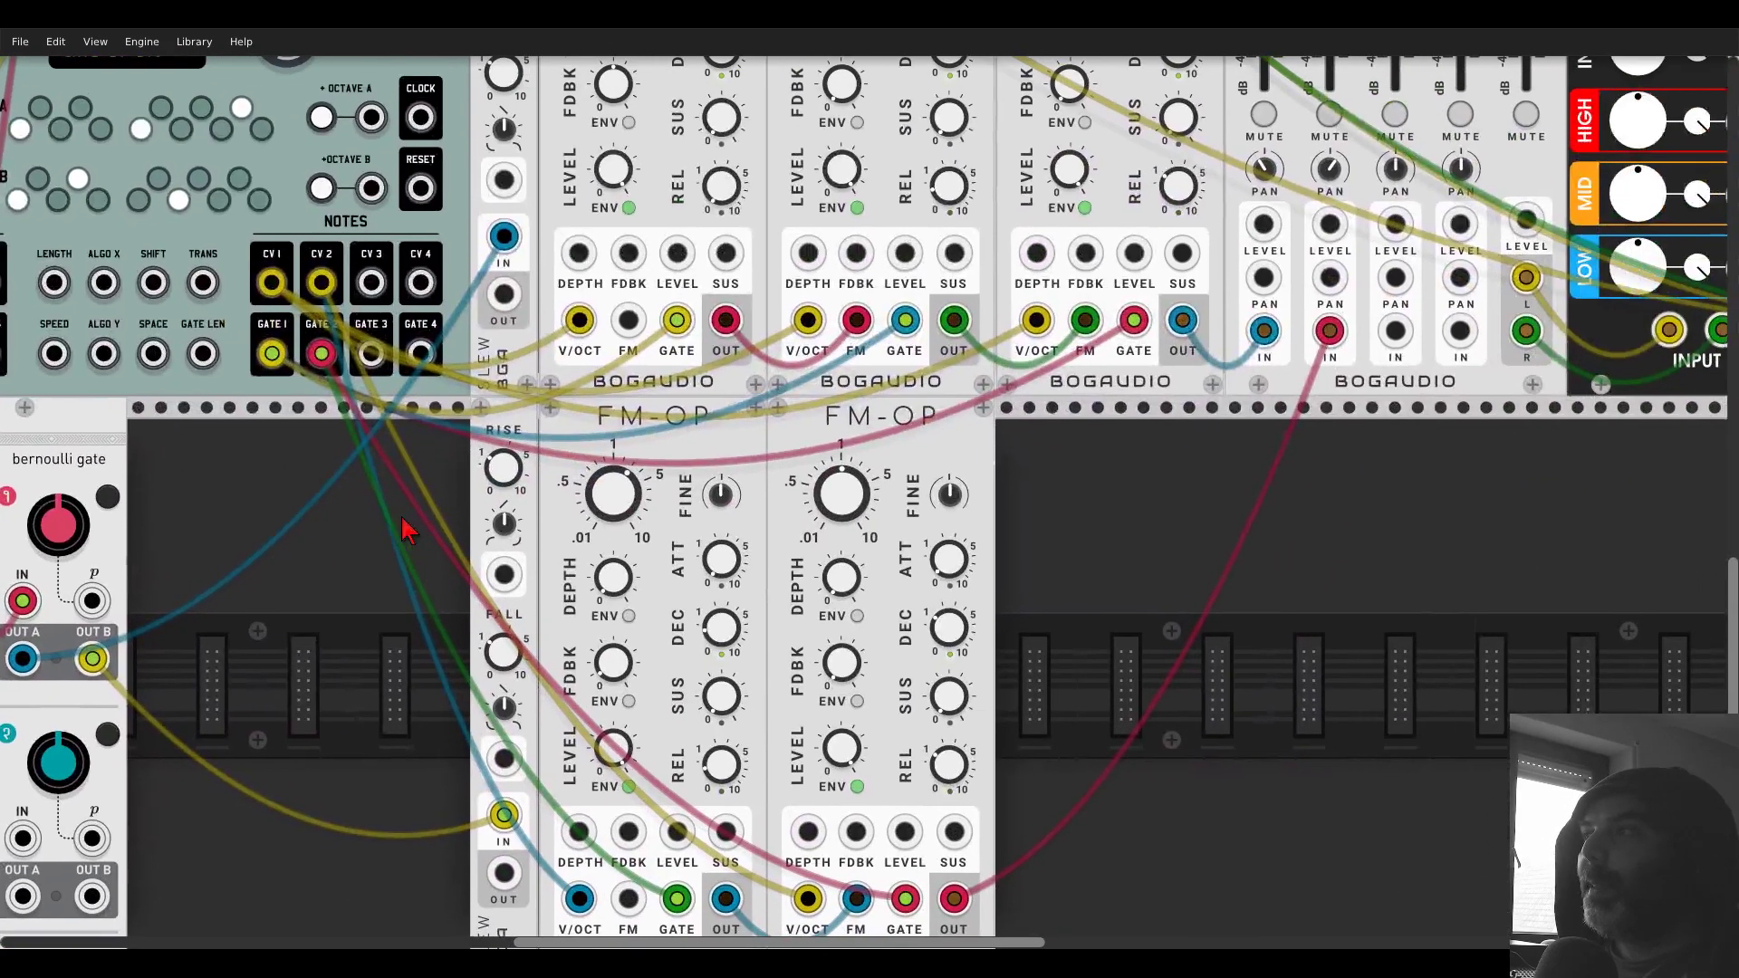
{"action": "scroll", "coordinate": [795, 380], "scroll_direction": "down", "scroll_amount": 4}
{"action": "scroll", "coordinate": [796, 380], "scroll_direction": "left", "scroll_amount": 8}
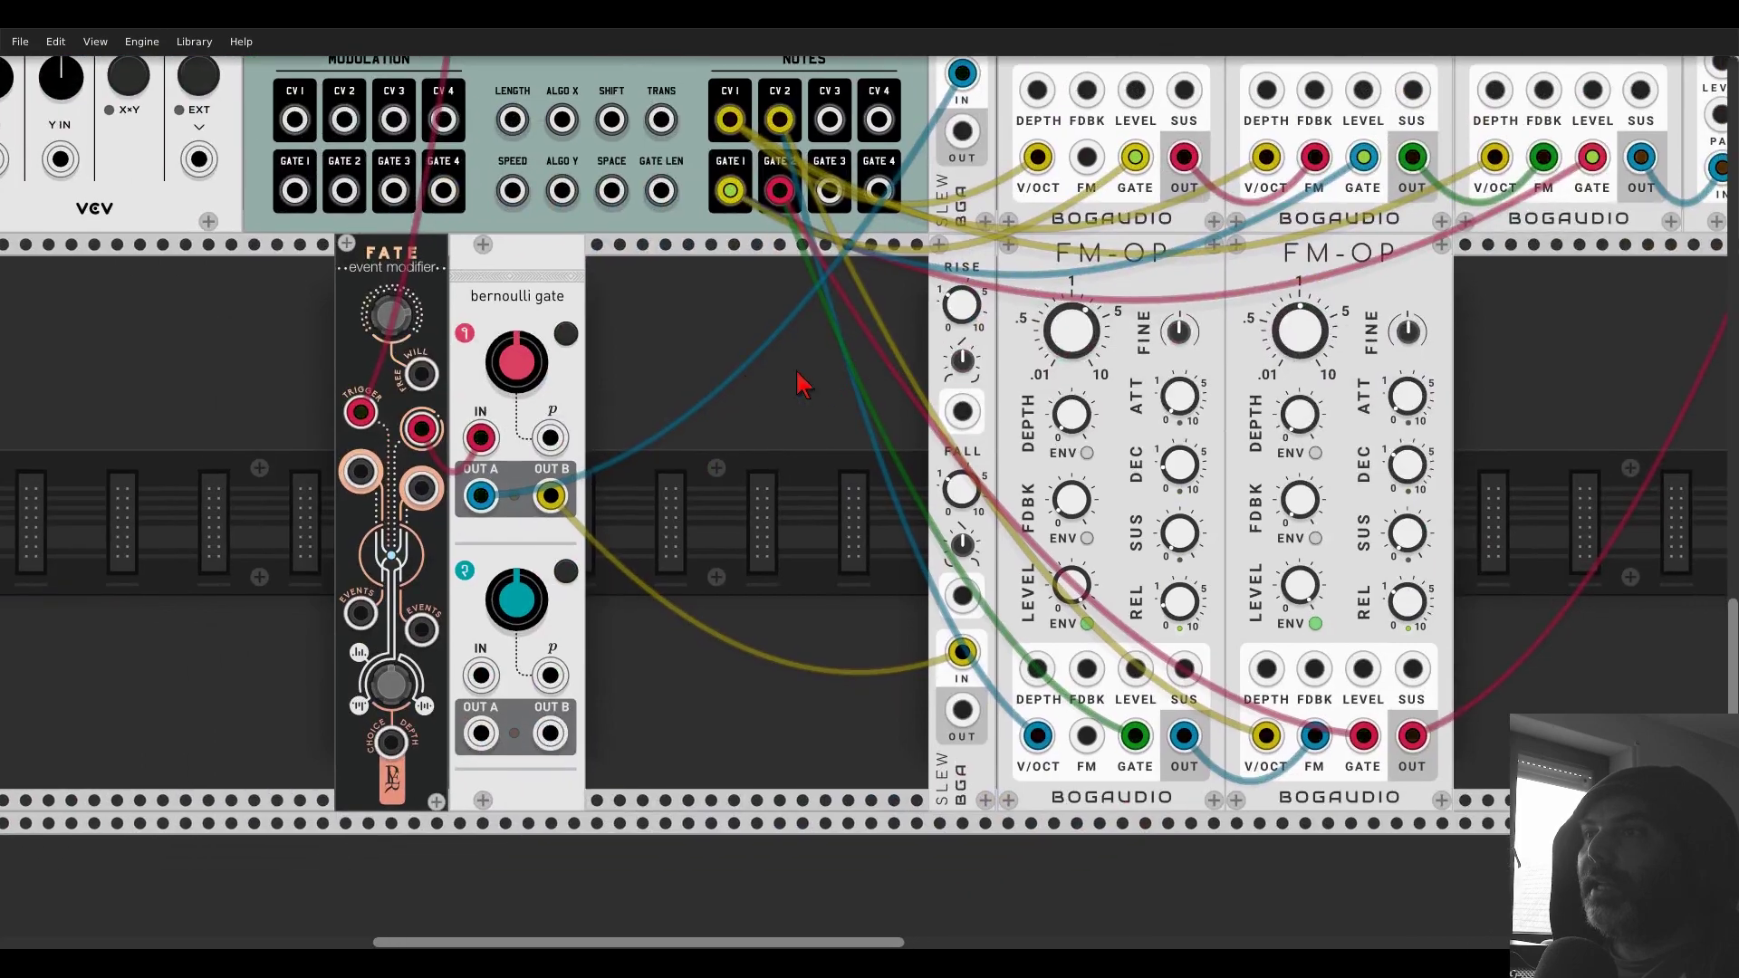
{"action": "right_click", "coordinate": [794, 444]}
{"action": "type", "text": "scope"}
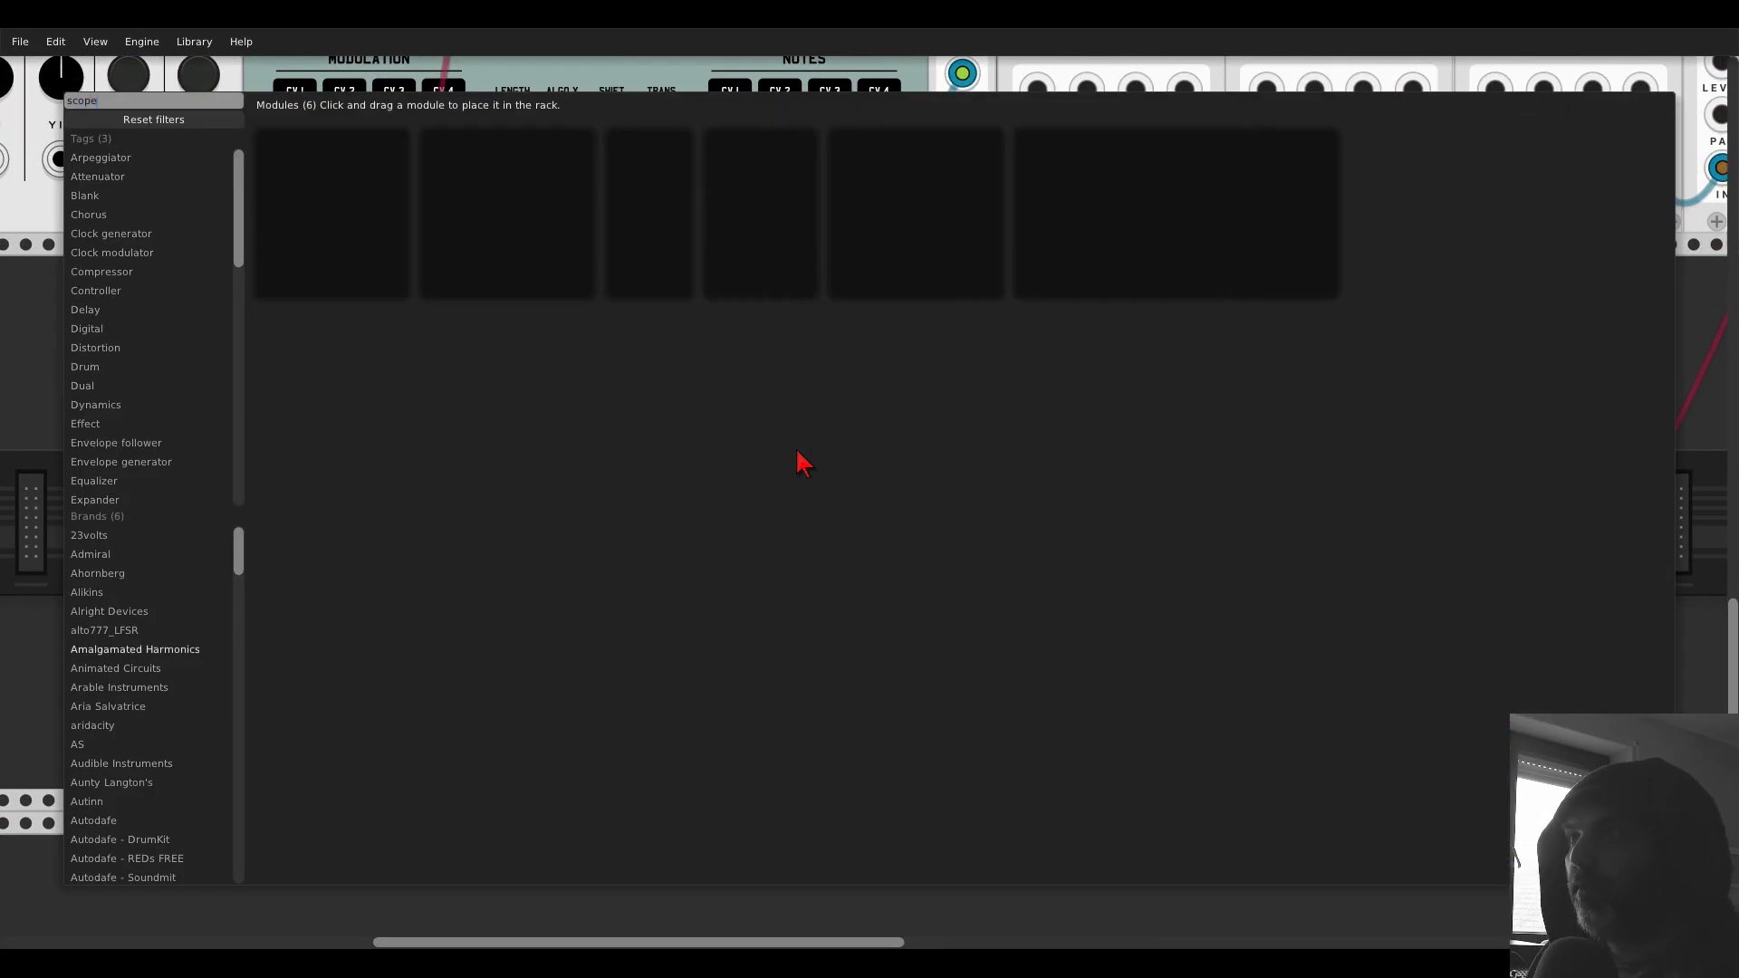
{"action": "left_click_drag", "start_coordinate": [648, 214], "coordinate": [768, 364]}
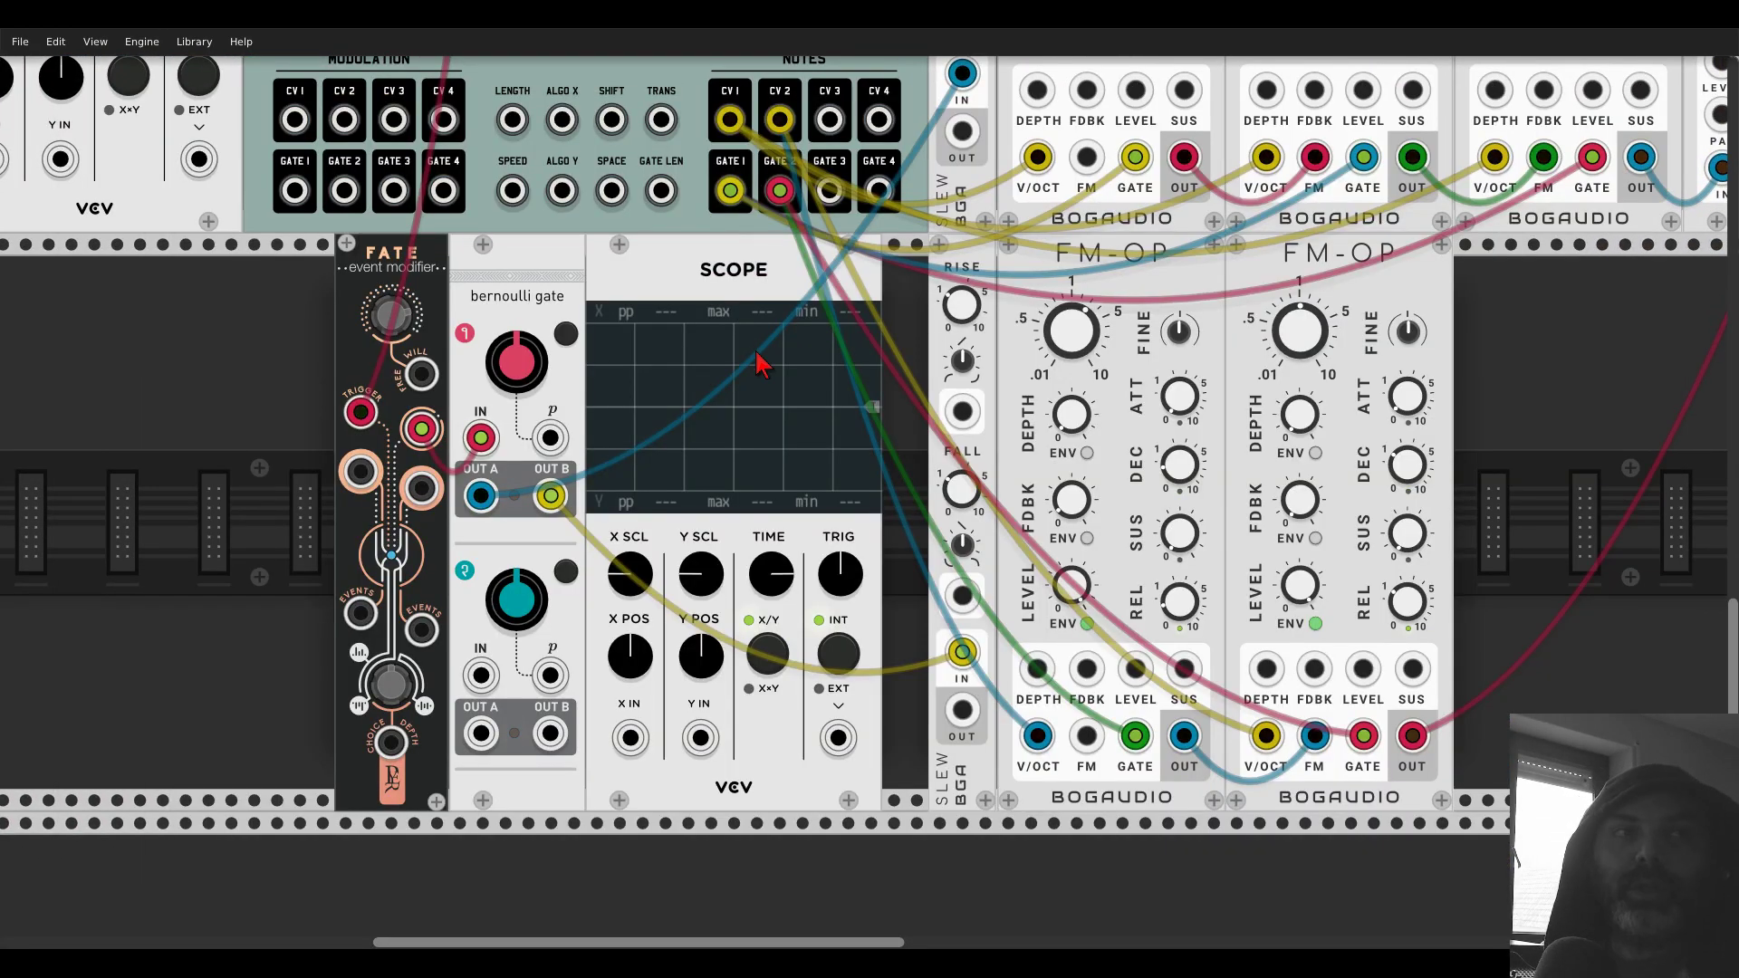
- Patch Bernoulli Out A into the new Scope's X input and the upper SLEW output into its Y input, with a slower time setting
{"action": "scroll", "coordinate": [768, 364], "scroll_direction": "up", "scroll_amount": 3}
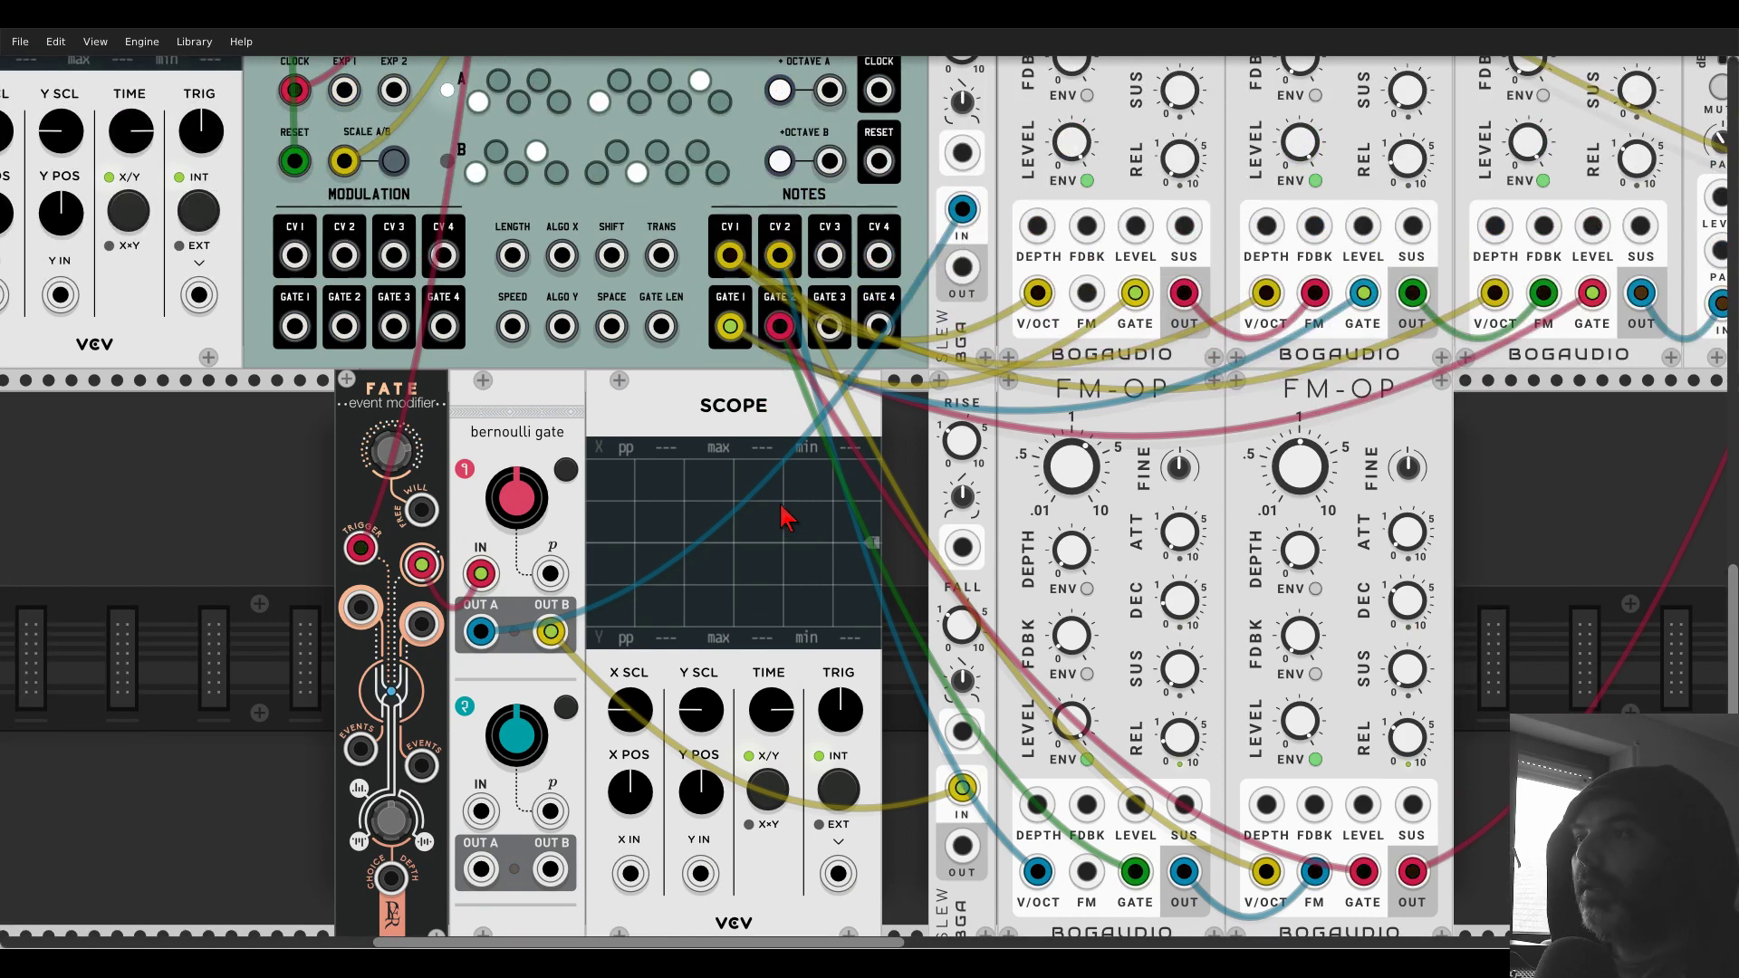
{"action": "scroll", "coordinate": [701, 622], "scroll_direction": "down", "scroll_amount": 3}
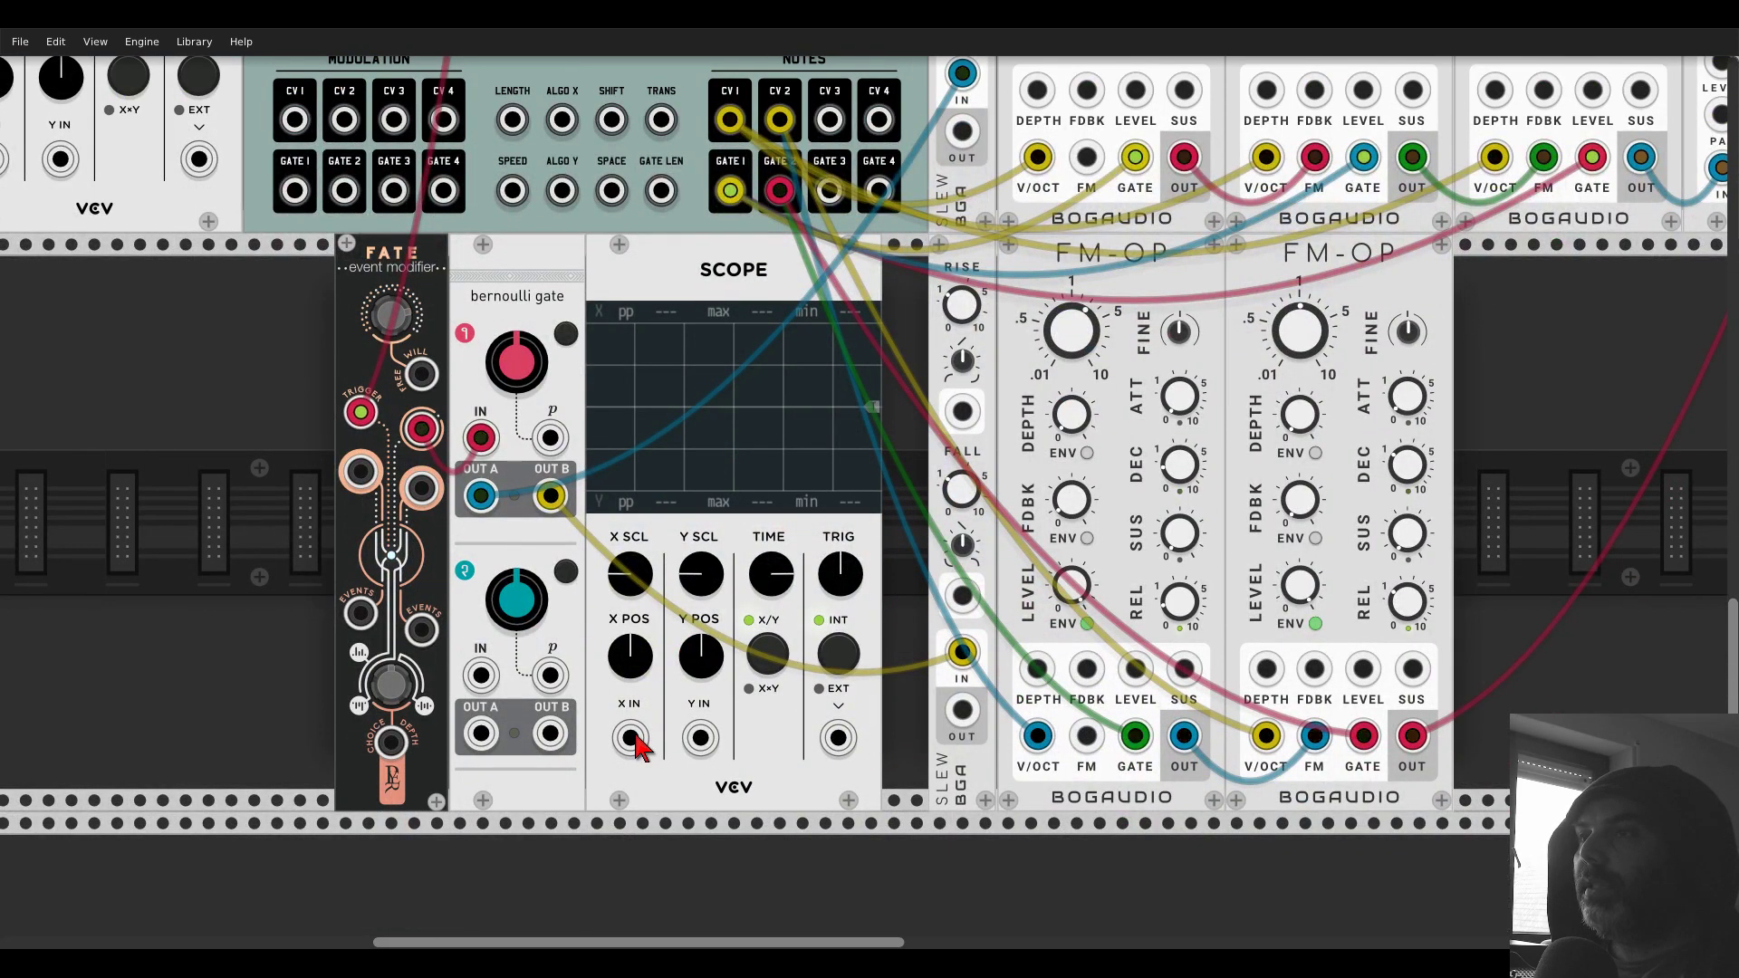
{"action": "left_click_drag", "start_coordinate": [631, 738], "coordinate": [481, 496]}
{"action": "mouse_move", "coordinate": [770, 573]}
{"action": "left_mouse_down"}
{"action": "mouse_move", "coordinate": [770, 706]}
{"action": "mouse_move", "coordinate": [963, 132]}
{"action": "left_mouse_up"}
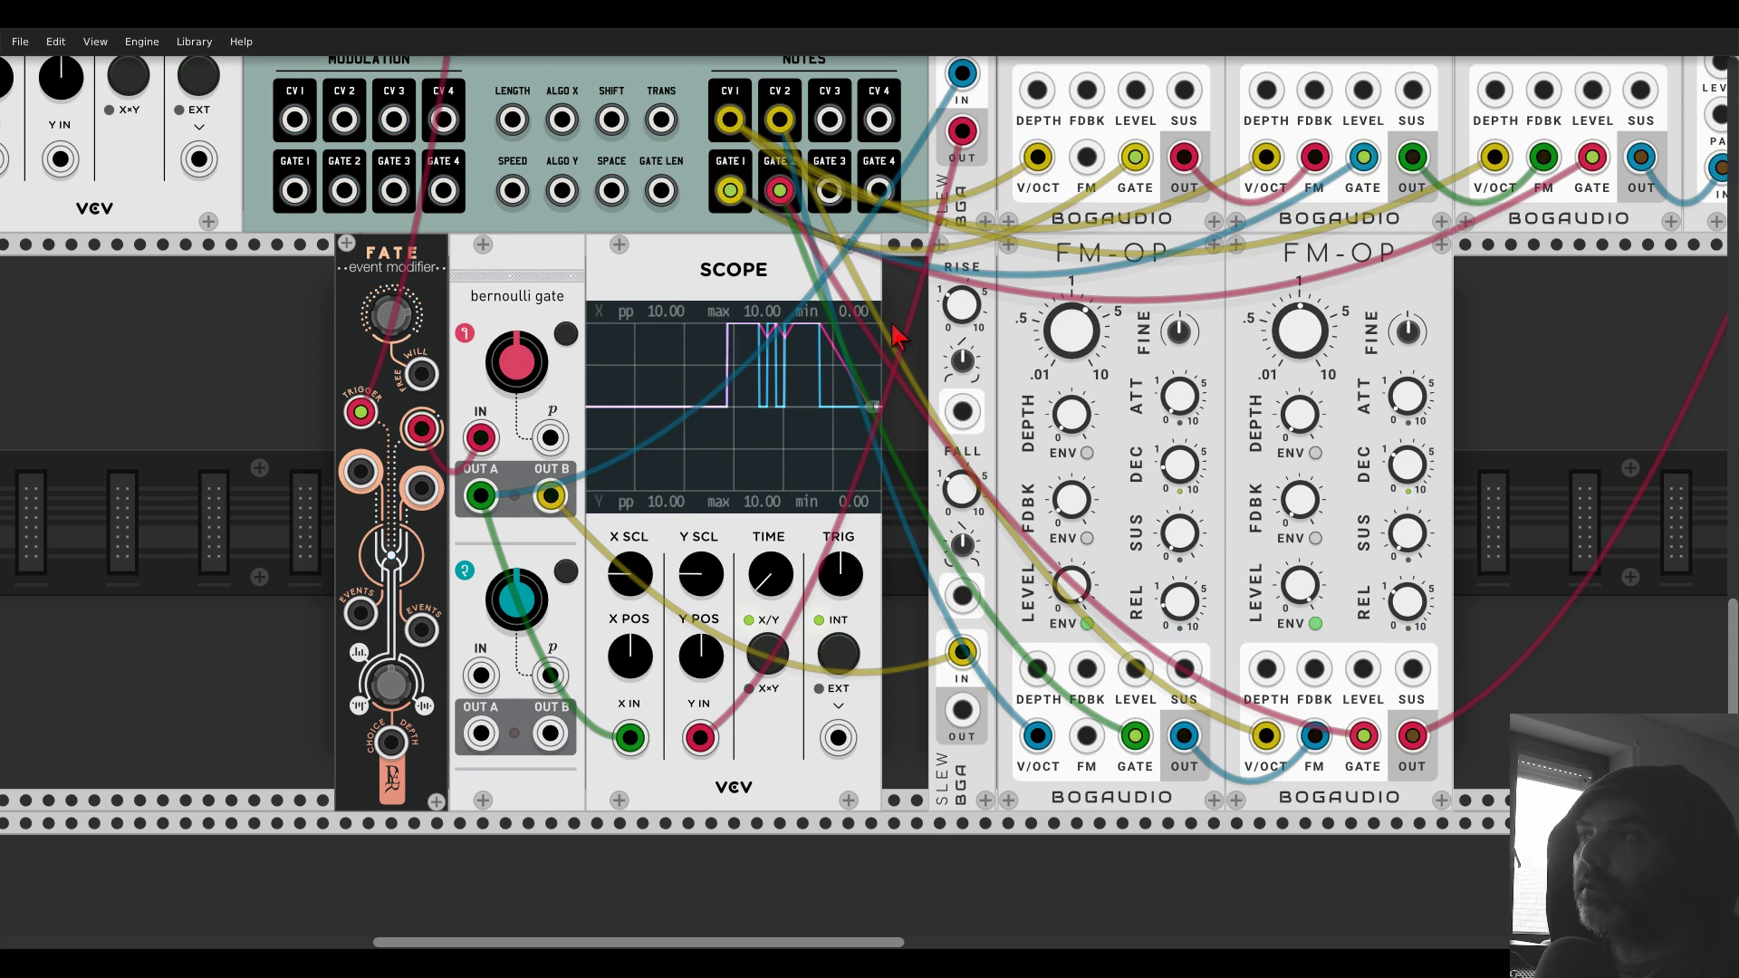
- Patch the upper SLEW output into the third upper FM-OP's depth input and the lower SLEW output into the second lower FM-OP's depth input
{"action": "left_click_drag", "start_coordinate": [904, 318], "coordinate": [388, 621]}
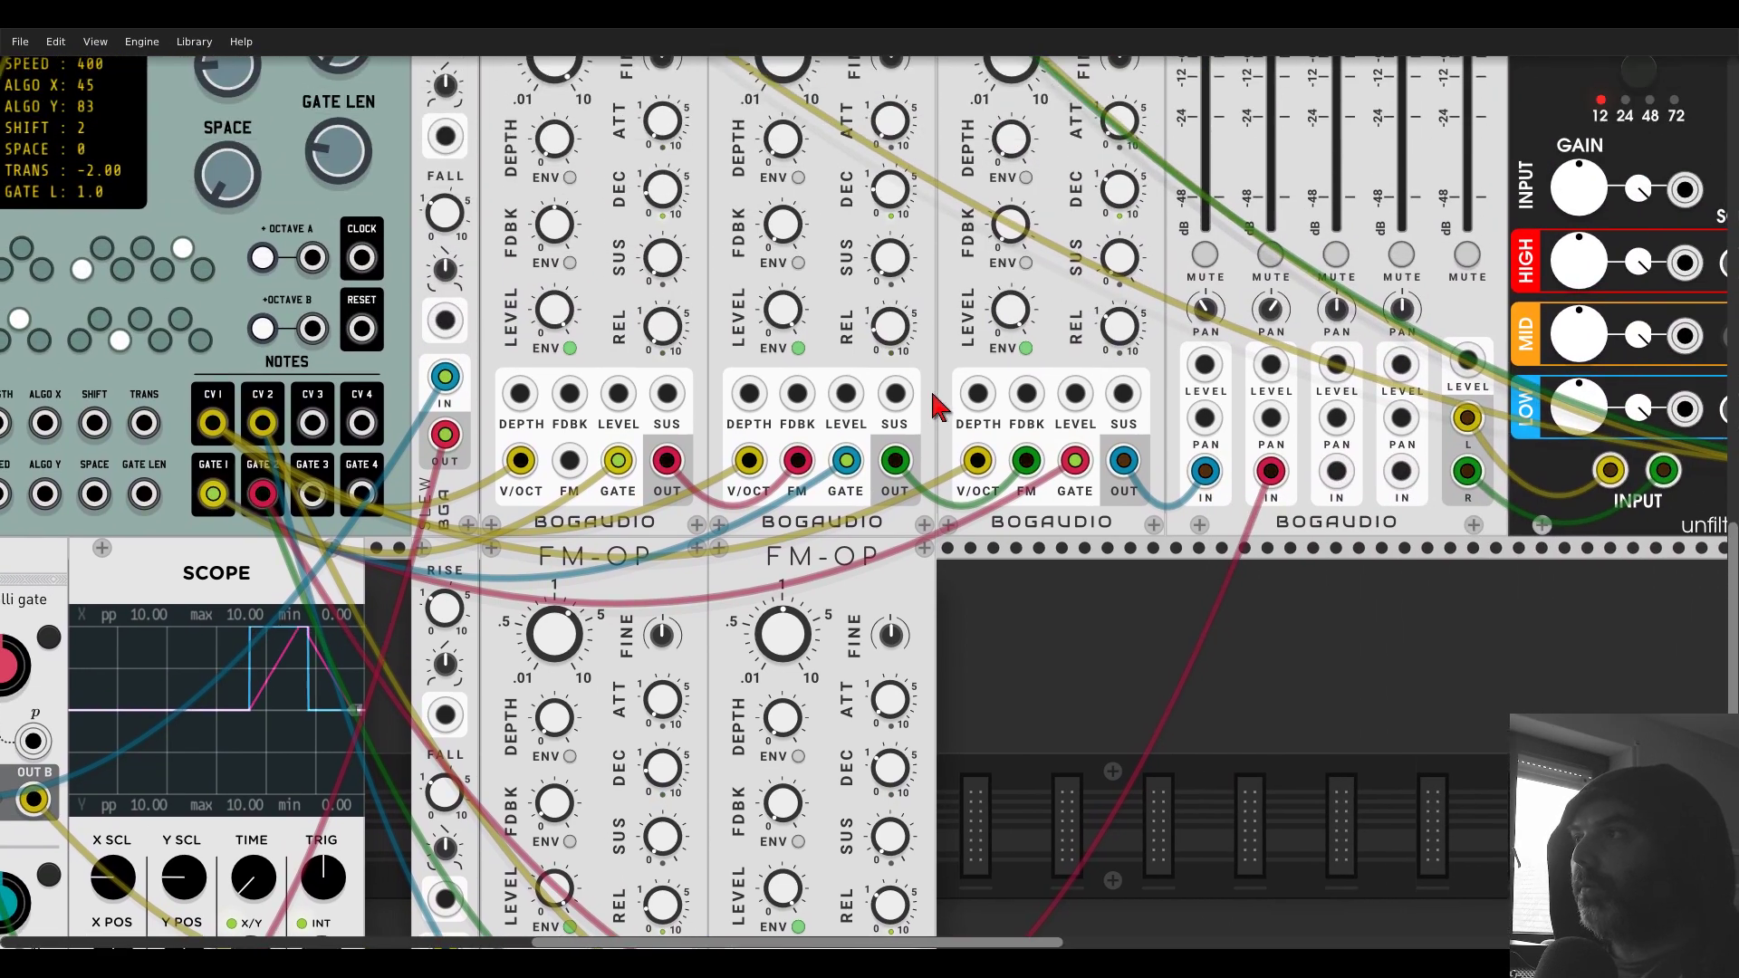
{"action": "left_click_drag", "start_coordinate": [977, 393], "coordinate": [444, 434]}
{"action": "scroll", "coordinate": [987, 288], "scroll_direction": "up", "scroll_amount": 3}
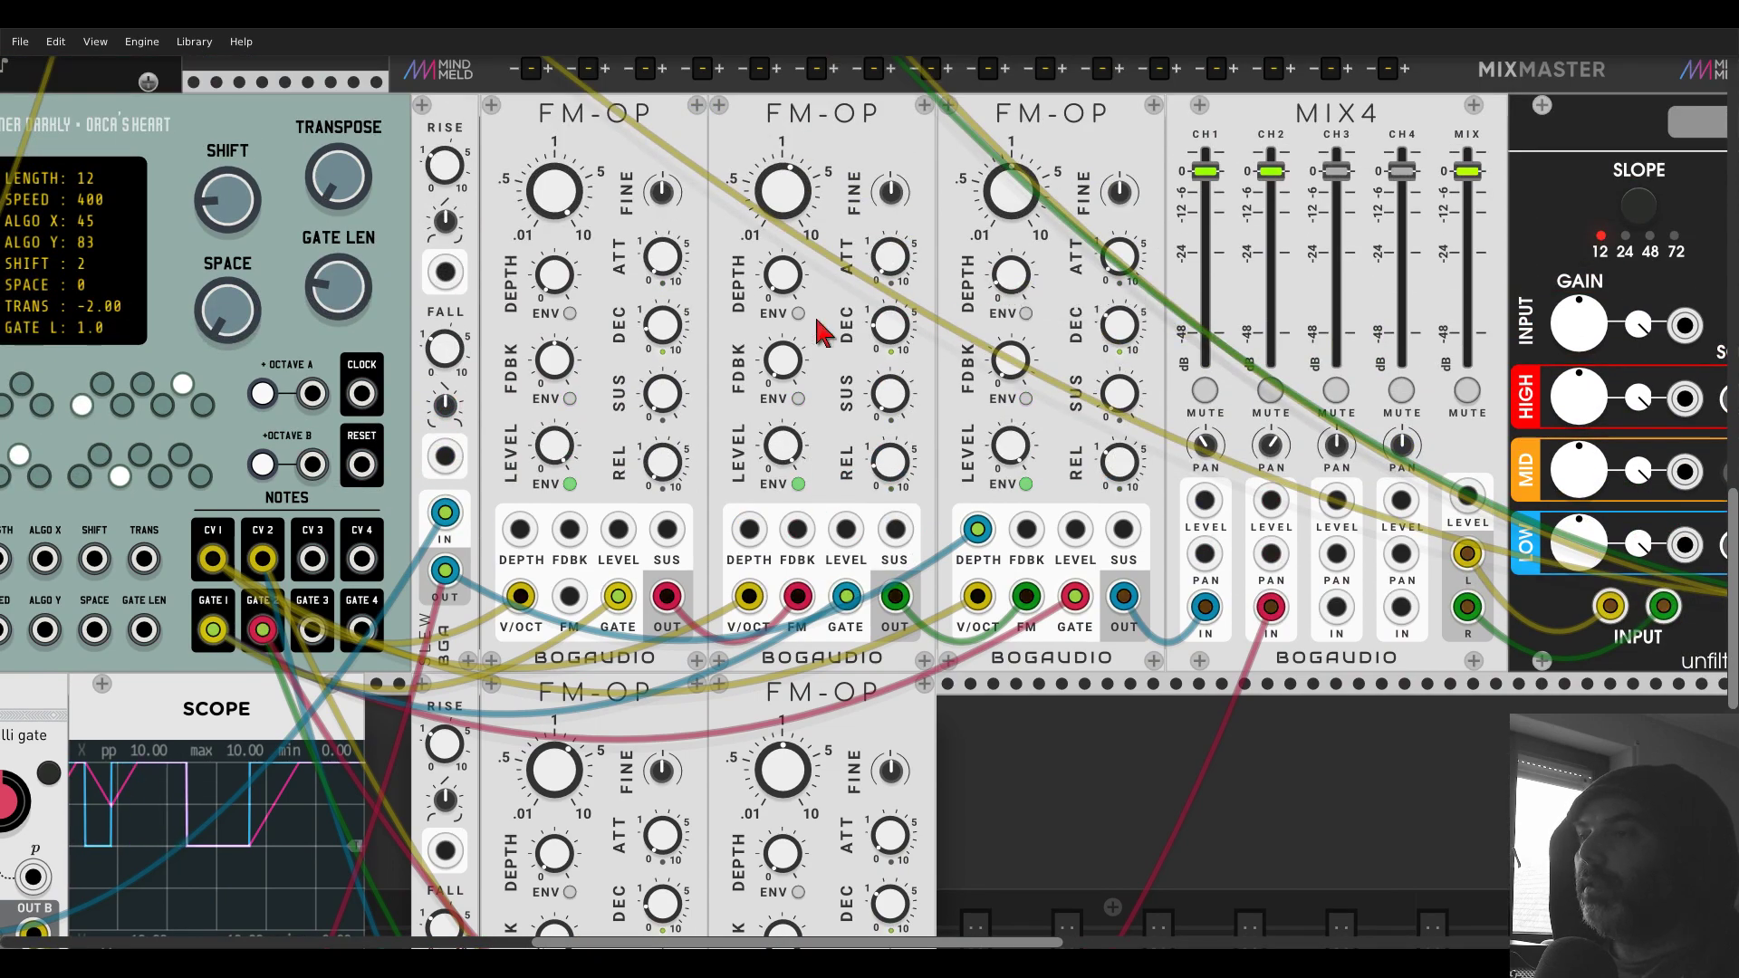
{"action": "scroll", "coordinate": [822, 332], "scroll_direction": "down", "scroll_amount": 9}
{"action": "left_click_drag", "start_coordinate": [750, 700], "coordinate": [445, 741]}
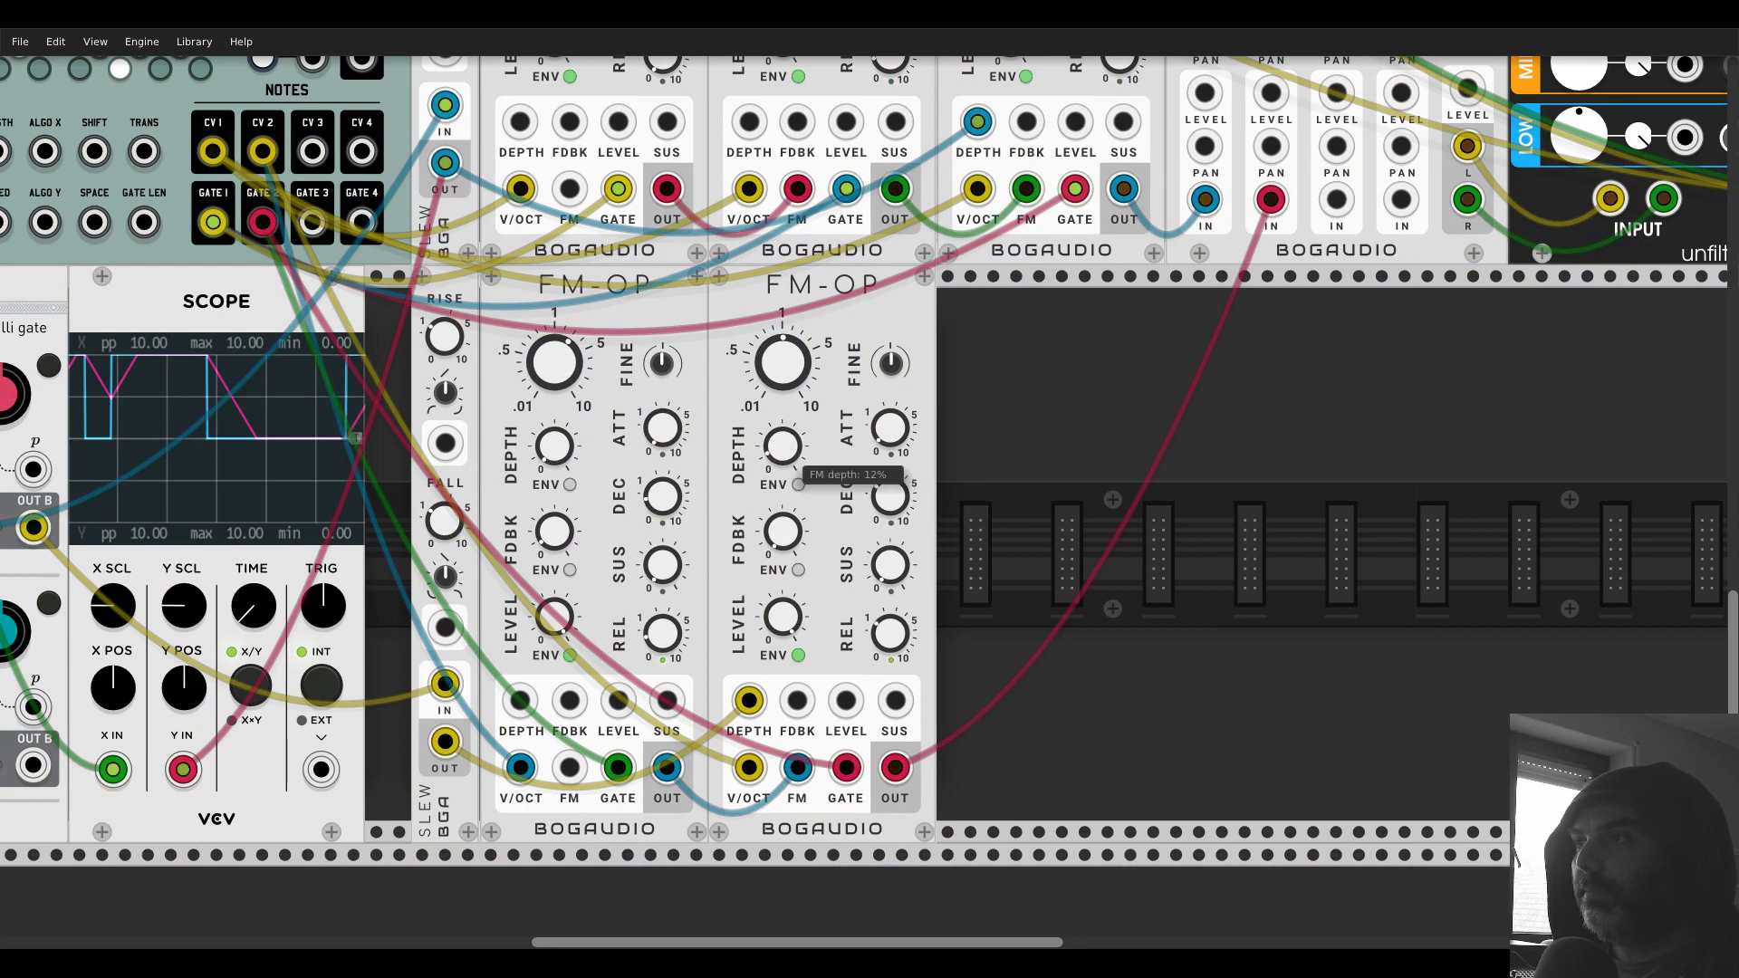
- Delete the Scope beside the Bernoulli gate and move Fate and the Bernoulli gate up against the lower SLEW
{"action": "scroll", "coordinate": [1005, 438], "scroll_direction": "down", "scroll_amount": 3}
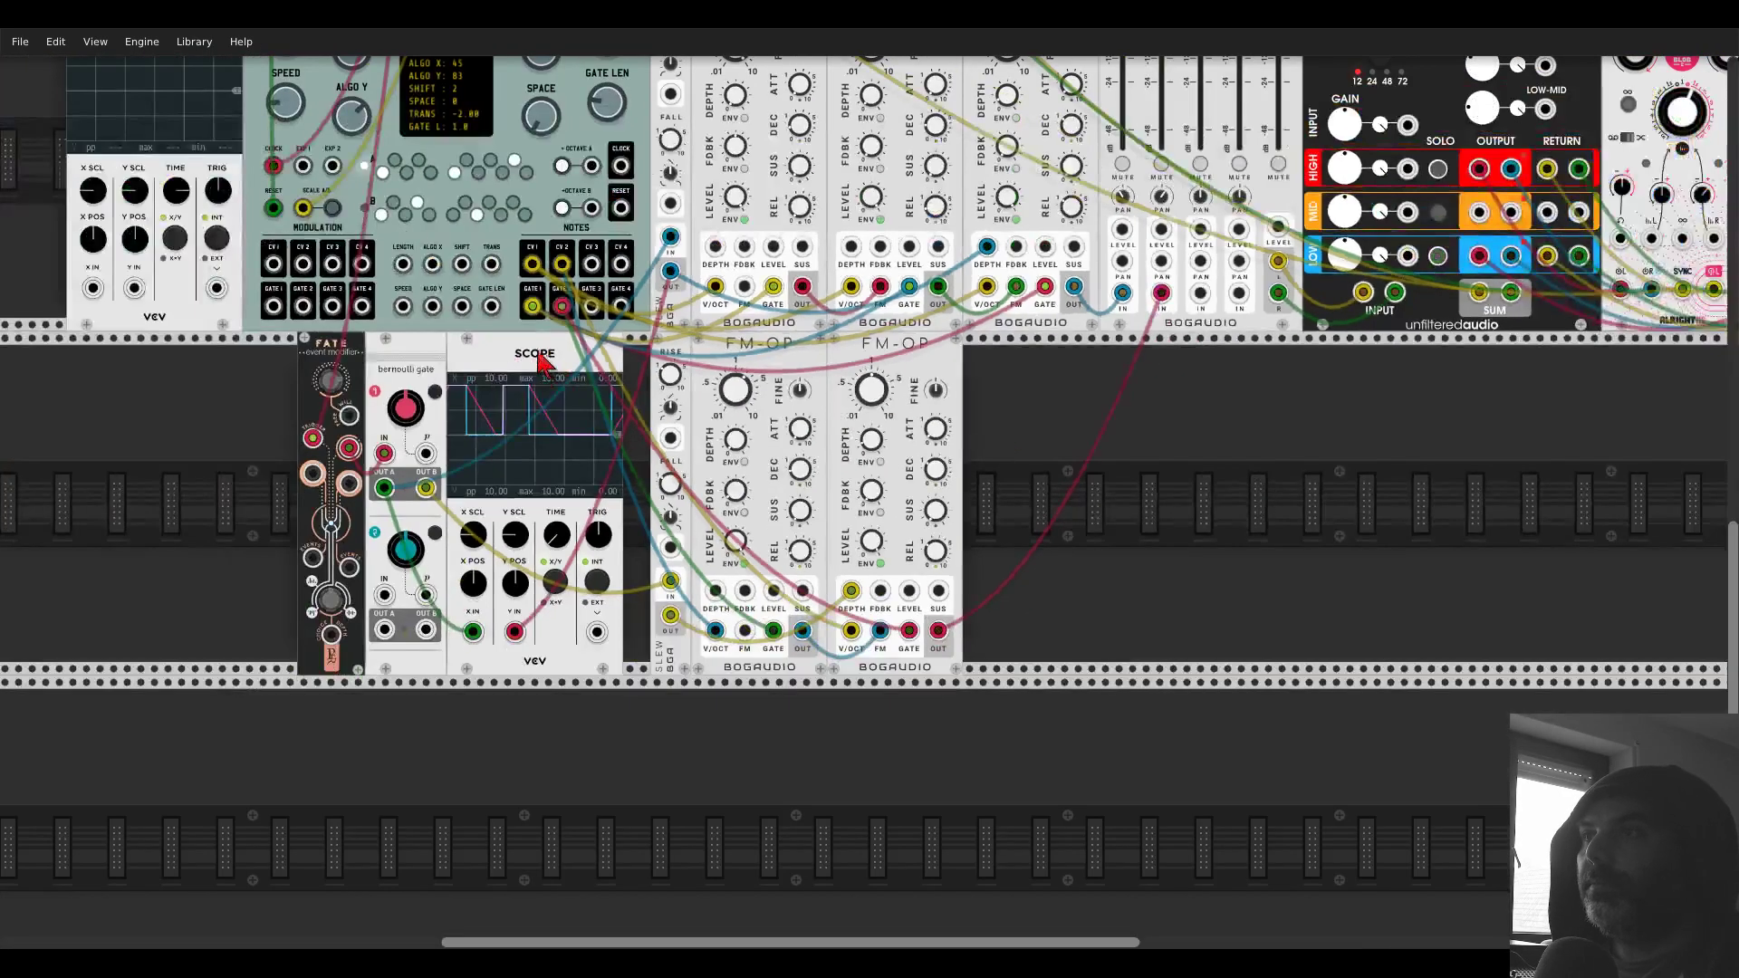
{"action": "key", "text": "Delete"}
{"action": "scroll", "coordinate": [547, 367], "scroll_direction": "down", "scroll_amount": 3}
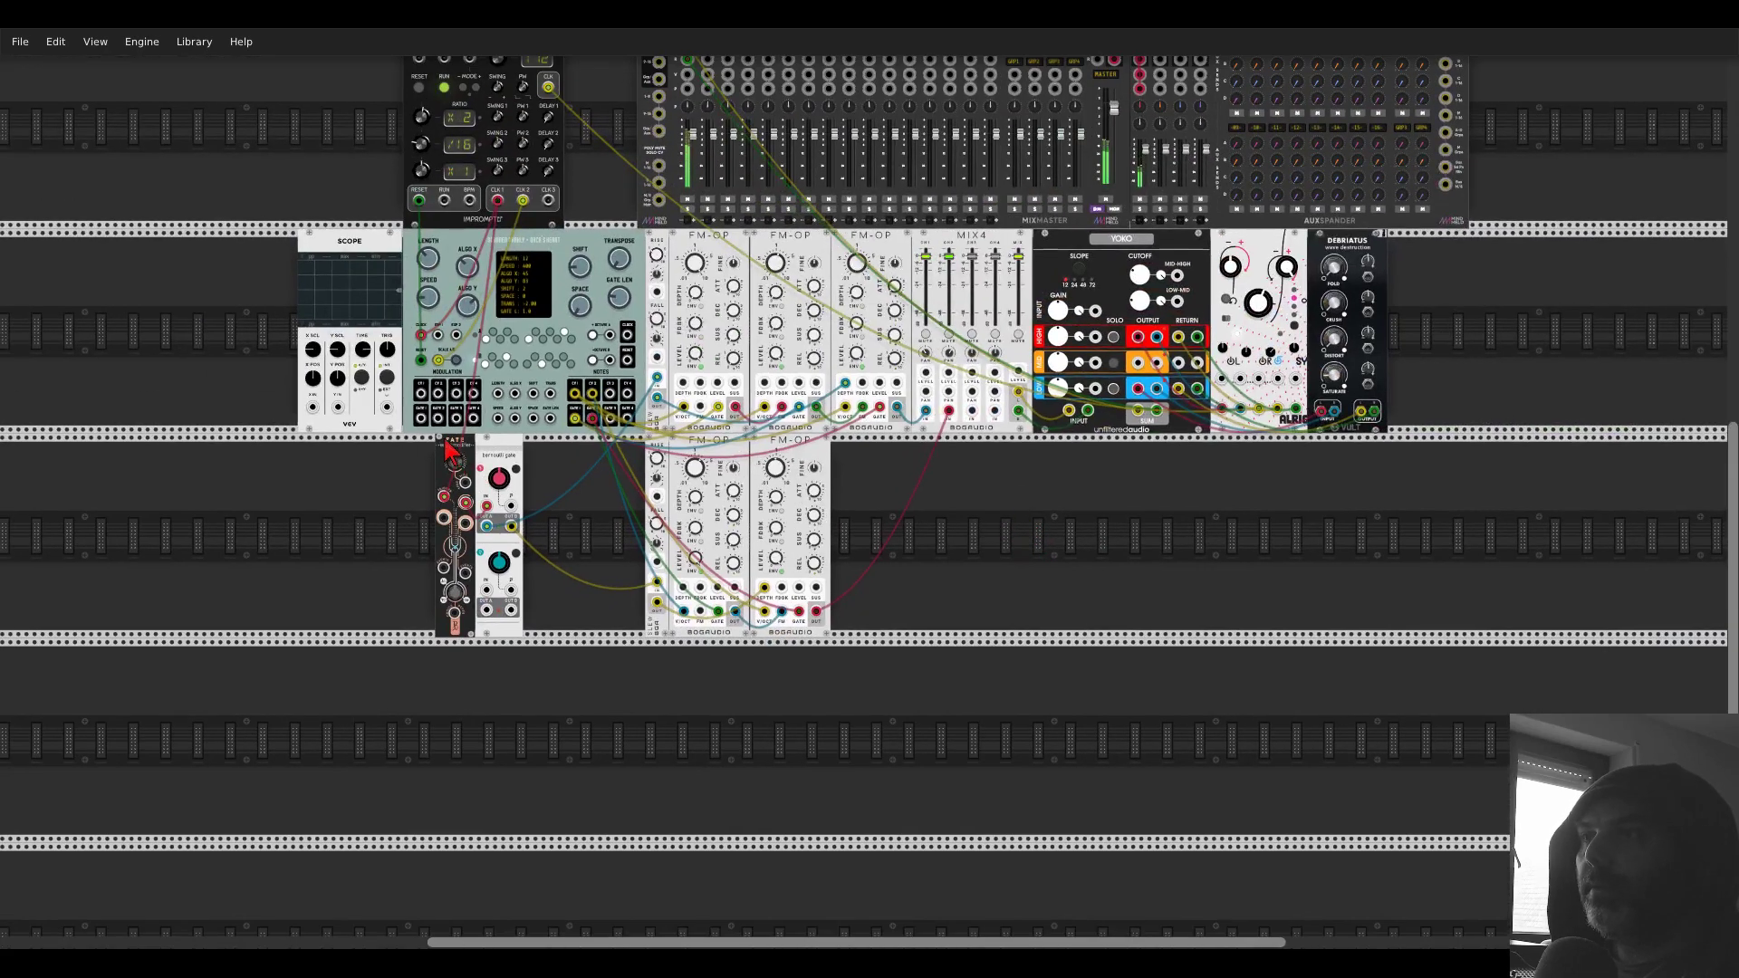
{"action": "left_click_drag", "start_coordinate": [462, 450], "coordinate": [563, 453]}
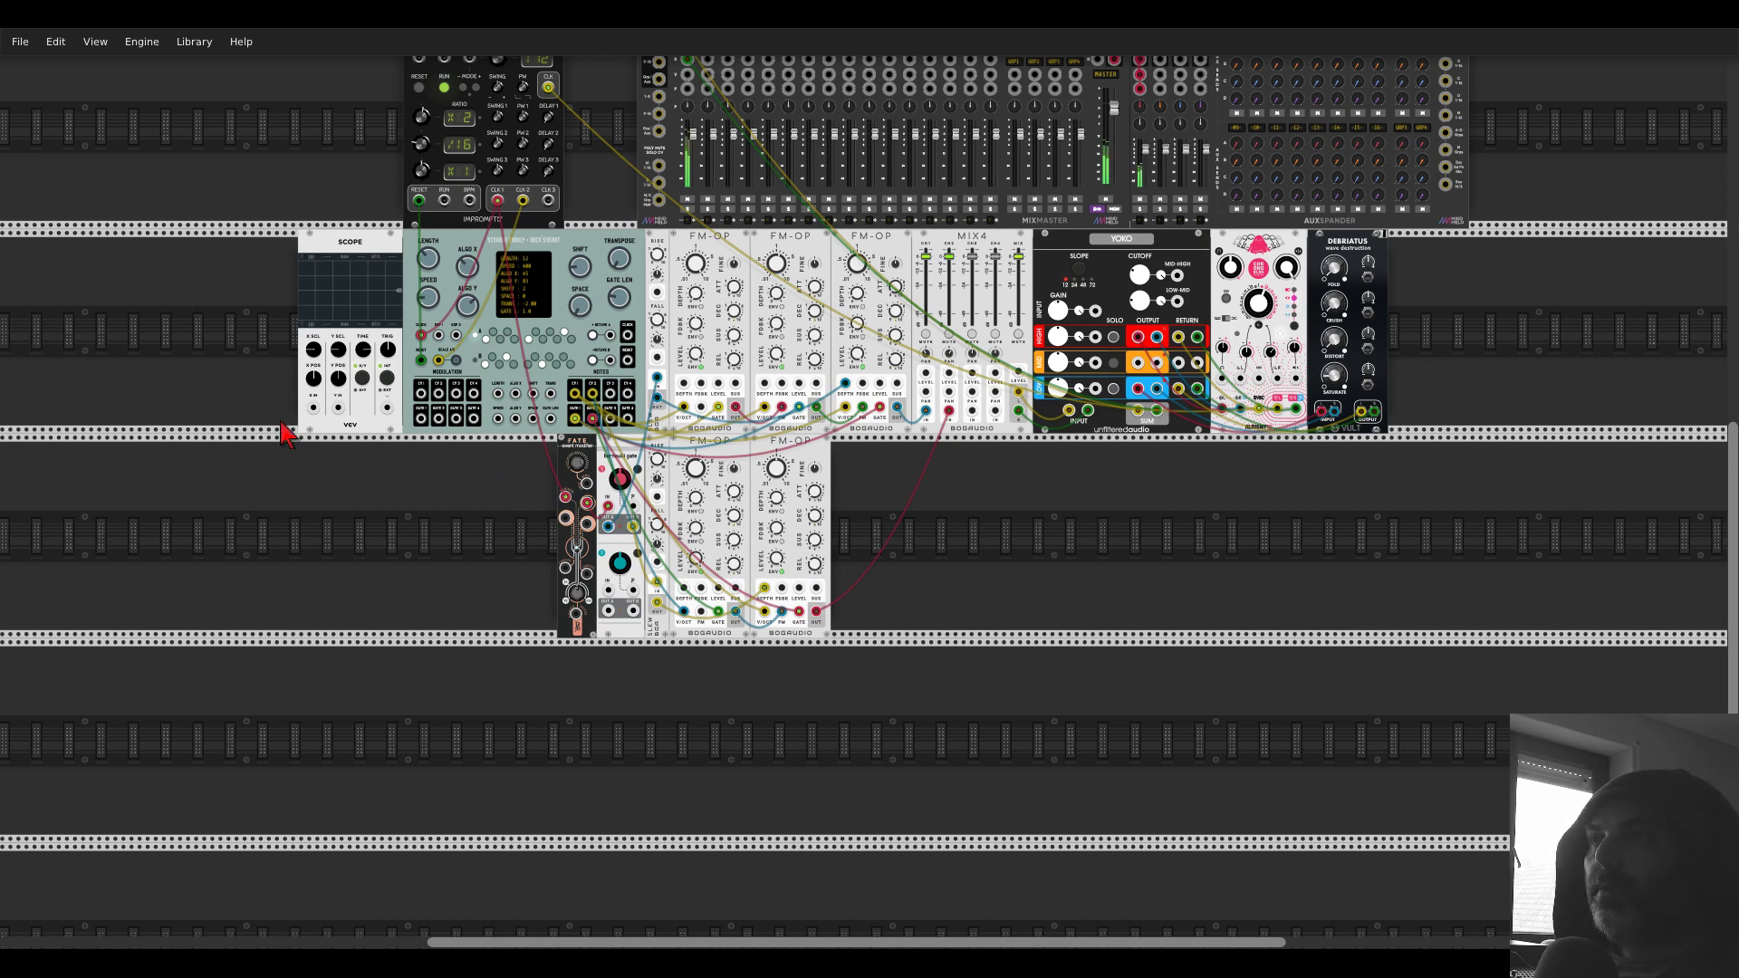
- Set the Shift parameter of Orca's Heart to 3
{"action": "scroll", "coordinate": [250, 366], "scroll_direction": "up", "scroll_amount": 5}
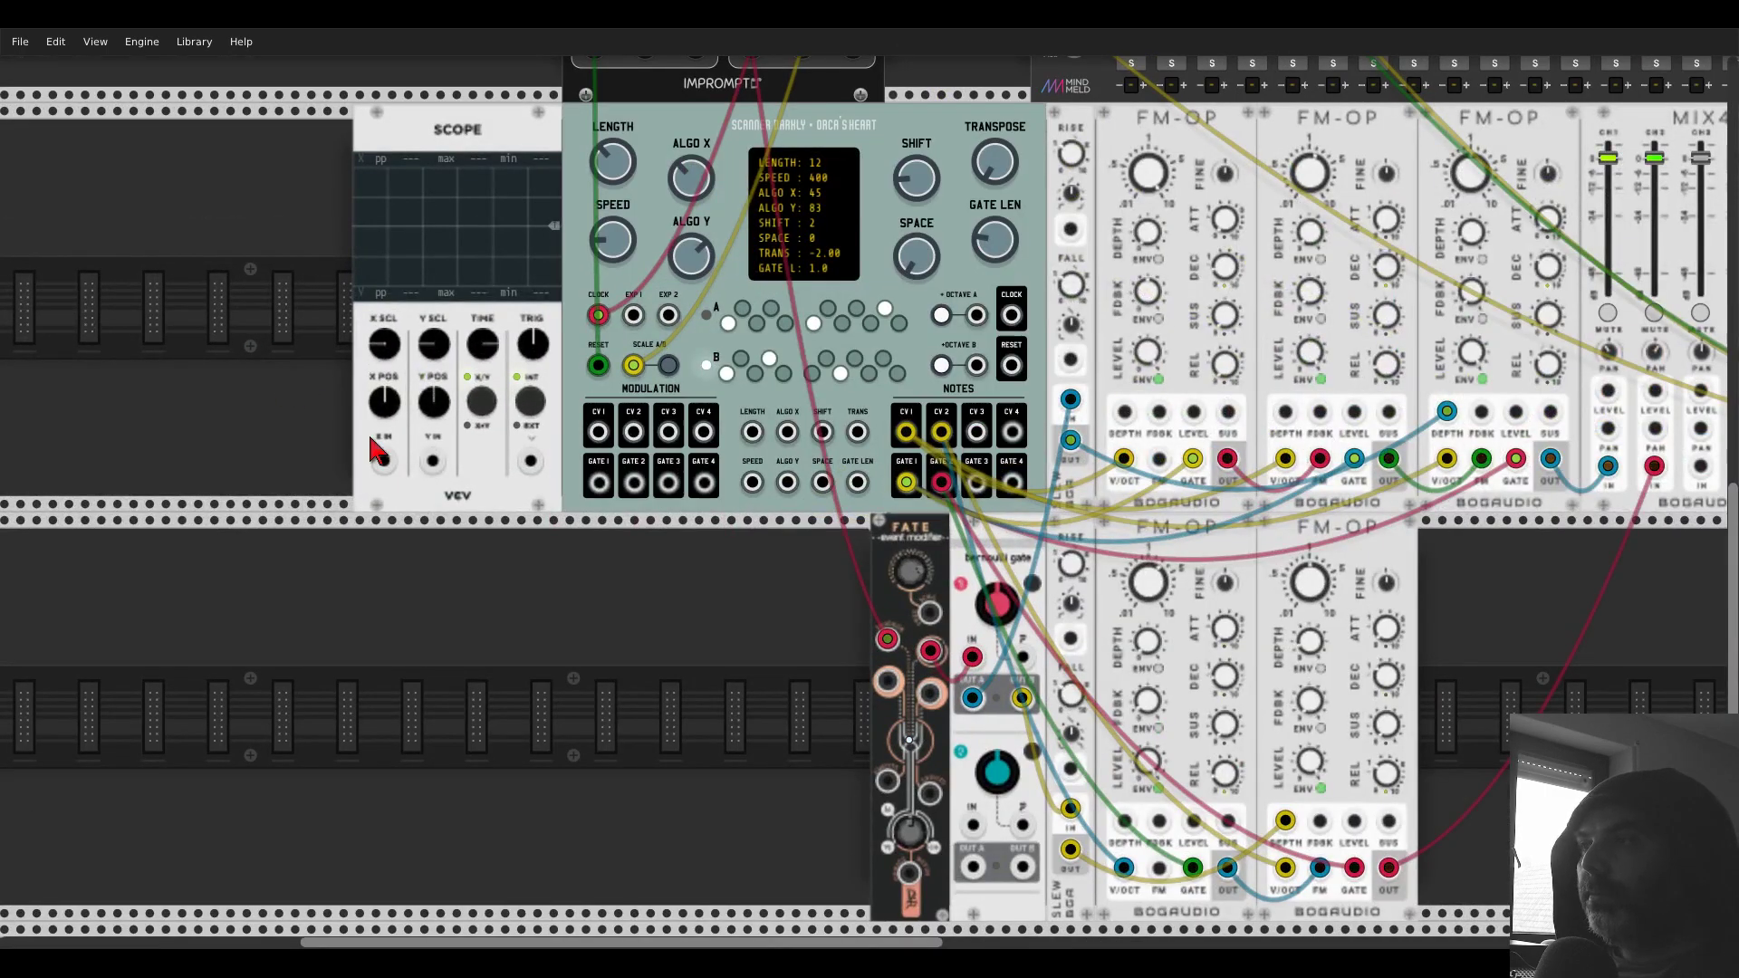
{"action": "left_click_drag", "start_coordinate": [734, 555], "coordinate": [501, 623]}
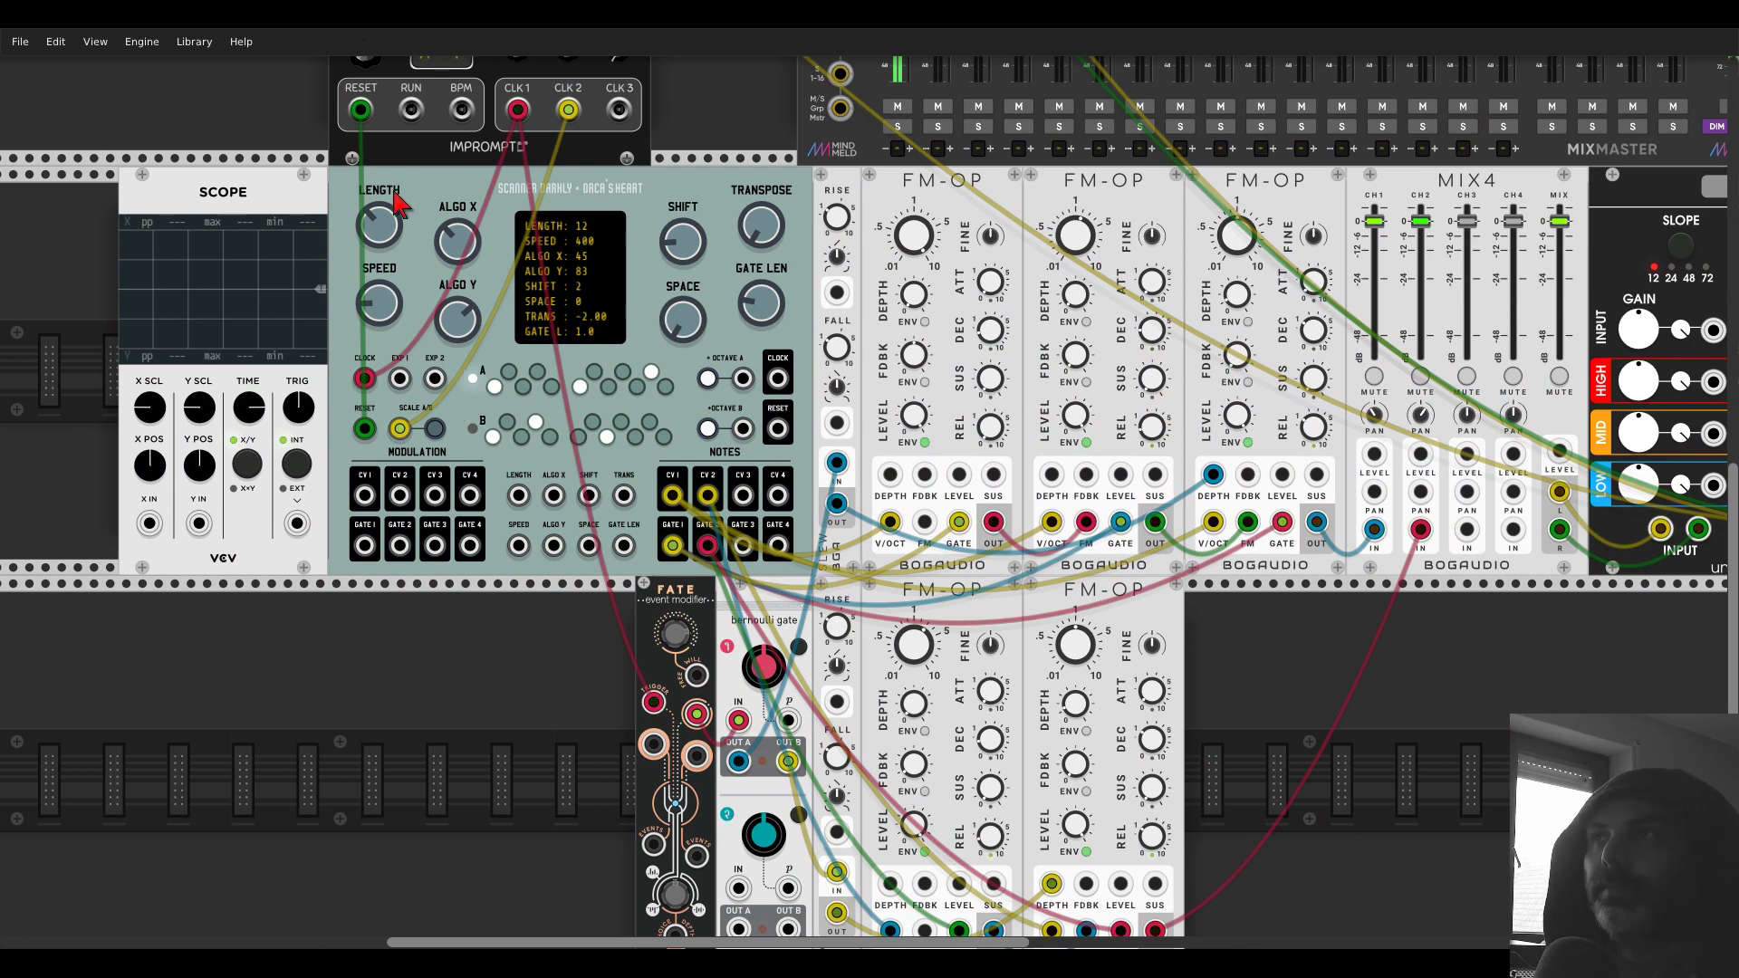
{"action": "left_click_drag", "start_coordinate": [704, 129], "coordinate": [679, 140]}
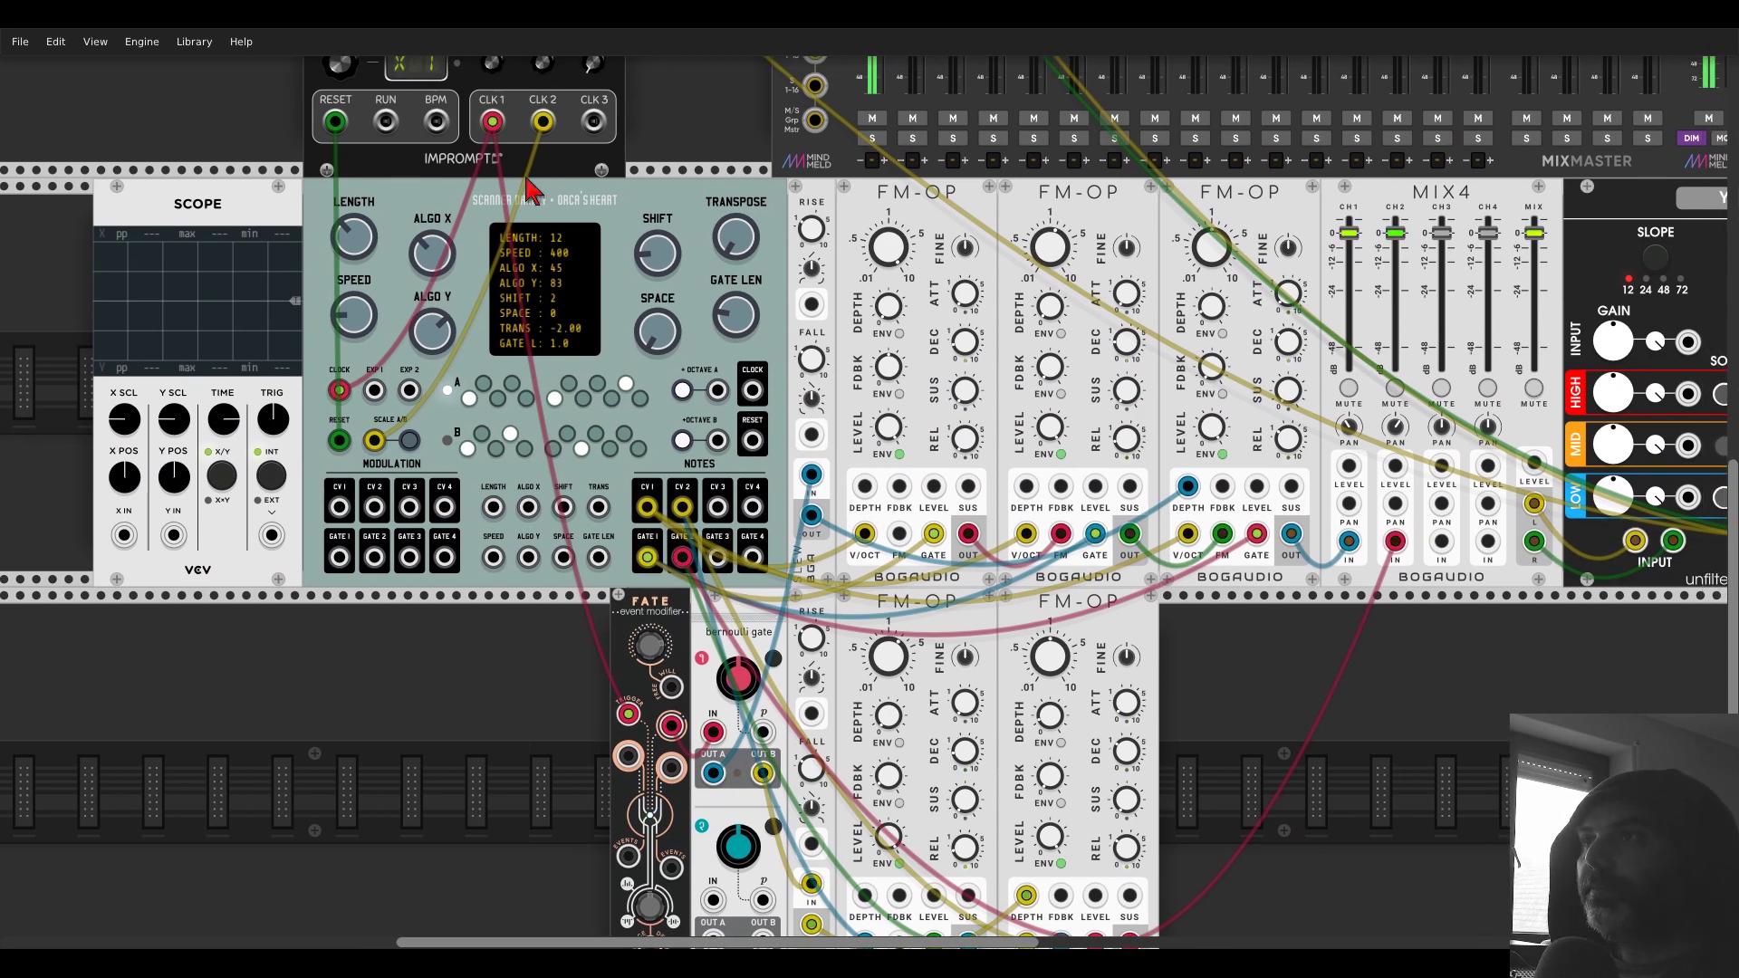
{"action": "left_click_drag", "start_coordinate": [645, 283], "coordinate": [645, 277]}
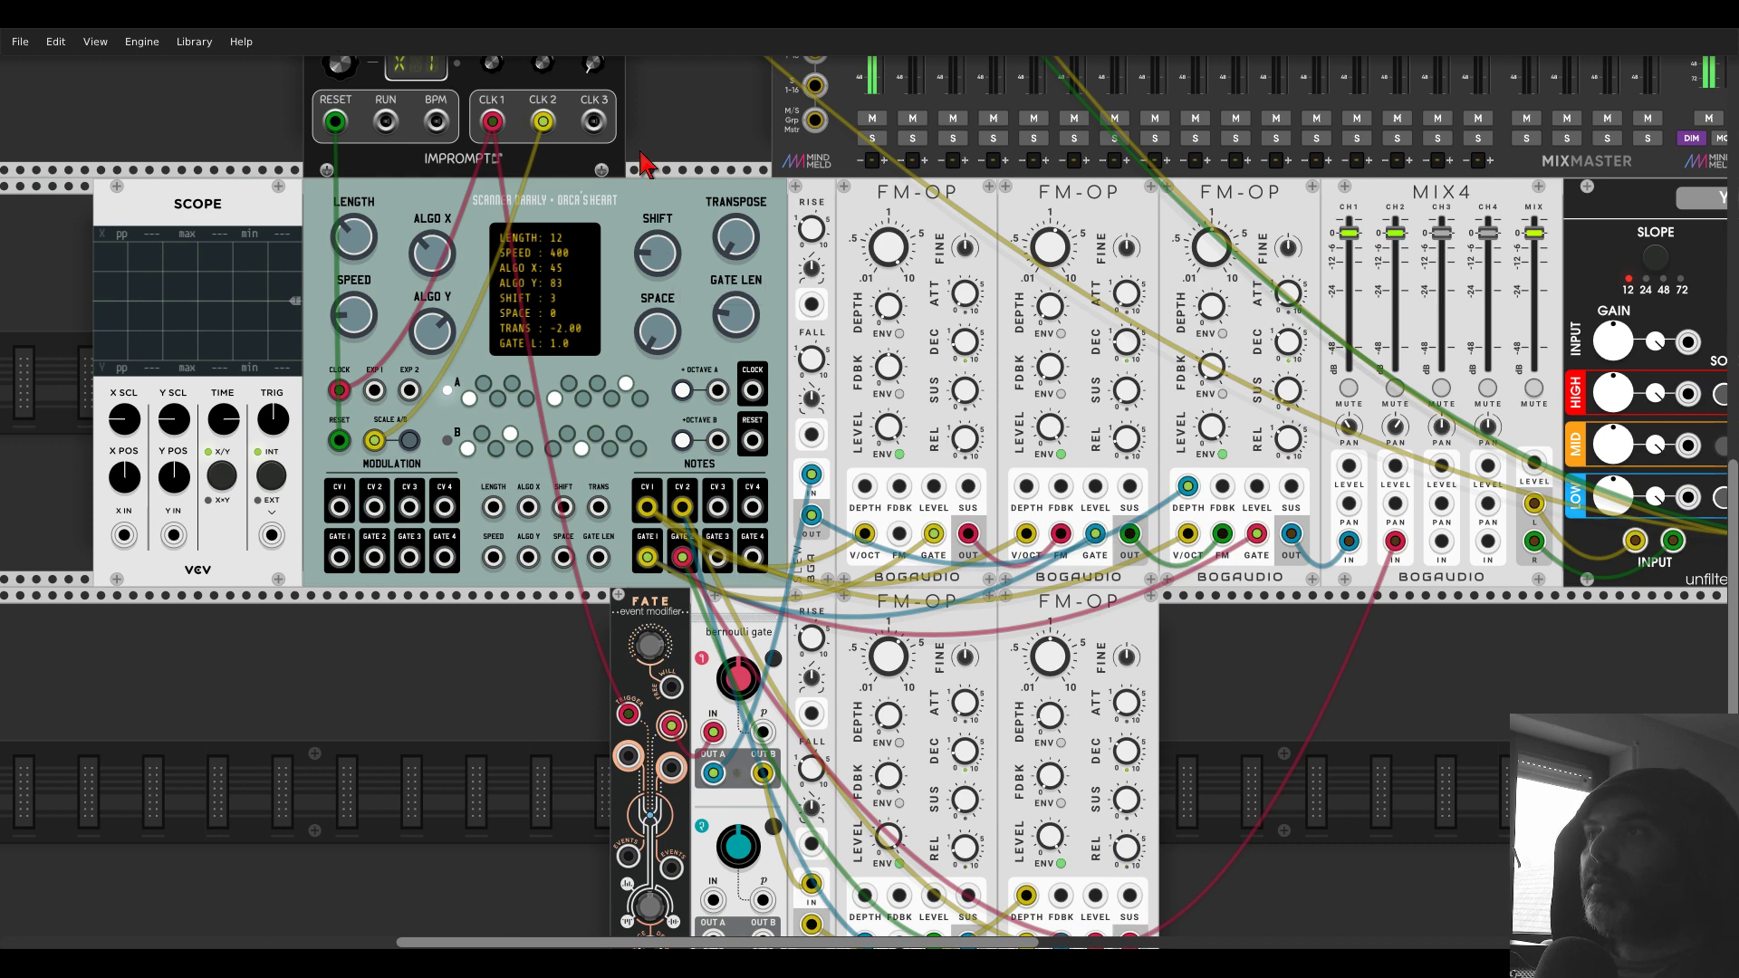
{"action": "left_click_drag", "start_coordinate": [717, 162], "coordinate": [1168, 207]}
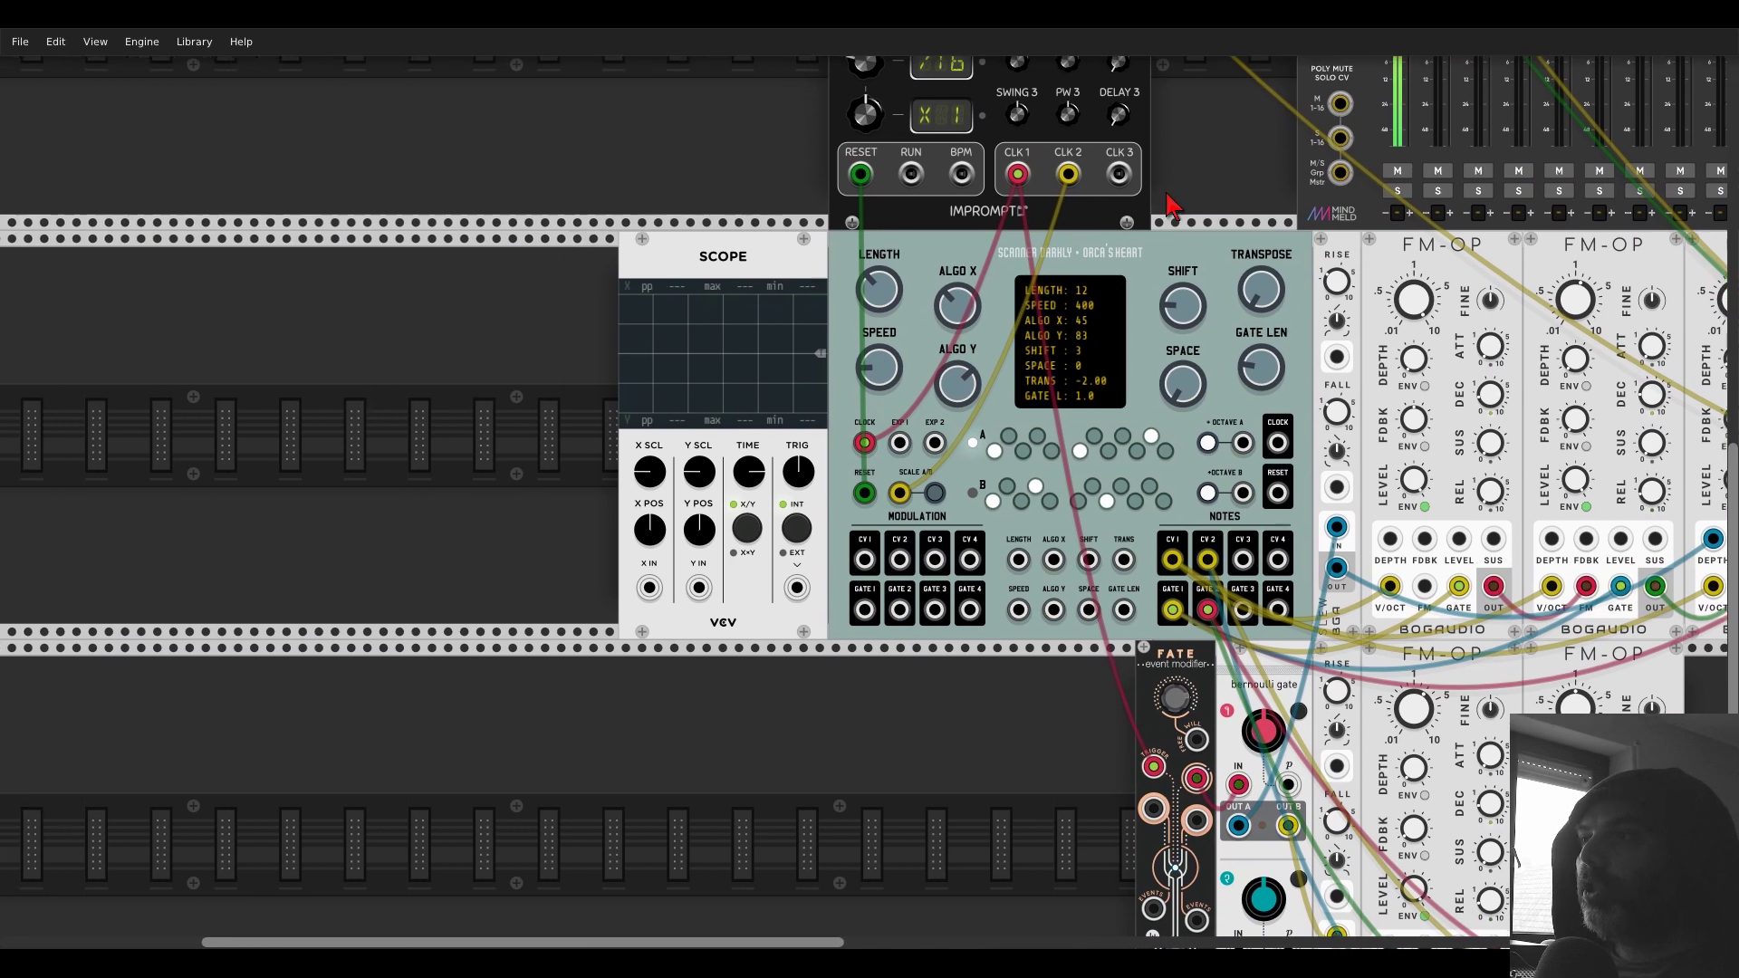
- Set the third clock ratio of the Impromptu clock module to /32
{"action": "scroll", "coordinate": [1168, 207], "scroll_direction": "up", "scroll_amount": 3}
{"action": "left_click_drag", "start_coordinate": [865, 251], "coordinate": [865, 289]}
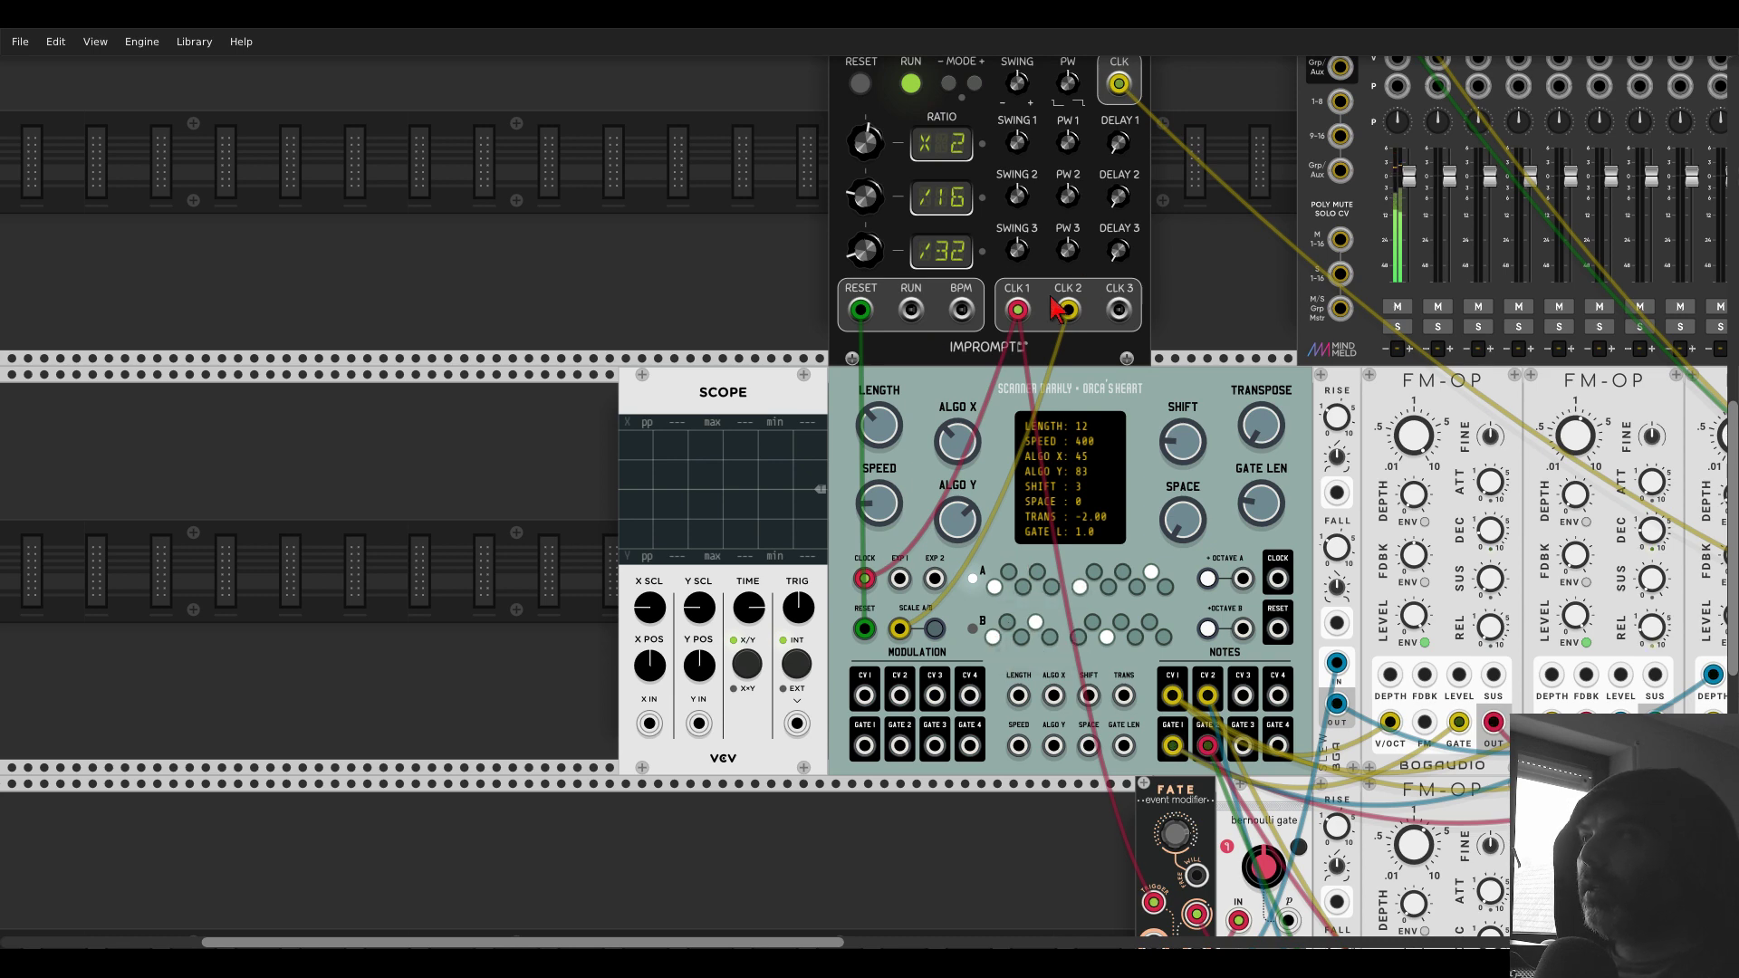
{"action": "scroll", "coordinate": [730, 249], "scroll_direction": "down", "scroll_amount": 1}
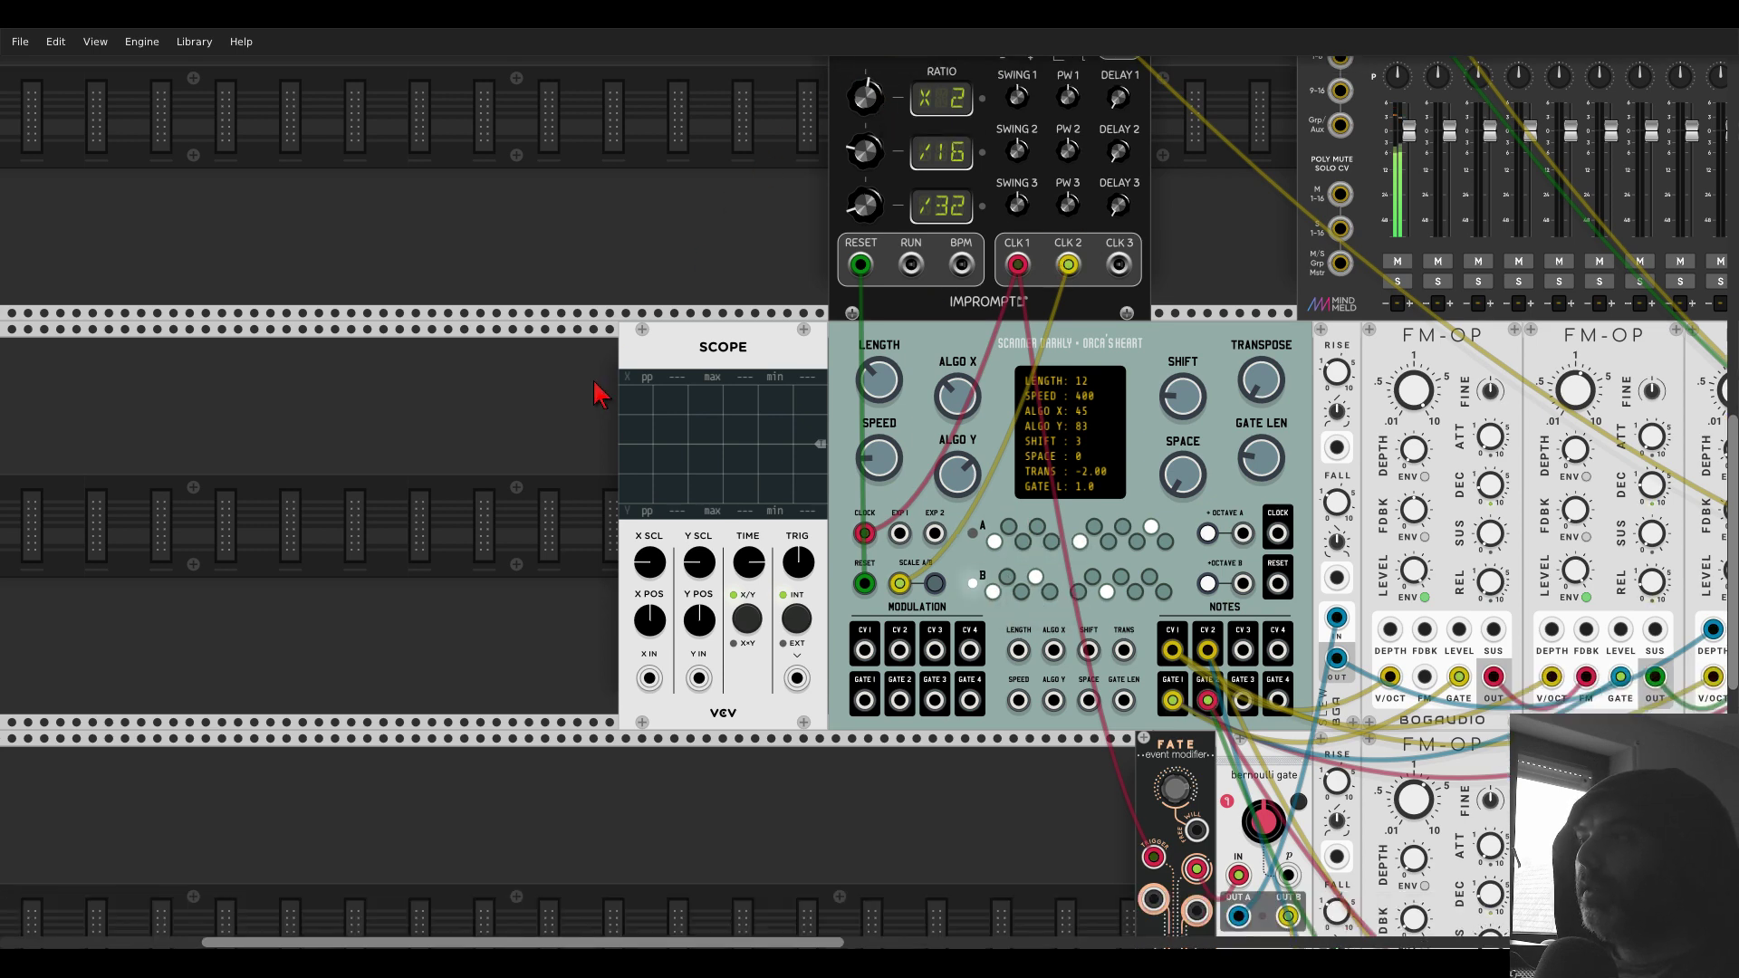
- Delete the Scope beside Orca's Heart and put an SS-2 sequential switch module in its place
{"action": "left_click_drag", "start_coordinate": [598, 394], "coordinate": [453, 374]}
{"action": "key", "text": "Delete"}
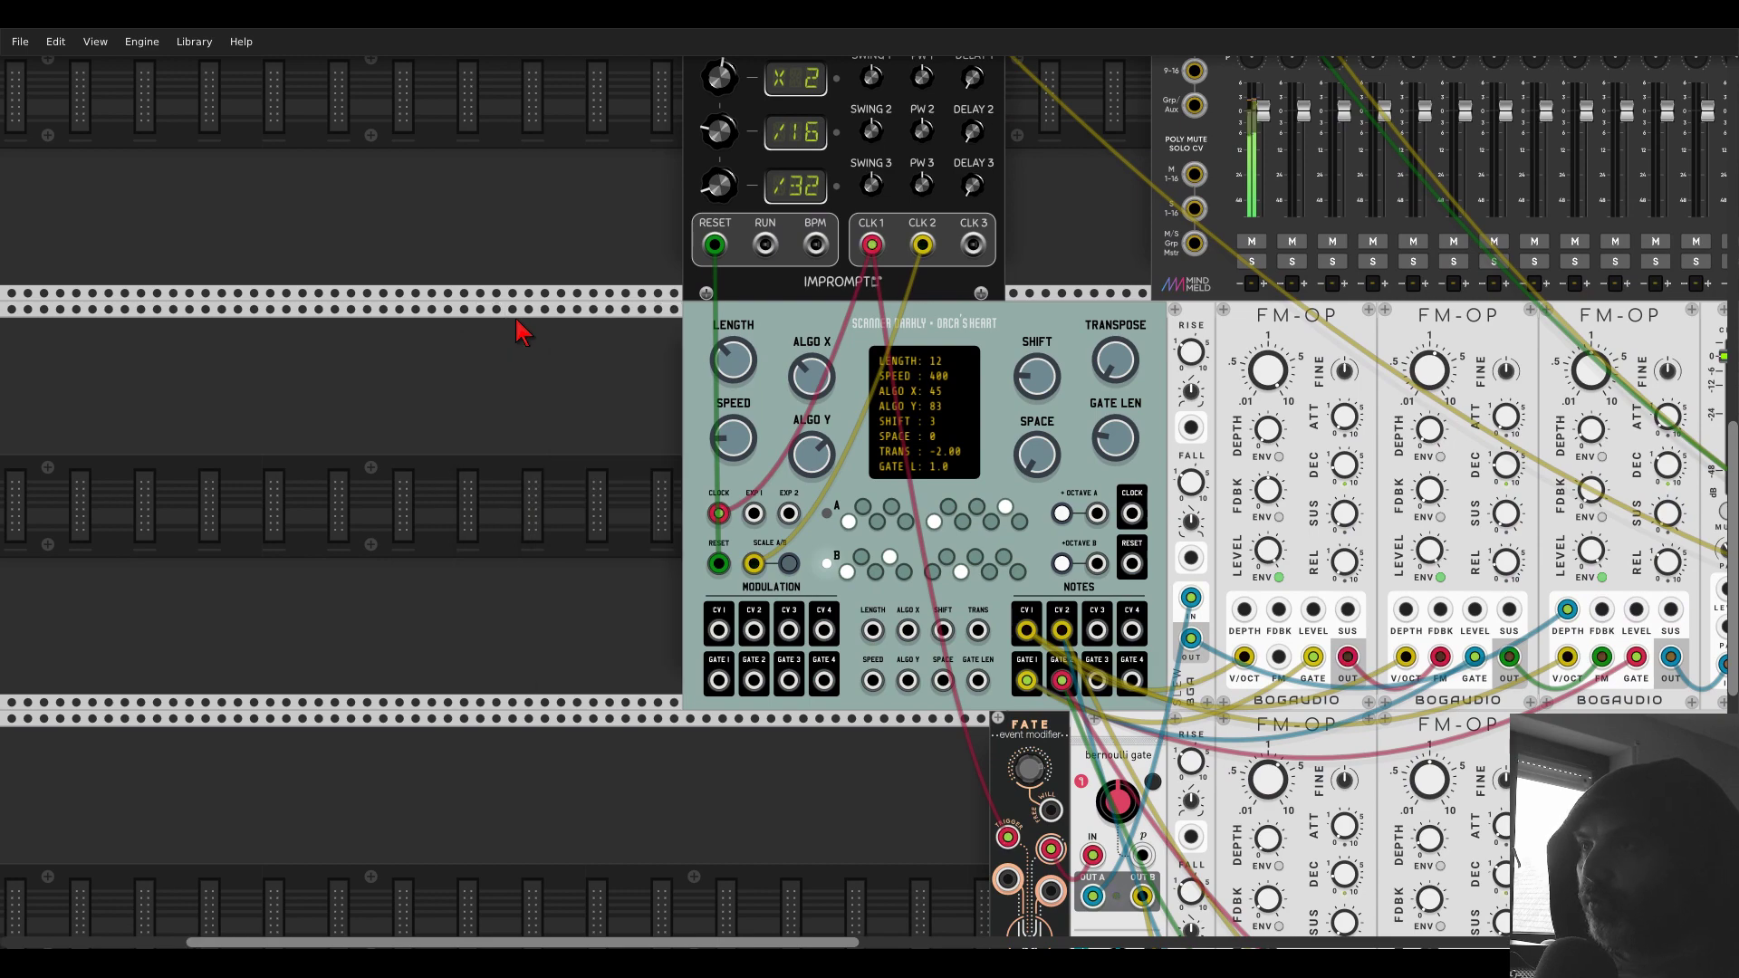
{"action": "right_click", "coordinate": [524, 333]}
{"action": "type", "text": "seq"}
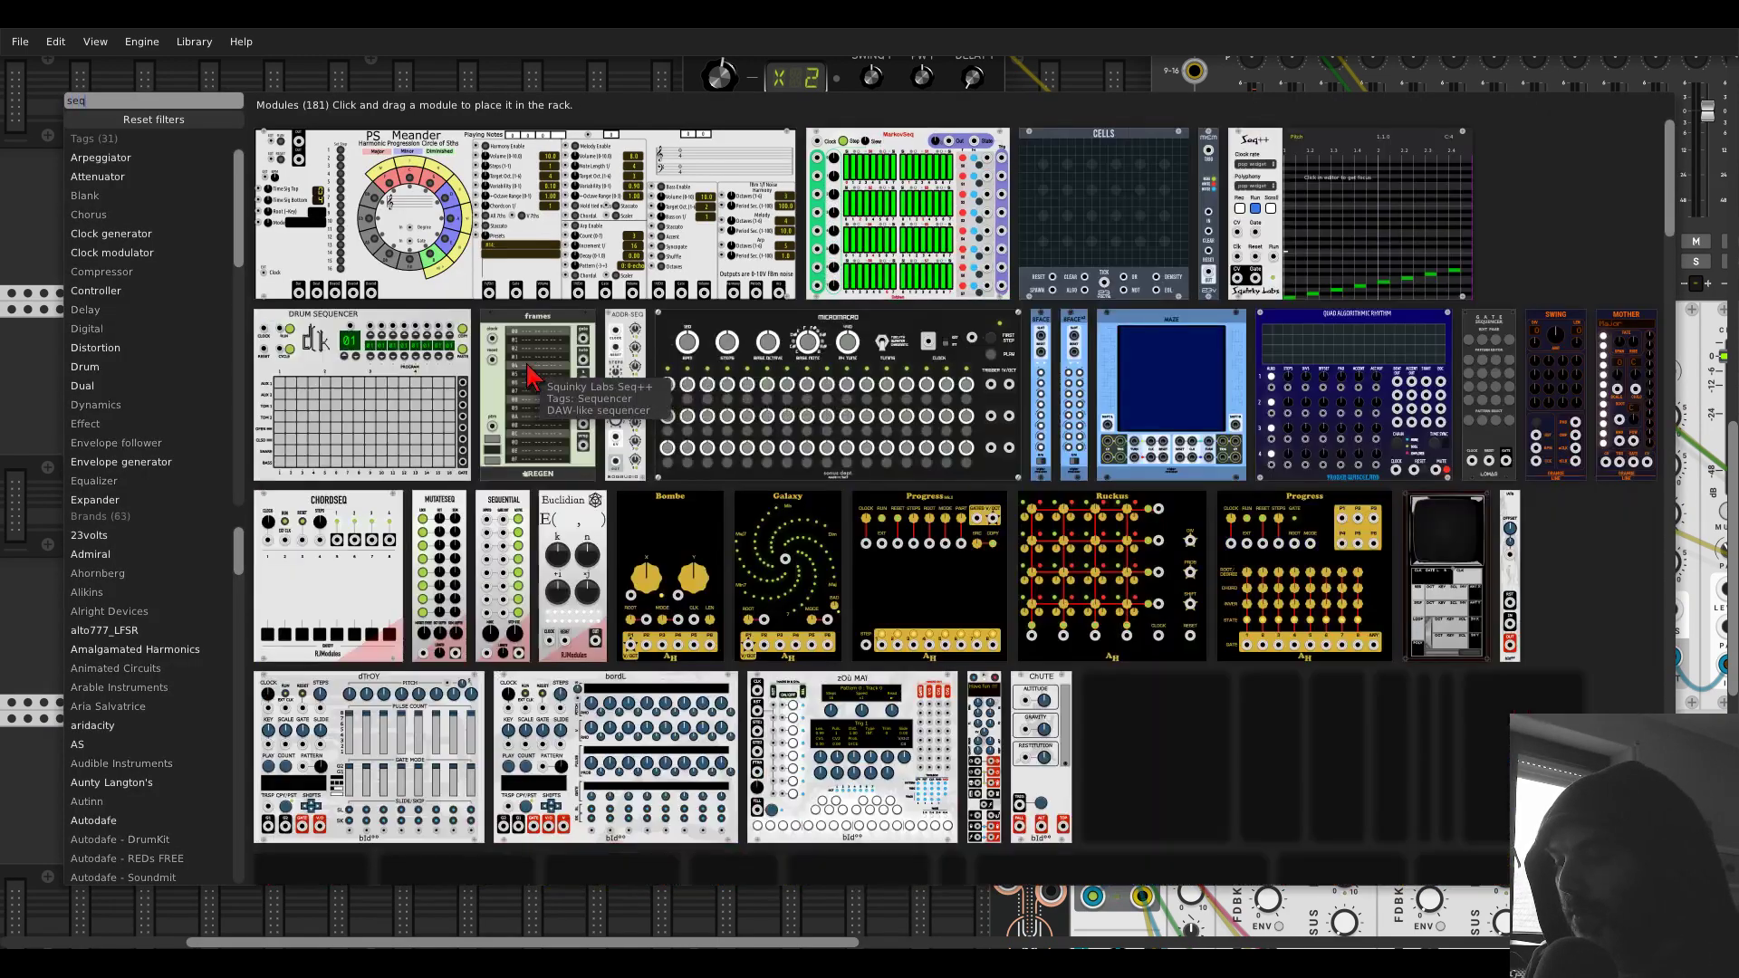
{"action": "type", "text": "uent"}
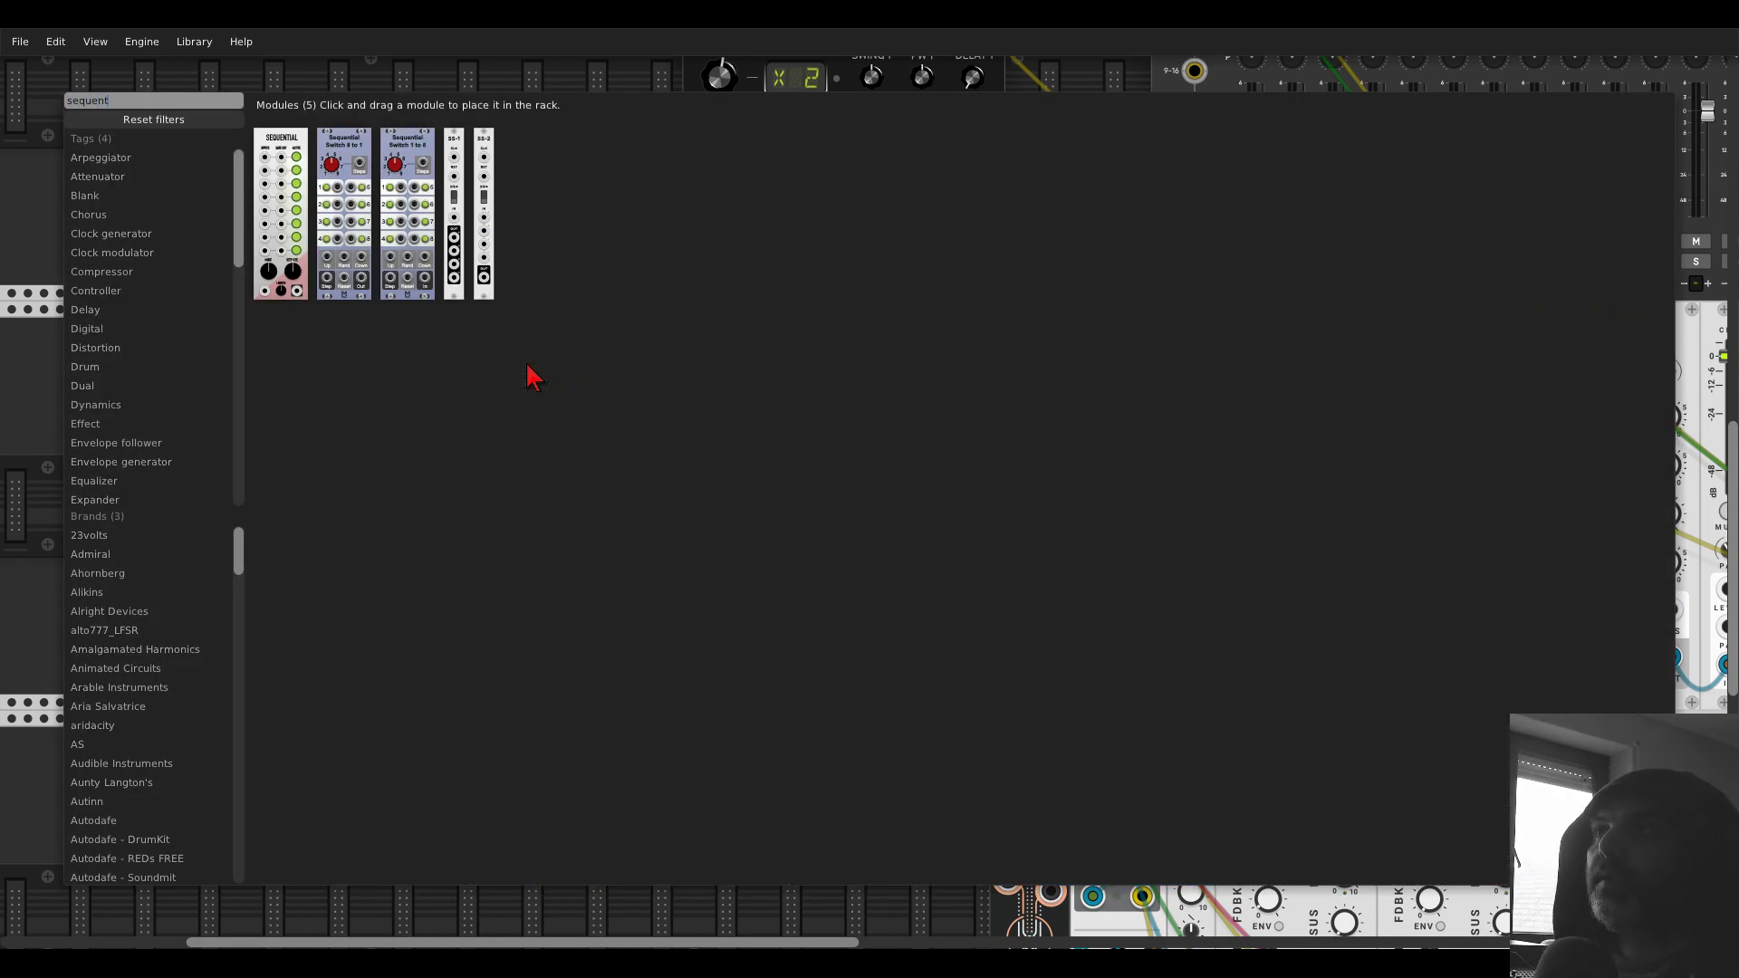
{"action": "left_click_drag", "start_coordinate": [489, 150], "coordinate": [666, 389]}
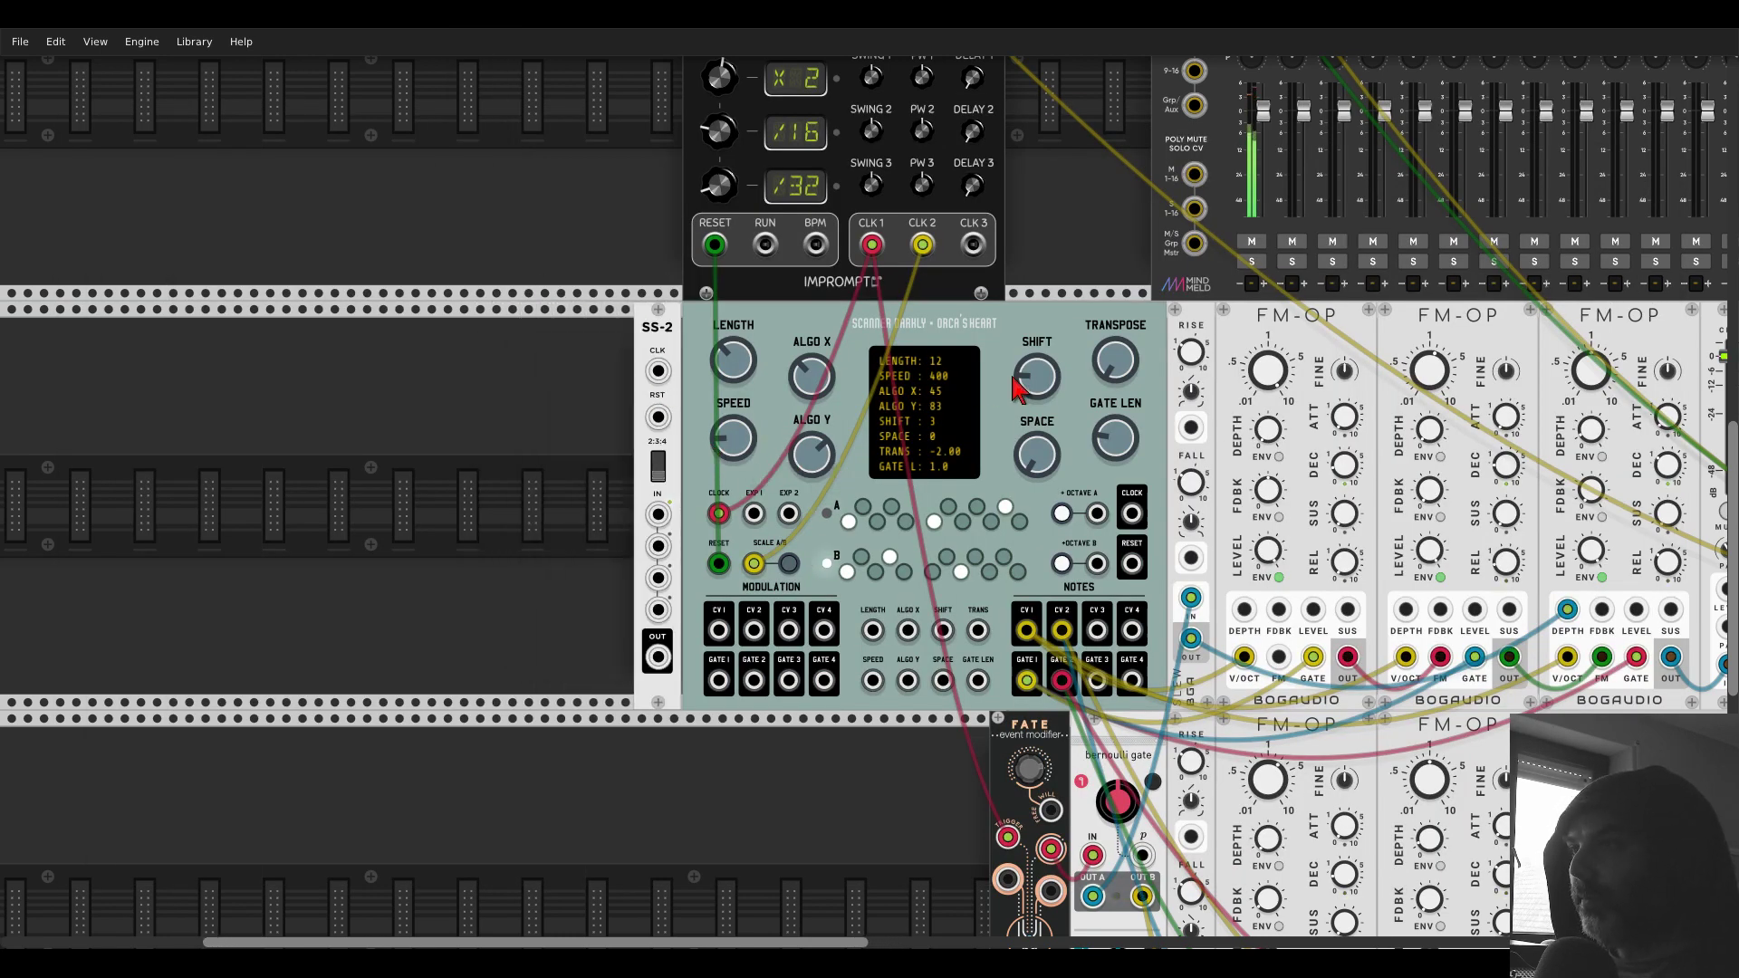
- Find the Regen const voltage module in the module library and place it directly beside SS-2
{"action": "right_click", "coordinate": [576, 494]}
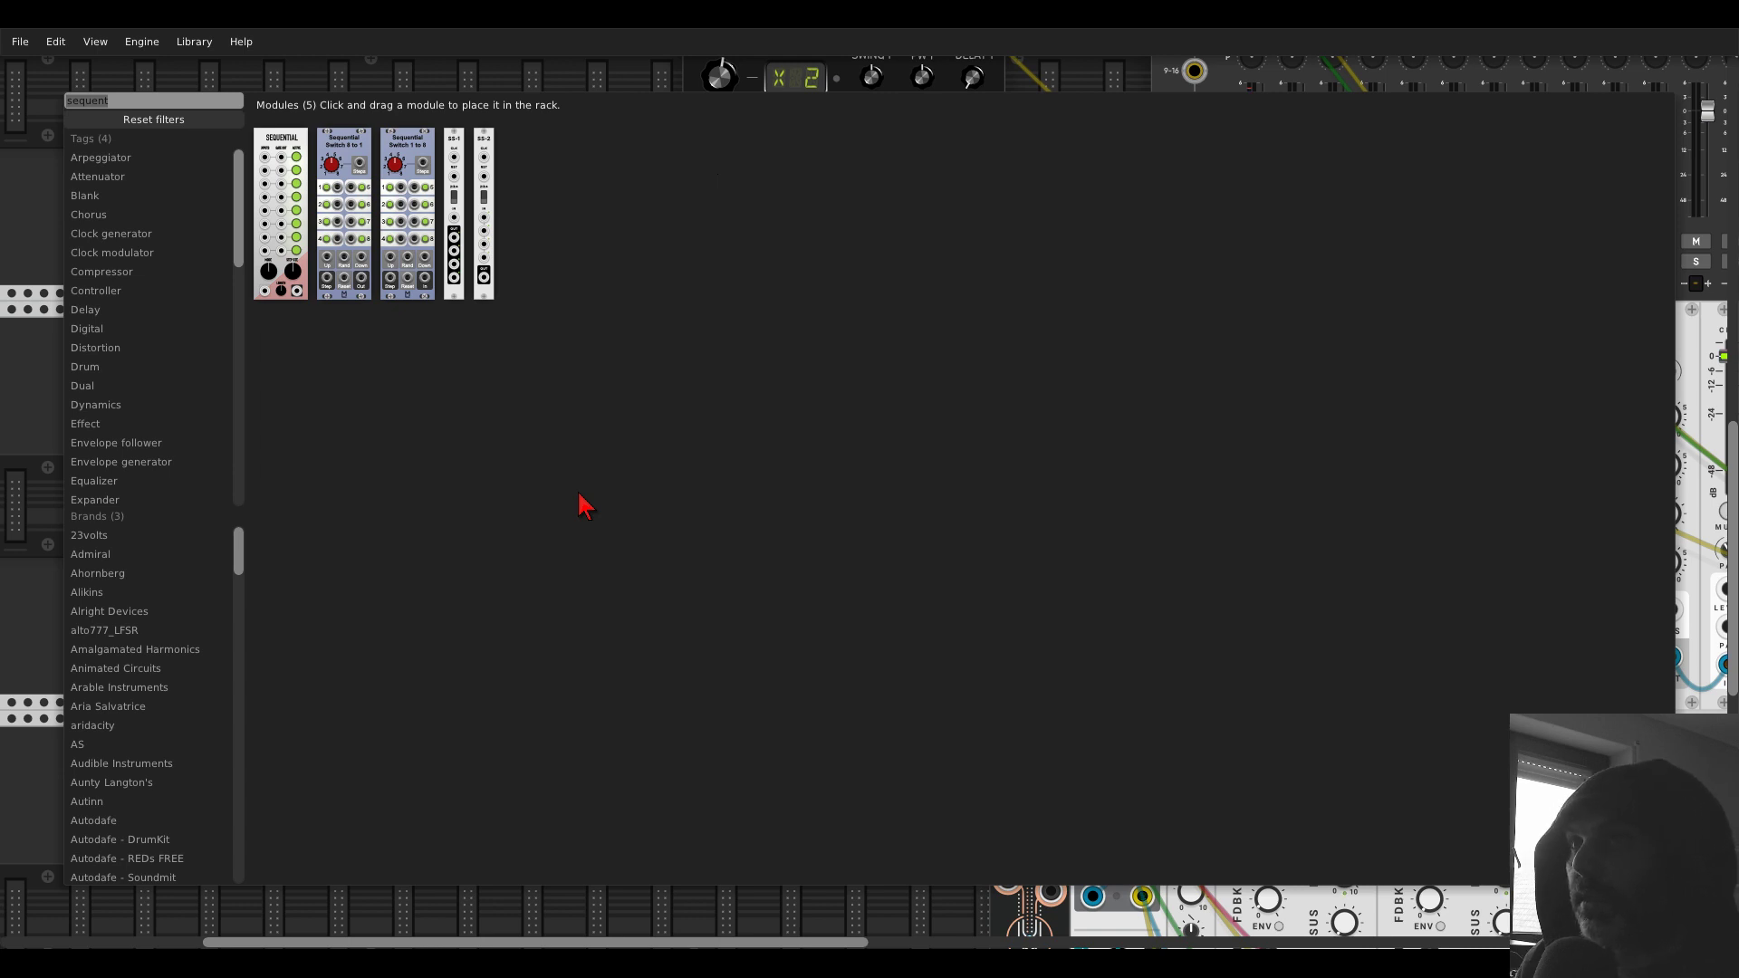
{"action": "left_click", "coordinate": [206, 124]}
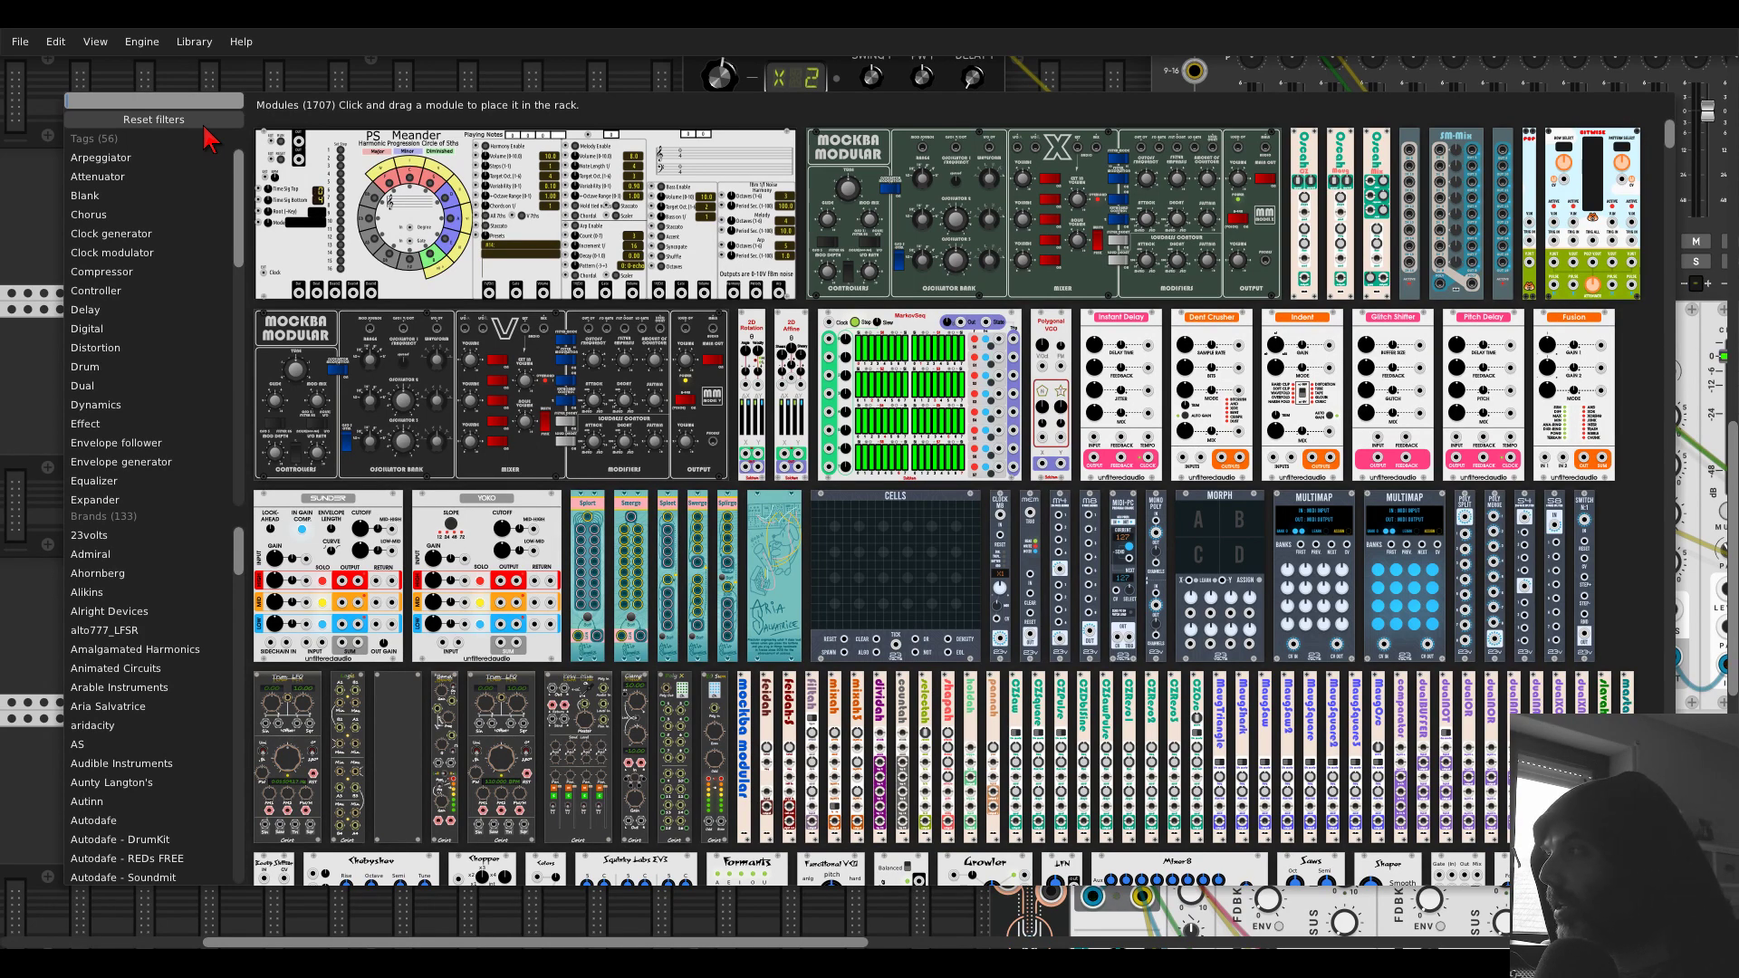
{"action": "scroll", "coordinate": [510, 360], "scroll_direction": "down", "scroll_amount": 5}
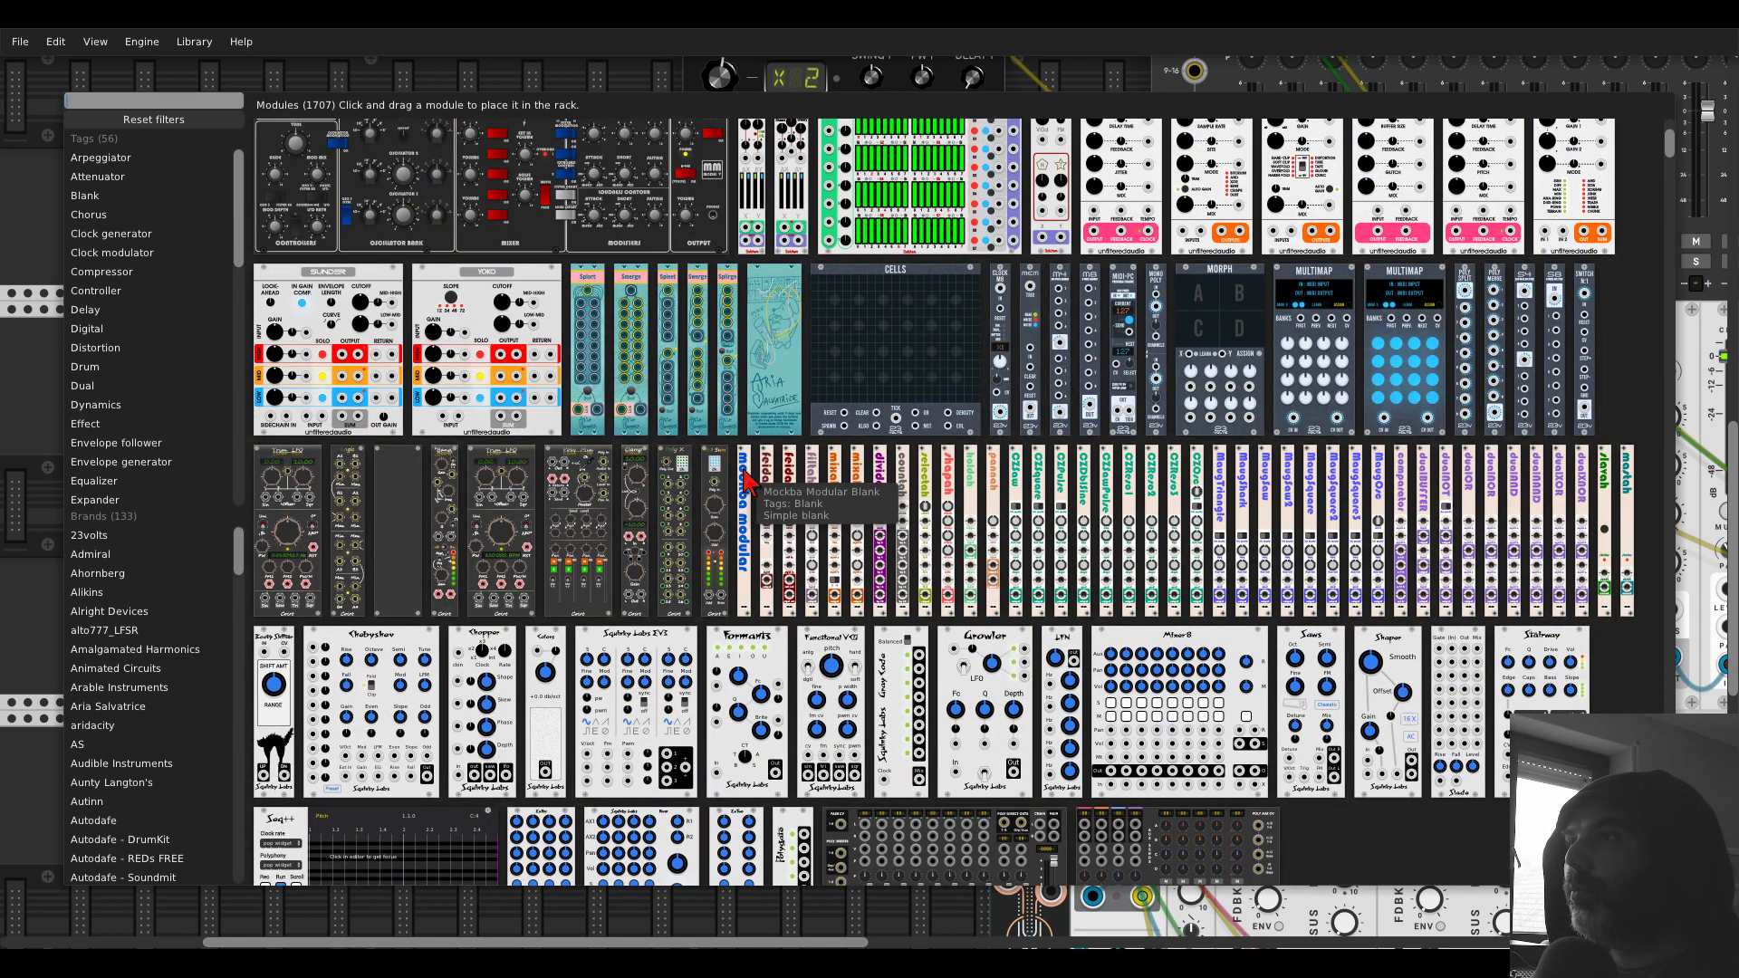
{"action": "scroll", "coordinate": [745, 481], "scroll_direction": "up", "scroll_amount": 4}
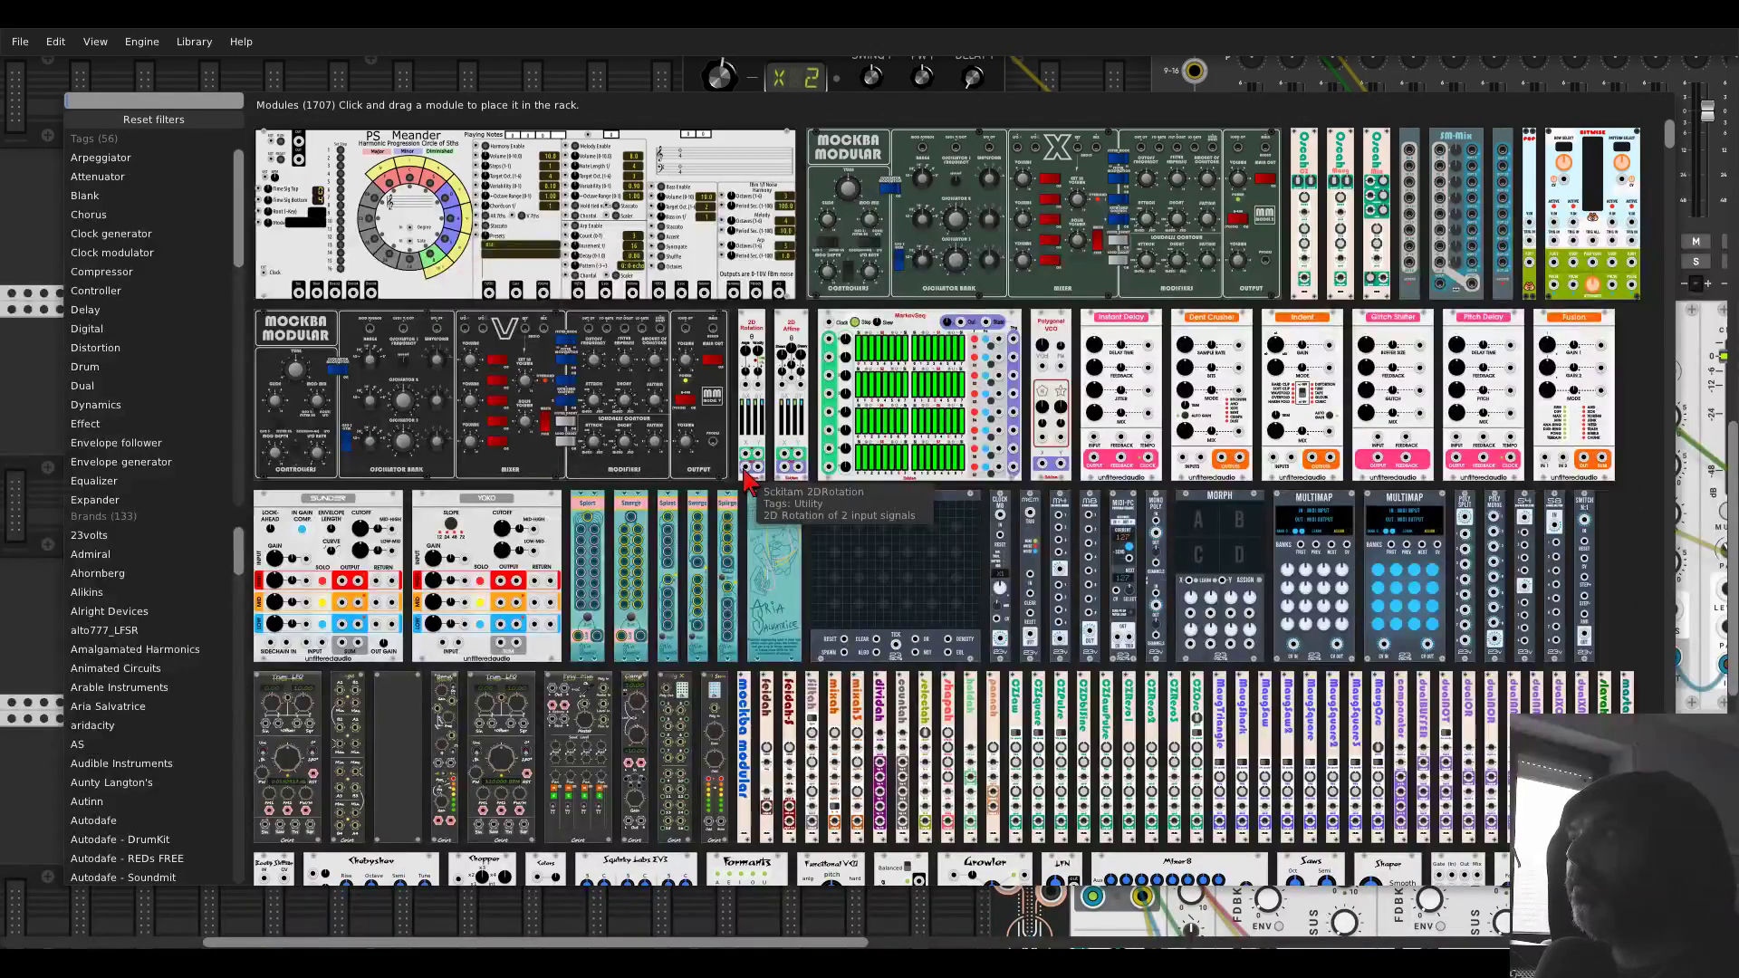
{"action": "scroll", "coordinate": [744, 480], "scroll_direction": "down", "scroll_amount": 15}
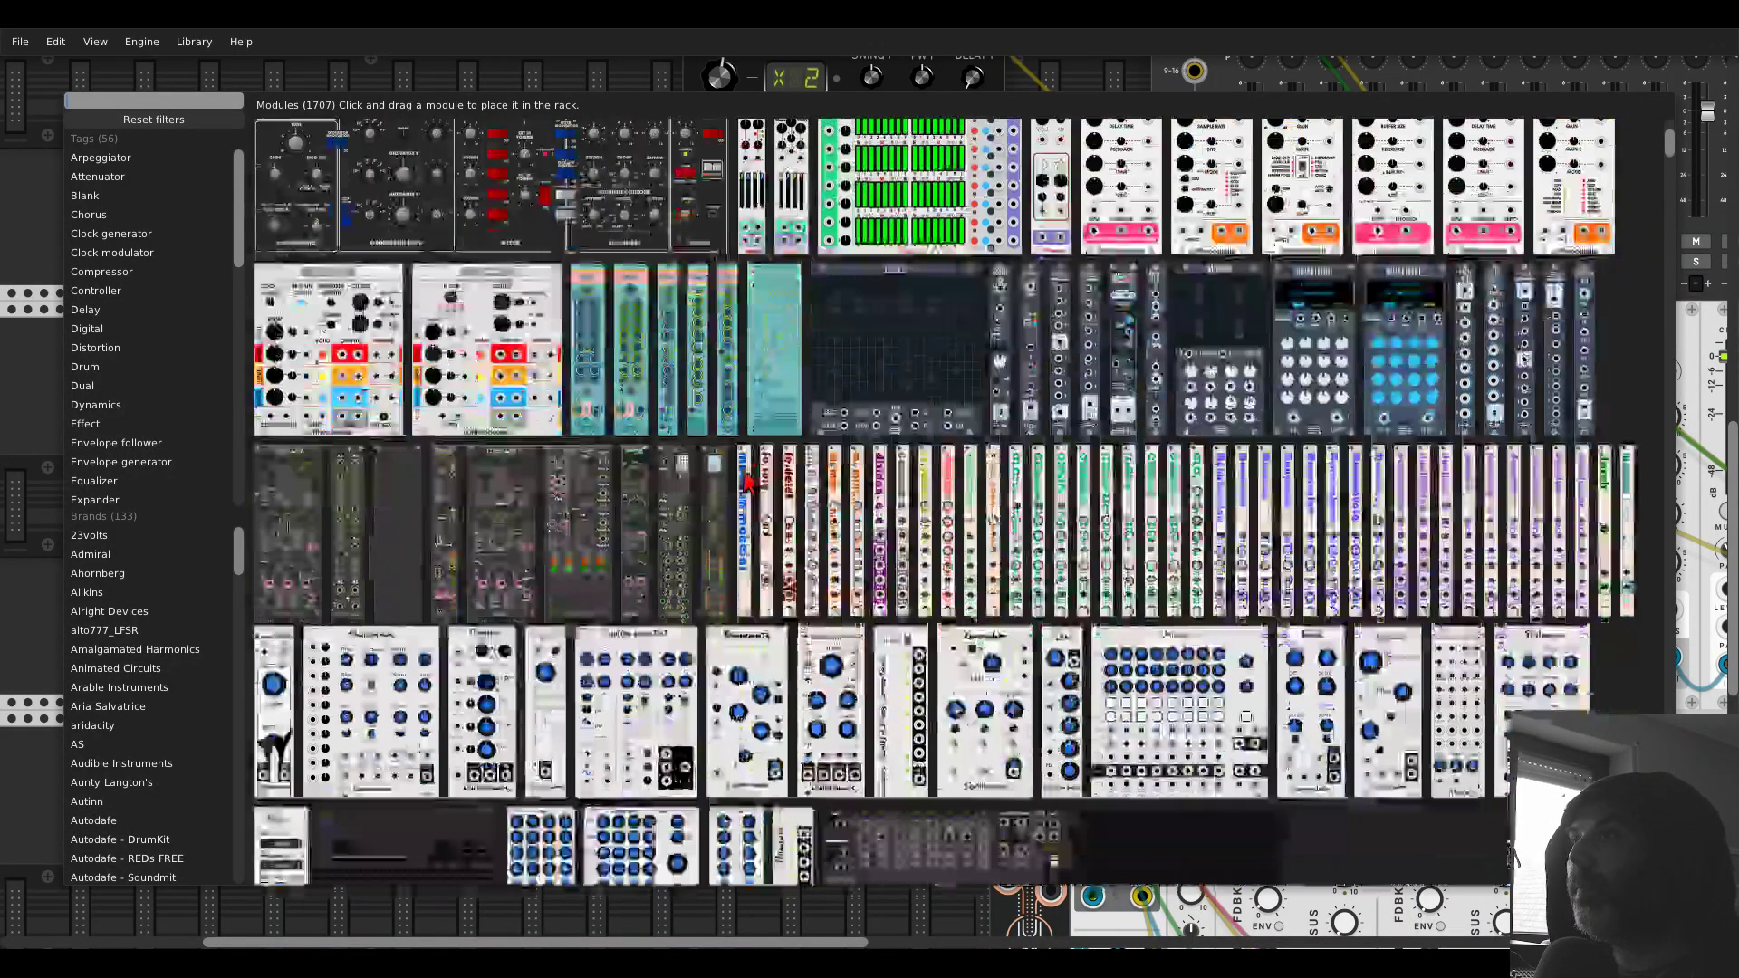
{"action": "scroll", "coordinate": [745, 481], "scroll_direction": "down", "scroll_amount": 6}
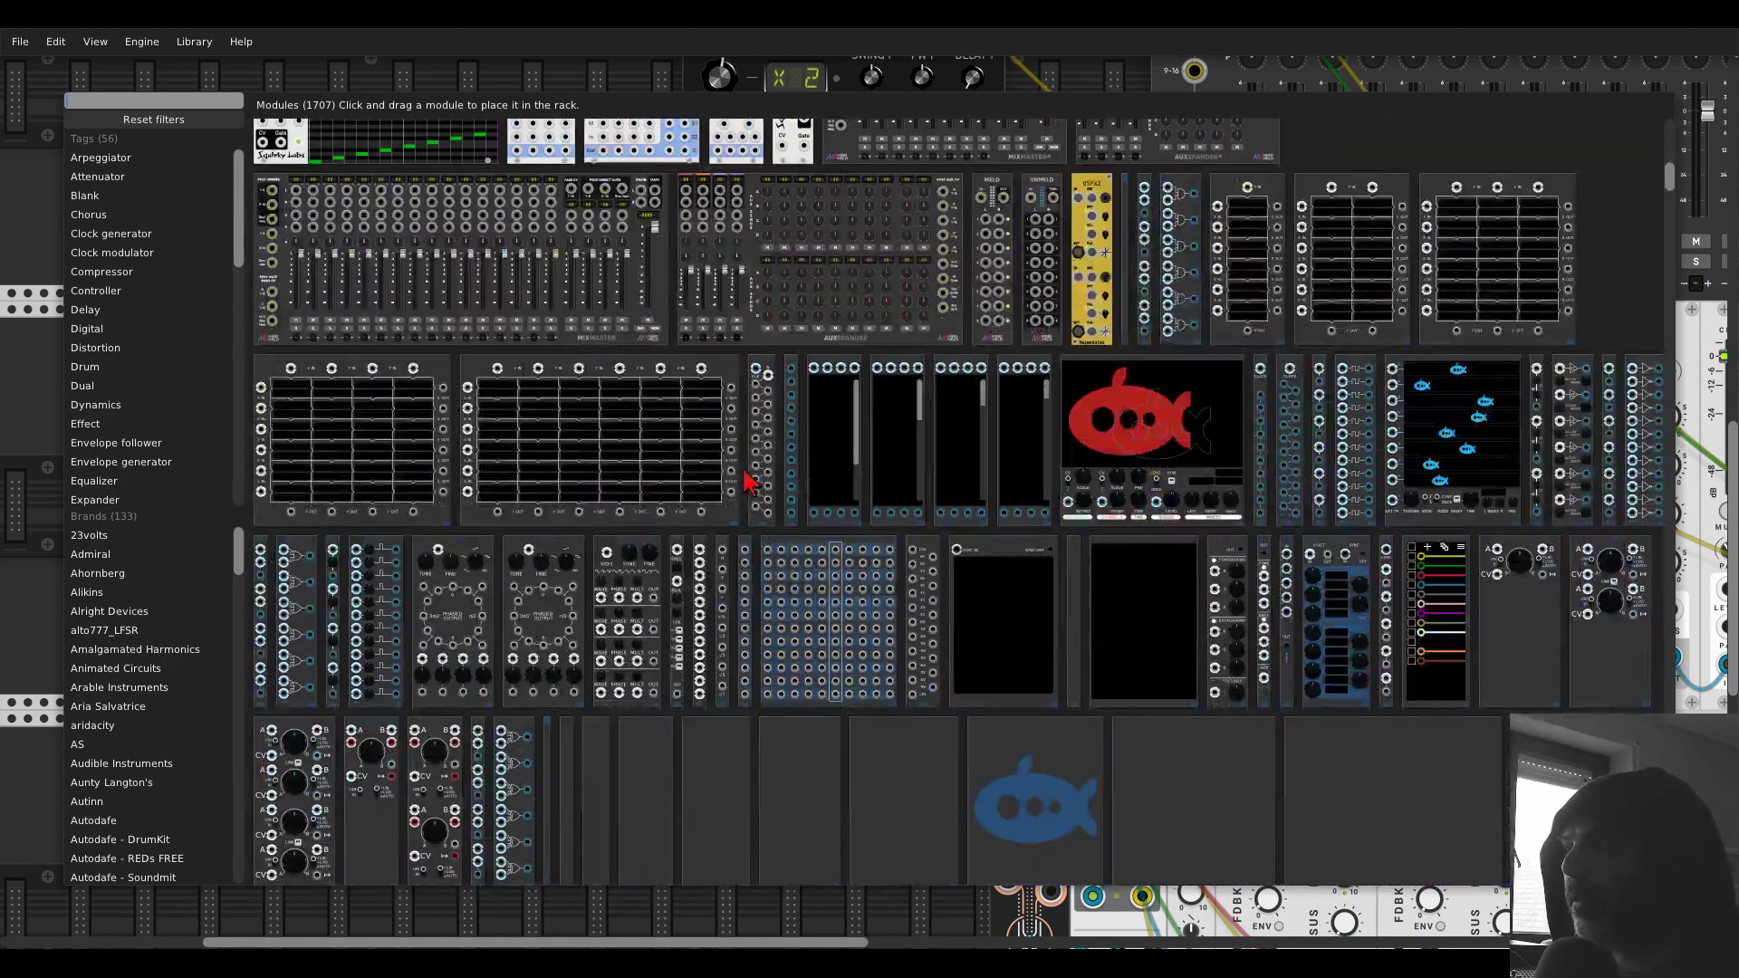
{"action": "scroll", "coordinate": [745, 480], "scroll_direction": "down", "scroll_amount": 6}
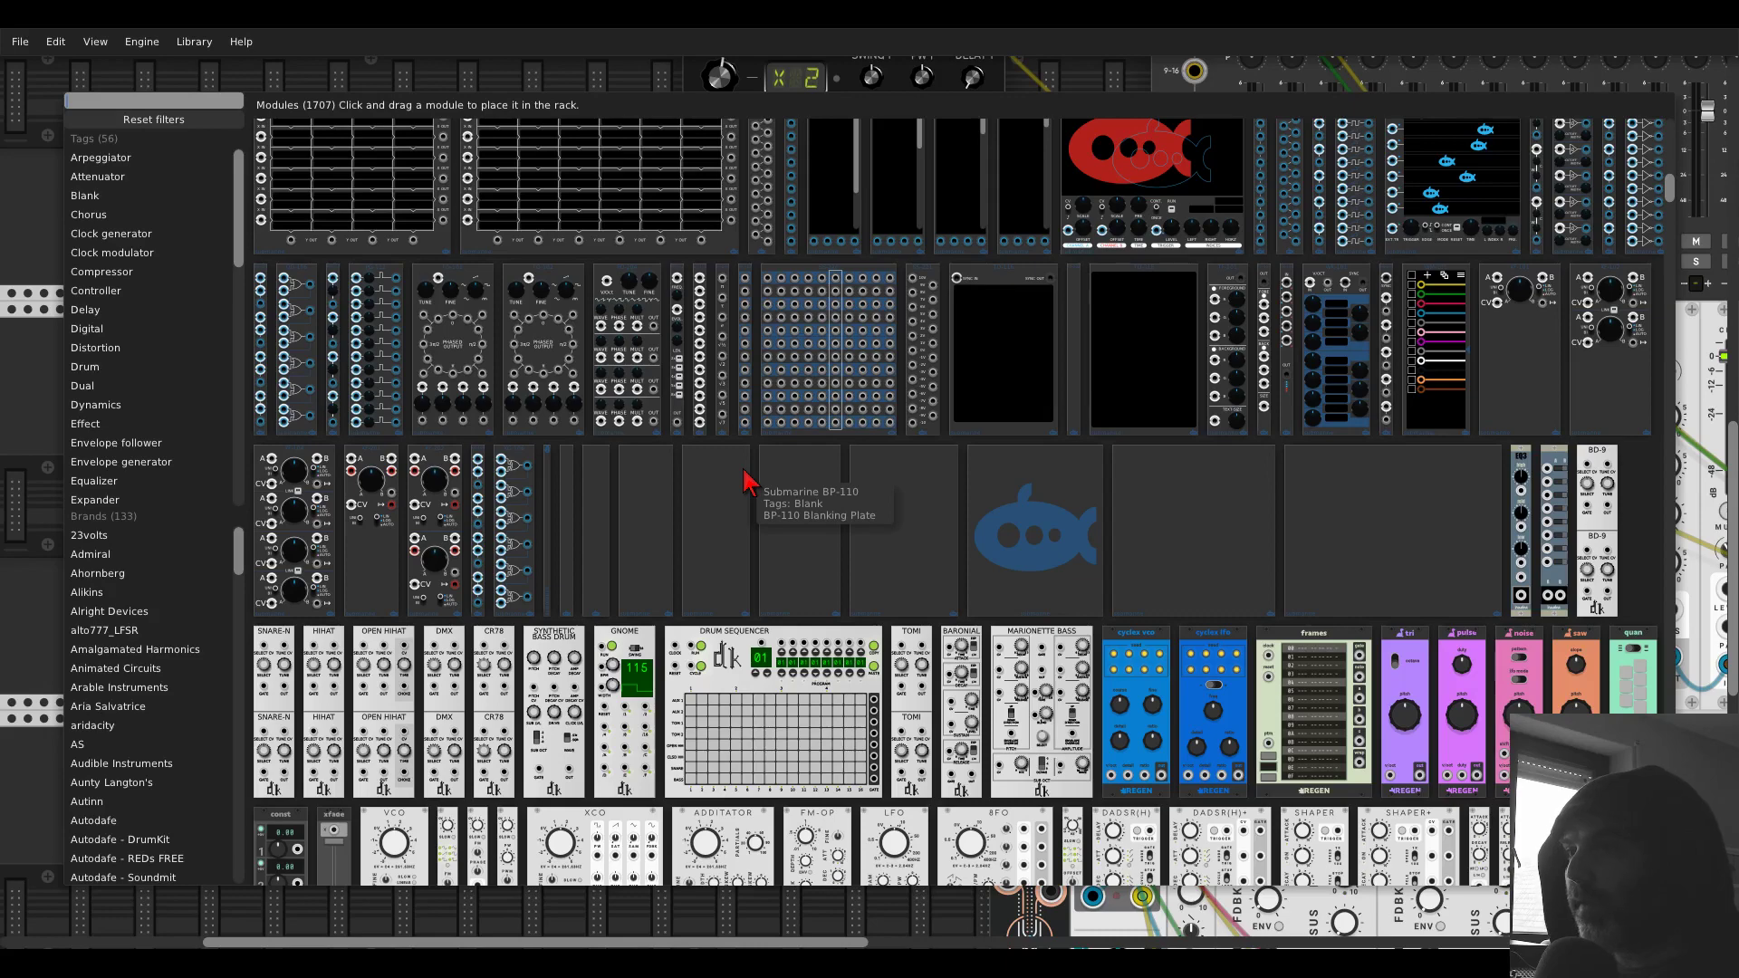
{"action": "scroll", "coordinate": [745, 481], "scroll_direction": "down", "scroll_amount": 7}
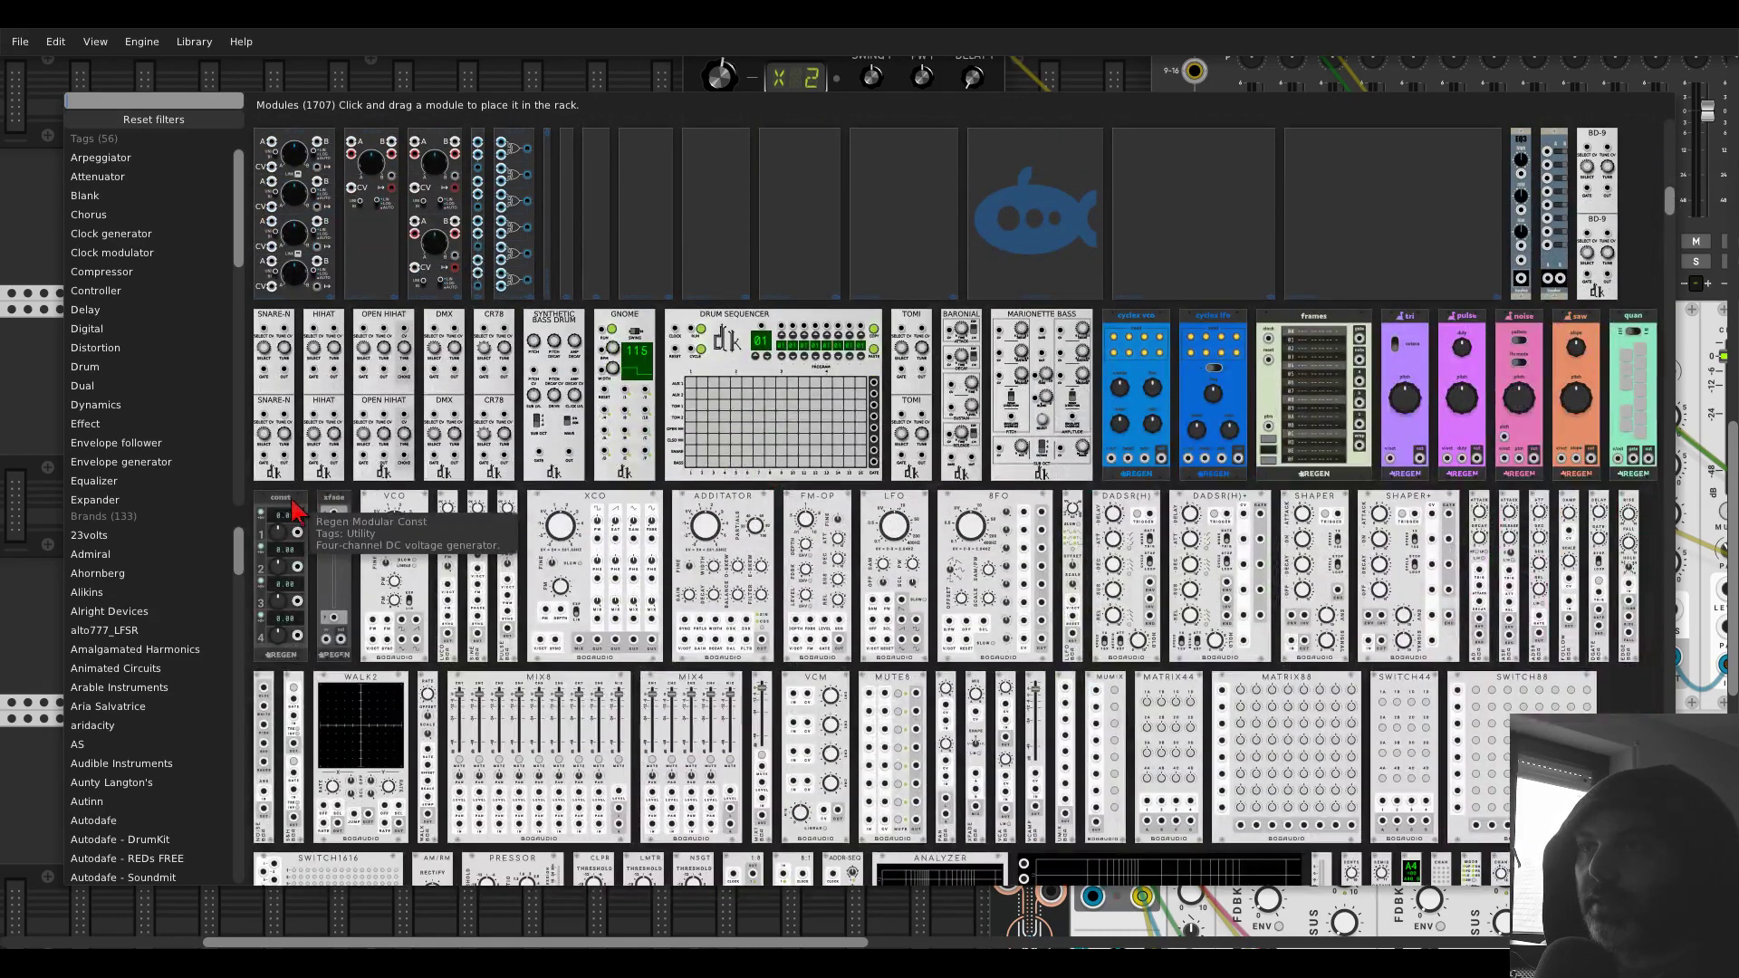
{"action": "left_click_drag", "start_coordinate": [283, 510], "coordinate": [569, 512]}
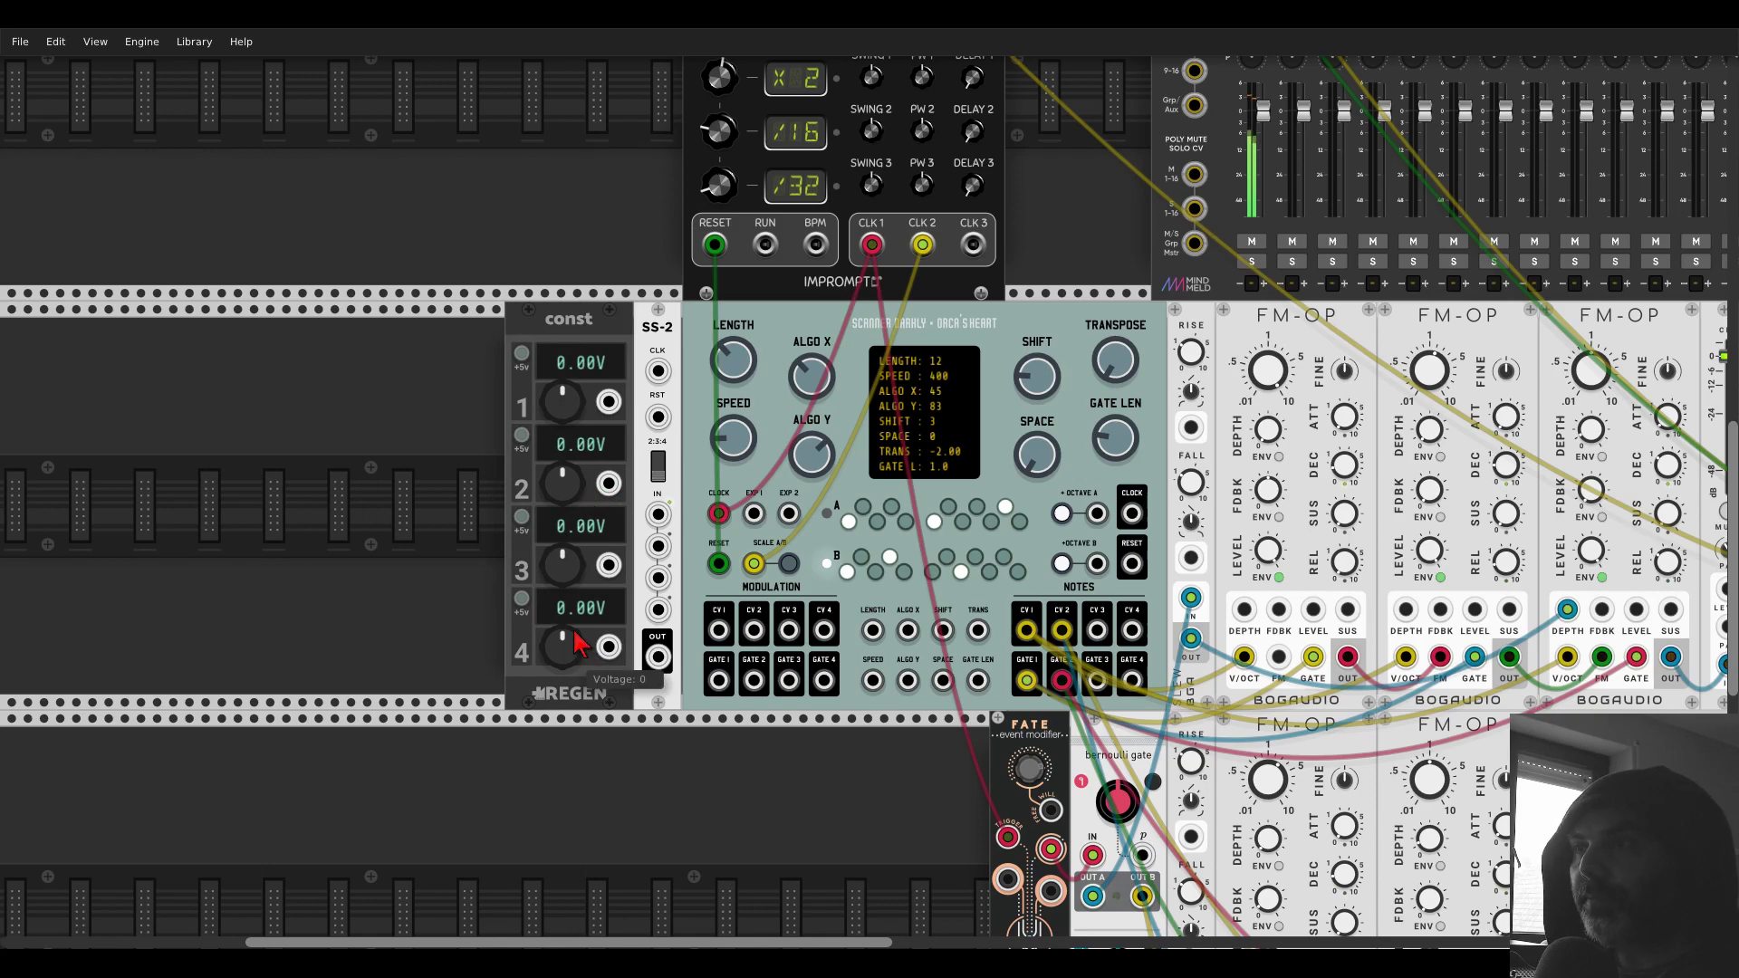
- Patch the four const outputs into the four SS-2 inputs and SS-2's output into the Shift input of Orca's Heart
{"action": "left_click_drag", "start_coordinate": [609, 401], "coordinate": [657, 580]}
{"action": "left_click_drag", "start_coordinate": [609, 646], "coordinate": [943, 630]}
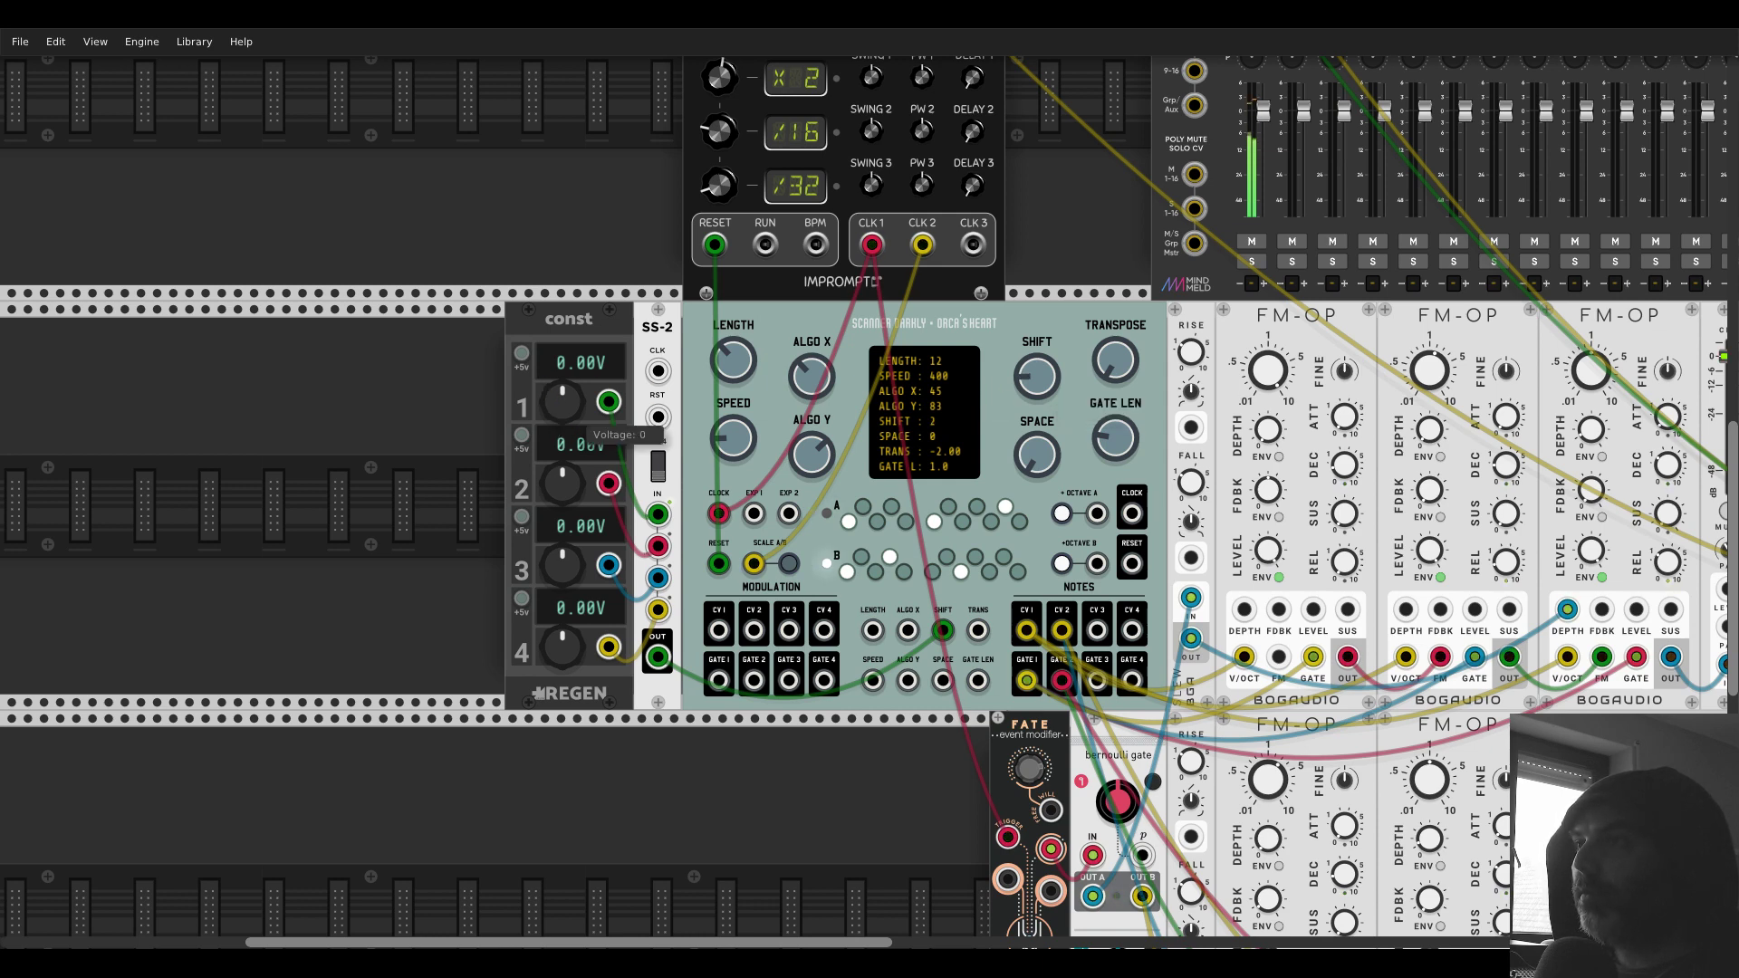
{"action": "left_click_drag", "start_coordinate": [566, 407], "coordinate": [566, 415]}
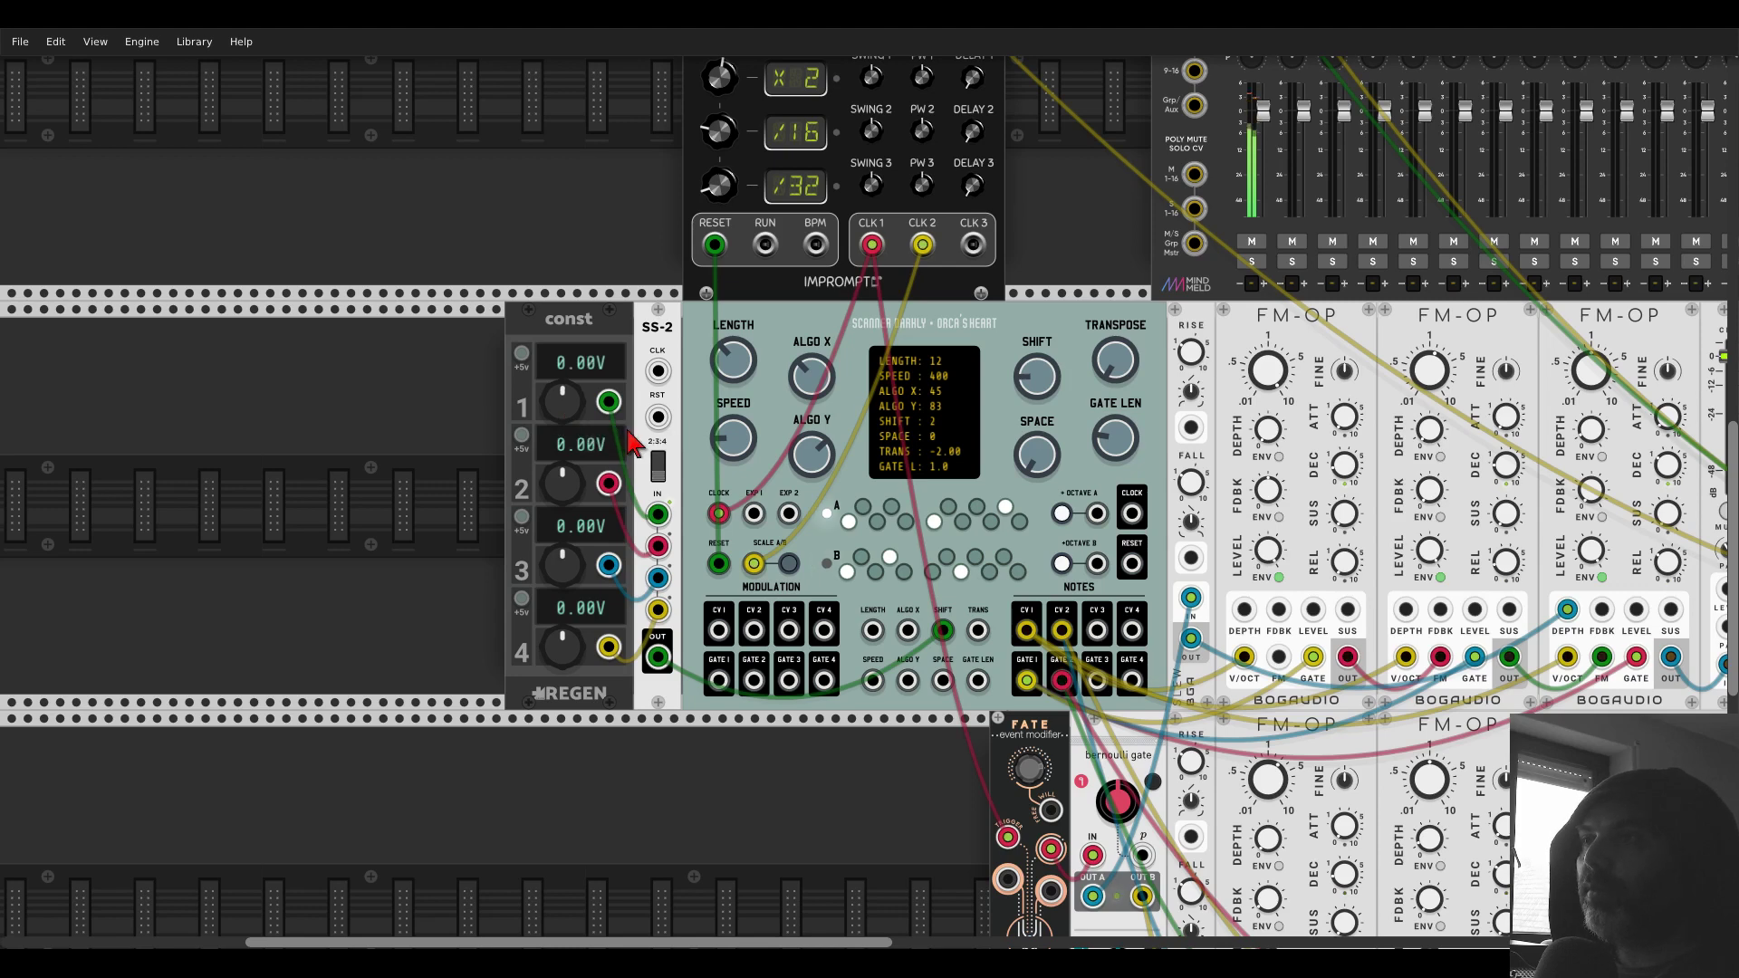
- Unplug const channel 1 from SS-2 and set channel 2 to 0.270 V while it feeds SS-2's first input
{"action": "mouse_move", "coordinate": [658, 513]}
{"action": "left_mouse_down"}
{"action": "mouse_move", "coordinate": [641, 510]}
{"action": "mouse_move", "coordinate": [657, 513]}
{"action": "left_mouse_up"}
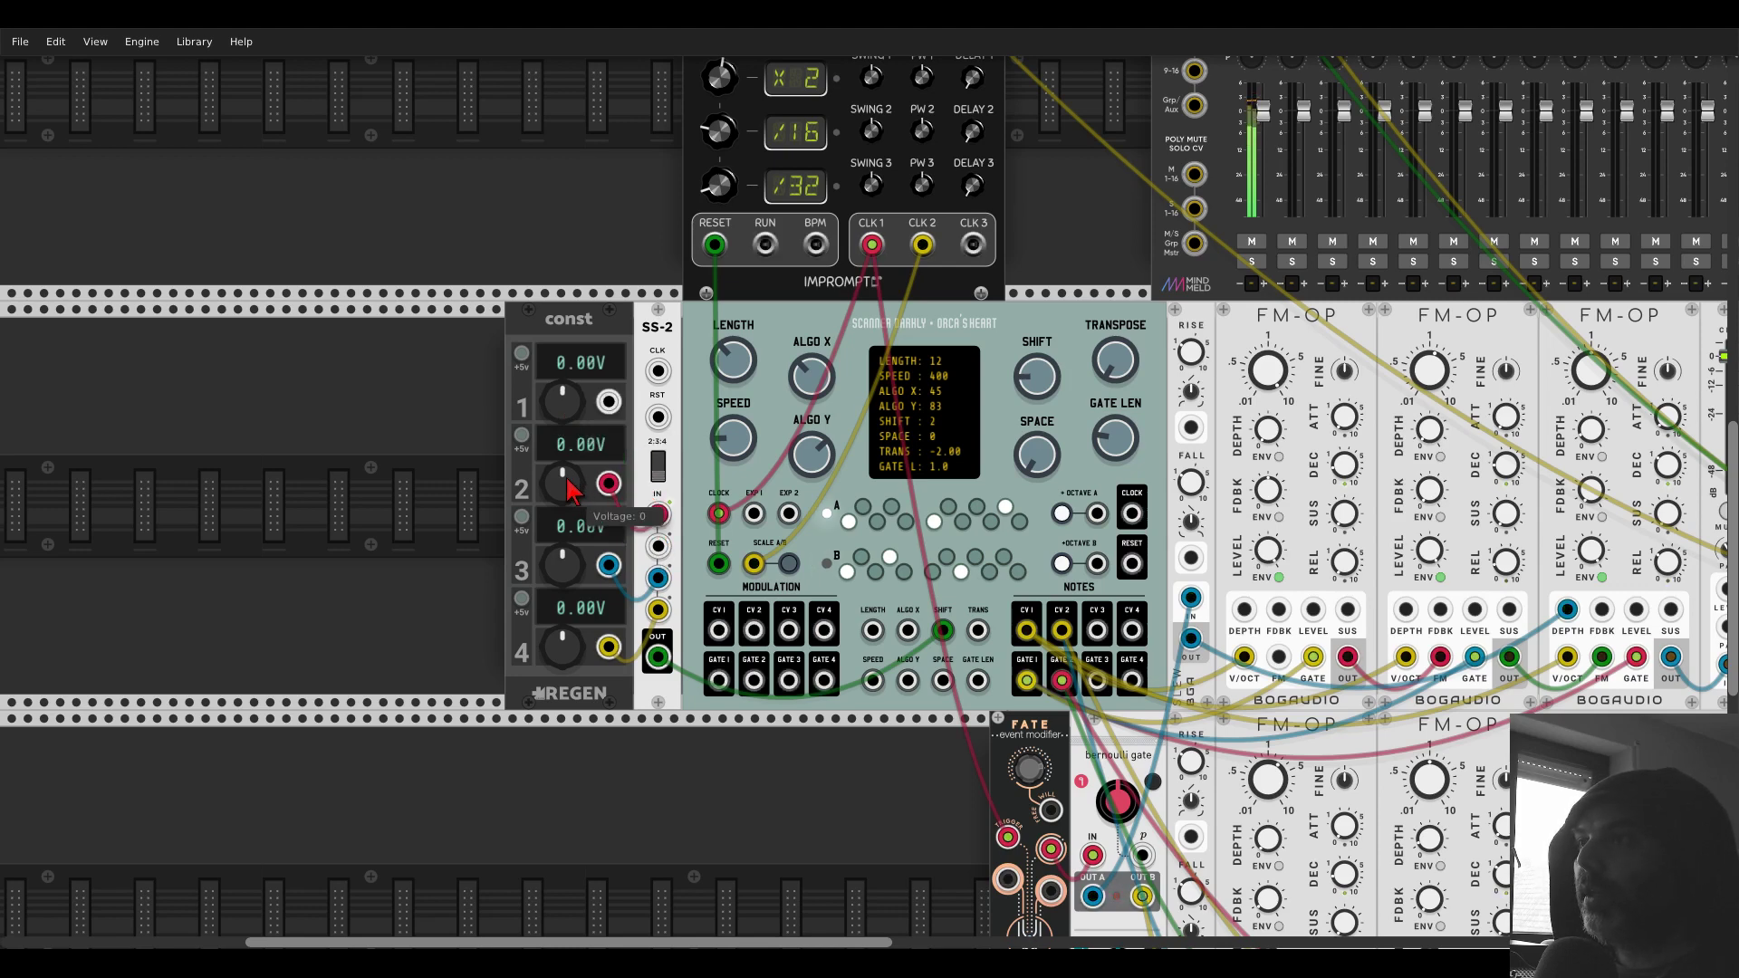
{"action": "left_click_drag", "start_coordinate": [566, 484], "coordinate": [566, 471]}
{"action": "mouse_move", "coordinate": [658, 514]}
{"action": "left_mouse_down"}
{"action": "mouse_move", "coordinate": [664, 549]}
{"action": "mouse_move", "coordinate": [658, 514]}
{"action": "left_mouse_up"}
- Set const channel 3 to 1.200 V and patch channels 2 and 3 into SS-2's third and fourth inputs
{"action": "left_click_drag", "start_coordinate": [563, 566], "coordinate": [564, 562]}
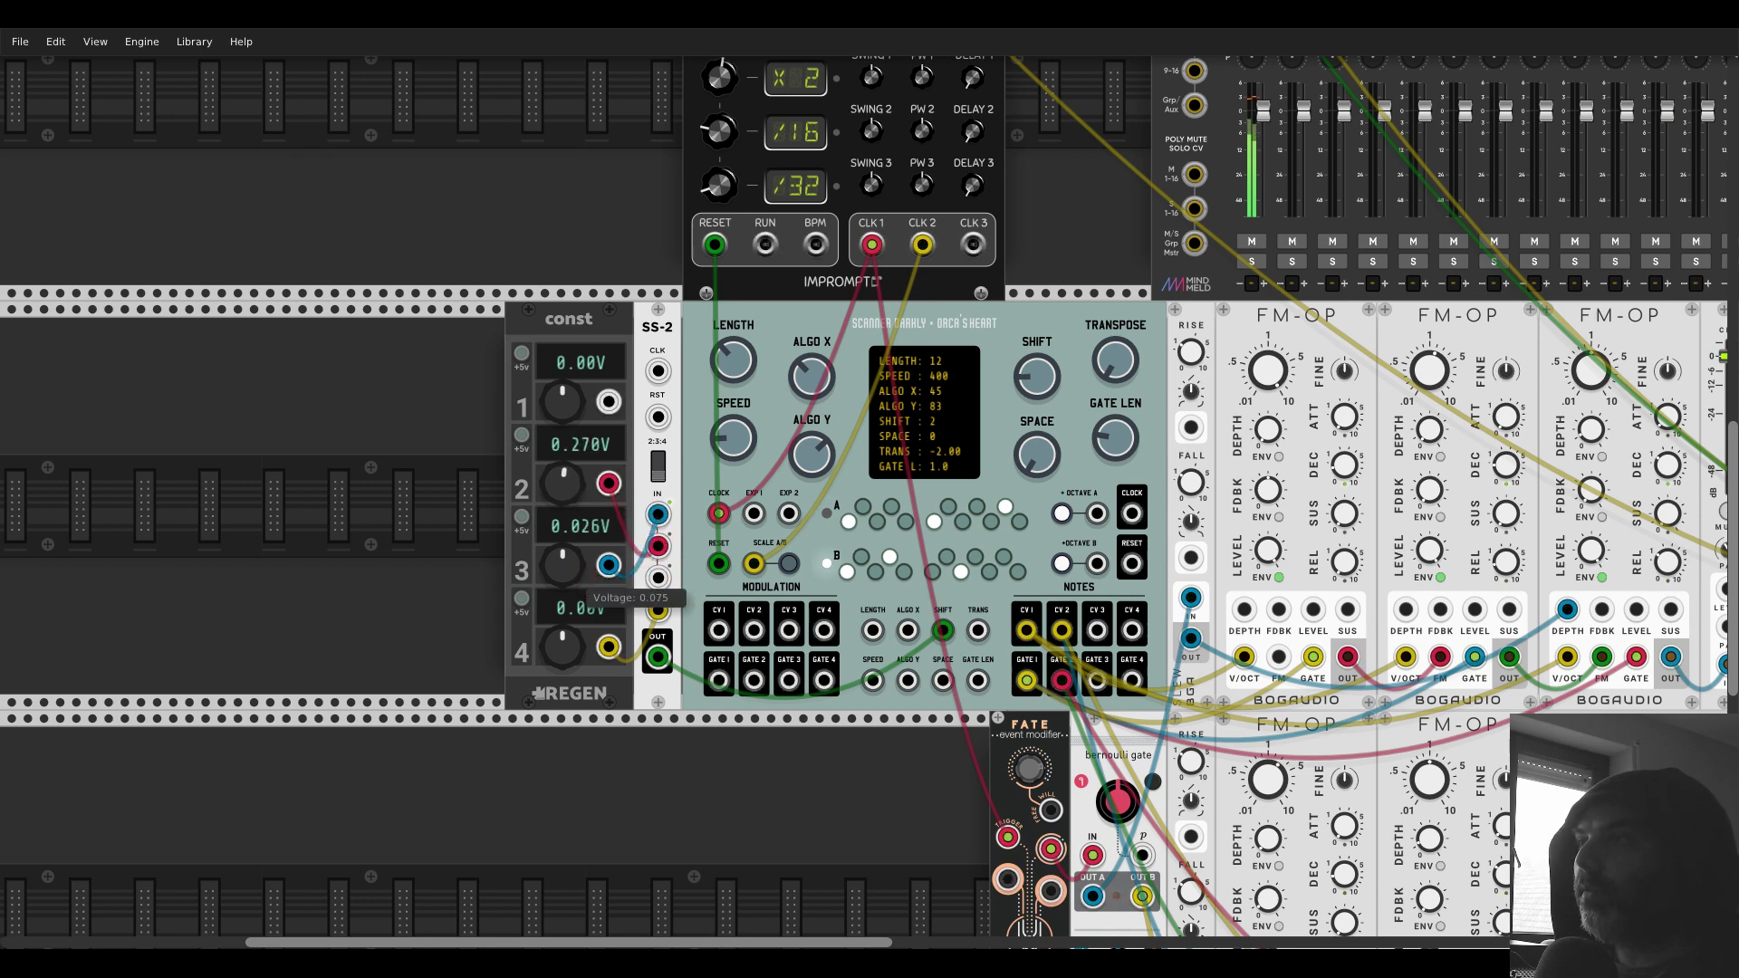
{"action": "left_click_drag", "start_coordinate": [571, 572], "coordinate": [659, 548]}
{"action": "left_click_drag", "start_coordinate": [566, 650], "coordinate": [658, 609]}
{"action": "double_click", "coordinate": [573, 650]}
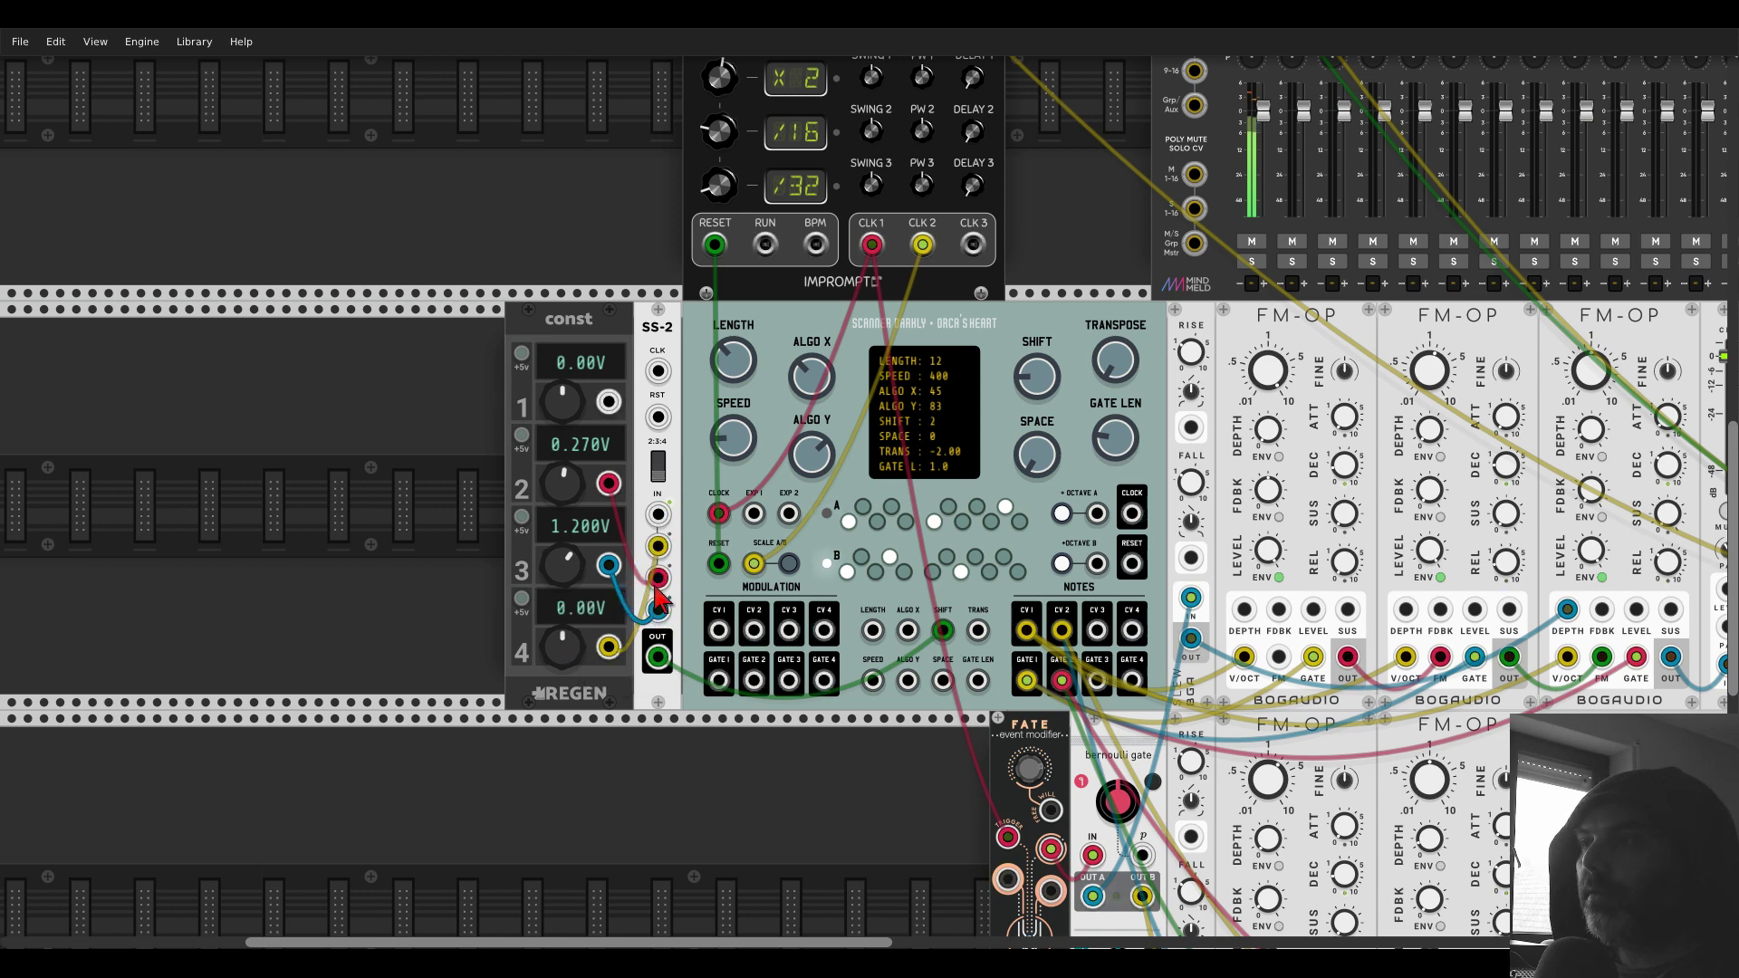
- Set const channel 4 to 2.220 V and patch its output into SS-2's second input
{"action": "left_click_drag", "start_coordinate": [657, 547], "coordinate": [657, 515]}
{"action": "left_click_drag", "start_coordinate": [562, 645], "coordinate": [562, 616]}
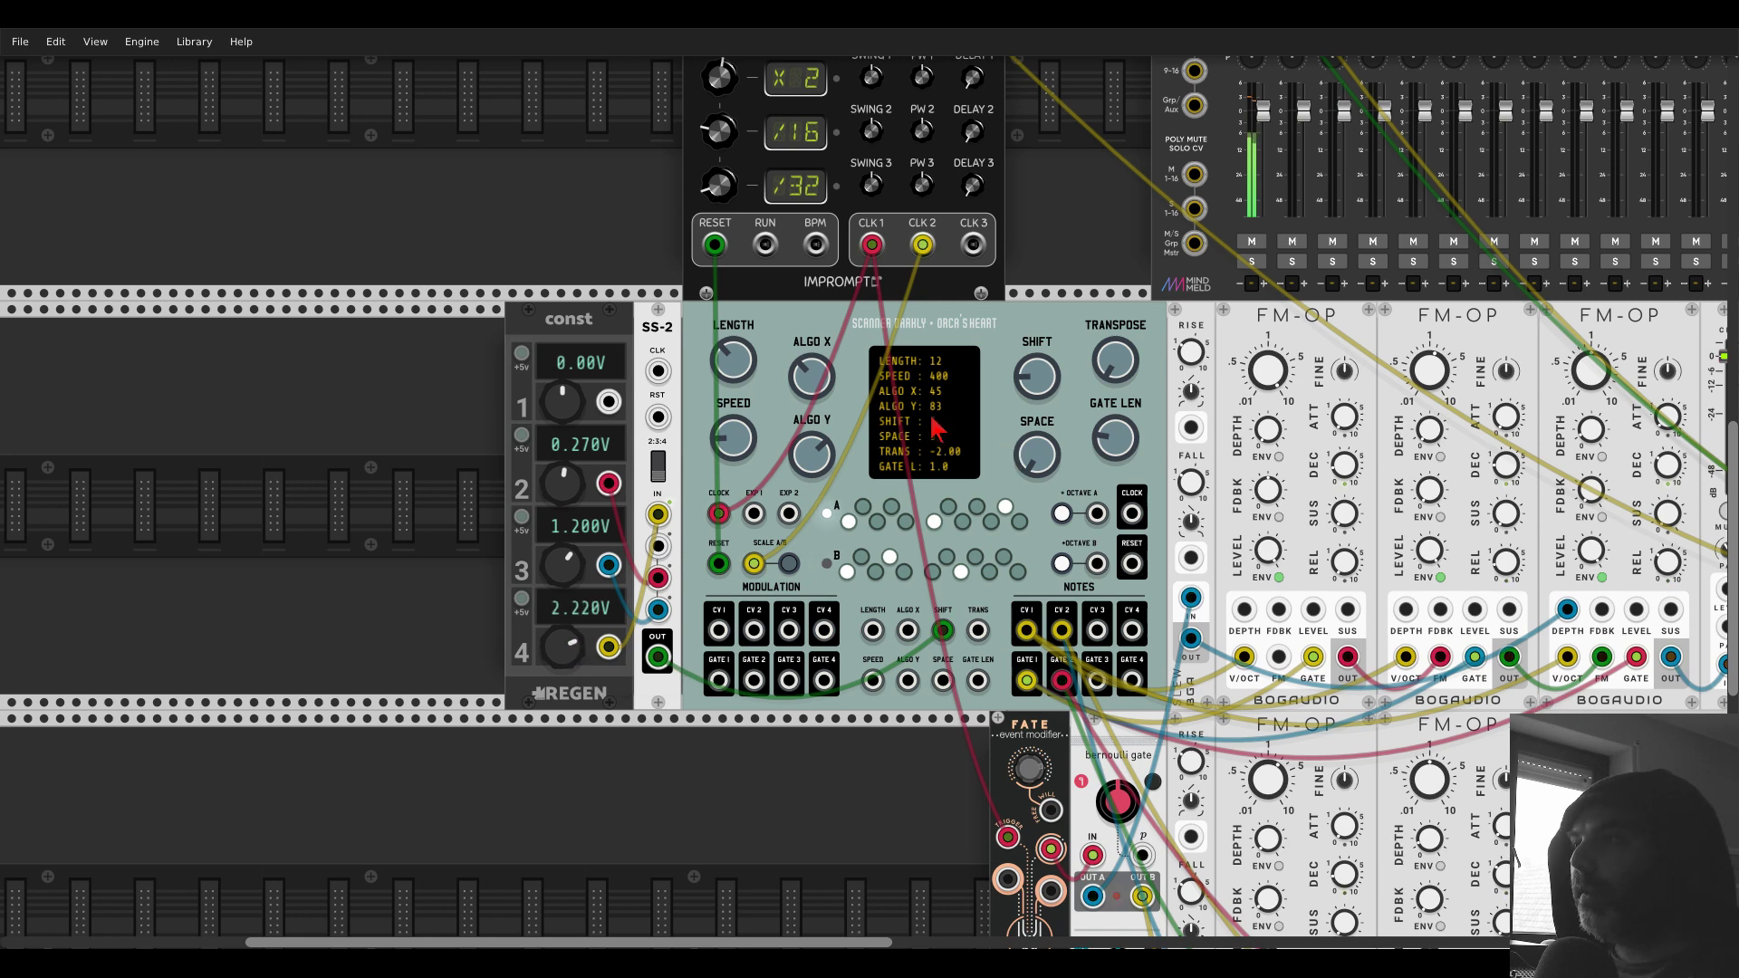
{"action": "scroll", "coordinate": [936, 426], "scroll_direction": "up", "scroll_amount": 5}
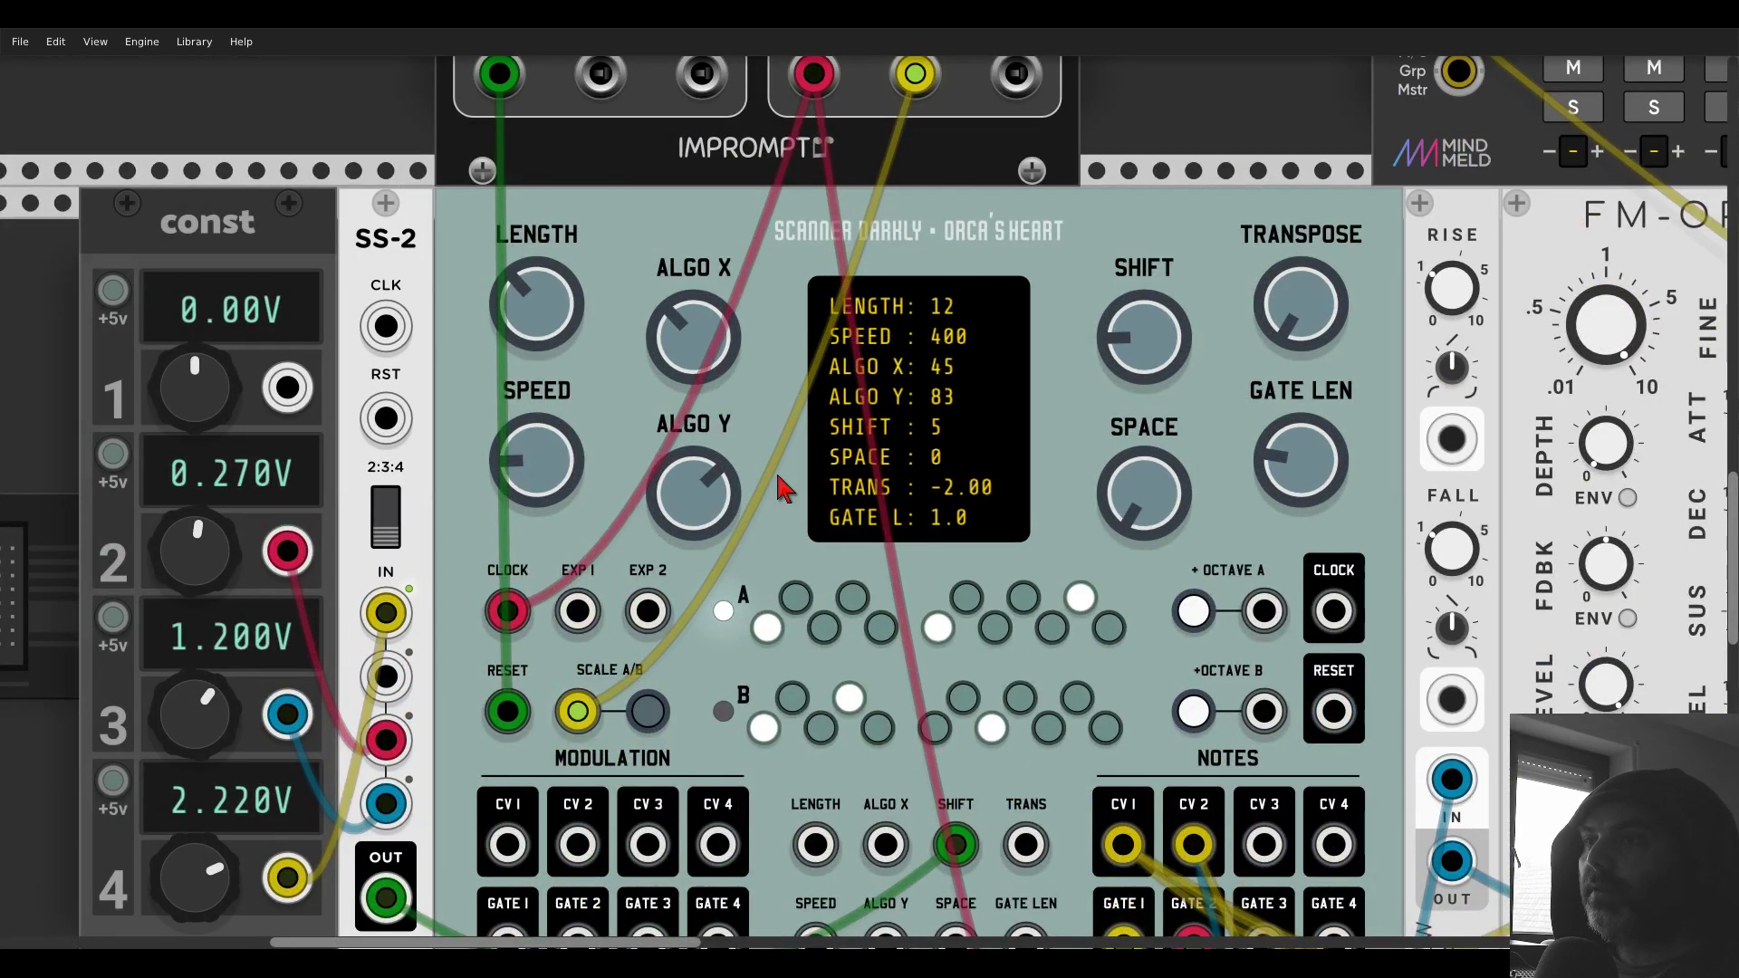
{"action": "left_click_drag", "start_coordinate": [385, 614], "coordinate": [386, 677]}
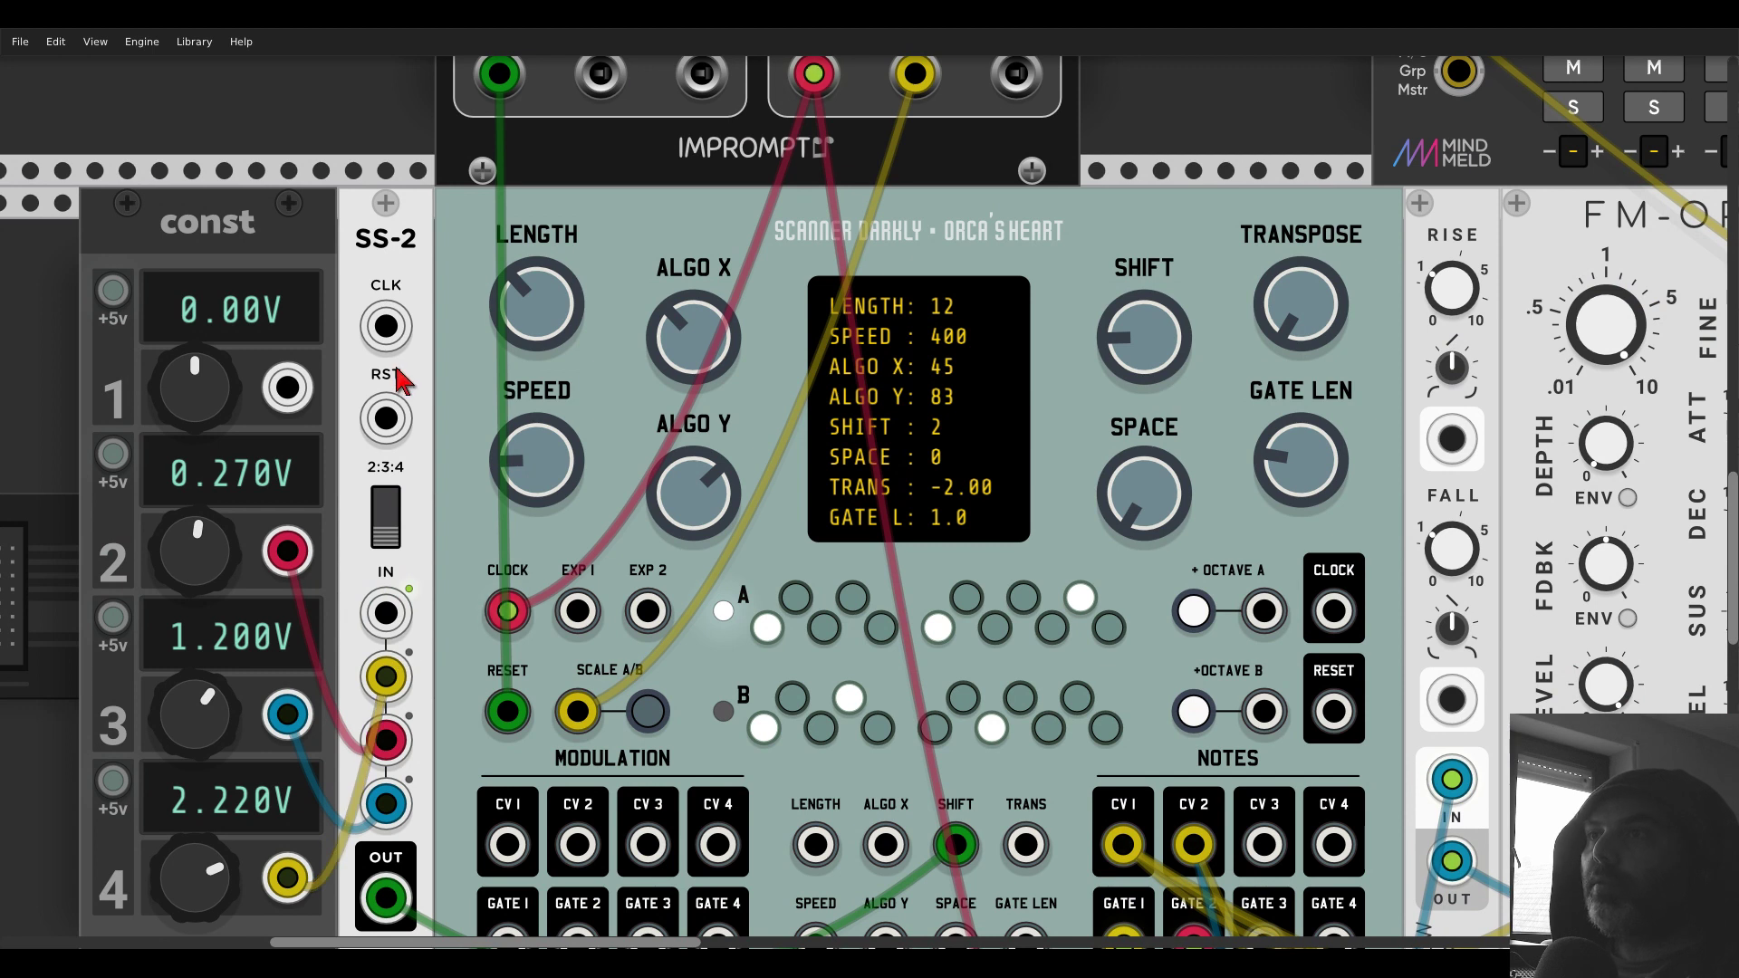
- Patch the Impromptu clock's Reset output into SS-2's RST input and its CLK 3 output into SS-2's CLK input
{"action": "left_click_drag", "start_coordinate": [386, 418], "coordinate": [505, 76]}
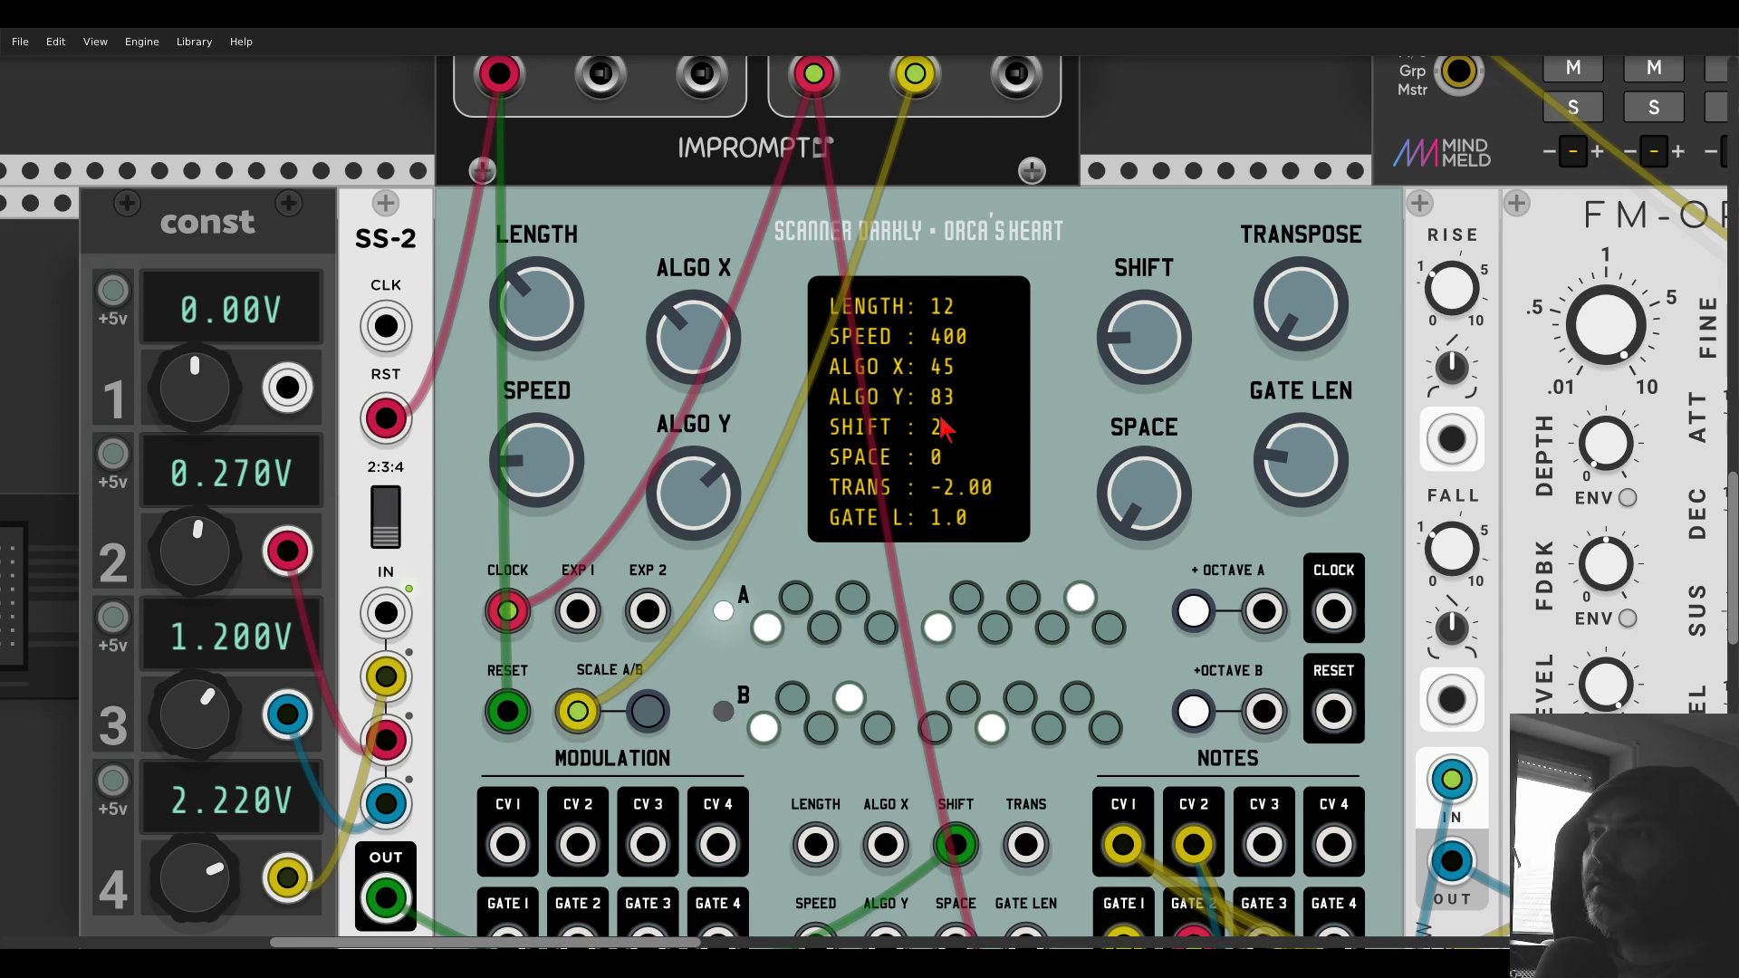
{"action": "scroll", "coordinate": [579, 444], "scroll_direction": "up", "scroll_amount": 5}
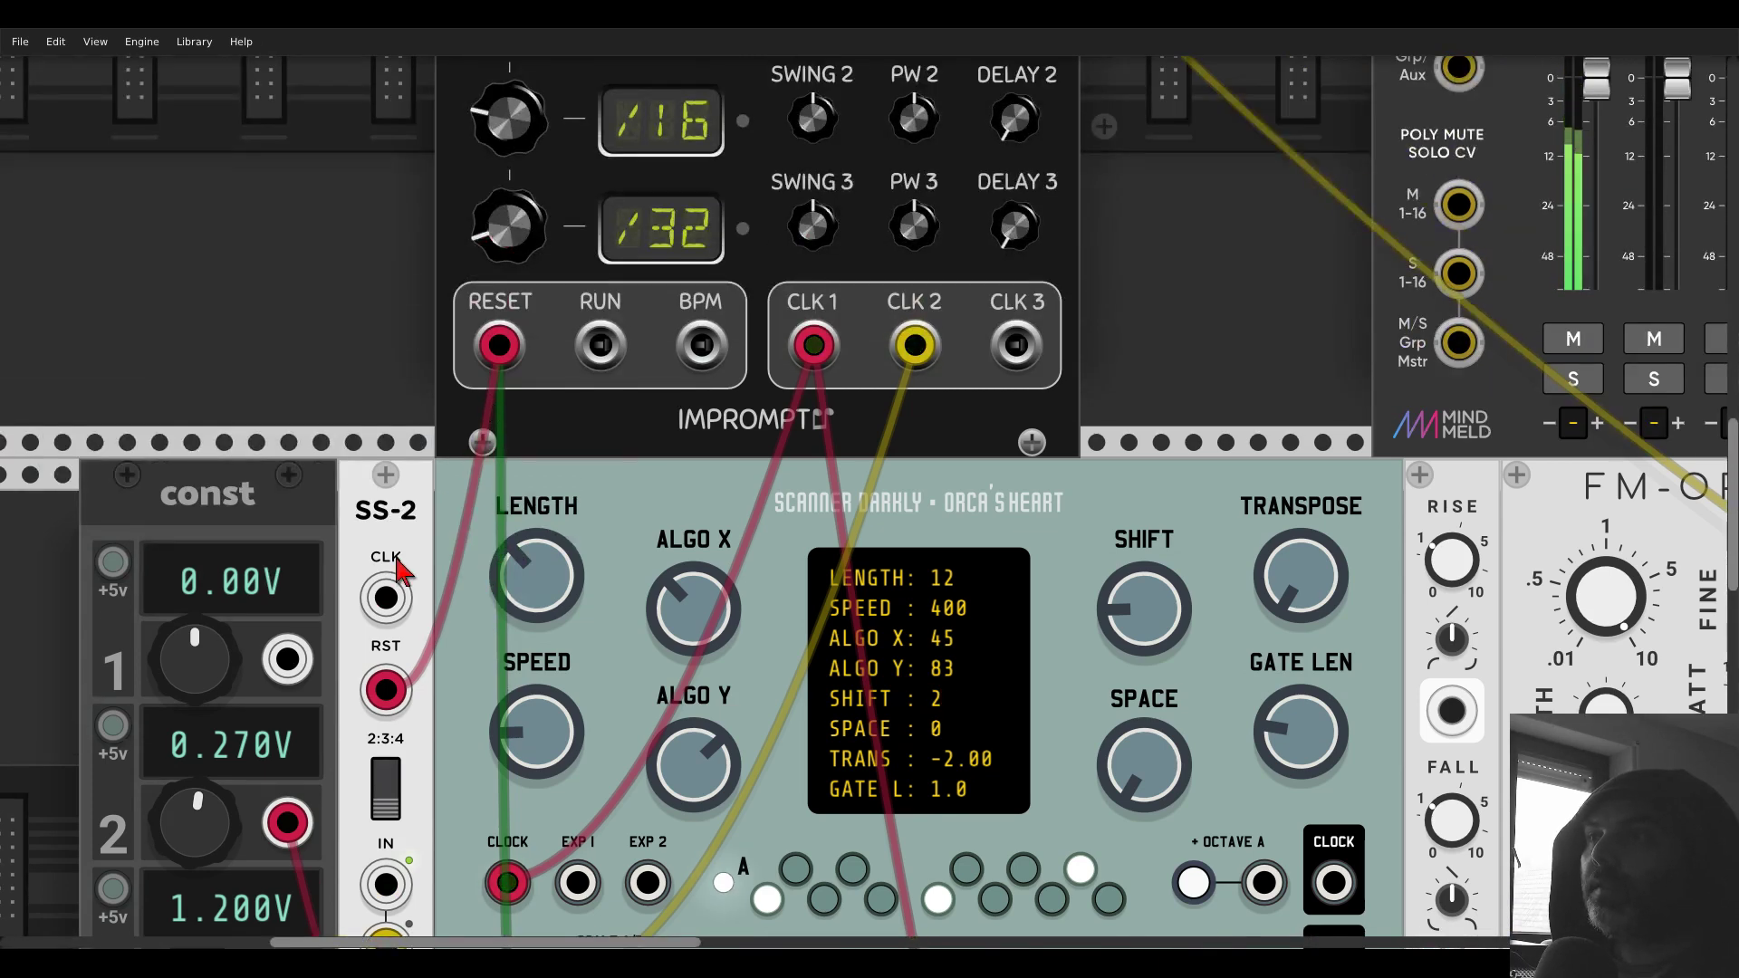
{"action": "left_click_drag", "start_coordinate": [386, 598], "coordinate": [1017, 345]}
{"action": "scroll", "coordinate": [1146, 376], "scroll_direction": "down", "scroll_amount": 2}
{"action": "scroll", "coordinate": [1146, 376], "scroll_direction": "down", "scroll_amount": 2}
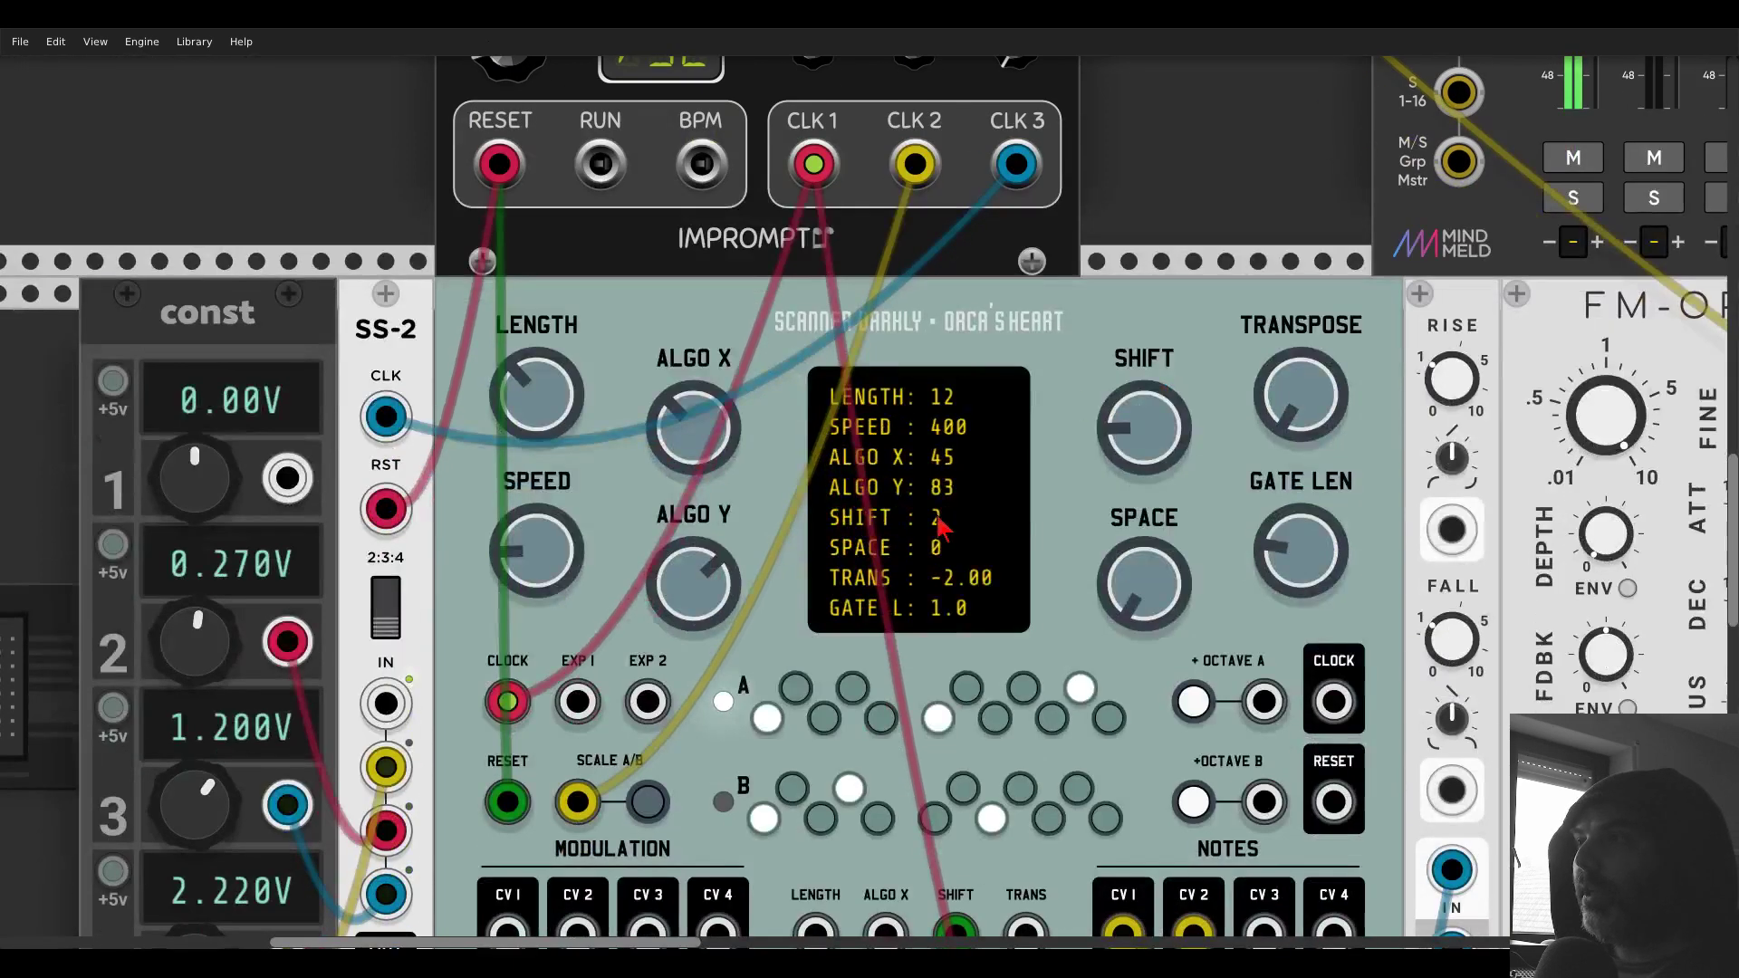
{"action": "scroll", "coordinate": [1040, 400], "scroll_direction": "down", "scroll_amount": 2}
{"action": "scroll", "coordinate": [1040, 399], "scroll_direction": "right", "scroll_amount": 3}
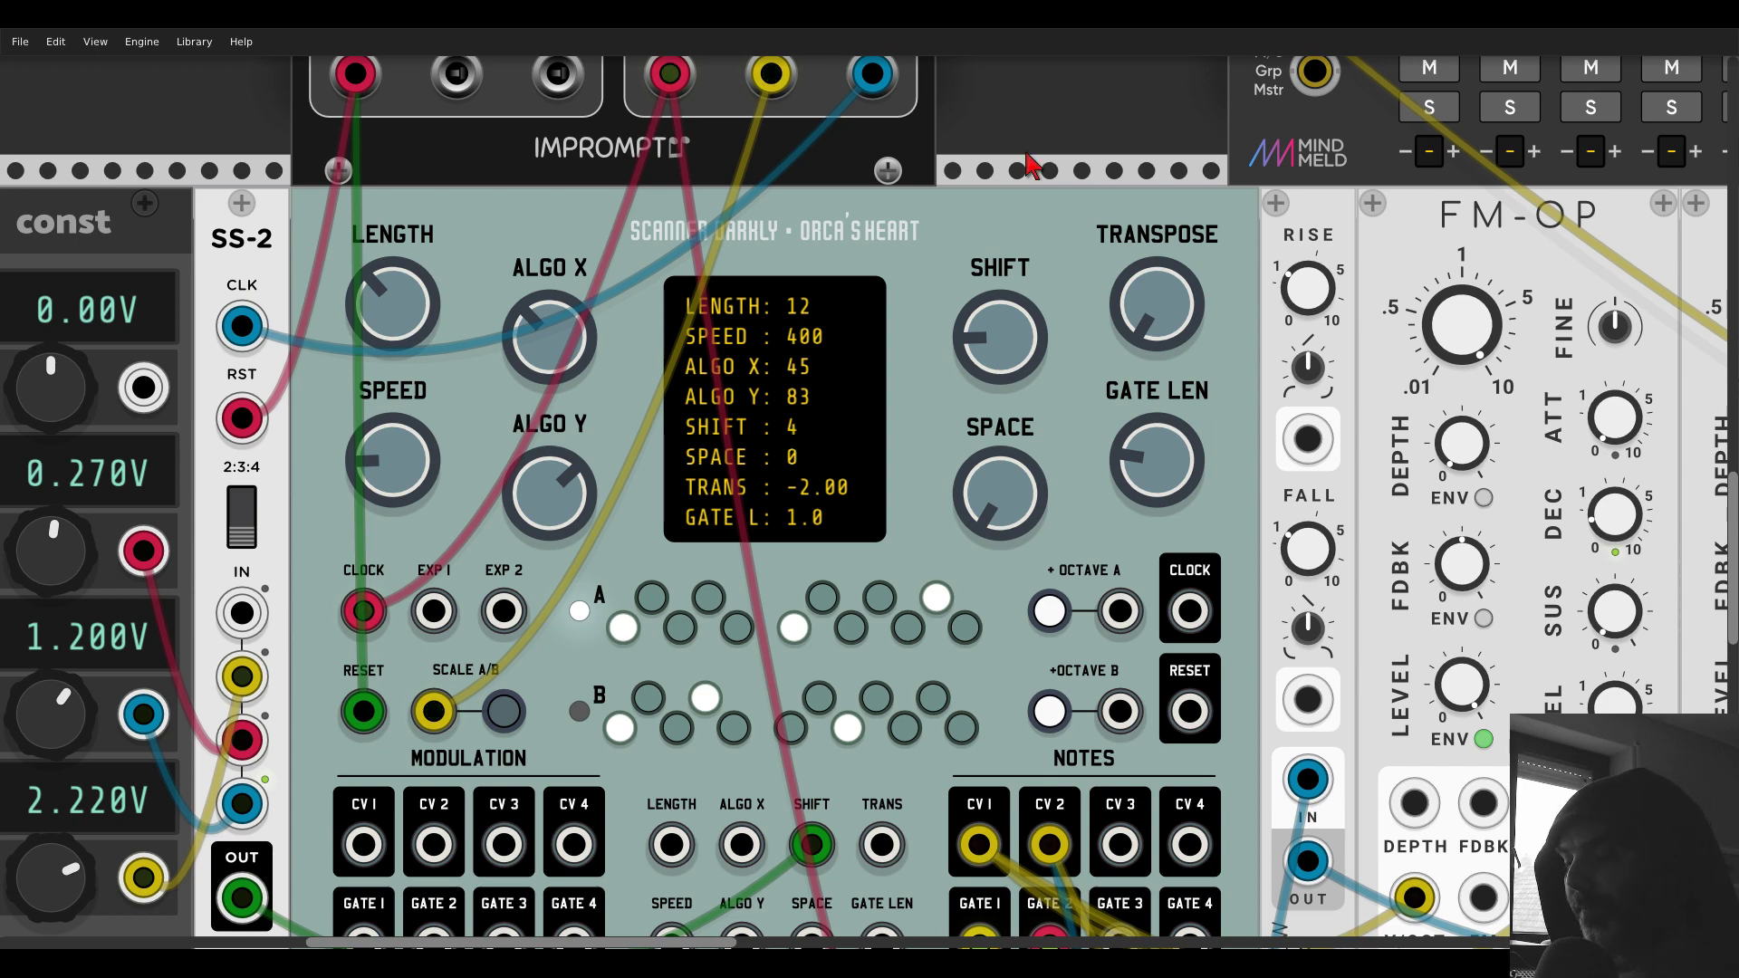
- Add a Vult Rescomb 2 resonant comb filter to the empty row directly below YOKO
{"action": "scroll", "coordinate": [1031, 165], "scroll_direction": "down", "scroll_amount": 4}
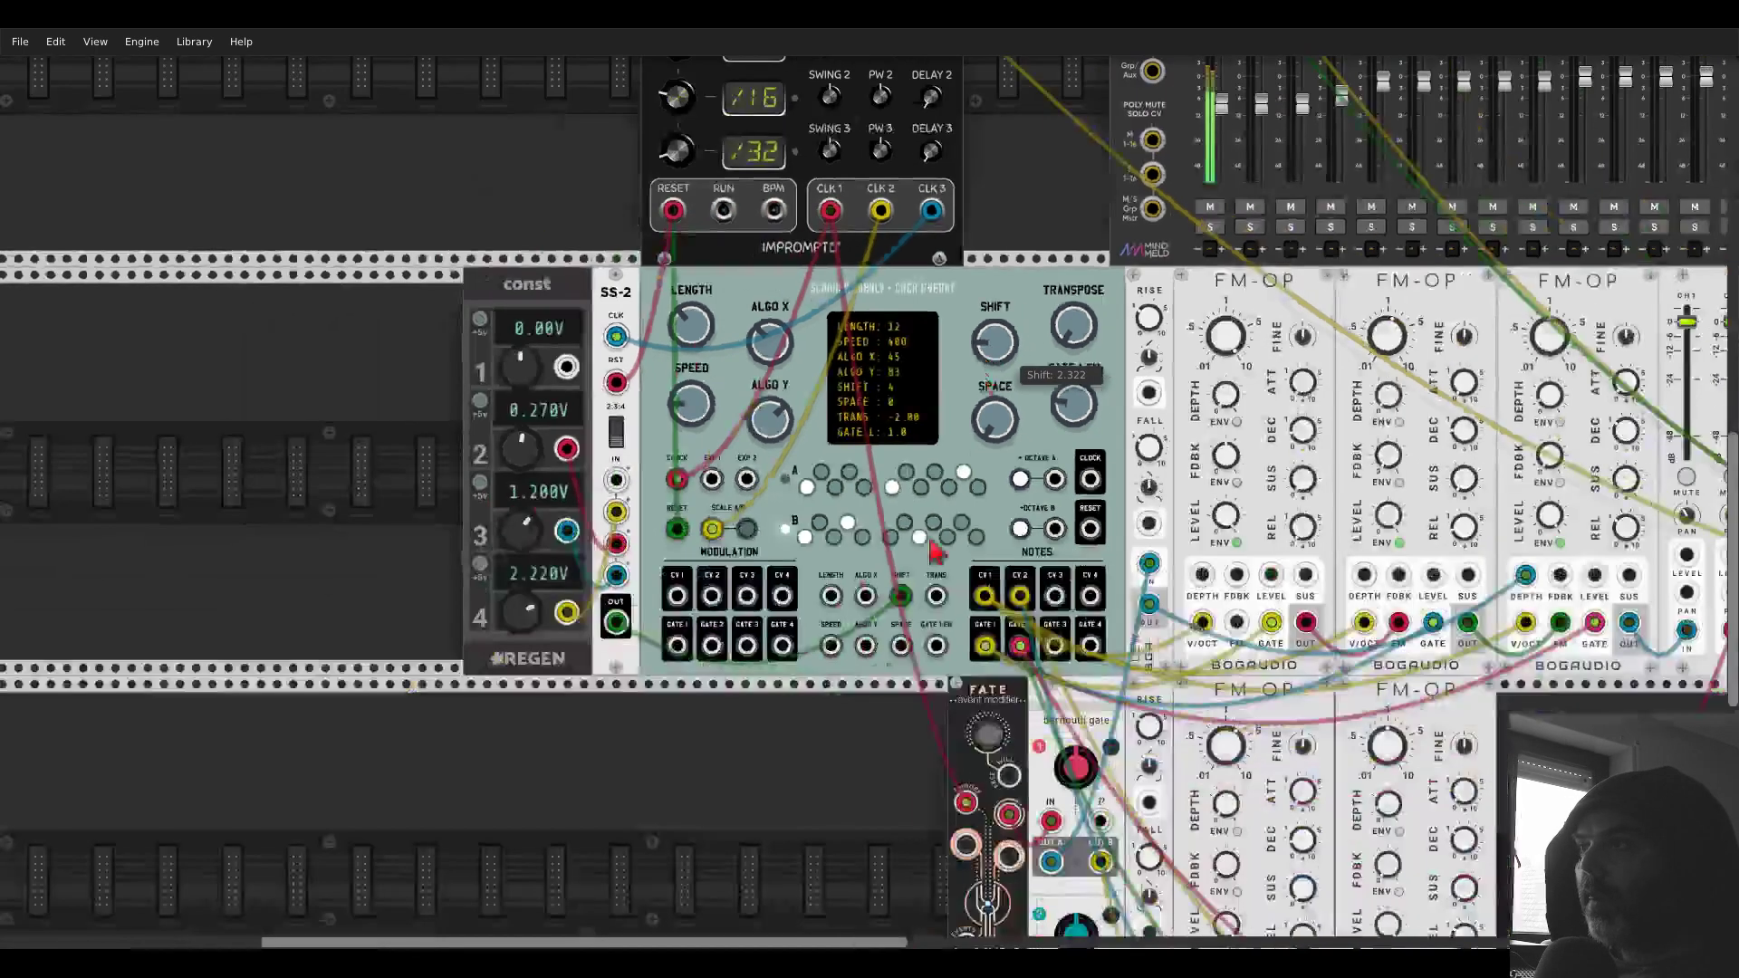
{"action": "scroll", "coordinate": [819, 765], "scroll_direction": "up", "scroll_amount": 2}
{"action": "left_click_drag", "start_coordinate": [820, 765], "coordinate": [428, 574]}
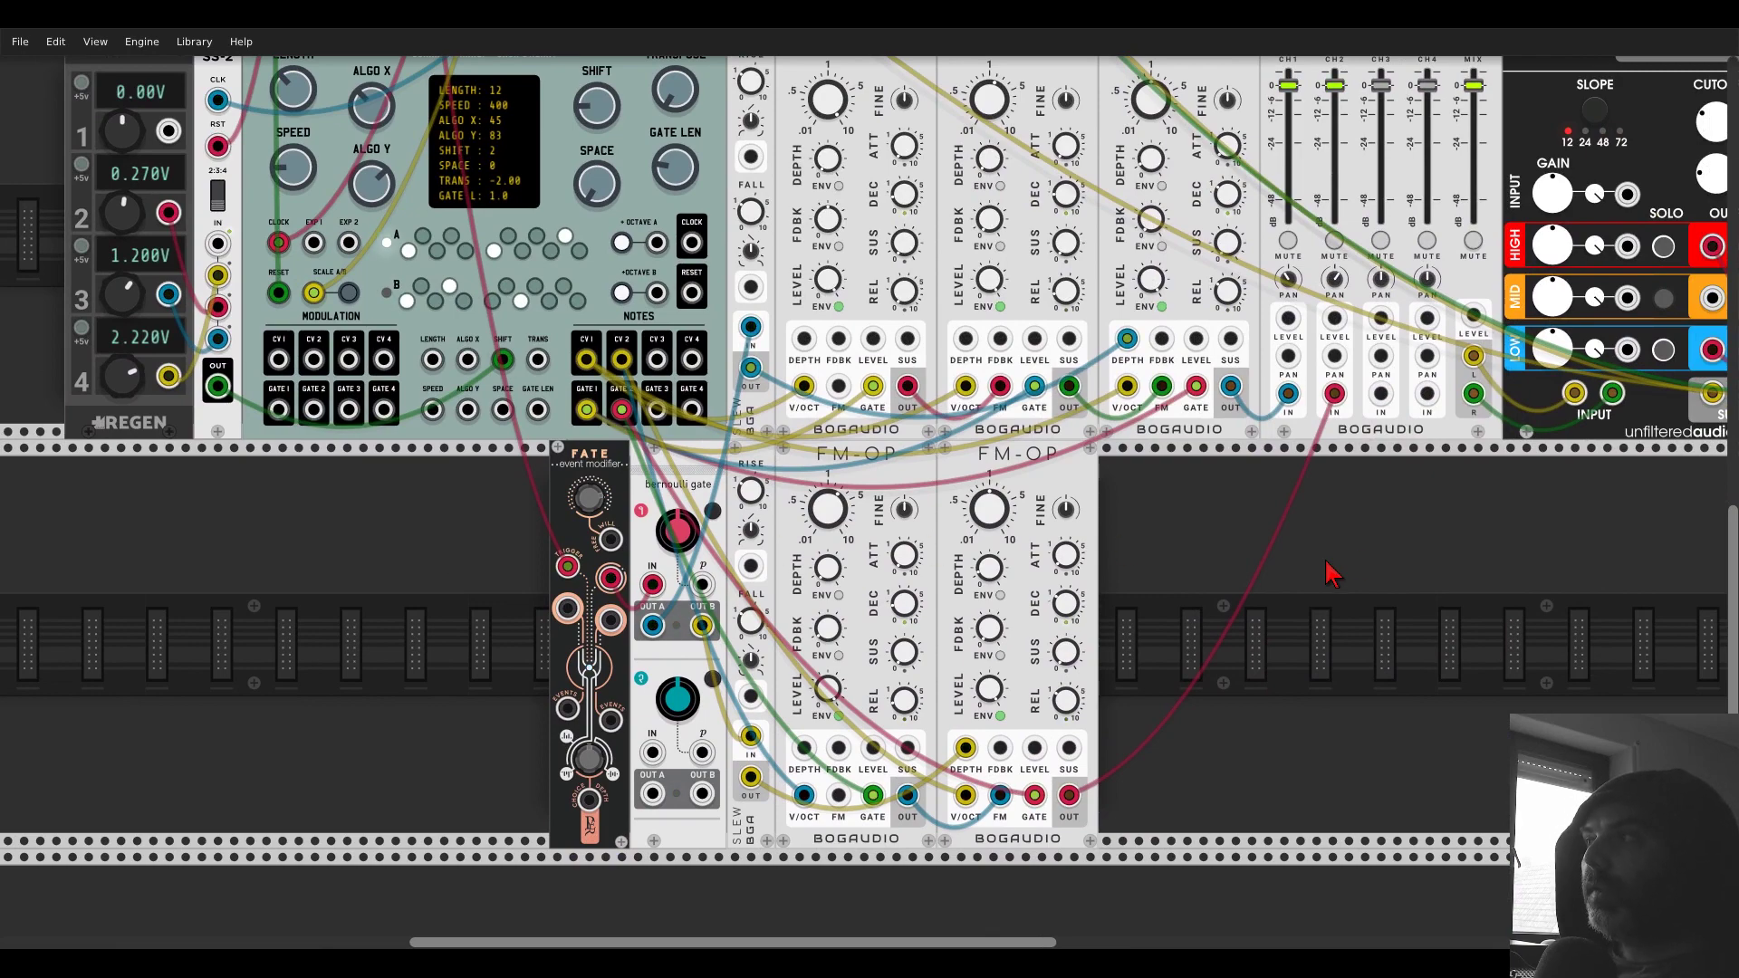
{"action": "left_click_drag", "start_coordinate": [1331, 574], "coordinate": [664, 681]}
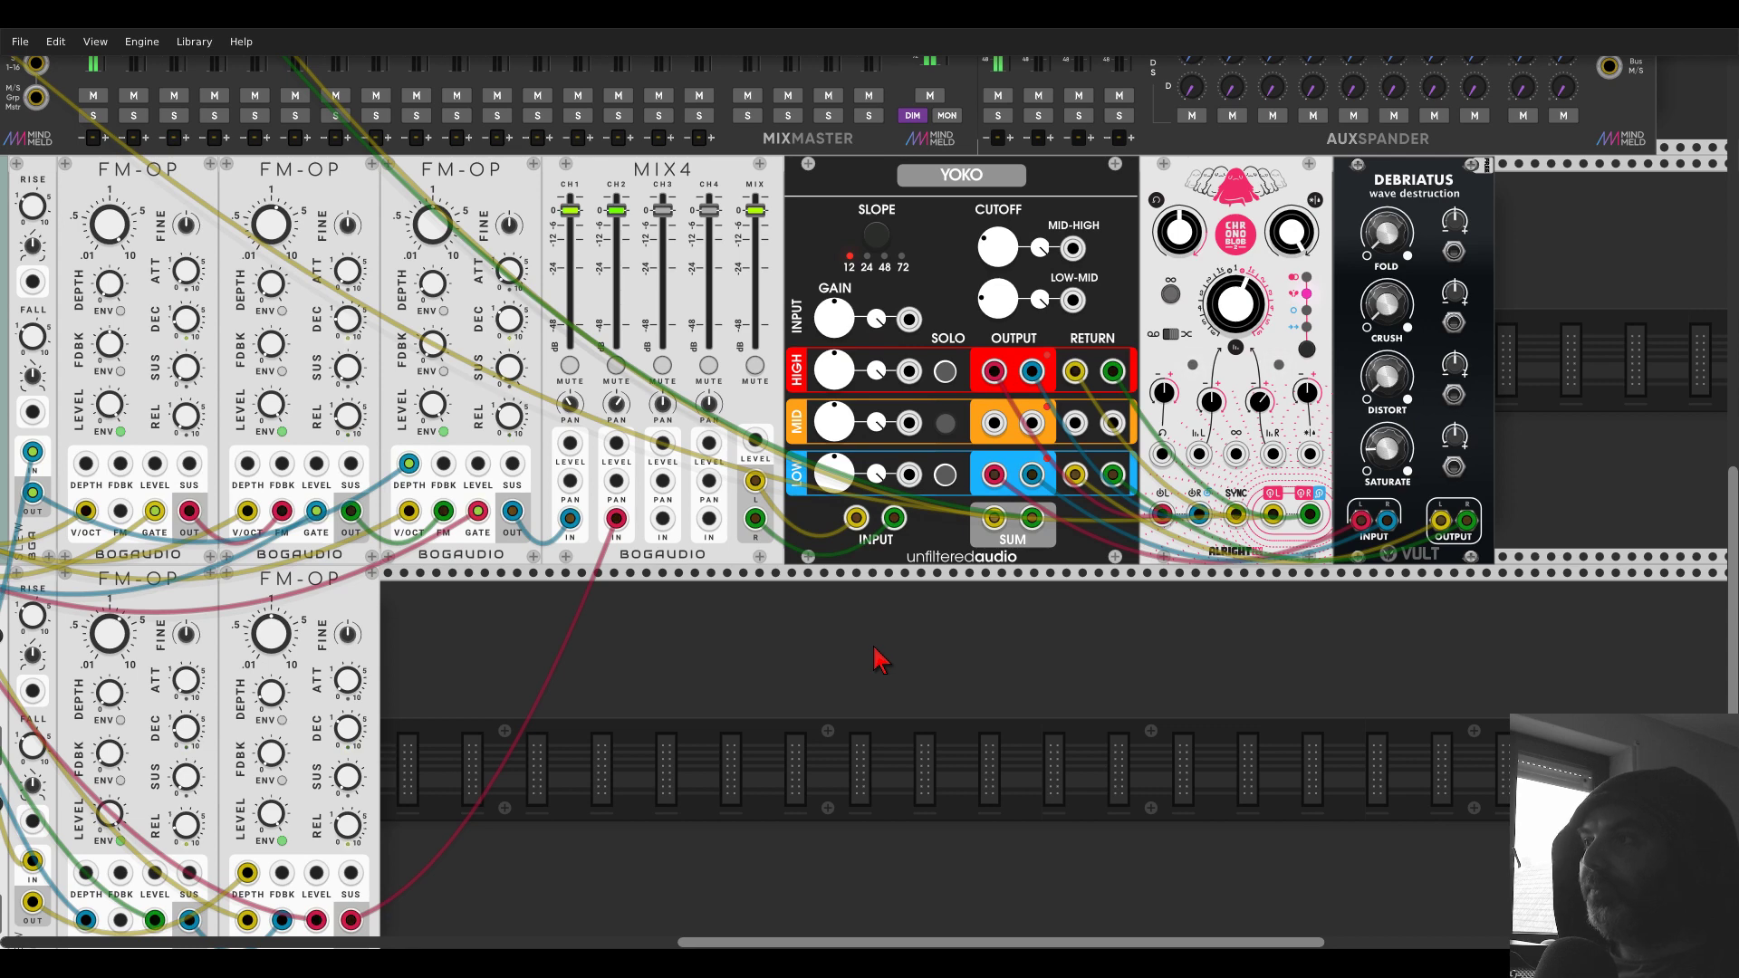
{"action": "scroll", "coordinate": [974, 634], "scroll_direction": "down", "scroll_amount": 2}
{"action": "right_click", "coordinate": [1016, 634]}
{"action": "type", "text": "reco"}
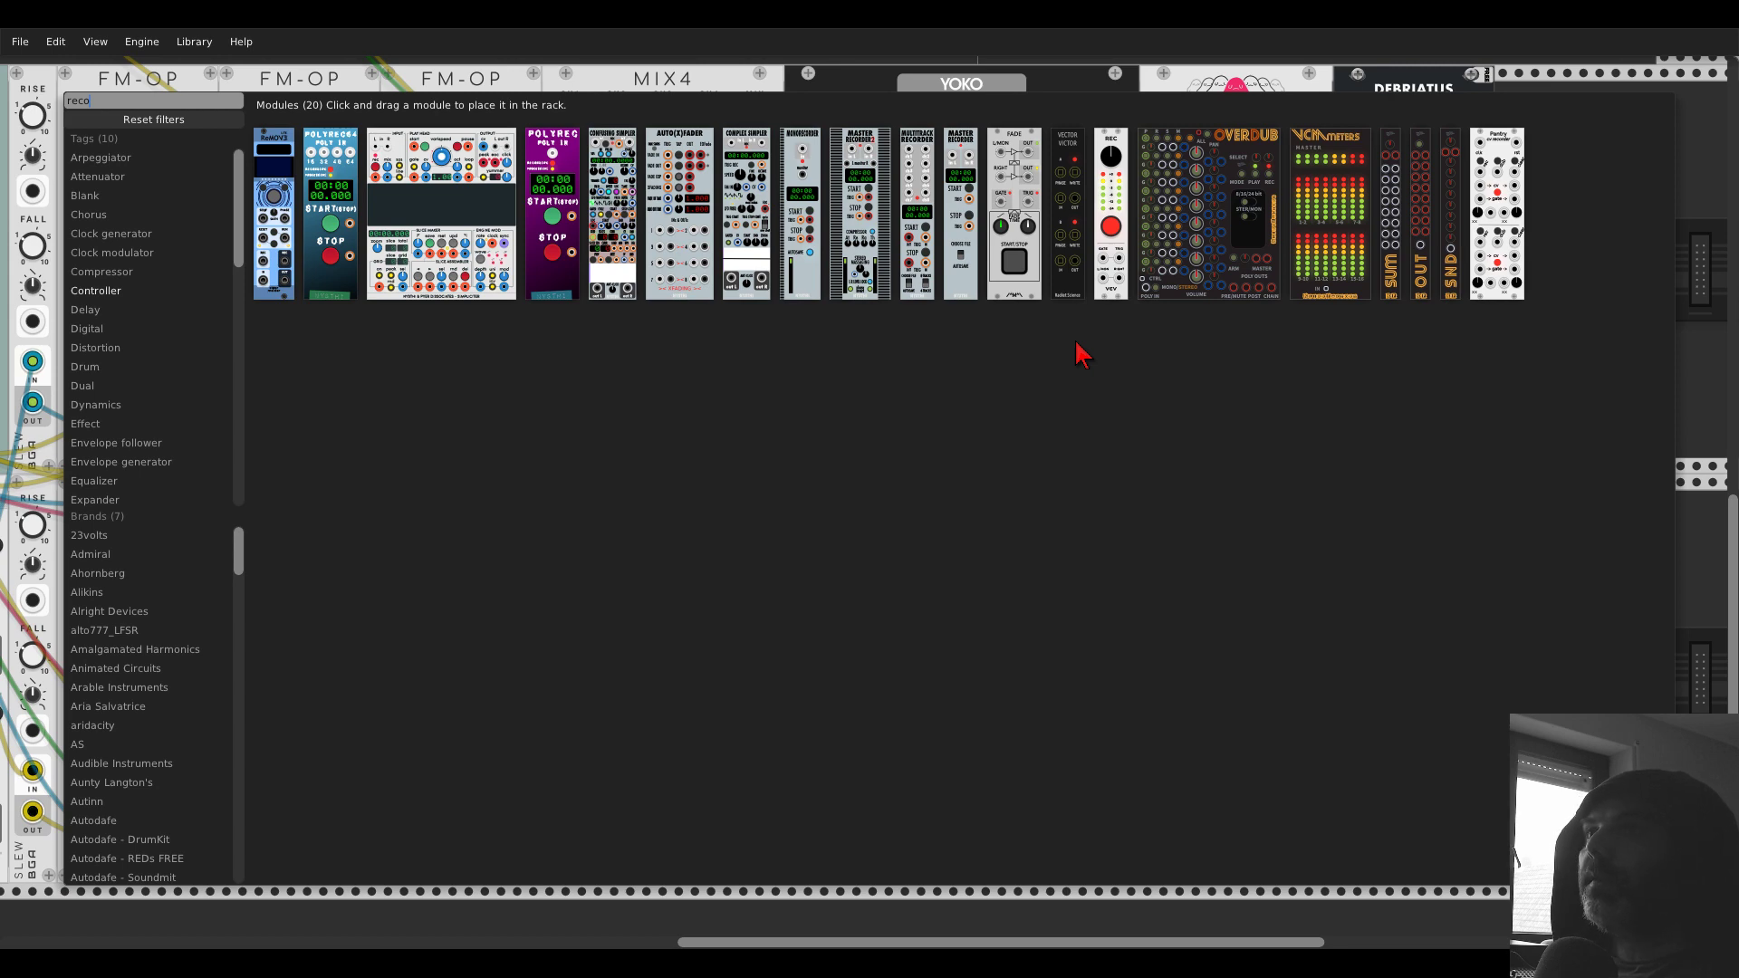
{"action": "key", "text": "BackSpace"}
{"action": "key", "text": "BackSpace"}
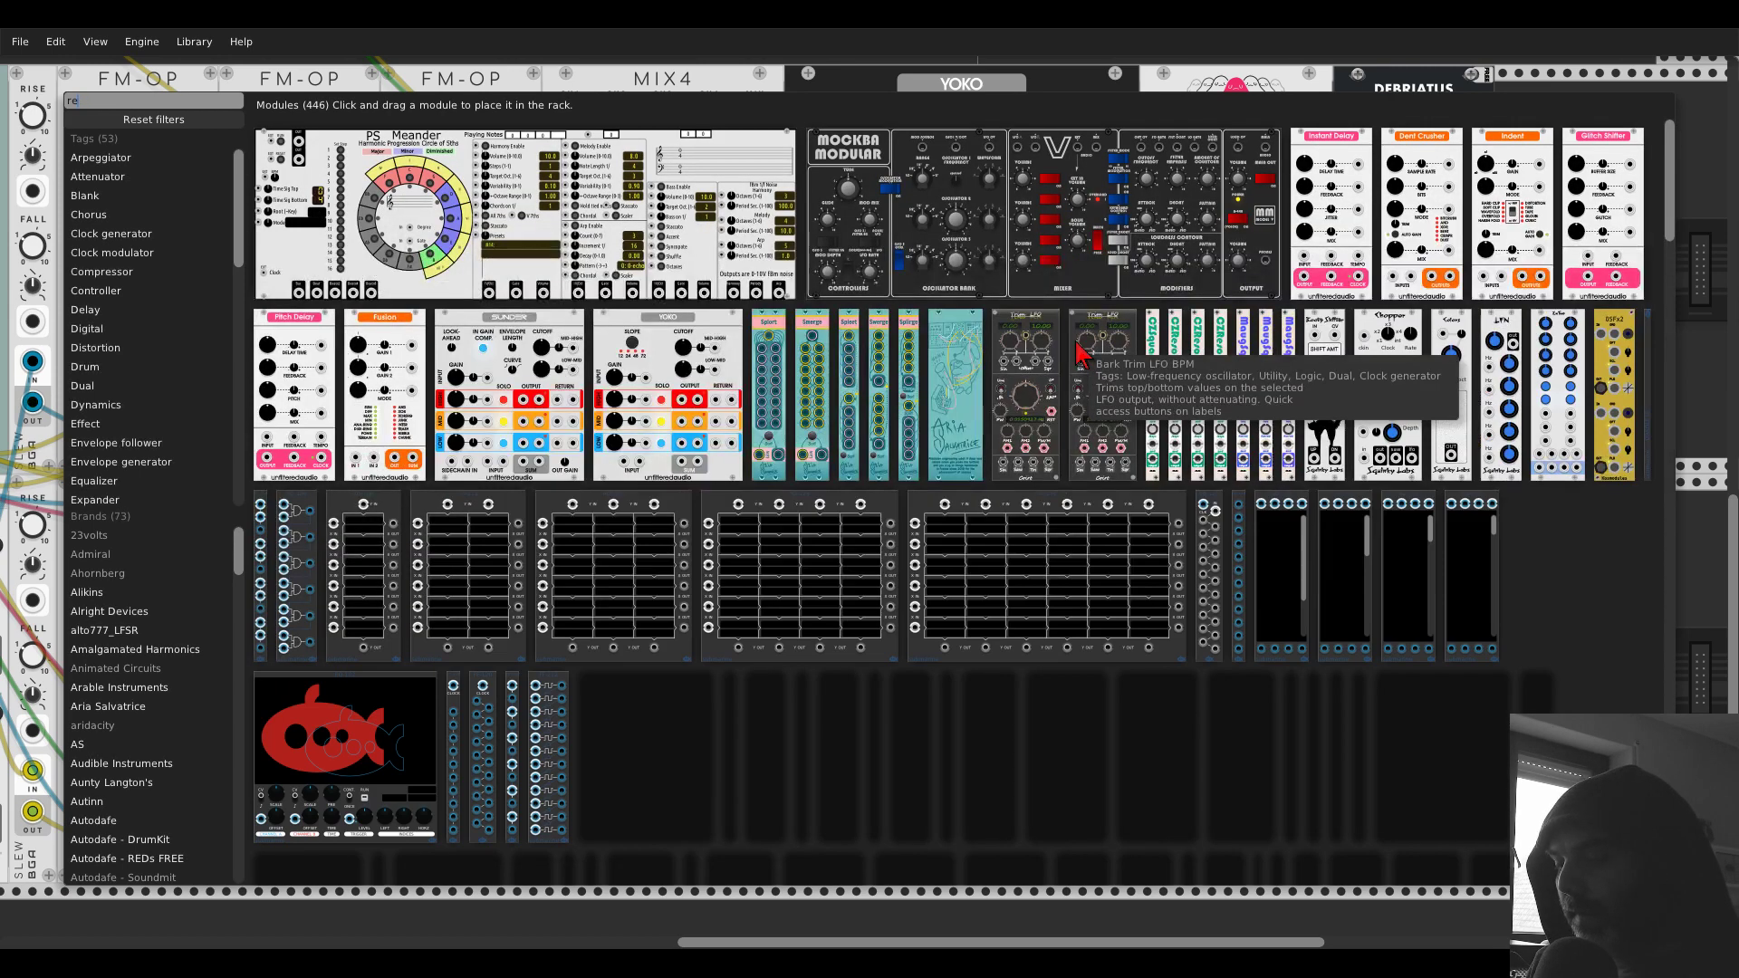
{"action": "type", "text": "scomb"}
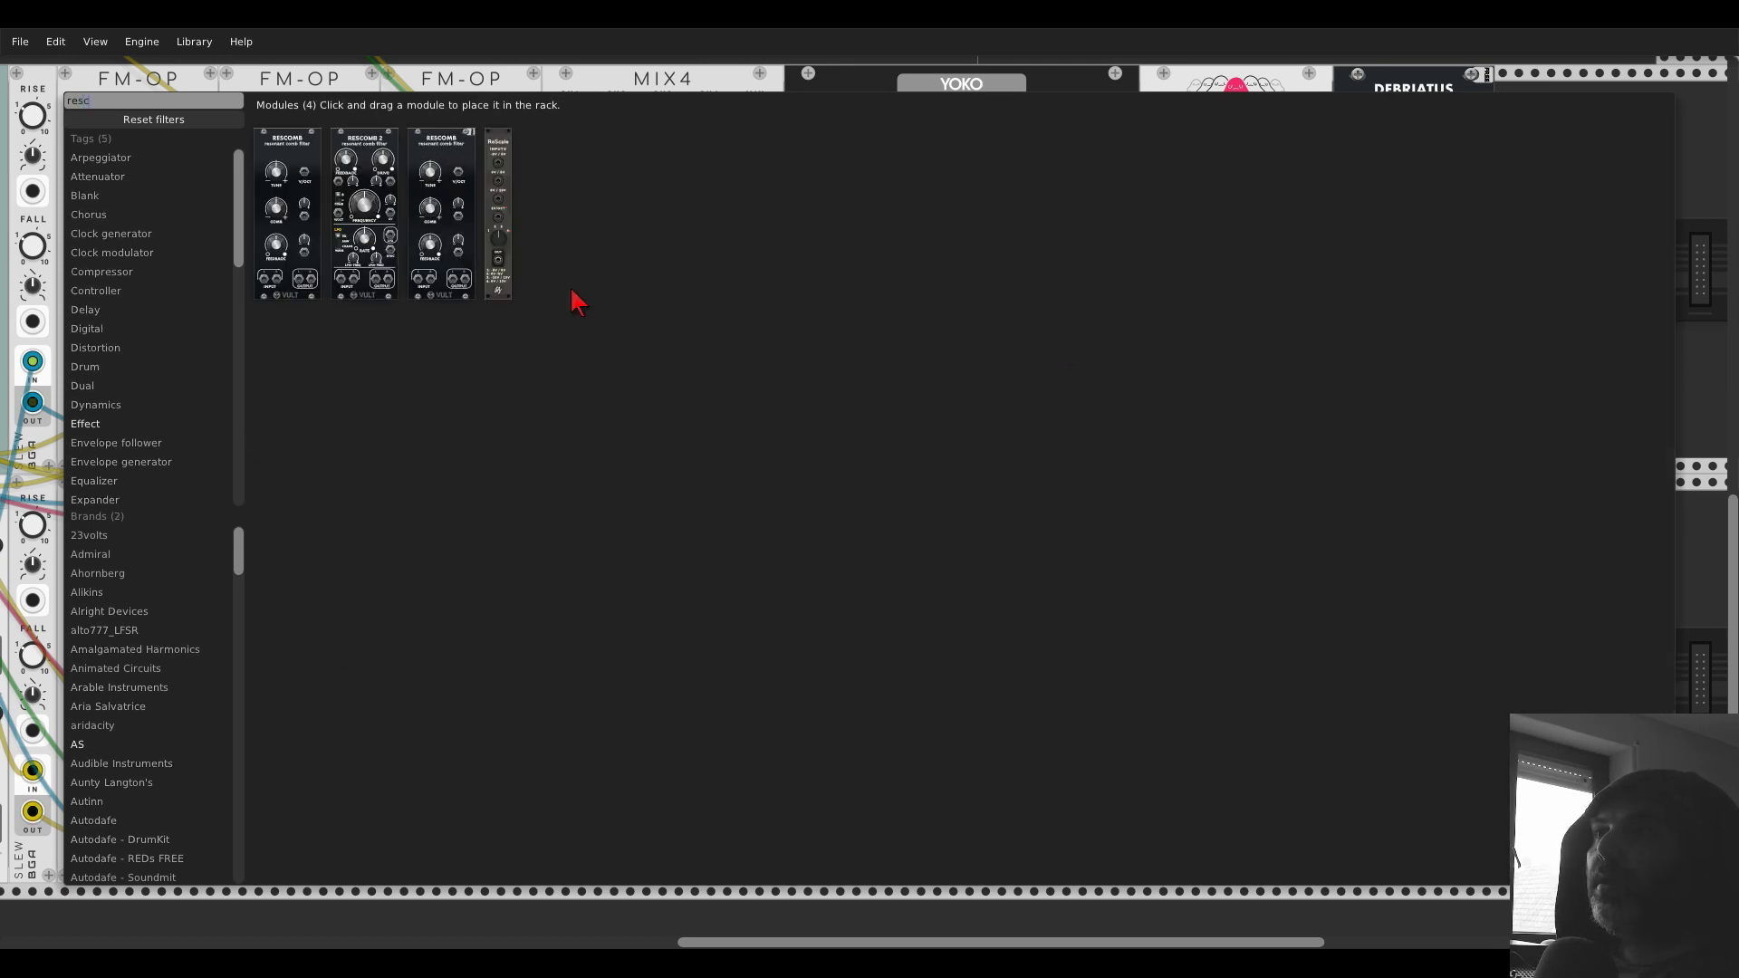
{"action": "left_click", "coordinate": [409, 176]}
{"action": "left_click_drag", "start_coordinate": [409, 176], "coordinate": [942, 340]}
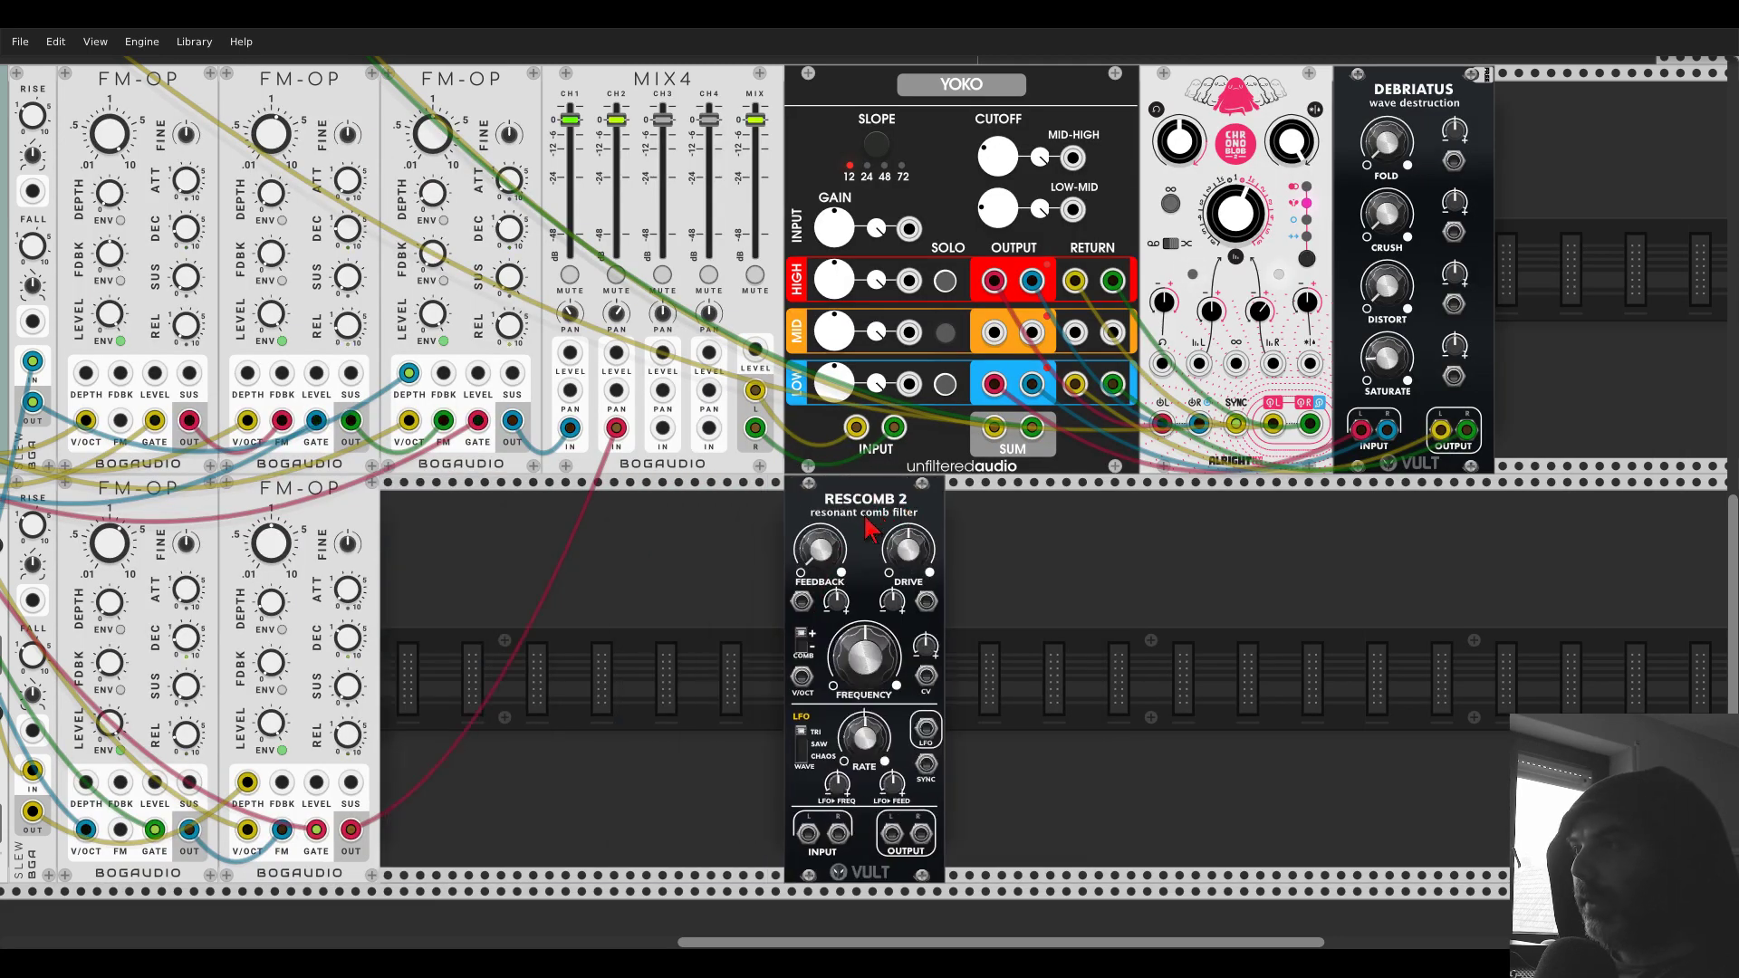
{"action": "left_click", "coordinate": [947, 335]}
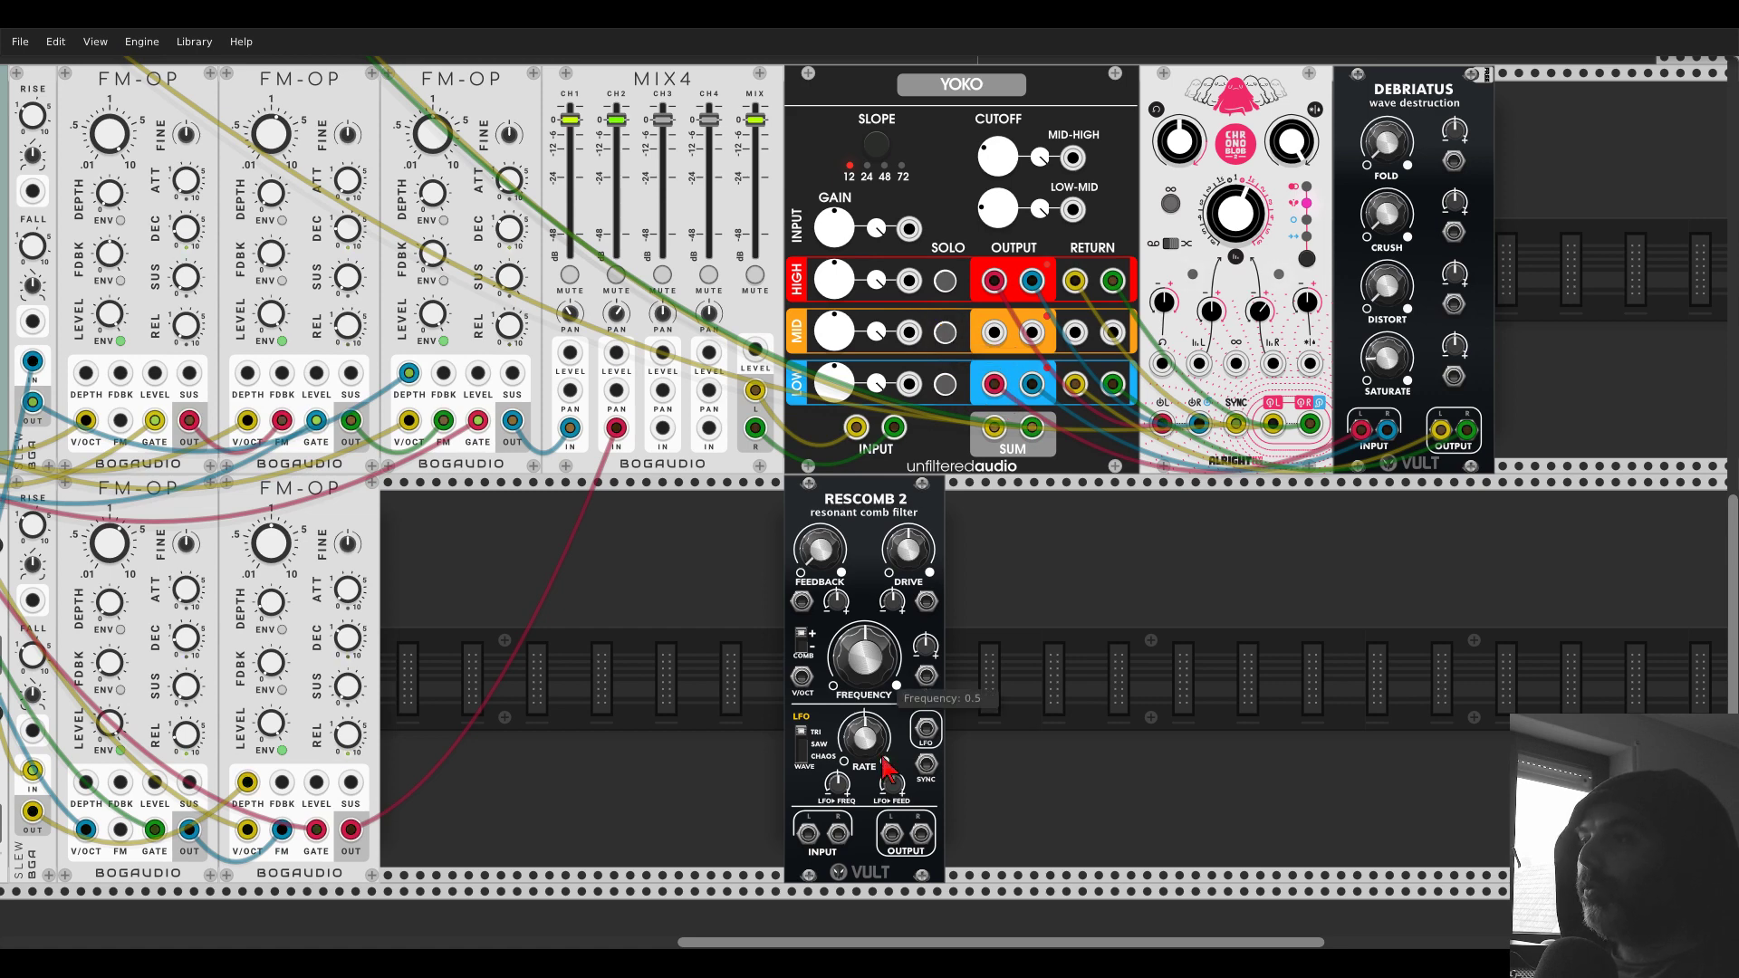
- Patch YOKO's Mid outputs into Rescomb 2's left and right inputs, and Rescomb 2's outputs into YOKO's Mid returns
{"action": "left_click_drag", "start_coordinate": [808, 831], "coordinate": [994, 333]}
{"action": "left_click_drag", "start_coordinate": [1032, 332], "coordinate": [1075, 332]}
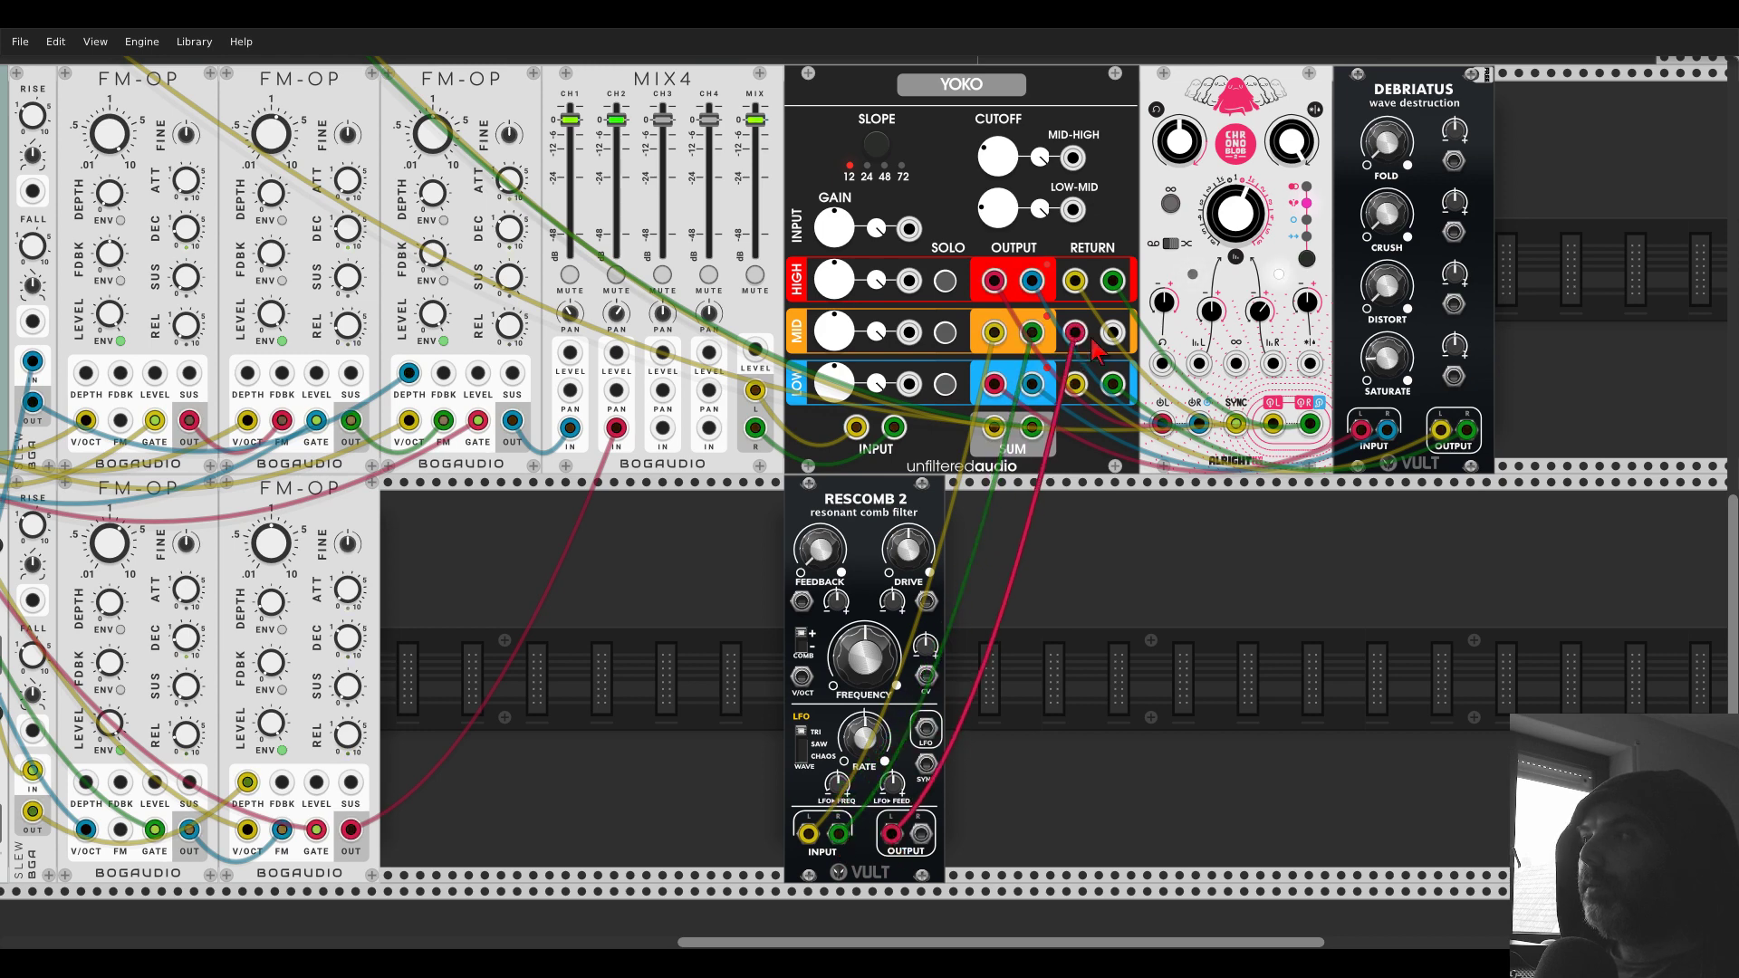
{"action": "left_click_drag", "start_coordinate": [921, 834], "coordinate": [1112, 332]}
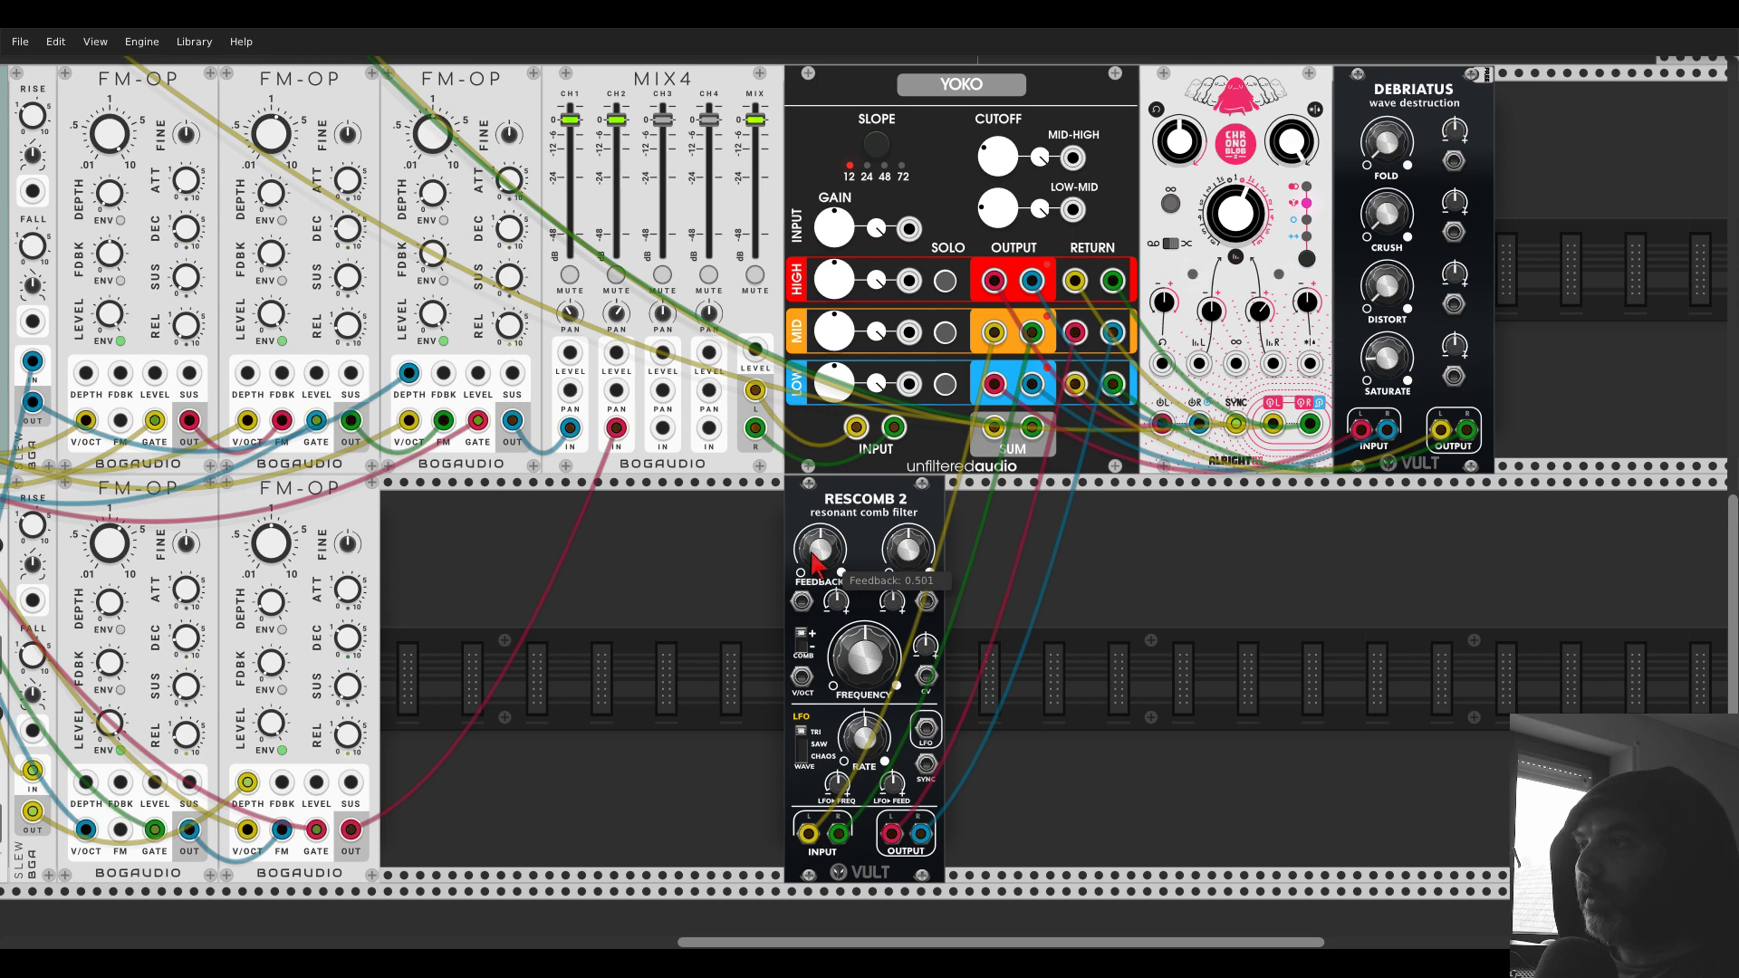
- Raise Rescomb 2's feedback and set its frequency to about 0.393
{"action": "left_click_drag", "start_coordinate": [864, 657], "coordinate": [864, 666]}
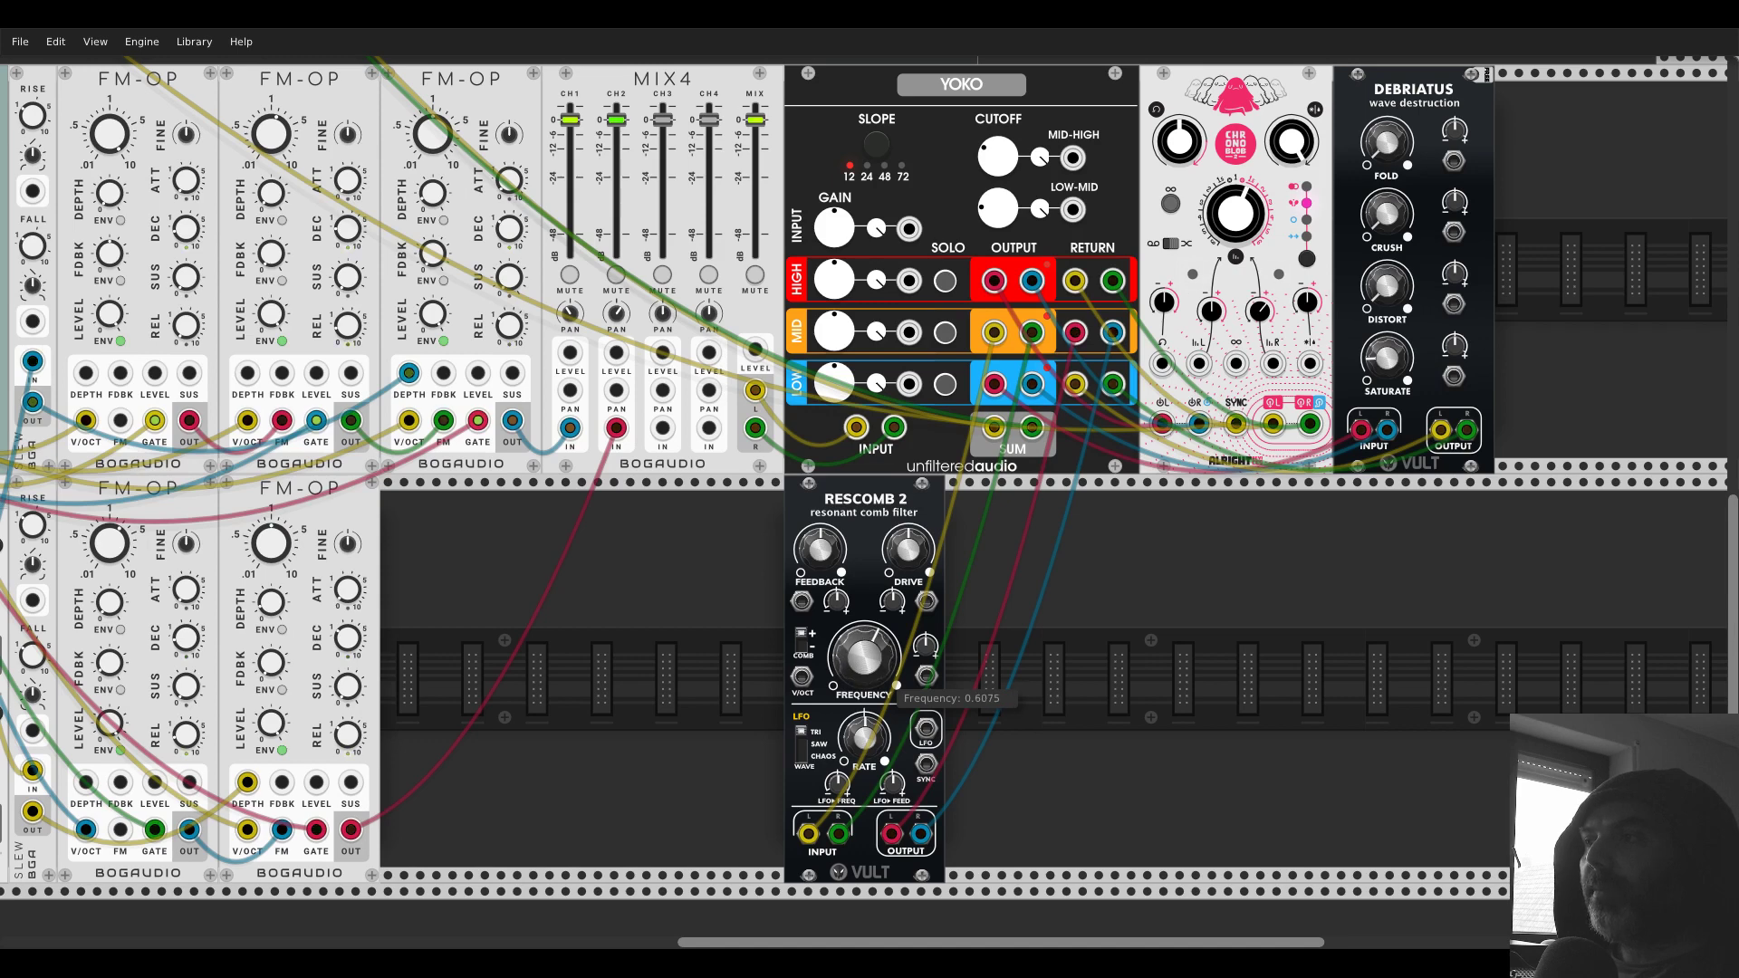
{"action": "left_click_drag", "start_coordinate": [865, 657], "coordinate": [864, 666]}
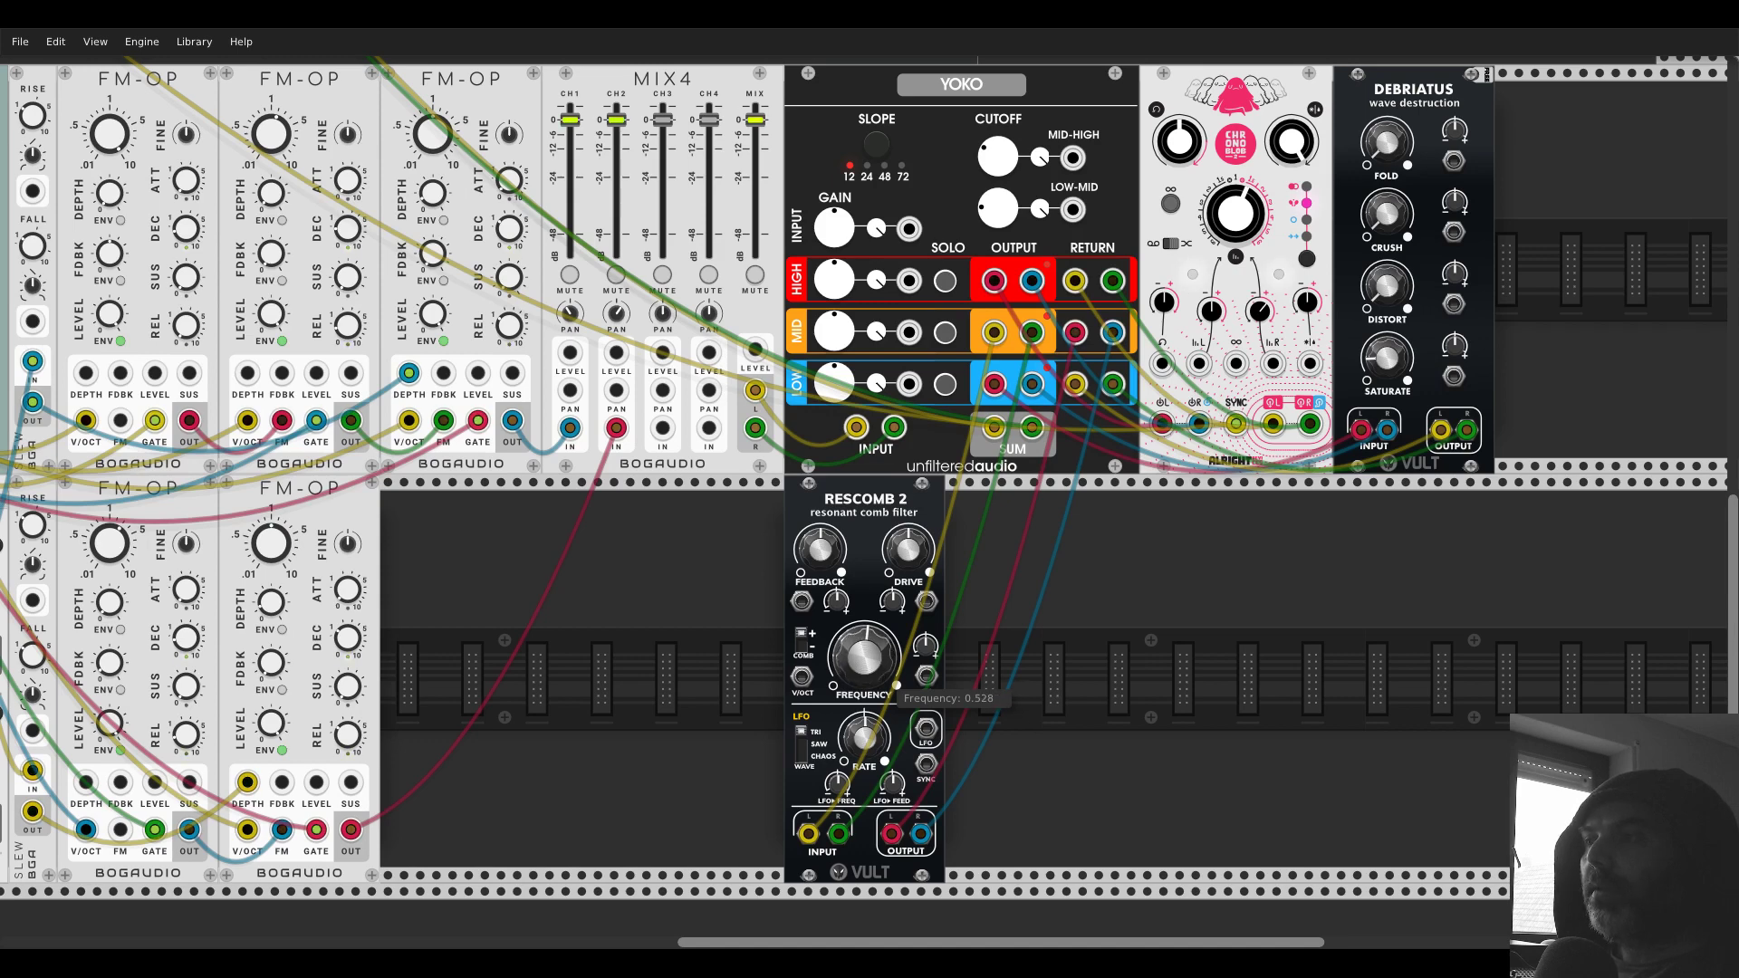
{"action": "left_click_drag", "start_coordinate": [824, 542], "coordinate": [824, 540]}
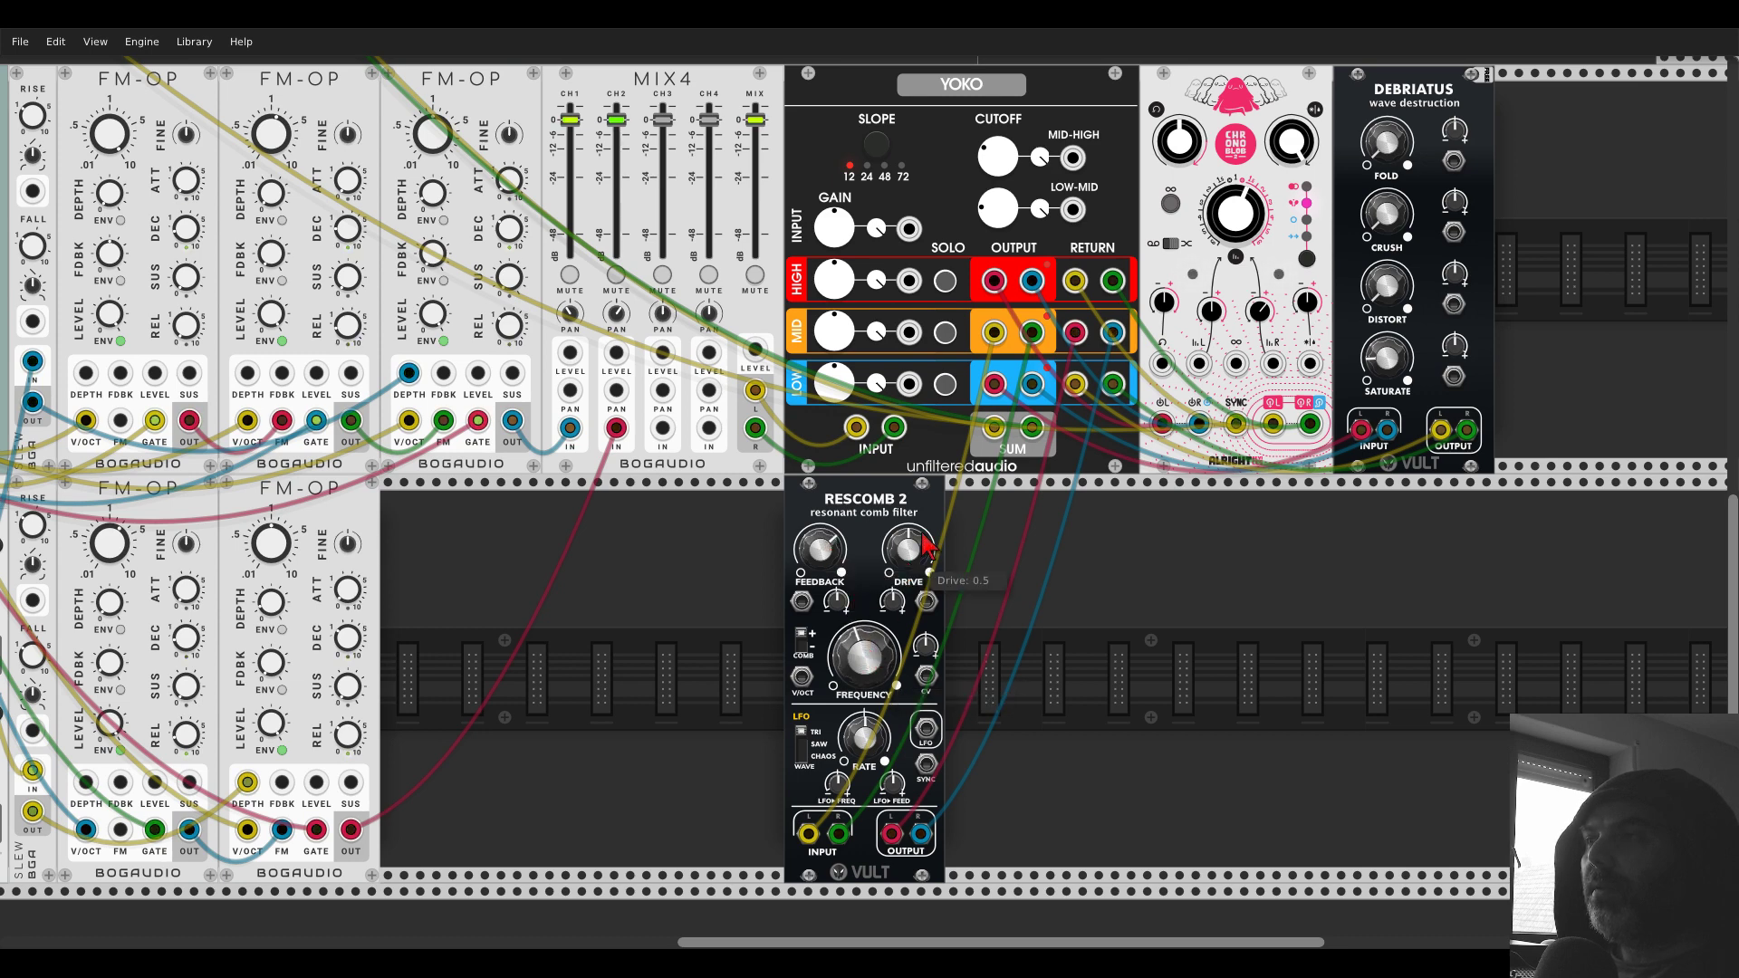
{"action": "left_click_drag", "start_coordinate": [885, 646], "coordinate": [885, 665]}
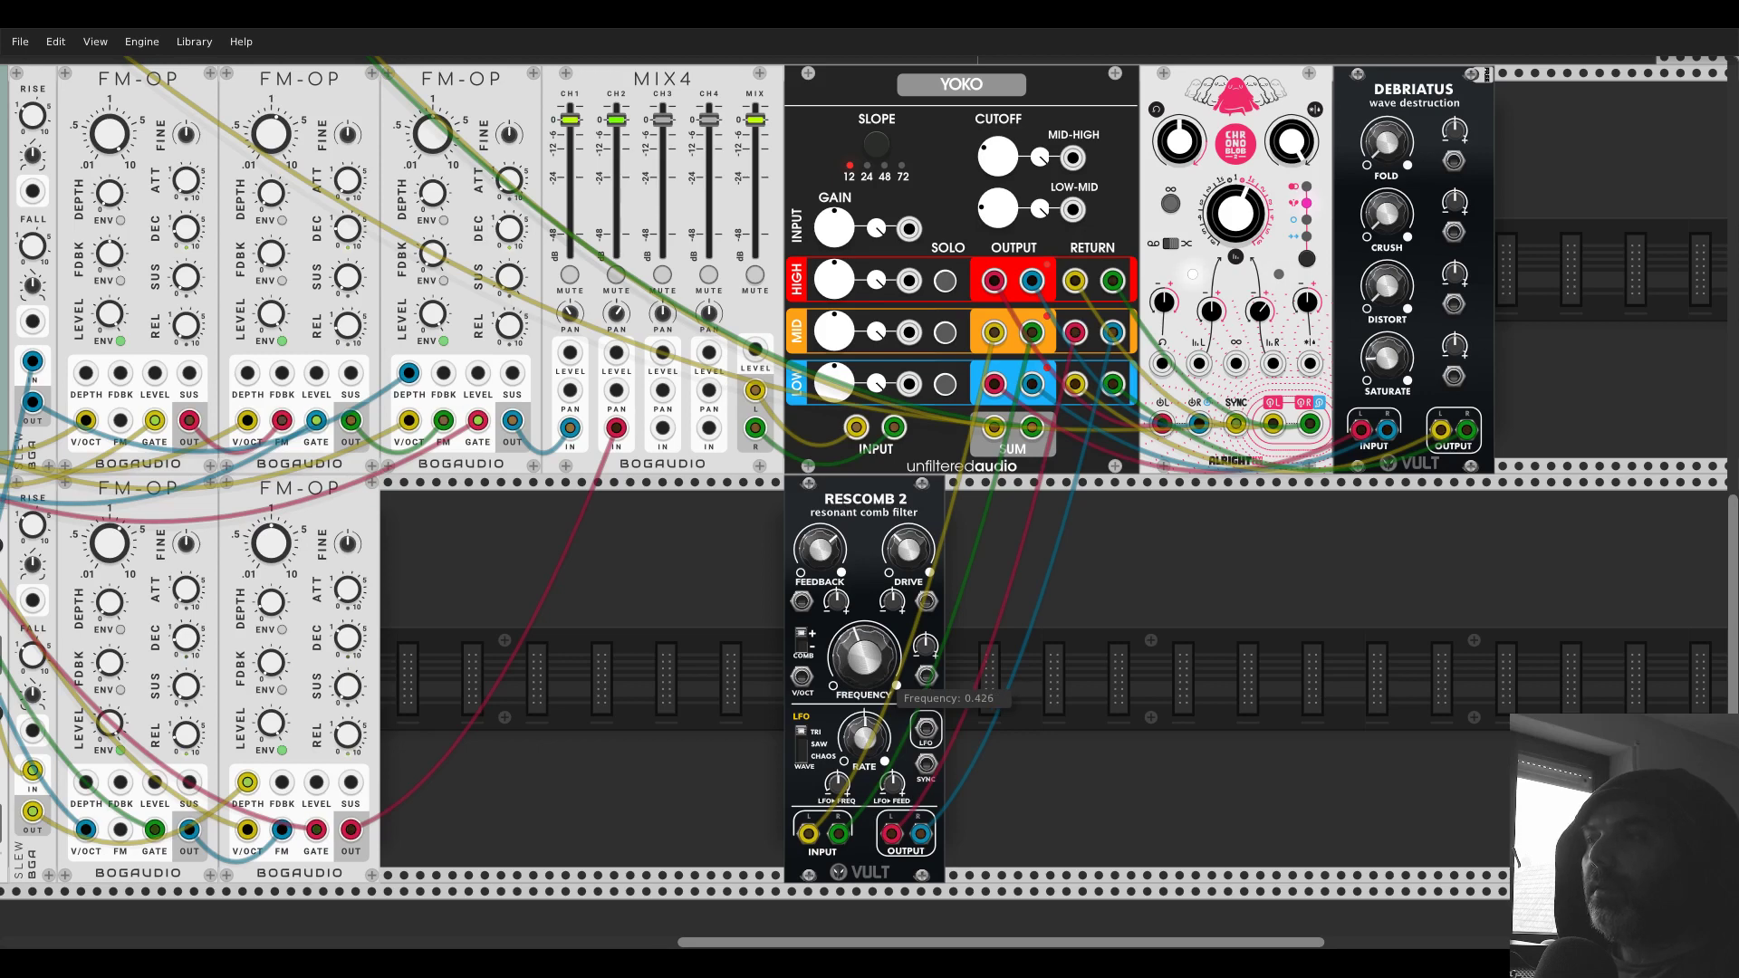
{"action": "left_click_drag", "start_coordinate": [885, 666], "coordinate": [877, 659]}
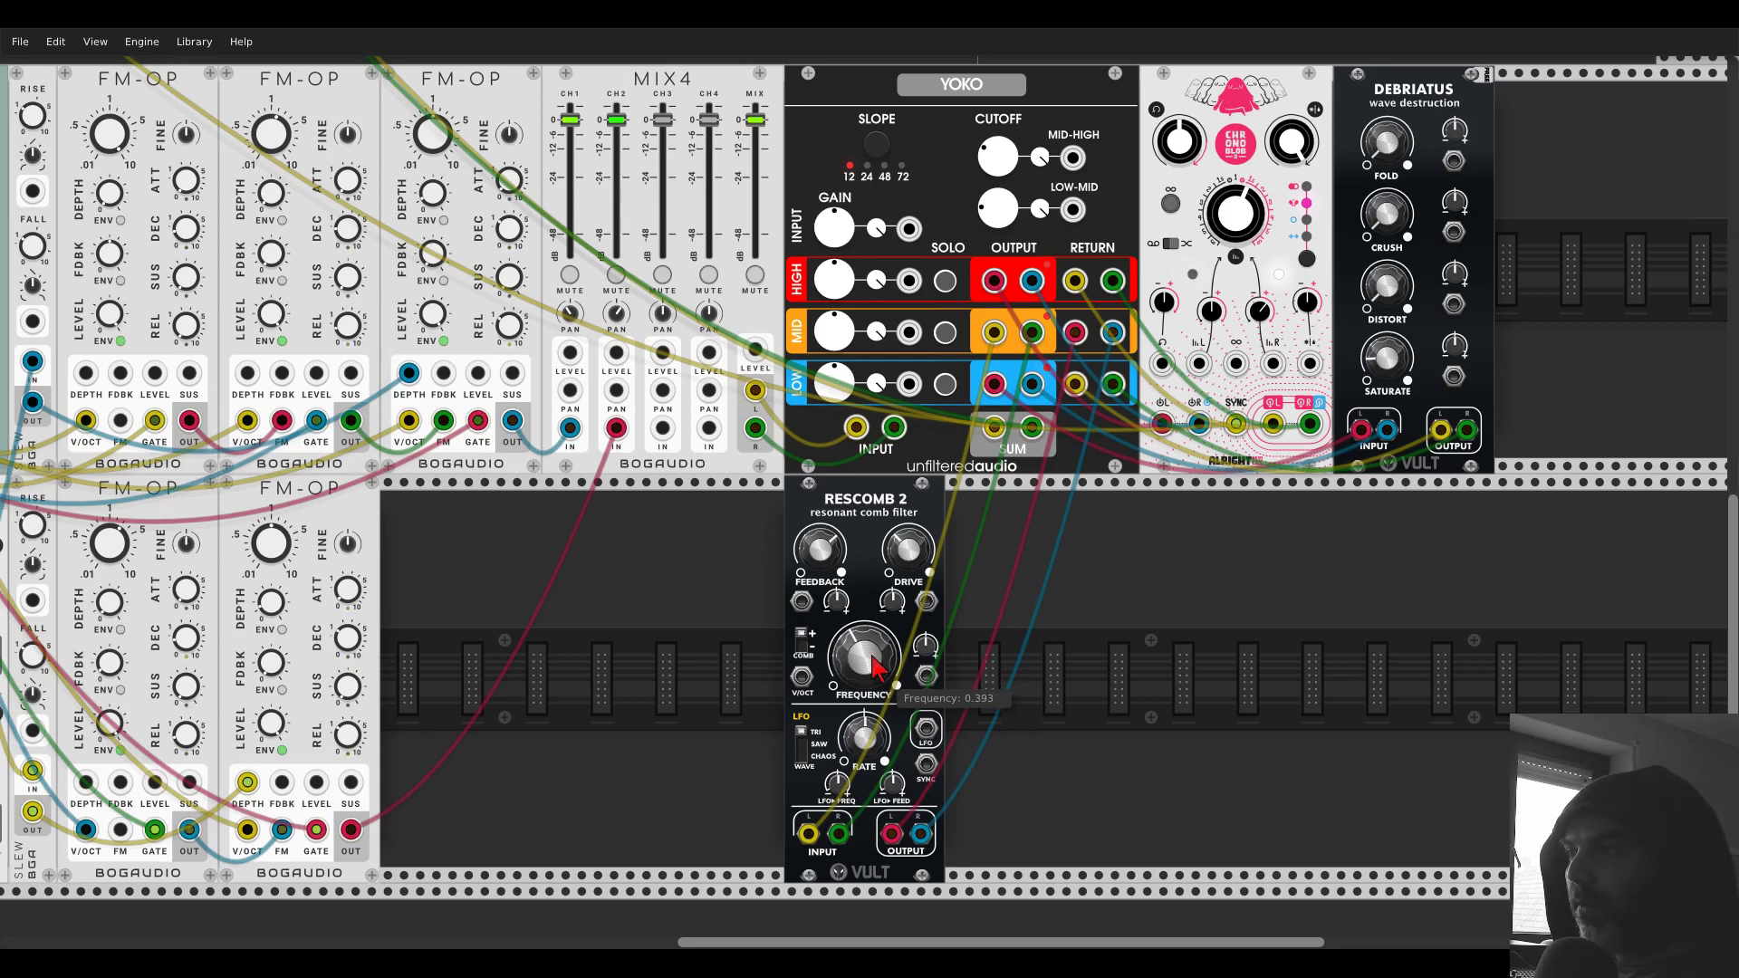
- Set Rescomb 2's LFO wave to CHAOS
{"action": "scroll", "coordinate": [875, 793], "scroll_direction": "up", "scroll_amount": 2}
{"action": "left_click_drag", "start_coordinate": [1040, 620], "coordinate": [1125, 584]}
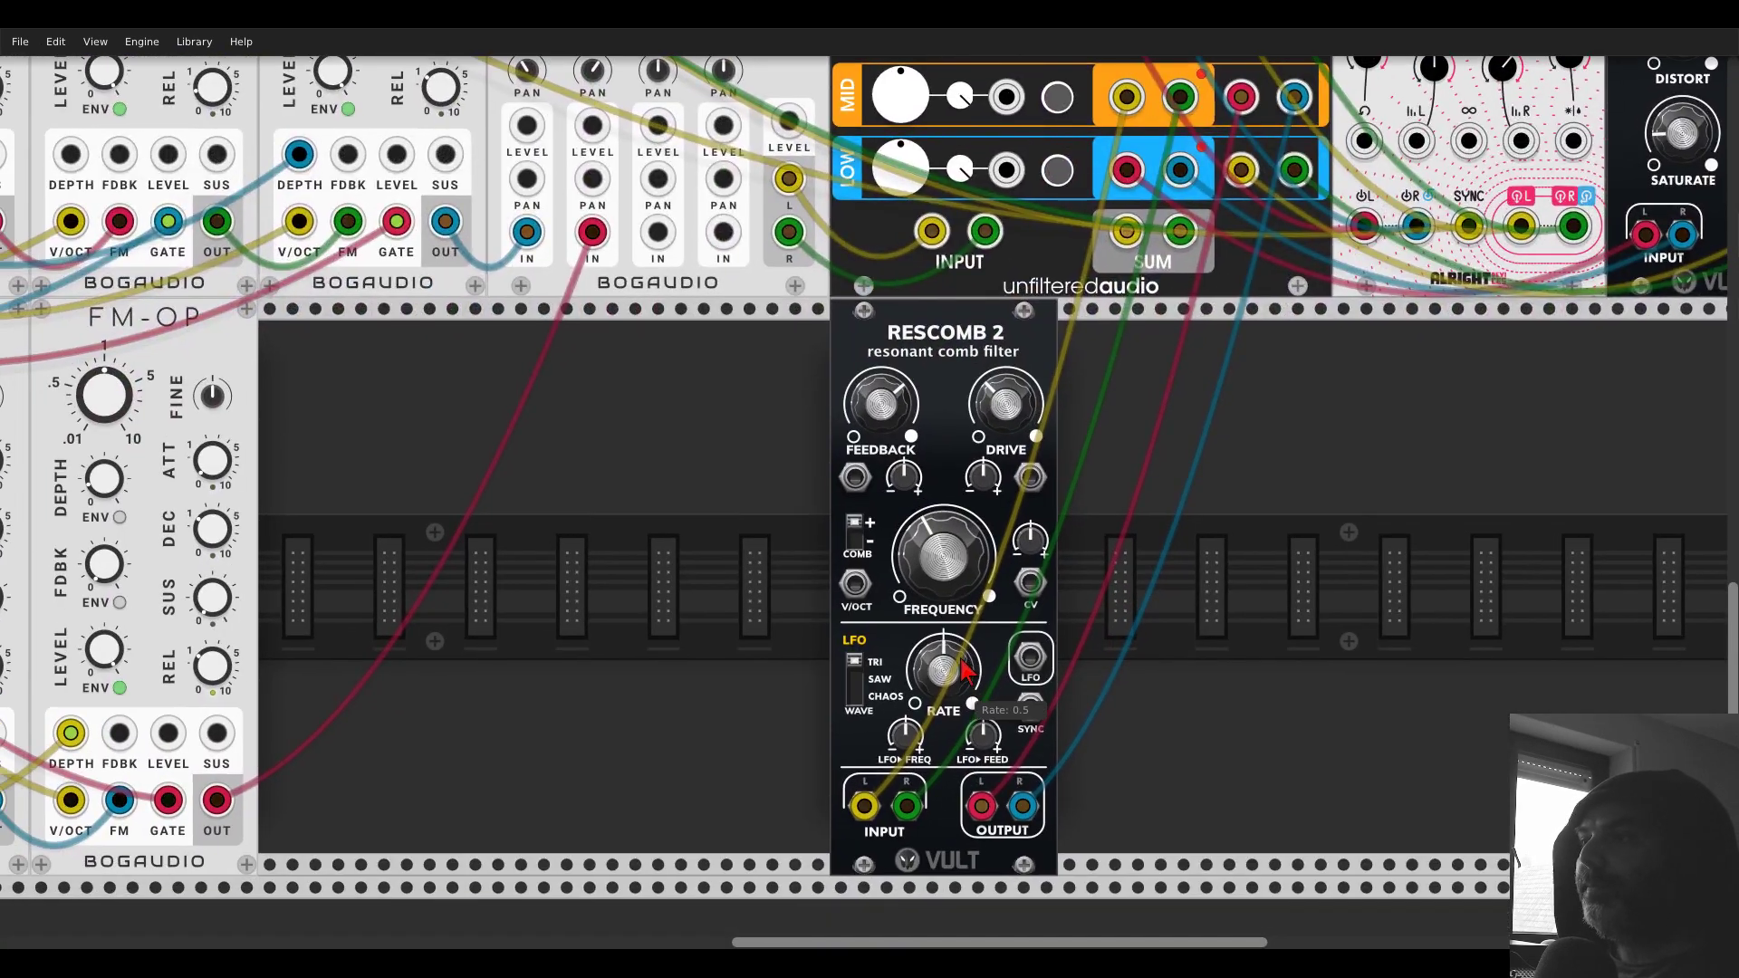
{"action": "left_click", "coordinate": [877, 673]}
- Add a VCV Scope beside Rescomb 2, patch Rescomb 2's LFO output into its X IN, and lengthen the time span
{"action": "right_click", "coordinate": [1145, 633]}
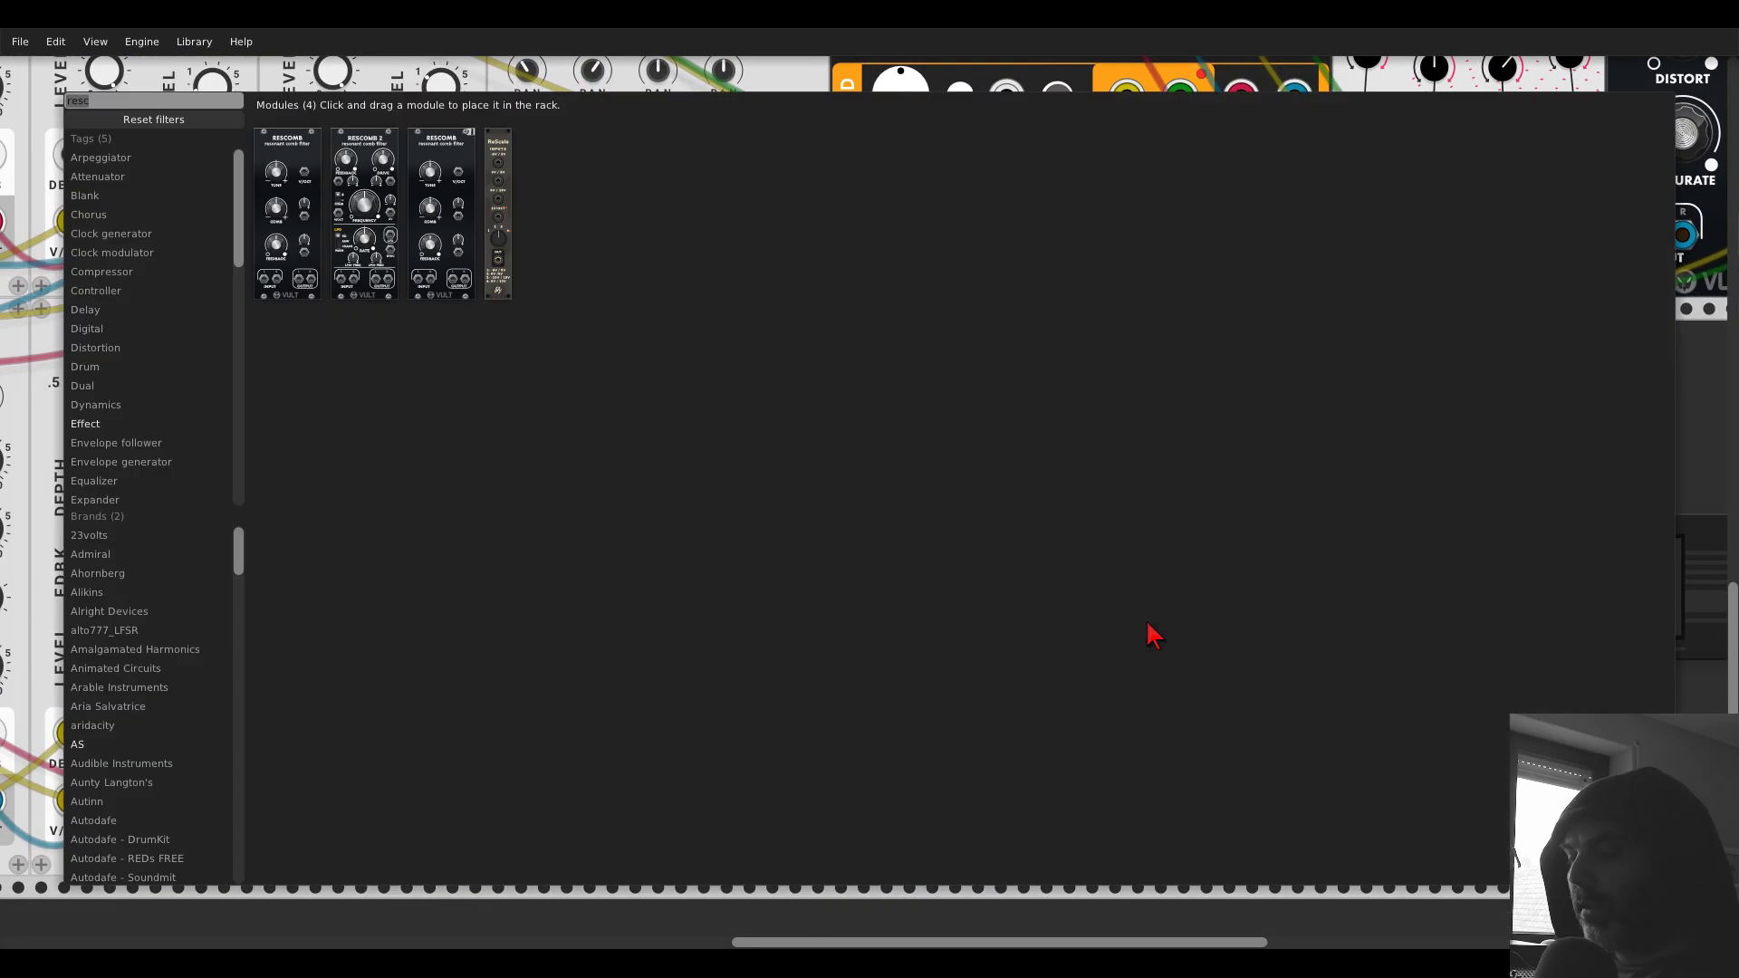
{"action": "type", "text": "scope"}
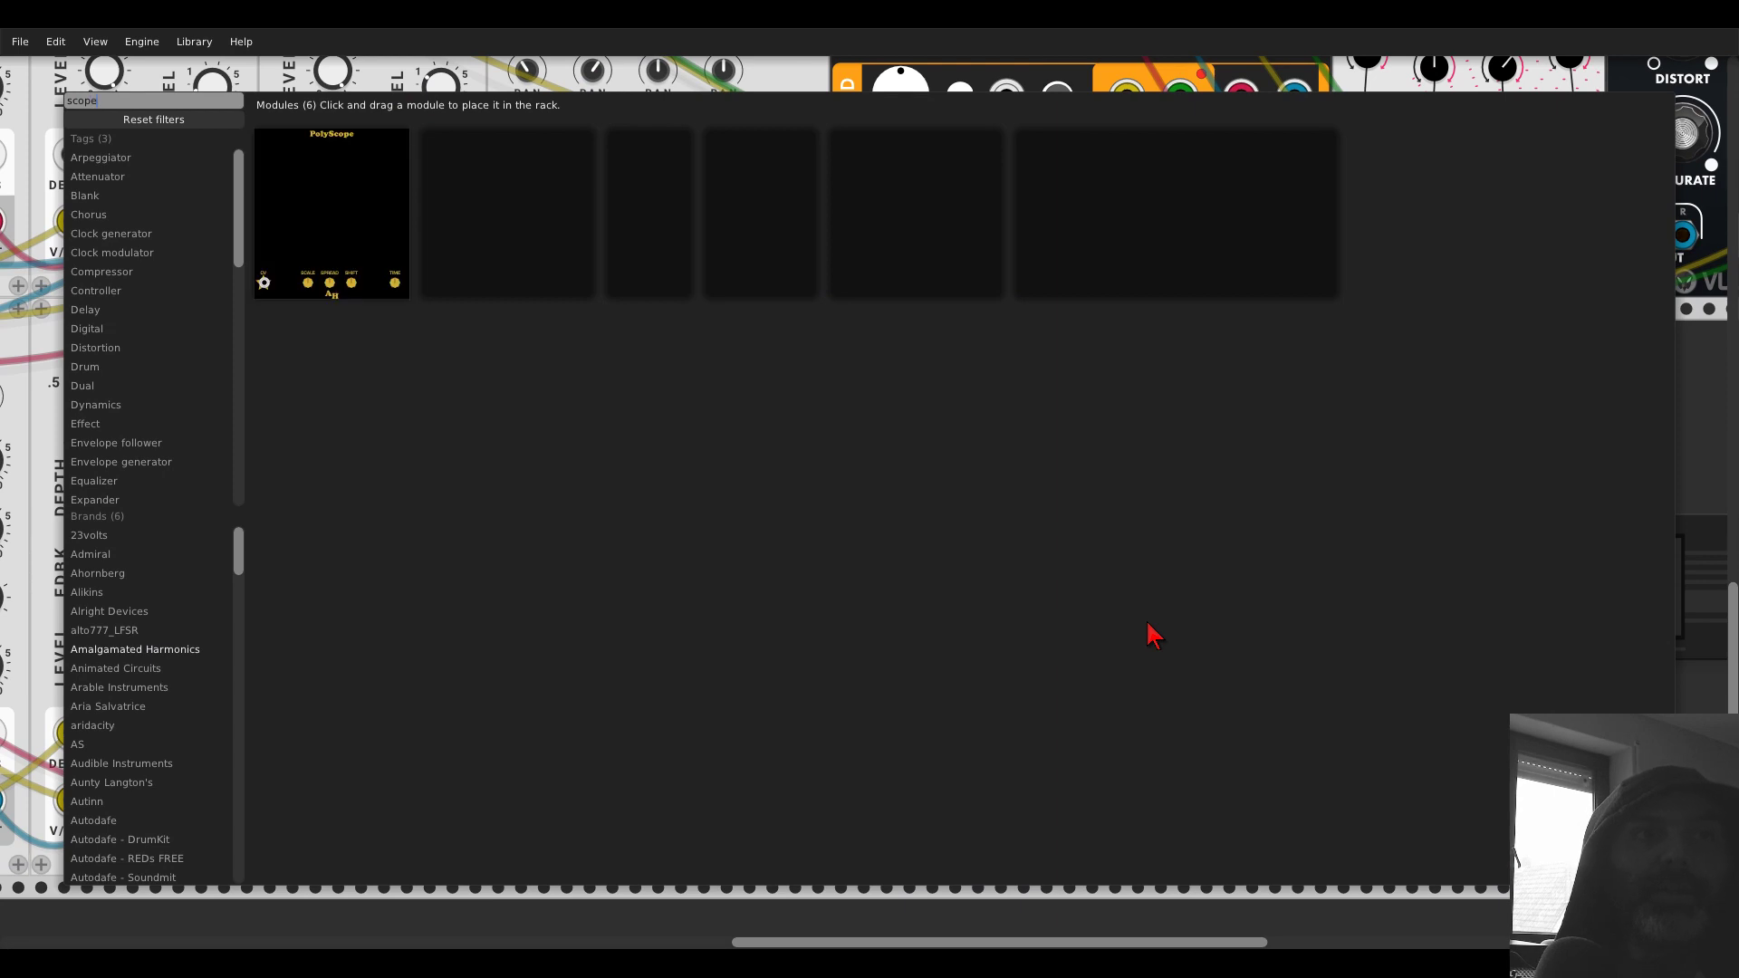
{"action": "left_click", "coordinate": [682, 222]}
{"action": "left_click_drag", "start_coordinate": [856, 412], "coordinate": [1205, 416]}
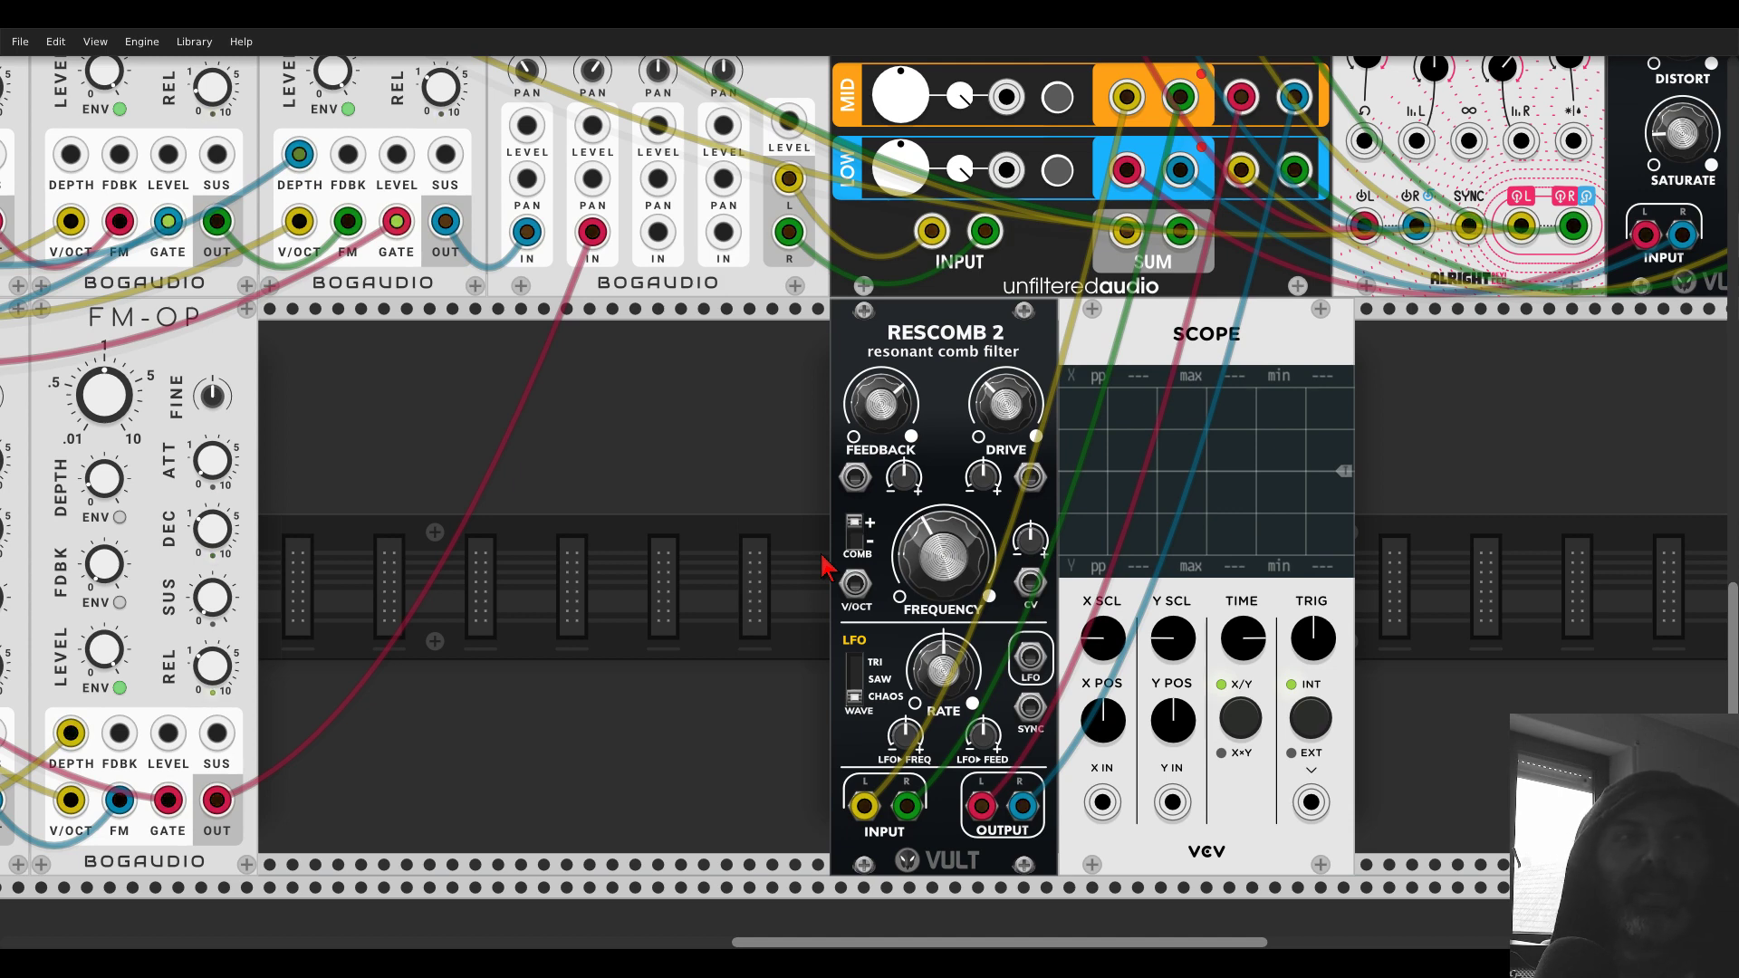
{"action": "mouse_move", "coordinate": [1107, 802]}
{"action": "left_mouse_down"}
{"action": "mouse_move", "coordinate": [1001, 829]}
{"action": "mouse_move", "coordinate": [1024, 669]}
{"action": "left_mouse_up"}
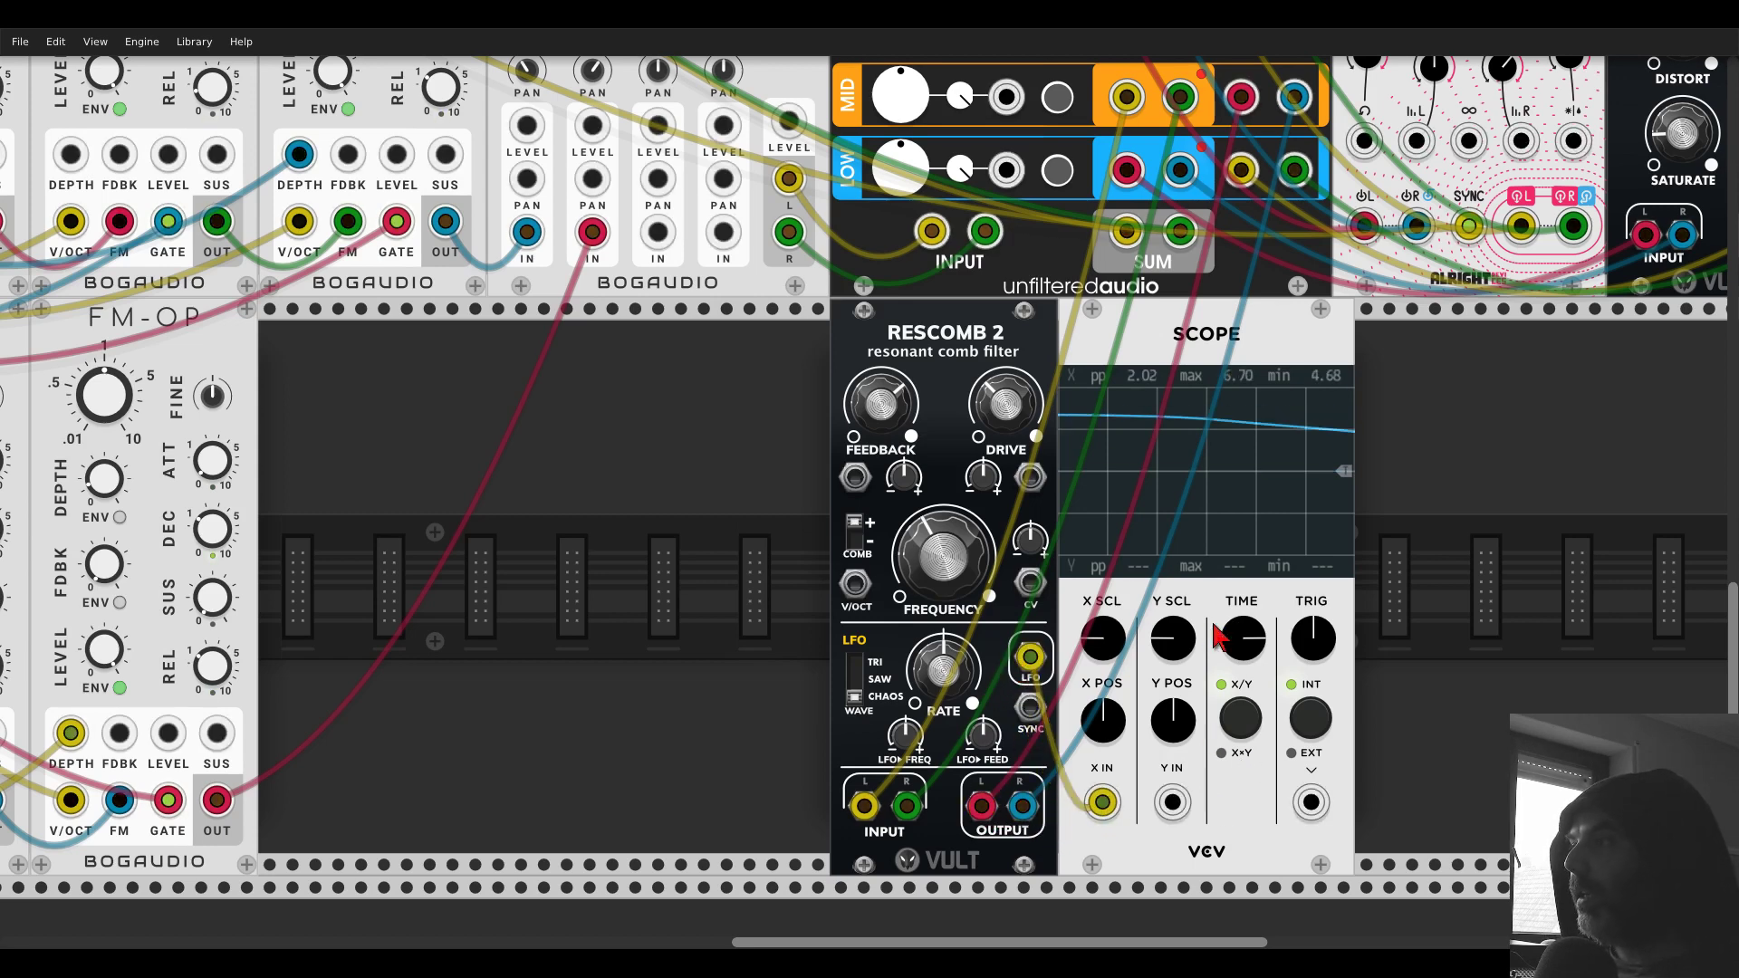
{"action": "left_click_drag", "start_coordinate": [1223, 637], "coordinate": [1237, 629]}
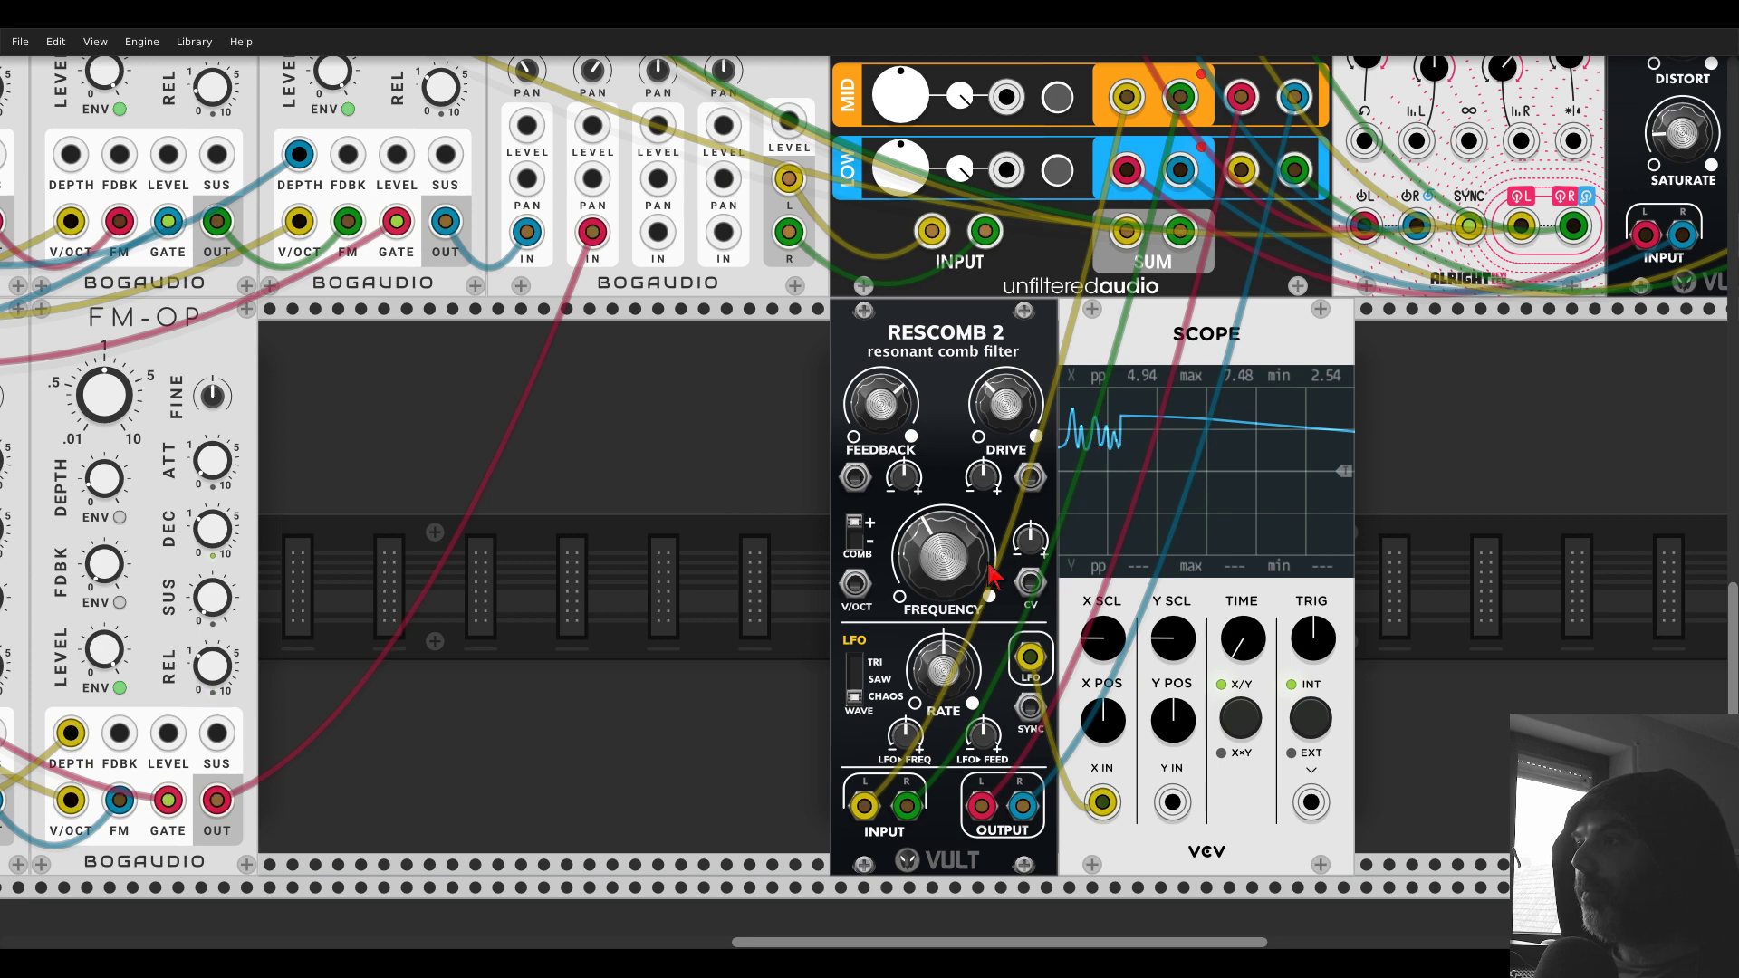
- Slow Rescomb 2's LFO rate and set a negative LFO->Freq modulation amount while soloing YOKO's Mid band
{"action": "left_click_drag", "start_coordinate": [943, 671], "coordinate": [943, 666]}
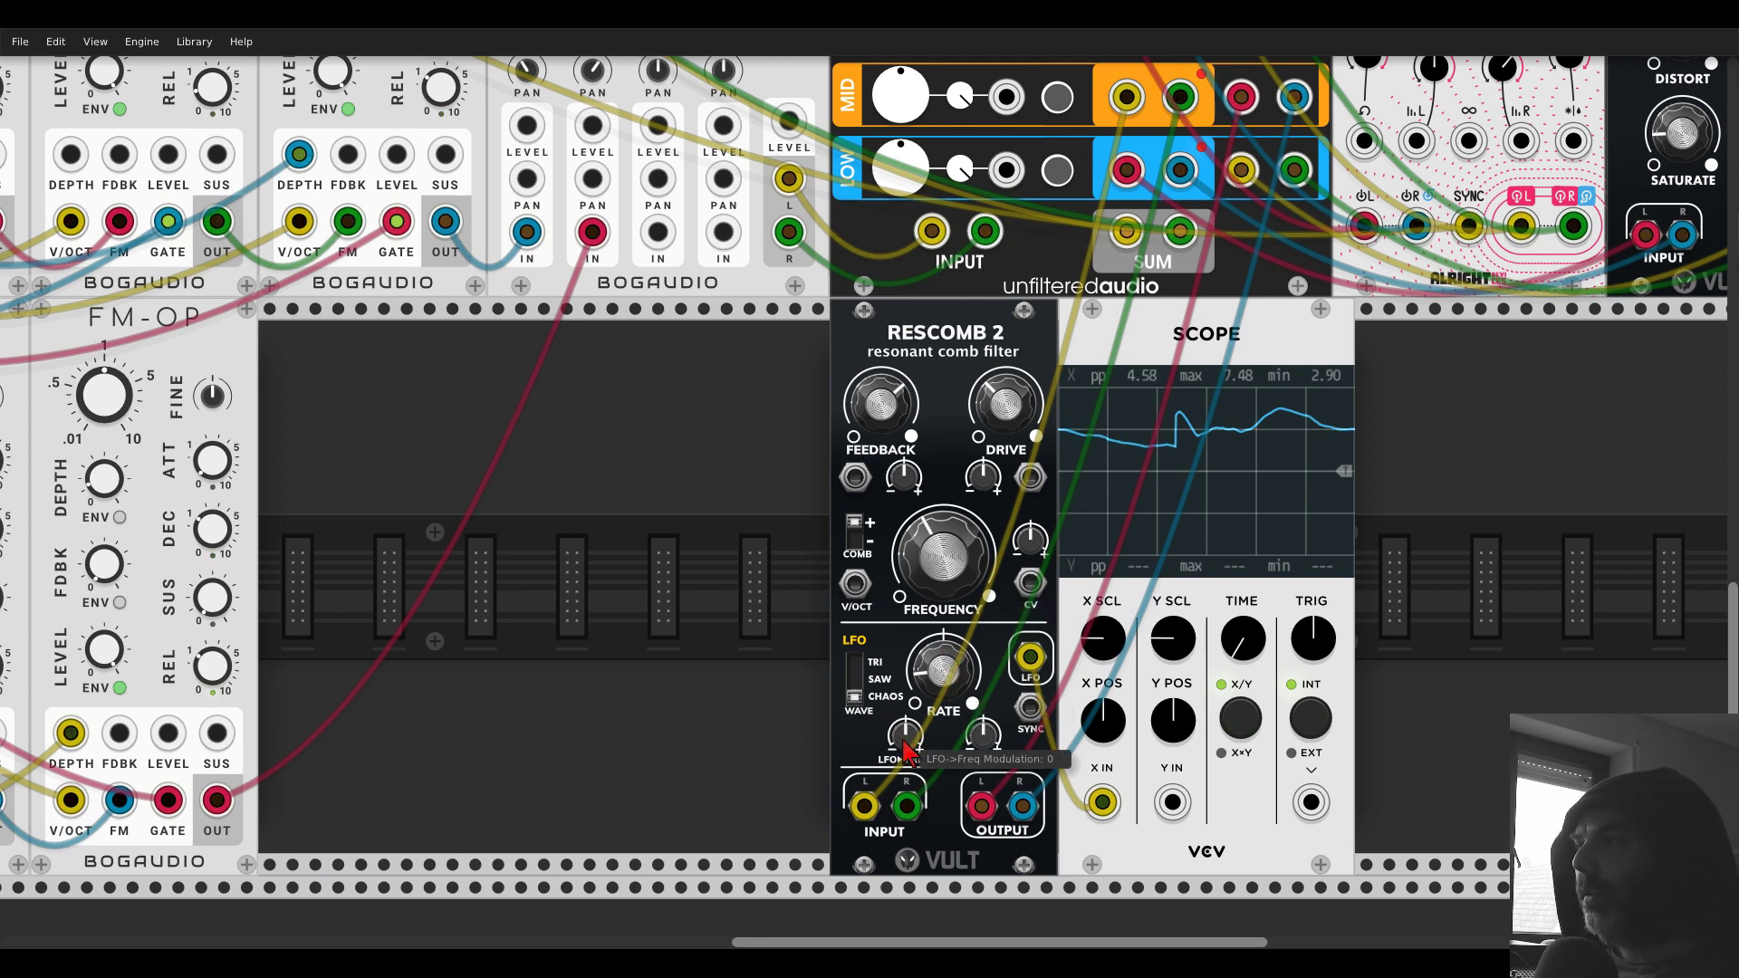
{"action": "left_click_drag", "start_coordinate": [904, 745], "coordinate": [904, 744]}
{"action": "scroll", "coordinate": [1078, 437], "scroll_direction": "up", "scroll_amount": 4}
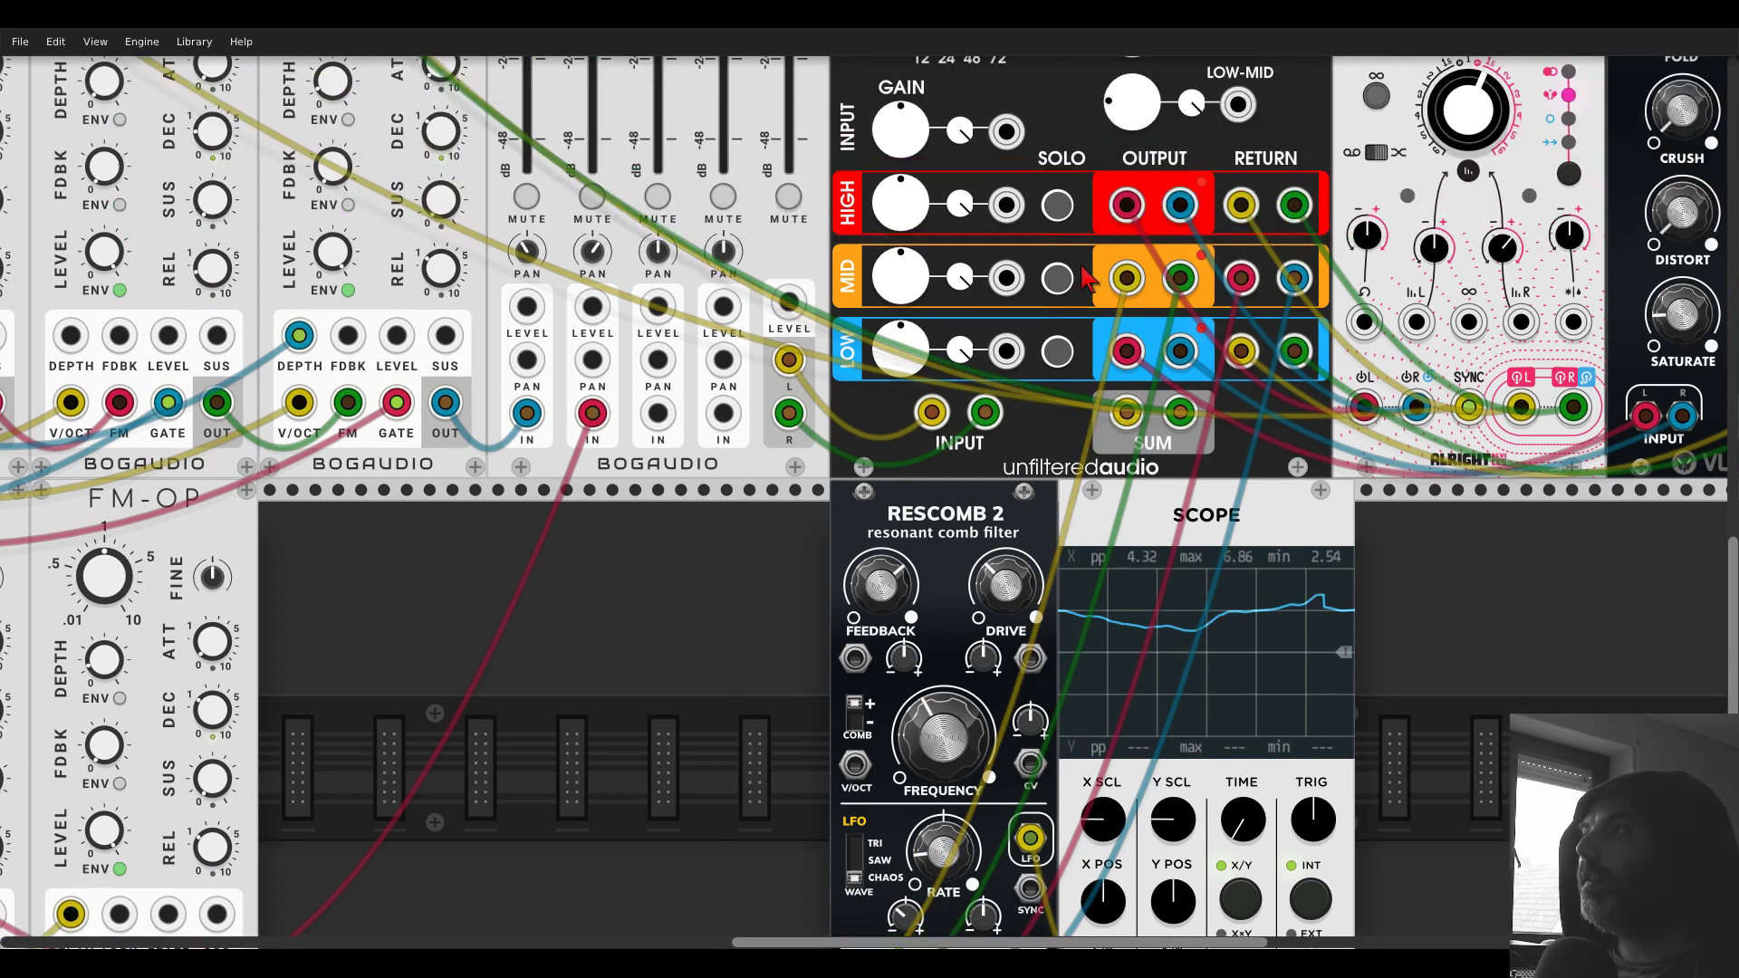
{"action": "scroll", "coordinate": [1078, 437], "scroll_direction": "down", "scroll_amount": 4}
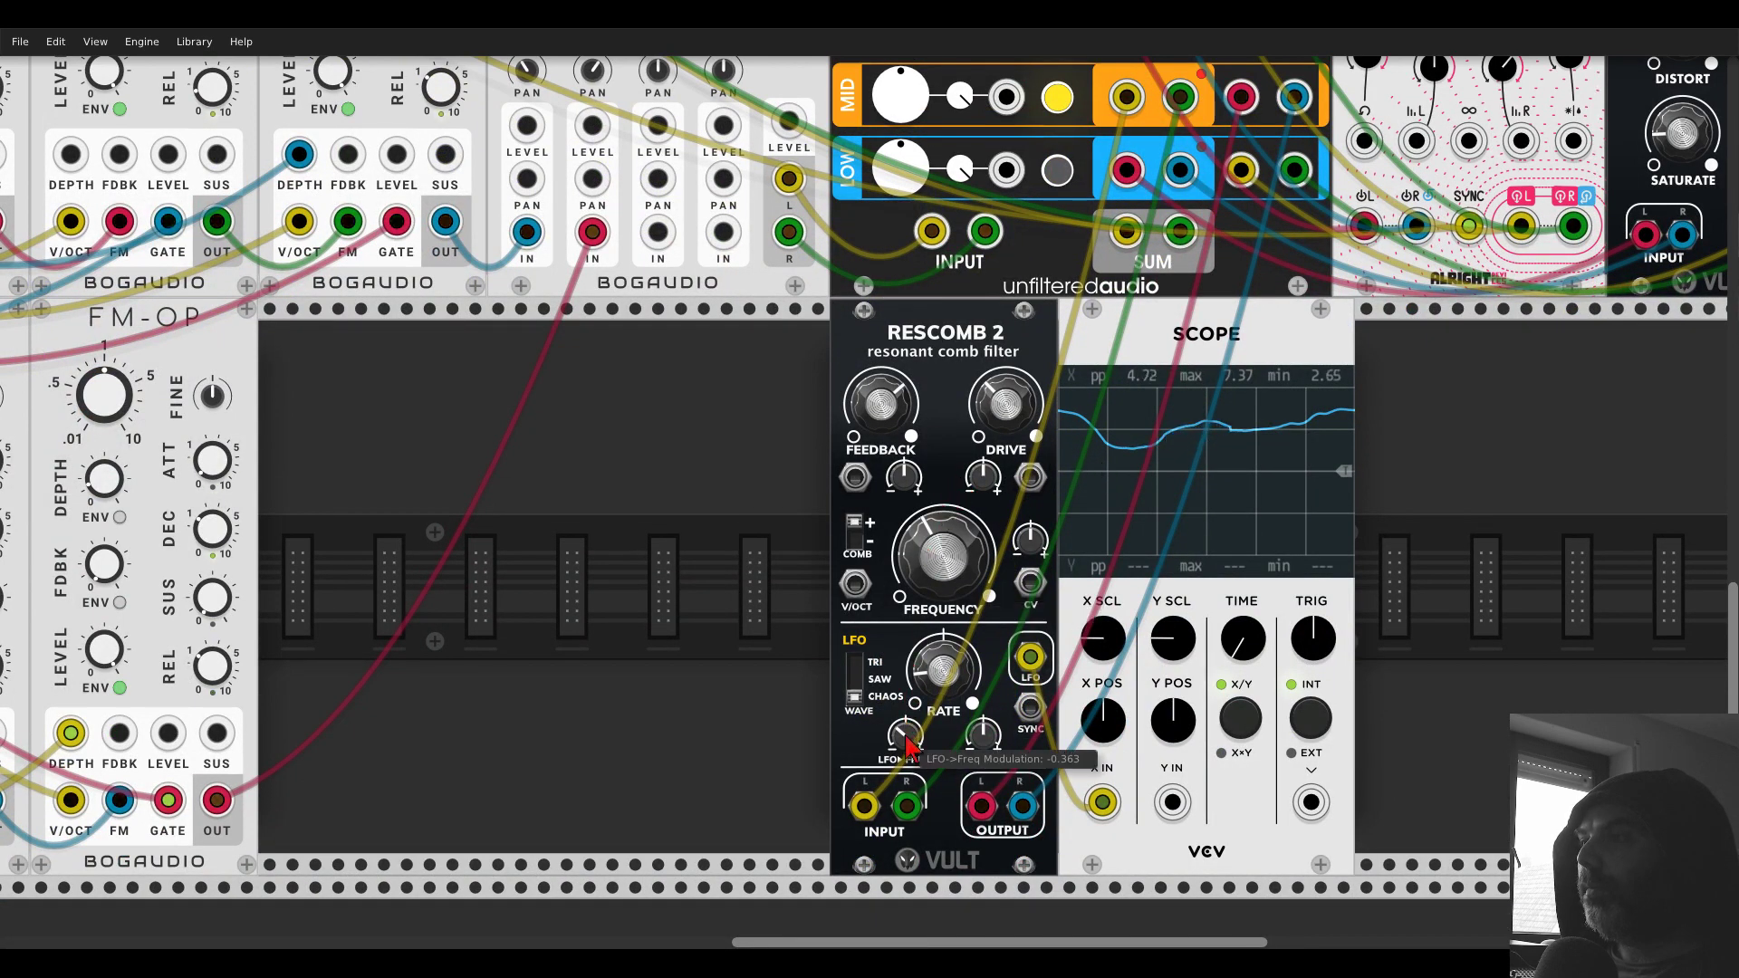
{"action": "left_click_drag", "start_coordinate": [907, 736], "coordinate": [907, 742]}
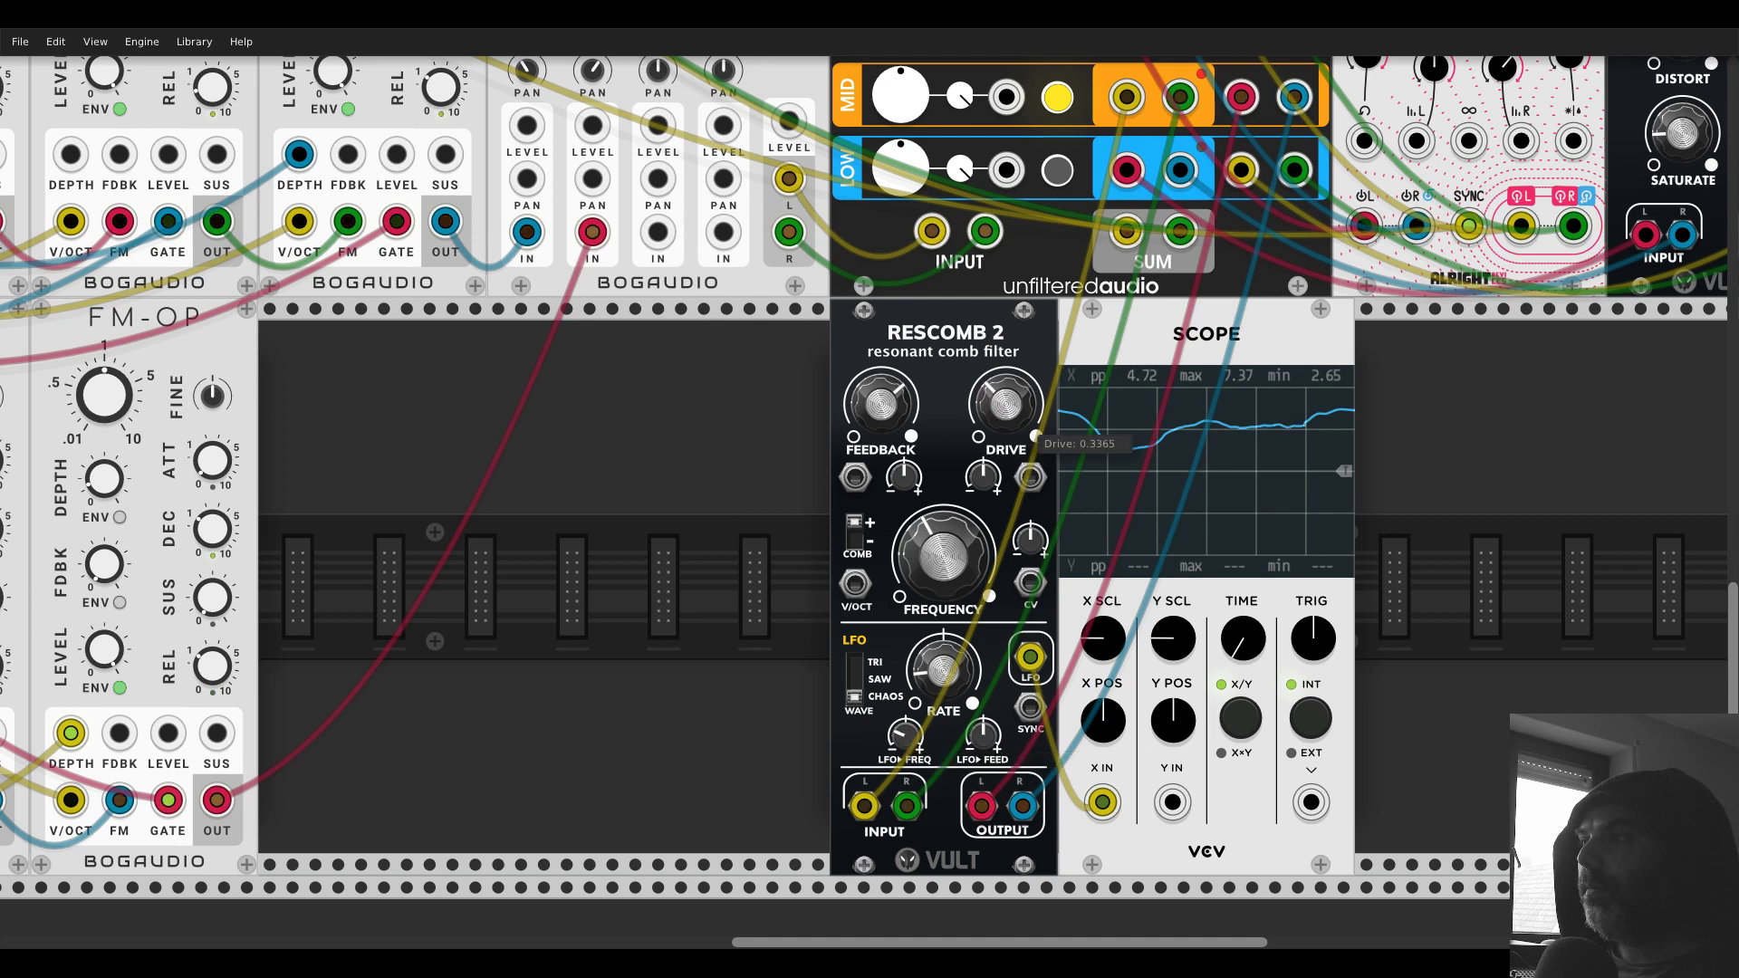
- Lower Rescomb 2's drive, and set its LFO rate to about 0.25 and LFO->Freq modulation to -0.48
{"action": "left_click_drag", "start_coordinate": [1005, 405], "coordinate": [1005, 409]}
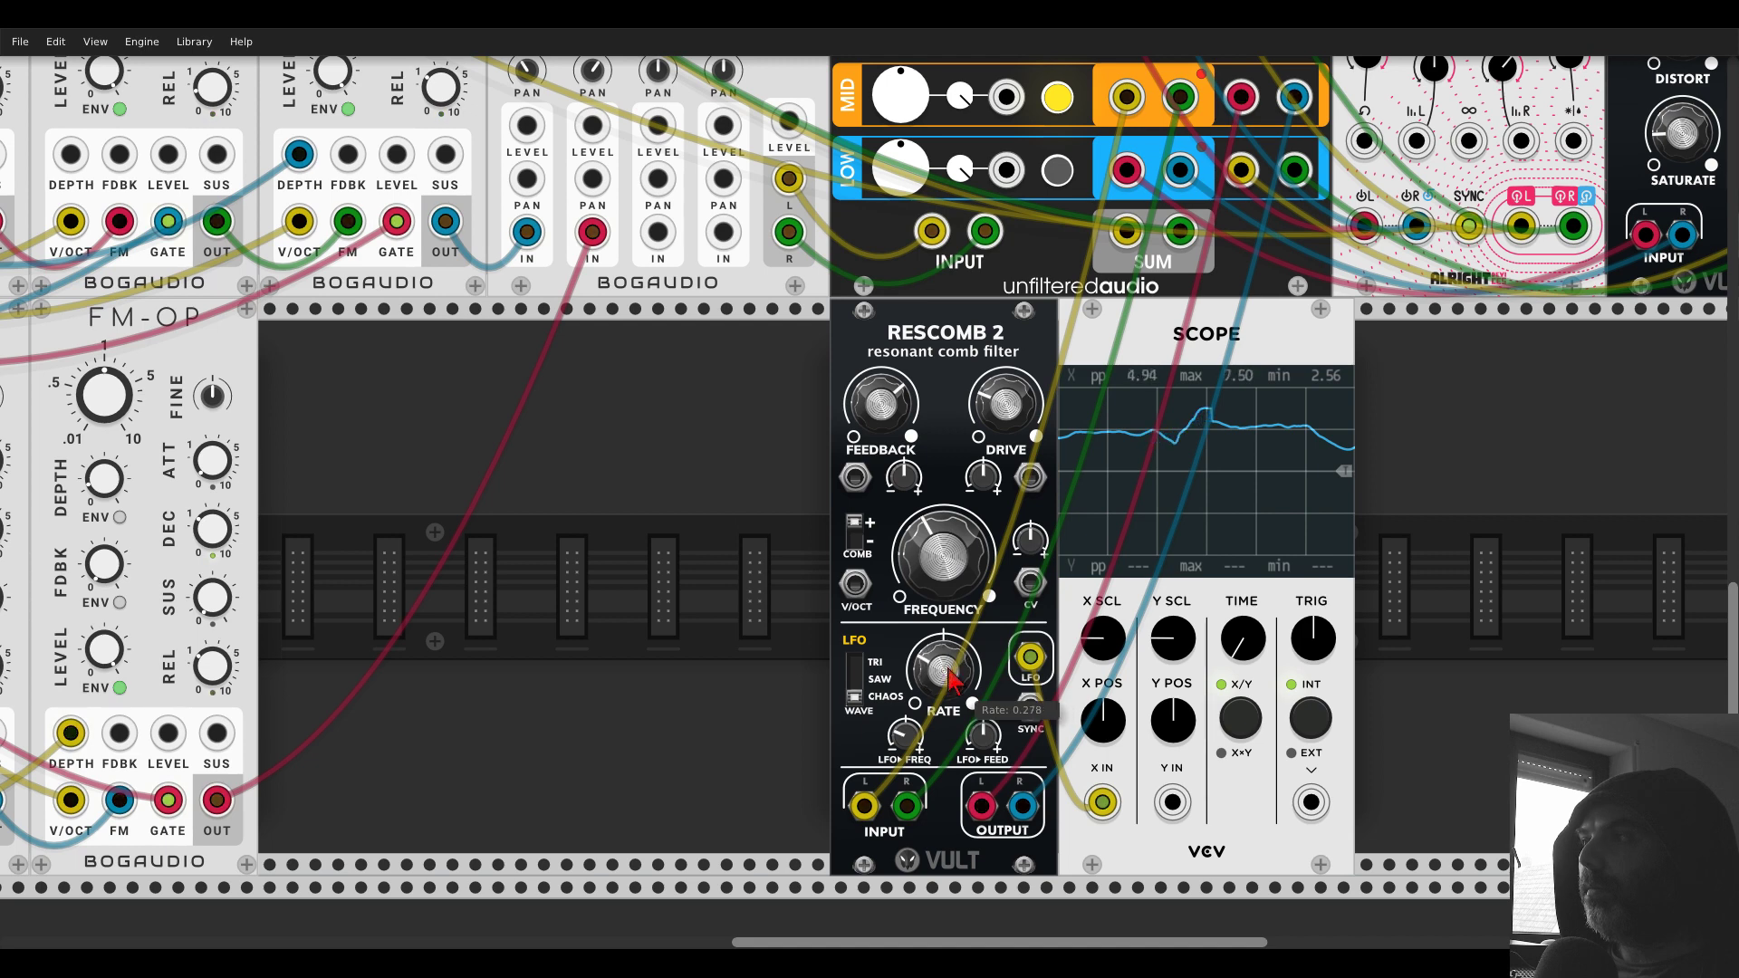
{"action": "left_click_drag", "start_coordinate": [948, 675], "coordinate": [949, 681]}
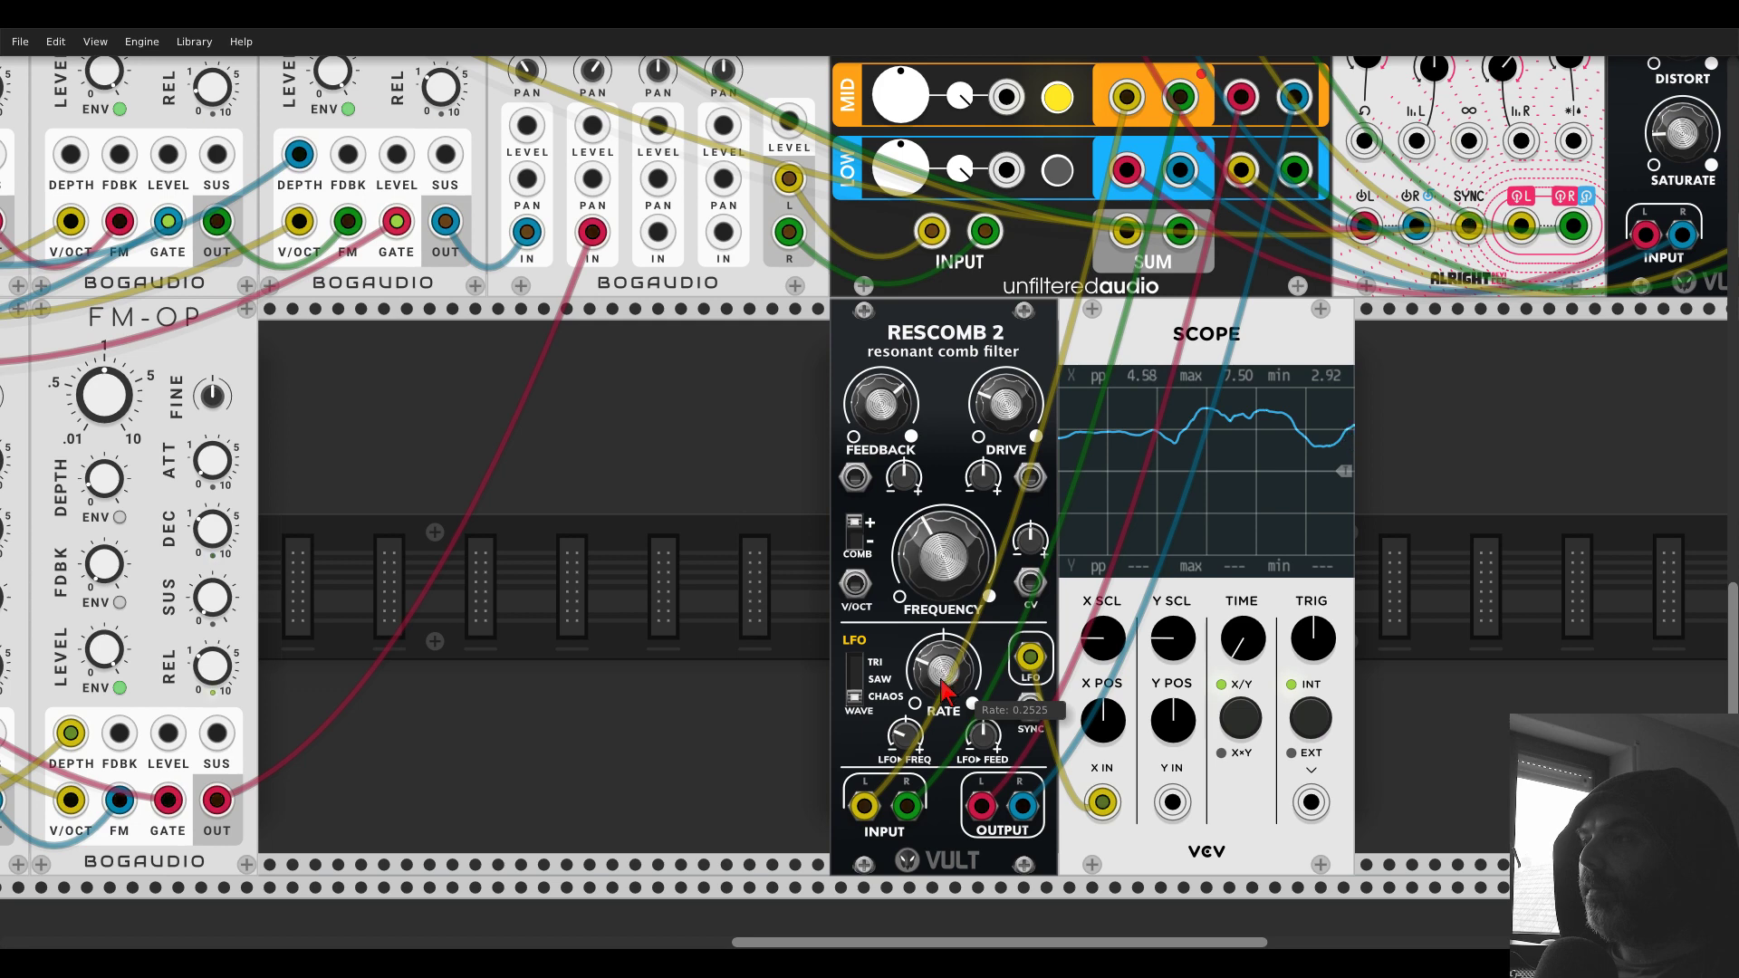
{"action": "left_click_drag", "start_coordinate": [904, 735], "coordinate": [910, 730]}
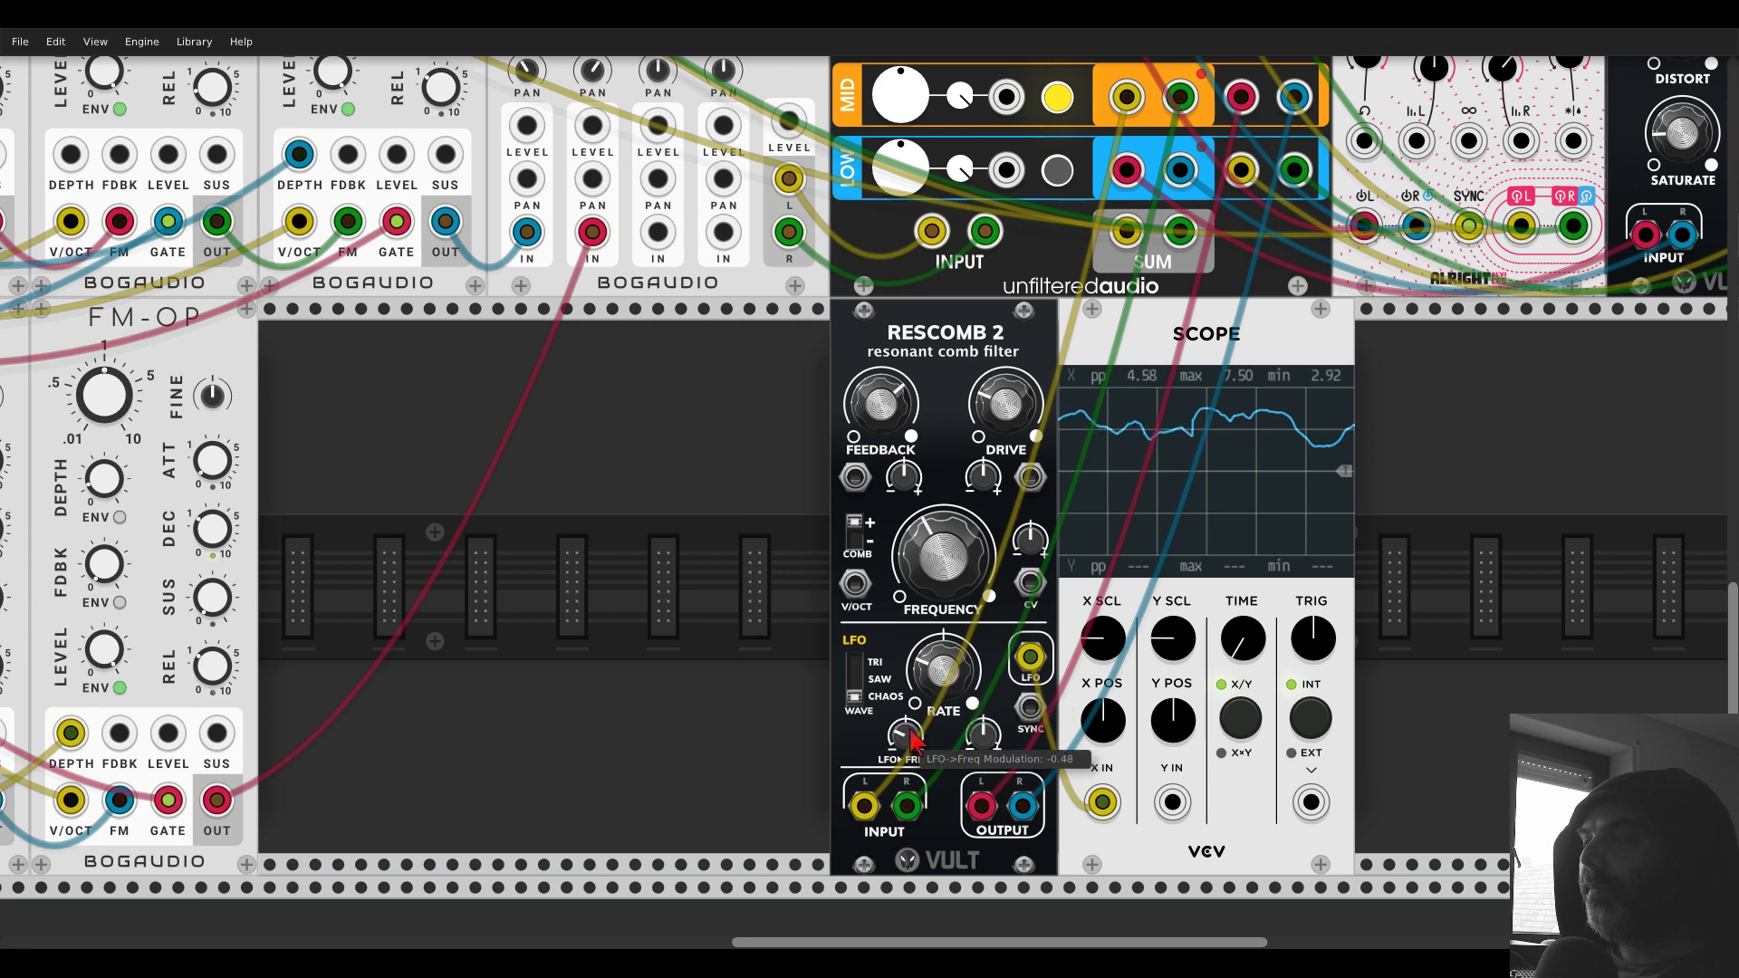
- Turn off YOKO's Mid solo and delete the Scope module
{"action": "scroll", "coordinate": [1051, 281], "scroll_direction": "up", "scroll_amount": 3}
{"action": "left_click", "coordinate": [1057, 234]}
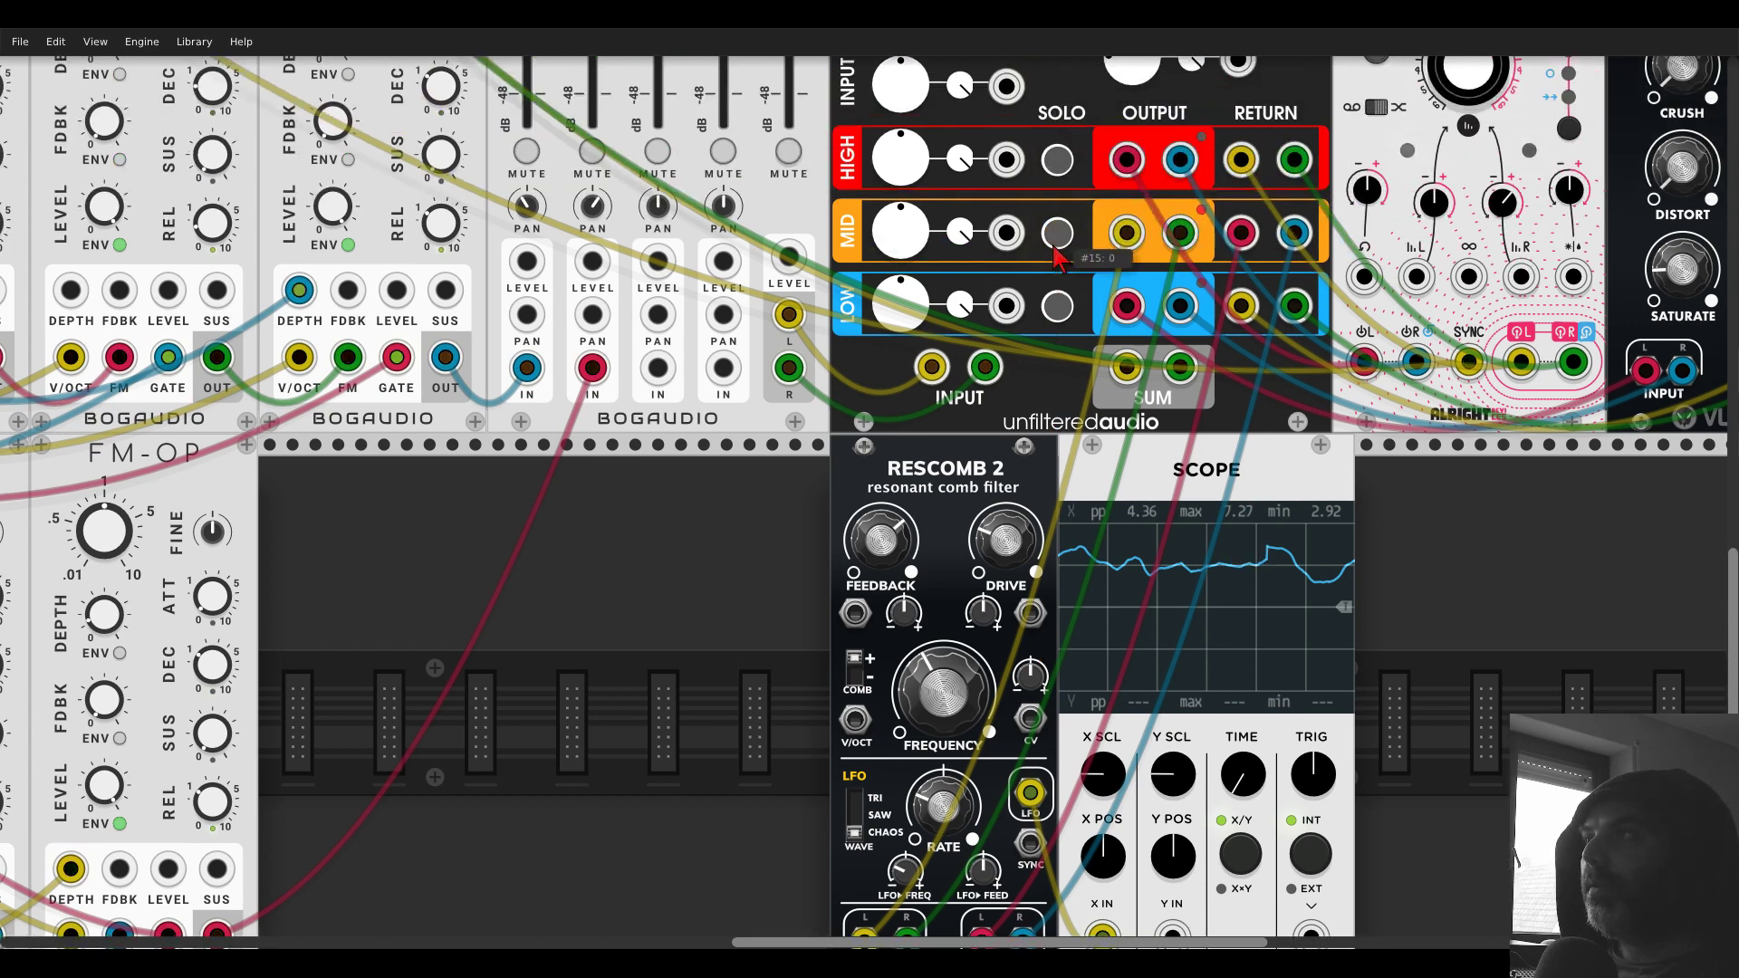
{"action": "key", "text": "Delete"}
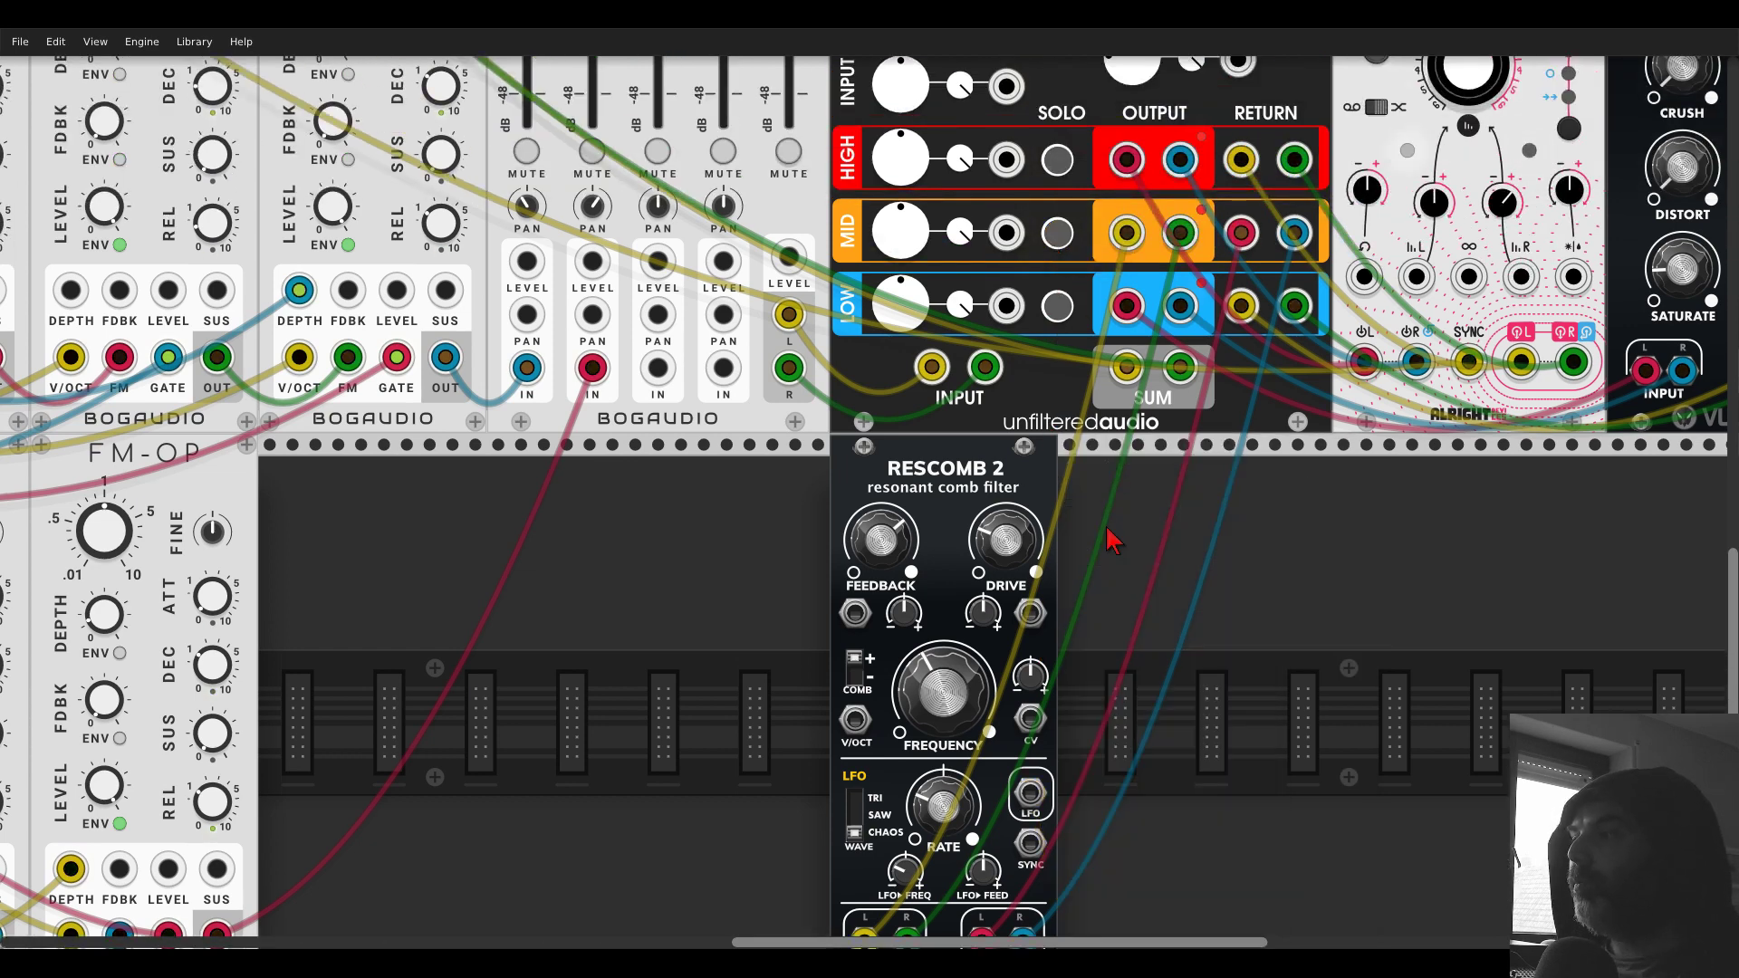
- Move Rescomb 2 up into YOKO's row, directly to the right of Debriatus
{"action": "scroll", "coordinate": [1023, 565], "scroll_direction": "right", "scroll_amount": 3}
{"action": "scroll", "coordinate": [1023, 565], "scroll_direction": "down", "scroll_amount": 3}
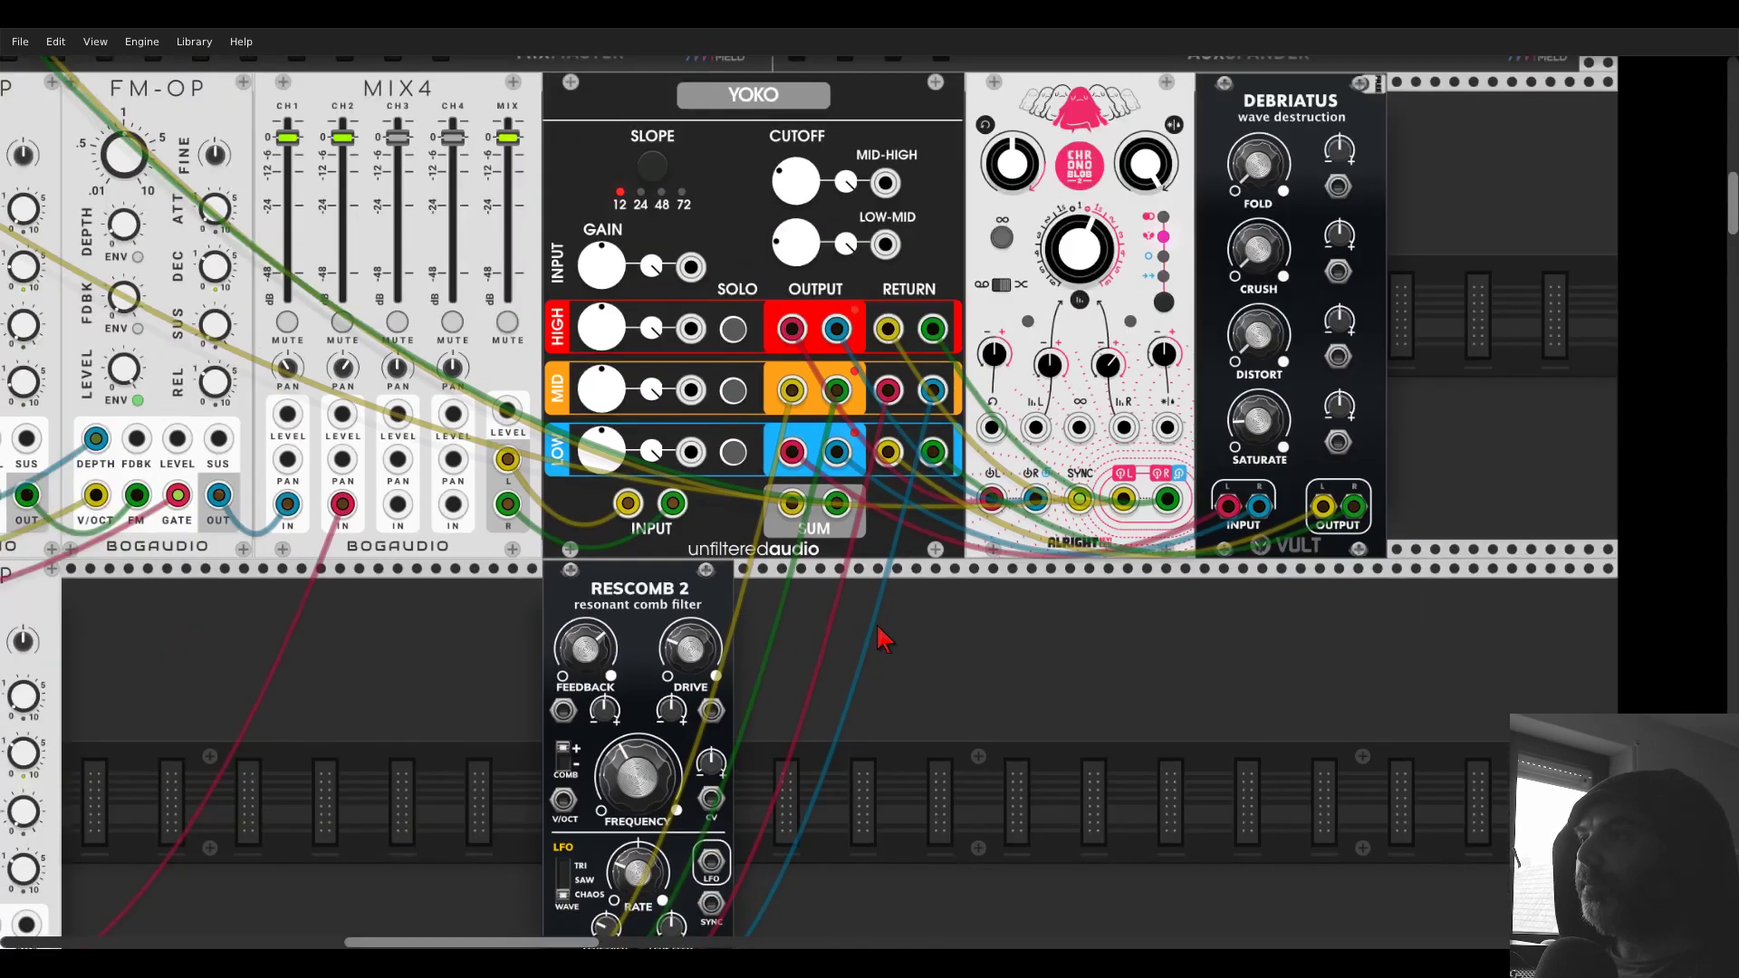
{"action": "left_click_drag", "start_coordinate": [715, 634], "coordinate": [1250, 367]}
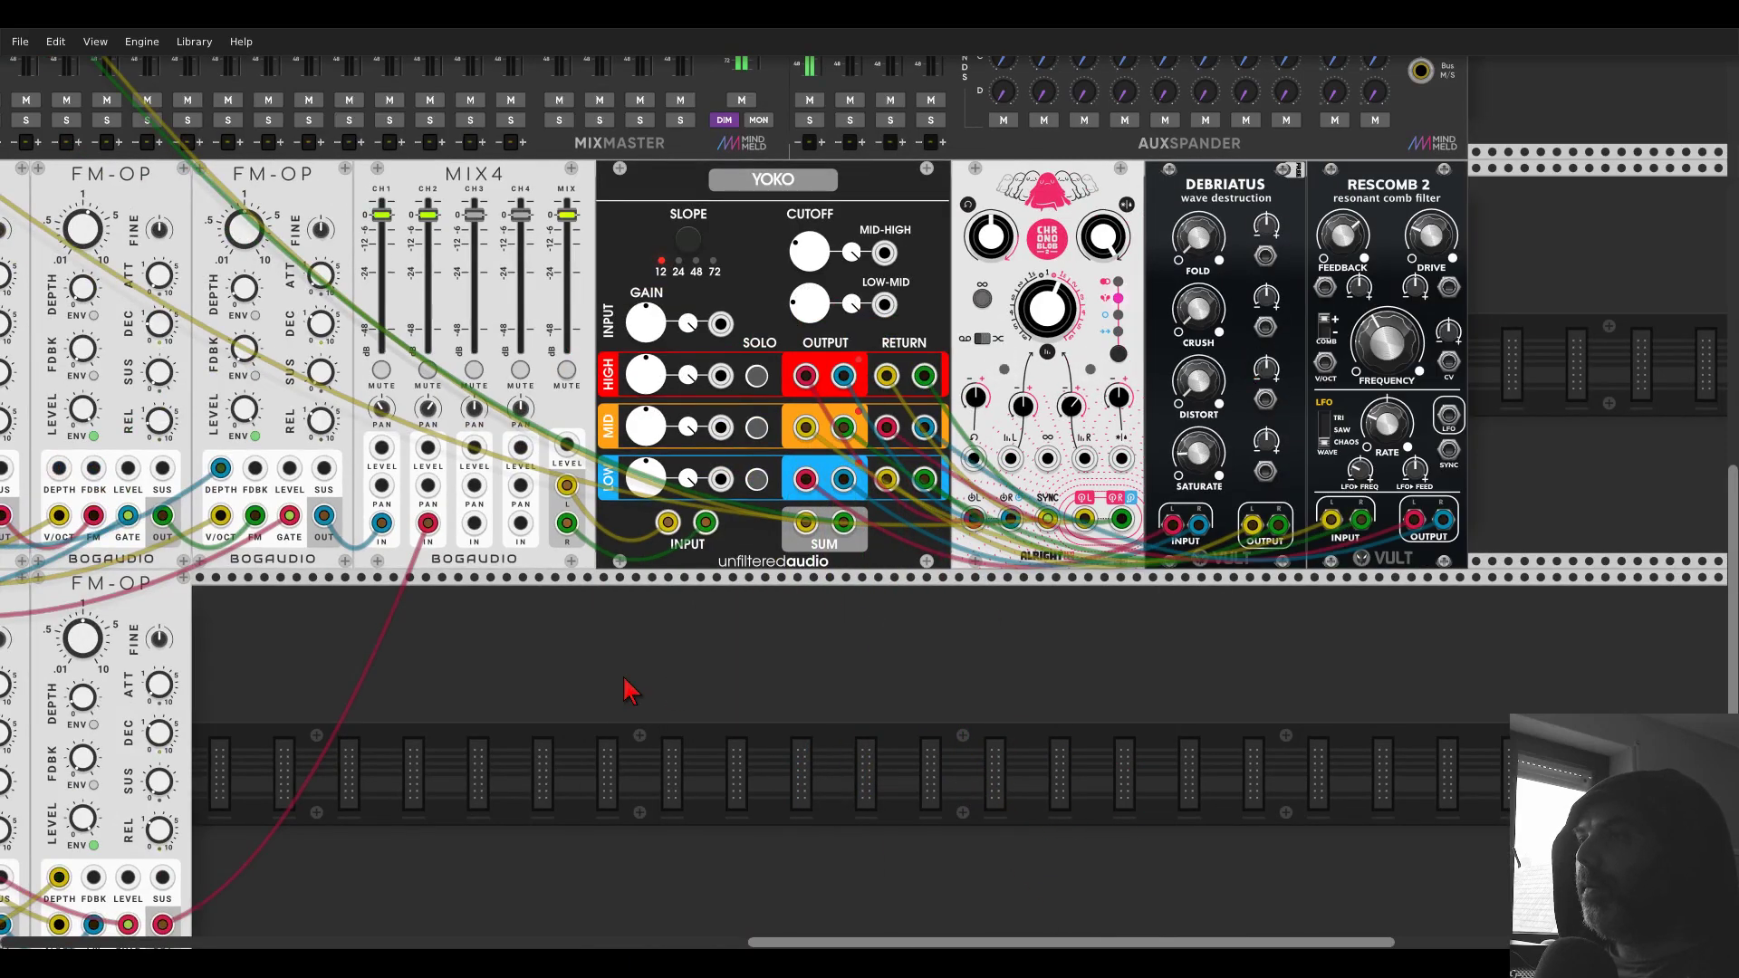
- Solo YOKO's High band to audition its Chronoblob delay, and switch the solo back off
{"action": "left_click_drag", "start_coordinate": [632, 691], "coordinate": [1208, 590]}
{"action": "scroll", "coordinate": [1145, 563], "scroll_direction": "left", "scroll_amount": 2}
{"action": "scroll", "coordinate": [1109, 631], "scroll_direction": "down", "scroll_amount": 2}
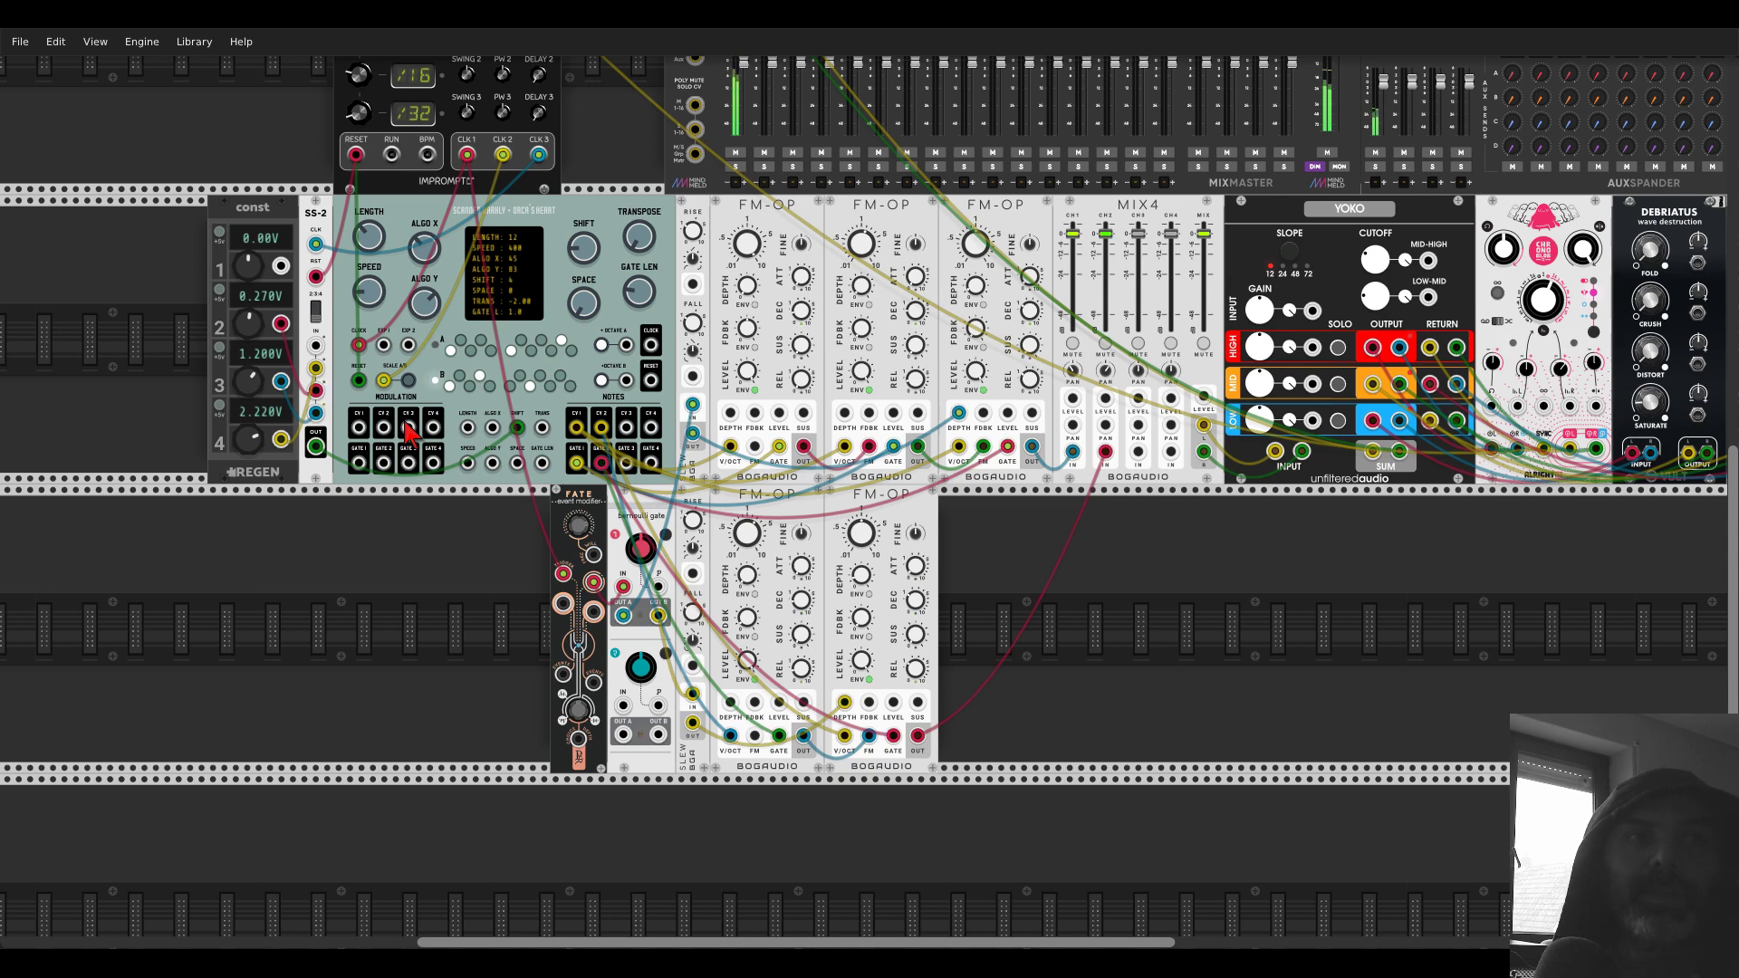
{"action": "left_click_drag", "start_coordinate": [1386, 660], "coordinate": [893, 729]}
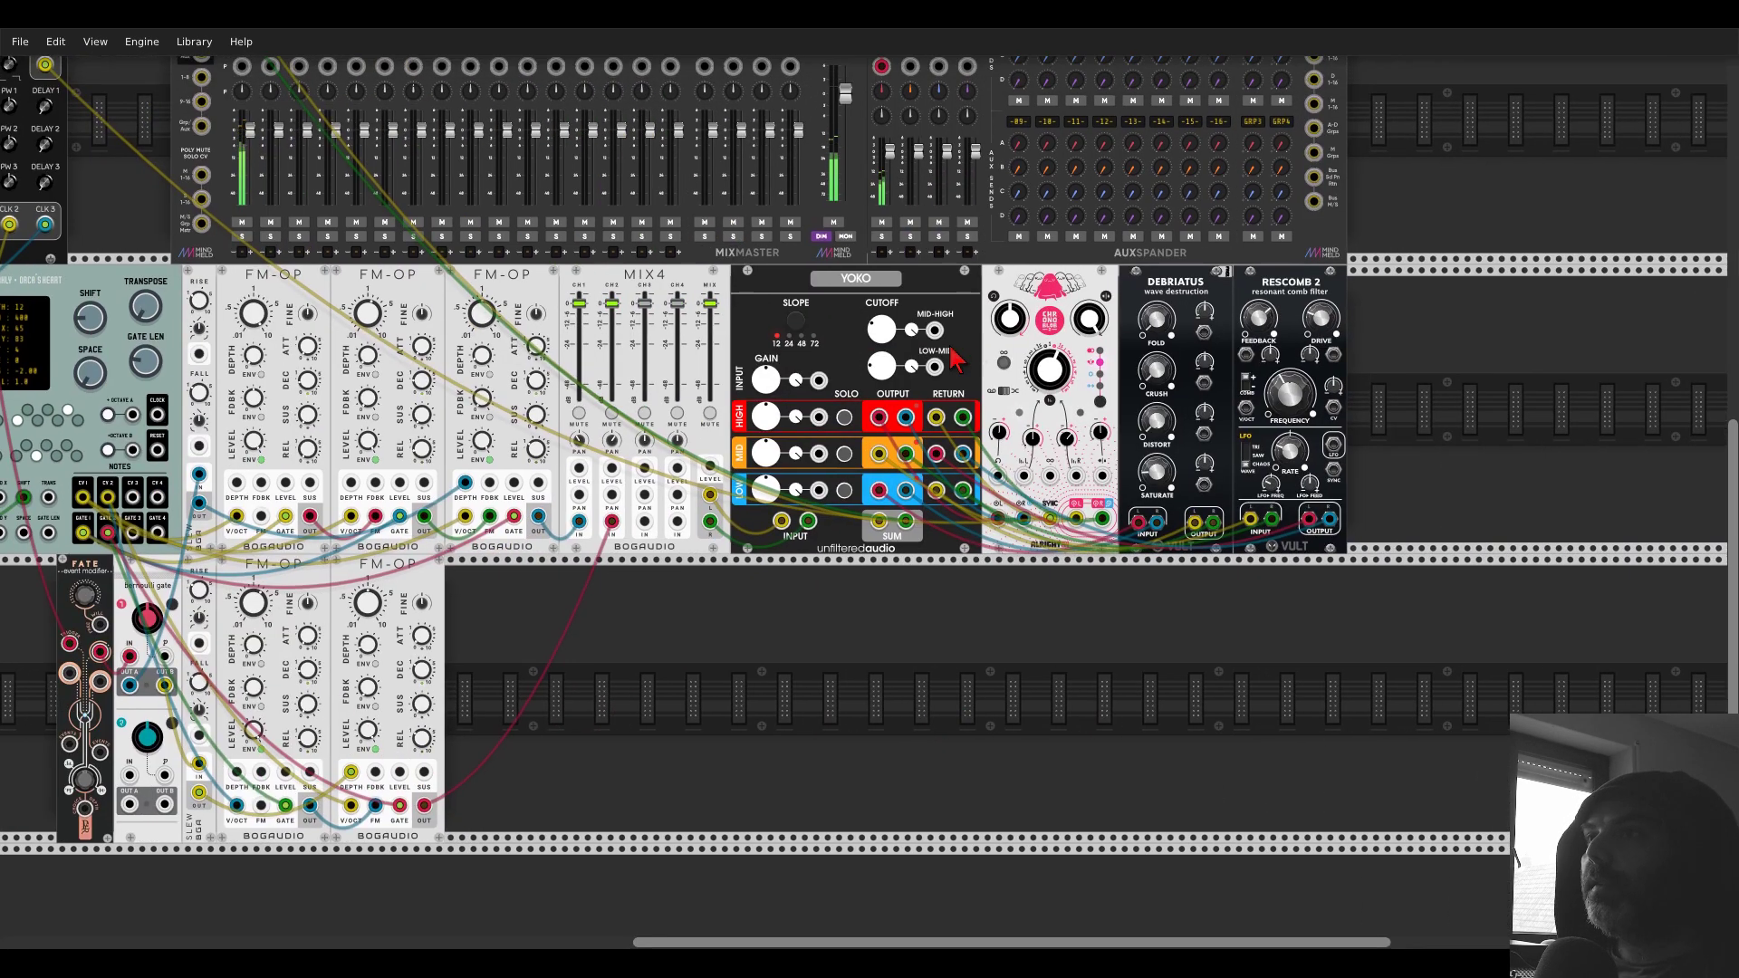
{"action": "left_click_drag", "start_coordinate": [633, 574], "coordinate": [815, 667]}
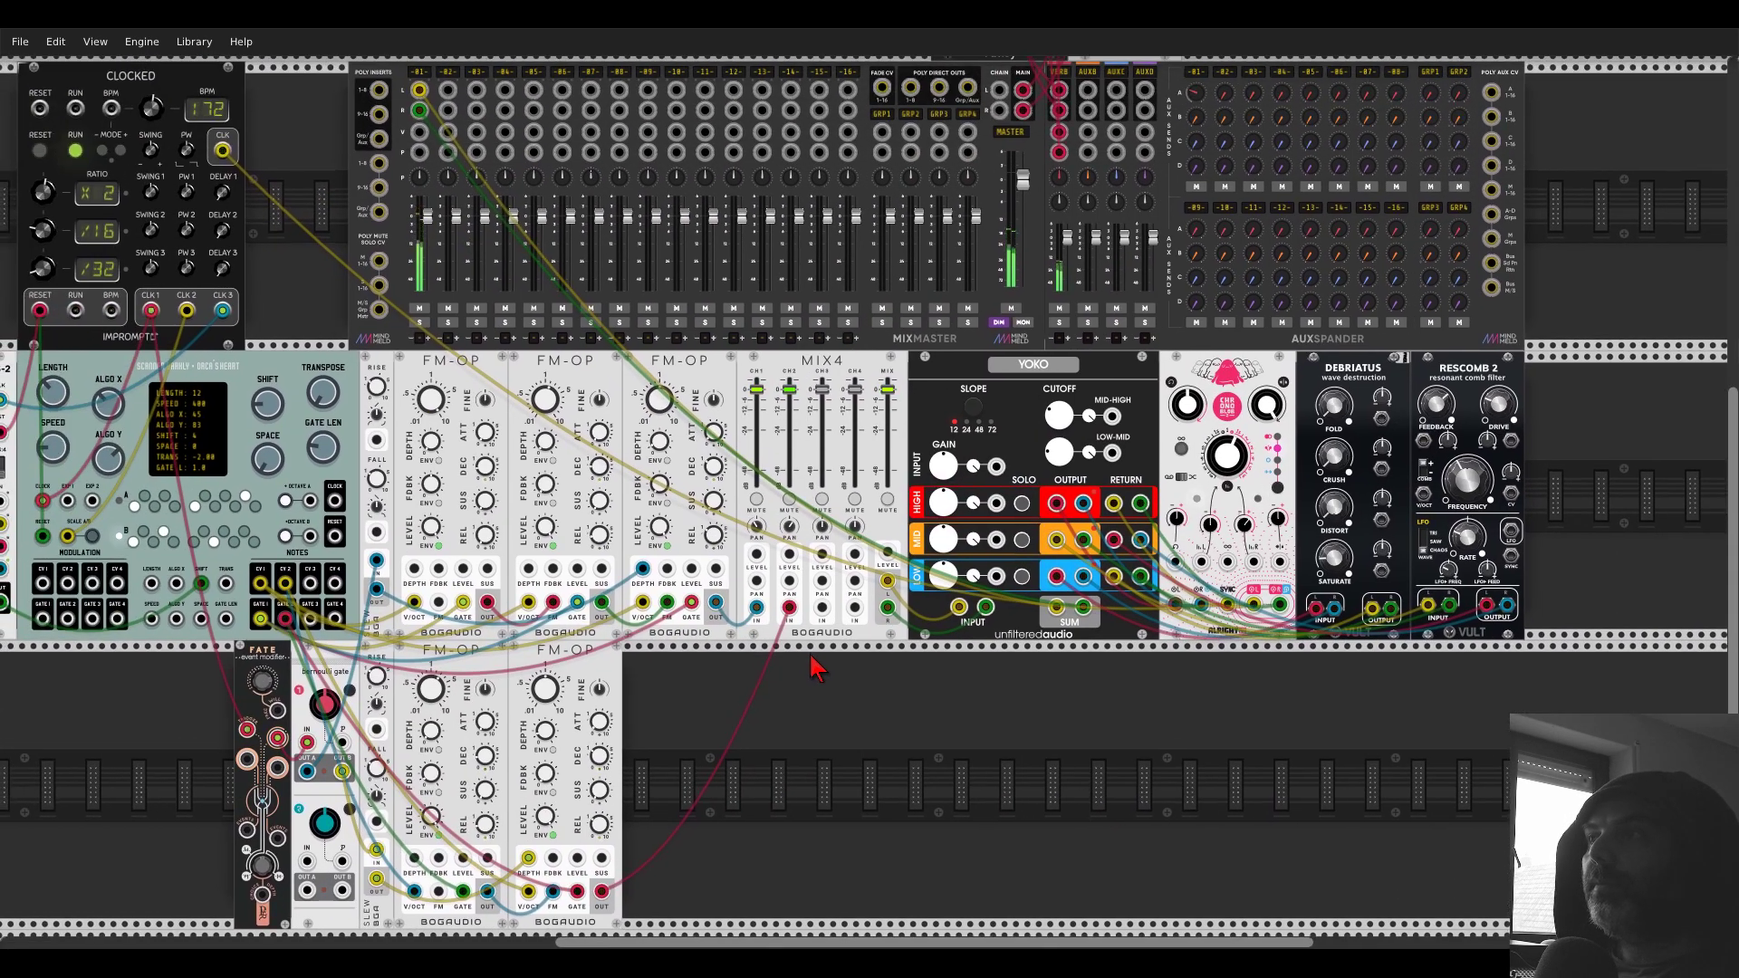
{"action": "left_click", "coordinate": [1021, 506]}
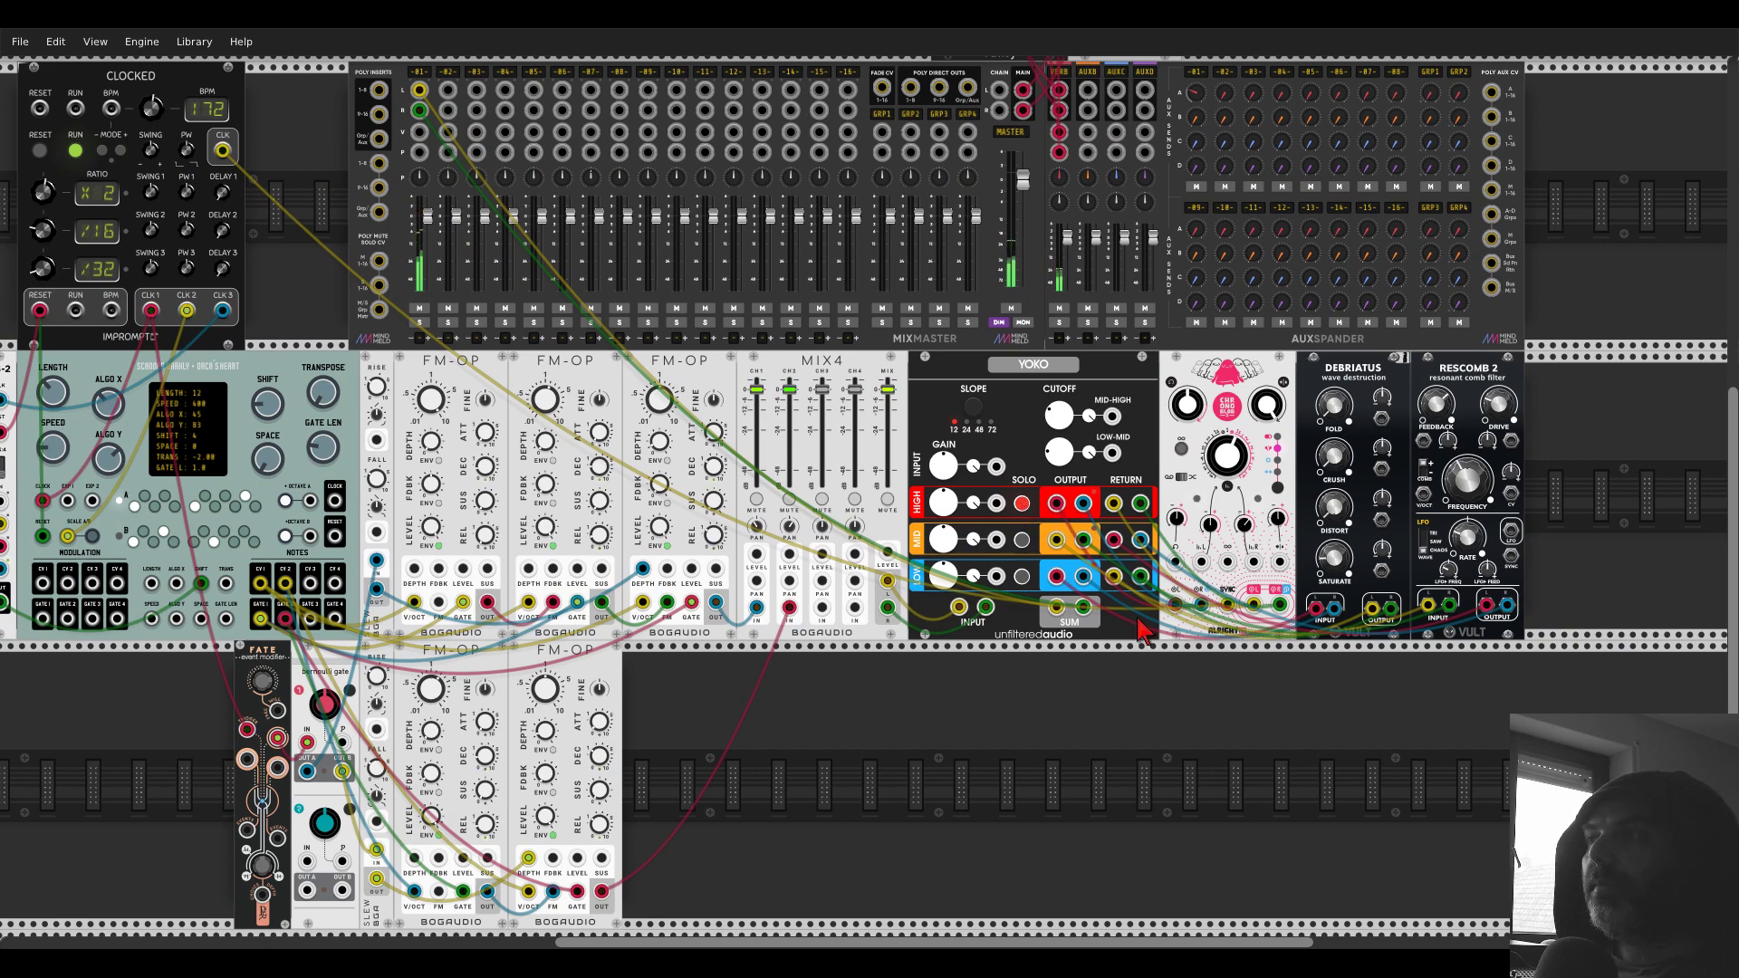
{"action": "scroll", "coordinate": [1140, 630], "scroll_direction": "up", "scroll_amount": 3}
{"action": "scroll", "coordinate": [1106, 727], "scroll_direction": "up", "scroll_amount": 2}
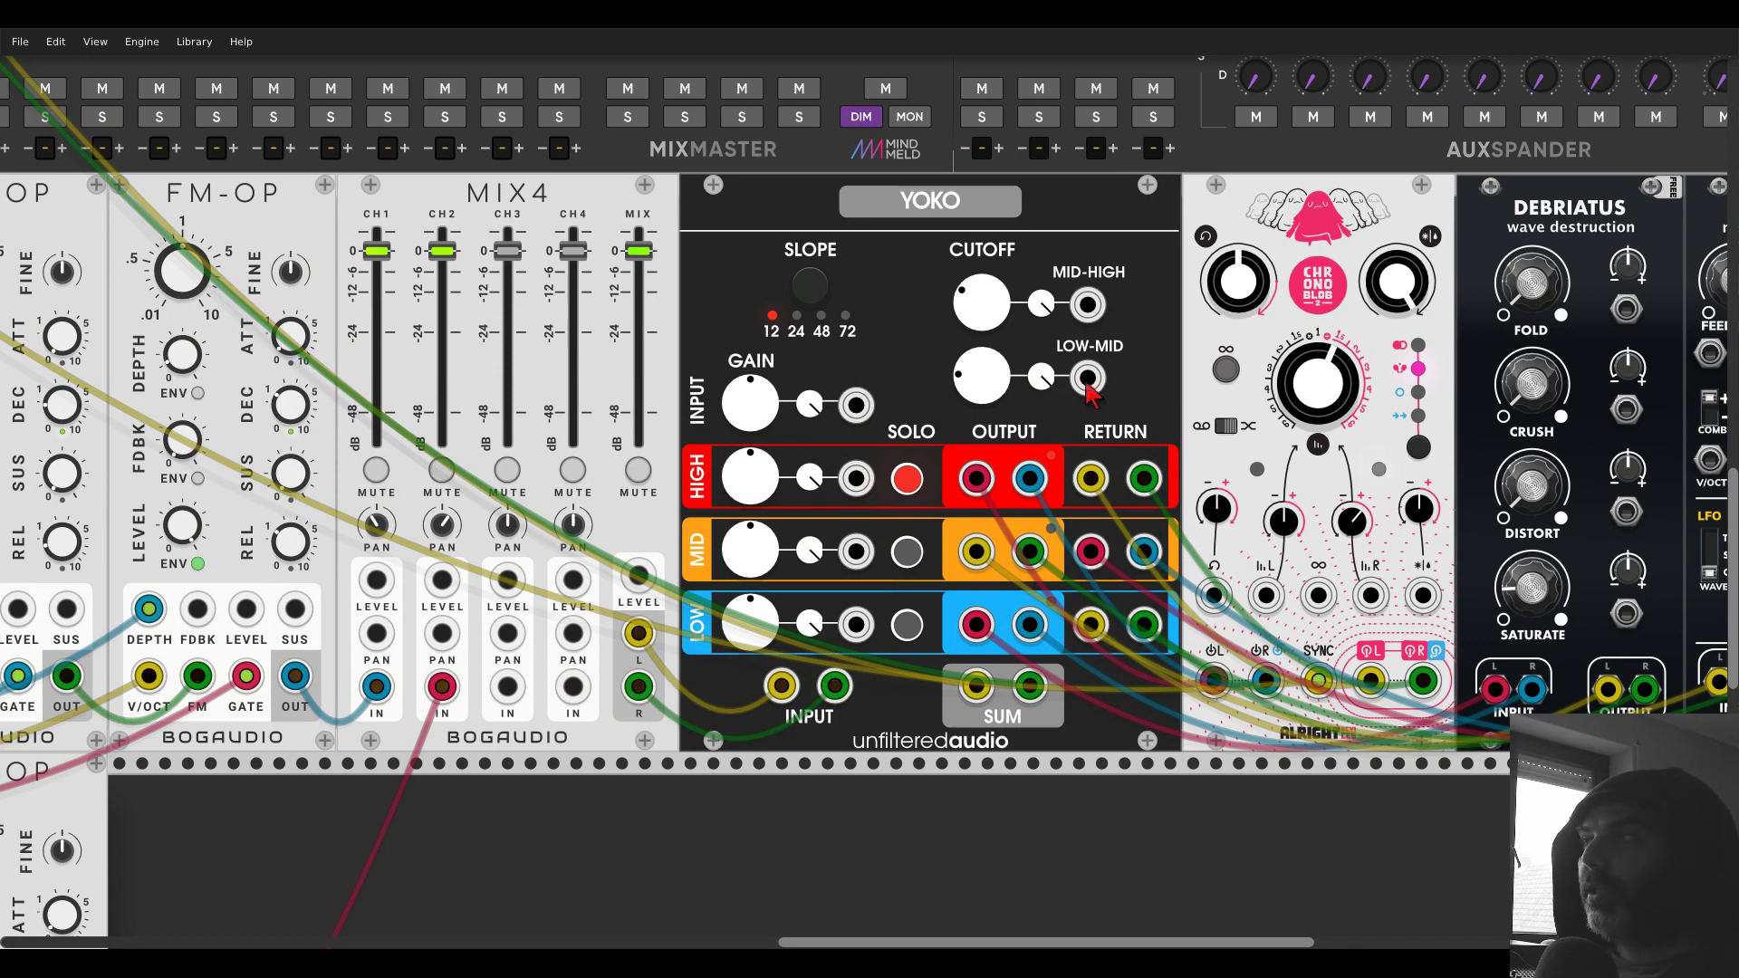
{"action": "mouse_move", "coordinate": [1313, 384]}
{"action": "left_mouse_down"}
{"action": "mouse_move", "coordinate": [1313, 493]}
{"action": "mouse_move", "coordinate": [1313, 390]}
{"action": "left_mouse_up"}
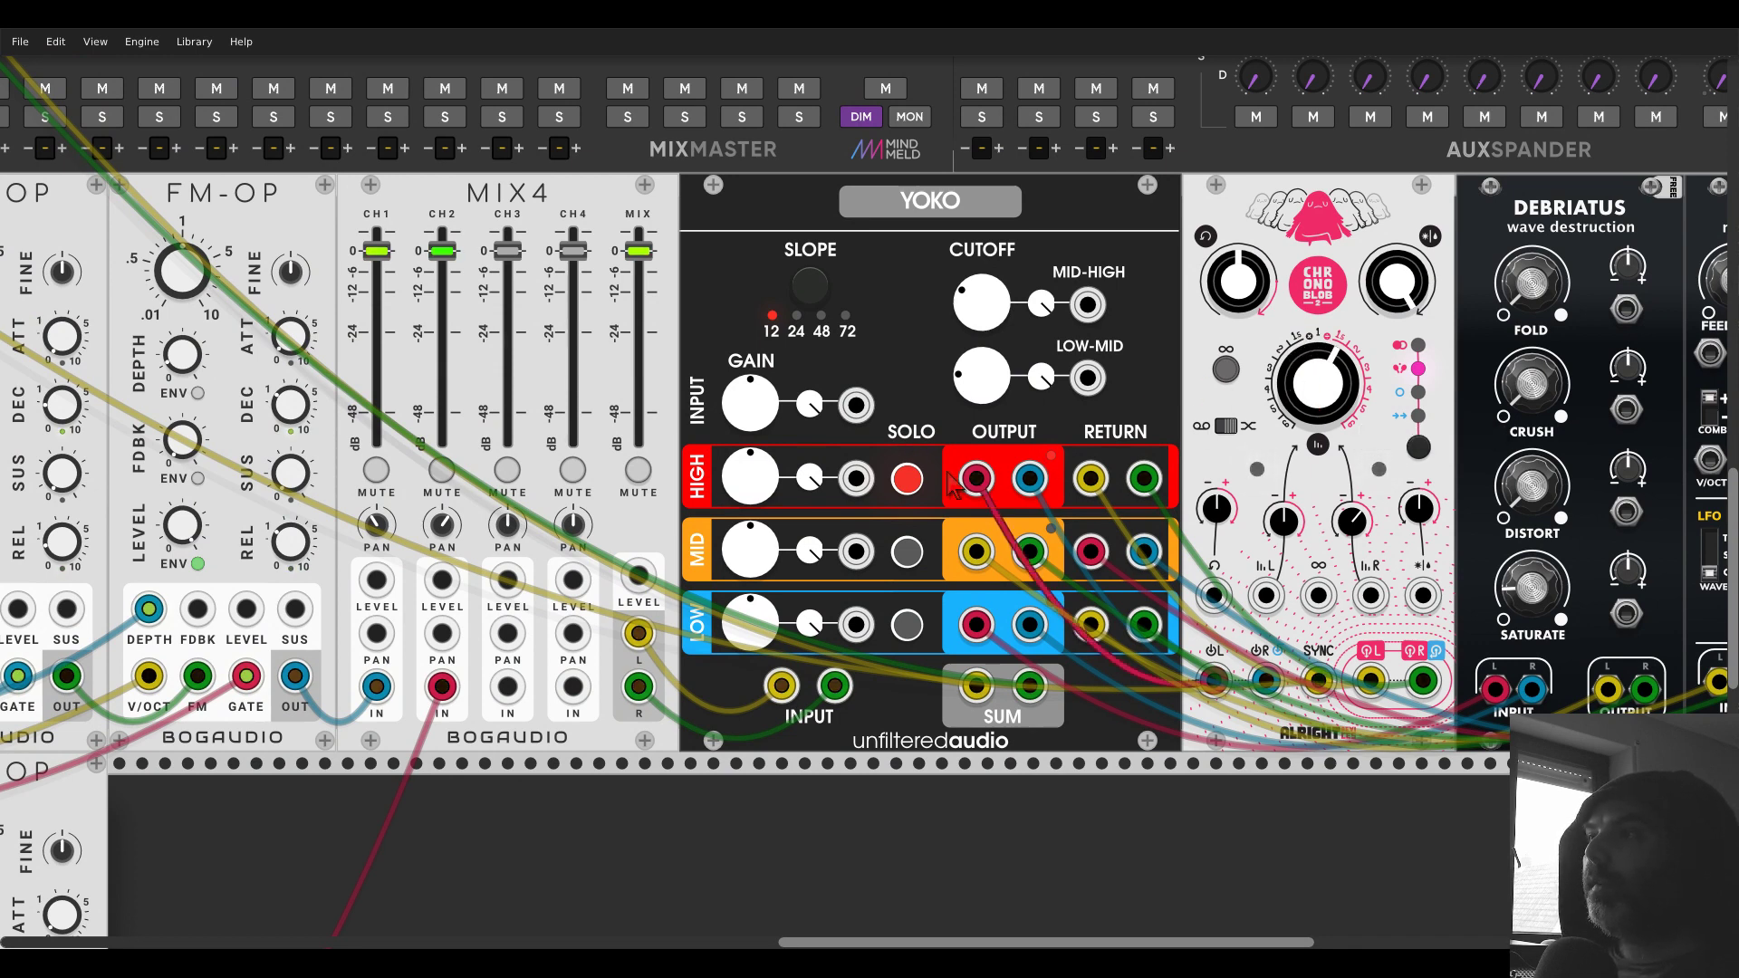
{"action": "left_click", "coordinate": [907, 480]}
- Shift Debriatus and Rescomb 2 to the right and add a Bogaudio S&H module directly beside Chronoblob
{"action": "left_click_drag", "start_coordinate": [1261, 209], "coordinate": [923, 222]}
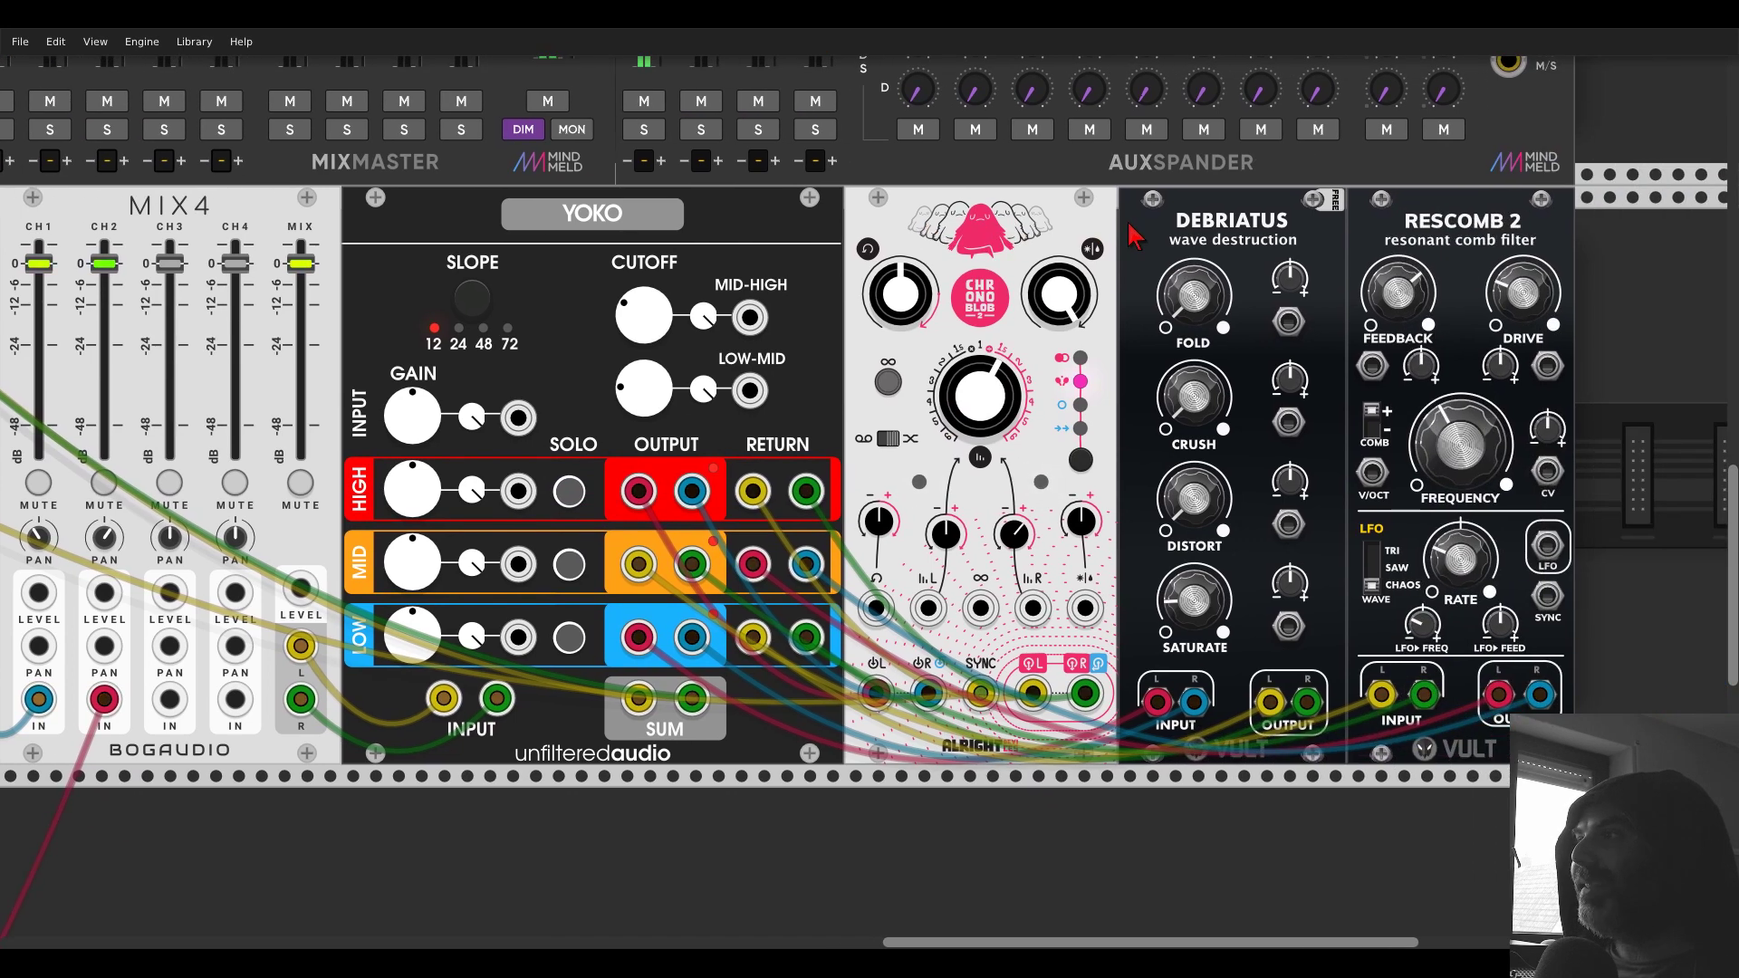
{"action": "left_click_drag", "start_coordinate": [1134, 226], "coordinate": [1323, 246]}
{"action": "right_click", "coordinate": [1239, 308]}
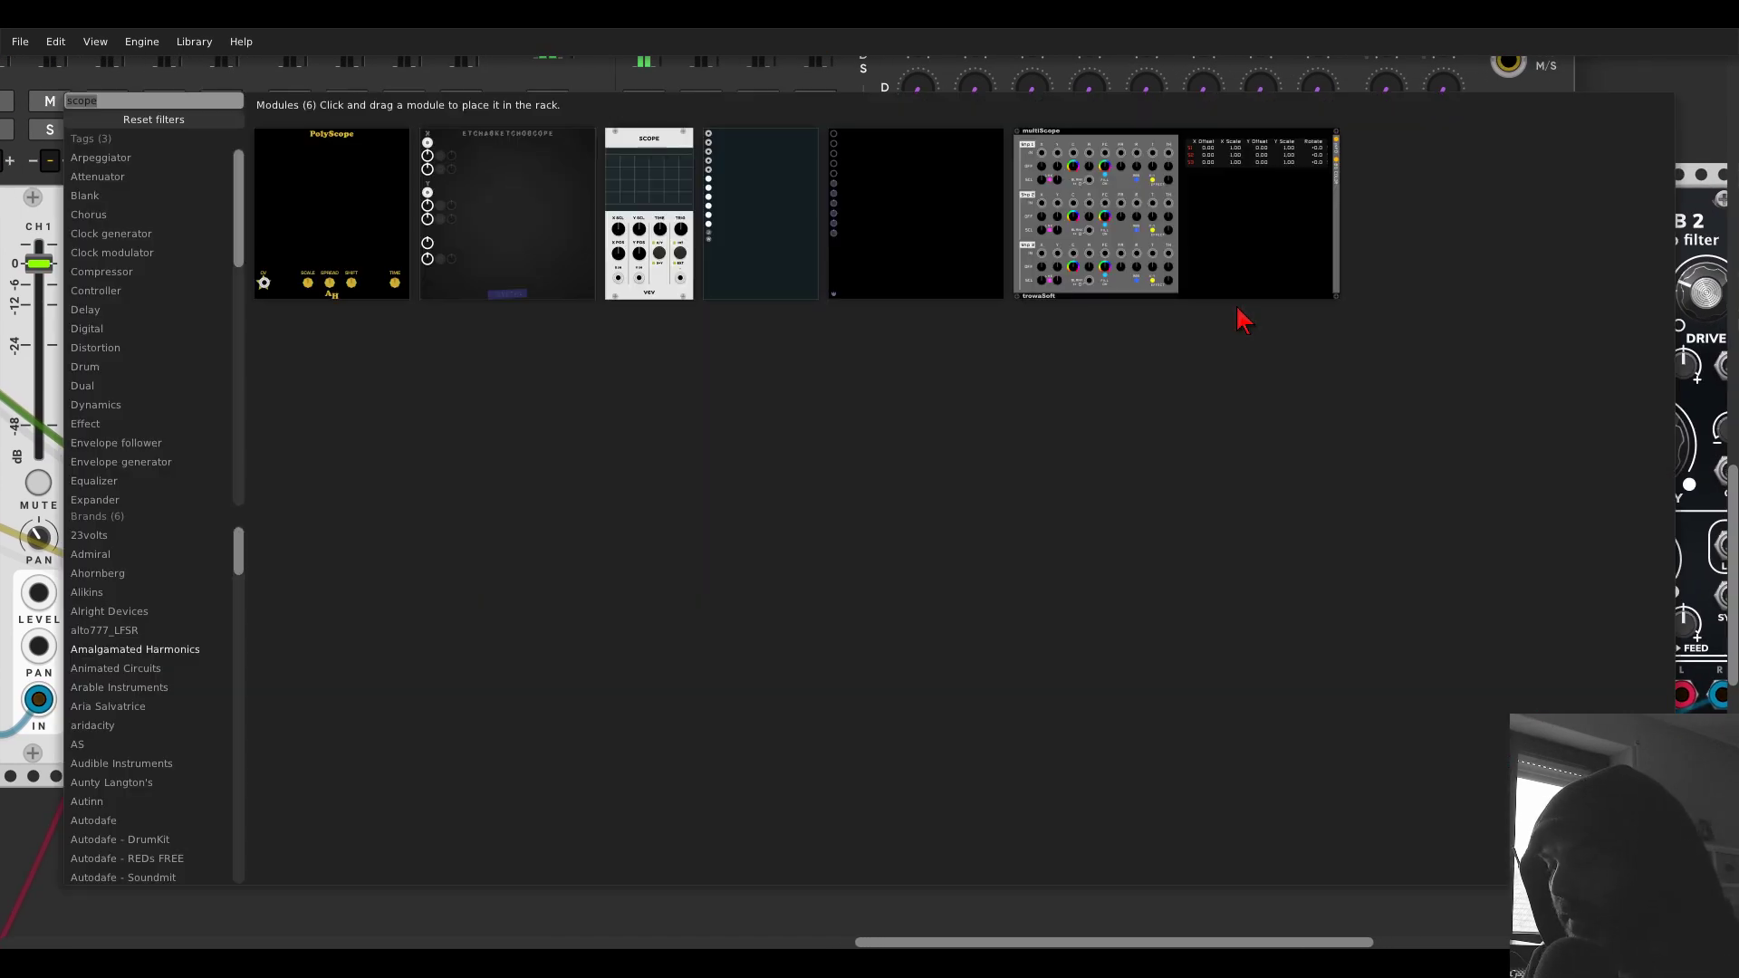
{"action": "type", "text": "sample"}
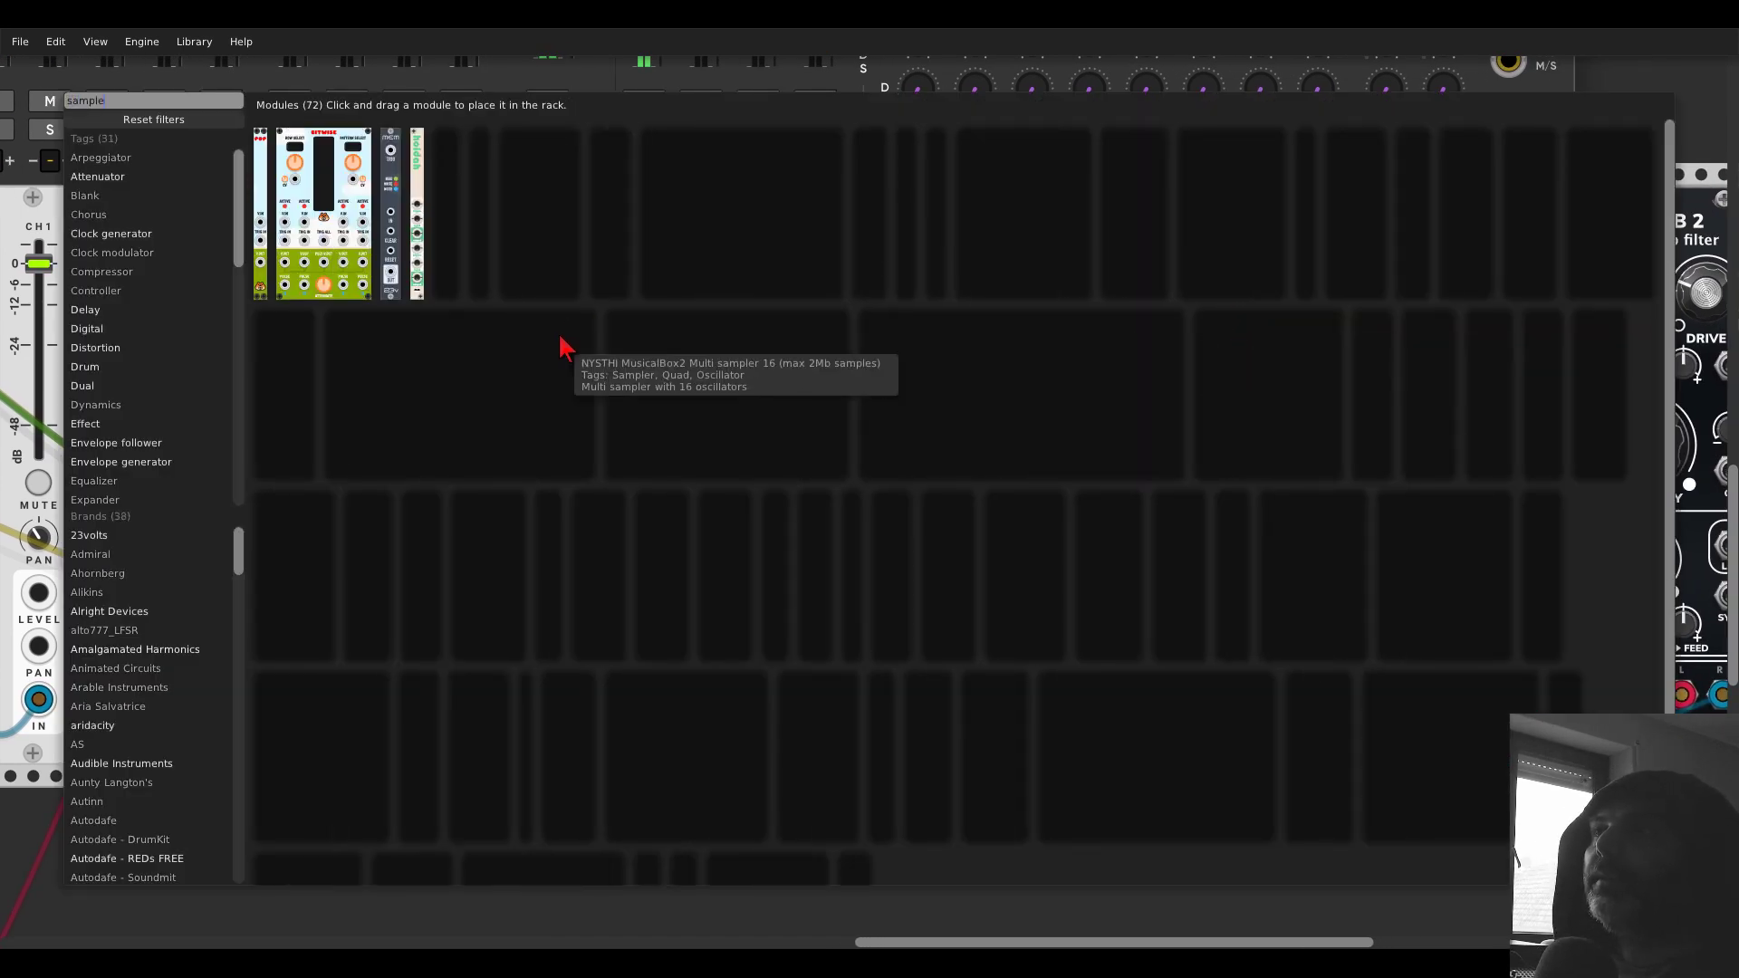
{"action": "key", "text": "Escape"}
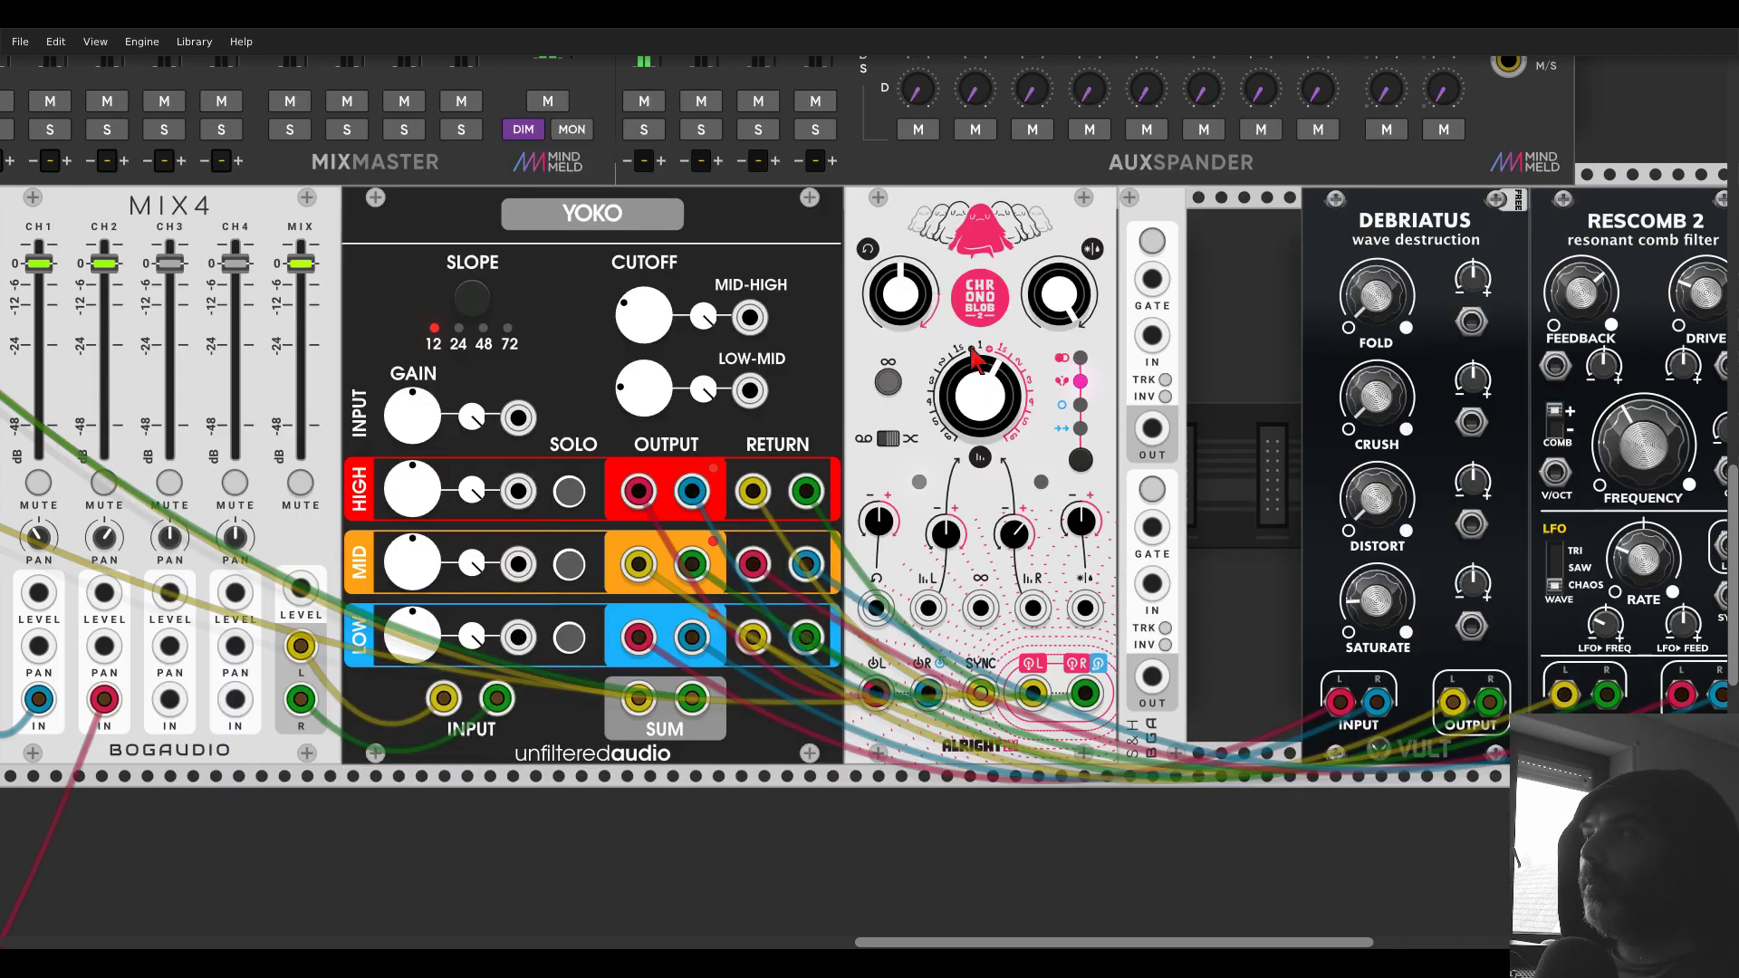
- Set the Bogaudio S&H module's normal range to +/-3V
{"action": "right_click", "coordinate": [1130, 217]}
{"action": "mouse_move", "coordinate": [1205, 455]}
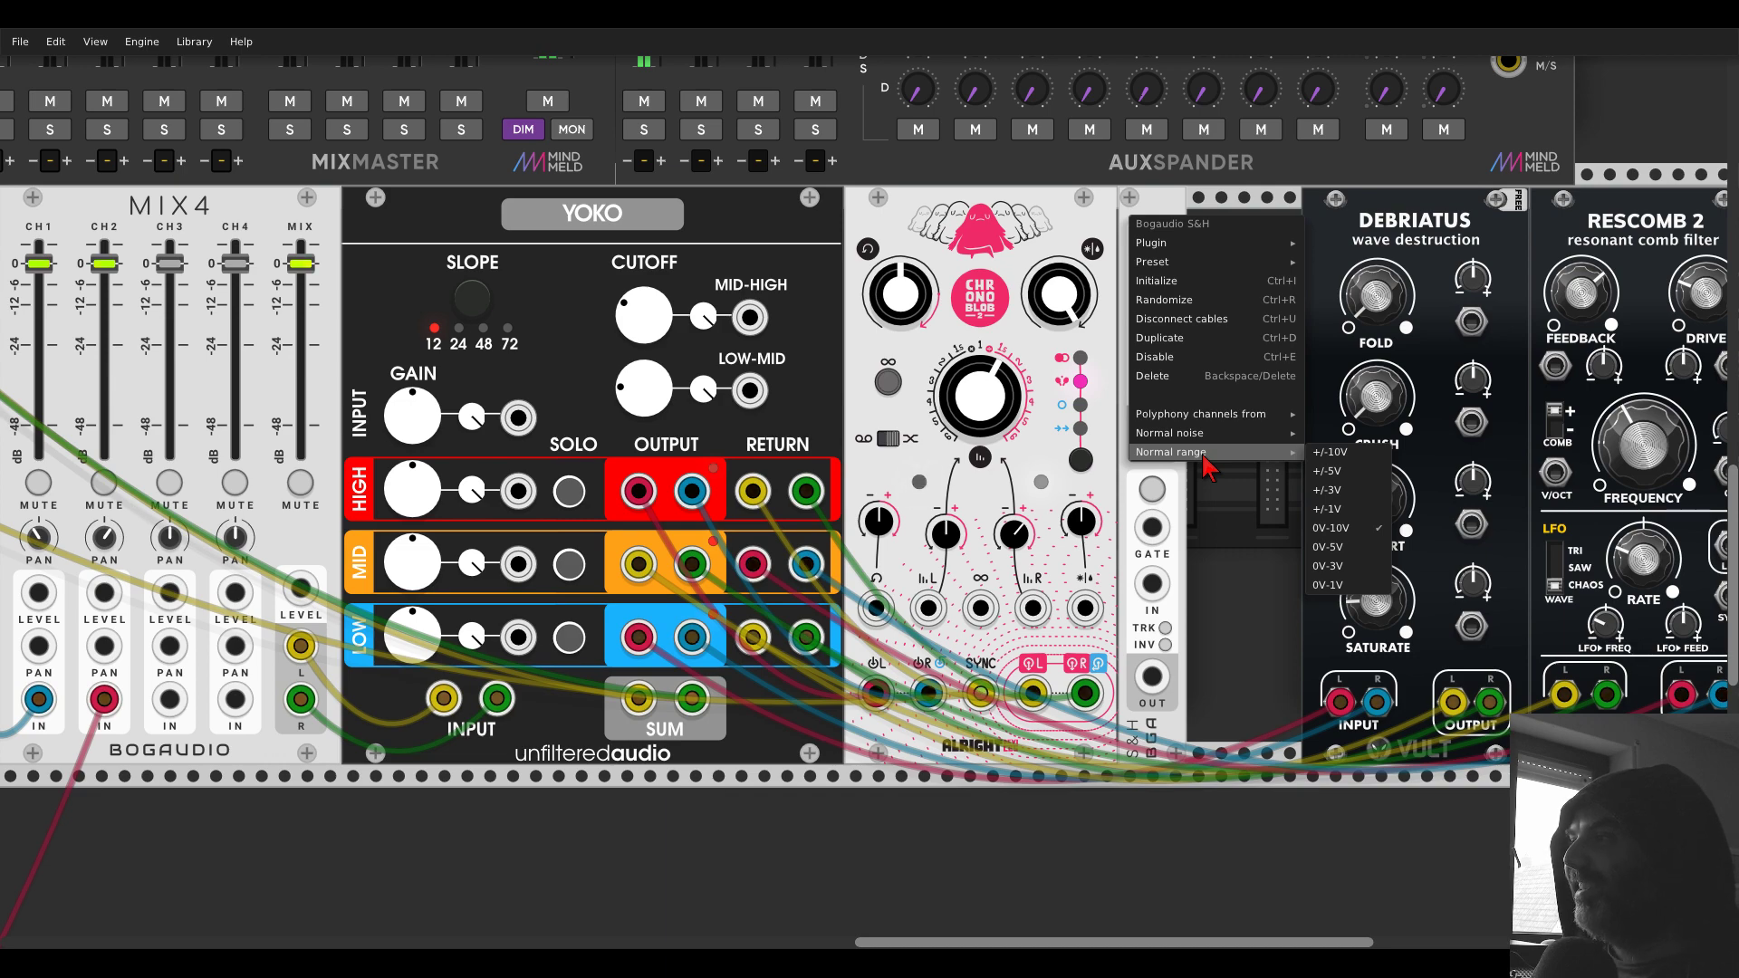
{"action": "left_click", "coordinate": [1337, 496]}
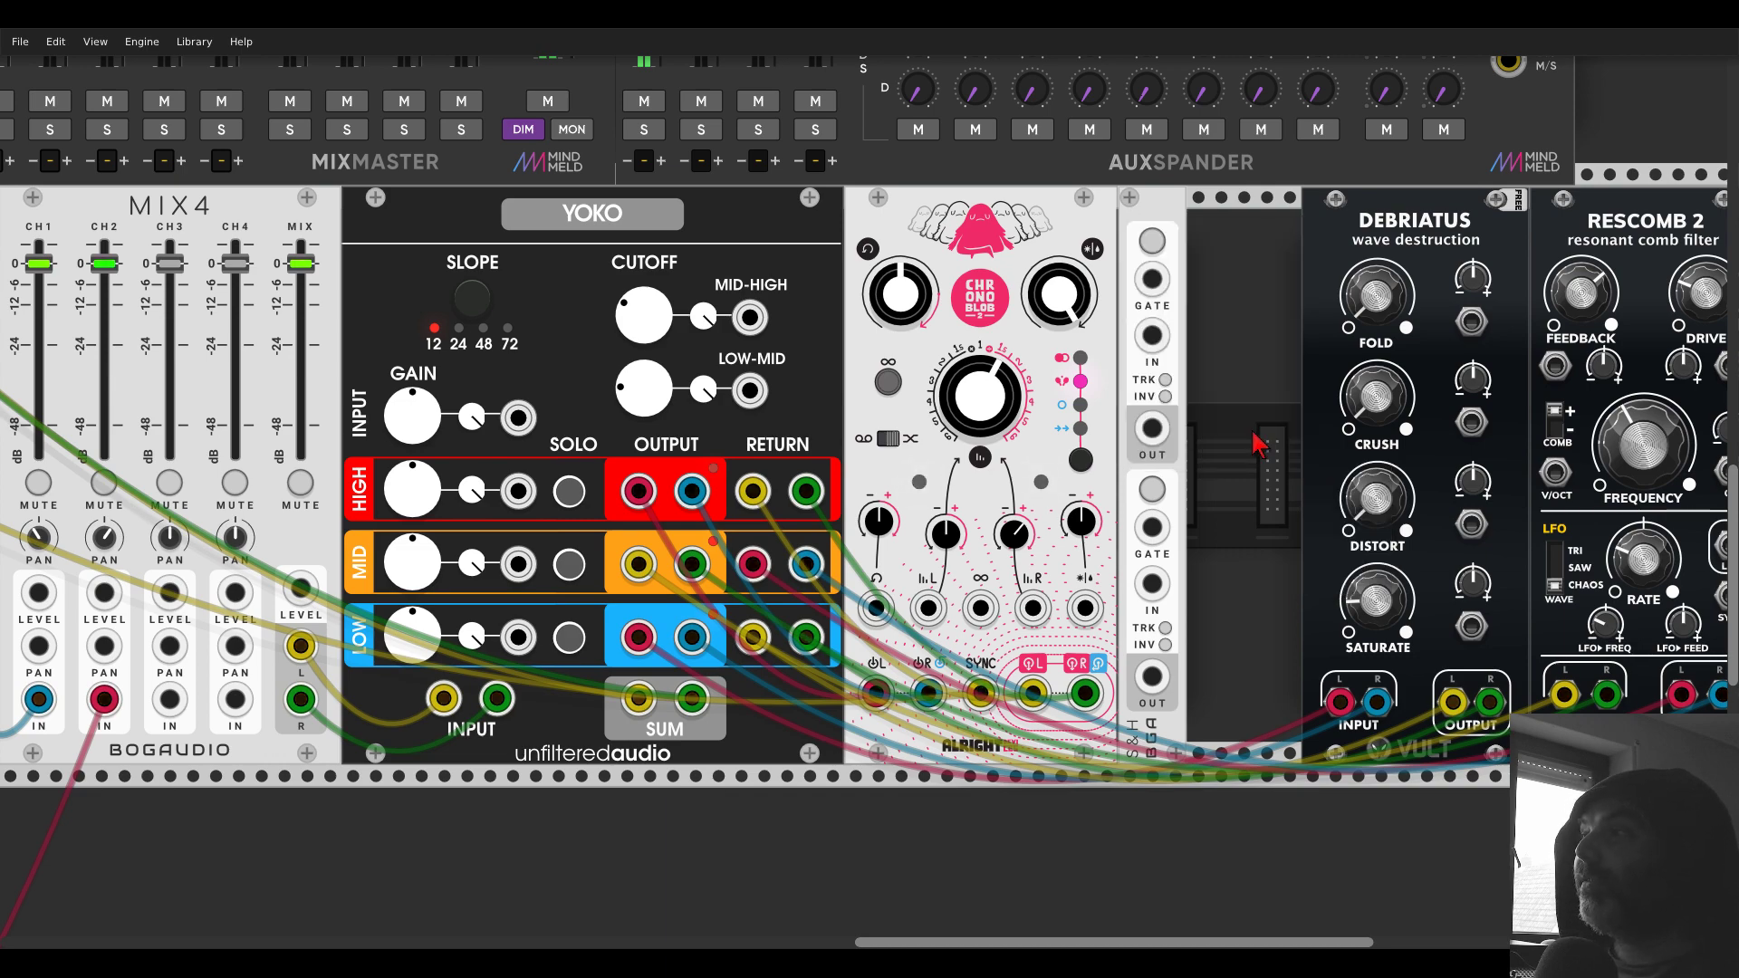
- Try driving the upper S&H GATE input from Orca's Heart's modulation GATE 3 output and from its GATE 4 output
{"action": "scroll", "coordinate": [1489, 372], "scroll_direction": "down", "scroll_amount": 3}
{"action": "scroll", "coordinate": [1488, 372], "scroll_direction": "down", "scroll_amount": 3}
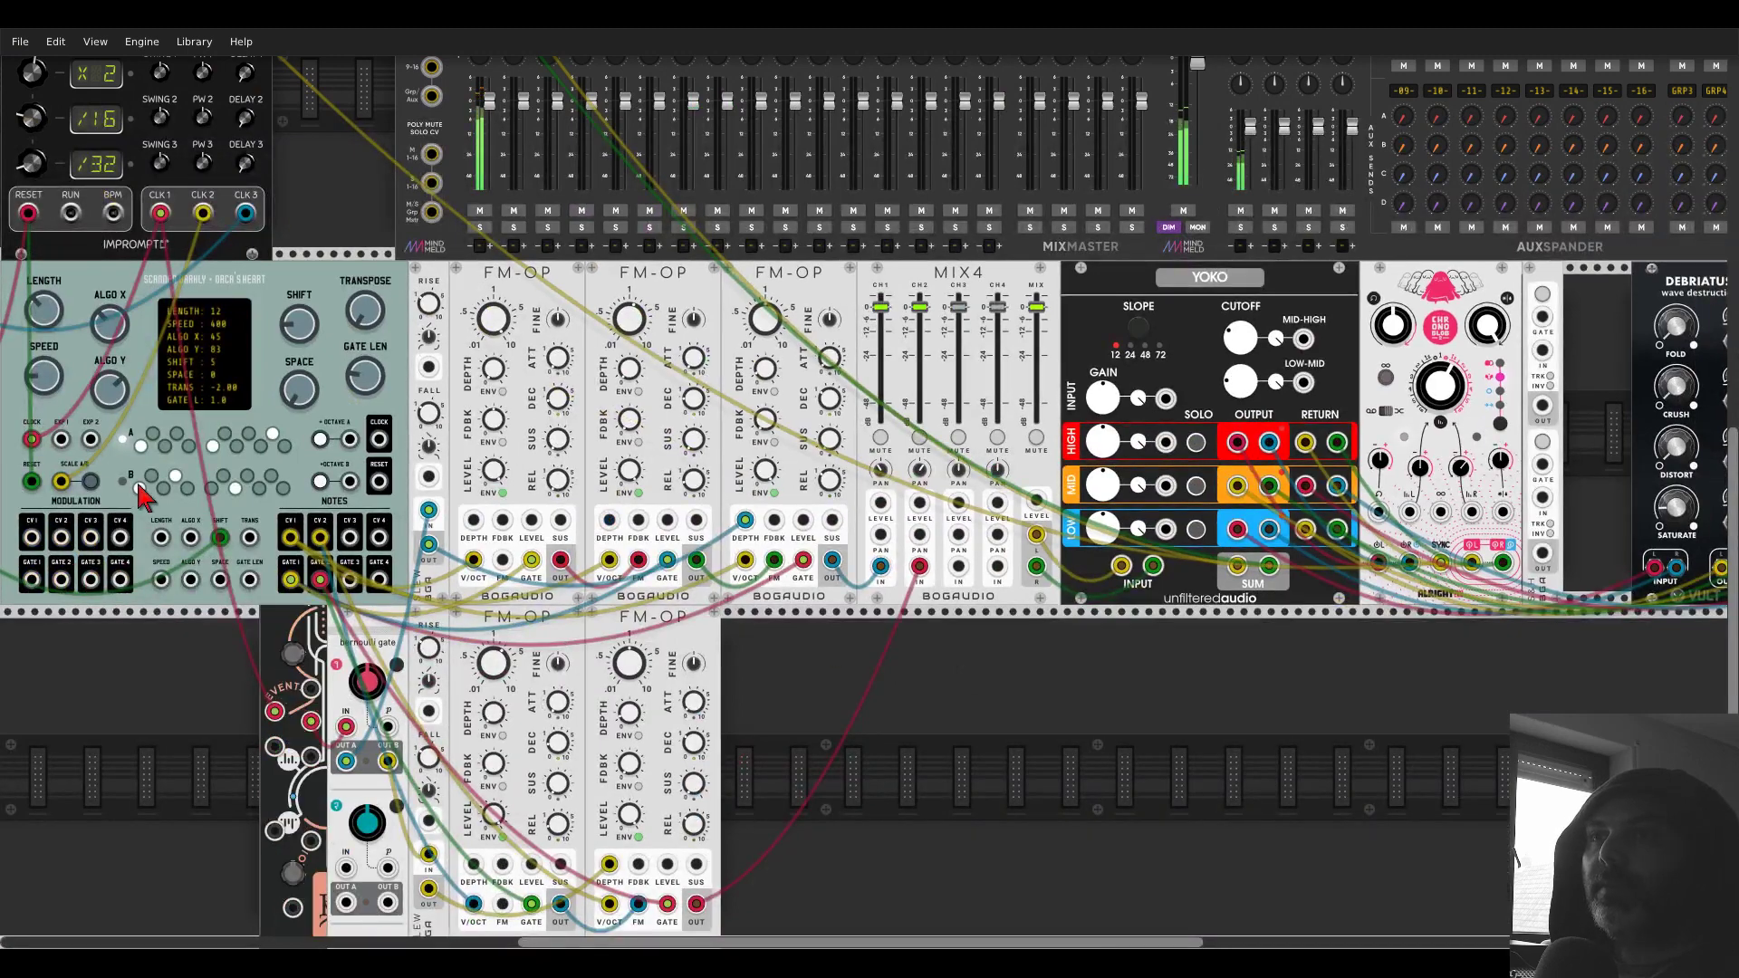
{"action": "scroll", "coordinate": [107, 662], "scroll_direction": "down", "scroll_amount": 3}
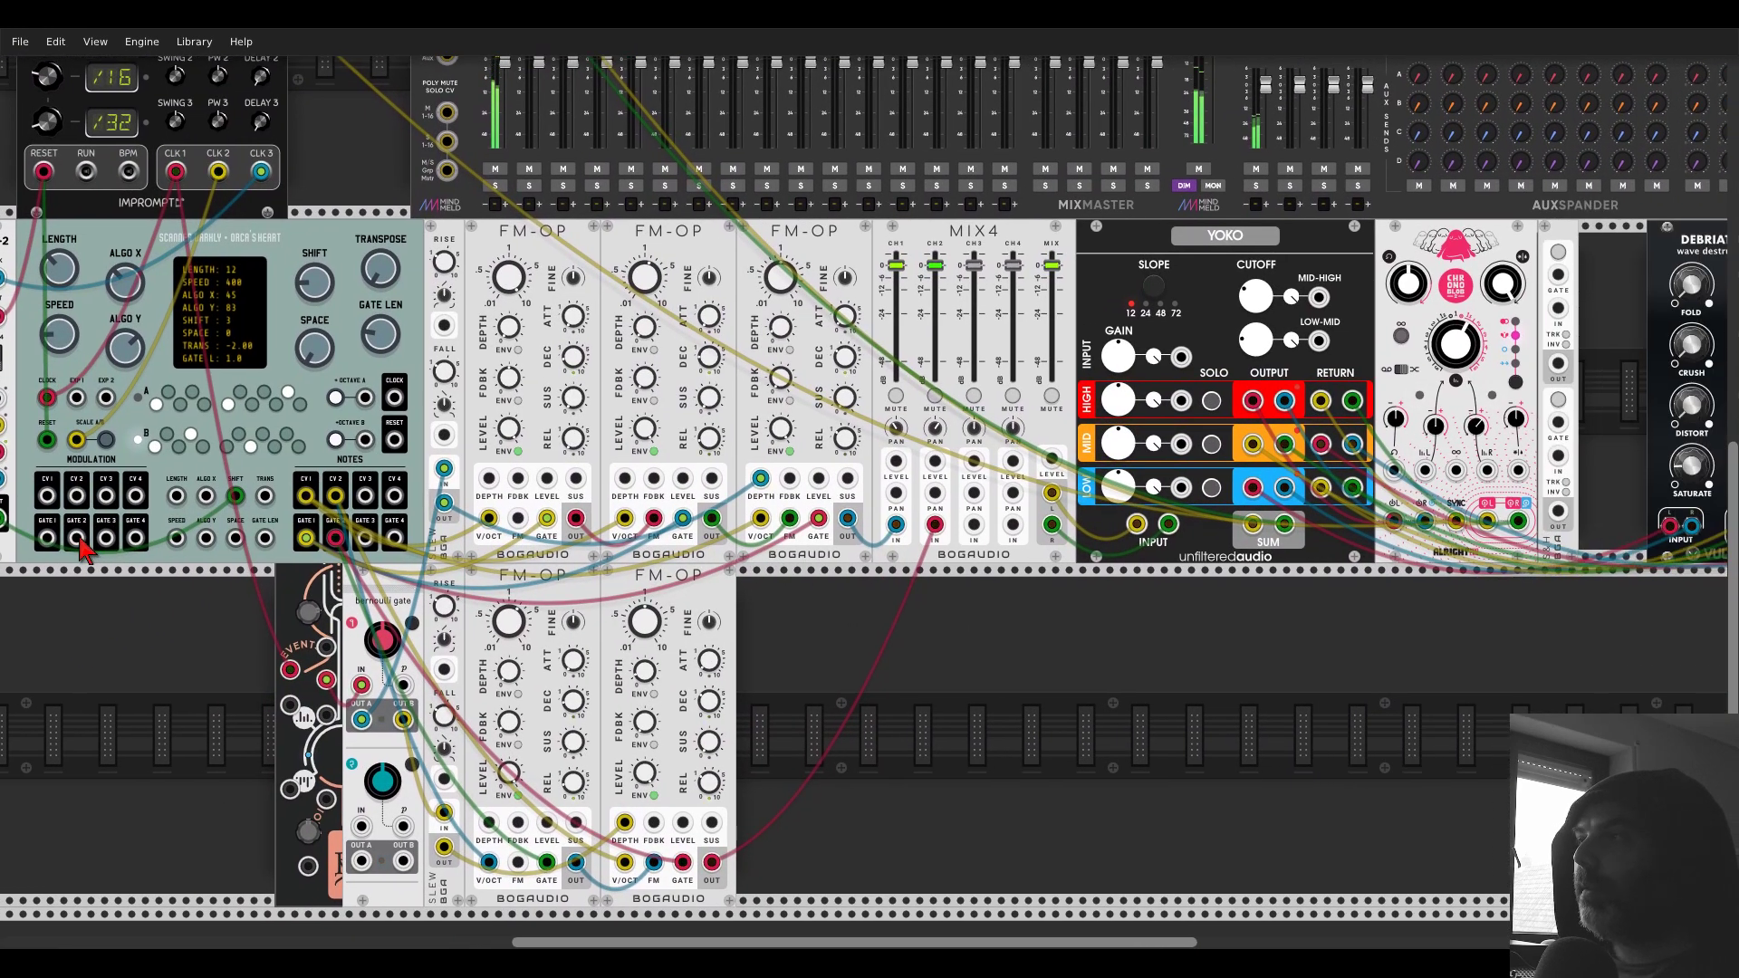
{"action": "left_click_drag", "start_coordinate": [106, 540], "coordinate": [1558, 276]}
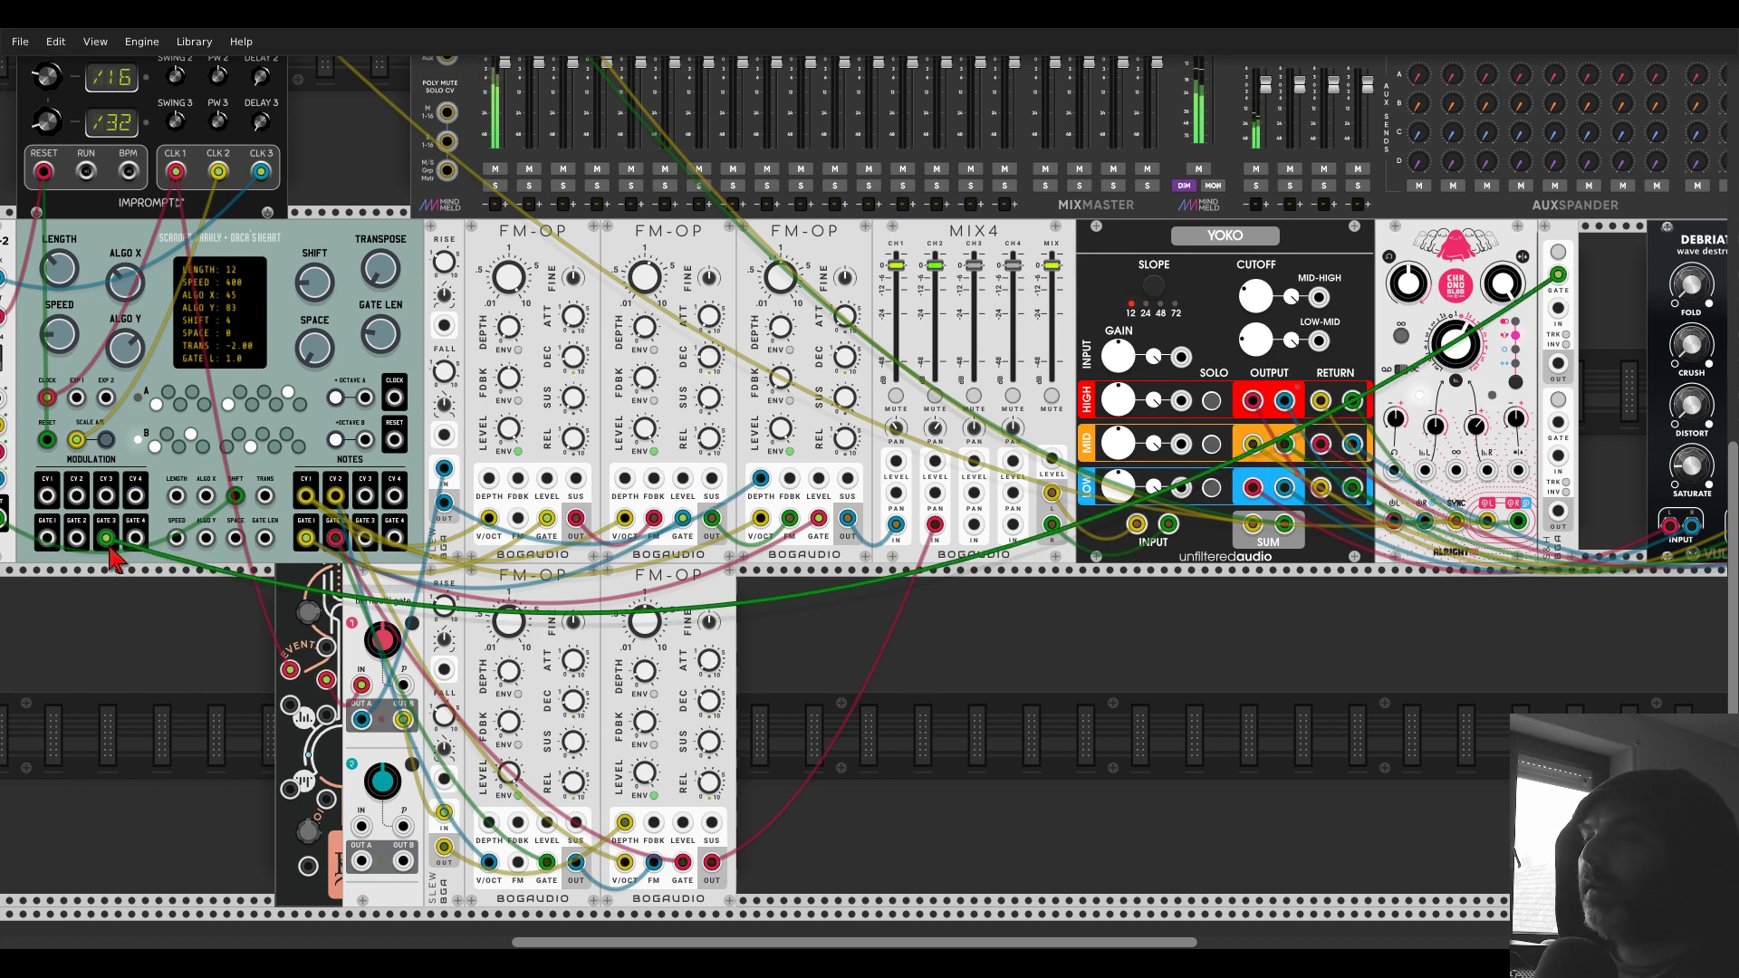
{"action": "left_click_drag", "start_coordinate": [106, 540], "coordinate": [135, 540]}
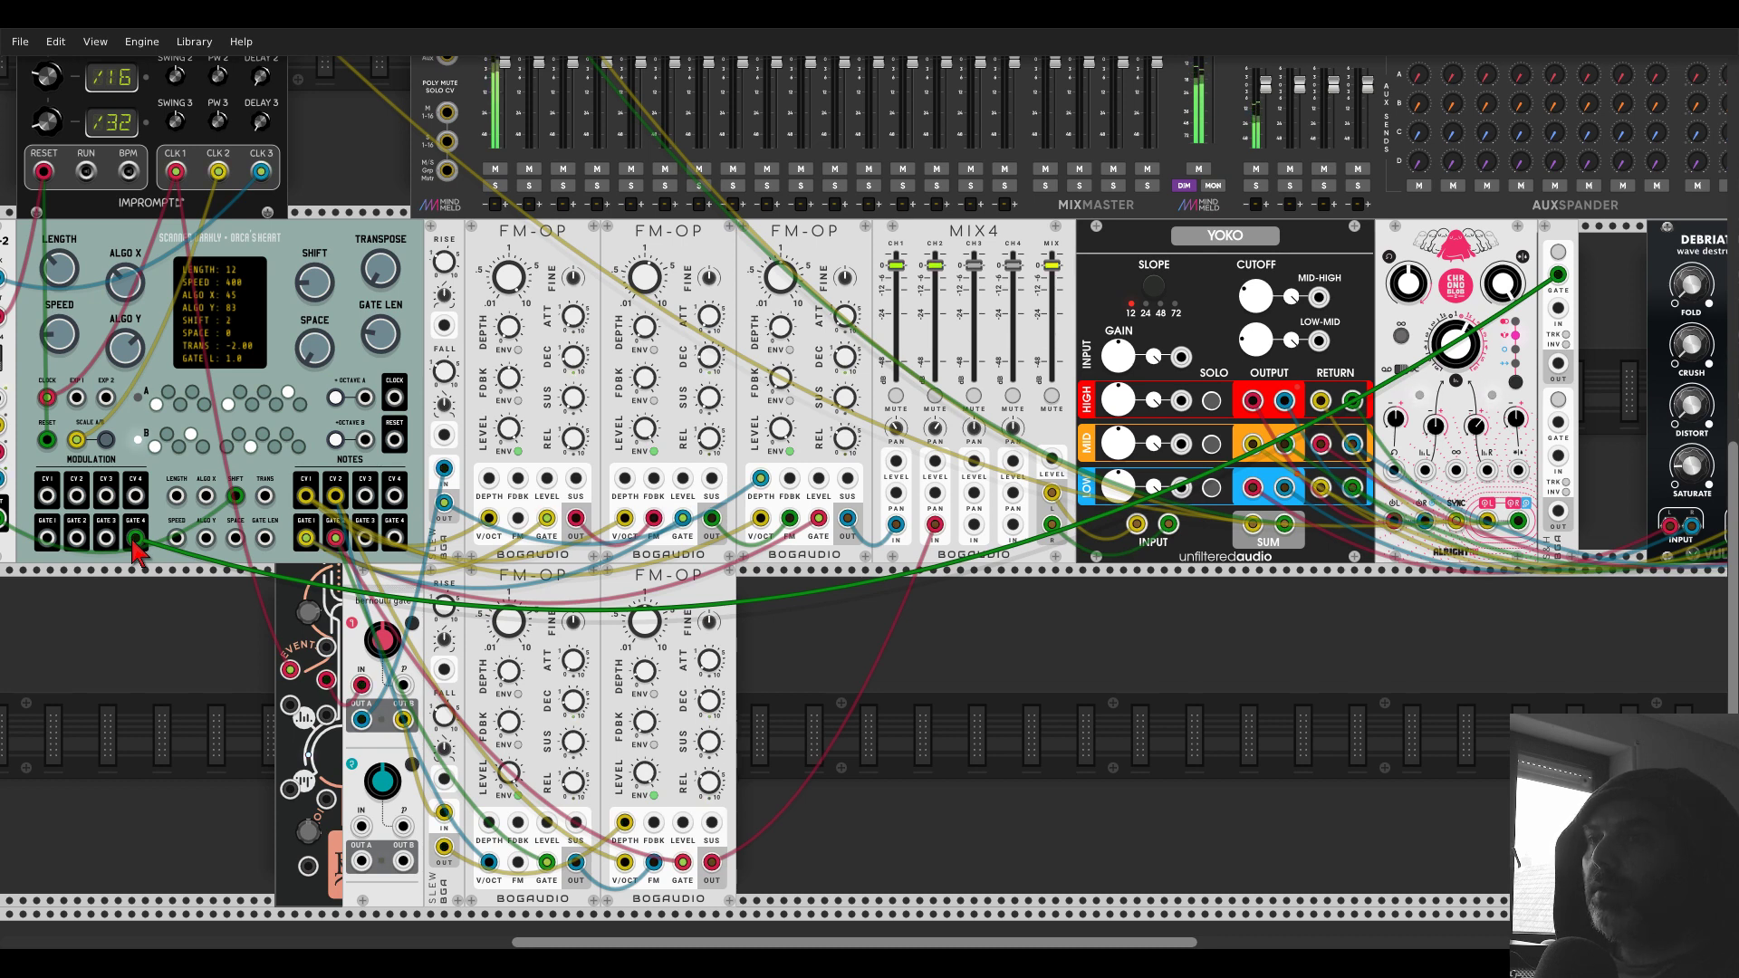
{"action": "scroll", "coordinate": [183, 660], "scroll_direction": "up", "scroll_amount": 2}
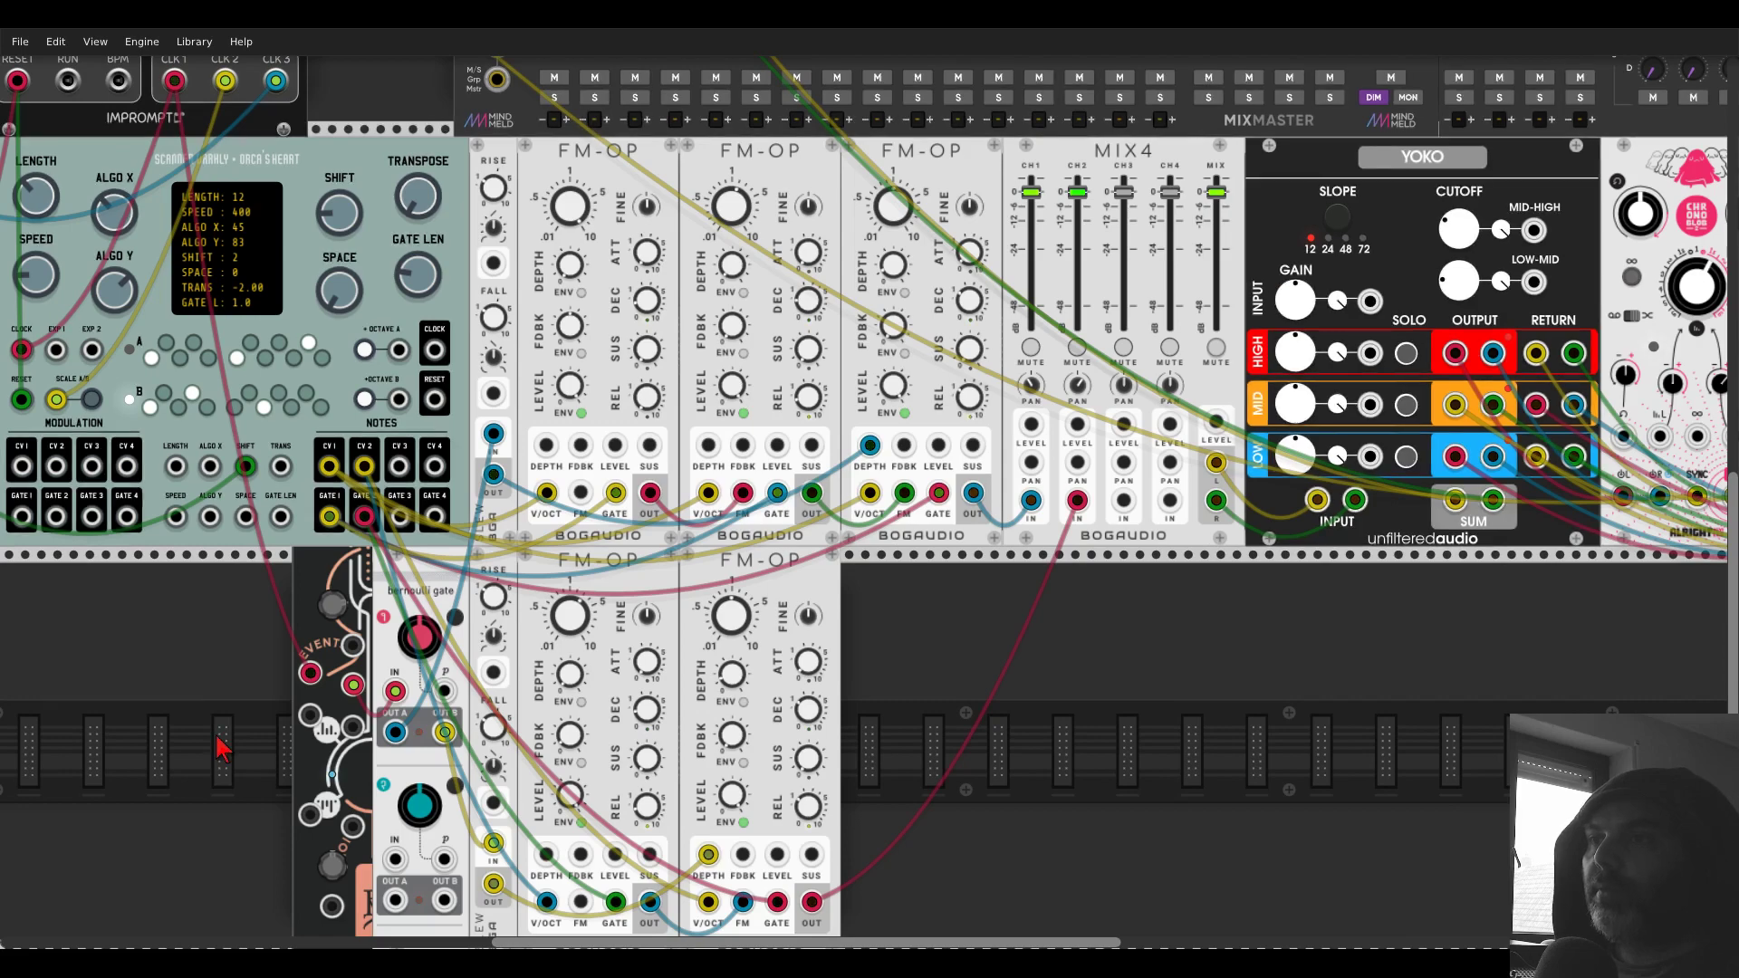
- Patch the second Bernoulli gate's OUT A into the upper S&H GATE, and both S&H outputs into Chronoblob's L and R delay time CV inputs
{"action": "scroll", "coordinate": [278, 694], "scroll_direction": "down", "scroll_amount": 3}
{"action": "scroll", "coordinate": [278, 694], "scroll_direction": "left", "scroll_amount": 1}
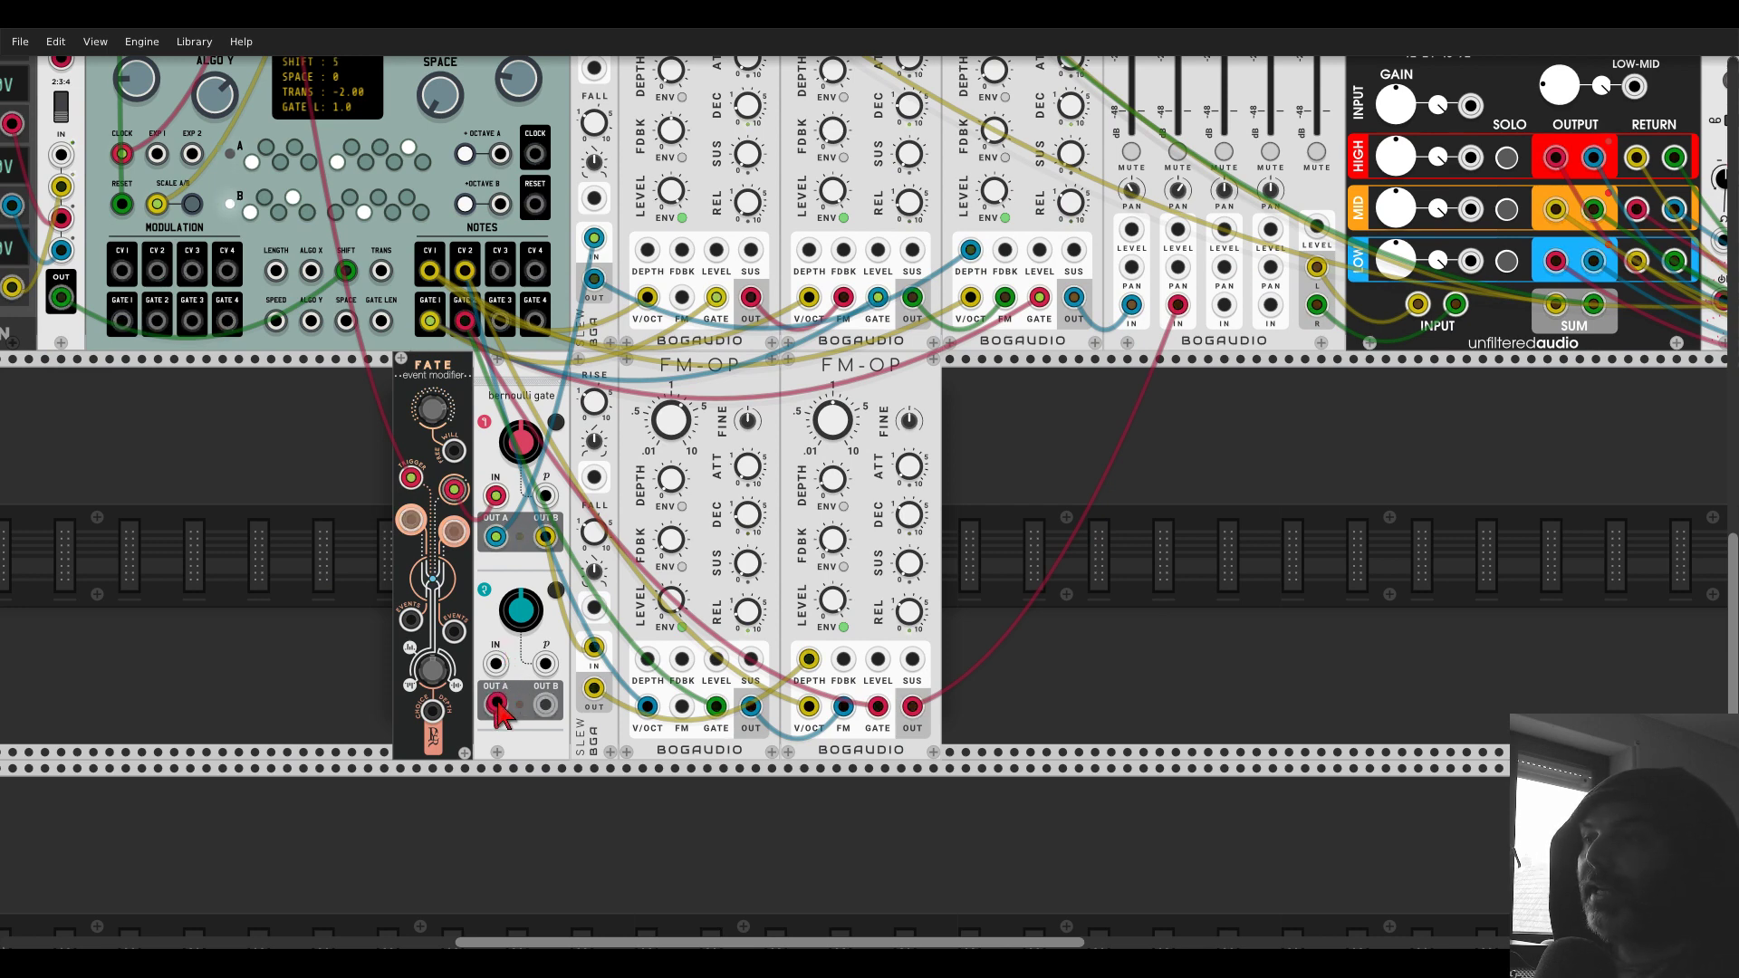
{"action": "left_click_drag", "start_coordinate": [509, 625], "coordinate": [509, 594]}
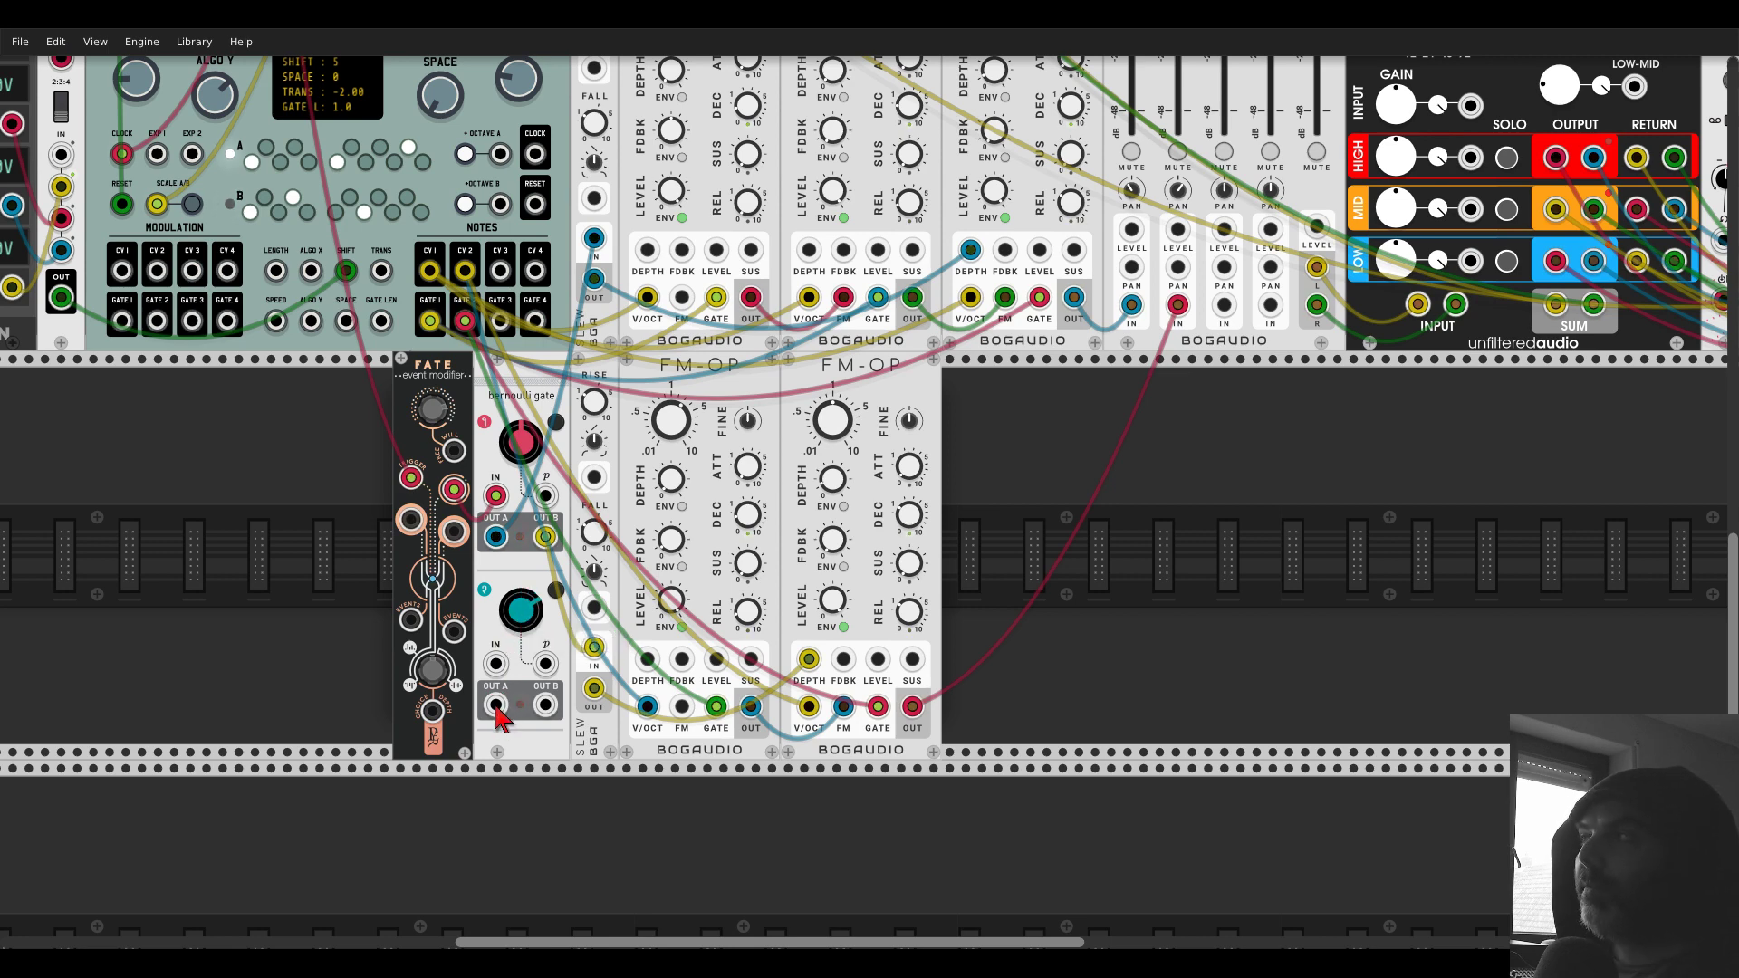
{"action": "left_click_drag", "start_coordinate": [495, 706], "coordinate": [1567, 158]}
{"action": "left_click_drag", "start_coordinate": [1565, 262], "coordinate": [1565, 439]}
{"action": "mouse_move", "coordinate": [1467, 337]}
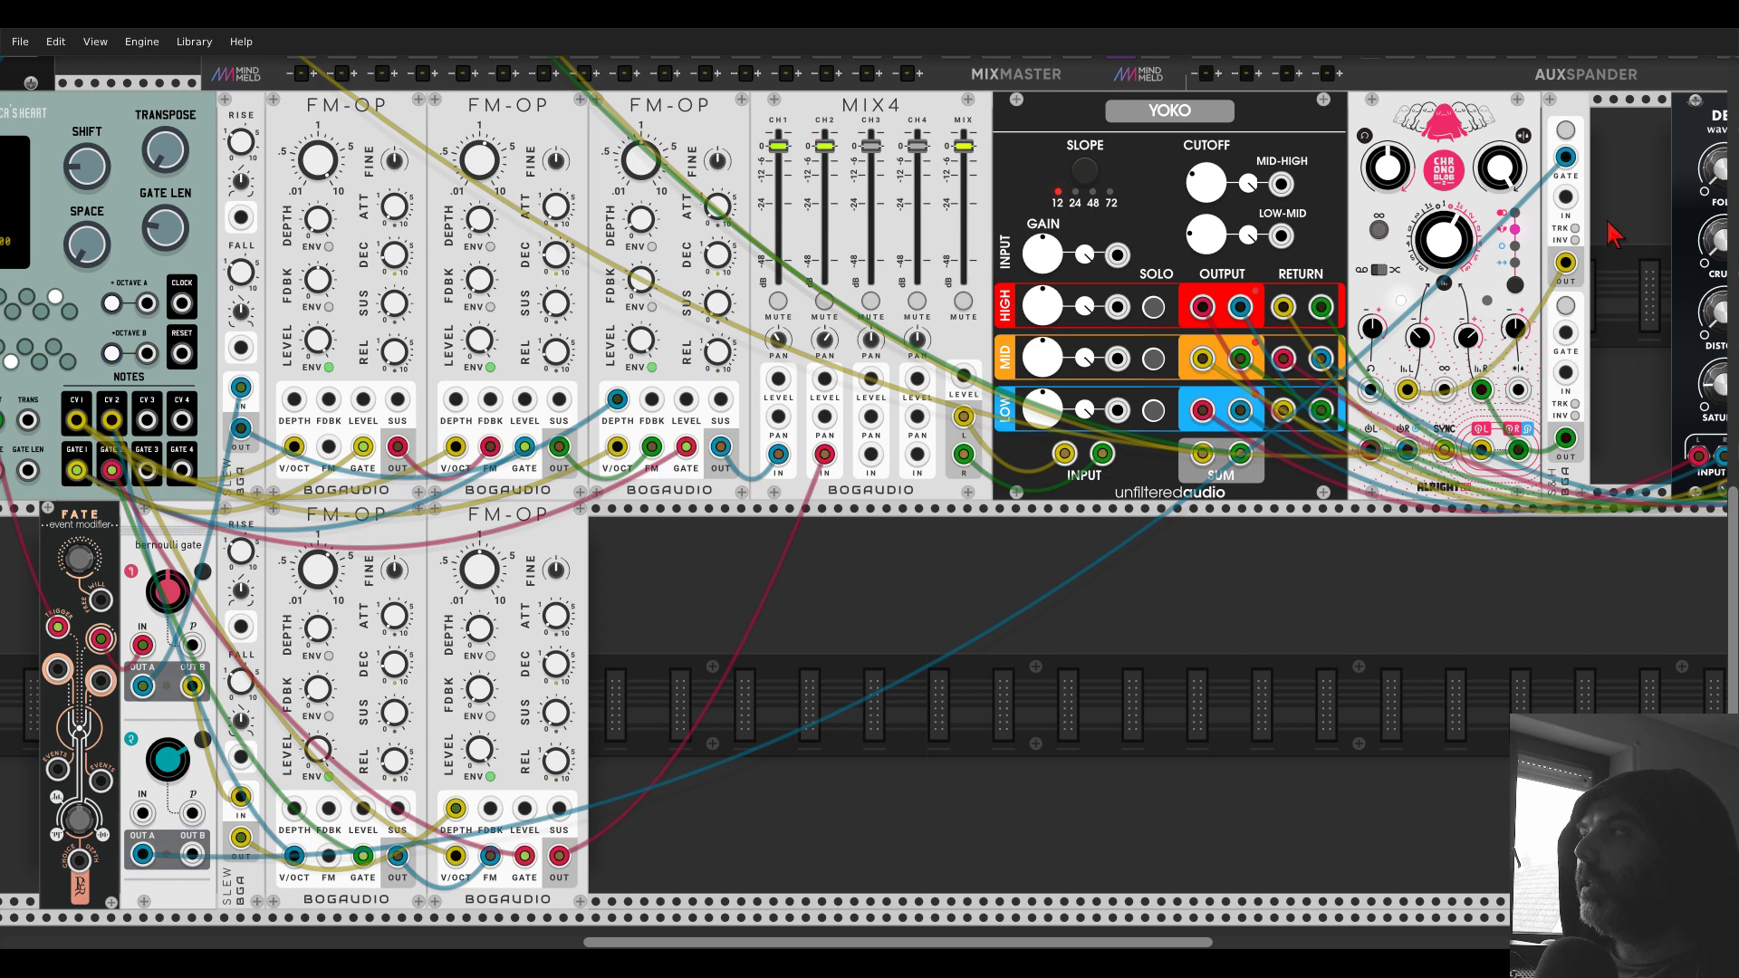
- Close the gap in YOKO's row by moving Debriatus and Rescomb 2 left against the S&H module
{"action": "scroll", "coordinate": [1635, 226], "scroll_direction": "right", "scroll_amount": 5}
{"action": "scroll", "coordinate": [1635, 226], "scroll_direction": "up", "scroll_amount": 2}
{"action": "left_click_drag", "start_coordinate": [1447, 242], "coordinate": [1359, 240]}
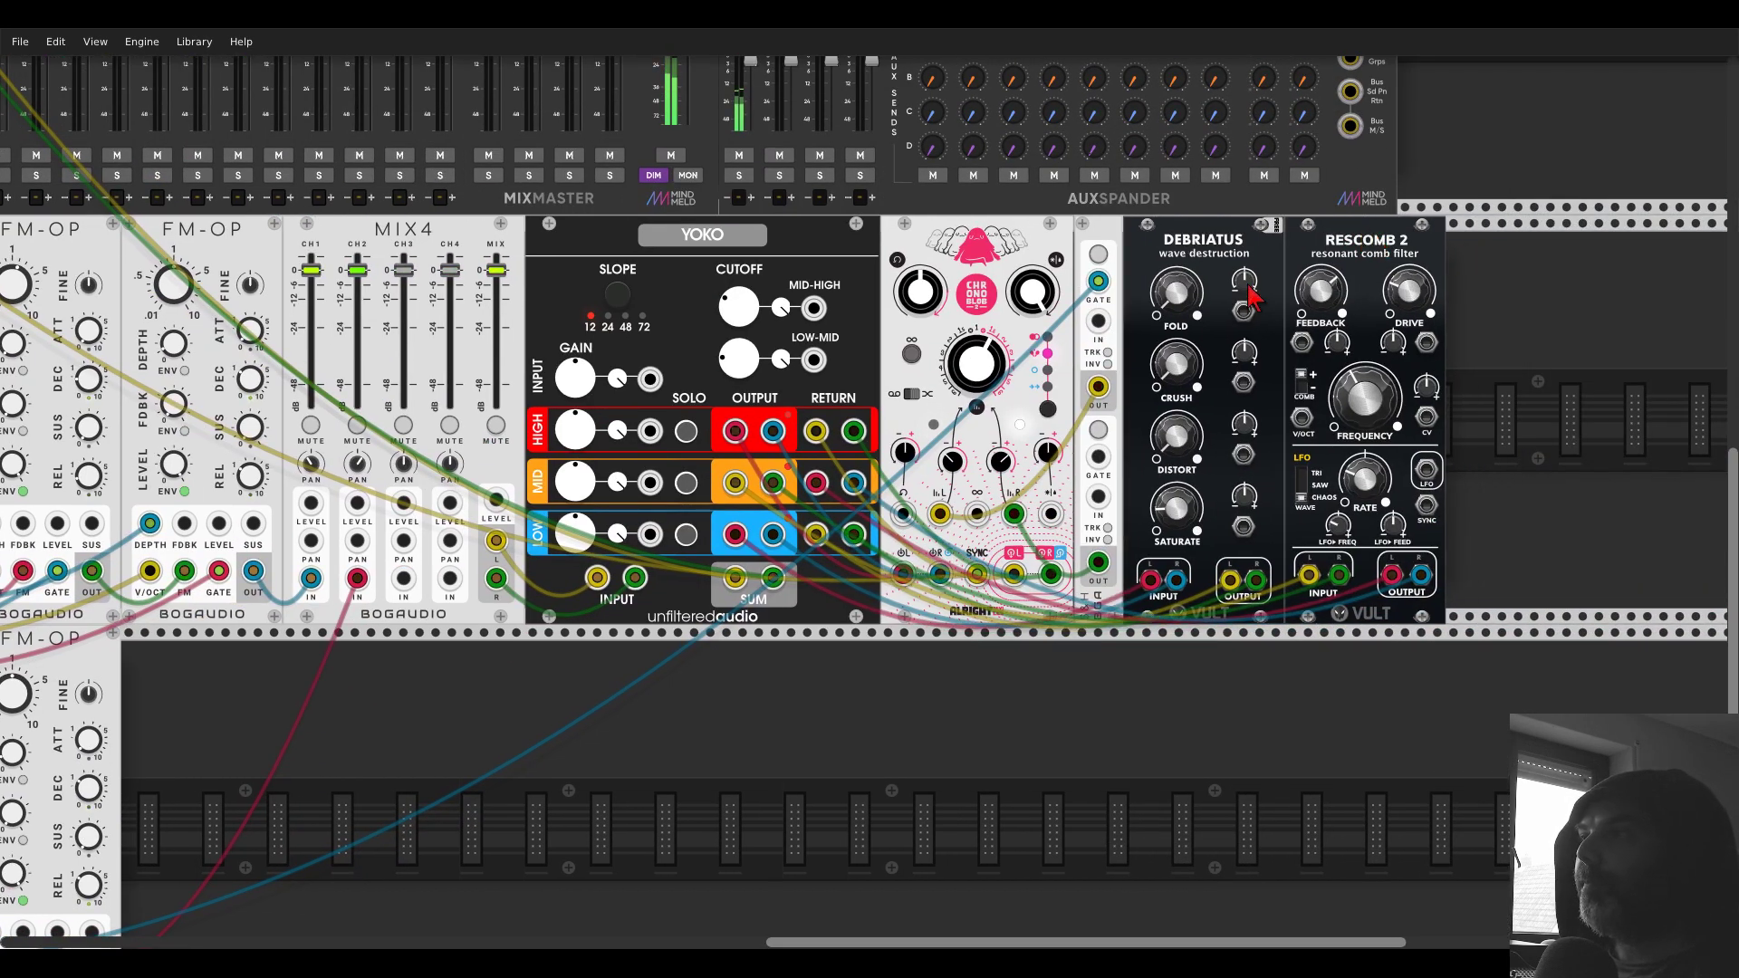
{"action": "mouse_move", "coordinate": [998, 464]}
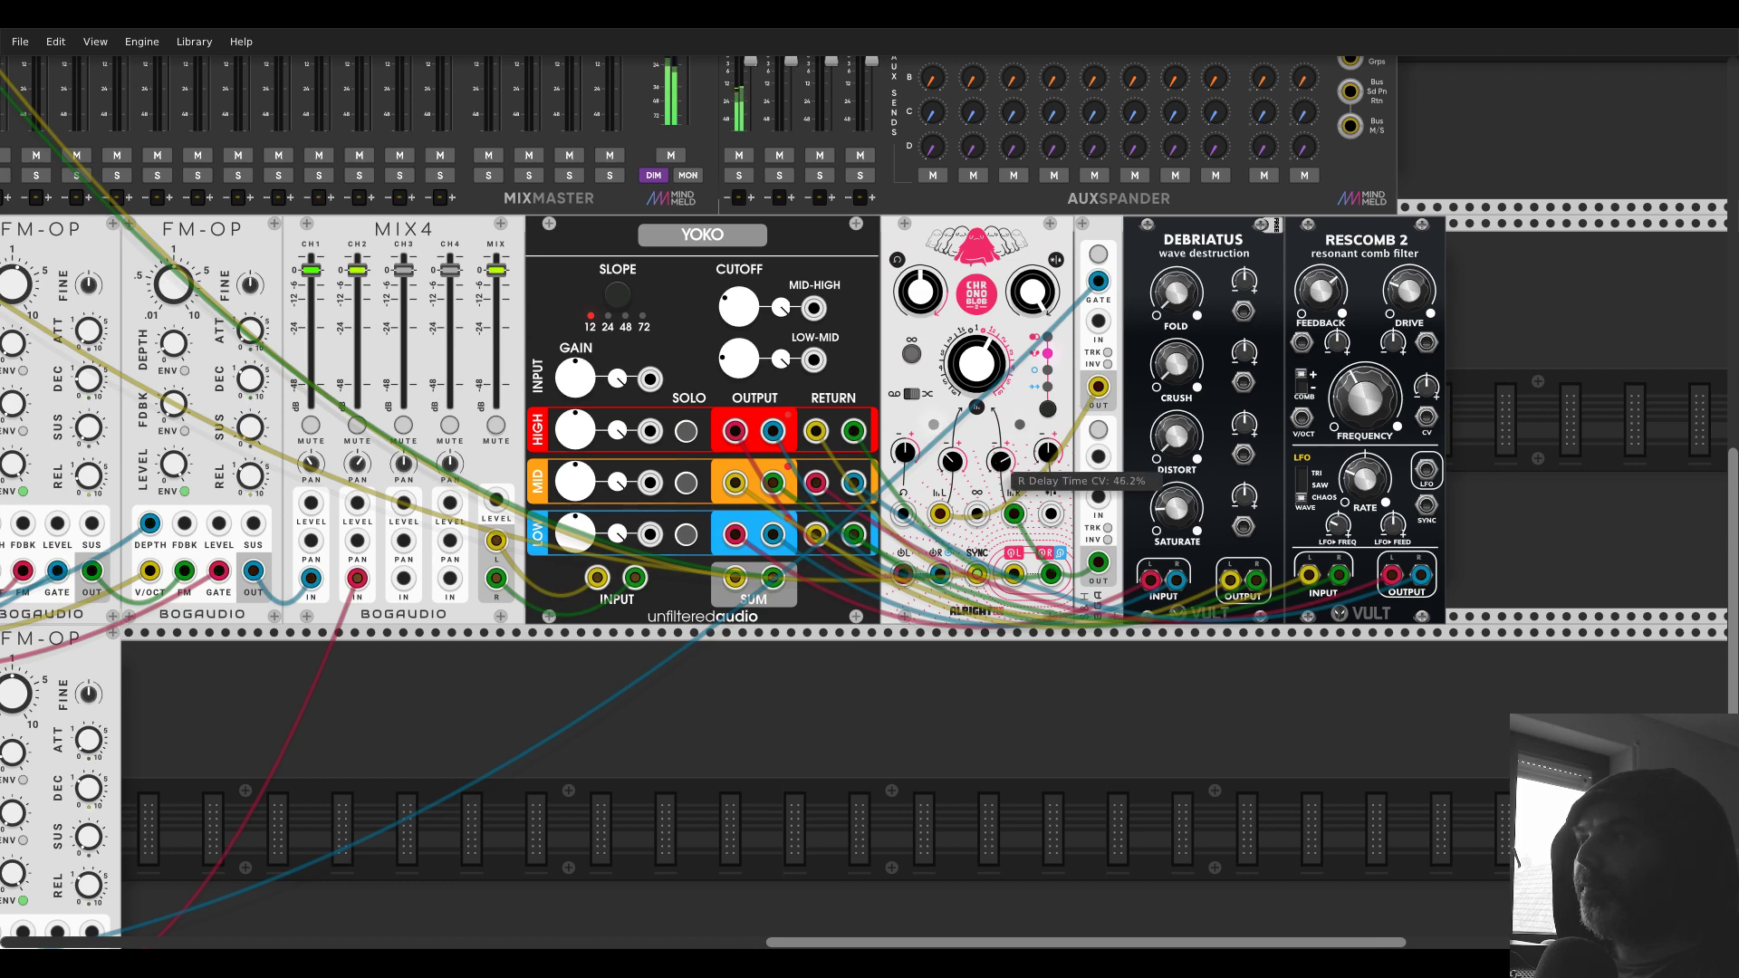
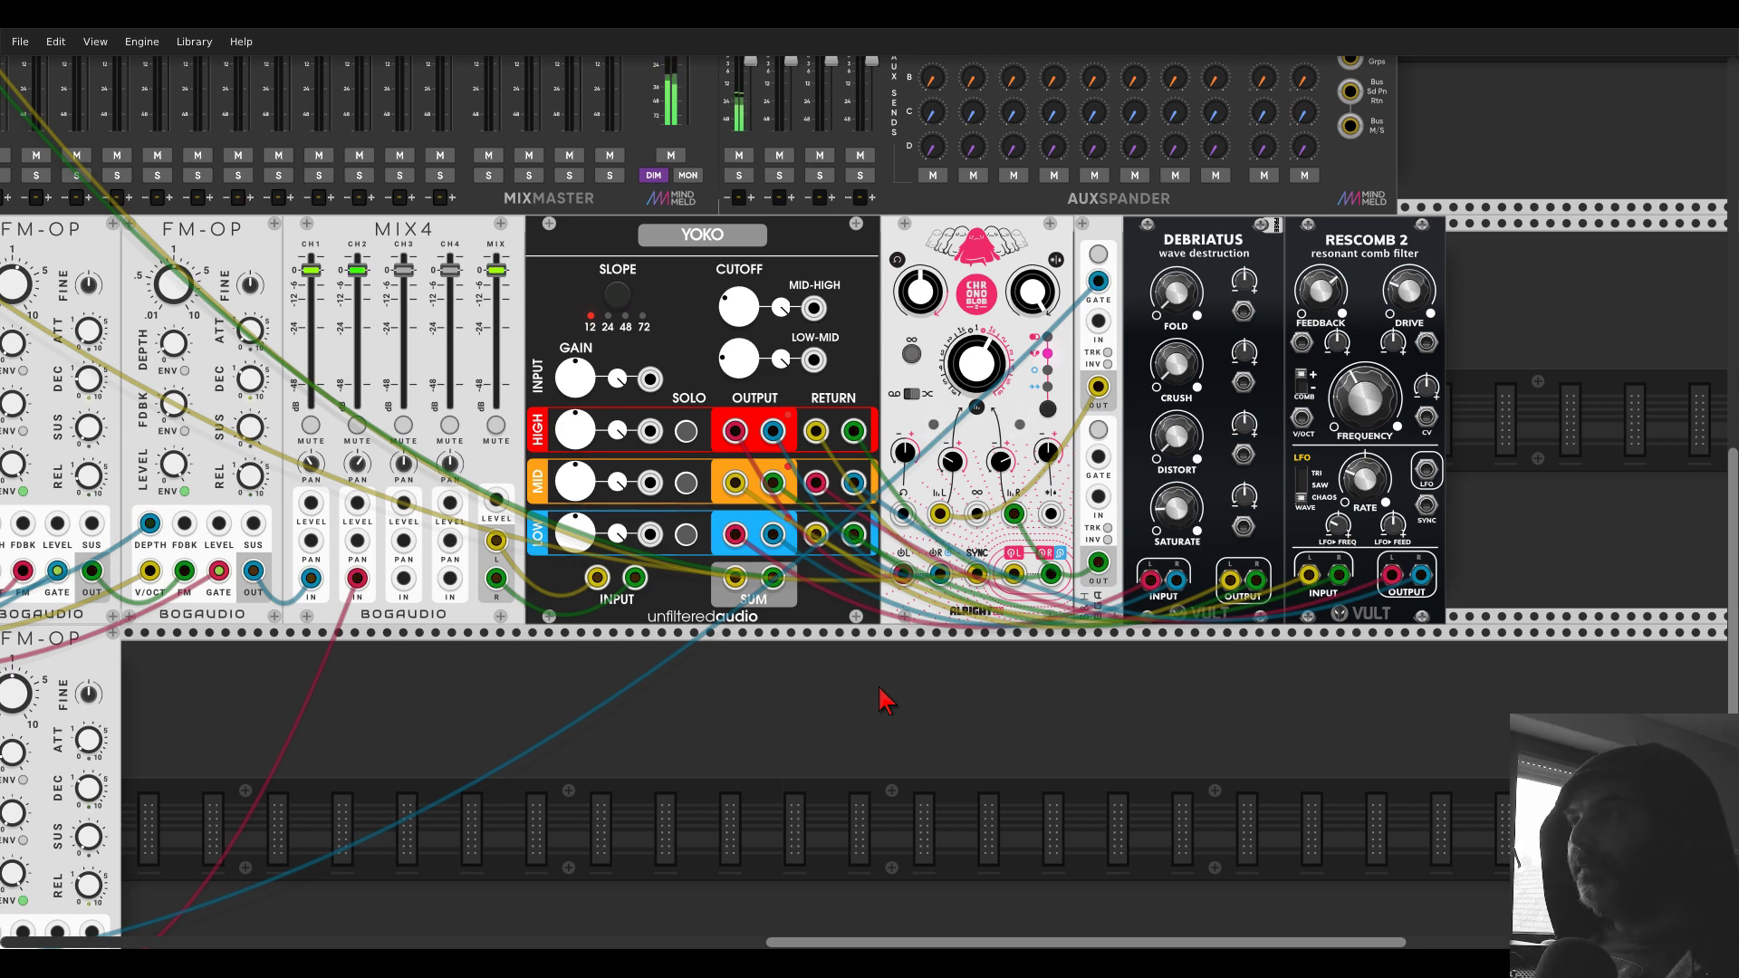
- Search the module browser for "vco" and place a Macro Oscillator 2 in the row below MIX4
{"action": "scroll", "coordinate": [827, 726], "scroll_direction": "down", "scroll_amount": 5}
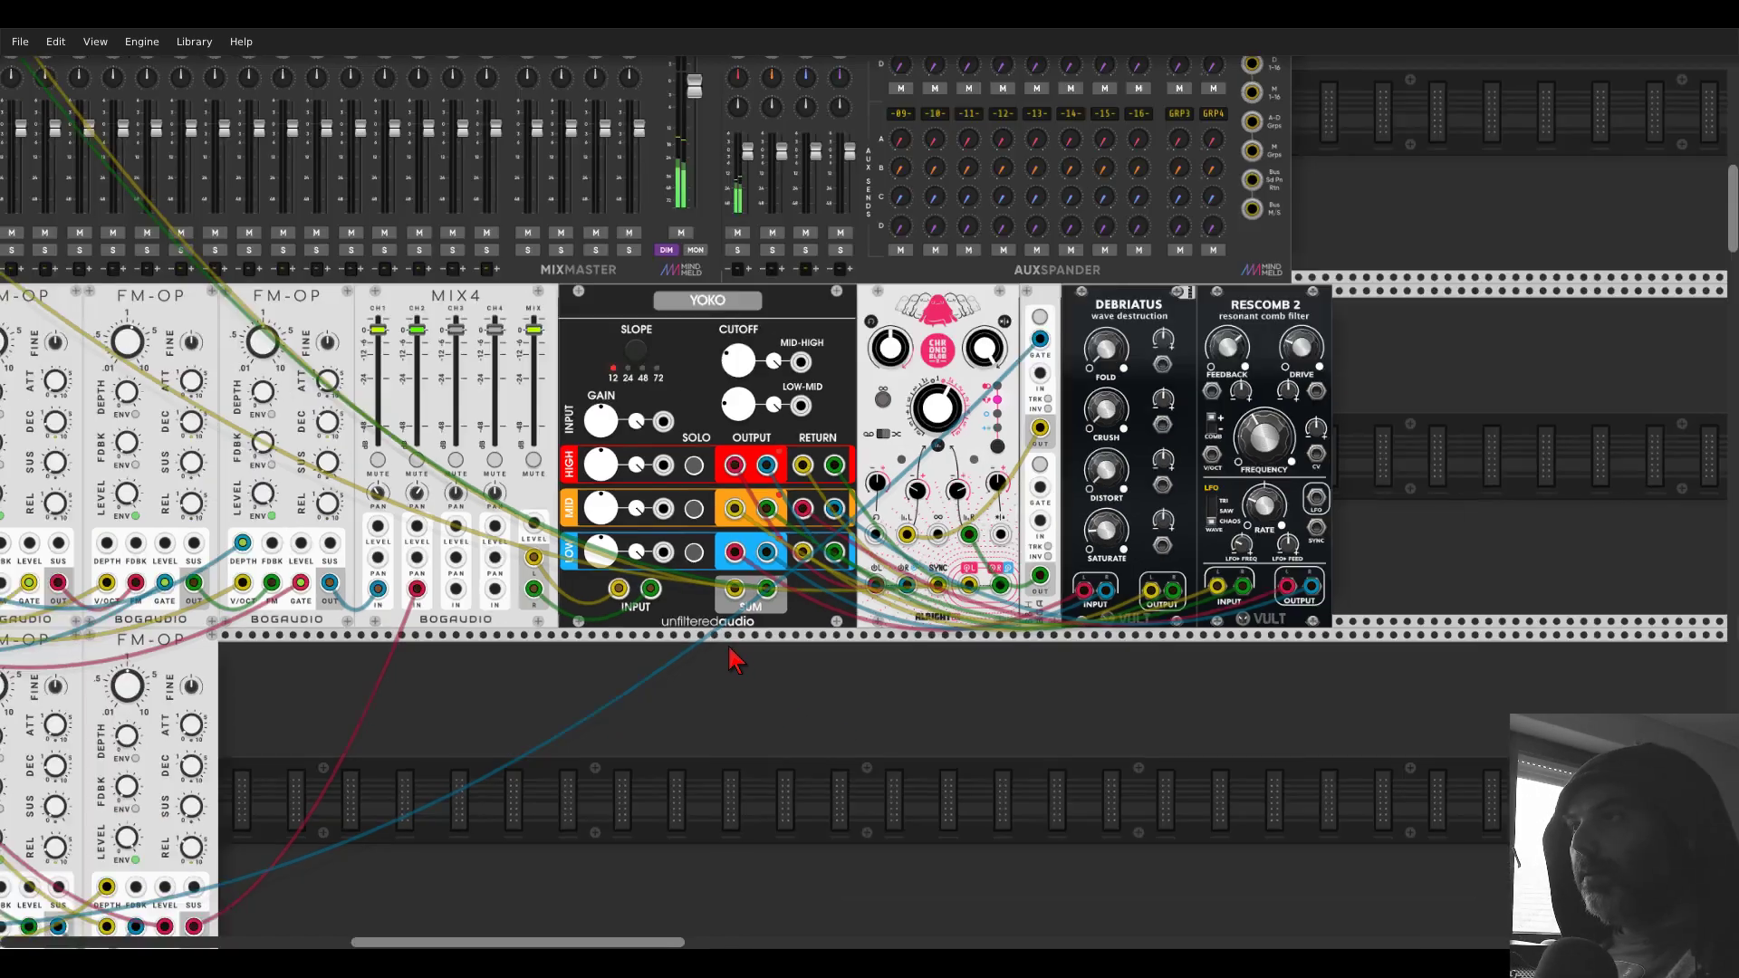
{"action": "left_click_drag", "start_coordinate": [658, 752], "coordinate": [1126, 613]}
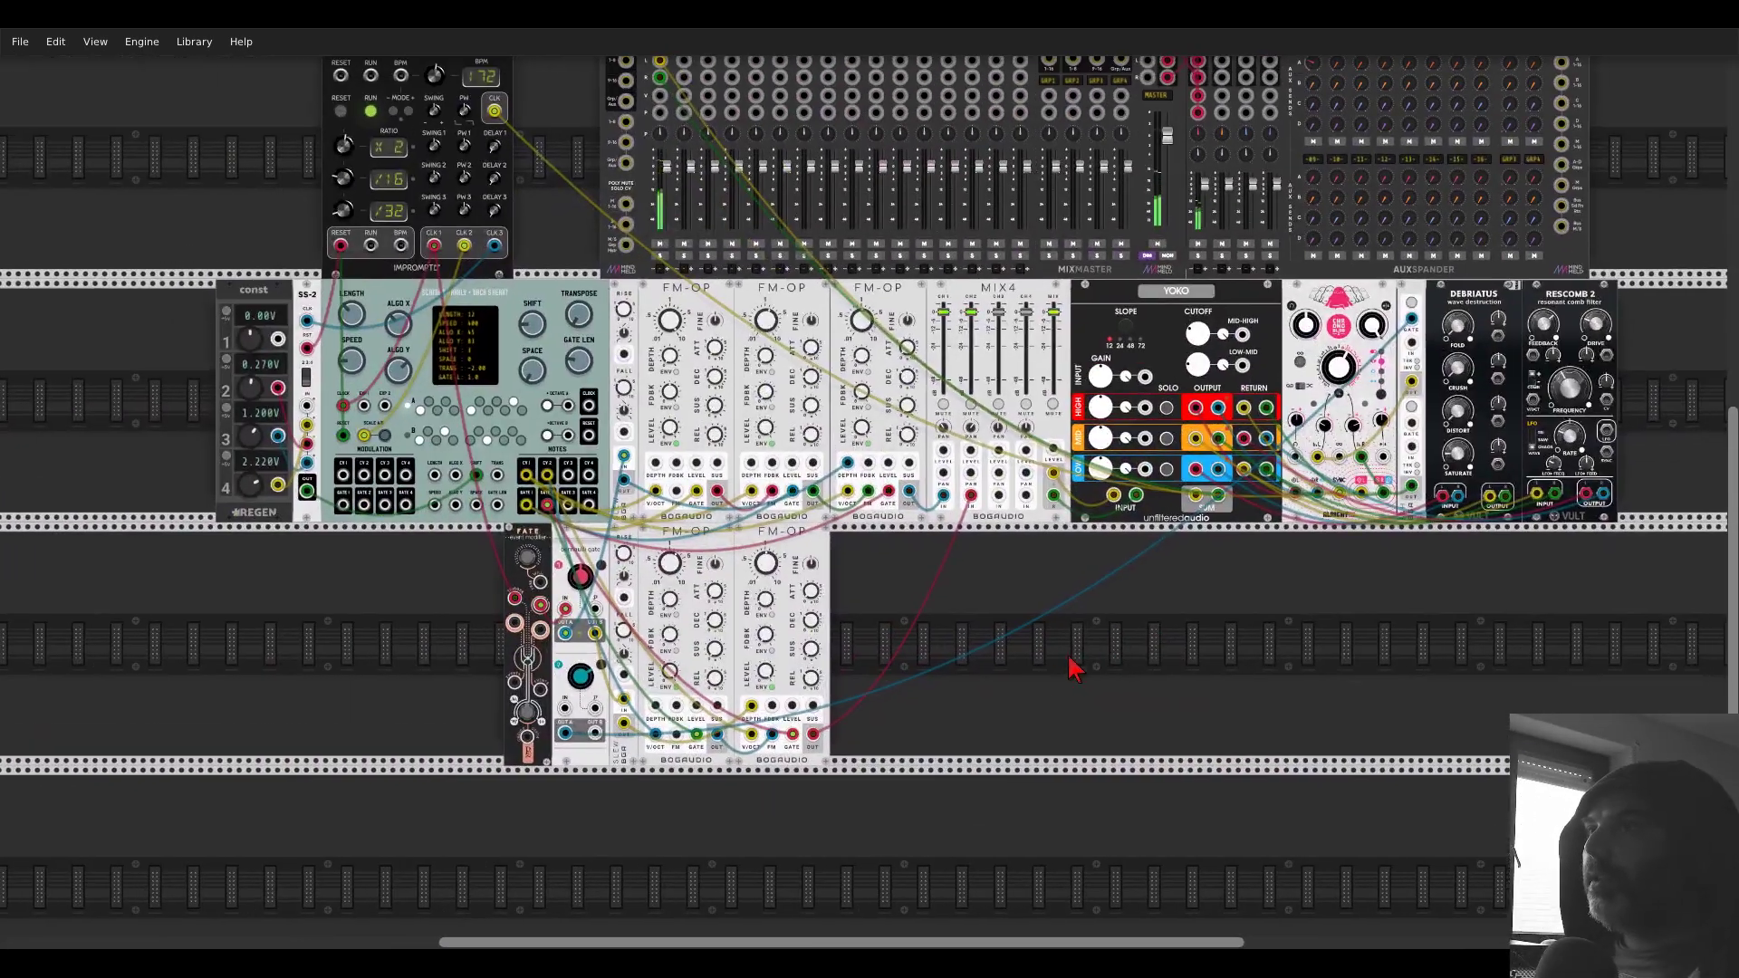
{"action": "scroll", "coordinate": [932, 691], "scroll_direction": "up", "scroll_amount": 2}
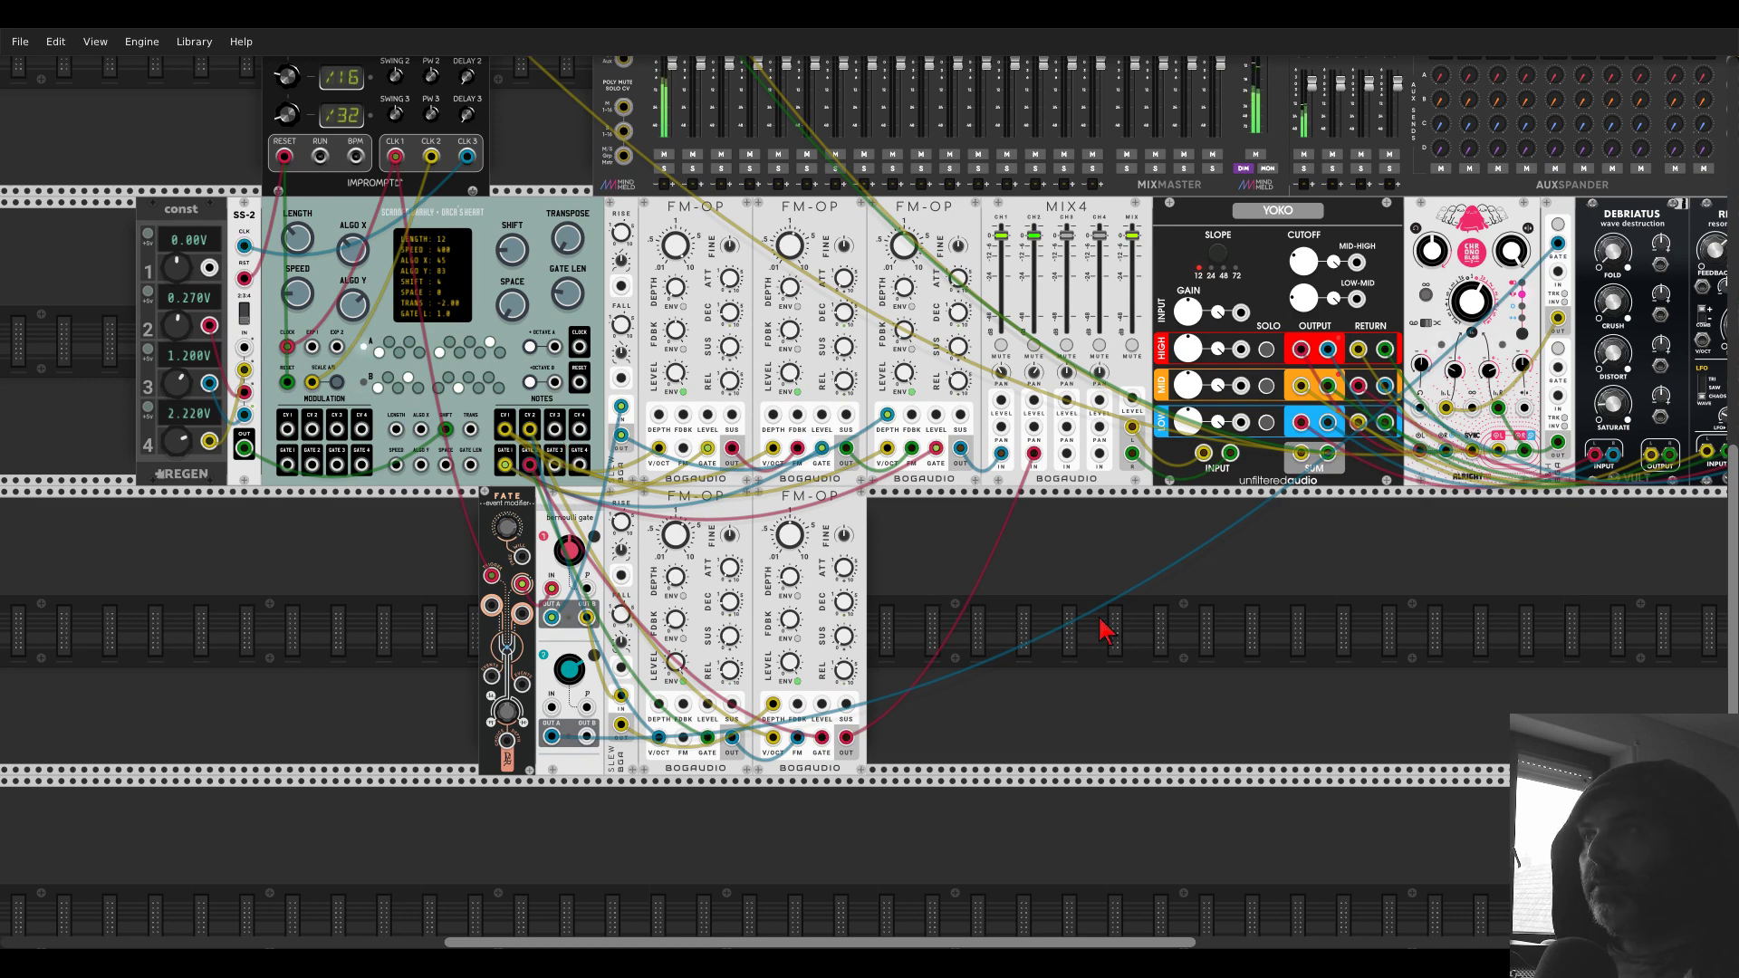
{"action": "left_click_drag", "start_coordinate": [1189, 569], "coordinate": [938, 610]}
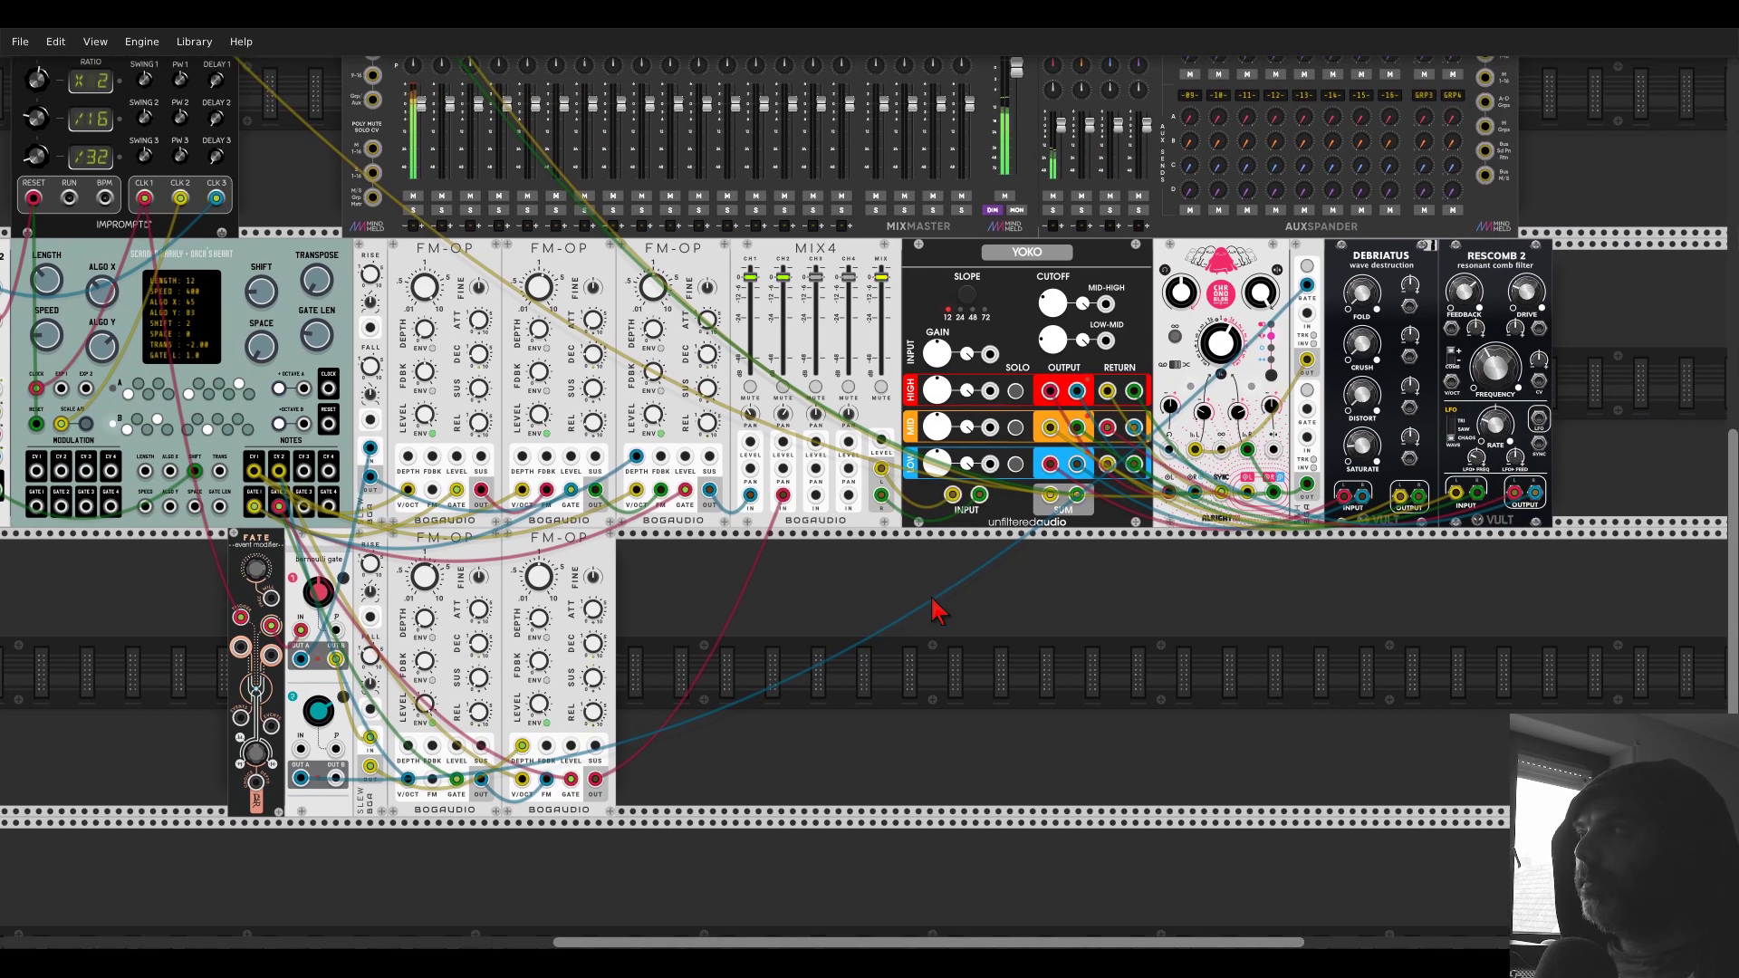
{"action": "mouse_move", "coordinate": [1476, 471]}
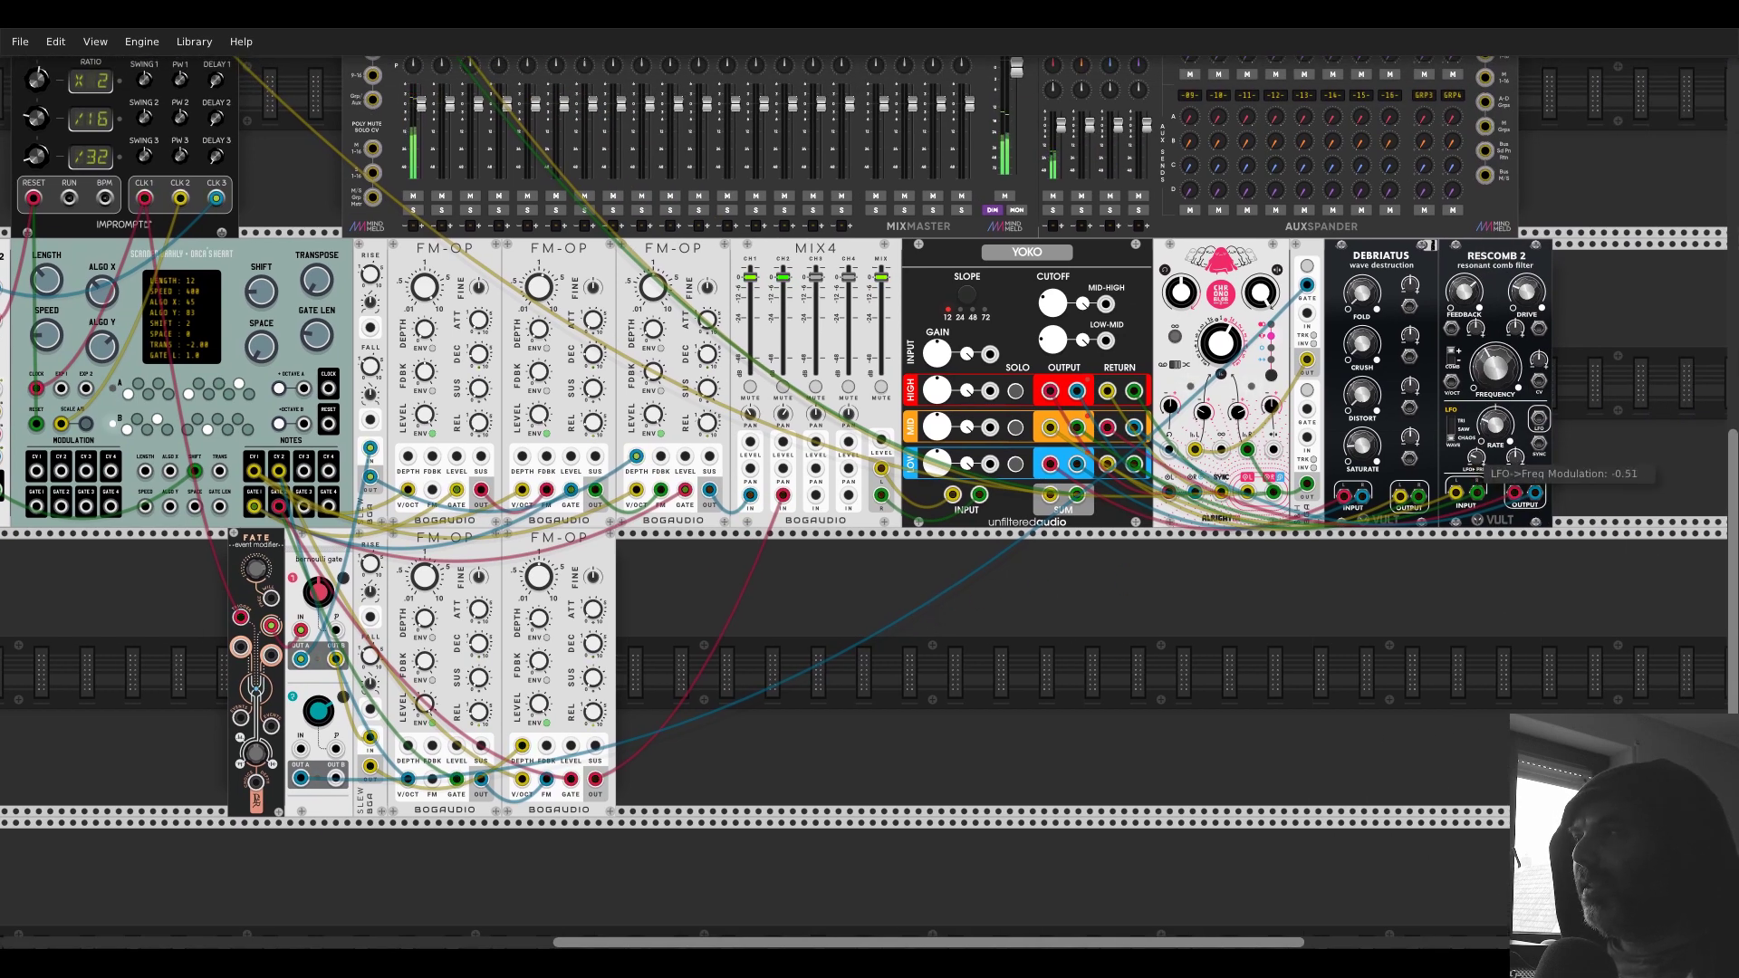
{"action": "right_click", "coordinate": [807, 695]}
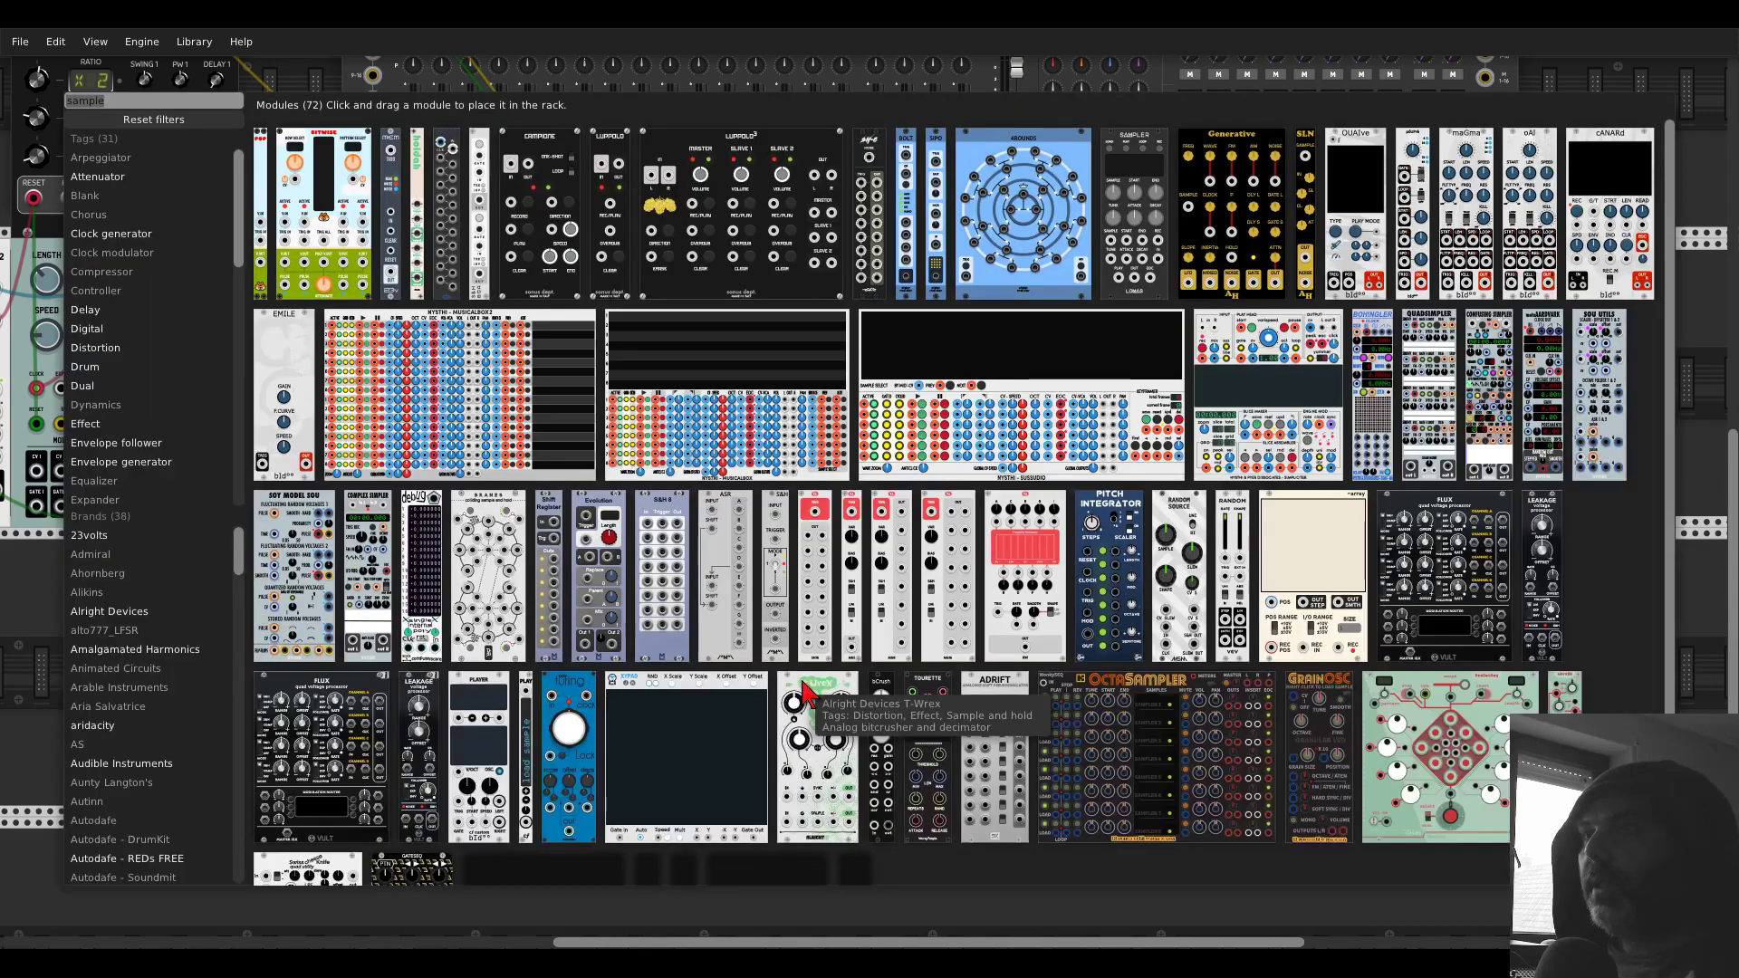
{"action": "type", "text": "vco"}
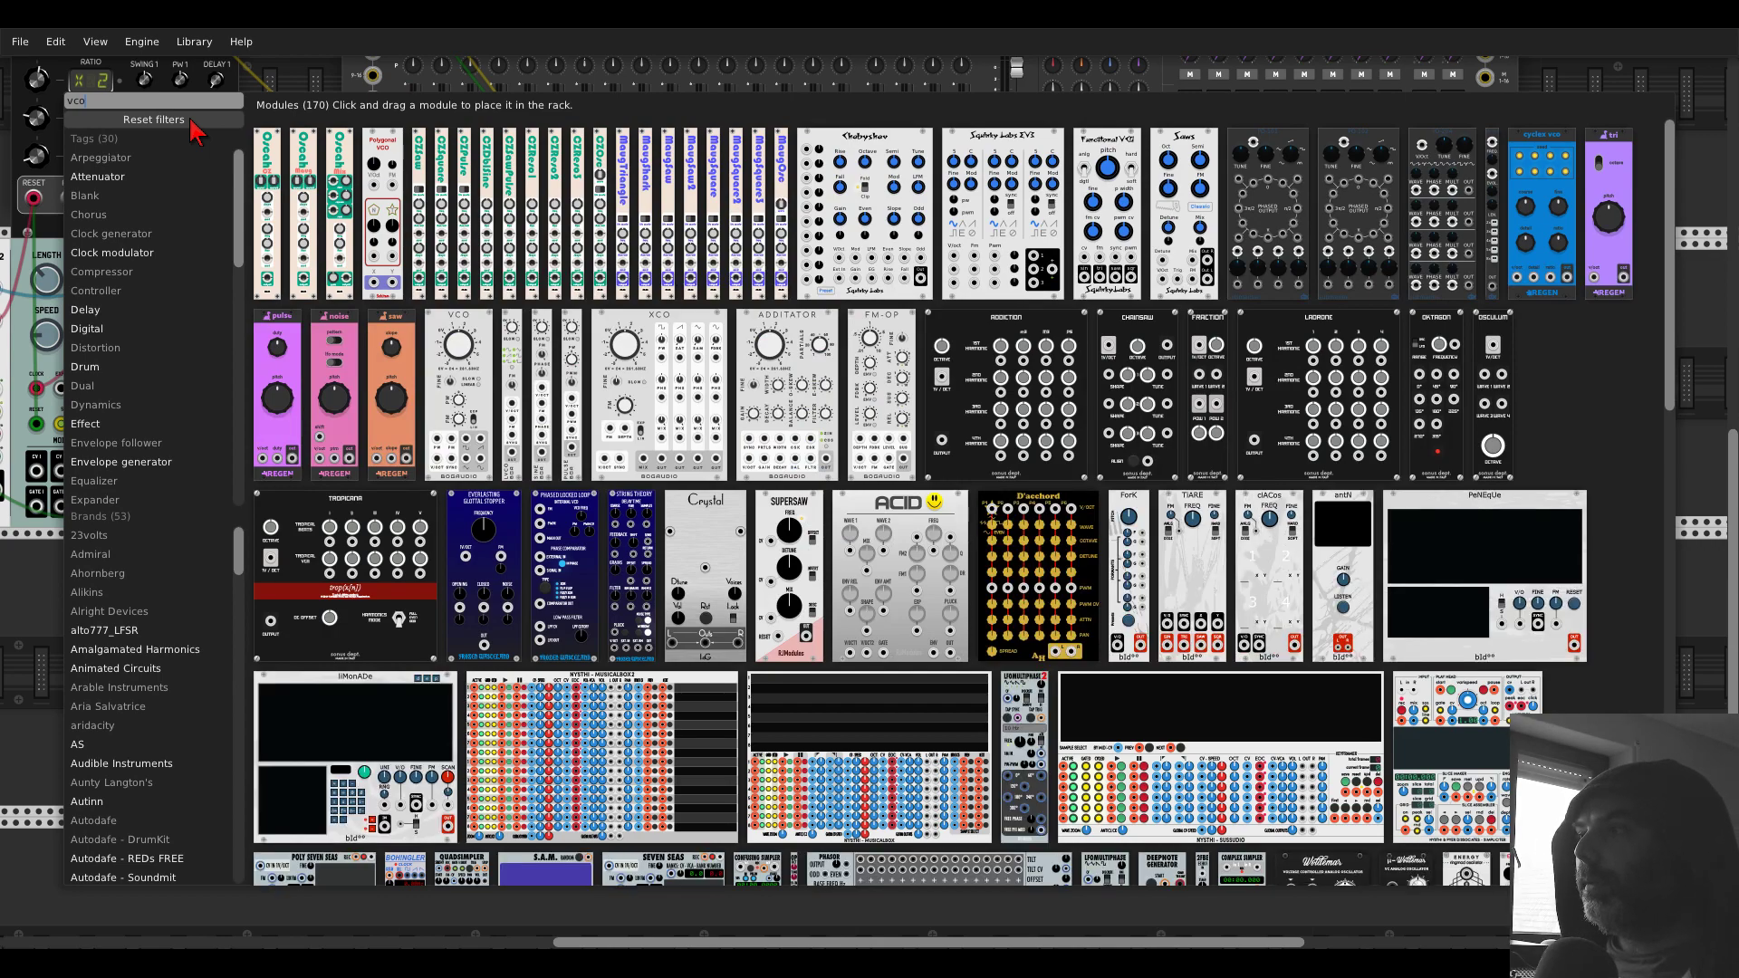
{"action": "scroll", "coordinate": [478, 311], "scroll_direction": "down", "scroll_amount": 3}
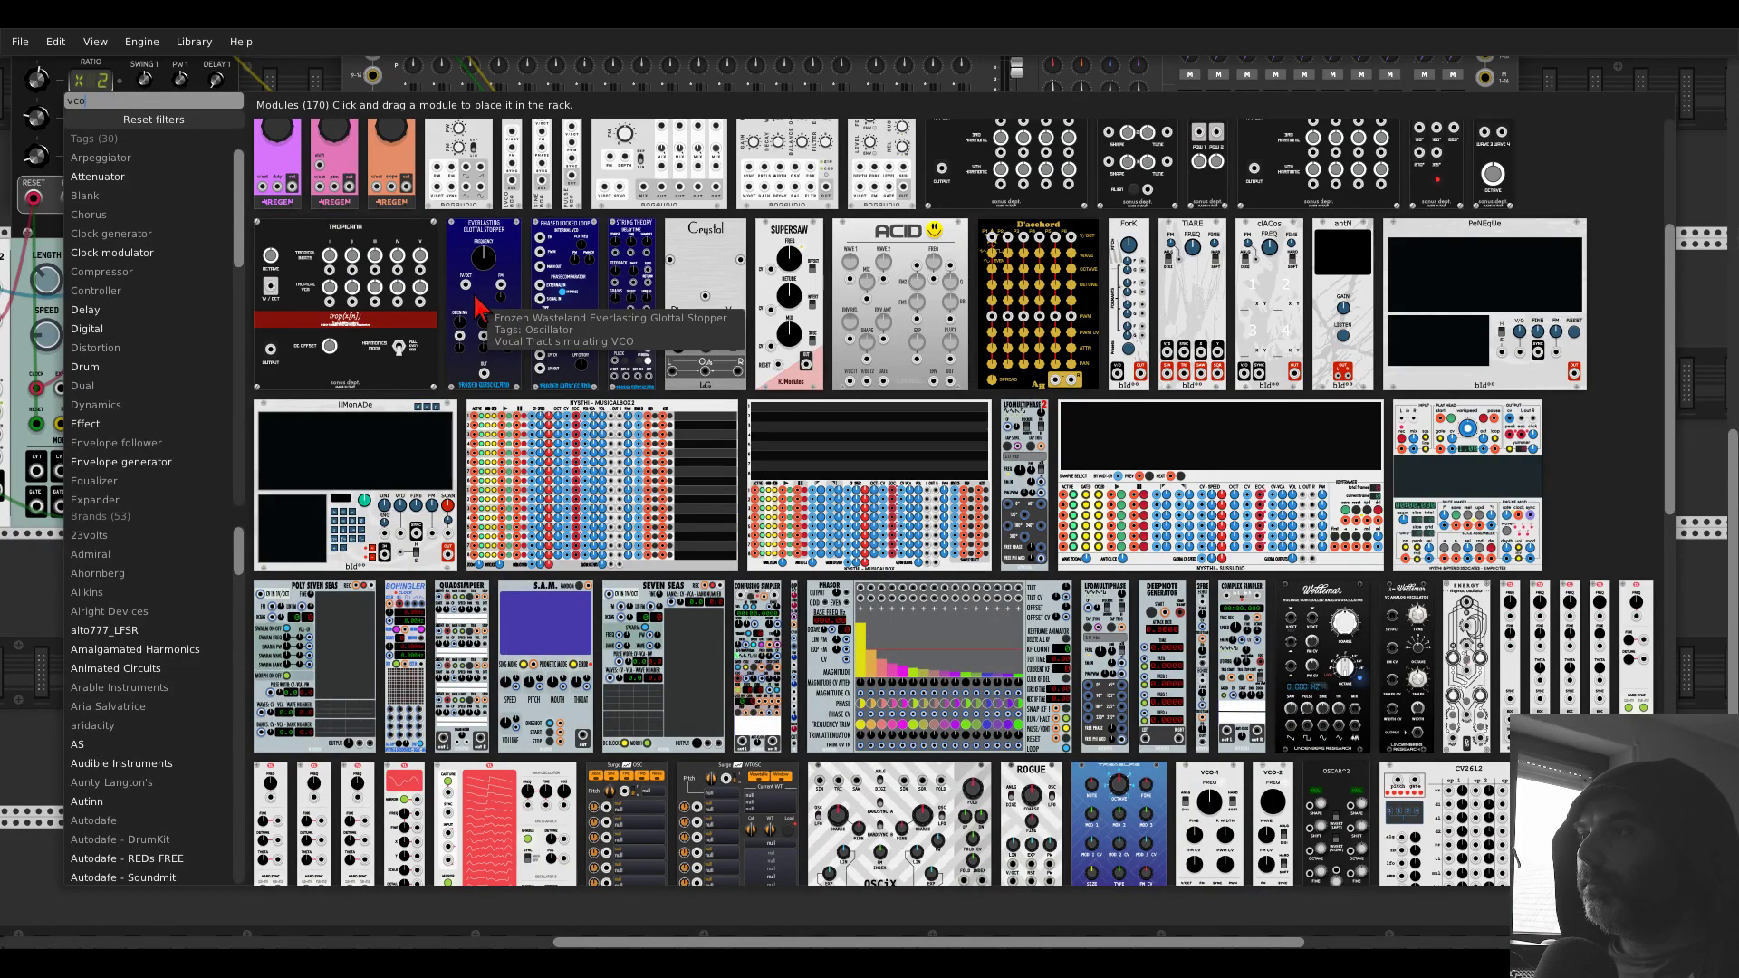
{"action": "scroll", "coordinate": [478, 311], "scroll_direction": "down", "scroll_amount": 2}
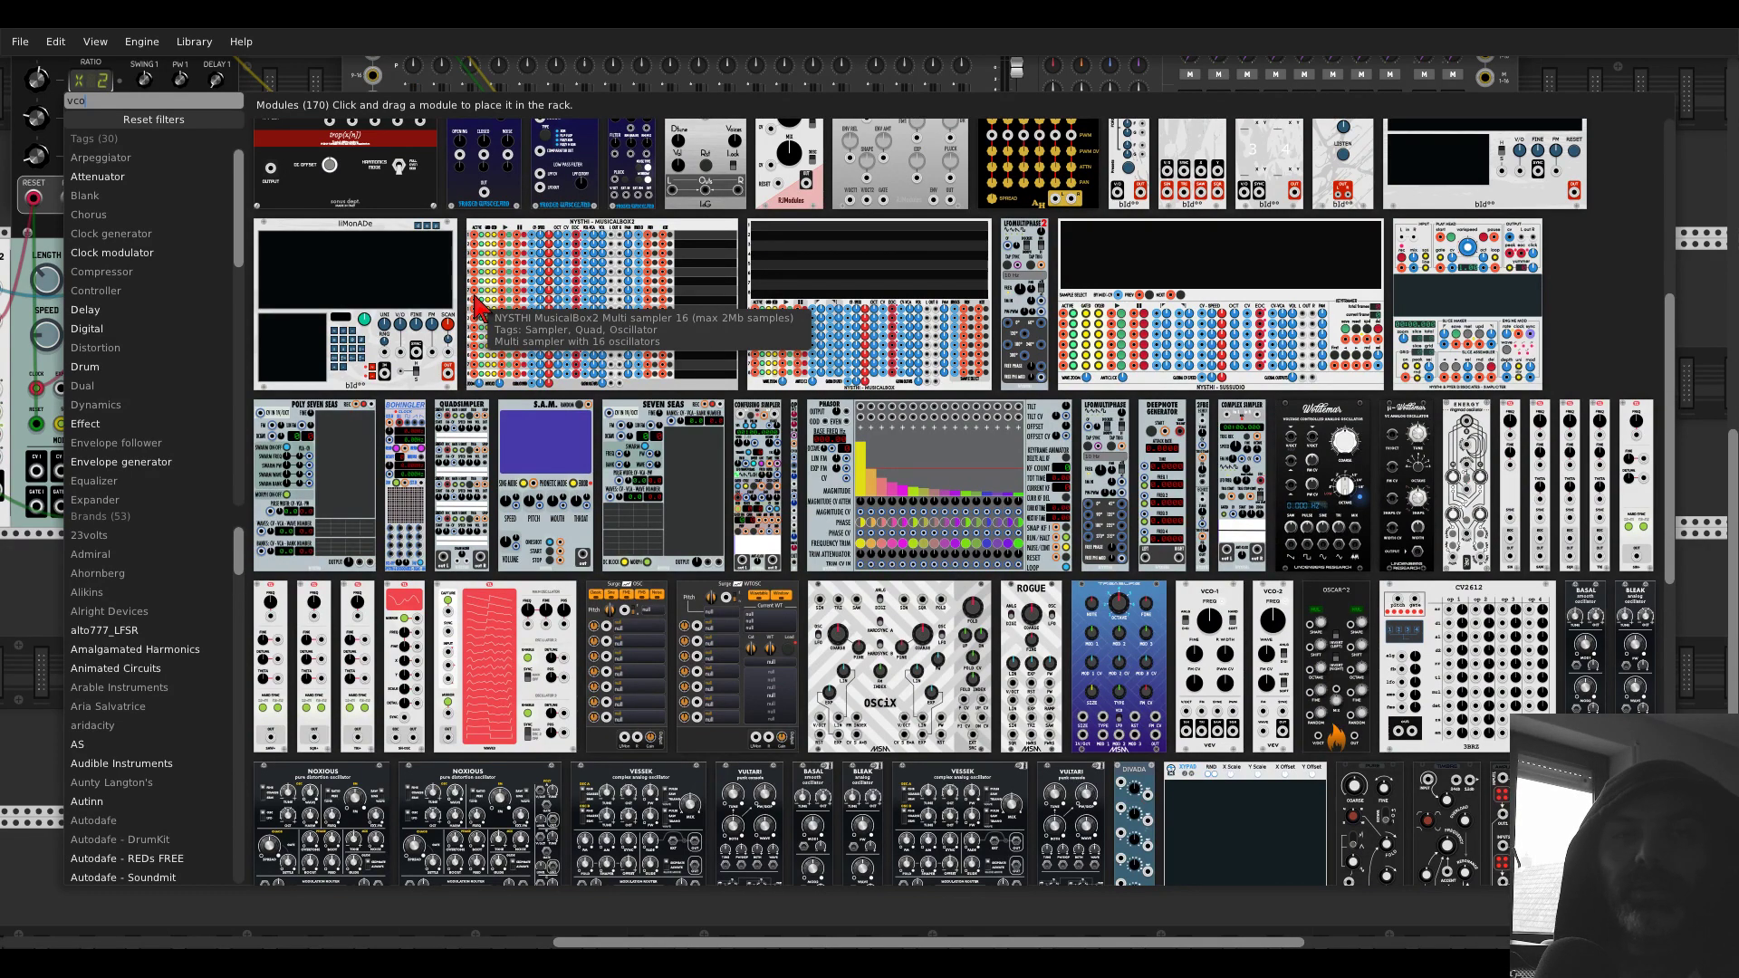
{"action": "scroll", "coordinate": [475, 308], "scroll_direction": "down", "scroll_amount": 3}
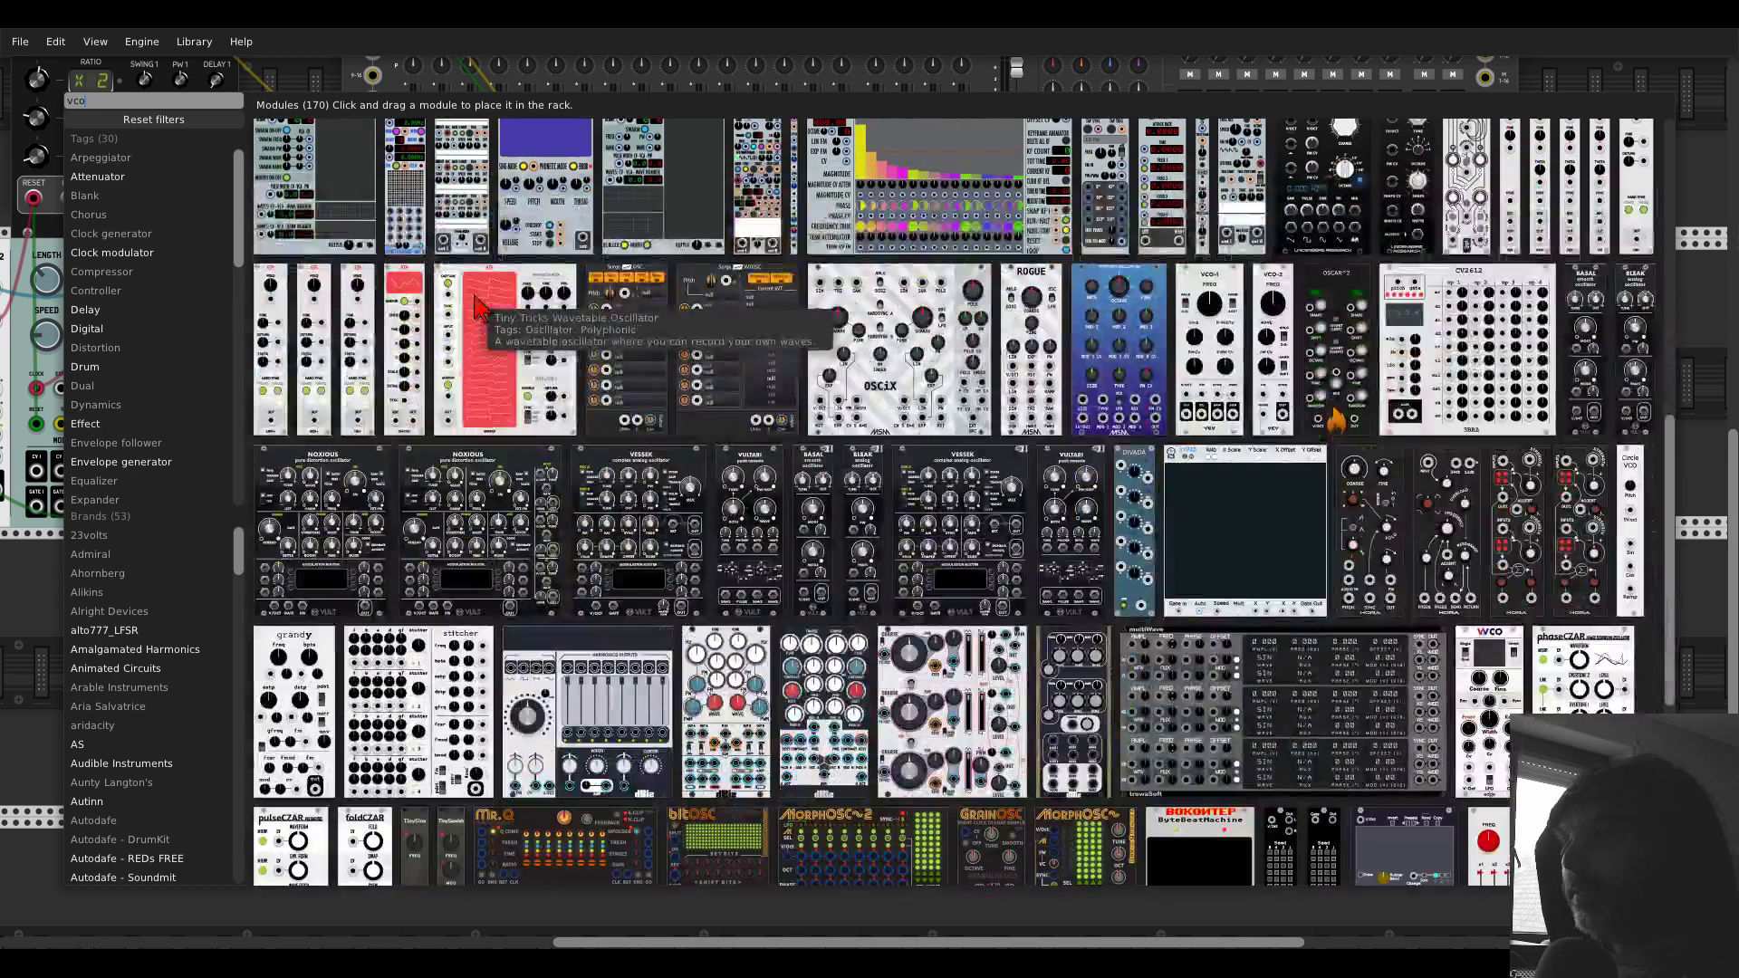
{"action": "scroll", "coordinate": [476, 308], "scroll_direction": "down", "scroll_amount": 2}
{"action": "scroll", "coordinate": [476, 308], "scroll_direction": "down", "scroll_amount": 3}
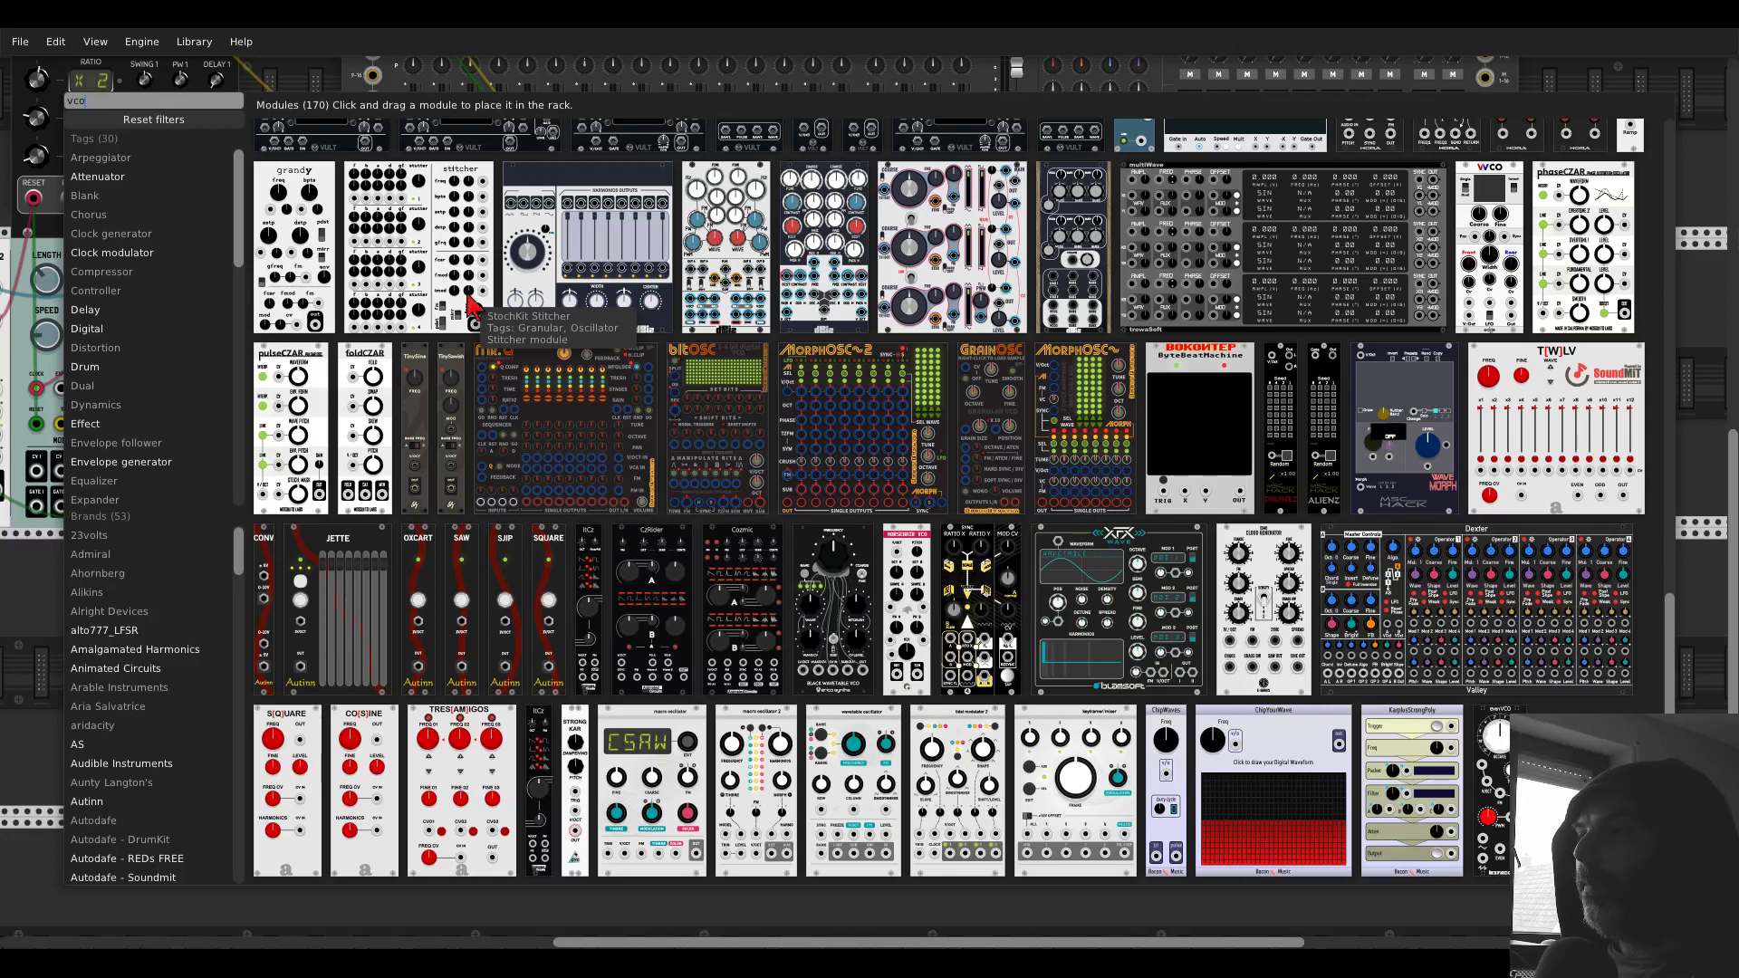
{"action": "left_click_drag", "start_coordinate": [739, 720], "coordinate": [847, 720]}
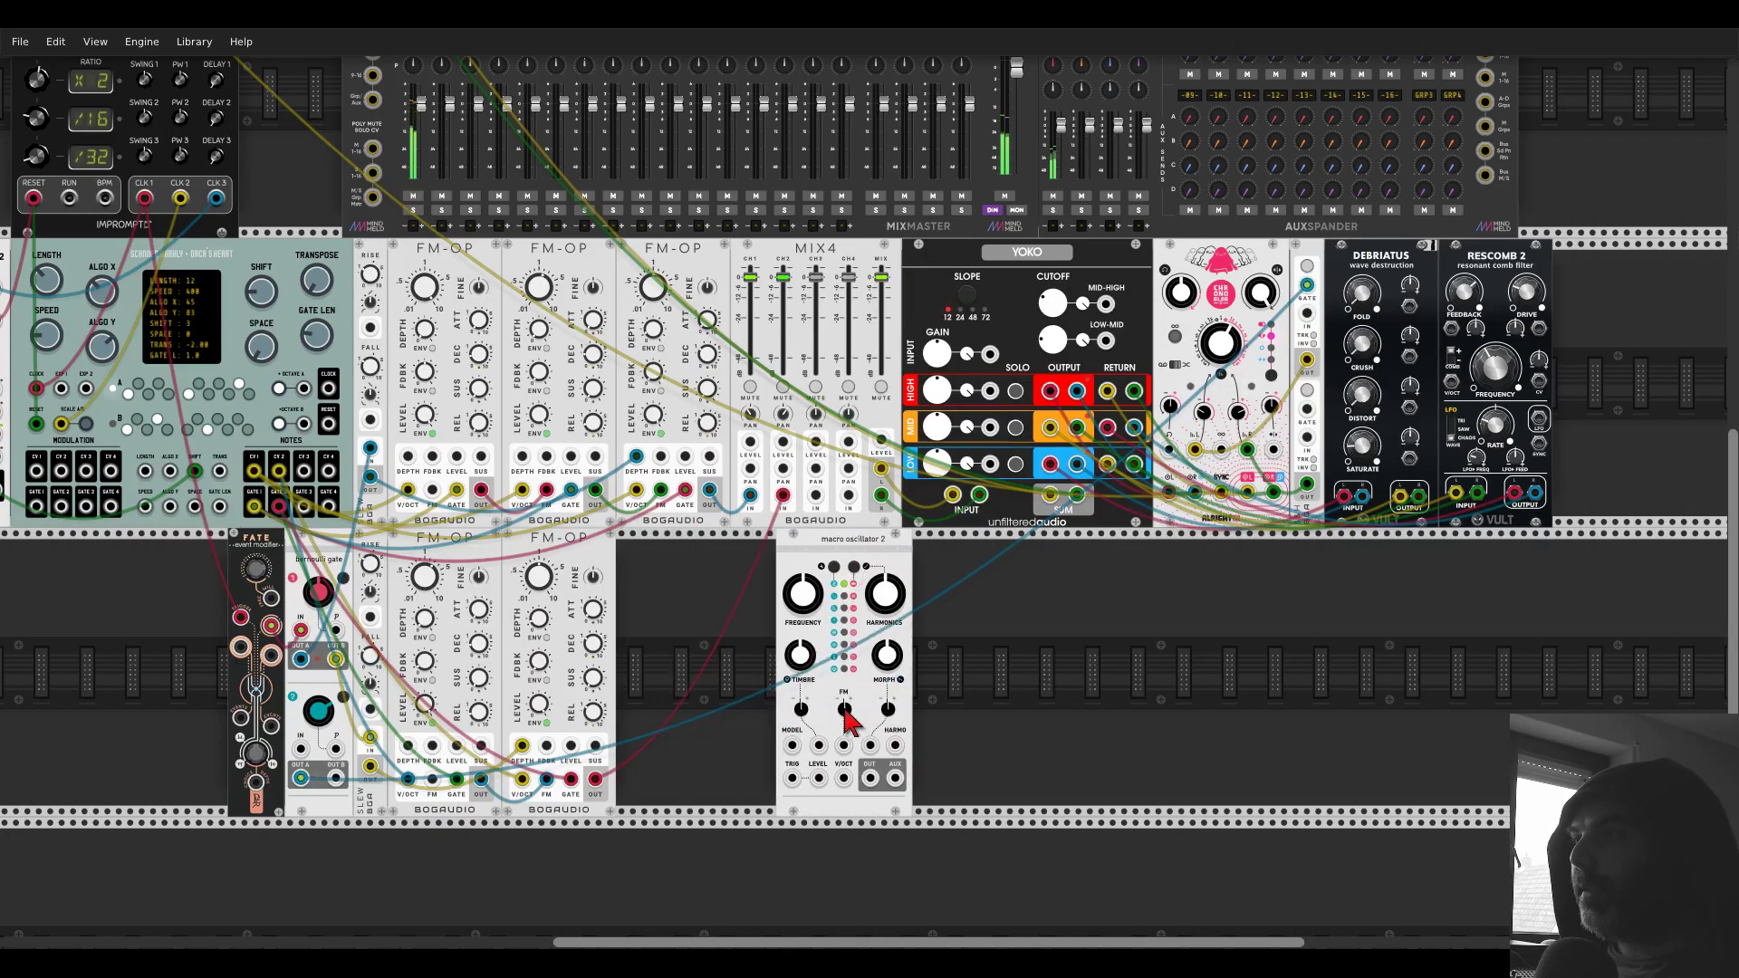
- Switch Macro Oscillator 2 to the Inharmonic string modeling model
{"action": "right_click", "coordinate": [843, 720]}
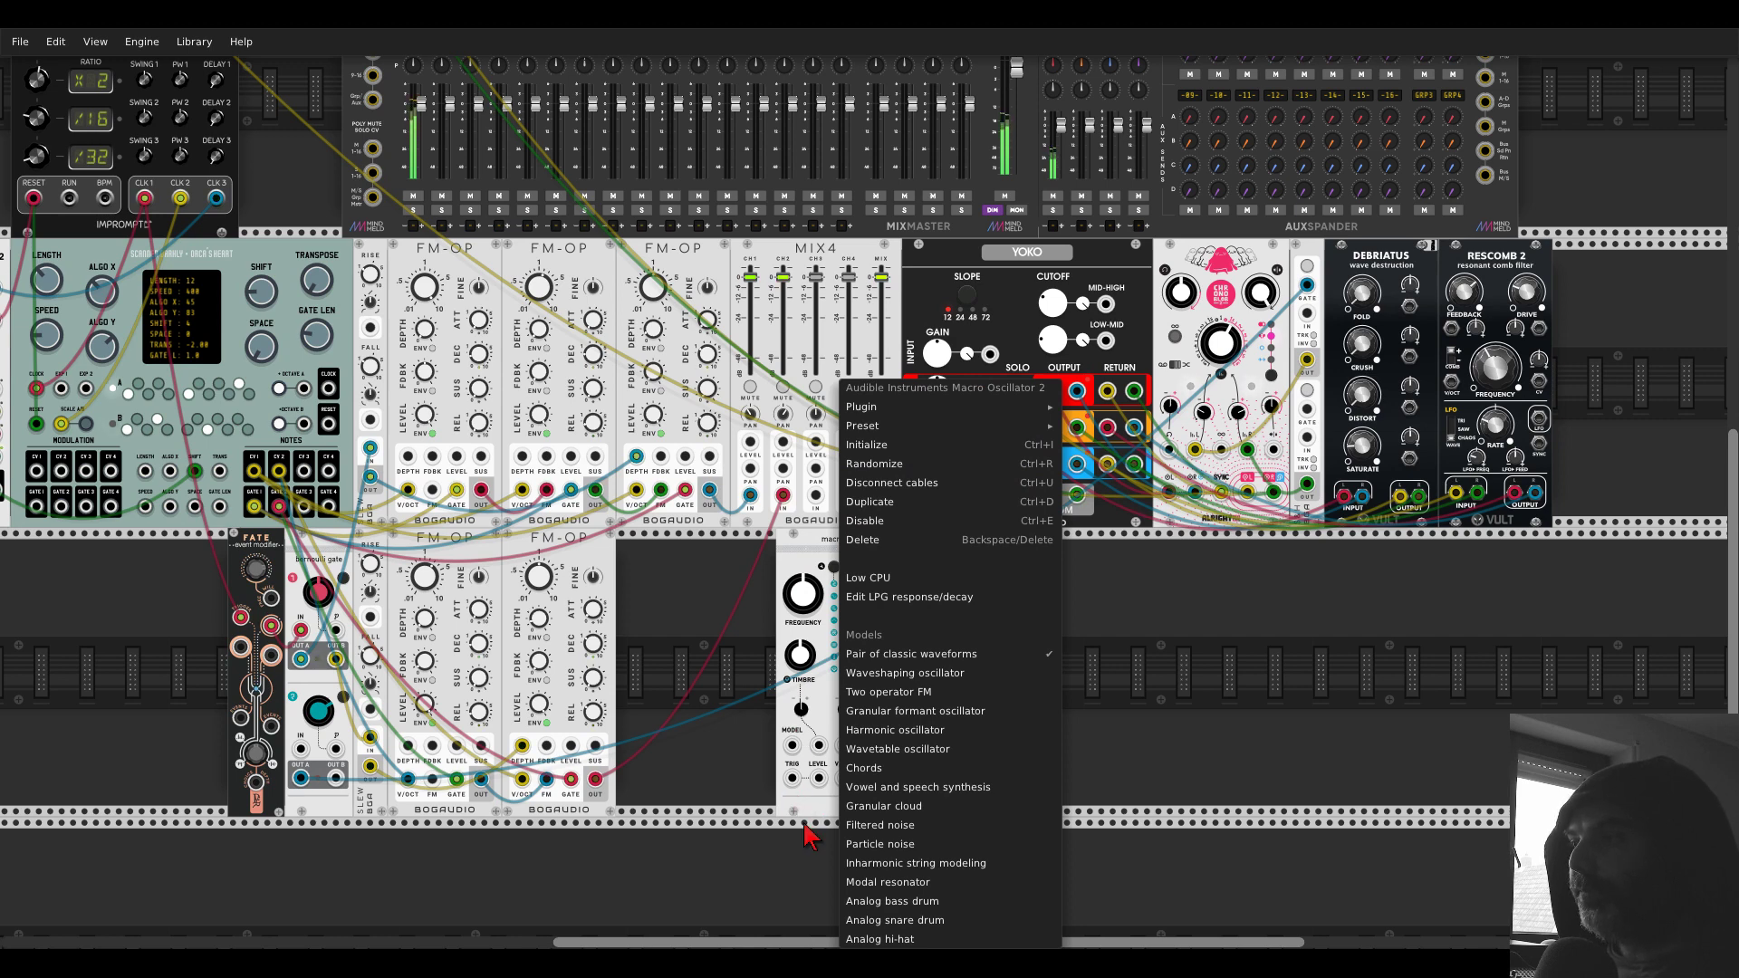
{"action": "left_click", "coordinate": [881, 865]}
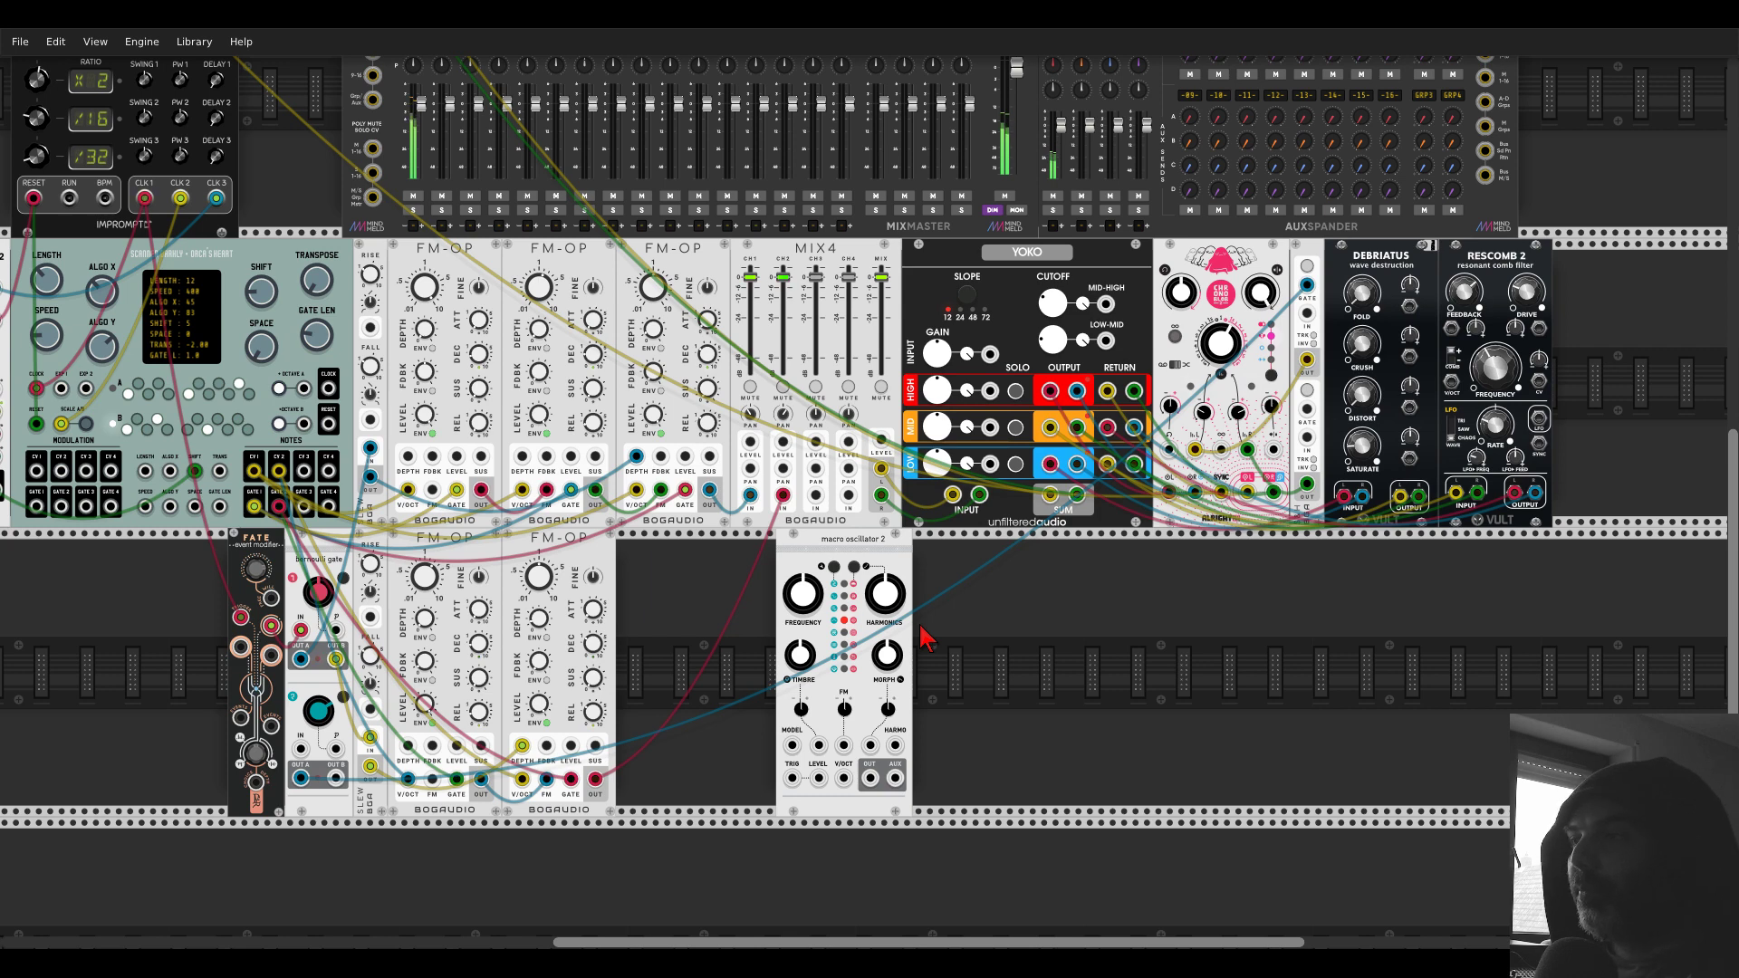
{"action": "scroll", "coordinate": [924, 661], "scroll_direction": "up", "scroll_amount": 3}
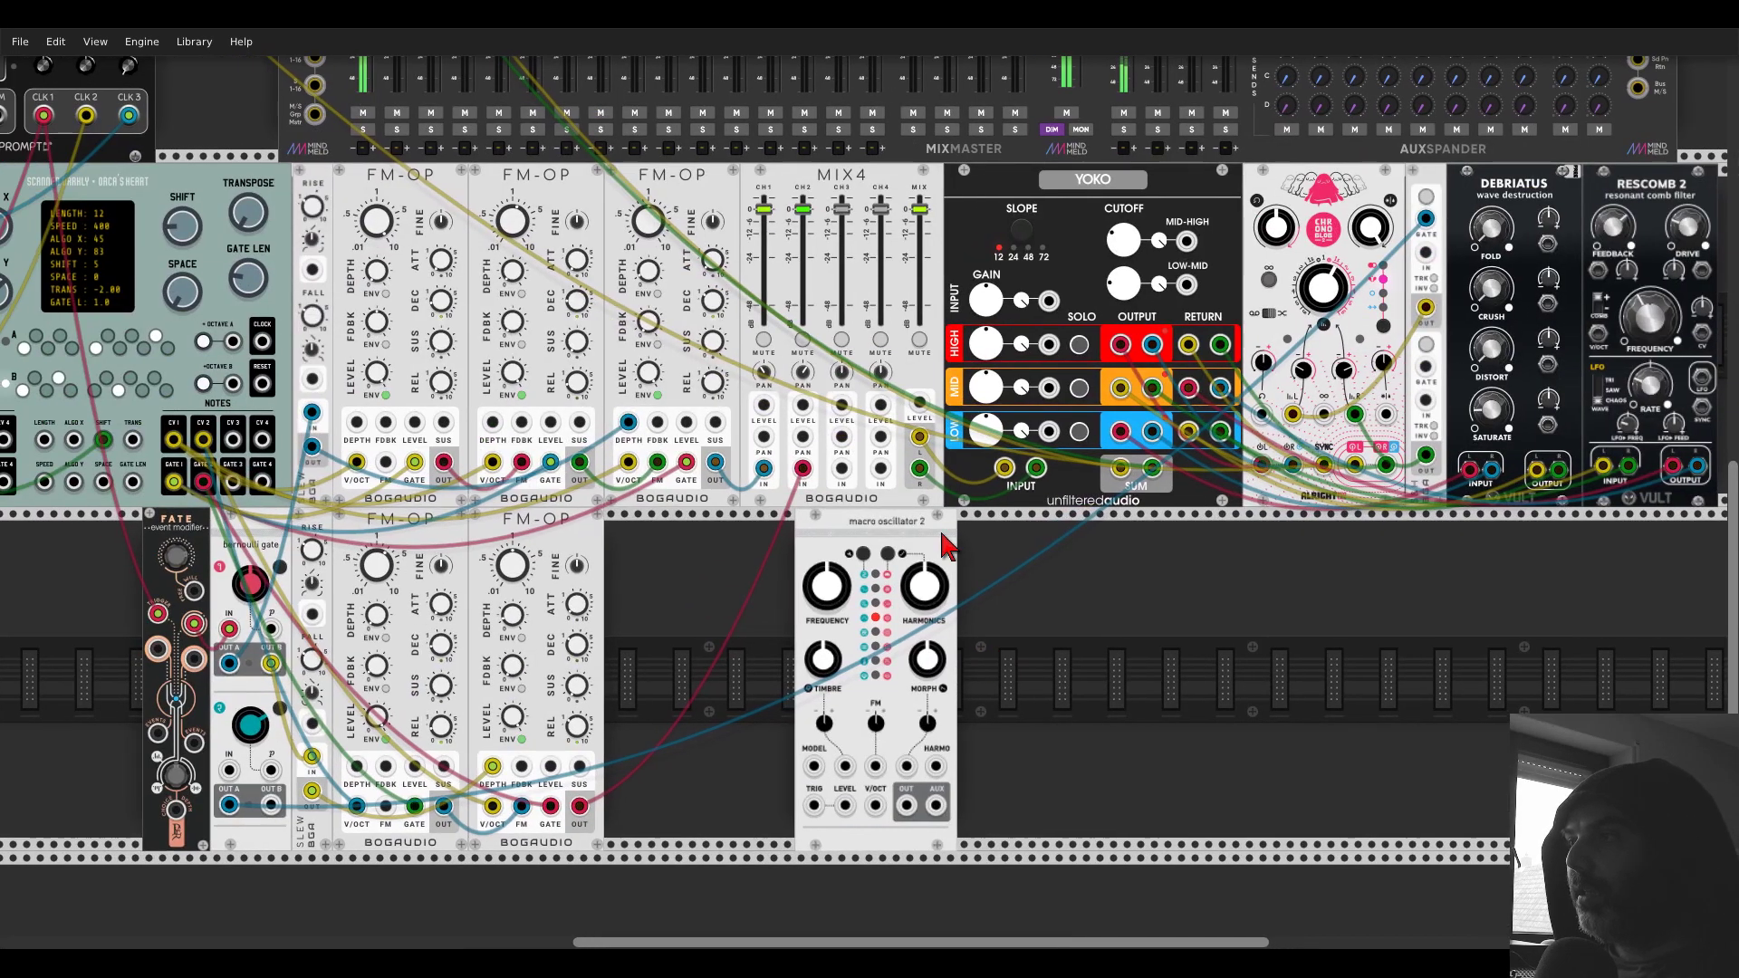
{"action": "right_click", "coordinate": [946, 545]}
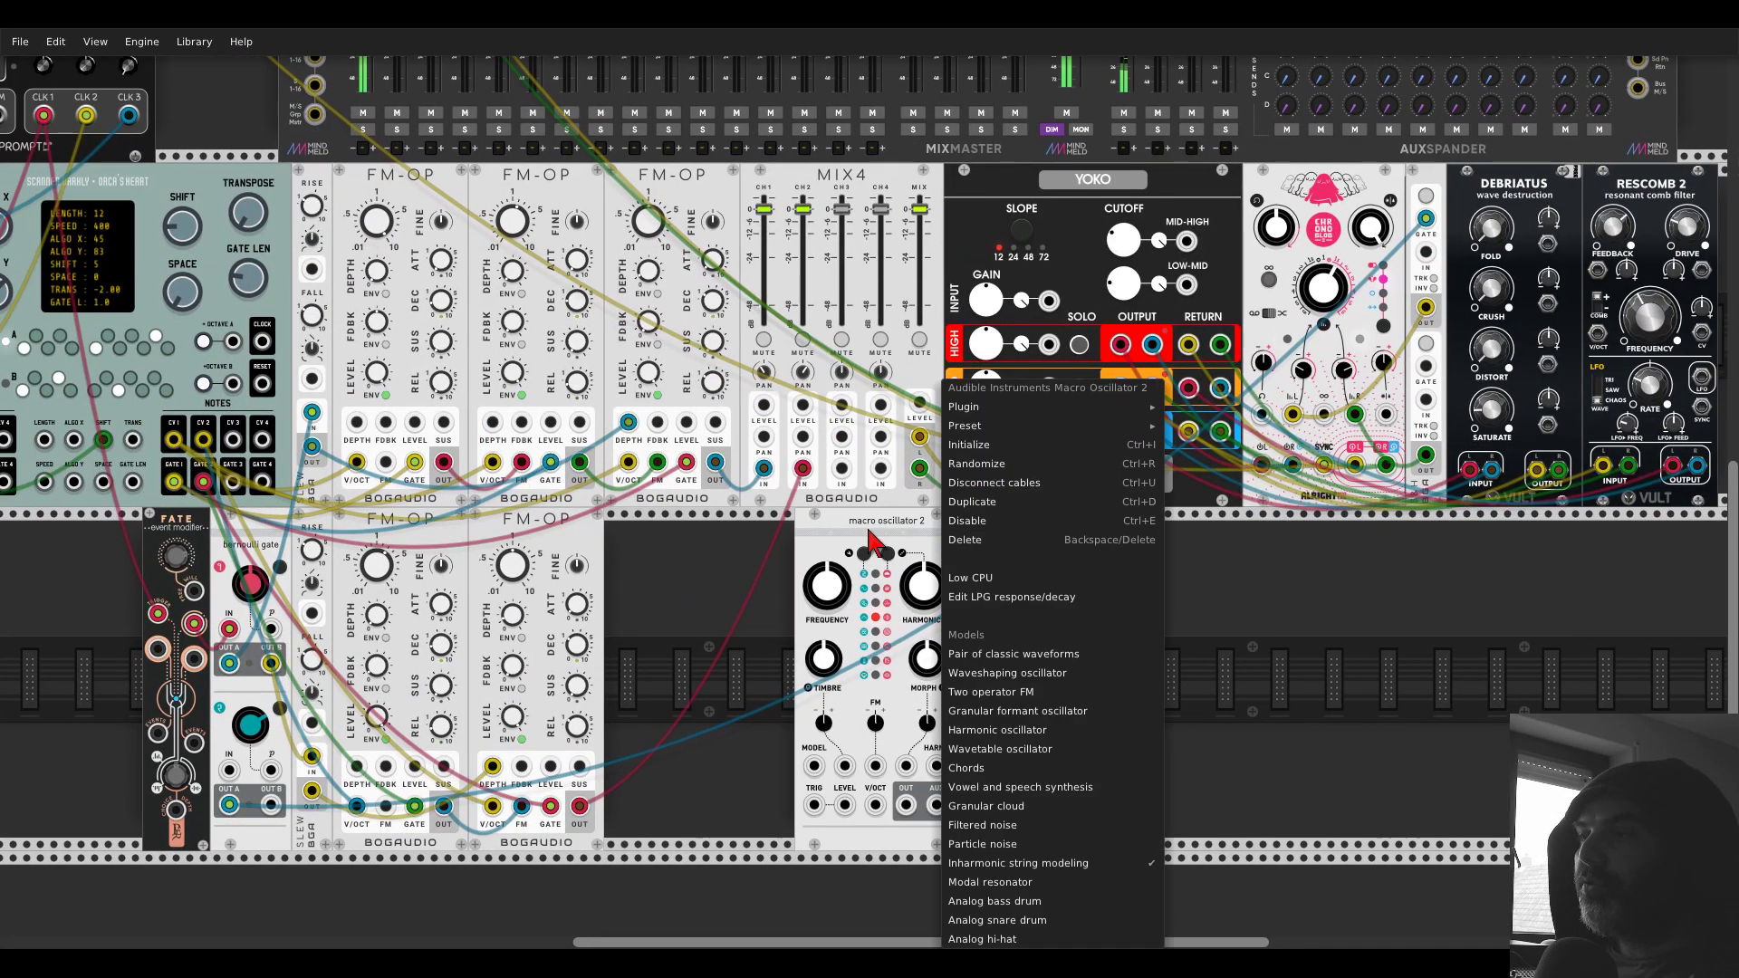
{"action": "left_click", "coordinate": [747, 577]}
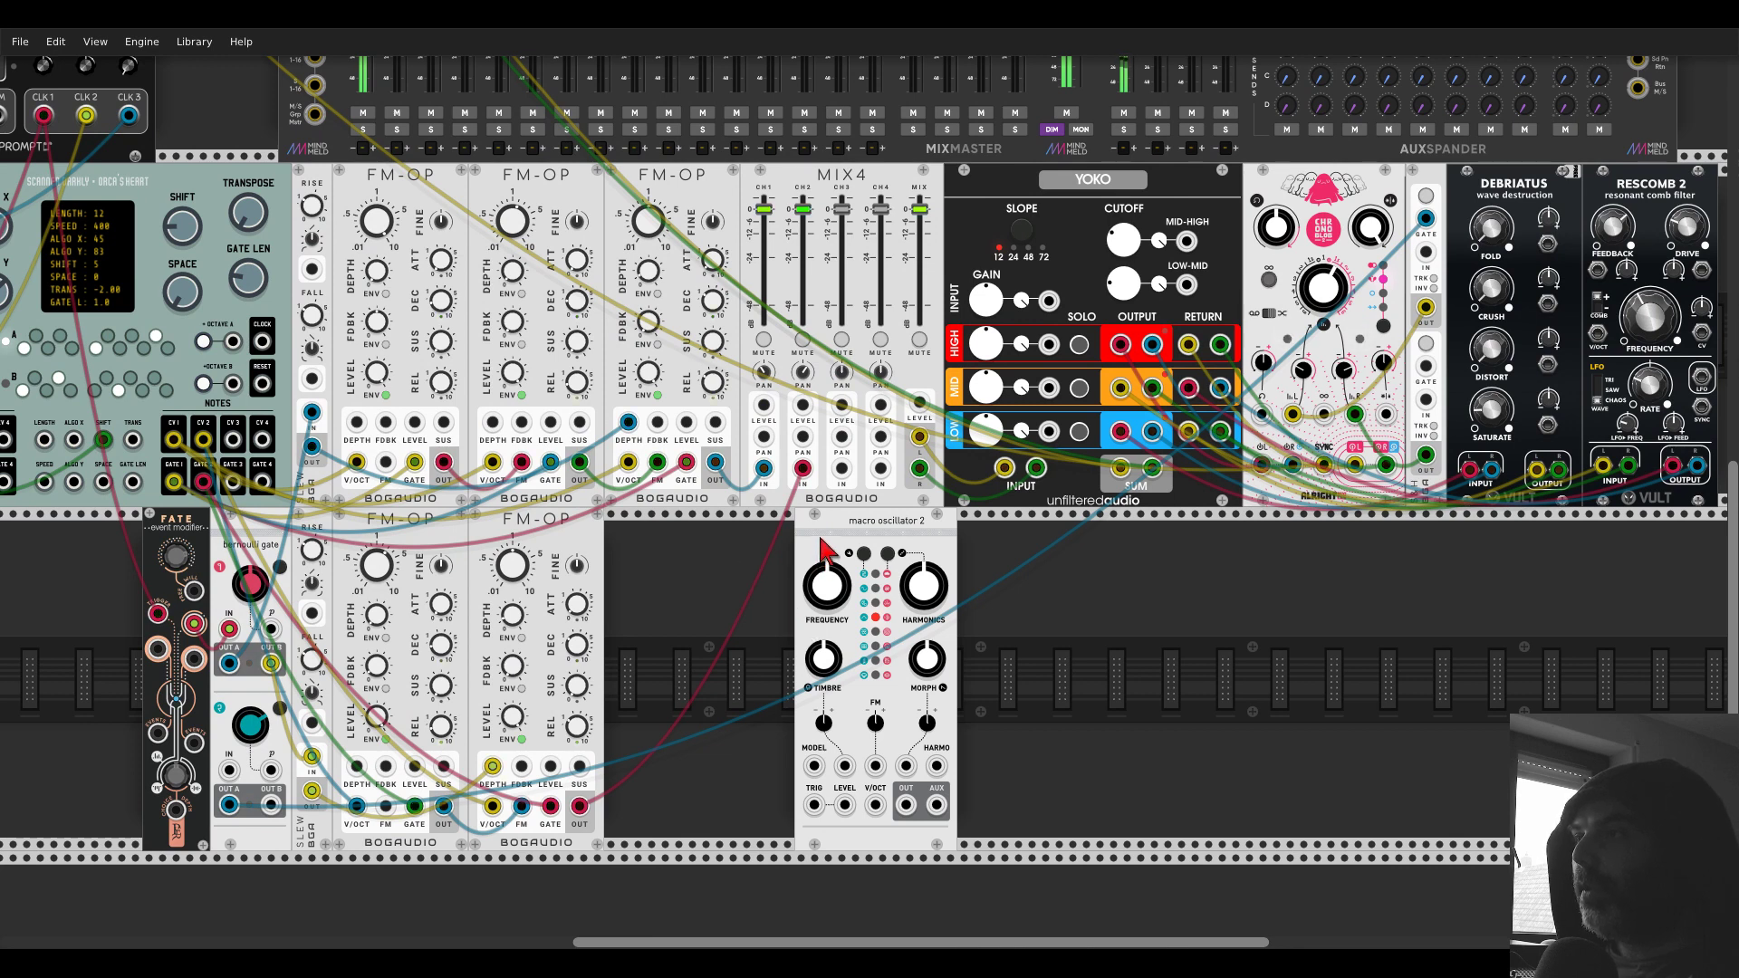
- Patch Orca's Heart's notes GATE 2 into Macro Oscillator 2's TRIG, and its OUT into MixMaster channel 2's left input
{"action": "left_click_drag", "start_coordinate": [815, 804], "coordinate": [204, 483]}
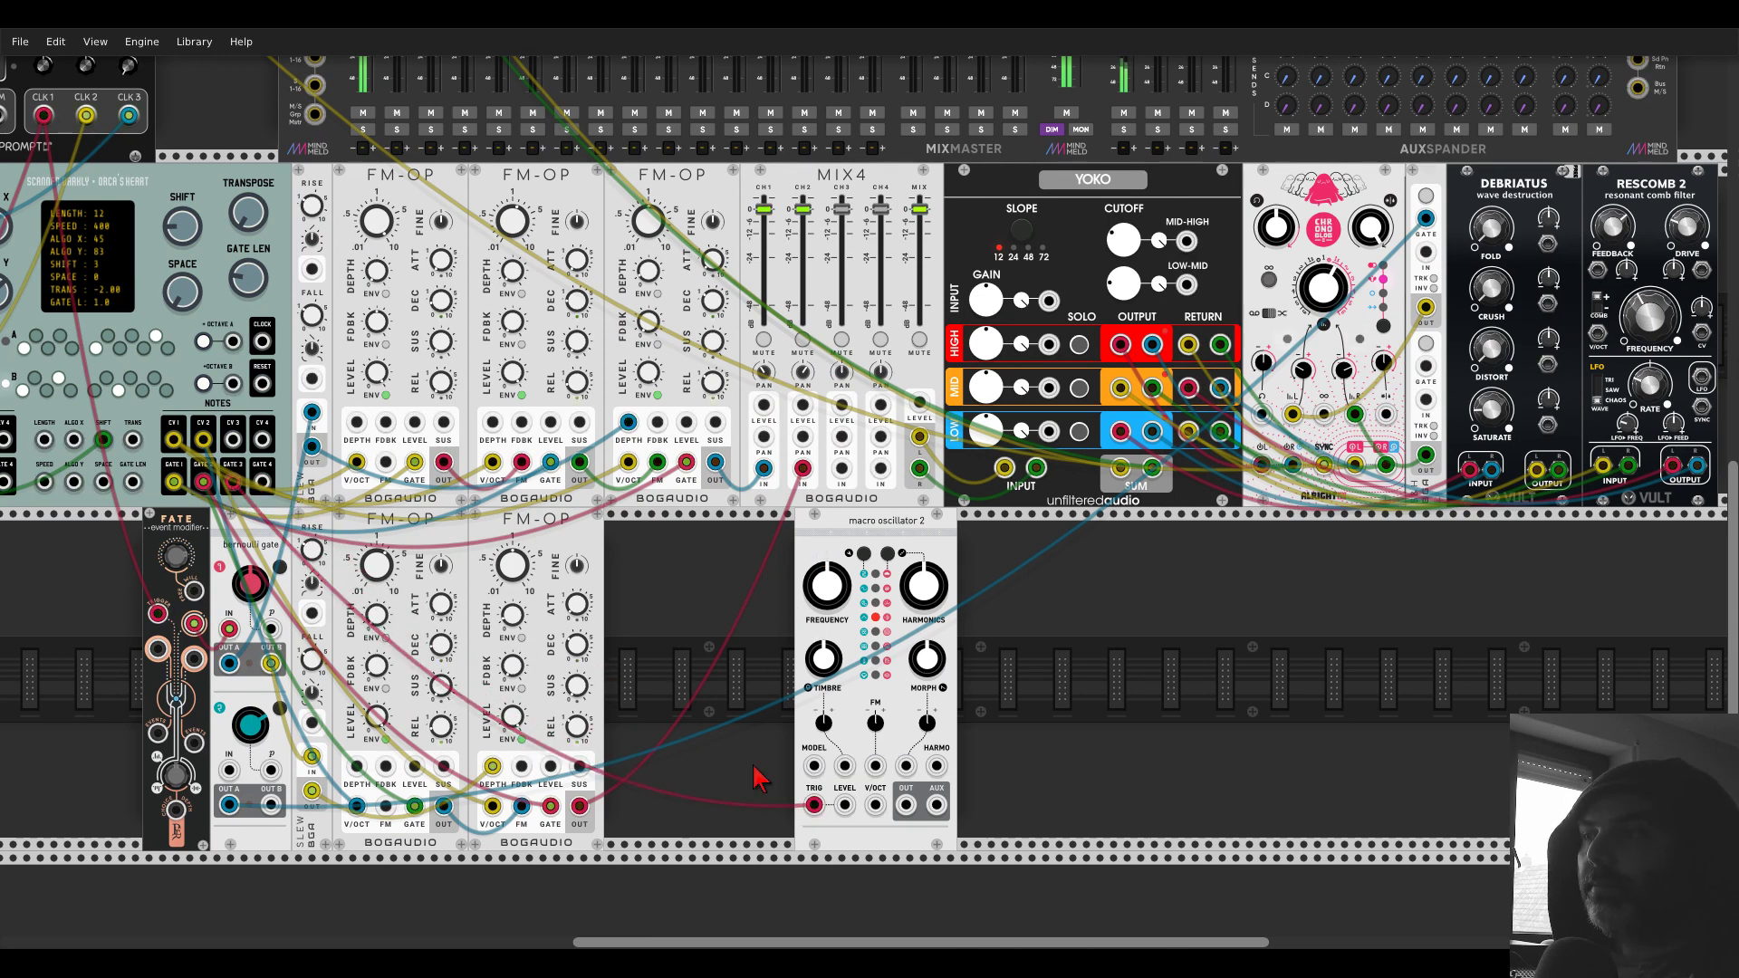
{"action": "left_click_drag", "start_coordinate": [906, 805], "coordinate": [396, 97]}
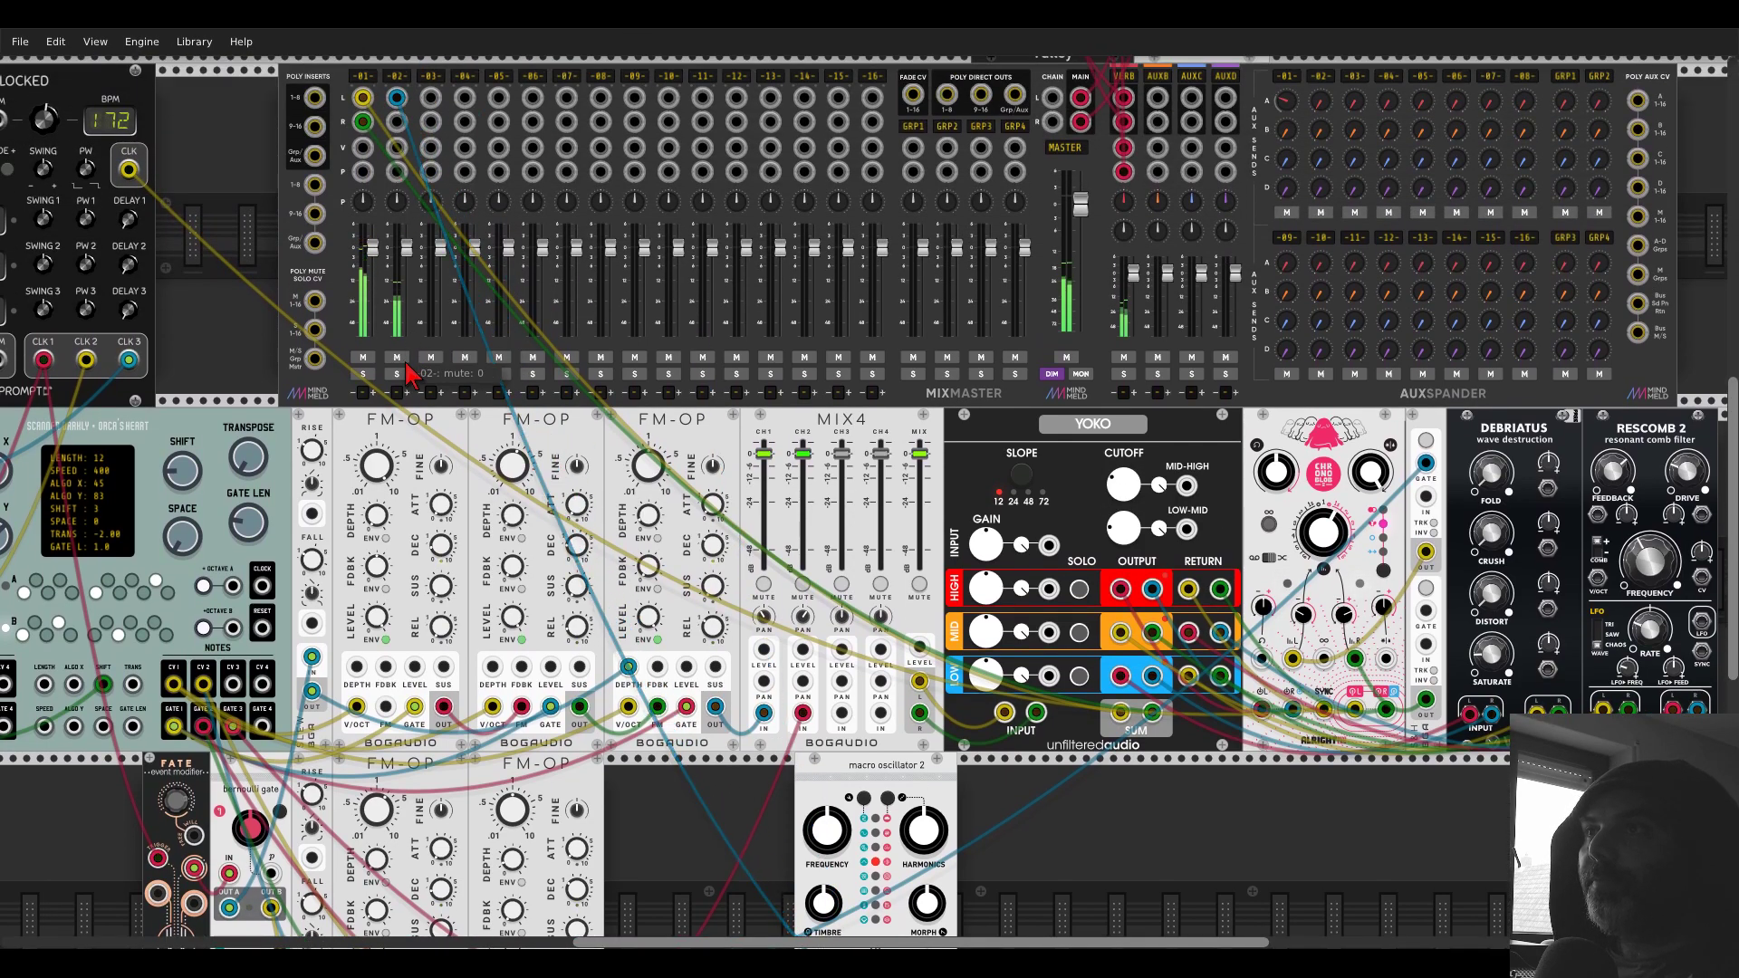
- Set Macro Oscillator 2's Harmonics to about 0.191 and Morph to about 0.2855, and raise its Timbre
{"action": "scroll", "coordinate": [768, 647], "scroll_direction": "down", "scroll_amount": 5}
{"action": "scroll", "coordinate": [768, 647], "scroll_direction": "up", "scroll_amount": 3}
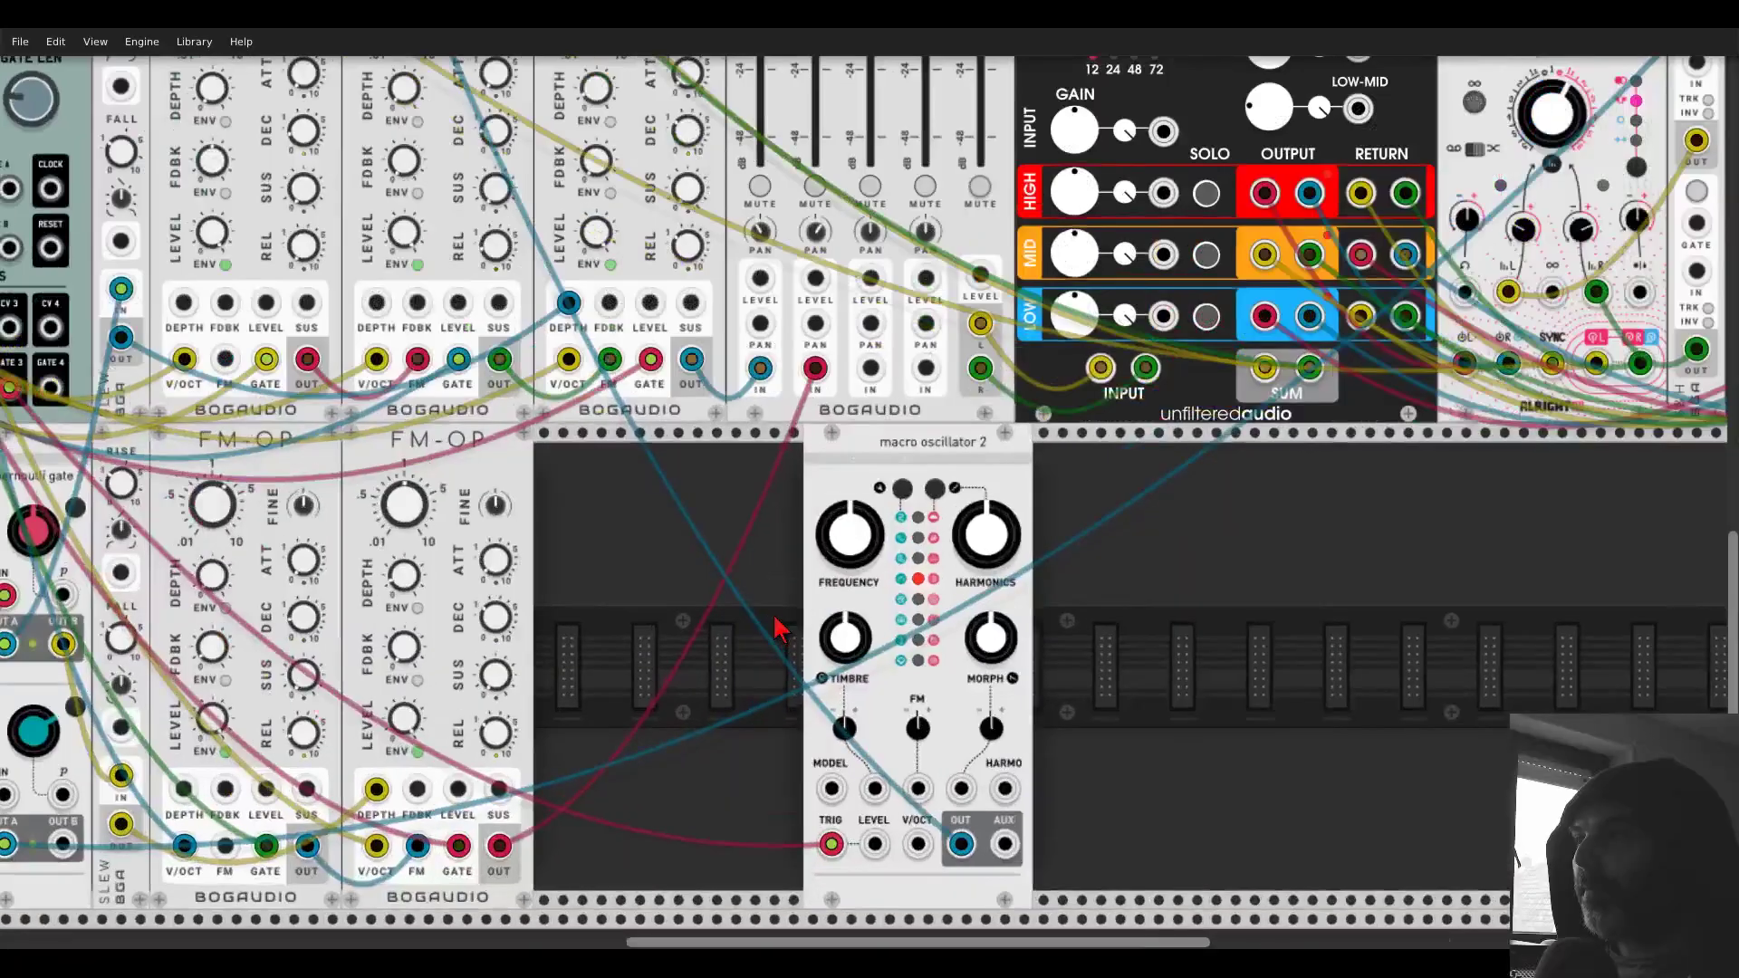
{"action": "left_click_drag", "start_coordinate": [1026, 521], "coordinate": [1026, 566]}
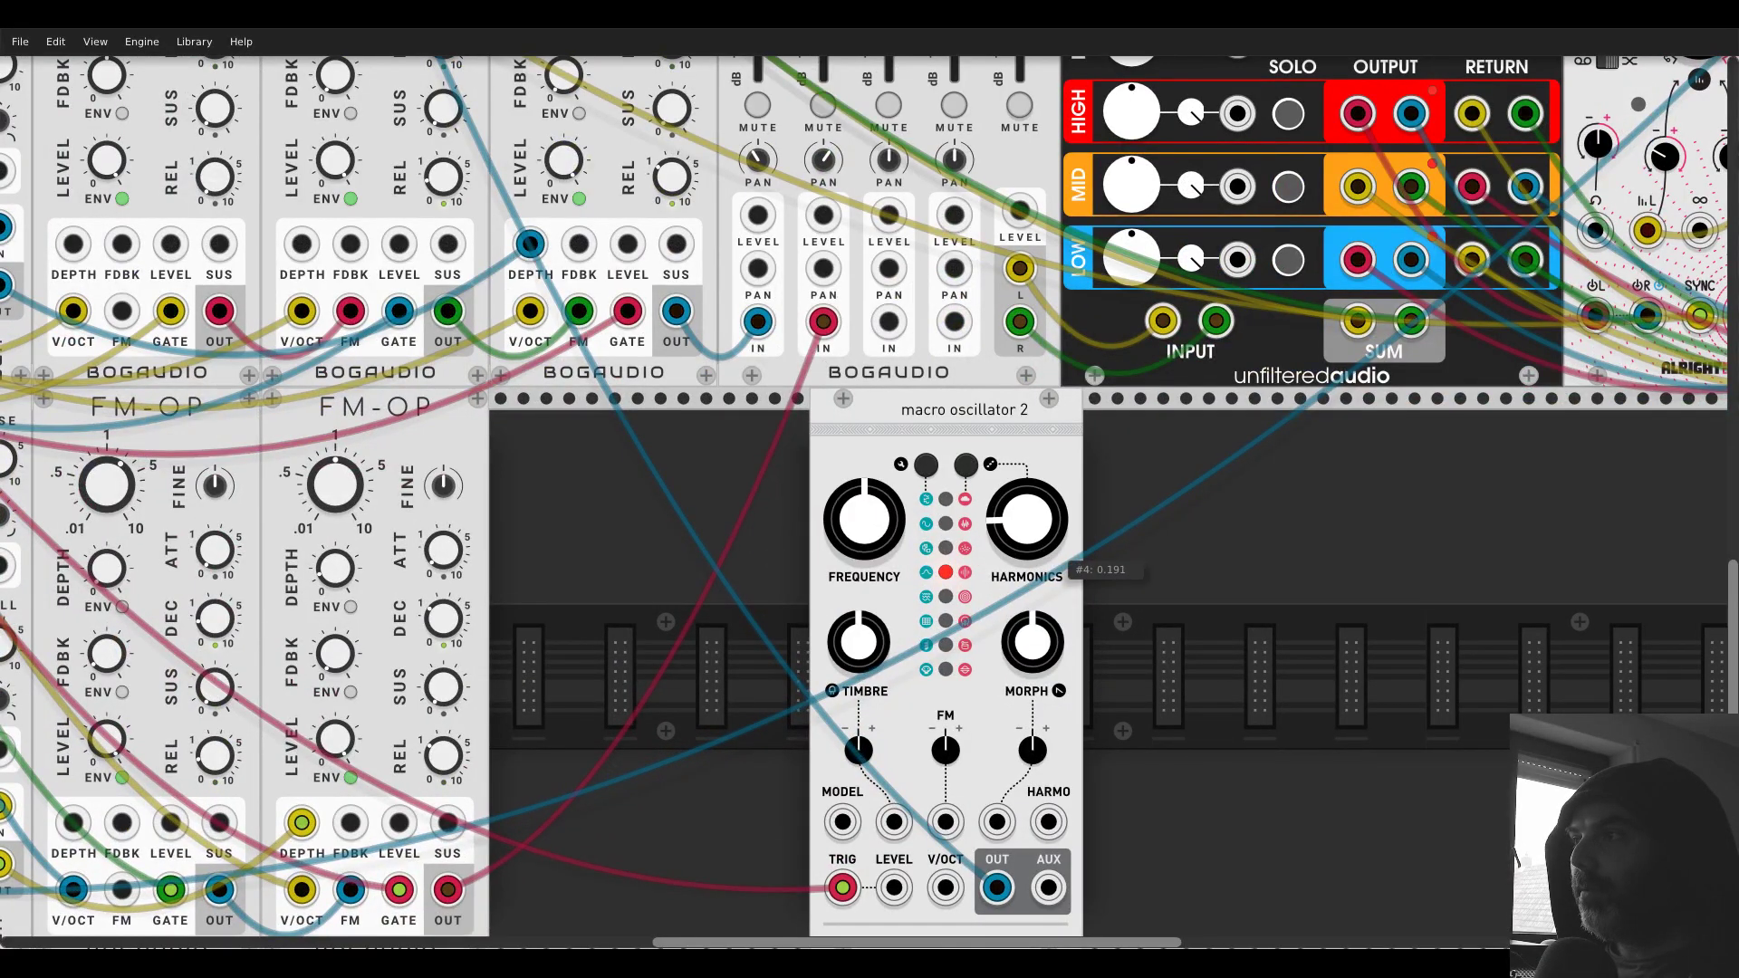
{"action": "left_click_drag", "start_coordinate": [858, 641], "coordinate": [650, 543]}
{"action": "left_click_drag", "start_coordinate": [901, 552], "coordinate": [901, 590]}
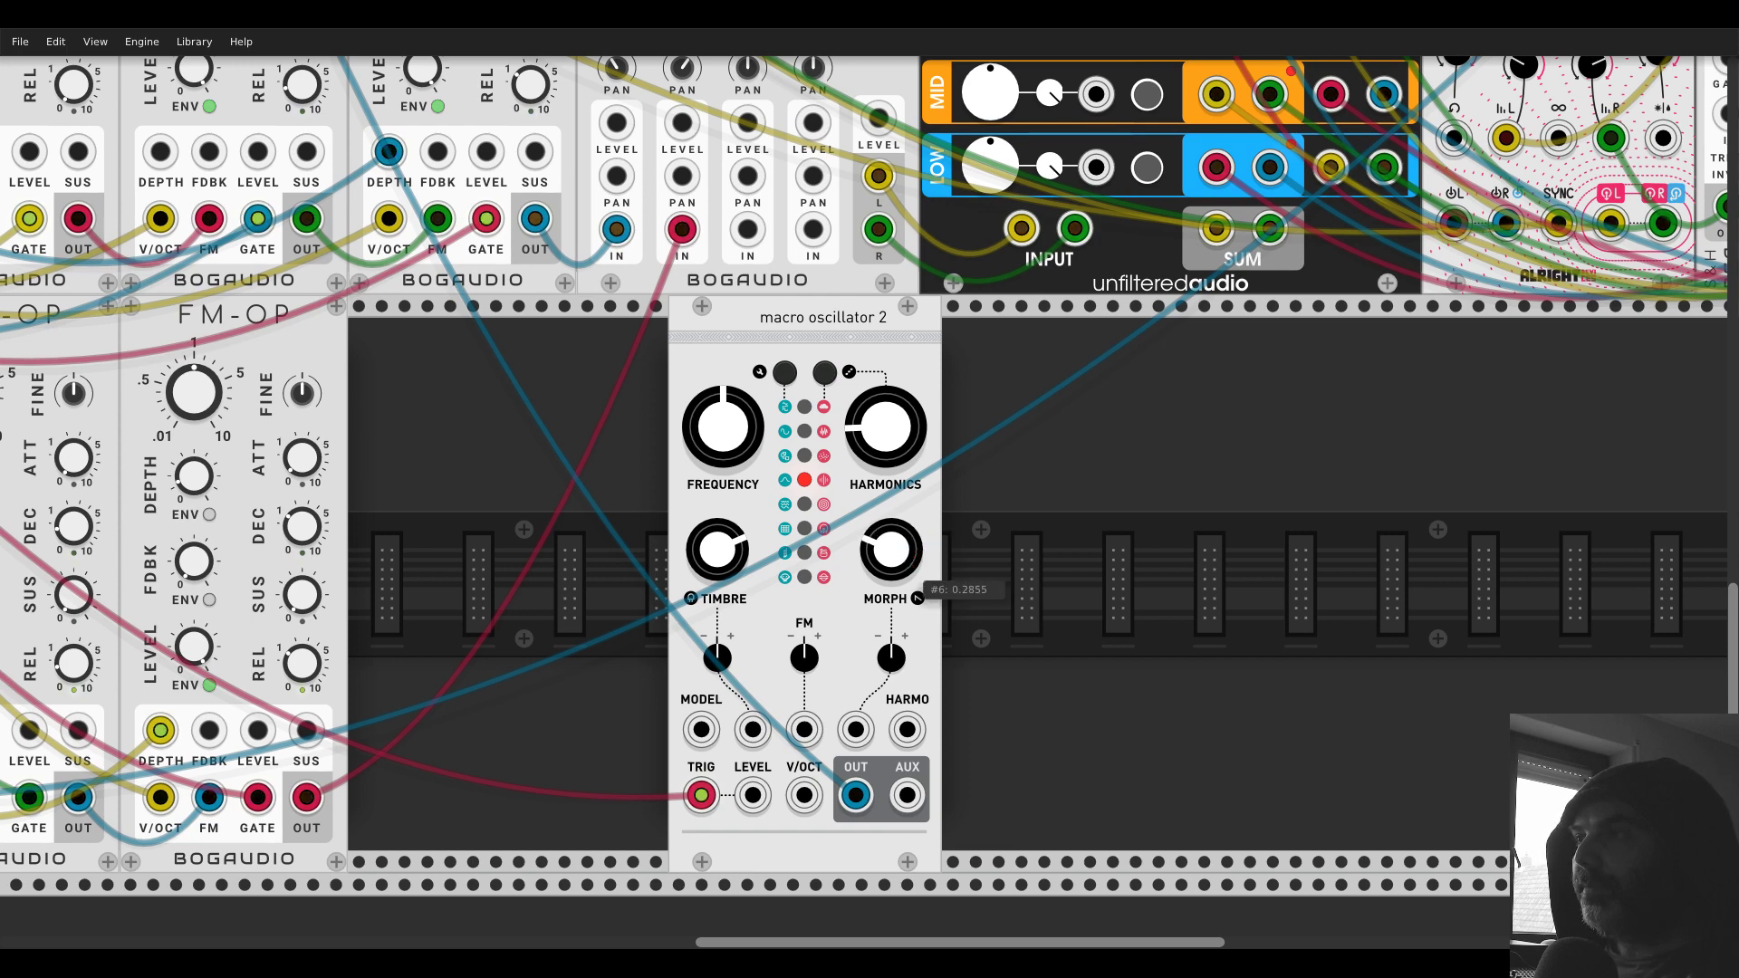
- Duplicate Macro Oscillator 2 beside the original and patch Orca's Heart's notes GATE 4 into the duplicate's TRIG
{"action": "key", "text": "ctrl+d"}
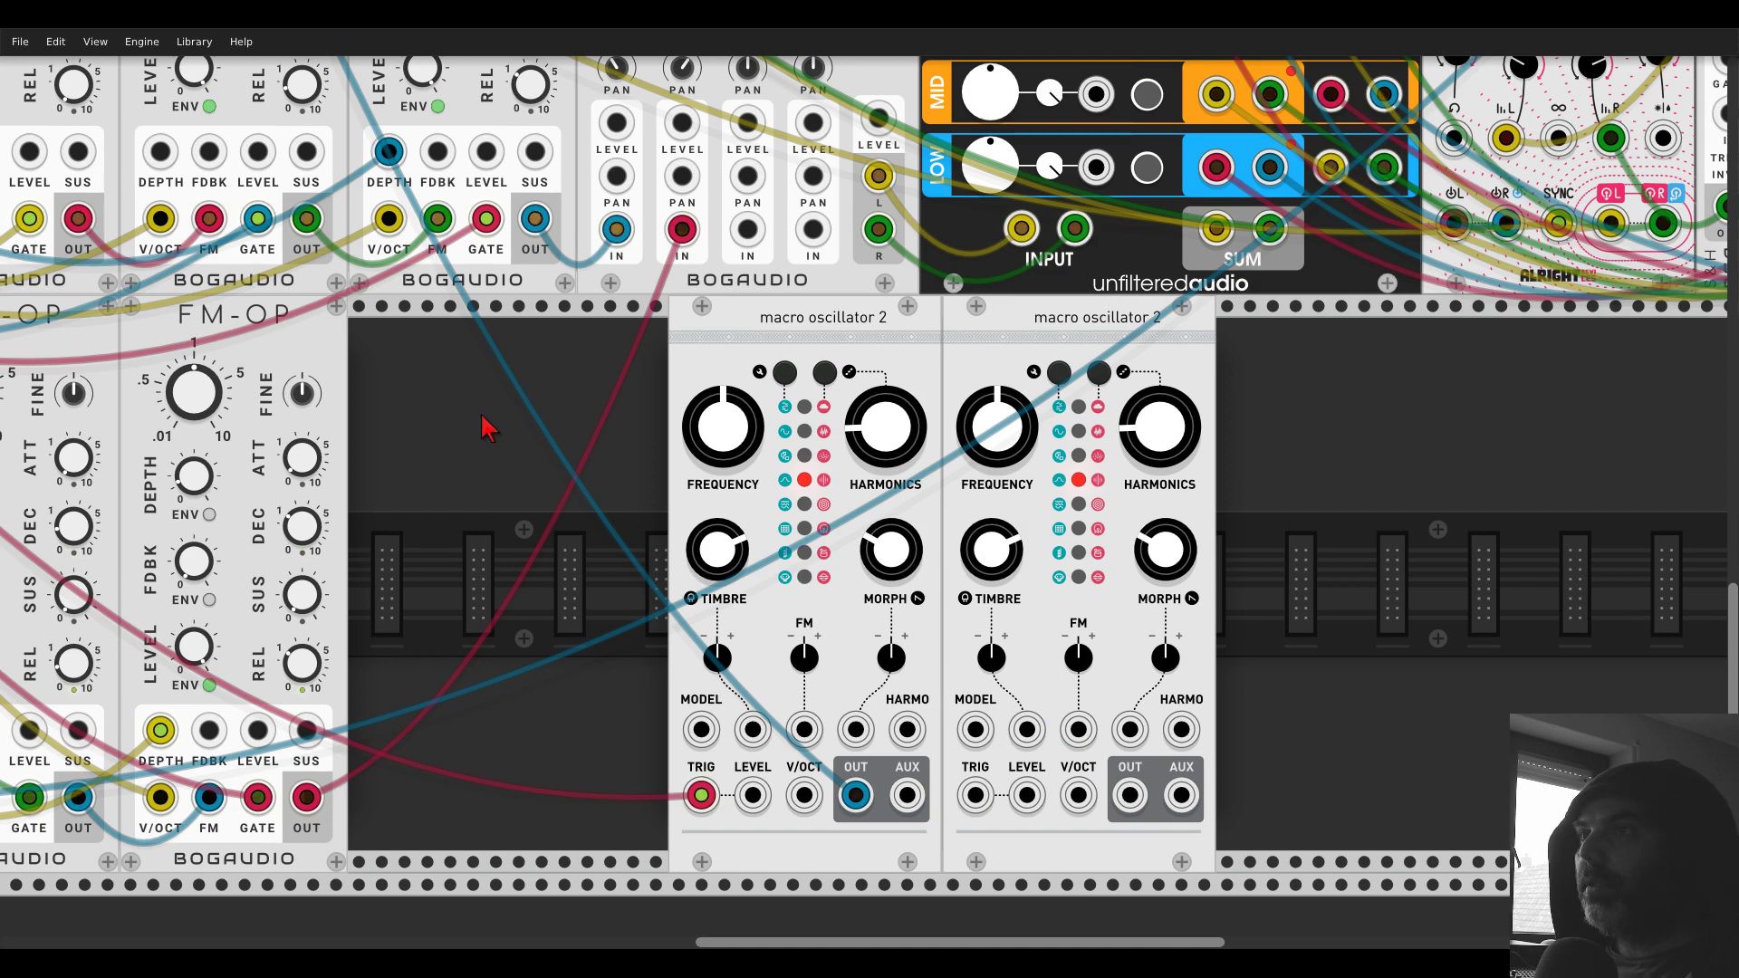
{"action": "scroll", "coordinate": [486, 426], "scroll_direction": "down", "scroll_amount": 2}
{"action": "scroll", "coordinate": [543, 399], "scroll_direction": "left", "scroll_amount": 3}
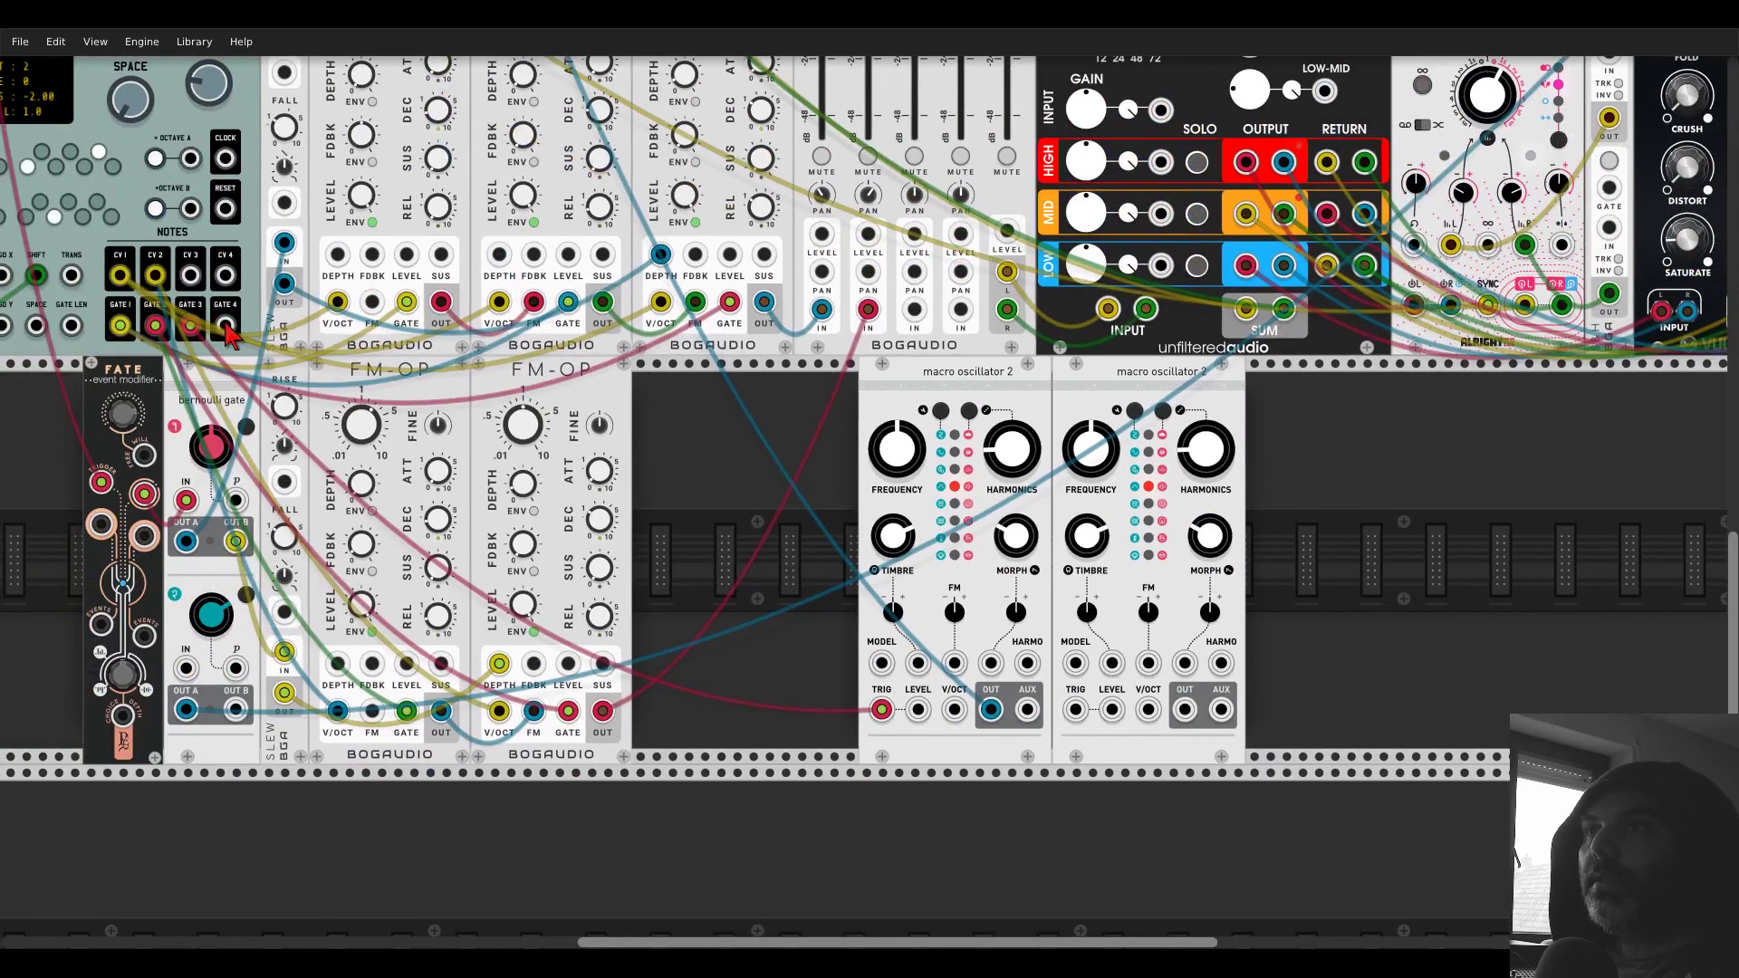
{"action": "left_click_drag", "start_coordinate": [226, 326], "coordinate": [1076, 709]}
- Patch the second Macro Oscillator 2's OUT into MixMaster channel 2's right input
{"action": "left_click_drag", "start_coordinate": [1184, 709], "coordinate": [864, 480]}
{"action": "left_click_drag", "start_coordinate": [829, 29], "coordinate": [385, 137]}
{"action": "left_click", "coordinate": [163, 42]}
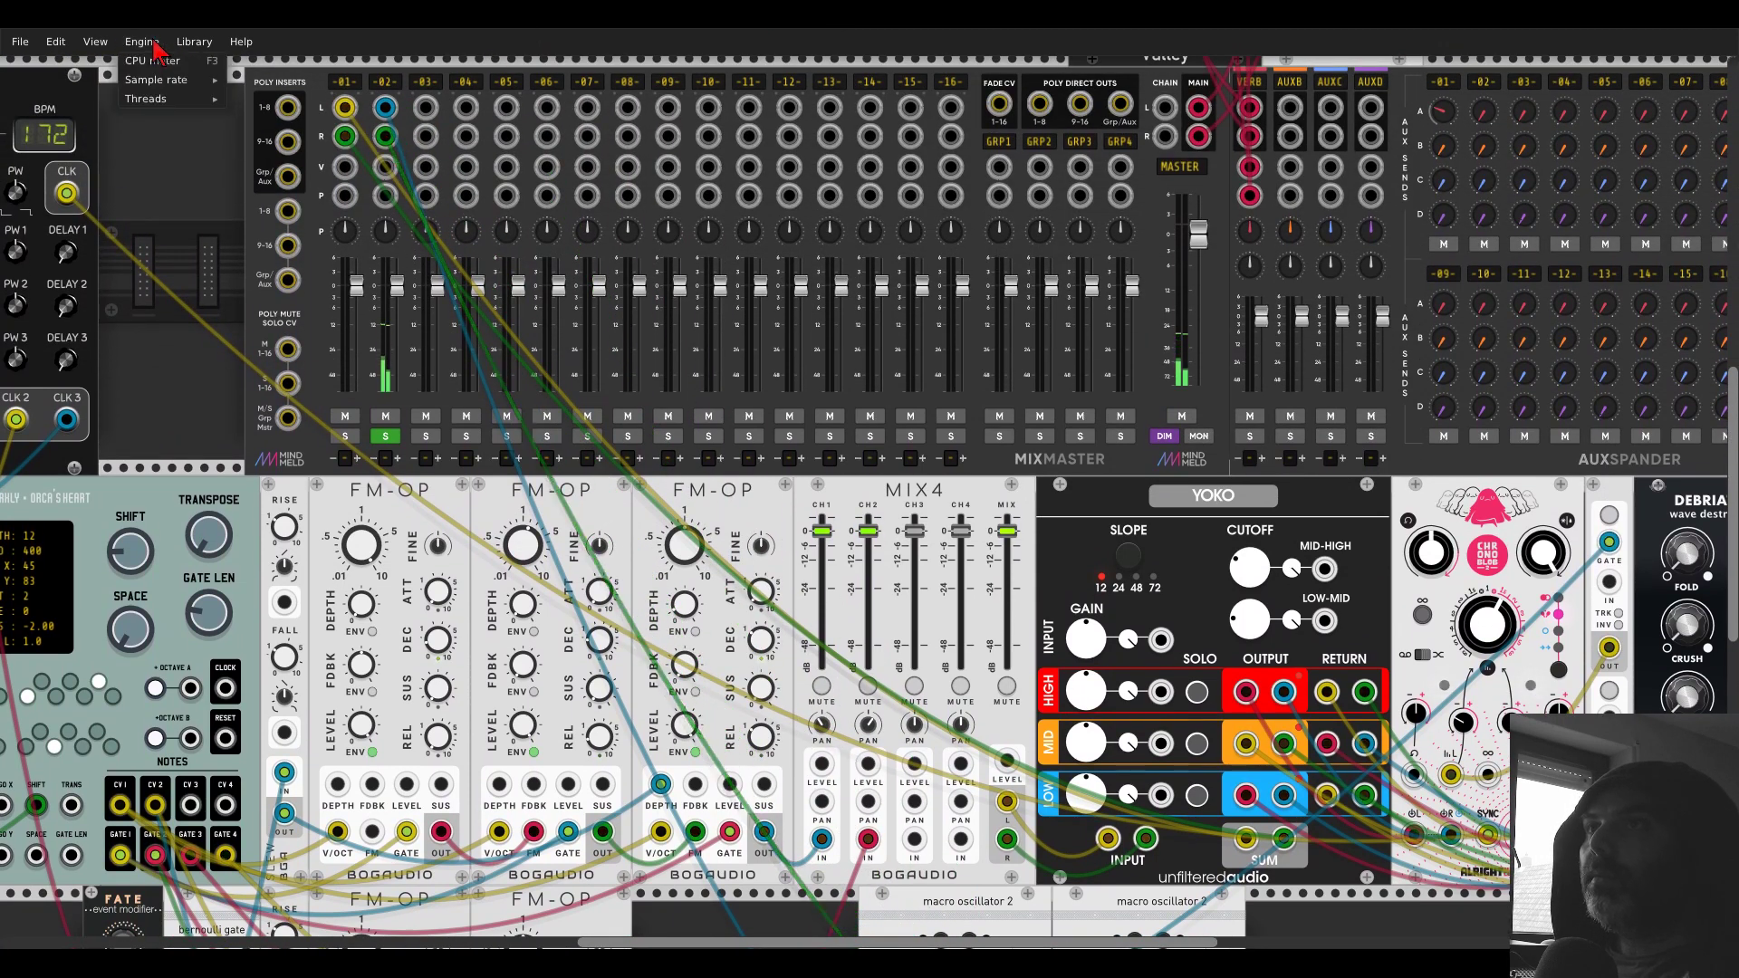
{"action": "mouse_move", "coordinate": [167, 101]}
{"action": "left_click", "coordinate": [163, 213]}
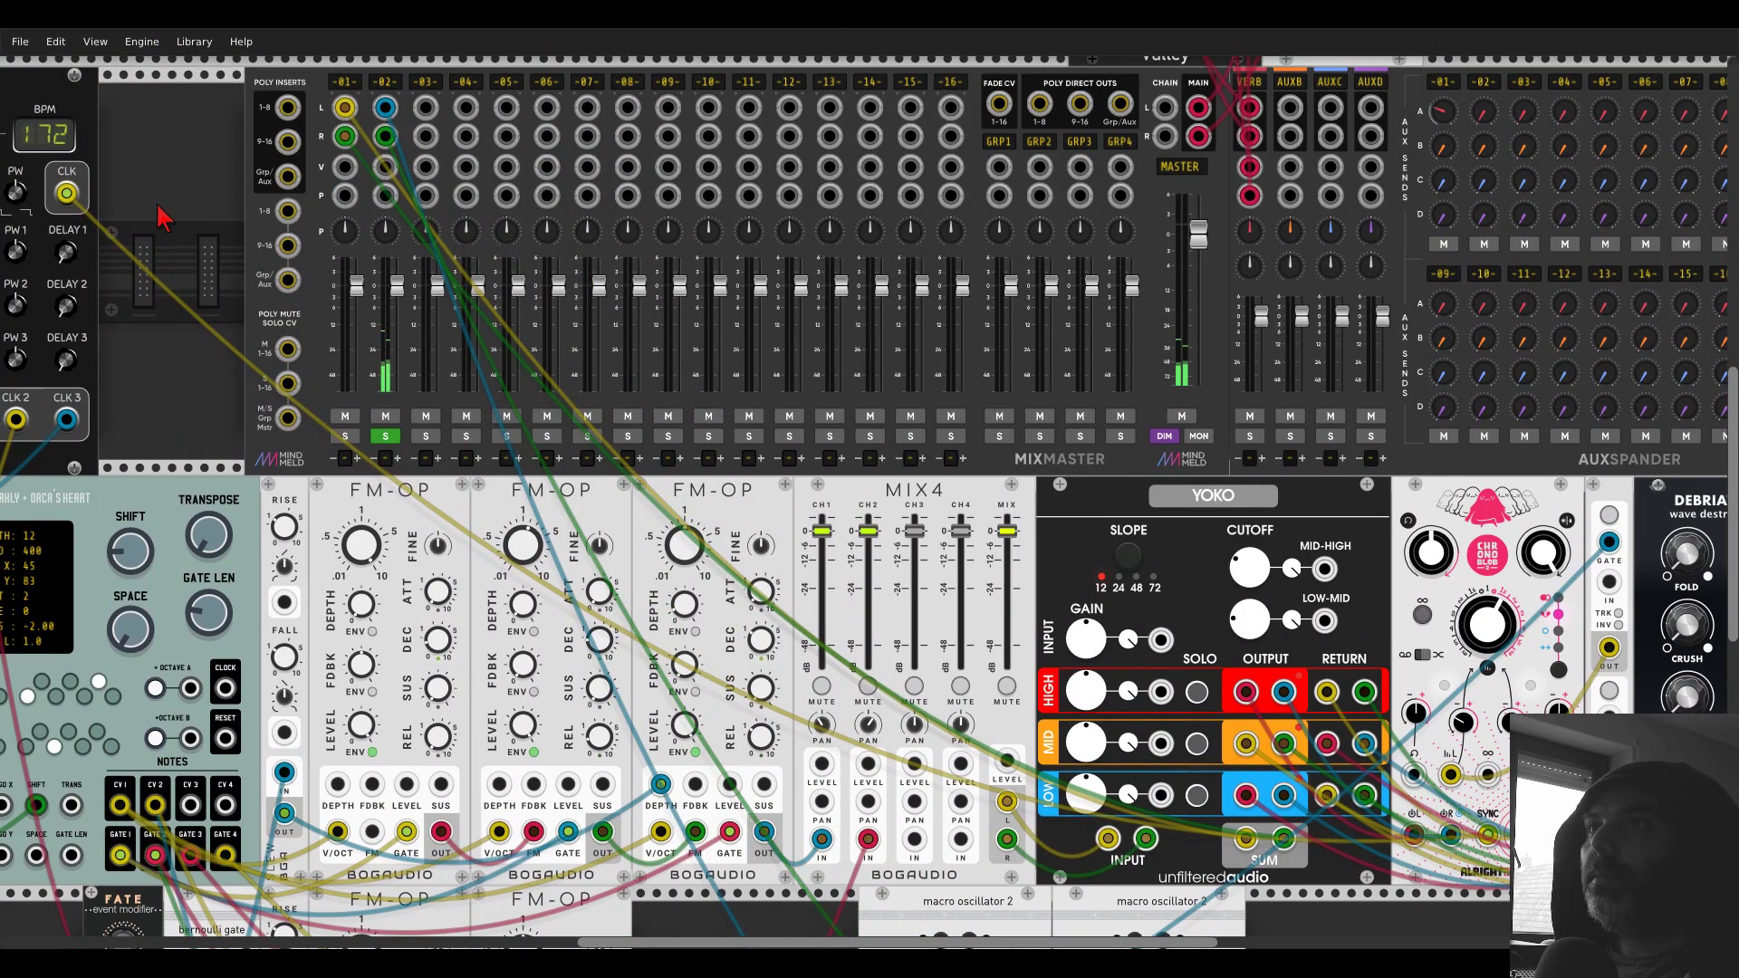
- Adjust the second Macro Oscillator 2's Timbre and set the first one's Morph to about 0.296
{"action": "scroll", "coordinate": [1012, 555], "scroll_direction": "down", "scroll_amount": 10}
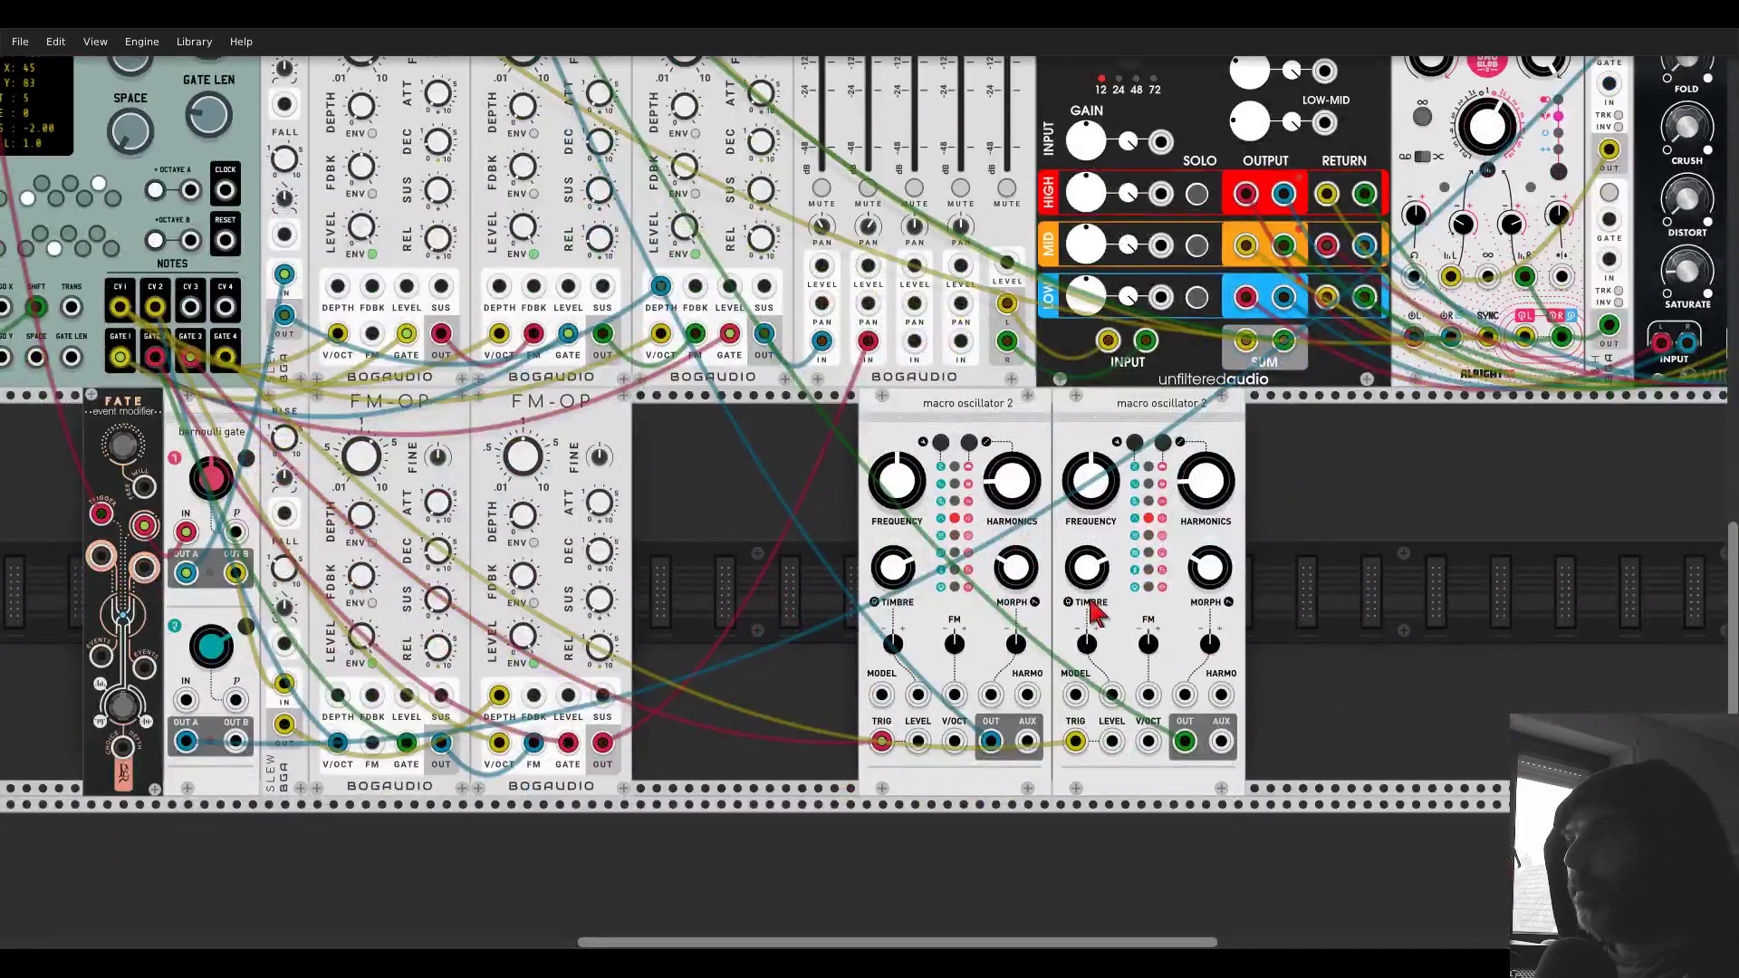
{"action": "left_click_drag", "start_coordinate": [1087, 568], "coordinate": [1187, 562]}
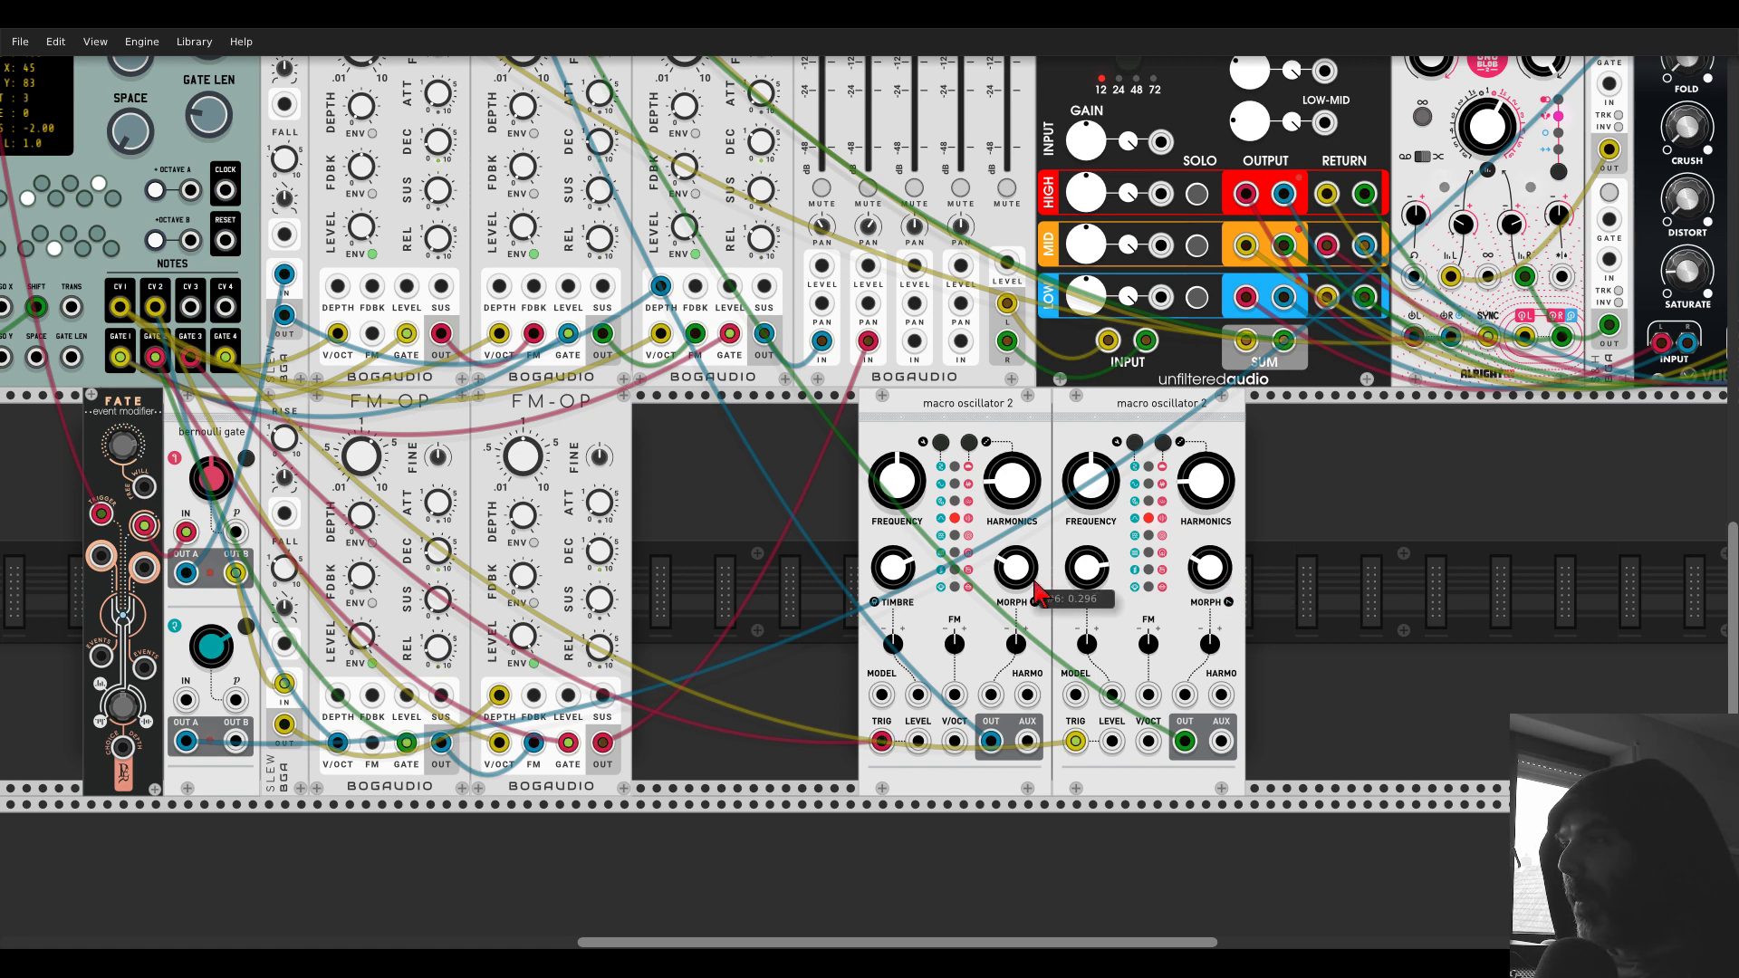
- Patch Orca's Heart's notes CV 3 into the first Macro Oscillator 2's V/OCT and CV 4 into the second's V/OCT
{"action": "scroll", "coordinate": [752, 466], "scroll_direction": "left", "scroll_amount": 1}
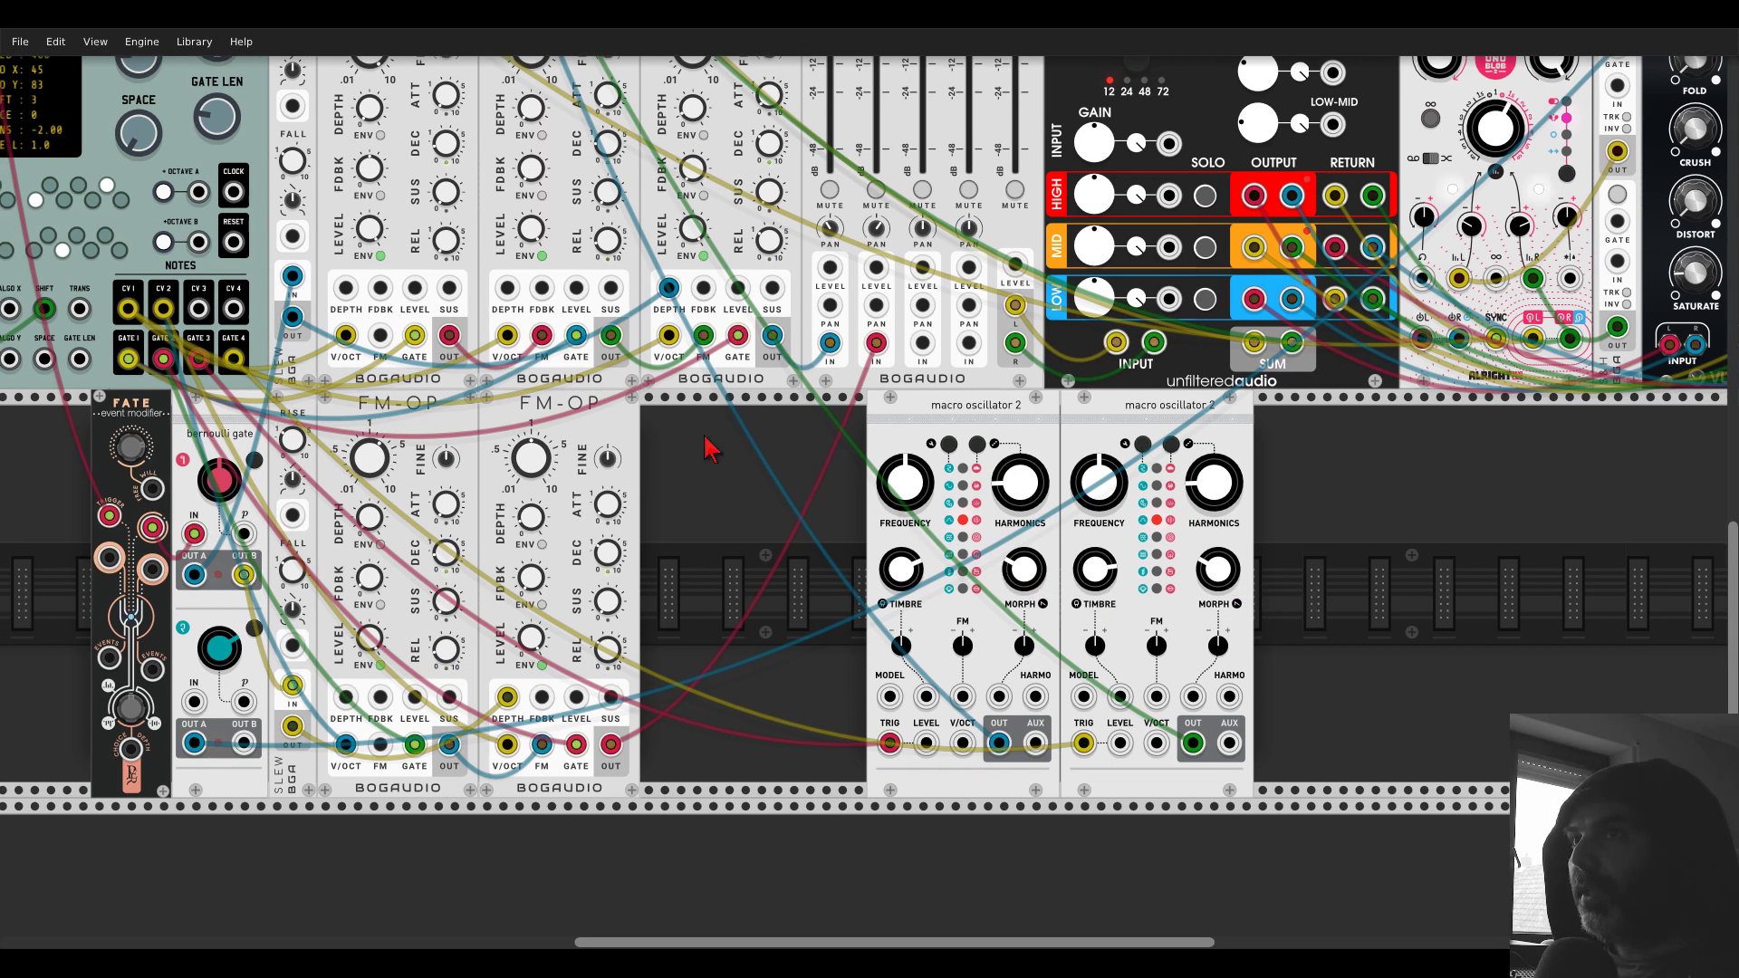
{"action": "left_click_drag", "start_coordinate": [199, 309], "coordinate": [962, 744]}
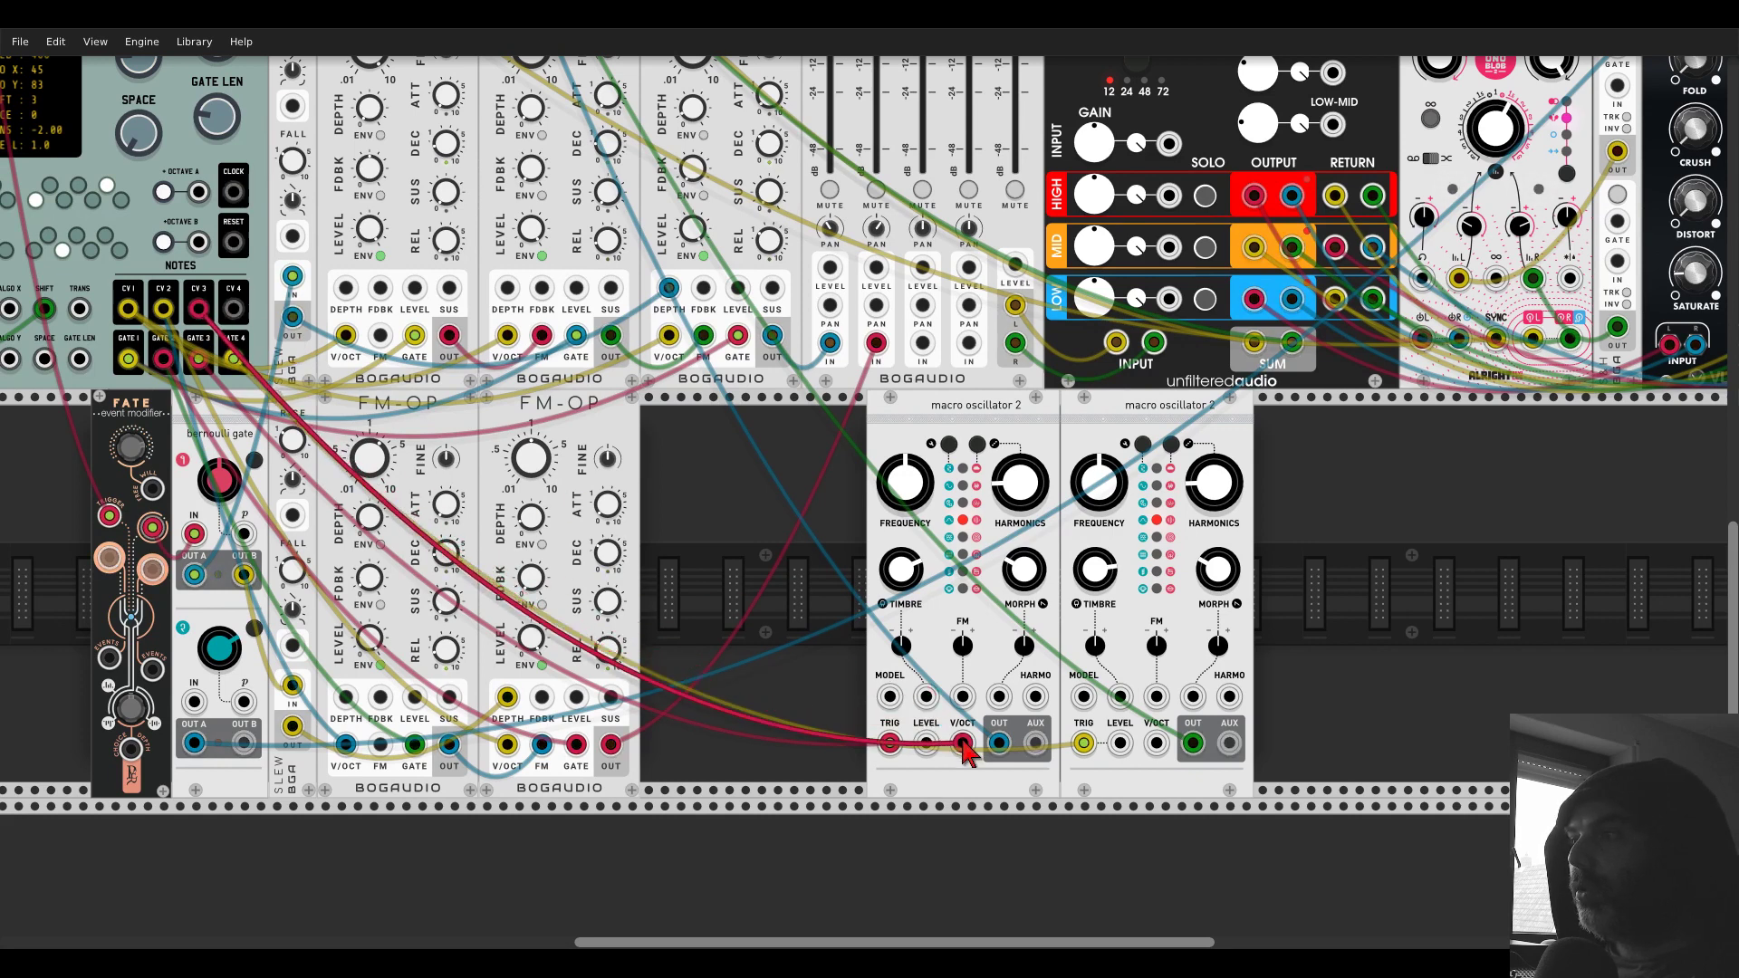
{"action": "left_click_drag", "start_coordinate": [1157, 744], "coordinate": [236, 311]}
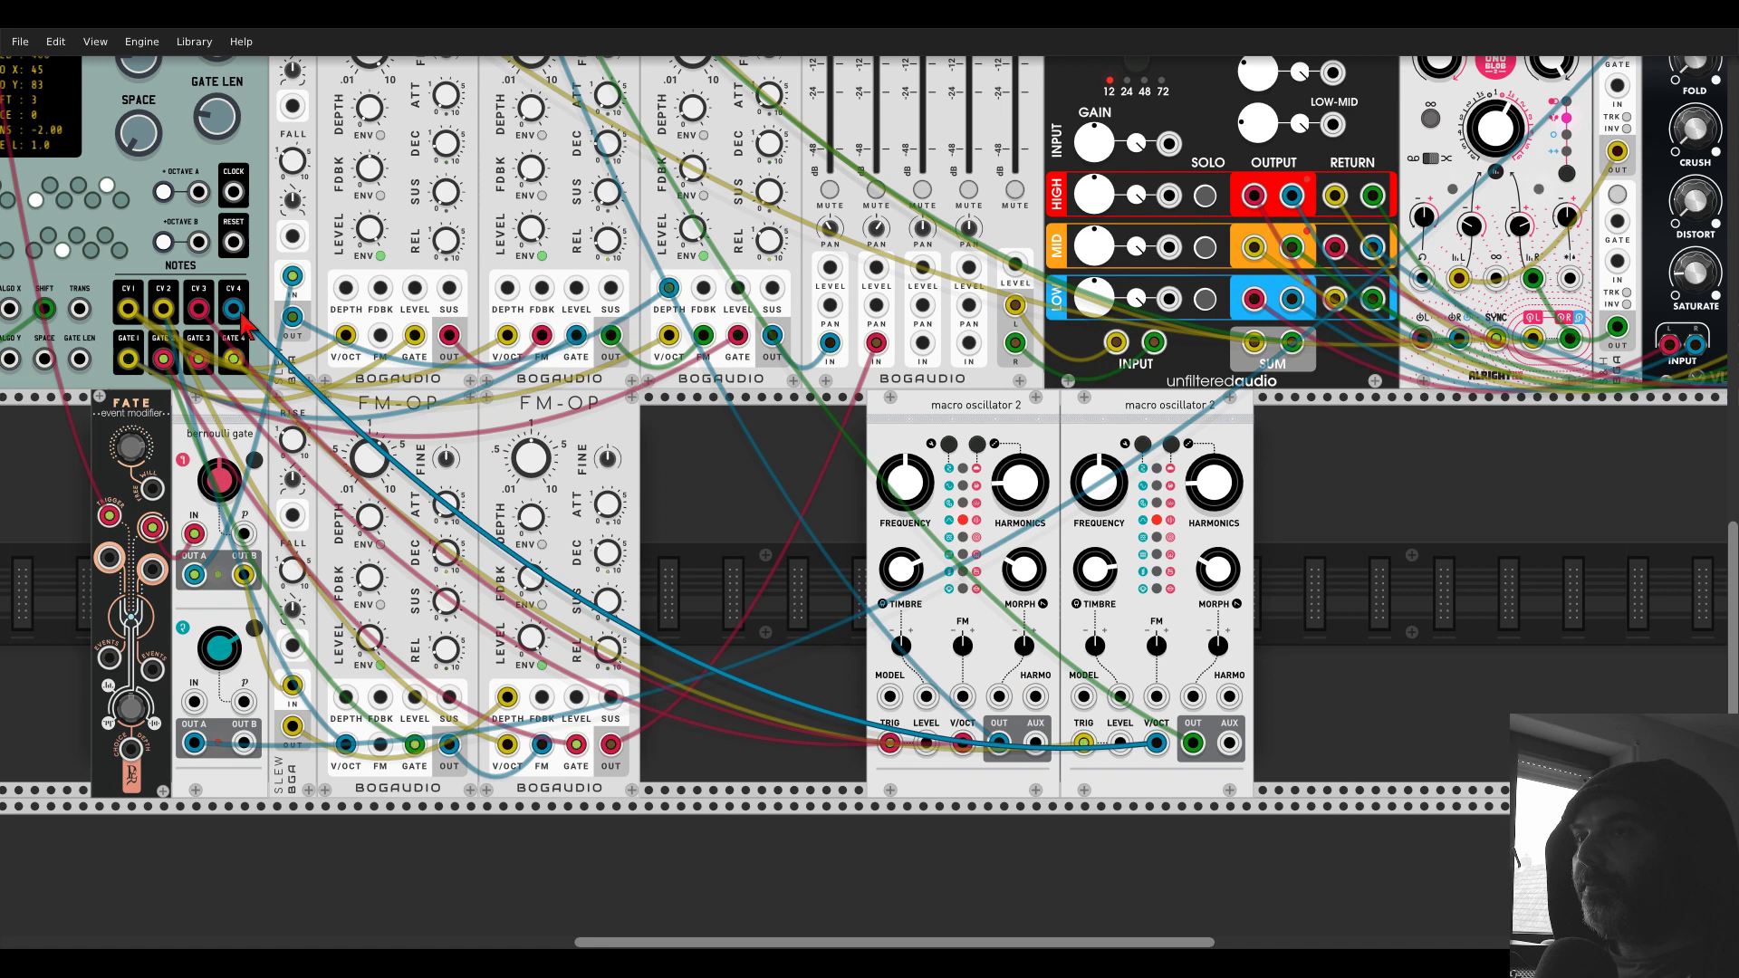
- Set Morph to about 0.182 on the first Macro Oscillator 2 and 0.158 on the second, and unsolo MixMaster channel 2
{"action": "mouse_move", "coordinate": [1028, 580]}
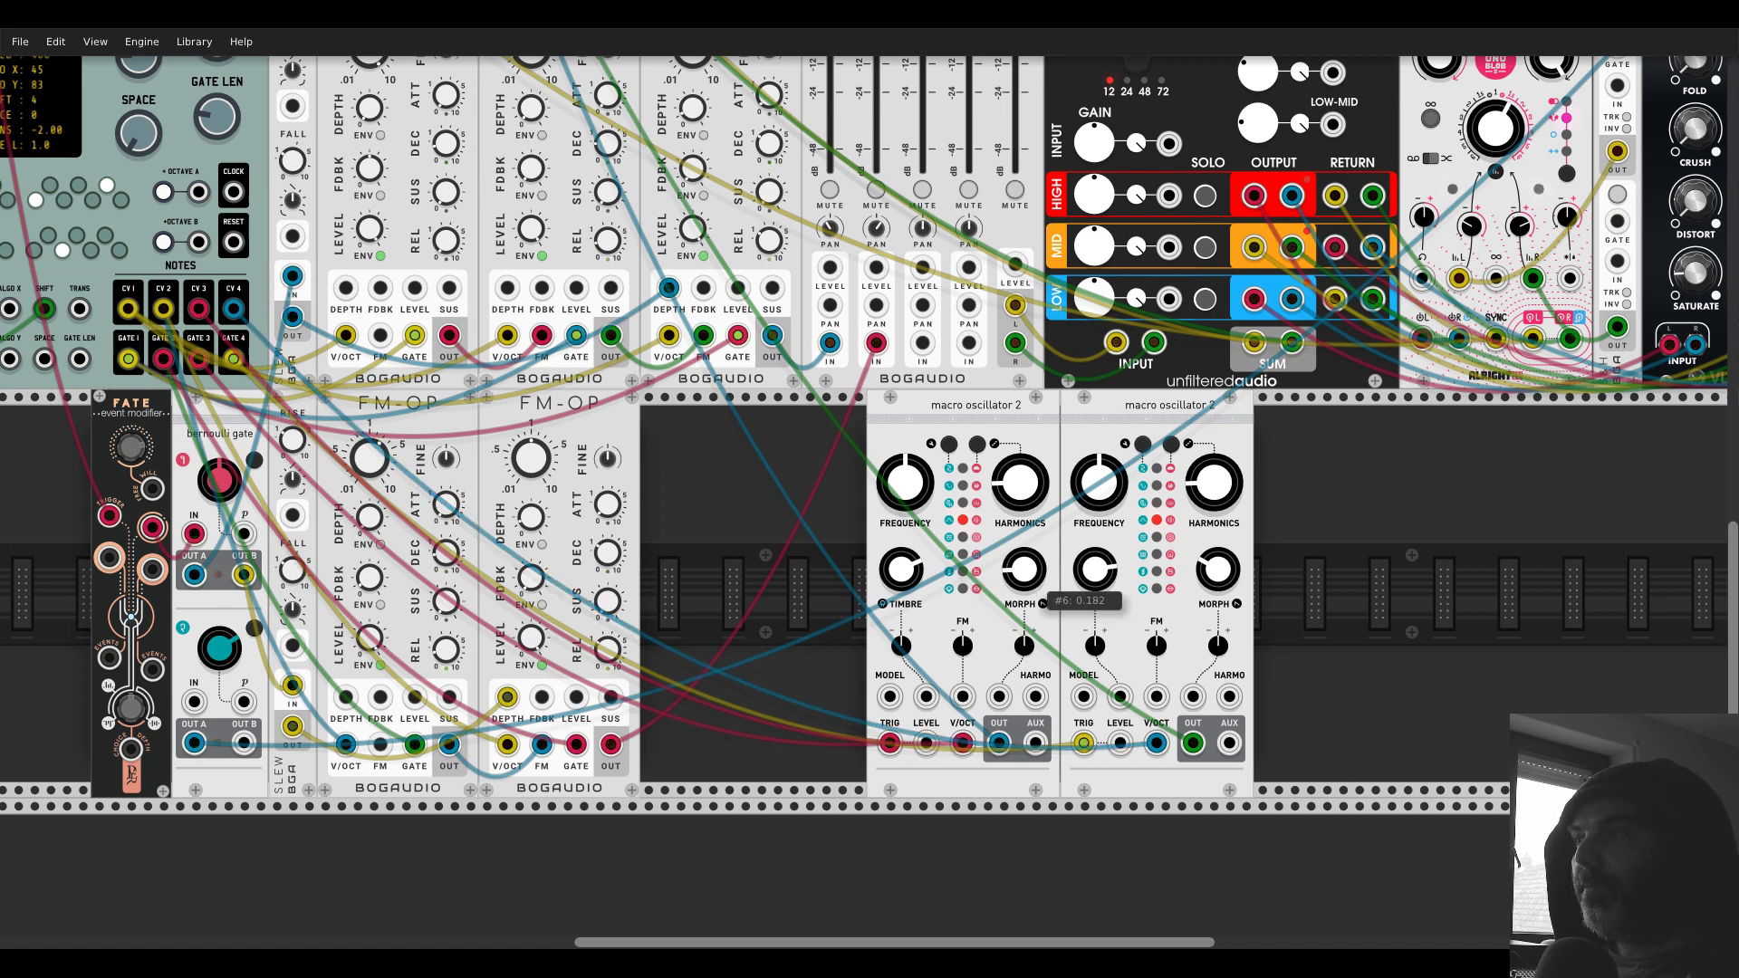
{"action": "mouse_move", "coordinate": [1233, 589]}
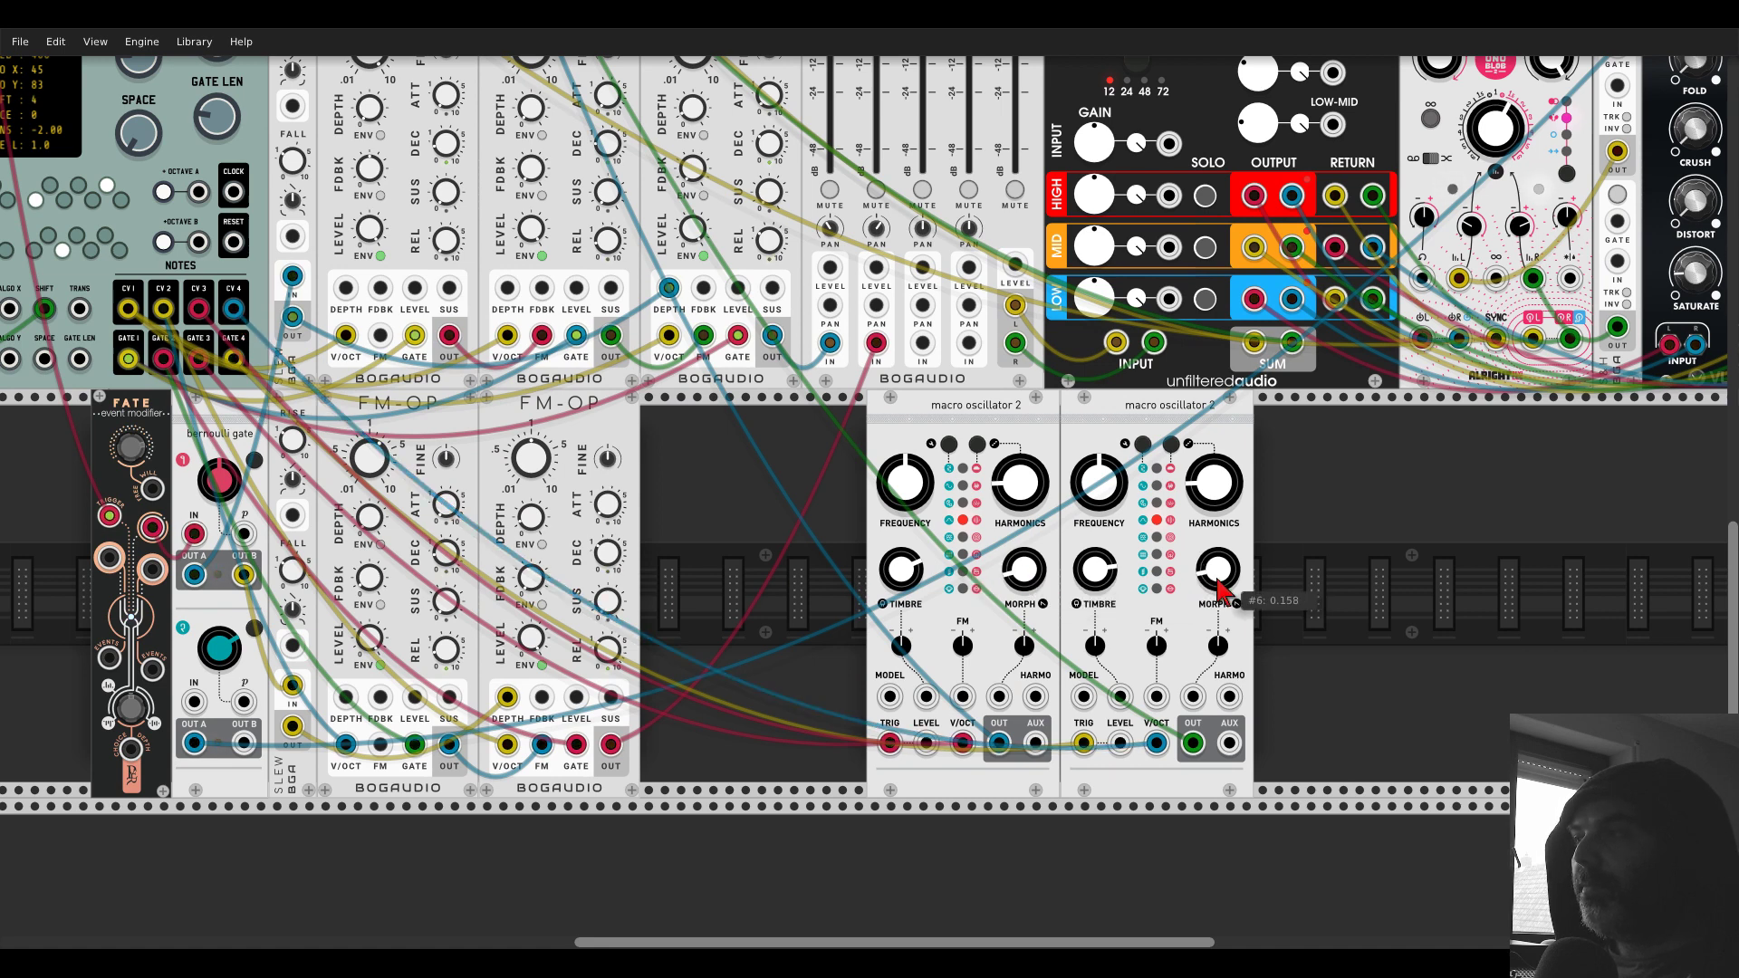
{"action": "scroll", "coordinate": [399, 398], "scroll_direction": "up", "scroll_amount": 5}
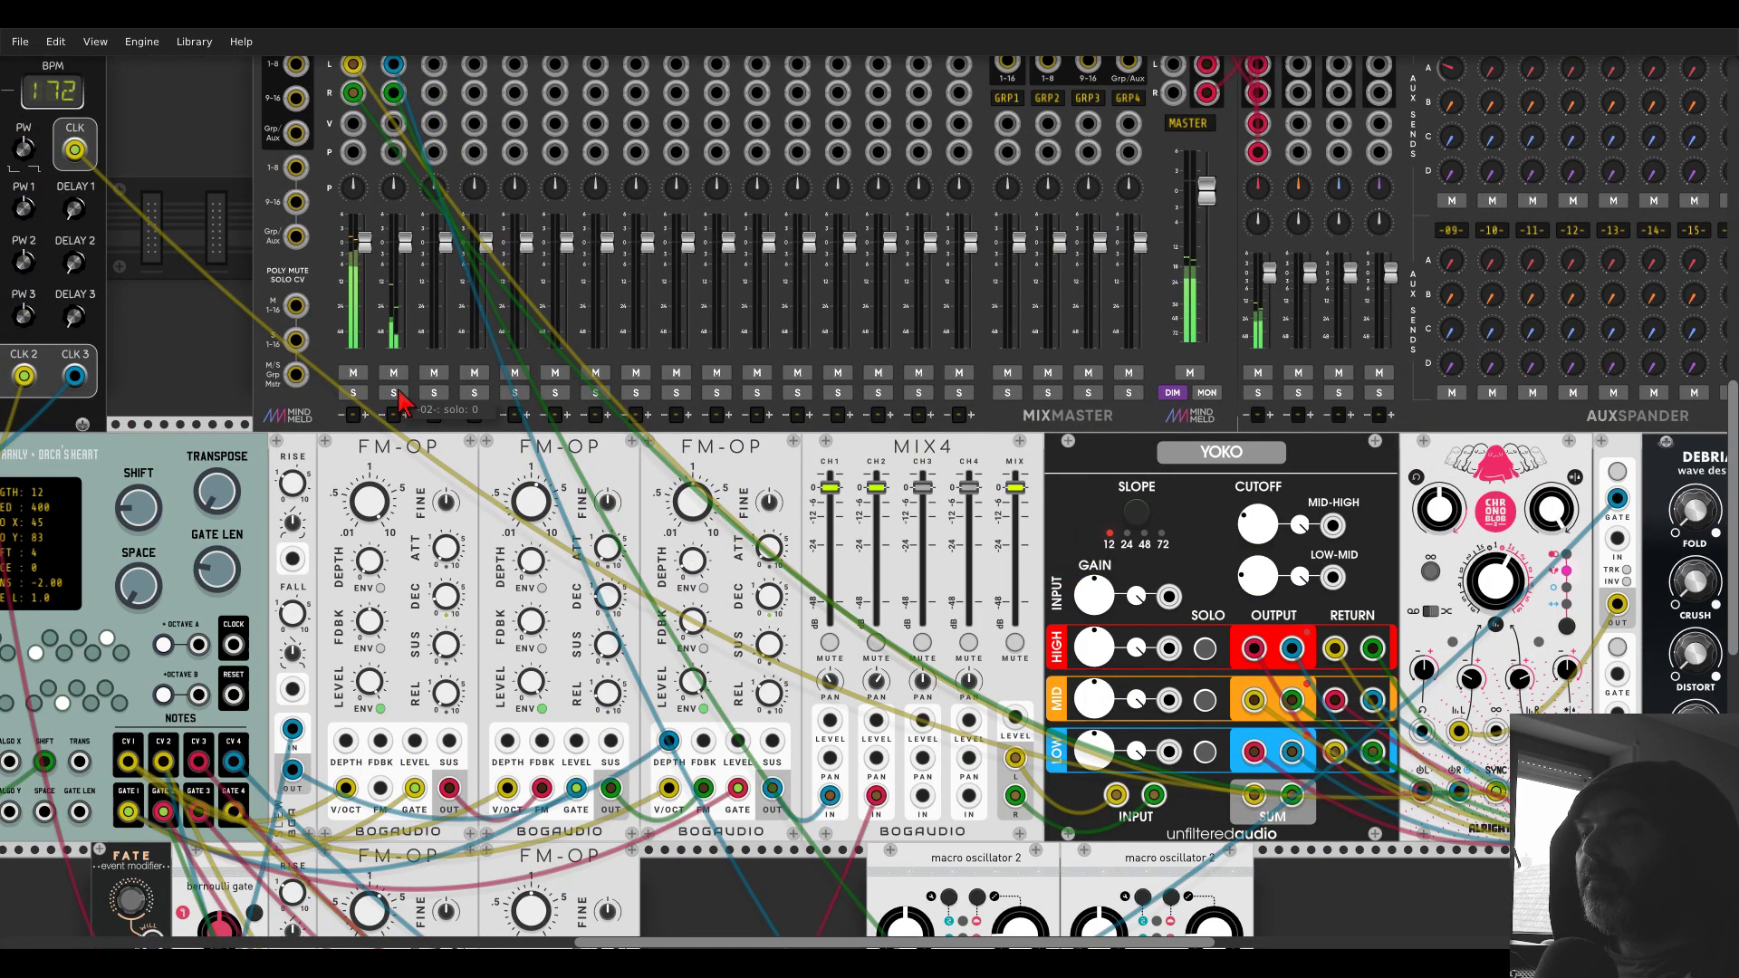
{"action": "scroll", "coordinate": [402, 405], "scroll_direction": "up", "scroll_amount": 1}
- Search the module browser for "blob" and place a Chronoblob to the right of the second Macro Oscillator 2
{"action": "scroll", "coordinate": [402, 405], "scroll_direction": "down", "scroll_amount": 6}
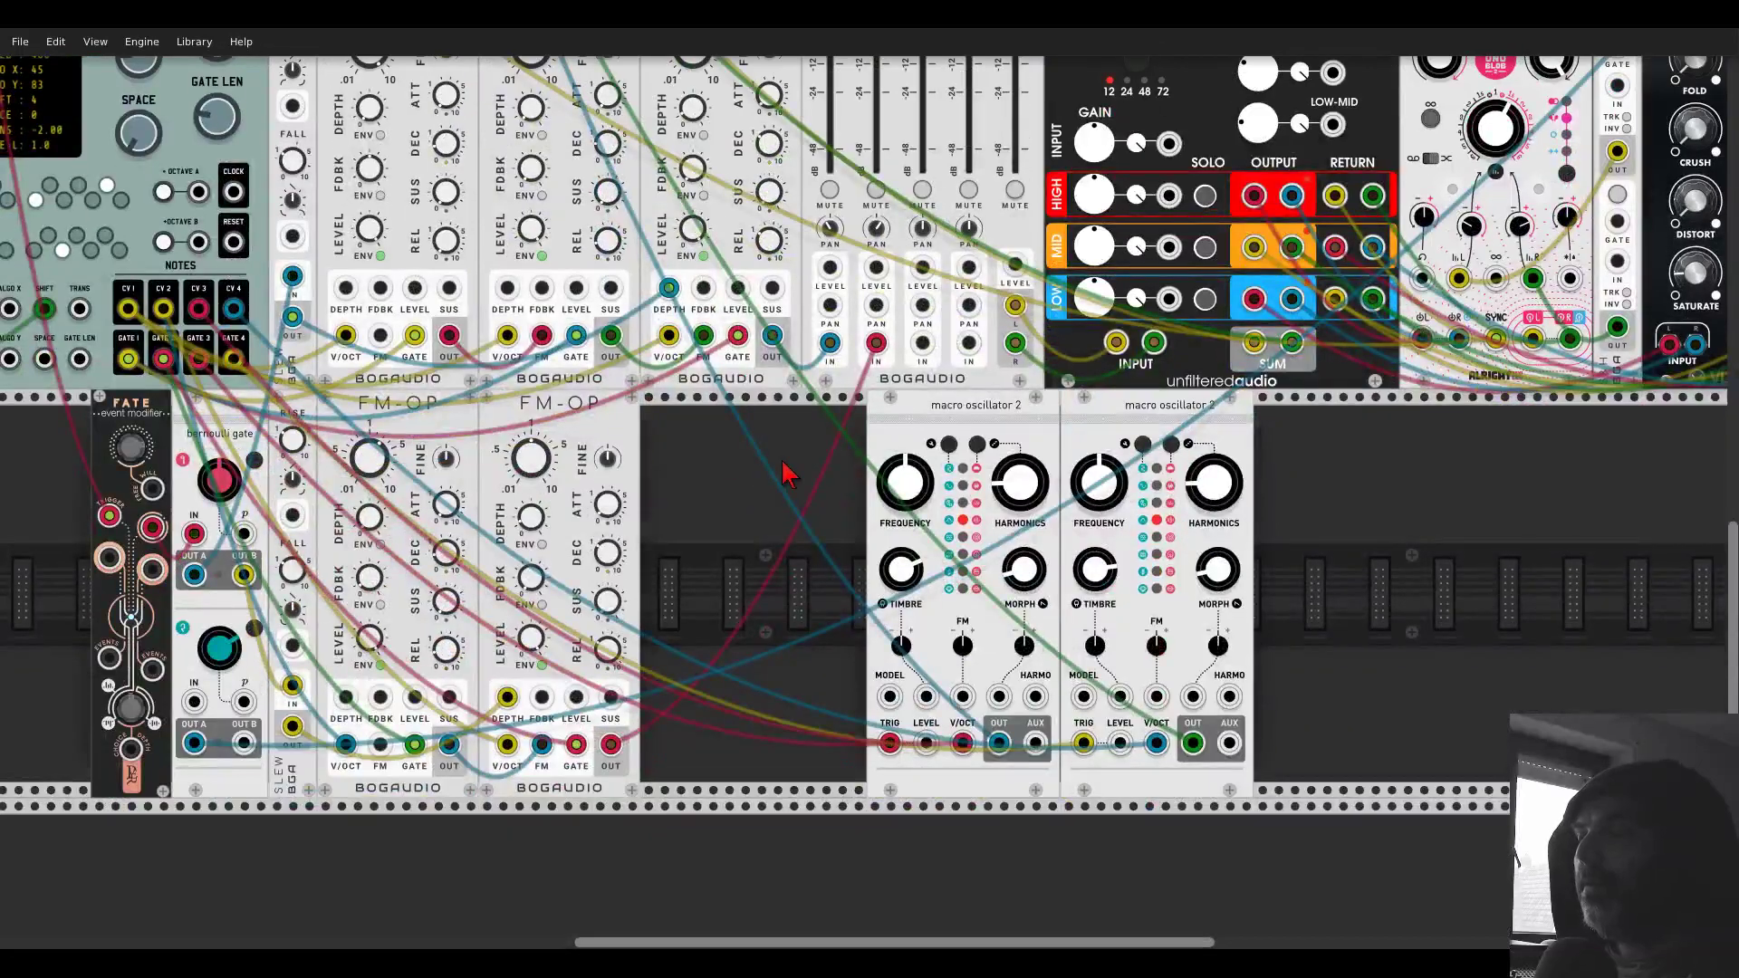
{"action": "left_click_drag", "start_coordinate": [786, 471], "coordinate": [471, 418]}
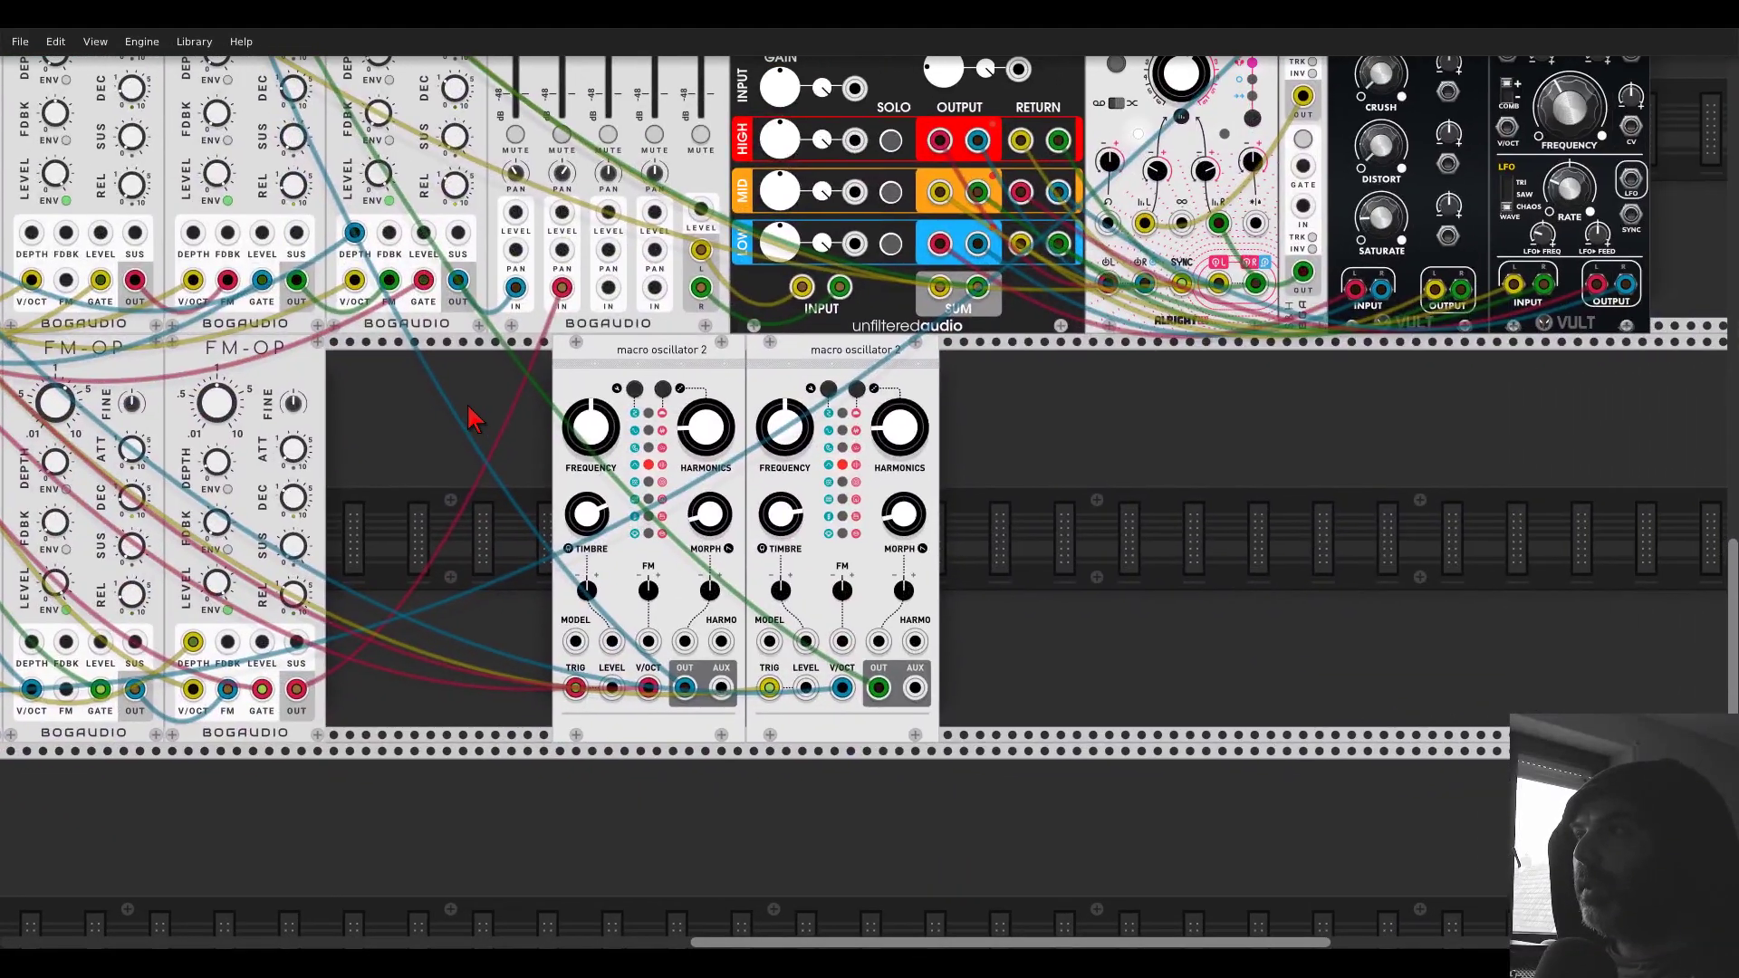
{"action": "right_click", "coordinate": [1085, 550]}
{"action": "type", "text": "blob"}
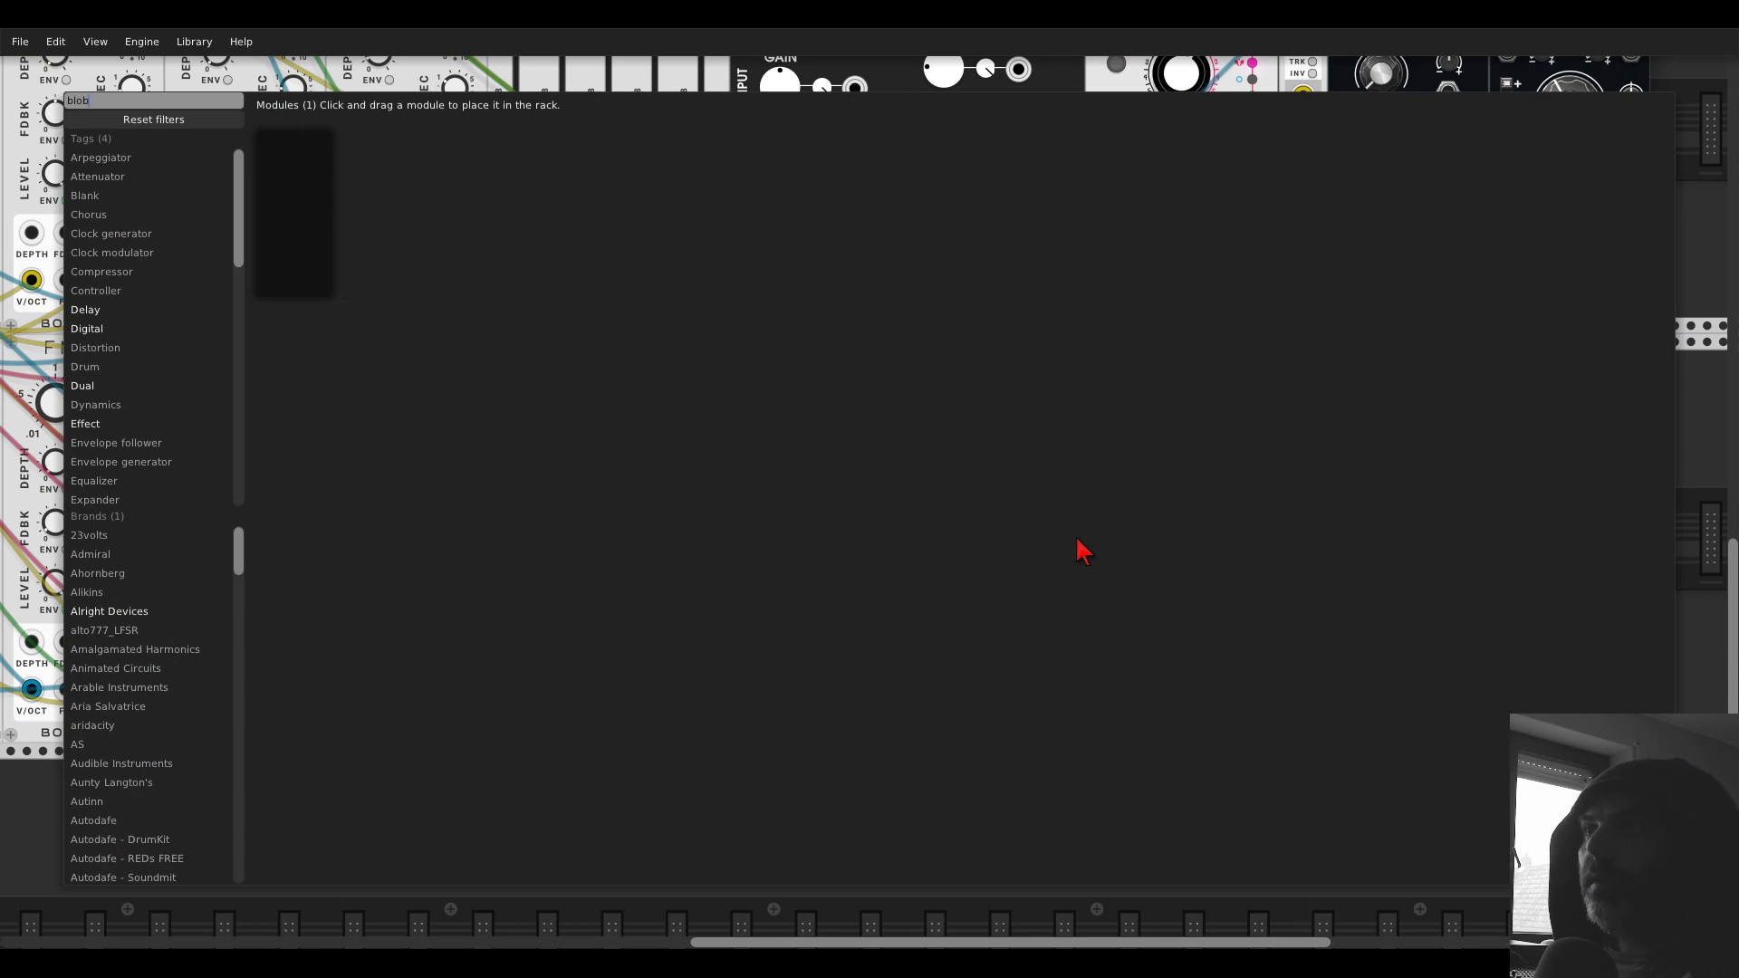
{"action": "left_click", "coordinate": [323, 165]}
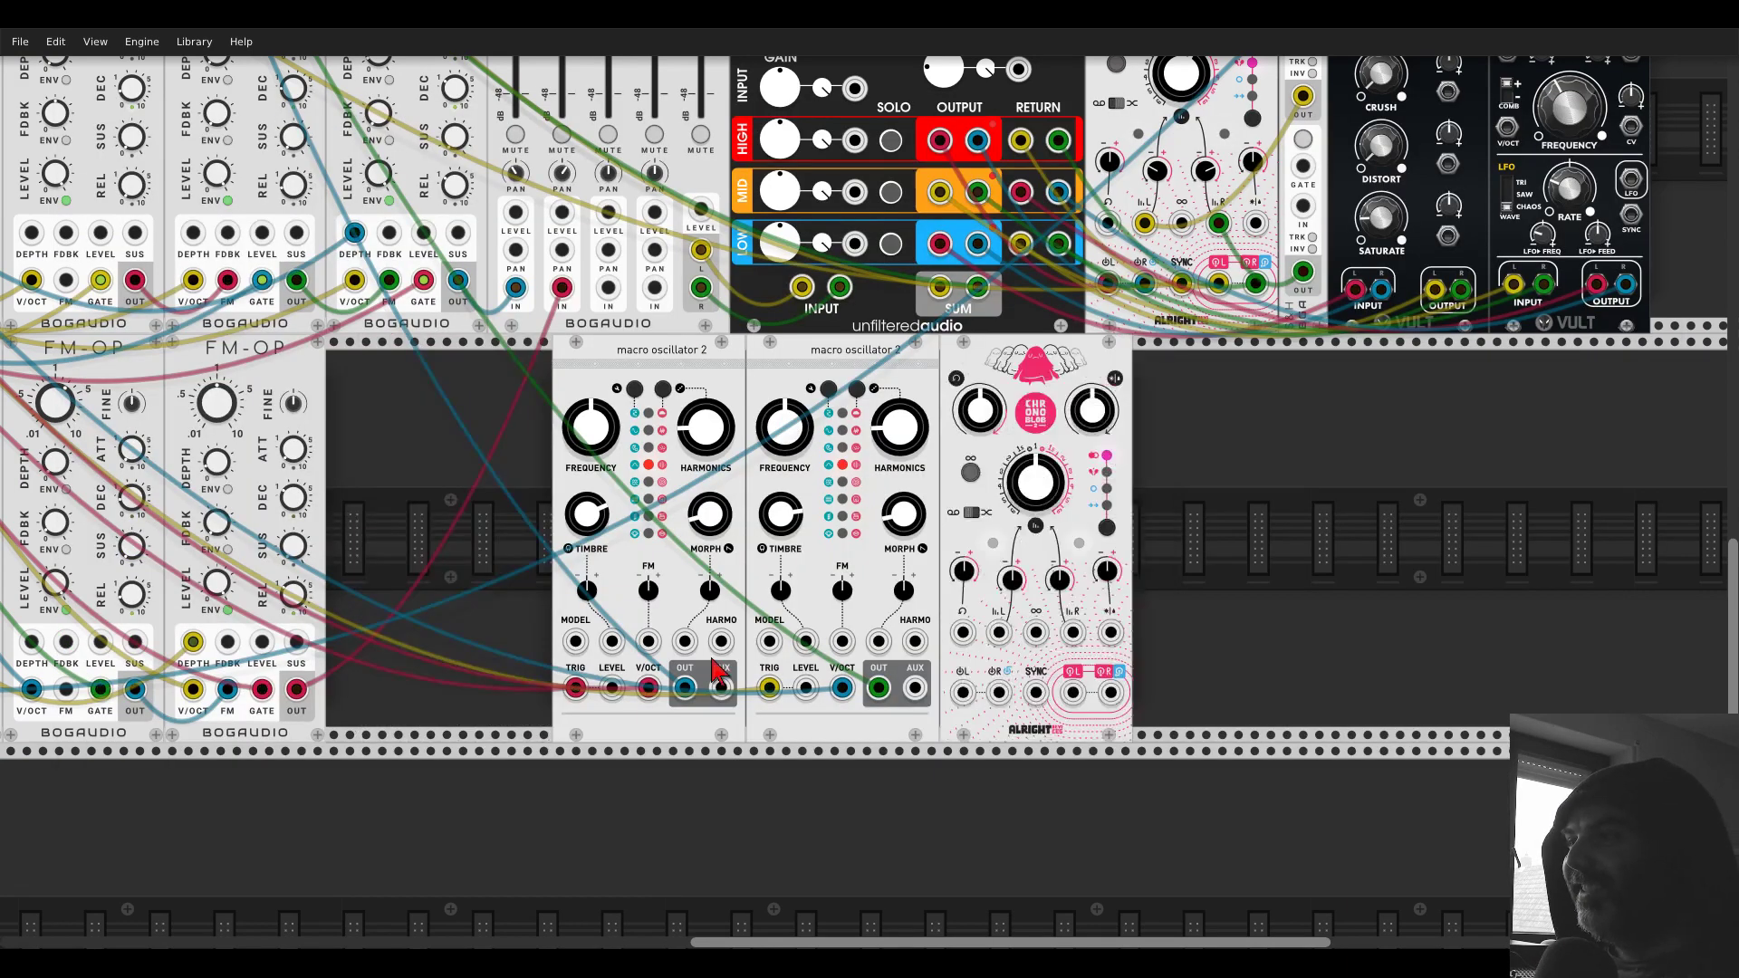
- Move MixMaster channel 2's cables from the two oscillators to the new Chronoblob's left and right outputs, and patch Clocked's CLK into its SYNC
{"action": "left_click_drag", "start_coordinate": [715, 674], "coordinate": [1074, 693]}
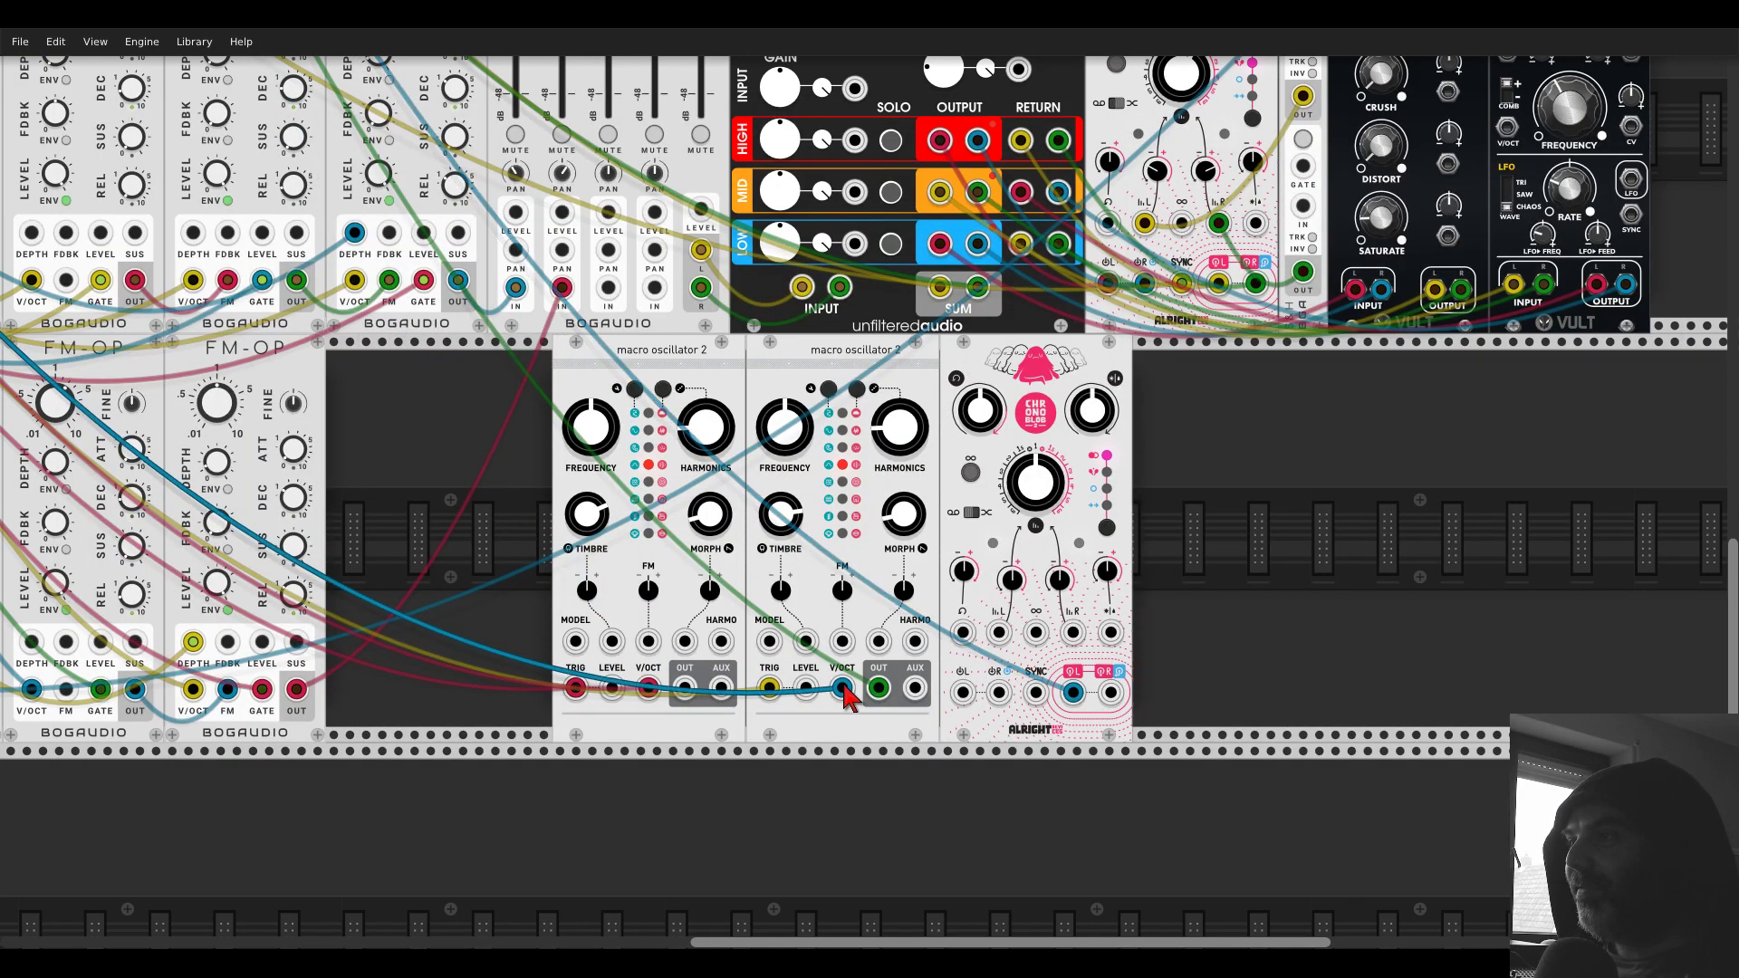
{"action": "left_click_drag", "start_coordinate": [879, 689], "coordinate": [1110, 693]}
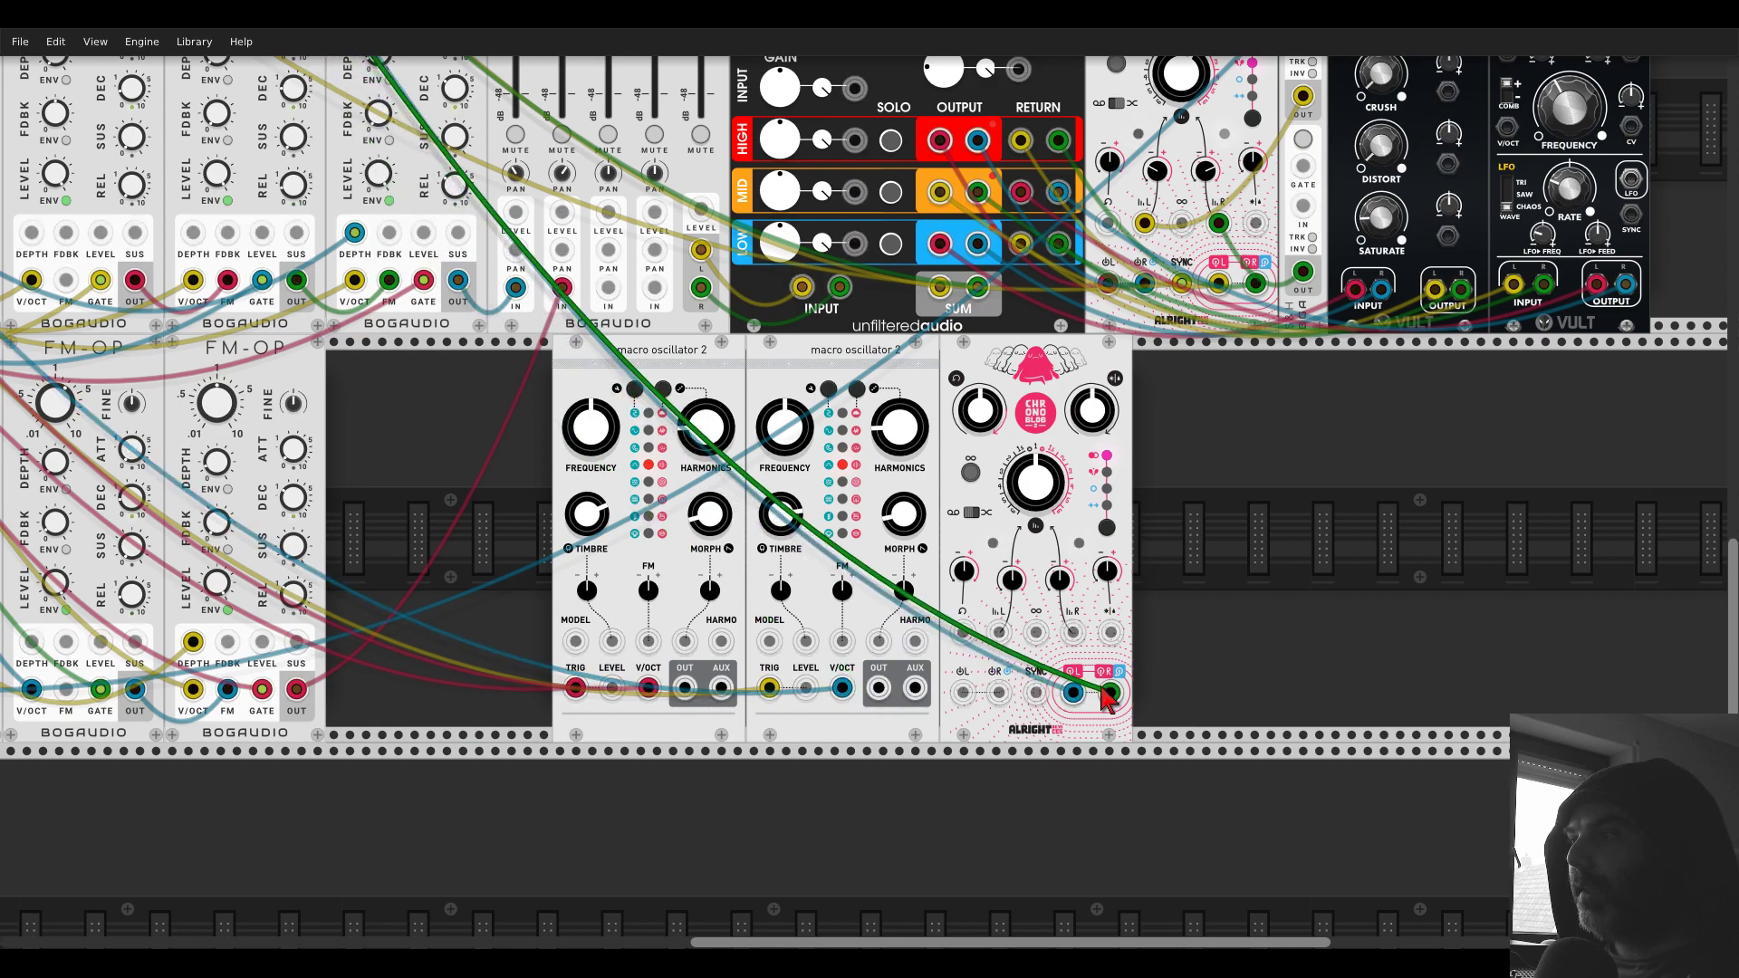
{"action": "scroll", "coordinate": [1041, 693], "scroll_direction": "down", "scroll_amount": 5}
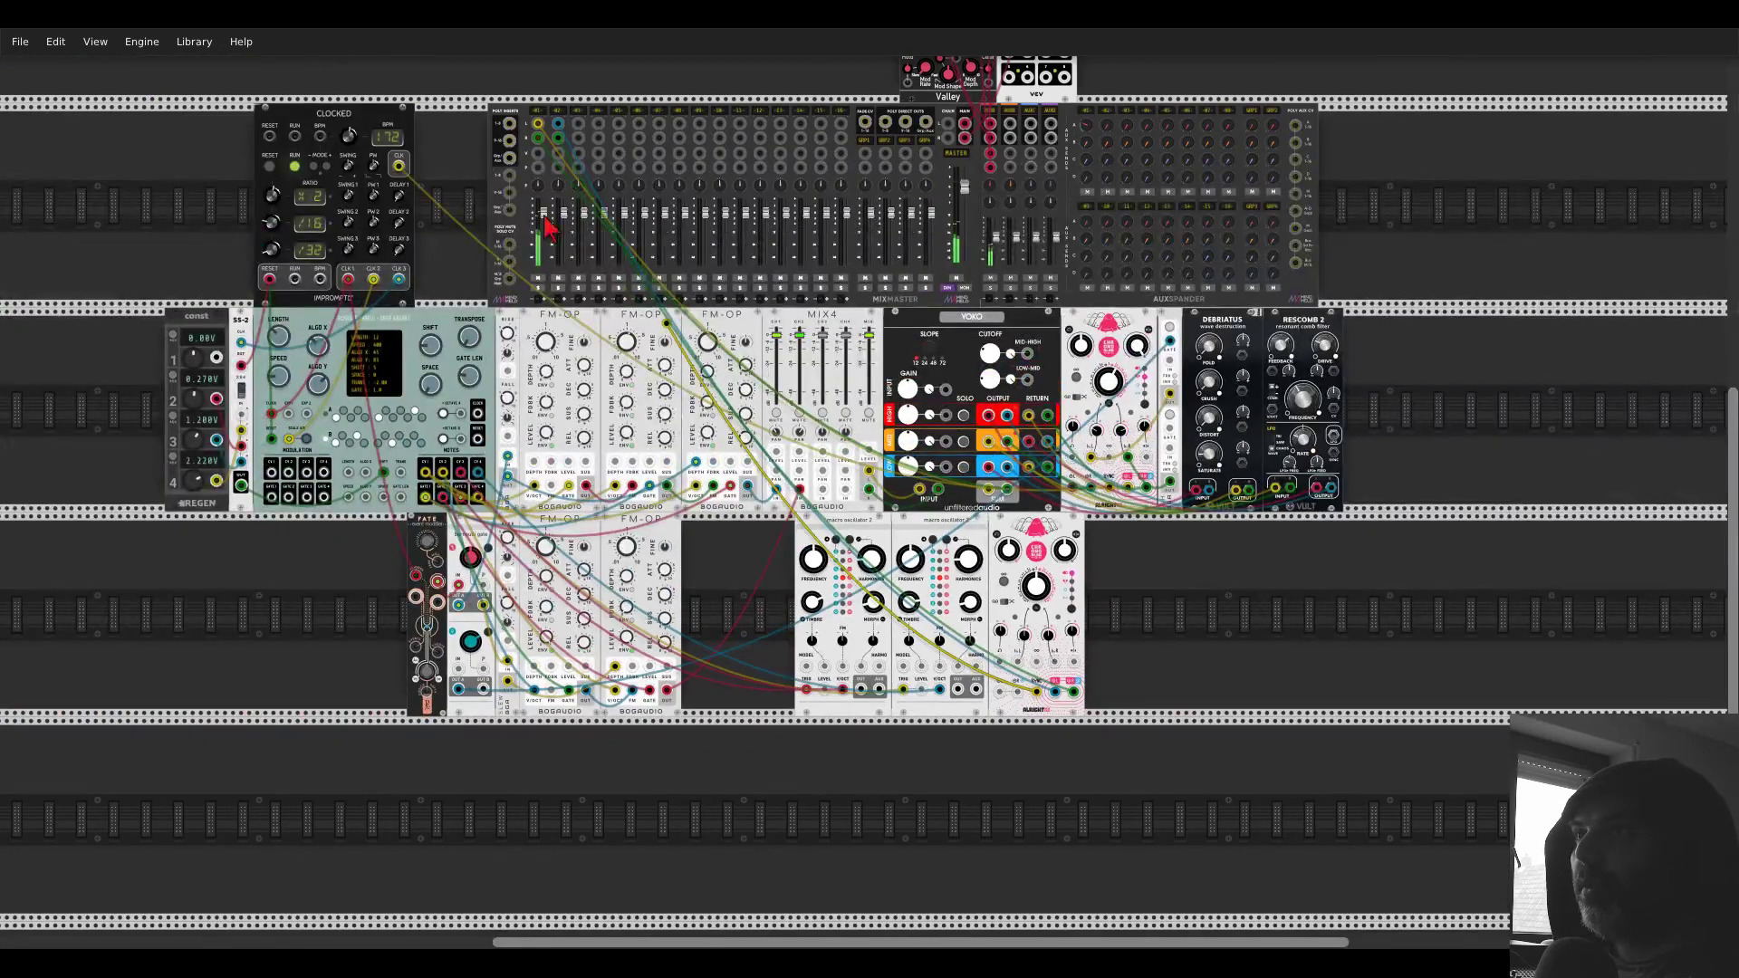
{"action": "scroll", "coordinate": [928, 588], "scroll_direction": "up", "scroll_amount": 5}
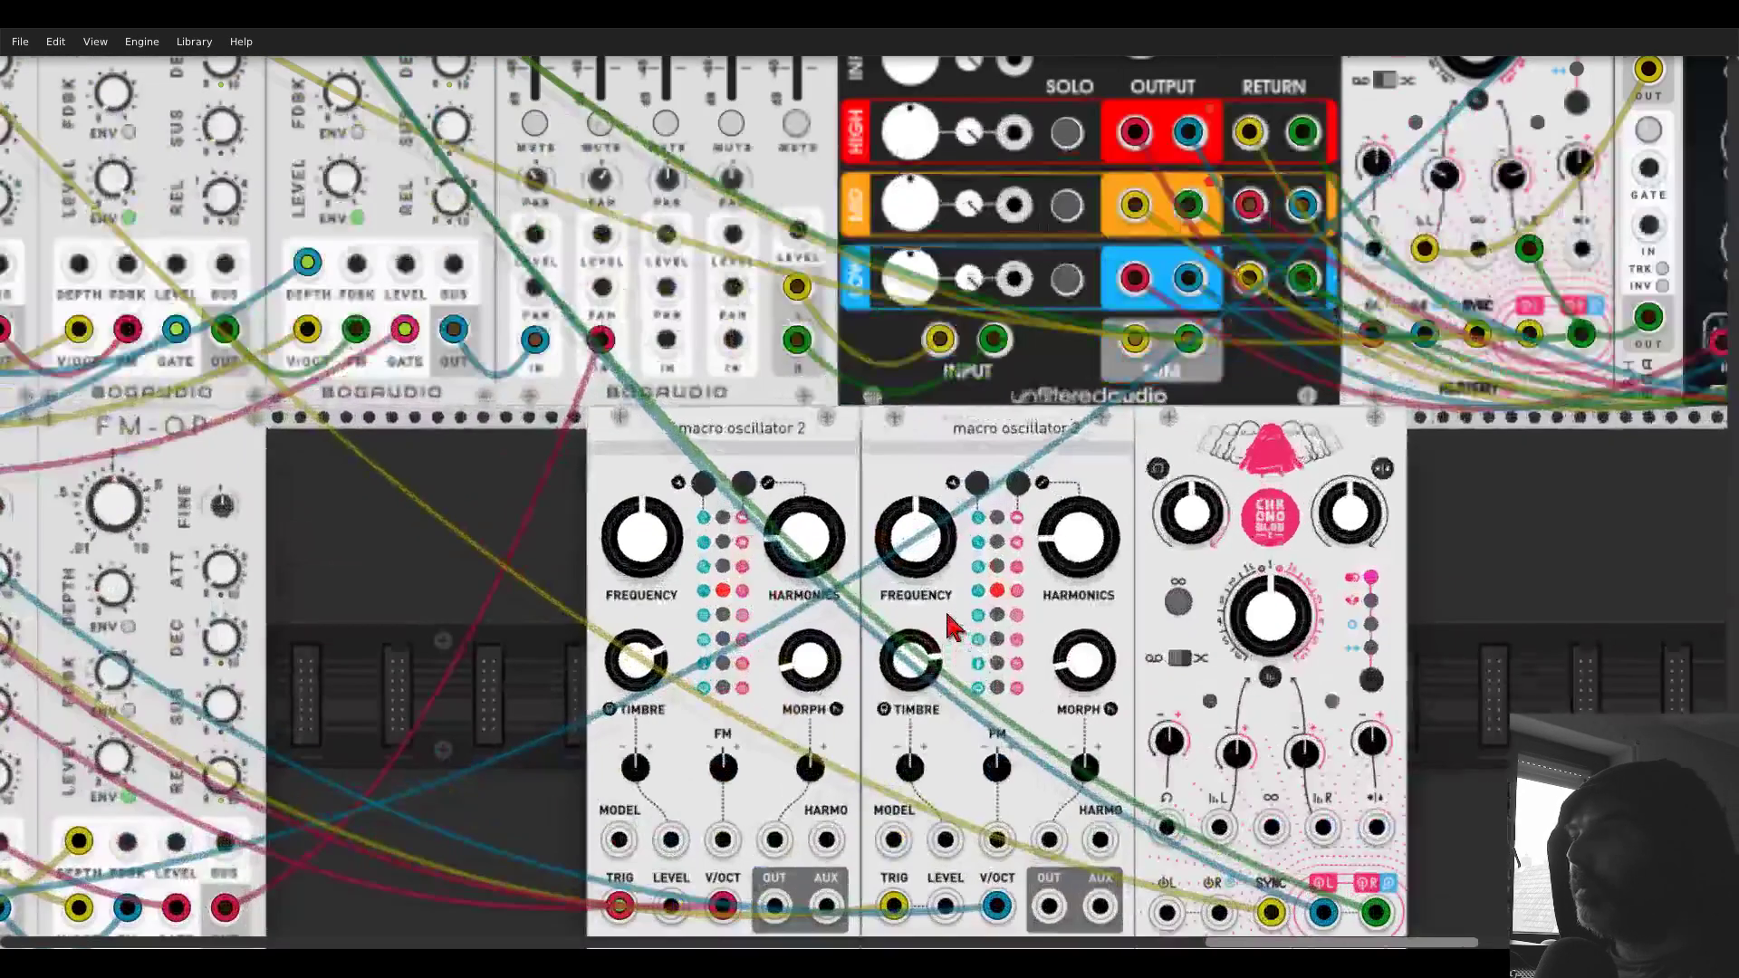
- Patch the first Macro Oscillator 2's OUT into the new Chronoblob's left input and the second's OUT into its right input
{"action": "scroll", "coordinate": [951, 625], "scroll_direction": "down", "scroll_amount": 3}
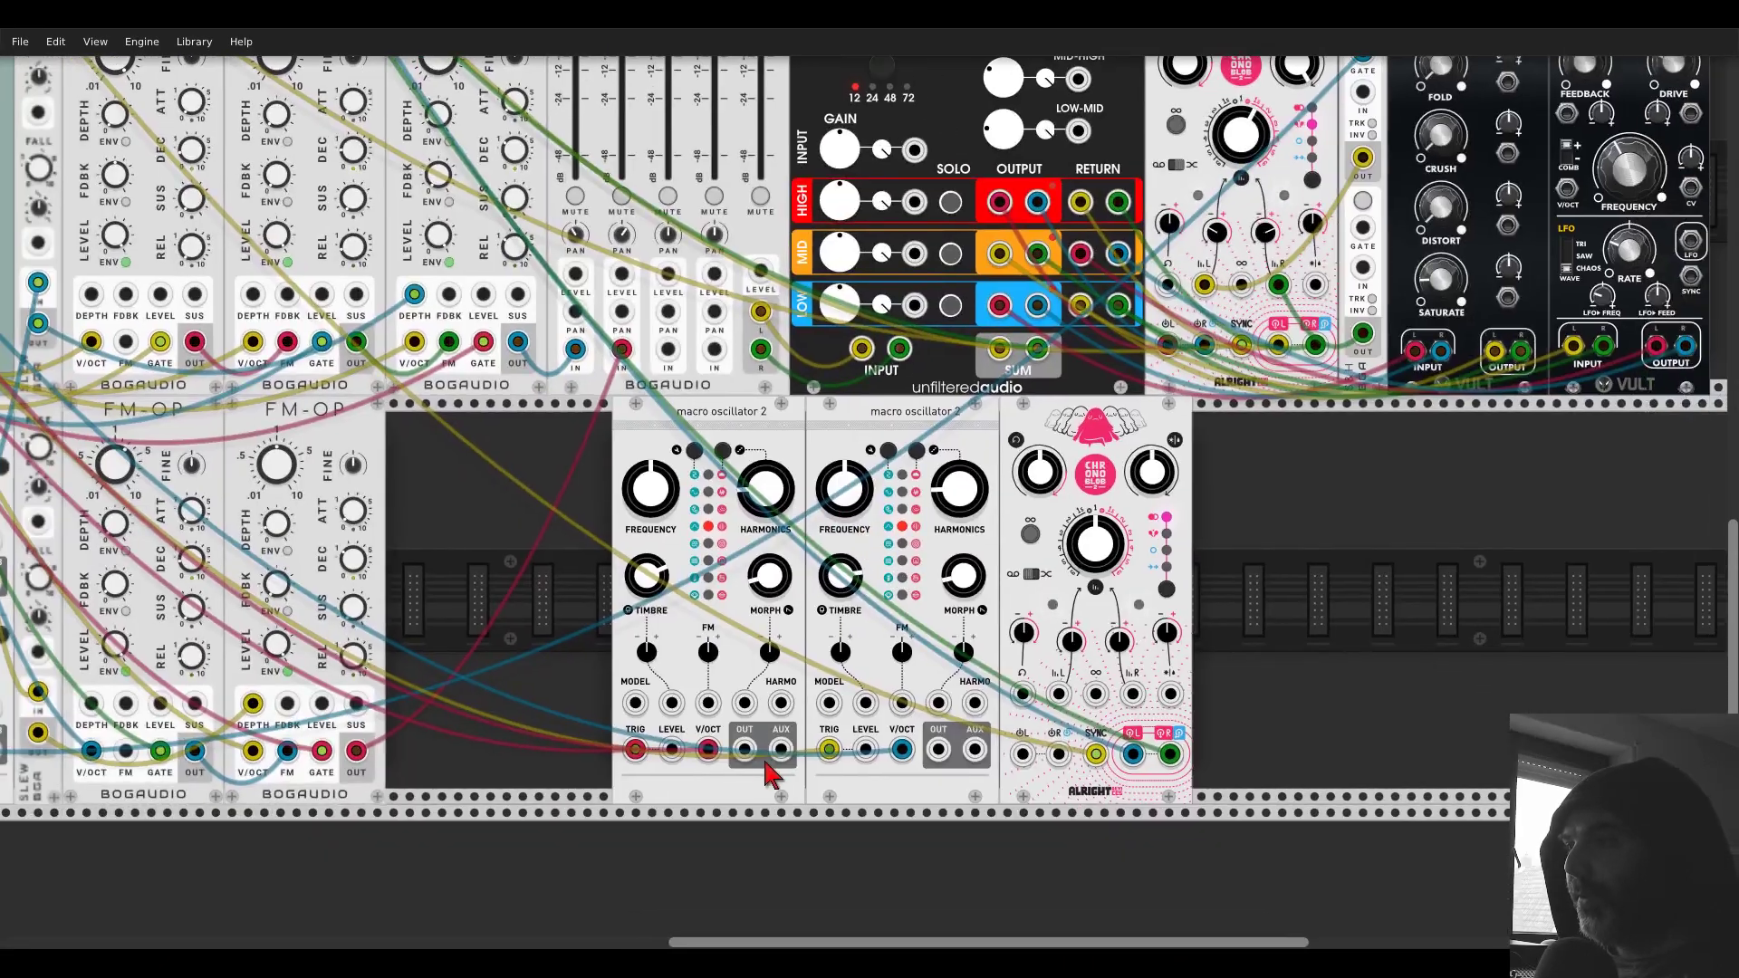
{"action": "scroll", "coordinate": [951, 769], "scroll_direction": "up", "scroll_amount": 2}
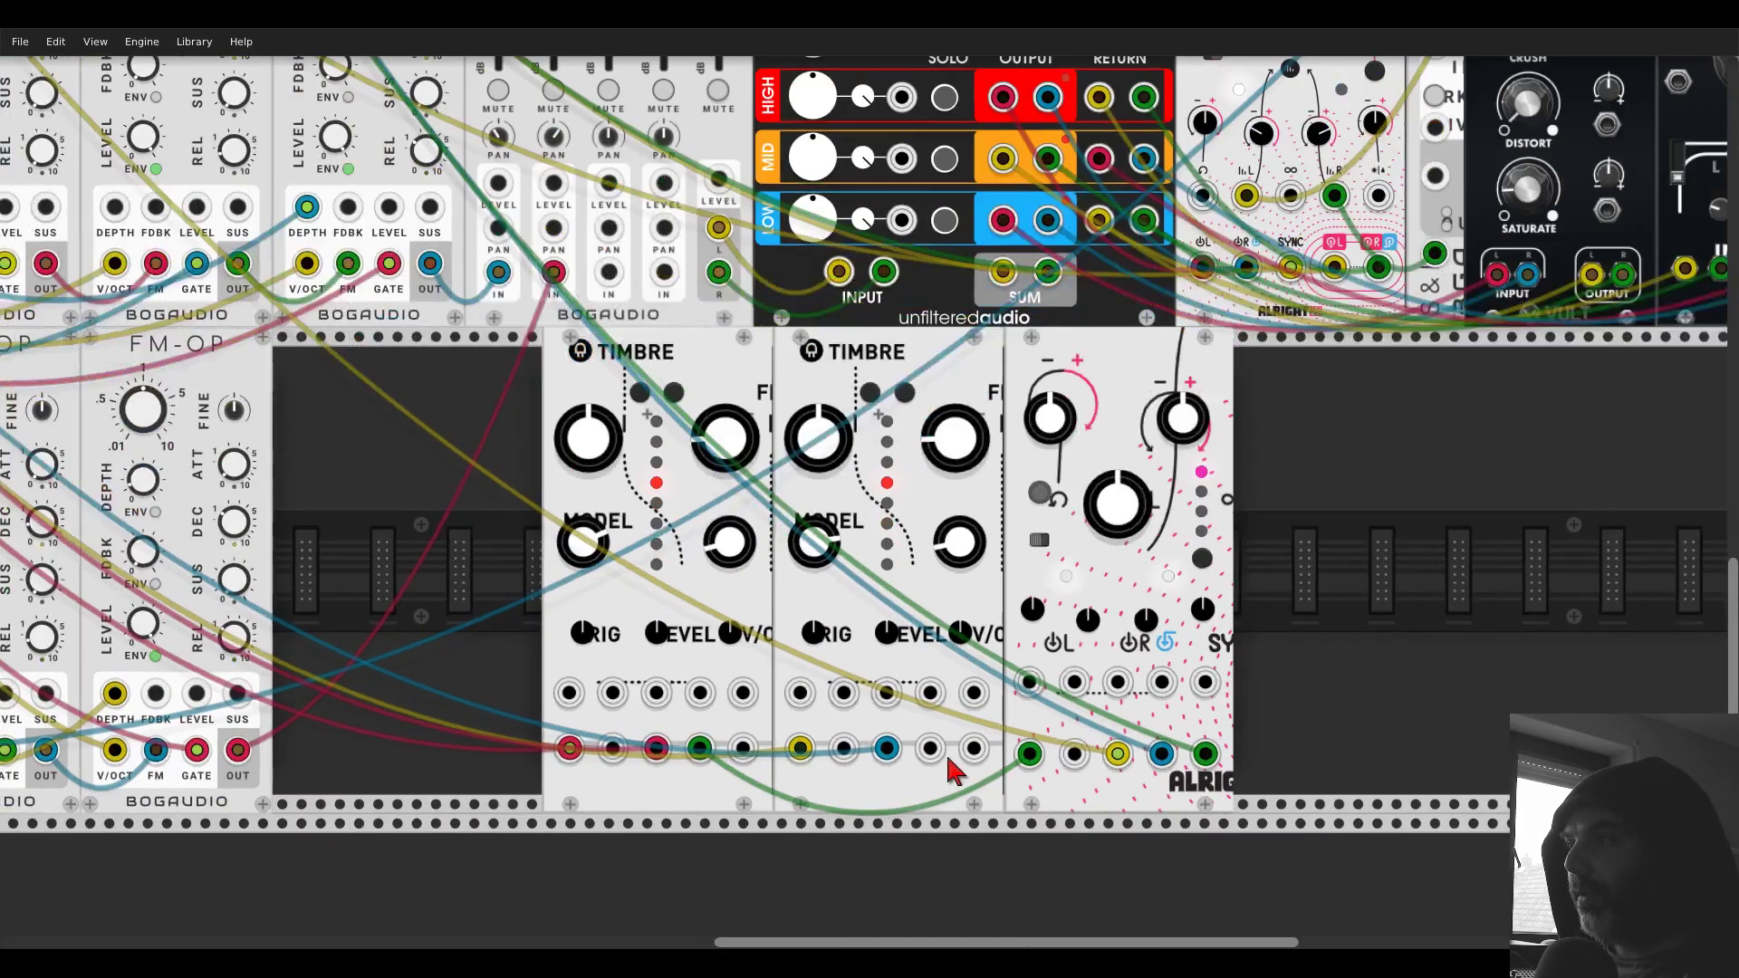
{"action": "left_click_drag", "start_coordinate": [933, 750], "coordinate": [1073, 754]}
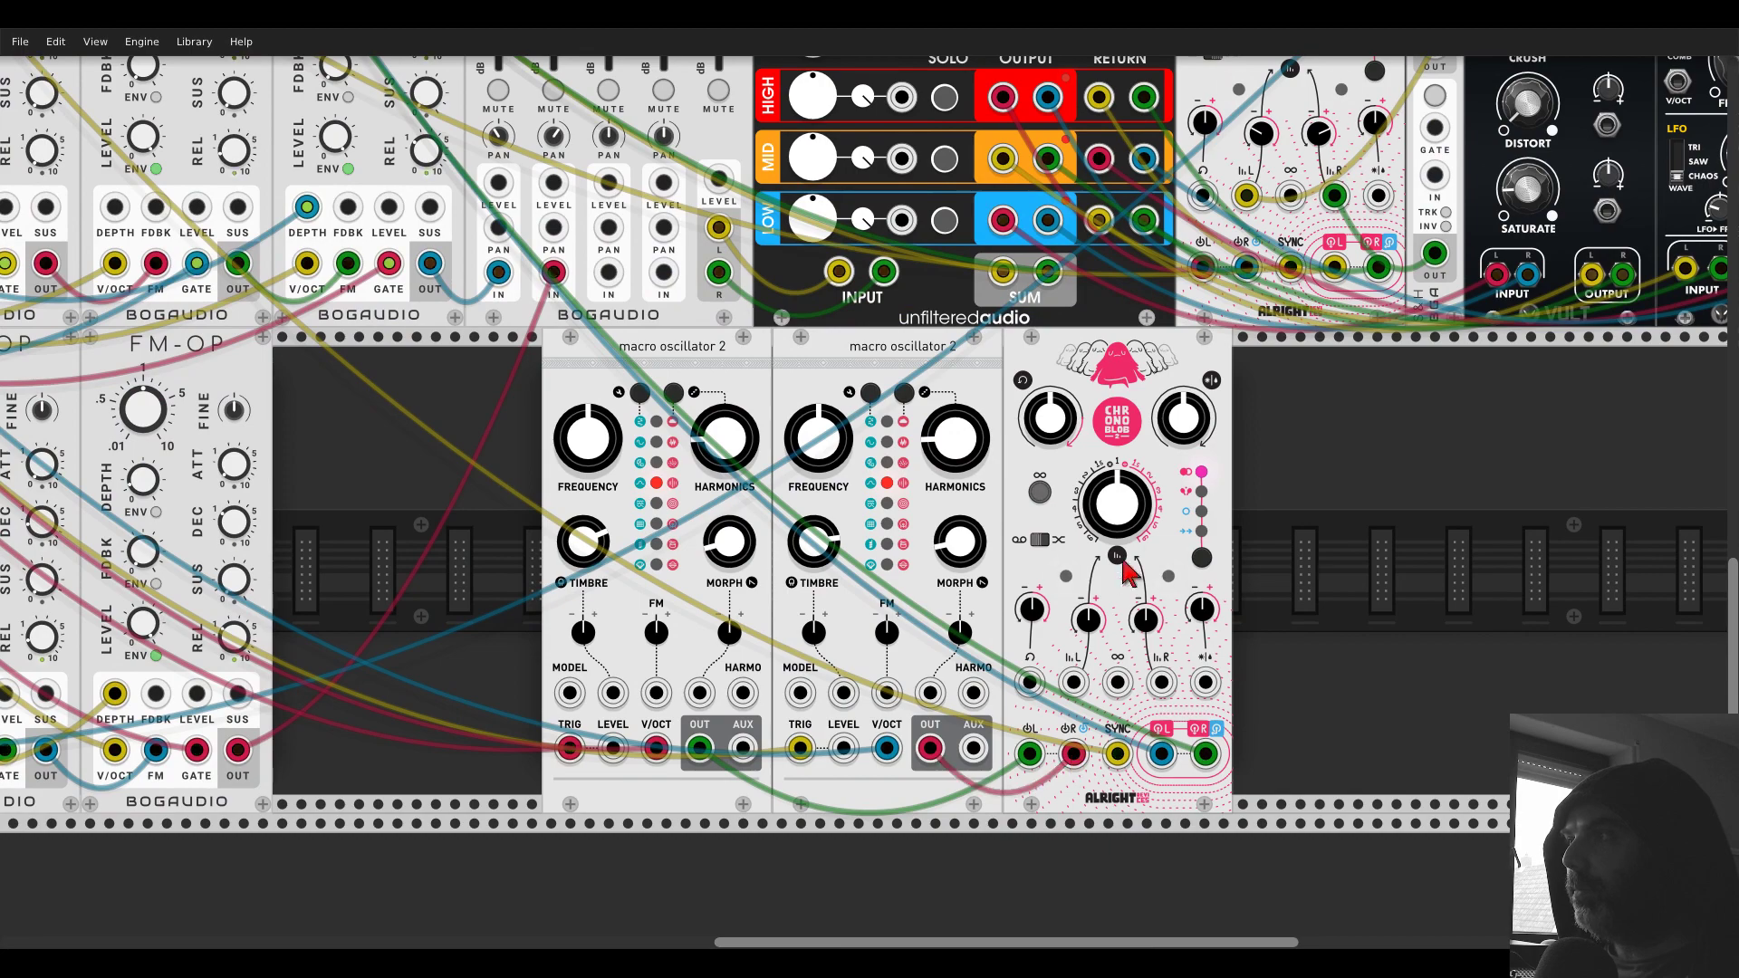
- Solo MixMaster channel 2
{"action": "scroll", "coordinate": [340, 421], "scroll_direction": "up", "scroll_amount": 5}
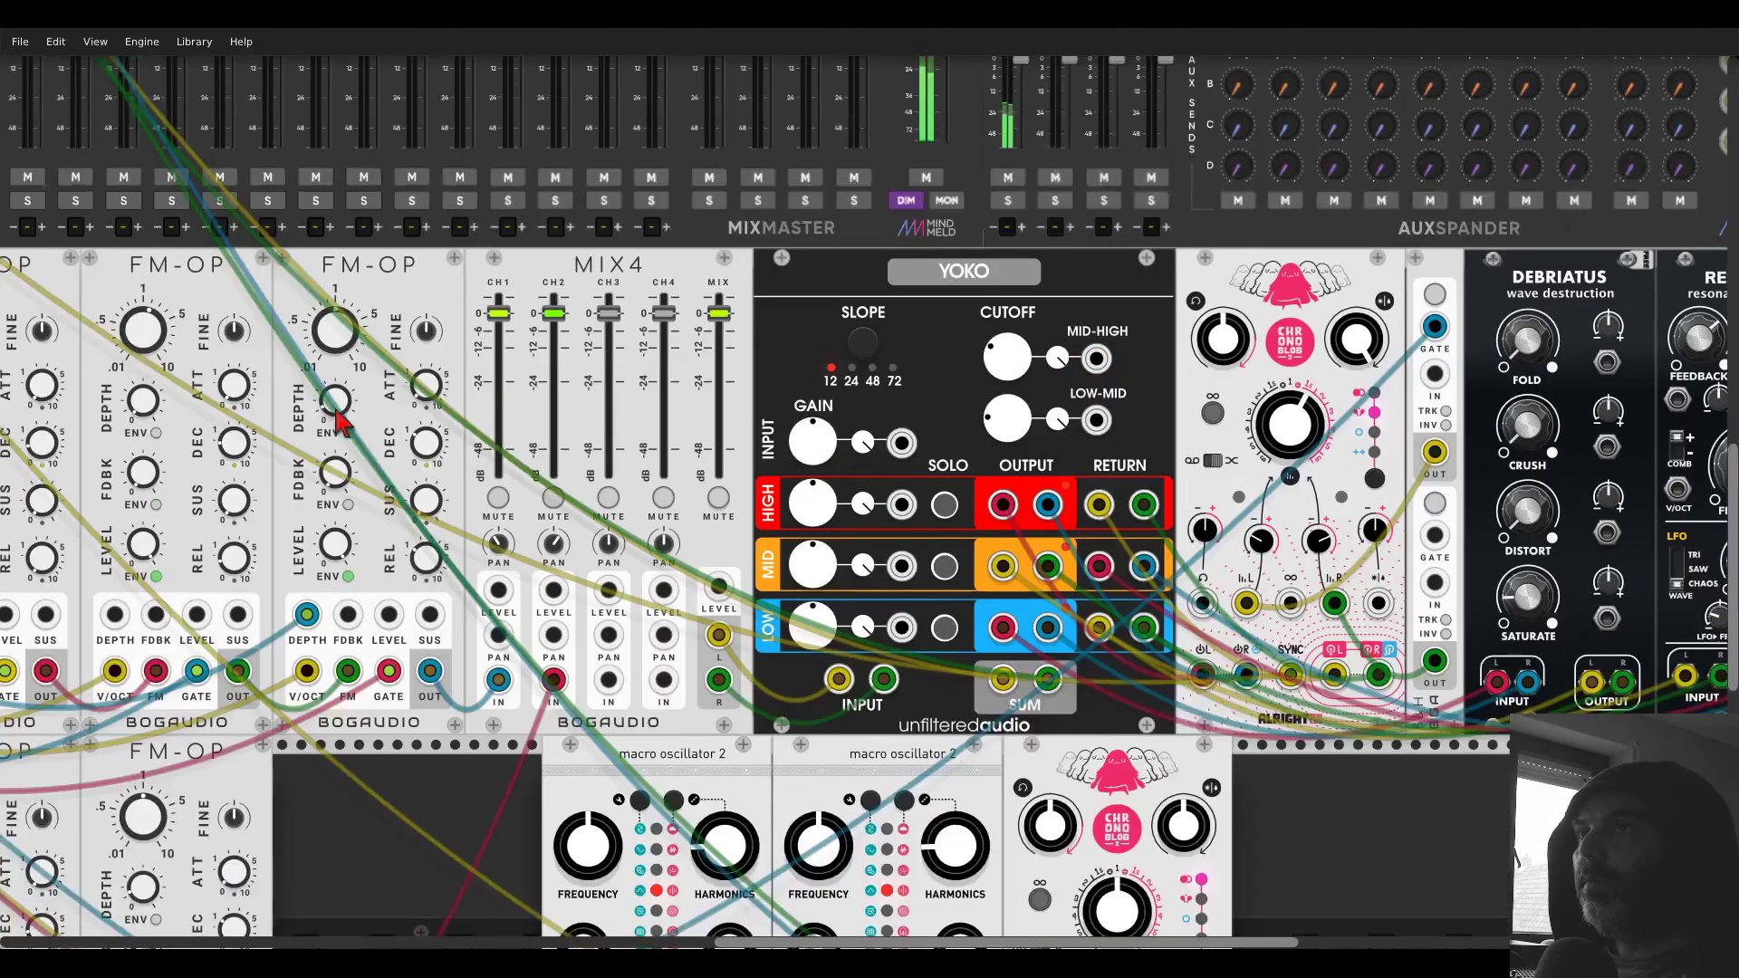
{"action": "scroll", "coordinate": [340, 421], "scroll_direction": "up", "scroll_amount": 2}
{"action": "scroll", "coordinate": [385, 372], "scroll_direction": "left", "scroll_amount": 3}
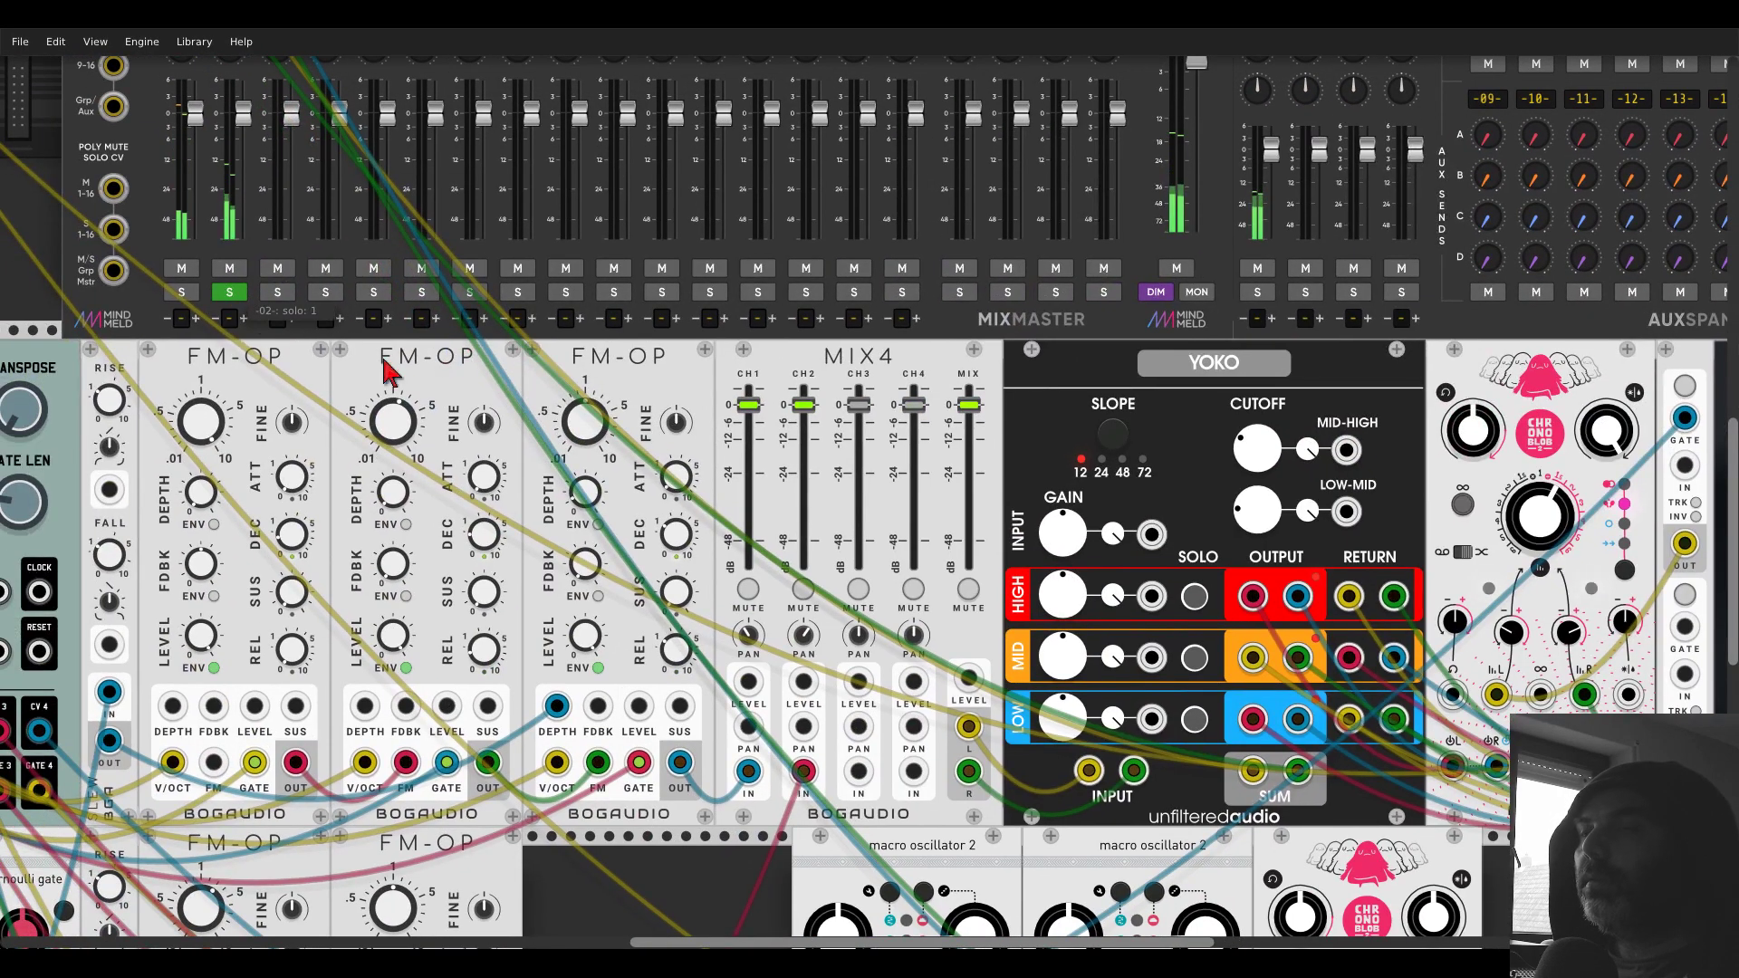
- Set the new Chronoblob's delay time to about 684.35 ms and raise its feedback
{"action": "scroll", "coordinate": [385, 371], "scroll_direction": "down", "scroll_amount": 6}
{"action": "scroll", "coordinate": [385, 371], "scroll_direction": "right", "scroll_amount": 4}
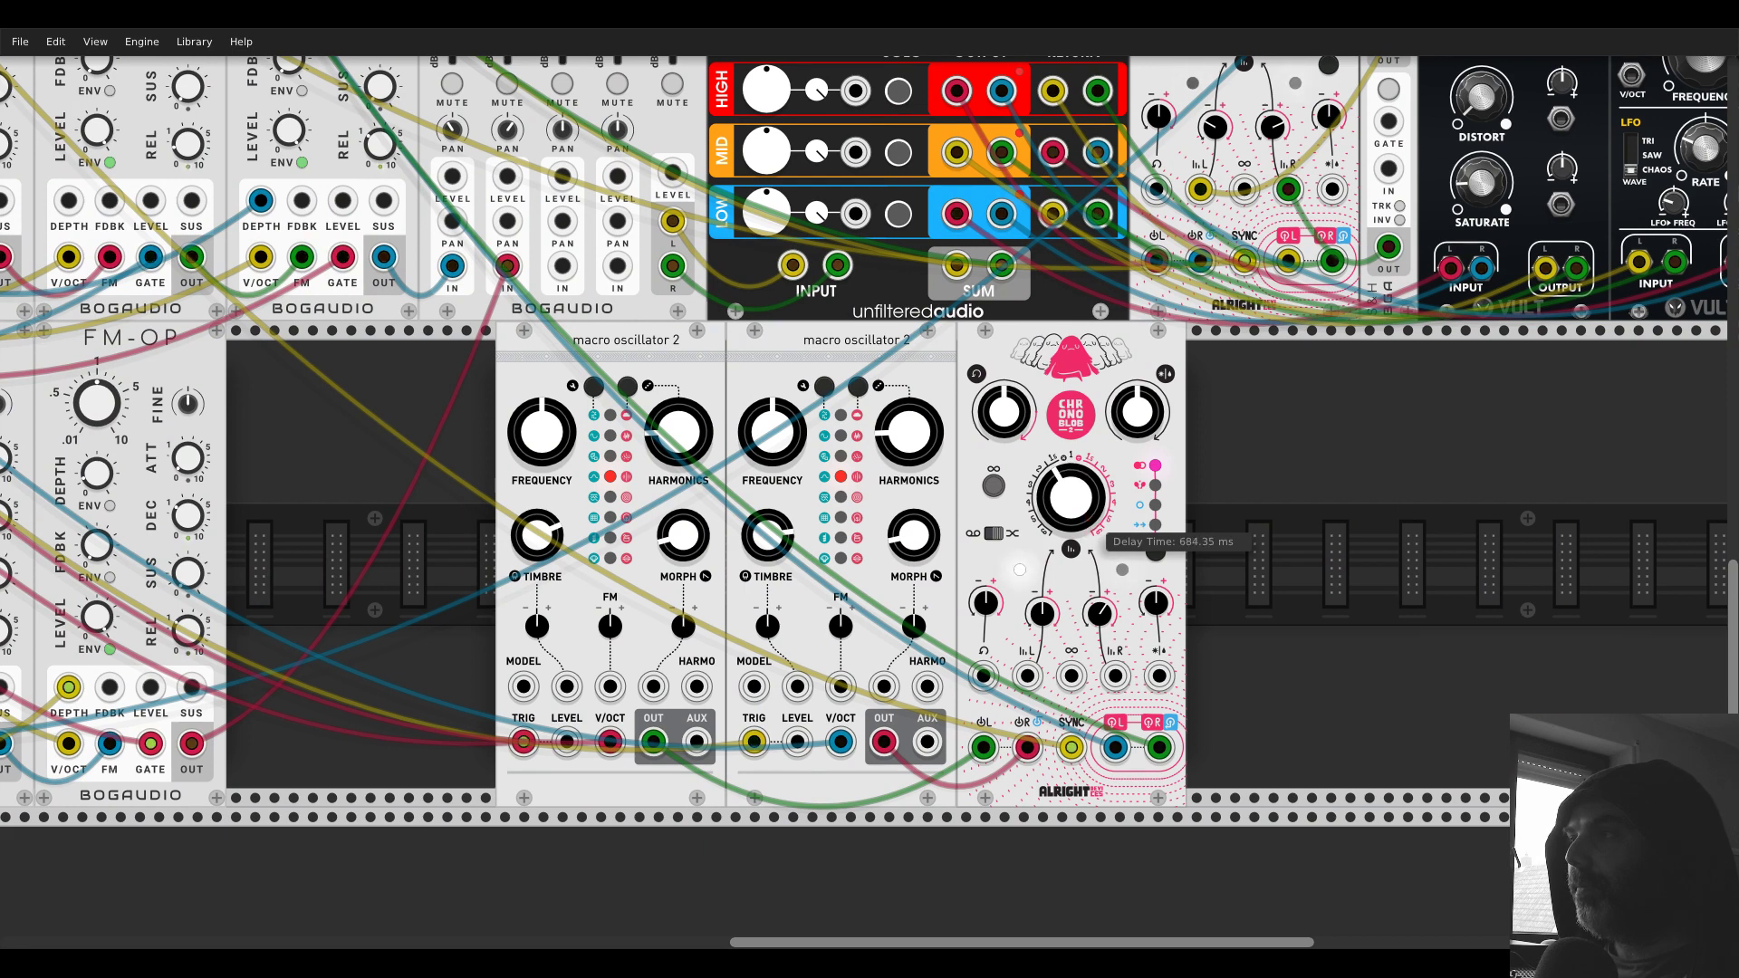
{"action": "mouse_move", "coordinate": [1003, 411]}
{"action": "left_mouse_down"}
{"action": "mouse_move", "coordinate": [1004, 390]}
{"action": "mouse_move", "coordinate": [1017, 418]}
{"action": "left_mouse_up"}
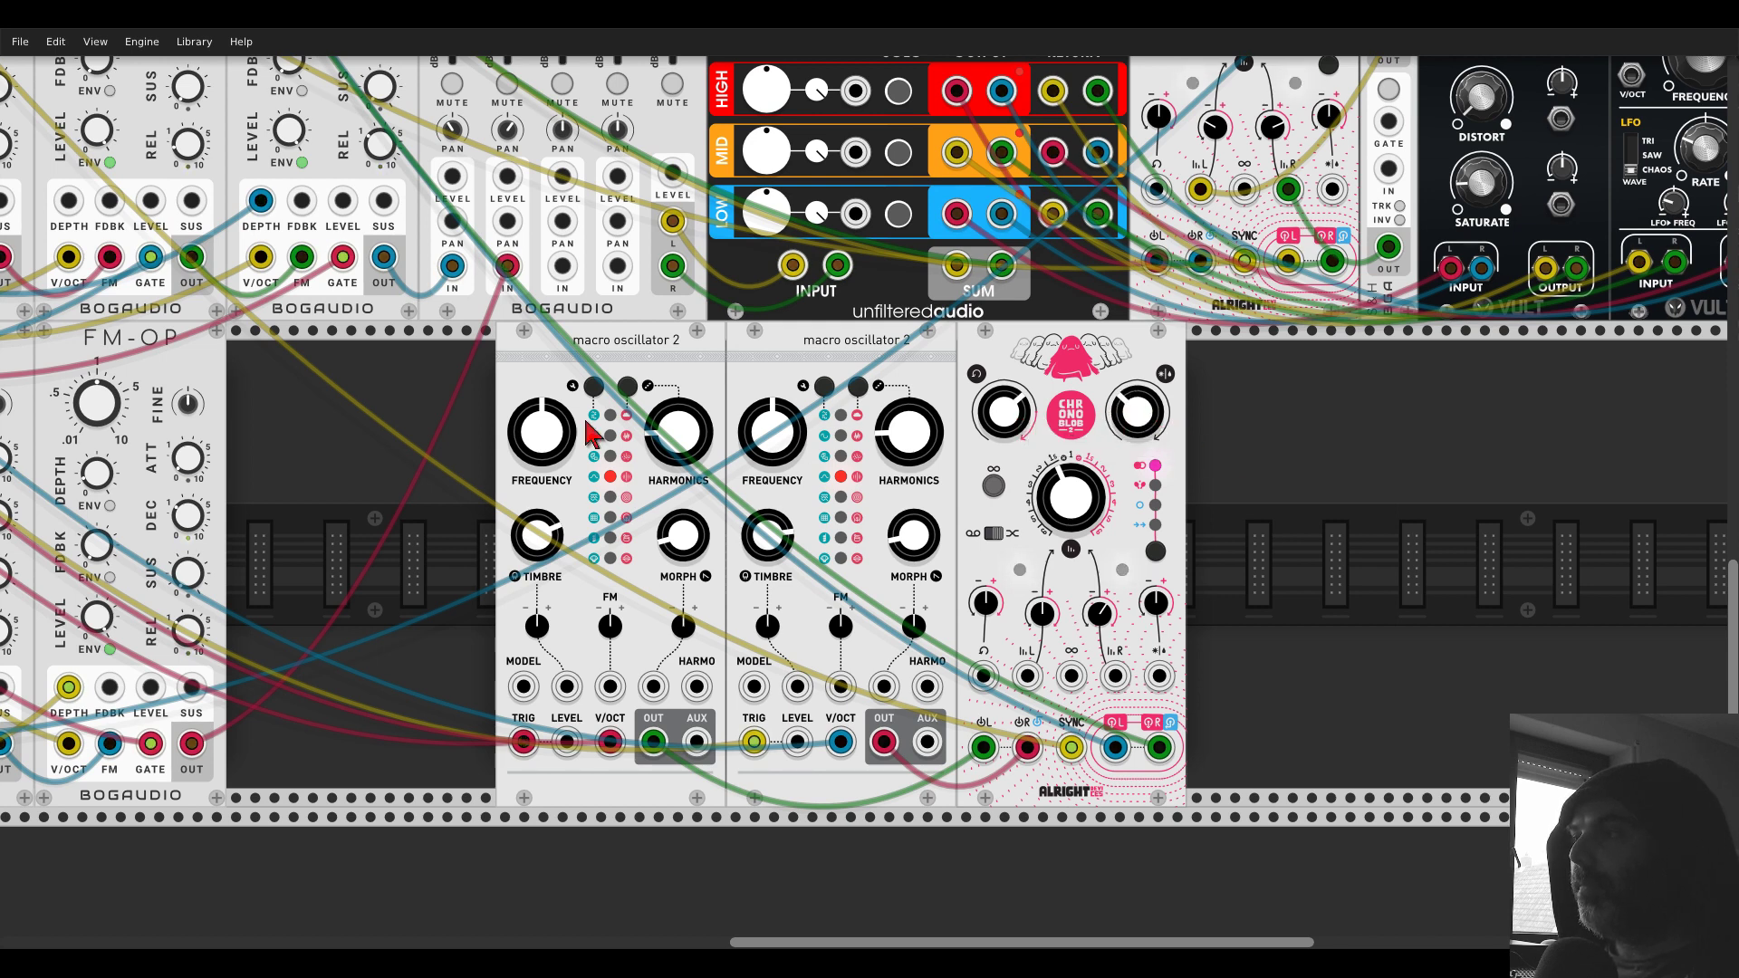
- Raise channel 2's VERB send on AuxSpander and unsolo MixMaster channel 2
{"action": "scroll", "coordinate": [451, 426], "scroll_direction": "up", "scroll_amount": 5}
{"action": "scroll", "coordinate": [450, 425], "scroll_direction": "up", "scroll_amount": 3}
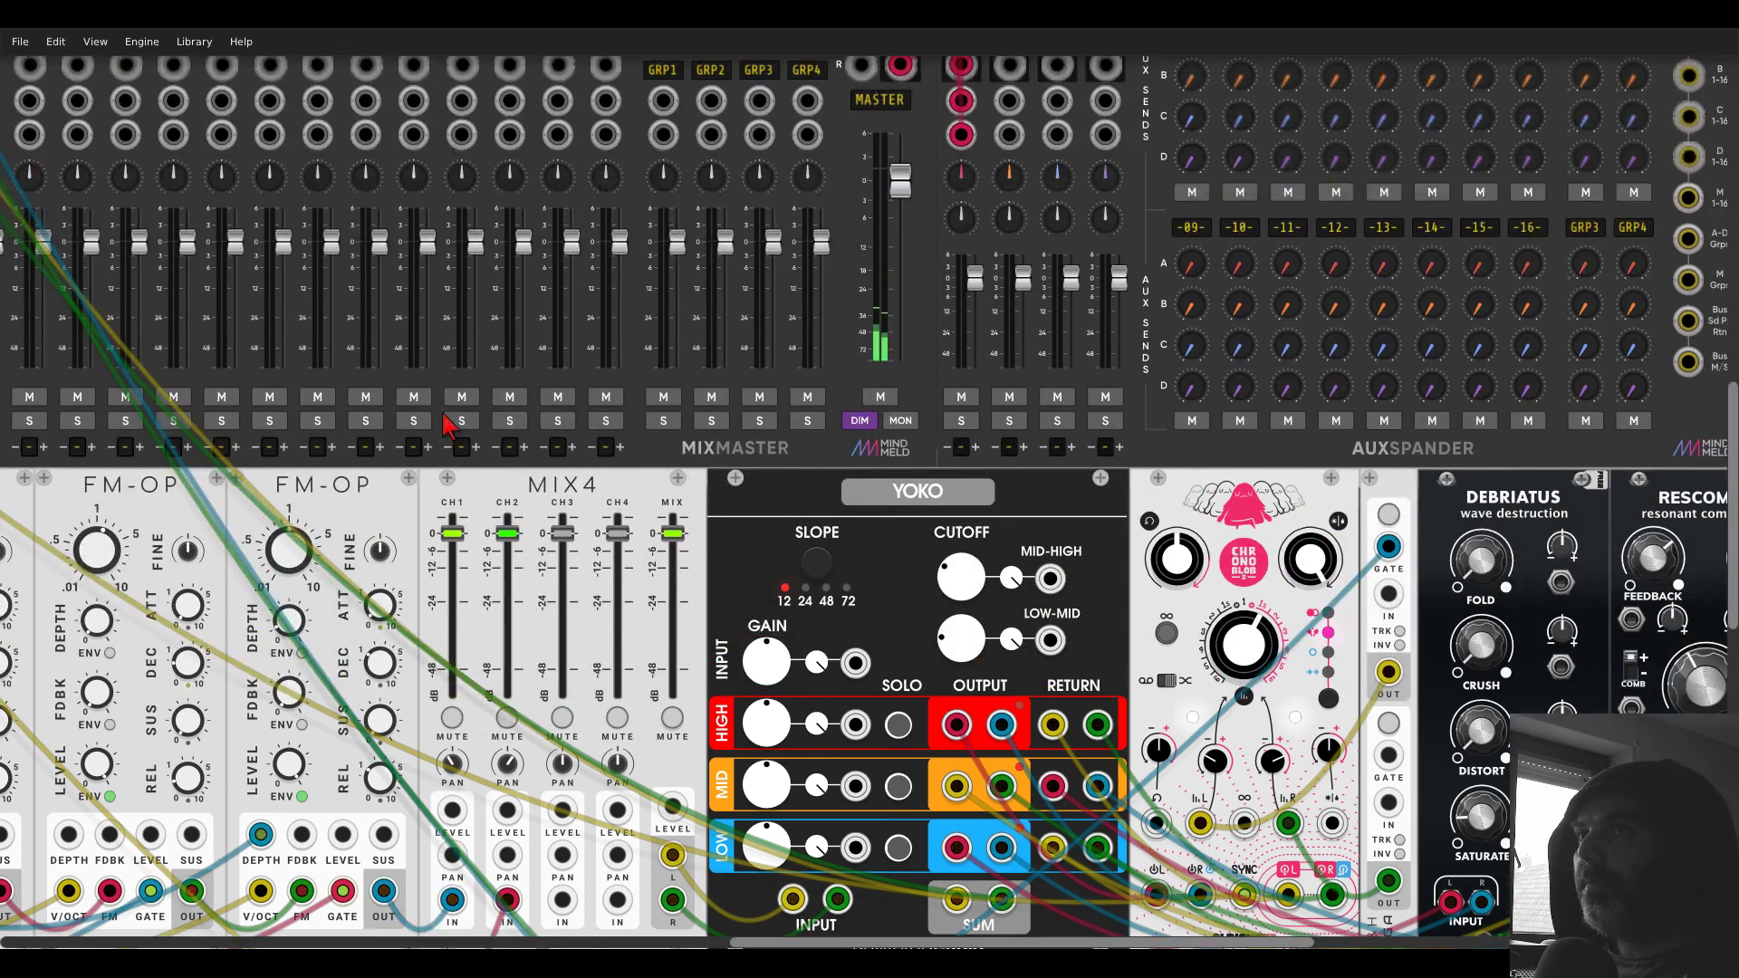
{"action": "scroll", "coordinate": [1235, 191], "scroll_direction": "up", "scroll_amount": 2}
{"action": "left_click_drag", "start_coordinate": [1234, 190], "coordinate": [1235, 185]}
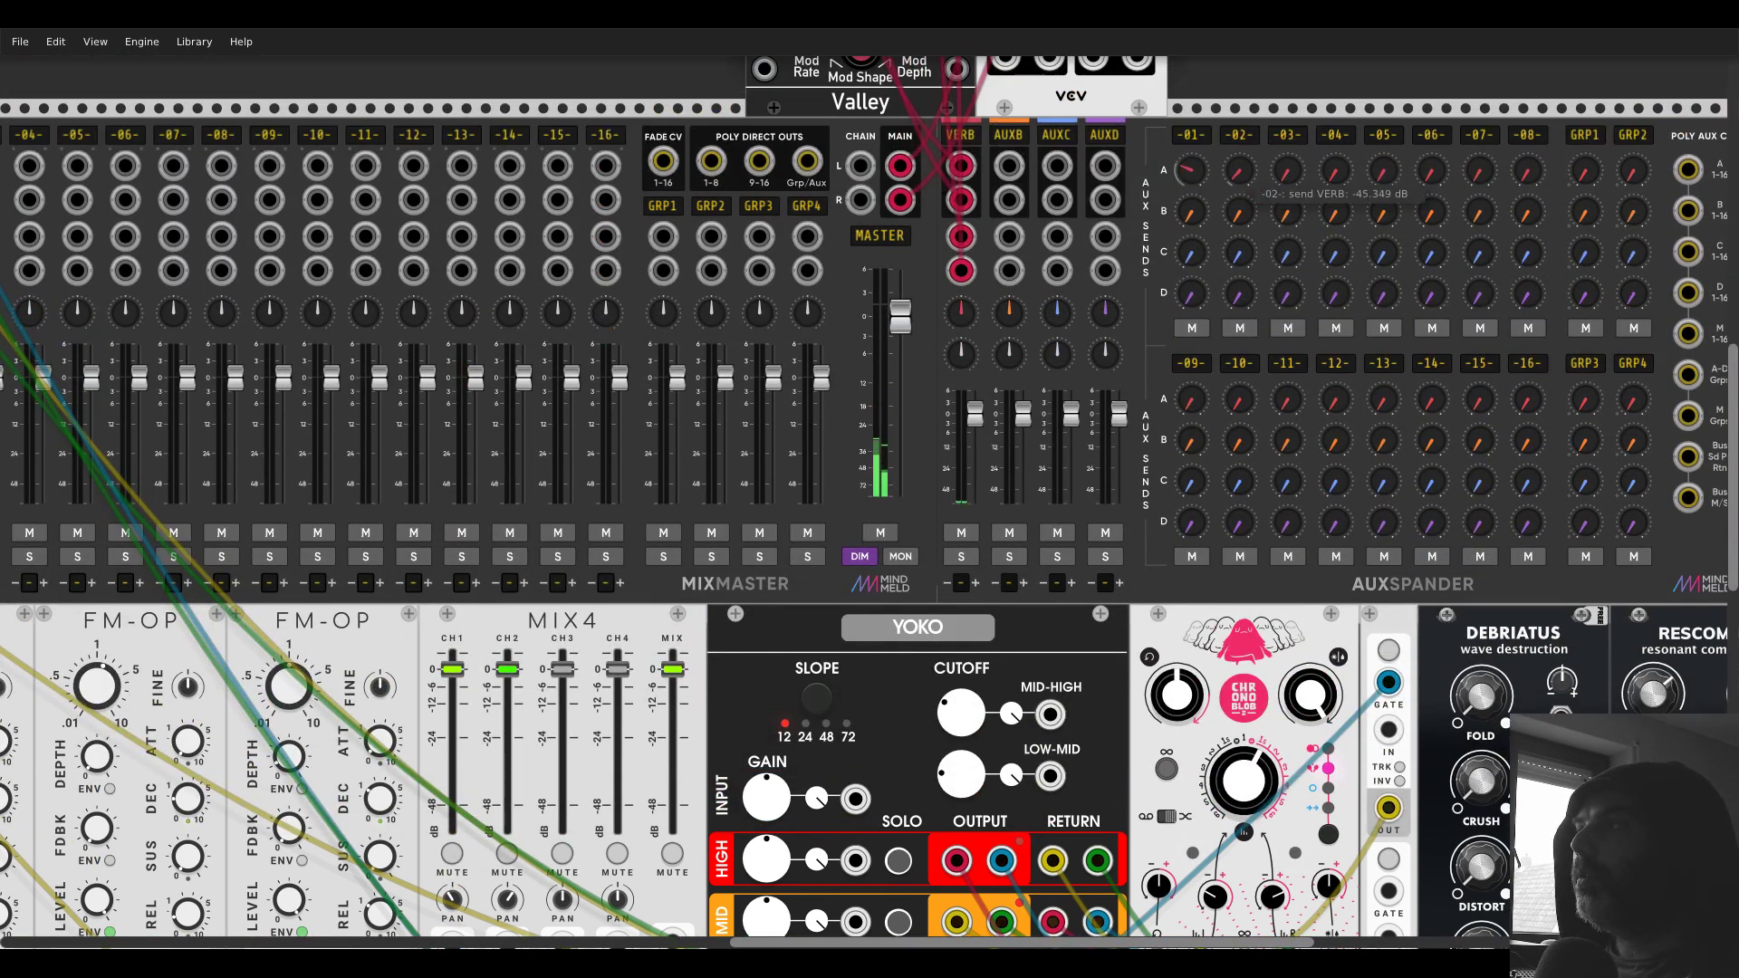
{"action": "scroll", "coordinate": [512, 542], "scroll_direction": "left", "scroll_amount": 7}
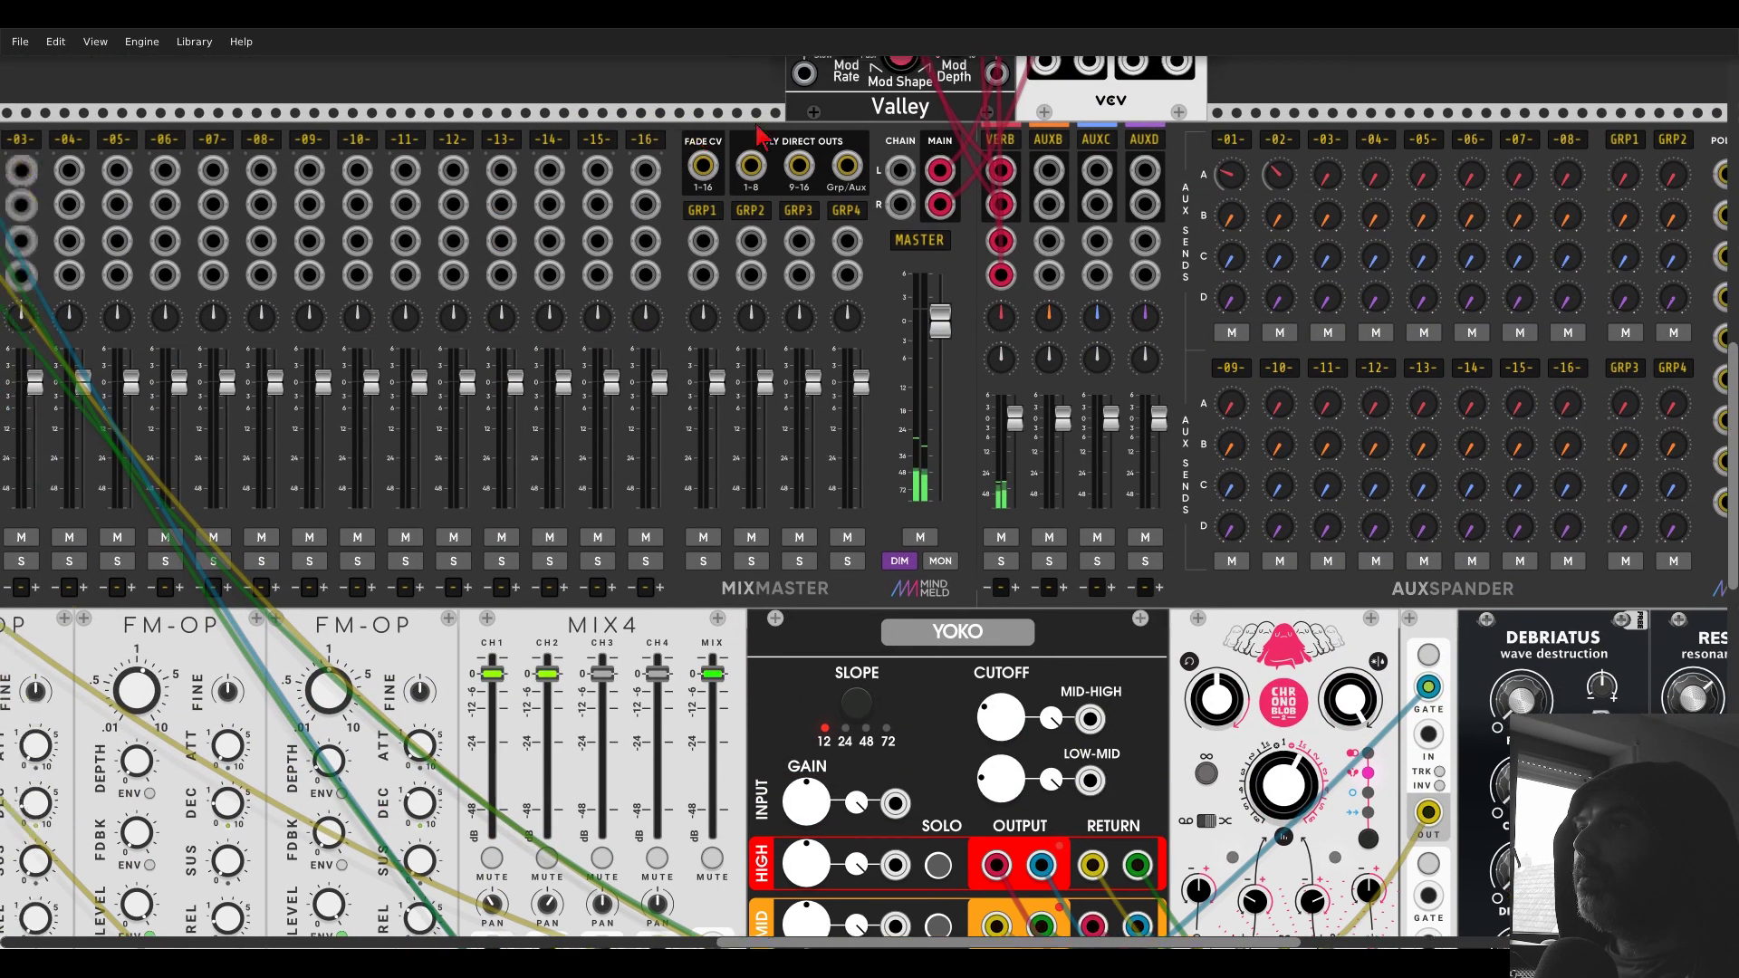
{"action": "left_click", "coordinate": [484, 590]}
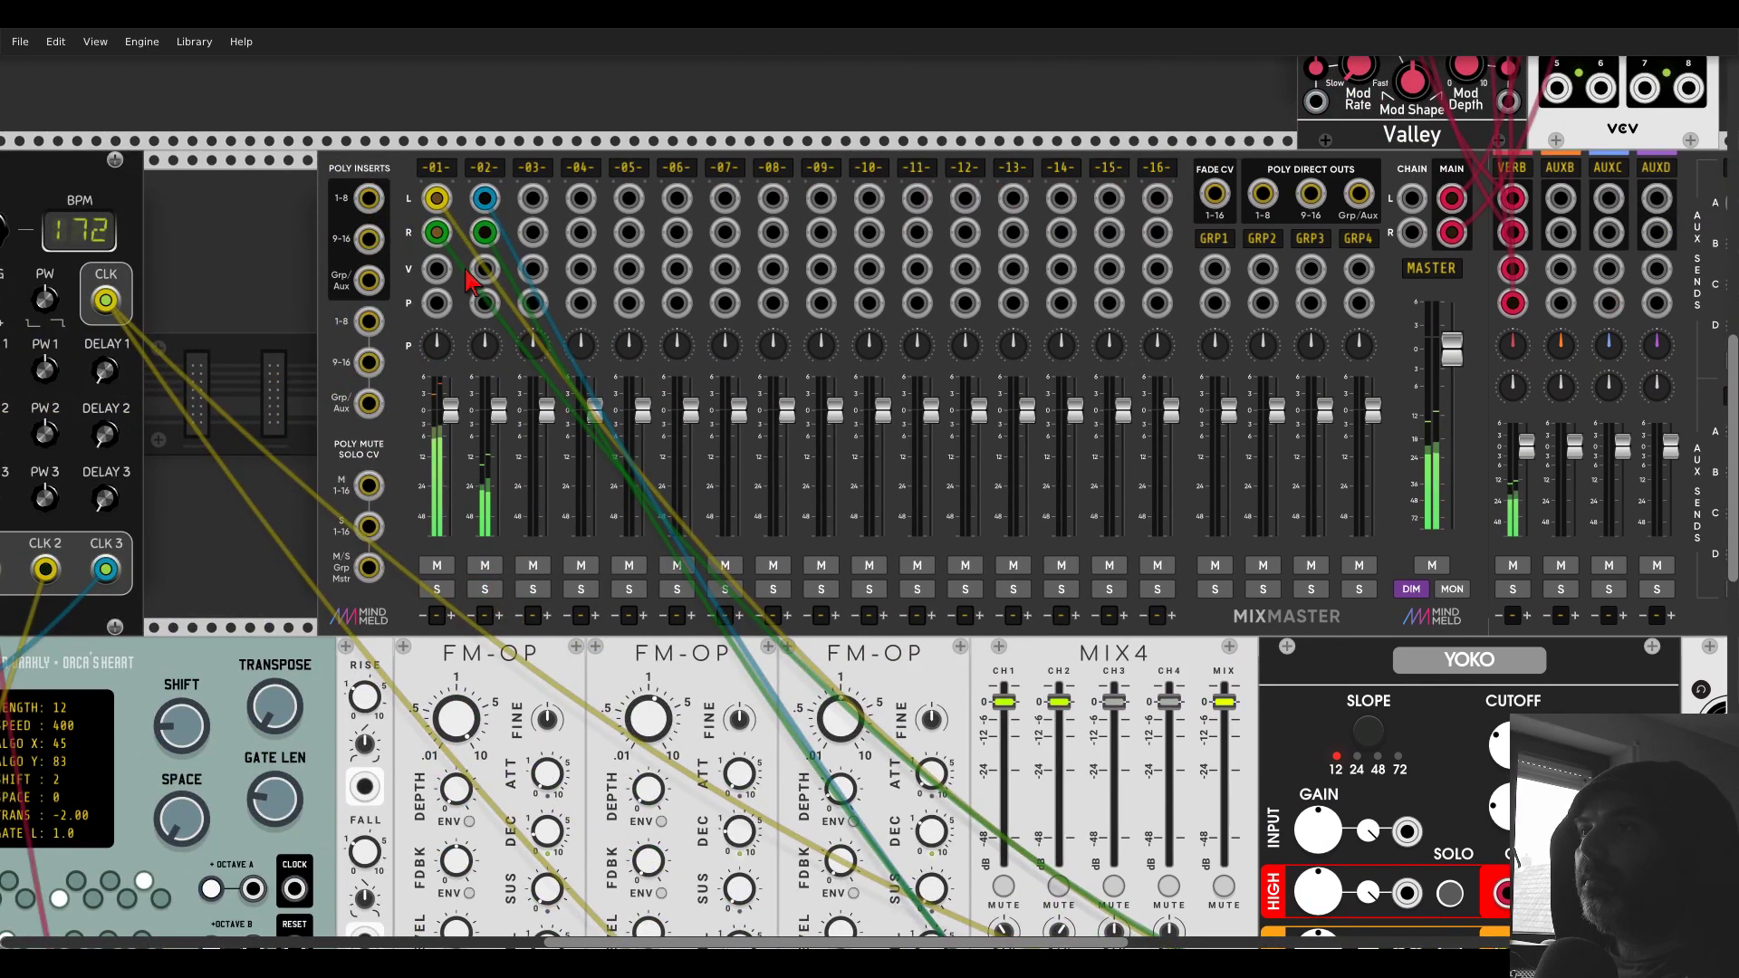
- Set MixMaster track 1's gain adjust to about -5.0 dB and the master's dim gain to about -8 dB
{"action": "right_click", "coordinate": [435, 175]}
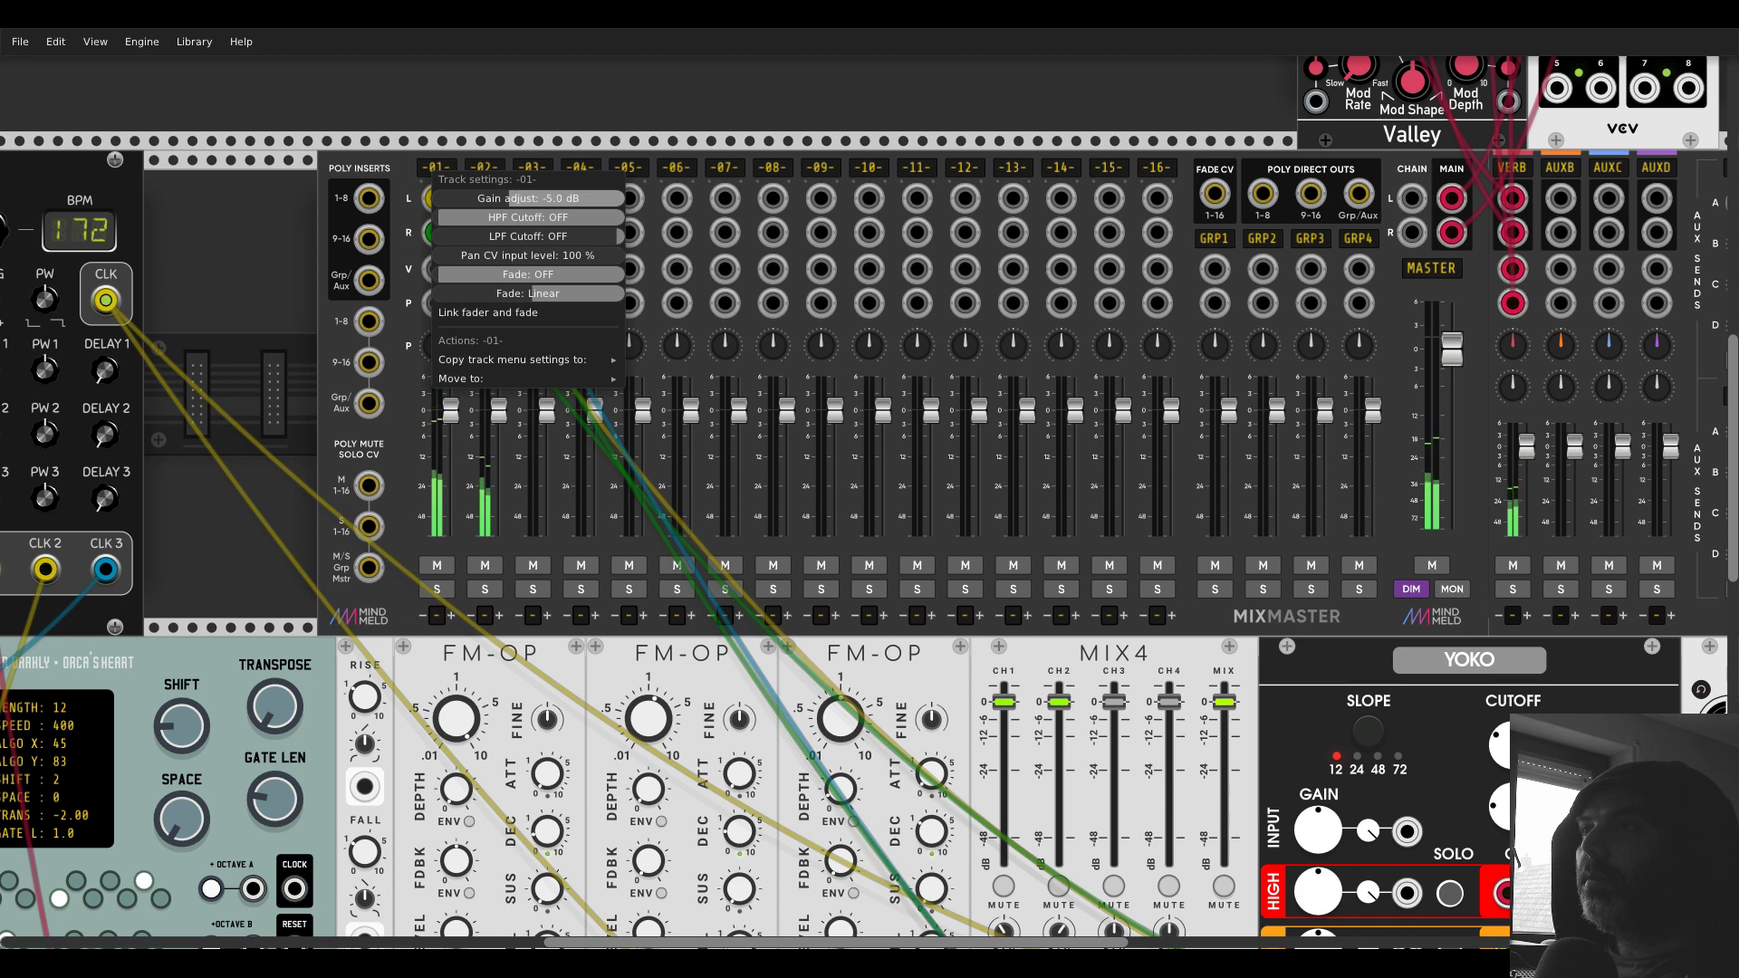
{"action": "left_click", "coordinate": [518, 132]}
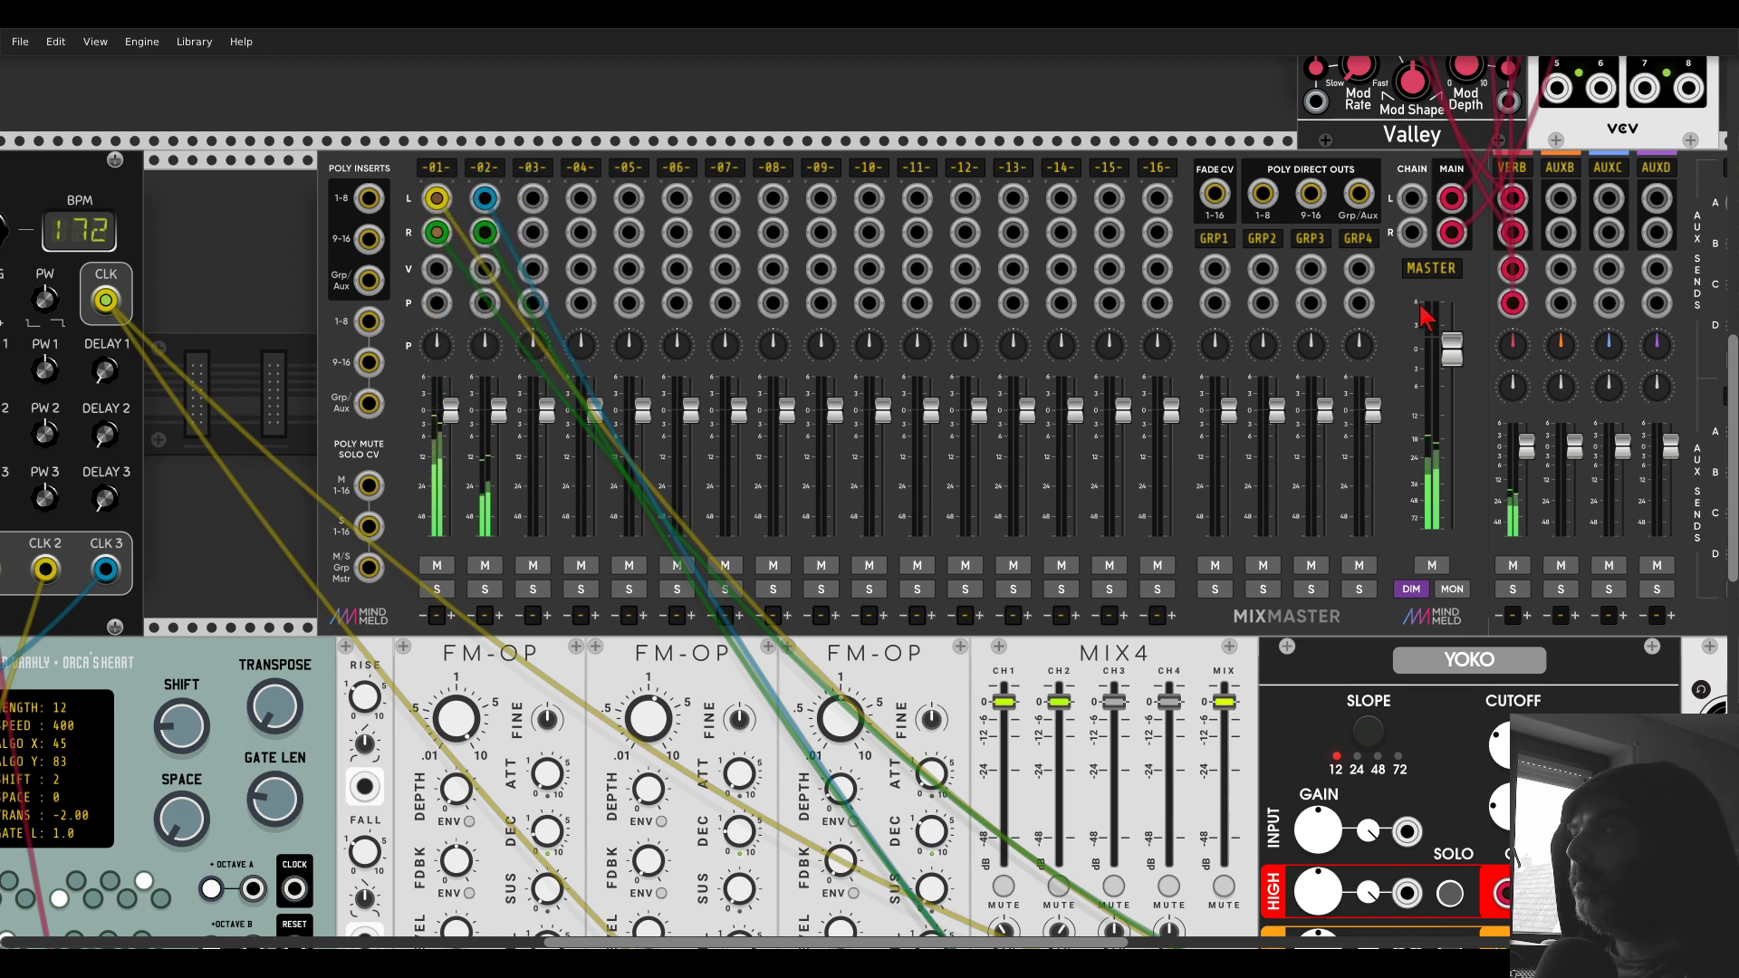
{"action": "right_click", "coordinate": [1432, 271]}
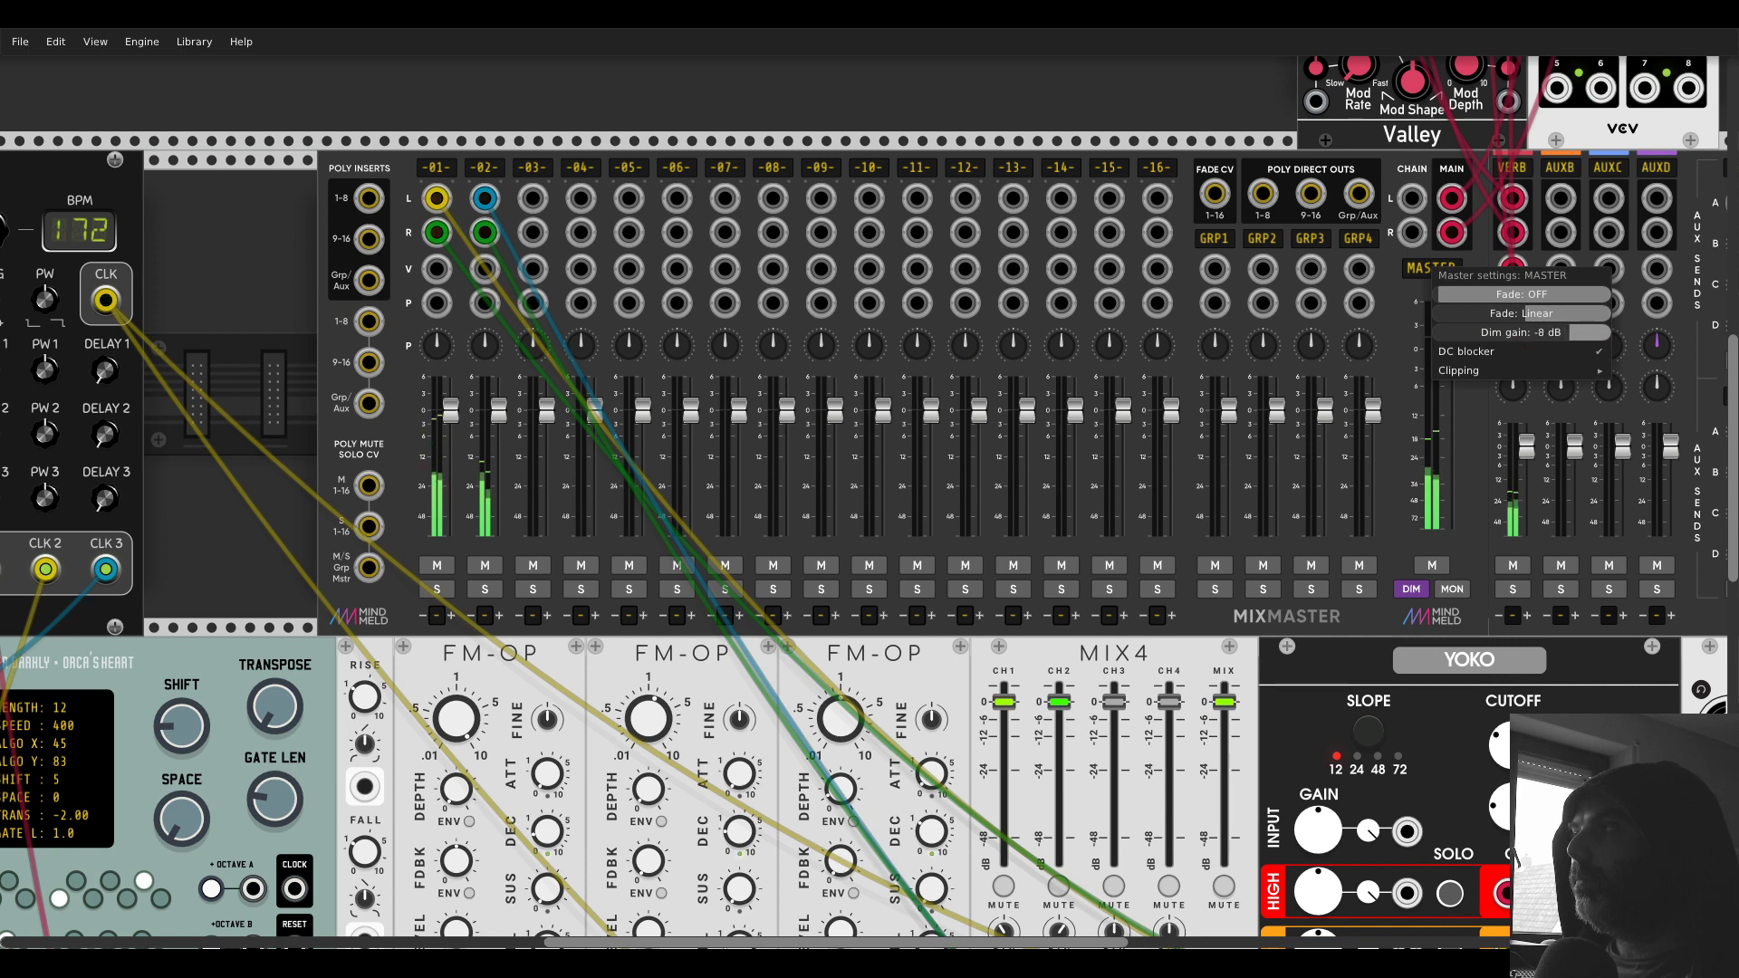
{"action": "left_click", "coordinate": [1176, 116]}
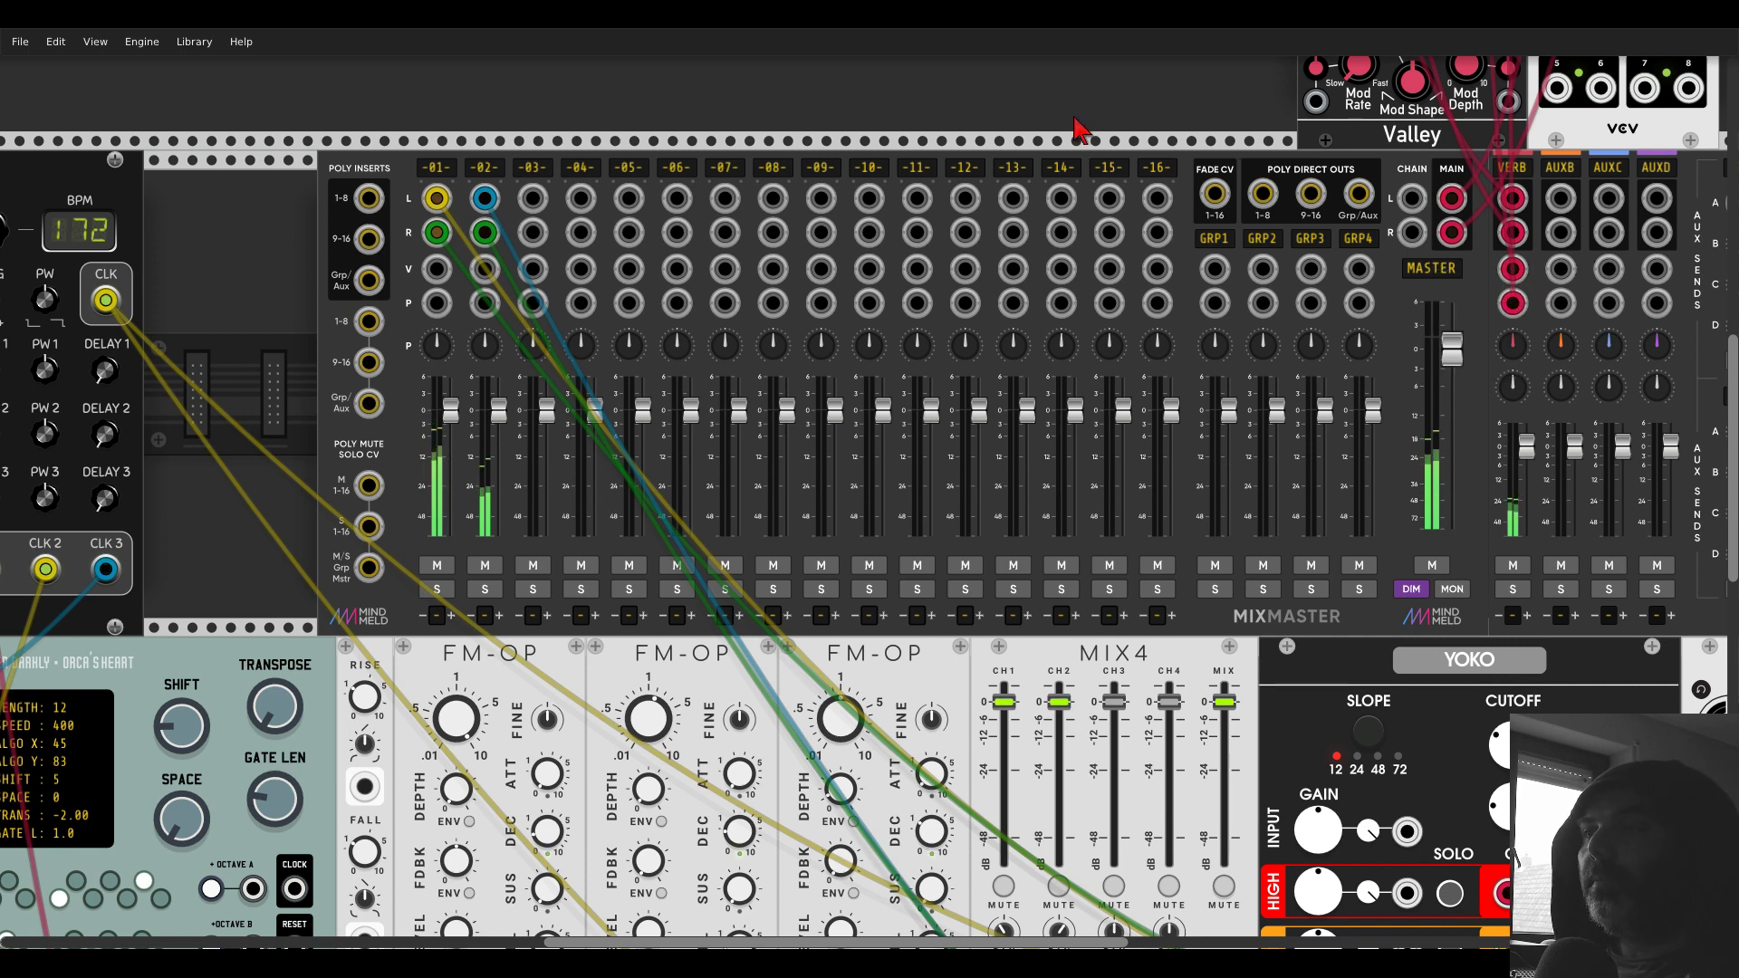
- Add a Vult Flame analog distortion module in the empty row space below Rescomb 2
{"action": "scroll", "coordinate": [933, 648], "scroll_direction": "down", "scroll_amount": 5}
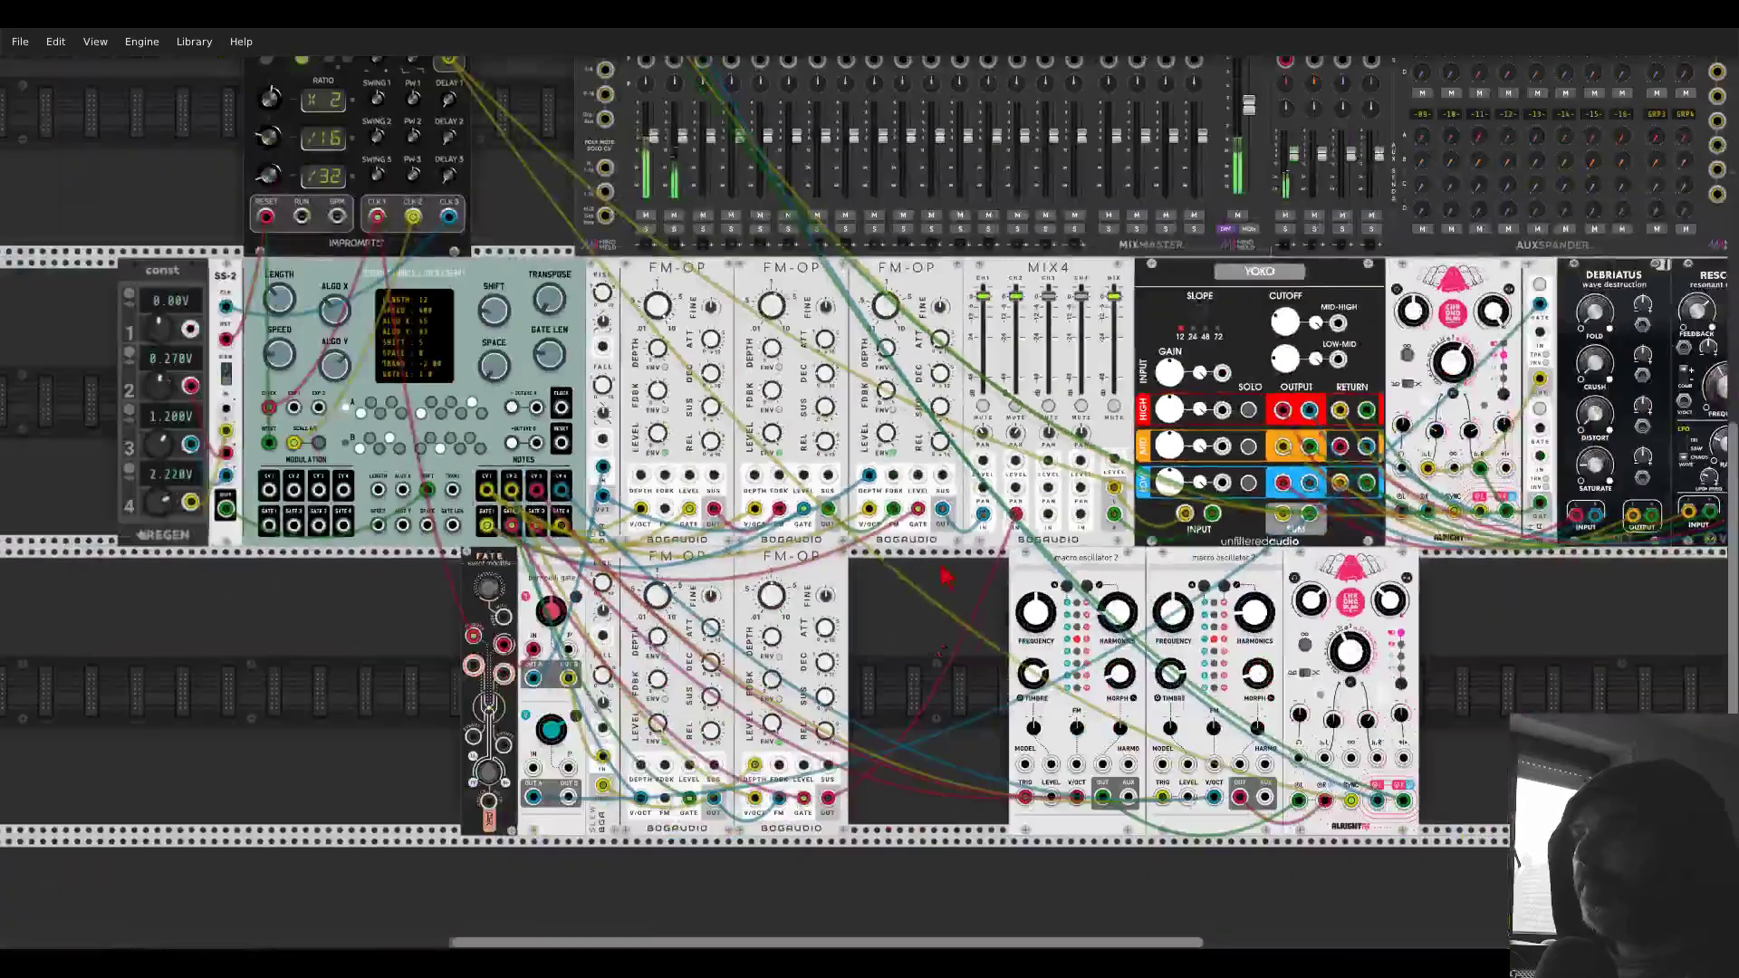
{"action": "left_click_drag", "start_coordinate": [933, 648], "coordinate": [922, 576]}
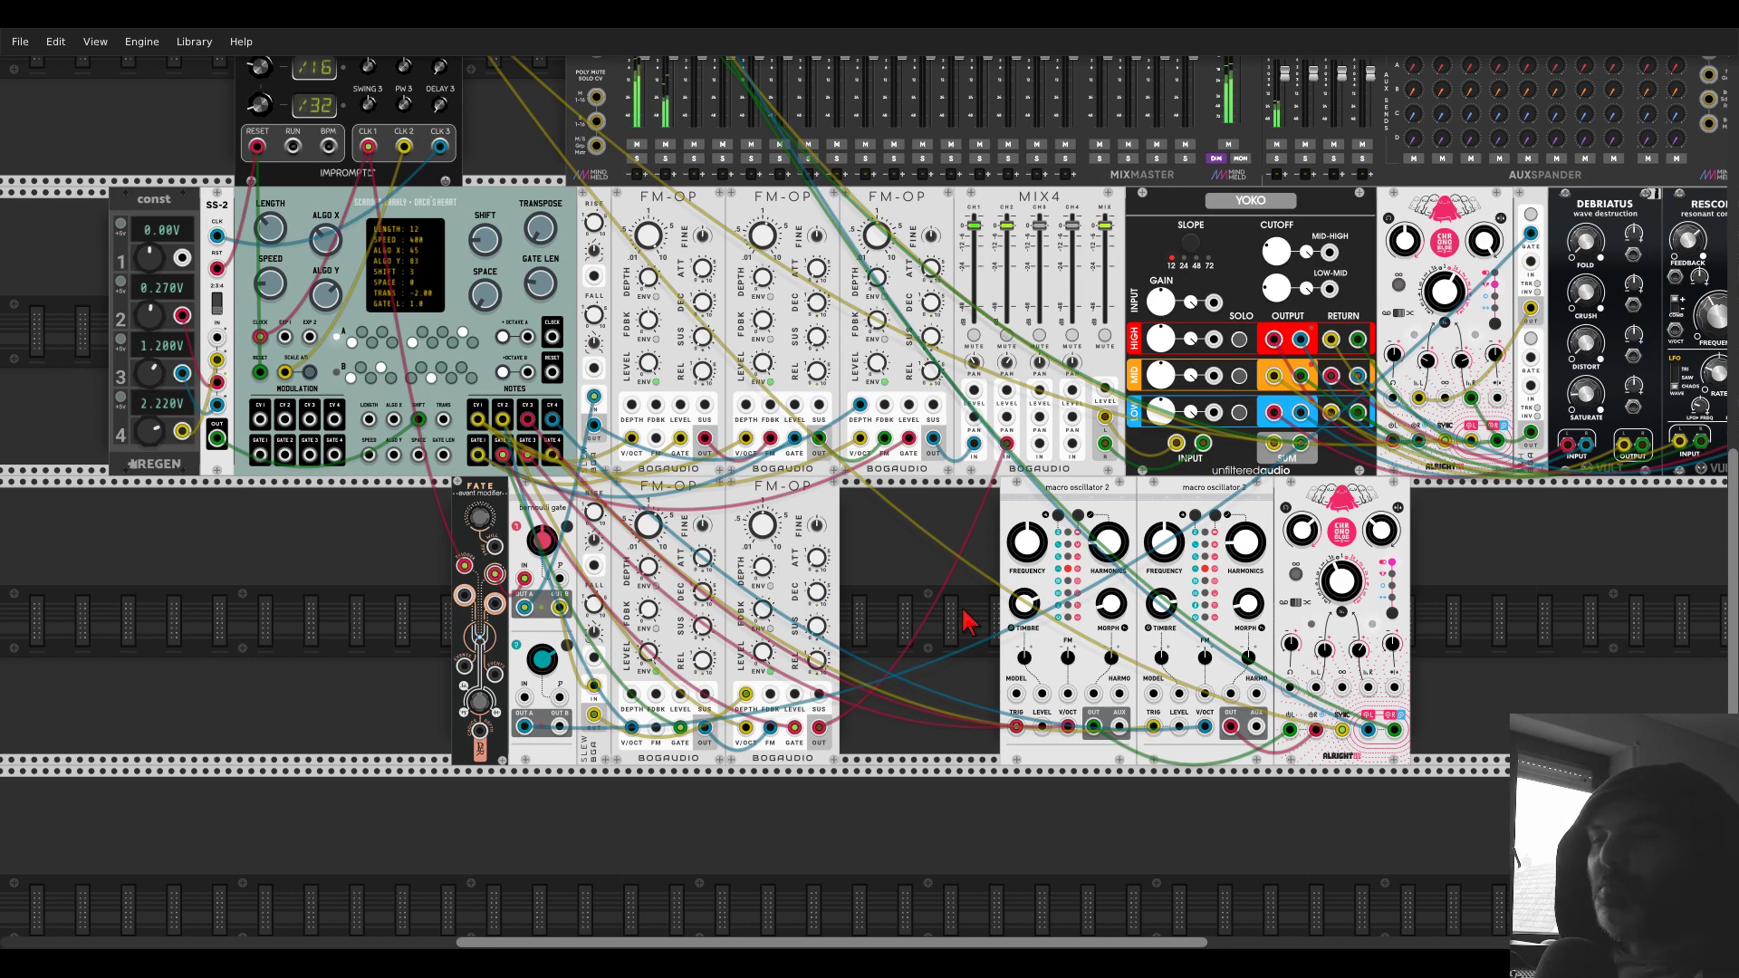
{"action": "scroll", "coordinate": [970, 613], "scroll_direction": "right", "scroll_amount": 5}
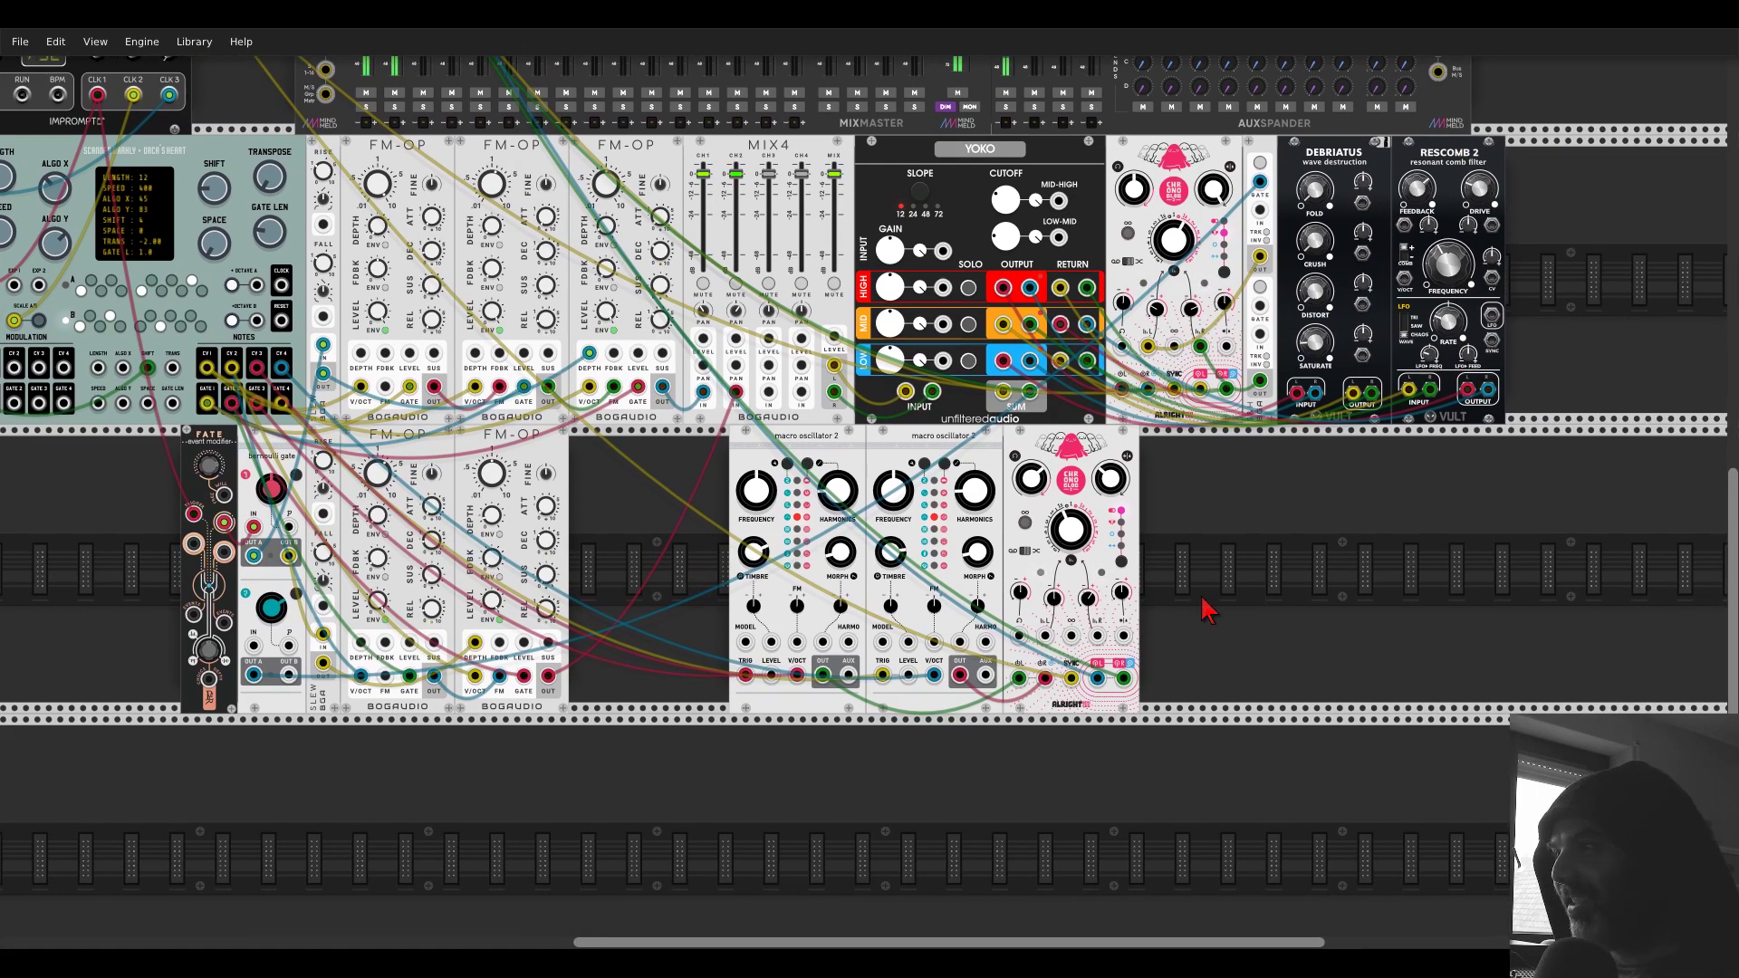
{"action": "right_click", "coordinate": [1204, 609]}
{"action": "type", "text": "flam"}
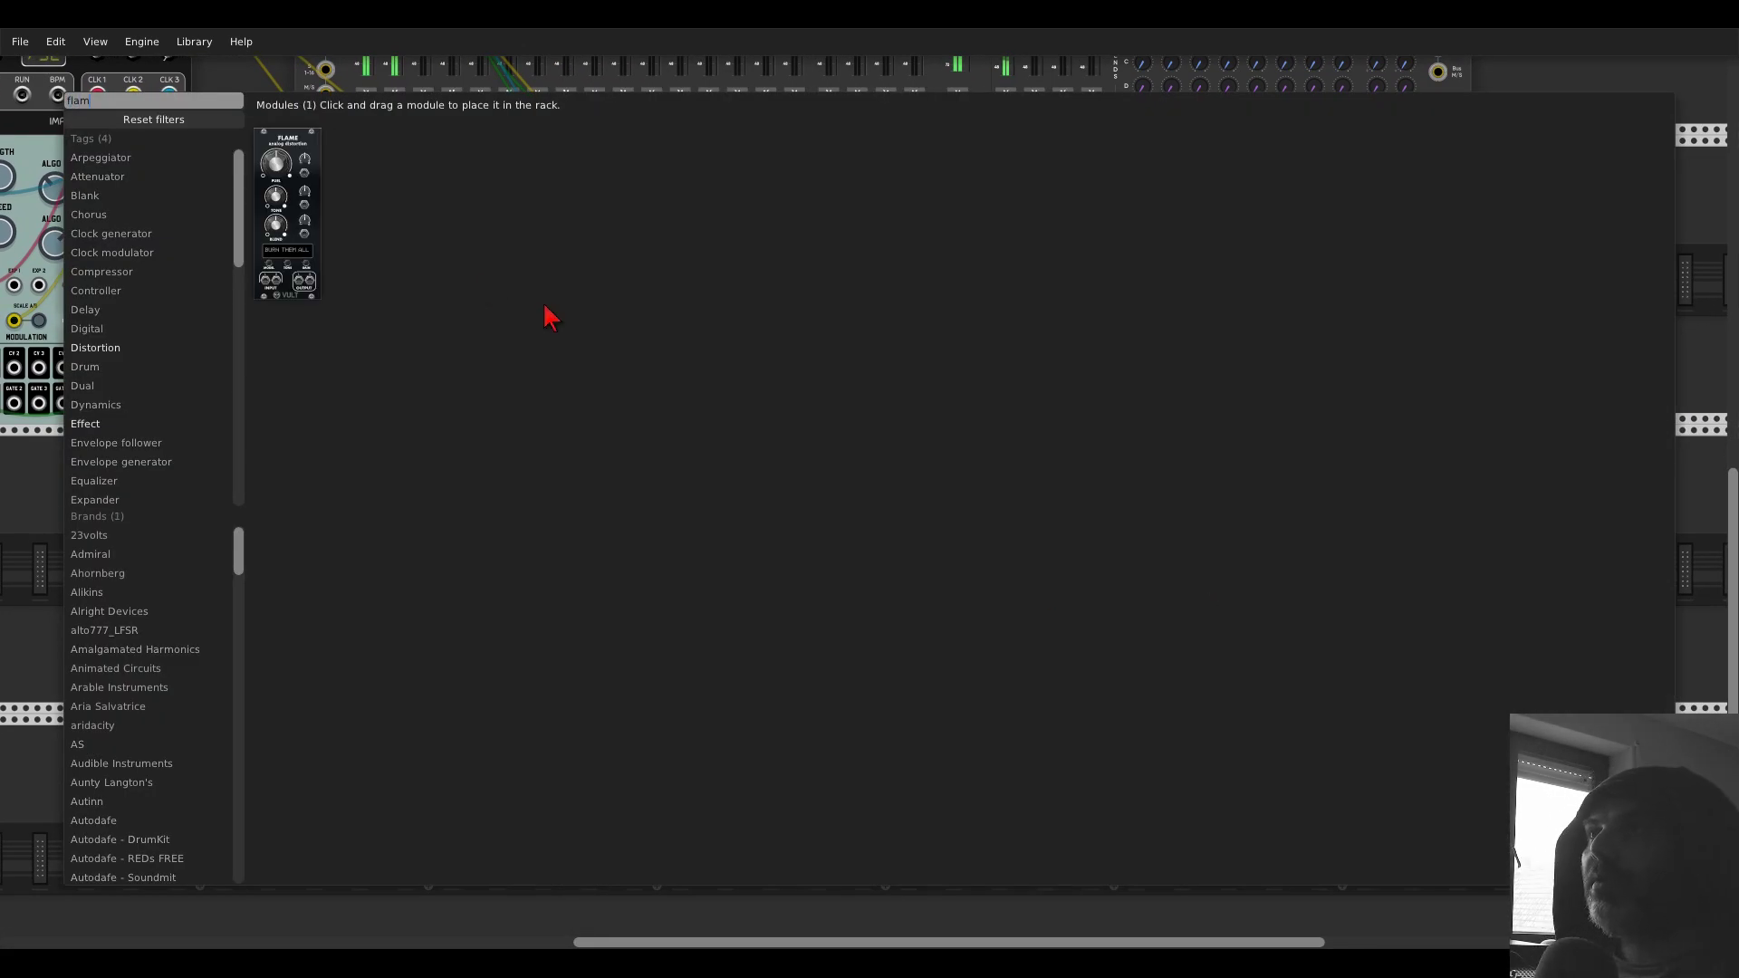
{"action": "left_click_drag", "start_coordinate": [319, 151], "coordinate": [1425, 573]}
{"action": "scroll", "coordinate": [1137, 489], "scroll_direction": "right", "scroll_amount": 3}
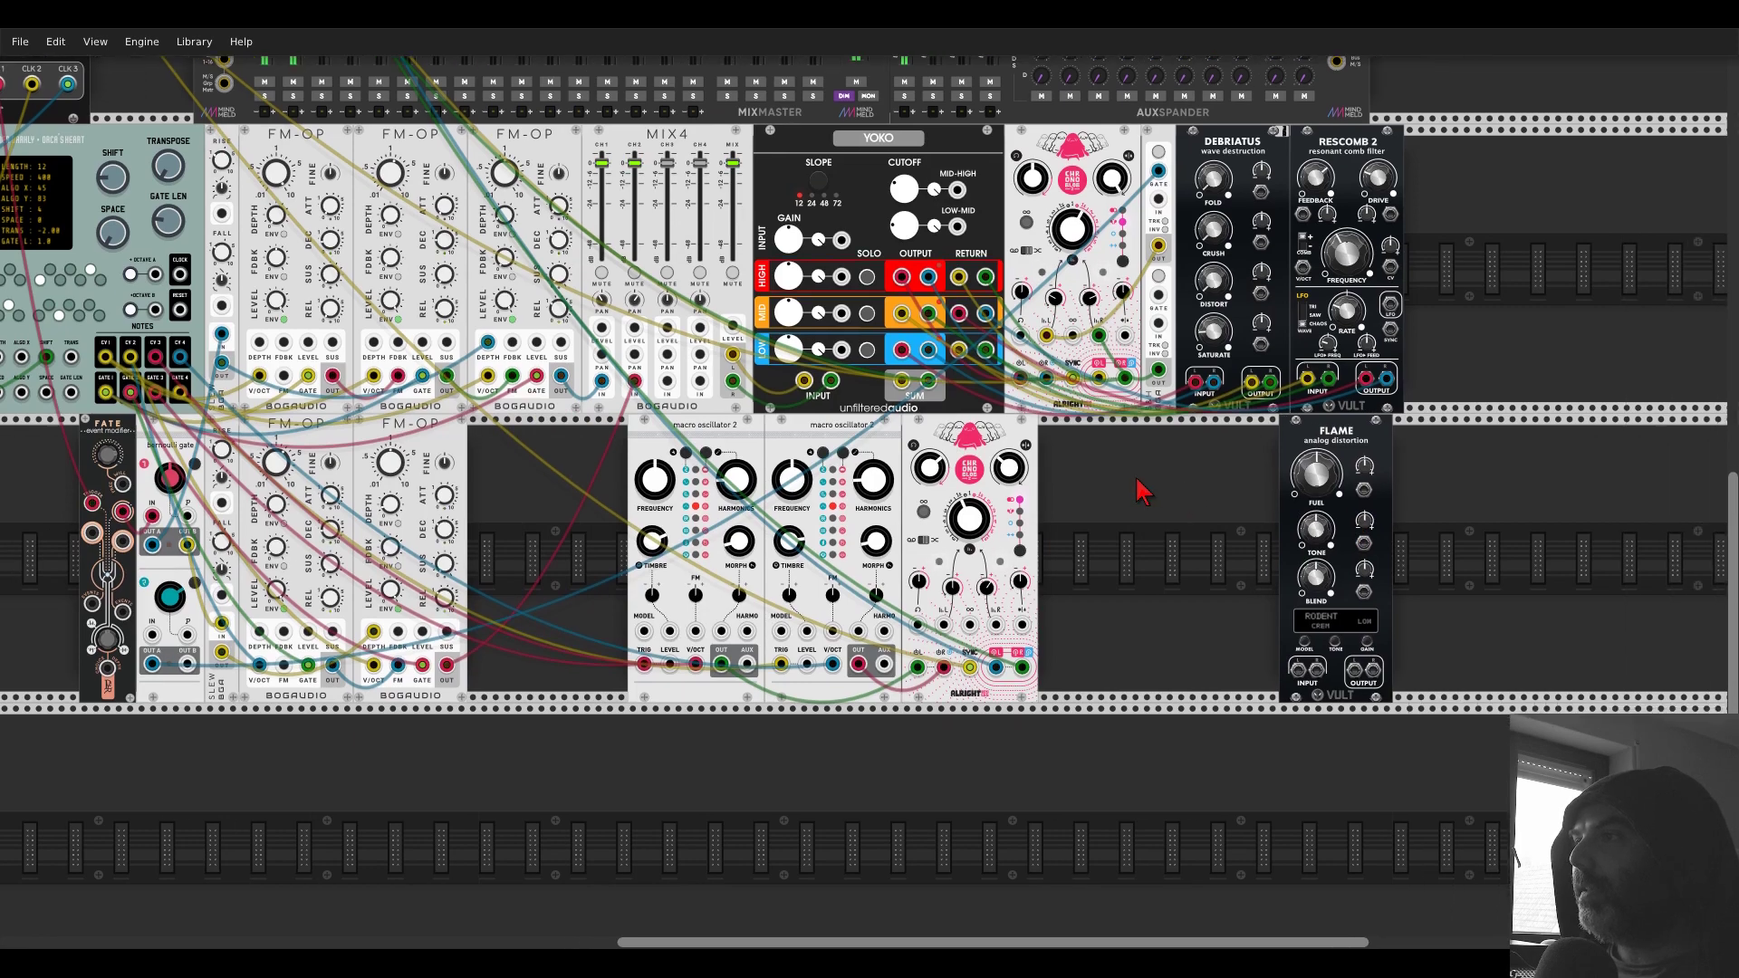
- Add an Unfiltered Audio Sunder module directly beside the second Chronoblob, shifting Flame further along the row to make room
{"action": "scroll", "coordinate": [948, 548], "scroll_direction": "up", "scroll_amount": 2}
{"action": "right_click", "coordinate": [999, 525]}
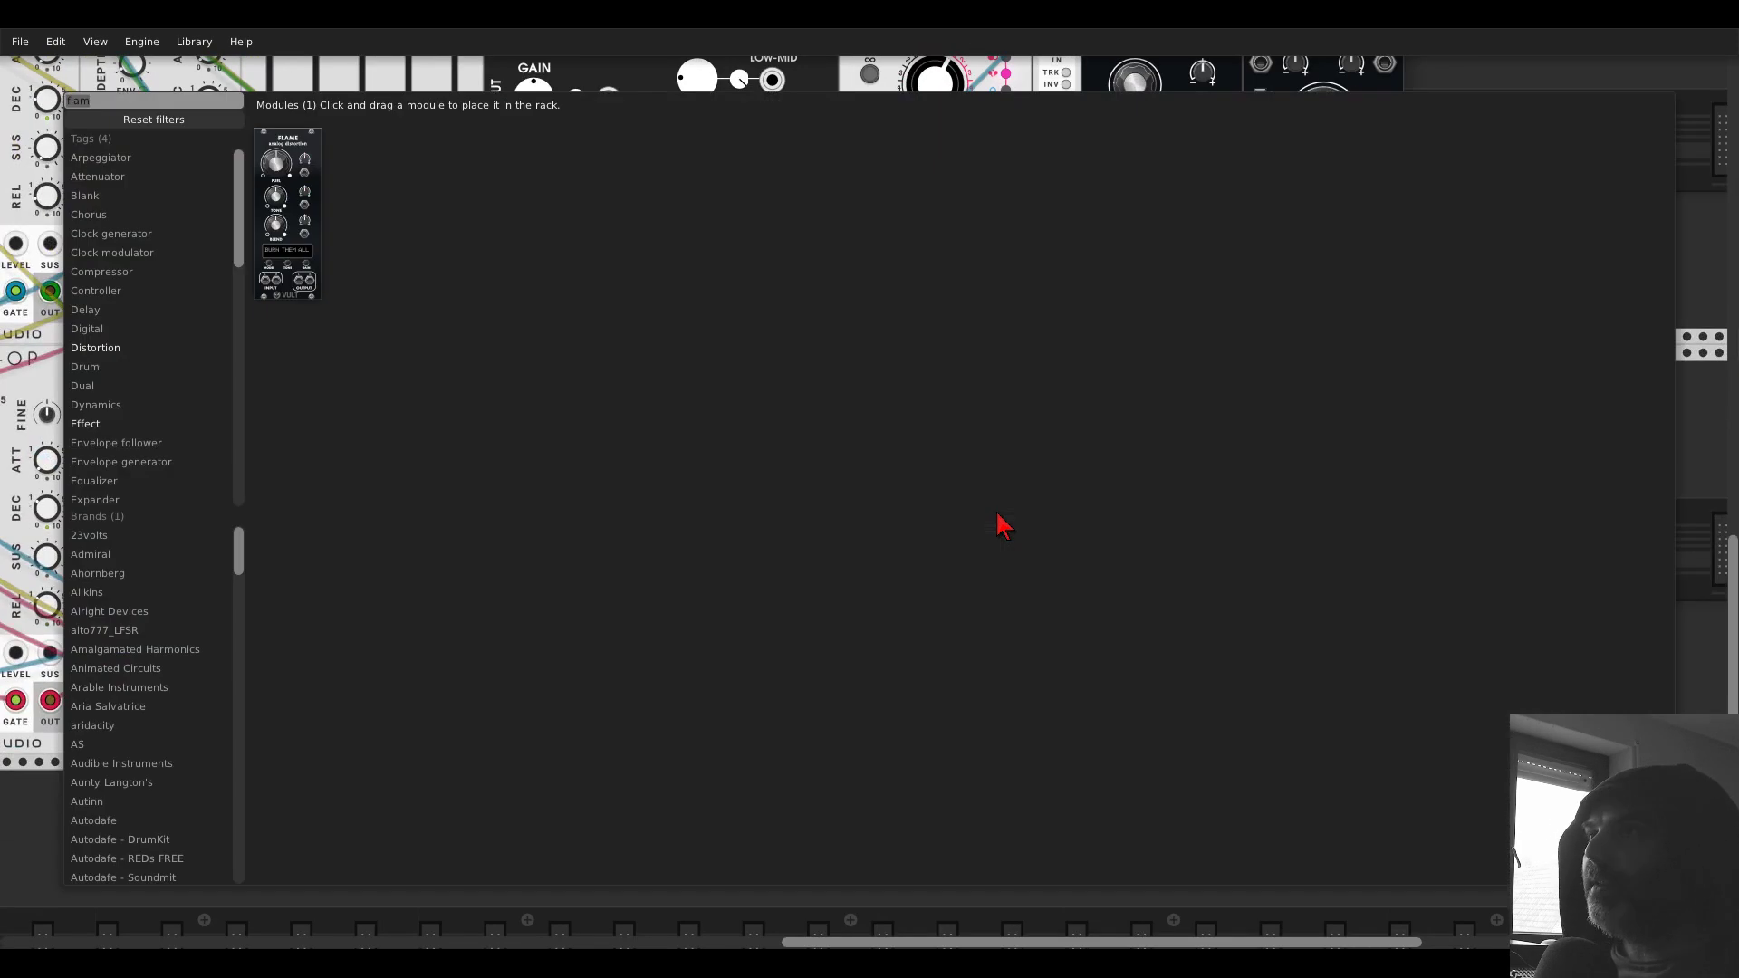
{"action": "left_click", "coordinate": [166, 127]}
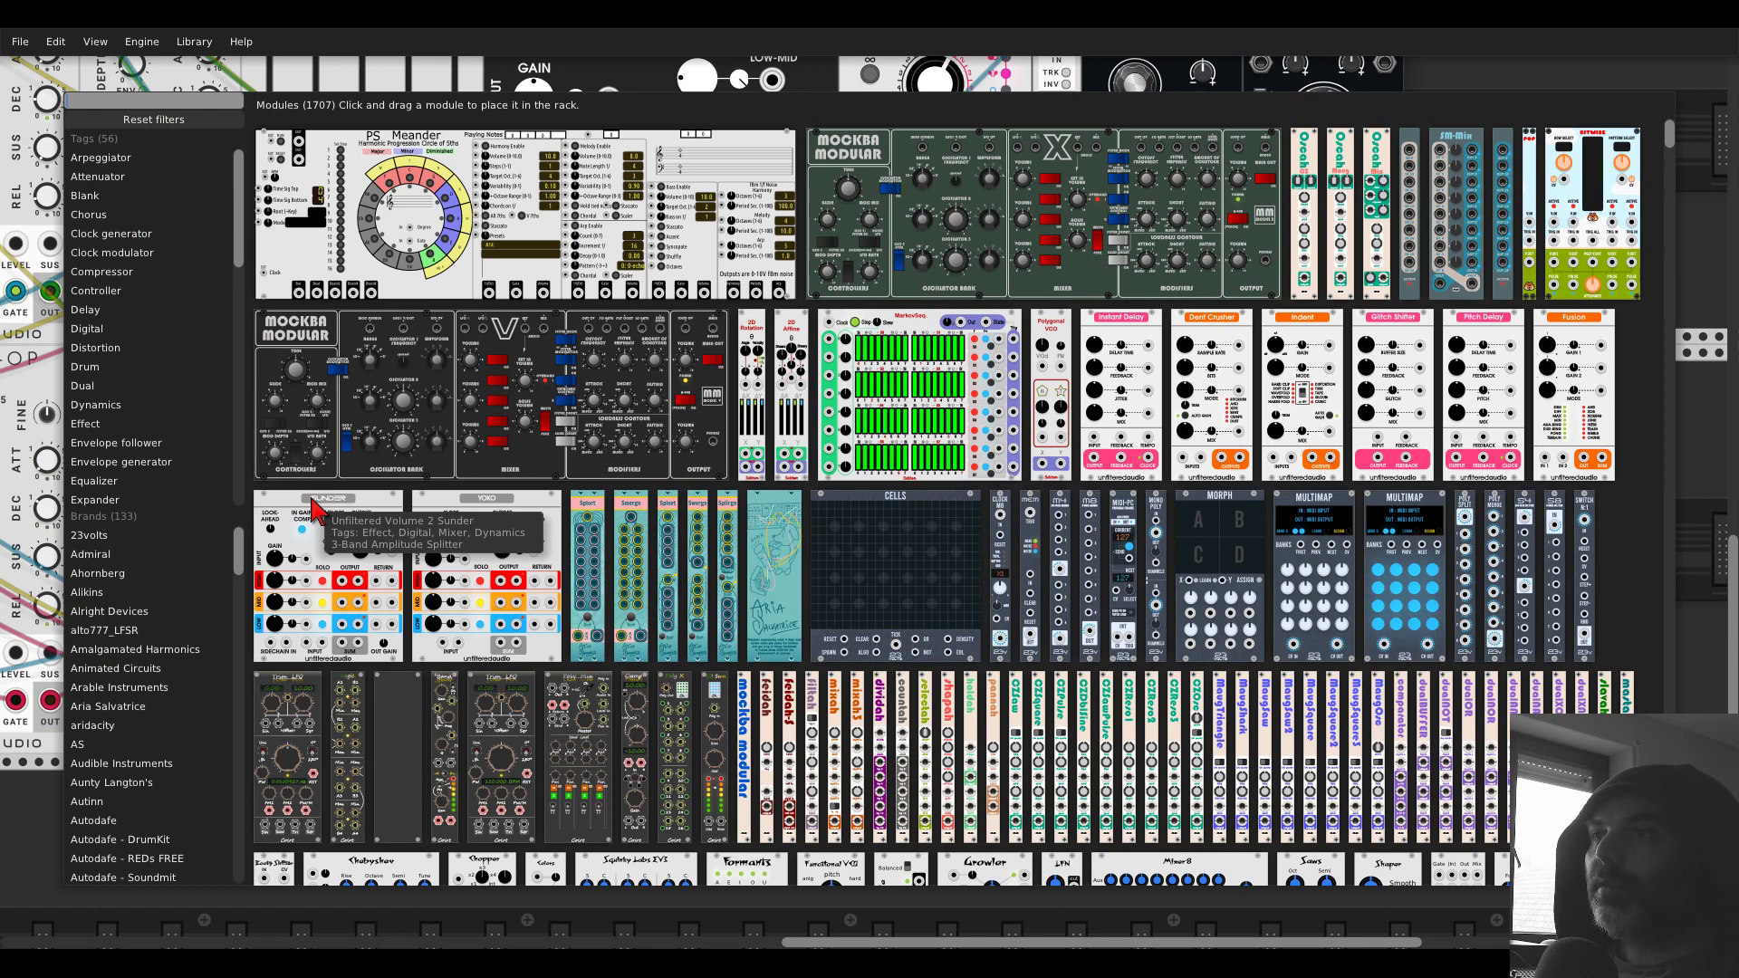
{"action": "left_click_drag", "start_coordinate": [315, 510], "coordinate": [960, 494]}
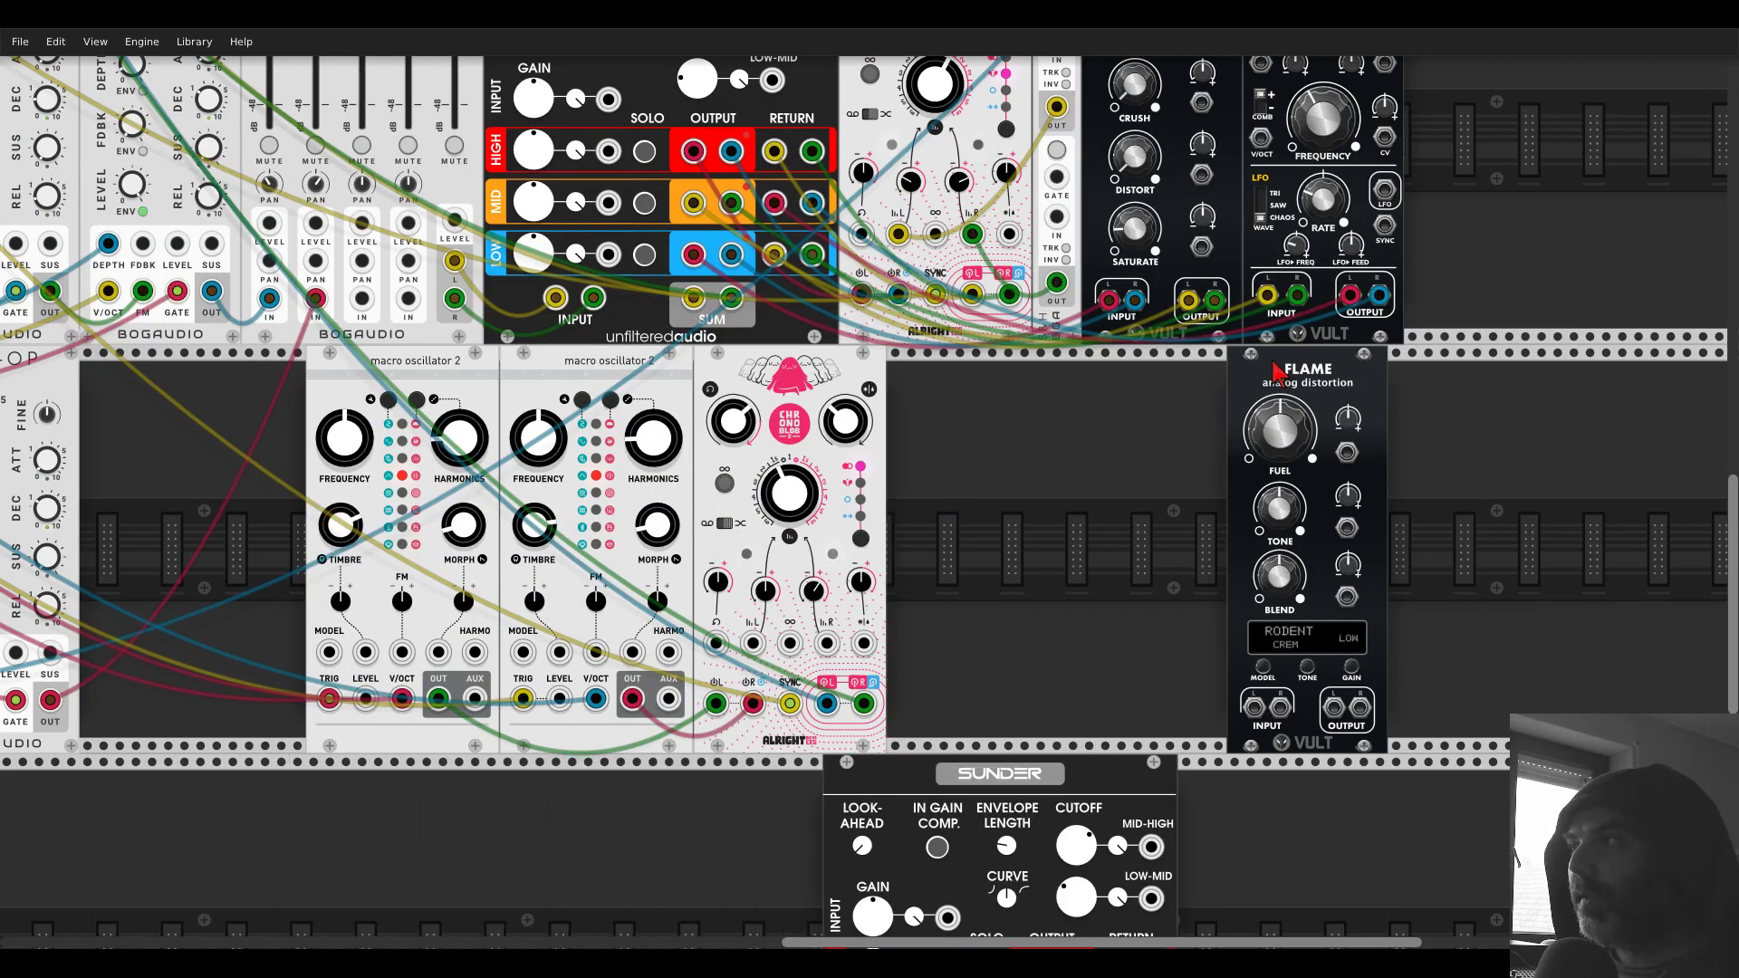
{"action": "left_click_drag", "start_coordinate": [1281, 373], "coordinate": [1377, 373]}
{"action": "left_click_drag", "start_coordinate": [1051, 801], "coordinate": [1090, 518]}
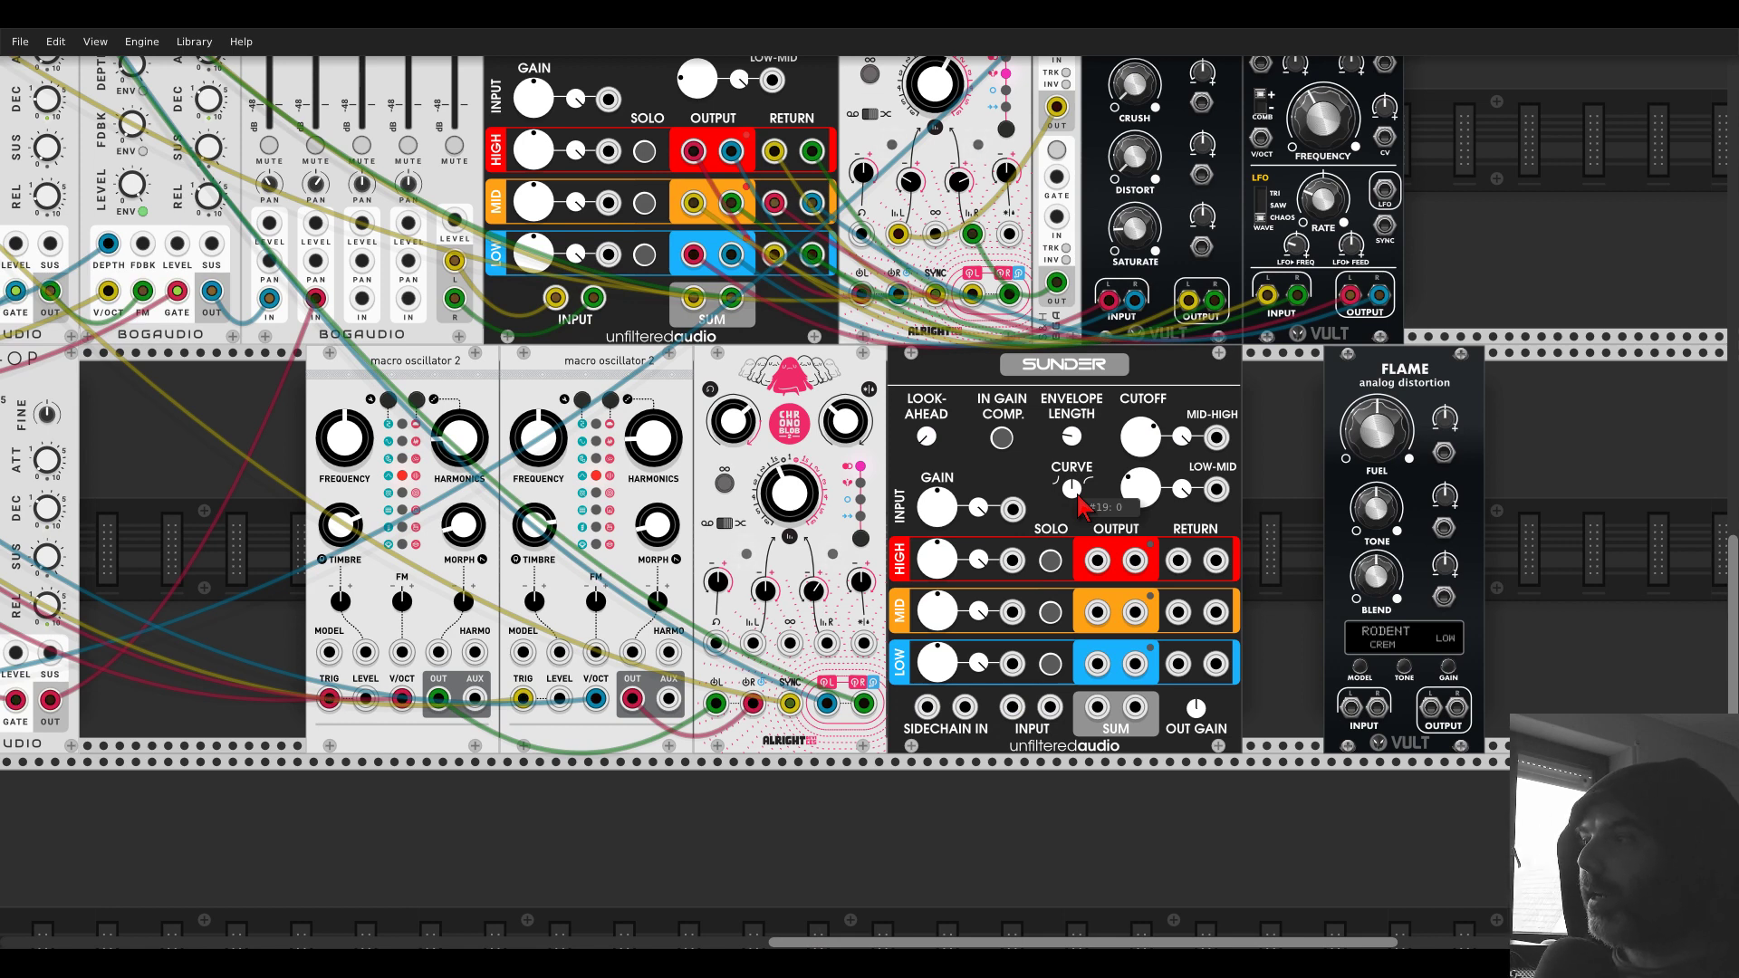
- Route the second Chronoblob's stereo output through Sunder's input and SUM to MixMaster, and solo Sunder's LOW band and MixMaster channel 2
{"action": "left_click_drag", "start_coordinate": [865, 704], "coordinate": [1096, 708]}
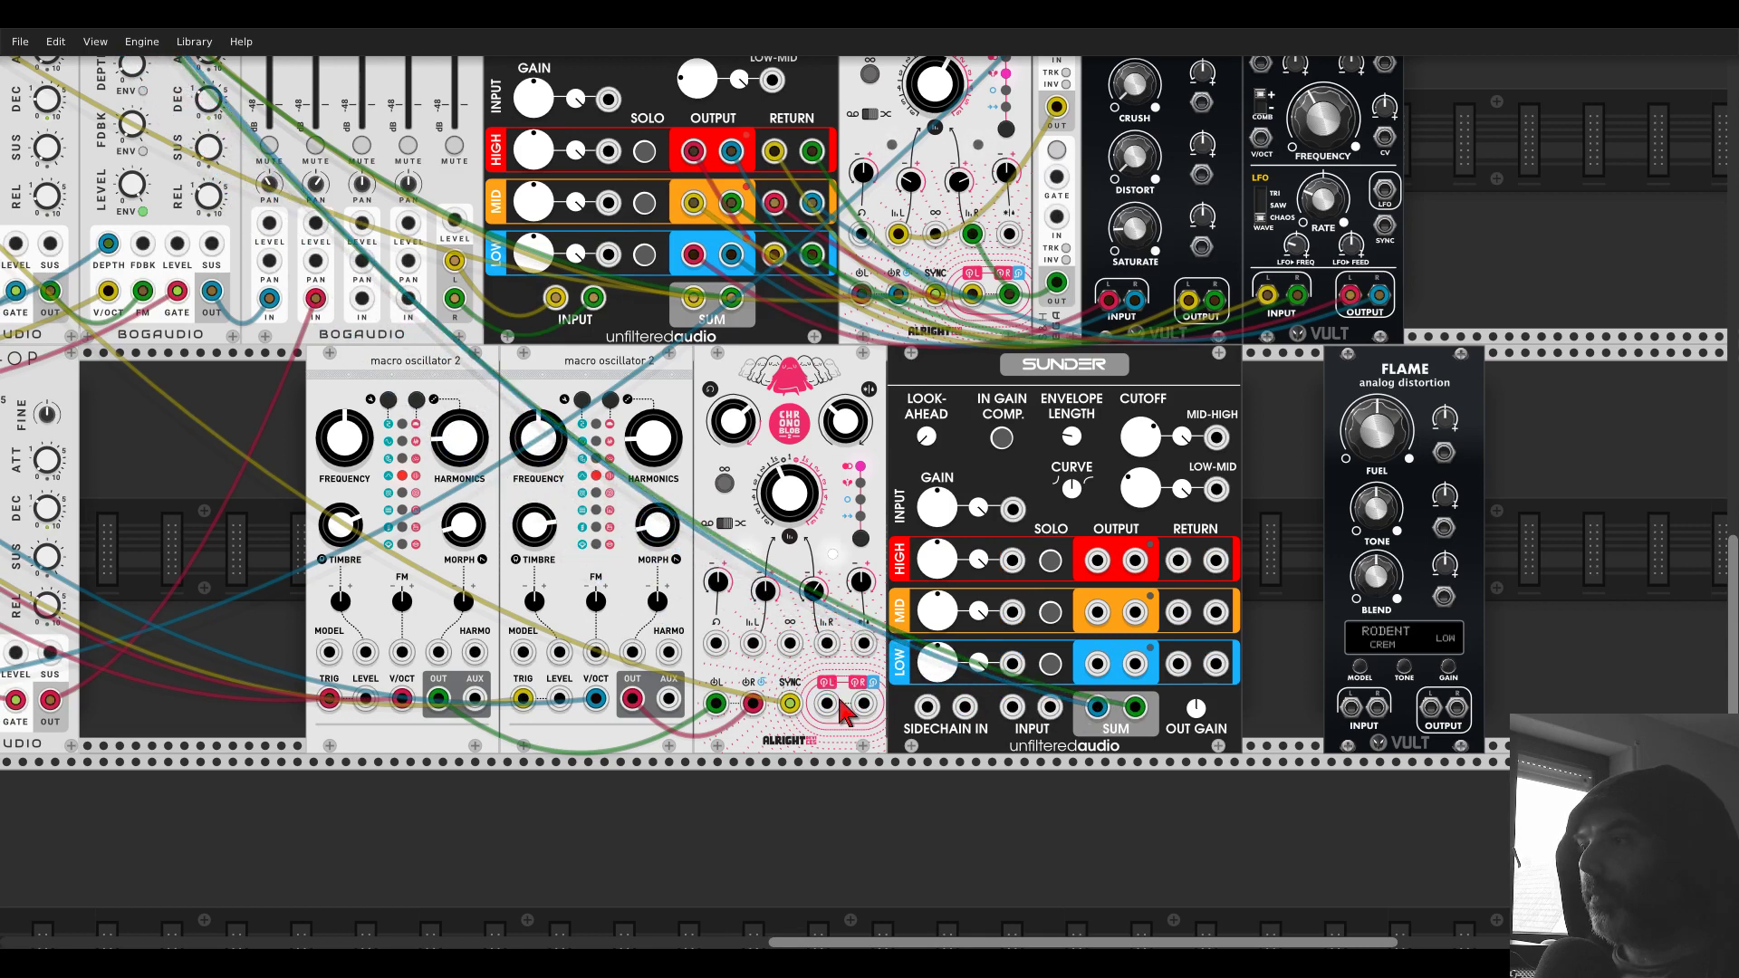
{"action": "left_click_drag", "start_coordinate": [864, 704], "coordinate": [1051, 707]}
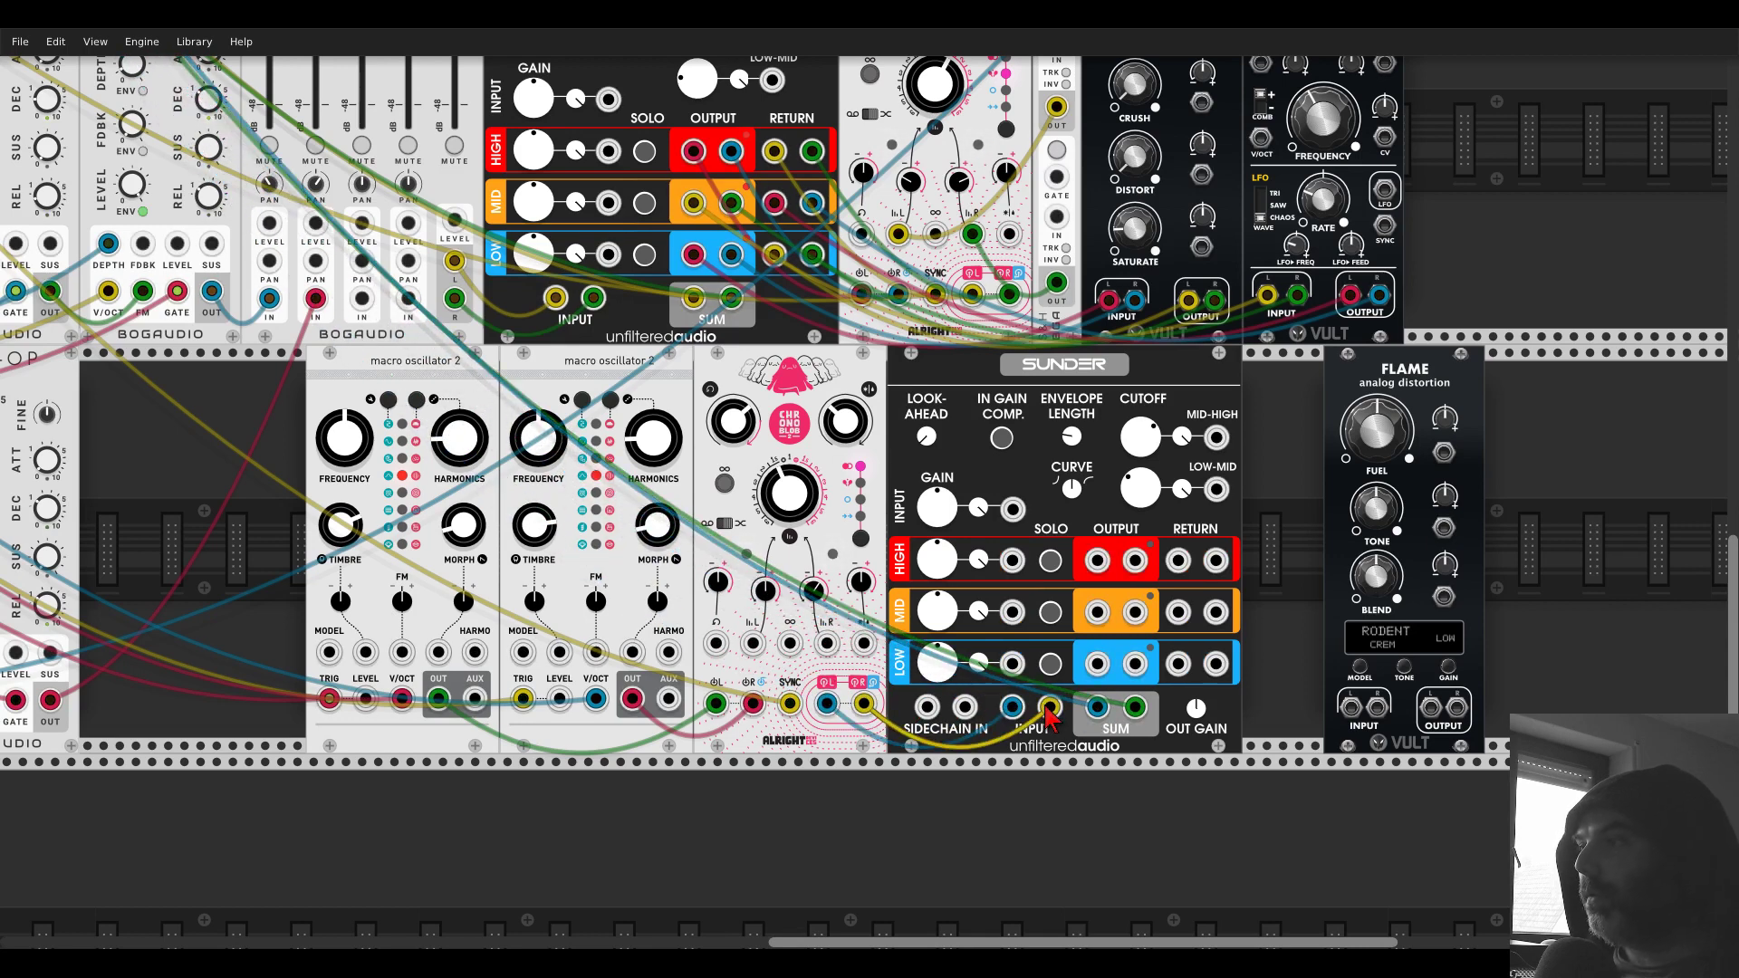
{"action": "left_click", "coordinate": [1051, 664]}
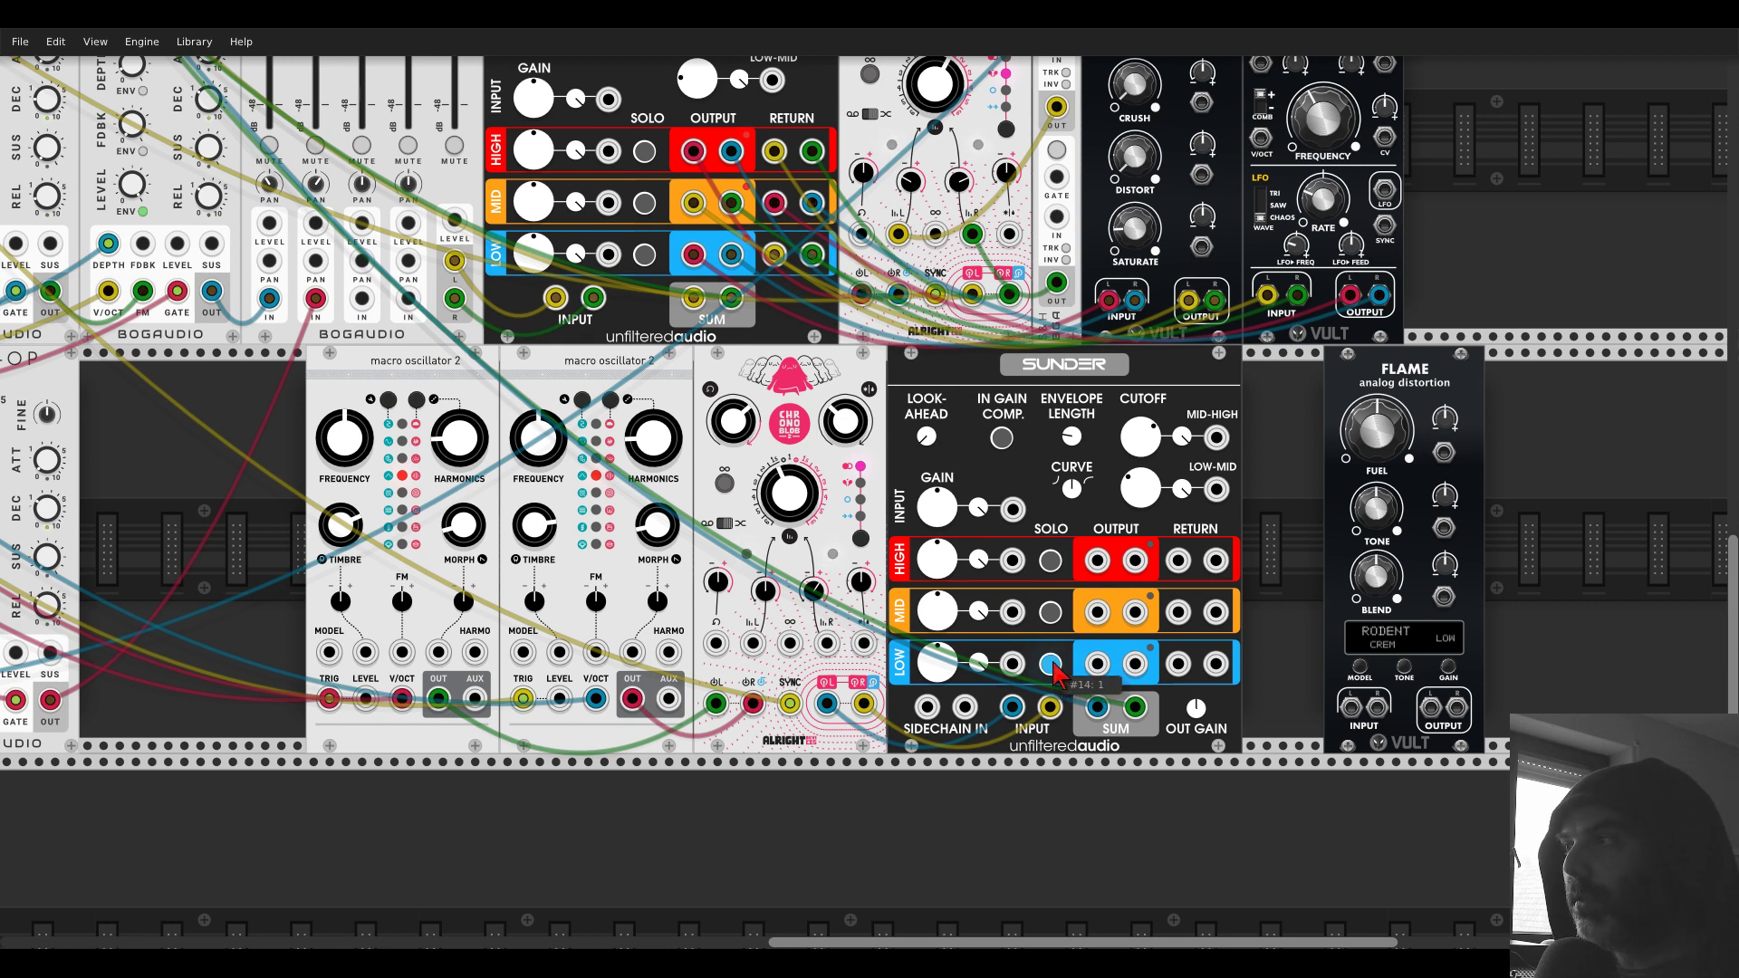
{"action": "left_click_drag", "start_coordinate": [249, 381], "coordinate": [899, 712]}
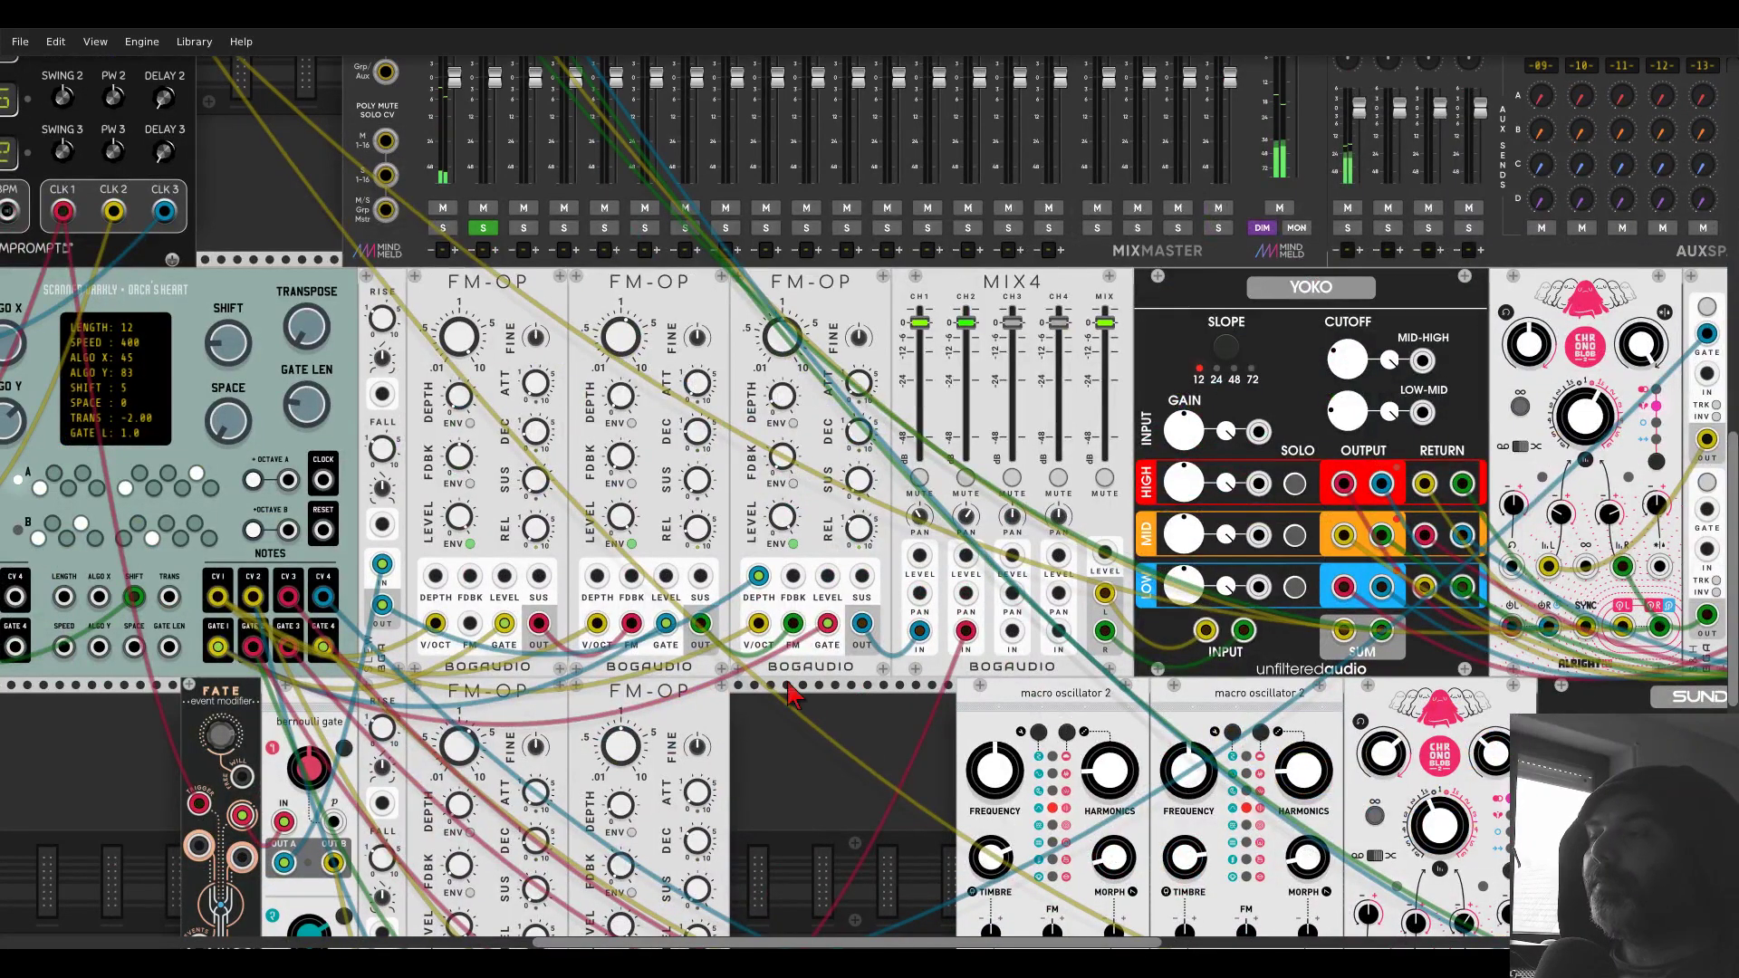
- Raise Sunder's Low-Mid cutoff to about -0.1
{"action": "scroll", "coordinate": [919, 532], "scroll_direction": "right", "scroll_amount": 10}
{"action": "scroll", "coordinate": [920, 532], "scroll_direction": "down", "scroll_amount": 5}
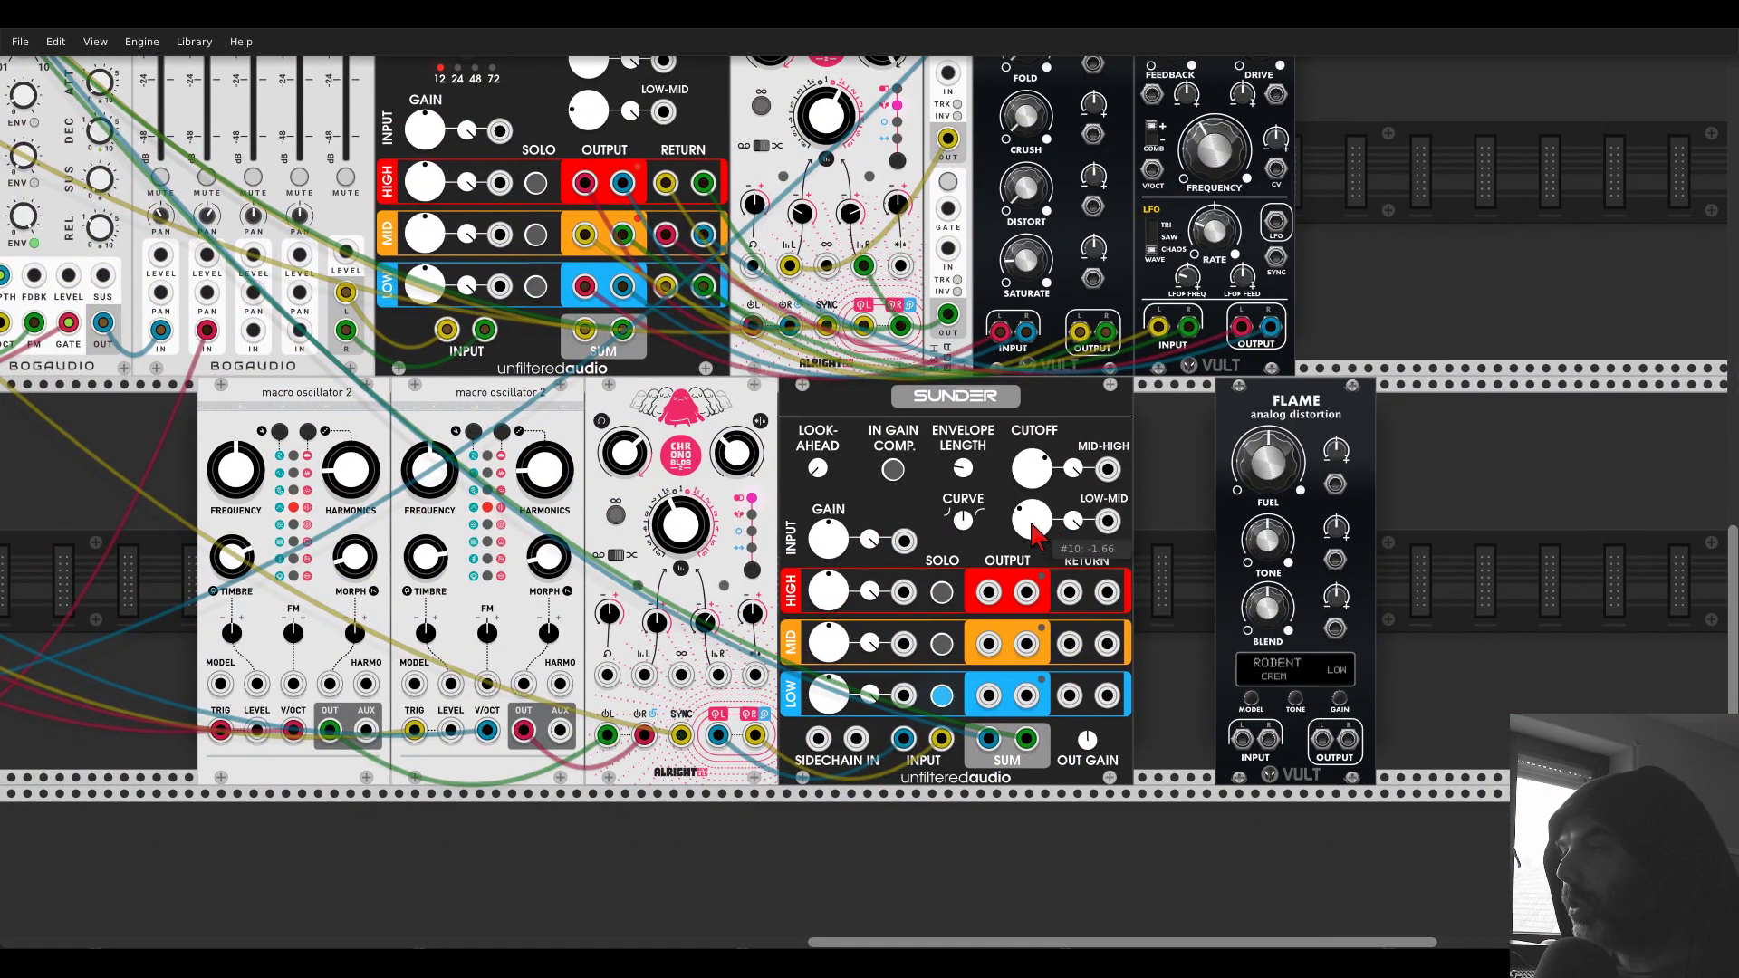
{"action": "left_click_drag", "start_coordinate": [1036, 523], "coordinate": [1036, 435]}
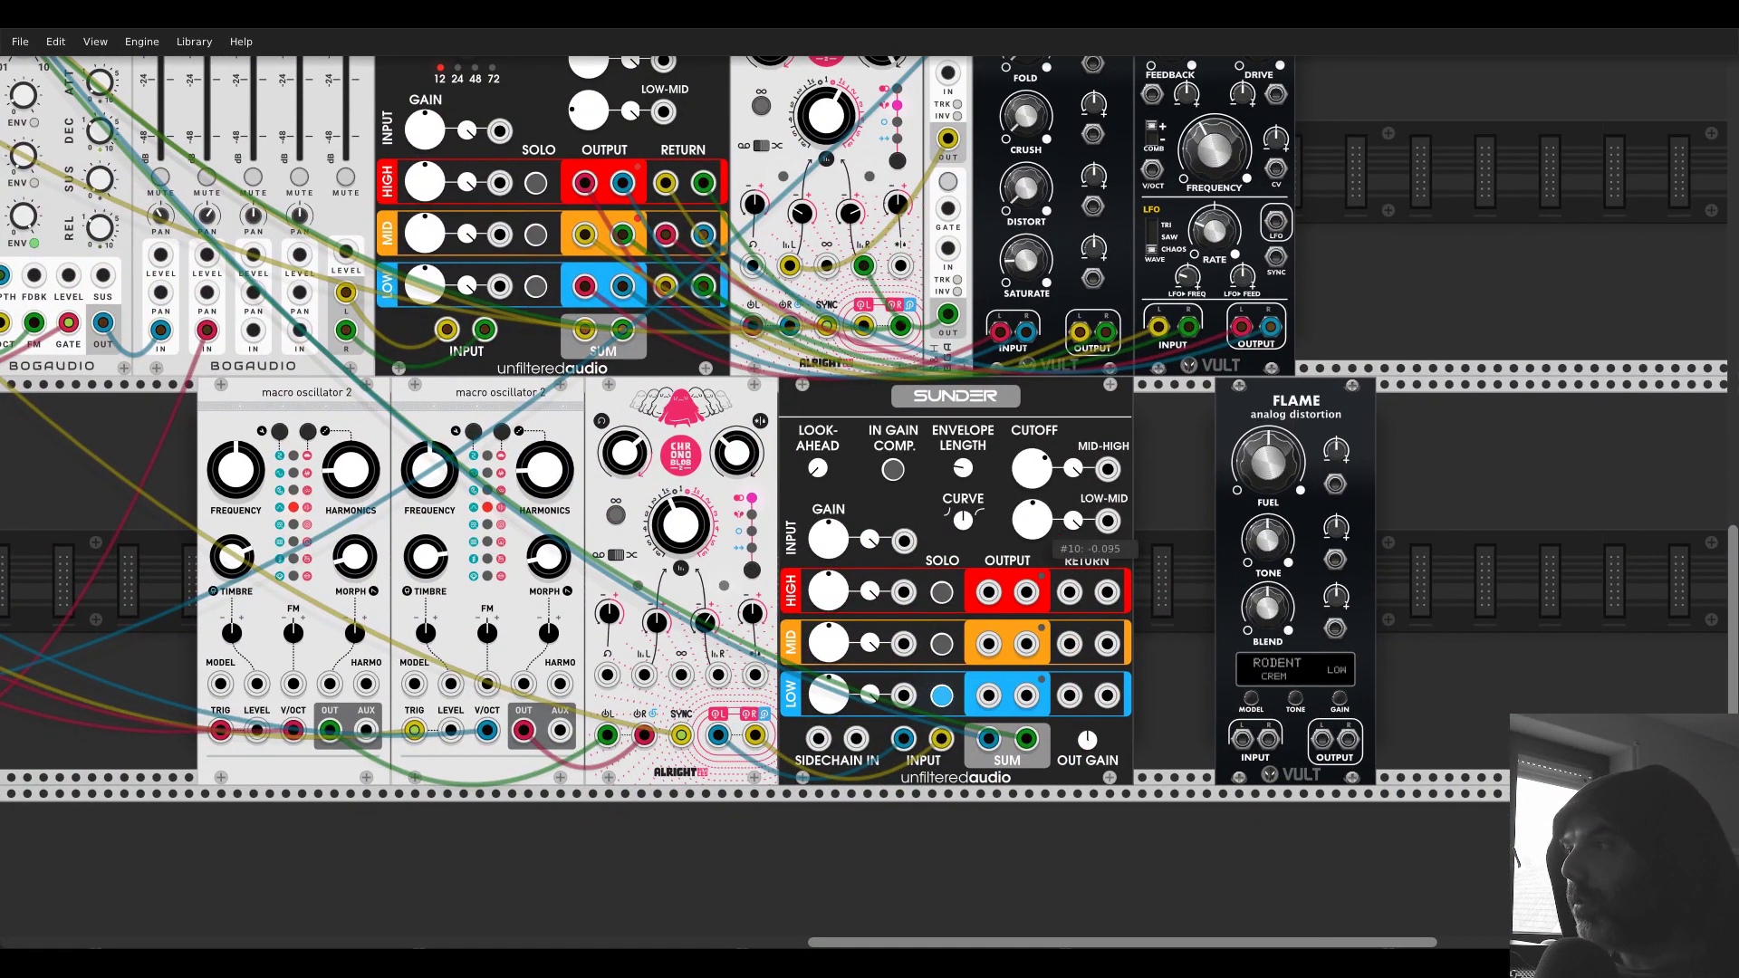
{"action": "mouse_move", "coordinate": [1032, 520]}
{"action": "left_mouse_down"}
{"action": "mouse_move", "coordinate": [1032, 544]}
{"action": "mouse_move", "coordinate": [1033, 525]}
{"action": "left_mouse_up"}
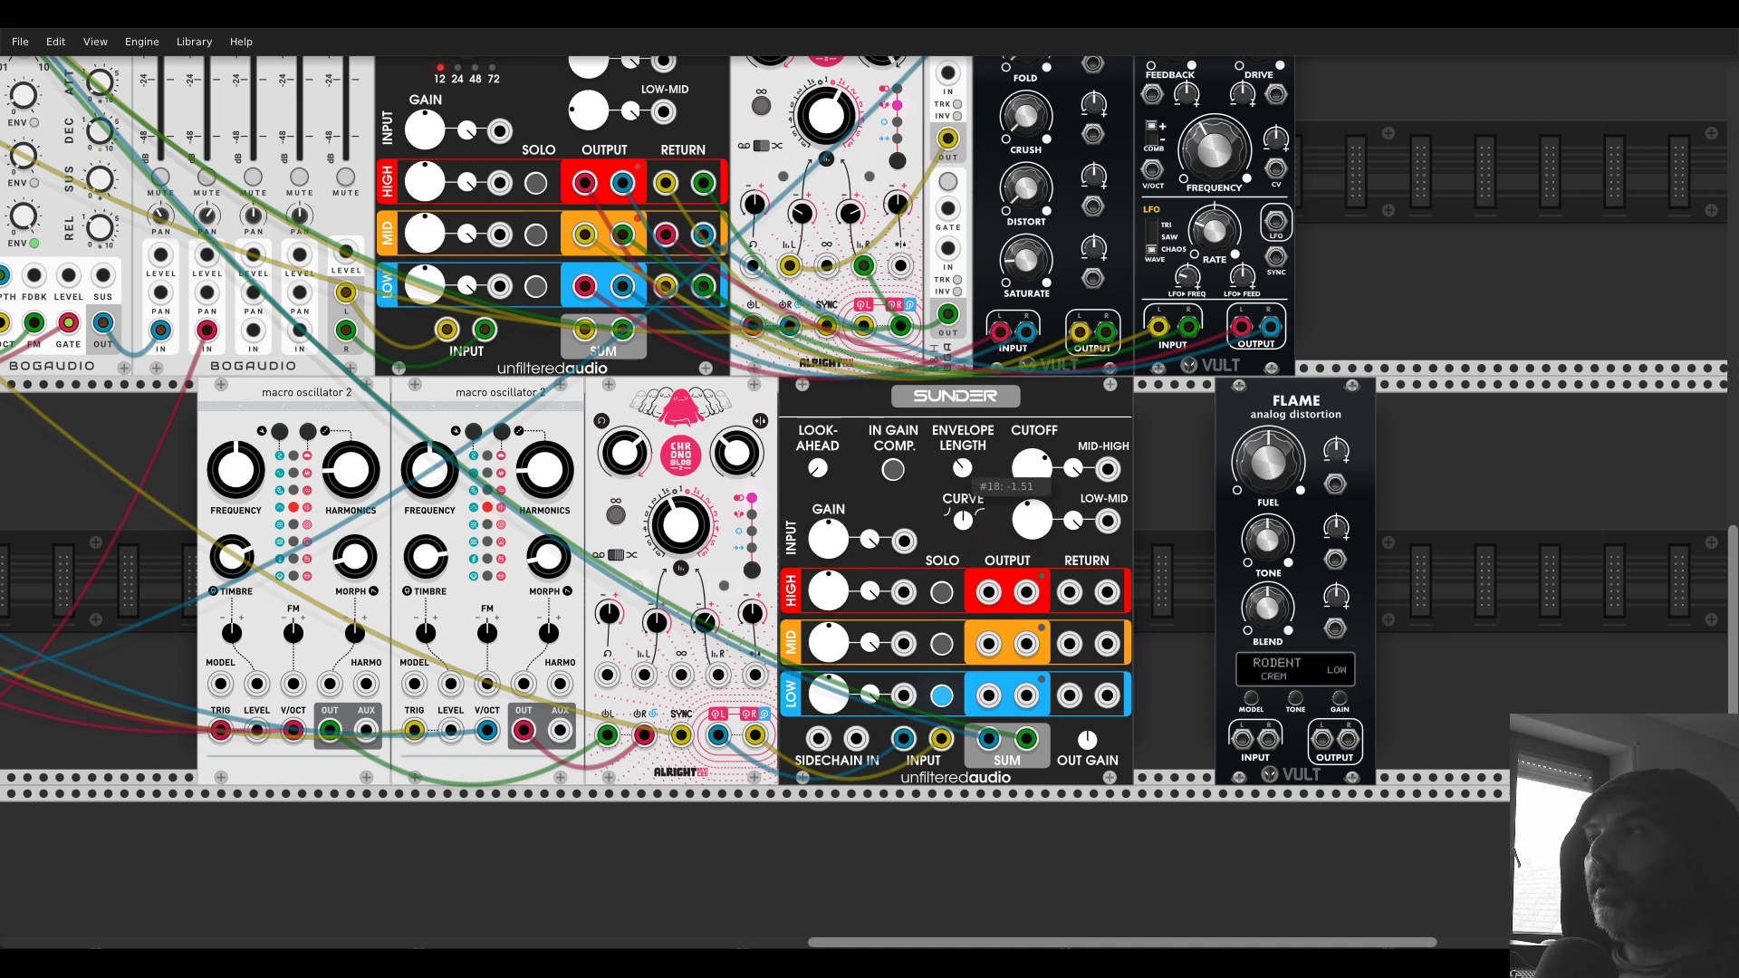
- Patch Sunder's low-band stereo outputs into Flame's inputs and Flame's outputs back into the low-band returns
{"action": "left_click_drag", "start_coordinate": [961, 468], "coordinate": [960, 475]}
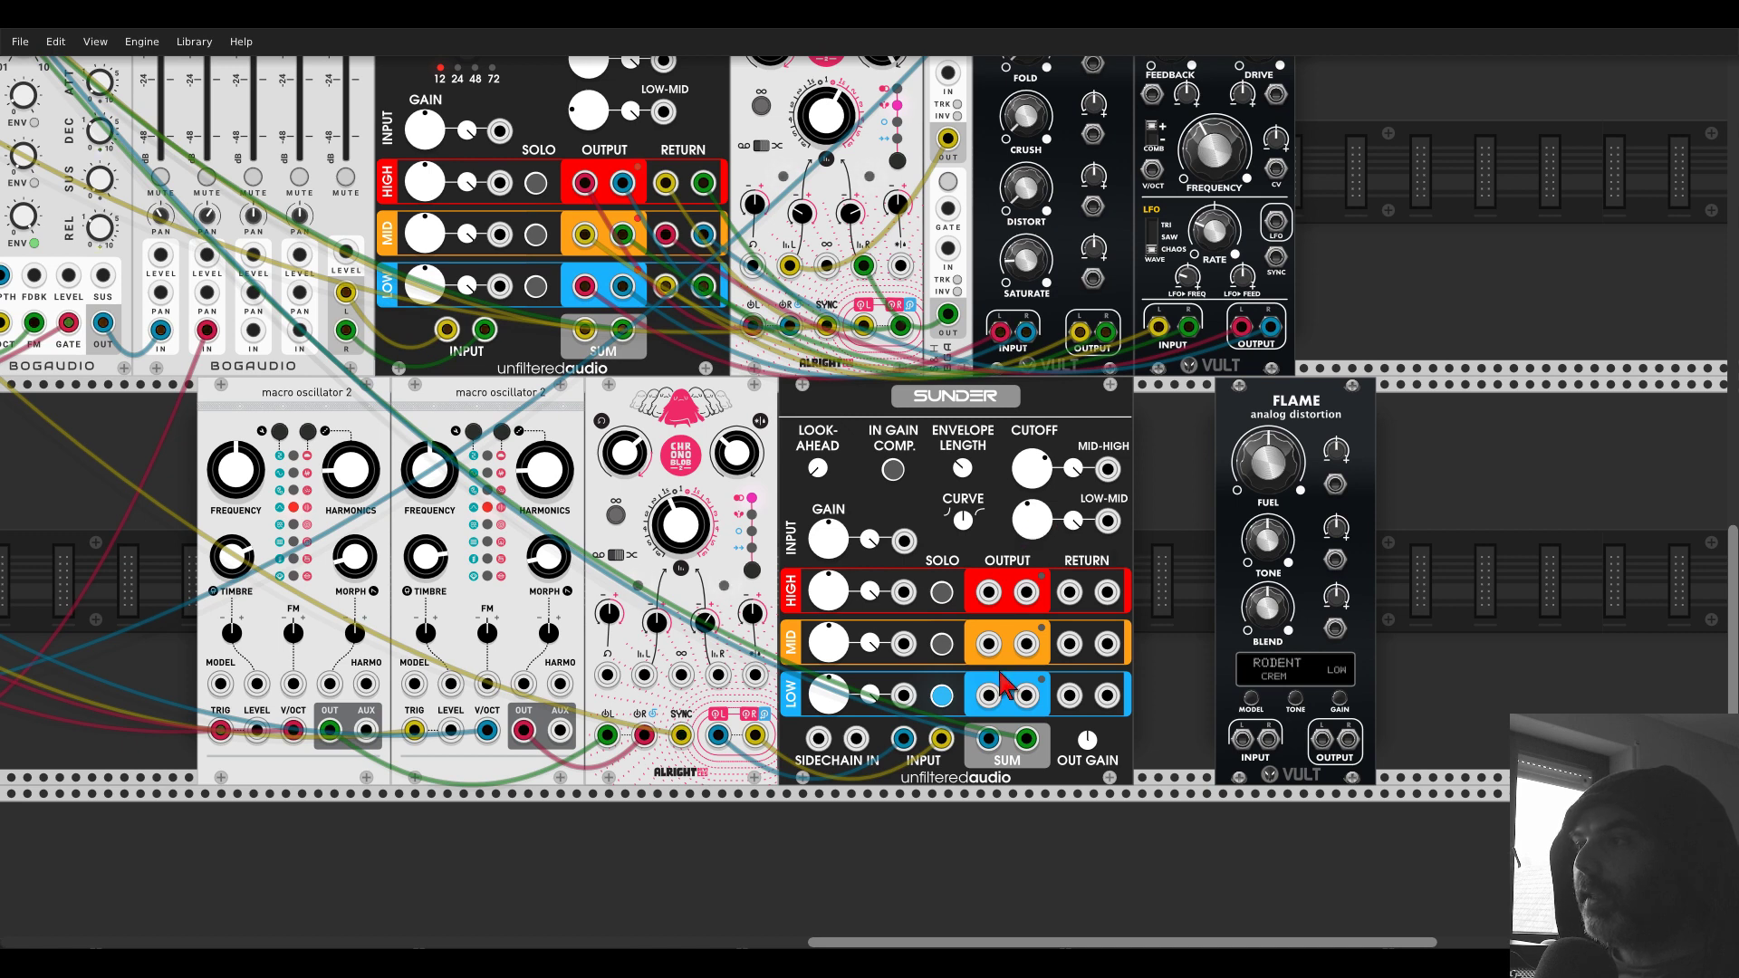
{"action": "left_click_drag", "start_coordinate": [988, 695], "coordinate": [1243, 739]}
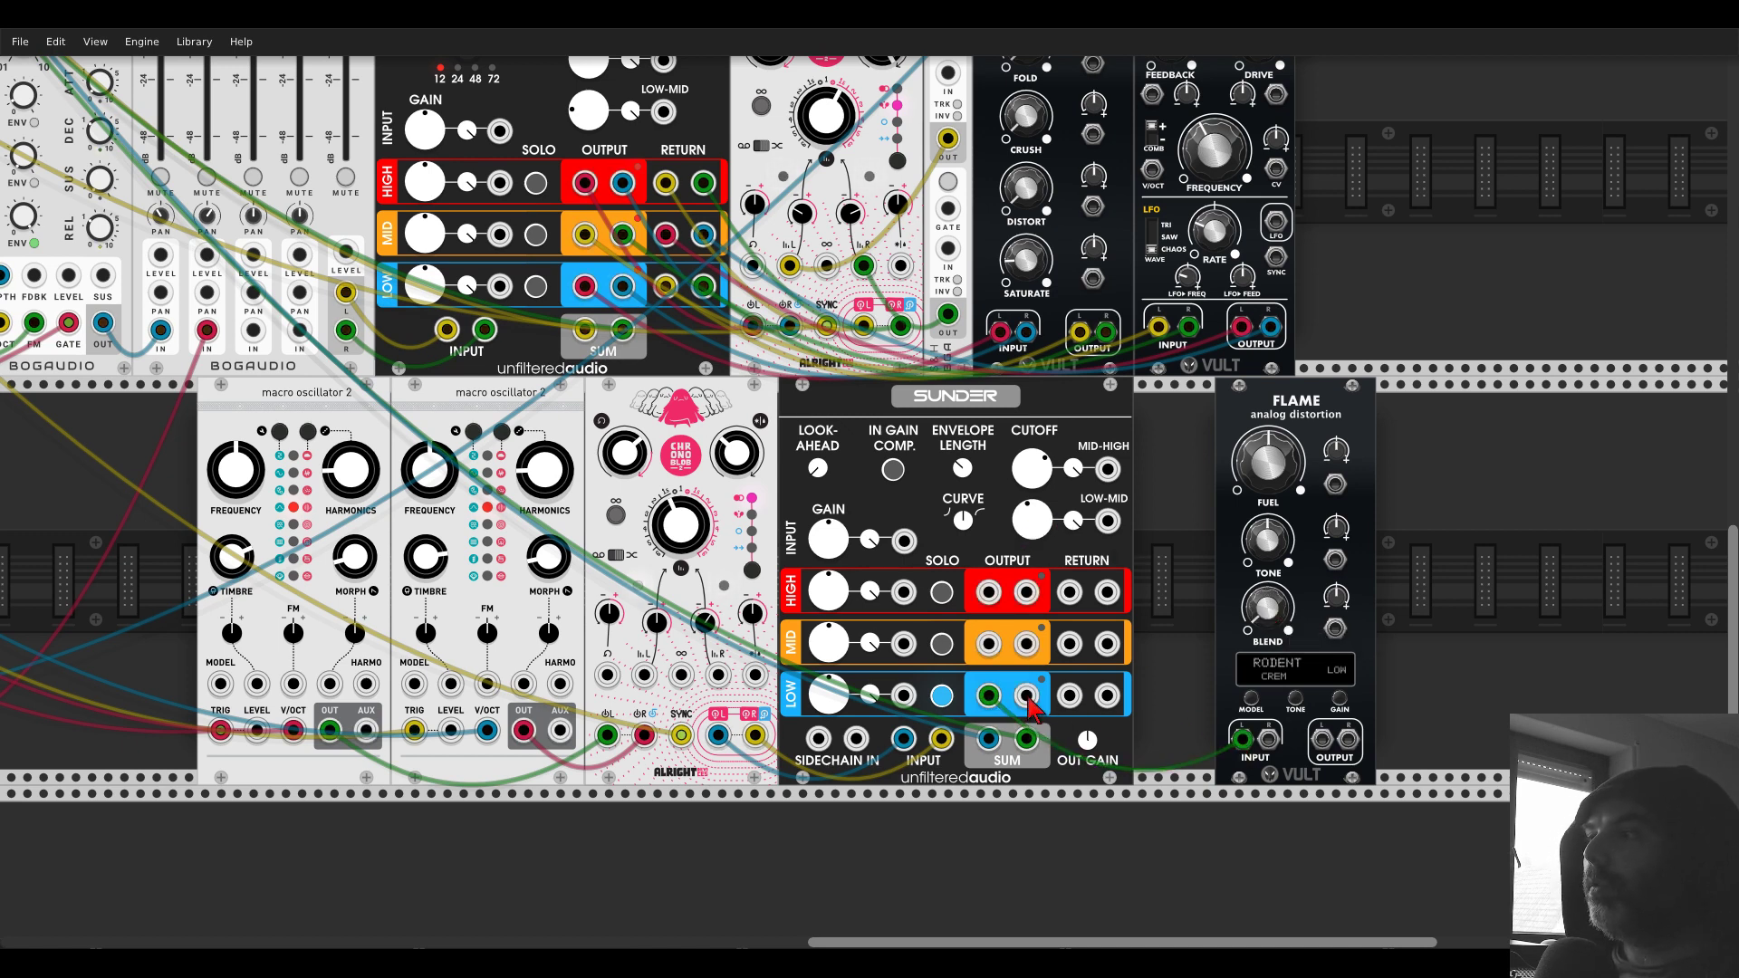
{"action": "left_click_drag", "start_coordinate": [1026, 695], "coordinate": [1323, 739]}
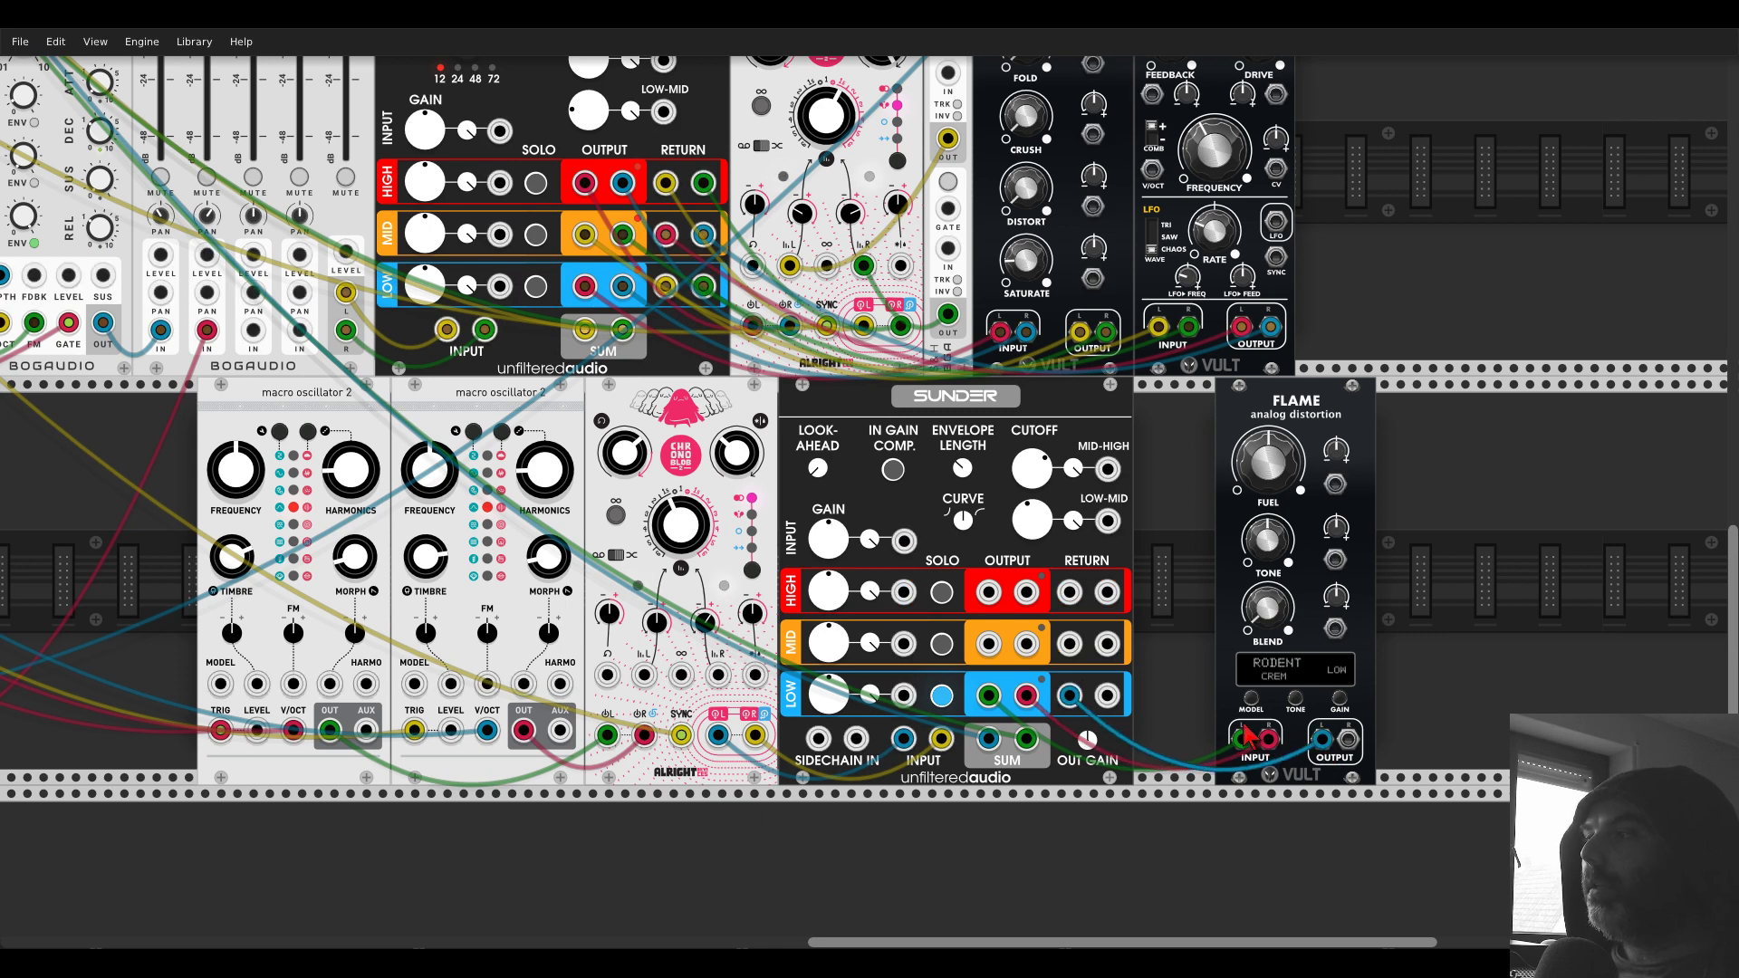
{"action": "left_click_drag", "start_coordinate": [1107, 696], "coordinate": [1348, 740]}
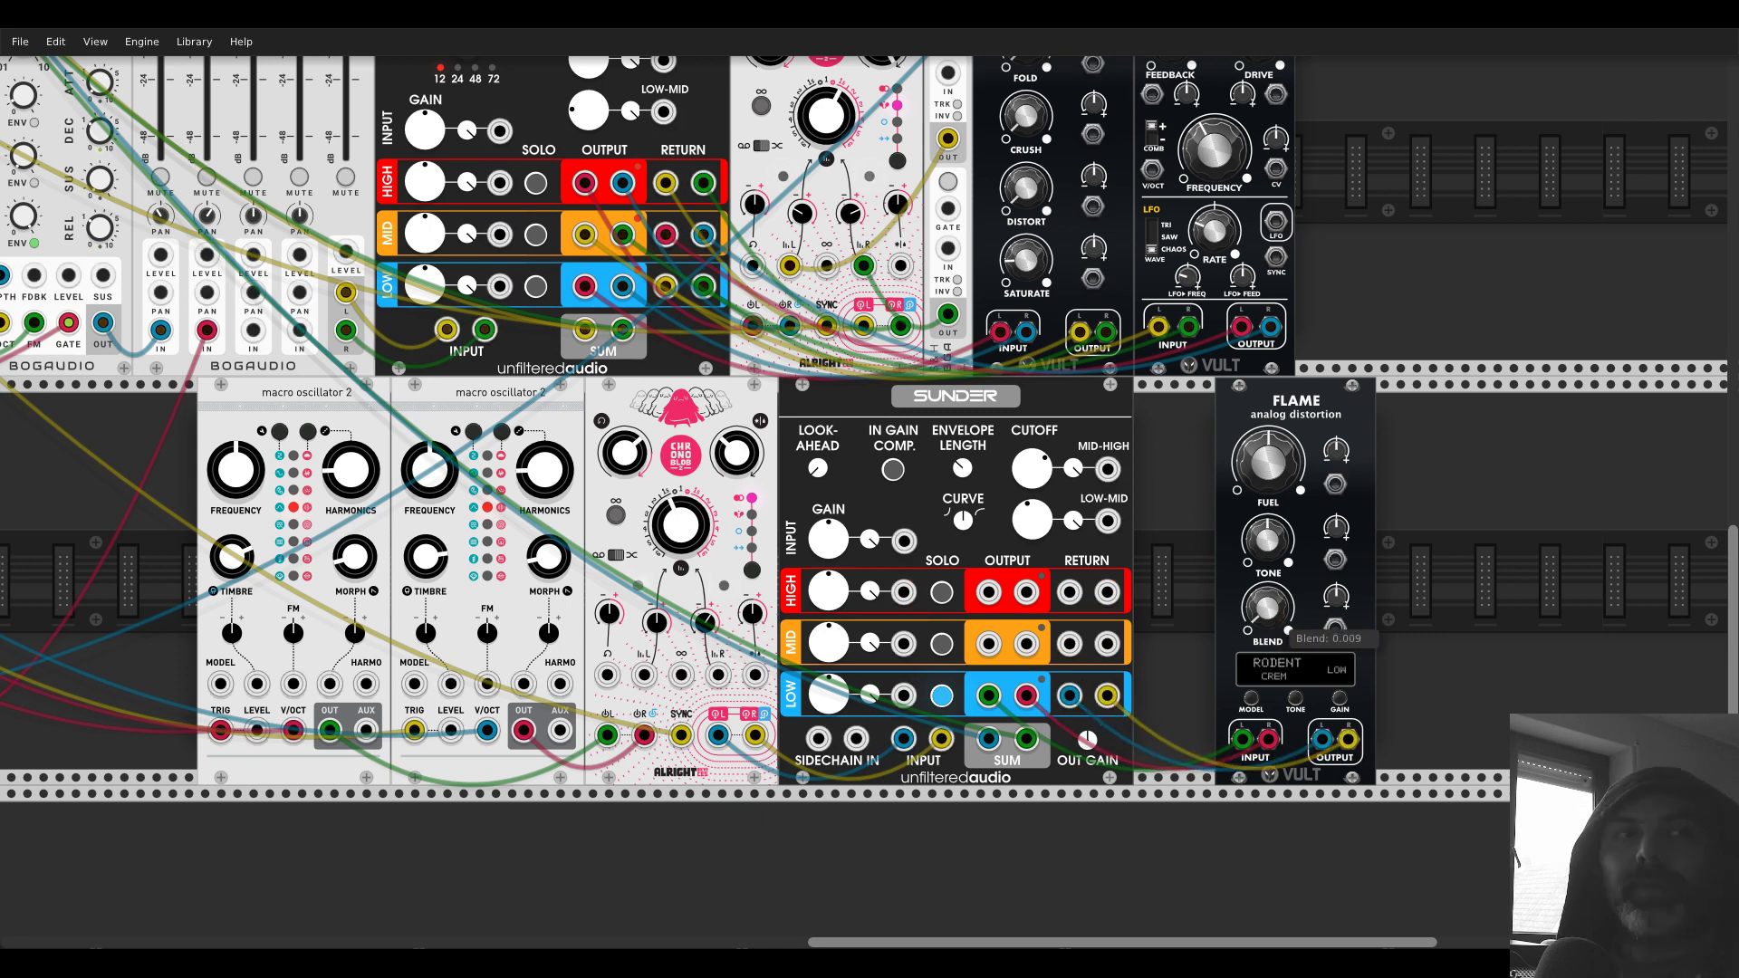
- Raise Flame's Blend slightly and move the module flush against Sunder
{"action": "left_click_drag", "start_coordinate": [1280, 625], "coordinate": [1279, 625]}
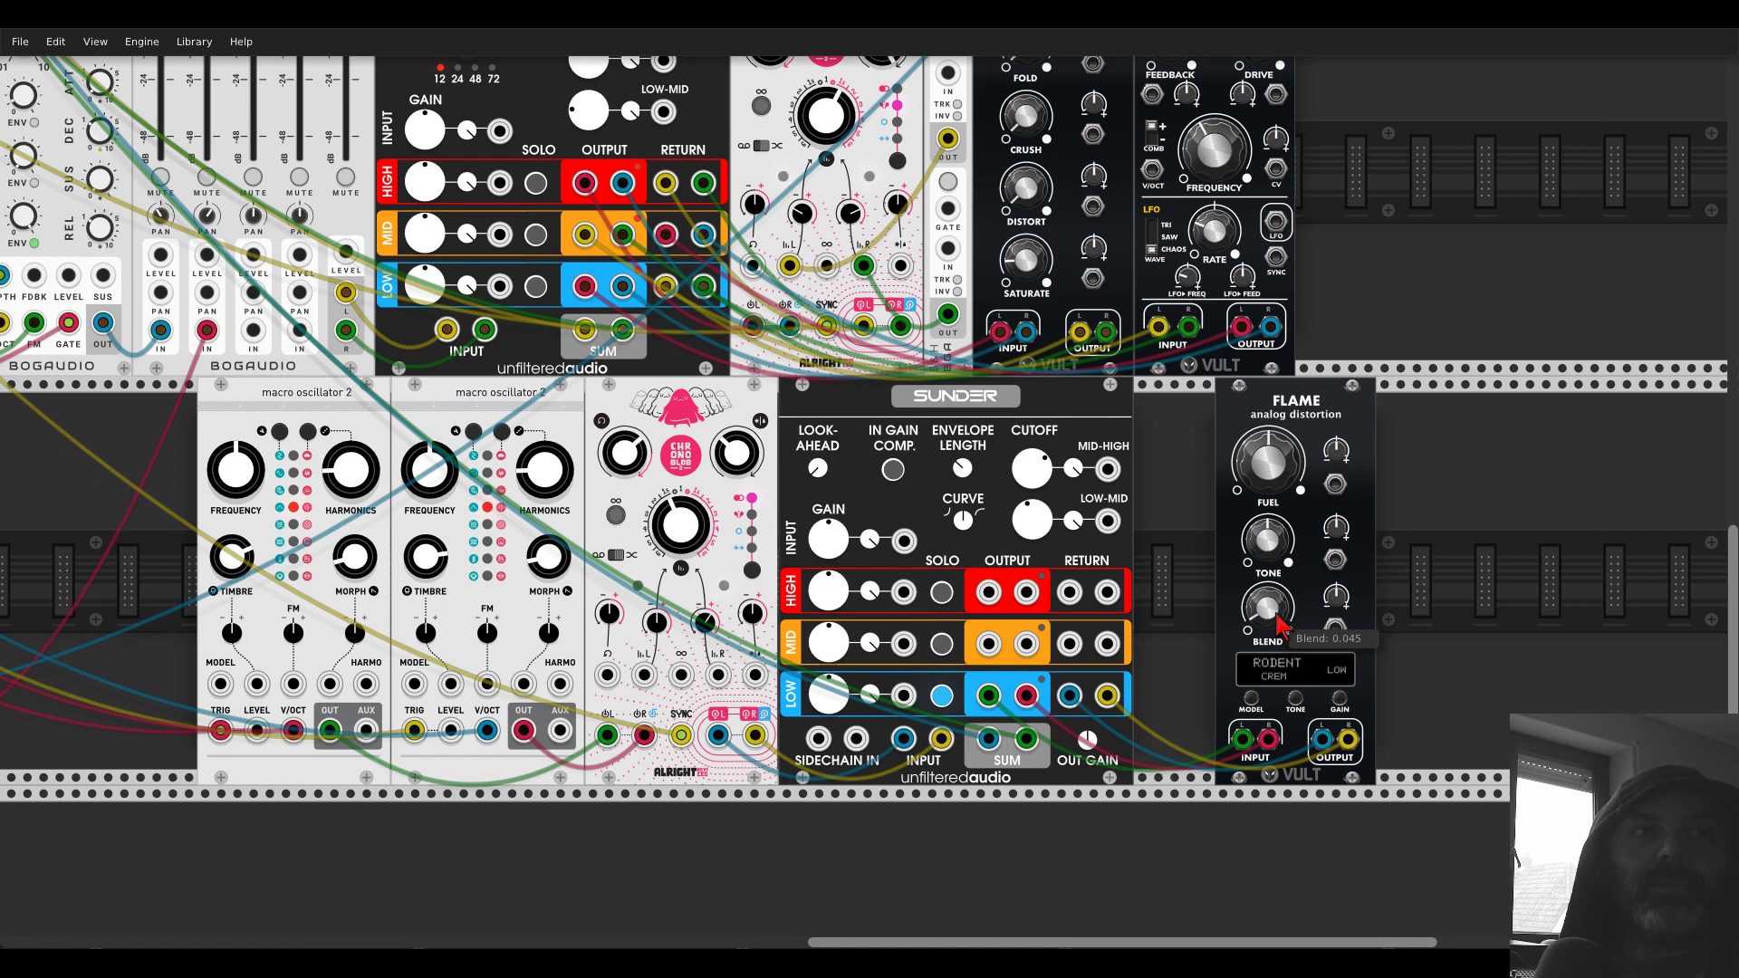
{"action": "left_click_drag", "start_coordinate": [1280, 623], "coordinate": [1280, 610]}
{"action": "left_click_drag", "start_coordinate": [1273, 405], "coordinate": [1188, 407]}
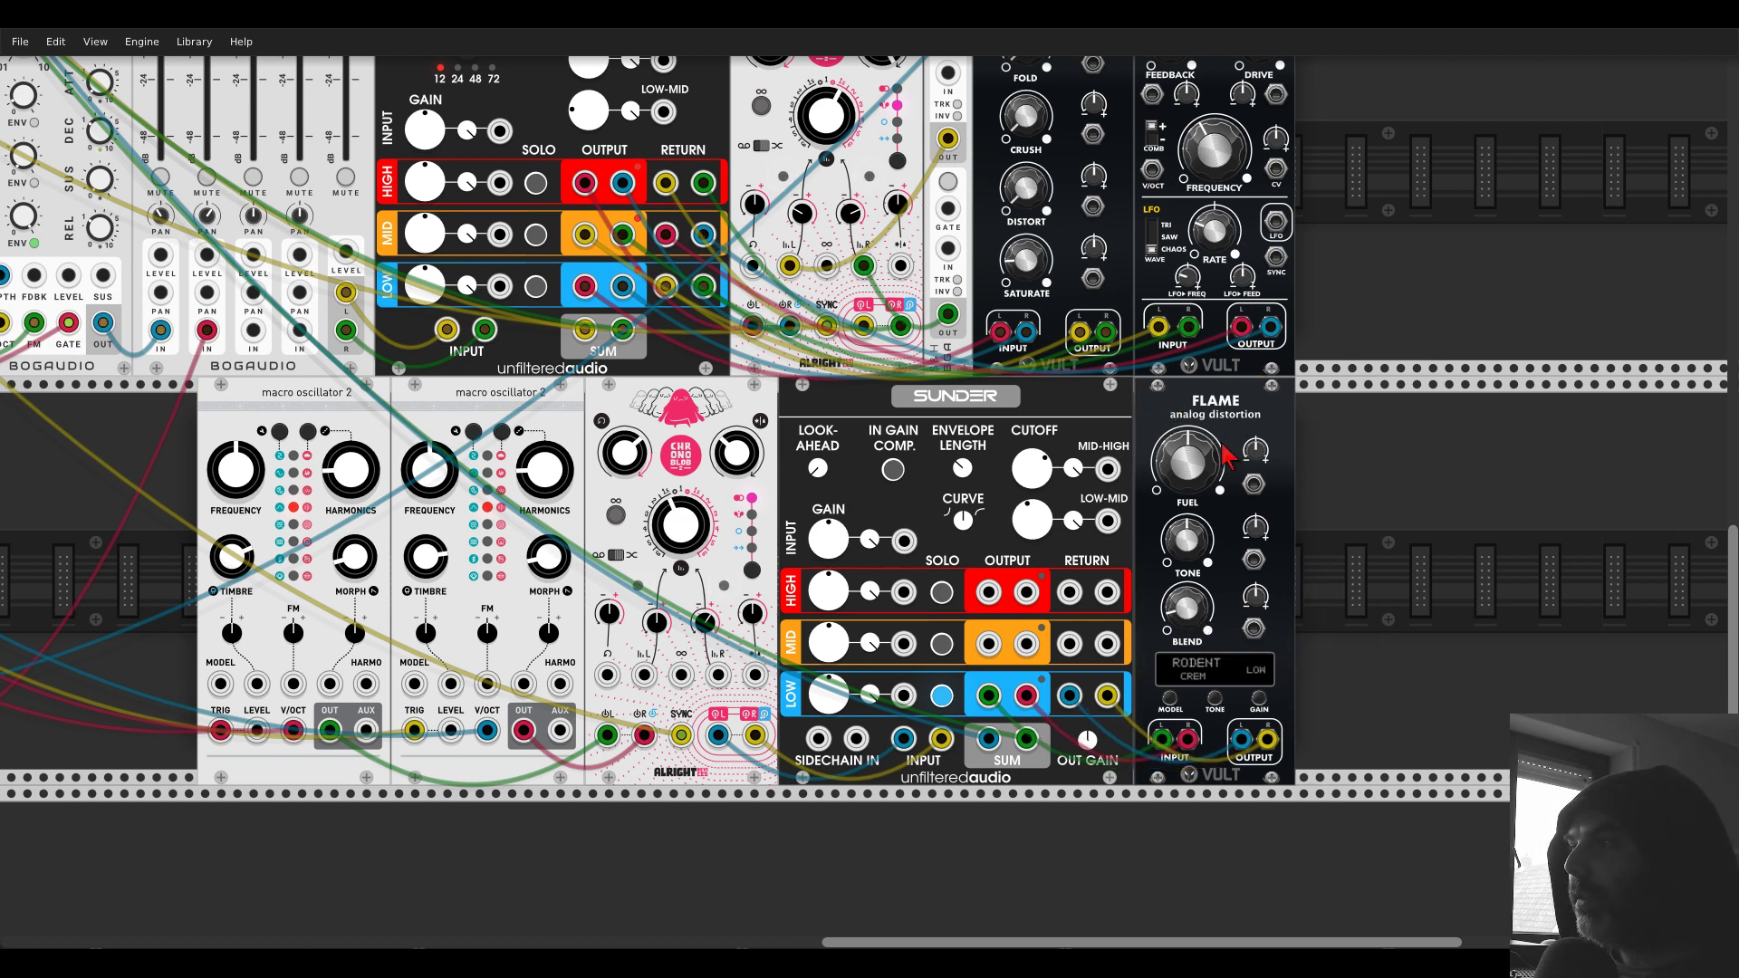
{"action": "mouse_move", "coordinate": [1207, 463]}
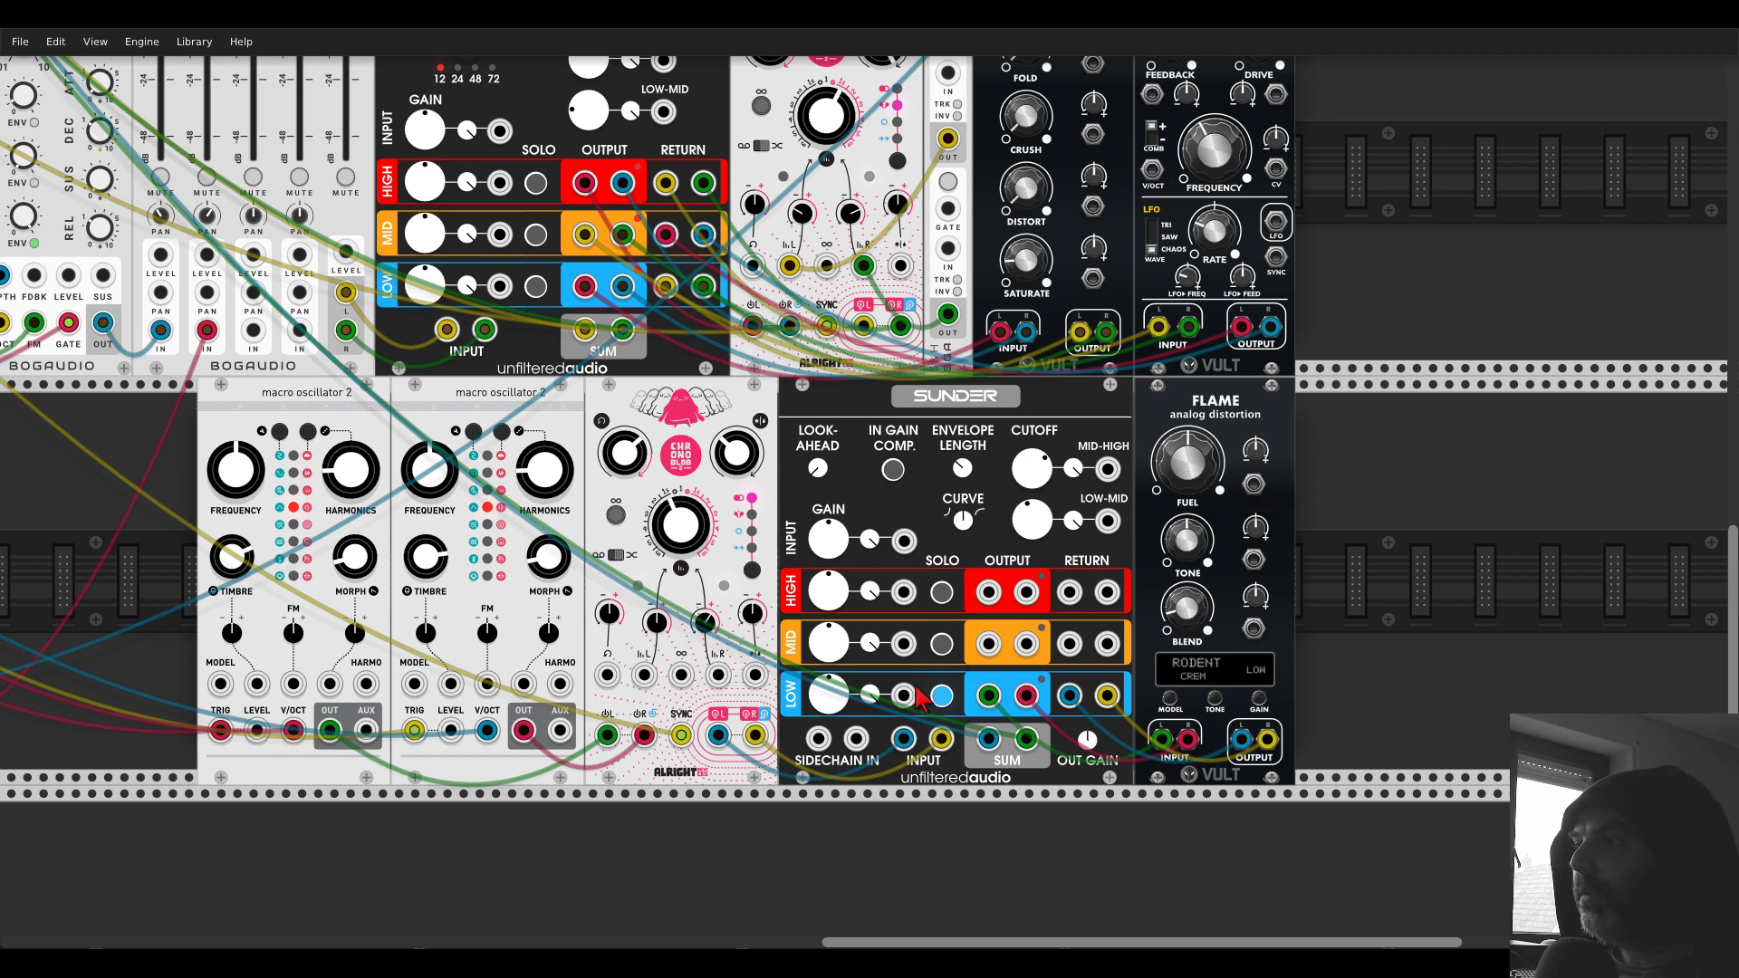
- Switch from low-band to high-band solo on Sunder while tuning its envelope length, low-mid cutoff and mid-high cutoff
{"action": "left_click", "coordinate": [943, 697]}
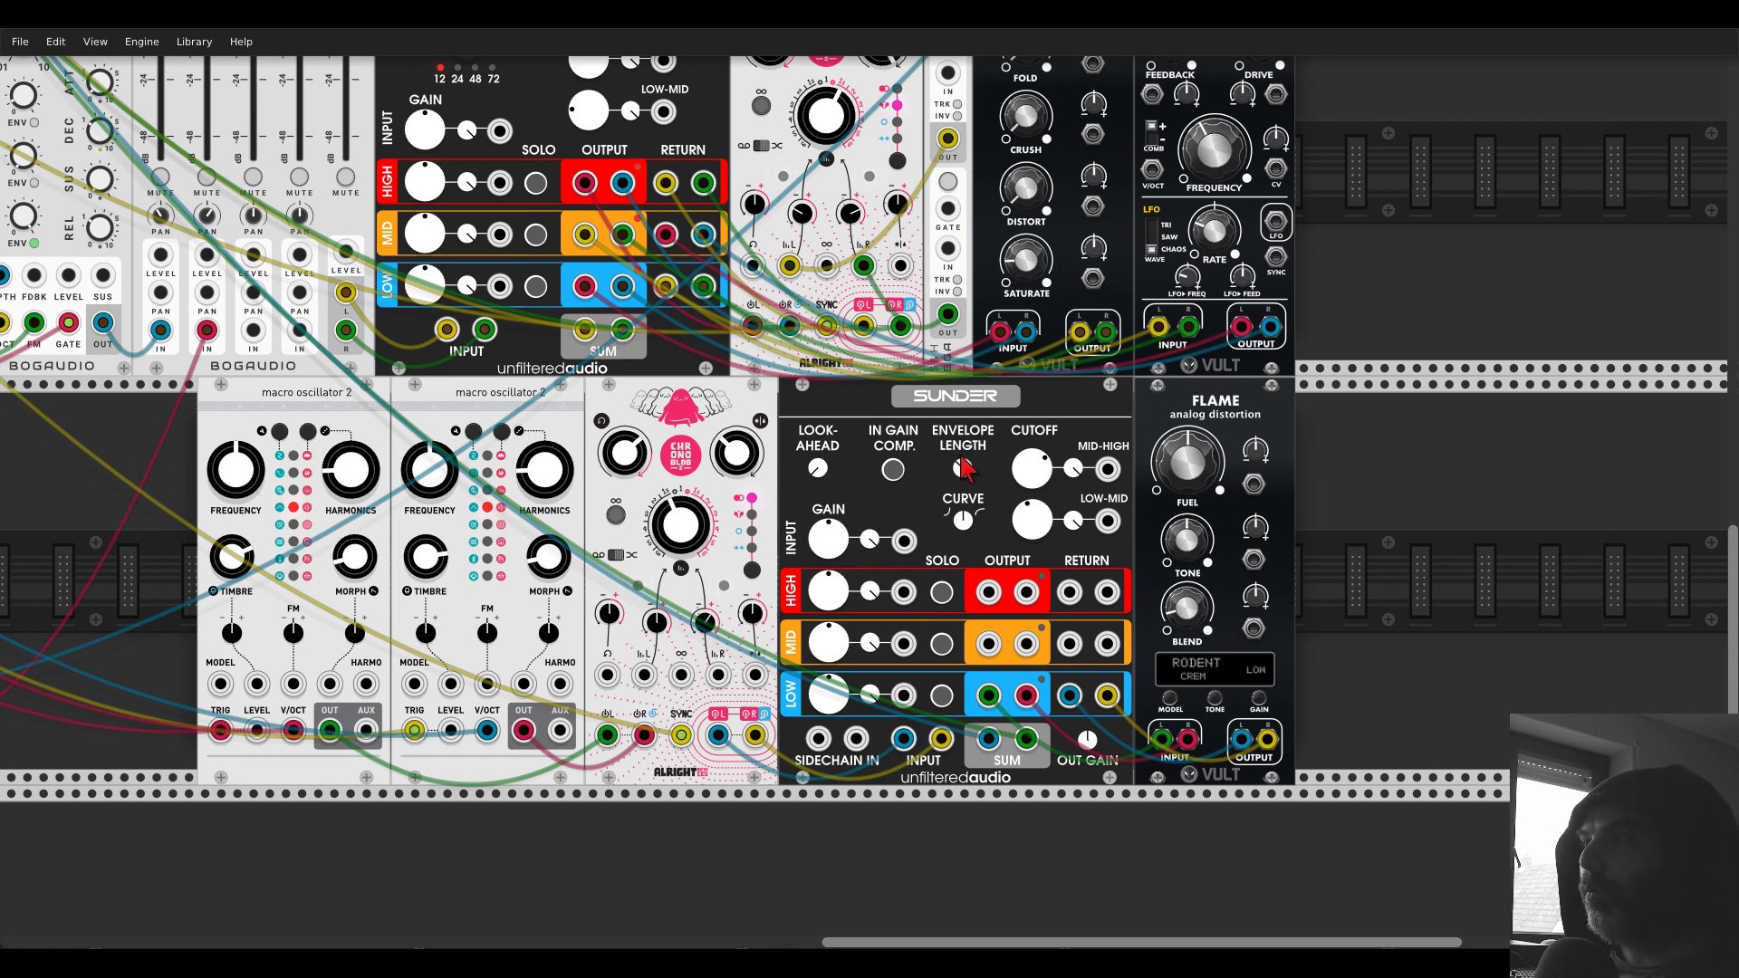
{"action": "mouse_move", "coordinate": [962, 467]}
{"action": "left_mouse_down"}
{"action": "mouse_move", "coordinate": [962, 485]}
{"action": "mouse_move", "coordinate": [962, 458]}
{"action": "left_mouse_up"}
{"action": "left_click_drag", "start_coordinate": [1032, 520], "coordinate": [1031, 525]}
{"action": "mouse_move", "coordinate": [962, 467]}
{"action": "left_mouse_down"}
{"action": "mouse_move", "coordinate": [961, 486]}
{"action": "mouse_move", "coordinate": [962, 458]}
{"action": "left_mouse_up"}
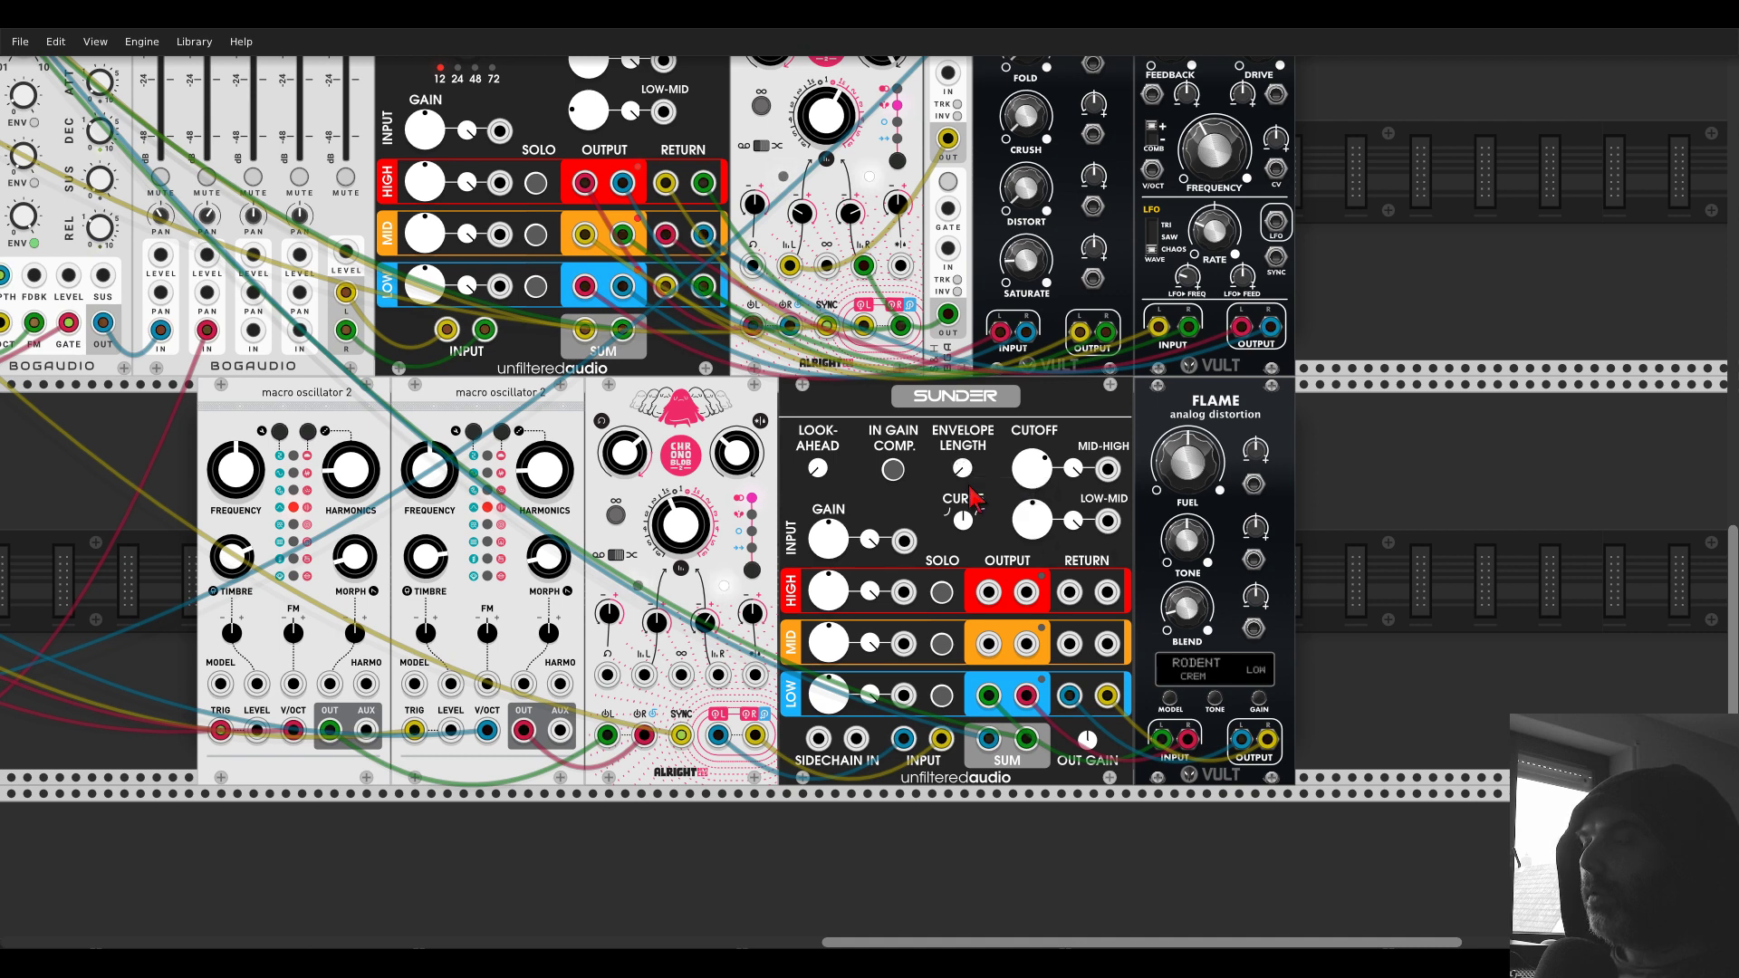
{"action": "left_click_drag", "start_coordinate": [1032, 519], "coordinate": [1022, 521]}
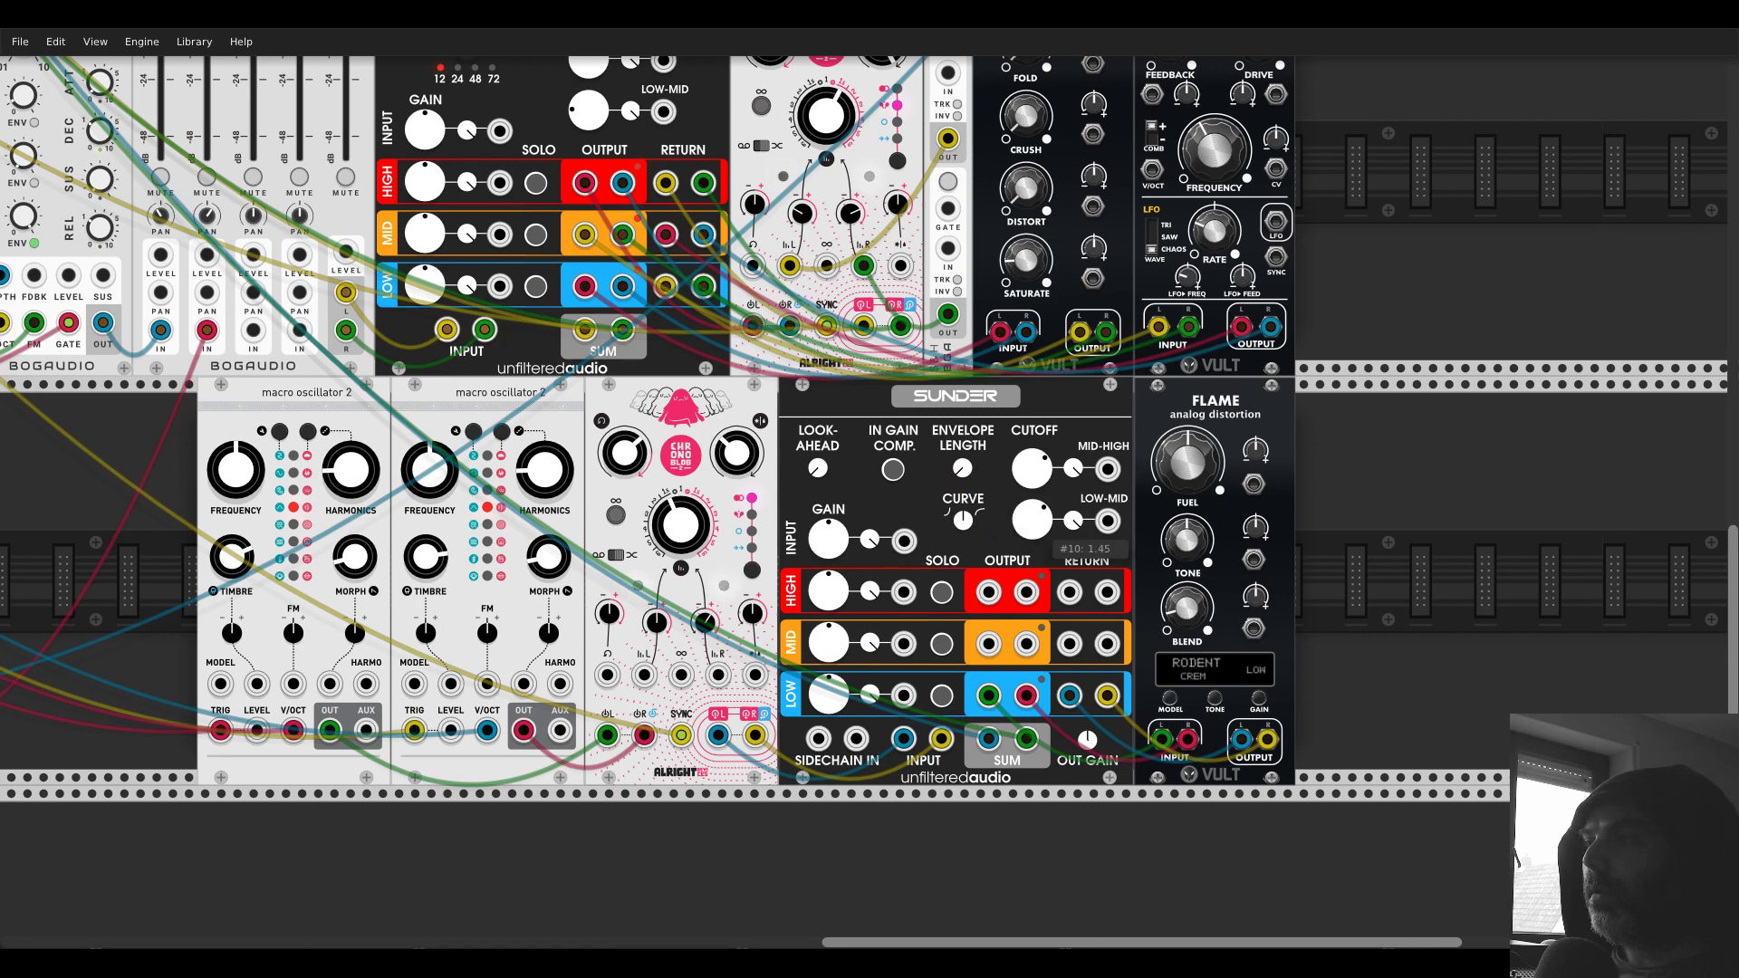
{"action": "left_click_drag", "start_coordinate": [1038, 475], "coordinate": [1038, 474]}
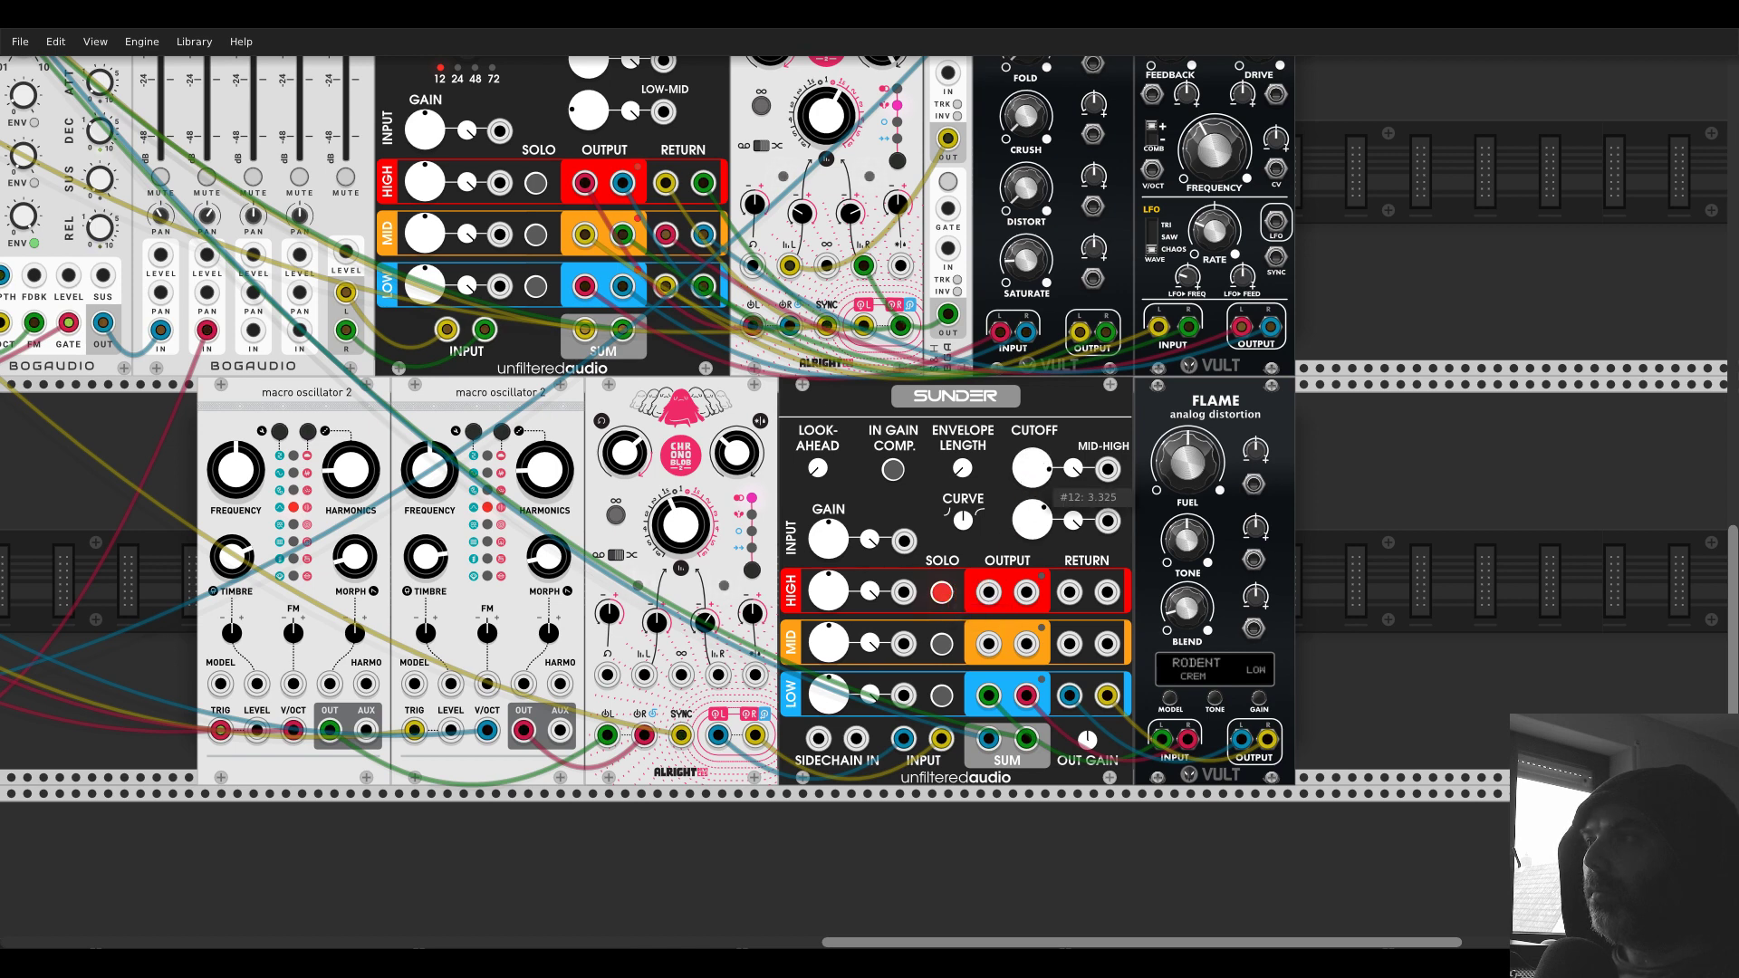
{"action": "left_click_drag", "start_coordinate": [1031, 484], "coordinate": [1031, 485]}
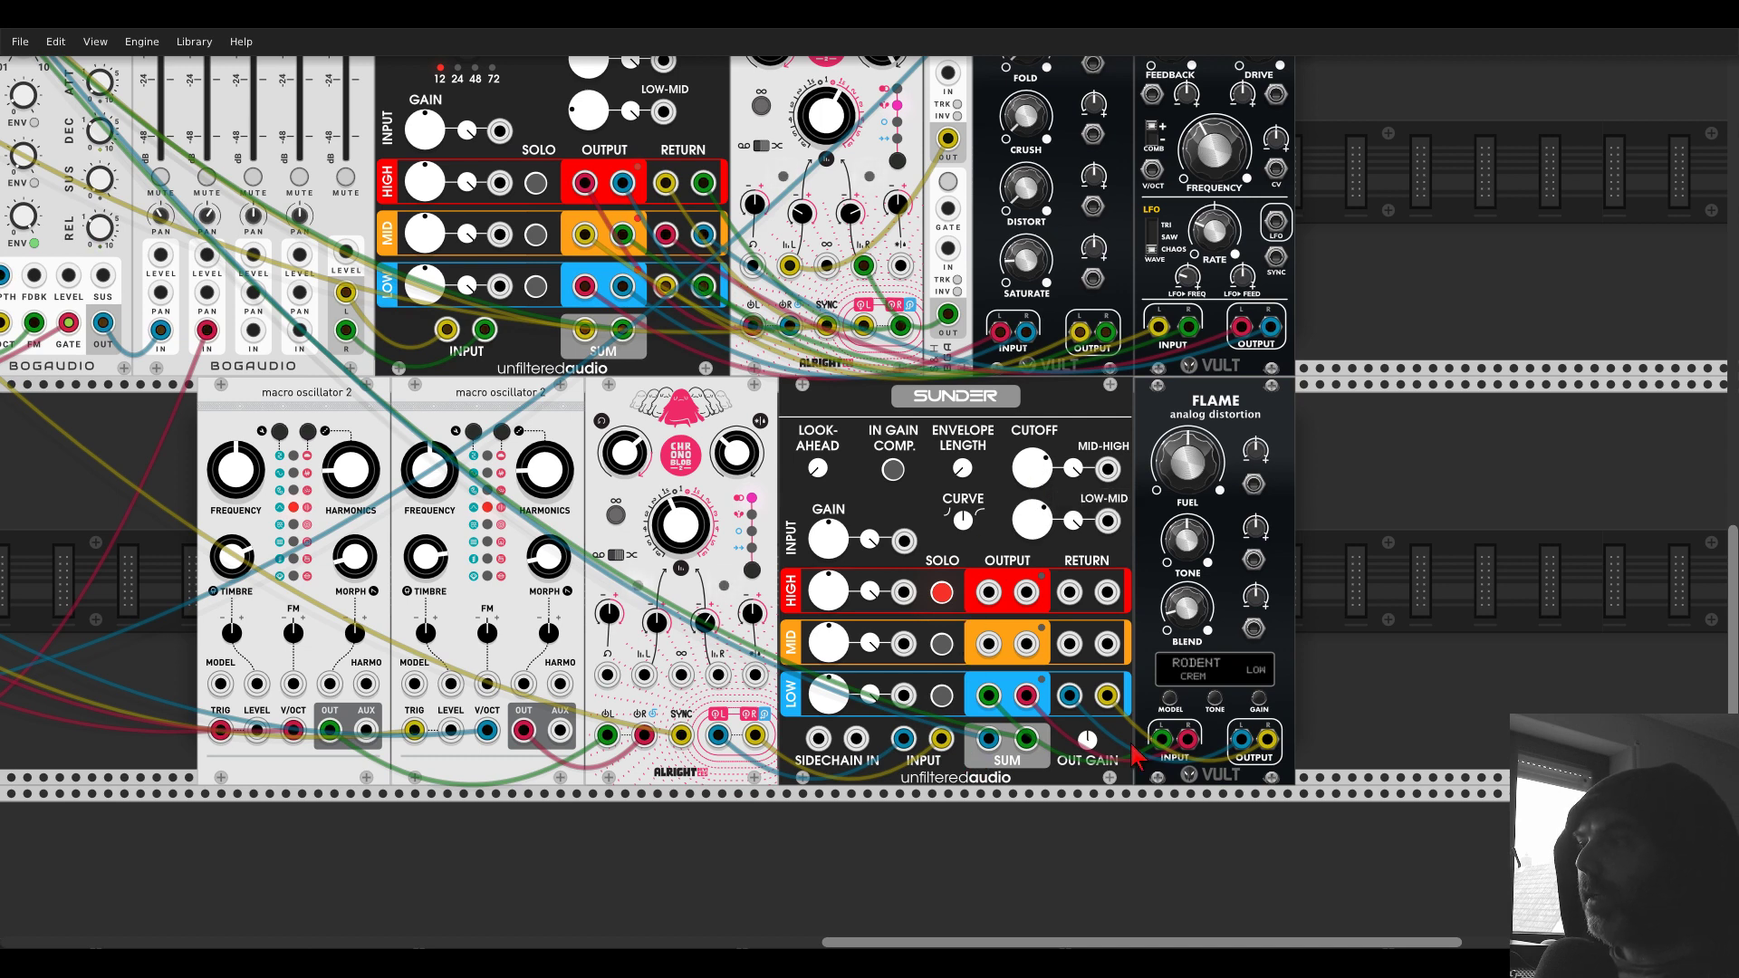
- Take Sunder out of the chain and delete it, wiring the lower Chronoblob through Flame to the mixer with Flame docked beside Chronoblob
{"action": "left_click_drag", "start_coordinate": [1027, 738], "coordinate": [1073, 725]}
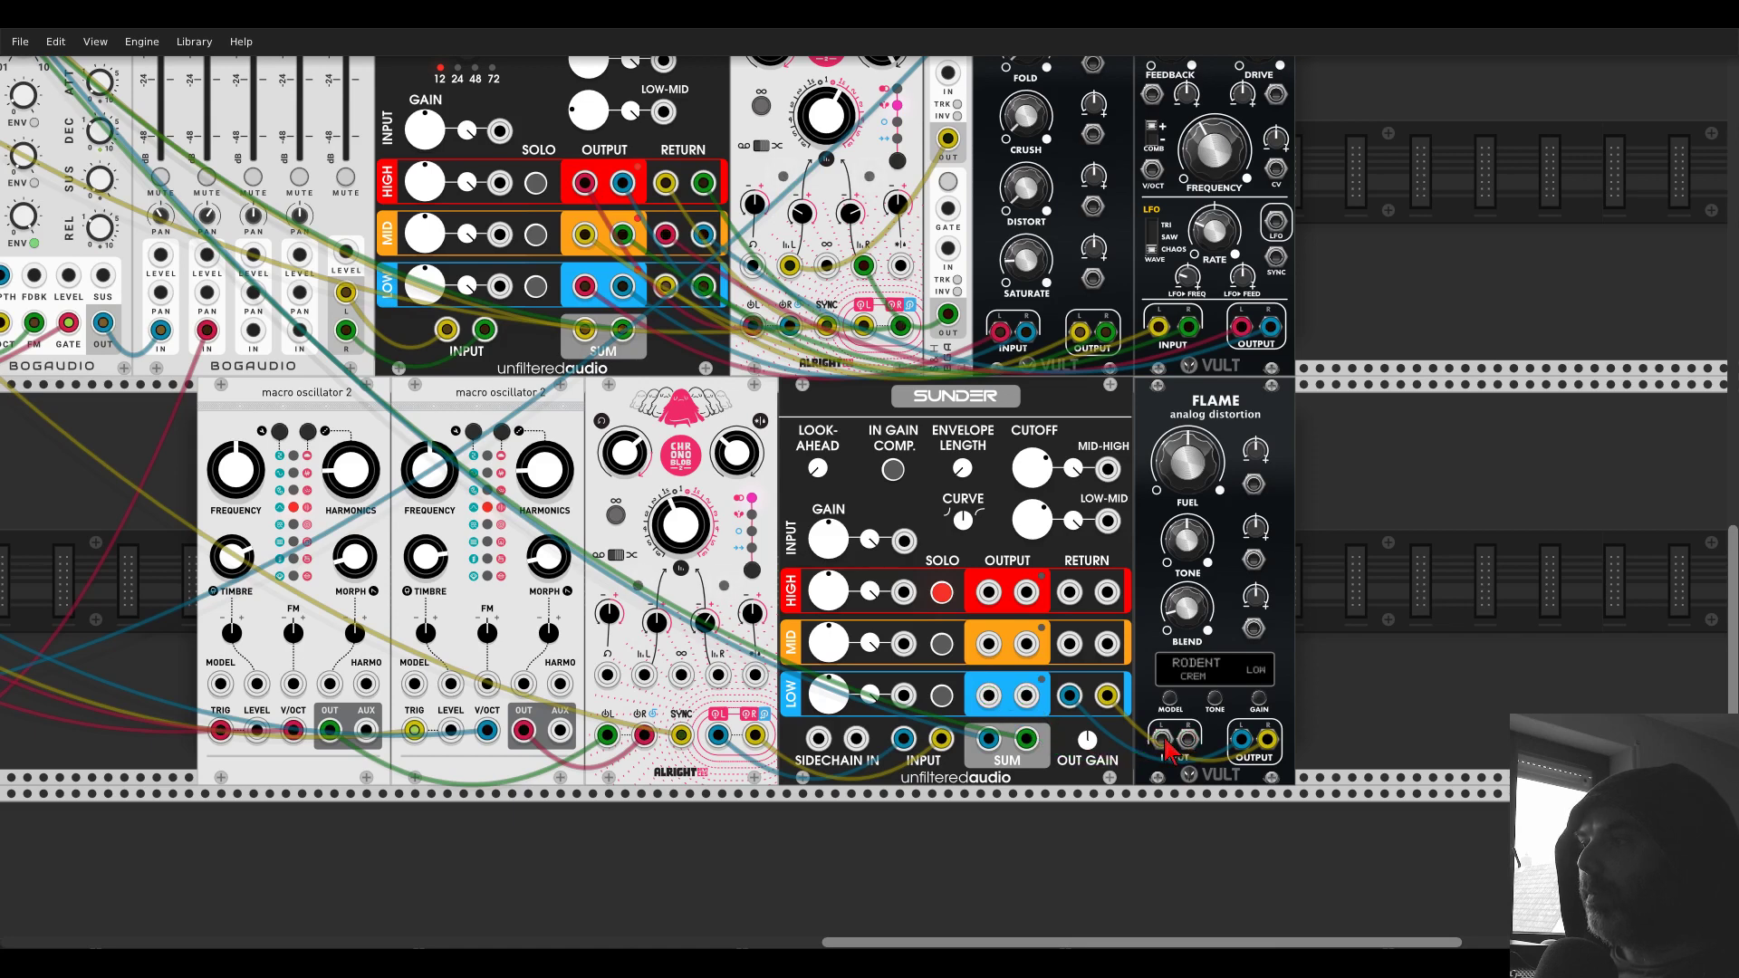
{"action": "mouse_move", "coordinate": [1188, 739]}
{"action": "left_mouse_down"}
{"action": "mouse_move", "coordinate": [1064, 732]}
{"action": "mouse_move", "coordinate": [1164, 739]}
{"action": "left_mouse_up"}
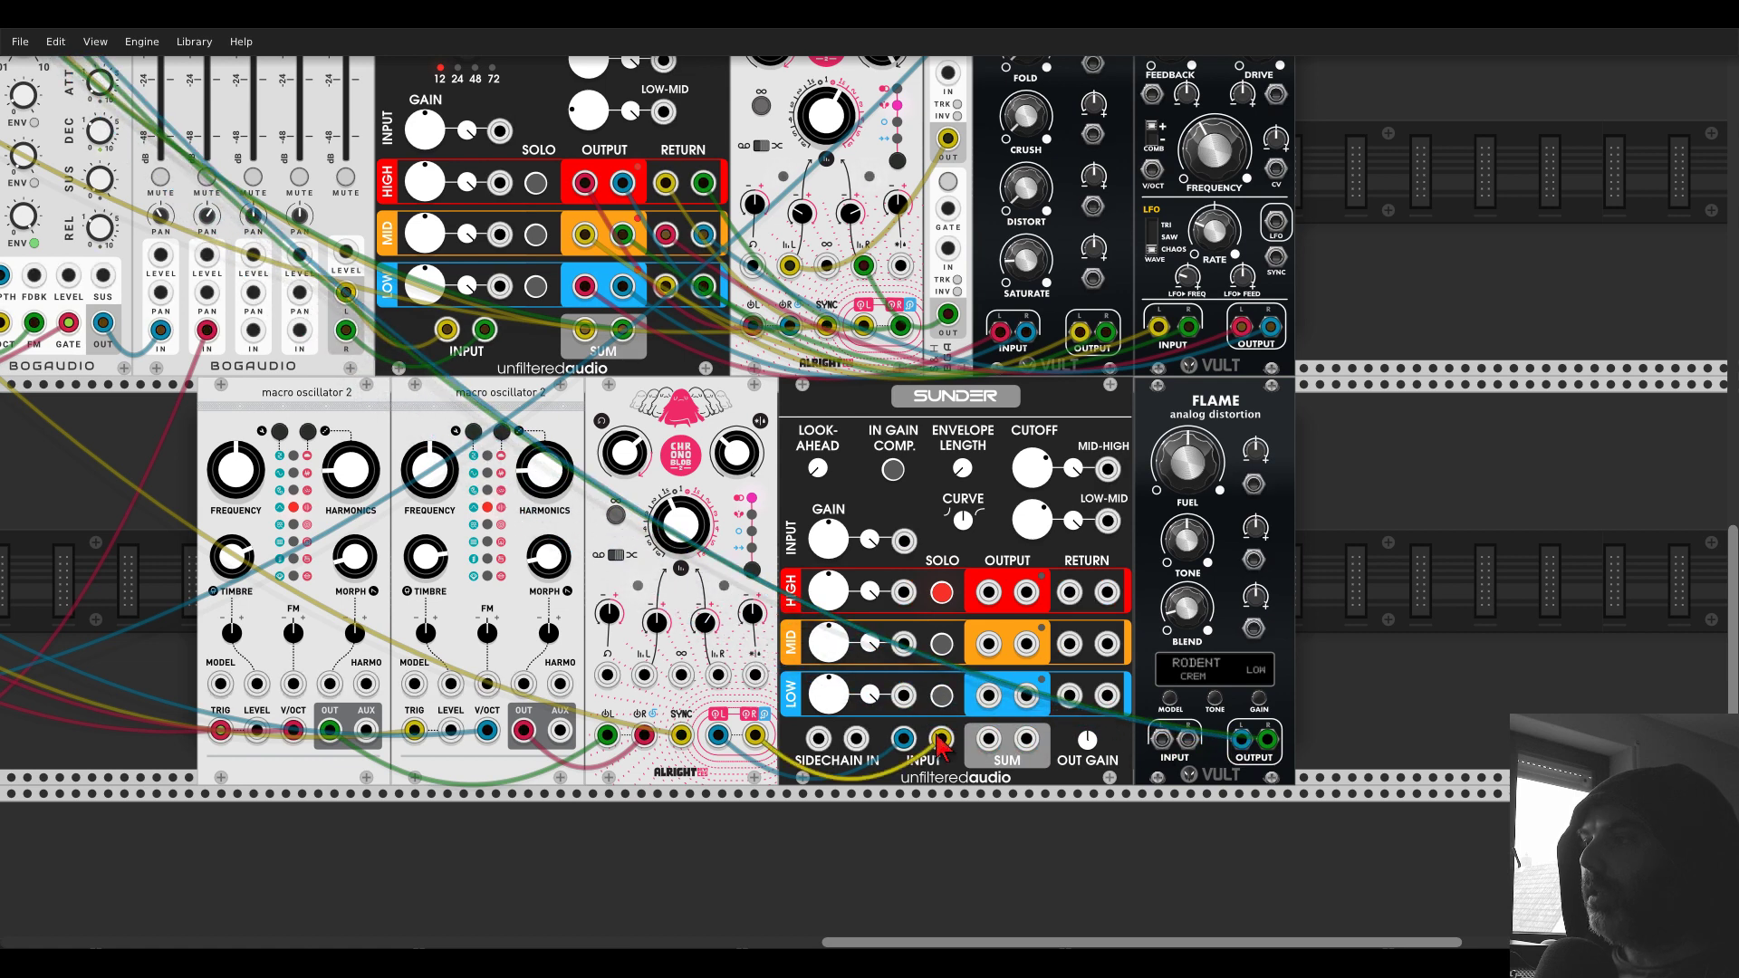
{"action": "left_click_drag", "start_coordinate": [942, 738], "coordinate": [1188, 739]}
{"action": "left_click_drag", "start_coordinate": [903, 738], "coordinate": [1162, 739]}
{"action": "key", "text": "Delete"}
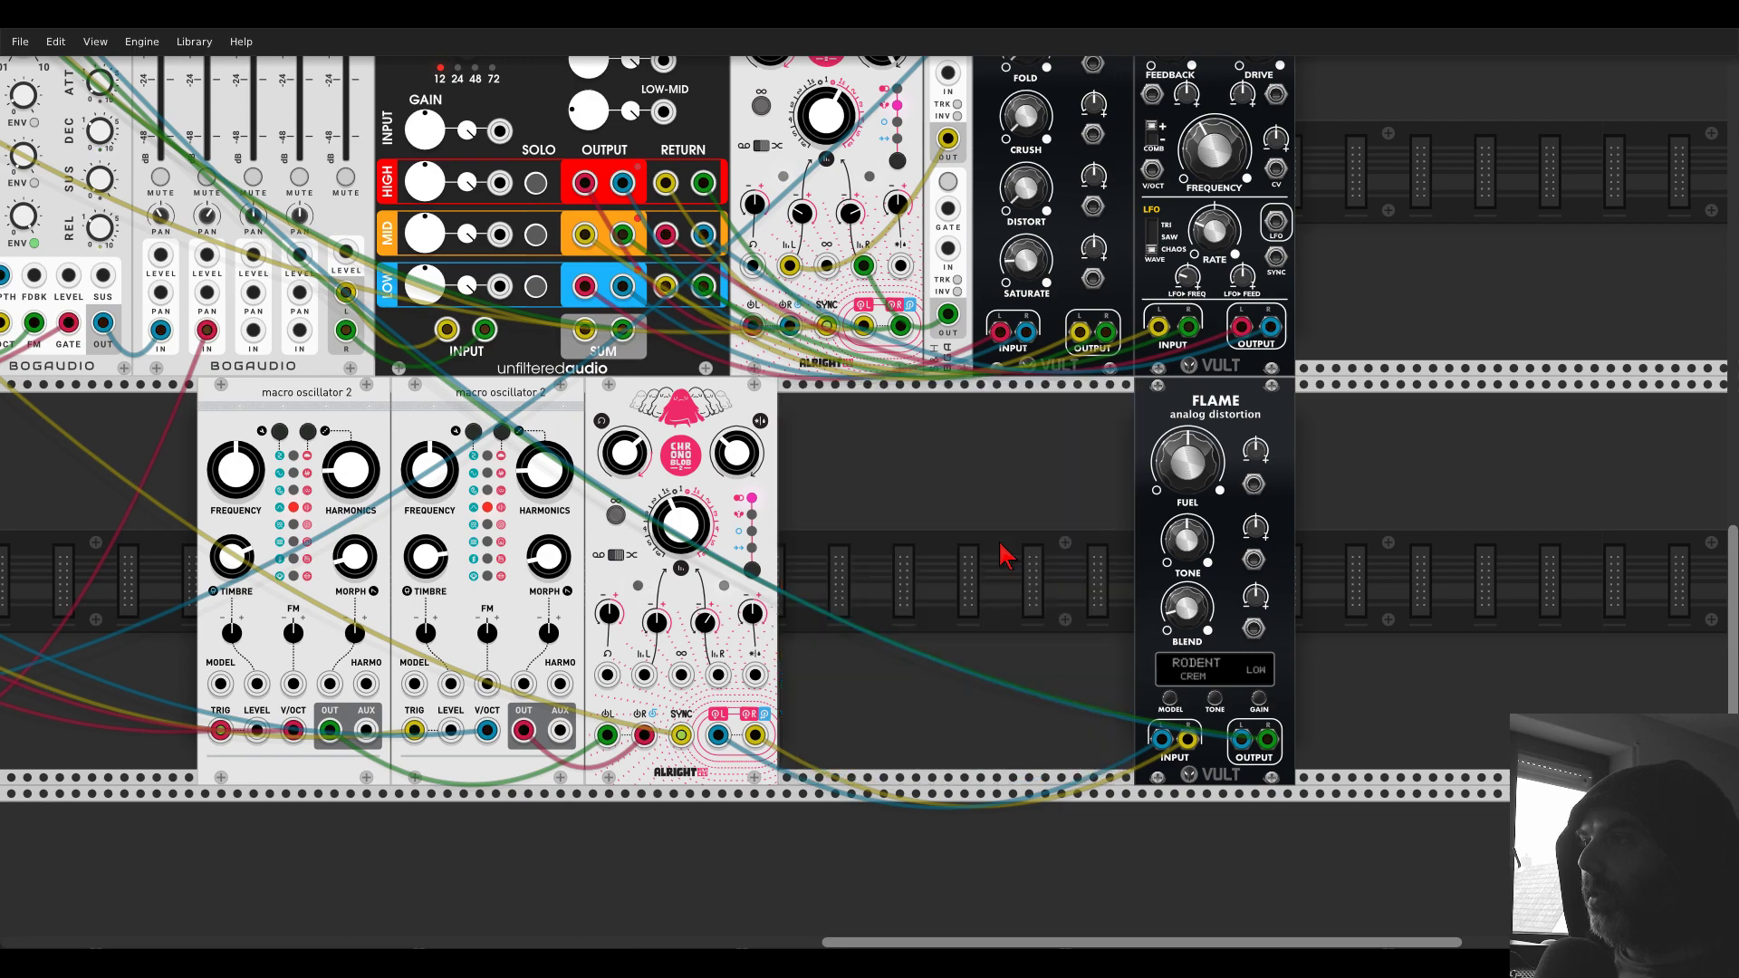
{"action": "left_click_drag", "start_coordinate": [1209, 410], "coordinate": [847, 409]}
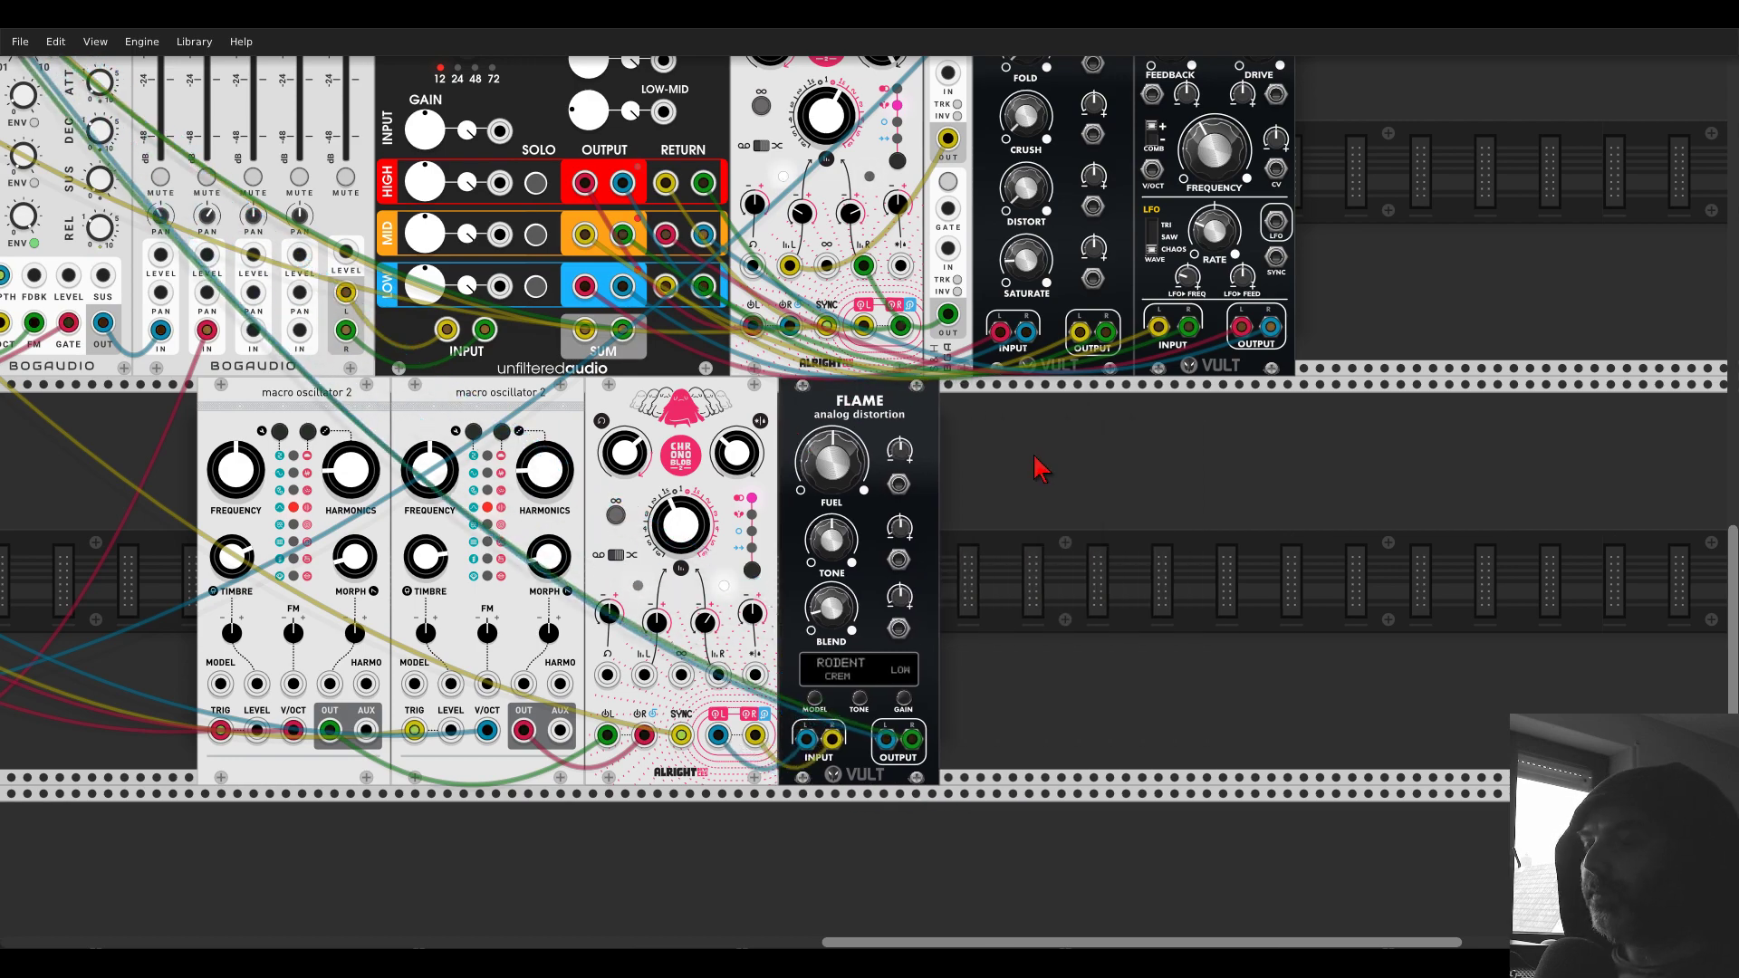
- Lower MixMaster track 2's gain adjust to -2.8 dB and set its VERB send to about -18 dB
{"action": "scroll", "coordinate": [1036, 465], "scroll_direction": "down", "scroll_amount": 3}
{"action": "scroll", "coordinate": [543, 477], "scroll_direction": "up", "scroll_amount": 5}
{"action": "scroll", "coordinate": [543, 477], "scroll_direction": "left", "scroll_amount": 4}
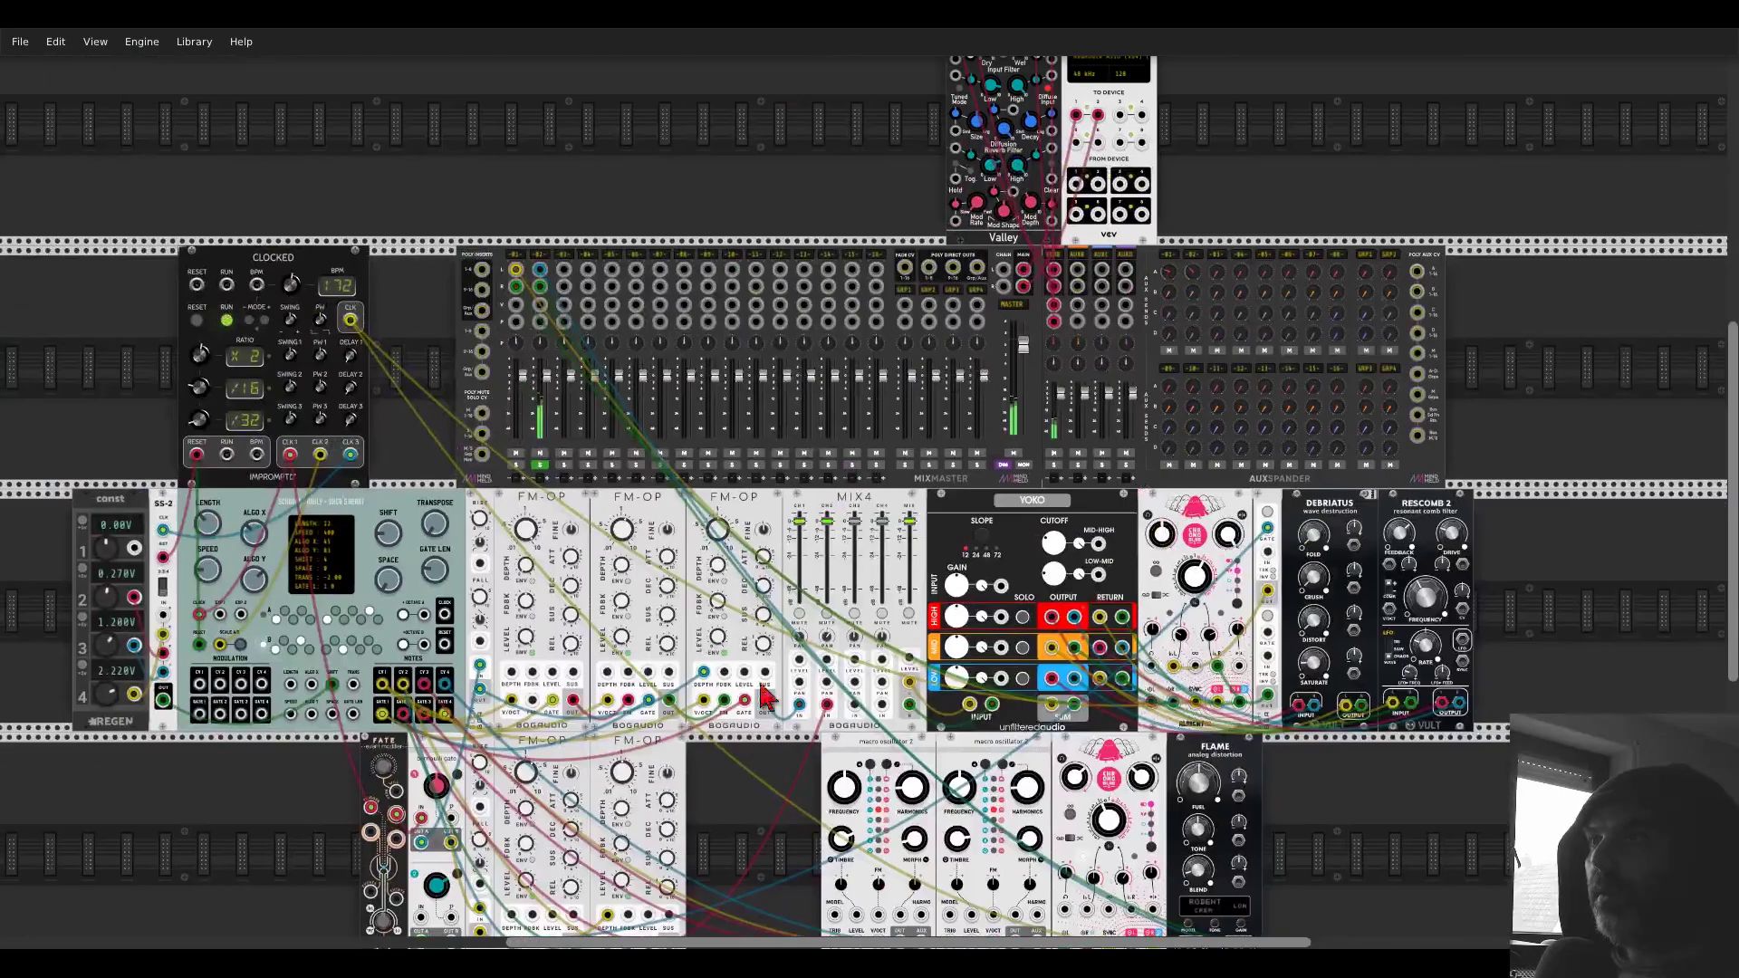
{"action": "right_click", "coordinate": [540, 255]}
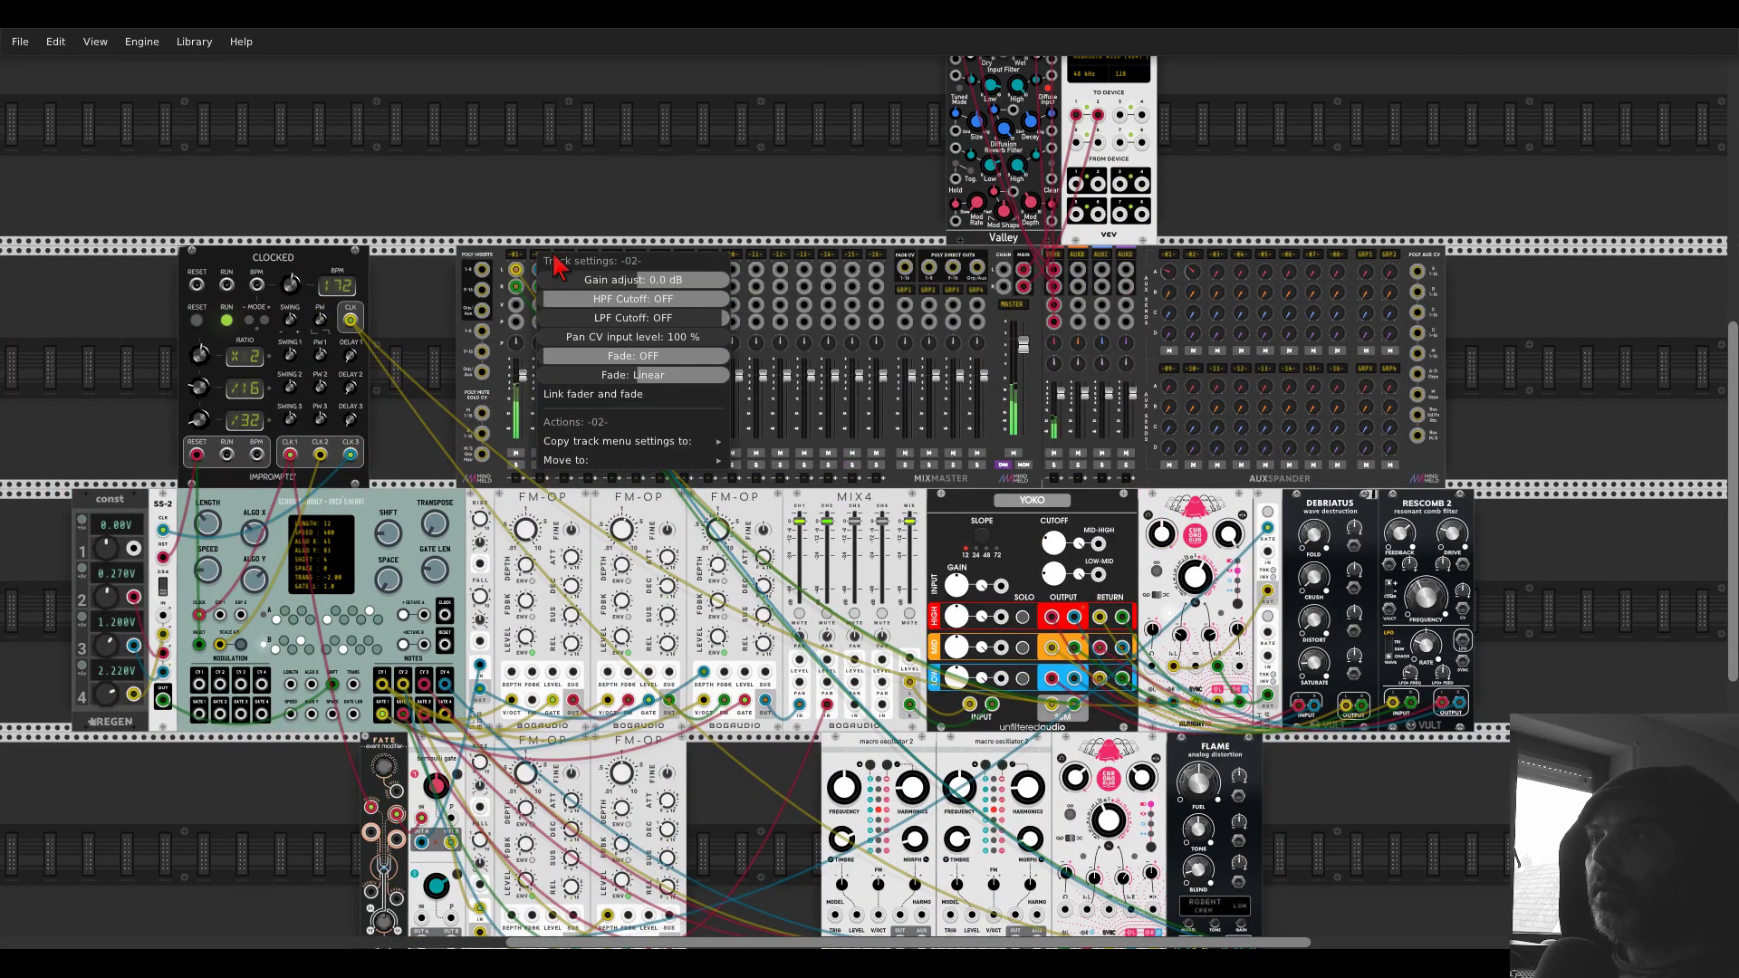
{"action": "left_click_drag", "start_coordinate": [630, 280], "coordinate": [625, 280]}
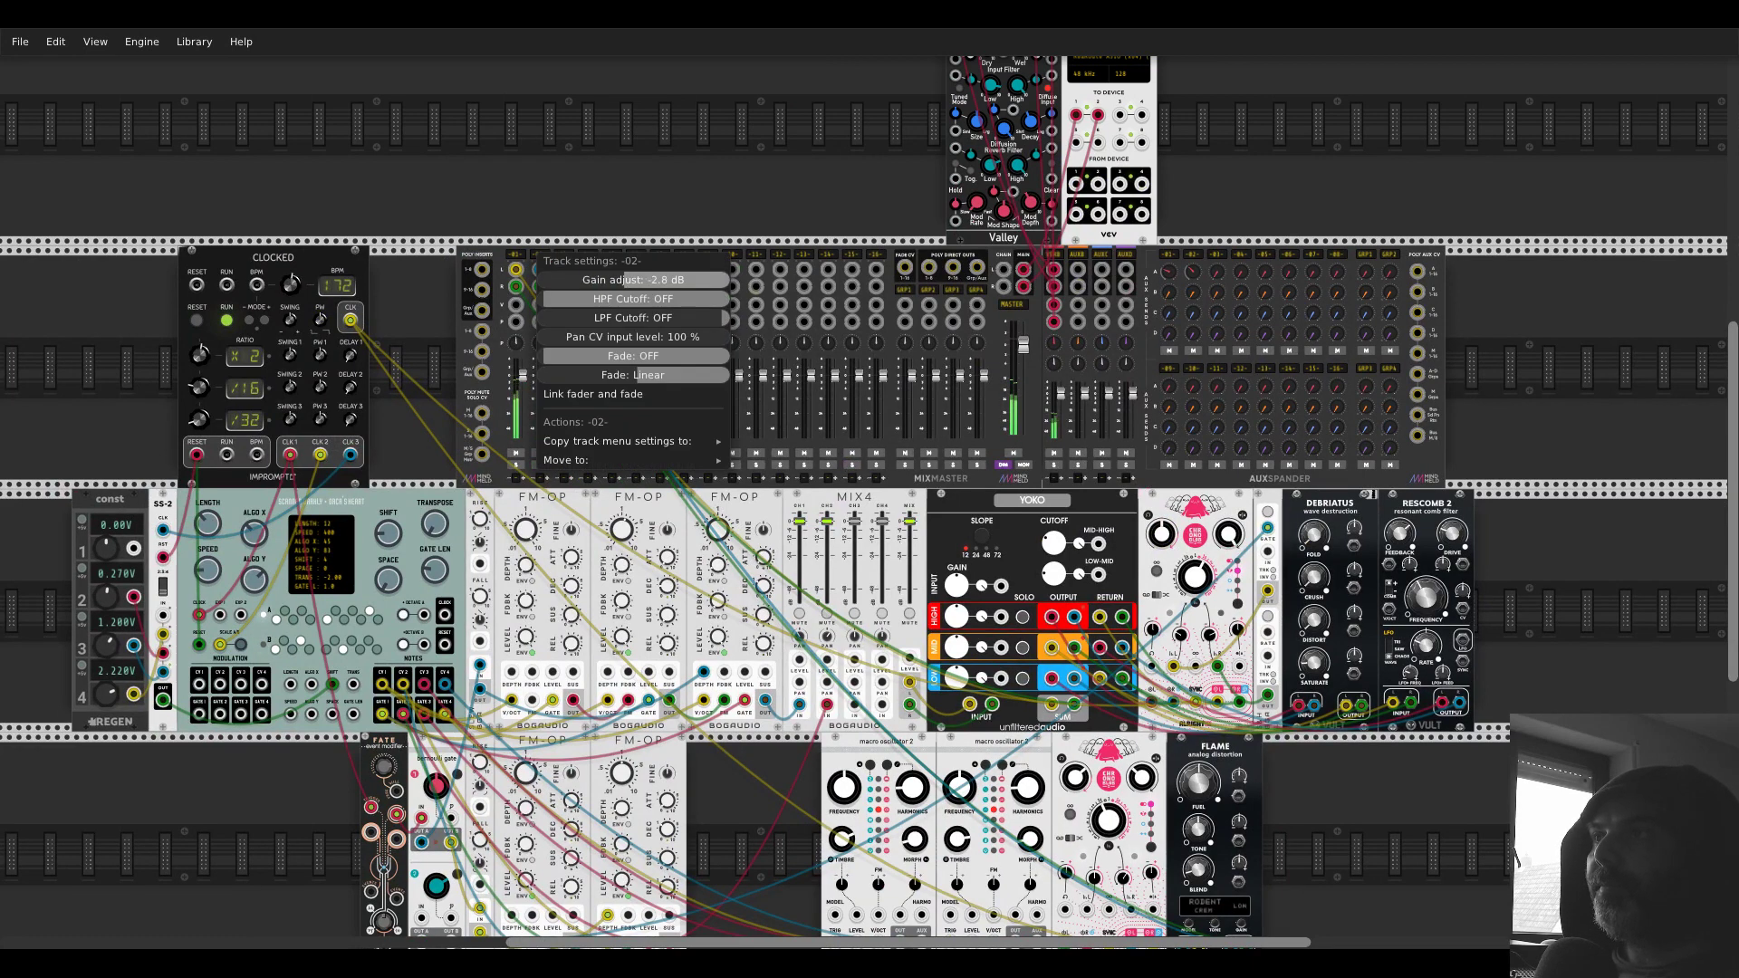
{"action": "left_click", "coordinate": [633, 219]}
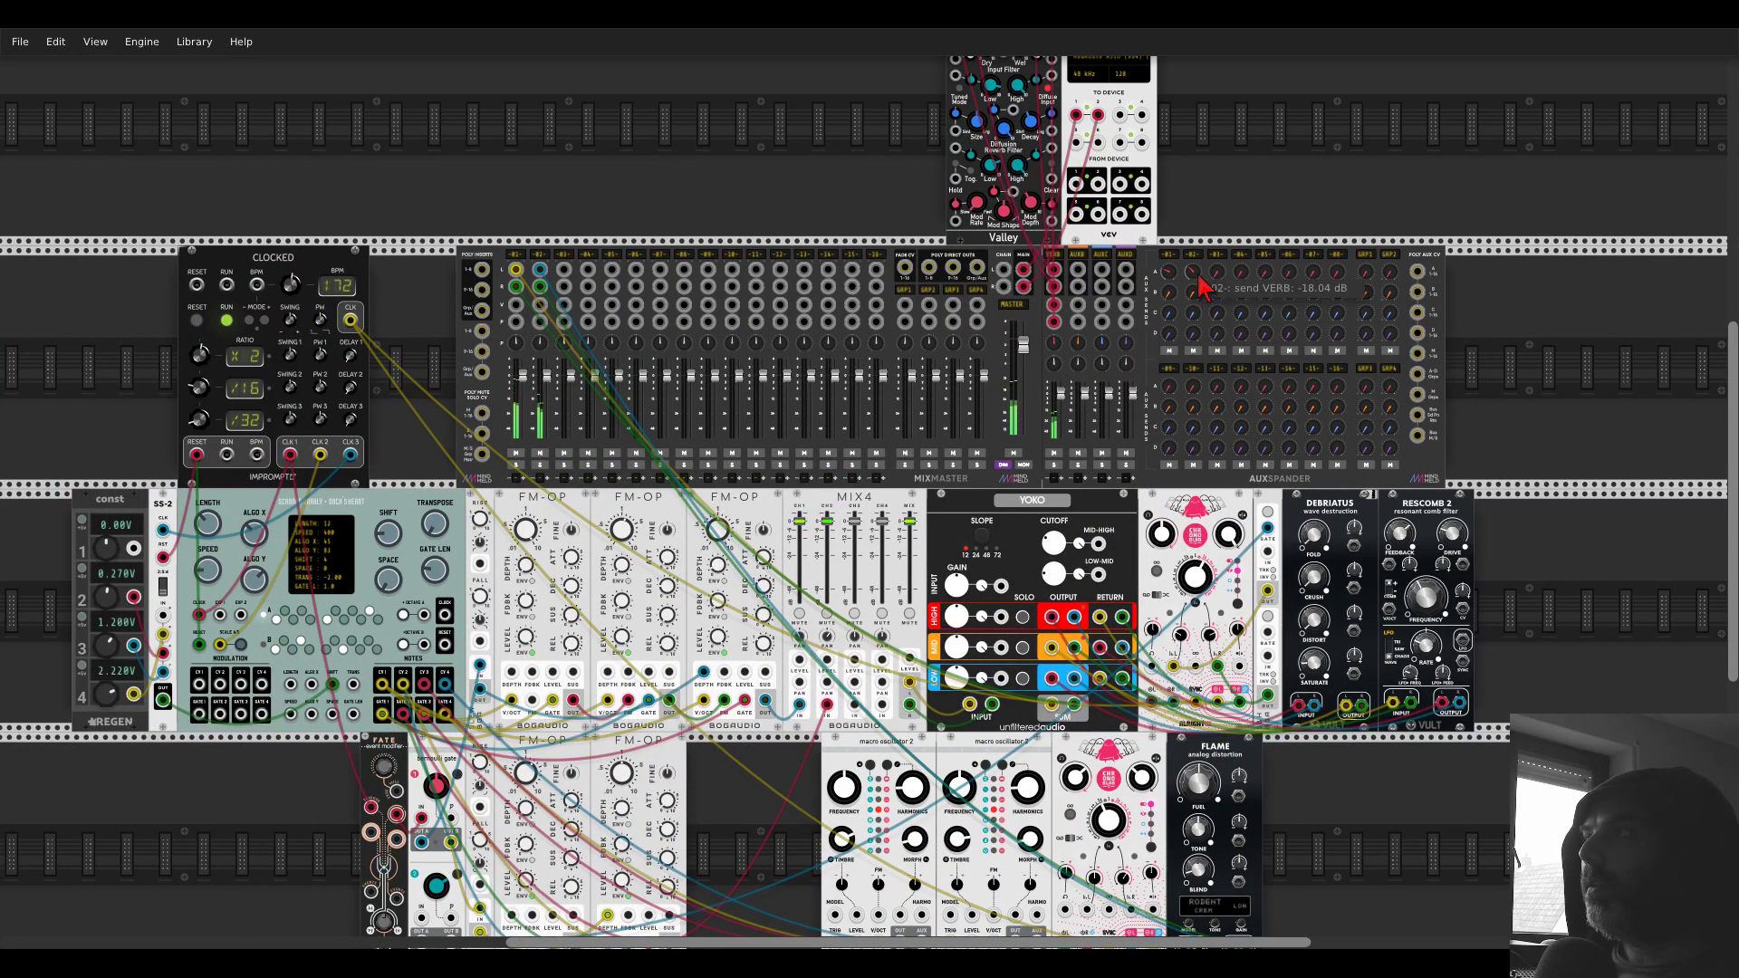
{"action": "left_click_drag", "start_coordinate": [1195, 274], "coordinate": [1194, 271]}
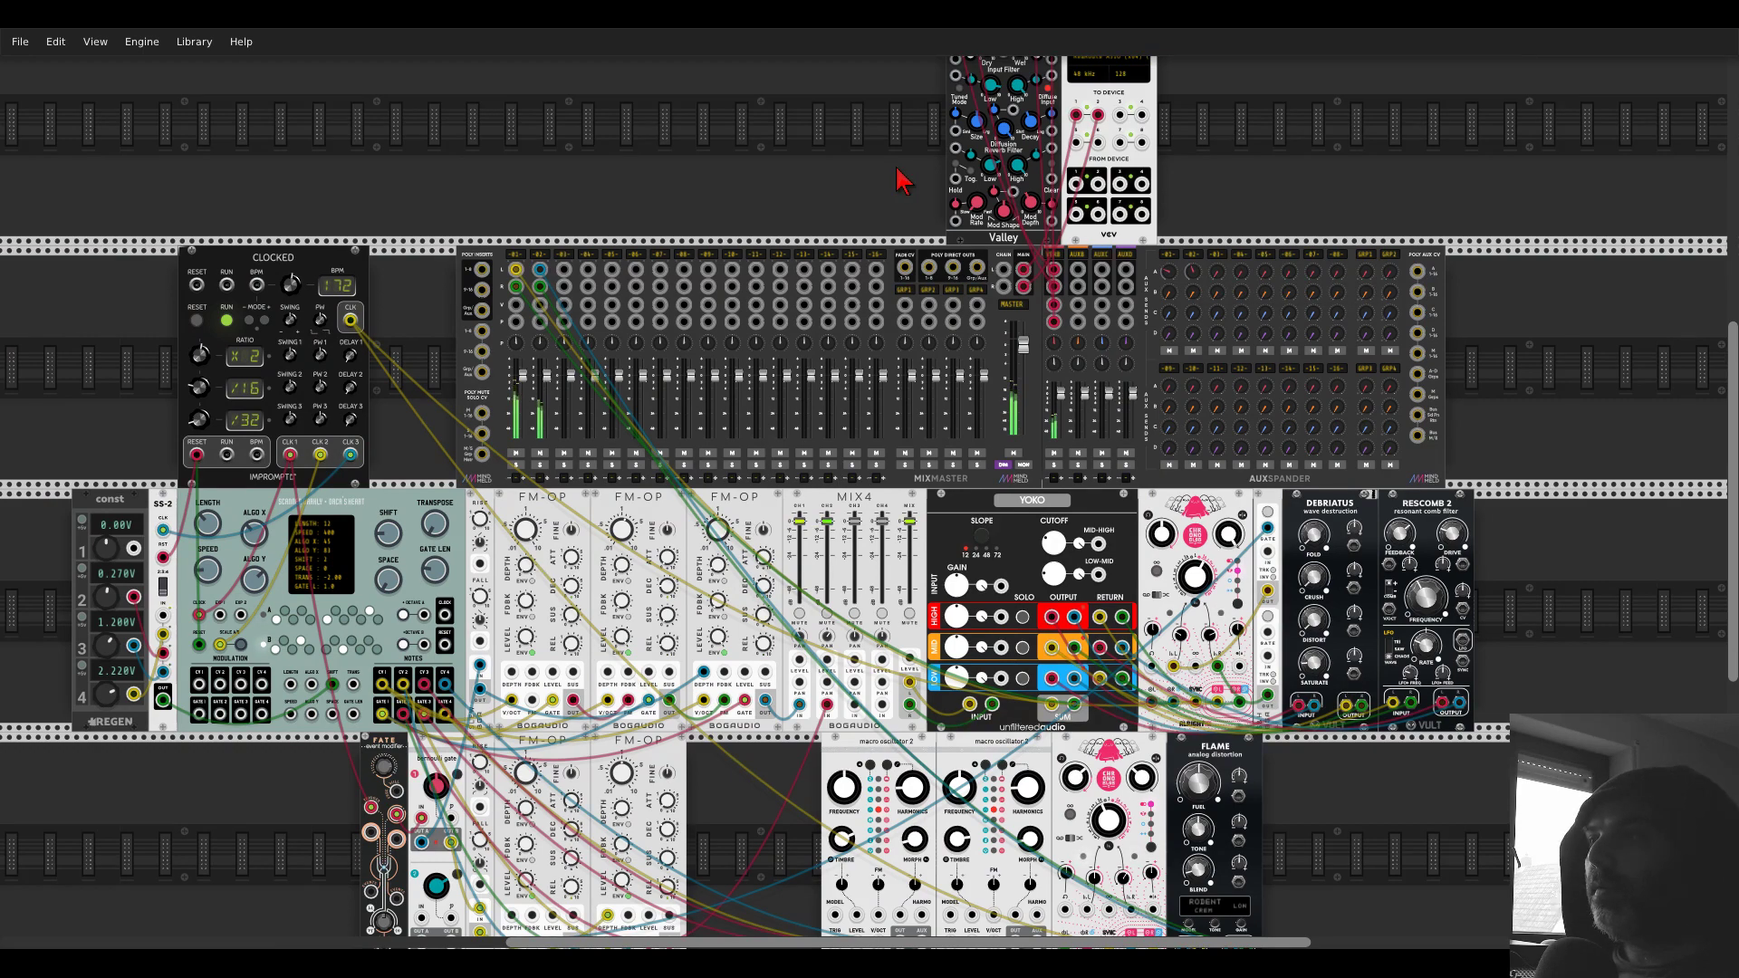
- Fine-tune Flame's Fuel and Tone, and turn up the delay time on the lower Chronoblob
{"action": "scroll", "coordinate": [900, 181], "scroll_direction": "down", "scroll_amount": 3}
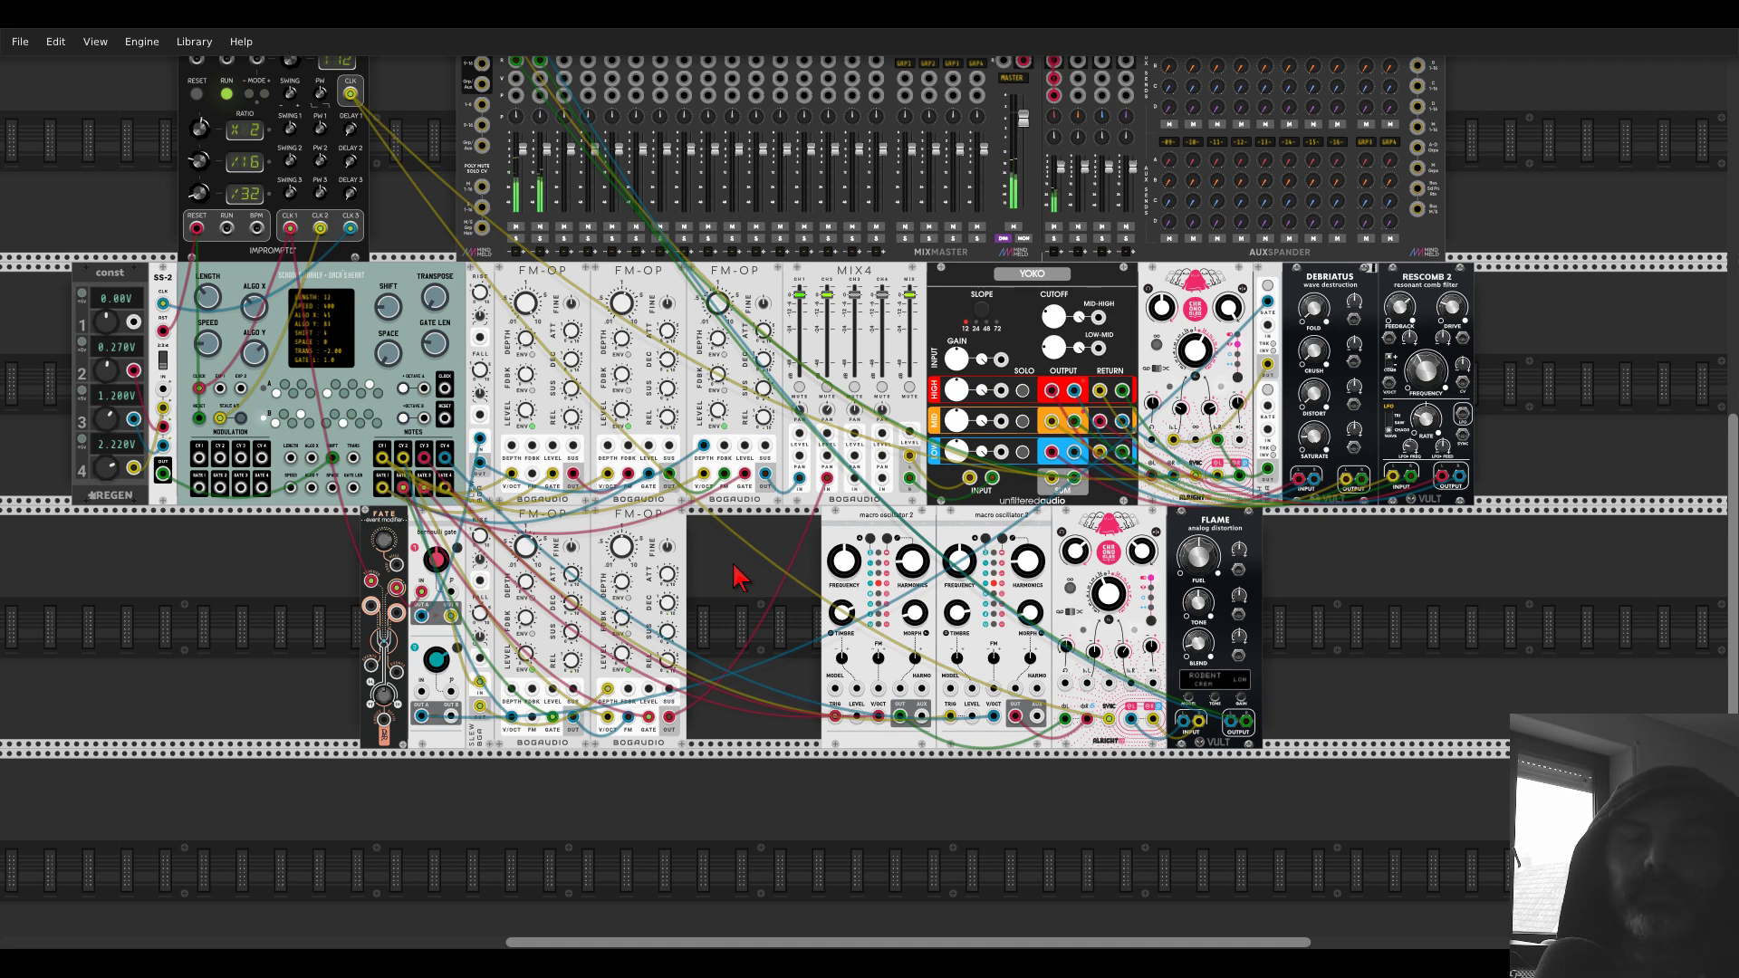
{"action": "left_click_drag", "start_coordinate": [741, 577], "coordinate": [797, 513]}
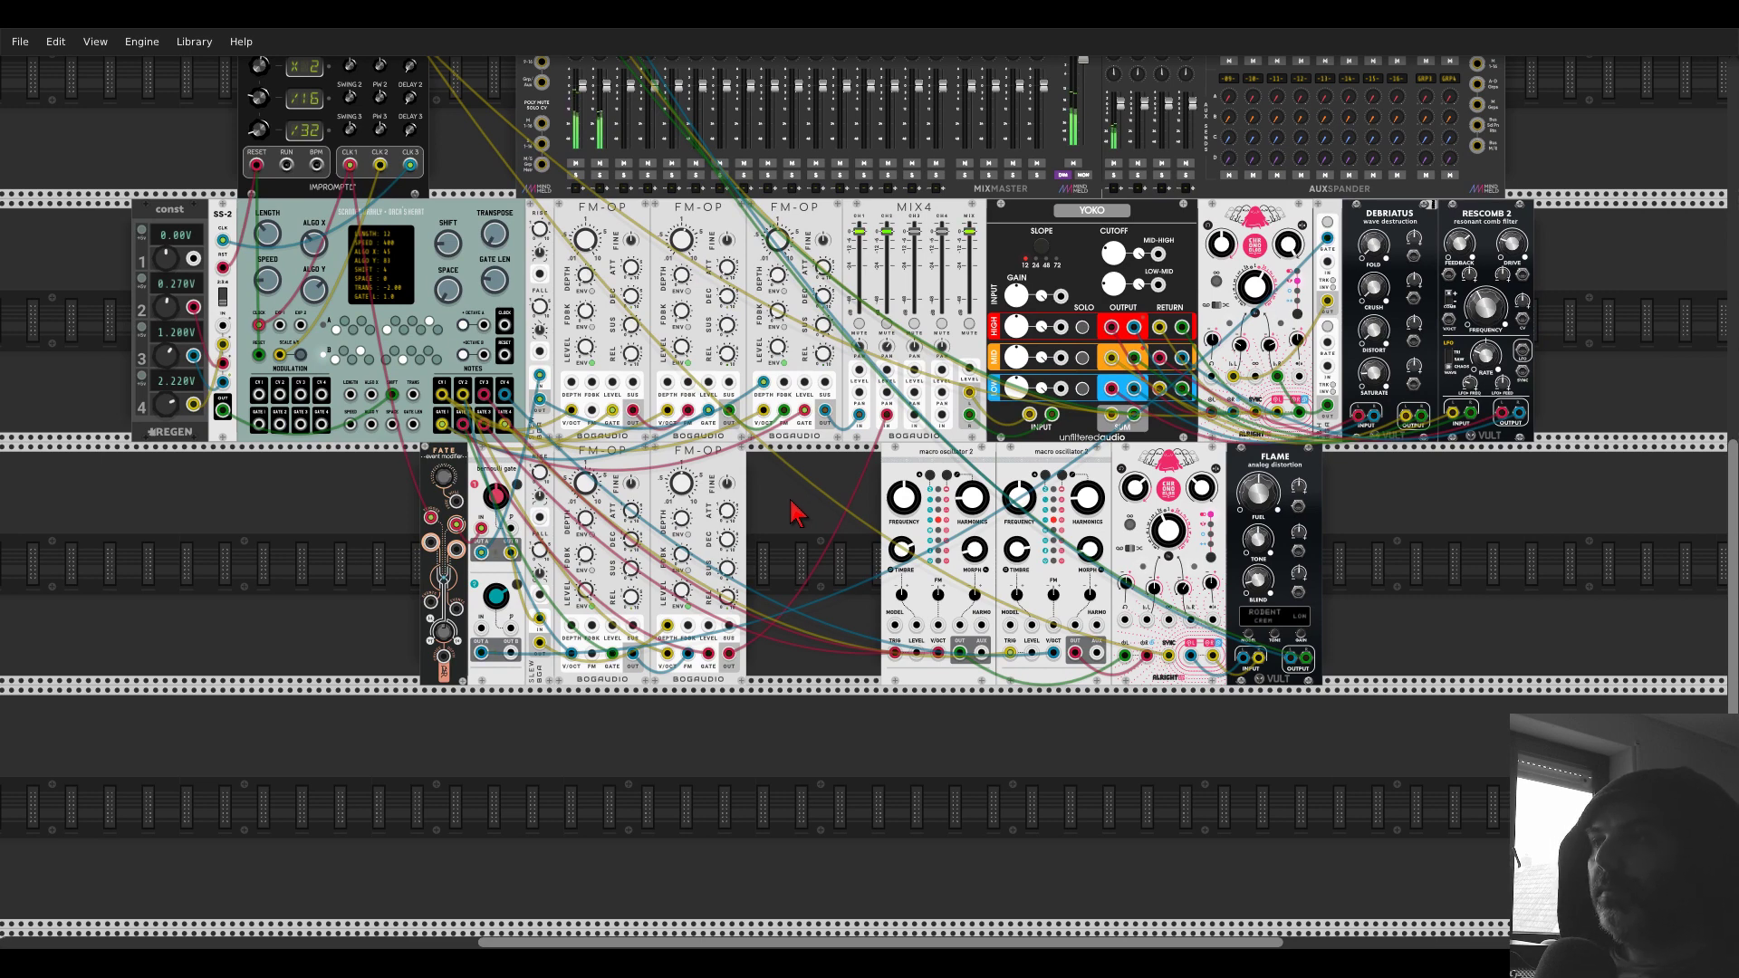
{"action": "left_click_drag", "start_coordinate": [1259, 540], "coordinate": [1258, 535]}
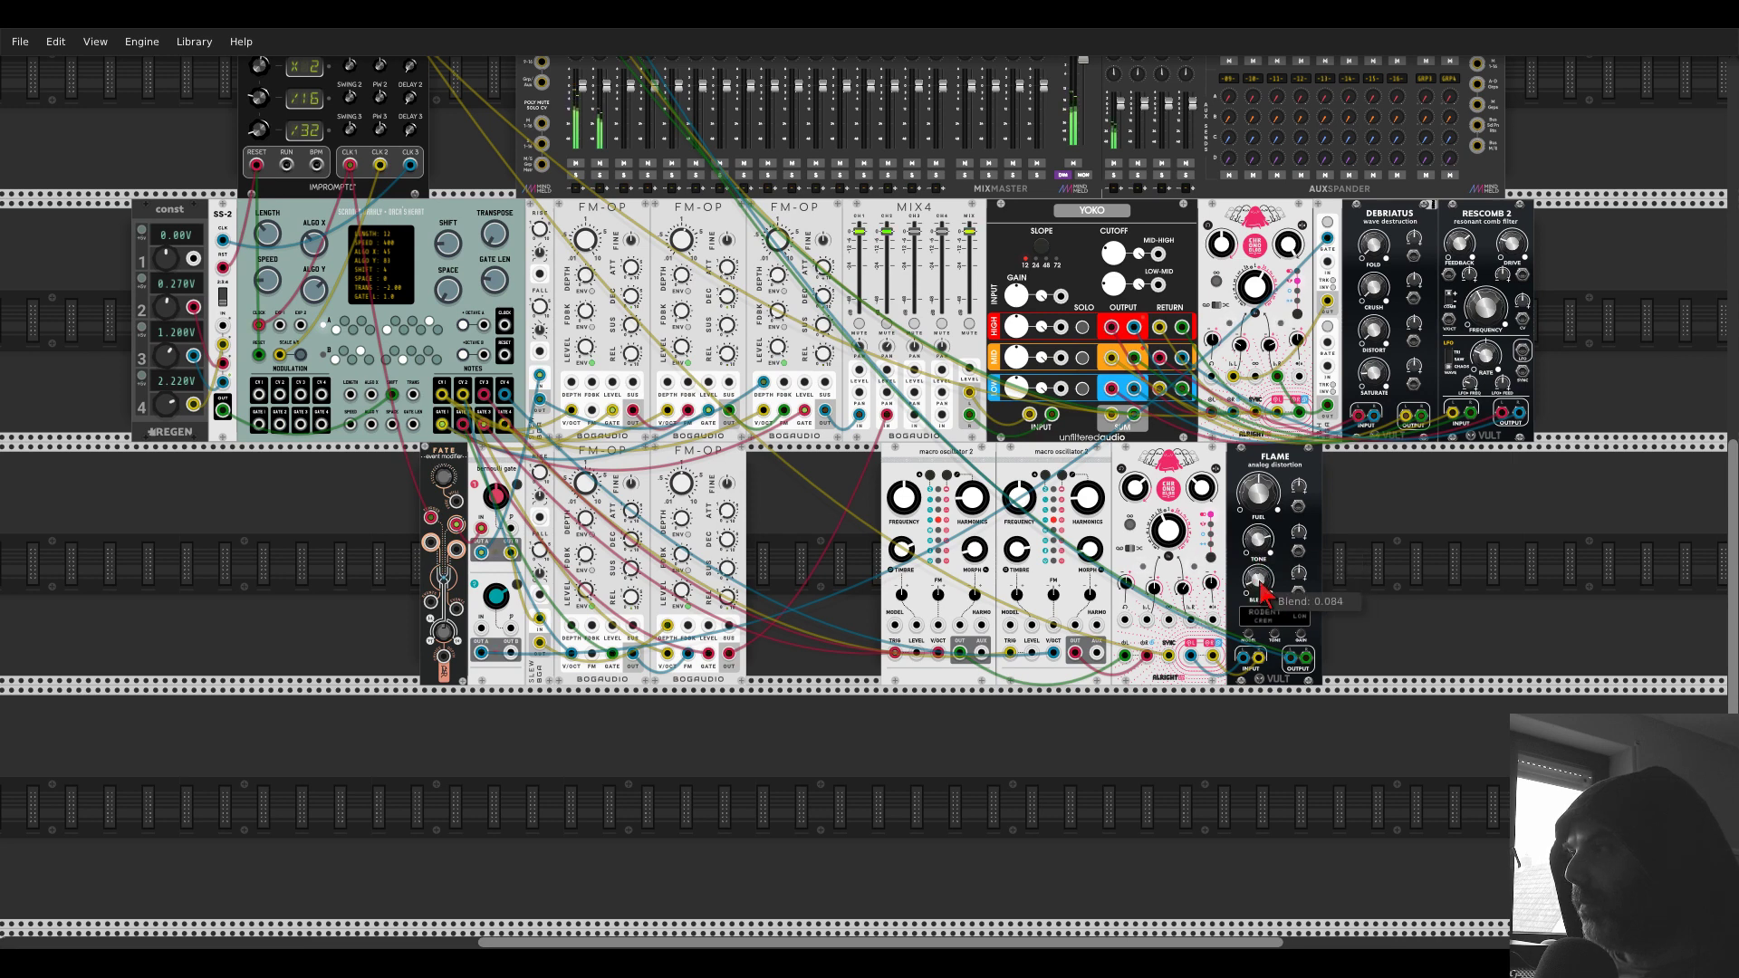
{"action": "left_click_drag", "start_coordinate": [1257, 494], "coordinate": [1258, 540]}
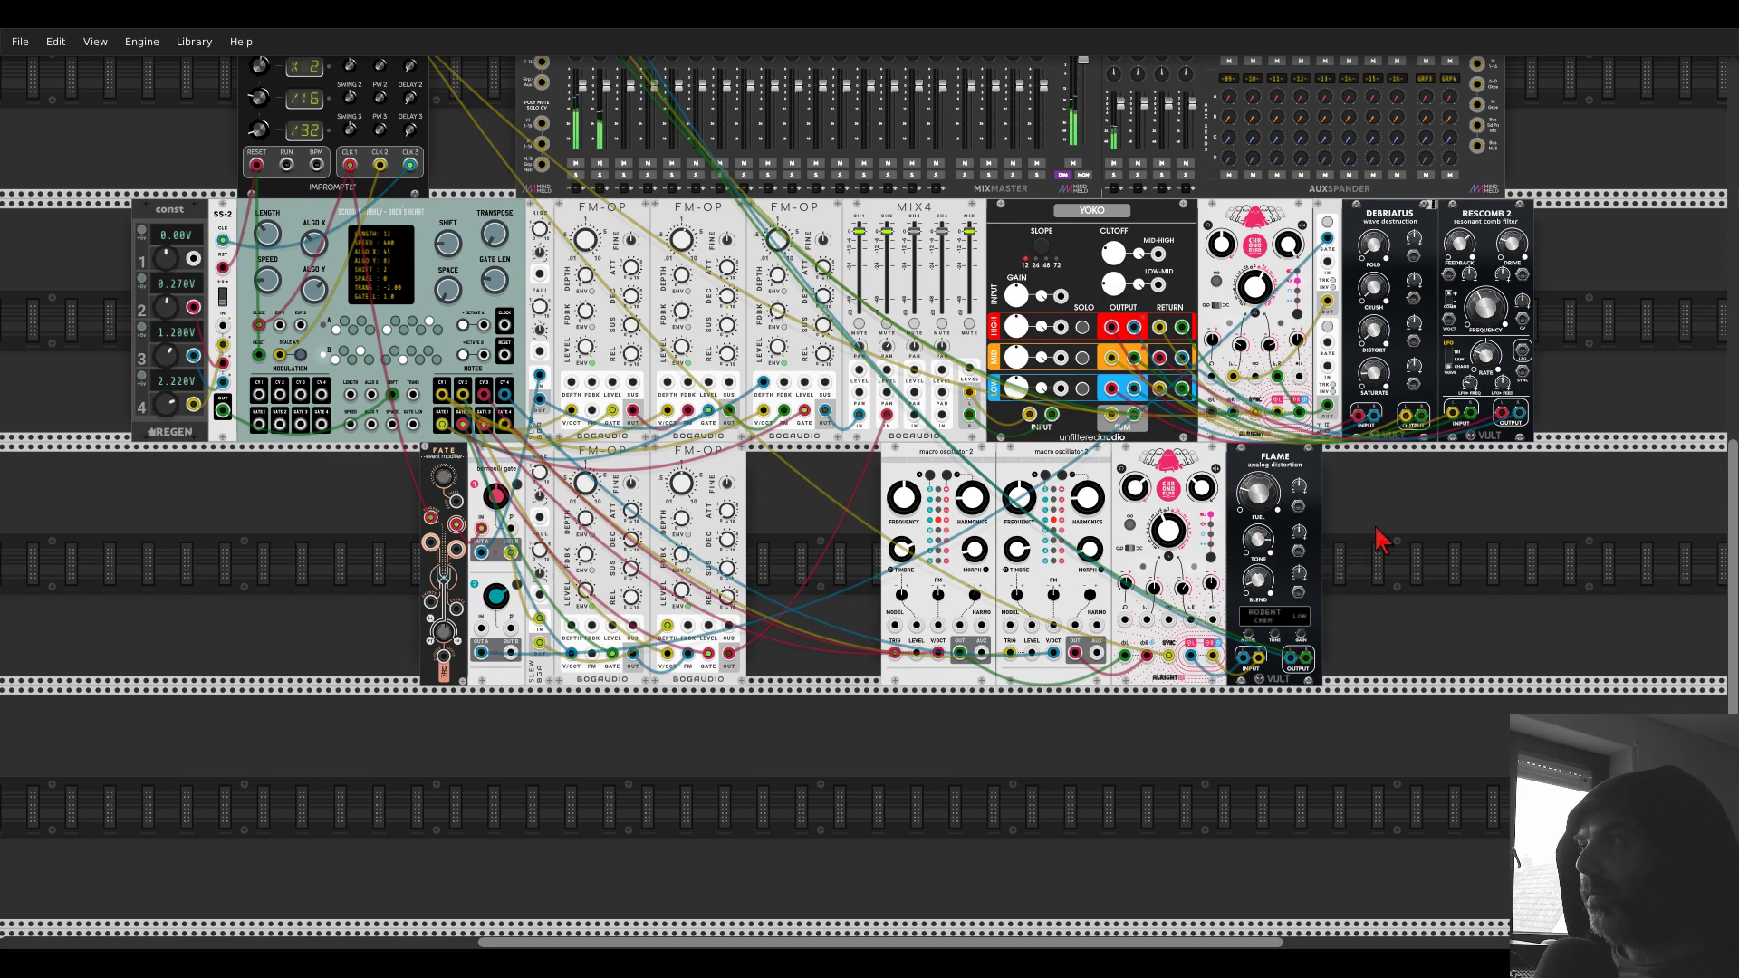
{"action": "scroll", "coordinate": [1182, 543], "scroll_direction": "up", "scroll_amount": 3}
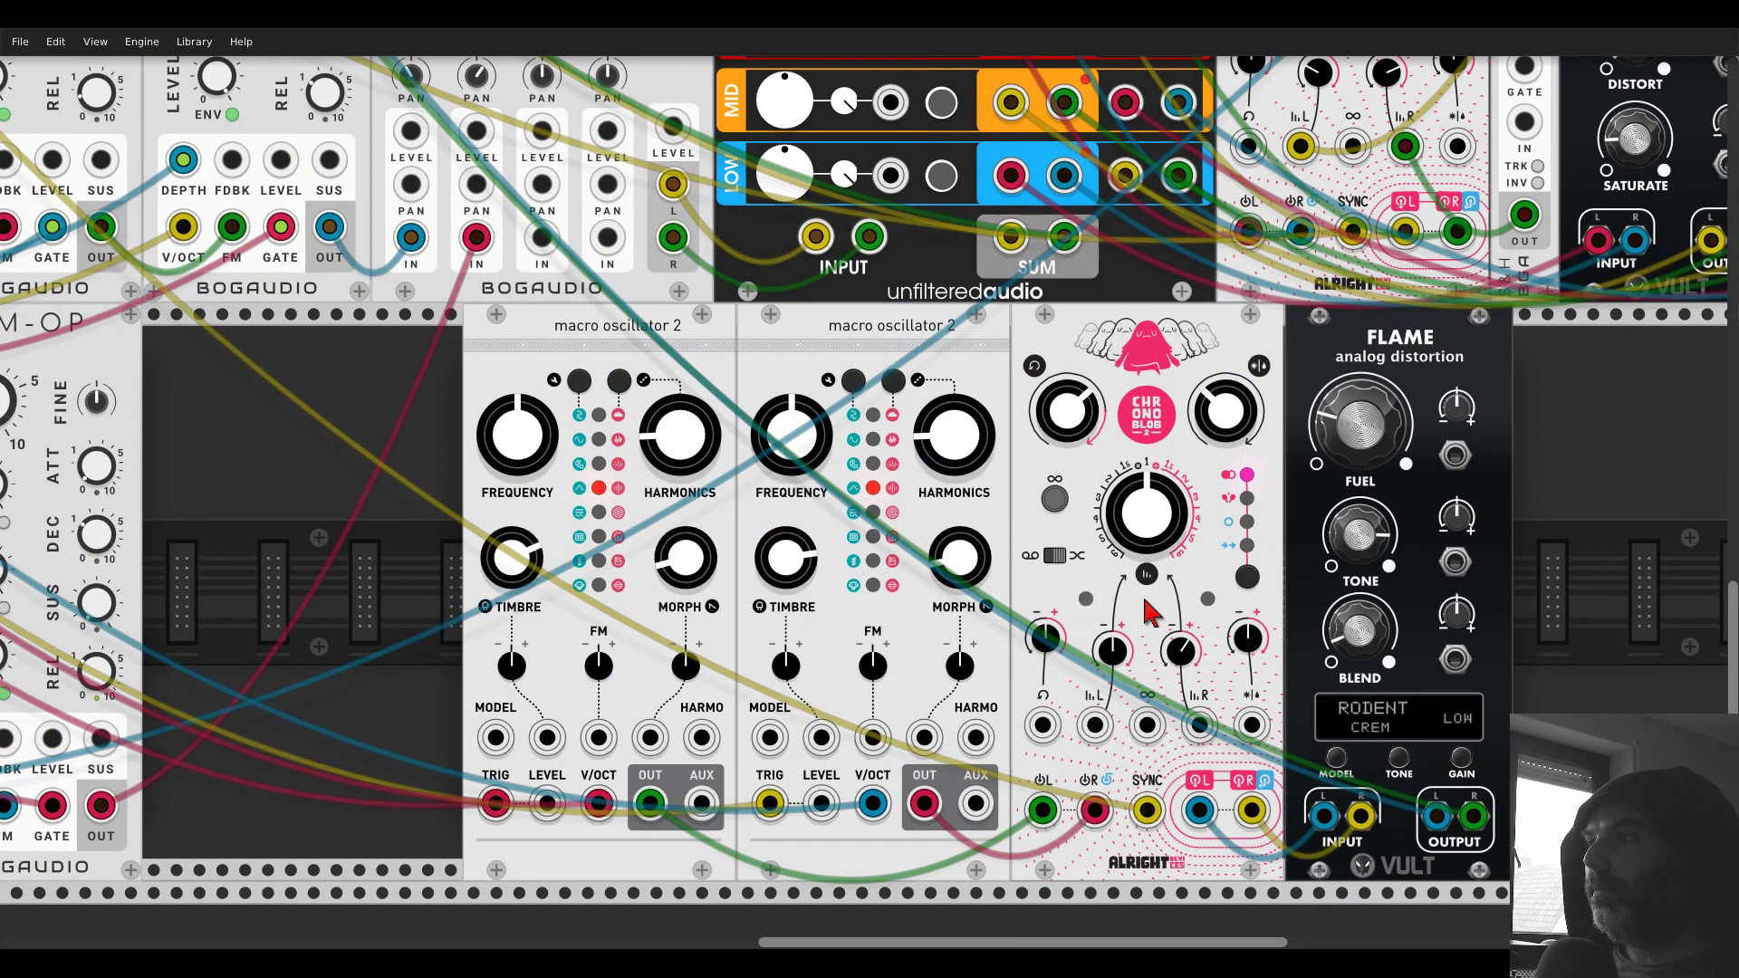
{"action": "mouse_move", "coordinate": [1174, 541]}
{"action": "left_mouse_down"}
{"action": "mouse_move", "coordinate": [1175, 619]}
{"action": "mouse_move", "coordinate": [1175, 521]}
{"action": "left_mouse_up"}
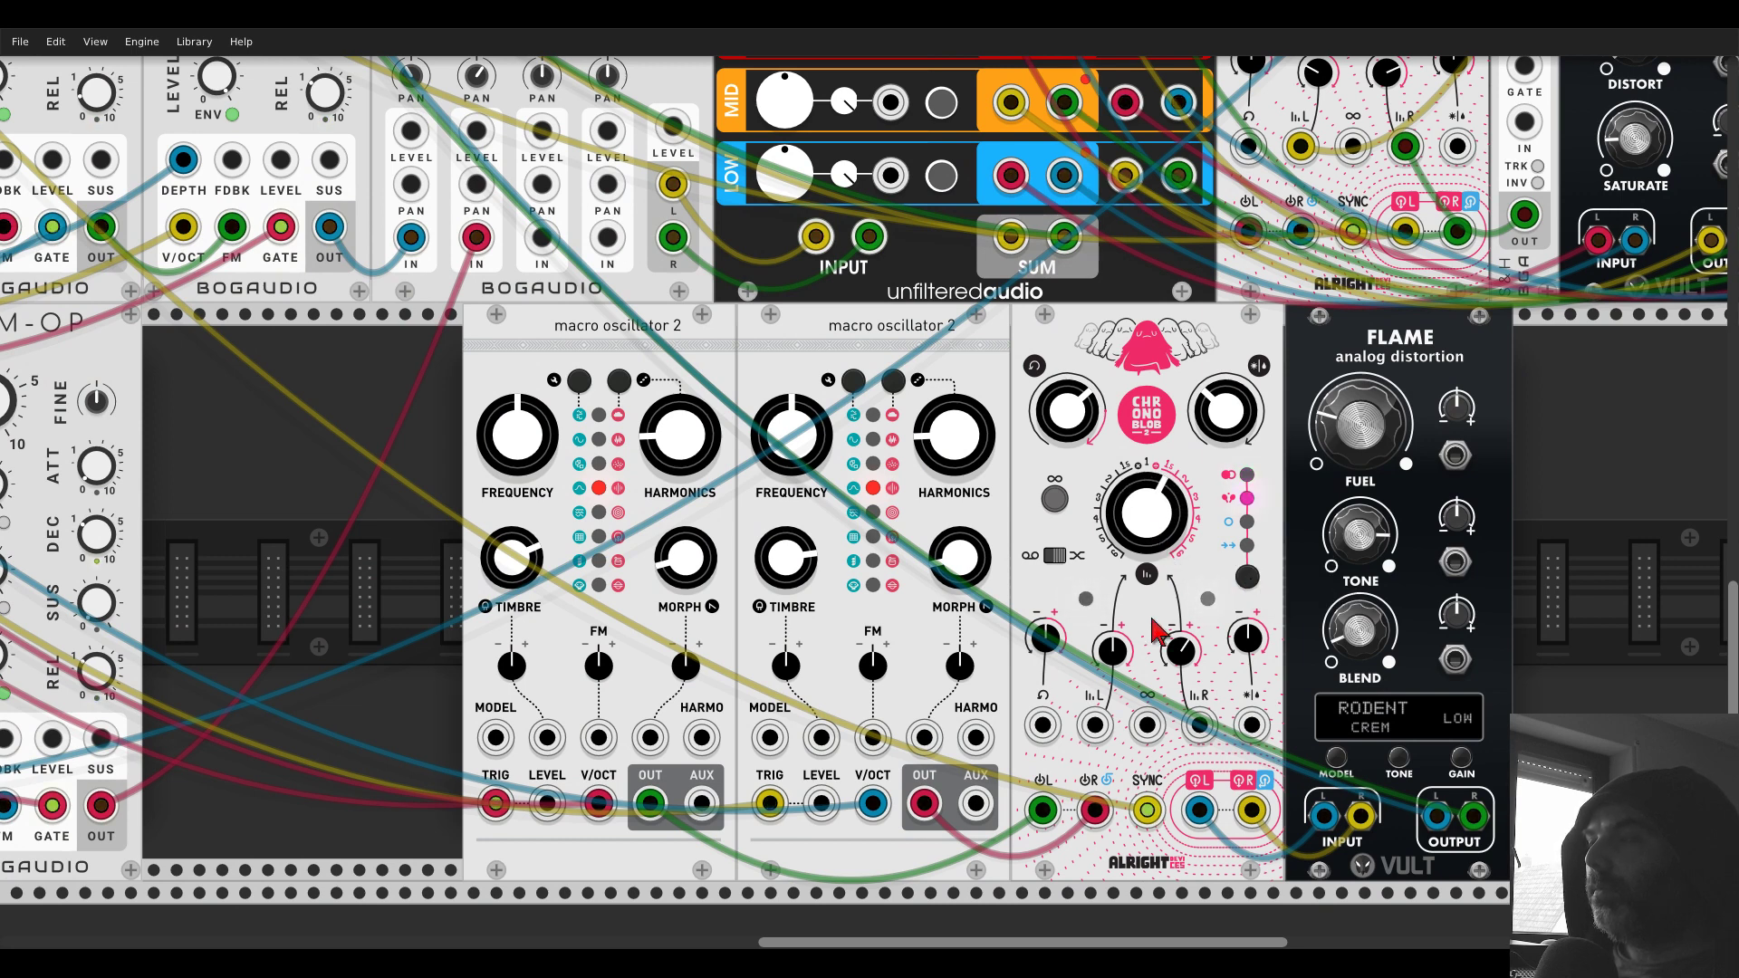
- Add the Unfiltered Audio Instant Delay module to the empty row beneath the macro oscillators
{"action": "scroll", "coordinate": [1152, 612], "scroll_direction": "down", "scroll_amount": 5}
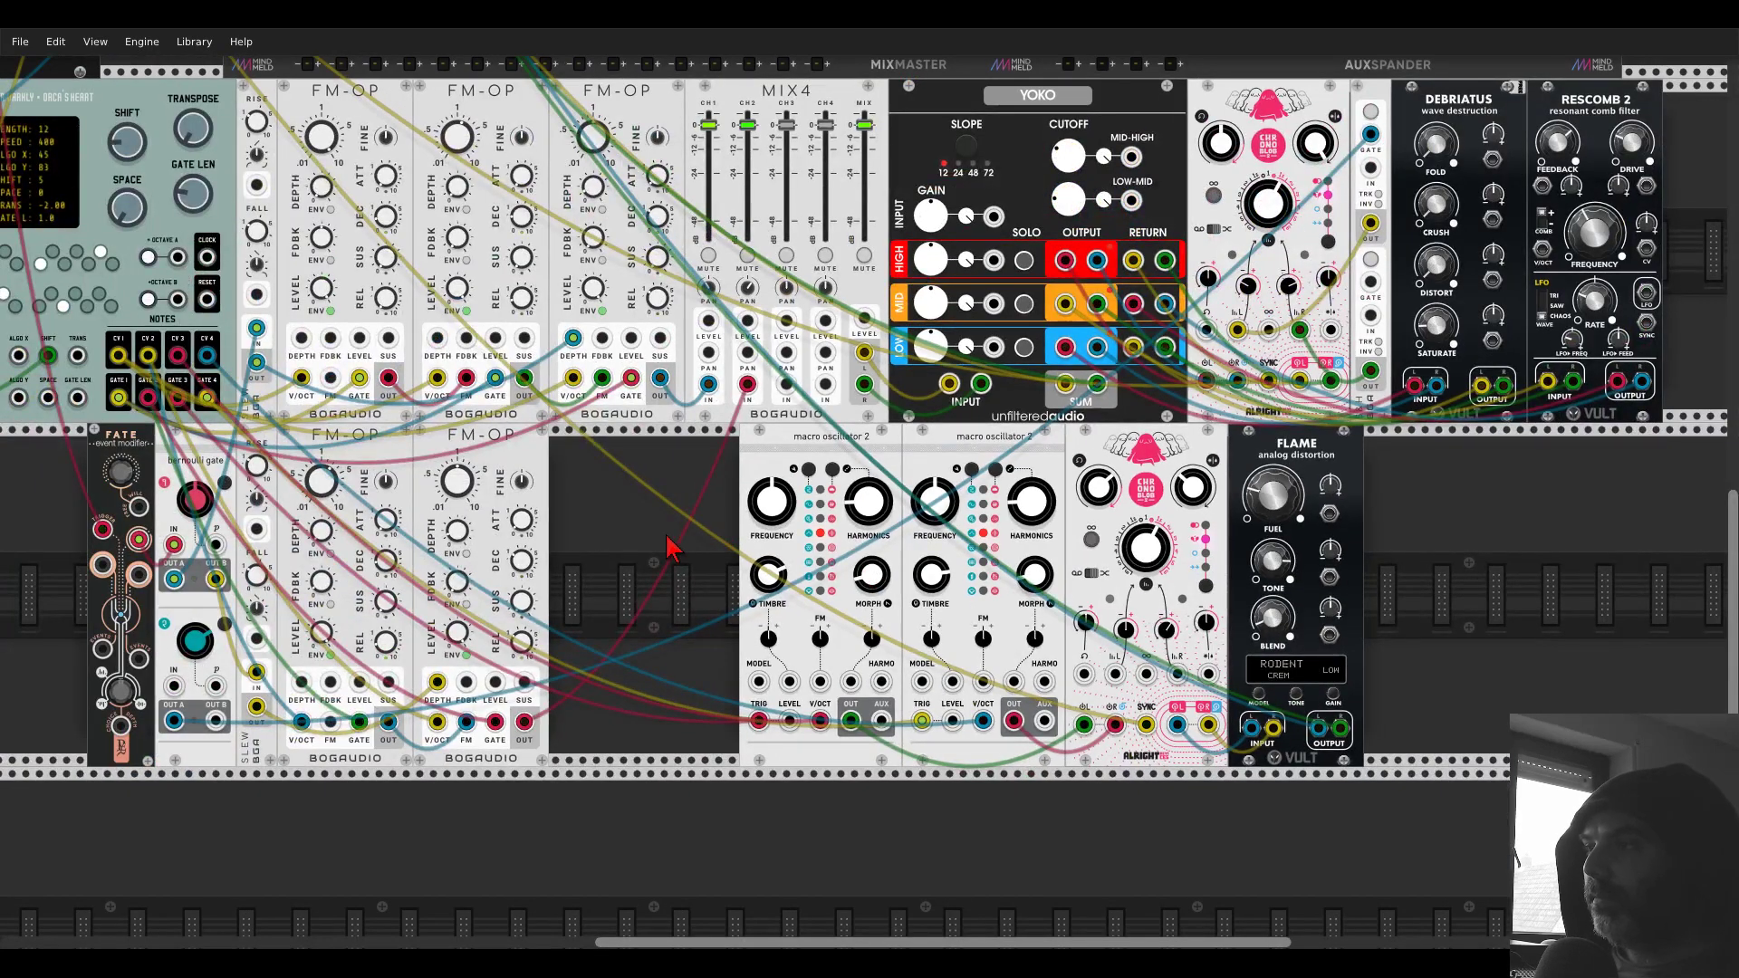
{"action": "left_click_drag", "start_coordinate": [670, 503], "coordinate": [930, 557]}
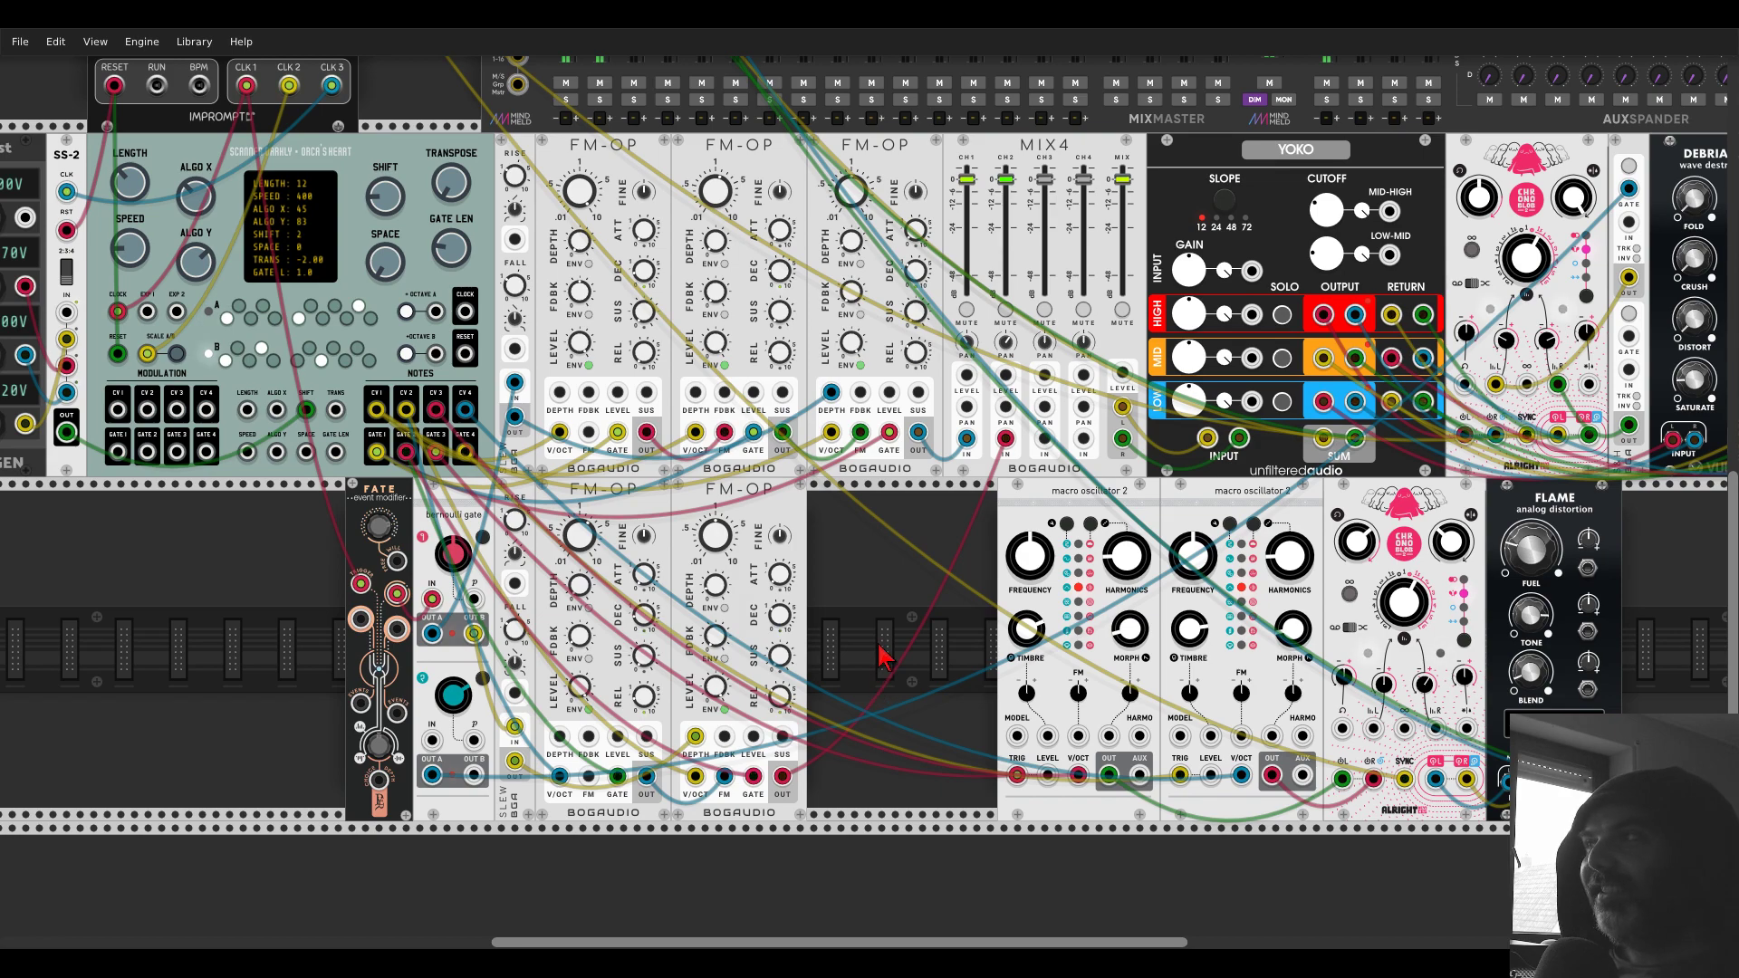
{"action": "scroll", "coordinate": [877, 659], "scroll_direction": "down", "scroll_amount": 2}
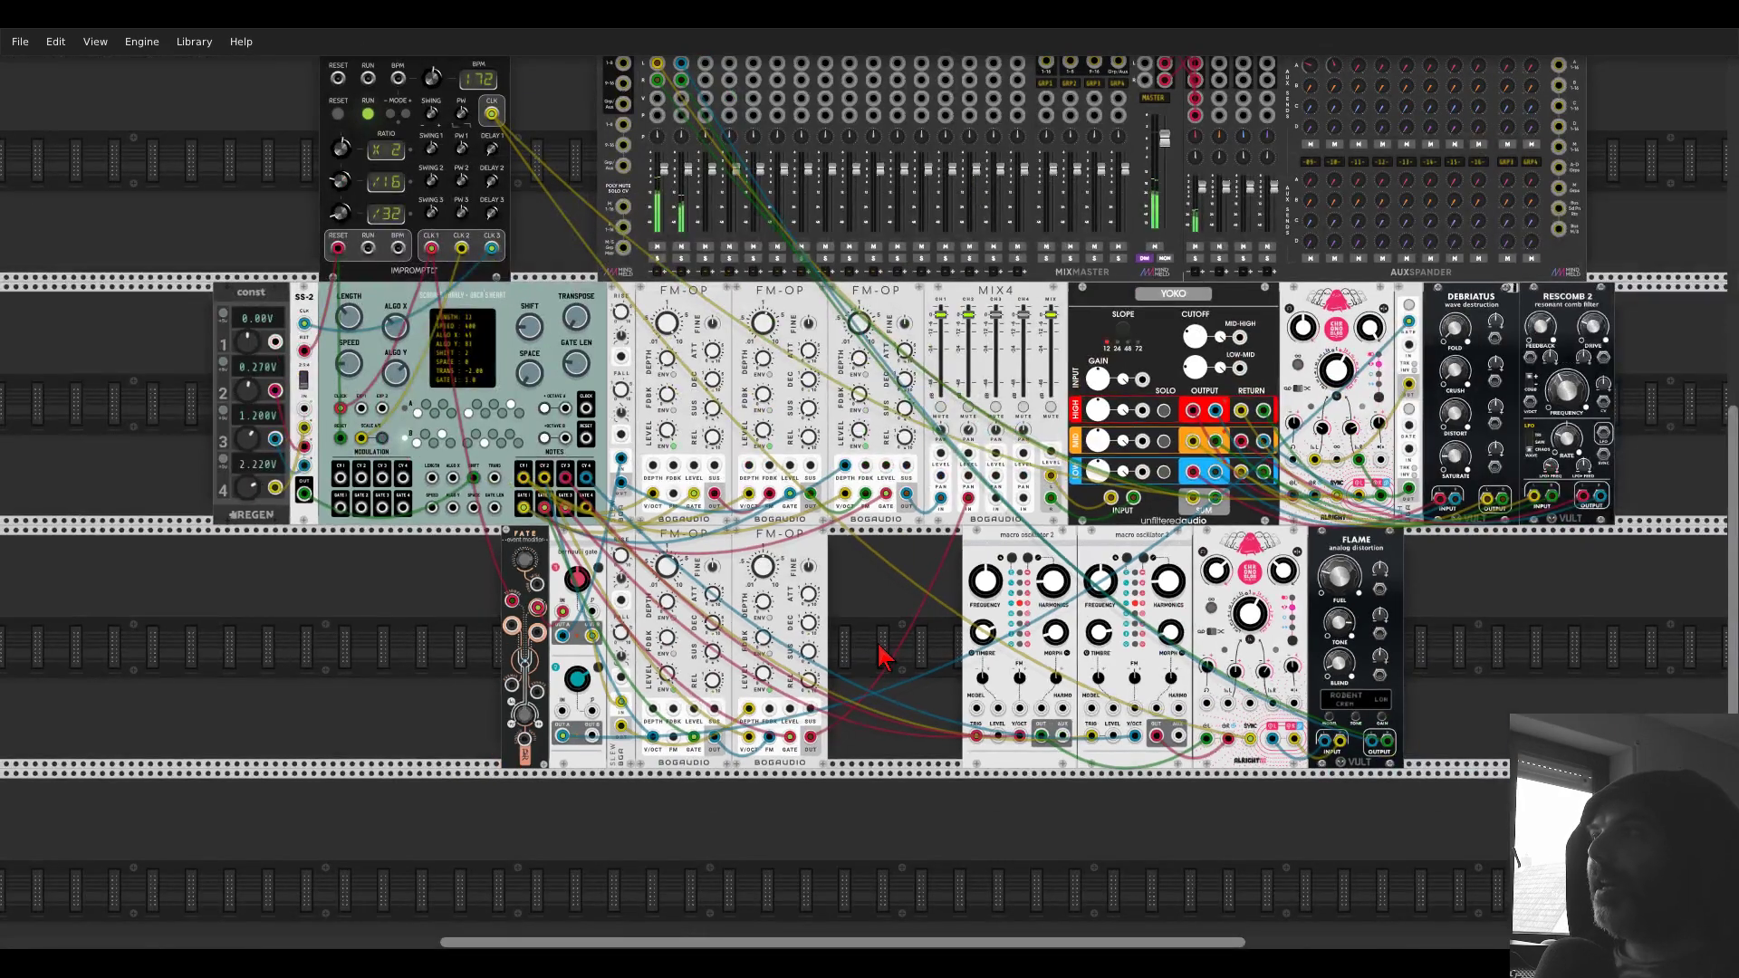
{"action": "scroll", "coordinate": [880, 658], "scroll_direction": "down", "scroll_amount": 1}
{"action": "scroll", "coordinate": [880, 659], "scroll_direction": "down", "scroll_amount": 3}
{"action": "right_click", "coordinate": [920, 668]}
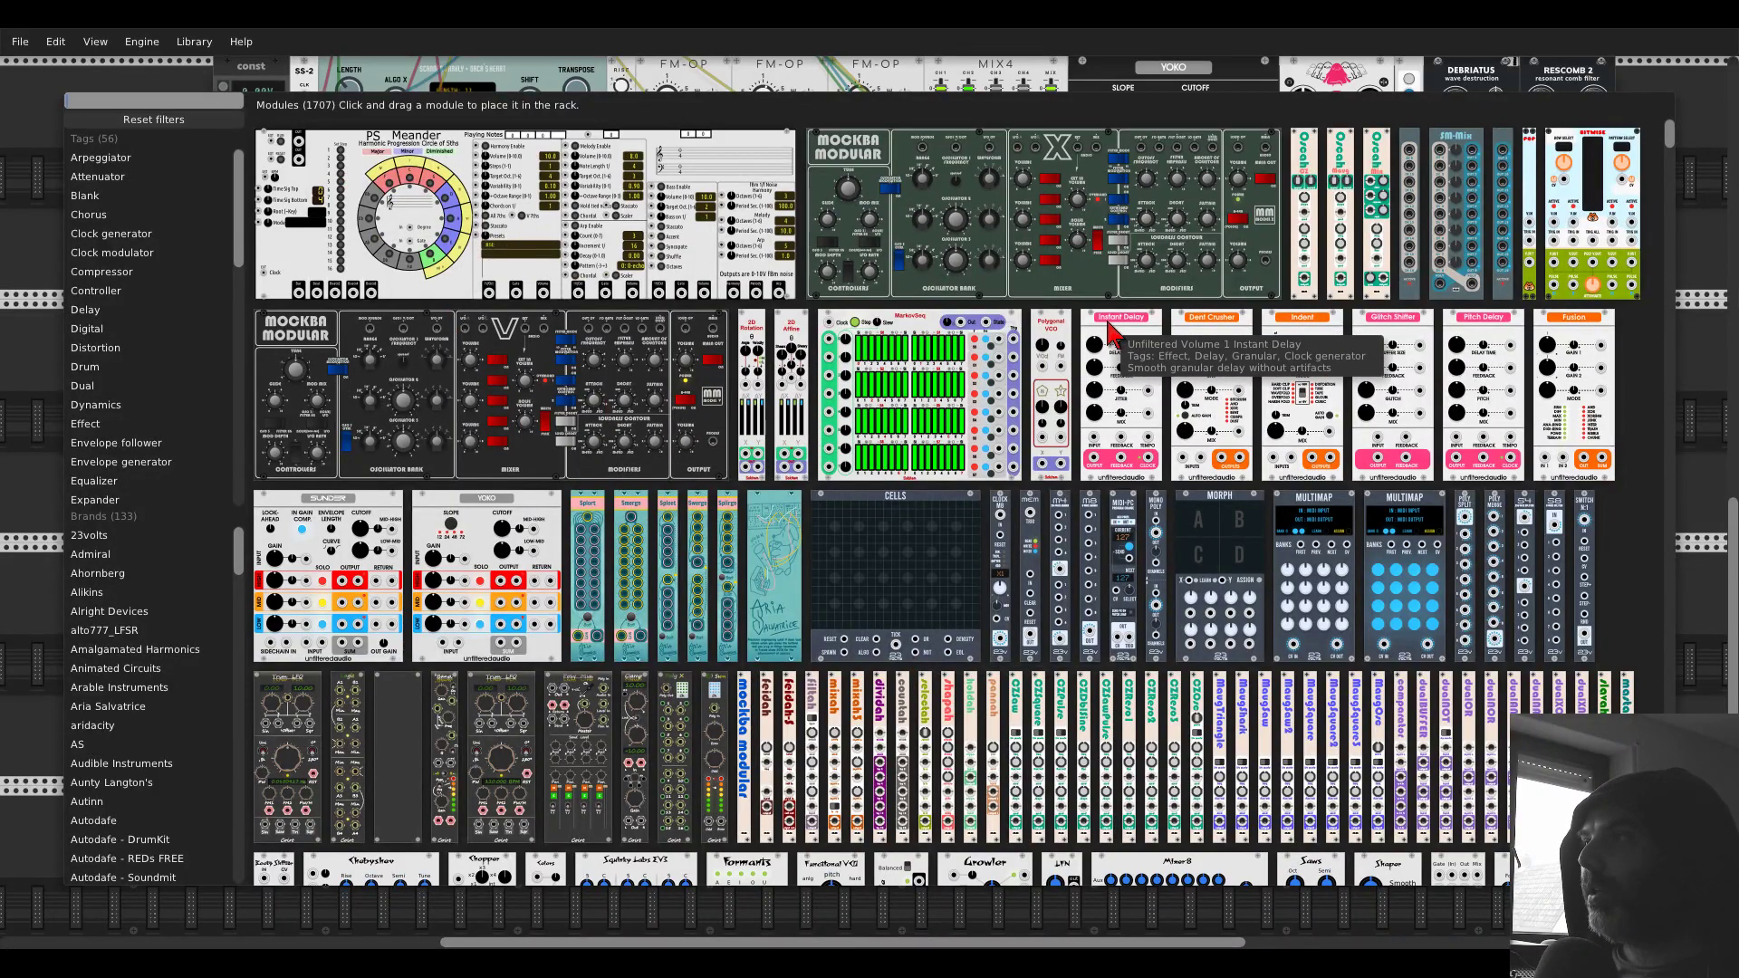
{"action": "left_click_drag", "start_coordinate": [1121, 362], "coordinate": [1015, 616]}
- Add the Dent Crusher and Glitch Shifter modules side by side next to Instant Delay
{"action": "right_click", "coordinate": [1014, 616]}
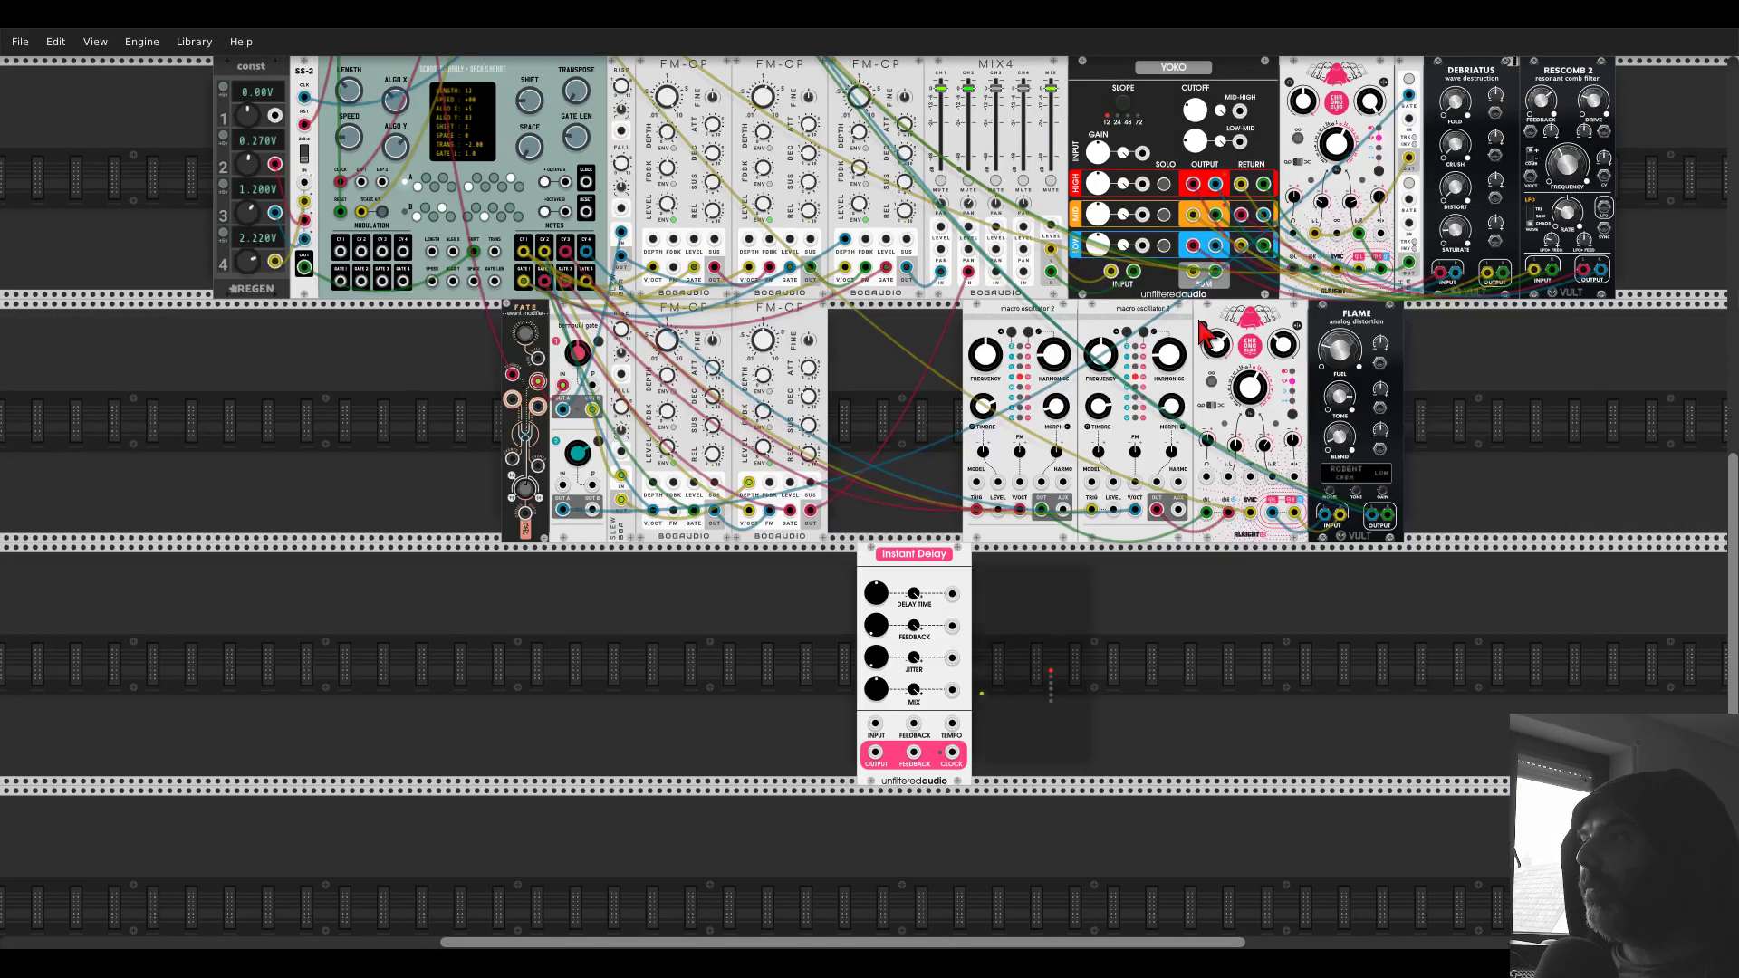
{"action": "left_click_drag", "start_coordinate": [1186, 344], "coordinate": [996, 618]}
{"action": "right_click", "coordinate": [1137, 612]}
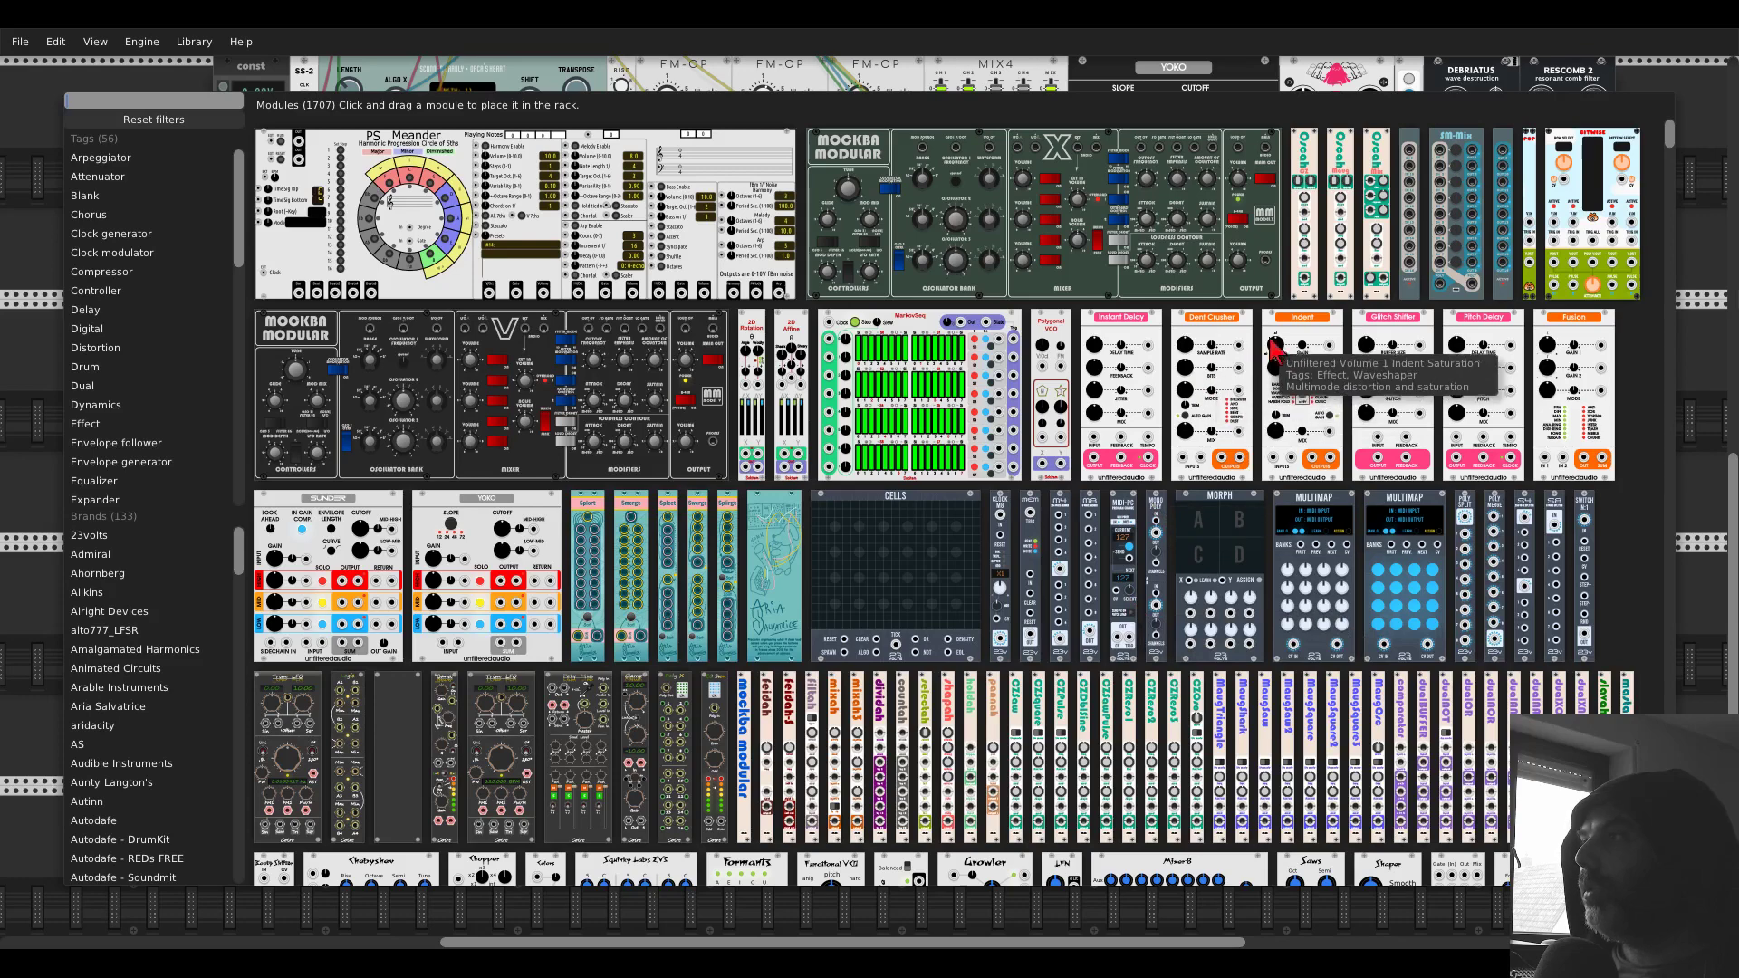
{"action": "left_click_drag", "start_coordinate": [1289, 331], "coordinate": [1055, 521]}
- Add the Unfiltered Audio Fusion module directly beside Flame in the macro oscillator row
{"action": "right_click", "coordinate": [1259, 605]}
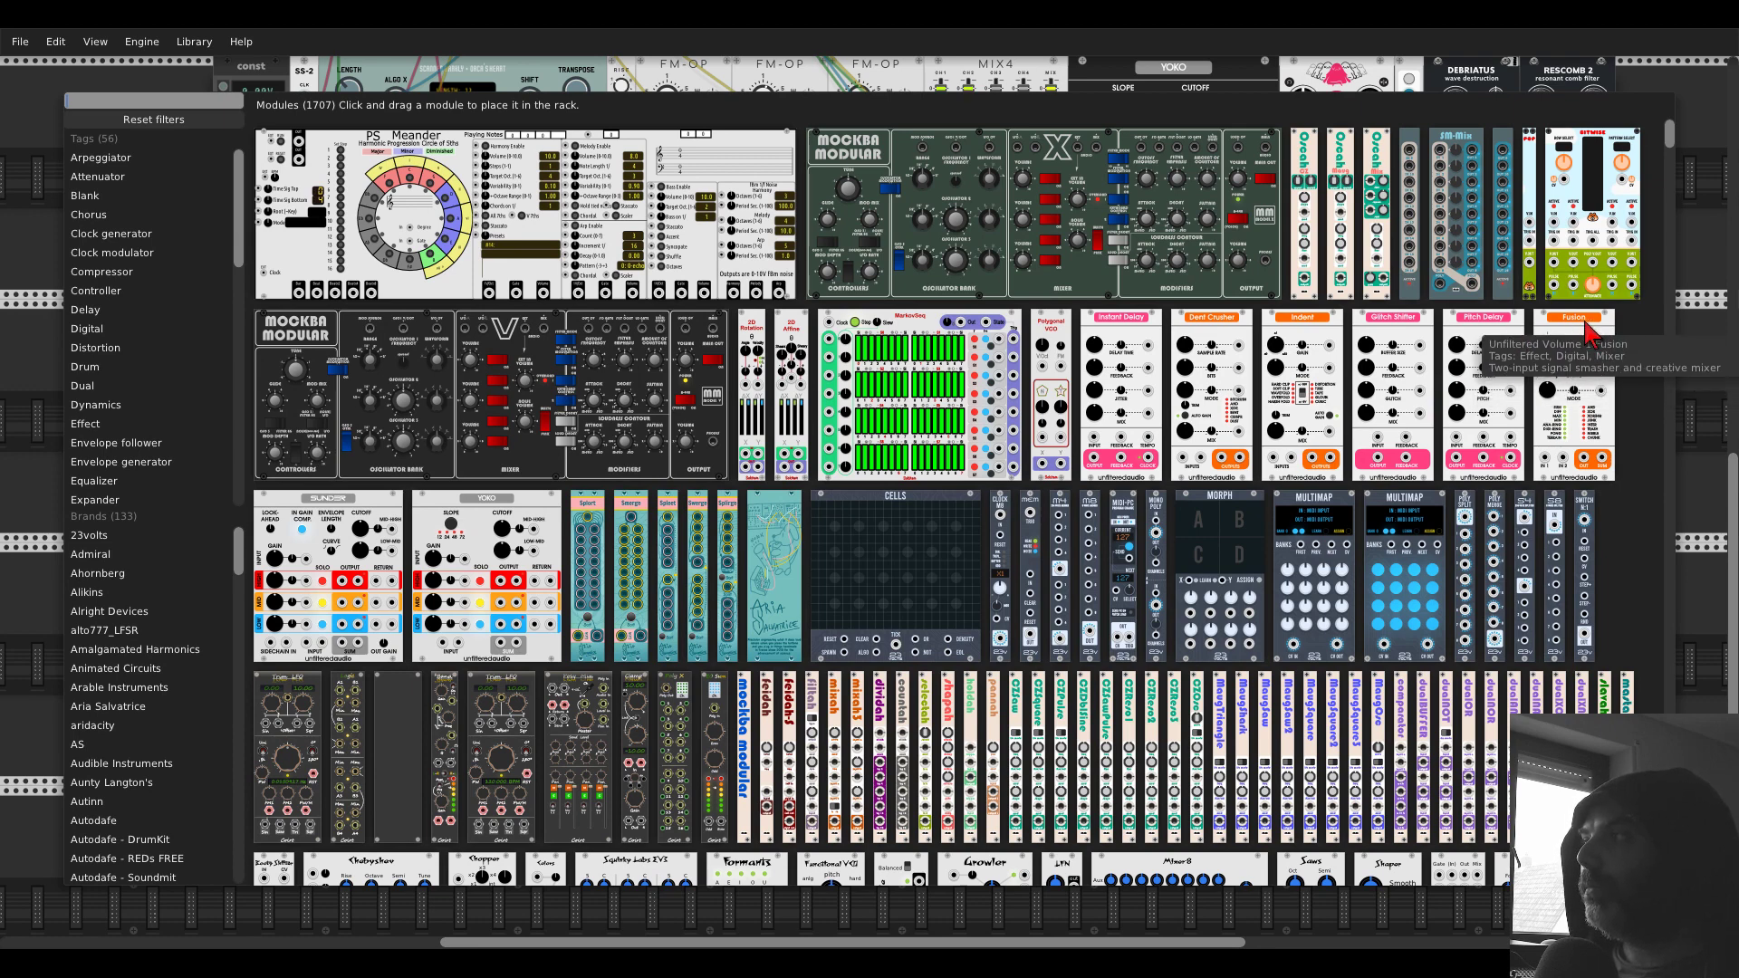
{"action": "left_click_drag", "start_coordinate": [1587, 334], "coordinate": [1204, 431]}
{"action": "scroll", "coordinate": [1528, 409], "scroll_direction": "up", "scroll_amount": 3}
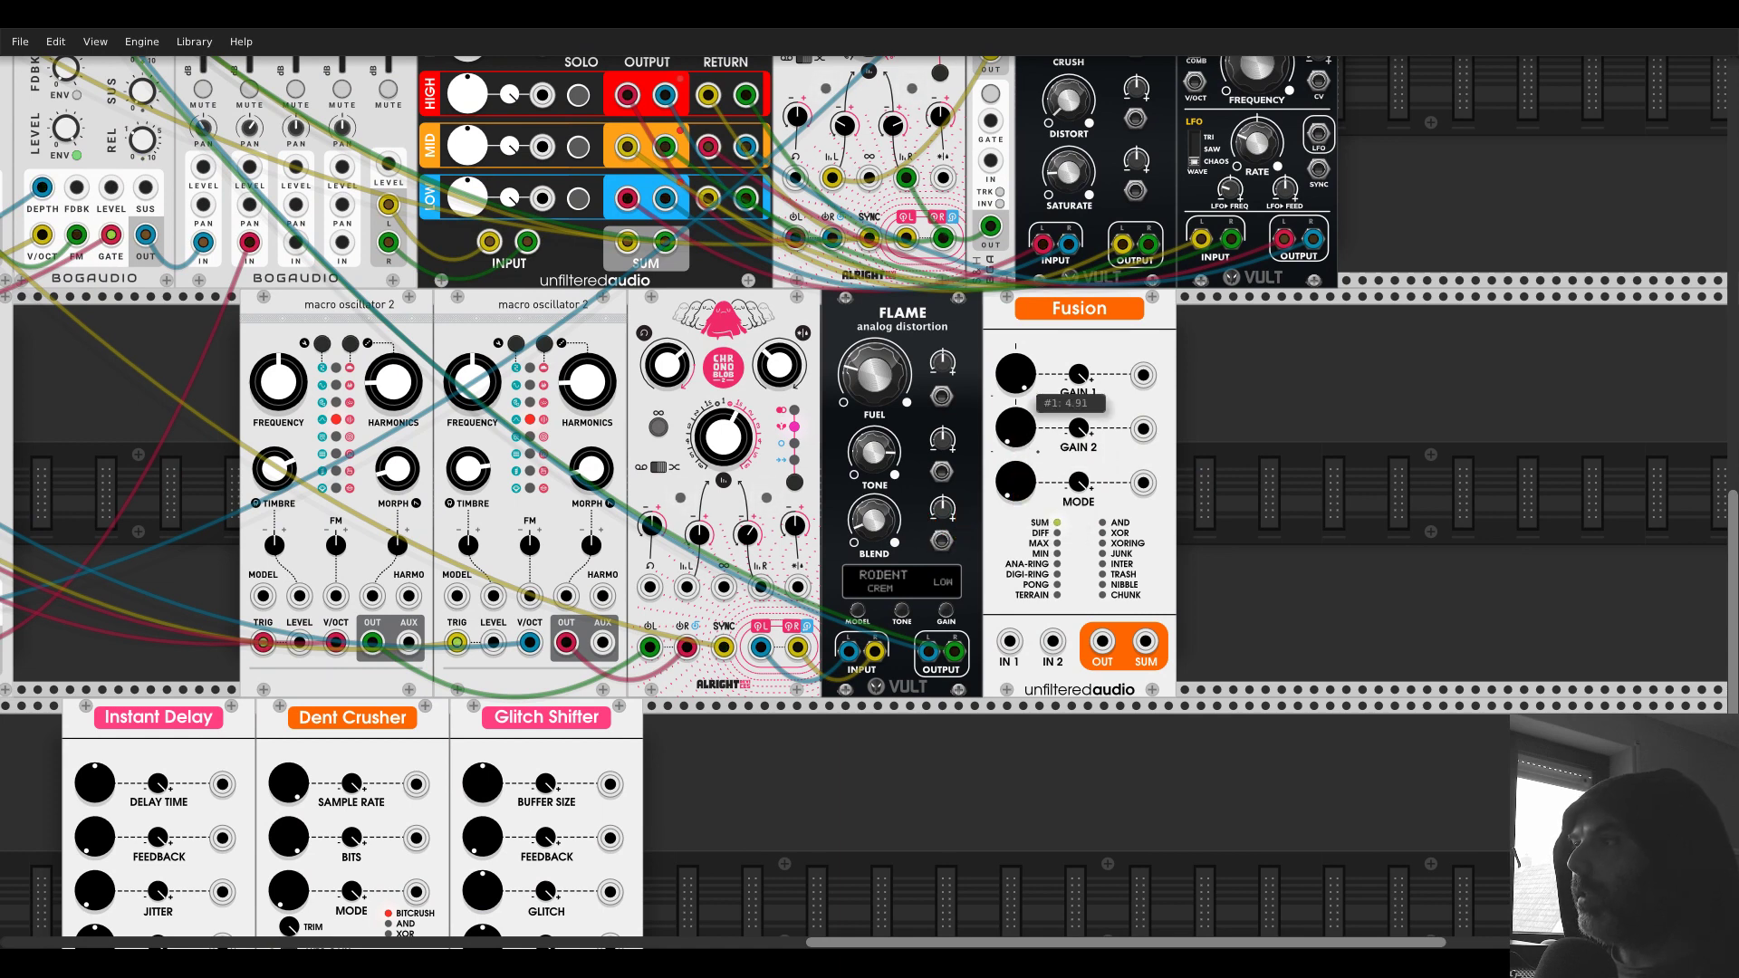
- Try Fusion in place of Flame by moving Flame's input and output cables to Fusion's In 1, In 2, Out and Sum
{"action": "left_click_drag", "start_coordinate": [955, 651], "coordinate": [1102, 641]}
{"action": "left_click_drag", "start_coordinate": [849, 651], "coordinate": [1009, 641]}
{"action": "left_click_drag", "start_coordinate": [874, 651], "coordinate": [1052, 643]}
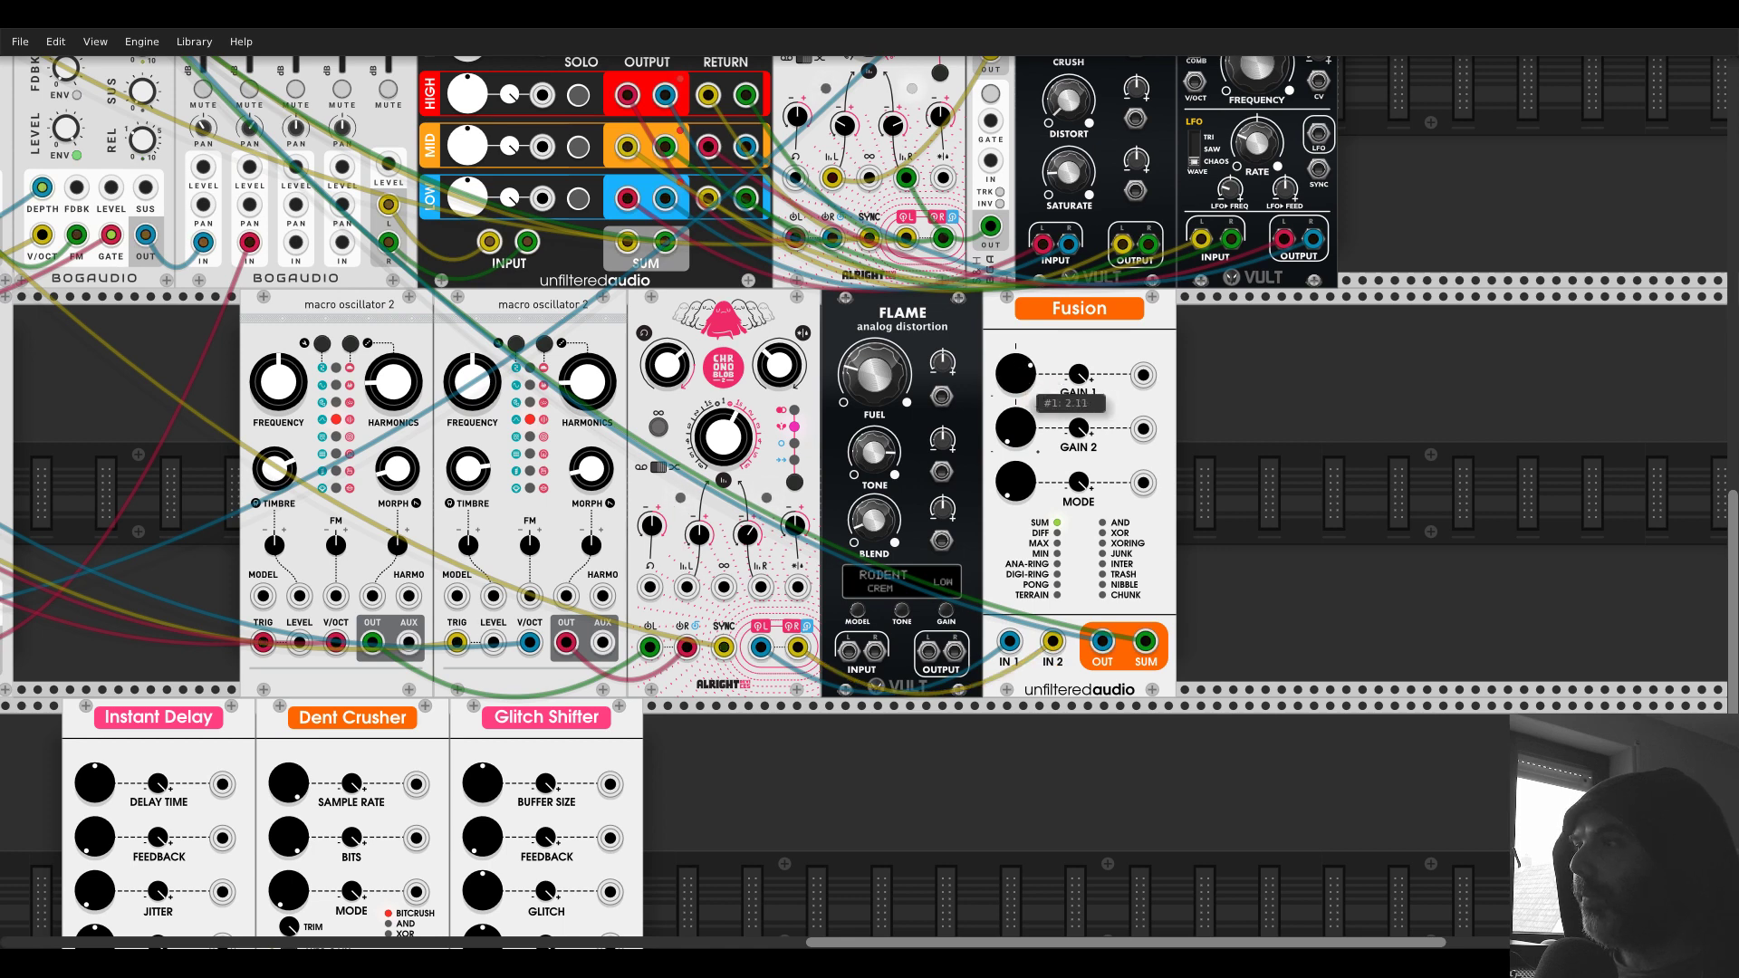
- Try out different Fusion modes on the voice, including ANA-RING, AND and TRASH
{"action": "left_click_drag", "start_coordinate": [1015, 427], "coordinate": [1016, 497]}
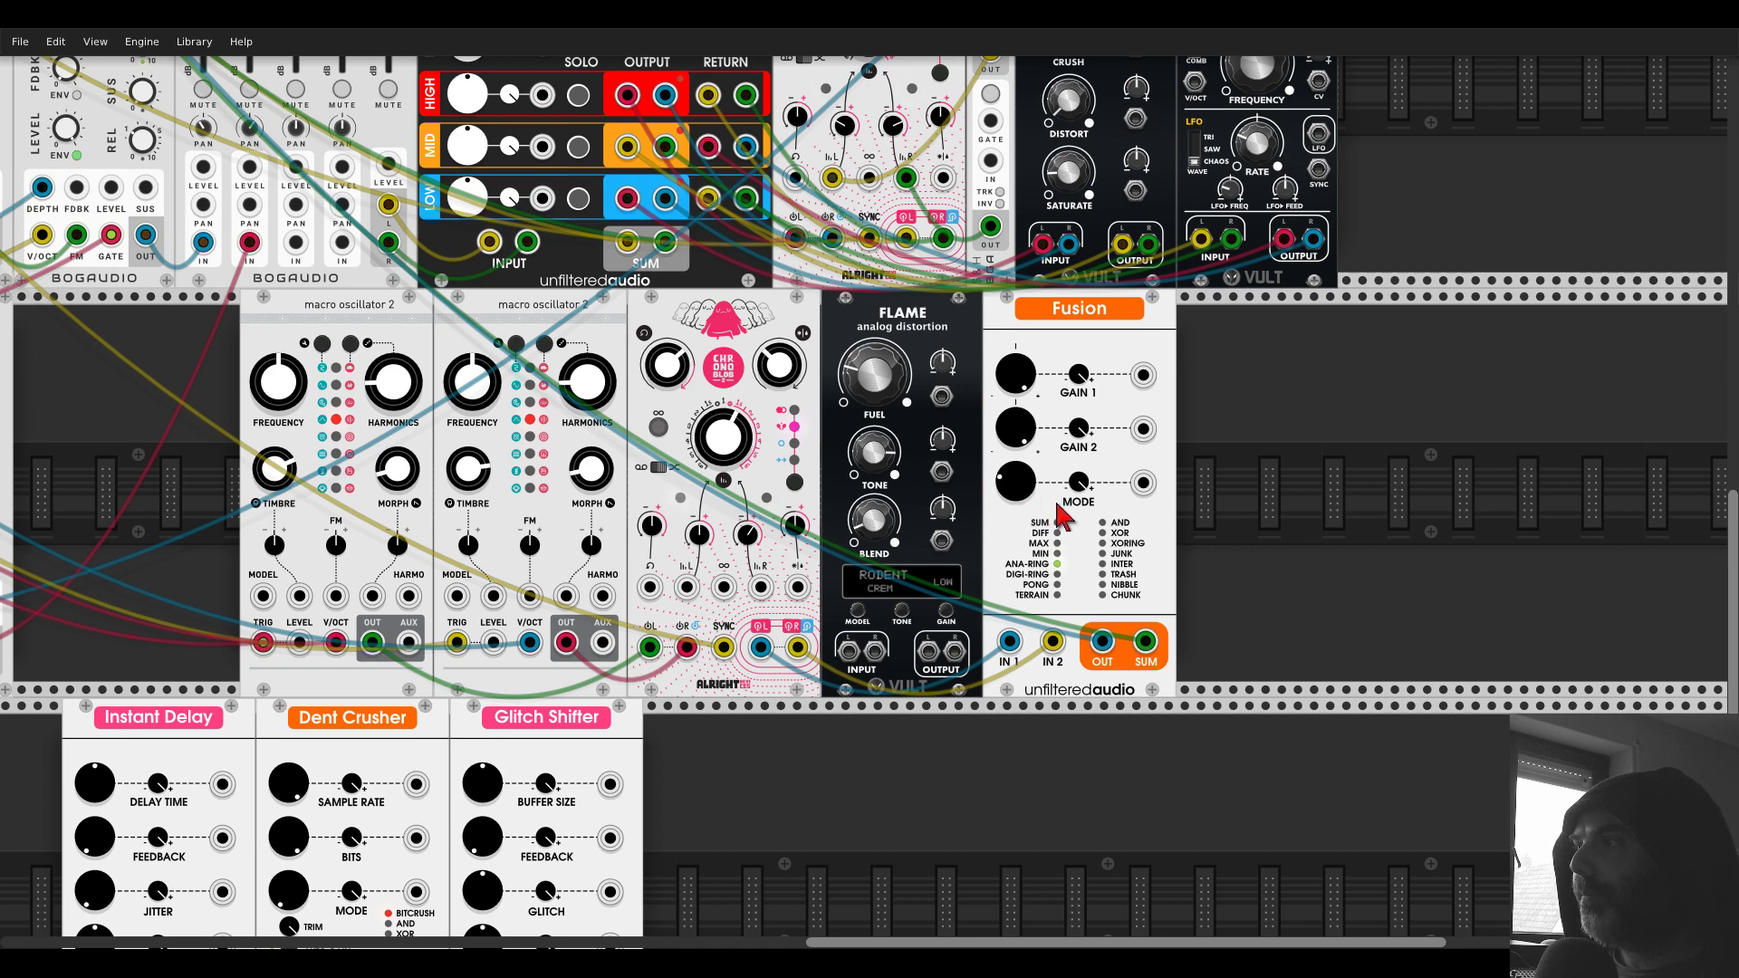
{"action": "left_click_drag", "start_coordinate": [1016, 482], "coordinate": [1015, 481]}
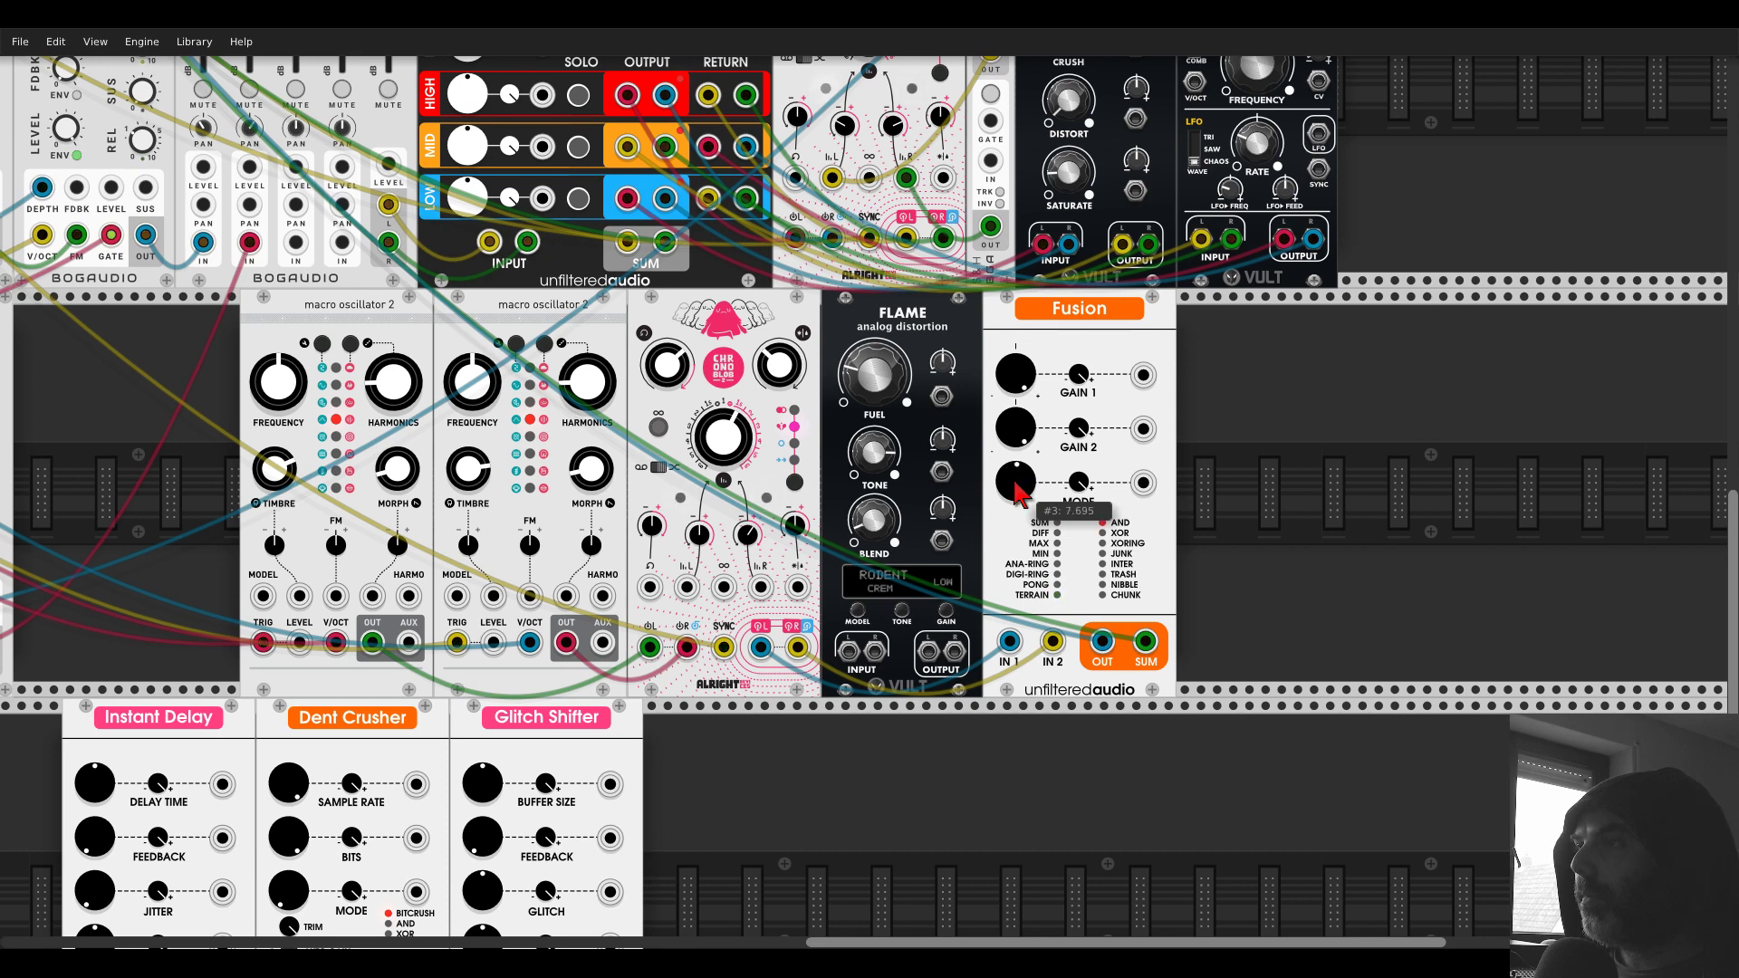
{"action": "left_click_drag", "start_coordinate": [1015, 482], "coordinate": [1015, 481]}
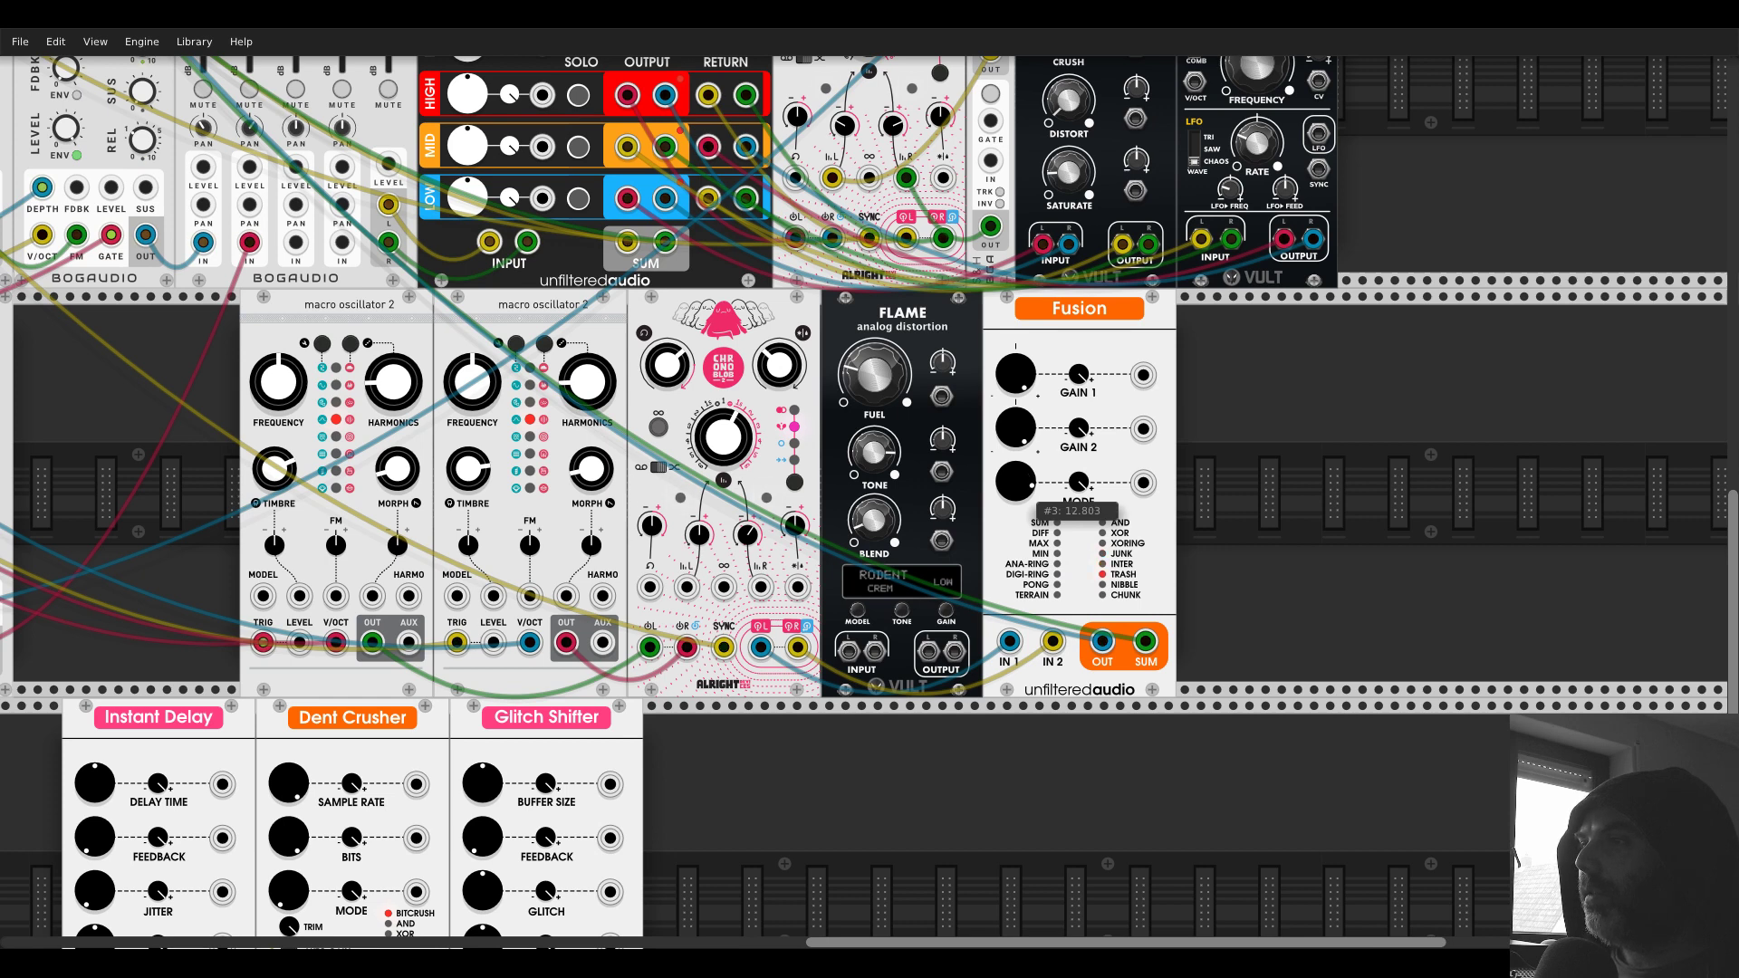
{"action": "left_click_drag", "start_coordinate": [1015, 482], "coordinate": [1016, 482]}
- Return the cables from Fusion to Flame's inputs and outputs, and move Fusion beside Glitch Shifter in the row beneath
{"action": "left_click_drag", "start_coordinate": [1010, 641], "coordinate": [849, 650]}
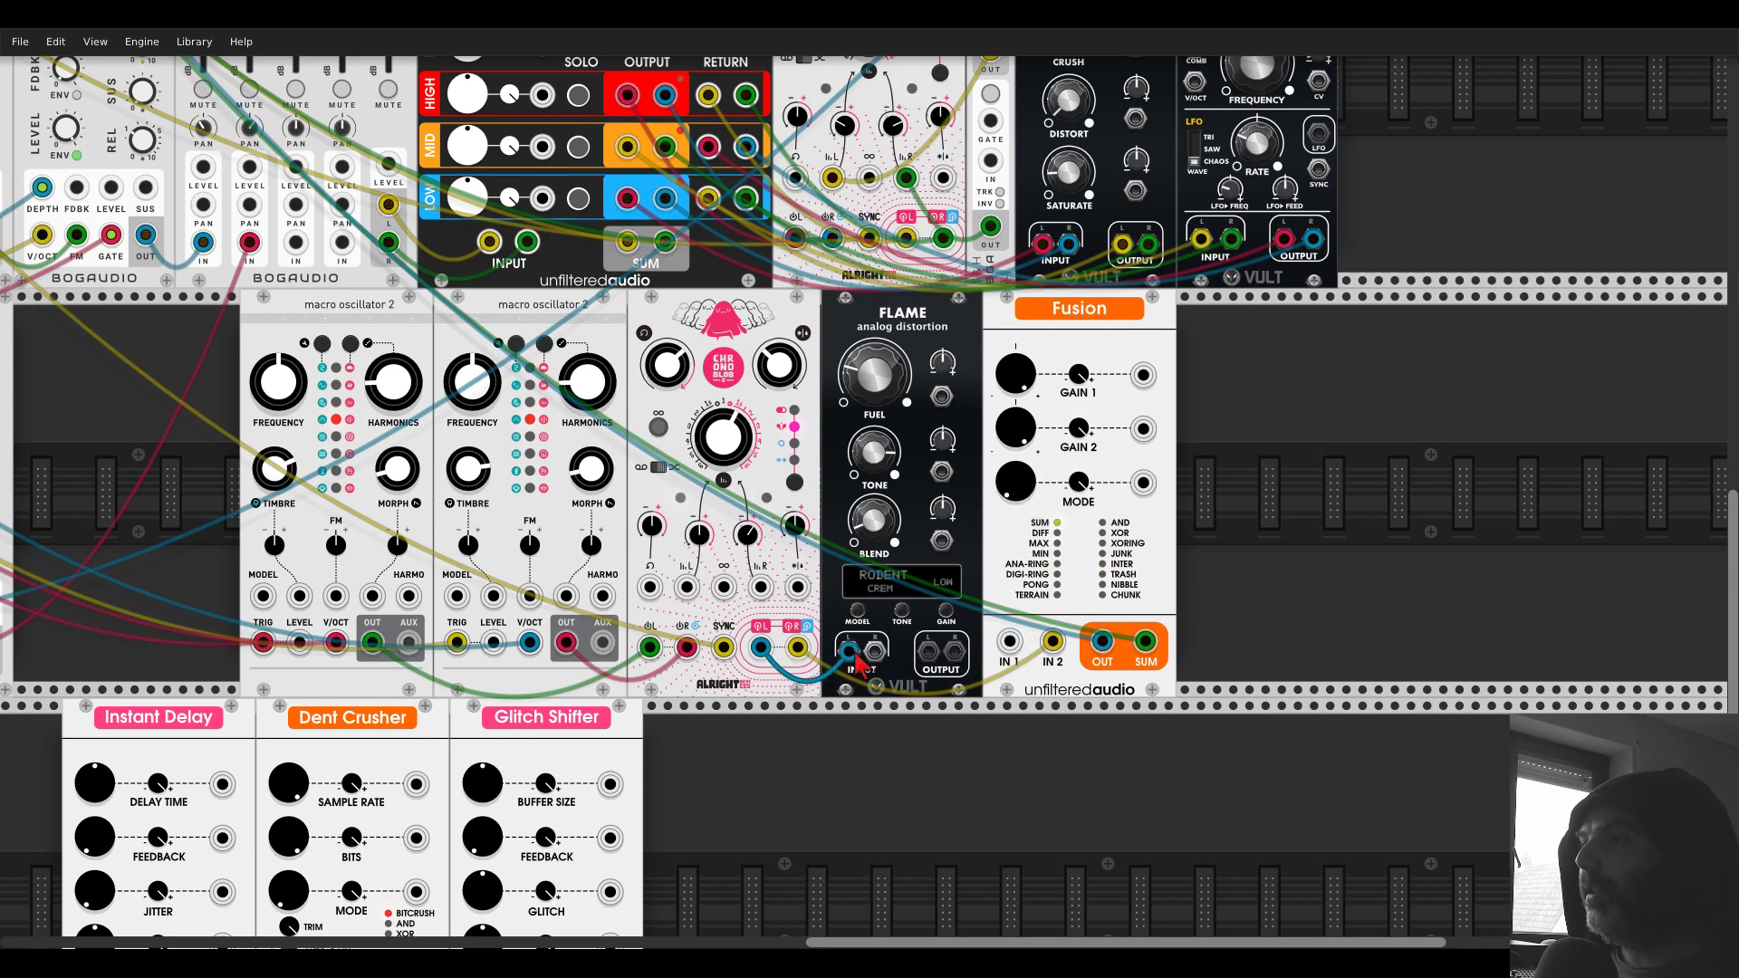
{"action": "left_click_drag", "start_coordinate": [1054, 645], "coordinate": [875, 650]}
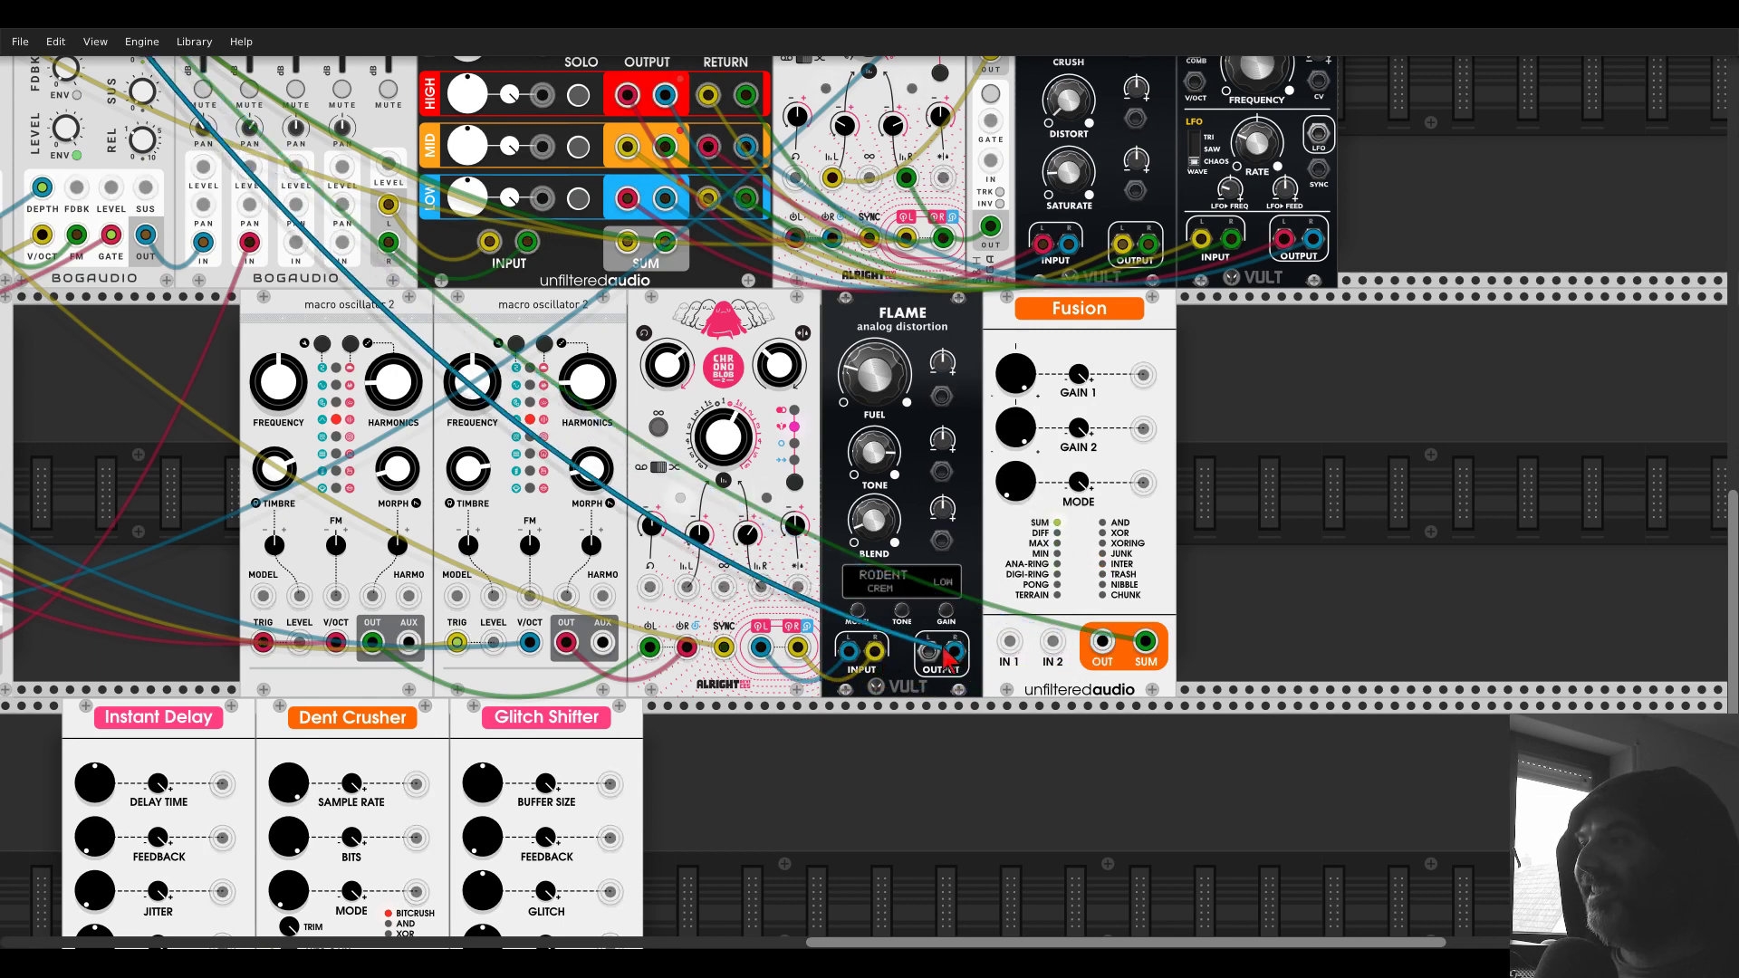
{"action": "left_click_drag", "start_coordinate": [1145, 641], "coordinate": [954, 650]}
{"action": "left_click_drag", "start_coordinate": [919, 801], "coordinate": [1289, 583]}
{"action": "left_click_drag", "start_coordinate": [1508, 105], "coordinate": [1168, 569]}
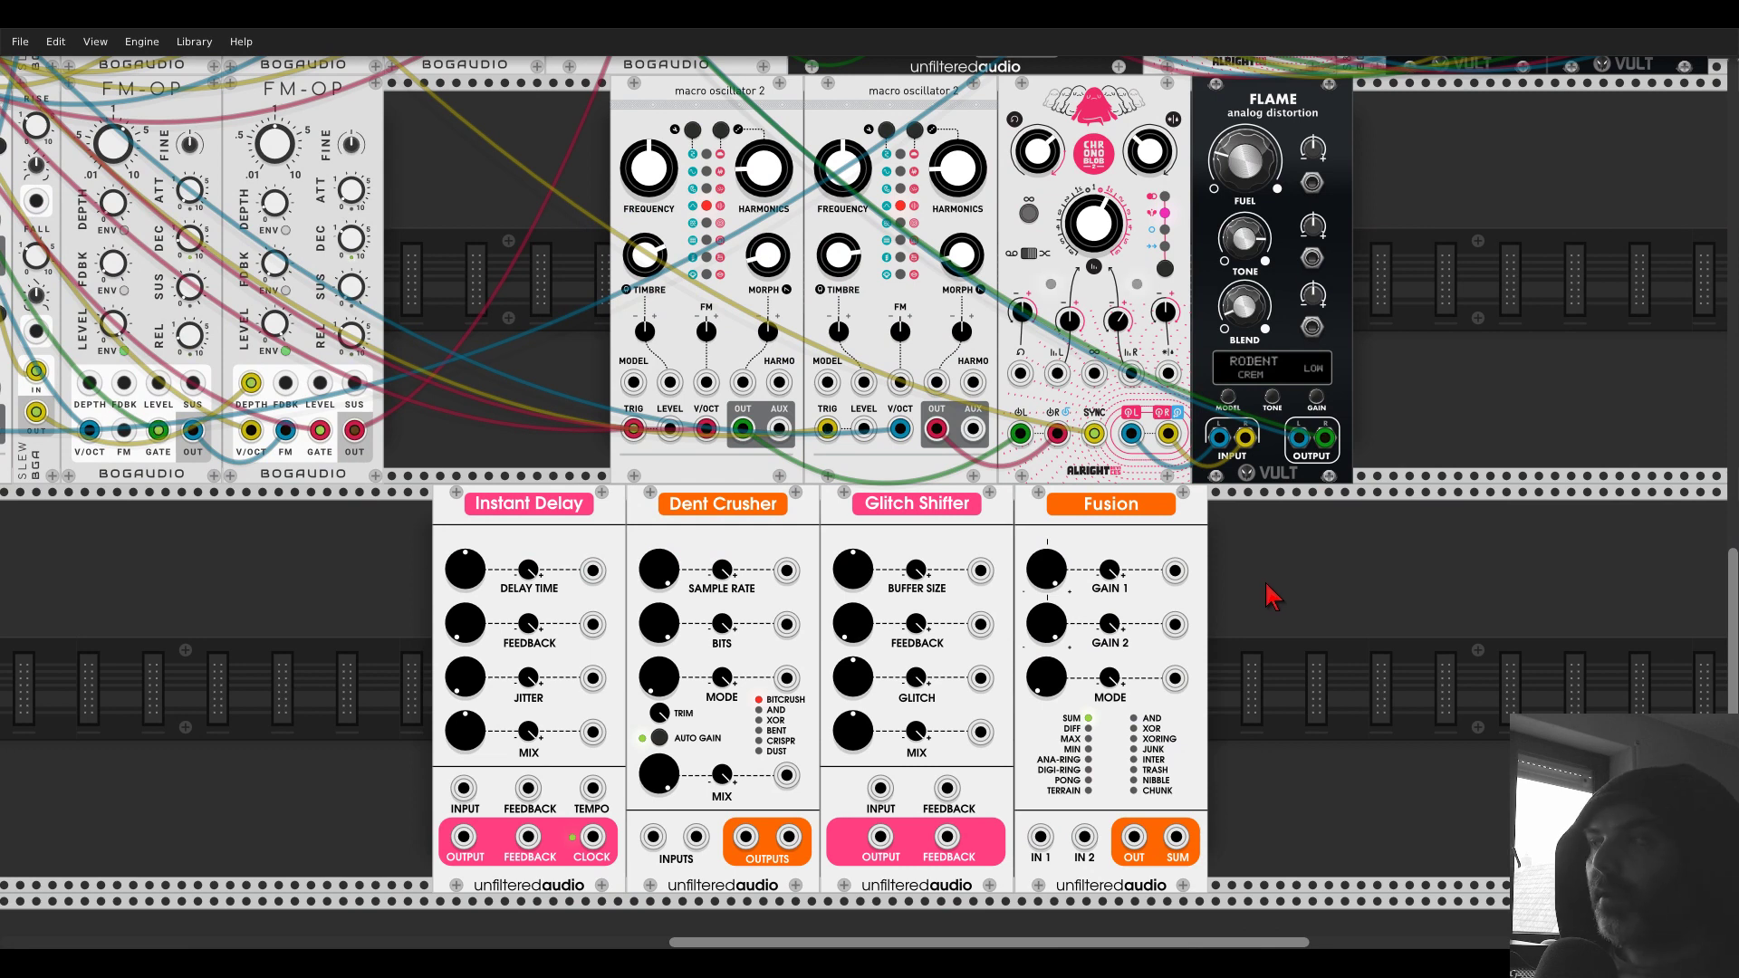
- Add the Energy ringmod oscillator to the empty row beneath Fate and the Bernoulli gate
{"action": "scroll", "coordinate": [525, 594], "scroll_direction": "left", "scroll_amount": 2}
{"action": "left_click_drag", "start_coordinate": [525, 594], "coordinate": [1087, 772]}
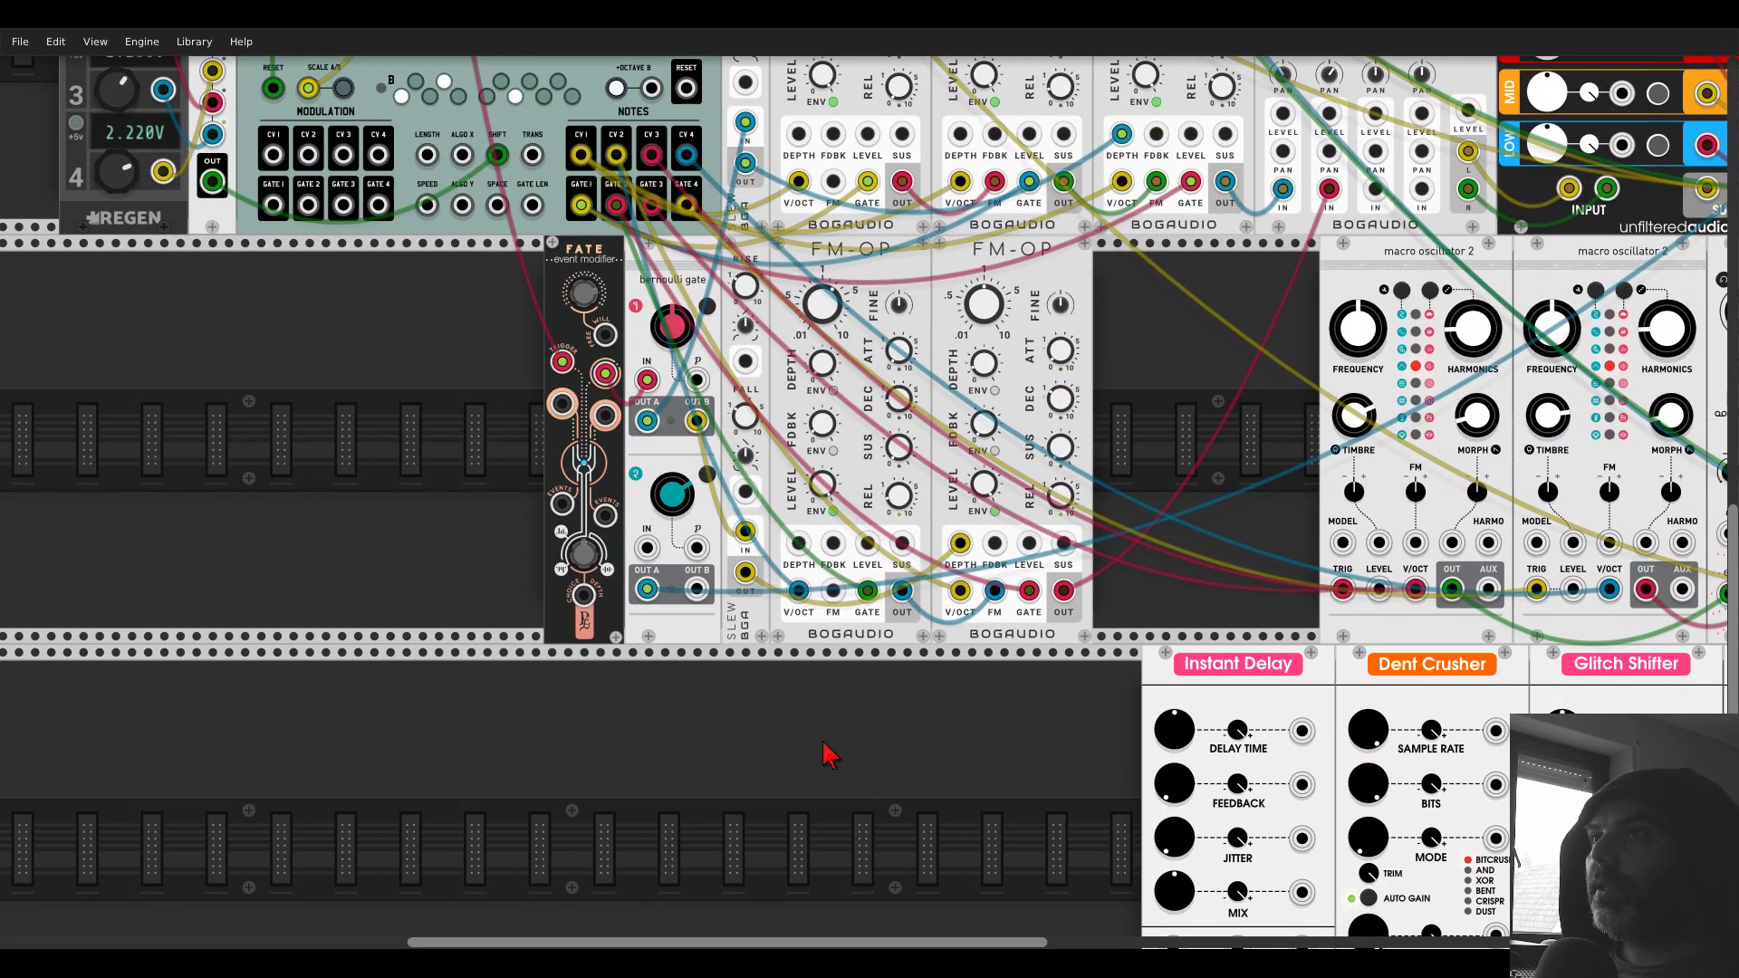
{"action": "left_click_drag", "start_coordinate": [734, 761], "coordinate": [888, 616]}
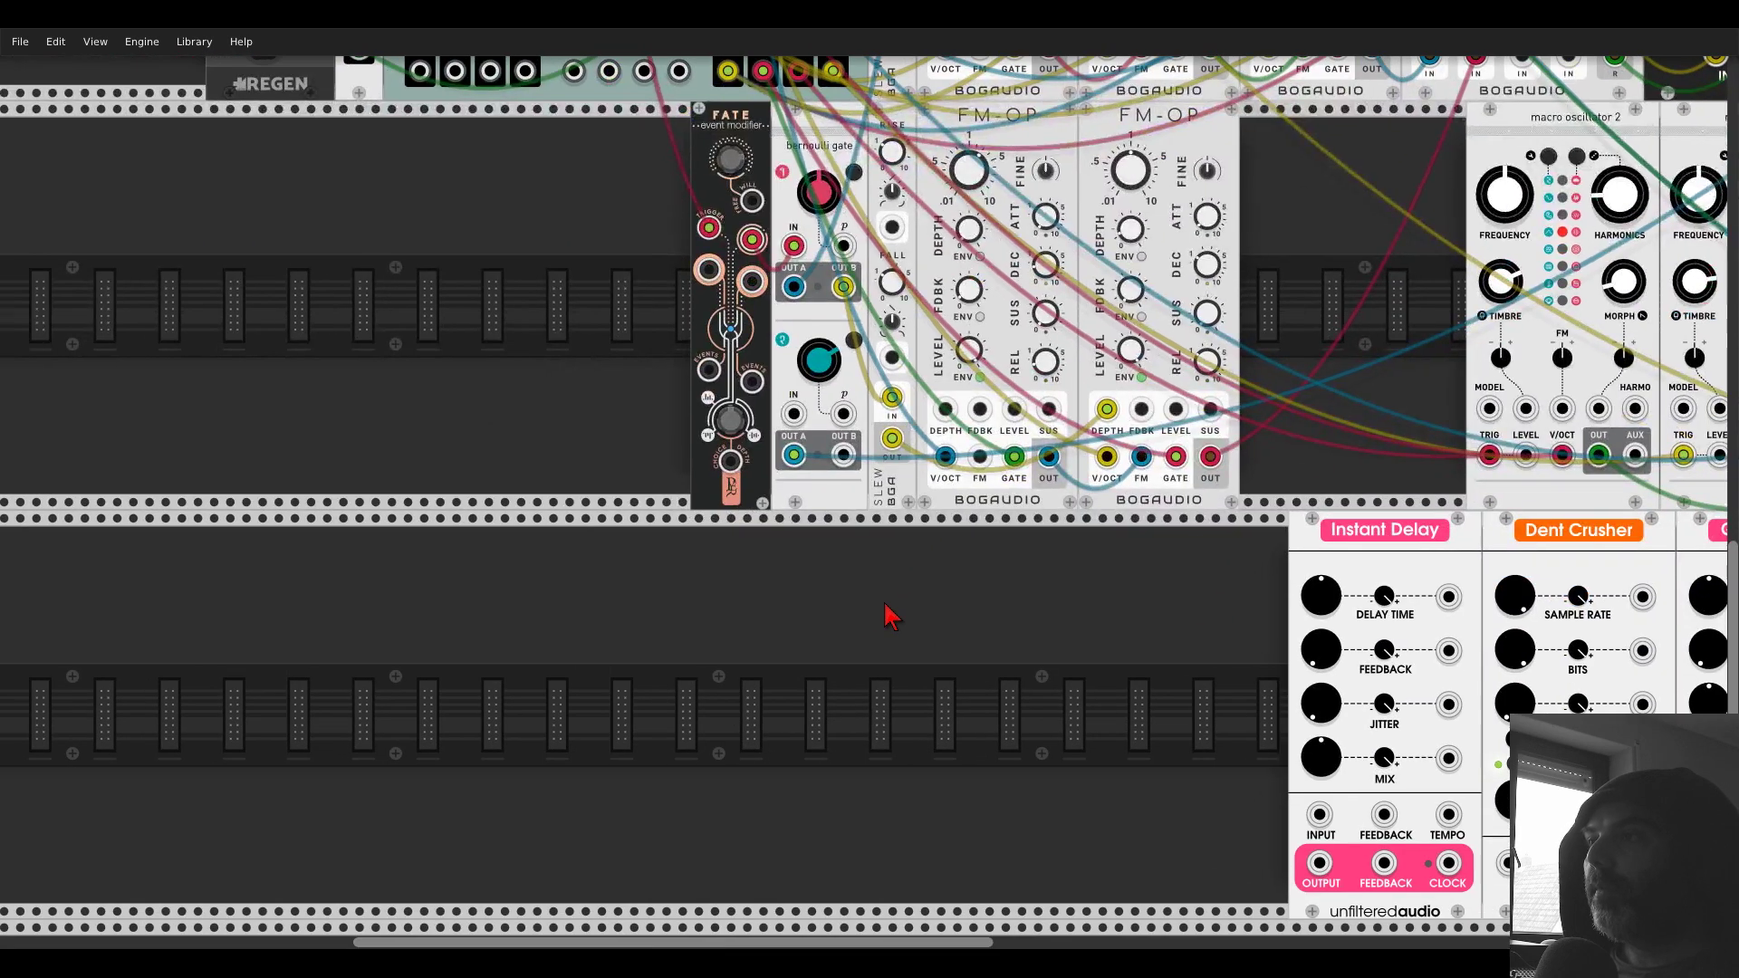
{"action": "right_click", "coordinate": [879, 647]}
{"action": "type", "text": "energ"}
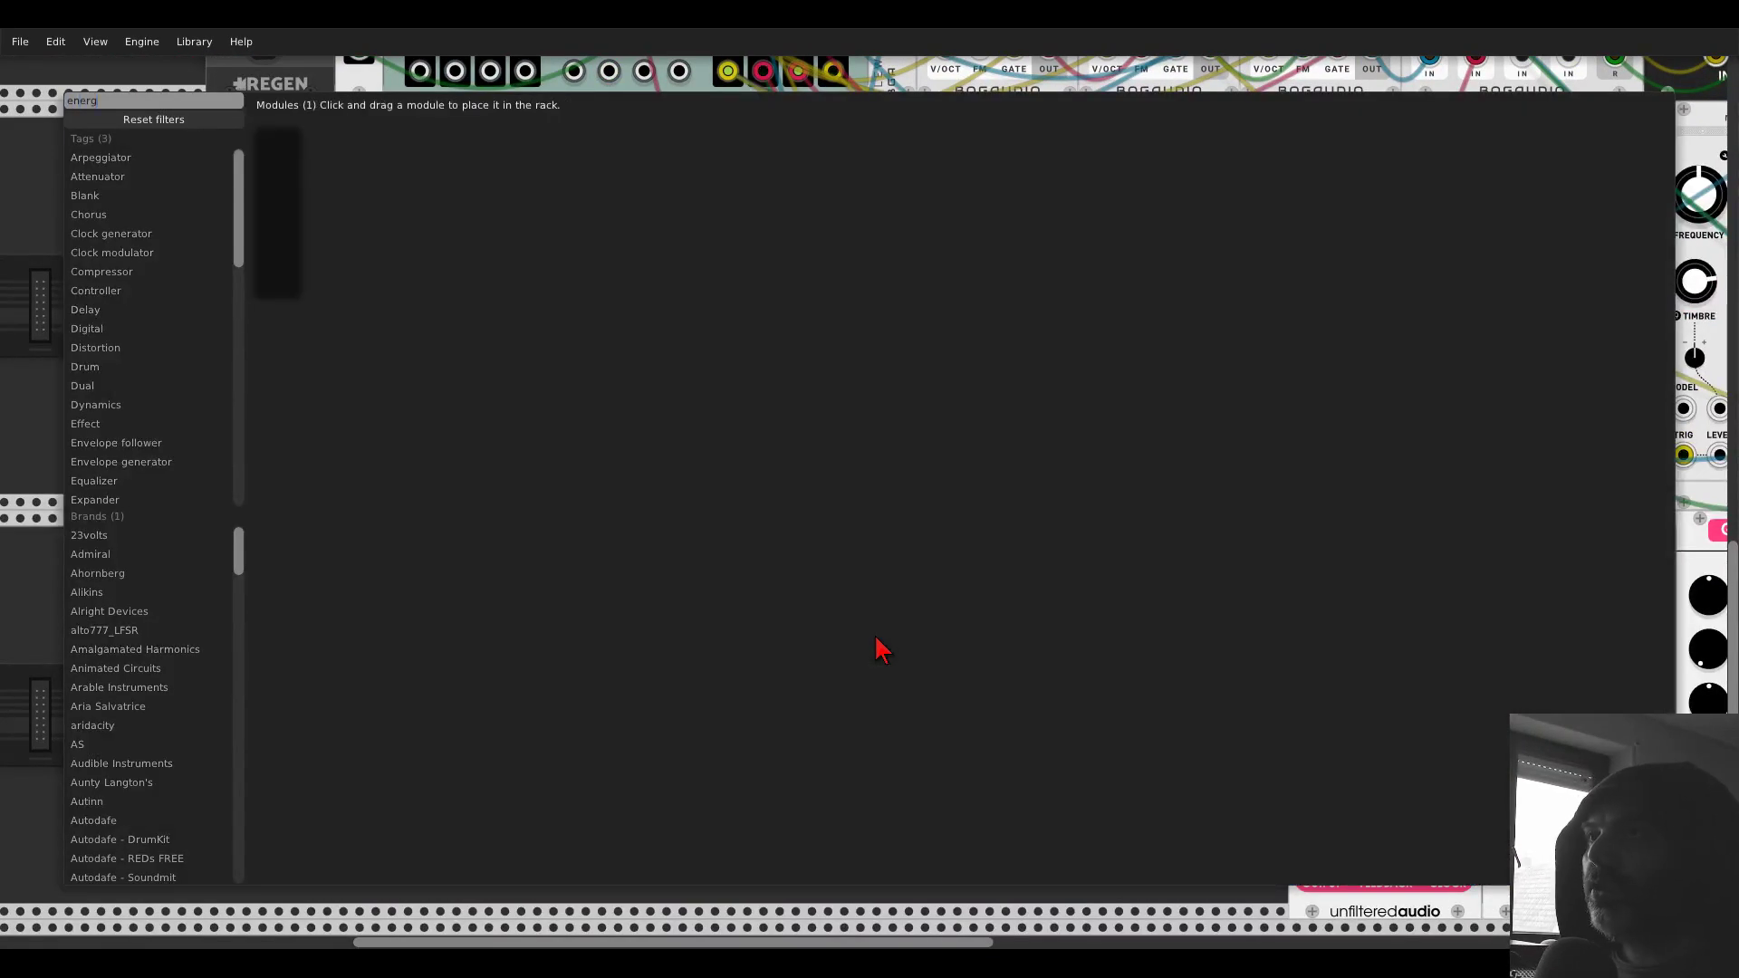
{"action": "left_click_drag", "start_coordinate": [270, 182], "coordinate": [822, 648]}
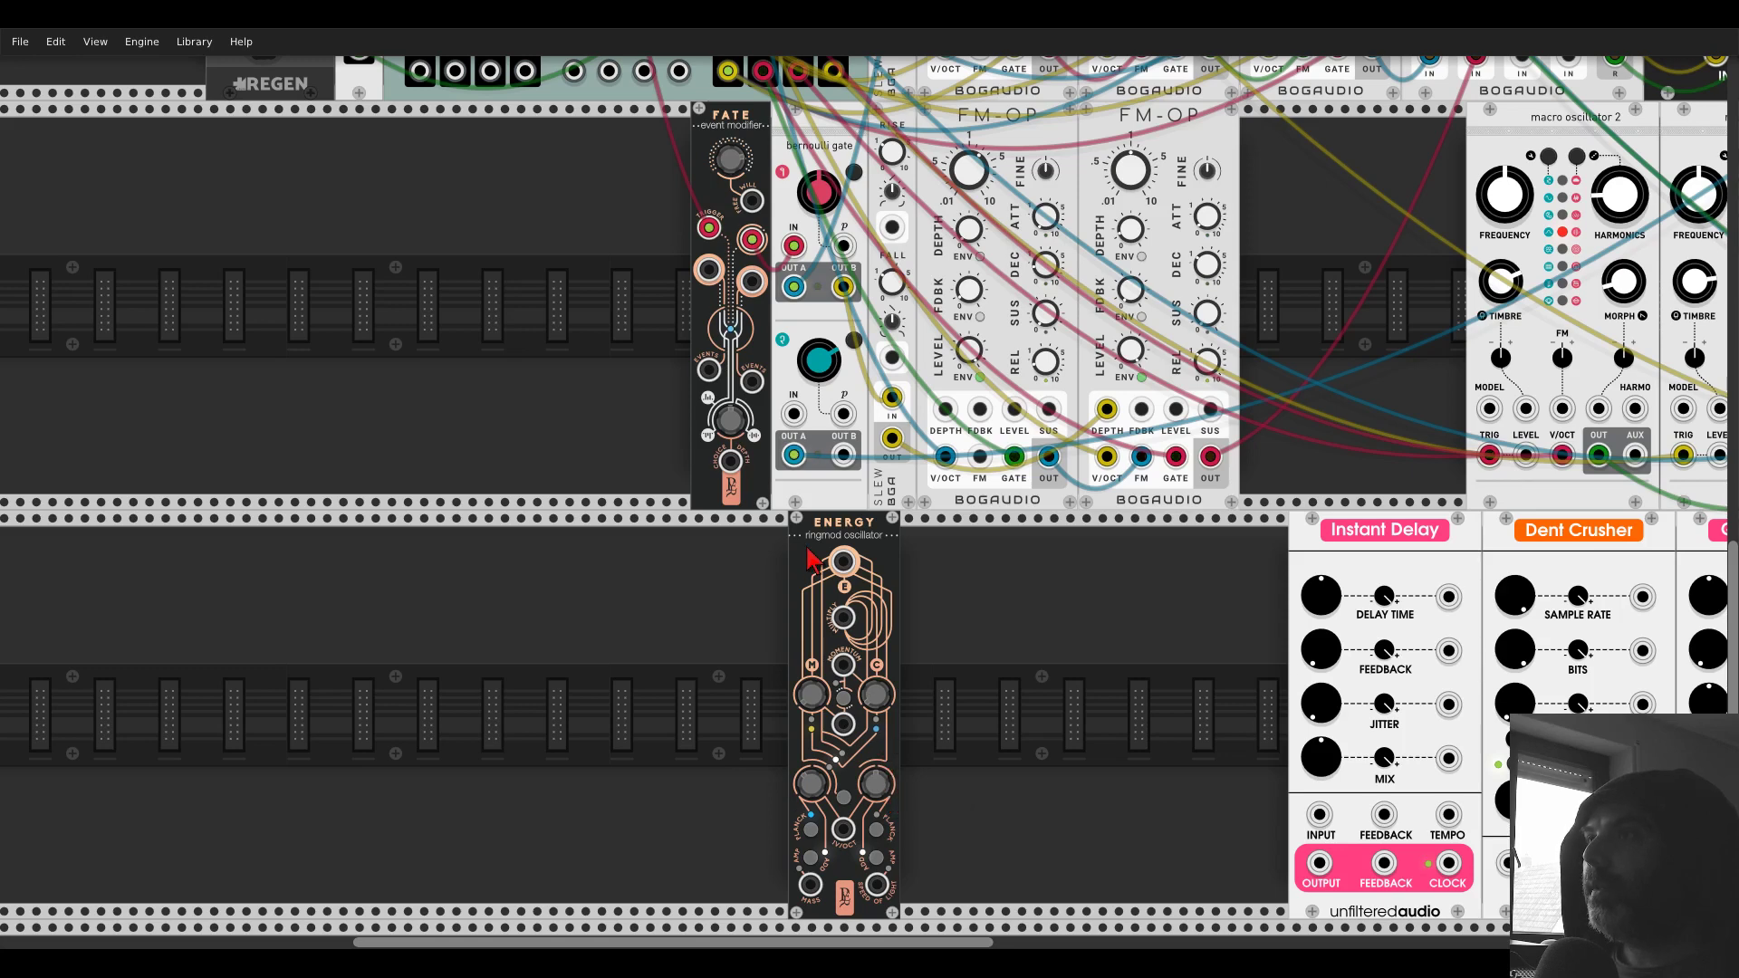
{"action": "left_click_drag", "start_coordinate": [809, 559], "coordinate": [826, 560]}
- Add the Quantum quantizer and place it directly ahead of Energy in the same row
{"action": "scroll", "coordinate": [649, 555], "scroll_direction": "up", "scroll_amount": 4}
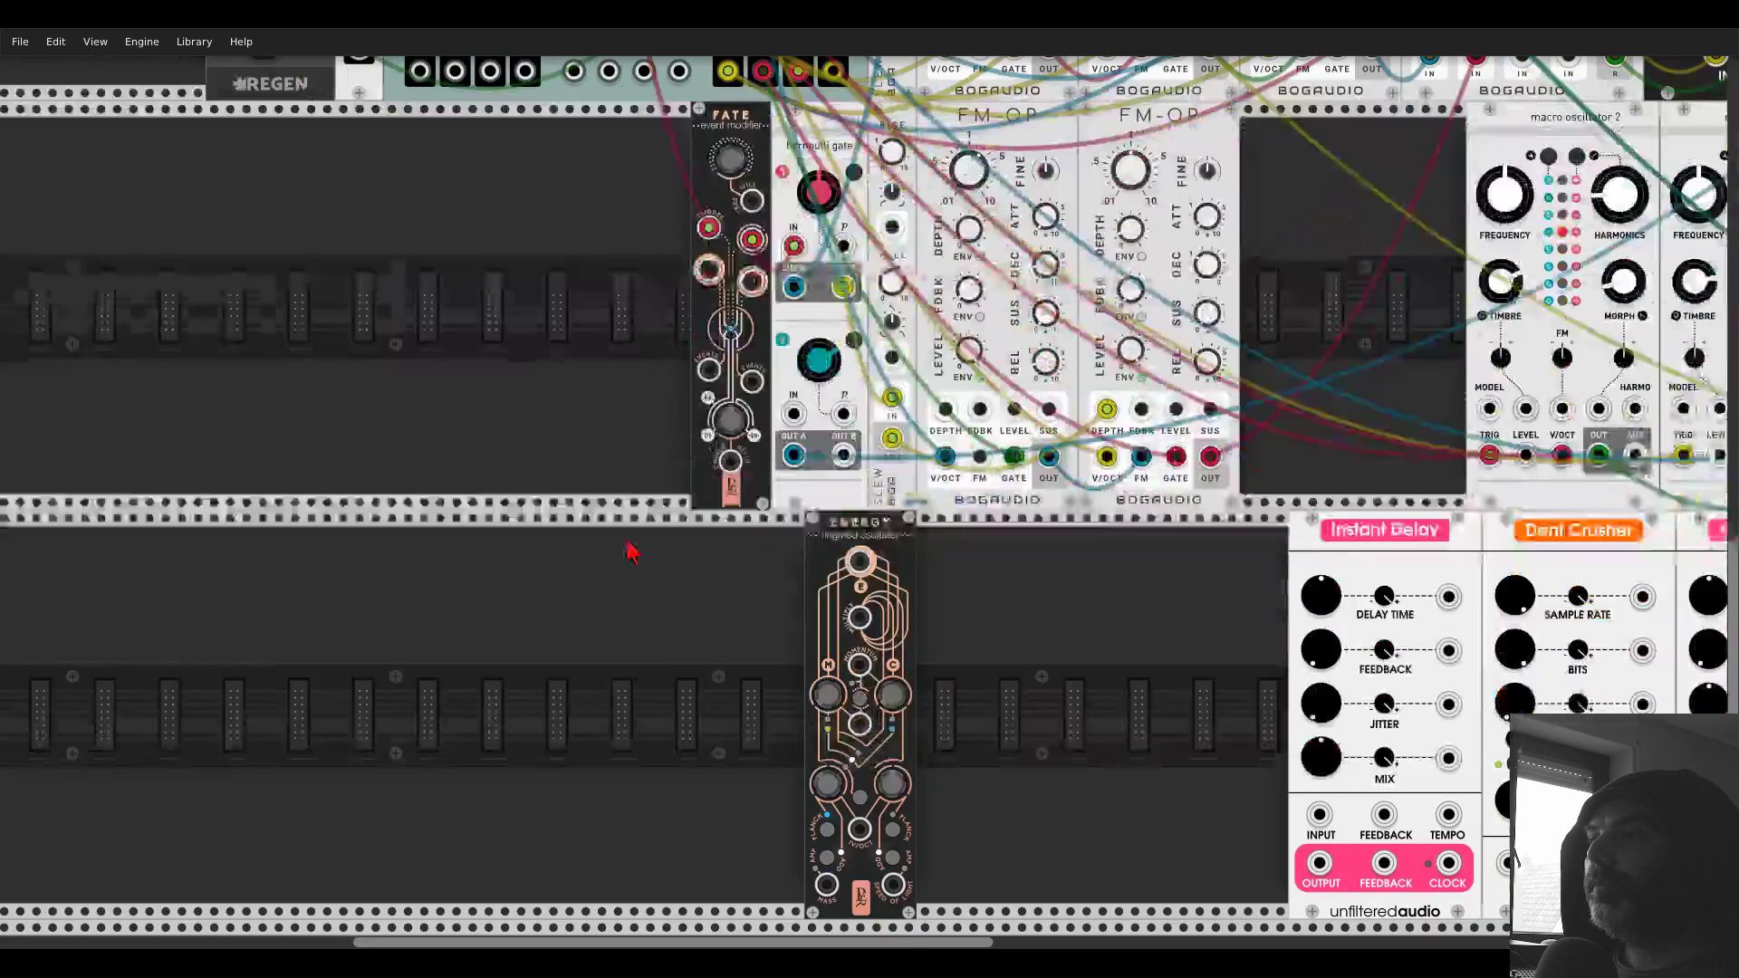
{"action": "right_click", "coordinate": [633, 548]}
{"action": "type", "text": "q"}
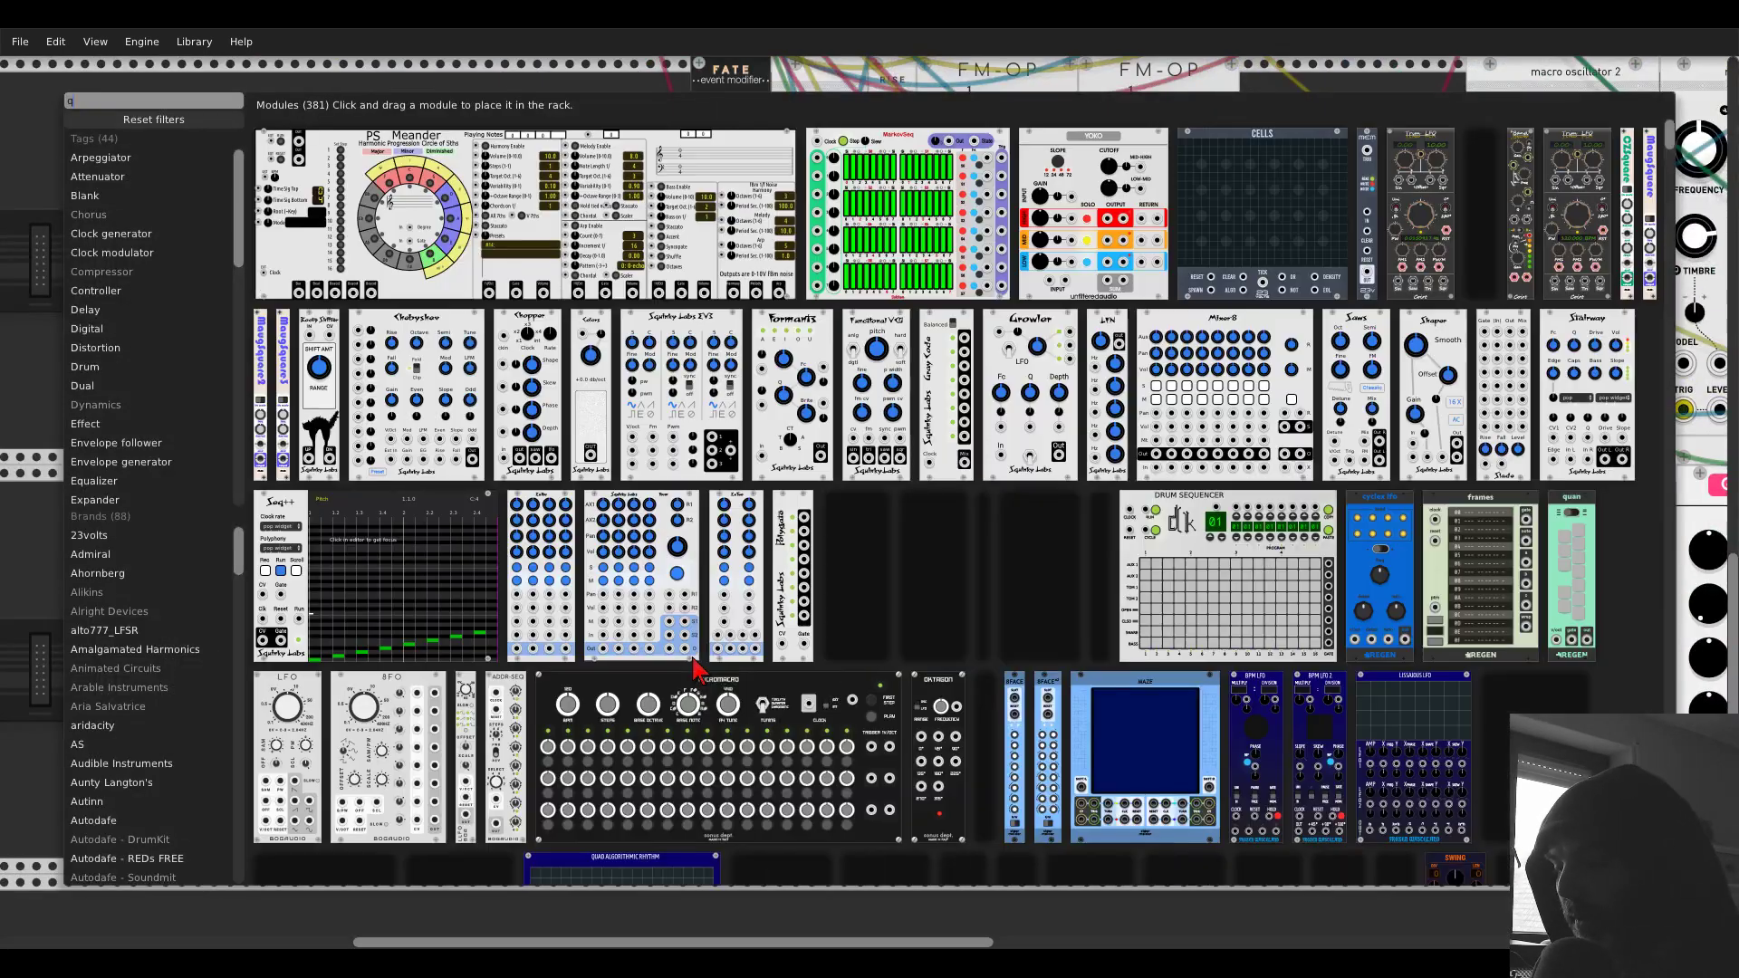
{"action": "type", "text": "uanrt"}
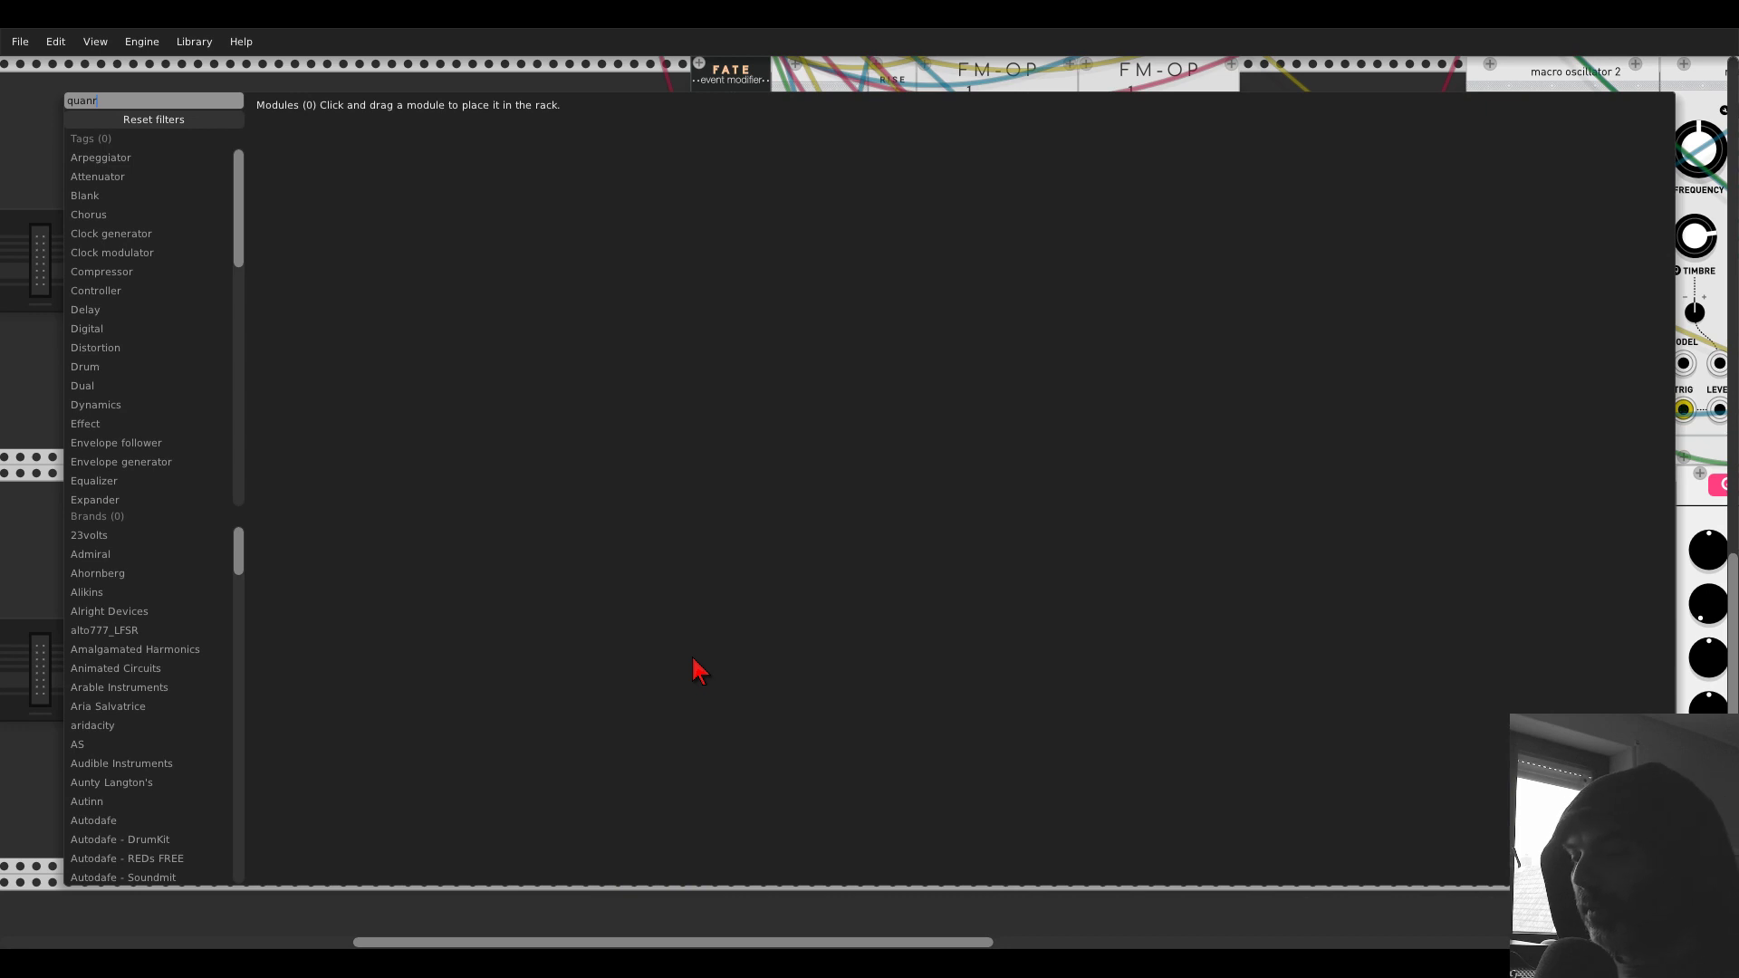
{"action": "key", "text": "BackSpace"}
{"action": "type", "text": "tu"}
{"action": "left_click_drag", "start_coordinate": [330, 208], "coordinate": [886, 635]}
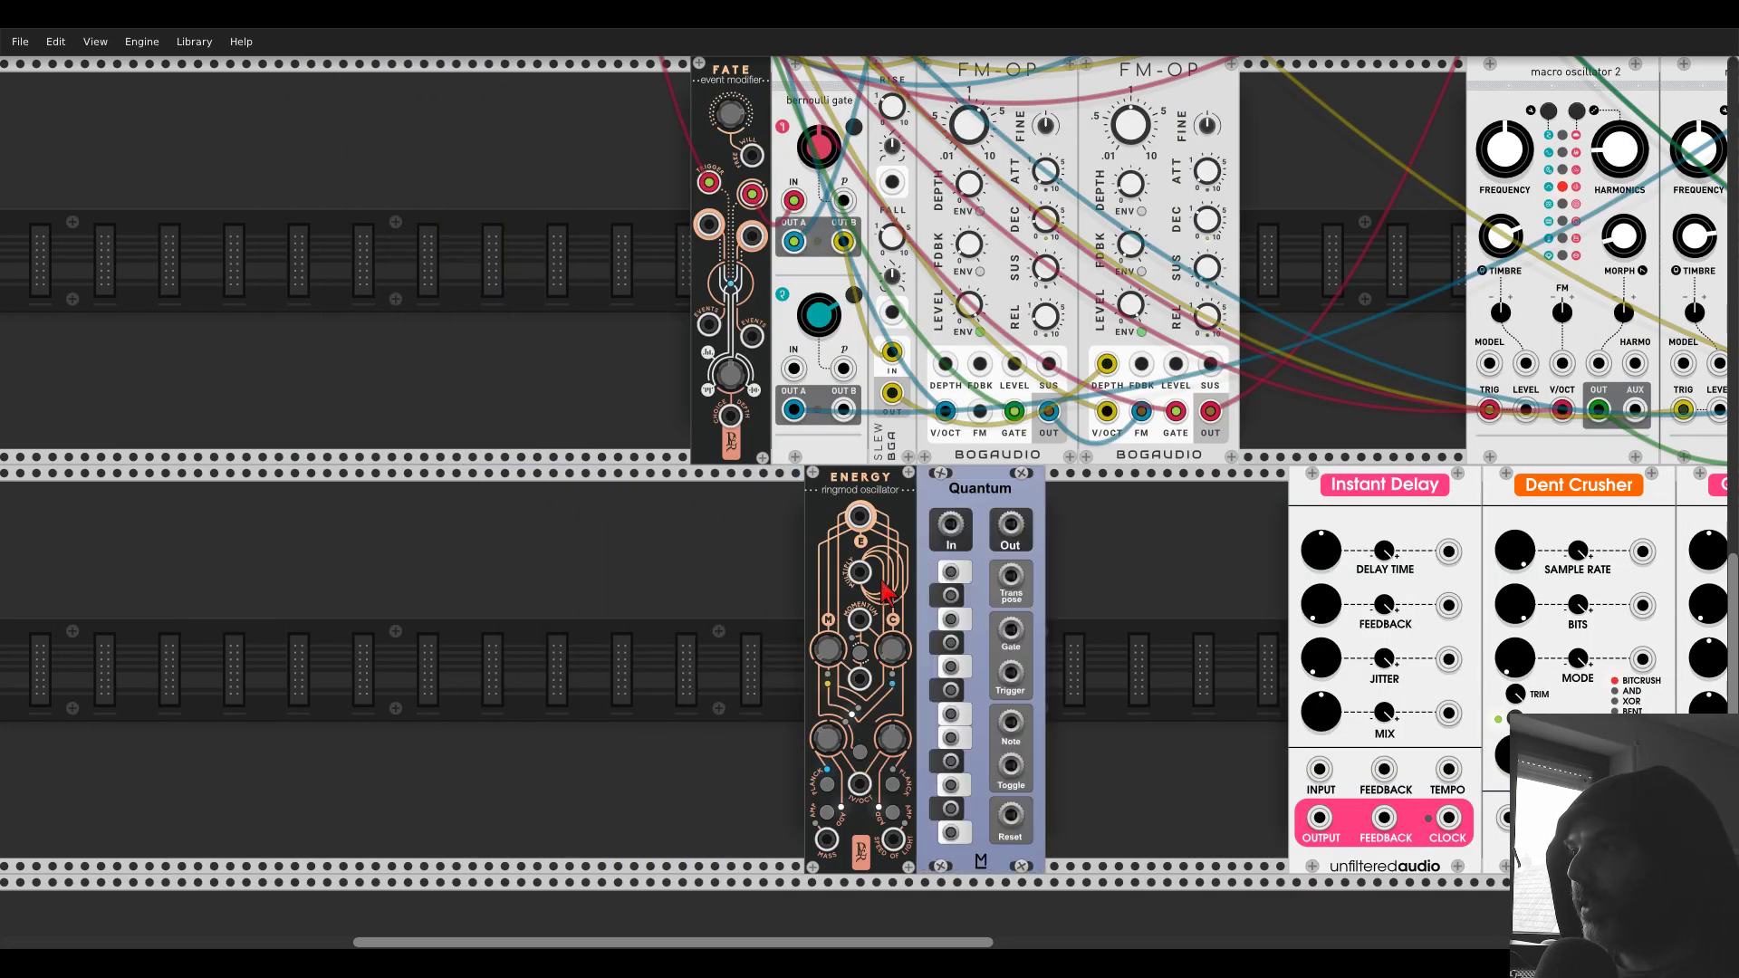
{"action": "left_click_drag", "start_coordinate": [969, 494], "coordinate": [796, 507]}
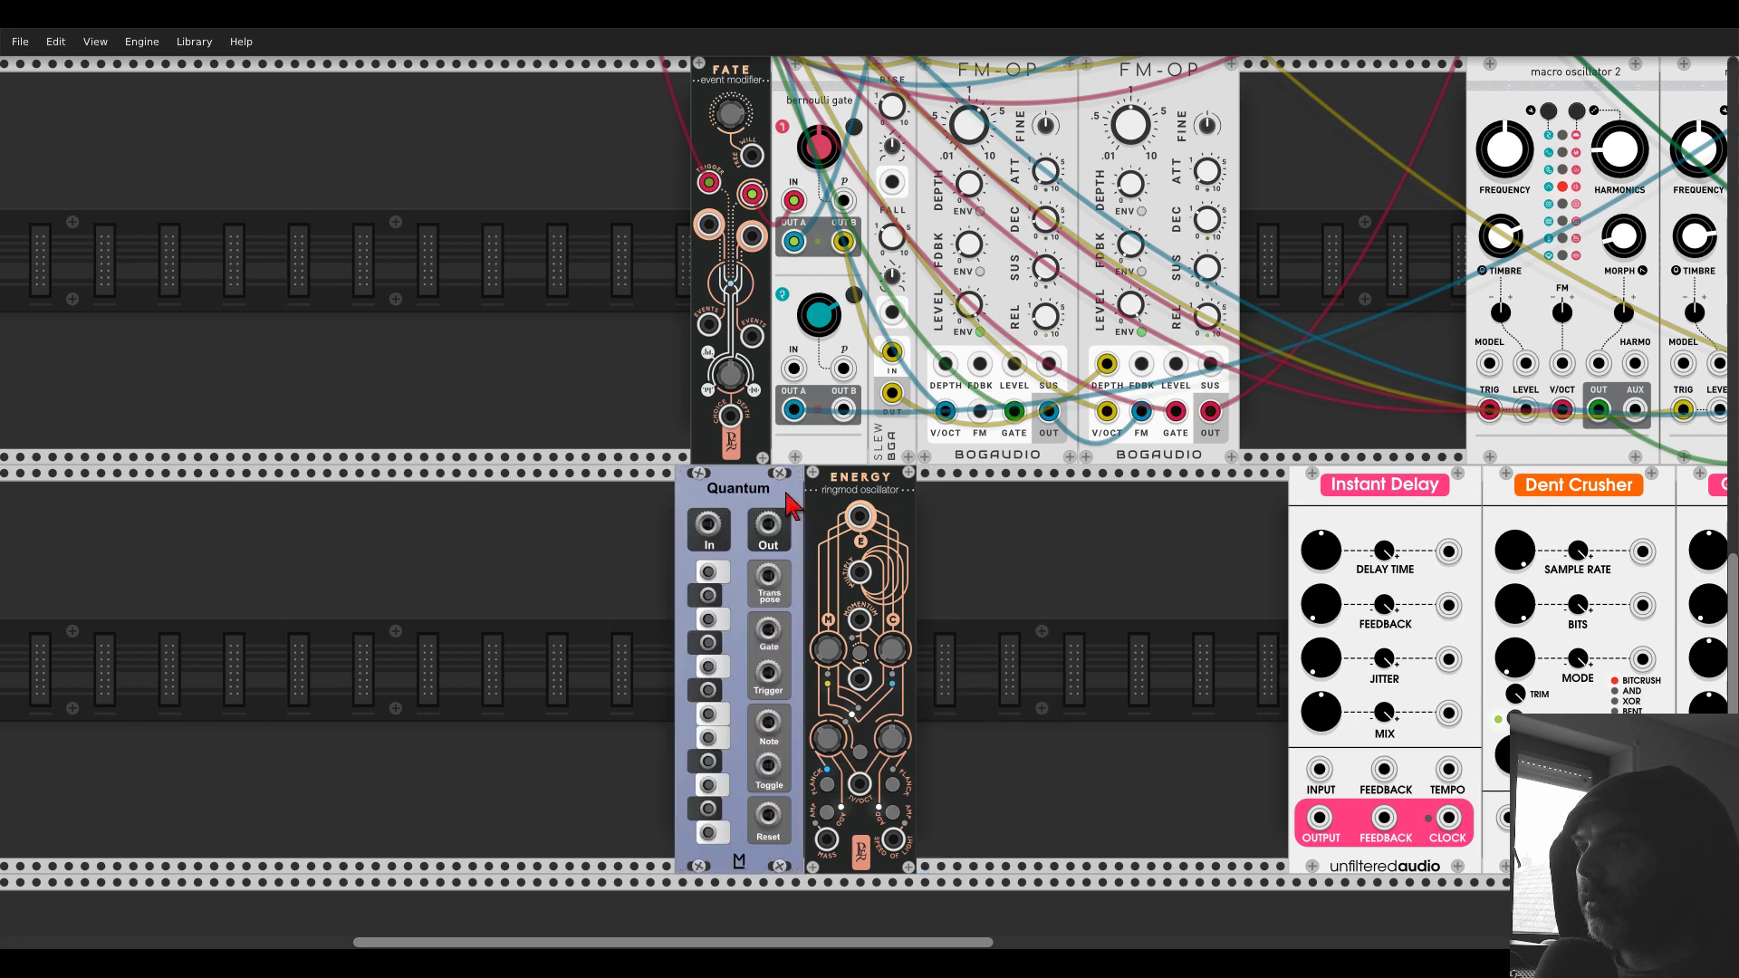
- Enable the notes C, D#, F, G and A# on the Quantum quantizer
{"action": "left_click", "coordinate": [716, 831]}
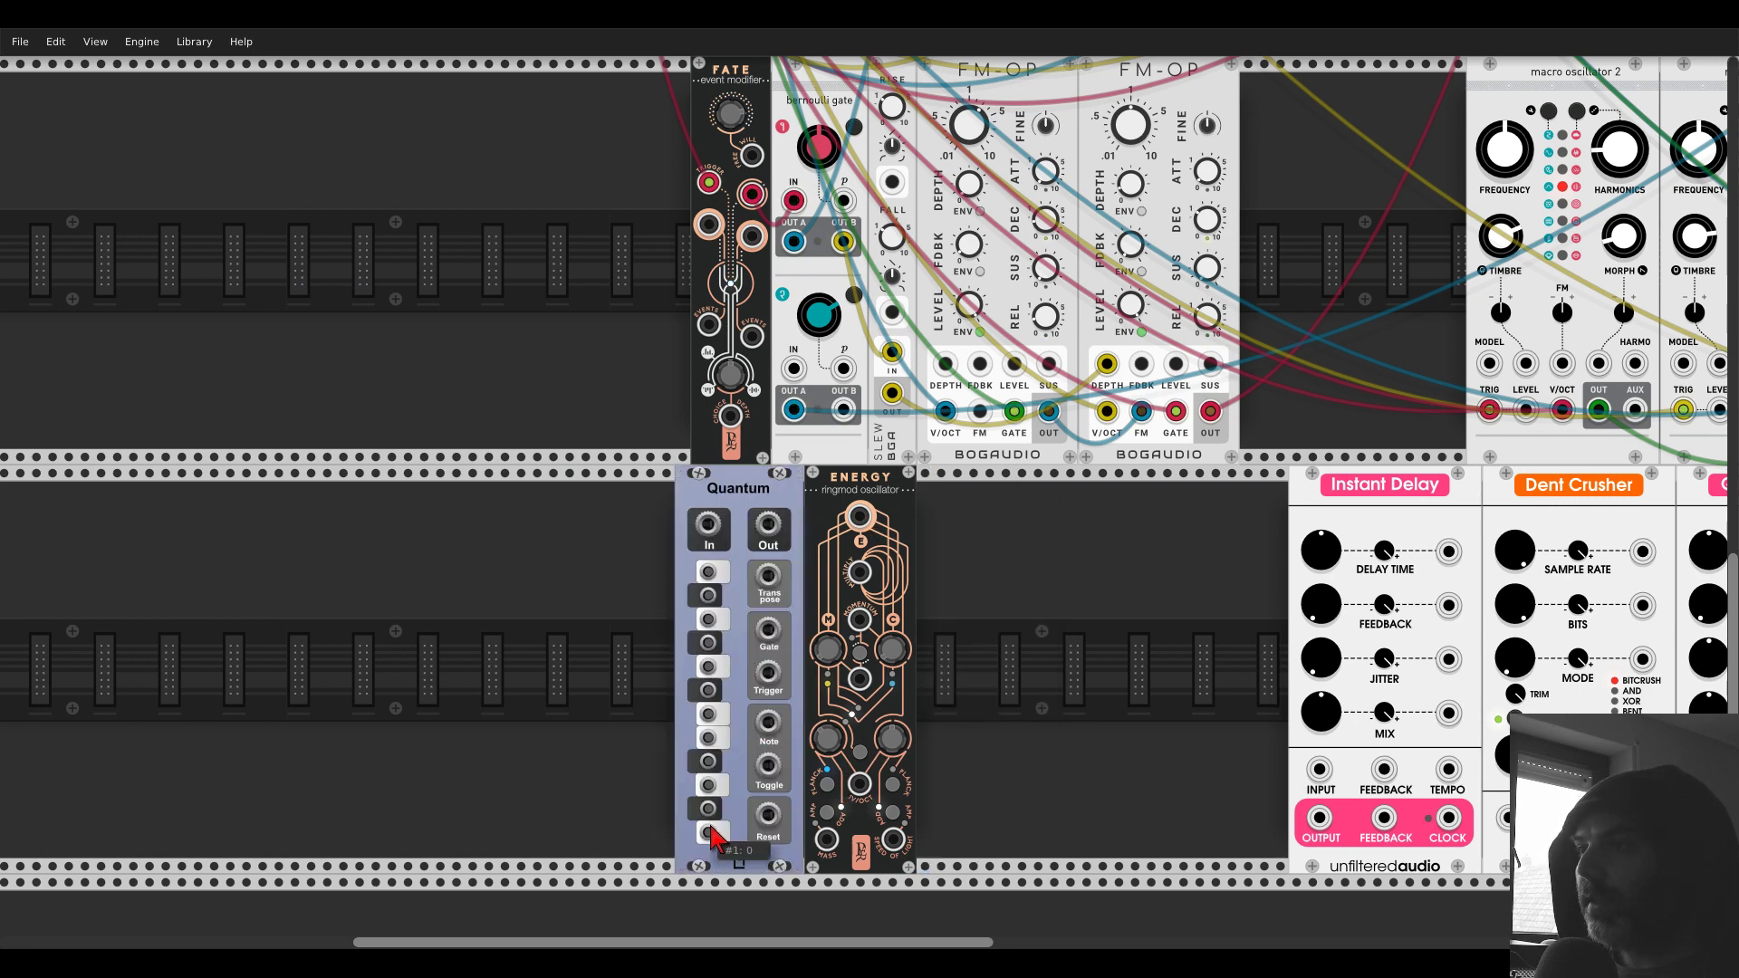
{"action": "left_click", "coordinate": [711, 761]}
{"action": "left_click", "coordinate": [711, 714]}
{"action": "left_click", "coordinate": [708, 667]}
{"action": "left_click", "coordinate": [709, 595]}
{"action": "scroll", "coordinate": [711, 598], "scroll_direction": "up", "scroll_amount": 1}
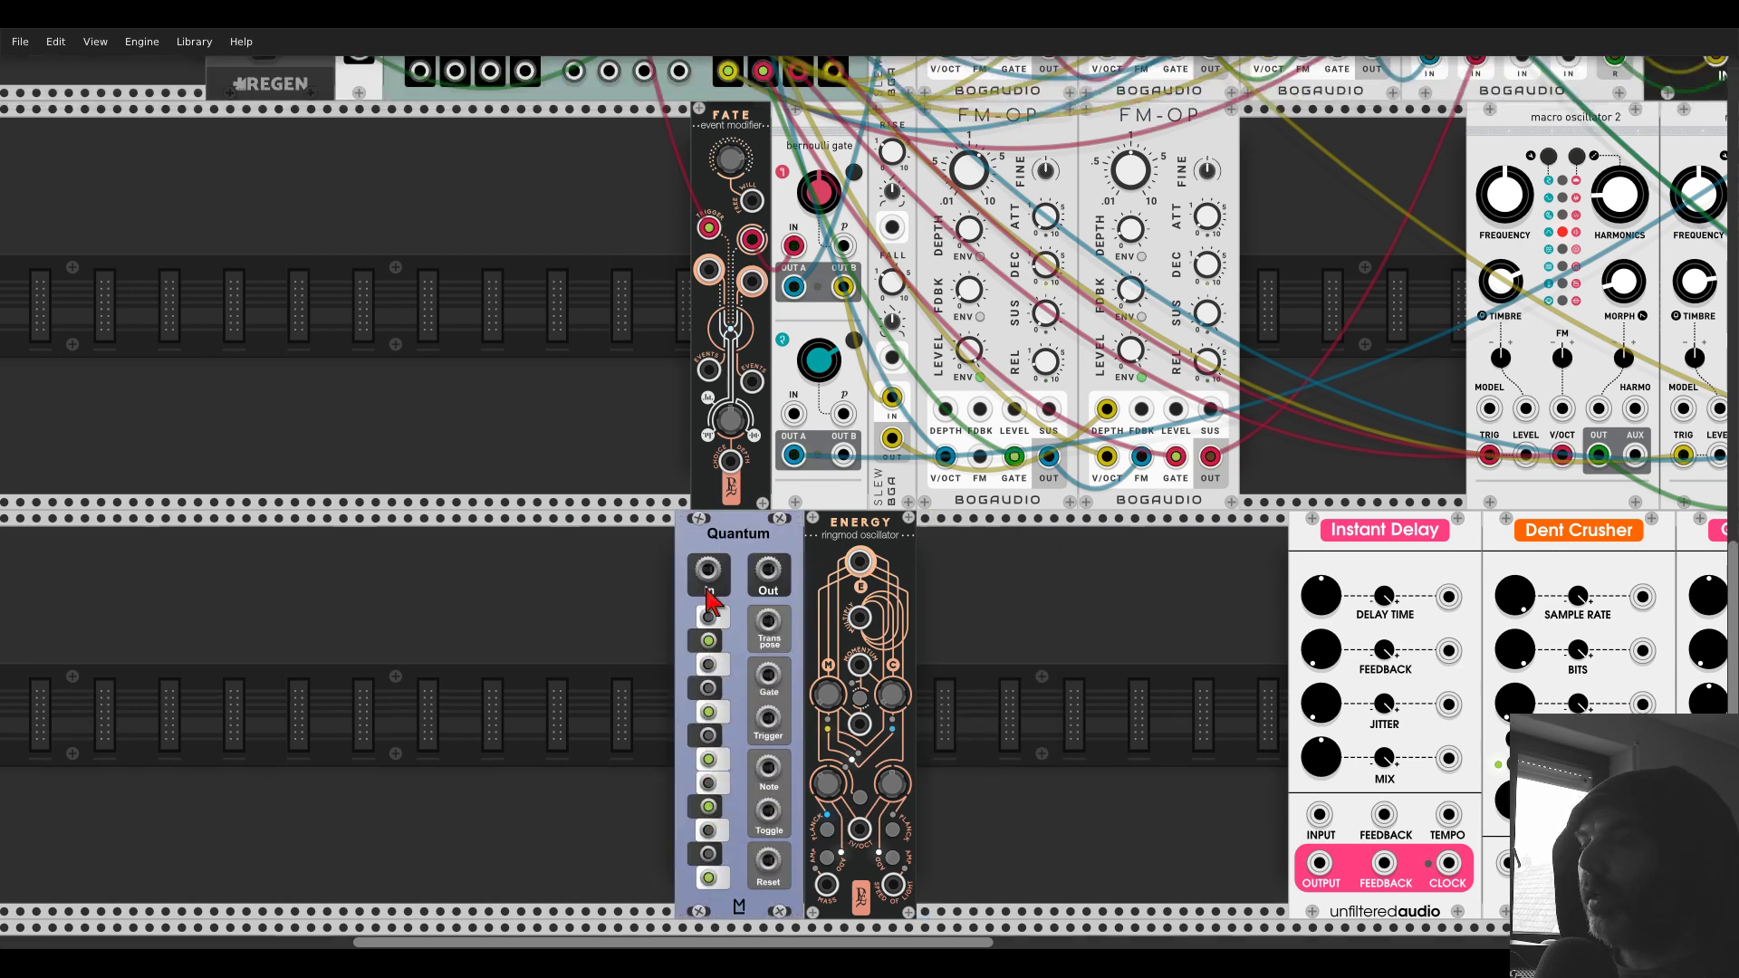
- Patch a Fate jack into Quantum's In and Quantum's Out into Energy's V/Oct input
{"action": "scroll", "coordinate": [654, 575], "scroll_direction": "up", "scroll_amount": 1}
{"action": "left_click_drag", "start_coordinate": [708, 616], "coordinate": [708, 314]}
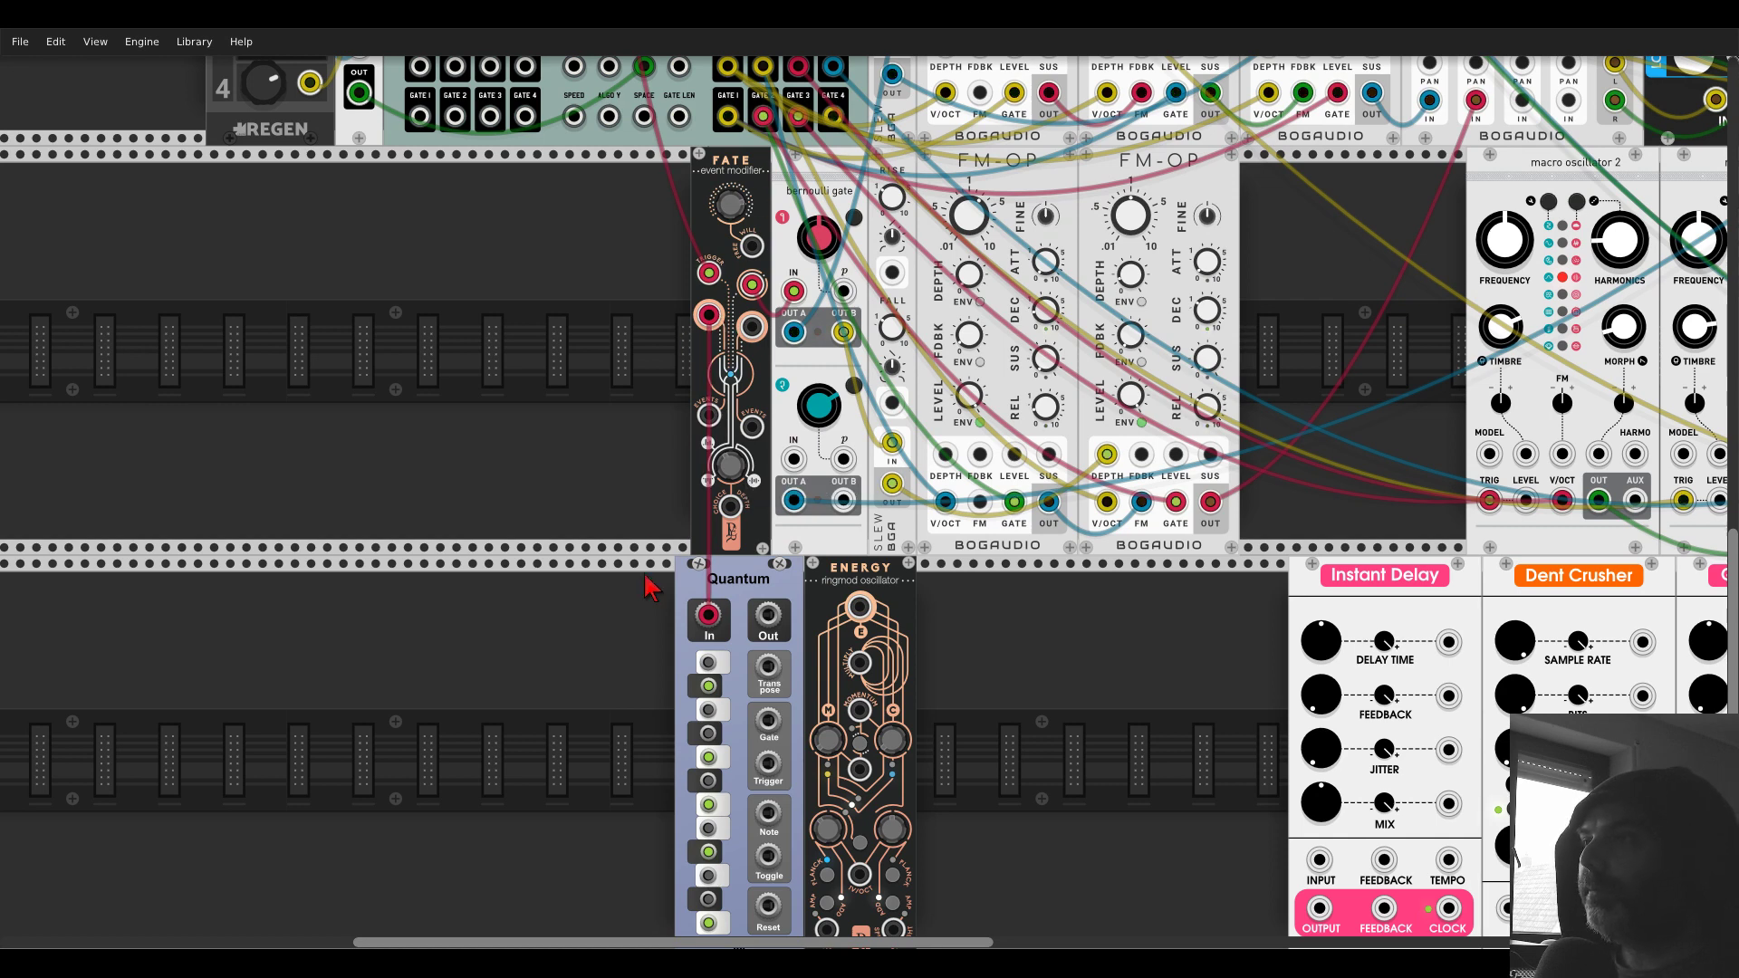
{"action": "scroll", "coordinate": [633, 480], "scroll_direction": "down", "scroll_amount": 3}
{"action": "scroll", "coordinate": [633, 480], "scroll_direction": "right", "scroll_amount": 3}
{"action": "left_click_drag", "start_coordinate": [606, 433], "coordinate": [698, 691]}
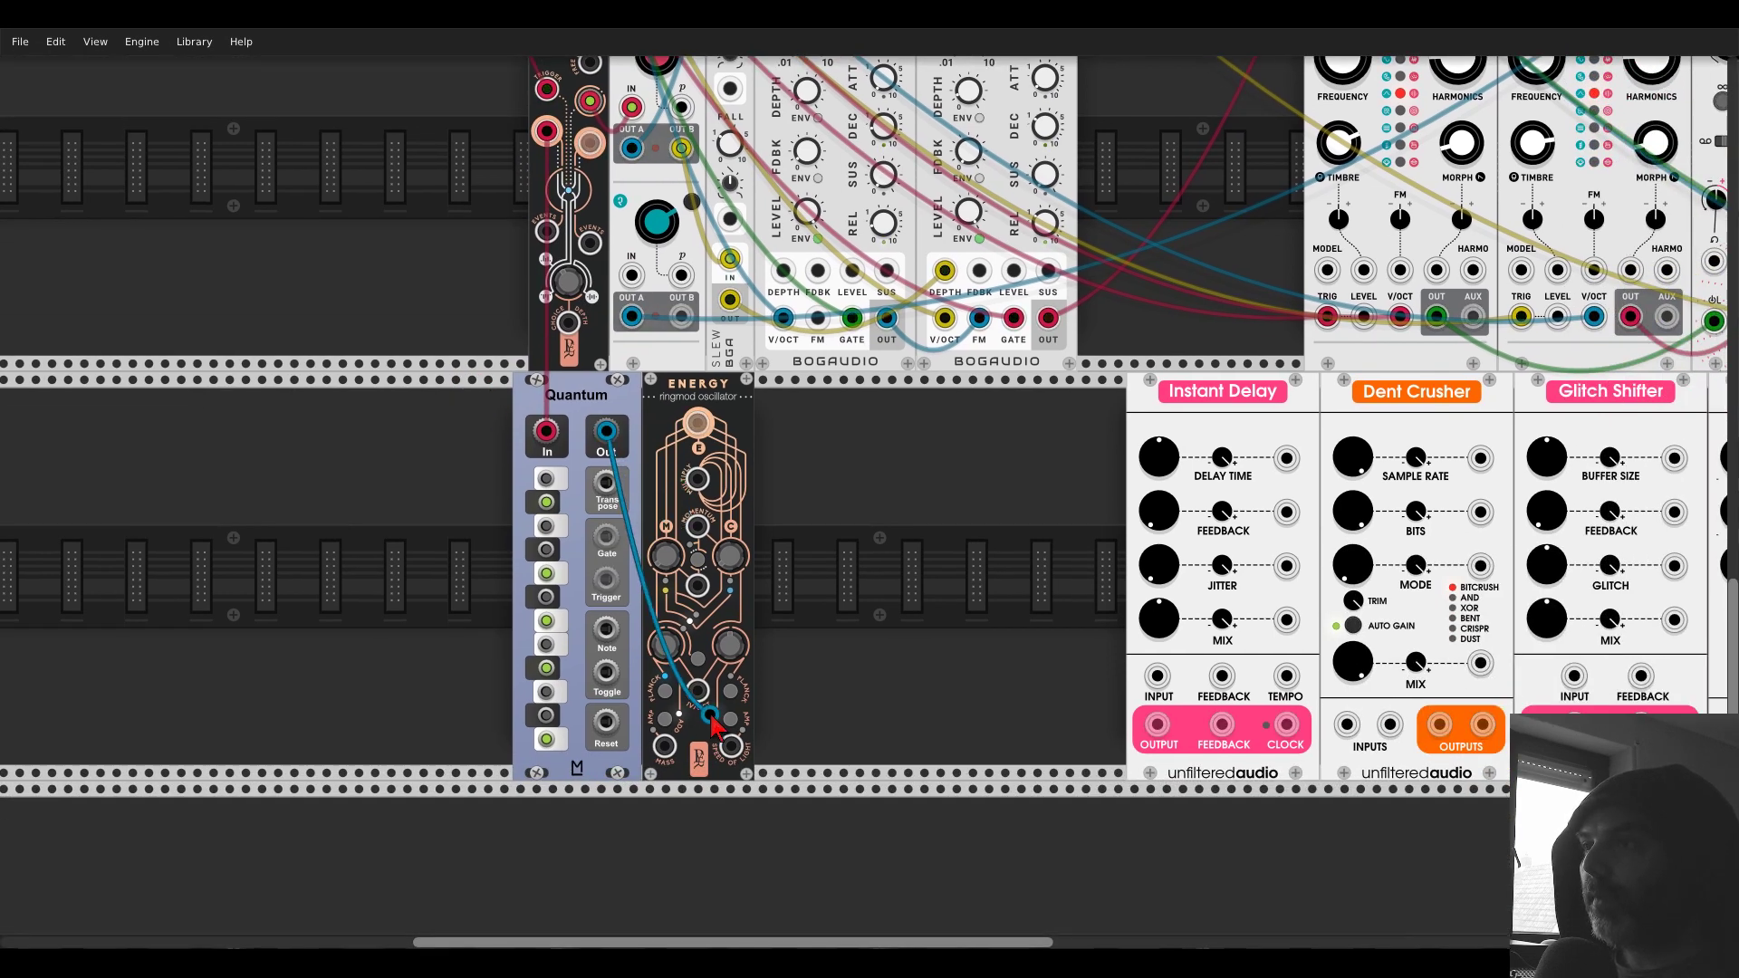
- Patch Energy's output into the left input of MixMaster channel 3 and lower that channel's fader
{"action": "left_click_drag", "start_coordinate": [606, 433], "coordinate": [872, 80]}
{"action": "scroll", "coordinate": [1132, 217], "scroll_direction": "up", "scroll_amount": 3}
{"action": "scroll", "coordinate": [1105, 272], "scroll_direction": "up", "scroll_amount": 6}
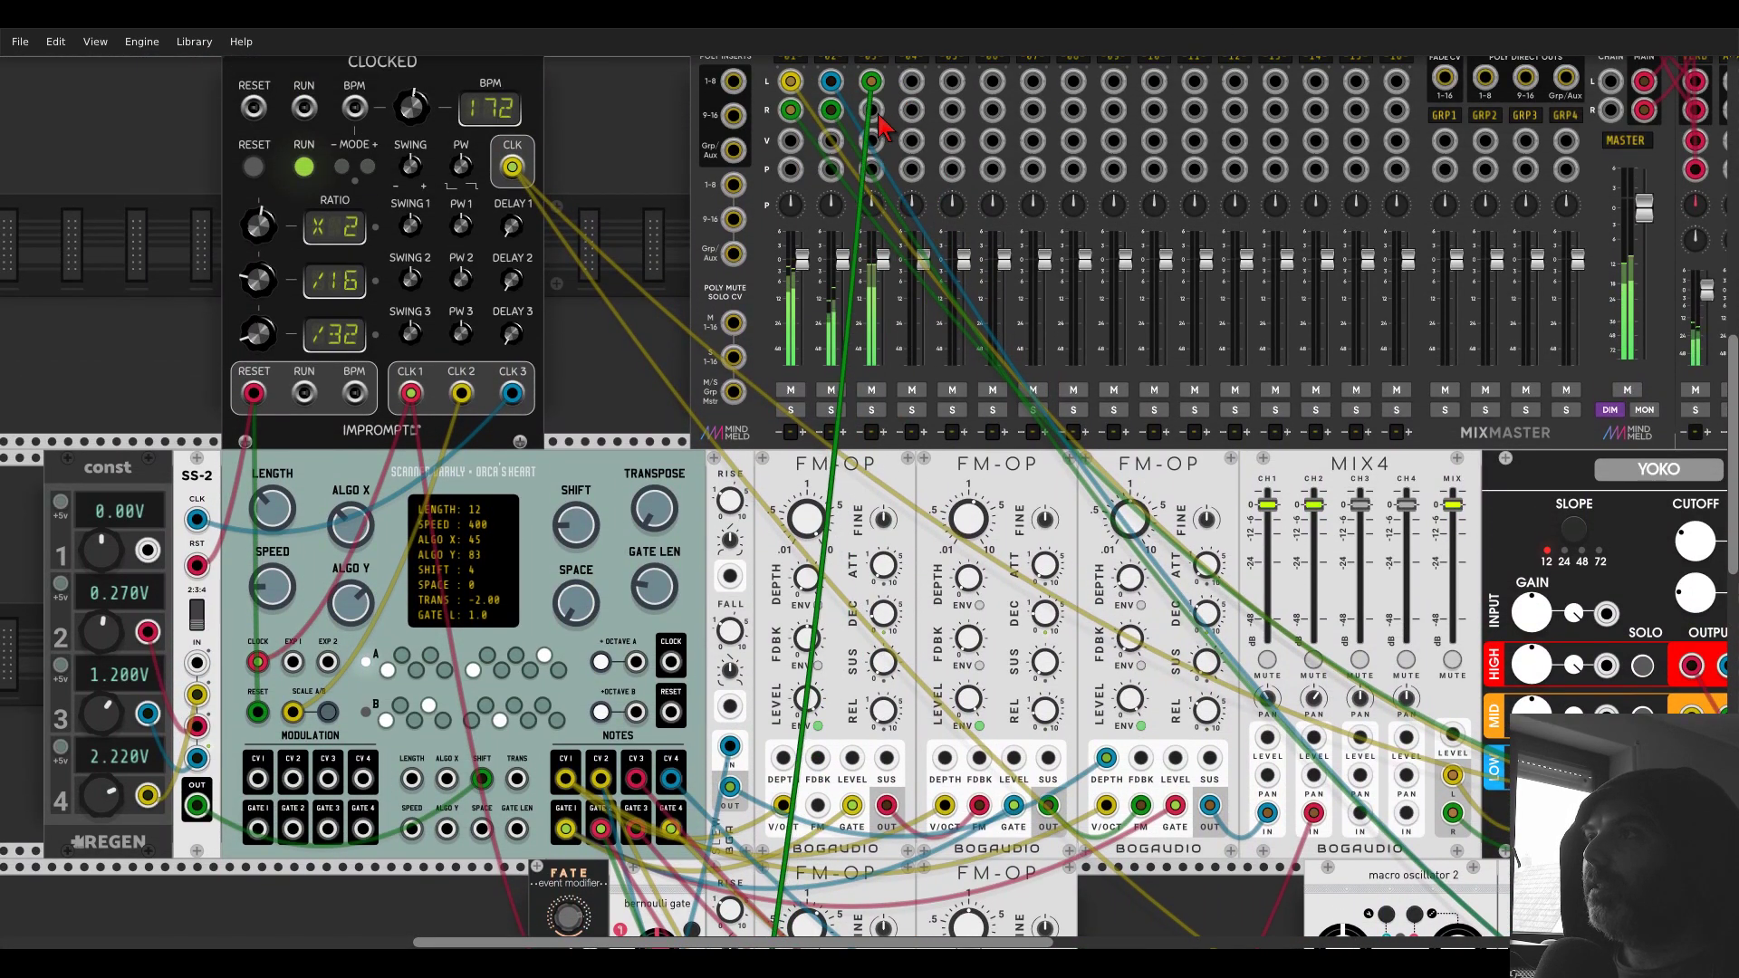
{"action": "left_click_drag", "start_coordinate": [883, 257], "coordinate": [883, 279]}
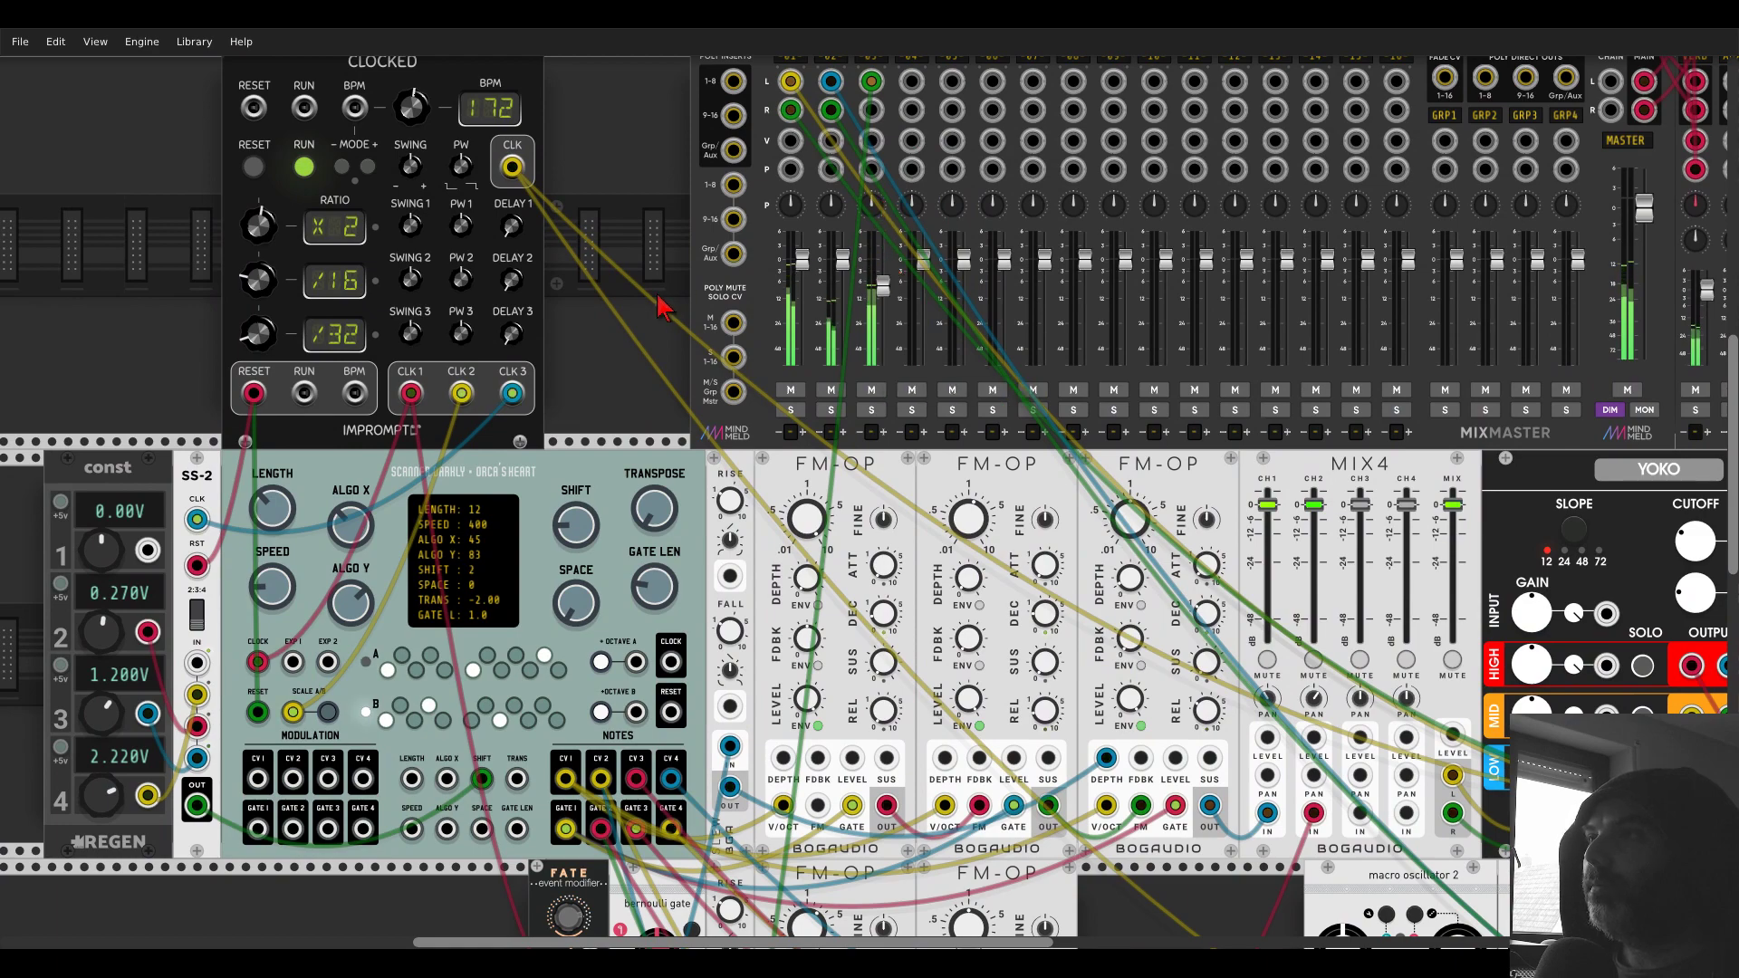
- Shift Quantum and Energy slightly so that Quantum lines up with the edge of Fate above it
{"action": "scroll", "coordinate": [665, 306], "scroll_direction": "down", "scroll_amount": 5}
{"action": "scroll", "coordinate": [666, 306], "scroll_direction": "down", "scroll_amount": 3}
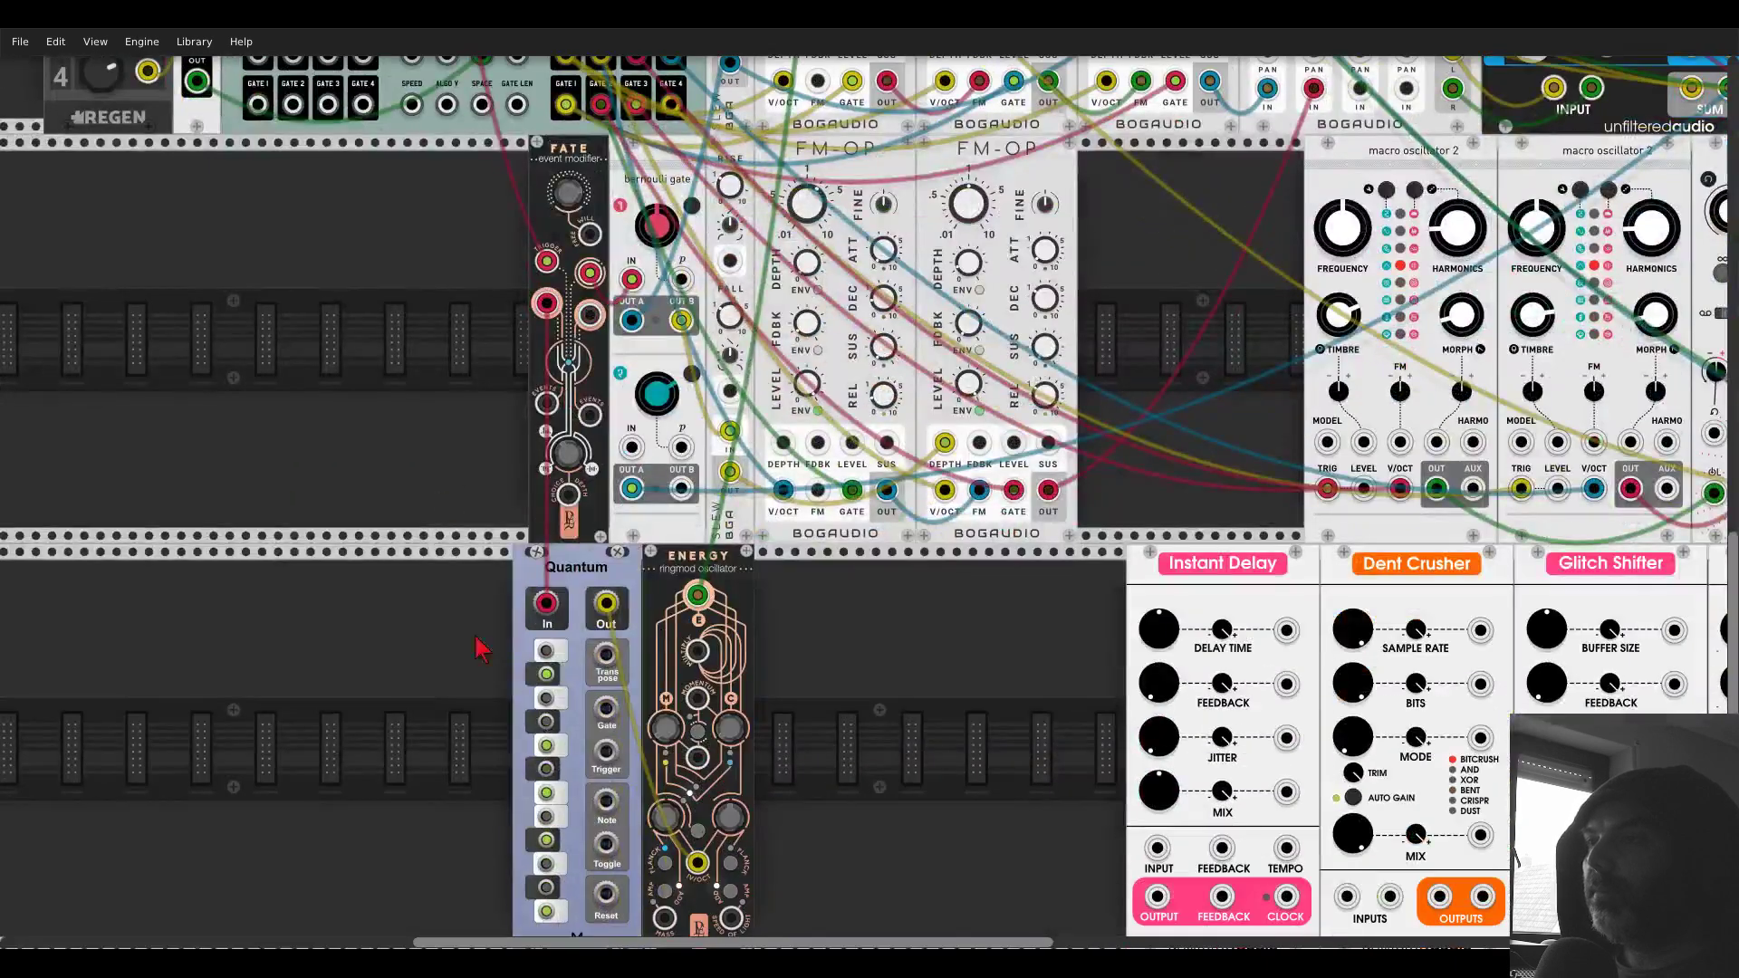
{"action": "scroll", "coordinate": [435, 602], "scroll_direction": "down", "scroll_amount": 2}
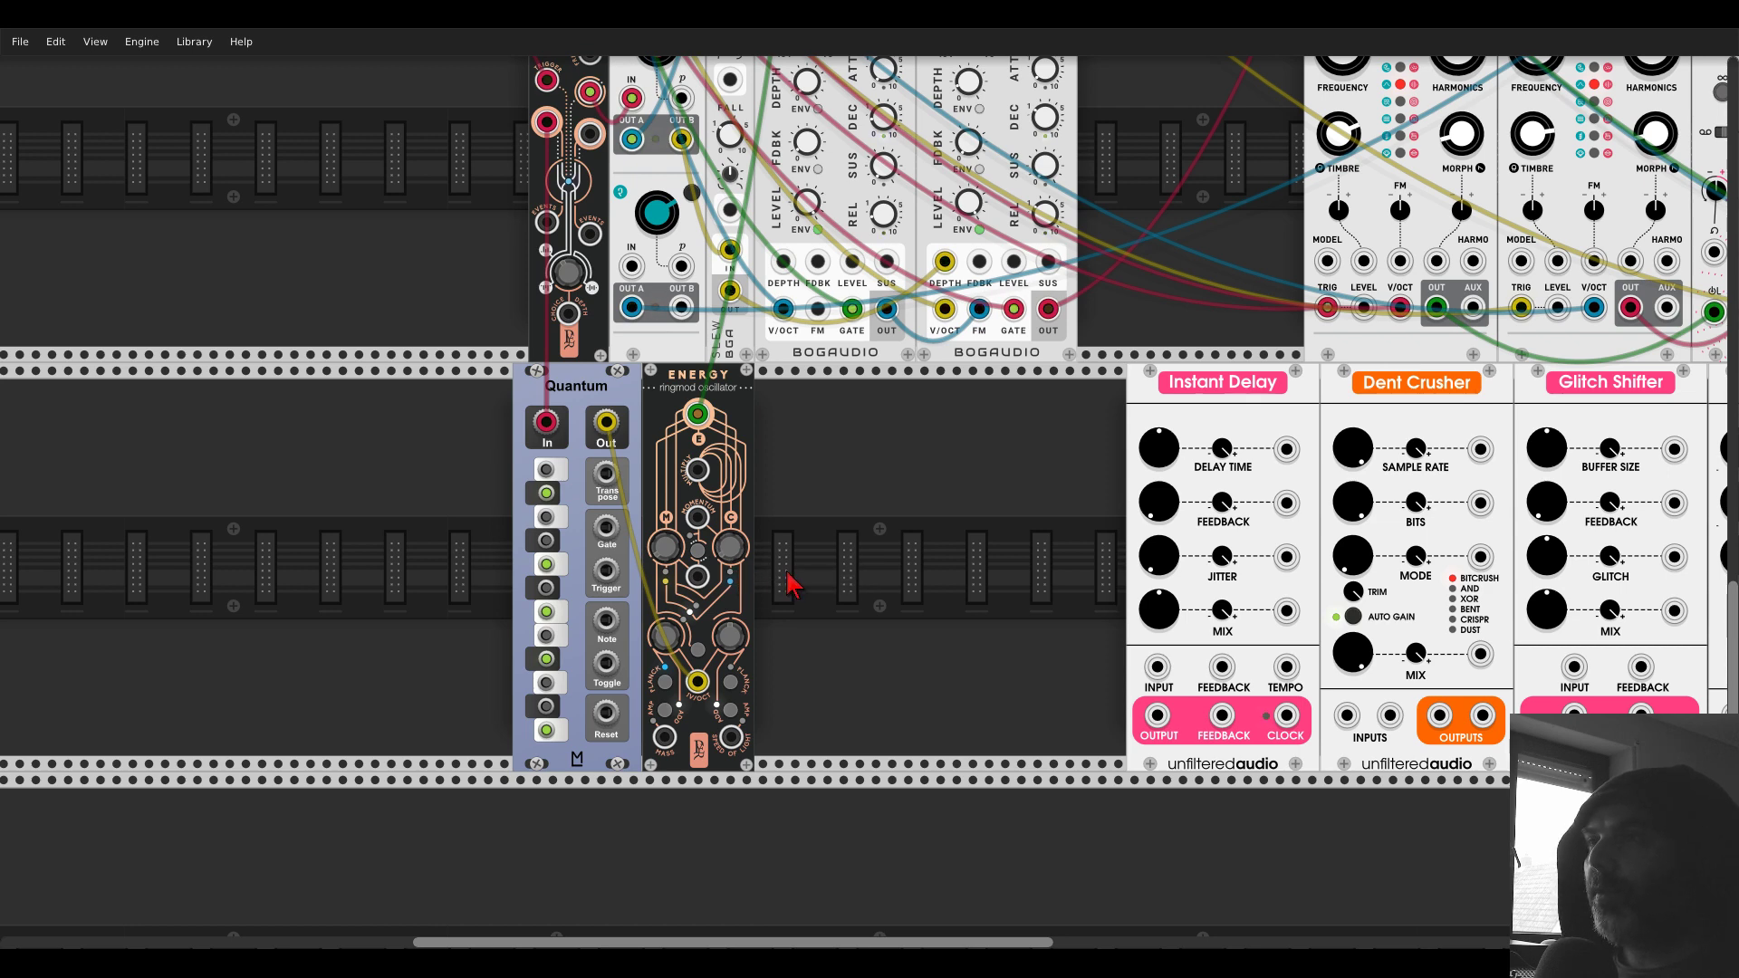
{"action": "left_click_drag", "start_coordinate": [794, 535], "coordinate": [915, 677]}
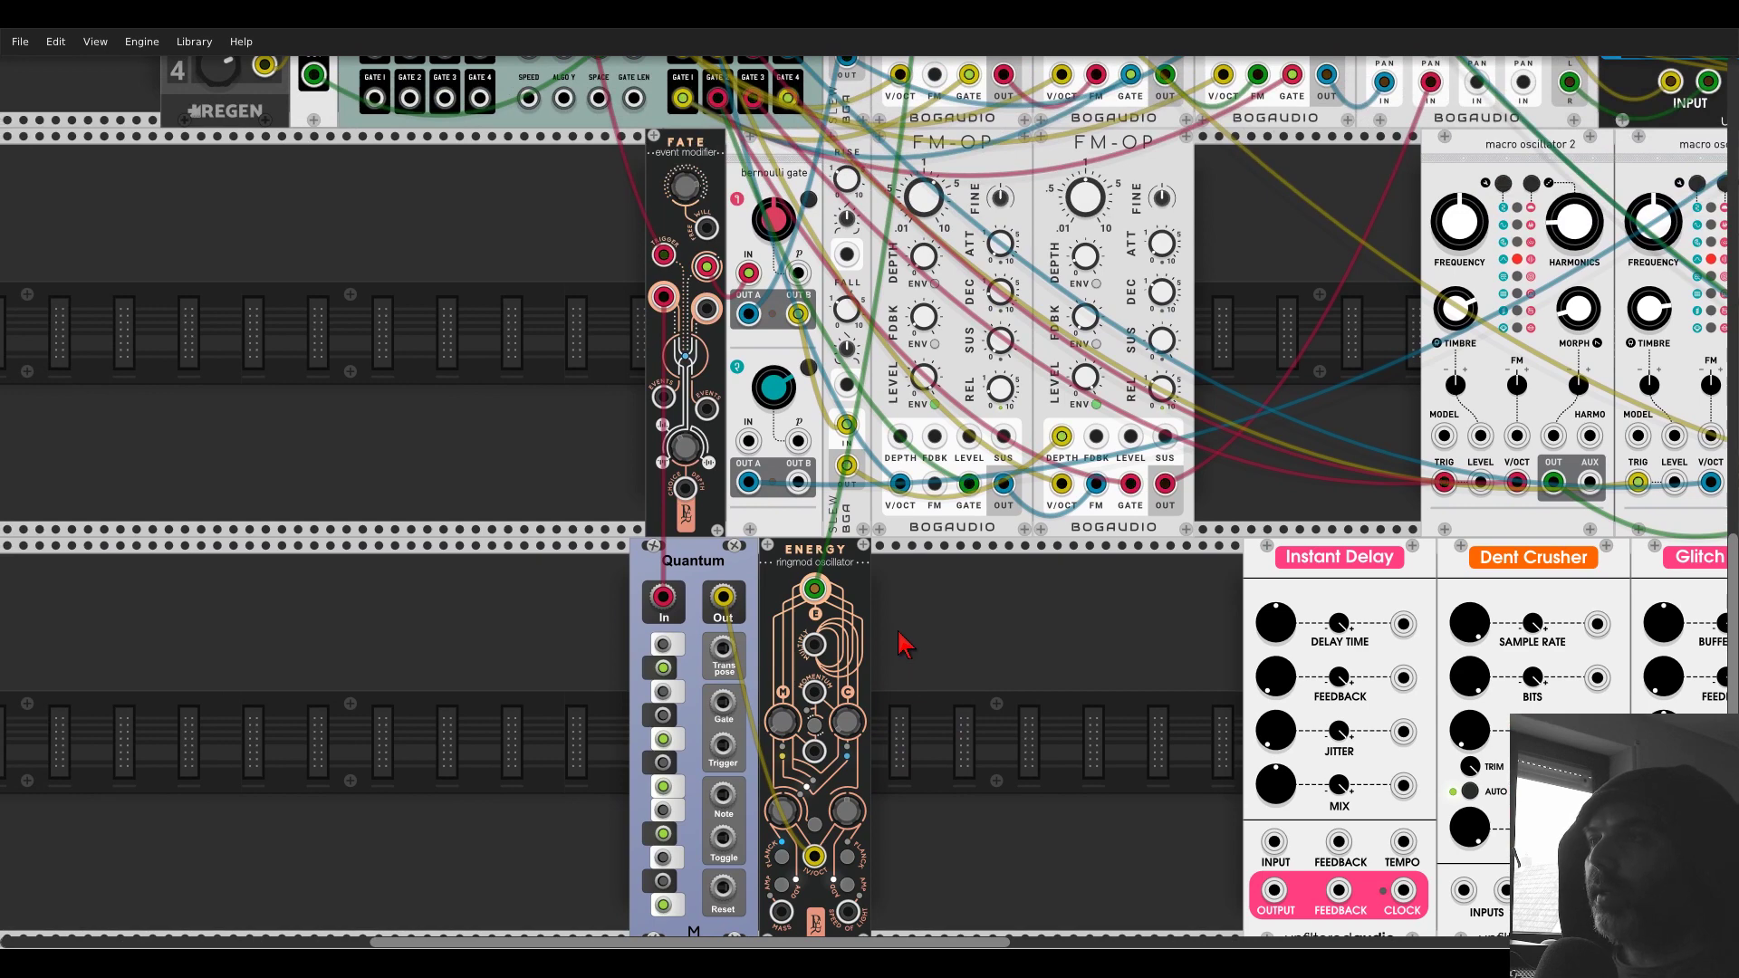
{"action": "left_click_drag", "start_coordinate": [900, 644], "coordinate": [813, 561]}
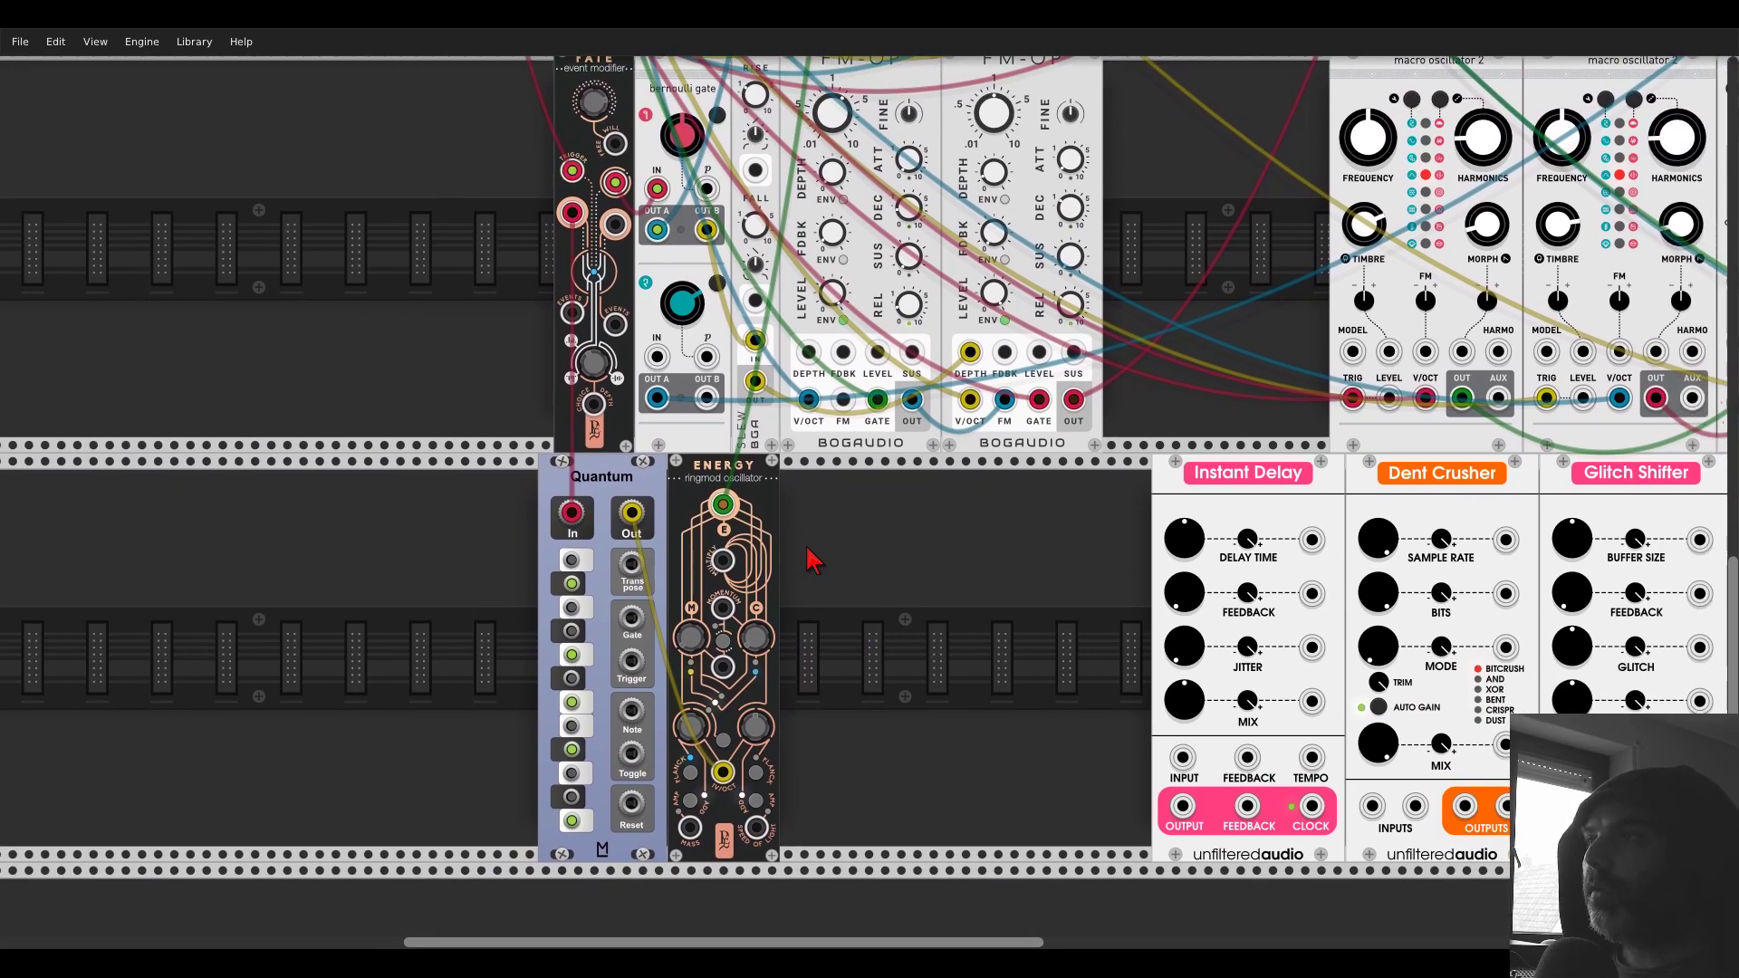
{"action": "left_click_drag", "start_coordinate": [600, 487], "coordinate": [616, 489]}
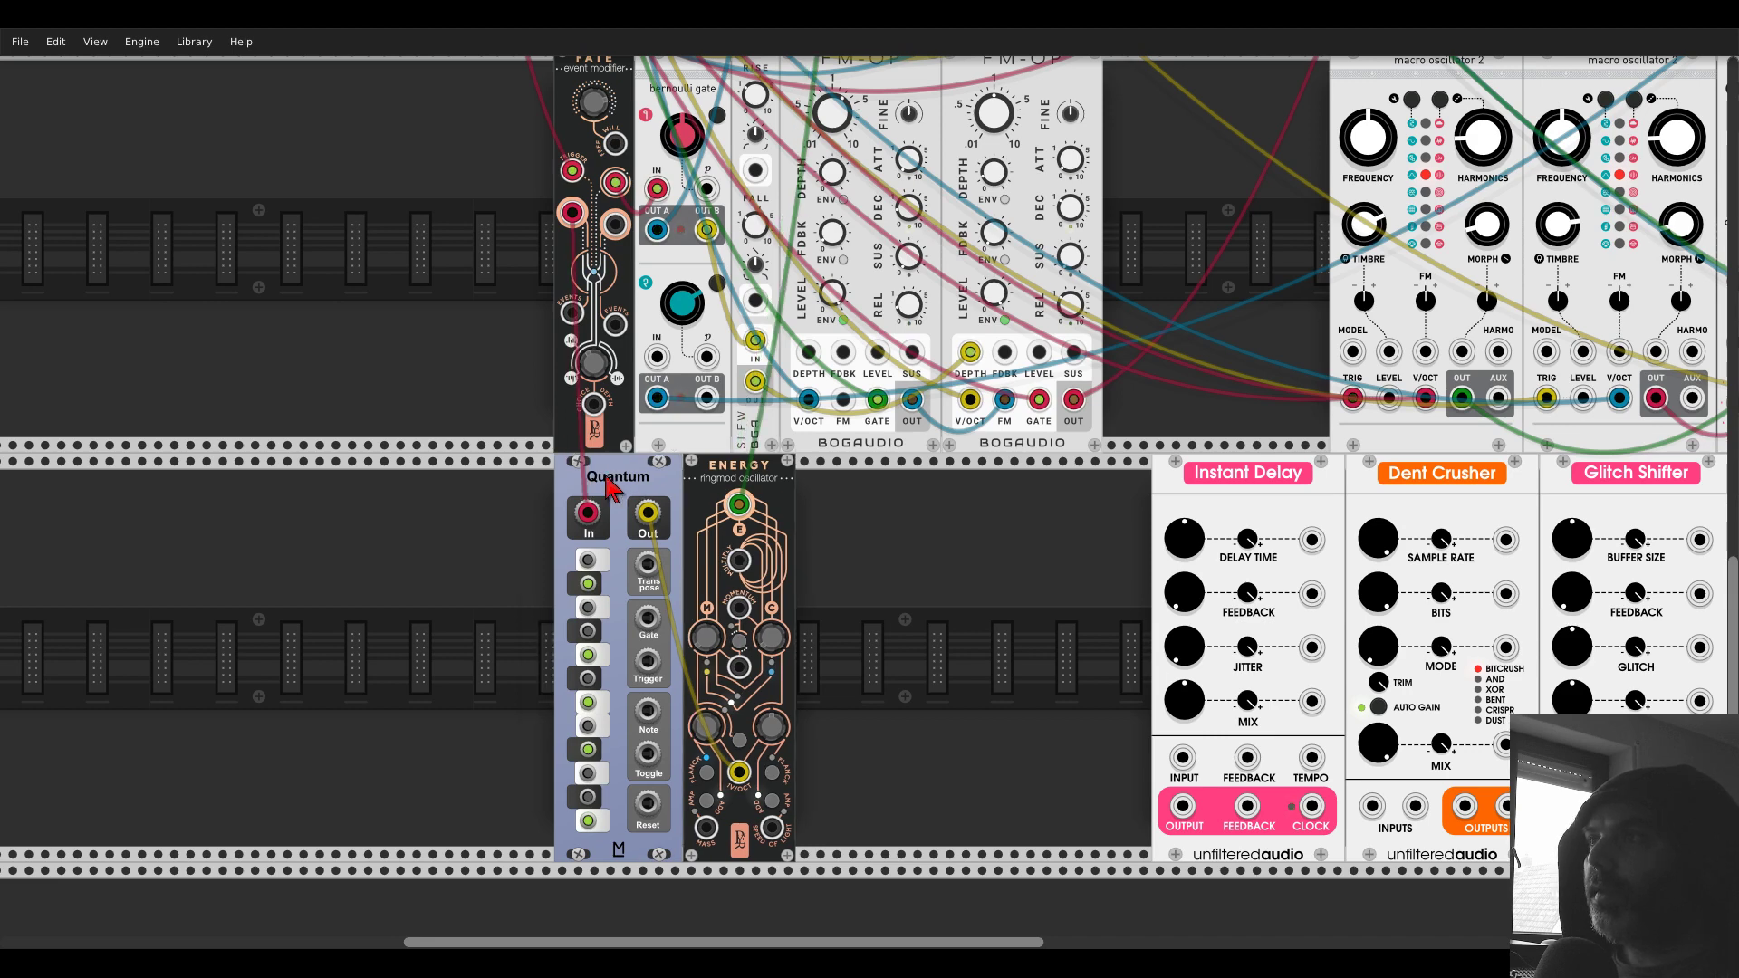
- Insert the Bogaudio S&H module ahead of Quantum, patched between Fate and Quantum's In, with its Gate connected to Fate
{"action": "right_click", "coordinate": [493, 520]}
{"action": "type", "text": "sample and"}
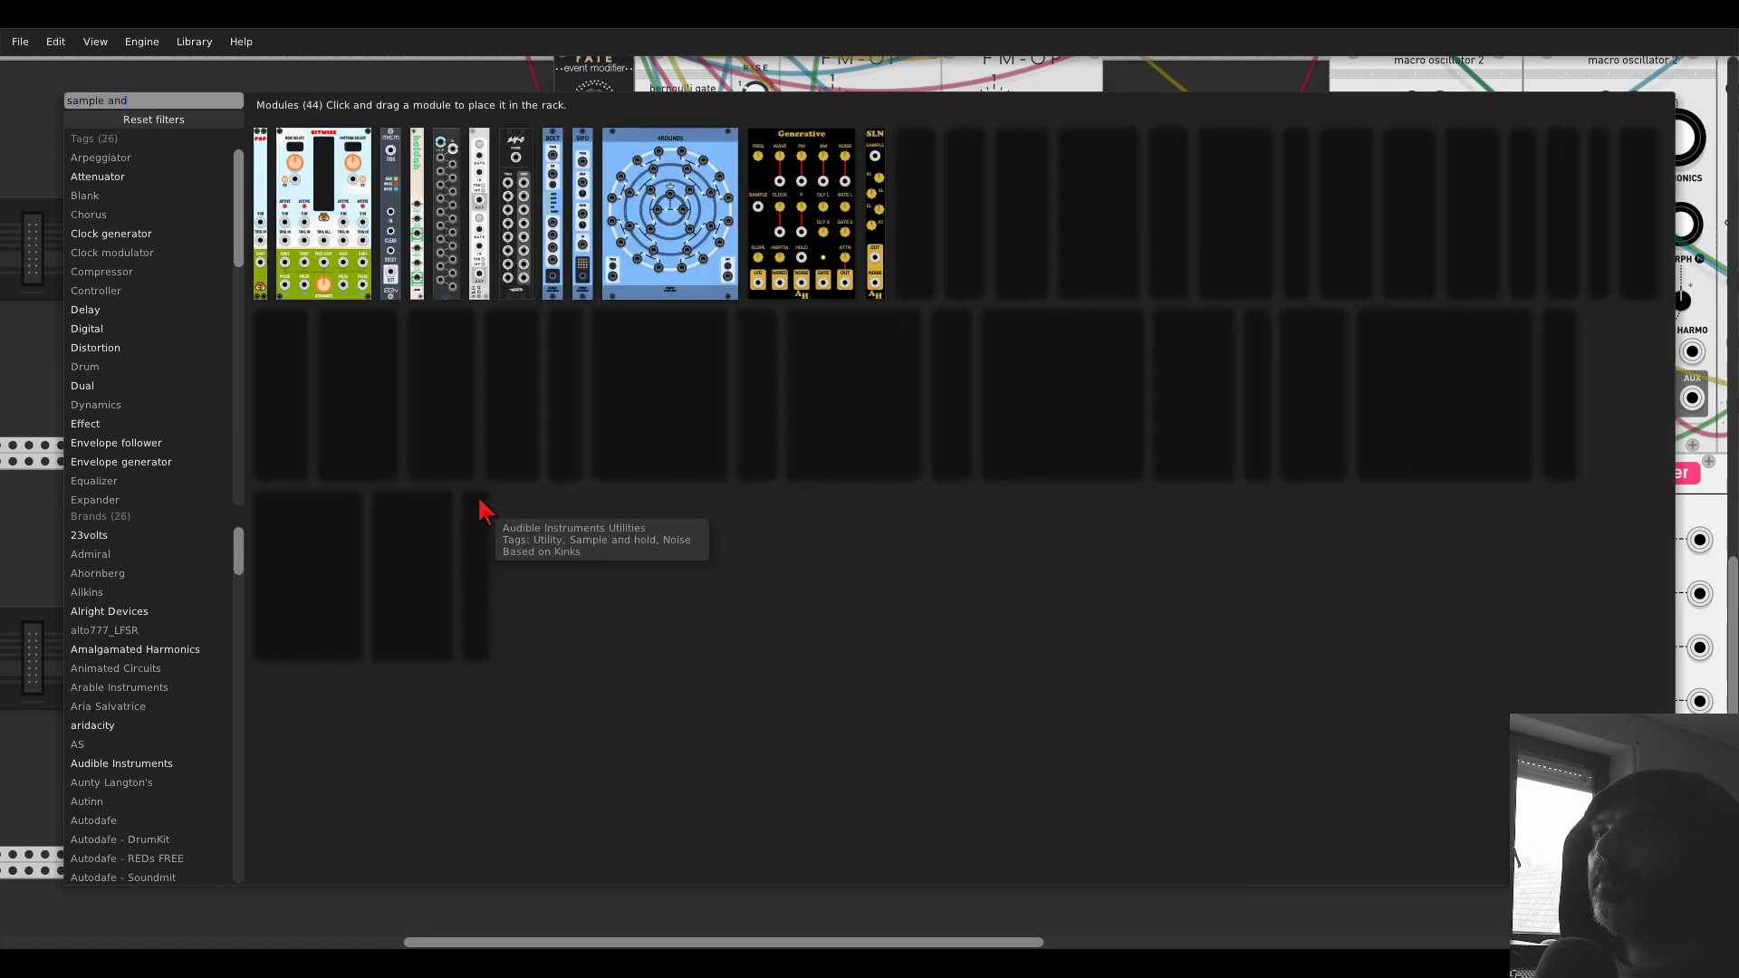
{"action": "left_click_drag", "start_coordinate": [481, 147], "coordinate": [577, 559]}
{"action": "left_click_drag", "start_coordinate": [577, 625], "coordinate": [614, 184]}
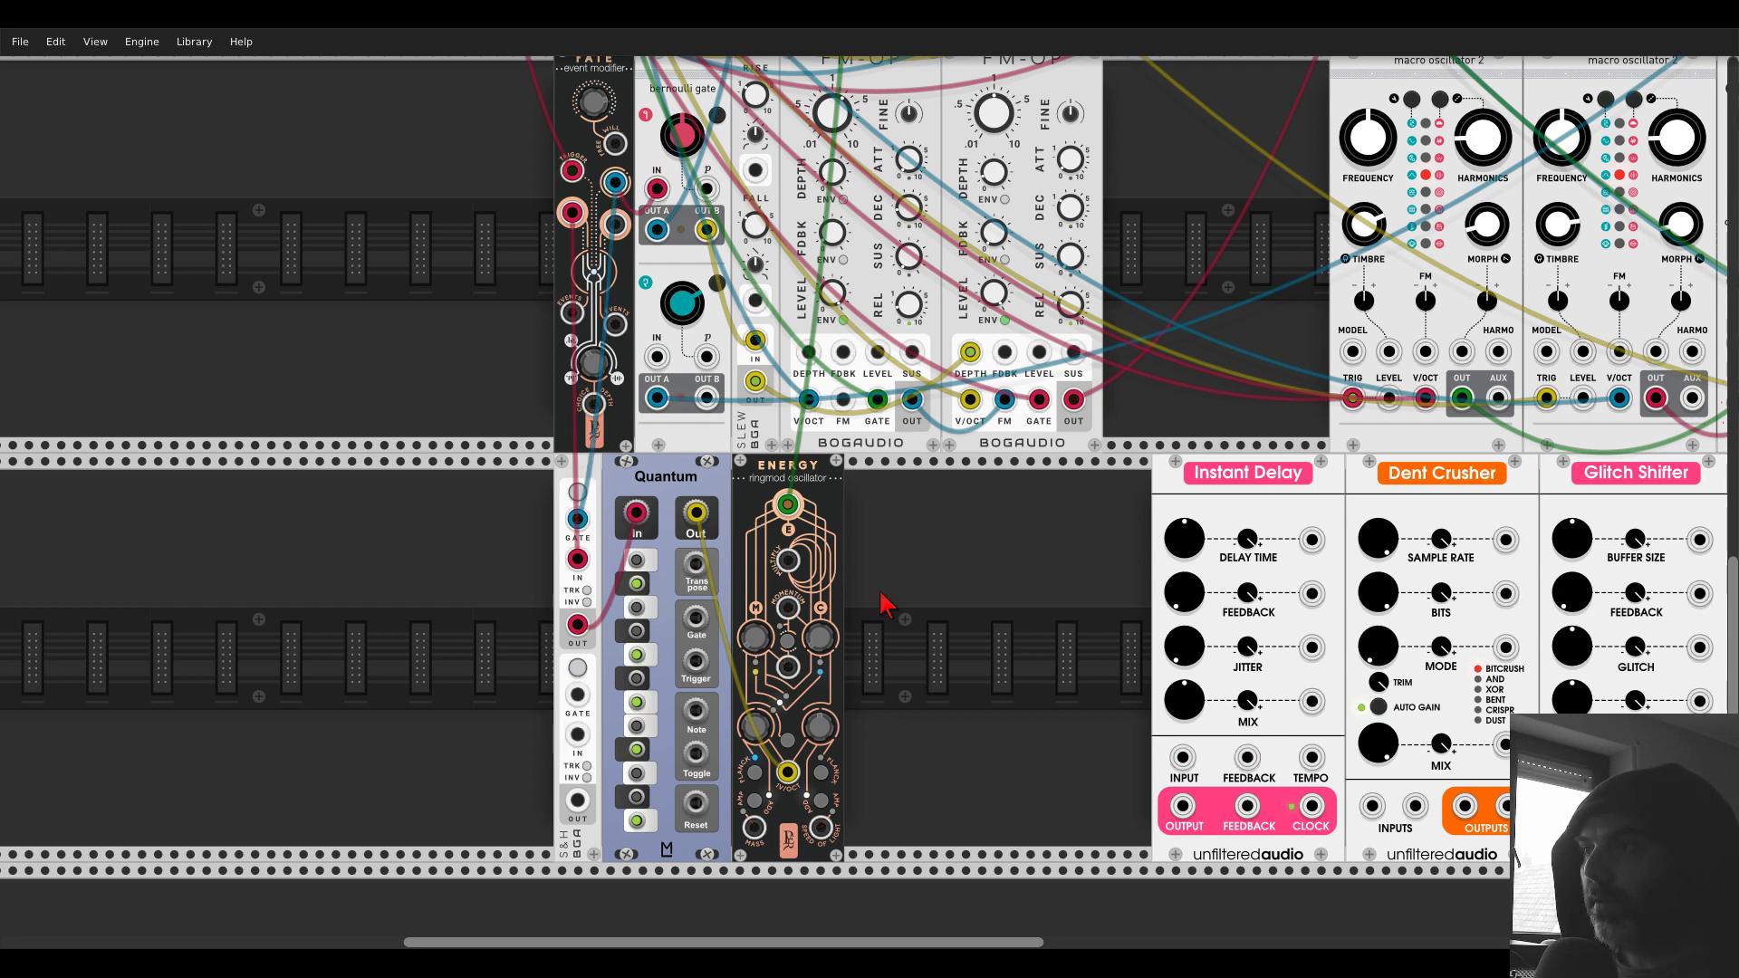
- Add the NYSTHI AttackDecay envelope beside Energy, patched from Quantum's Gate to its Trig and from its Env Out into Energy
{"action": "right_click", "coordinate": [922, 637]}
{"action": "type", "text": "eg"}
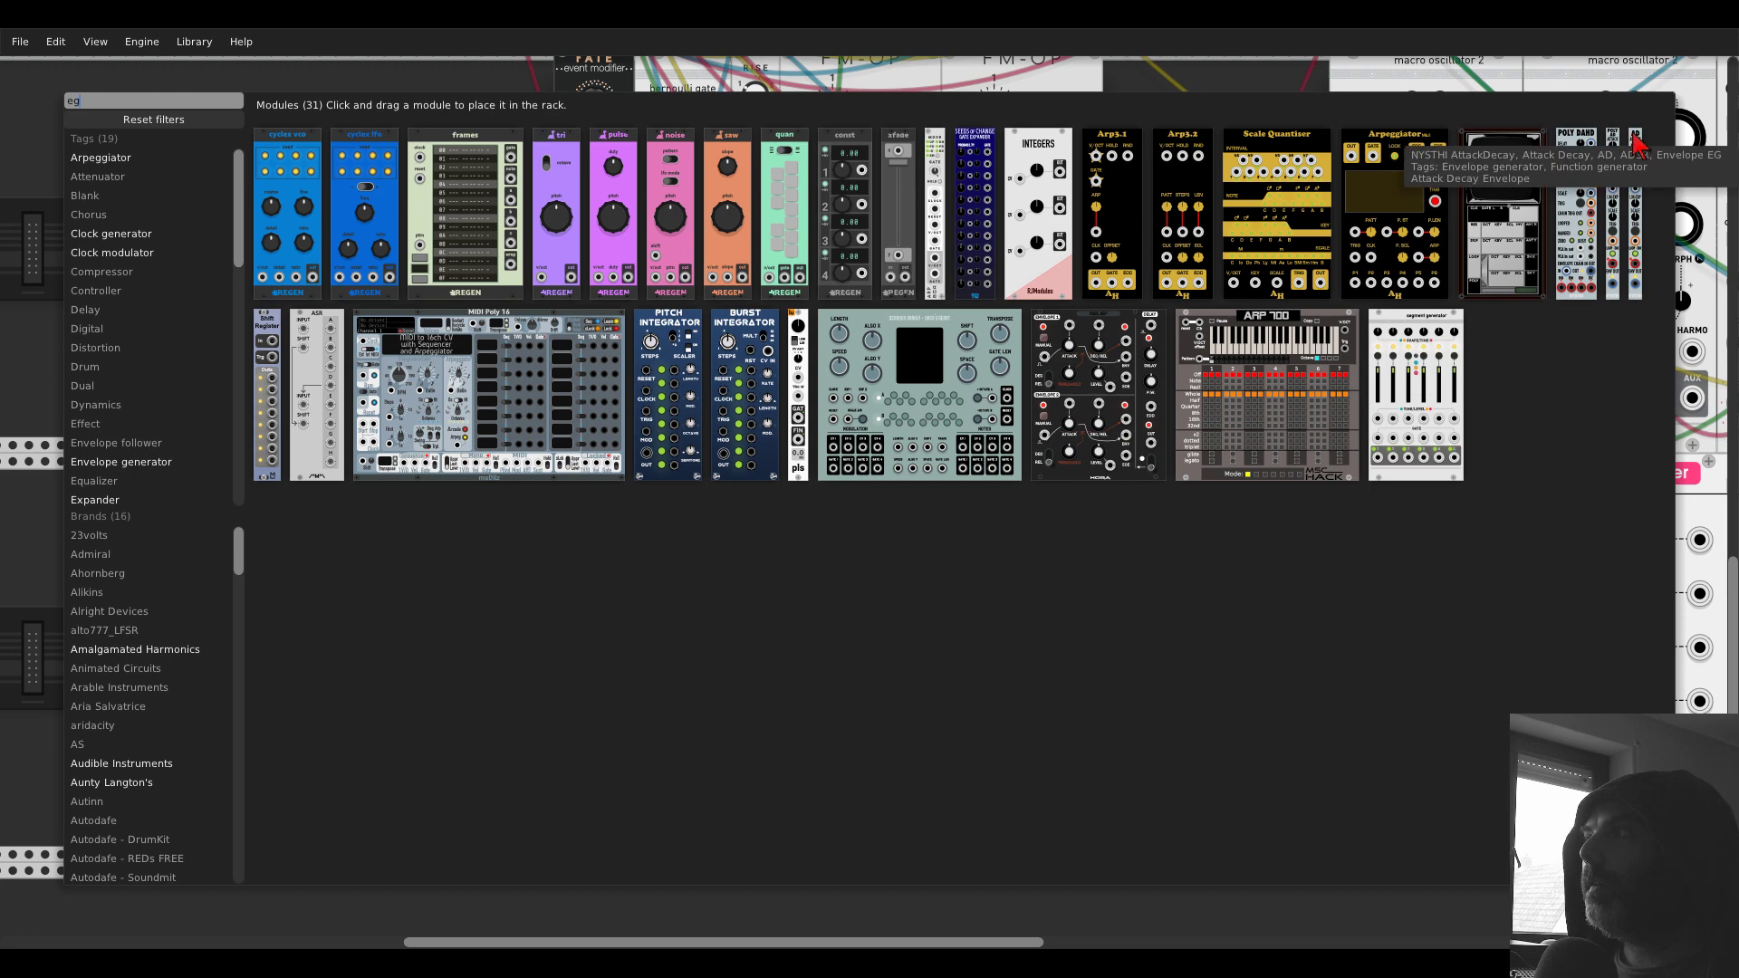
{"action": "left_click", "coordinate": [832, 616]}
{"action": "left_click_drag", "start_coordinate": [698, 620], "coordinate": [861, 722]}
{"action": "left_click_drag", "start_coordinate": [861, 823], "coordinate": [788, 560]}
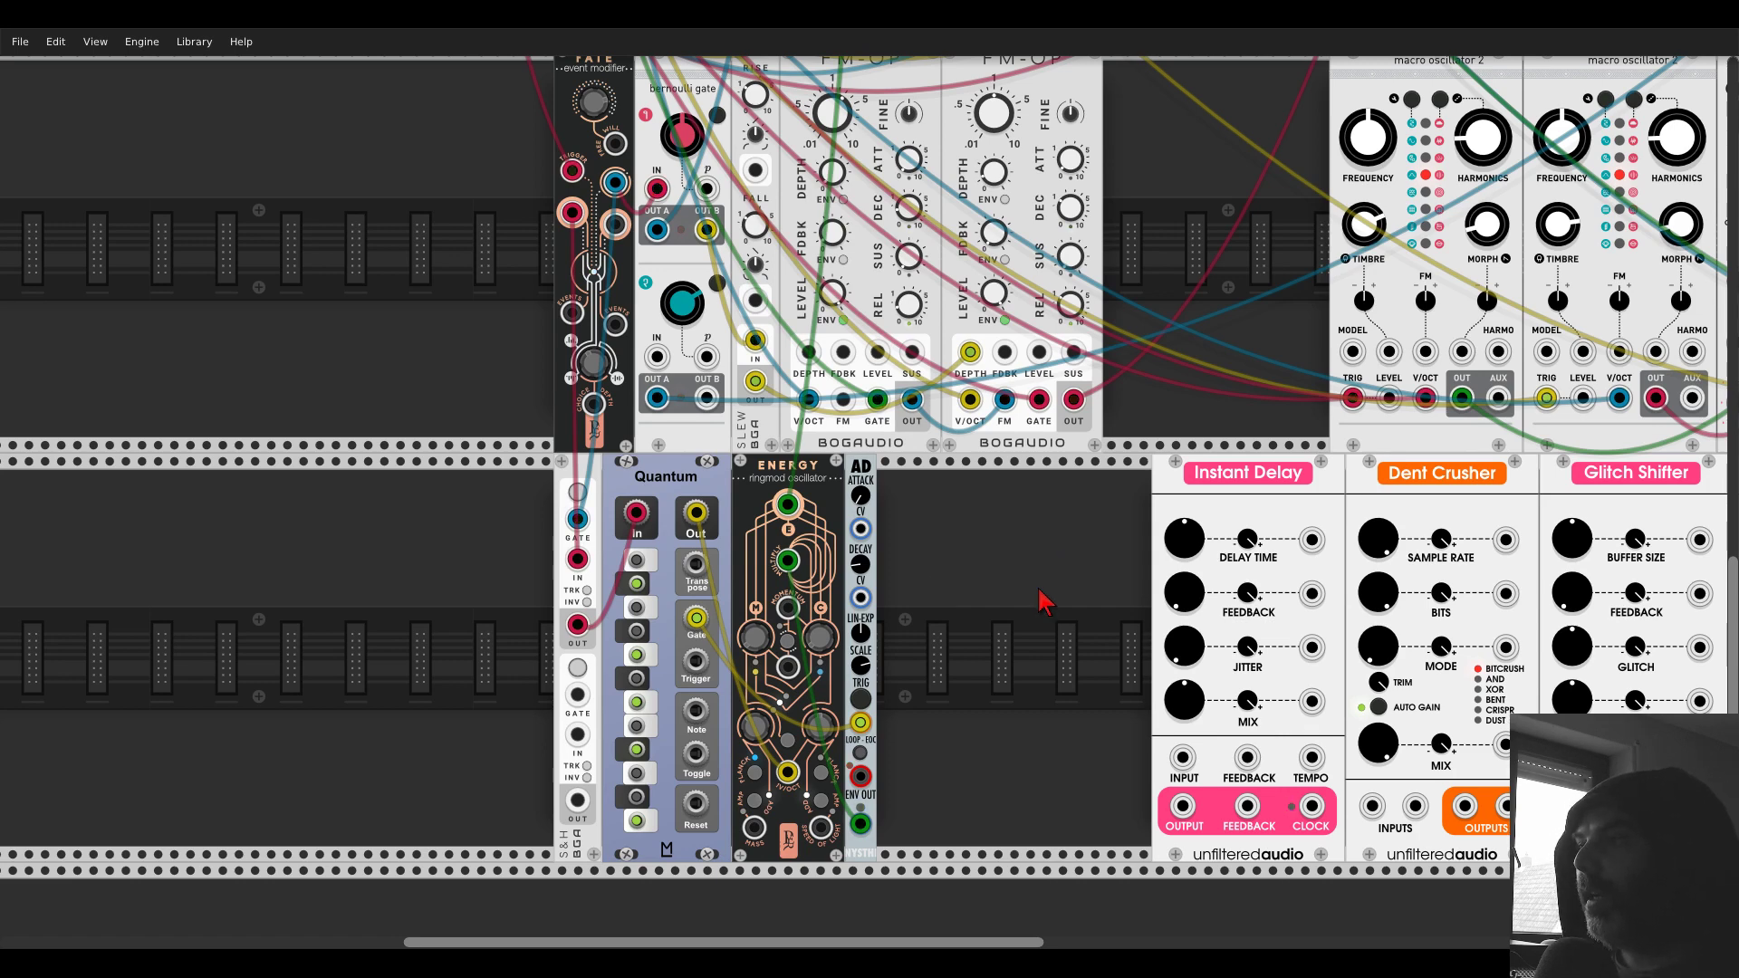
- Move Instant Delay directly beside the AD envelope and patch it between Energy's output and the mixer
{"action": "left_click_drag", "start_coordinate": [1046, 601], "coordinate": [664, 496]}
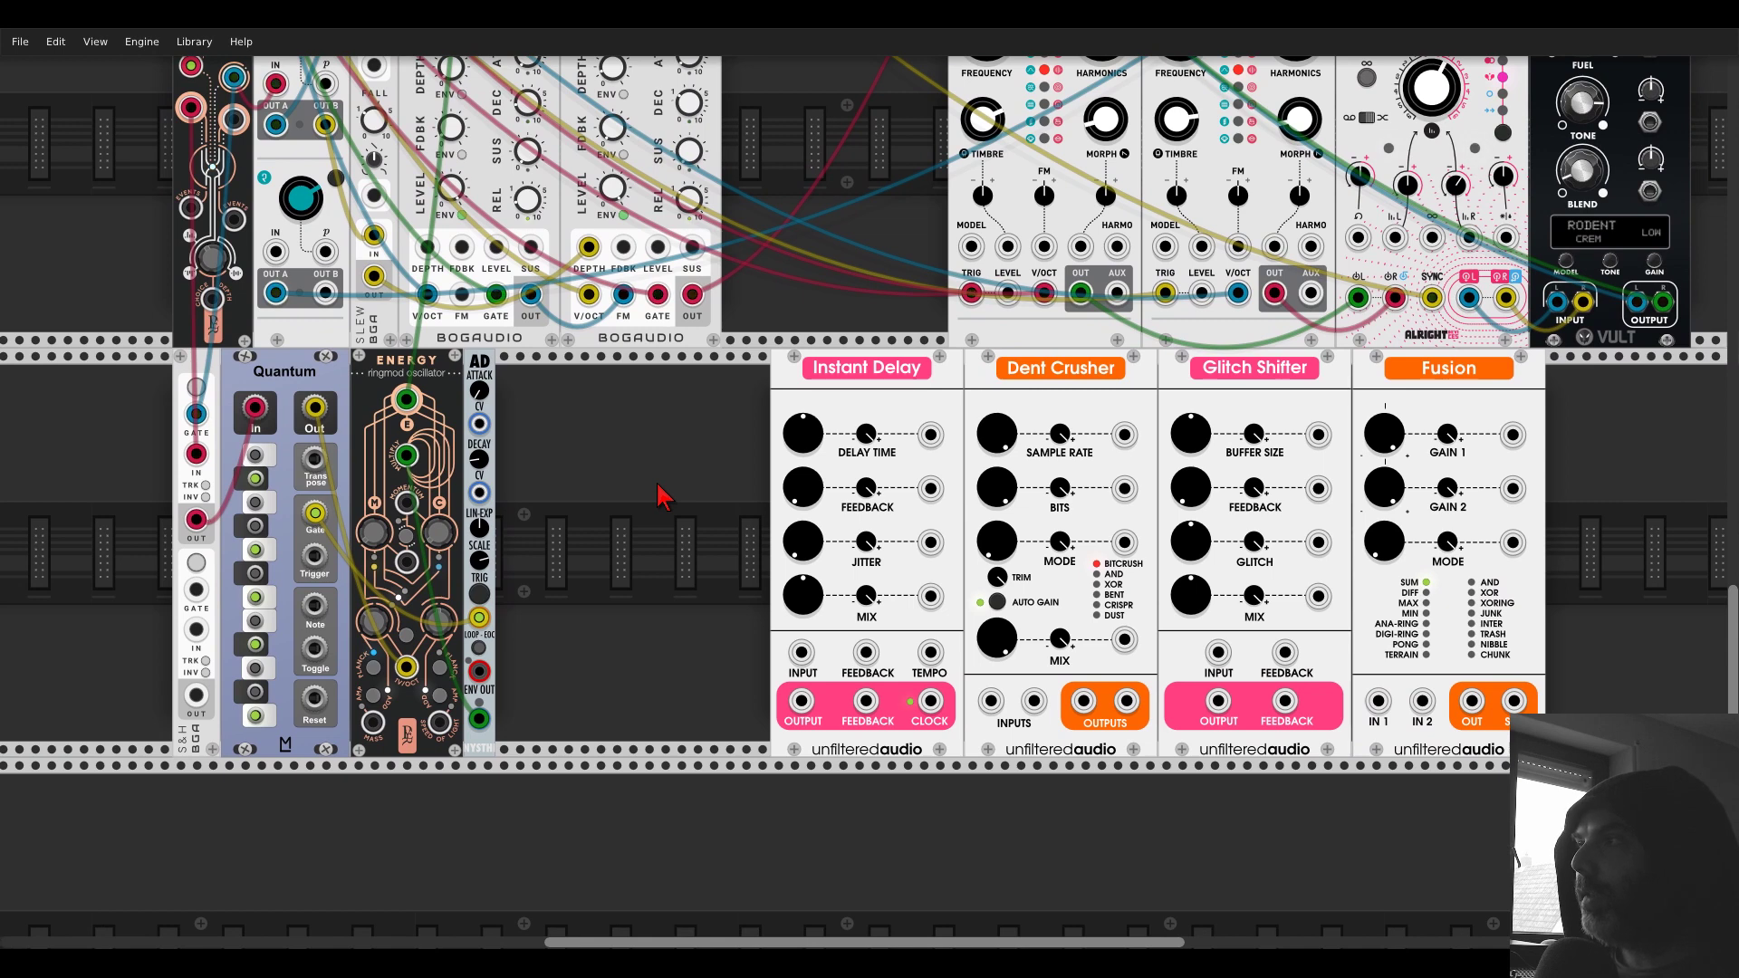
{"action": "left_click_drag", "start_coordinate": [871, 369], "coordinate": [543, 409]}
{"action": "mouse_move", "coordinate": [409, 412]}
{"action": "left_mouse_down"}
{"action": "mouse_move", "coordinate": [589, 706]}
{"action": "mouse_move", "coordinate": [529, 702]}
{"action": "mouse_move", "coordinate": [406, 399]}
{"action": "left_mouse_up"}
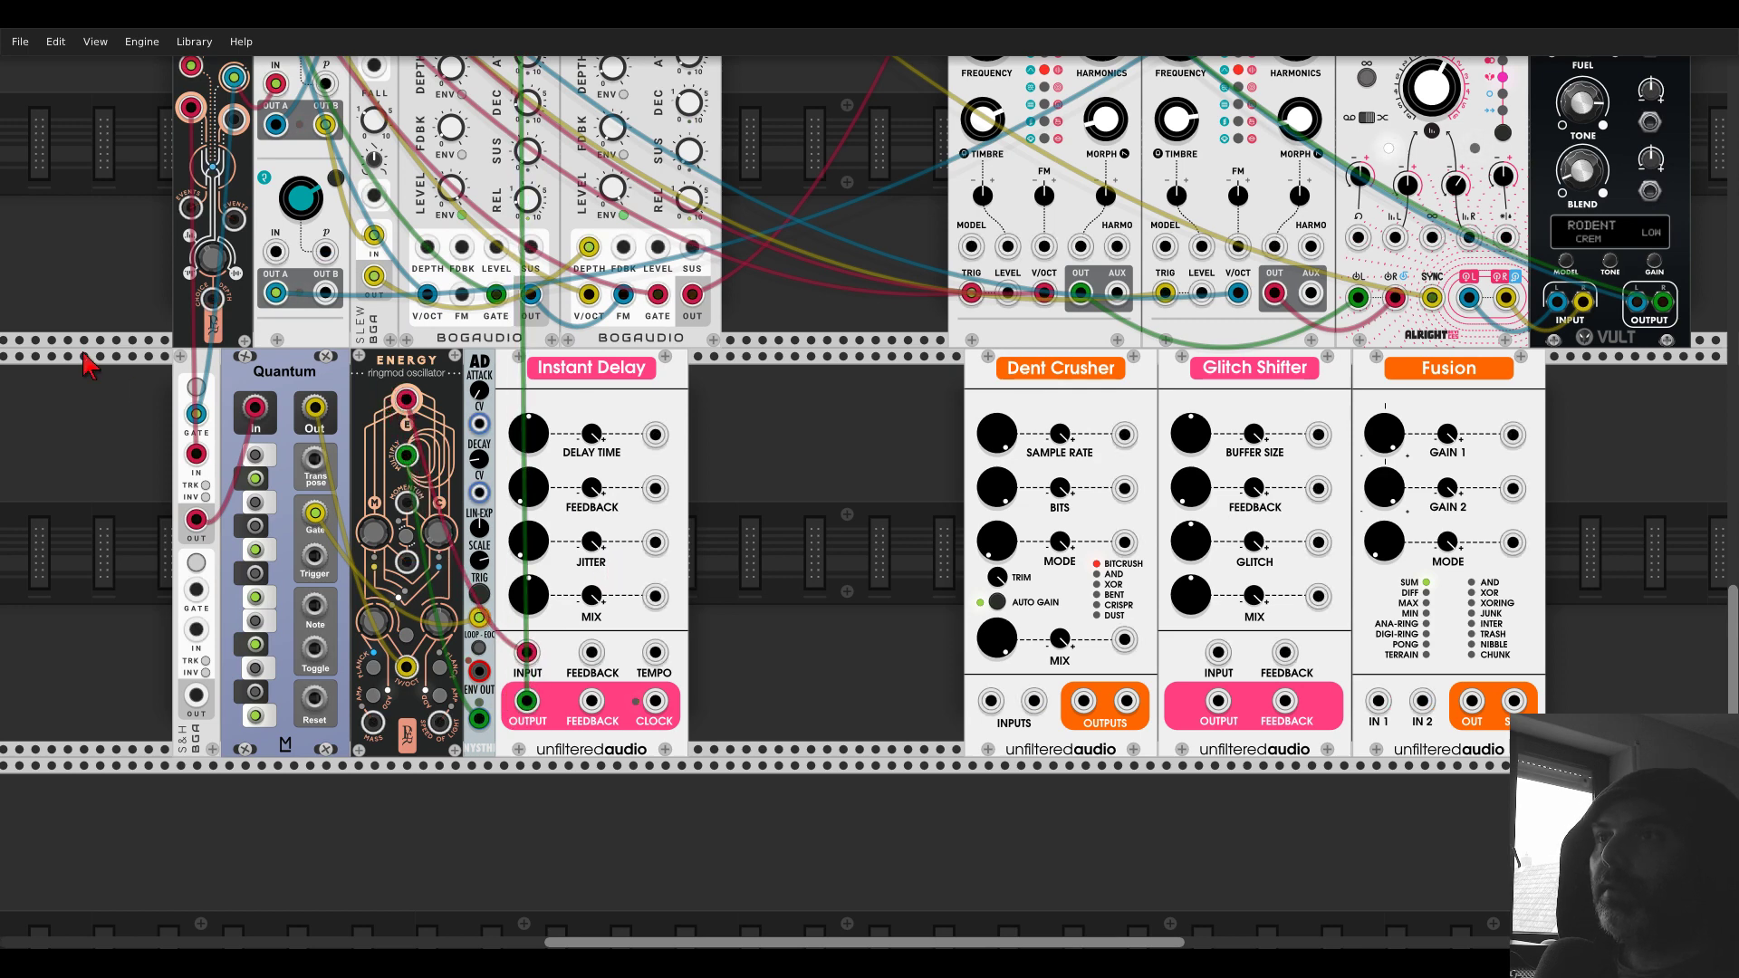
{"action": "scroll", "coordinate": [83, 362], "scroll_direction": "up", "scroll_amount": 5}
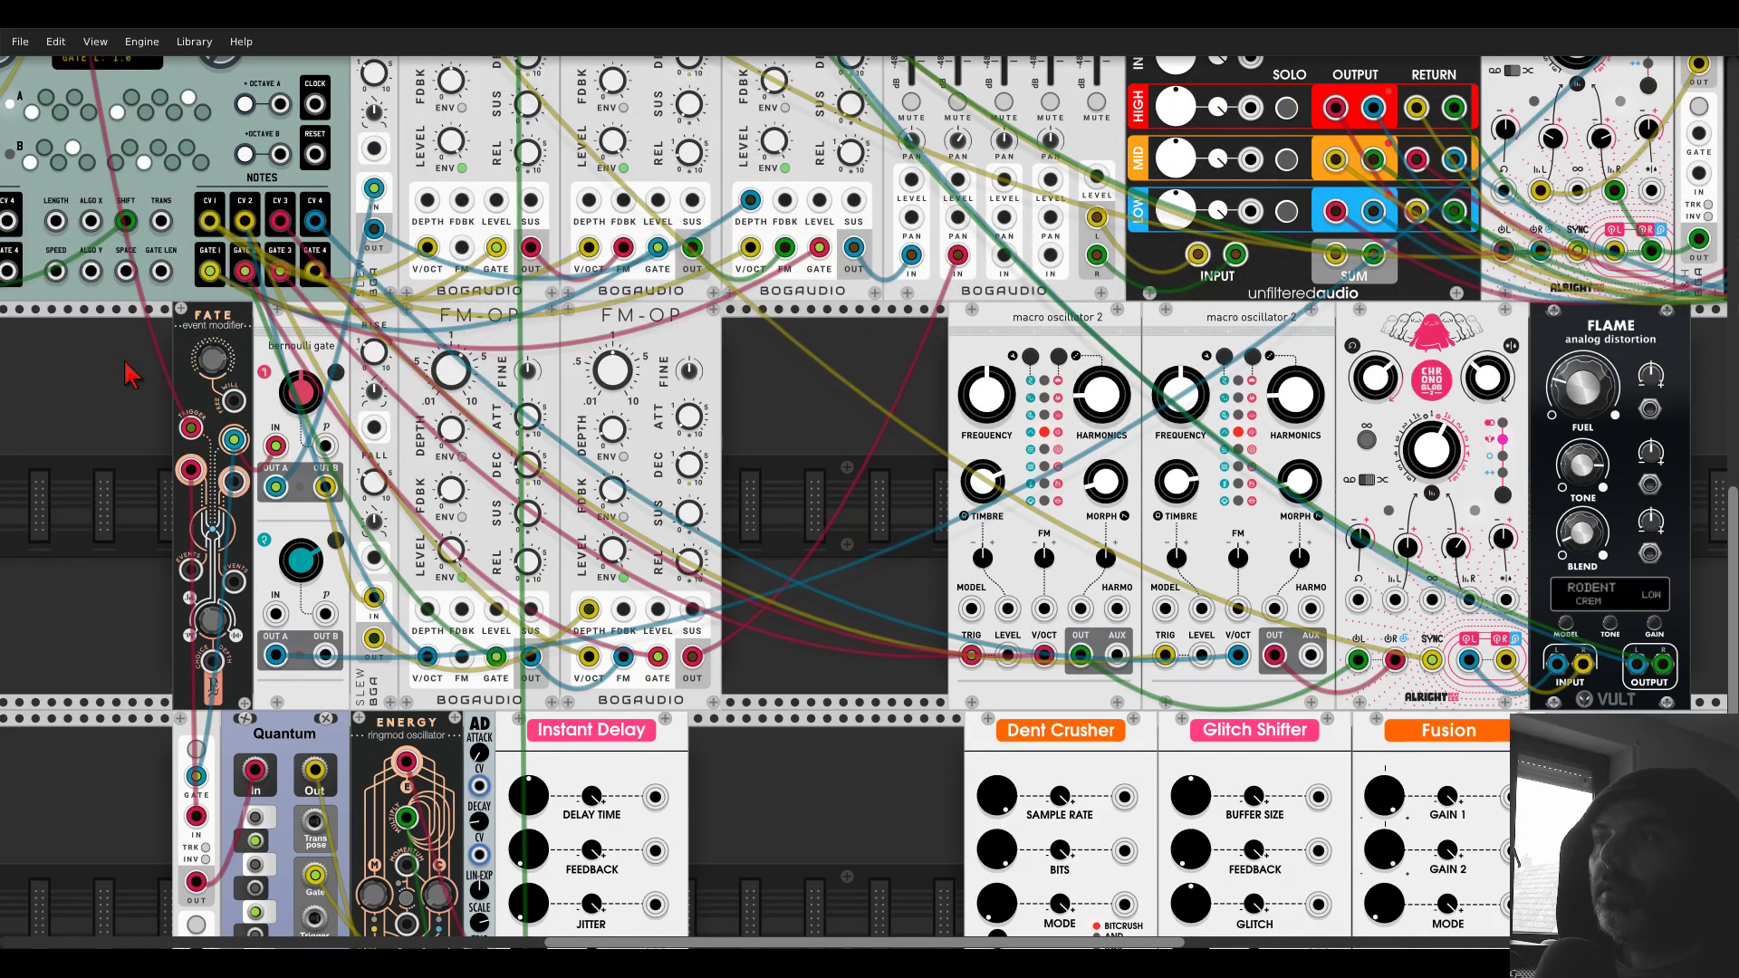
{"action": "scroll", "coordinate": [131, 373], "scroll_direction": "down", "scroll_amount": 3}
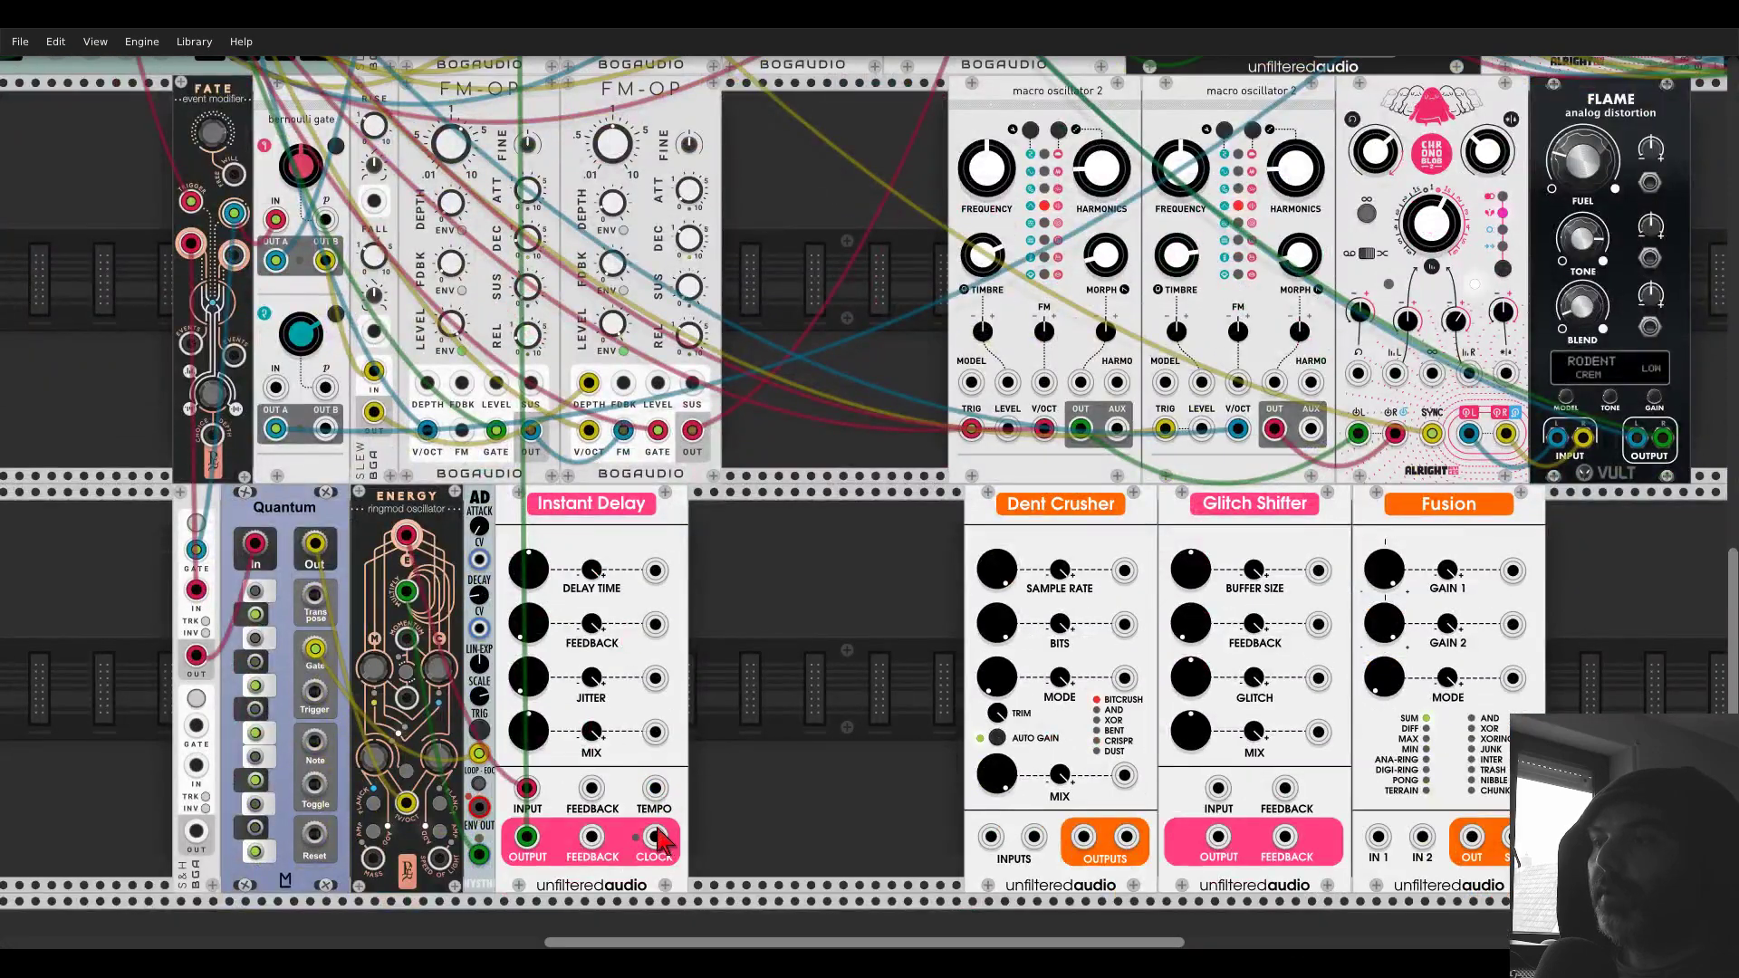
- Patch the clock into Instant Delay's Tempo input and raise the delay's Mix, Feedback and Delay Time
{"action": "left_click_drag", "start_coordinate": [656, 790], "coordinate": [77, 227]}
{"action": "scroll", "coordinate": [542, 433], "scroll_direction": "down", "scroll_amount": 10}
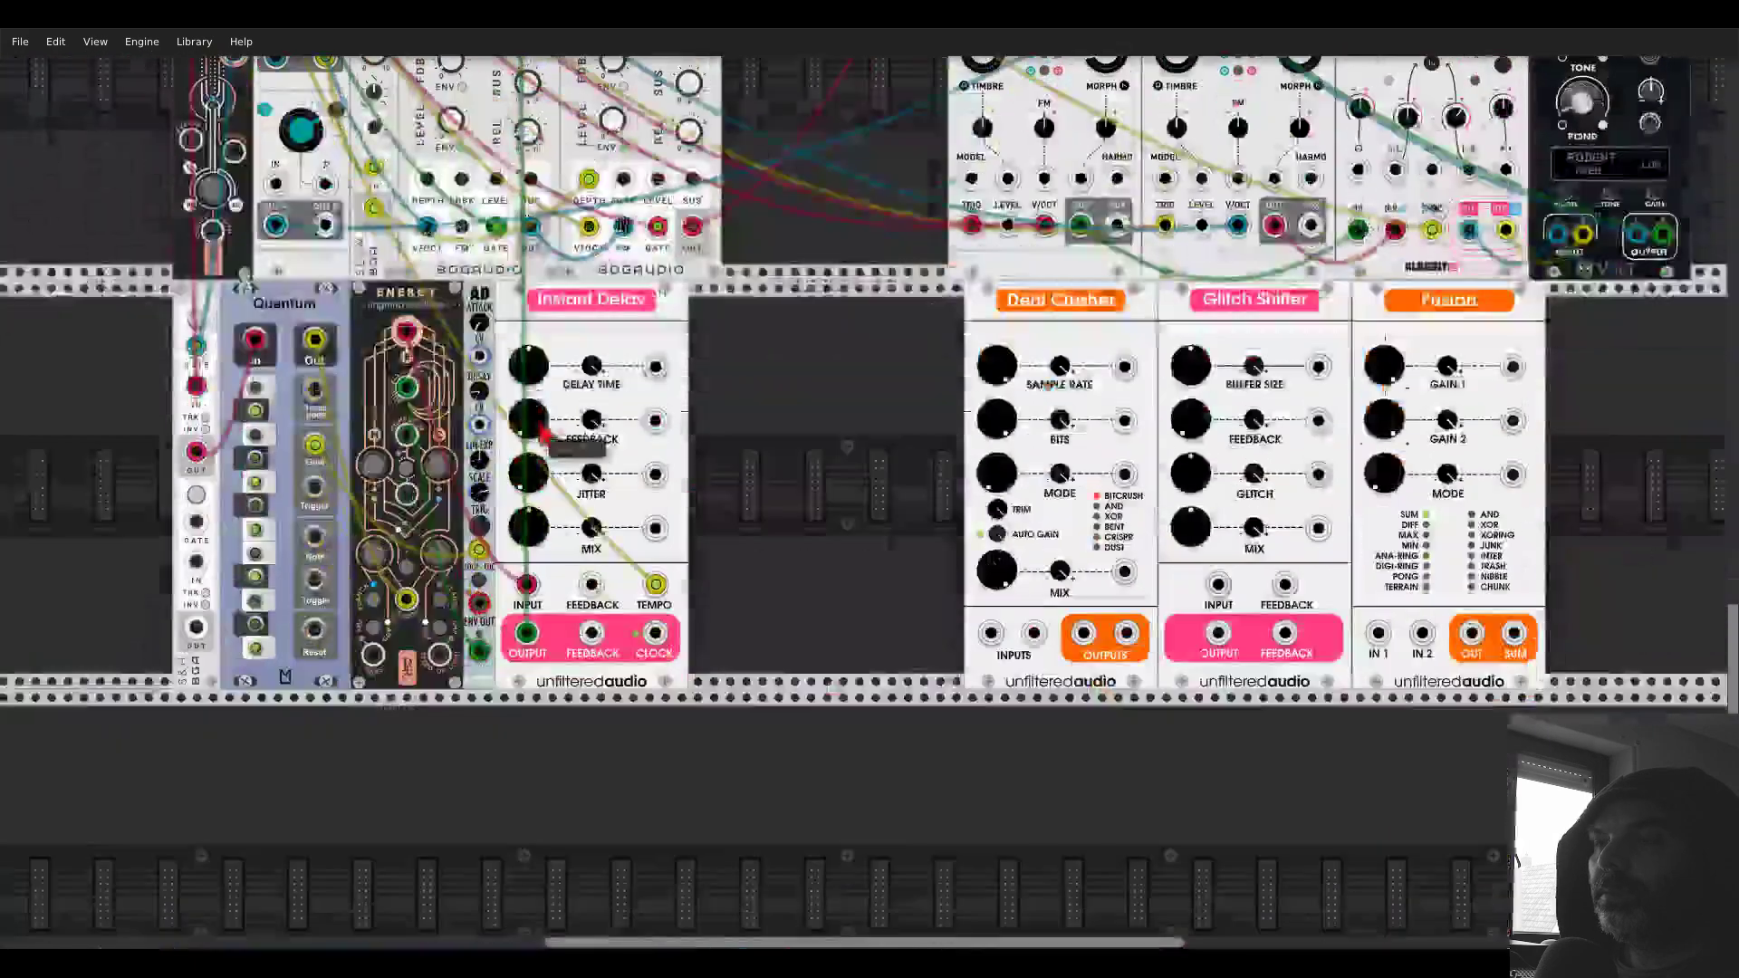
{"action": "scroll", "coordinate": [542, 433], "scroll_direction": "up", "scroll_amount": 5}
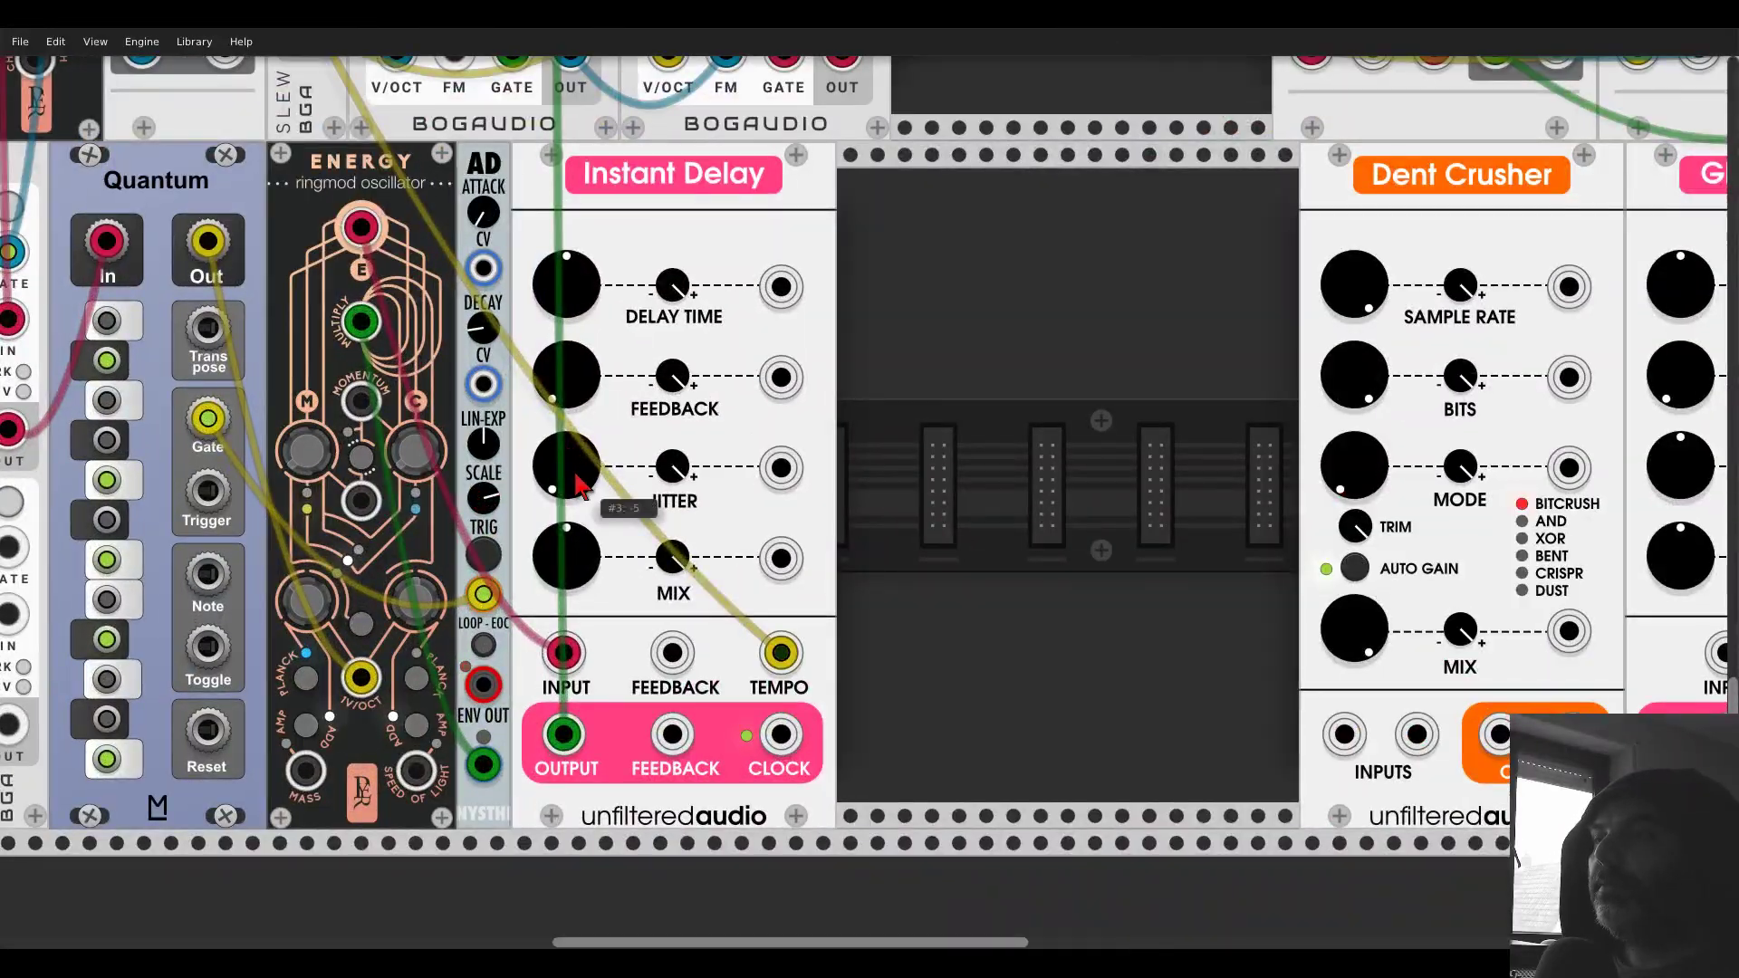
{"action": "scroll", "coordinate": [697, 466], "scroll_direction": "left", "scroll_amount": 3}
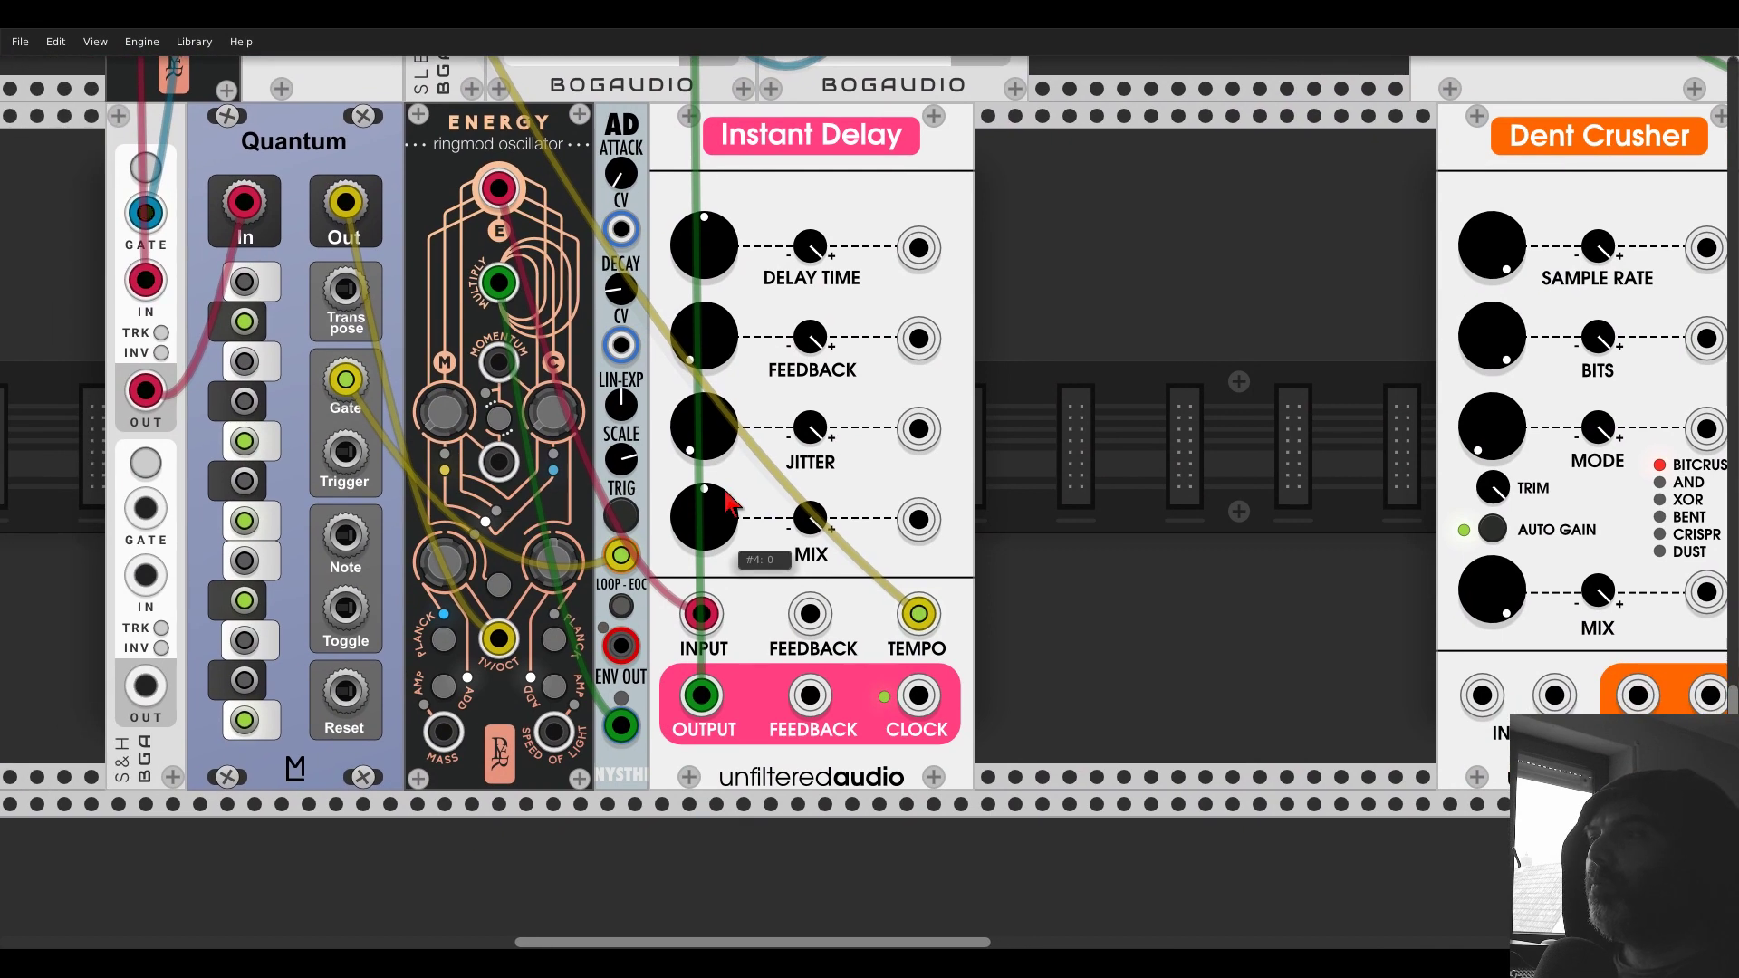
{"action": "left_click_drag", "start_coordinate": [727, 501], "coordinate": [720, 505]}
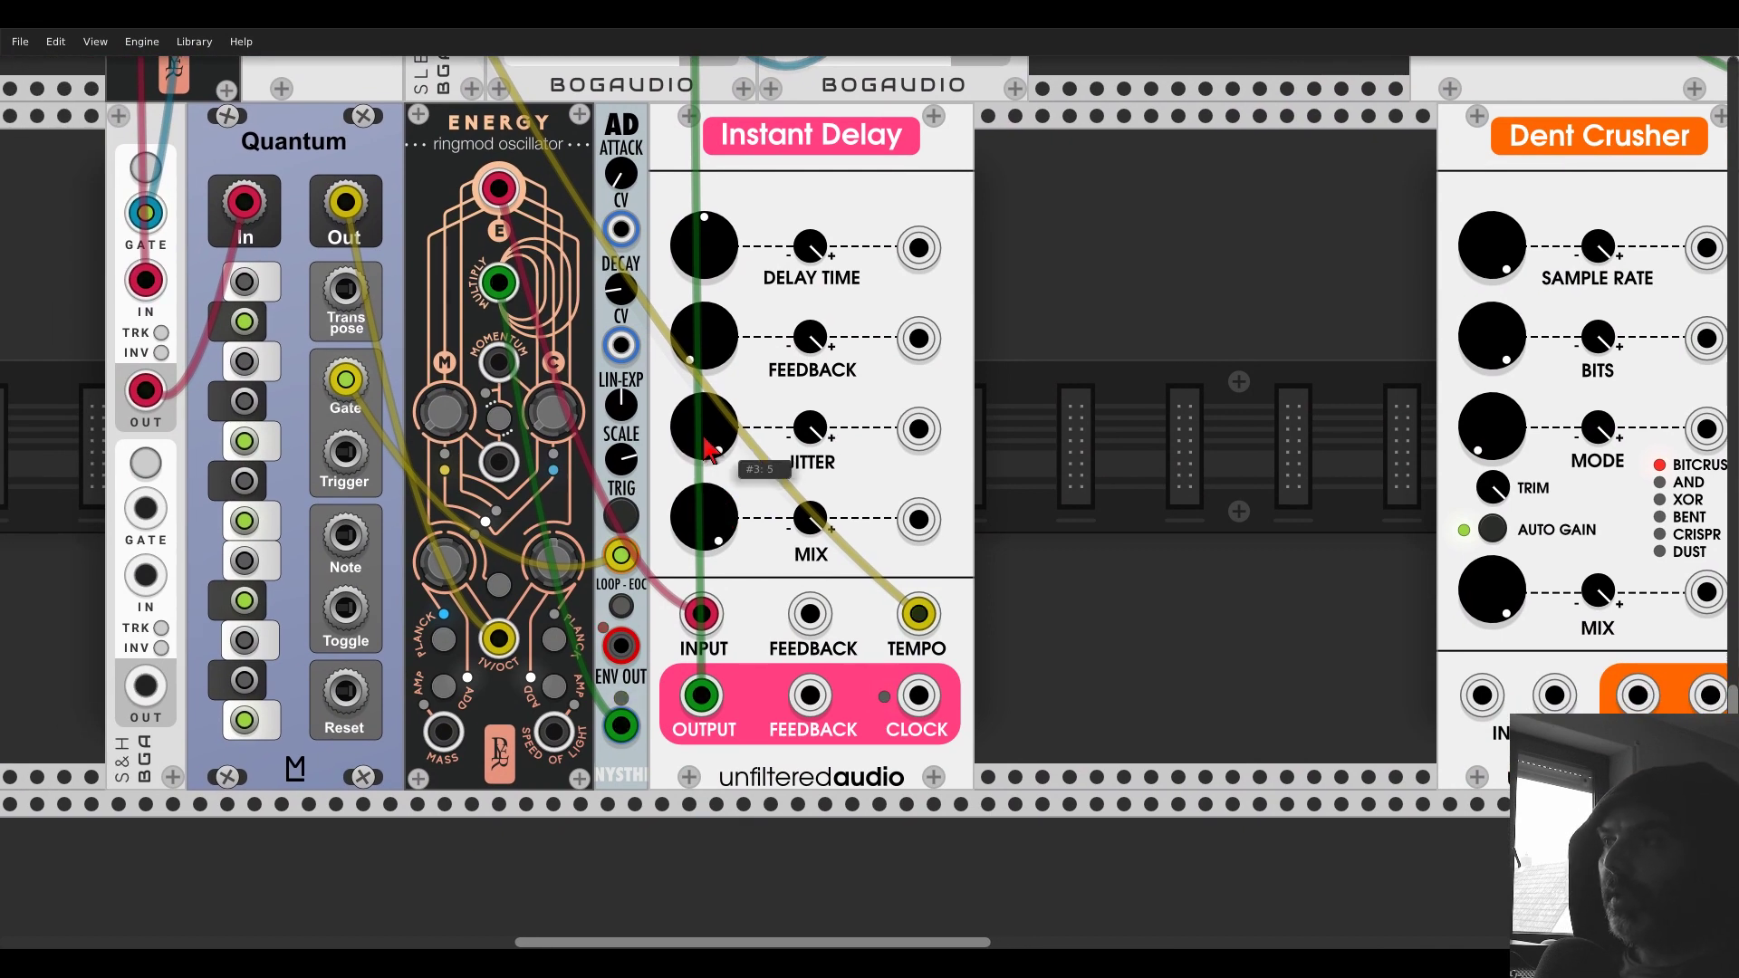
{"action": "left_click_drag", "start_coordinate": [712, 361], "coordinate": [710, 326]}
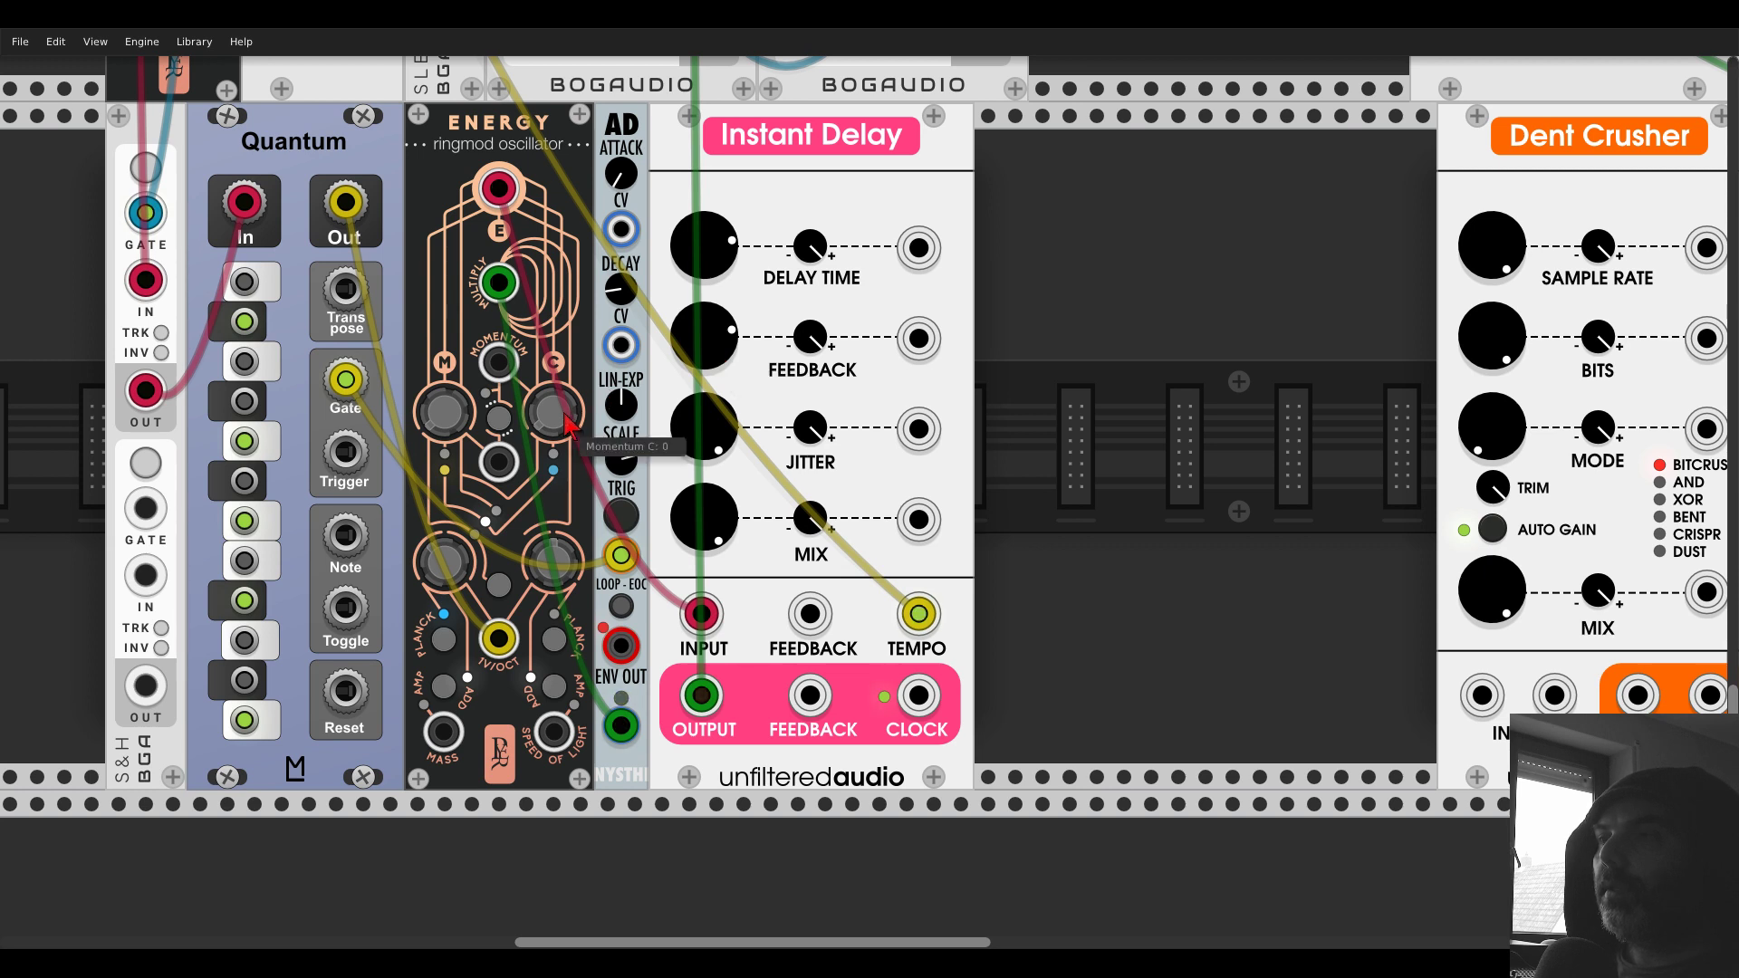
- Adjust Energy's Momentum C and modulate its Momentum from the S&H's second section, gated by Quantum's Trigger, with a +/-5V normal range
{"action": "left_click_drag", "start_coordinate": [554, 414], "coordinate": [553, 389]}
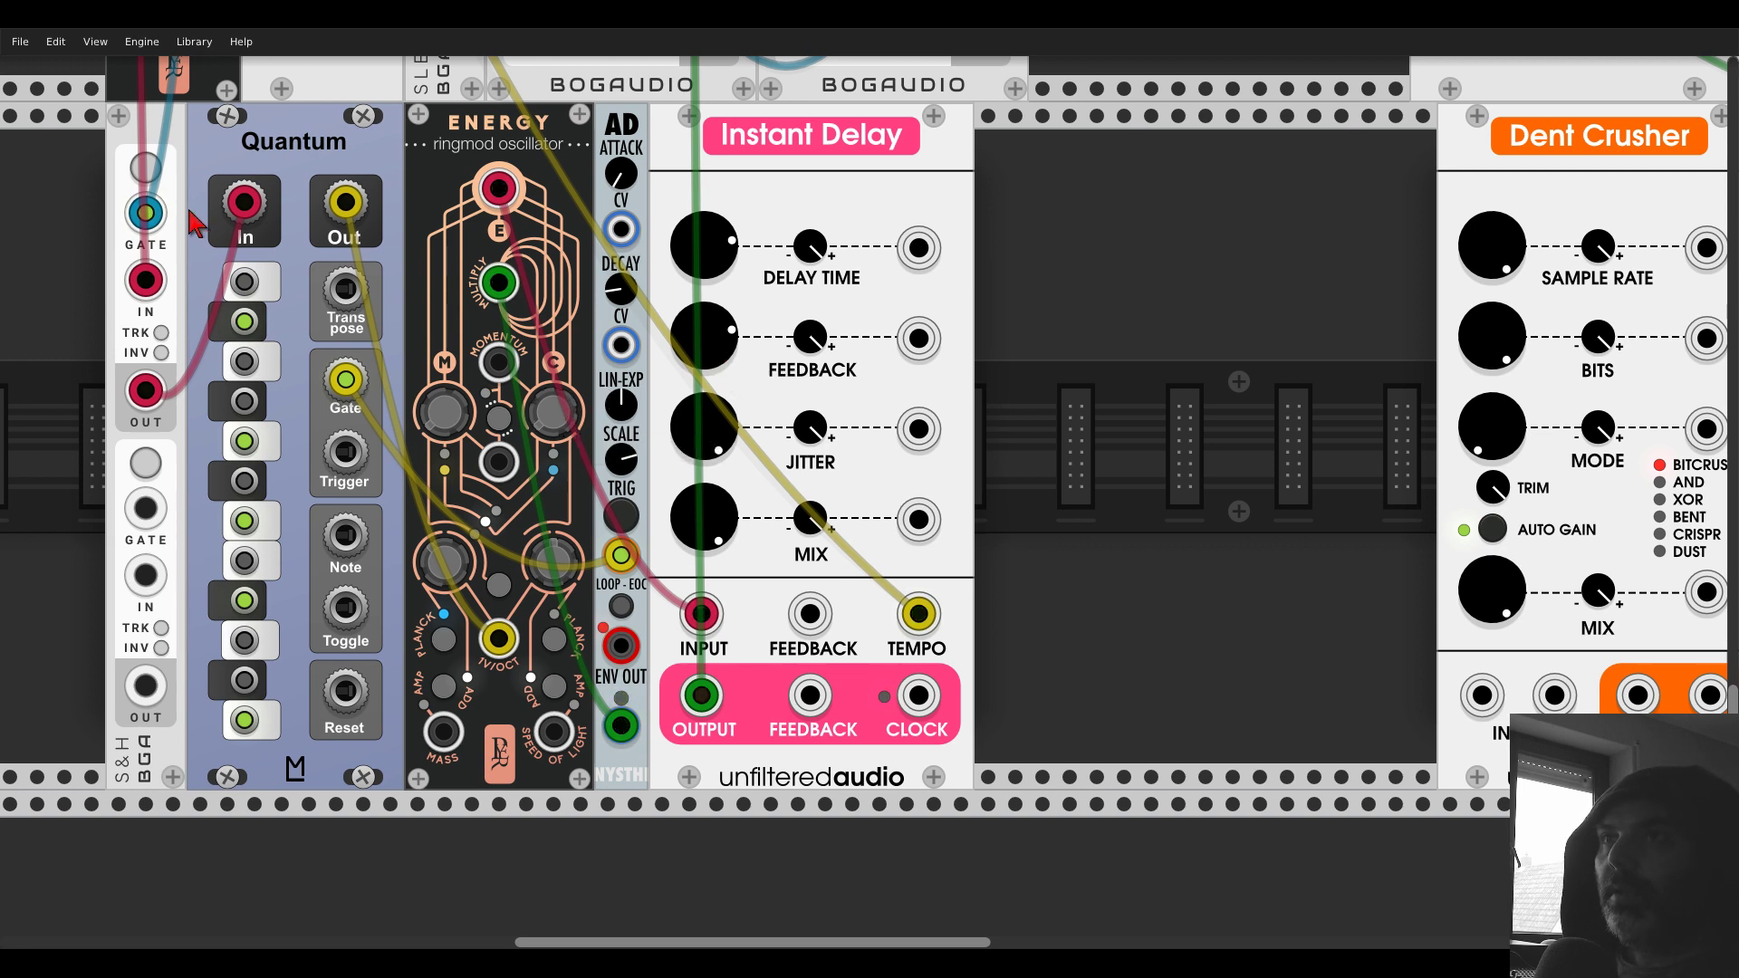
{"action": "right_click", "coordinate": [155, 129]}
{"action": "mouse_move", "coordinate": [227, 364]}
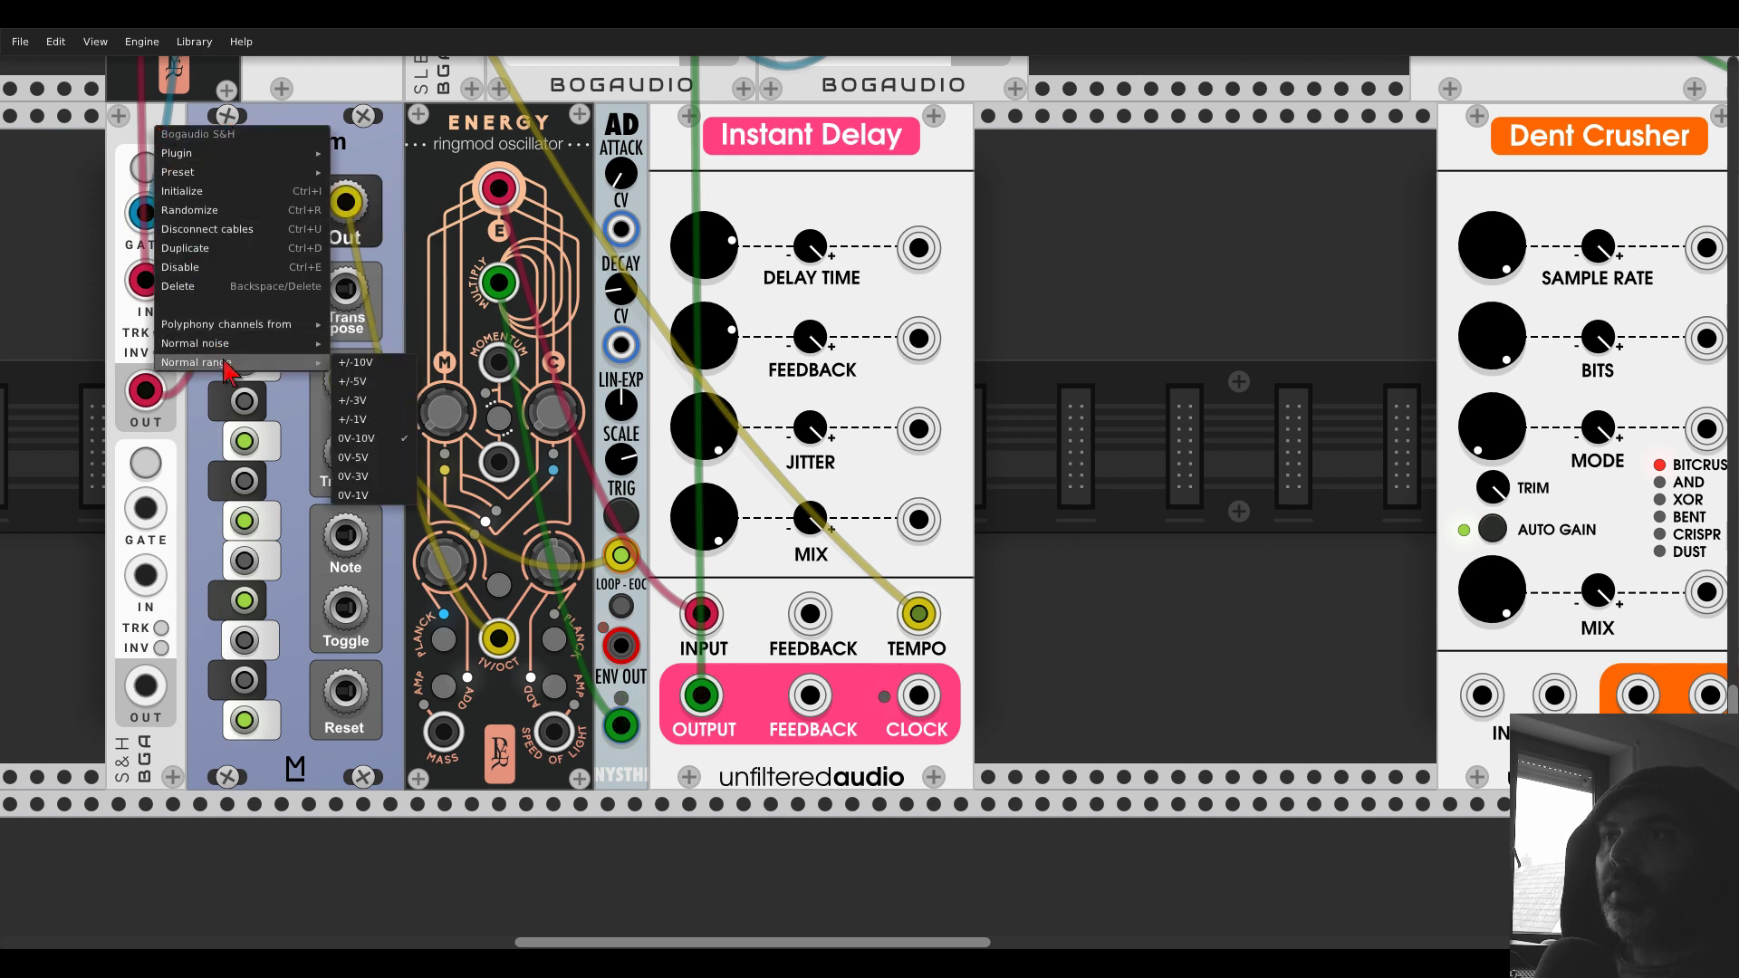
{"action": "left_click", "coordinate": [350, 382]}
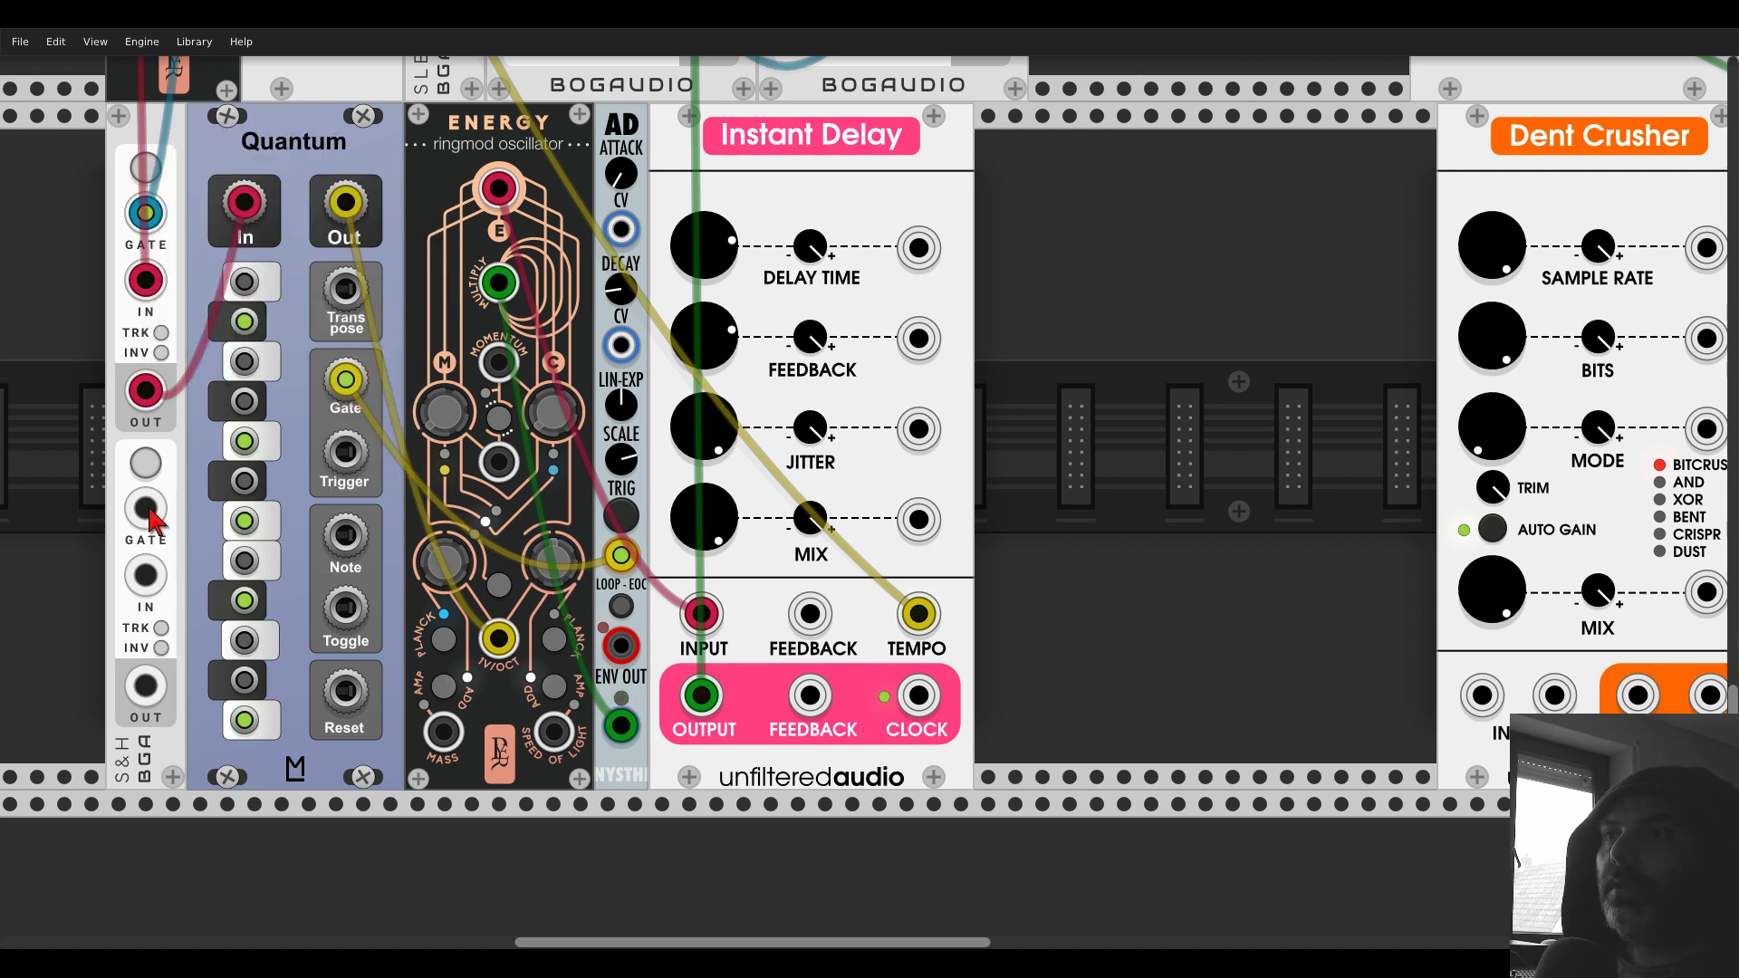
{"action": "left_click_drag", "start_coordinate": [145, 509], "coordinate": [347, 449]}
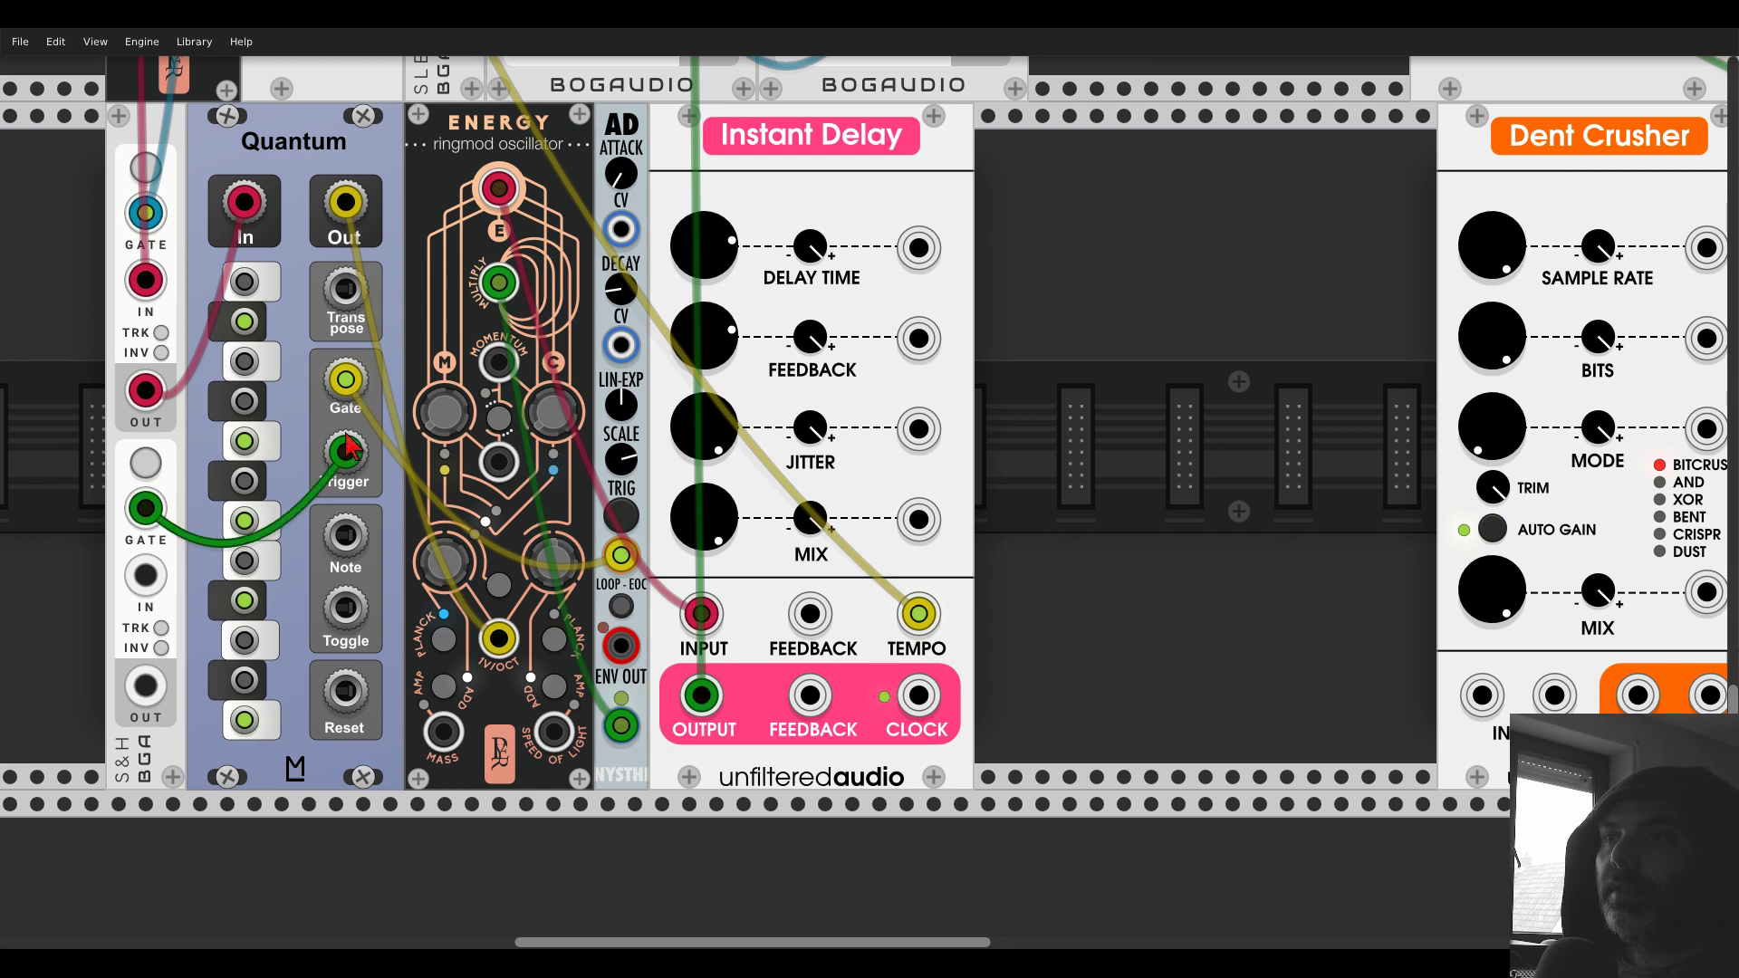
{"action": "left_click_drag", "start_coordinate": [145, 685], "coordinate": [499, 362]}
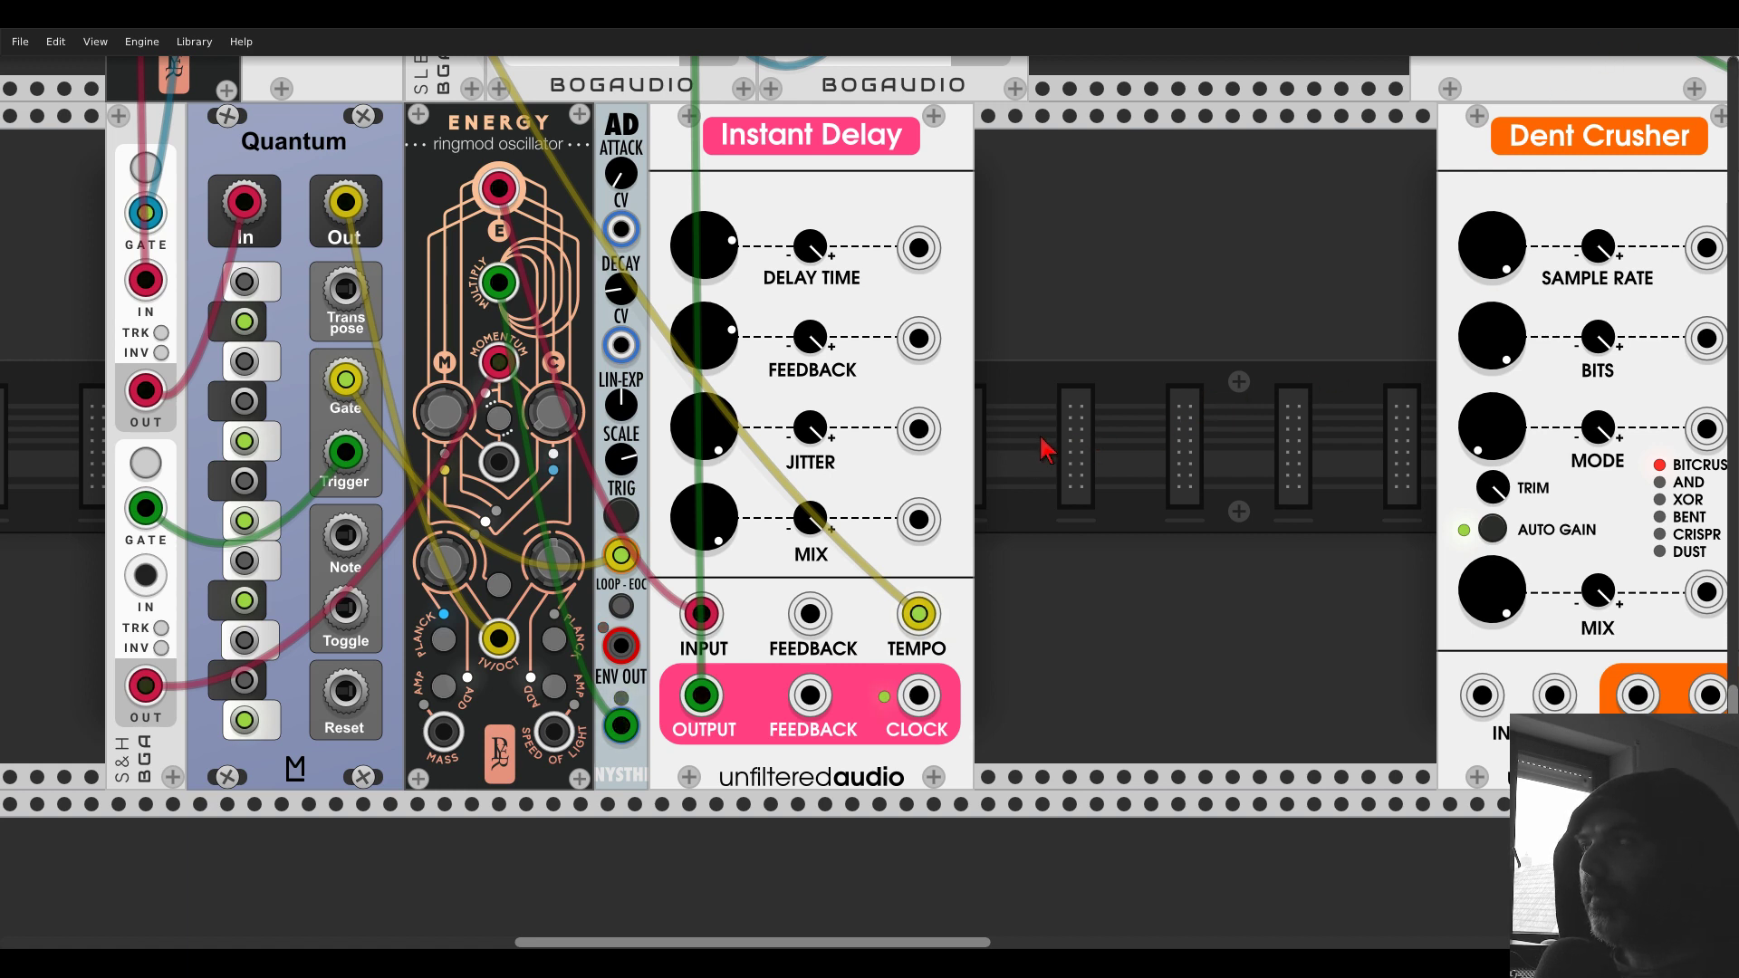
- Place Glitch Shifter directly beside Instant Delay and patch it between Energy's output and the left input of mixer track 4
{"action": "left_click_drag", "start_coordinate": [1216, 331], "coordinate": [775, 302]}
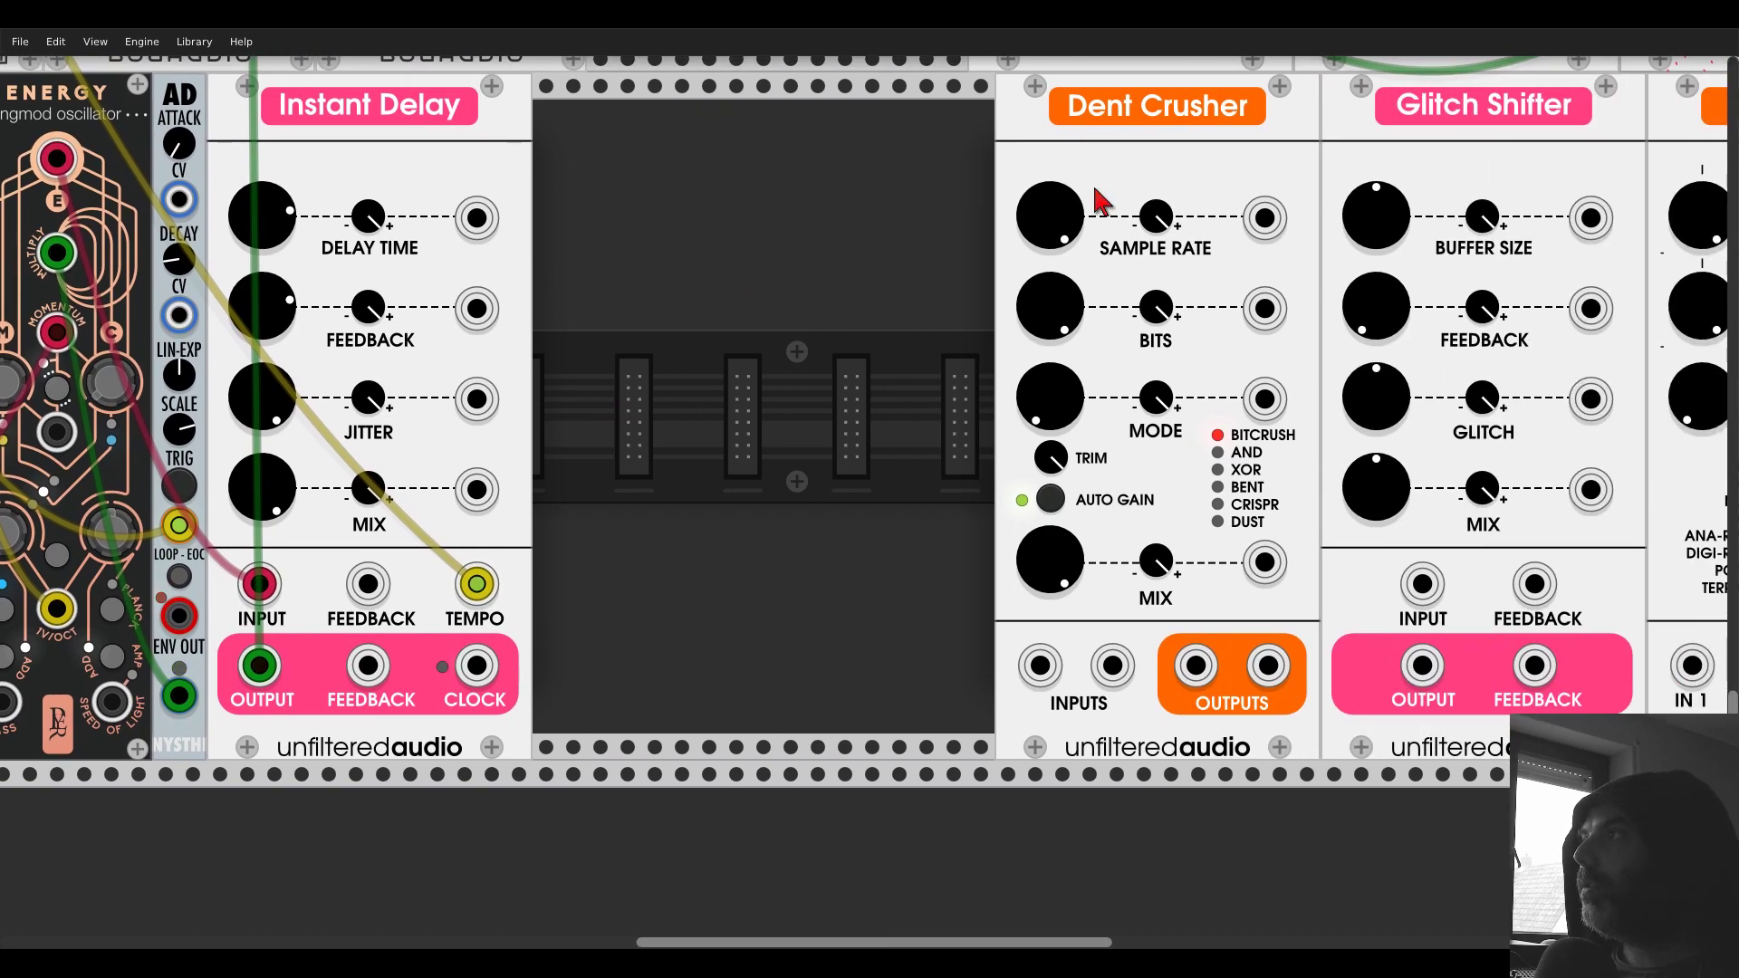
{"action": "left_click_drag", "start_coordinate": [1332, 143], "coordinate": [916, 172]}
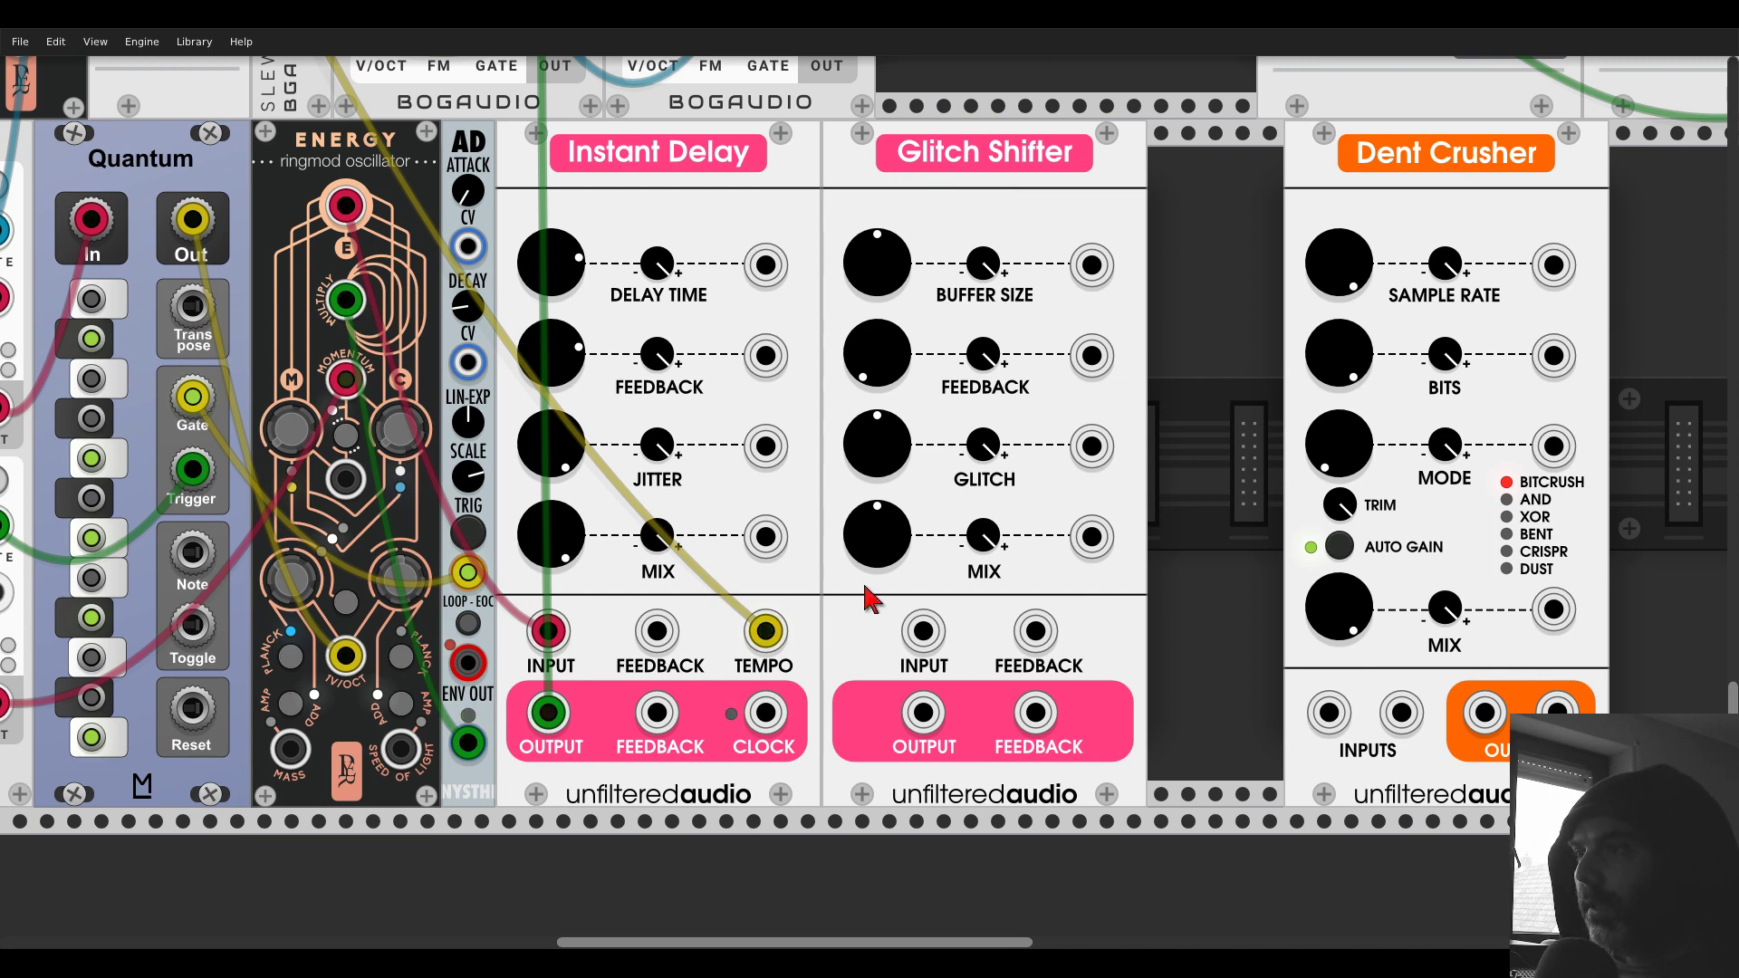
{"action": "left_click_drag", "start_coordinate": [923, 631], "coordinate": [345, 206]}
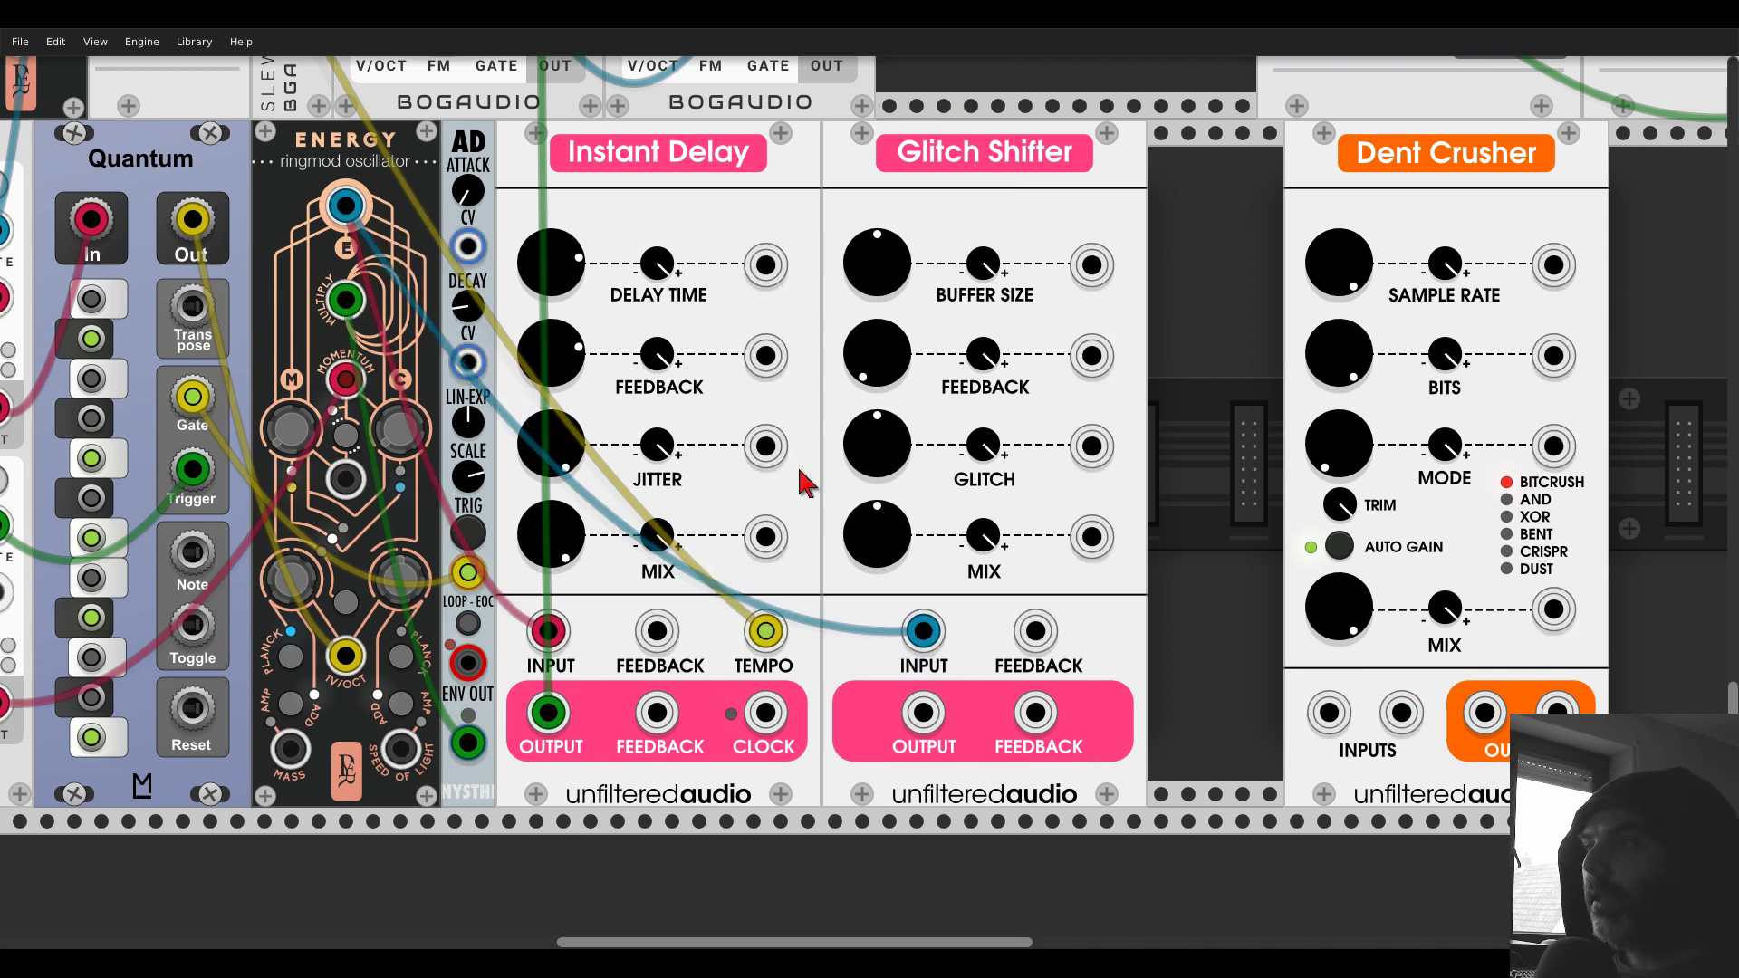
{"action": "left_click_drag", "start_coordinate": [923, 716], "coordinate": [597, 229]}
- Set the gain adjust of mixer track 3 to 7.2 dB and solo track 4
{"action": "scroll", "coordinate": [1168, 122], "scroll_direction": "right", "scroll_amount": 8}
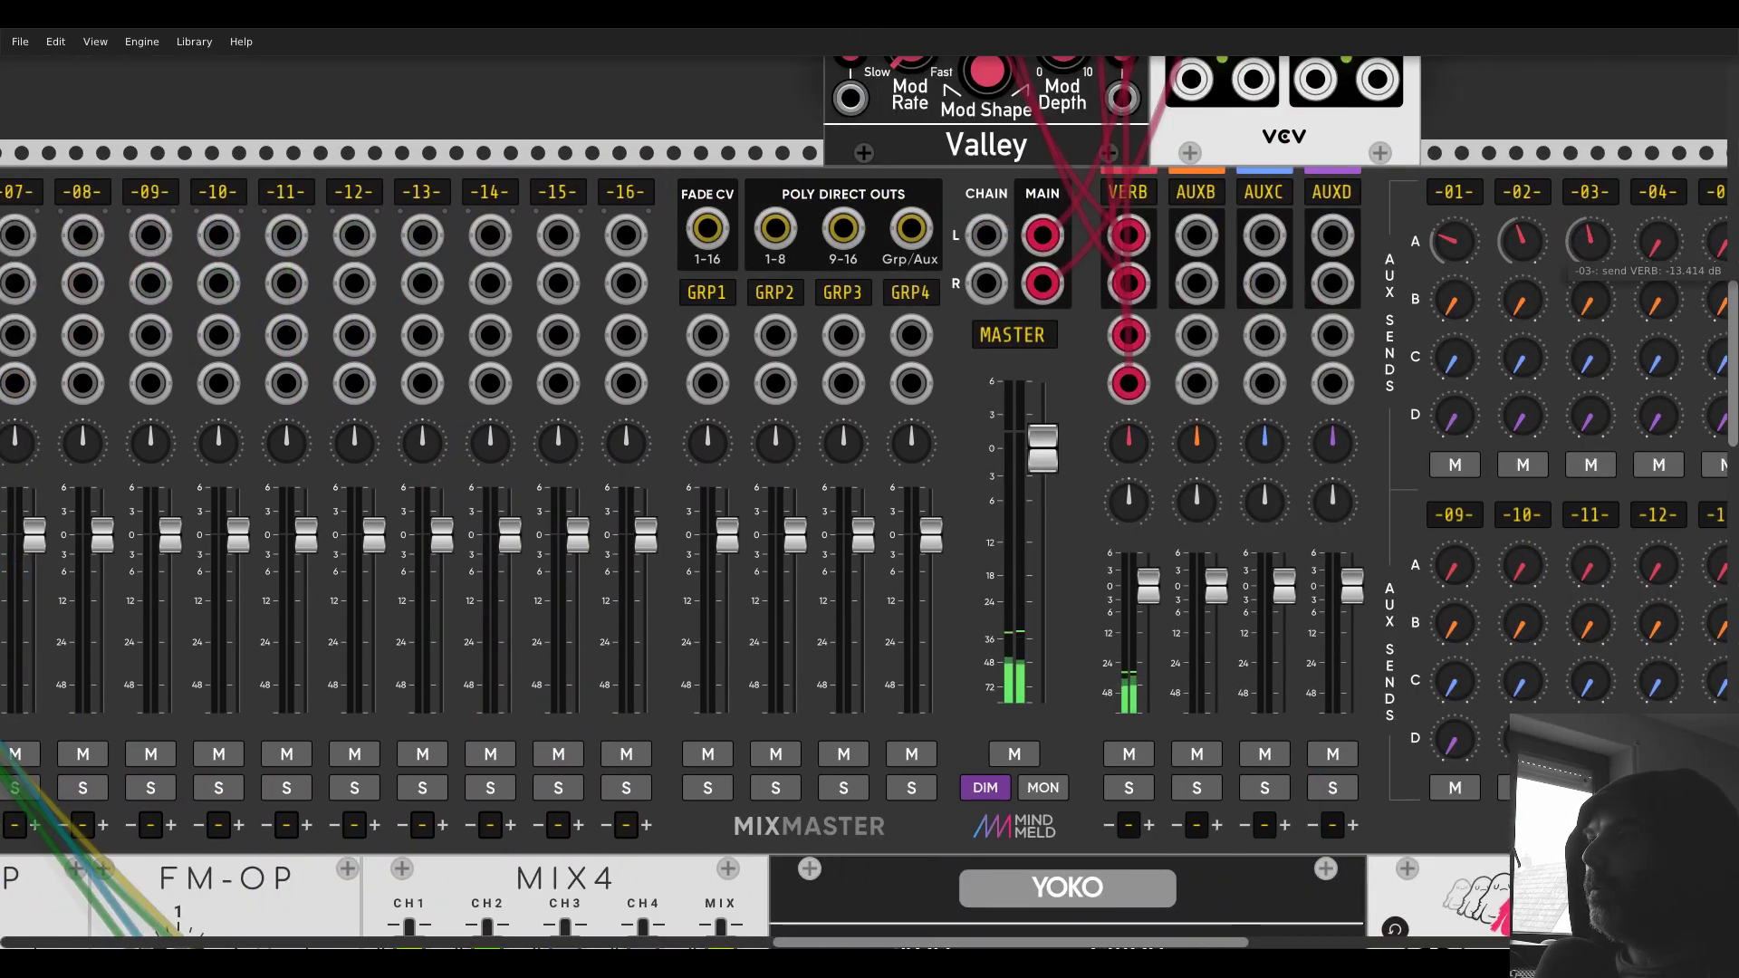
{"action": "scroll", "coordinate": [630, 190], "scroll_direction": "left", "scroll_amount": 9}
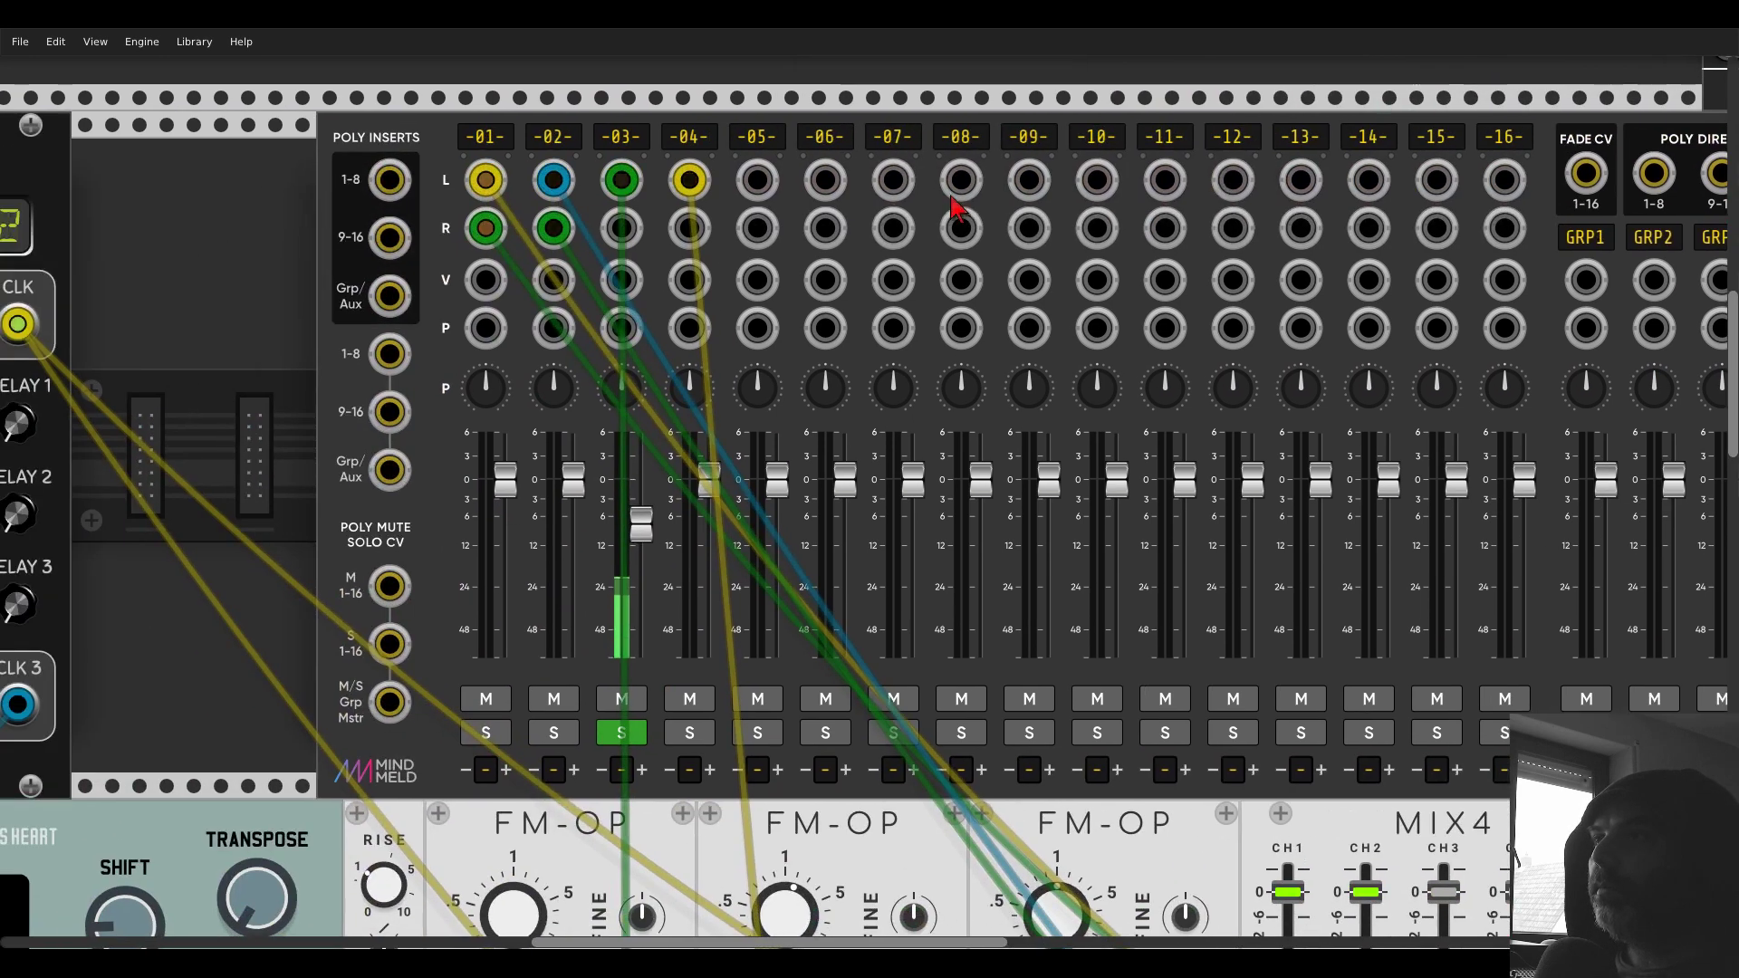
{"action": "right_click", "coordinate": [621, 137]}
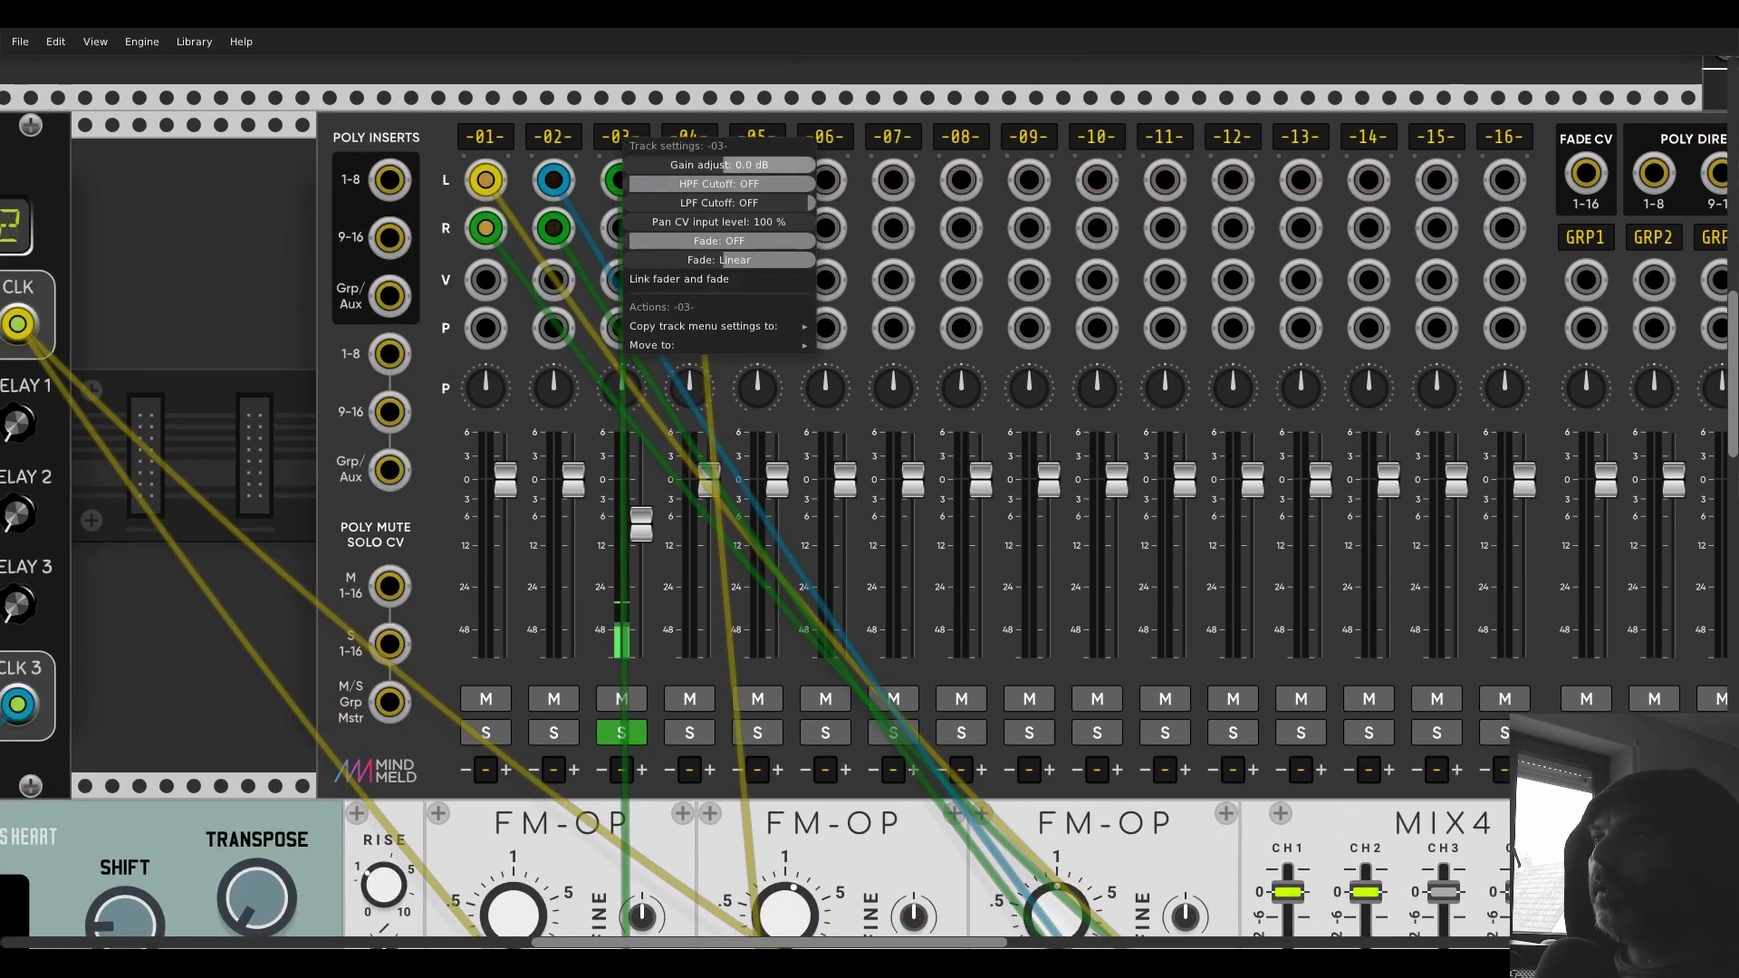
{"action": "left_click_drag", "start_coordinate": [719, 165], "coordinate": [721, 165]}
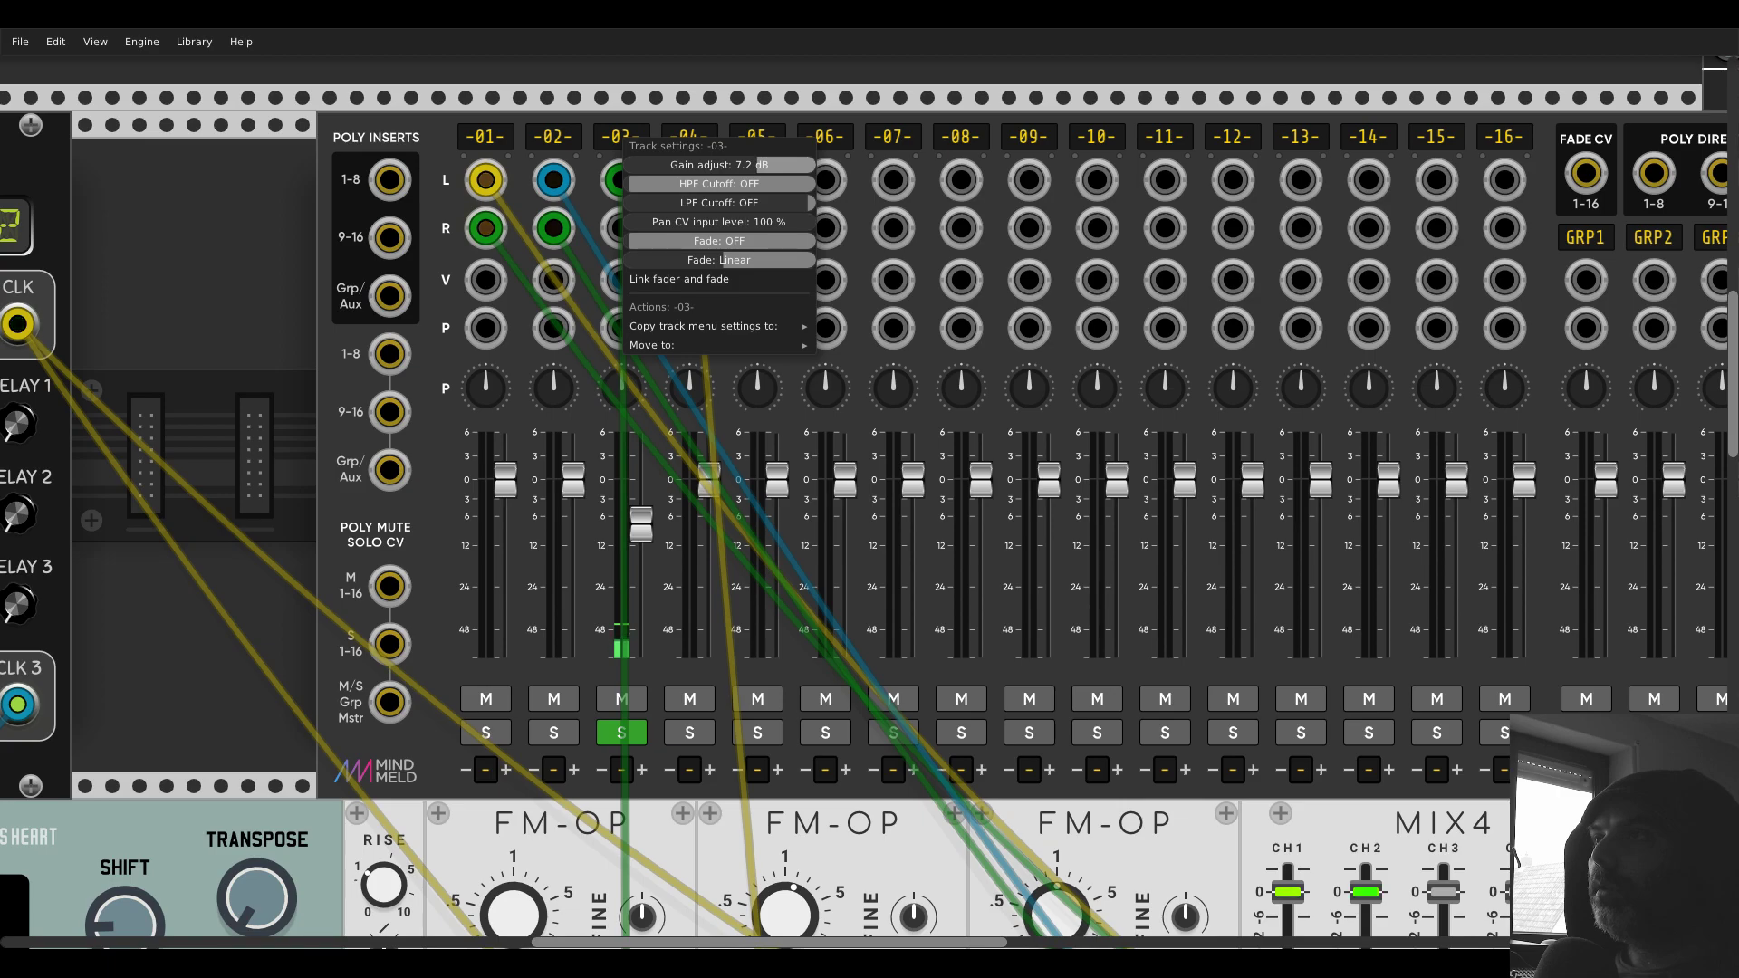
{"action": "key", "text": "Escape"}
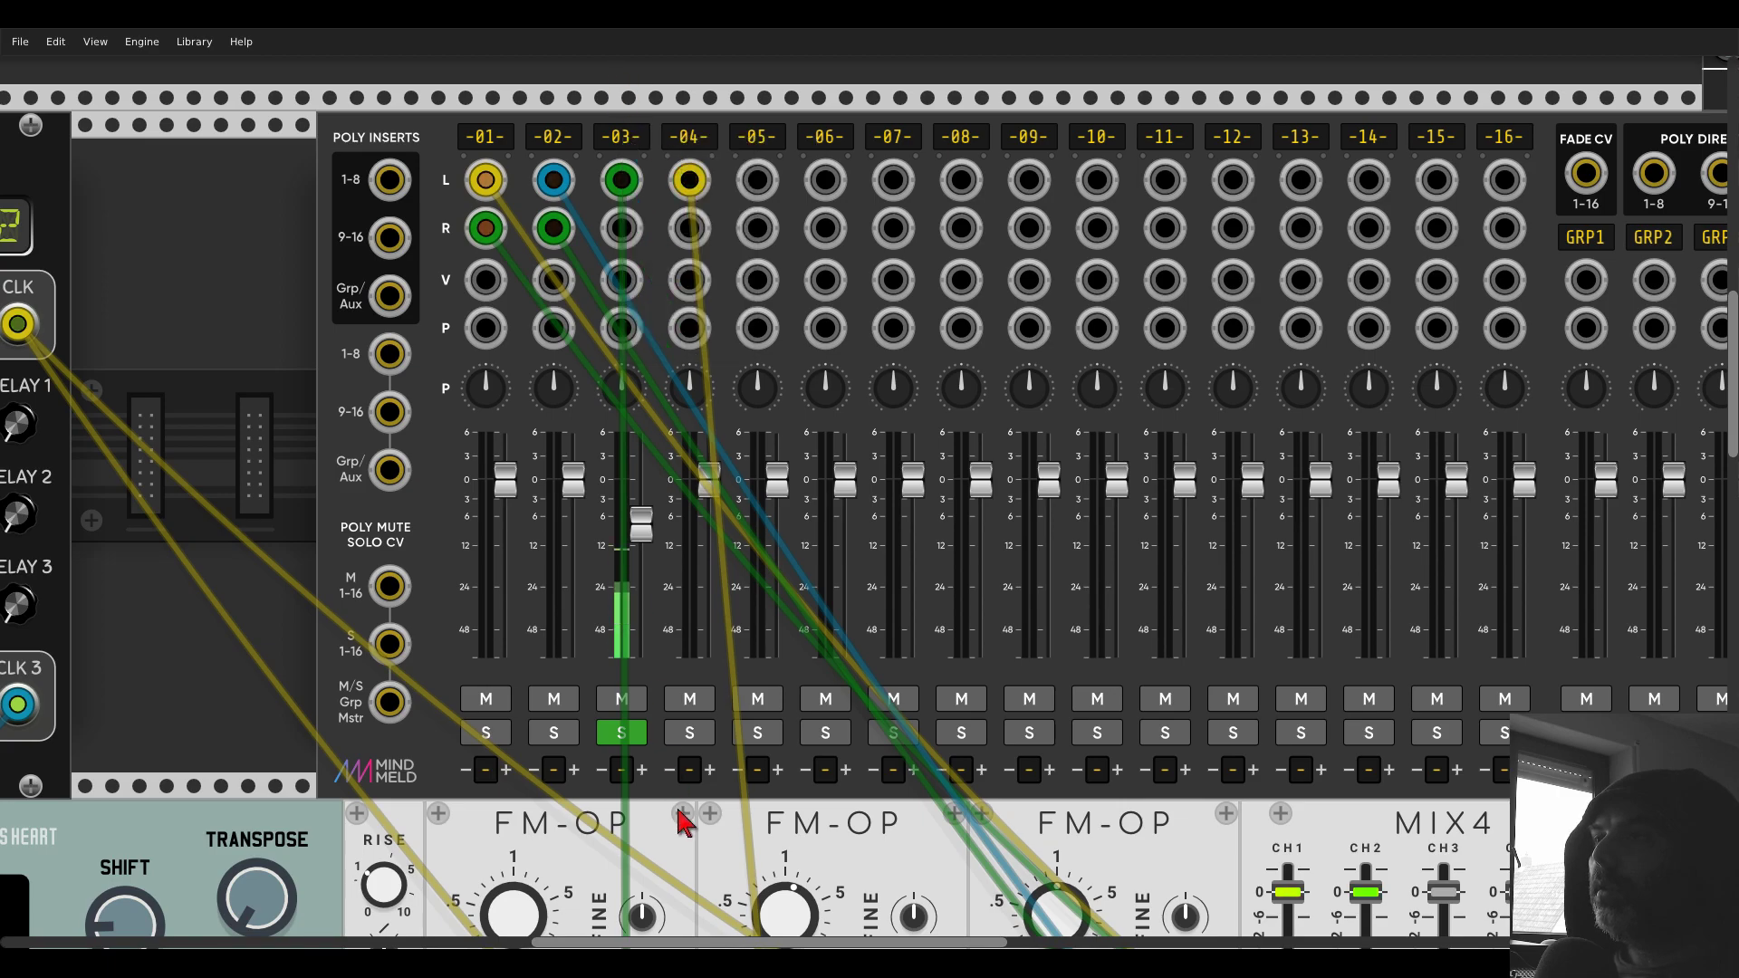
{"action": "left_click", "coordinate": [691, 733]}
- Raise Glitch Shifter's Buffer Size, Feedback and Glitch, with Feedback at about 2.3
{"action": "scroll", "coordinate": [712, 485], "scroll_direction": "down", "scroll_amount": 15}
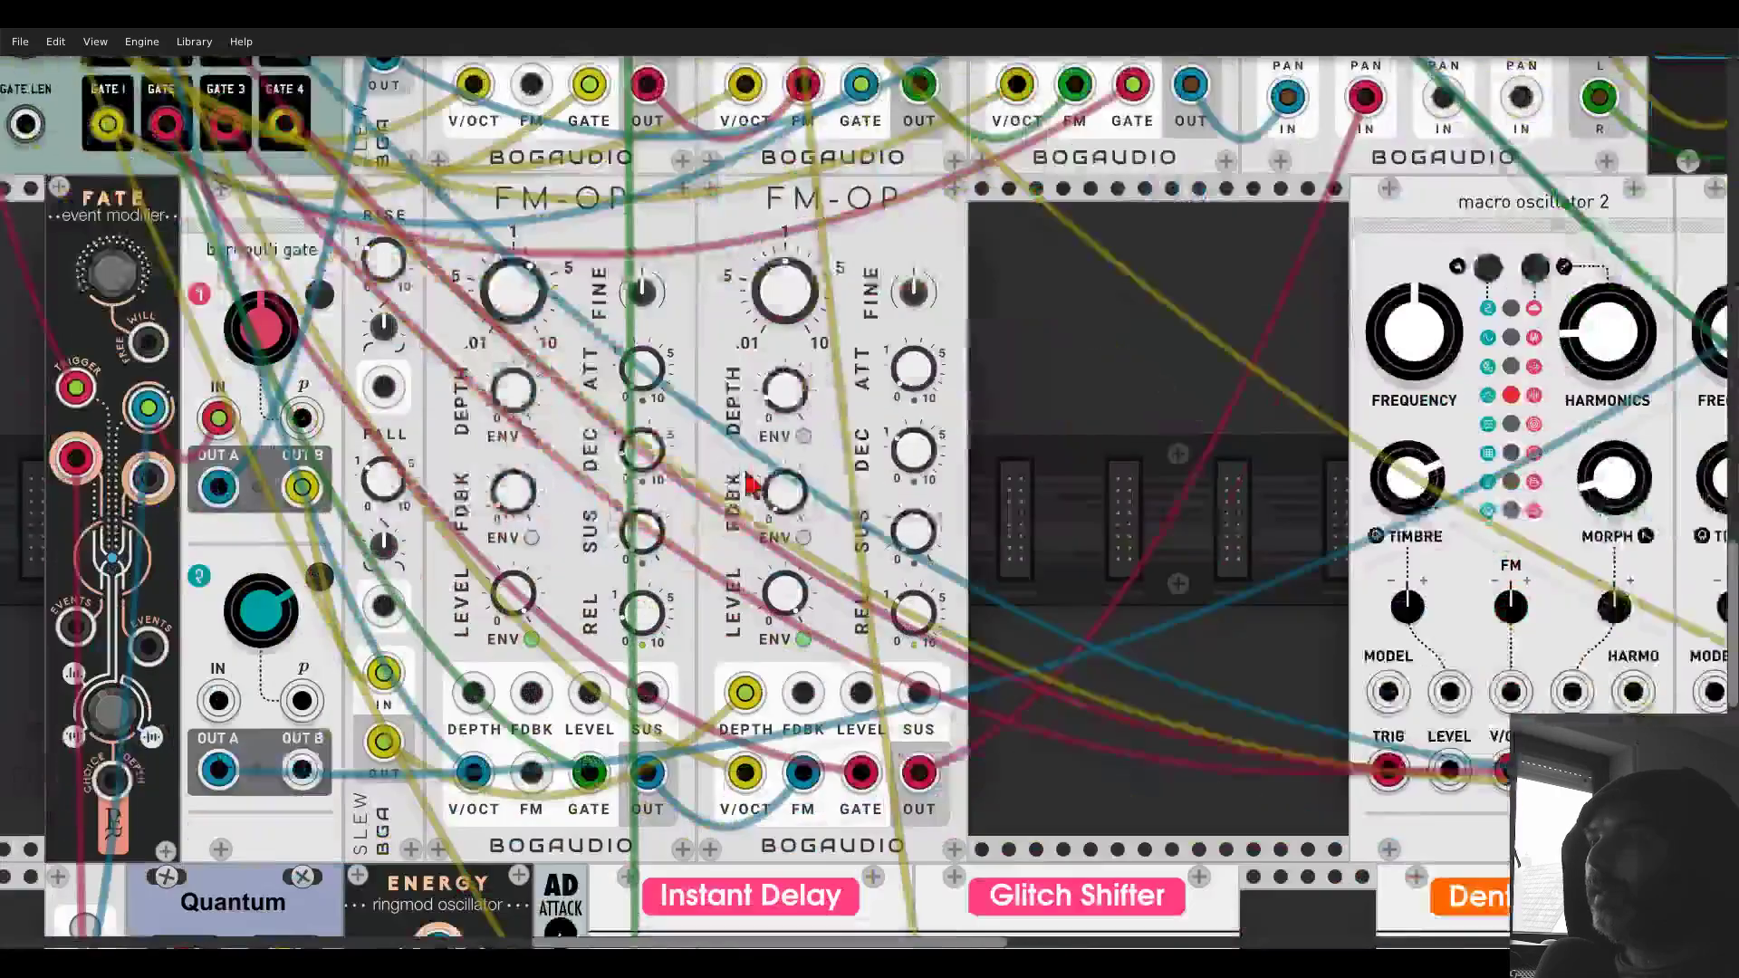
{"action": "scroll", "coordinate": [748, 484], "scroll_direction": "down", "scroll_amount": 10}
{"action": "left_click_drag", "start_coordinate": [1138, 447], "coordinate": [871, 284]}
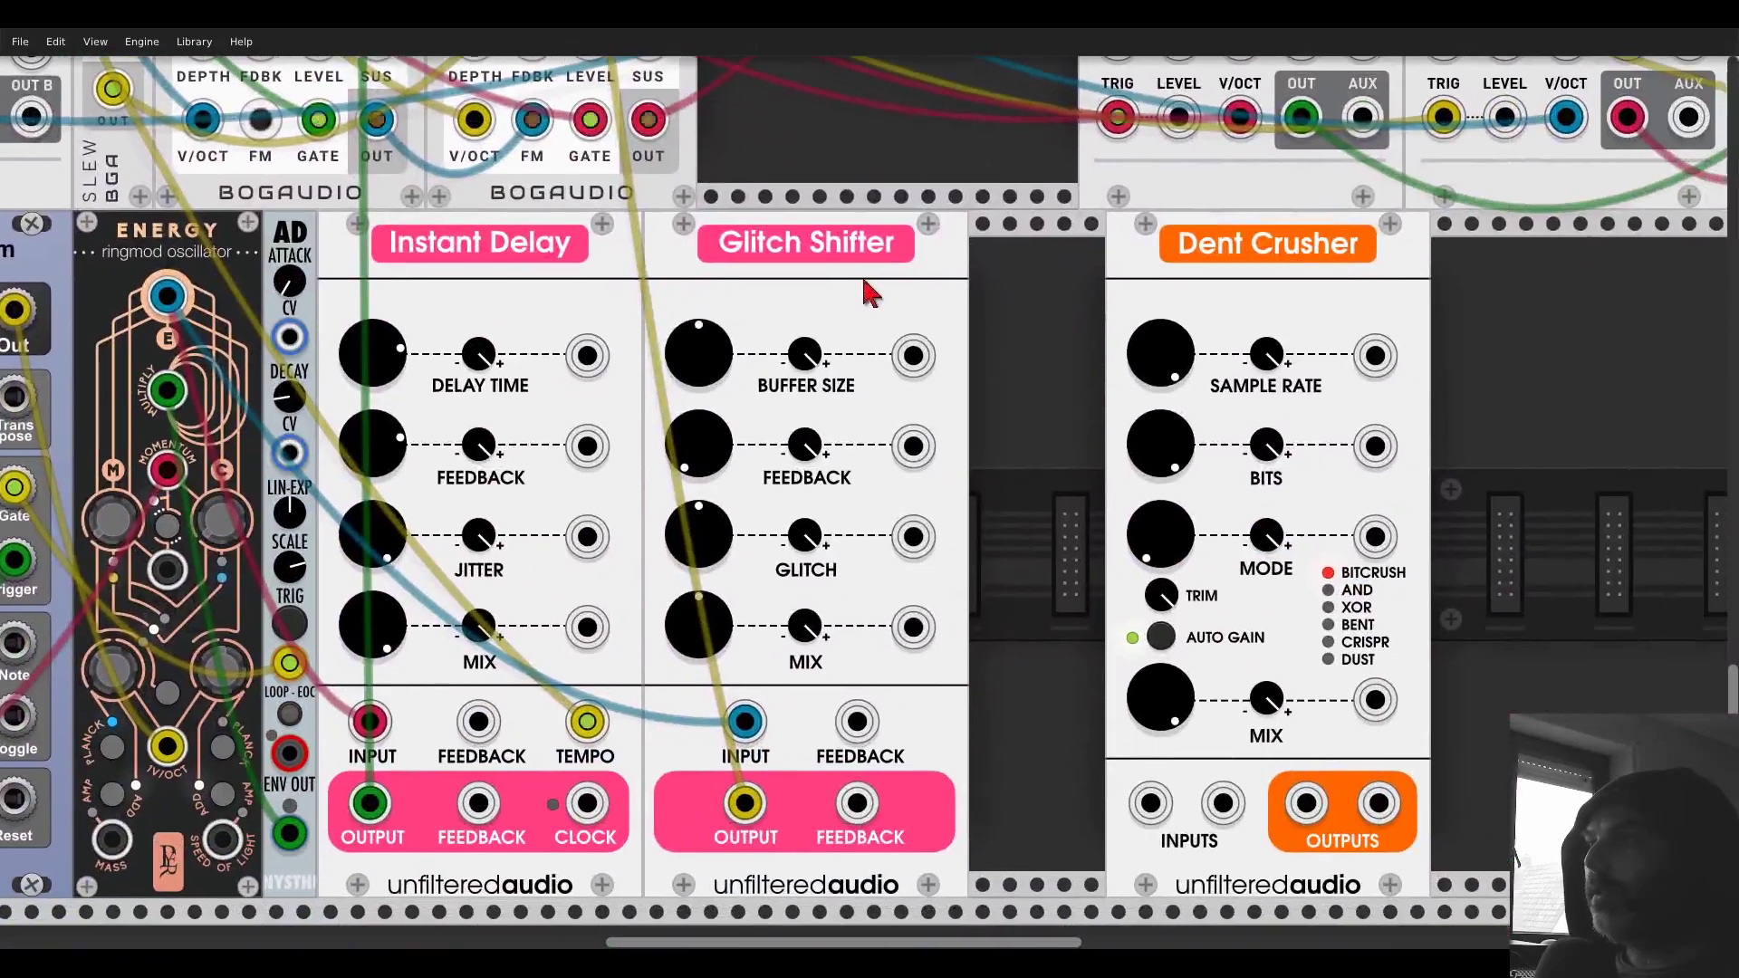
{"action": "left_click_drag", "start_coordinate": [720, 548], "coordinate": [720, 475]}
{"action": "left_click_drag", "start_coordinate": [720, 536], "coordinate": [720, 536]}
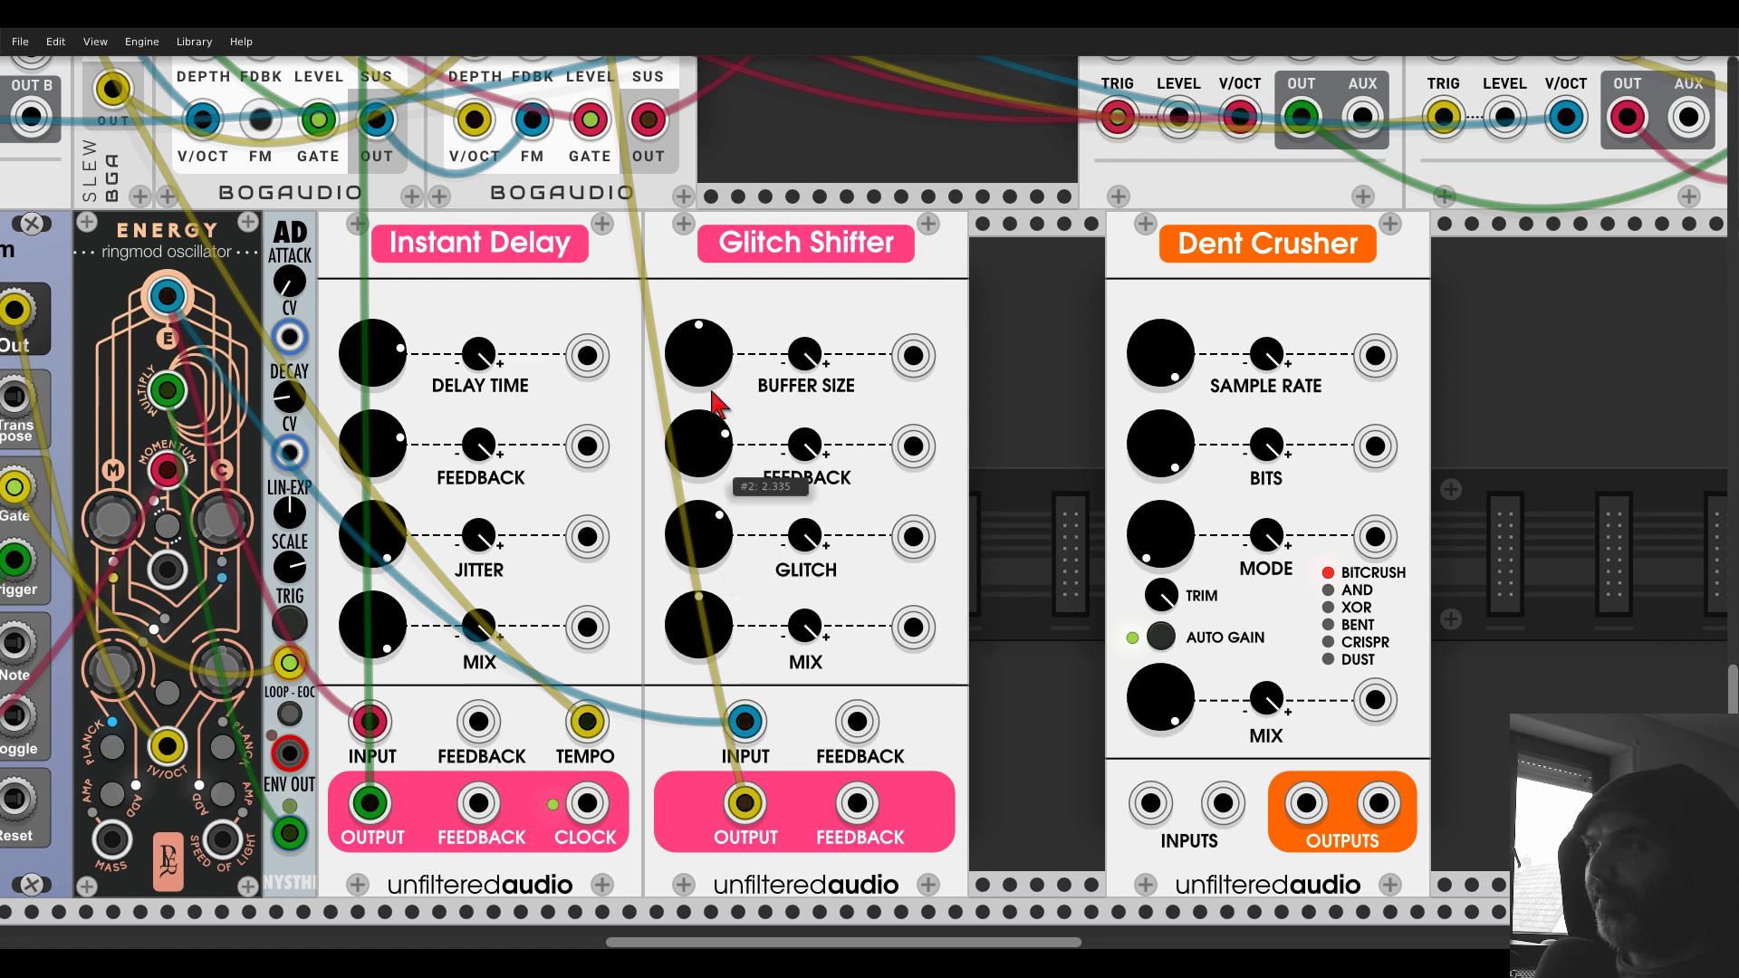
{"action": "left_click_drag", "start_coordinate": [708, 356], "coordinate": [708, 317]}
{"action": "left_click_drag", "start_coordinate": [719, 548], "coordinate": [719, 555]}
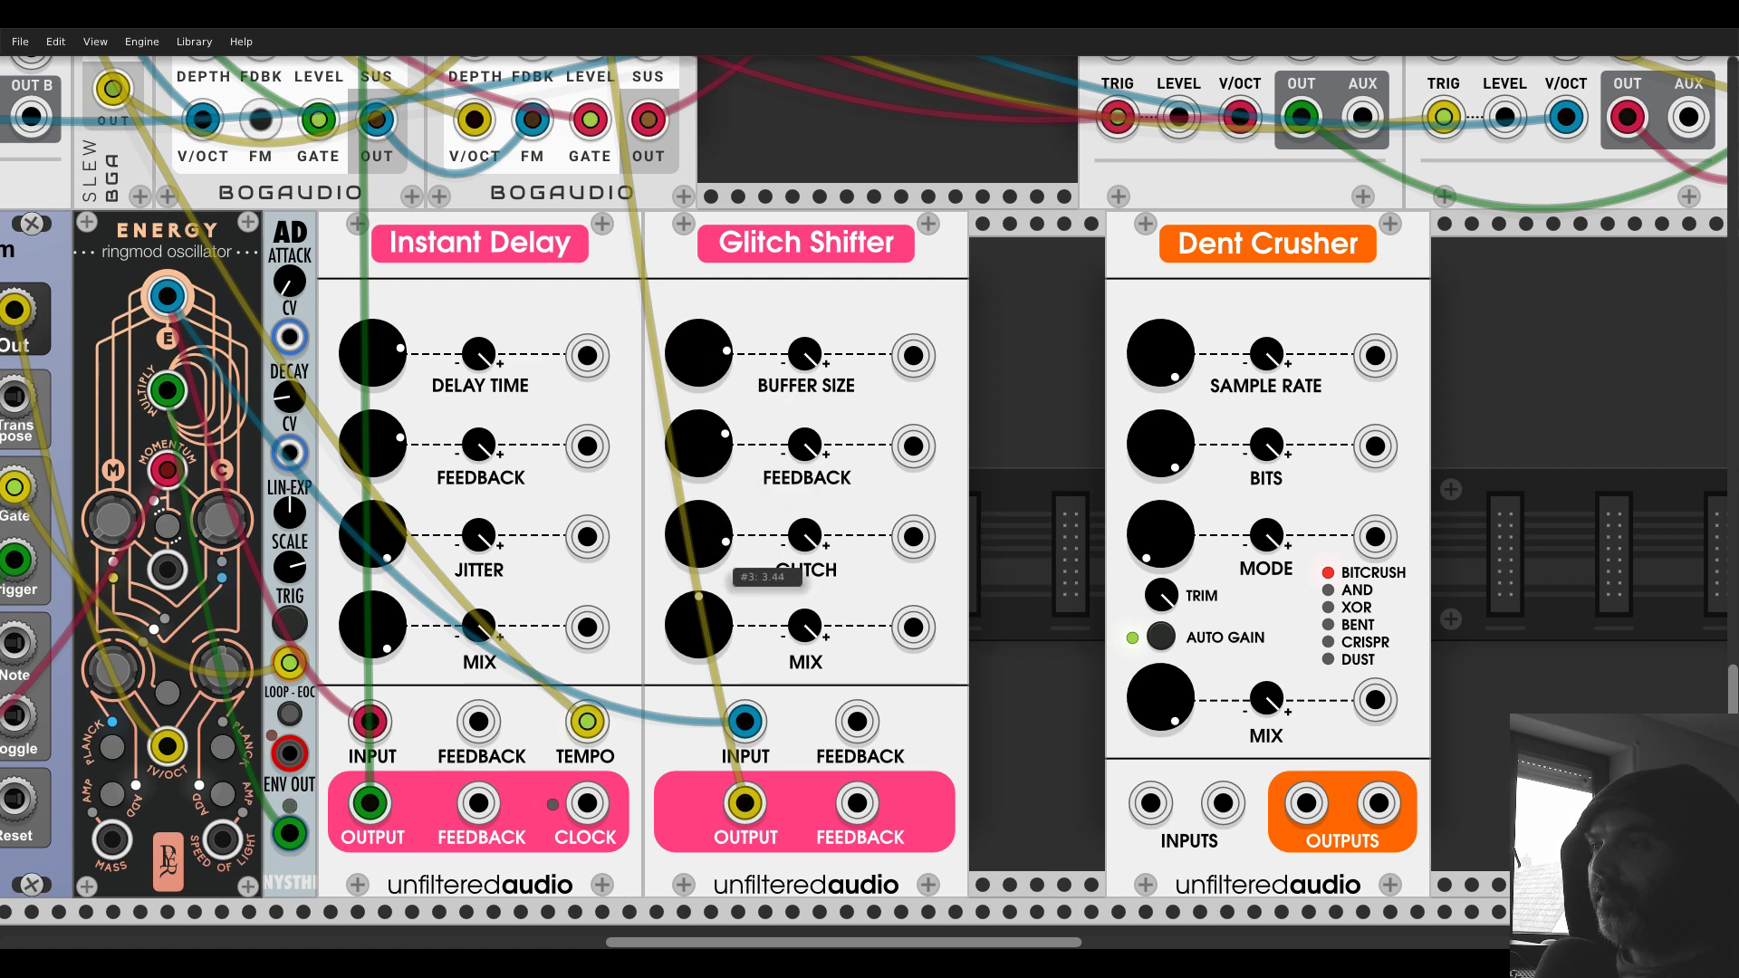
- Search the modules for "sample", add a second Bogaudio S&H beside Glitch Shifter and set its normal range to +/-5V
{"action": "right_click", "coordinate": [986, 546]}
{"action": "type", "text": "sample"}
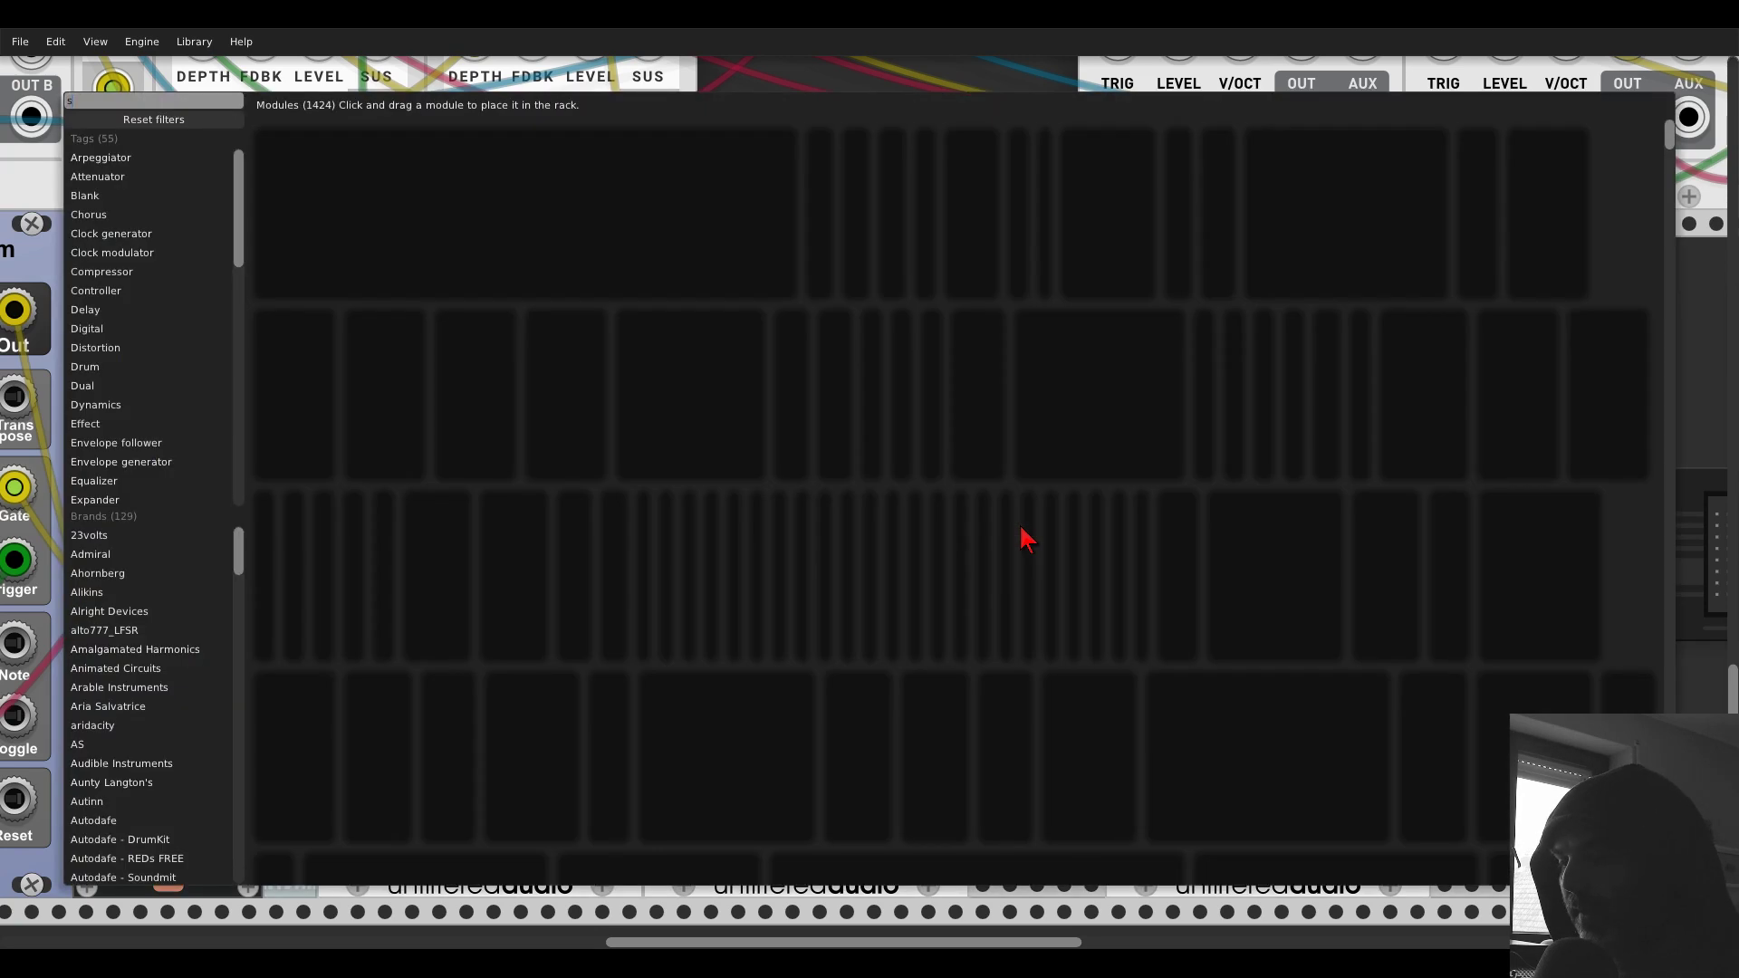
{"action": "key", "text": "BackSpace"}
{"action": "key", "text": "BackSpace"}
{"action": "key", "text": "BackSpace"}
{"action": "key", "text": "BackSpace"}
{"action": "key", "text": "BackSpace"}
{"action": "key", "text": "BackSpace"}
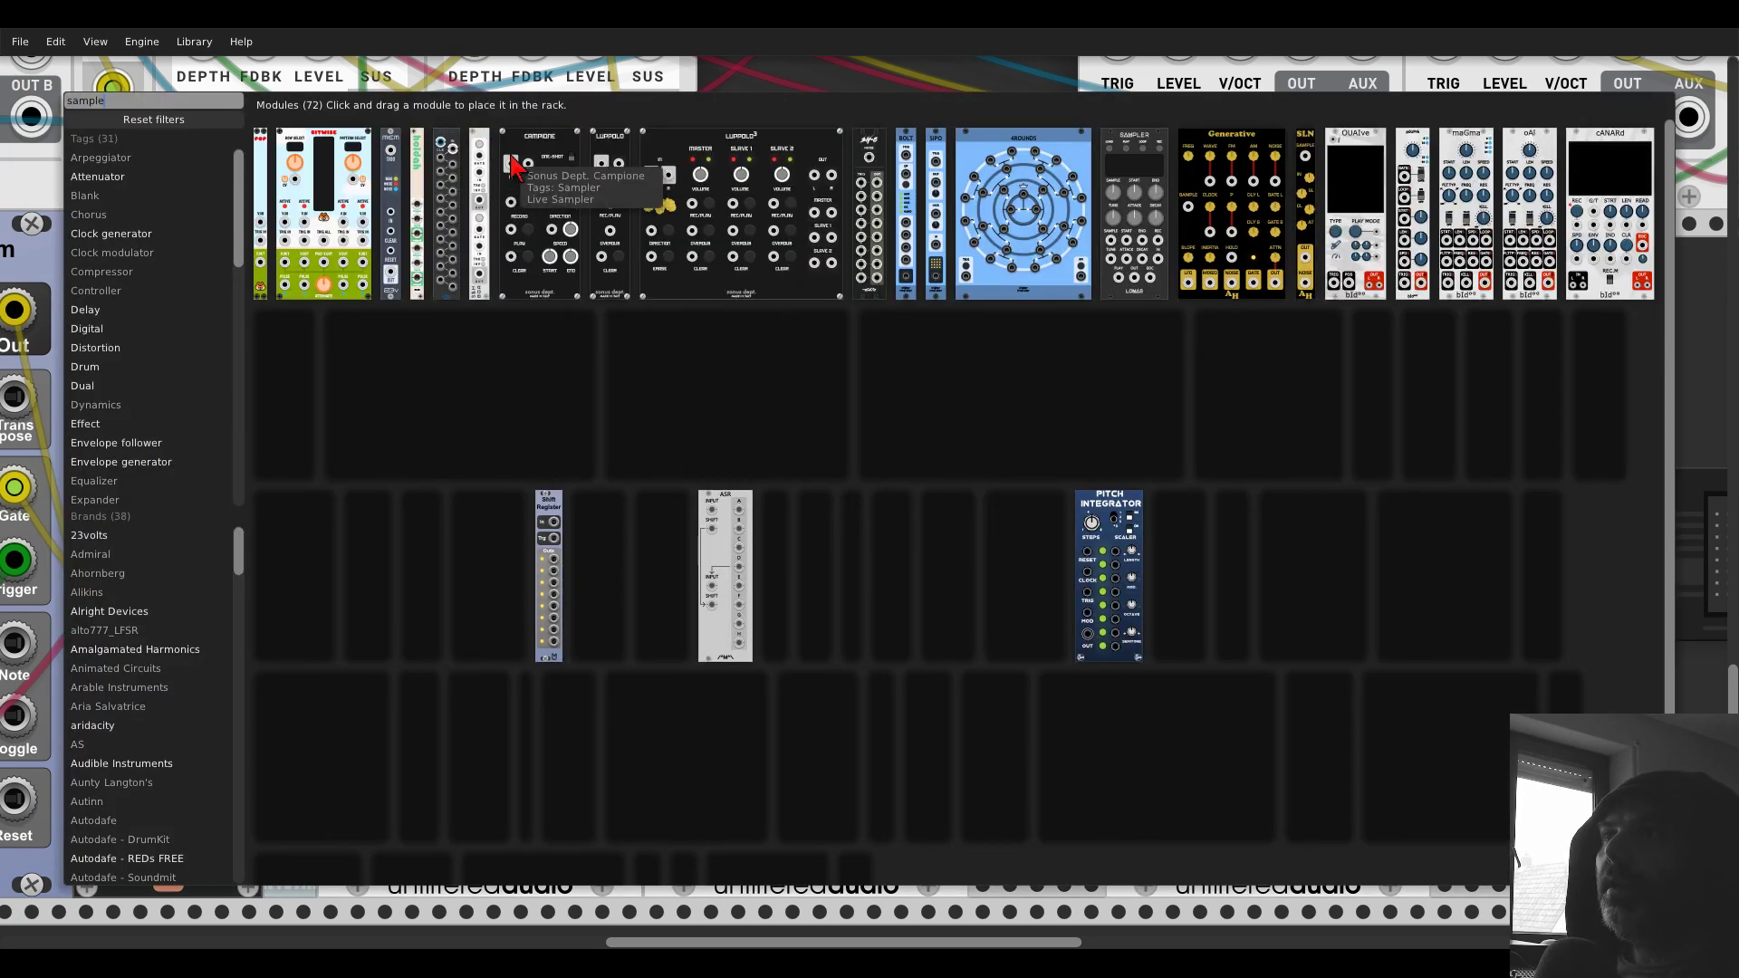
{"action": "key", "text": "Escape"}
{"action": "right_click", "coordinate": [998, 247]}
{"action": "mouse_move", "coordinate": [1049, 486]}
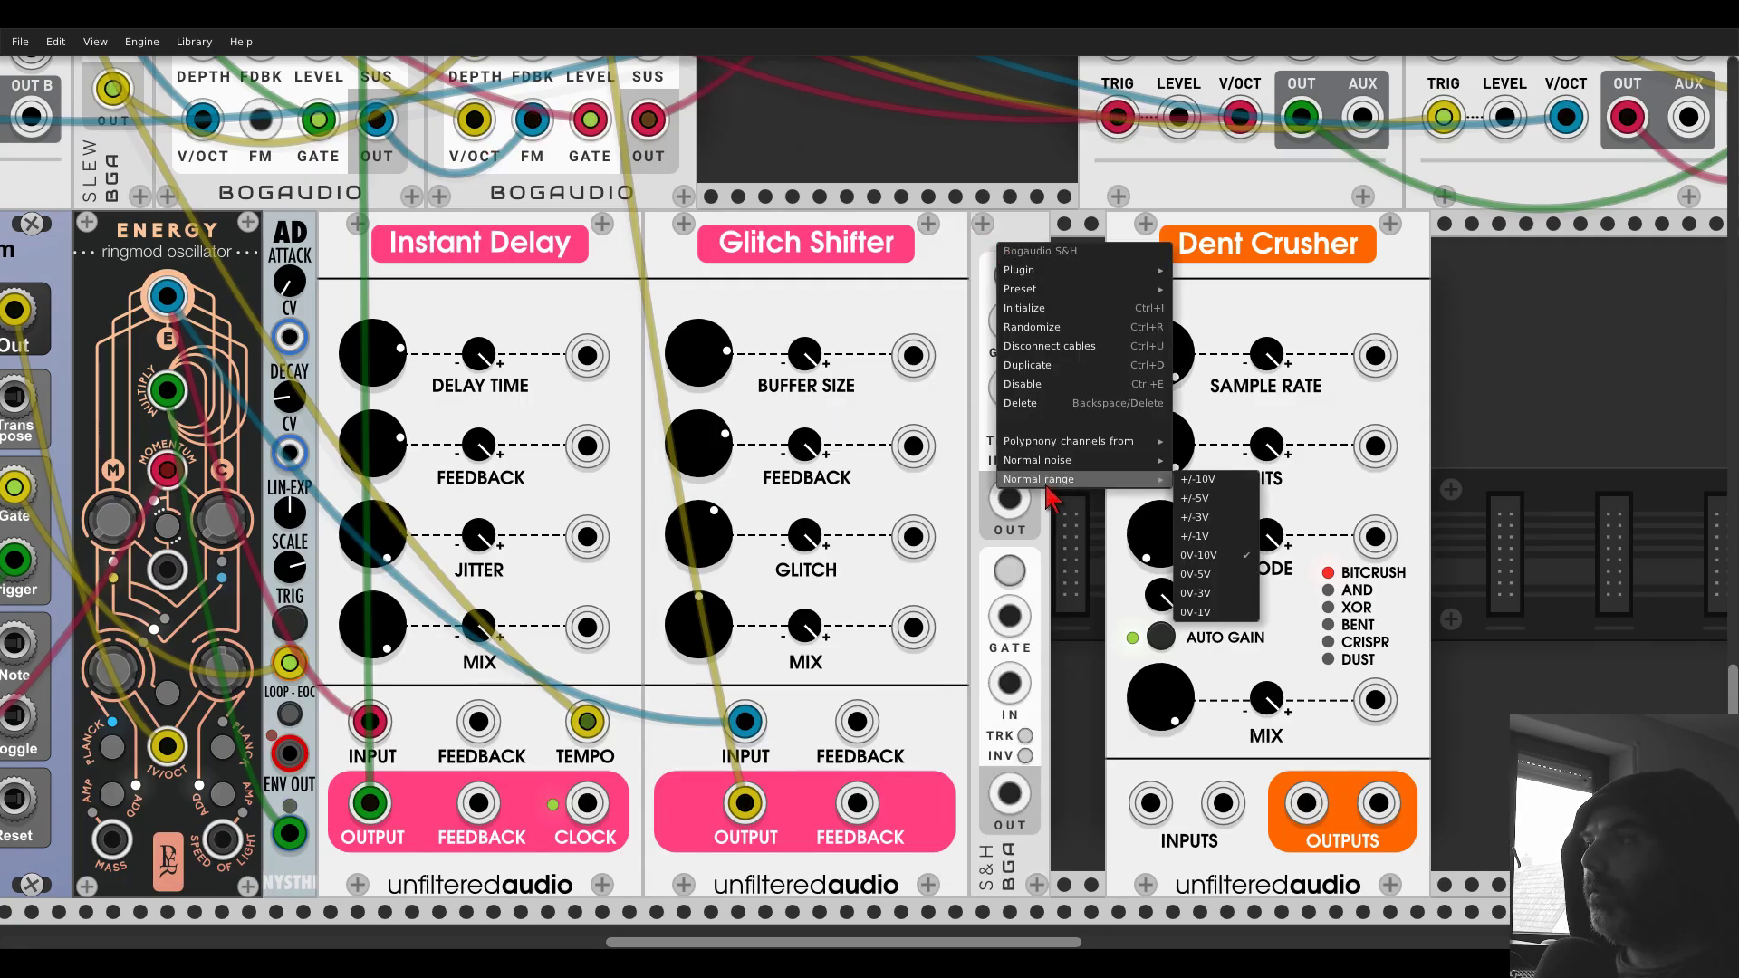
{"action": "left_click", "coordinate": [1200, 498]}
- Gate the new S&H from the modules above and patch its two outputs to Glitch Shifter's Glitch and Feedback modulation inputs
{"action": "scroll", "coordinate": [942, 299], "scroll_direction": "down", "scroll_amount": 3}
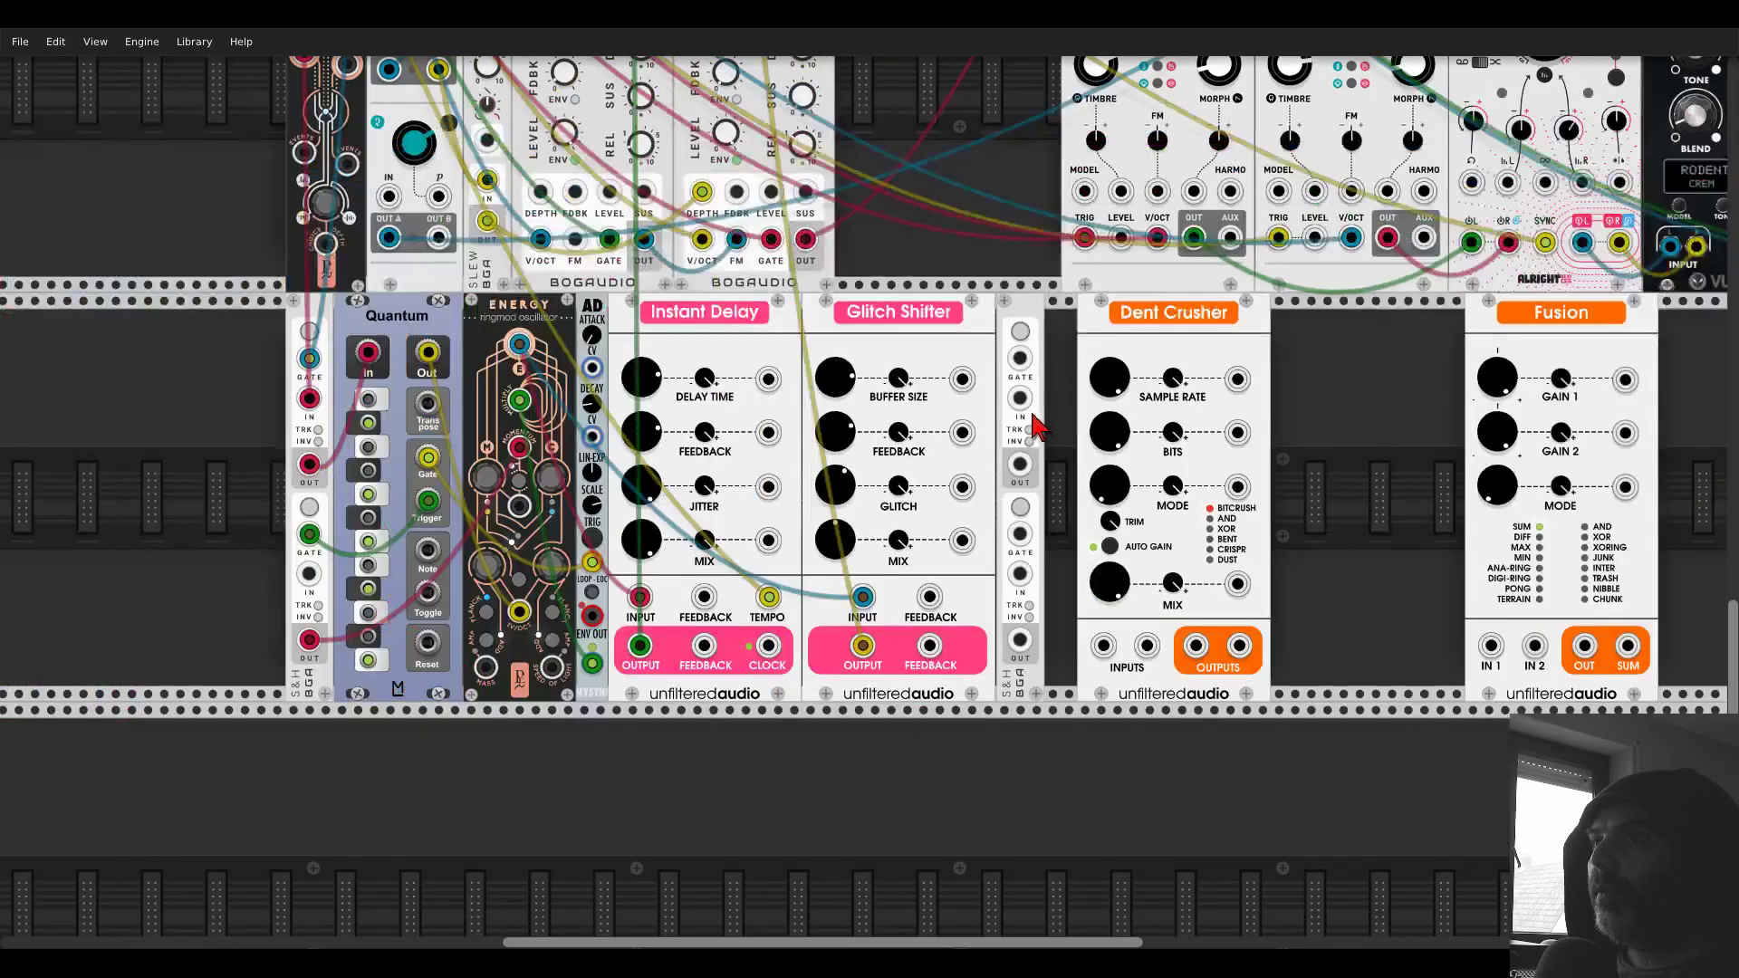
{"action": "scroll", "coordinate": [942, 299], "scroll_direction": "up", "scroll_amount": 2}
{"action": "left_click_drag", "start_coordinate": [1020, 494], "coordinate": [169, 165]}
{"action": "scroll", "coordinate": [1005, 511], "scroll_direction": "down", "scroll_amount": 5}
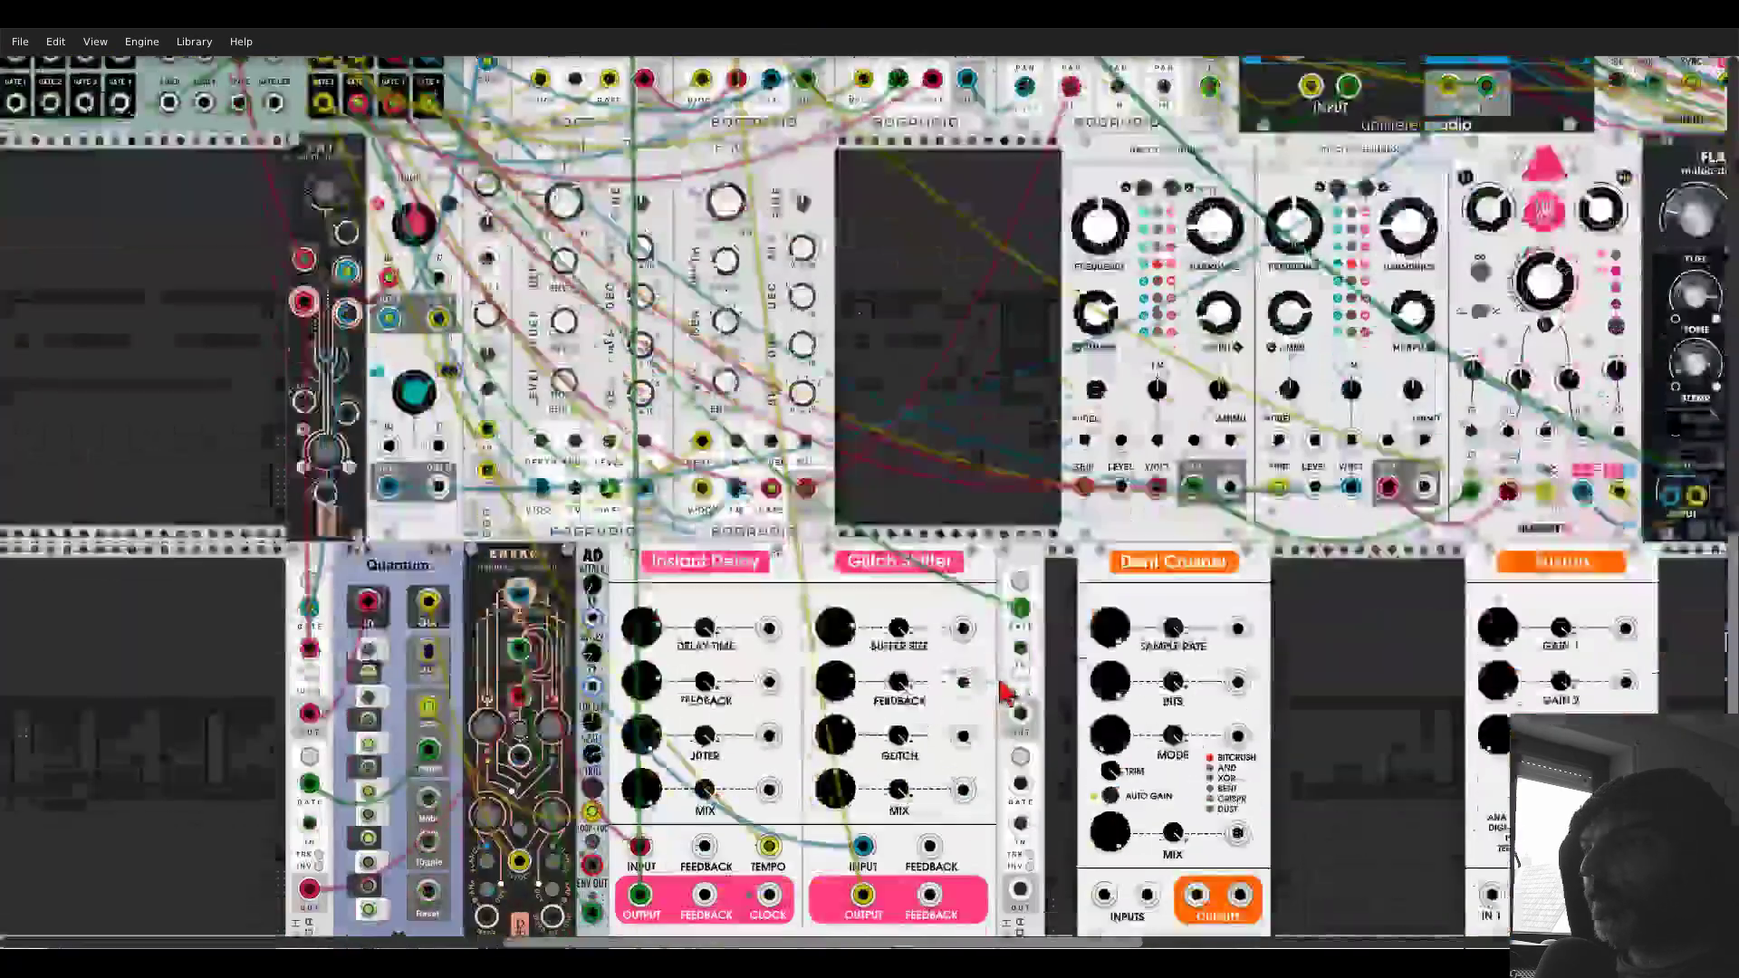
{"action": "scroll", "coordinate": [1005, 512], "scroll_direction": "up", "scroll_amount": 3}
{"action": "left_click_drag", "start_coordinate": [1040, 456], "coordinate": [961, 487]}
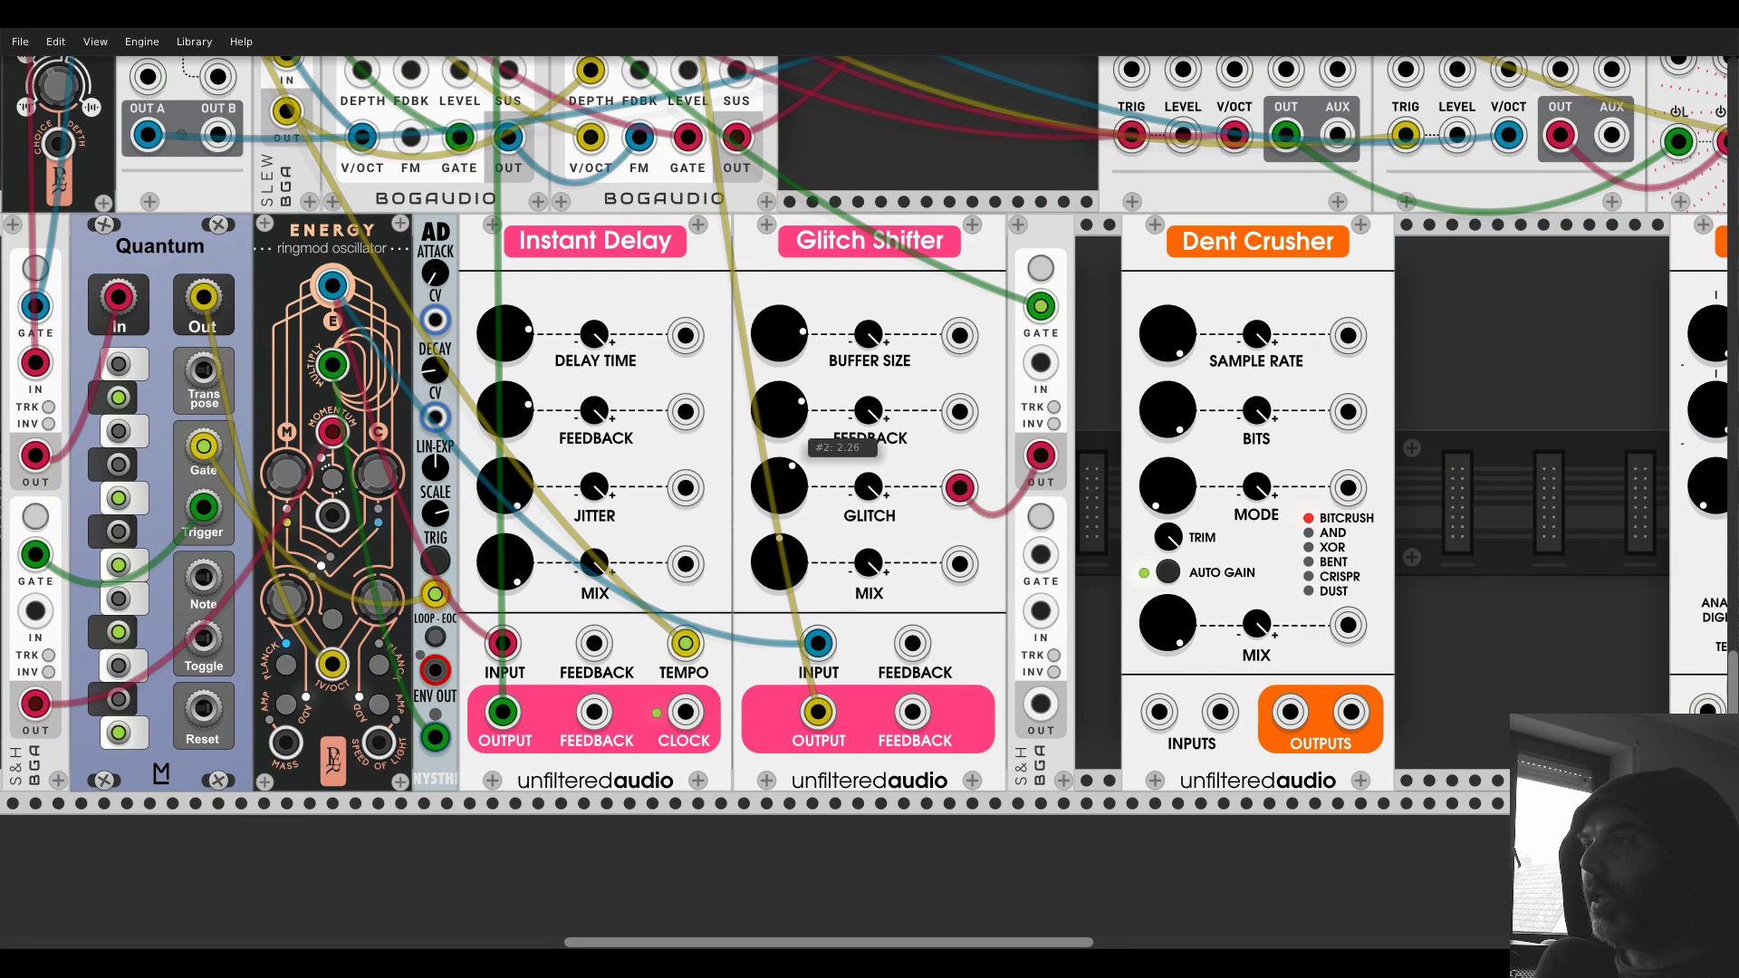
{"action": "left_click_drag", "start_coordinate": [1040, 704], "coordinate": [960, 412]}
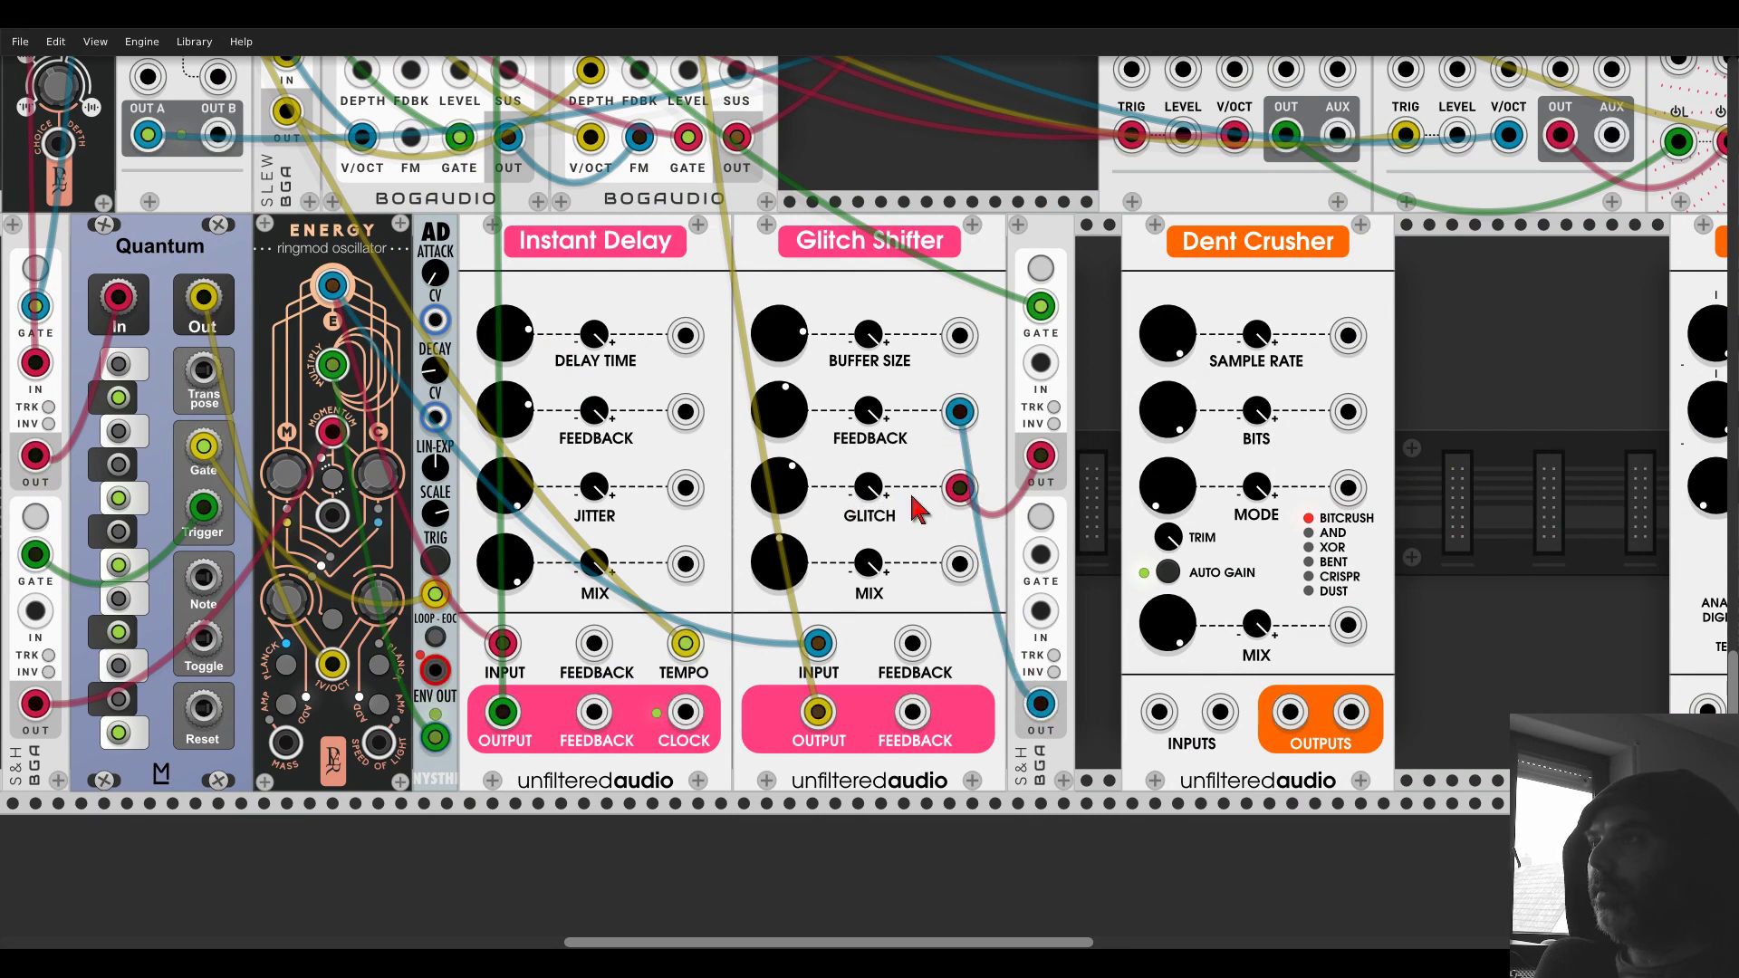
- Delete the unused Dent Crusher and Fusion modules from the bottom row
{"action": "left_click_drag", "start_coordinate": [1054, 321], "coordinate": [595, 371]}
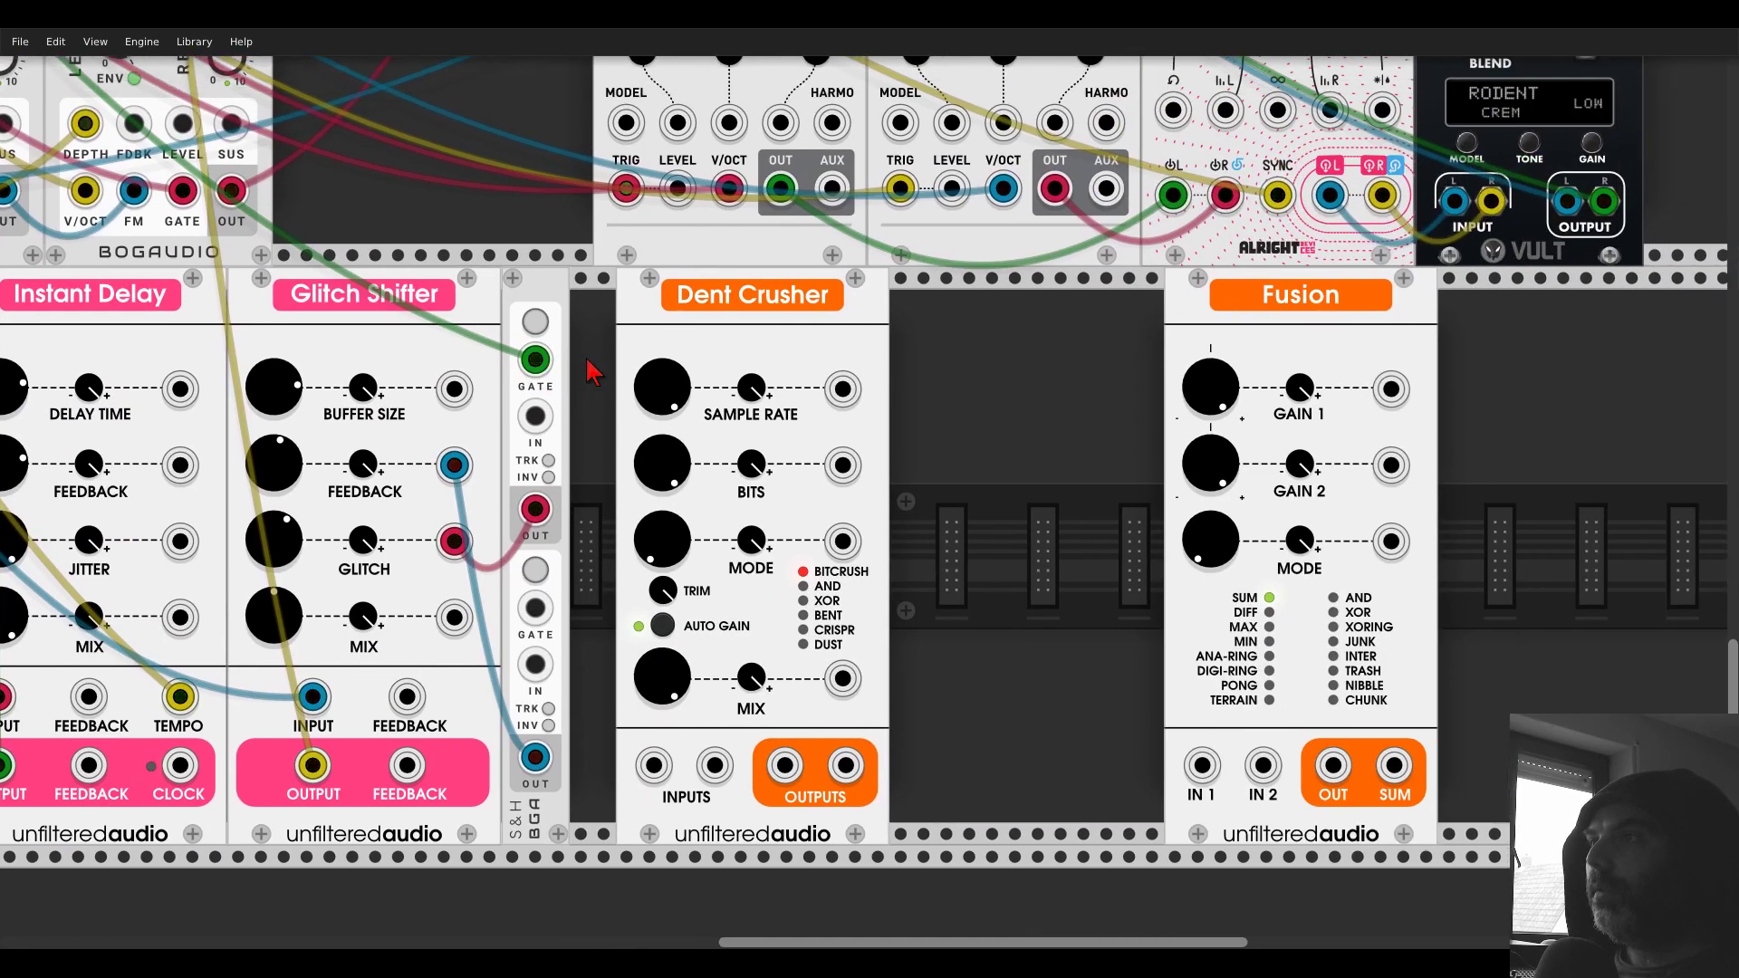
{"action": "left_click_drag", "start_coordinate": [649, 318], "coordinate": [1003, 319]}
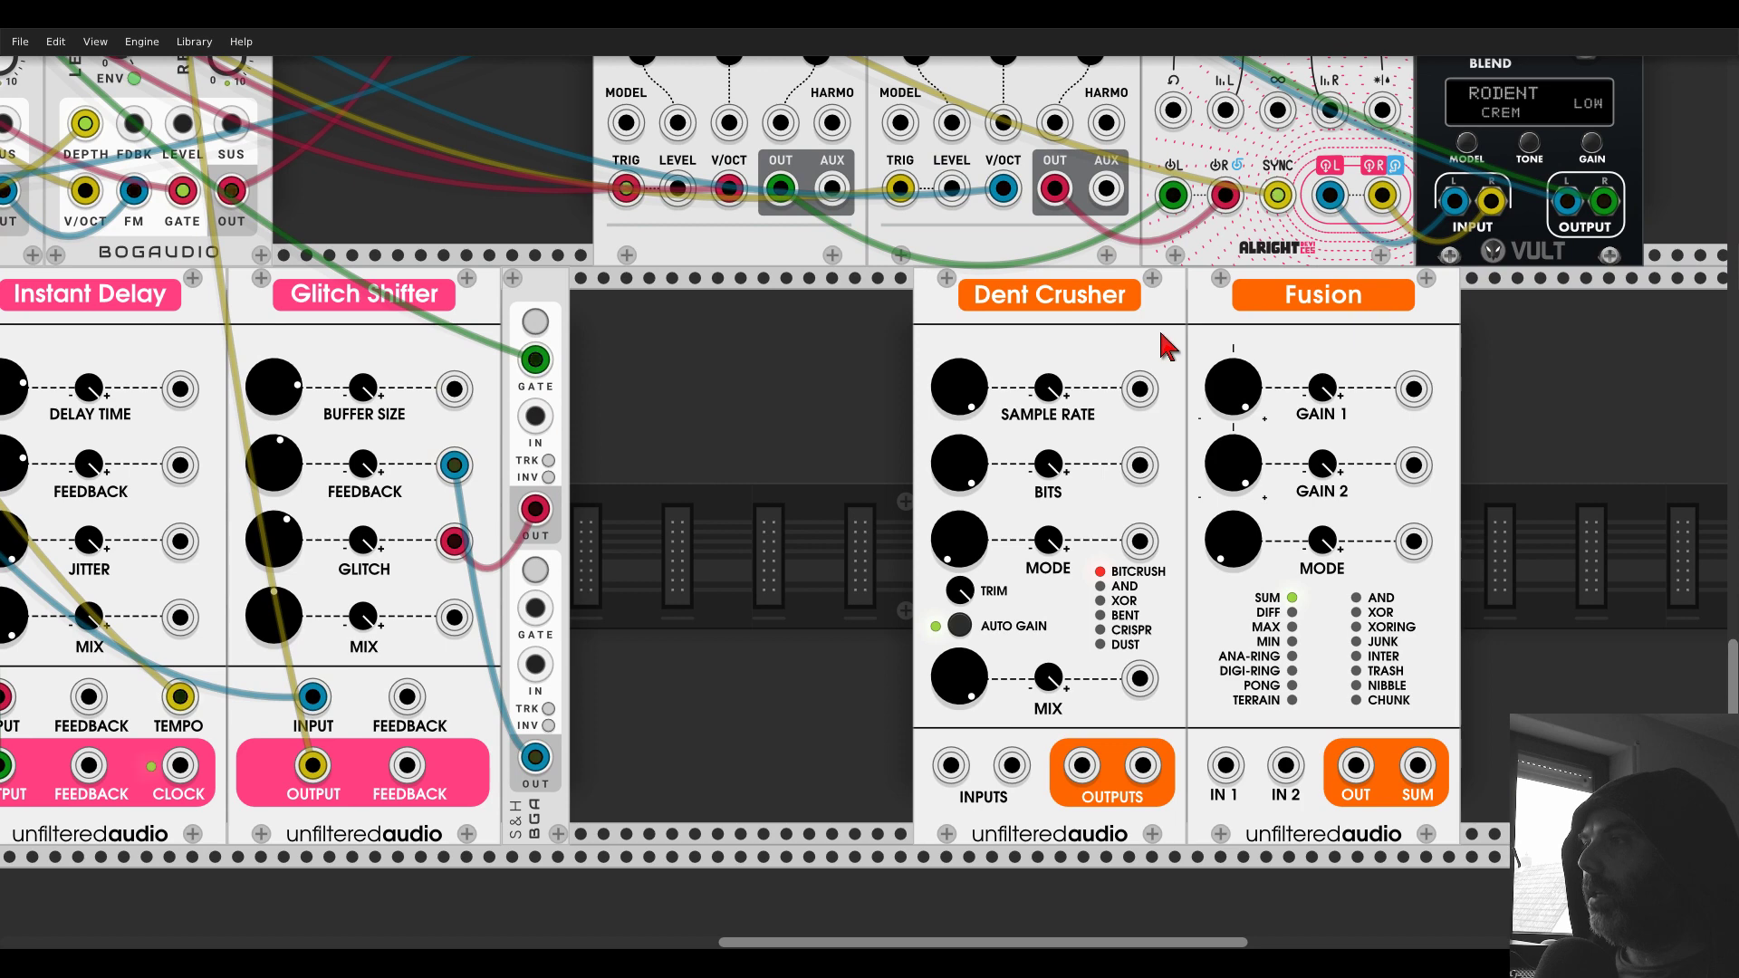
{"action": "key", "text": "Delete"}
{"action": "key", "text": "Delete"}
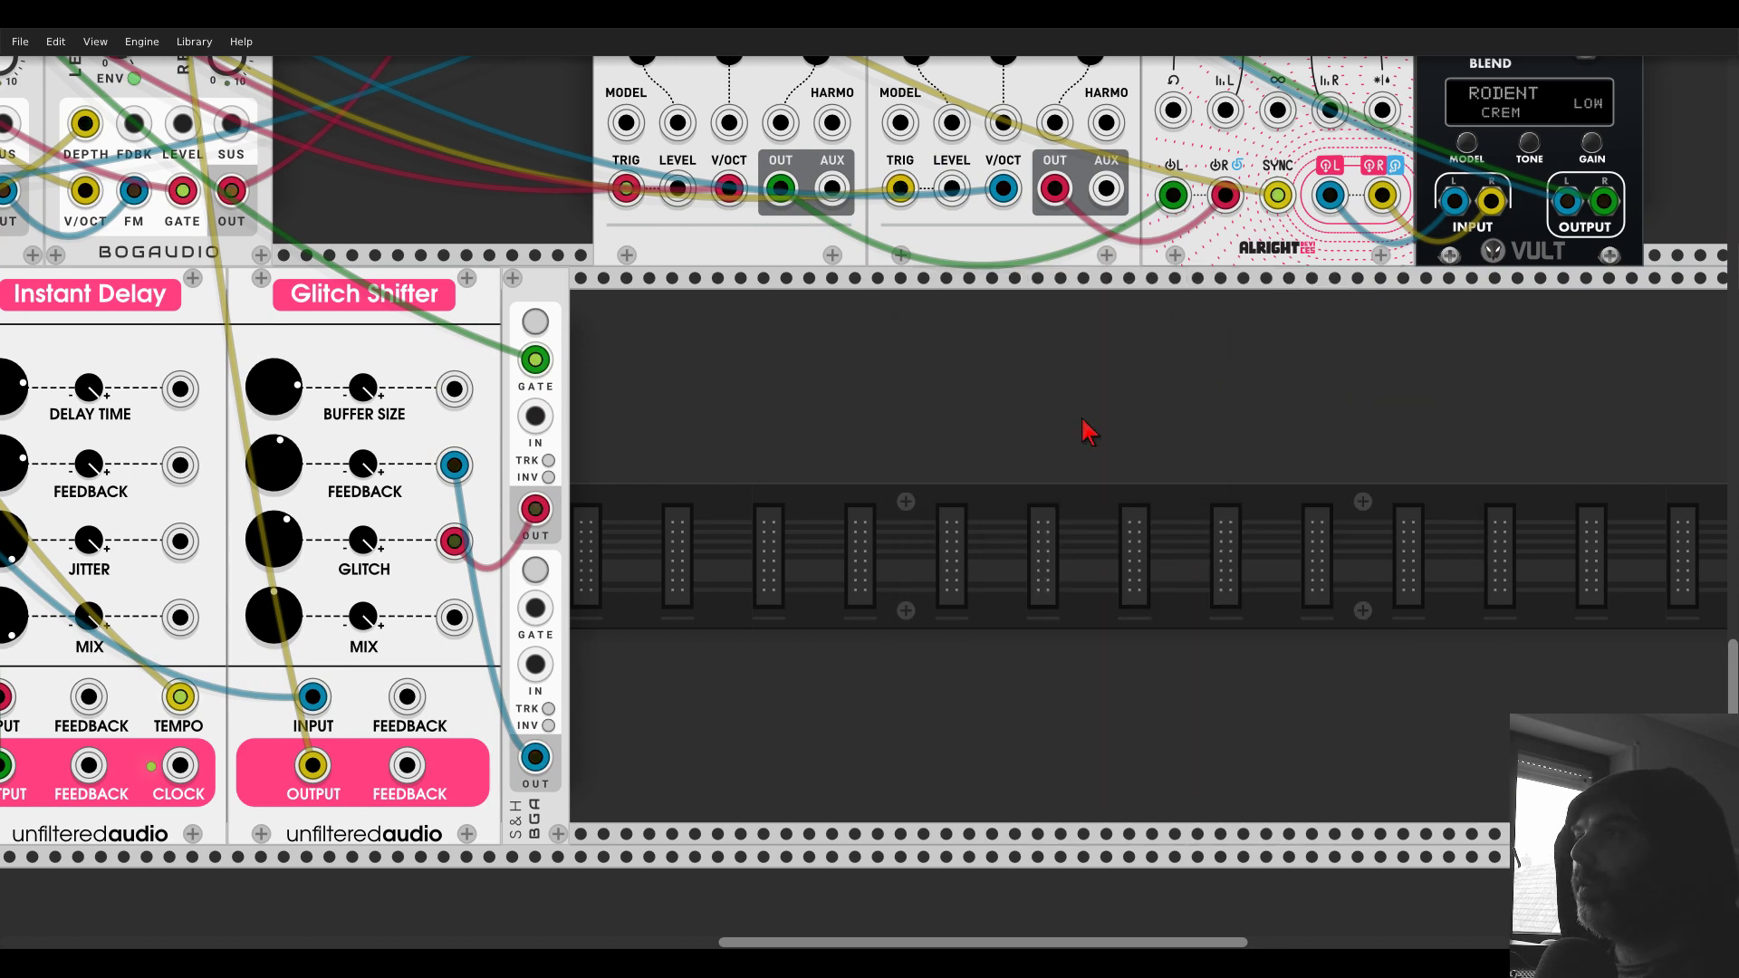
- Clear the module browser's filters and add the Unfiltered Audio Pitch Delay directly beside the new S&H
{"action": "right_click", "coordinate": [1087, 431]}
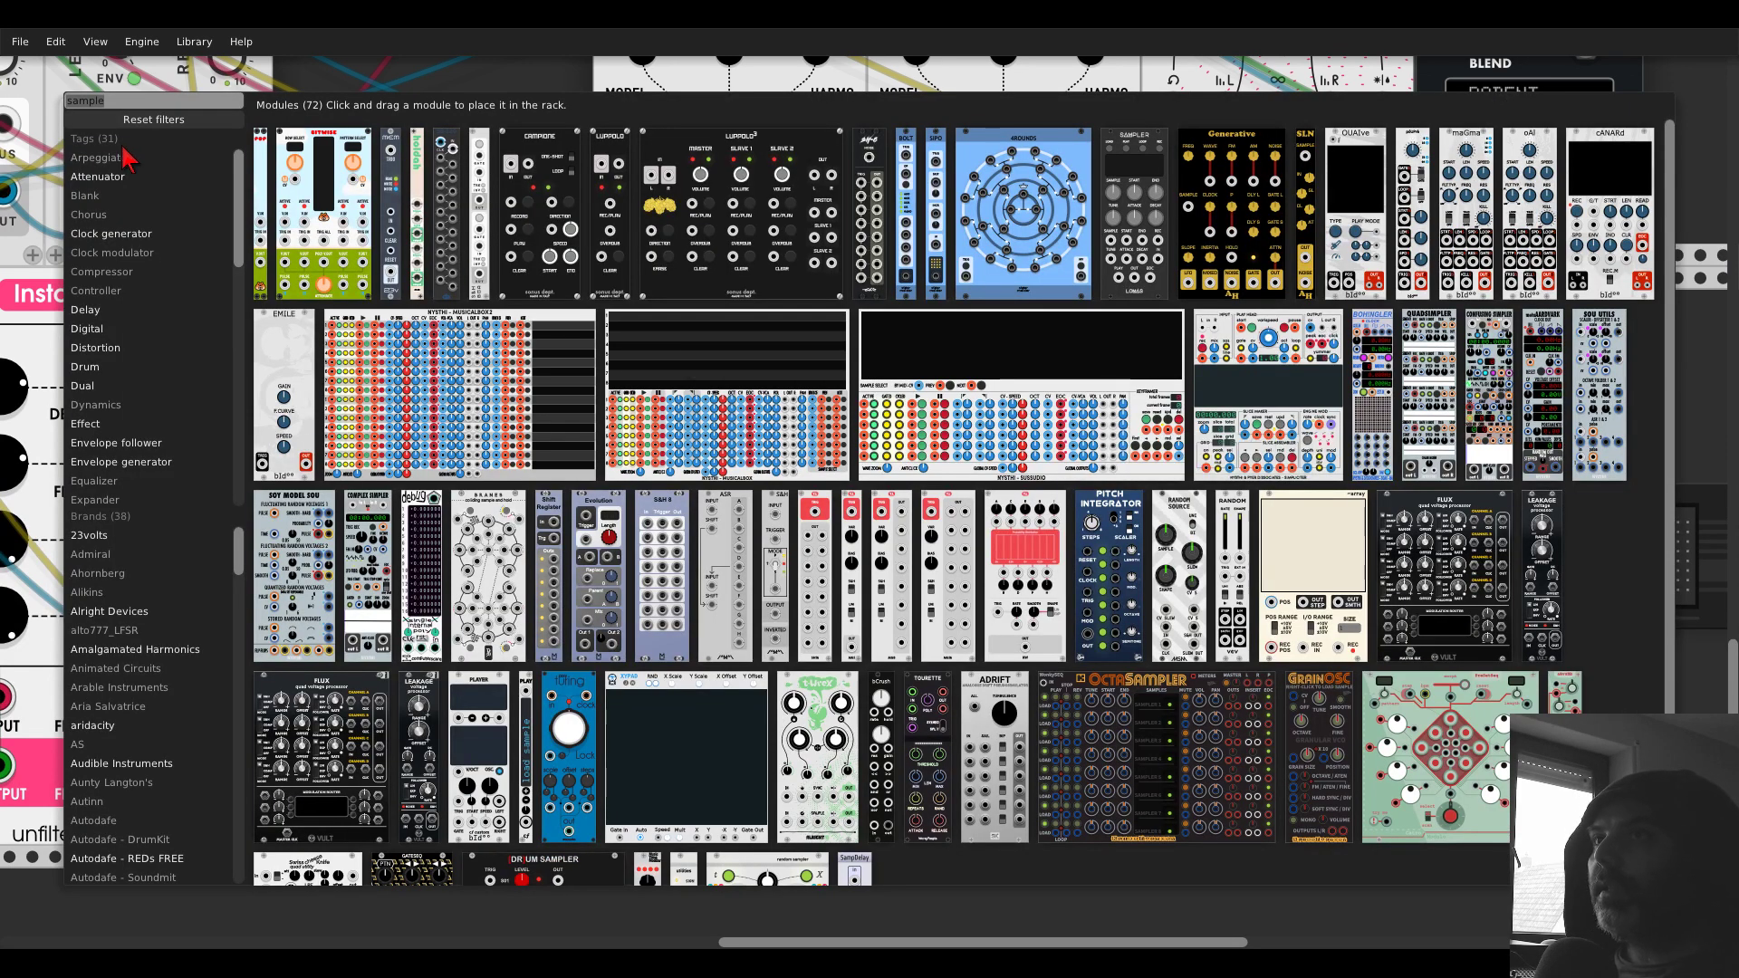
{"action": "left_click", "coordinate": [138, 123]}
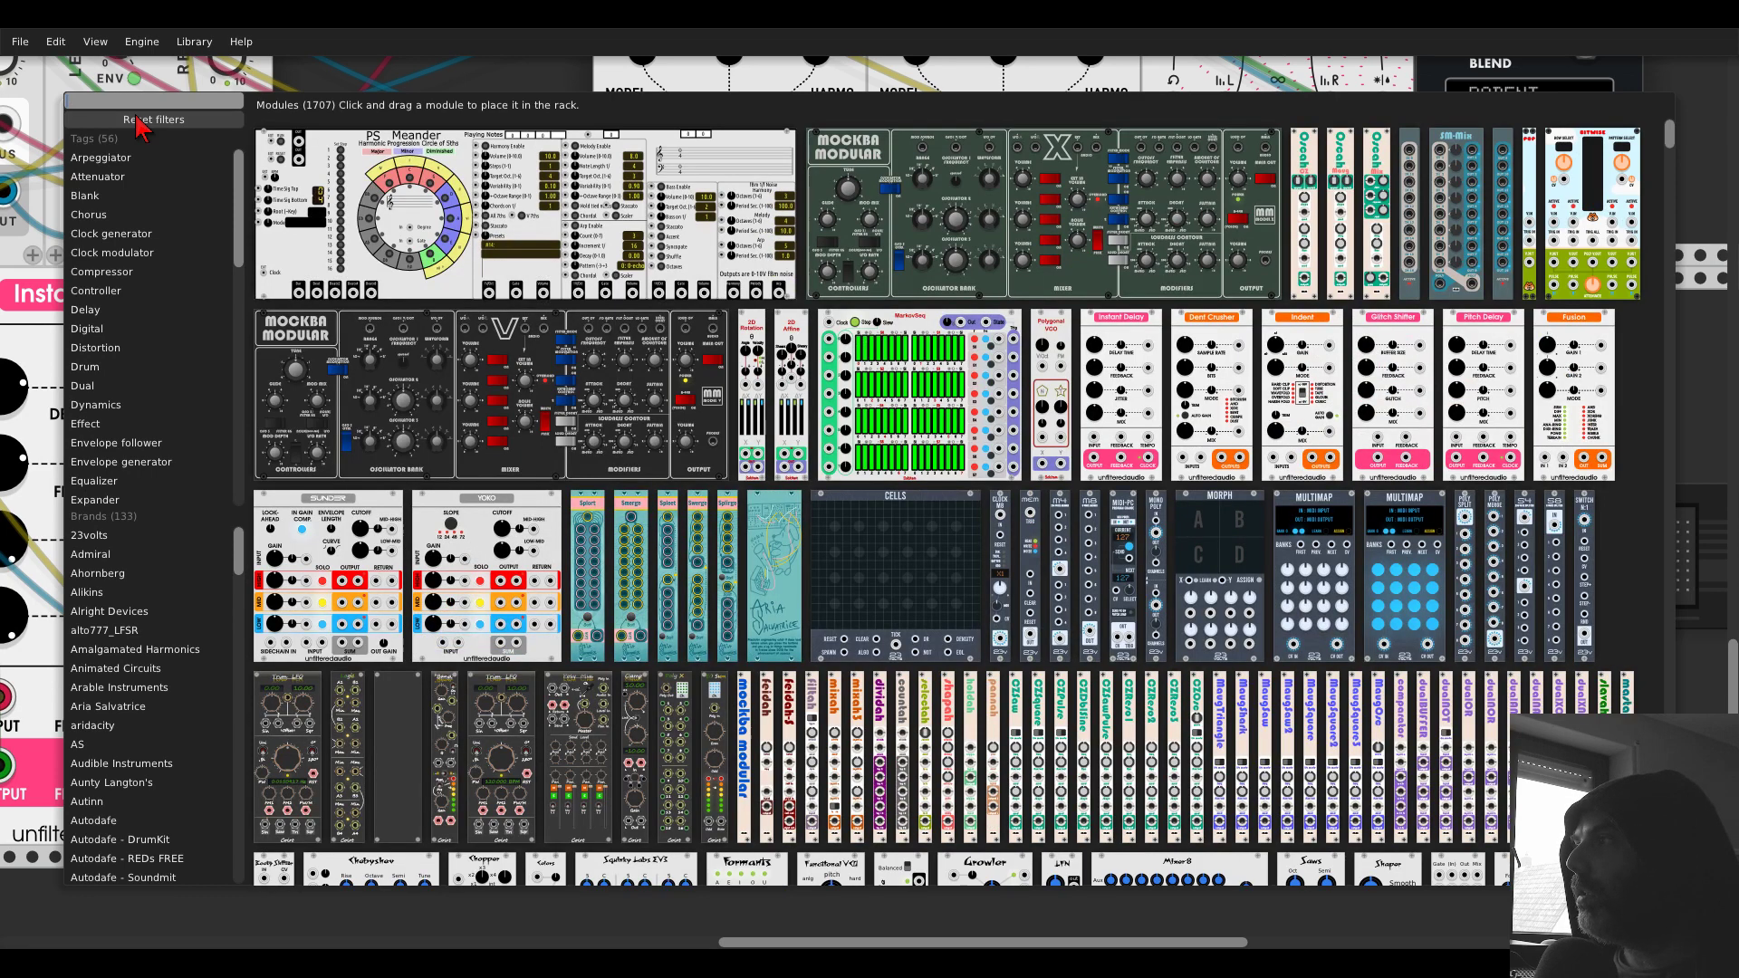
{"action": "left_click_drag", "start_coordinate": [1482, 328], "coordinate": [639, 405]}
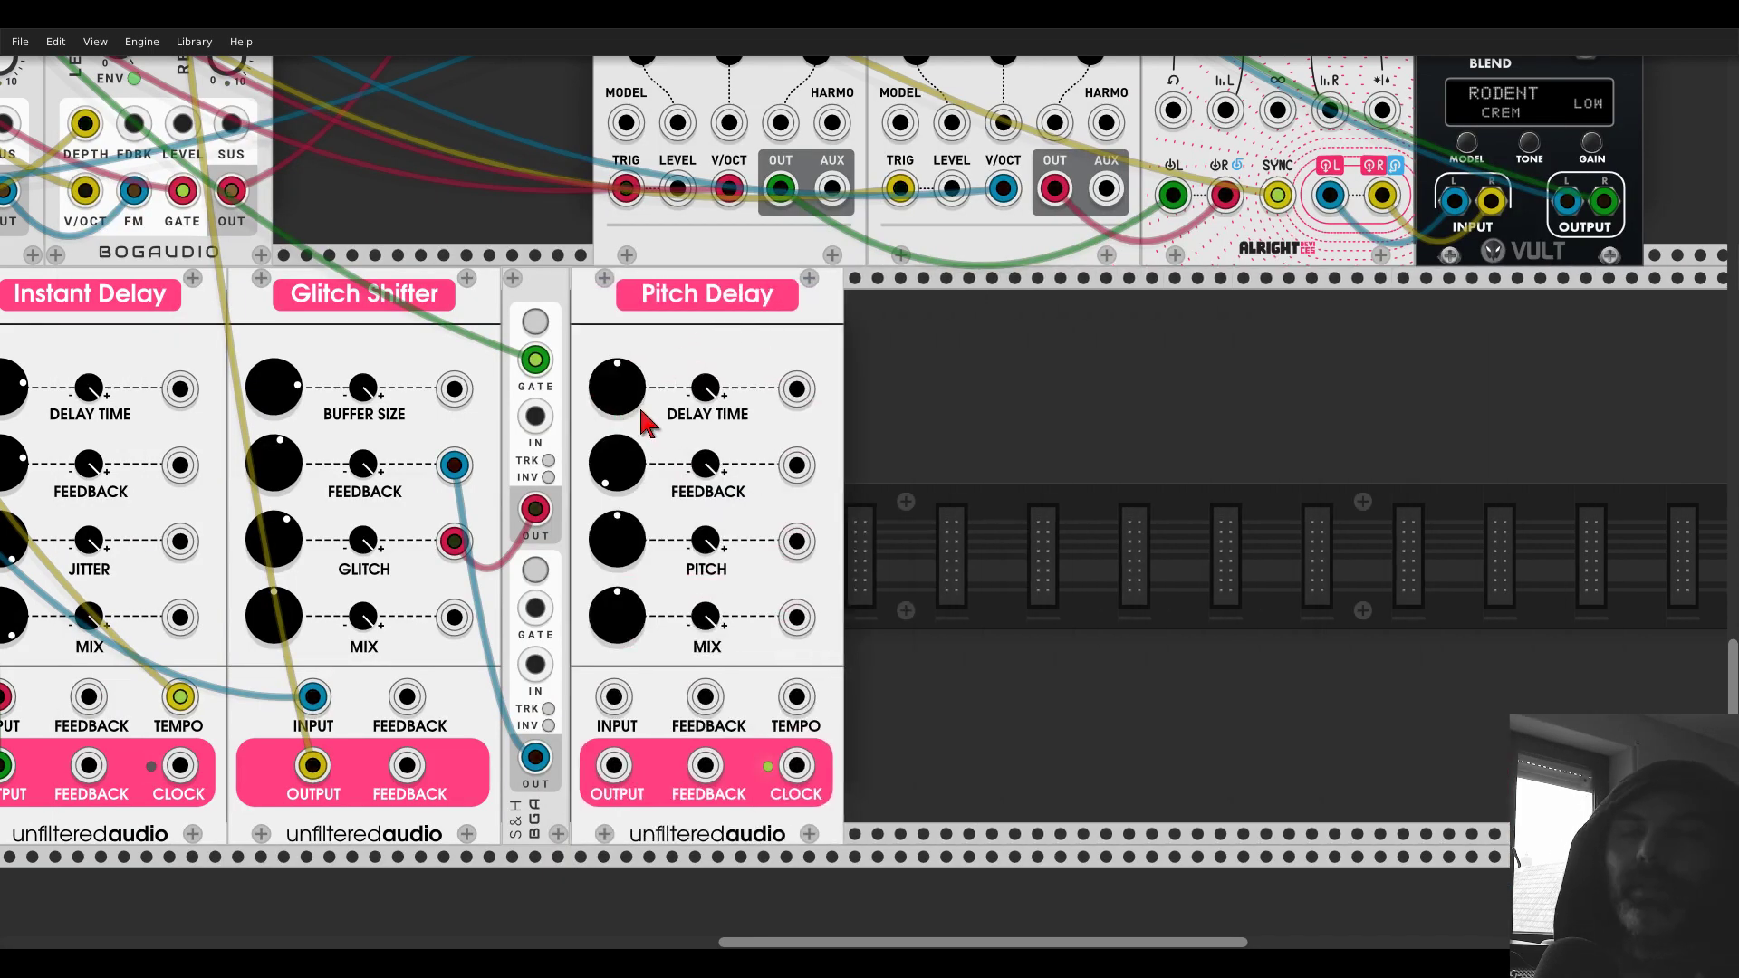
- Insert Pitch Delay after Glitch Shifter by feeding it Glitch Shifter's output and taking the mixer feed from Pitch Delay's output
{"action": "left_click_drag", "start_coordinate": [915, 426], "coordinate": [1102, 404]}
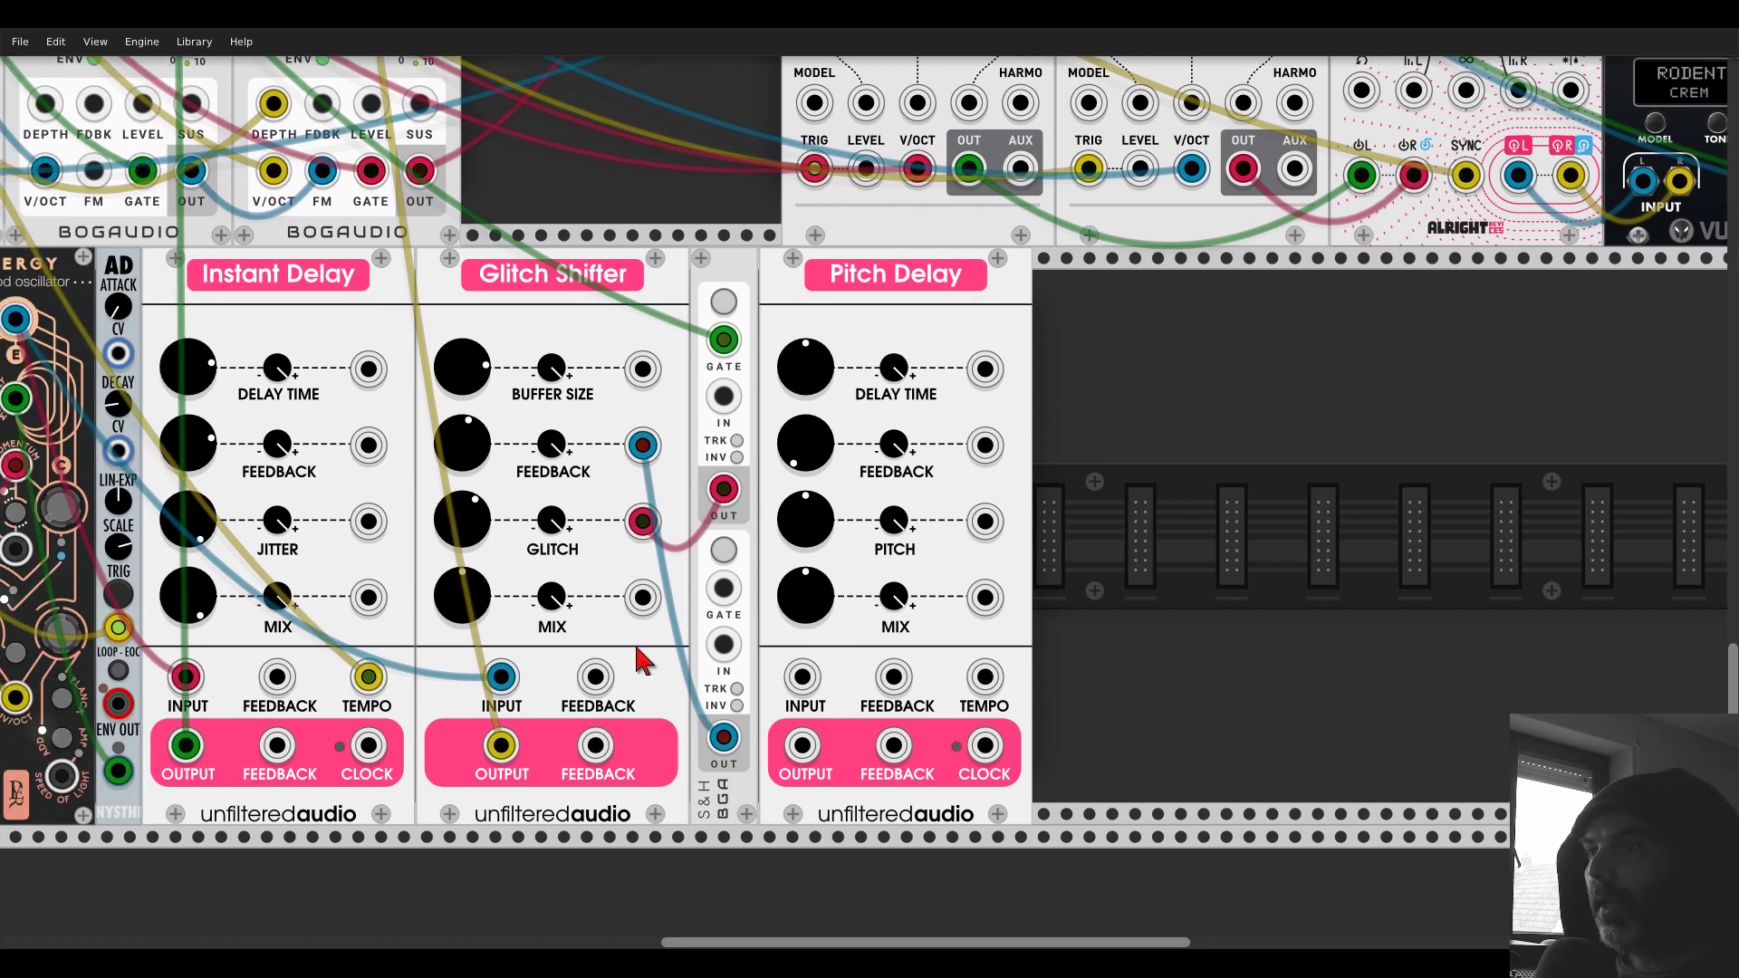
{"action": "left_click_drag", "start_coordinate": [504, 677], "coordinate": [968, 738]}
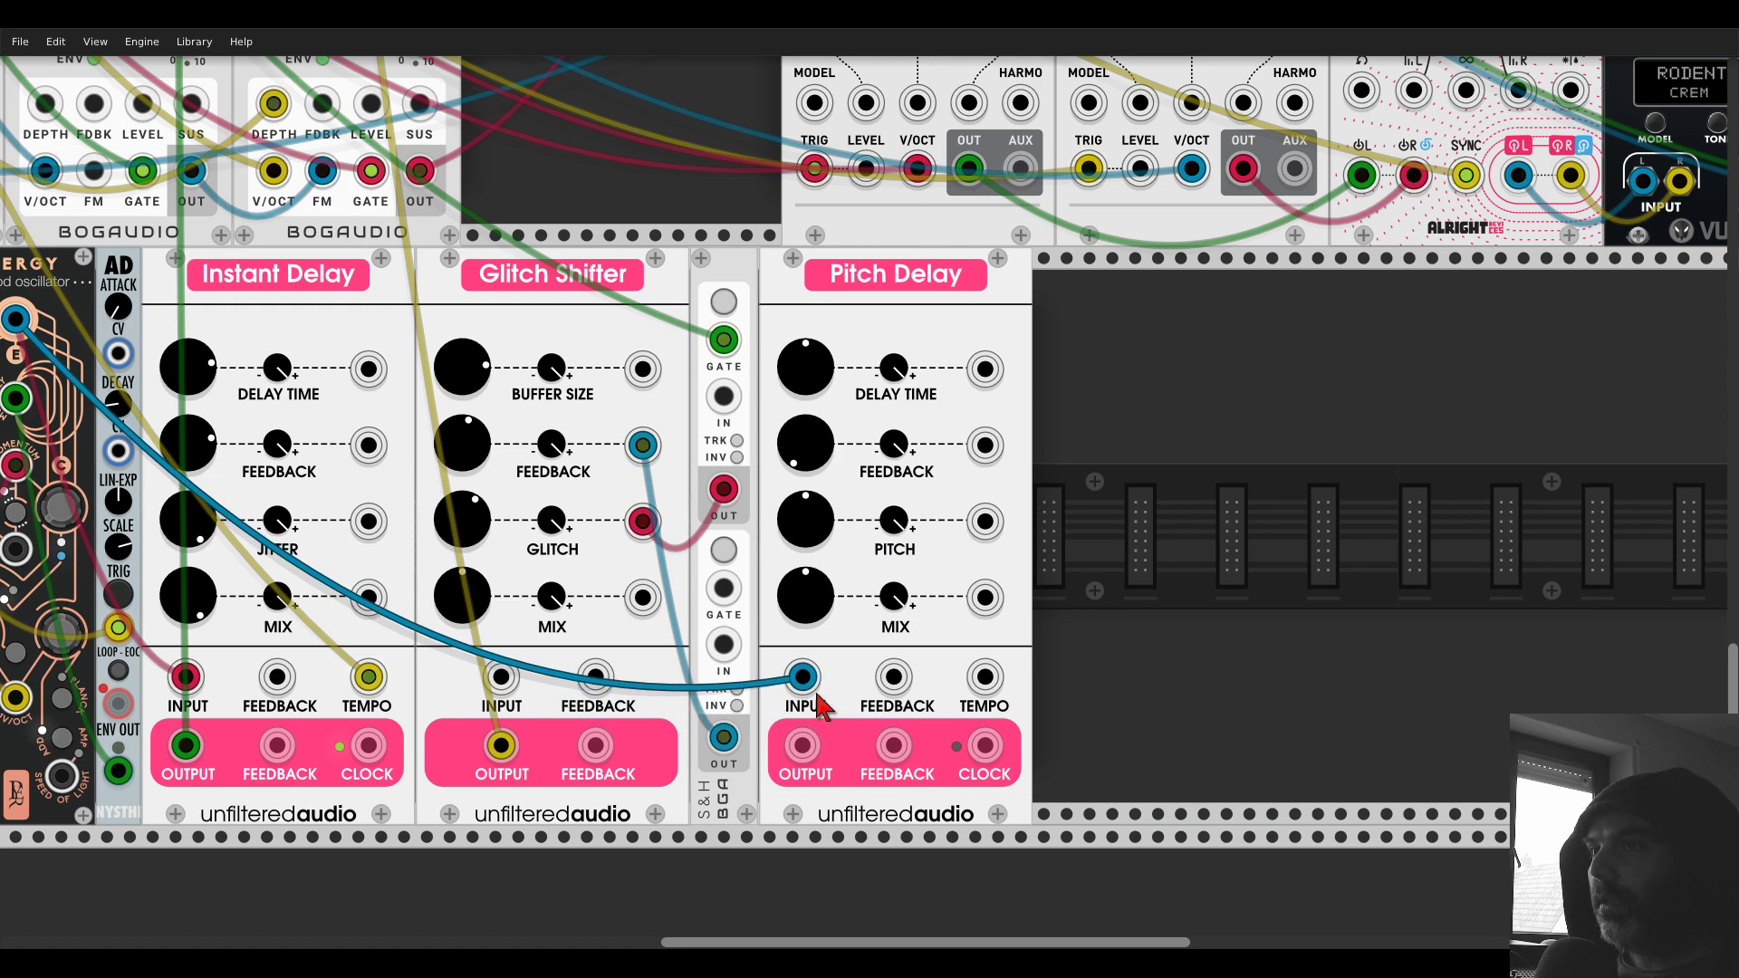
{"action": "left_click_drag", "start_coordinate": [827, 708], "coordinate": [501, 677]}
{"action": "left_click_drag", "start_coordinate": [501, 745], "coordinate": [801, 677]}
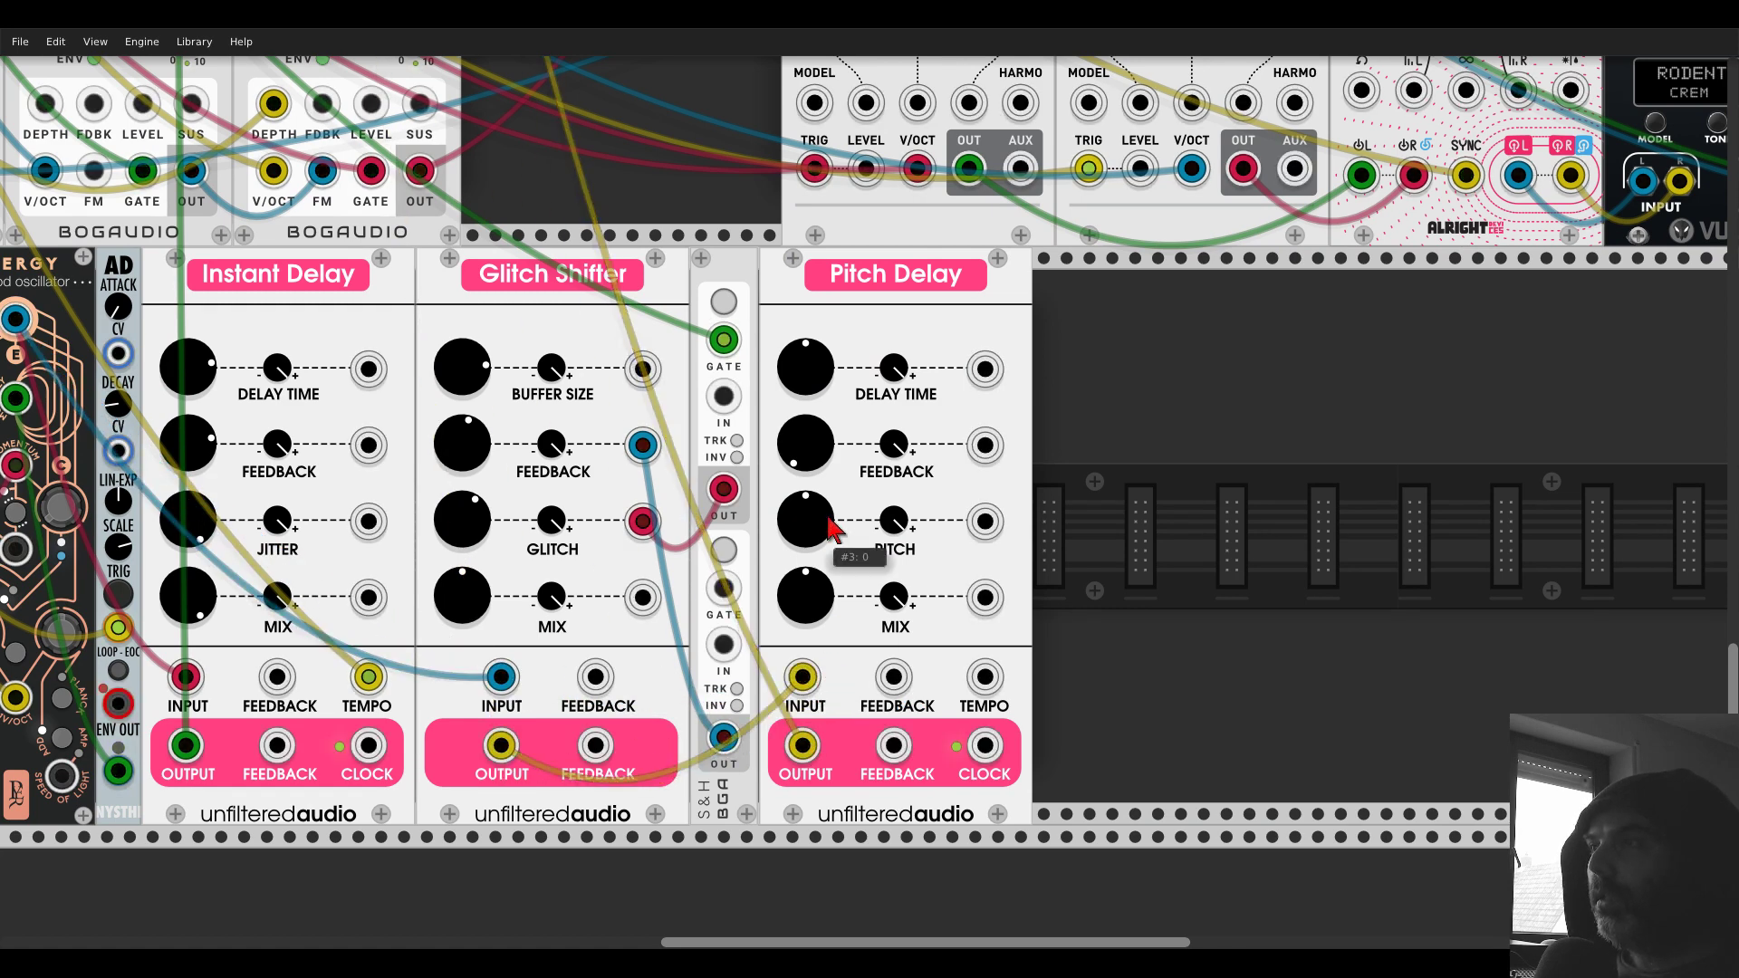
- Raise Pitch Delay's delay time and feedback, reset its pitch to 0 and adjust the mix
{"action": "mouse_move", "coordinate": [805, 449]}
{"action": "left_mouse_down"}
{"action": "mouse_move", "coordinate": [813, 362]}
{"action": "mouse_move", "coordinate": [809, 439]}
{"action": "left_mouse_up"}
{"action": "left_click_drag", "start_coordinate": [806, 565], "coordinate": [807, 634]}
{"action": "double_click", "coordinate": [807, 569]}
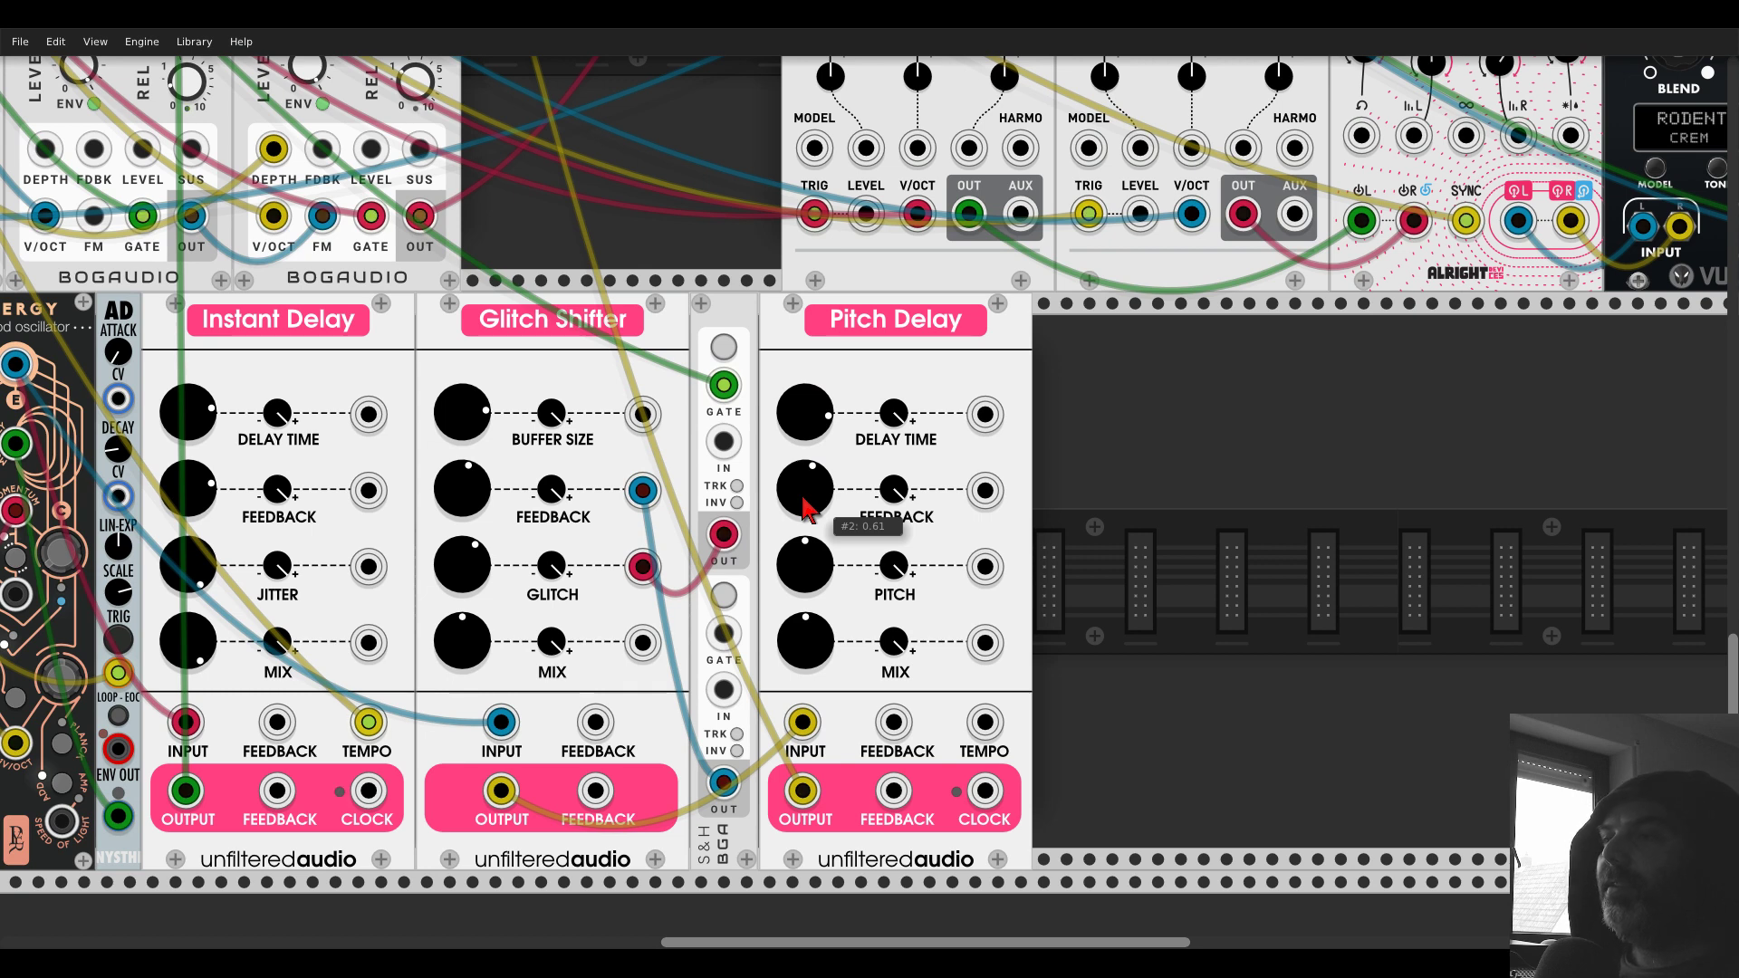
{"action": "left_click_drag", "start_coordinate": [809, 510], "coordinate": [809, 496]}
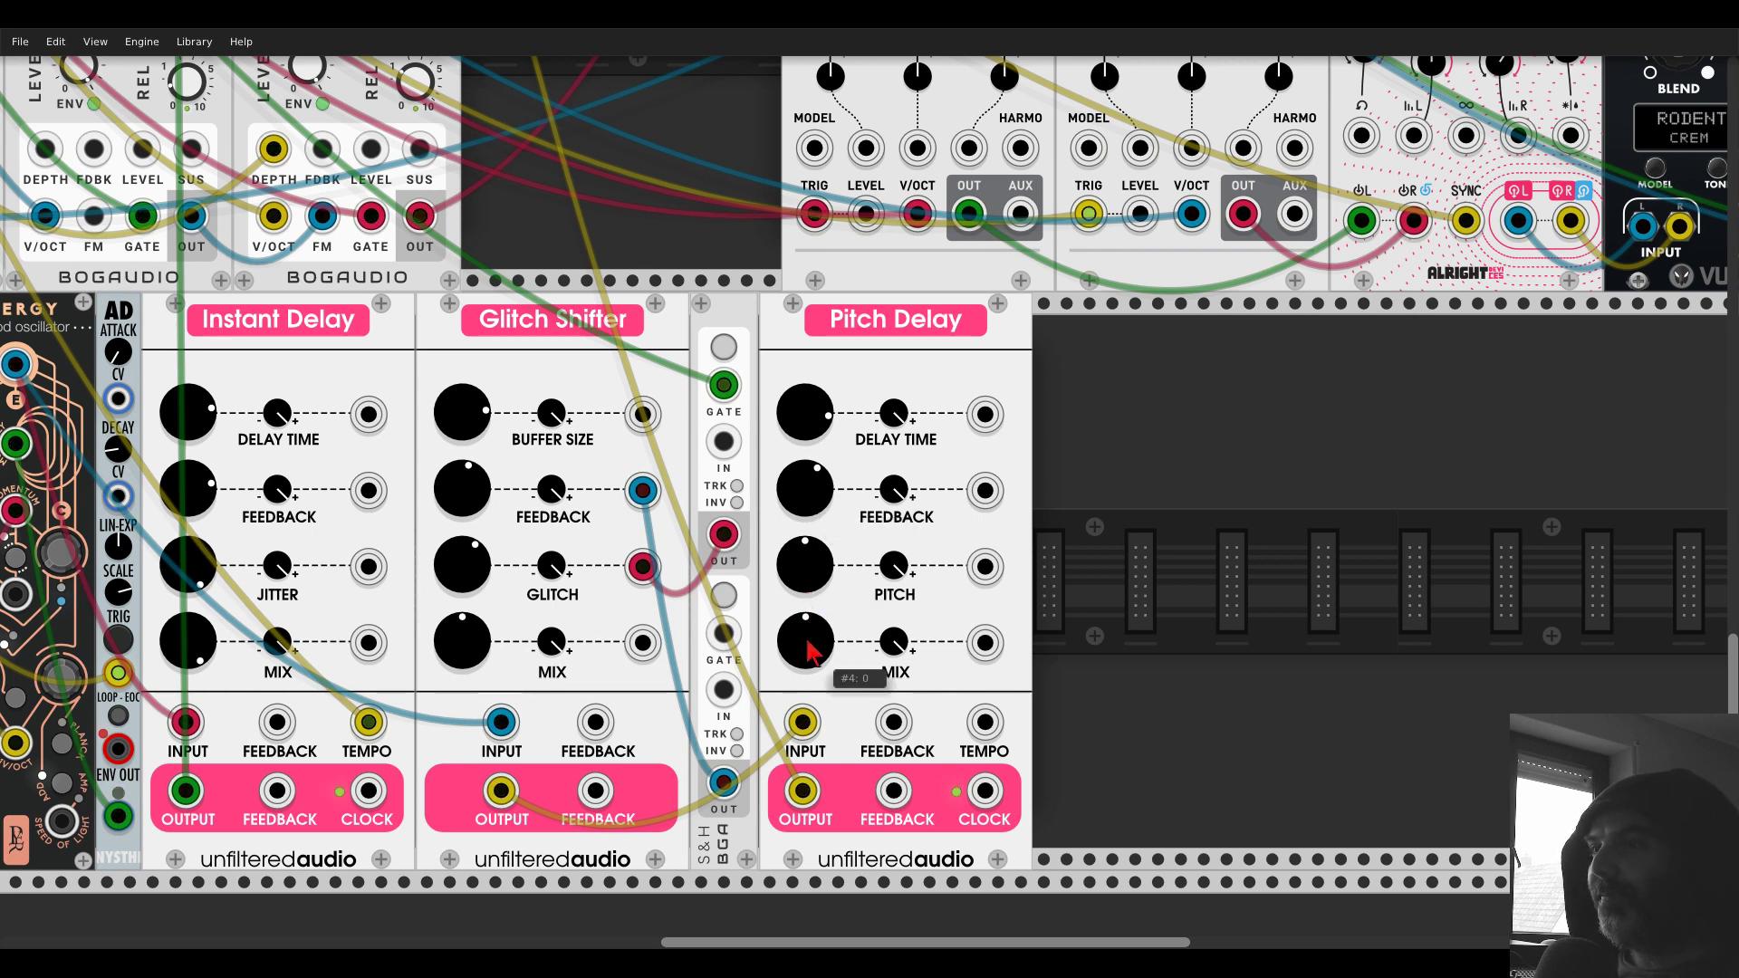
{"action": "left_click_drag", "start_coordinate": [812, 650], "coordinate": [812, 716]}
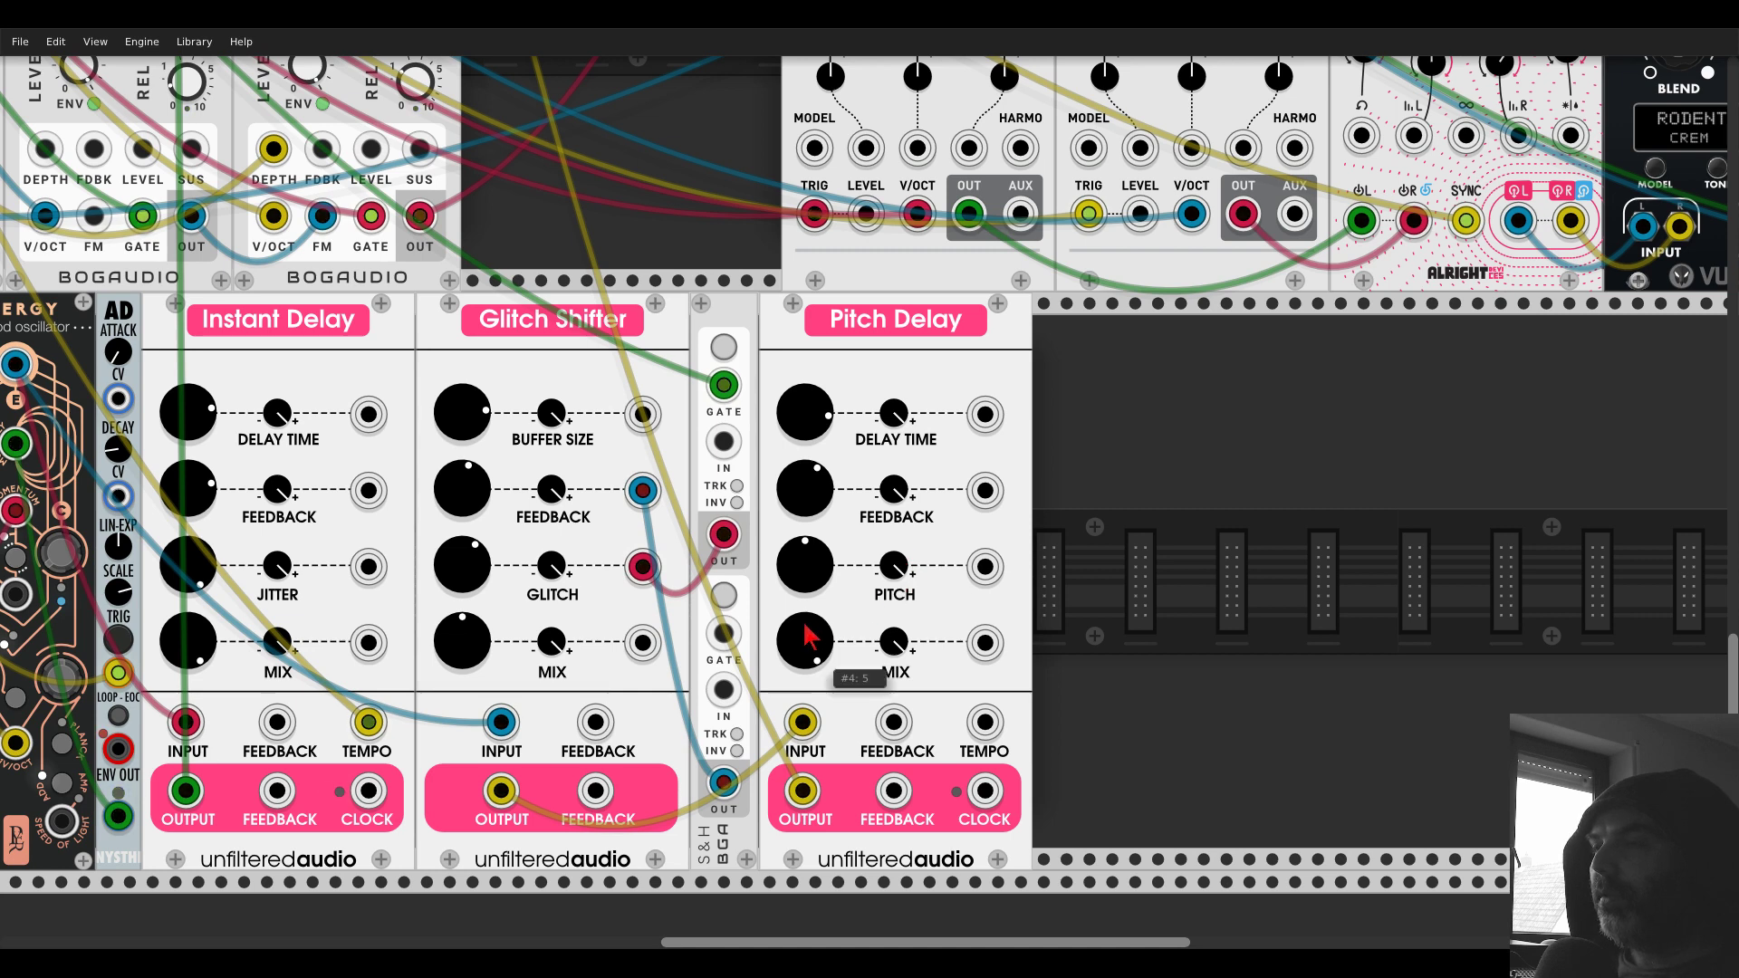
{"action": "left_click_drag", "start_coordinate": [809, 637], "coordinate": [809, 662]}
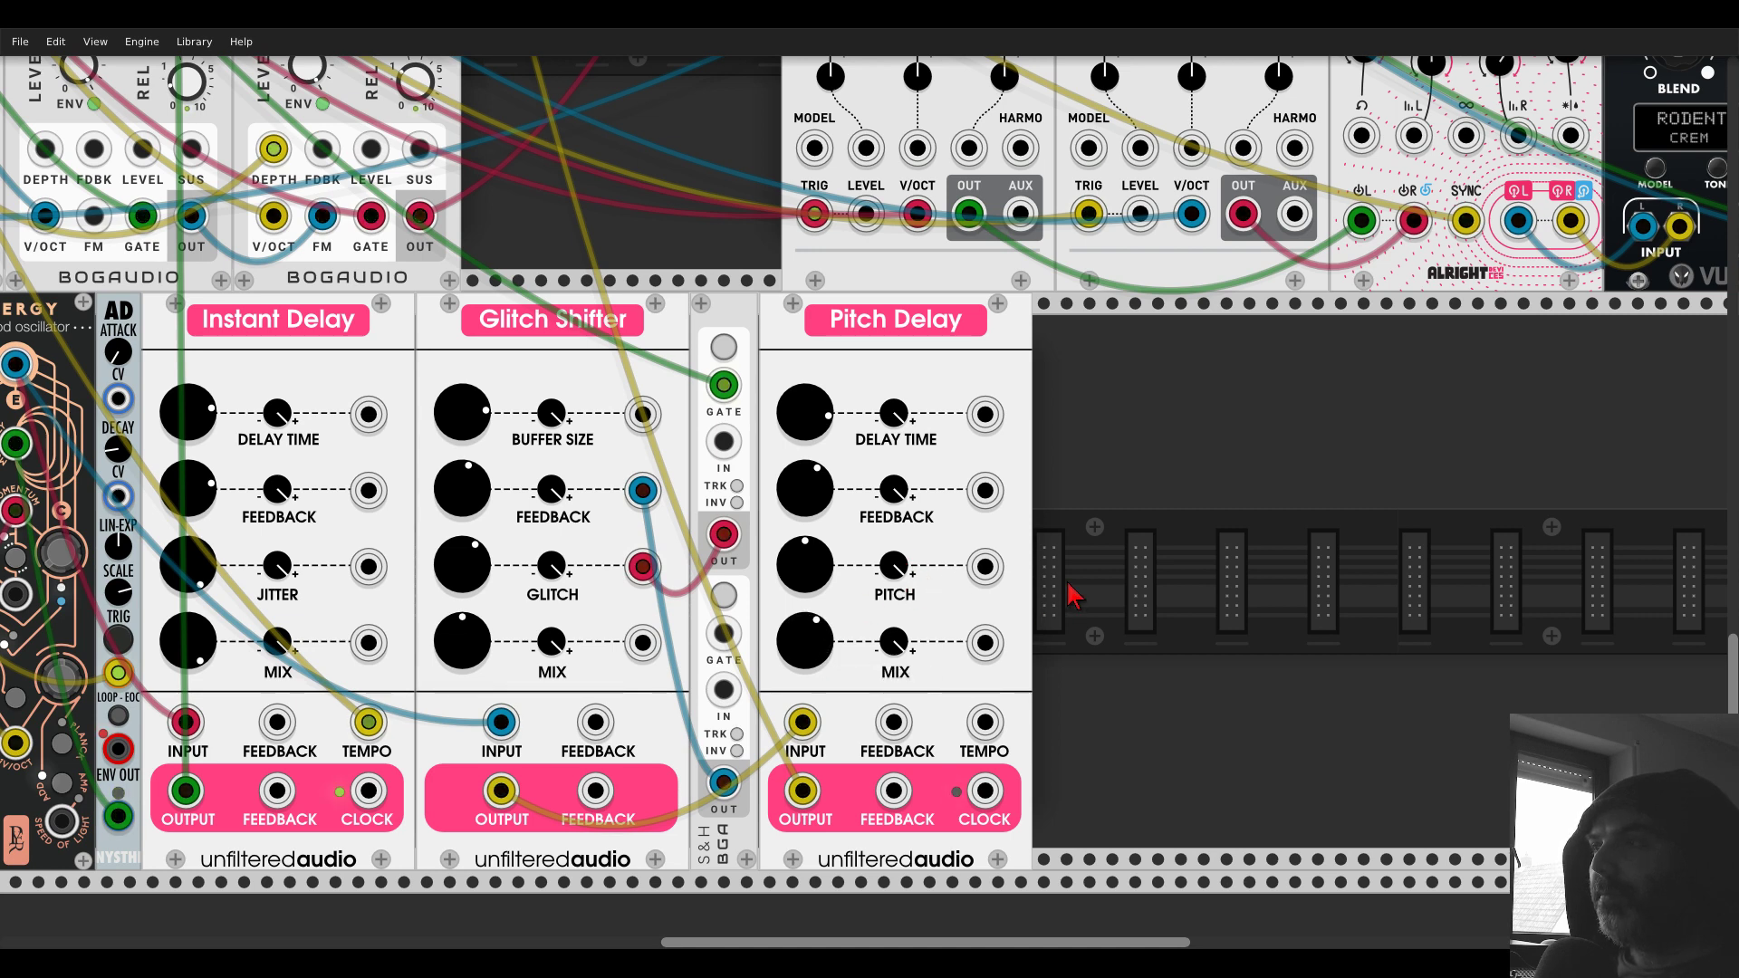
- Repatch the gate of the S&H beside Quantum to the Bernoulli gate's first Out A
{"action": "scroll", "coordinate": [1048, 515], "scroll_direction": "down", "scroll_amount": 1}
{"action": "left_click_drag", "start_coordinate": [1047, 473], "coordinate": [1524, 685]}
{"action": "scroll", "coordinate": [1139, 501], "scroll_direction": "down", "scroll_amount": 1}
{"action": "left_click_drag", "start_coordinate": [1140, 498], "coordinate": [929, 295]}
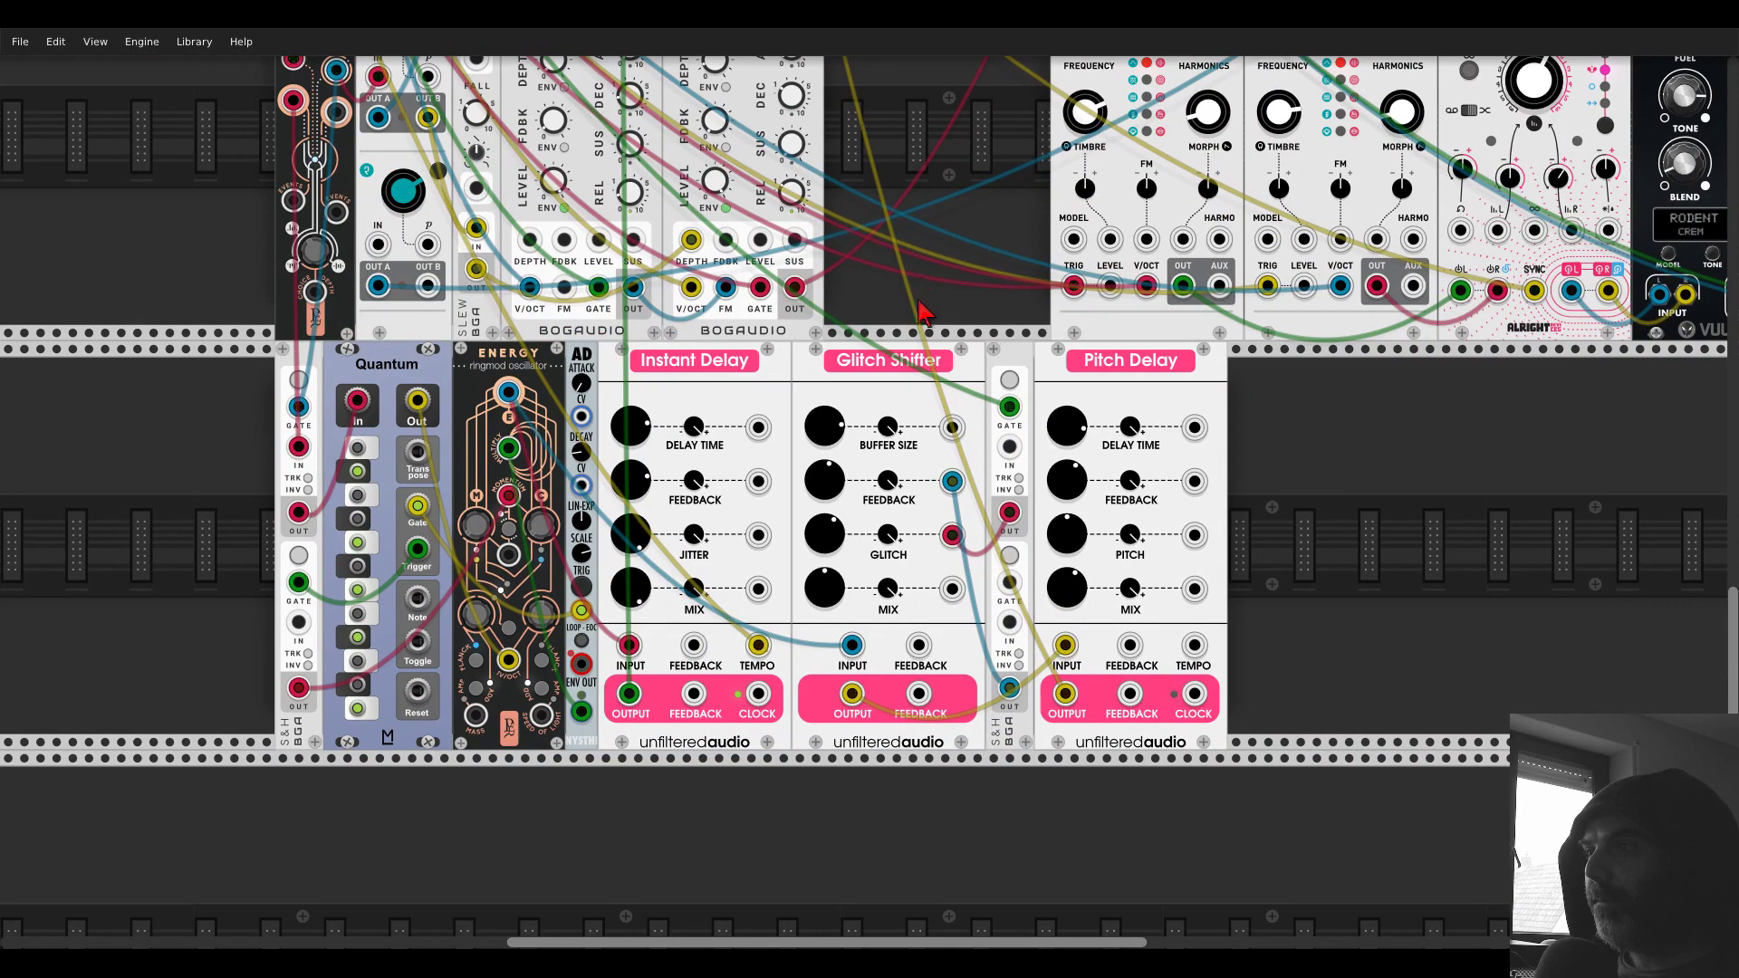
{"action": "scroll", "coordinate": [256, 464], "scroll_direction": "up", "scroll_amount": 1}
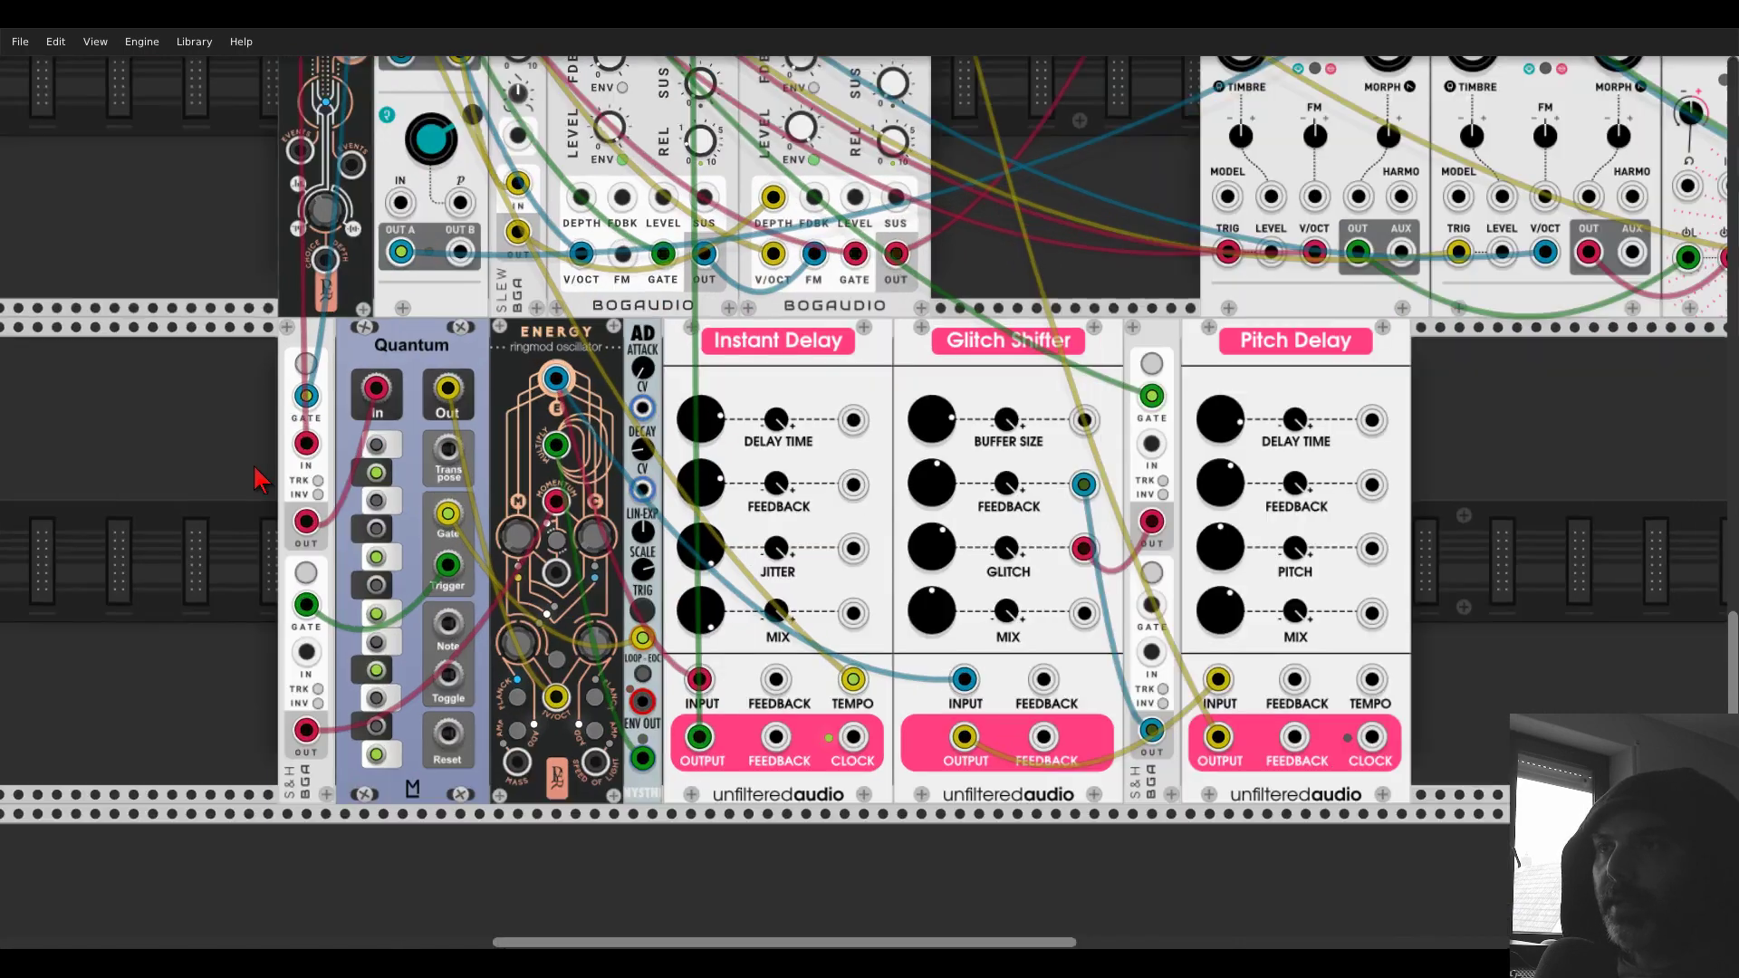
{"action": "left_click_drag", "start_coordinate": [256, 414], "coordinate": [444, 525]}
{"action": "scroll", "coordinate": [444, 537], "scroll_direction": "down", "scroll_amount": 1}
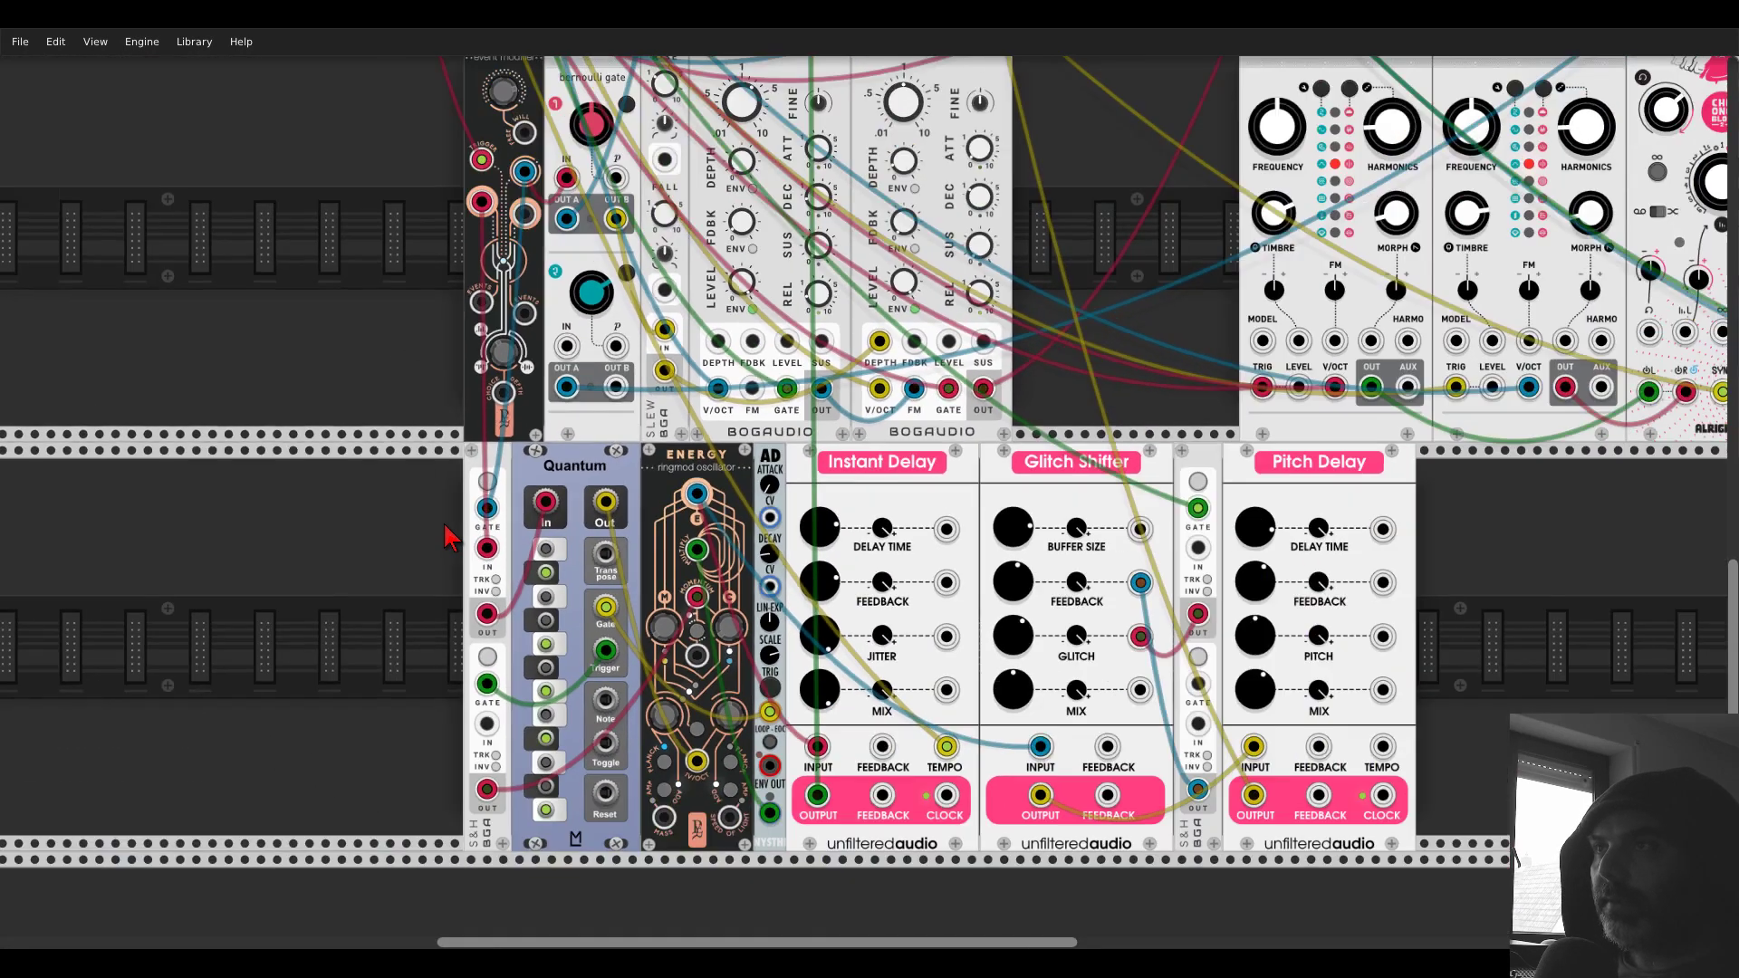
{"action": "left_click_drag", "start_coordinate": [525, 214], "coordinate": [565, 226]}
{"action": "key", "text": "ctrl+z"}
- Unsolo MixMaster channel 4 and raise the track's gain adjust to 3.0 dB
{"action": "scroll", "coordinate": [809, 422], "scroll_direction": "up", "scroll_amount": 10}
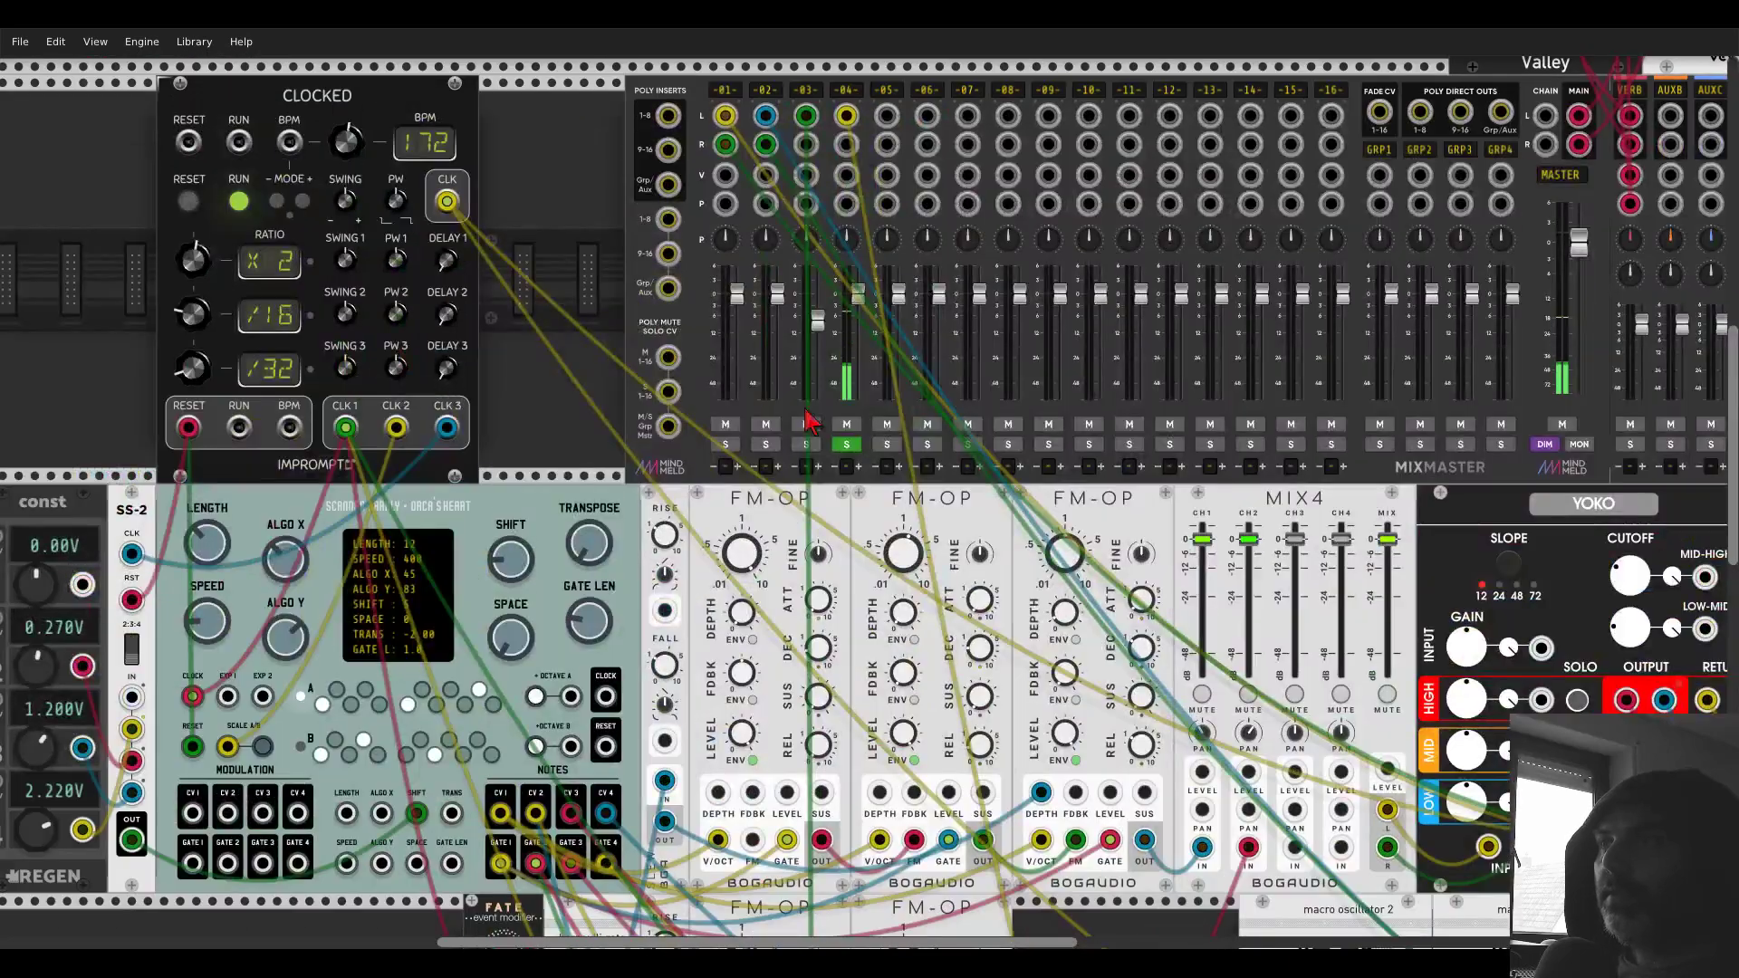
{"action": "left_click", "coordinate": [846, 444]}
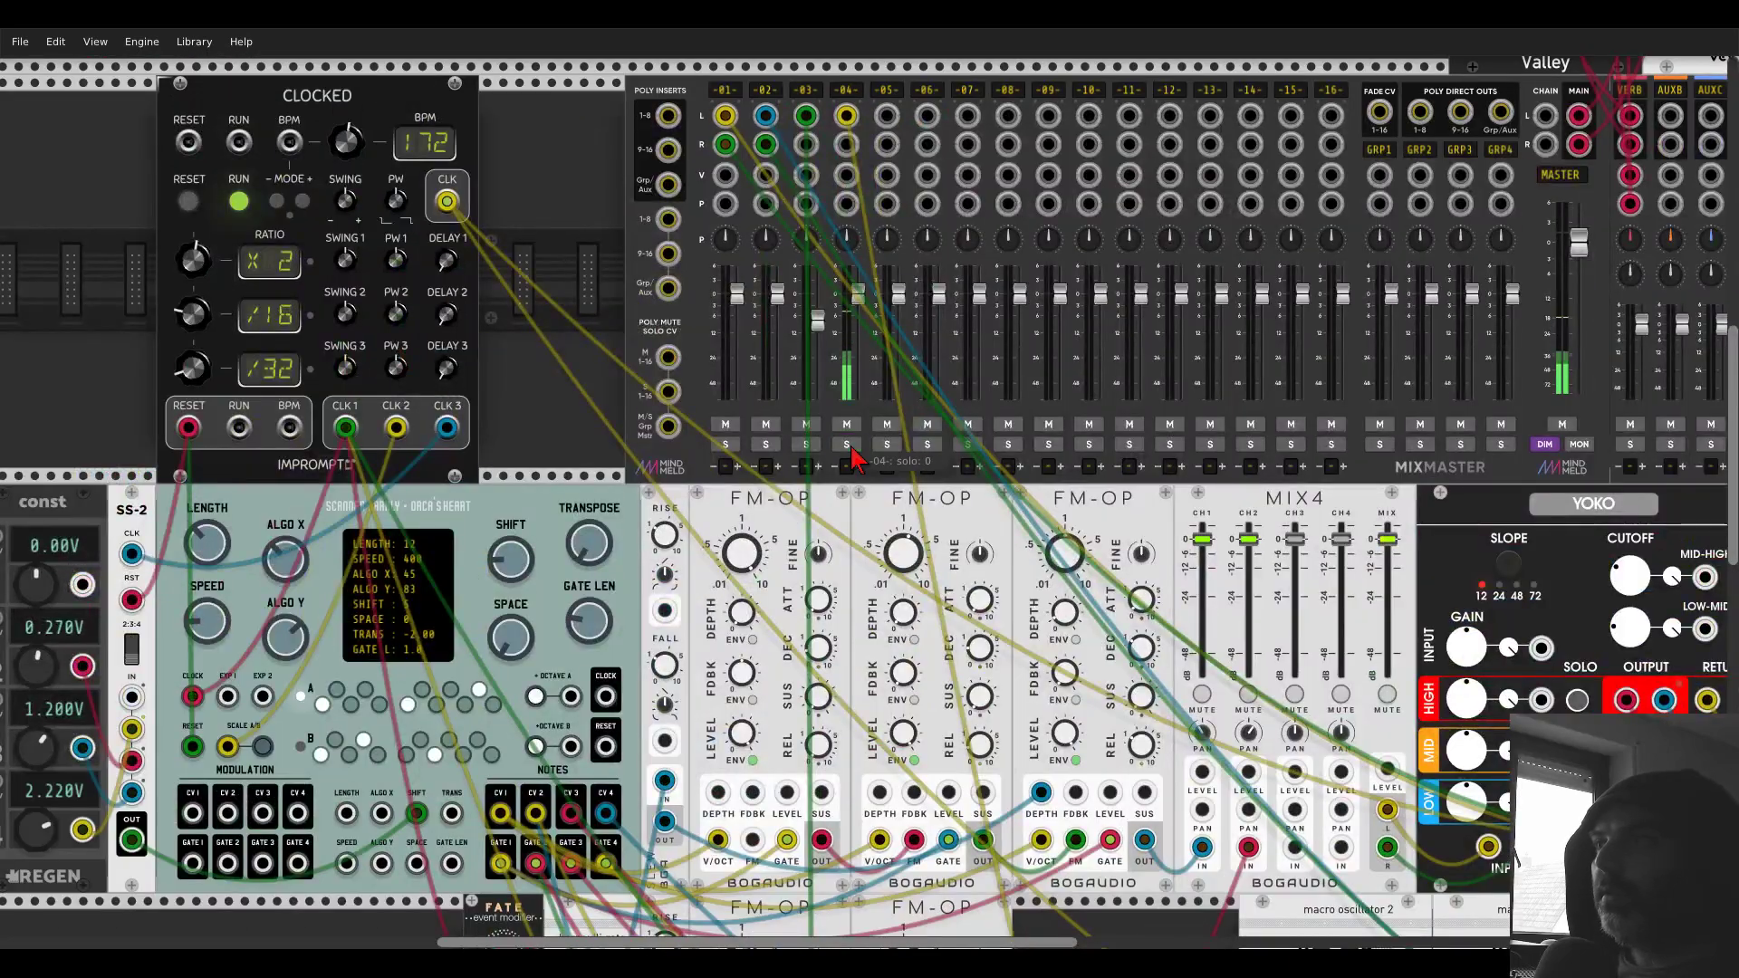
{"action": "right_click", "coordinate": [850, 92]}
{"action": "left_click_drag", "start_coordinate": [892, 114], "coordinate": [907, 109]}
{"action": "left_click", "coordinate": [519, 186]}
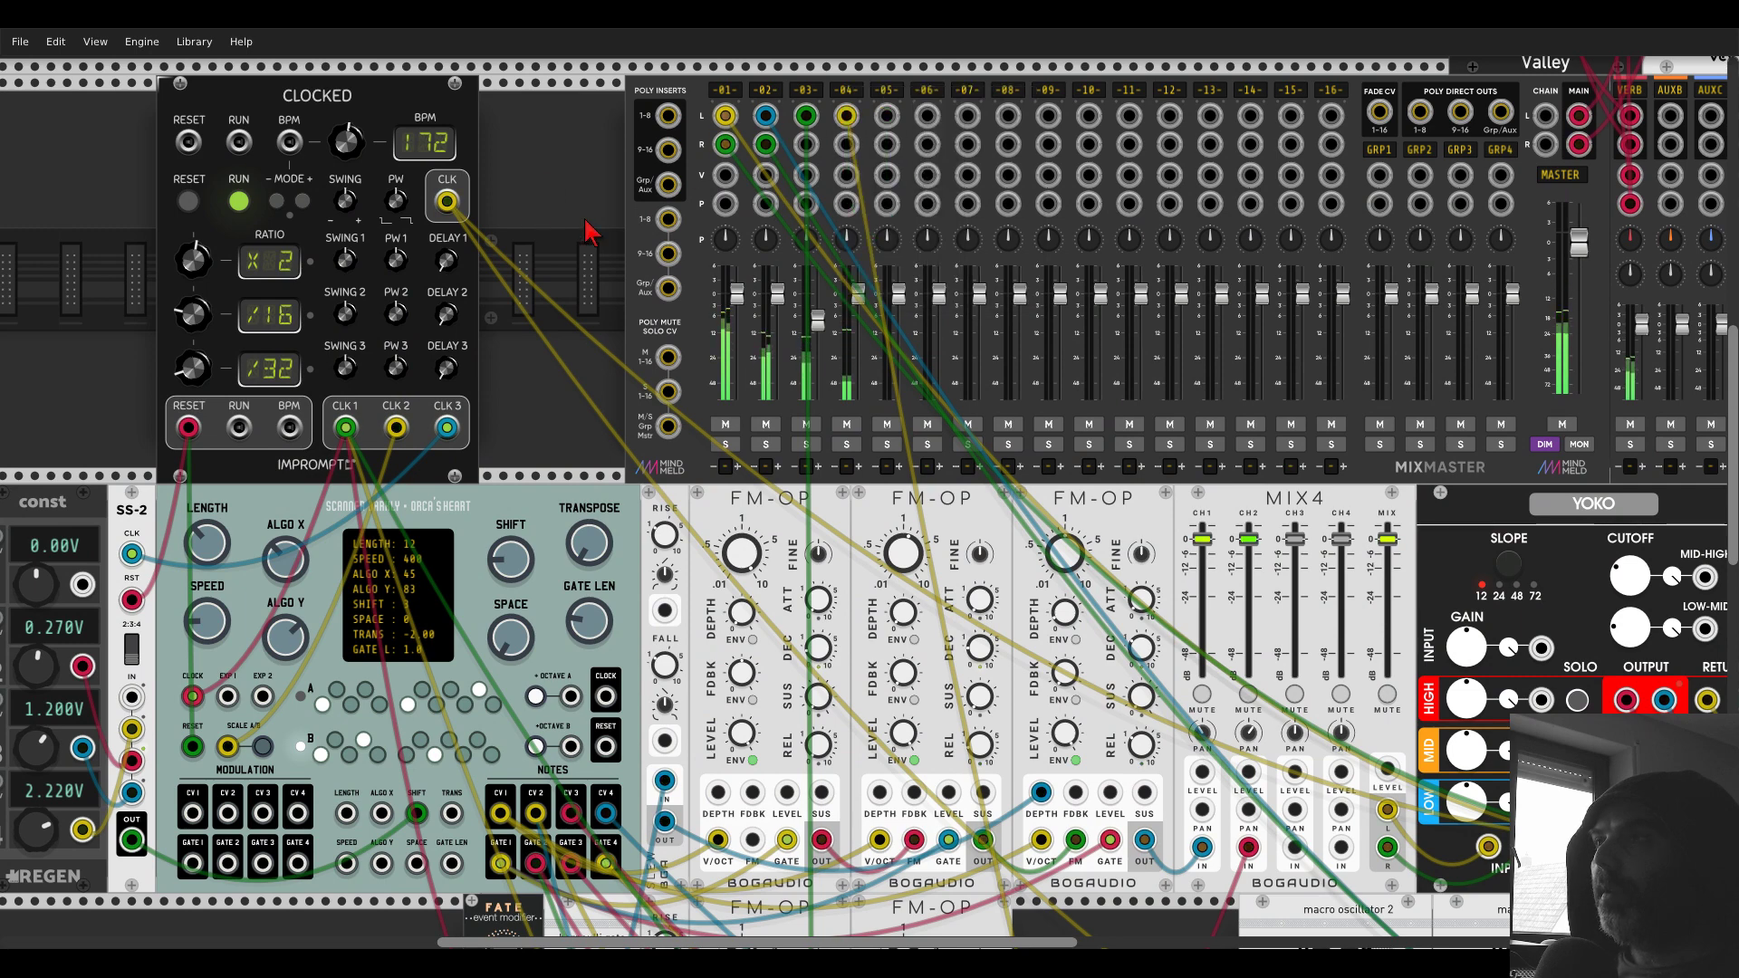
- Search the modules for "sample" and add a Bogaudio S&H directly beside MixMaster
{"action": "left_click_drag", "start_coordinate": [563, 184], "coordinate": [160, 270]}
{"action": "left_click_drag", "start_coordinate": [1545, 211], "coordinate": [1545, 208]}
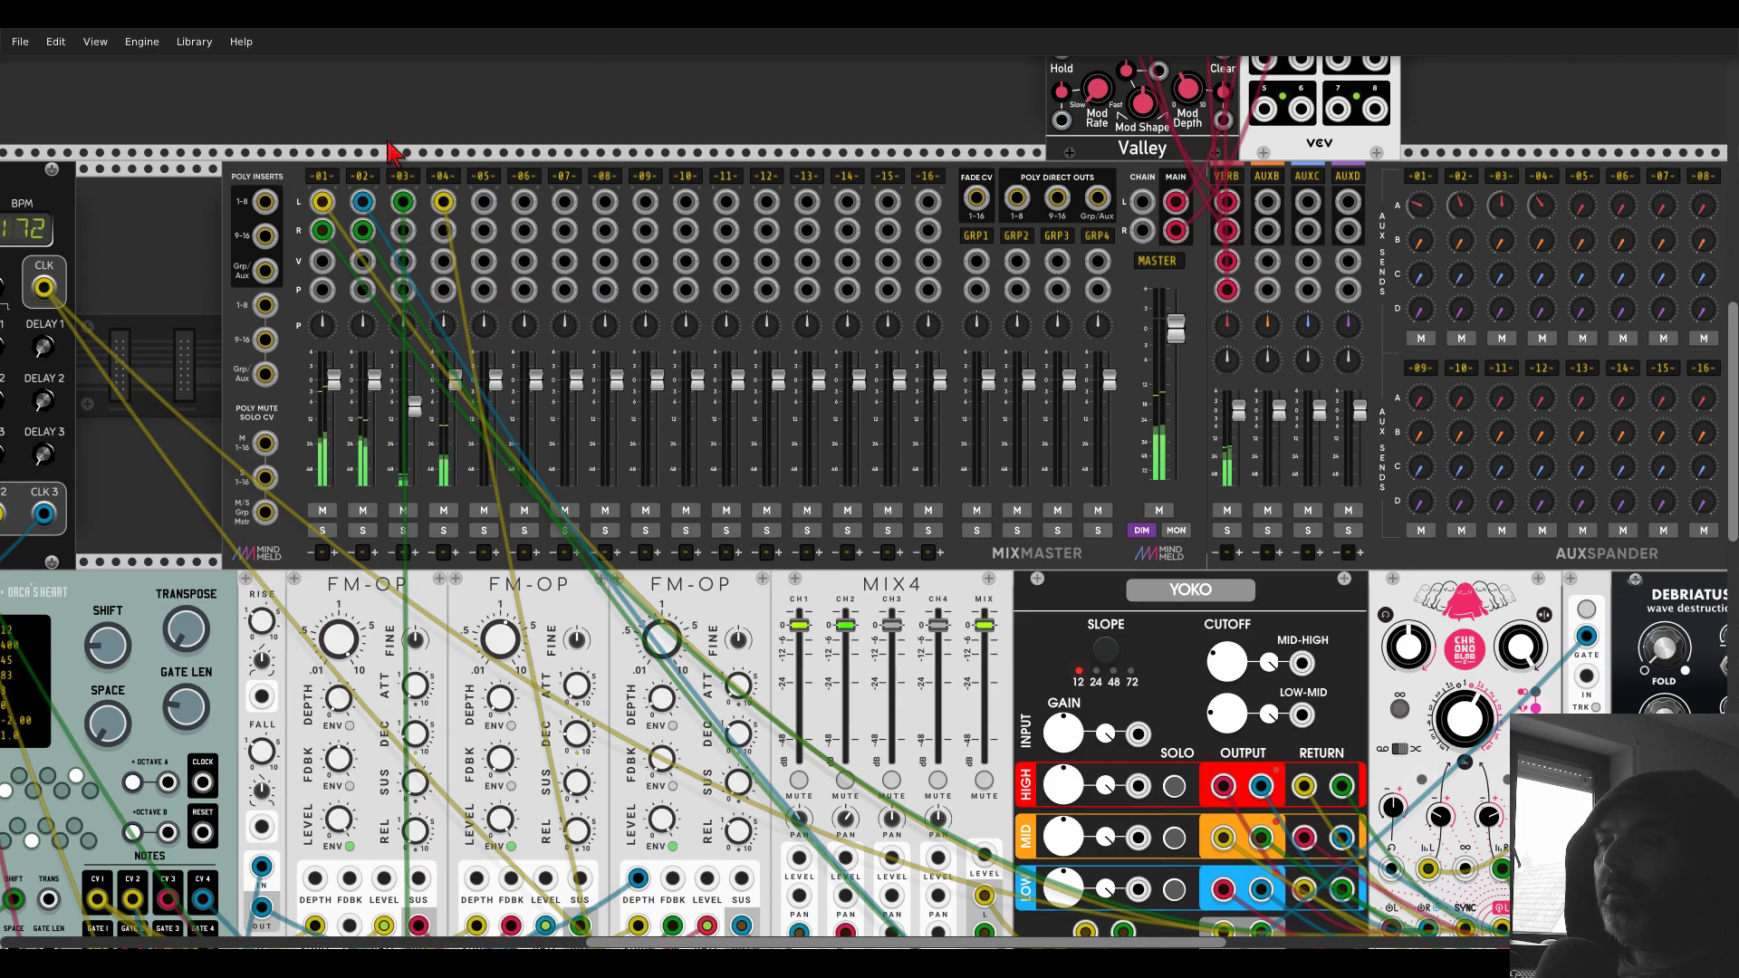
{"action": "scroll", "coordinate": [389, 150], "scroll_direction": "down", "scroll_amount": 12}
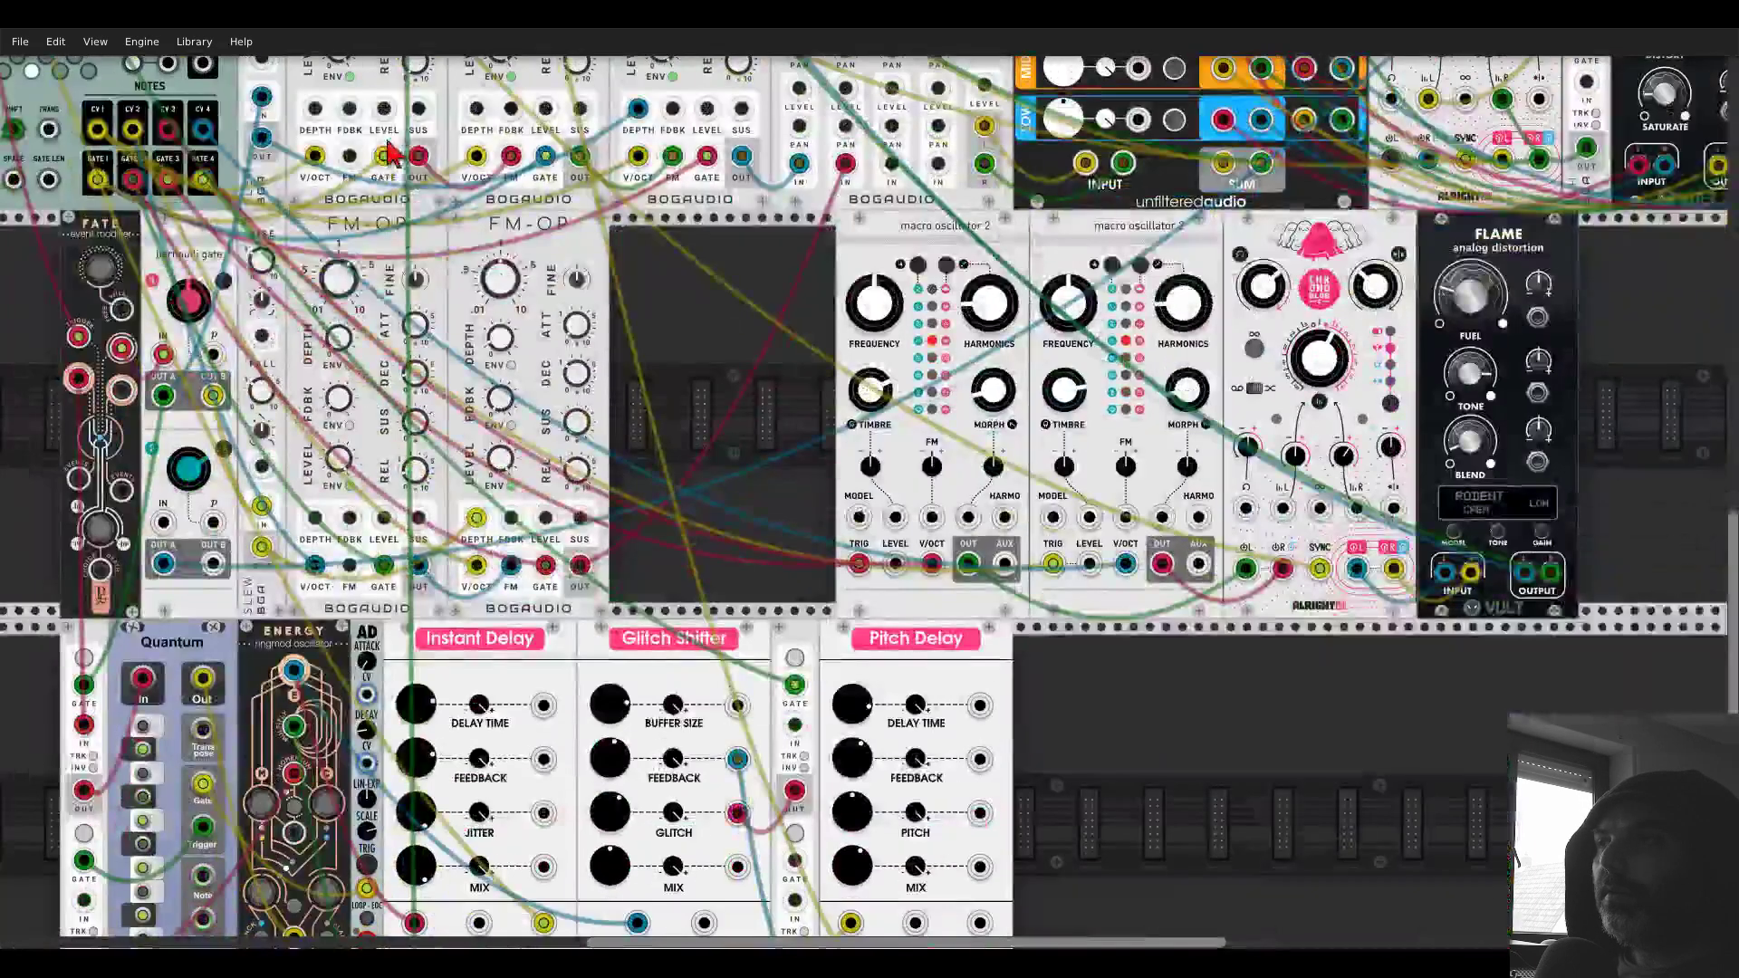
{"action": "scroll", "coordinate": [389, 150], "scroll_direction": "up", "scroll_amount": 12}
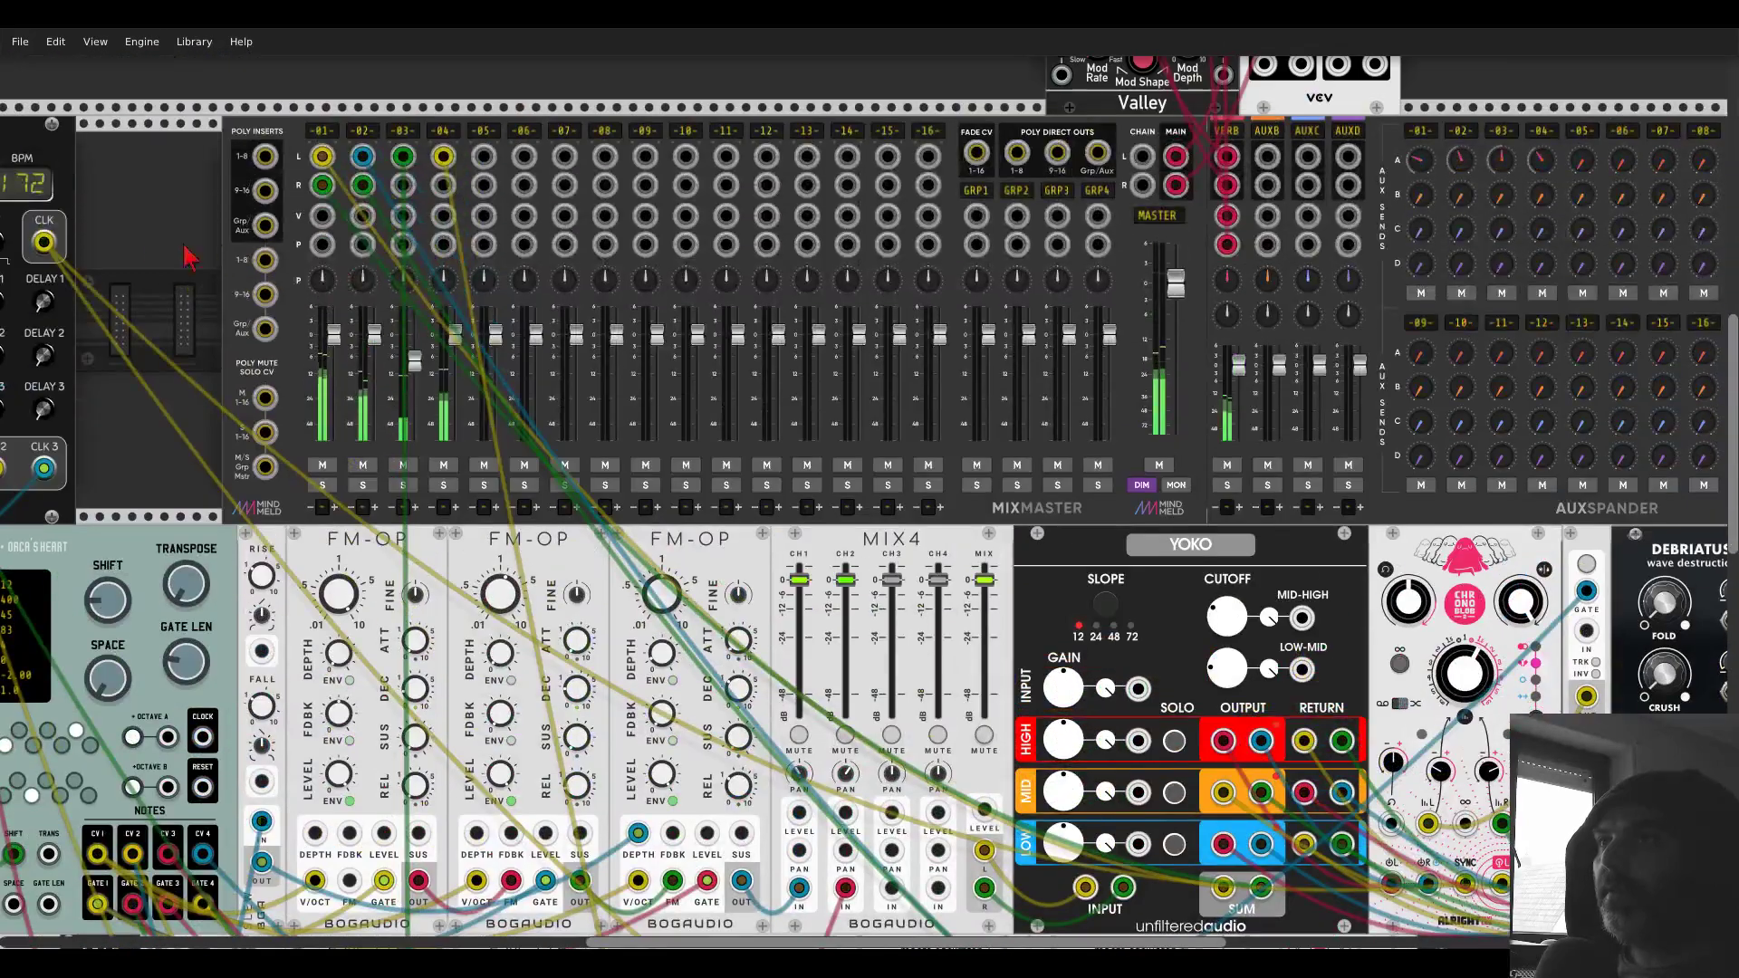
{"action": "right_click", "coordinate": [187, 257]}
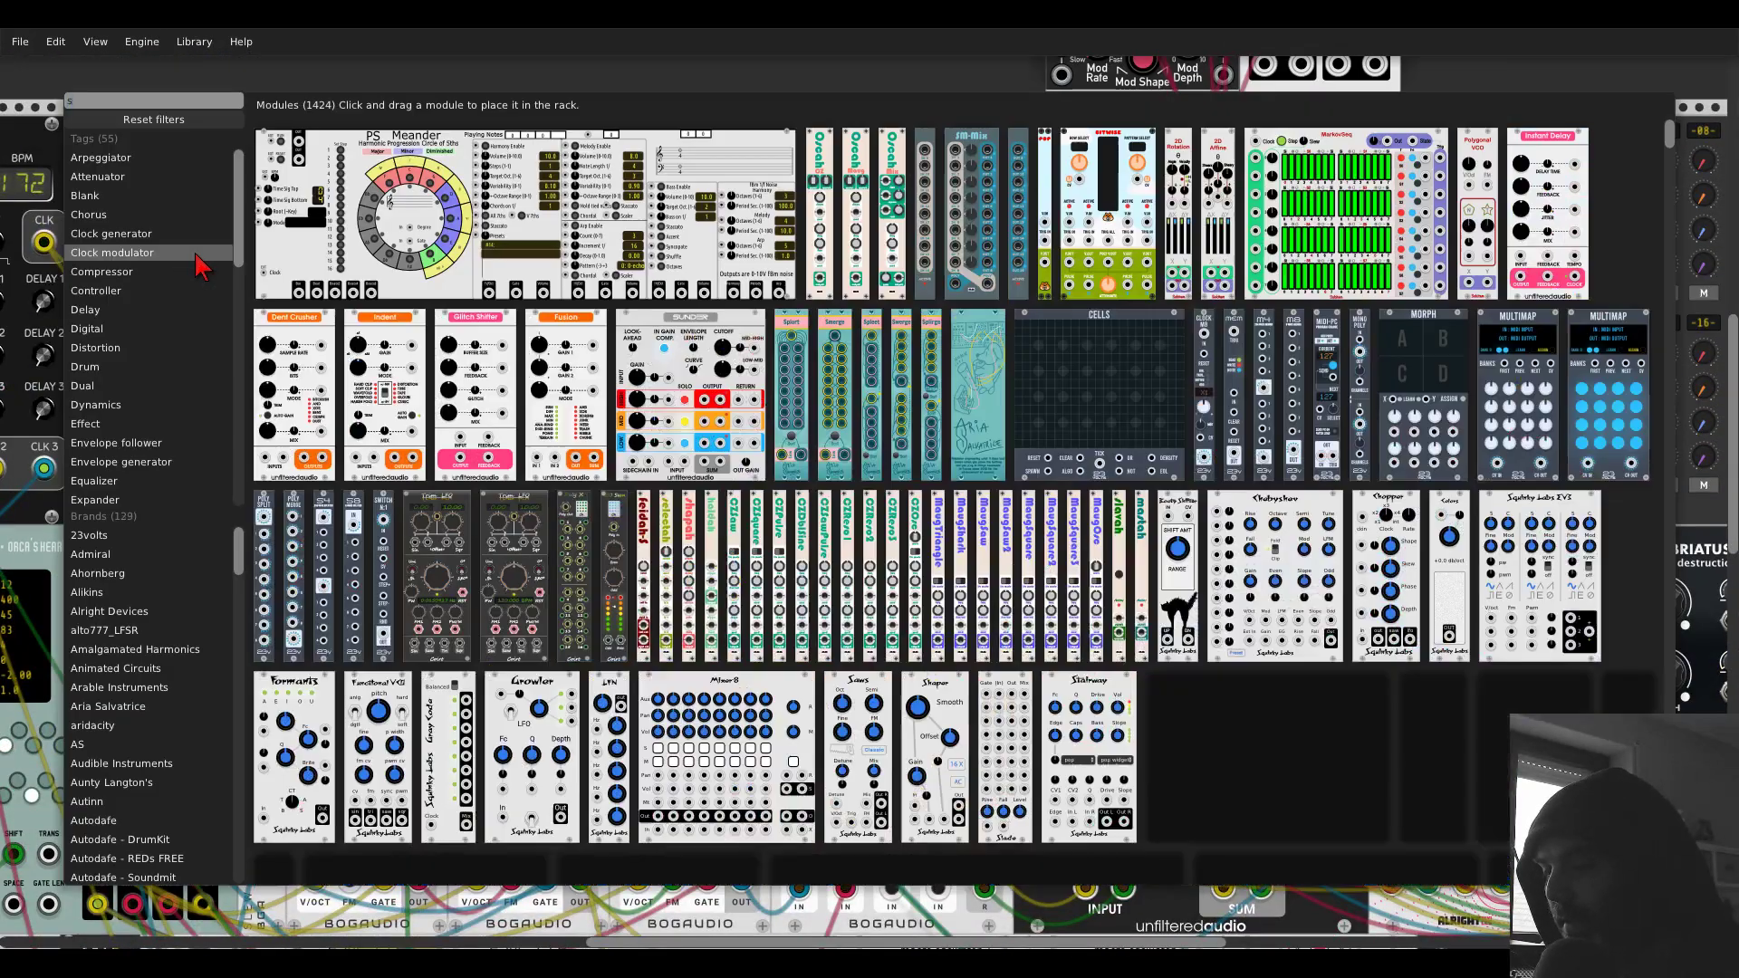
{"action": "left_click", "coordinate": [187, 252]}
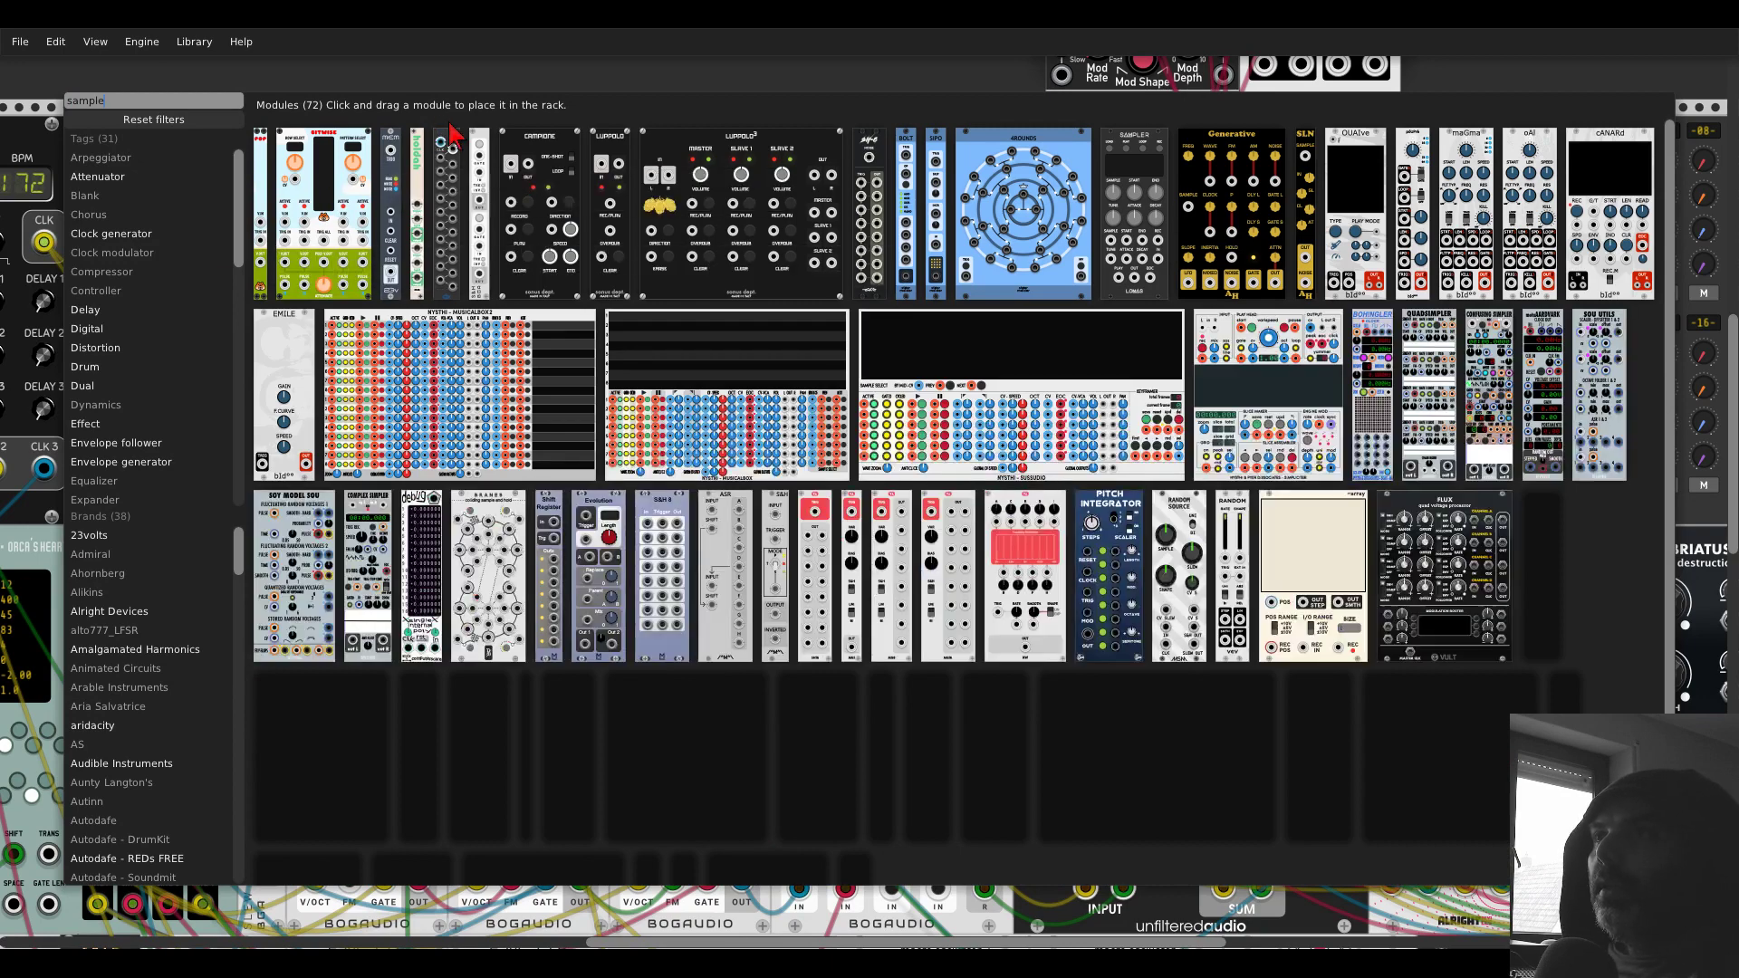
{"action": "key", "text": "Escape"}
{"action": "scroll", "coordinate": [623, 210], "scroll_direction": "left", "scroll_amount": 5}
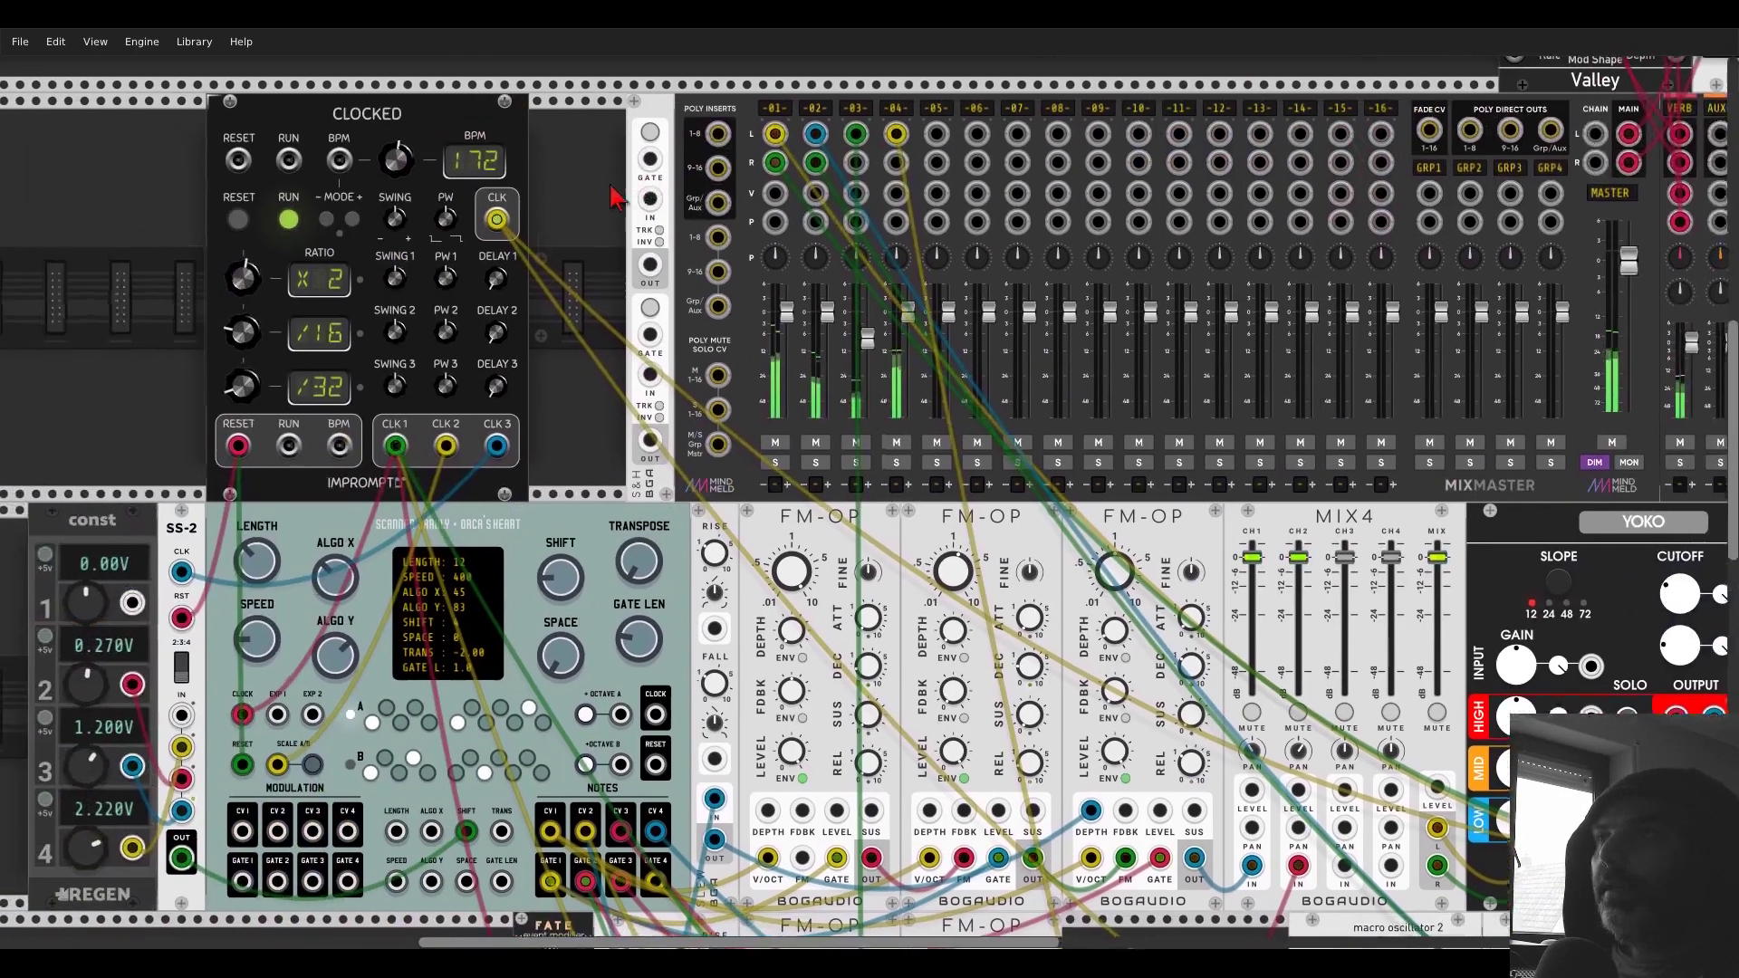
- Gate the new S&H's first section from Clocked's CLK 1 output and change the module's normal range
{"action": "left_click_drag", "start_coordinate": [511, 241], "coordinate": [410, 468]}
{"action": "right_click", "coordinate": [657, 129]}
{"action": "left_click", "coordinate": [624, 224]}
{"action": "right_click", "coordinate": [660, 133]}
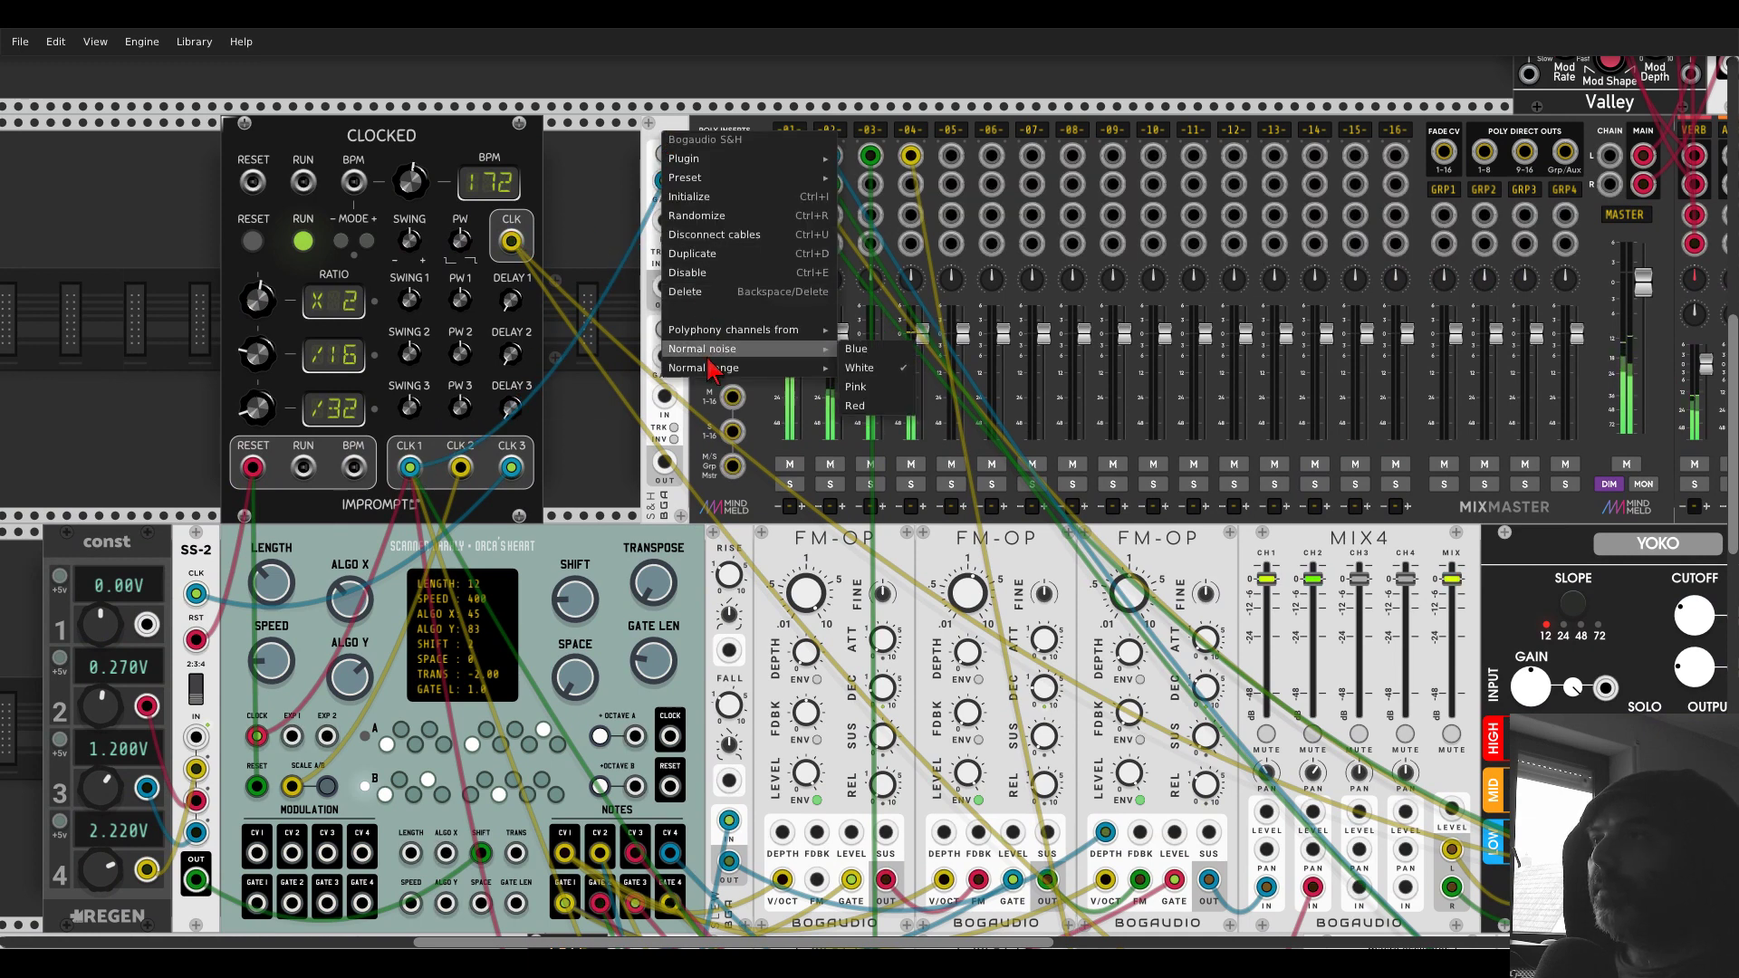
{"action": "mouse_move", "coordinate": [784, 370]}
{"action": "left_click", "coordinate": [867, 408]}
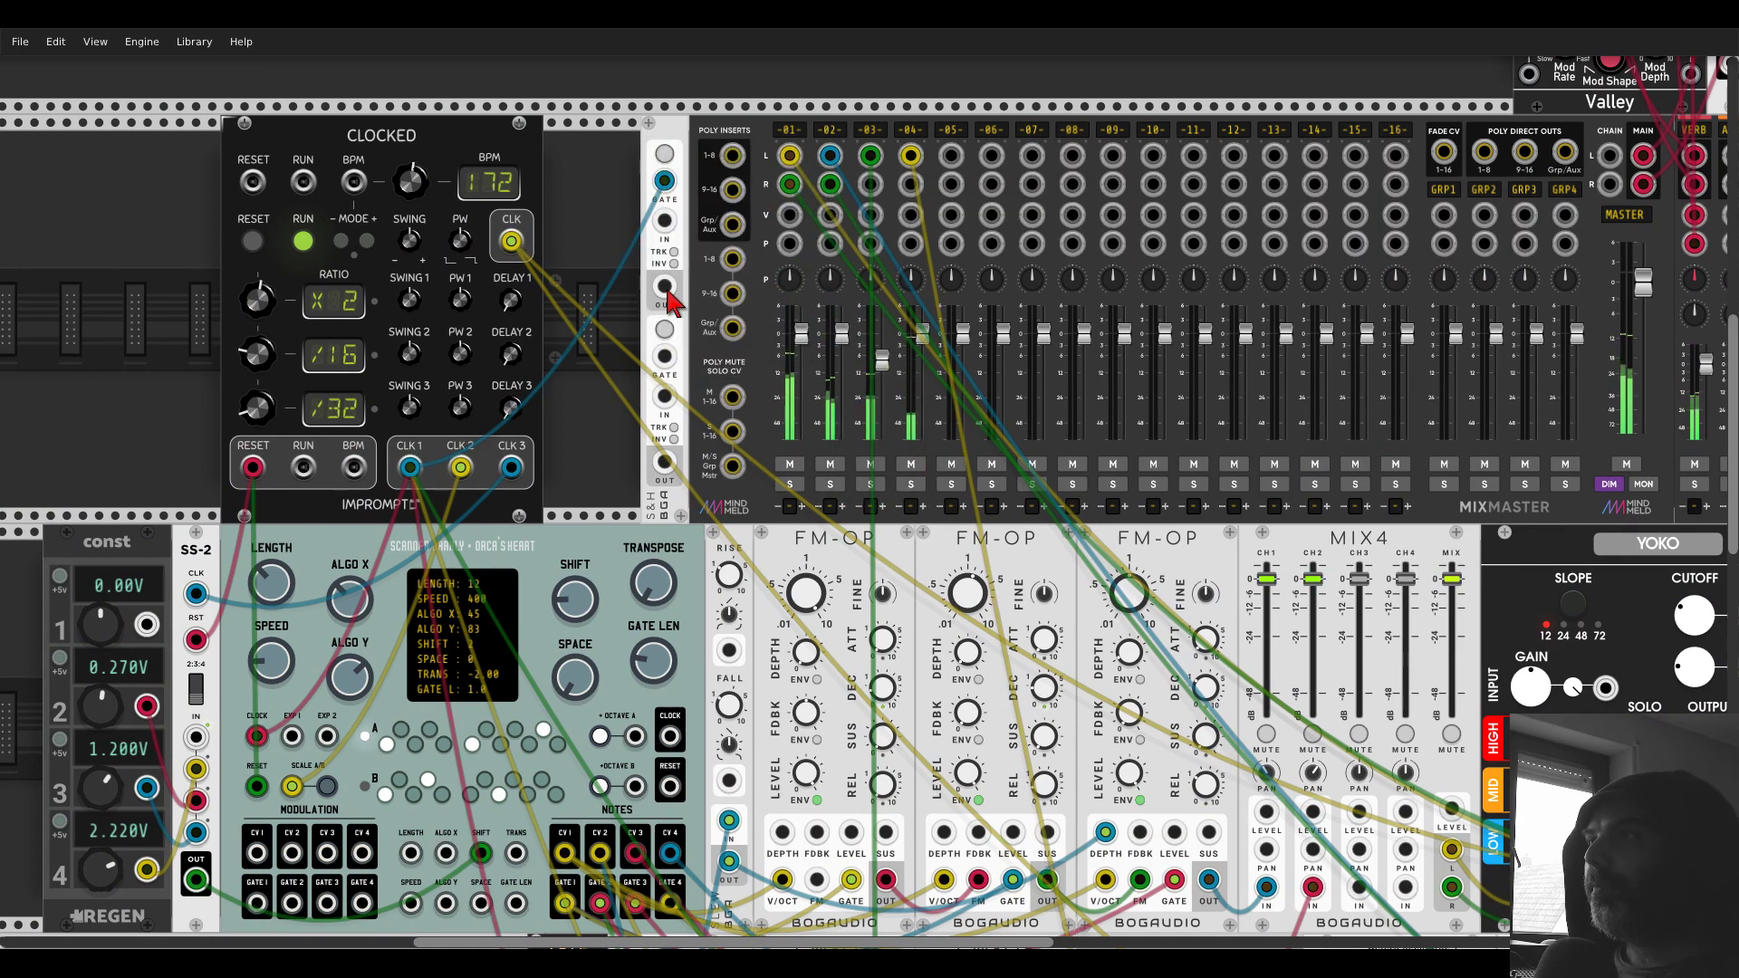
- Patch the new S&H's first output to MixMaster channel 4's pan input and check that track's settings
{"action": "left_click_drag", "start_coordinate": [664, 286], "coordinate": [910, 243]}
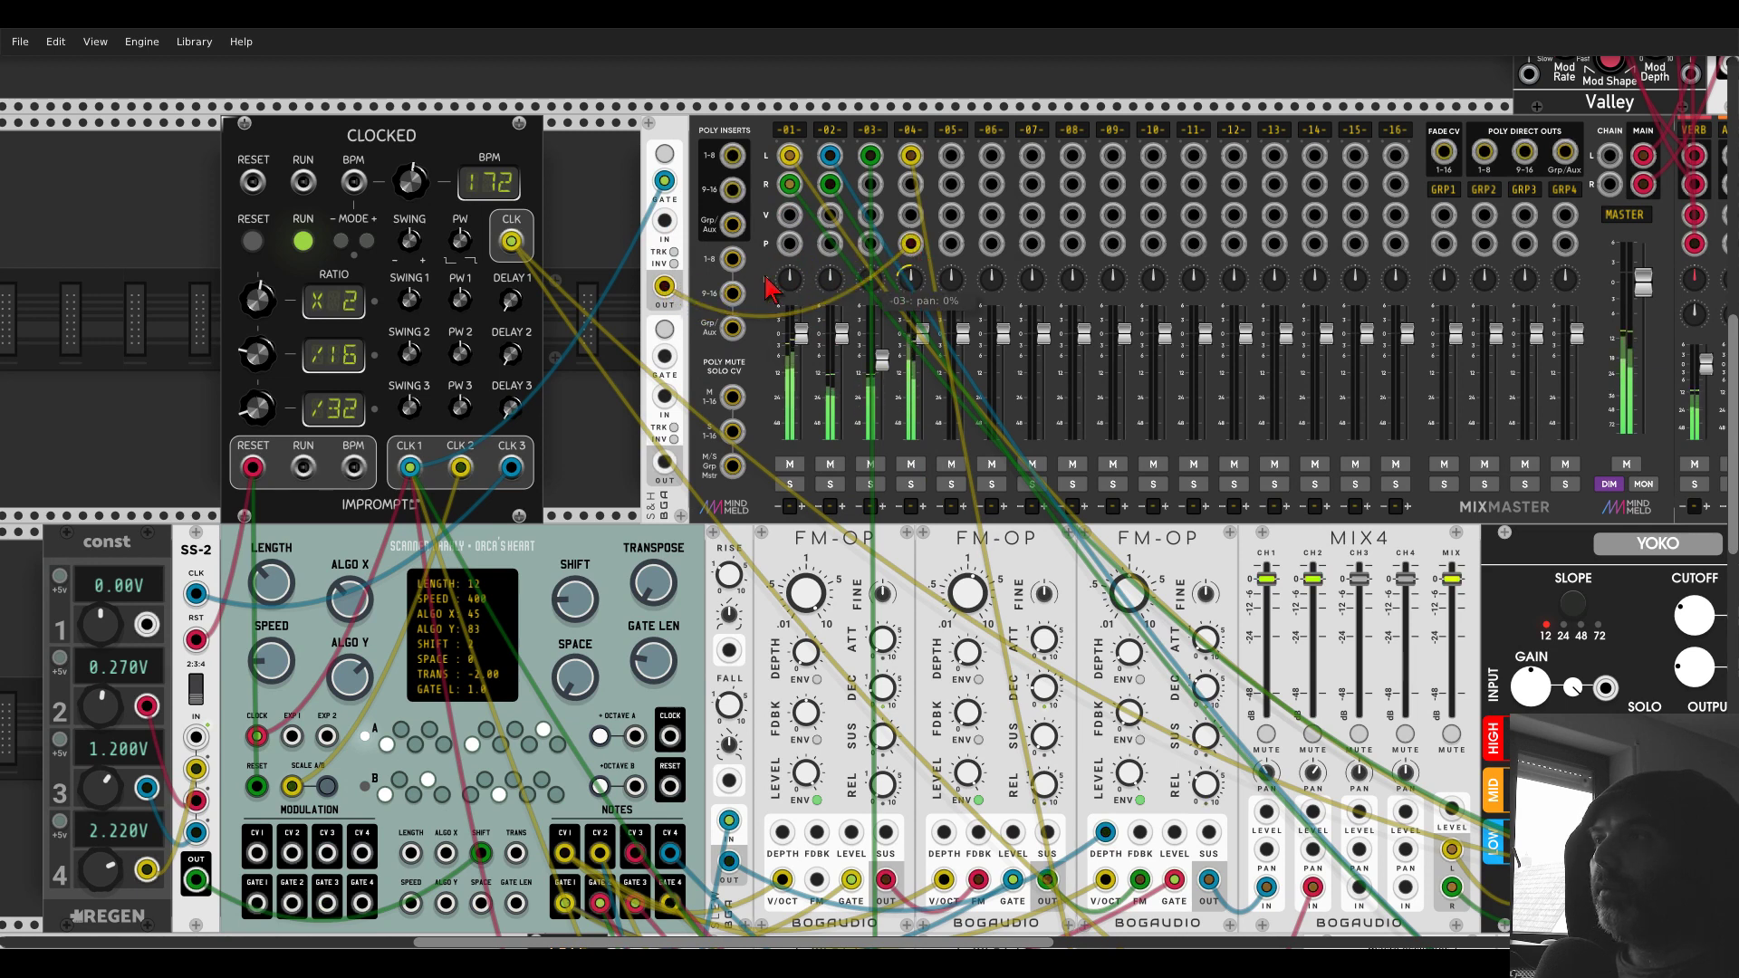
{"action": "right_click", "coordinate": [913, 139]}
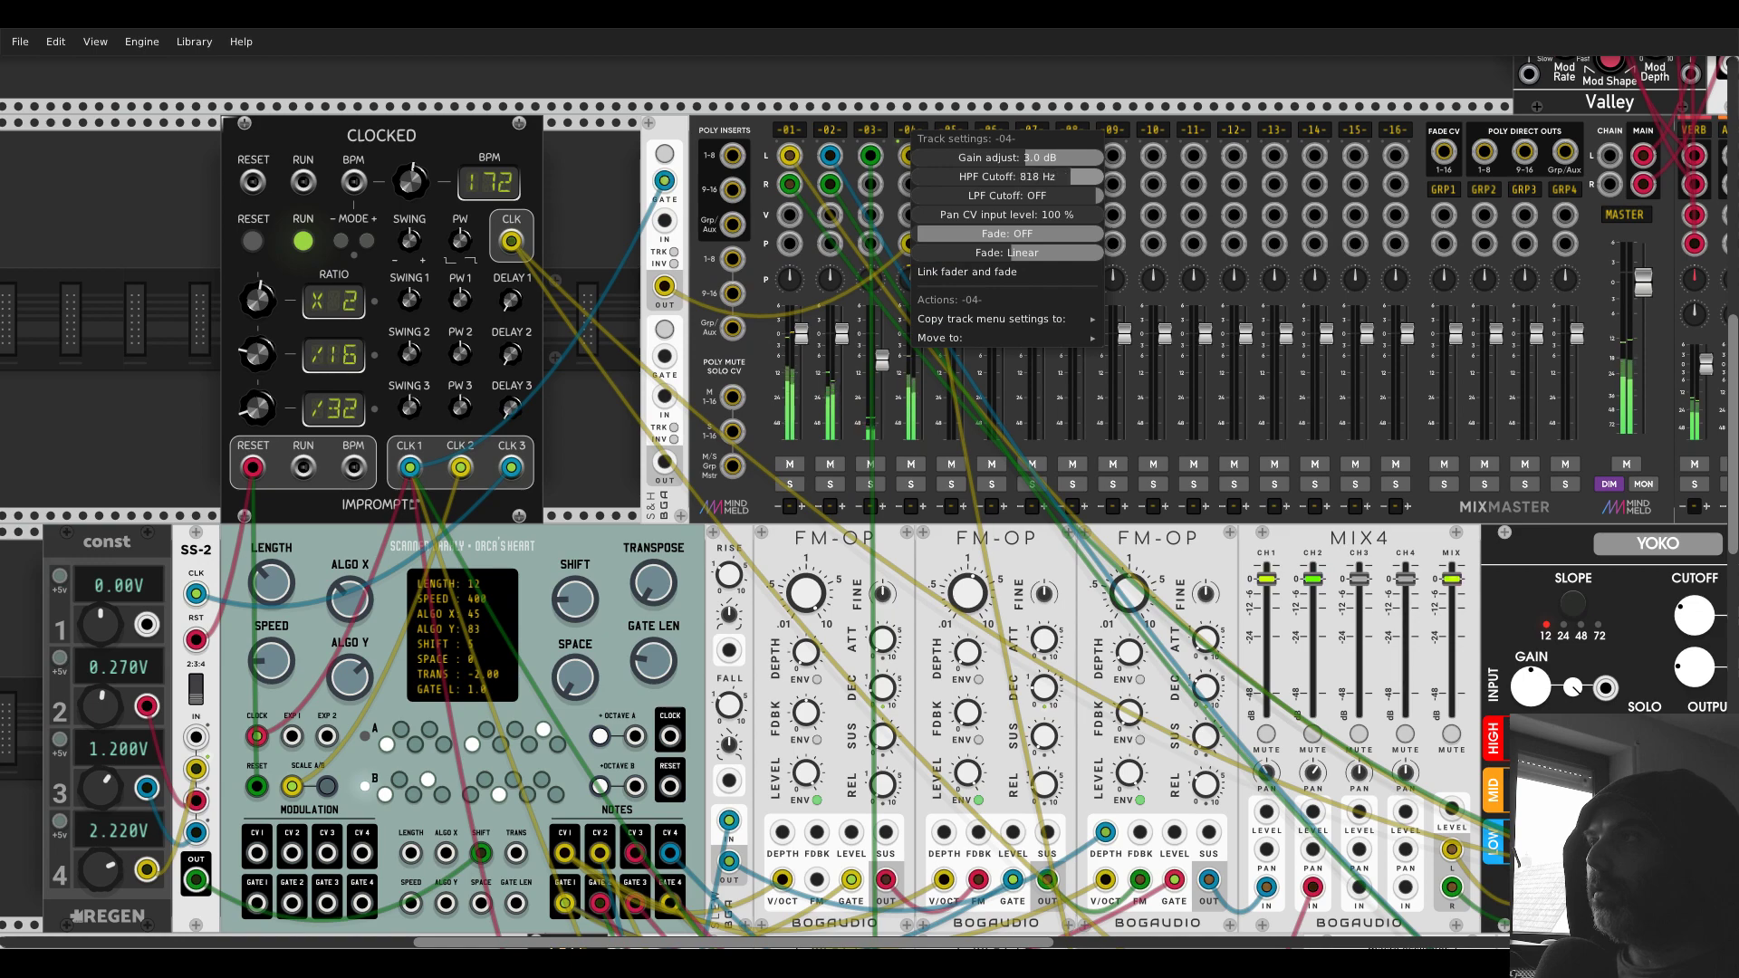
{"action": "left_click", "coordinate": [569, 185]}
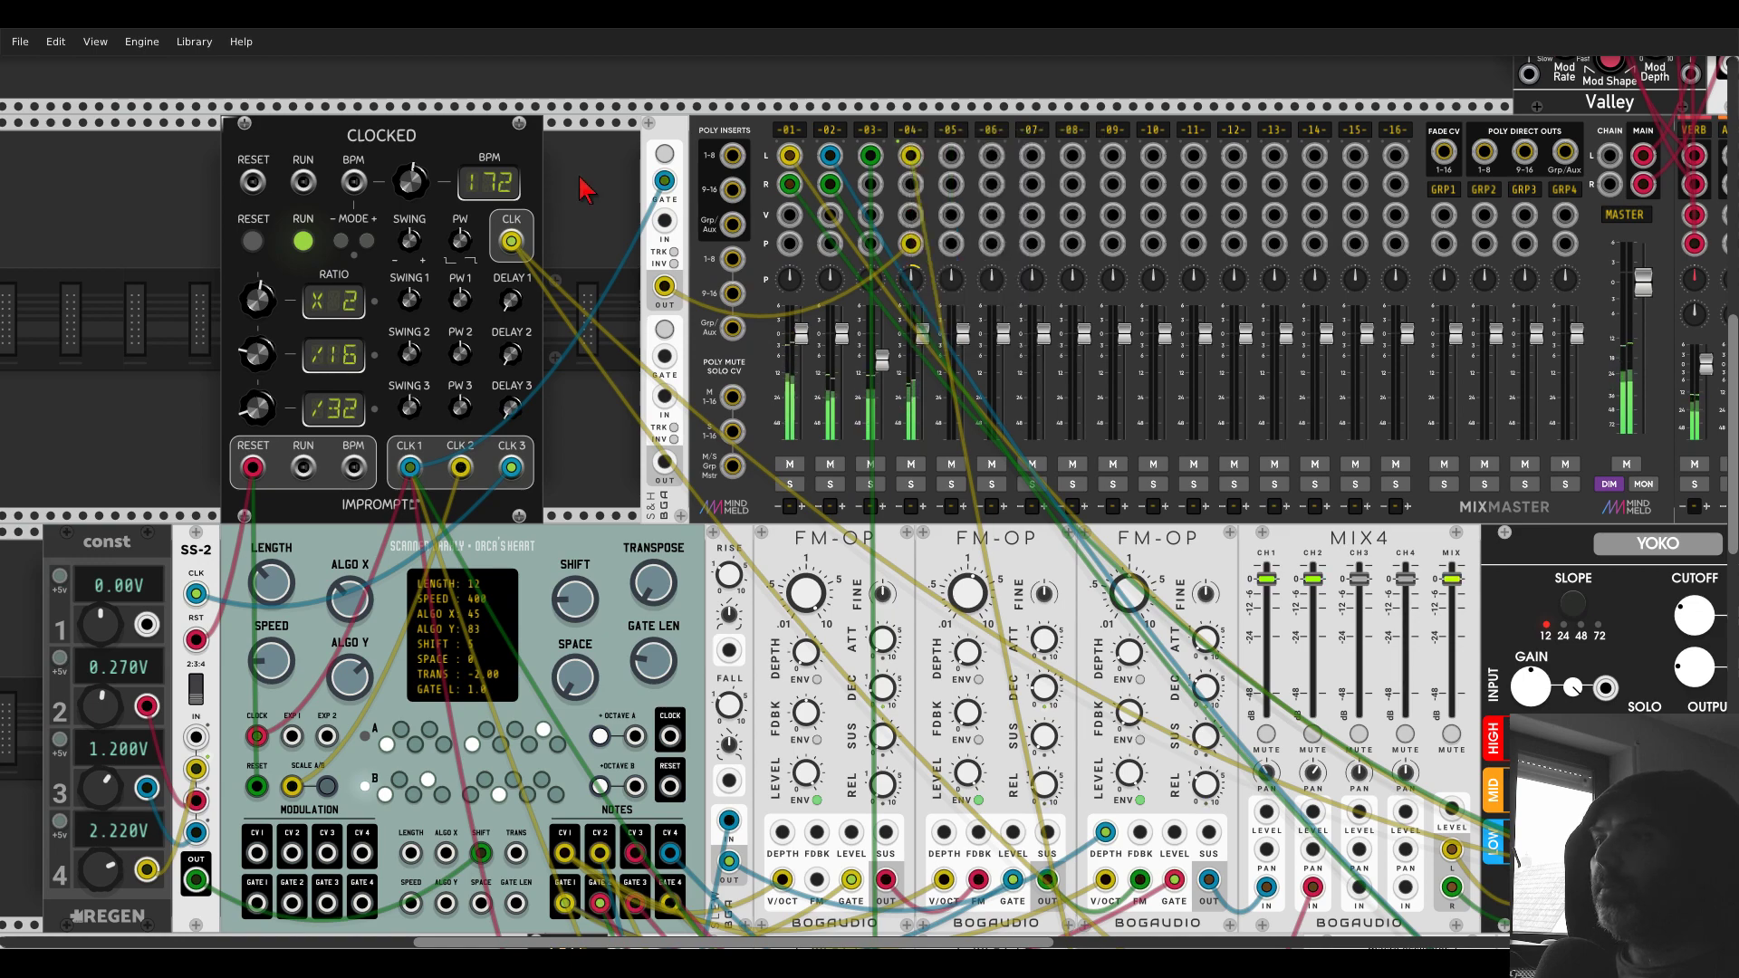
- Clear the module search and add the Unfiltered Audio Sunder directly beside Pitch Delay
{"action": "scroll", "coordinate": [583, 187], "scroll_direction": "down", "scroll_amount": 5}
{"action": "scroll", "coordinate": [634, 362], "scroll_direction": "down", "scroll_amount": 3}
{"action": "scroll", "coordinate": [635, 362], "scroll_direction": "right", "scroll_amount": 3}
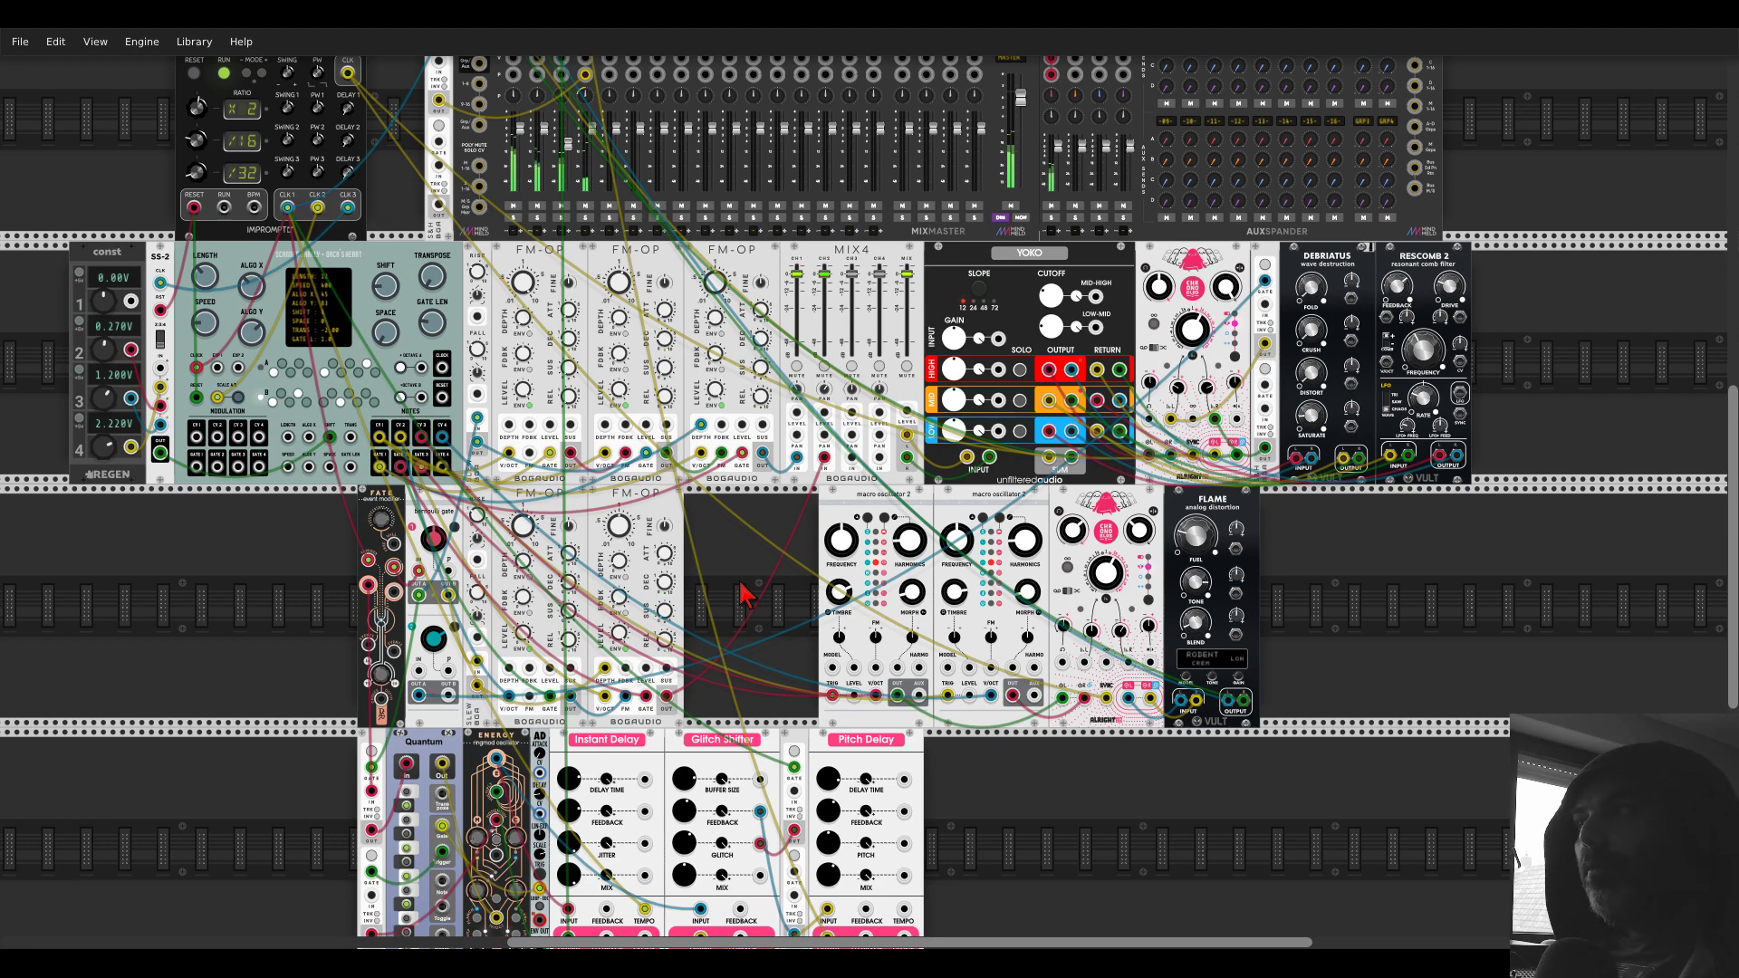
{"action": "right_click", "coordinate": [1042, 814]}
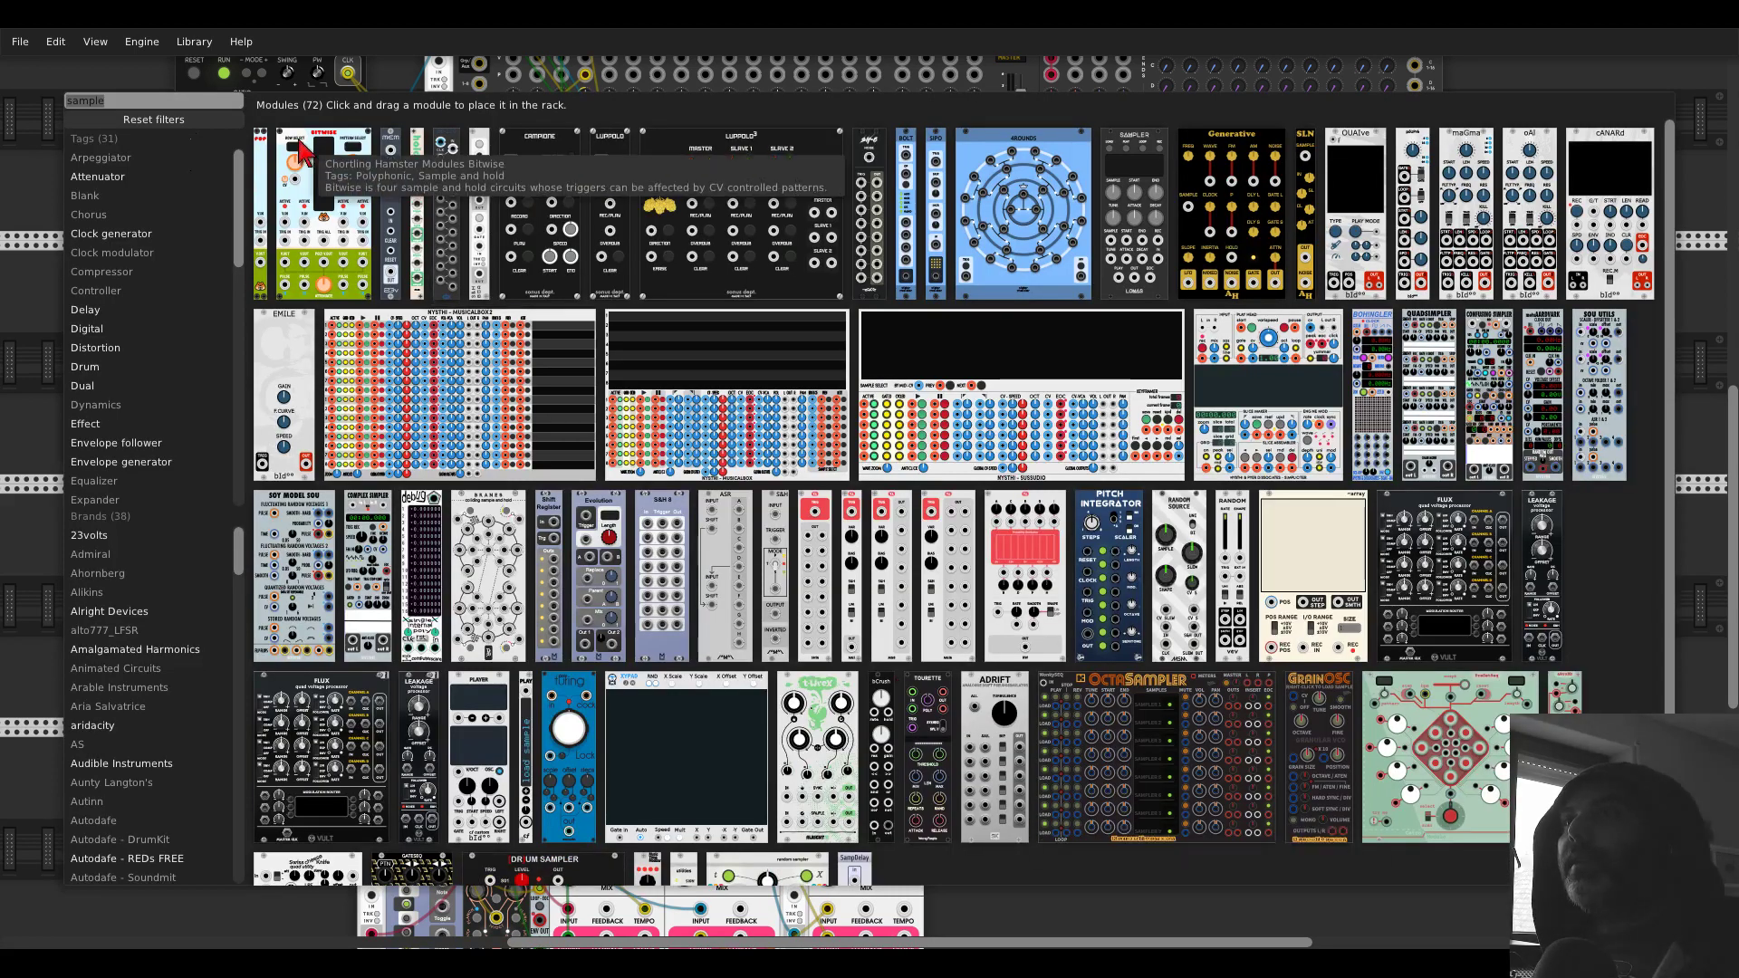
{"action": "left_click", "coordinate": [206, 125]}
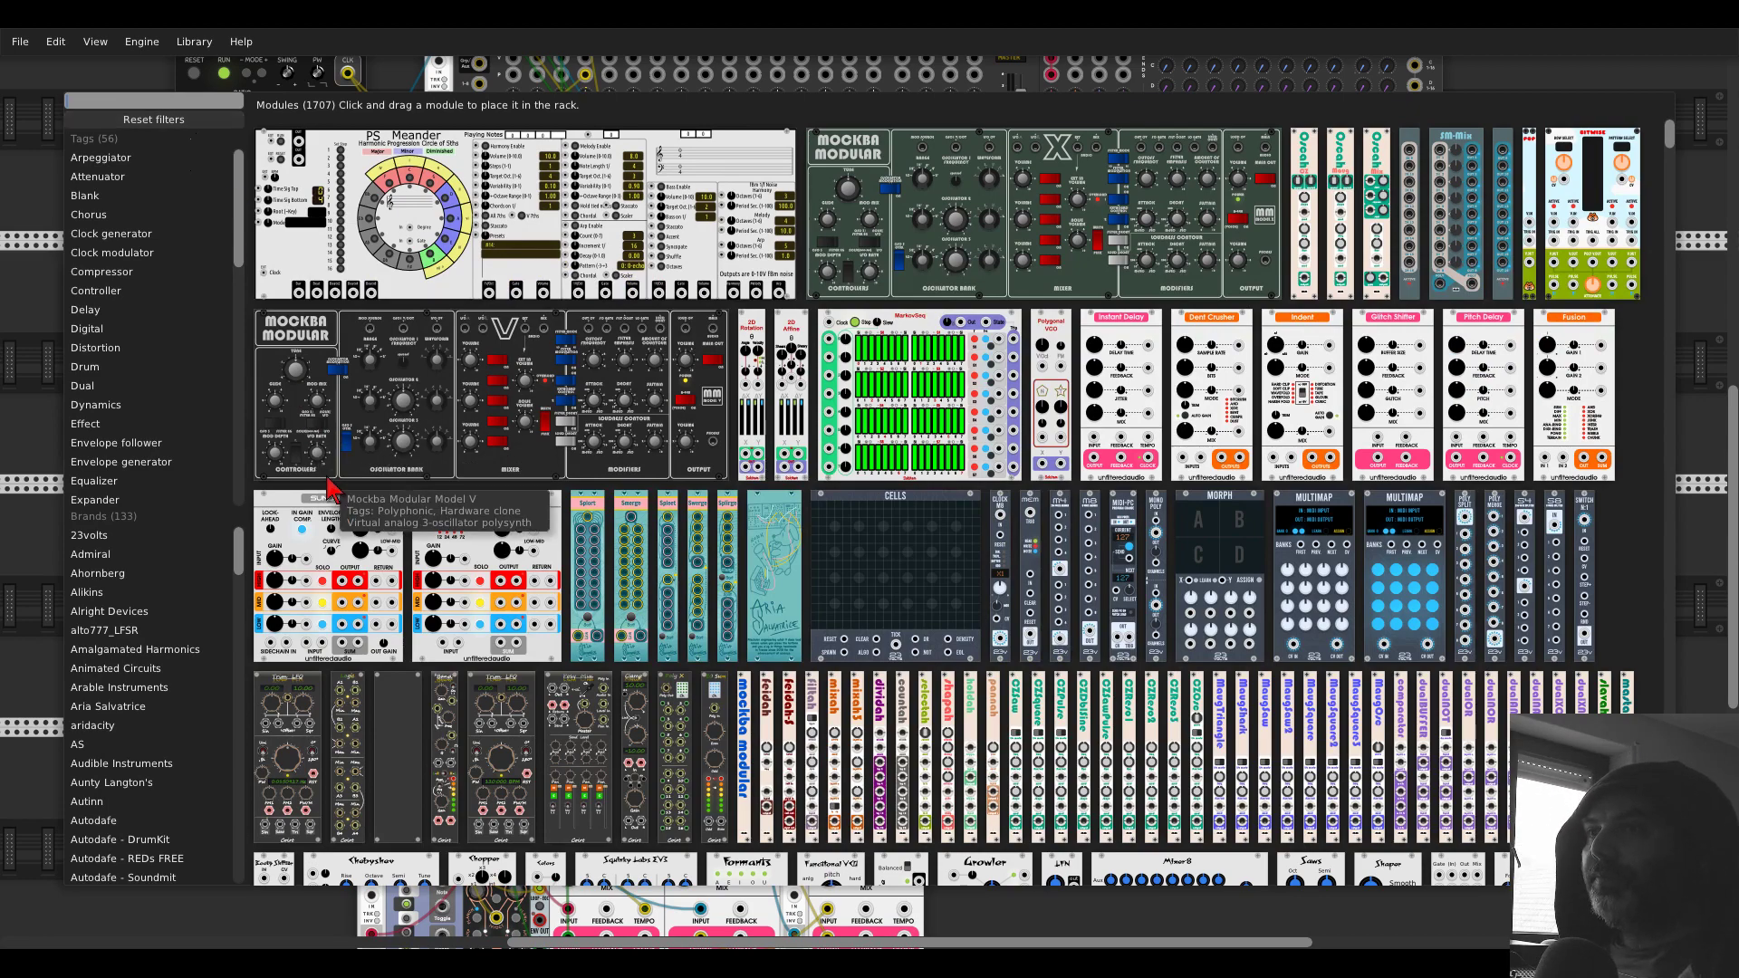
{"action": "key", "text": "Escape"}
{"action": "scroll", "coordinate": [1053, 750], "scroll_direction": "down", "scroll_amount": 5}
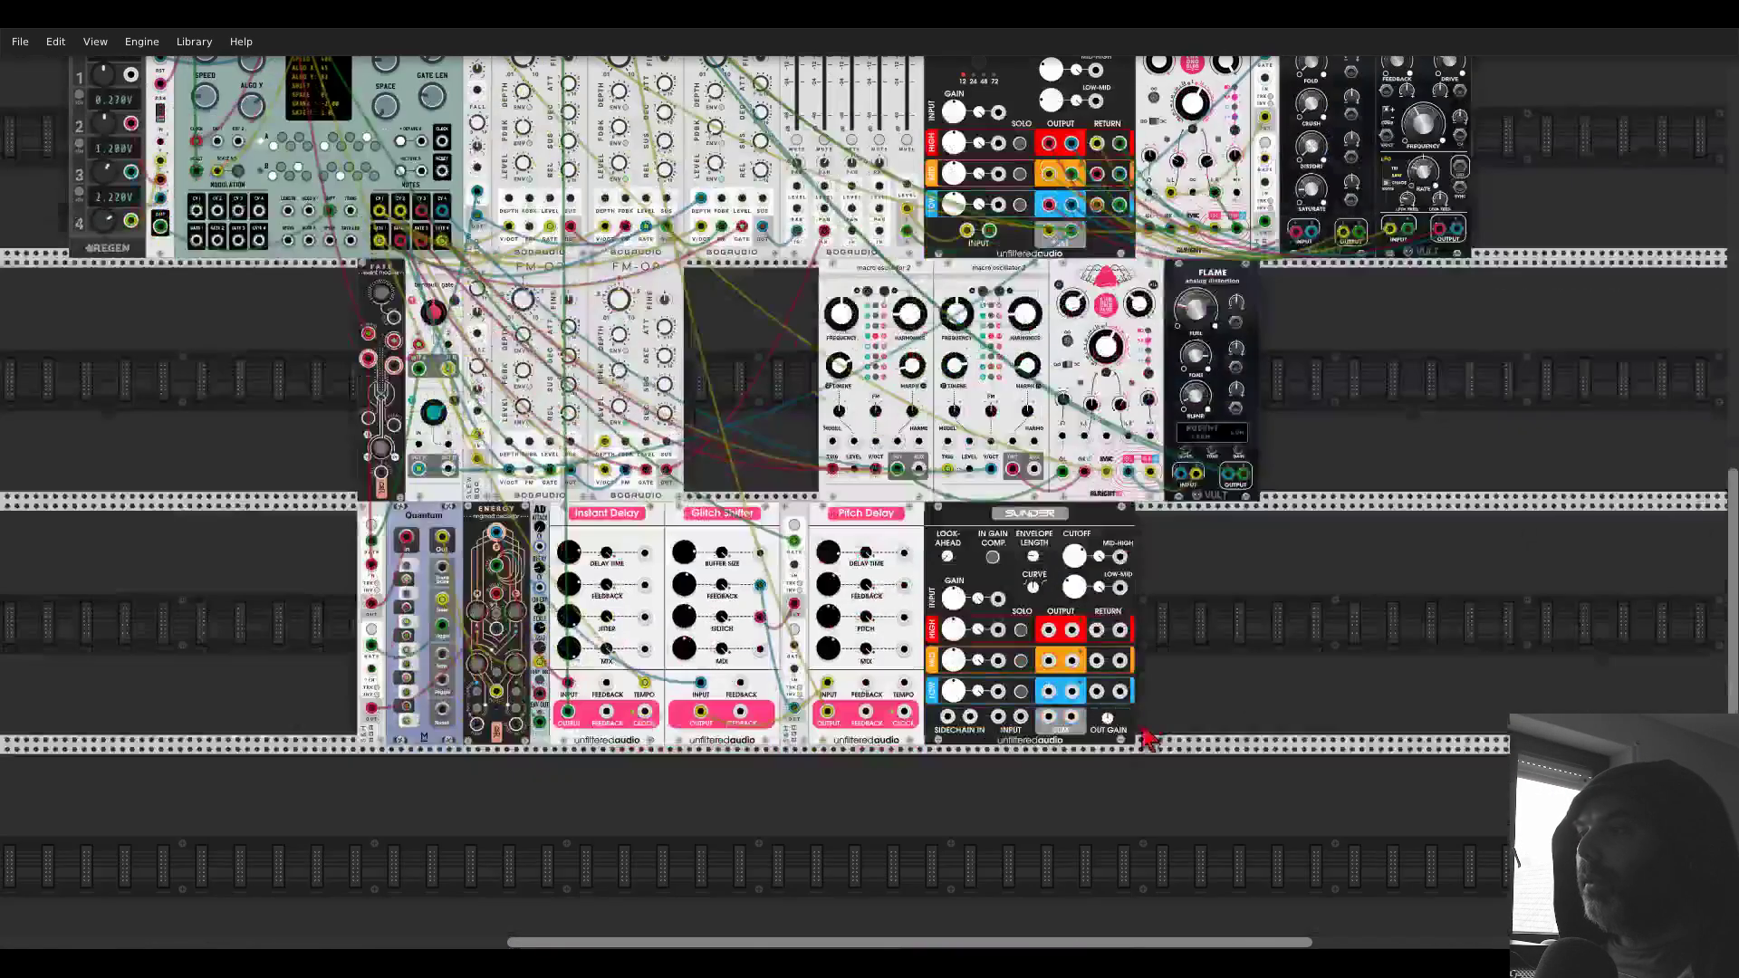
{"action": "scroll", "coordinate": [1165, 679], "scroll_direction": "up", "scroll_amount": 3, "text": "ctrl"}
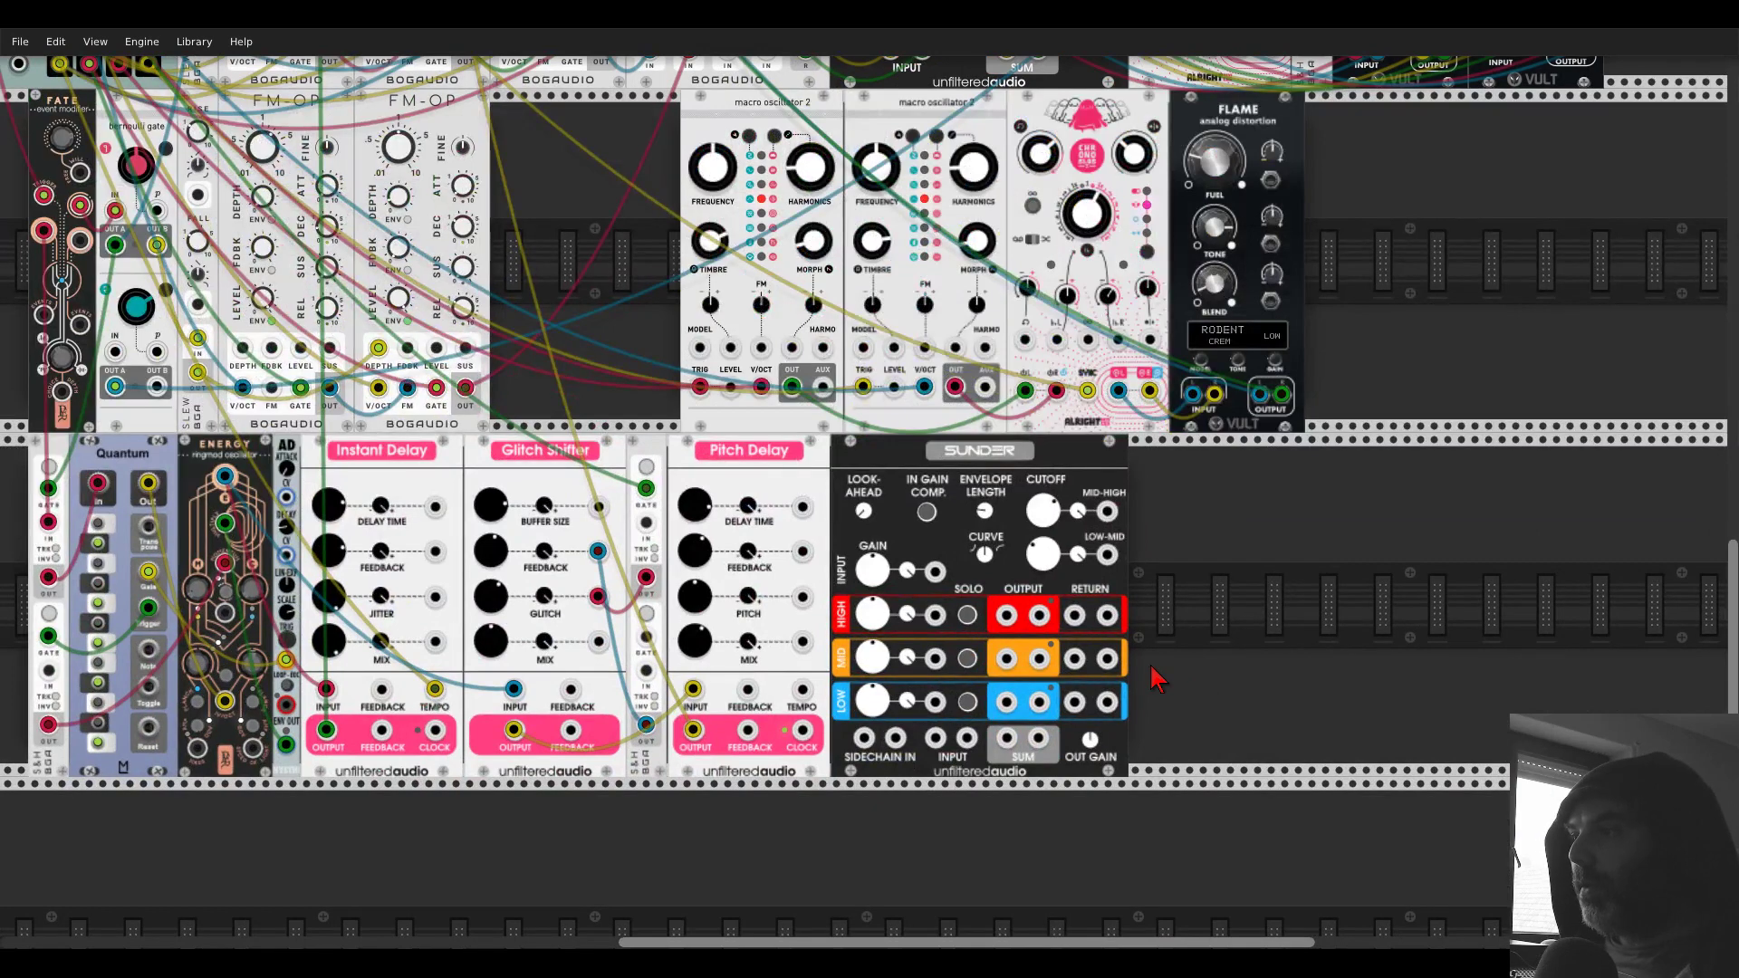
- Route Pitch Delay's output through Sunder's input and Sum output to the mixer, and solo MixMaster channel 4
{"action": "mouse_move", "coordinate": [694, 729]}
{"action": "left_mouse_down"}
{"action": "mouse_move", "coordinate": [842, 598]}
{"action": "mouse_move", "coordinate": [1006, 737]}
{"action": "mouse_move", "coordinate": [694, 730]}
{"action": "left_mouse_up"}
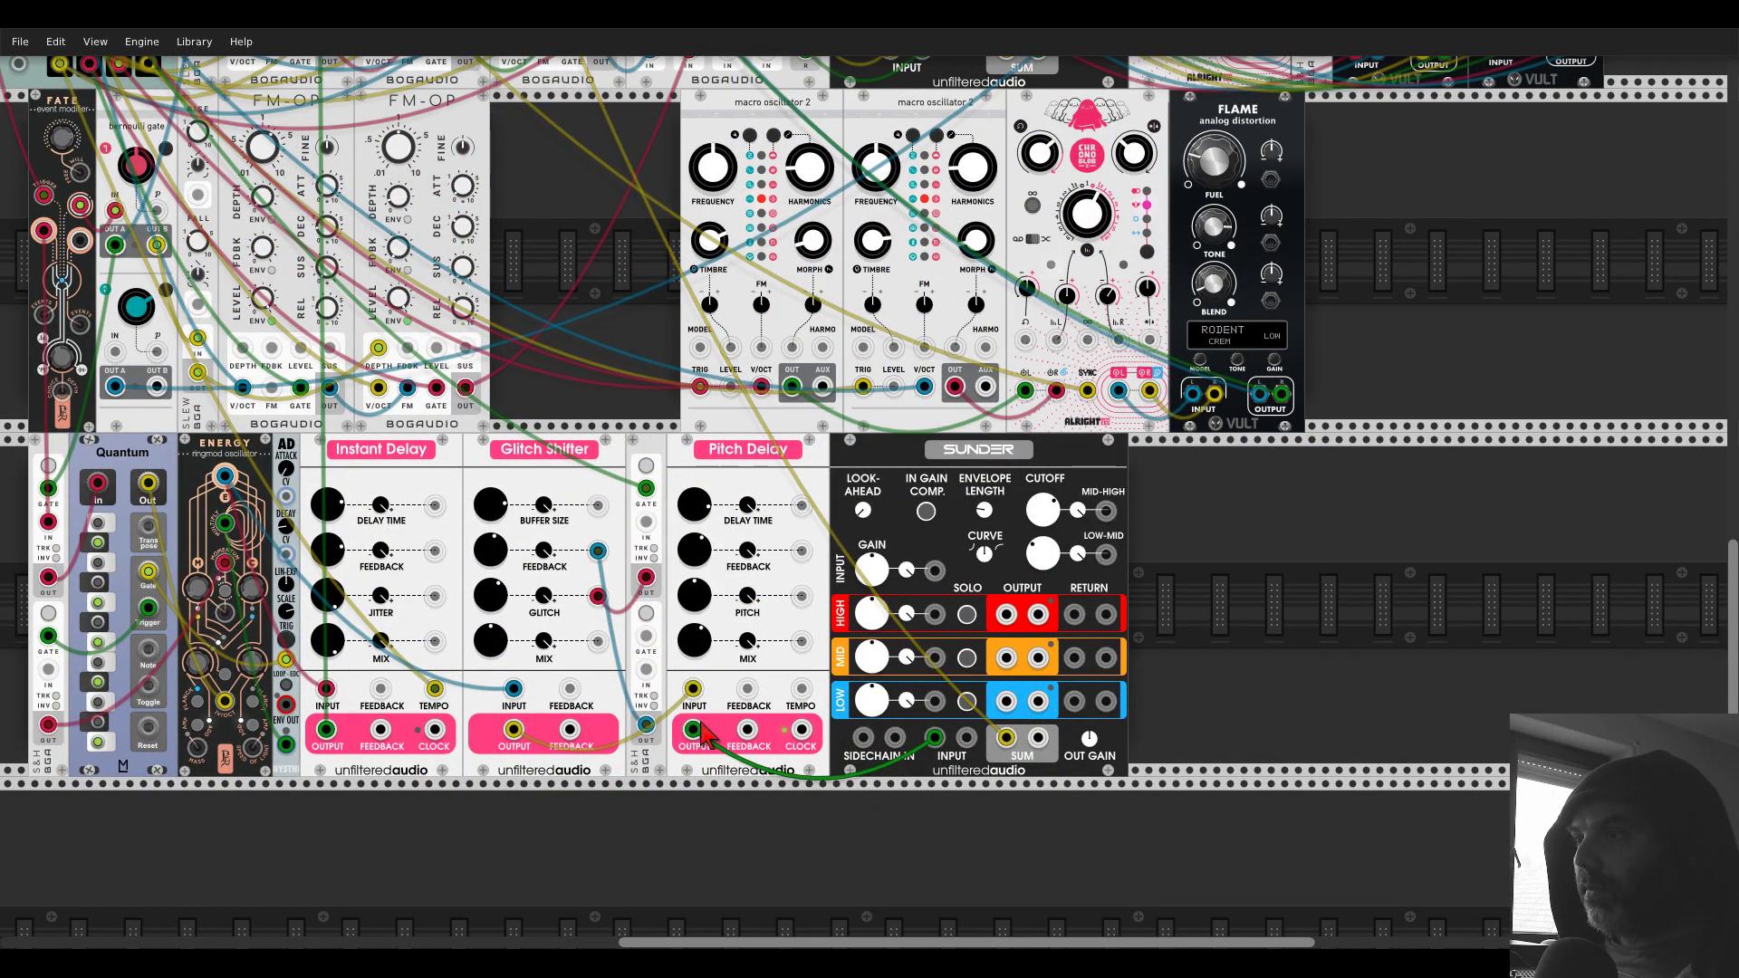
{"action": "scroll", "coordinate": [697, 732], "scroll_direction": "up", "scroll_amount": 10}
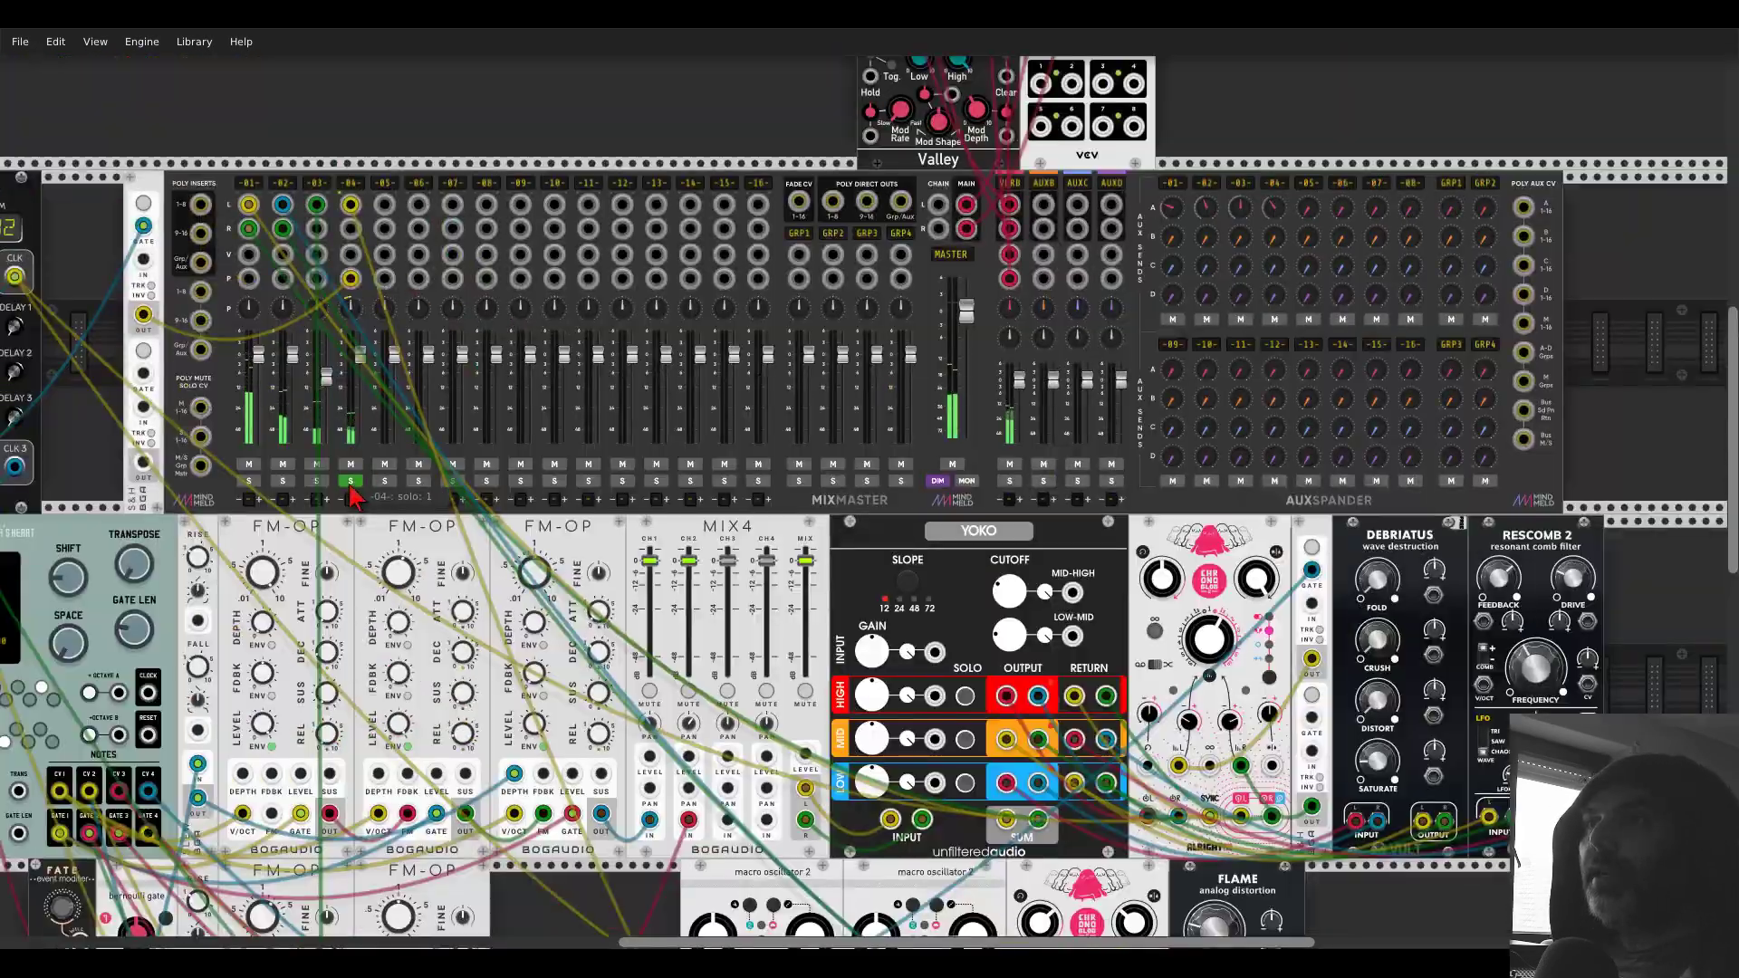
- Solo Sunder's low band, lower the low-mid cutoff to about -2.995, and solo the high band as well
{"action": "scroll", "coordinate": [1299, 611], "scroll_direction": "down", "scroll_amount": 10}
{"action": "scroll", "coordinate": [1300, 611], "scroll_direction": "up", "scroll_amount": 3}
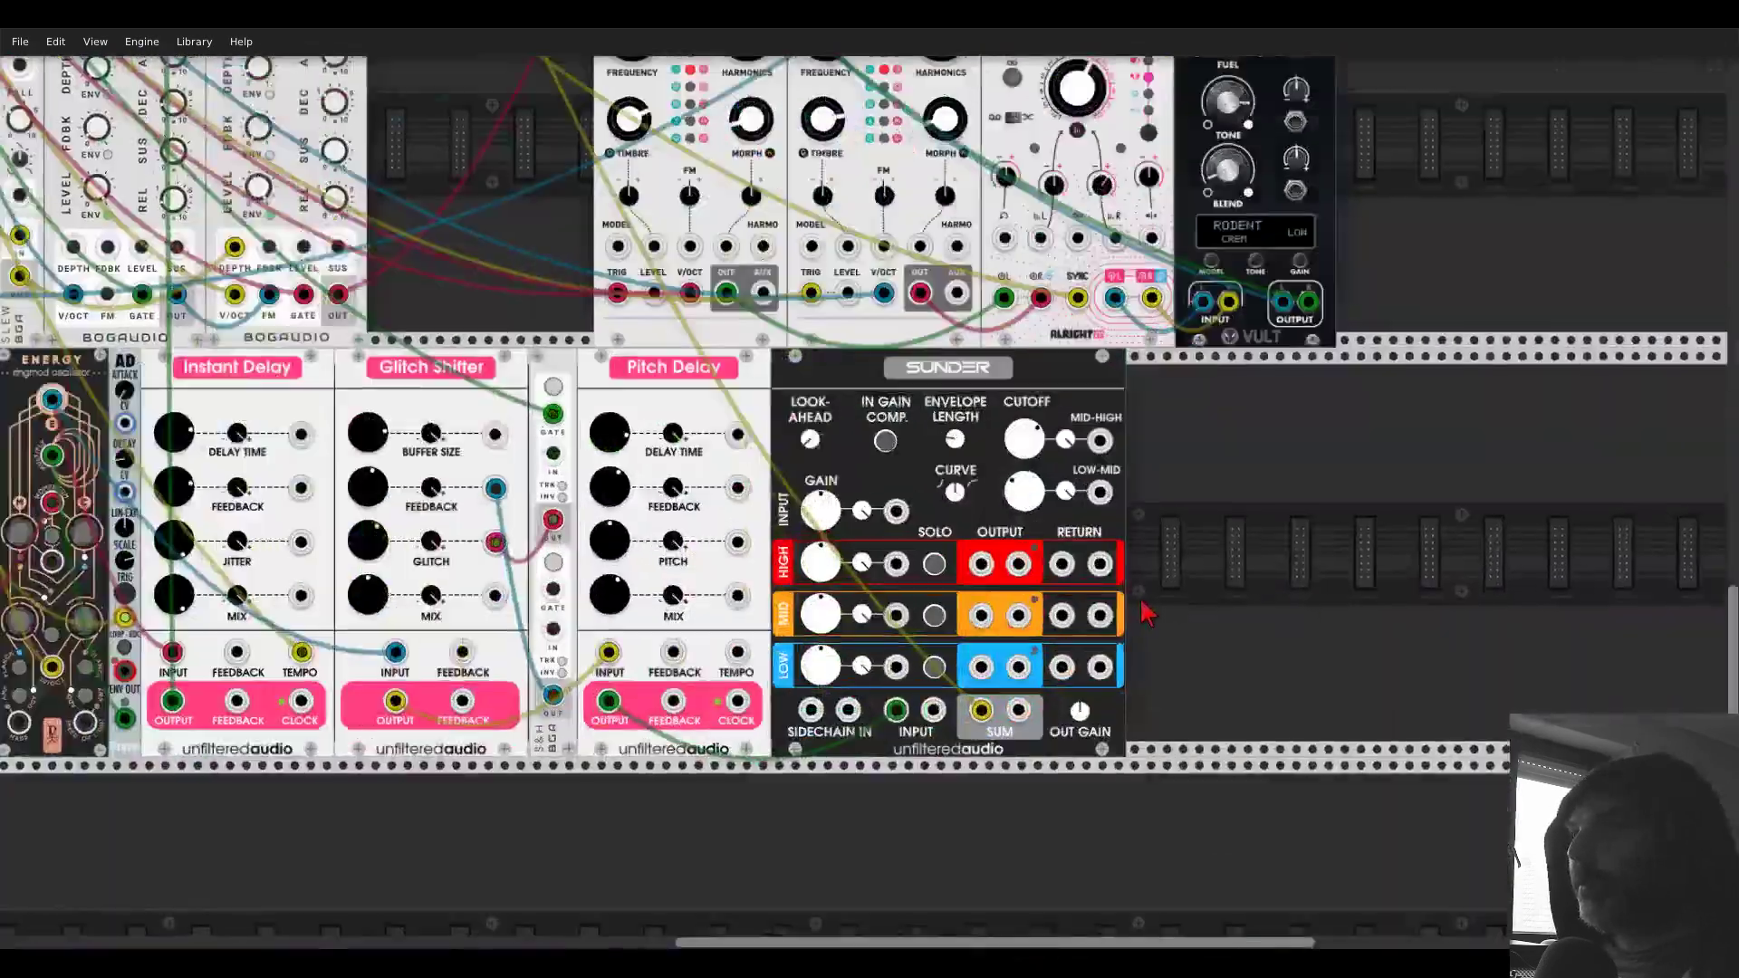
{"action": "left_click", "coordinate": [966, 656]}
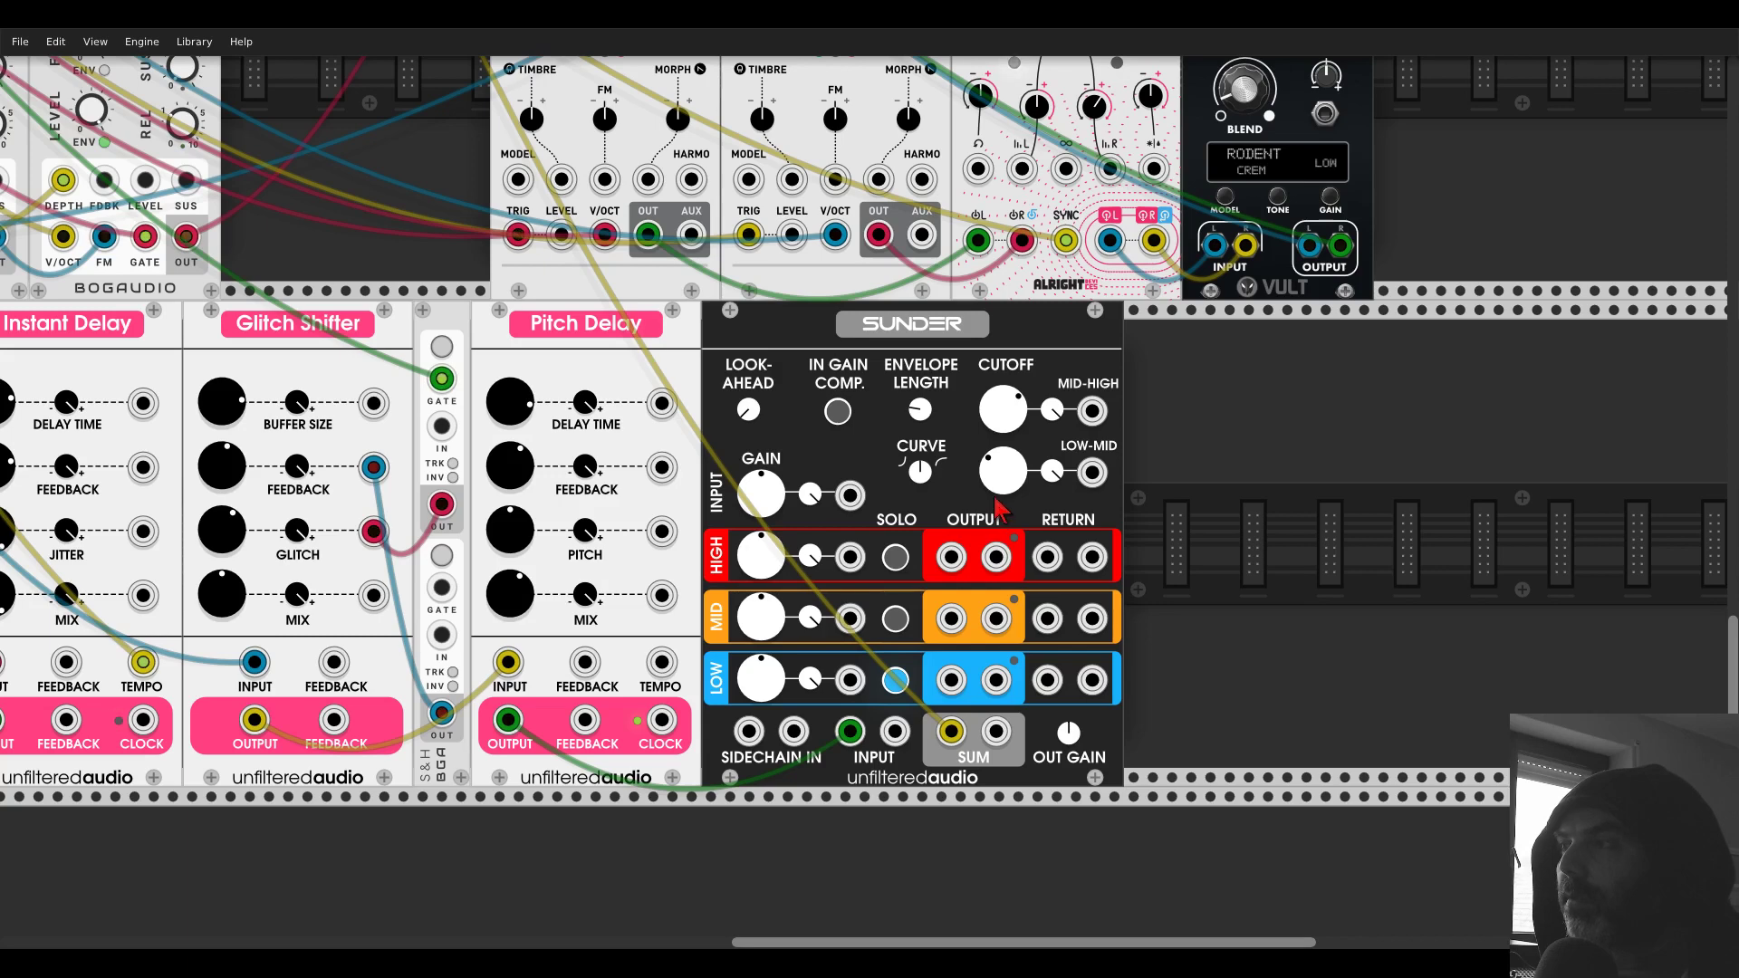
{"action": "mouse_move", "coordinate": [995, 496]}
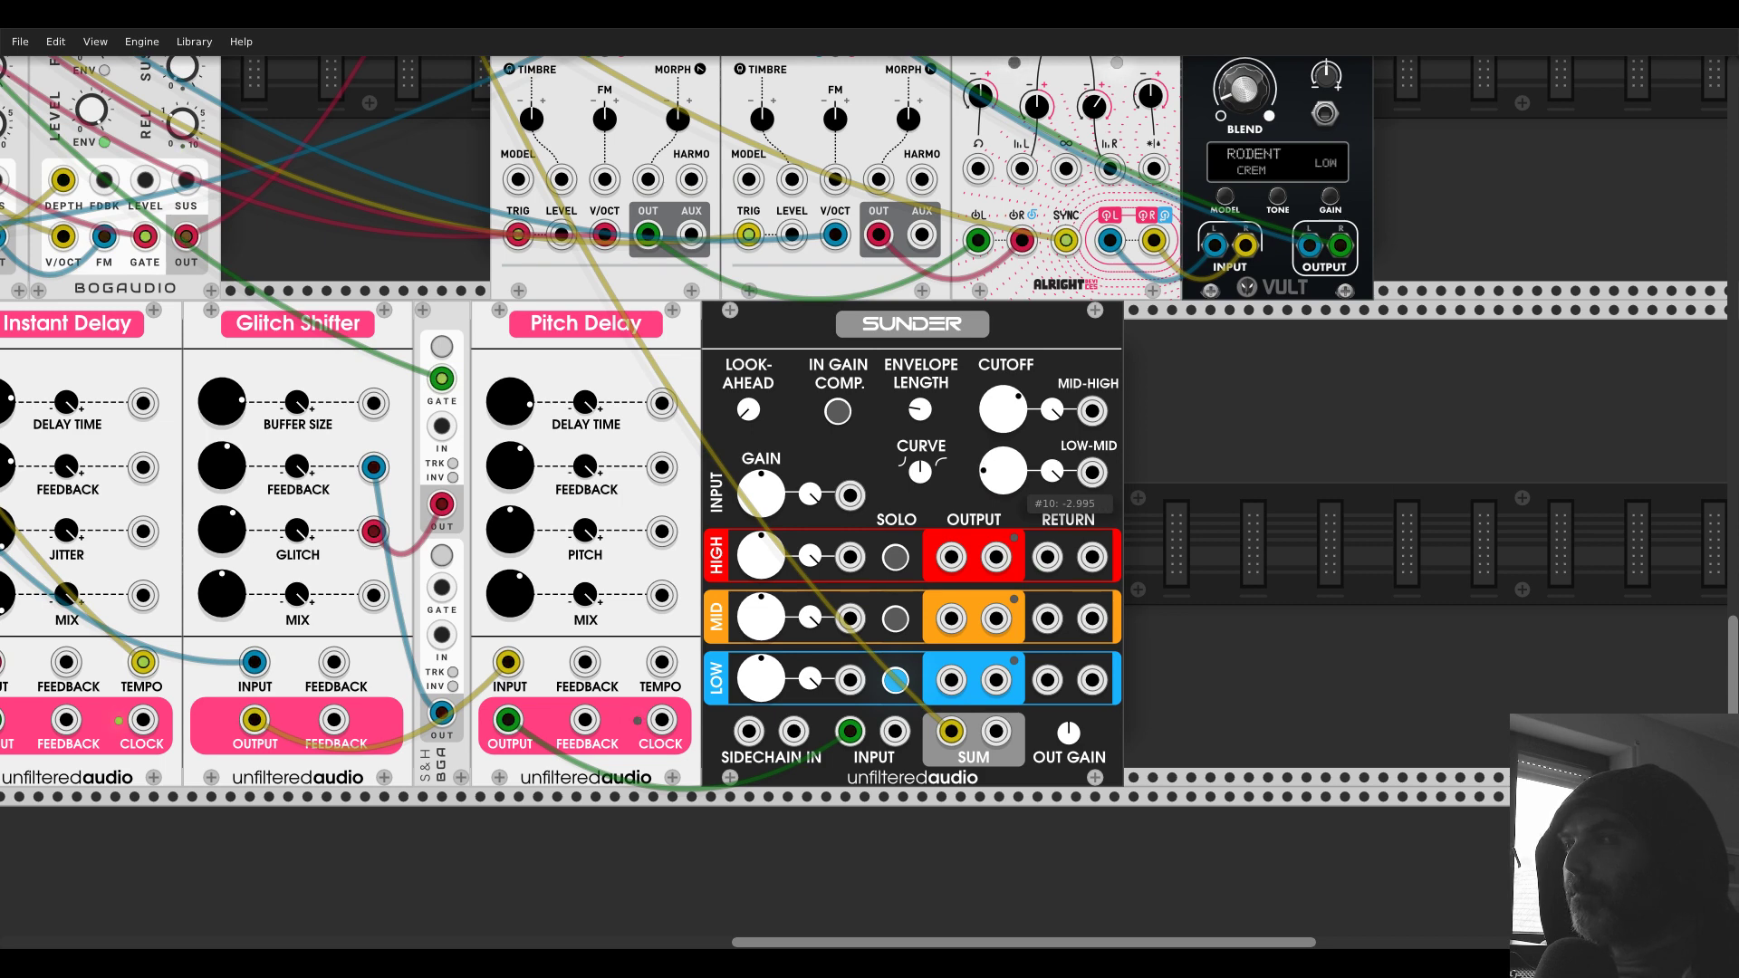
{"action": "left_click", "coordinate": [895, 557]}
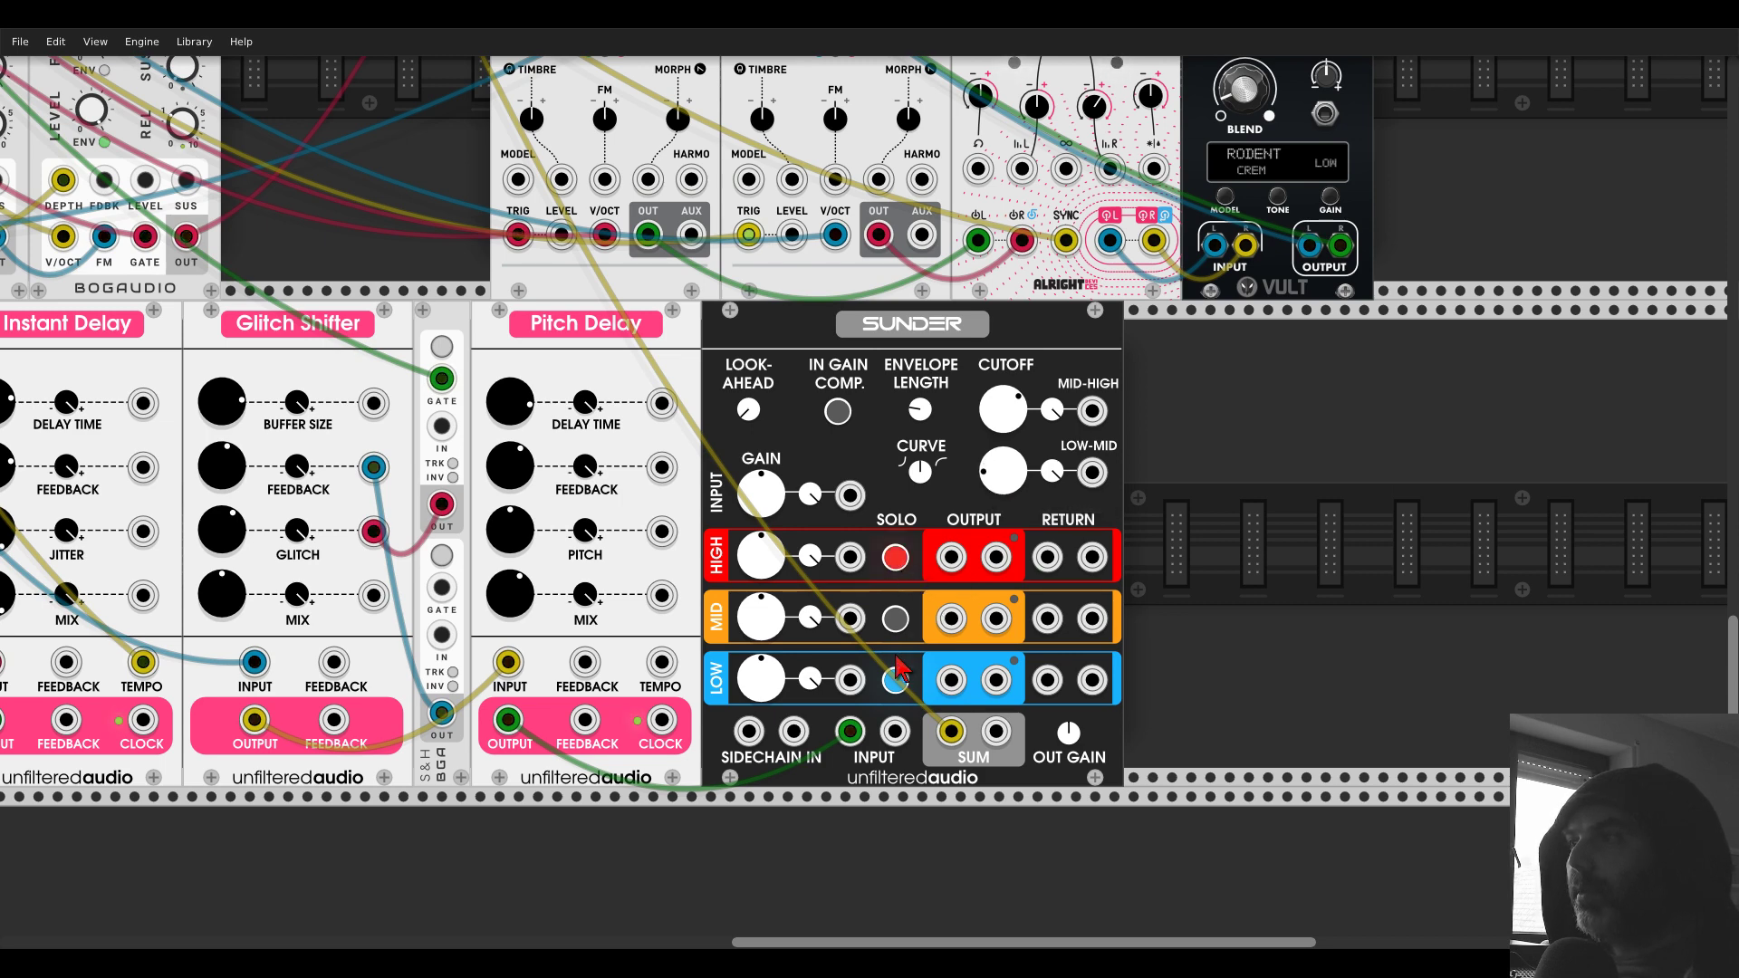
- Turn off the low-band solo on Sunder and add an Unfiltered Audio Instant Delay directly beside it
{"action": "left_click", "coordinate": [895, 679]}
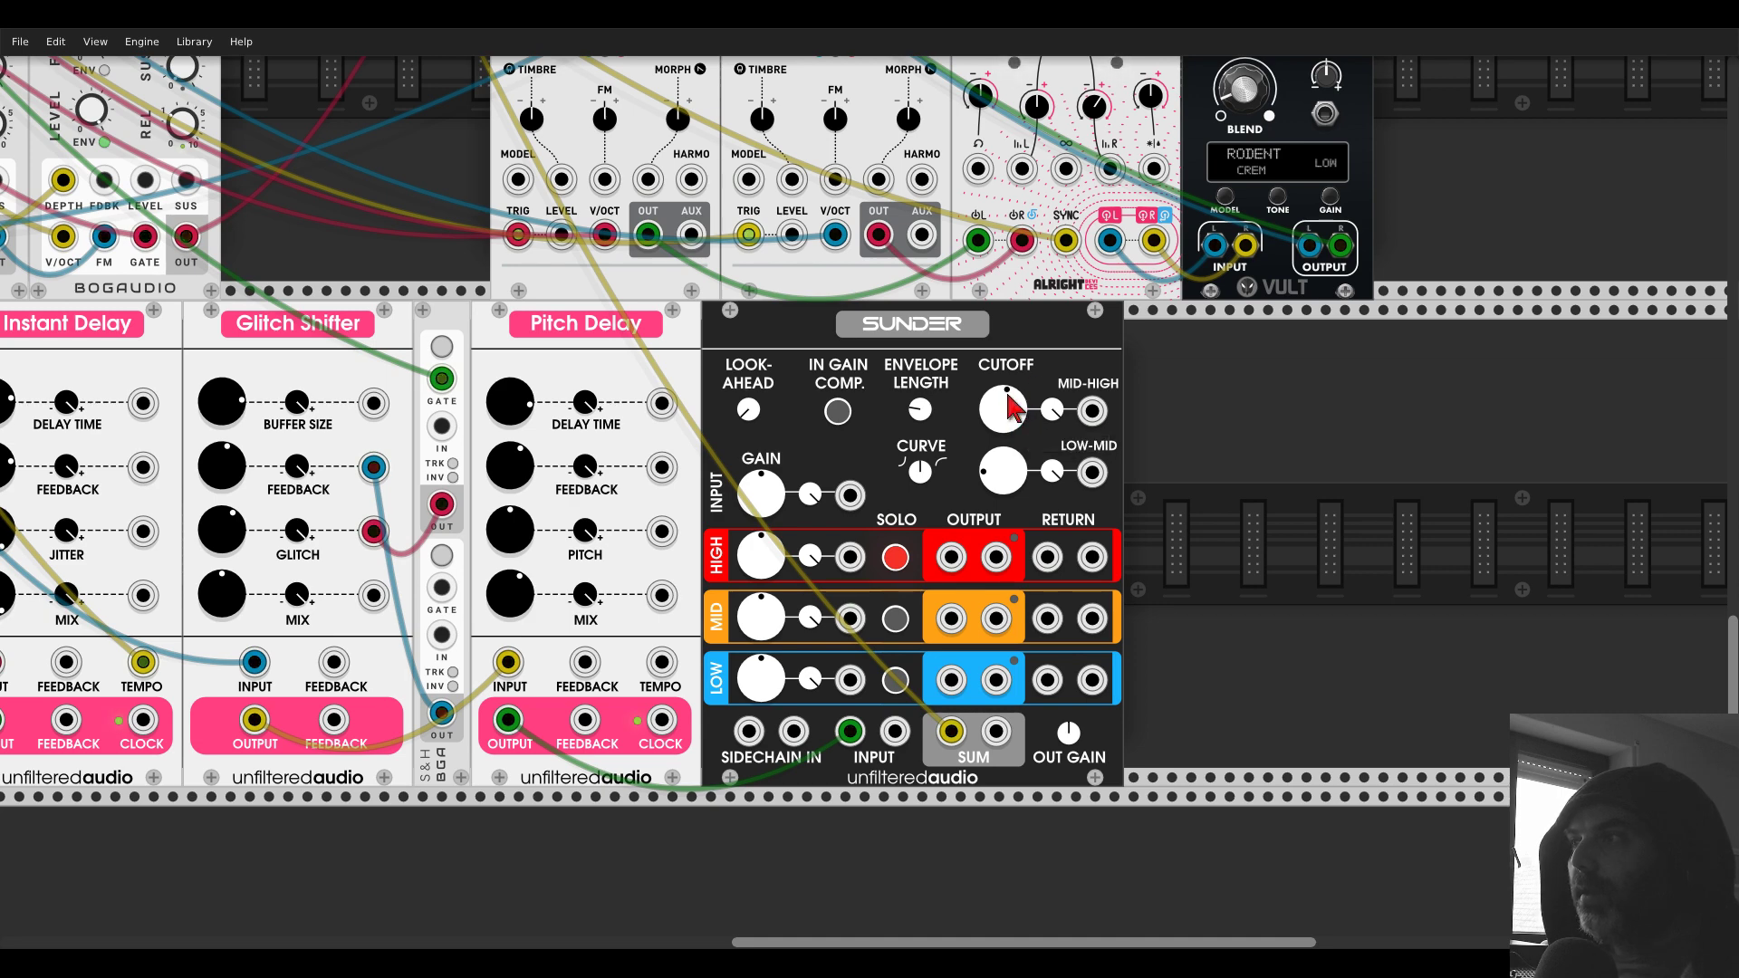
{"action": "right_click", "coordinate": [1208, 507]}
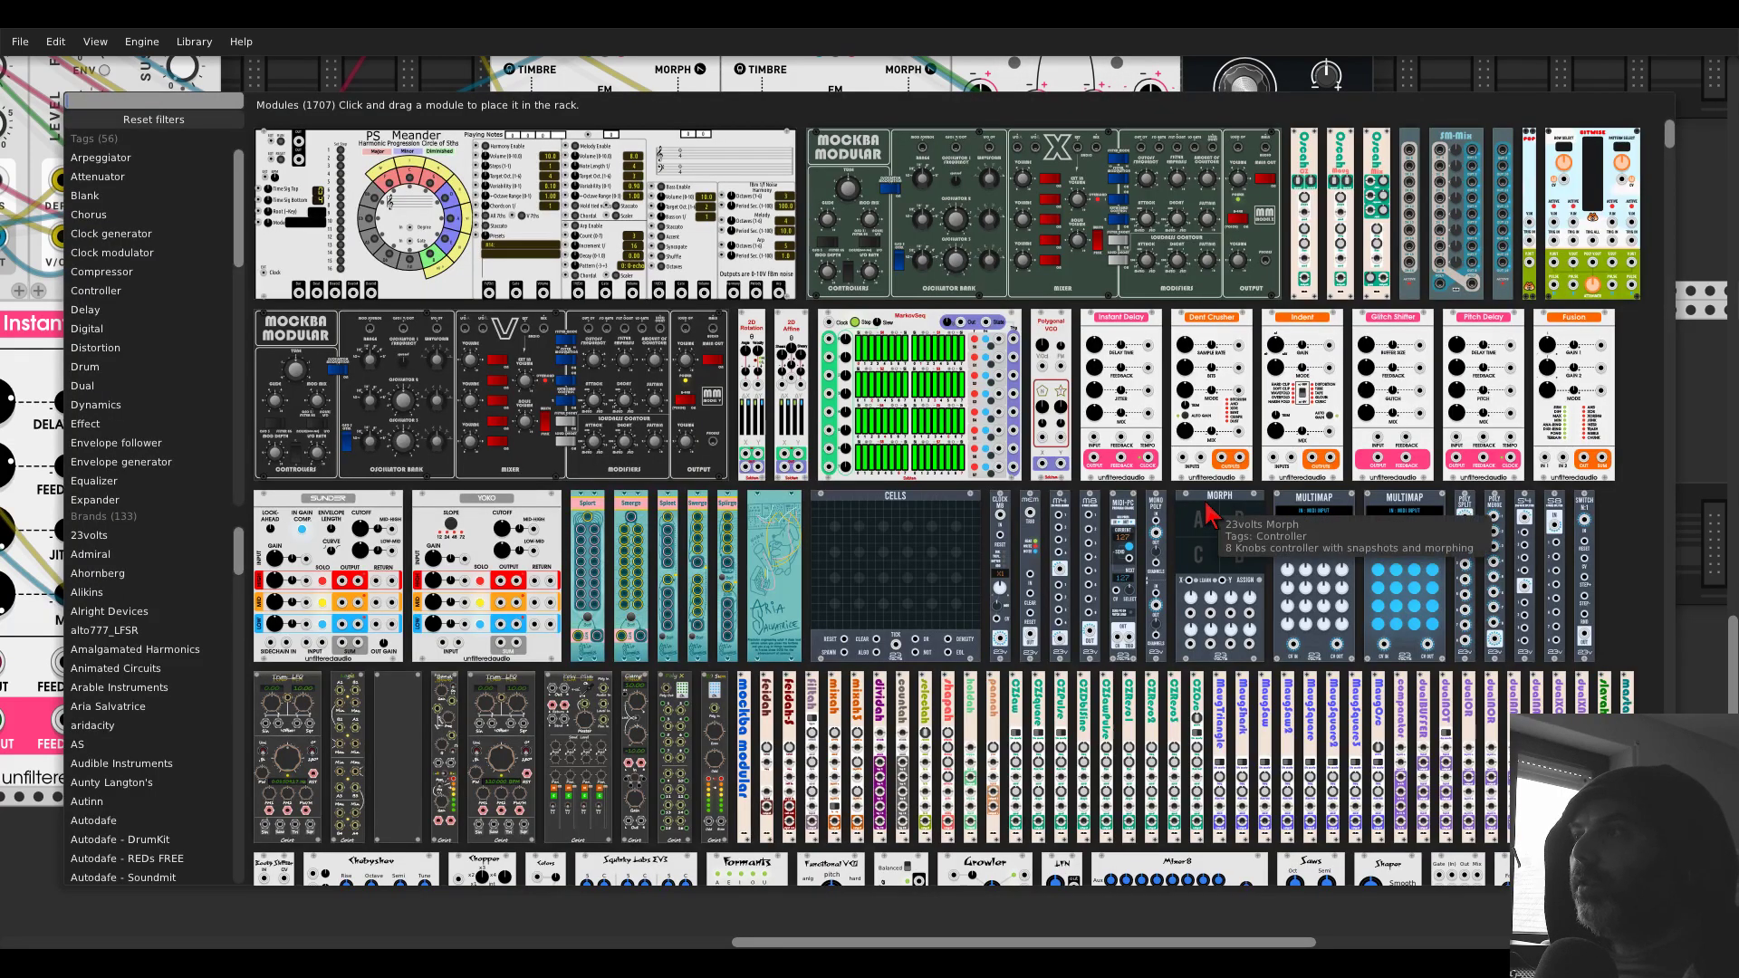
{"action": "left_click", "coordinate": [1127, 335]}
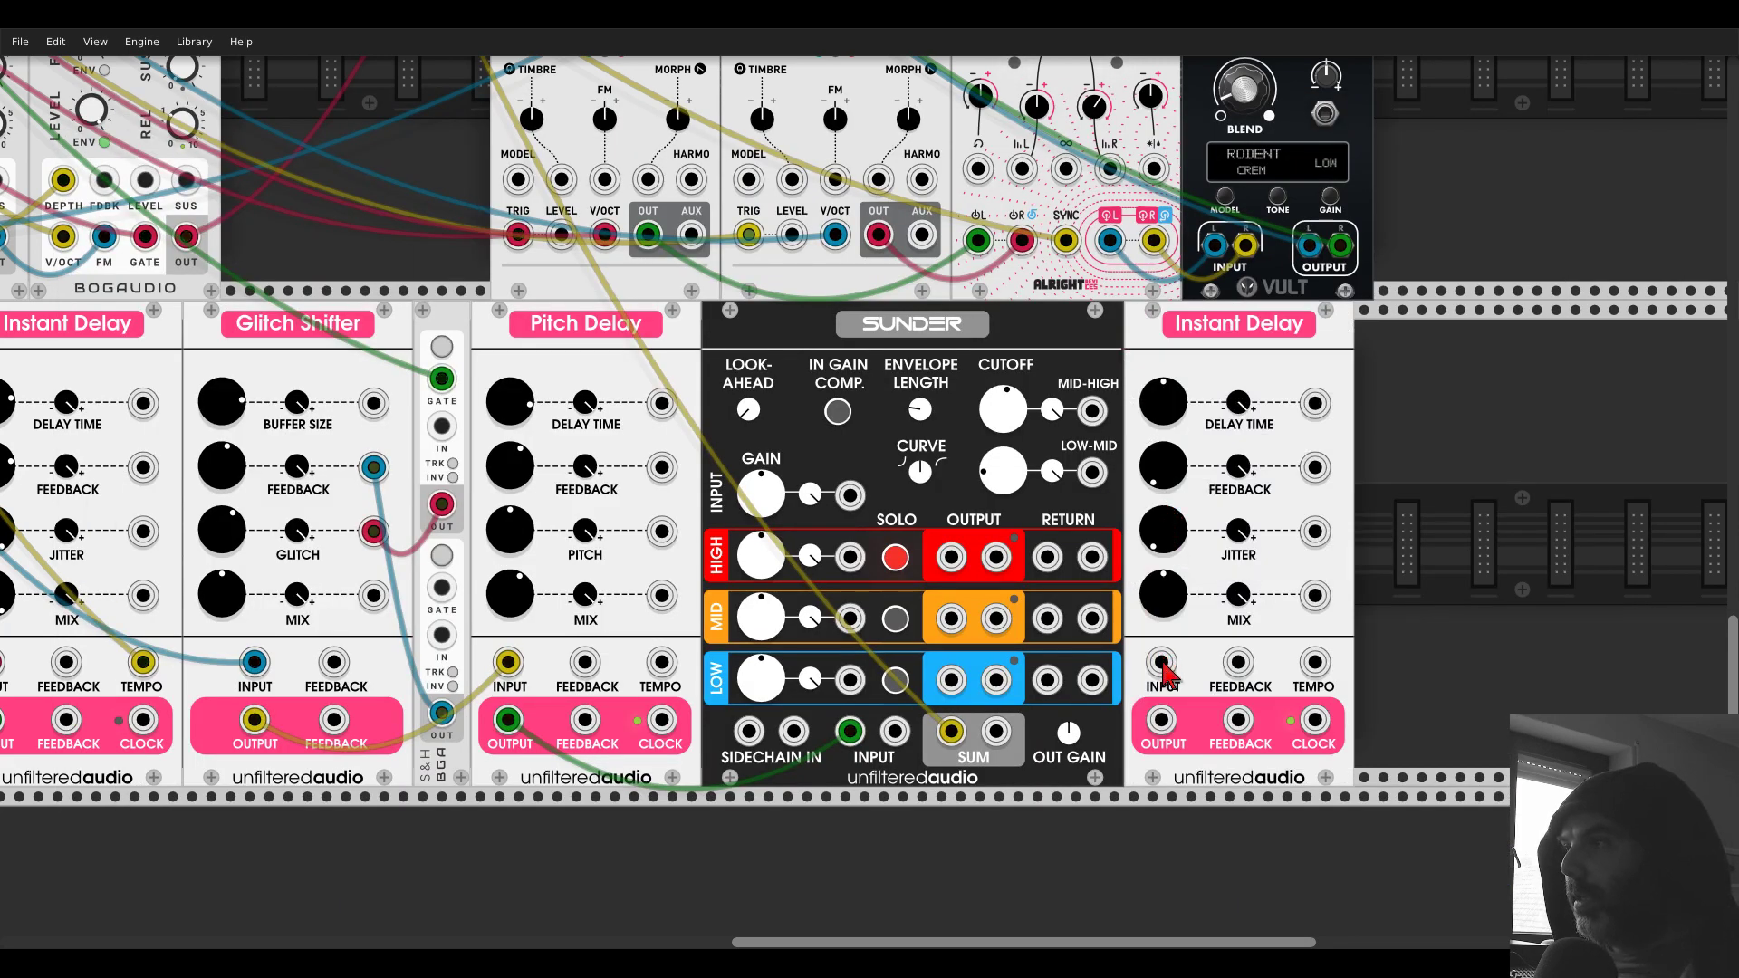
- Route Sunder's high-band output through the new Instant Delay to the high return, set its mix to 5, and adjust delay time, feedback and jitter
{"action": "left_click_drag", "start_coordinate": [1164, 675], "coordinate": [1161, 720]}
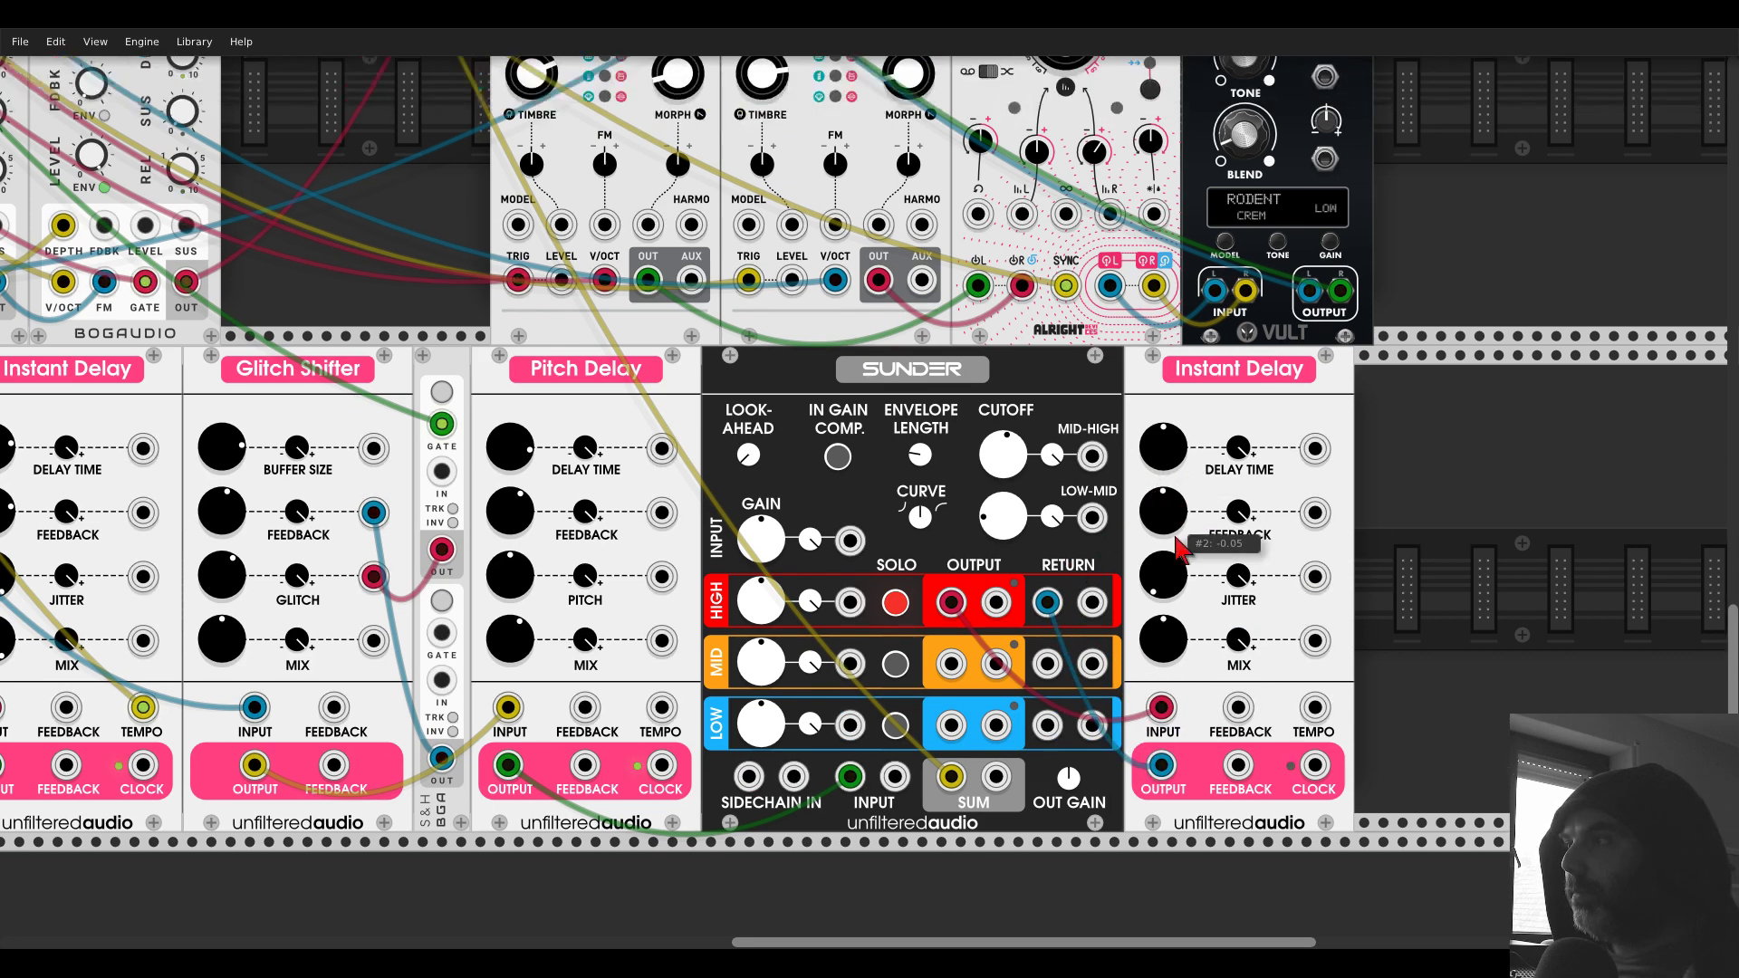
{"action": "scroll", "coordinate": [1184, 480], "scroll_direction": "up", "scroll_amount": 1}
{"action": "left_click_drag", "start_coordinate": [1163, 575], "coordinate": [1163, 530]}
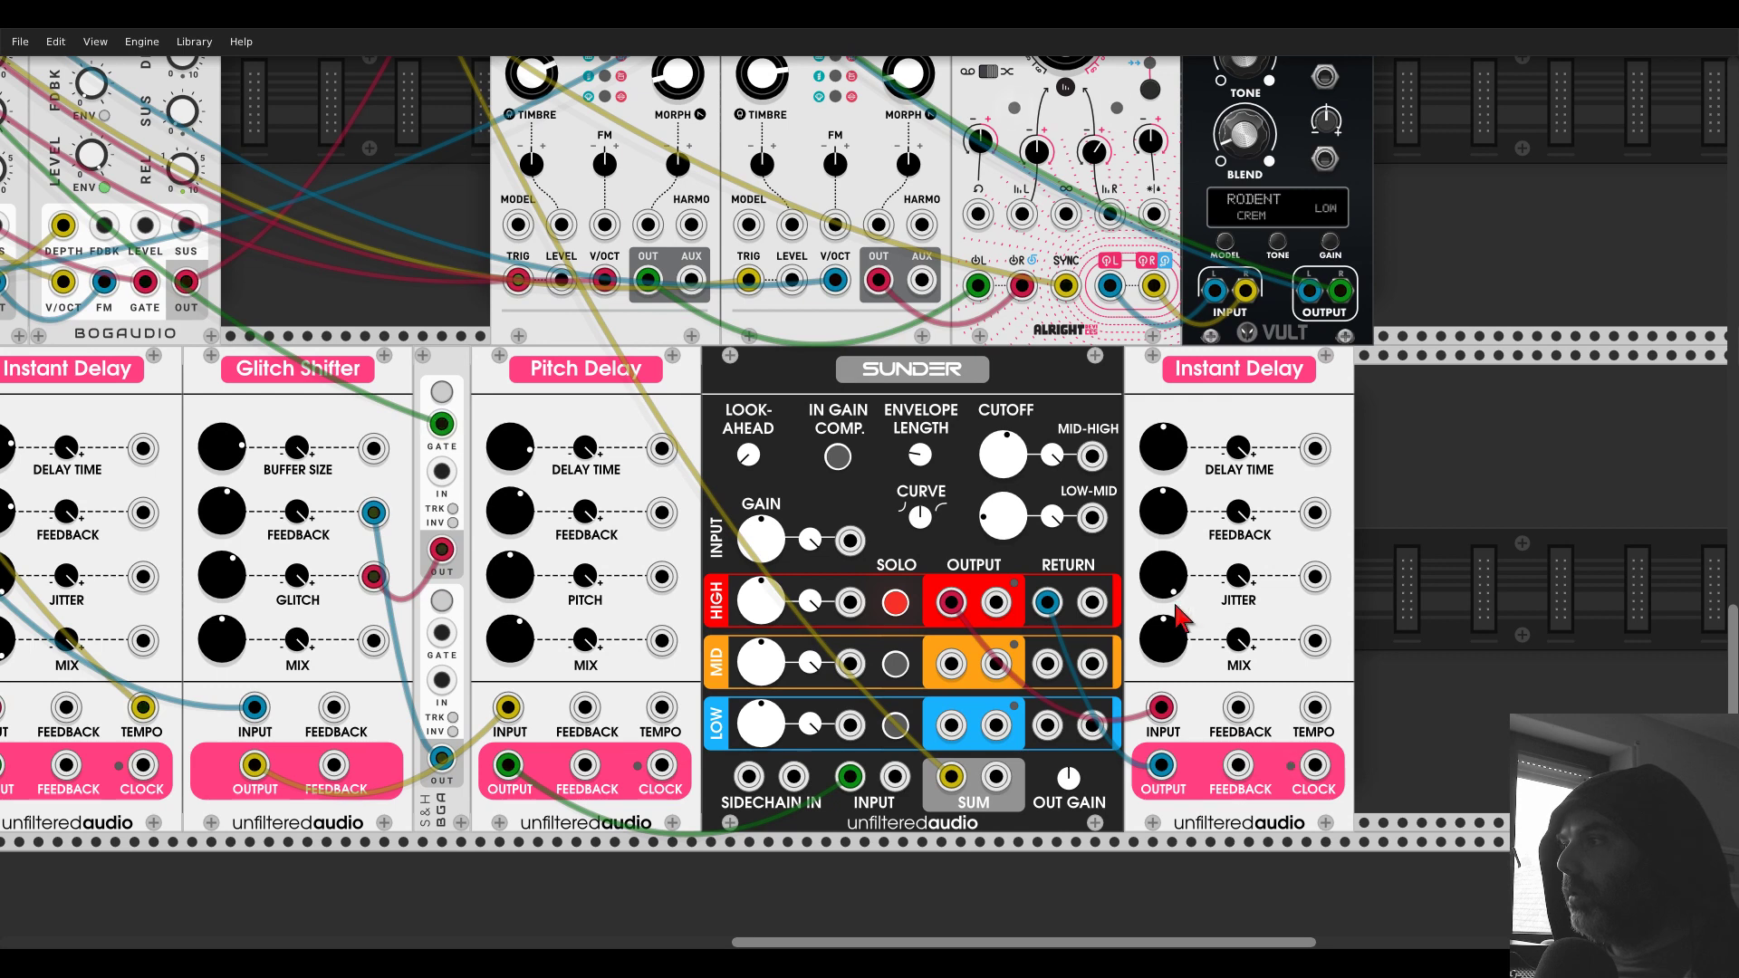
{"action": "left_click_drag", "start_coordinate": [1163, 640], "coordinate": [1163, 594]}
{"action": "left_click_drag", "start_coordinate": [1163, 446], "coordinate": [1163, 434]}
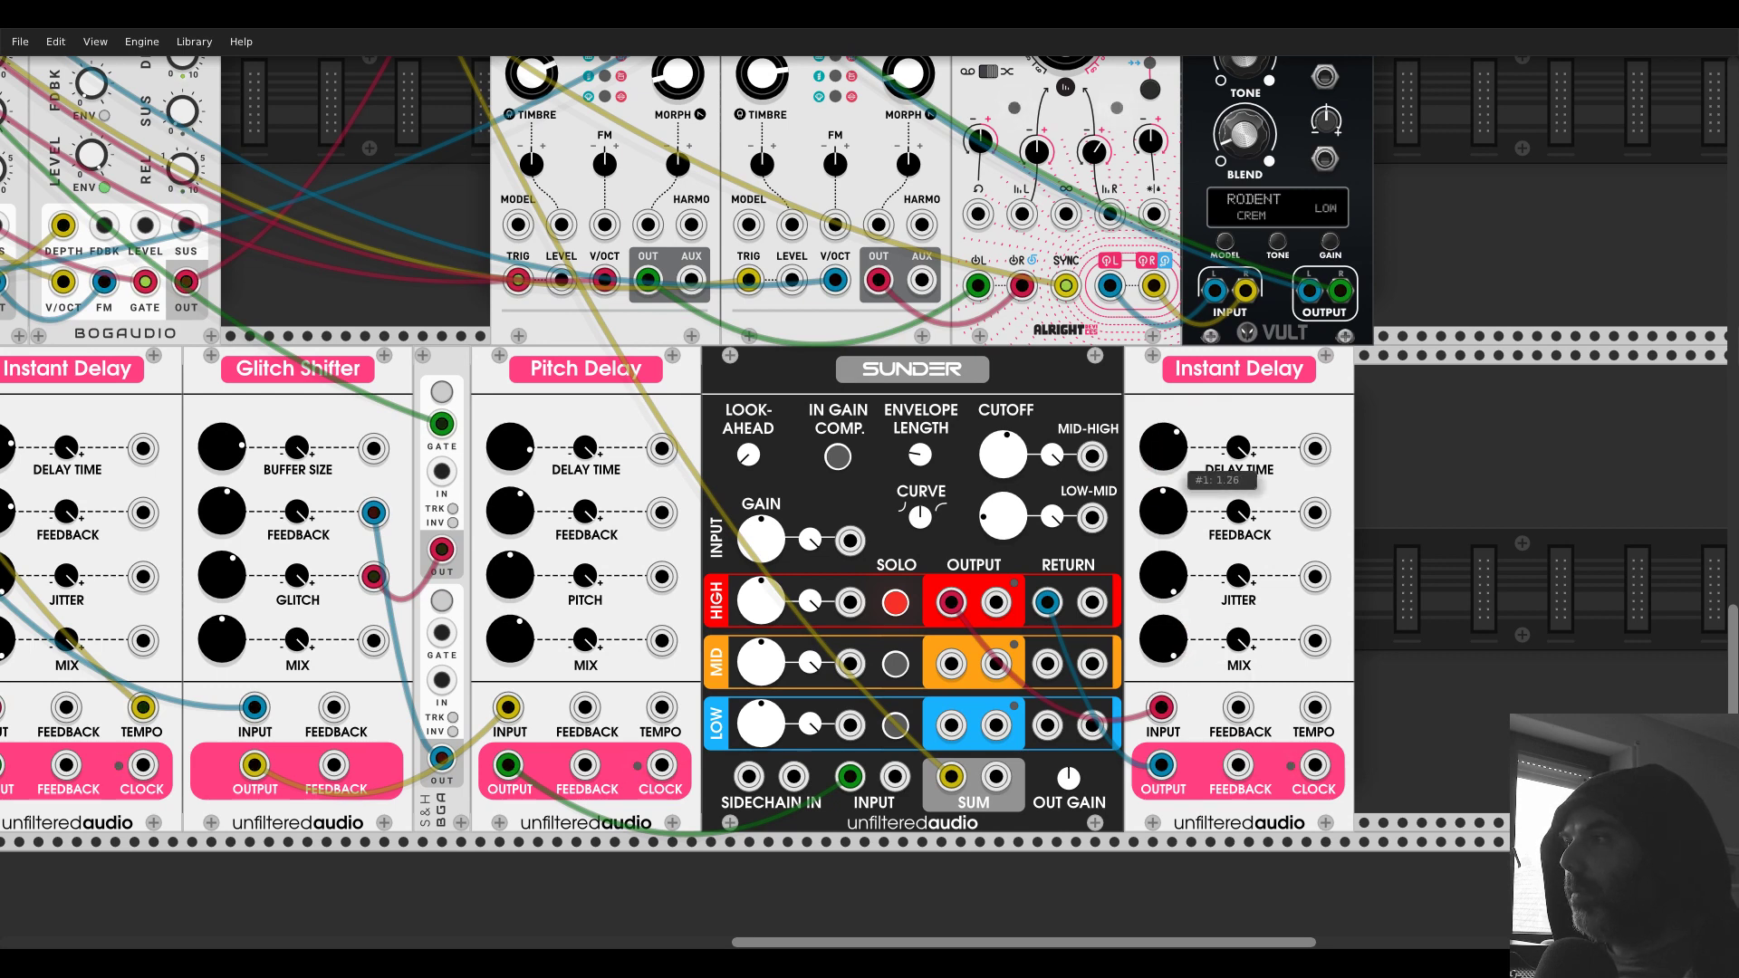
{"action": "left_click_drag", "start_coordinate": [1163, 446], "coordinate": [1167, 474]}
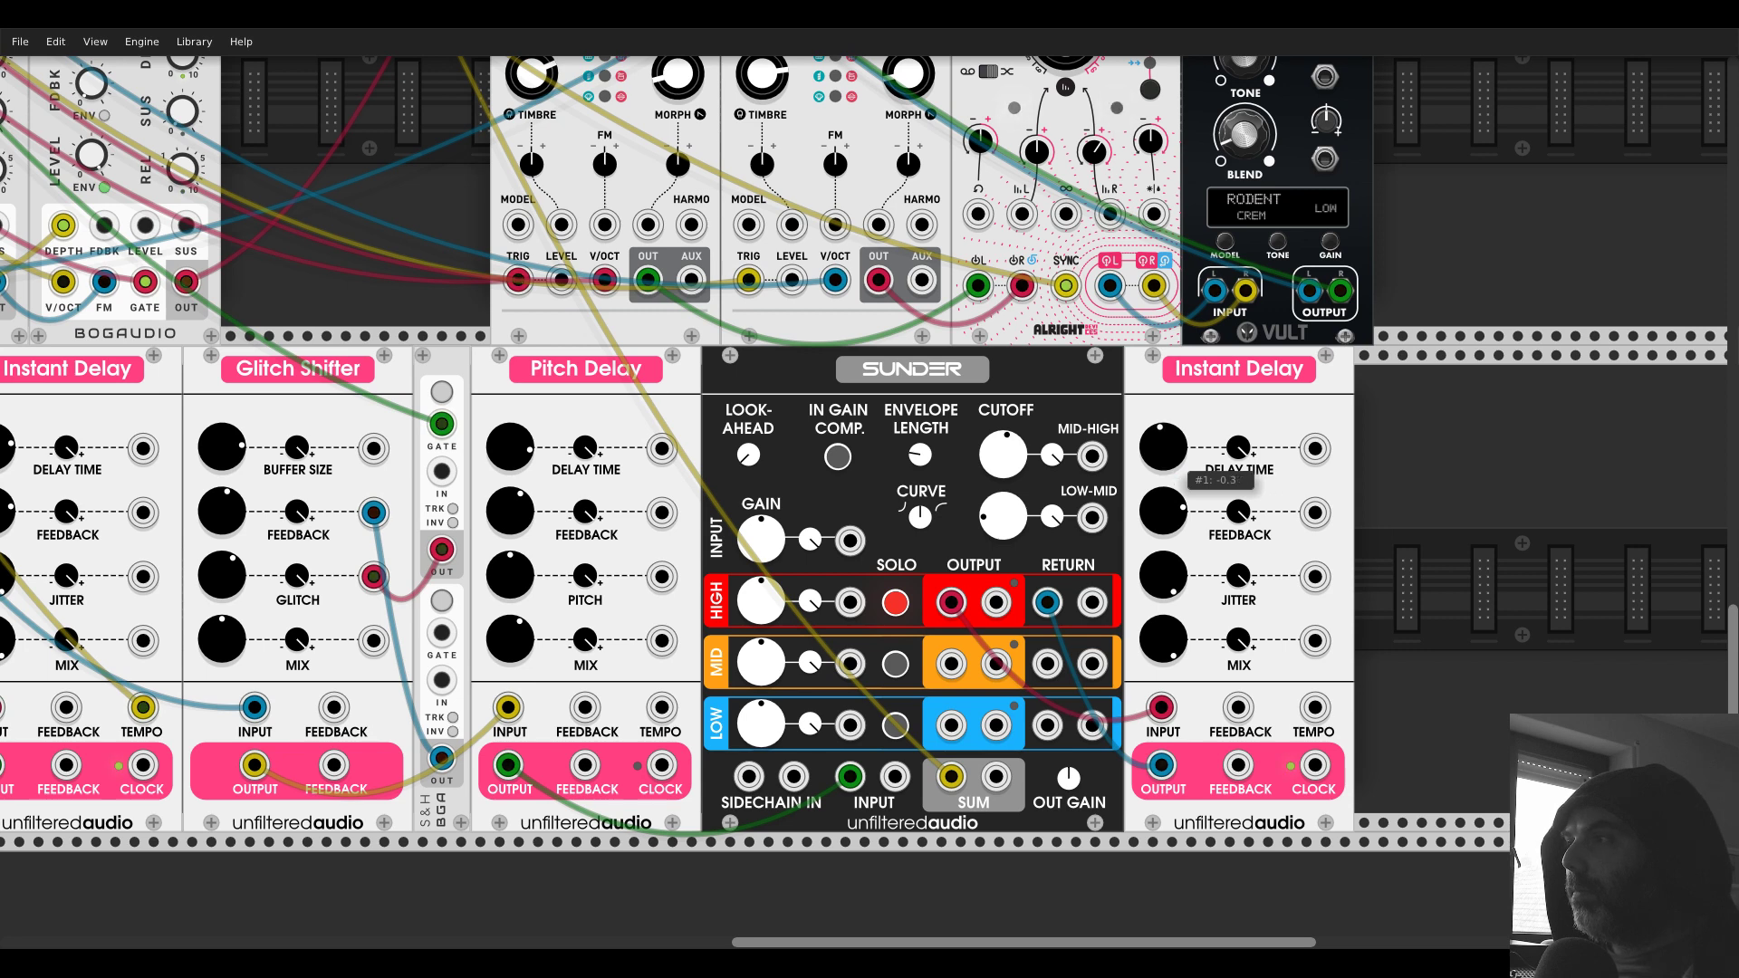
{"action": "left_click_drag", "start_coordinate": [1164, 445], "coordinate": [1163, 438]}
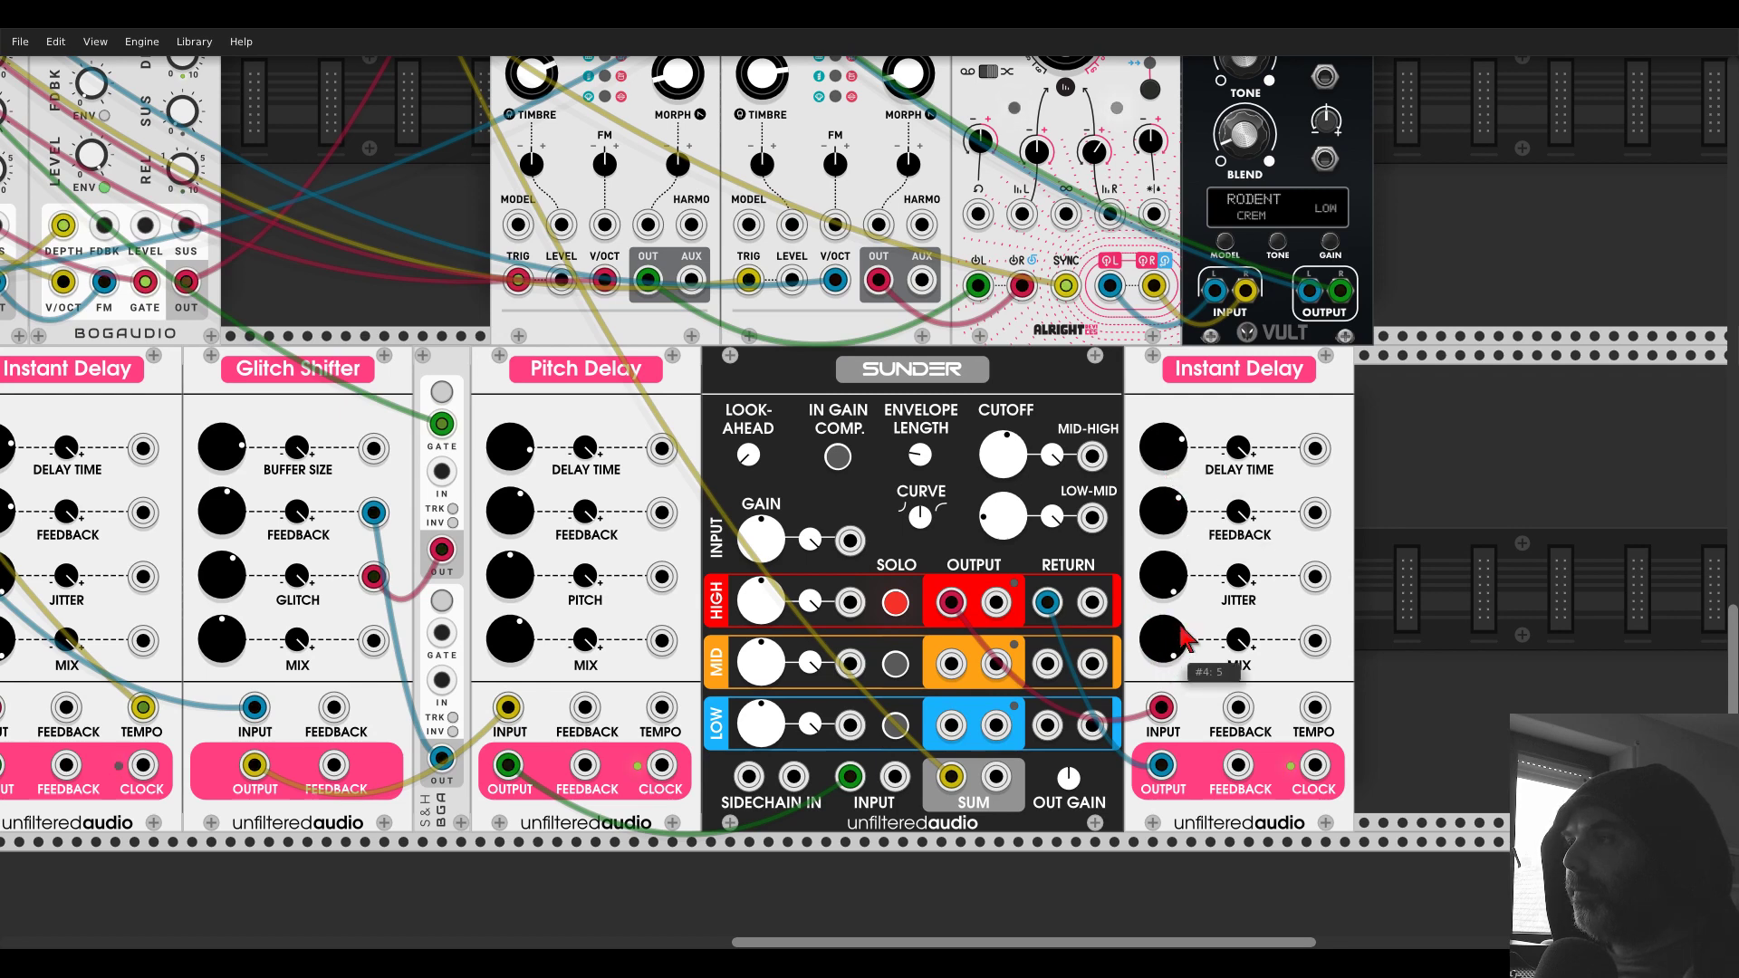
- Add a Dent Crusher beside the second Instant Delay and route Sunder's soloed low band through it to the low return
{"action": "key", "text": "Return"}
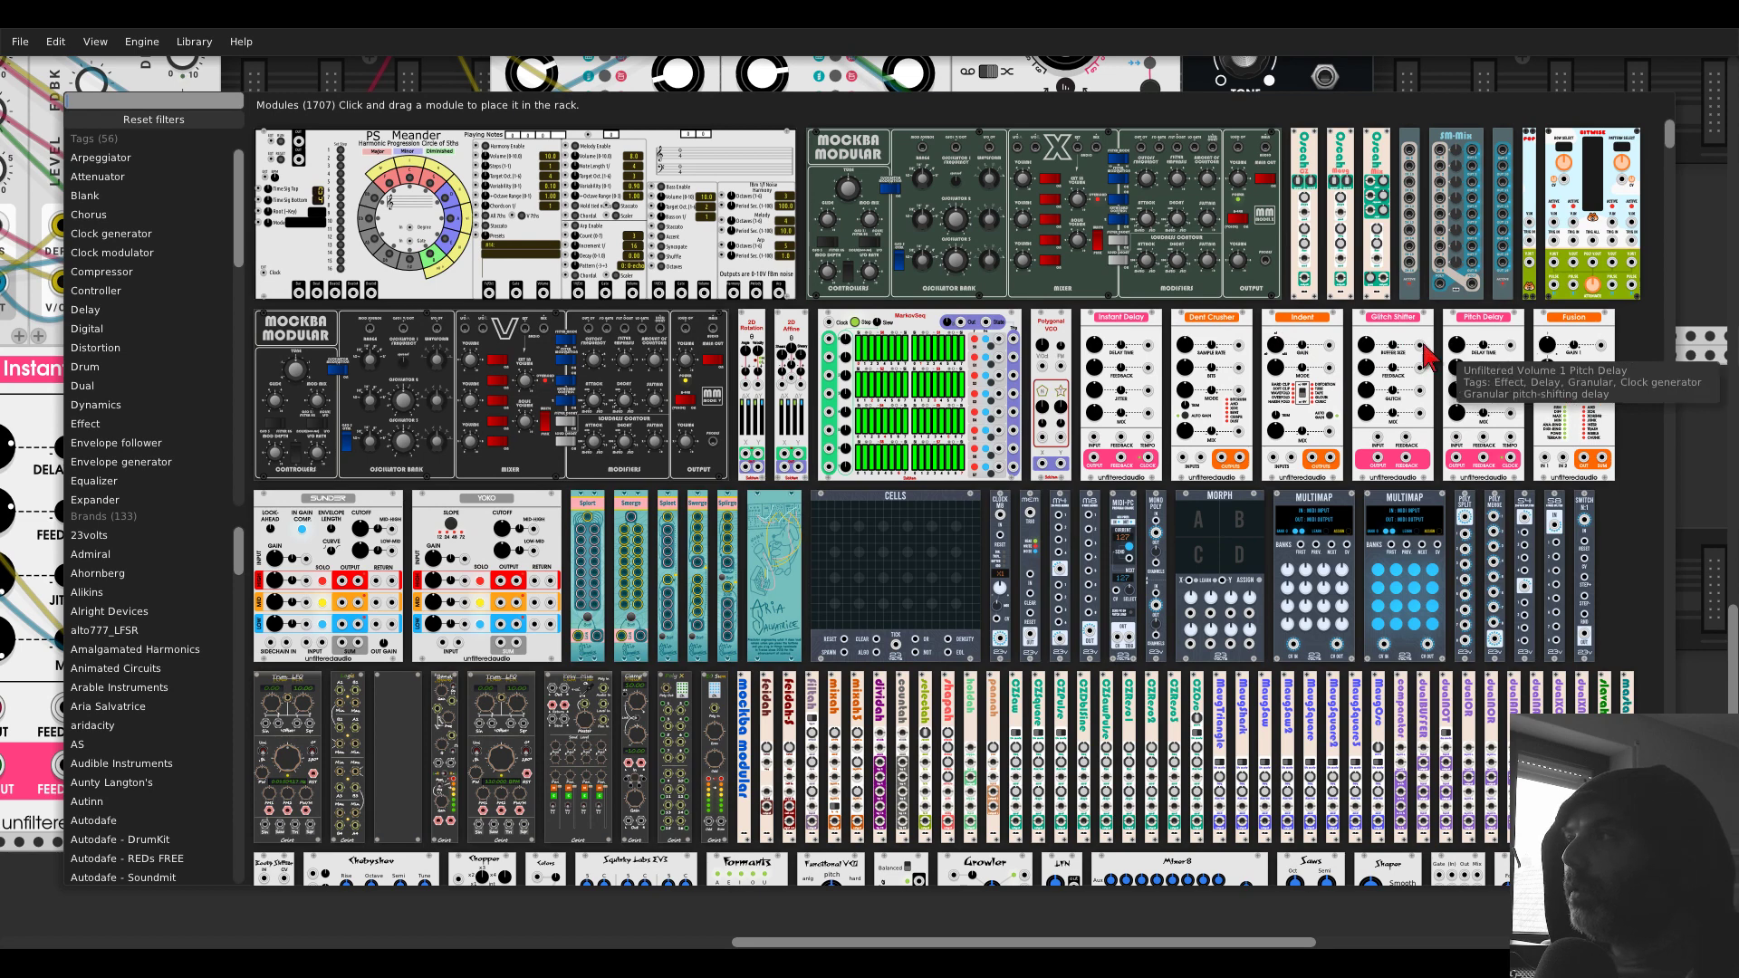
{"action": "left_click", "coordinate": [1236, 342]}
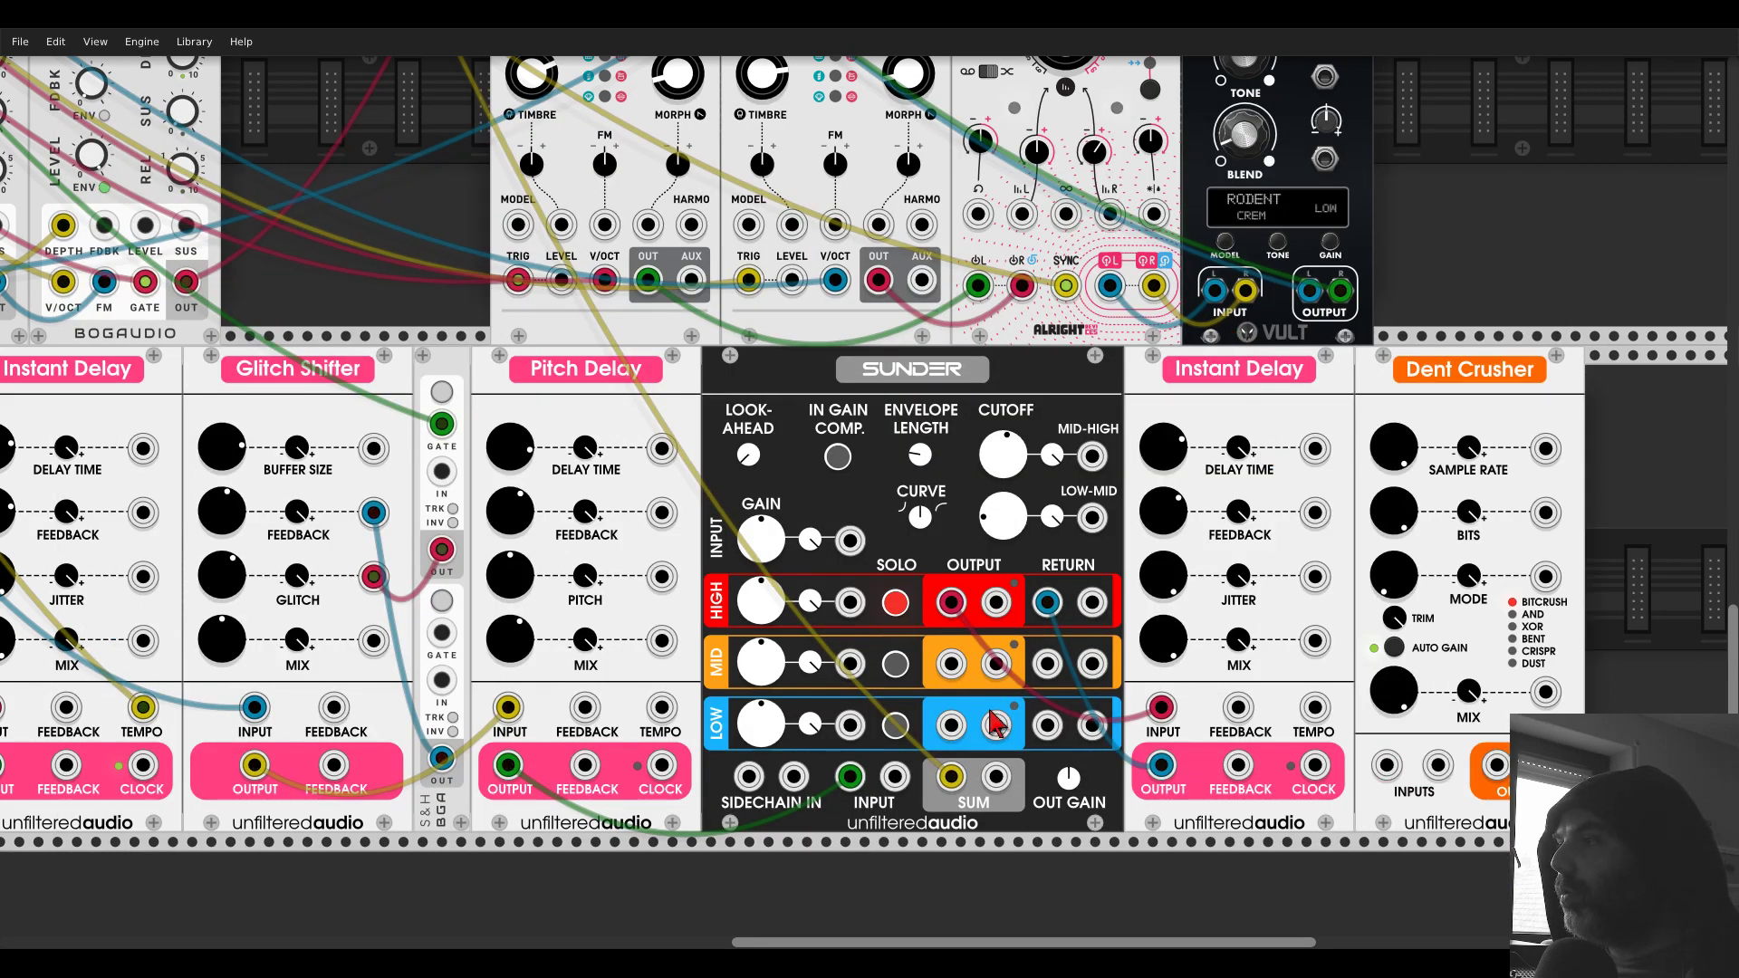
{"action": "left_click", "coordinate": [894, 729]}
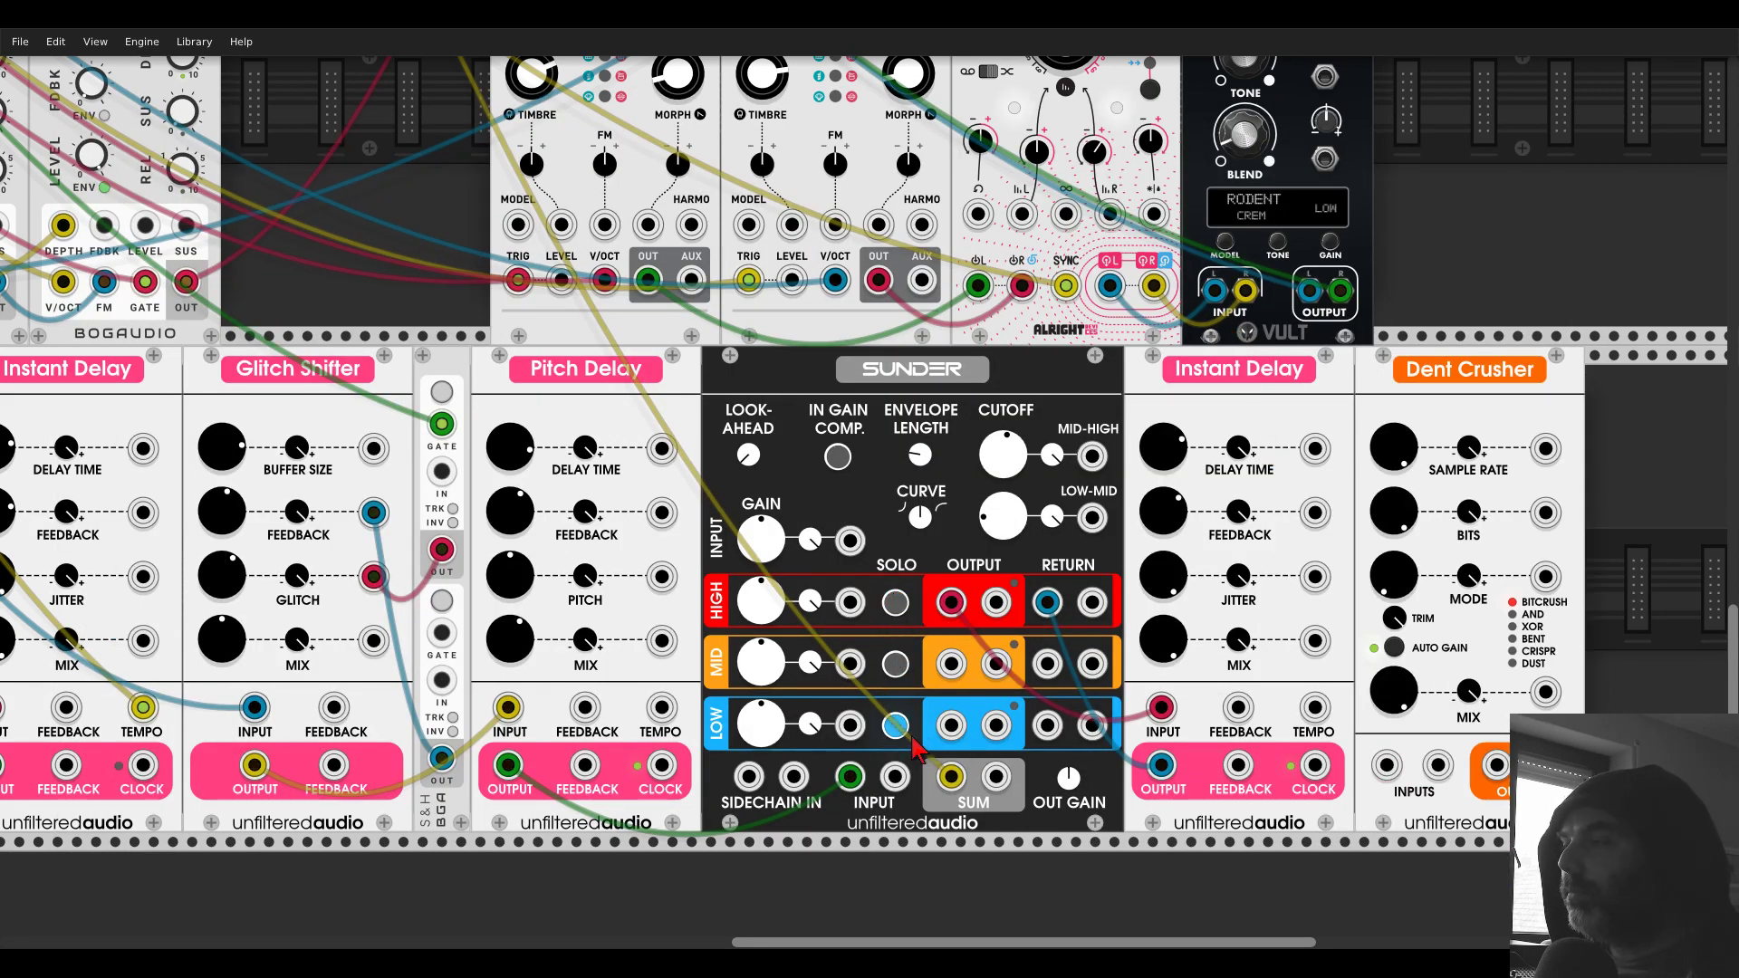
{"action": "left_click_drag", "start_coordinate": [965, 734], "coordinate": [1388, 767]}
{"action": "left_click_drag", "start_coordinate": [1496, 765], "coordinate": [1048, 725]}
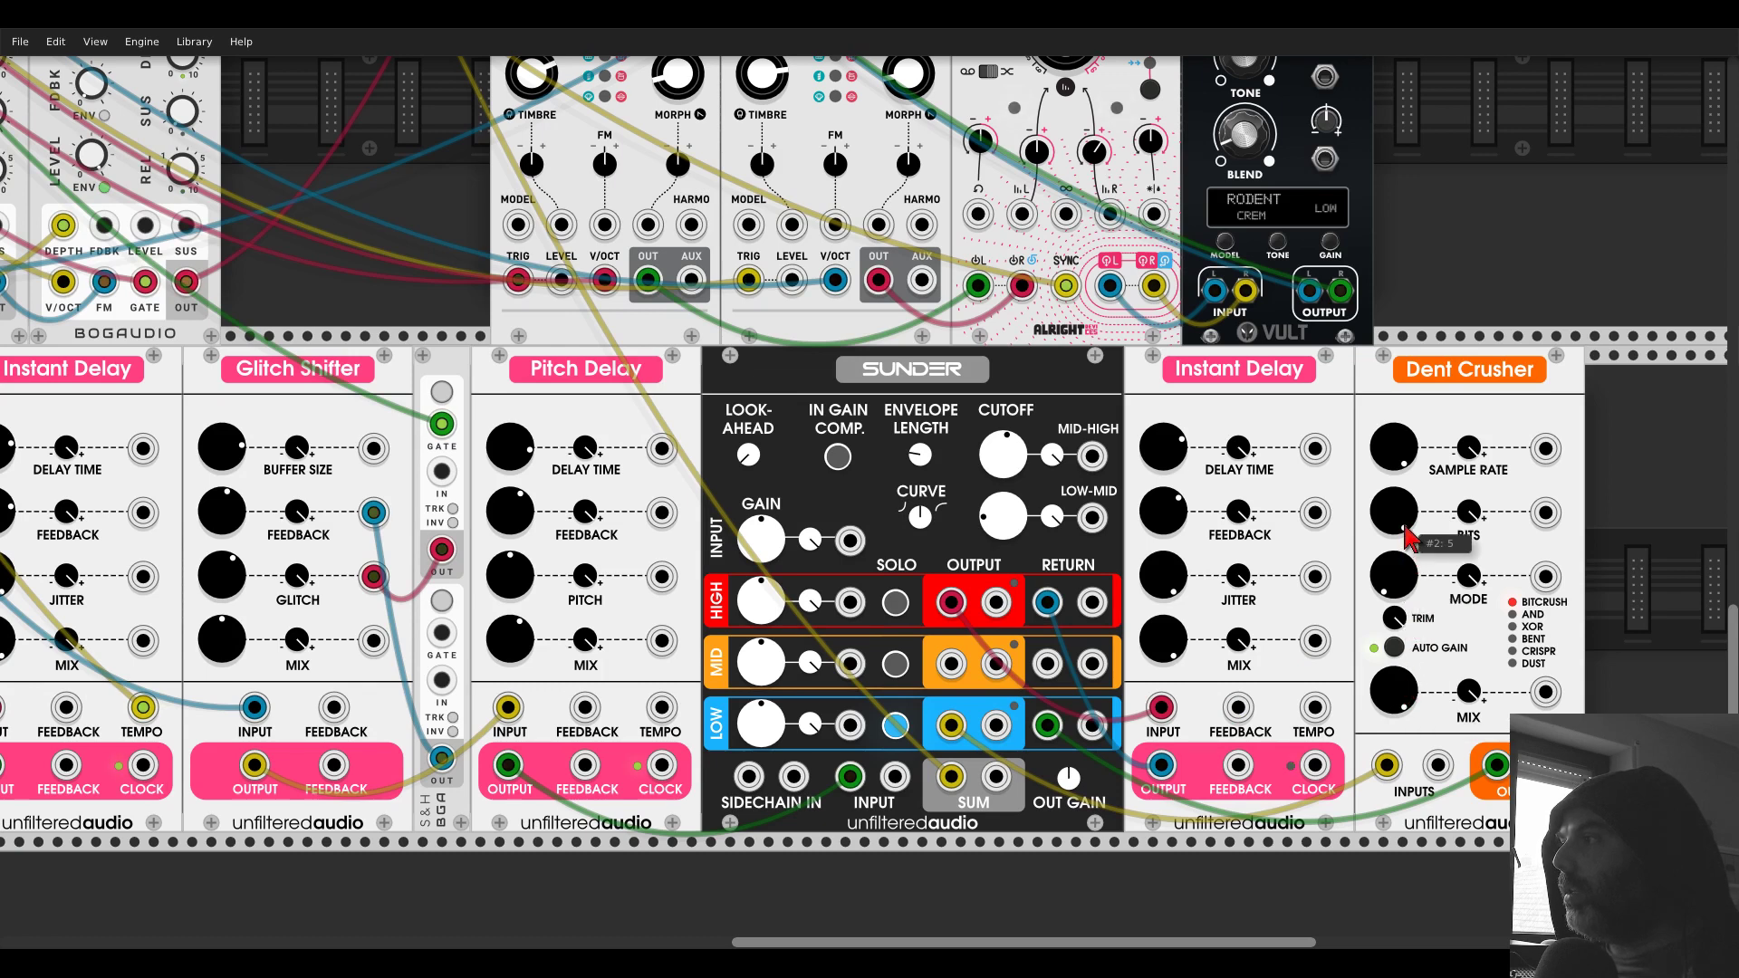
- Lower the Dent Crusher's bits to about -2.455 and adjust its sample rate
{"action": "left_click_drag", "start_coordinate": [1406, 525], "coordinate": [1406, 544]}
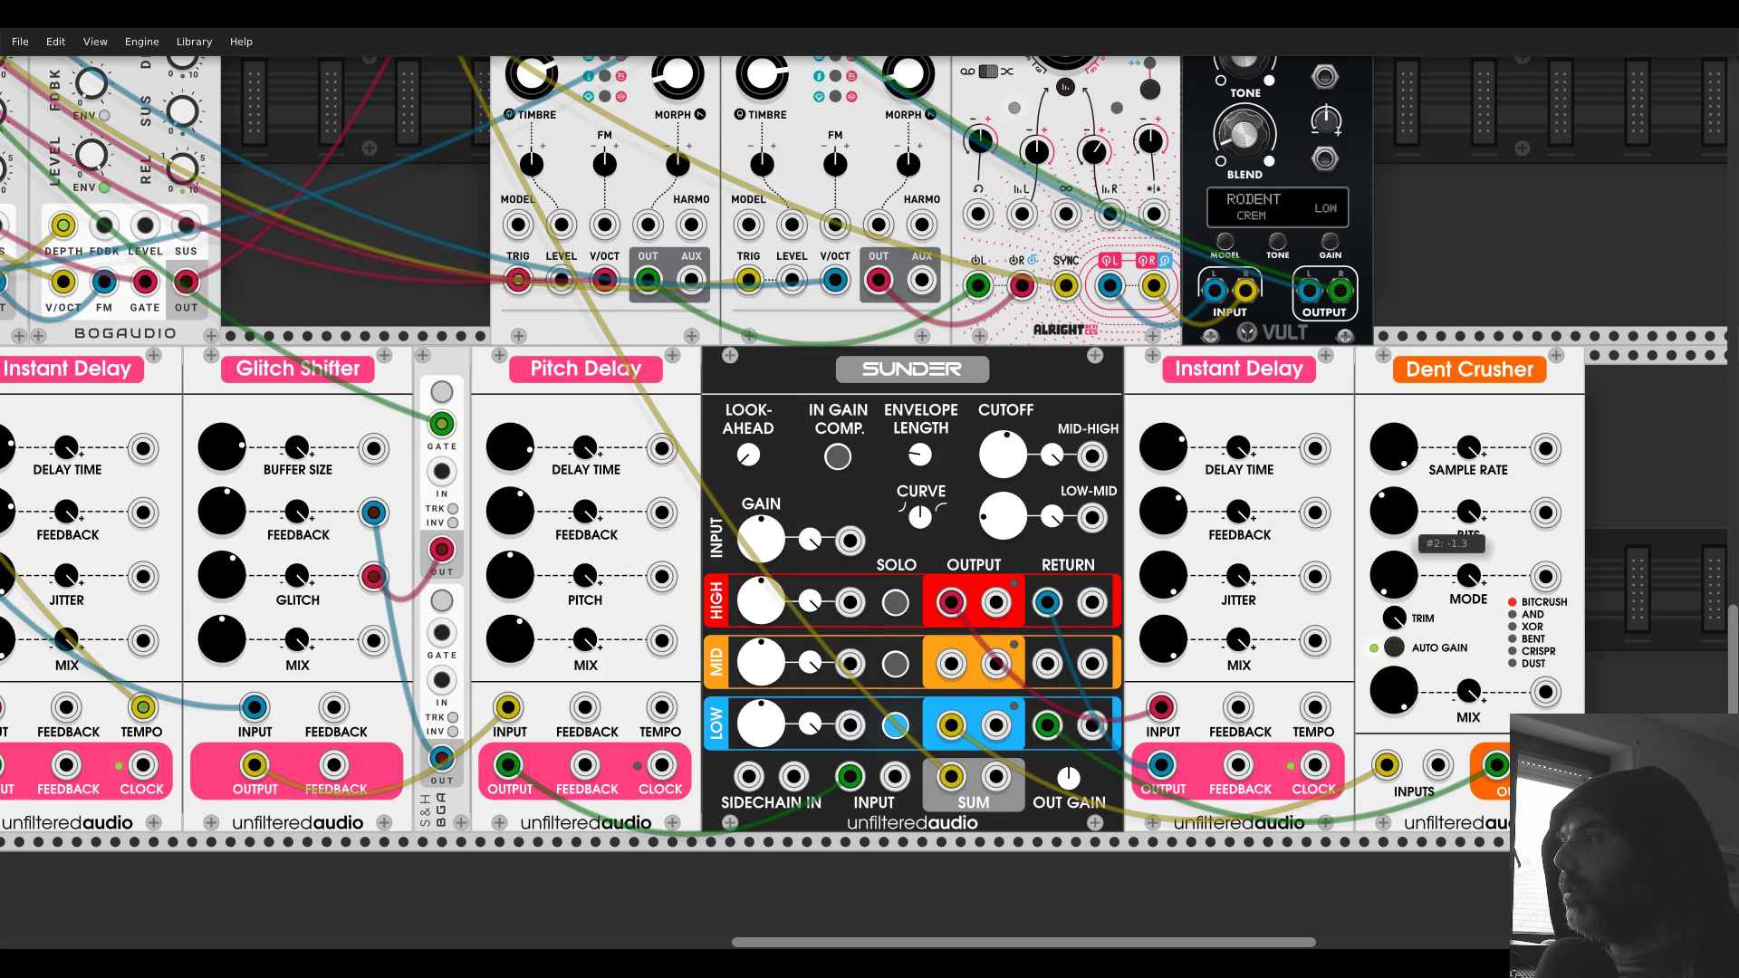
{"action": "mouse_move", "coordinate": [1404, 471]}
{"action": "left_mouse_down"}
{"action": "mouse_move", "coordinate": [1404, 511]}
{"action": "mouse_move", "coordinate": [1404, 471]}
{"action": "left_mouse_up"}
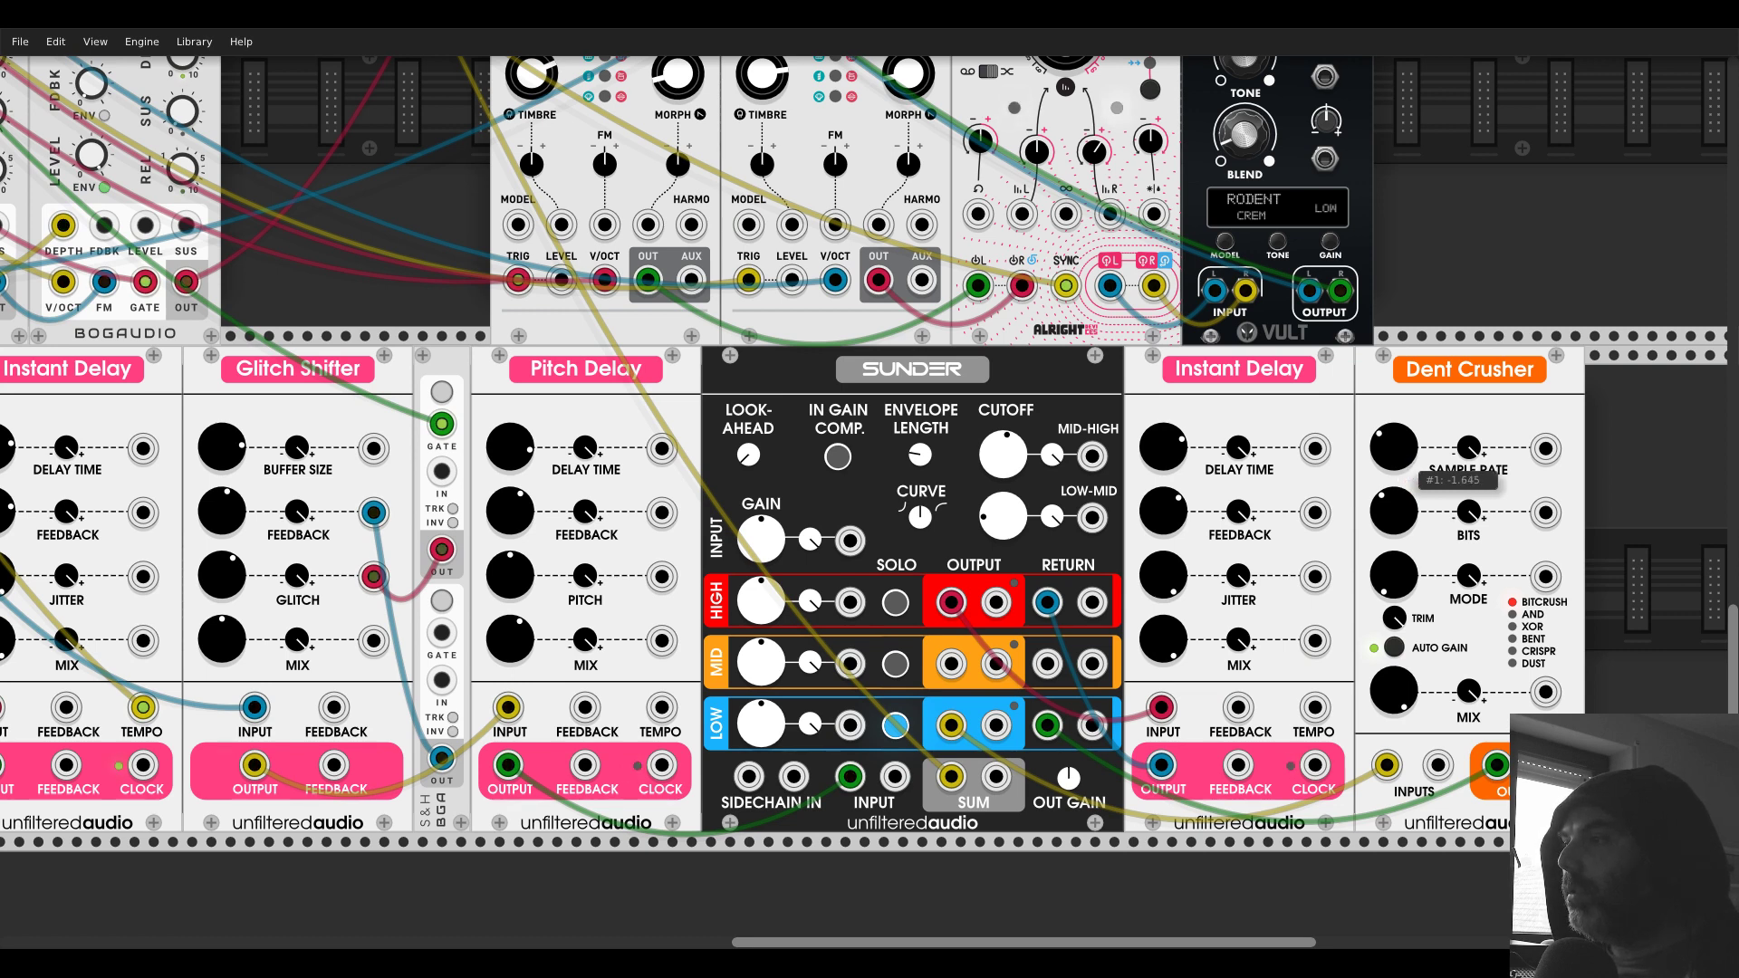
{"action": "left_click_drag", "start_coordinate": [1395, 511], "coordinate": [1395, 521]}
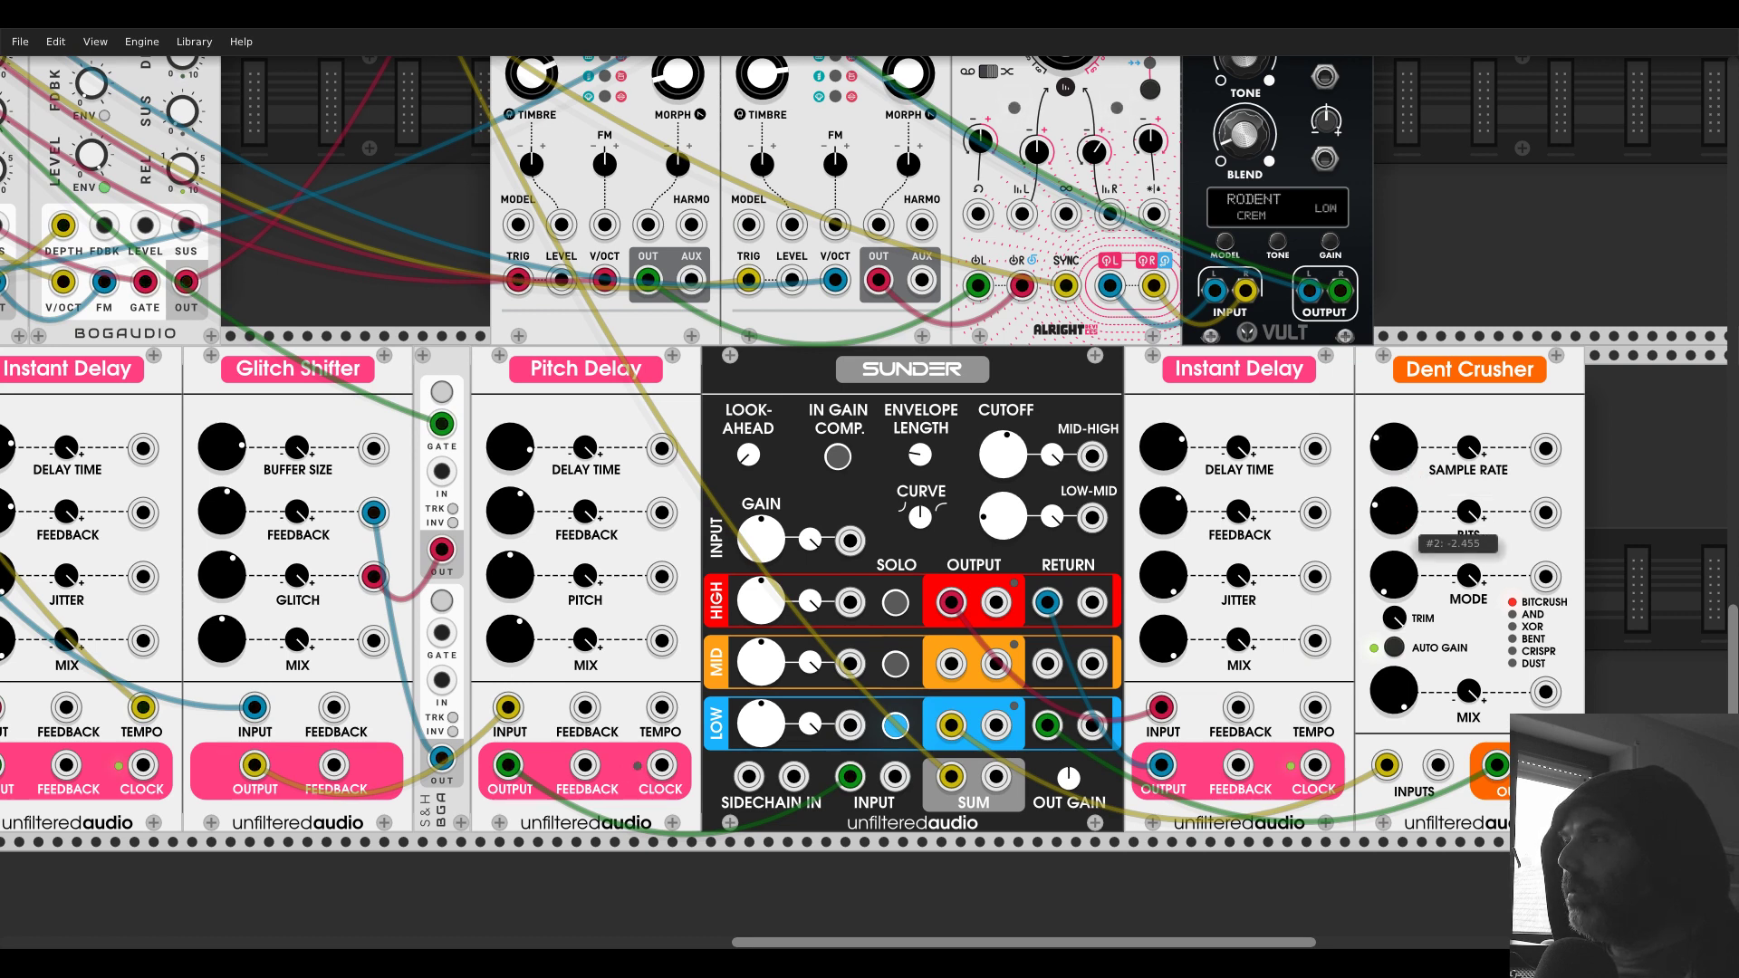
{"action": "mouse_move", "coordinate": [1393, 458]}
{"action": "left_mouse_down"}
{"action": "mouse_move", "coordinate": [1393, 481]}
{"action": "mouse_move", "coordinate": [1393, 458]}
{"action": "left_mouse_up"}
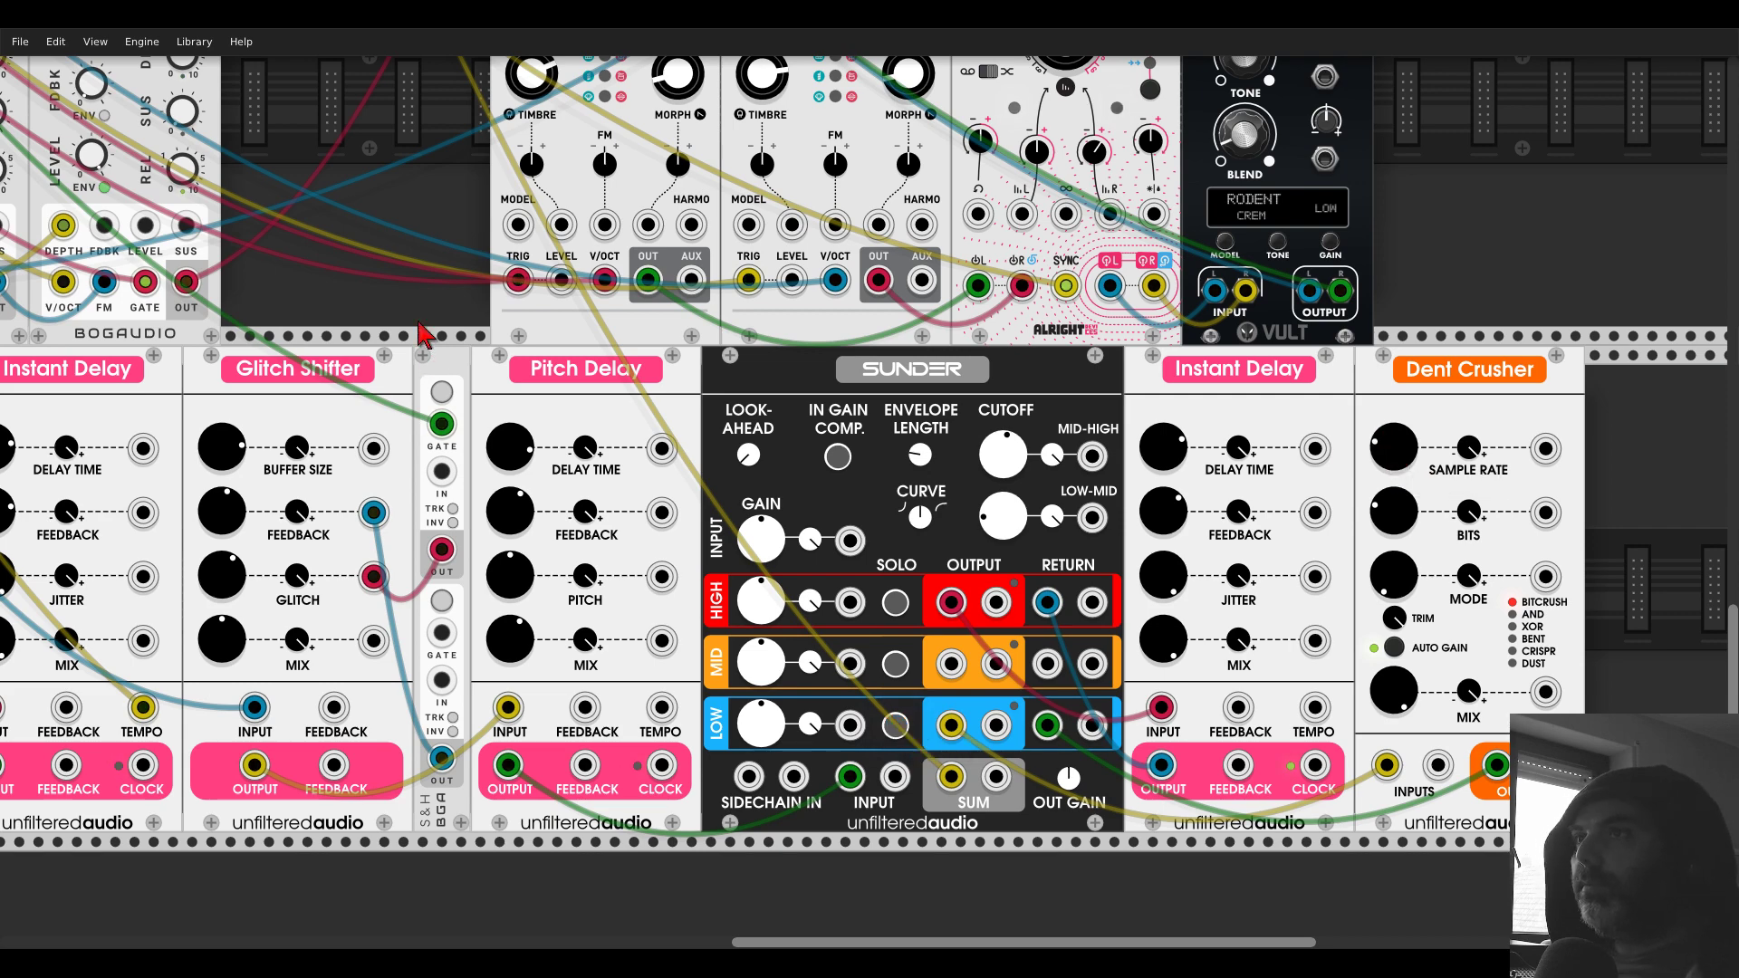
- Look over the whole patch and check the track settings of MixMaster channel 4
{"action": "scroll", "coordinate": [395, 261], "scroll_direction": "down", "scroll_amount": 3}
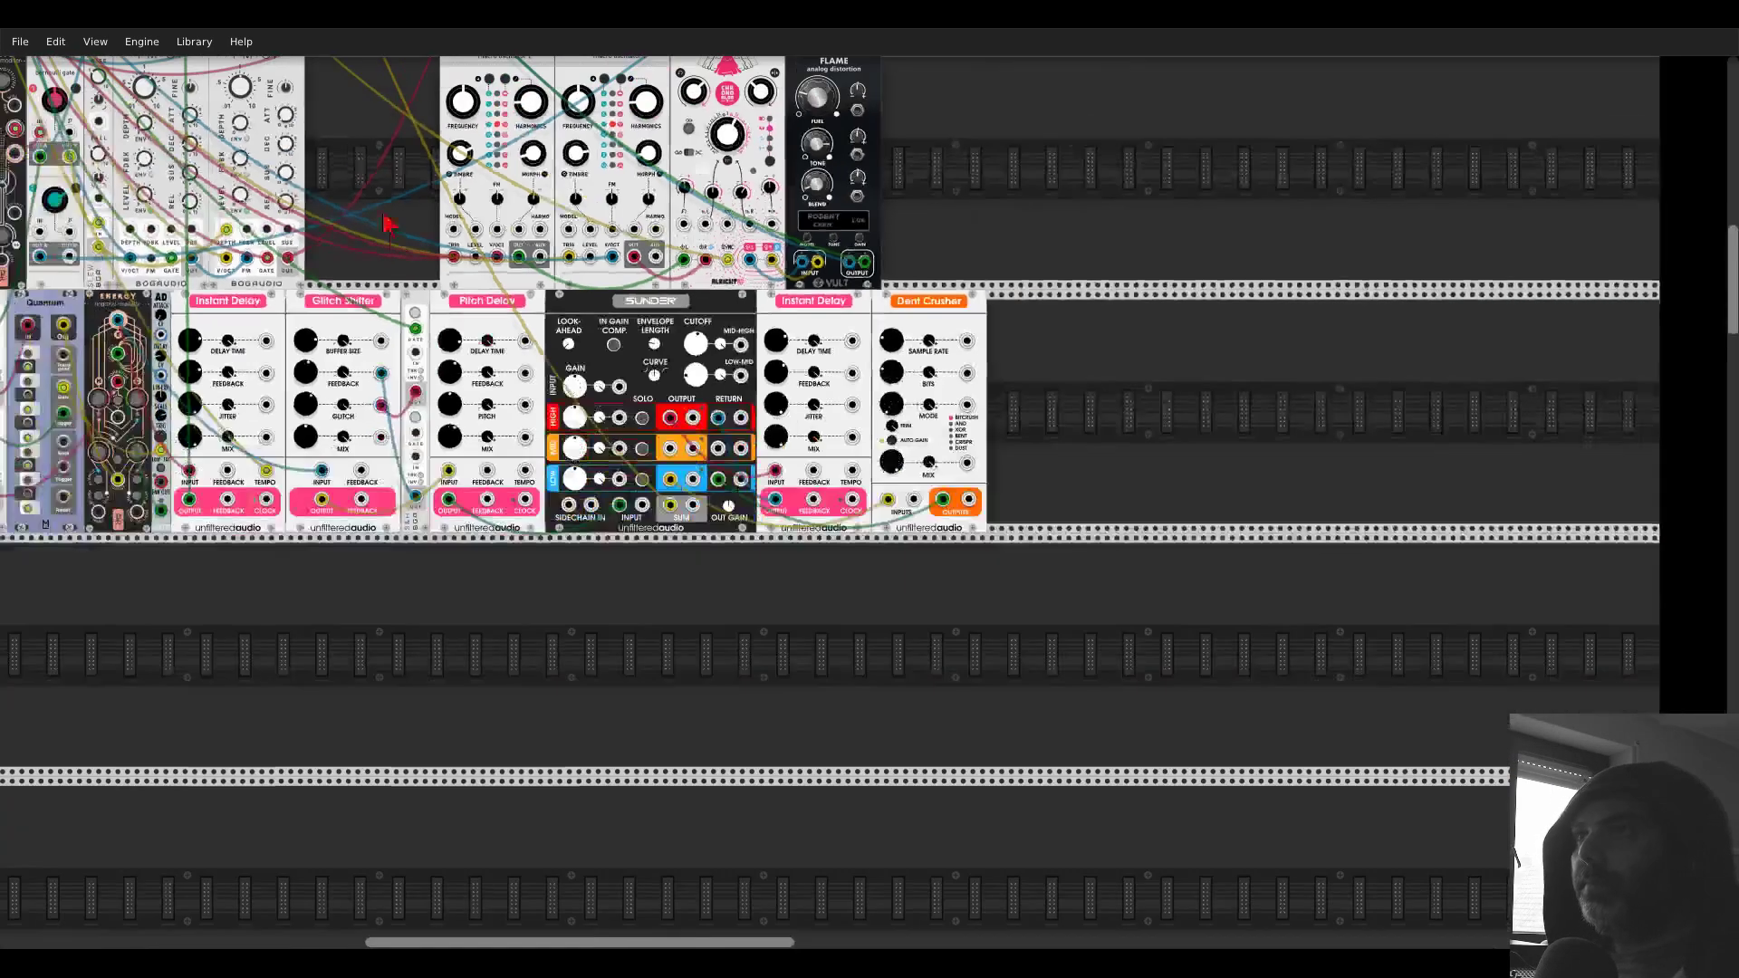
{"action": "left_click_drag", "start_coordinate": [355, 144], "coordinate": [994, 764]}
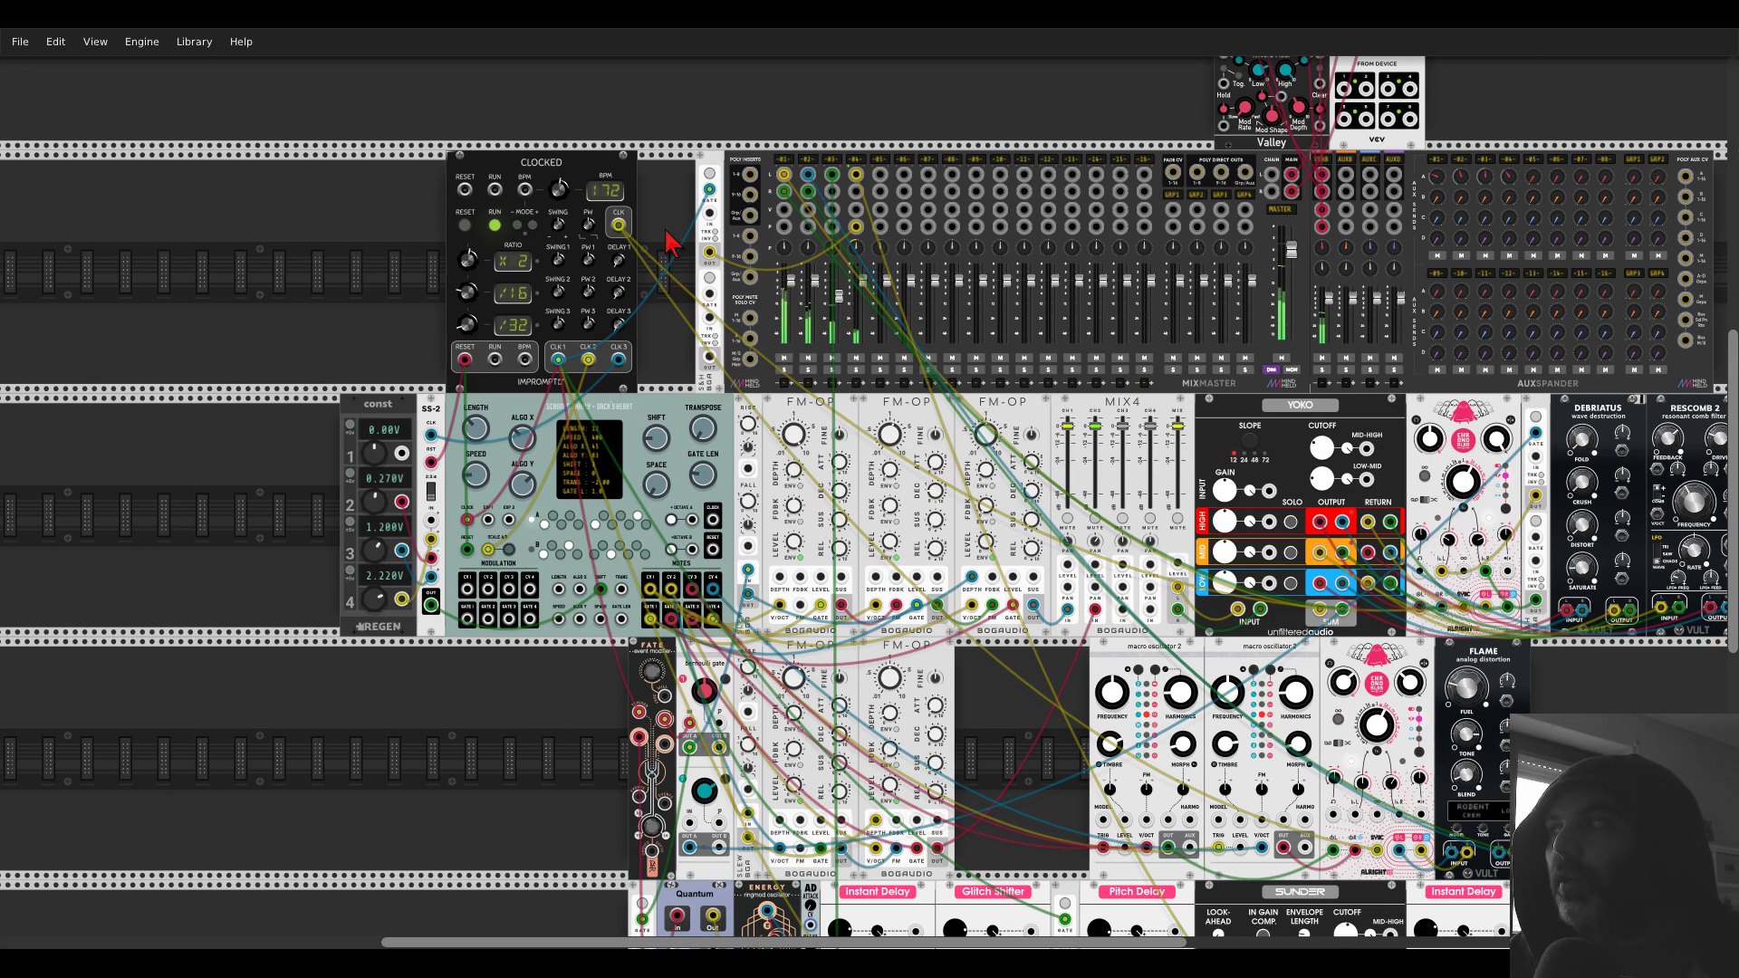
{"action": "scroll", "coordinate": [674, 272], "scroll_direction": "down", "scroll_amount": 5}
{"action": "scroll", "coordinate": [683, 299], "scroll_direction": "right", "scroll_amount": 3}
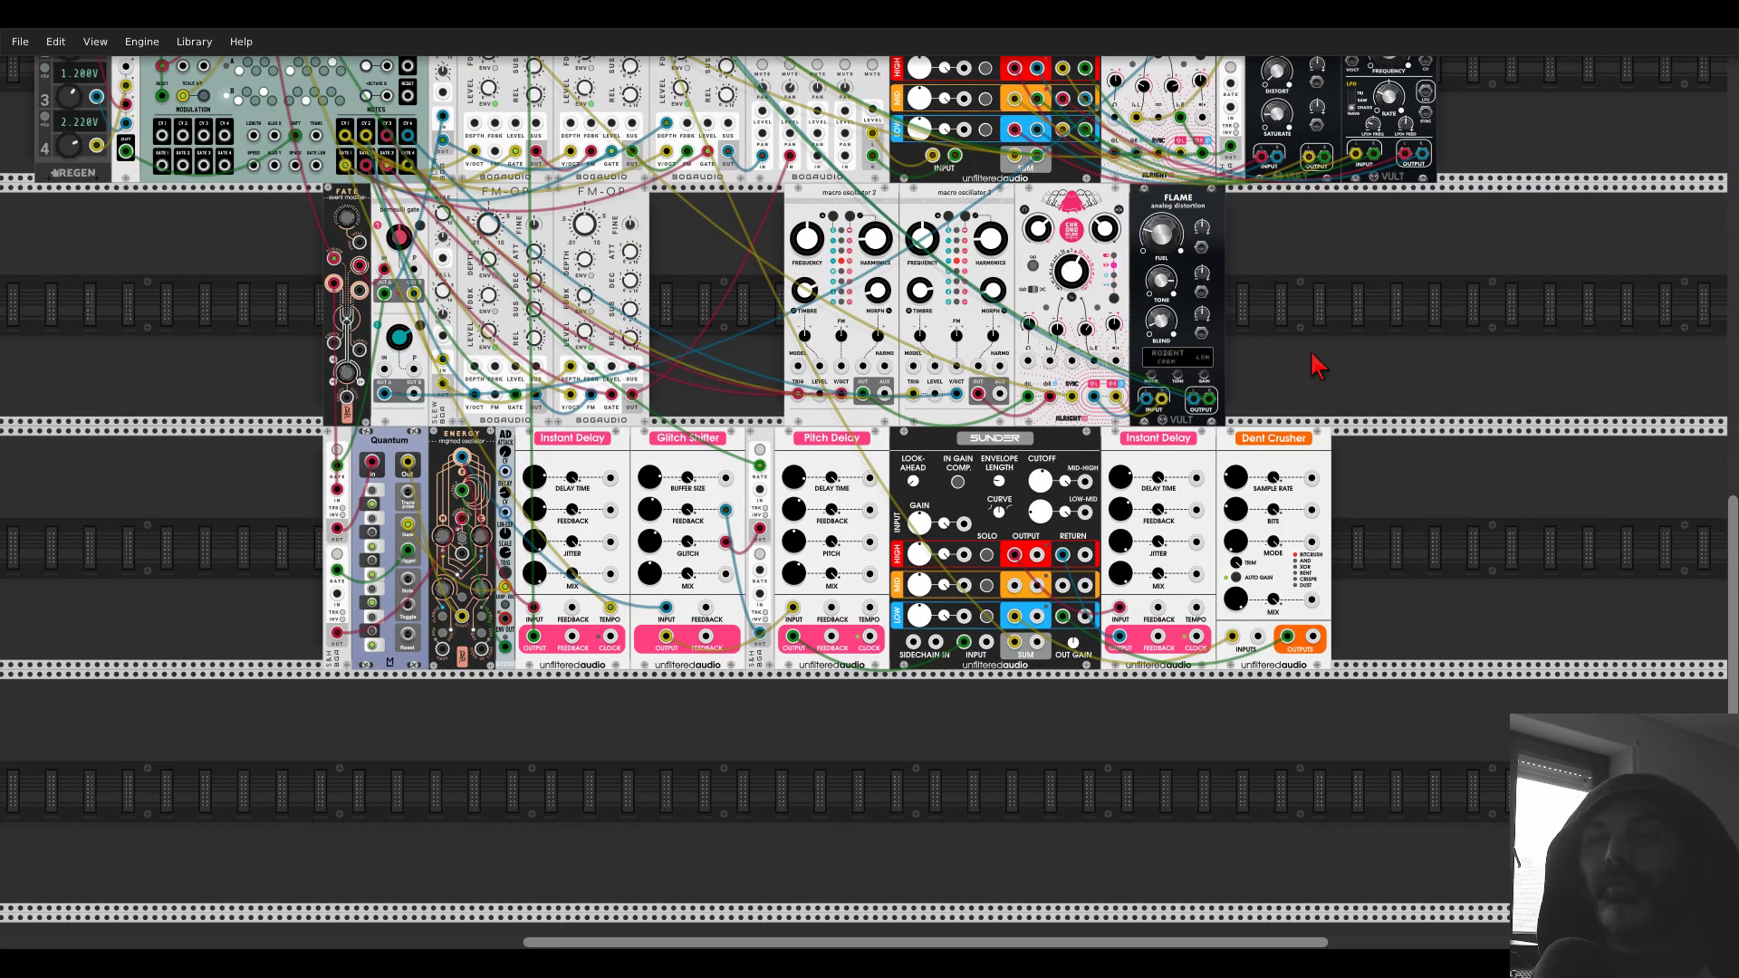
{"action": "scroll", "coordinate": [1318, 367], "scroll_direction": "up", "scroll_amount": 2}
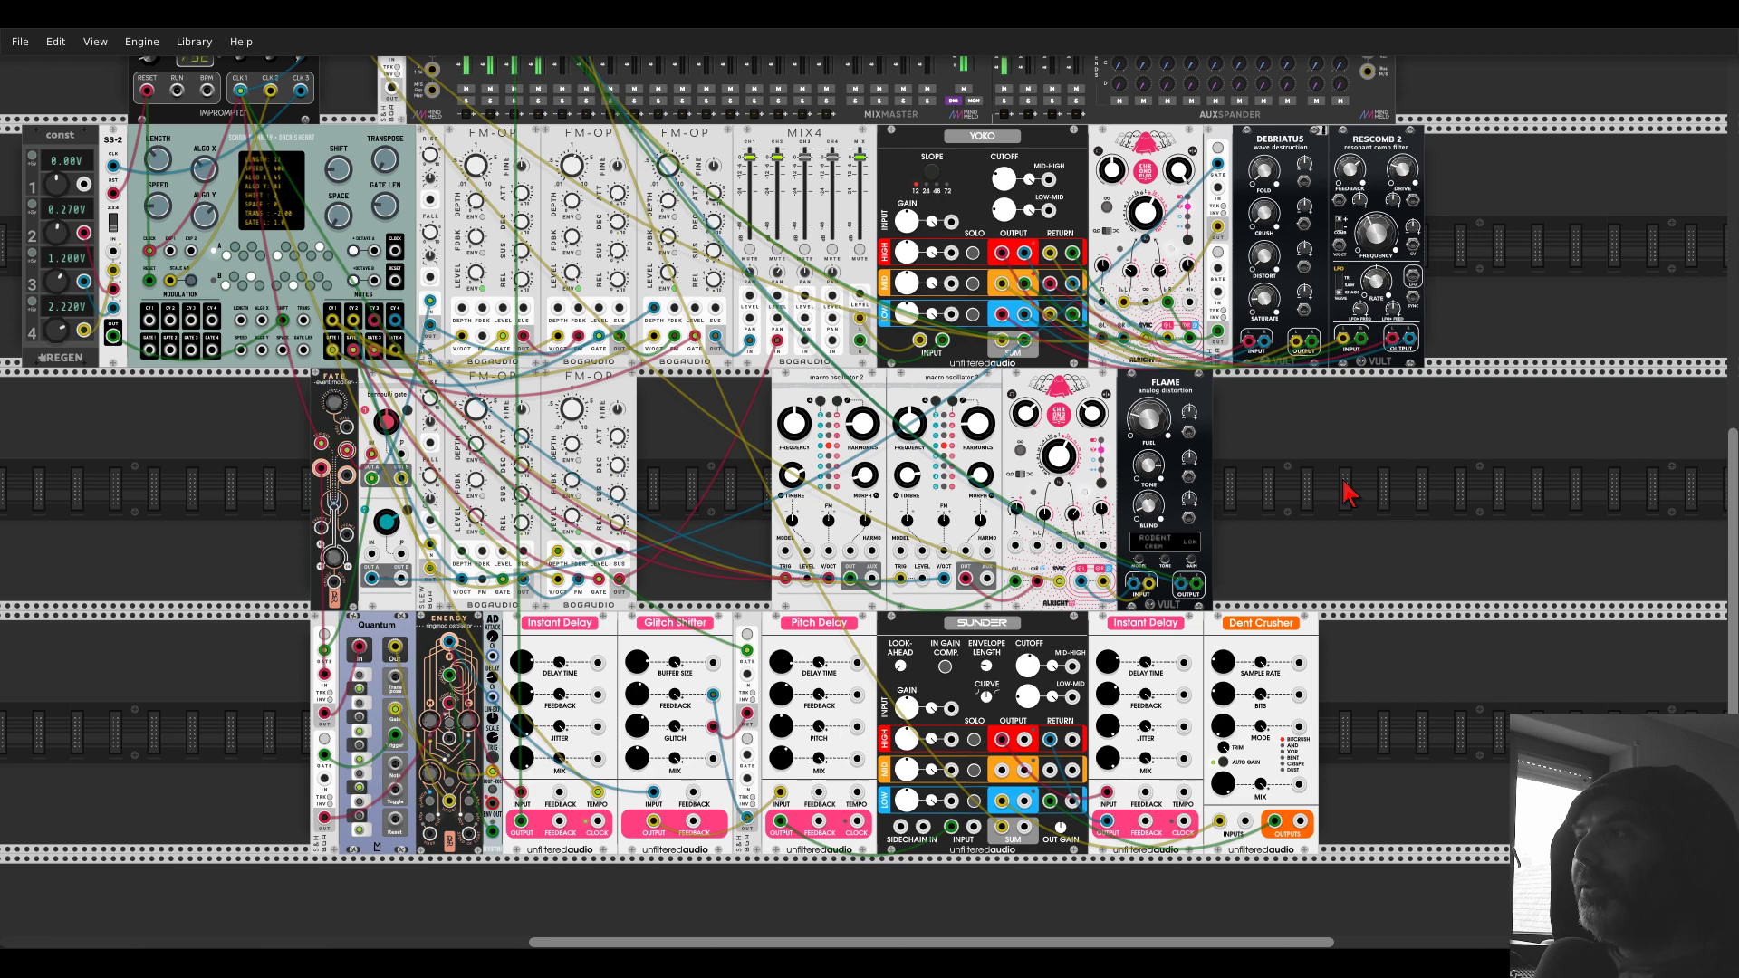
{"action": "scroll", "coordinate": [1349, 494], "scroll_direction": "up", "scroll_amount": 5}
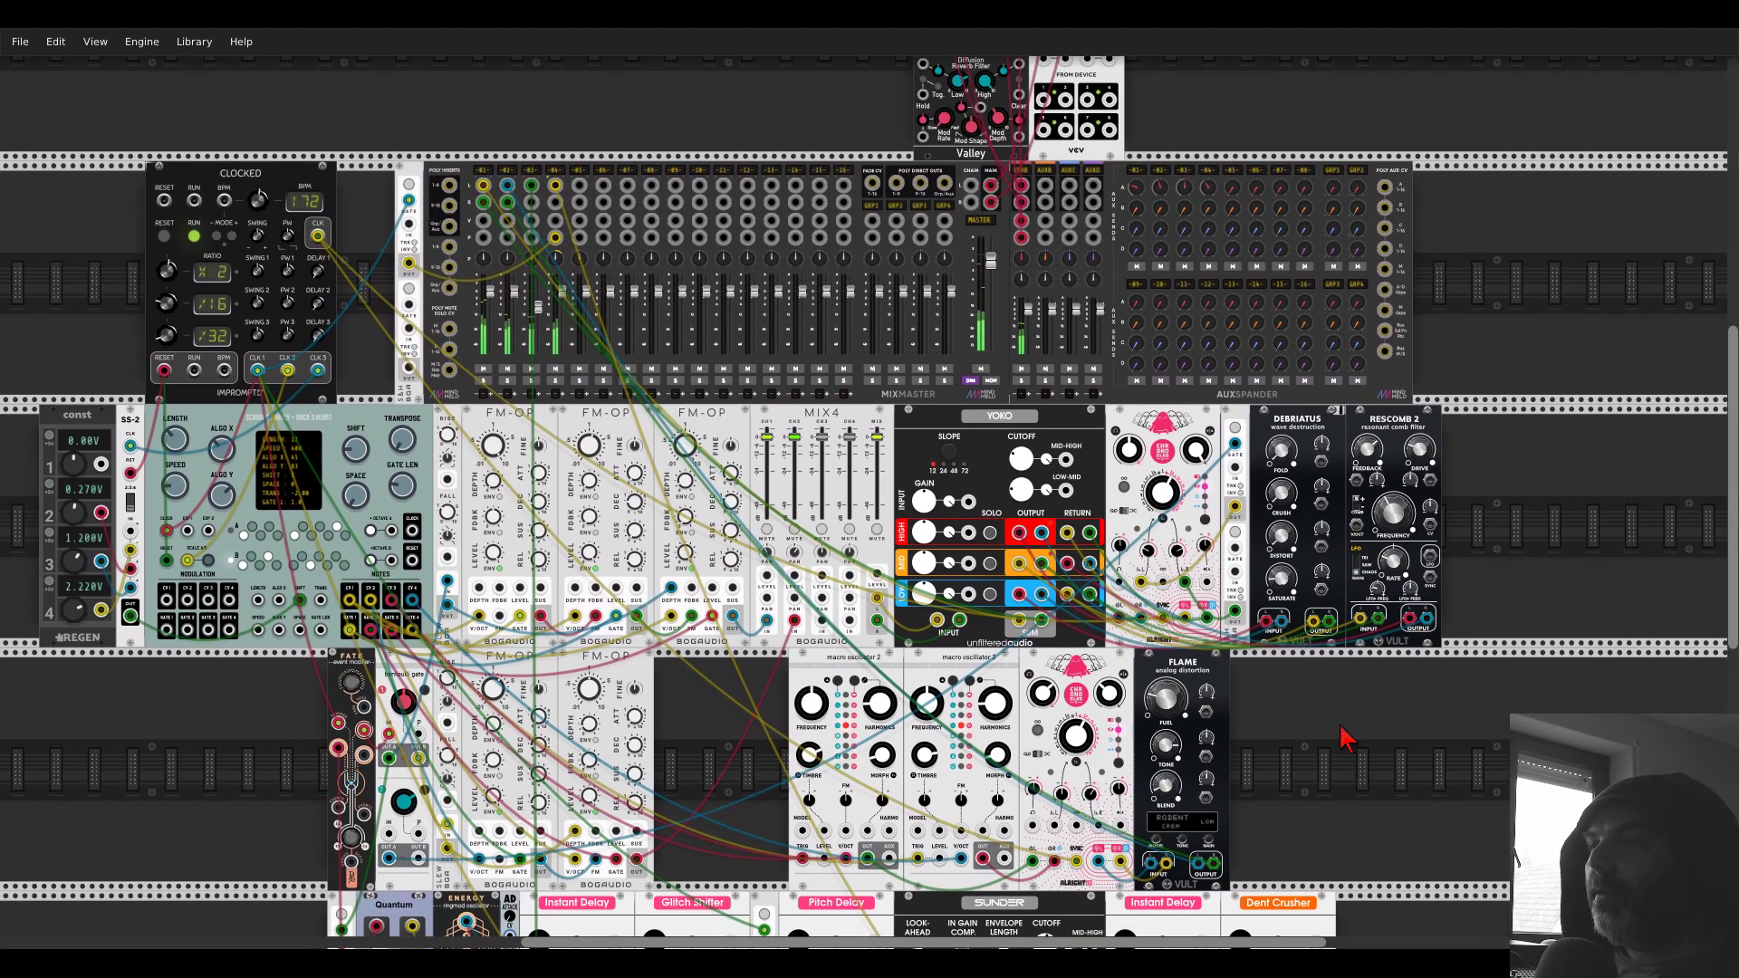
{"action": "right_click", "coordinate": [556, 178]}
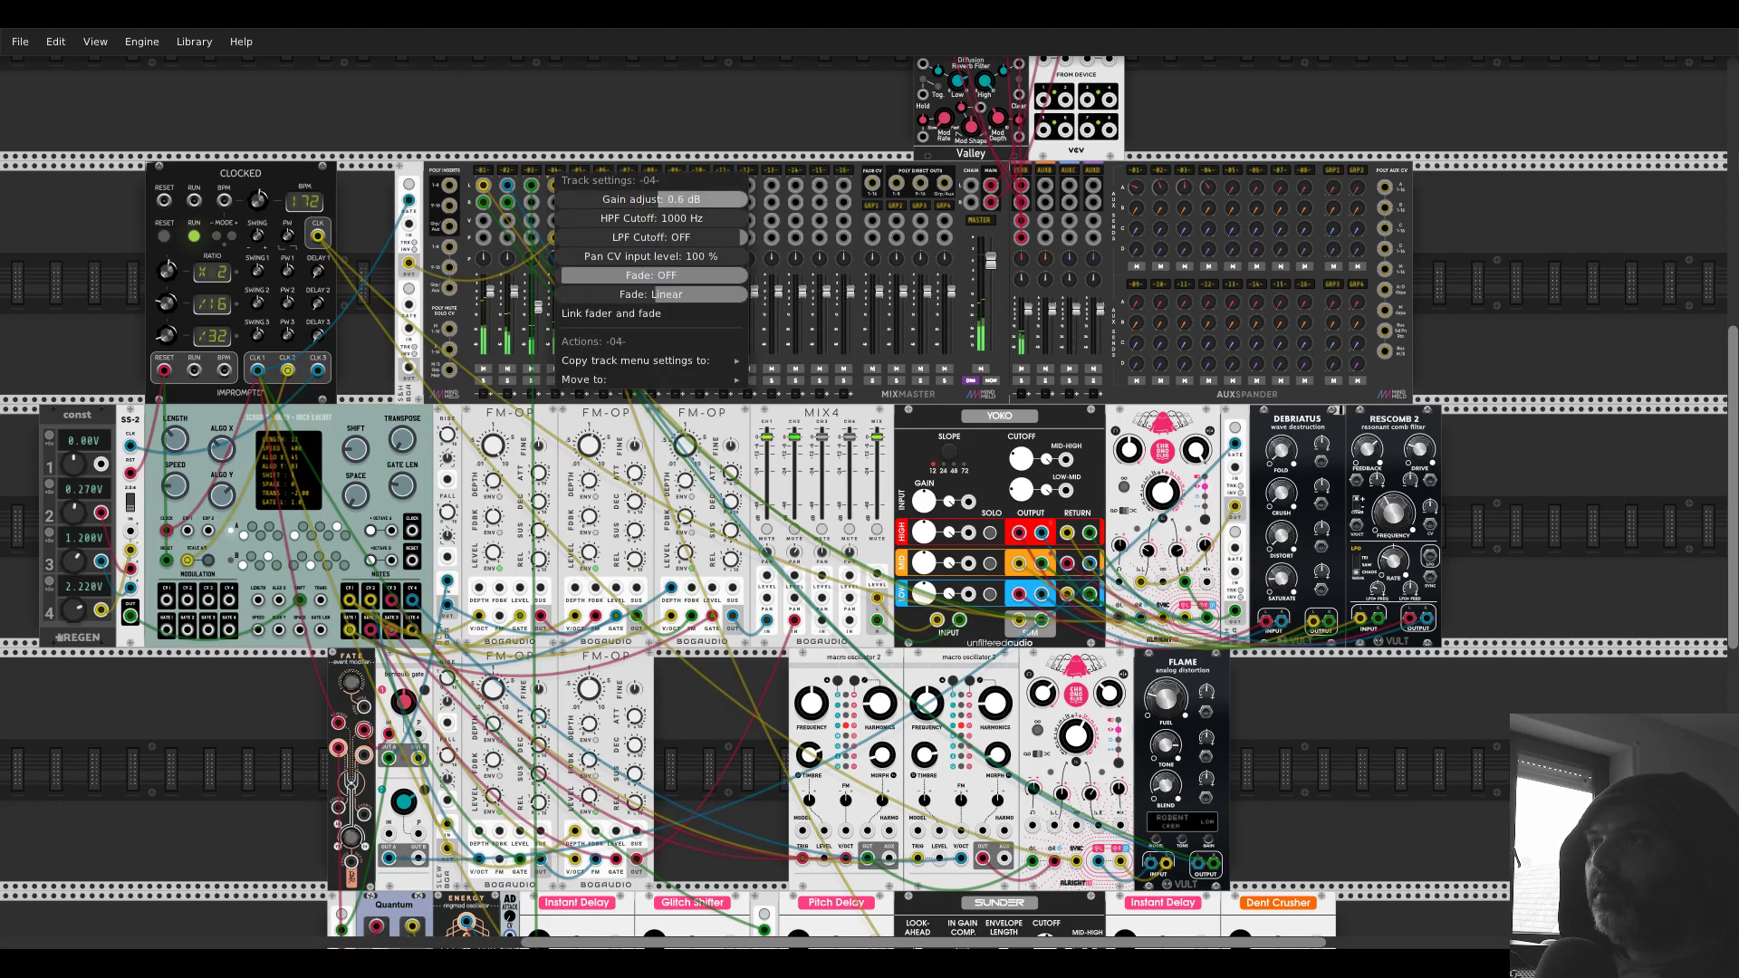
{"action": "left_click", "coordinate": [639, 113]}
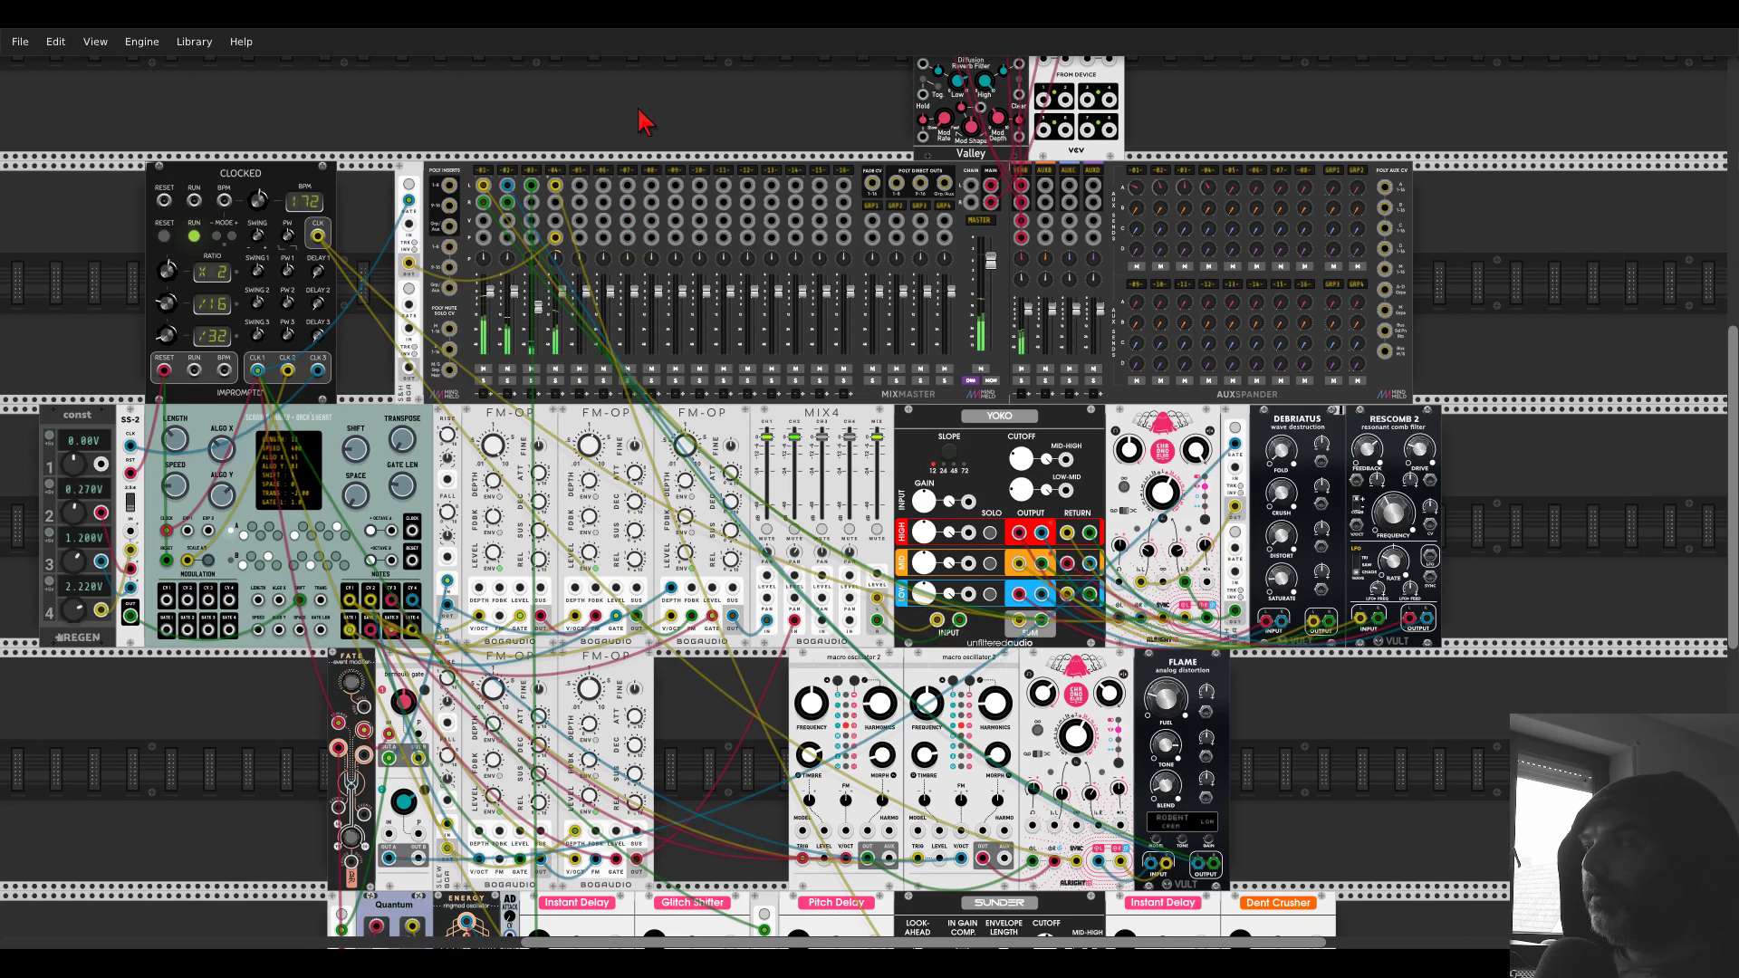
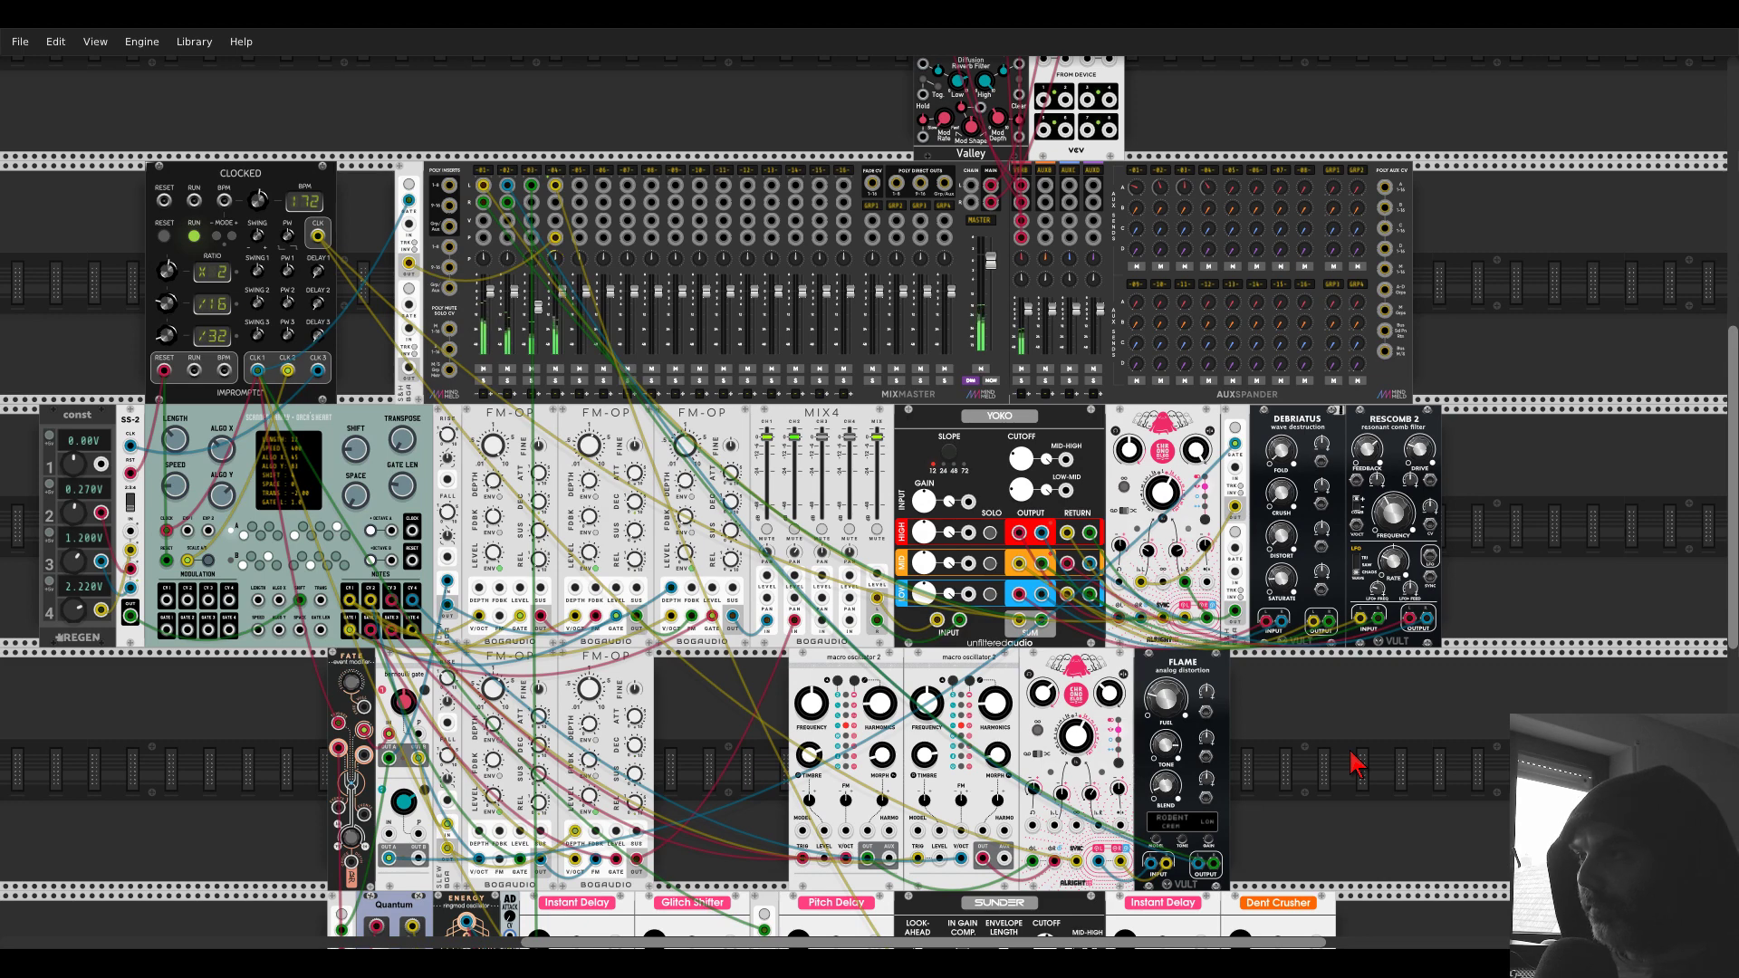
- Search the module library for "gate" and add the Impromptu GATE-SEQ-64 beside the Flame distortion
{"action": "scroll", "coordinate": [1356, 763], "scroll_direction": "down", "scroll_amount": 1}
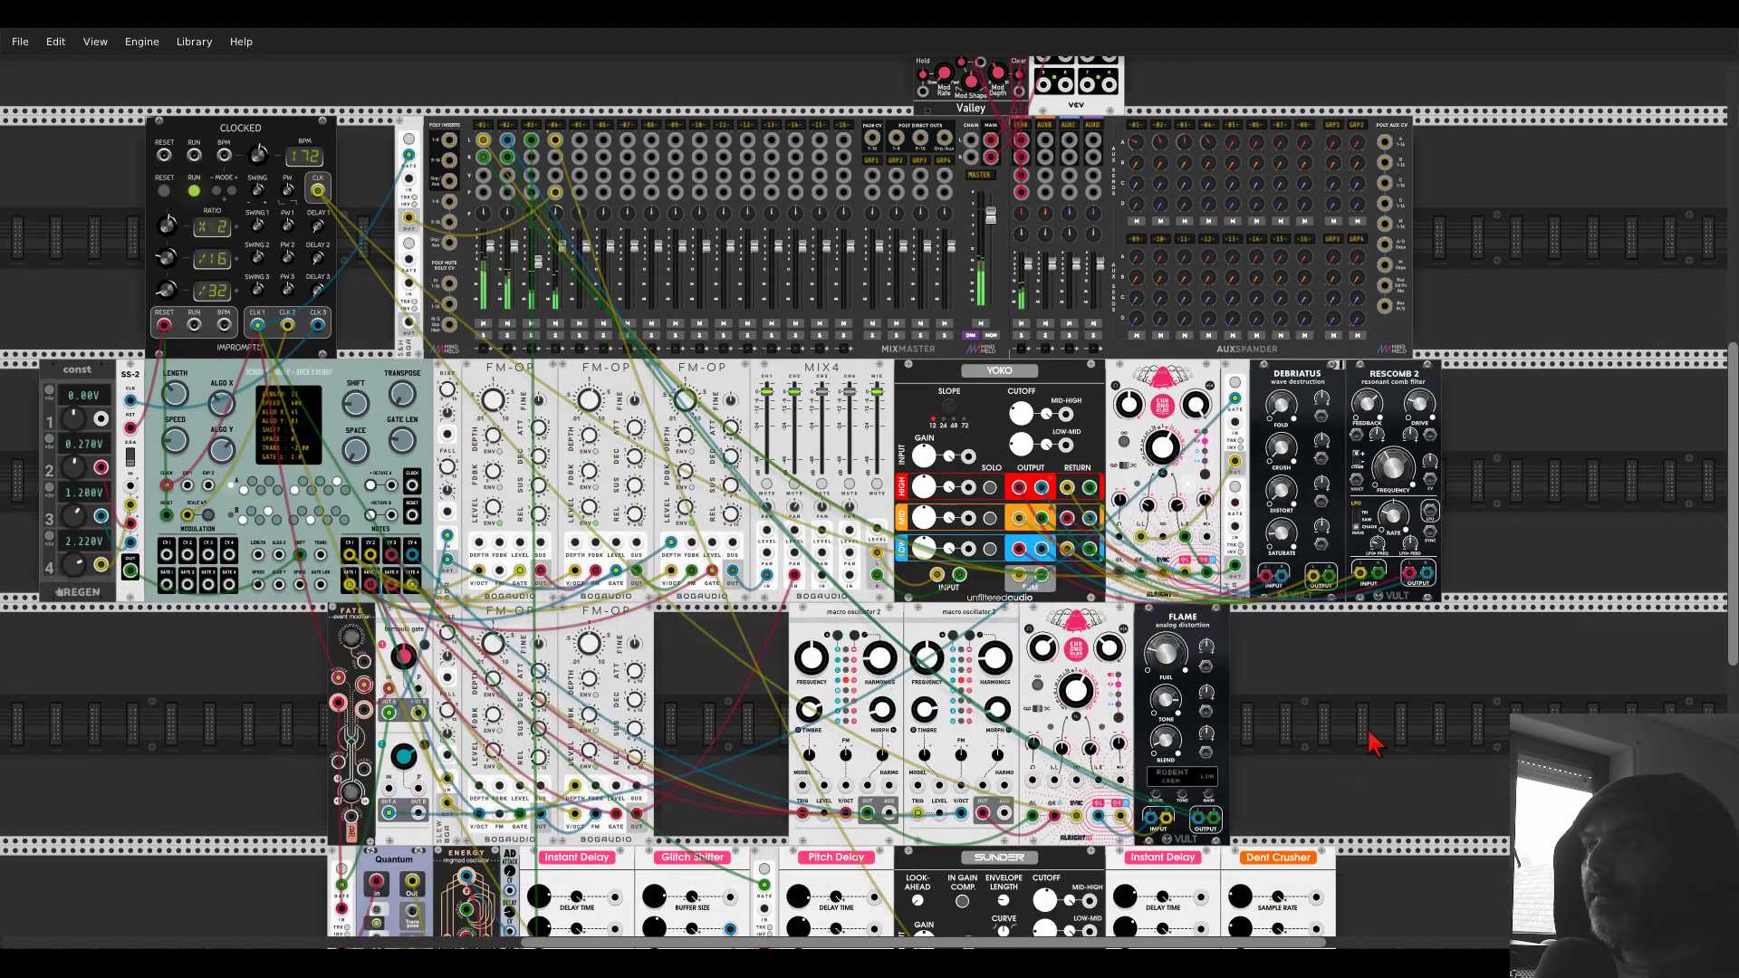
{"action": "left_click_drag", "start_coordinate": [1371, 721], "coordinate": [1014, 531]}
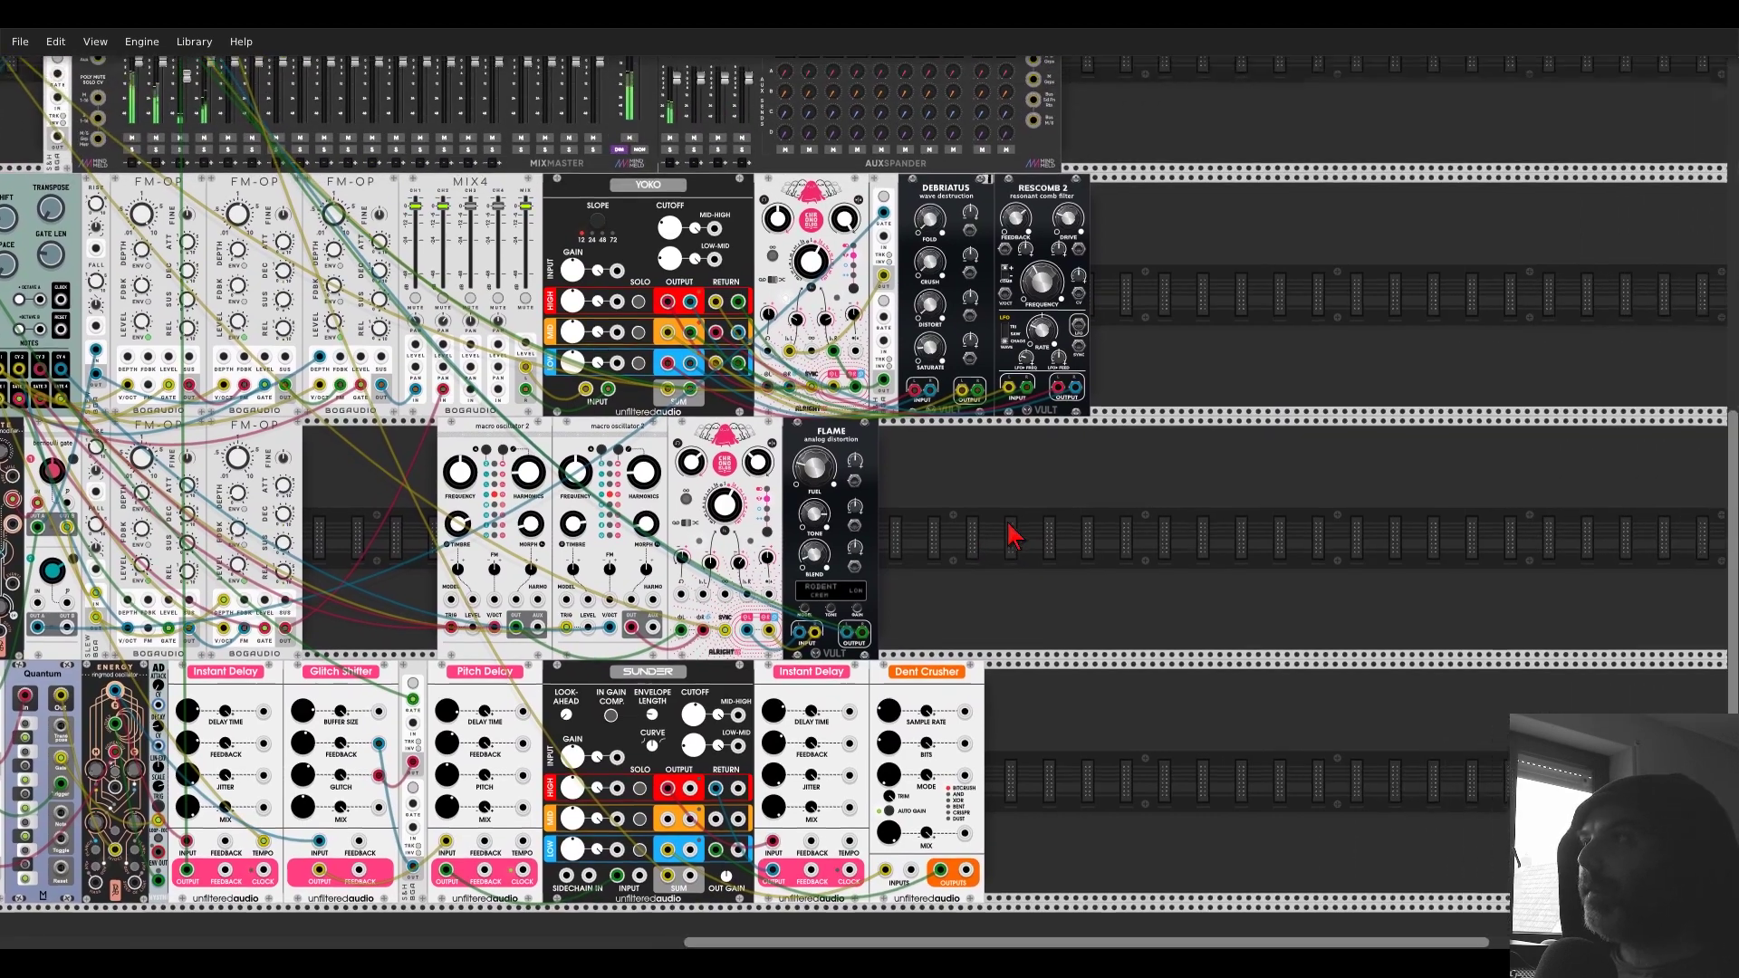
{"action": "right_click", "coordinate": [1058, 562]}
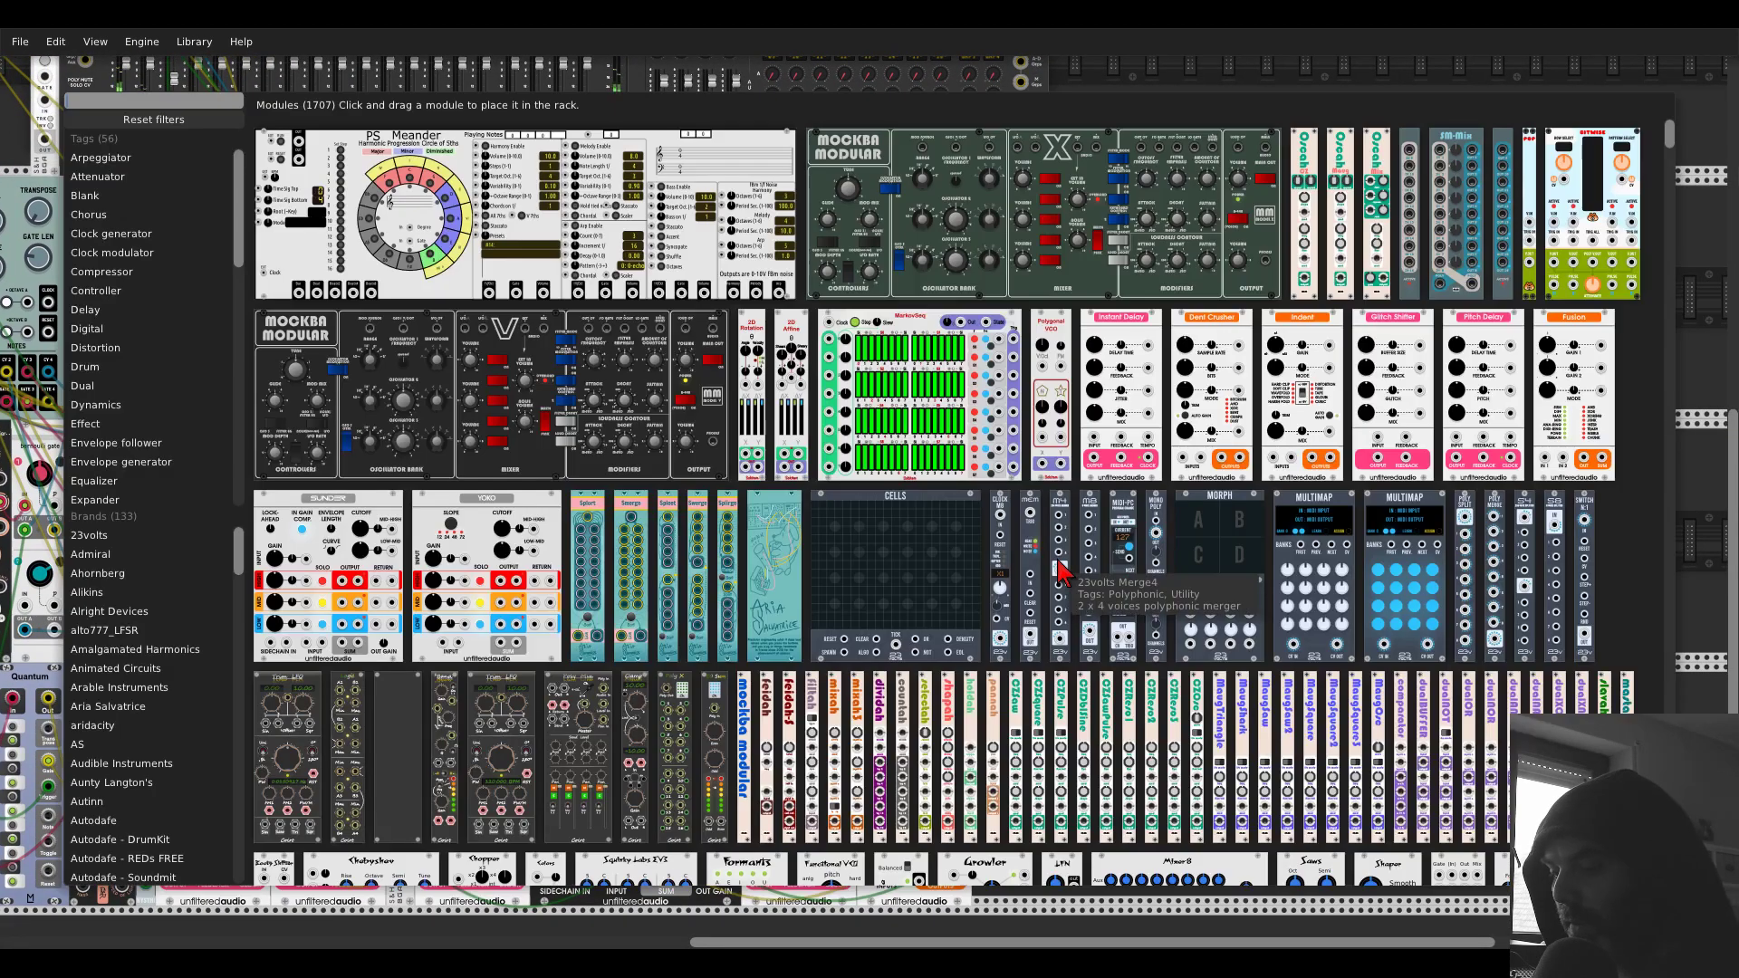
{"action": "type", "text": "gate"}
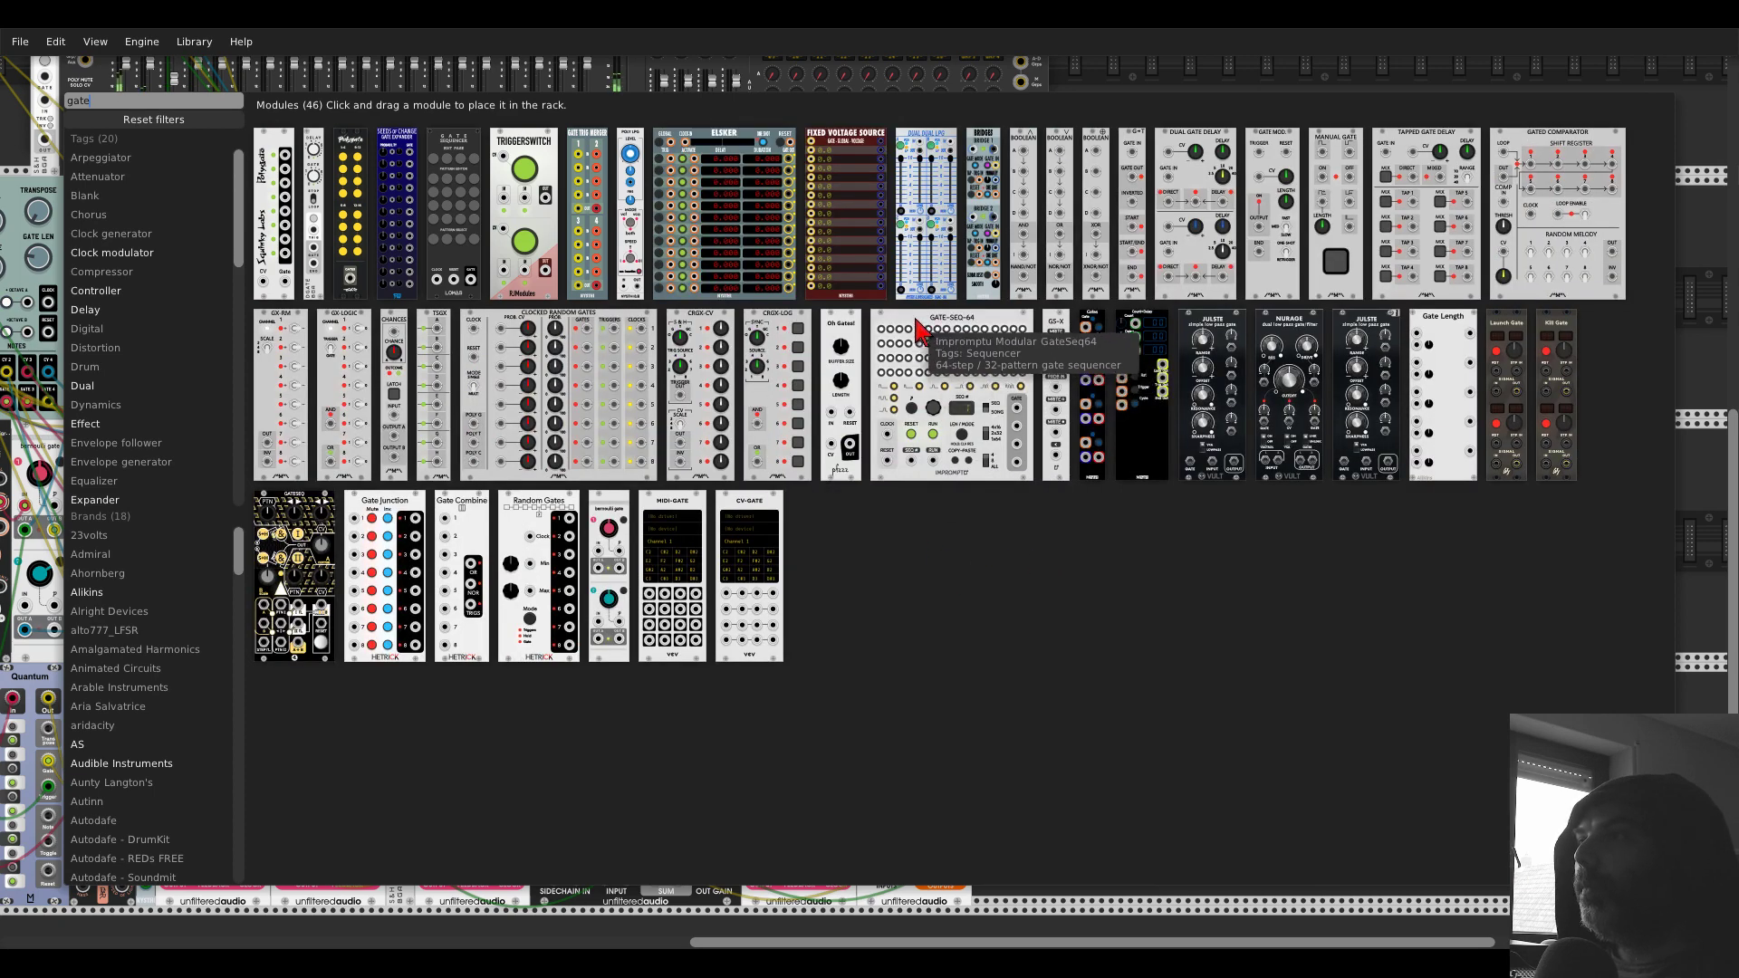
{"action": "left_click", "coordinate": [919, 331]}
{"action": "scroll", "coordinate": [1126, 341], "scroll_direction": "down", "scroll_amount": 2}
{"action": "scroll", "coordinate": [1630, 356], "scroll_direction": "up", "scroll_amount": 2}
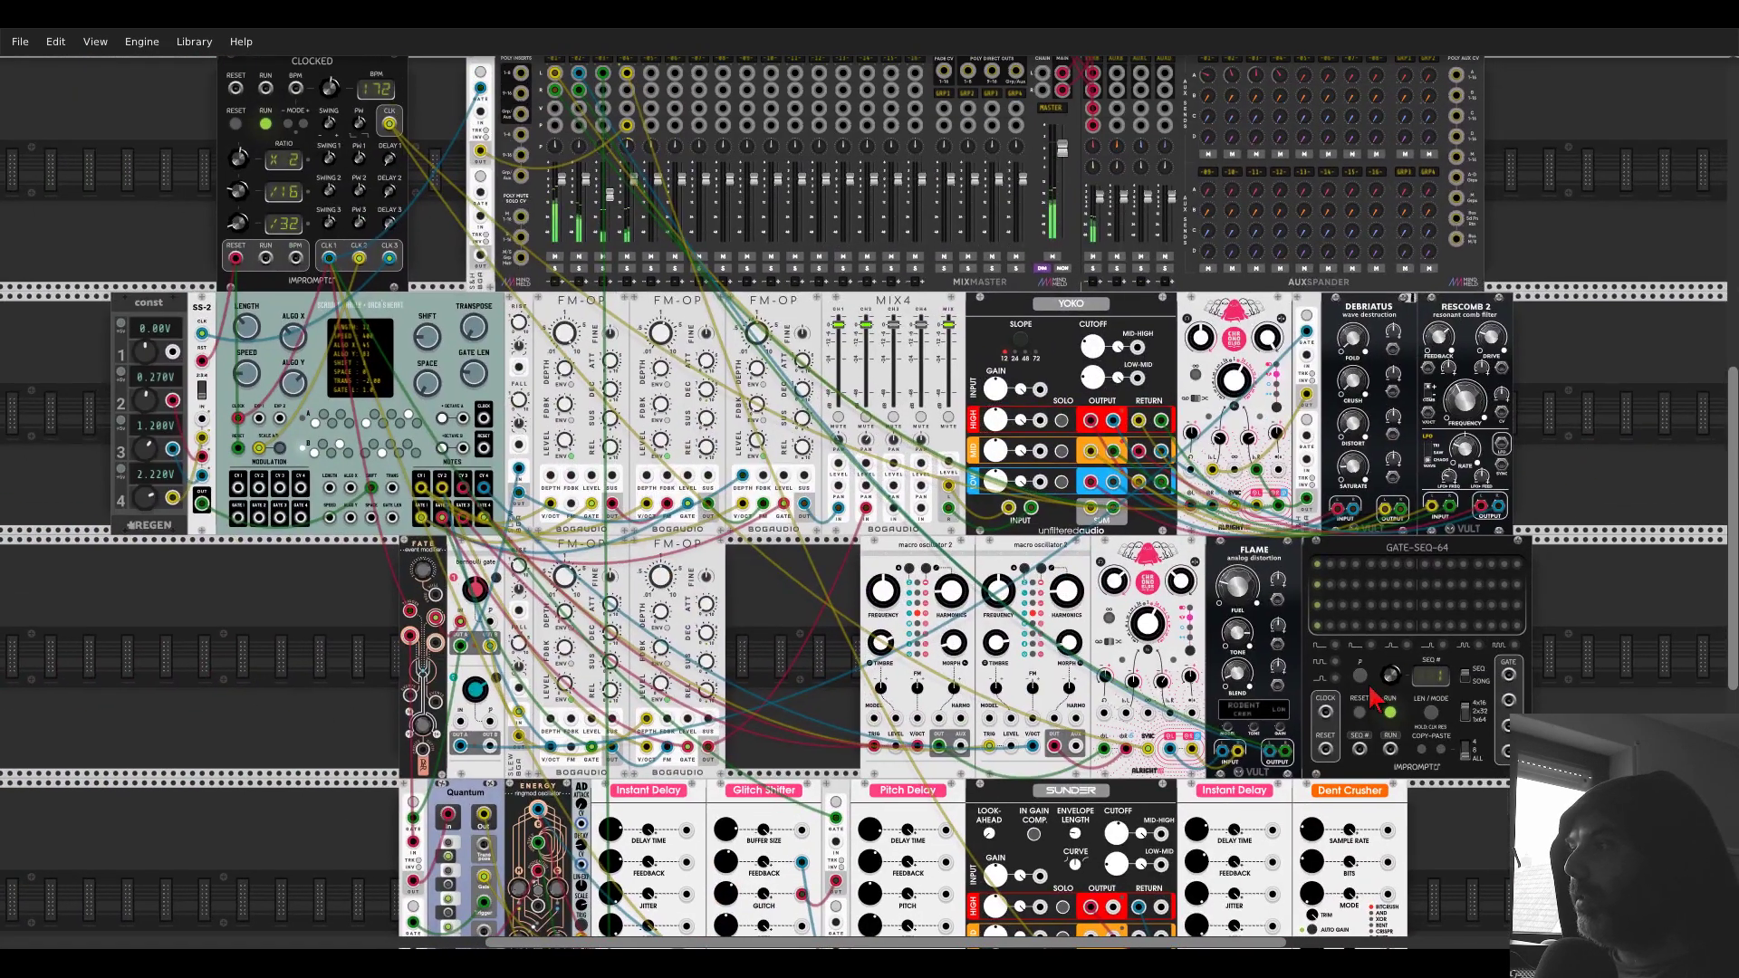
- Patch GATE-SEQ-64's clock input to Clocked's CLK 1 and its reset input to Clocked's reset output, and reset the clock
{"action": "left_click_drag", "start_coordinate": [1326, 711], "coordinate": [328, 258]}
{"action": "left_click_drag", "start_coordinate": [1325, 749], "coordinate": [236, 260]}
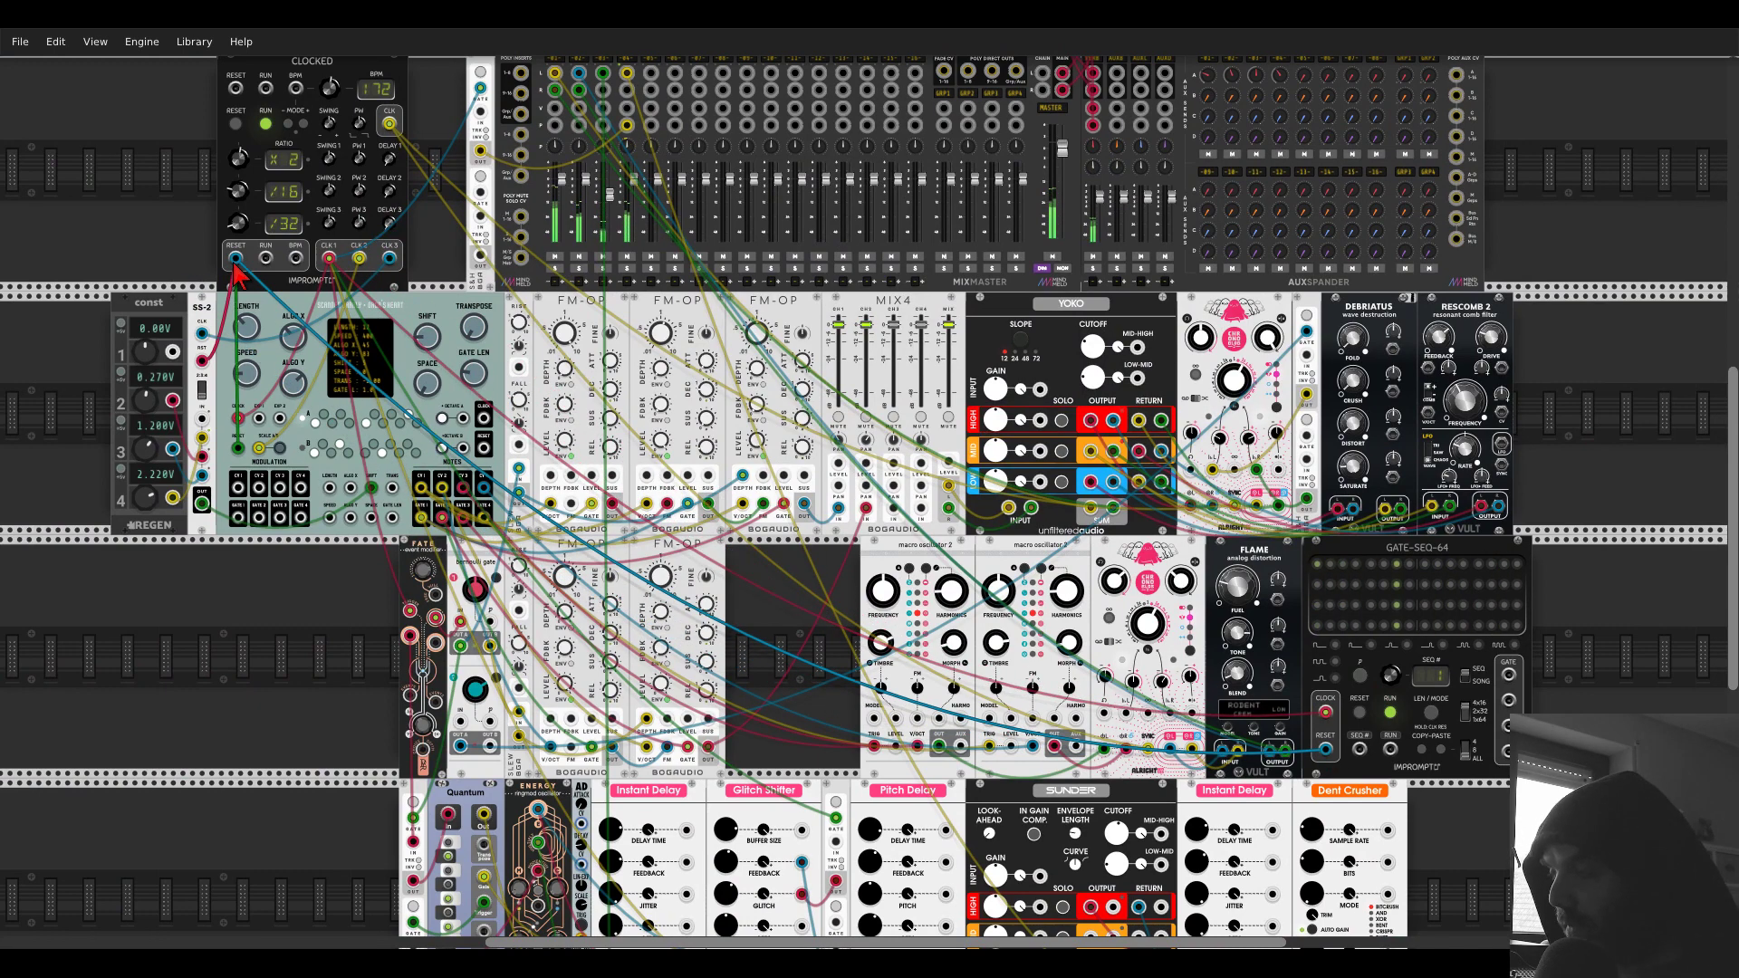
{"action": "left_click", "coordinate": [236, 124]}
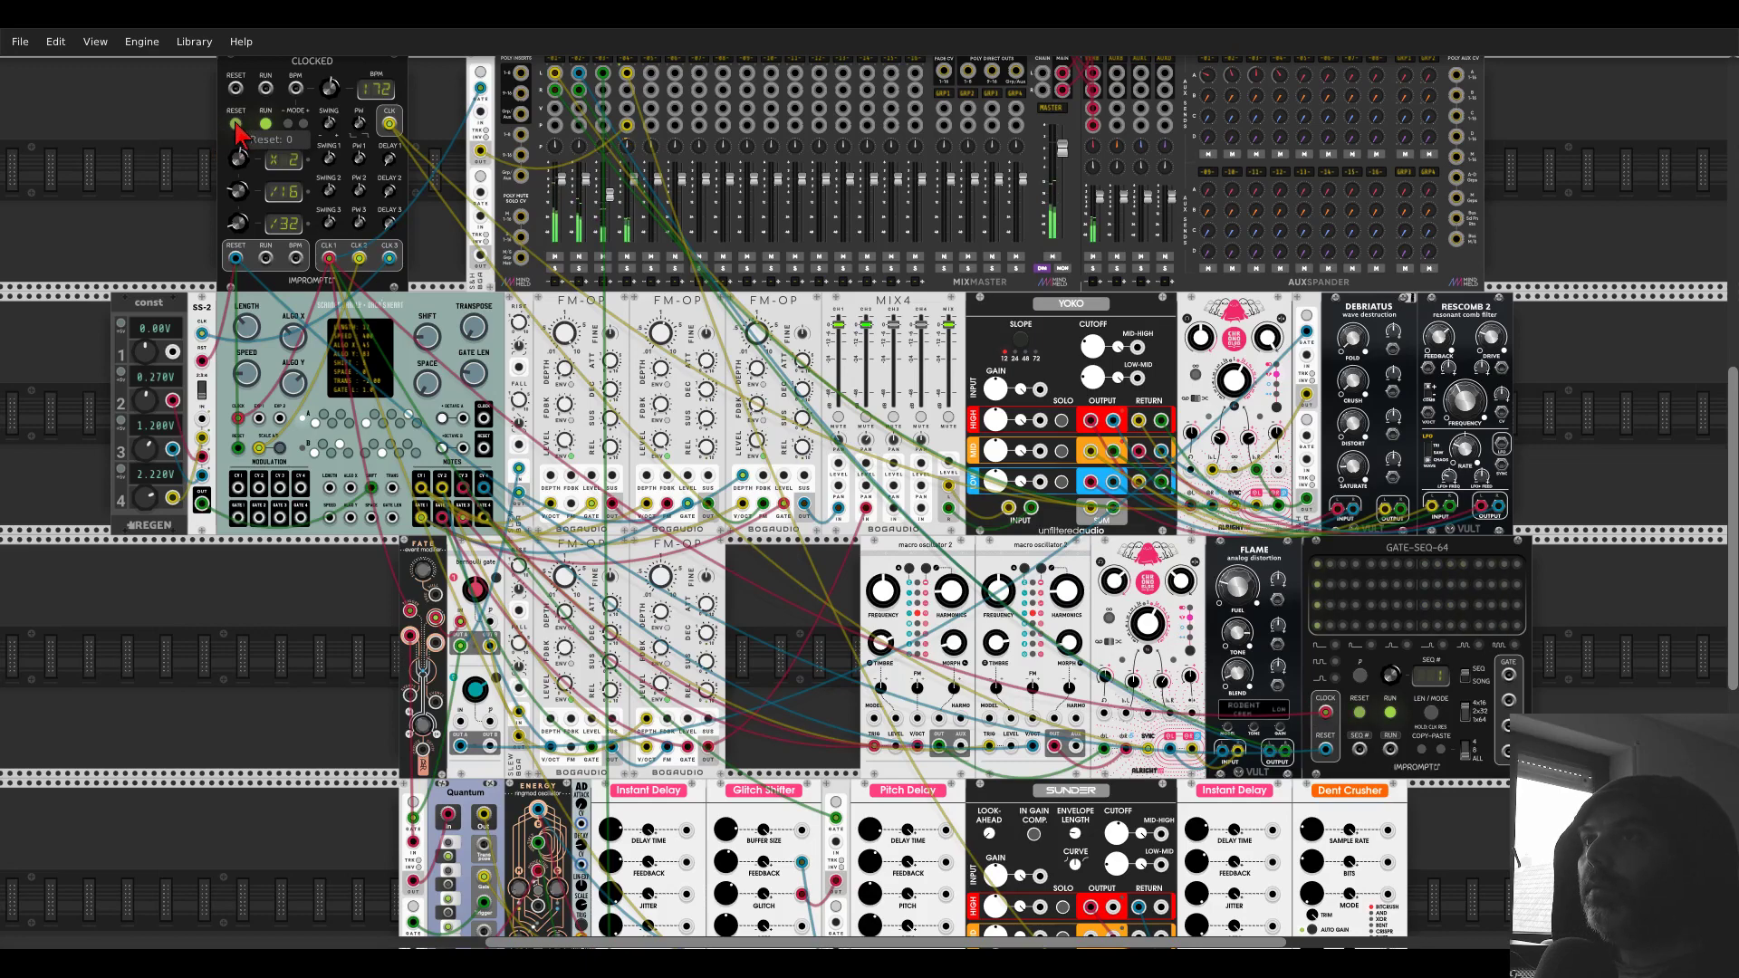
- Search the module library for "knock" and add the Vult Knock bass drum directly beside GATE-SEQ-64
{"action": "scroll", "coordinate": [1549, 497], "scroll_direction": "right", "scroll_amount": 6}
{"action": "scroll", "coordinate": [1079, 516], "scroll_direction": "down", "scroll_amount": 2}
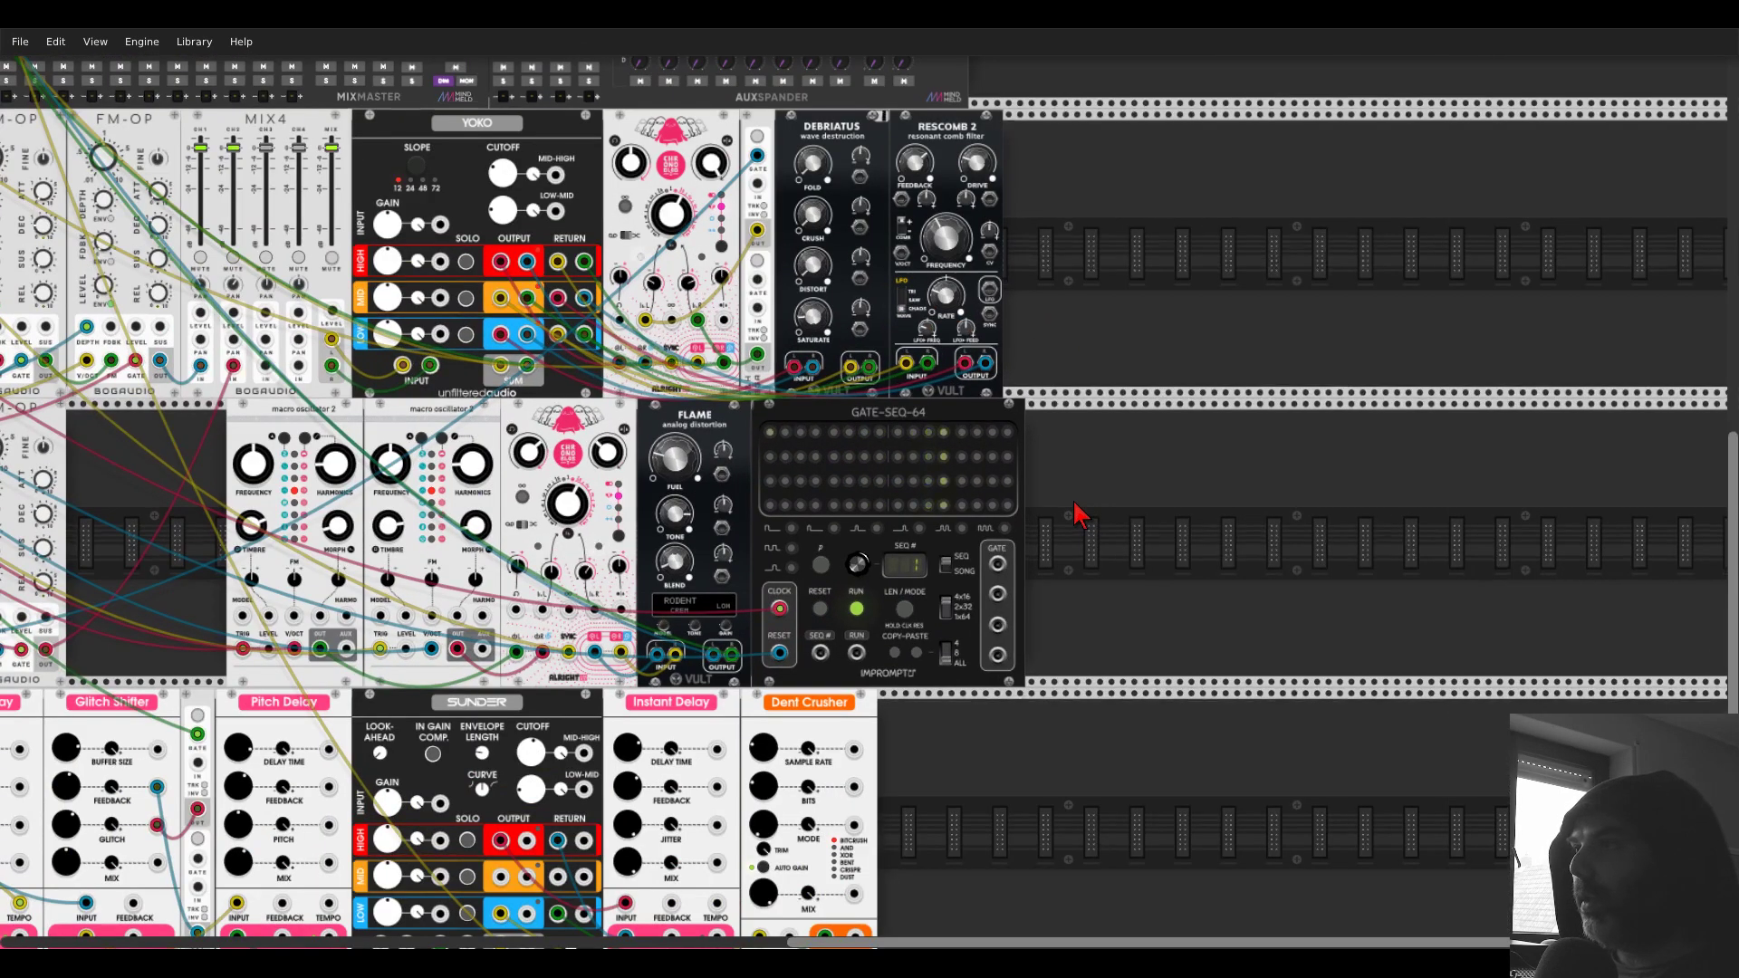
{"action": "right_click", "coordinate": [1111, 535]}
{"action": "type", "text": "knock"}
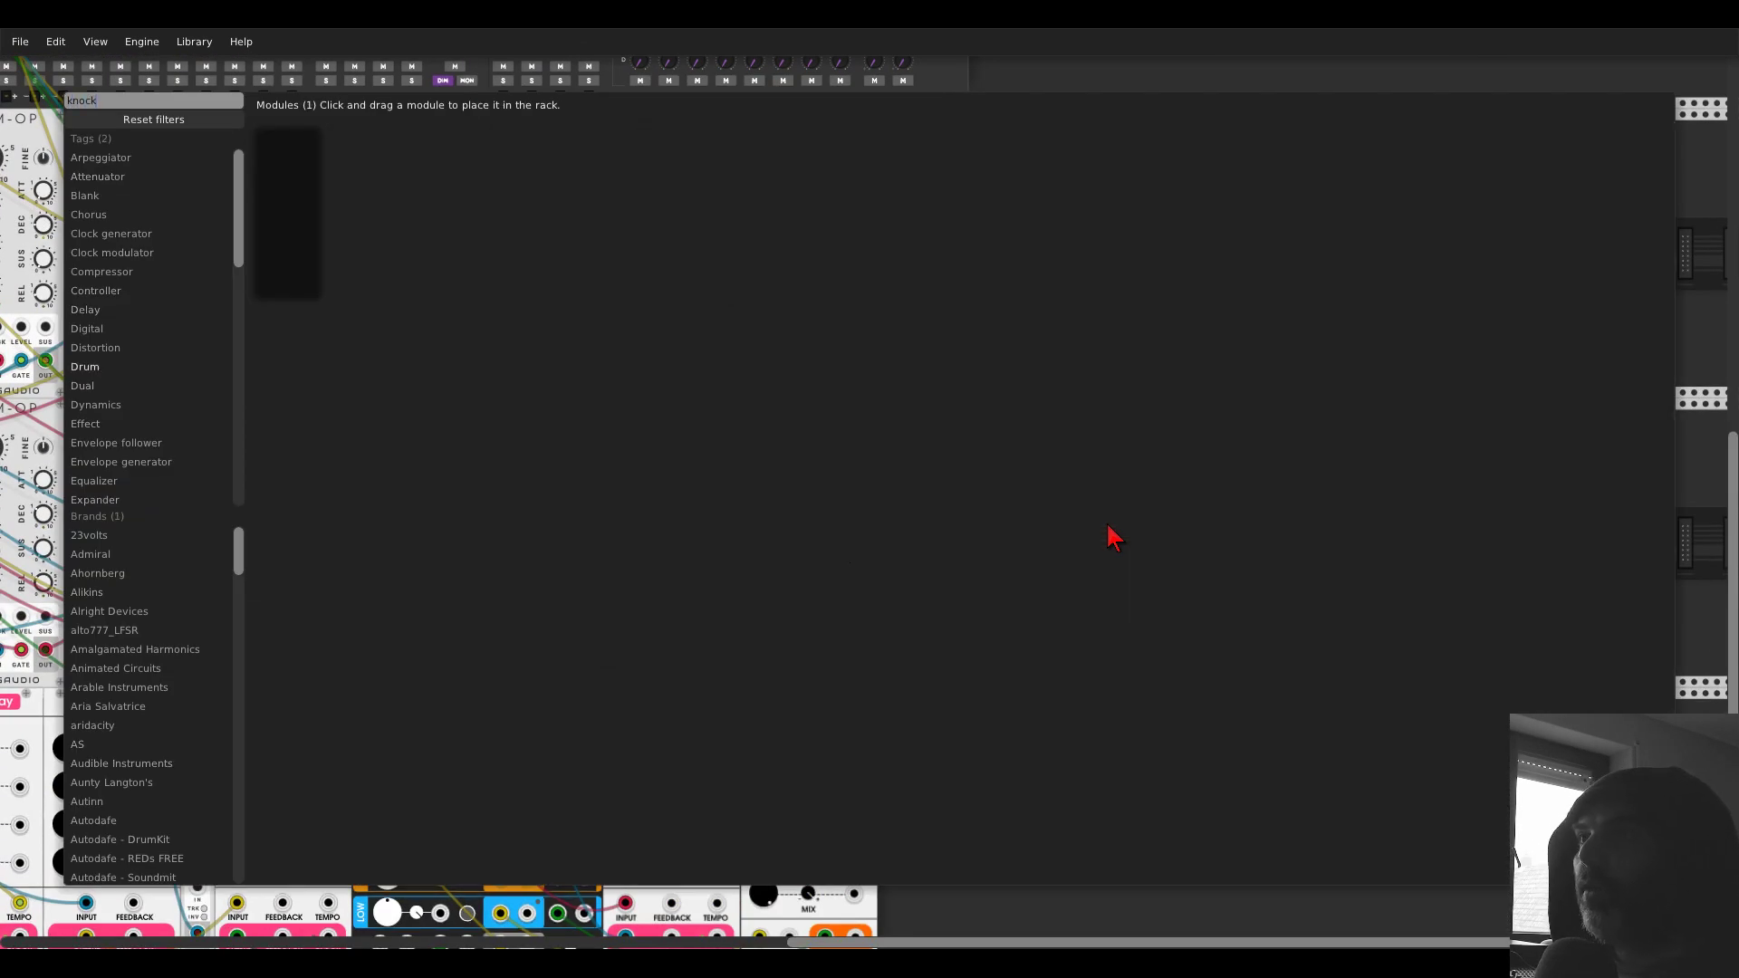
{"action": "left_click", "coordinate": [307, 150]}
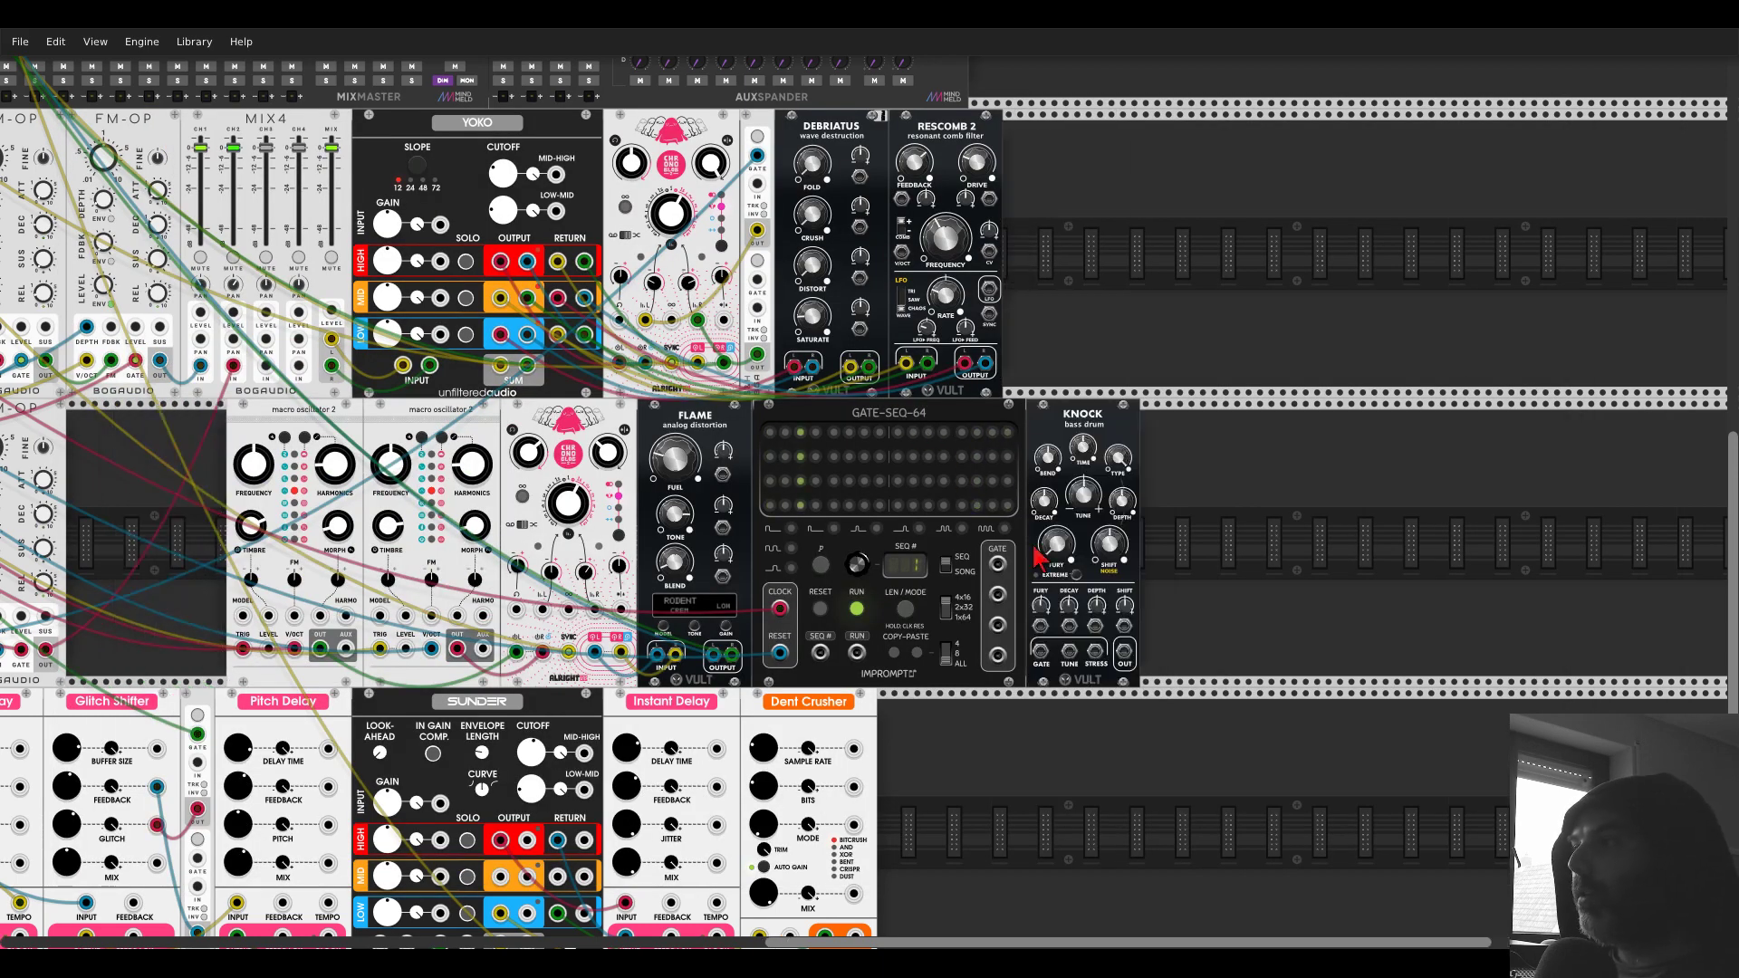
{"action": "scroll", "coordinate": [1036, 557], "scroll_direction": "up", "scroll_amount": 3}
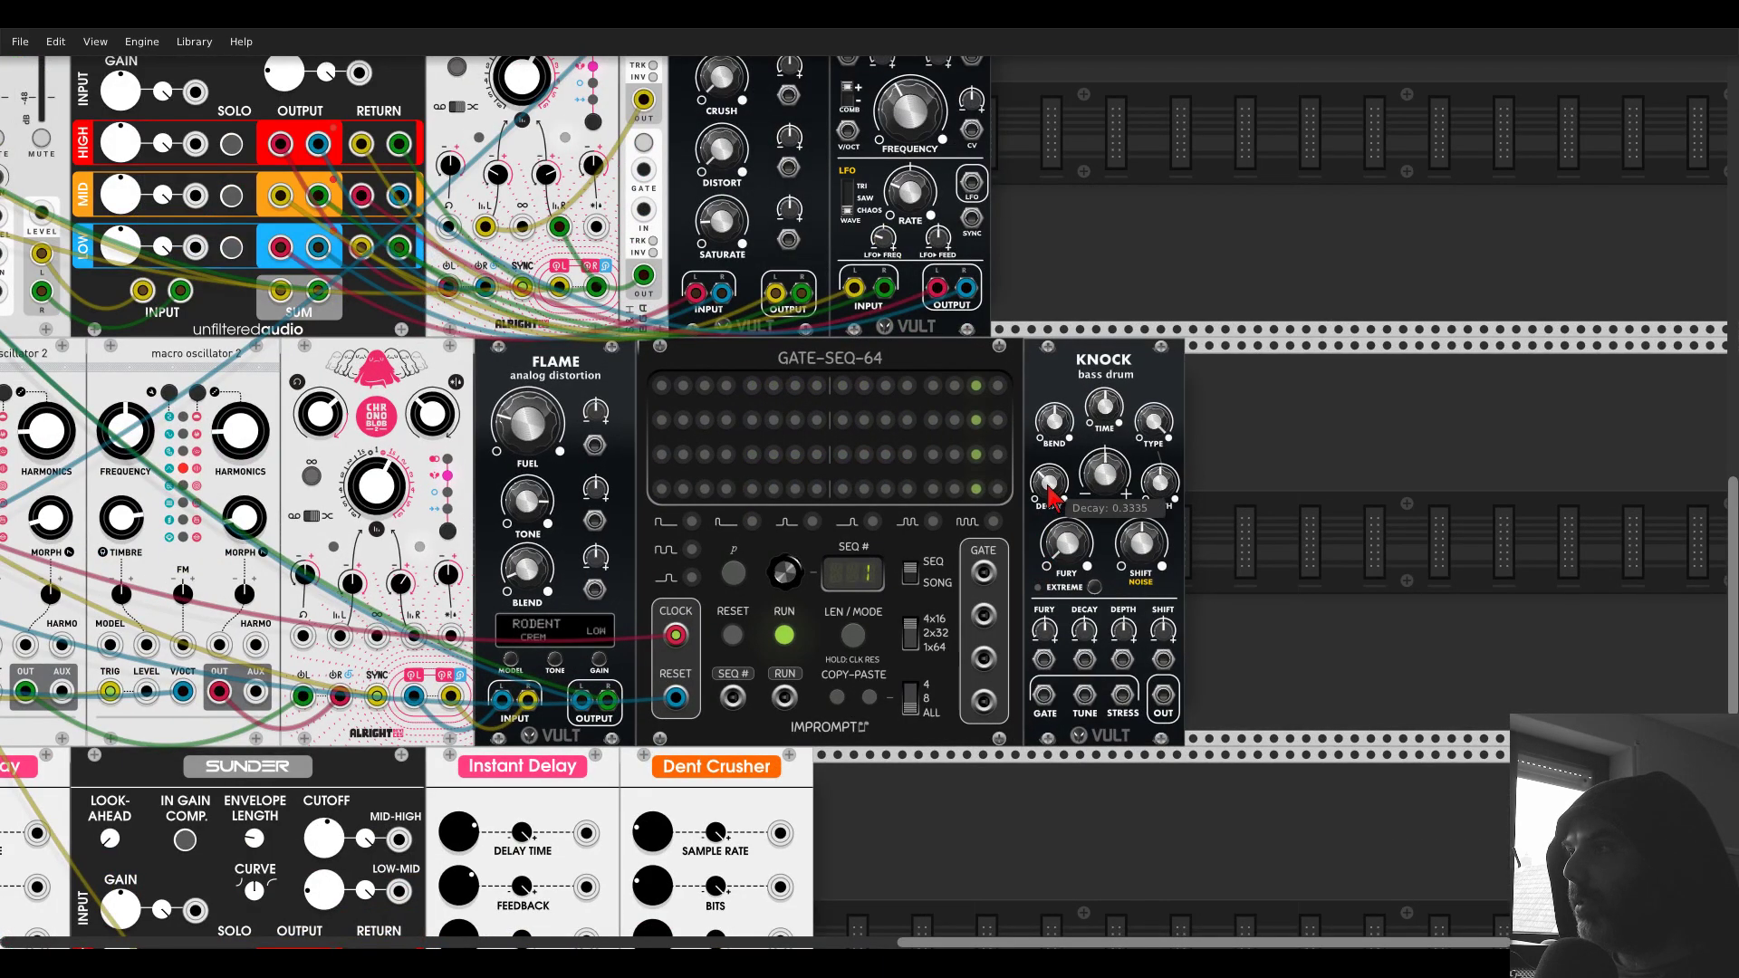
- Patch GATE-SEQ-64's first gate output to Knock's gate input, and Knock's output to the channel 5 input of MixMaster
{"action": "mouse_move", "coordinate": [1173, 496]}
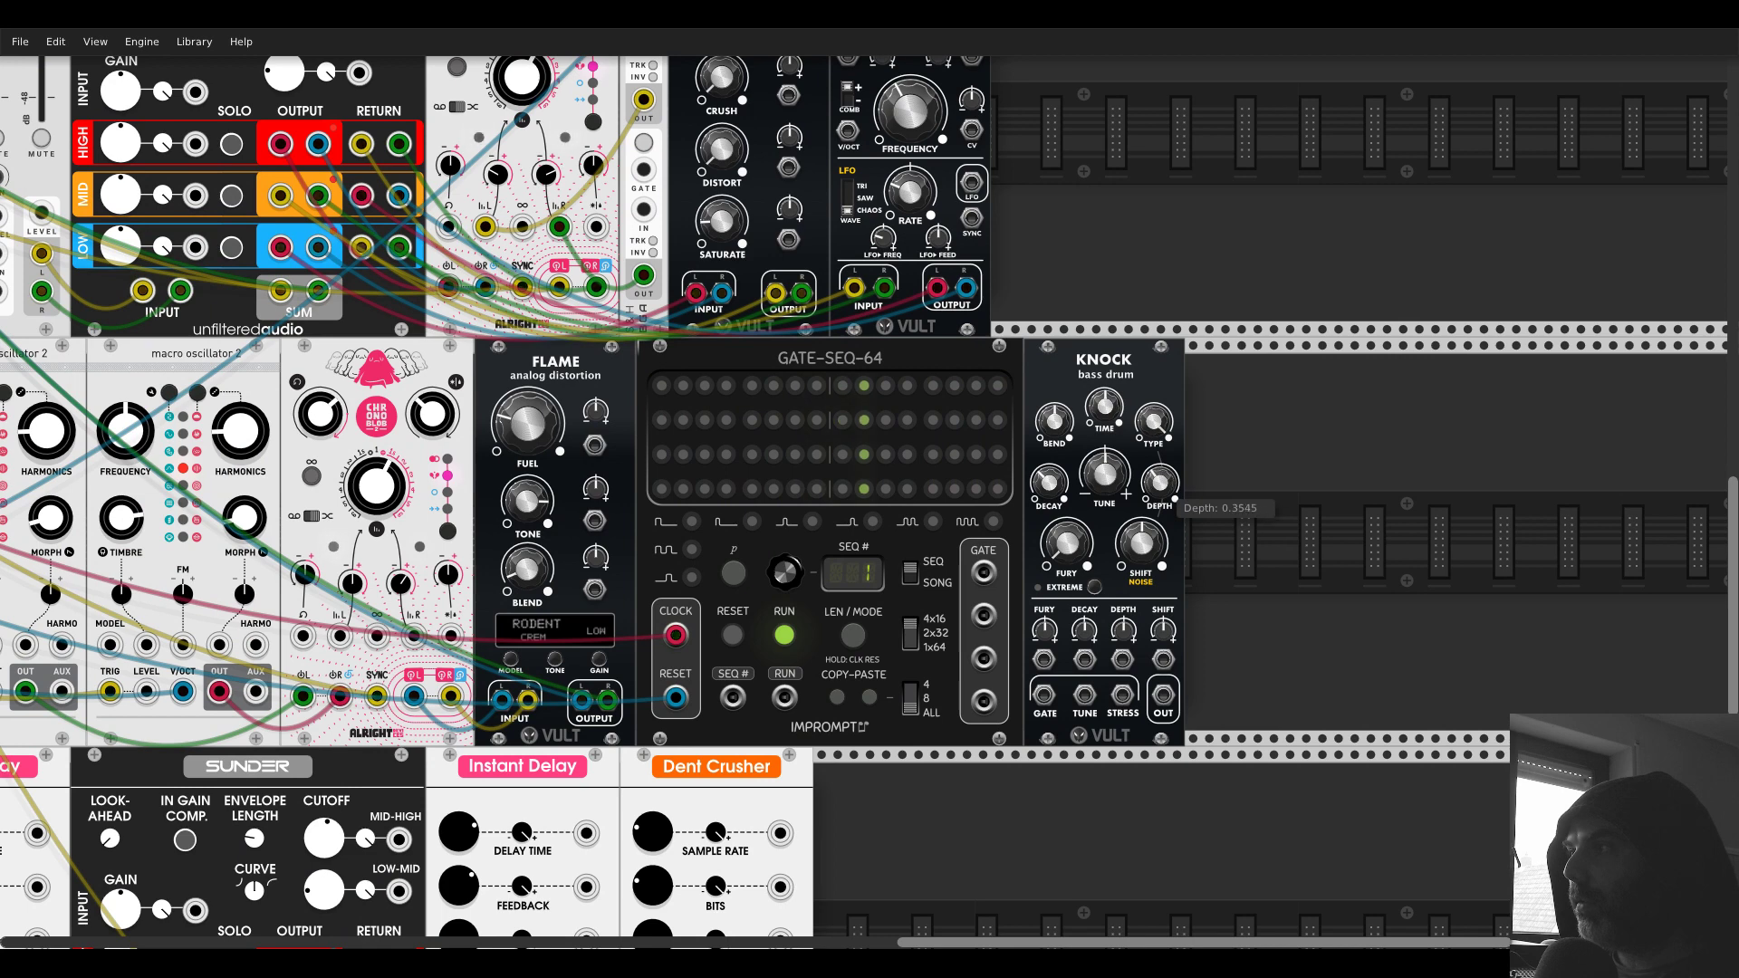
{"action": "mouse_move", "coordinate": [1104, 417]}
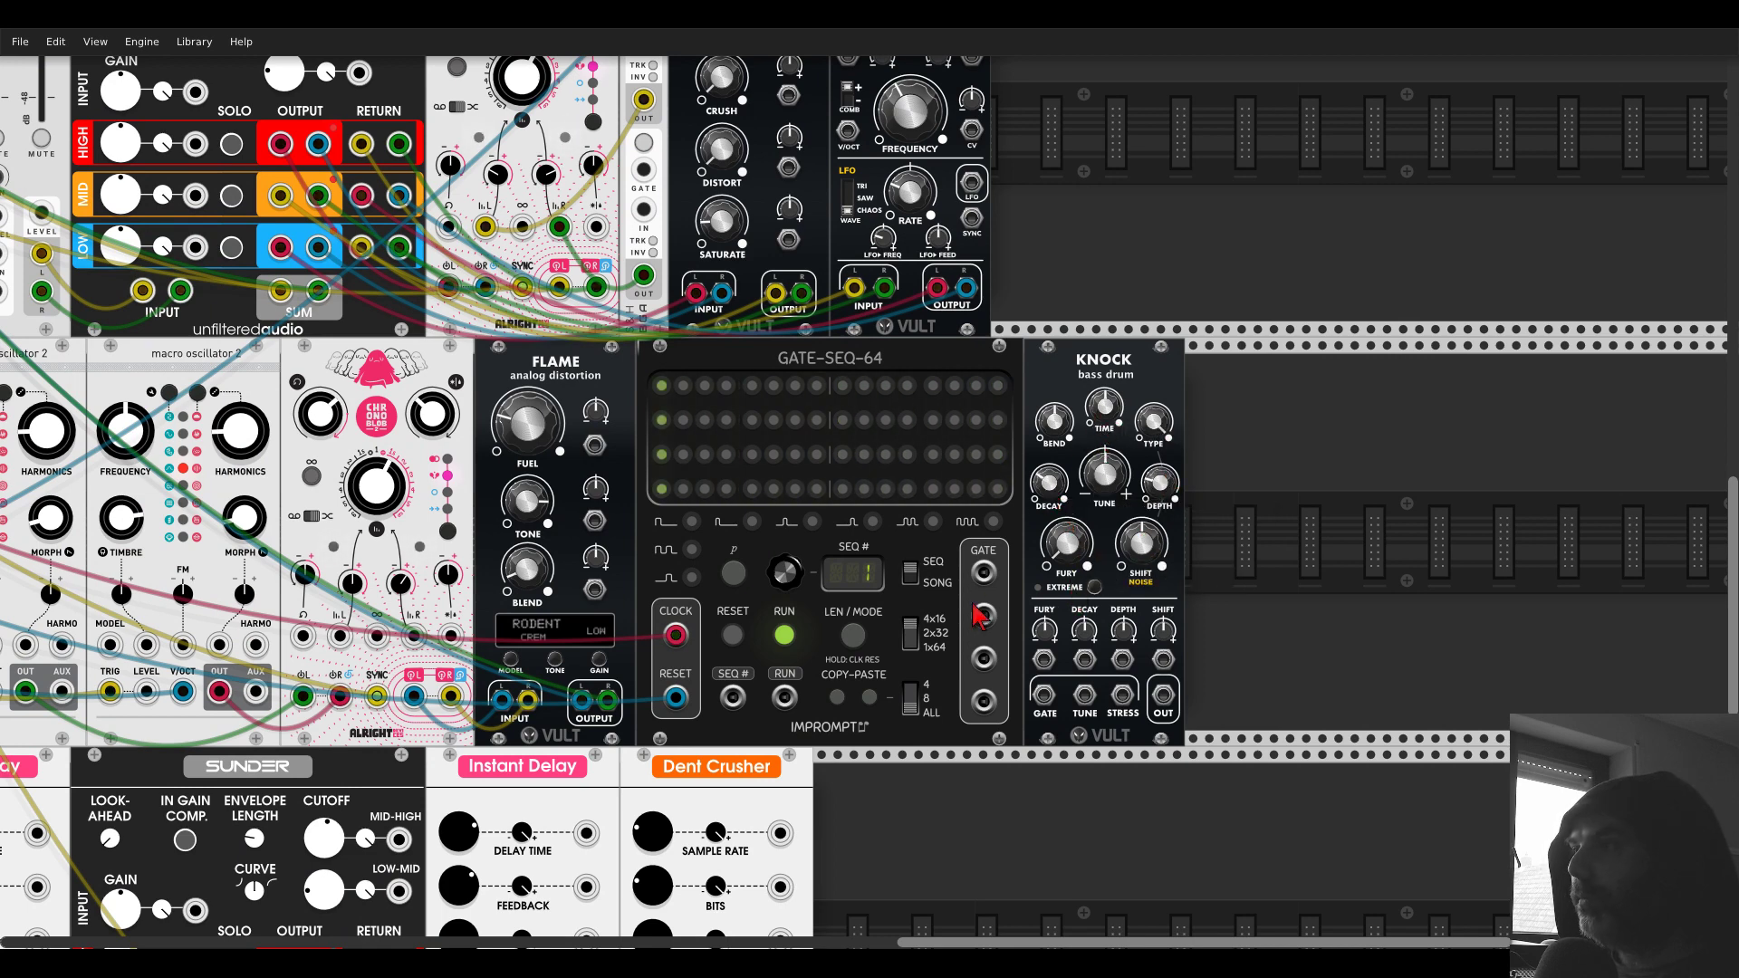
{"action": "left_click_drag", "start_coordinate": [983, 572], "coordinate": [1043, 696]}
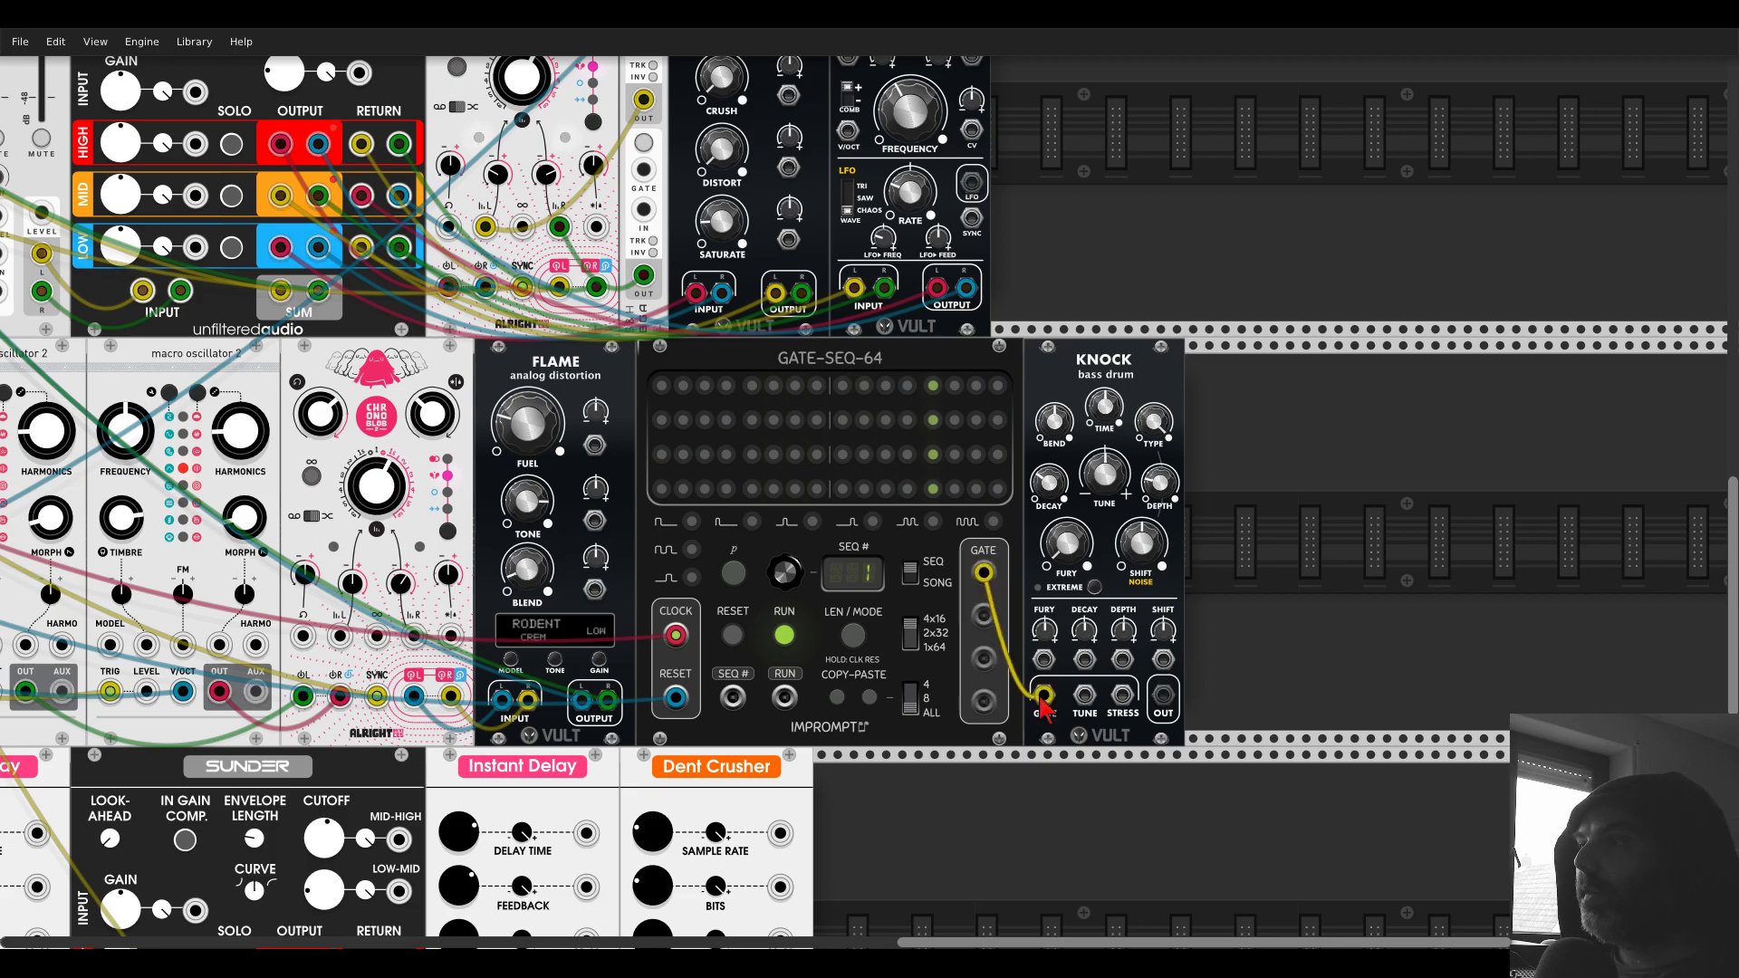
{"action": "scroll", "coordinate": [1044, 706], "scroll_direction": "down", "scroll_amount": 3}
{"action": "scroll", "coordinate": [870, 502], "scroll_direction": "up", "scroll_amount": 3}
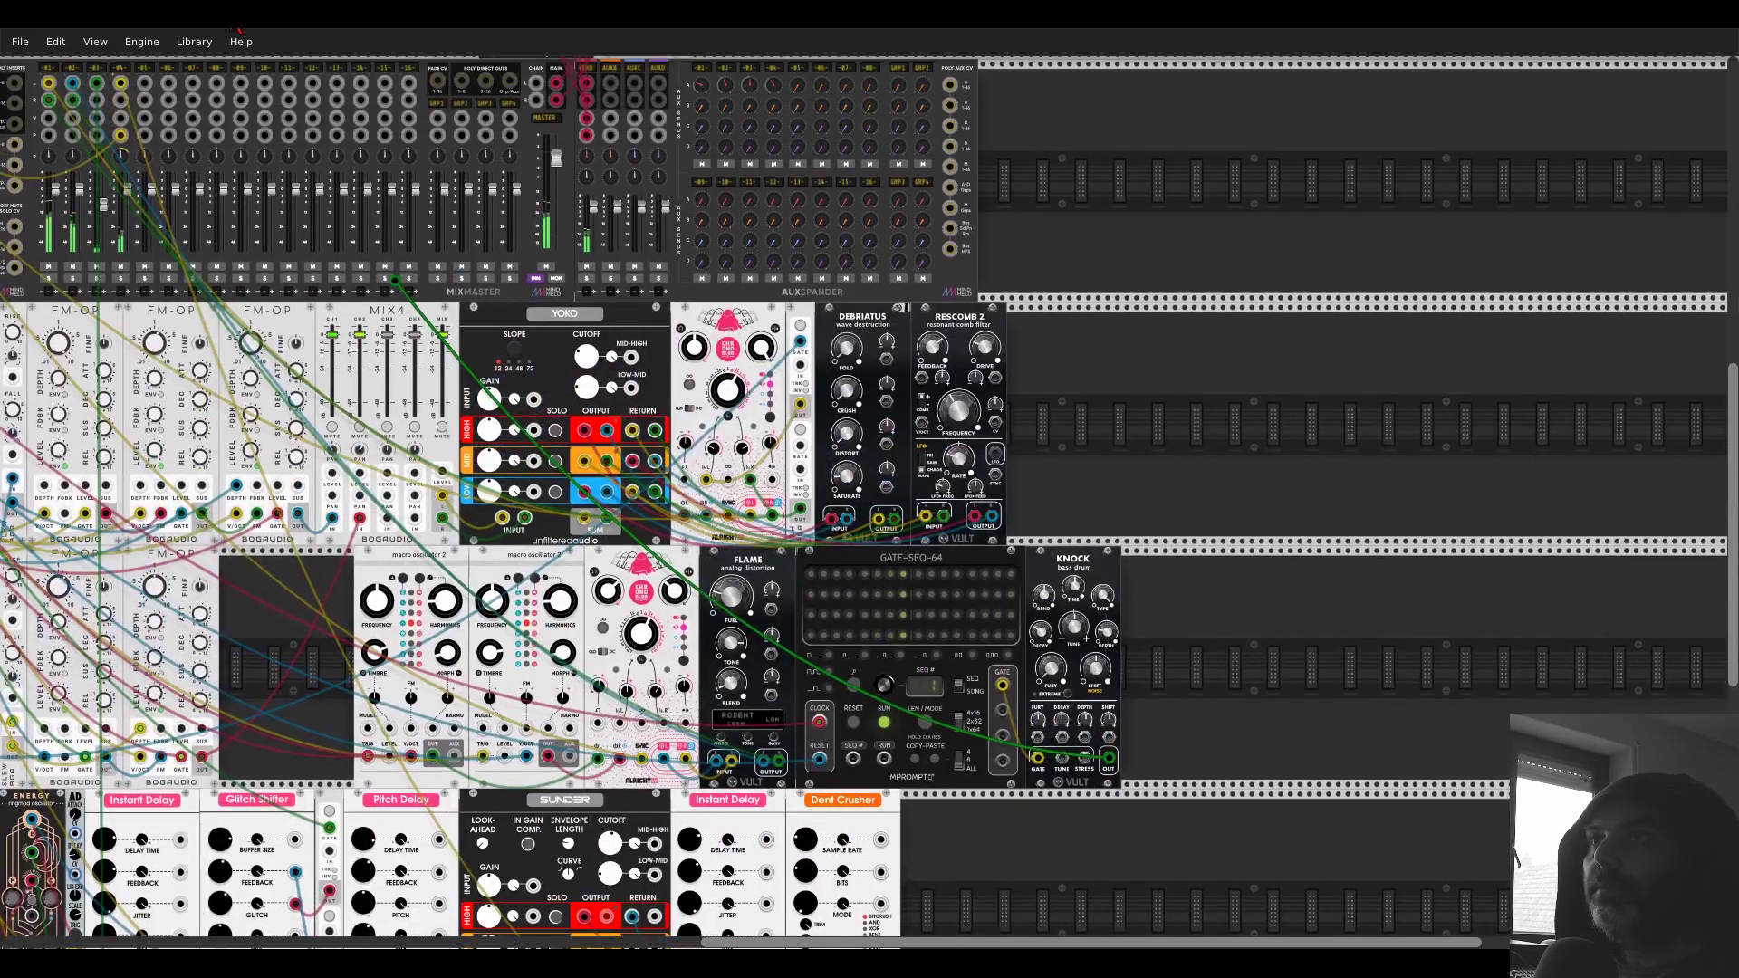
{"action": "scroll", "coordinate": [903, 641], "scroll_direction": "up", "scroll_amount": 1}
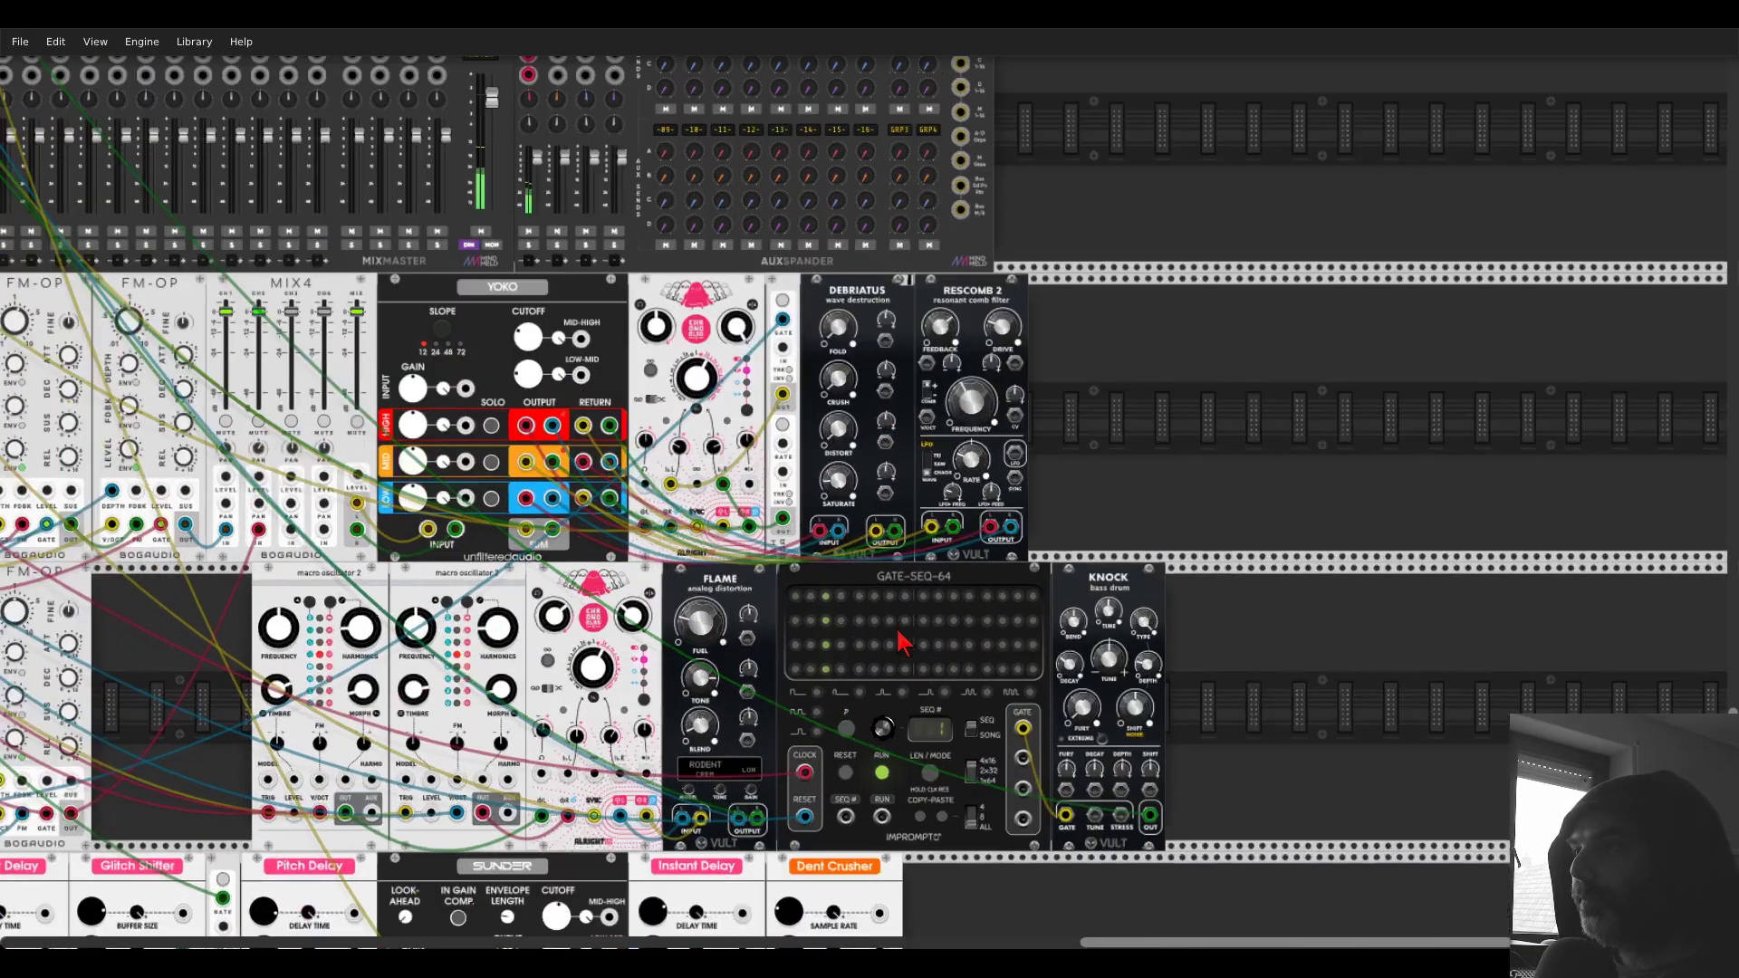
- Program the first row of GATE-SEQ-64 with a gate on step 1 and 50% probability gates on steps 8 and 13
{"action": "scroll", "coordinate": [1126, 505], "scroll_direction": "up", "scroll_amount": 1}
{"action": "scroll", "coordinate": [1056, 342], "scroll_direction": "up", "scroll_amount": 2}
{"action": "scroll", "coordinate": [963, 387], "scroll_direction": "up", "scroll_amount": 1}
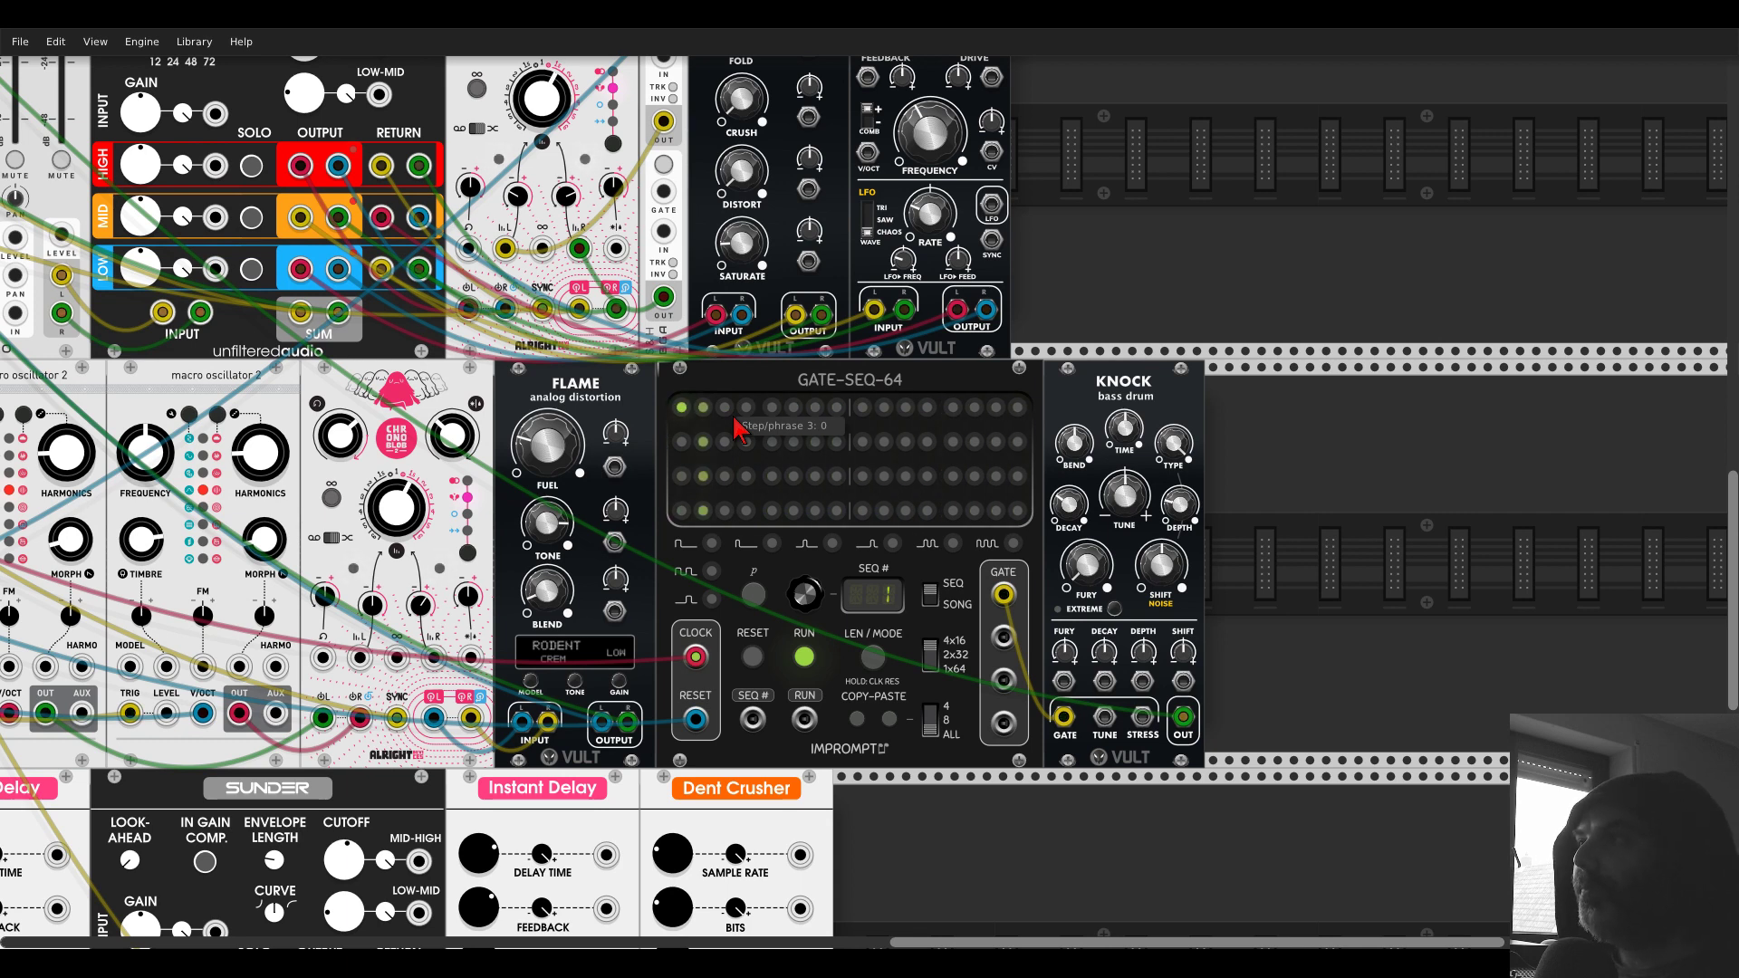
{"action": "left_click", "coordinate": [819, 409]}
{"action": "left_click", "coordinate": [755, 597]}
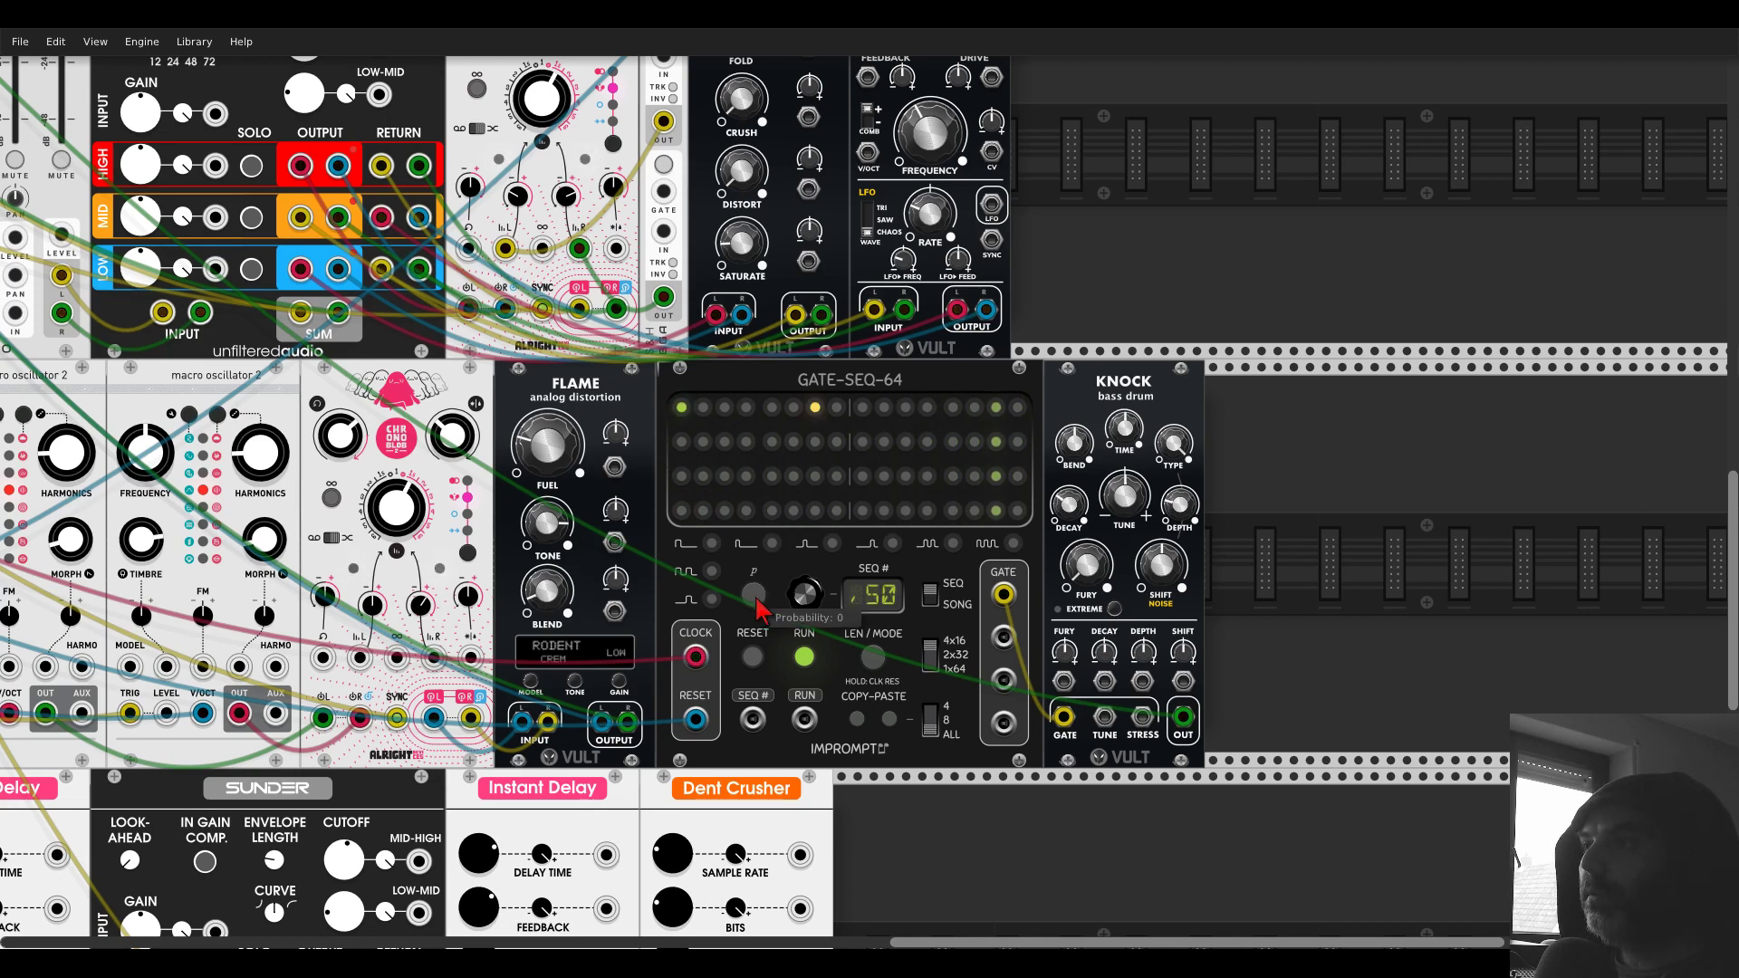
{"action": "left_click", "coordinate": [833, 412]}
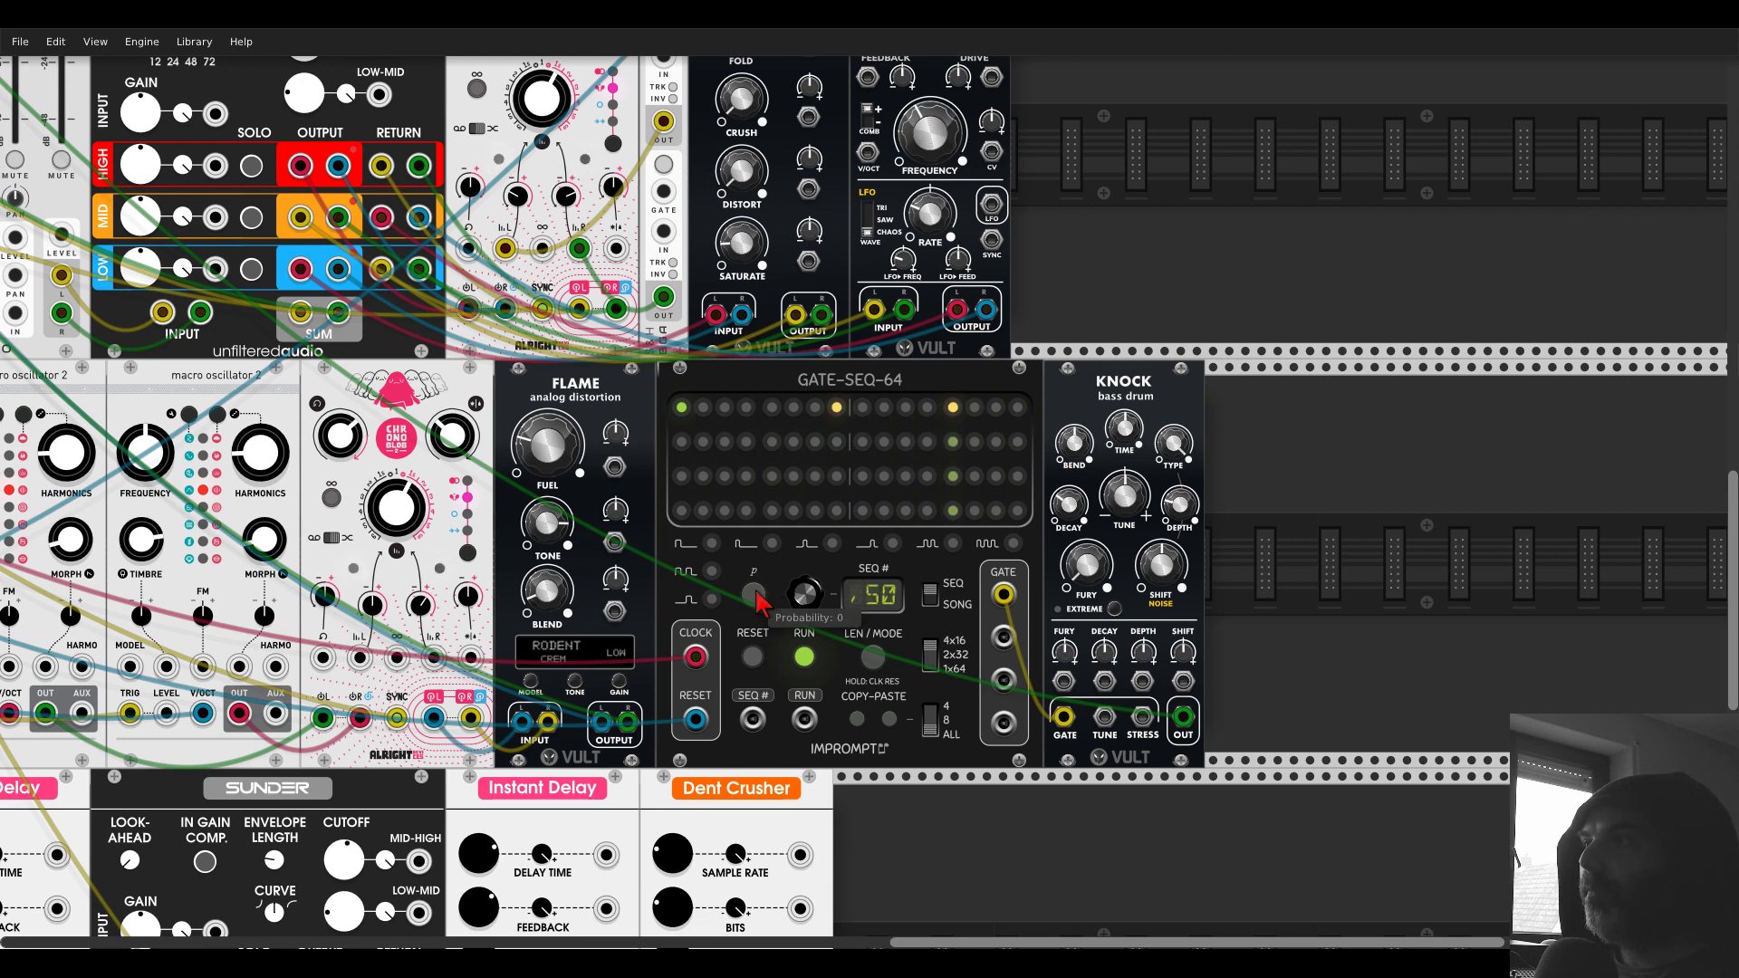
- Search the module library for "sn" and add the Autodafe Drum Kit Snare directly beside Knock
{"action": "right_click", "coordinate": [1271, 501]}
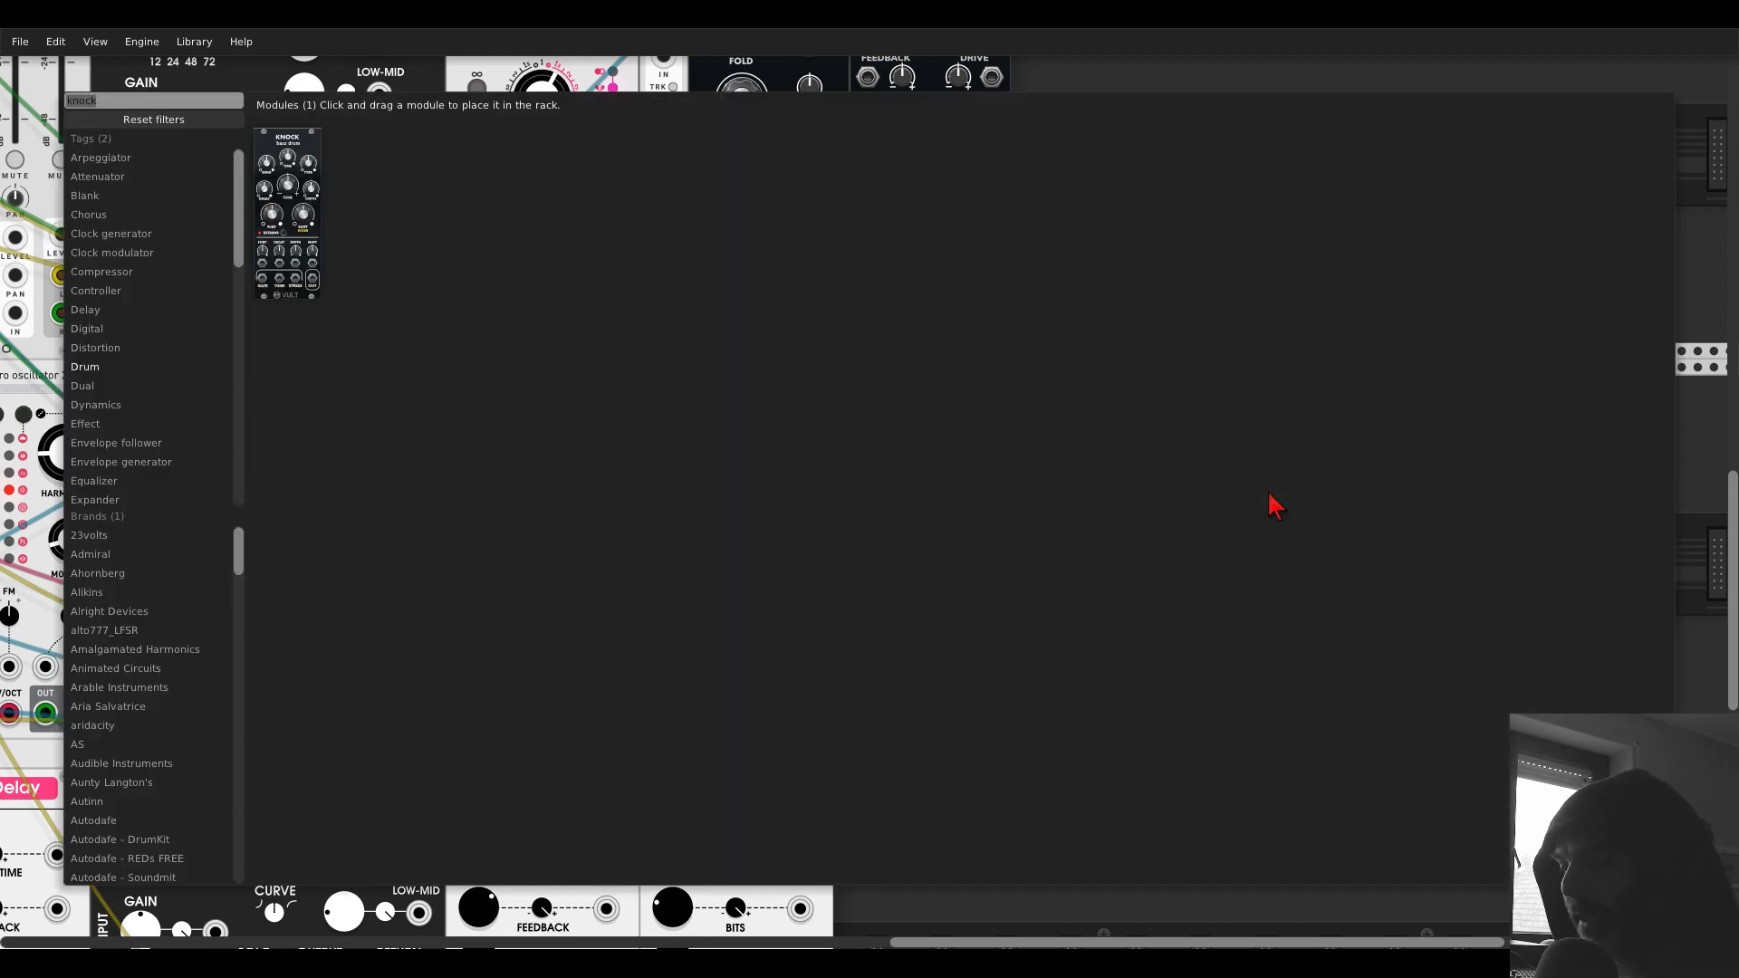
{"action": "type", "text": "sanre"}
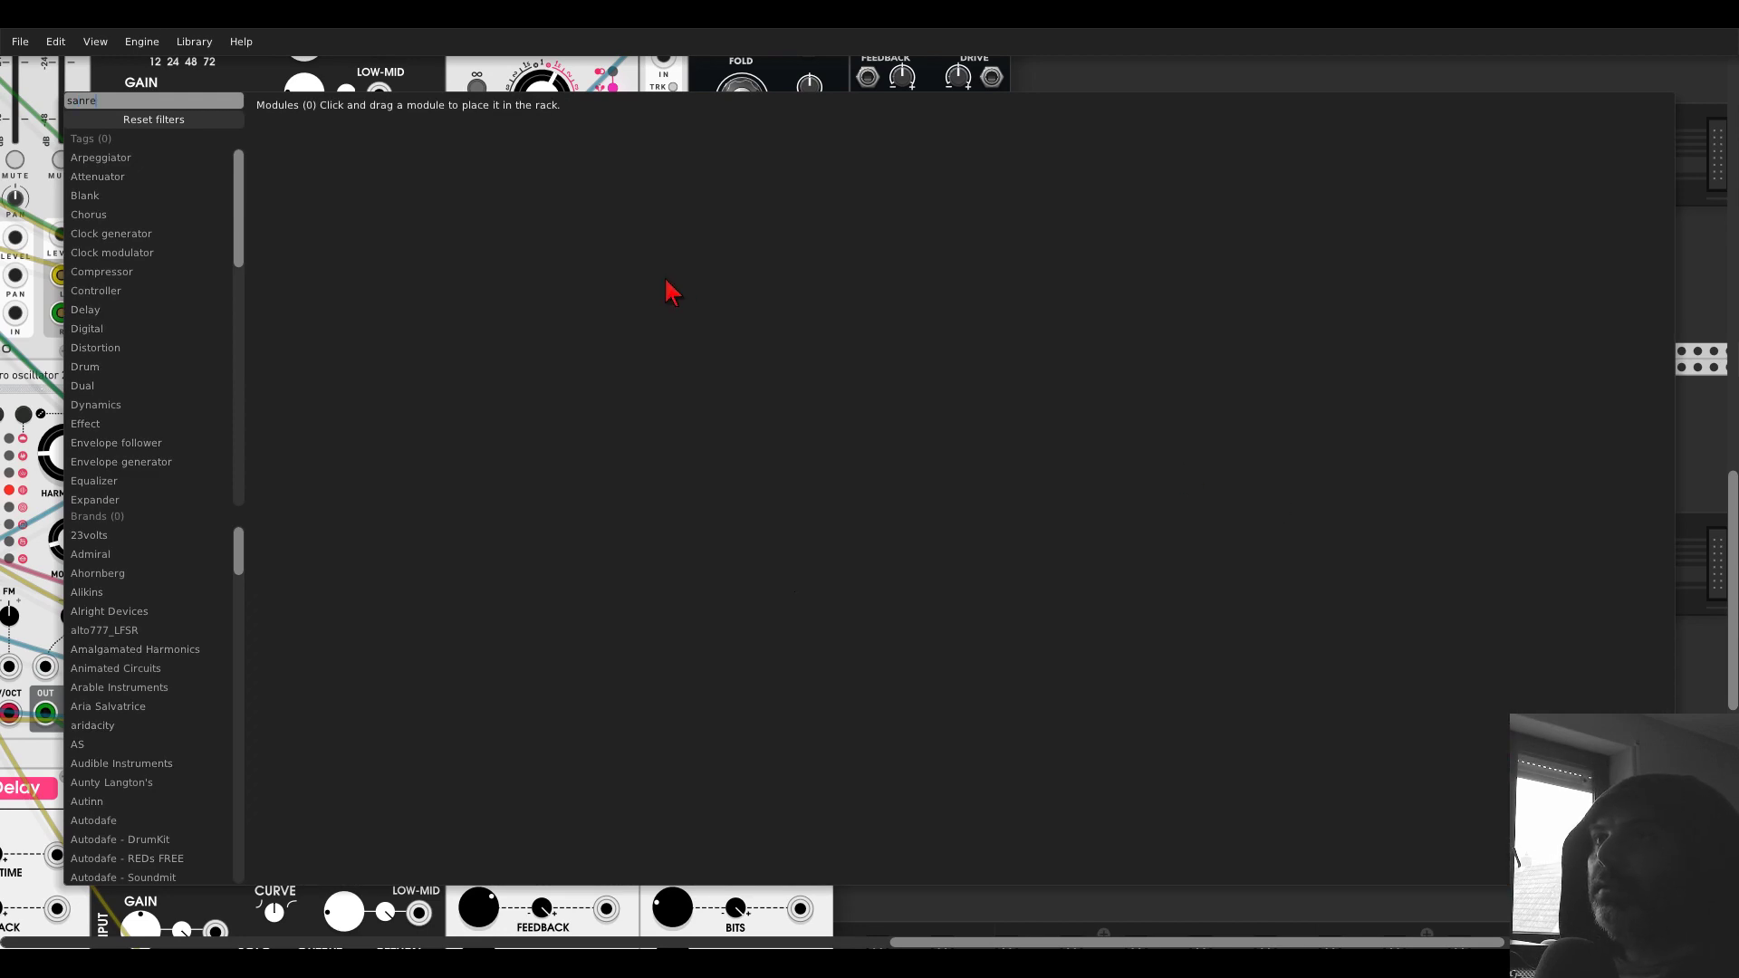
{"action": "key", "text": "BackSpace"}
{"action": "key", "text": "BackSpace"}
{"action": "key", "text": "BackSpace"}
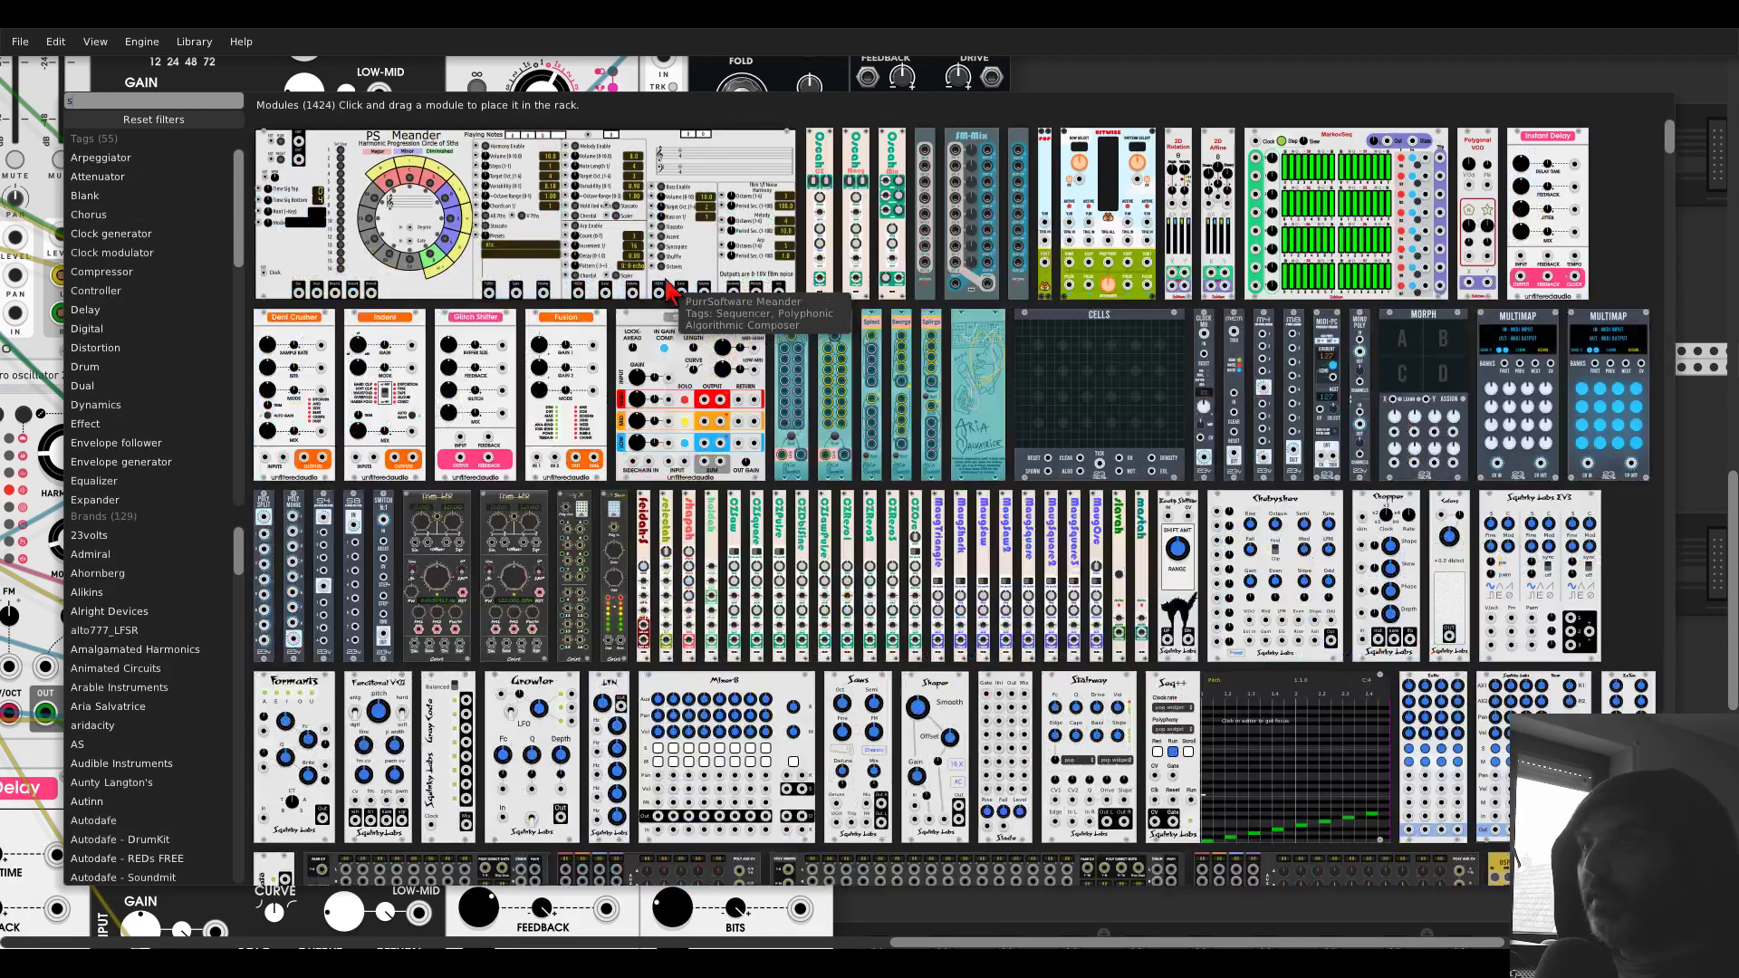
{"action": "type", "text": "n"}
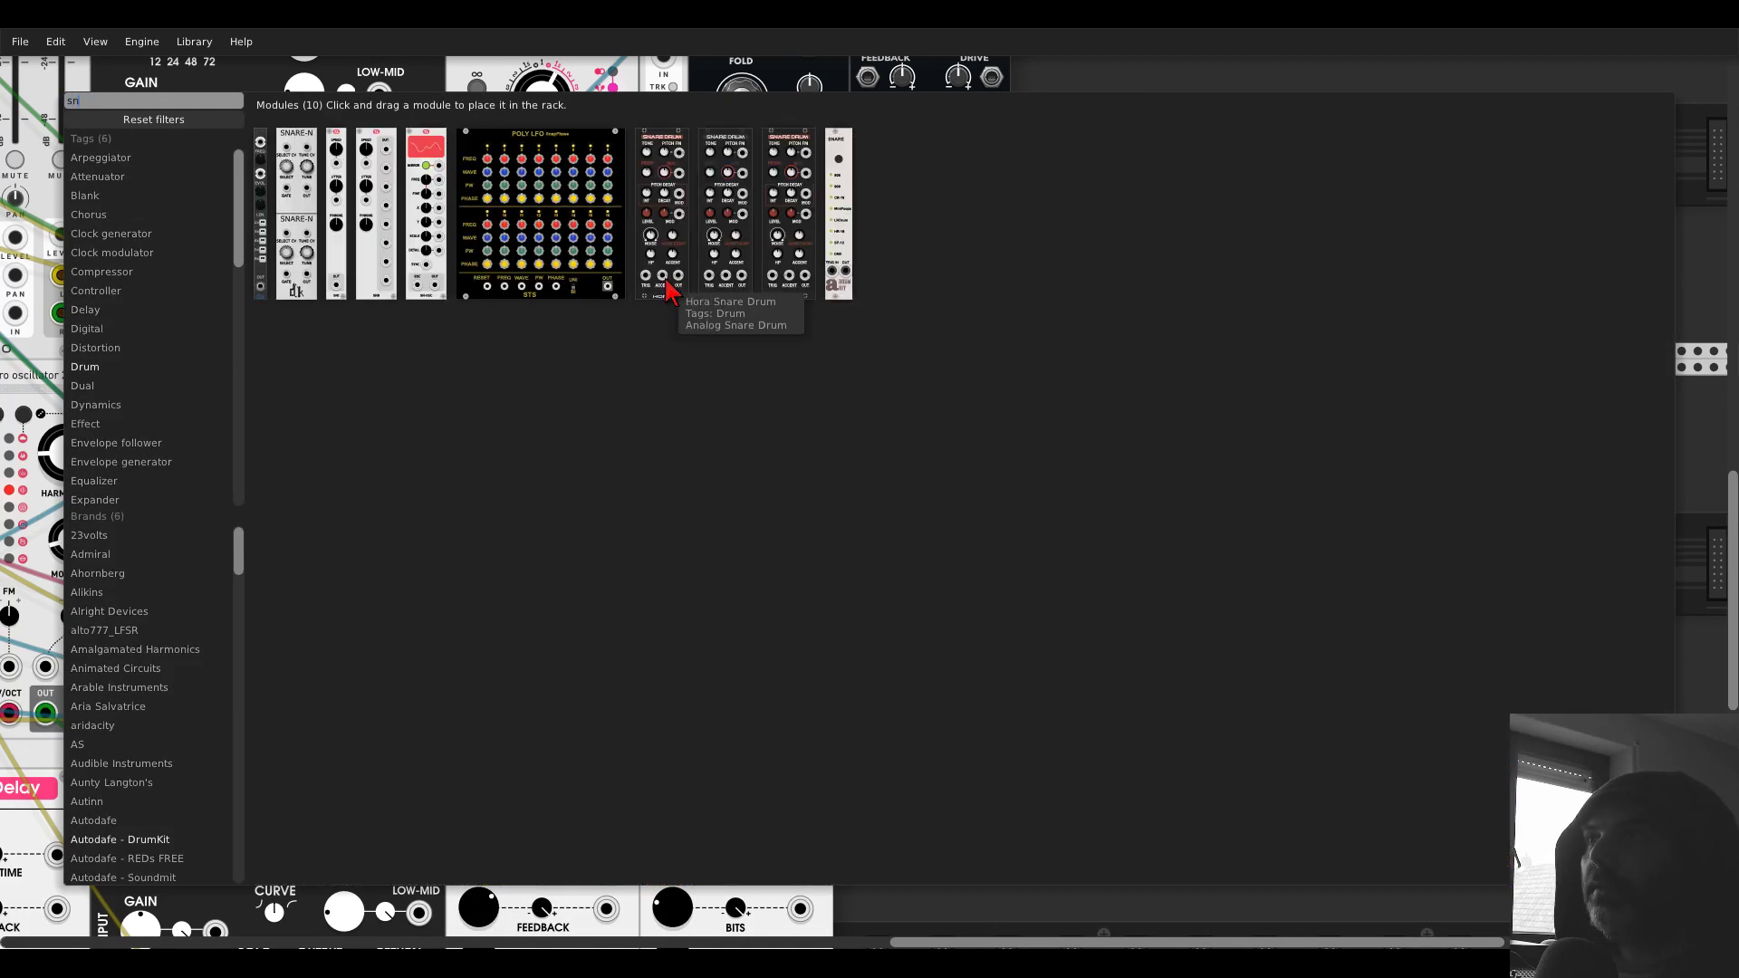
{"action": "left_click", "coordinate": [840, 172]}
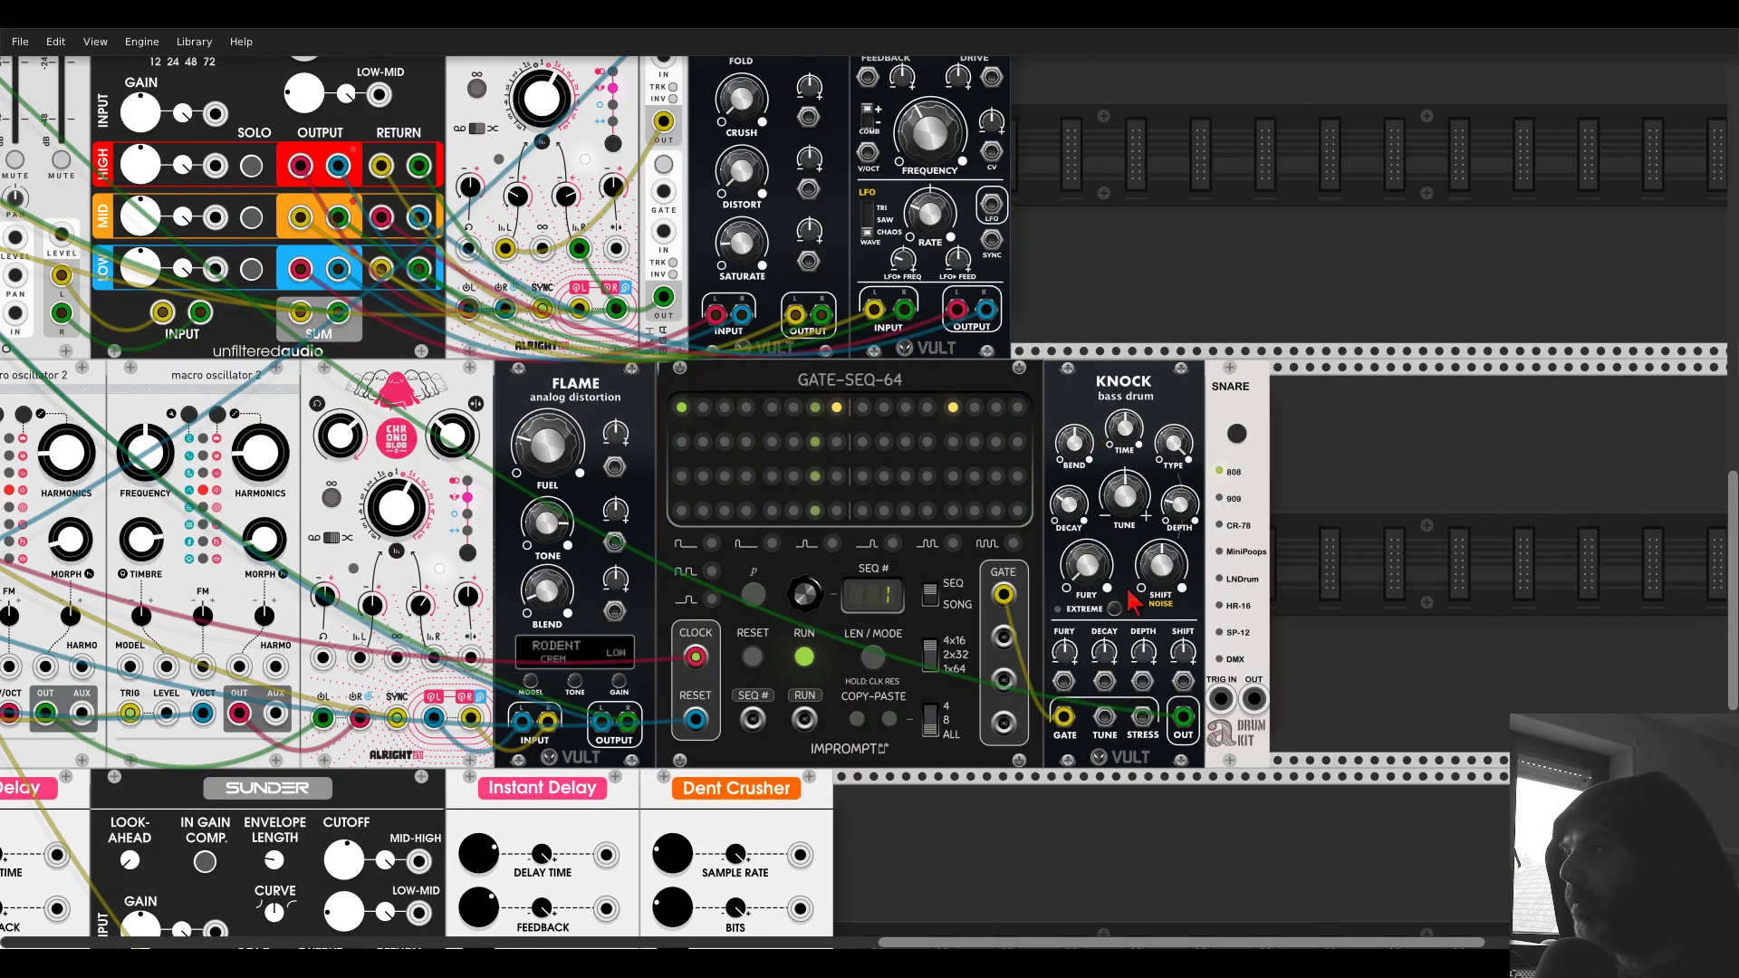
- Patch the snare between GATE-SEQ-64's second gate output and MixMaster channel 6, and program row two with step 9 and a probability gate on step 14
{"action": "left_click_drag", "start_coordinate": [1003, 638], "coordinate": [129, 88]}
{"action": "scroll", "coordinate": [1295, 535], "scroll_direction": "down", "scroll_amount": 1}
{"action": "scroll", "coordinate": [1500, 519], "scroll_direction": "down", "scroll_amount": 1}
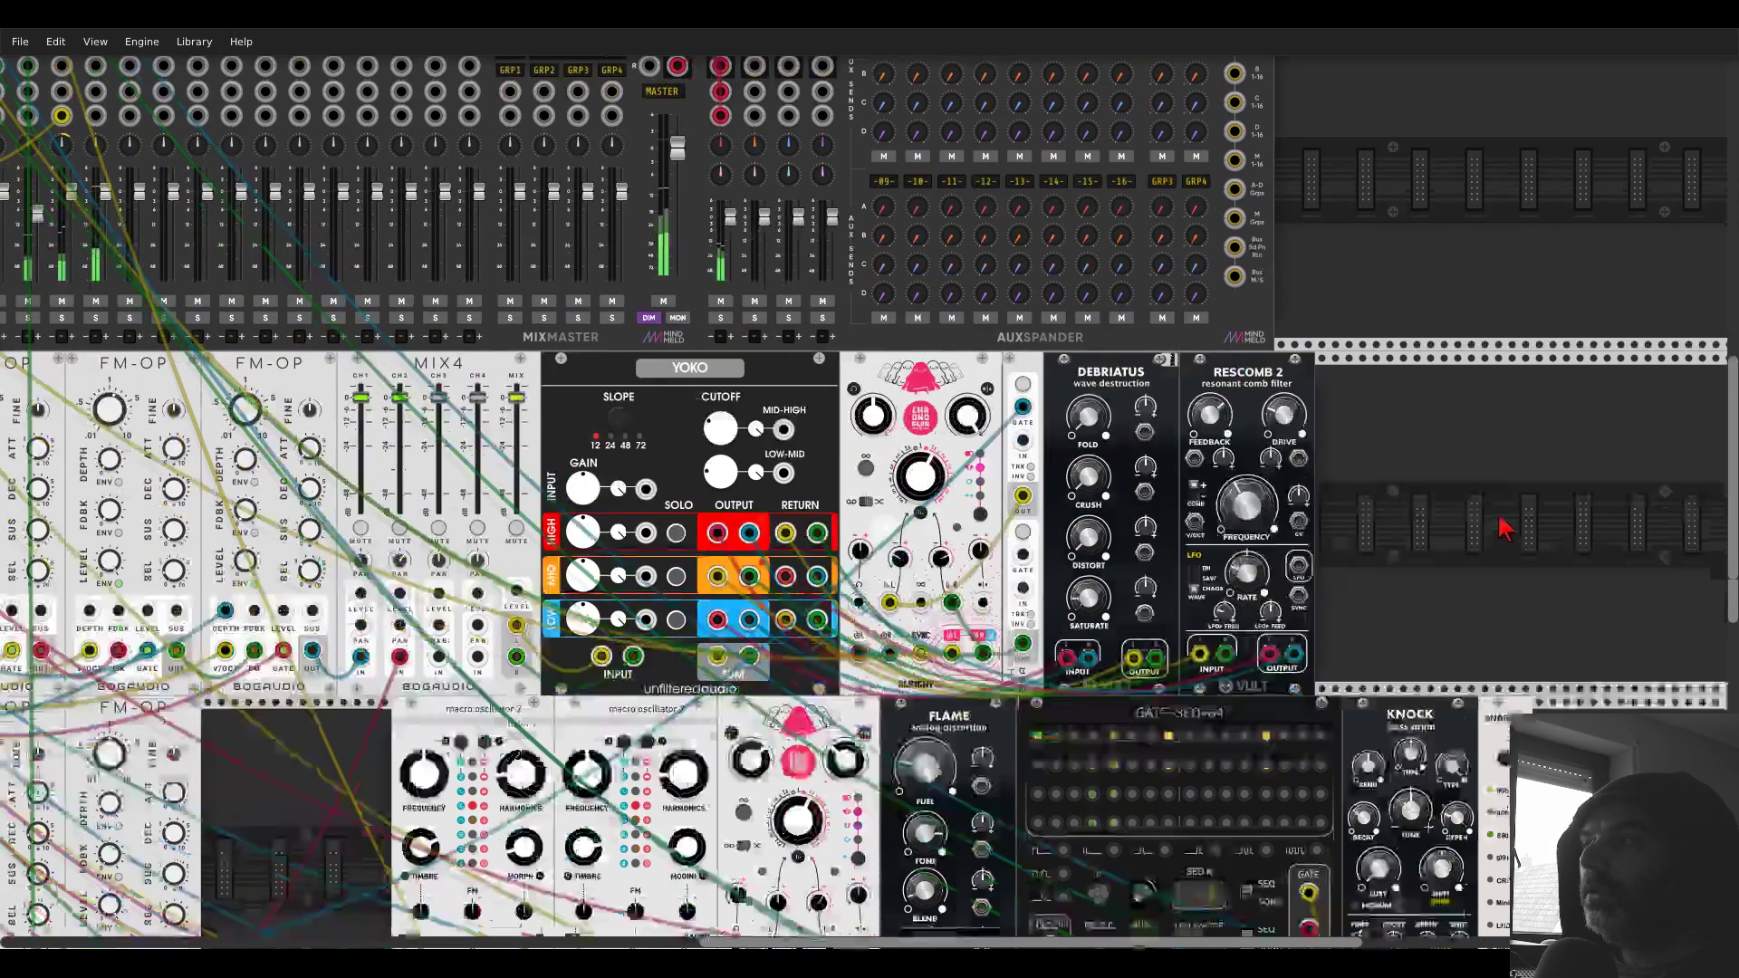
{"action": "scroll", "coordinate": [1504, 528], "scroll_direction": "down", "scroll_amount": 2}
{"action": "scroll", "coordinate": [1564, 616], "scroll_direction": "up", "scroll_amount": 2}
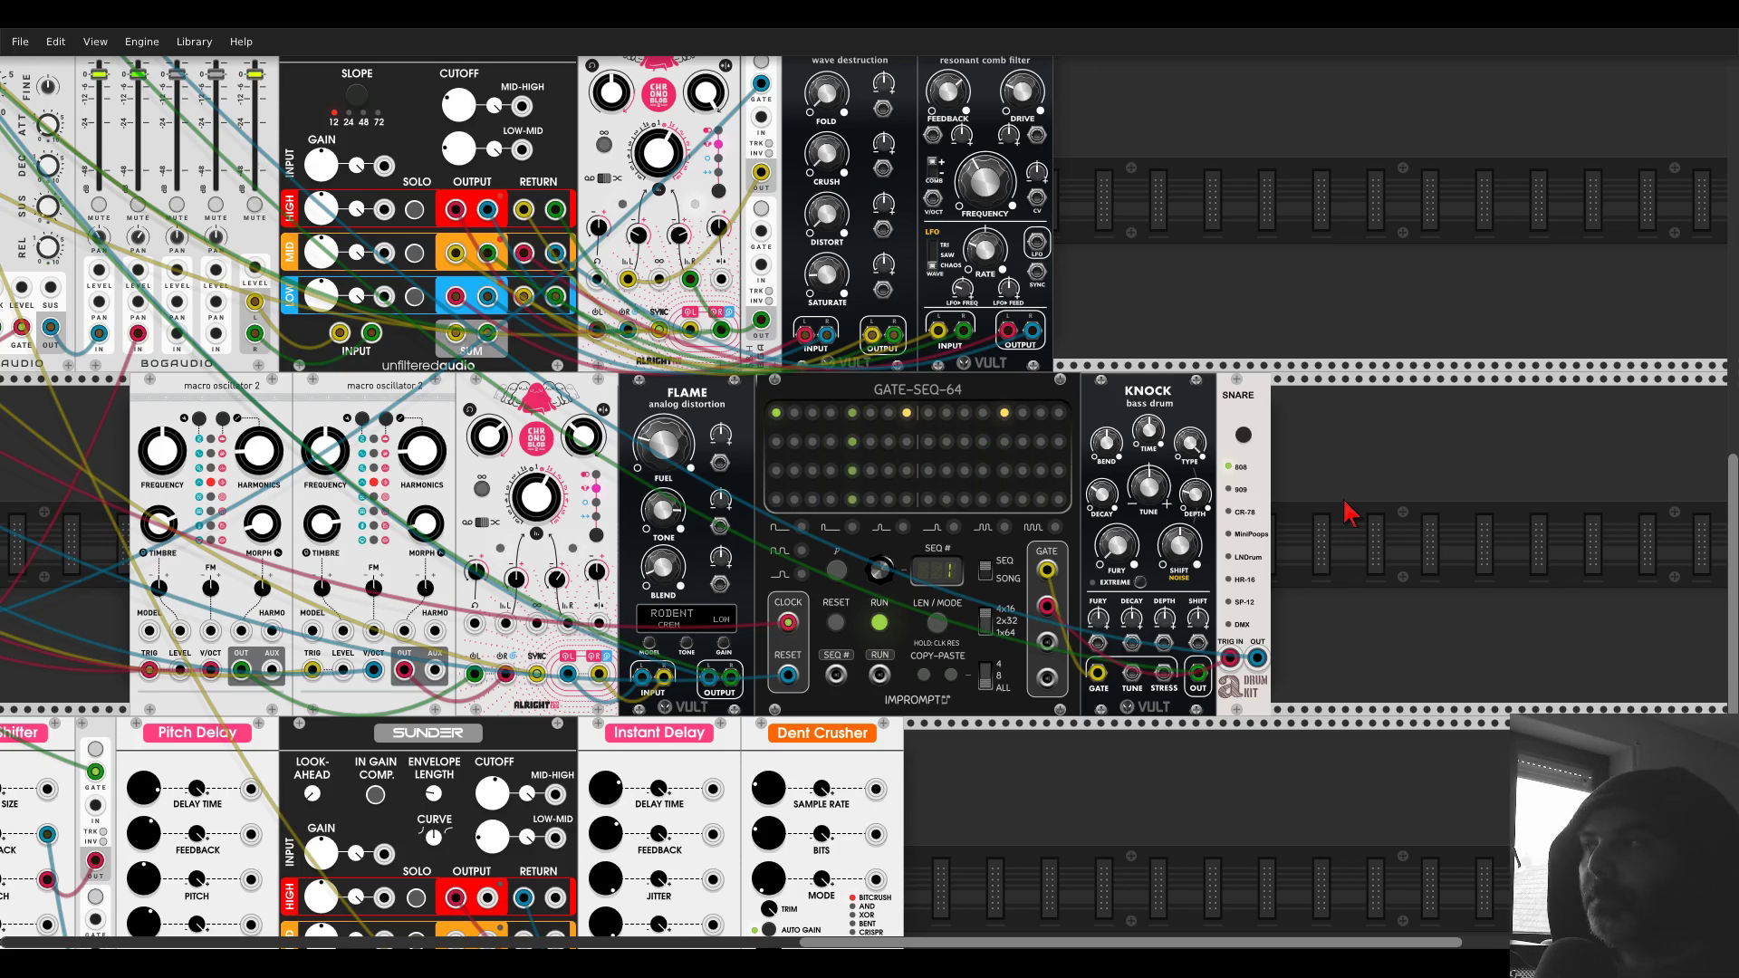
{"action": "left_click", "coordinate": [937, 440]}
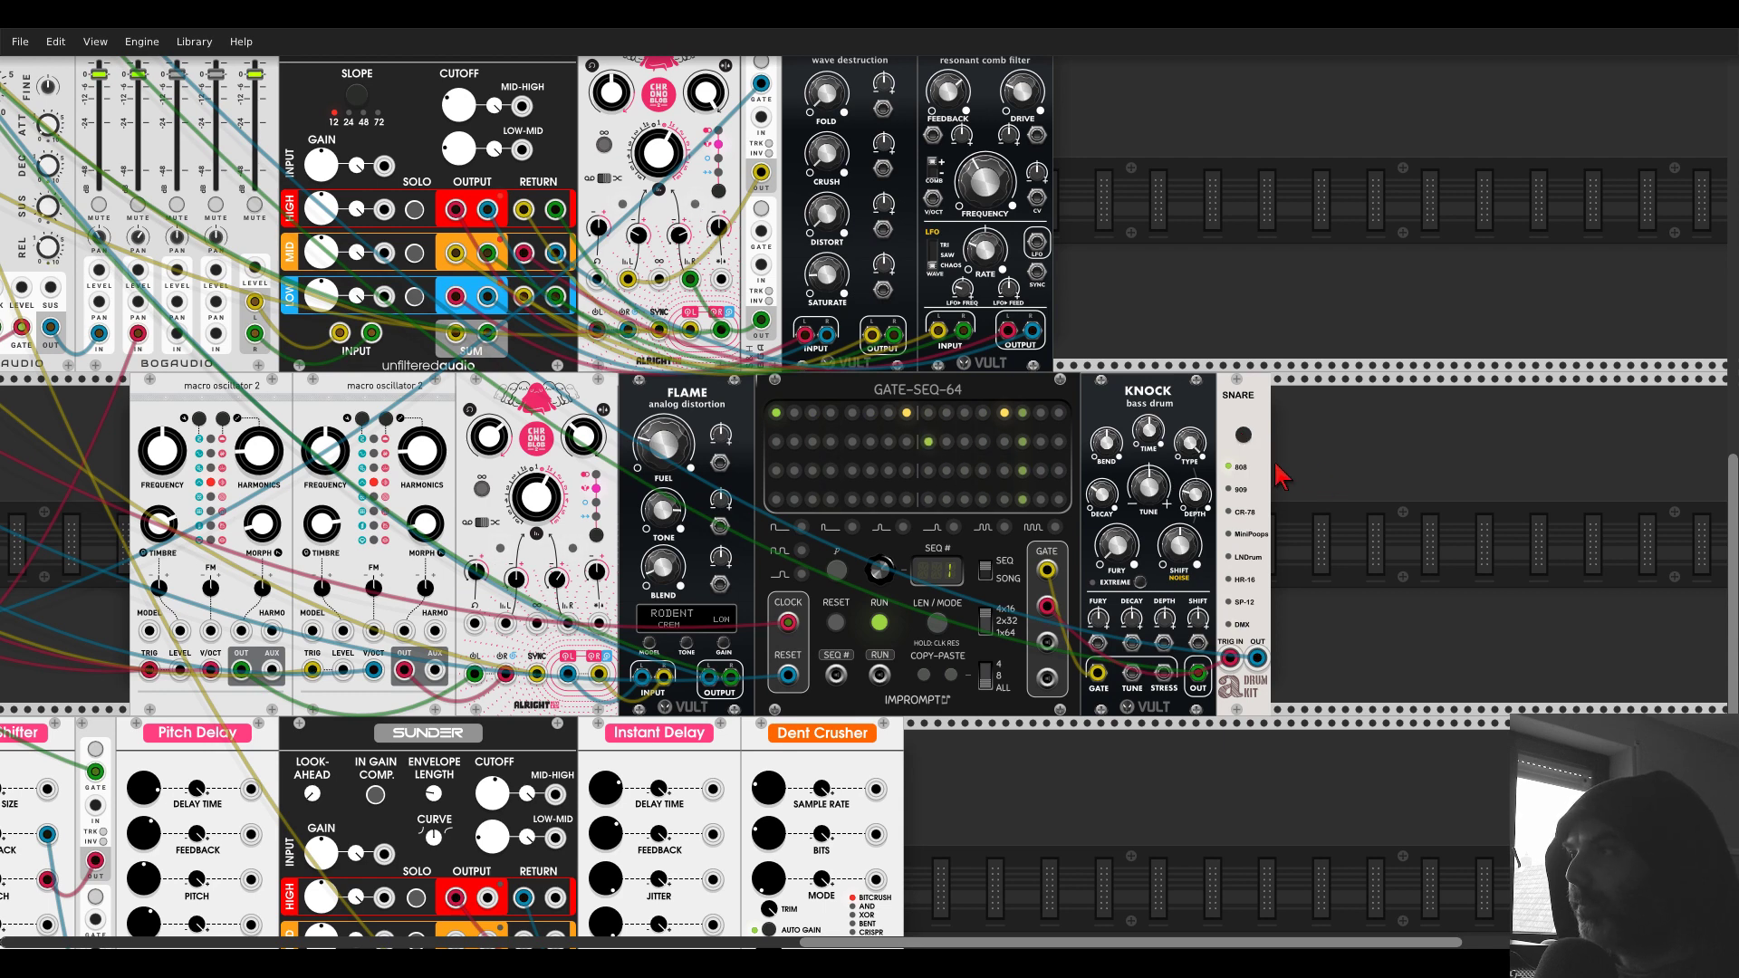
{"action": "left_click", "coordinate": [837, 570]}
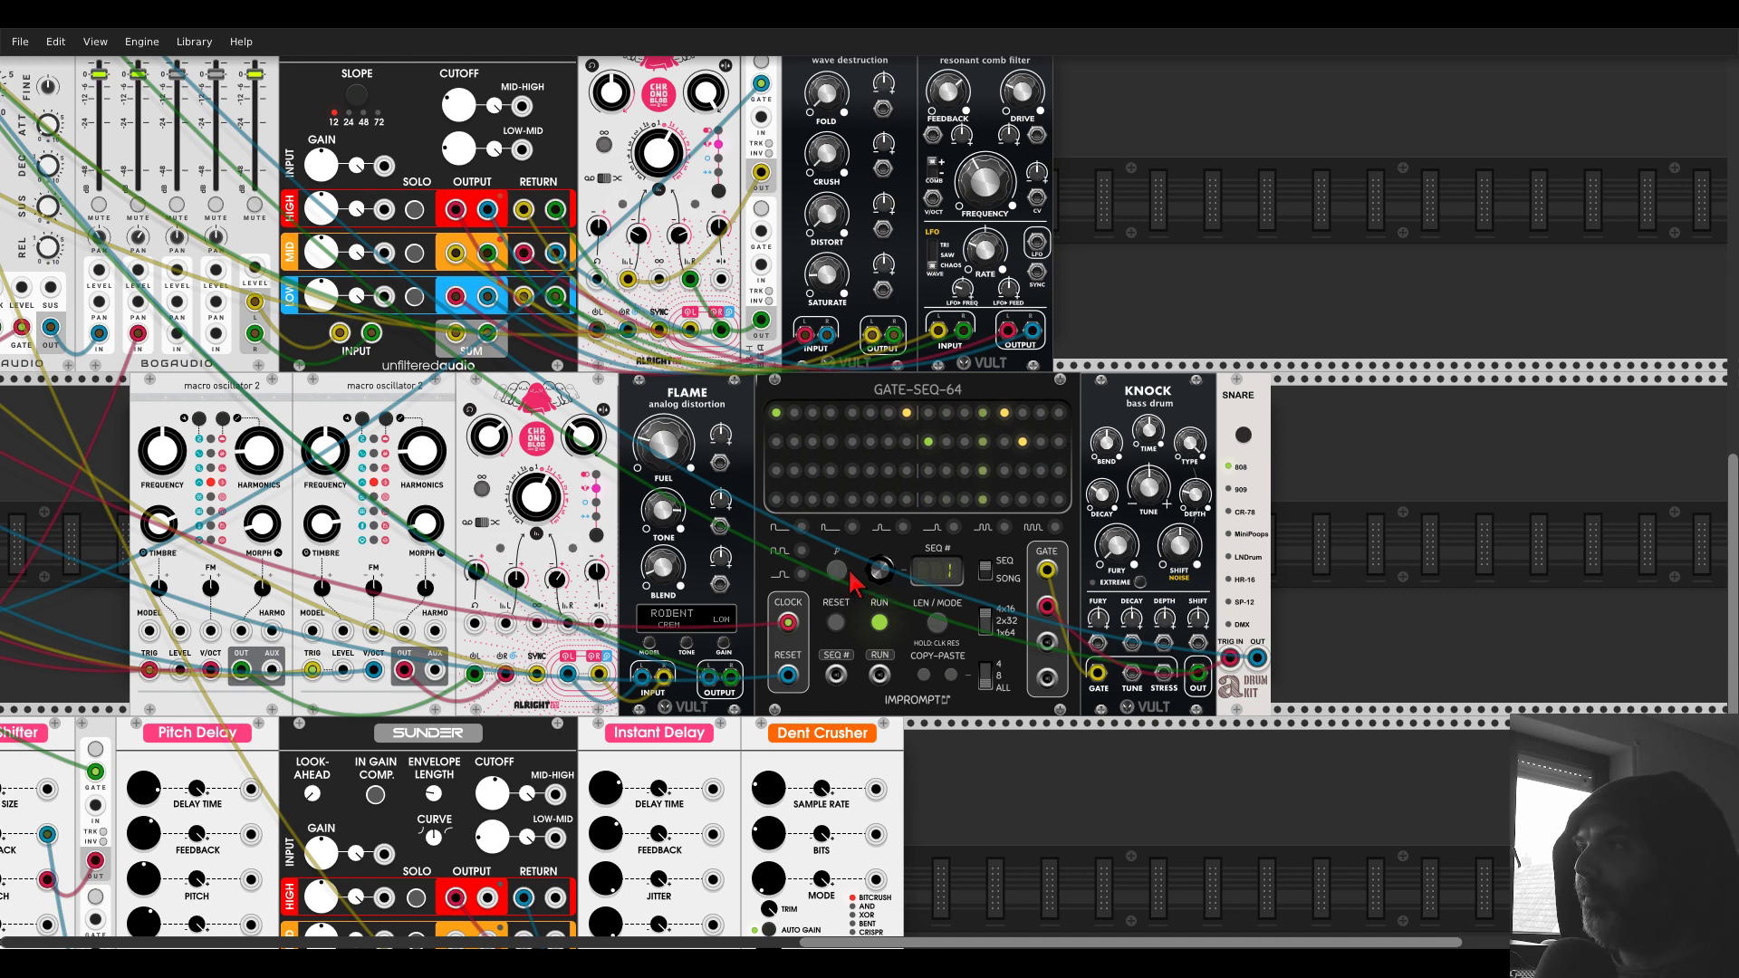
- Duplicate the snare, then search the module library for "mixer" and add a Bogaudio MIX4 beside the two snares
{"action": "key", "text": "ctrl+d"}
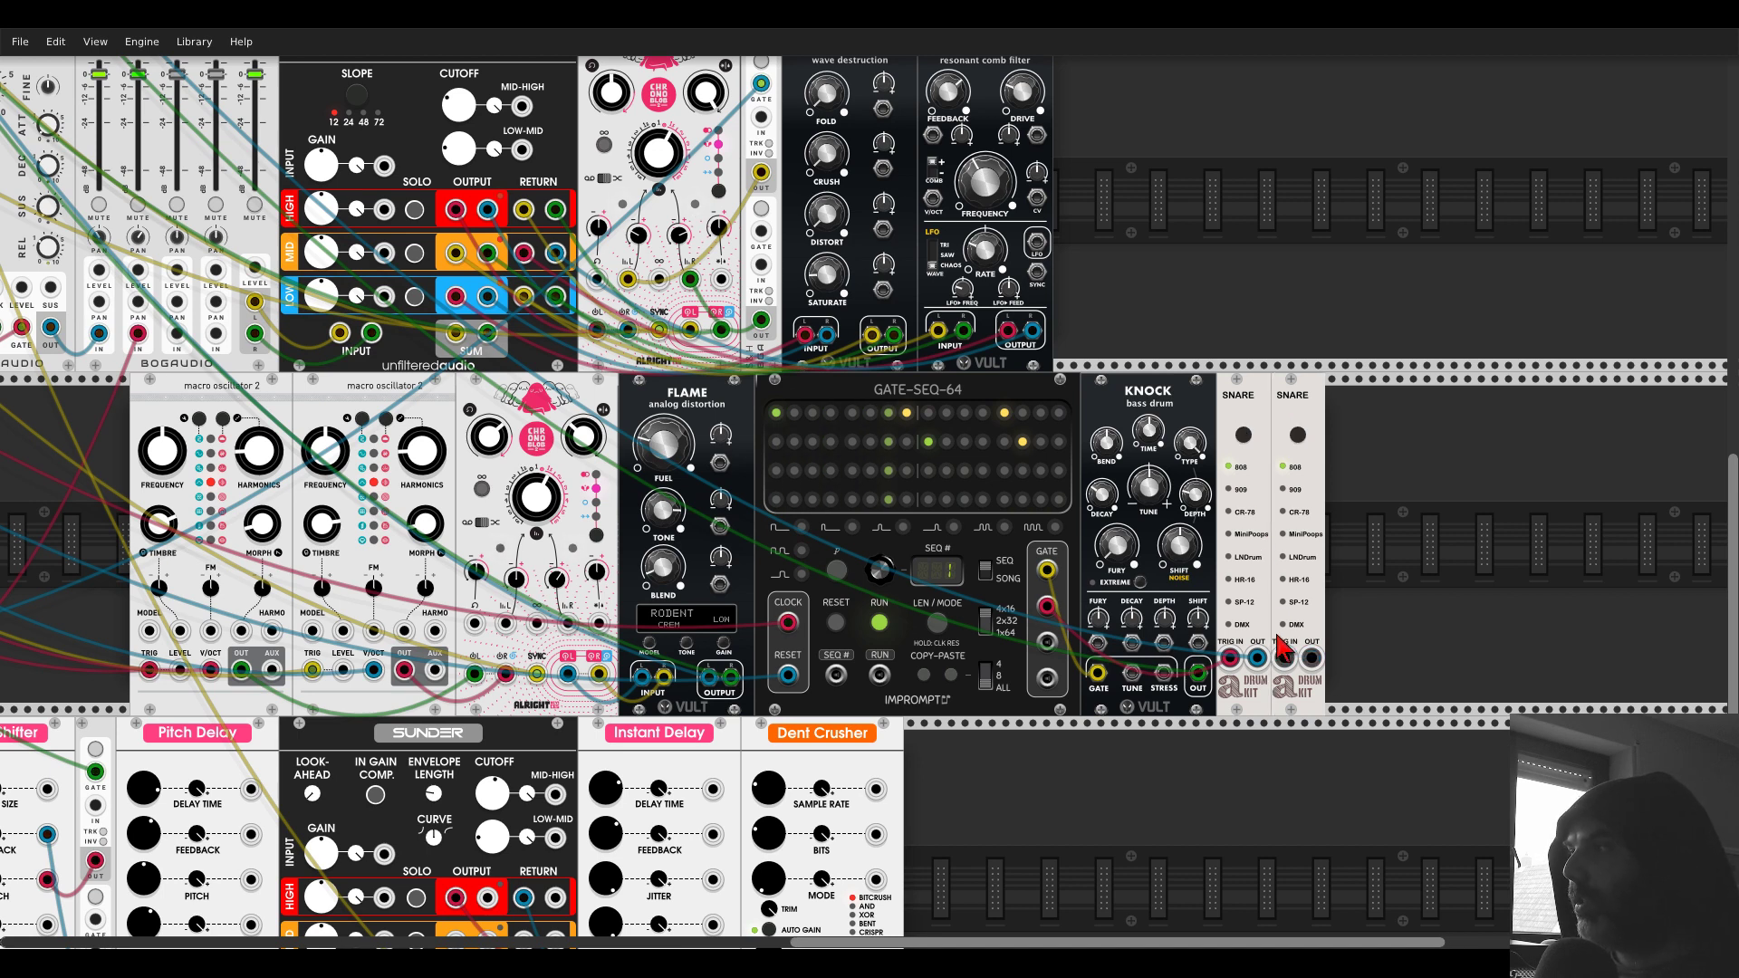
{"action": "right_click", "coordinate": [1408, 534]}
{"action": "type", "text": "mixer"}
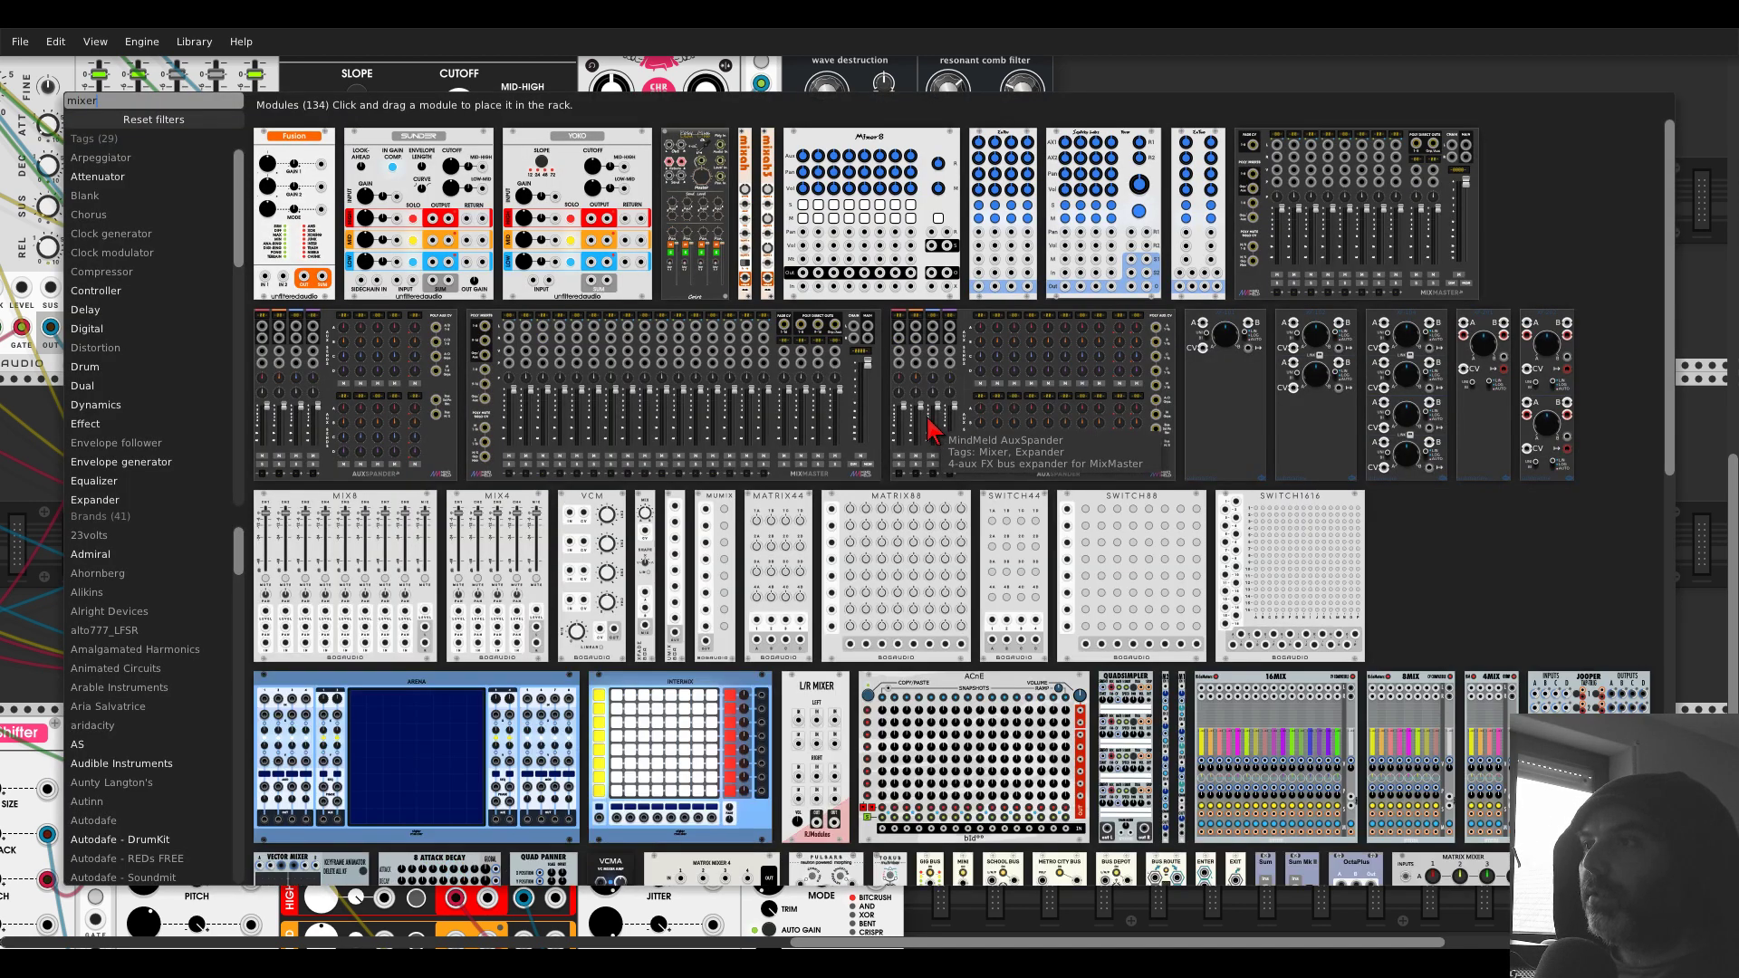
{"action": "left_click", "coordinate": [497, 576]}
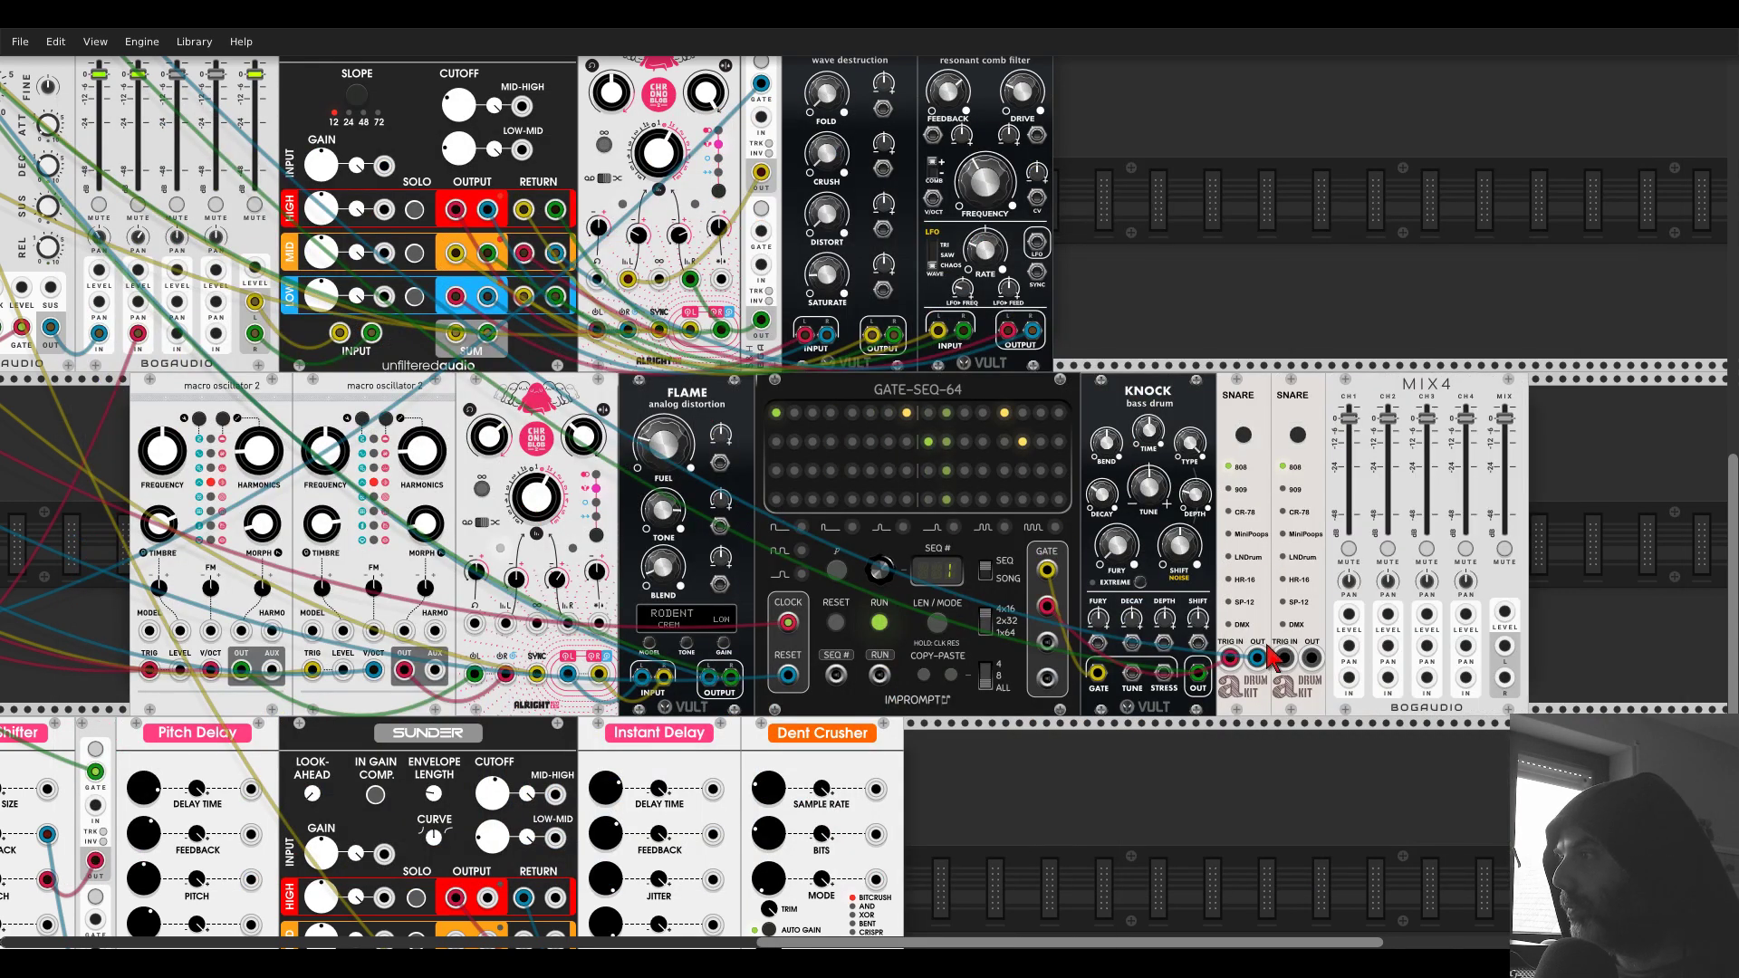
- Move the snare's MixMaster channel 6 cable to MIX4's left output, and patch MIX4's right output to the same channel's right input
{"action": "left_click_drag", "start_coordinate": [1258, 658], "coordinate": [1505, 646]}
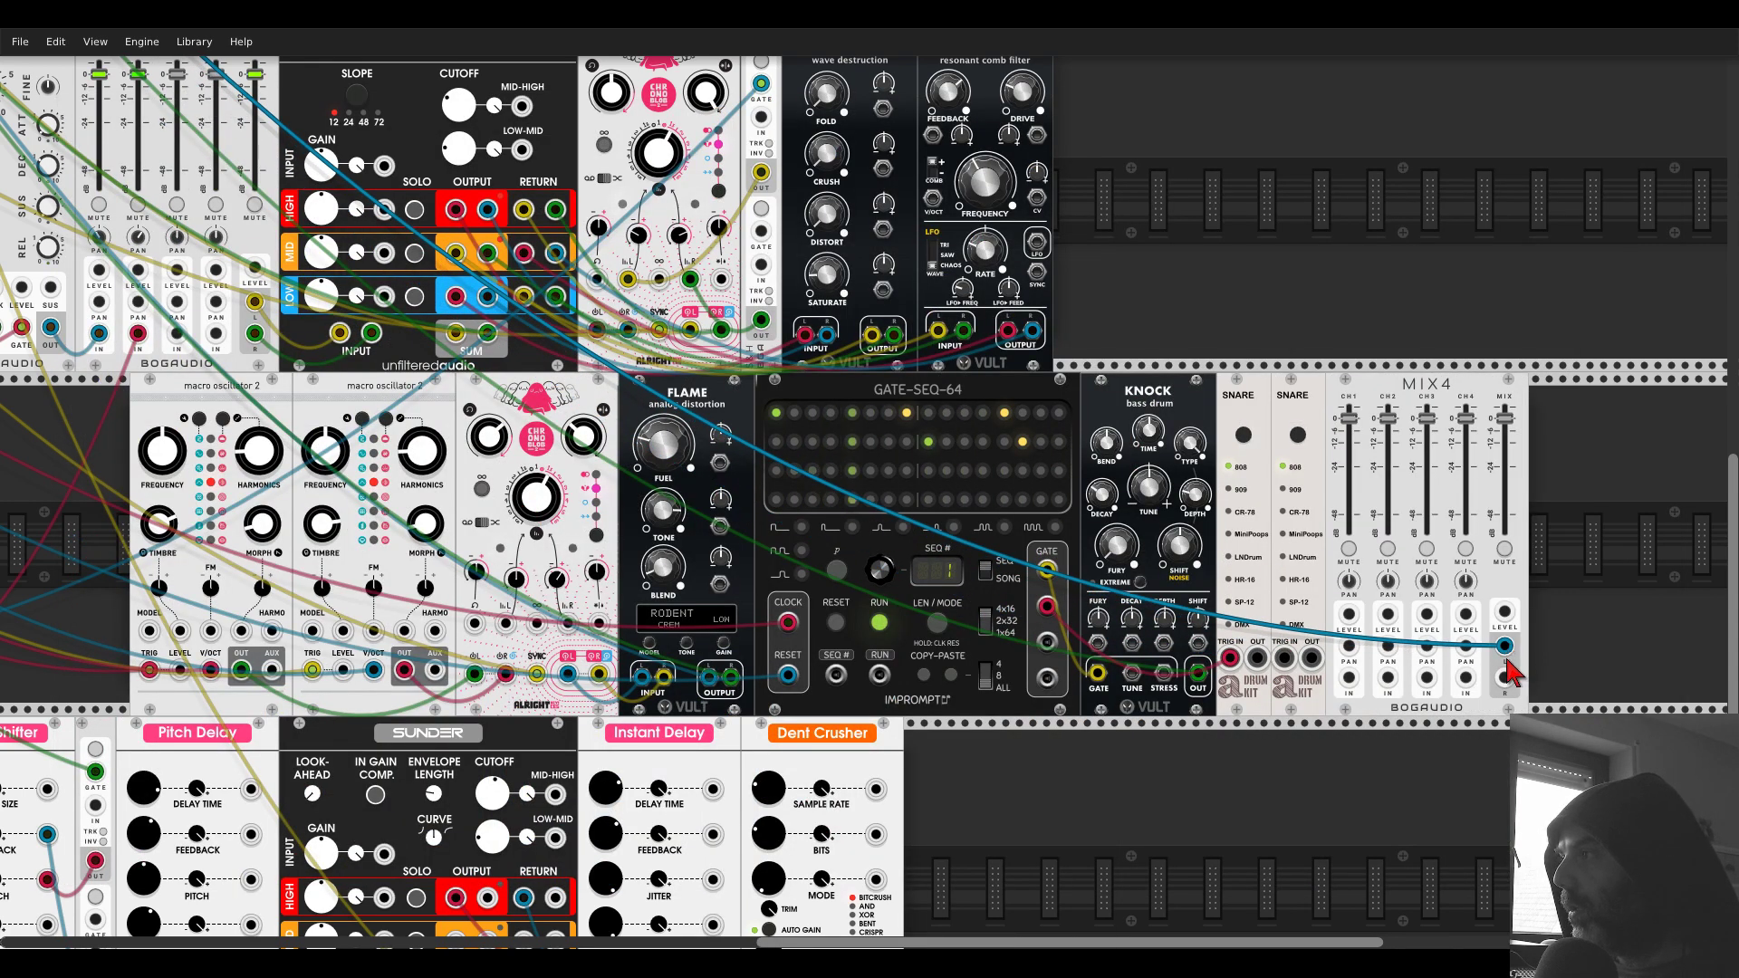
{"action": "scroll", "coordinate": [1508, 672], "scroll_direction": "up", "scroll_amount": 8}
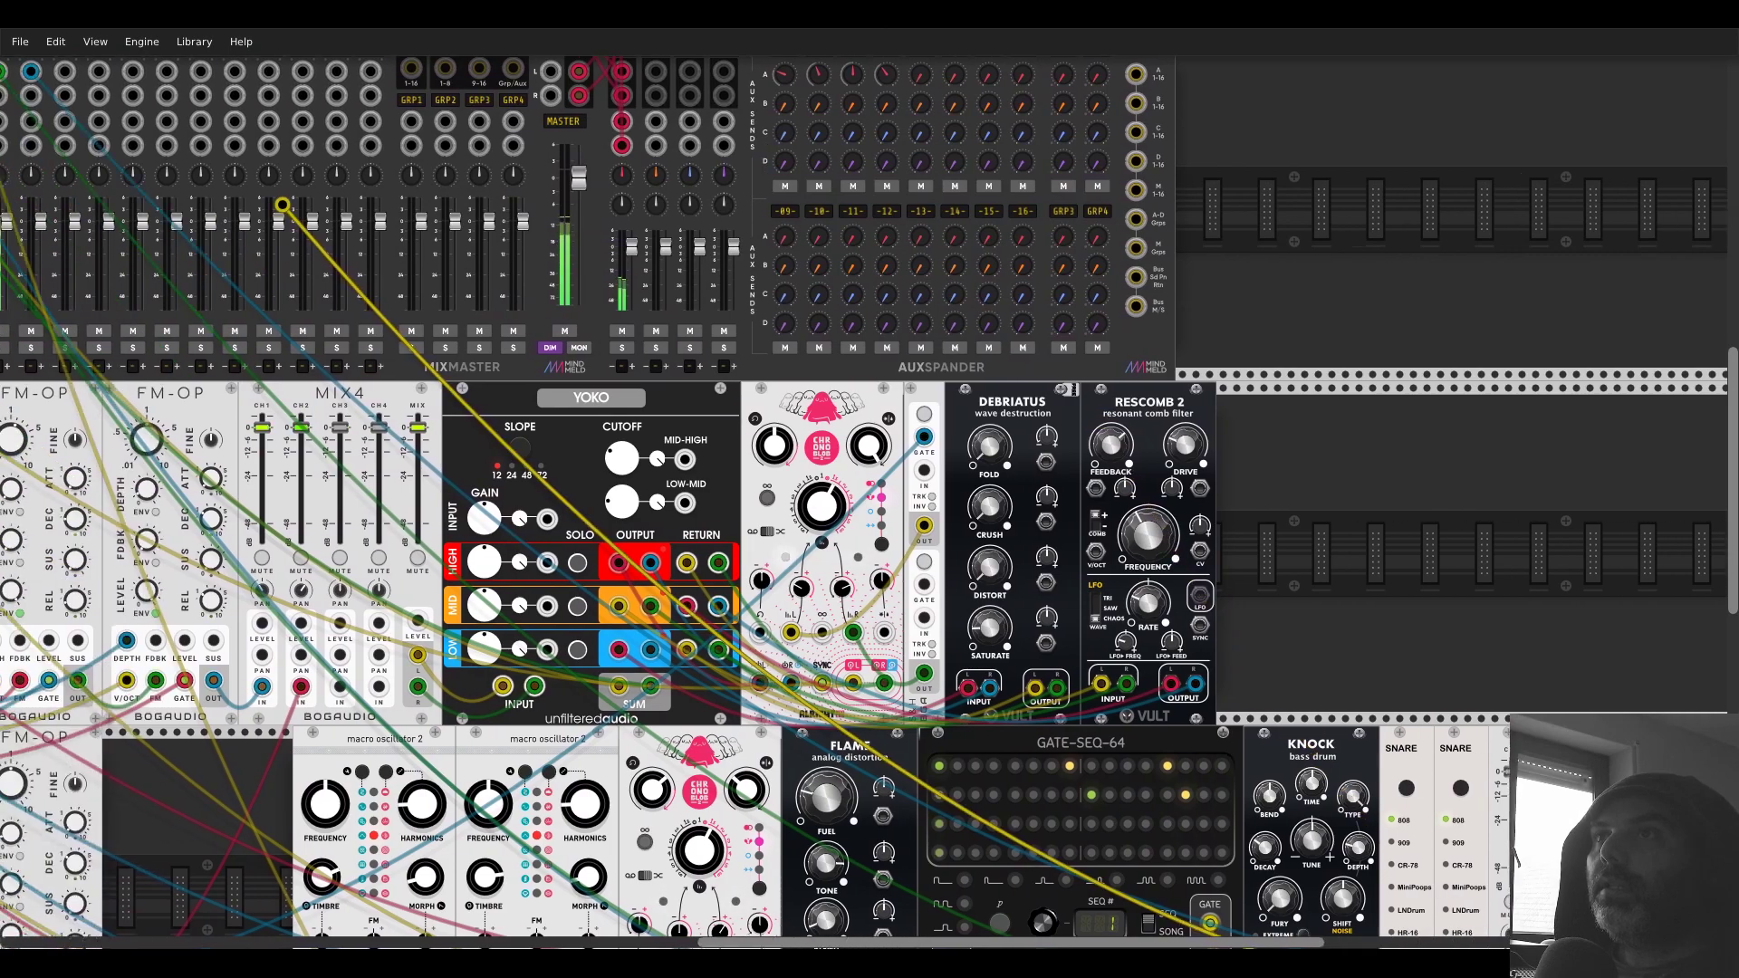
{"action": "scroll", "coordinate": [1447, 602], "scroll_direction": "up", "scroll_amount": 2}
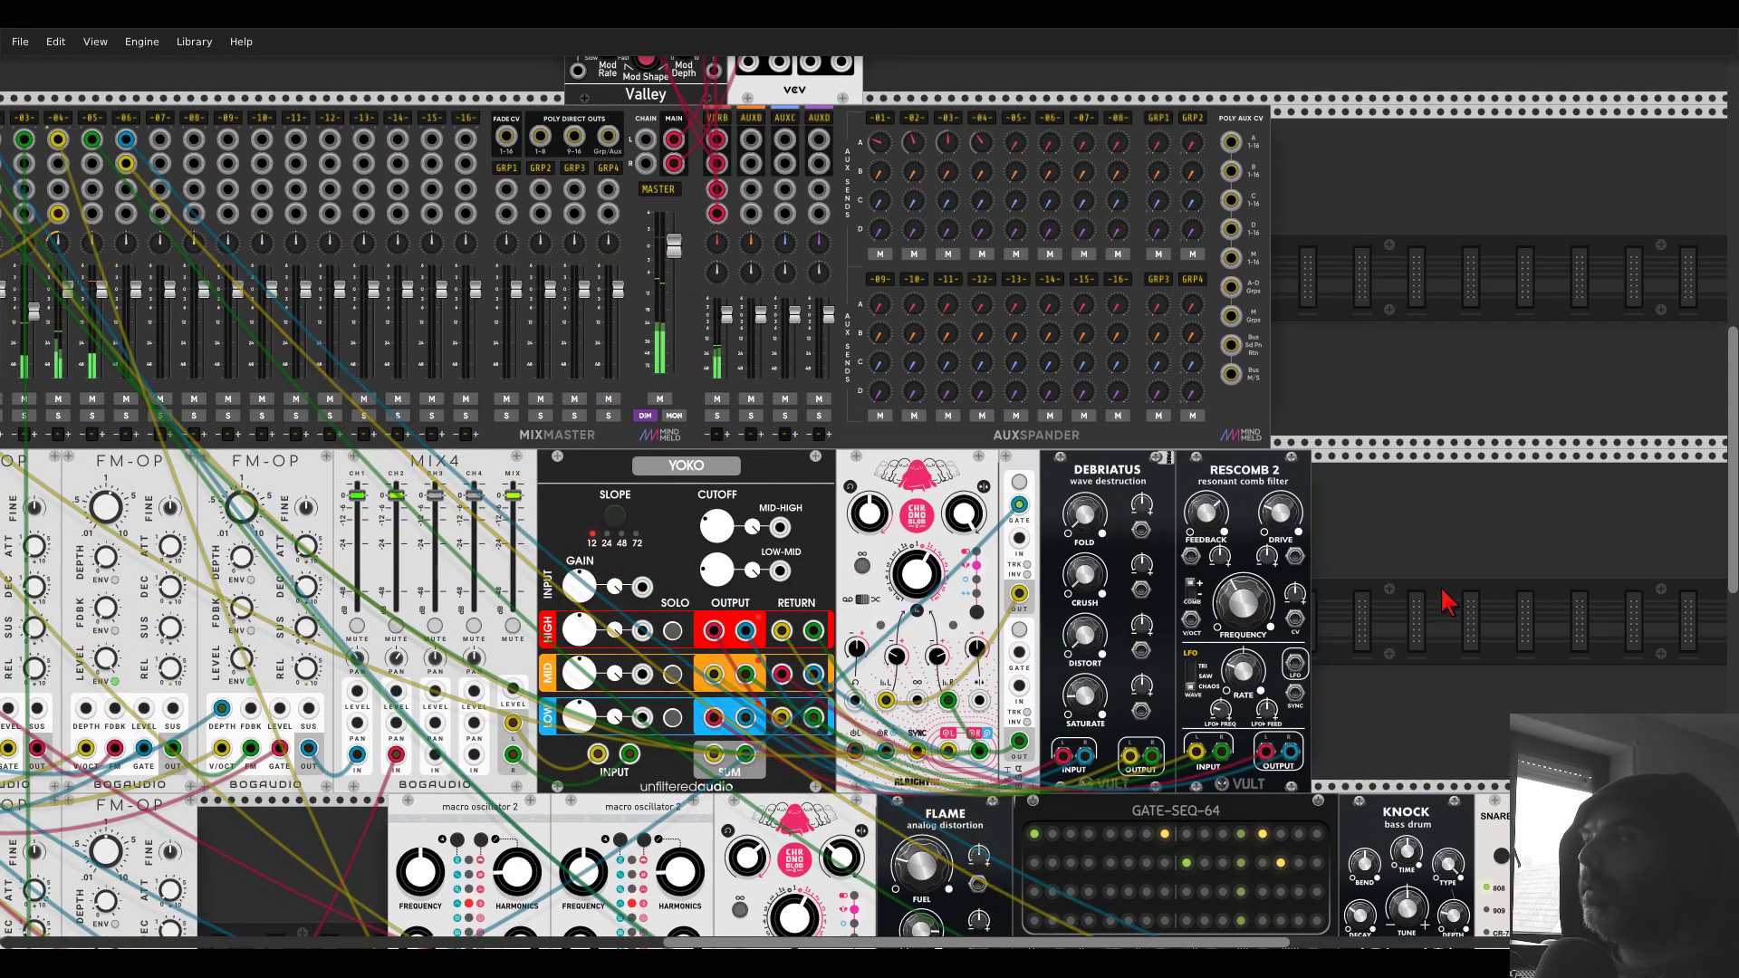
{"action": "left_click_drag", "start_coordinate": [1447, 602], "coordinate": [765, 140]}
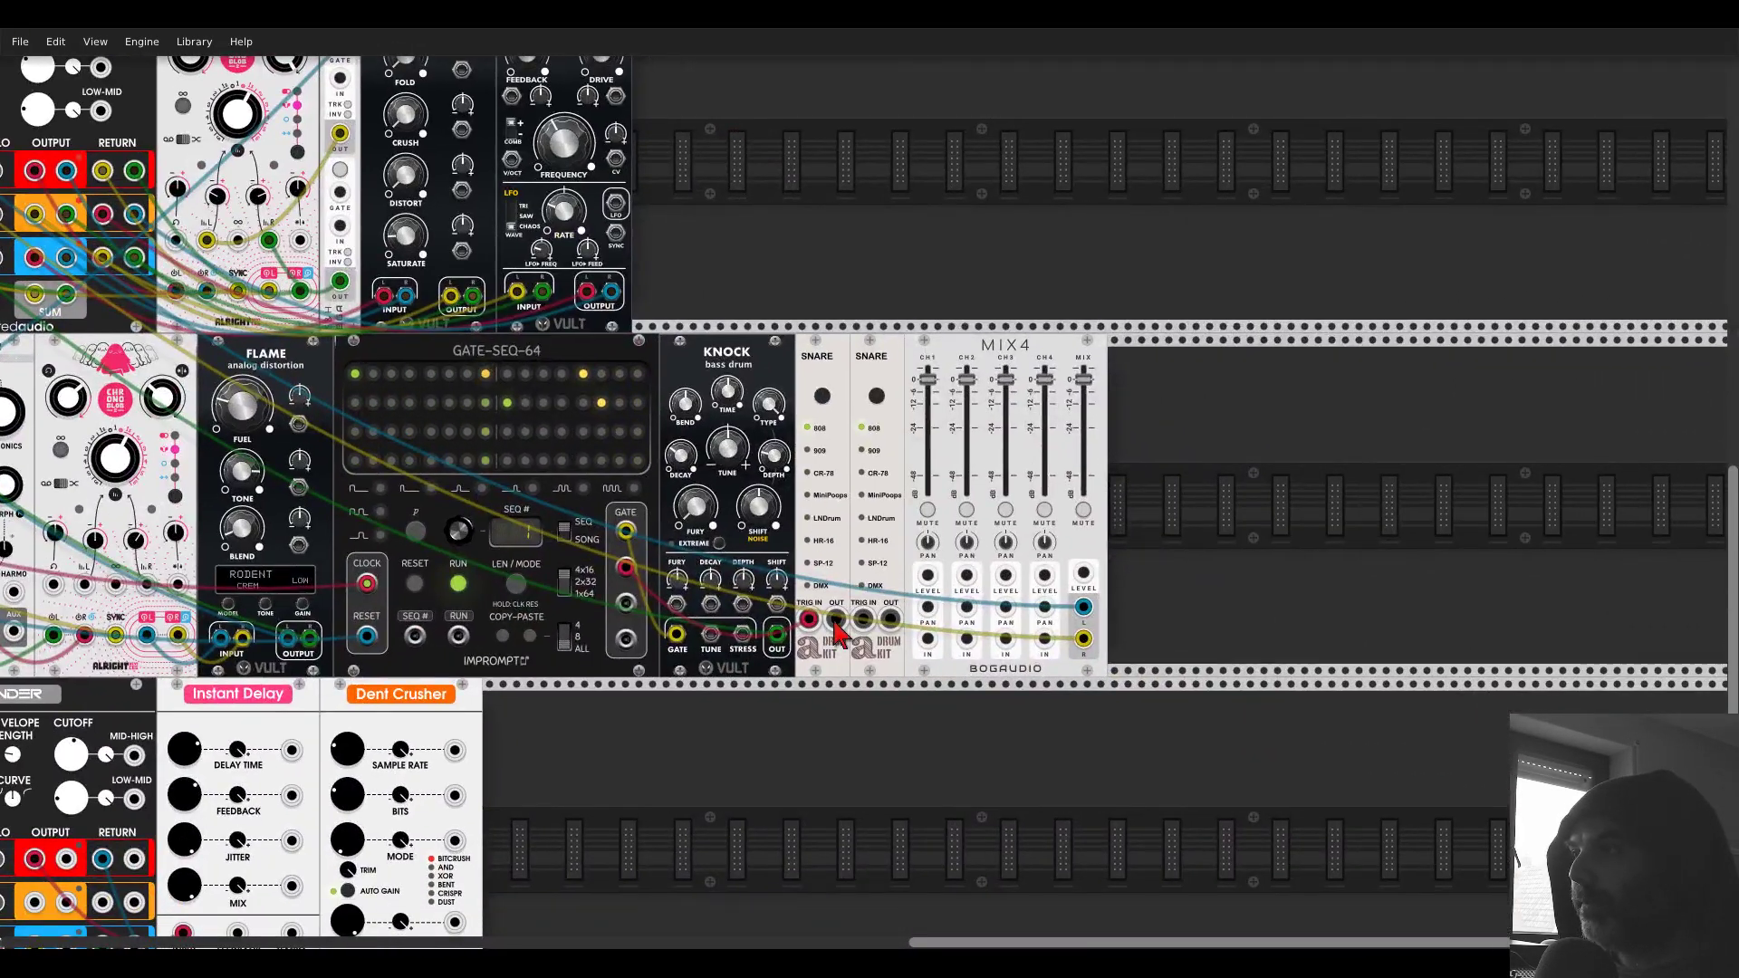
- Patch the two snares into MIX4 channels 1 and 2, select 909 on the second and trigger it from GATE-SEQ-64's third gate output
{"action": "left_click_drag", "start_coordinate": [835, 623], "coordinate": [967, 638]}
{"action": "left_click", "coordinate": [863, 450]}
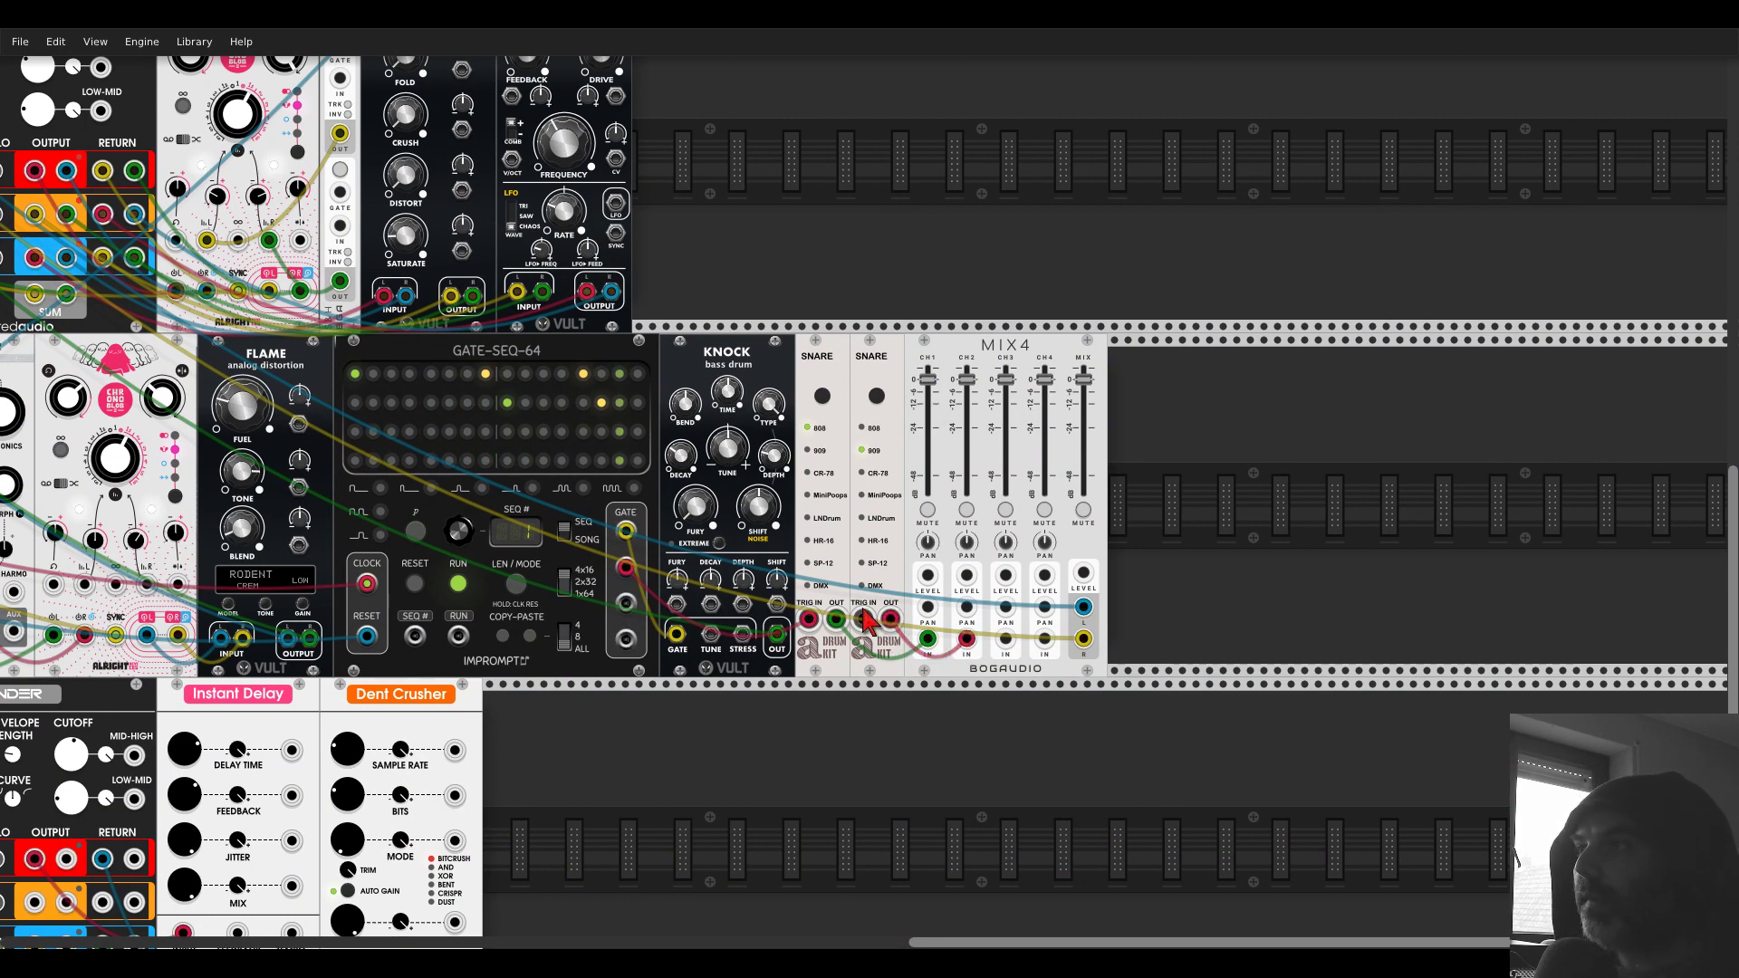
{"action": "left_click_drag", "start_coordinate": [863, 620], "coordinate": [631, 609]}
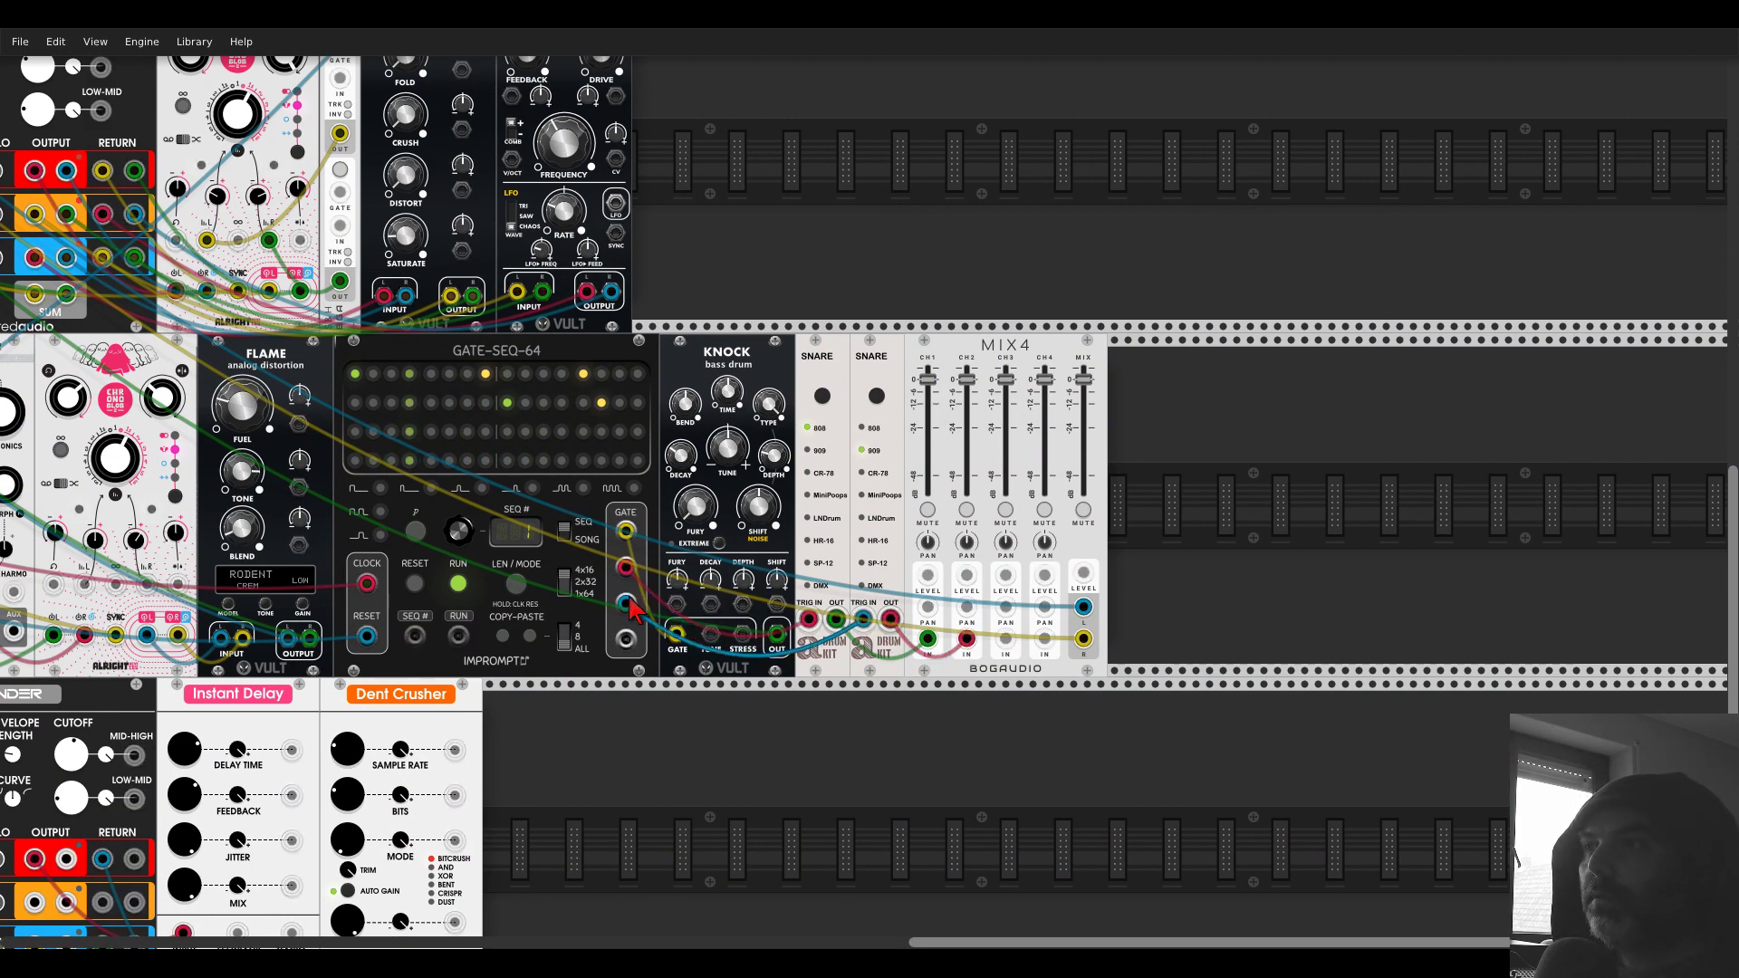
- Set the second snare to CR-78 and program GATE-SEQ-64's third row with 50% probability gates on steps 4, 10 and 11
{"action": "left_click", "coordinate": [469, 433]}
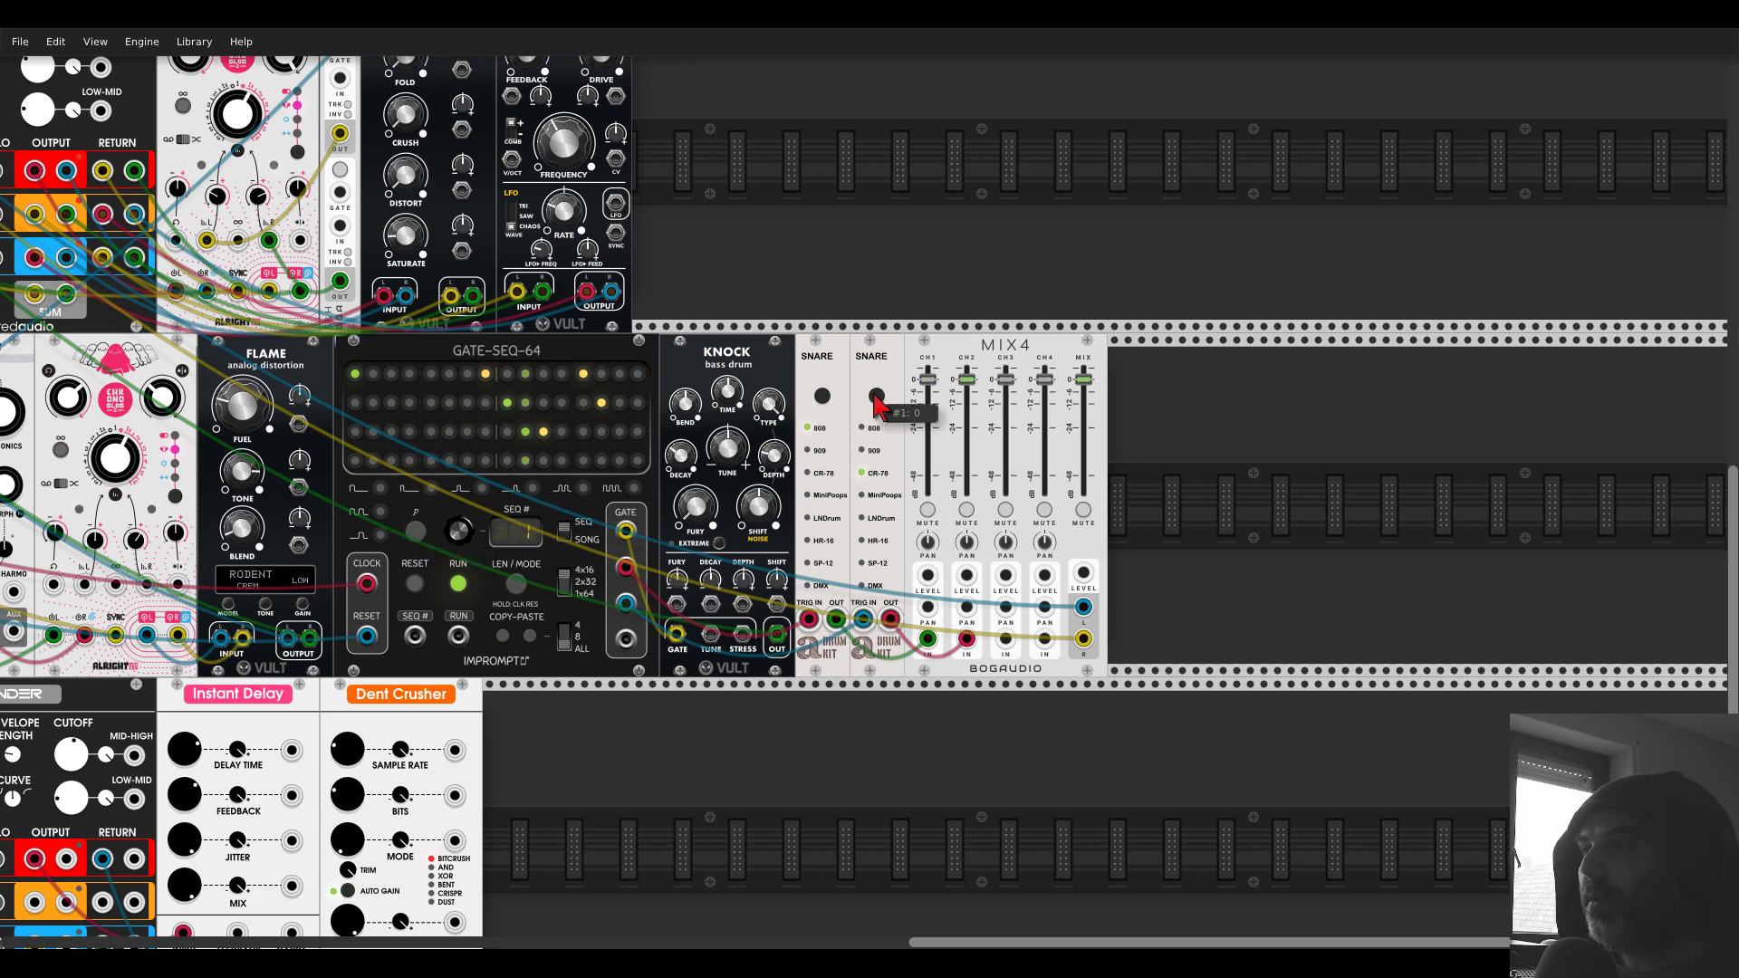
{"action": "left_click", "coordinate": [412, 435]}
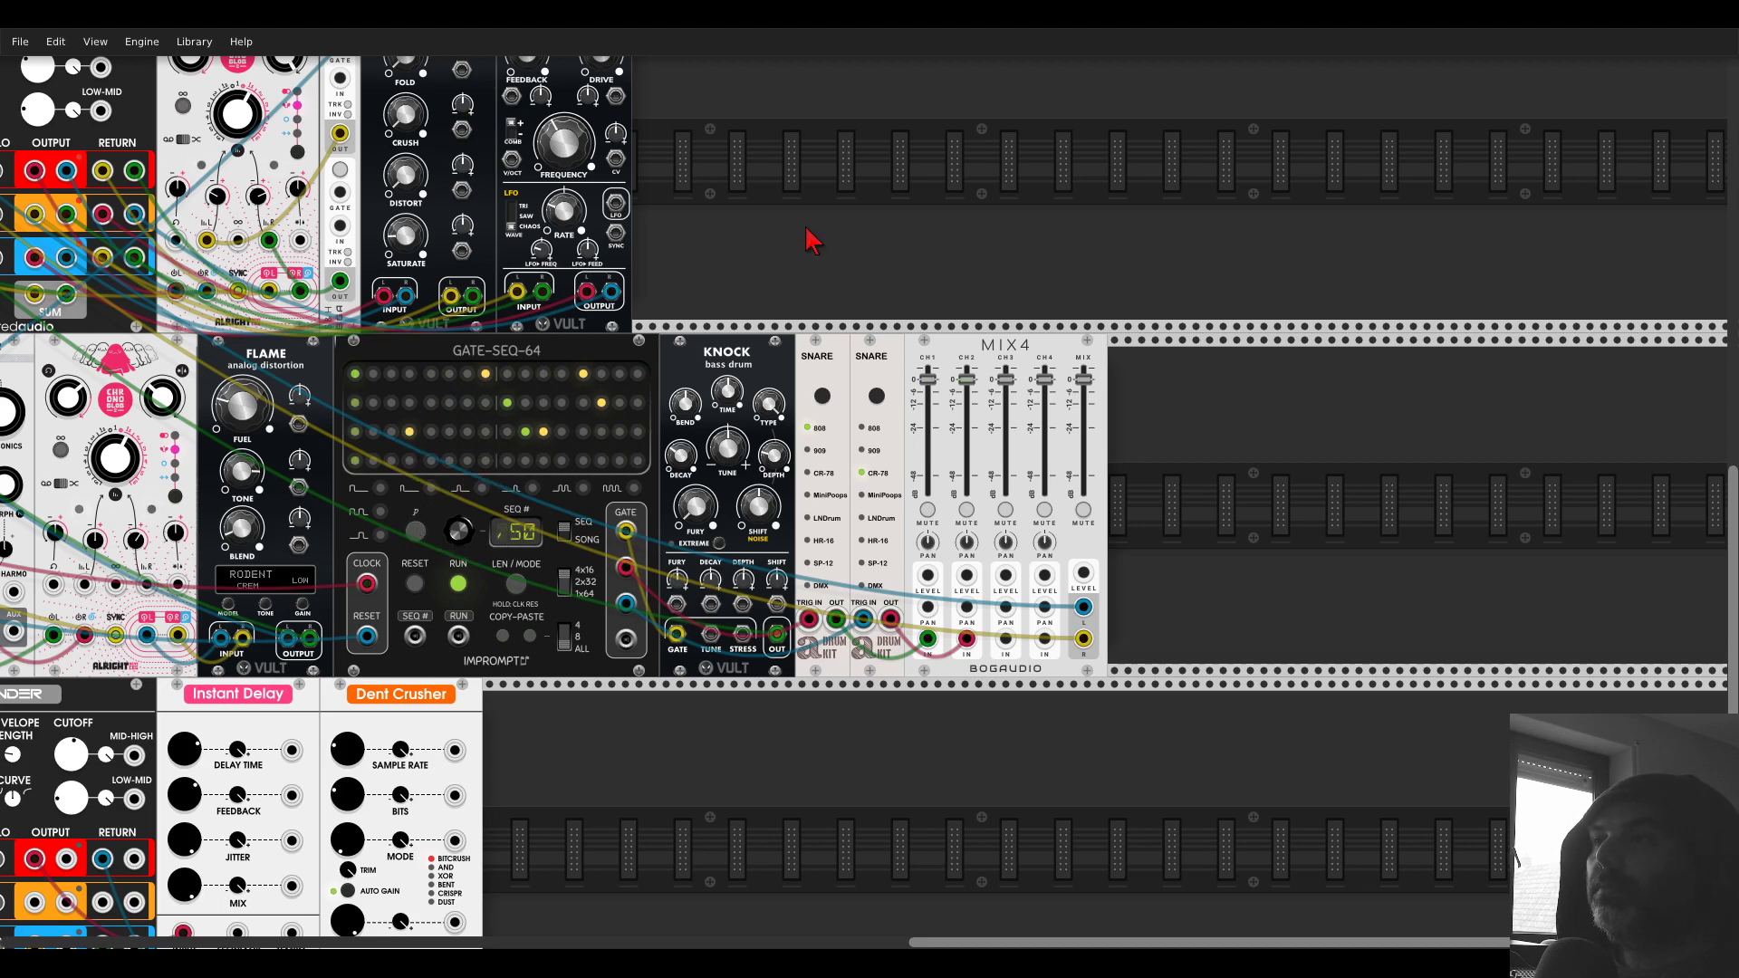
{"action": "left_click", "coordinate": [527, 433]}
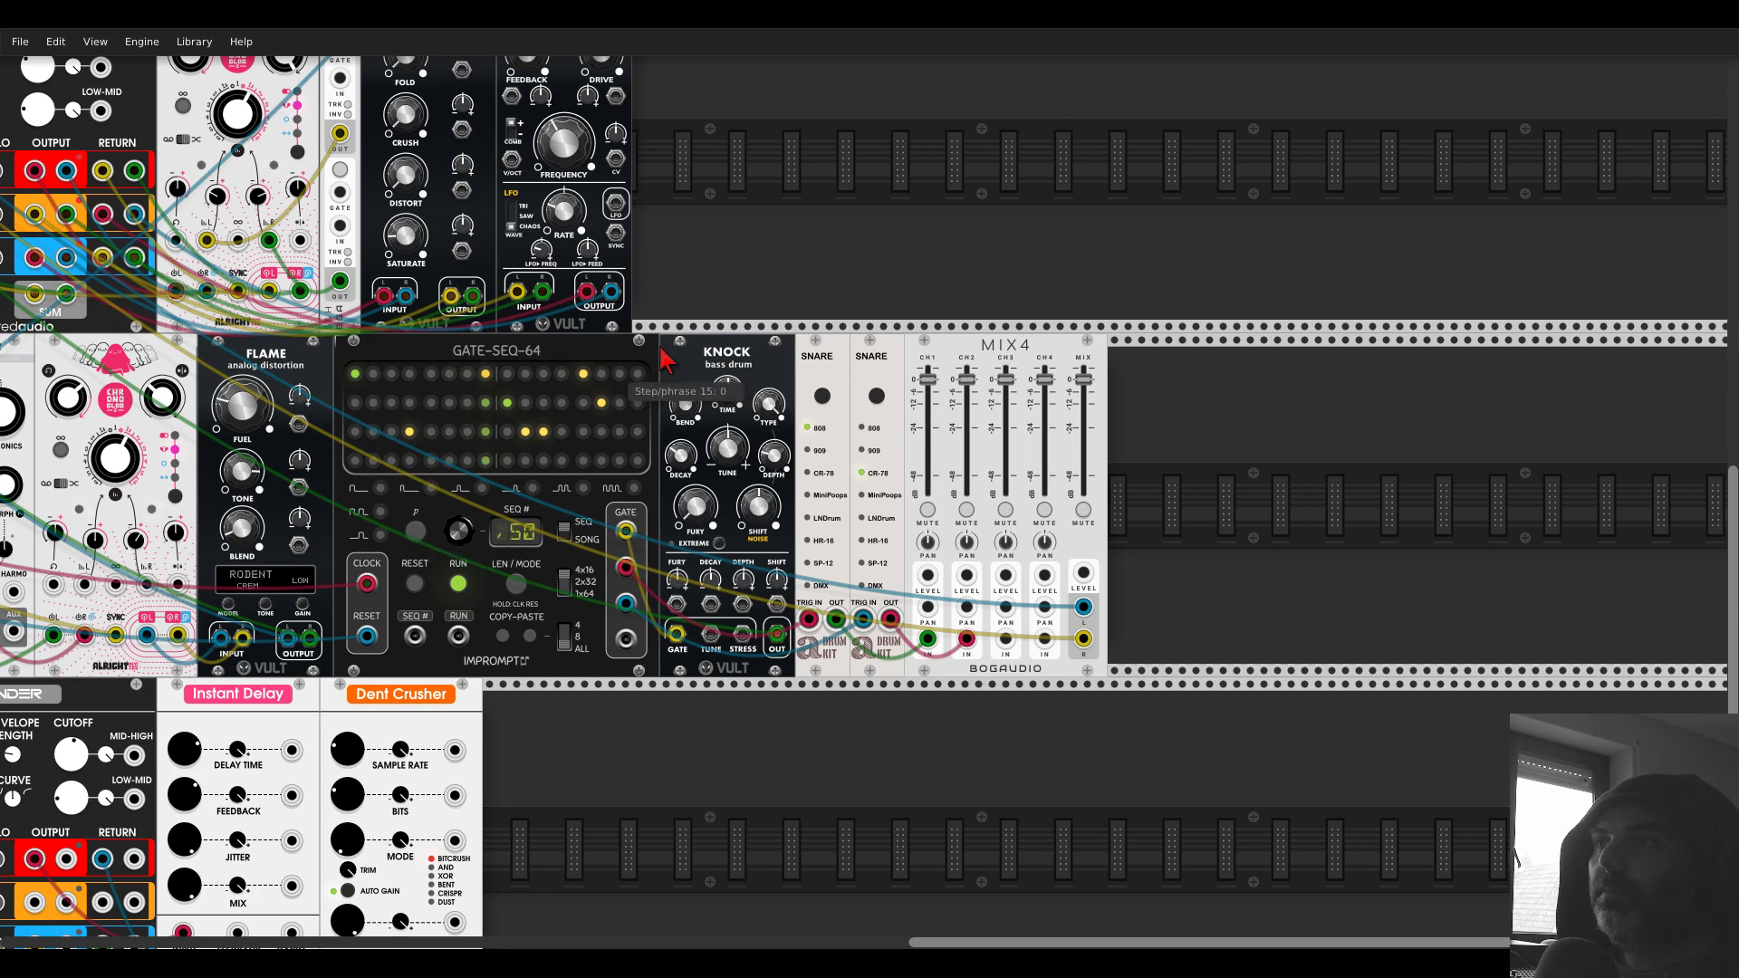
- Insert a duplicate of the second snare before MIX4, triggered by GATE-SEQ-64's fourth gate output and feeding MIX4 channel 3
{"action": "left_click_drag", "start_coordinate": [933, 353], "coordinate": [1123, 360]}
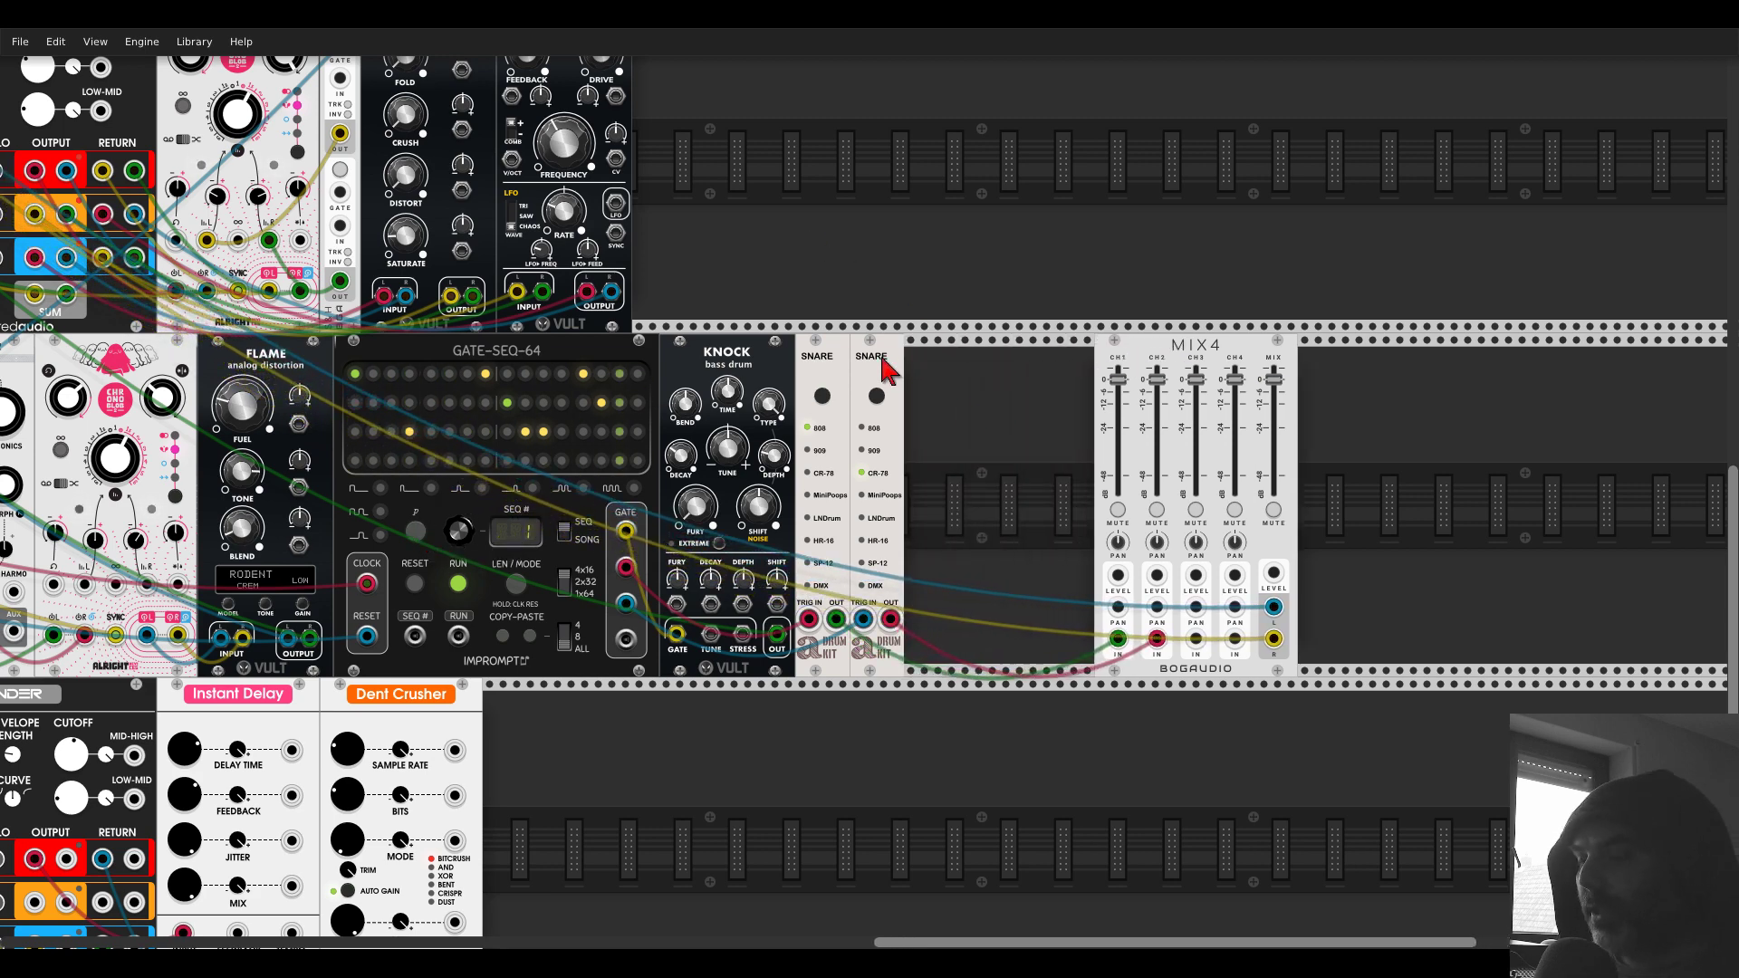
{"action": "key", "text": "ctrl+d"}
{"action": "left_click_drag", "start_coordinate": [918, 621], "coordinate": [625, 639]}
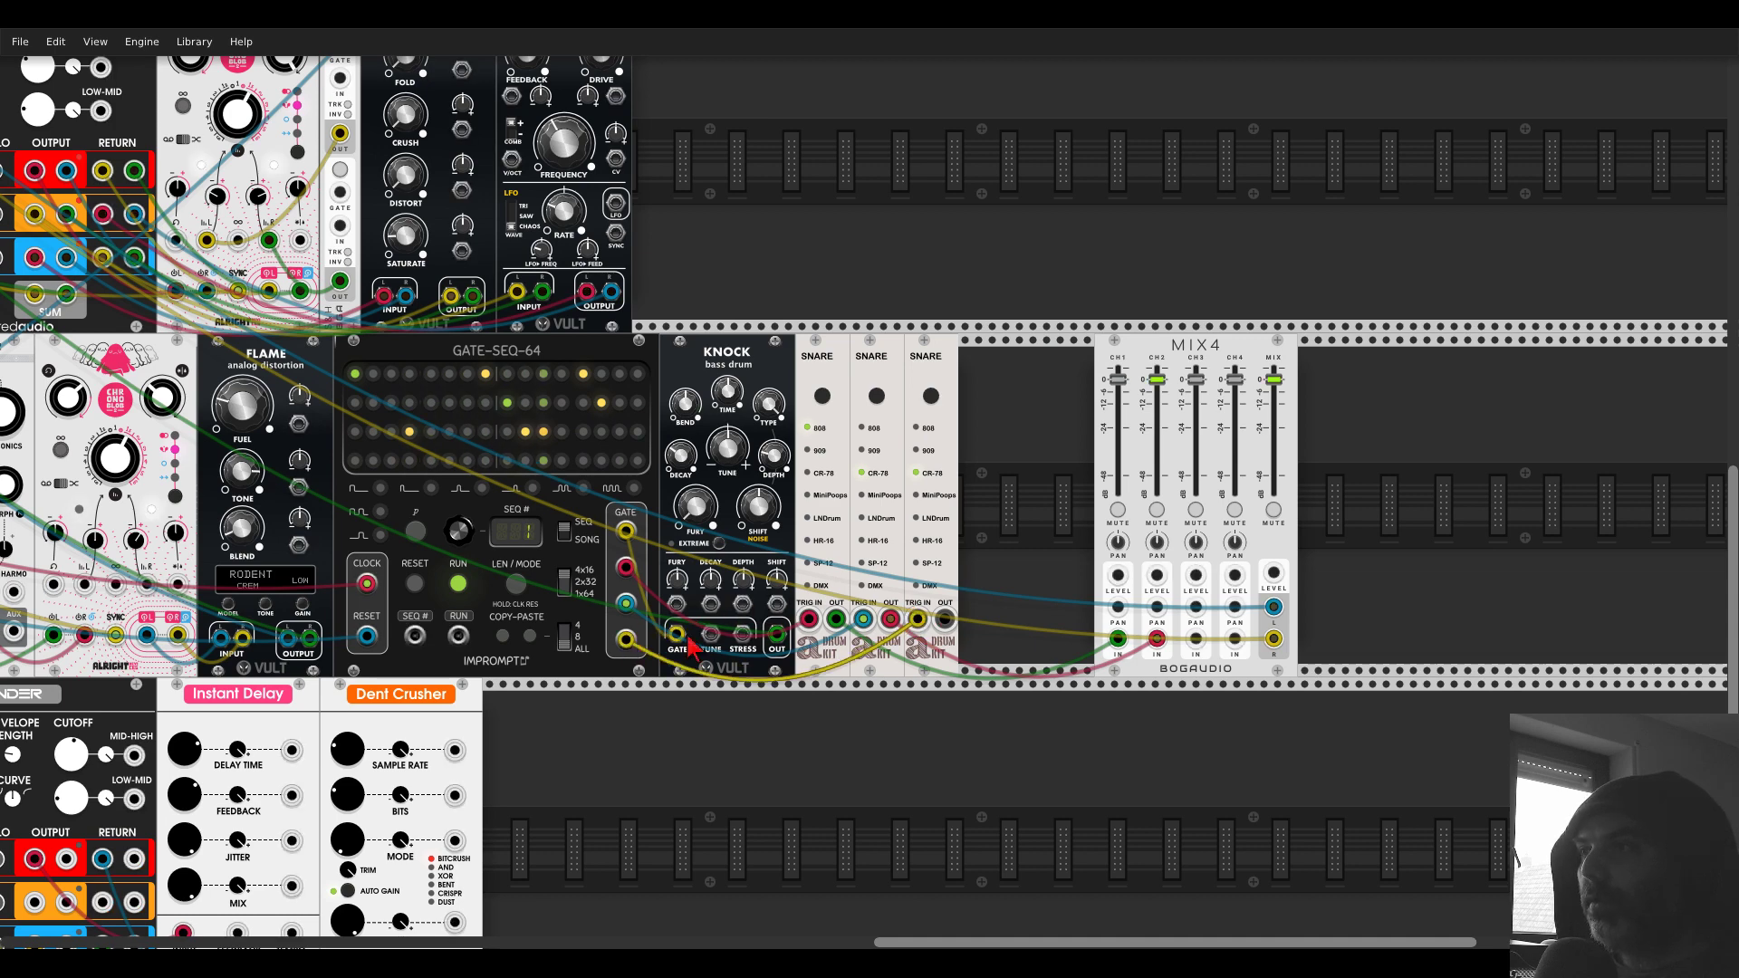
{"action": "left_click_drag", "start_coordinate": [945, 620], "coordinate": [1190, 641]}
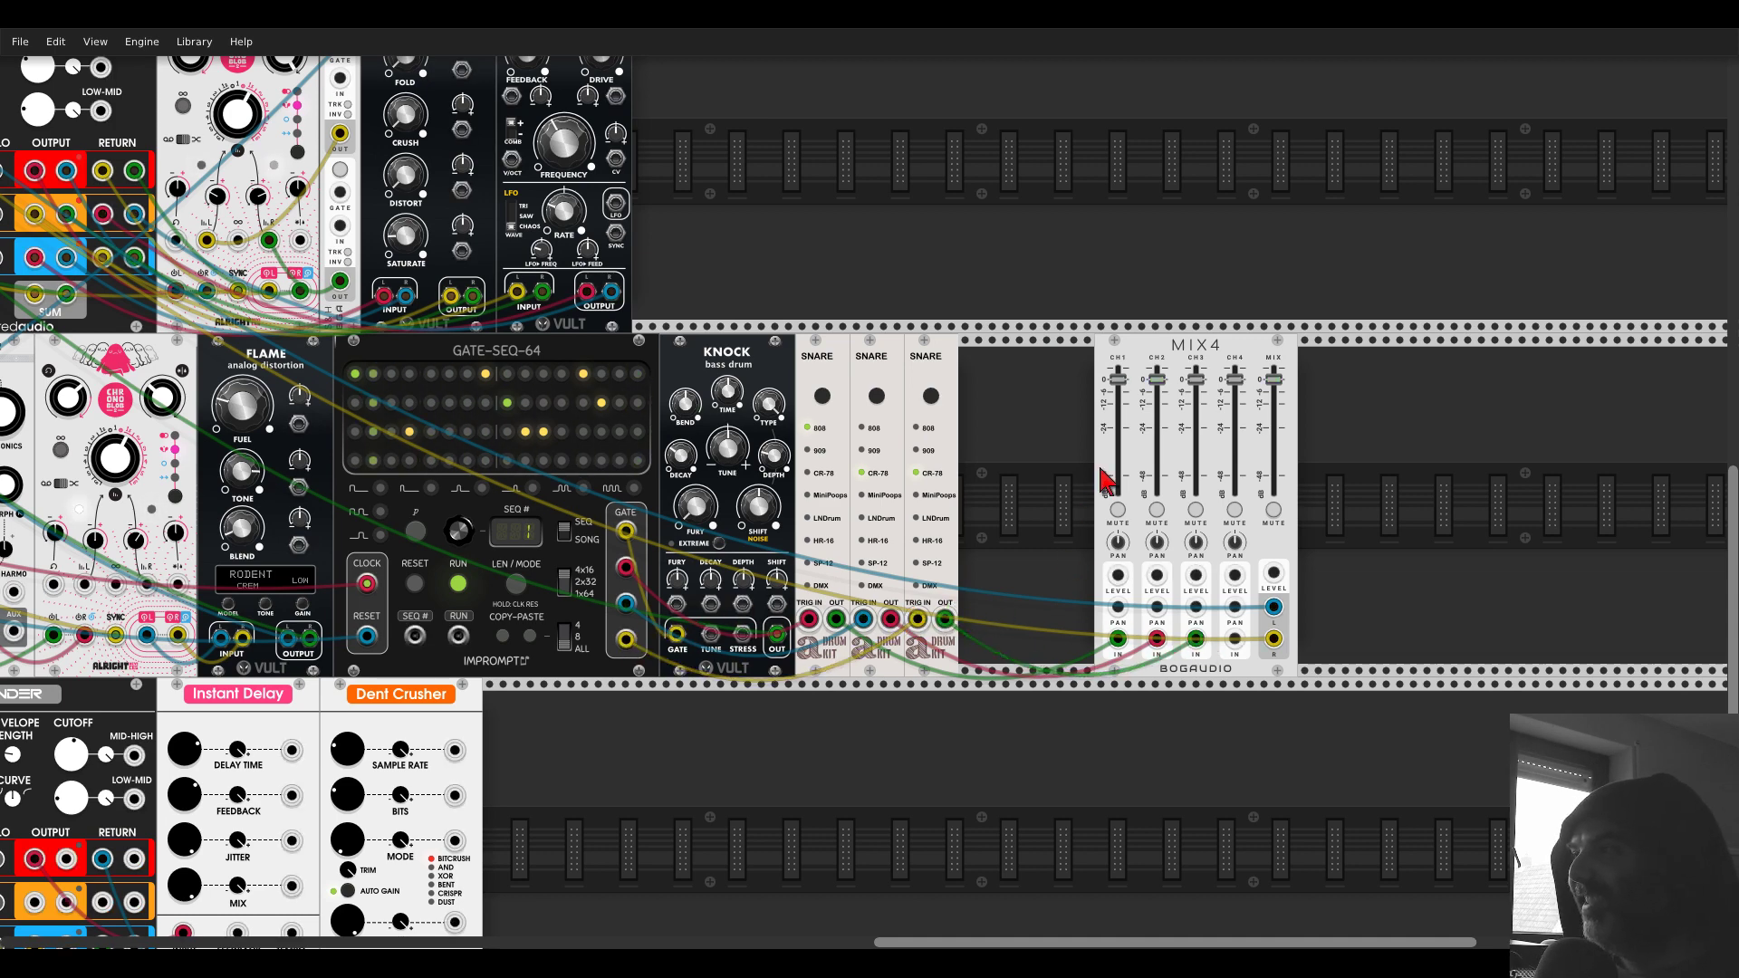
{"action": "left_click_drag", "start_coordinate": [1157, 344], "coordinate": [1021, 349]}
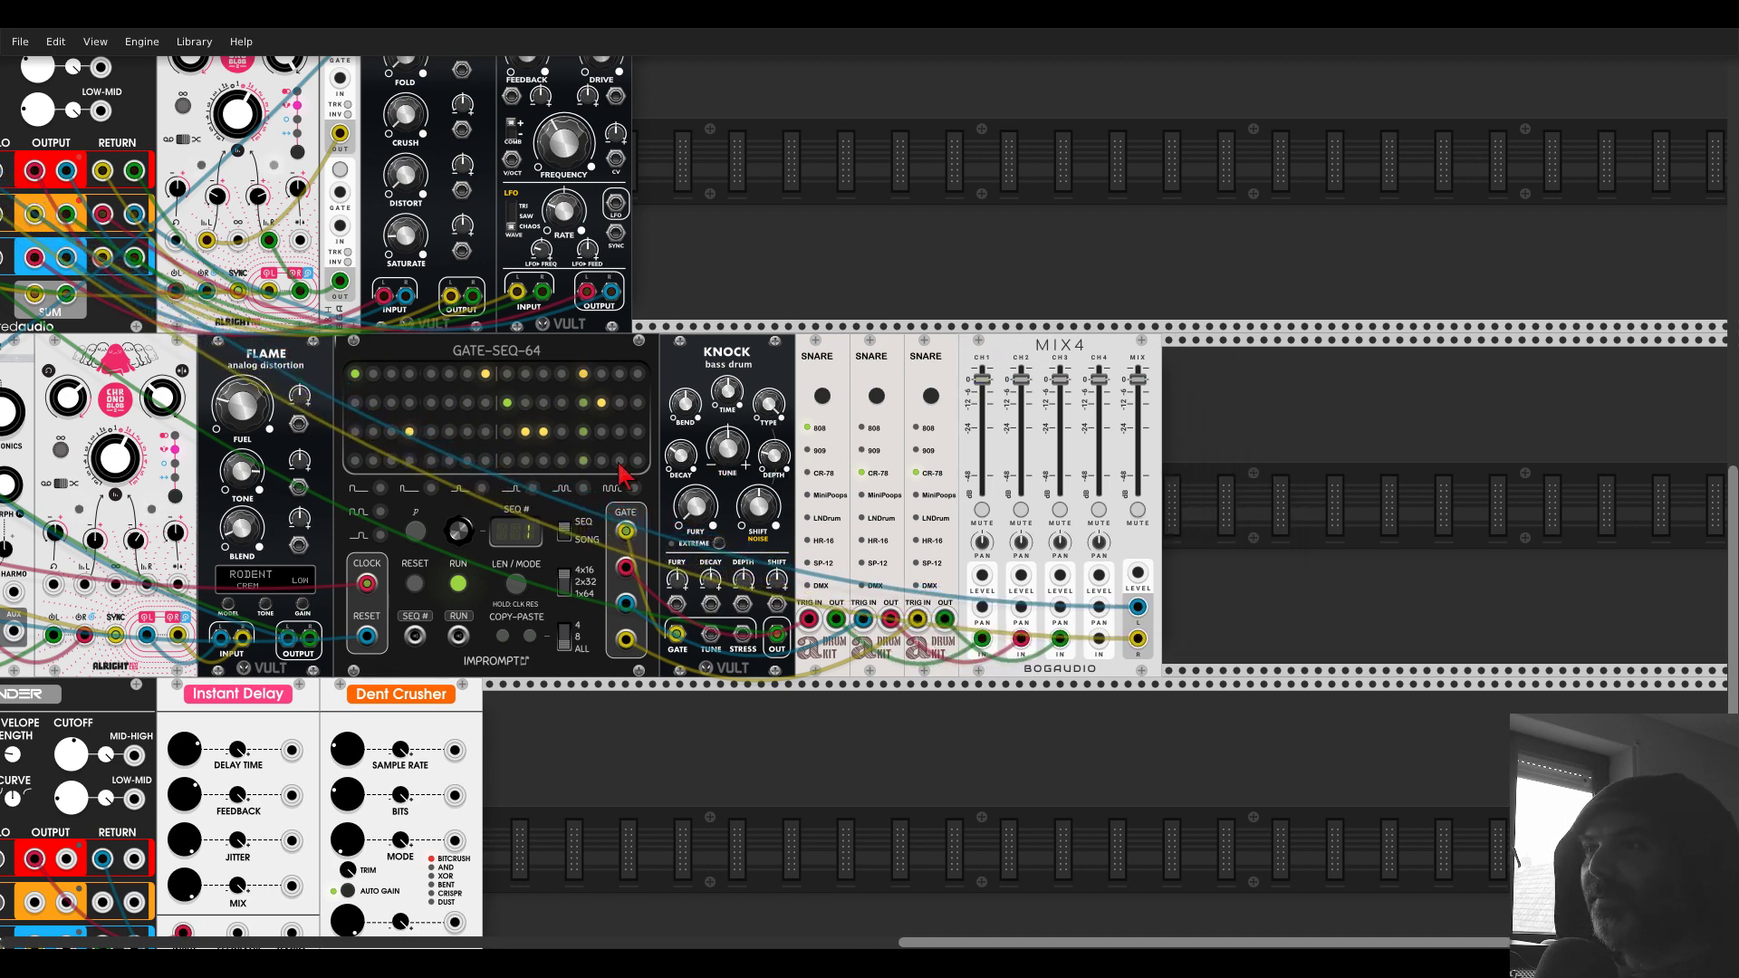
- Set the third snare to MiniPoops and program GATE-SEQ-64's fourth row with 50% probability gates on steps 7 and 16
{"action": "left_click", "coordinate": [925, 399]}
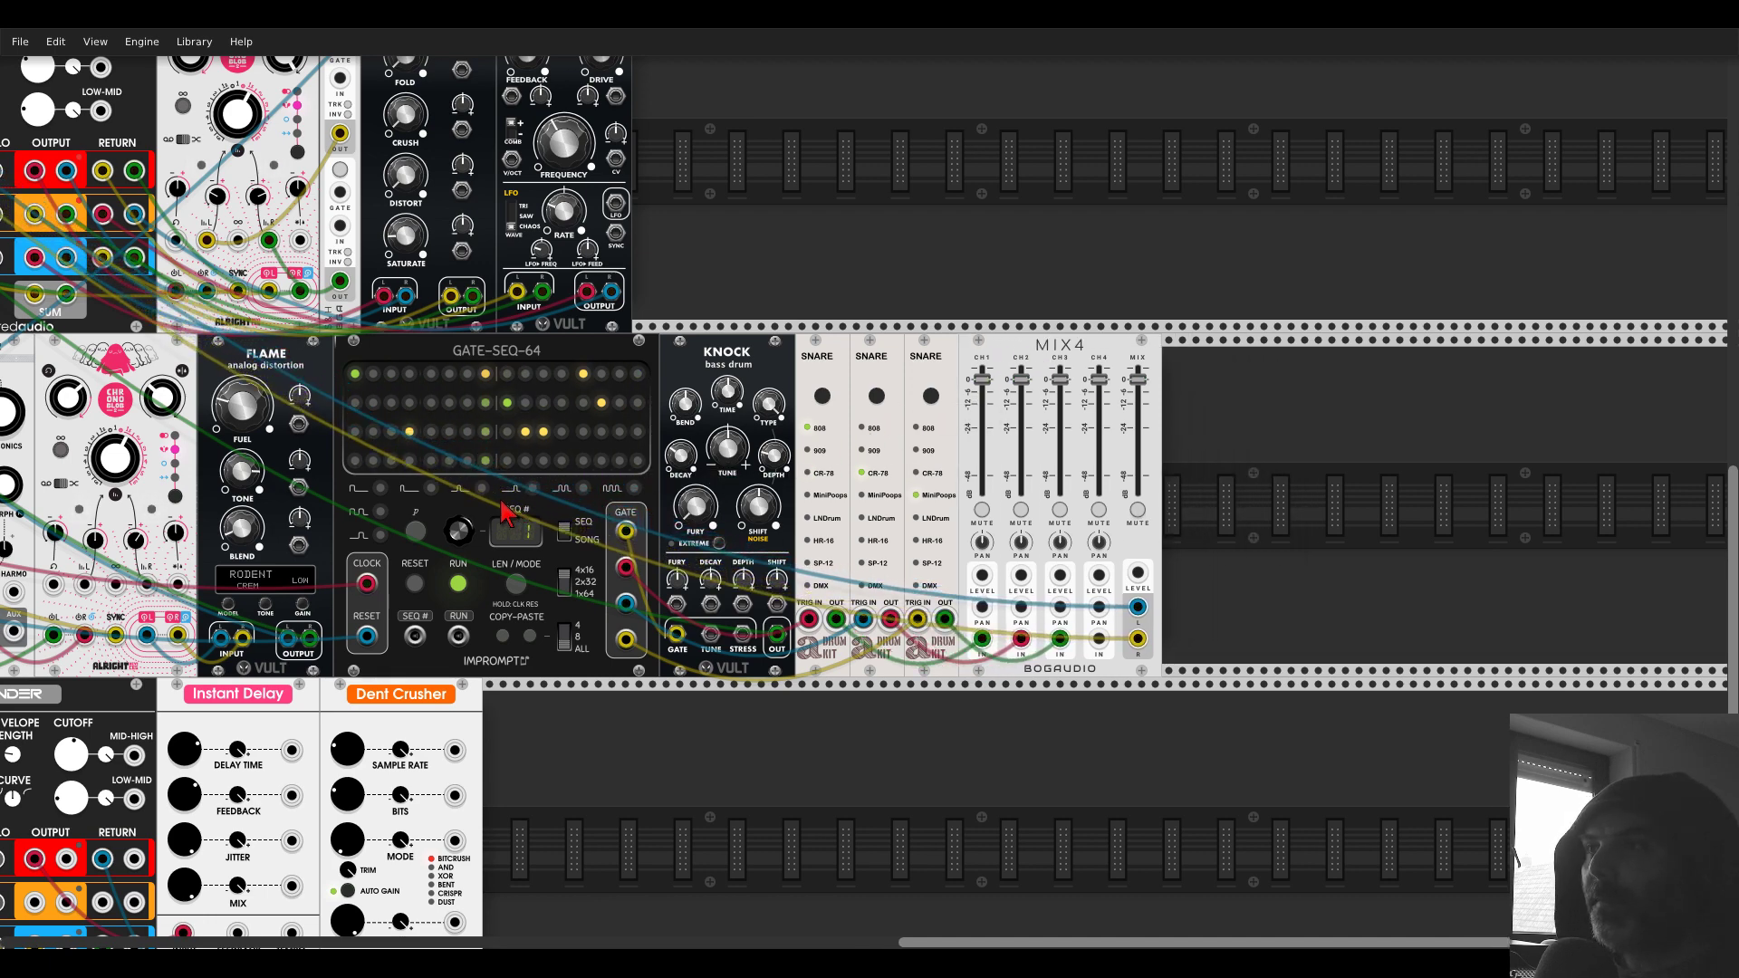
{"action": "left_click", "coordinate": [466, 460]}
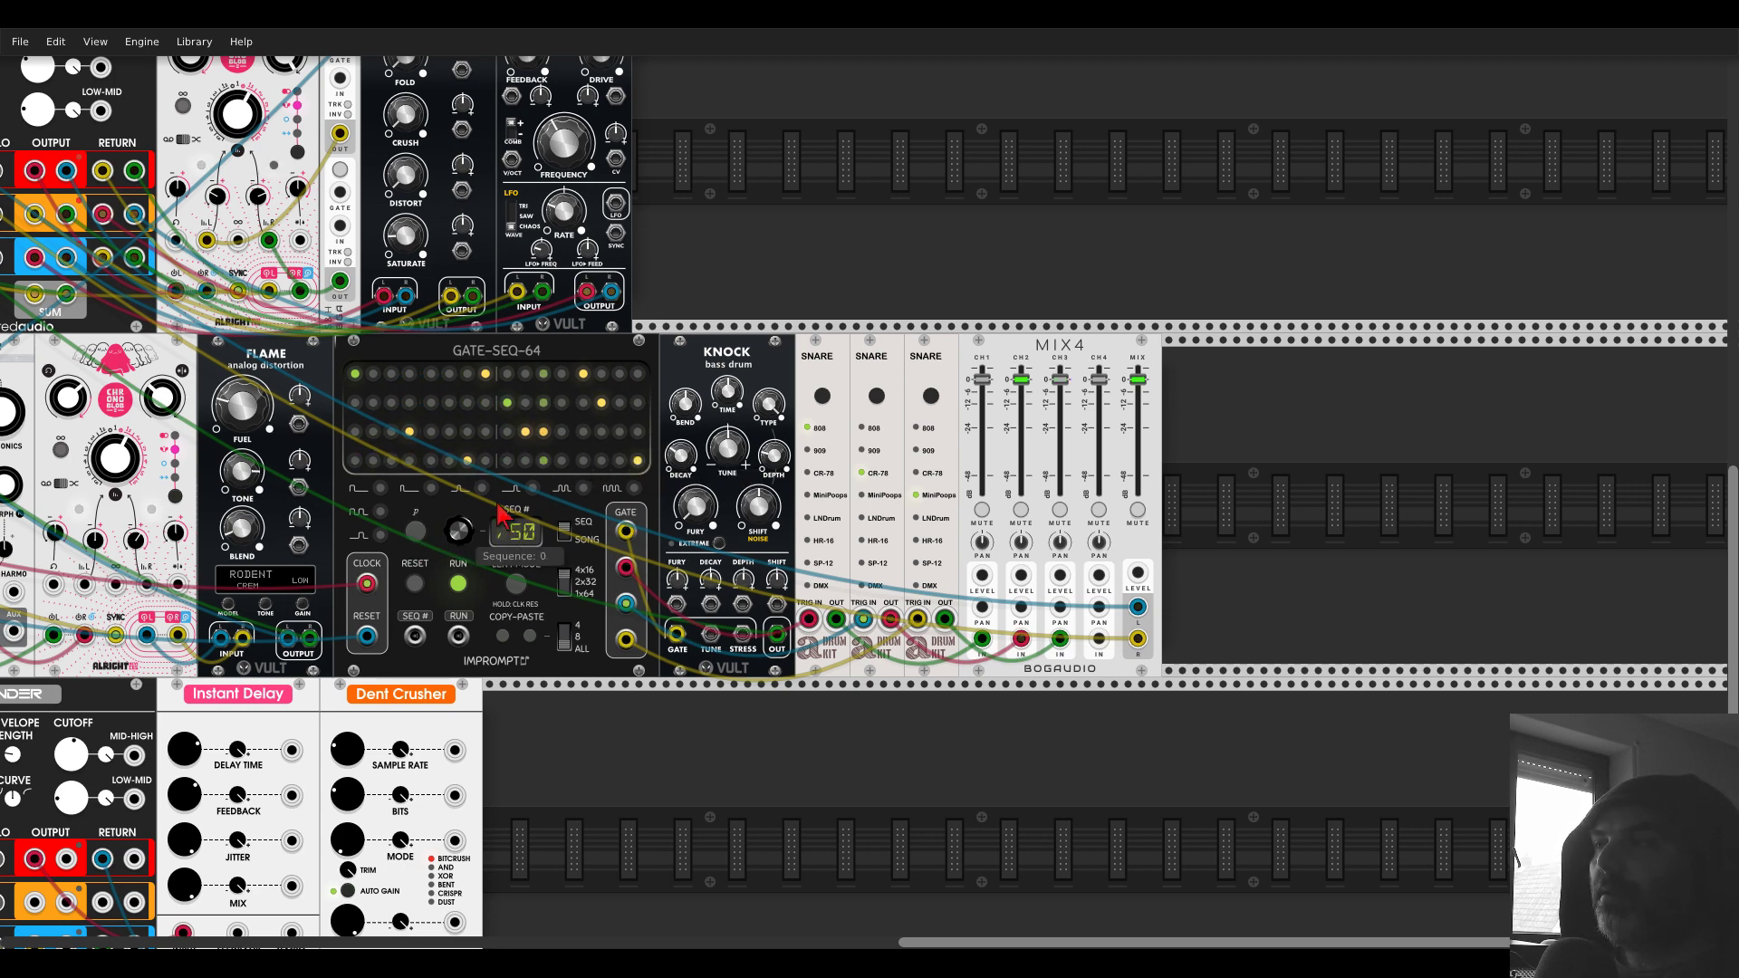
- Adjust the third snare's panning on MIX4, and place a GATE-SEQ-64 duplicate after Dent Crusher, sharing the original's clock and reset signals
{"action": "mouse_move", "coordinate": [1059, 540]}
{"action": "left_mouse_down"}
{"action": "mouse_move", "coordinate": [1020, 542]}
{"action": "mouse_move", "coordinate": [1060, 542]}
{"action": "left_mouse_up"}
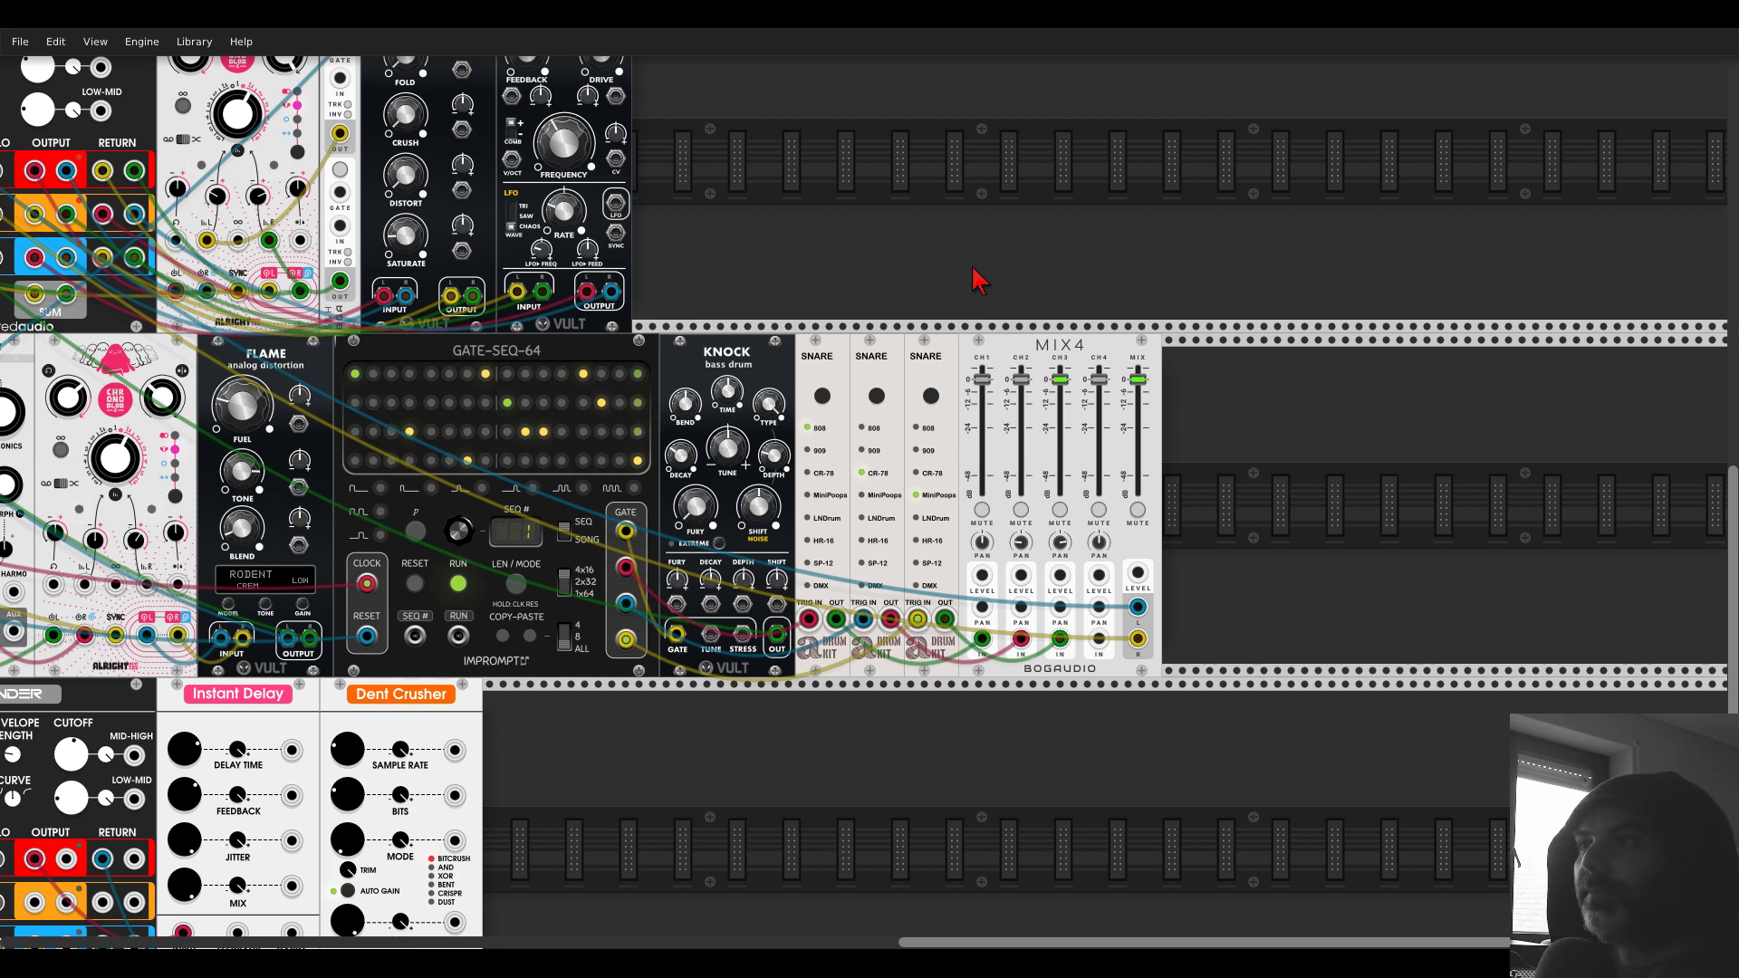
{"action": "scroll", "coordinate": [871, 282], "scroll_direction": "down", "scroll_amount": 3}
{"action": "scroll", "coordinate": [906, 236], "scroll_direction": "left", "scroll_amount": 5}
{"action": "key", "text": "ctrl+d"}
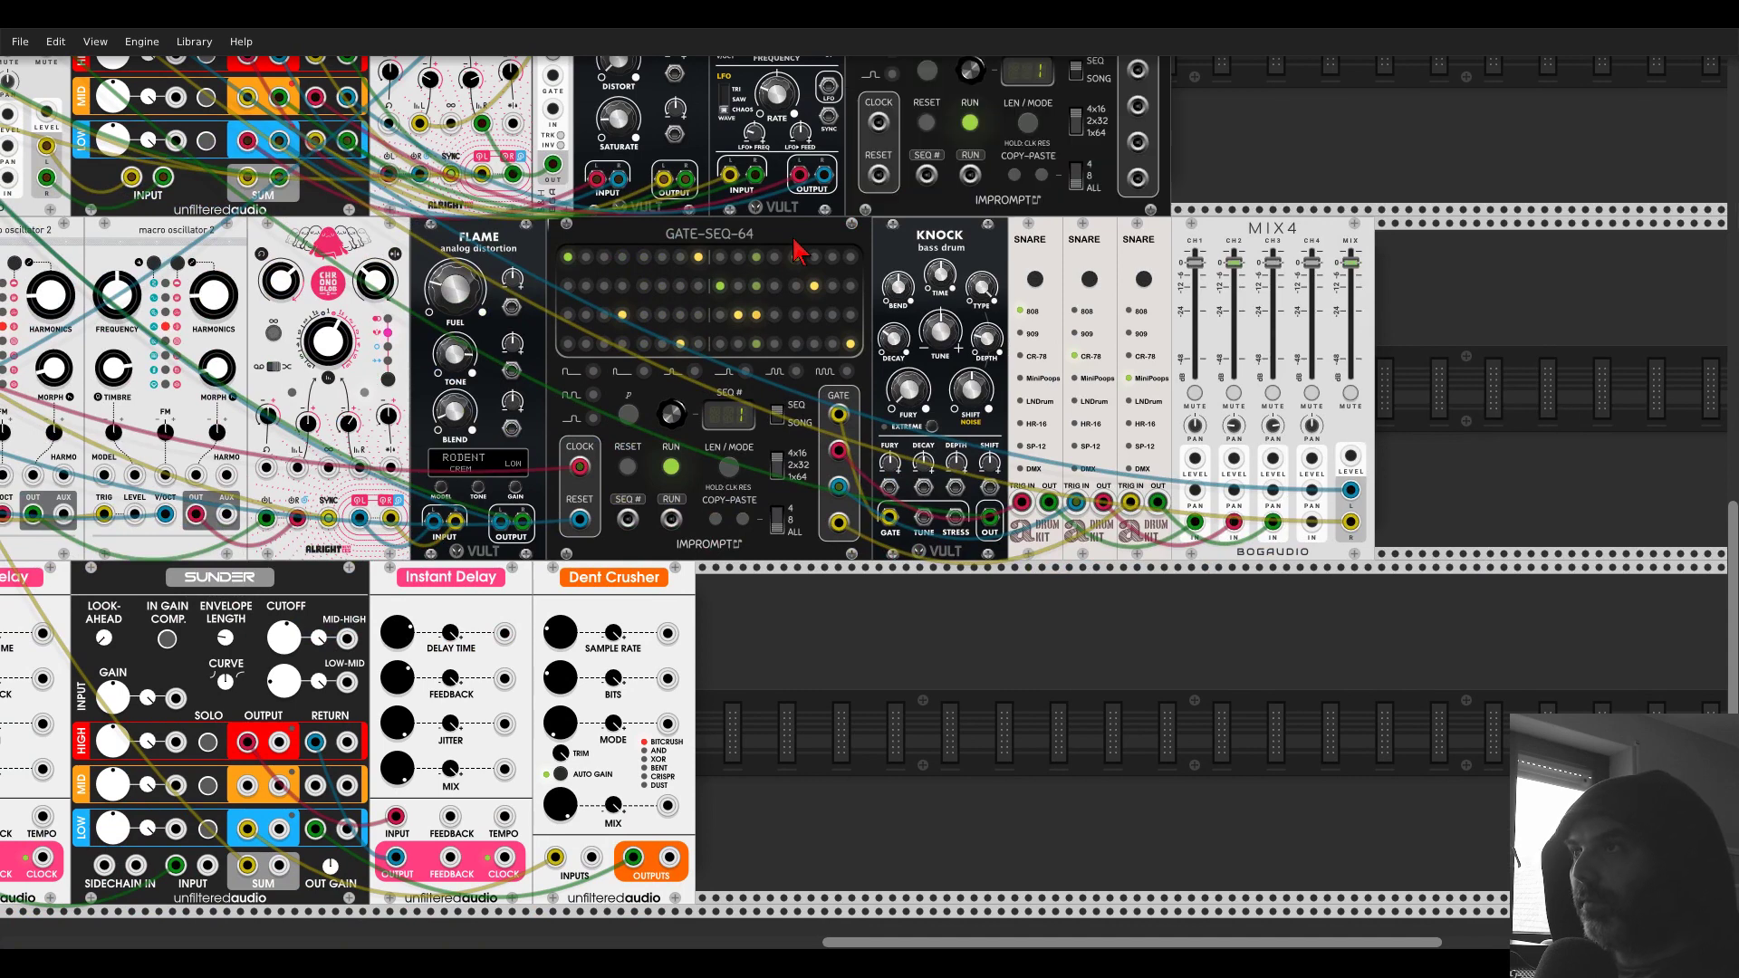
{"action": "left_click", "coordinate": [812, 684]}
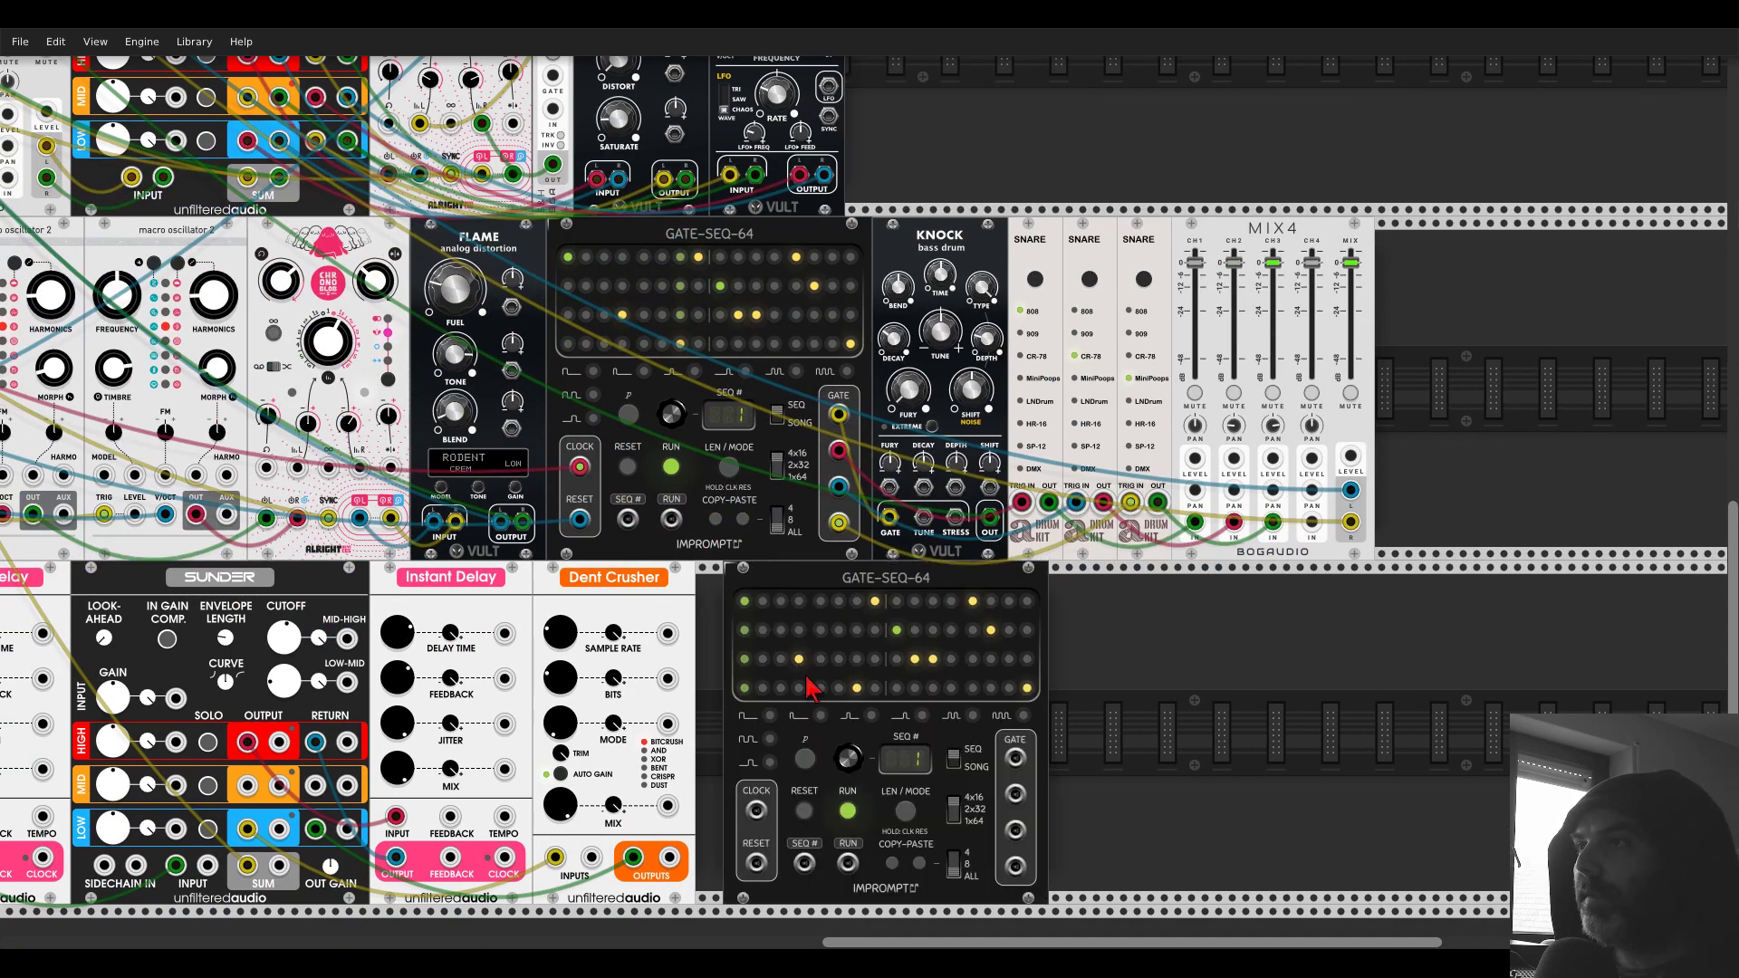
{"action": "left_click_drag", "start_coordinate": [580, 469], "coordinate": [756, 810]}
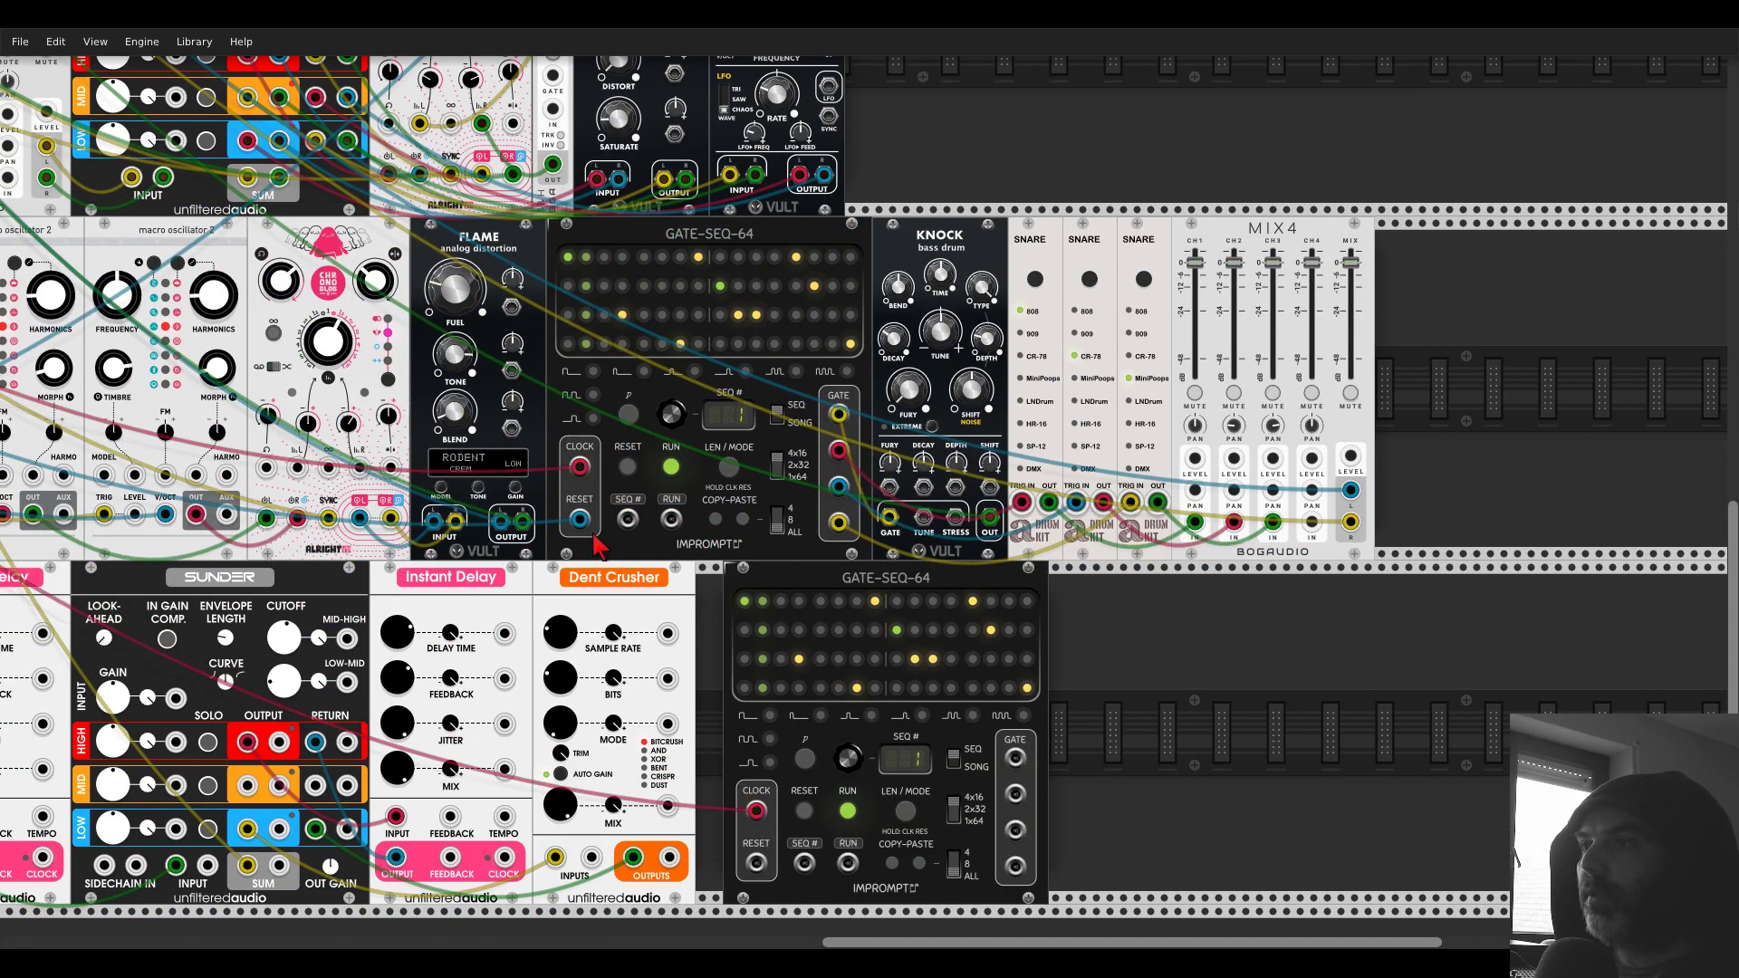
{"action": "left_click_drag", "start_coordinate": [578, 519], "coordinate": [756, 864]}
- Place a MIX4 duplicate in the row of the new GATE-SEQ-64 and patch its stereo mix outputs to the next free MixMaster track
{"action": "scroll", "coordinate": [756, 815], "scroll_direction": "down", "scroll_amount": 5}
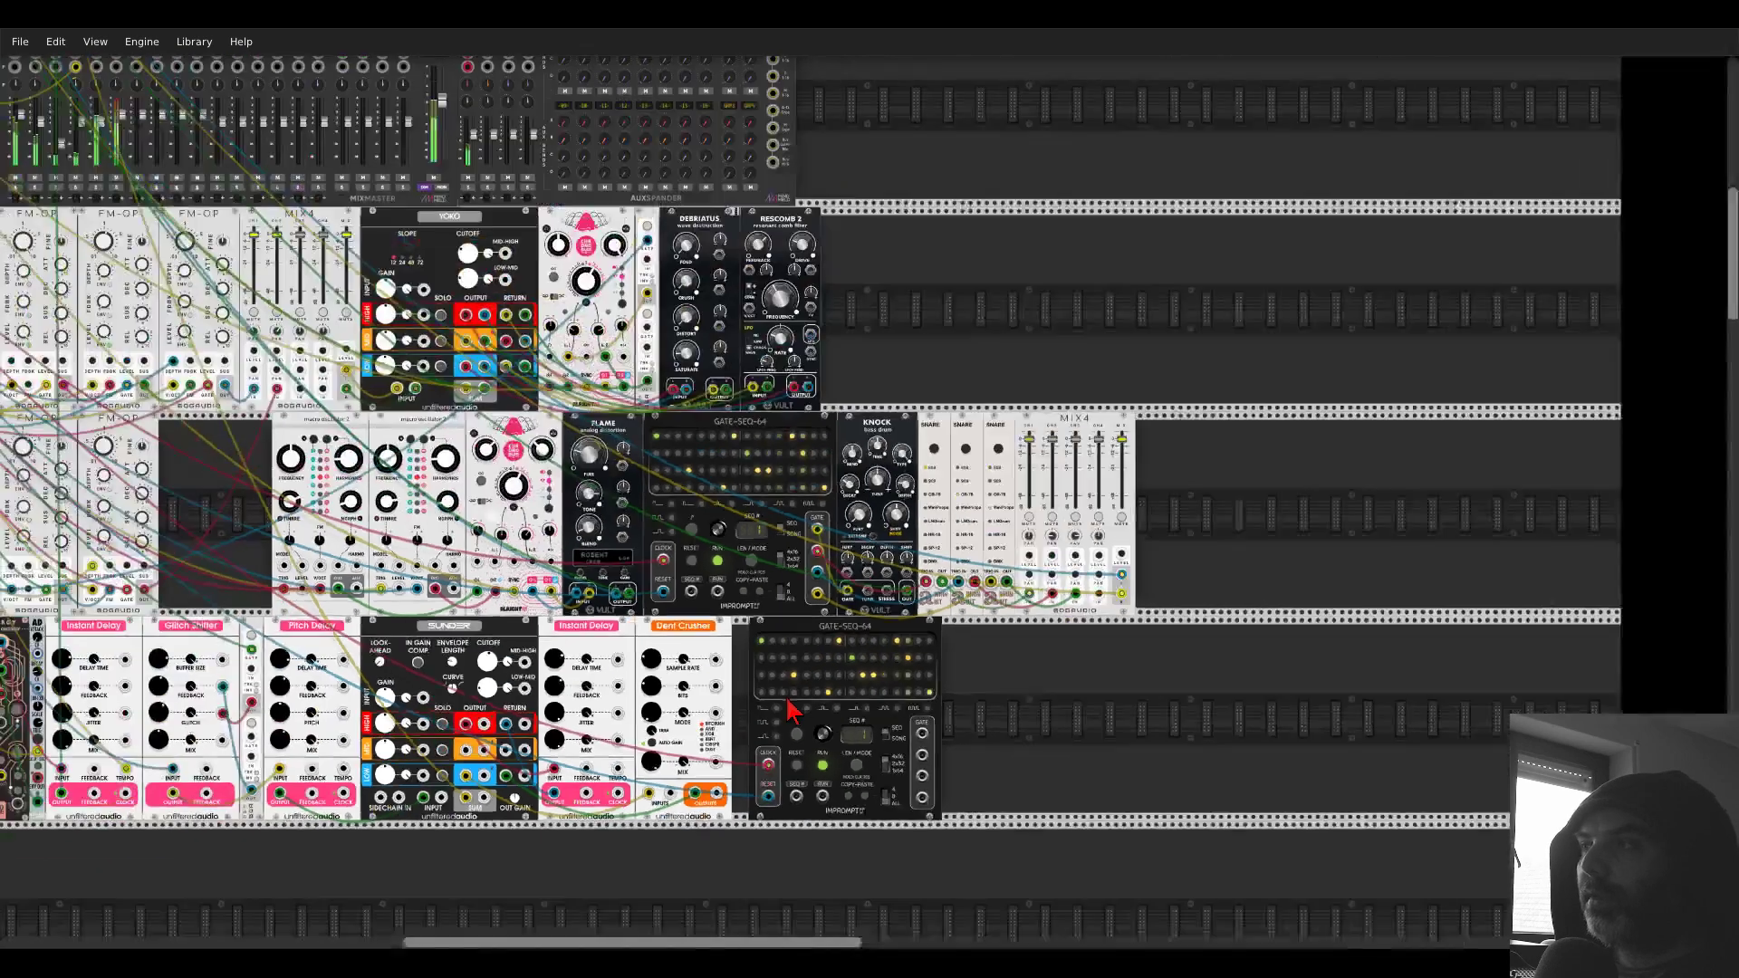
{"action": "scroll", "coordinate": [1205, 416], "scroll_direction": "up", "scroll_amount": 2}
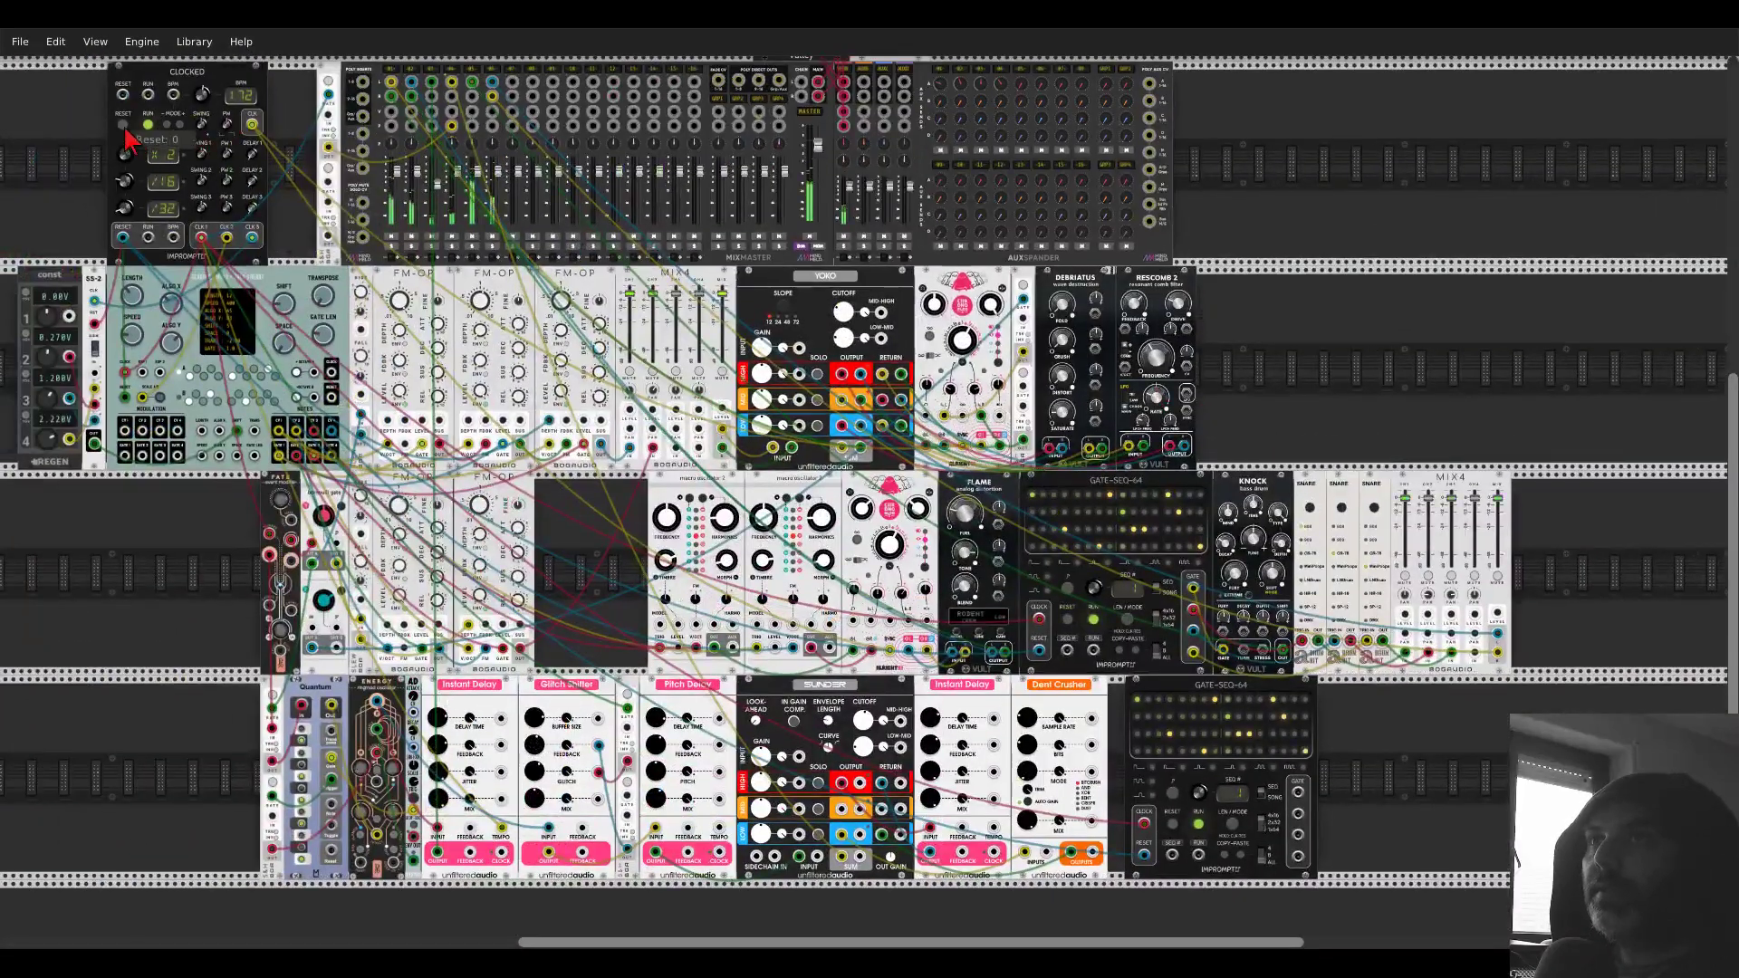
{"action": "scroll", "coordinate": [181, 149], "scroll_direction": "up", "scroll_amount": 1}
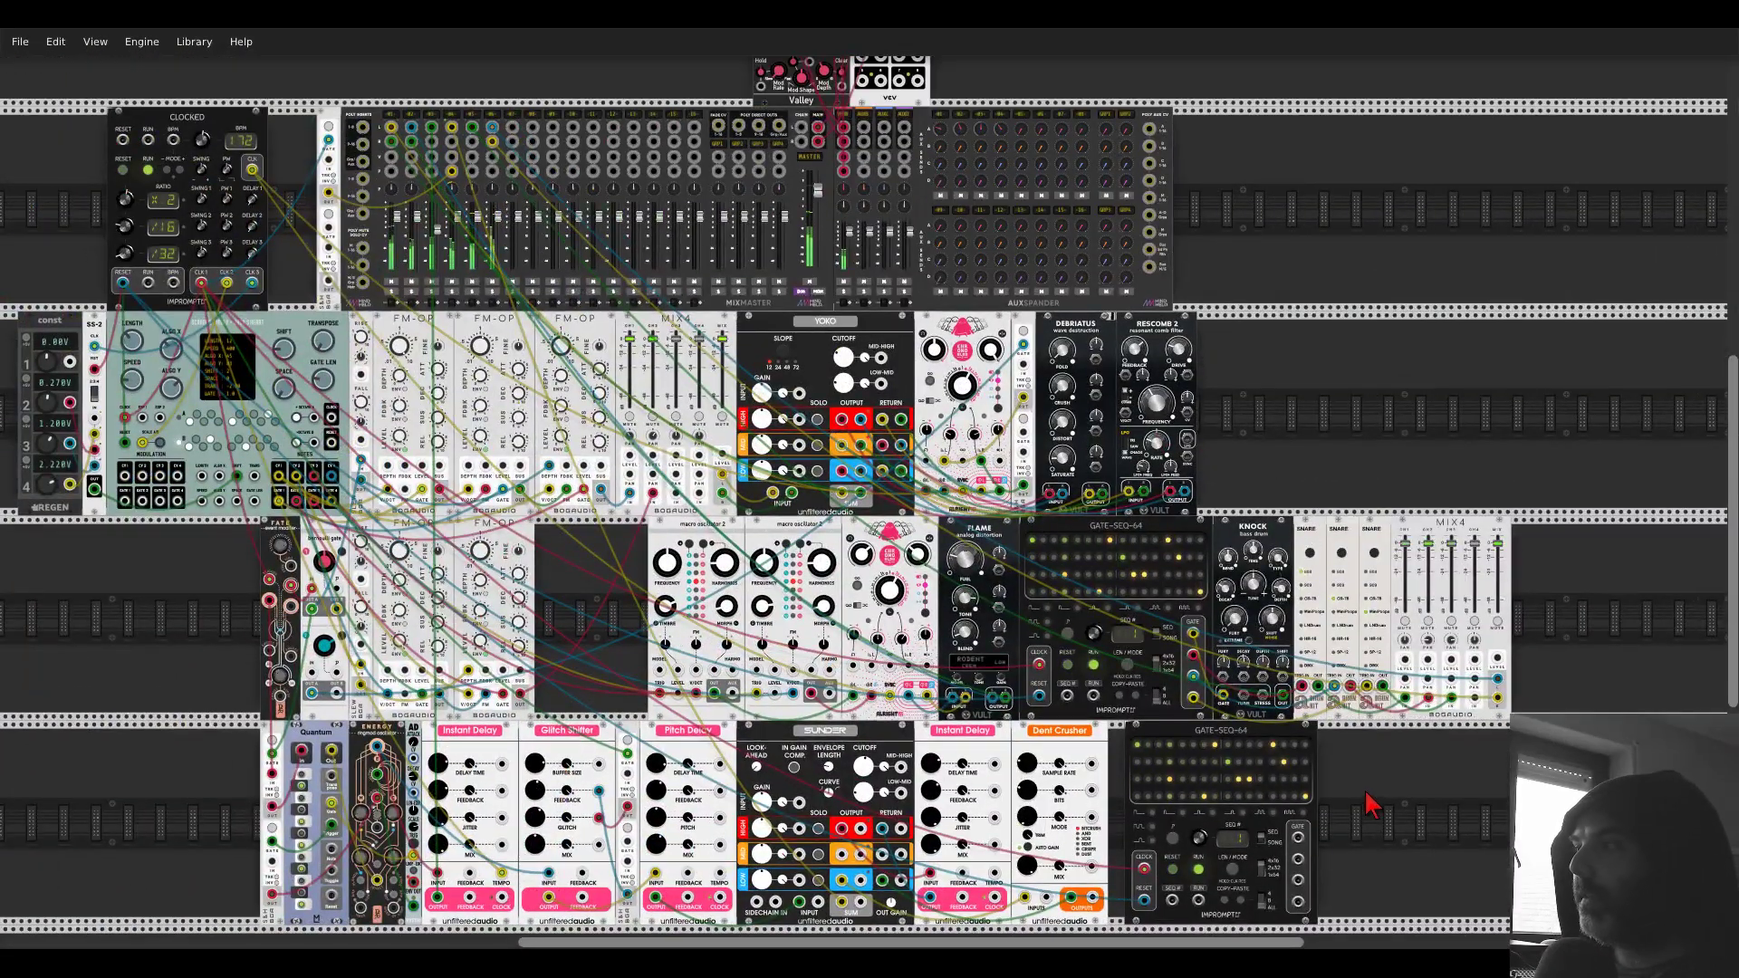
{"action": "left_click_drag", "start_coordinate": [1367, 807], "coordinate": [852, 596]}
{"action": "scroll", "coordinate": [851, 596], "scroll_direction": "up", "scroll_amount": 3}
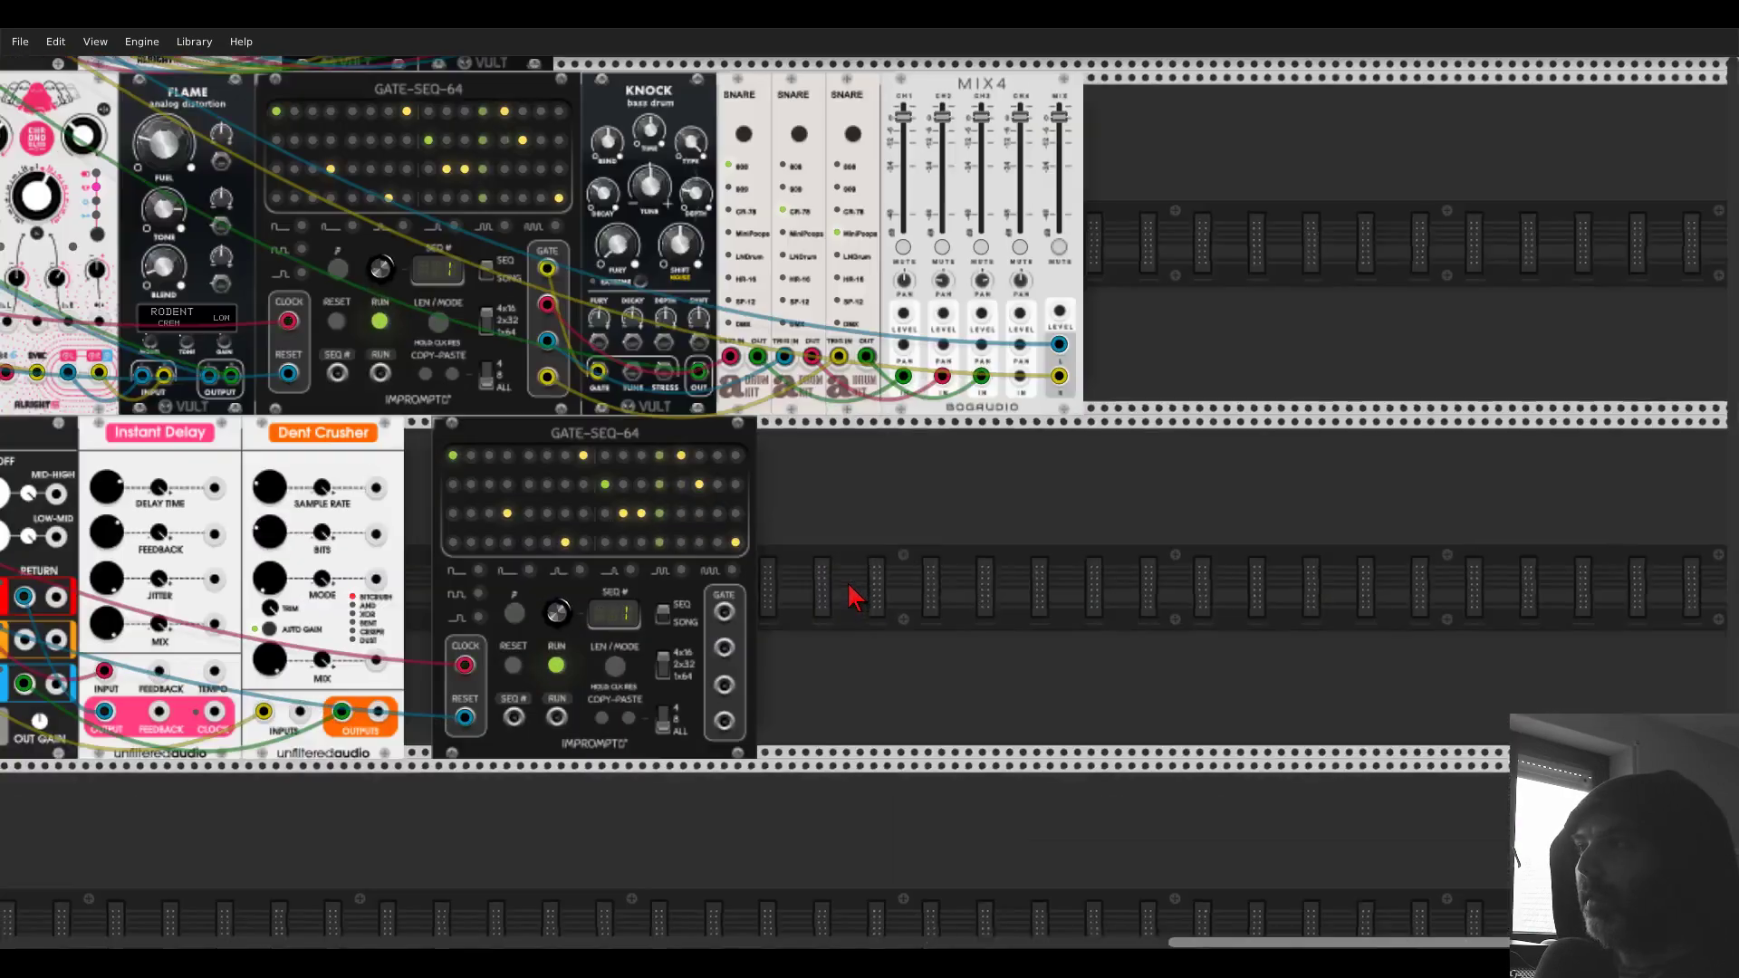
{"action": "left_click", "coordinate": [1012, 419]}
{"action": "scroll", "coordinate": [990, 474], "scroll_direction": "down", "scroll_amount": 3}
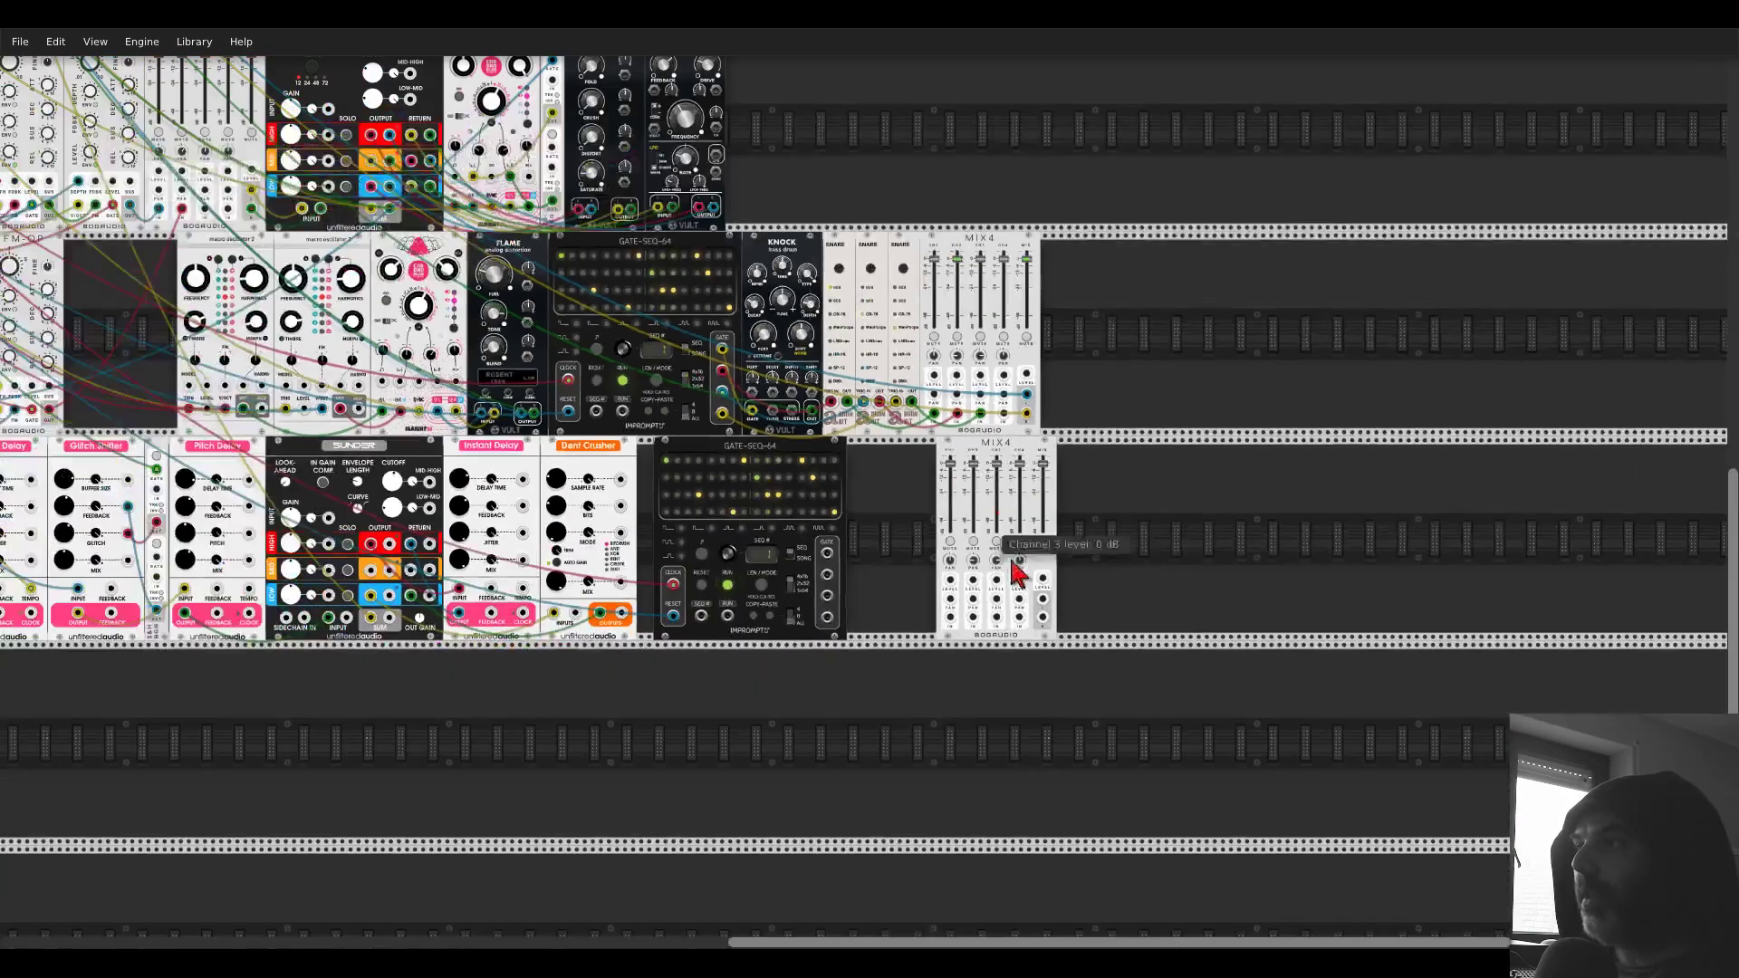
{"action": "scroll", "coordinate": [924, 417], "scroll_direction": "up", "scroll_amount": 5}
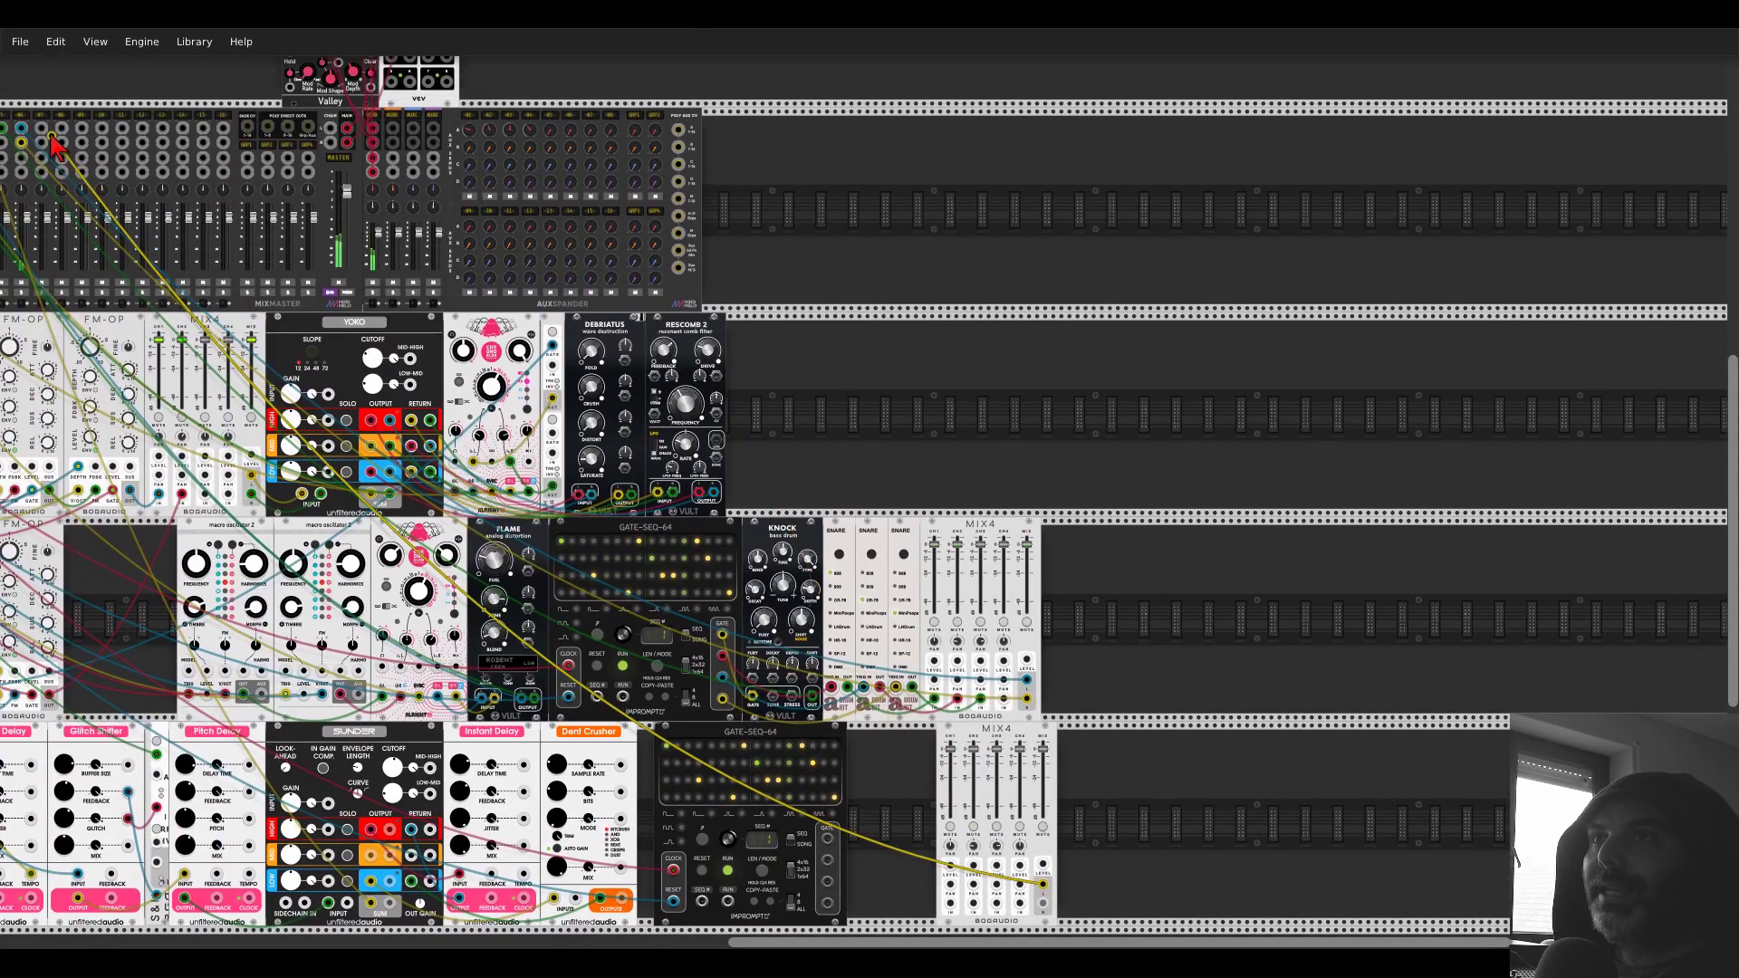
{"action": "left_click_drag", "start_coordinate": [55, 145], "coordinate": [1040, 883]}
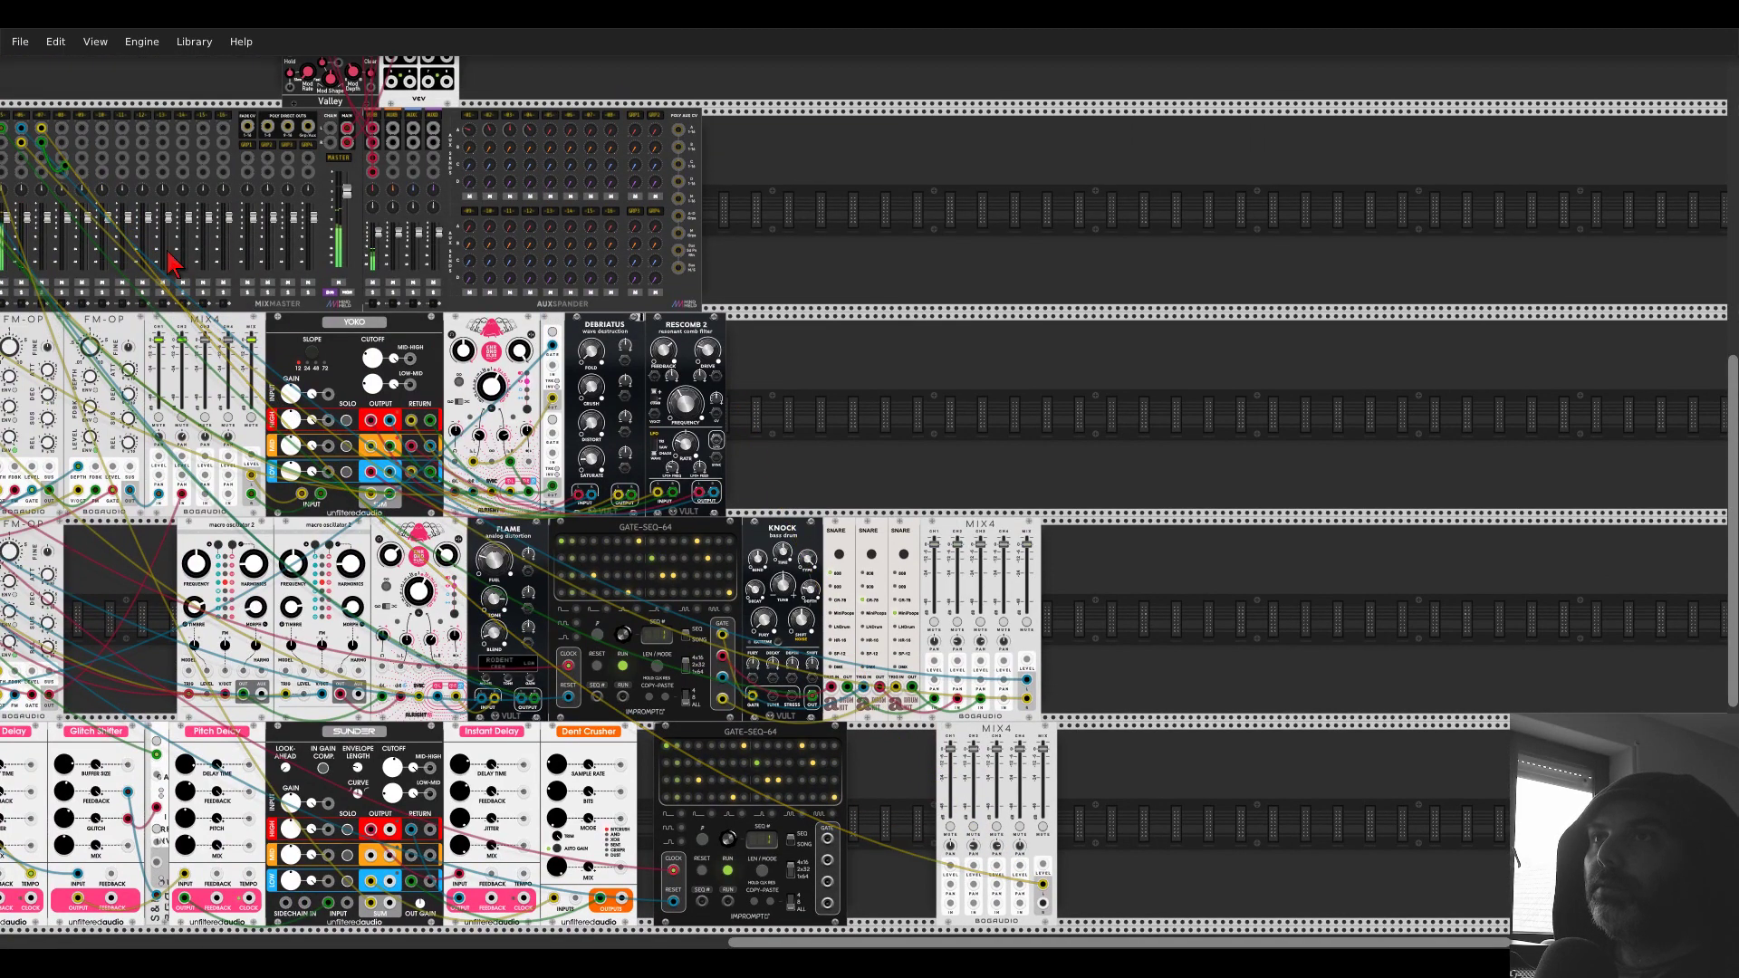
{"action": "scroll", "coordinate": [1042, 815], "scroll_direction": "down", "scroll_amount": 3}
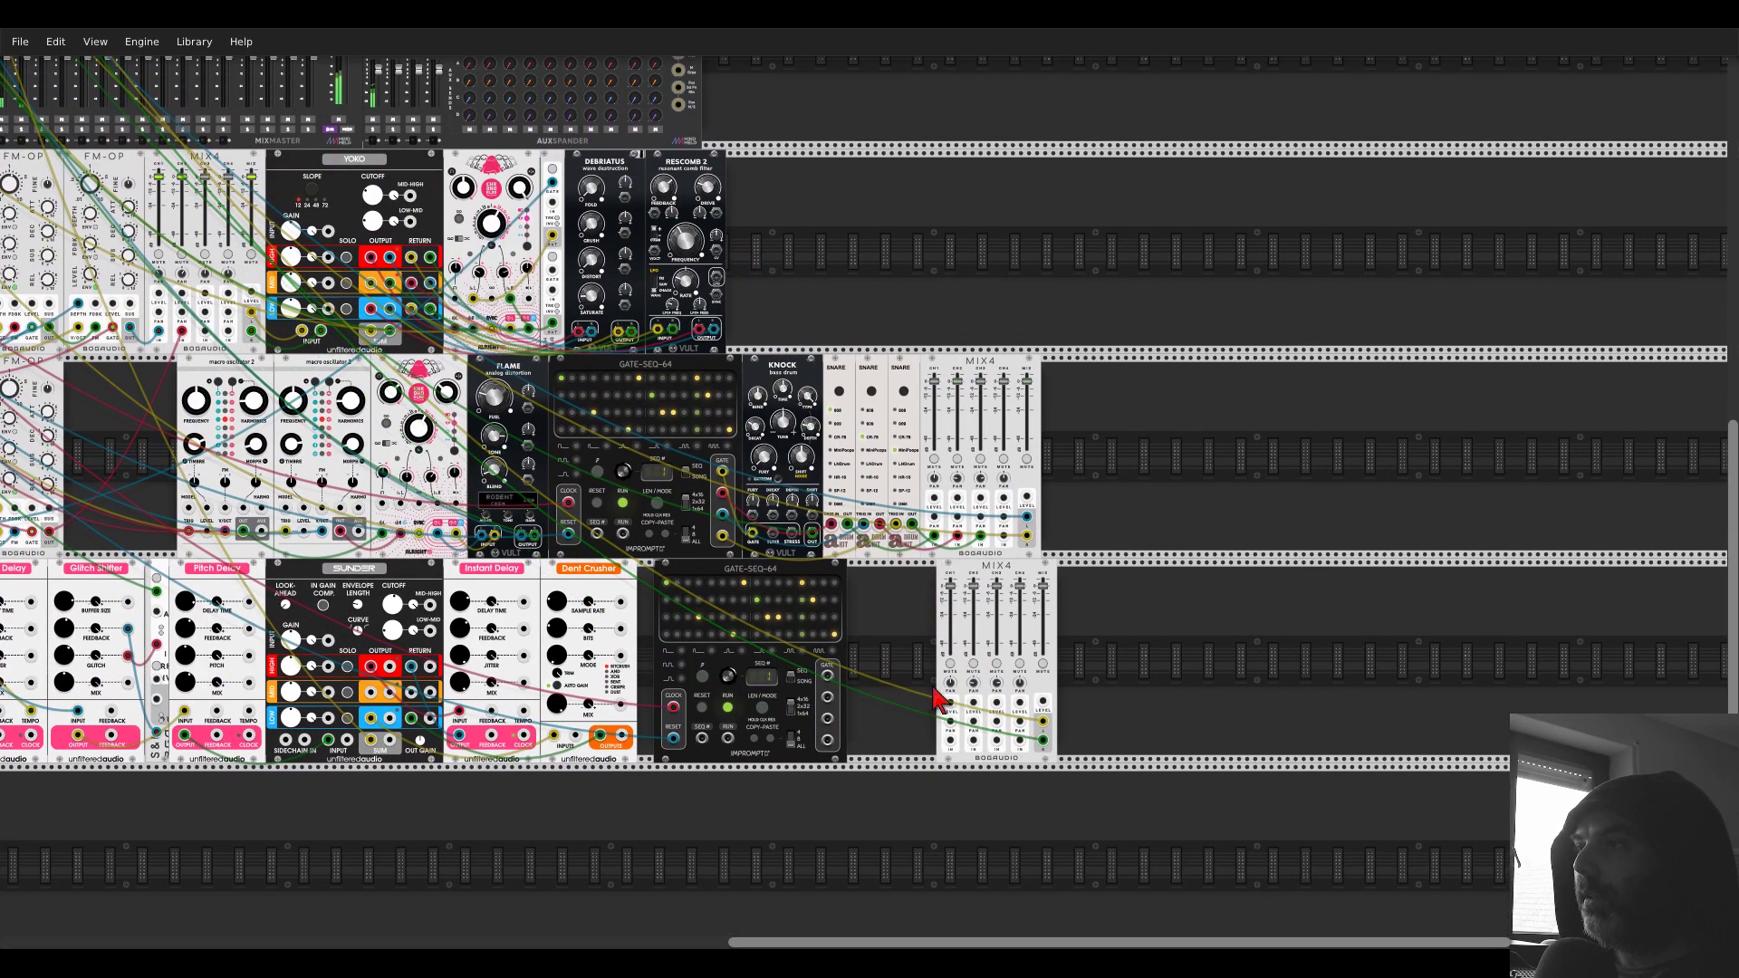
- Add the DrumKit Closed Hi Hats and Open Hi Hats, triggering the closed one from the new GATE-SEQ-64's first gate and feeding MIX4 channel 1
{"action": "scroll", "coordinate": [901, 700], "scroll_direction": "up", "scroll_amount": 4}
{"action": "right_click", "coordinate": [892, 670]}
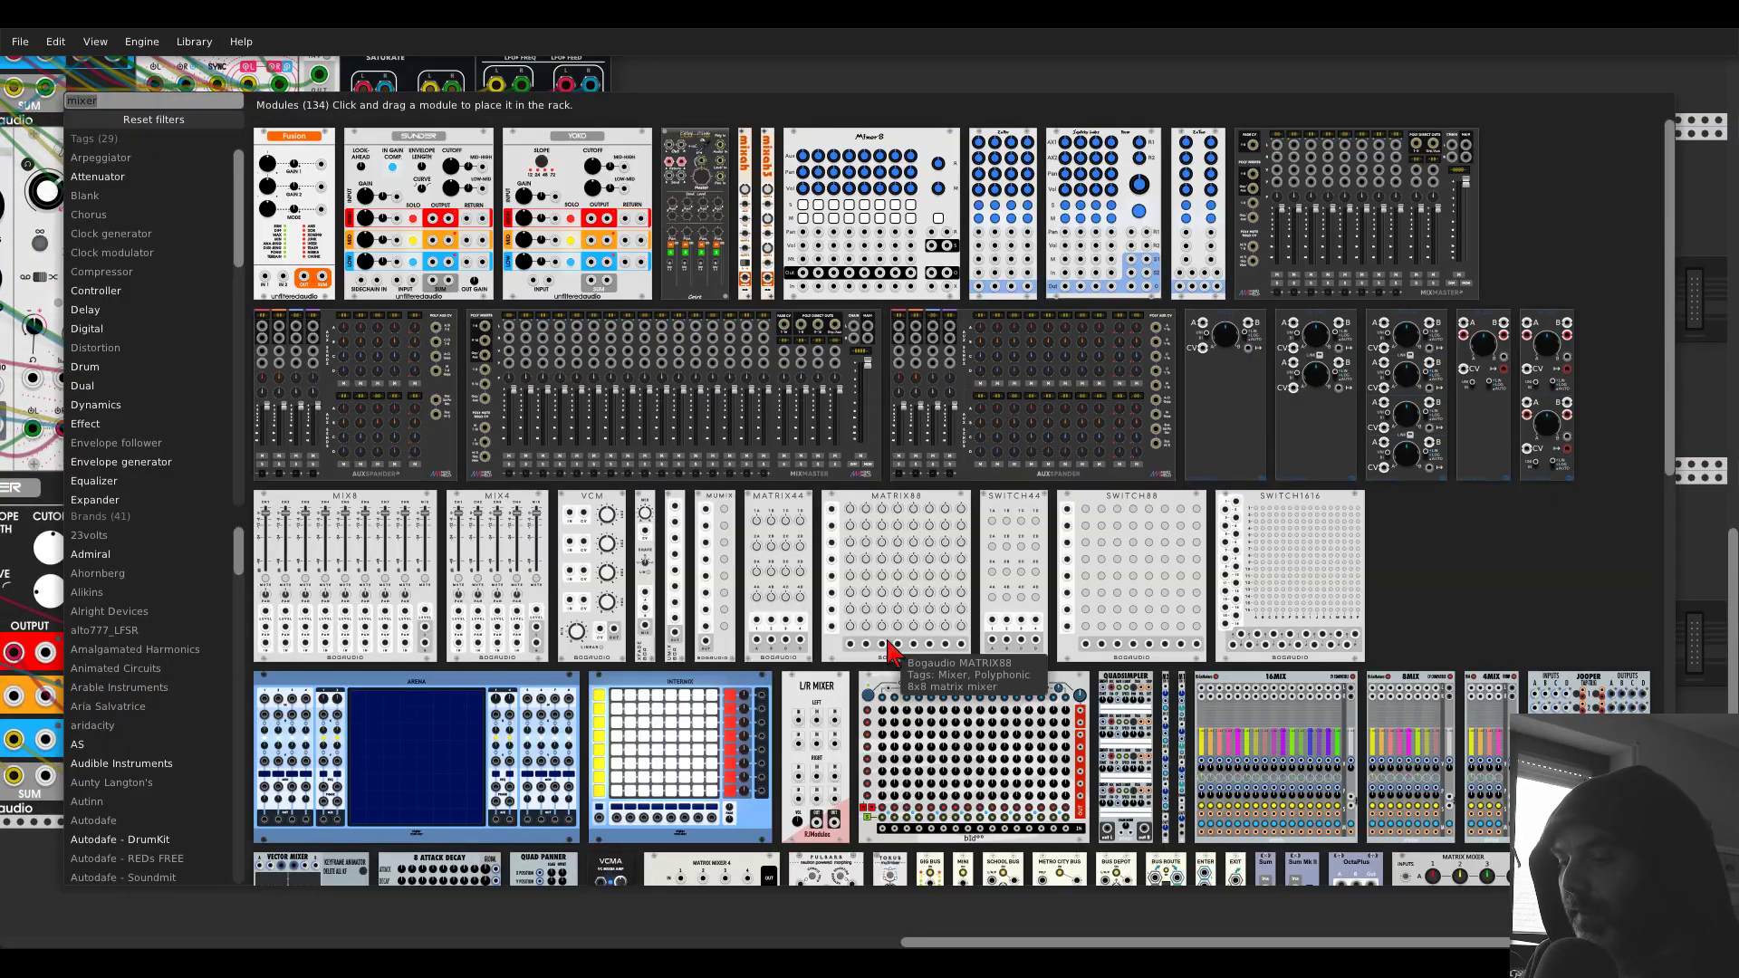
{"action": "type", "text": "hat"}
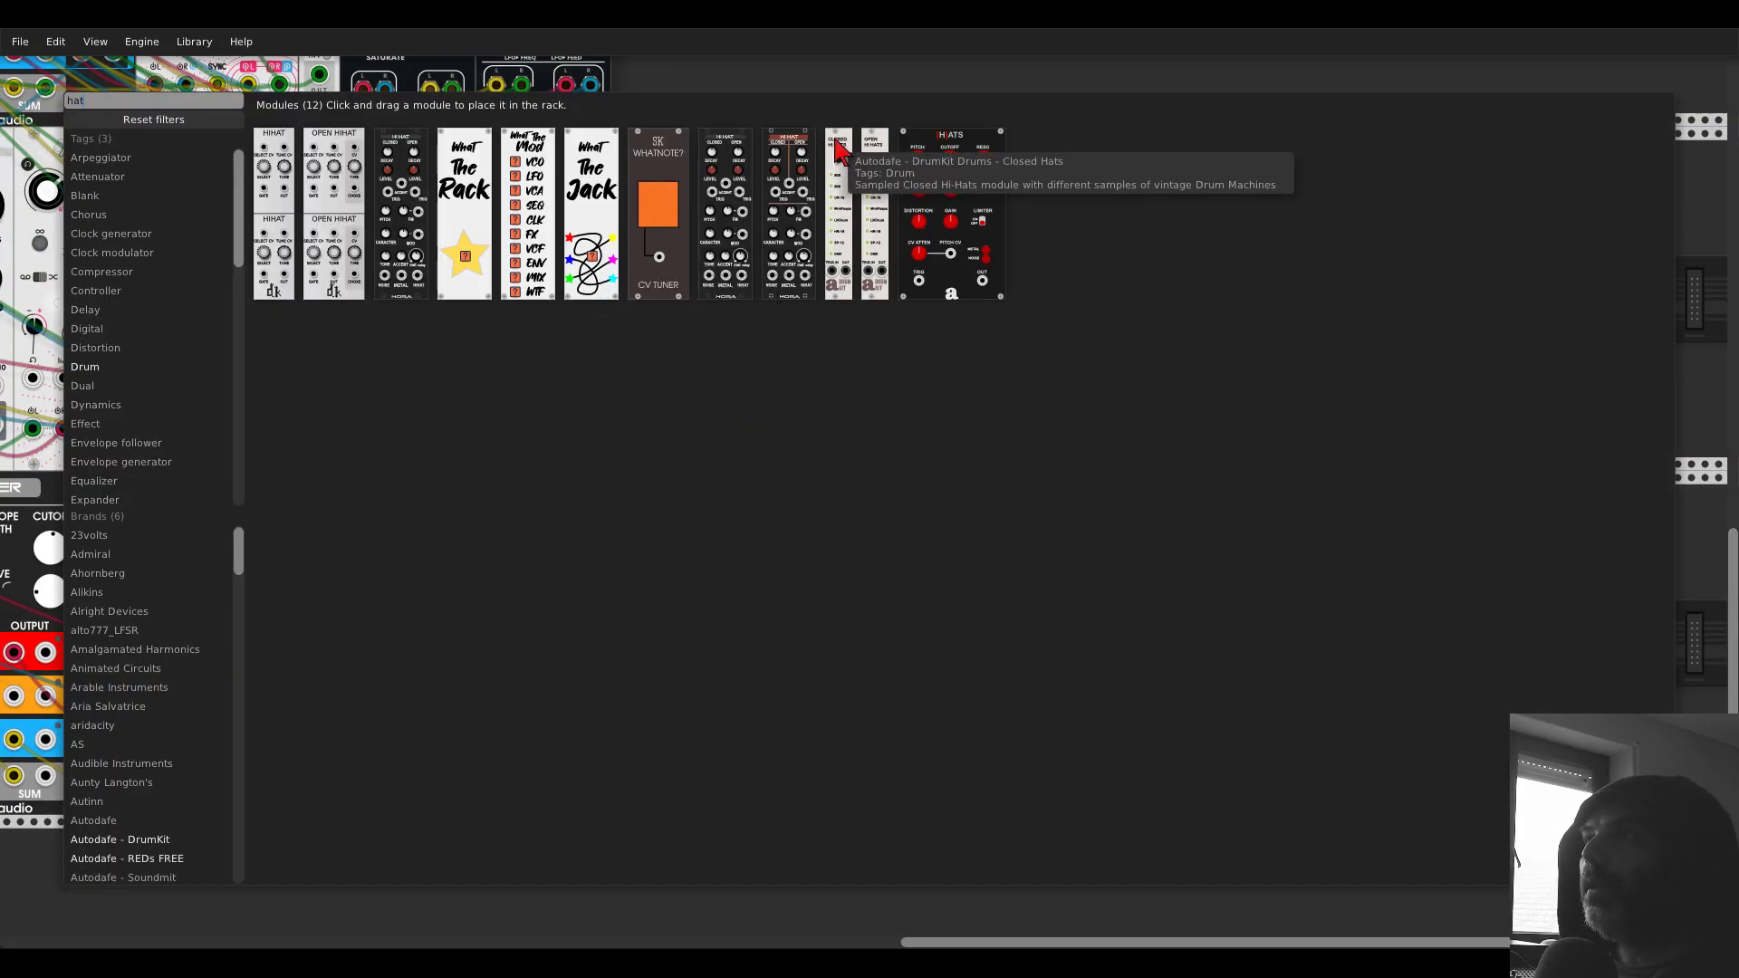
{"action": "left_click", "coordinate": [839, 182]}
{"action": "right_click", "coordinate": [906, 530]}
{"action": "left_click", "coordinate": [875, 181]}
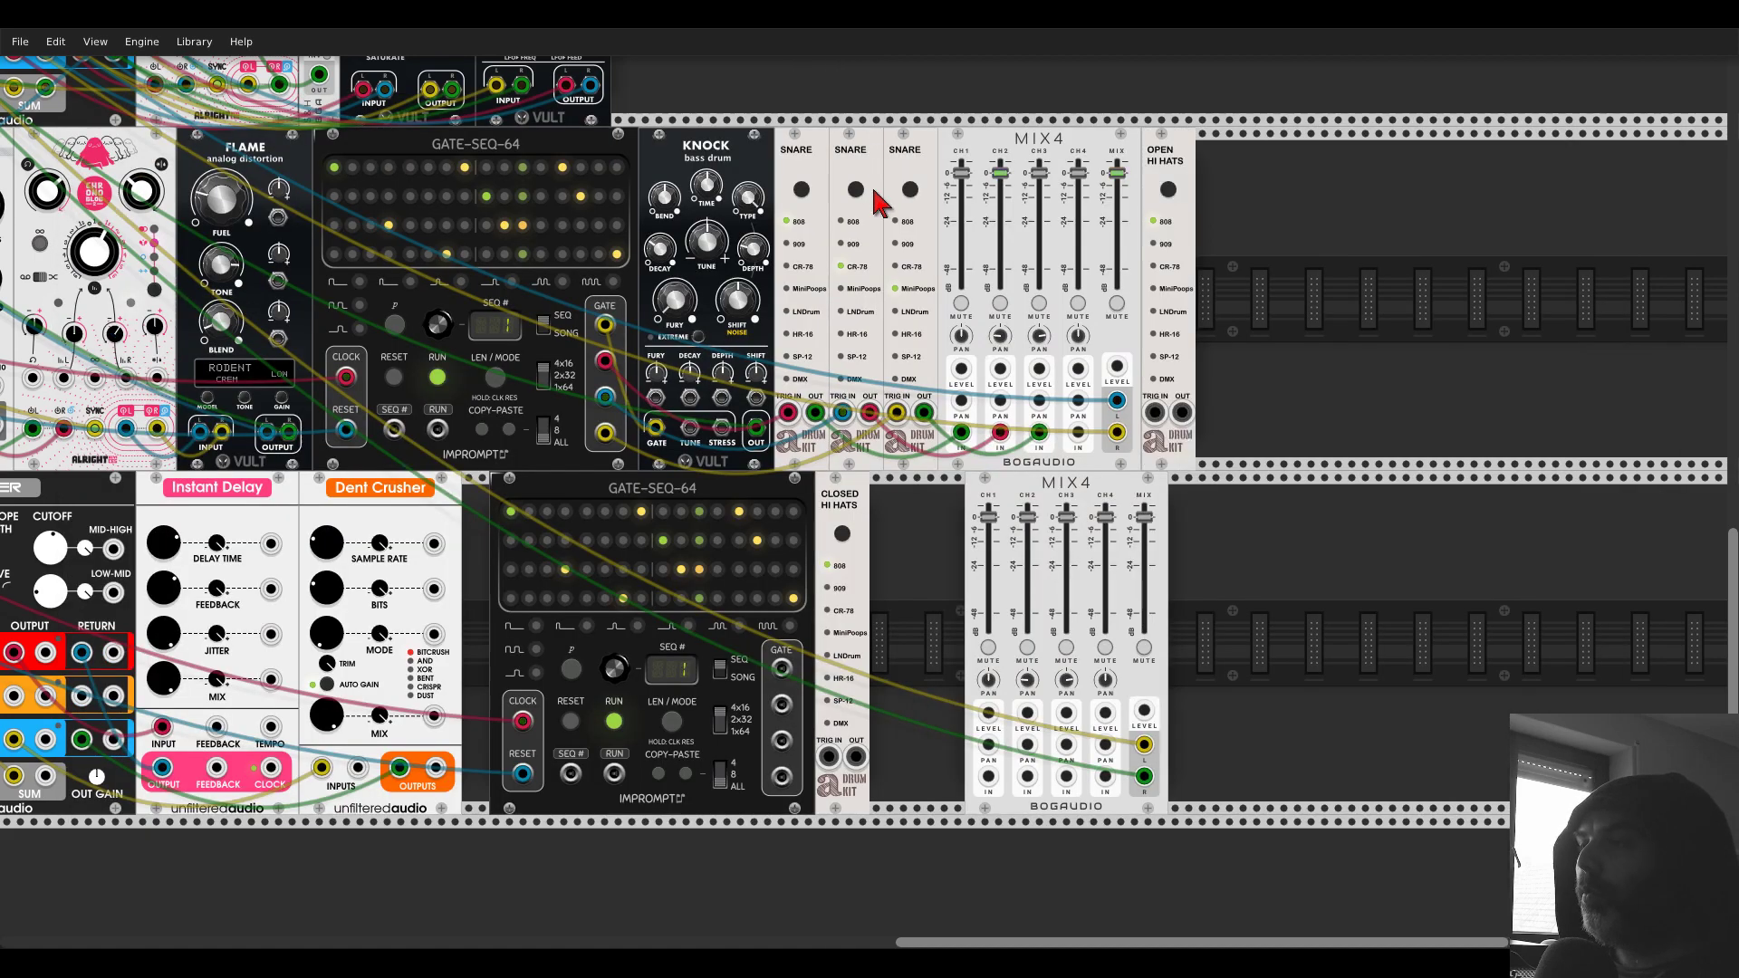
{"action": "left_click_drag", "start_coordinate": [780, 668], "coordinate": [976, 774]}
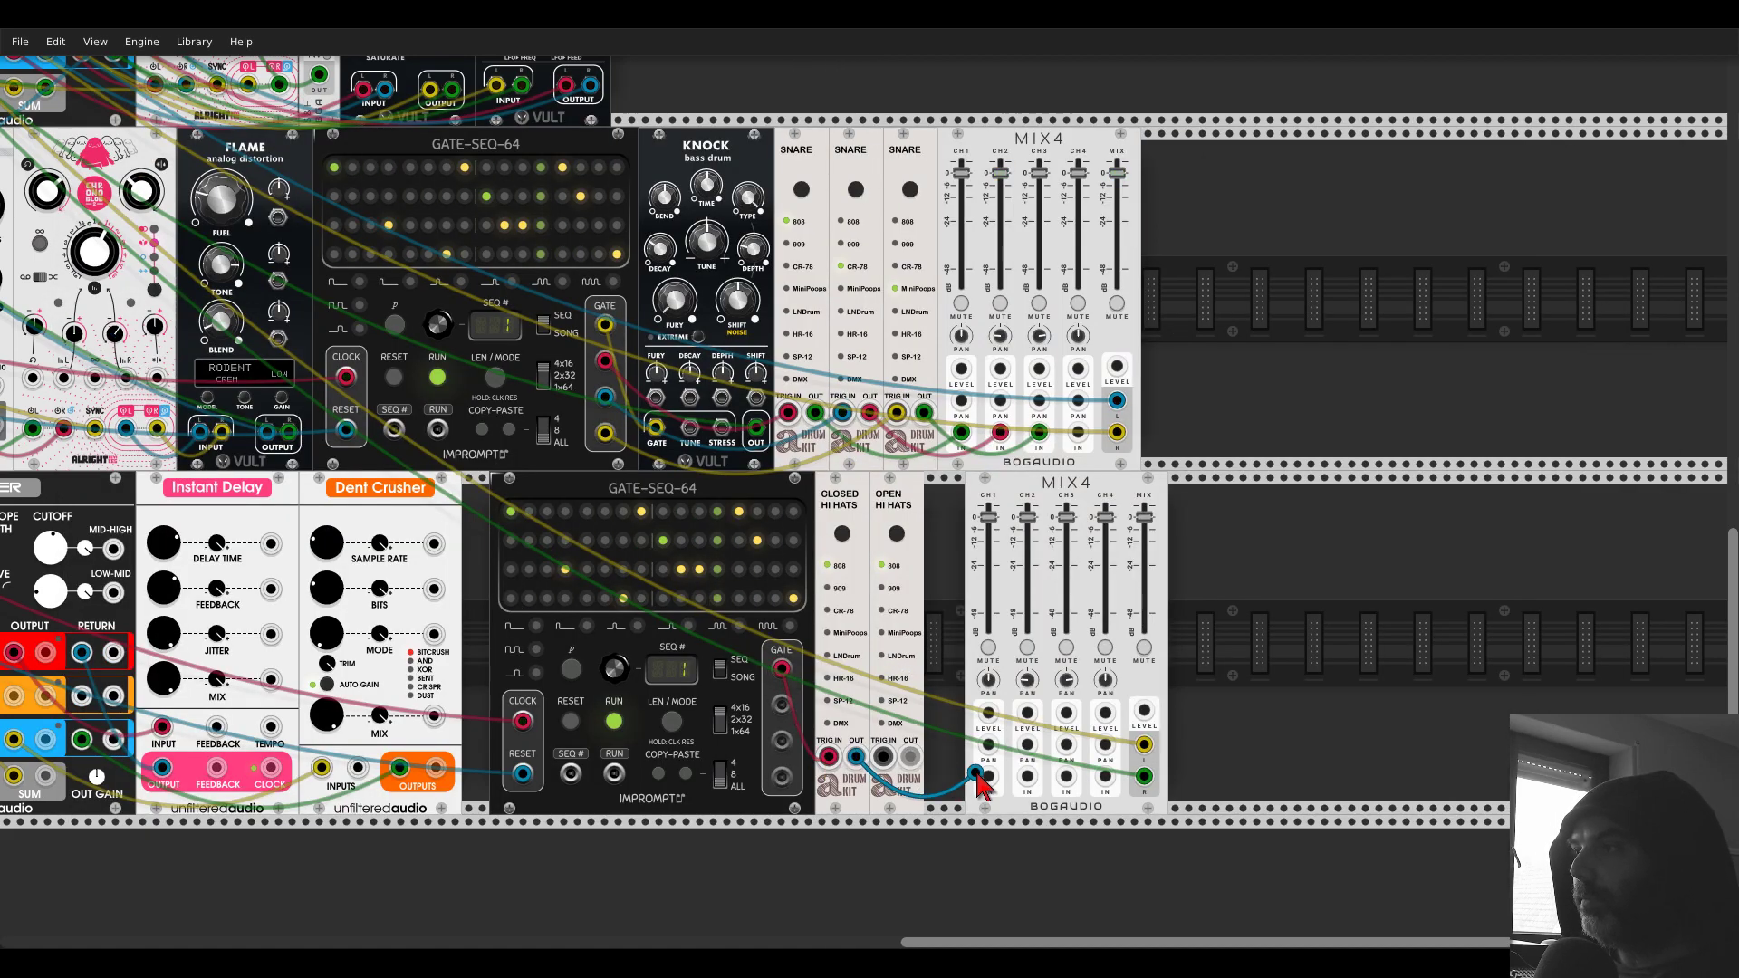
- Program the new GATE-SEQ-64's first row as a dense closed hi-hat pattern mixing regular gates and 50% probability gates
{"action": "left_click", "coordinate": [548, 510]}
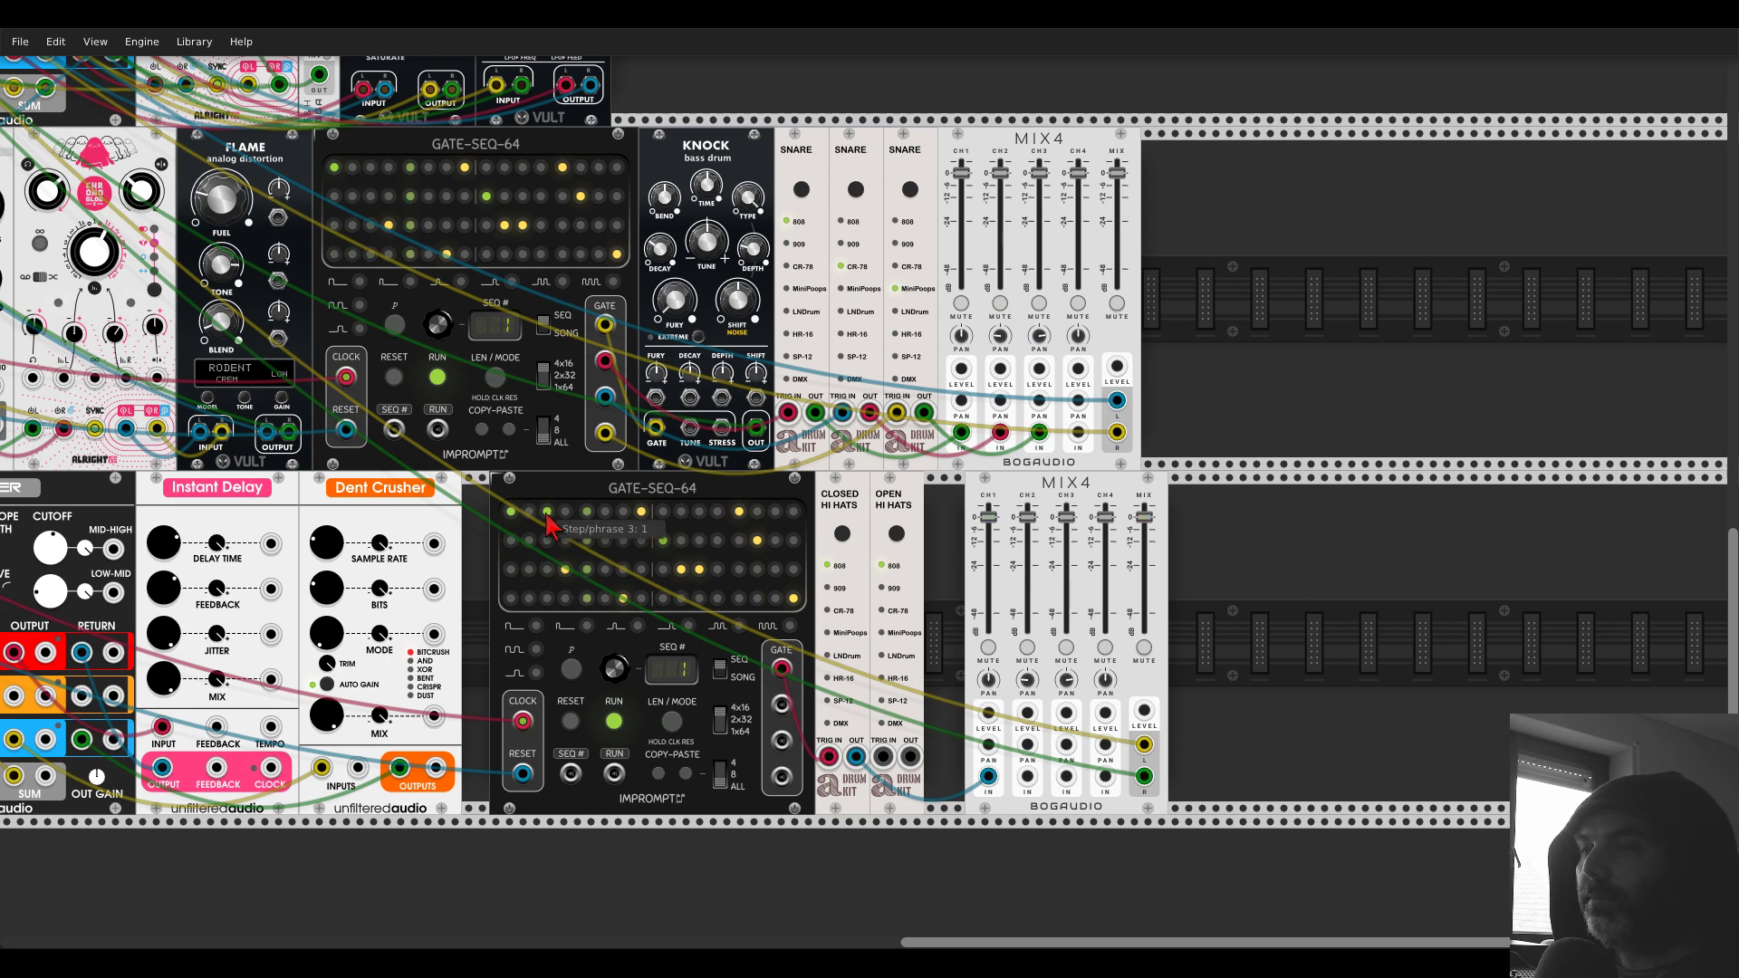
{"action": "left_click", "coordinate": [572, 669]}
{"action": "left_click", "coordinate": [587, 510]}
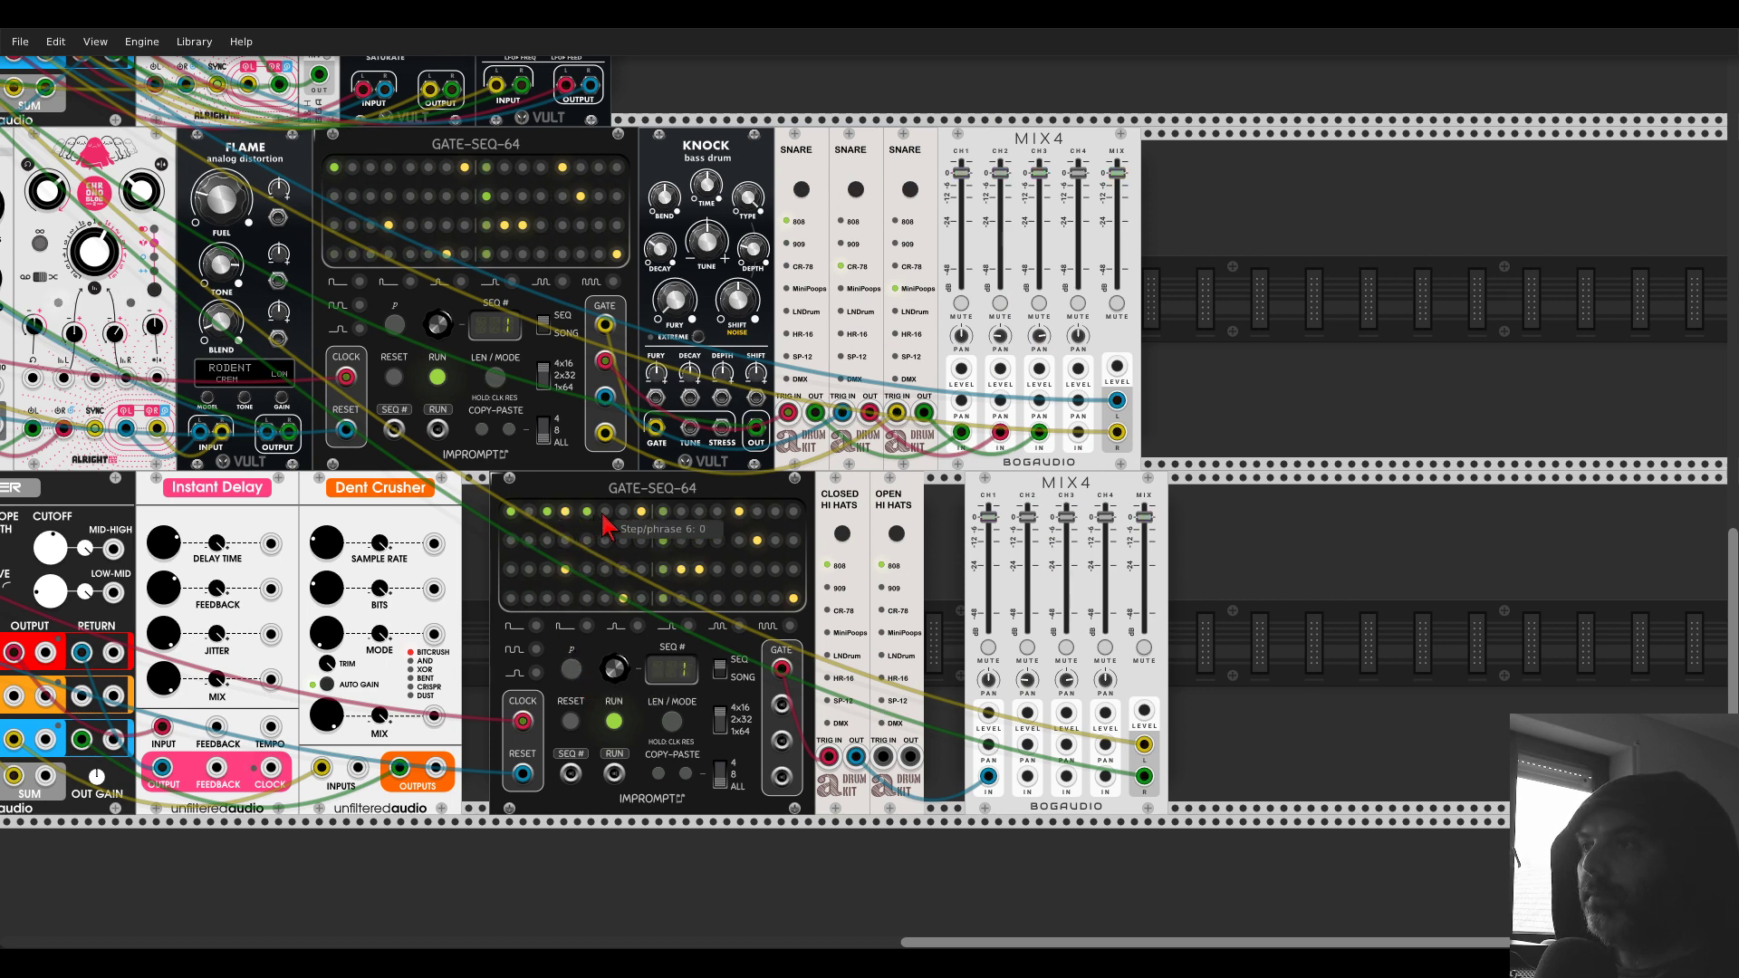
{"action": "left_click", "coordinate": [623, 511]}
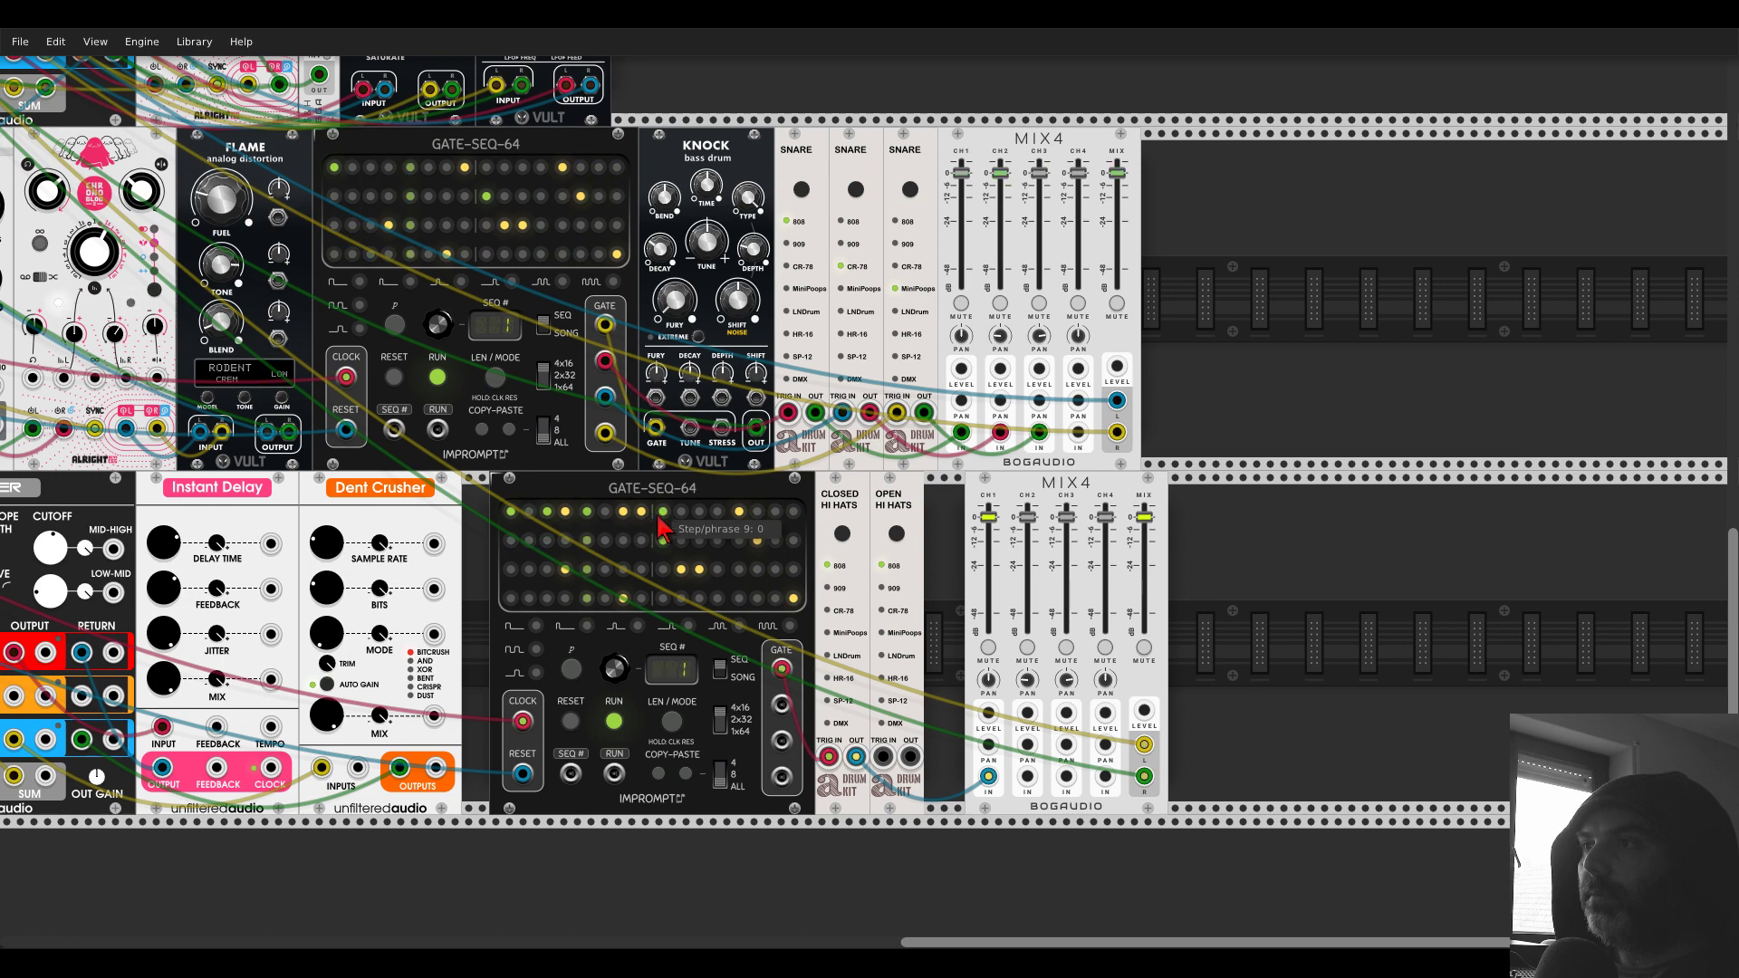
{"action": "left_click", "coordinate": [624, 512]}
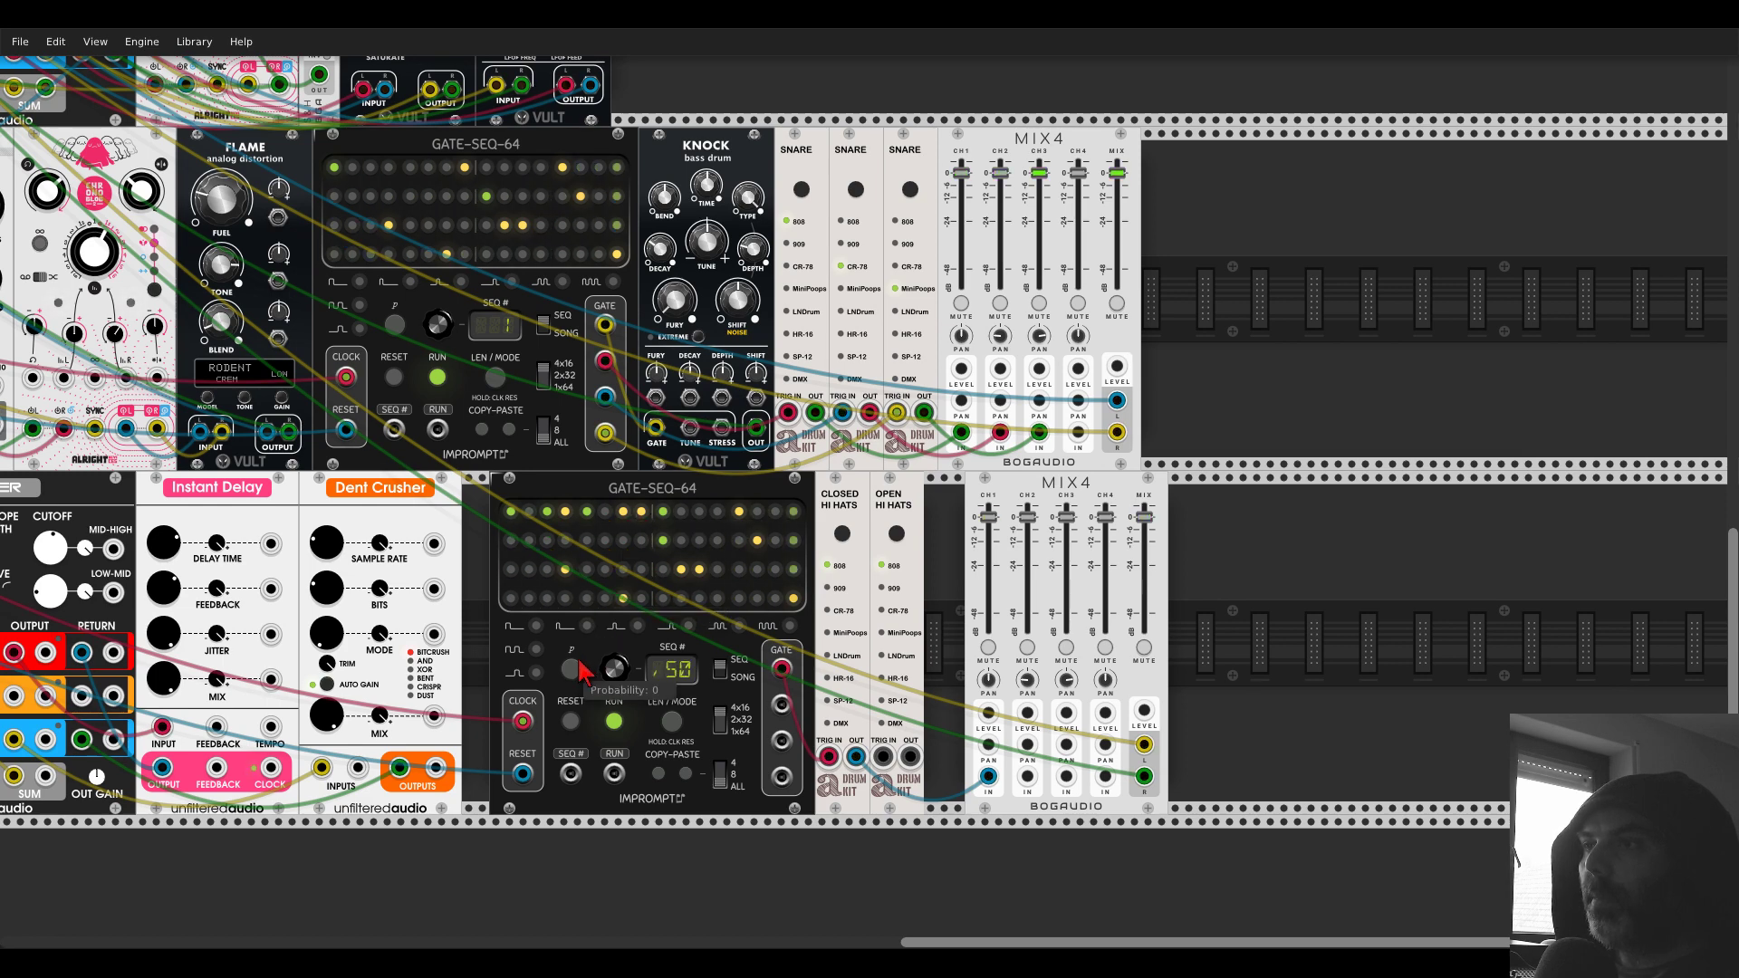
{"action": "left_click", "coordinate": [681, 511]}
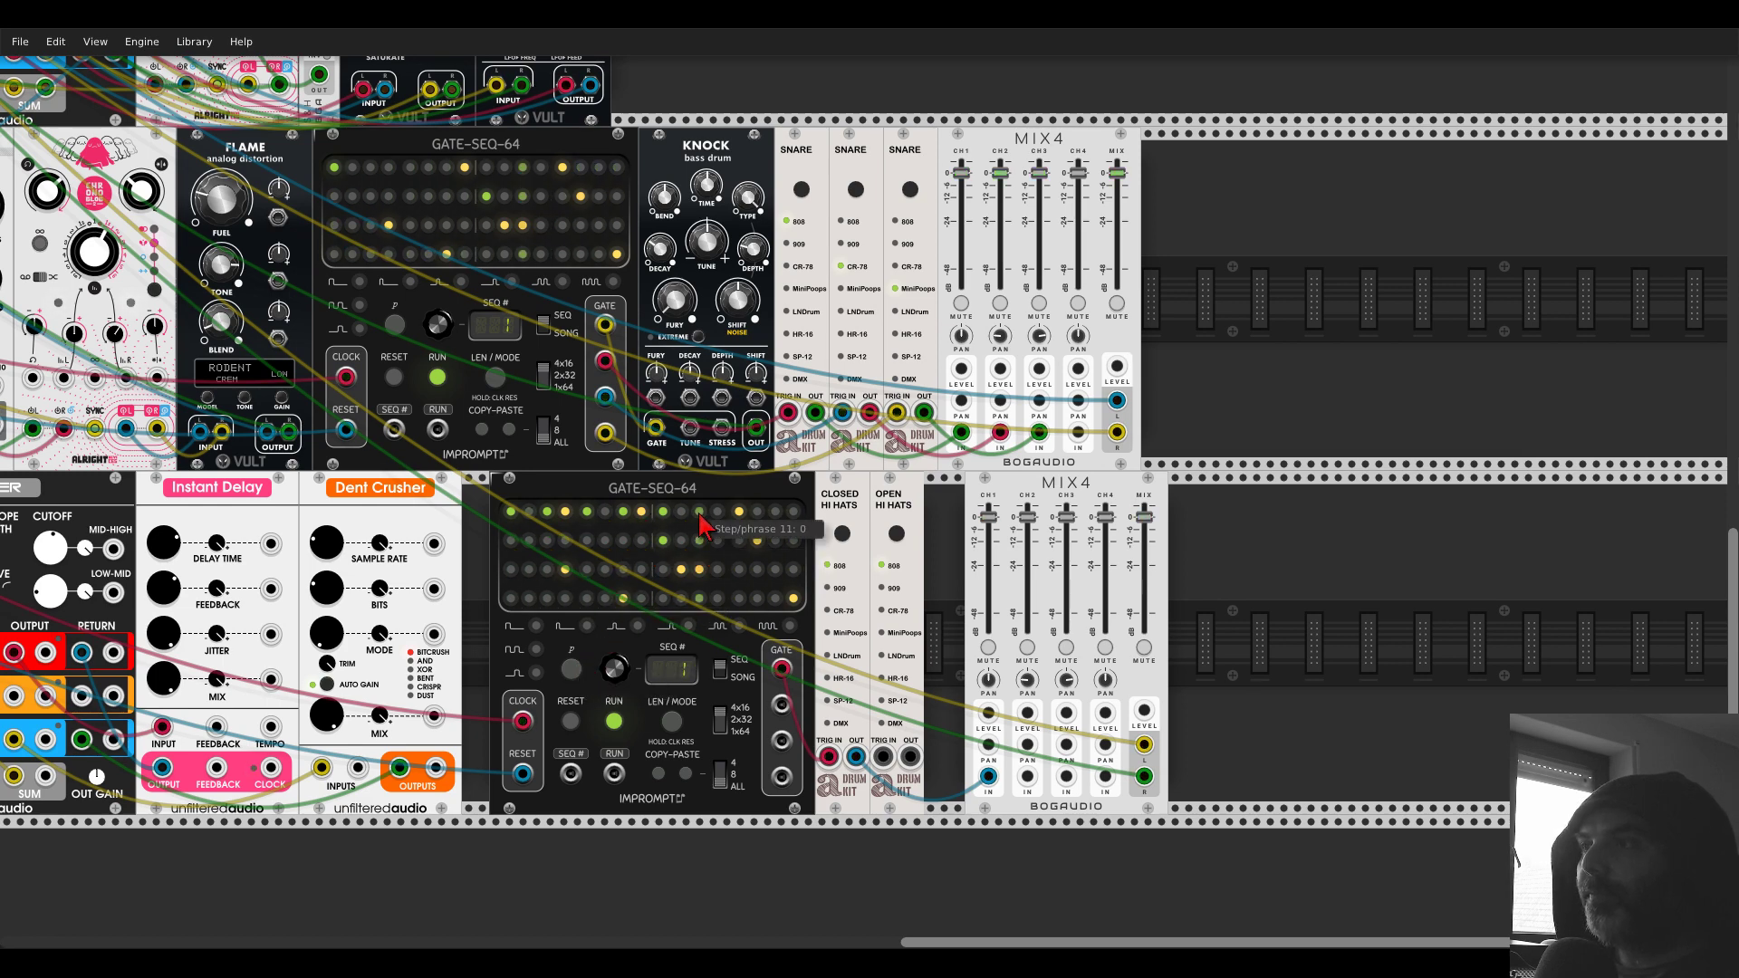
{"action": "left_click", "coordinate": [699, 510]}
{"action": "left_click", "coordinate": [717, 510]}
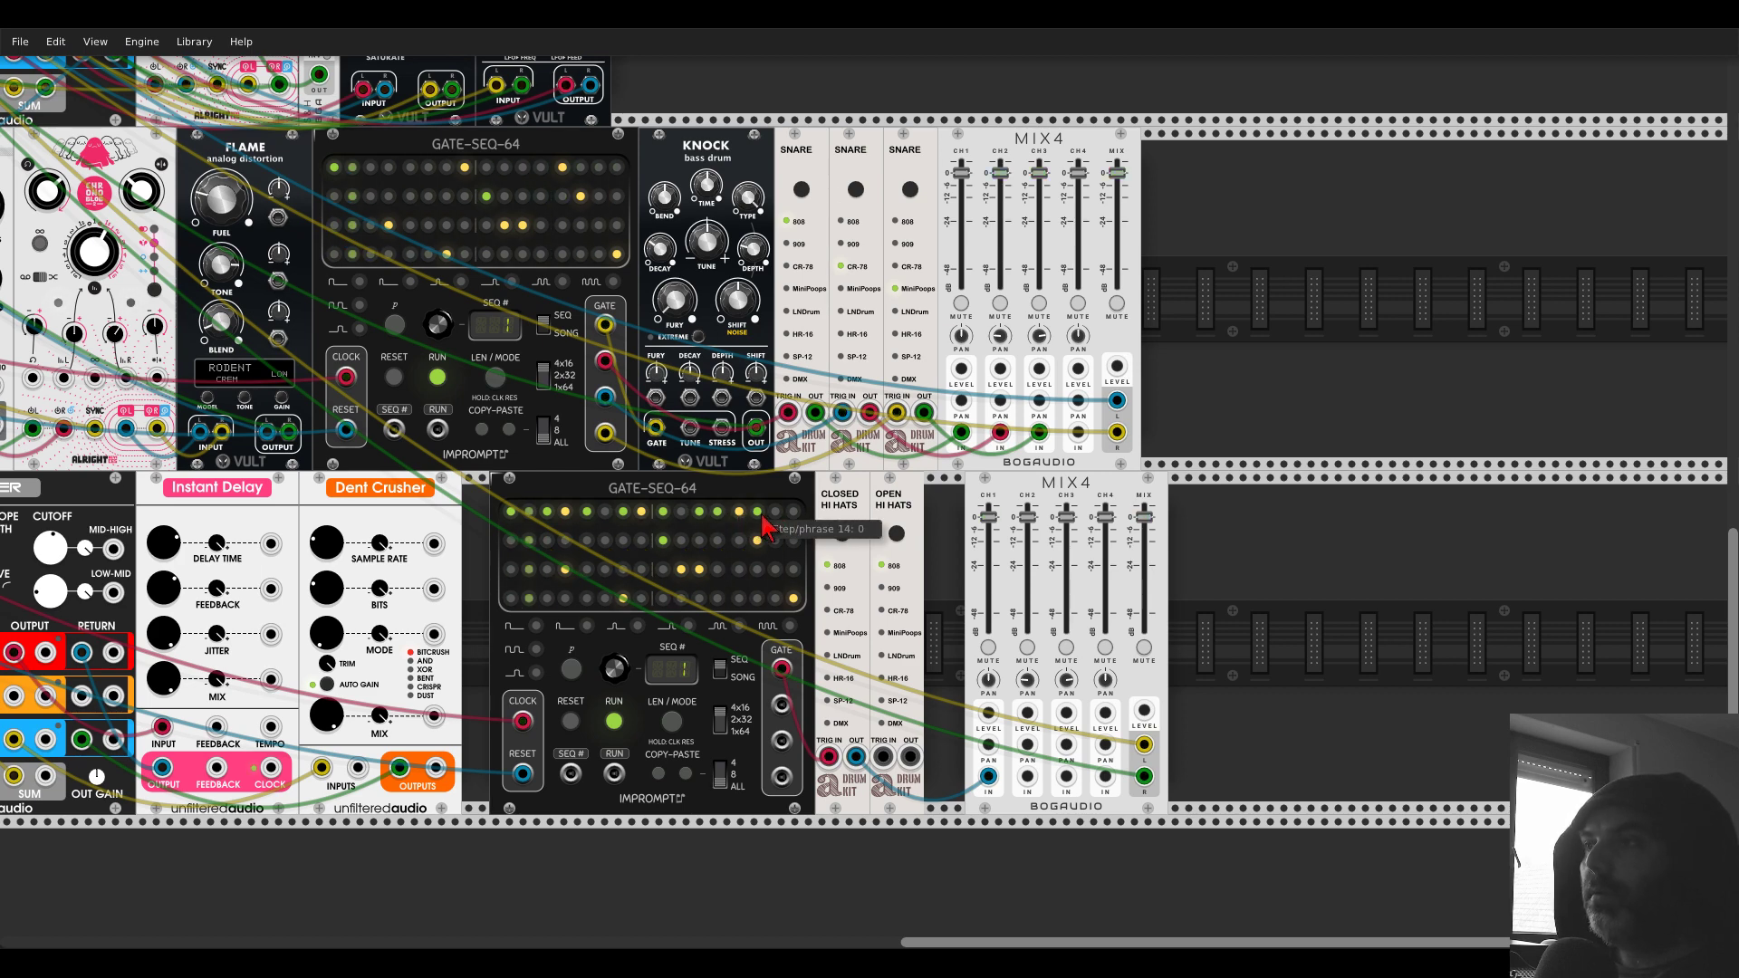
{"action": "left_click", "coordinate": [775, 511]}
{"action": "left_click", "coordinate": [794, 511]}
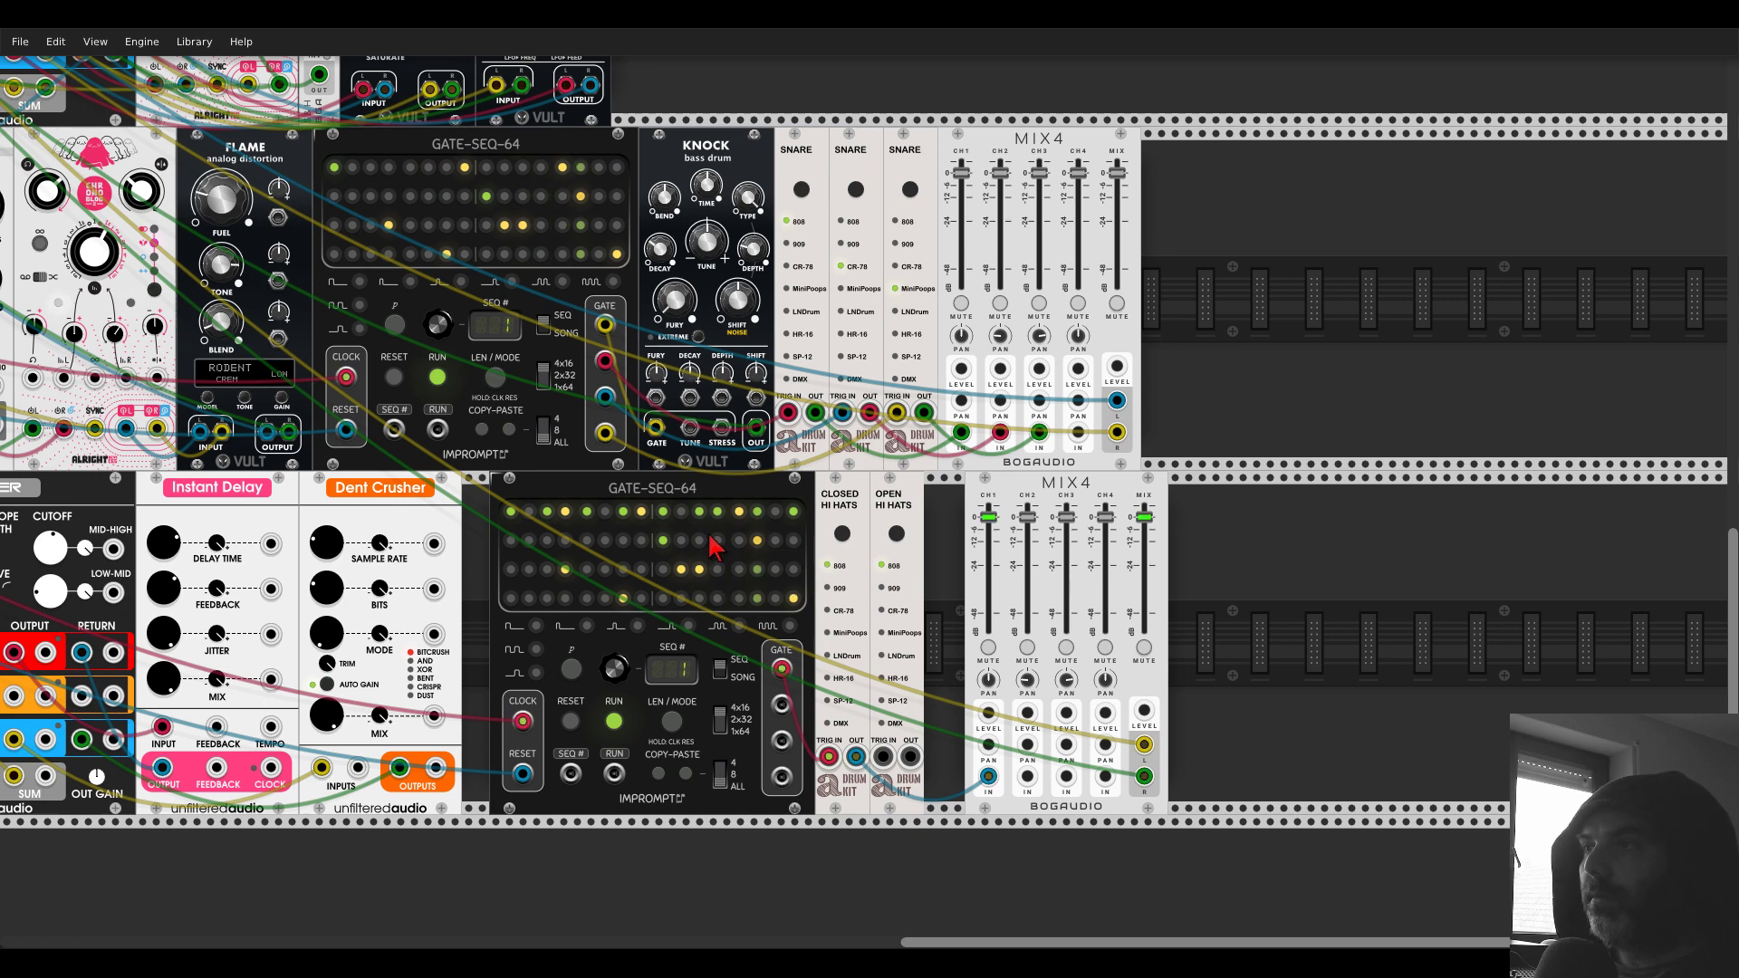
{"action": "left_click", "coordinate": [570, 667]}
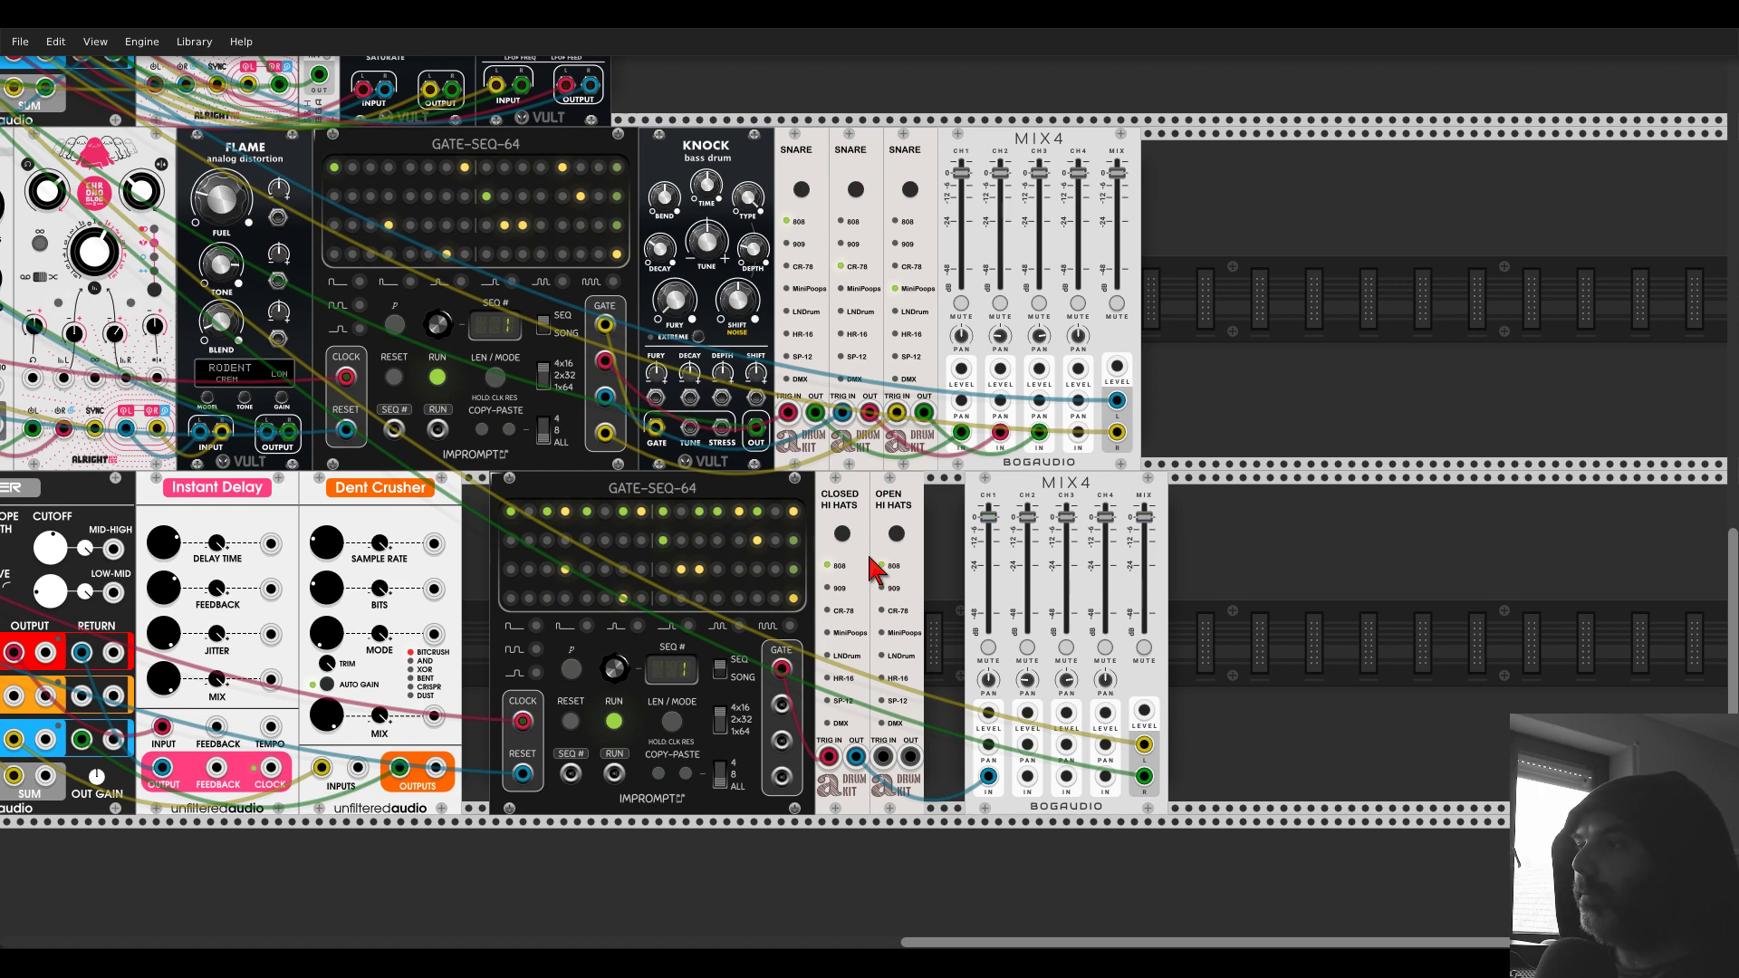
- Insert a duplicate Closed Hi Hats before Open Hi Hats, triggered by the second gate output and feeding MIX4 channel 2
{"action": "left_click_drag", "start_coordinate": [887, 506], "coordinate": [968, 504]}
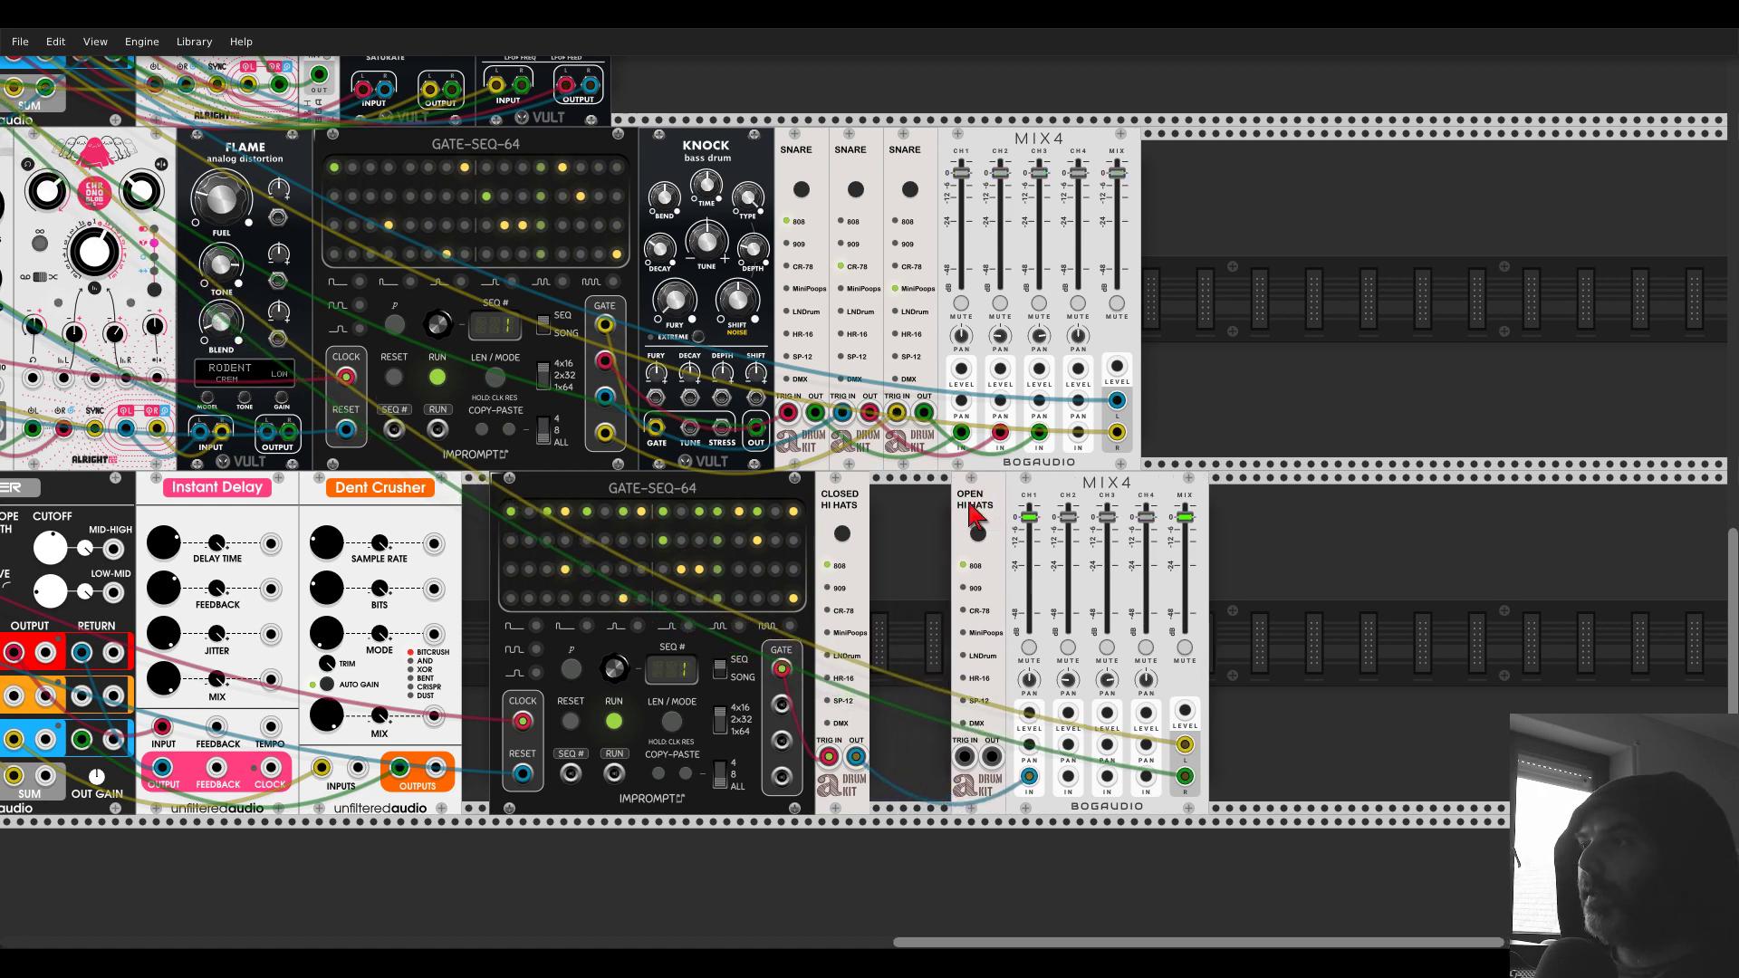
{"action": "key", "text": "ctrl+d"}
{"action": "left_click_drag", "start_coordinate": [780, 705], "coordinate": [1068, 777]}
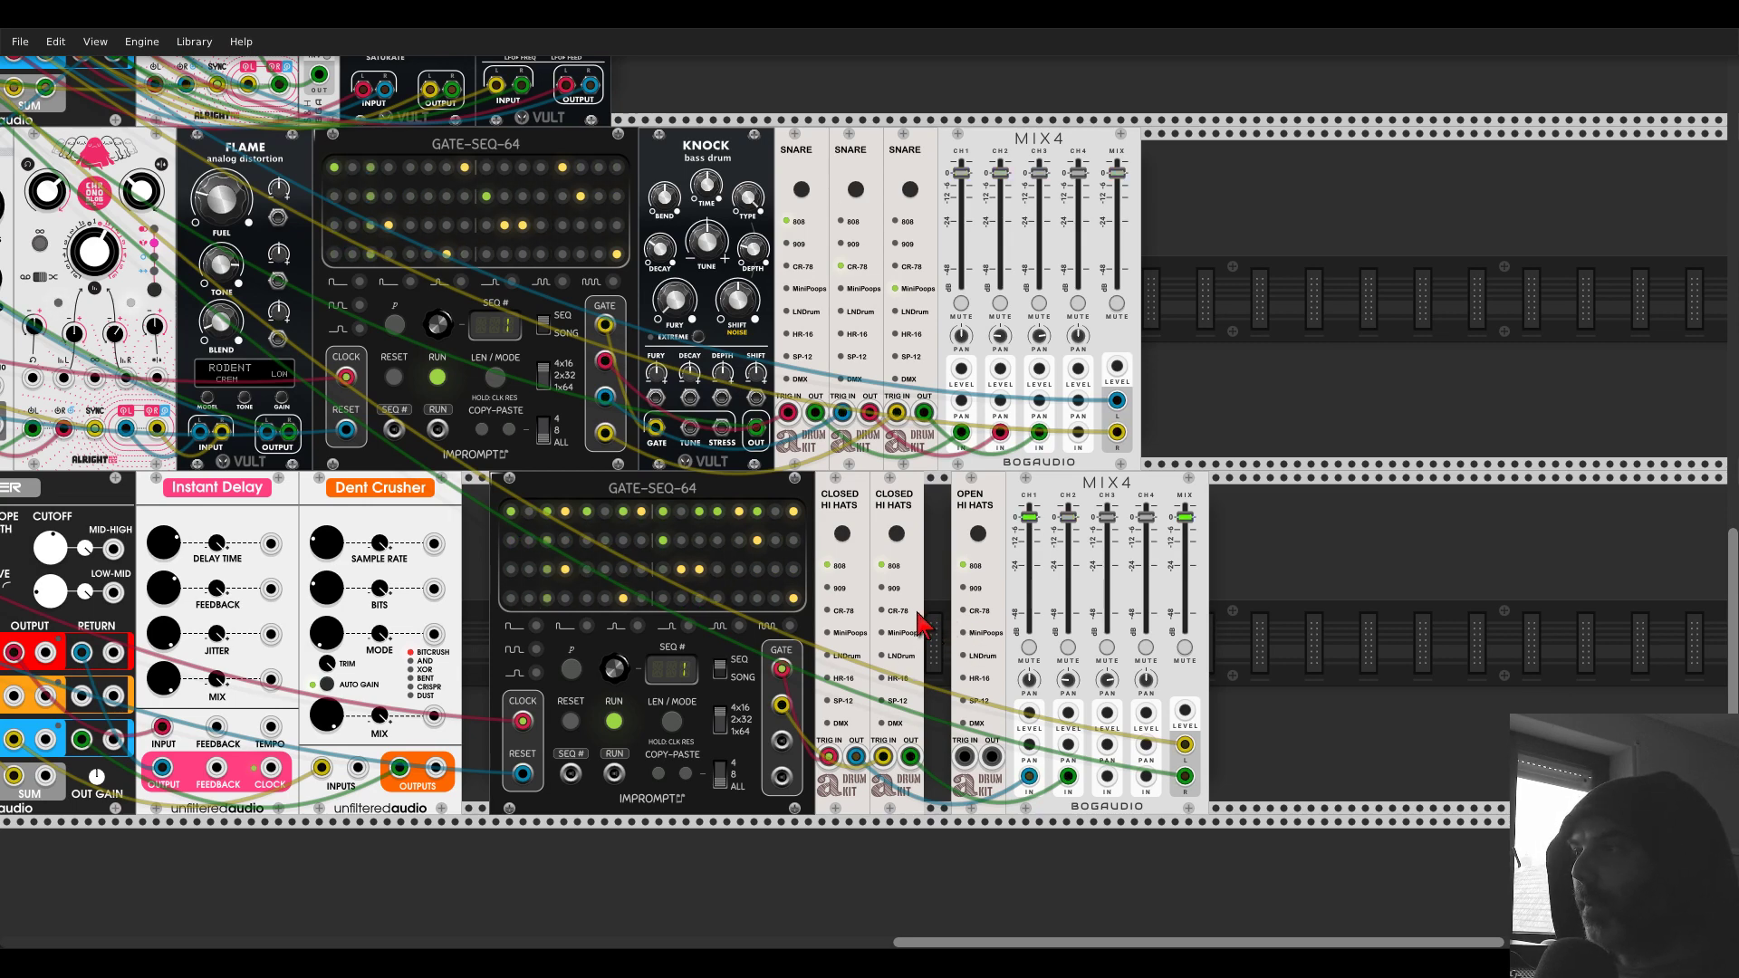
- Set the second Closed Hi Hats to CR-78 and program the sequencer's second row with 50% probability gates, including step 6
{"action": "left_click_drag", "start_coordinate": [908, 537], "coordinate": [903, 543]}
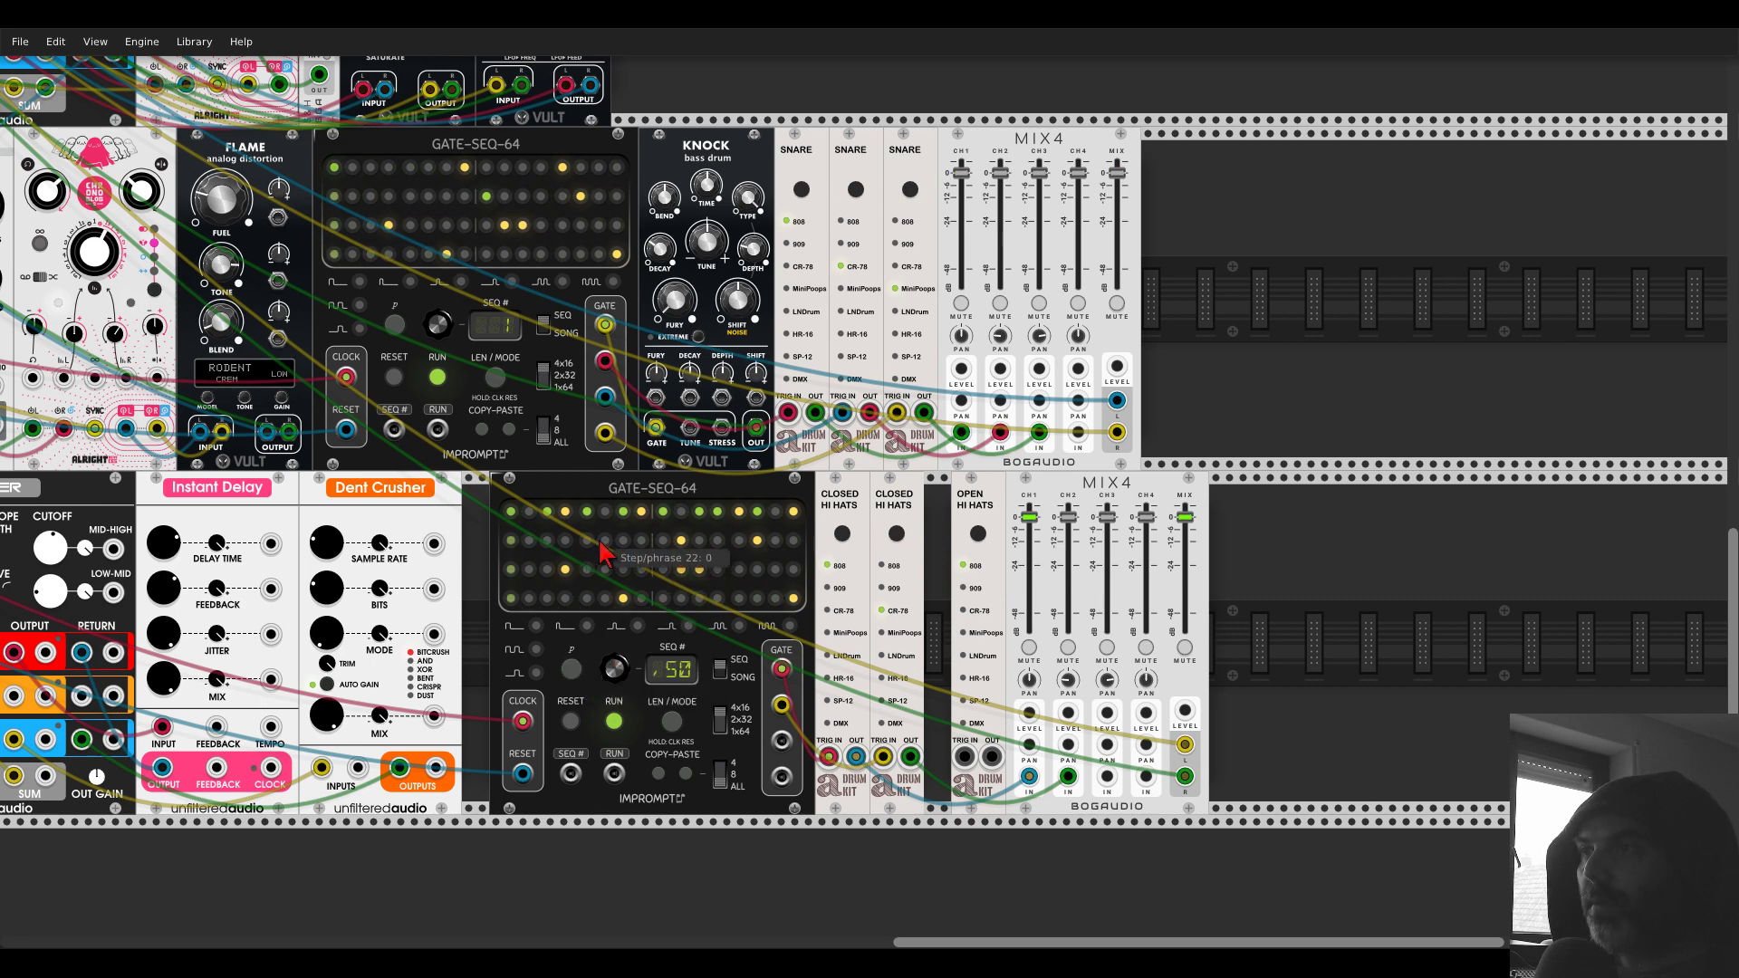
{"action": "left_click", "coordinate": [586, 669]}
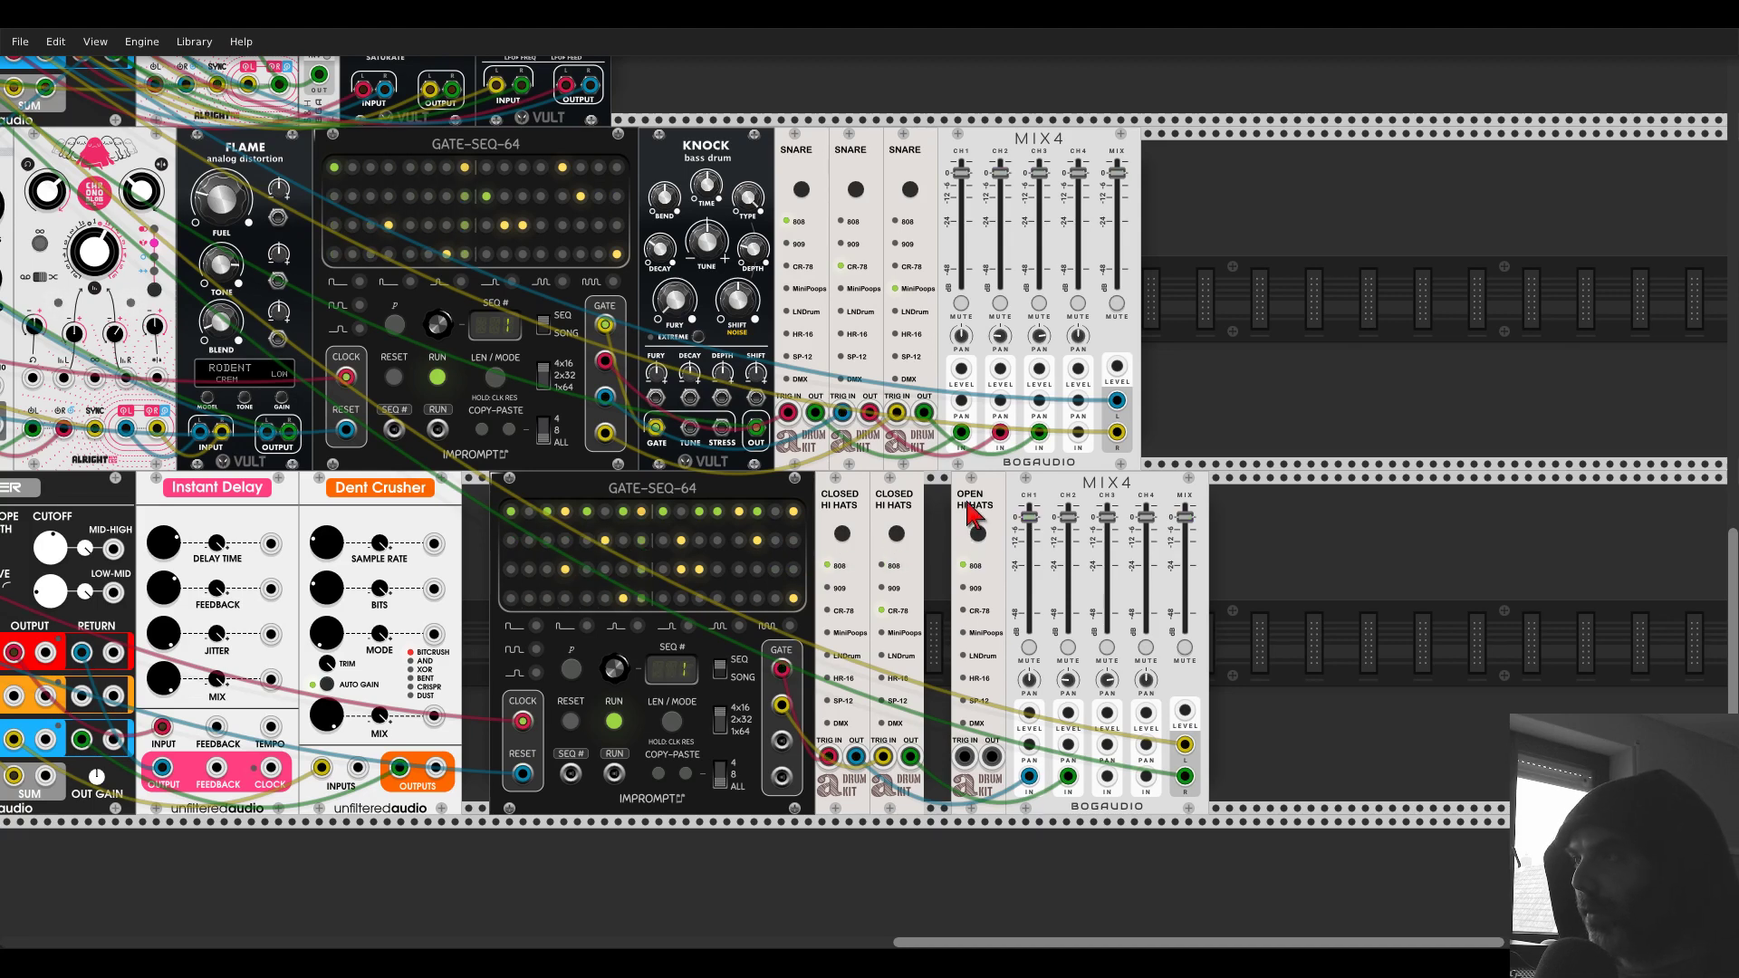
- Lower MIX4 channel 2 slightly, and patch Open Hi Hats from the third gate output into channel 3, adjusting that channel's panning
{"action": "left_click_drag", "start_coordinate": [963, 500], "coordinate": [939, 501]}
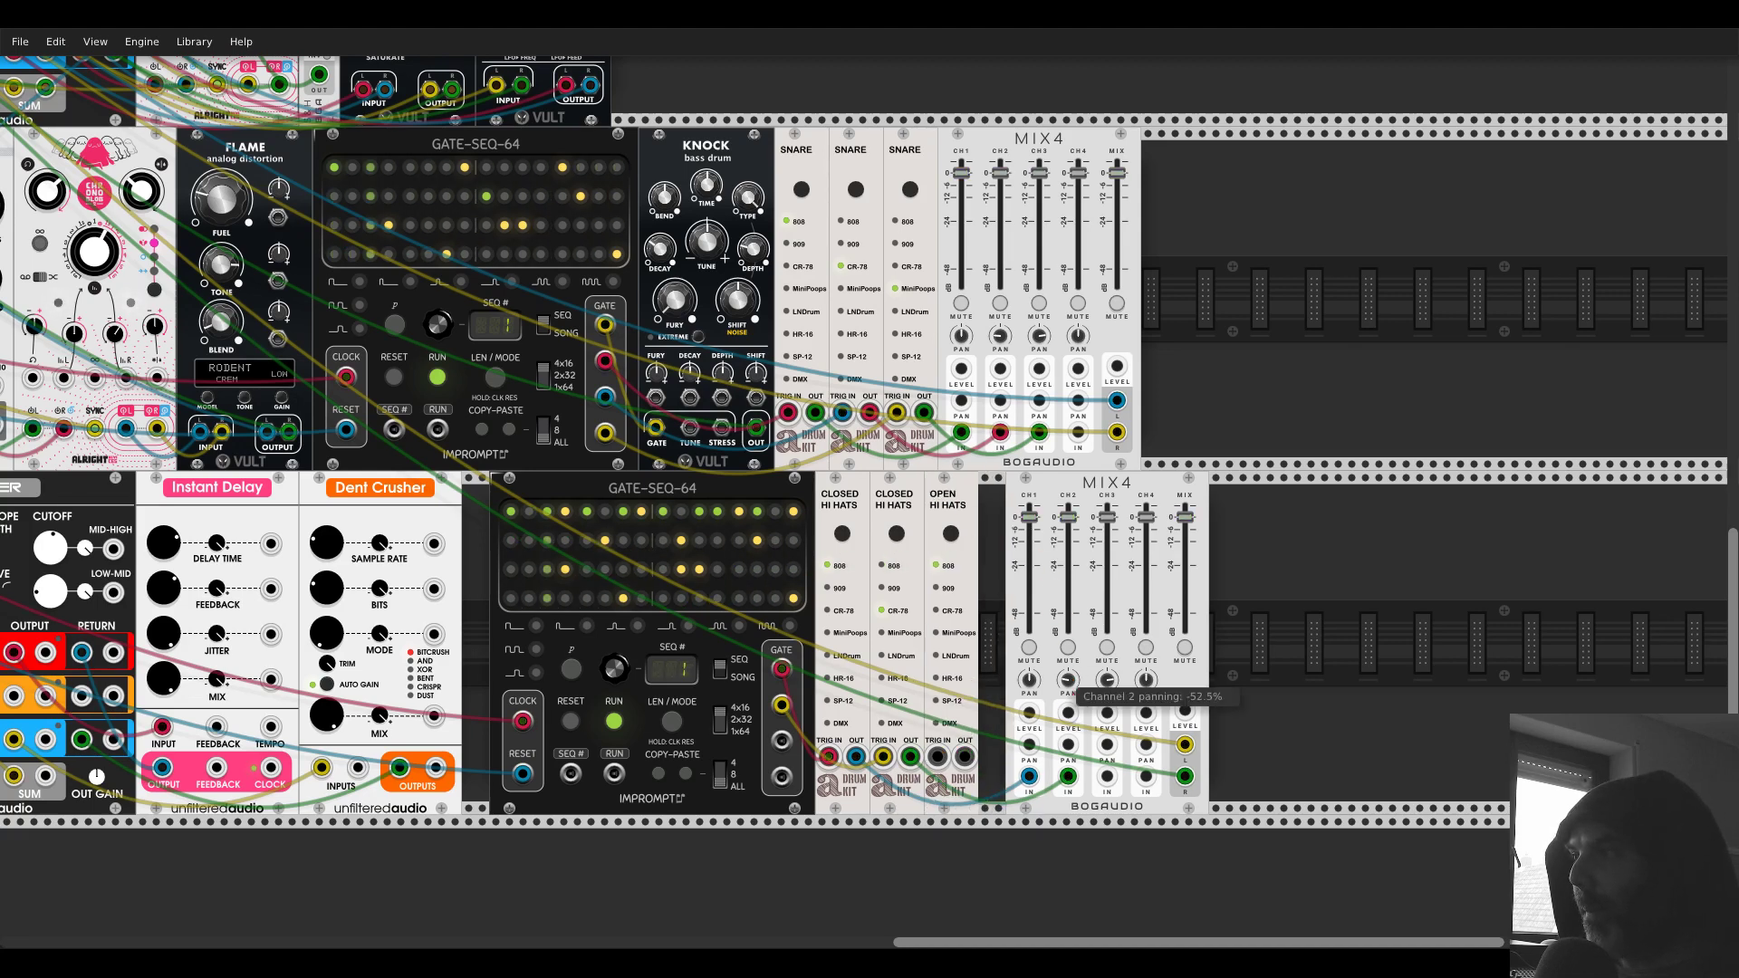
{"action": "left_click_drag", "start_coordinate": [1069, 518], "coordinate": [1069, 528]}
{"action": "left_click_drag", "start_coordinate": [939, 756], "coordinate": [781, 745]}
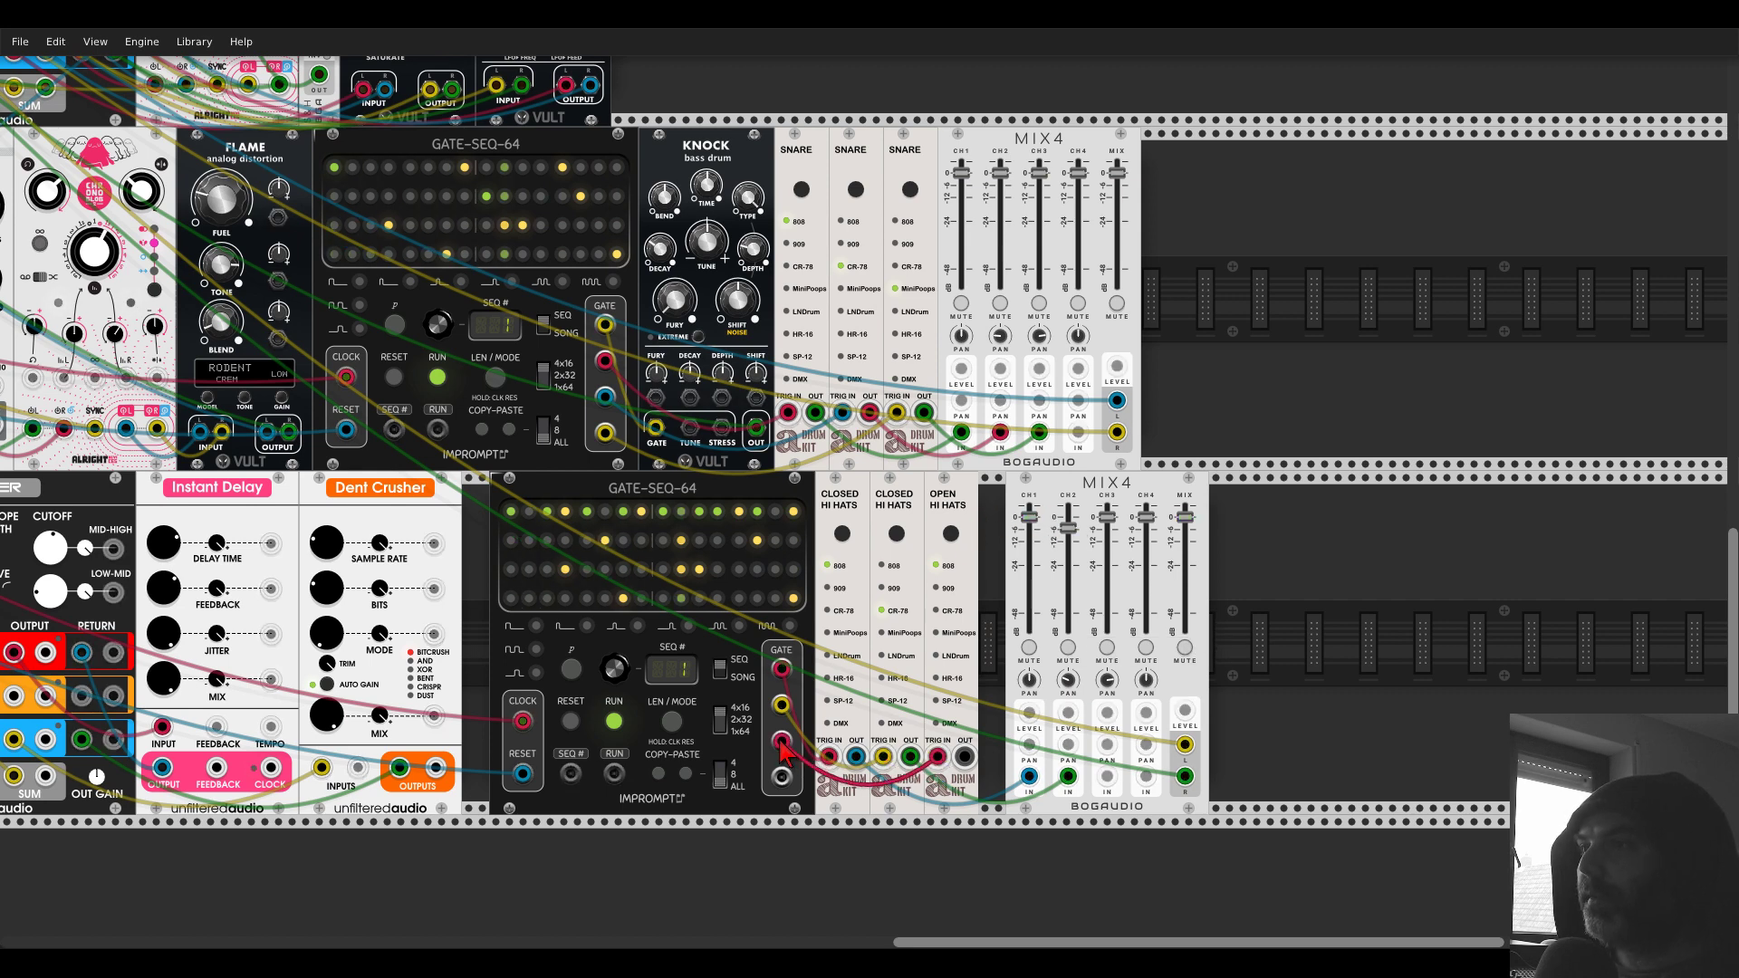
{"action": "left_click_drag", "start_coordinate": [964, 756], "coordinate": [1107, 777]}
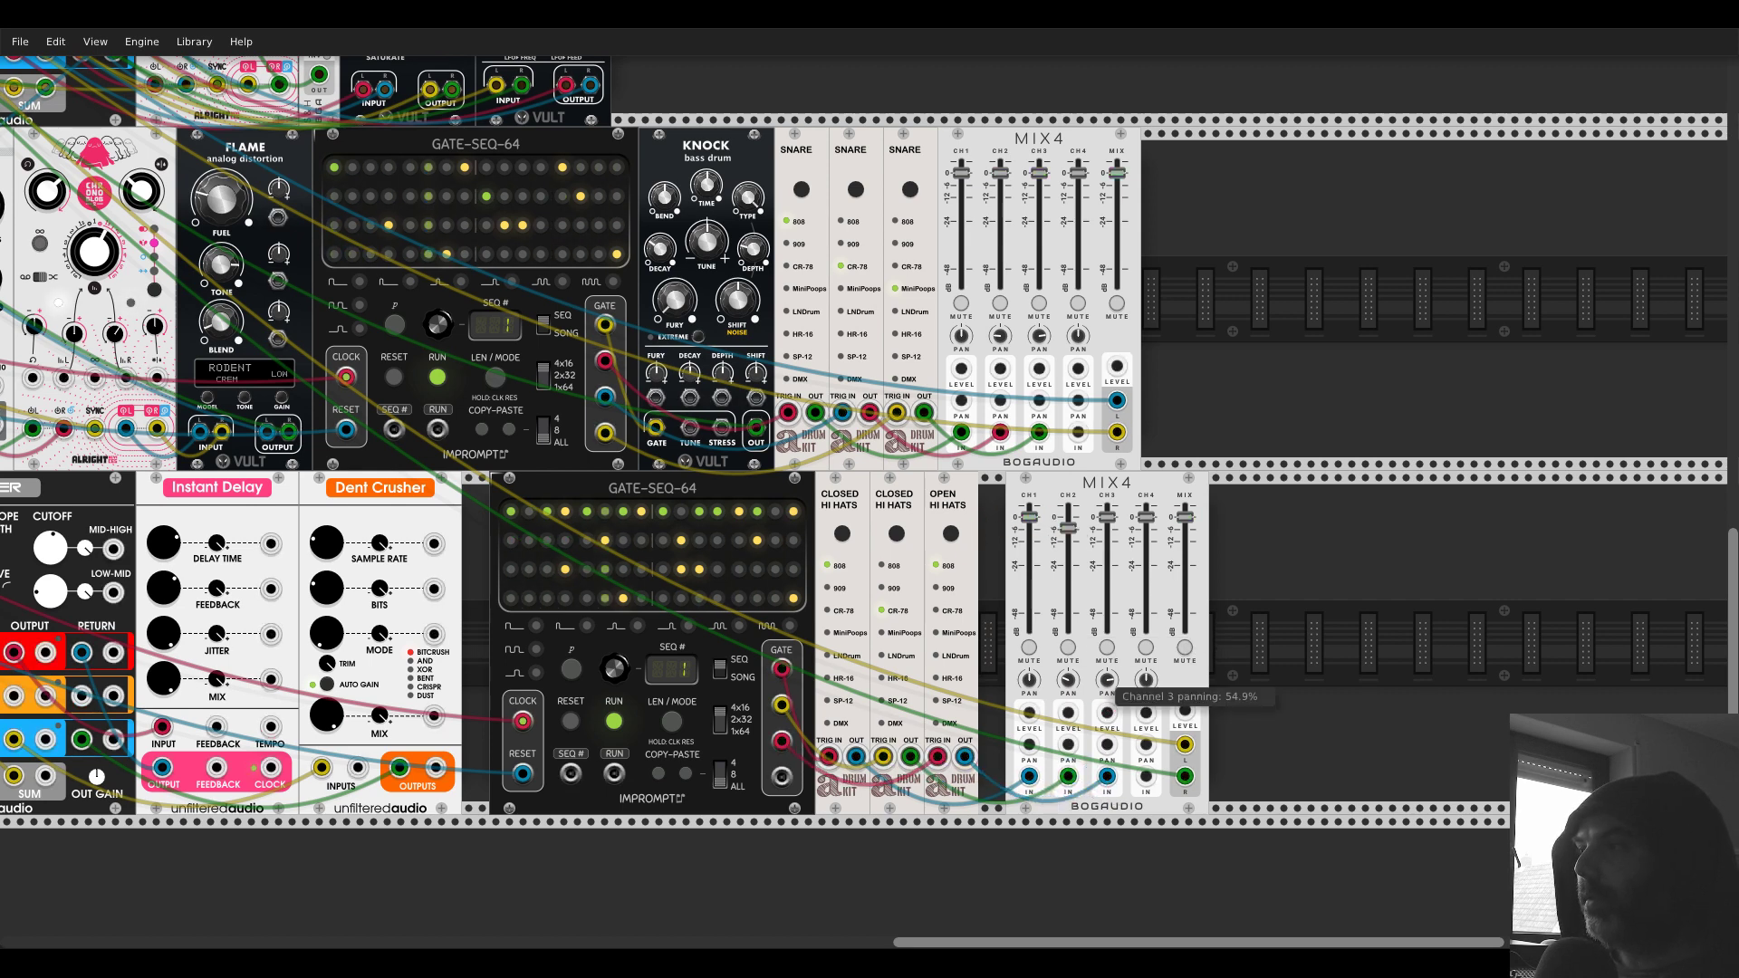
{"action": "left_click_drag", "start_coordinate": [1107, 680], "coordinate": [1107, 683]}
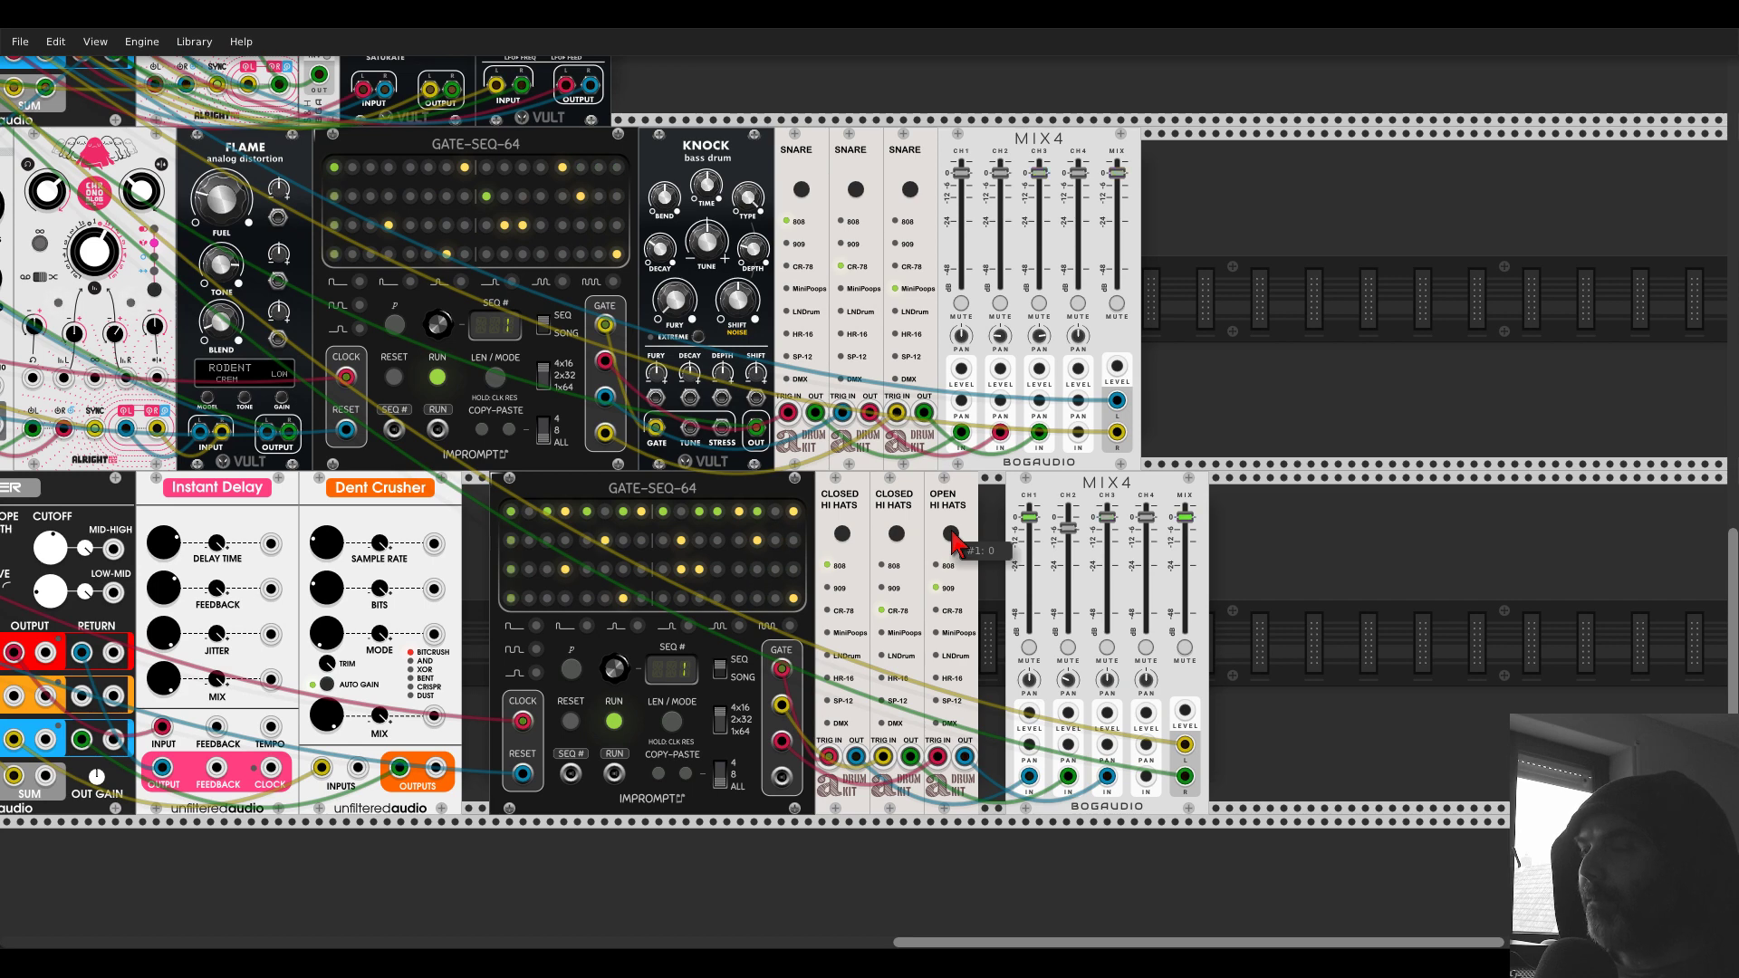
- Shift MIX4 along the row to make room and place another Closed Hi Hats duplicate after Open Hi Hats
{"action": "left_click_drag", "start_coordinate": [1029, 492], "coordinate": [1111, 493]}
{"action": "key", "text": "ctrl+d"}
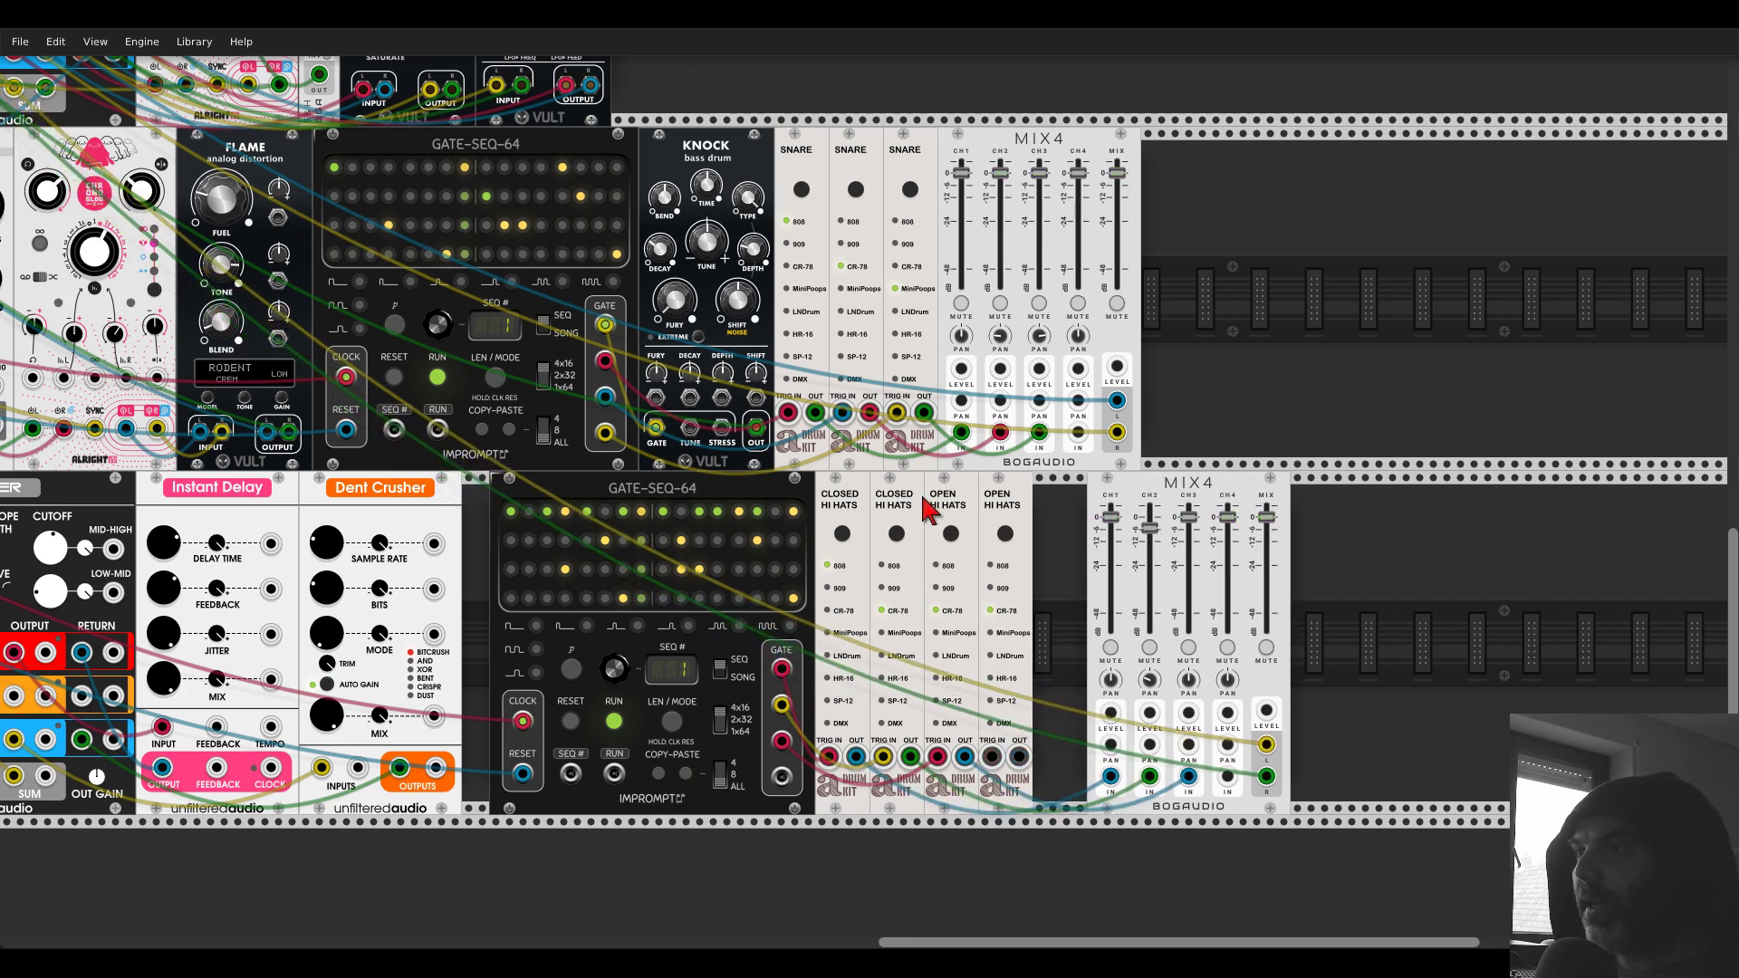
{"action": "key", "text": "Delete"}
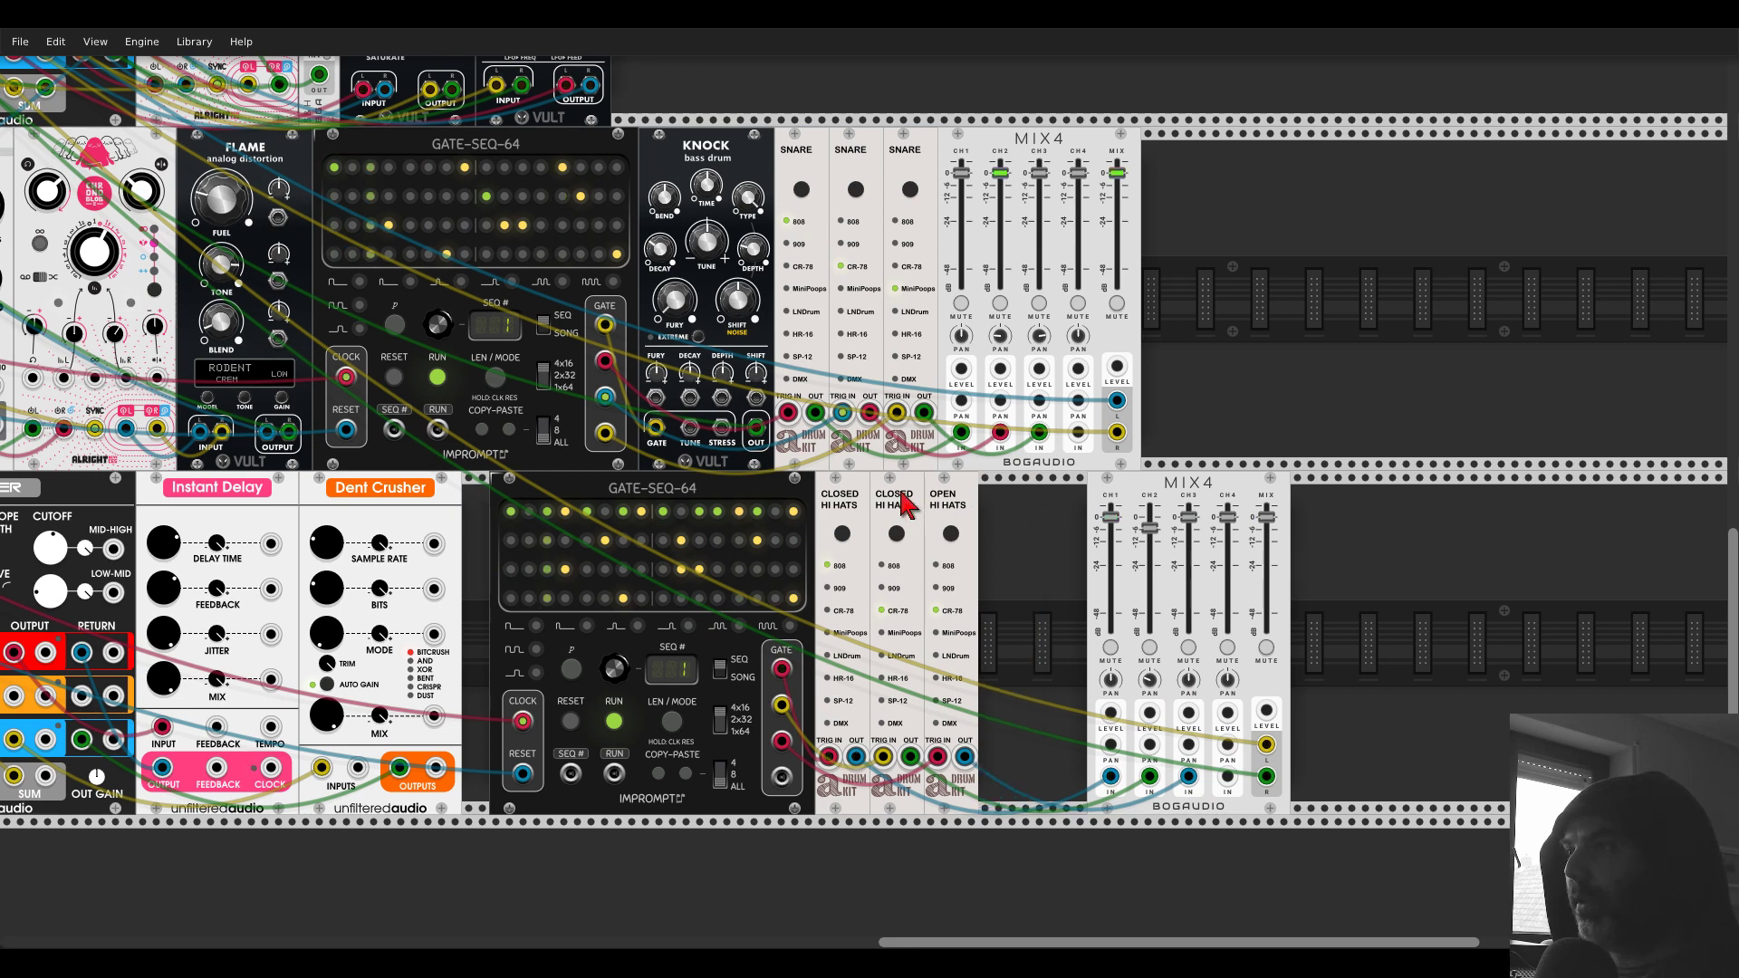
{"action": "key", "text": "ctrl+d"}
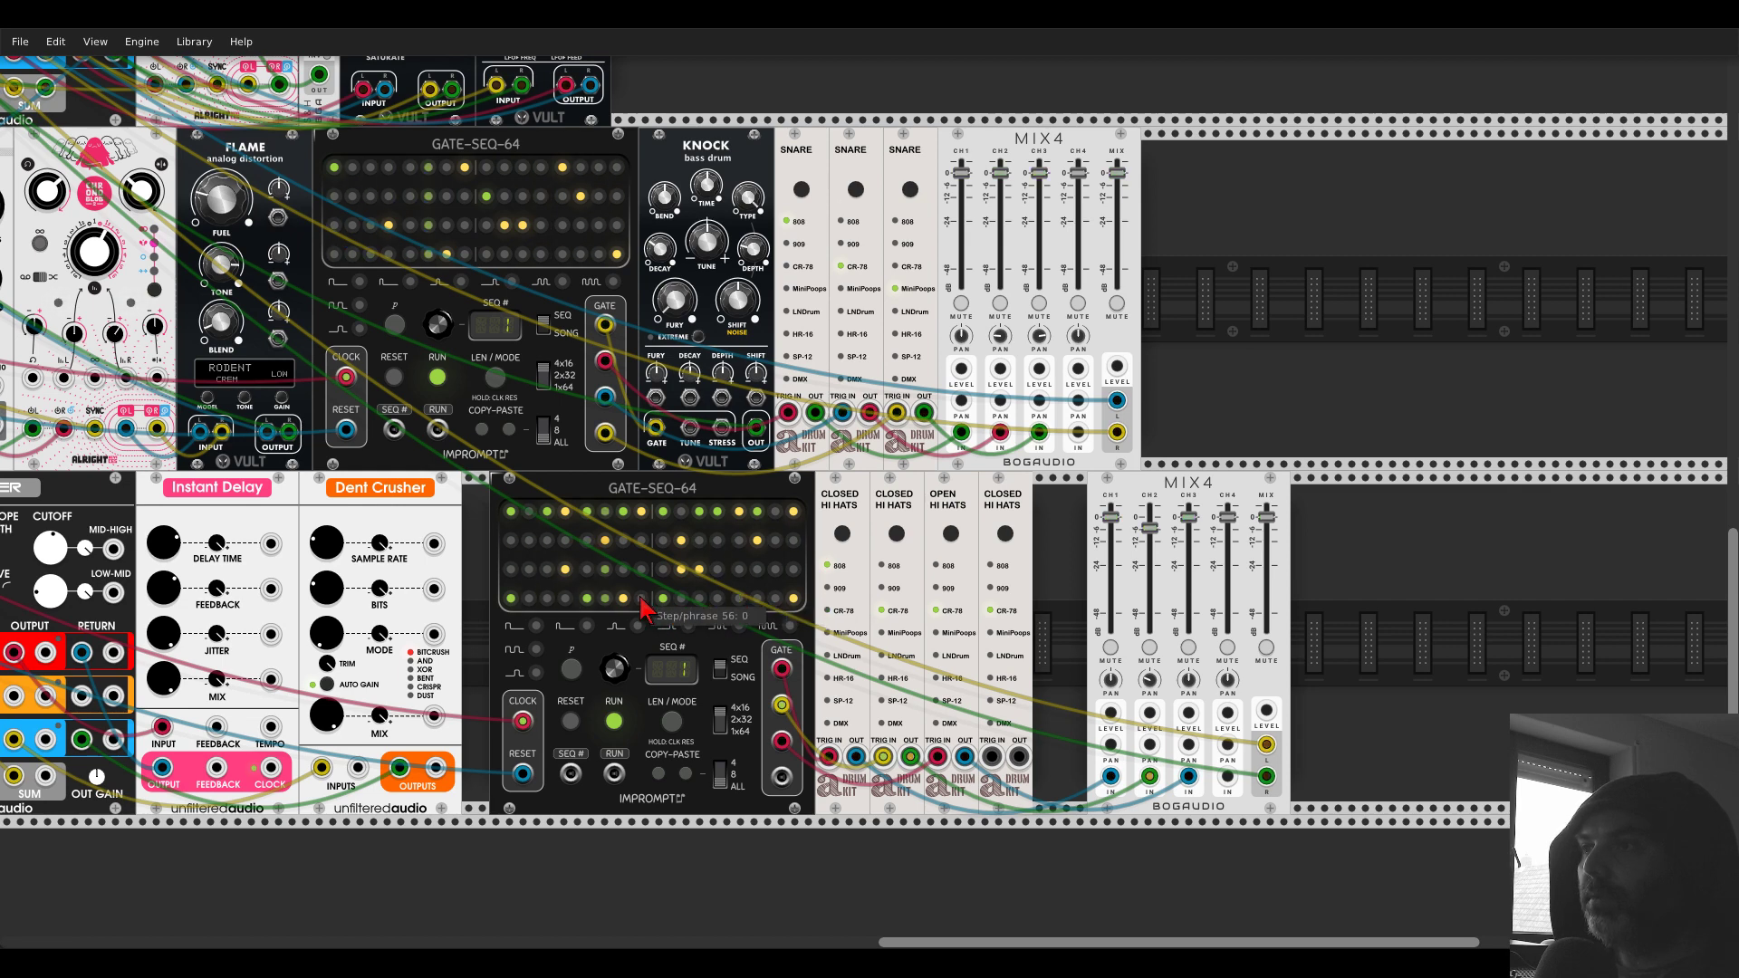
- Patch the last Closed Hi Hats from the fourth gate output into MIX4 channel 4, change its drum model, and move MIX4 up against it
{"action": "left_click_drag", "start_coordinate": [993, 760], "coordinate": [781, 776]}
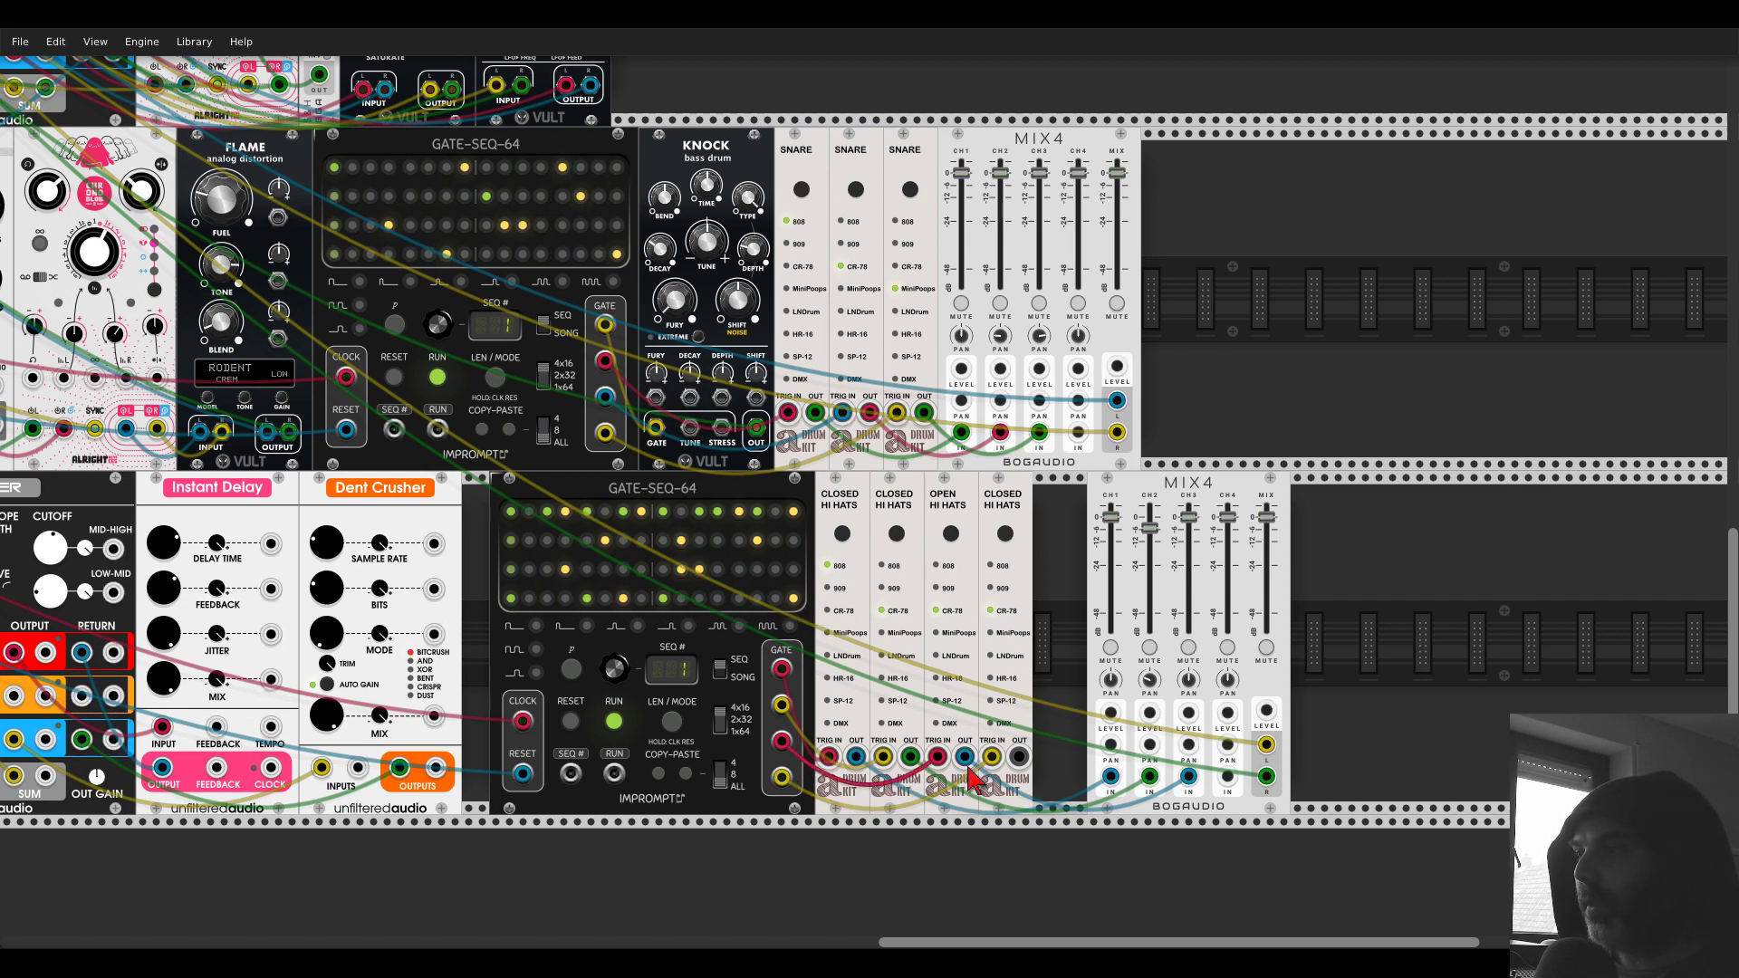
{"action": "left_click_drag", "start_coordinate": [1019, 756], "coordinate": [1227, 779]}
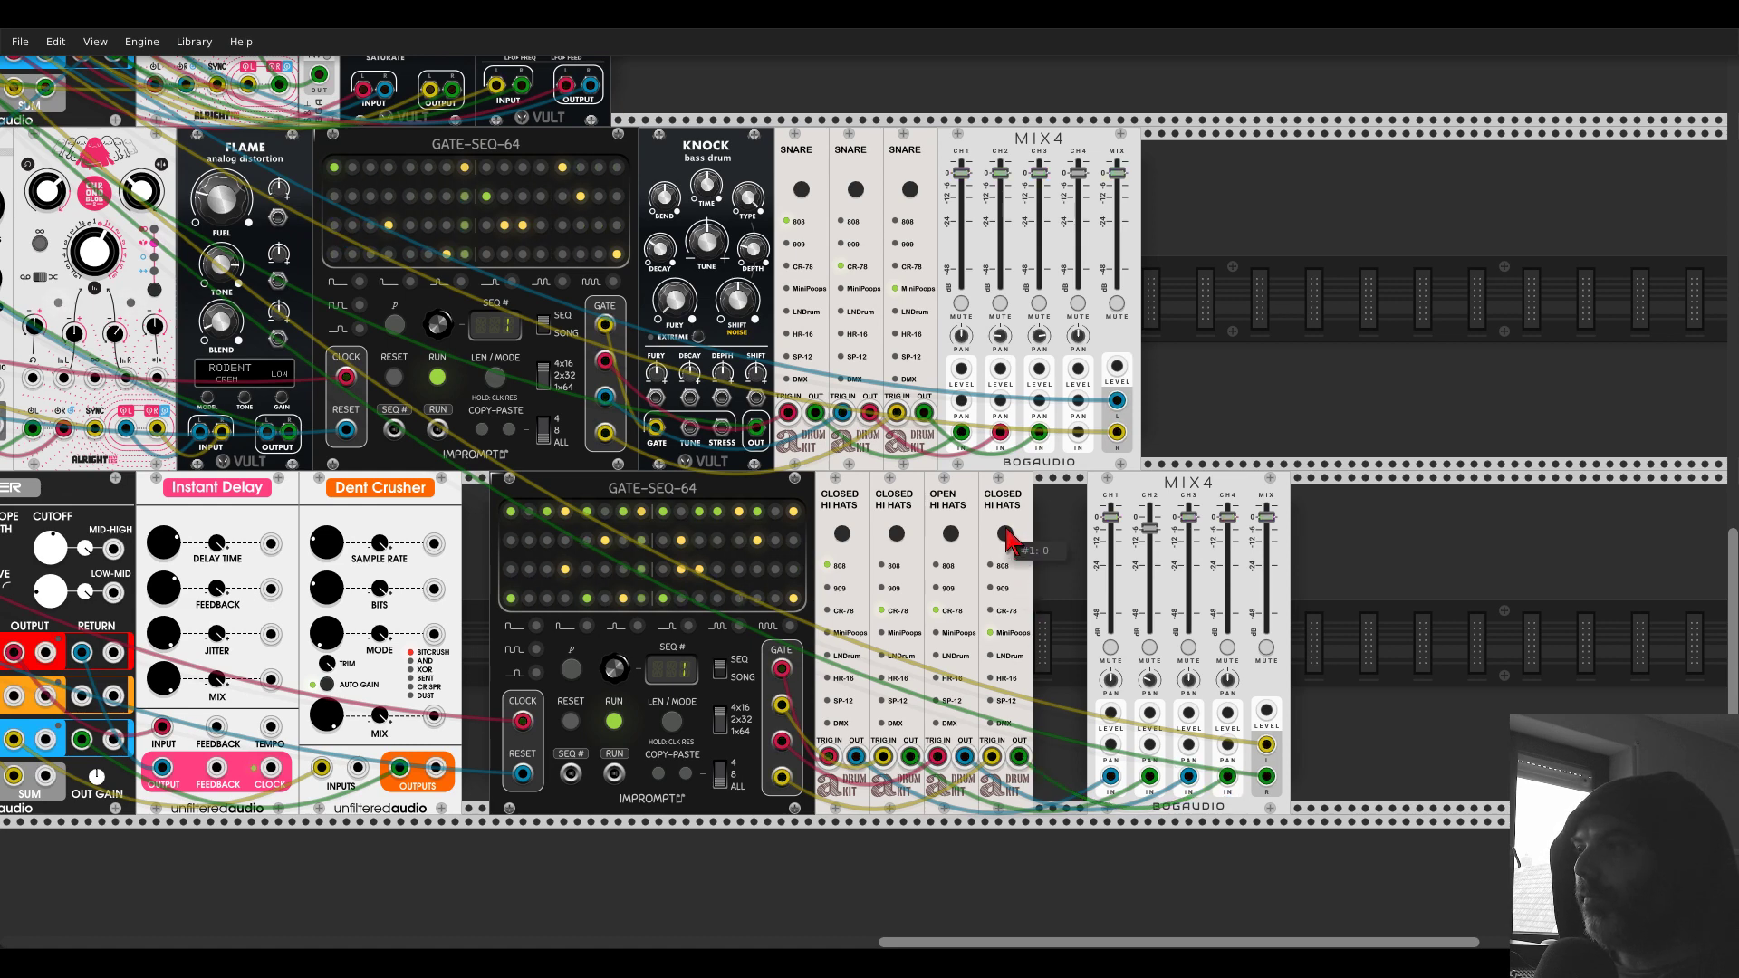
{"action": "left_click", "coordinate": [1006, 534]}
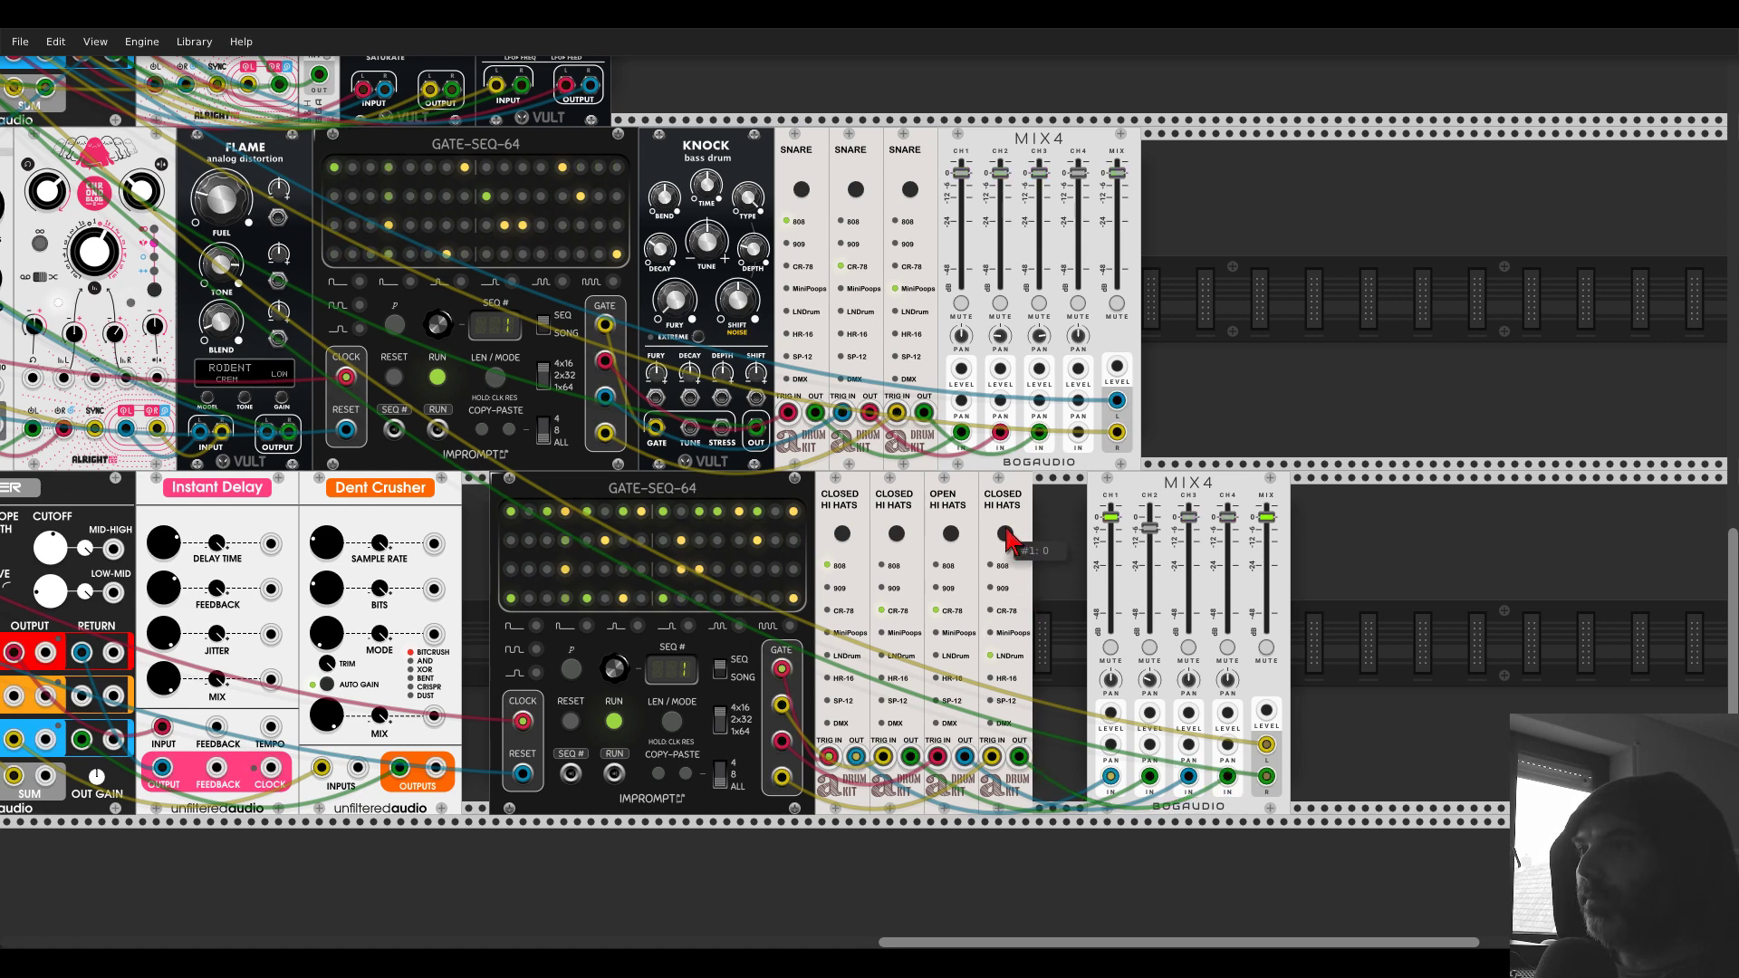
{"action": "left_click", "coordinate": [1006, 535]}
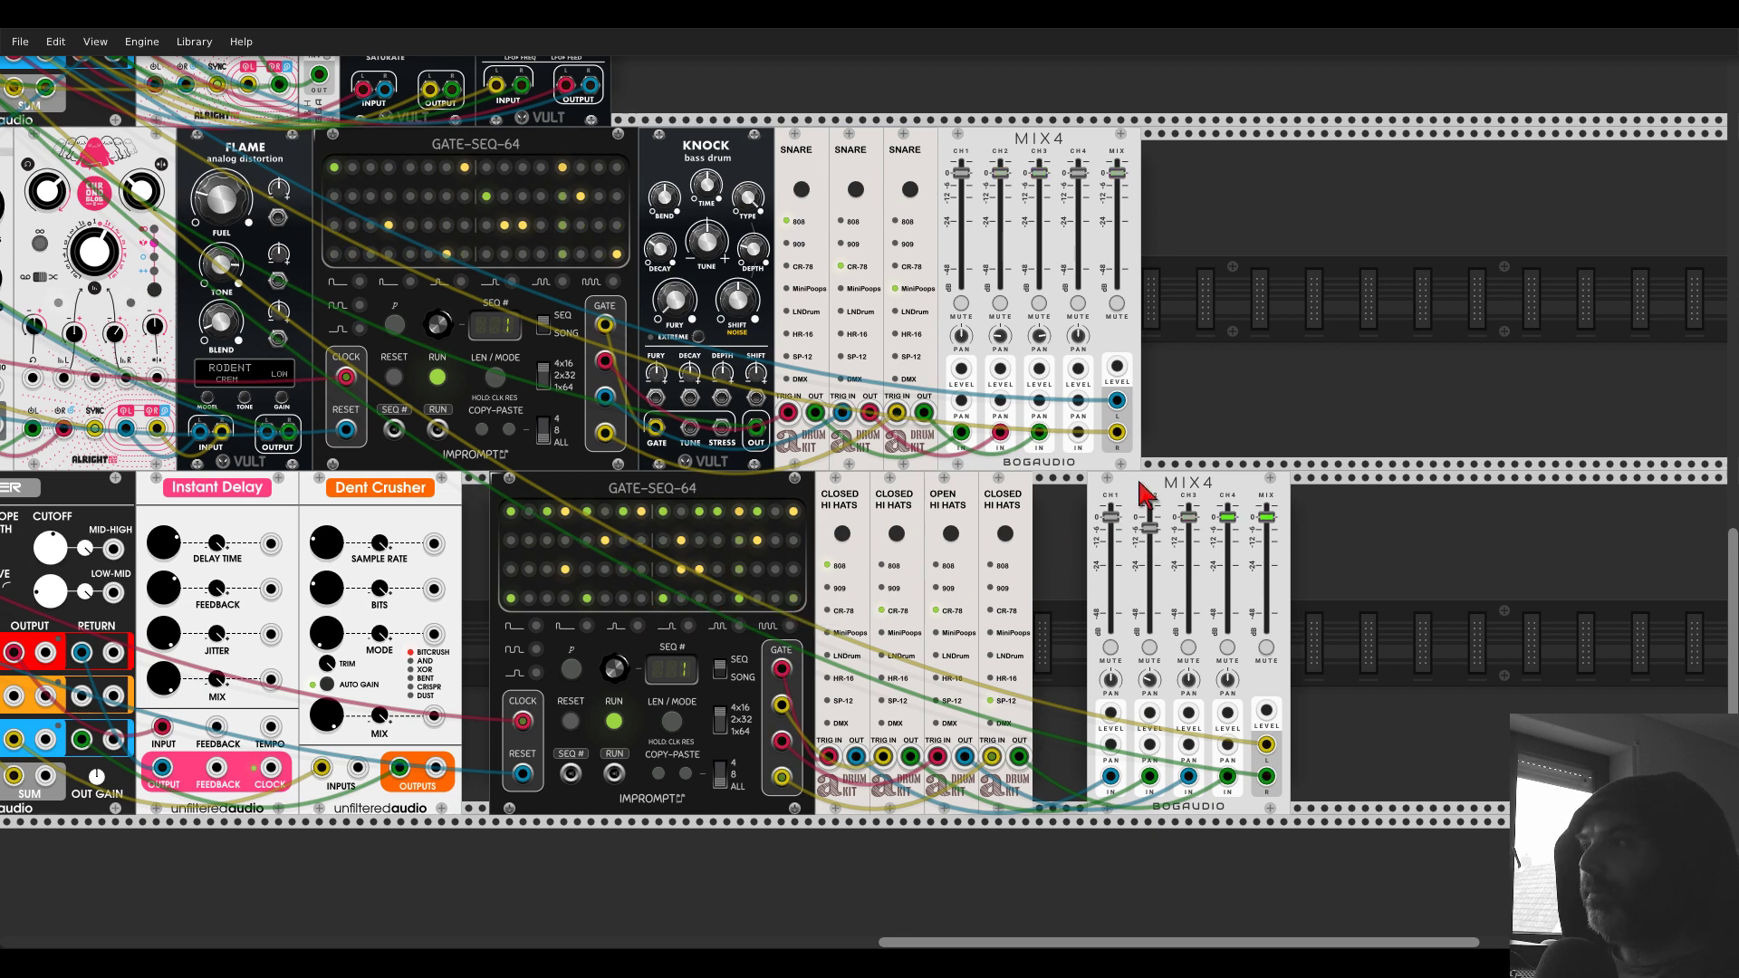
{"action": "left_click_drag", "start_coordinate": [1141, 492], "coordinate": [1084, 489]}
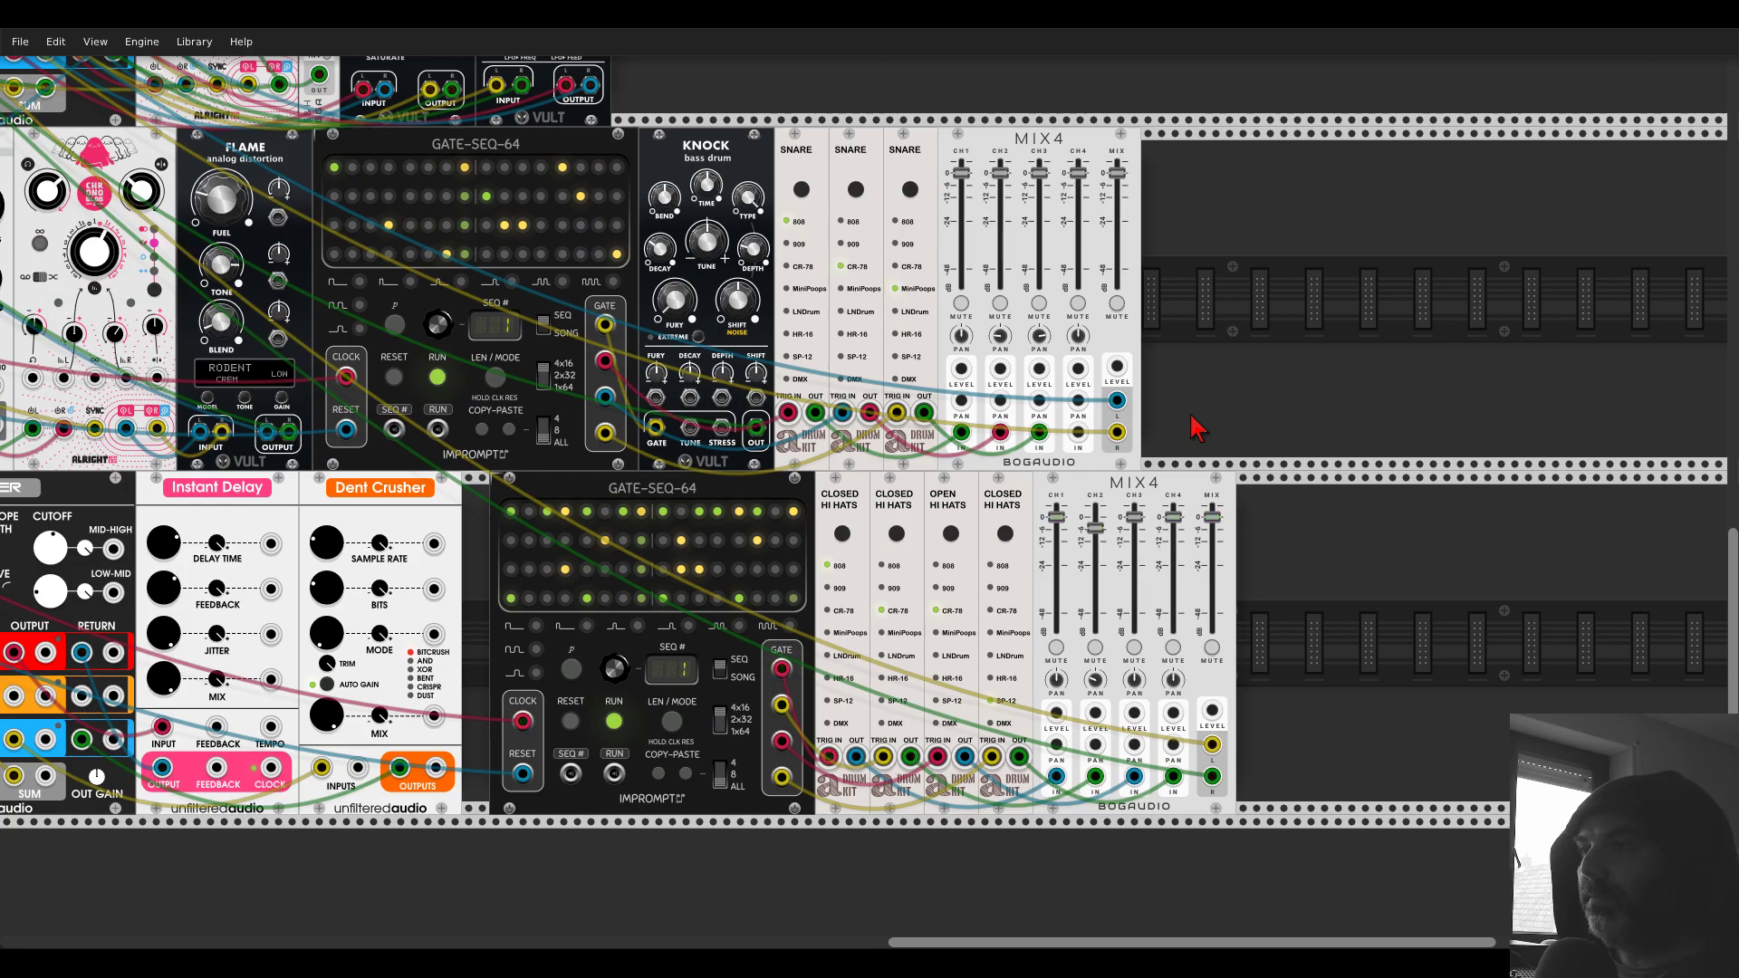
- Examine the overall patch and the drum mixers' routing into MixMaster
{"action": "scroll", "coordinate": [1191, 414], "scroll_direction": "down", "scroll_amount": 2}
{"action": "left_click_drag", "start_coordinate": [1260, 310], "coordinate": [1661, 599]}
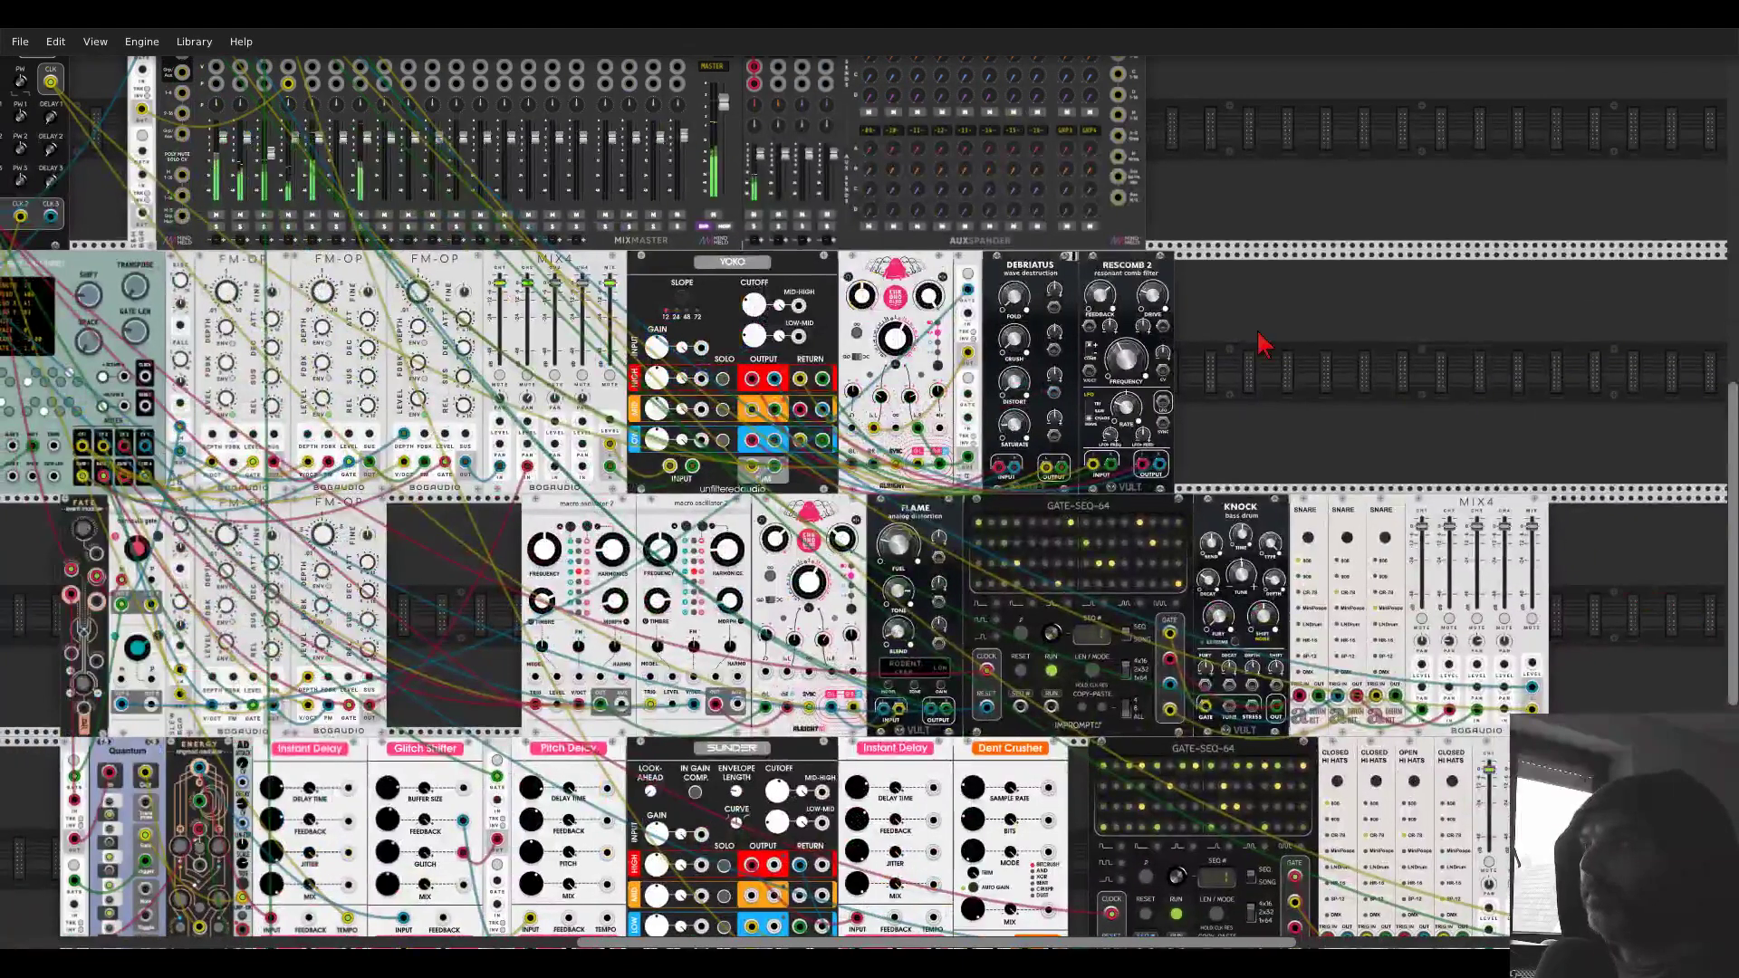
{"action": "left_click_drag", "start_coordinate": [1243, 384], "coordinate": [1324, 336]}
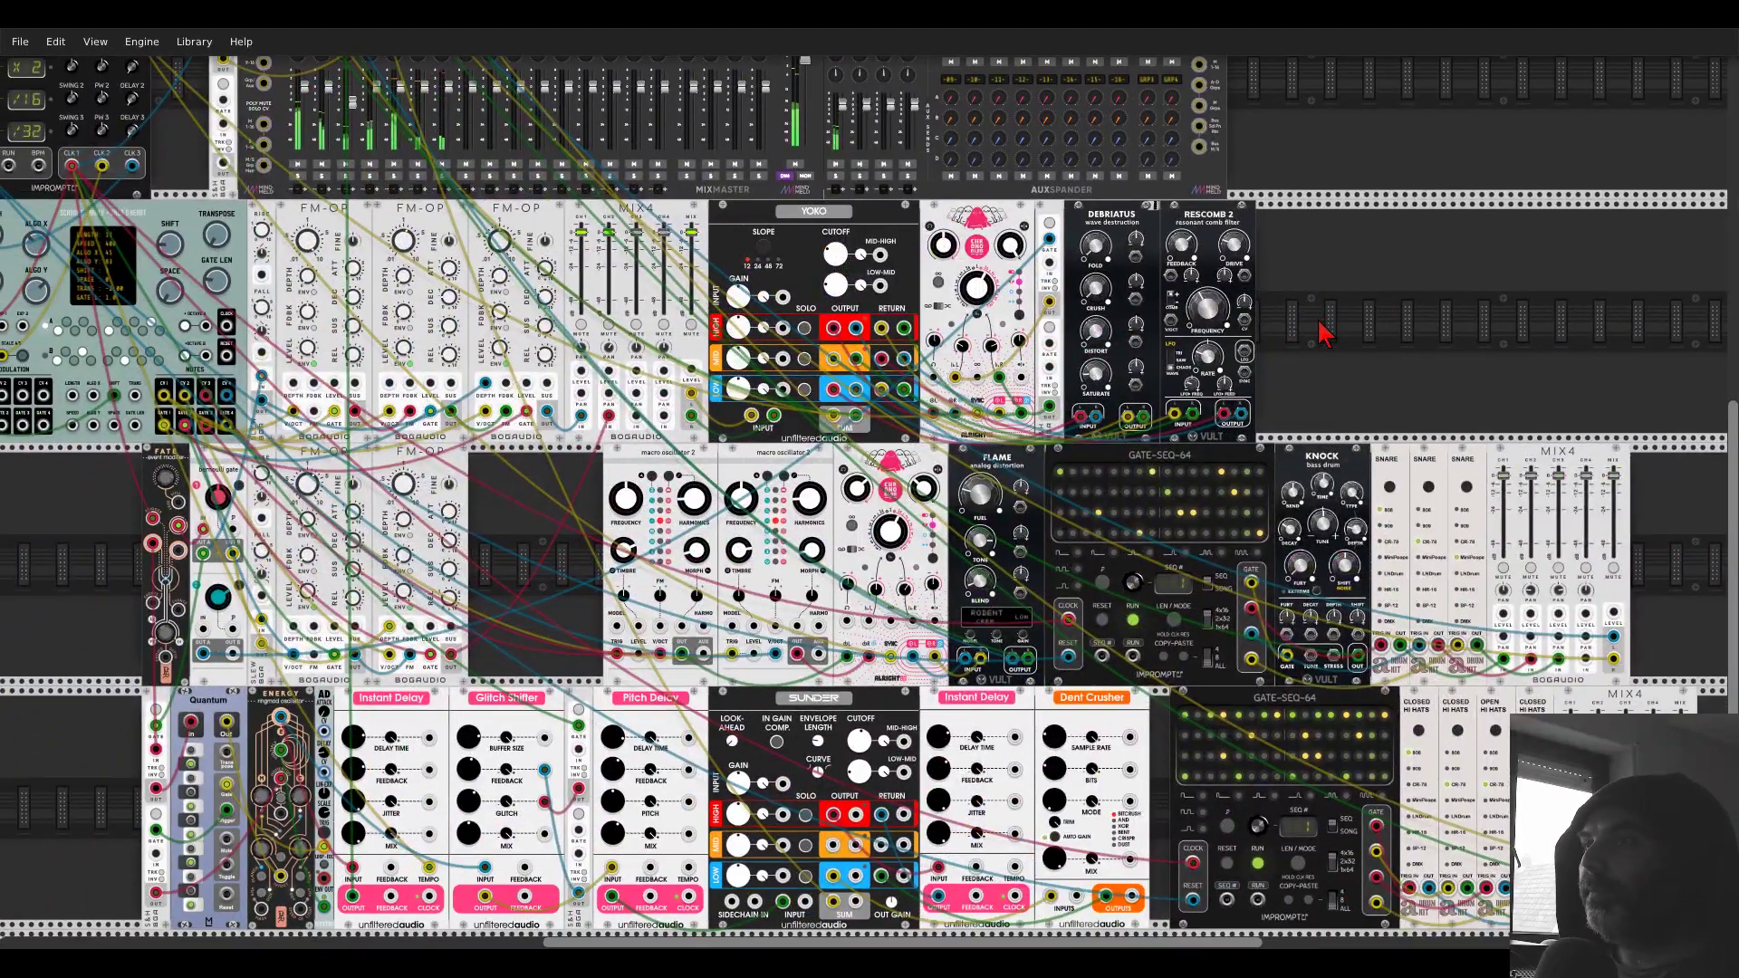
{"action": "scroll", "coordinate": [1318, 344], "scroll_direction": "up", "scroll_amount": 3}
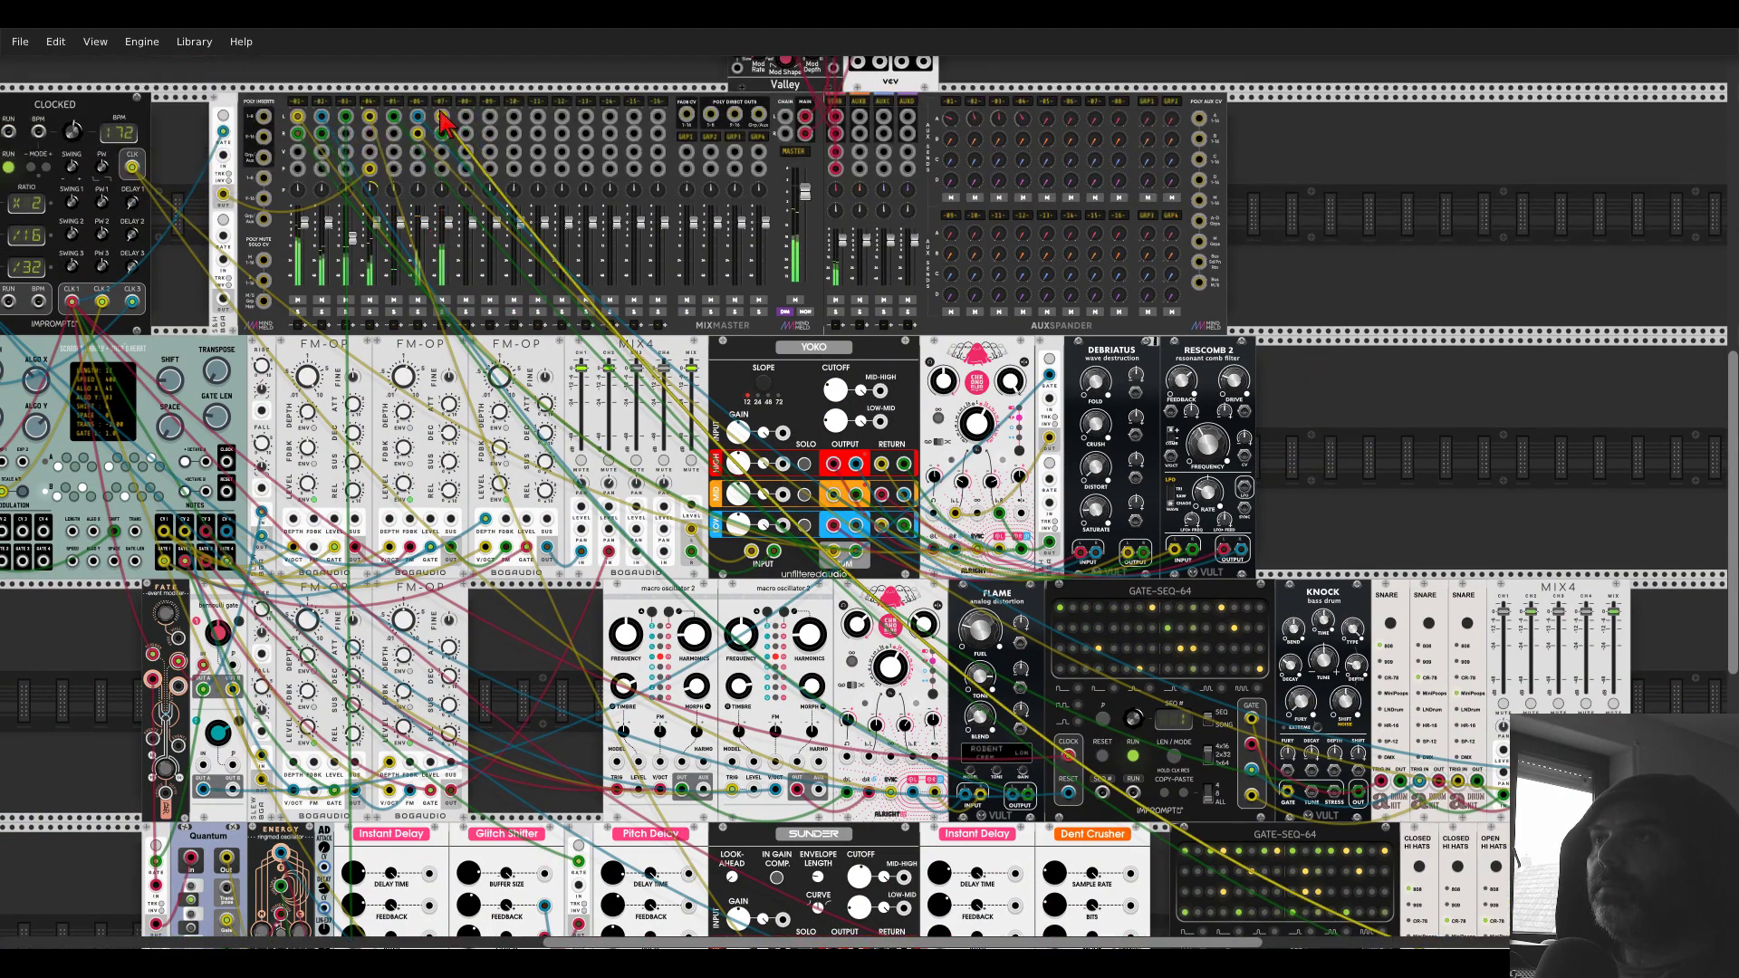
{"action": "scroll", "coordinate": [1205, 380], "scroll_direction": "down", "scroll_amount": 7}
{"action": "scroll", "coordinate": [1157, 296], "scroll_direction": "right", "scroll_amount": 10}
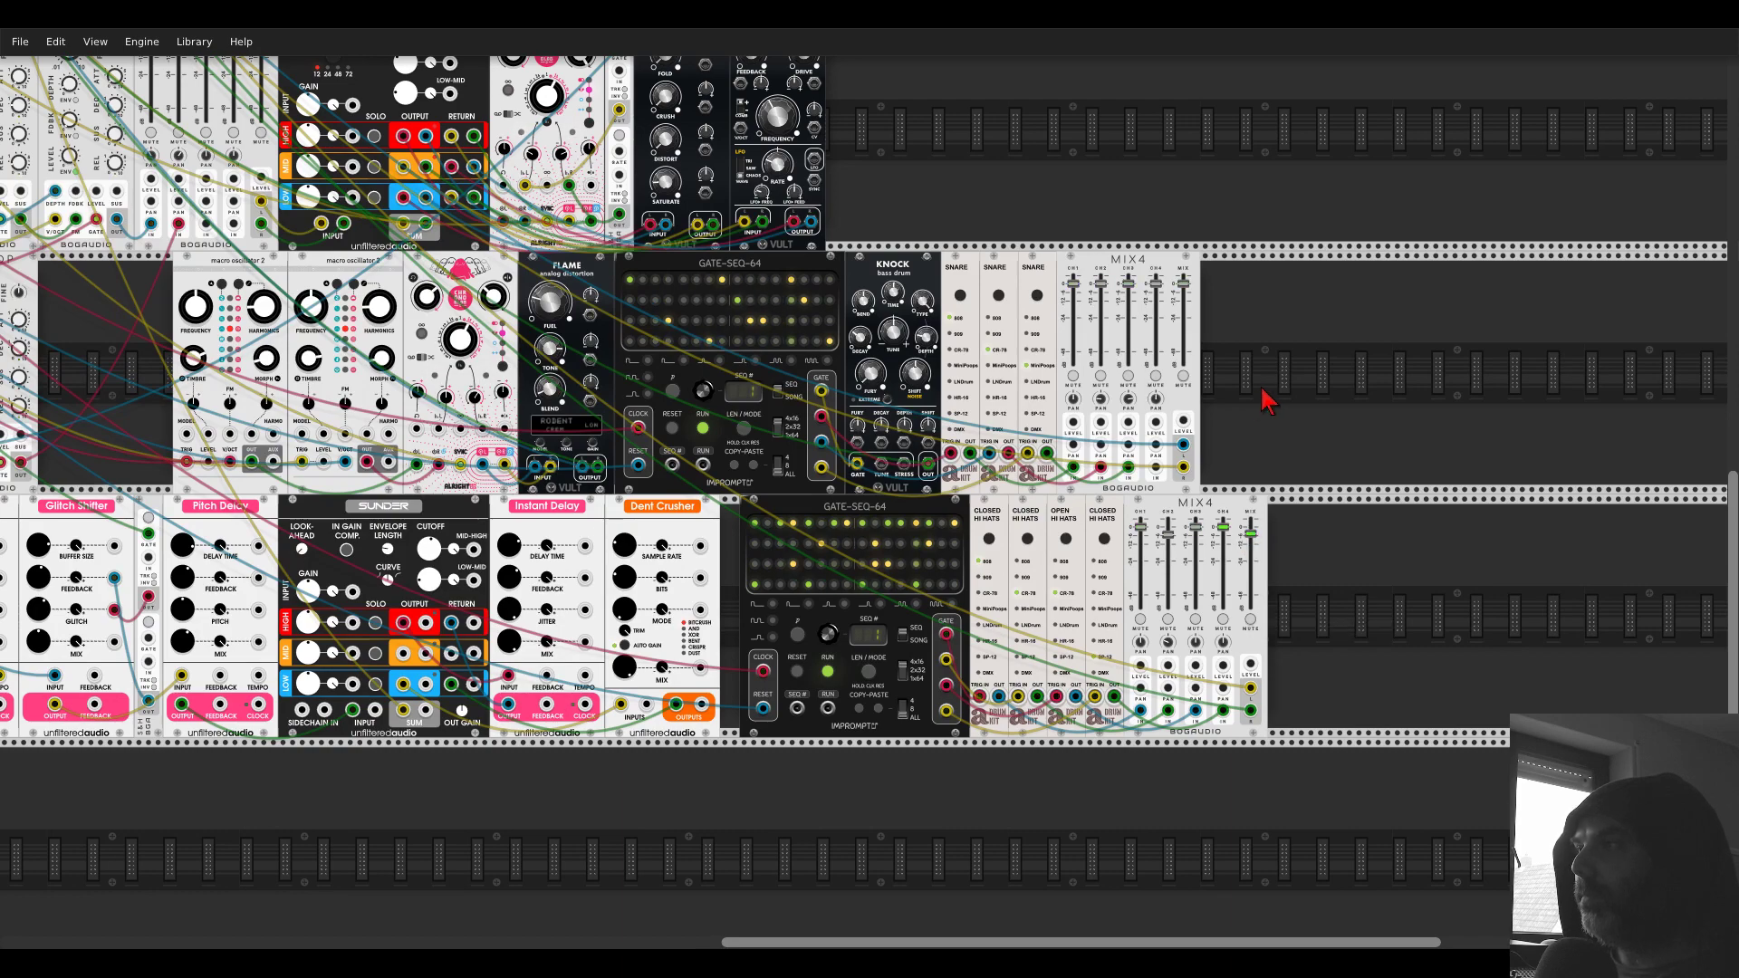
{"action": "scroll", "coordinate": [1262, 388], "scroll_direction": "up", "scroll_amount": 4}
{"action": "left_click_drag", "start_coordinate": [1219, 356], "coordinate": [1245, 414]}
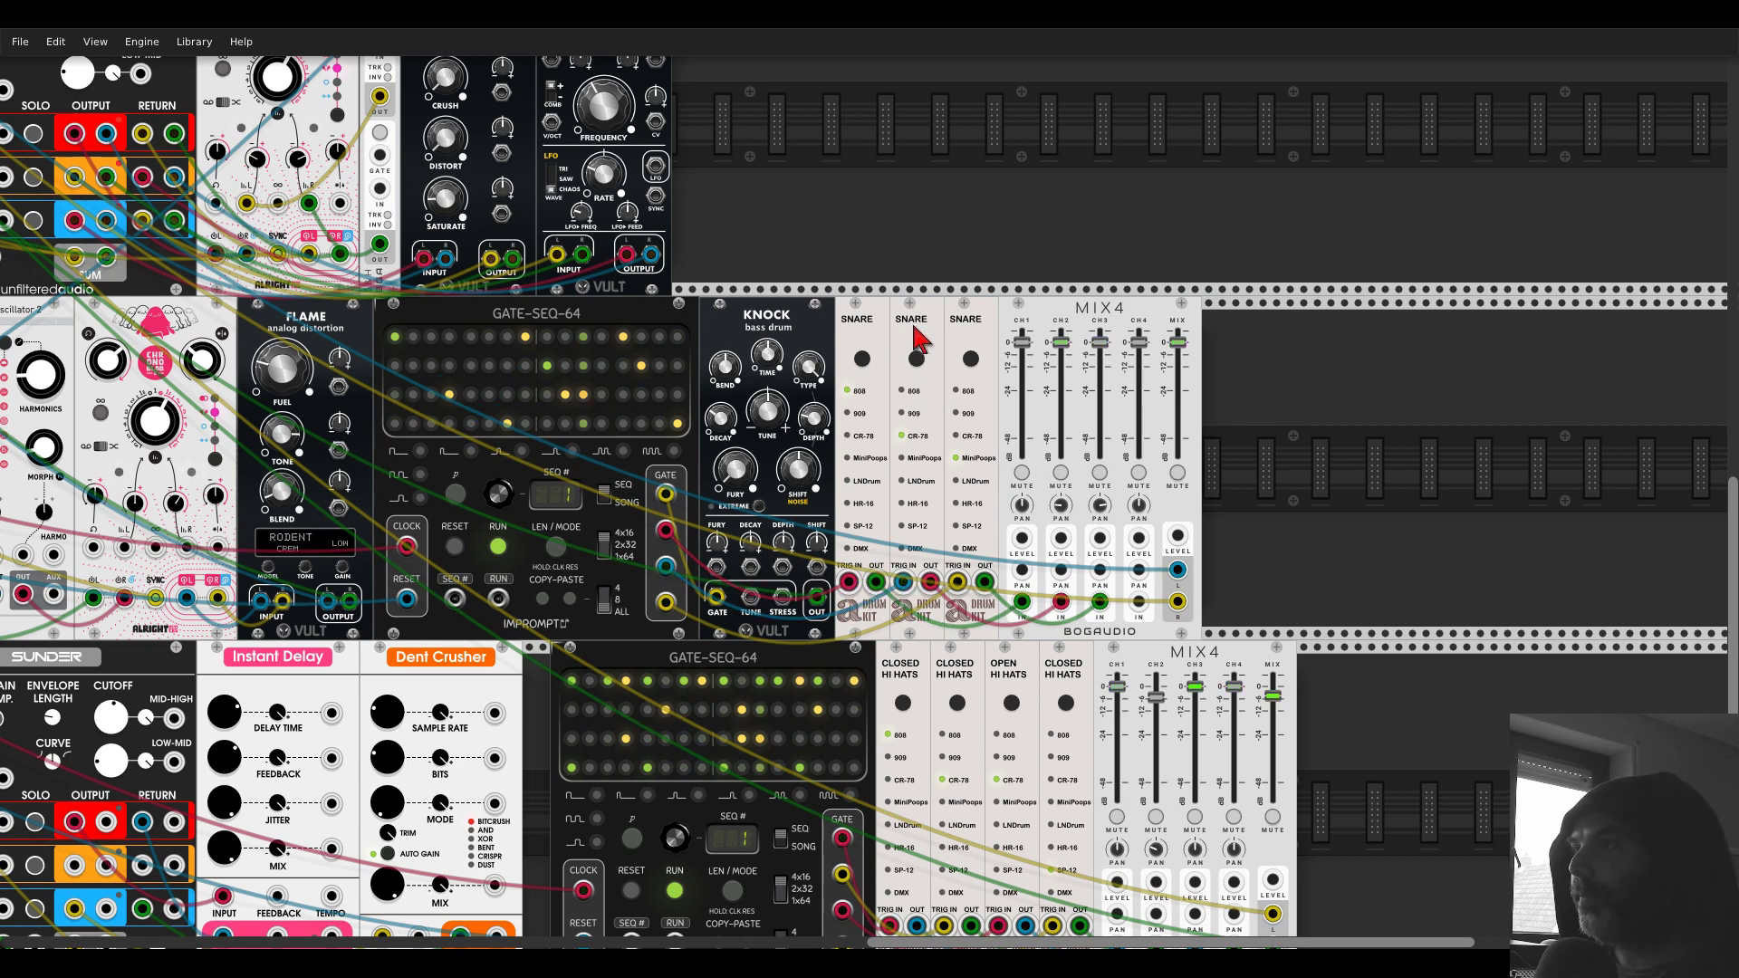
- Shift the second and third Snares to make room and insert a Spring Reverb after the first Snare
{"action": "left_click_drag", "start_coordinate": [912, 321], "coordinate": [1099, 326]}
{"action": "right_click", "coordinate": [1026, 361]}
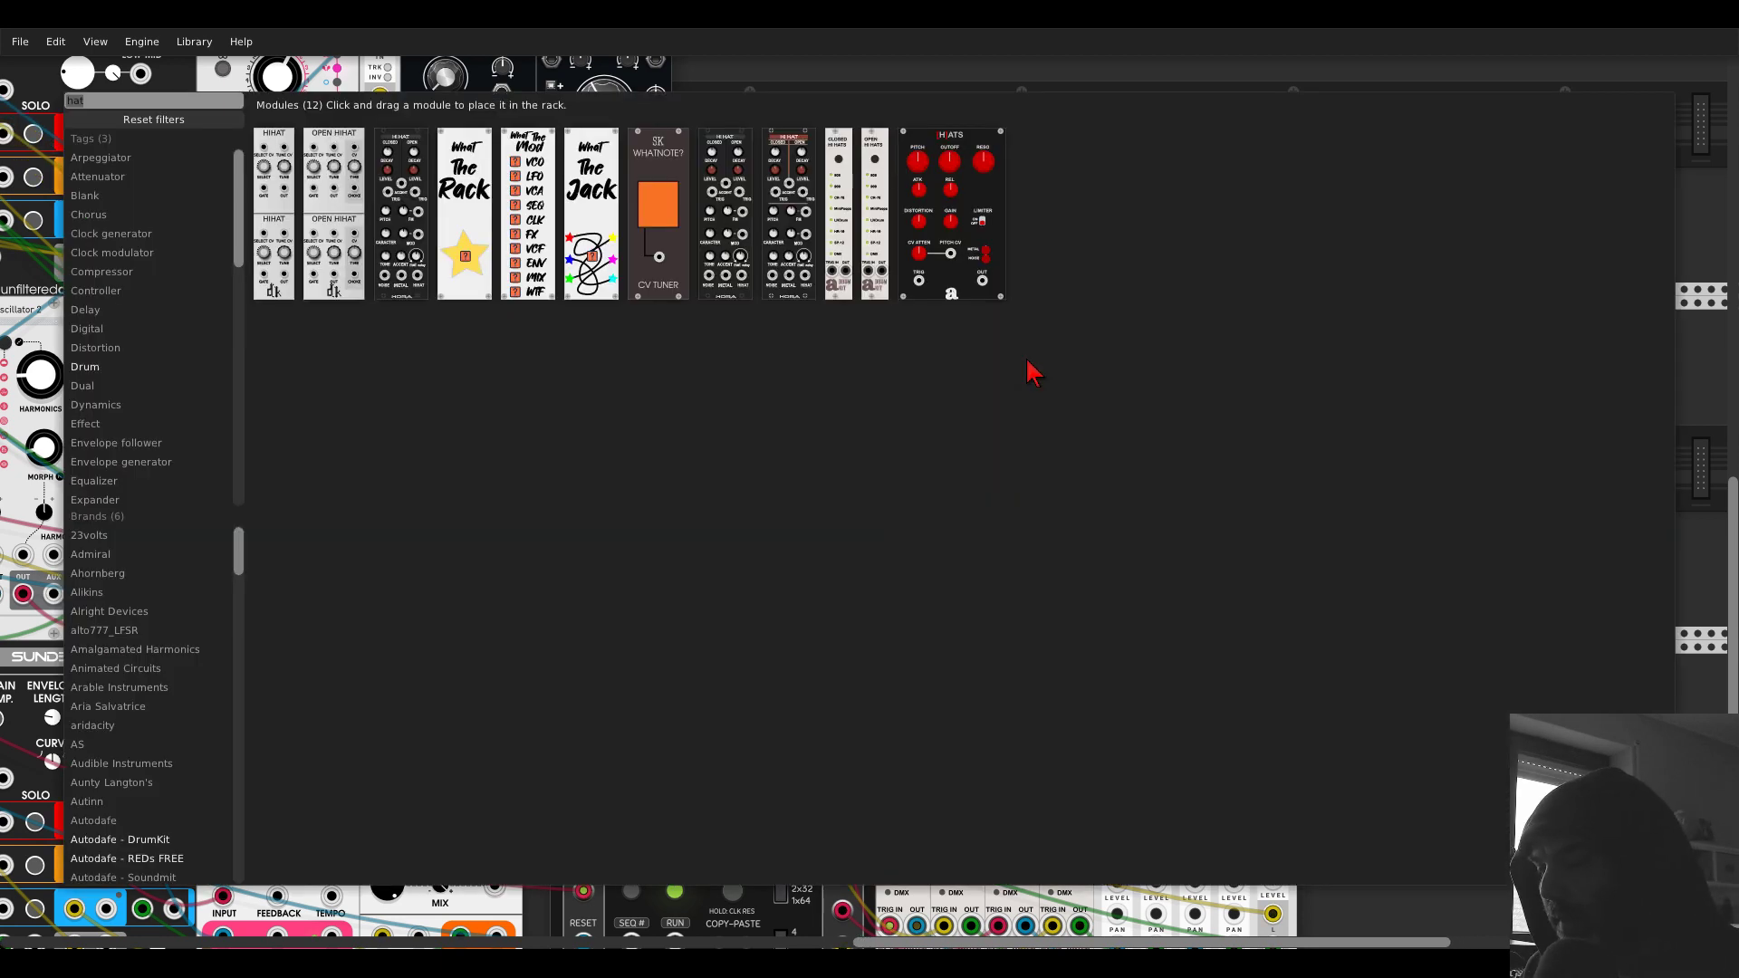
{"action": "type", "text": "reverb"}
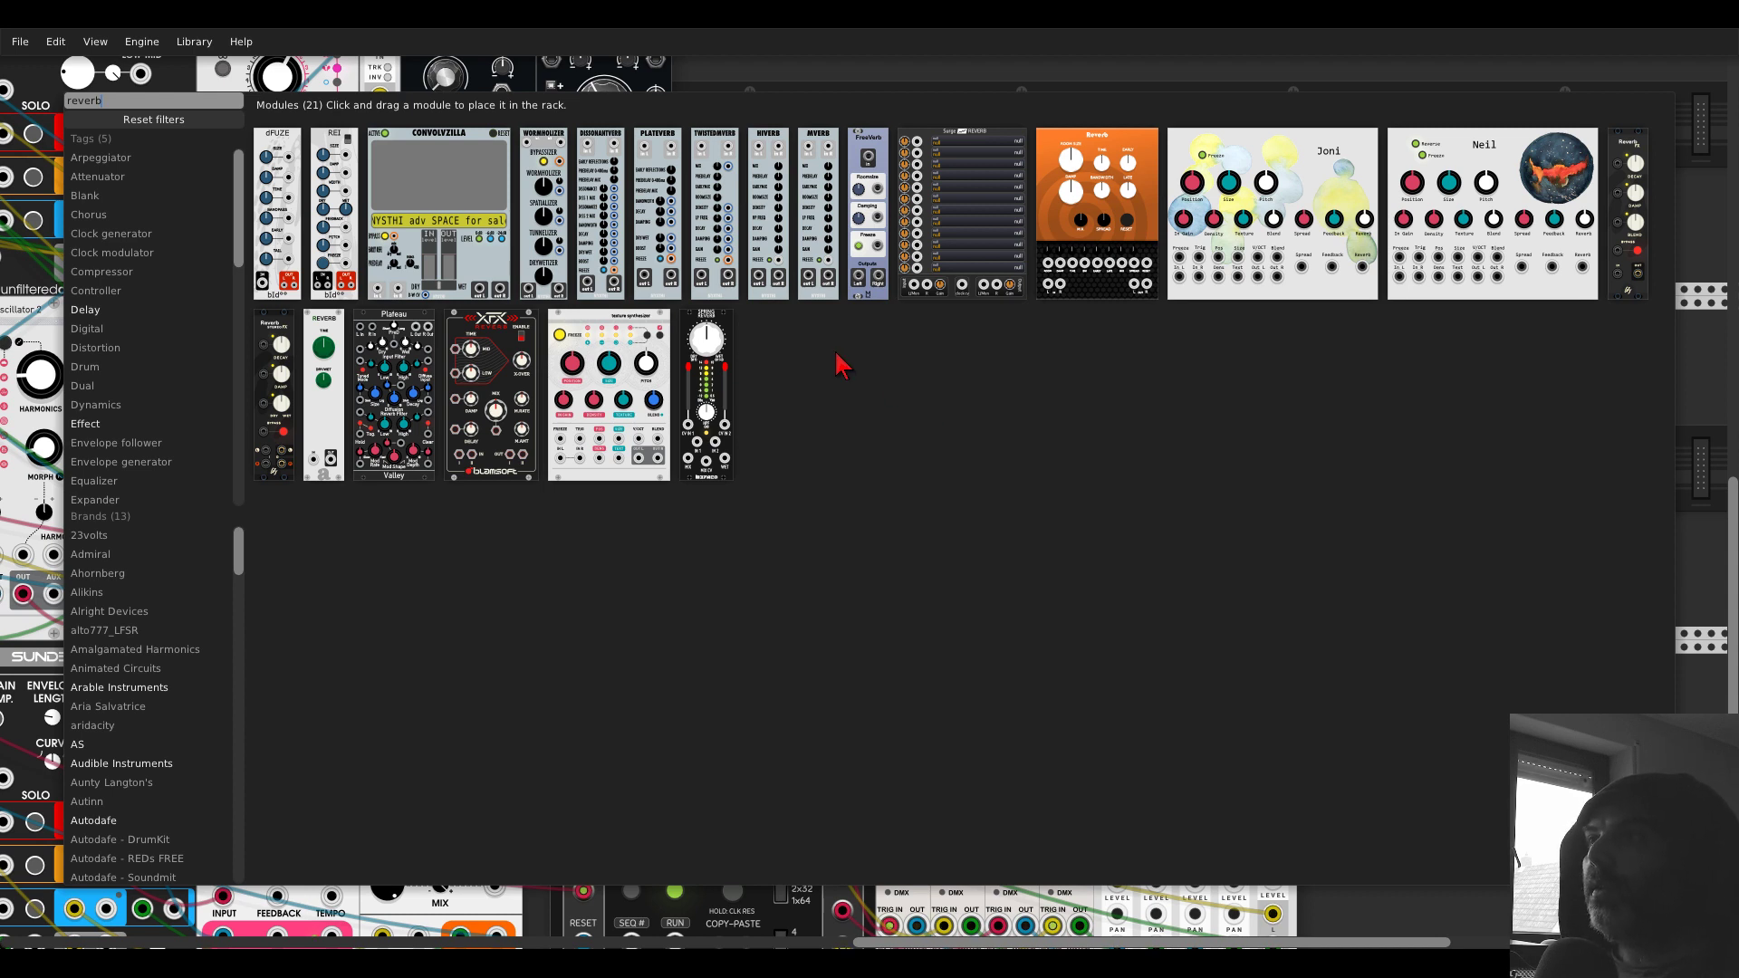
{"action": "left_click", "coordinate": [702, 333]}
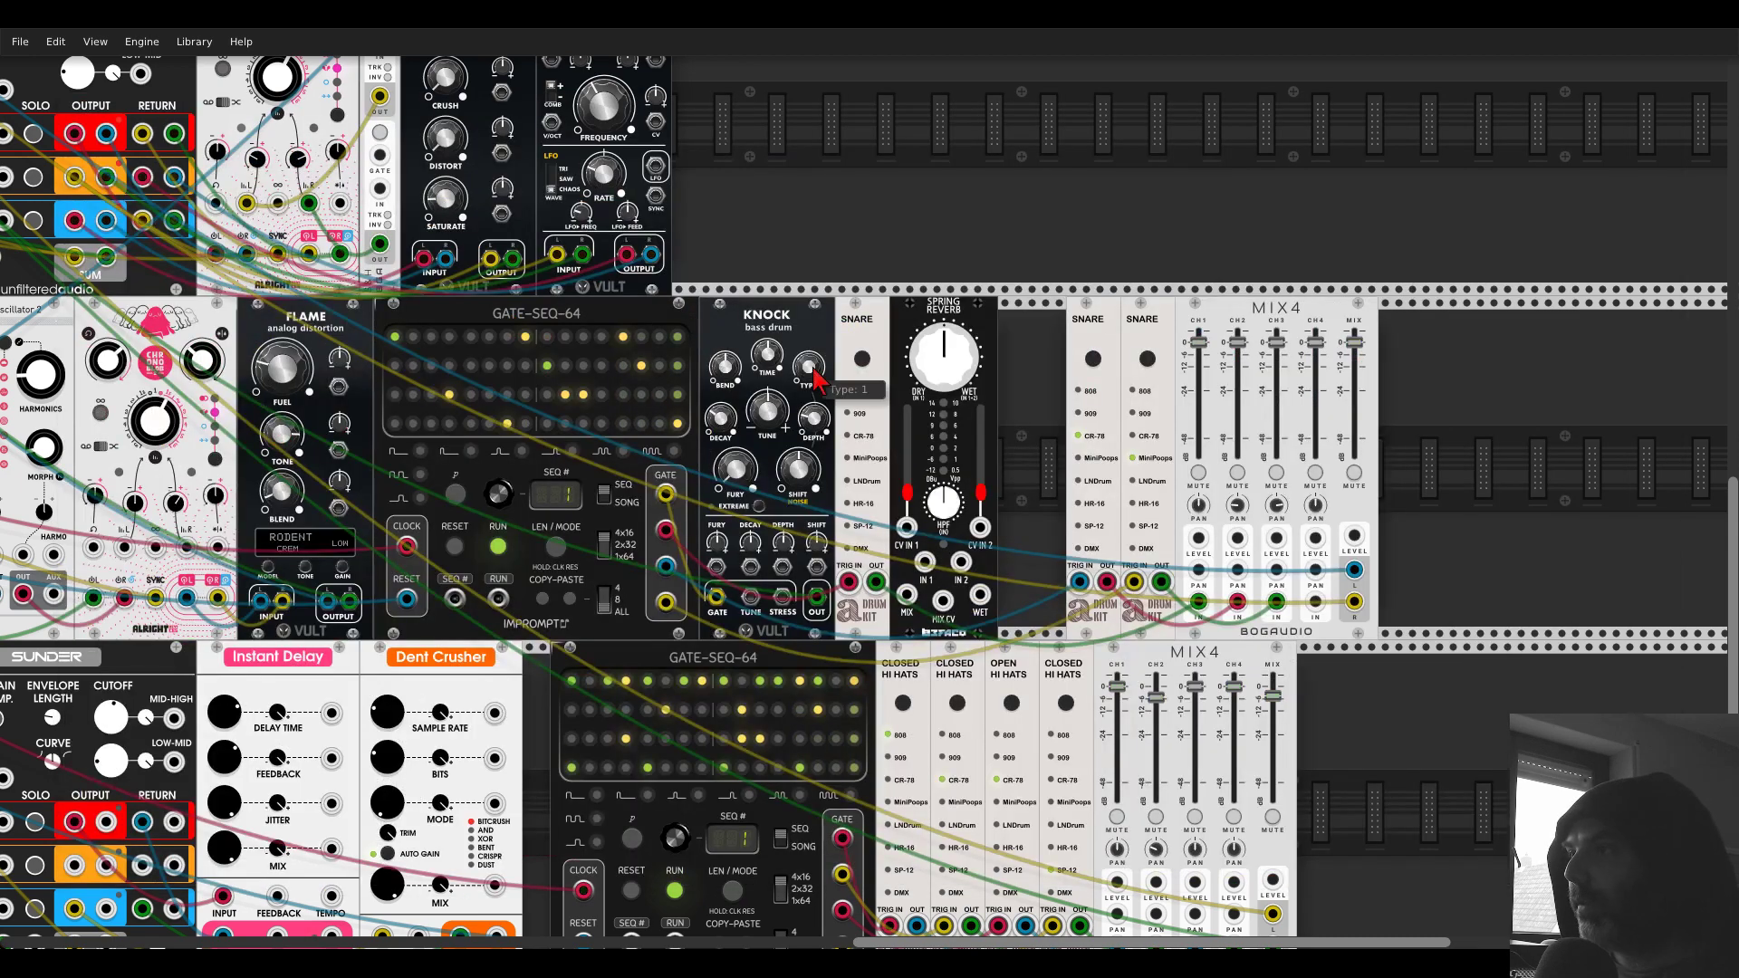
- Patch the first Snare through Spring Reverb's wet output into MIX4 channel 4, solo that channel, and raise the reverb's first input slider
{"action": "left_click_drag", "start_coordinate": [956, 579], "coordinate": [876, 582]}
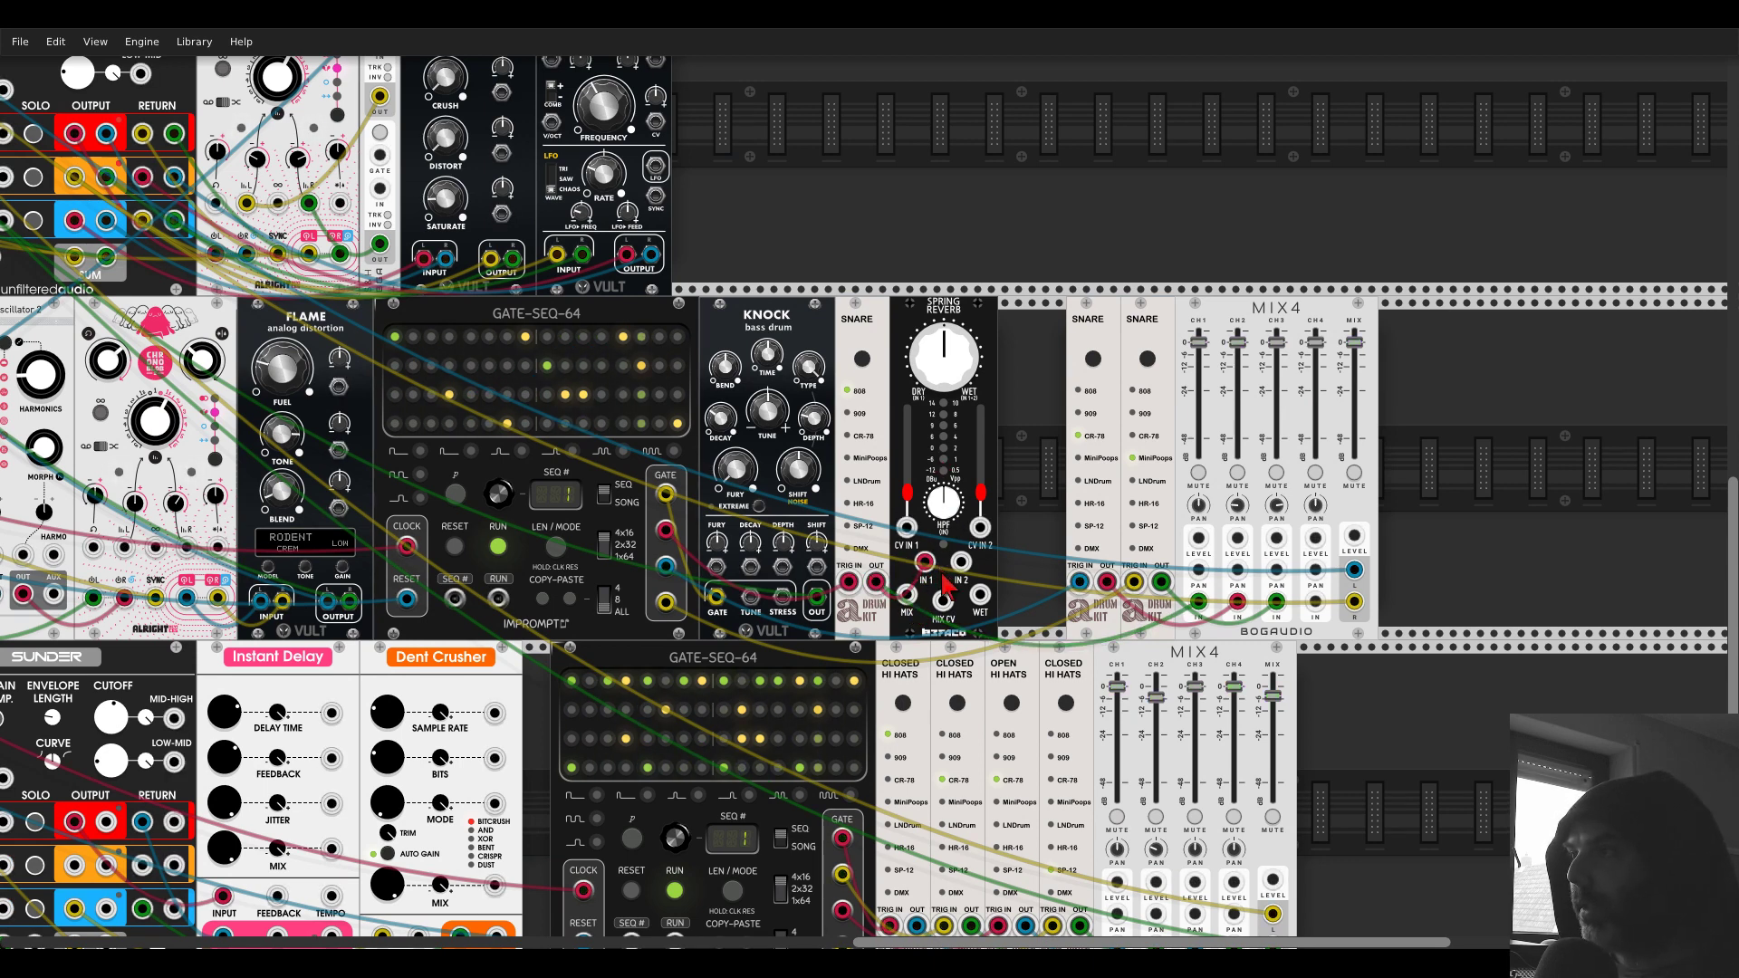
{"action": "left_click_drag", "start_coordinate": [983, 602], "coordinate": [1316, 602]}
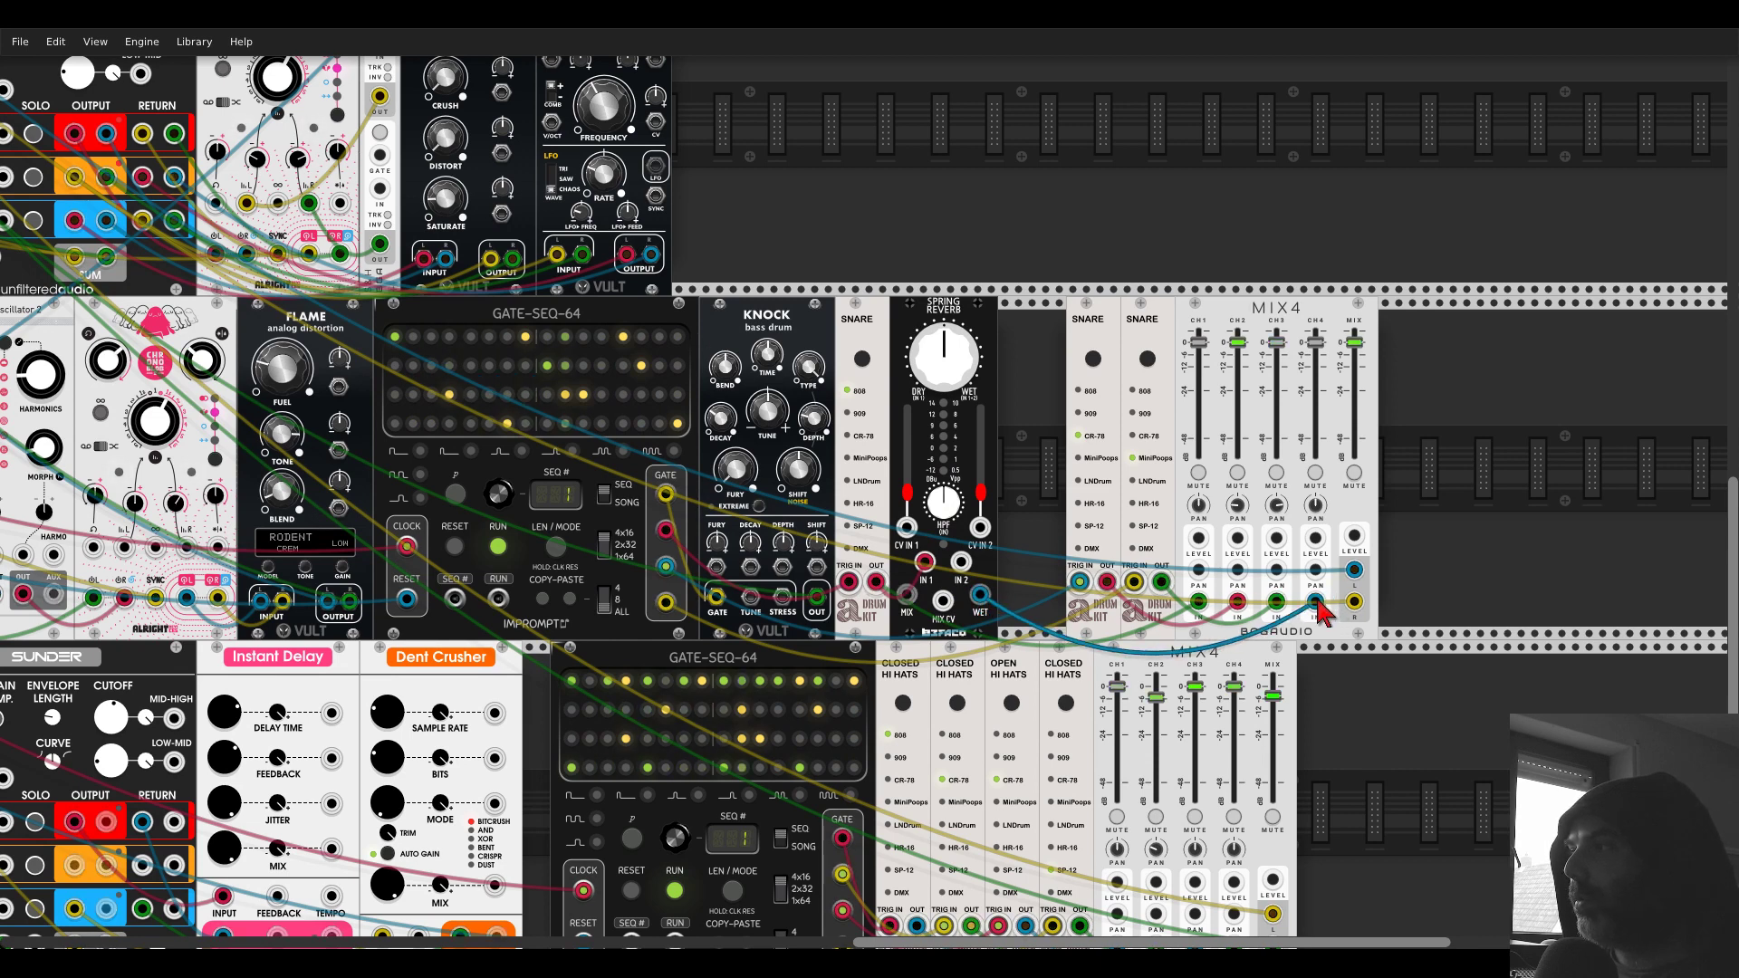
{"action": "left_click", "coordinate": [1315, 471]}
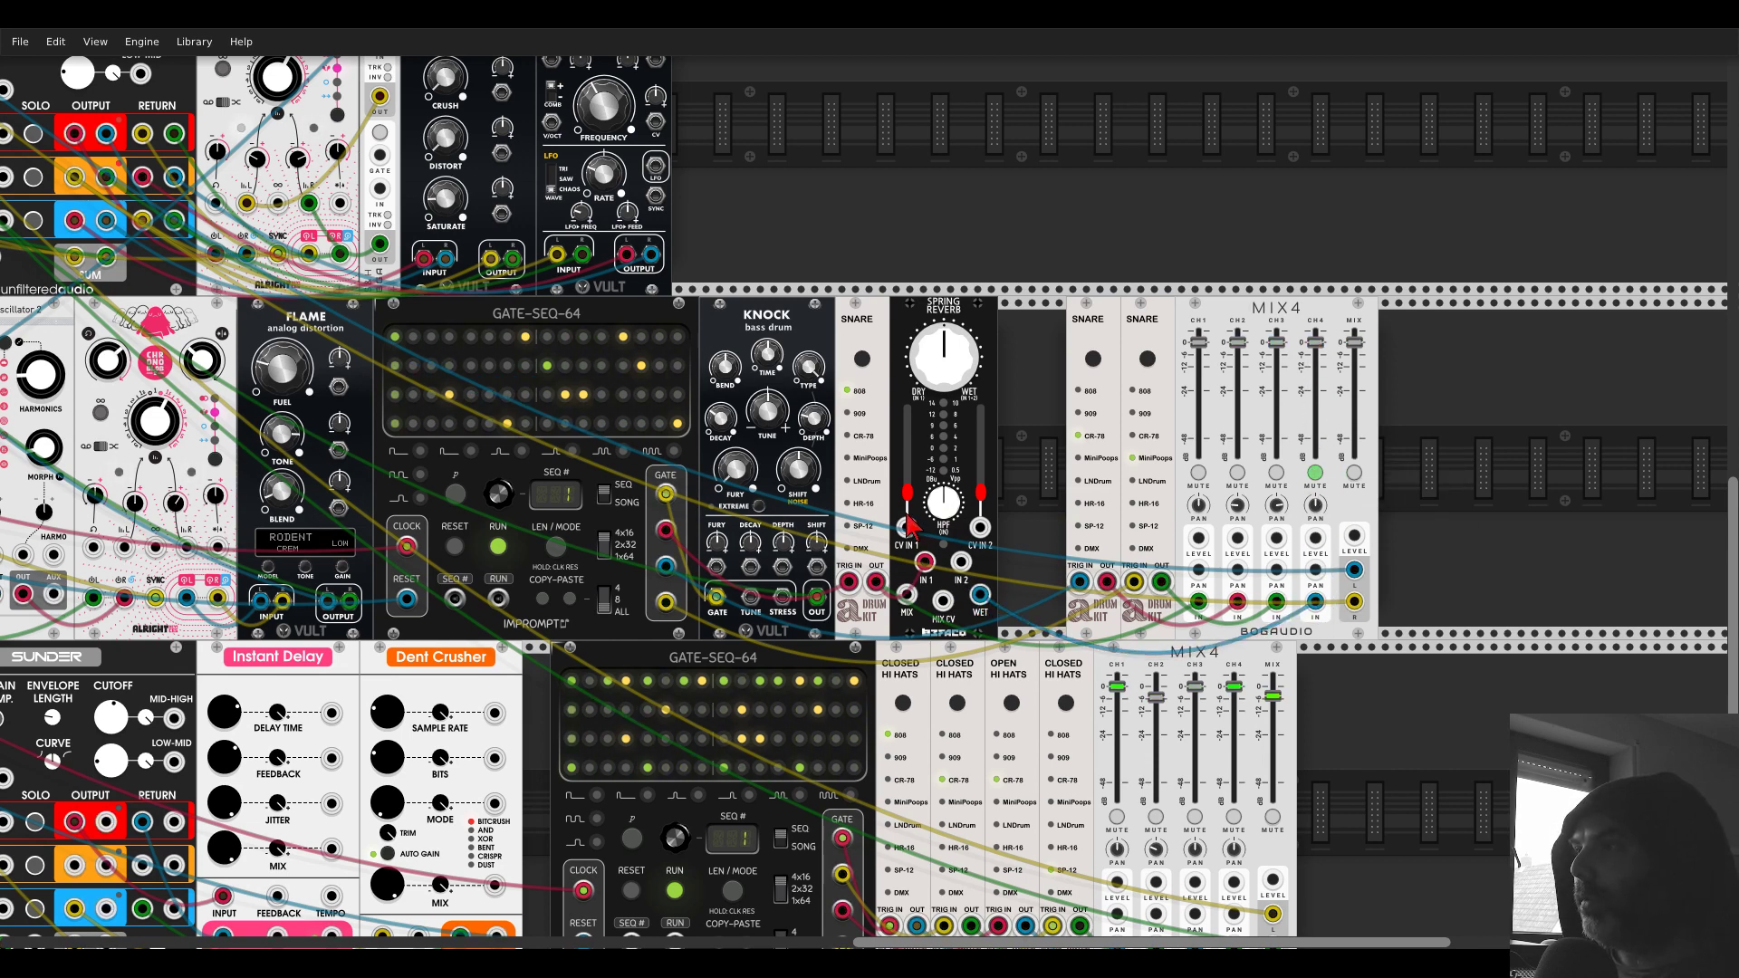
{"action": "left_click_drag", "start_coordinate": [906, 492], "coordinate": [906, 412]}
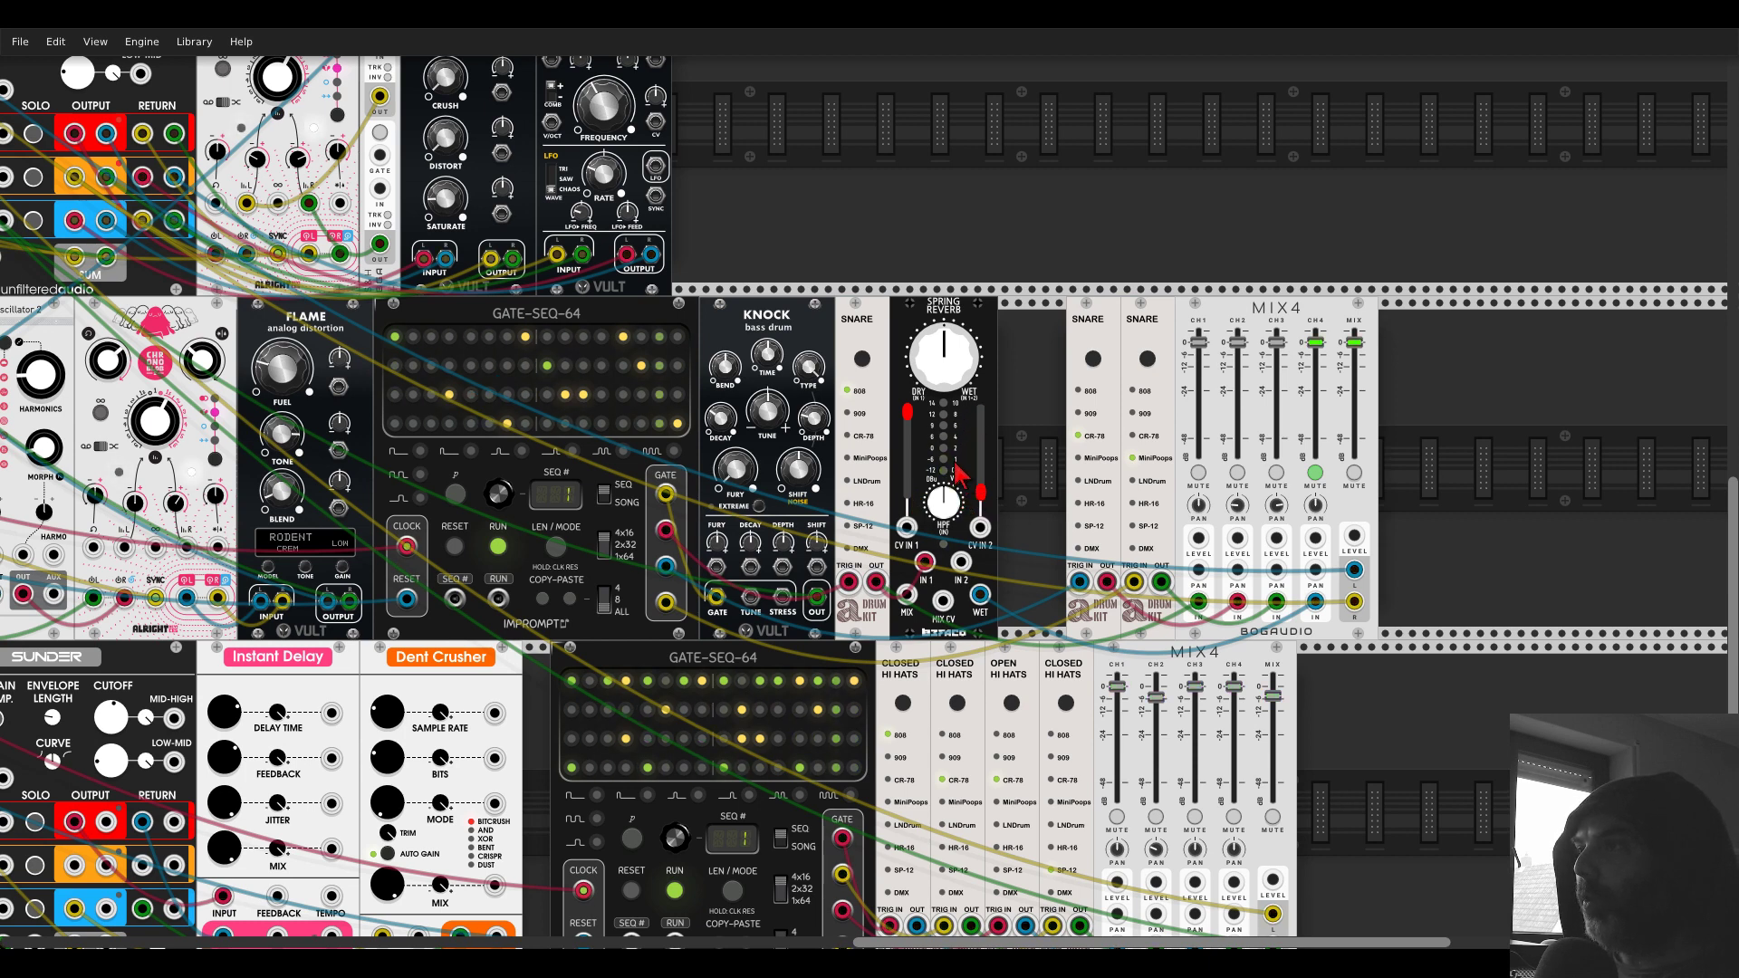
- Replace Spring Reverb with XFX Reverb, repatching the first Snare and MIX4 channel 4 to it and closing the gap
{"action": "key", "text": "Return"}
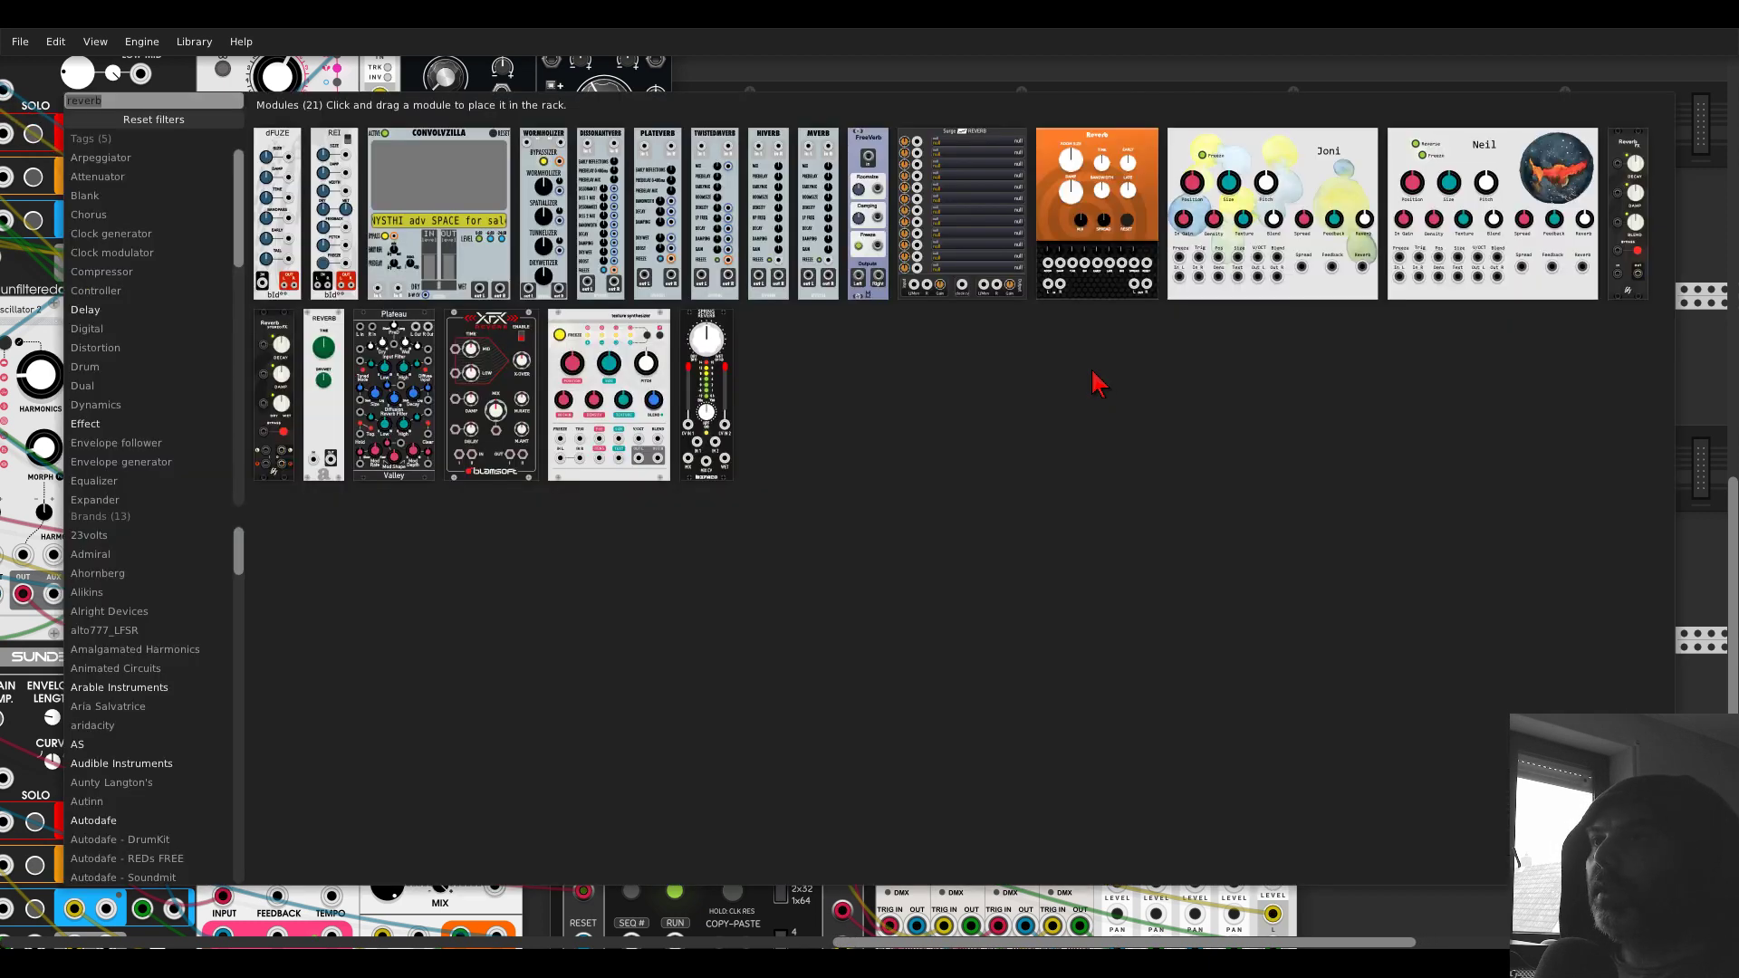
{"action": "left_click", "coordinate": [499, 335]}
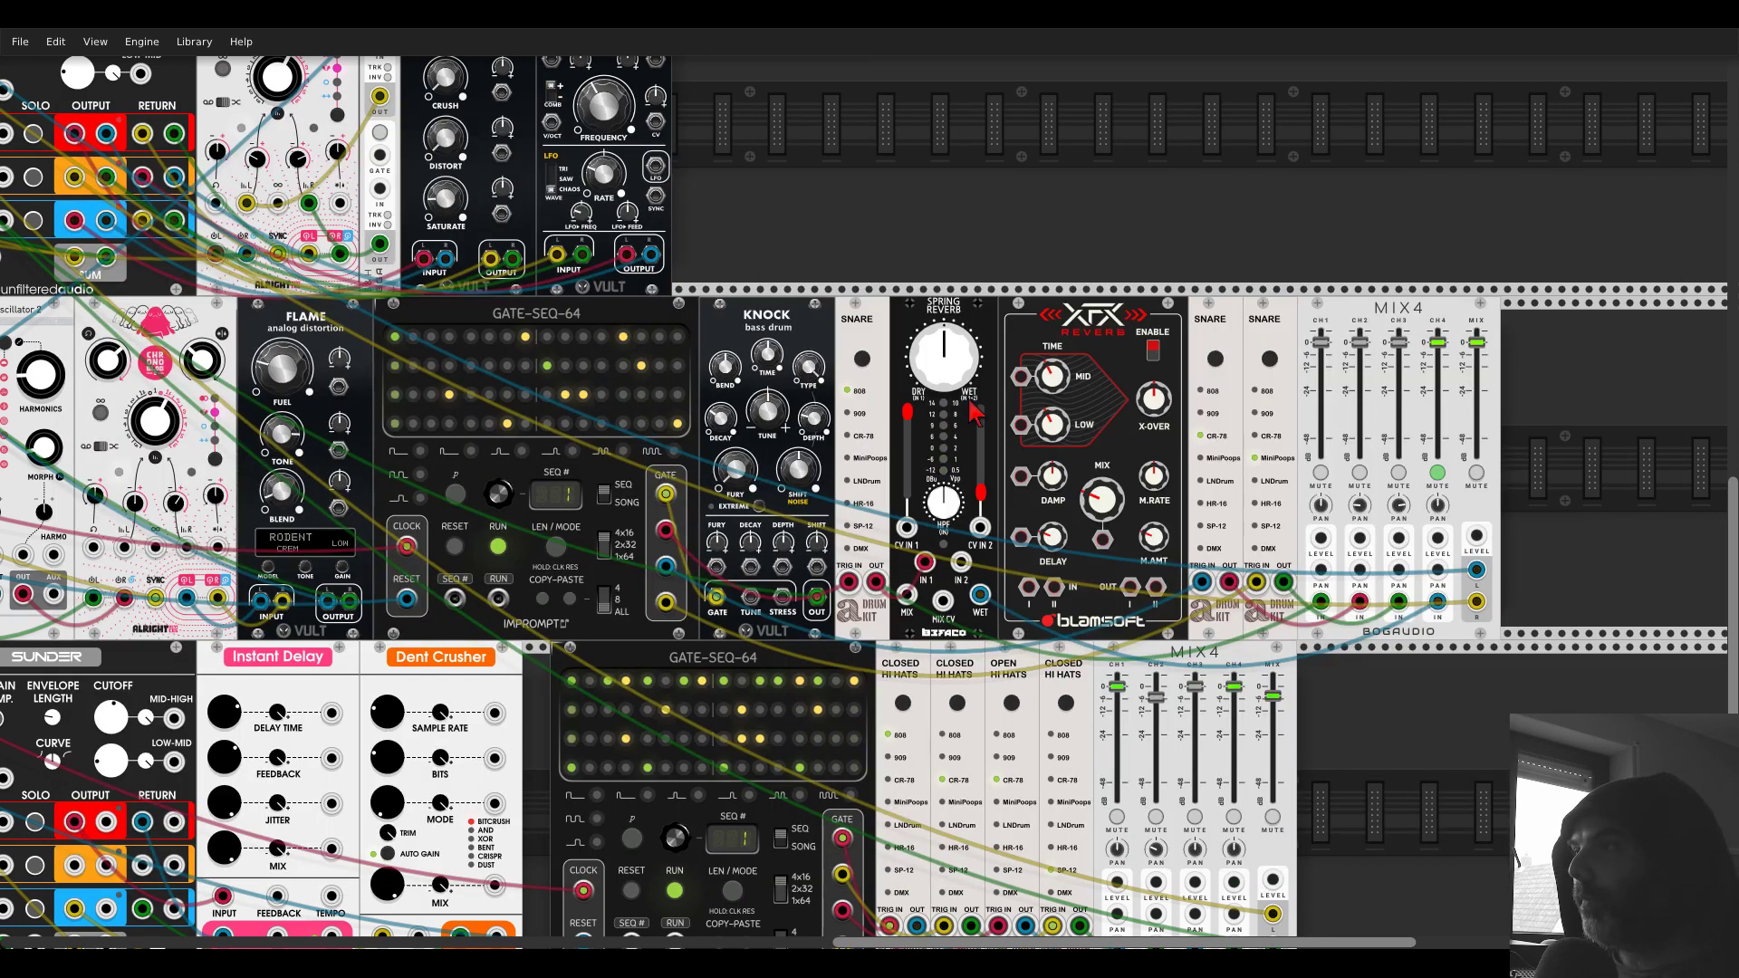
{"action": "left_click_drag", "start_coordinate": [876, 580], "coordinate": [1131, 587]}
{"action": "key", "text": "Delete"}
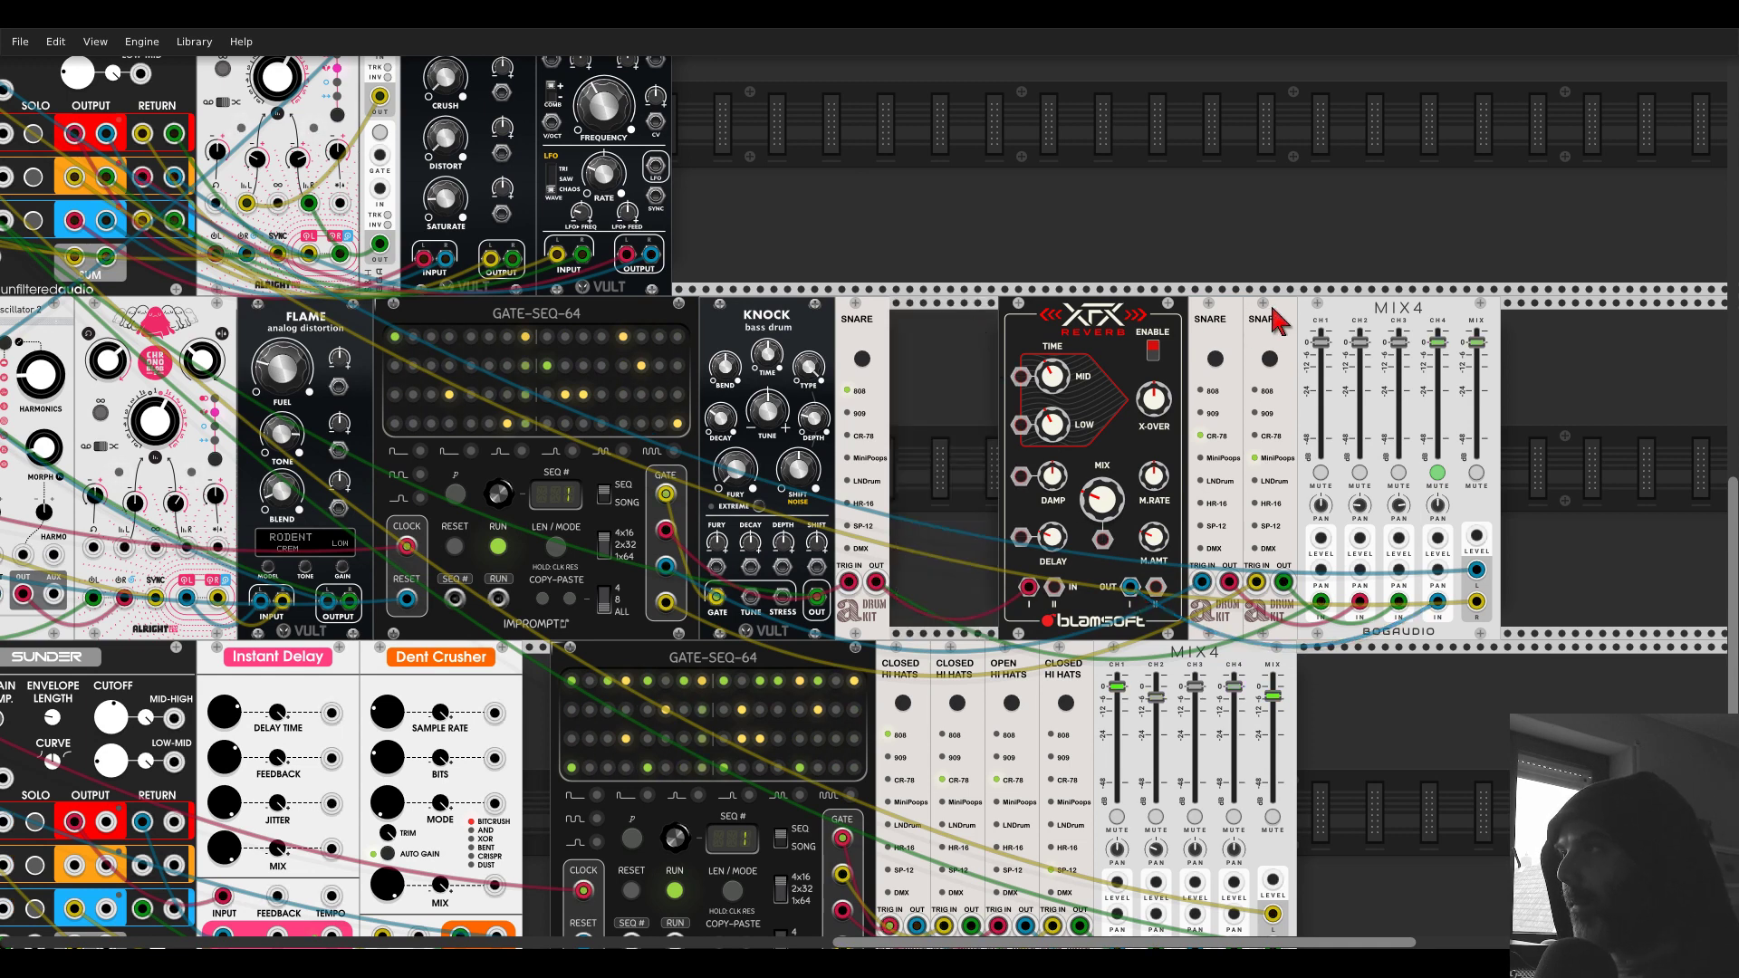
{"action": "left_click_drag", "start_coordinate": [1333, 303], "coordinate": [1242, 299]}
- Adjust XFX Reverb's delay and time controls, raise its mix, and set the mid time to about 2.344 s
{"action": "left_click_drag", "start_coordinate": [944, 537], "coordinate": [944, 588]}
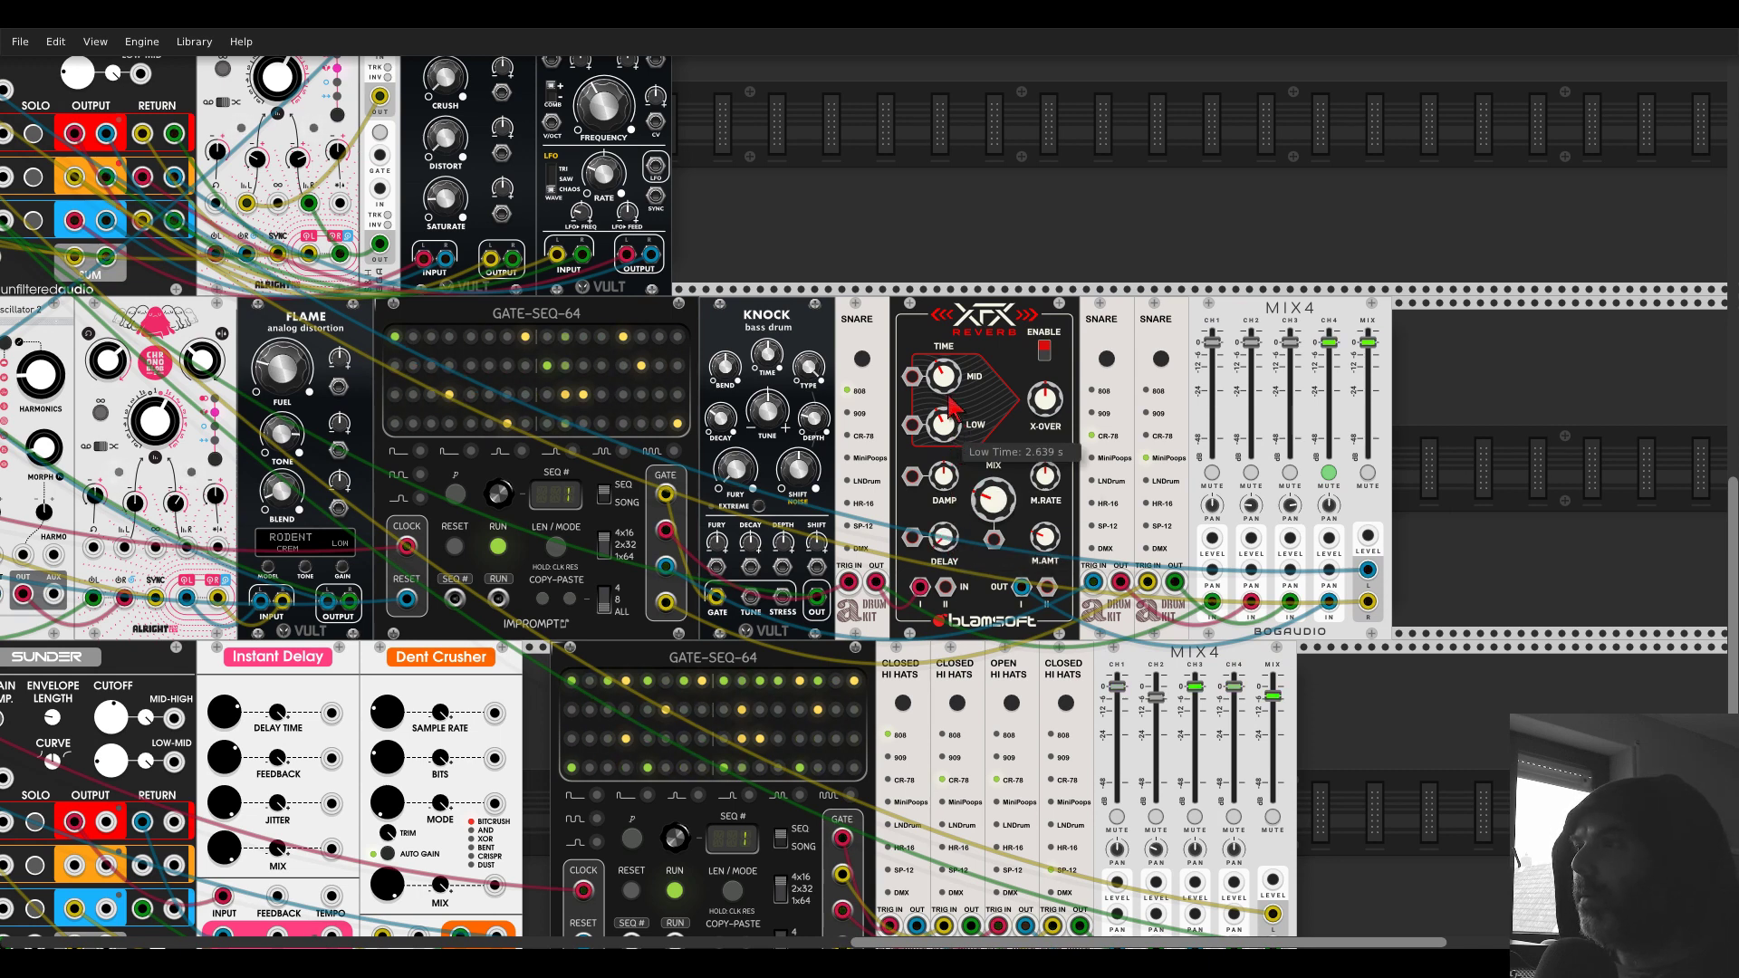
{"action": "left_click_drag", "start_coordinate": [943, 380], "coordinate": [955, 419]}
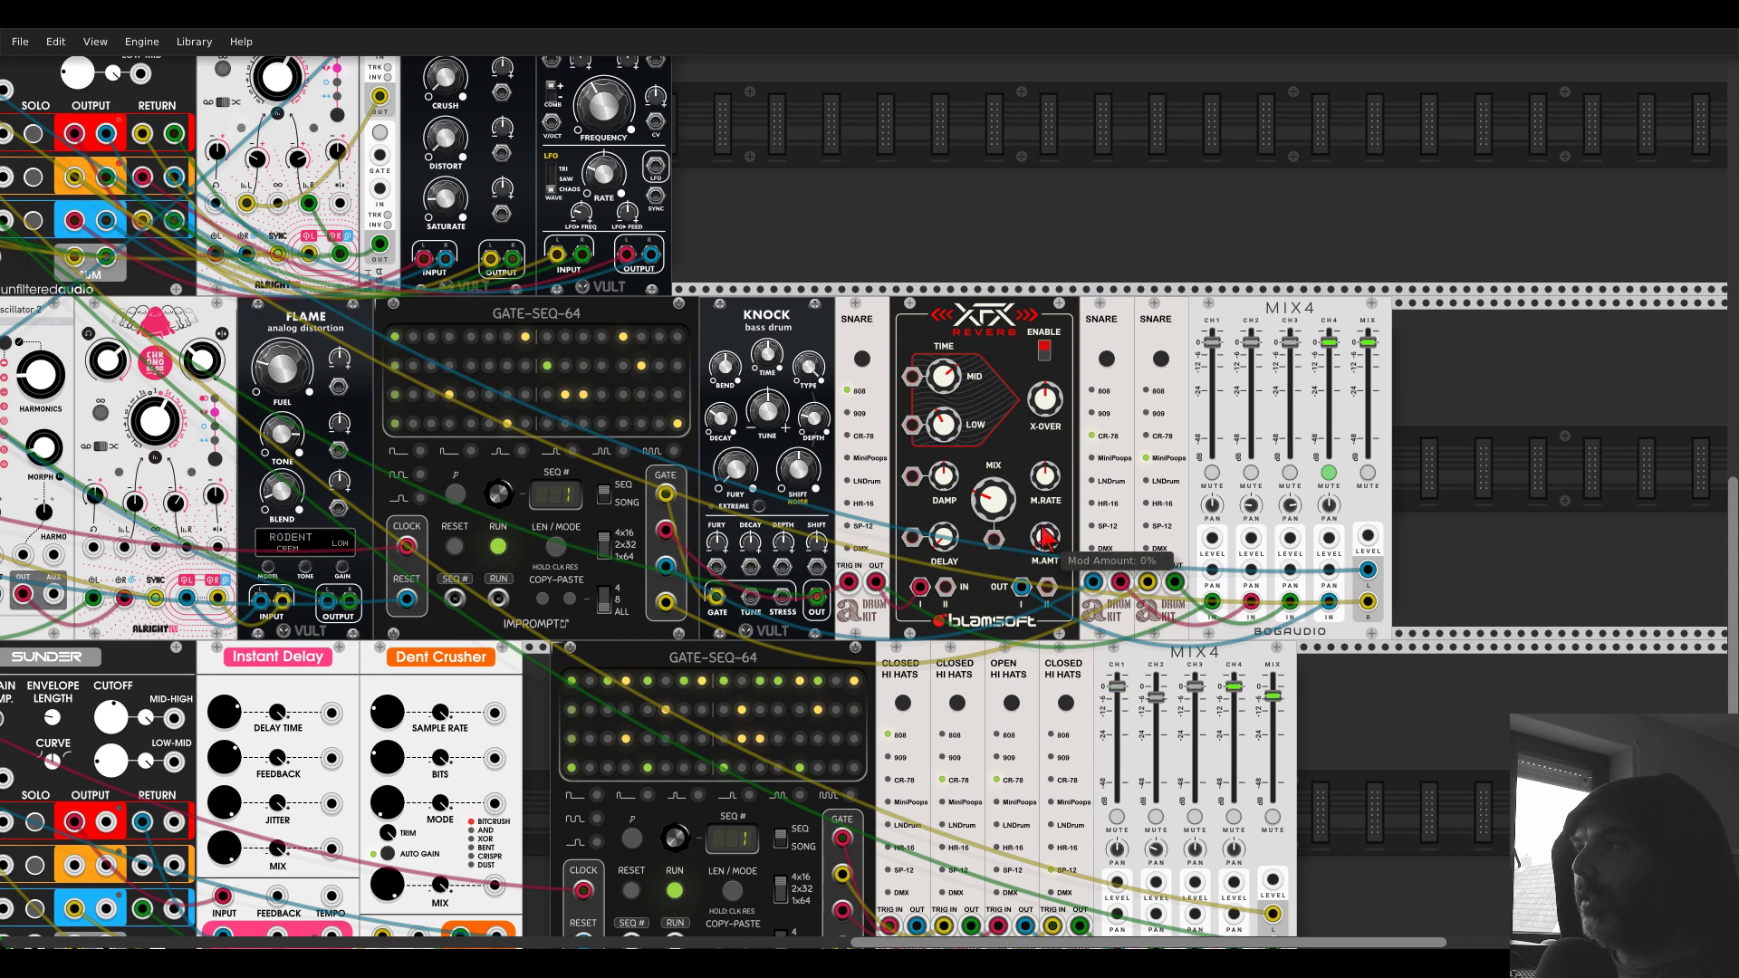
{"action": "left_click_drag", "start_coordinate": [993, 497], "coordinate": [993, 493]}
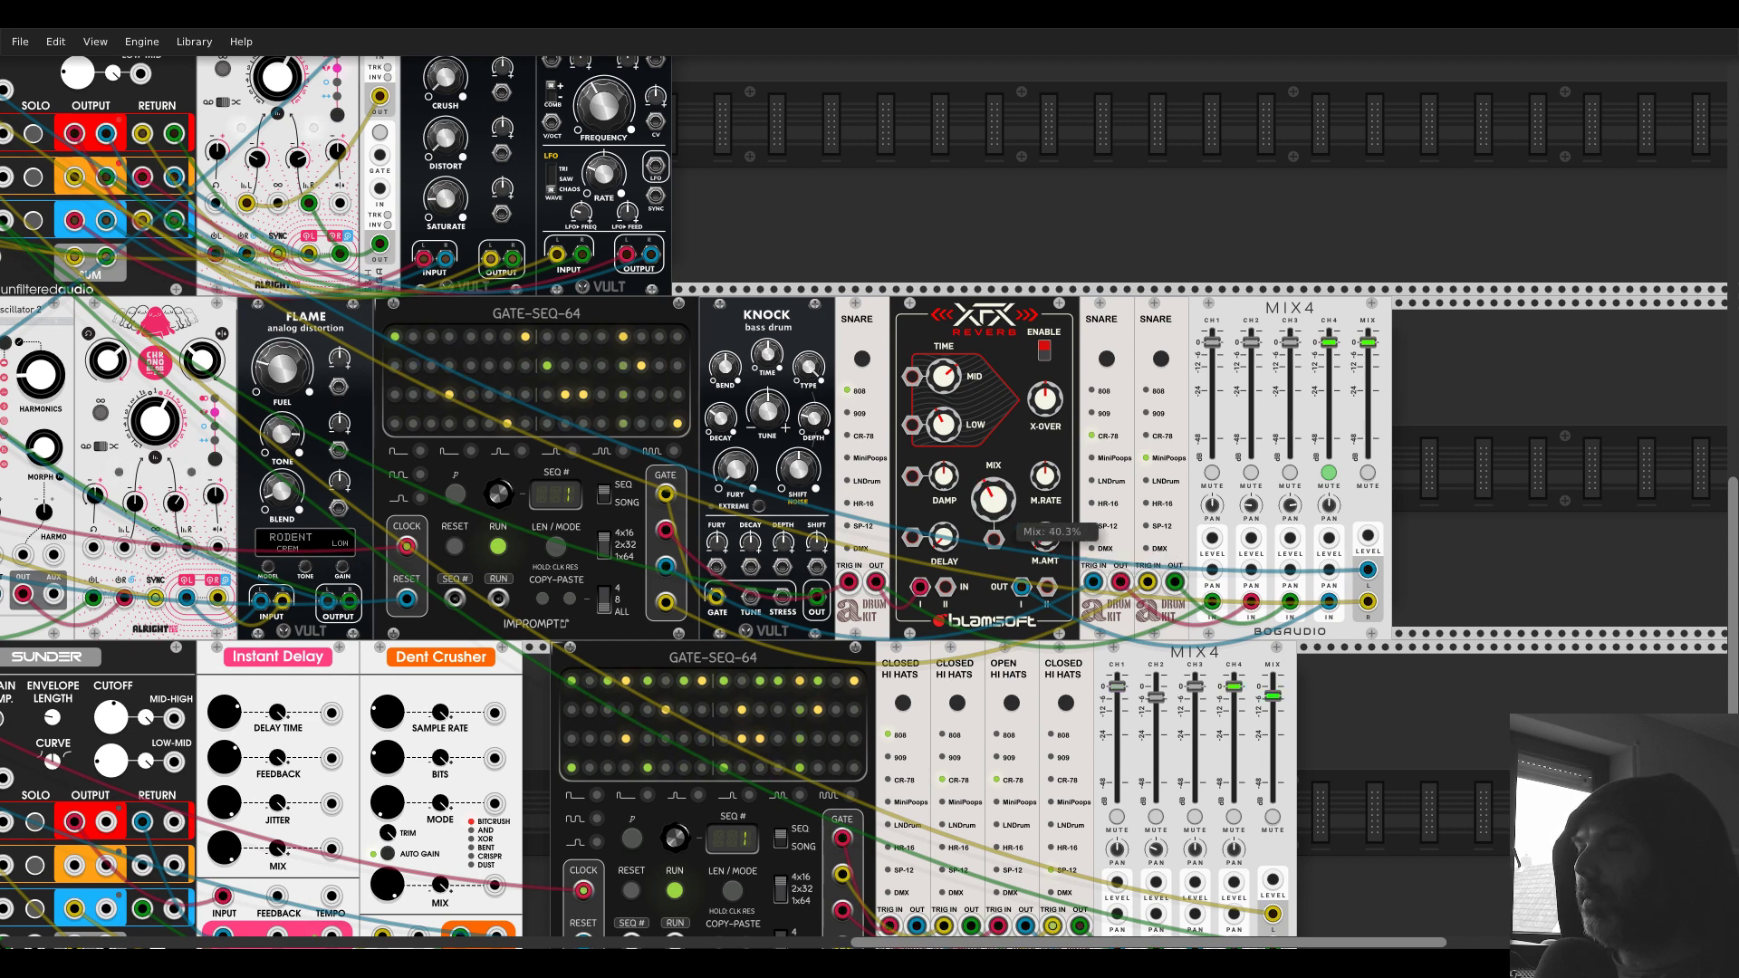
{"action": "left_click_drag", "start_coordinate": [993, 494], "coordinate": [1019, 471]}
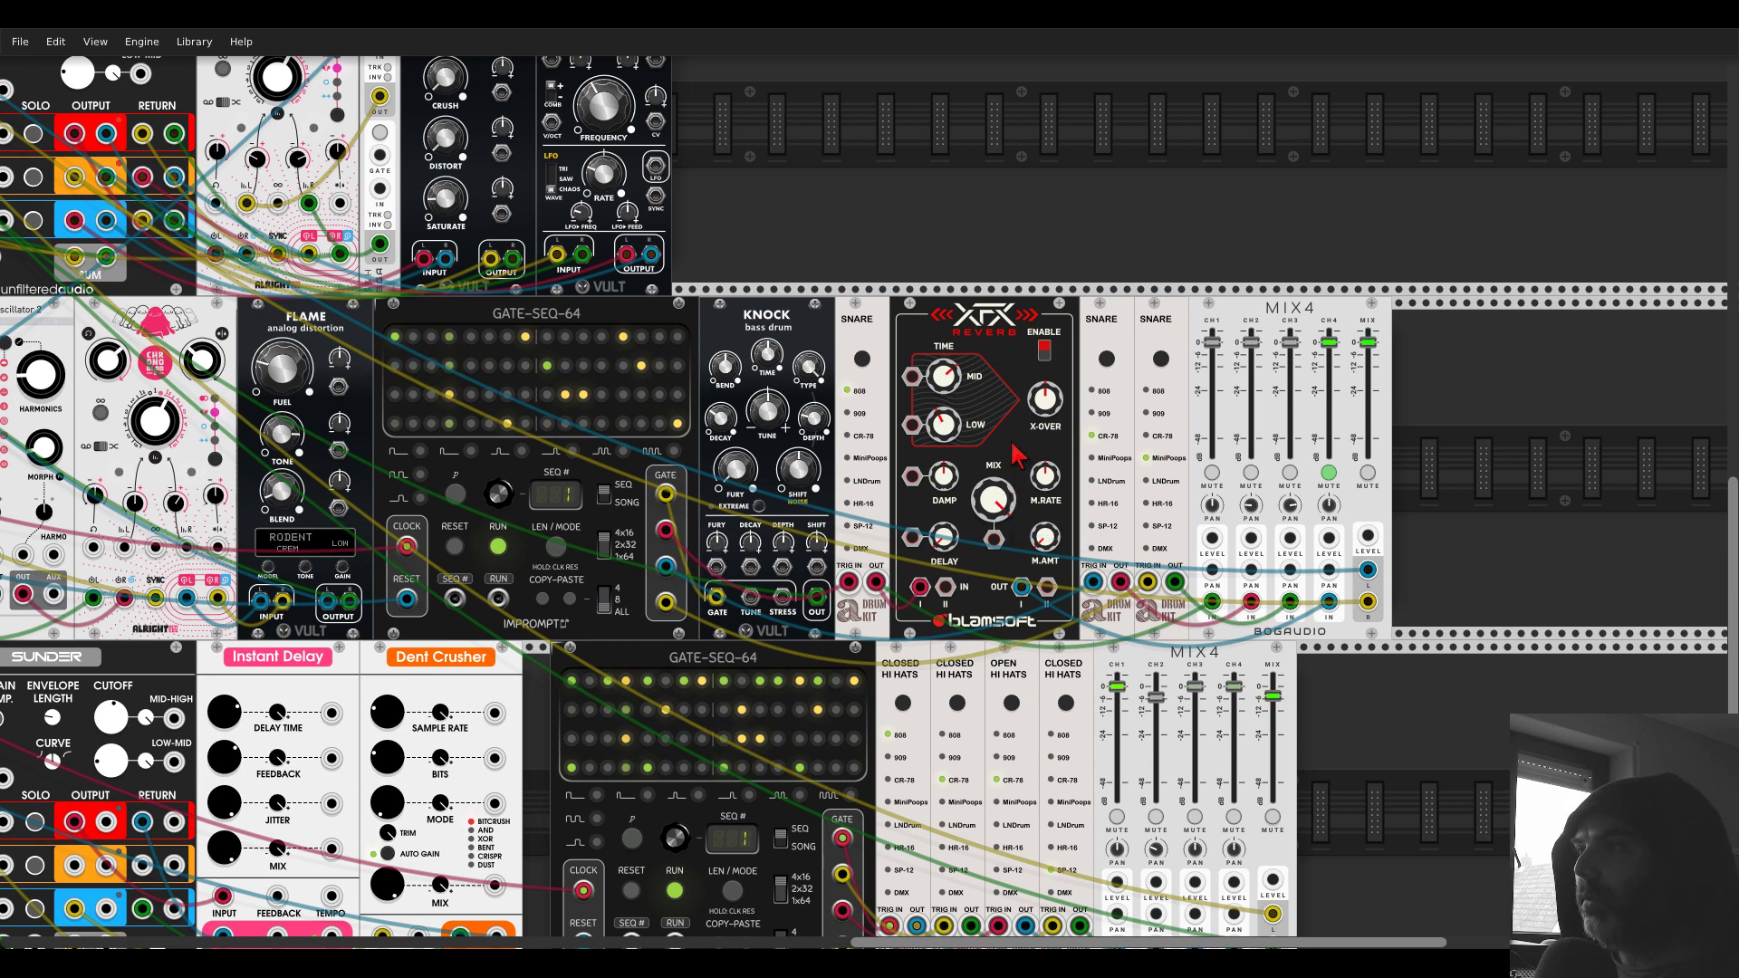
{"action": "left_click_drag", "start_coordinate": [943, 377], "coordinate": [942, 366]}
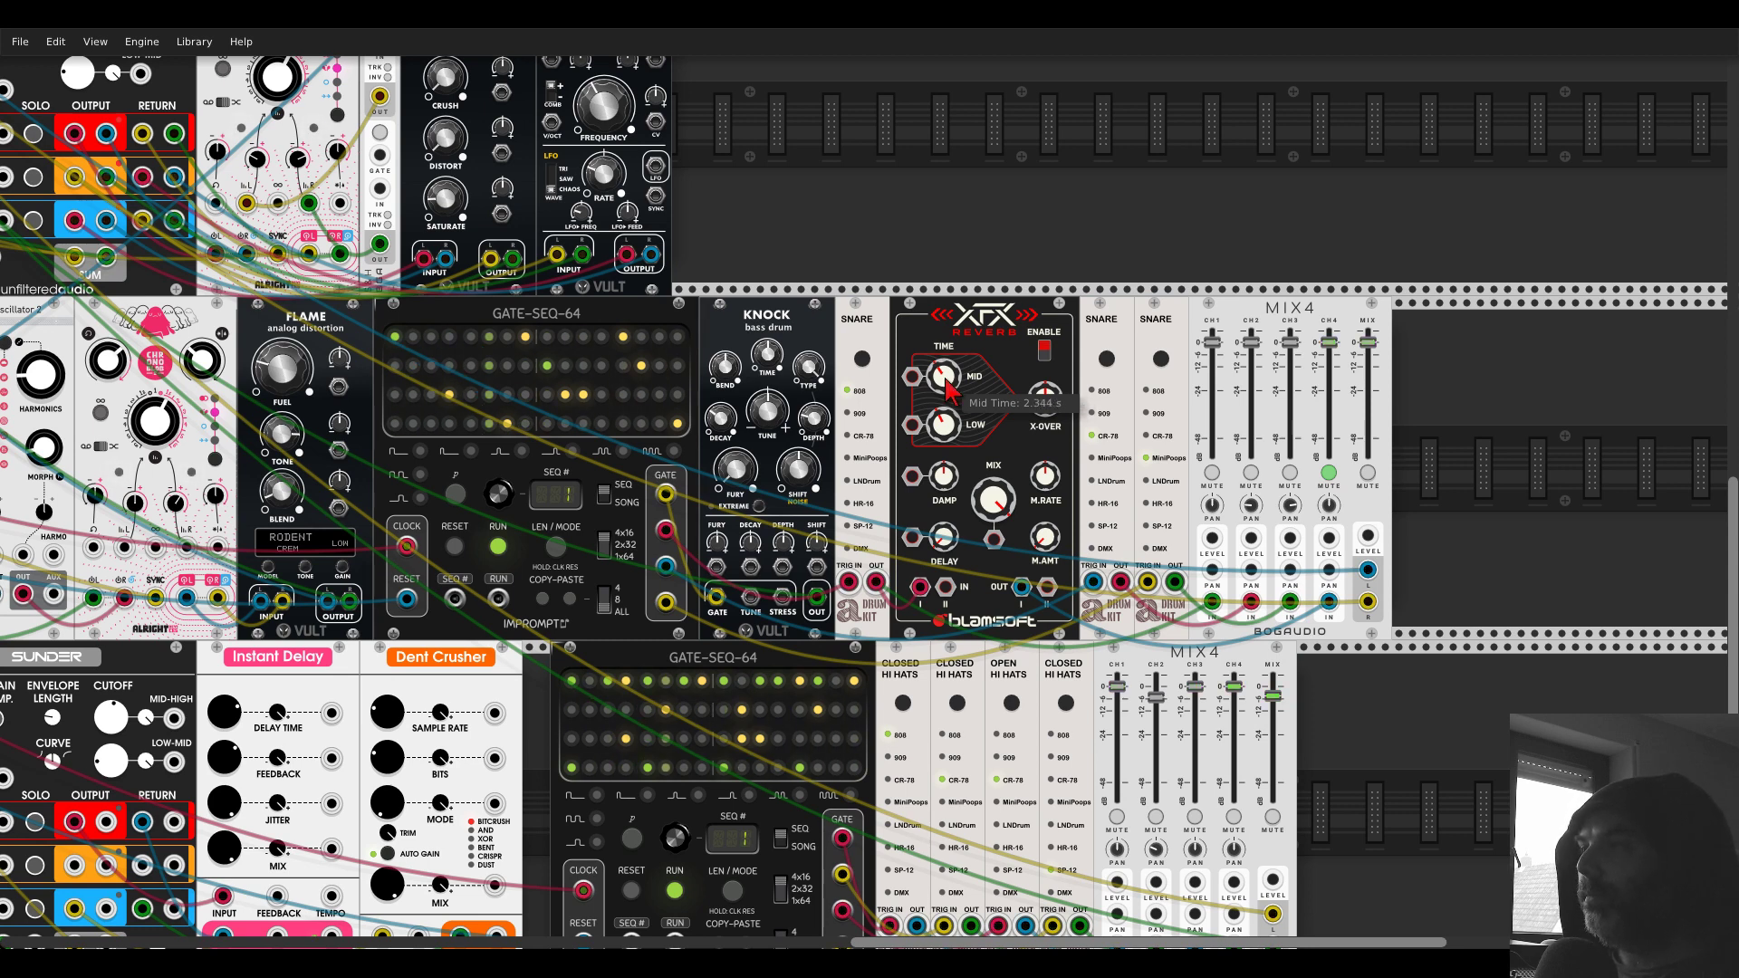
{"action": "left_click_drag", "start_coordinate": [943, 366], "coordinate": [943, 366]}
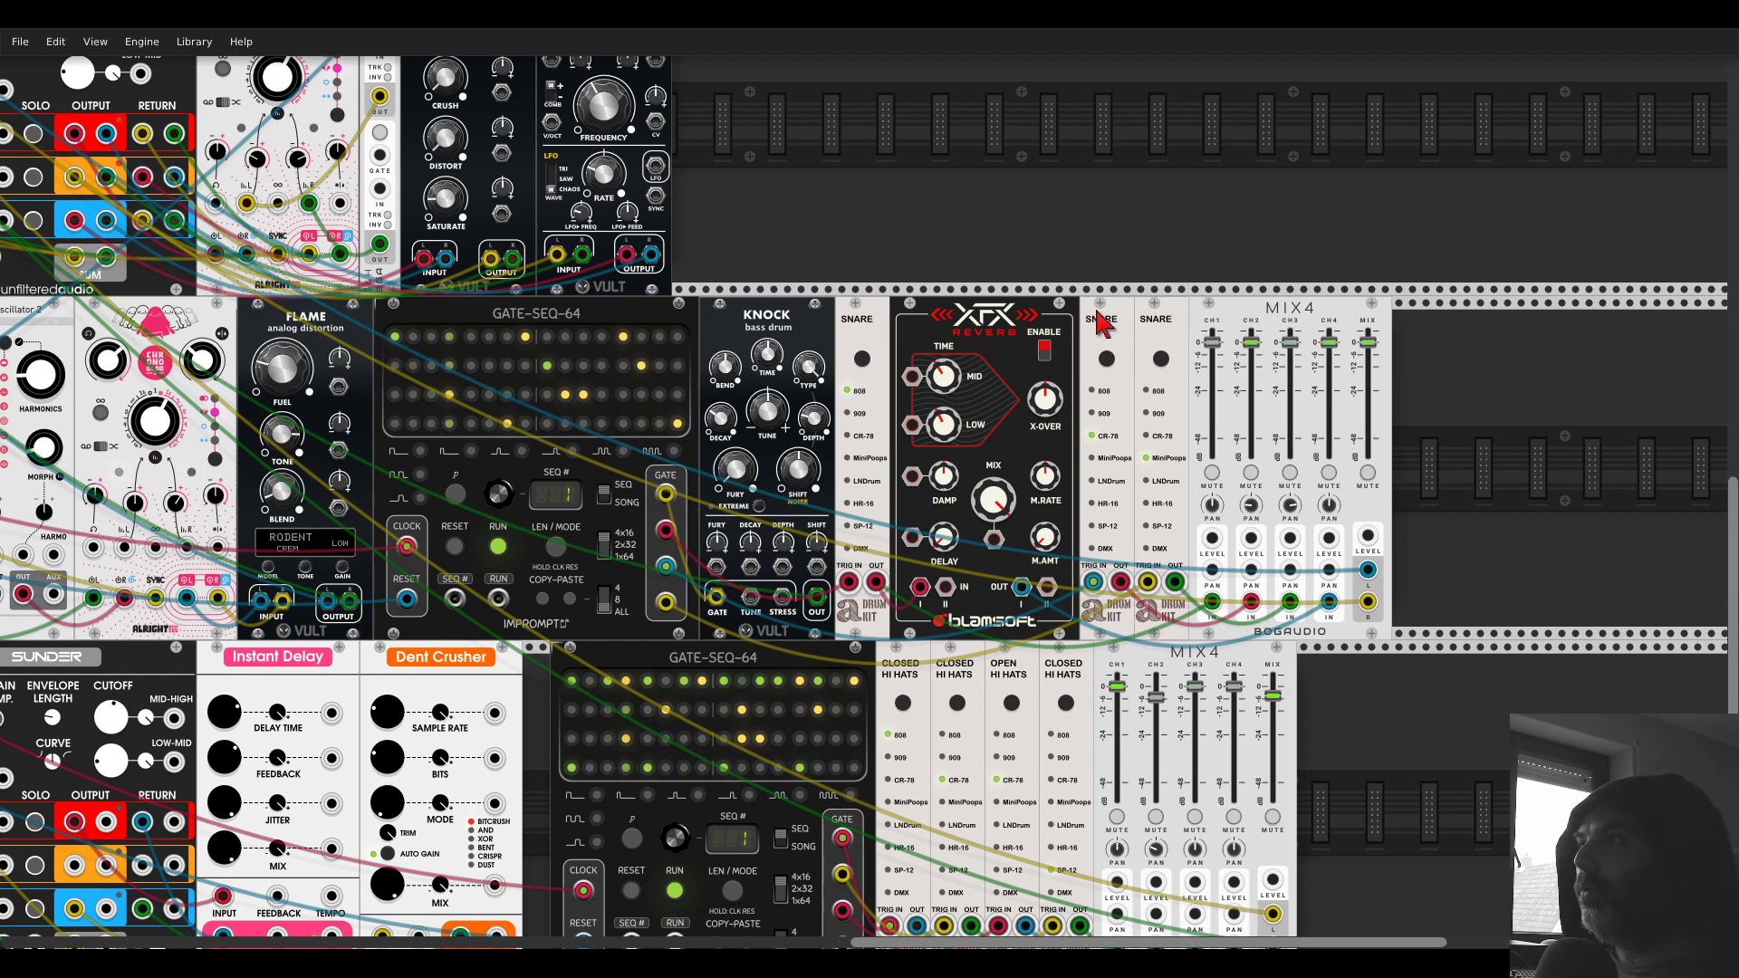
- Insert a Bernoulli Gate between the first Snare and XFX Reverb, with its first input fed from the sequencer's first gate output
{"action": "left_click_drag", "start_coordinate": [1107, 322], "coordinate": [1189, 321]}
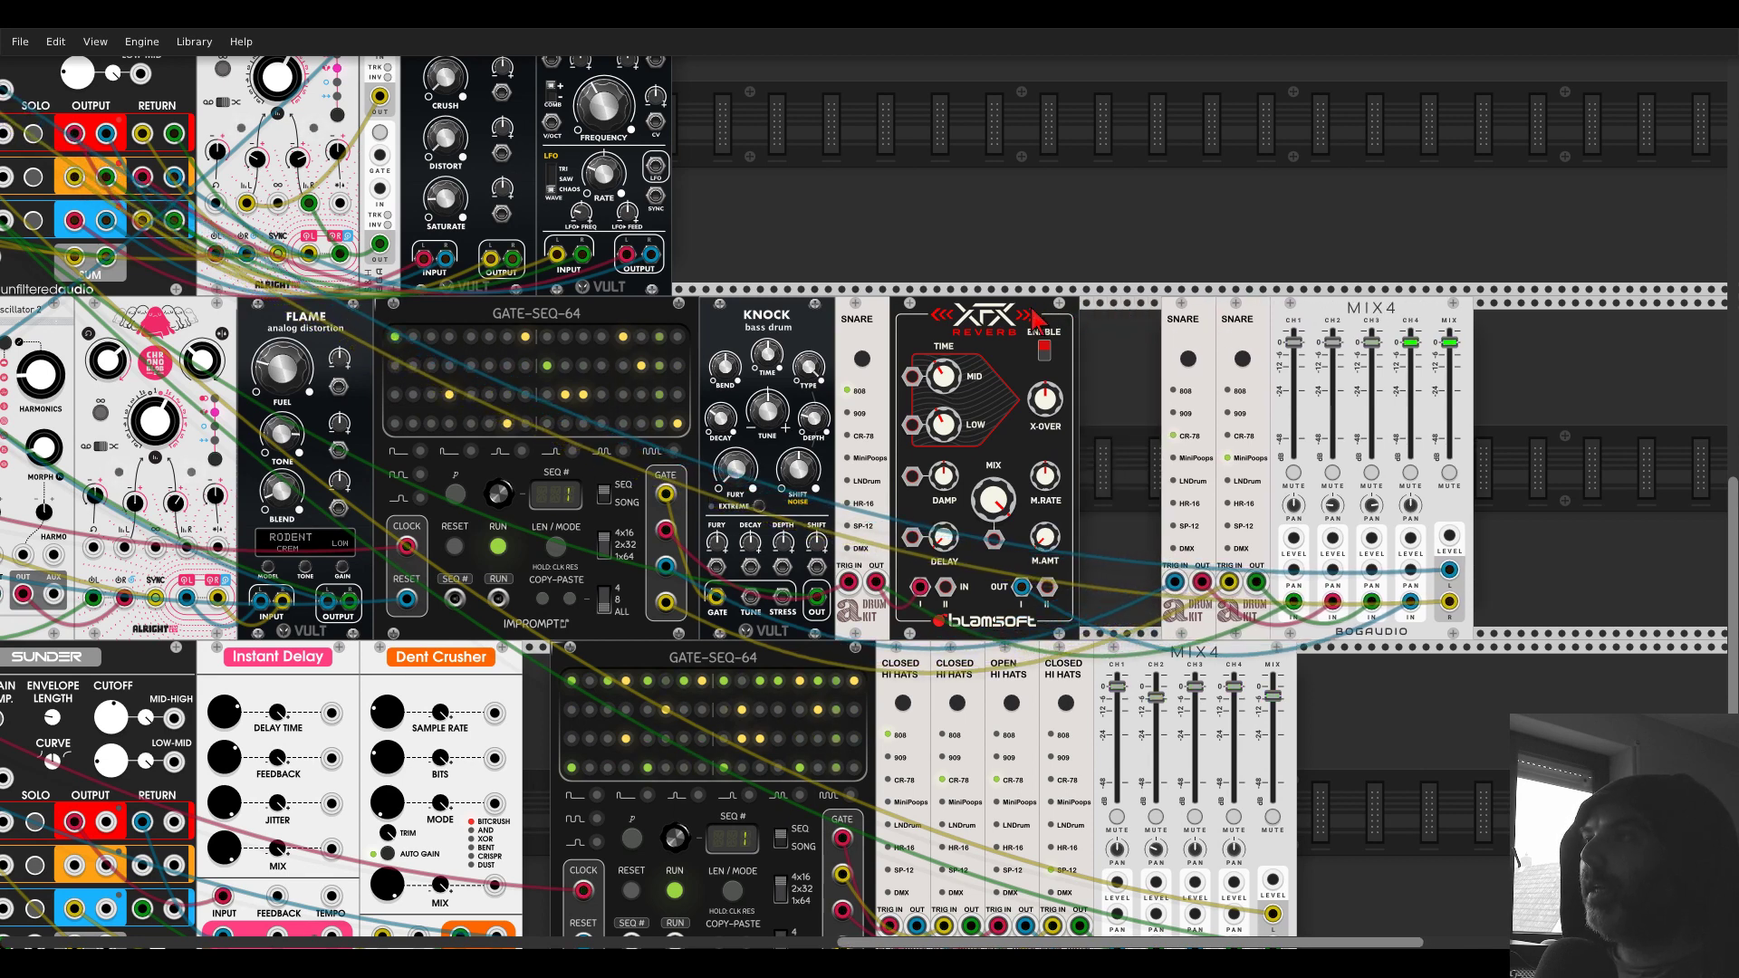
{"action": "left_click_drag", "start_coordinate": [949, 322], "coordinate": [1107, 328]}
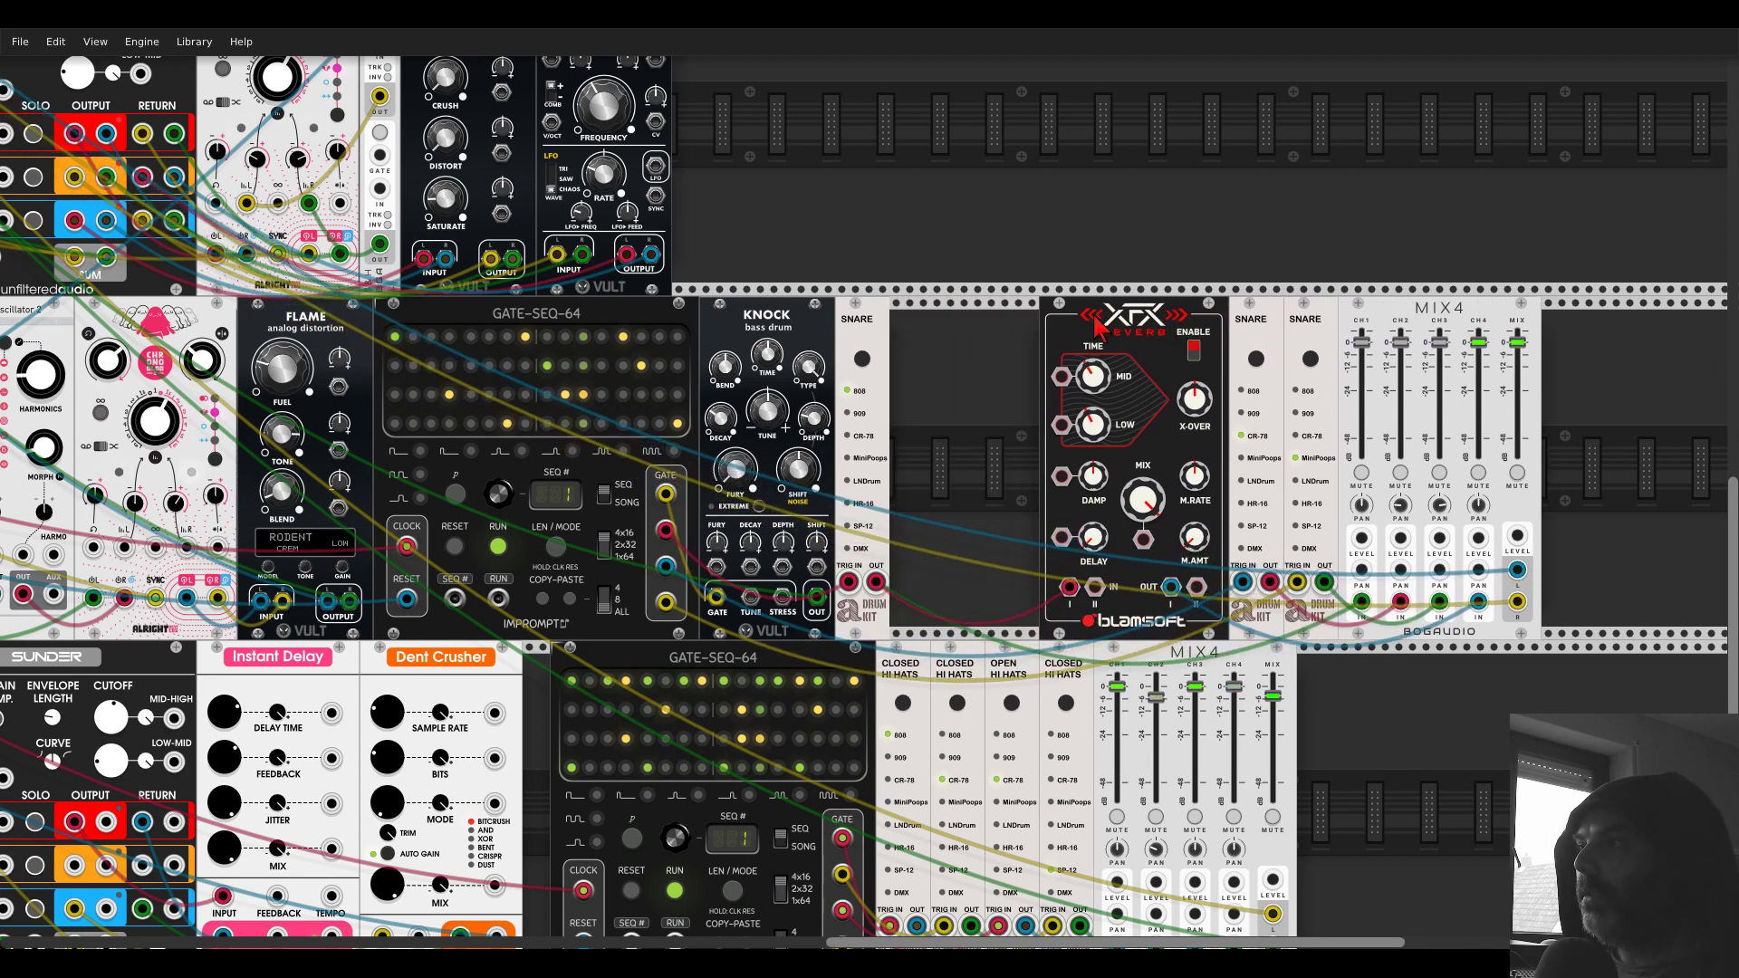
{"action": "right_click", "coordinate": [1000, 384]}
{"action": "type", "text": "bernoulli"}
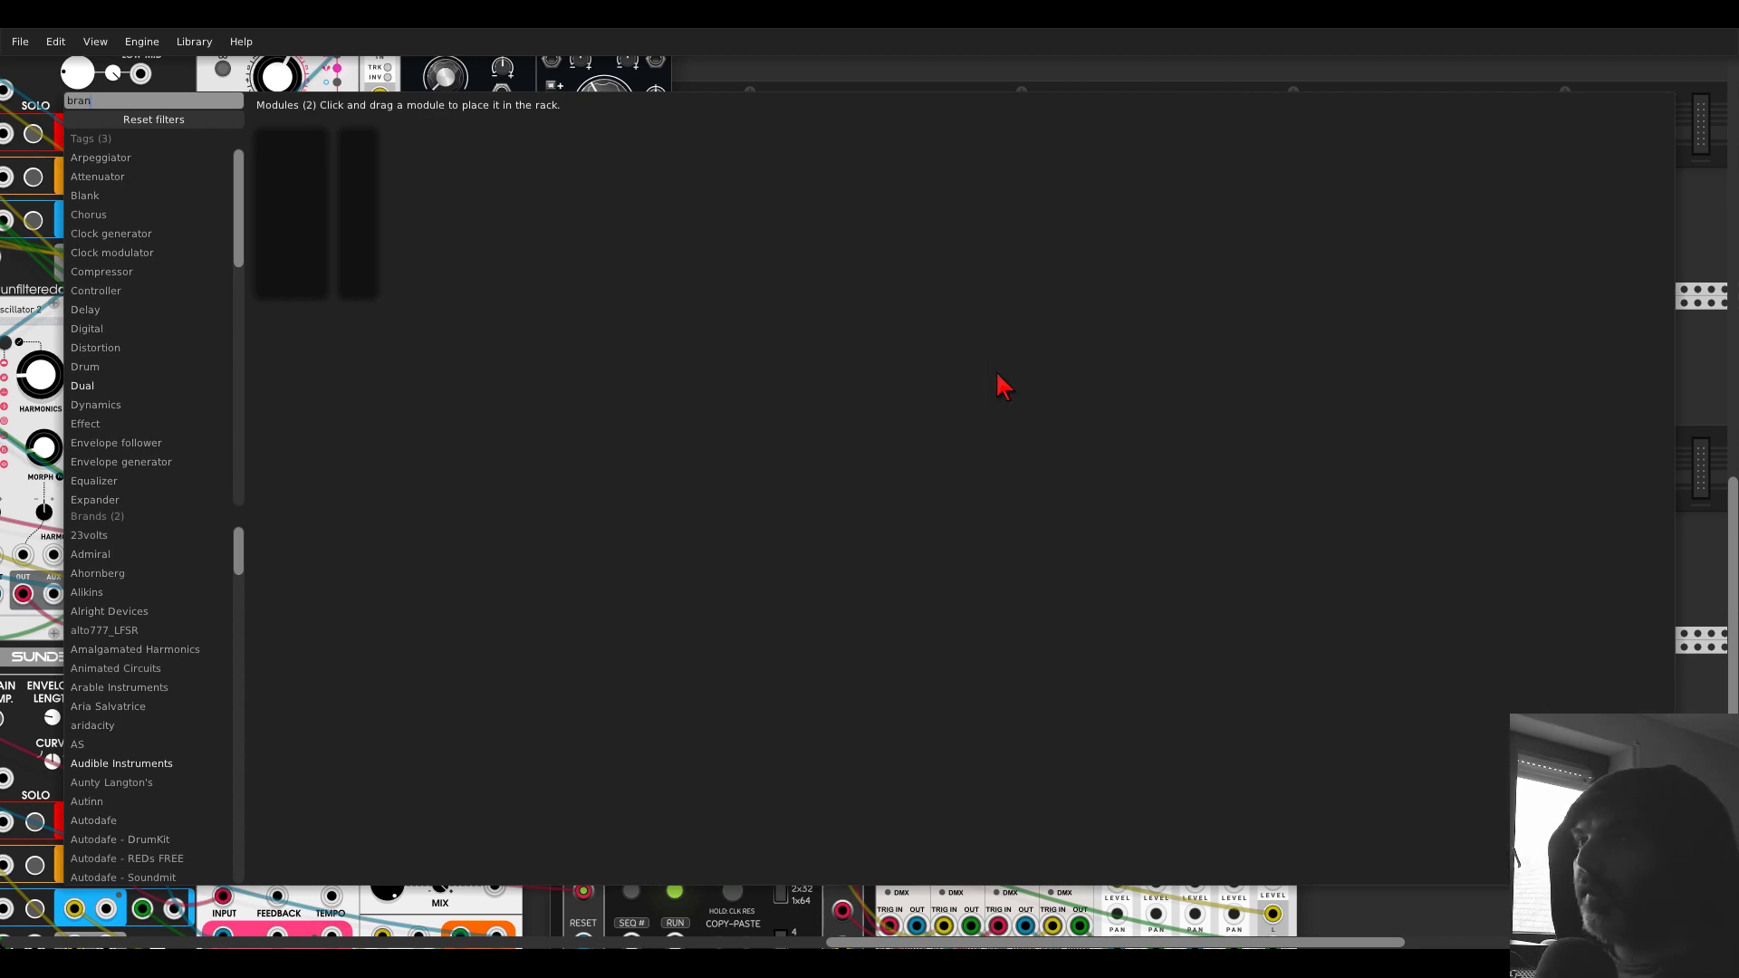
{"action": "left_click", "coordinate": [376, 149]}
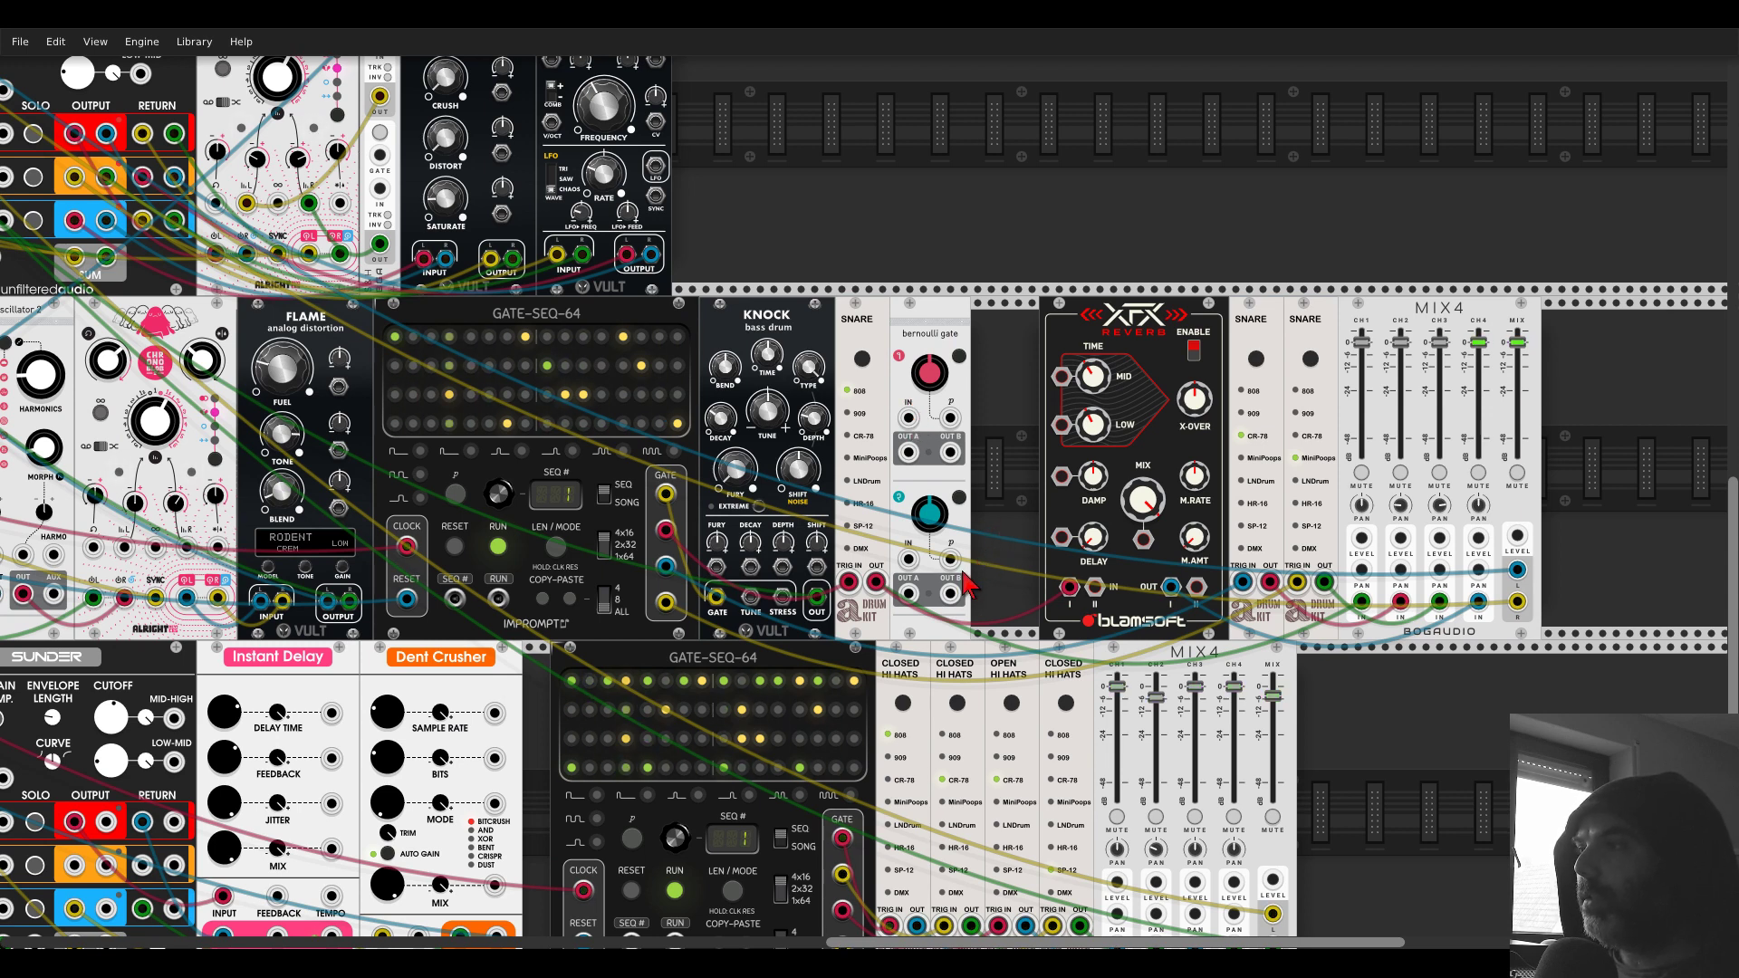
{"action": "left_click_drag", "start_coordinate": [907, 417], "coordinate": [666, 494]}
{"action": "left_click_drag", "start_coordinate": [1080, 332], "coordinate": [1026, 331]}
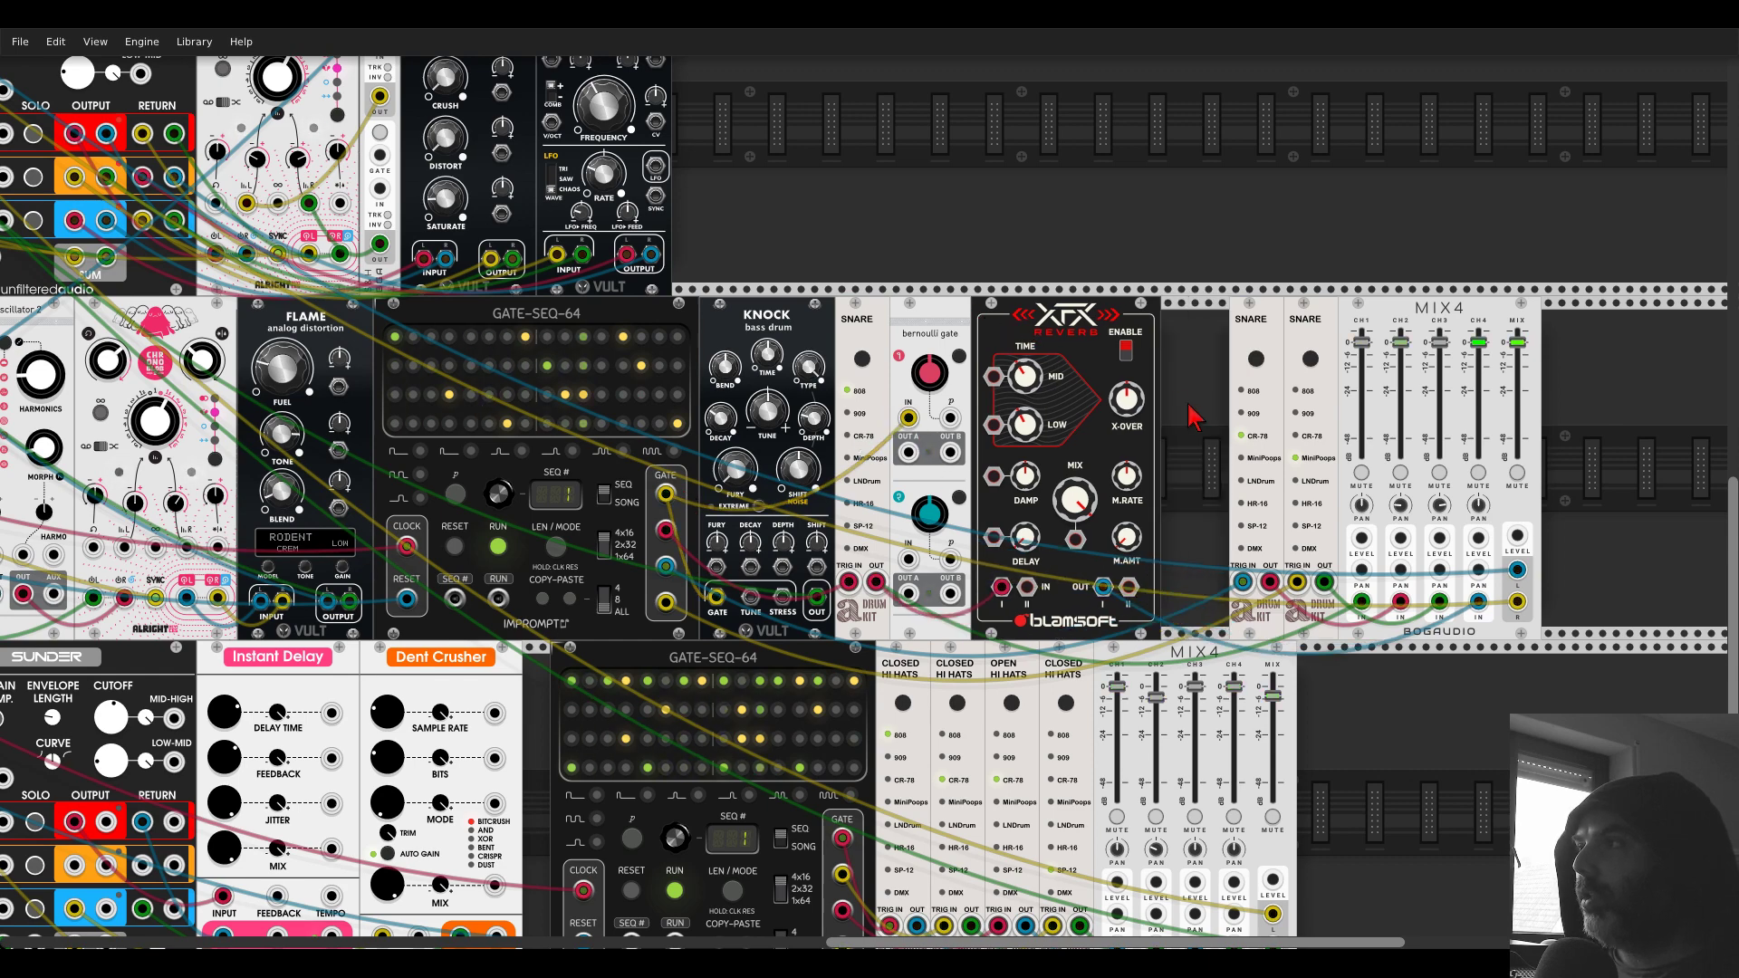
- Insert a VCA after XFX Reverb and route the reverb output through it to MIX4 channel 4
{"action": "right_click", "coordinate": [1192, 408]}
{"action": "type", "text": "vca"}
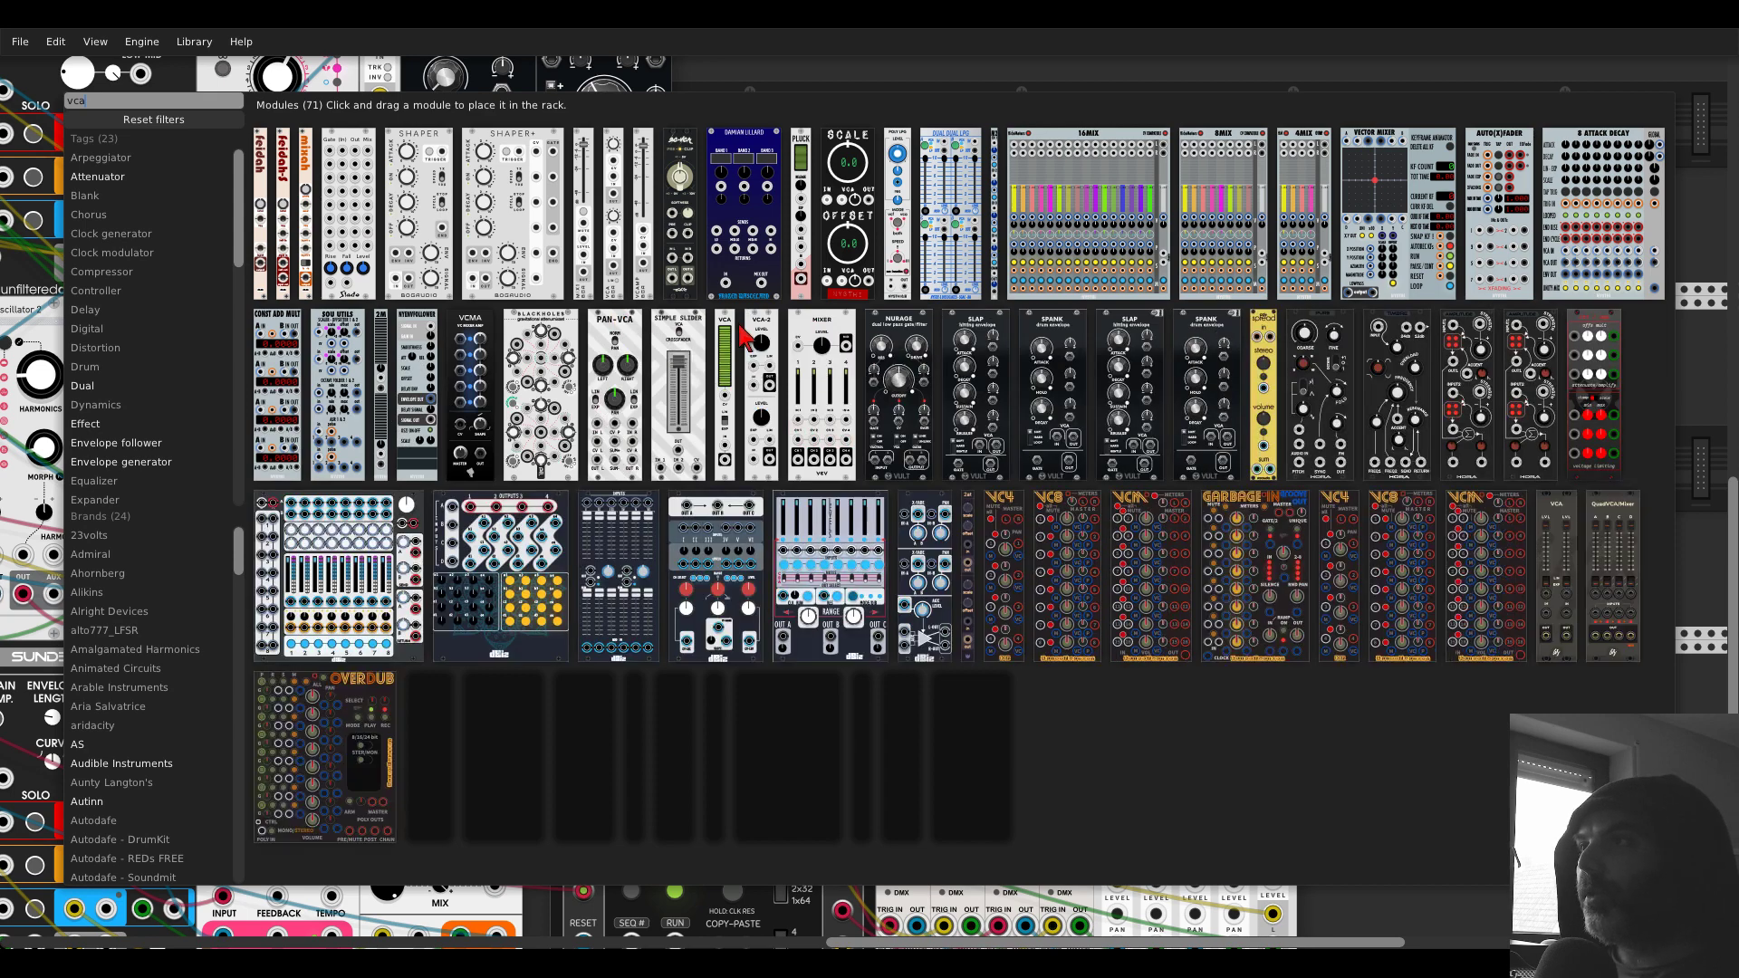
{"action": "left_click_drag", "start_coordinate": [613, 208], "coordinate": [1039, 417]}
{"action": "mouse_move", "coordinate": [1103, 587]}
{"action": "left_mouse_down"}
{"action": "mouse_move", "coordinate": [1181, 598]}
{"action": "mouse_move", "coordinate": [1102, 584]}
{"action": "left_mouse_up"}
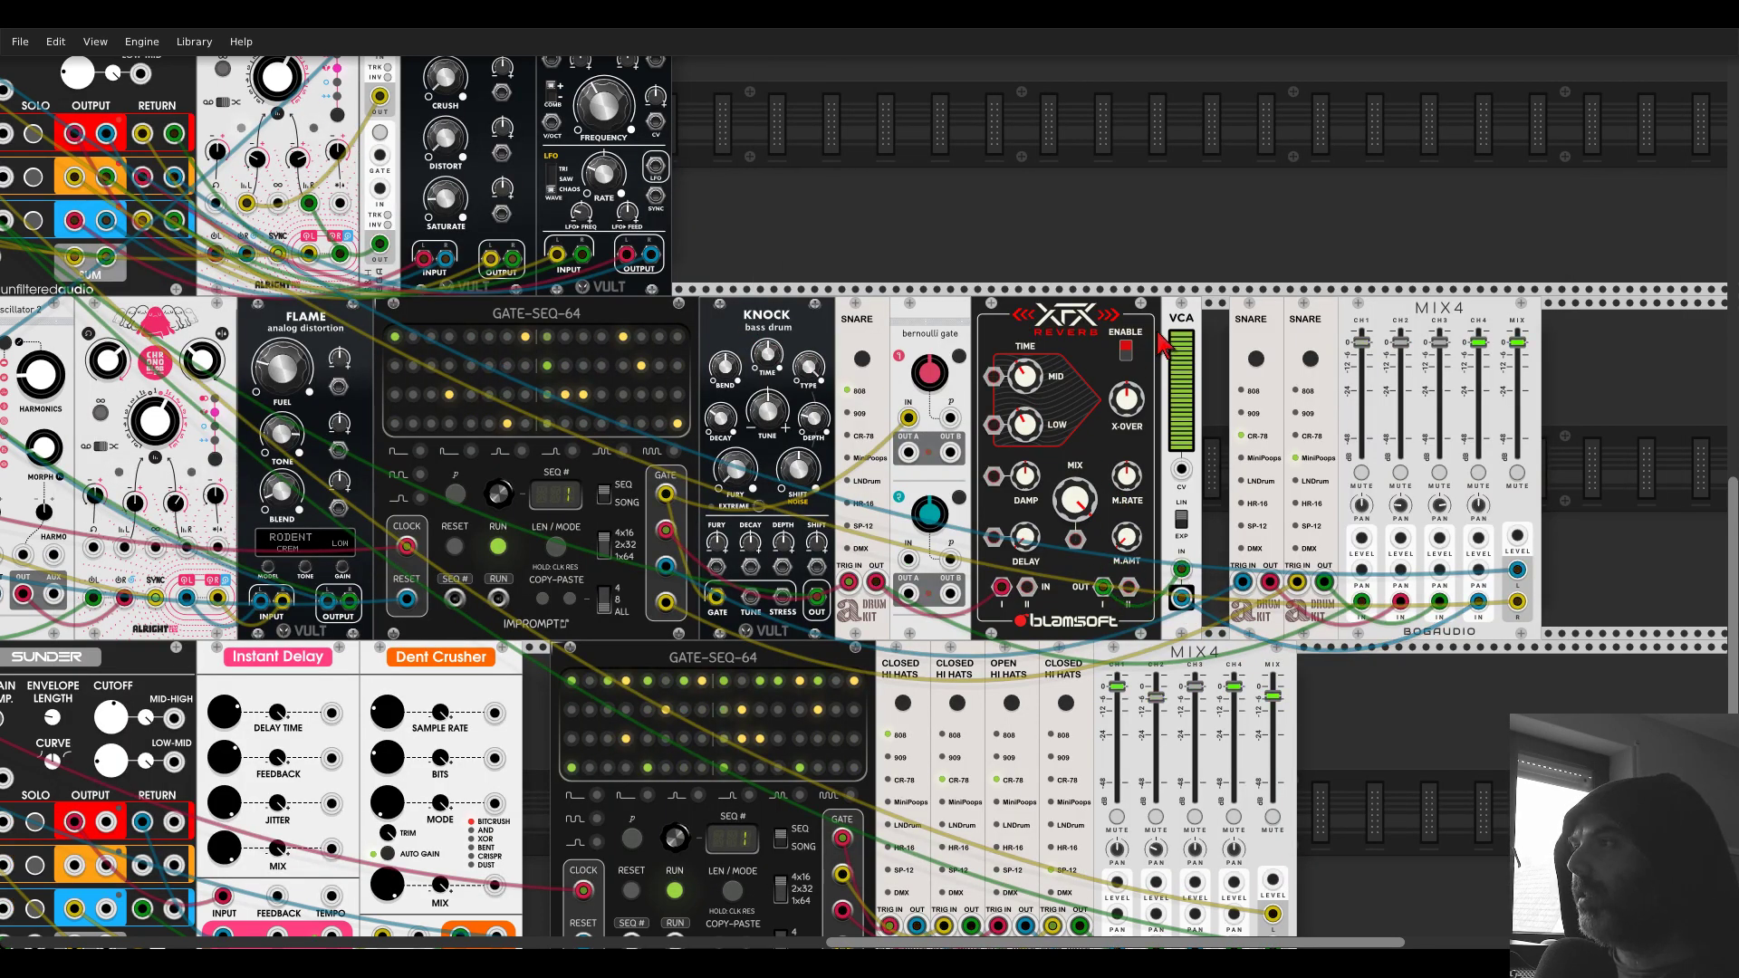
- Insert a Slew module between XFX Reverb and the VCA, and patch its output to the VCA's CV input
{"action": "left_click_drag", "start_coordinate": [1181, 325], "coordinate": [1236, 317]}
{"action": "right_click", "coordinate": [1182, 367]}
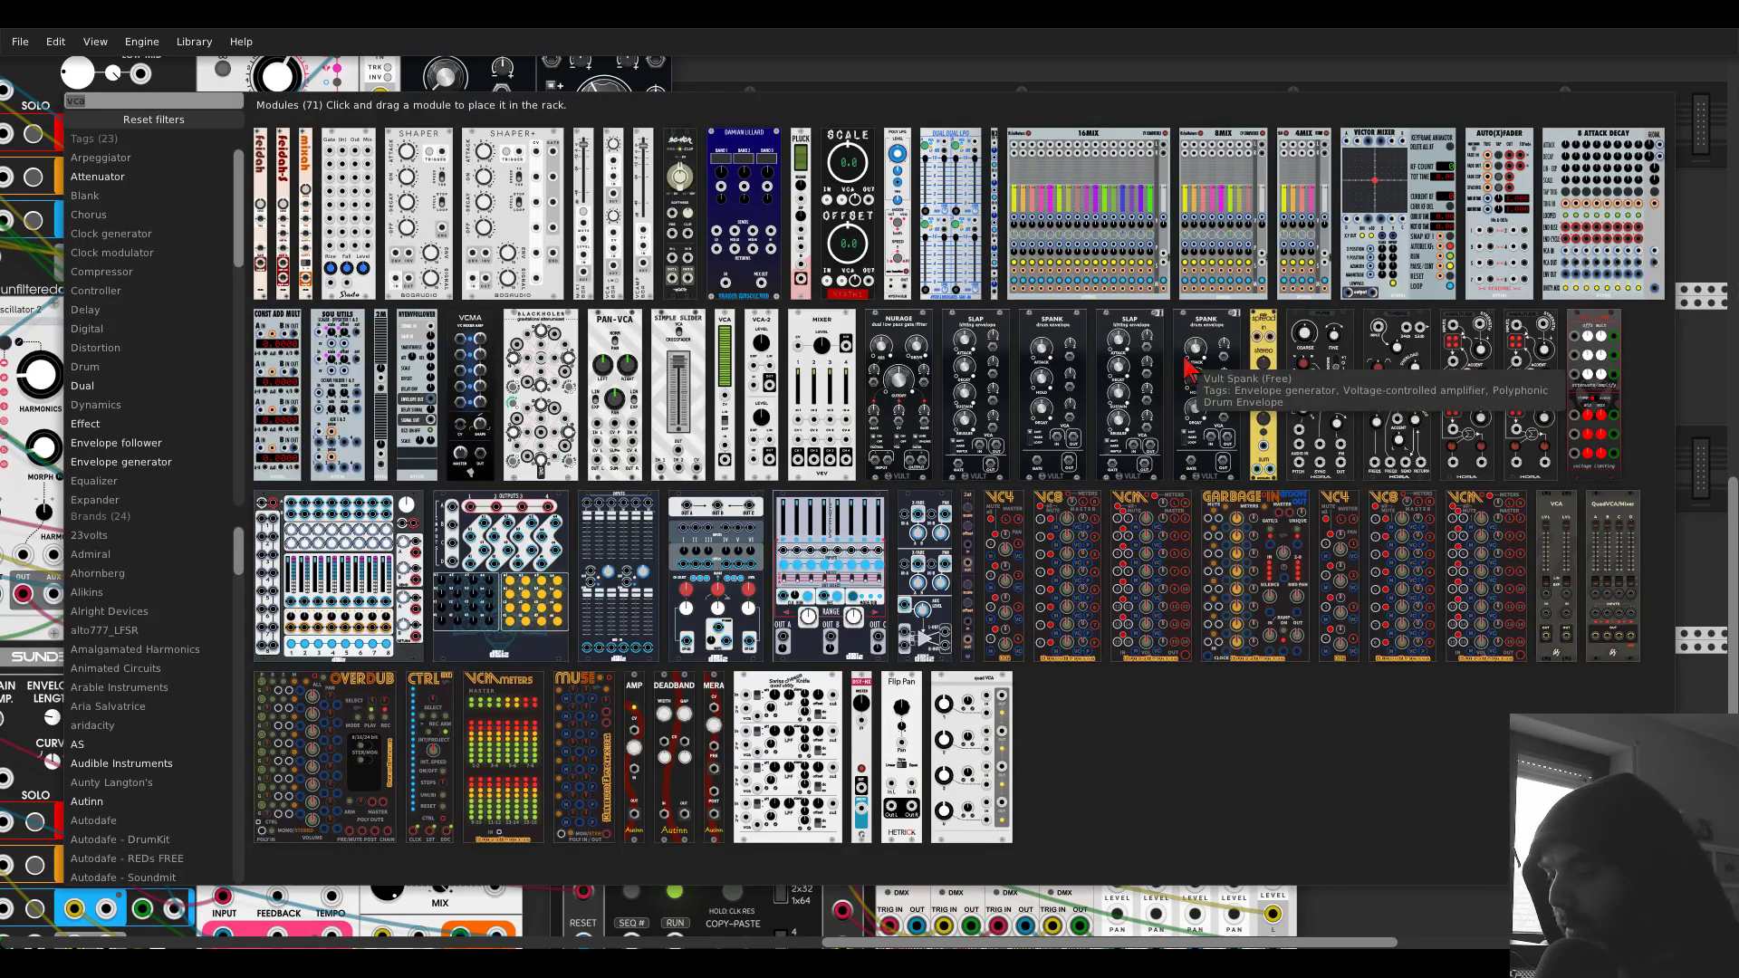
{"action": "type", "text": "slew"}
{"action": "left_click_drag", "start_coordinate": [332, 201], "coordinate": [1054, 448]}
{"action": "left_click_drag", "start_coordinate": [1236, 469], "coordinate": [1181, 580]}
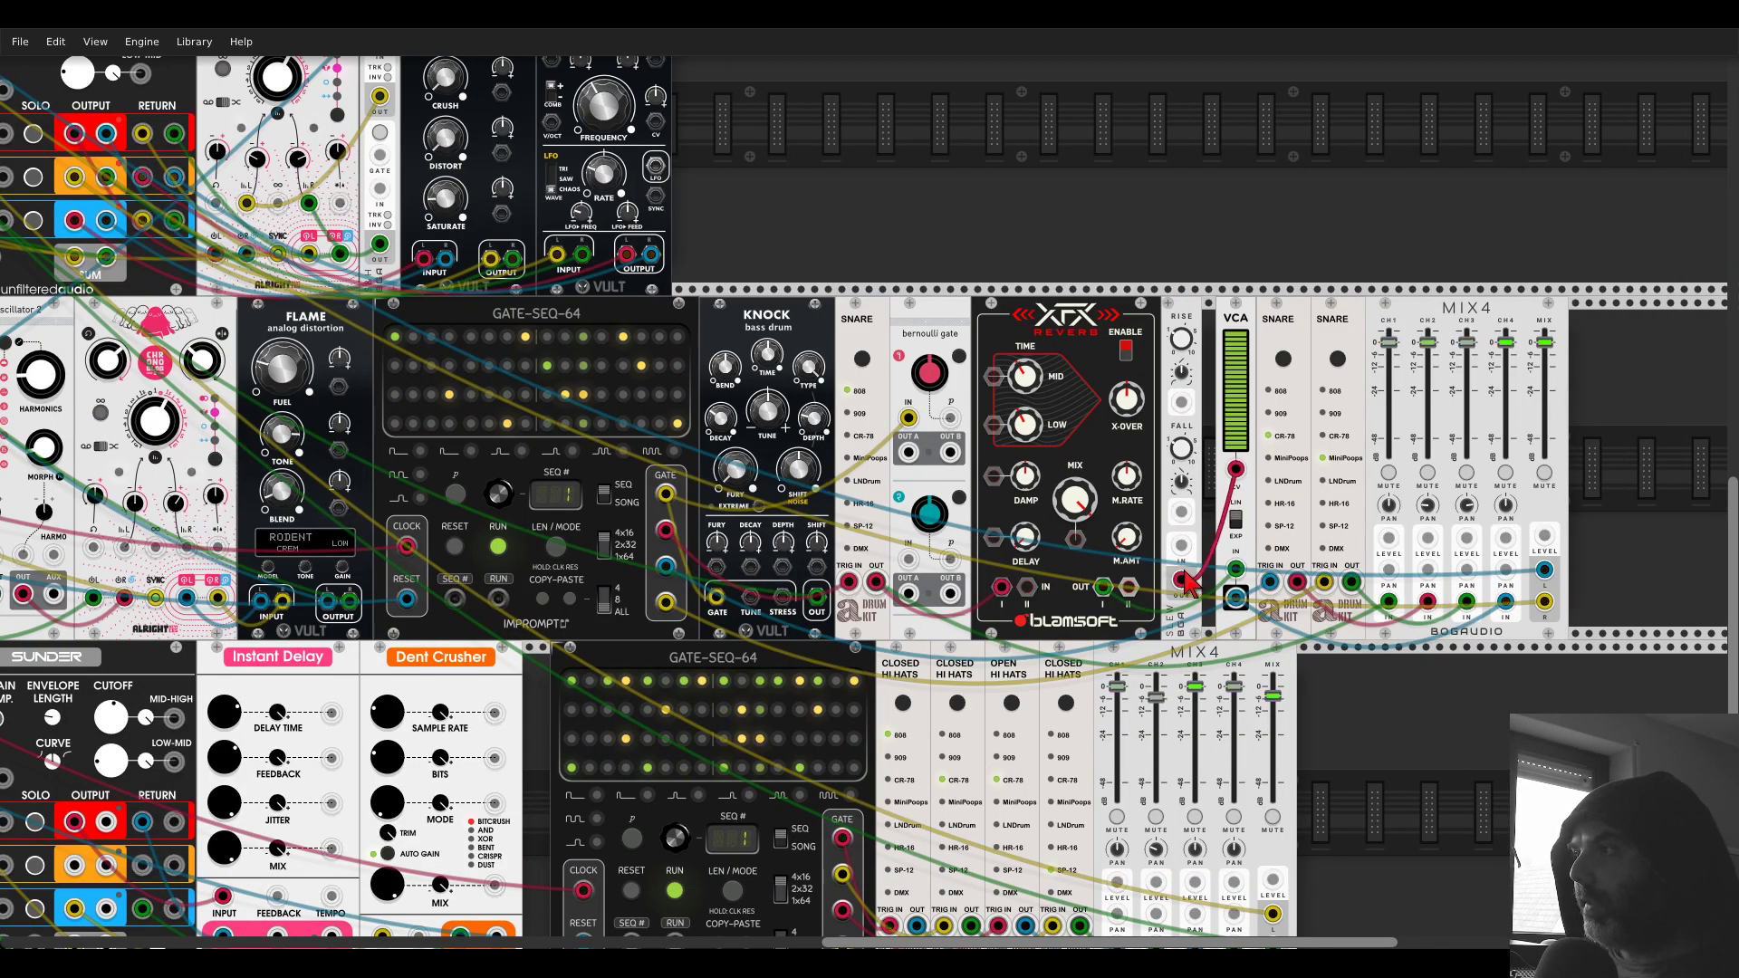
- Lower the Slew's rise time, feed its input from the Bernoulli Gate's first Out A, and close the gap in the module row
{"action": "mouse_move", "coordinate": [1181, 339]}
{"action": "left_click_drag", "start_coordinate": [1181, 338], "coordinate": [1182, 466]}
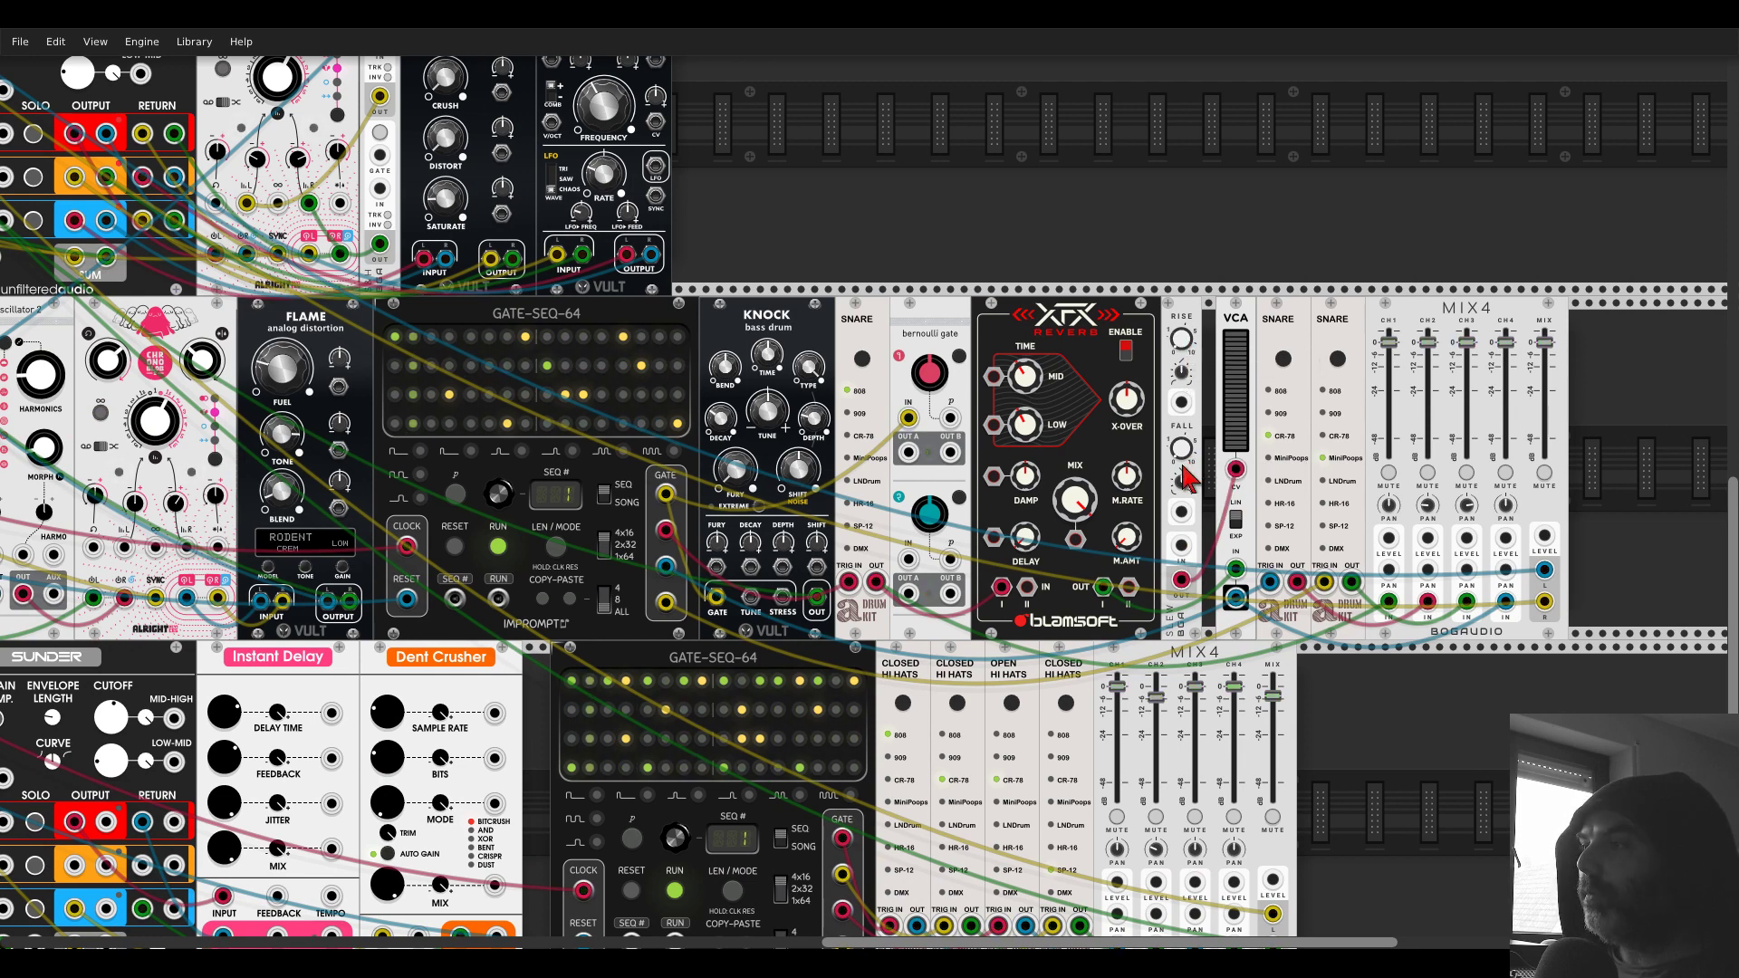
{"action": "left_click_drag", "start_coordinate": [1181, 545], "coordinate": [908, 456]}
{"action": "left_click_drag", "start_coordinate": [1439, 324], "coordinate": [1419, 321]}
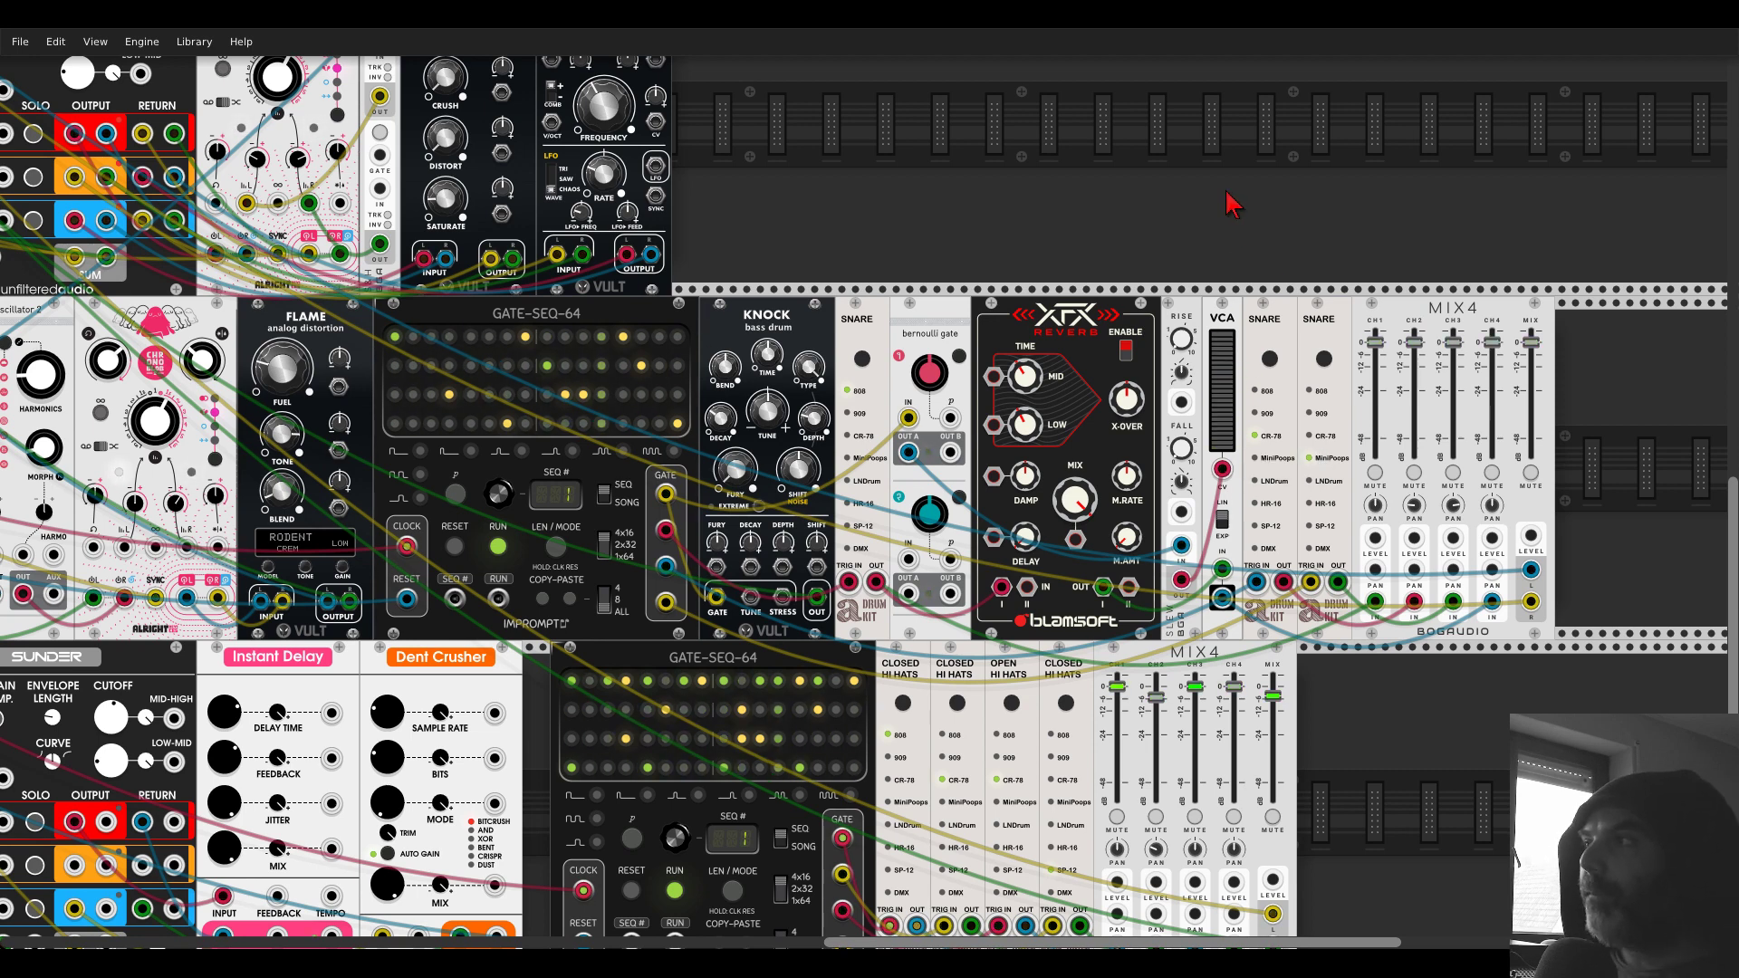
- Raise the Slew's fall time and fine-tune XFX Reverb's mid time and crossover
{"action": "mouse_move", "coordinate": [1181, 455]}
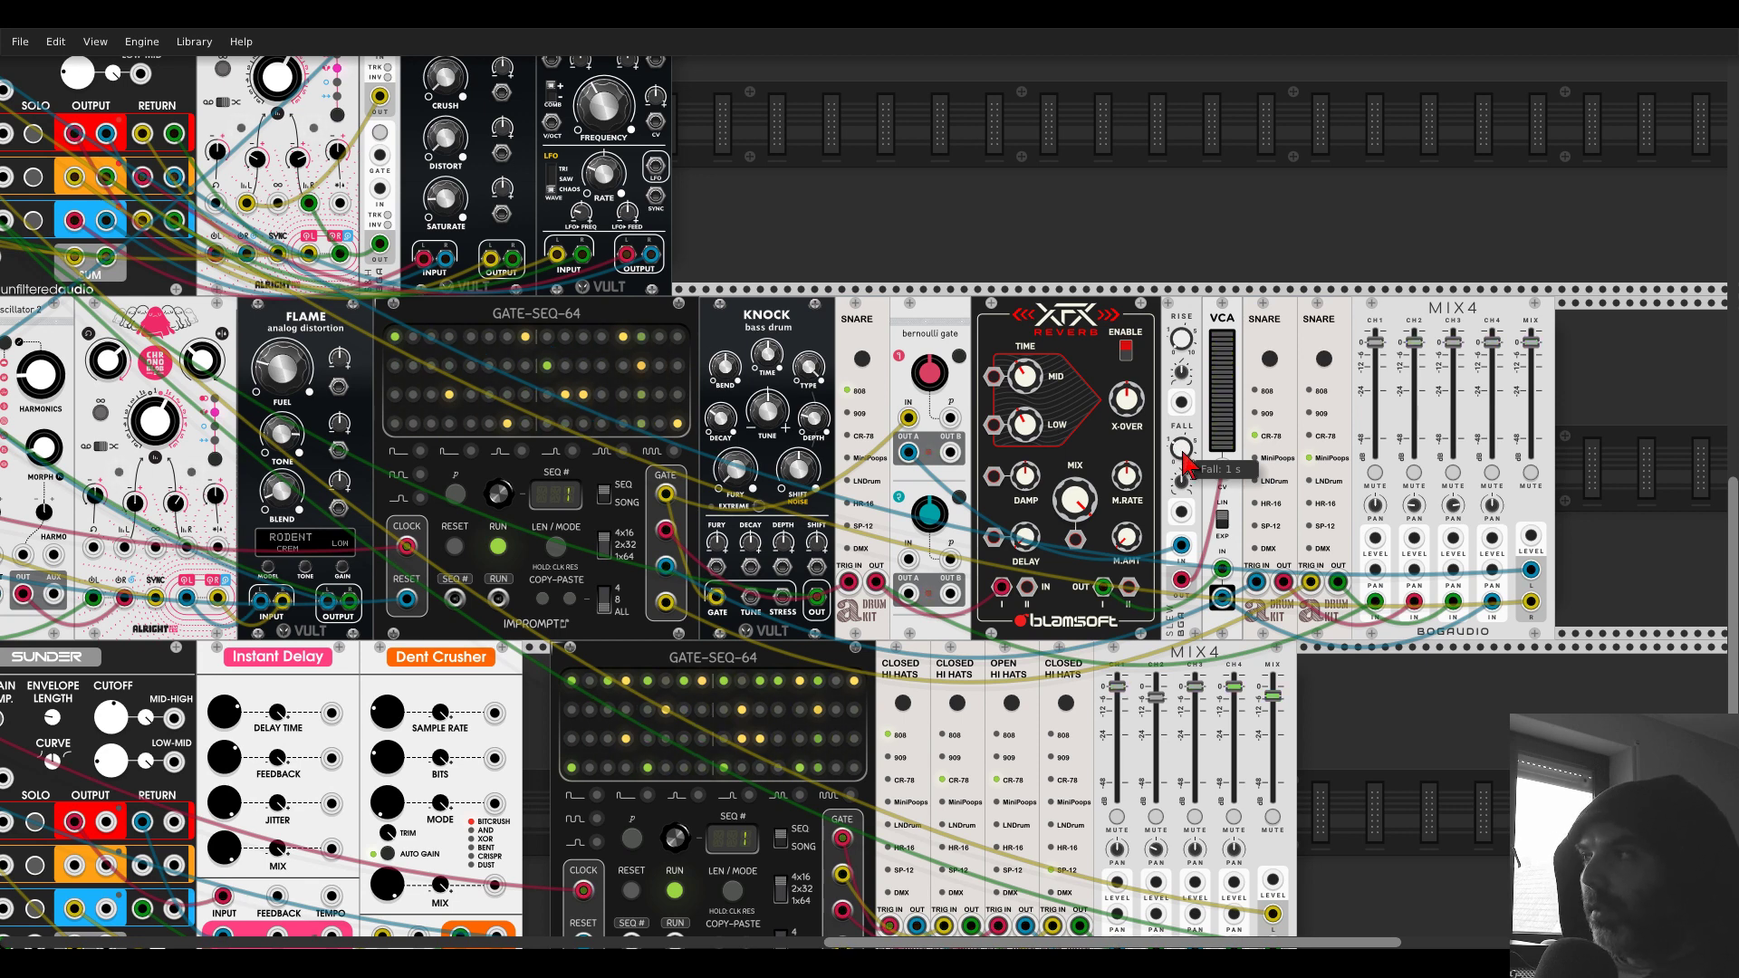
{"action": "left_click_drag", "start_coordinate": [1183, 458], "coordinate": [1183, 407]}
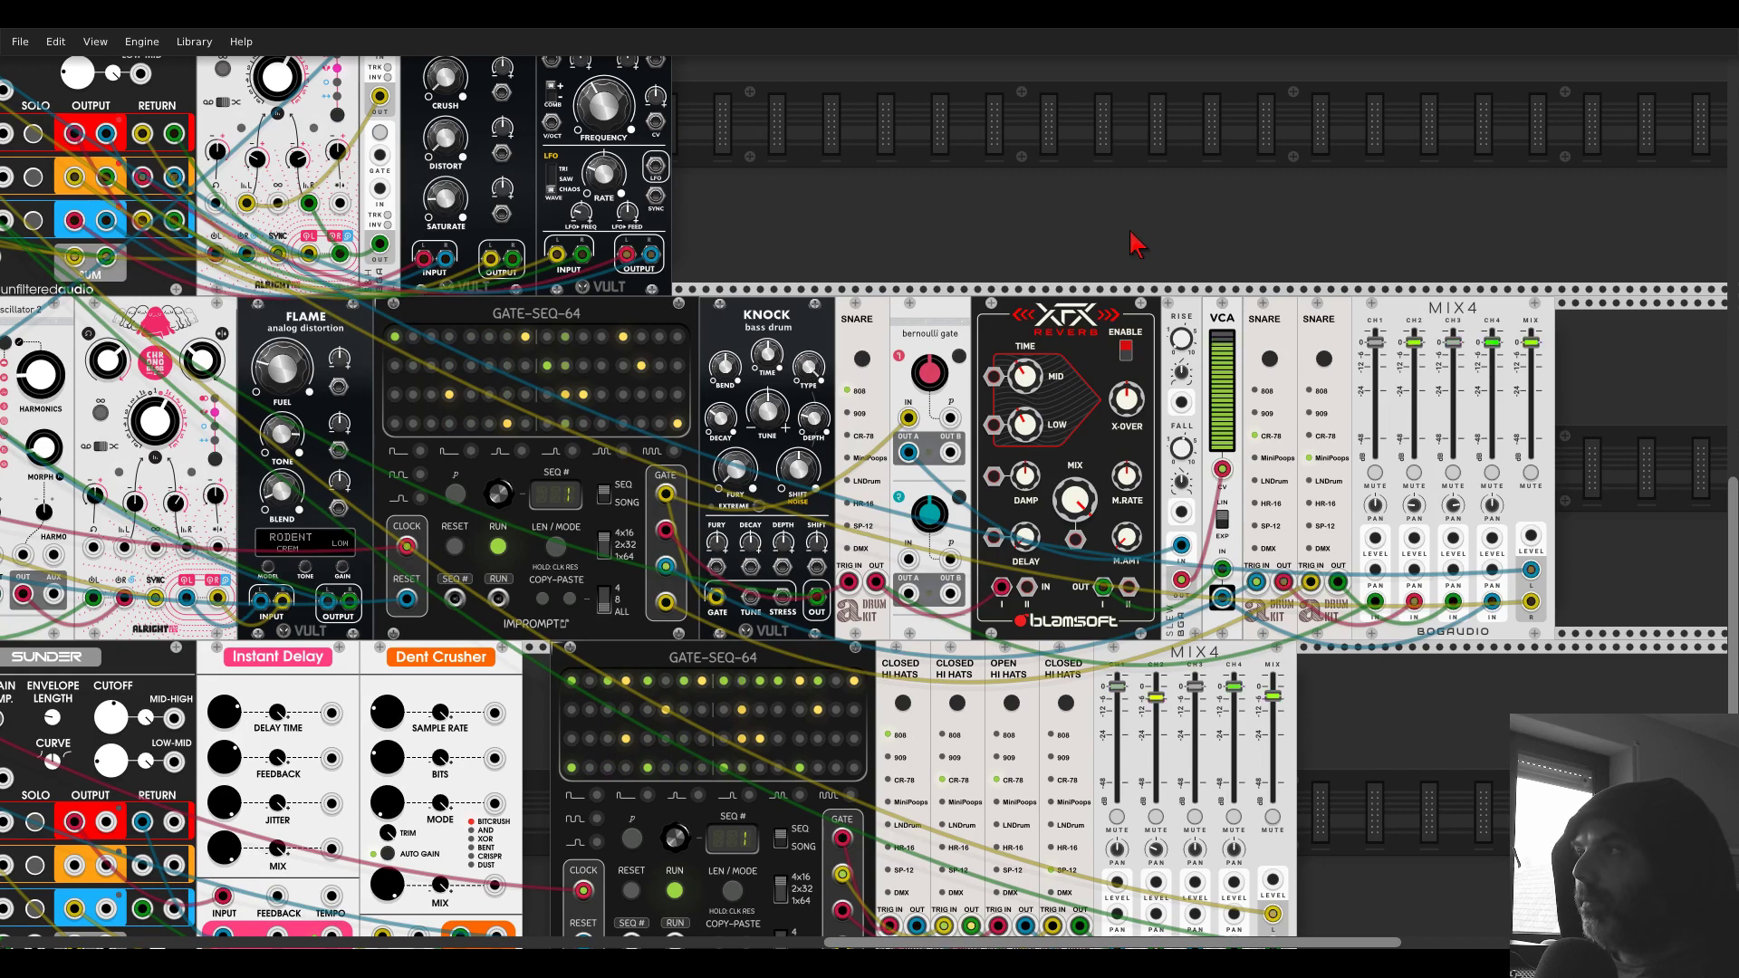
{"action": "left_click_drag", "start_coordinate": [1025, 376], "coordinate": [1024, 362]}
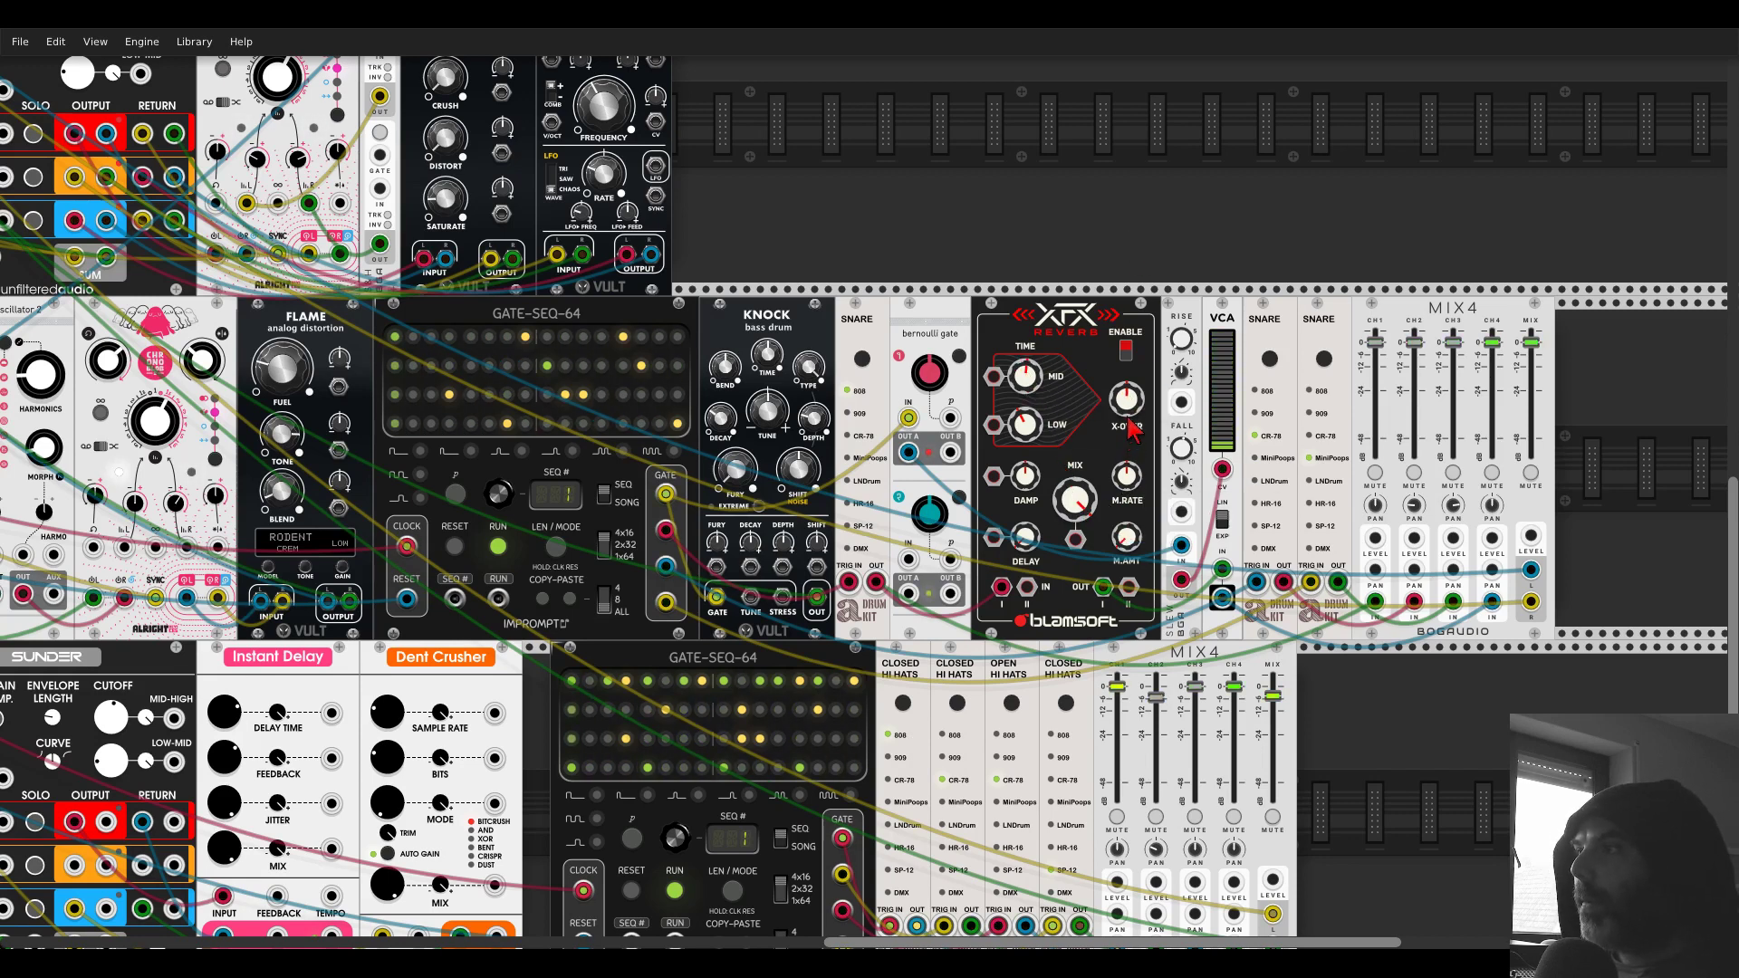
{"action": "left_click_drag", "start_coordinate": [1126, 398], "coordinate": [1125, 393]}
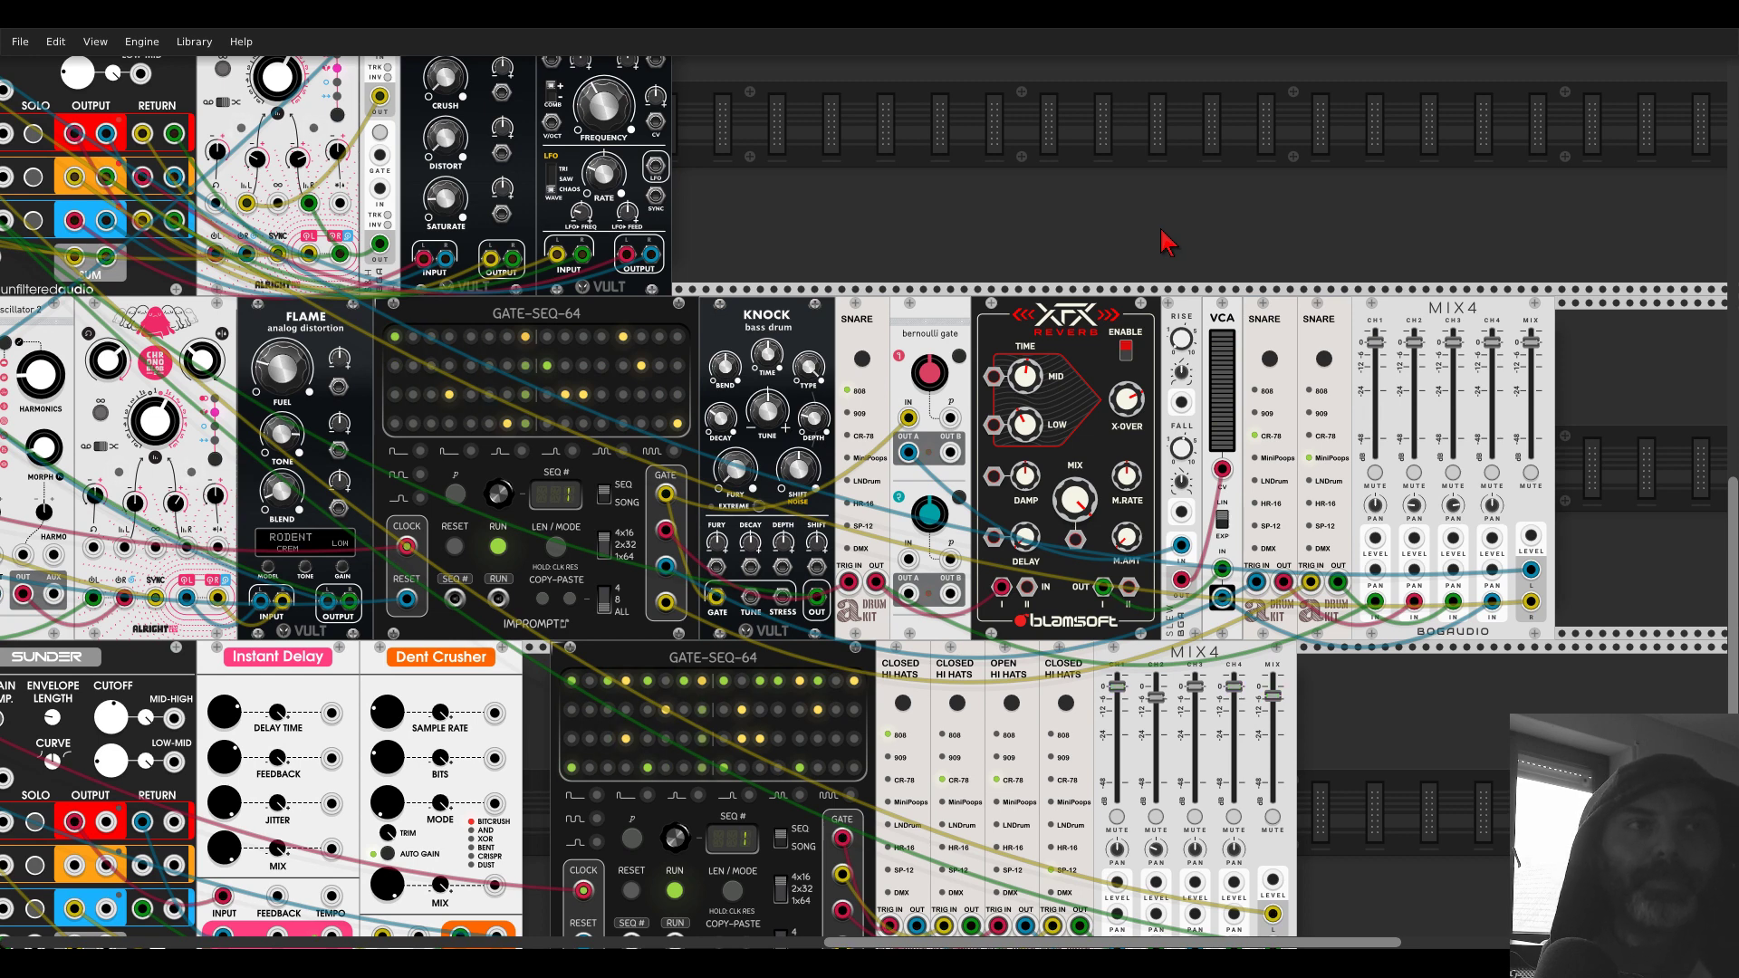
- Add a Sangster delay between the last Closed Hi Hats module and its MIX4
{"action": "left_click_drag", "start_coordinate": [1155, 237], "coordinate": [1109, 65]}
{"action": "right_click", "coordinate": [1300, 580]}
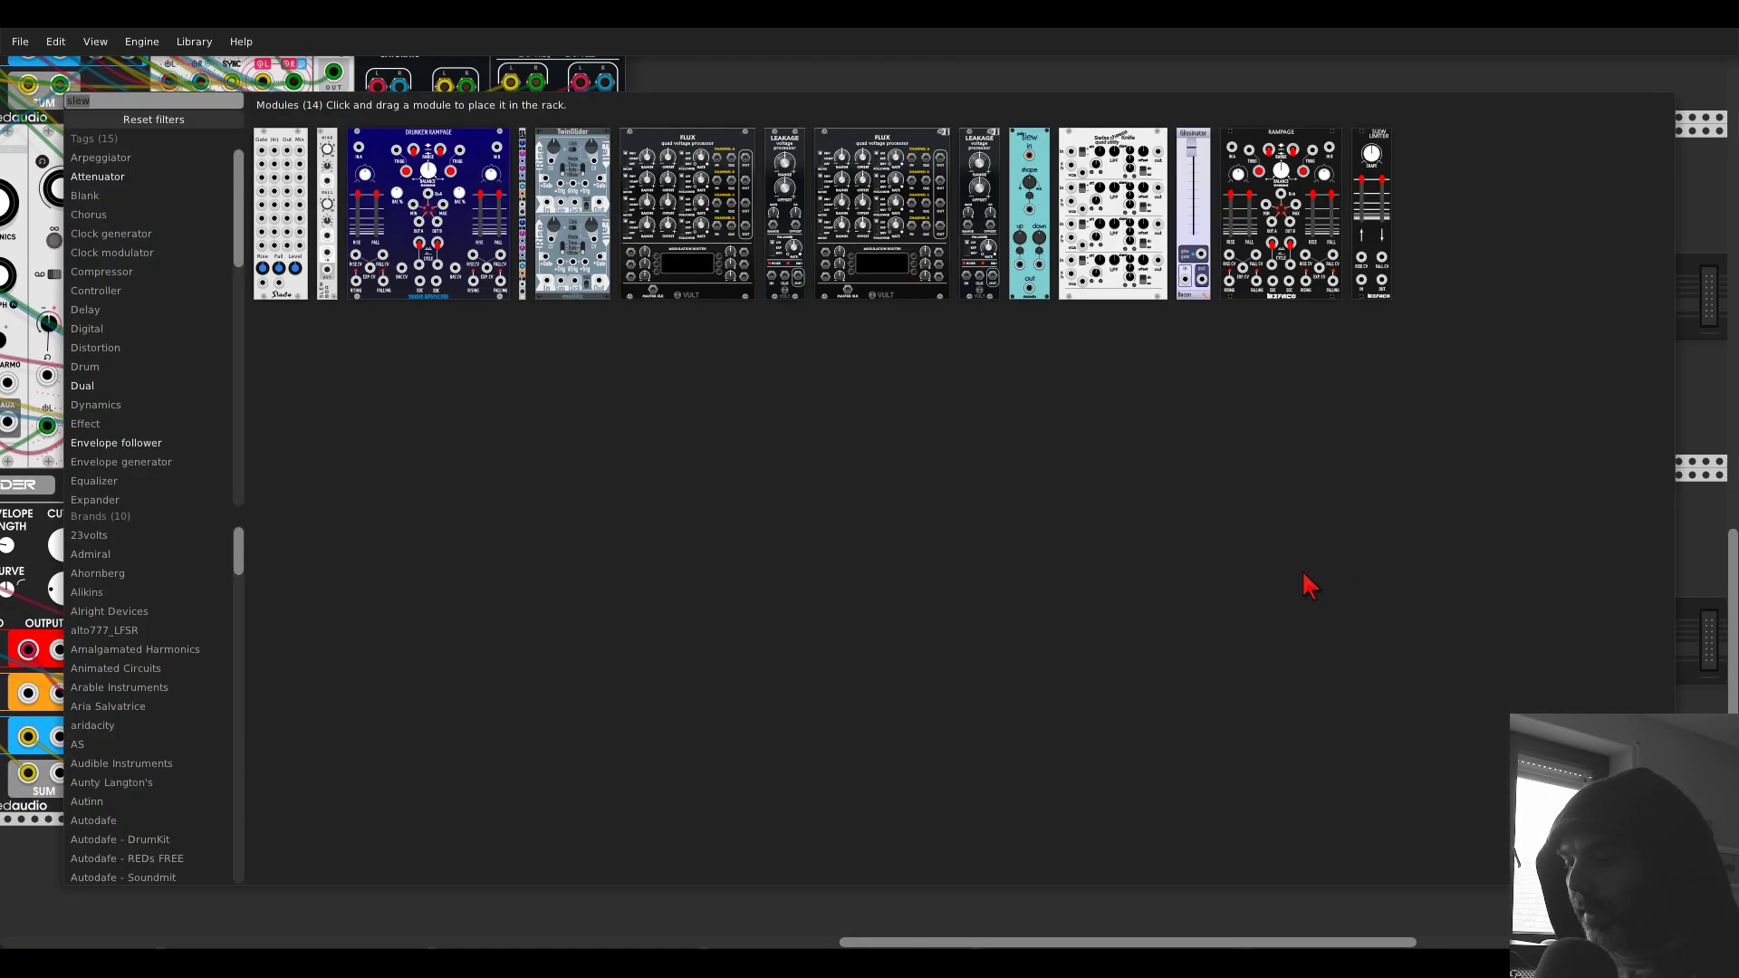
{"action": "type", "text": "sang"}
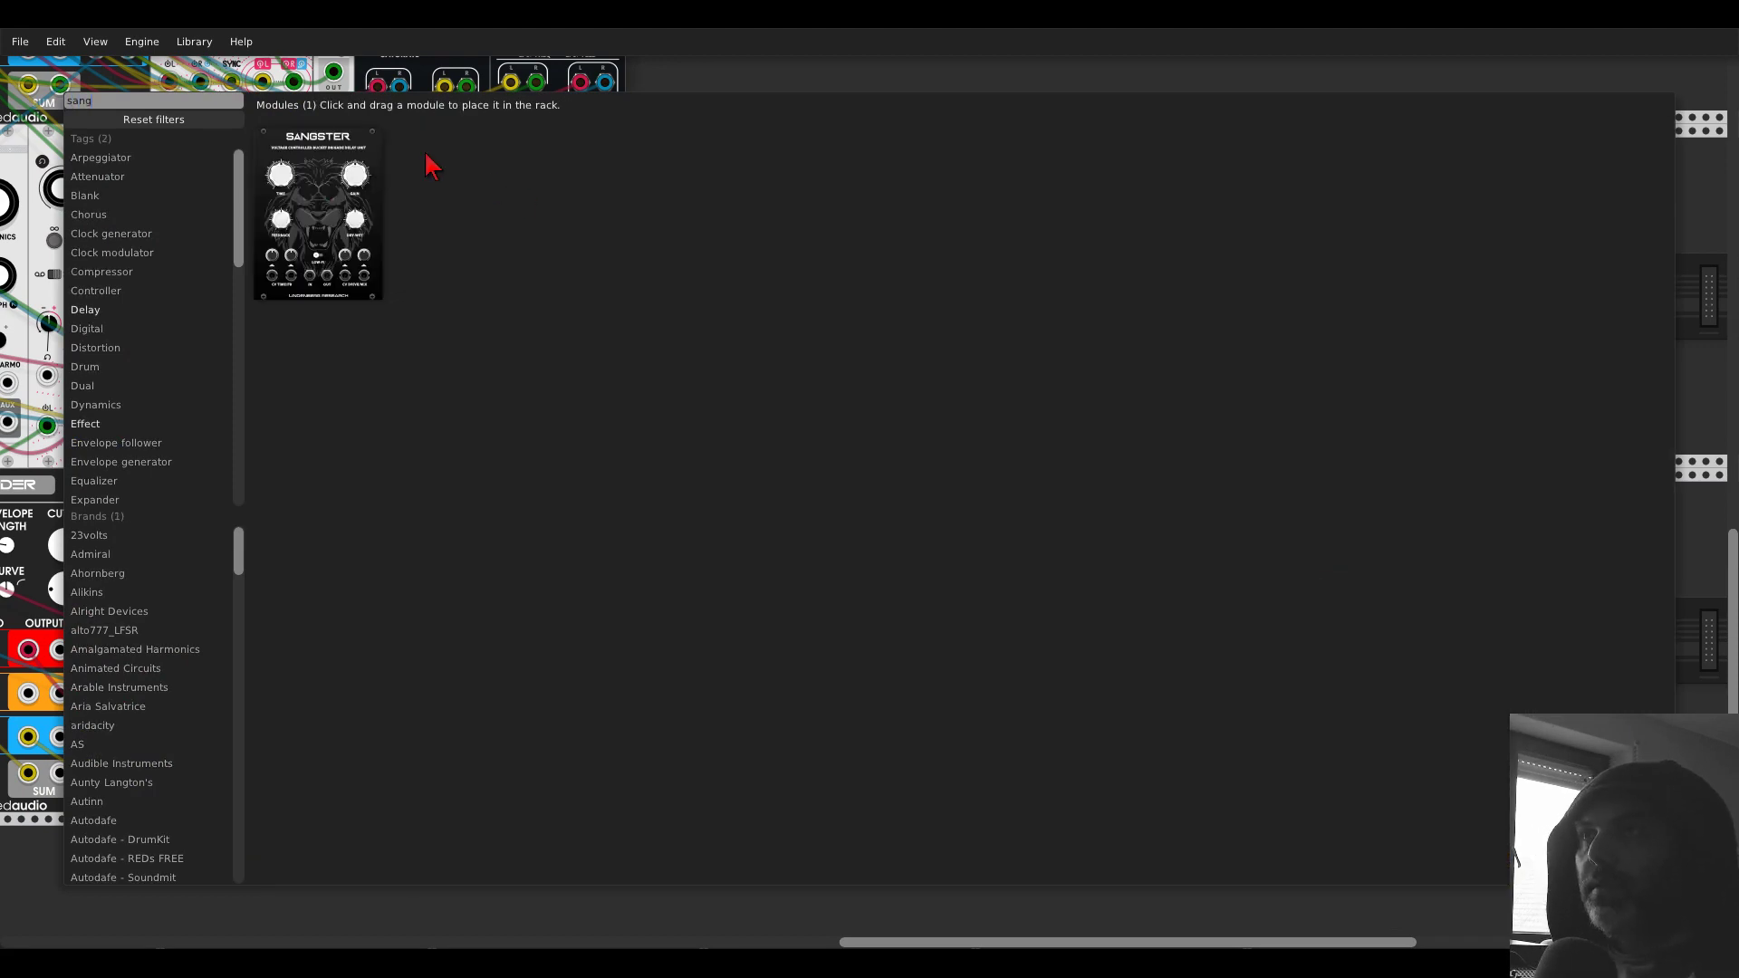
{"action": "key", "text": "Return"}
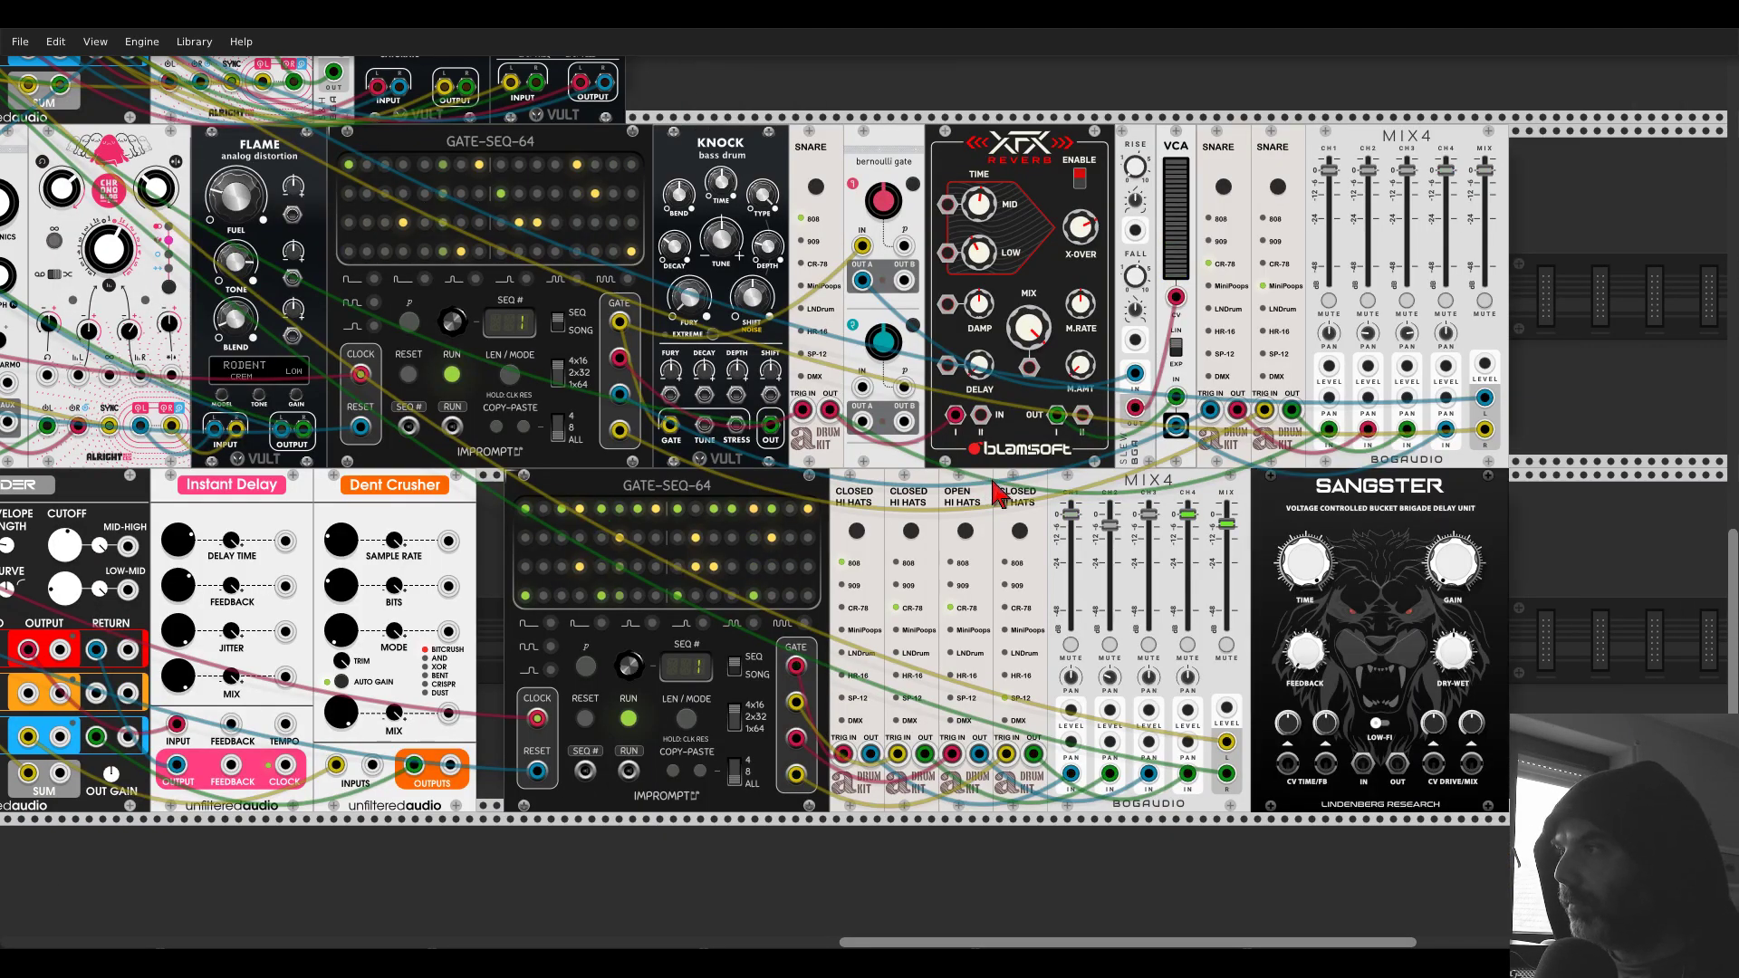
{"action": "left_click_drag", "start_coordinate": [1060, 495], "coordinate": [1278, 498]}
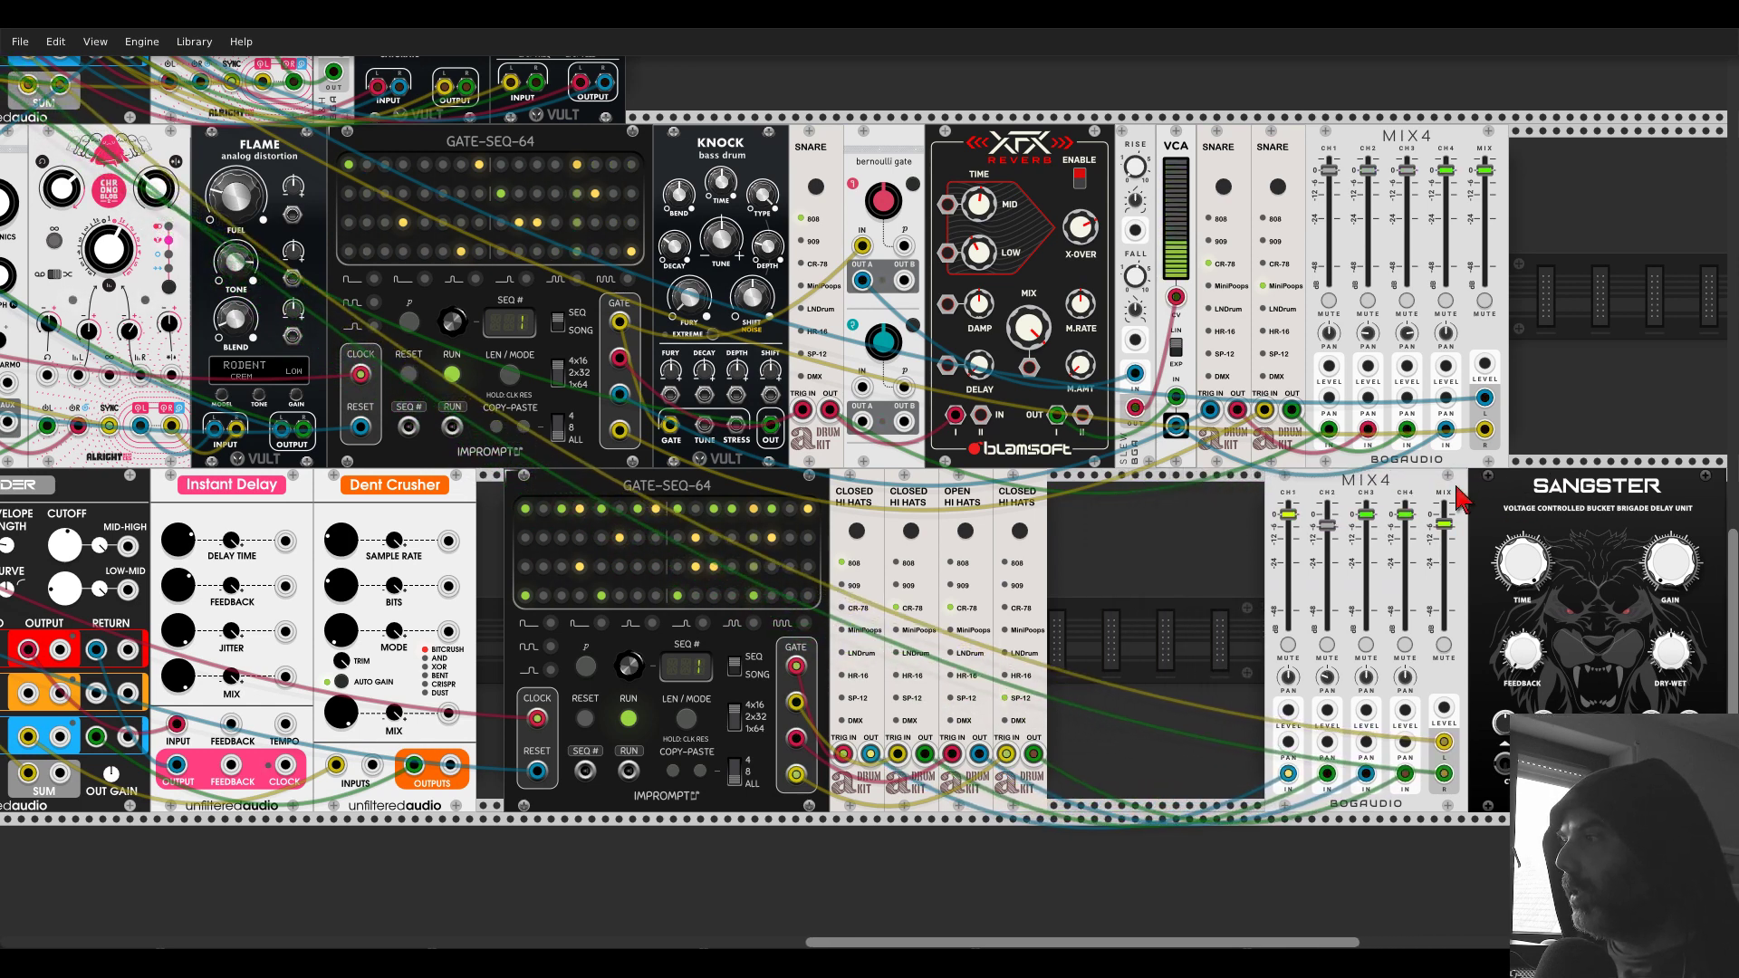
{"action": "left_click_drag", "start_coordinate": [1549, 498], "coordinate": [1176, 517]}
{"action": "left_click_drag", "start_coordinate": [1280, 496], "coordinate": [1330, 497]}
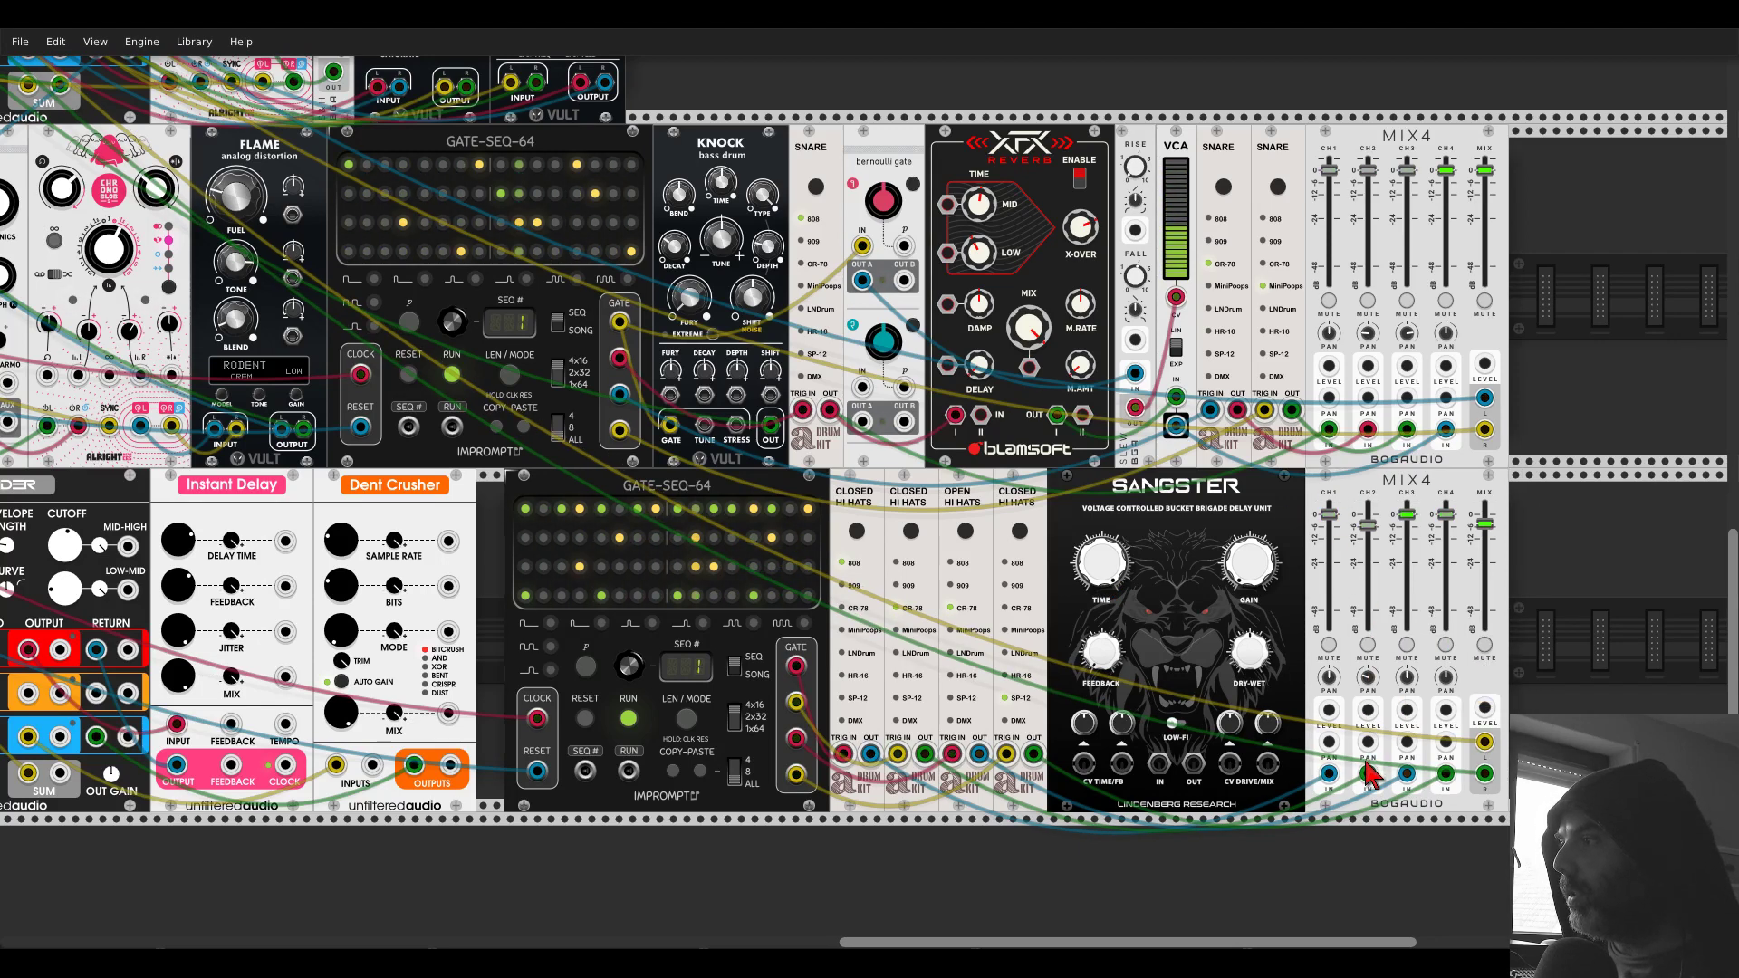
- Route the hi-hat signal of MIX4 channel 2 through Sangster, and raise Sangster's gain and delay time
{"action": "left_click_drag", "start_coordinate": [1368, 772], "coordinate": [1159, 764]}
{"action": "left_click_drag", "start_coordinate": [1281, 777], "coordinate": [1368, 773]}
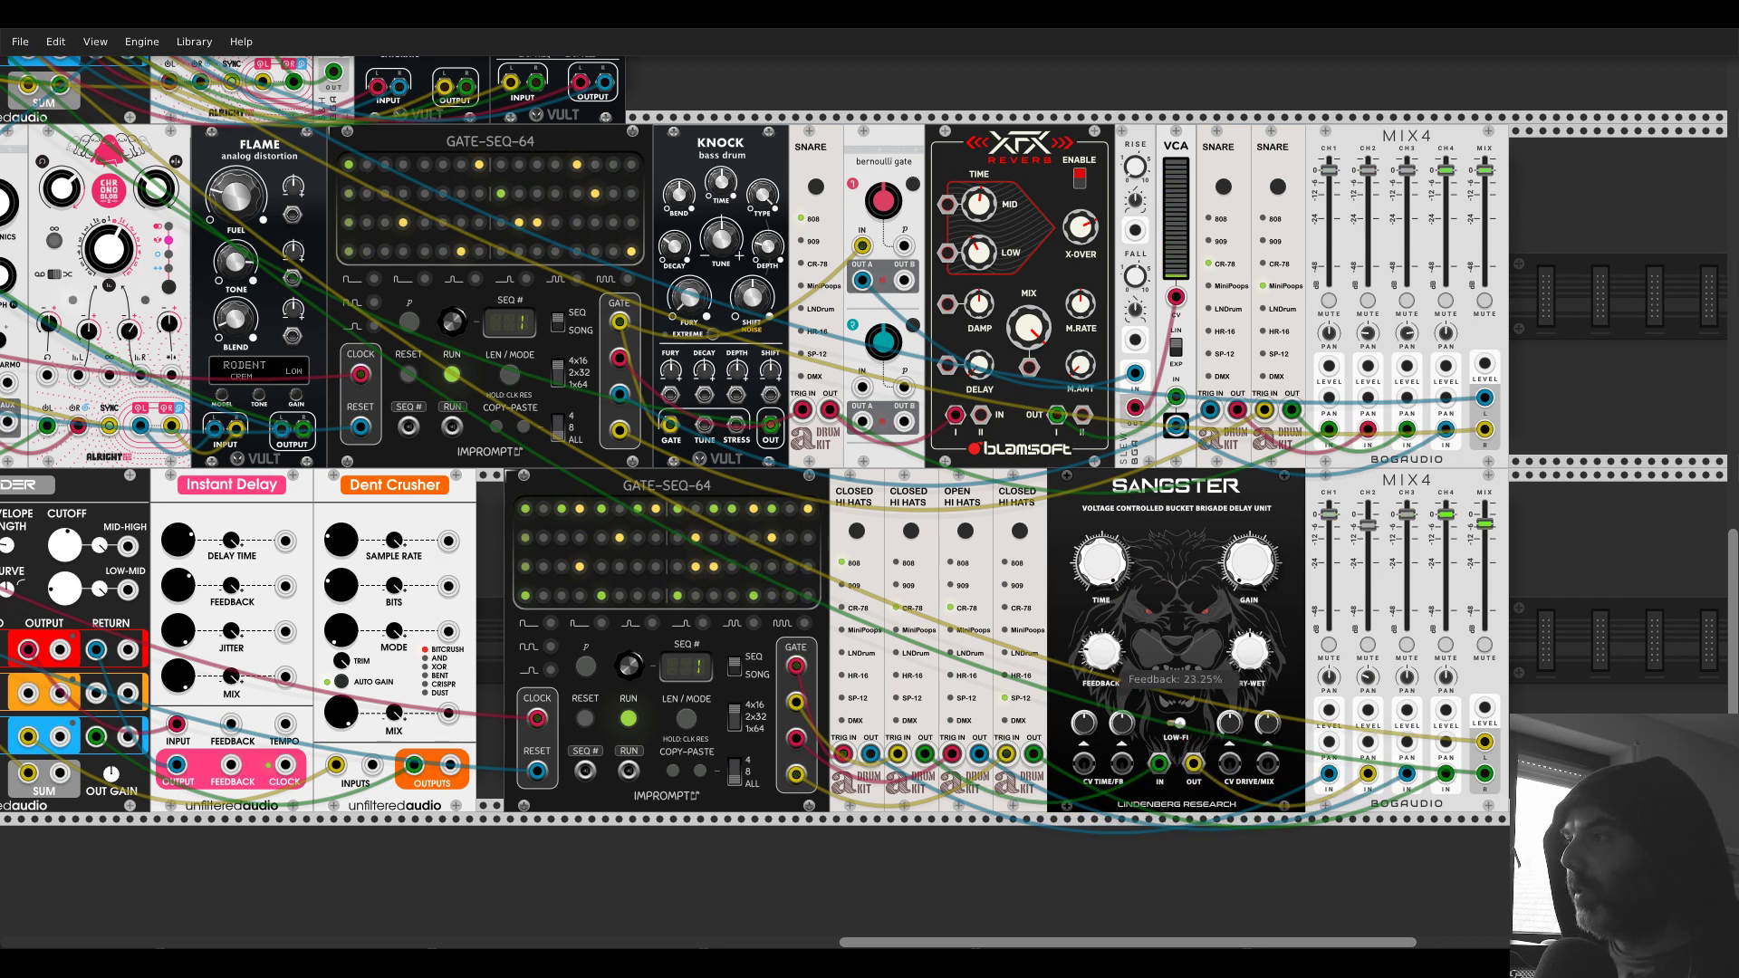
{"action": "left_click_drag", "start_coordinate": [1249, 563], "coordinate": [1249, 543]}
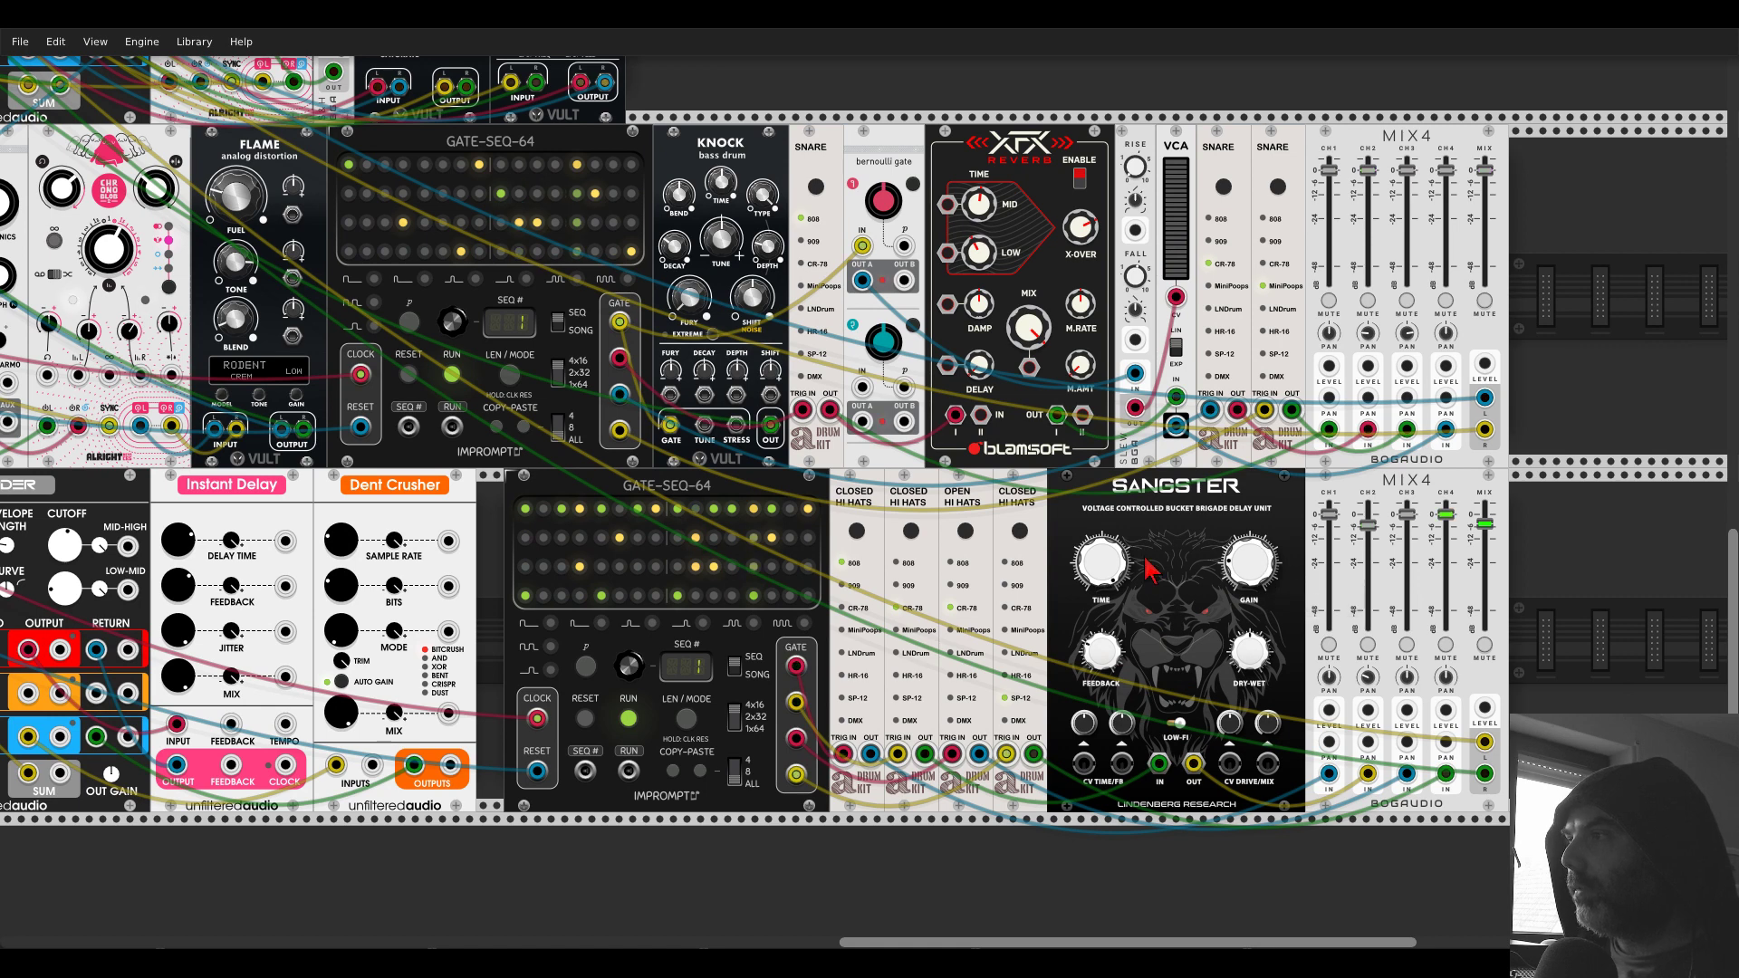
{"action": "left_click_drag", "start_coordinate": [1101, 562], "coordinate": [1102, 530]}
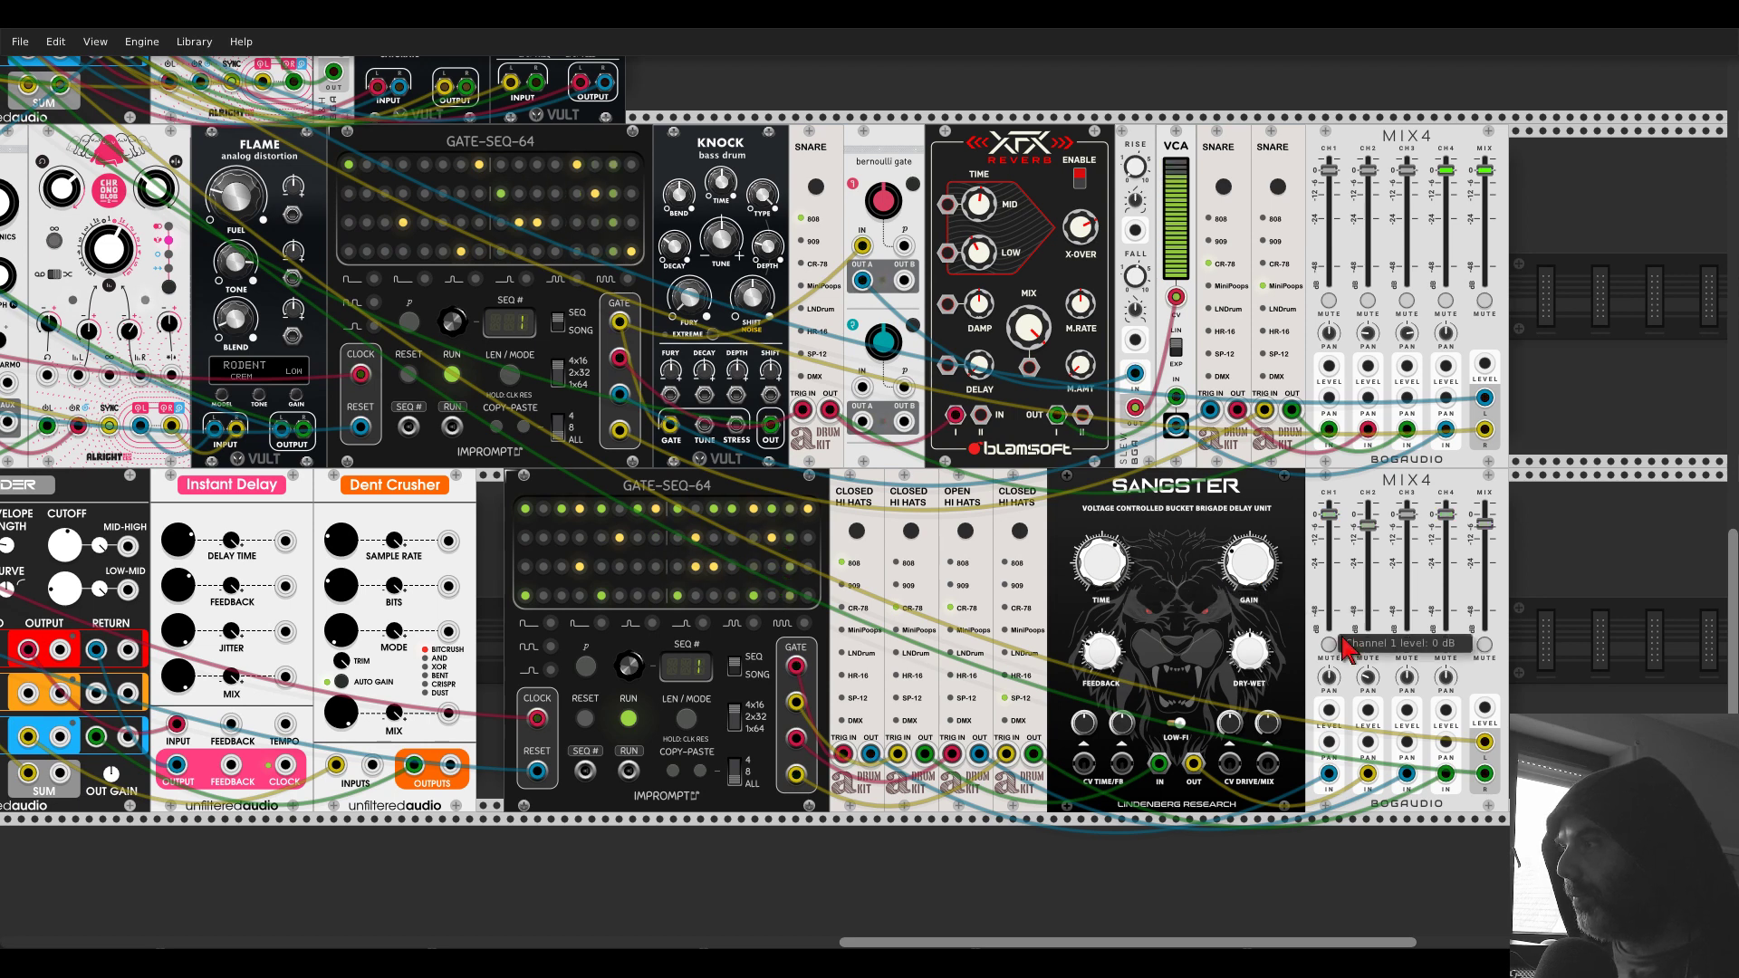
- Solo channel 2 on the hi-hats' MIX4, reset its level, and retune Sangster's delay time and feedback
{"action": "left_click", "coordinate": [1368, 644]}
{"action": "left_click_drag", "start_coordinate": [1101, 530], "coordinate": [1102, 537]}
{"action": "left_click_drag", "start_coordinate": [1102, 651], "coordinate": [1102, 649]}
{"action": "mouse_move", "coordinate": [1102, 537]}
{"action": "left_mouse_down"}
{"action": "mouse_move", "coordinate": [1101, 557]}
{"action": "mouse_move", "coordinate": [1101, 539]}
{"action": "left_mouse_up"}
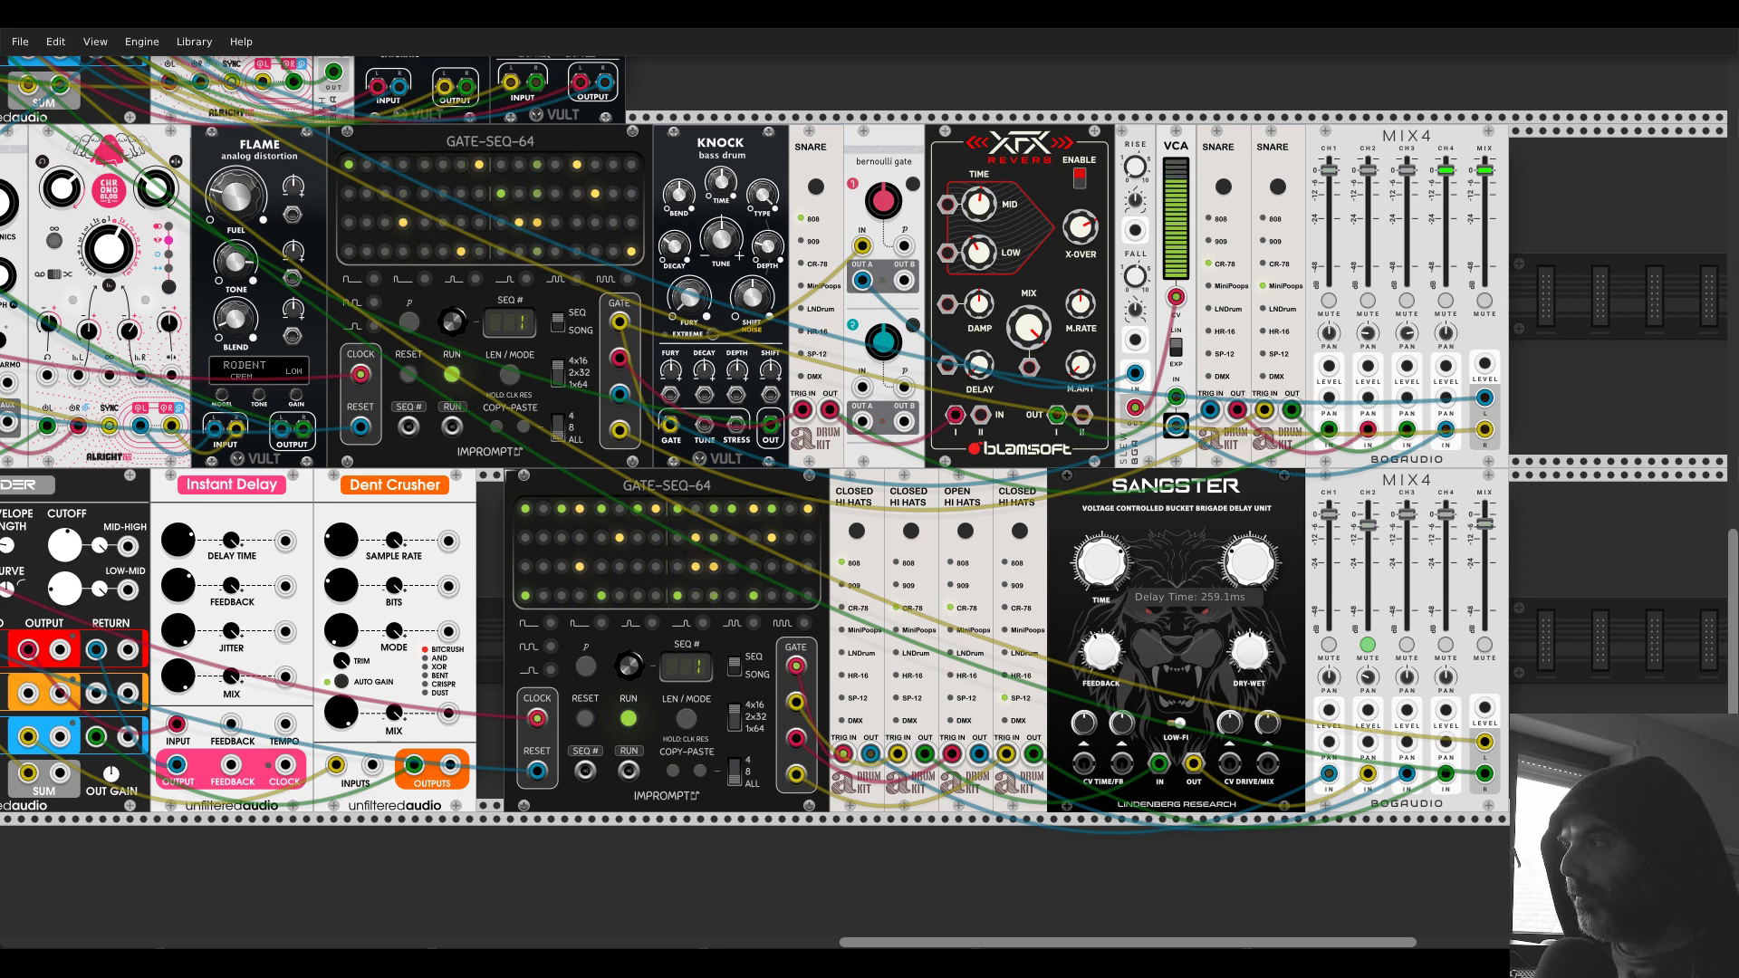
{"action": "double_click", "coordinate": [1369, 525]}
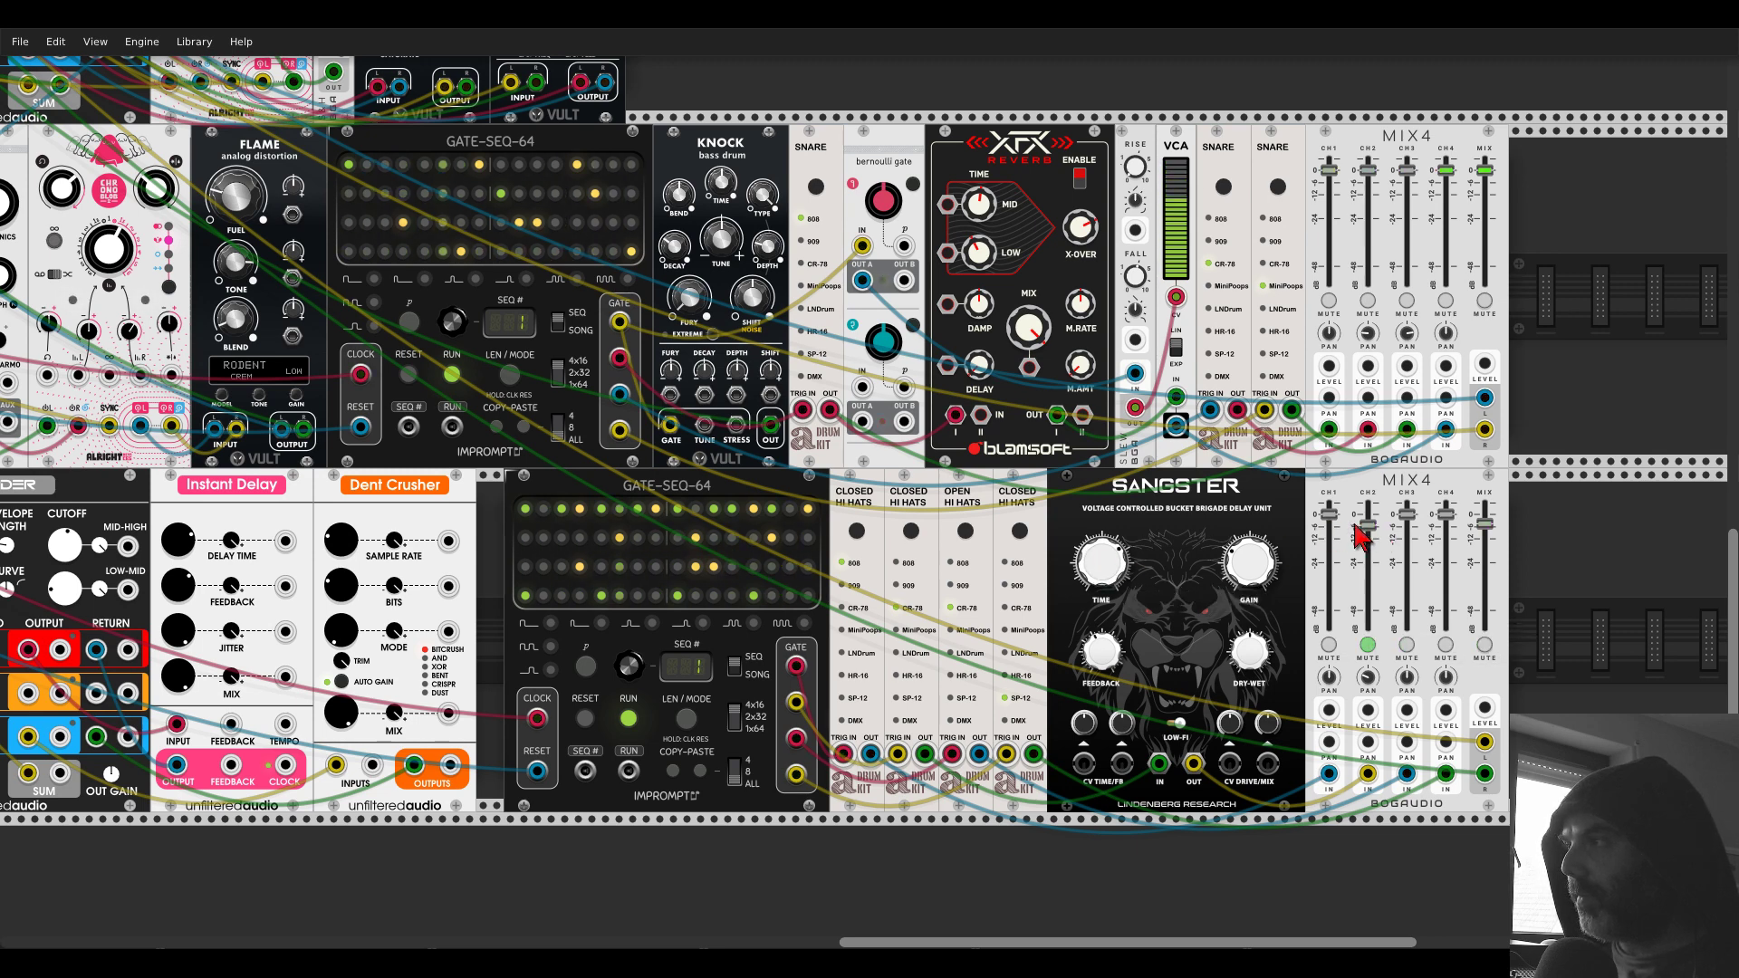
{"action": "mouse_move", "coordinate": [1101, 562]}
{"action": "left_mouse_down"}
{"action": "mouse_move", "coordinate": [1102, 587]}
{"action": "mouse_move", "coordinate": [1150, 560]}
{"action": "mouse_move", "coordinate": [1101, 573]}
{"action": "mouse_move", "coordinate": [1102, 594]}
{"action": "mouse_move", "coordinate": [1101, 539]}
{"action": "mouse_move", "coordinate": [1116, 571]}
{"action": "left_mouse_up"}
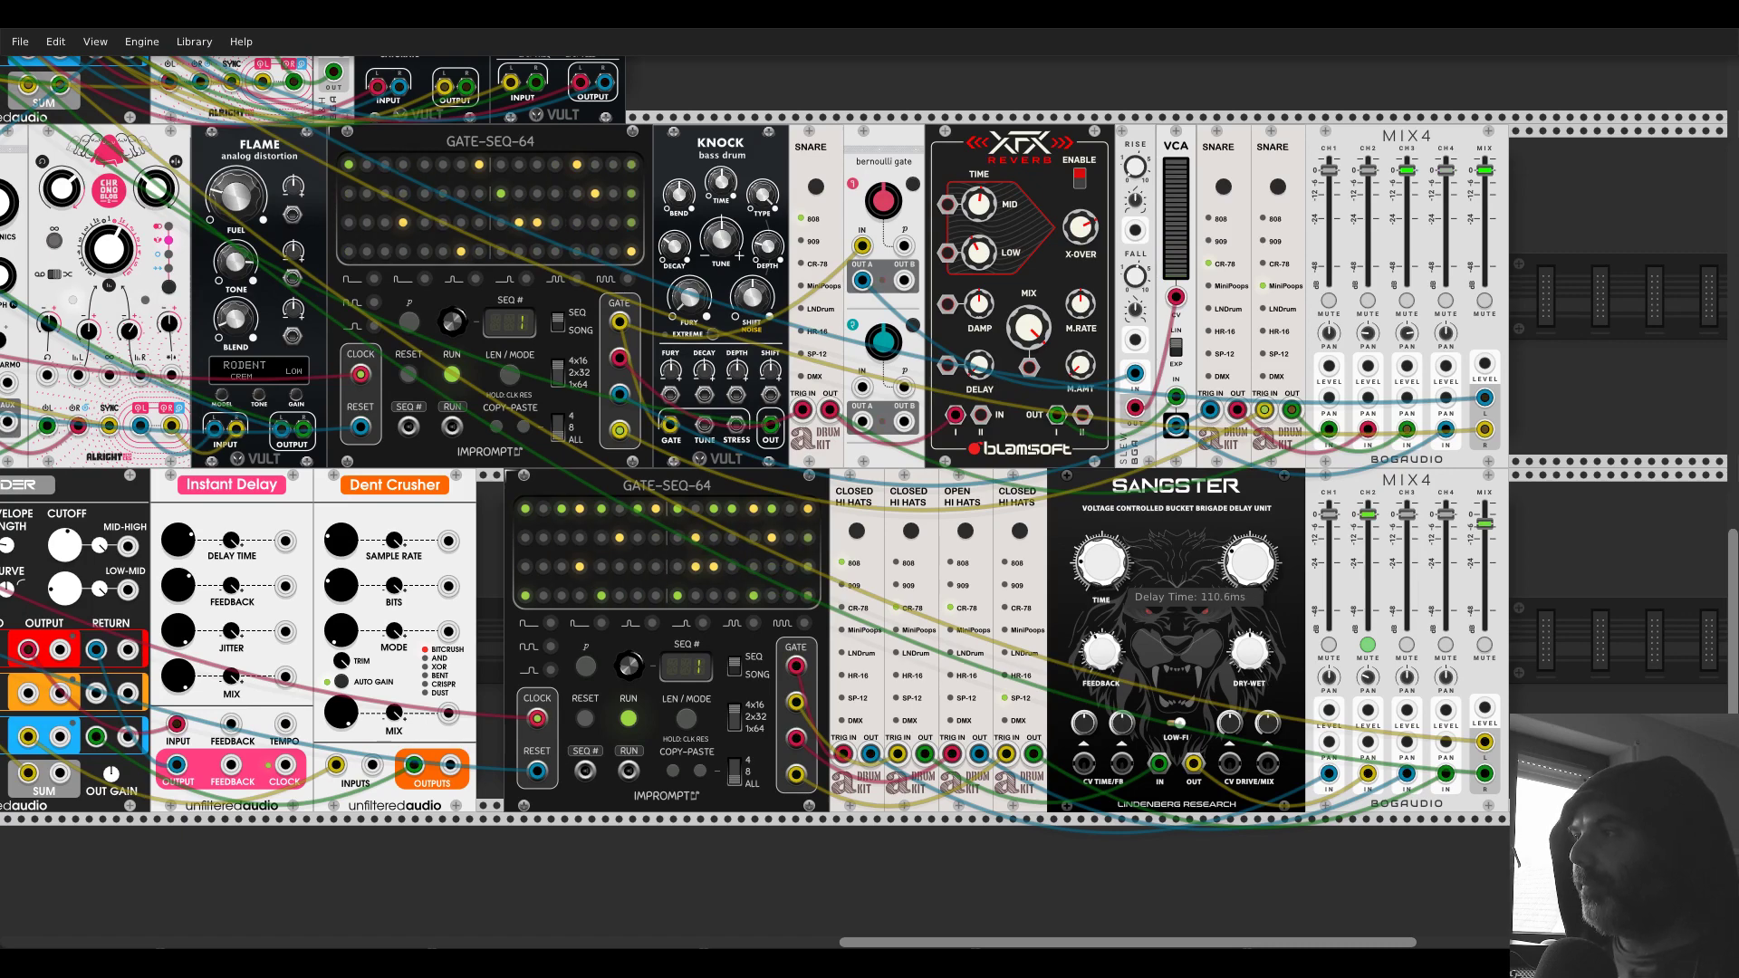
{"action": "scroll", "coordinate": [1116, 571], "scroll_direction": "down", "scroll_amount": 2}
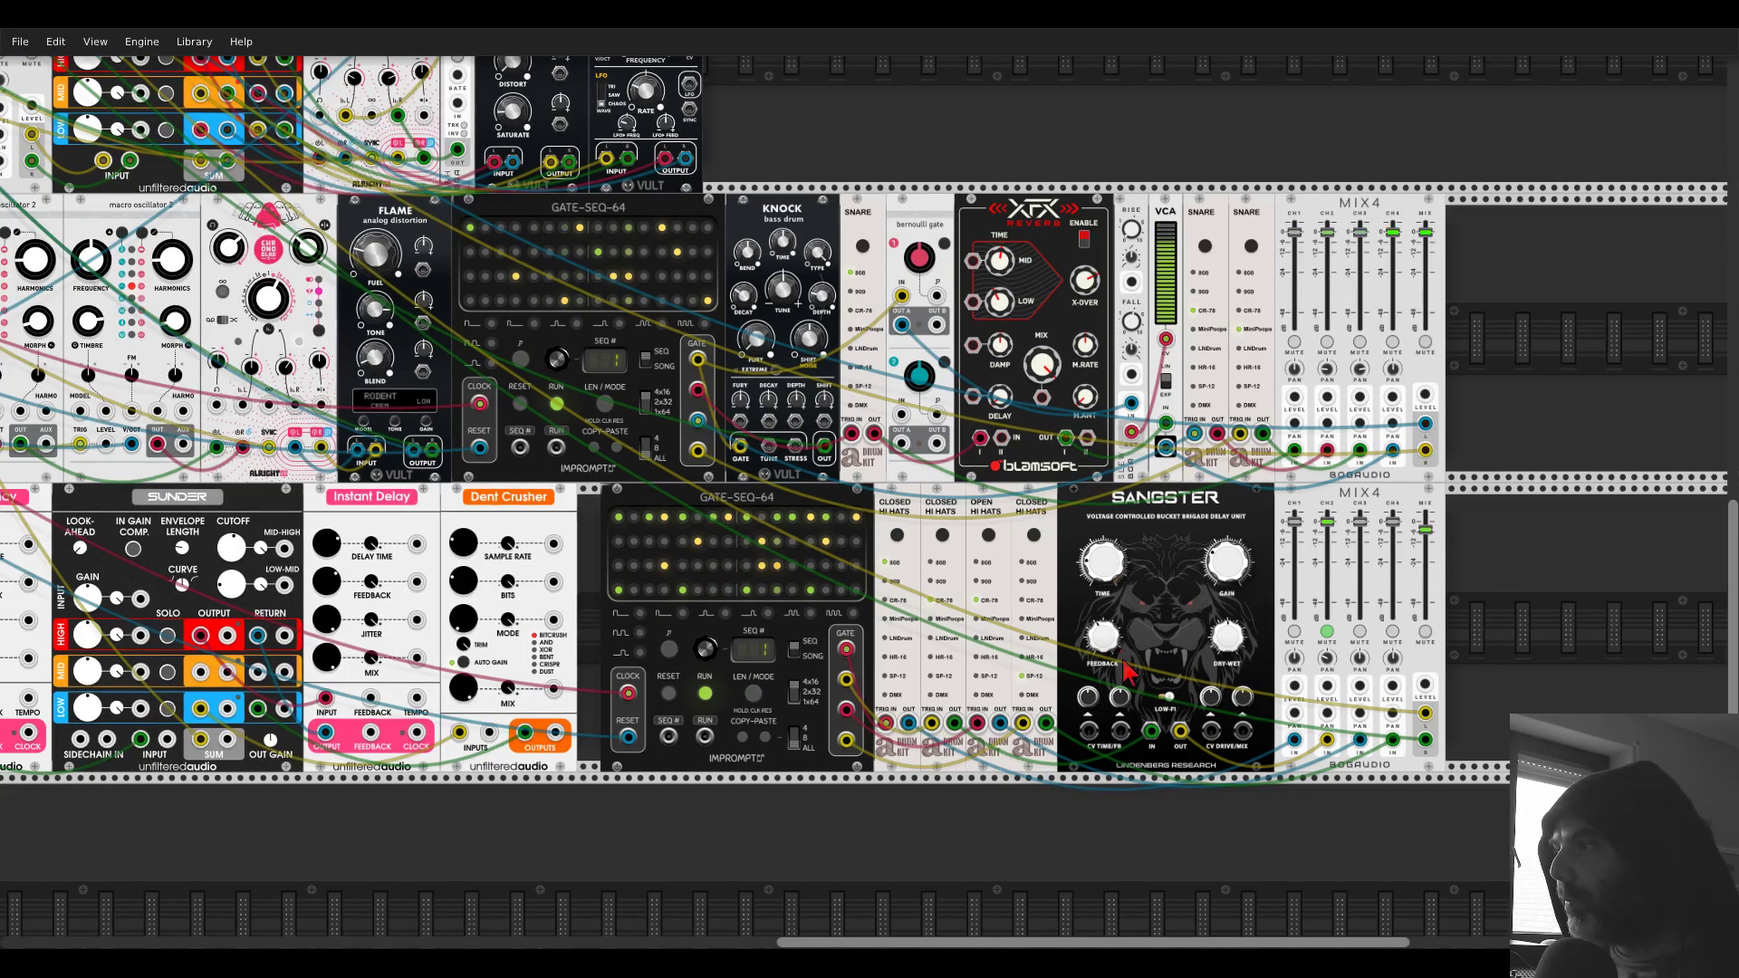
{"action": "left_click_drag", "start_coordinate": [1116, 571], "coordinate": [1115, 544]}
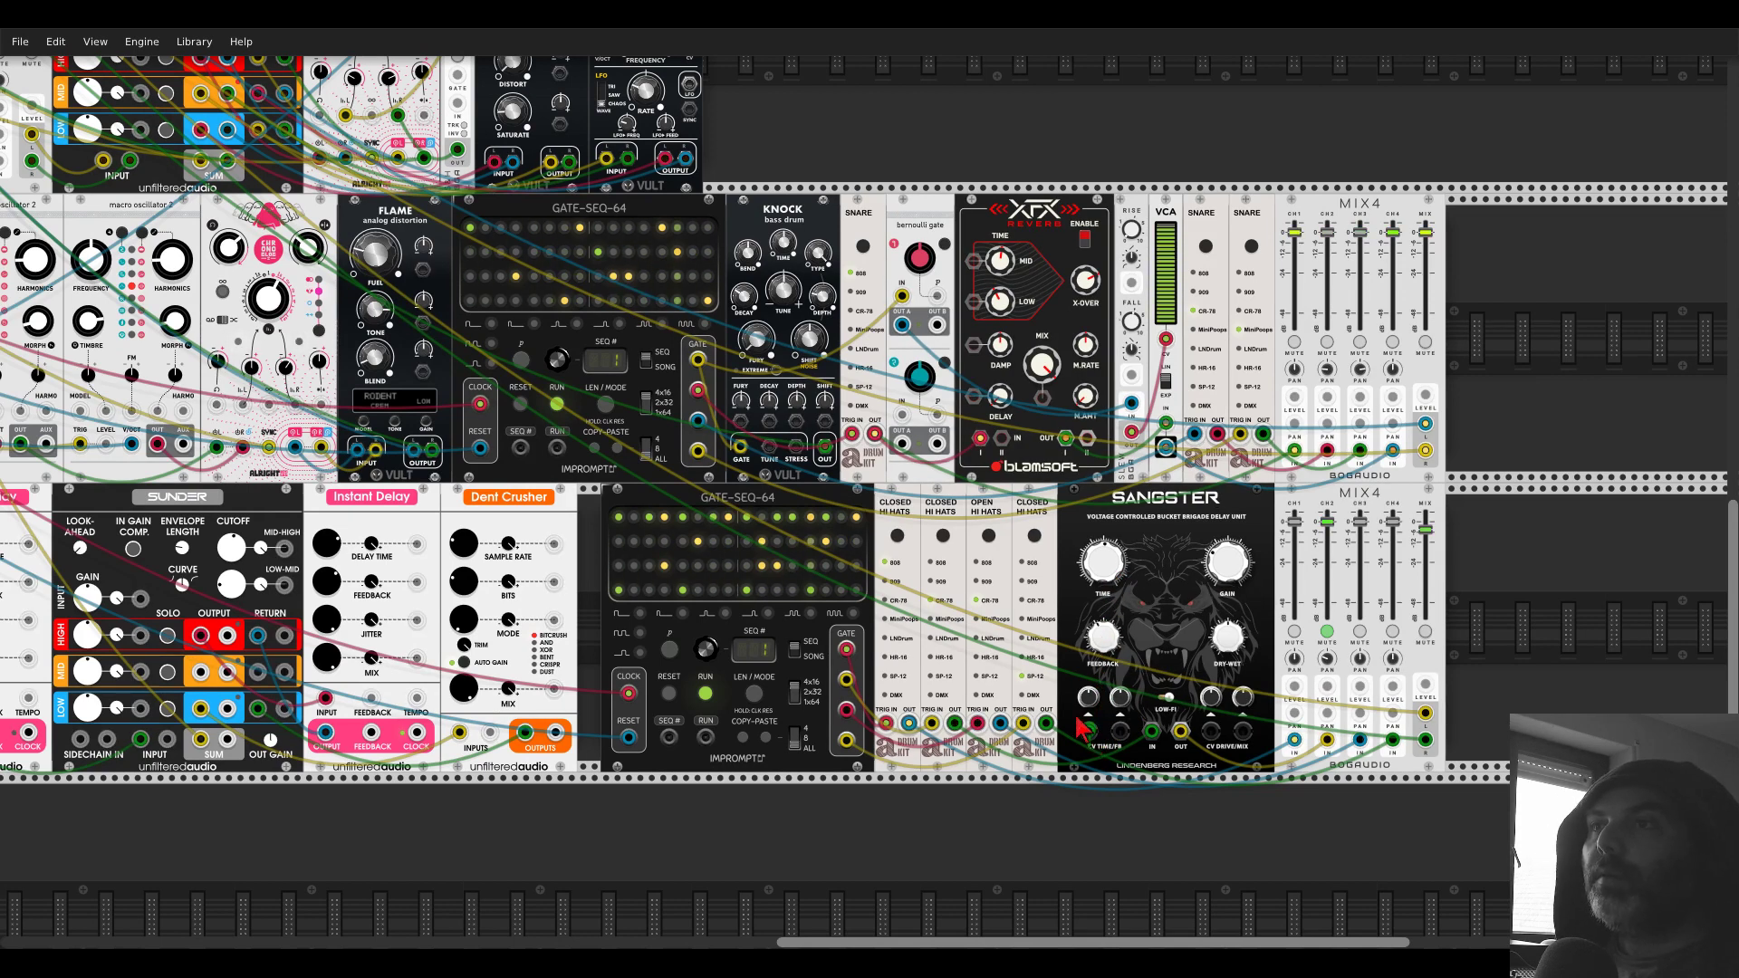
{"action": "scroll", "coordinate": [177, 363], "scroll_direction": "up", "scroll_amount": 5}
{"action": "scroll", "coordinate": [177, 362], "scroll_direction": "left", "scroll_amount": 10}
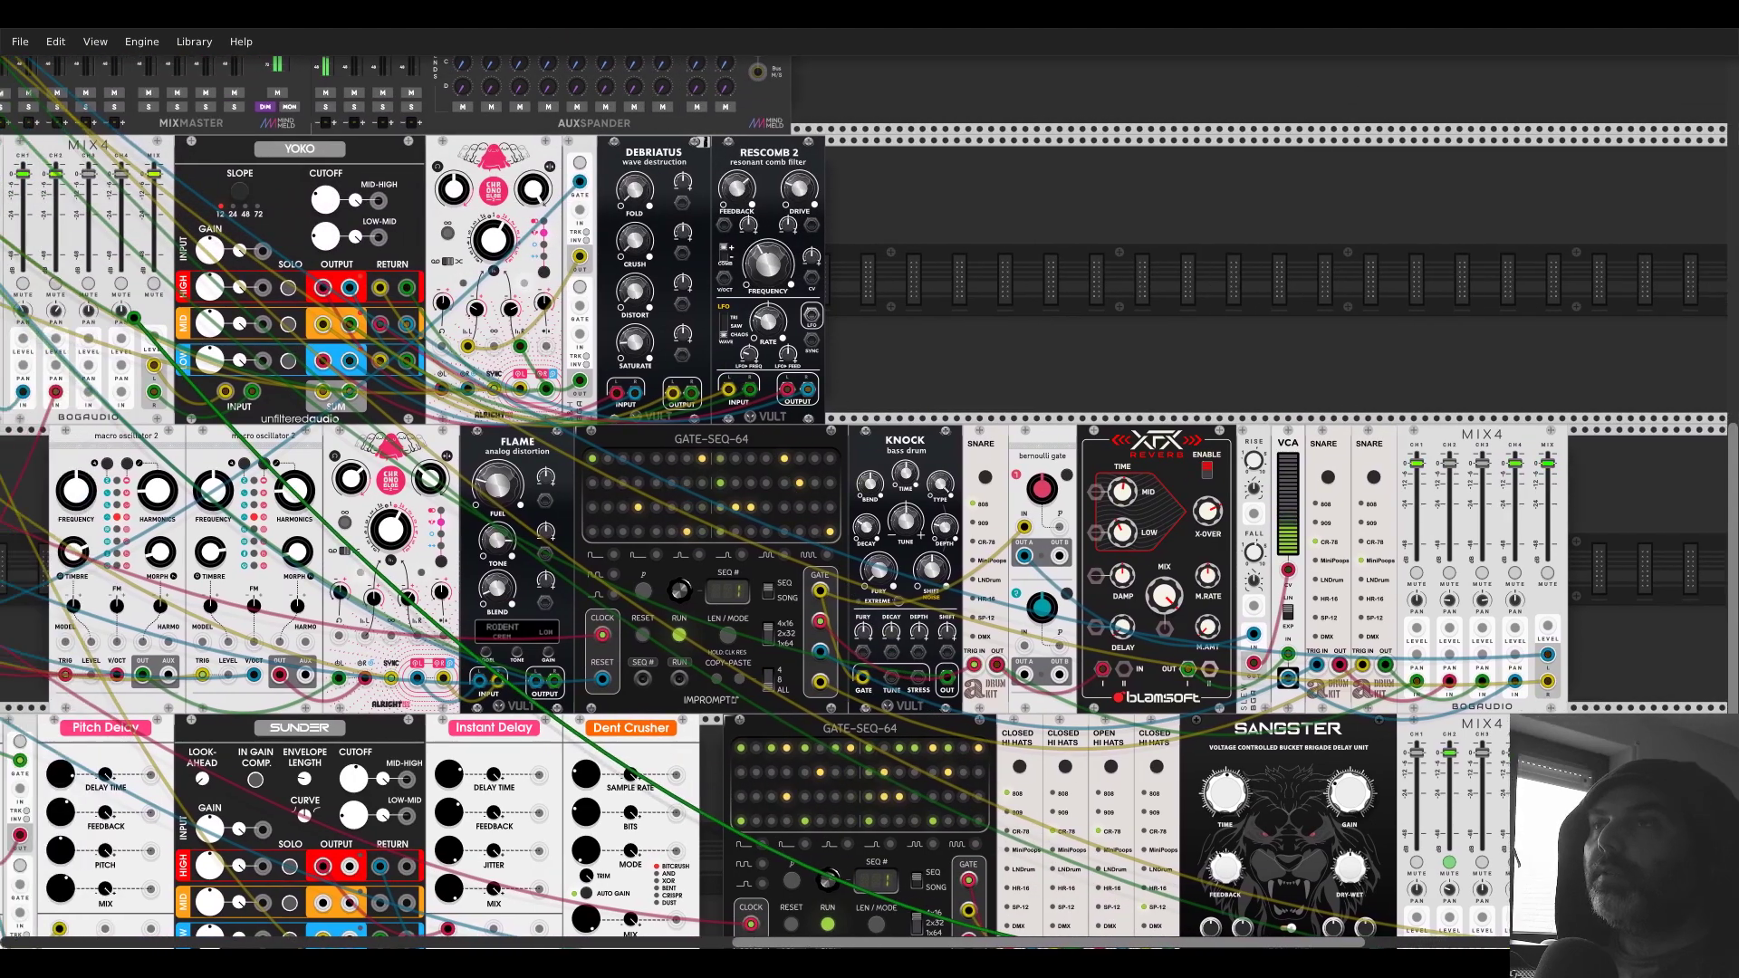
{"action": "scroll", "coordinate": [116, 237], "scroll_direction": "left", "scroll_amount": 4}
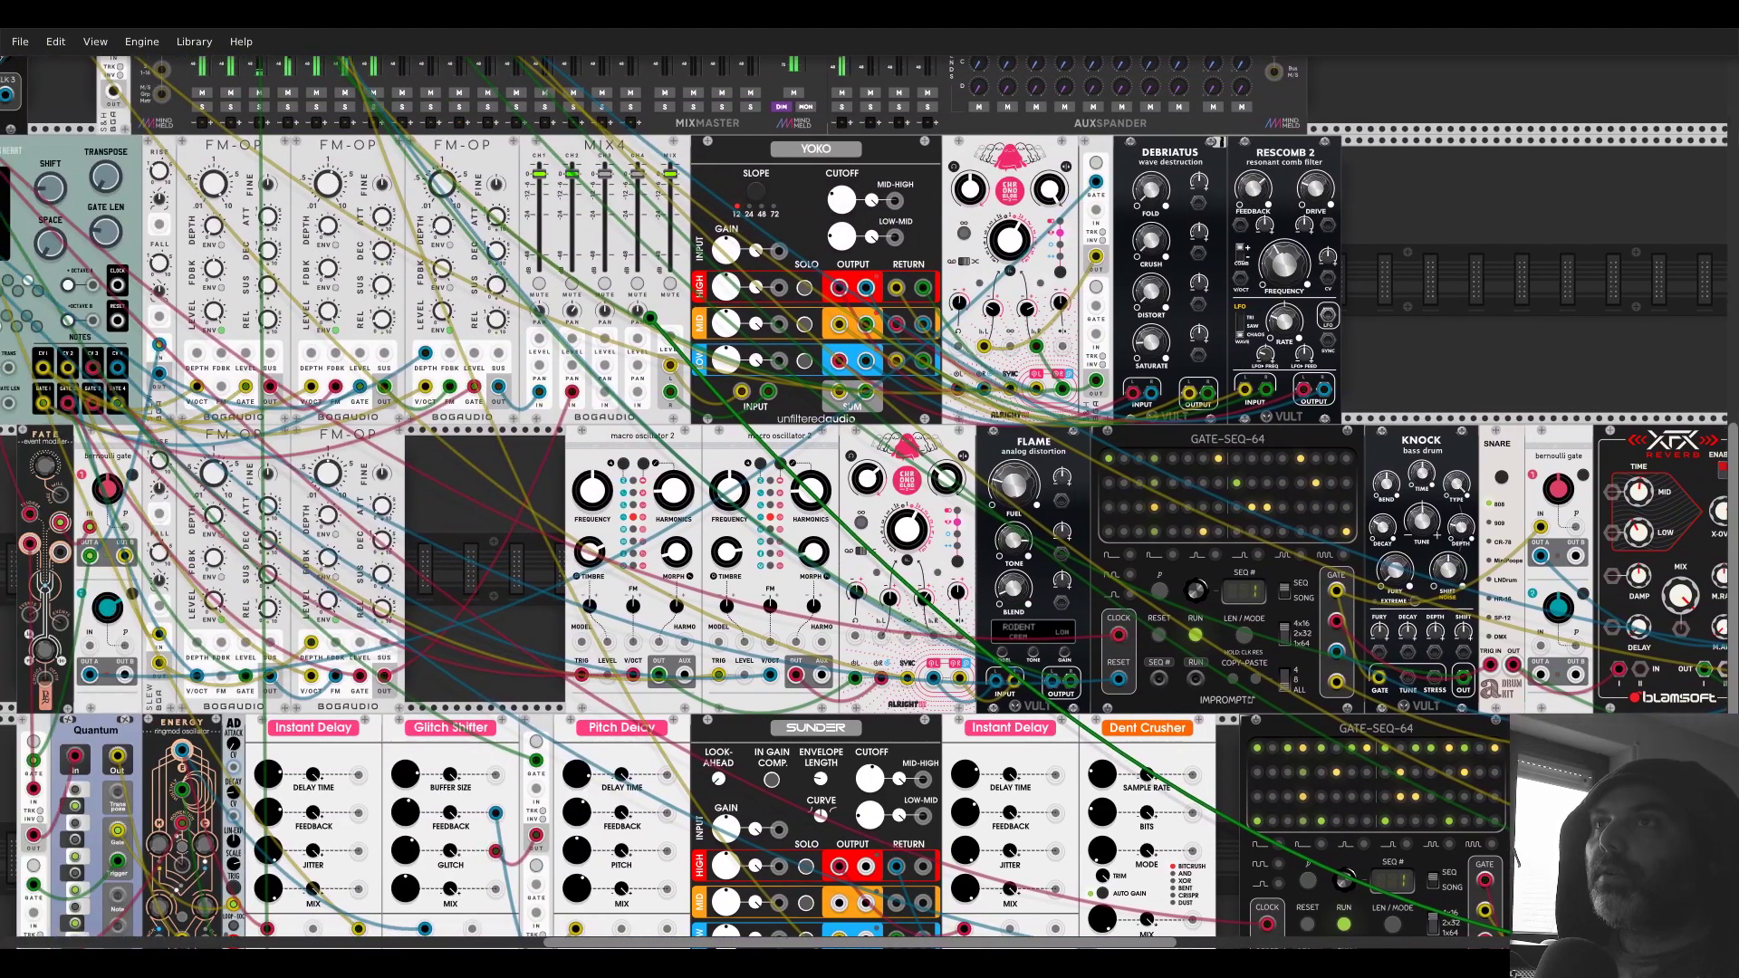
{"action": "scroll", "coordinate": [116, 237], "scroll_direction": "up", "scroll_amount": 3}
{"action": "scroll", "coordinate": [116, 237], "scroll_direction": "up", "scroll_amount": 3}
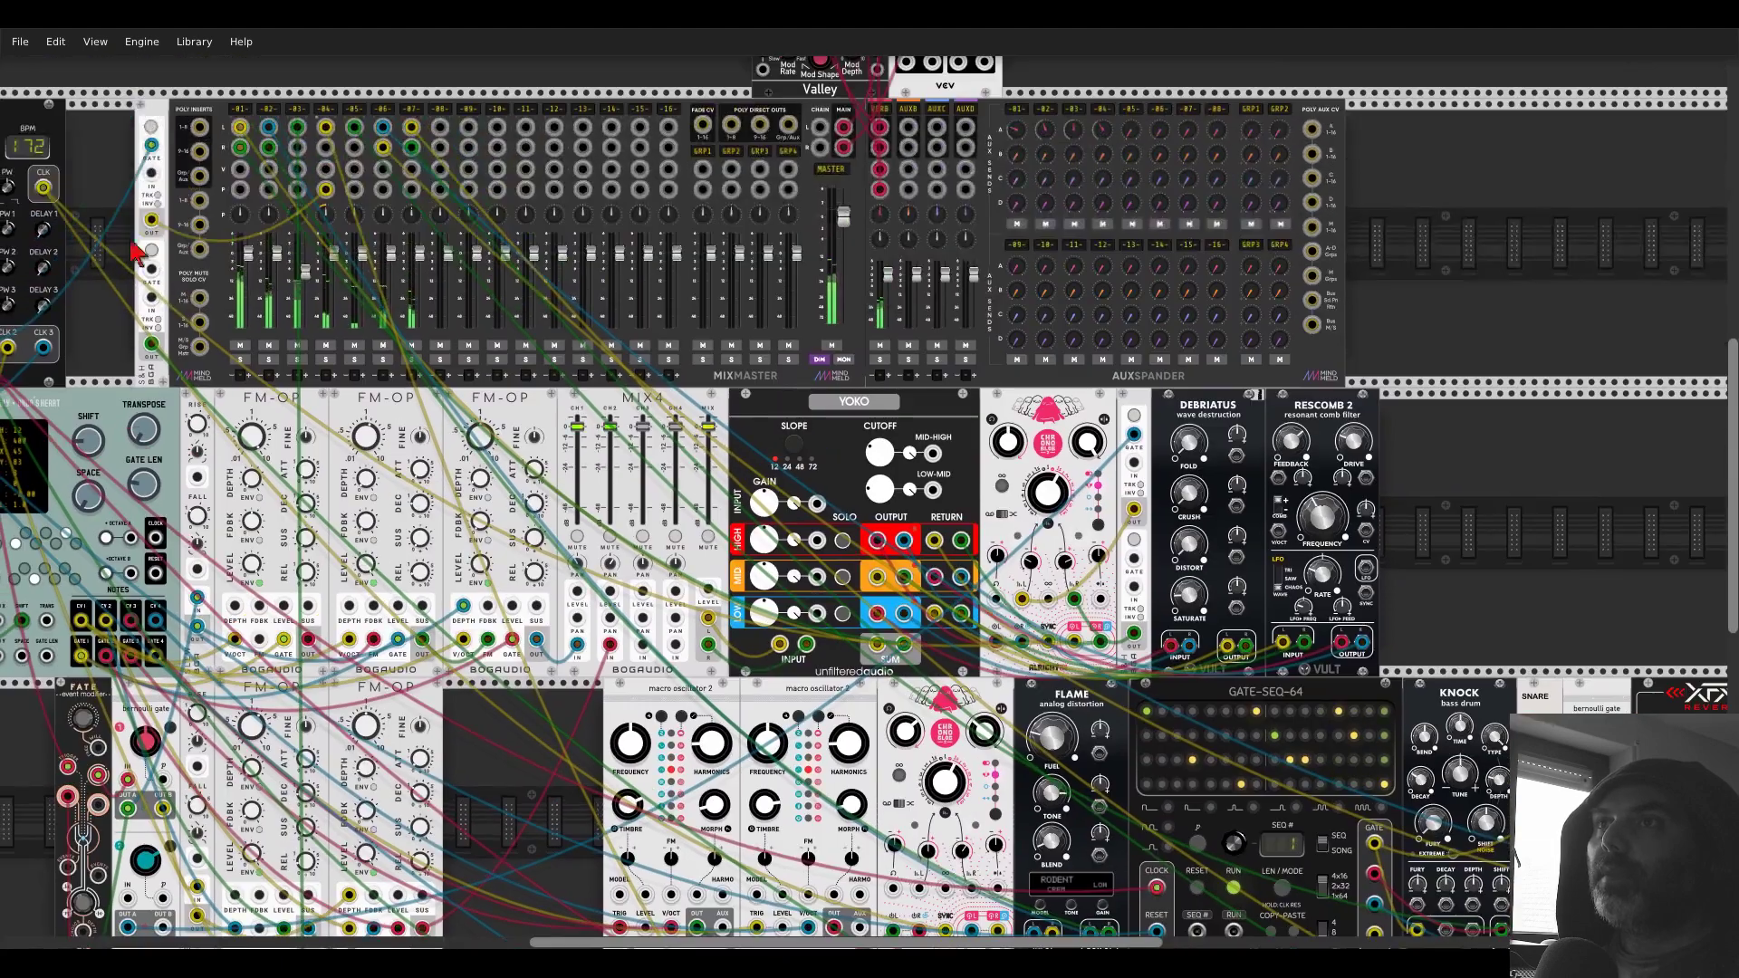
{"action": "left_click_drag", "start_coordinate": [1541, 594], "coordinate": [872, 109]}
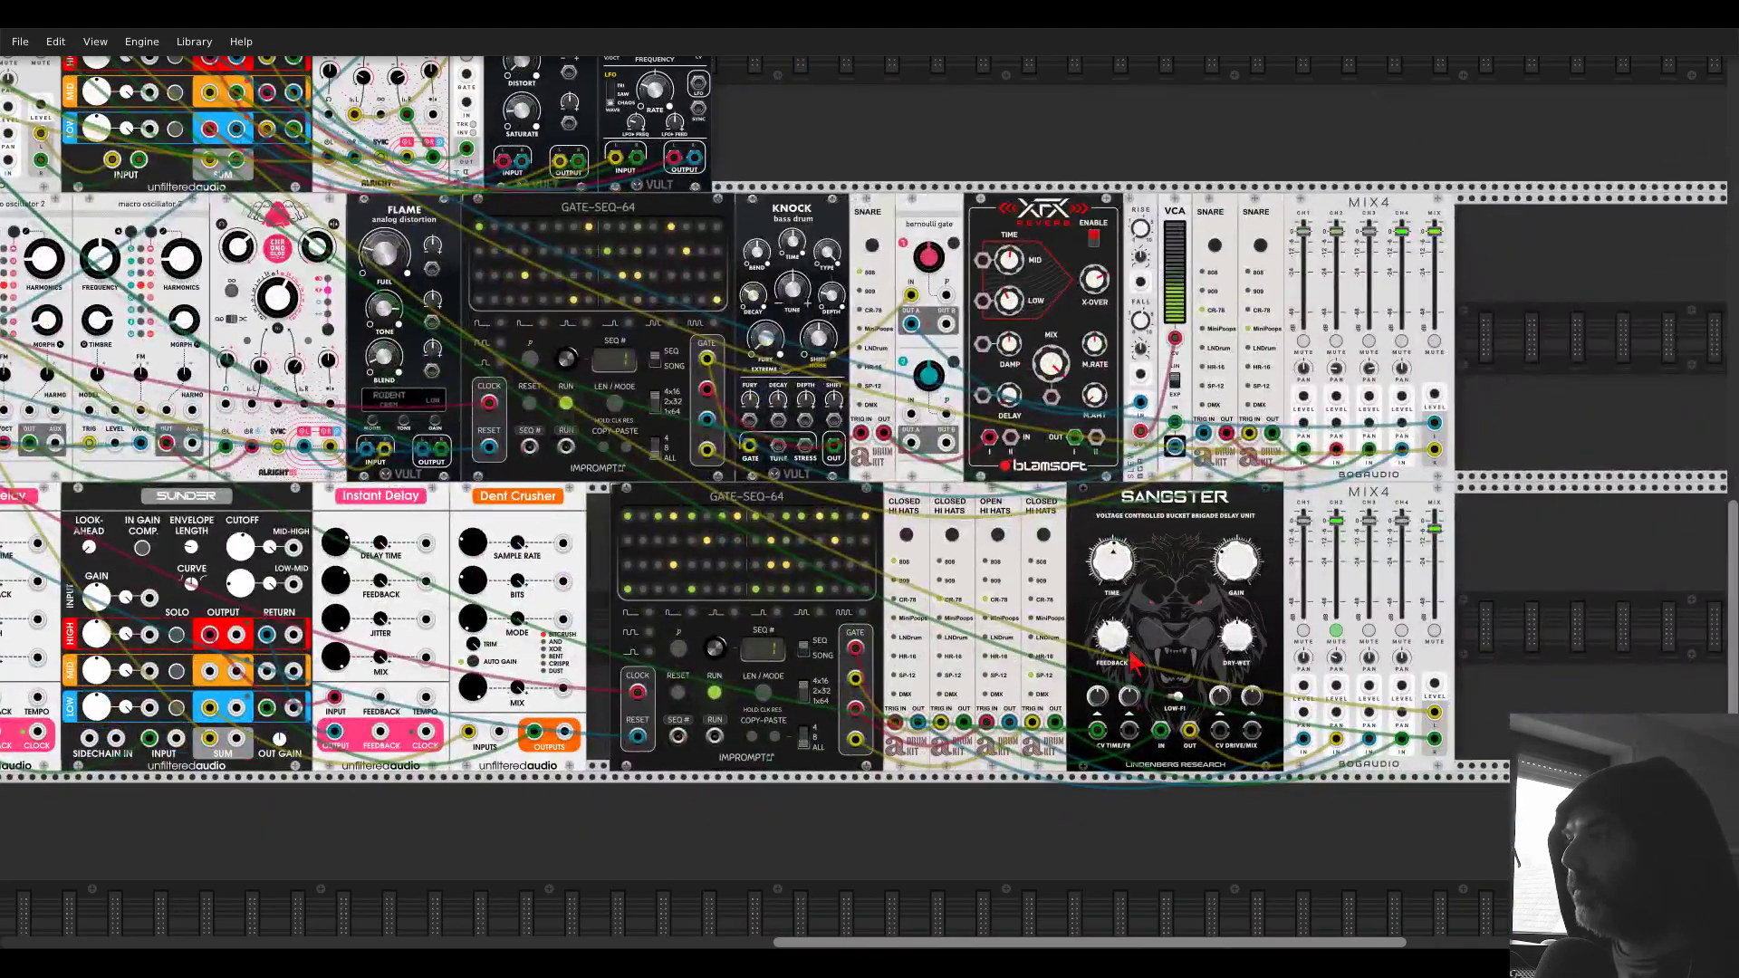
{"action": "mouse_move", "coordinate": [1176, 696]}
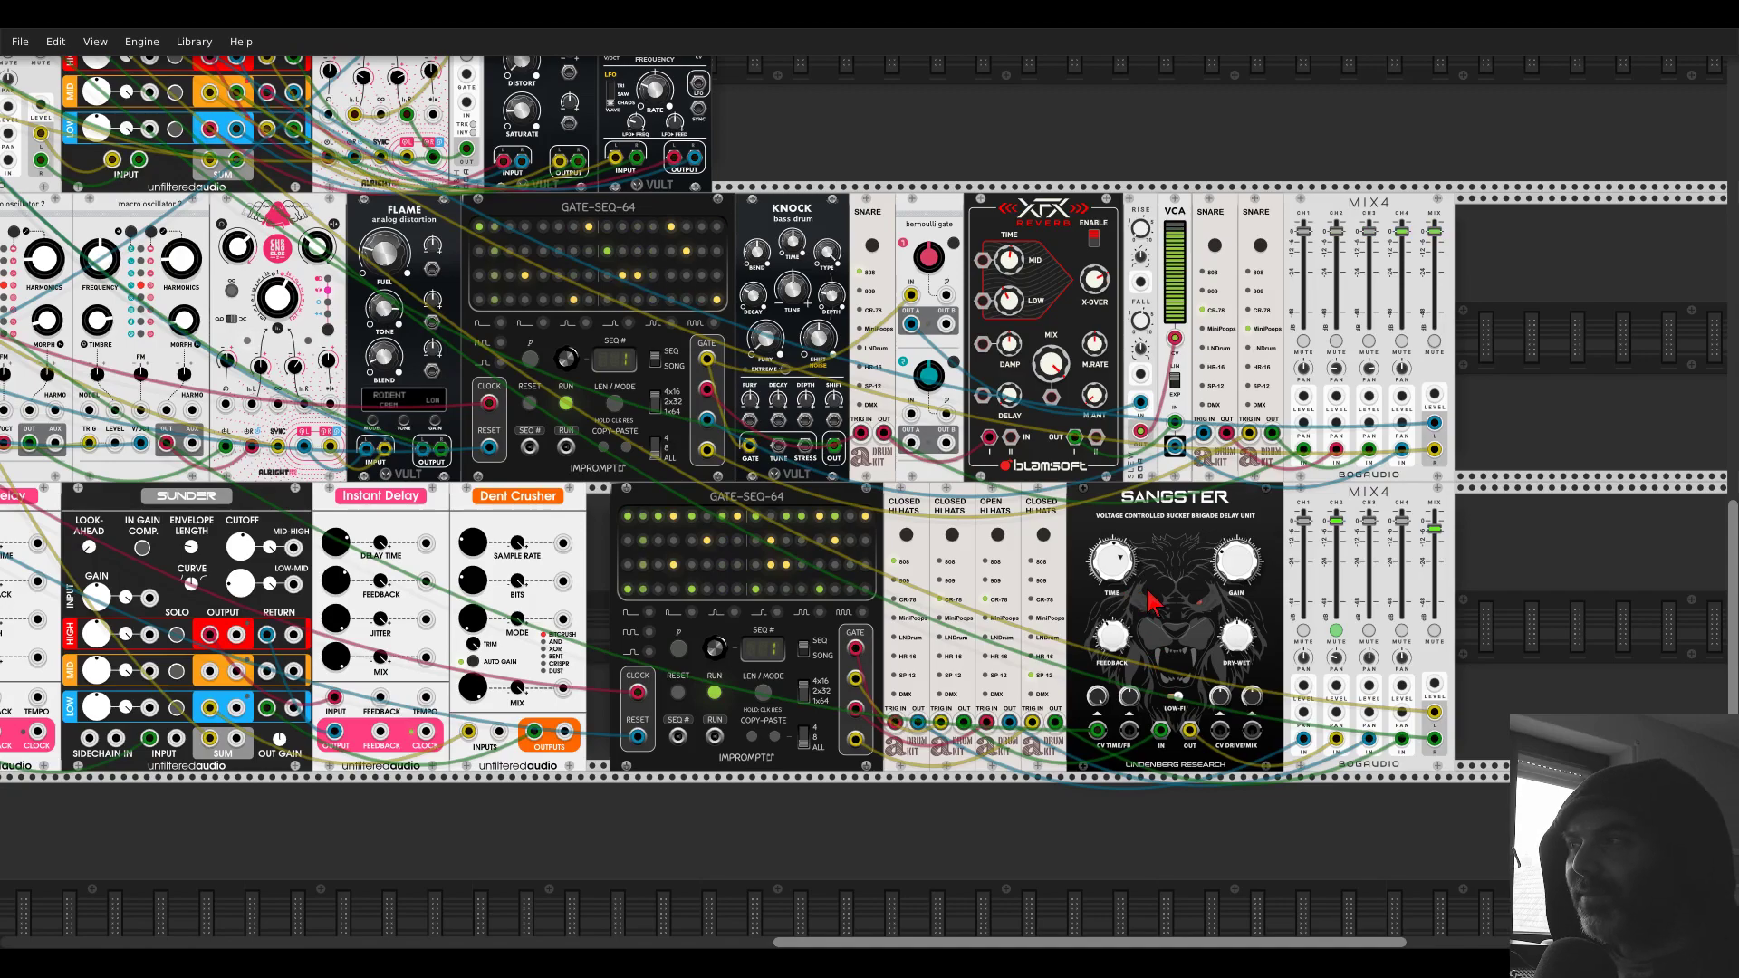
- Solo channel 7 on MixMaster
{"action": "scroll", "coordinate": [640, 499], "scroll_direction": "up", "scroll_amount": 6}
{"action": "scroll", "coordinate": [640, 499], "scroll_direction": "left", "scroll_amount": 8}
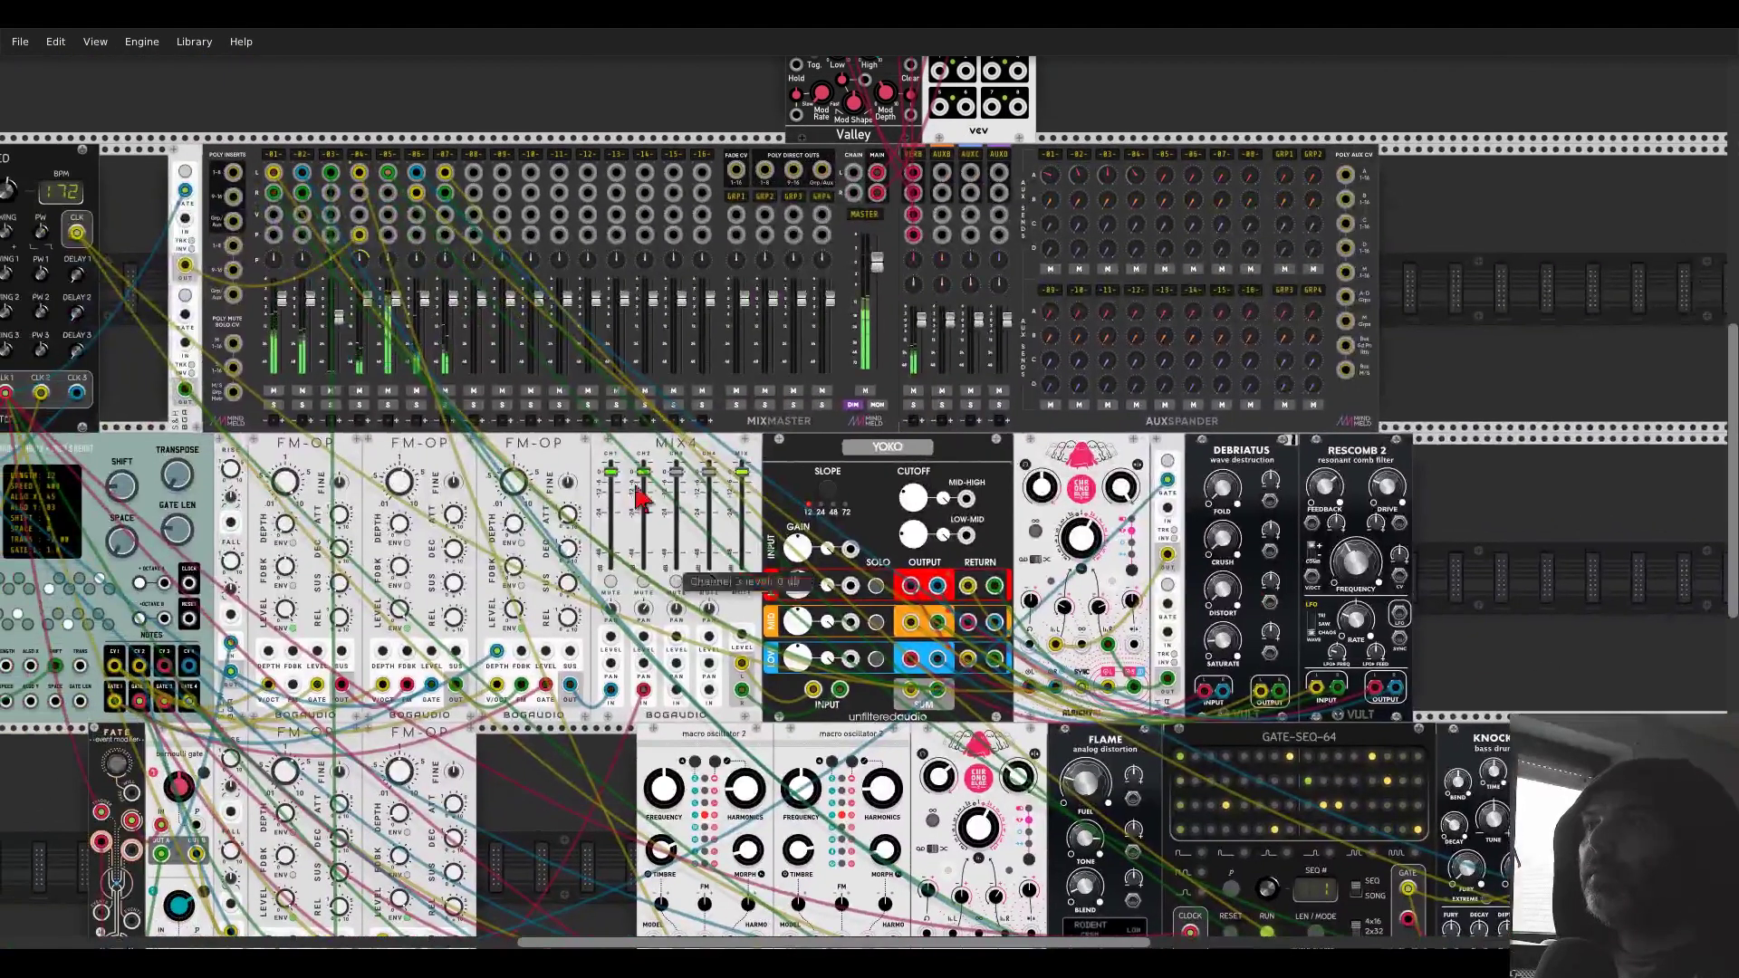
{"action": "left_click", "coordinate": [443, 407]}
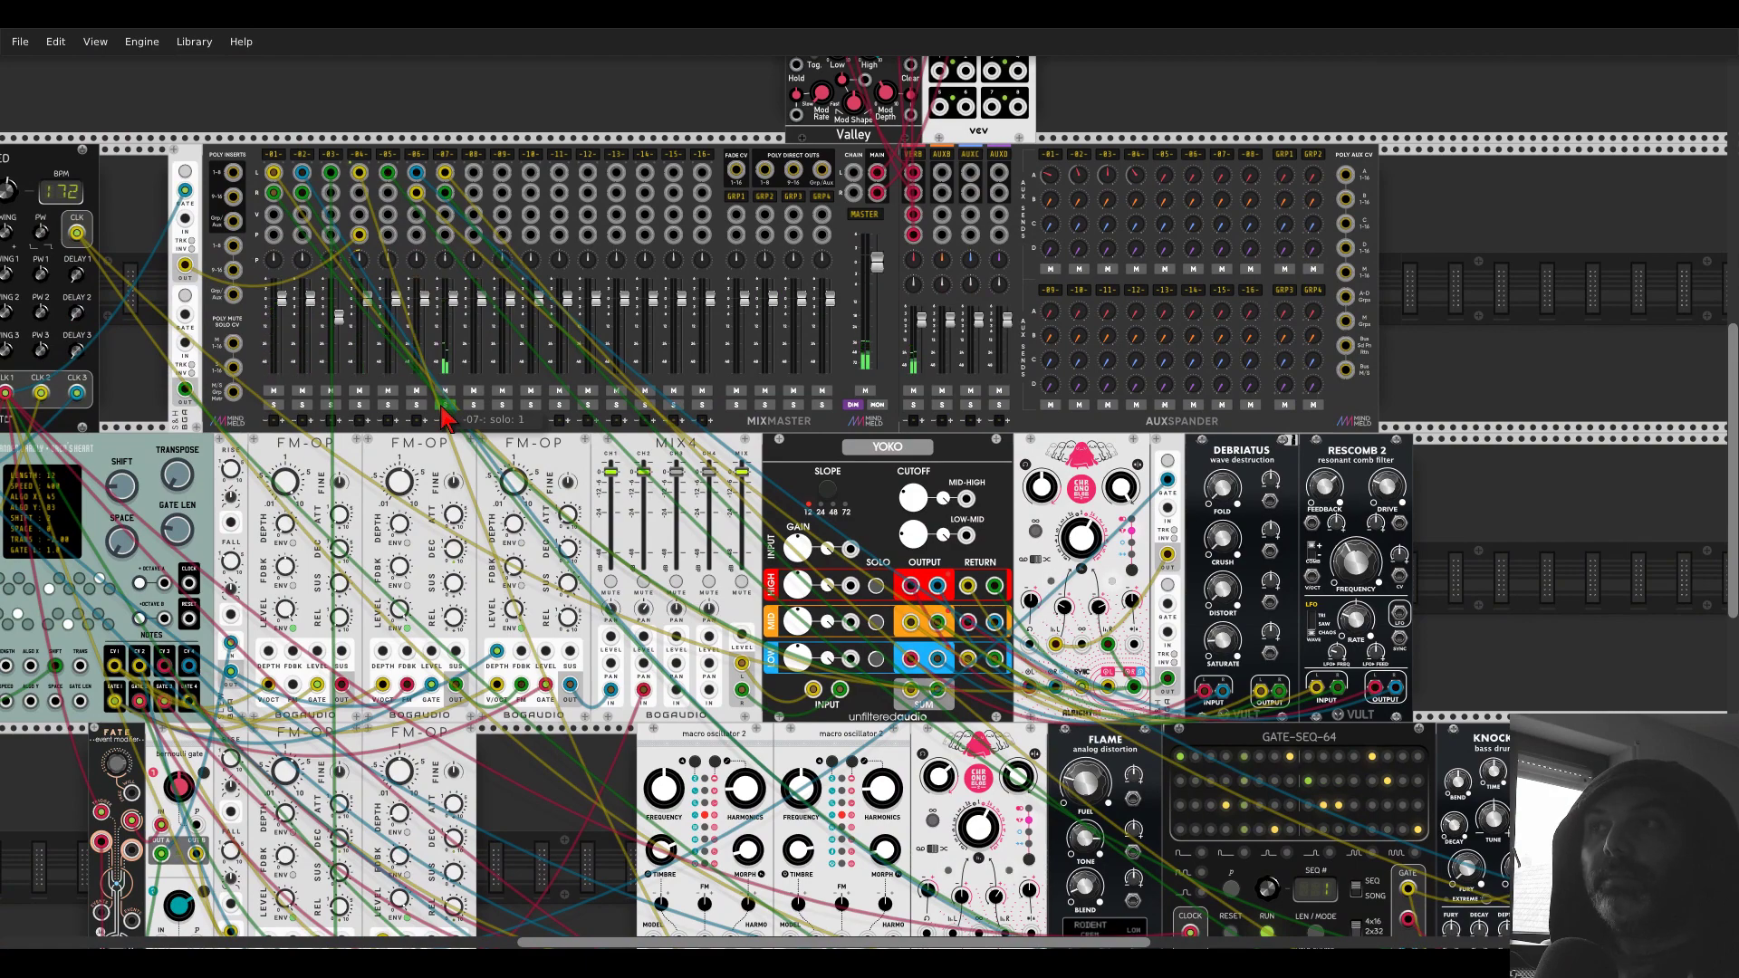
{"action": "scroll", "coordinate": [700, 217], "scroll_direction": "down", "scroll_amount": 5}
{"action": "scroll", "coordinate": [700, 217], "scroll_direction": "right", "scroll_amount": 9}
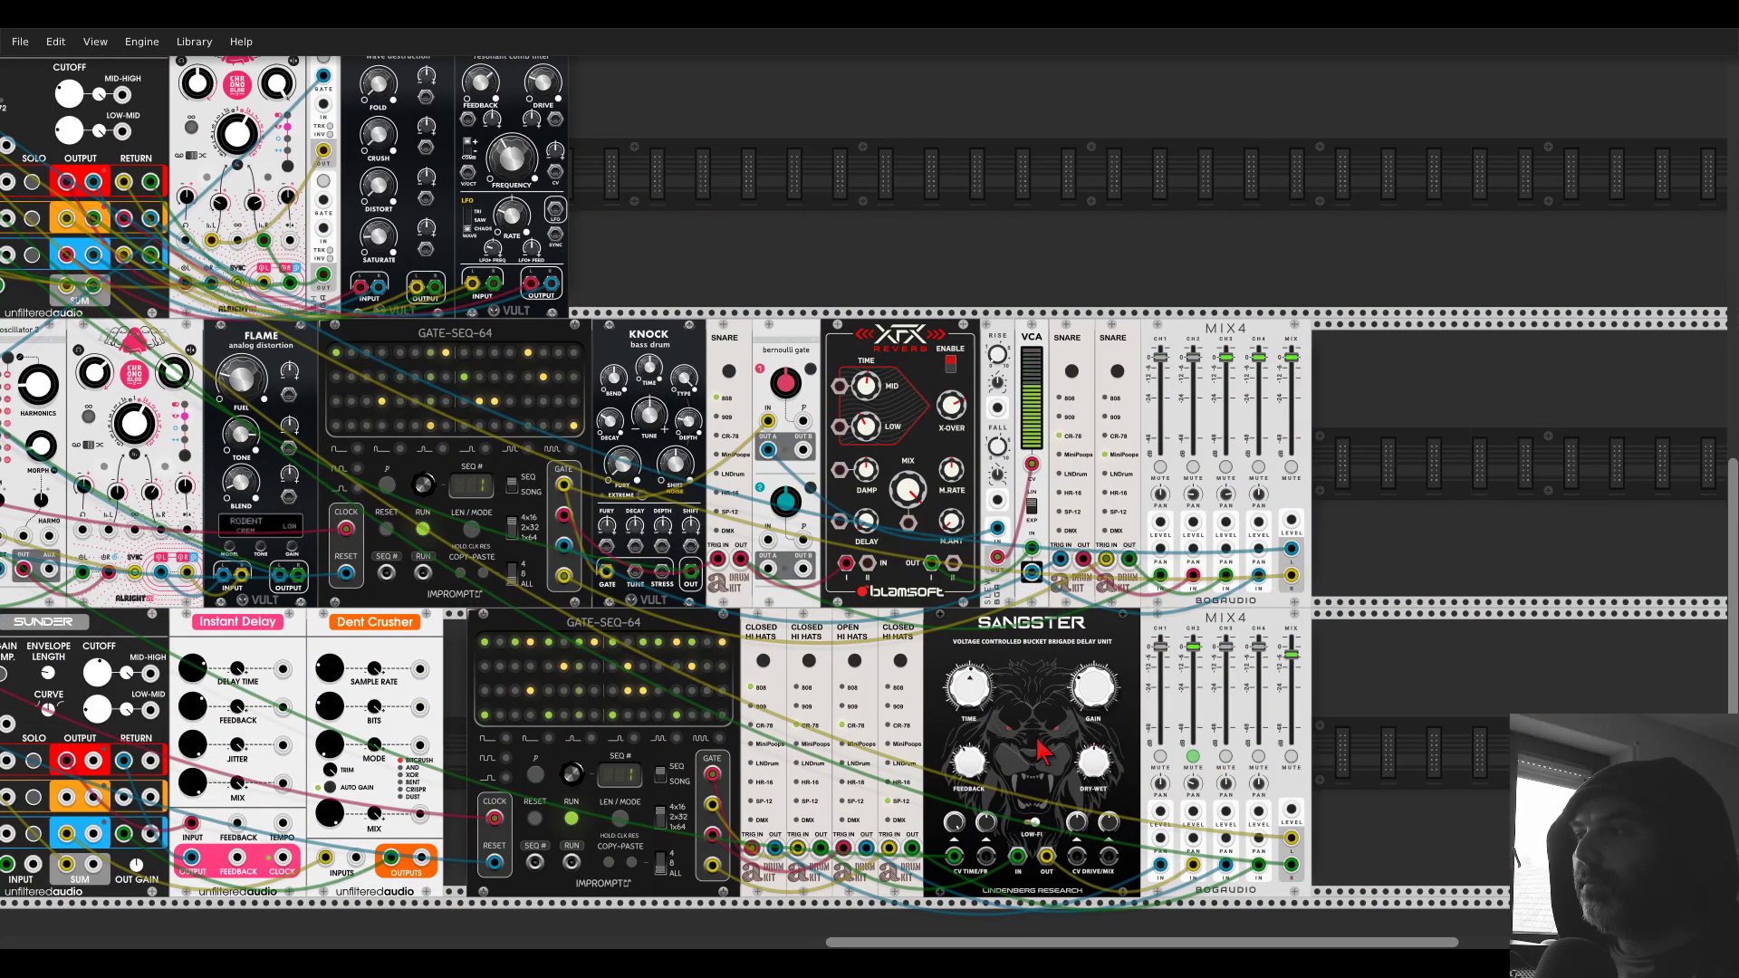
- Clear the solos on channel 2 of the hi-hats' MIX4 and on MixMaster channel 7
{"action": "left_click", "coordinate": [1194, 759]}
{"action": "scroll", "coordinate": [598, 299], "scroll_direction": "up", "scroll_amount": 5}
{"action": "scroll", "coordinate": [598, 299], "scroll_direction": "left", "scroll_amount": 8}
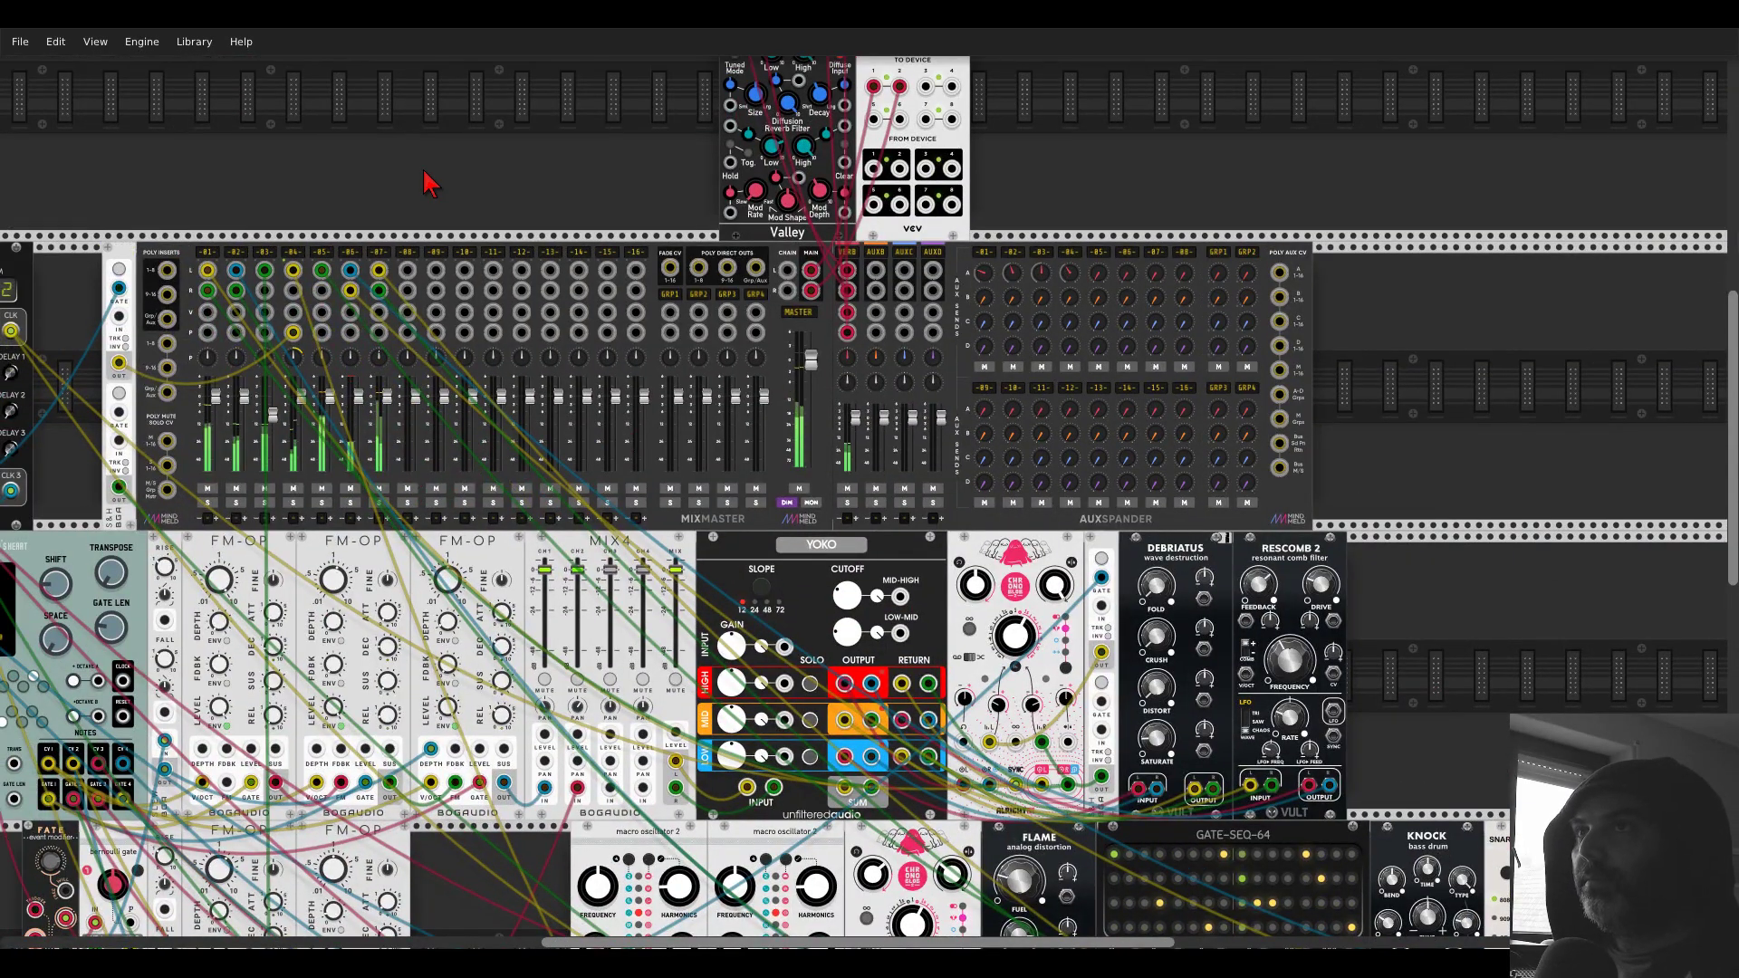
- Find the Campione sampler in the module library by searching for "camp" and place it directly after Rescomb 2
{"action": "scroll", "coordinate": [652, 105], "scroll_direction": "down", "scroll_amount": 3}
{"action": "scroll", "coordinate": [329, 478], "scroll_direction": "down", "scroll_amount": 3}
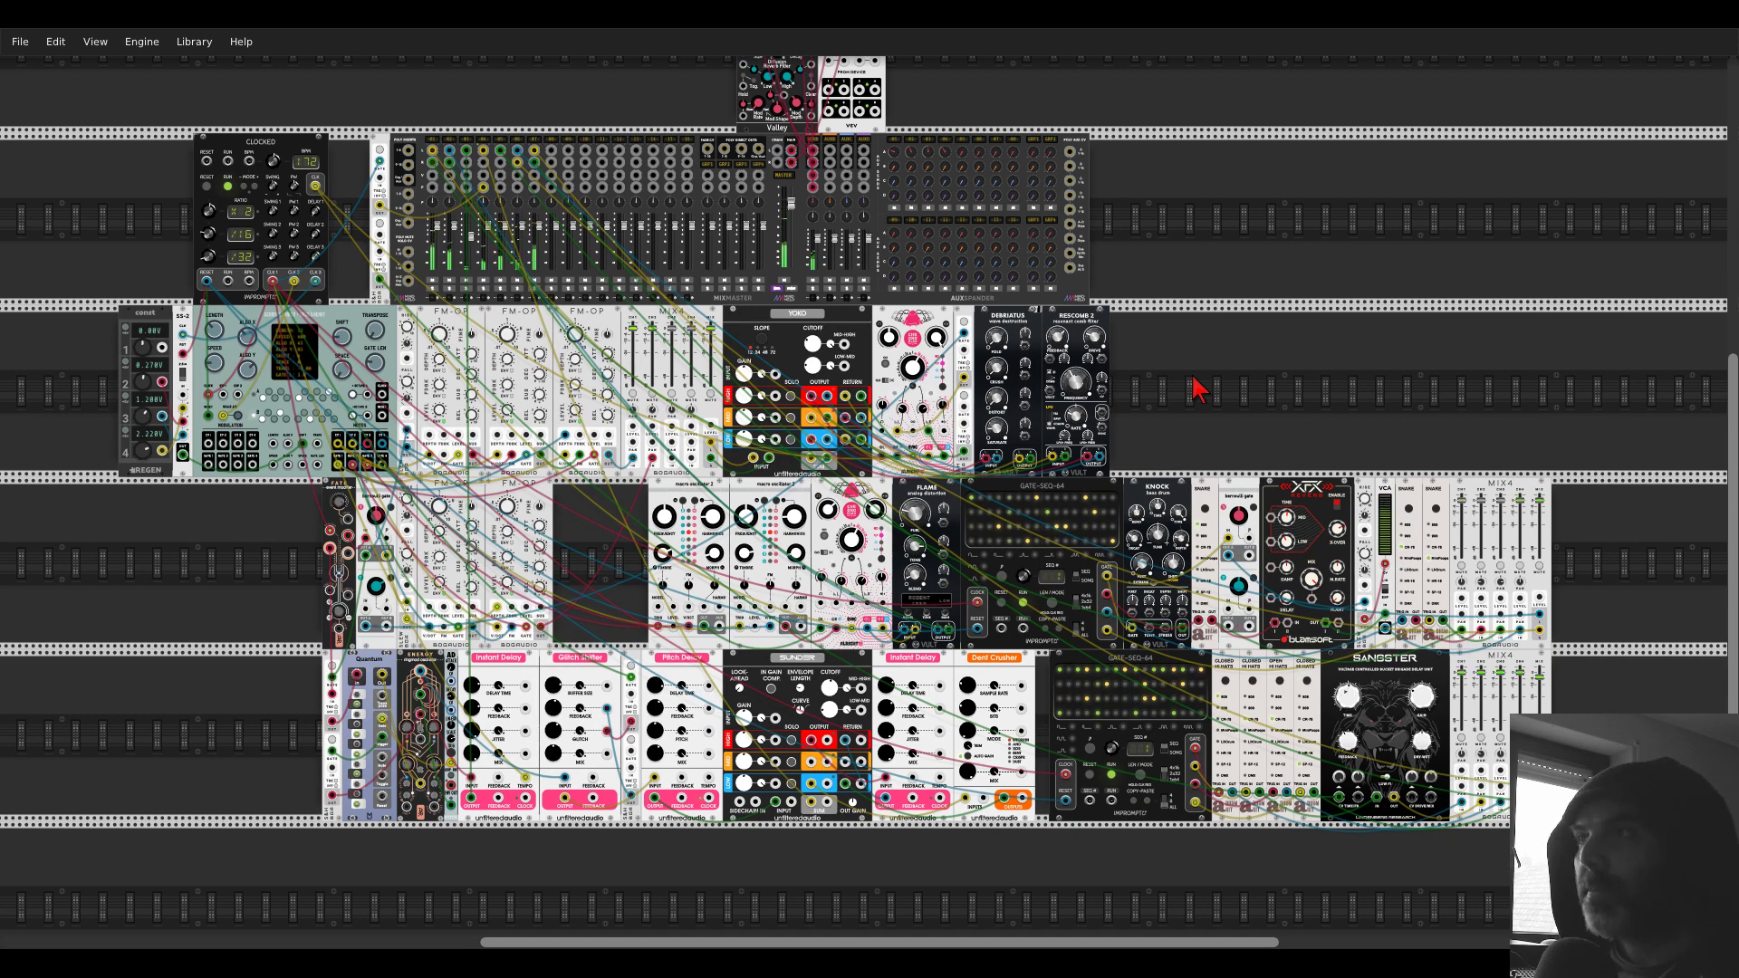
{"action": "right_click", "coordinate": [1222, 389]}
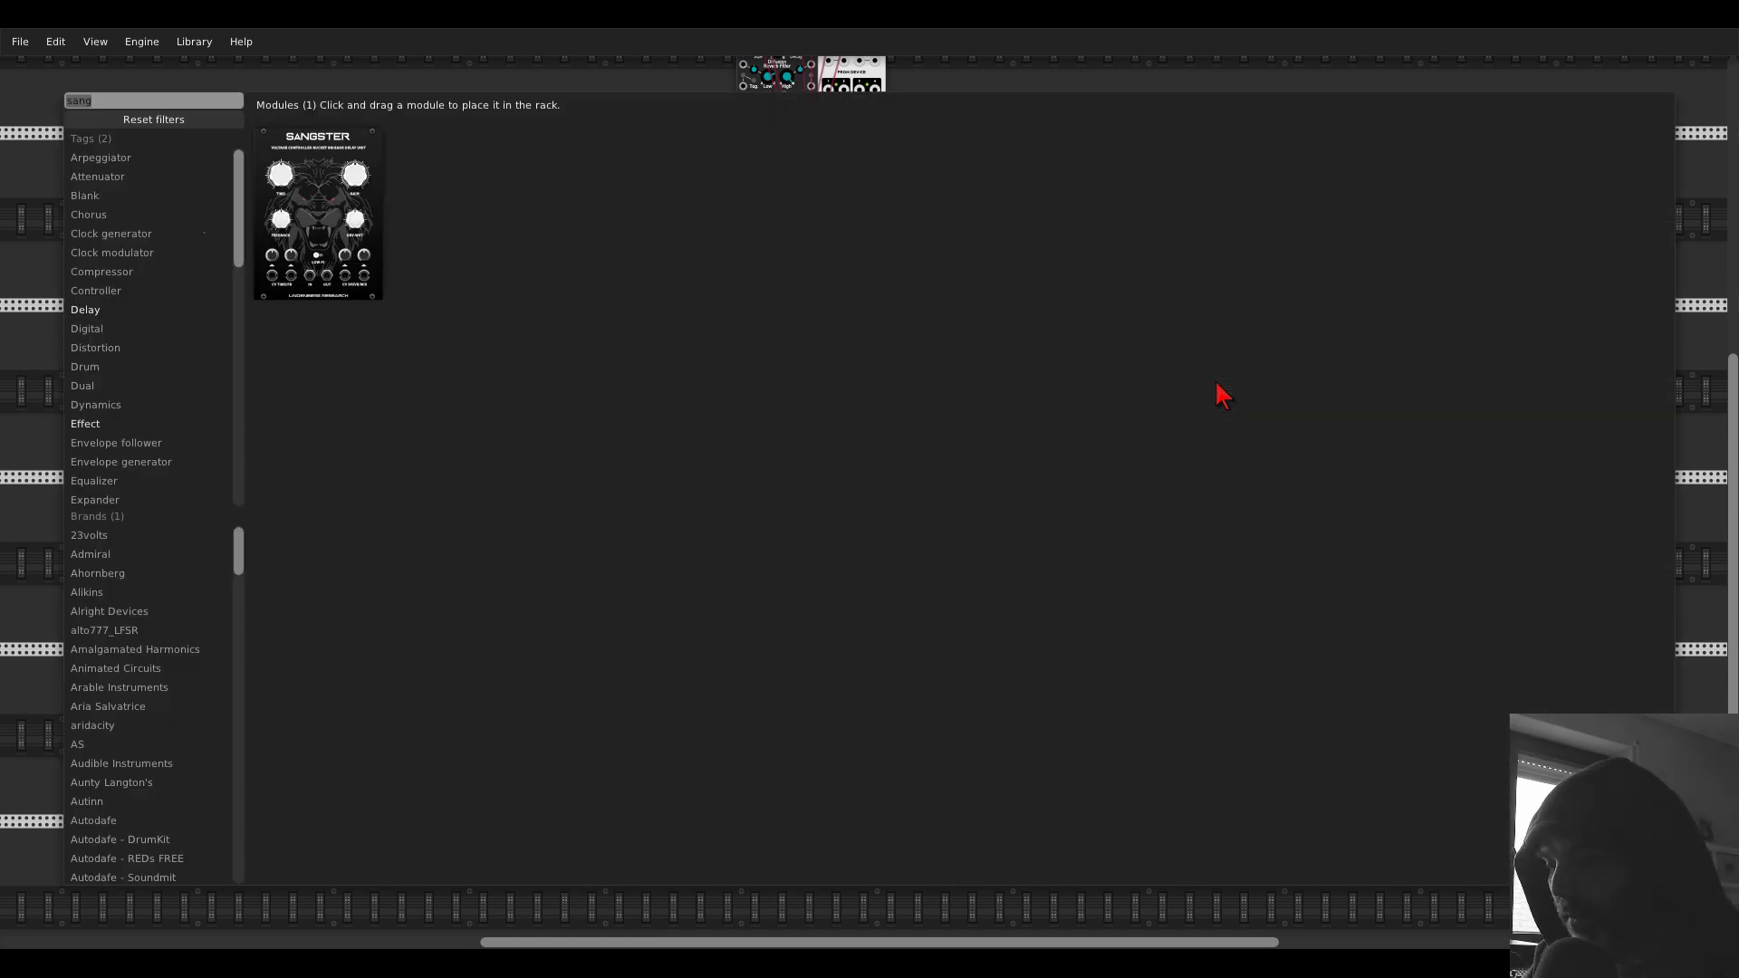
{"action": "type", "text": "camp"}
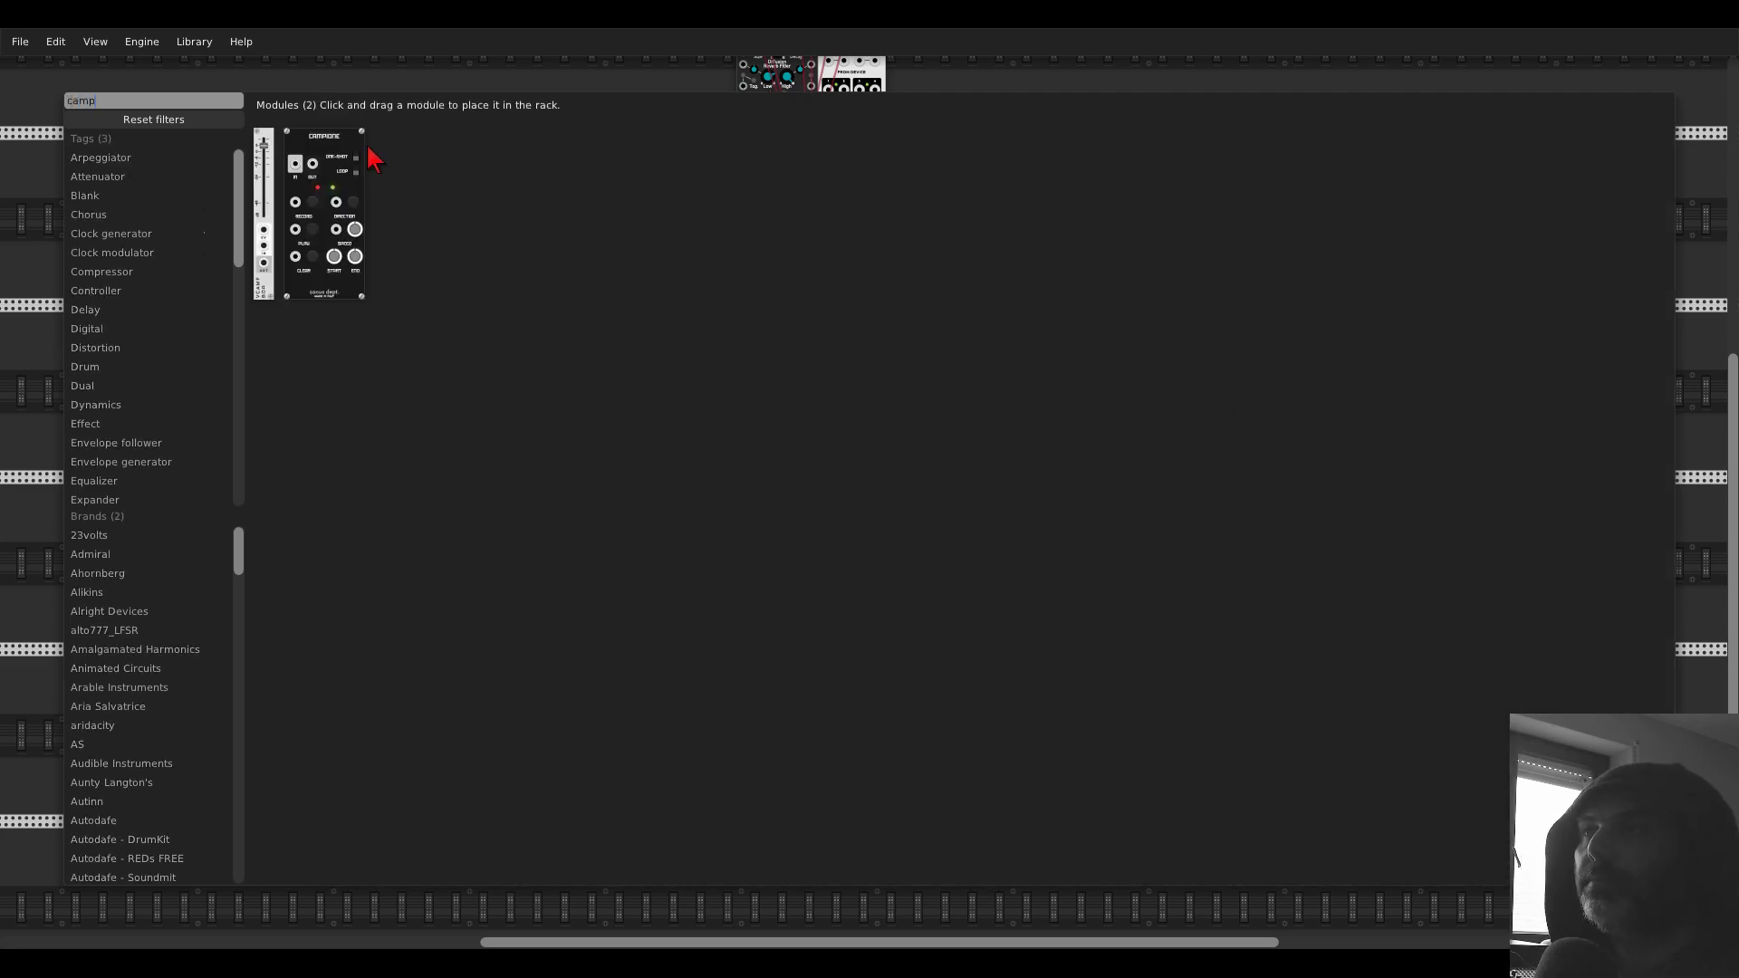
{"action": "left_click", "coordinate": [350, 149]}
{"action": "scroll", "coordinate": [1262, 392], "scroll_direction": "up", "scroll_amount": 2}
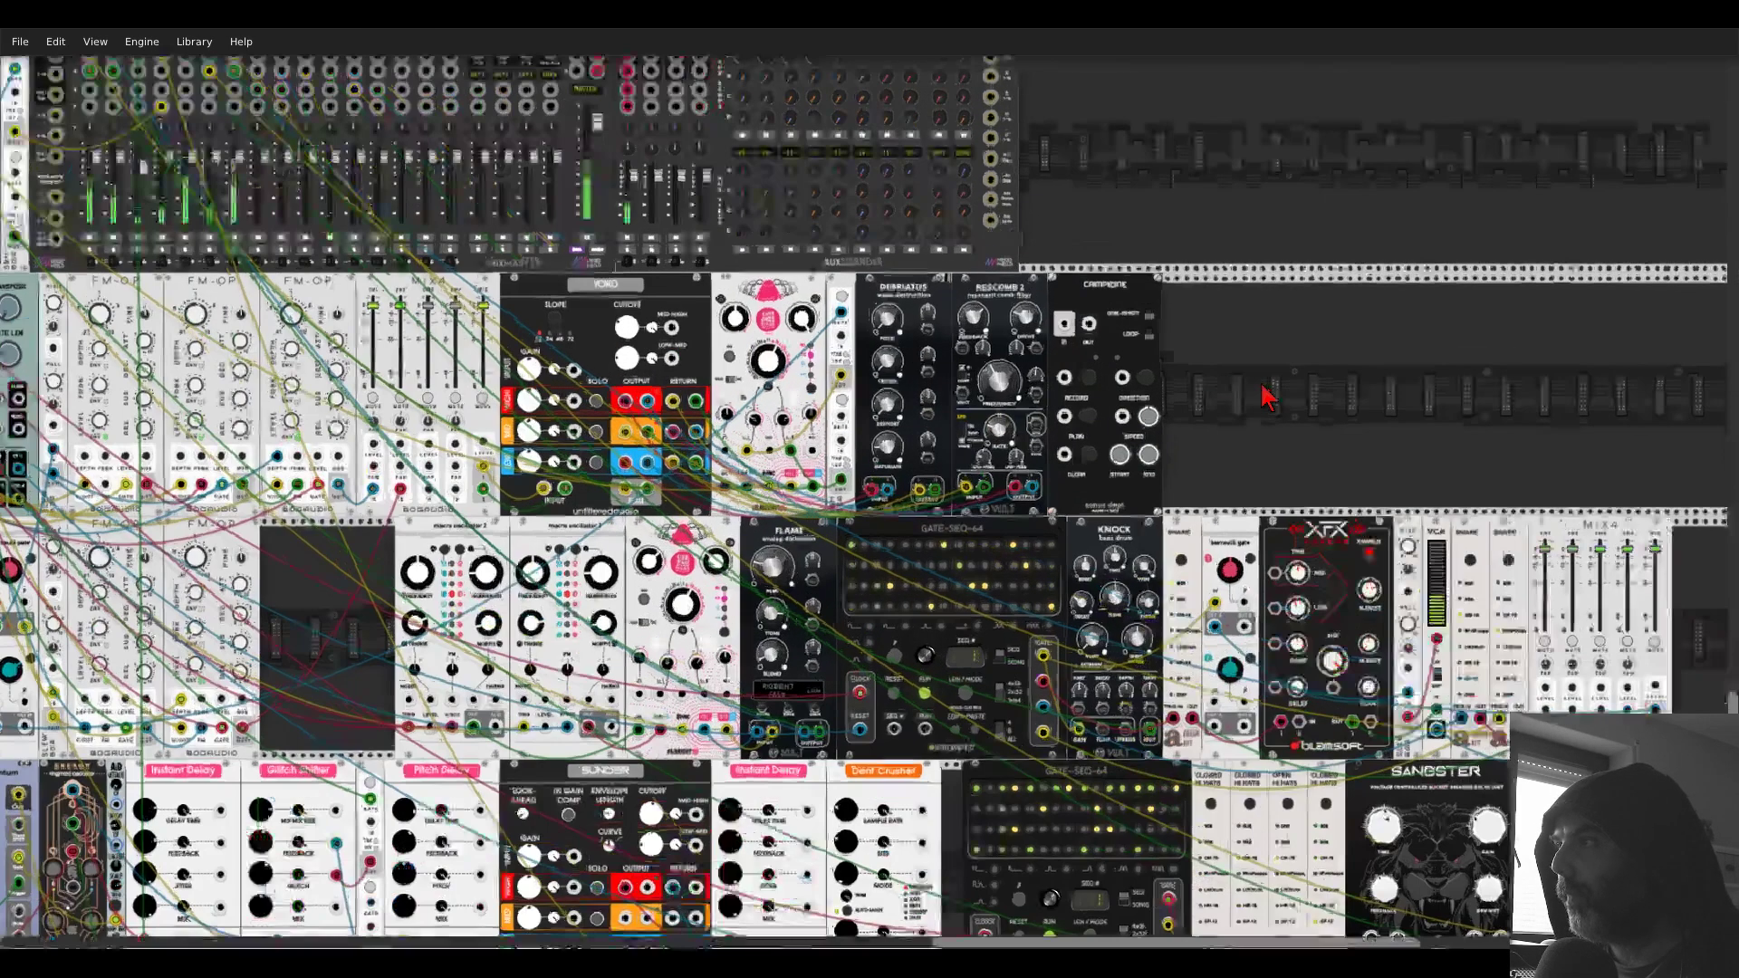
{"action": "right_click", "coordinate": [1250, 381]}
{"action": "left_click", "coordinate": [1214, 88]}
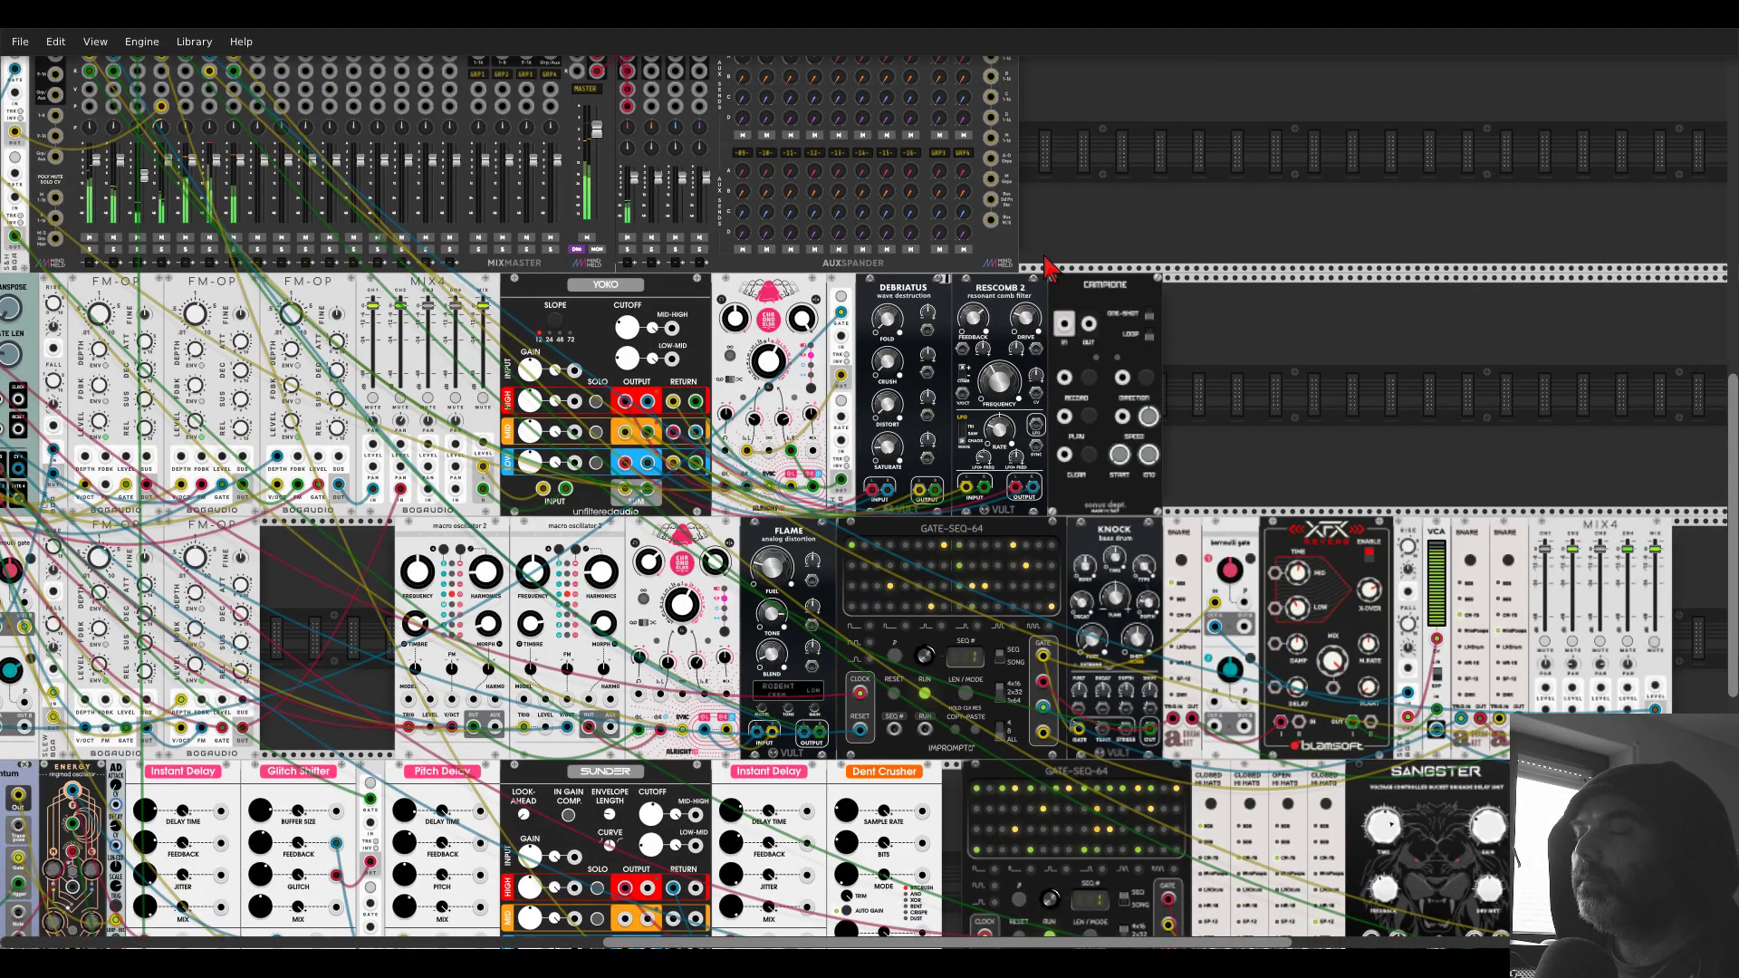
- Patch the audio interface's first From Device output into Campione's input
{"action": "scroll", "coordinate": [1106, 232], "scroll_direction": "up", "scroll_amount": 3}
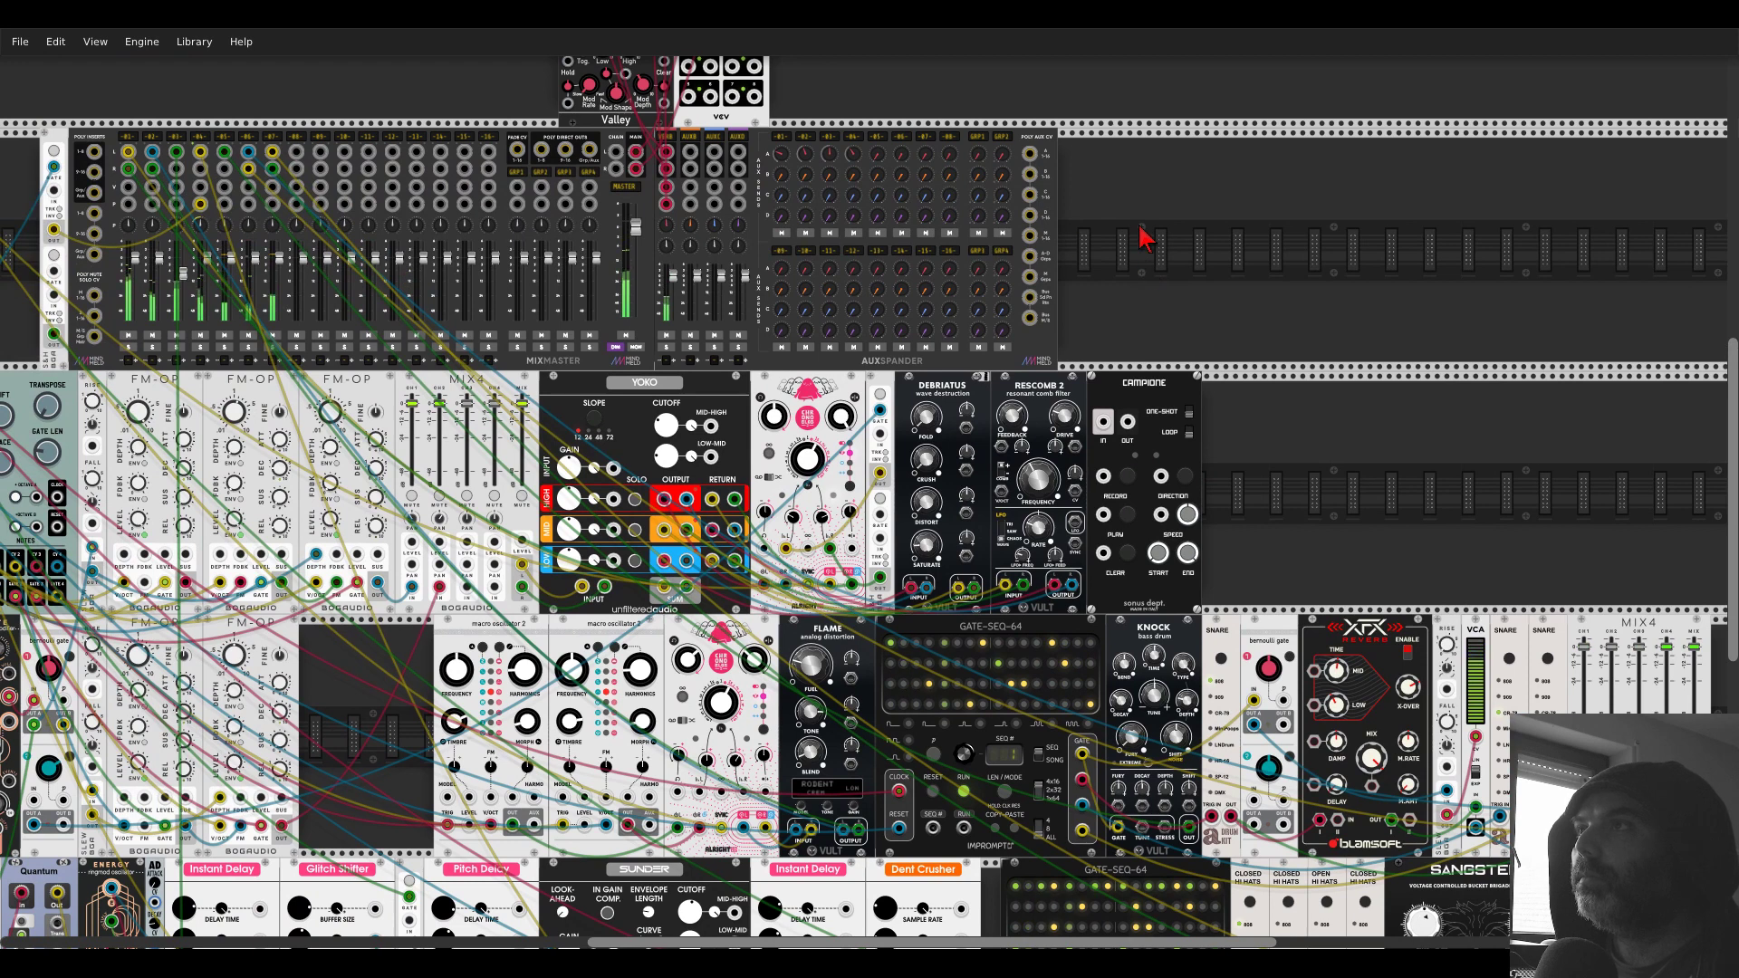
{"action": "scroll", "coordinate": [1145, 265], "scroll_direction": "up", "scroll_amount": 1}
{"action": "left_click_drag", "start_coordinate": [686, 108], "coordinate": [1102, 467]}
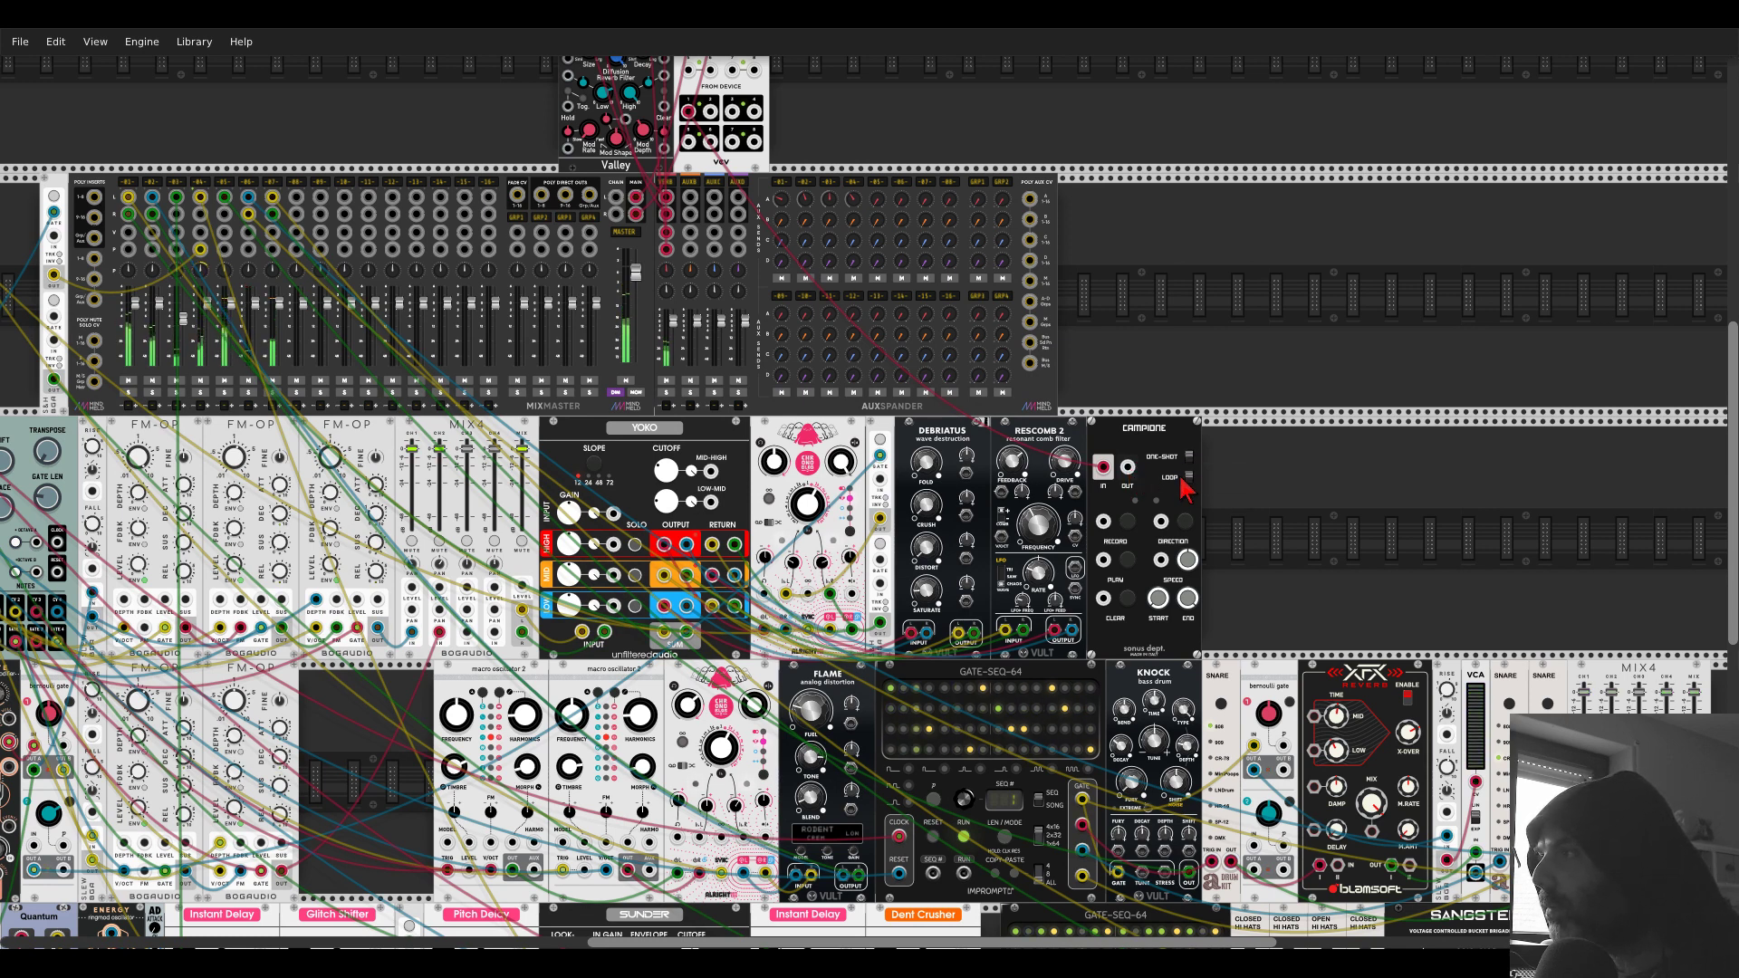
- Patch Campione's output into MixMaster channel 8 and play back the recorded sample
{"action": "left_click_drag", "start_coordinate": [1129, 468], "coordinate": [296, 197]}
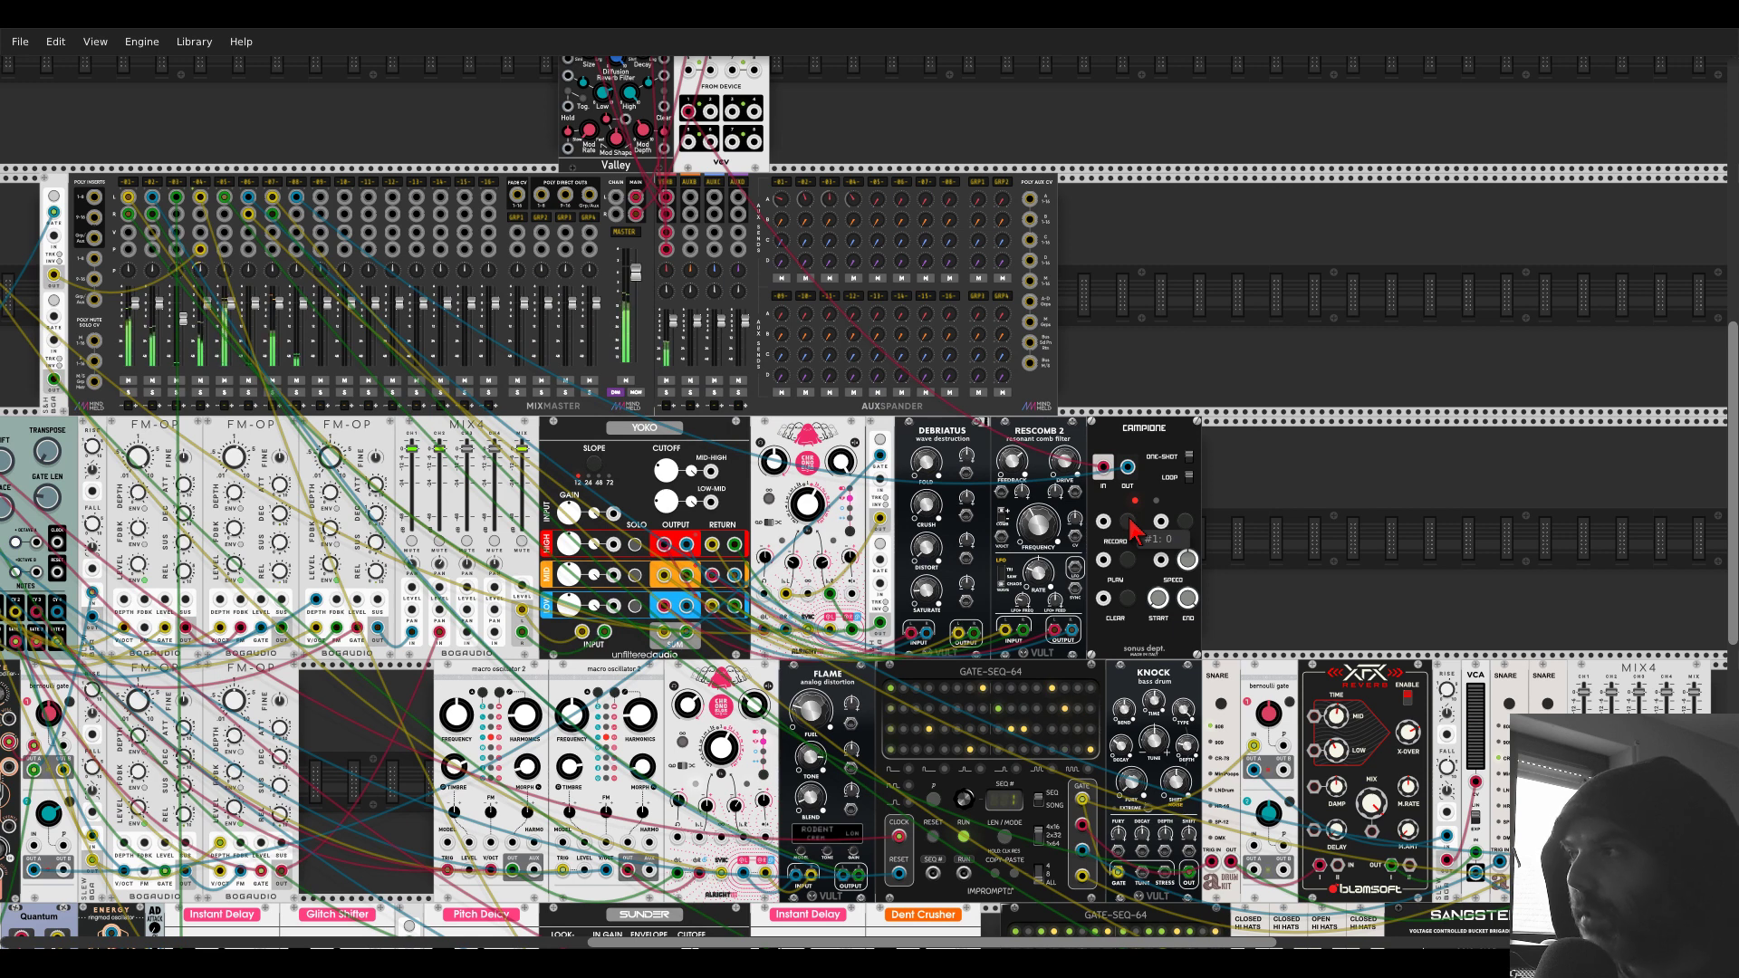
{"action": "left_click", "coordinate": [1130, 559]}
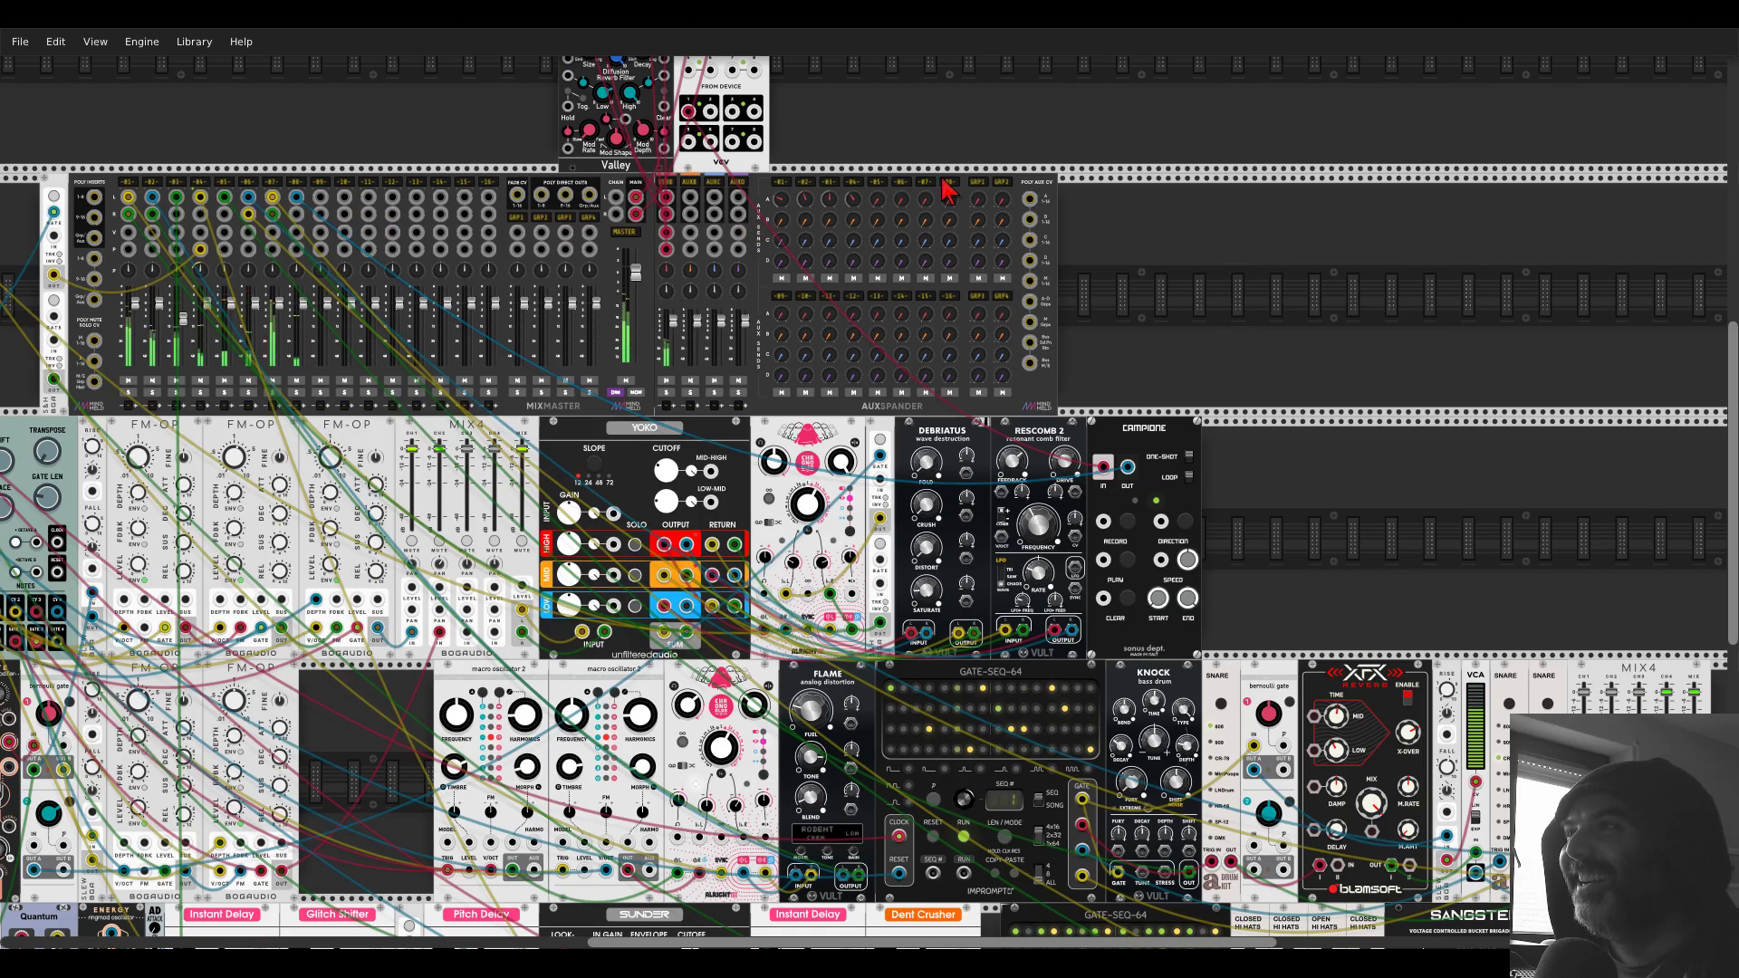
- Adjust channel 8's VERB send on AuxSpander and record a new sample with Campione
{"action": "left_click_drag", "start_coordinate": [946, 213], "coordinate": [947, 203]}
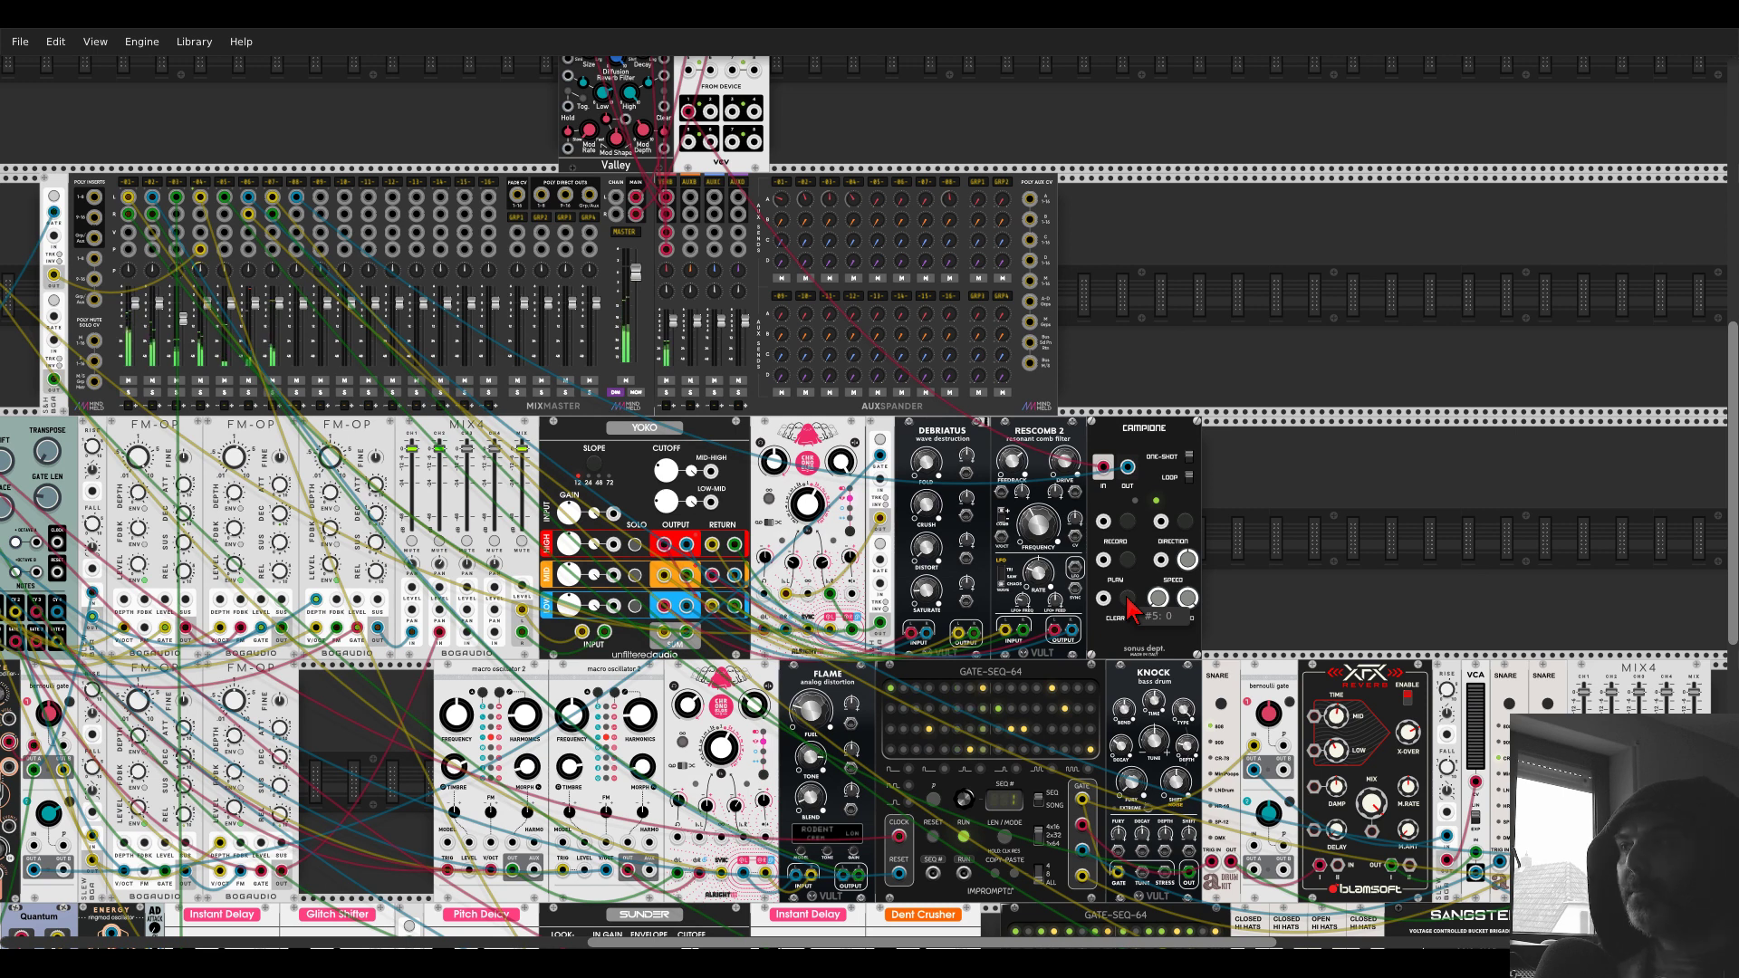
{"action": "left_click", "coordinate": [1128, 523]}
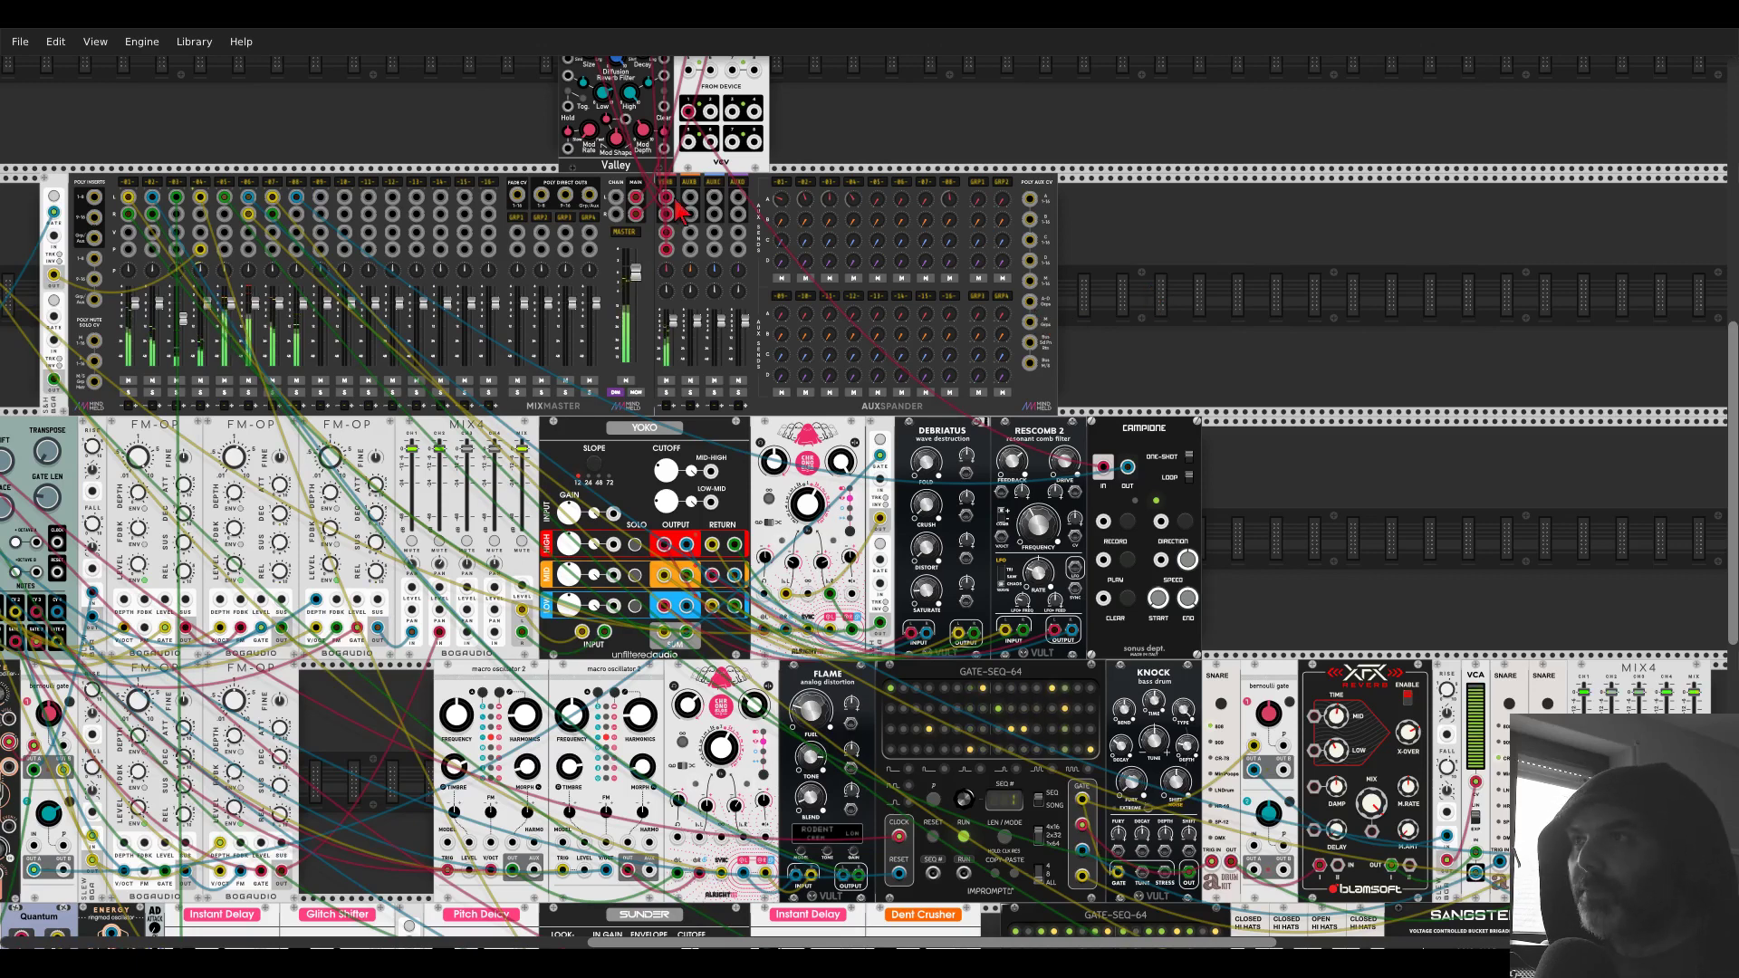
{"action": "left_click_drag", "start_coordinate": [949, 196], "coordinate": [948, 197]}
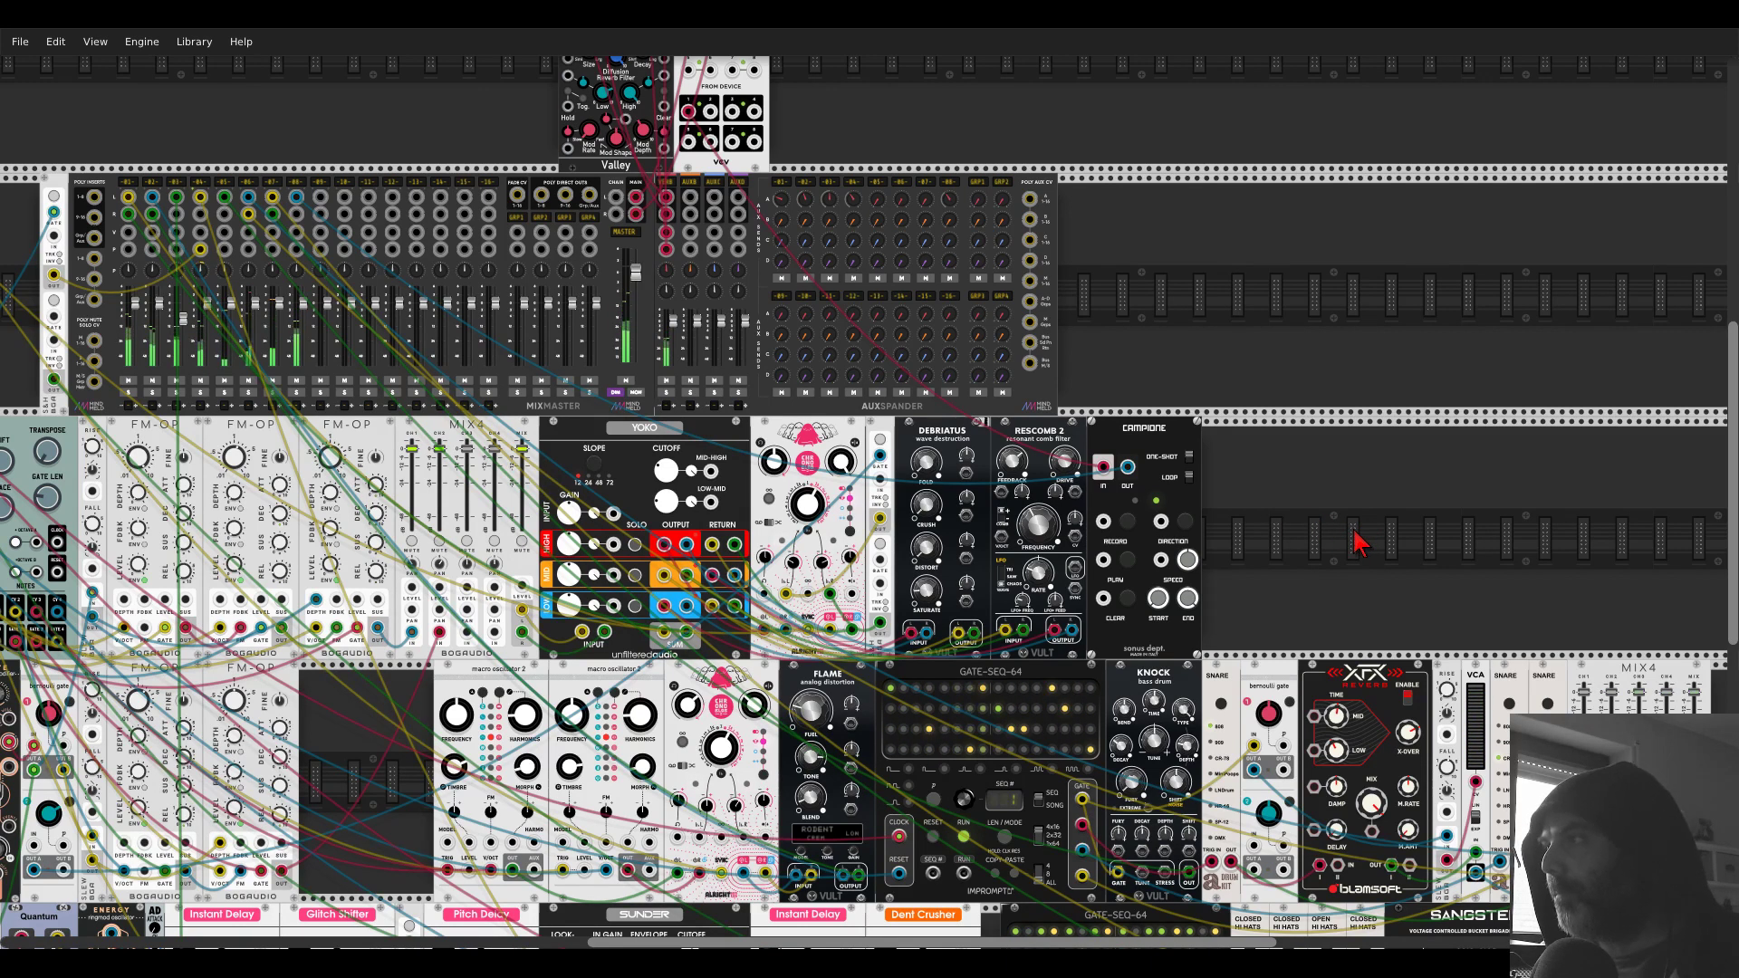
- Find the Simpliciter sampler in the module library by searching for "simpl" and place it directly after Campione
{"action": "left_click_drag", "start_coordinate": [1292, 478], "coordinate": [1272, 424]}
{"action": "right_click", "coordinate": [1273, 424]}
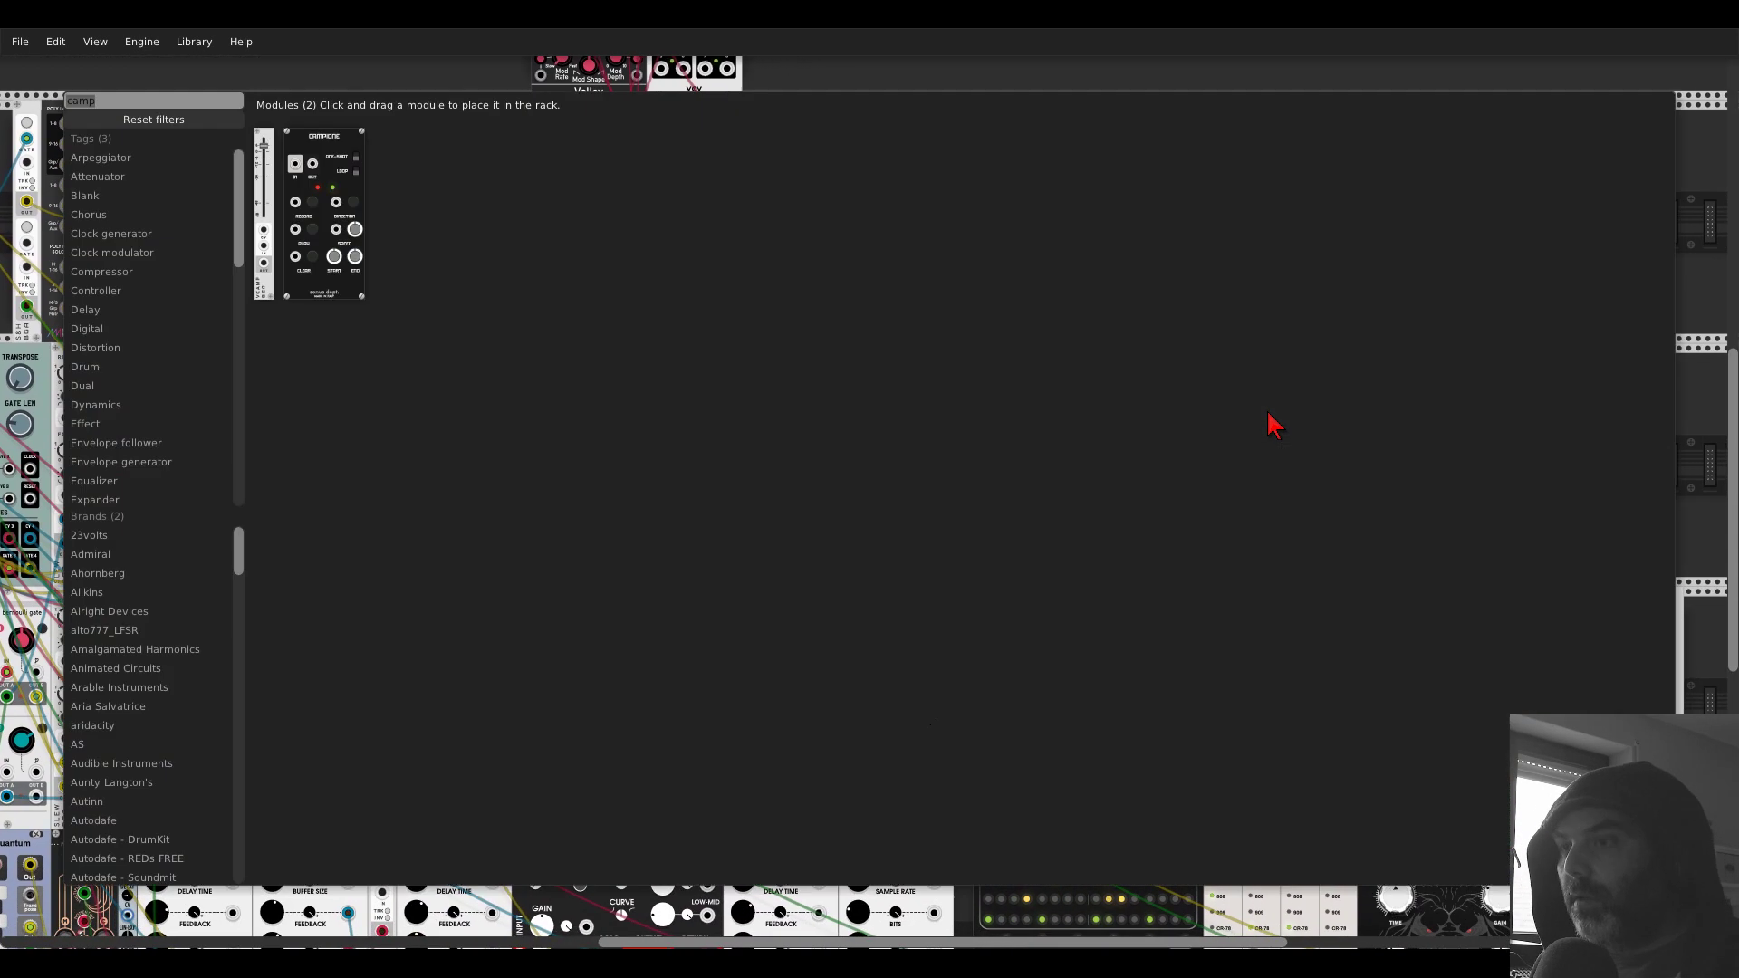
{"action": "type", "text": "simpl"}
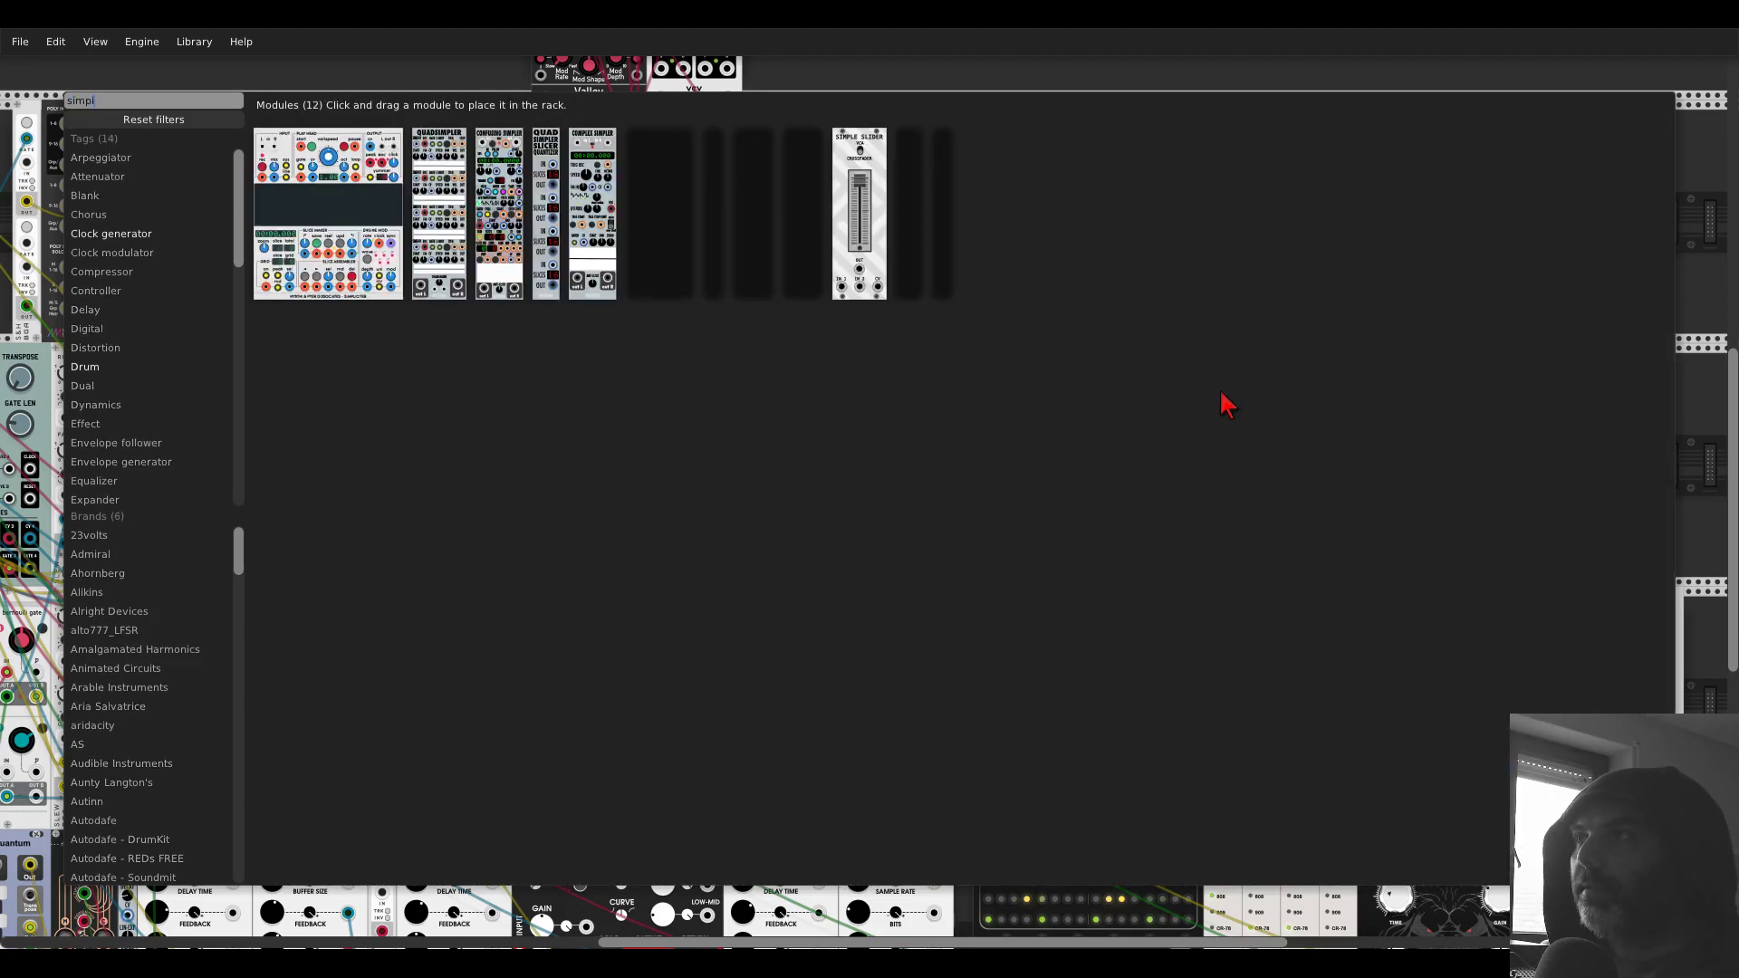
{"action": "key", "text": "Return"}
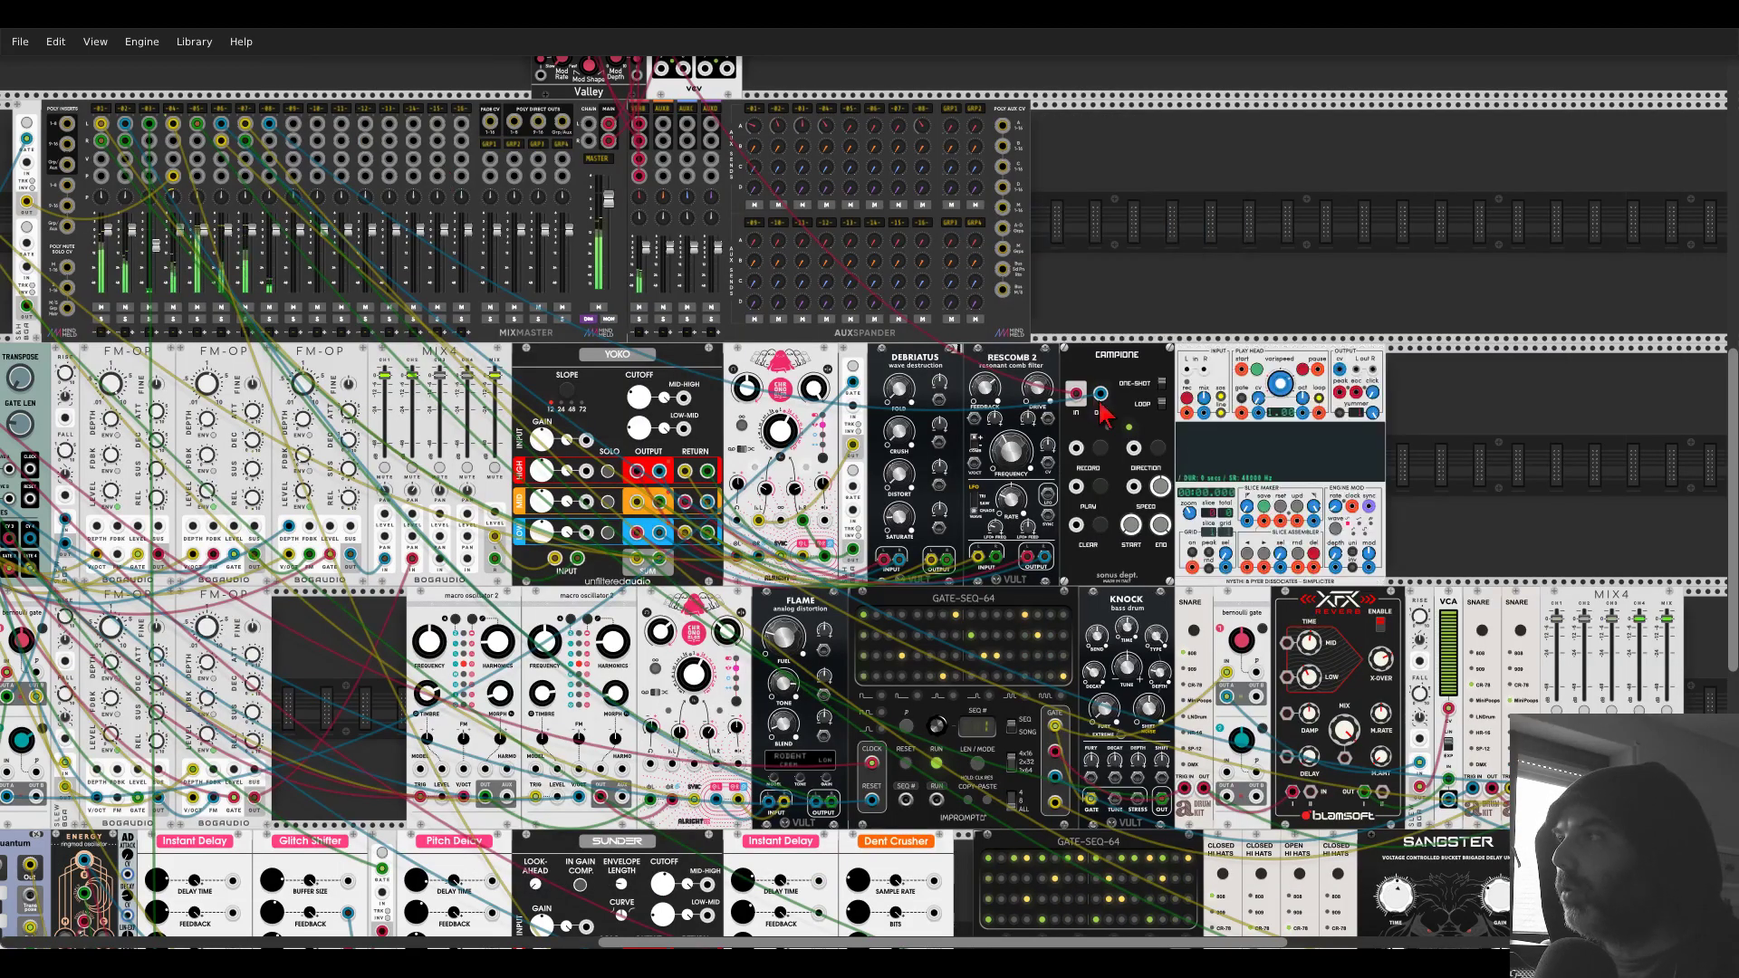
- Patch Campione's output into Simpliciter's left input and record about 32 seconds of audio into Simpliciter
{"action": "left_click_drag", "start_coordinate": [1187, 368], "coordinate": [1101, 393]}
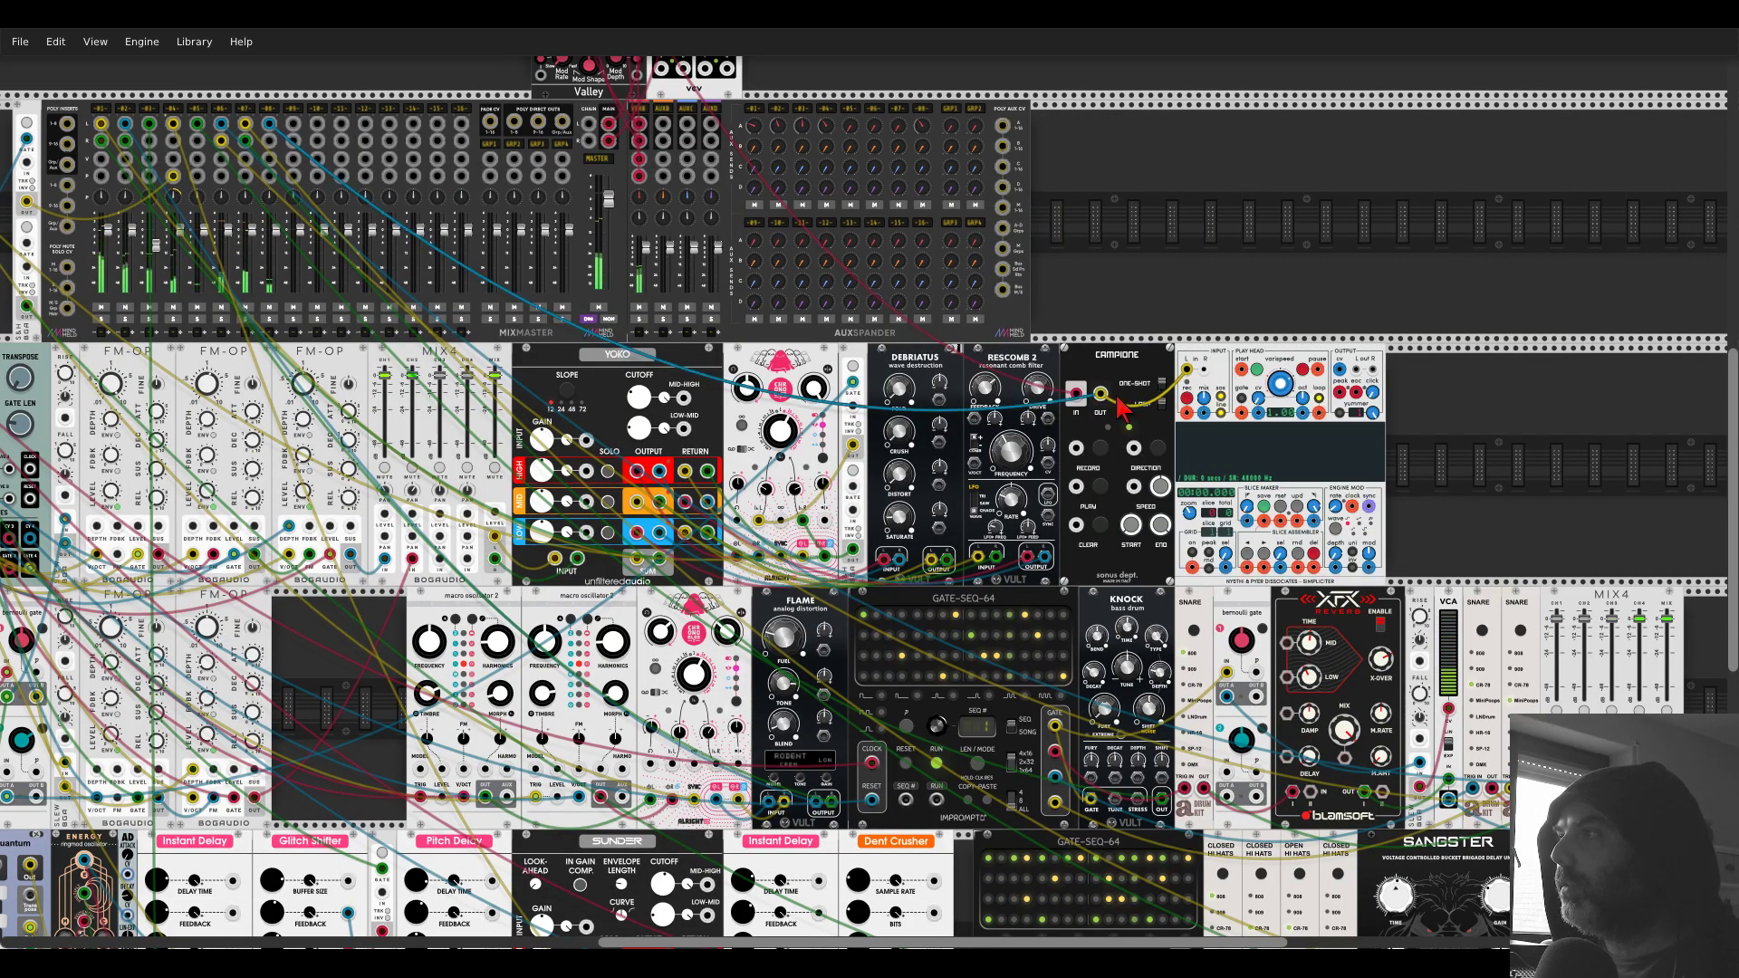
{"action": "left_click", "coordinate": [1188, 400]}
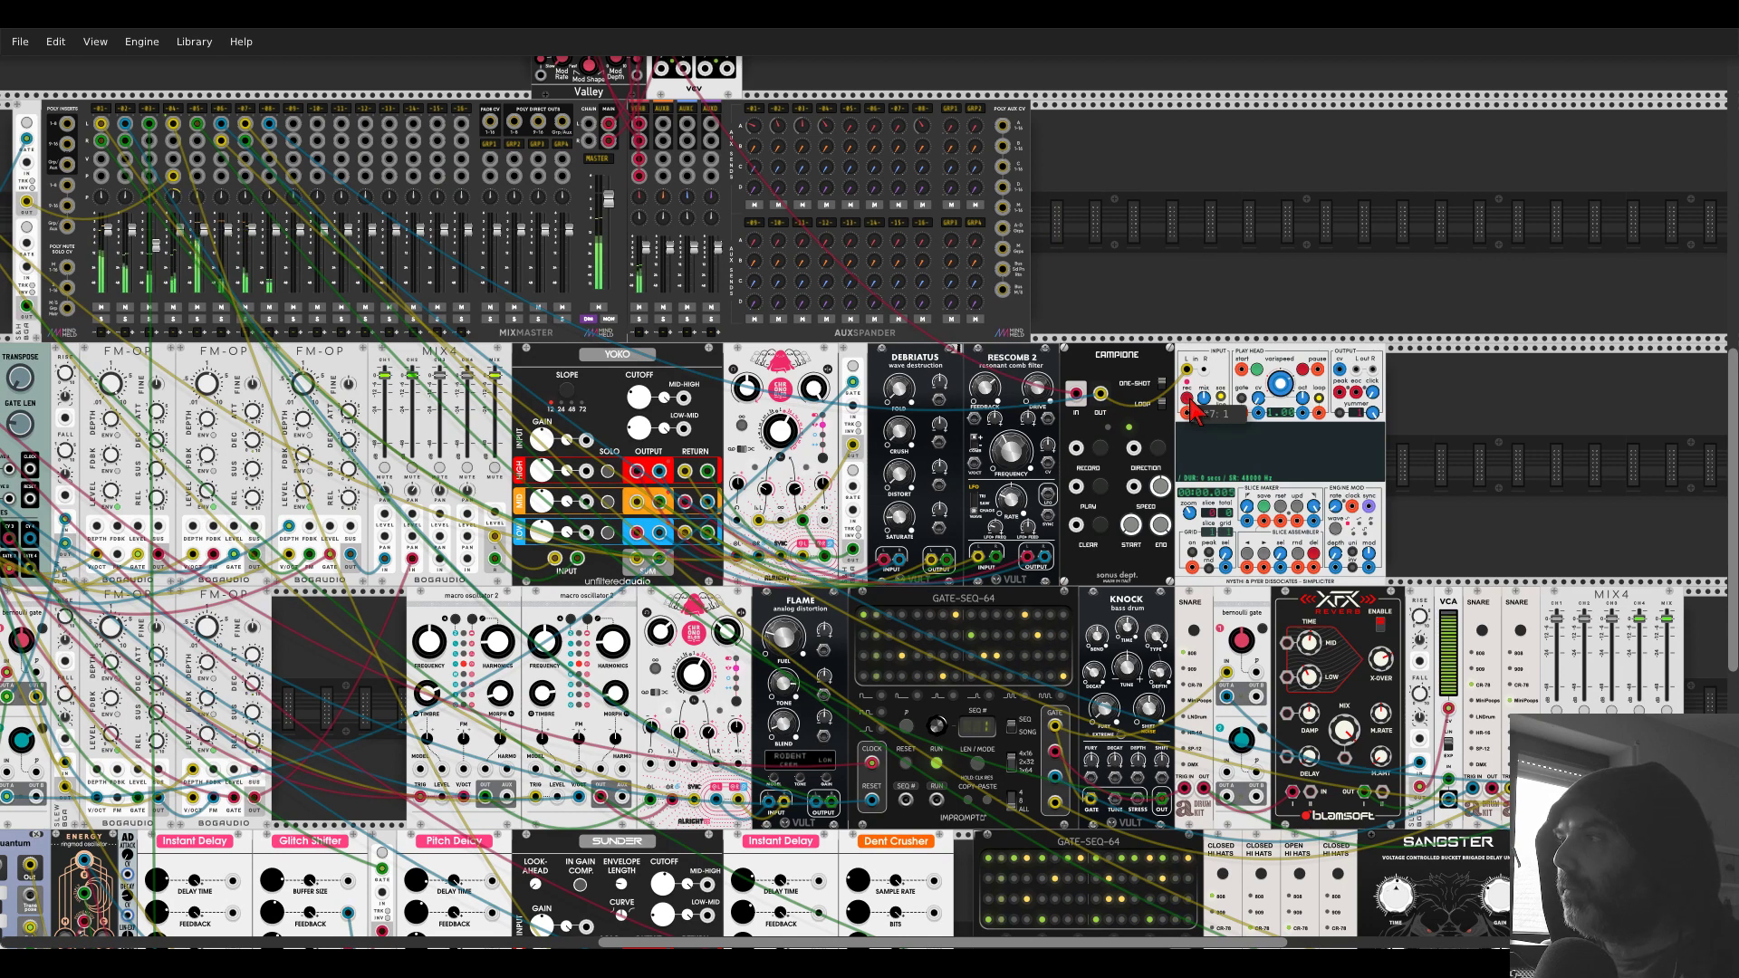
{"action": "right_click", "coordinate": [1188, 299]}
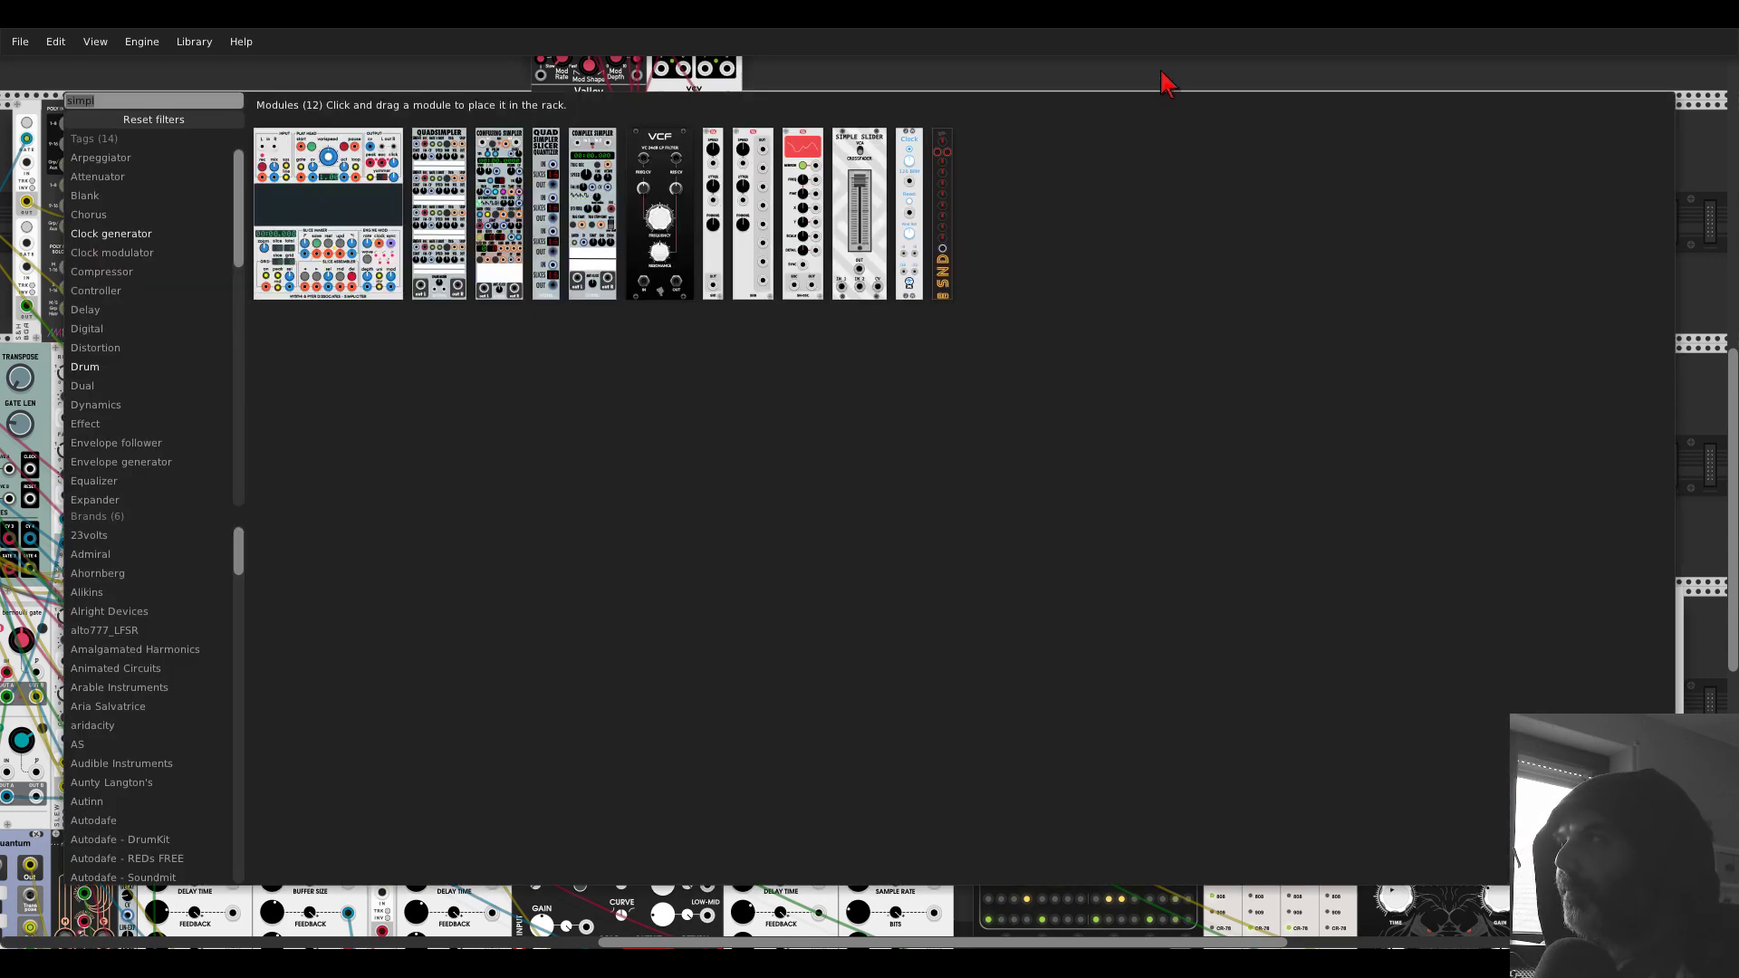
{"action": "left_click", "coordinate": [1201, 259]}
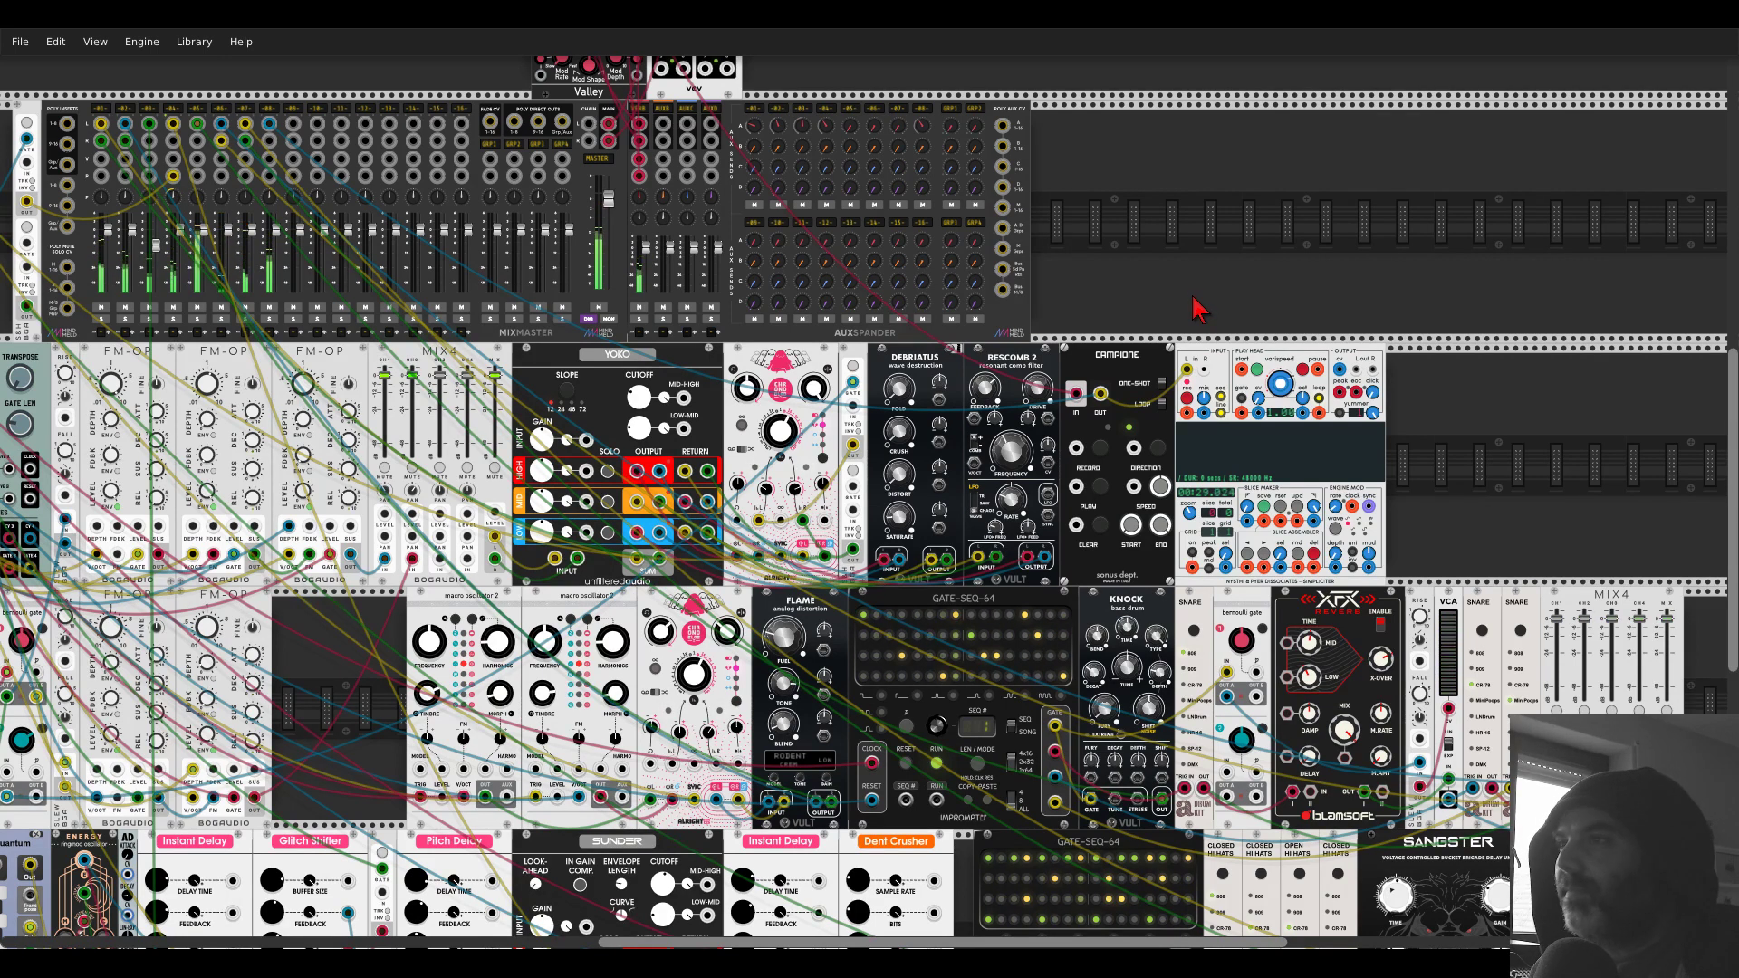
{"action": "left_click", "coordinate": [1189, 409]}
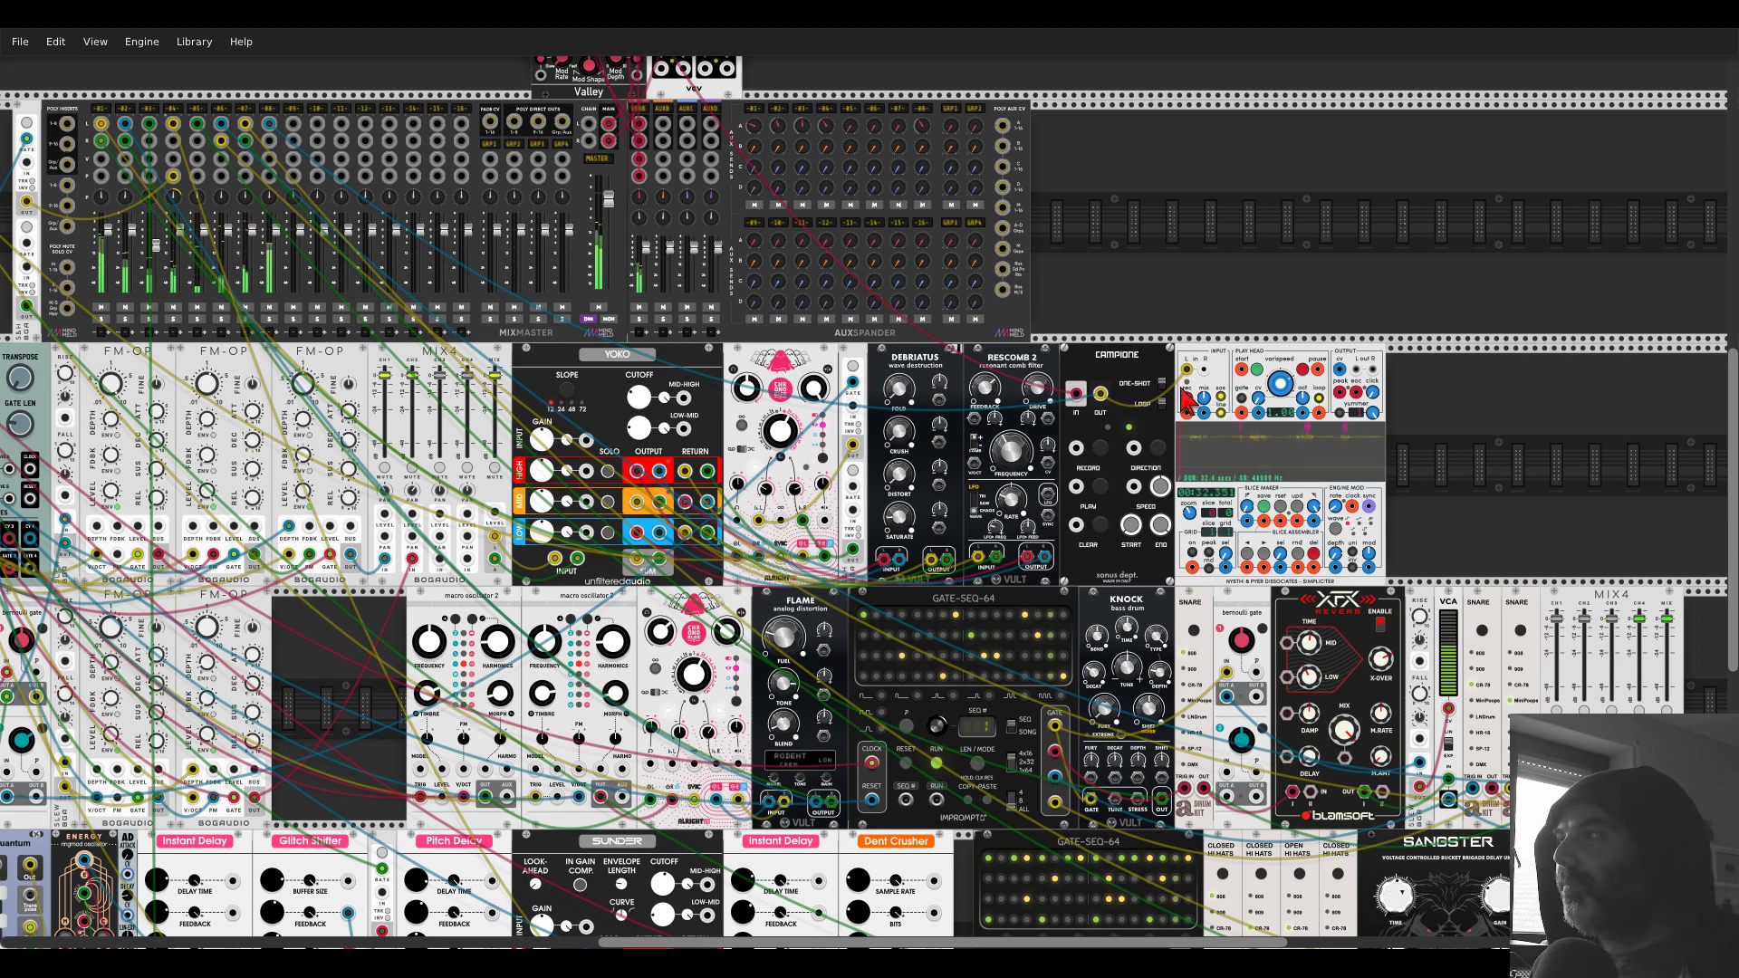
{"action": "left_click_drag", "start_coordinate": [1214, 242], "coordinate": [1649, 257]}
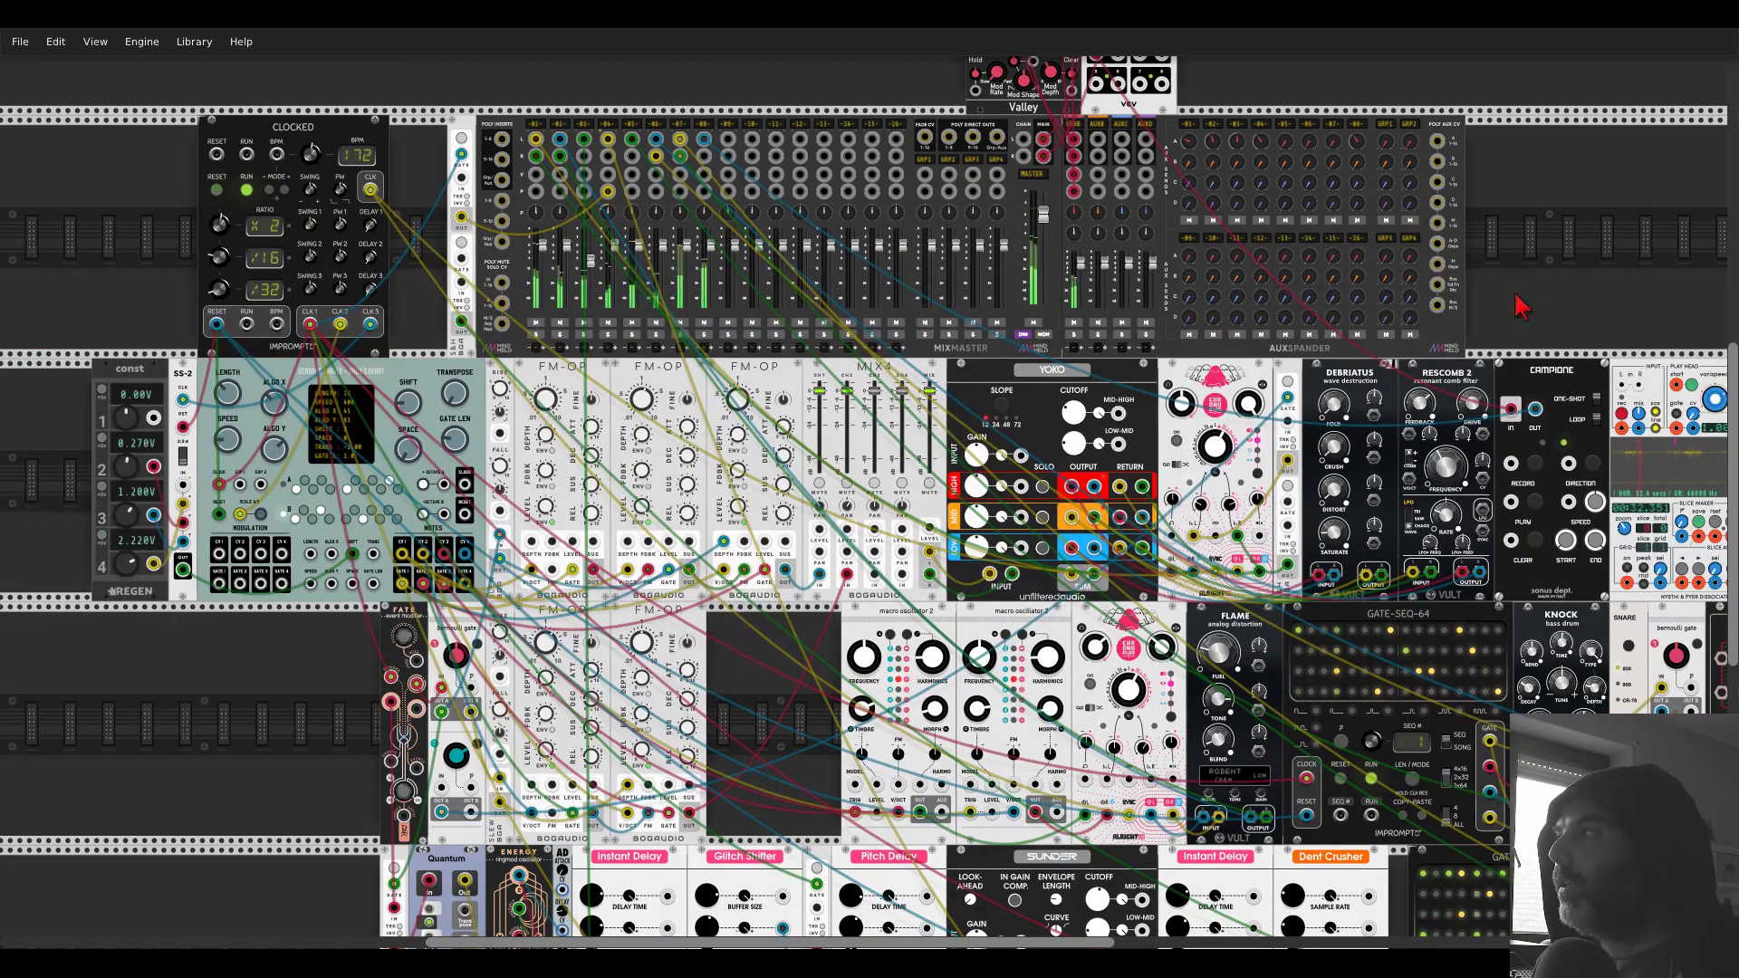
{"action": "left_click_drag", "start_coordinate": [1522, 308], "coordinate": [1100, 278]}
{"action": "right_click", "coordinate": [1234, 361]}
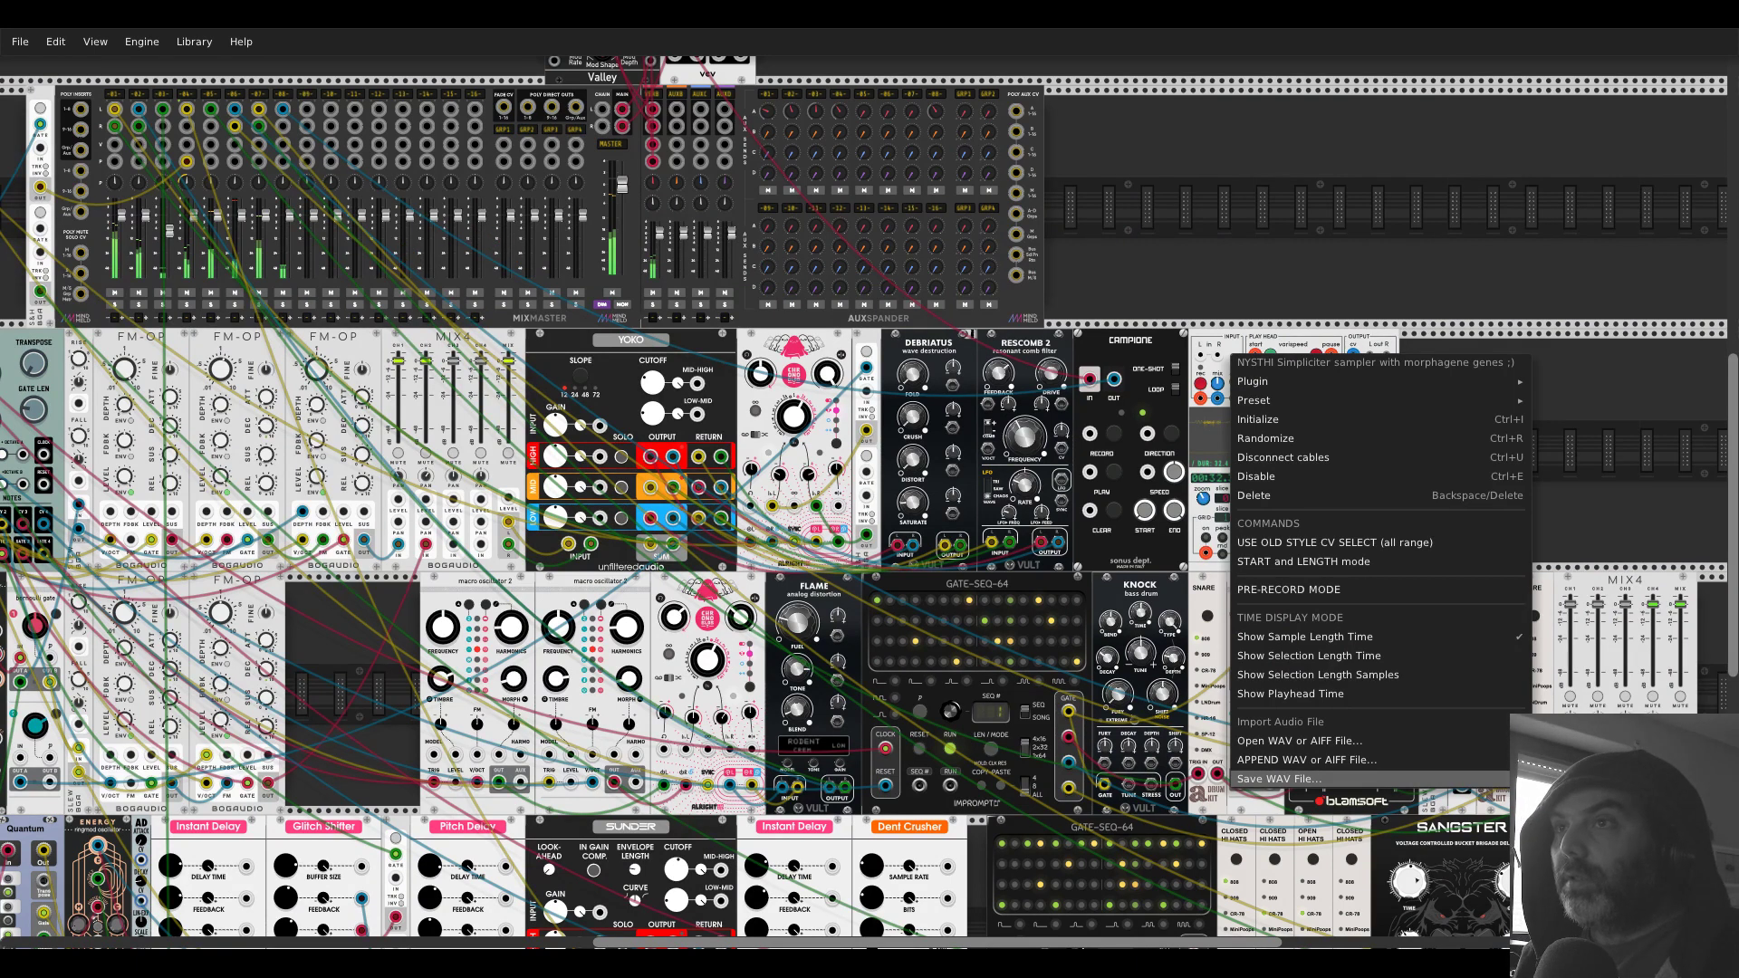
{"action": "left_click", "coordinate": [1128, 248]}
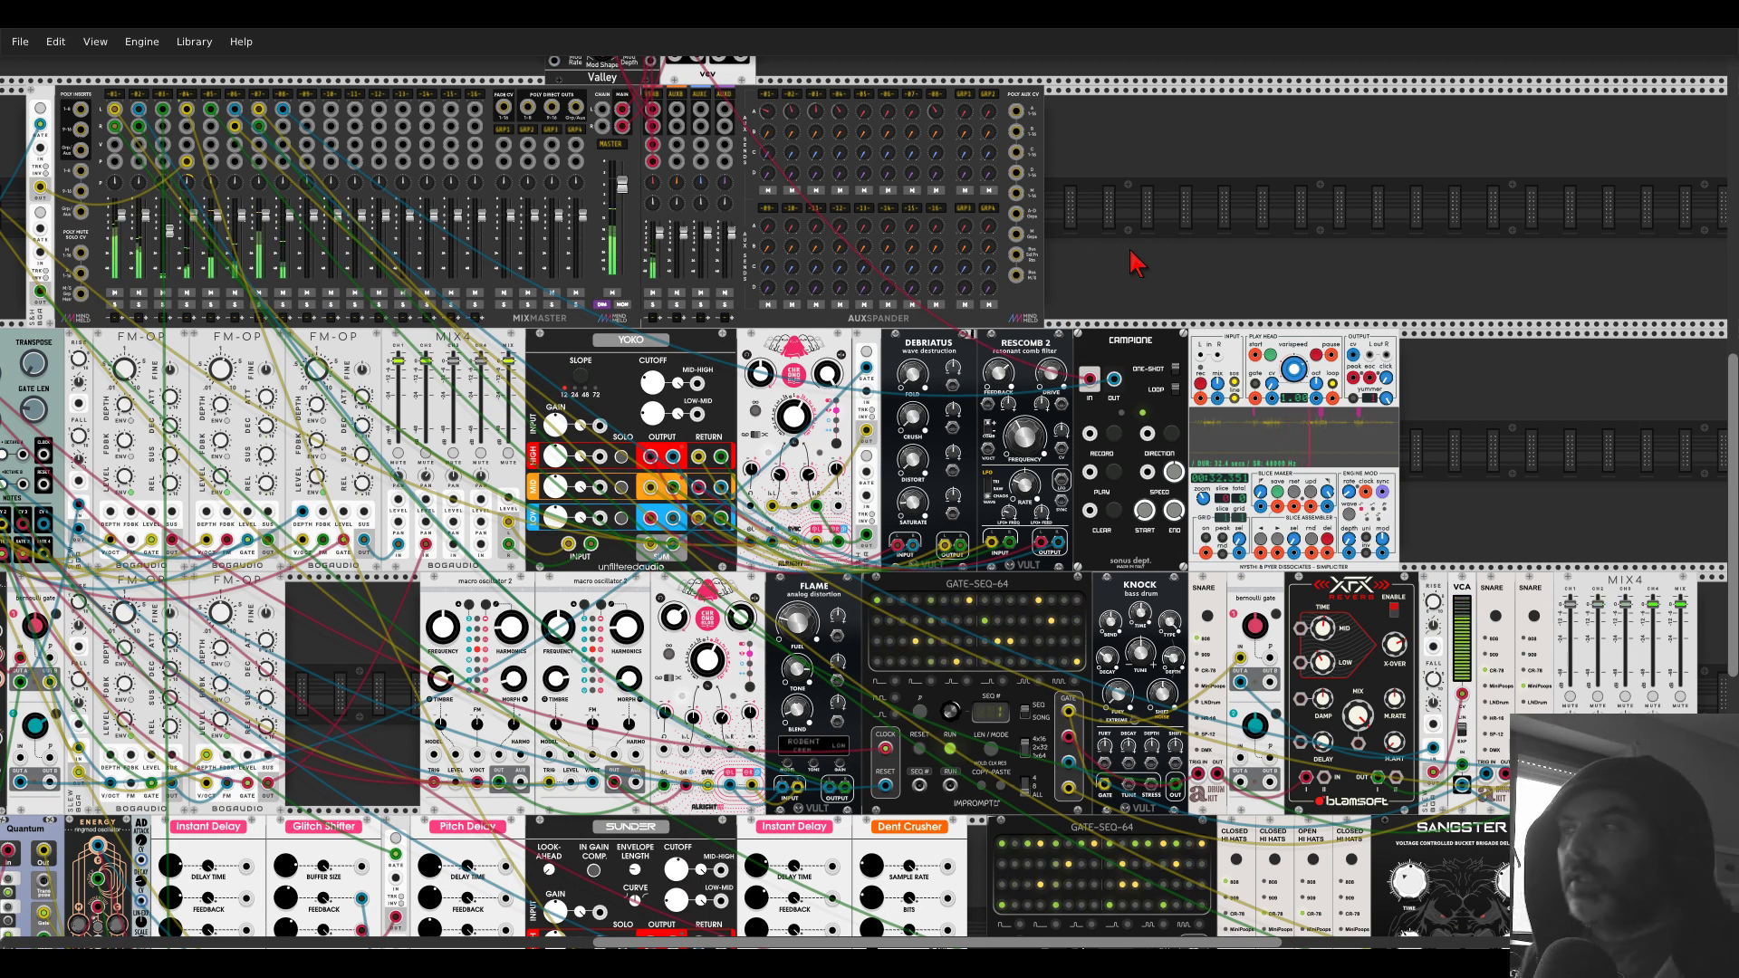
- Set Simpliciter's varispeed to -1
{"action": "scroll", "coordinate": [1383, 448], "scroll_direction": "up", "scroll_amount": 1}
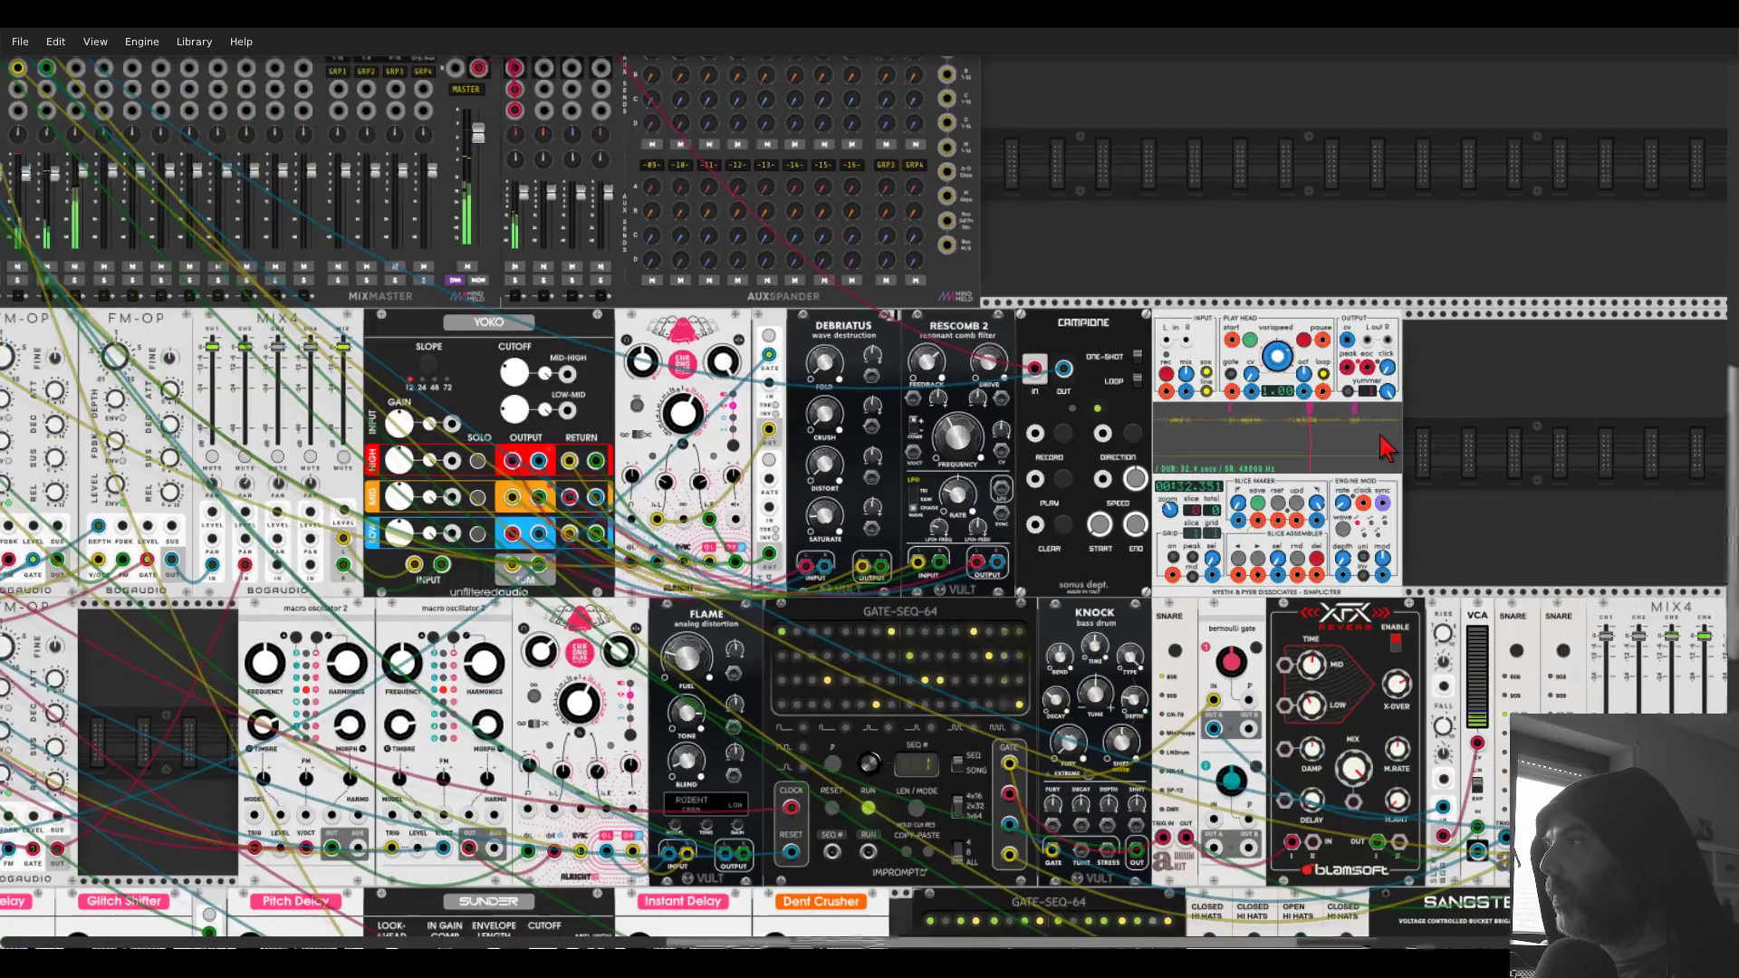
{"action": "scroll", "coordinate": [1383, 448], "scroll_direction": "up", "scroll_amount": 1}
{"action": "right_click", "coordinate": [1239, 331]}
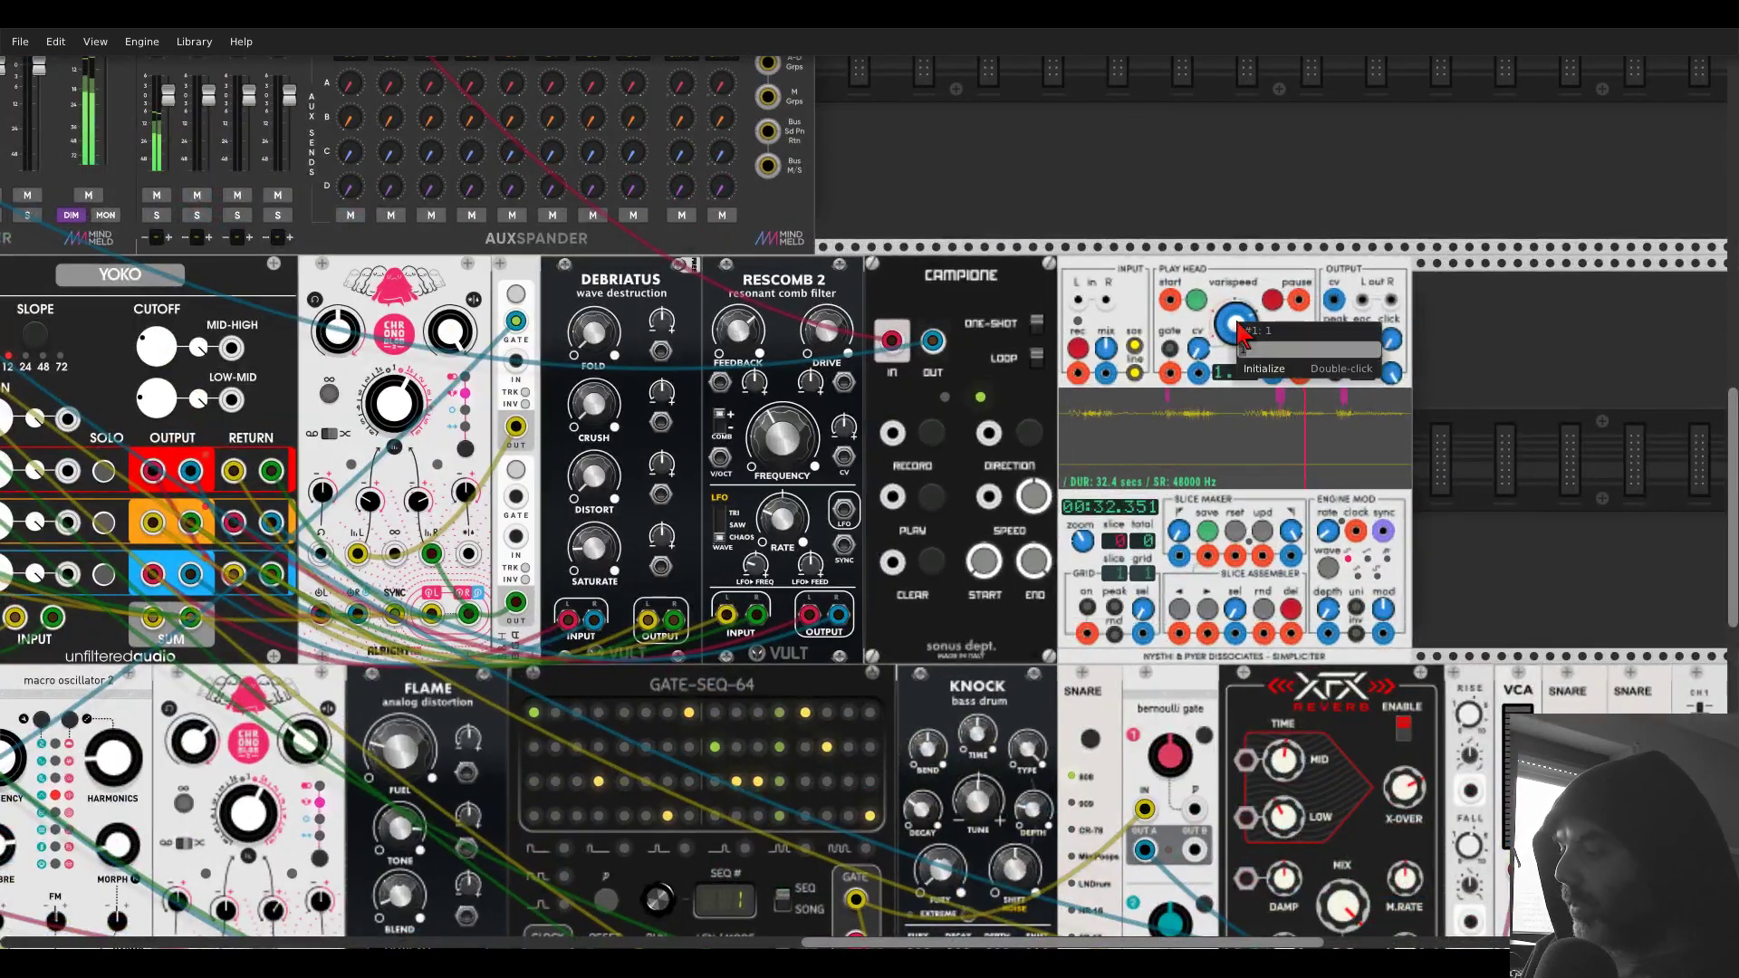
{"action": "type", "text": "-1"}
{"action": "key", "text": "Return"}
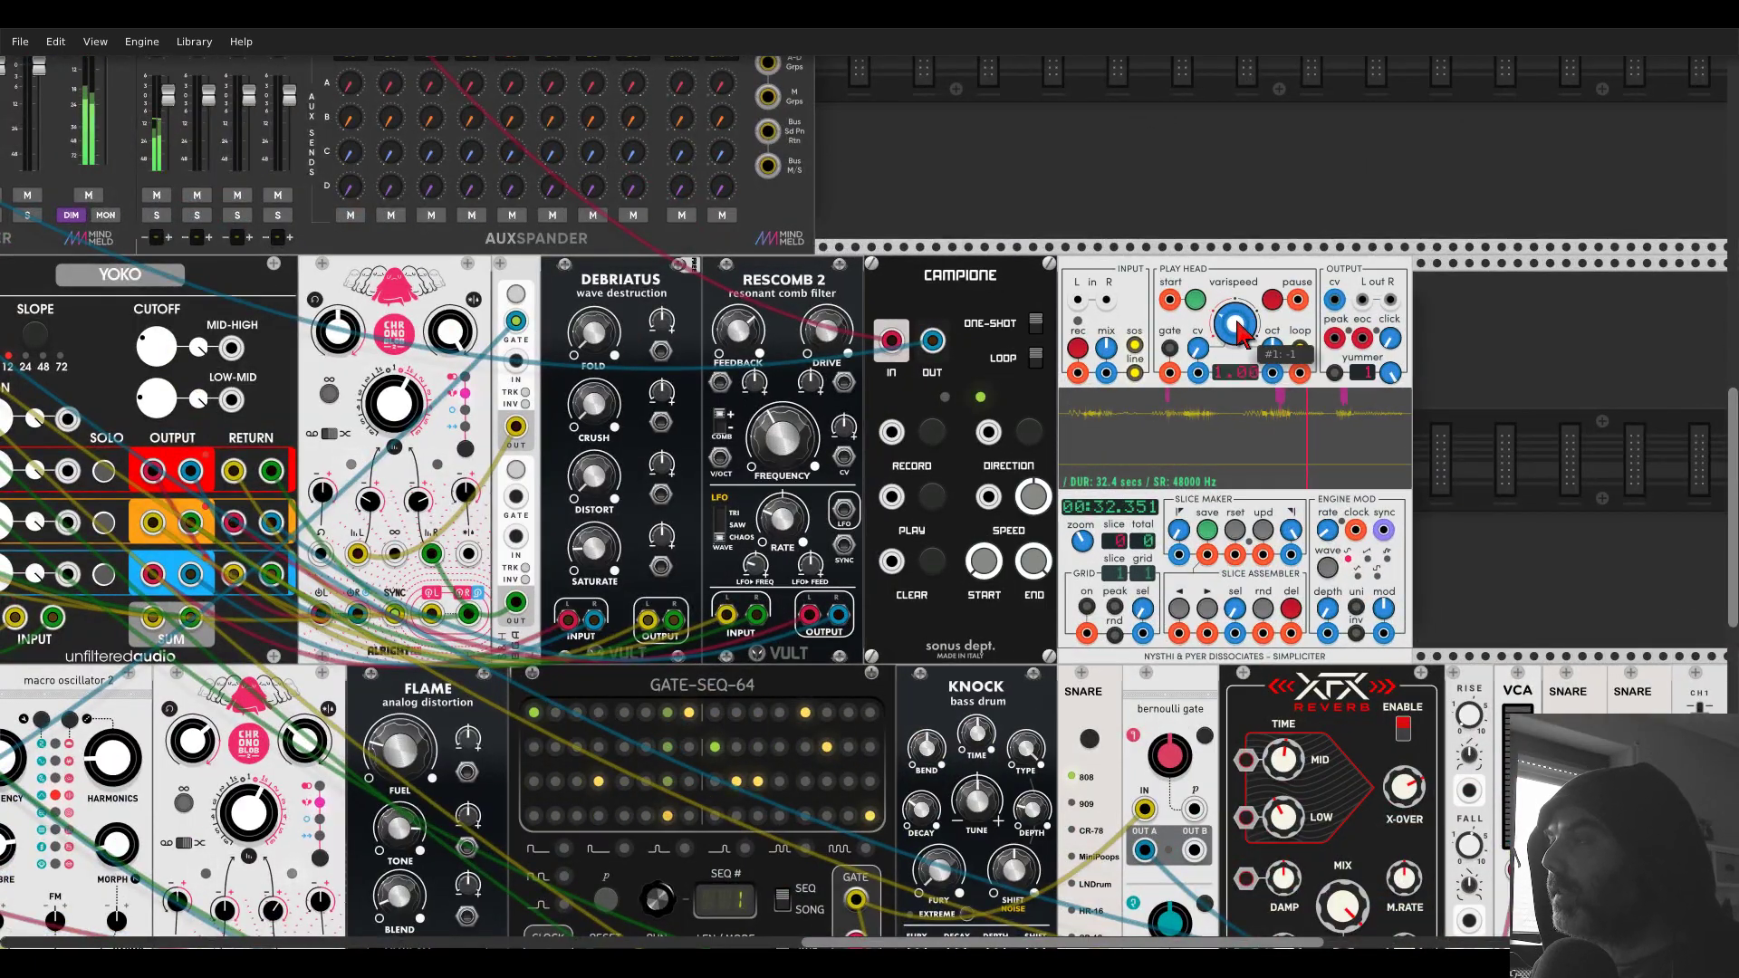
- Turn on the grid, peak and random slicing options in Simpliciter's grid section
{"action": "left_click", "coordinate": [1087, 606]}
{"action": "left_click", "coordinate": [1115, 606]}
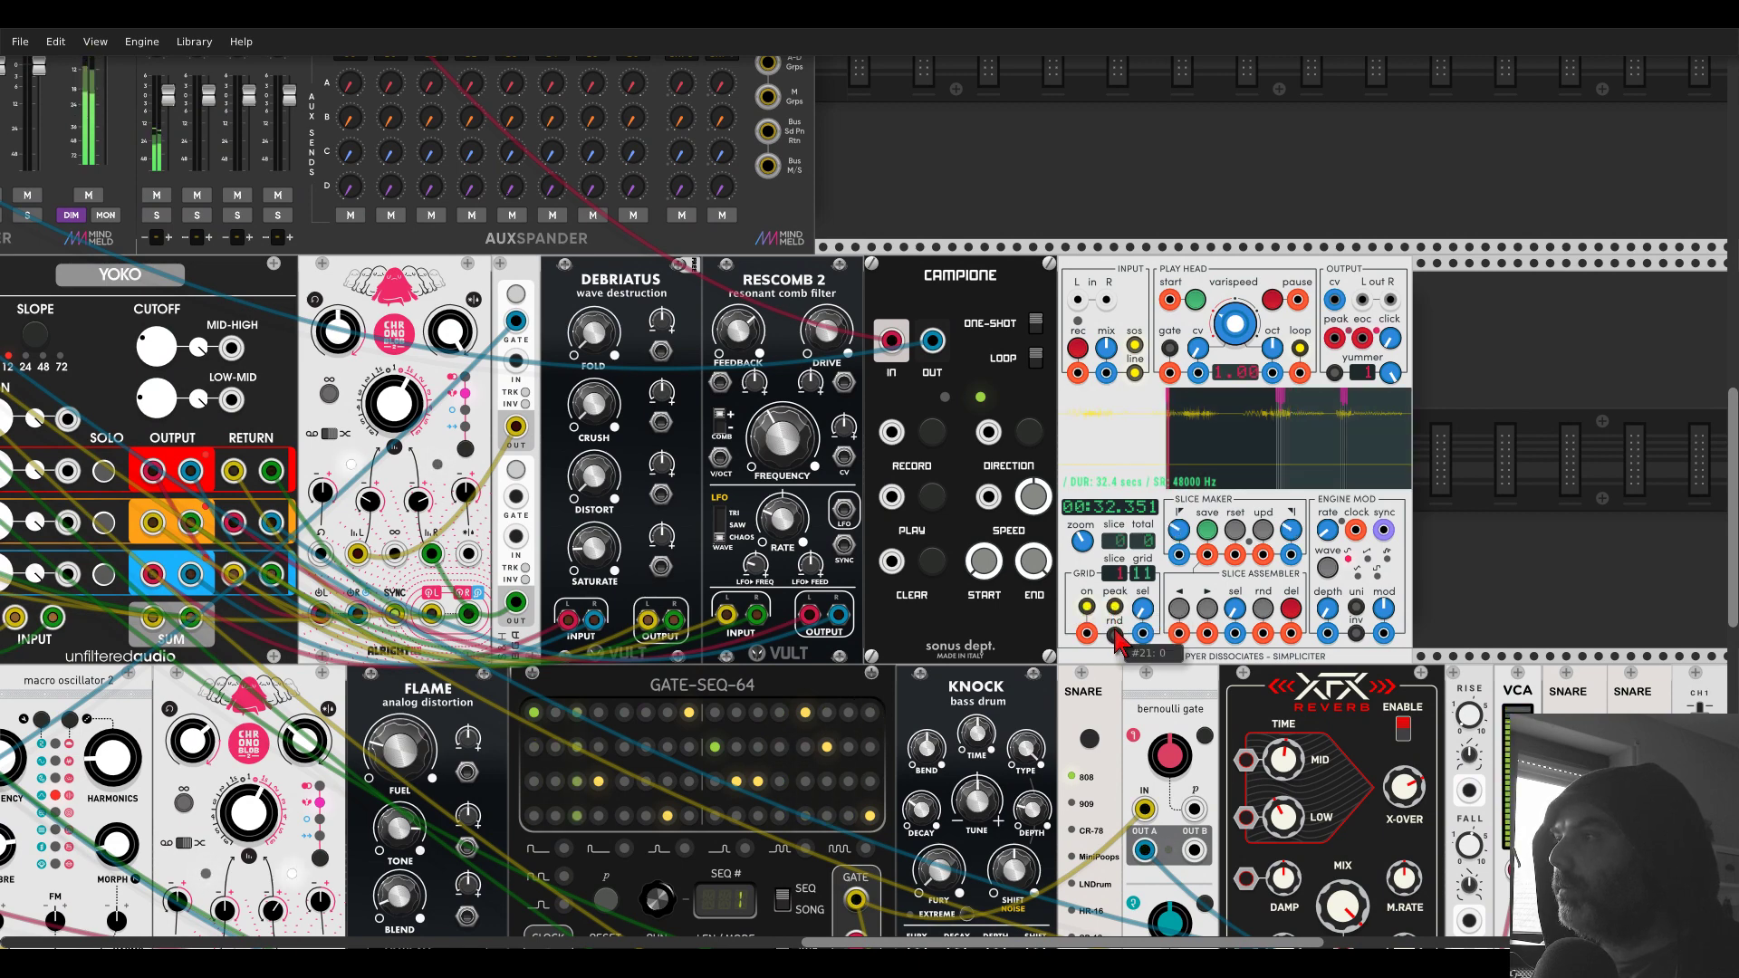
{"action": "left_click", "coordinate": [1115, 635]}
- Lower Simpliciter's peak detection threshold level to 3.368
{"action": "scroll", "coordinate": [1291, 464], "scroll_direction": "up", "scroll_amount": 2}
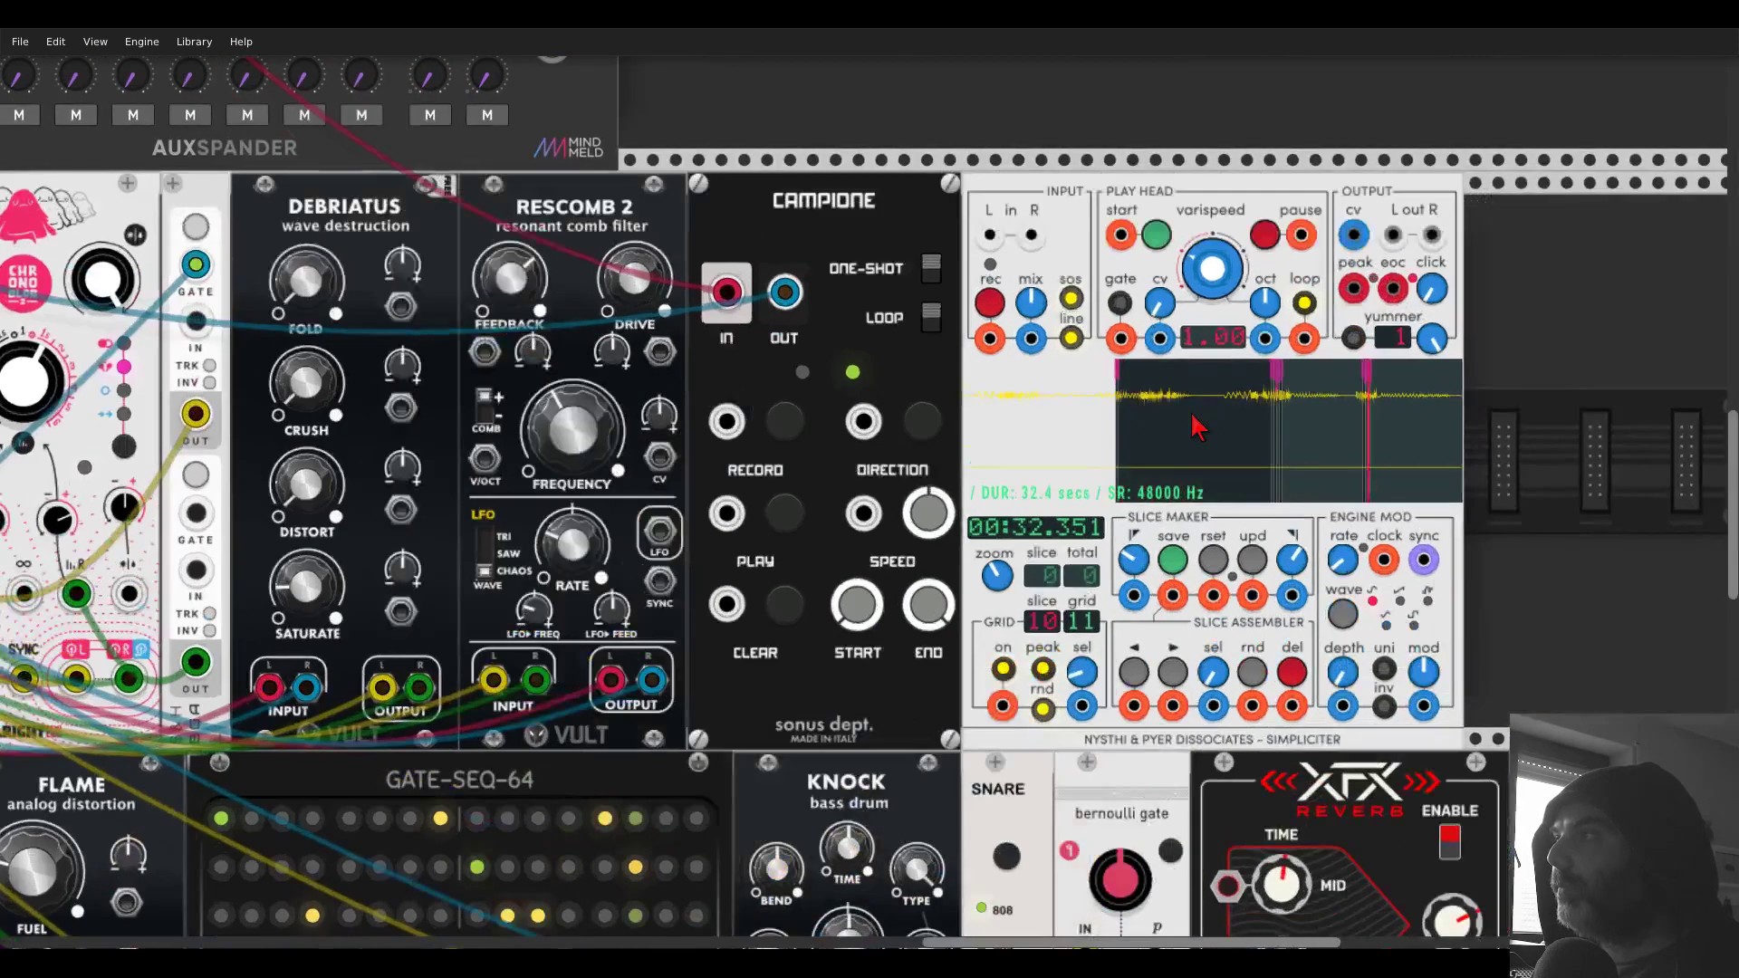
{"action": "right_click", "coordinate": [1192, 414]}
{"action": "left_click_drag", "start_coordinate": [1305, 303], "coordinate": [1150, 303]}
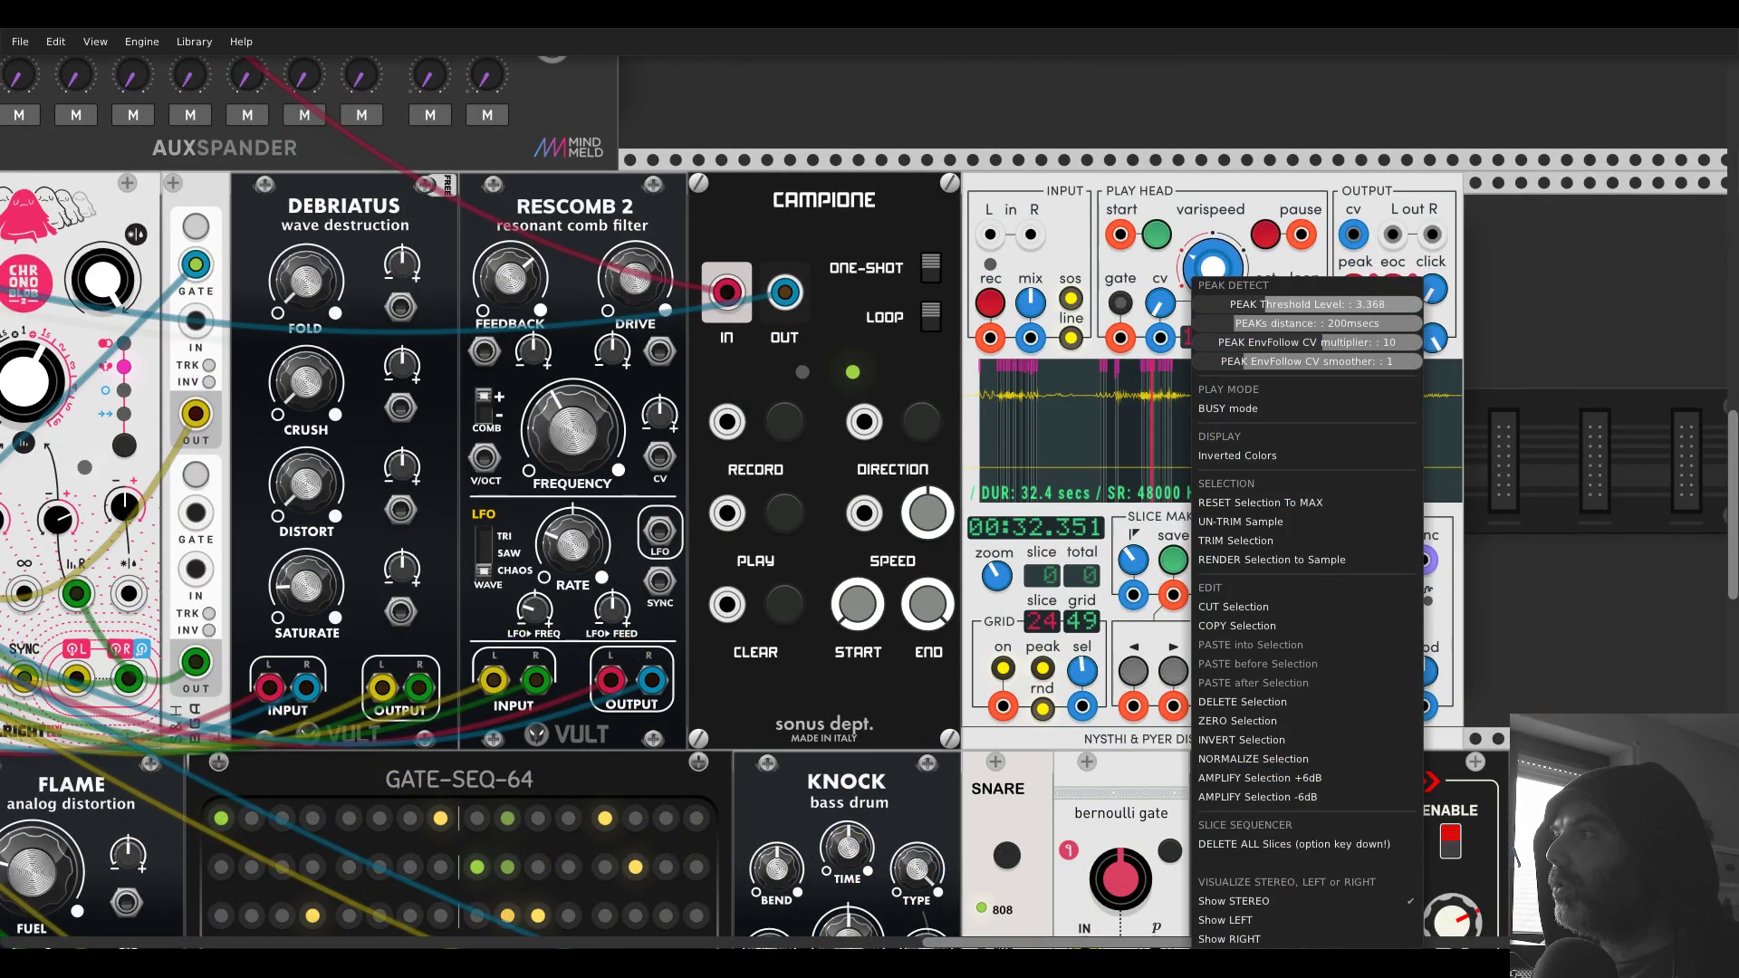
{"action": "left_click", "coordinate": [1319, 131]}
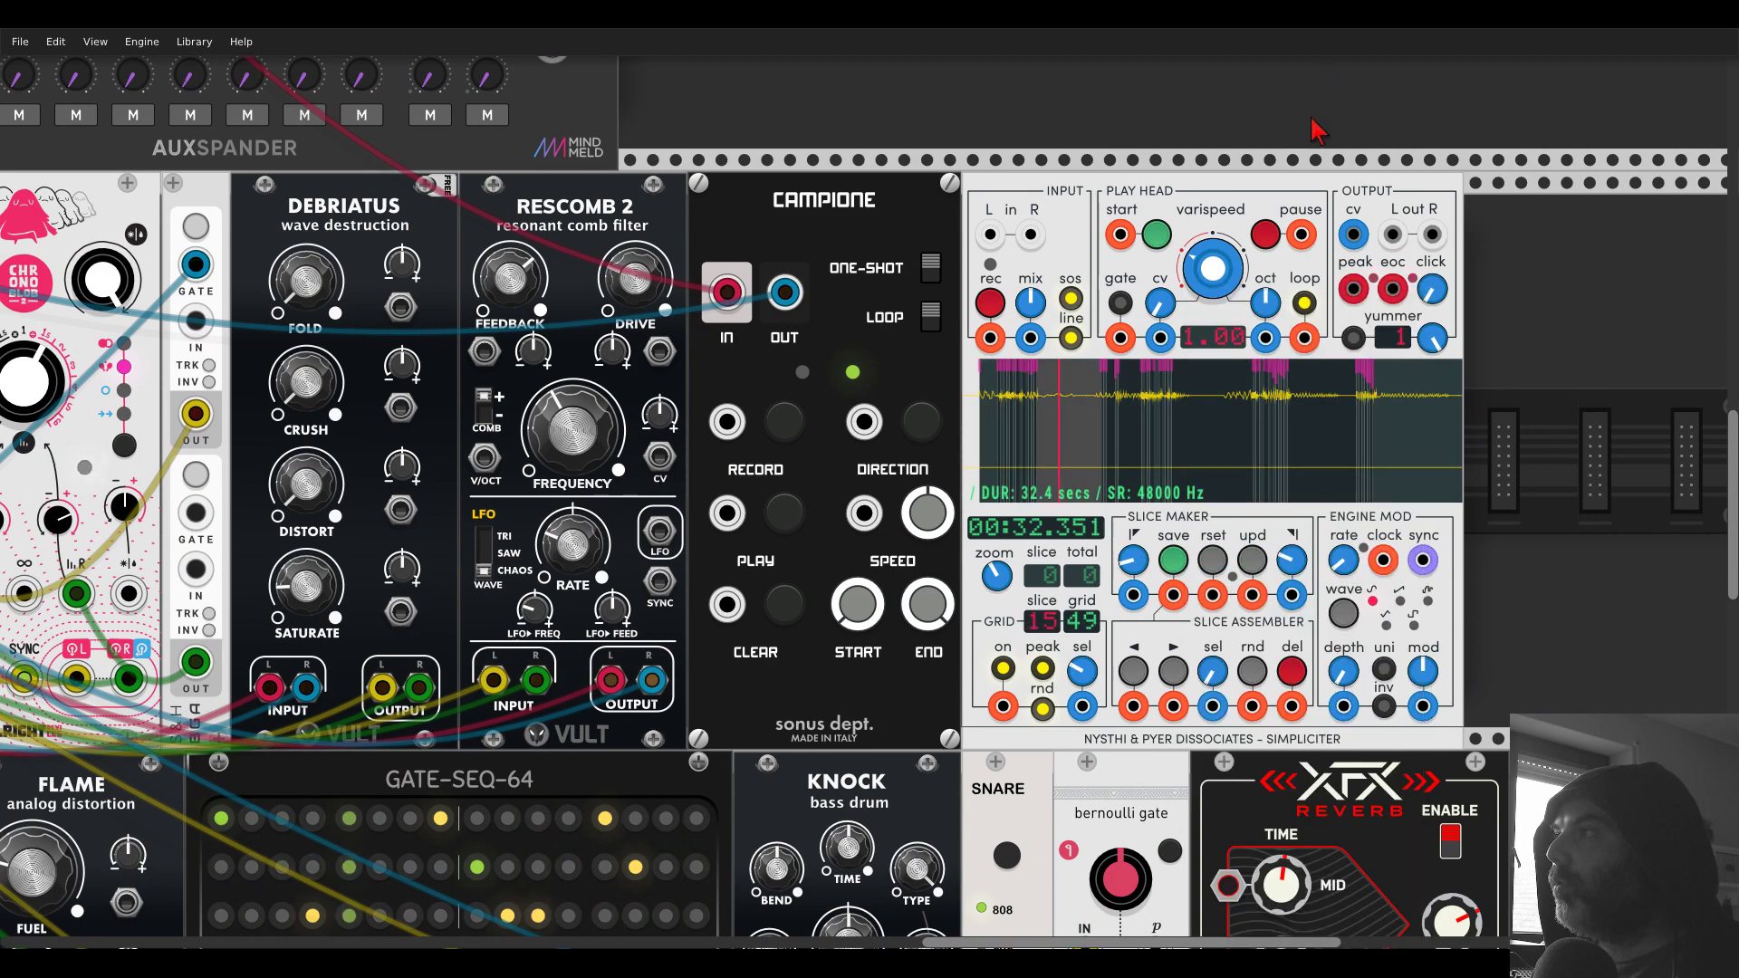
- Patch Simpliciter's left and right outputs into MixMaster channel 9
{"action": "scroll", "coordinate": [1319, 131], "scroll_direction": "down", "scroll_amount": 4}
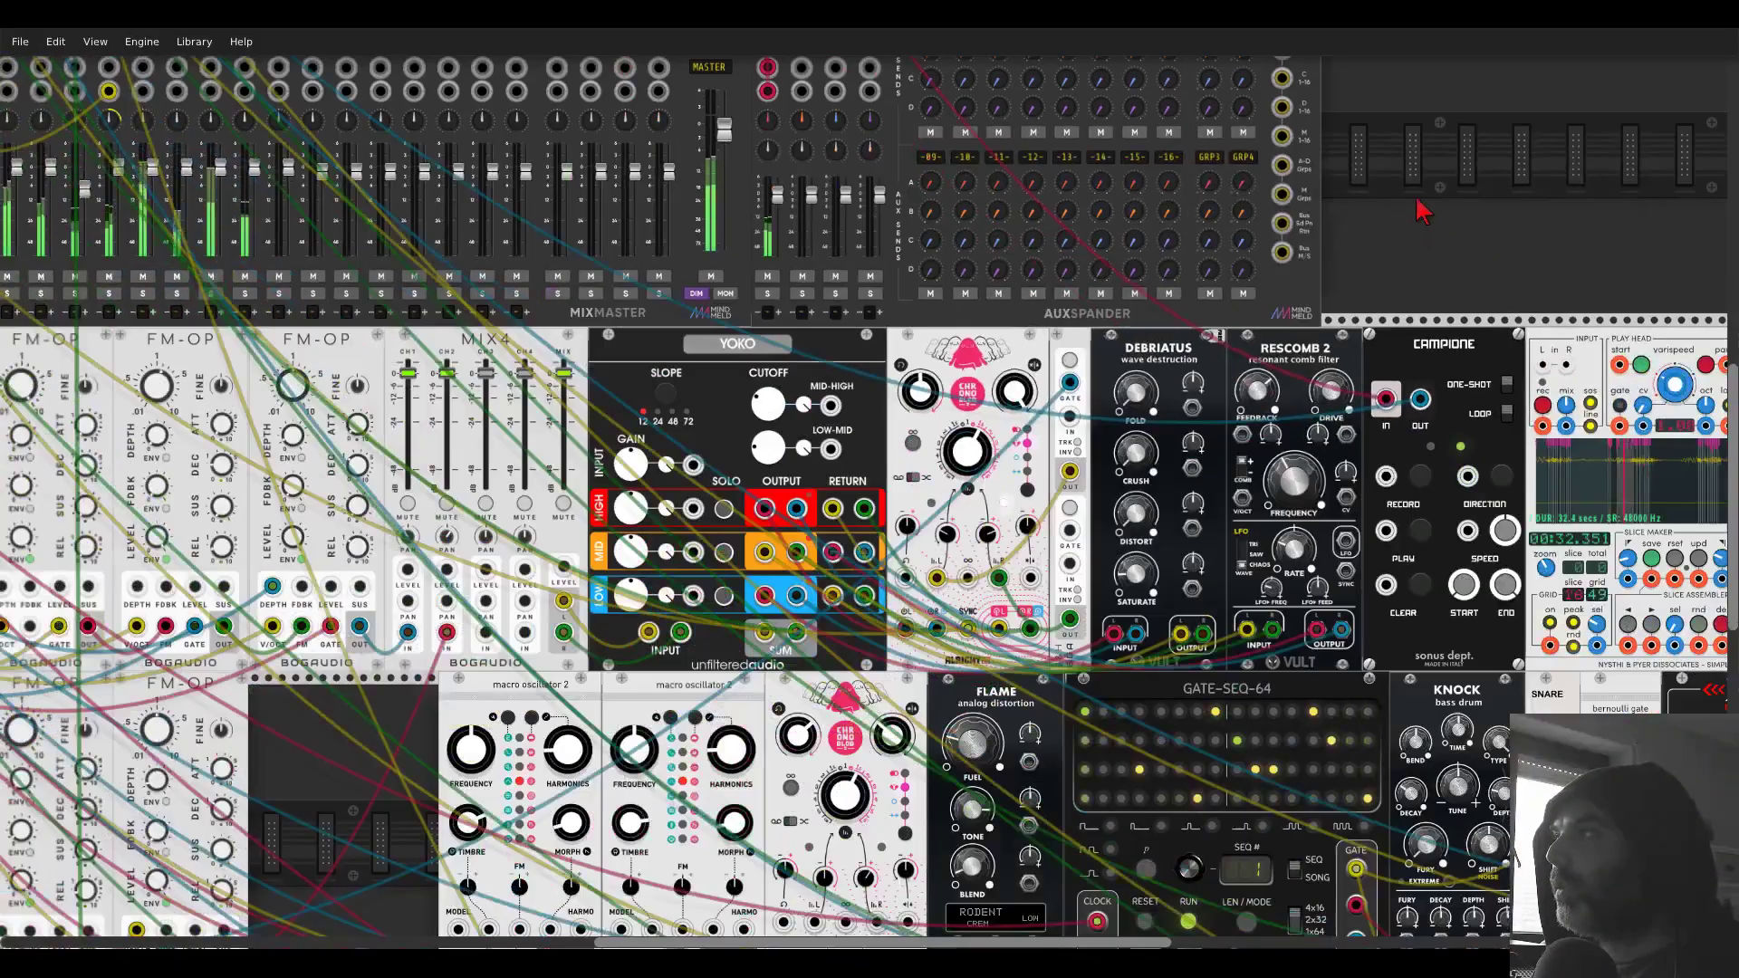
{"action": "scroll", "coordinate": [1420, 211], "scroll_direction": "down", "scroll_amount": 3}
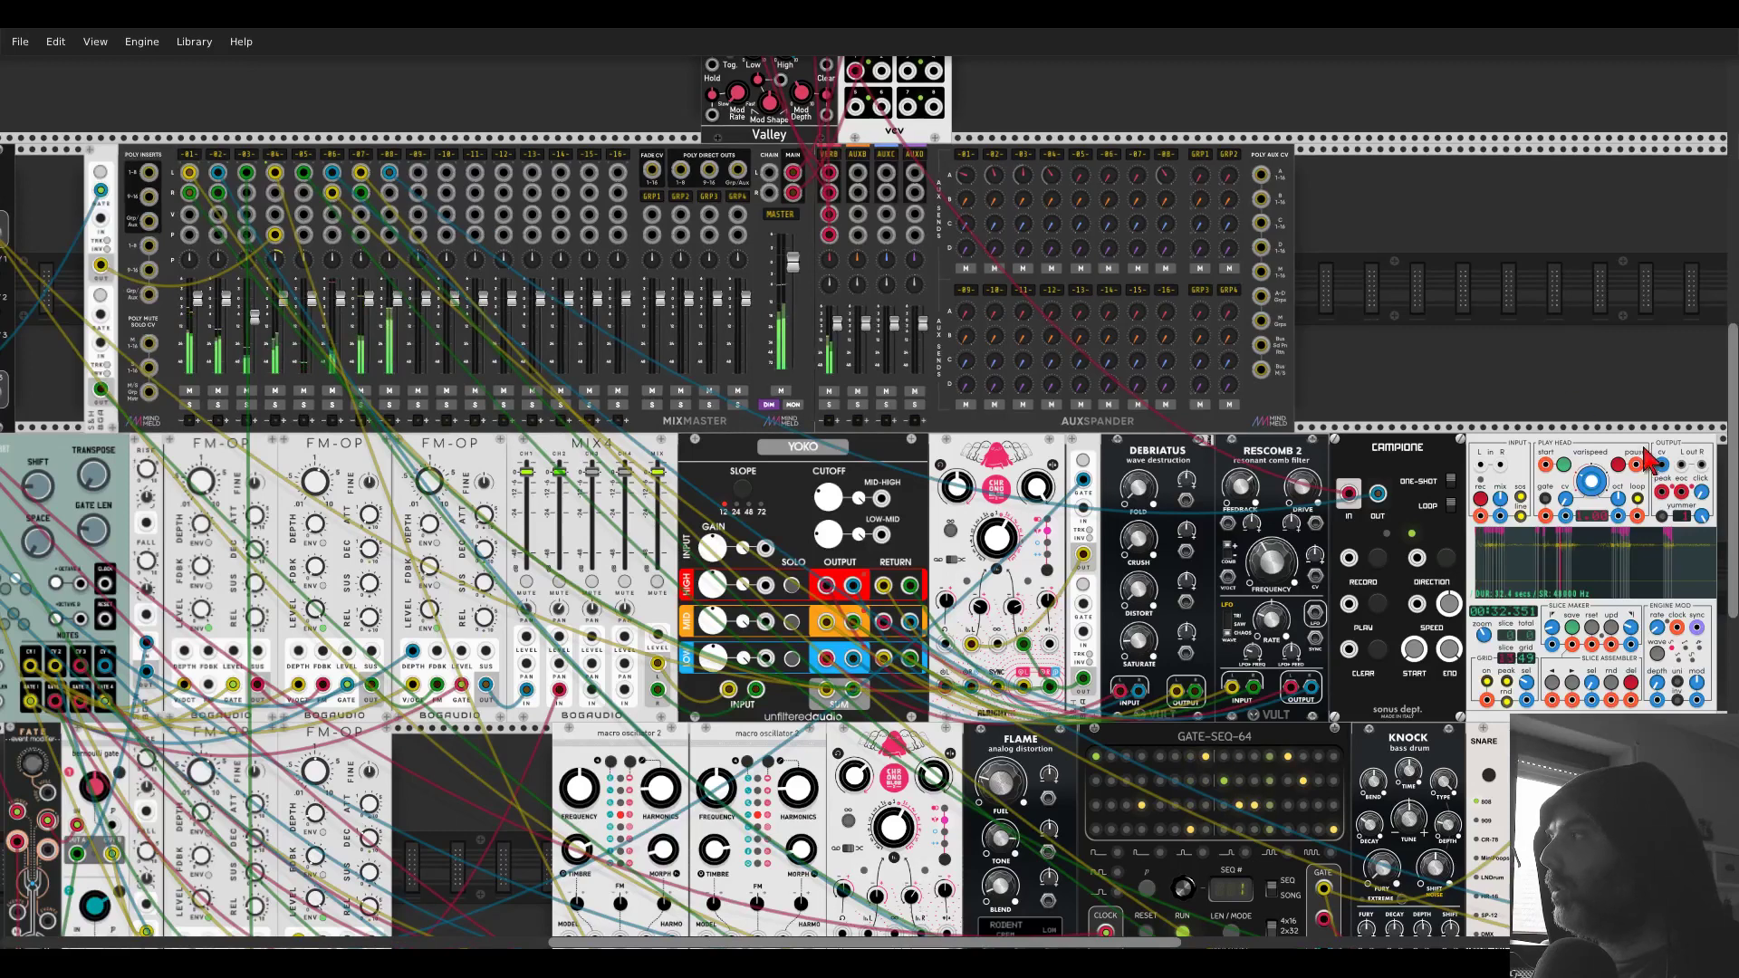
{"action": "mouse_move", "coordinate": [1662, 463]}
{"action": "left_mouse_down"}
{"action": "mouse_move", "coordinate": [1540, 489]}
{"action": "mouse_move", "coordinate": [1087, 426]}
{"action": "mouse_move", "coordinate": [417, 173]}
{"action": "mouse_move", "coordinate": [1519, 392]}
{"action": "mouse_move", "coordinate": [1701, 463]}
{"action": "left_mouse_up"}
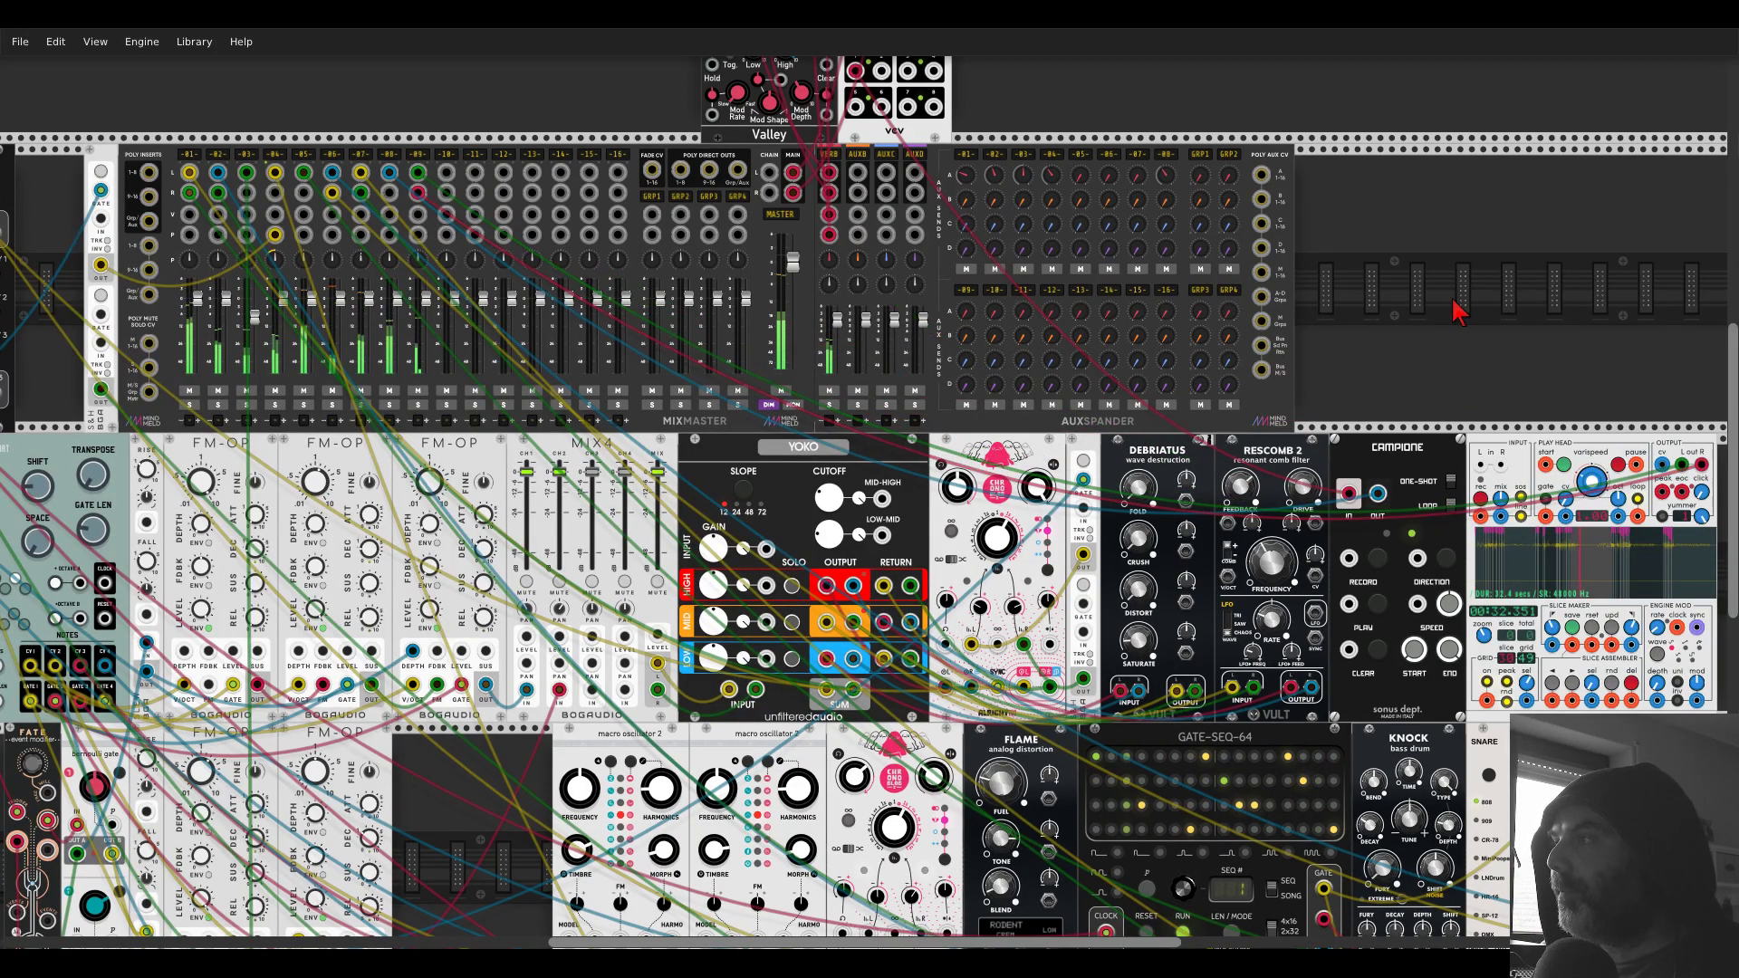
- Solo MixMaster channel 9 and set its VERB send on AuxSpander to about -24 dB
{"action": "left_click", "coordinate": [421, 406]}
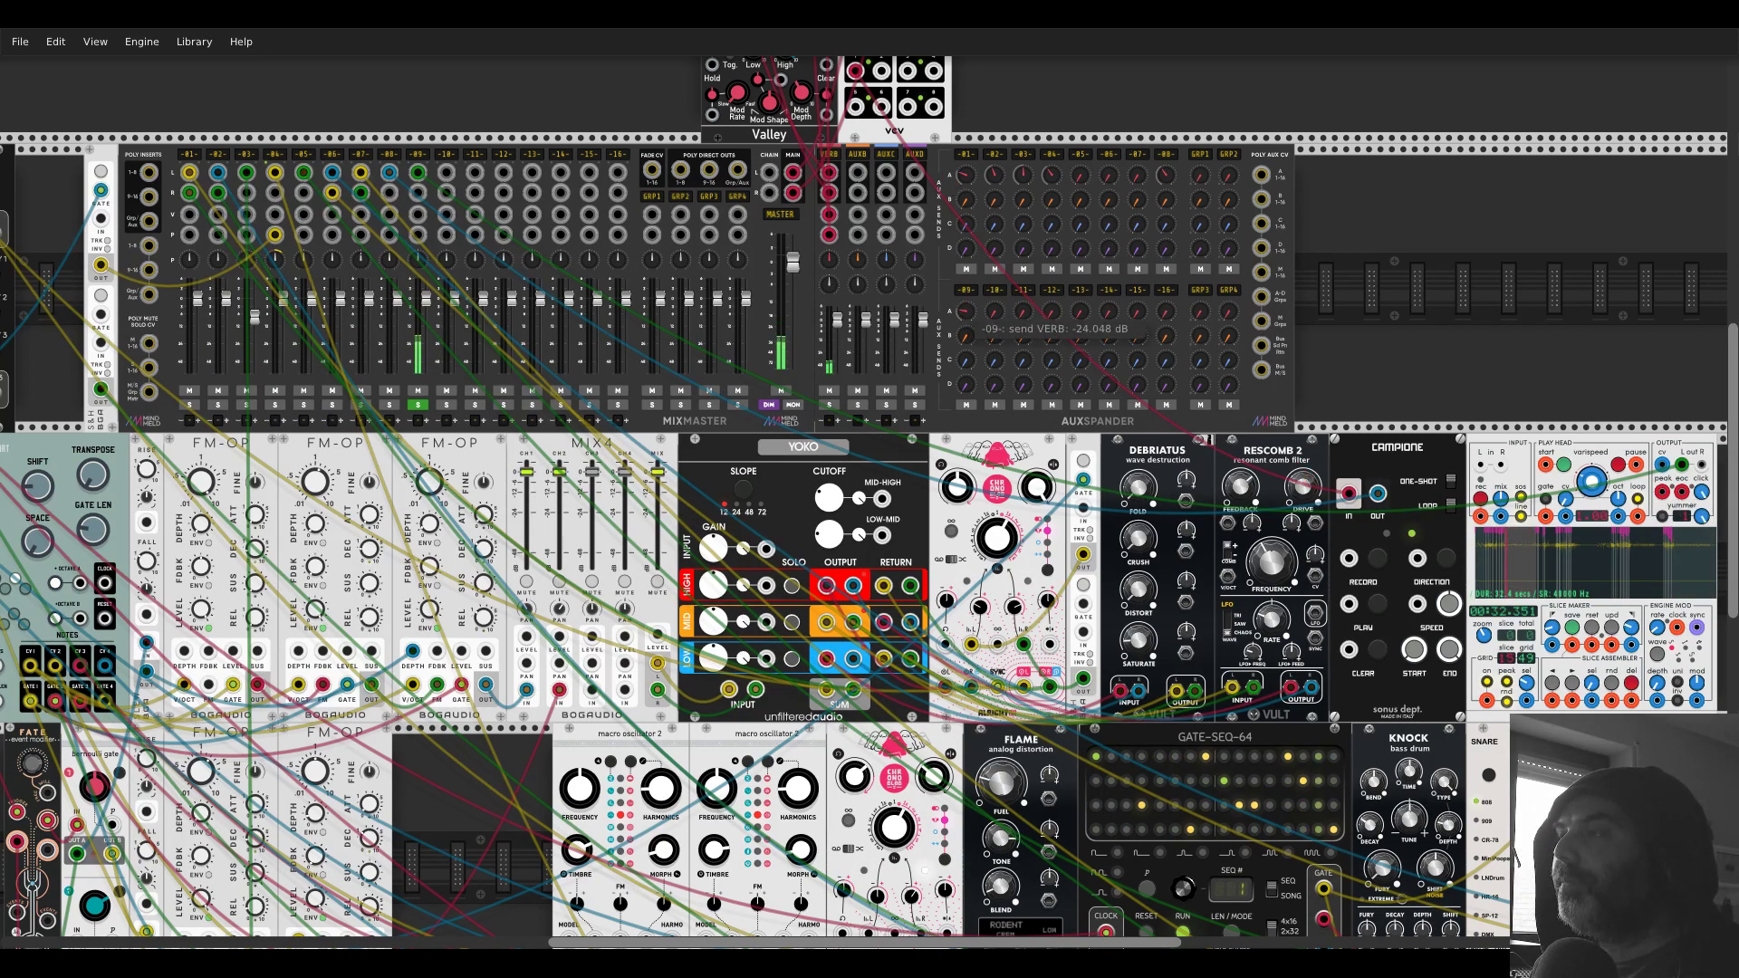
{"action": "left_click_drag", "start_coordinate": [966, 309], "coordinate": [966, 303]}
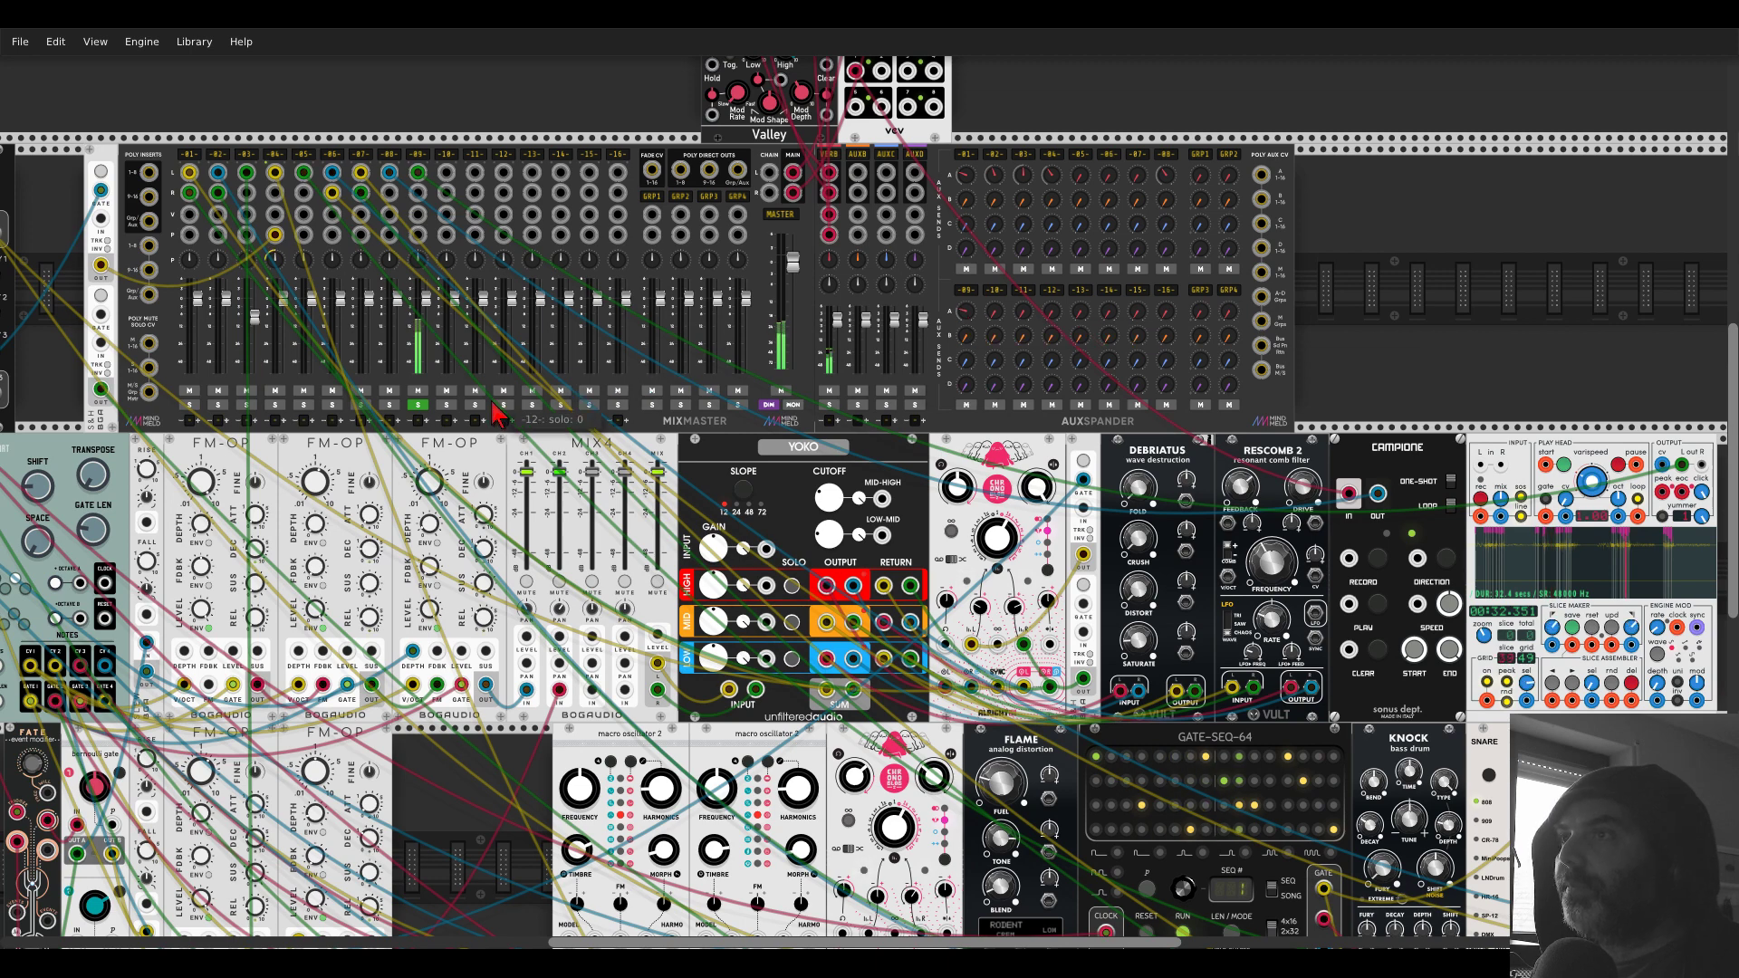
- Find the texture synthesizer in the module library by searching for "cloud" and place it directly after Simpliciter
{"action": "left_click_drag", "start_coordinate": [1481, 368], "coordinate": [1088, 263]}
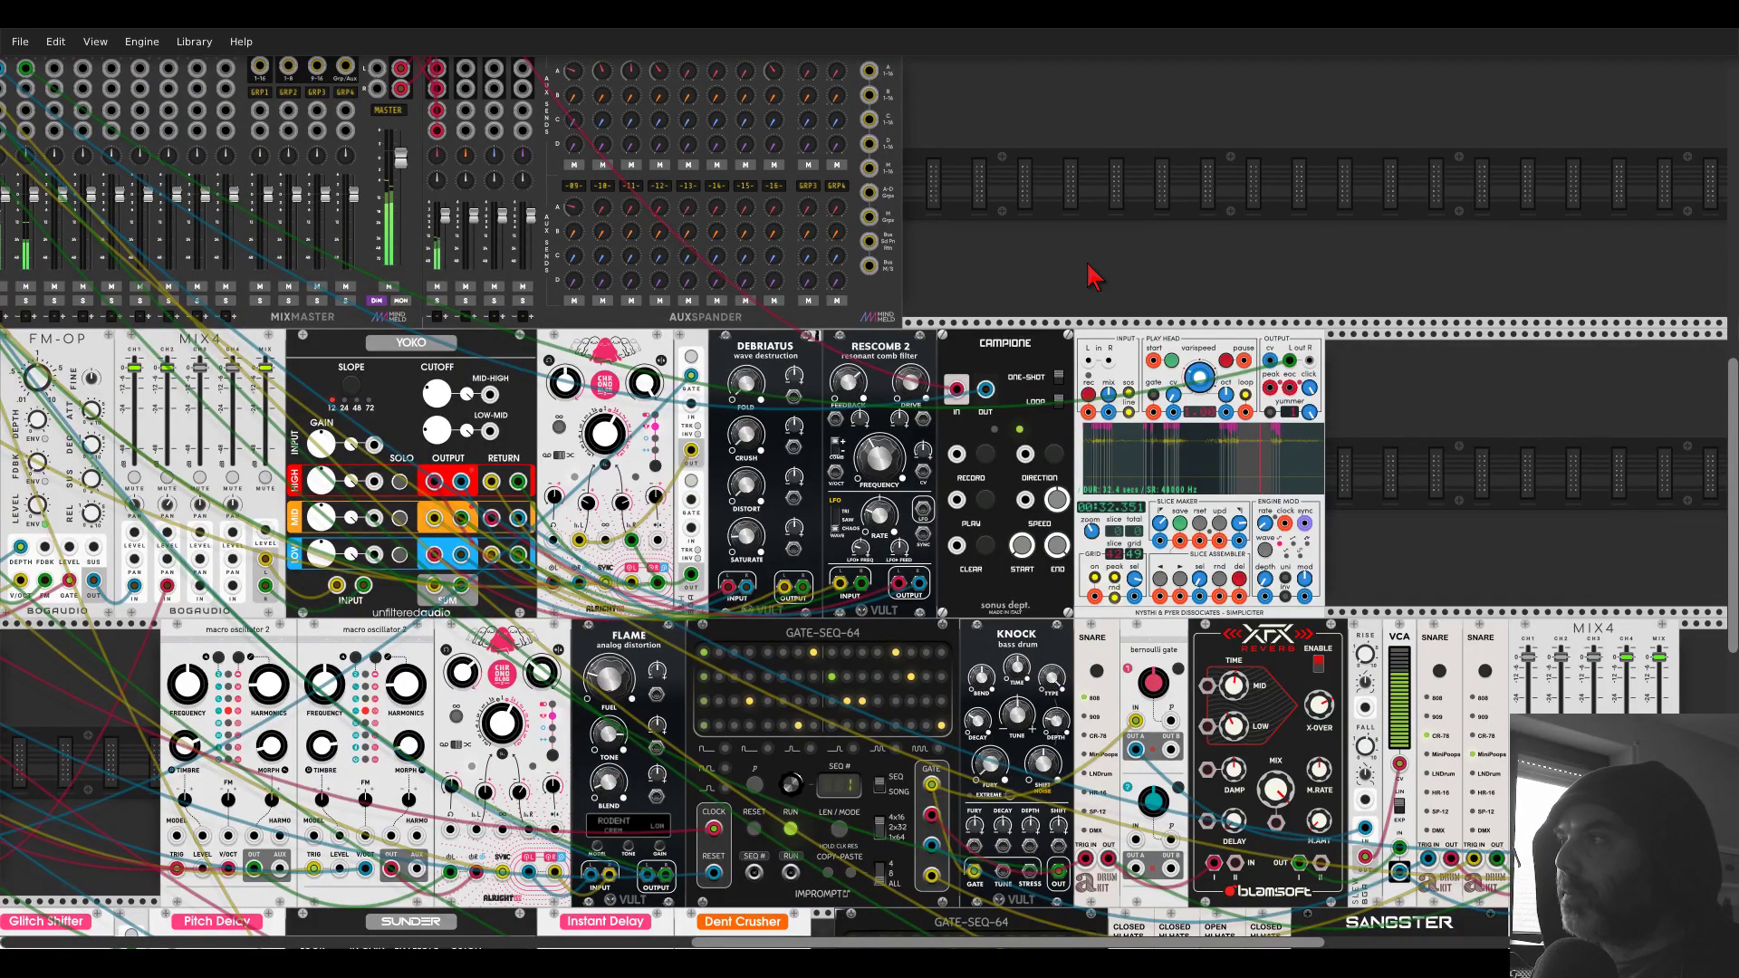
{"action": "right_click", "coordinate": [1472, 485]}
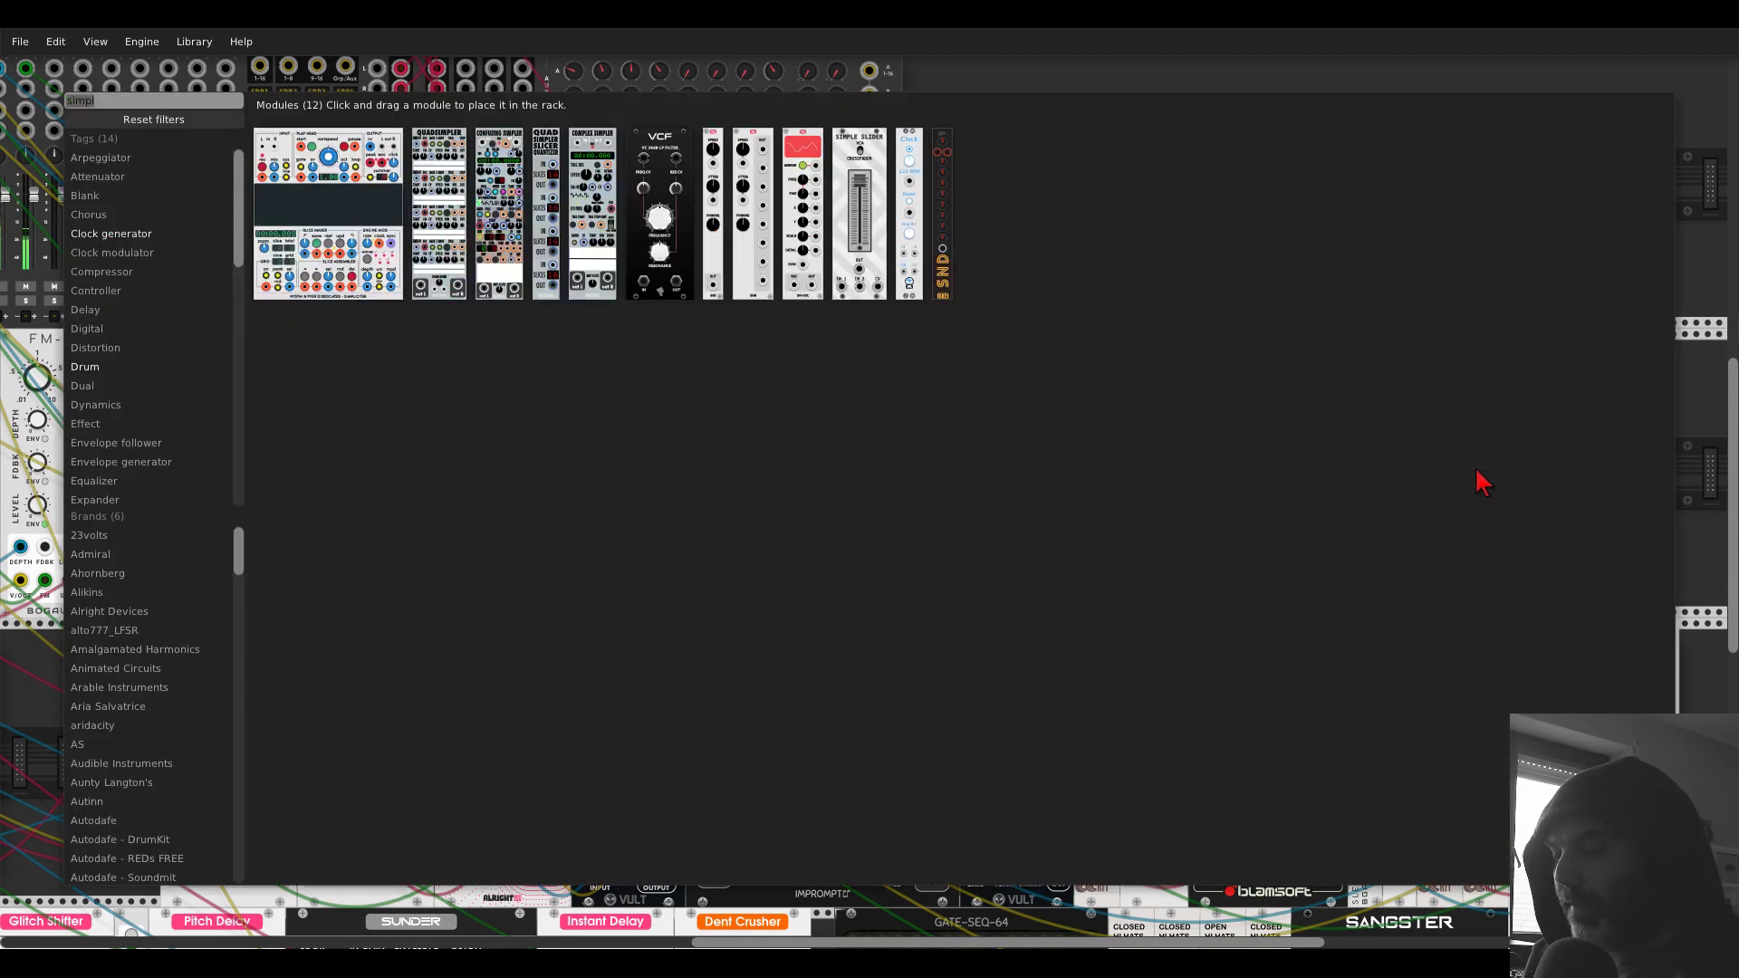
{"action": "type", "text": "c,"}
{"action": "key", "text": "BackSpace"}
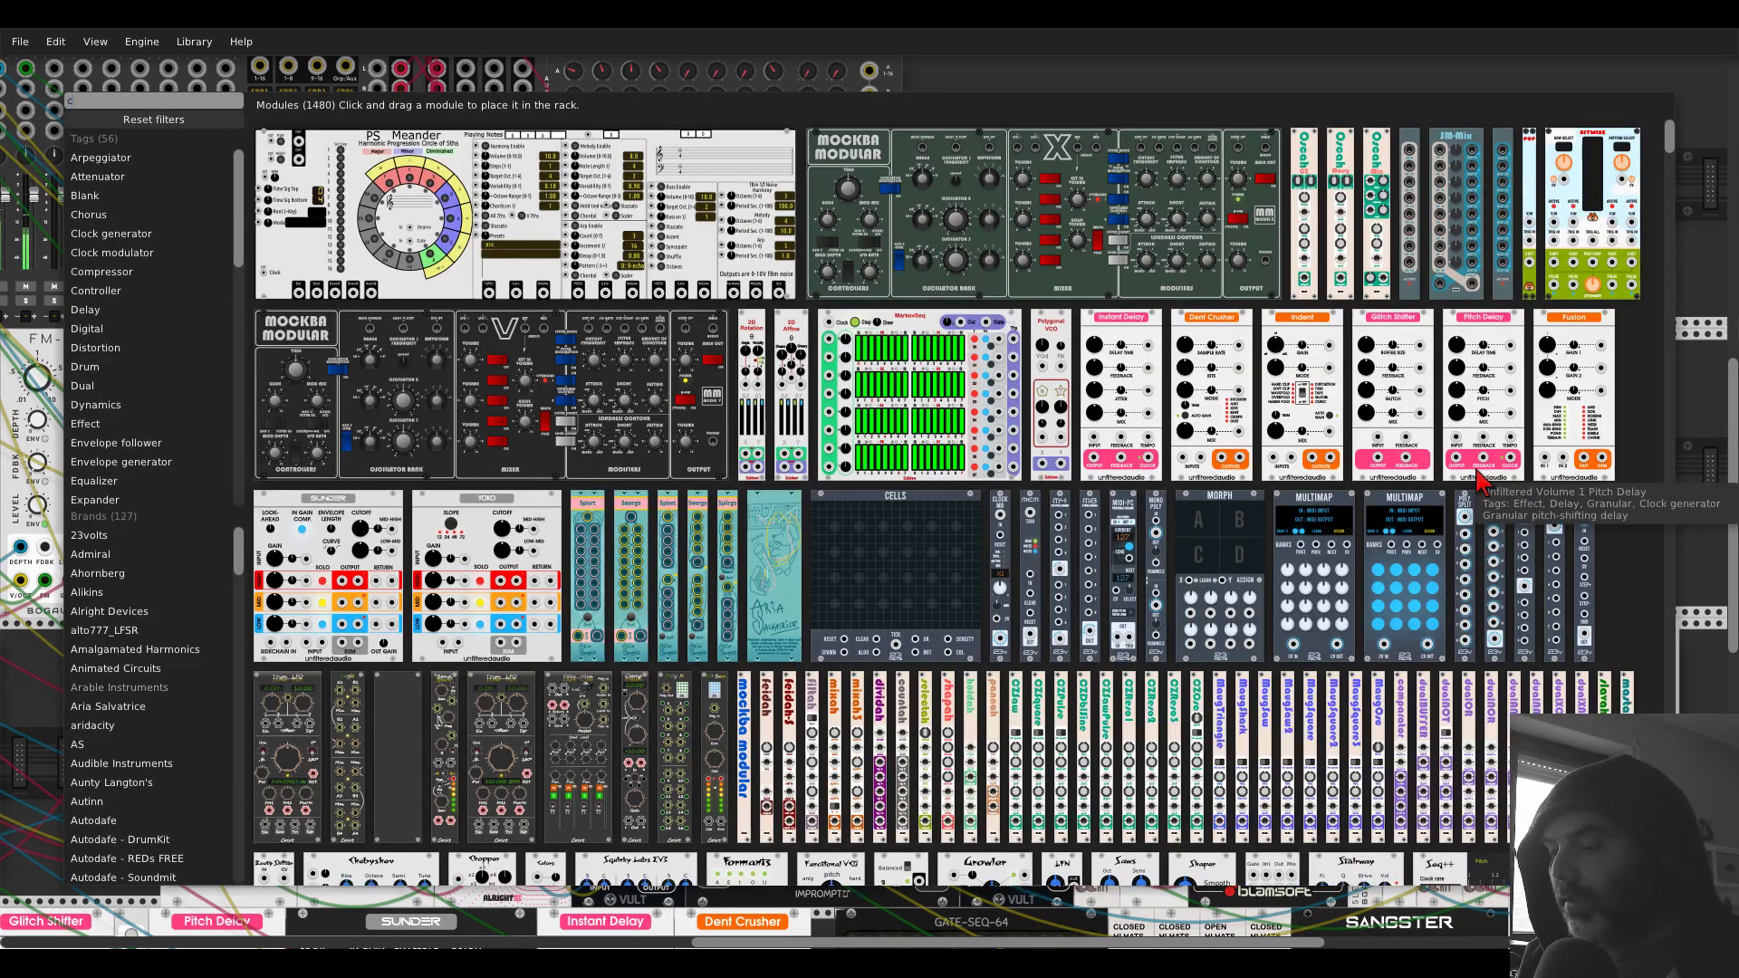
{"action": "type", "text": "loud"}
{"action": "left_click", "coordinate": [435, 163]}
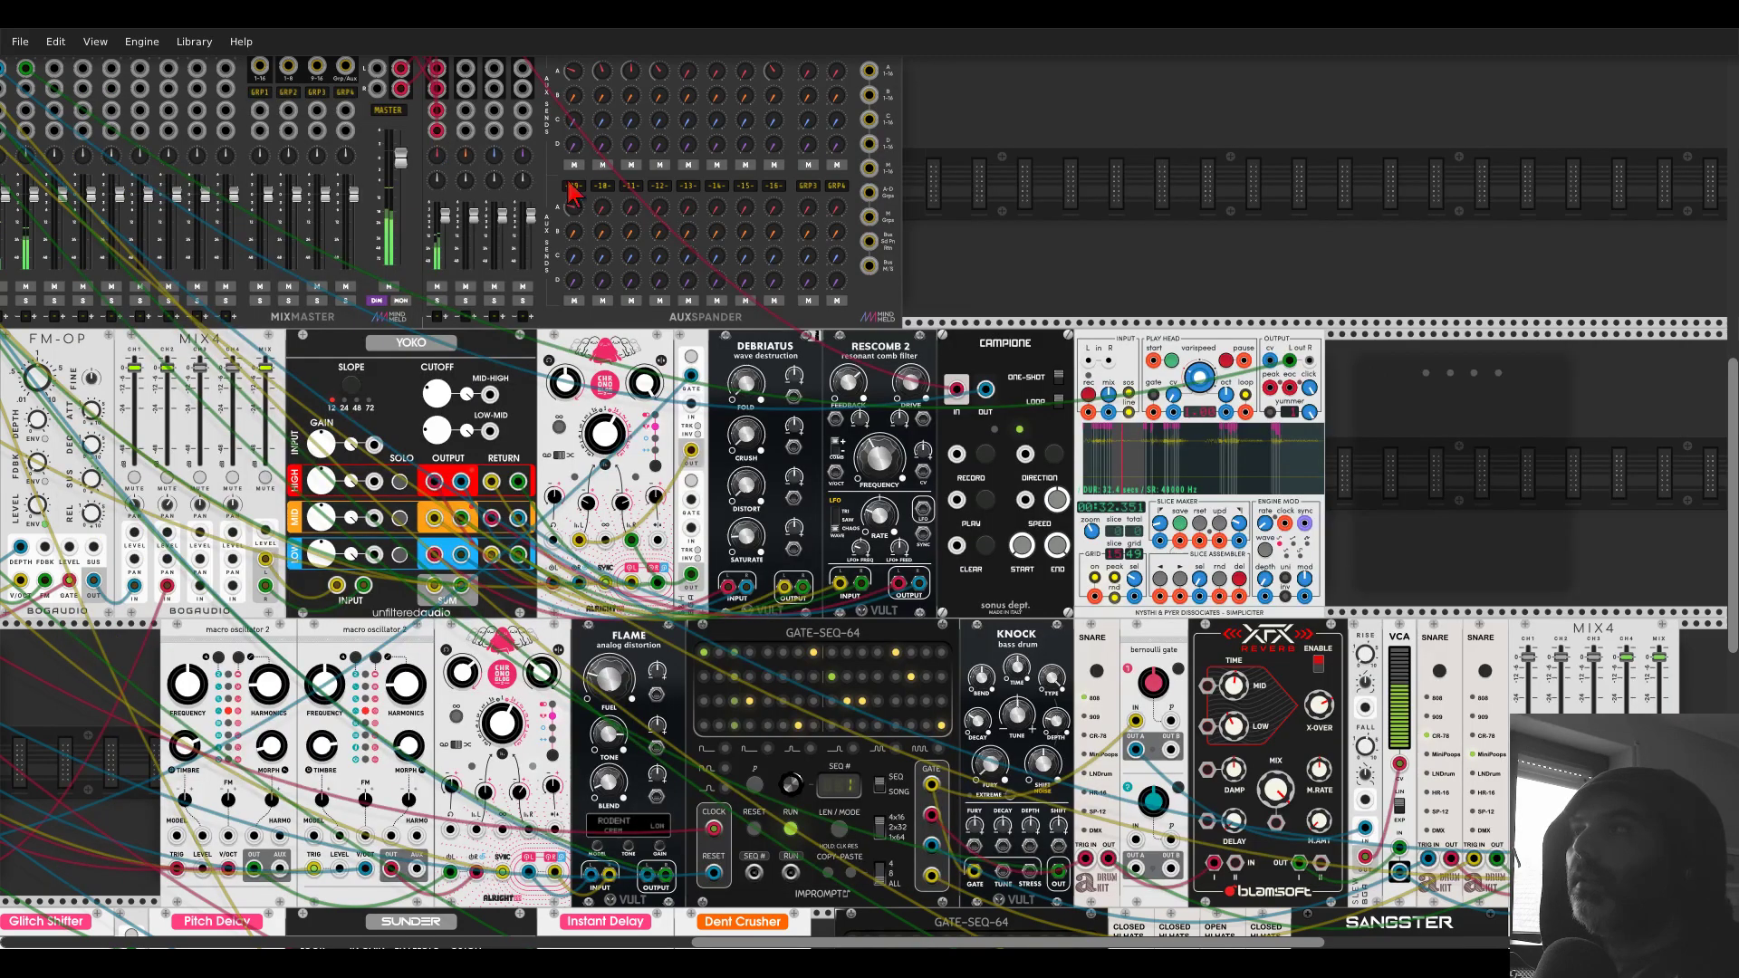
- Initialize the texture synthesizer's pitch, and raise the blend knob slightly after switching it to the next blend parameter
{"action": "right_click", "coordinate": [1490, 426]}
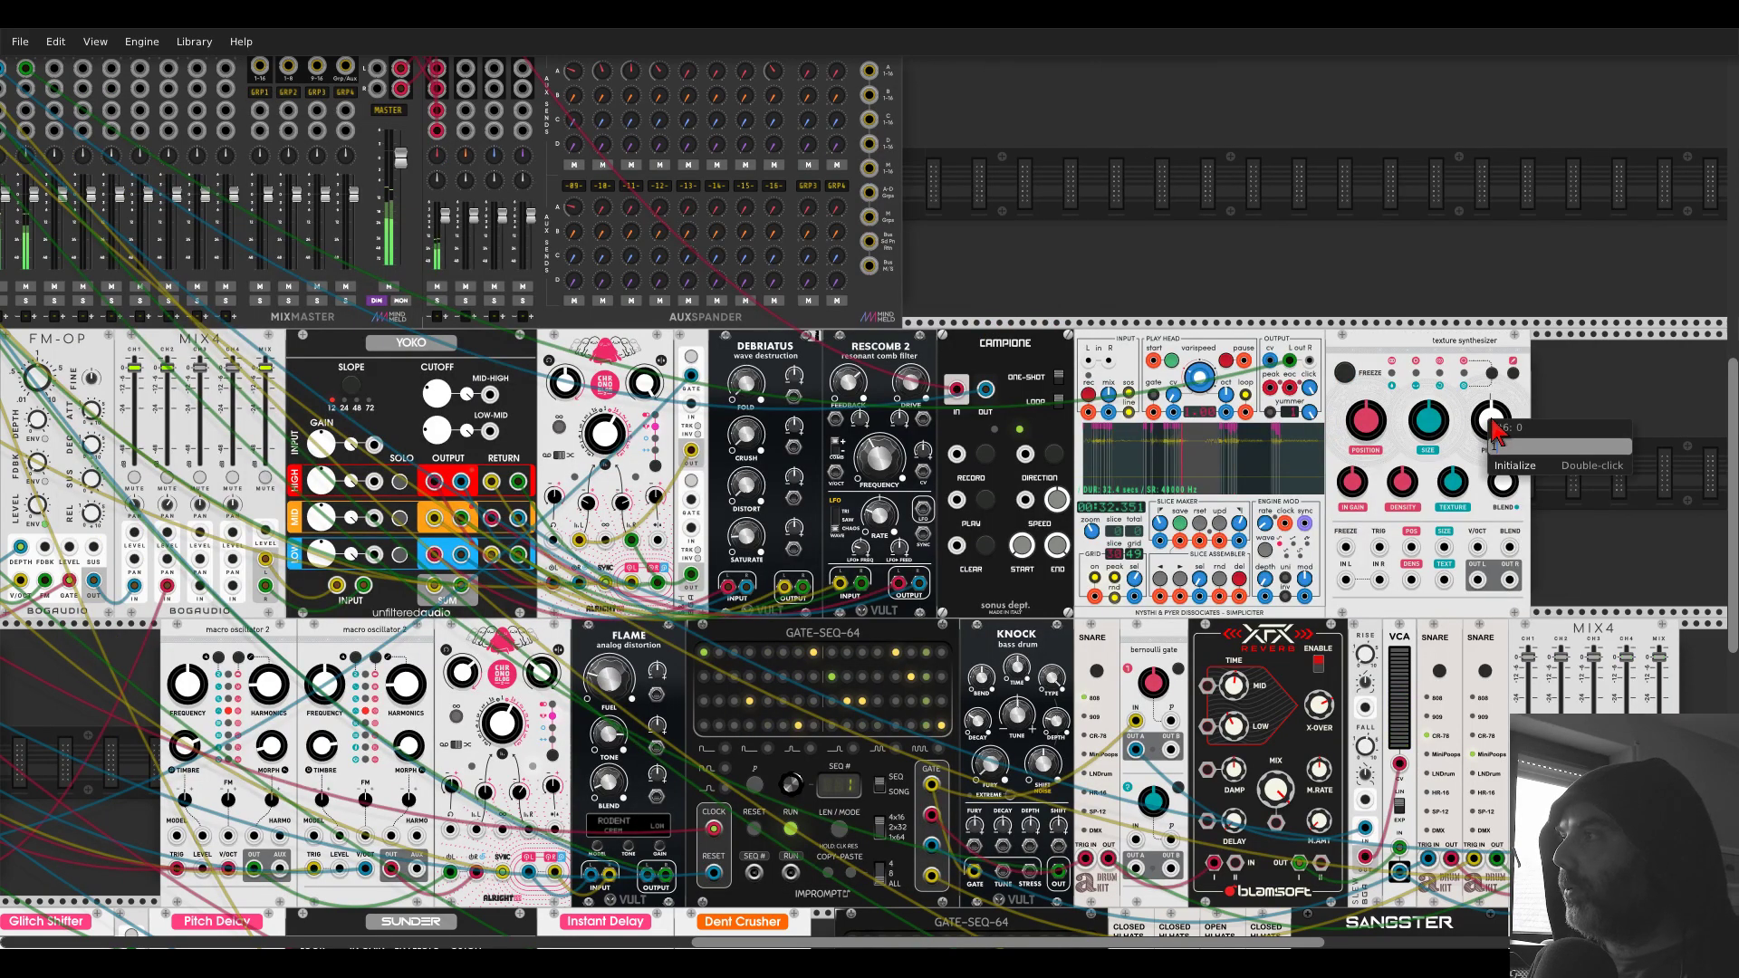
{"action": "left_click", "coordinate": [1499, 462]}
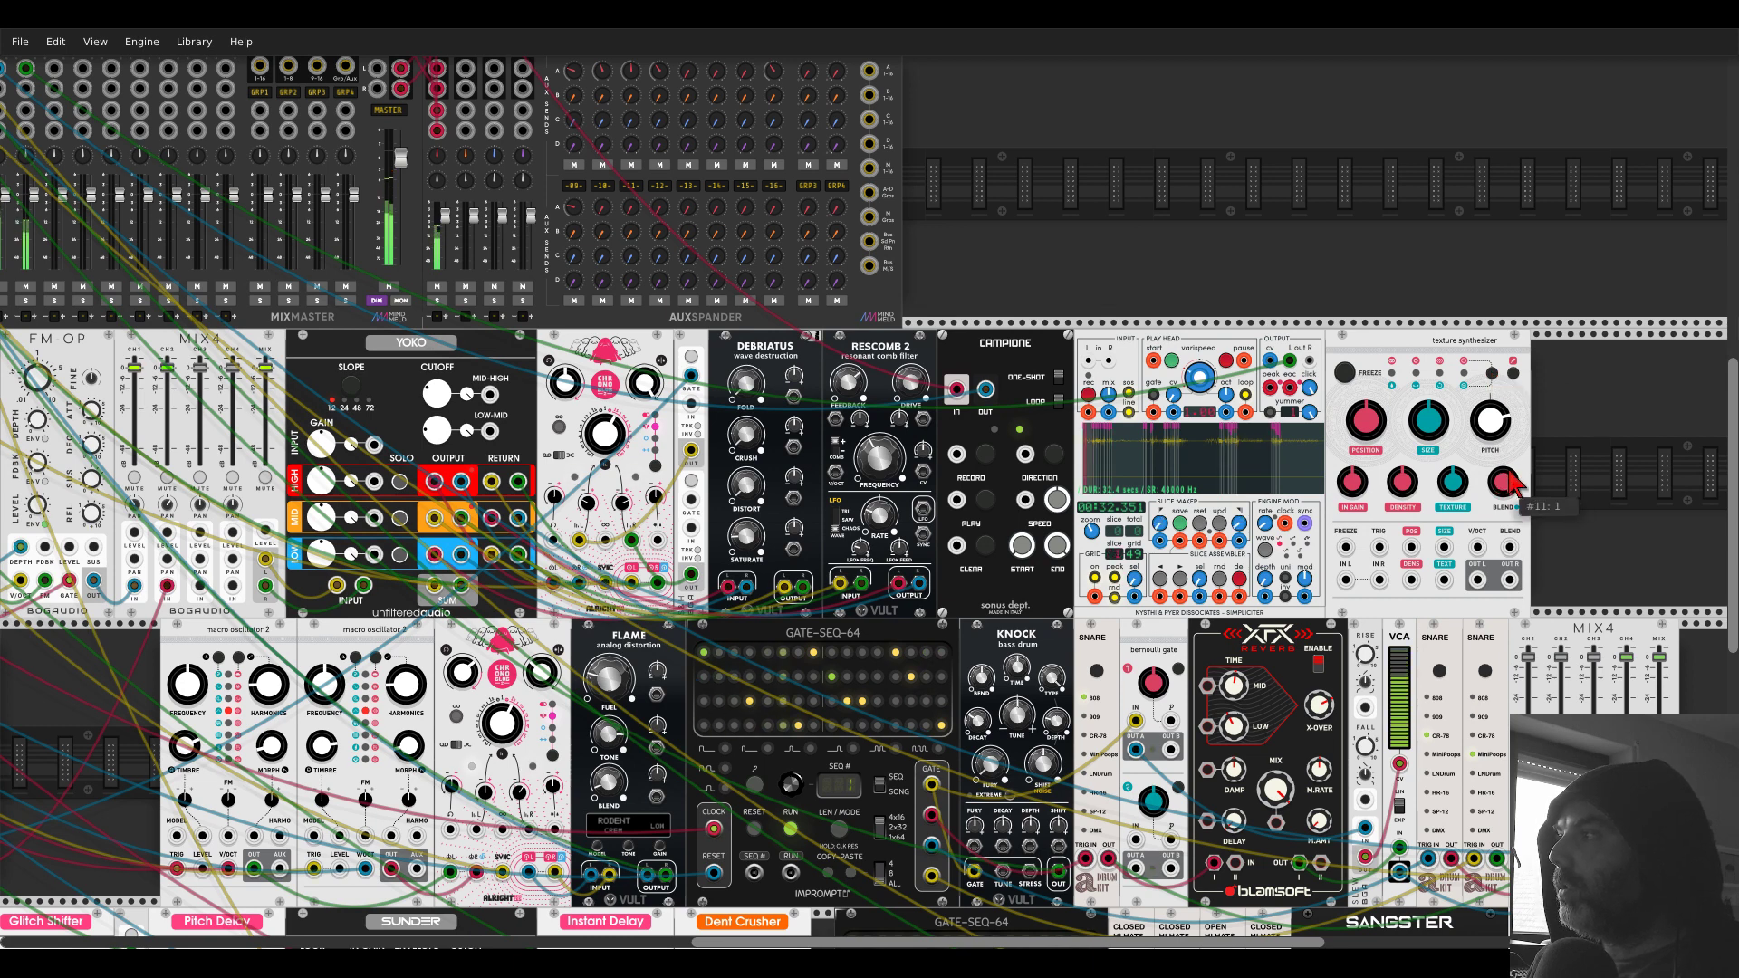
{"action": "left_click", "coordinate": [1493, 373]}
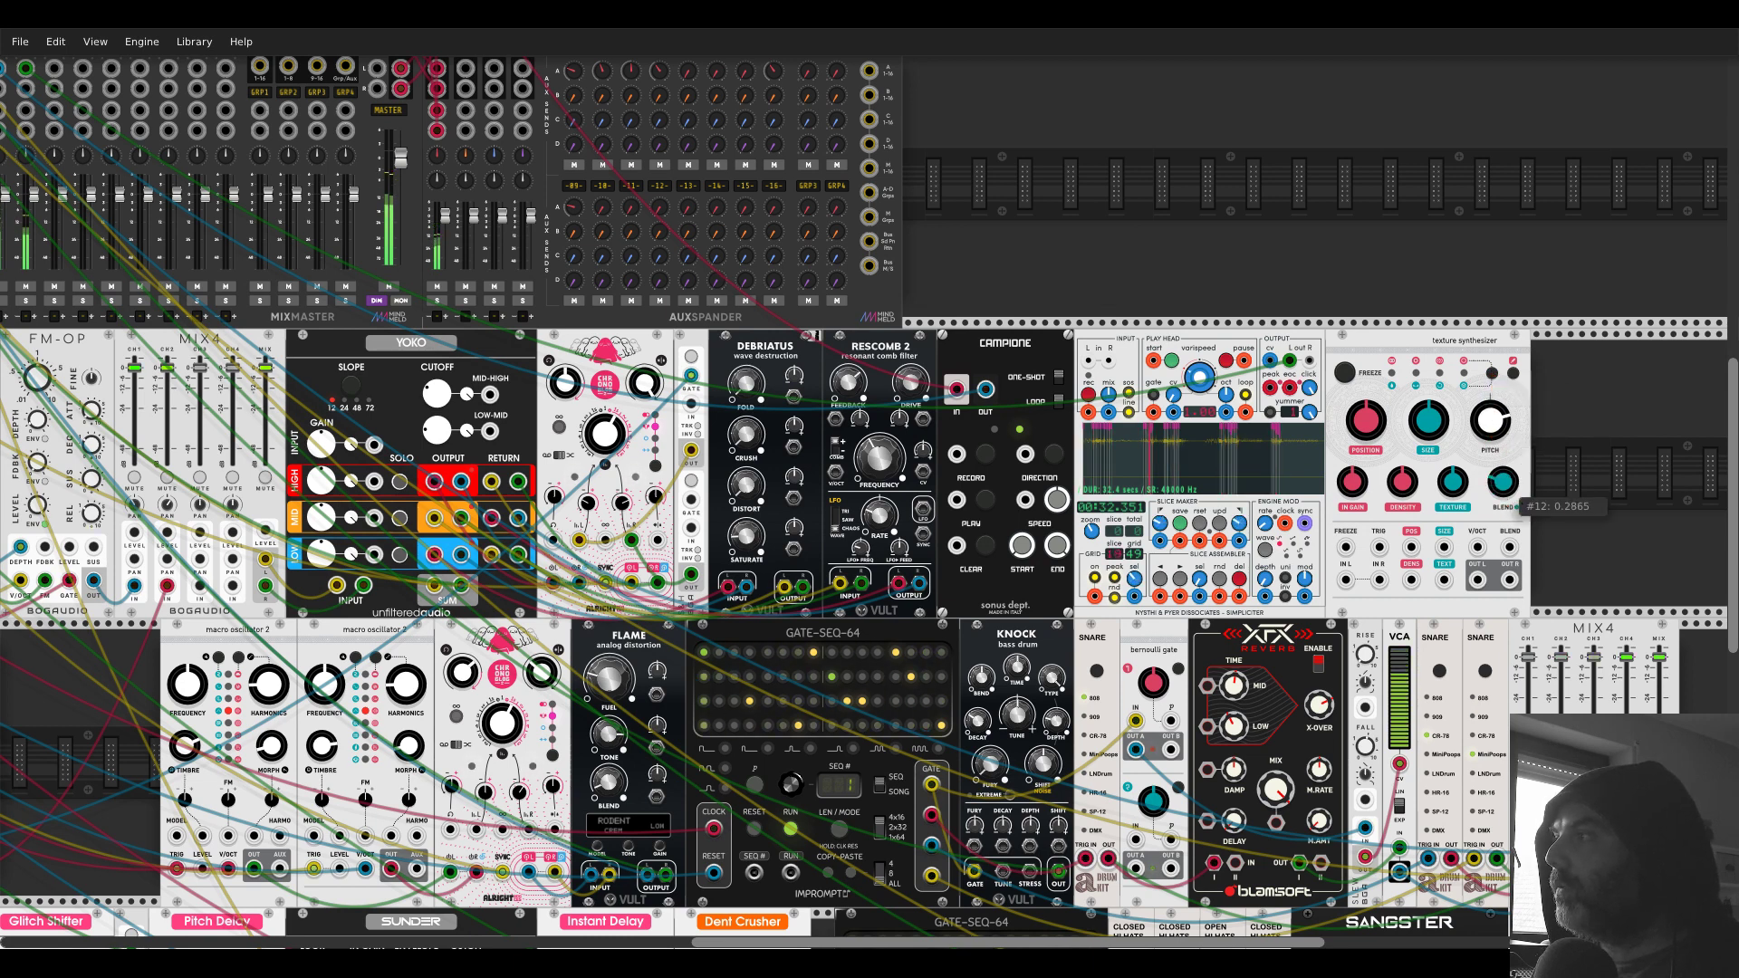
{"action": "left_click_drag", "start_coordinate": [1502, 481], "coordinate": [1502, 467]}
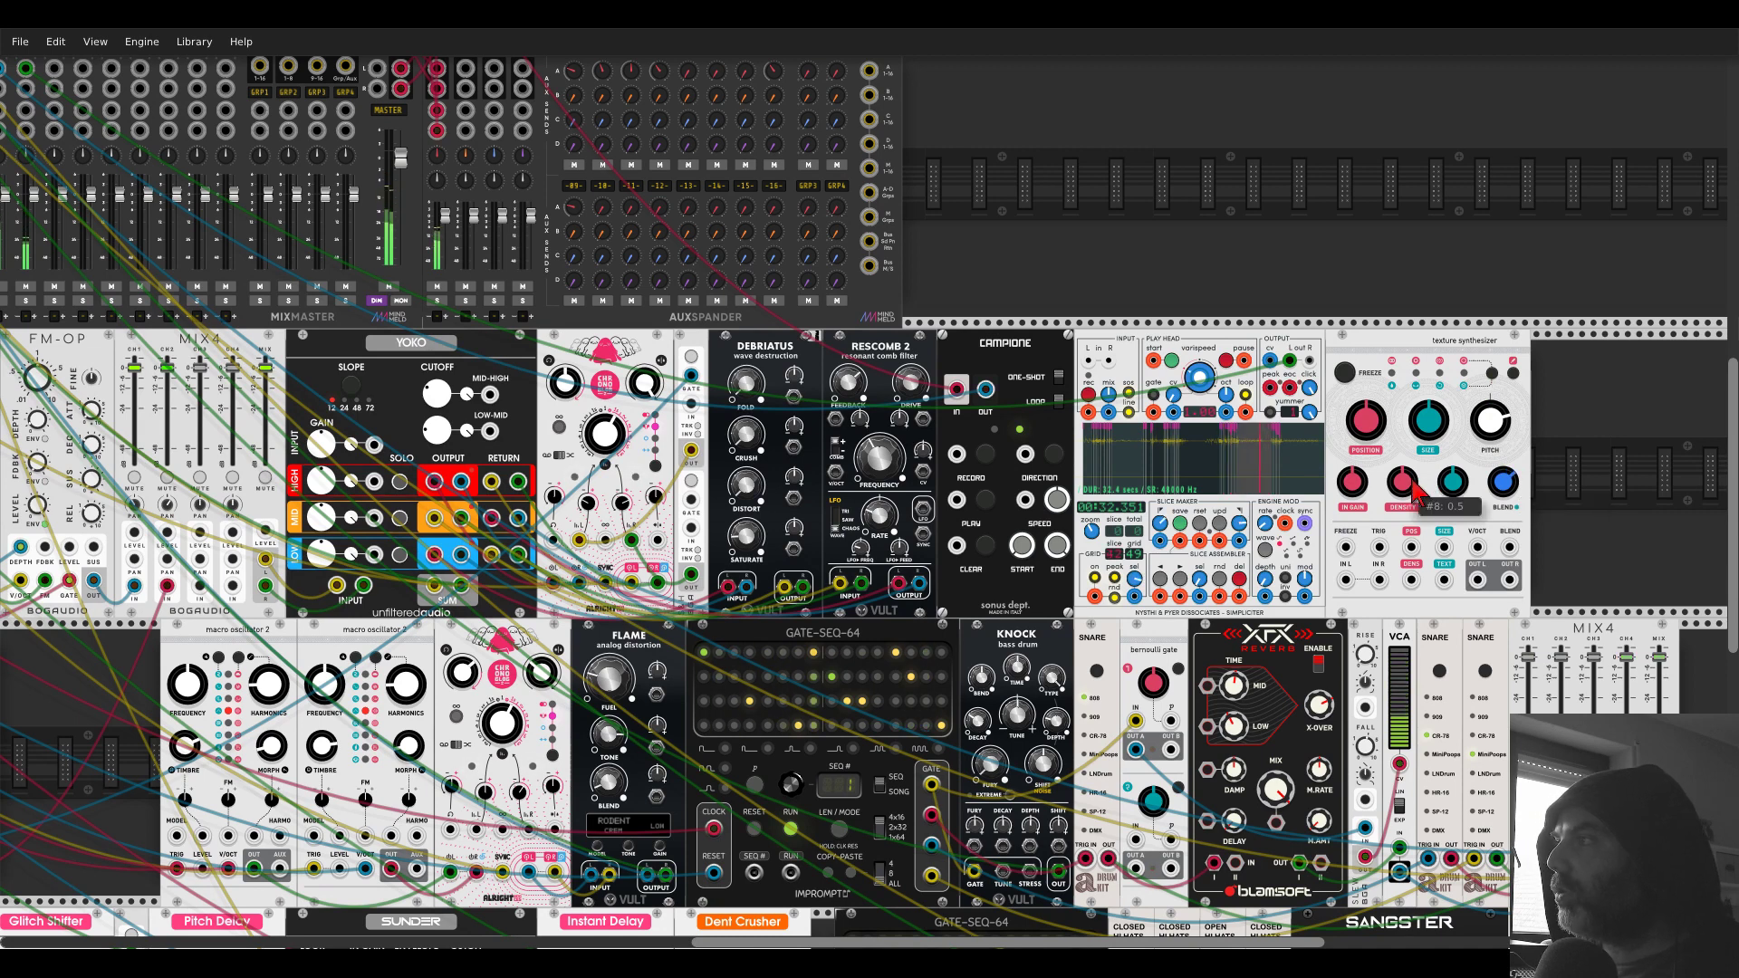
- Route Simpliciter's left output through the texture synthesizer into the left and right inputs of MixMaster channel 10, adjusting the synthesizer's input gain
{"action": "left_click_drag", "start_coordinate": [1347, 580], "coordinate": [1290, 360]}
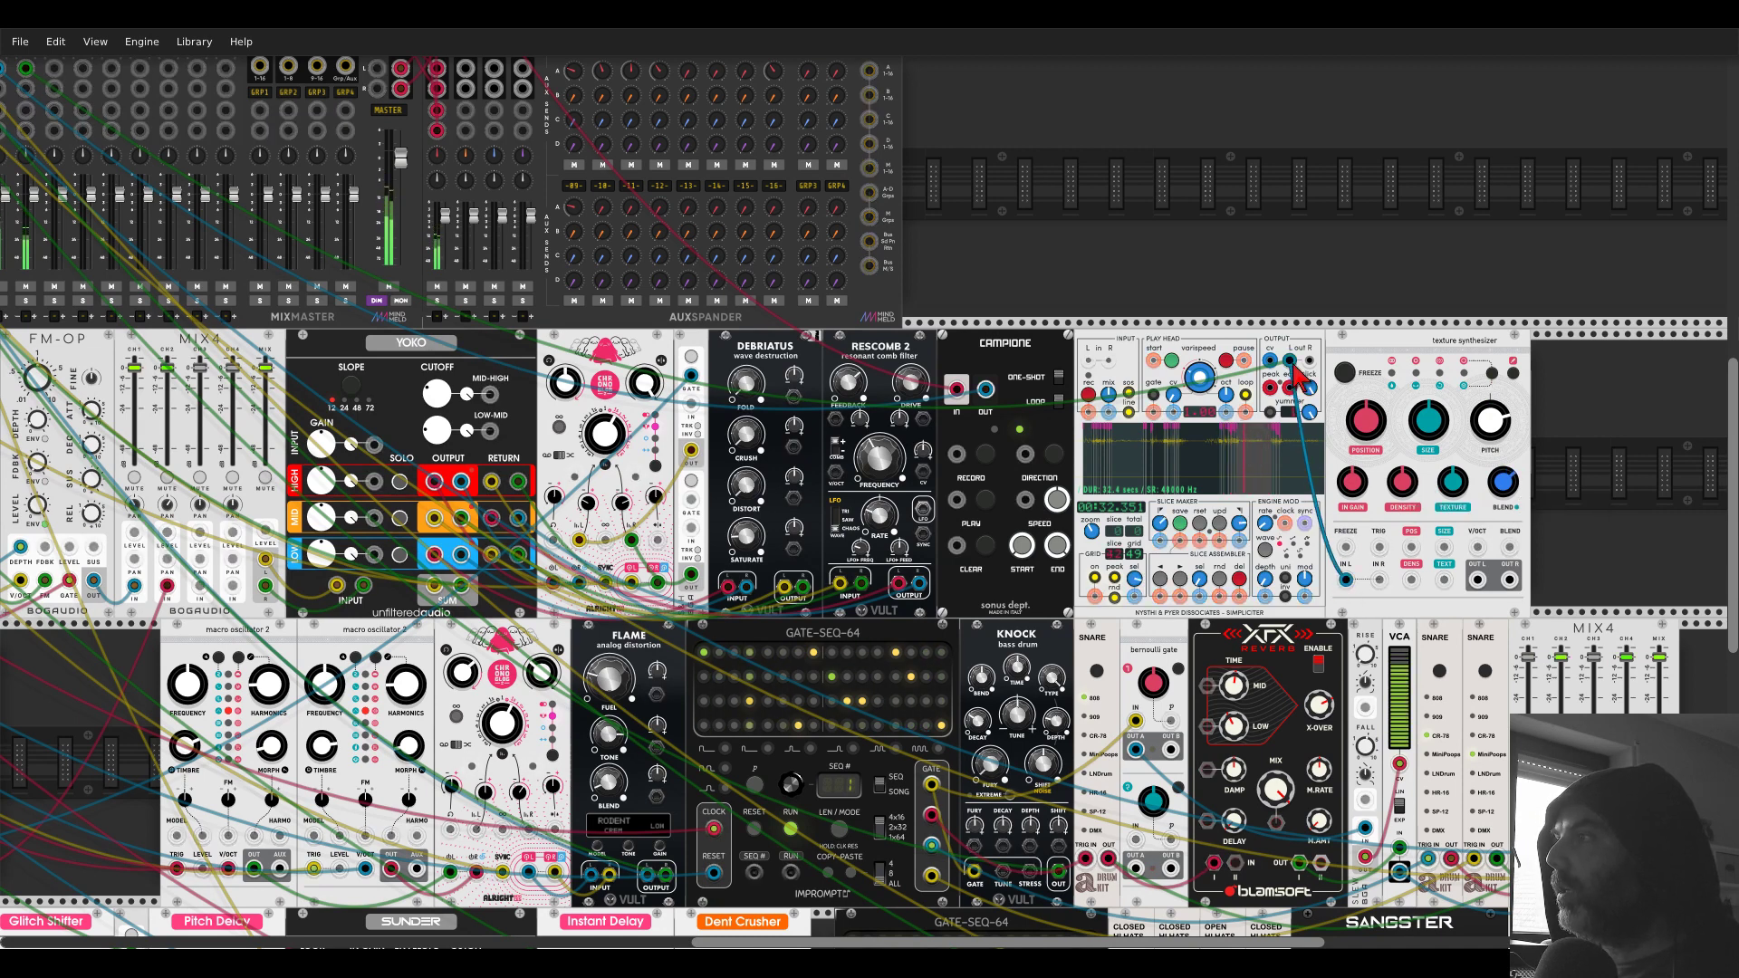
{"action": "left_click_drag", "start_coordinate": [1351, 481], "coordinate": [1351, 474]}
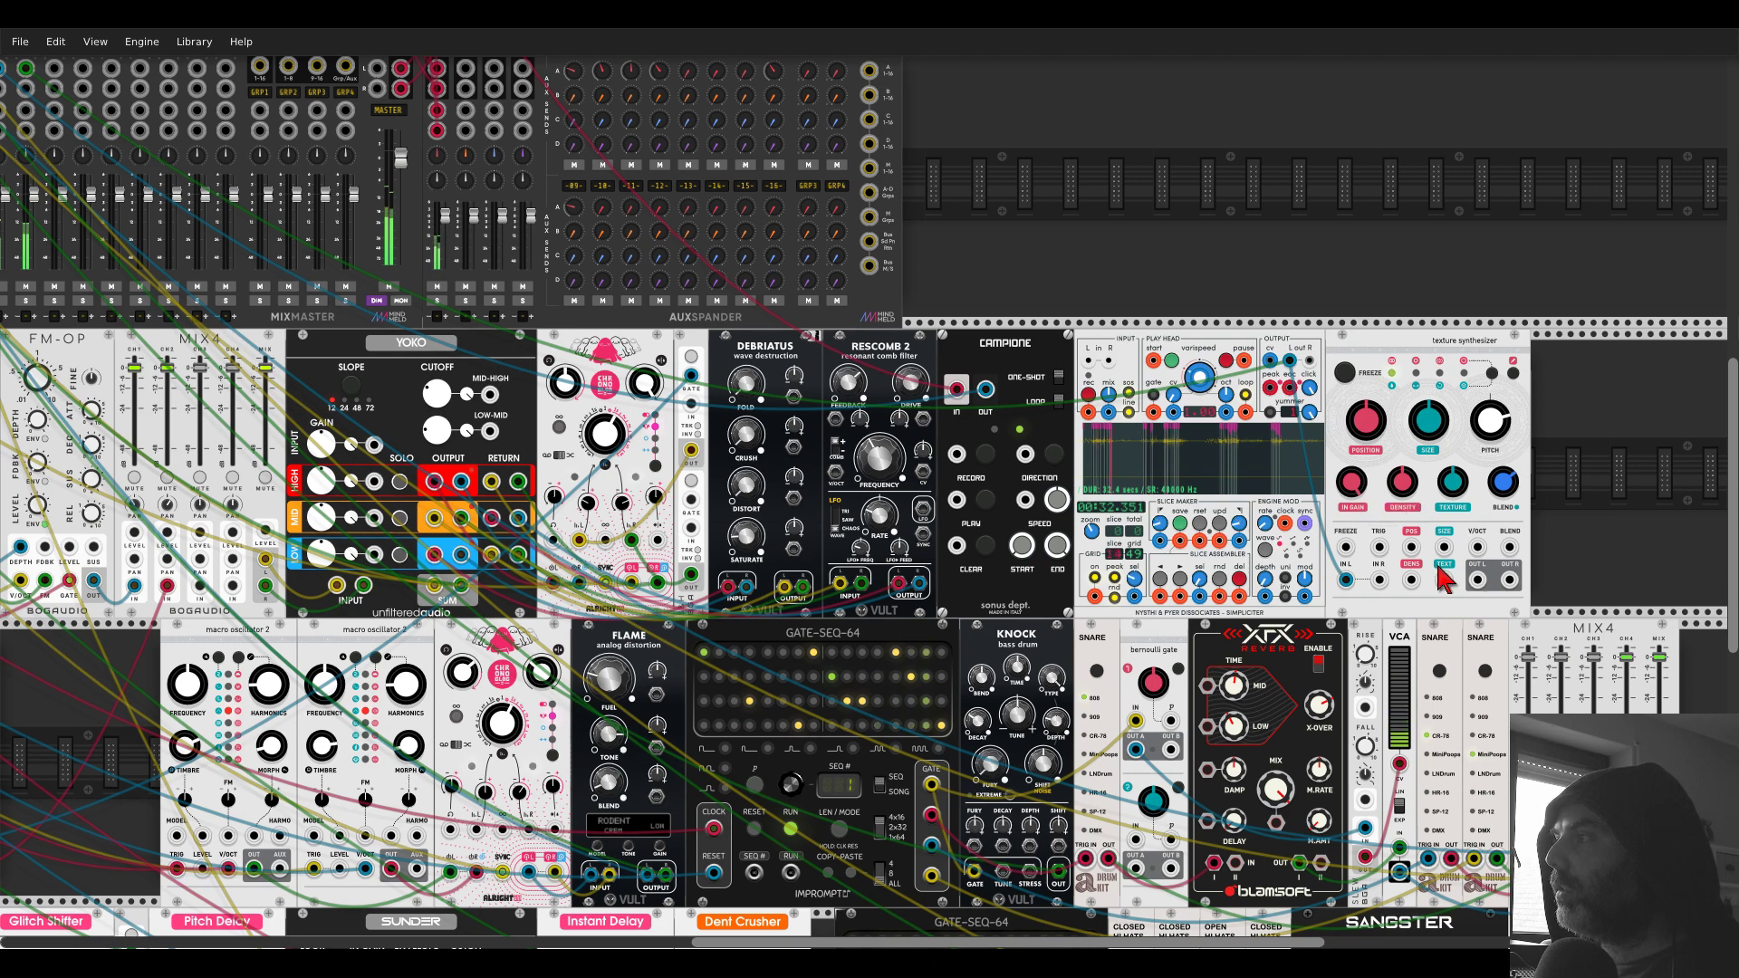
{"action": "left_click_drag", "start_coordinate": [1477, 580], "coordinate": [463, 65]}
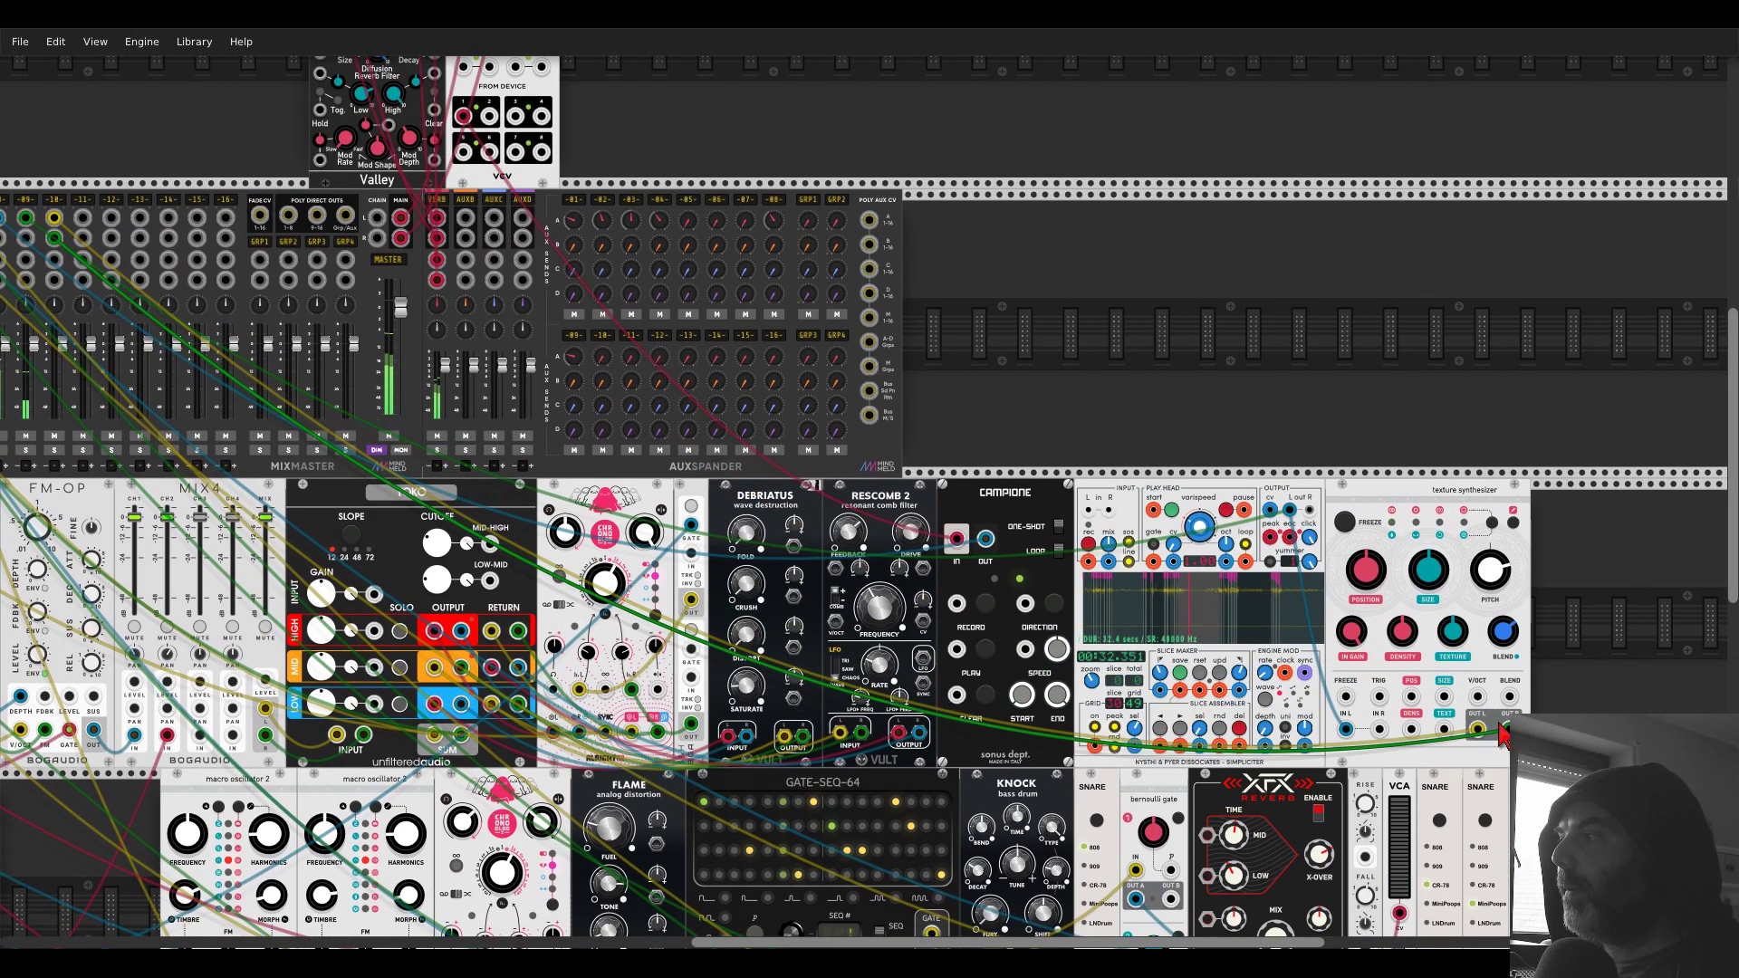
- Set MixMaster channel 10's gain adjust to 12.6 dB and briefly solo the channel to audition it
{"action": "left_click_drag", "start_coordinate": [1107, 382], "coordinate": [1362, 357]}
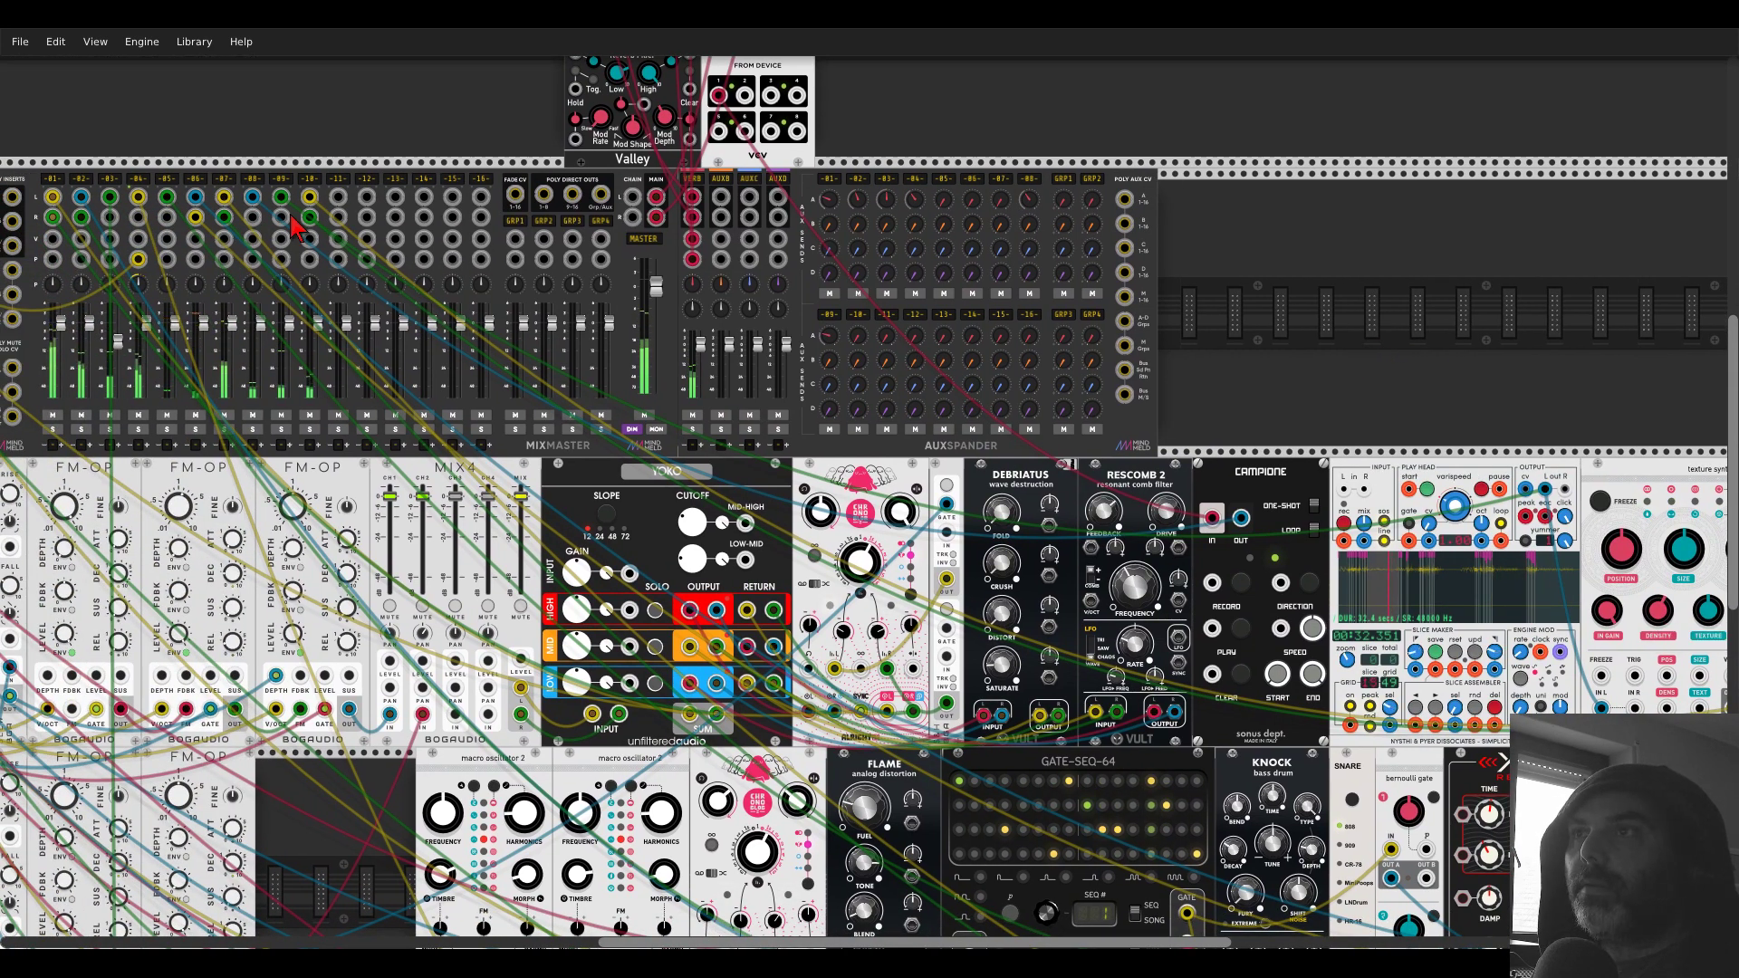
{"action": "right_click", "coordinate": [306, 179]}
{"action": "left_click_drag", "start_coordinate": [347, 211], "coordinate": [416, 210]}
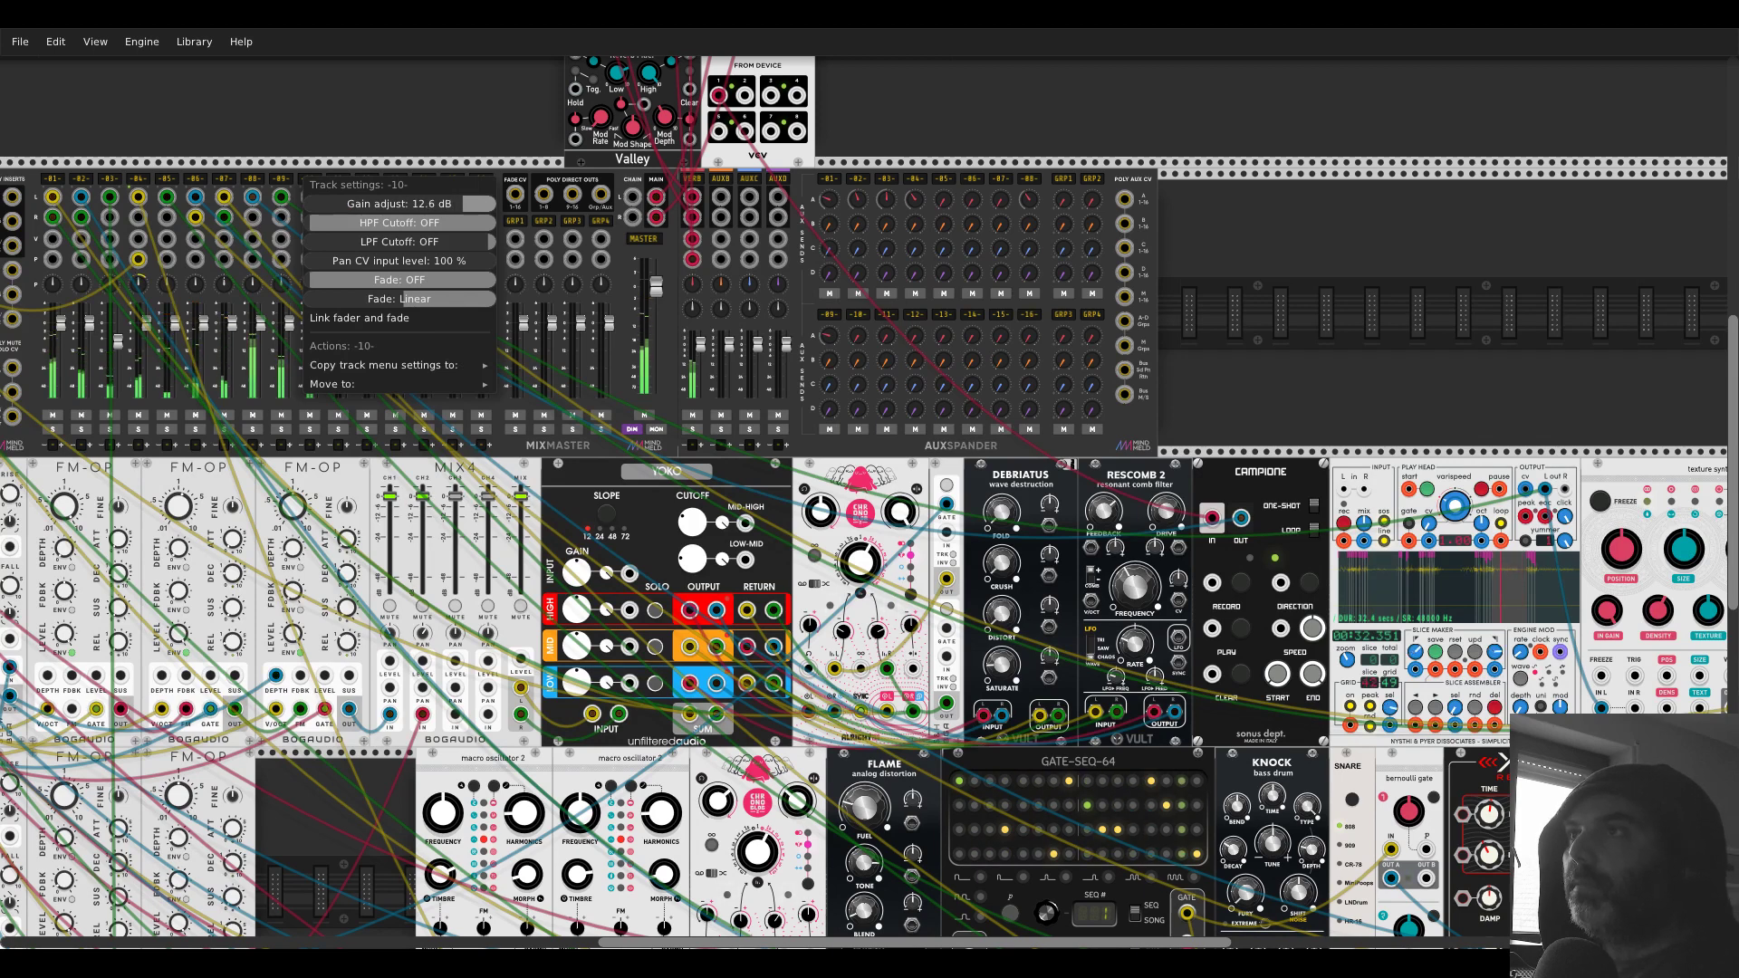
{"action": "left_click", "coordinate": [327, 156]}
{"action": "left_click", "coordinate": [312, 429]}
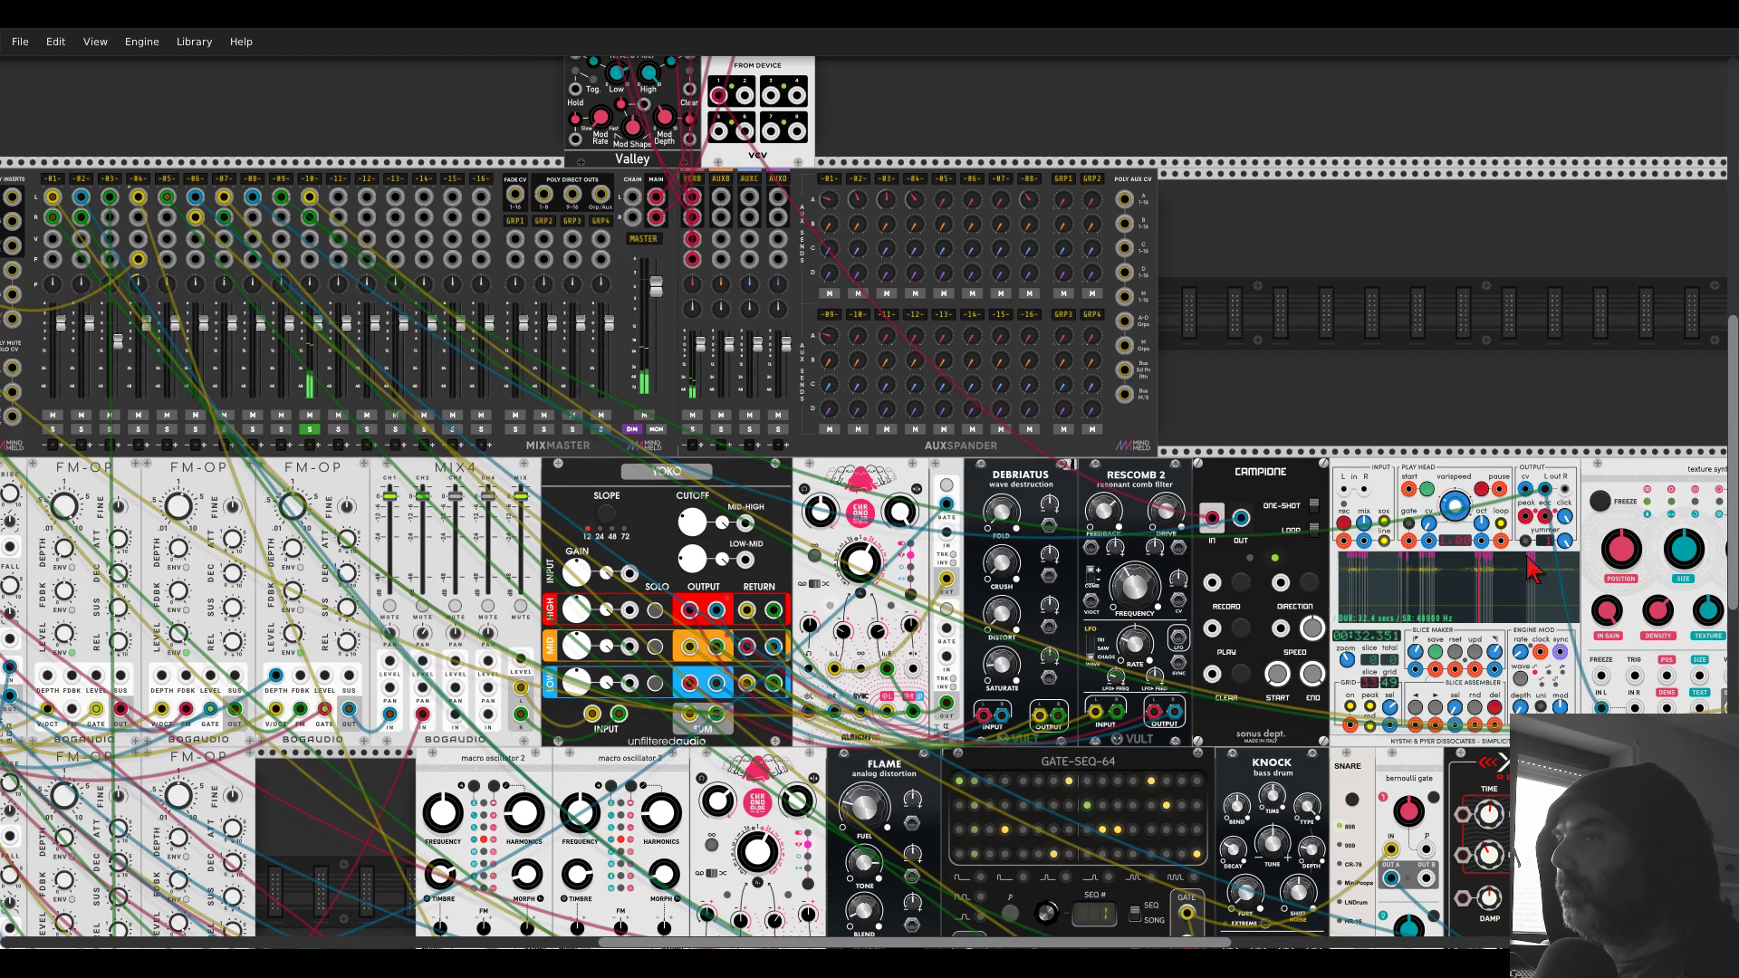
{"action": "left_click", "coordinate": [310, 430]}
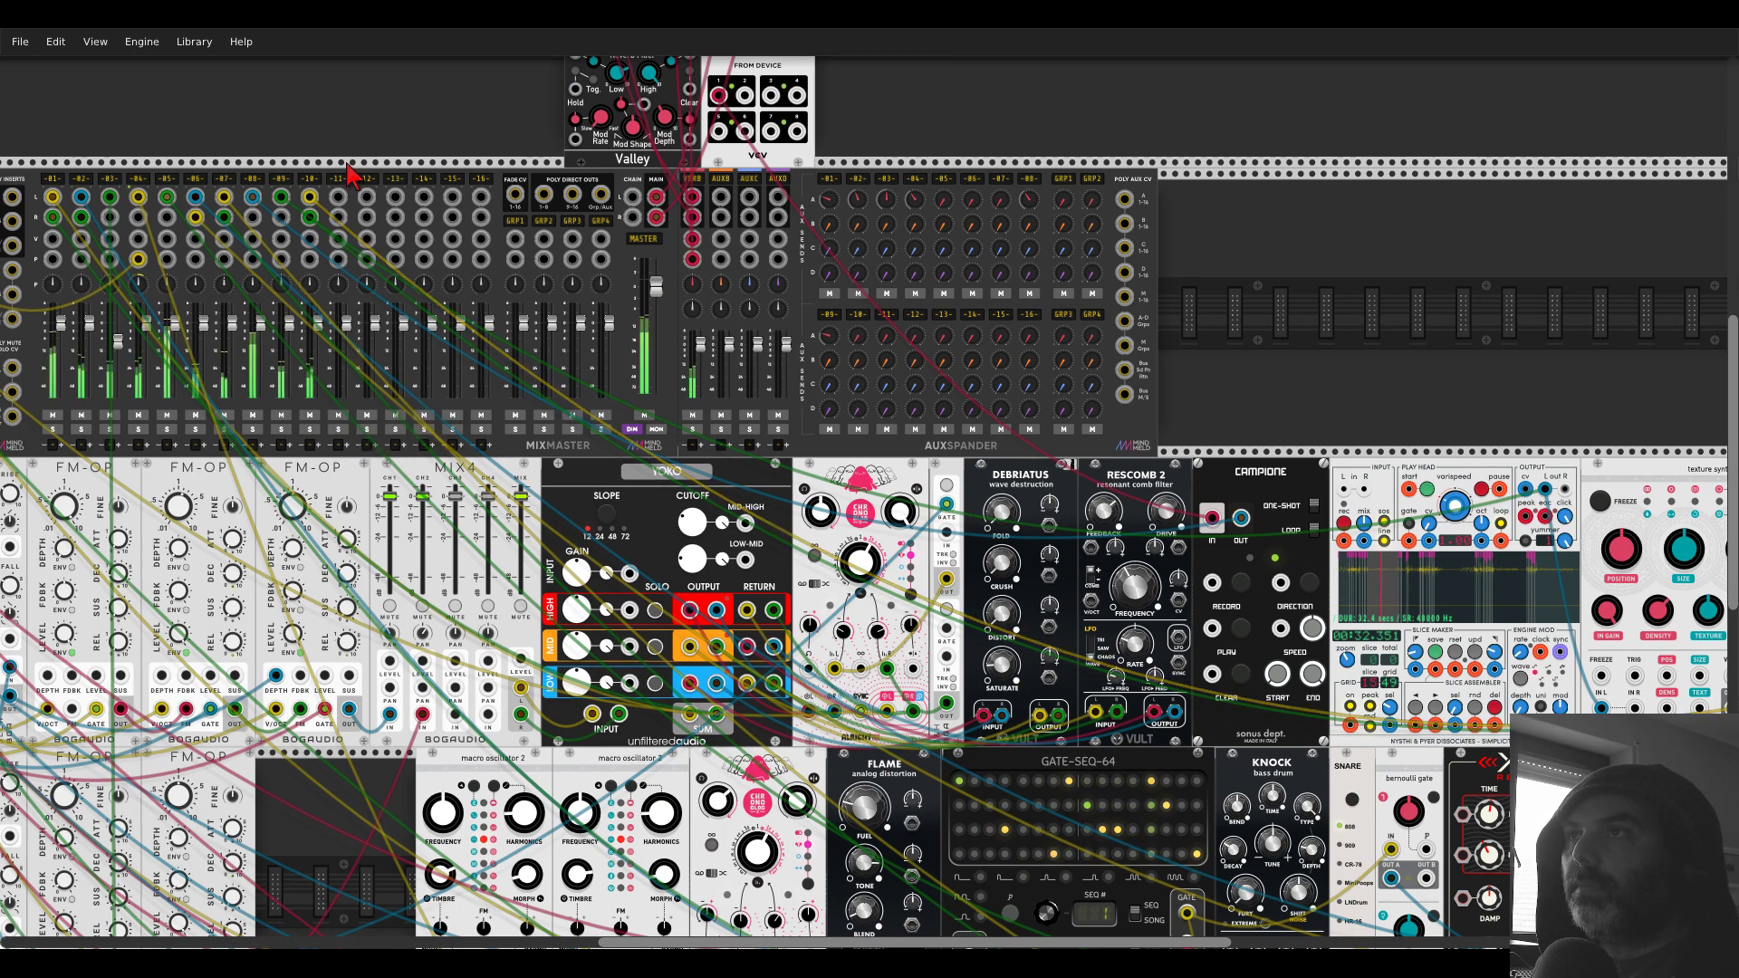
{"action": "left_click_drag", "start_coordinate": [348, 129], "coordinate": [460, 131]}
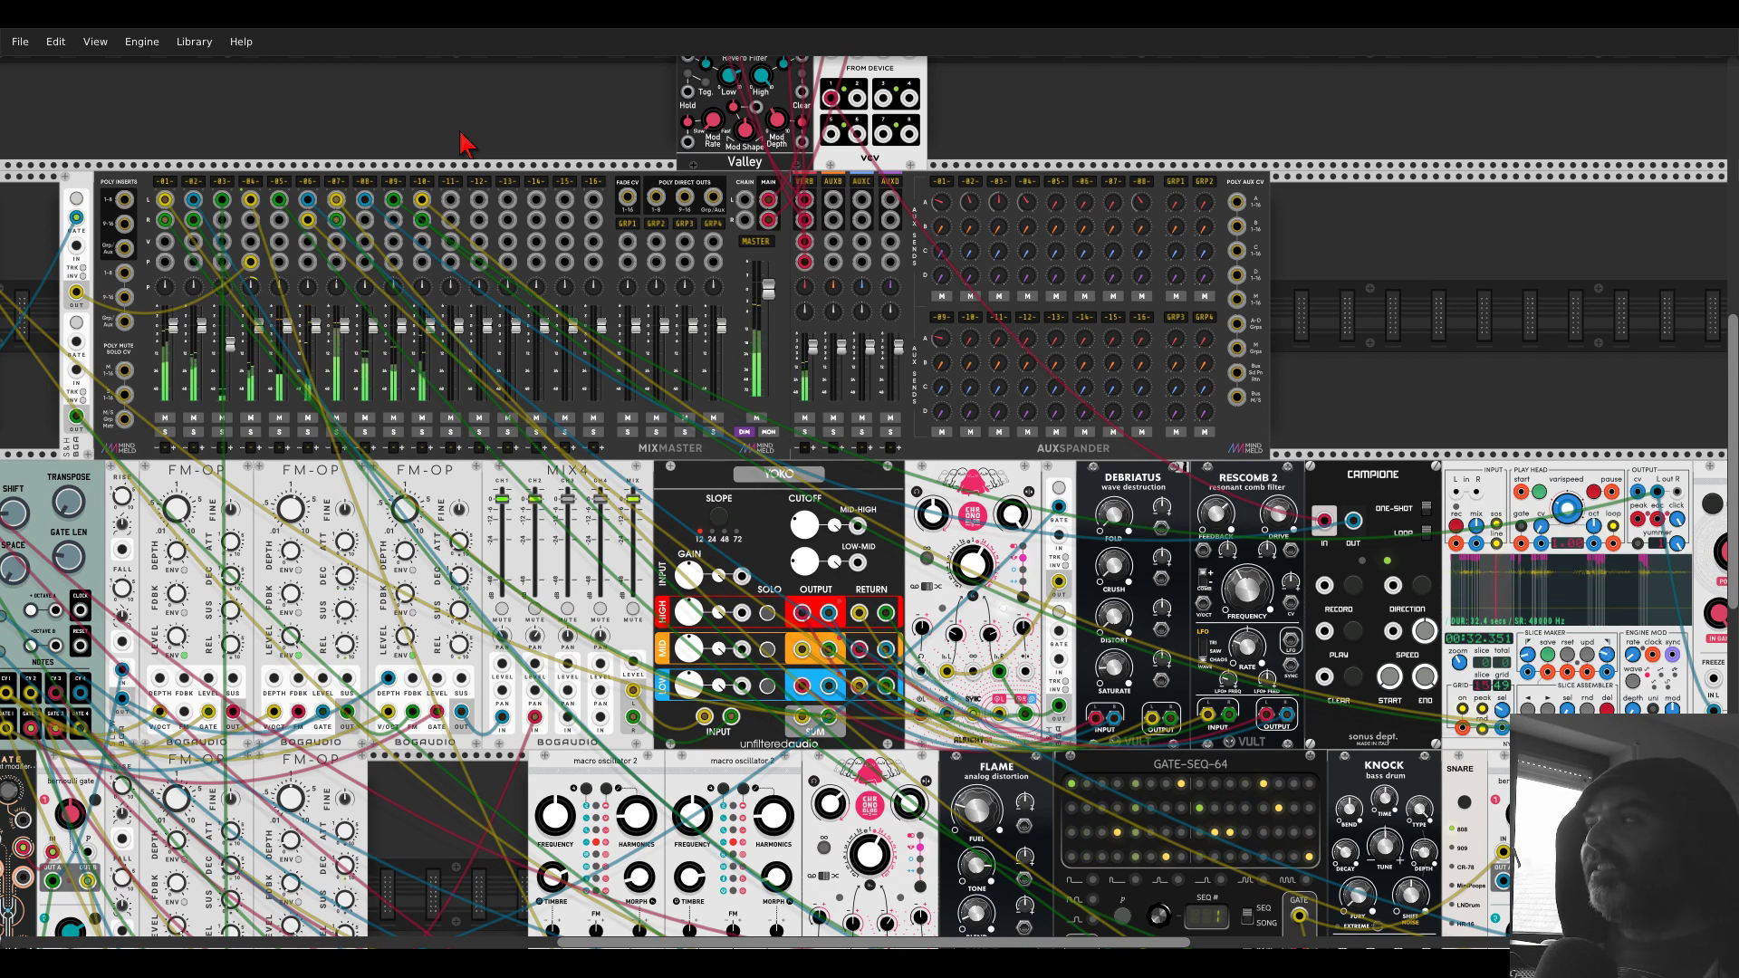
{"action": "scroll", "coordinate": [463, 145], "scroll_direction": "down", "scroll_amount": 2}
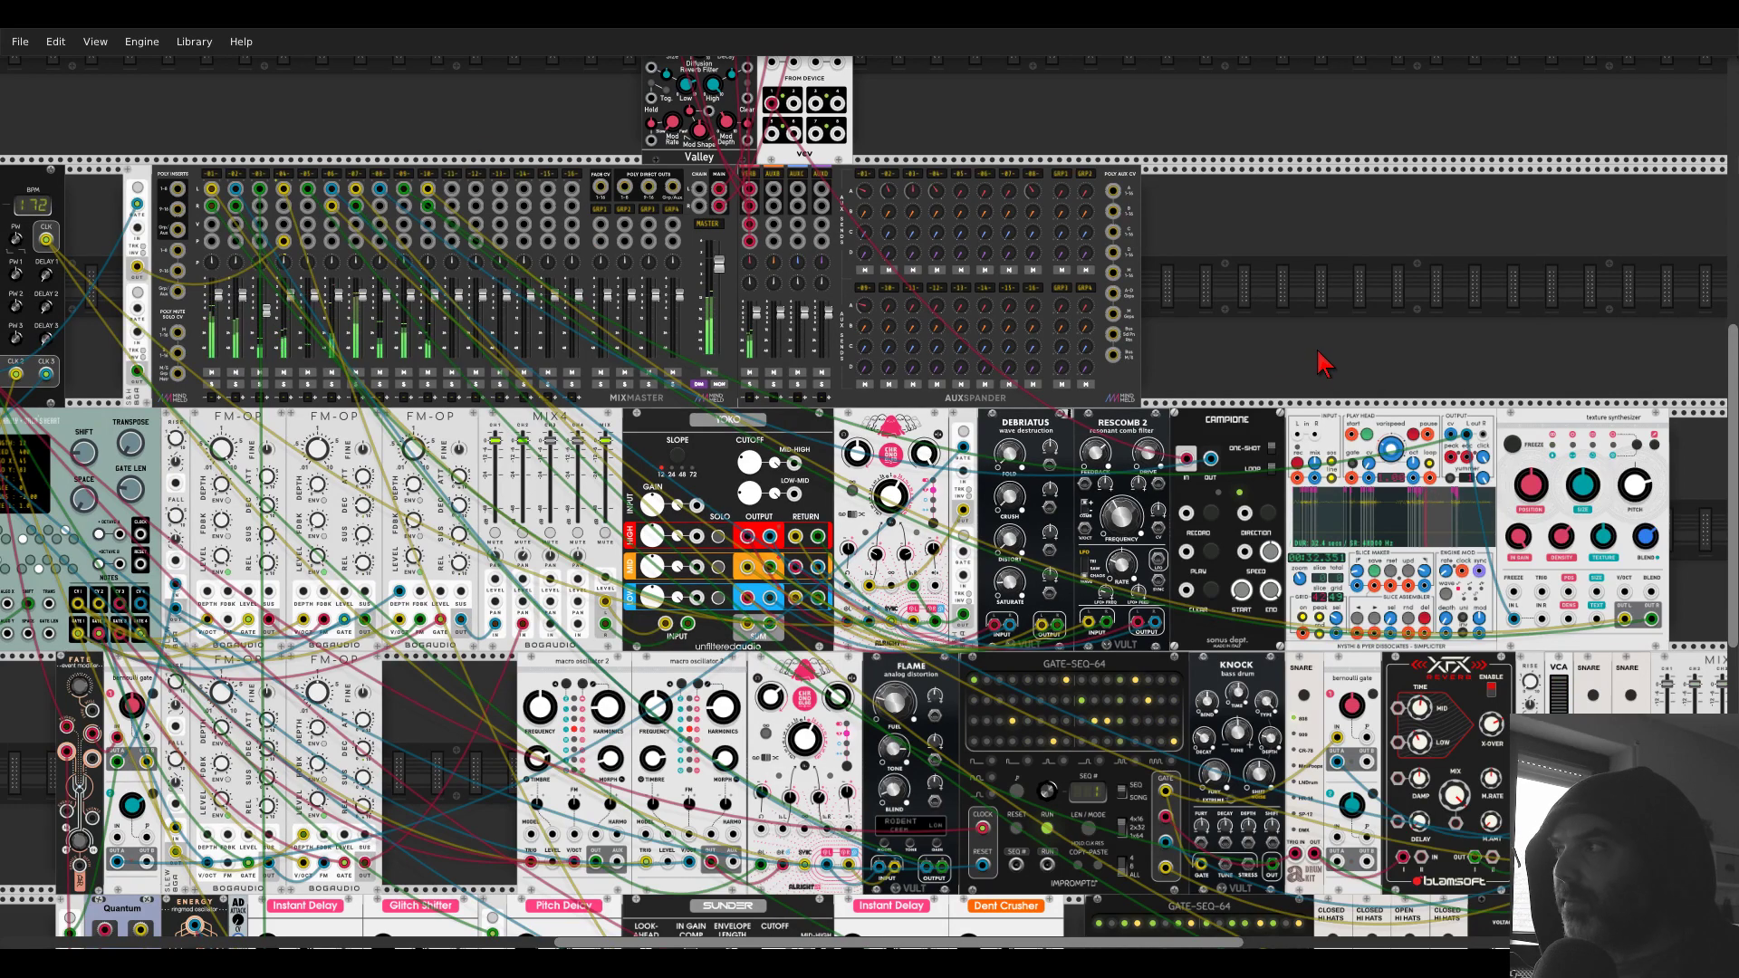
{"action": "left_click_drag", "start_coordinate": [1356, 328], "coordinate": [1329, 221]}
{"action": "scroll", "coordinate": [1405, 232], "scroll_direction": "down", "scroll_amount": 2}
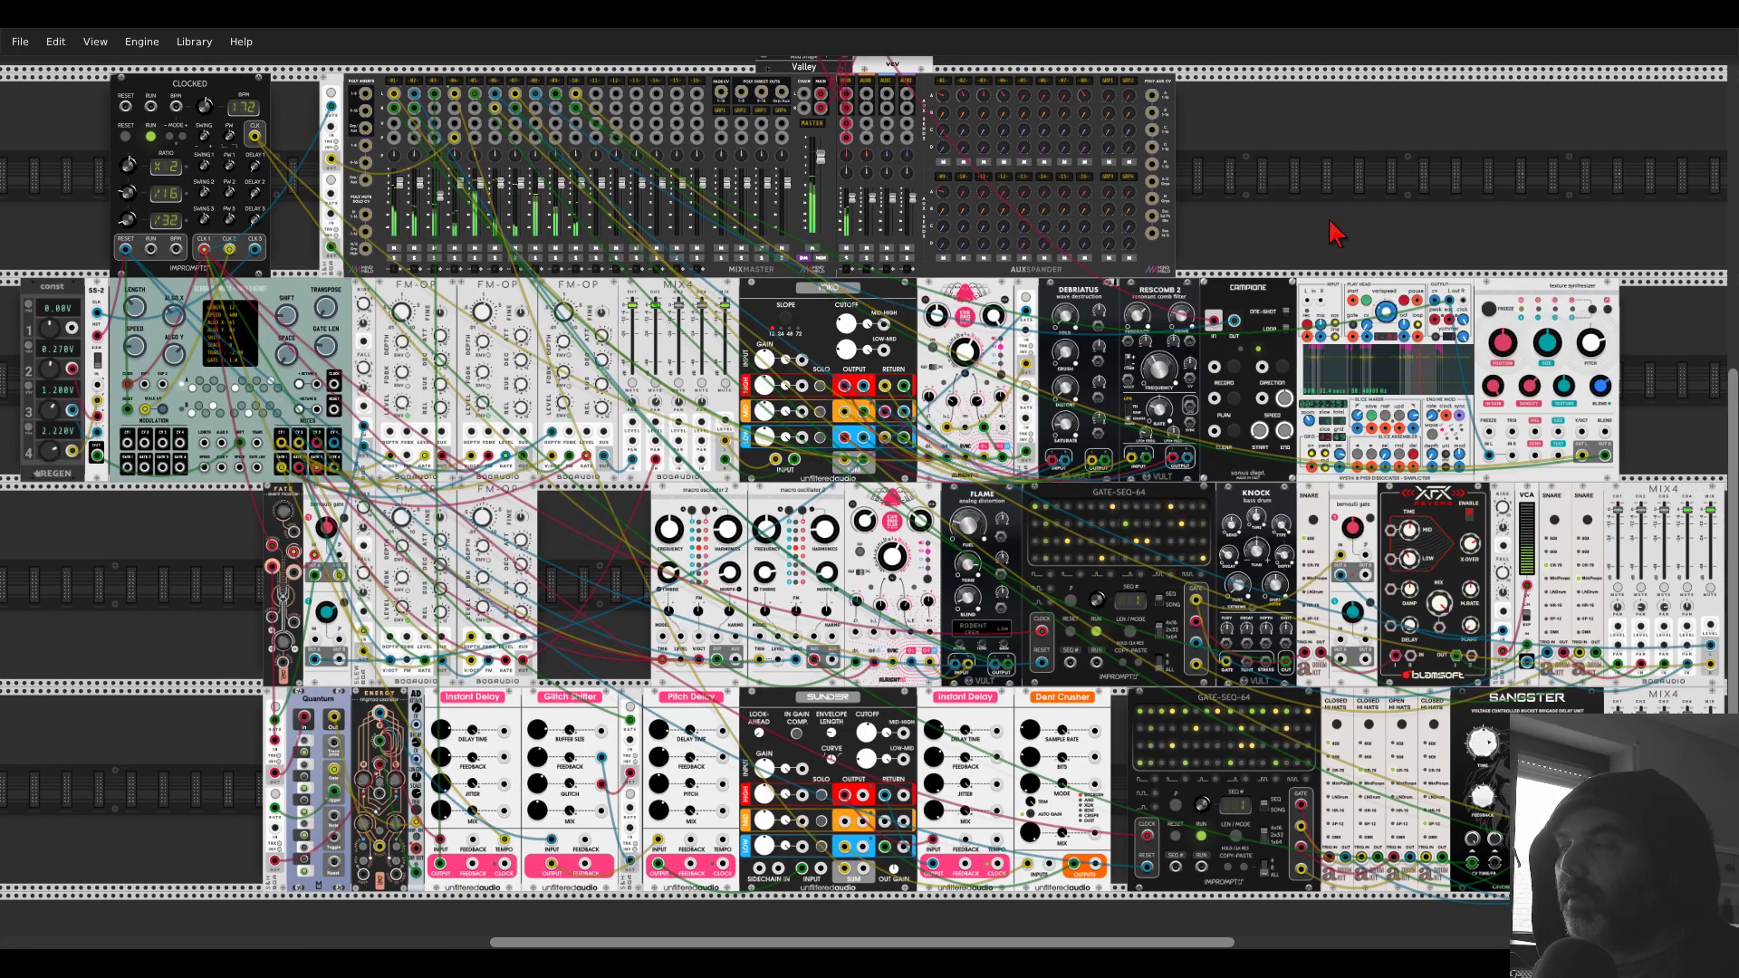